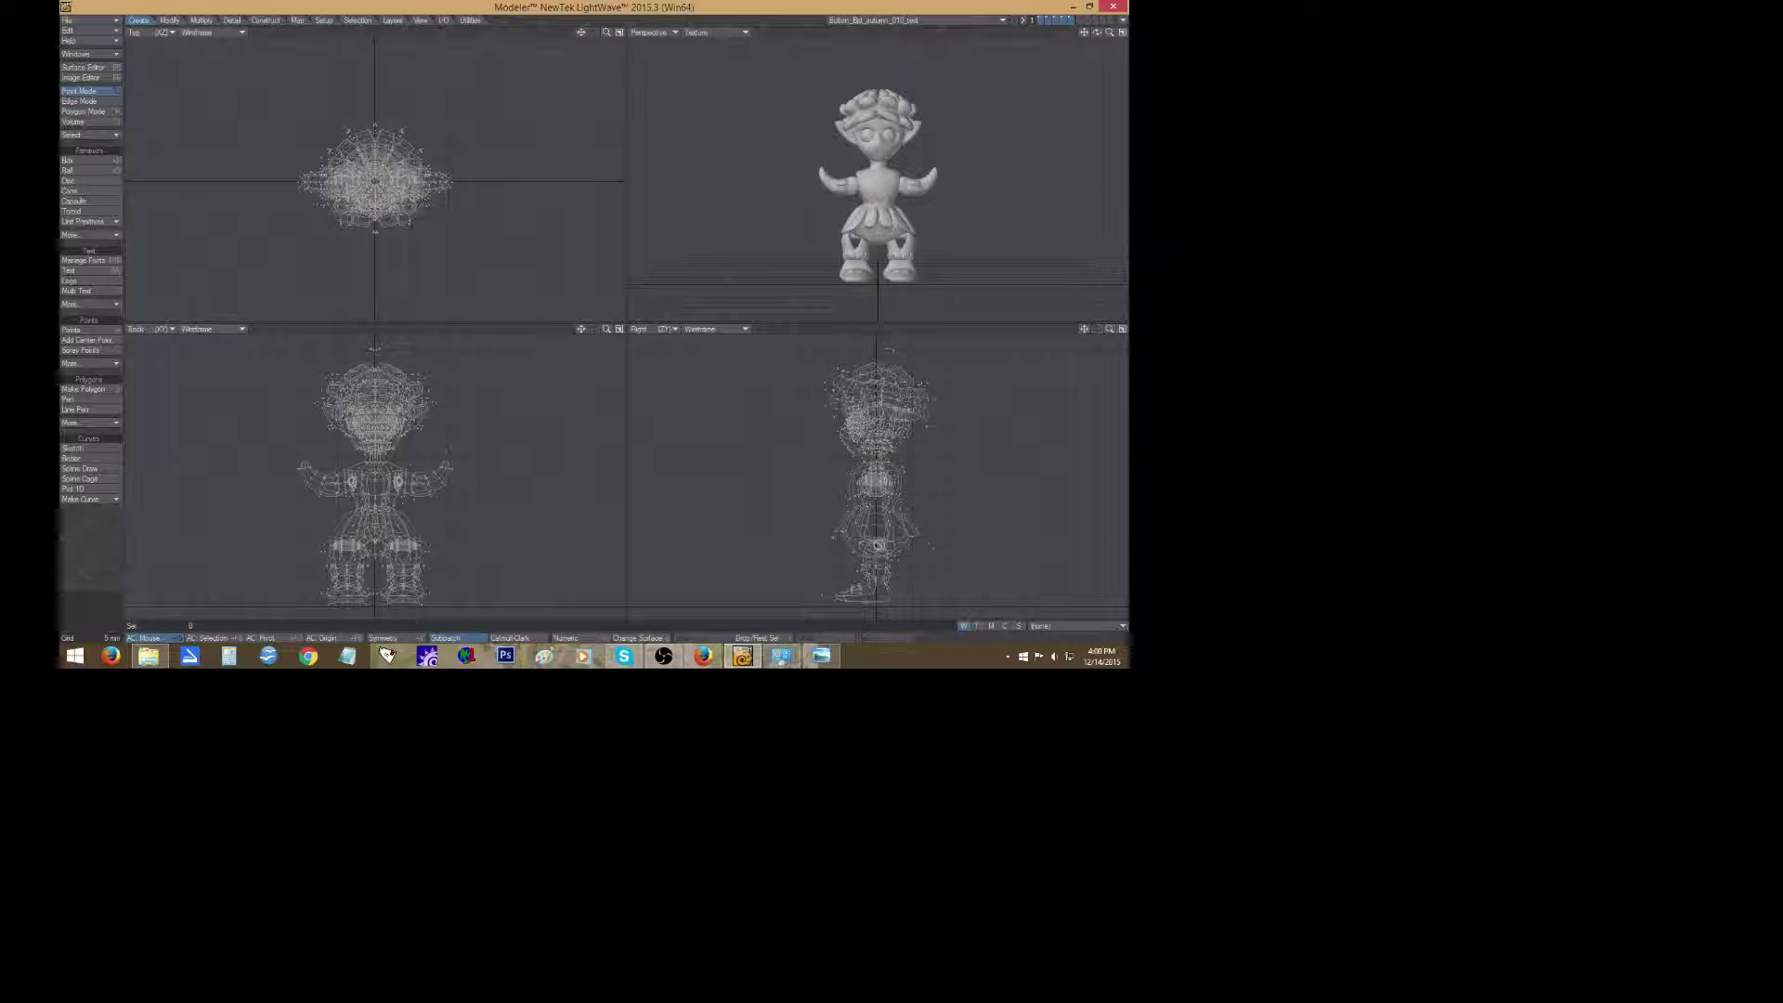
Examine the assembled doll from several angles and compare it with the photo of the printed doll in Windows Photo Viewer.
mouse_move(1097, 32)
left_mouse_down()
mouse_move(1299, 33)
mouse_move(1040, 33)
mouse_move(1076, 34)
mouse_move(1063, 39)
left_mouse_up()
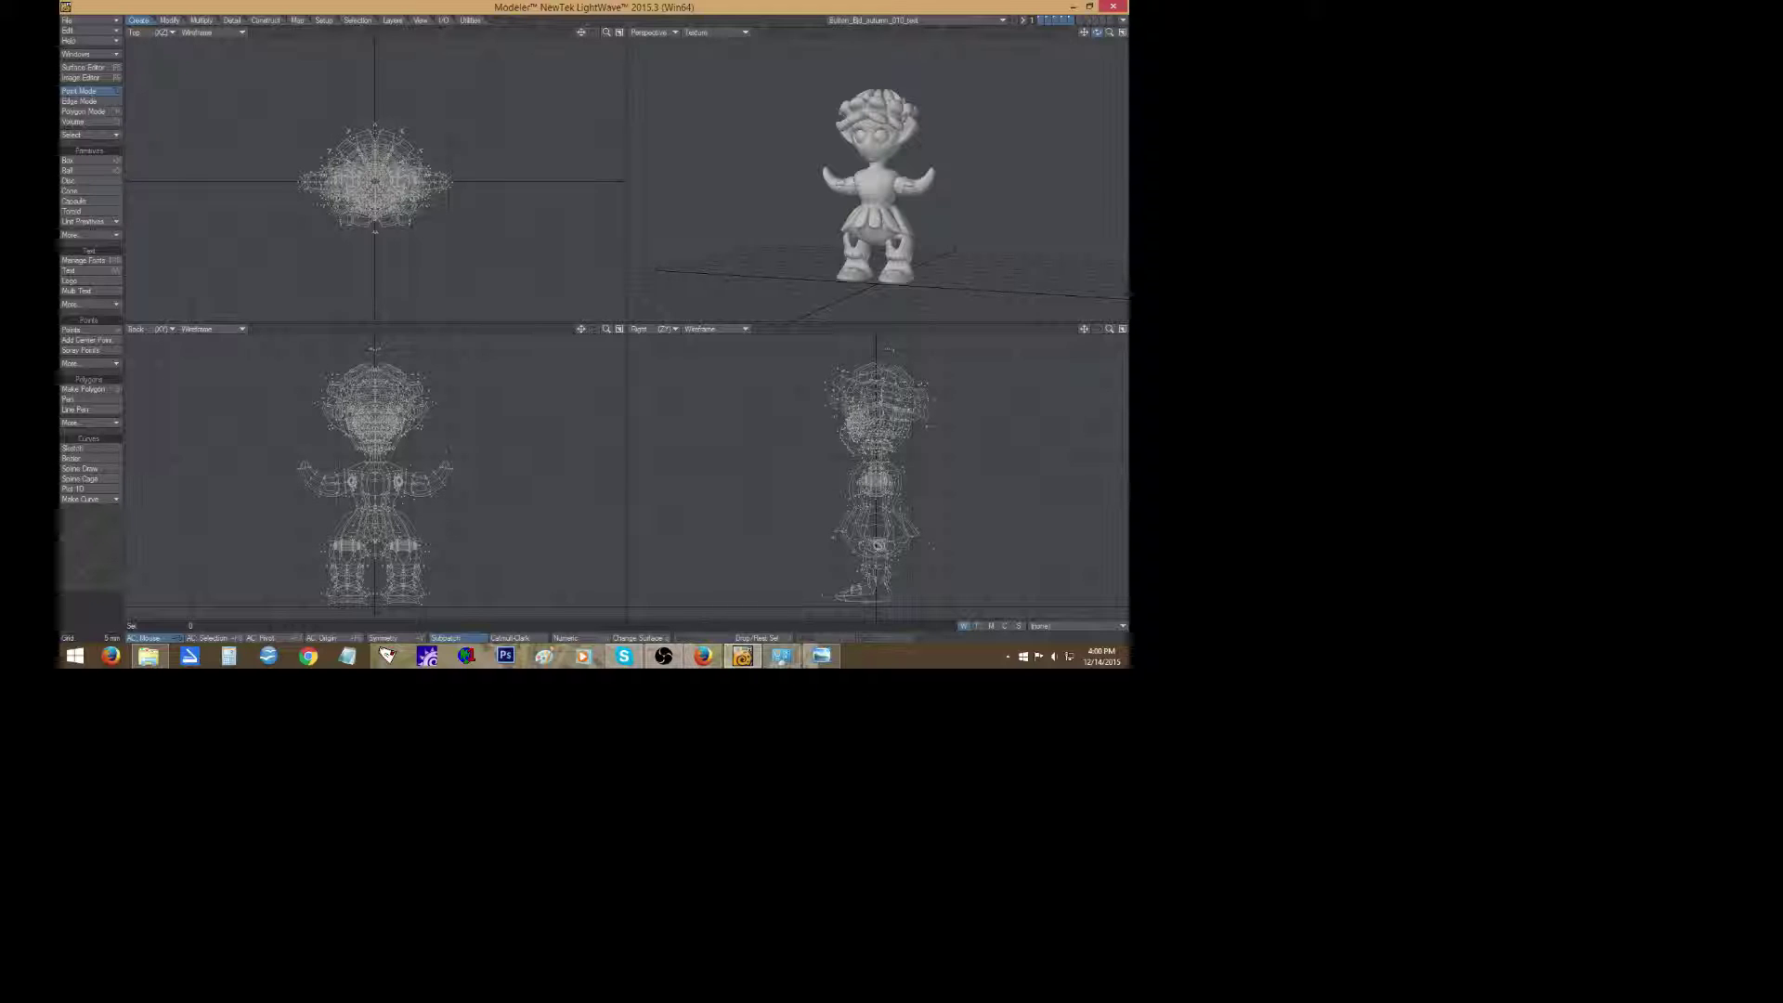
left_click_drag(1097, 31, 1081, 36)
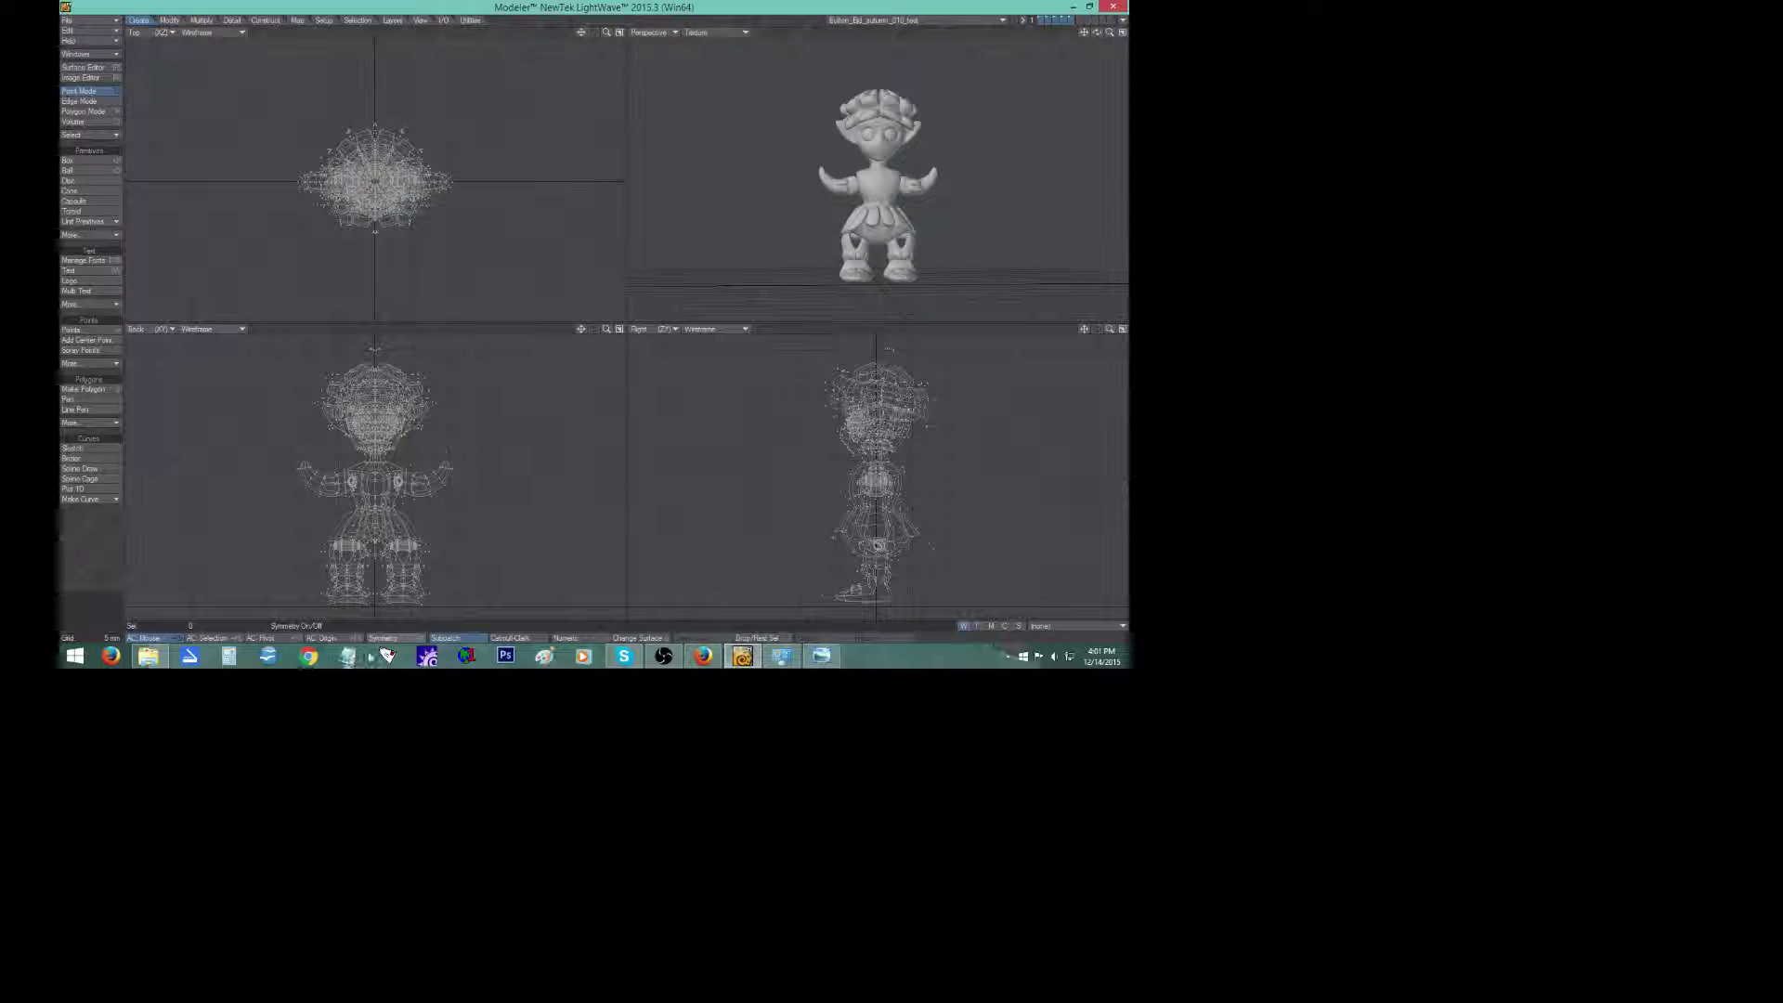
left_click(821, 656)
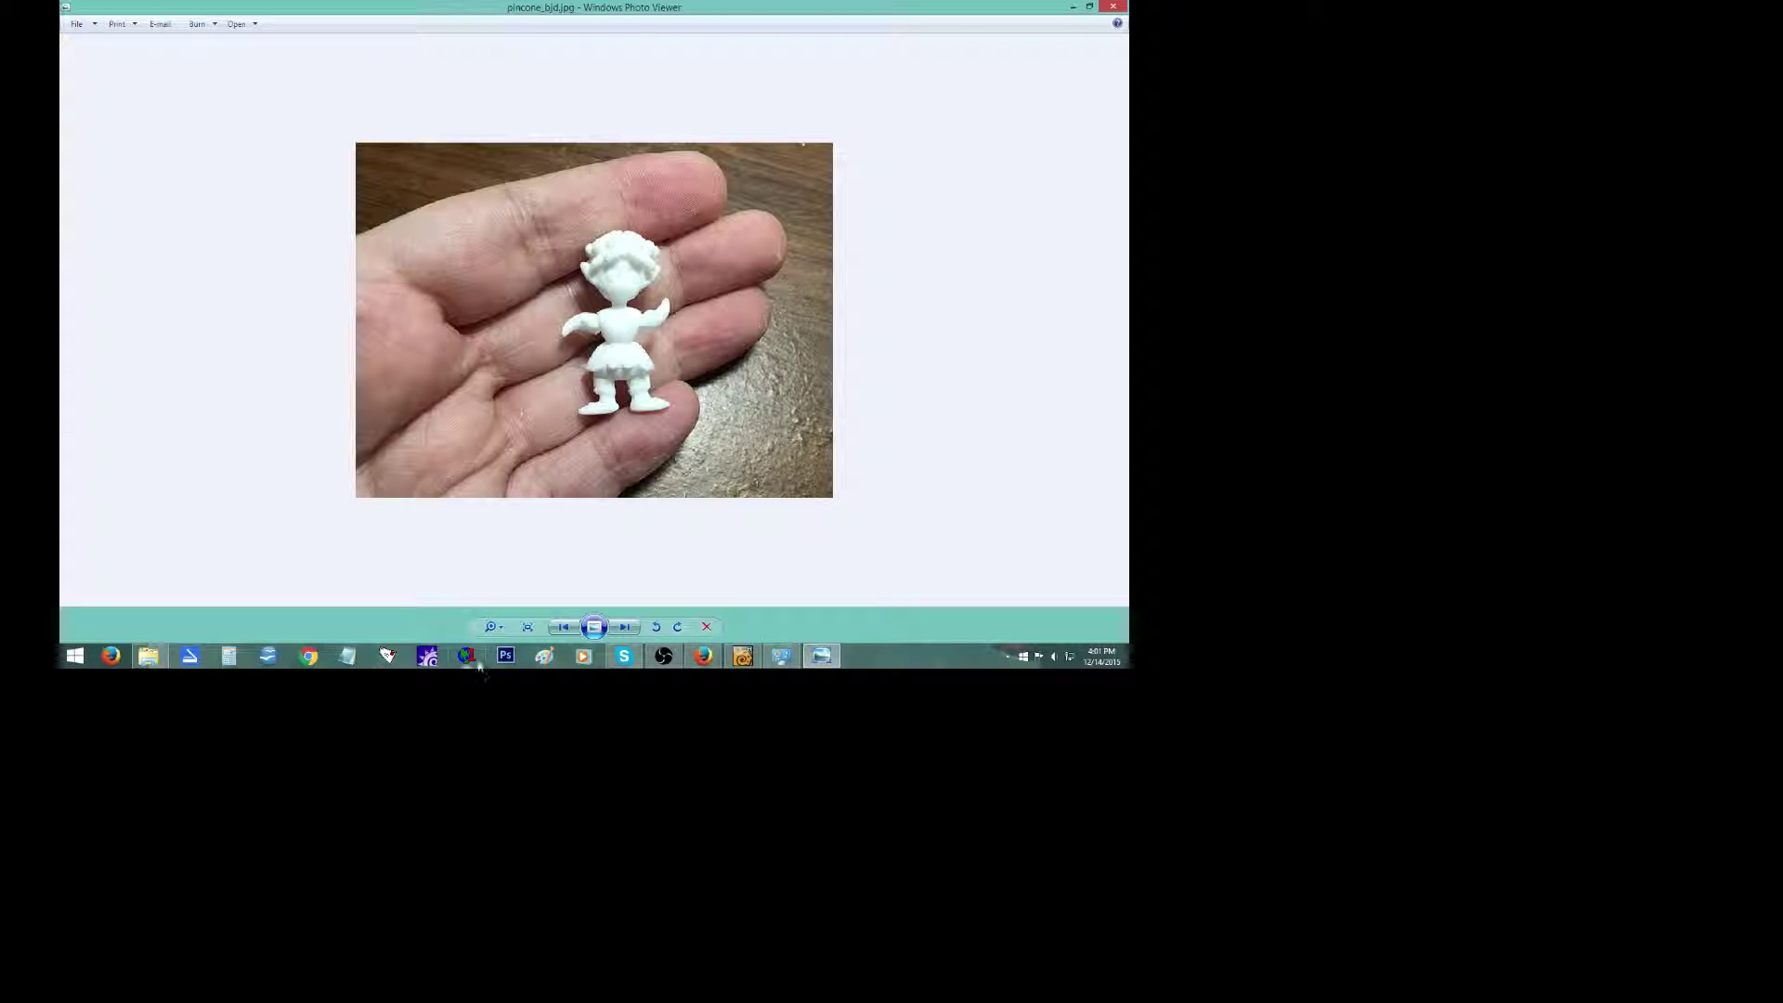
left_click(742, 656)
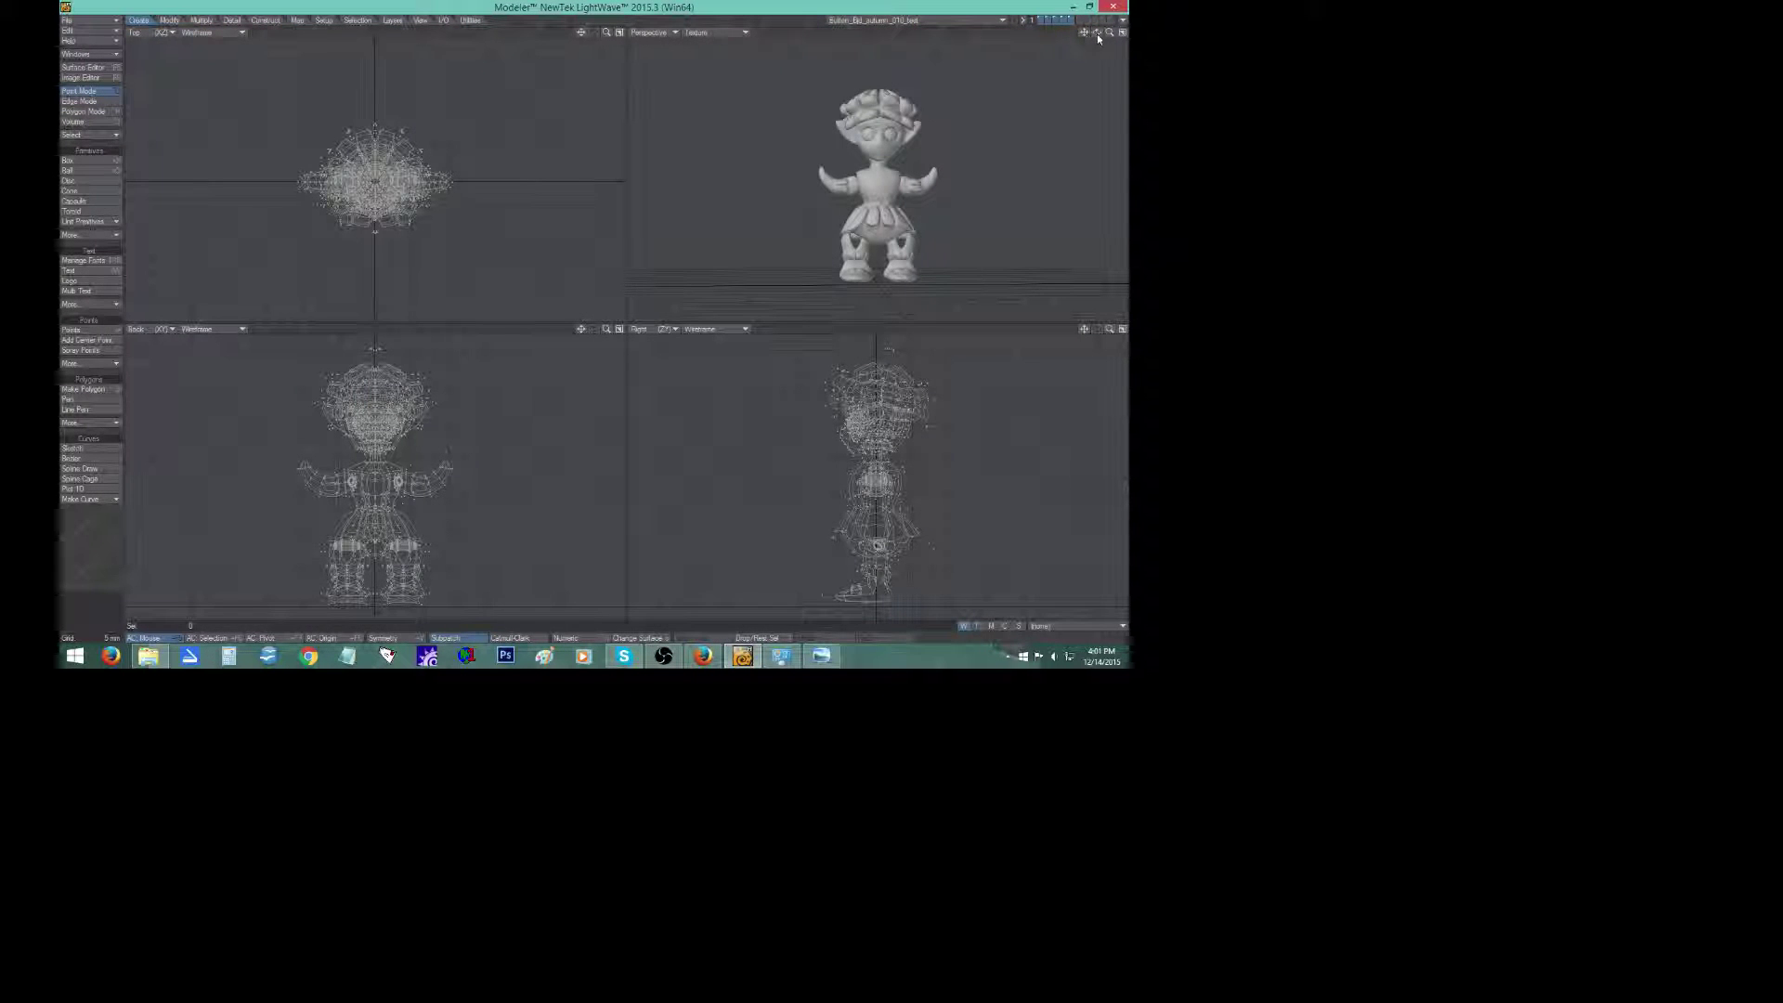
key("a")
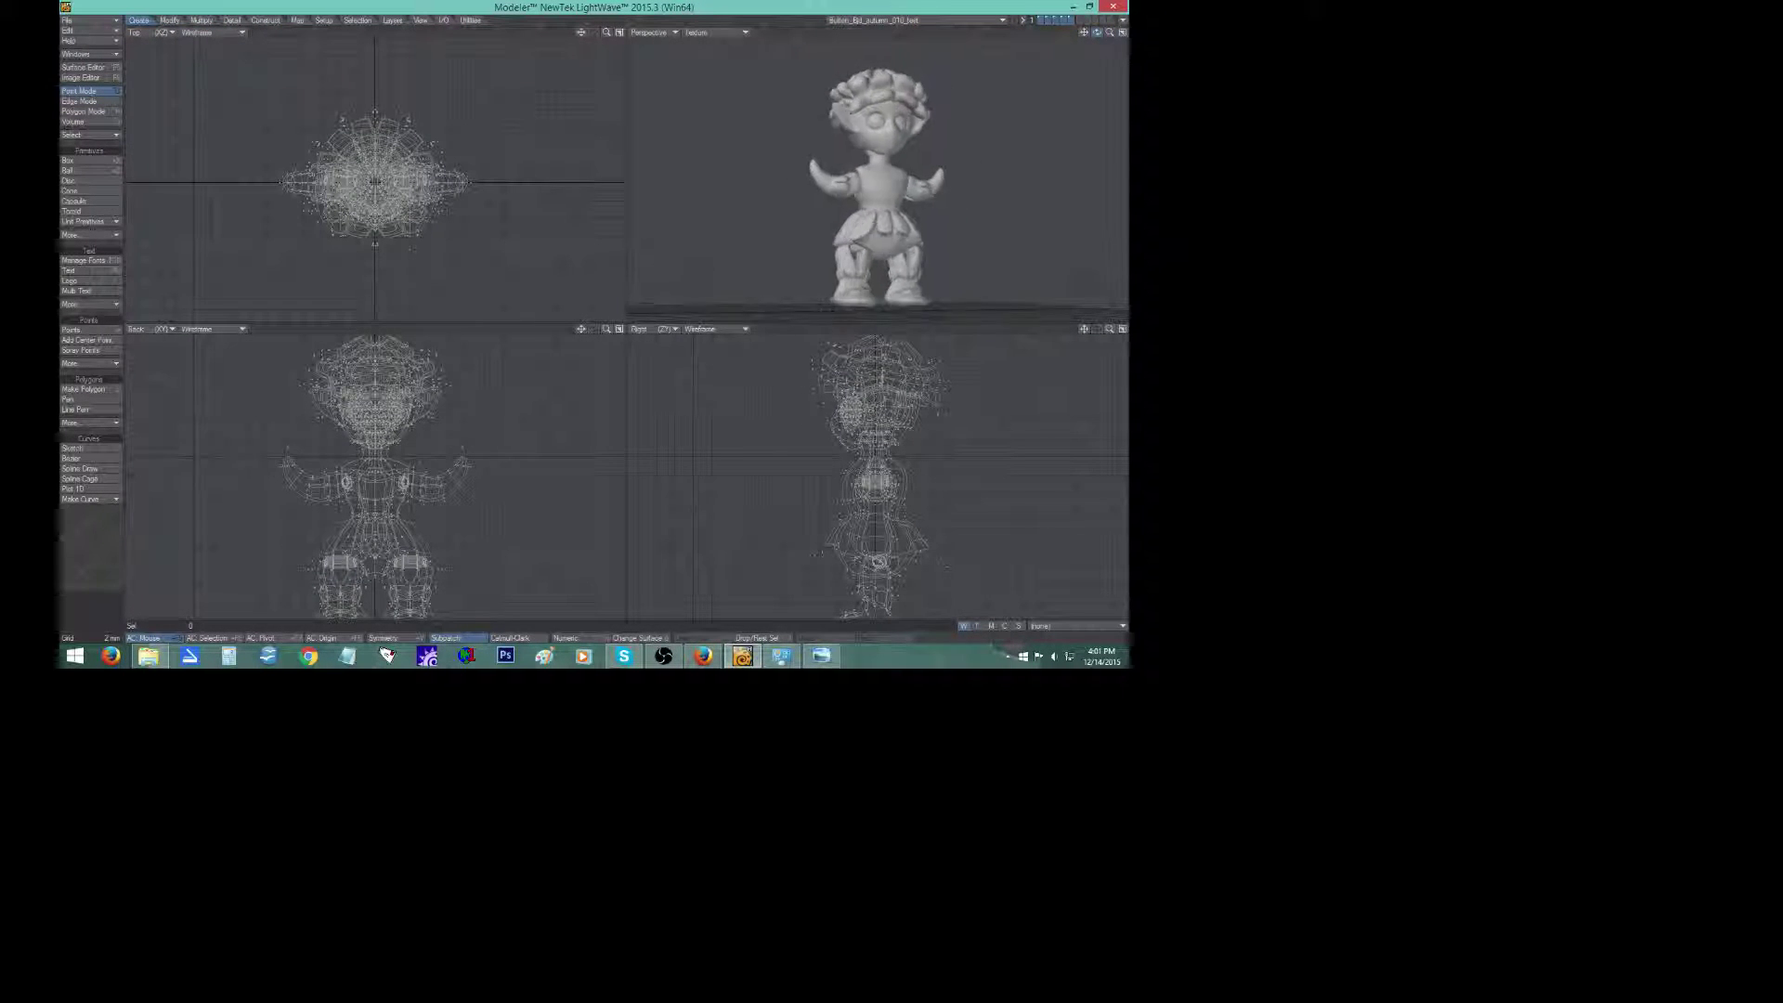
mouse_move(1097, 33)
left_mouse_down()
mouse_move(1125, 45)
mouse_move(1068, 37)
mouse_move(1112, 36)
mouse_move(1092, 33)
left_mouse_up()
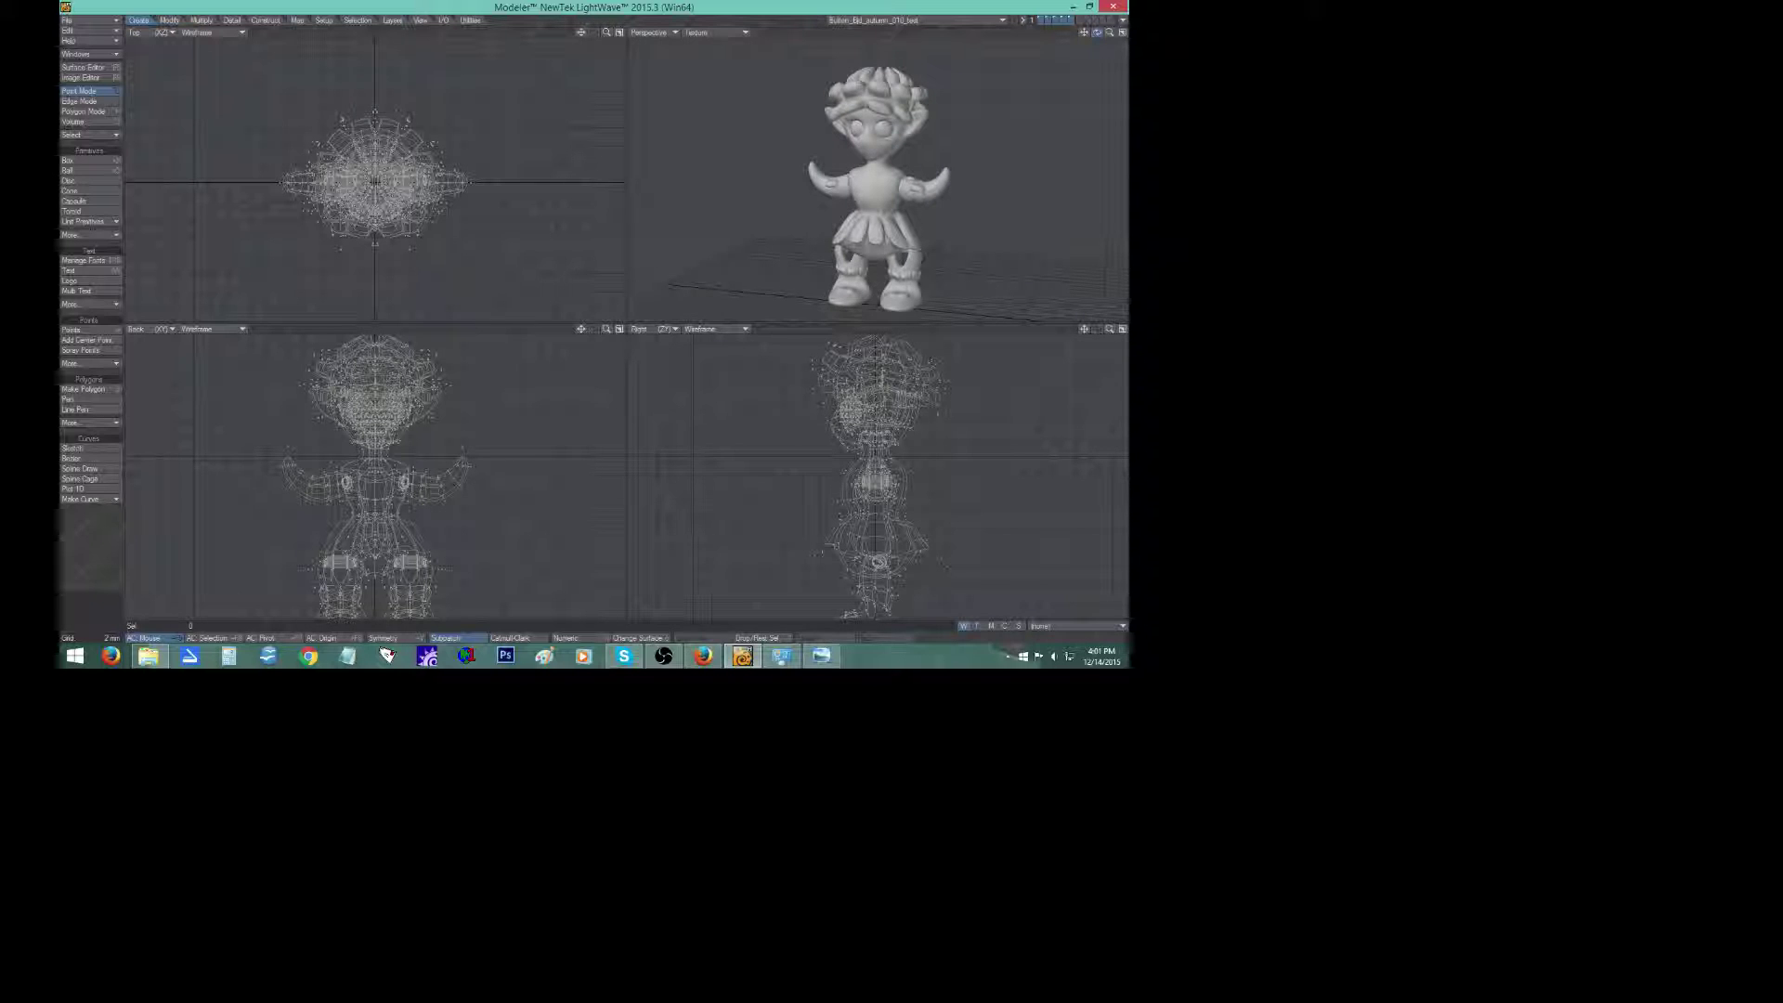
left_click_drag(1096, 34, 1110, 26)
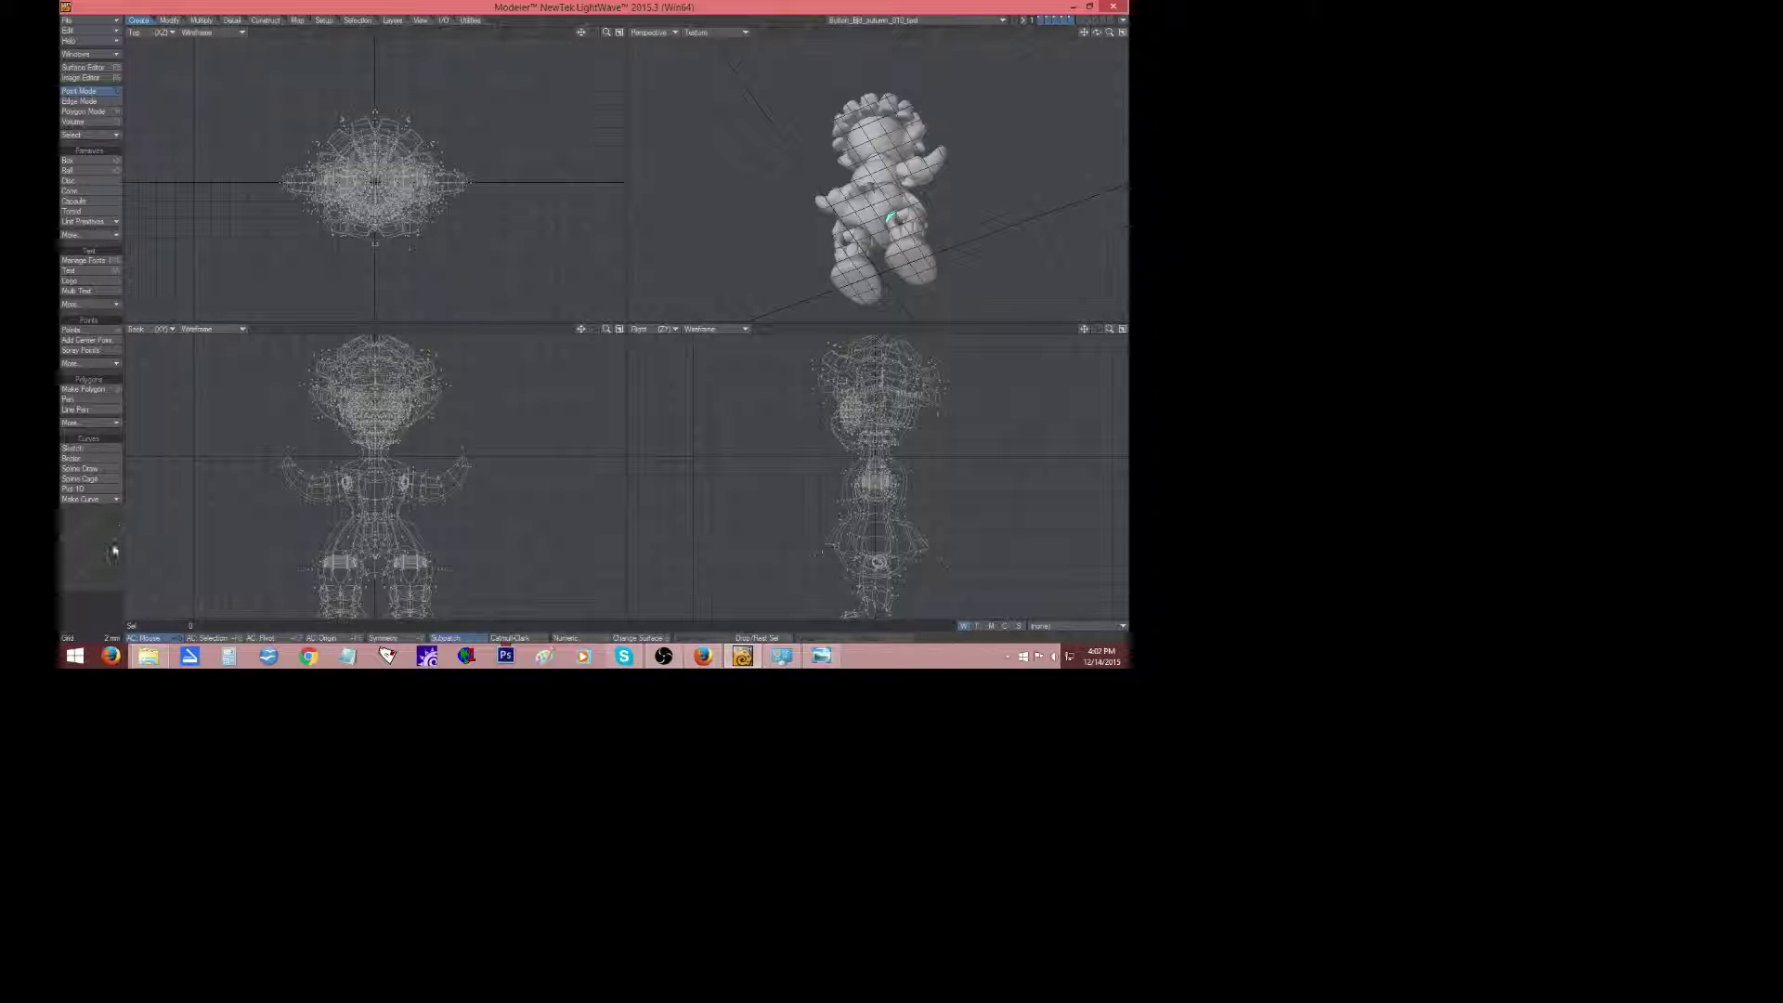
key("ctrl+j")
left_click(201, 19)
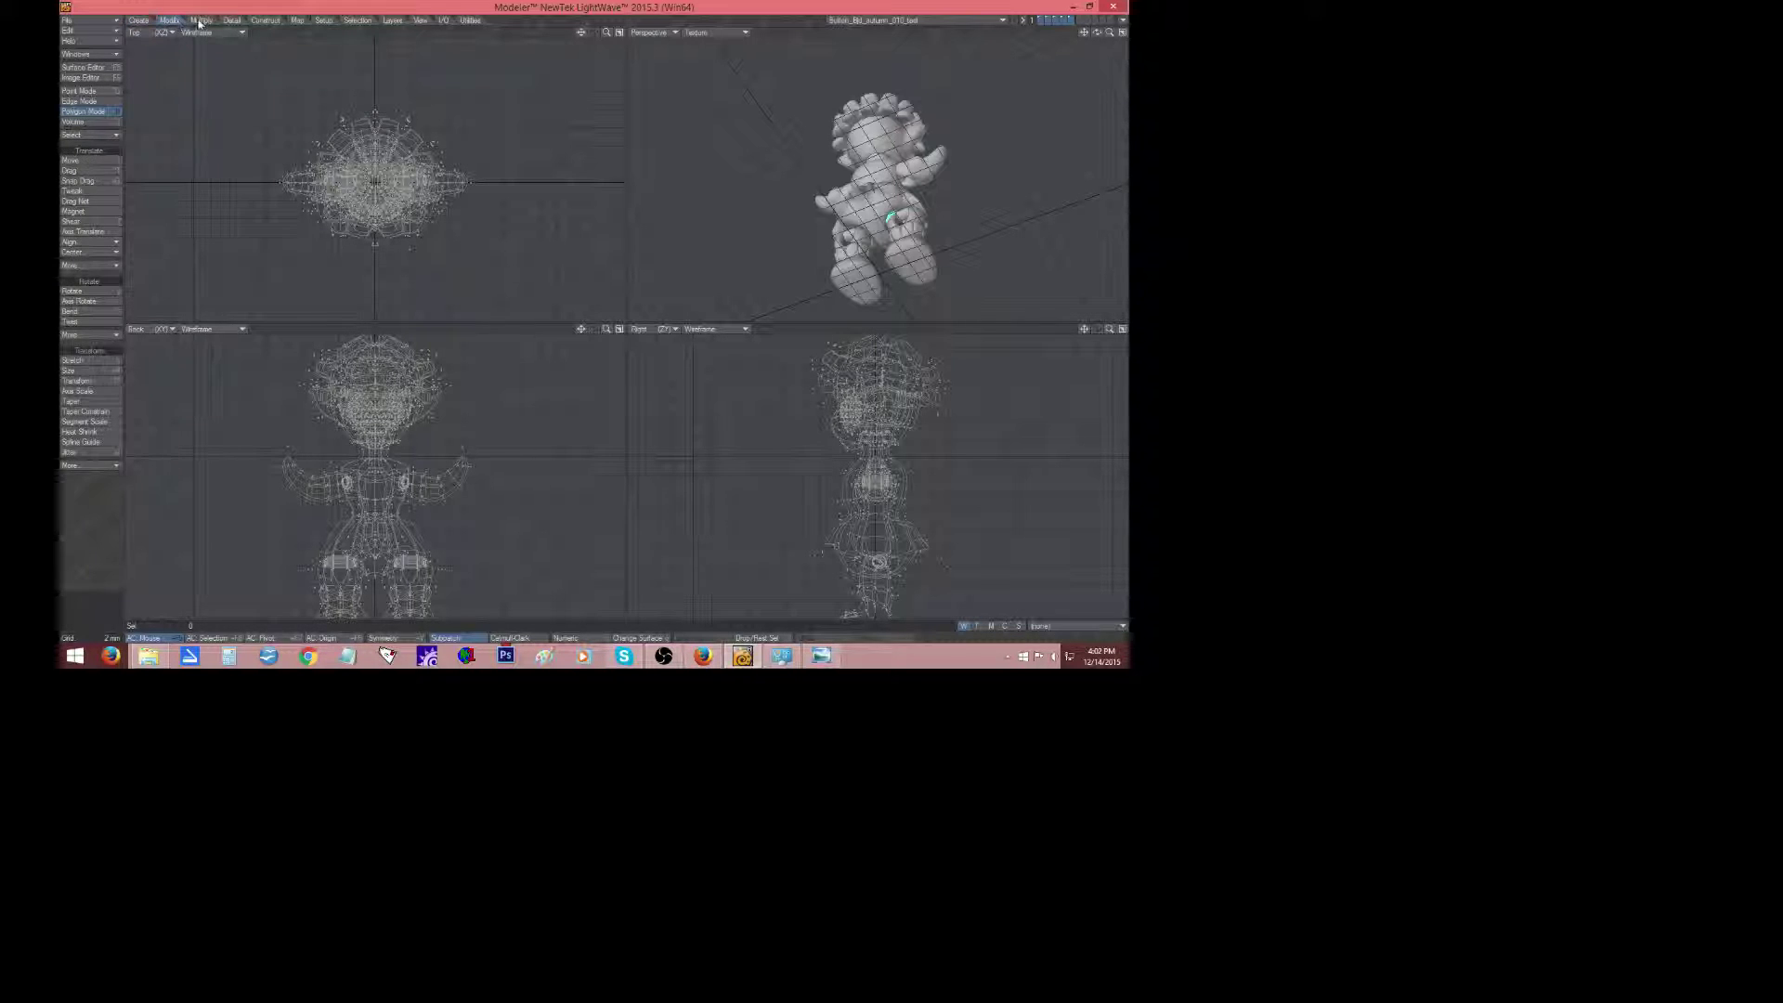
left_click(231, 19)
left_click(265, 19)
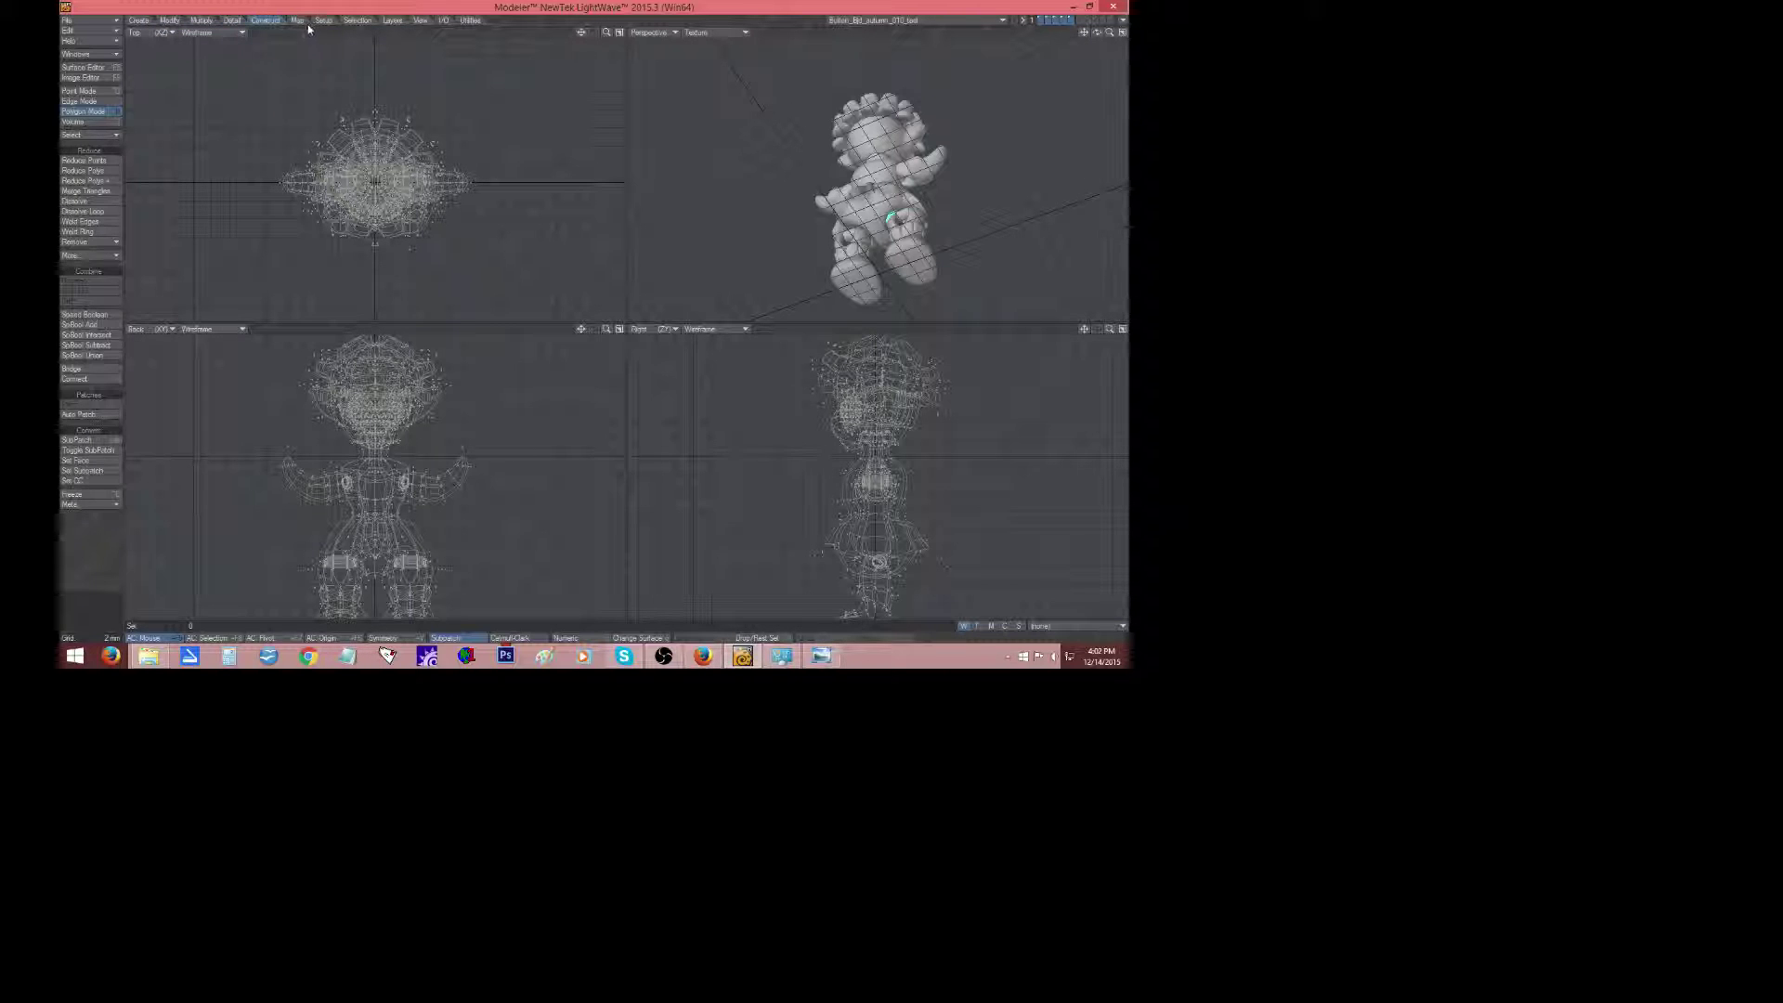
left_click(297, 20)
left_click(317, 21)
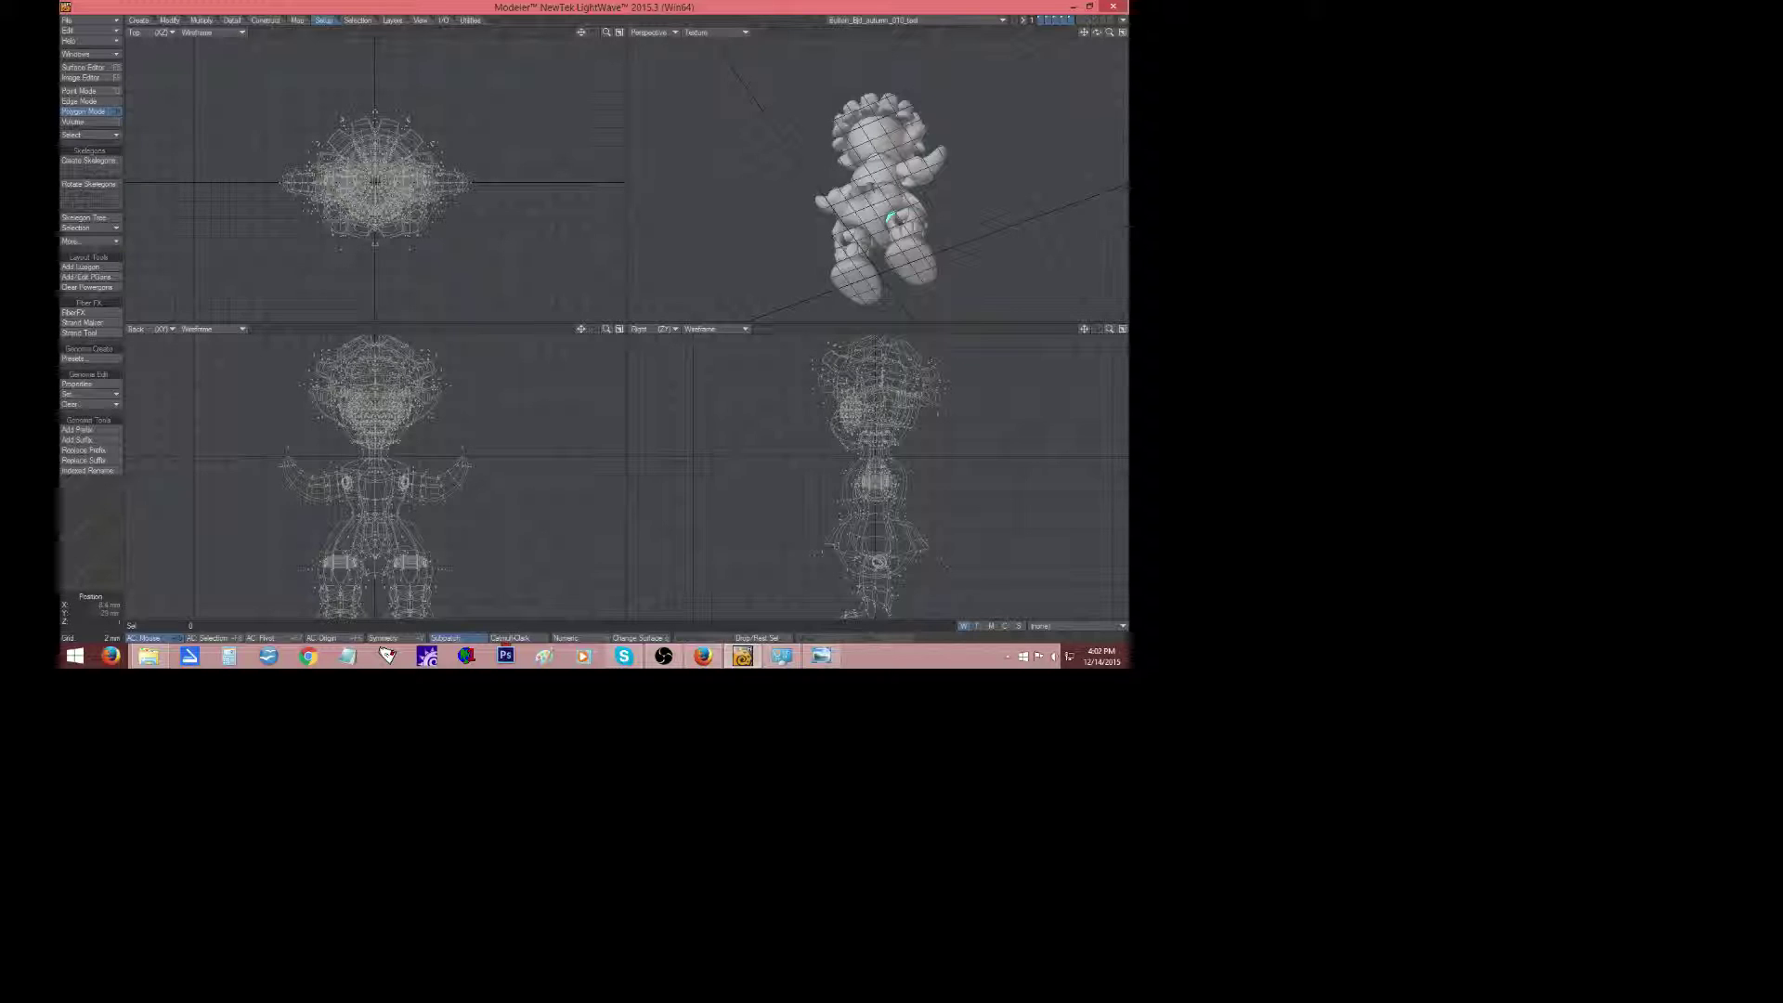
Inspect the hair, head, torso and arm layers individually, orbiting the torso to examine its joint sockets from below and above.
left_click_drag(582, 330, 586, 266)
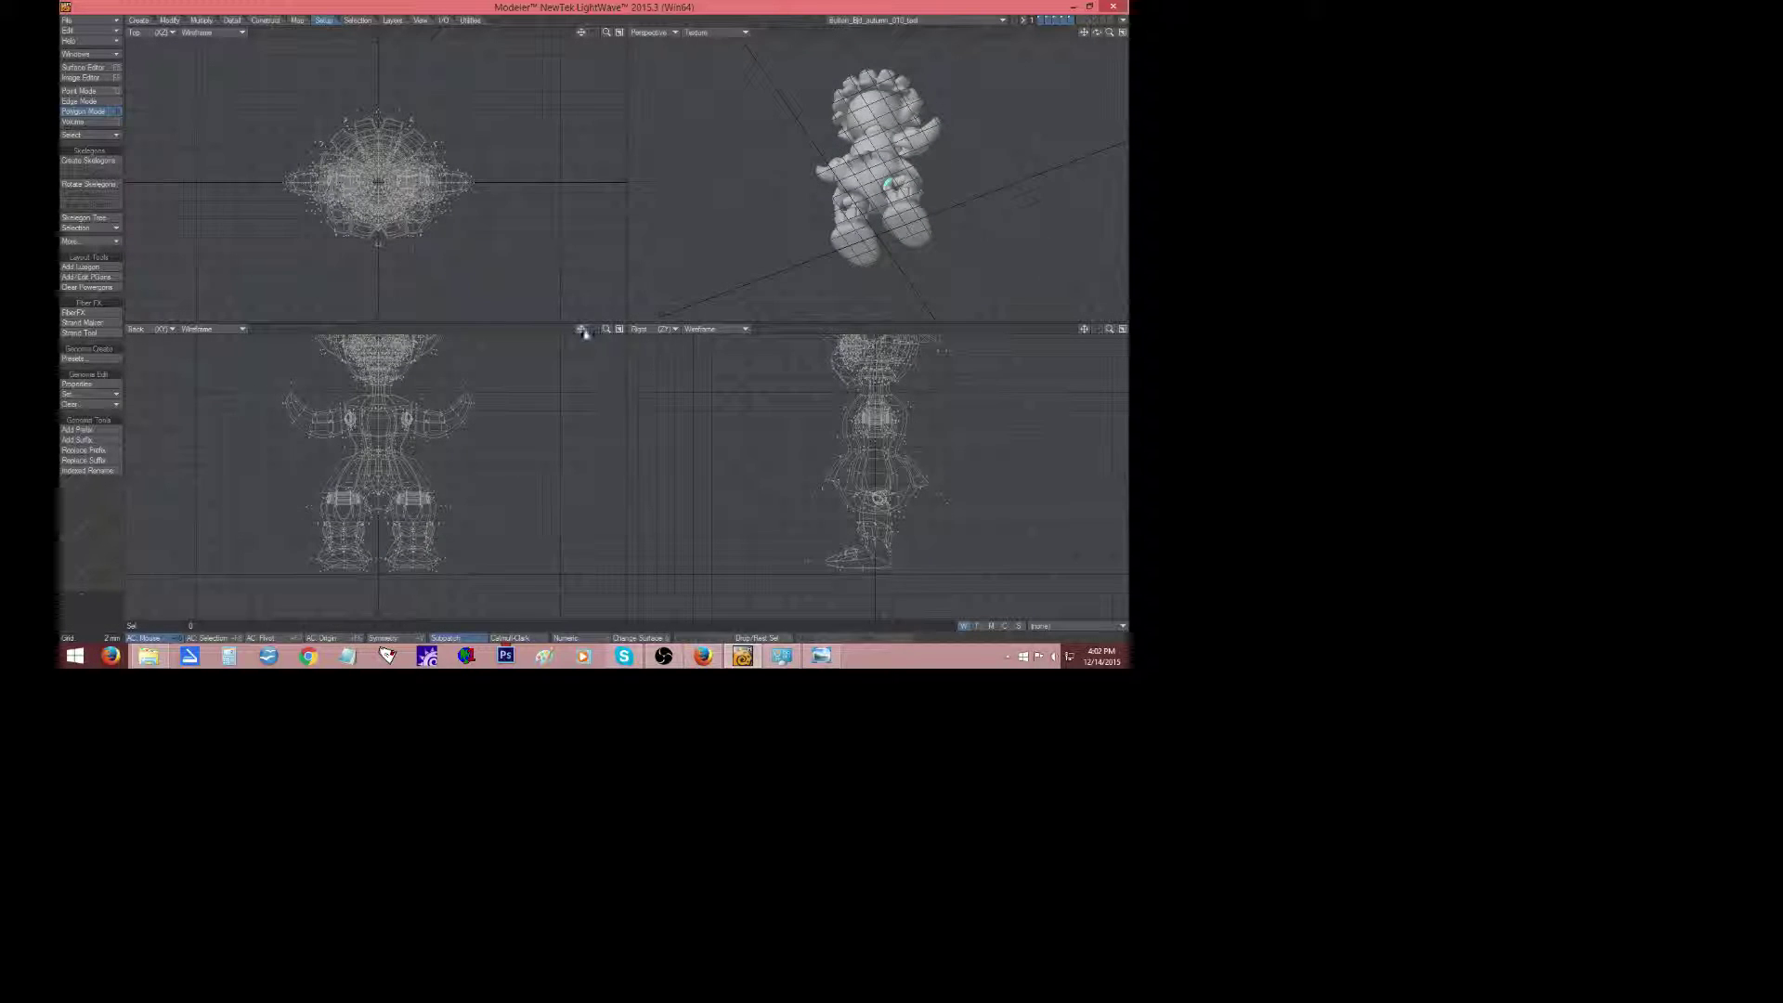
left_click(1039, 20)
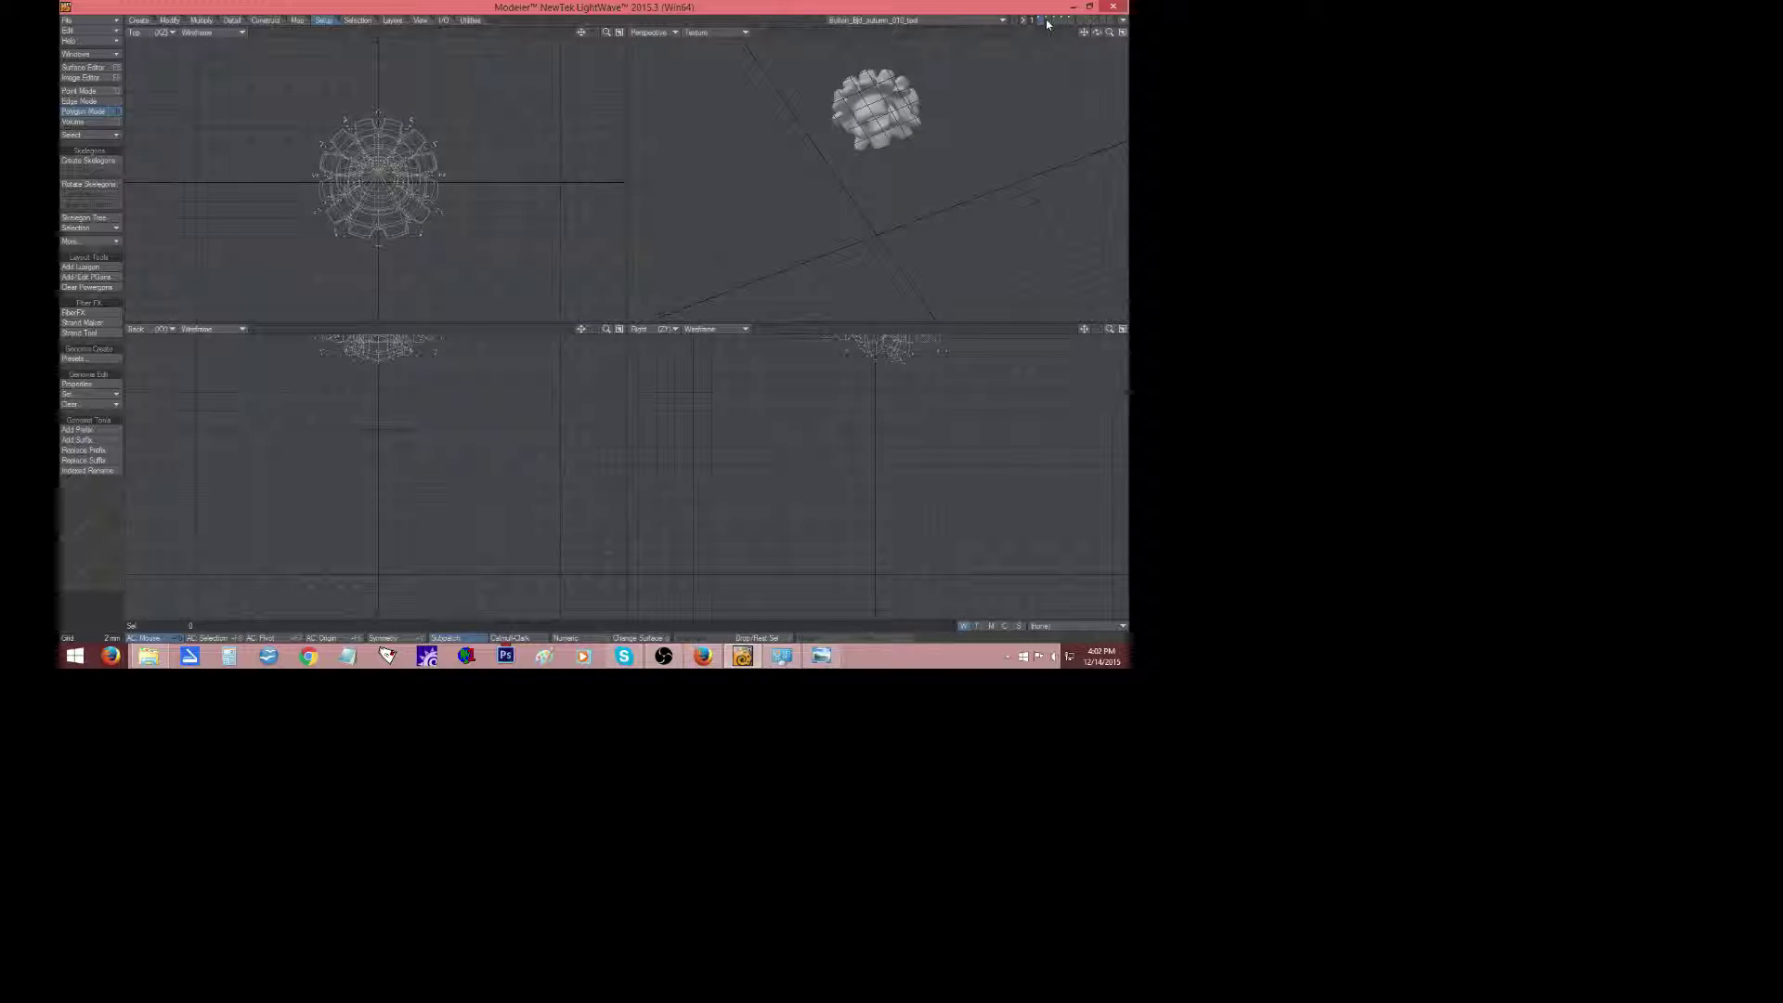
left_click(1047, 20)
left_click(1057, 21)
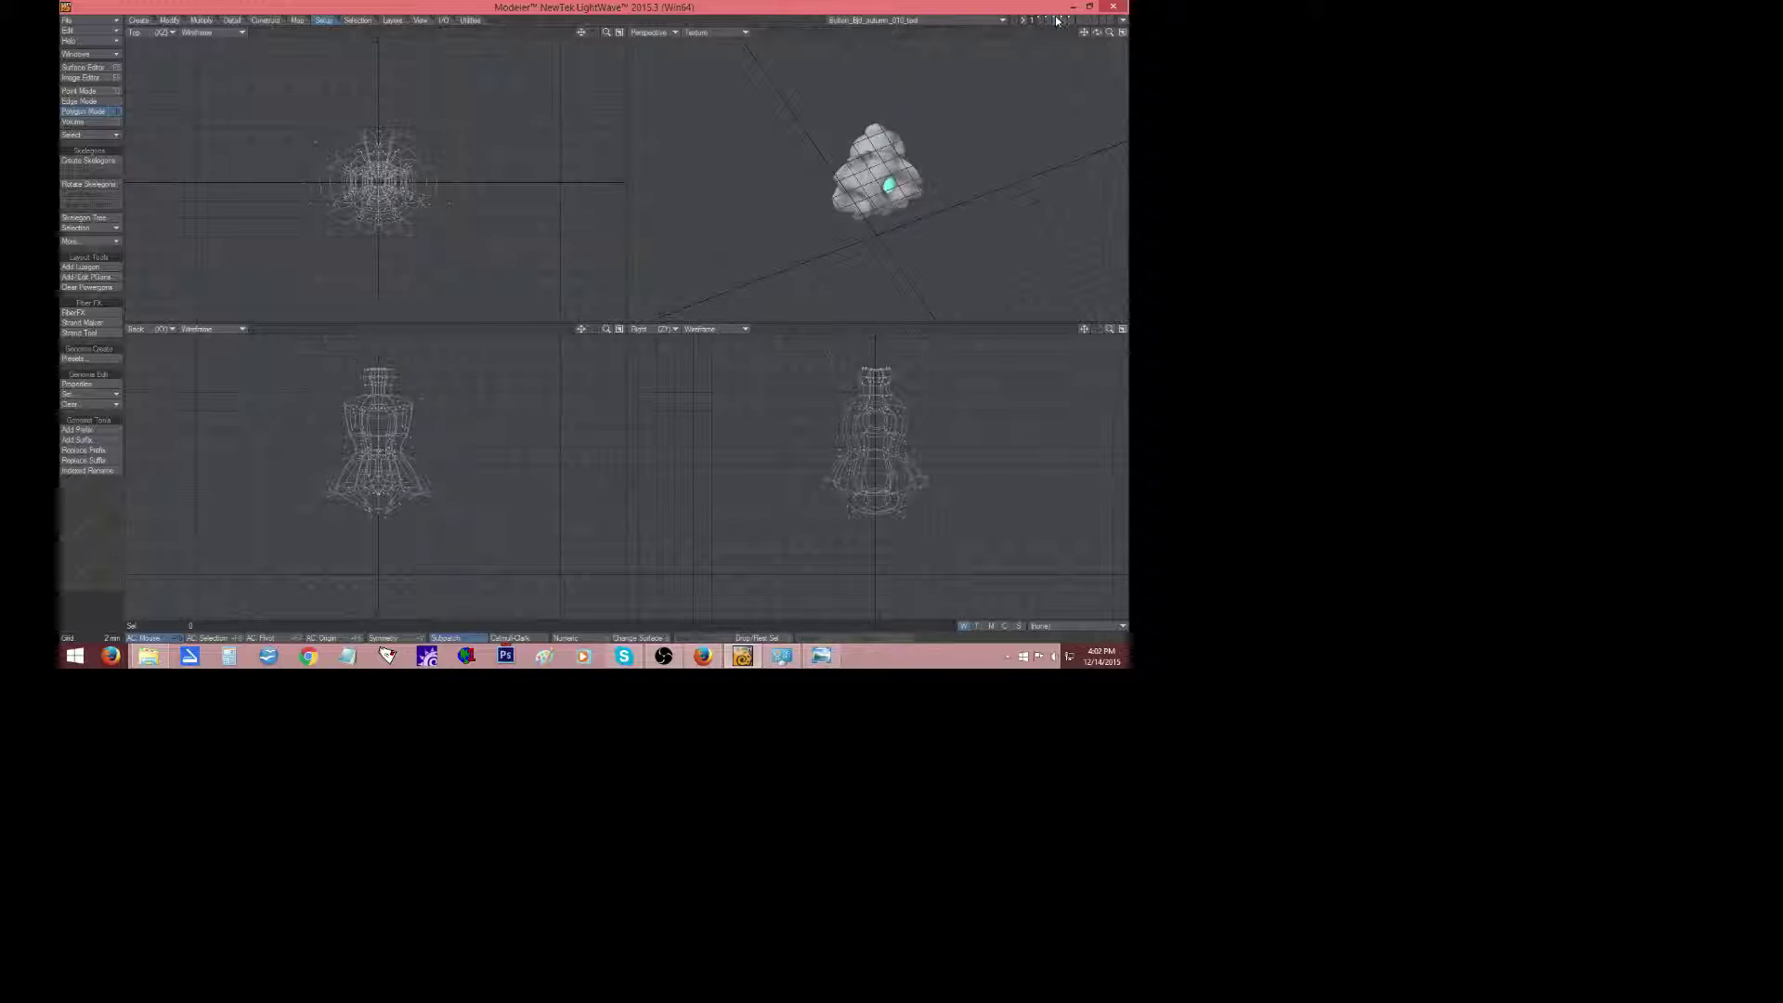
key("a")
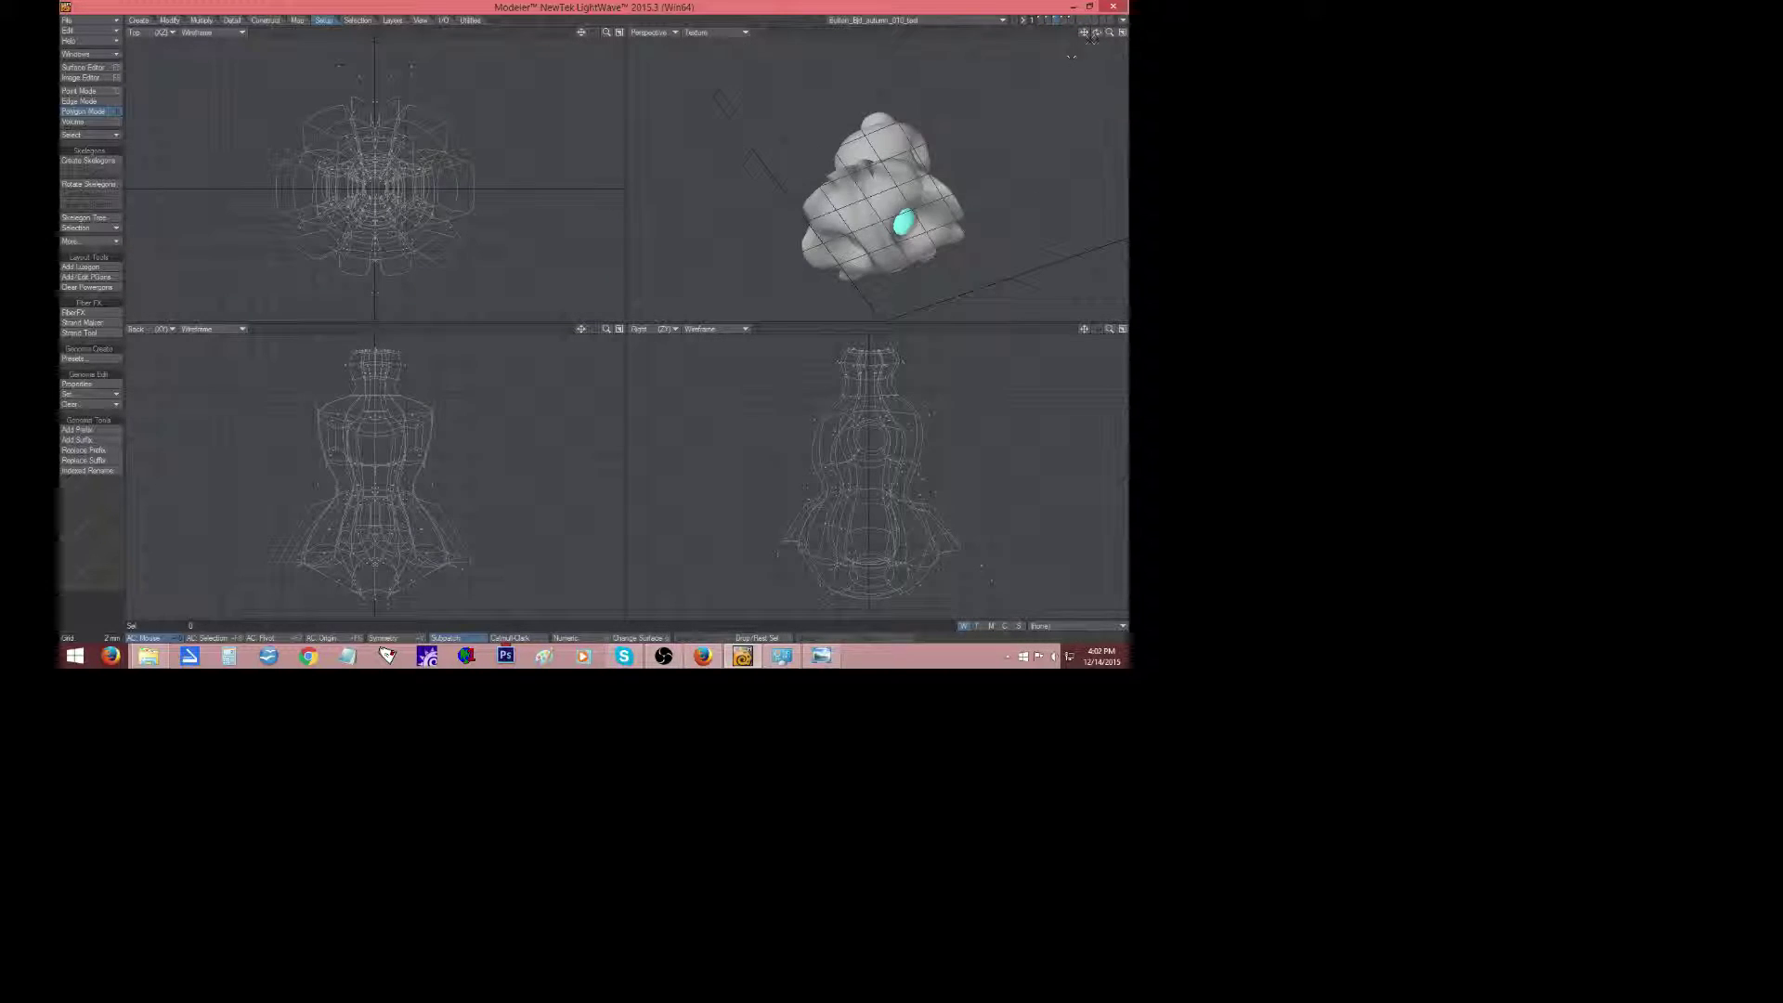
mouse_move(1098, 34)
left_mouse_down()
mouse_move(1048, 54)
mouse_move(1086, 79)
mouse_move(1058, 57)
mouse_move(1091, 54)
mouse_move(1077, 37)
mouse_move(1057, 45)
mouse_move(1104, 37)
mouse_move(1086, 41)
mouse_move(1101, 7)
left_mouse_up()
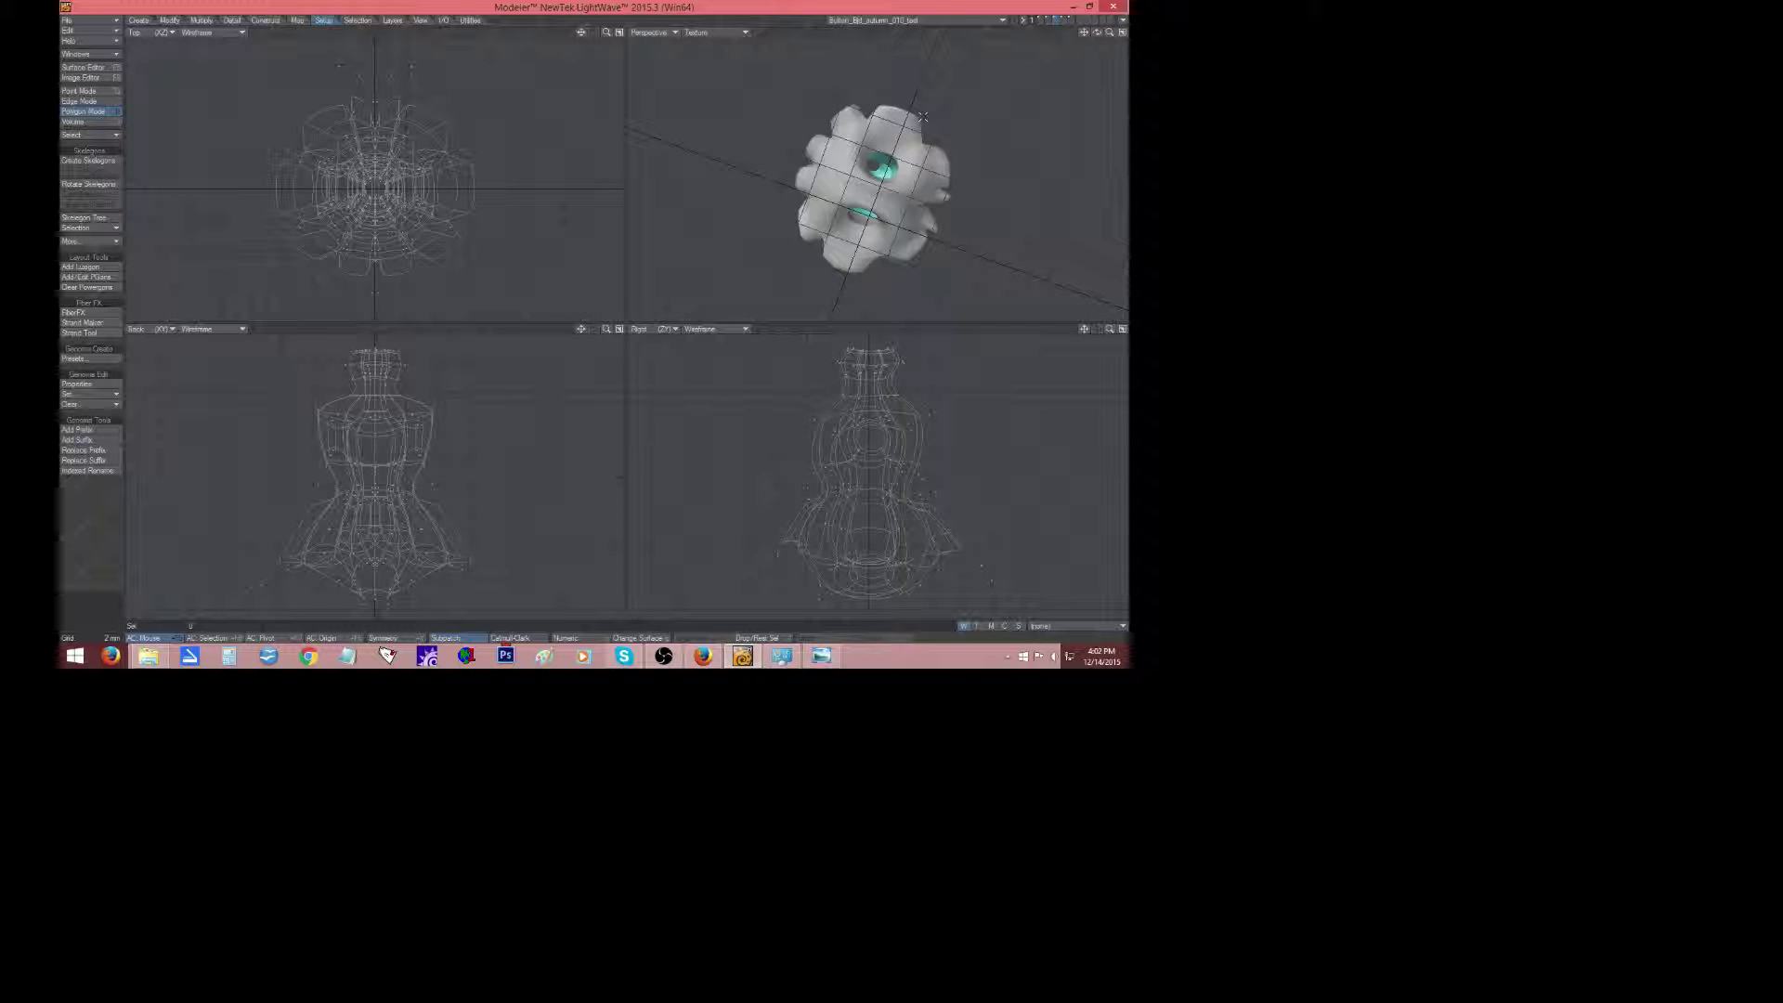
mouse_move(1096, 33)
left_mouse_down()
mouse_move(1092, 78)
mouse_move(1151, 30)
mouse_move(1155, 58)
mouse_move(1098, 45)
left_mouse_up()
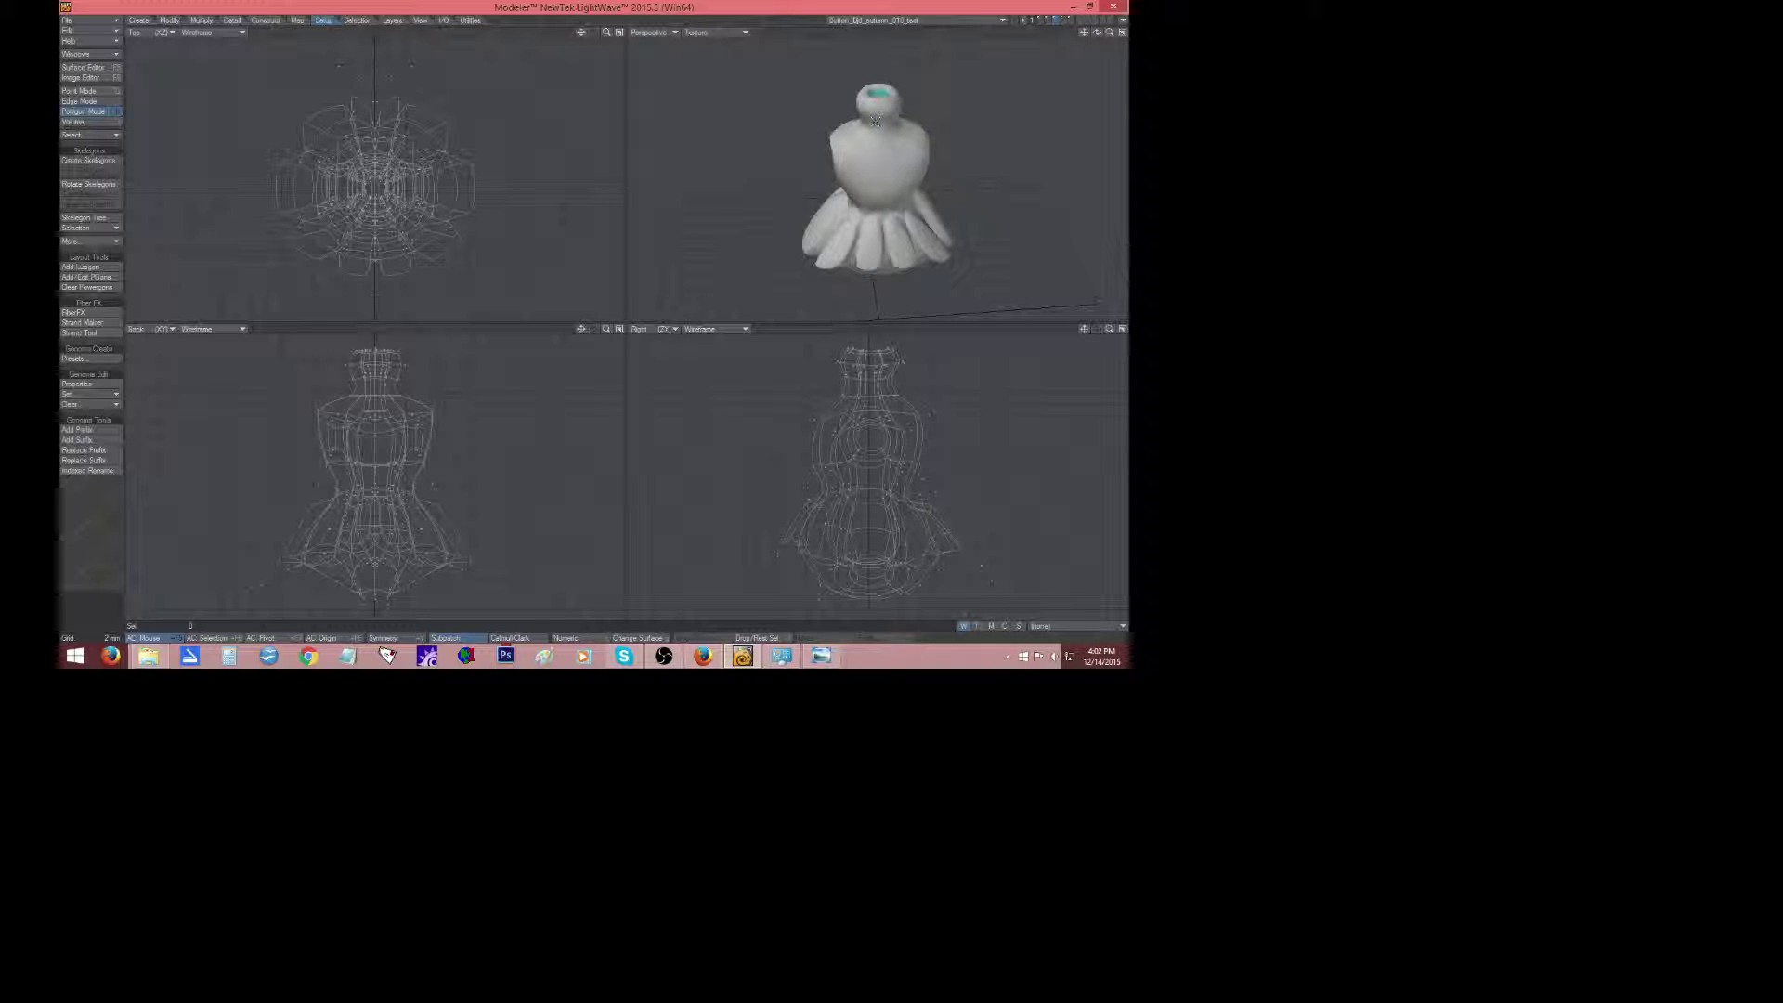
left_click(1064, 20)
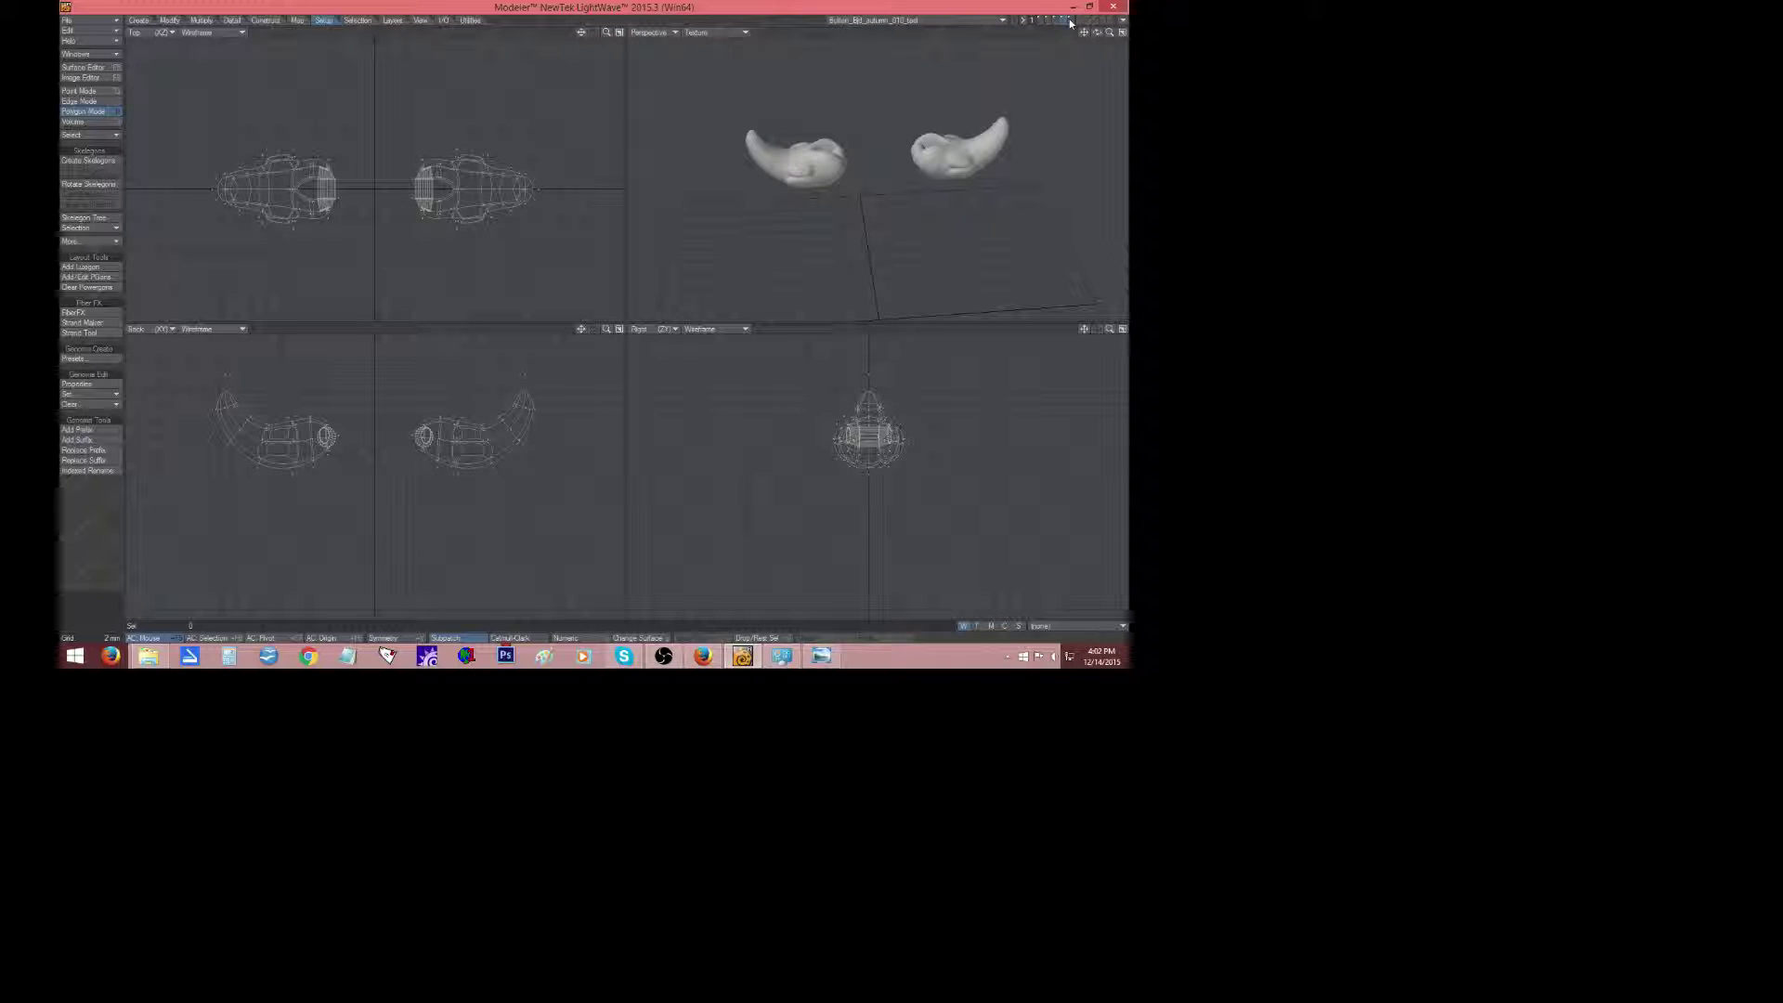
Isolate the head layer and examine its face, ears and neck socket from several angles.
left_click(1045, 23)
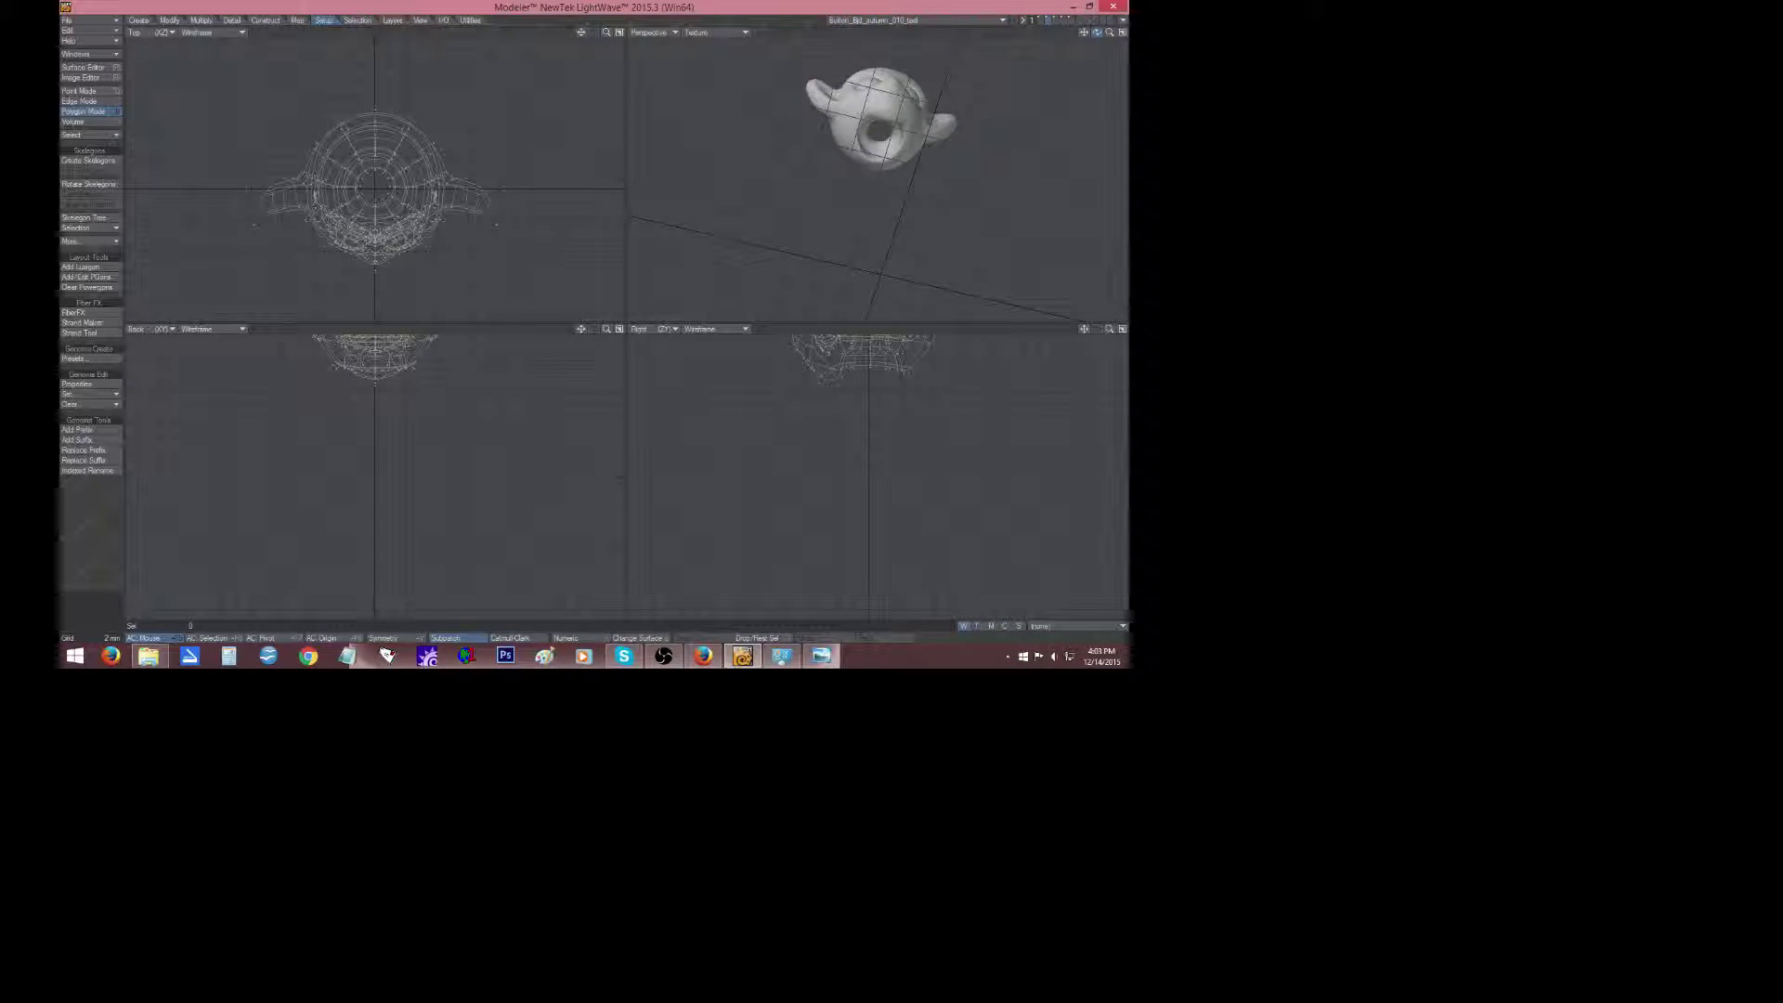
key("a")
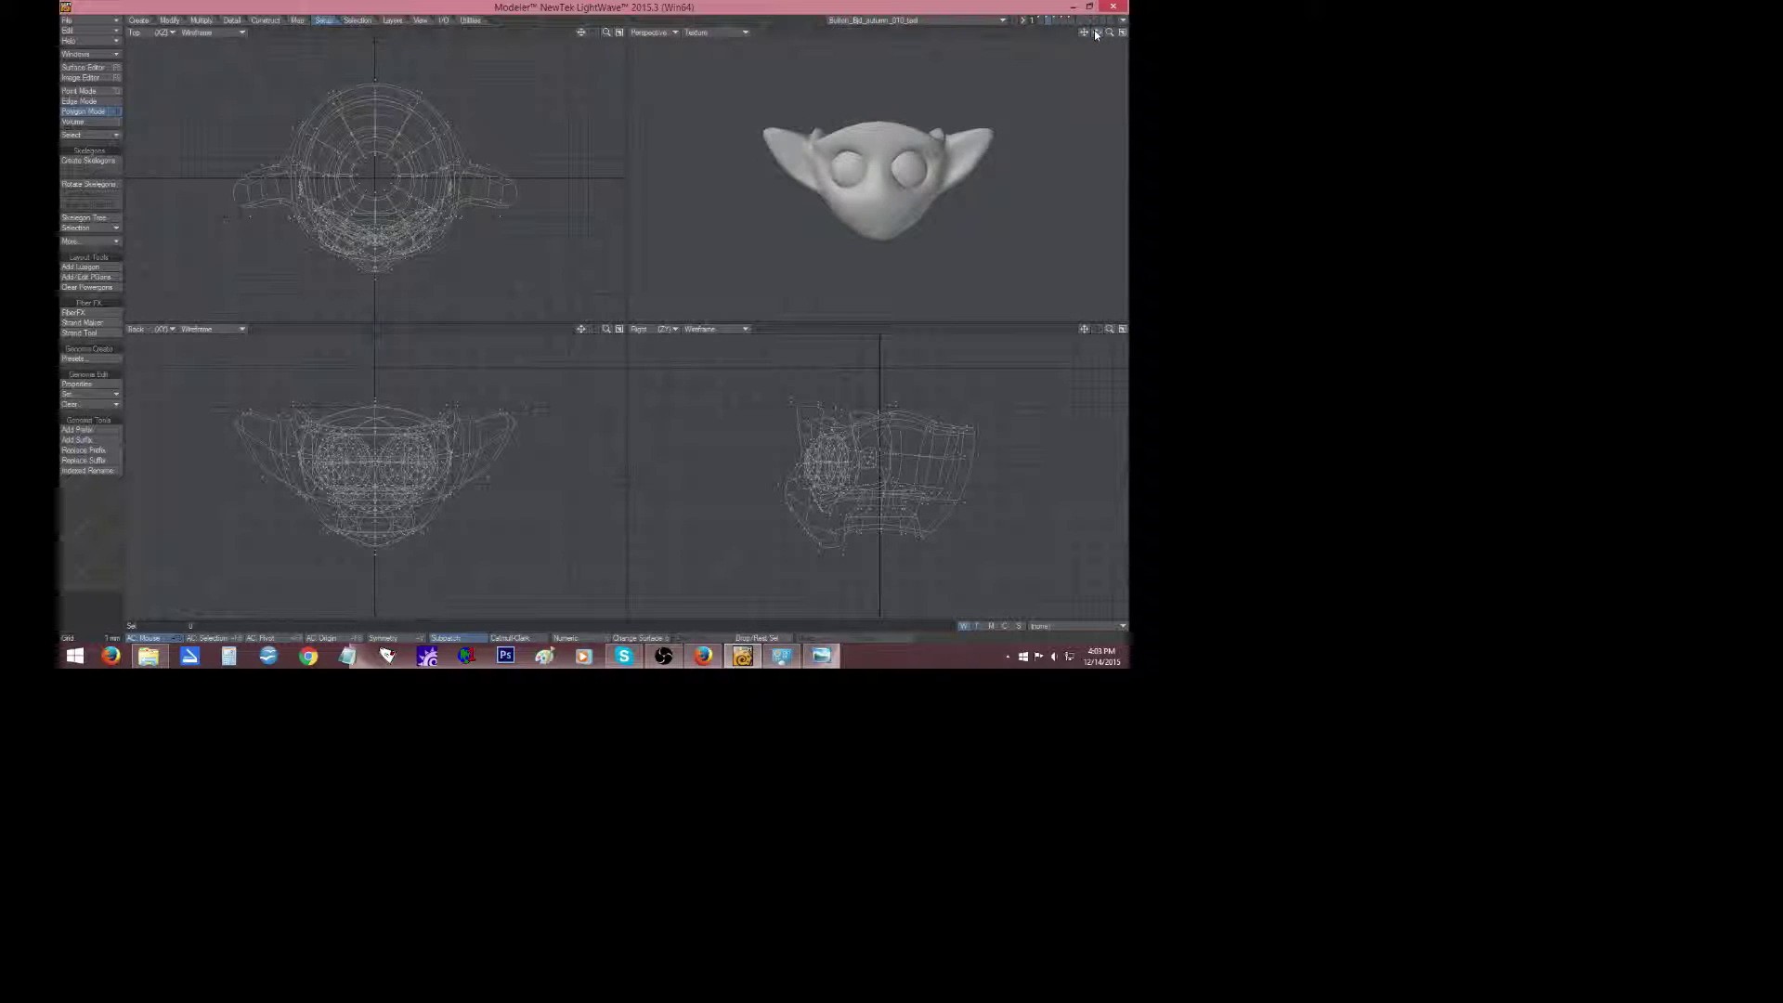
left_click_drag(1096, 32, 1043, 55)
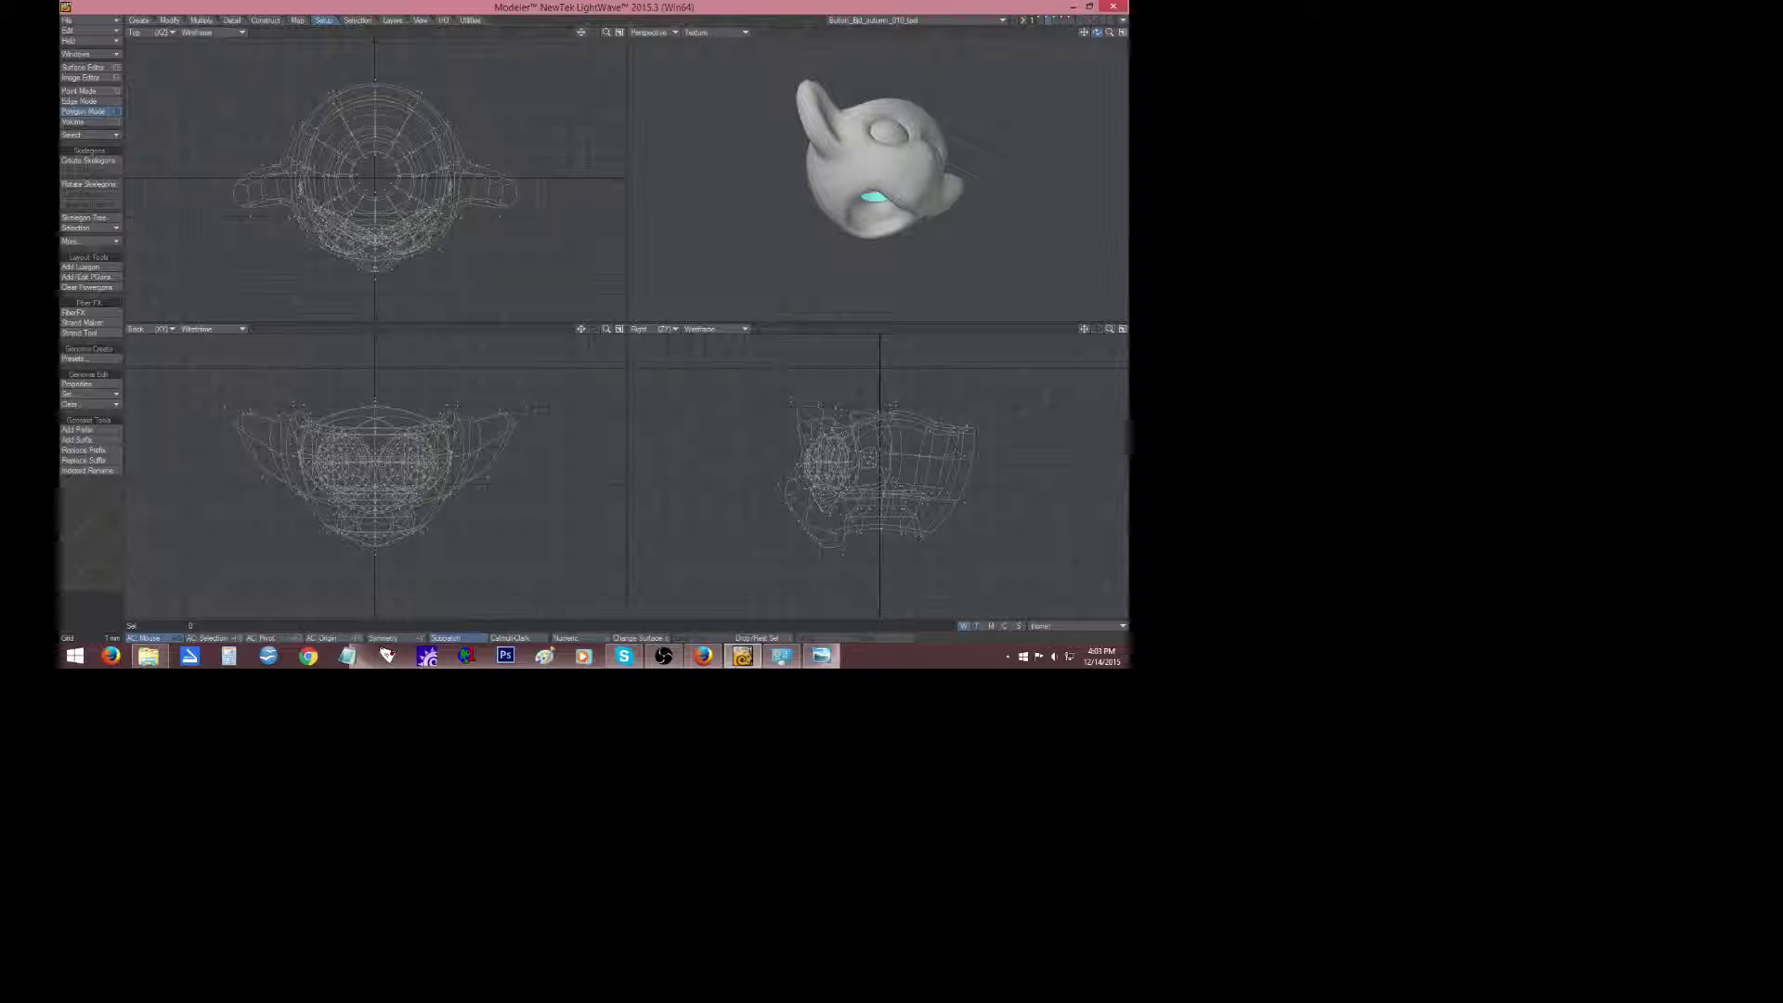
left_click_drag(1096, 35, 1025, 52)
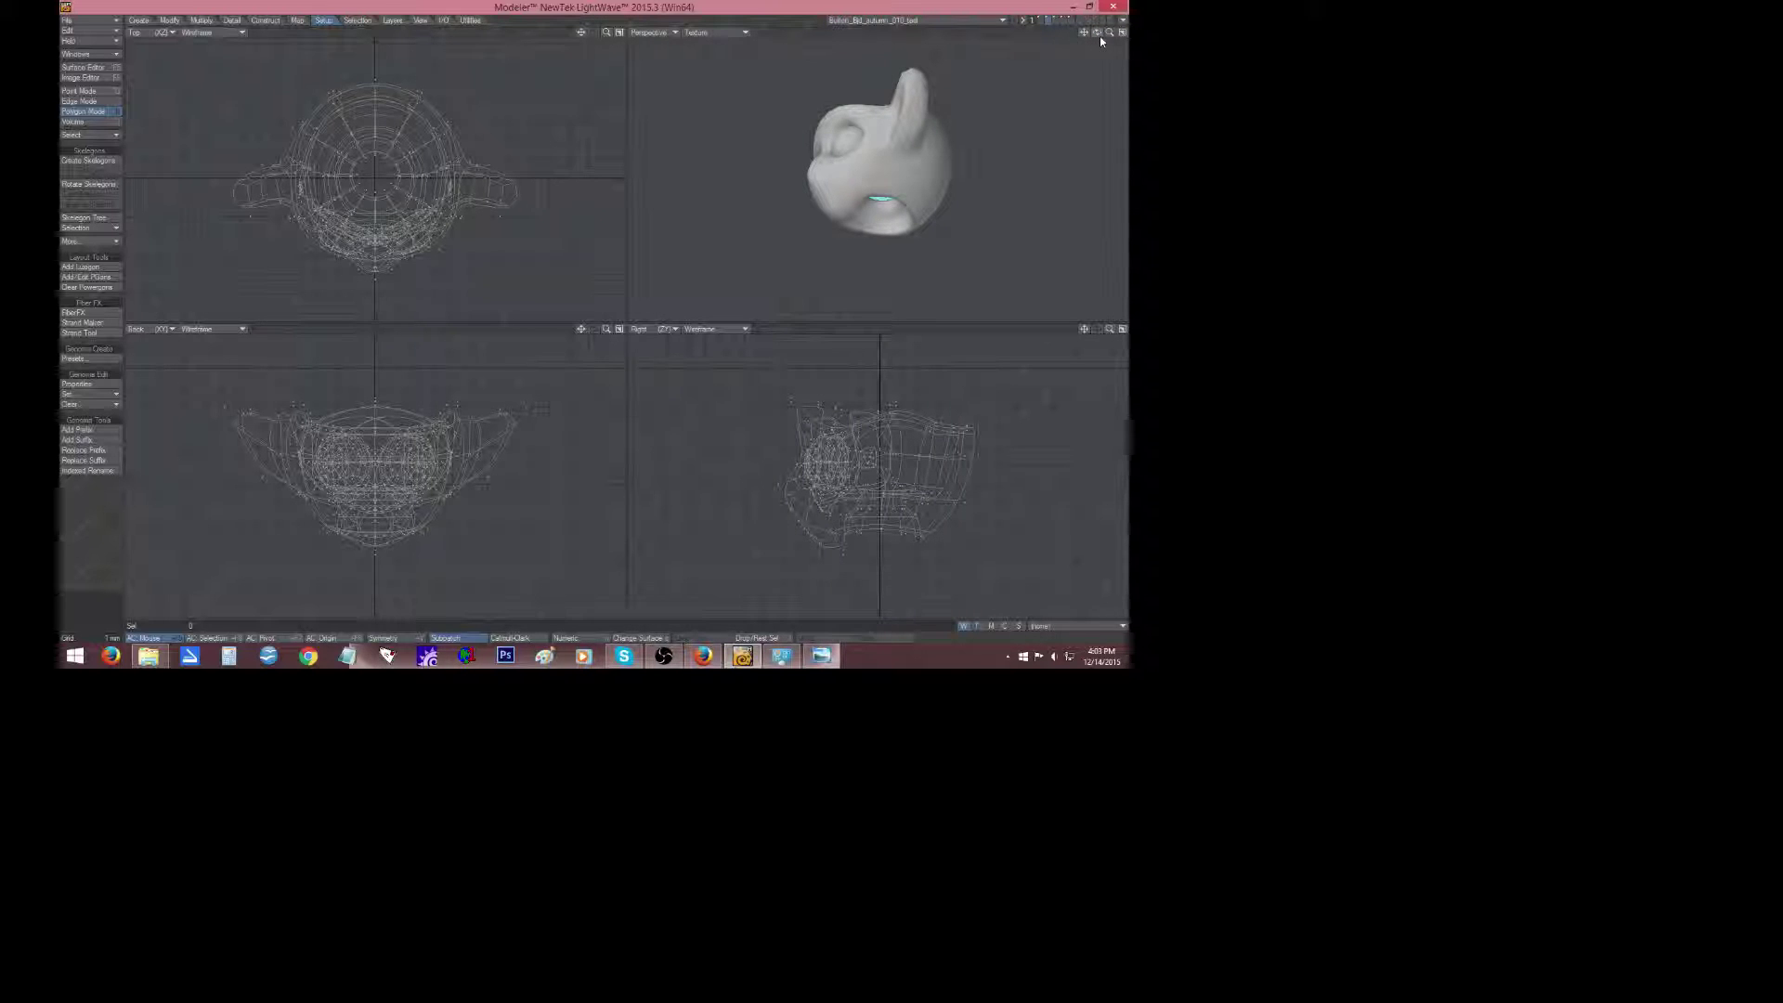
mouse_move(1098, 33)
left_mouse_down()
mouse_move(1065, 39)
mouse_move(1100, 32)
mouse_move(1096, 47)
left_mouse_up()
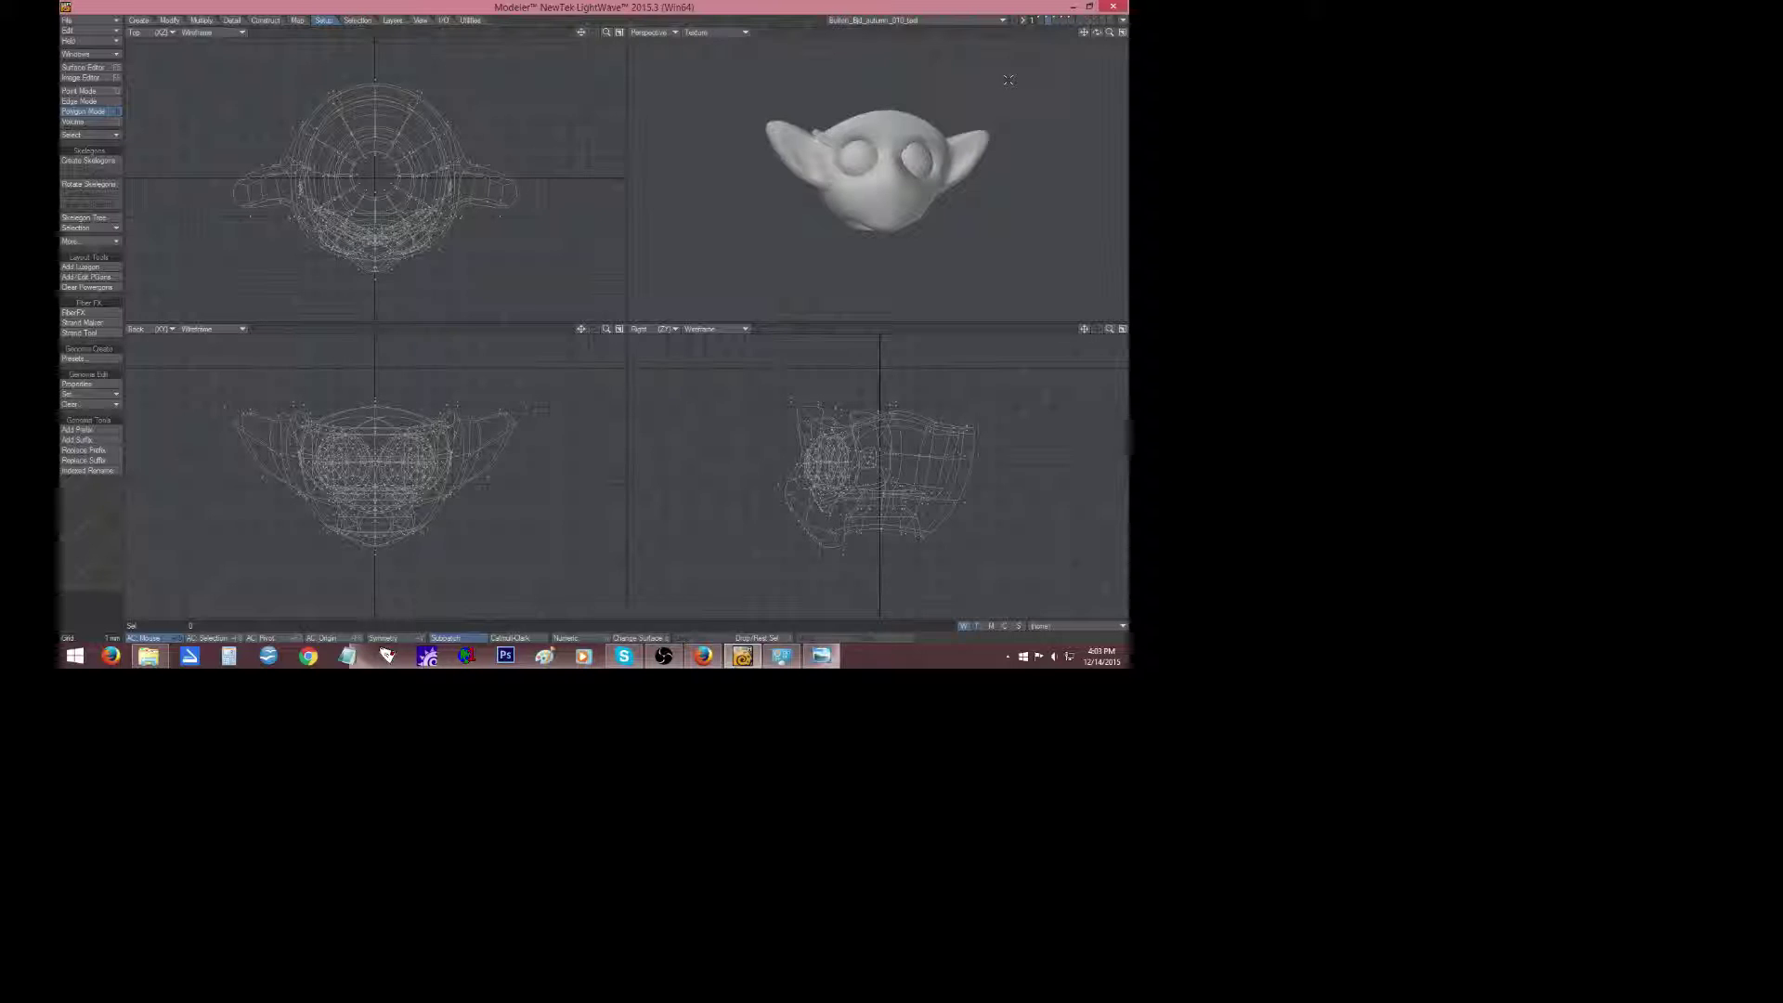
Display the hair, head, torso, arm and leg layers together and fit the whole doll in the viewports.
left_click(1040, 19)
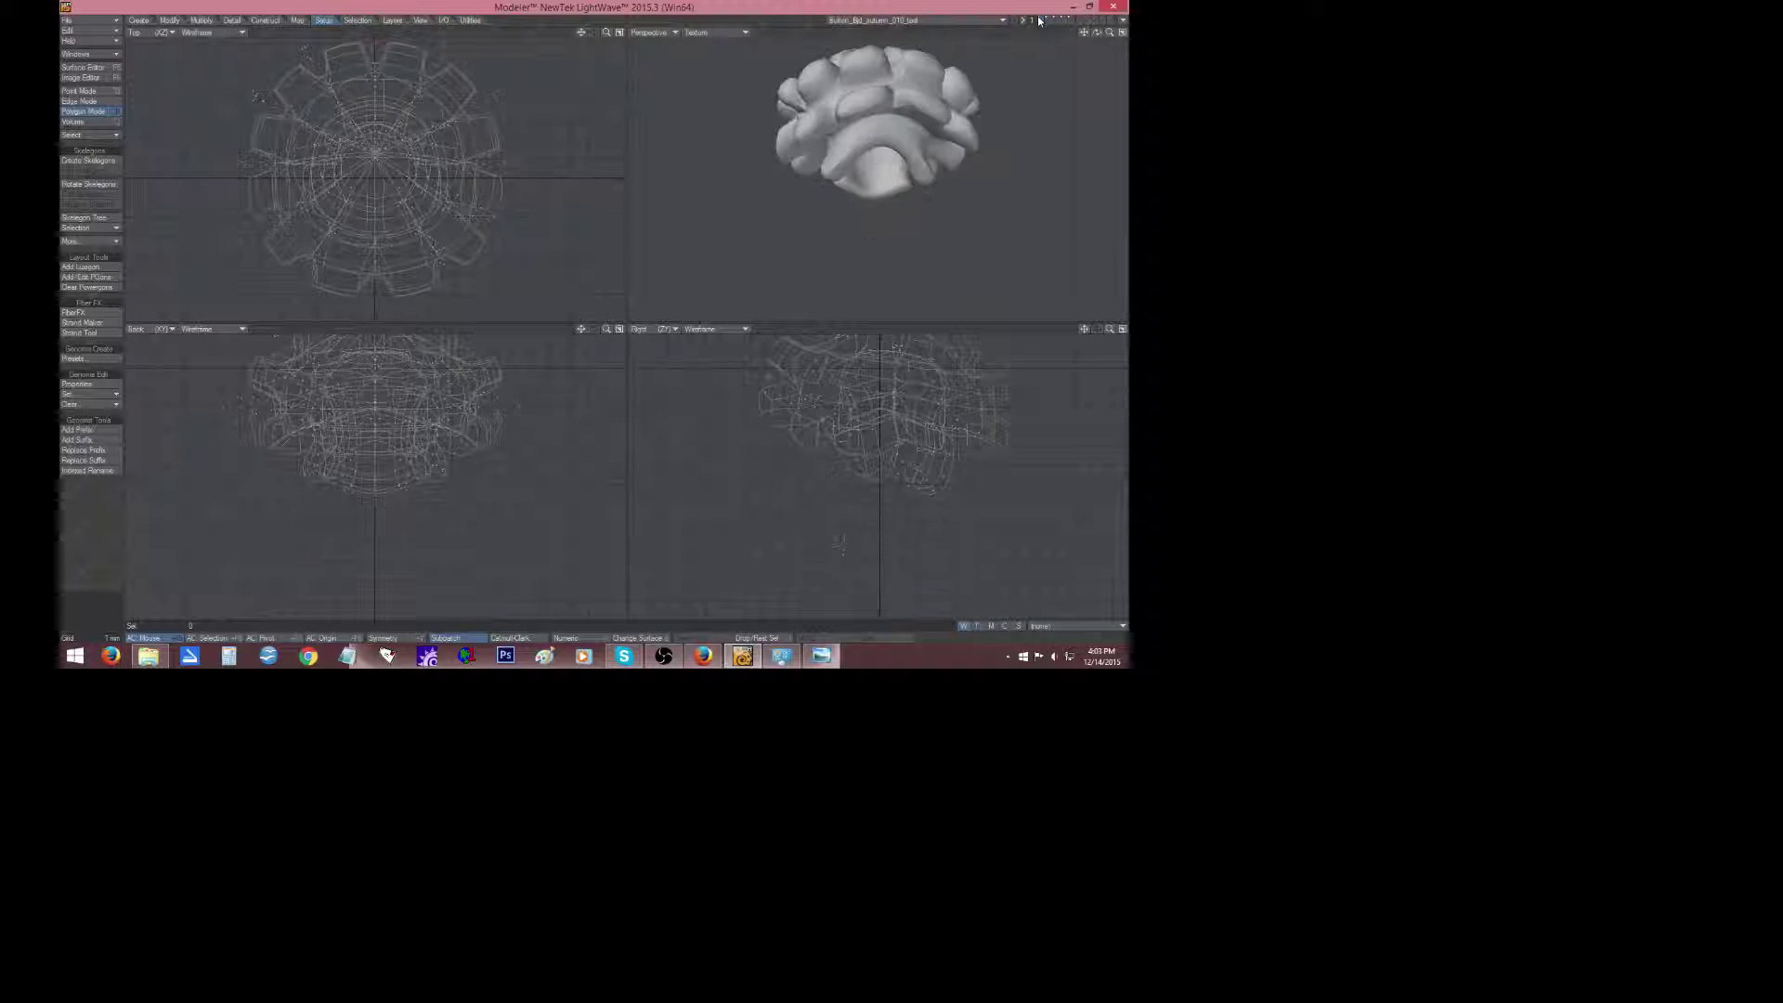
left_click(1048, 20, "shift")
left_click(1057, 20, "shift")
left_click(1064, 20, "shift")
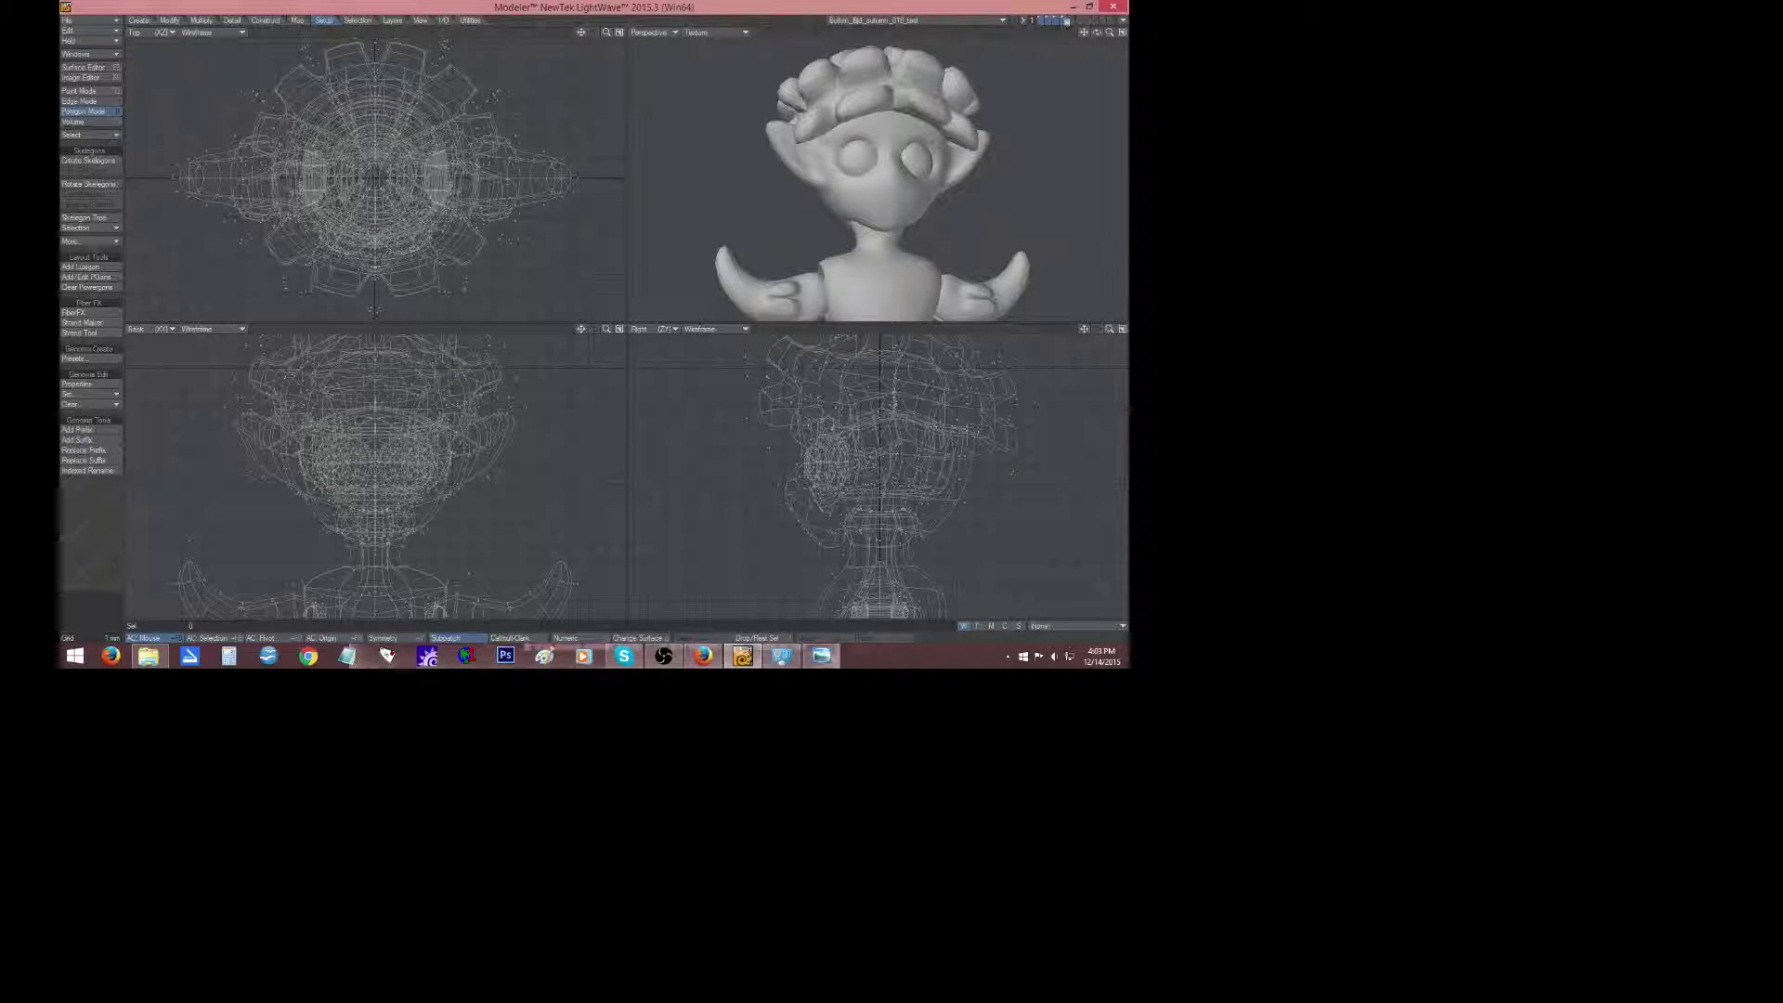
left_click(1070, 19, "shift")
key("a")
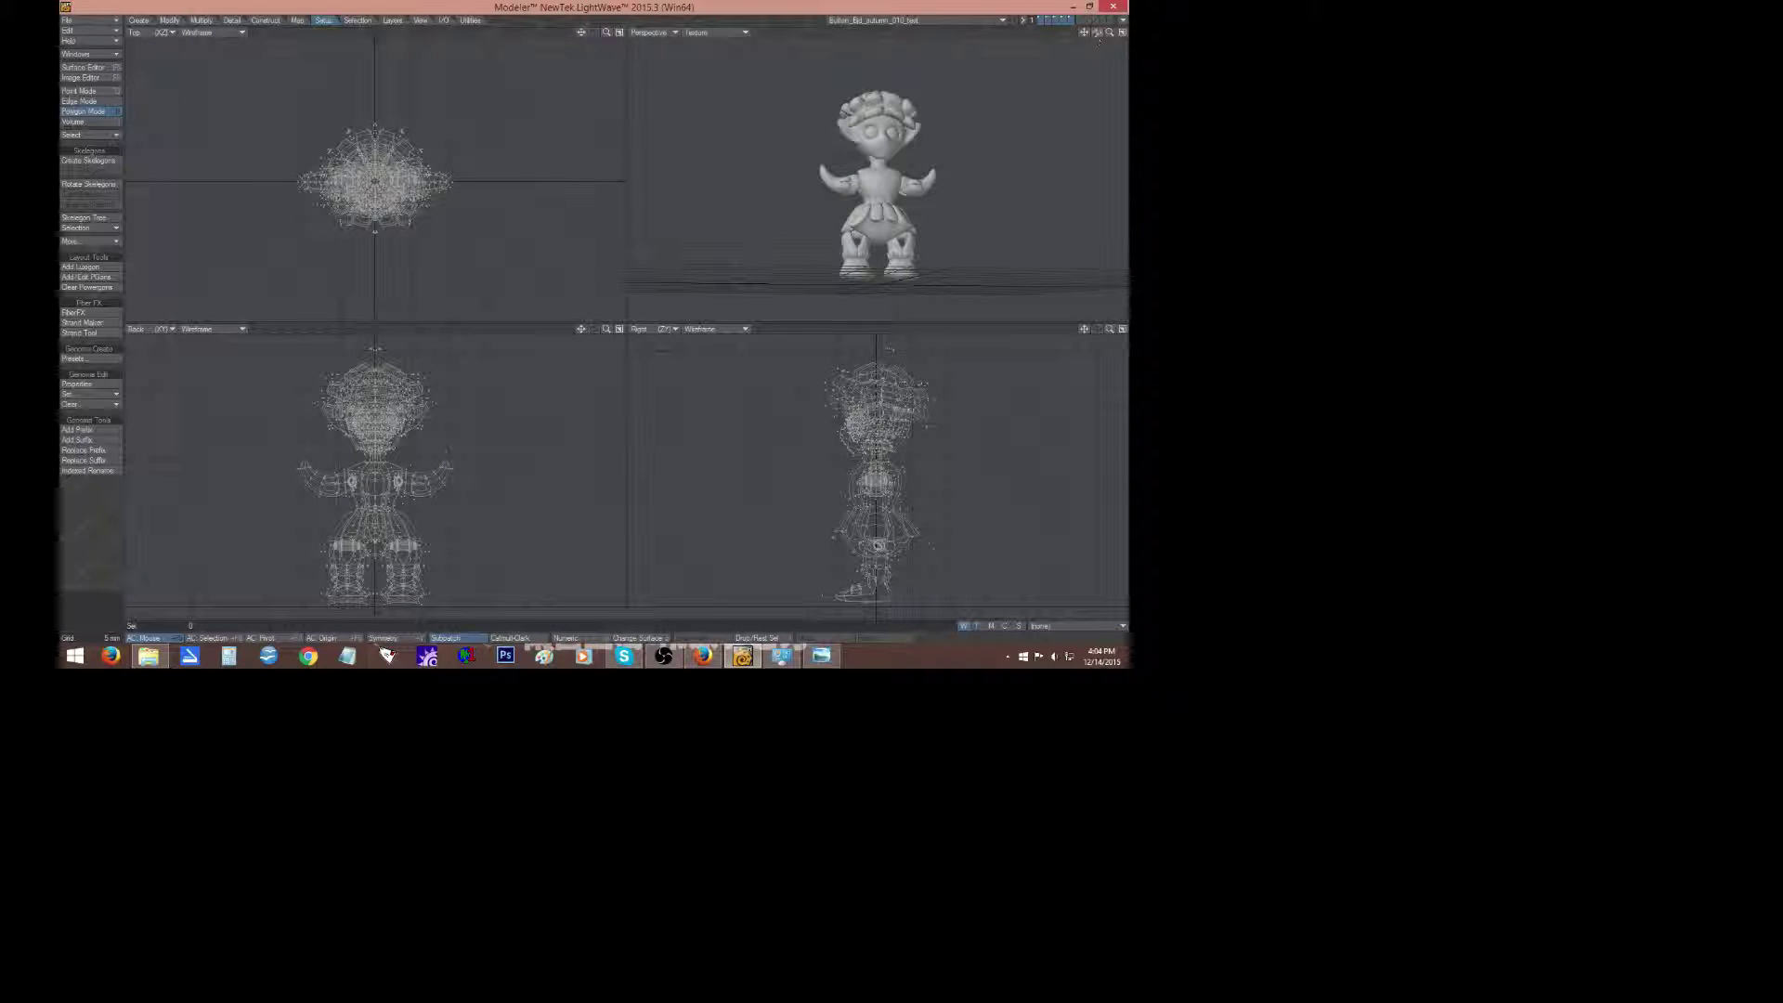
Orbit around the complete doll to examine how its parts fit together.
mouse_move(1096, 33)
left_mouse_down()
mouse_move(1337, 43)
mouse_move(1095, 38)
left_mouse_up()
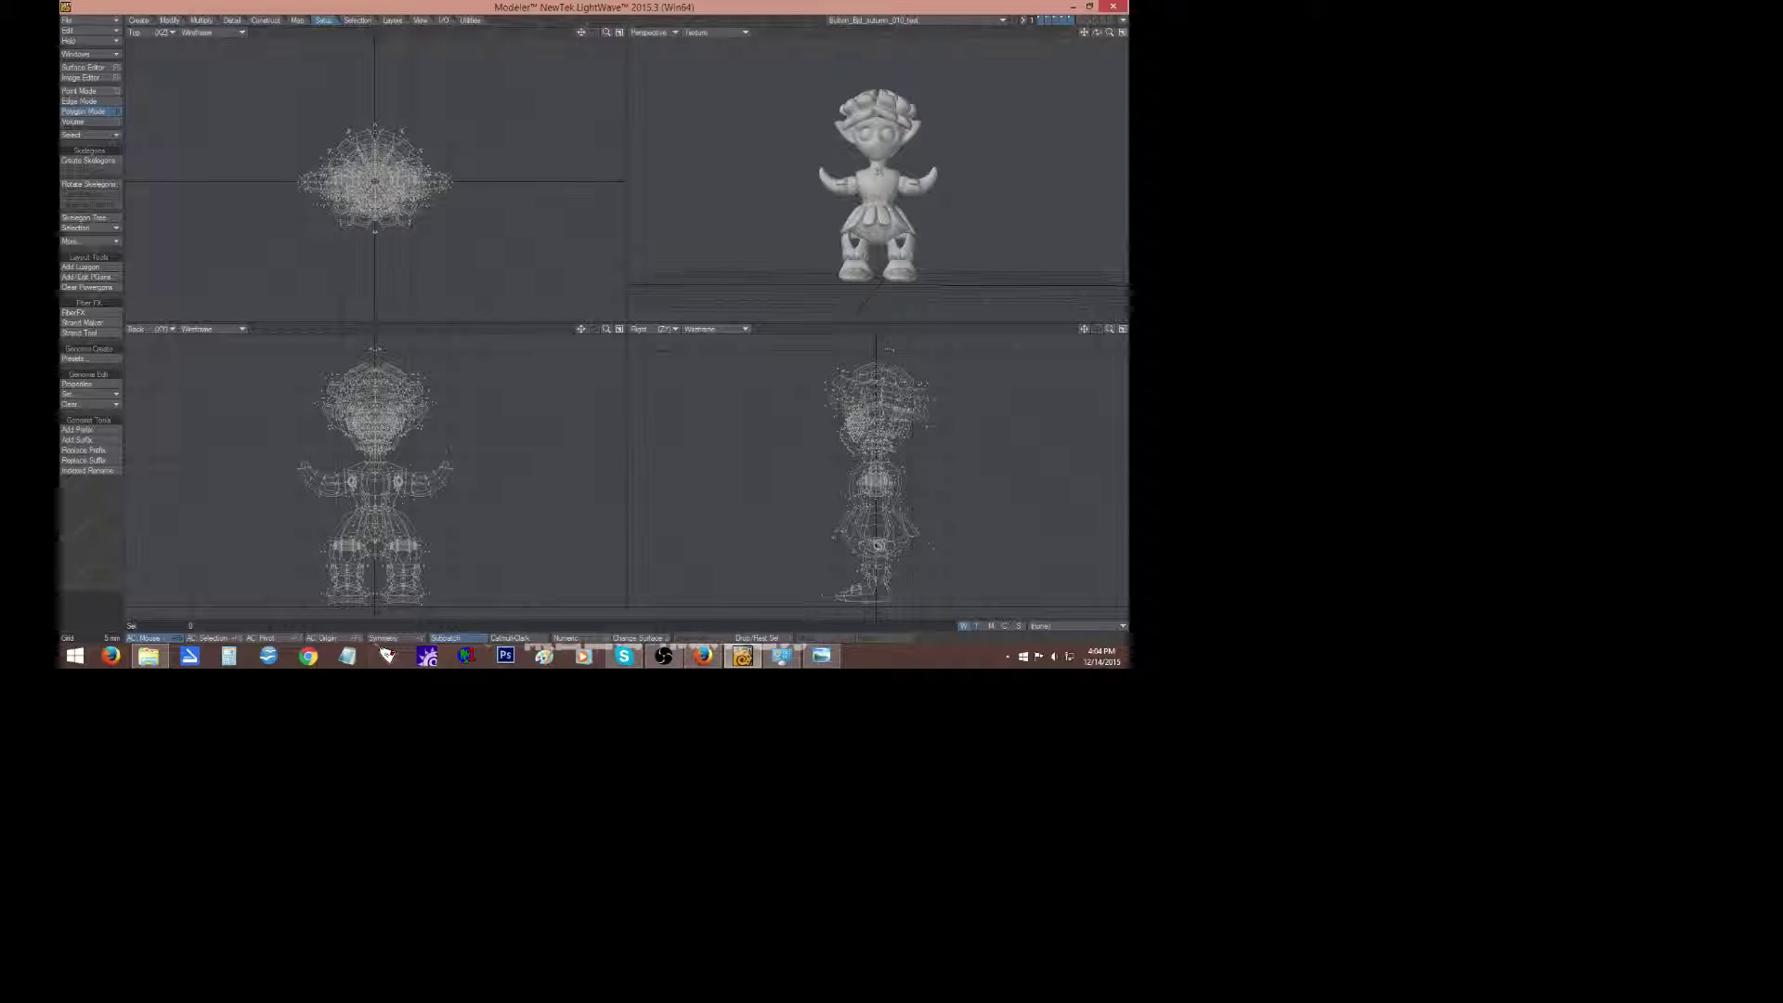
left_click_drag(1096, 33, 1036, 25)
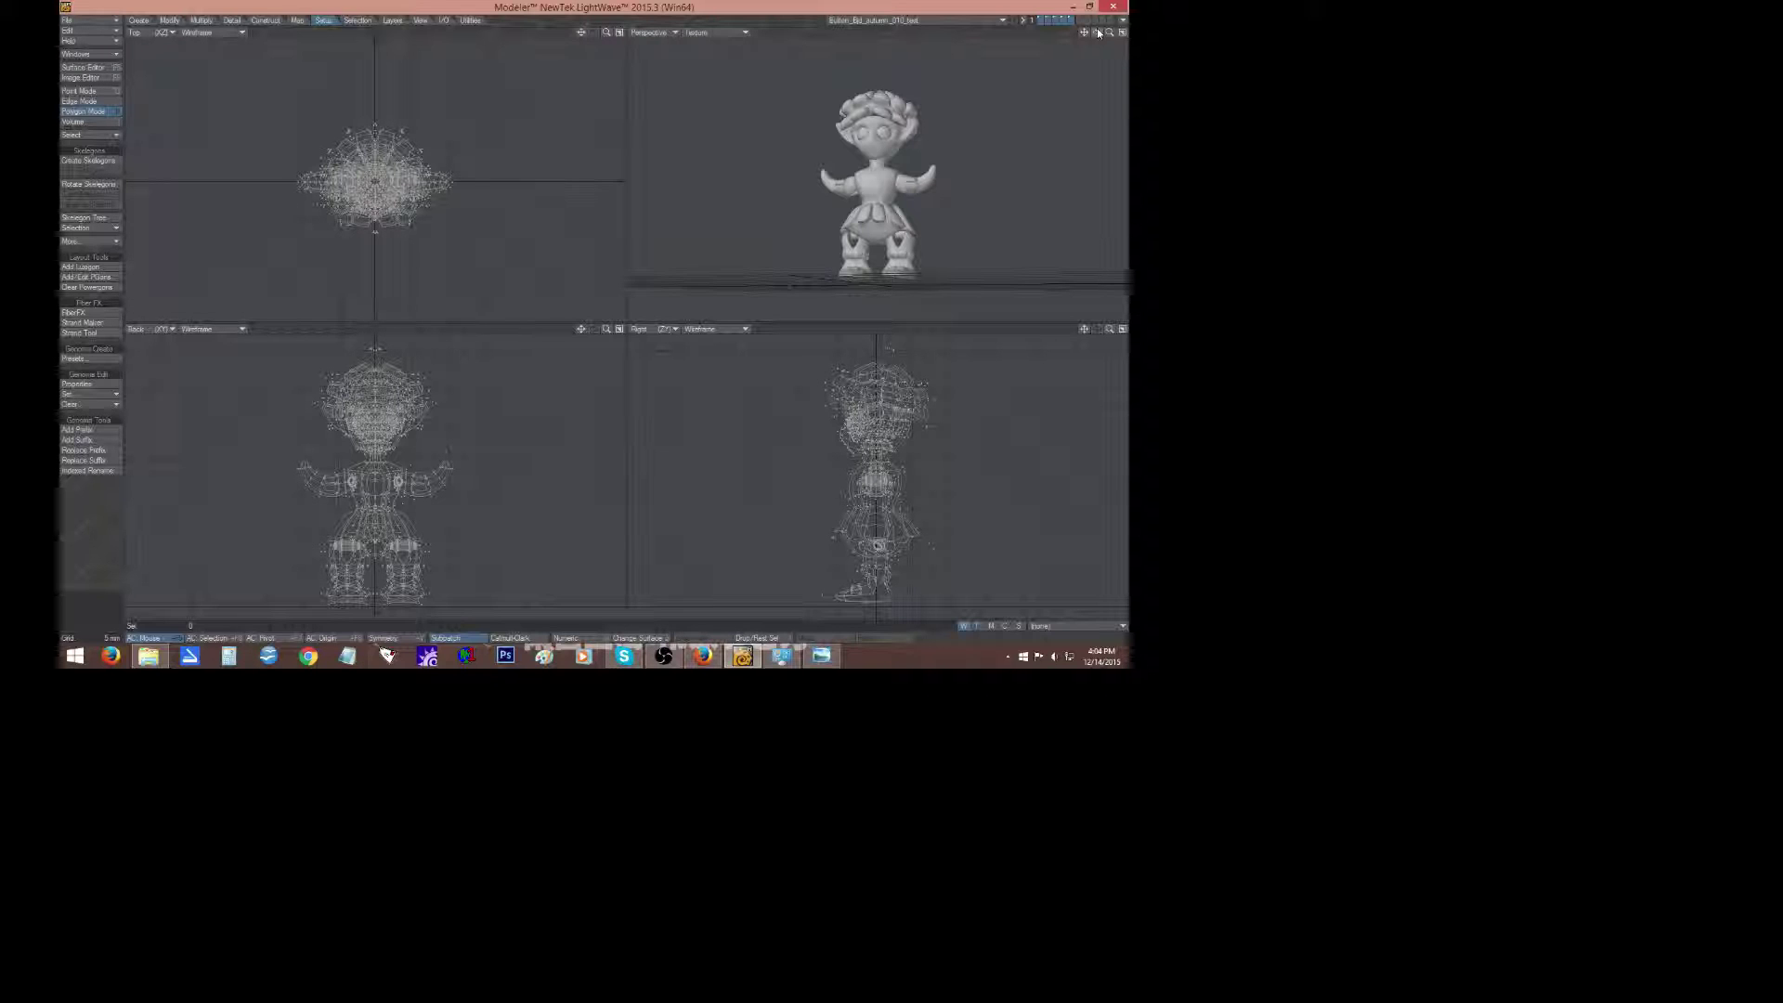
left_click_drag(1098, 33, 943, 21)
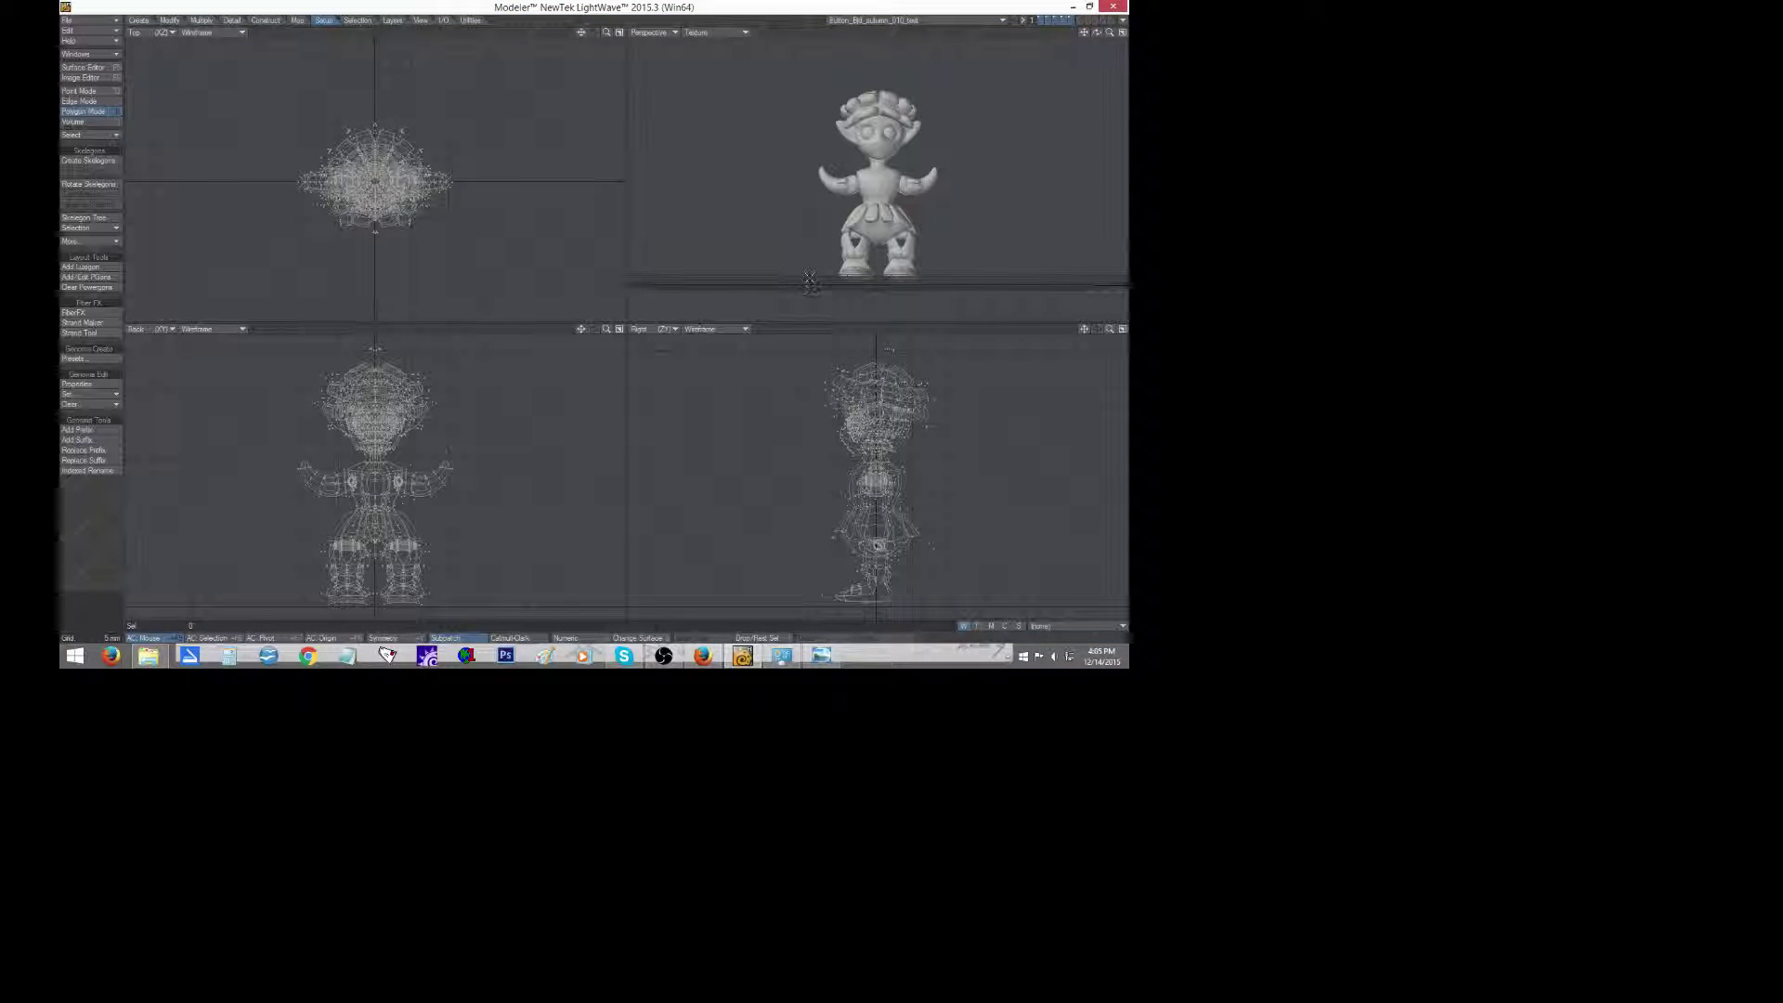
Inspect the hair layer on its own, then cut the head layer's geometry and undo the cut.
left_click(1039, 20)
mouse_move(1097, 32)
left_mouse_down()
mouse_move(1114, 41)
mouse_move(1097, 41)
left_mouse_up()
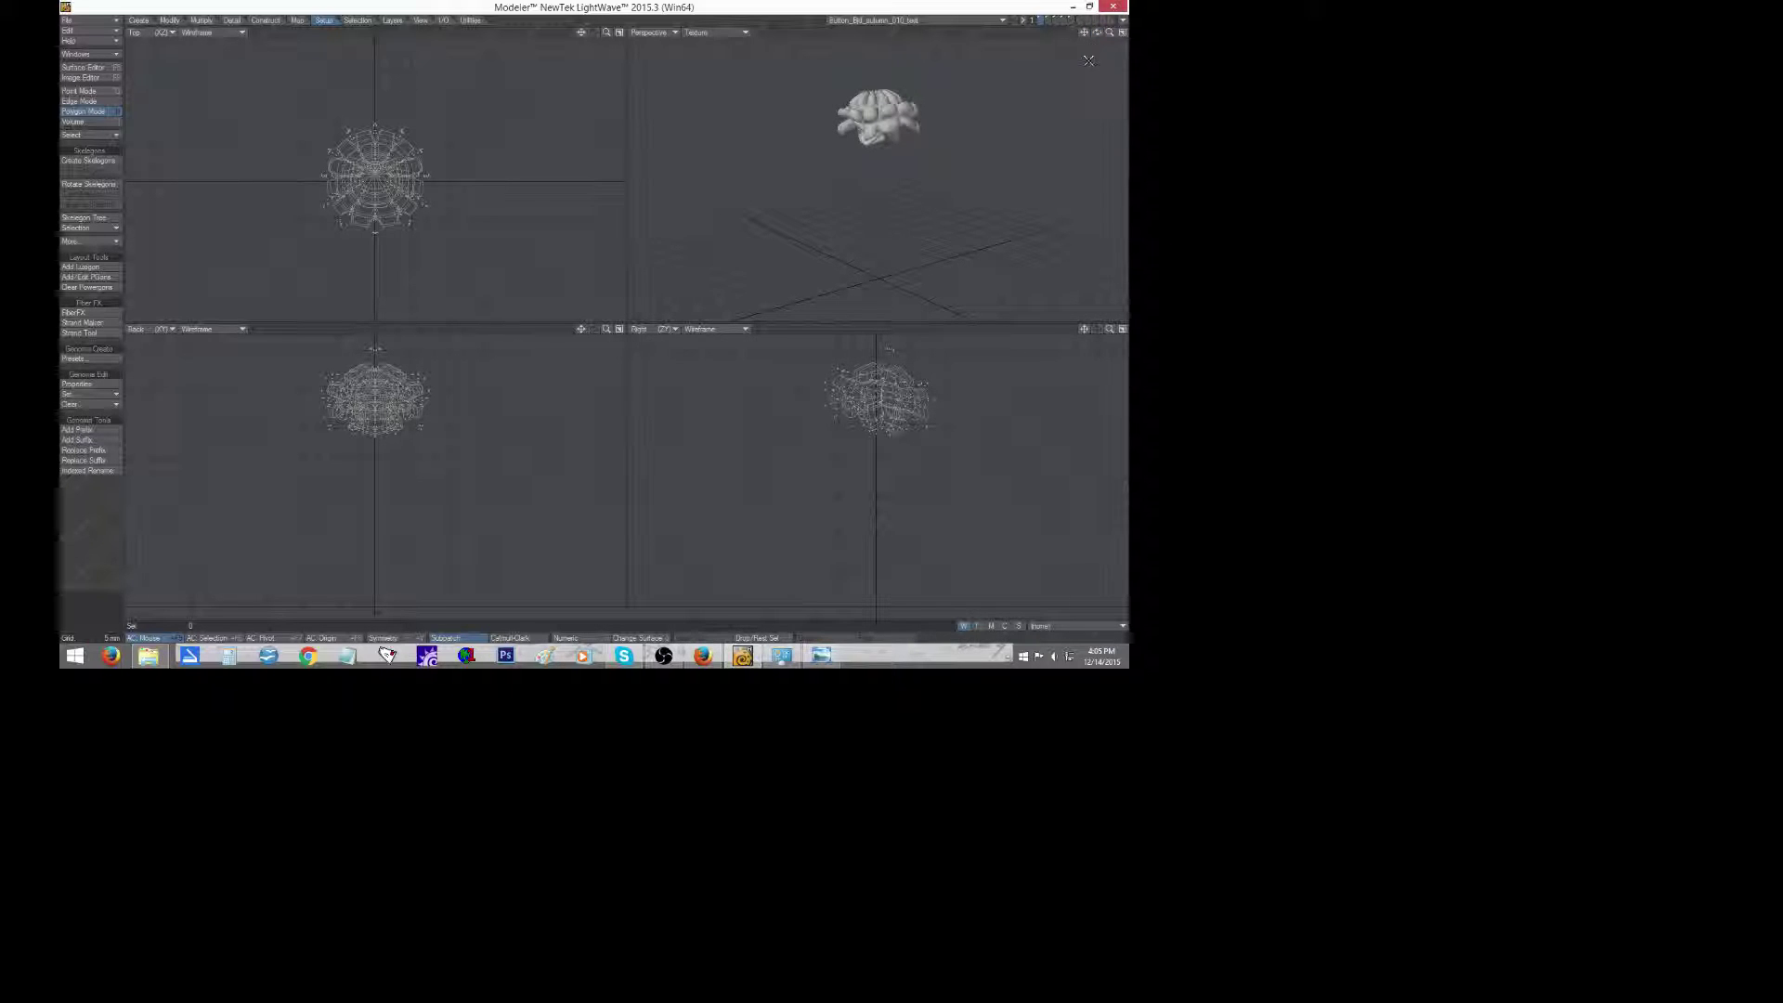
left_click_drag(1097, 32, 1101, 40)
key("ctrl+x")
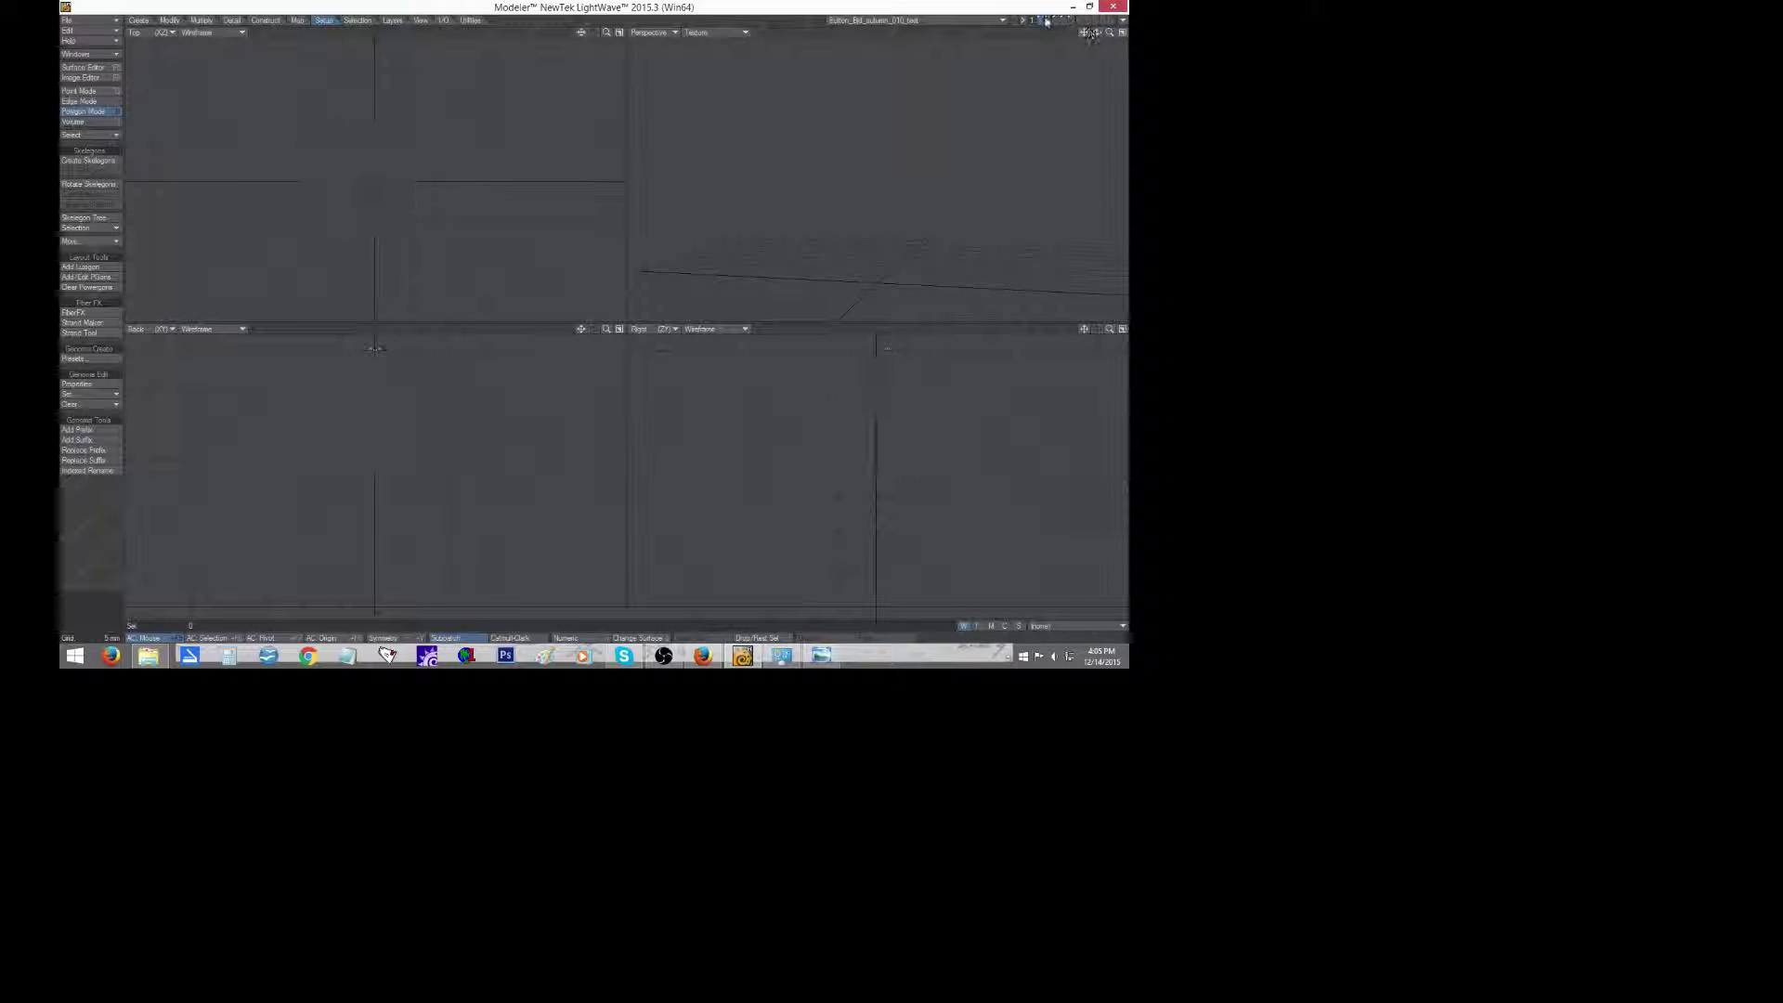
key("ctrl+z")
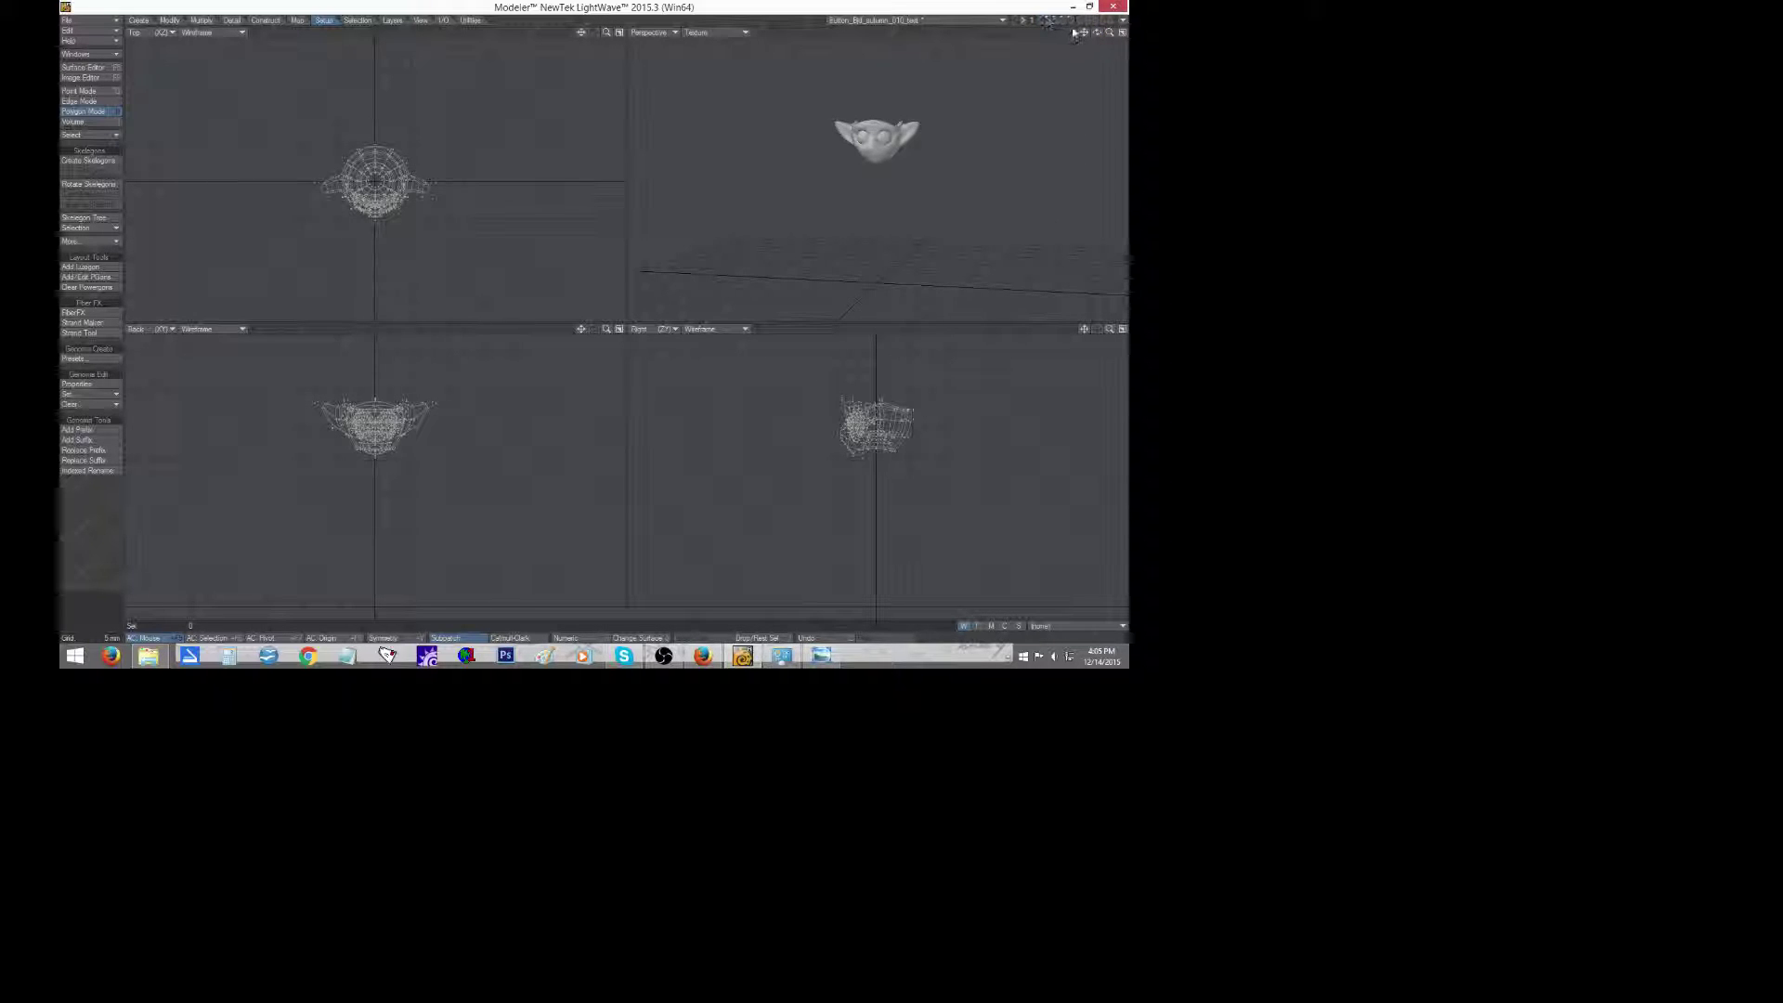
Inspect the torso, arm and leg layers one at a time, returning to the torso layer.
left_click(1057, 20)
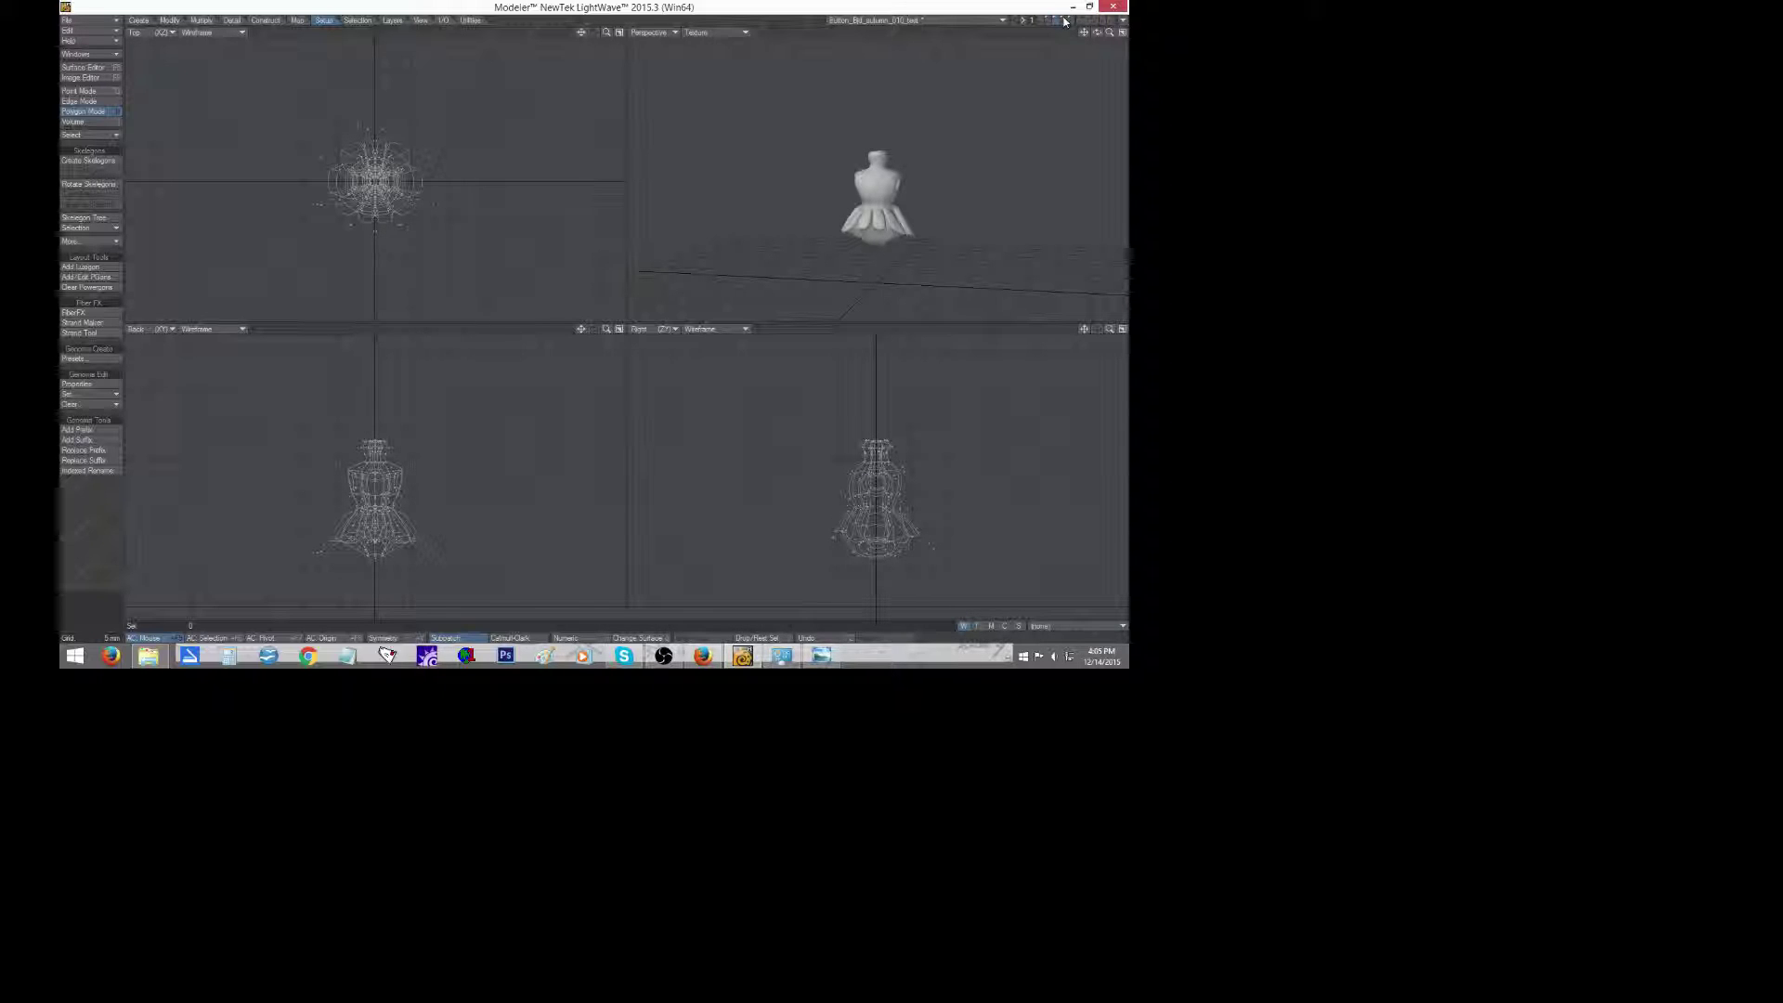
left_click(1063, 21)
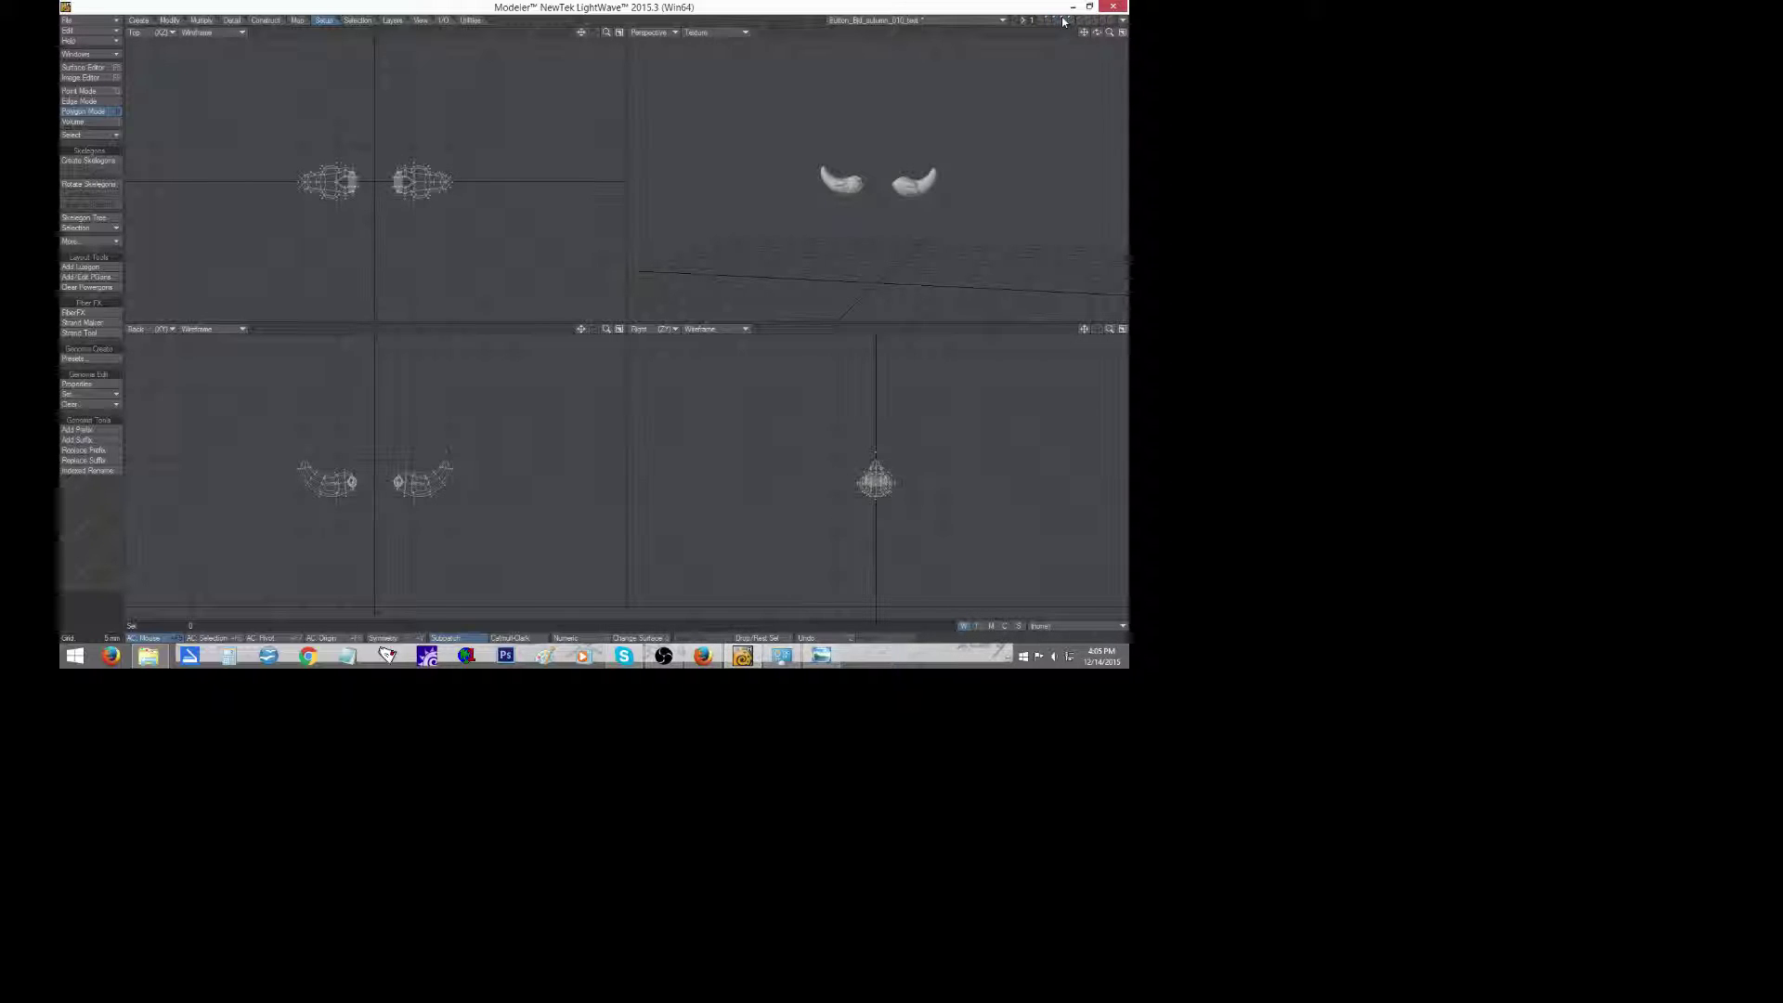
left_click(1070, 20)
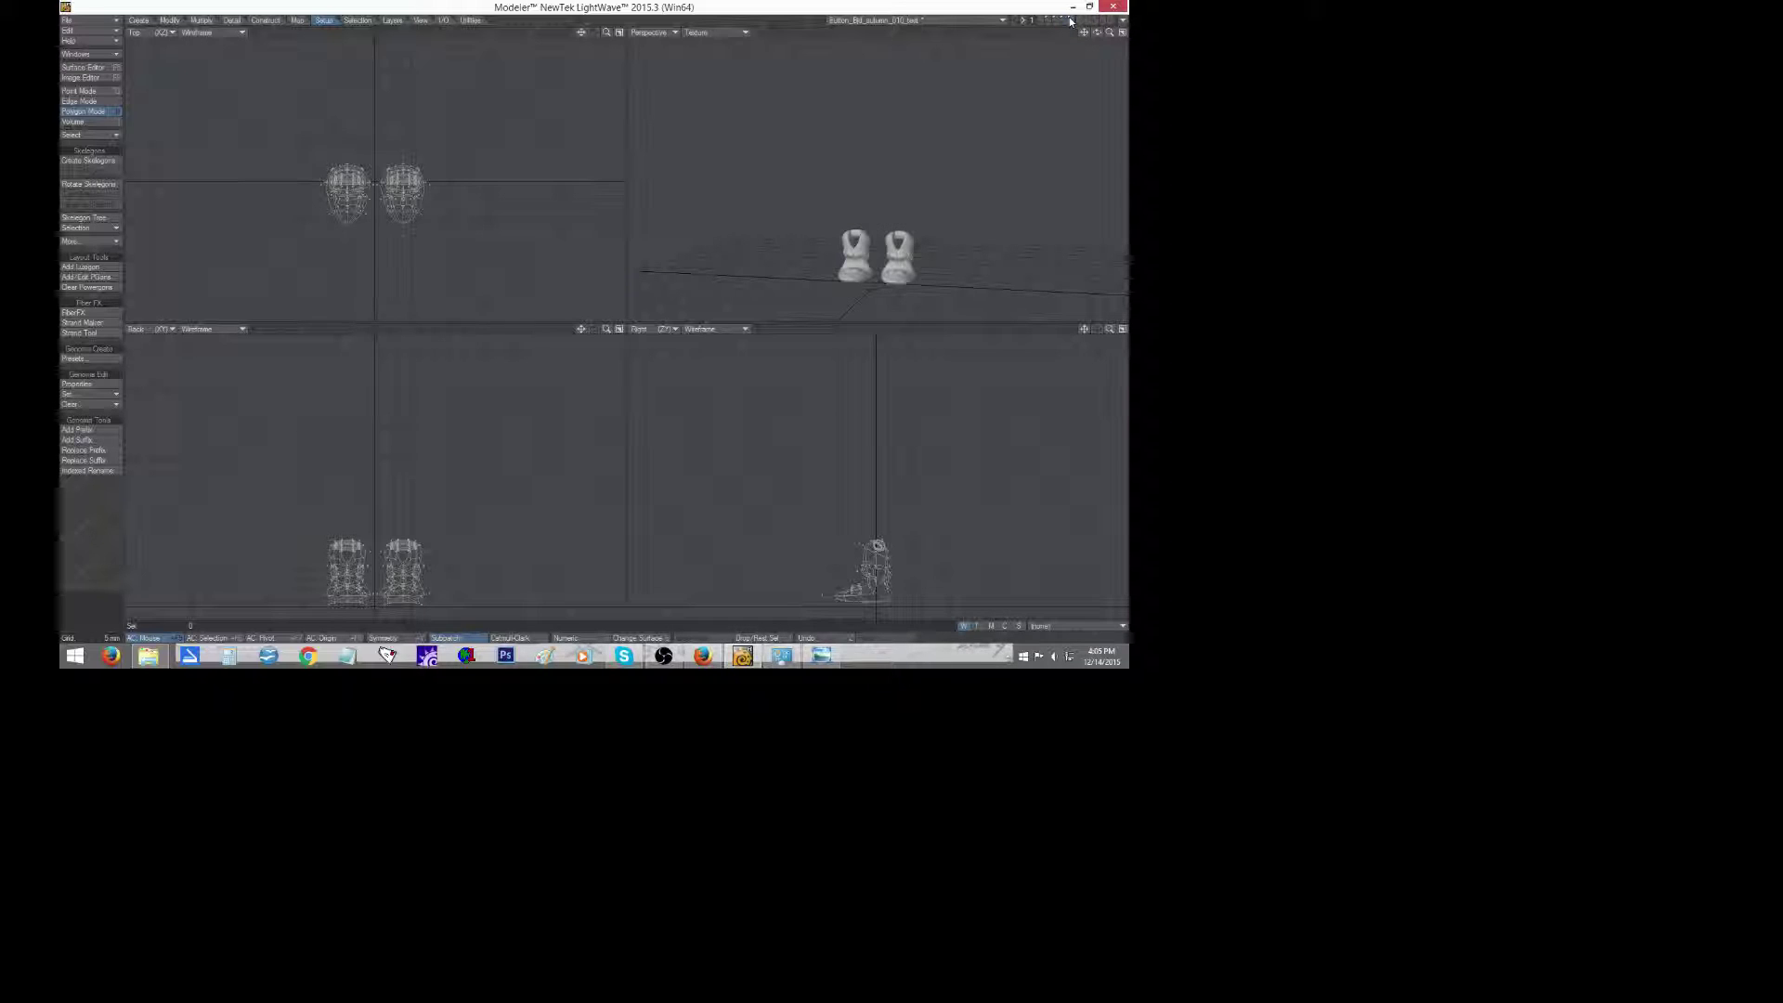
left_click(1055, 21)
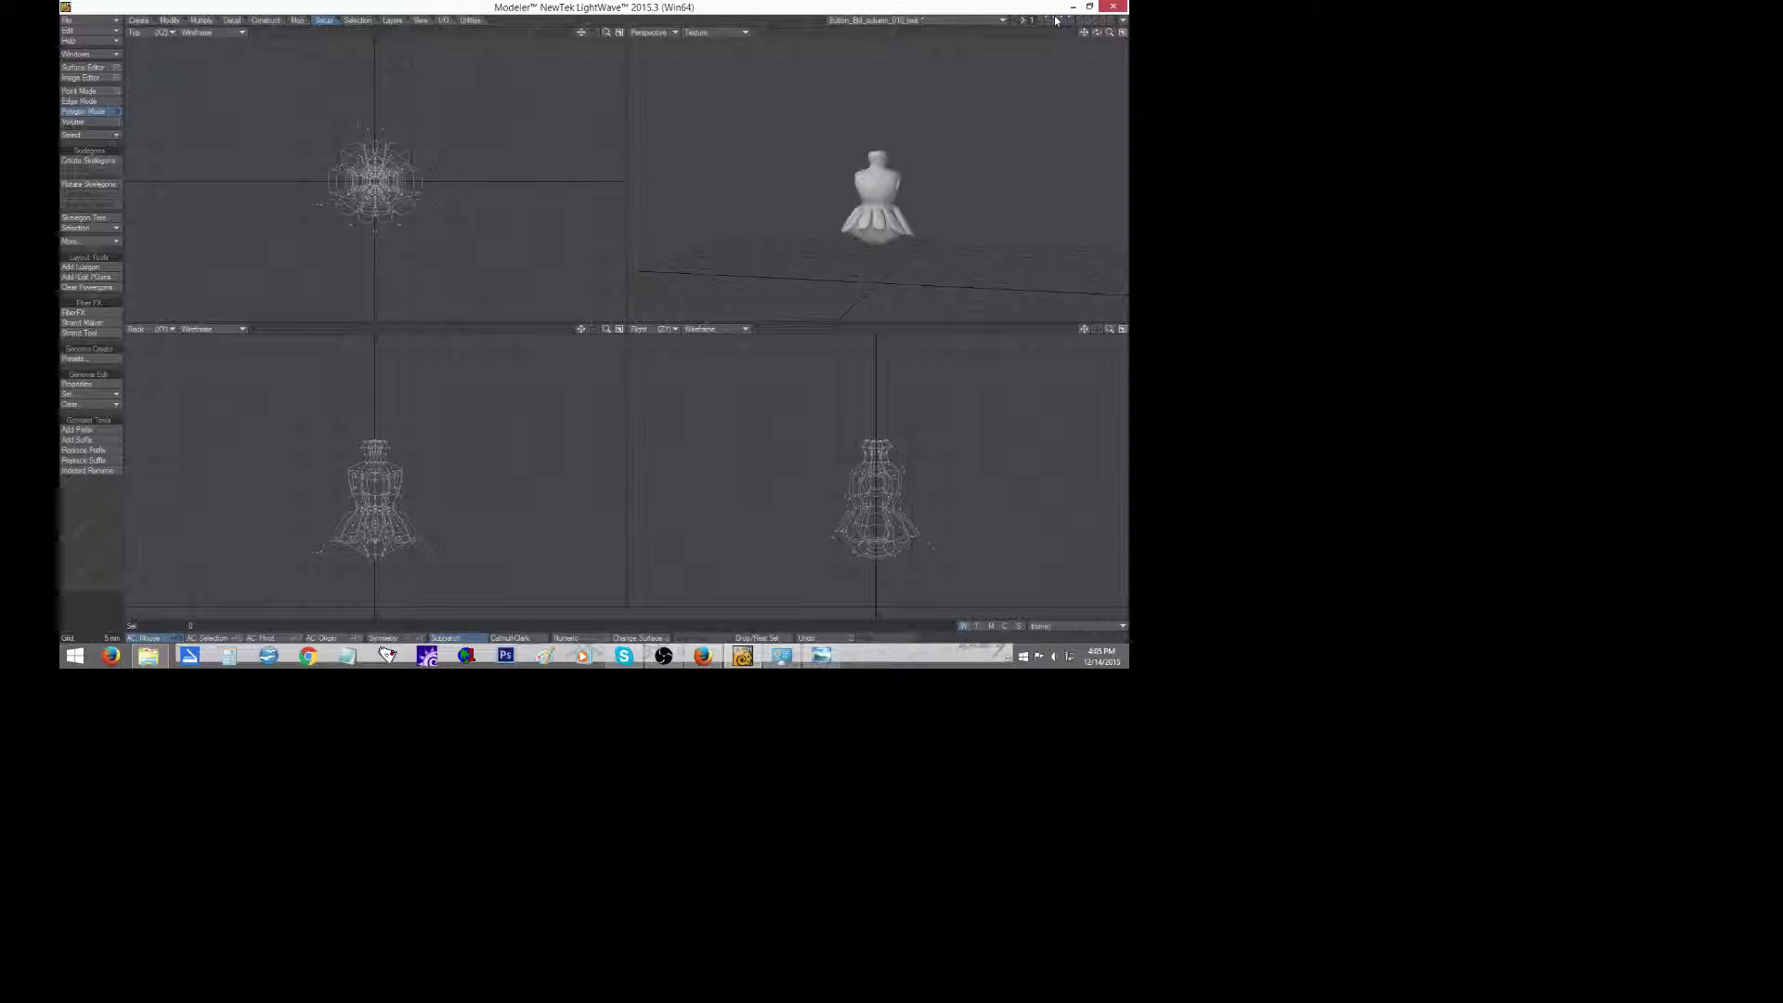
With symmetry on, select the polygons at the top of the torso's neck and flatten them vertically with Stretch.
left_click(383, 638)
mouse_move(342, 482)
left_mouse_down()
mouse_move(357, 546)
mouse_move(365, 445)
left_mouse_up()
left_click(84, 554)
key("a")
left_click_drag(581, 329, 583, 392)
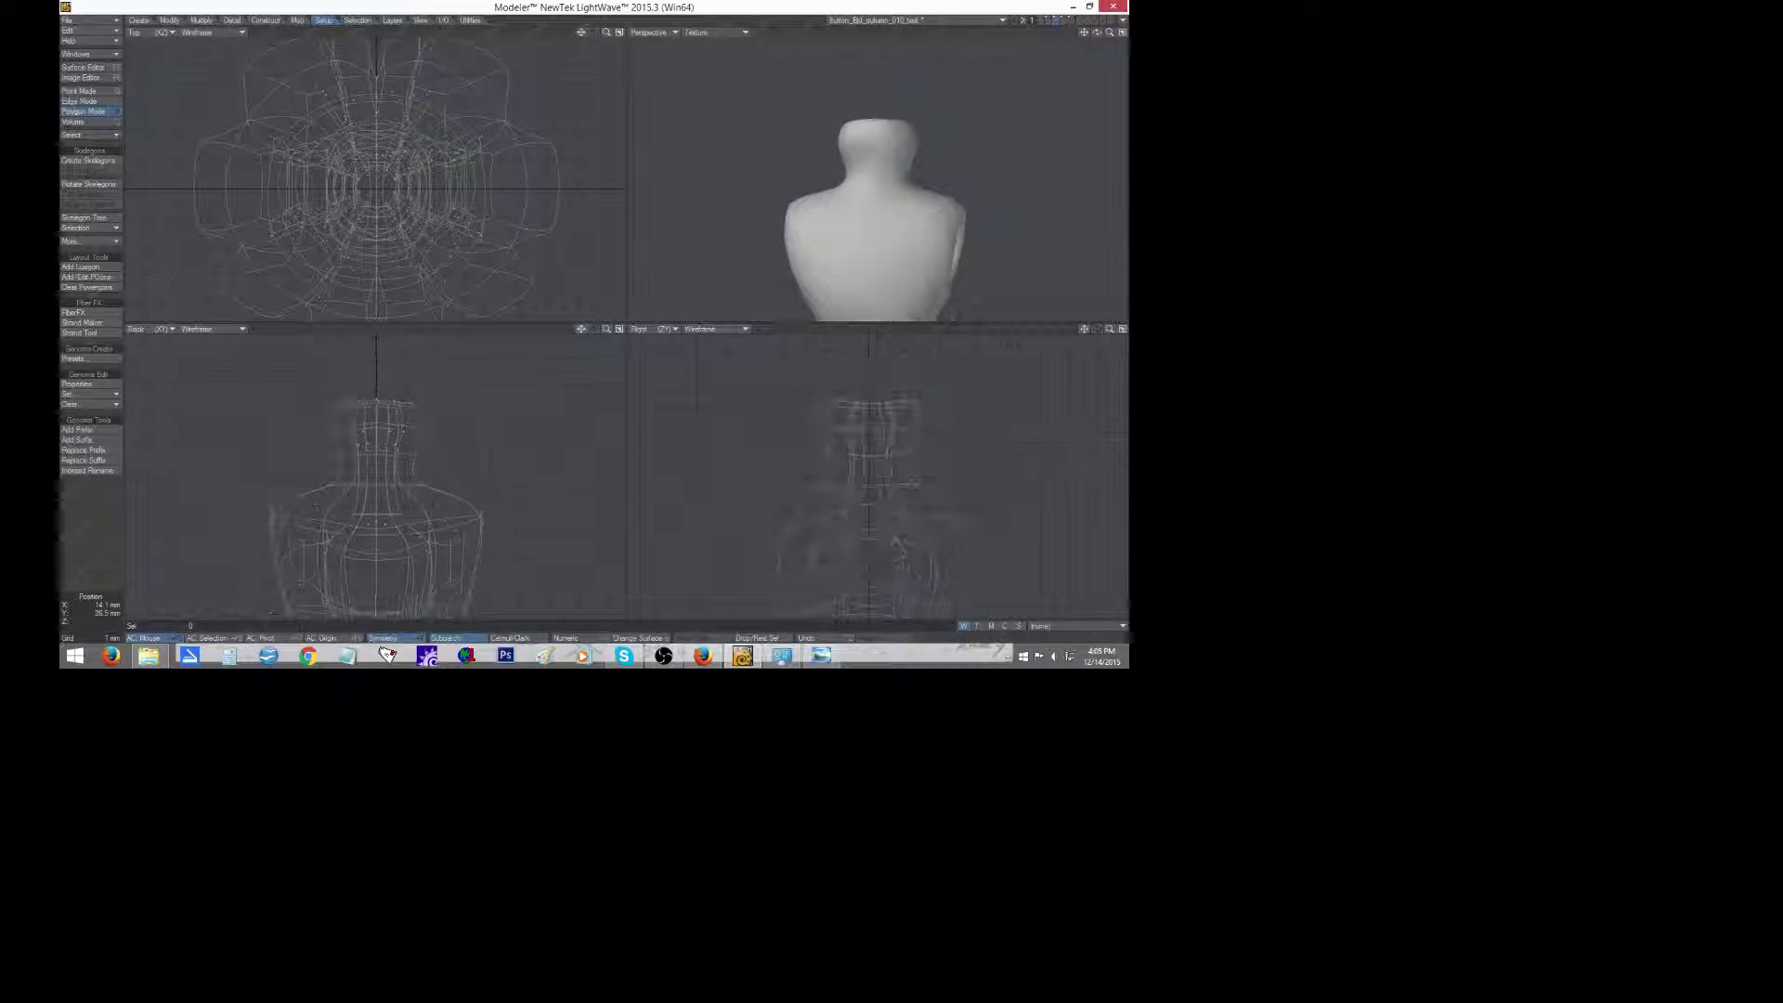
mouse_move(449, 407)
right_mouse_down()
mouse_move(358, 411)
mouse_move(435, 395)
right_mouse_up()
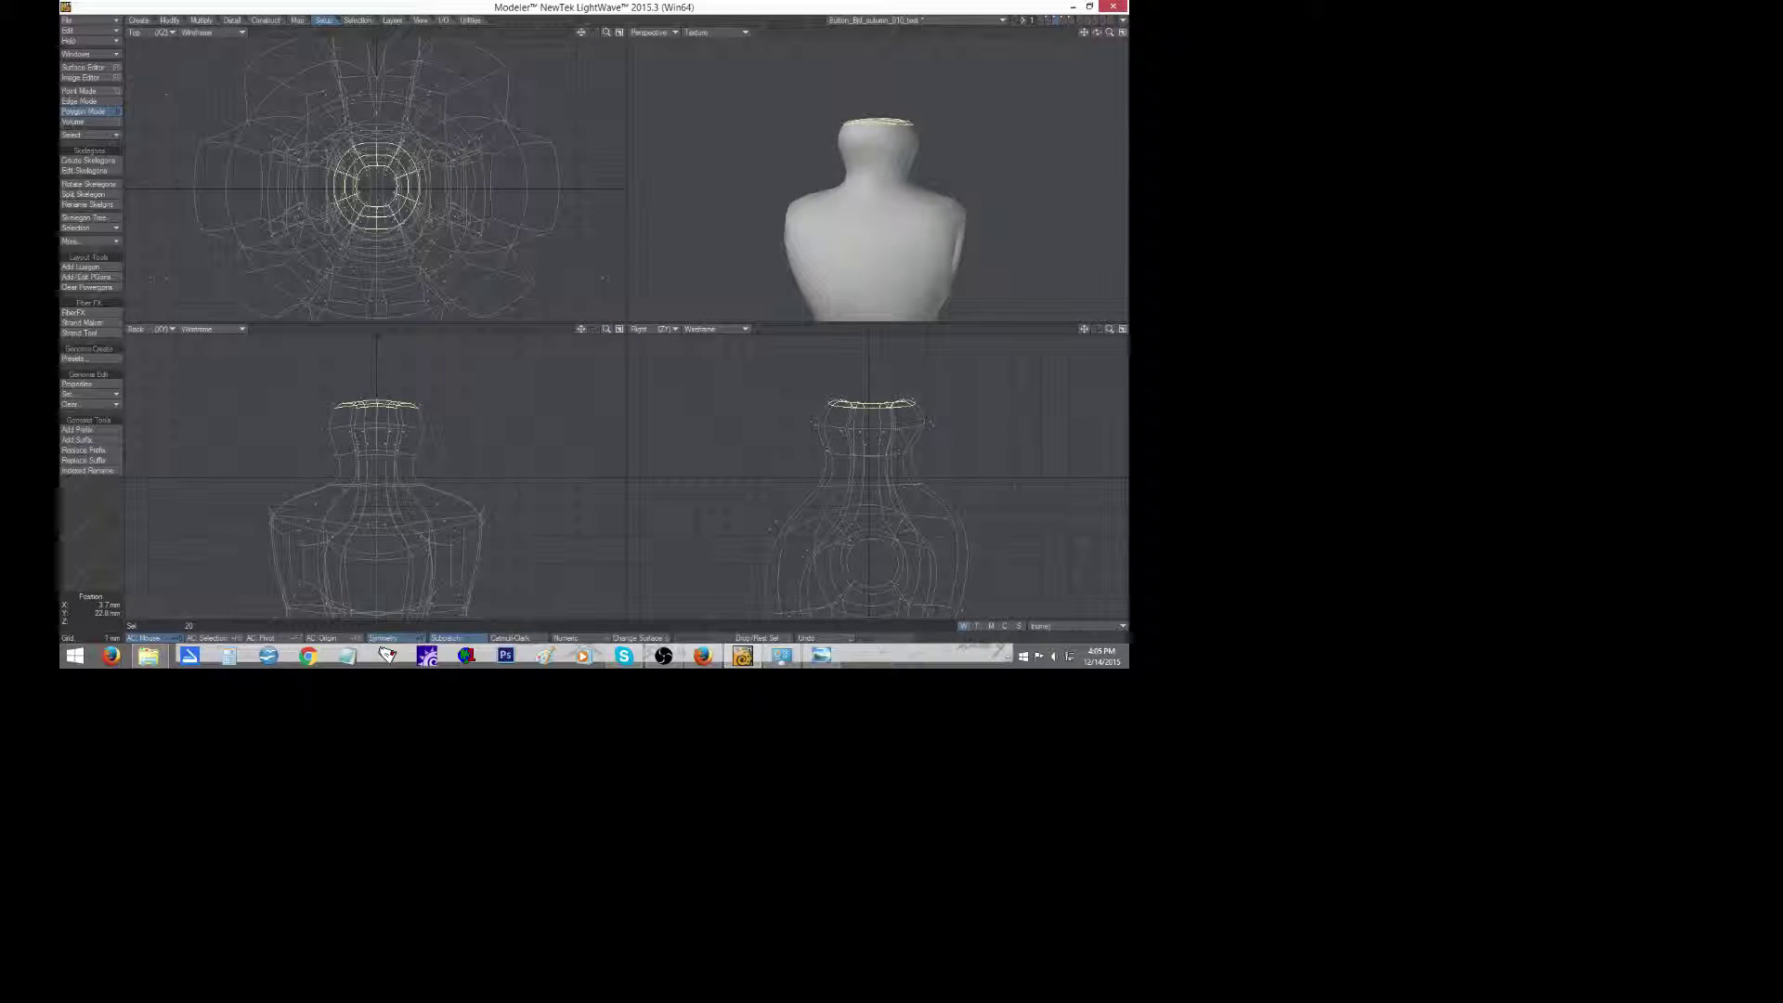
key("h")
left_click_drag(378, 395, 378, 419)
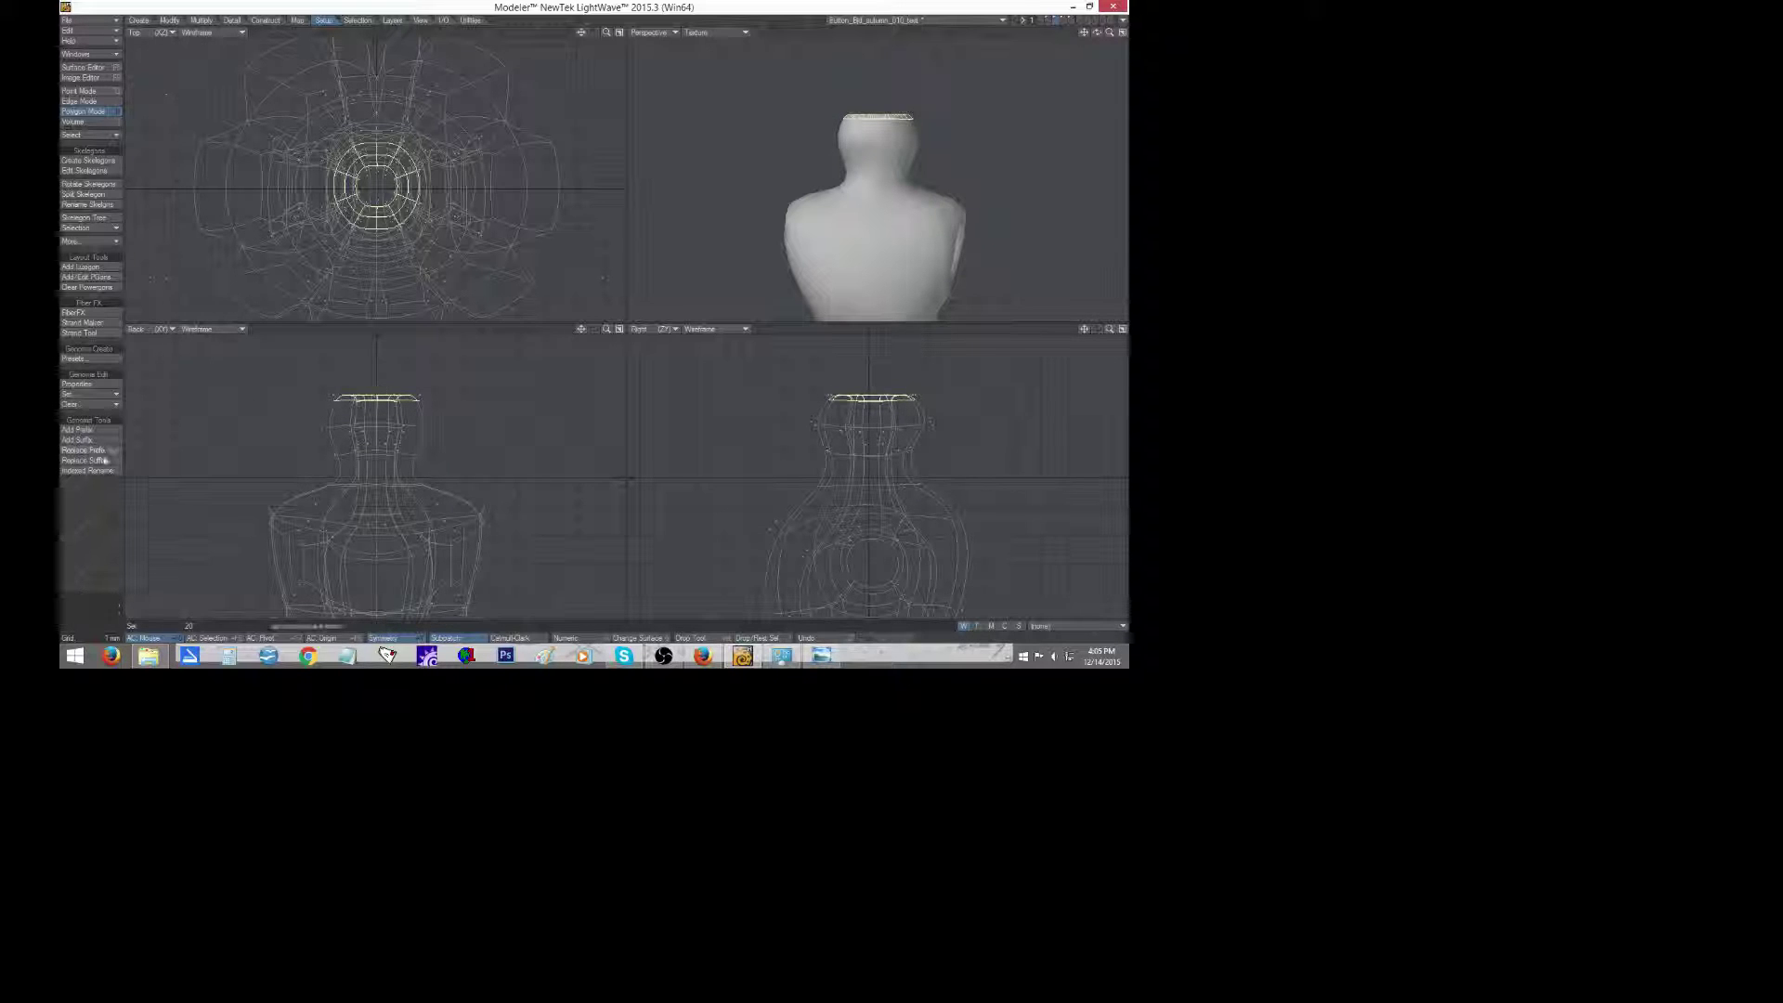
left_click(72, 541)
left_click(73, 541)
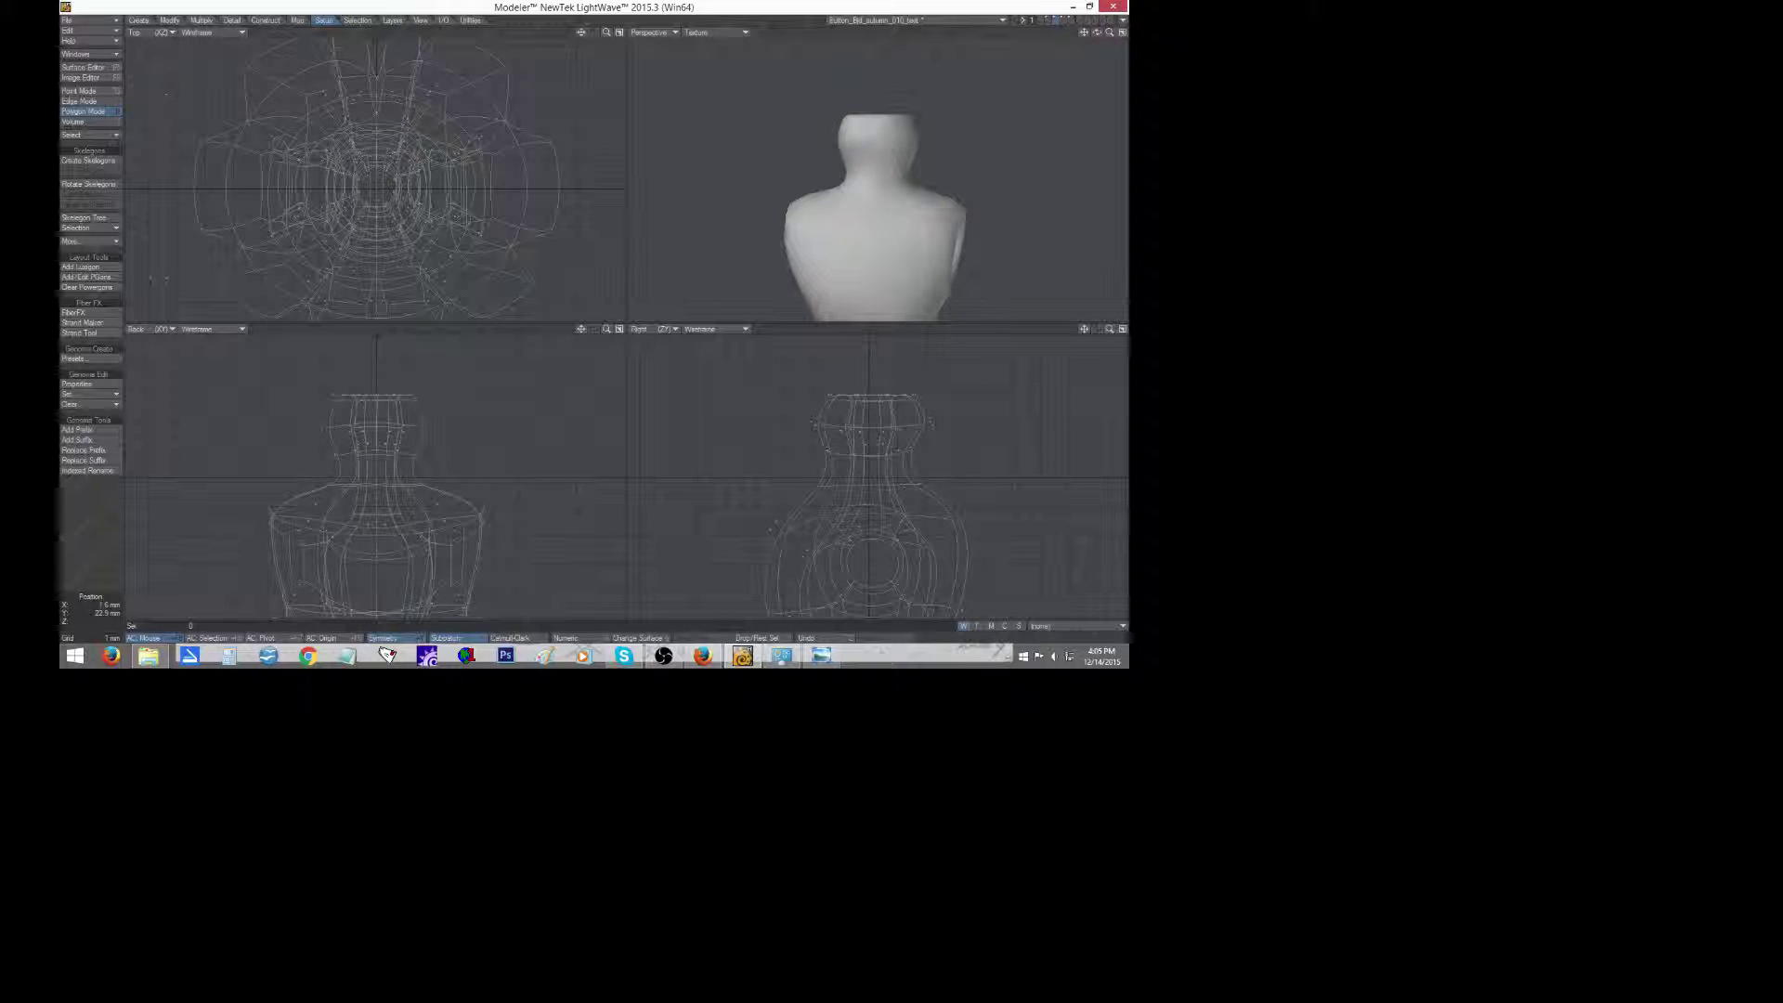
key("a")
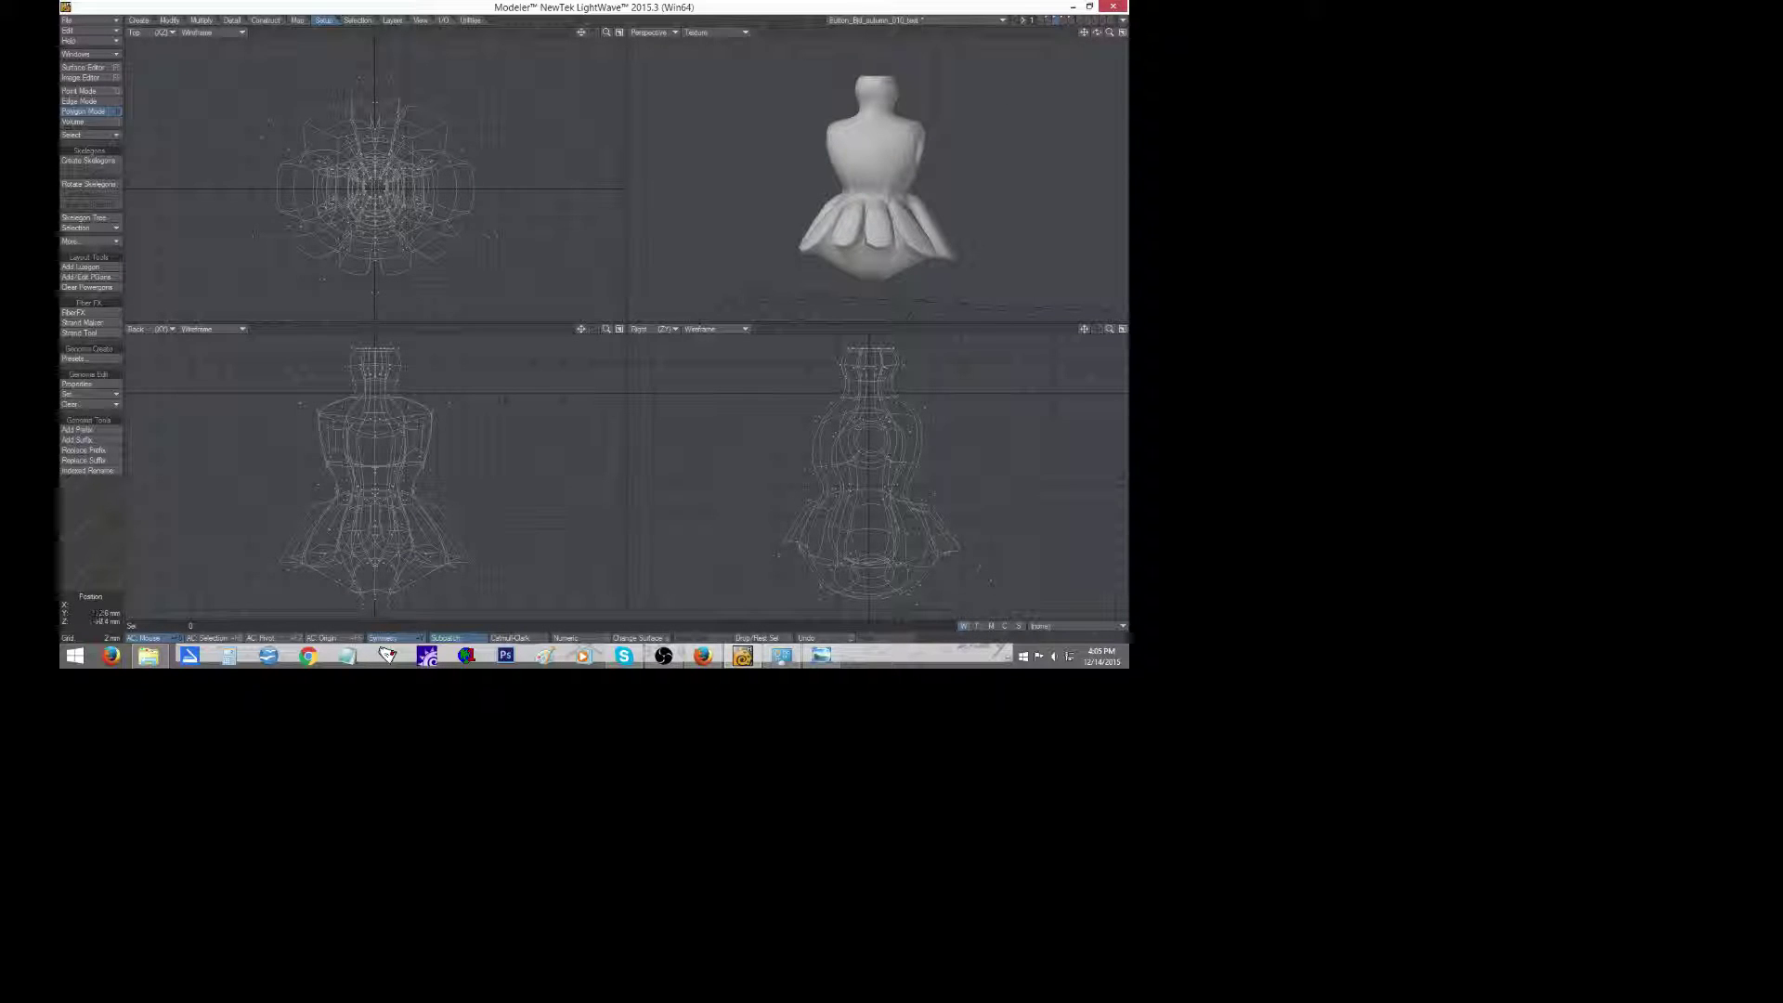
mouse_move(476, 484)
right_mouse_down()
mouse_move(320, 490)
mouse_move(476, 583)
right_mouse_up()
left_click(305, 528, "shift")
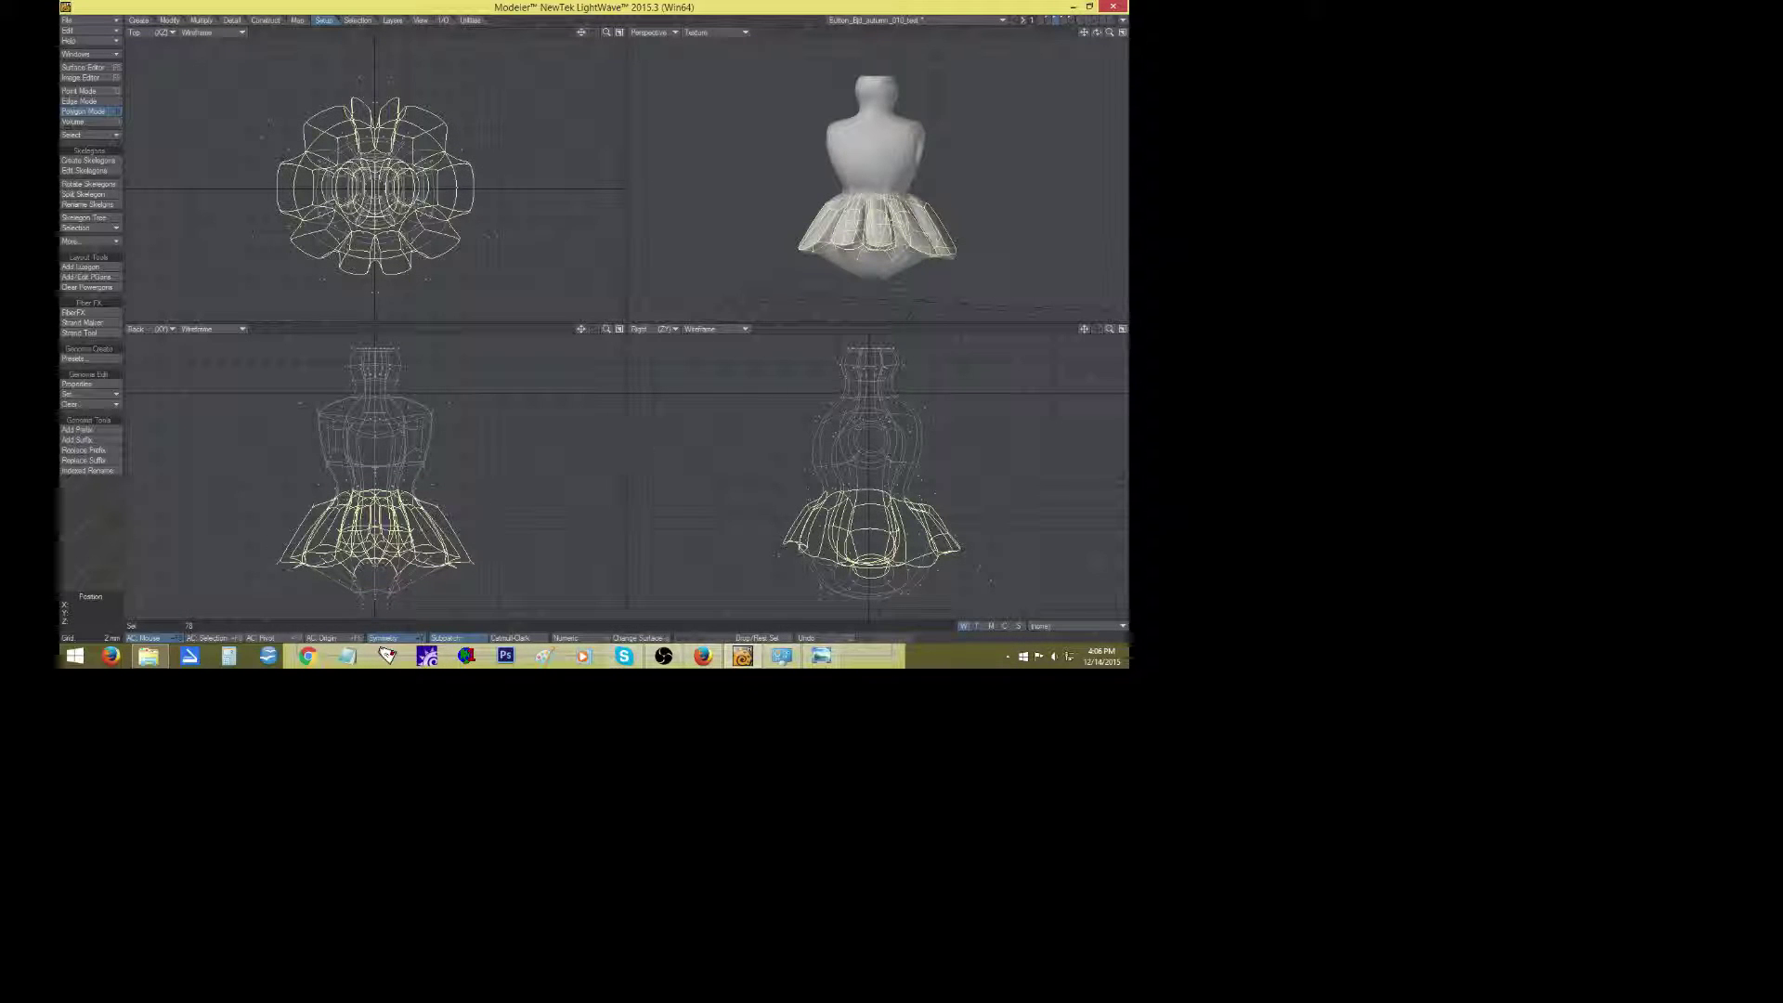
mouse_move(1110, 33)
left_mouse_down()
mouse_move(1137, 32)
mouse_move(1112, 20)
mouse_move(1128, 11)
mouse_move(1109, 20)
left_mouse_up()
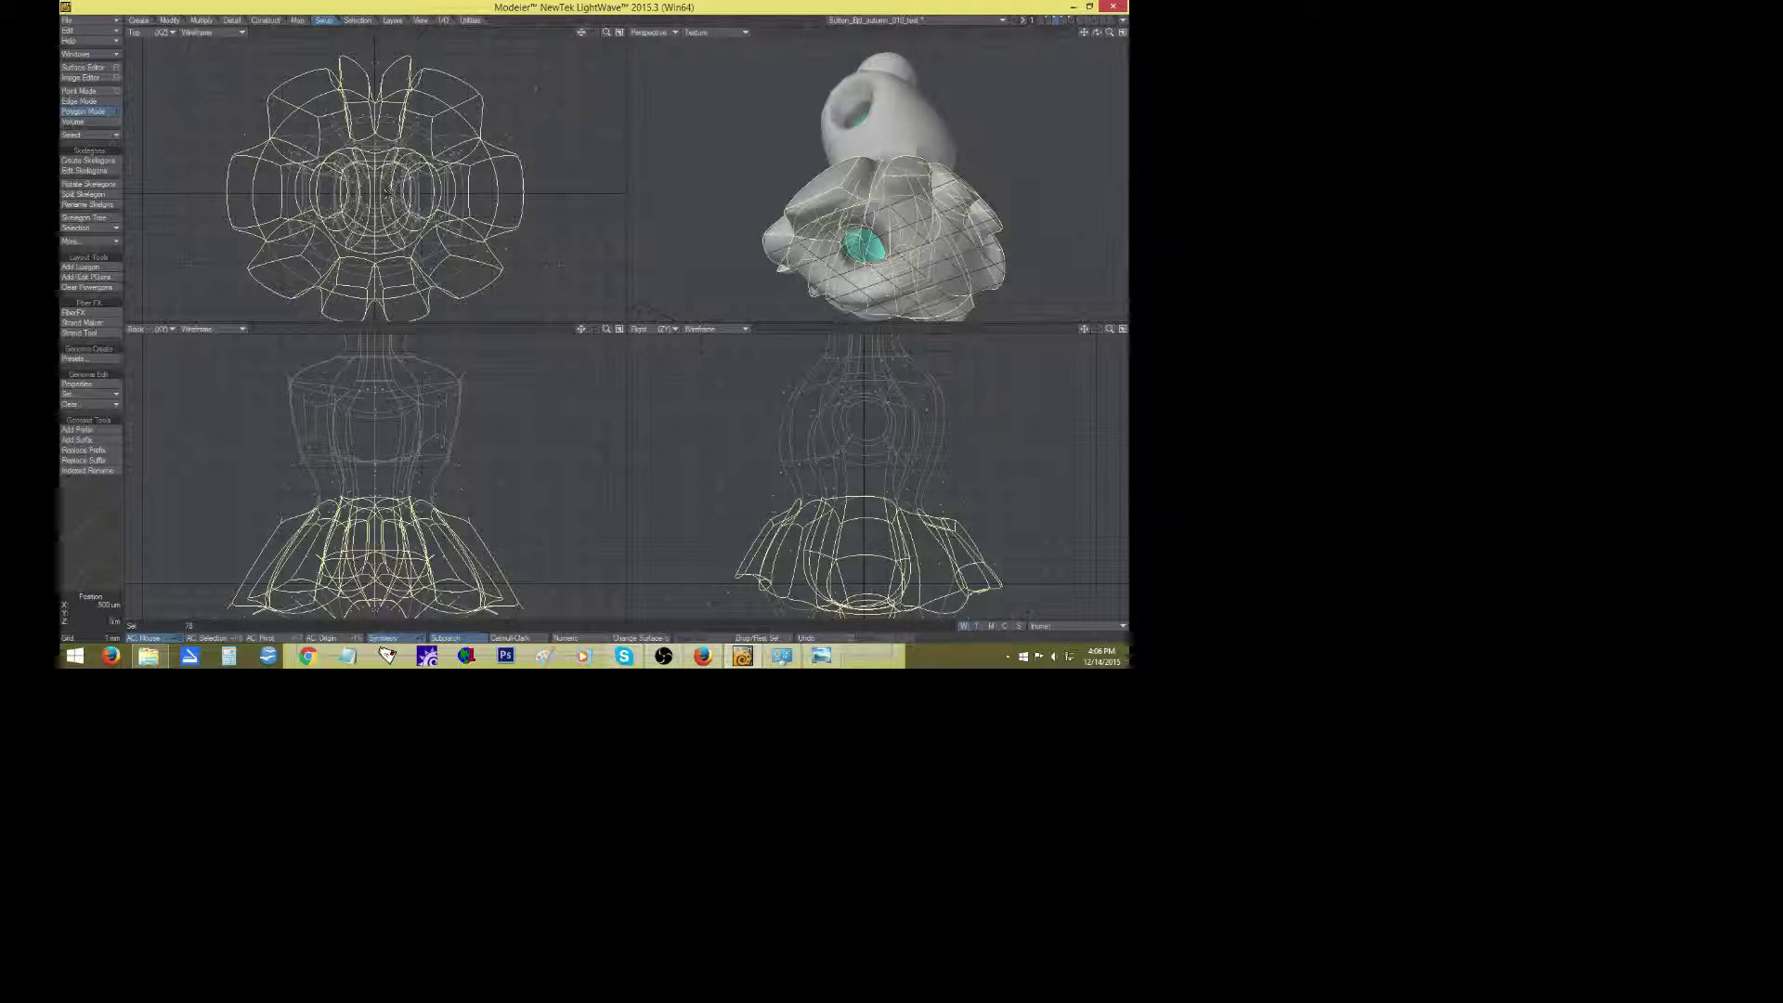
left_click_drag(393, 193, 339, 193)
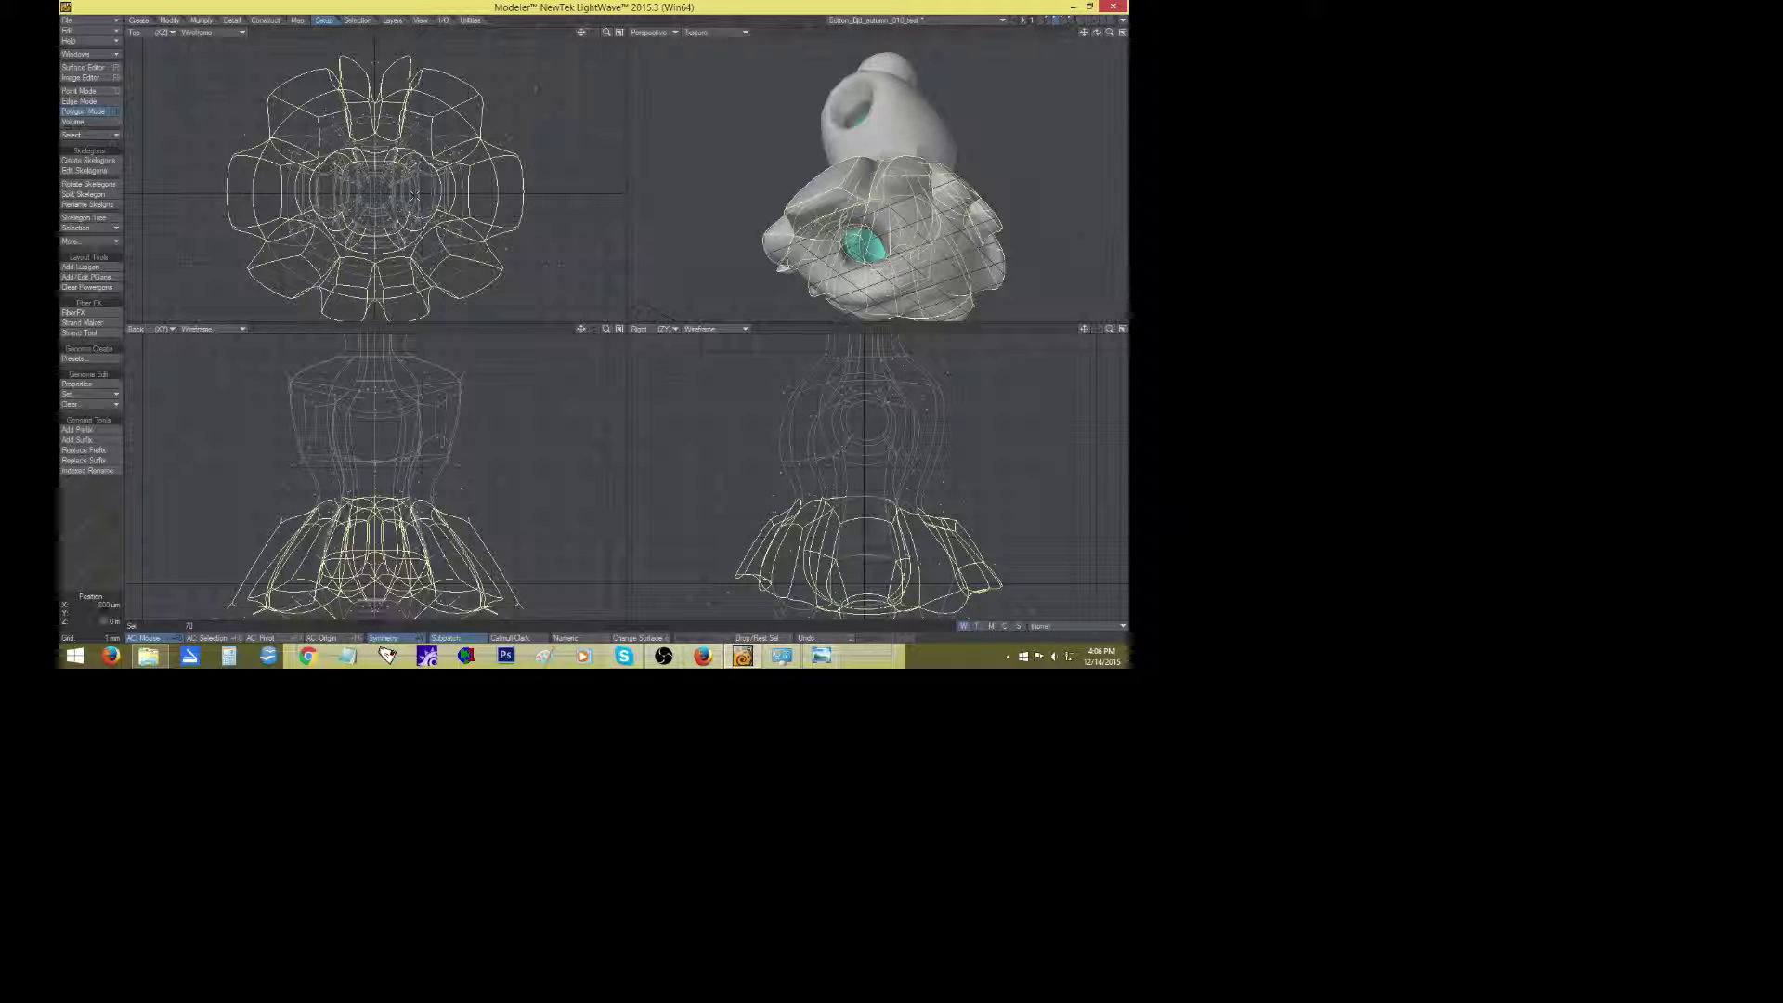
left_click_drag(1085, 33, 1080, 17)
left_click(84, 557)
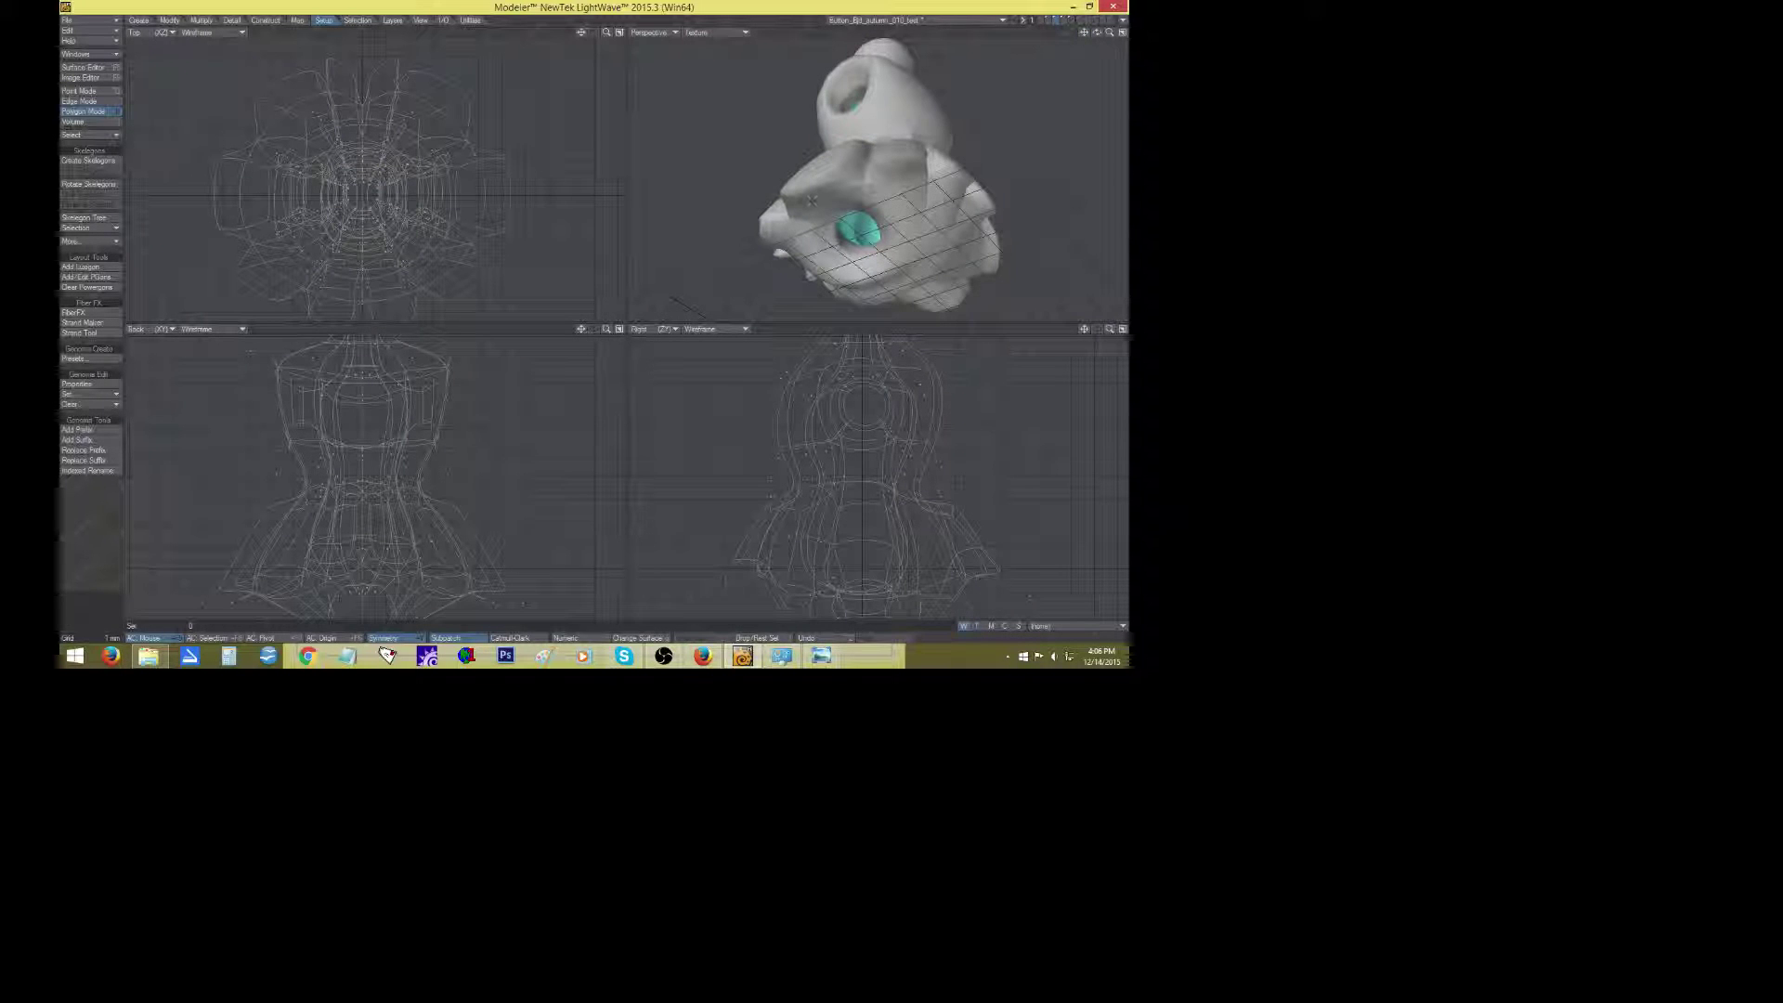
Select the full ring of skirt petal polygons around the torso and cut them from the model.
left_click(840, 158)
left_click_drag(870, 149, 933, 159)
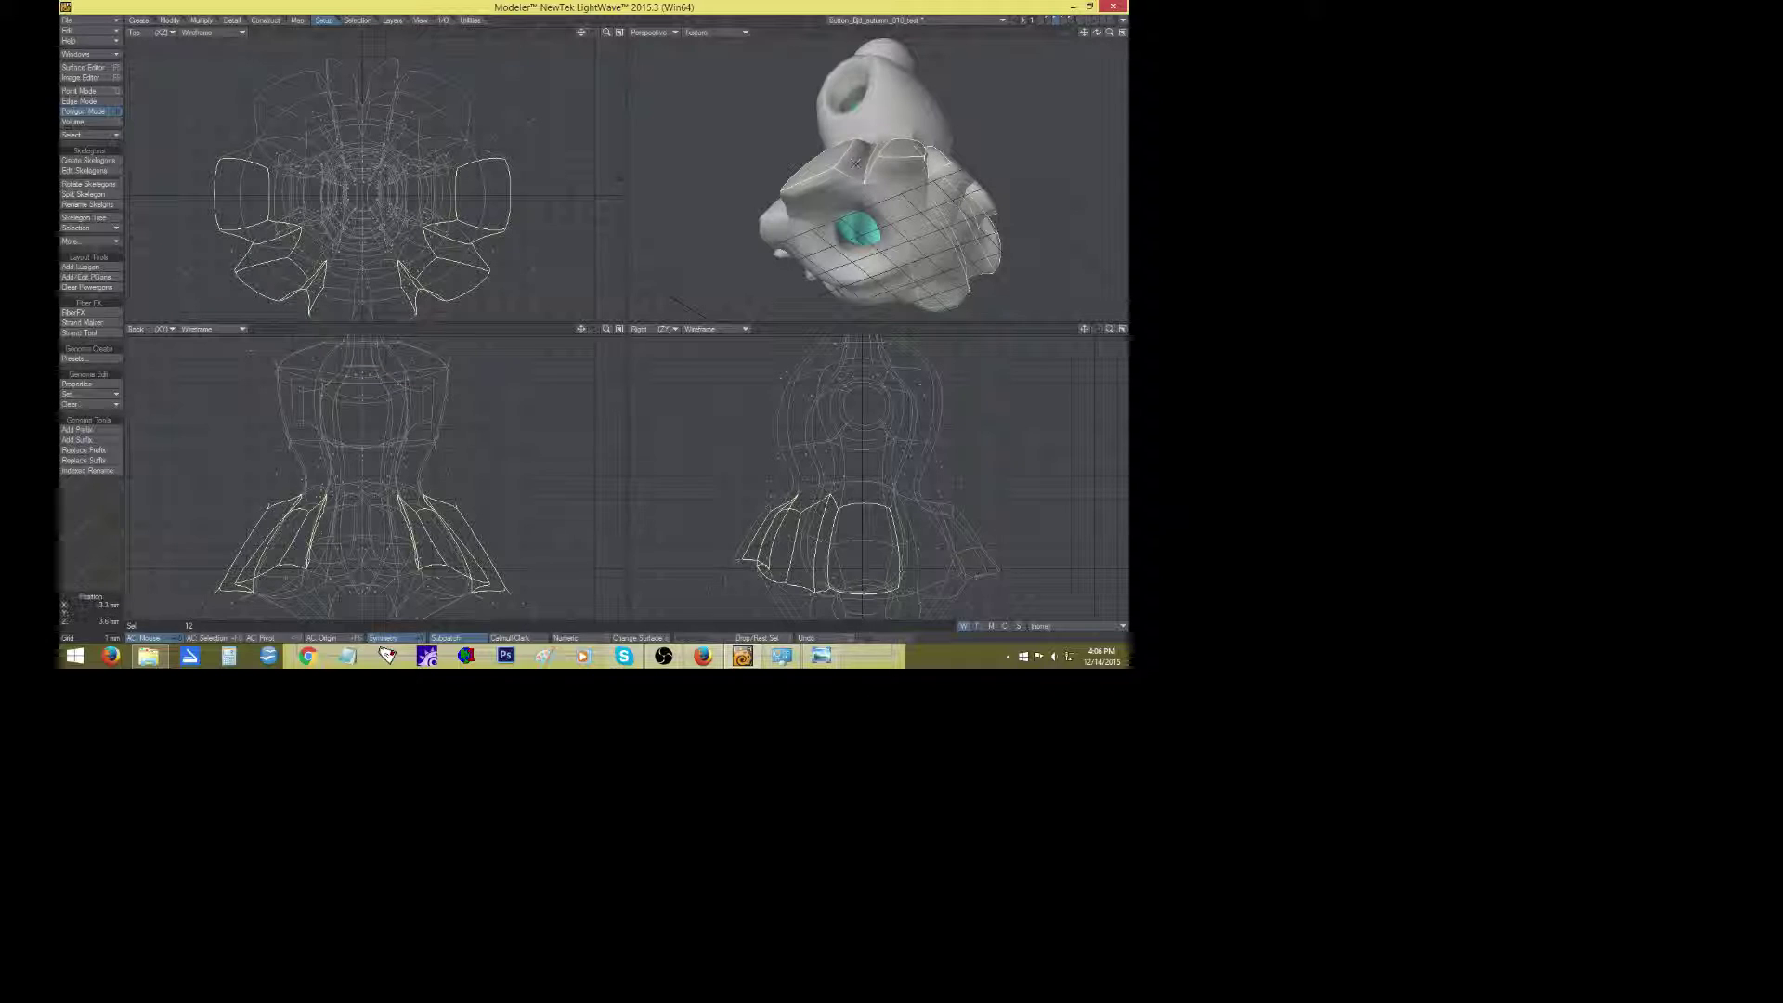
left_click(86, 135)
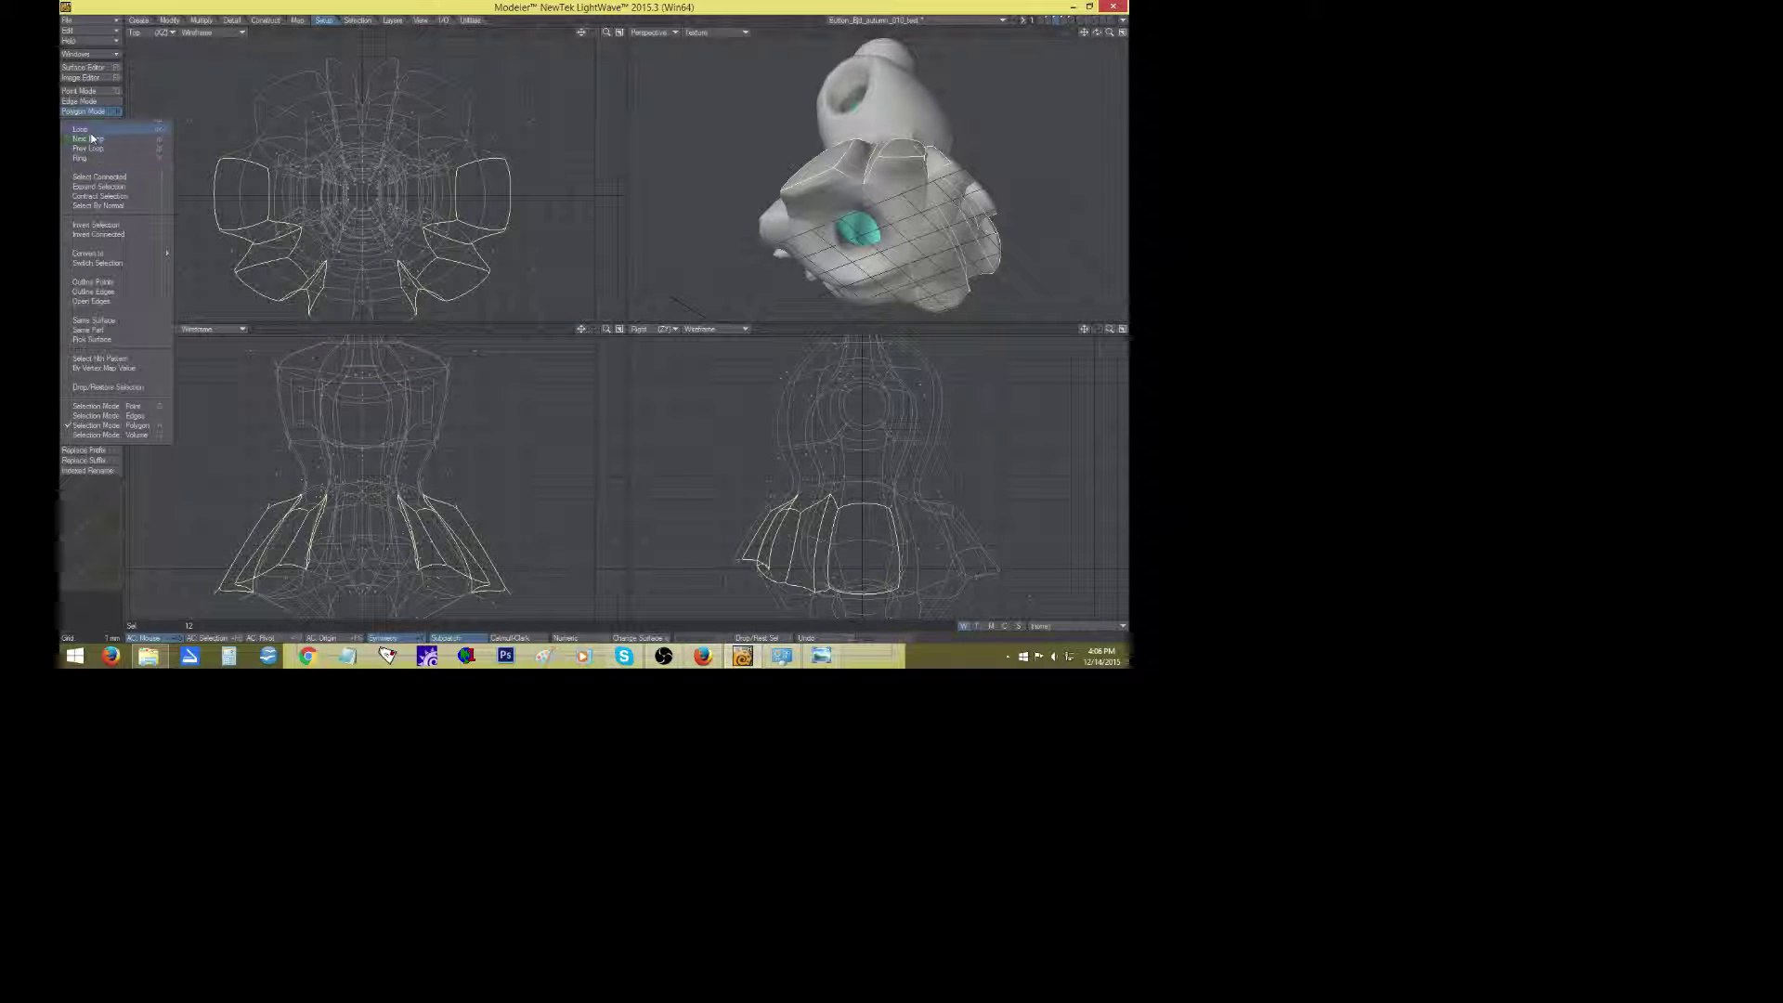
left_click(81, 129)
mouse_move(1096, 33)
left_mouse_down()
mouse_move(1234, 74)
mouse_move(1099, 39)
left_mouse_up()
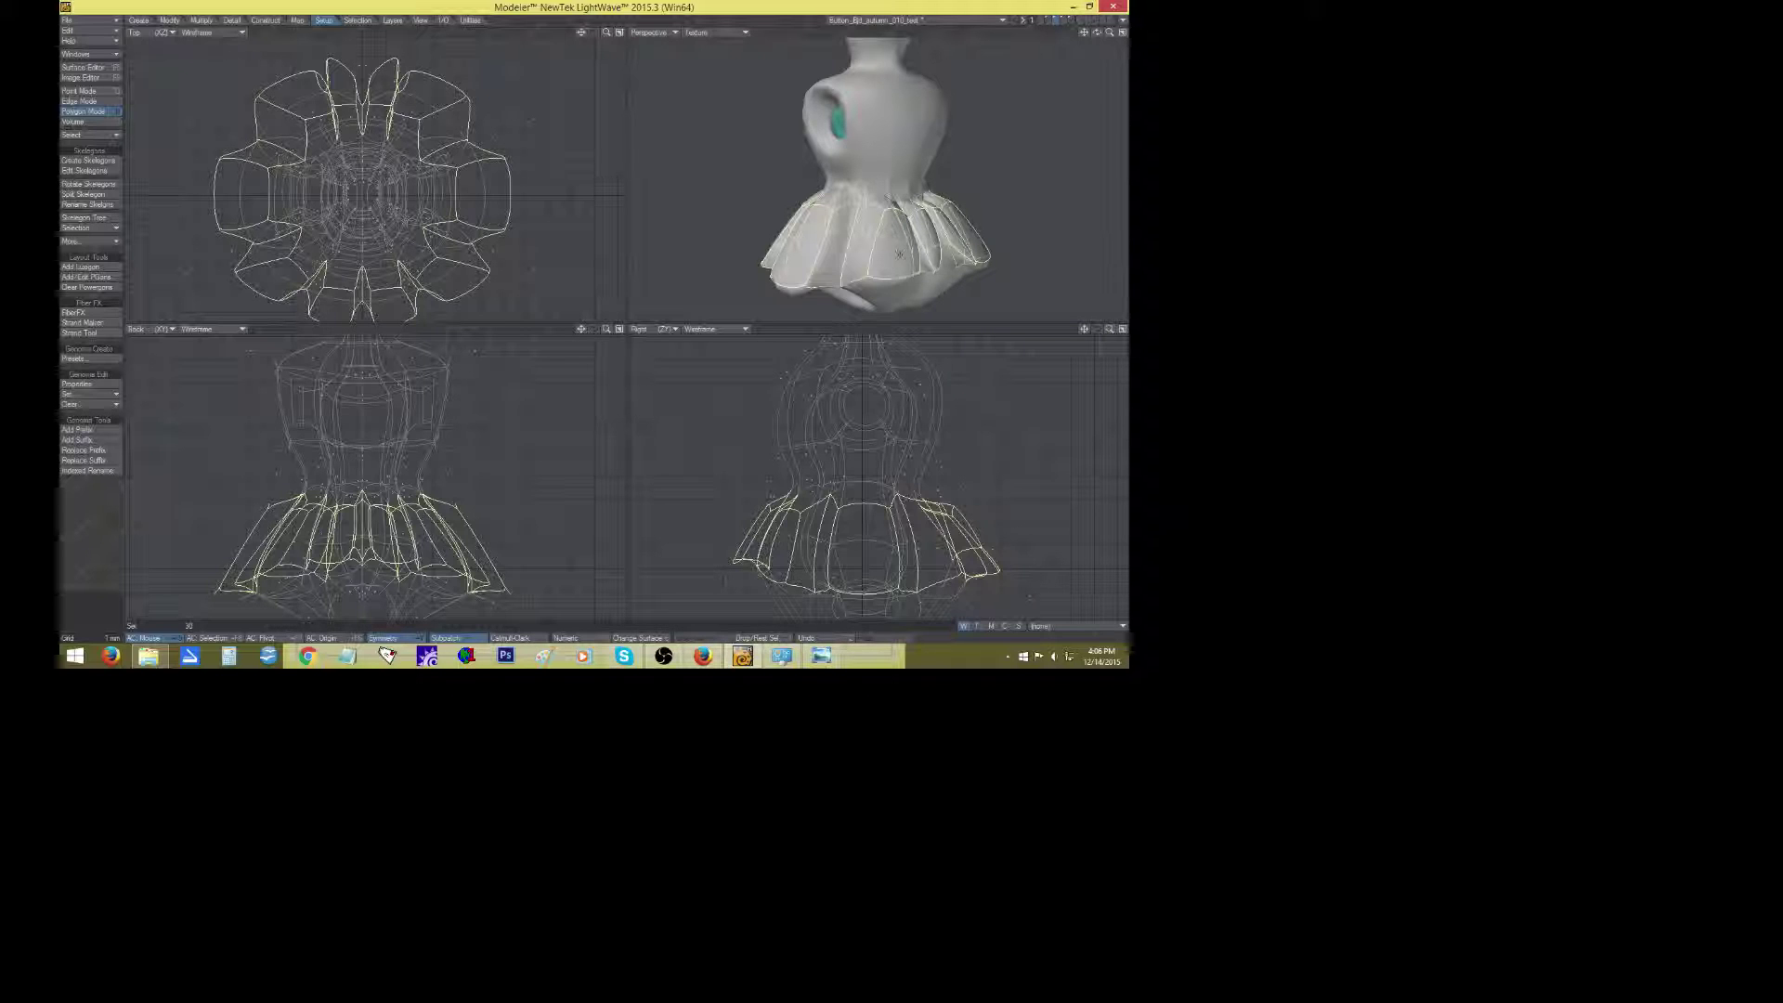
left_click_drag(1097, 32, 1142, 41)
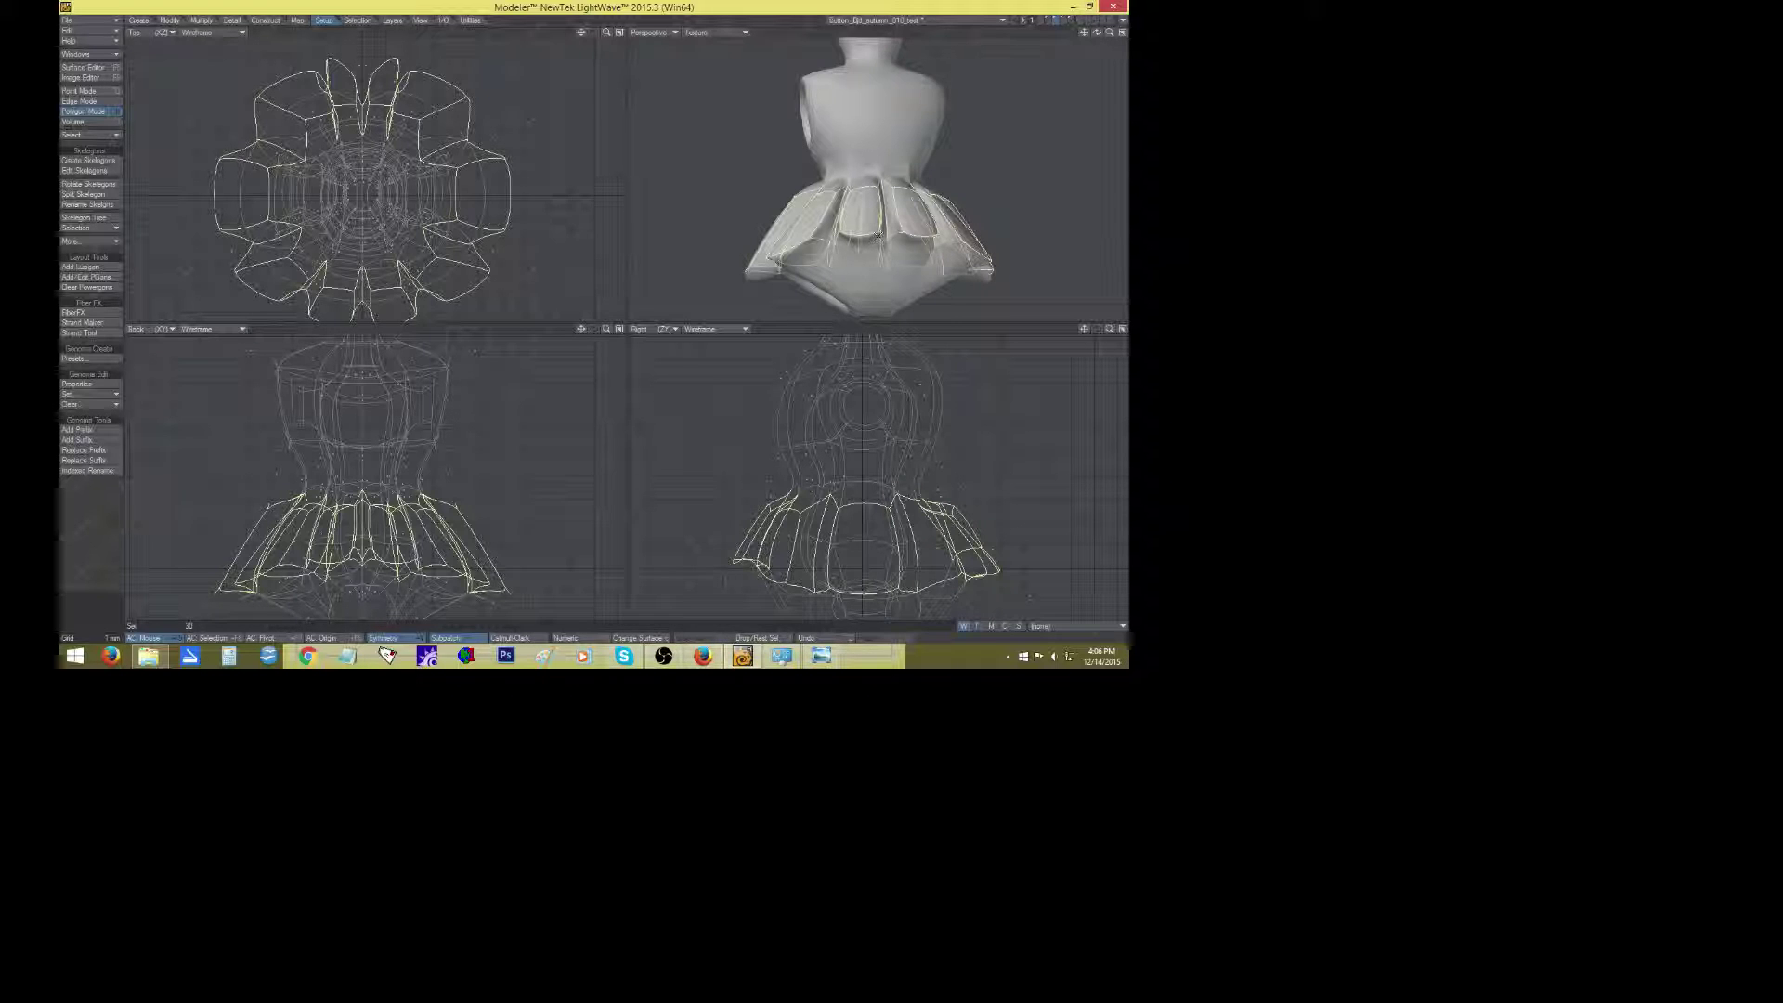
key("x")
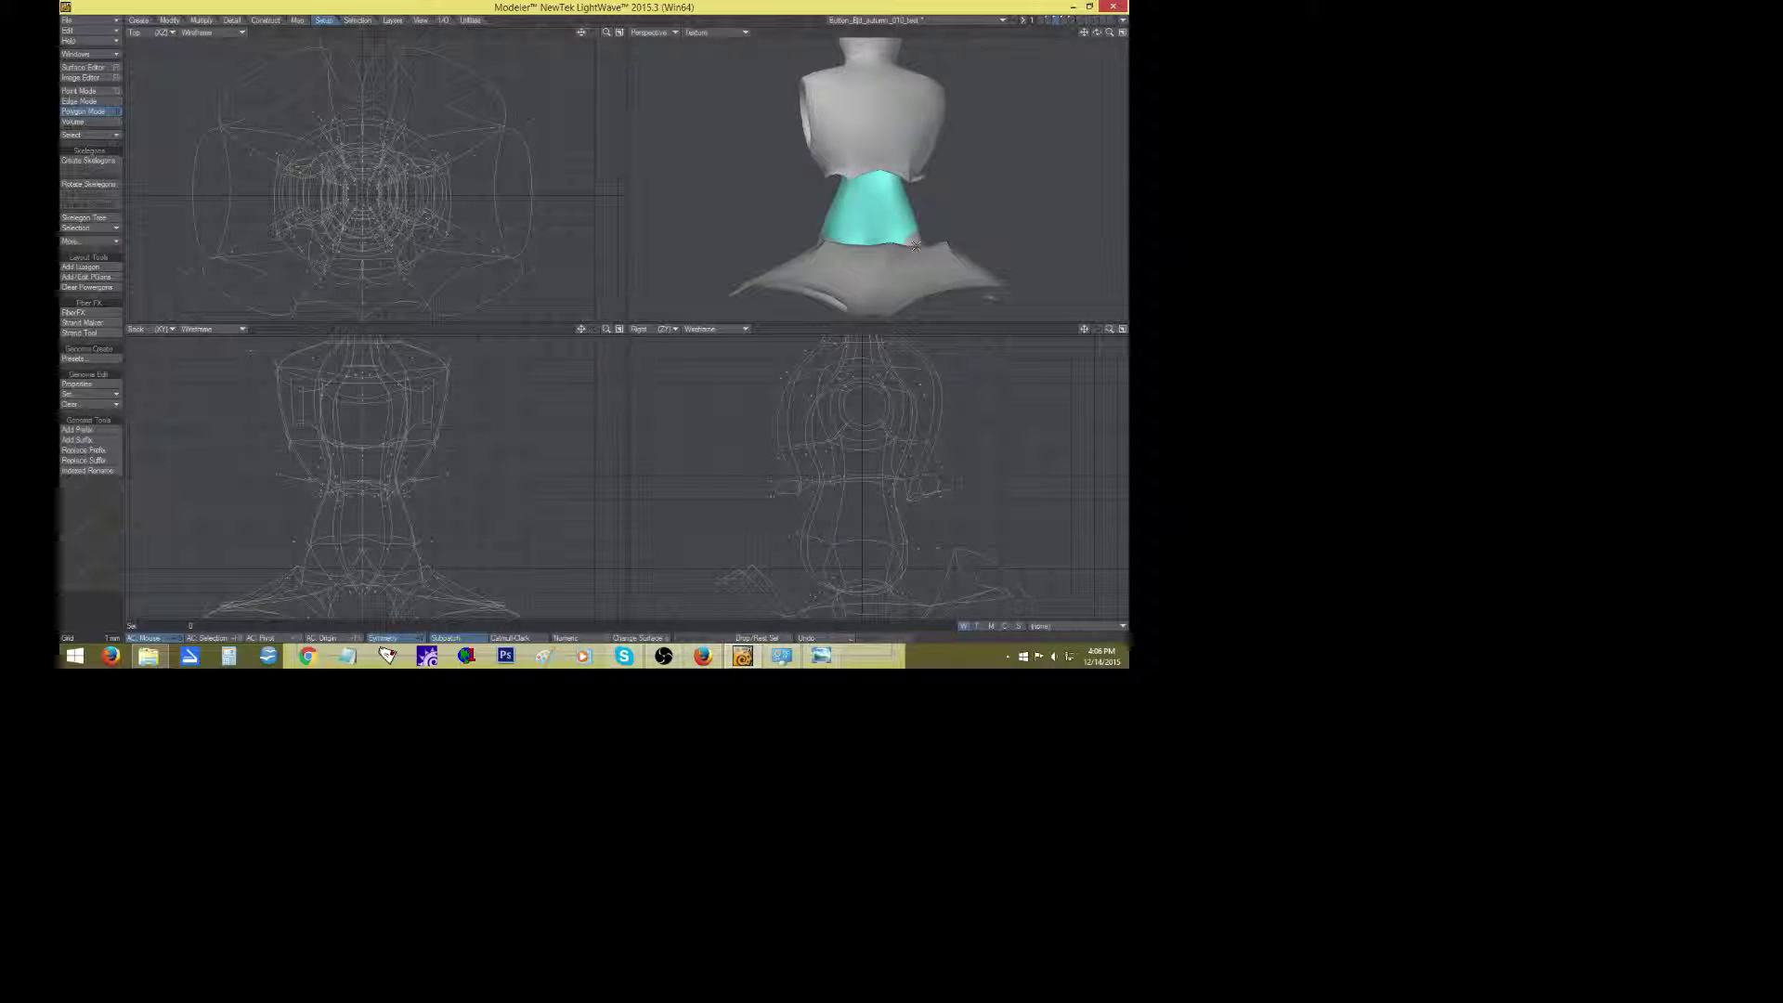
Select the leftover petal rim polygons around the outer edge of the lower skirt and cut them.
left_click_drag(1097, 33, 882, 53)
key("v")
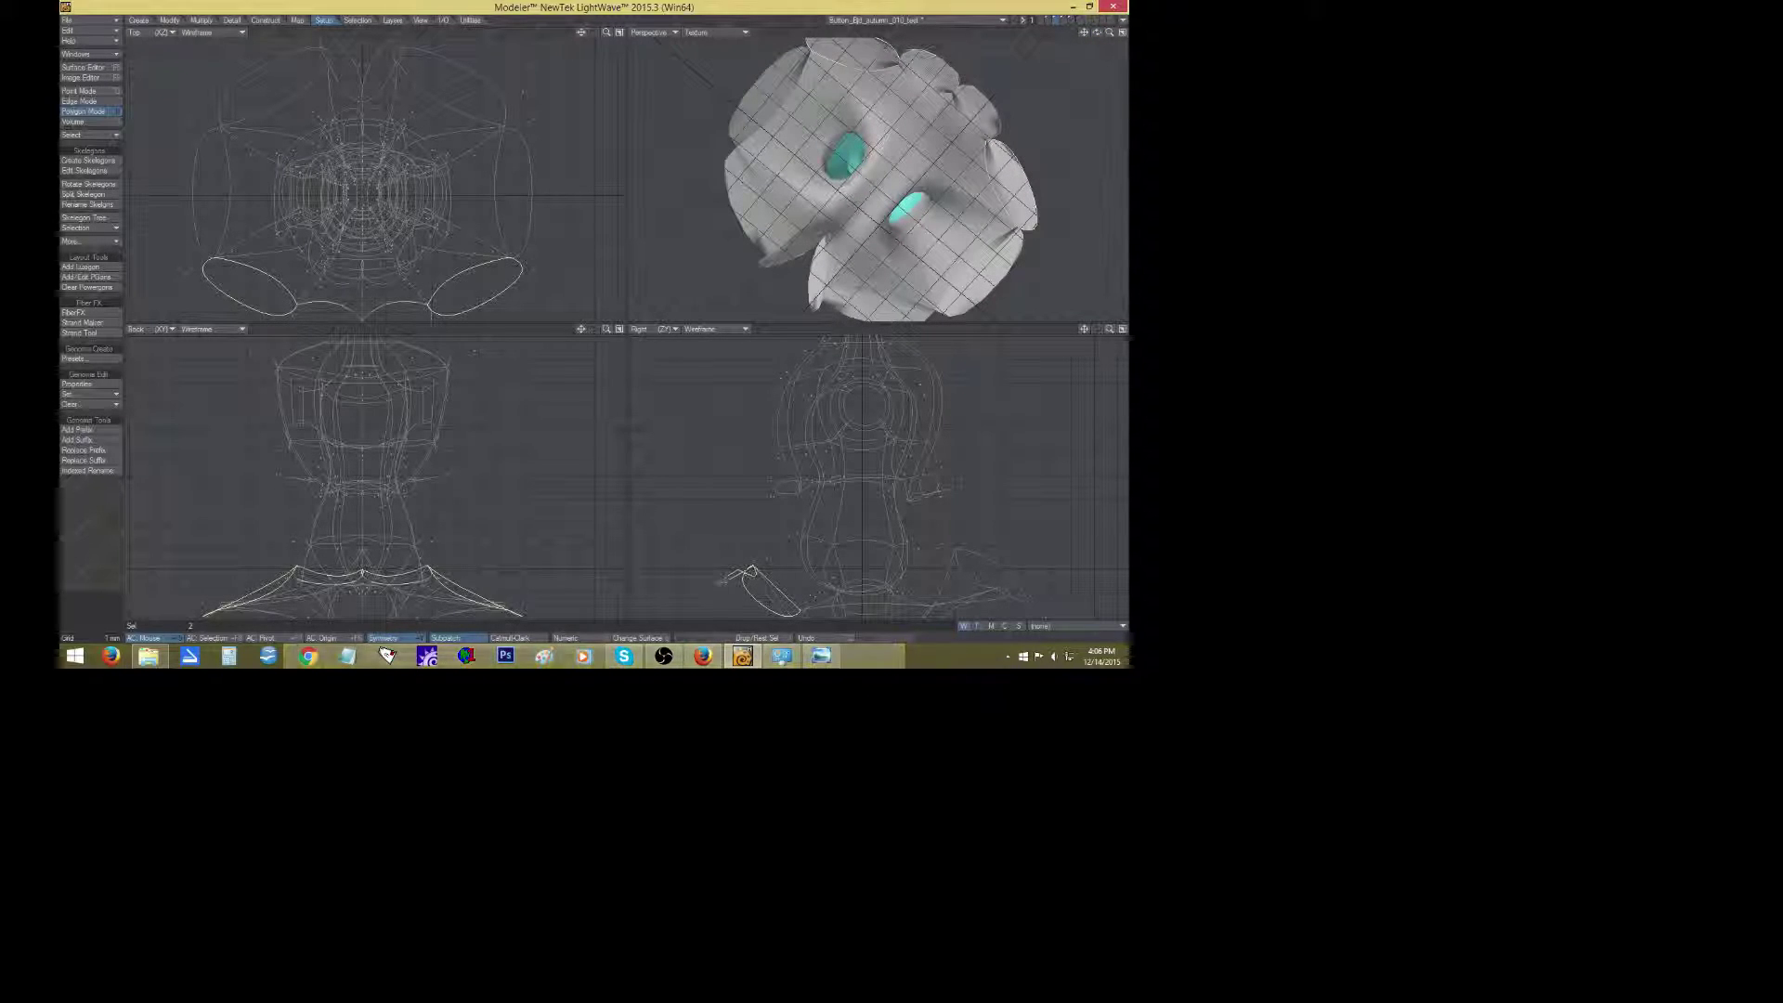
mouse_move(1028, 229)
left_mouse_down()
mouse_move(971, 299)
mouse_move(886, 306)
mouse_move(821, 286)
left_mouse_up()
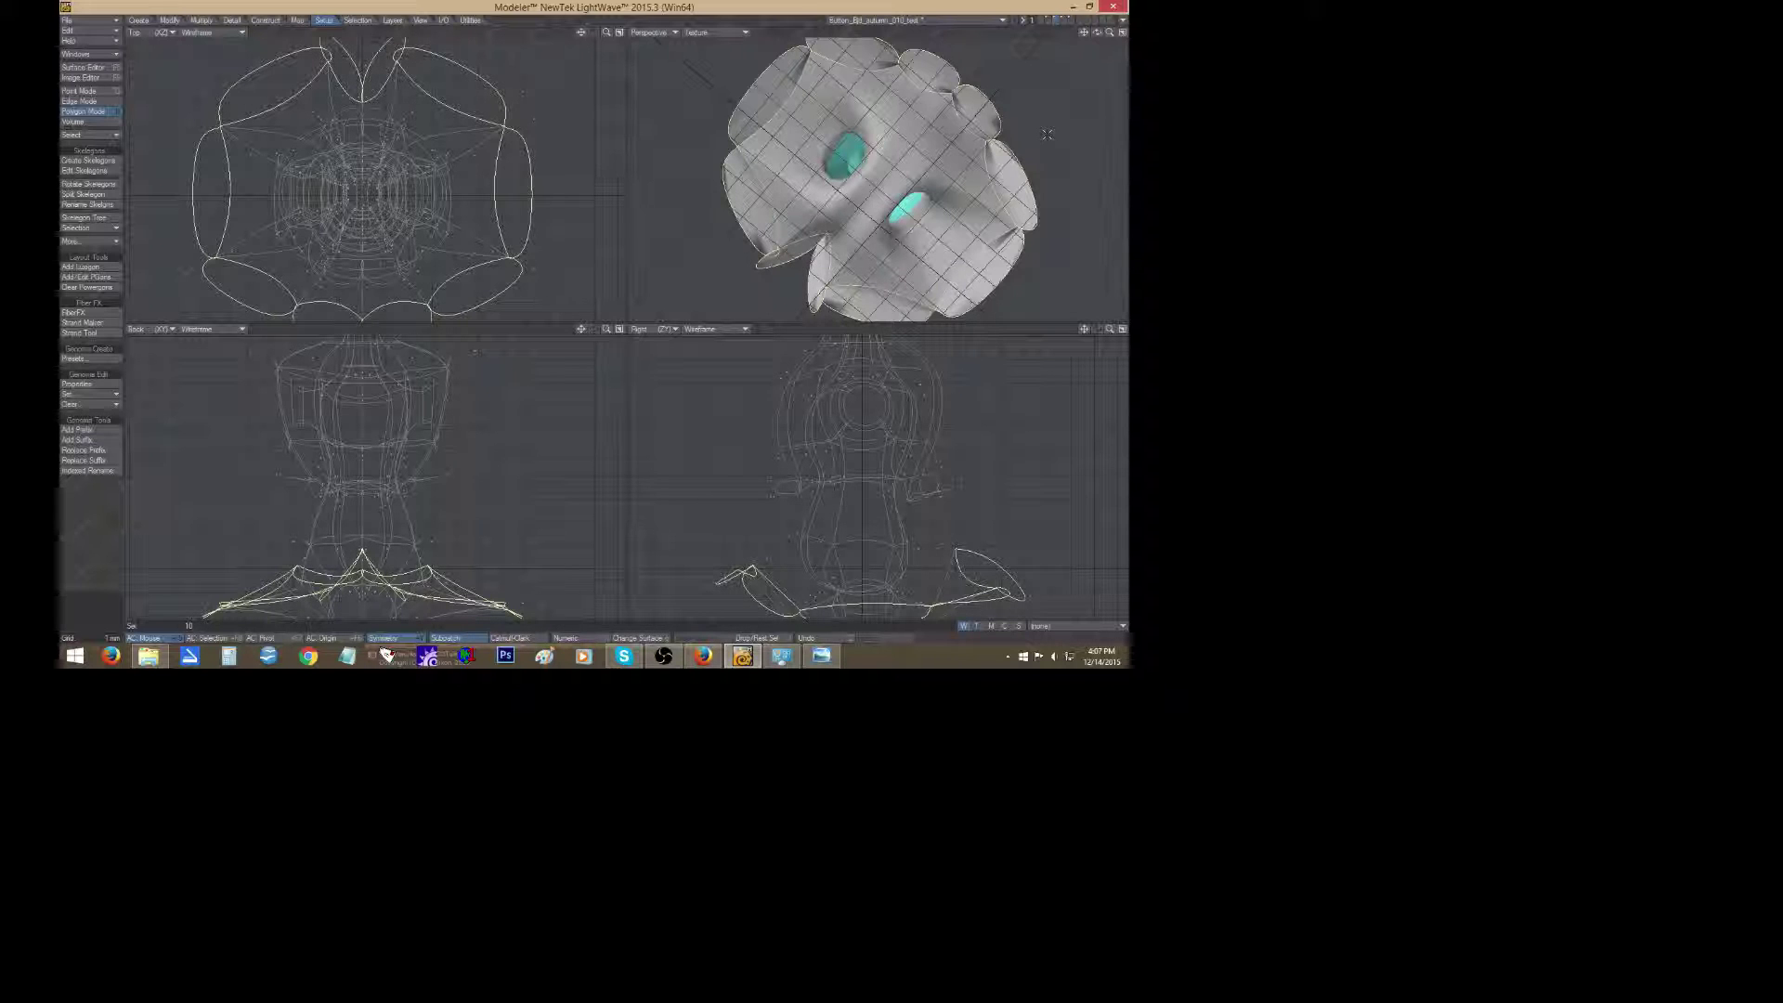
key("x")
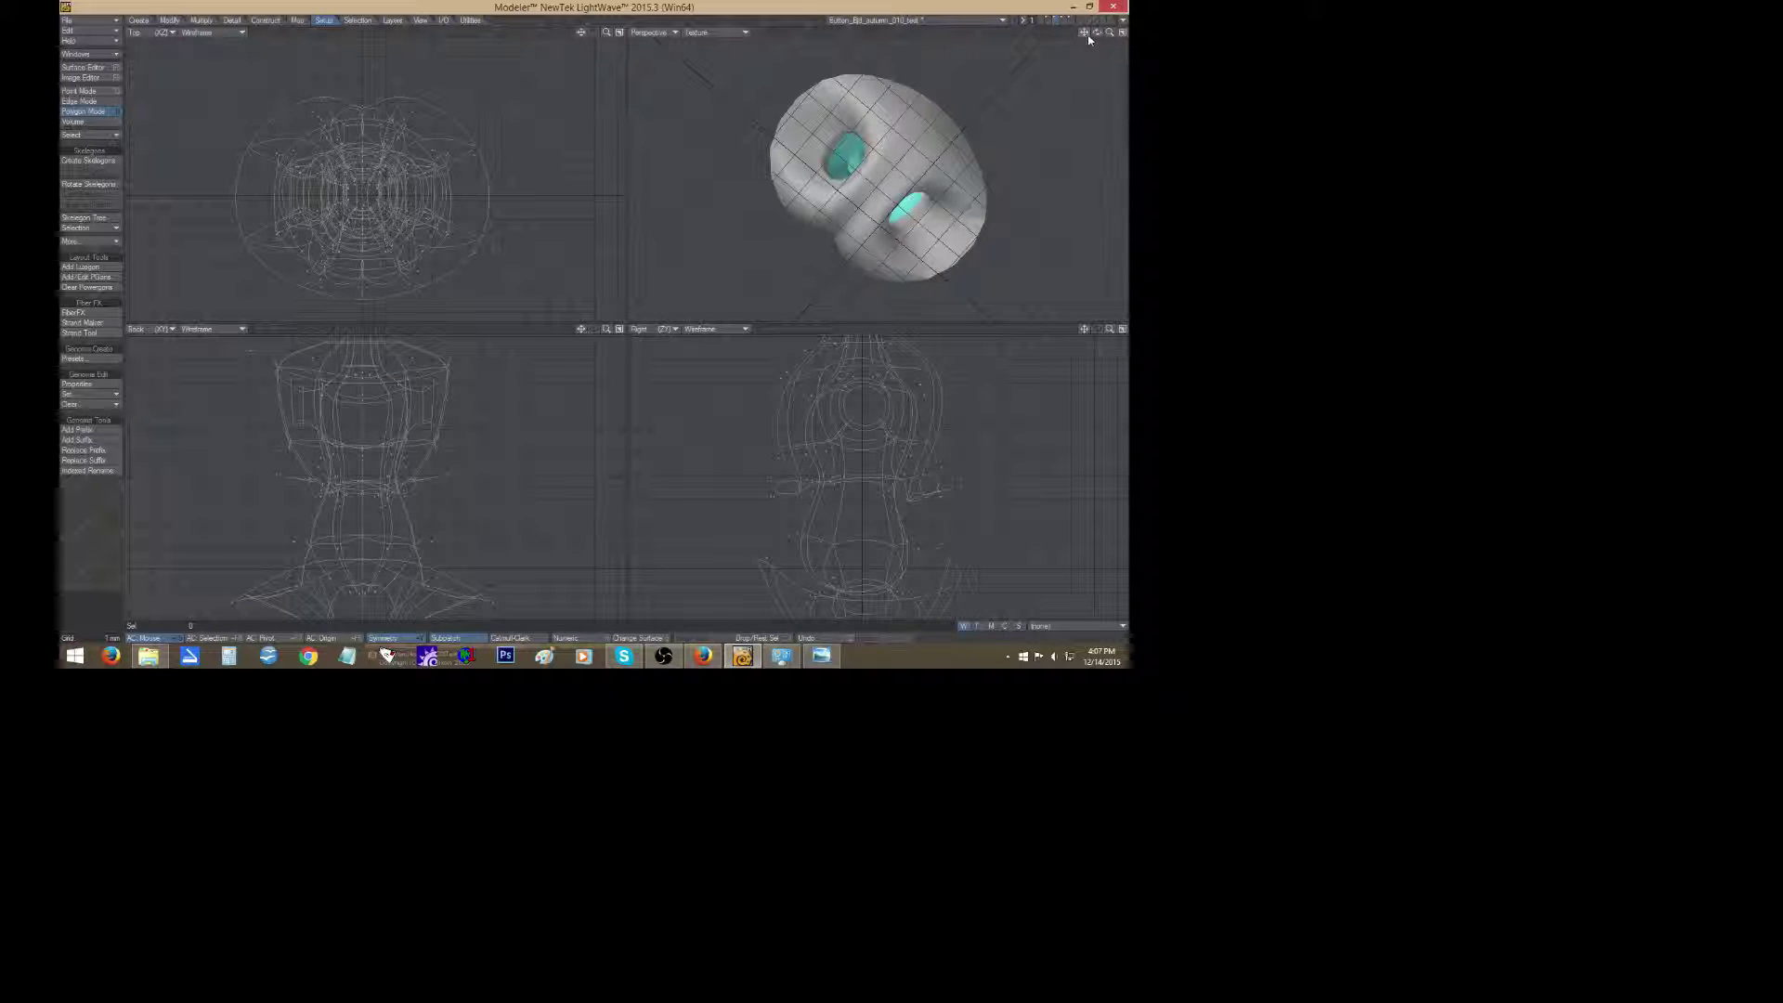
Select the remaining petal polygons all around the waist on both sides and cut them away.
left_click_drag(1097, 32, 1038, 65)
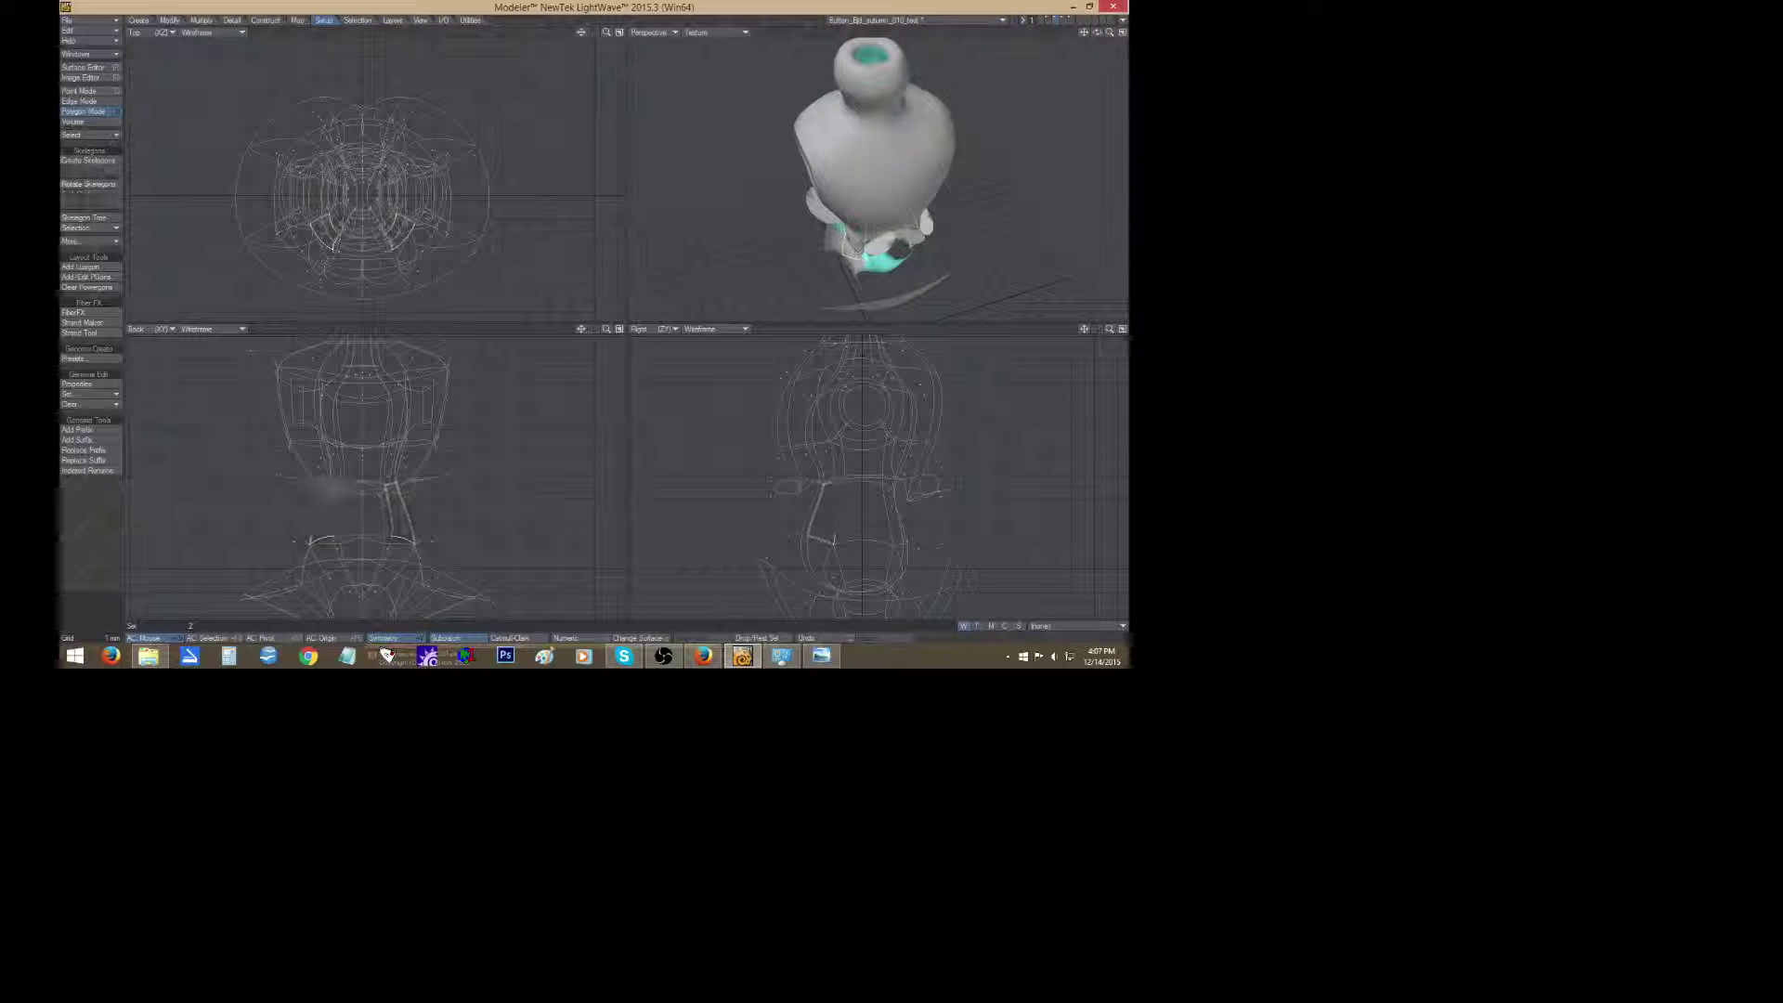
left_click_drag(856, 244, 889, 240)
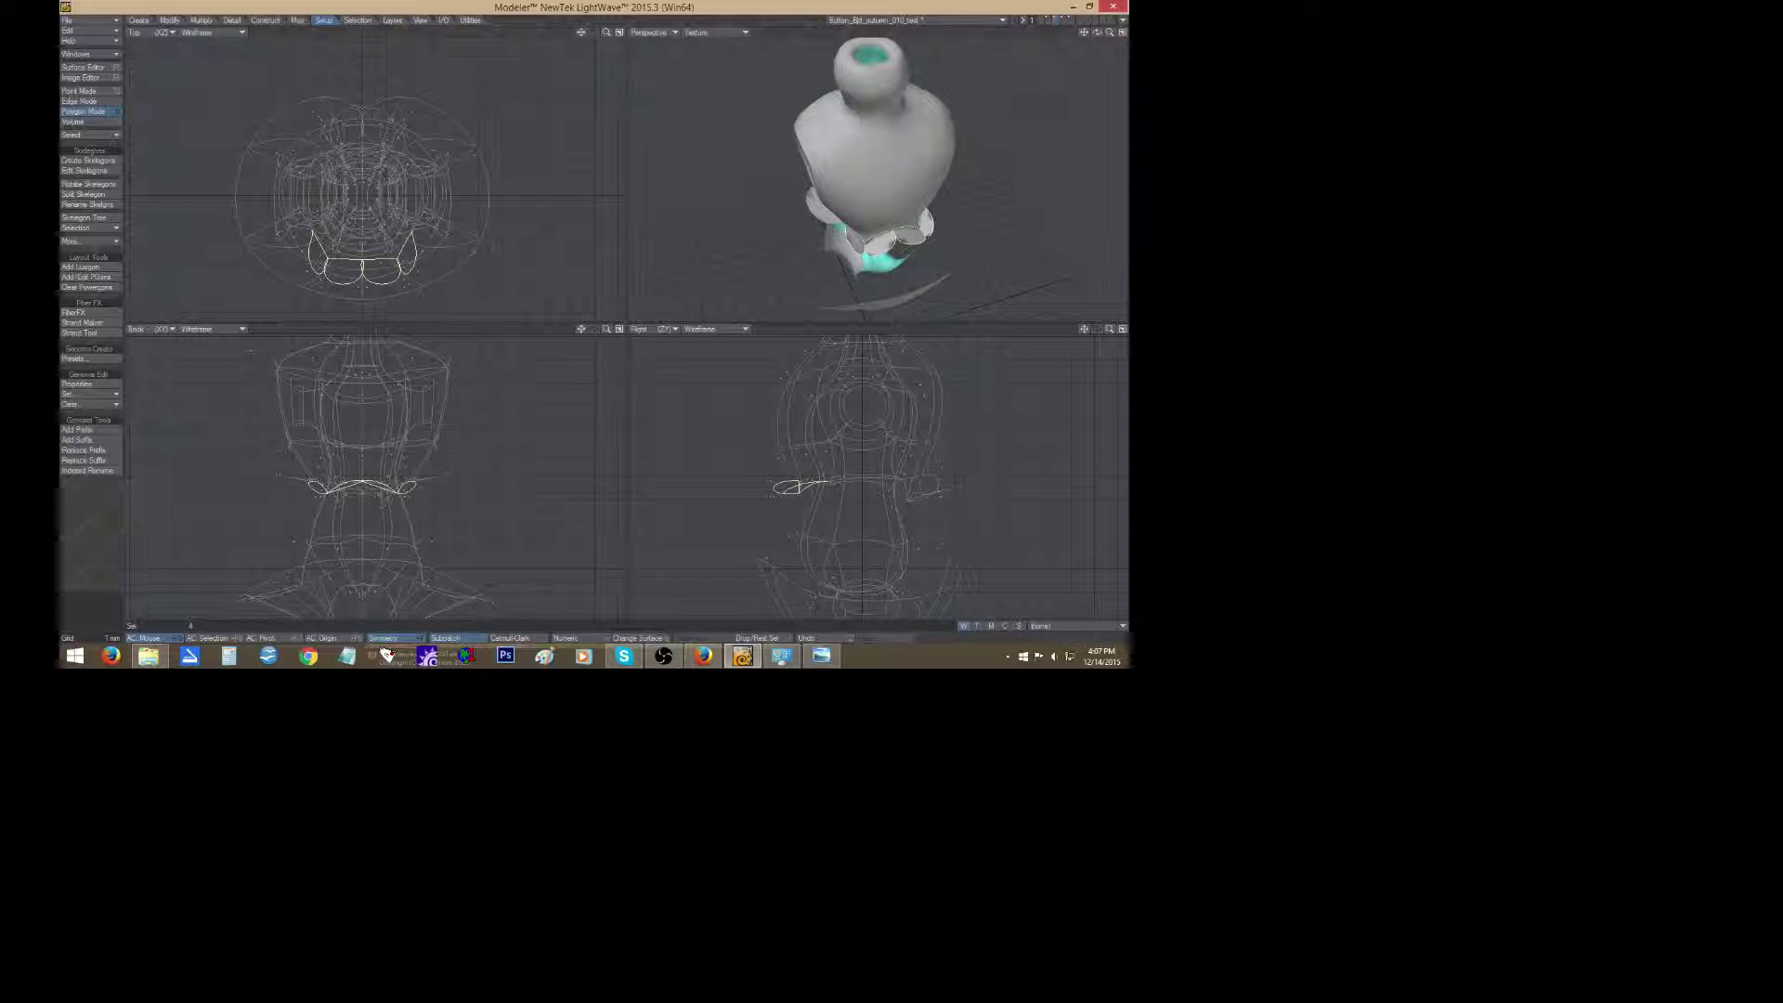
left_click_drag(1096, 33, 1035, 26)
left_click_drag(871, 217, 915, 223, "shift")
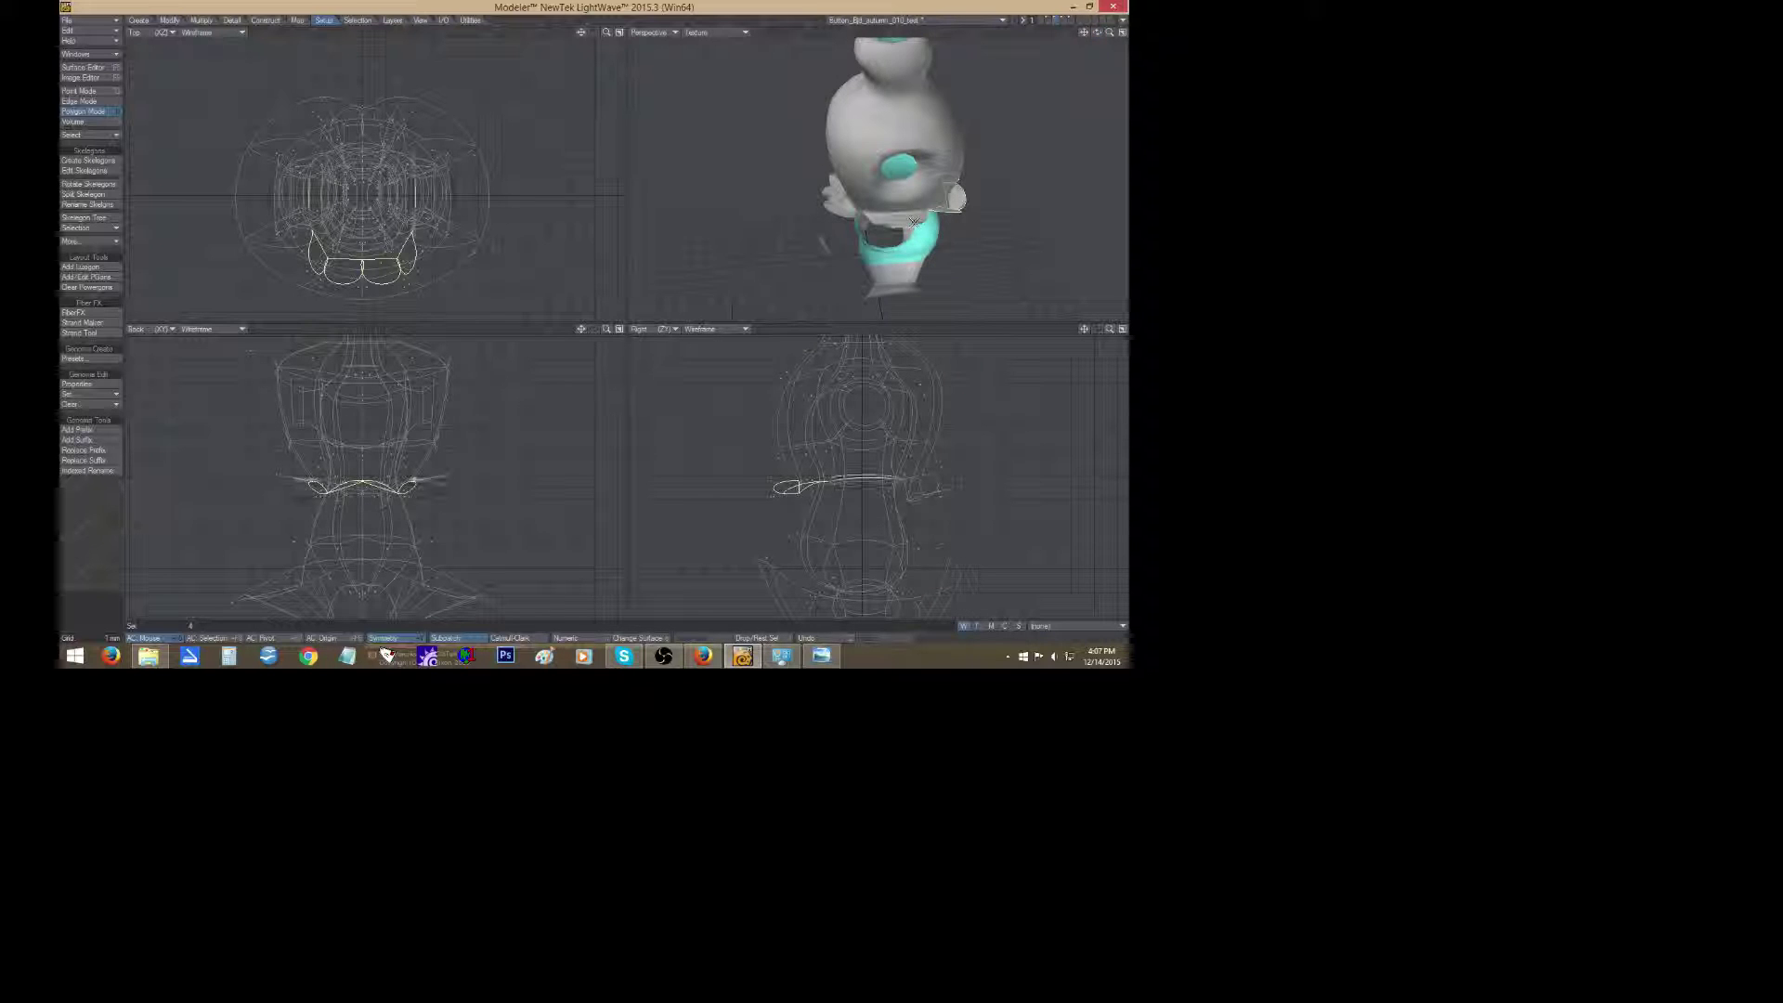
left_click_drag(1097, 33, 1033, 35)
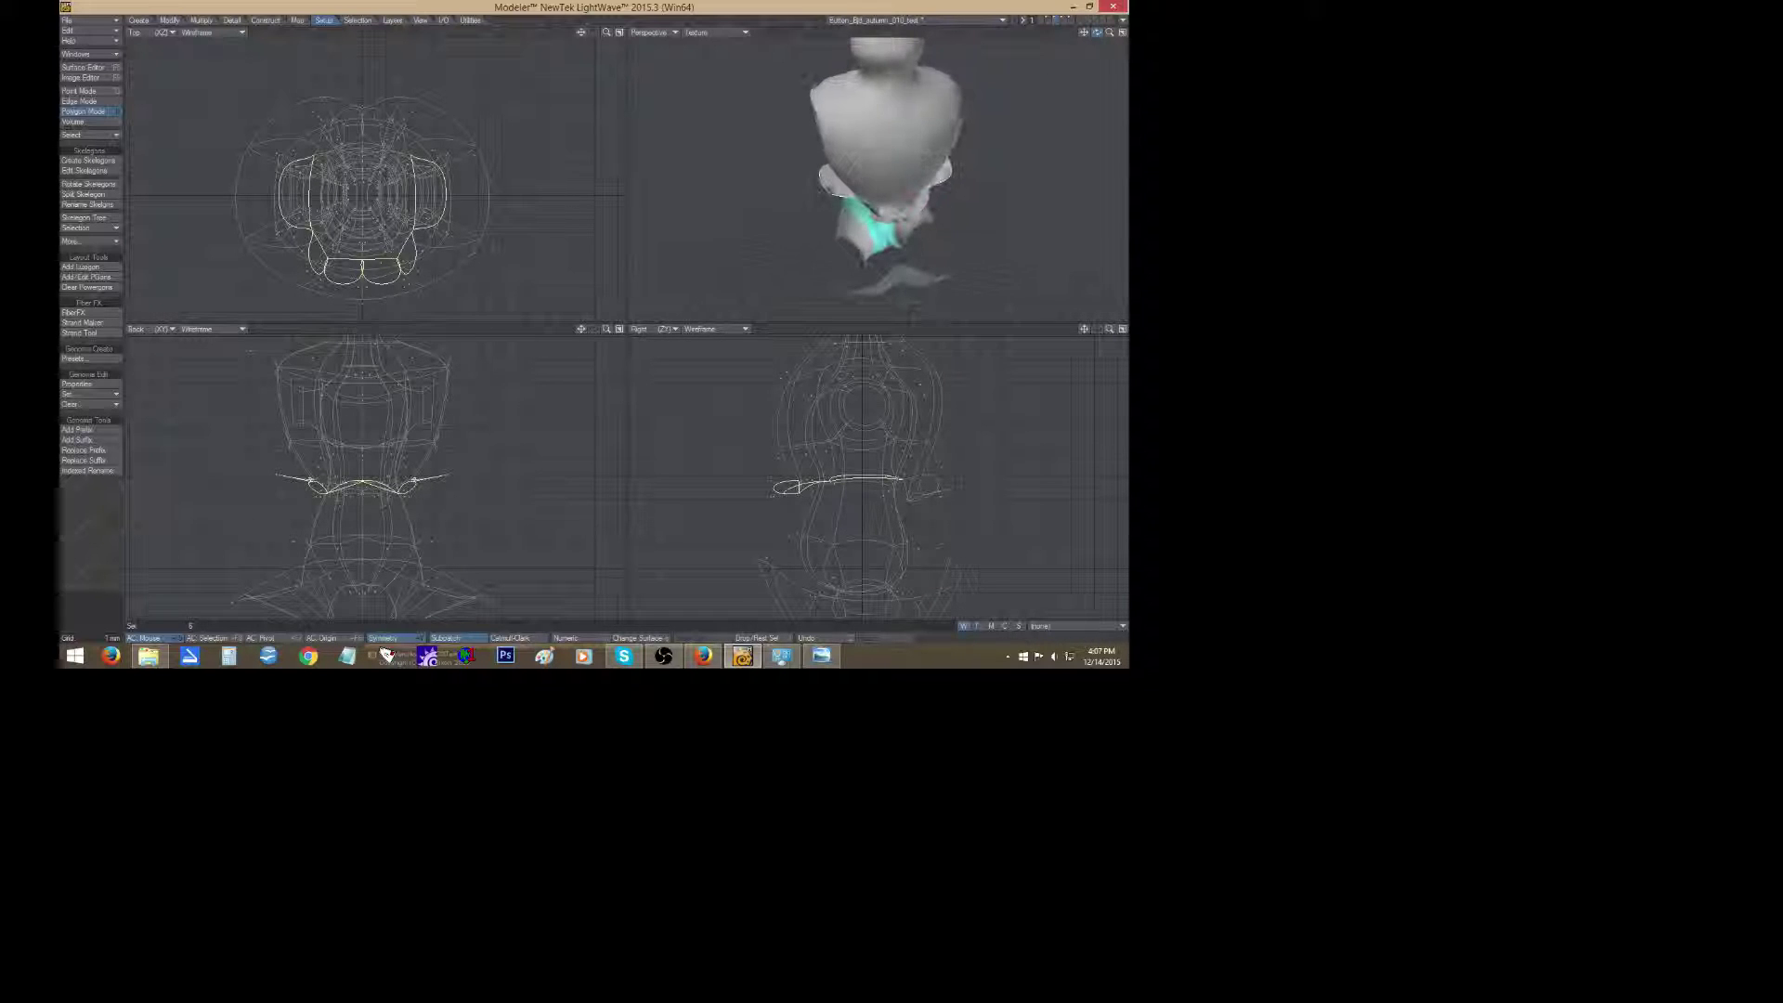
left_click(924, 197, "shift")
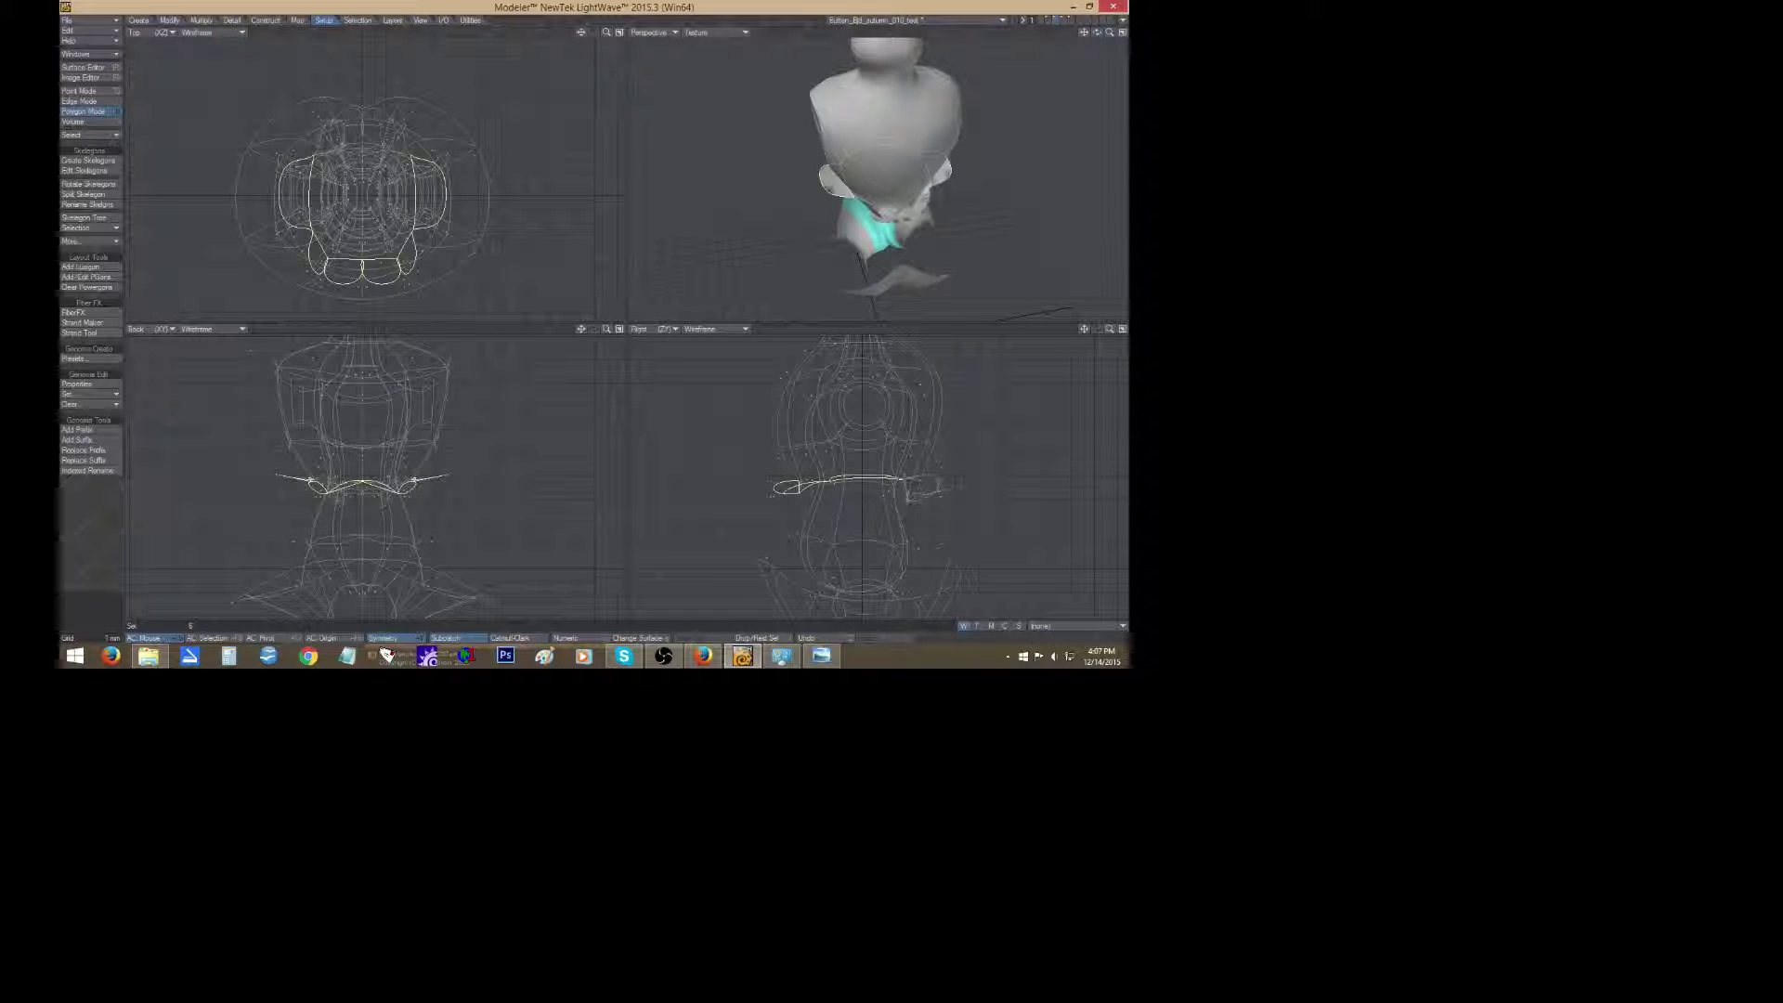
left_click(911, 215, "shift")
left_click(974, 227)
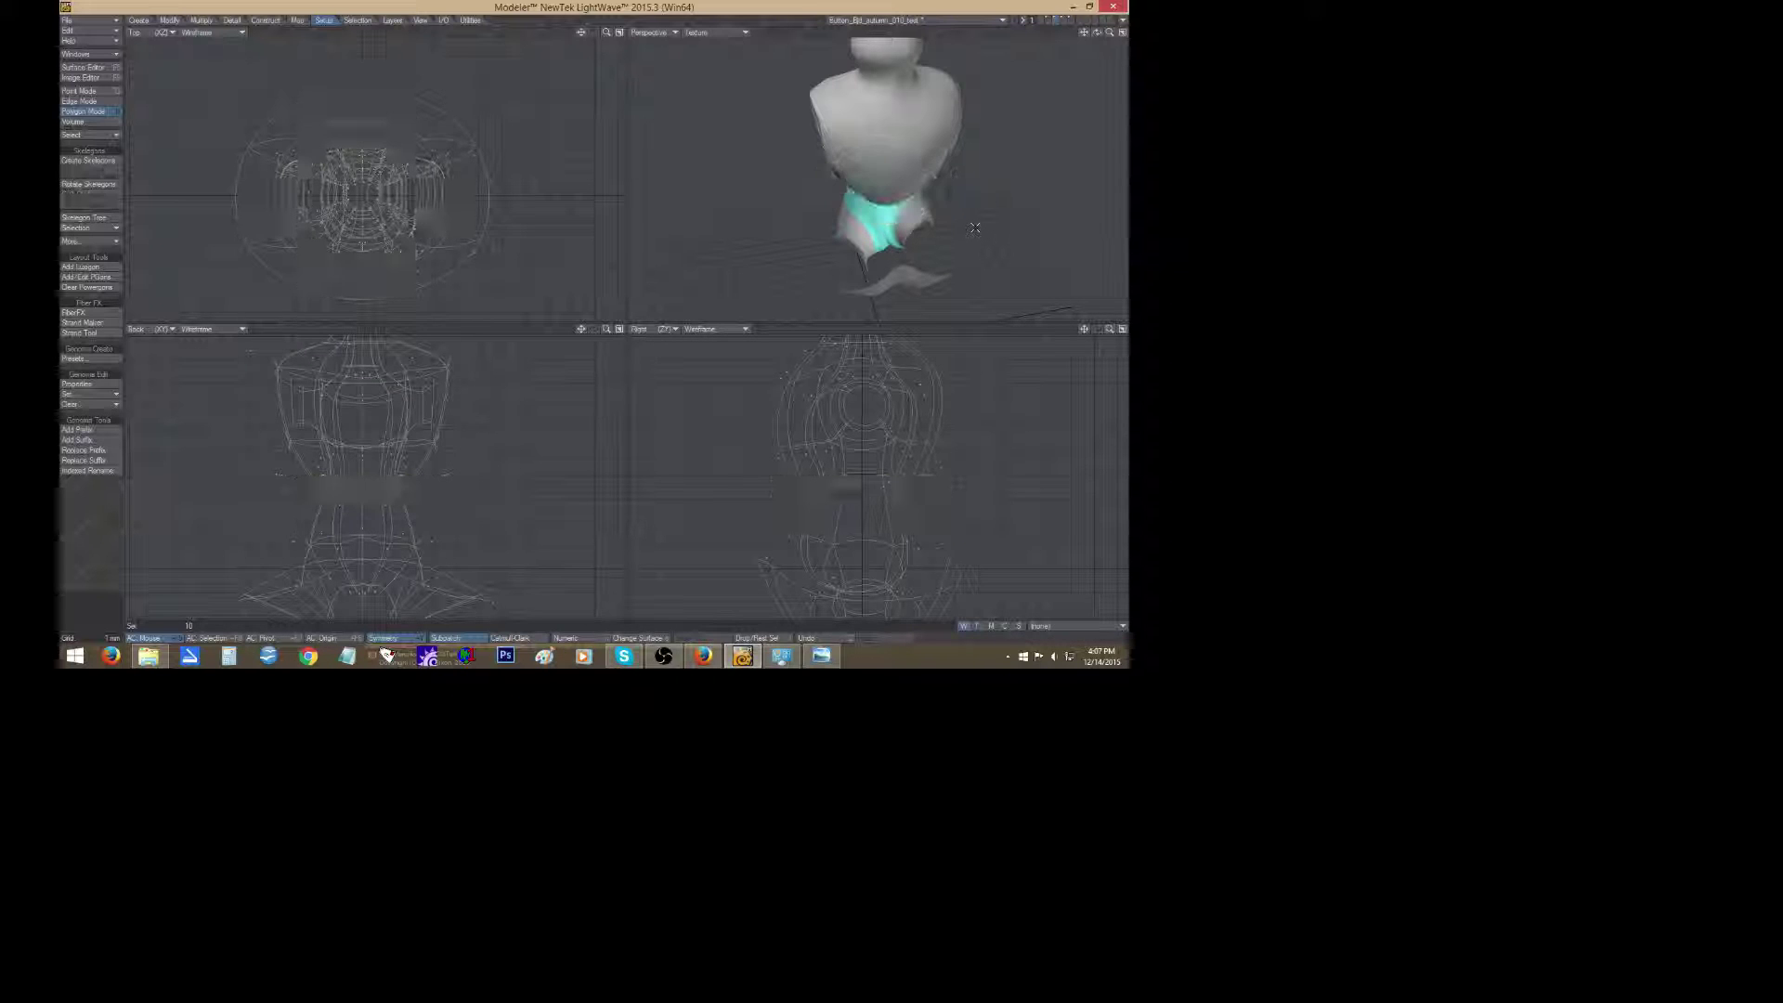
Switch to edge selection and try to select the boundary edges around the open waist.
mouse_move(1096, 35)
left_mouse_down()
mouse_move(1103, 79)
mouse_move(1088, 65)
mouse_move(1120, 37)
left_mouse_up()
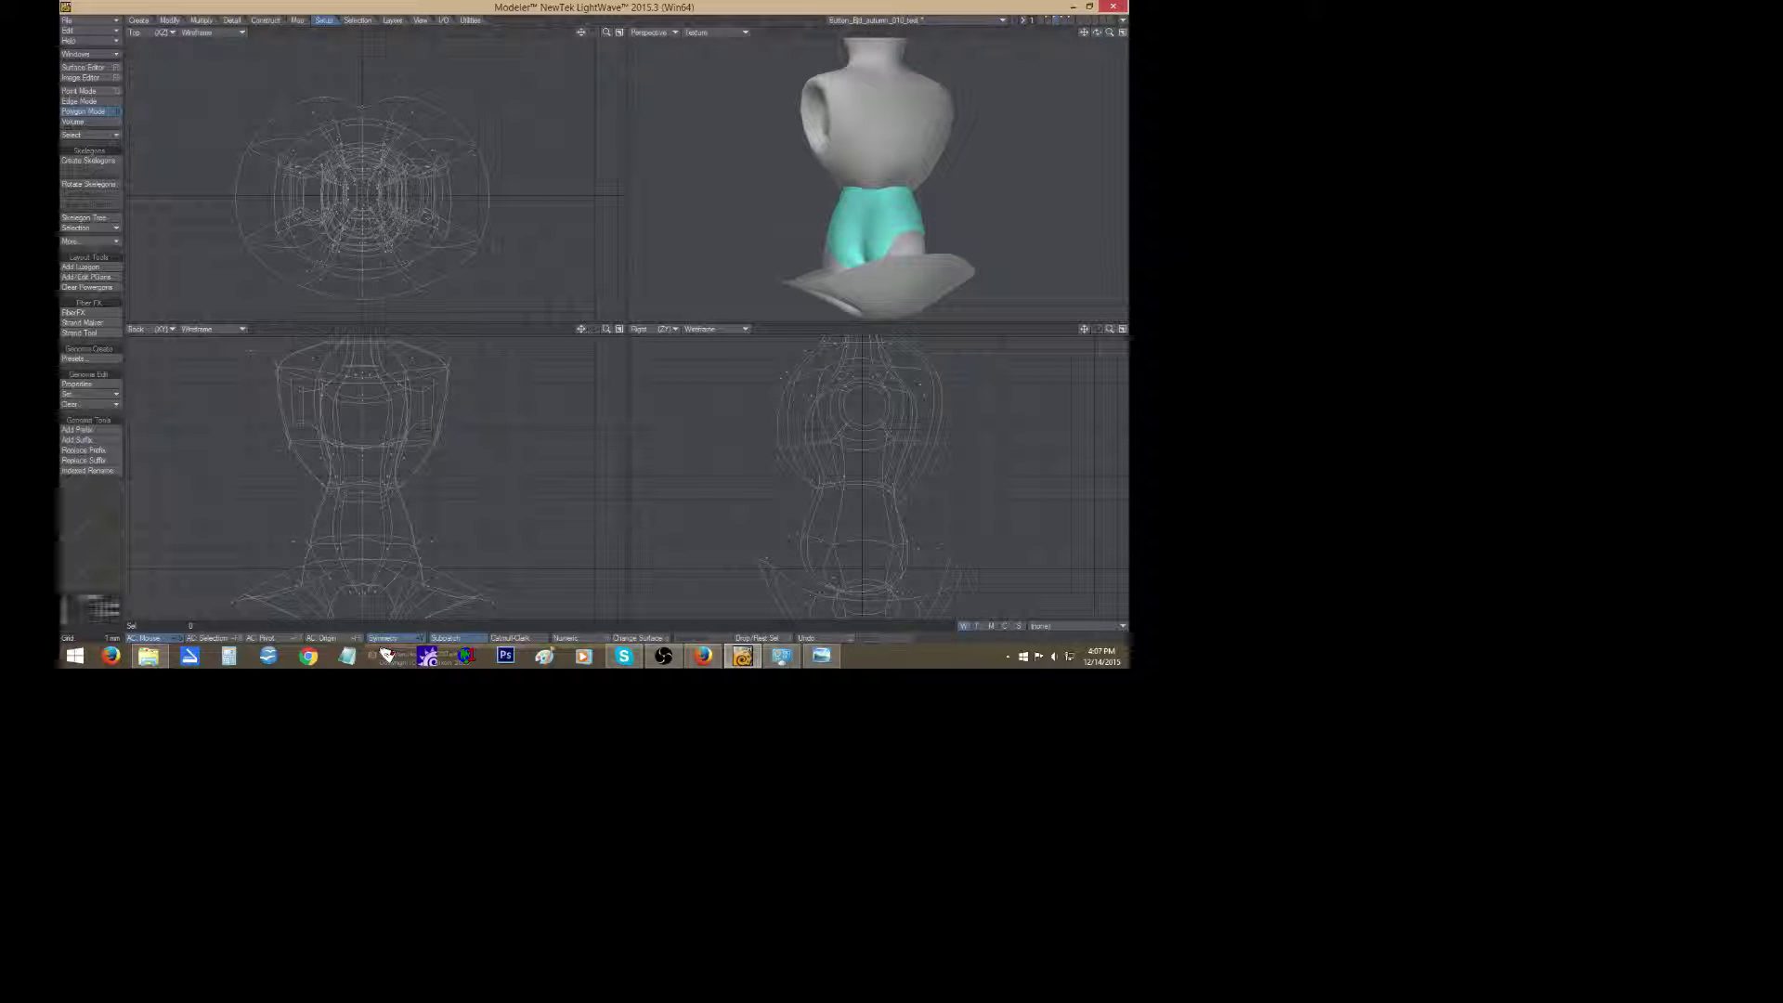
left_click(93, 100)
left_click(852, 184)
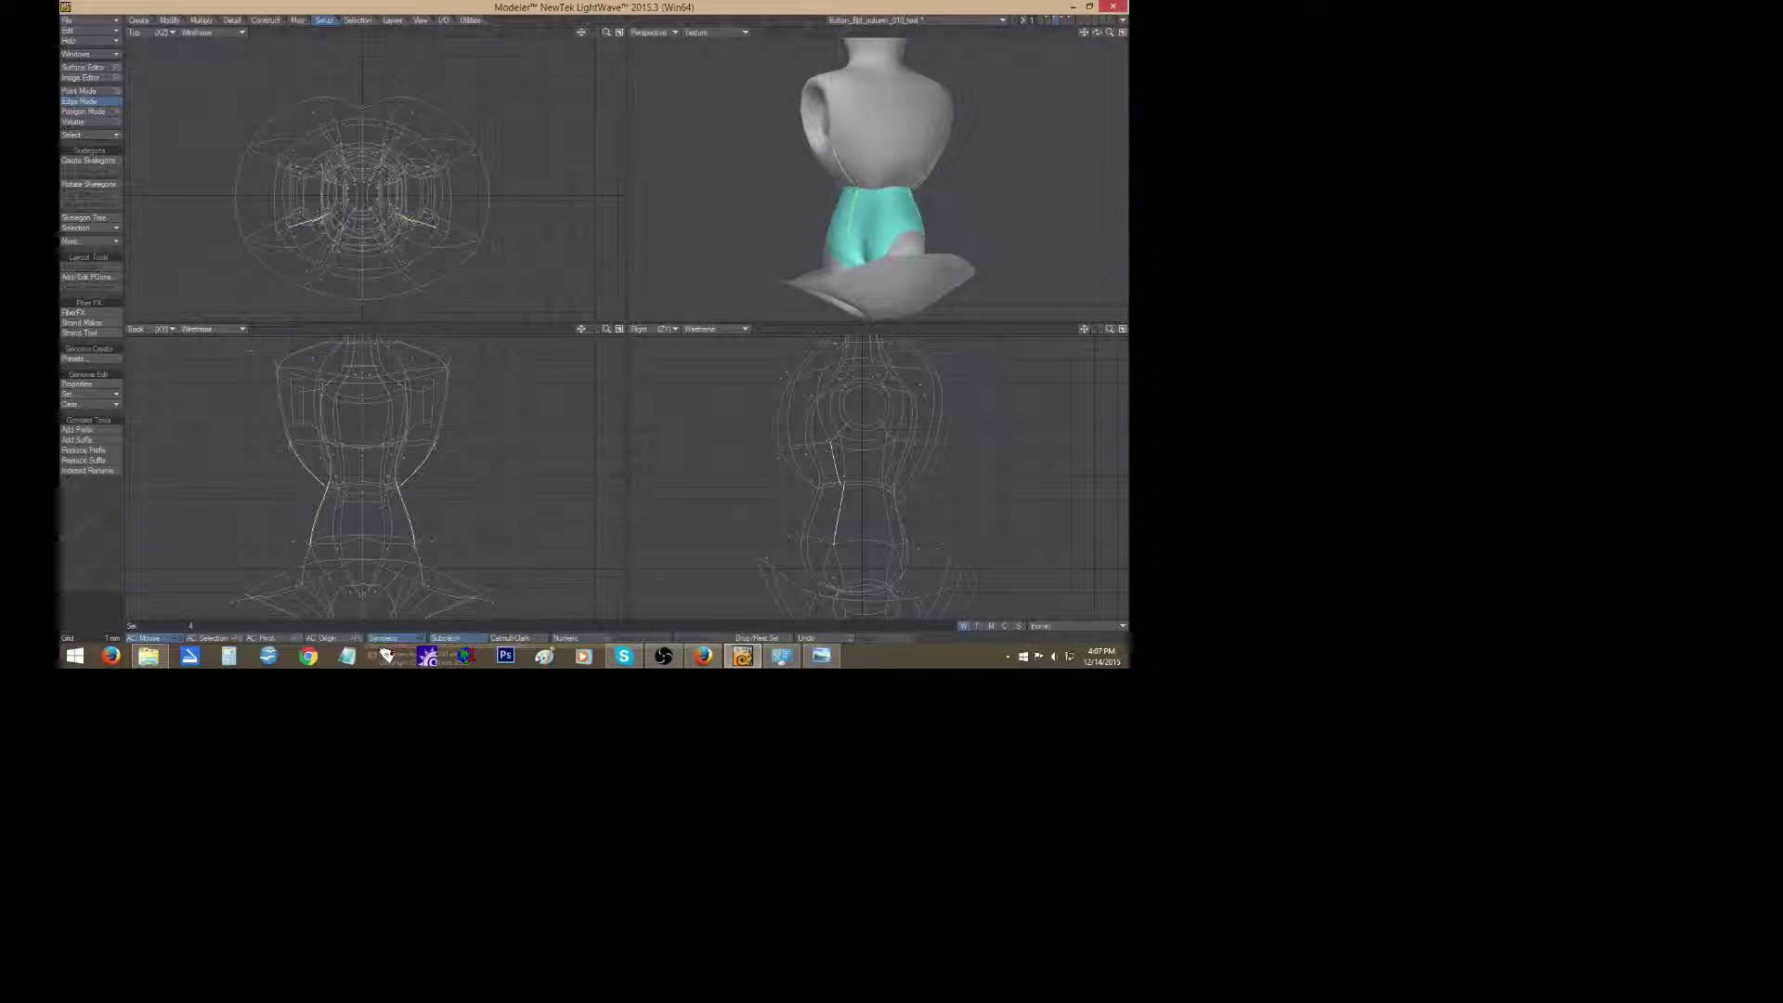
key("slash")
mouse_move(1108, 35)
left_mouse_down()
mouse_move(1125, 36)
mouse_move(1088, 14)
left_mouse_up()
left_click(958, 159)
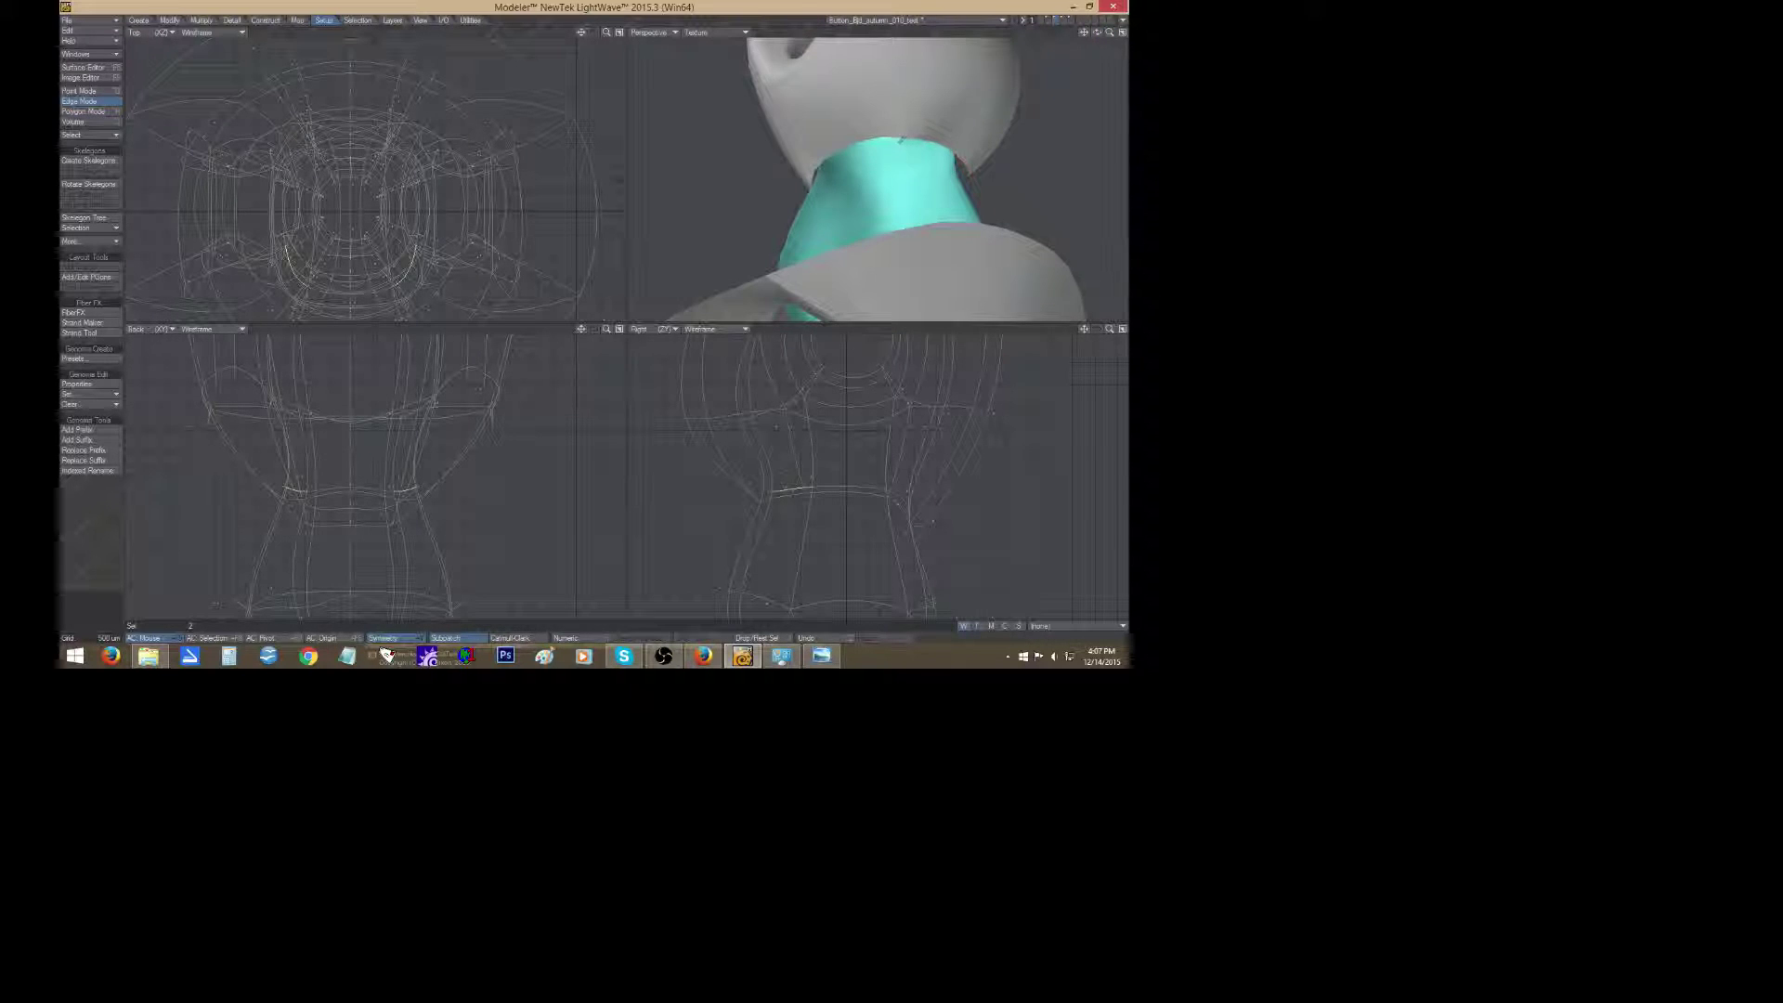
left_click(900, 139, "shift")
left_click(909, 128, "shift")
left_click(909, 121)
left_click(80, 538)
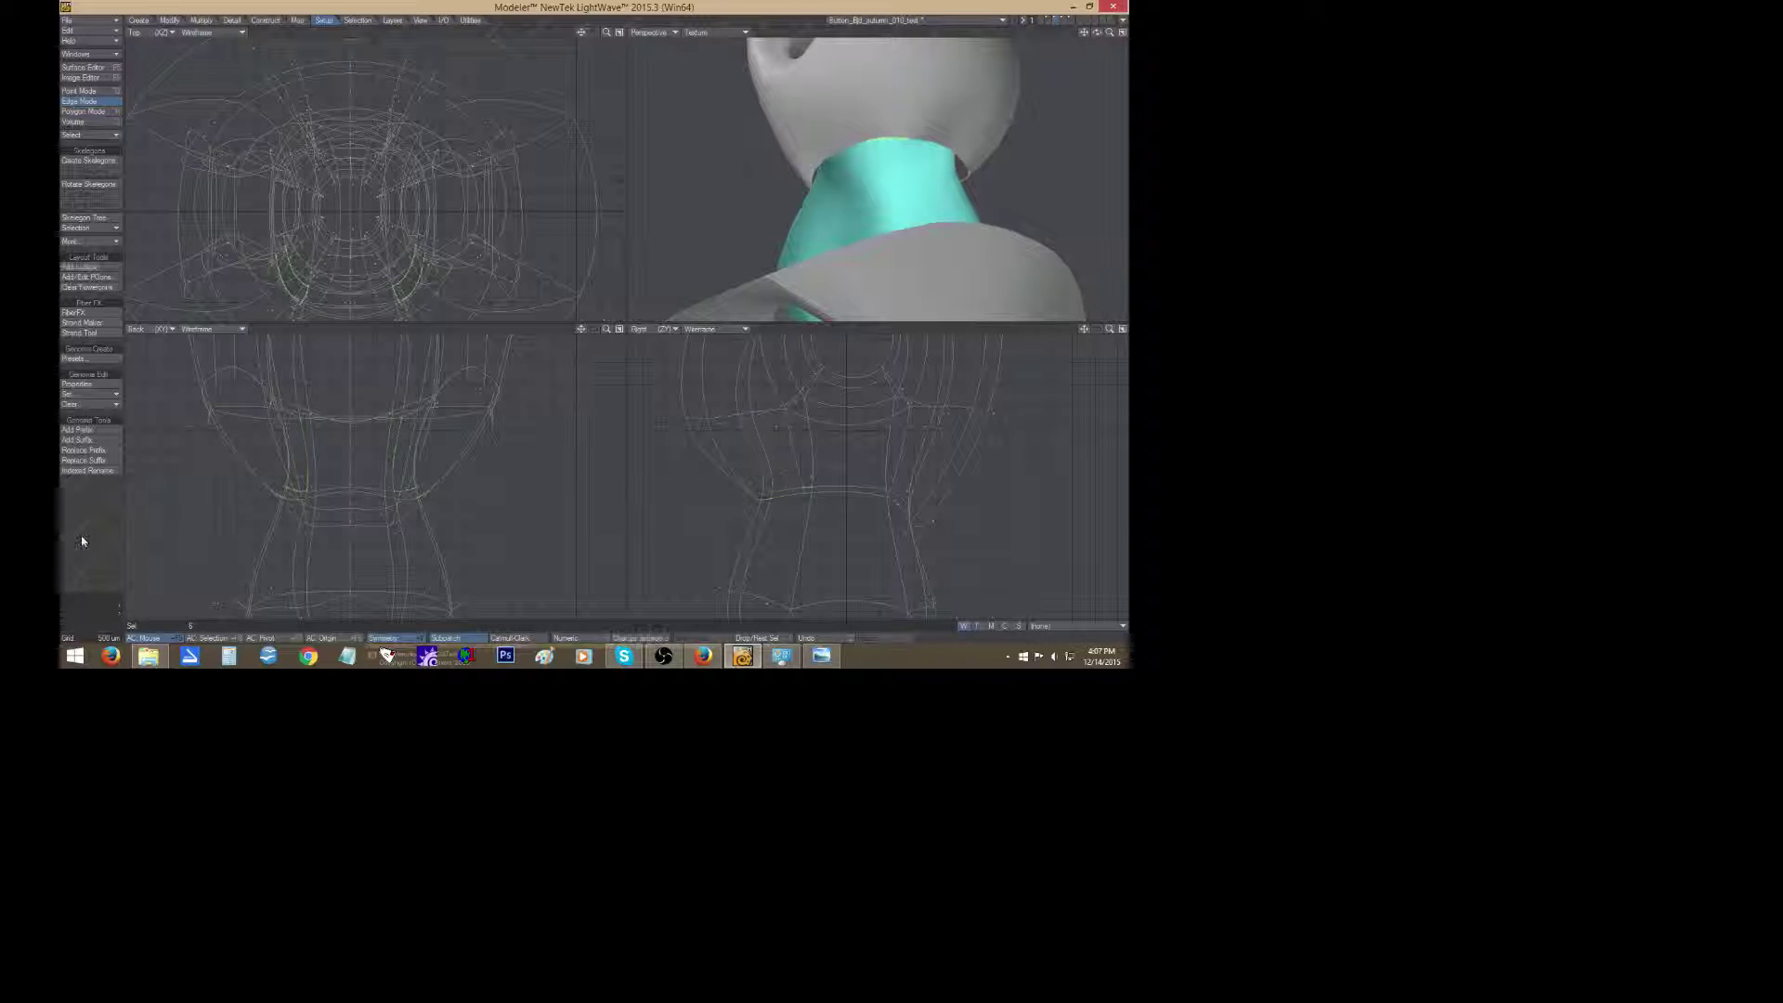
Select the complete loop of open edges around the lower end of the waist.
left_click(843, 142)
left_click(877, 137)
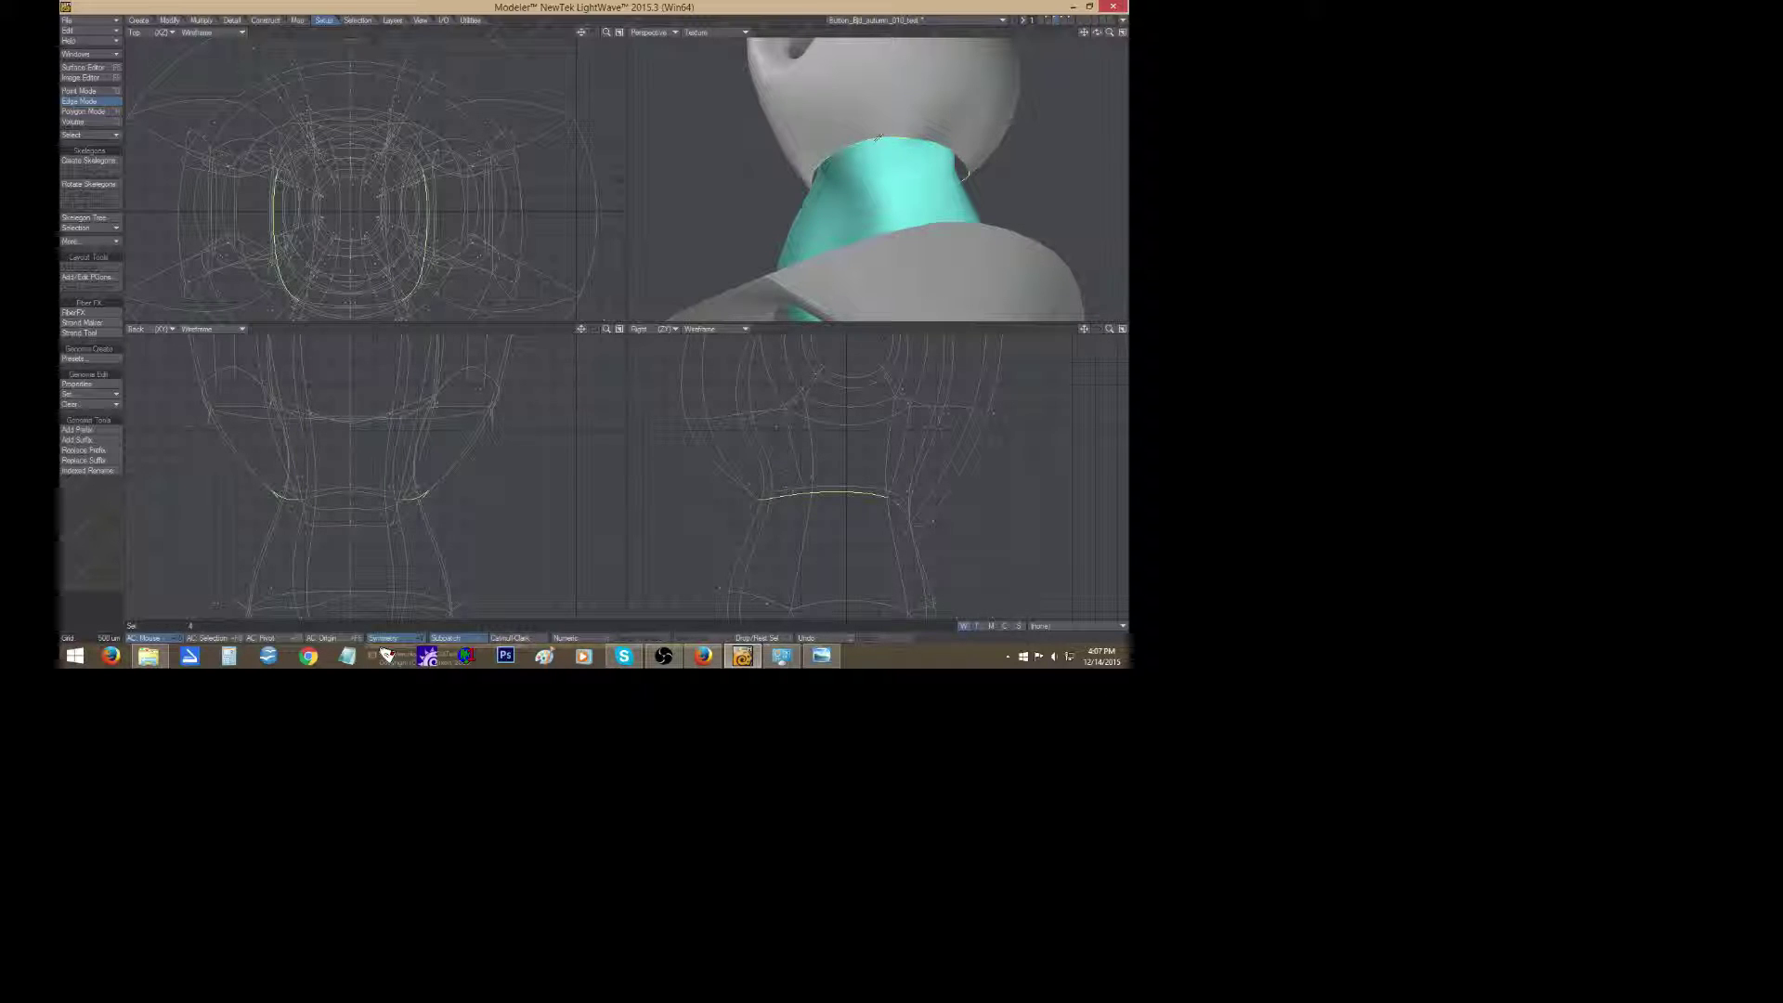
left_click(928, 138)
left_click_drag(899, 505, 918, 526, "shift")
left_click(92, 137)
left_click(94, 141)
left_click_drag(1085, 331, 1067, 207)
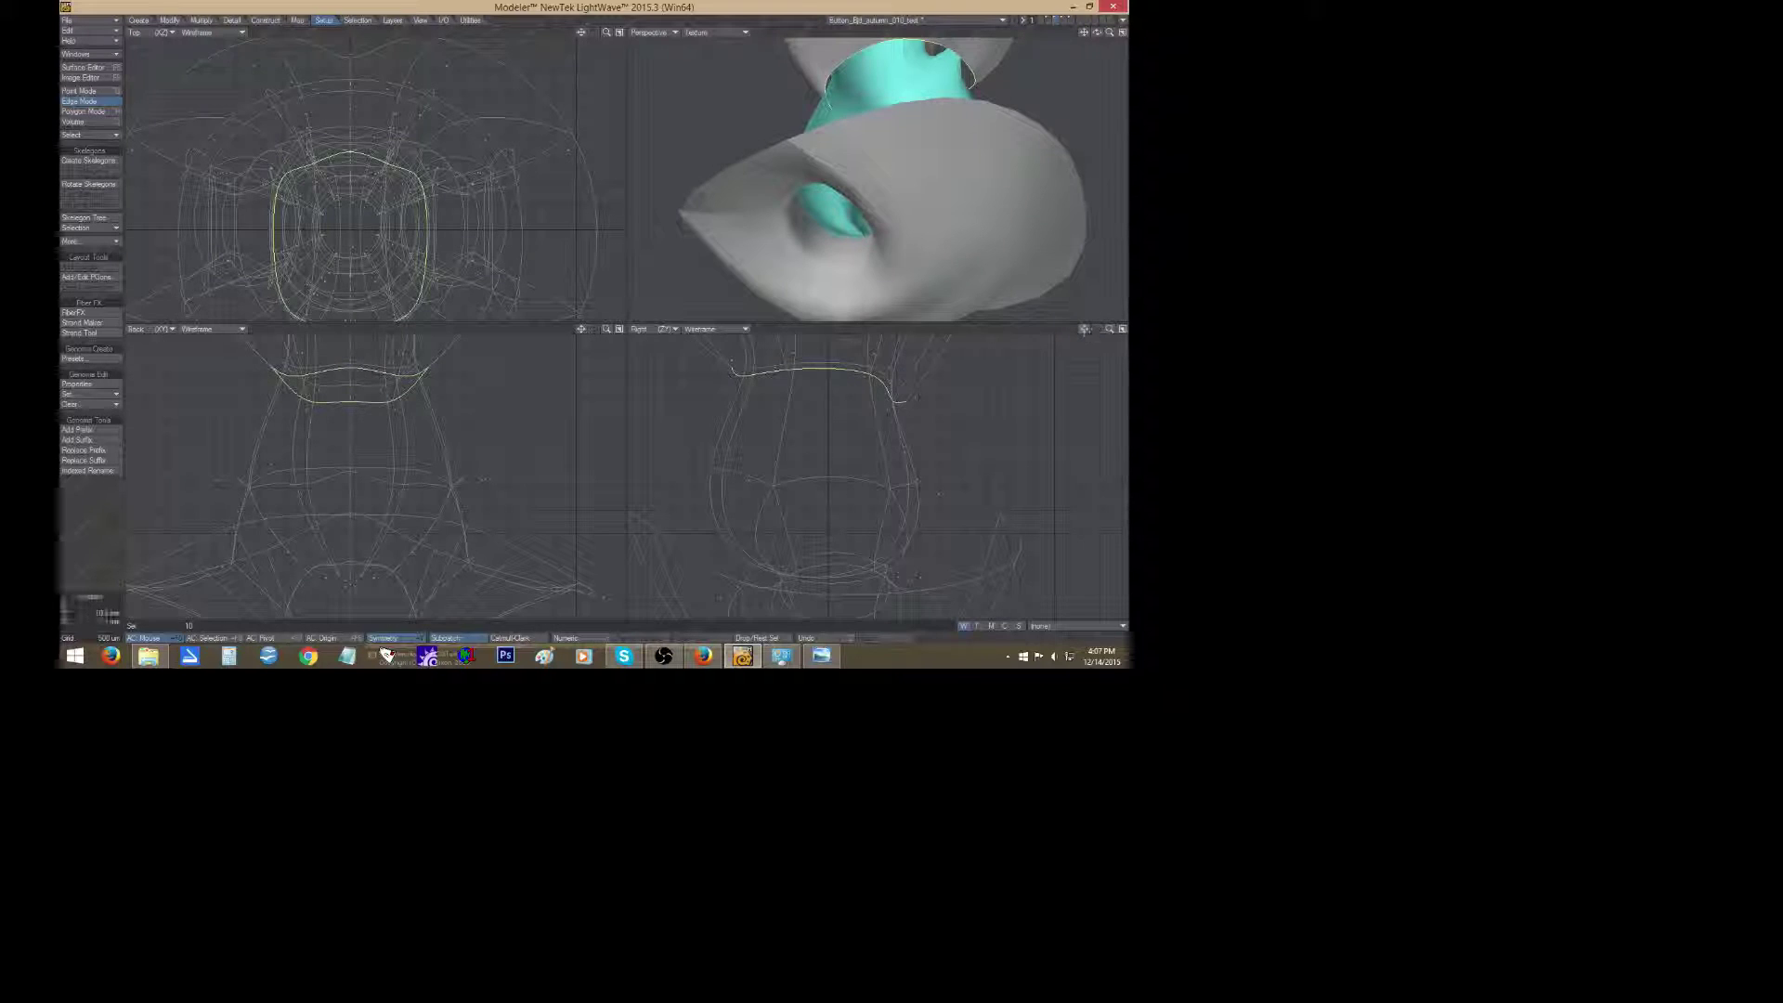
left_click(662, 528)
left_click(682, 546, "shift")
left_click(805, 593, "shift")
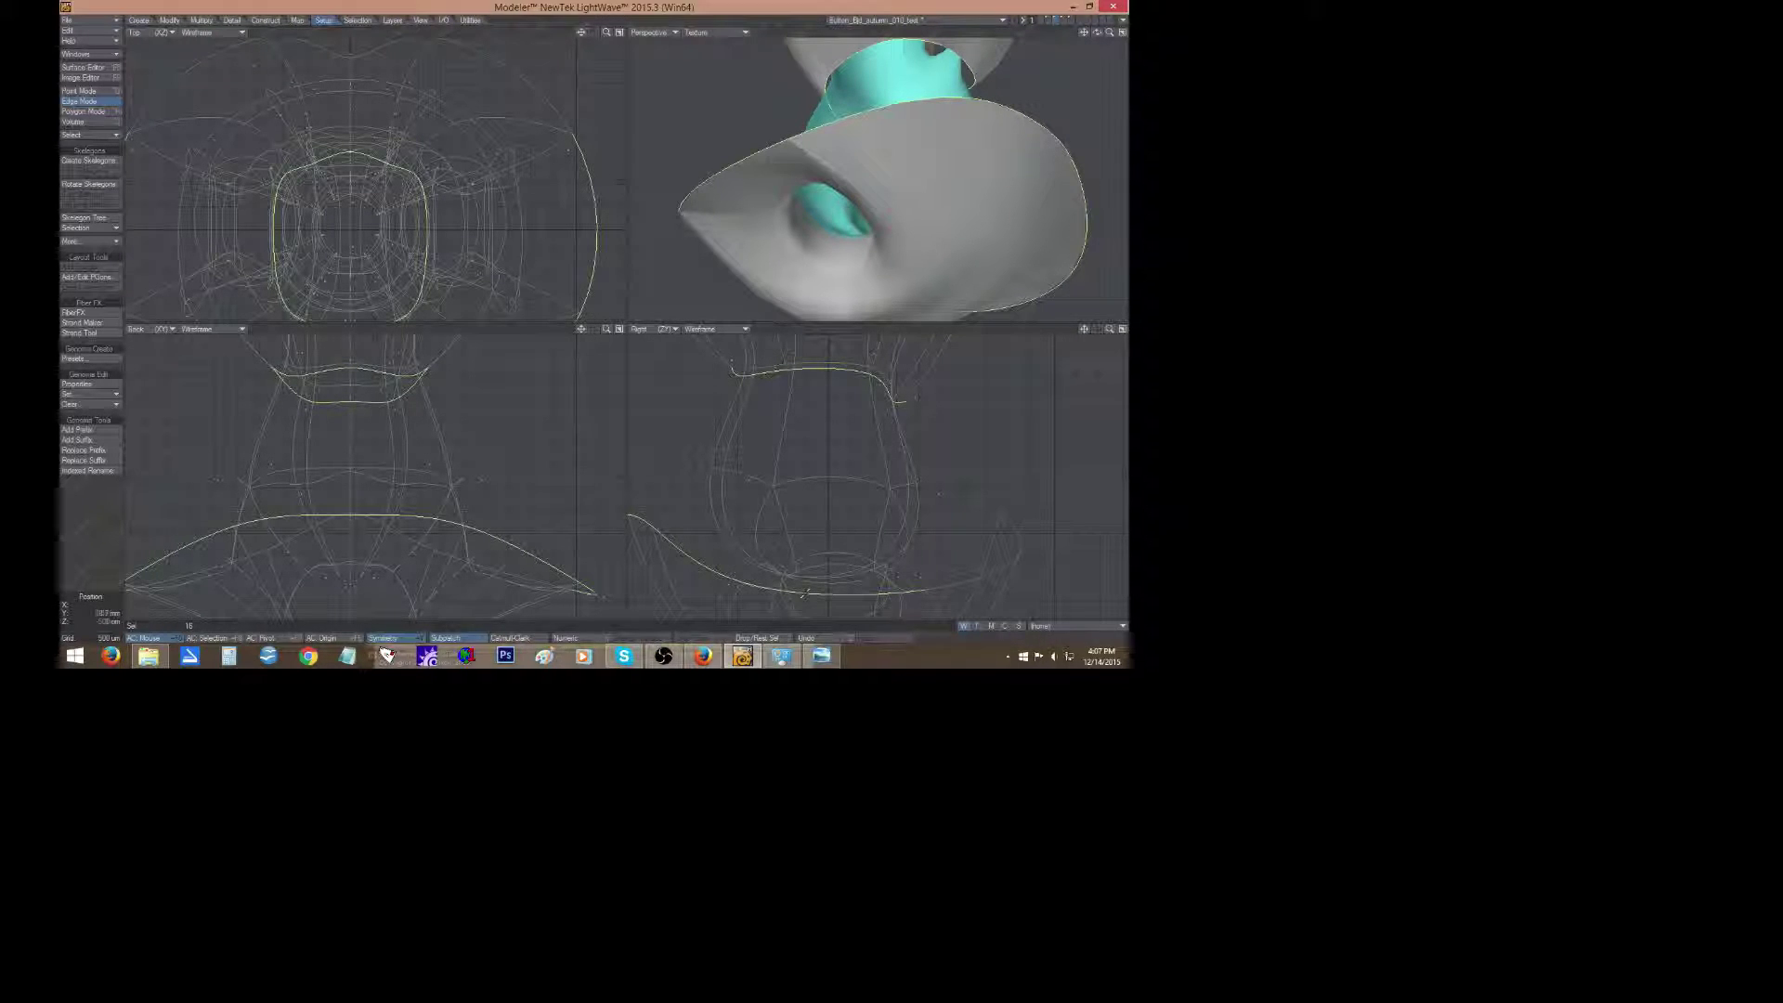
left_click(980, 578, "shift")
left_click(1014, 528, "shift")
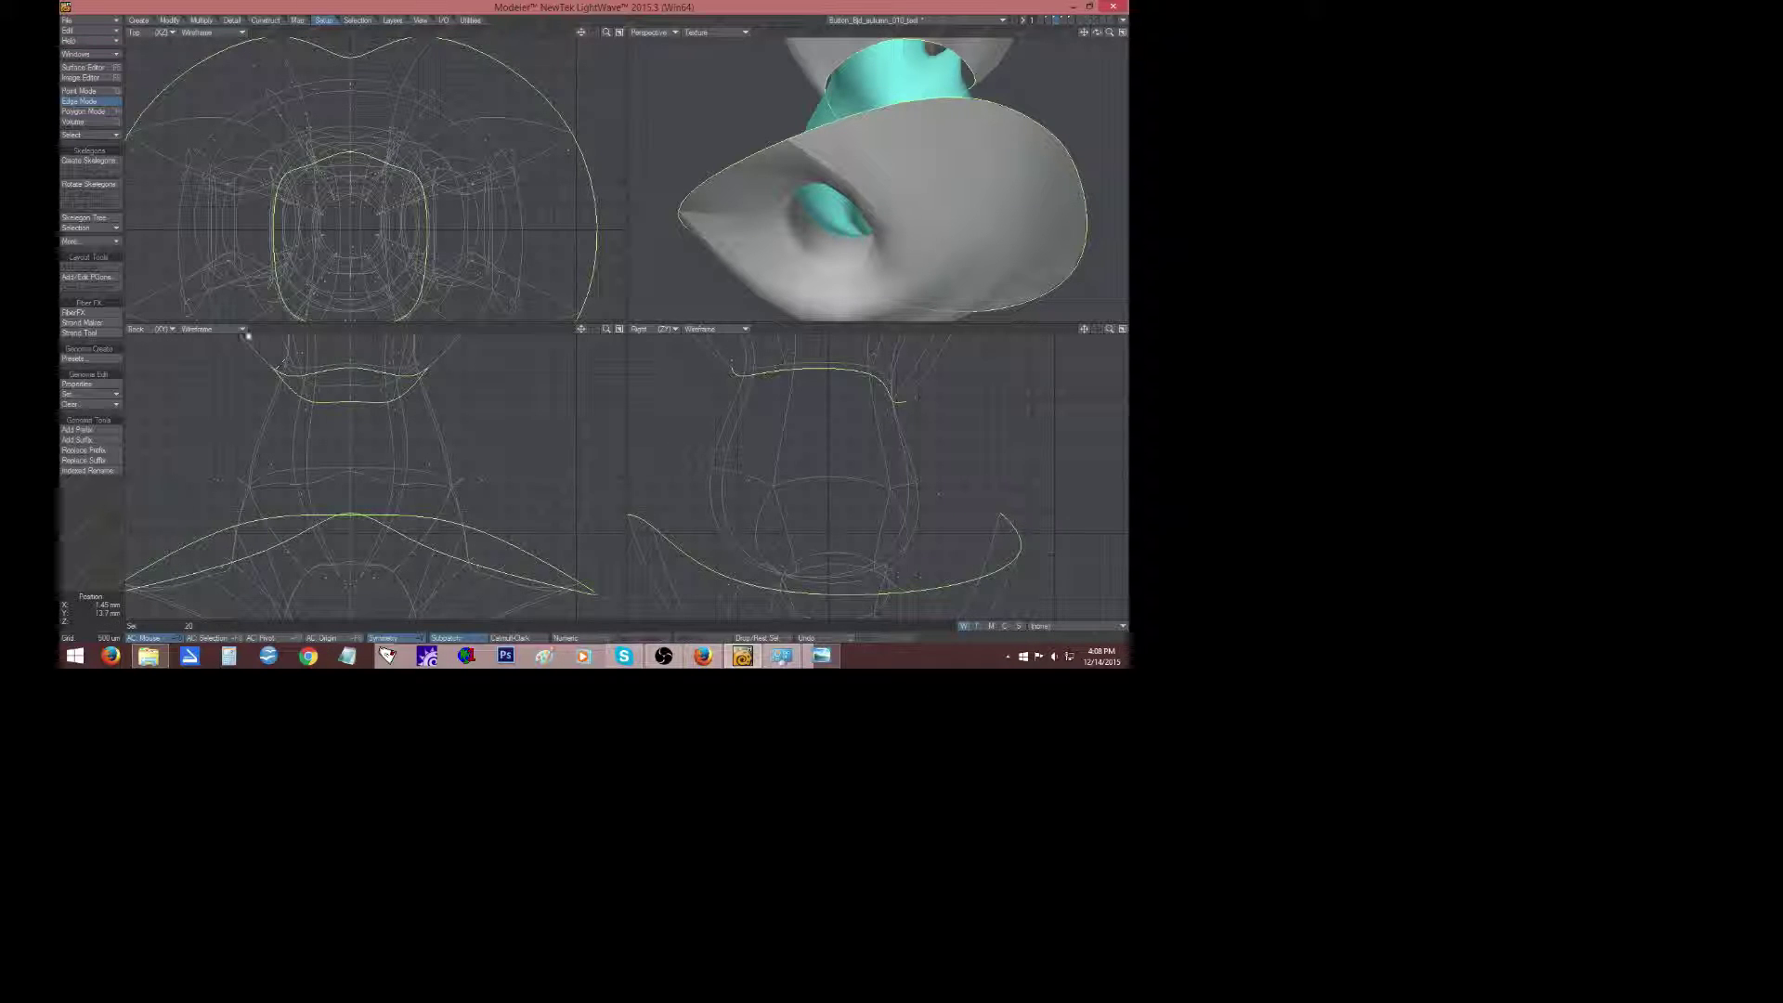
left_click(82, 135)
left_click(83, 136)
mouse_move(1097, 33)
left_mouse_down()
mouse_move(1115, 102)
mouse_move(1100, 112)
mouse_move(1096, 35)
left_mouse_up()
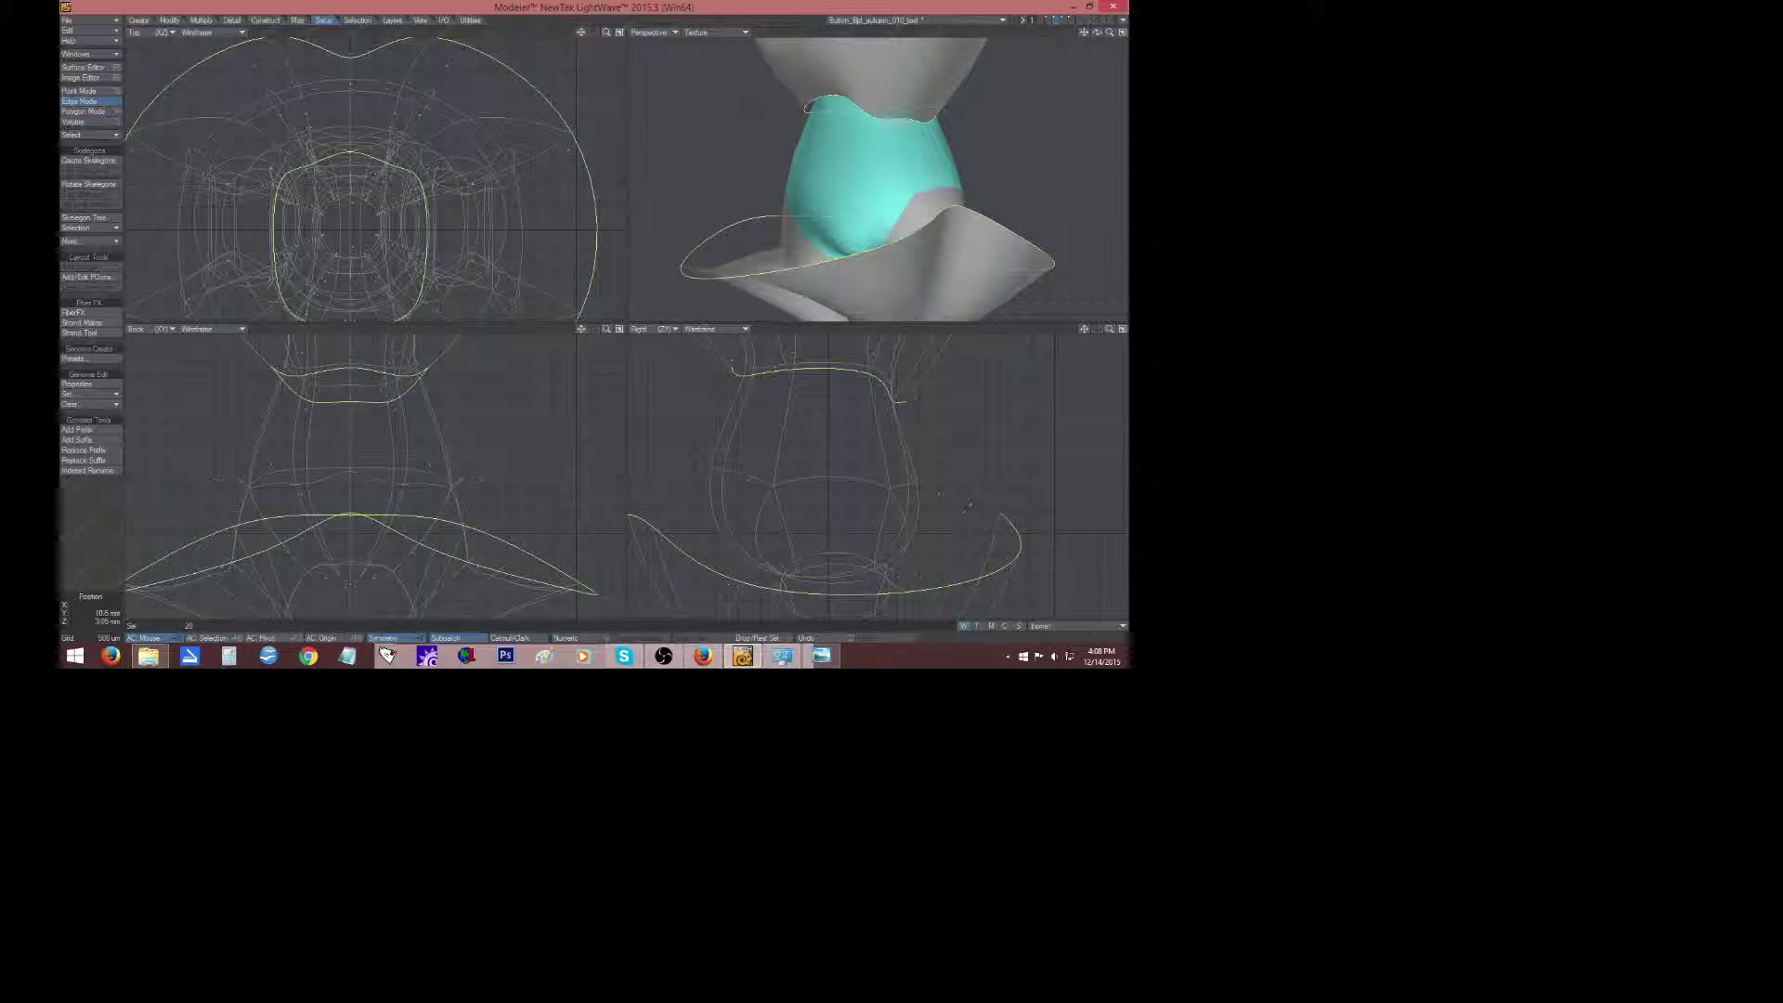
mouse_move(1053, 480)
right_mouse_down()
mouse_move(720, 484)
mouse_move(620, 580)
mouse_move(1047, 492)
mouse_move(1049, 476)
right_mouse_up()
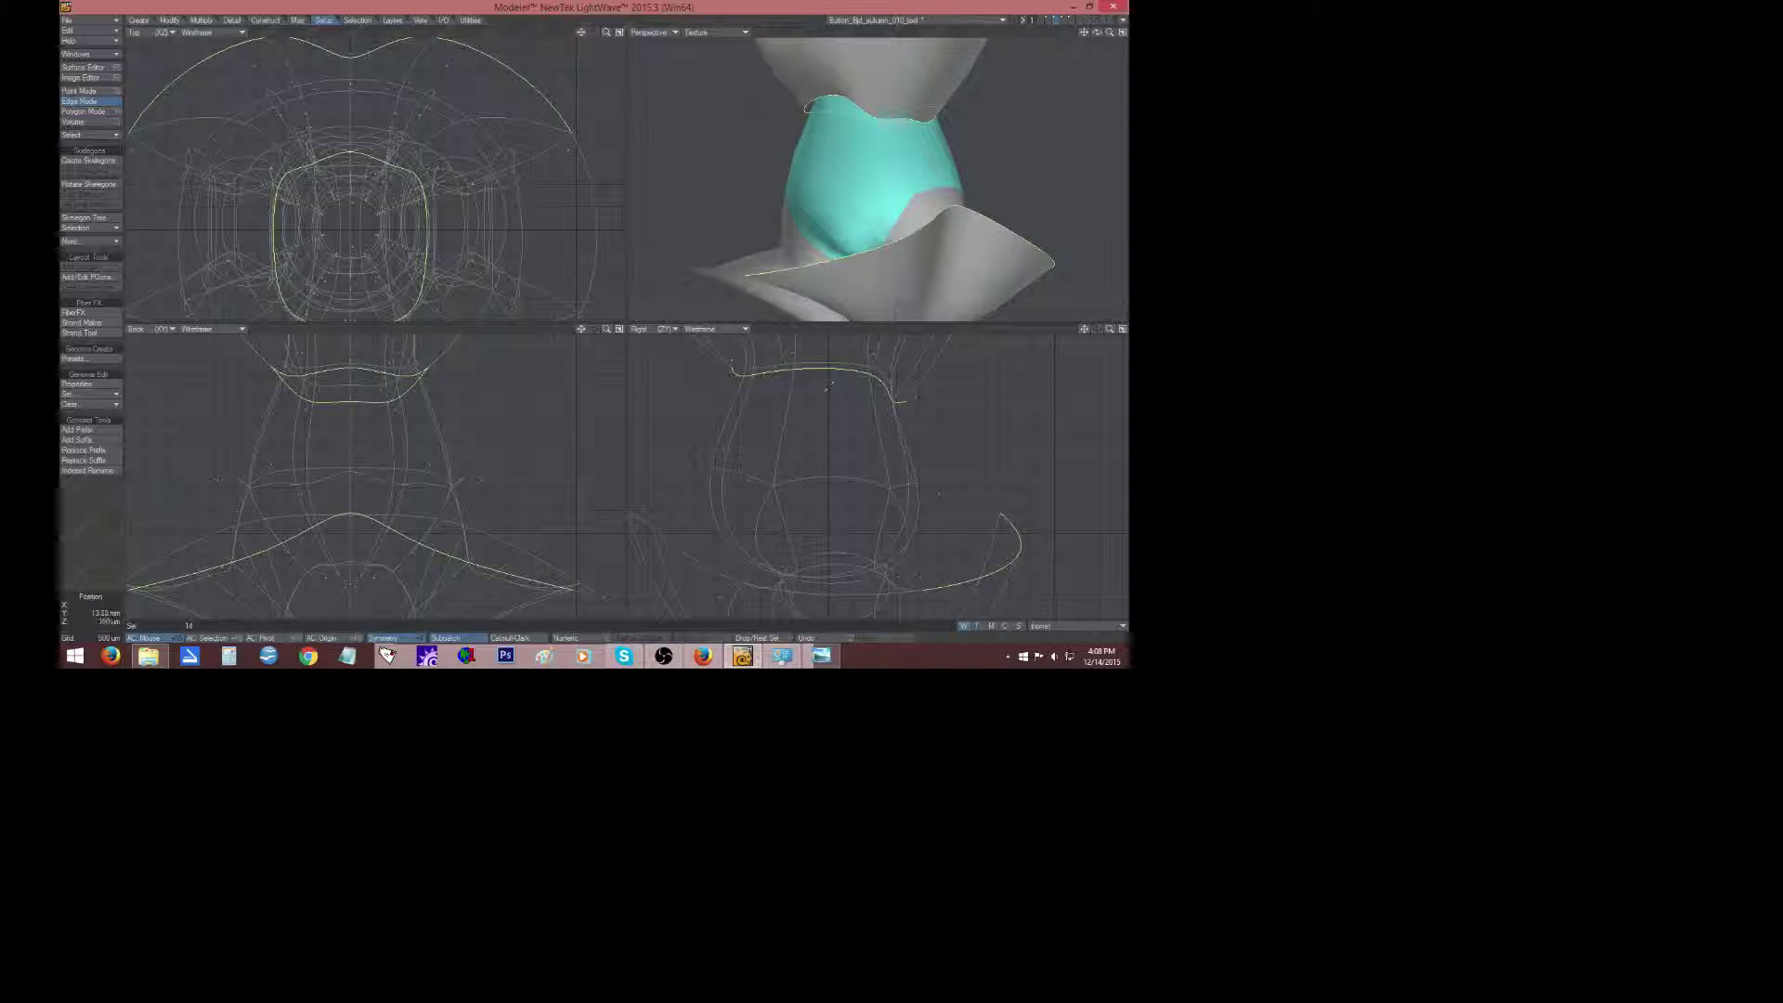
left_click(975, 579)
left_click(1019, 538)
Extend the waist edge loop down over the hips, enlarge it outward, and shift it slightly lower for a new skirt section.
key("shift+h")
left_click_drag(786, 507, 846, 587)
key("t")
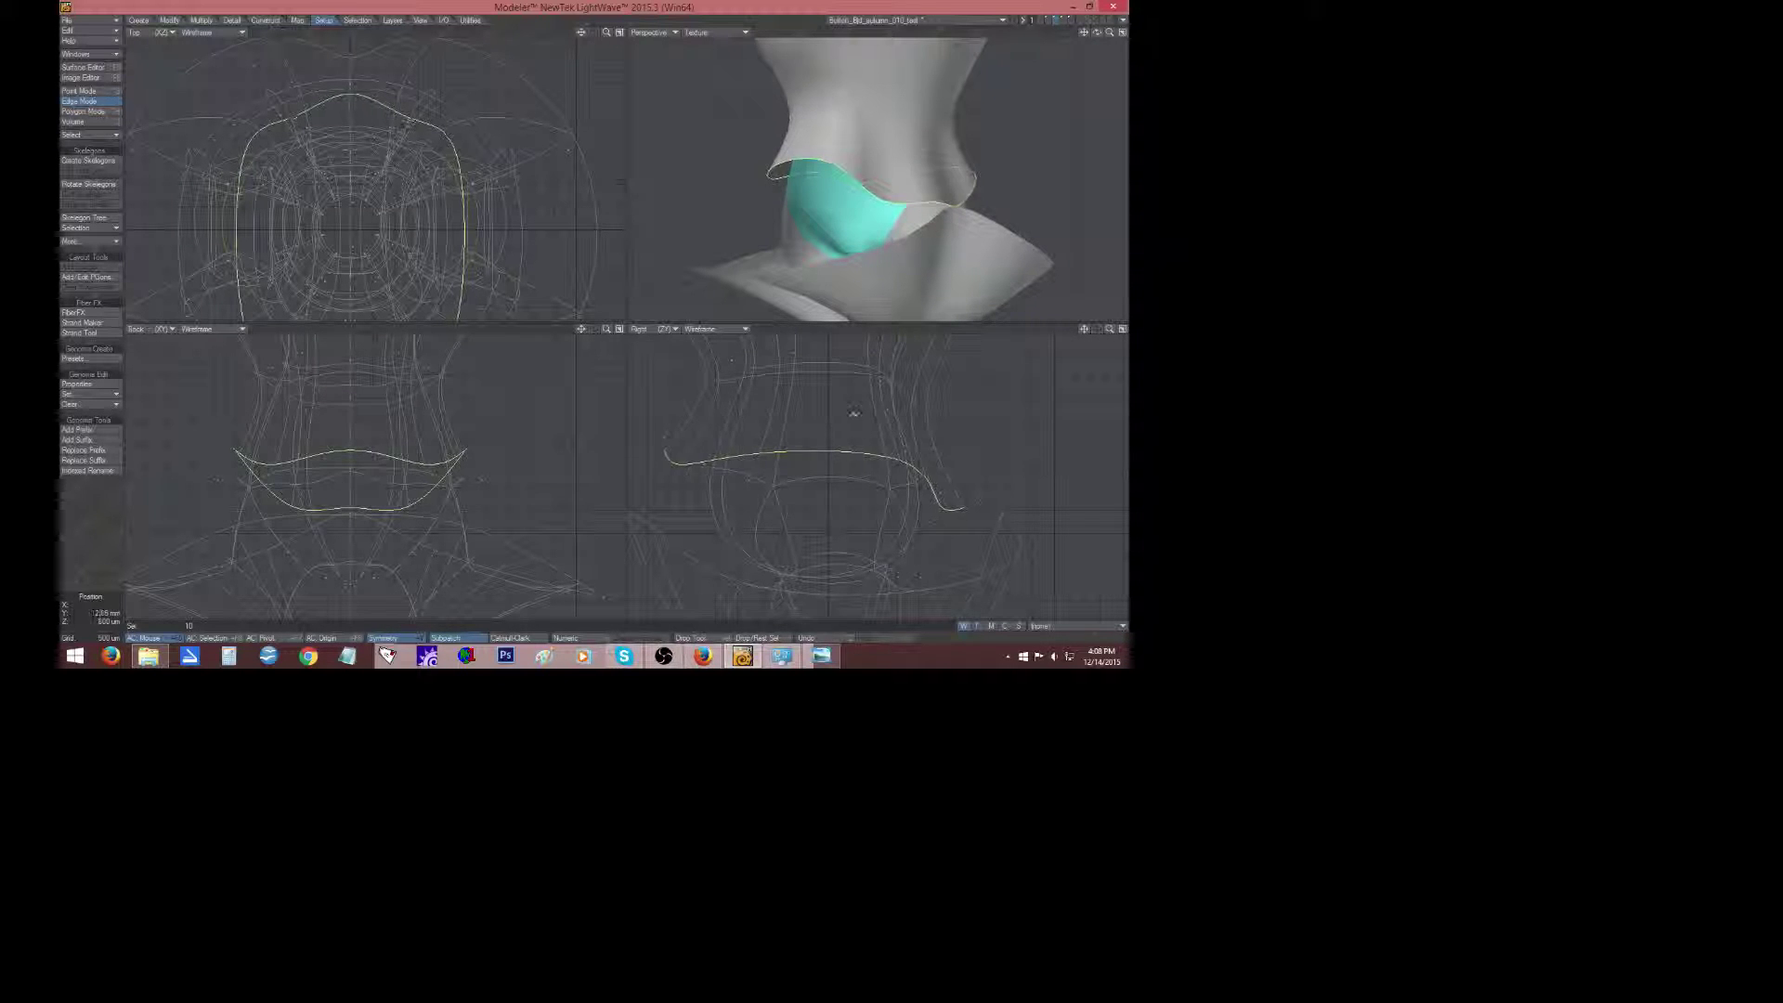
left_click_drag(855, 412, 874, 426)
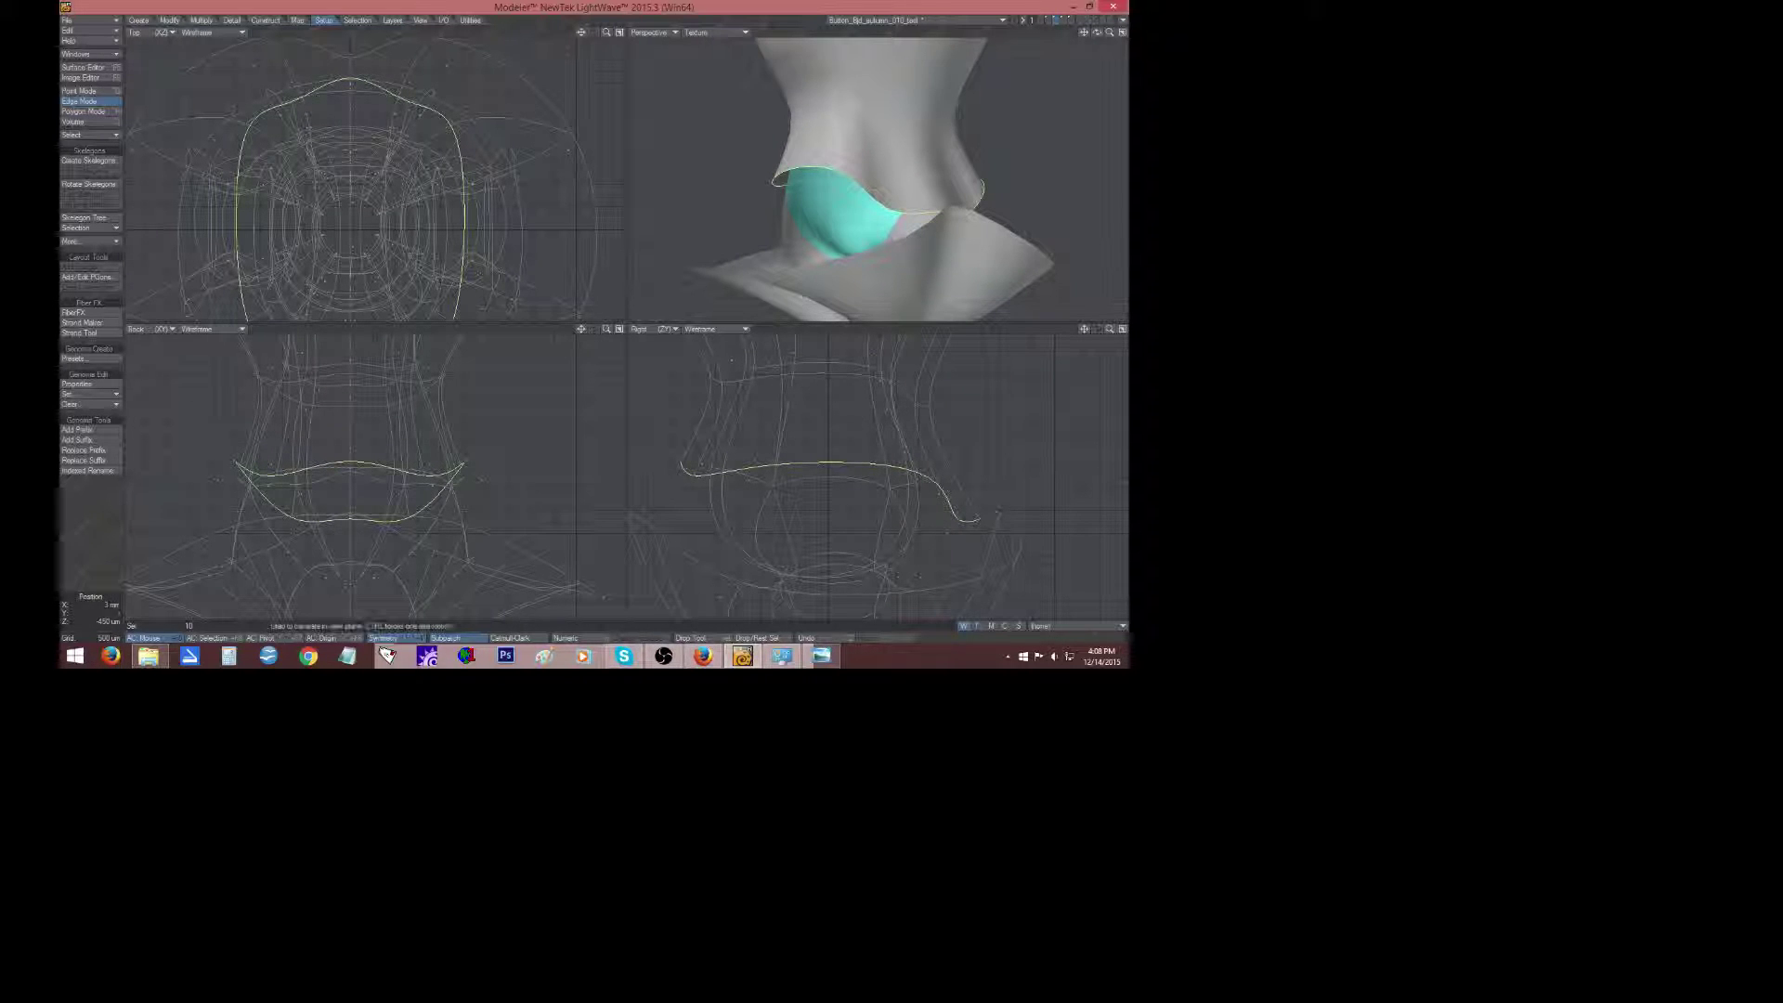
Stretch the lower waist edge loop wider sideways and front to back, and flatten it vertically to a nearly level rim.
left_click_drag(607, 32, 548, 34)
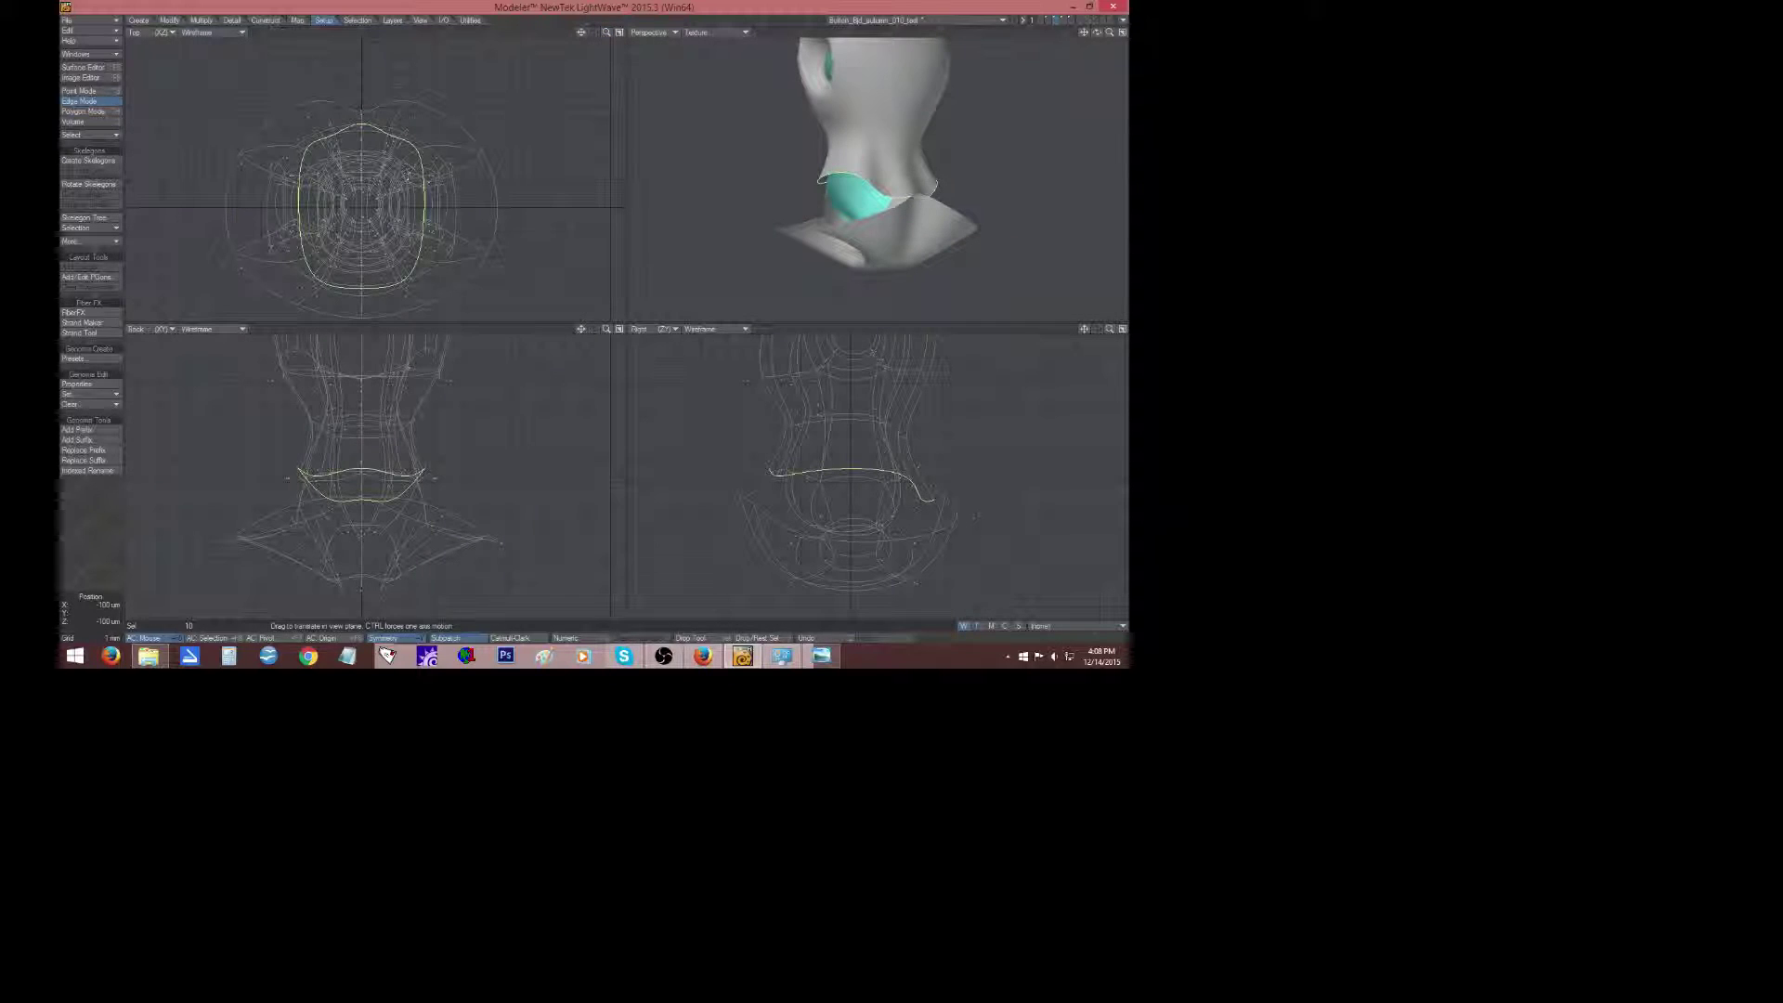
key("shift+h")
left_click_drag(362, 210, 415, 211)
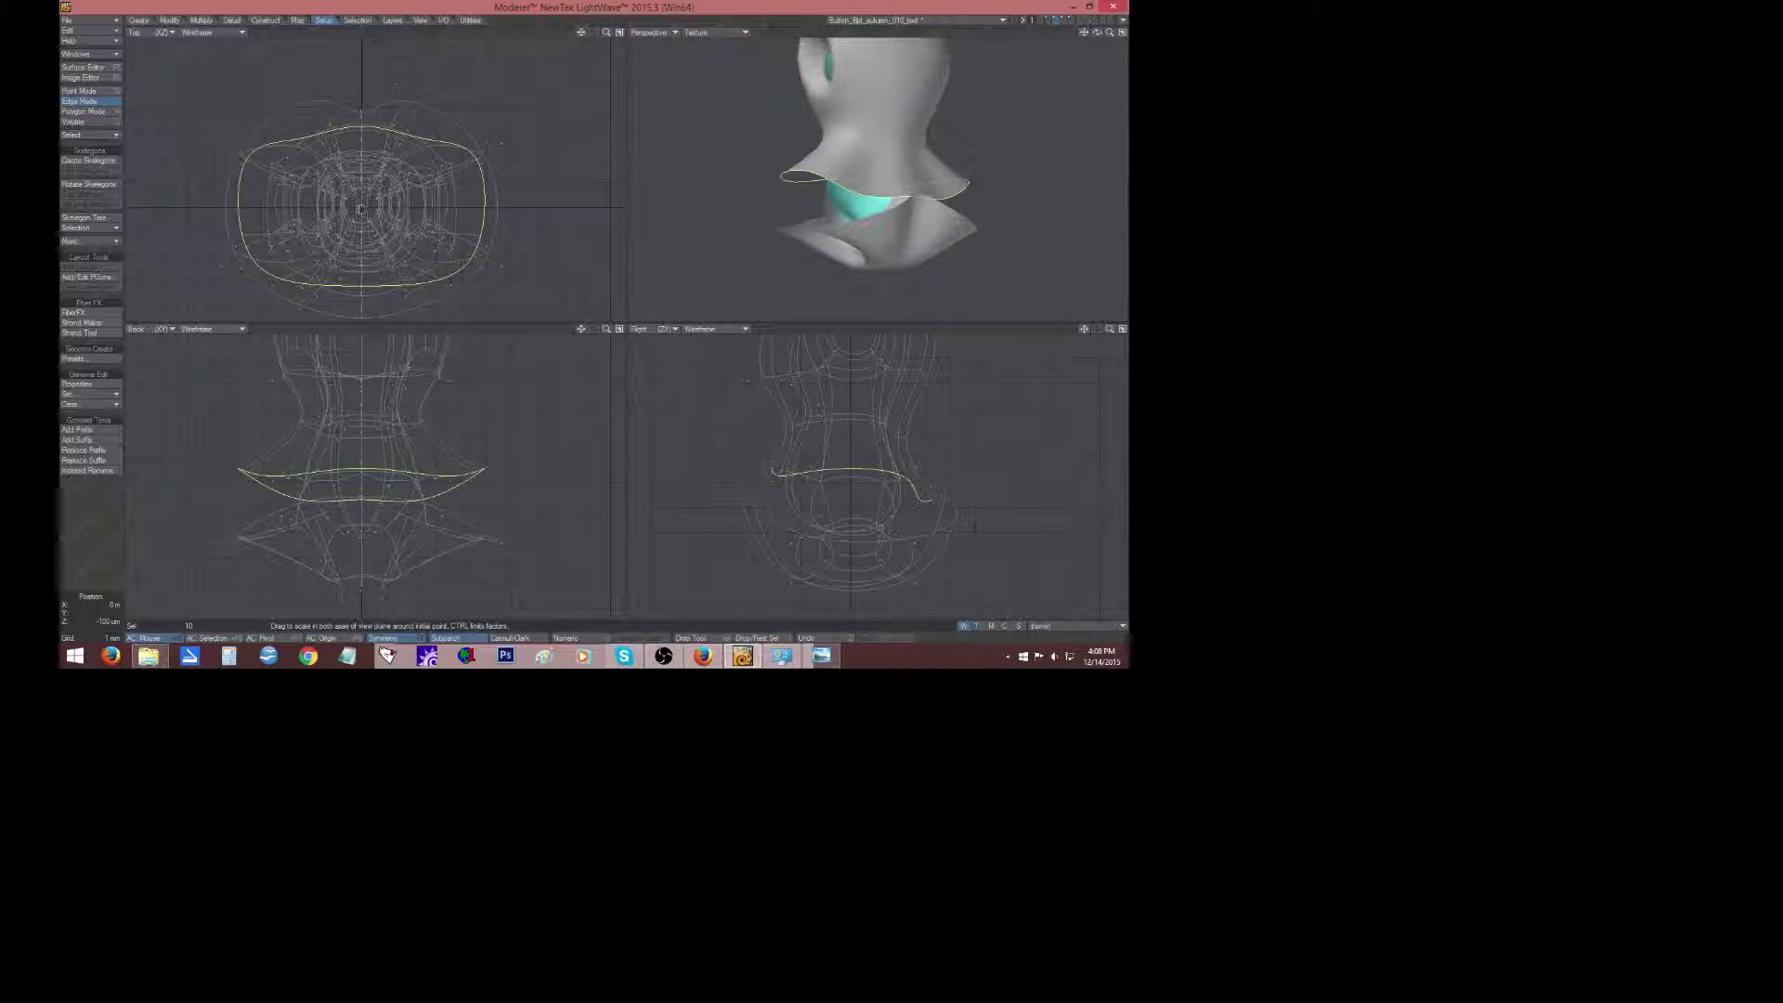
left_click_drag(361, 208, 362, 186)
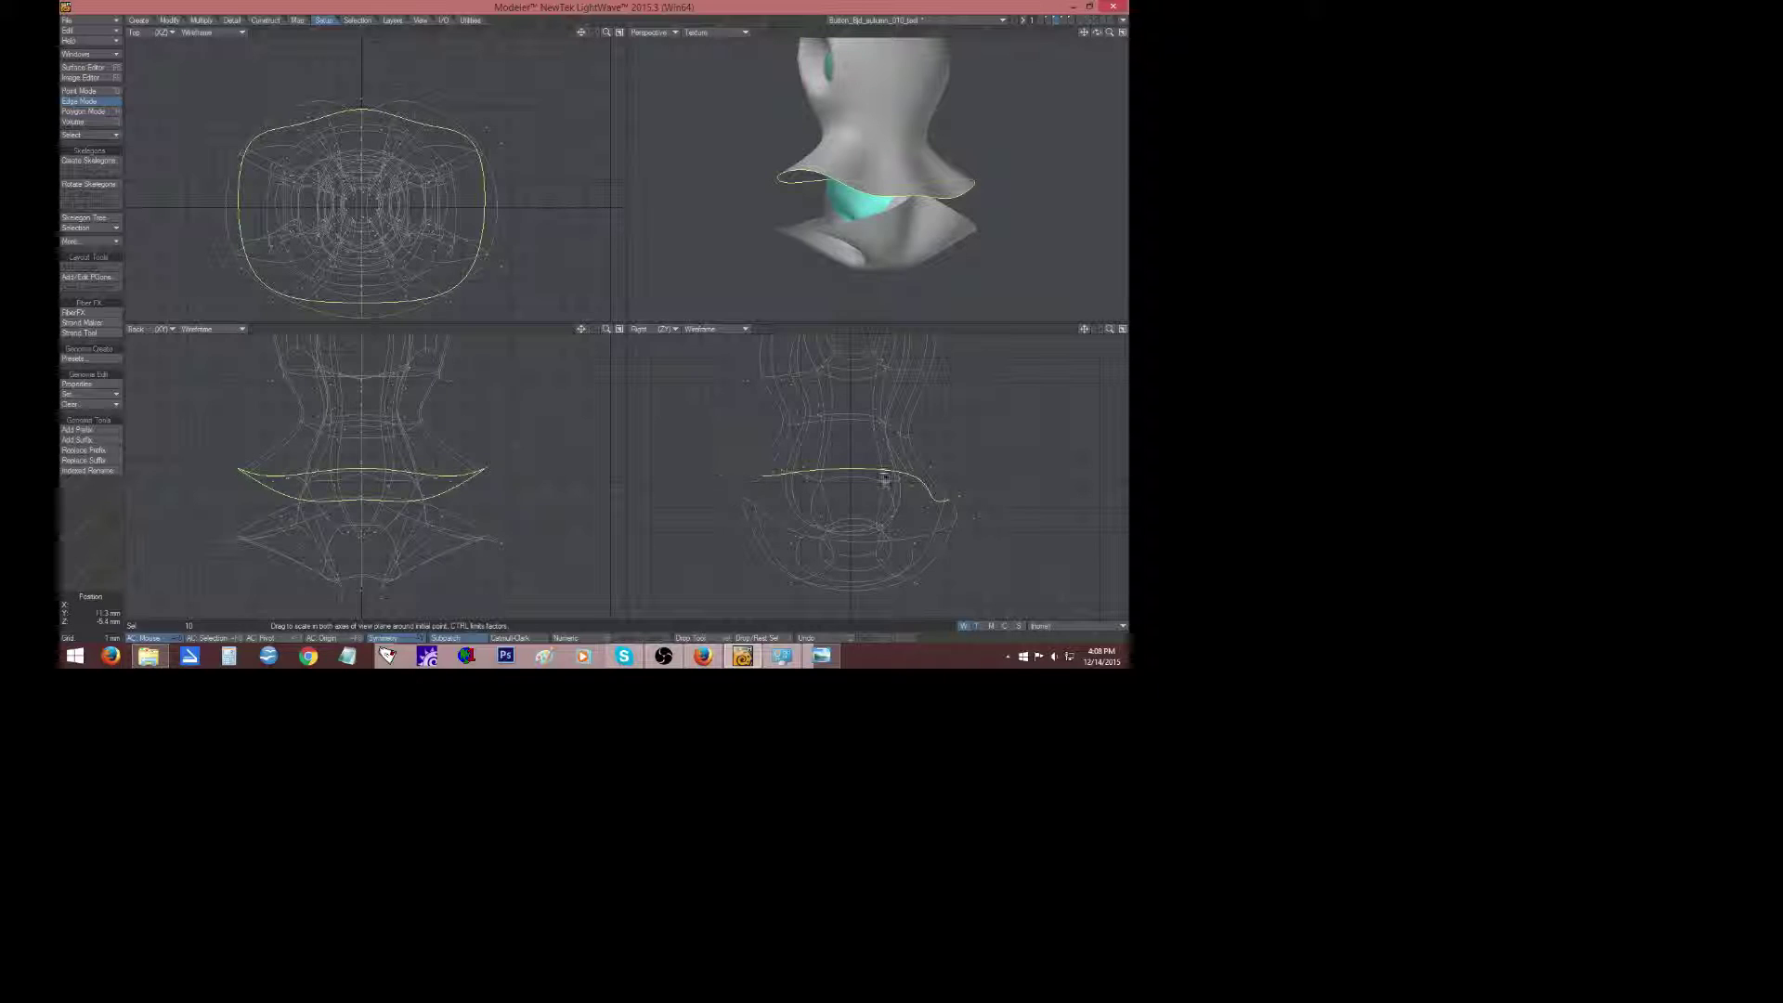
left_click_drag(871, 469, 872, 561, "ctrl")
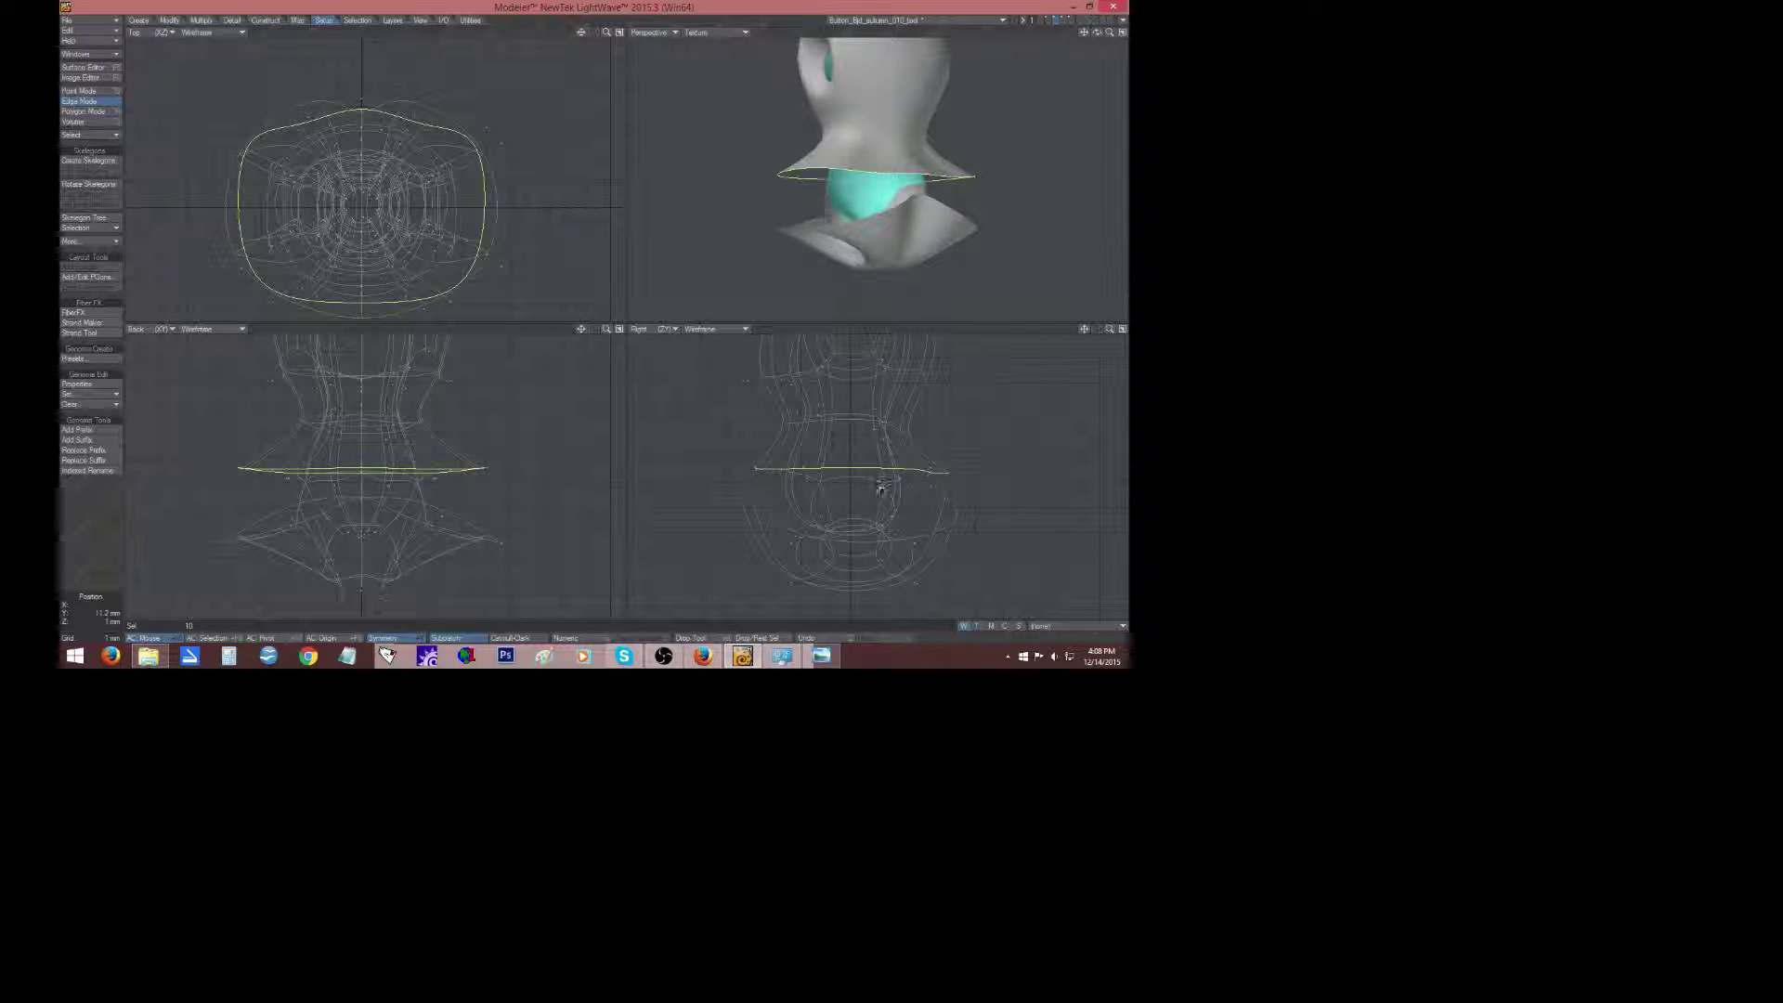
key("t")
key("space")
Add the complete open edge loop around the top of the pelvis to the selected waist loop.
left_click(750, 499, "shift")
left_click(773, 516, "shift")
left_click(794, 533)
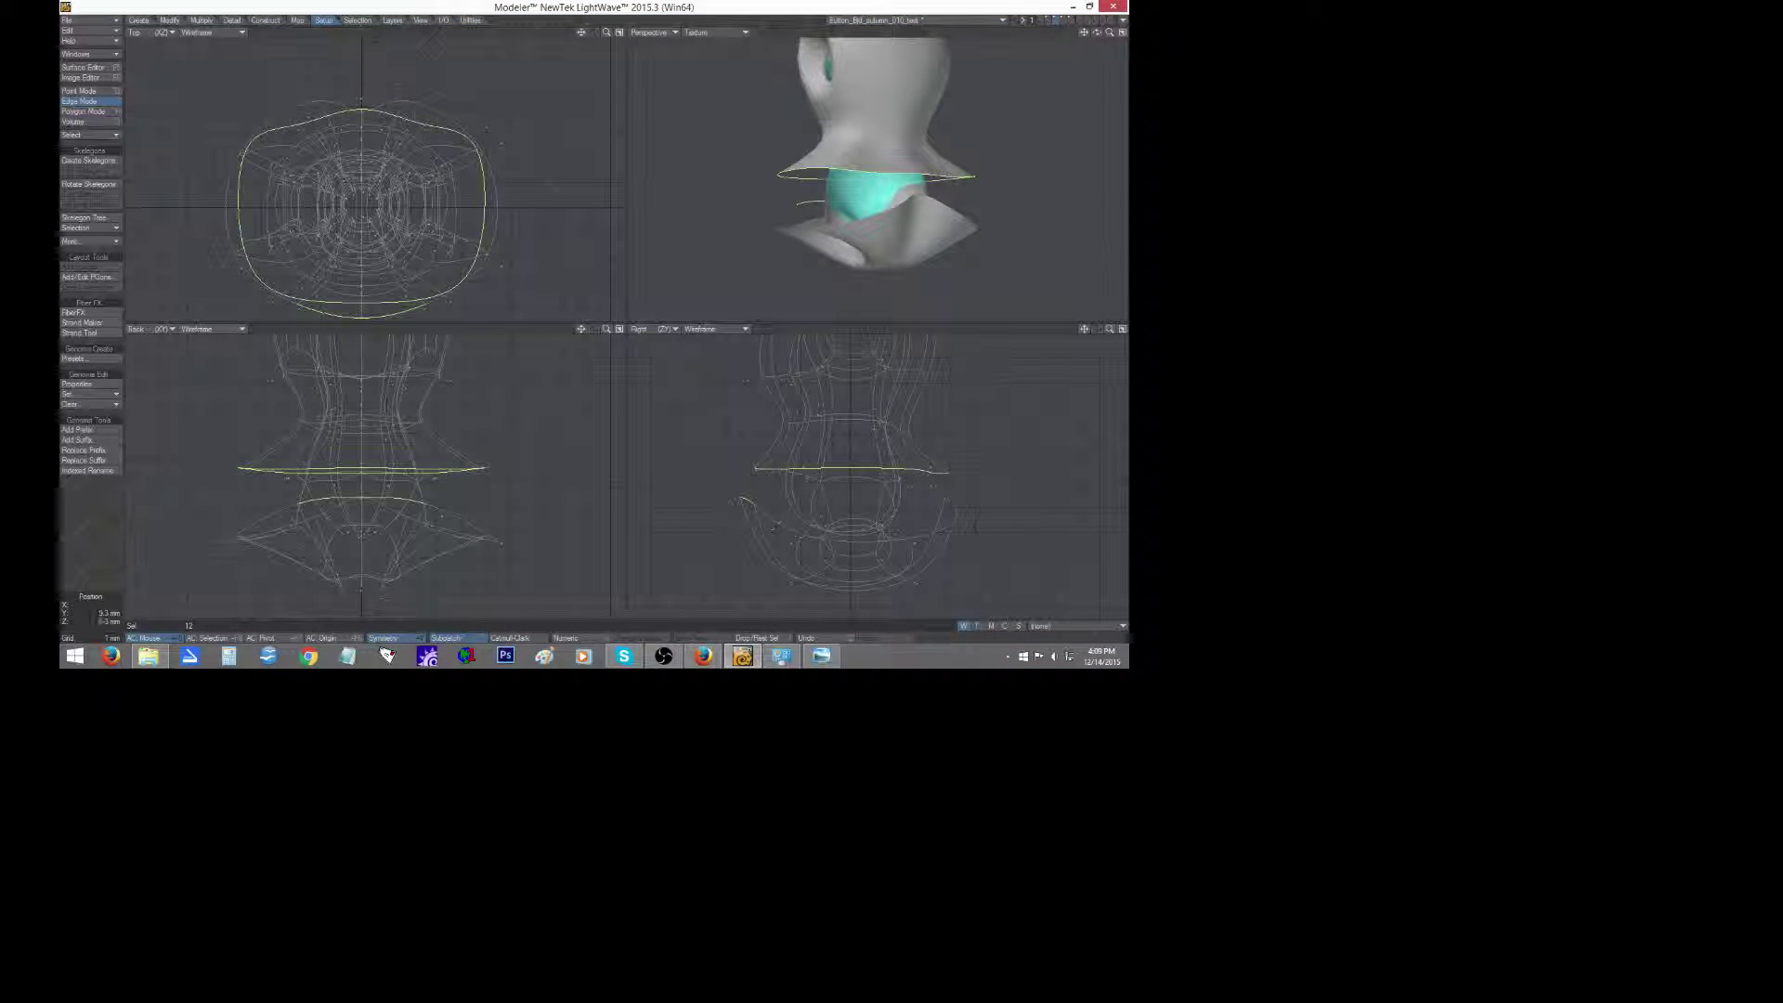
left_click(451, 292)
left_click(944, 525, "shift")
left_click(950, 509, "shift")
left_click(864, 540, "shift")
left_click(87, 136)
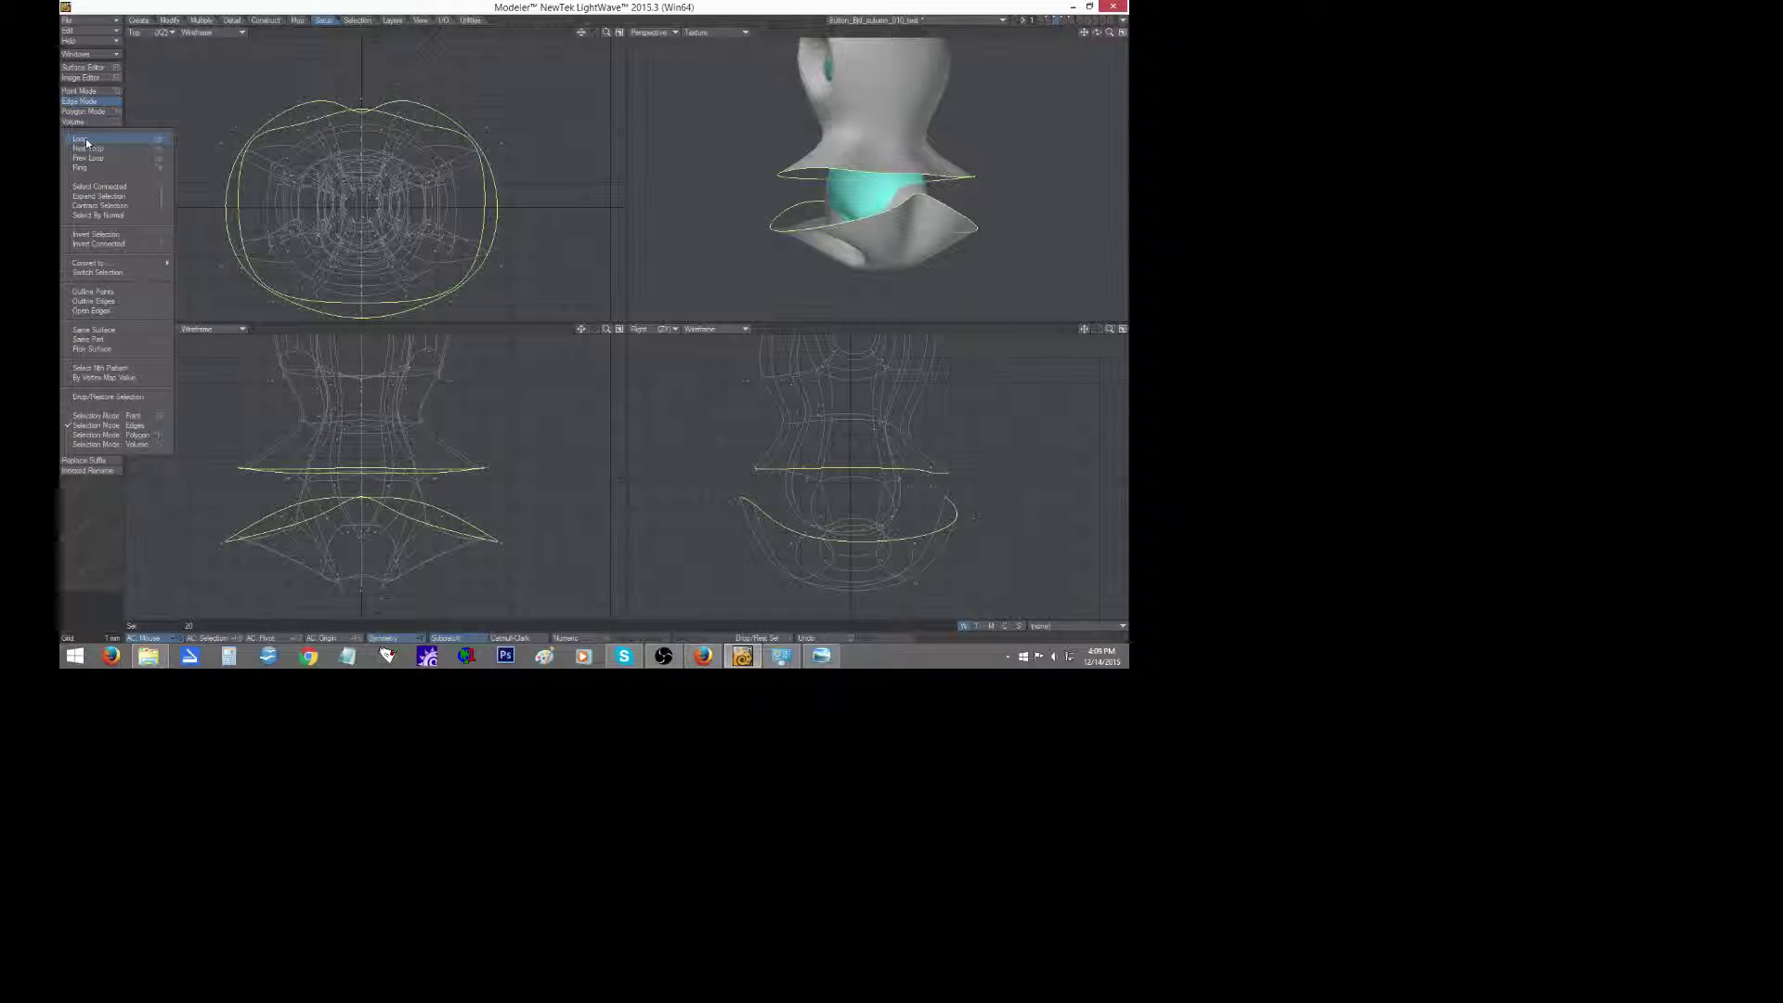
left_click(91, 140)
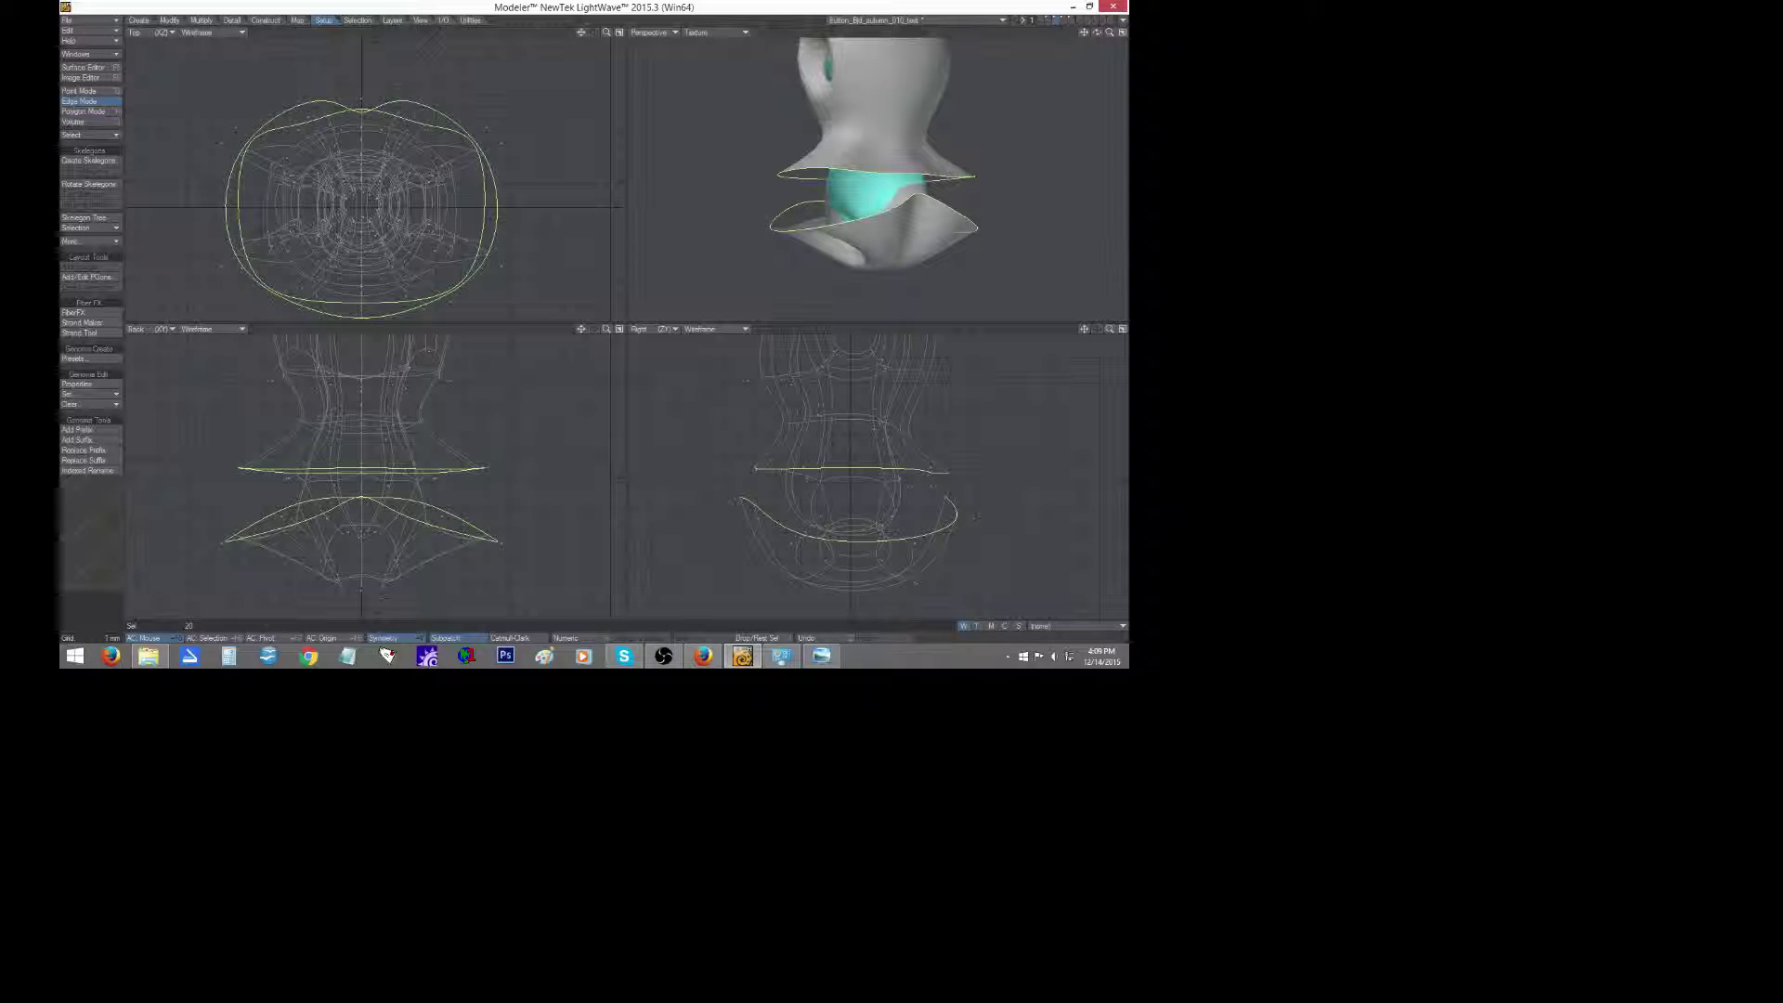
left_click(237, 20)
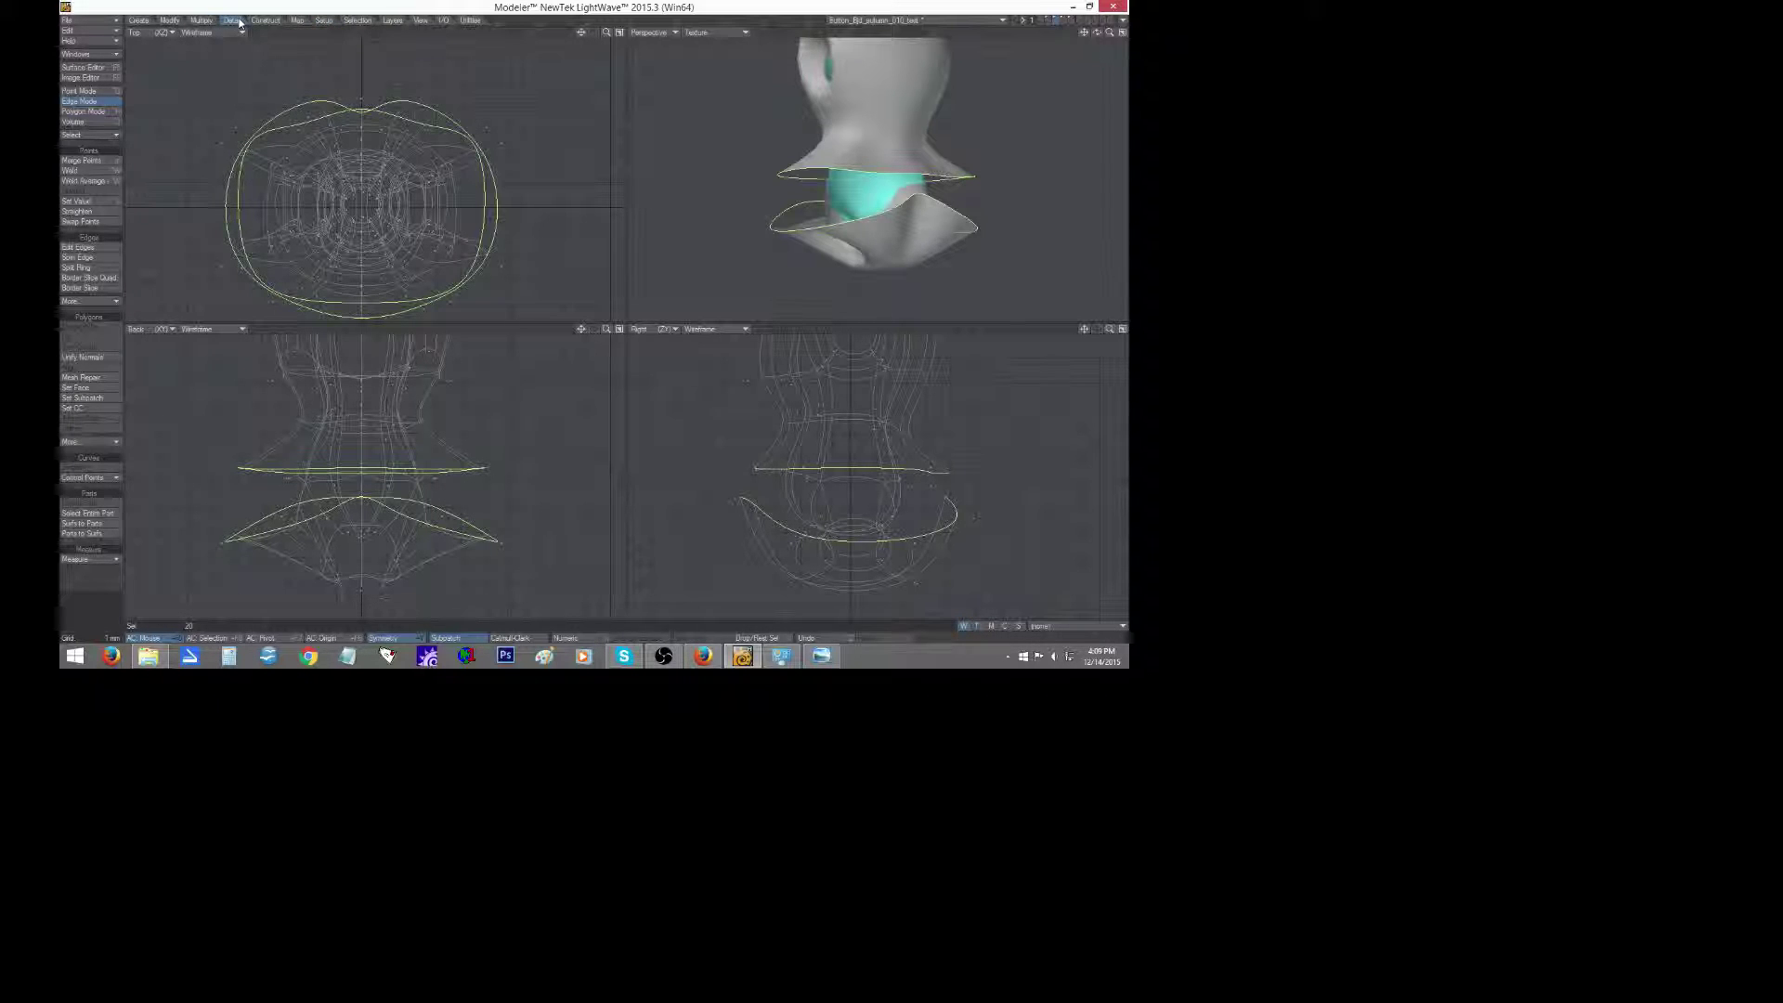
left_click(261, 20)
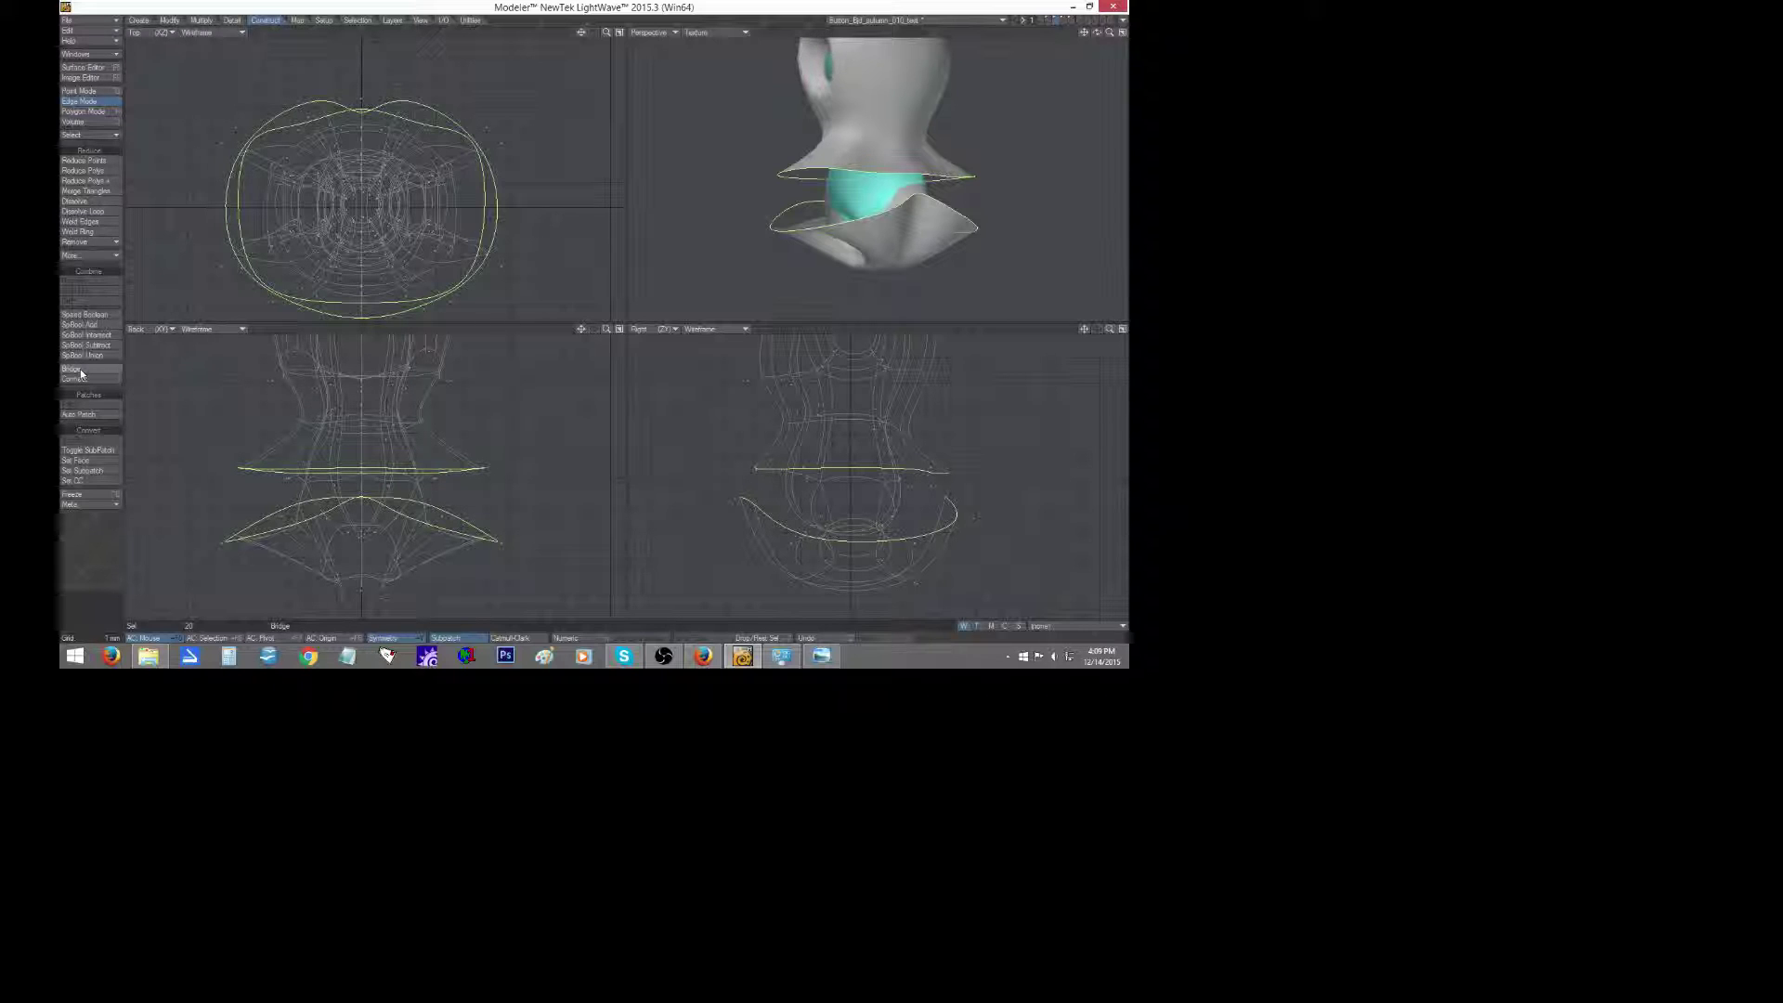
Save the object under the new name Button_Bjd_Base_001 in the BJD DOLLS folder.
left_click(95, 22)
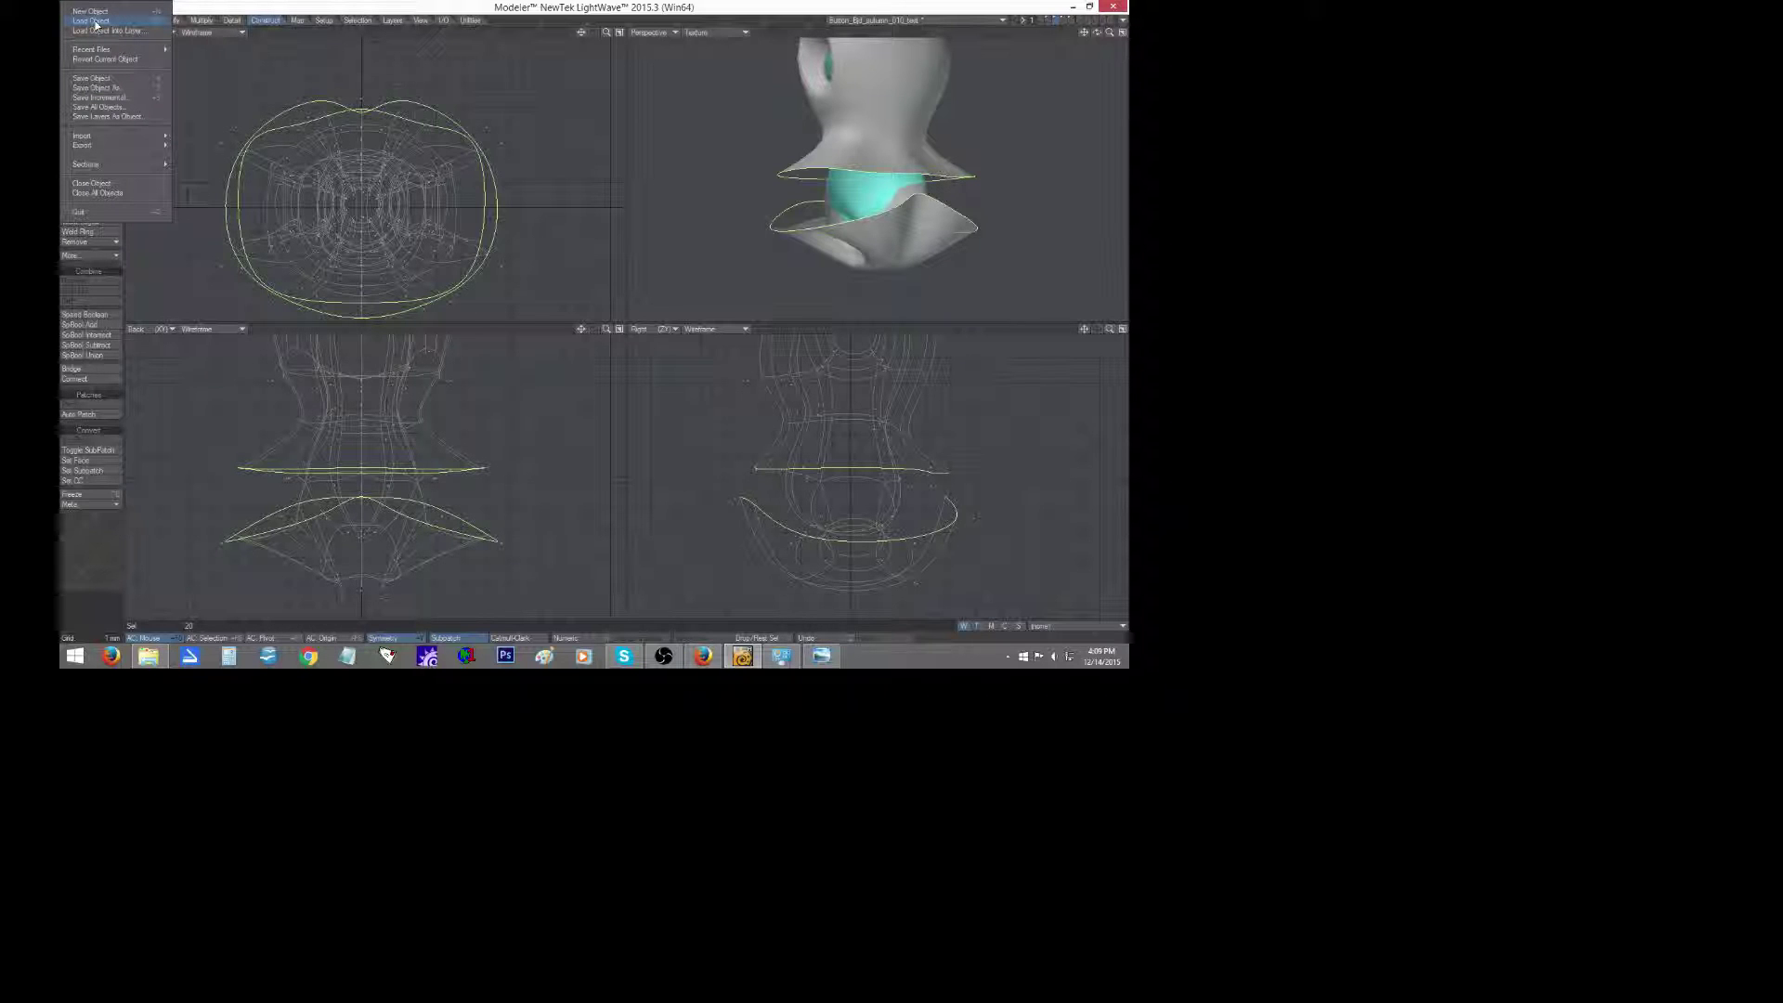
left_click(113, 87)
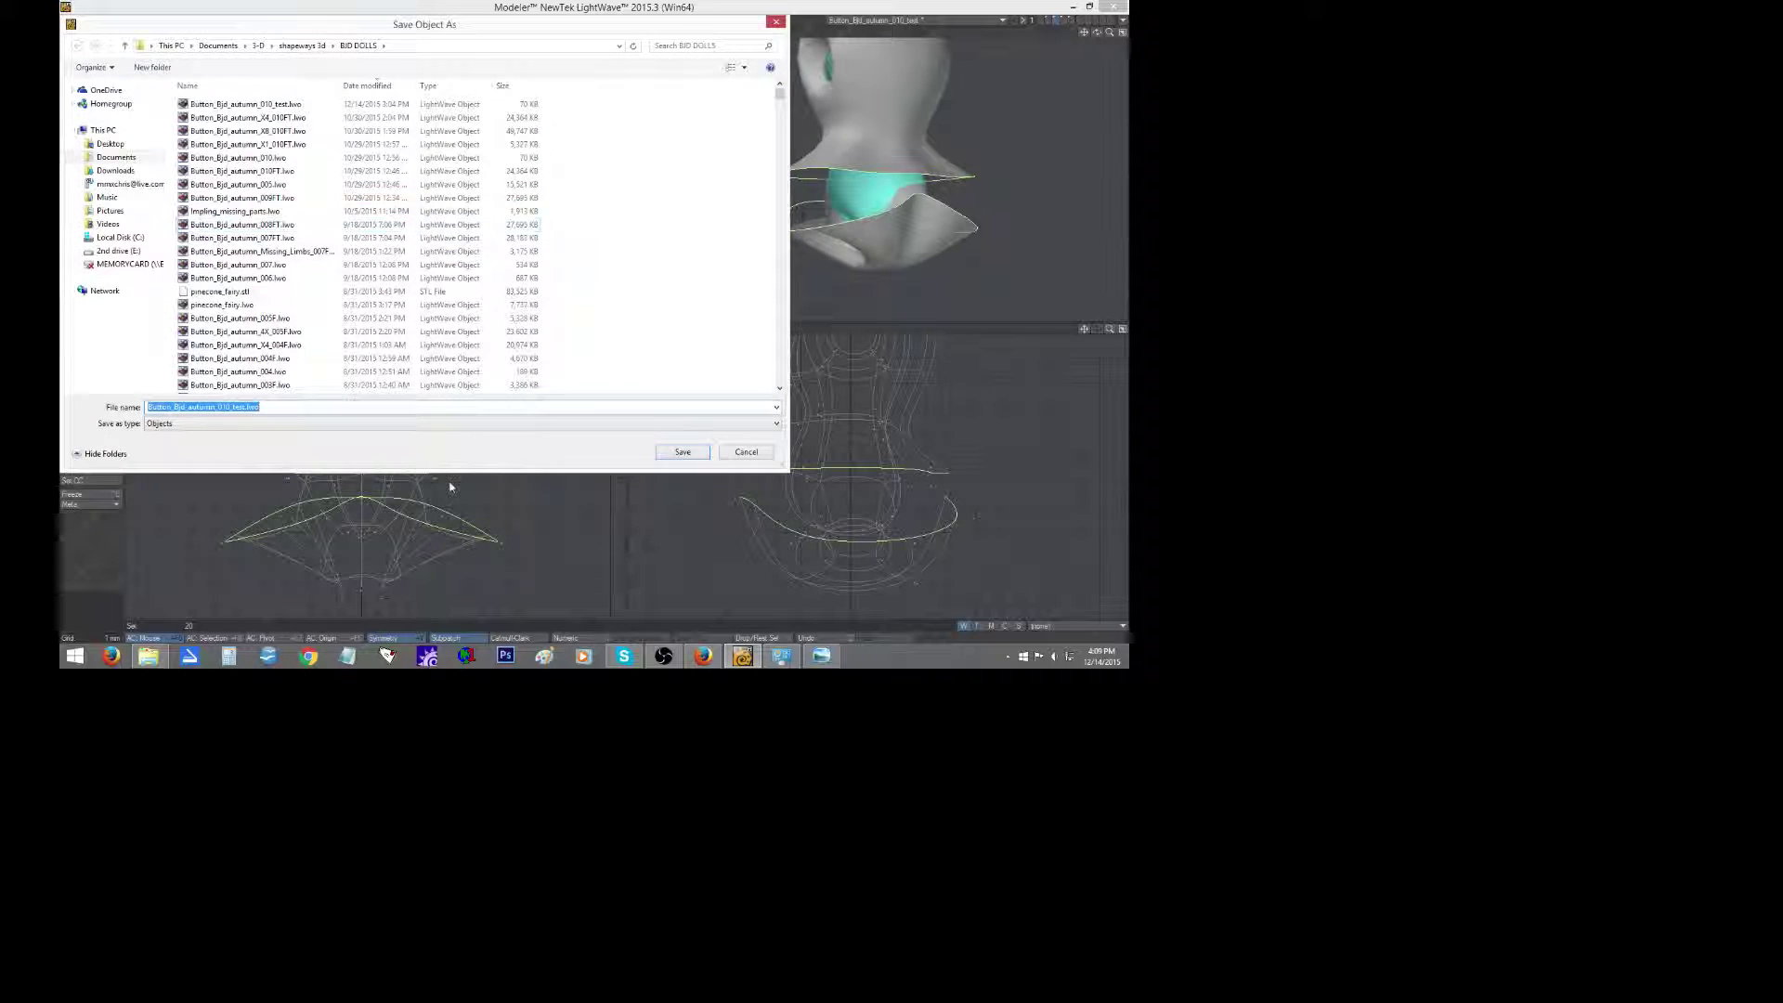
left_click(230, 407)
left_click_drag(243, 407, 224, 413)
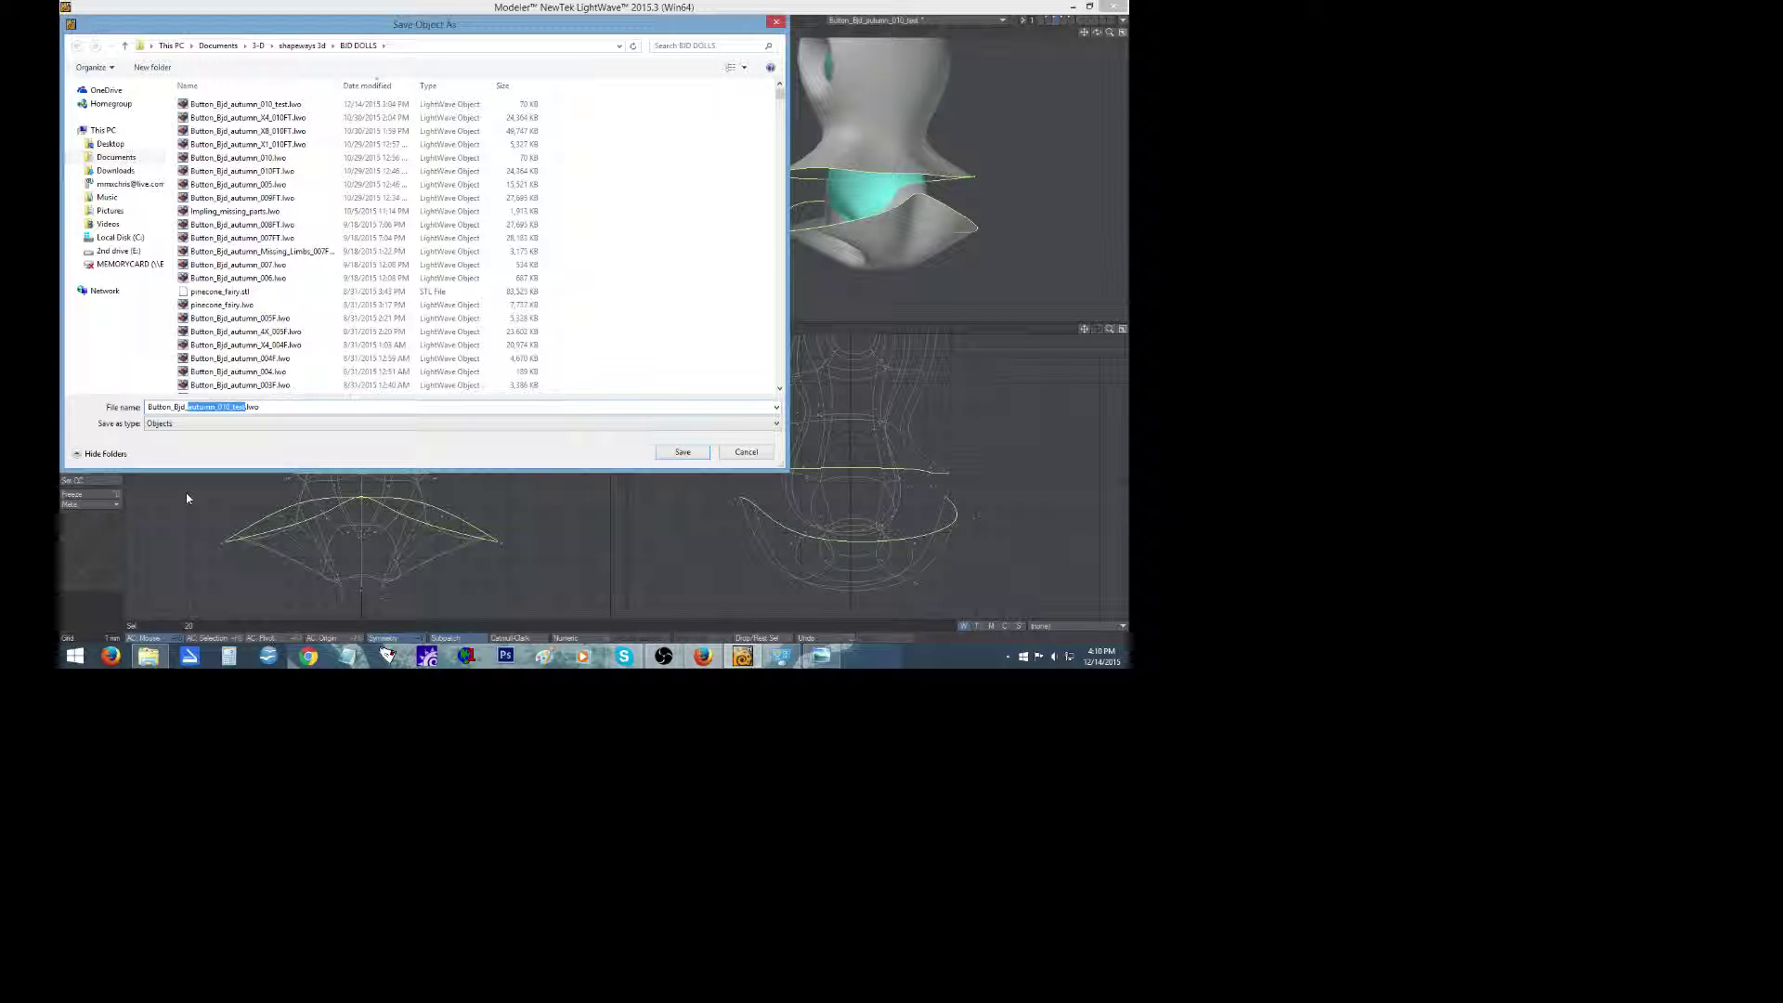
type("_Base")
left_click(683, 453)
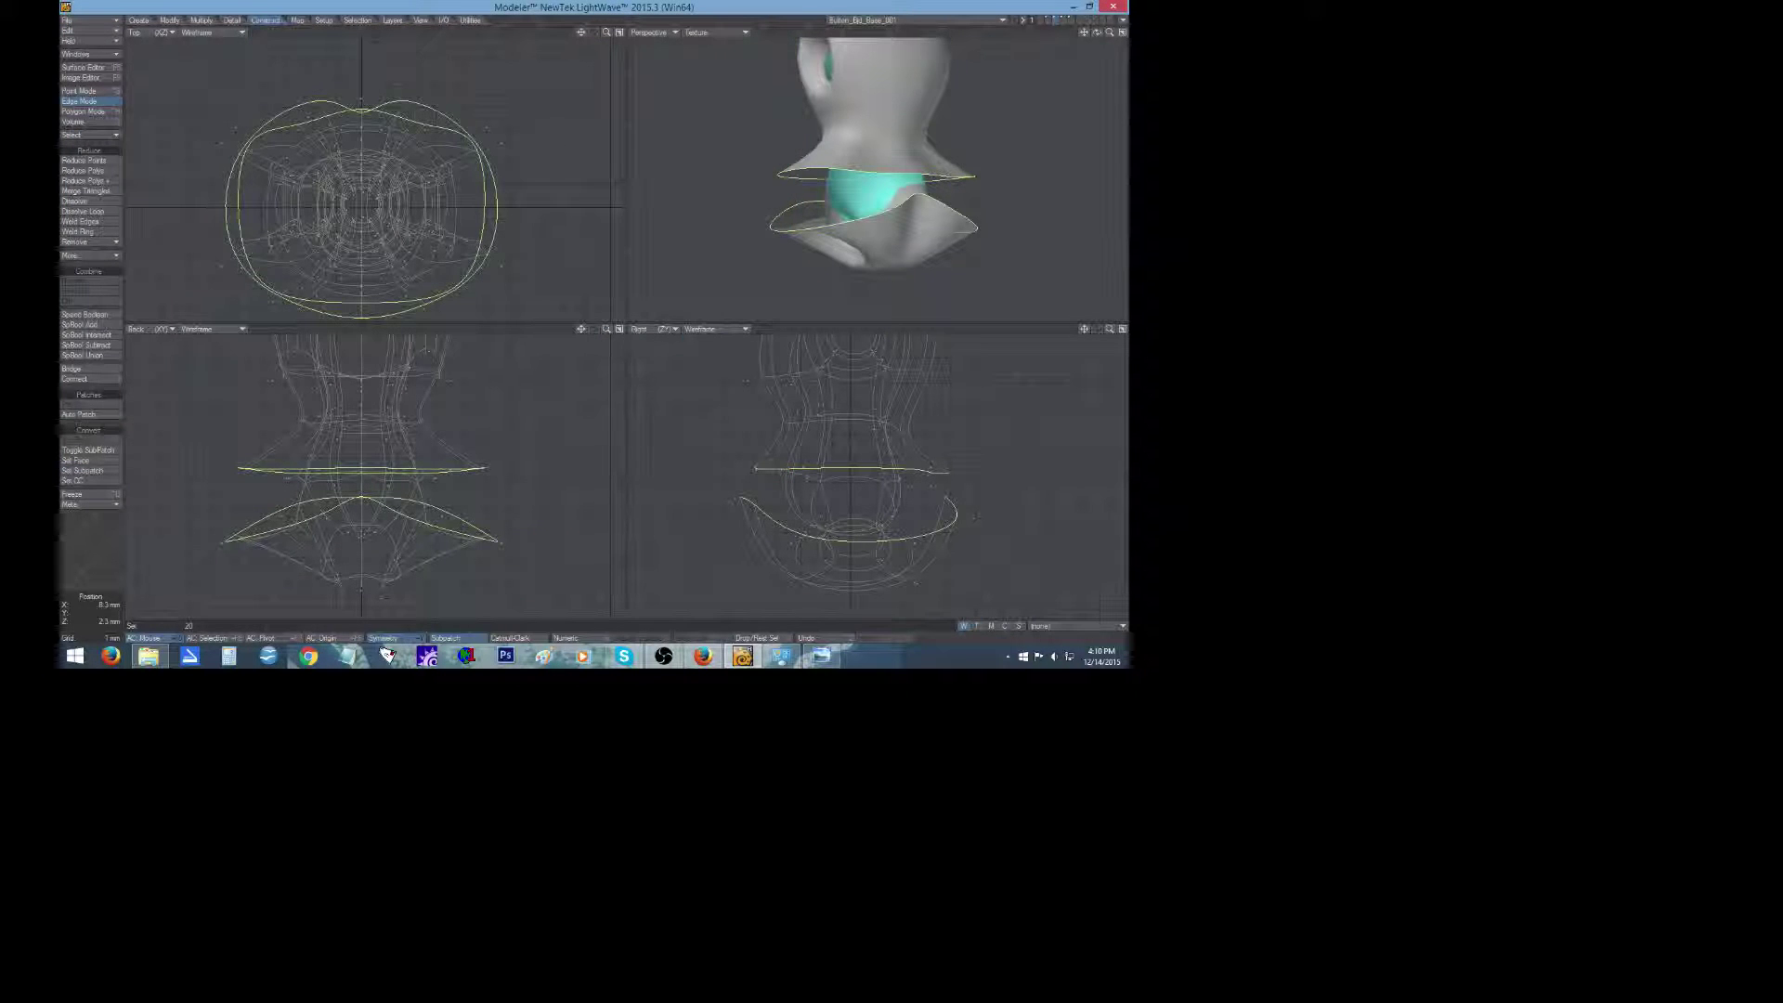
Try to bridge the waist loop and the uneven pelvis loop.
left_click(91, 370)
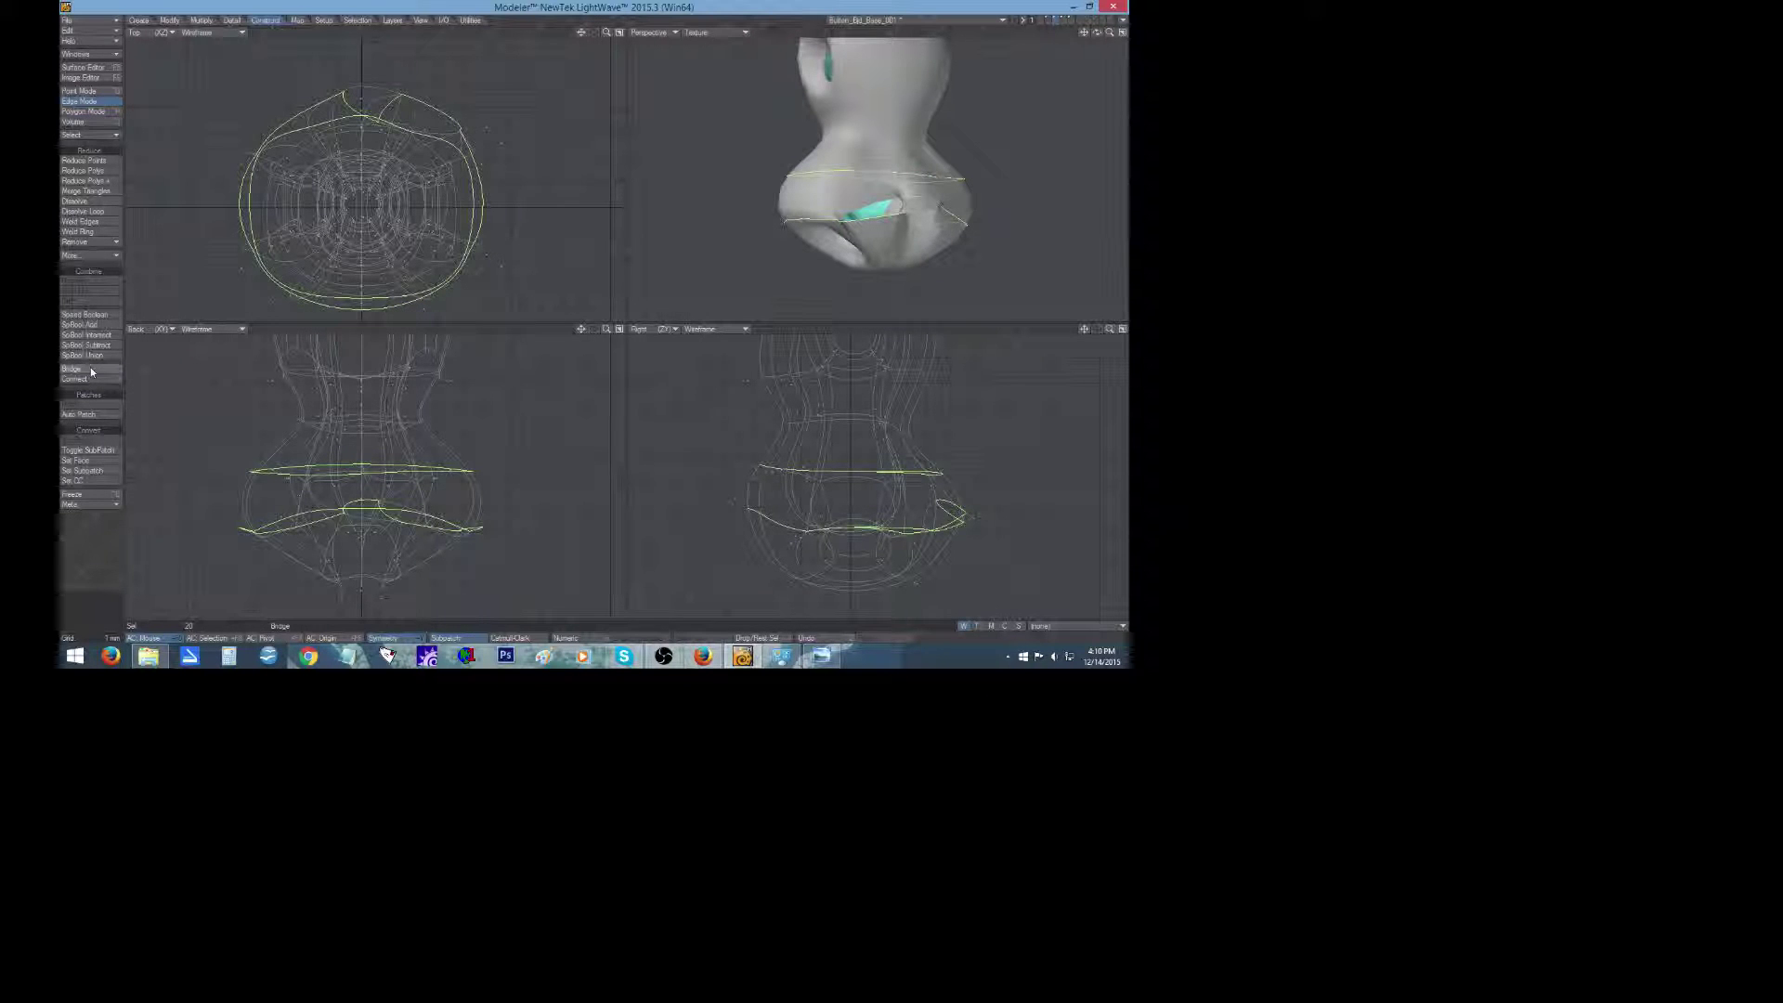
mouse_move(1110, 33)
left_mouse_down()
mouse_move(1137, 32)
mouse_move(1097, 26)
mouse_move(1115, 9)
mouse_move(1114, 47)
mouse_move(1101, 37)
left_mouse_up()
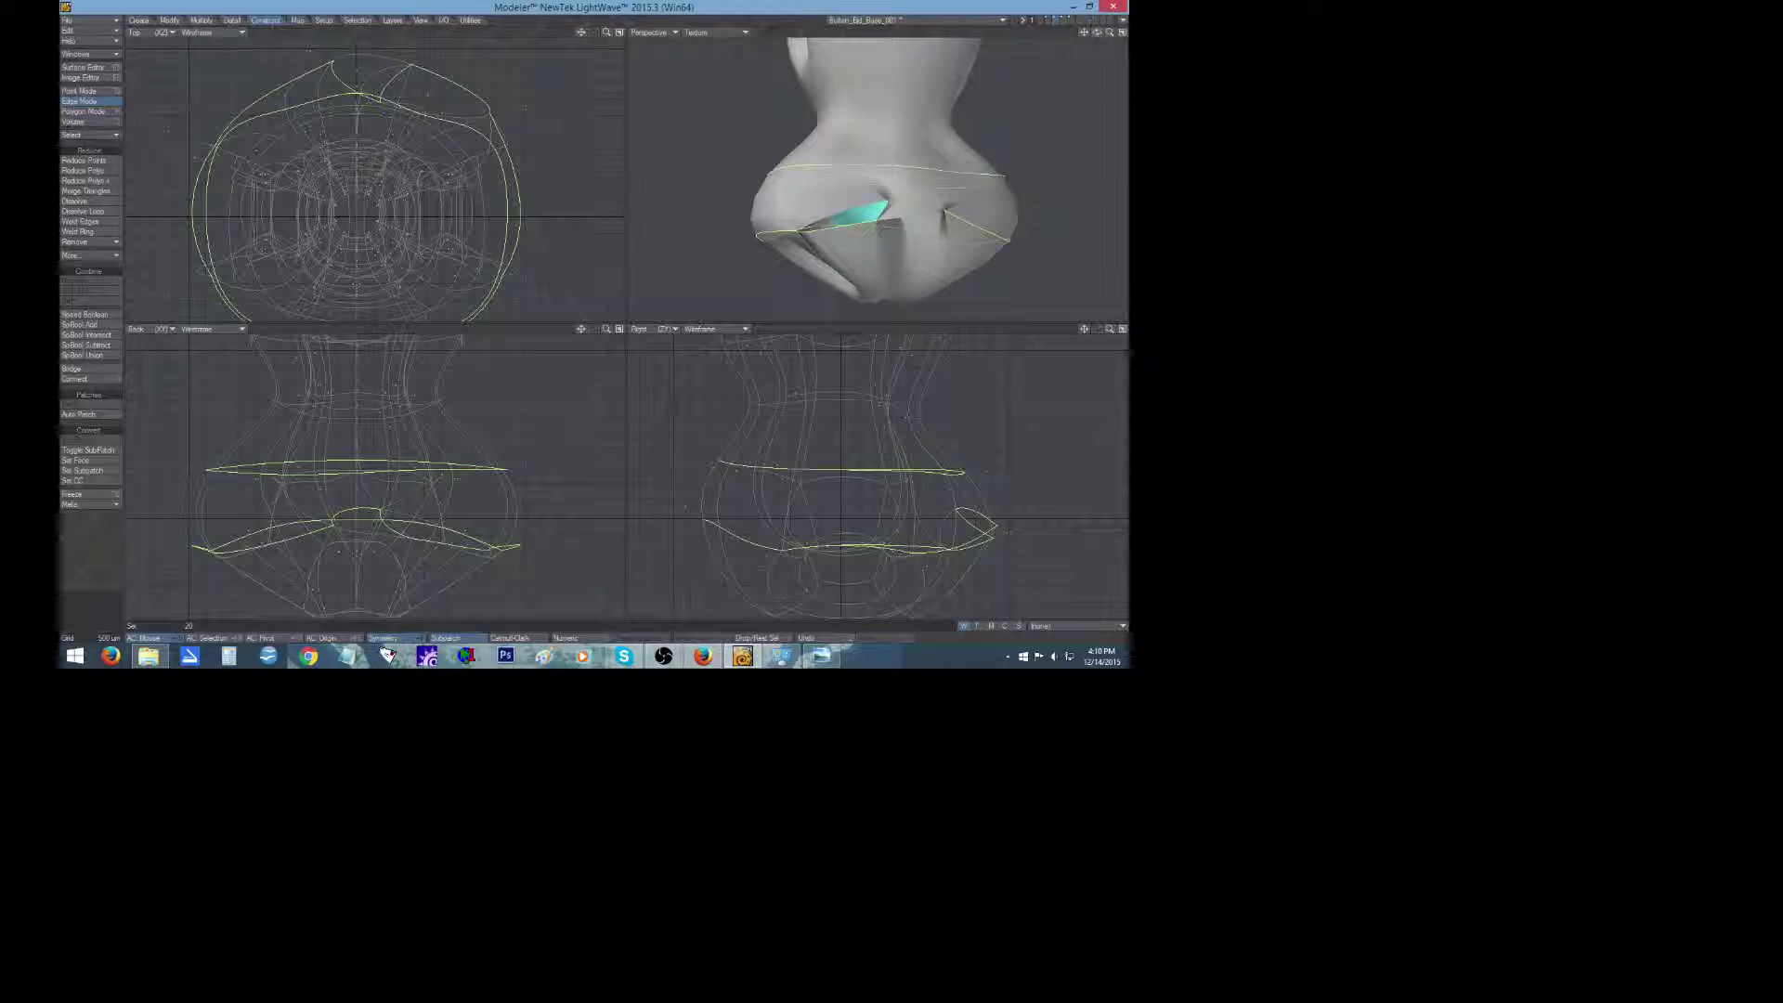
key("u")
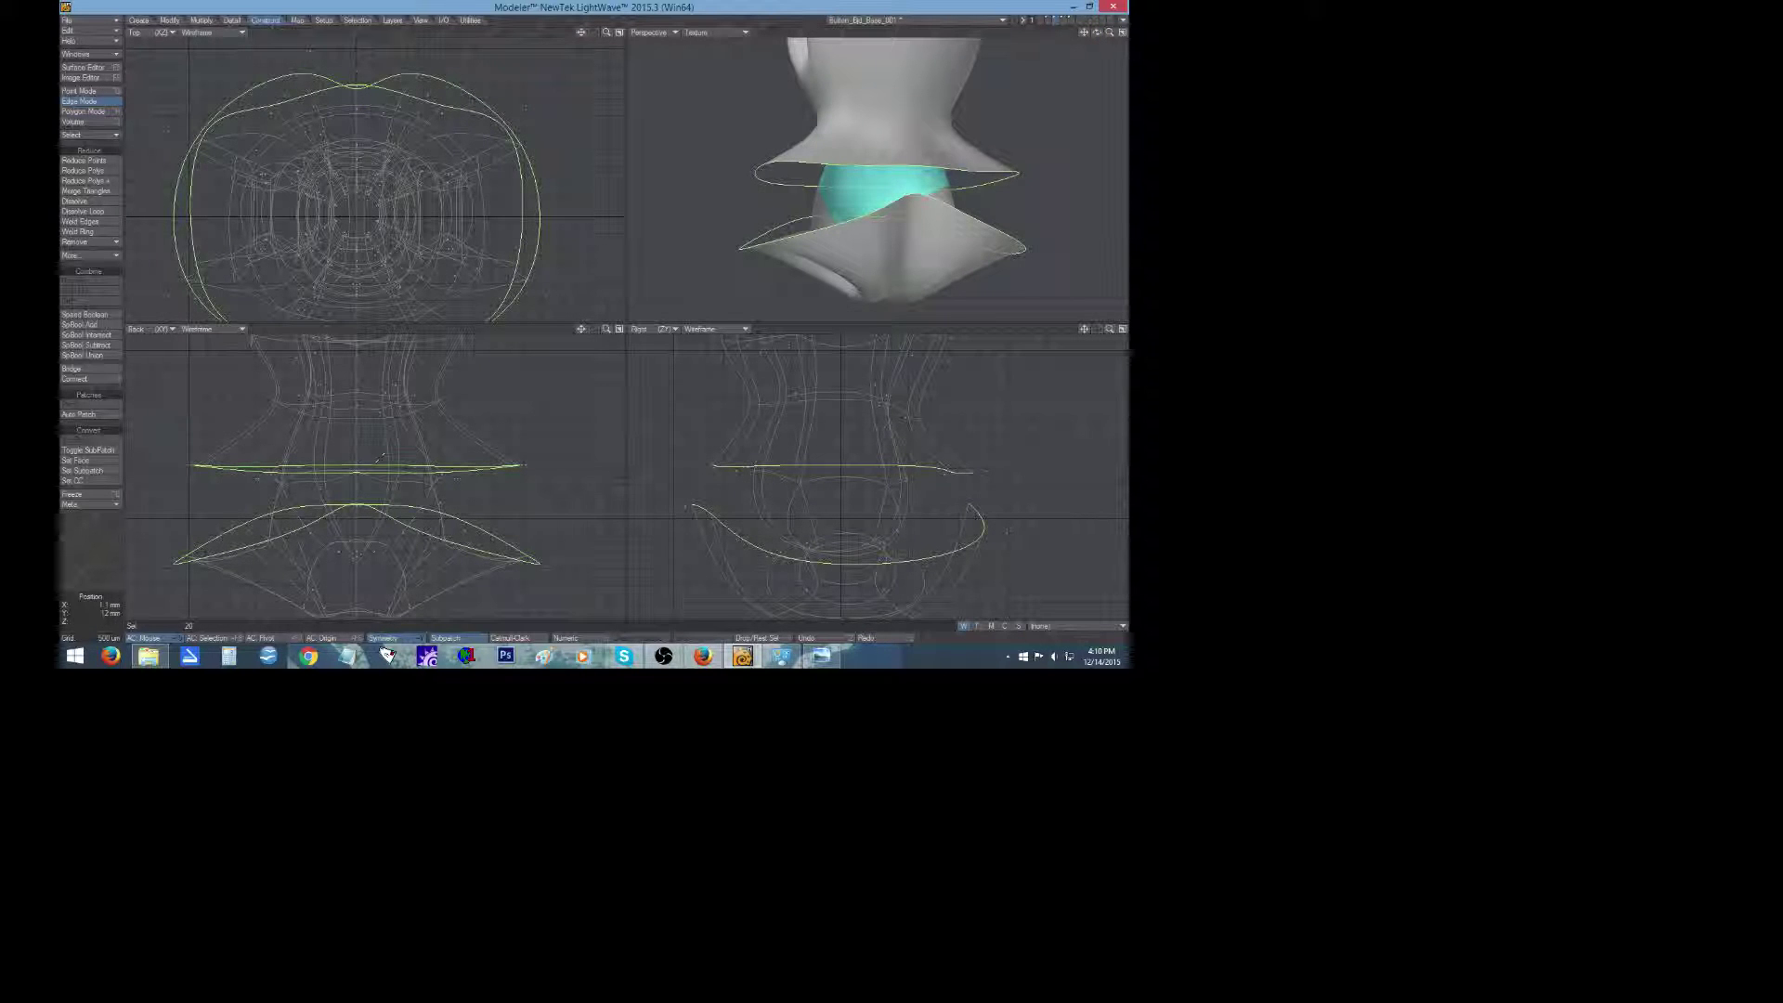
key("slash")
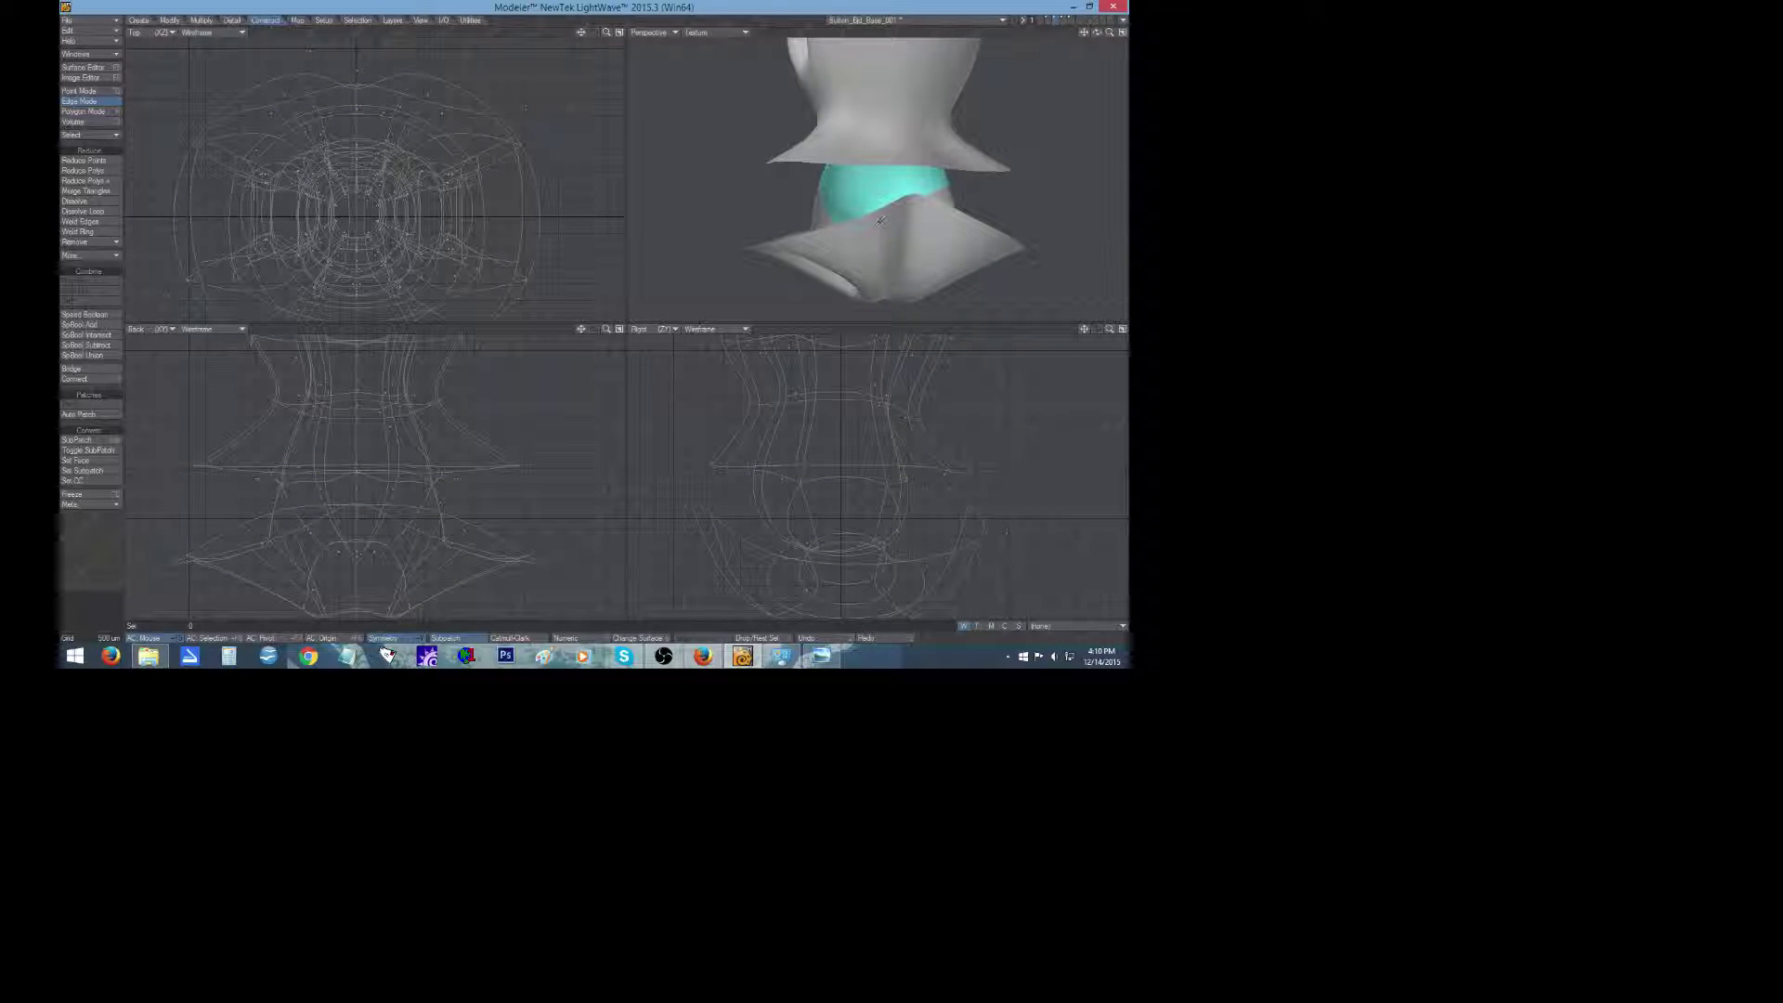
Select the two rear centre edges of the pelvis opening and flatten their peak by vertical scaling.
left_click(873, 215)
key("h")
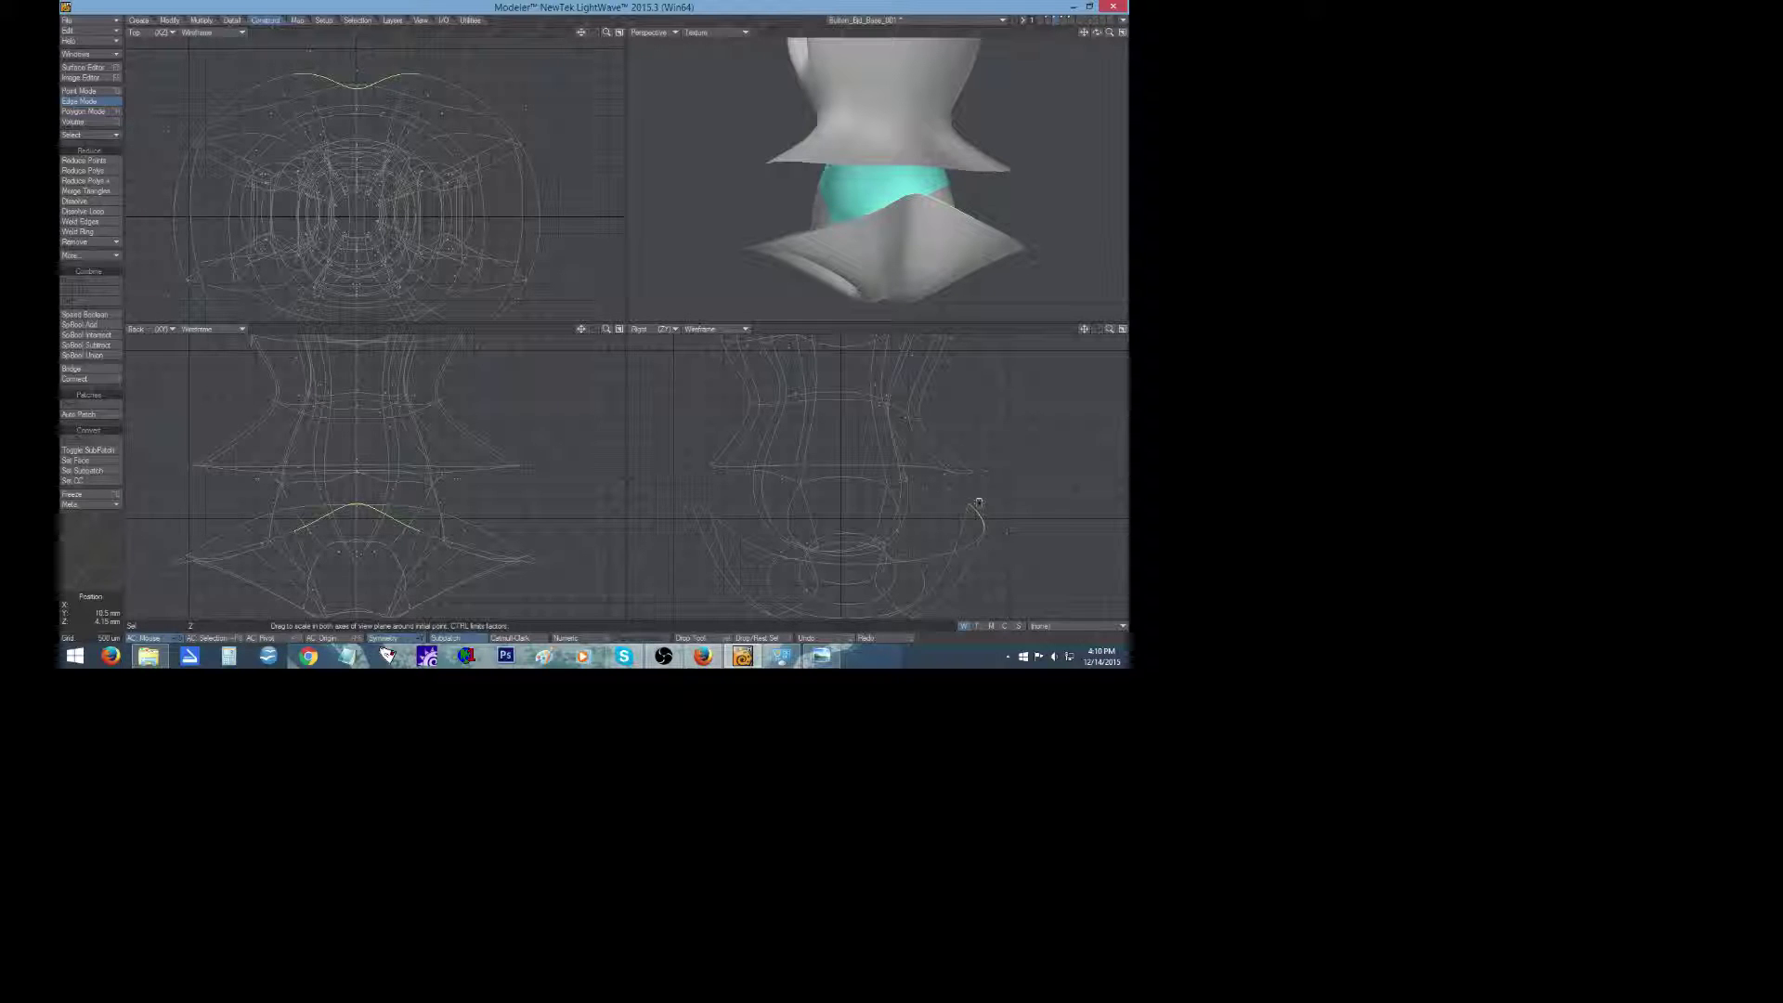
left_click_drag(972, 504, 972, 521)
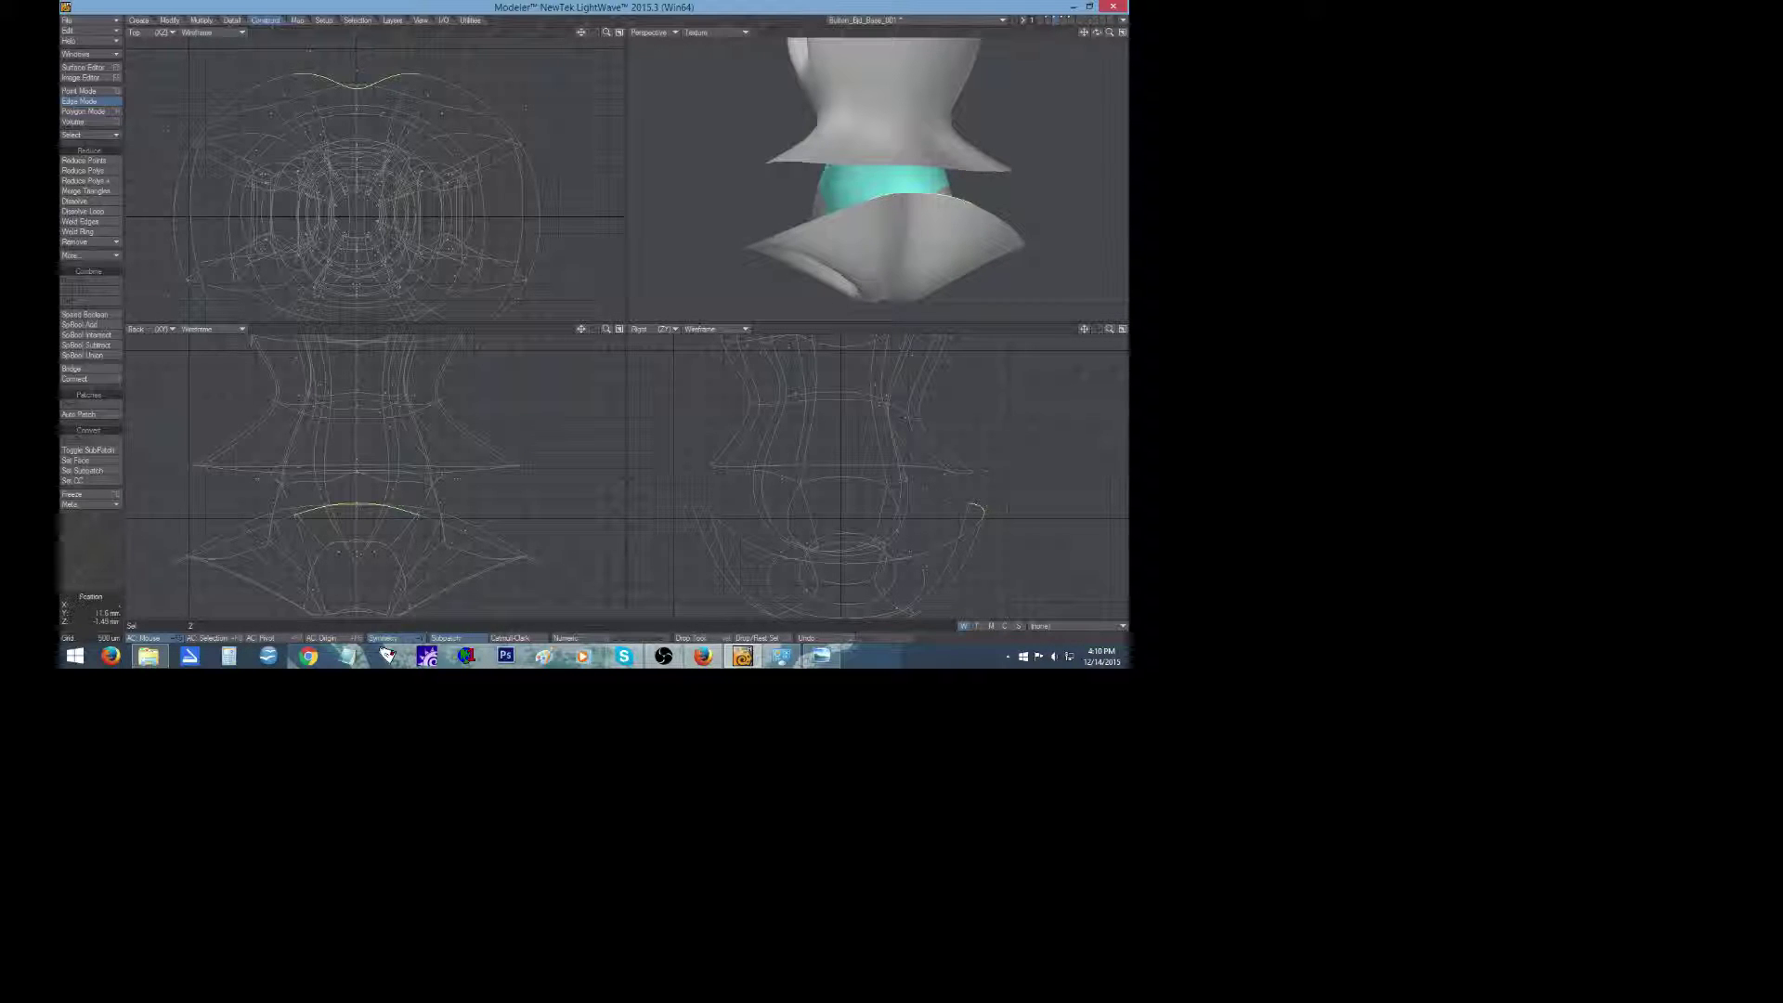
left_click(80, 554)
left_click(79, 551)
Select the wider run of rear edges along the pelvis opening and scale it vertically into a flatter curve.
left_click(968, 531)
left_click(964, 517)
left_click(981, 509, "shift")
key("h")
left_click_drag(980, 509, 980, 541)
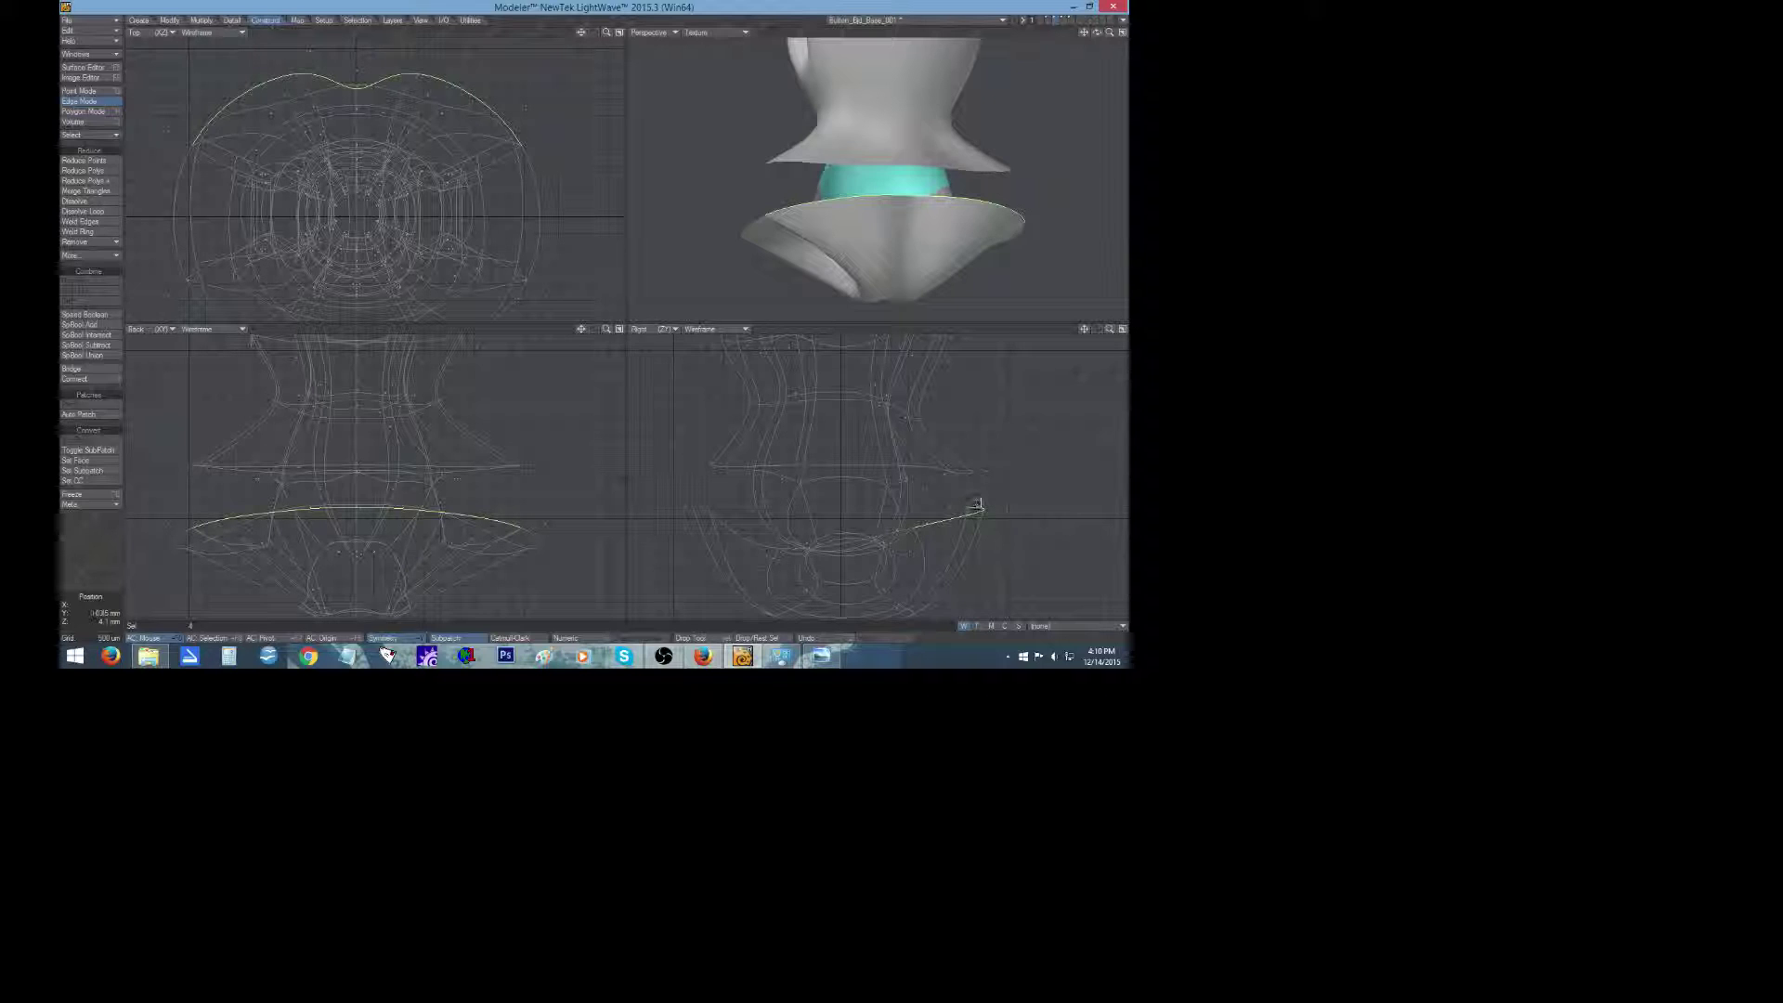
Select the complete open edge loops of both the pelvis top and the lower waist.
key("t")
left_click(90, 134)
left_click(102, 144)
key("t")
left_click_drag(719, 464, 750, 466, "shift")
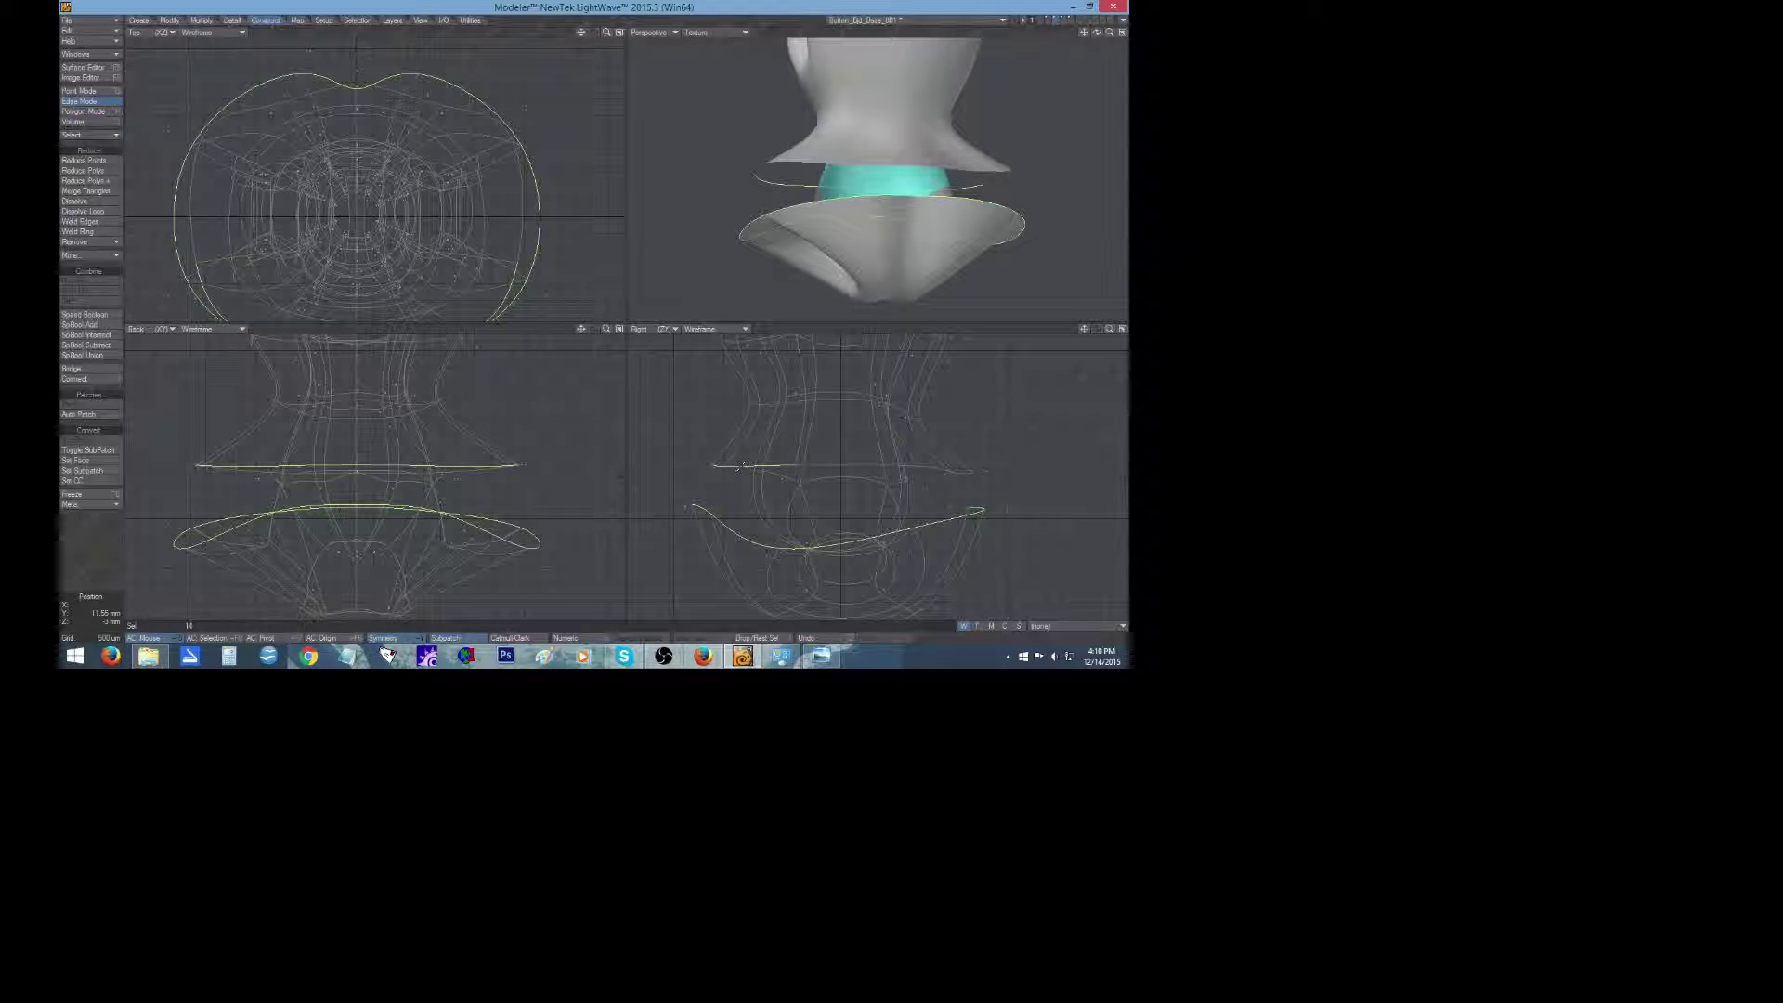
left_click(90, 134)
left_click(102, 144)
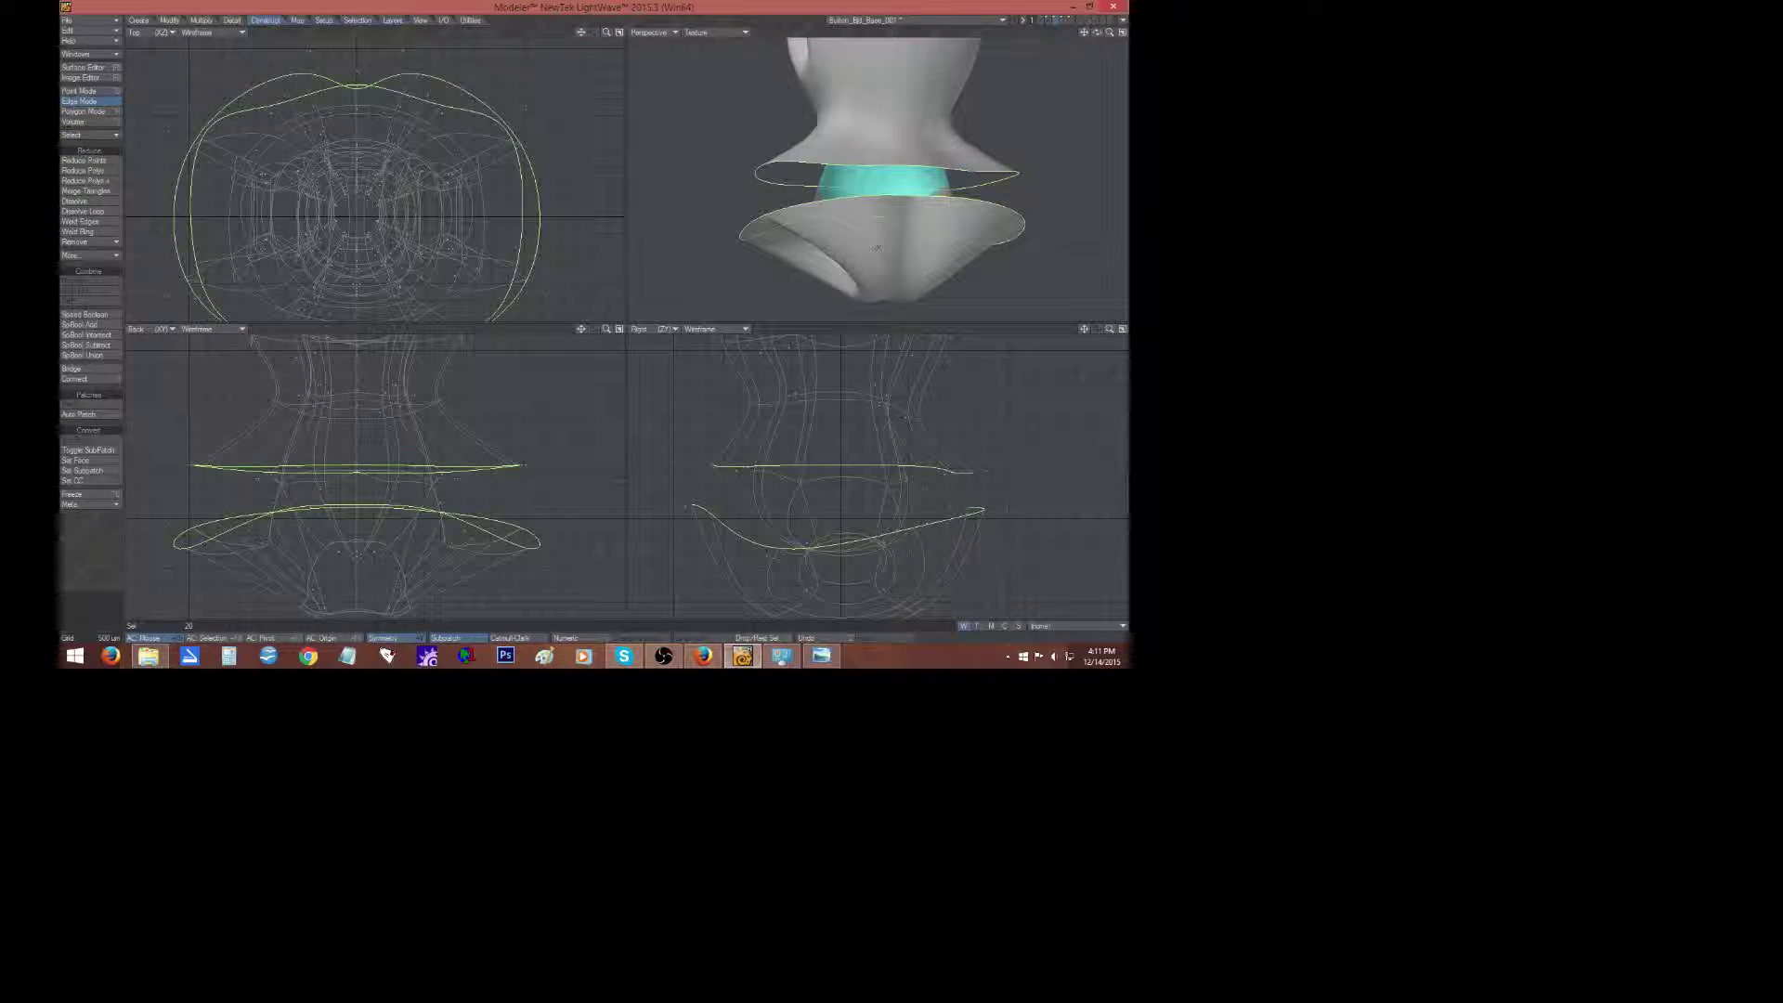
Bridge the waist and pelvis edge loops to close the gap with new hip polygons.
key("t")
left_click(98, 371)
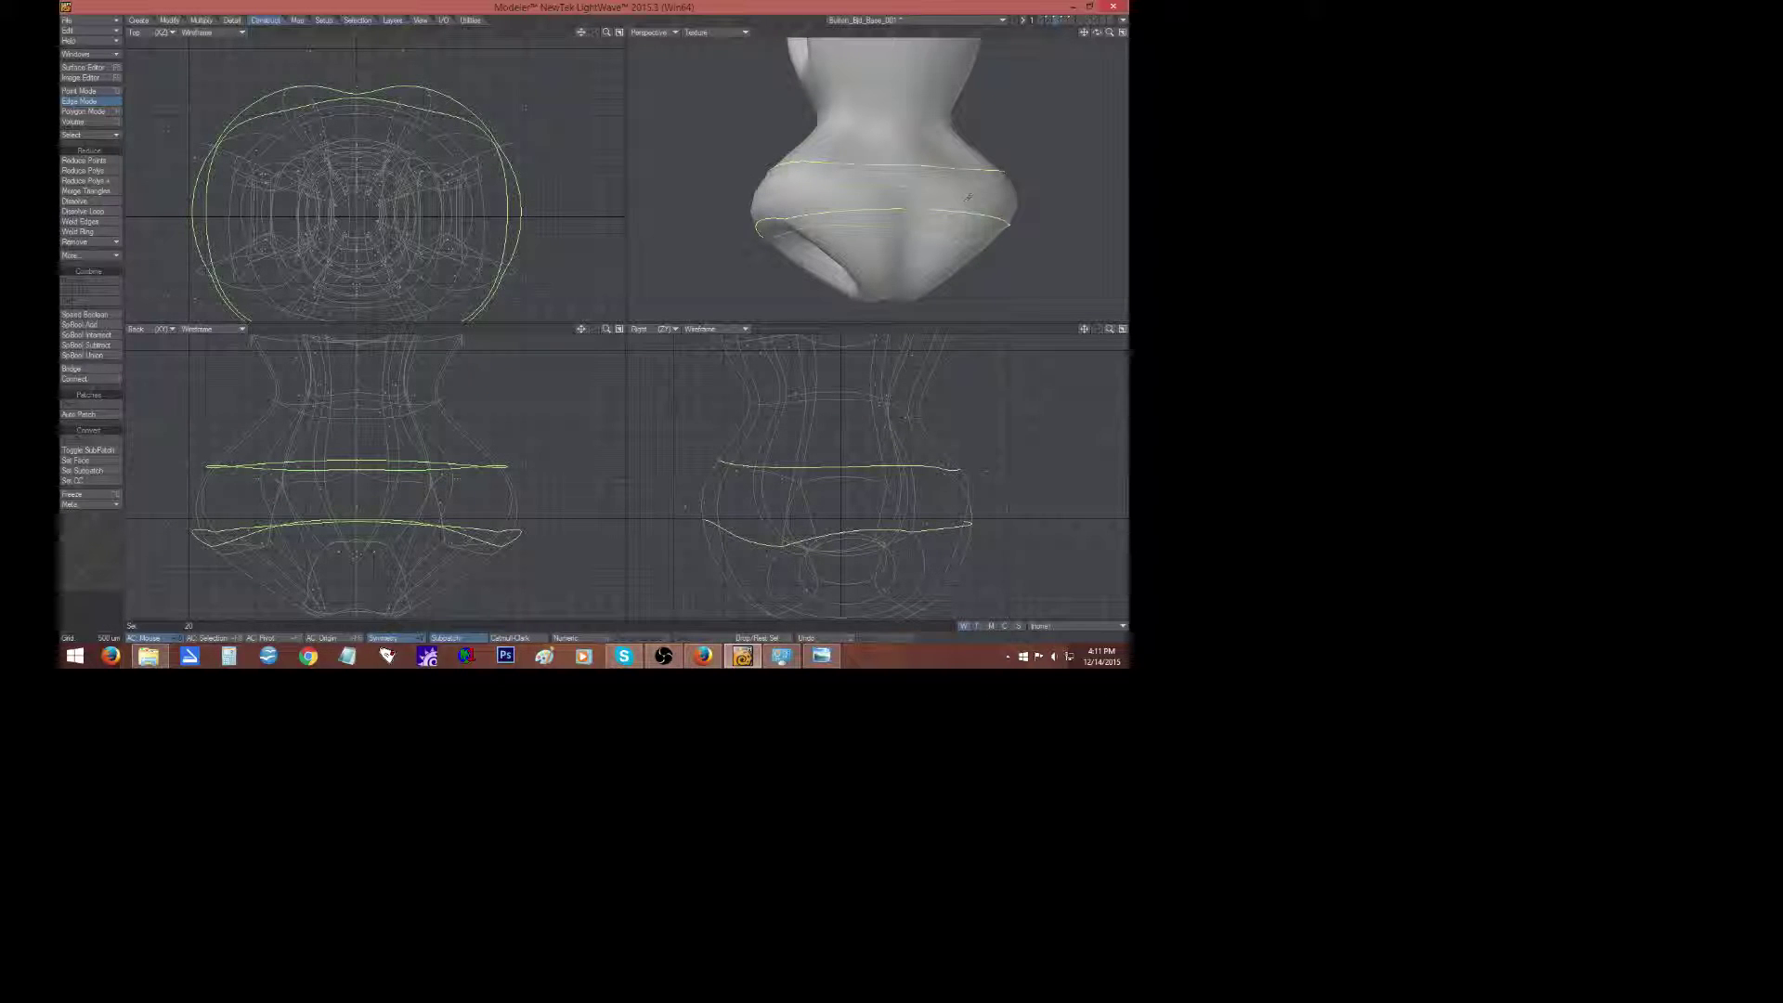
left_click_drag(1097, 32, 1007, 31)
key("a")
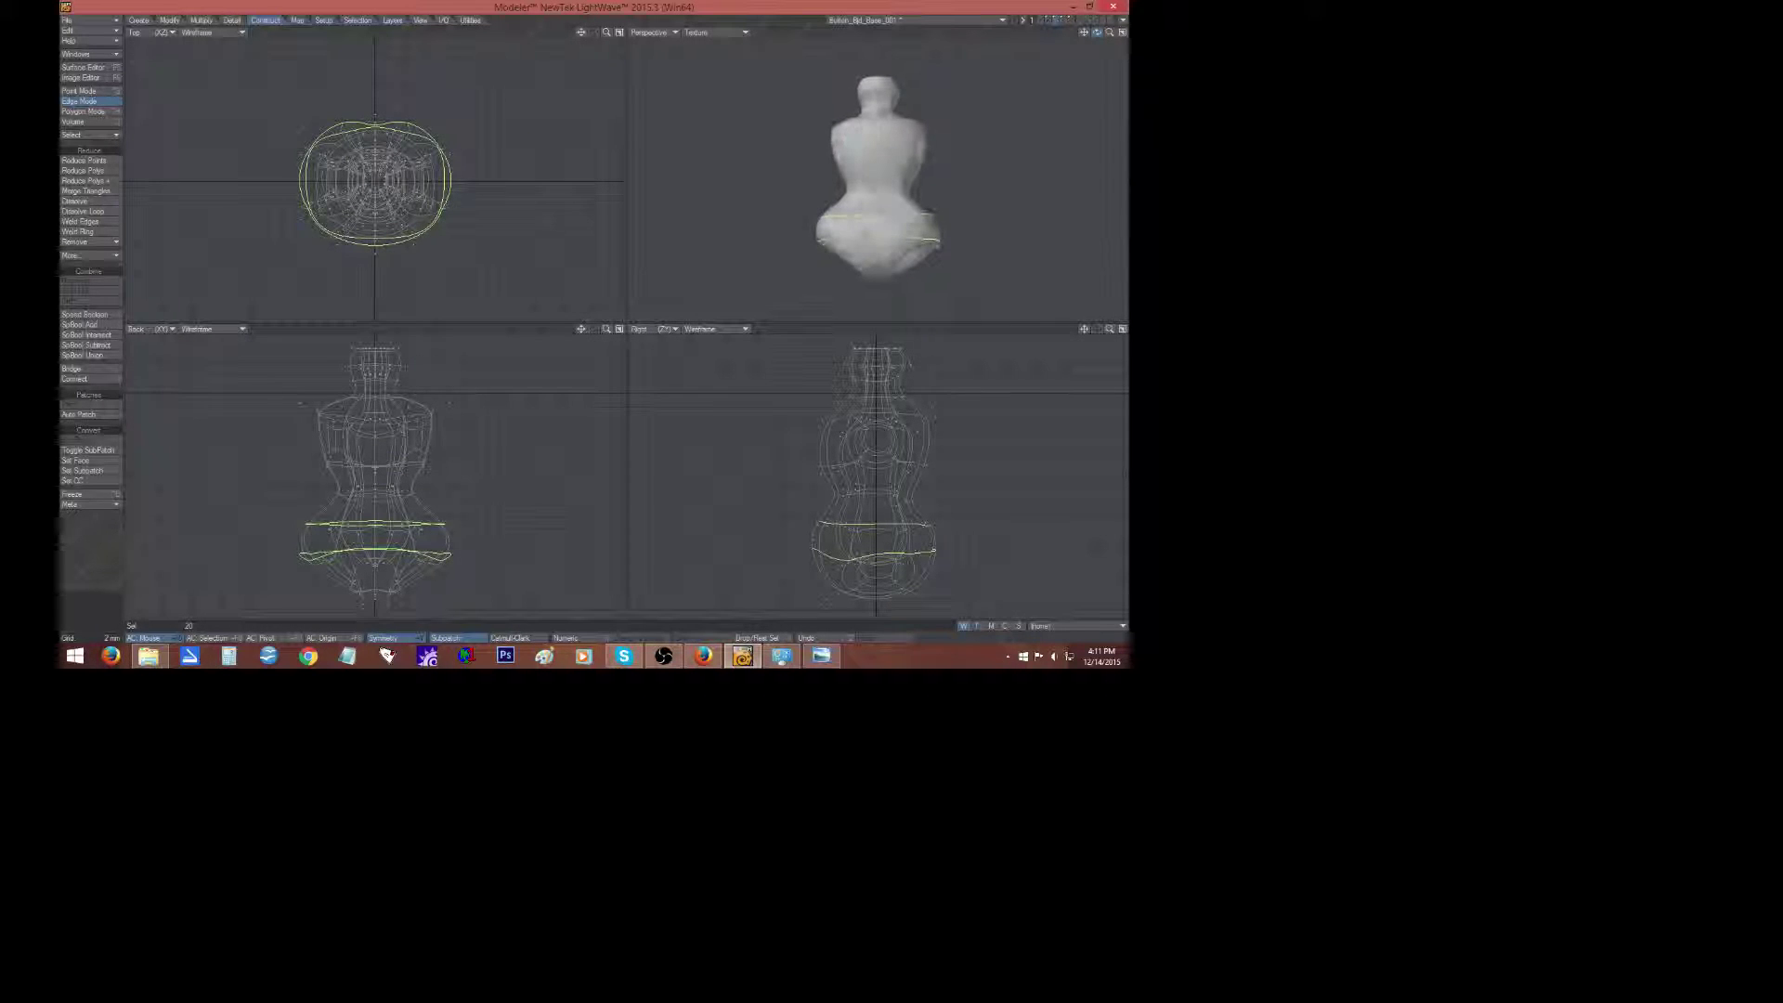
left_click(67, 566)
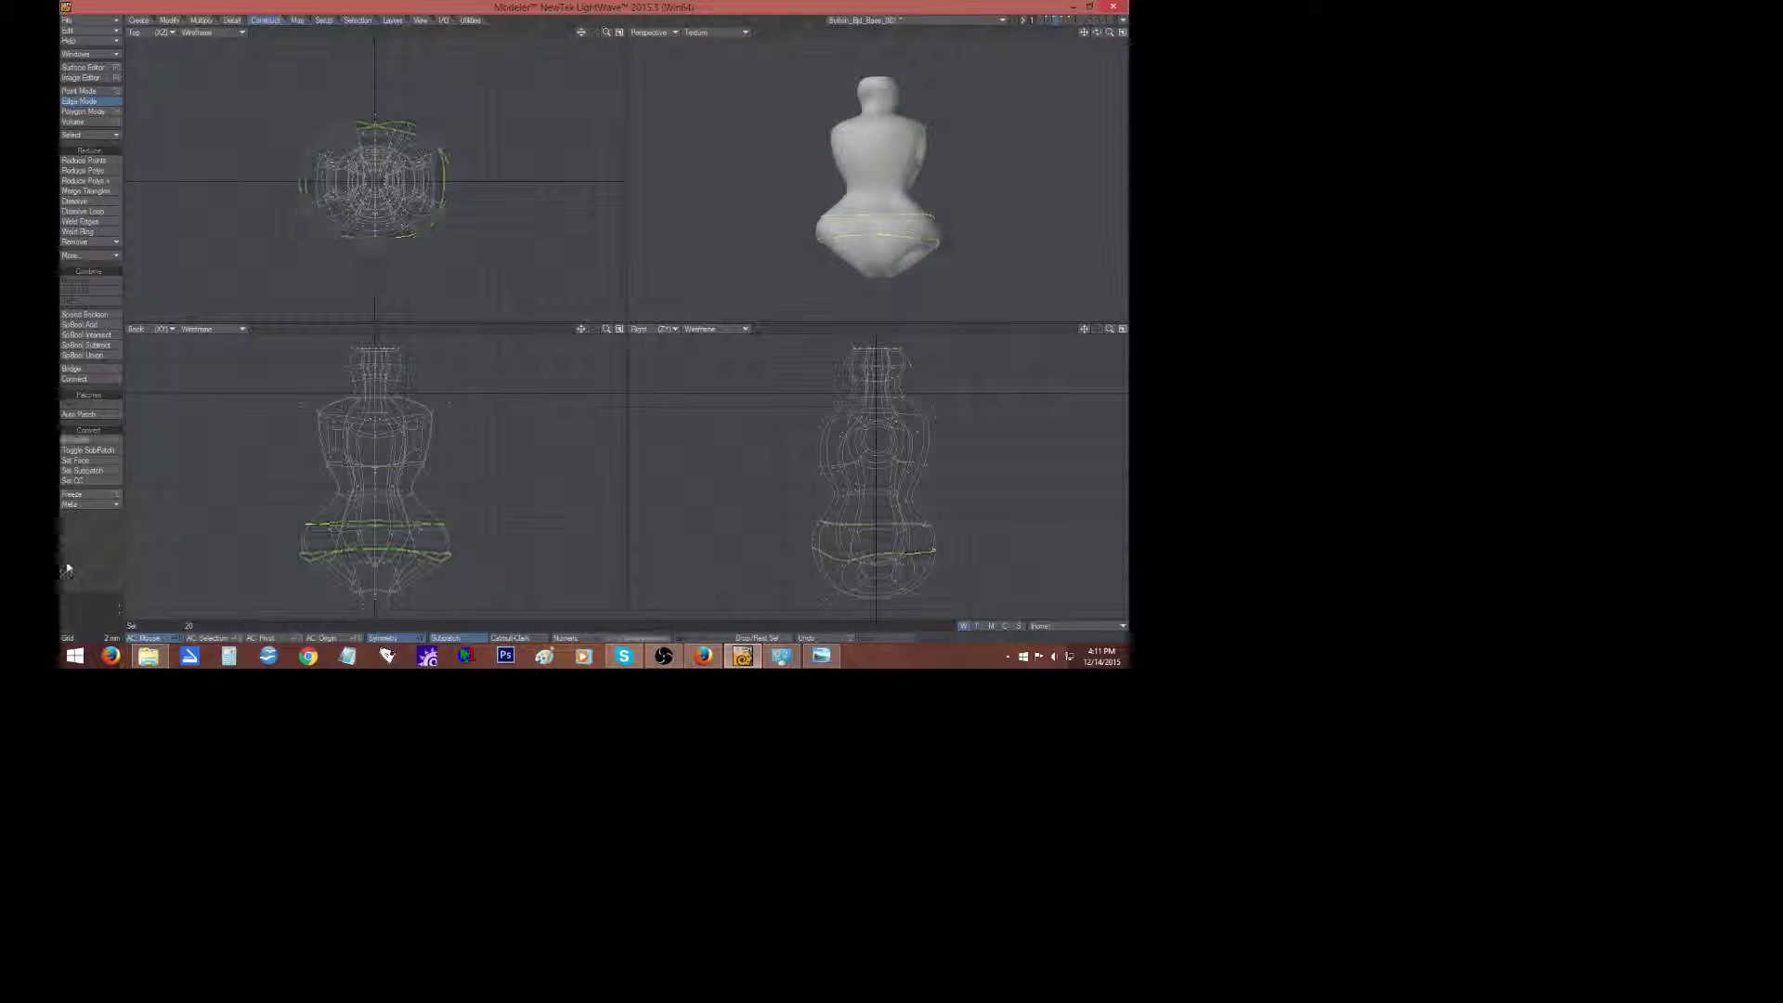
Reshape the two rear centre edges of the upper hip loop into a shallow downward dip.
left_click(847, 217)
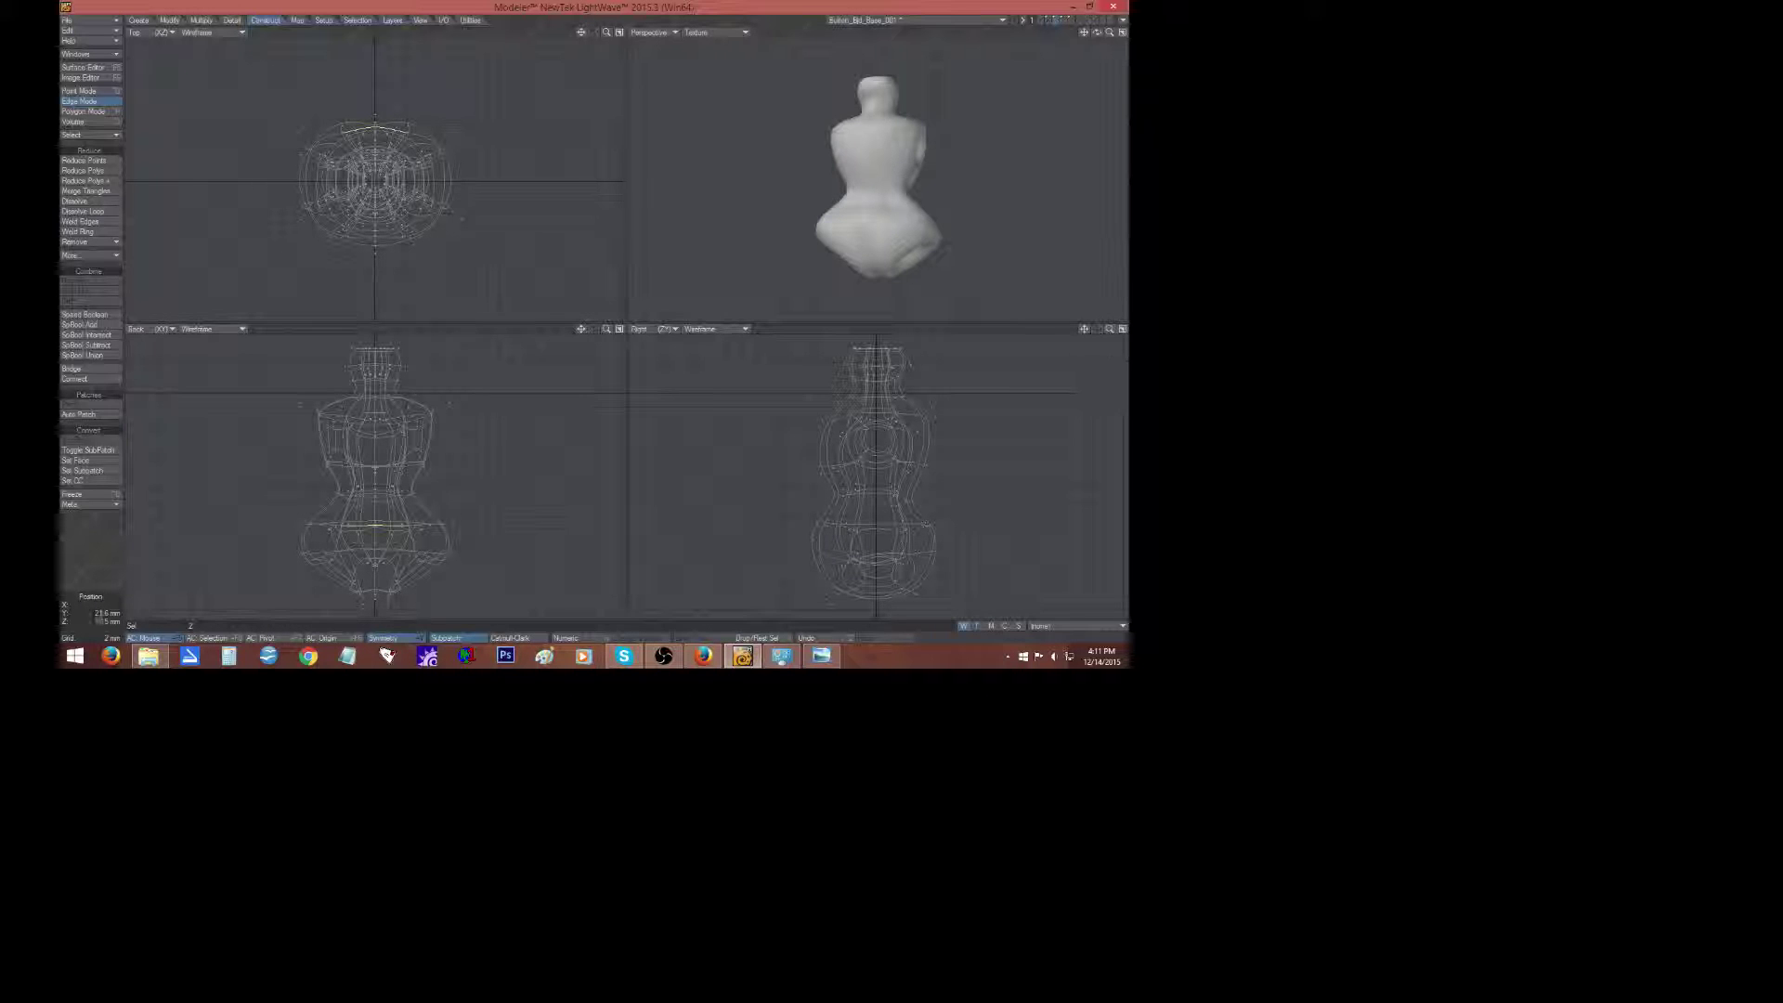
scroll(440, 594, "up", 5)
scroll(439, 594, "down", 2)
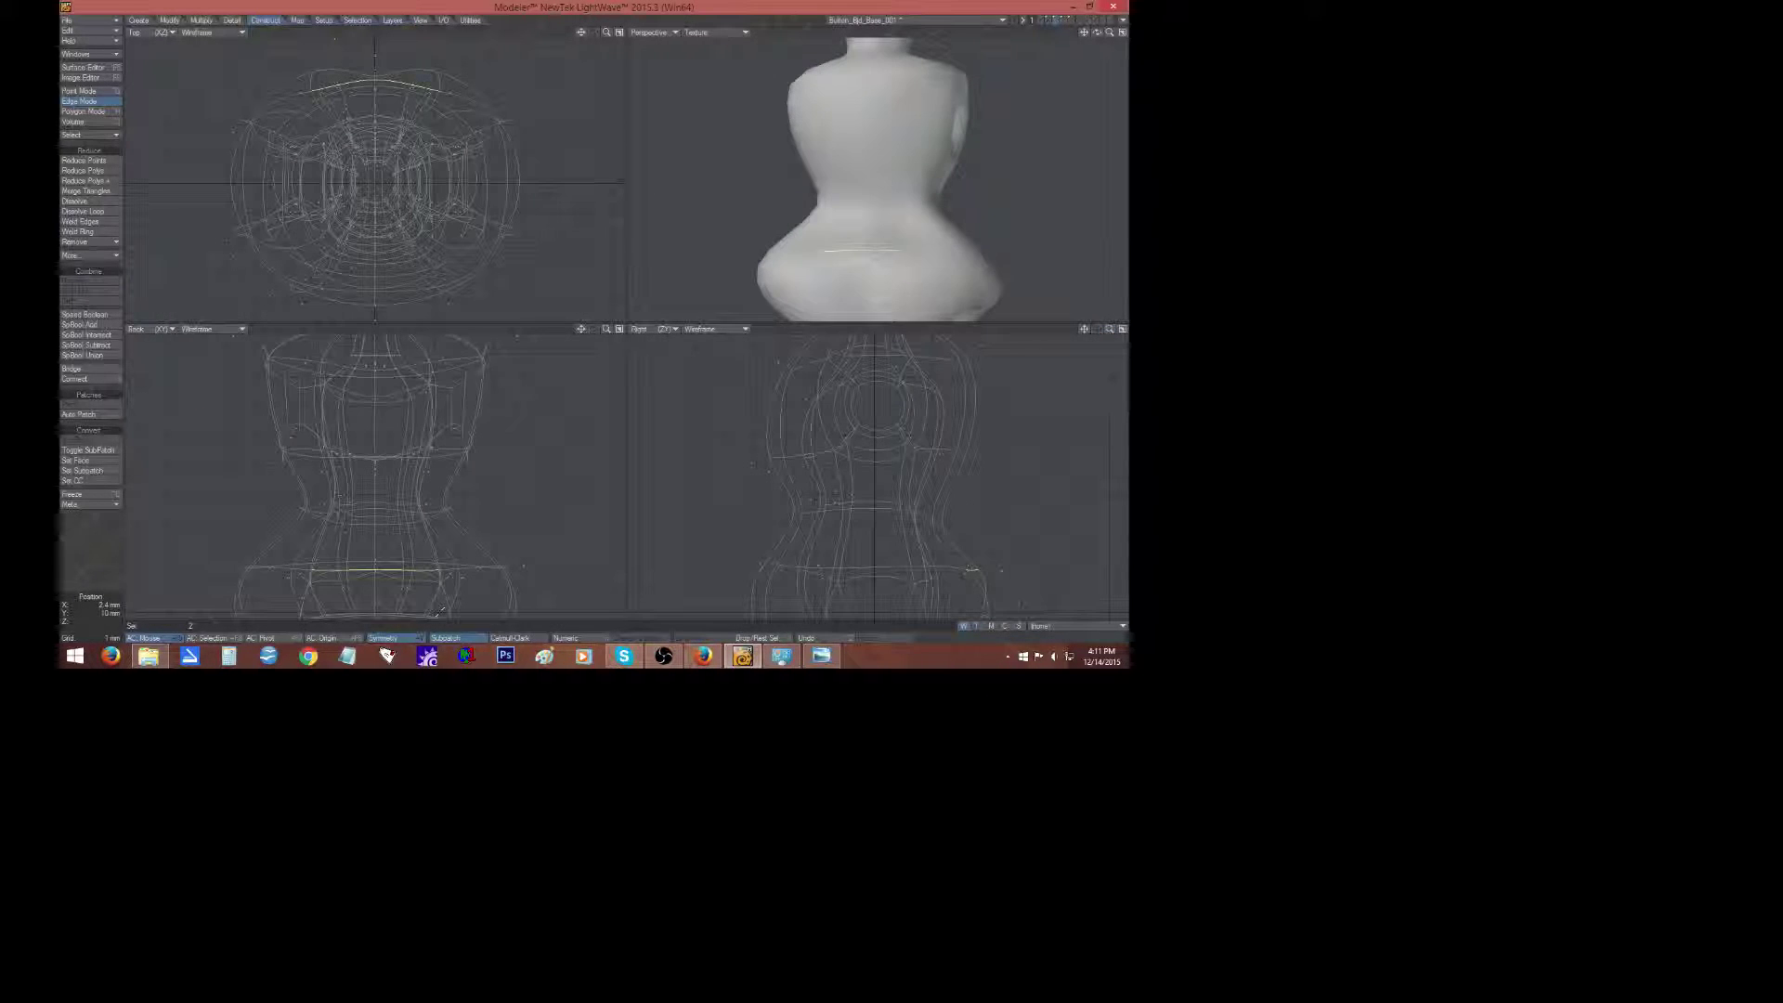
key("y")
mouse_move(374, 568)
left_mouse_down()
mouse_move(418, 572)
mouse_move(357, 581)
mouse_move(376, 583)
mouse_move(373, 558)
left_mouse_up()
key("t")
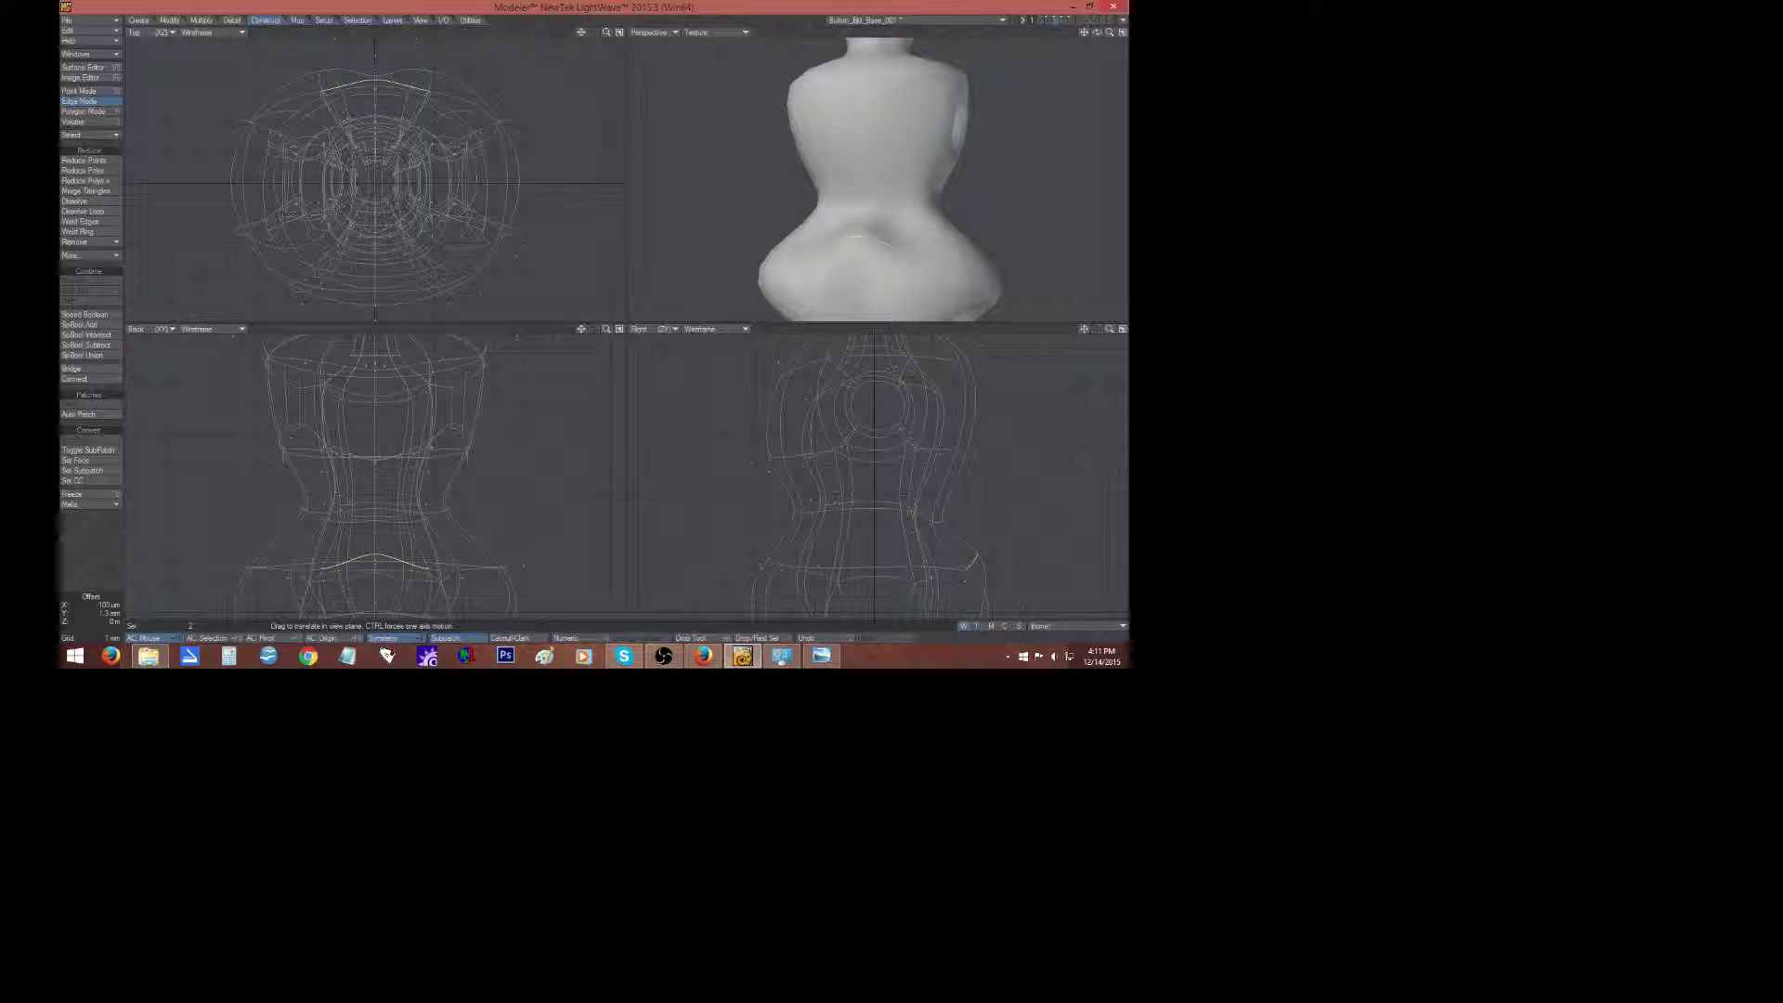
key("y")
mouse_move(978, 551)
left_mouse_down()
mouse_move(975, 599)
mouse_move(971, 561)
left_mouse_up()
key("t")
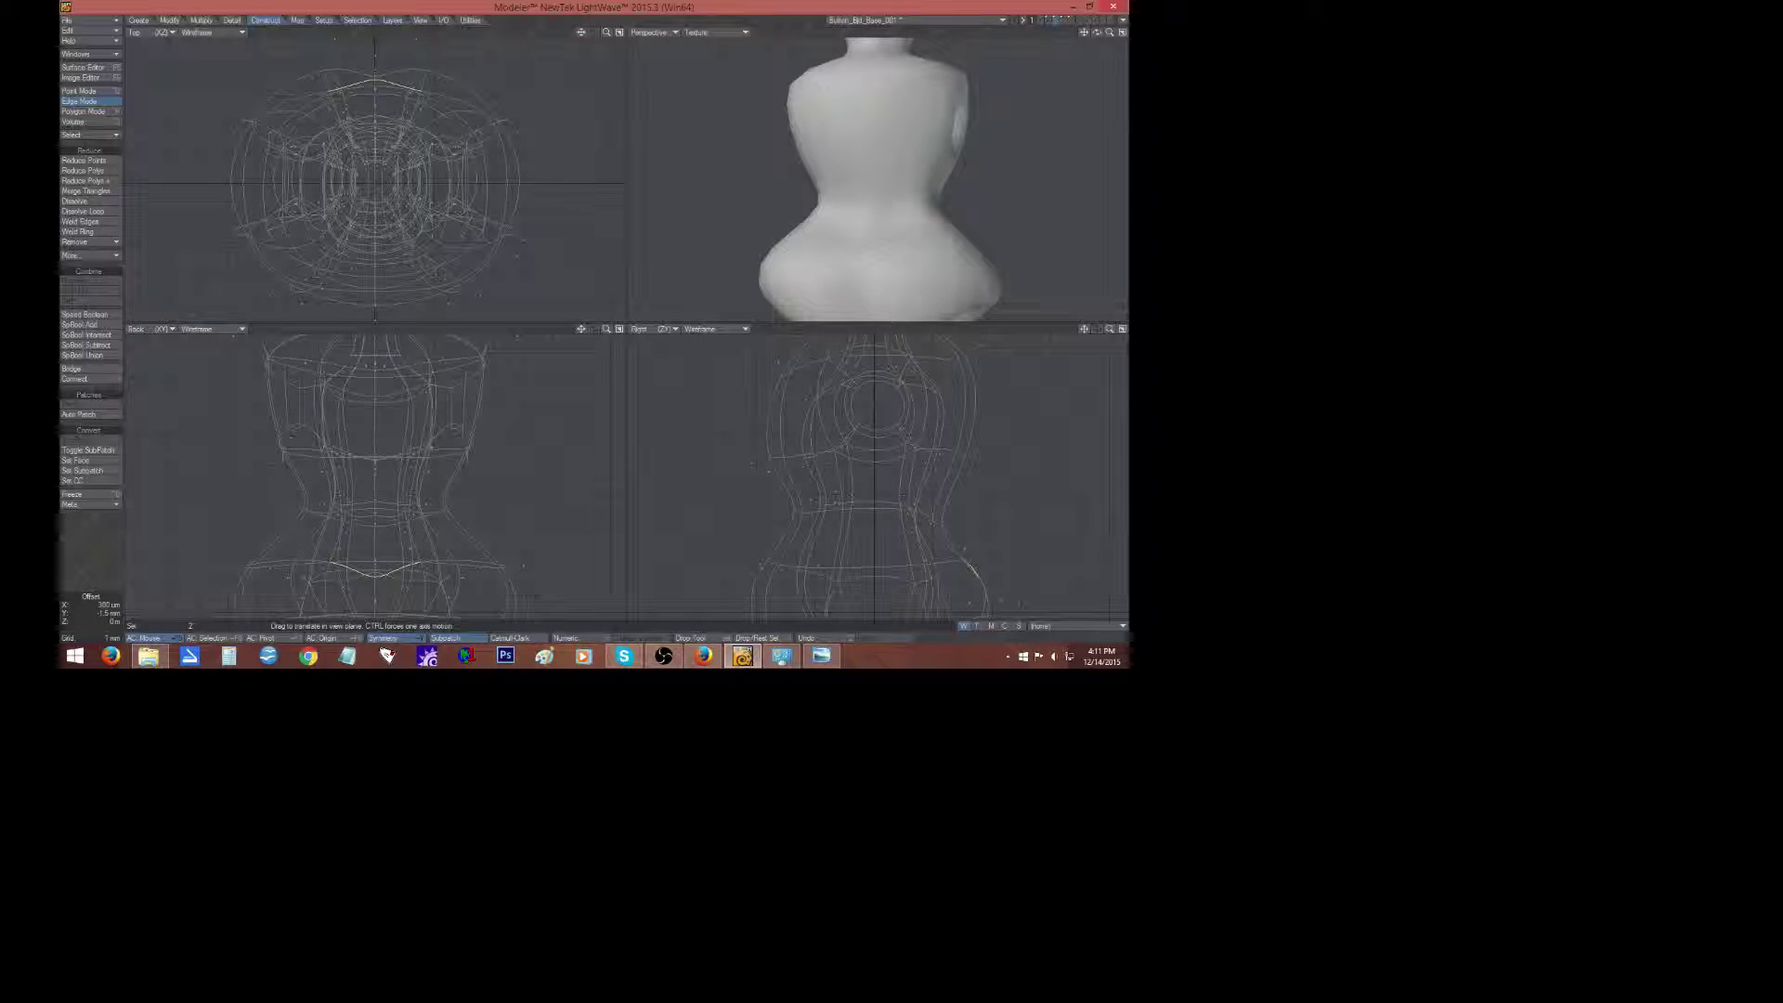
left_click(100, 553)
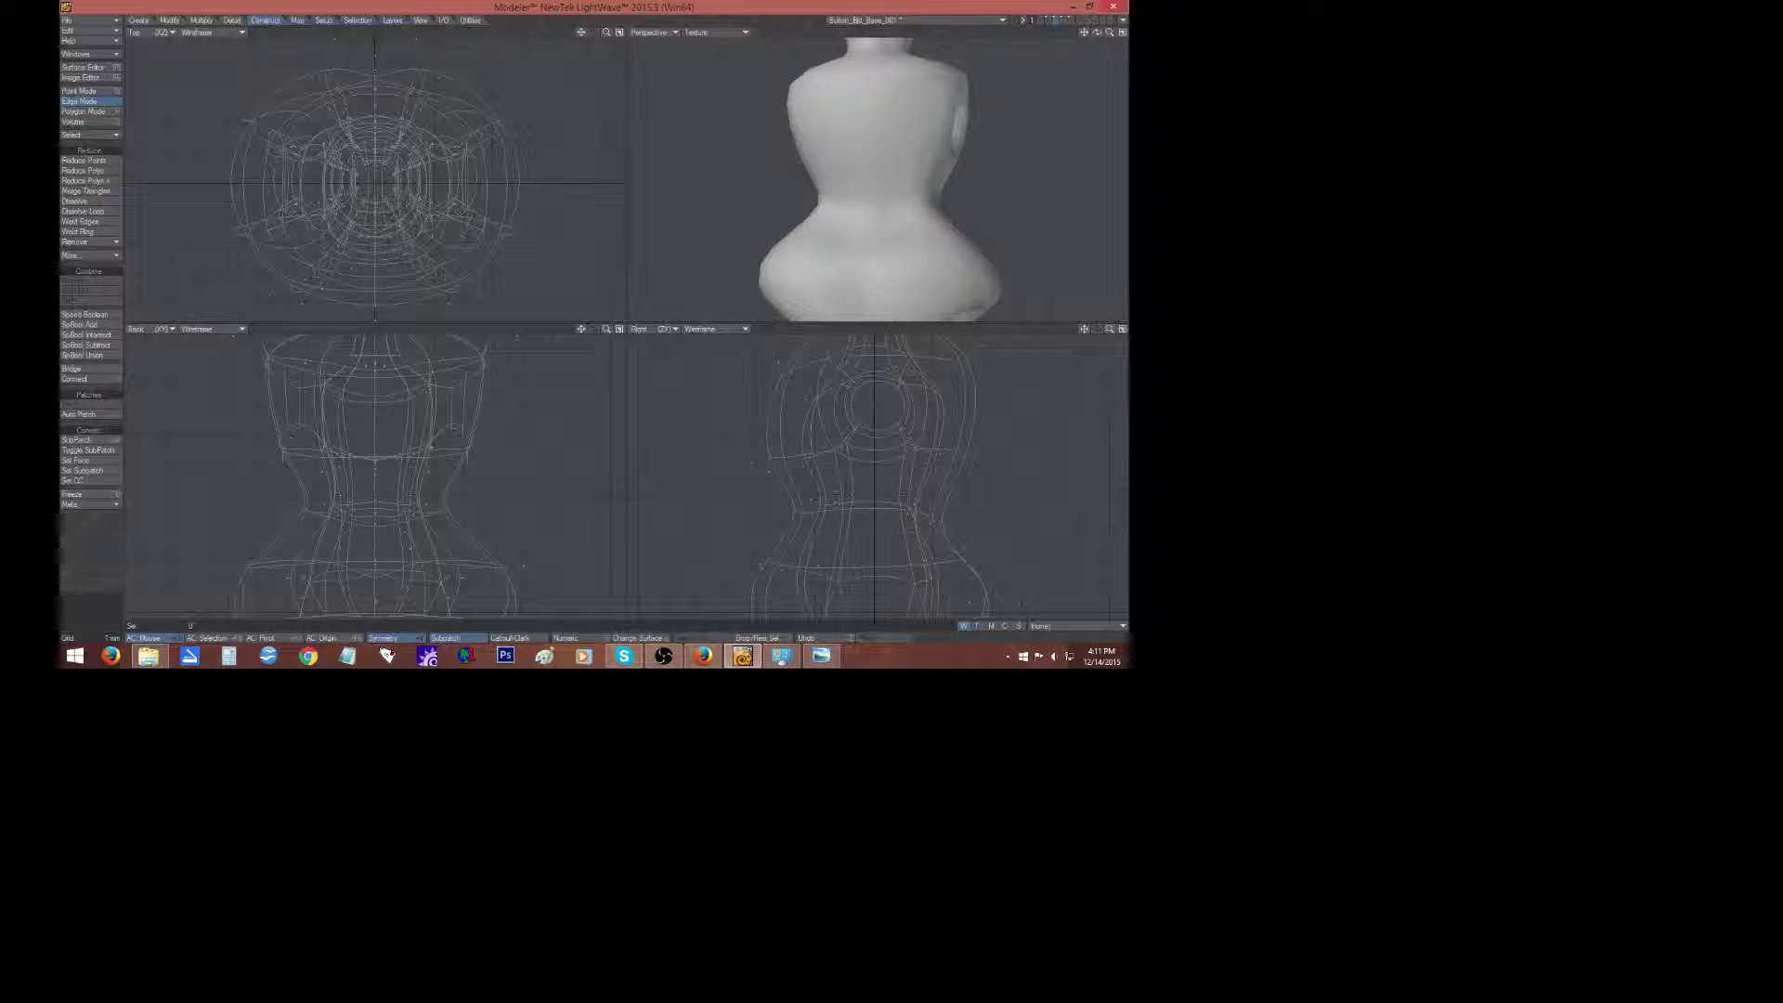
Lower the two rear centre edges of the lower hip loop and pull them inward toward the body.
left_click_drag(1107, 34, 970, 30)
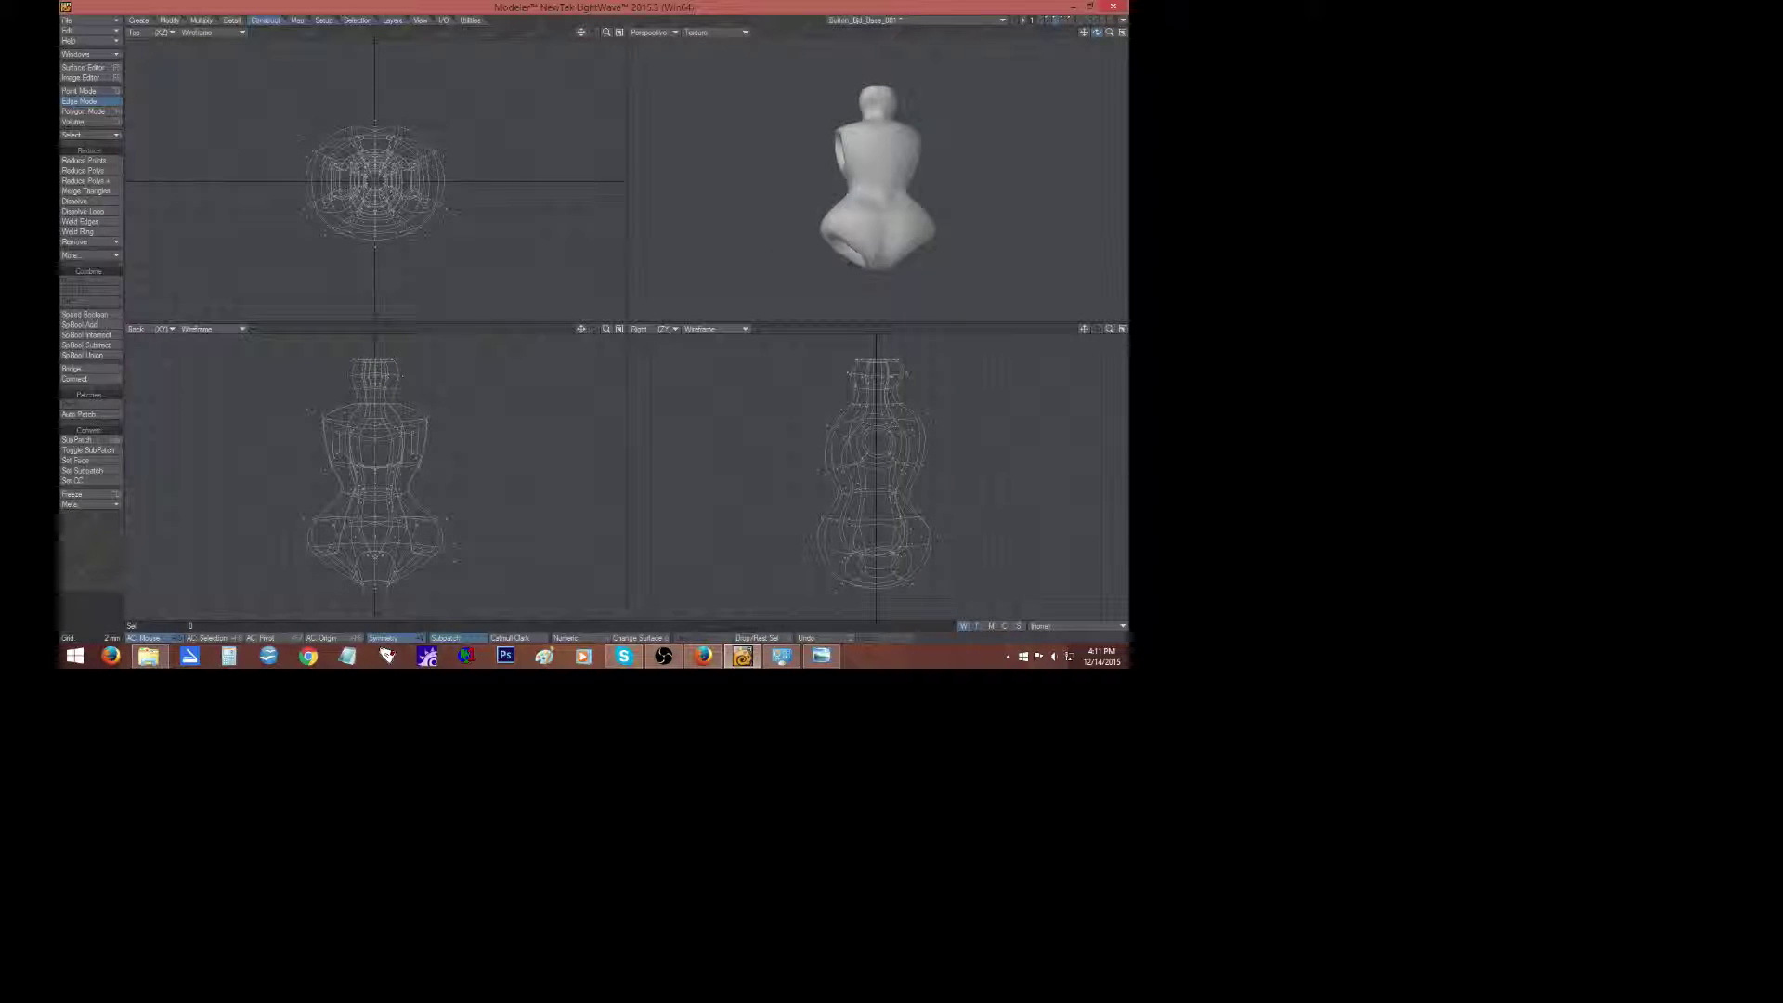
left_click_drag(1108, 33, 1146, 33)
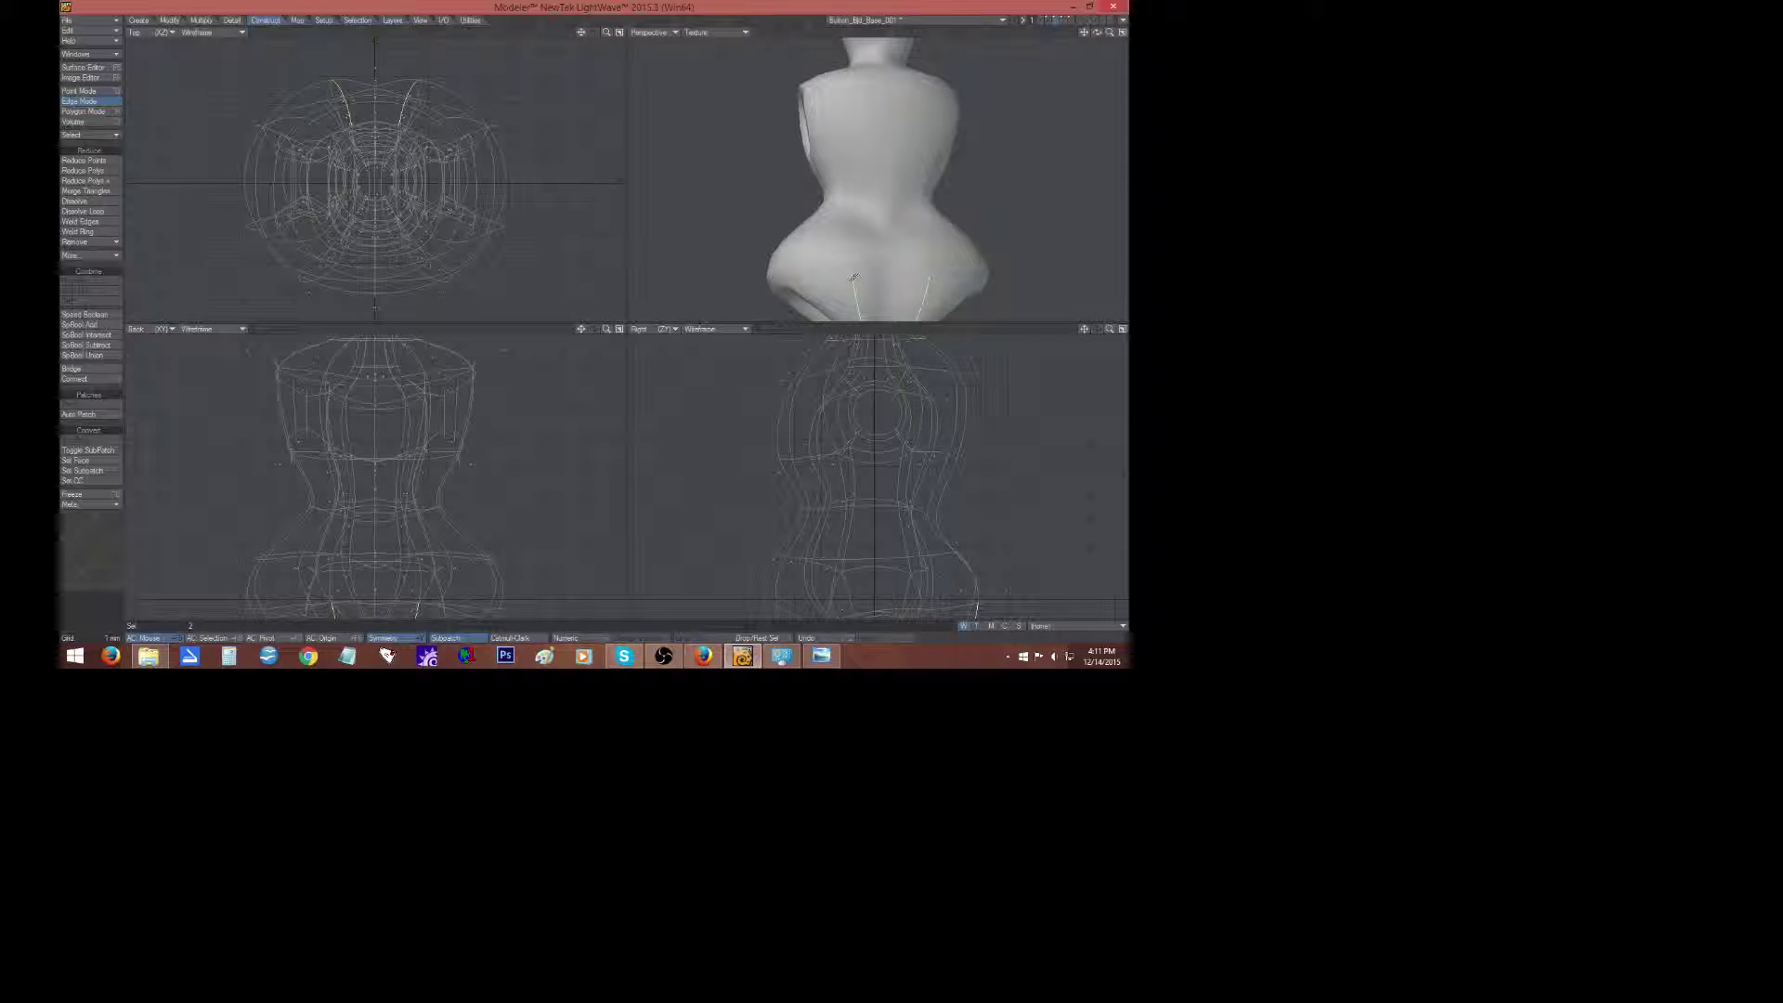
left_click(869, 277)
left_click(855, 296)
key("t")
left_click_drag(869, 277, 869, 289)
left_click_drag(980, 609, 986, 611)
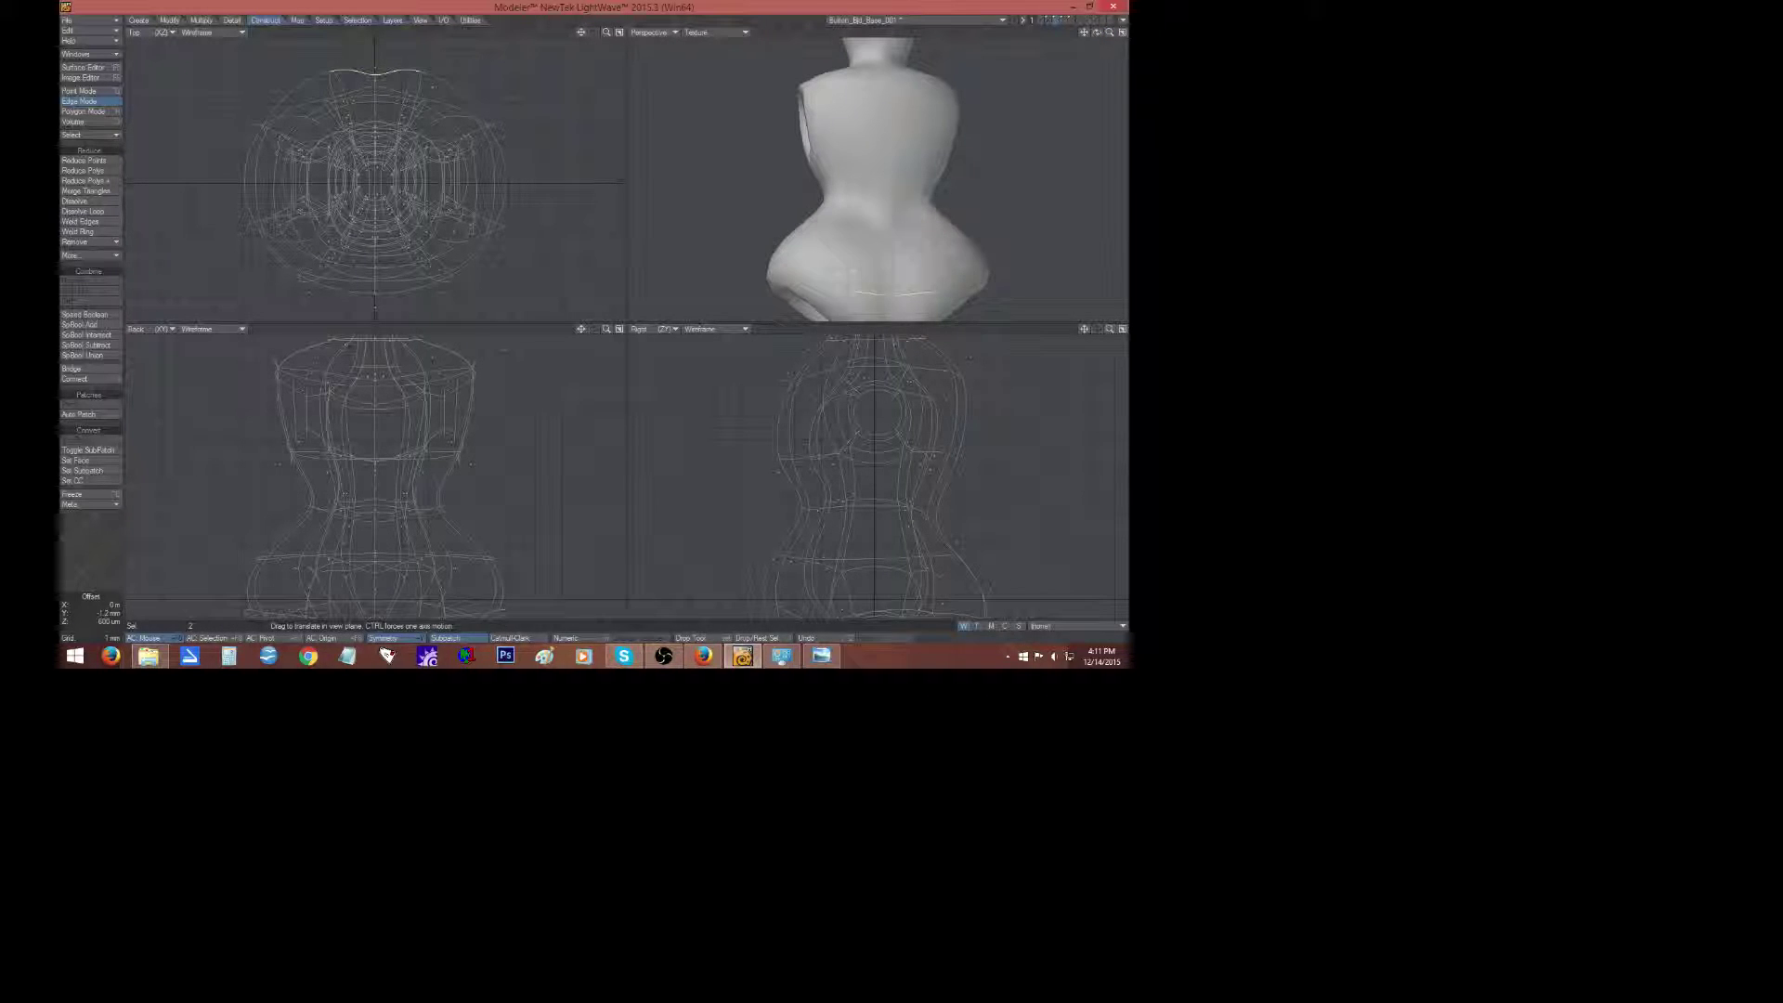
key("space")
mouse_move(1096, 33)
left_mouse_down()
mouse_move(1151, 43)
mouse_move(1074, 1)
left_mouse_up()
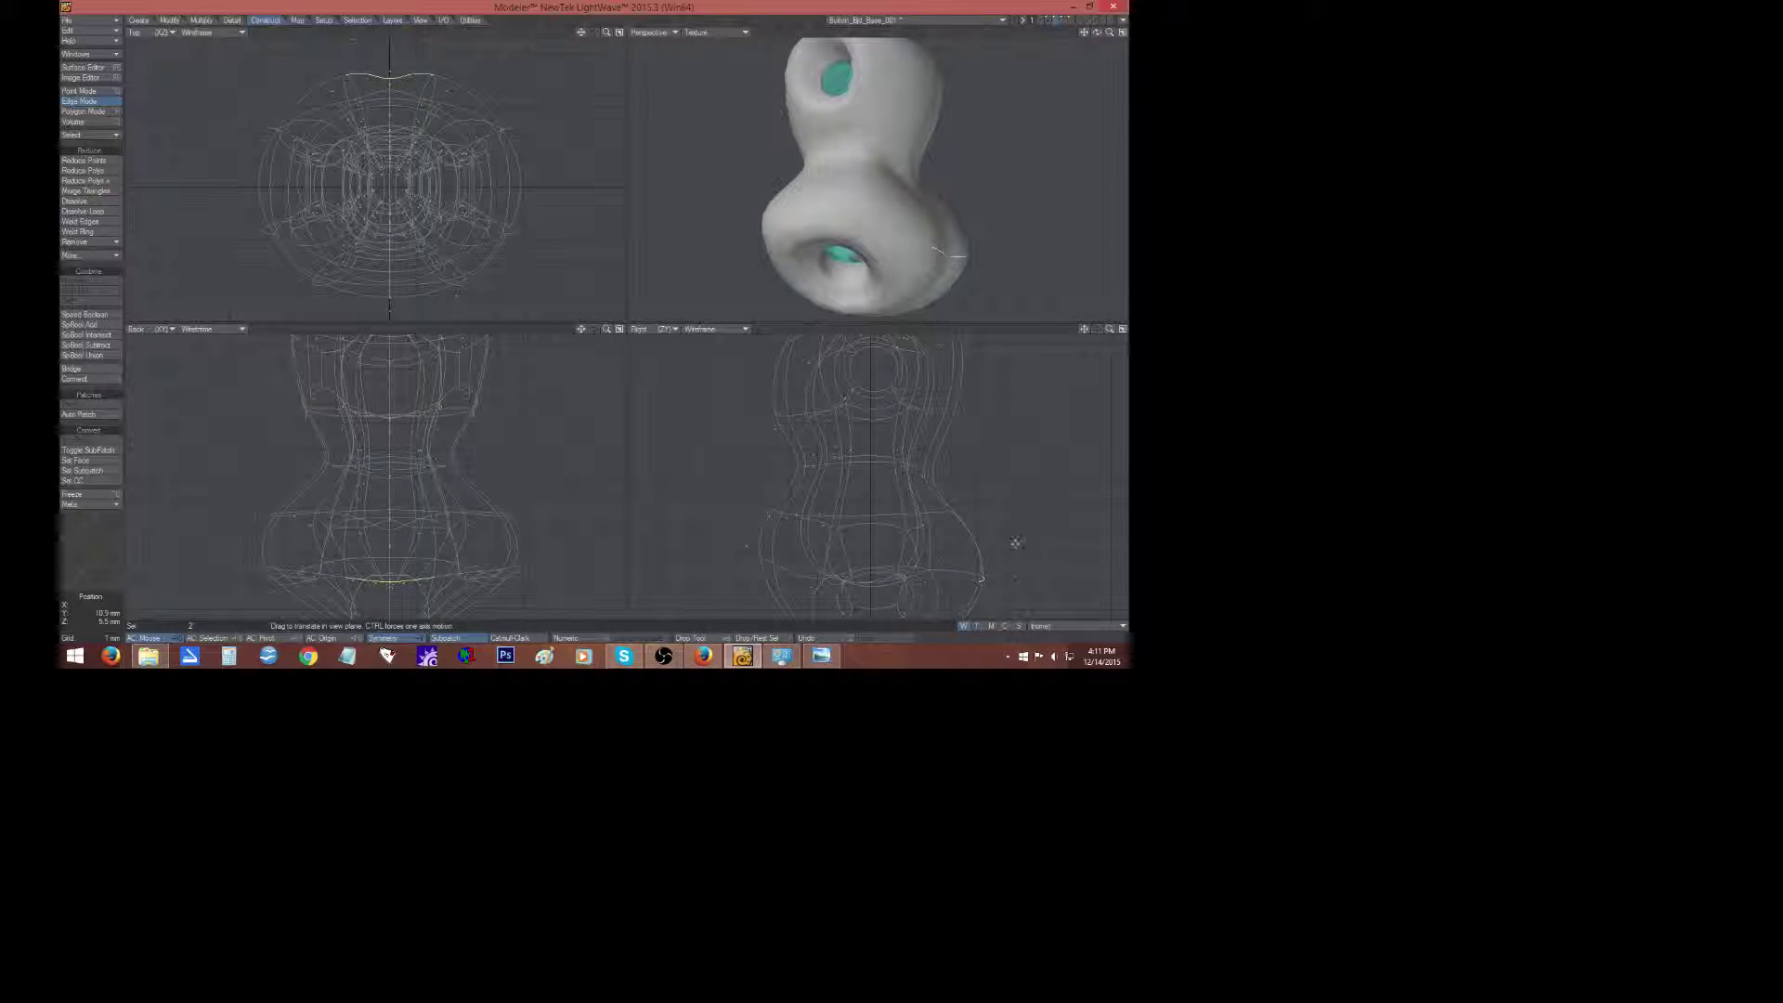
left_click_drag(1016, 542, 994, 545)
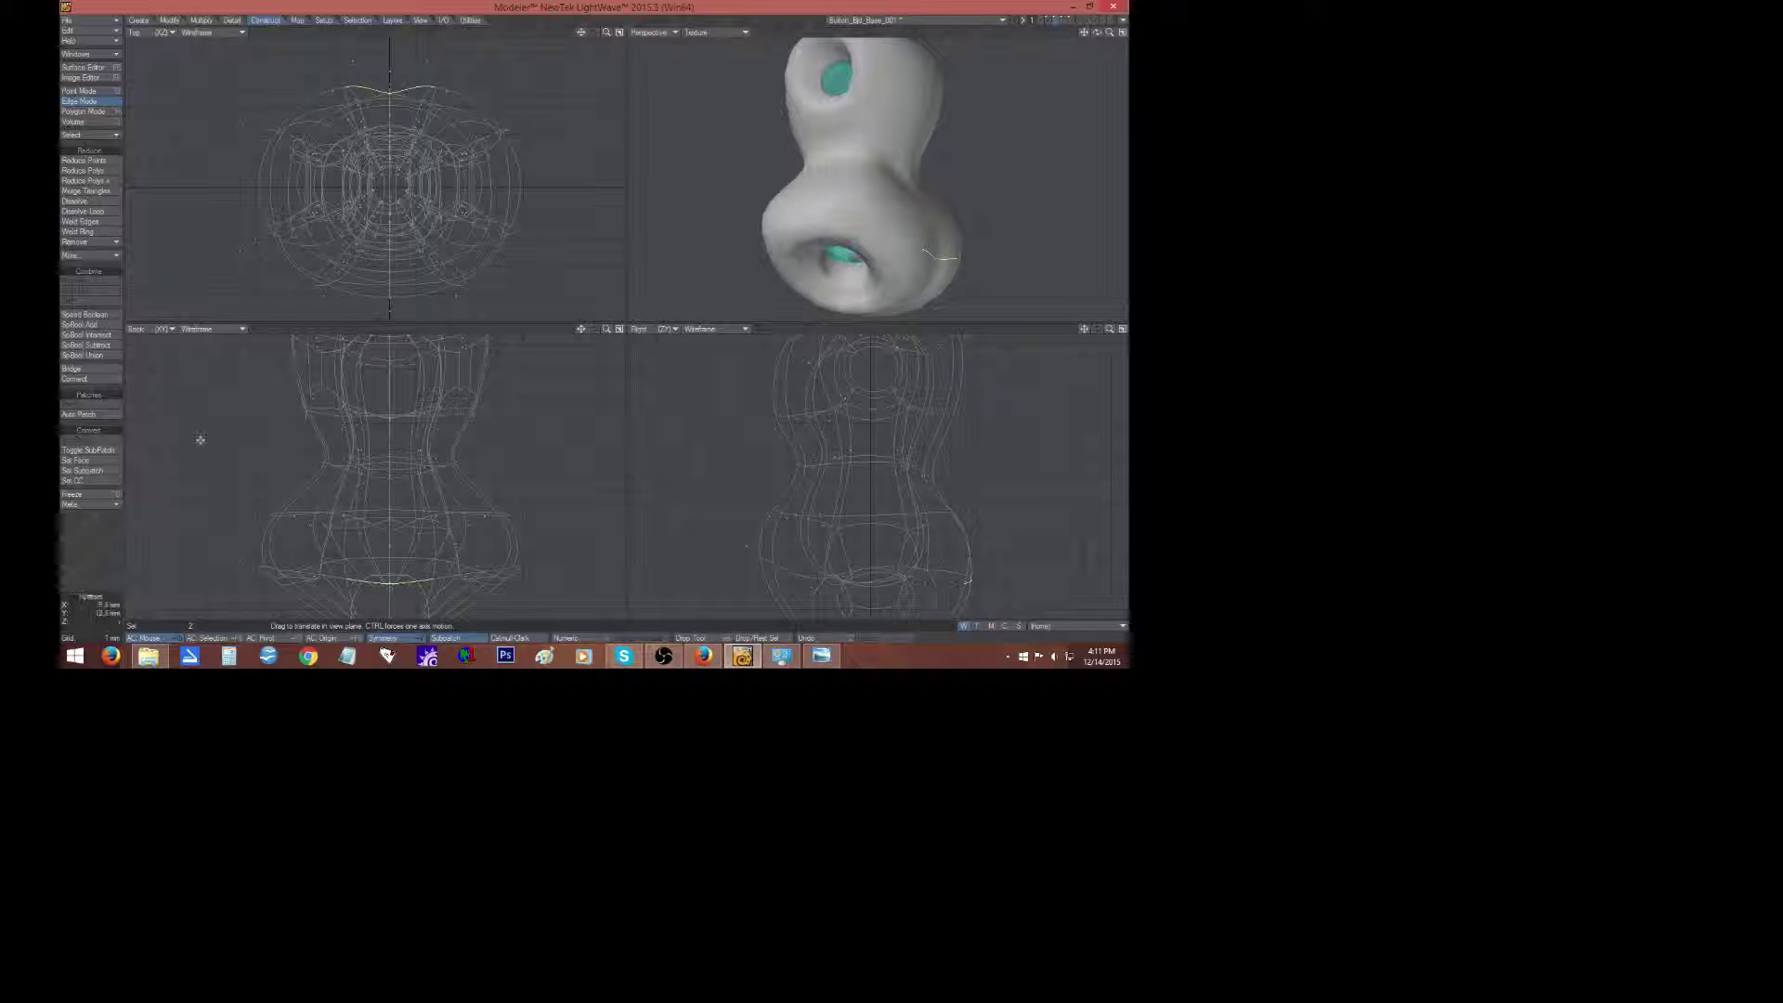
Pull the rear centre edge between the waist and upper hip inward toward the body and slightly down.
left_click(81, 570)
left_click(80, 570)
left_click_drag(1097, 32, 1035, 26)
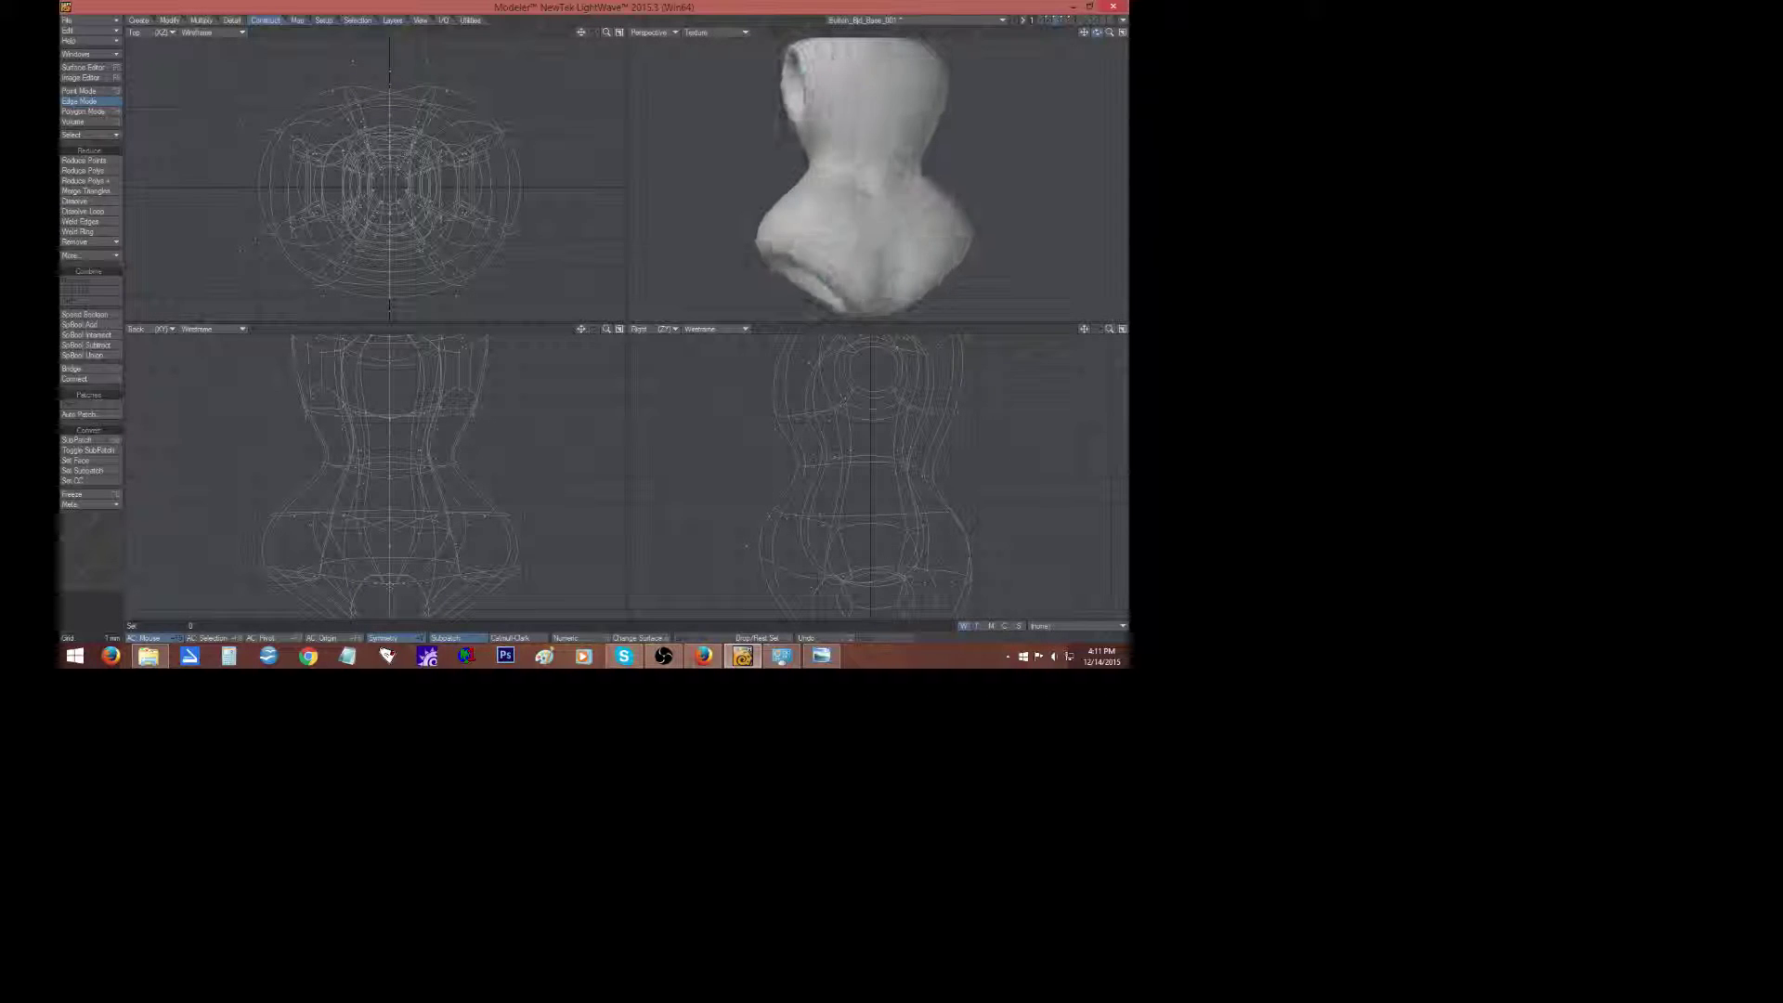
left_click(884, 223)
key("t")
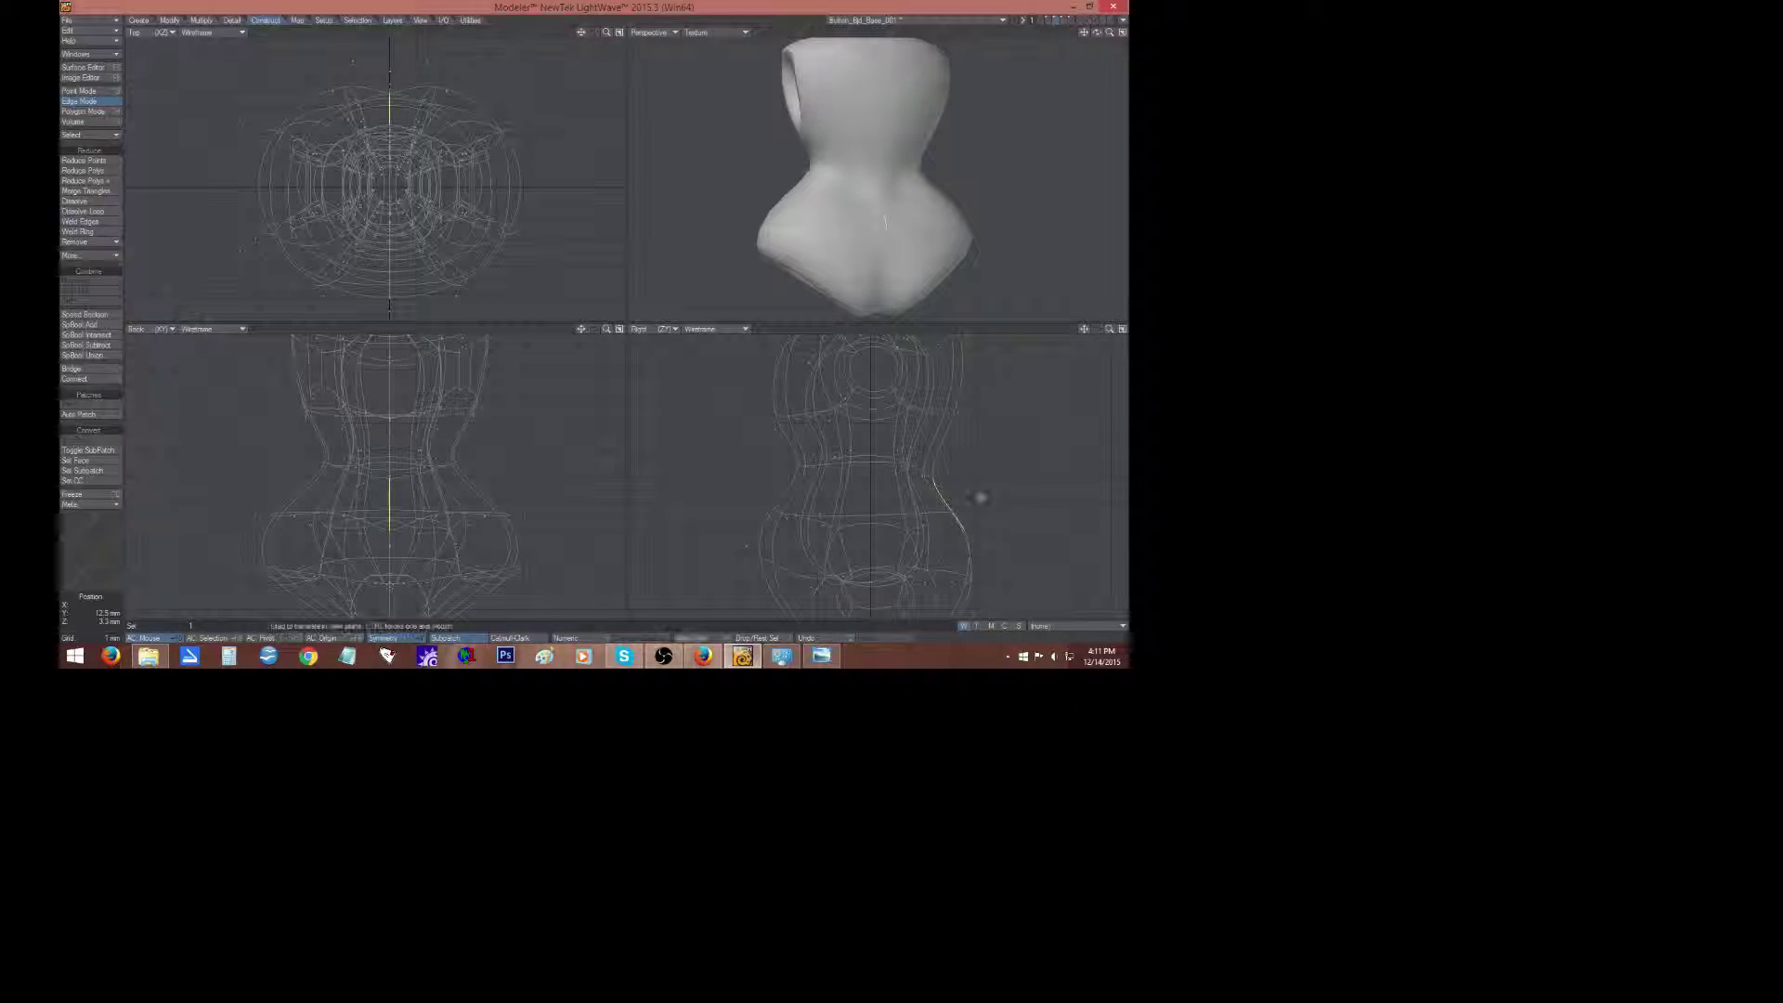
left_click_drag(980, 498, 960, 508)
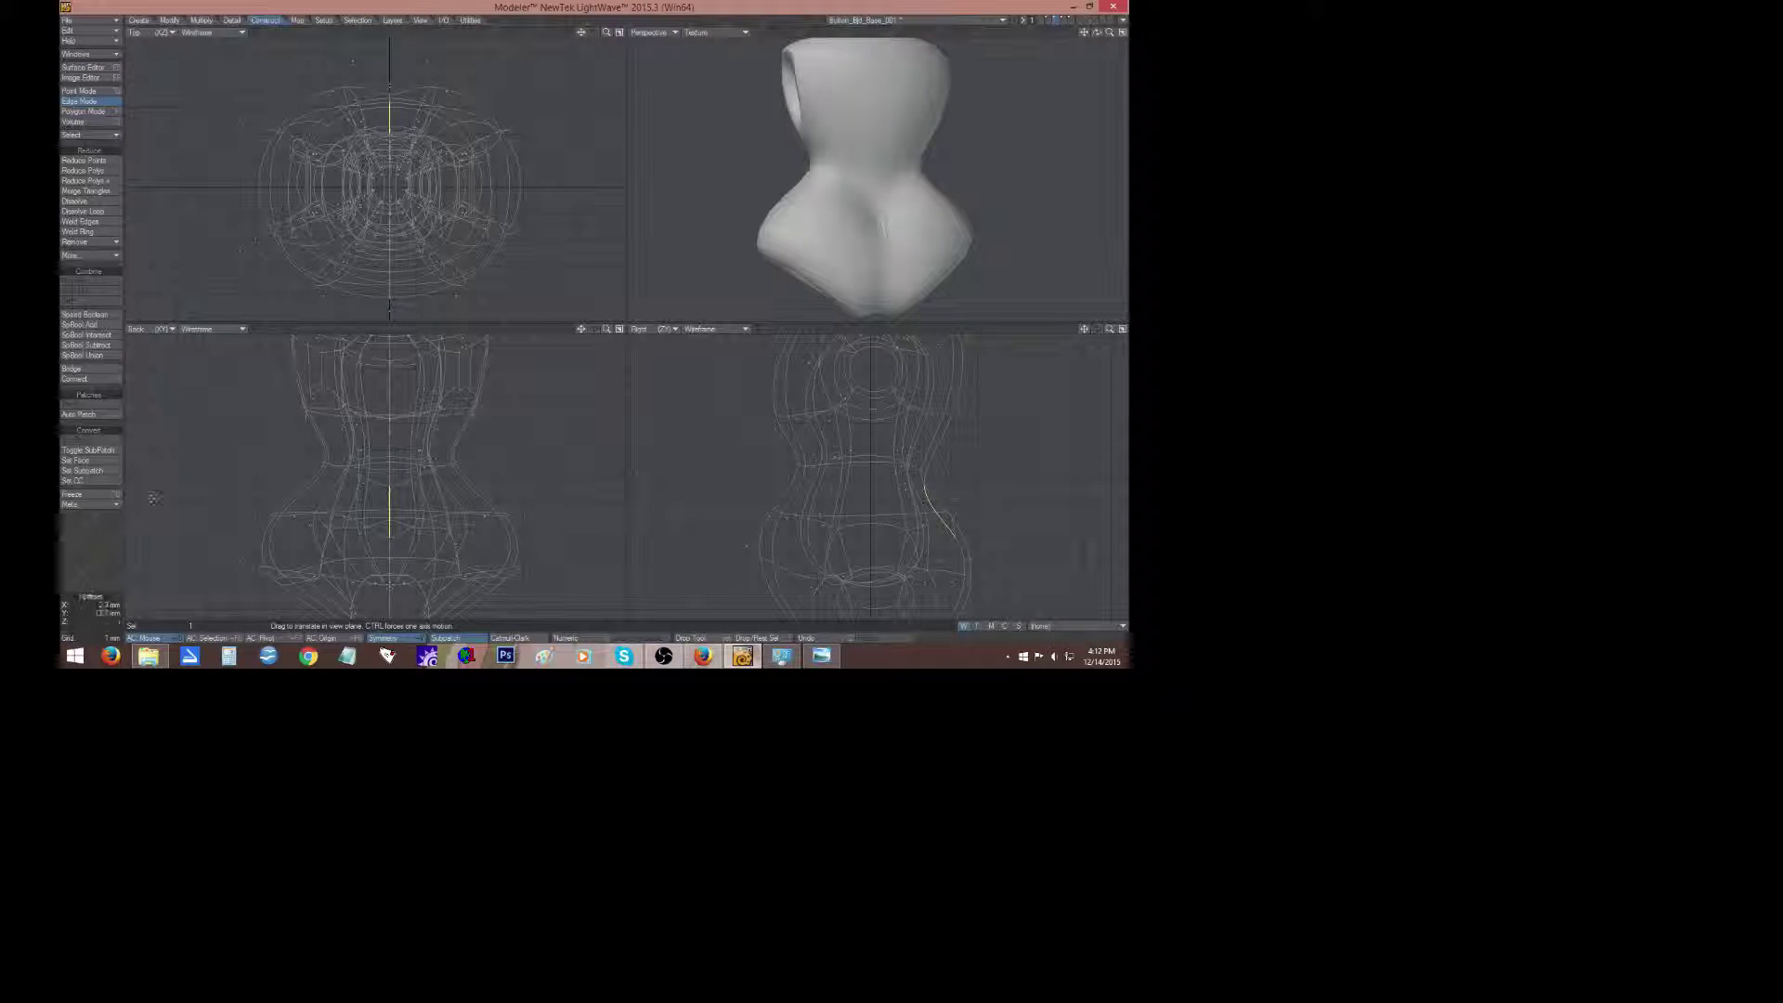
left_click(81, 545)
left_click(81, 545)
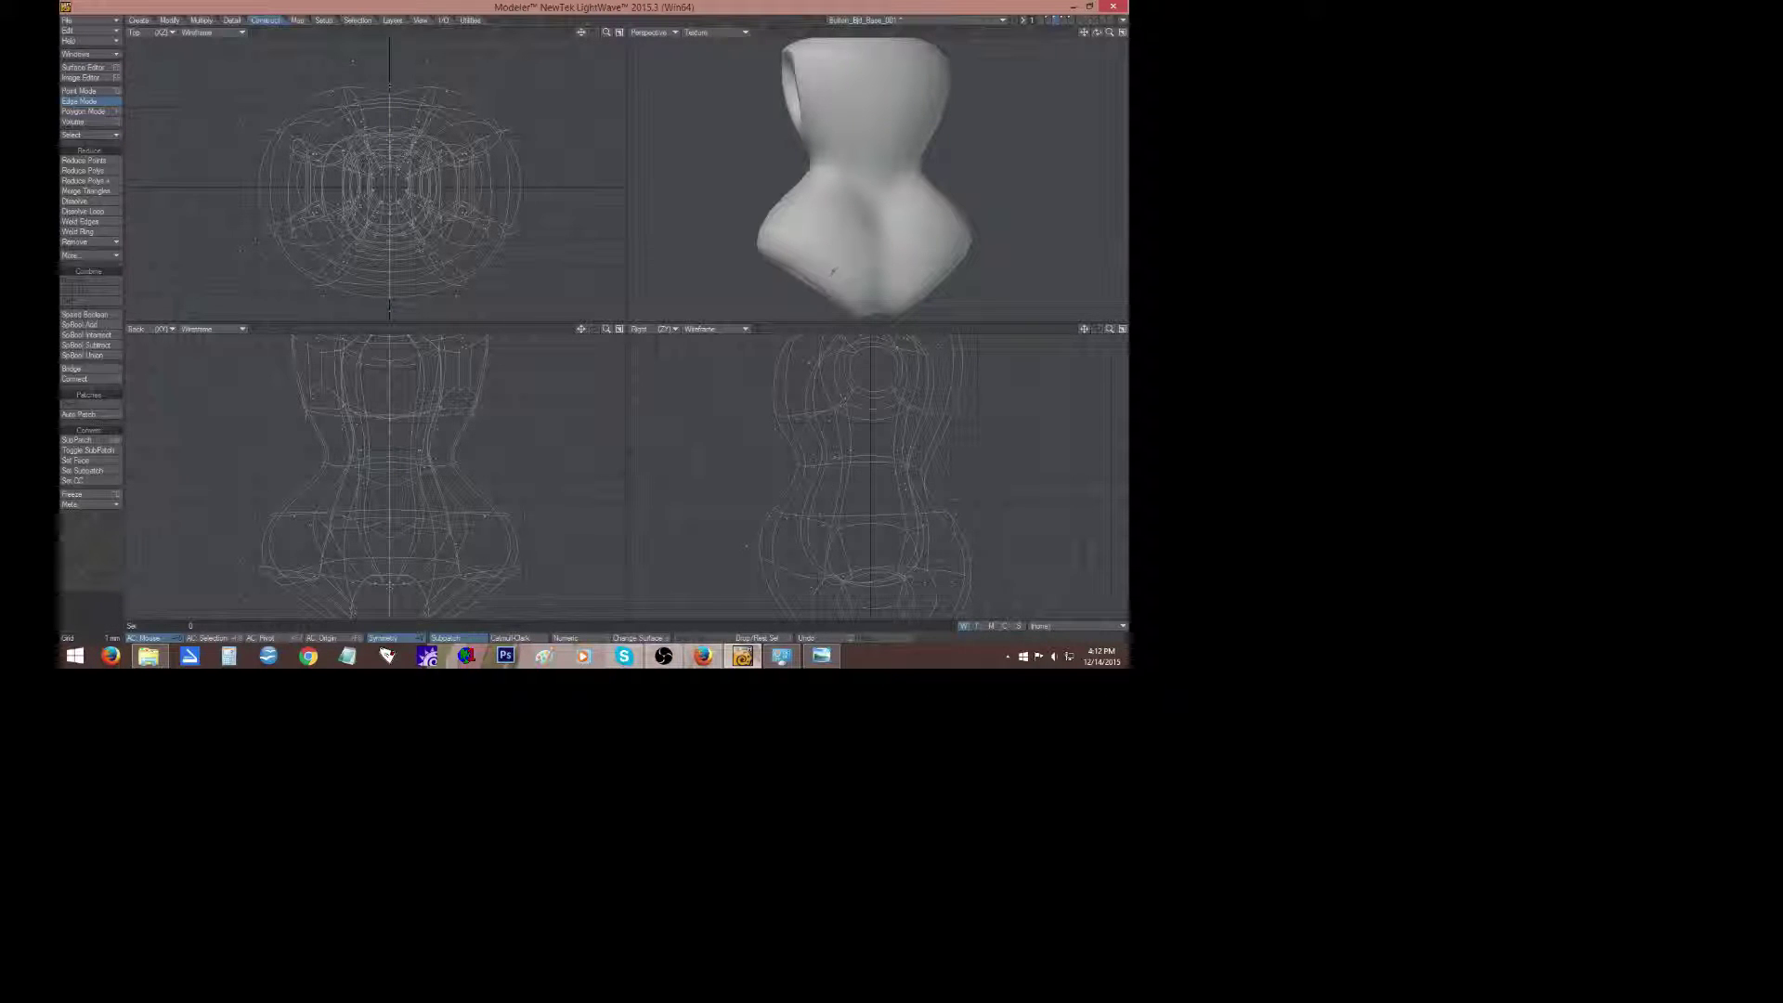
Push the two front centre edges of the lower hip loop forward and slightly down to fill out the lower belly.
mouse_move(1095, 34)
left_mouse_down()
mouse_move(1049, 35)
mouse_move(1179, 34)
mouse_move(1124, 32)
mouse_move(1160, 9)
mouse_move(1114, 33)
mouse_move(1020, 16)
mouse_move(1197, 39)
mouse_move(1082, 32)
left_mouse_up()
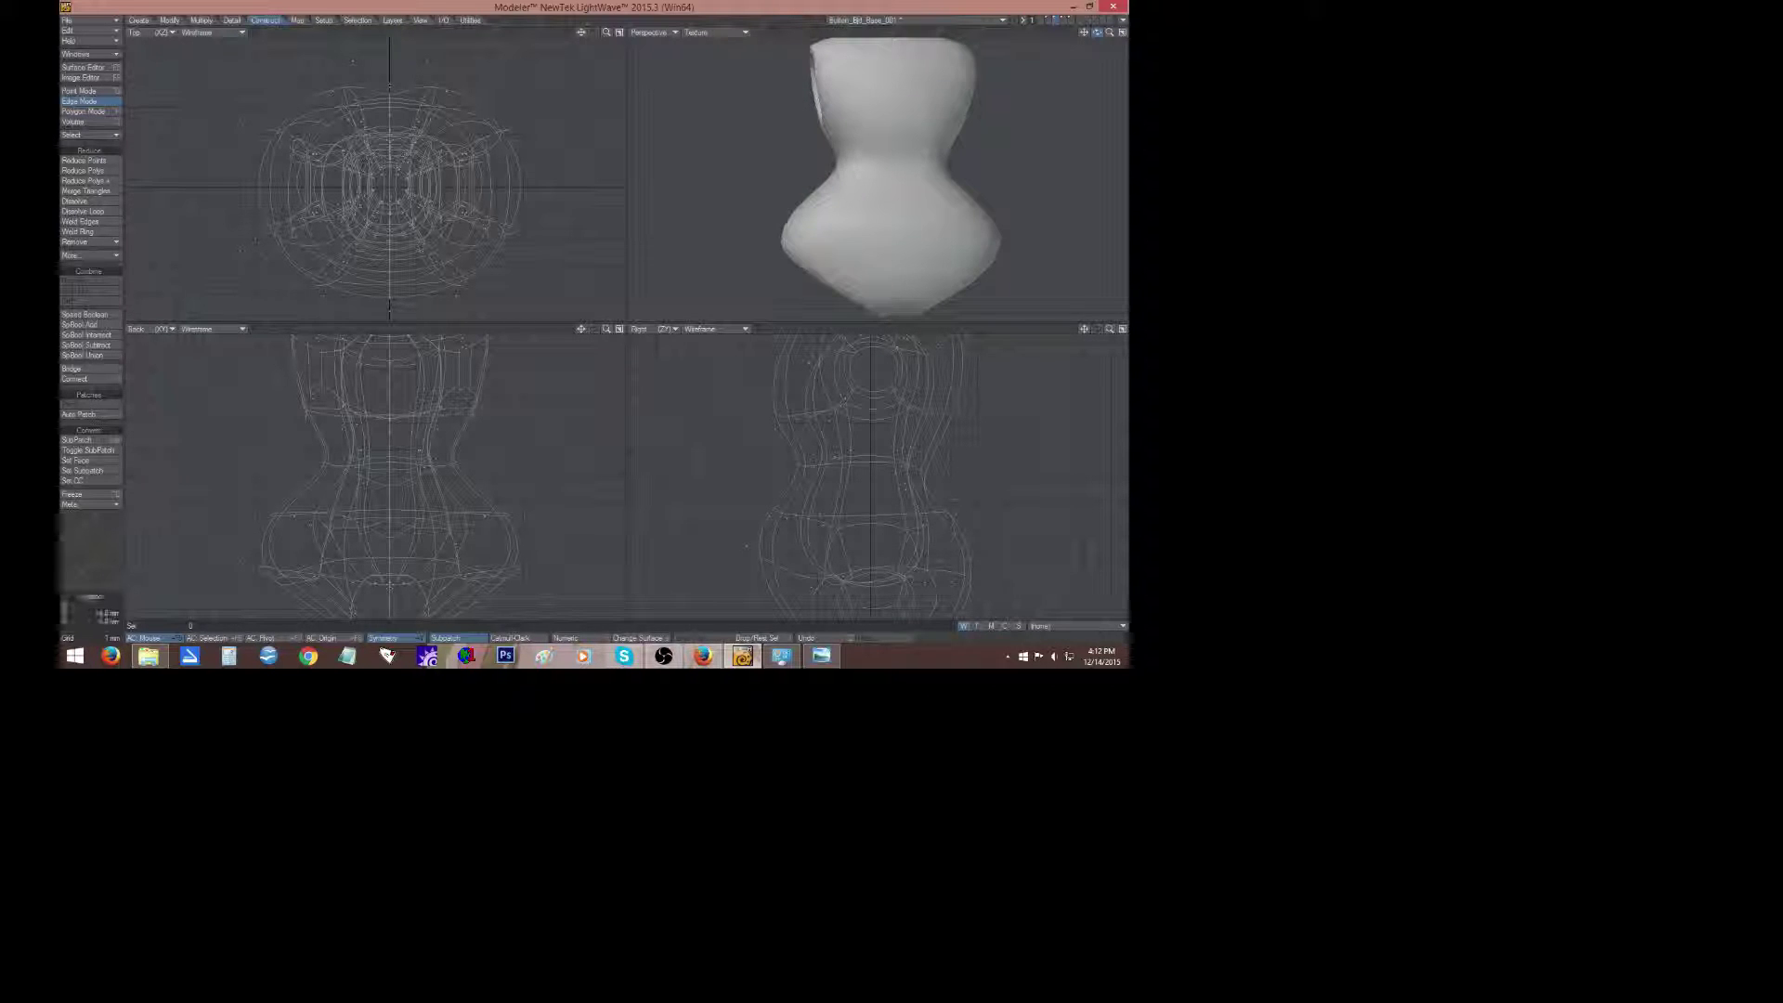
left_click(764, 560)
key("t")
mouse_move(764, 560)
left_mouse_down()
mouse_move(763, 583)
mouse_move(741, 573)
left_mouse_up()
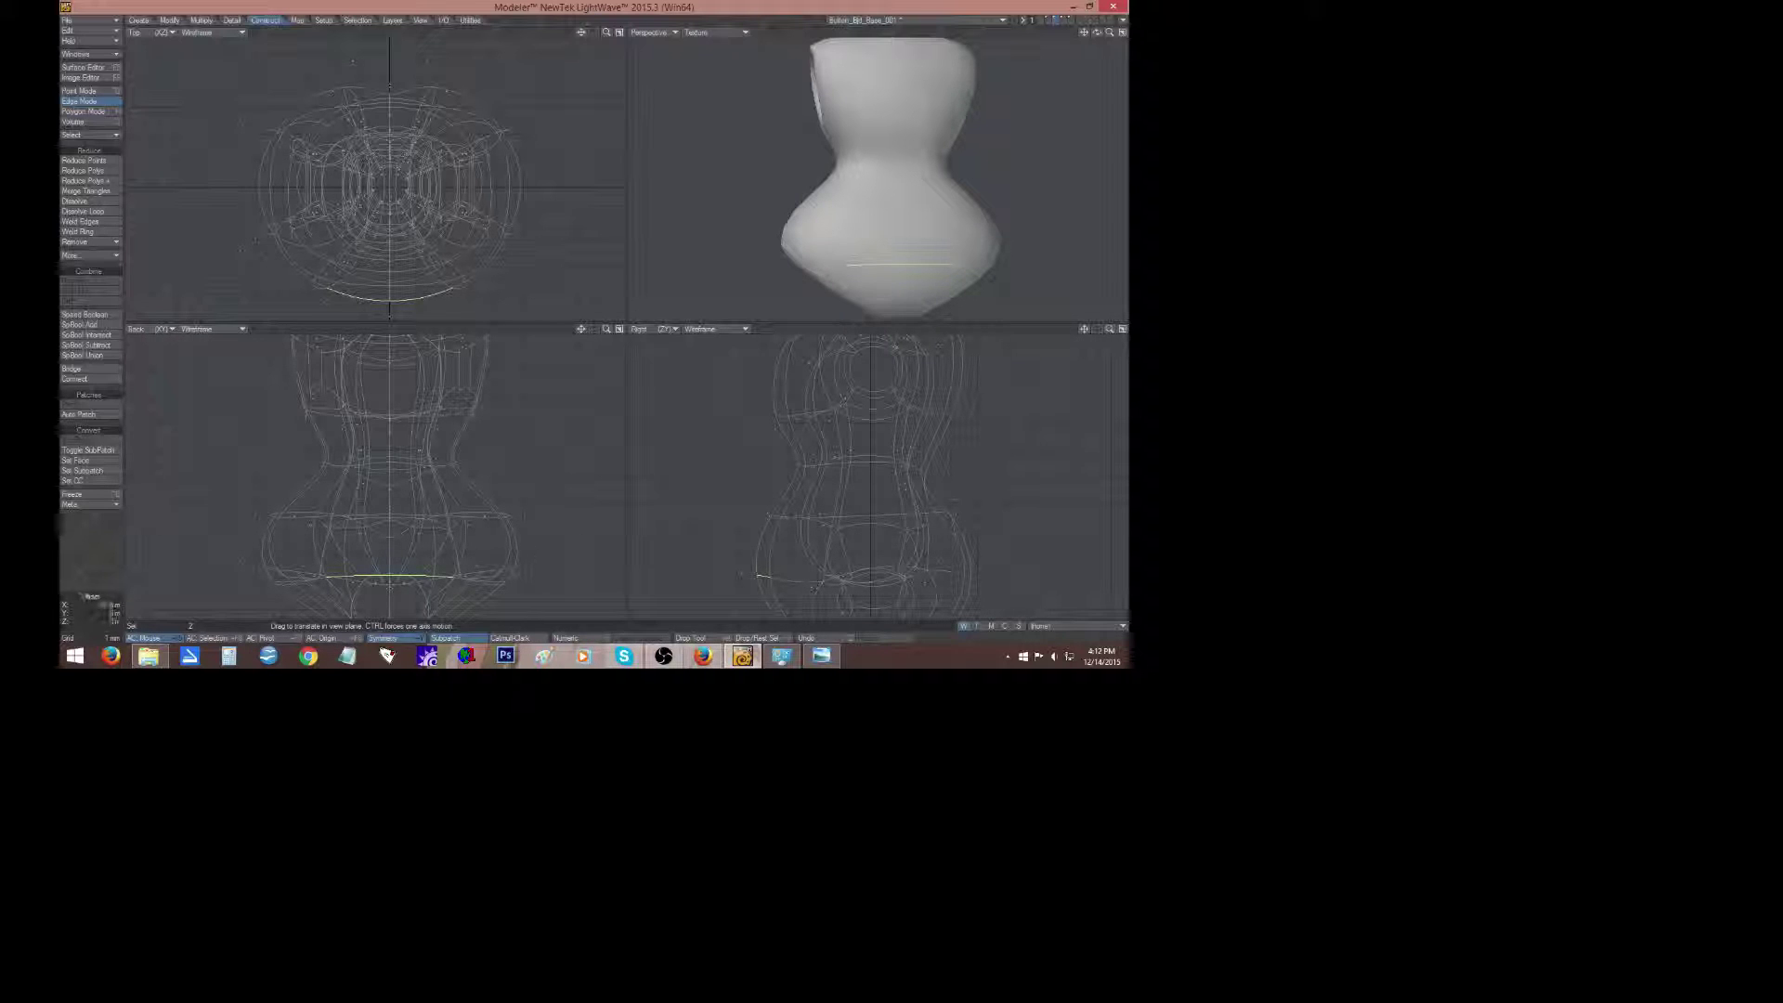
left_click_drag(455, 576, 450, 577)
left_click(91, 548)
left_click(92, 548)
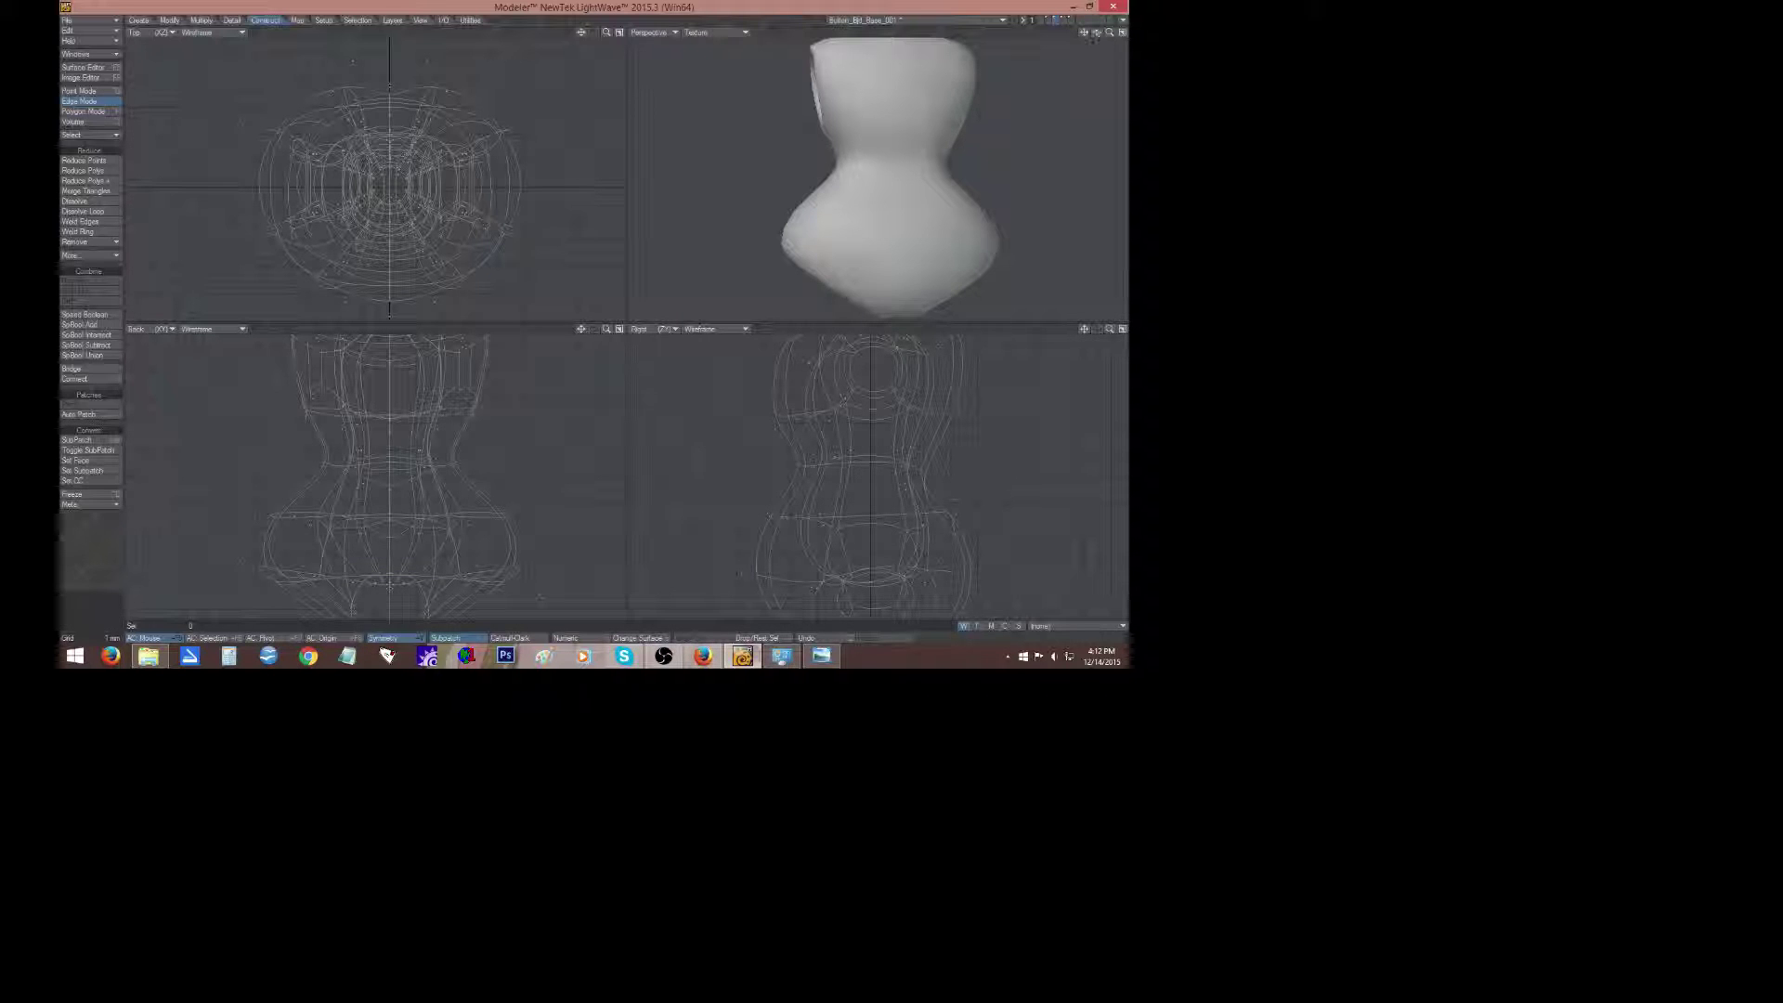
Rotate the mirrored pair of rear side edges running from the chest down to the waist.
left_click_drag(1096, 33, 868, 37)
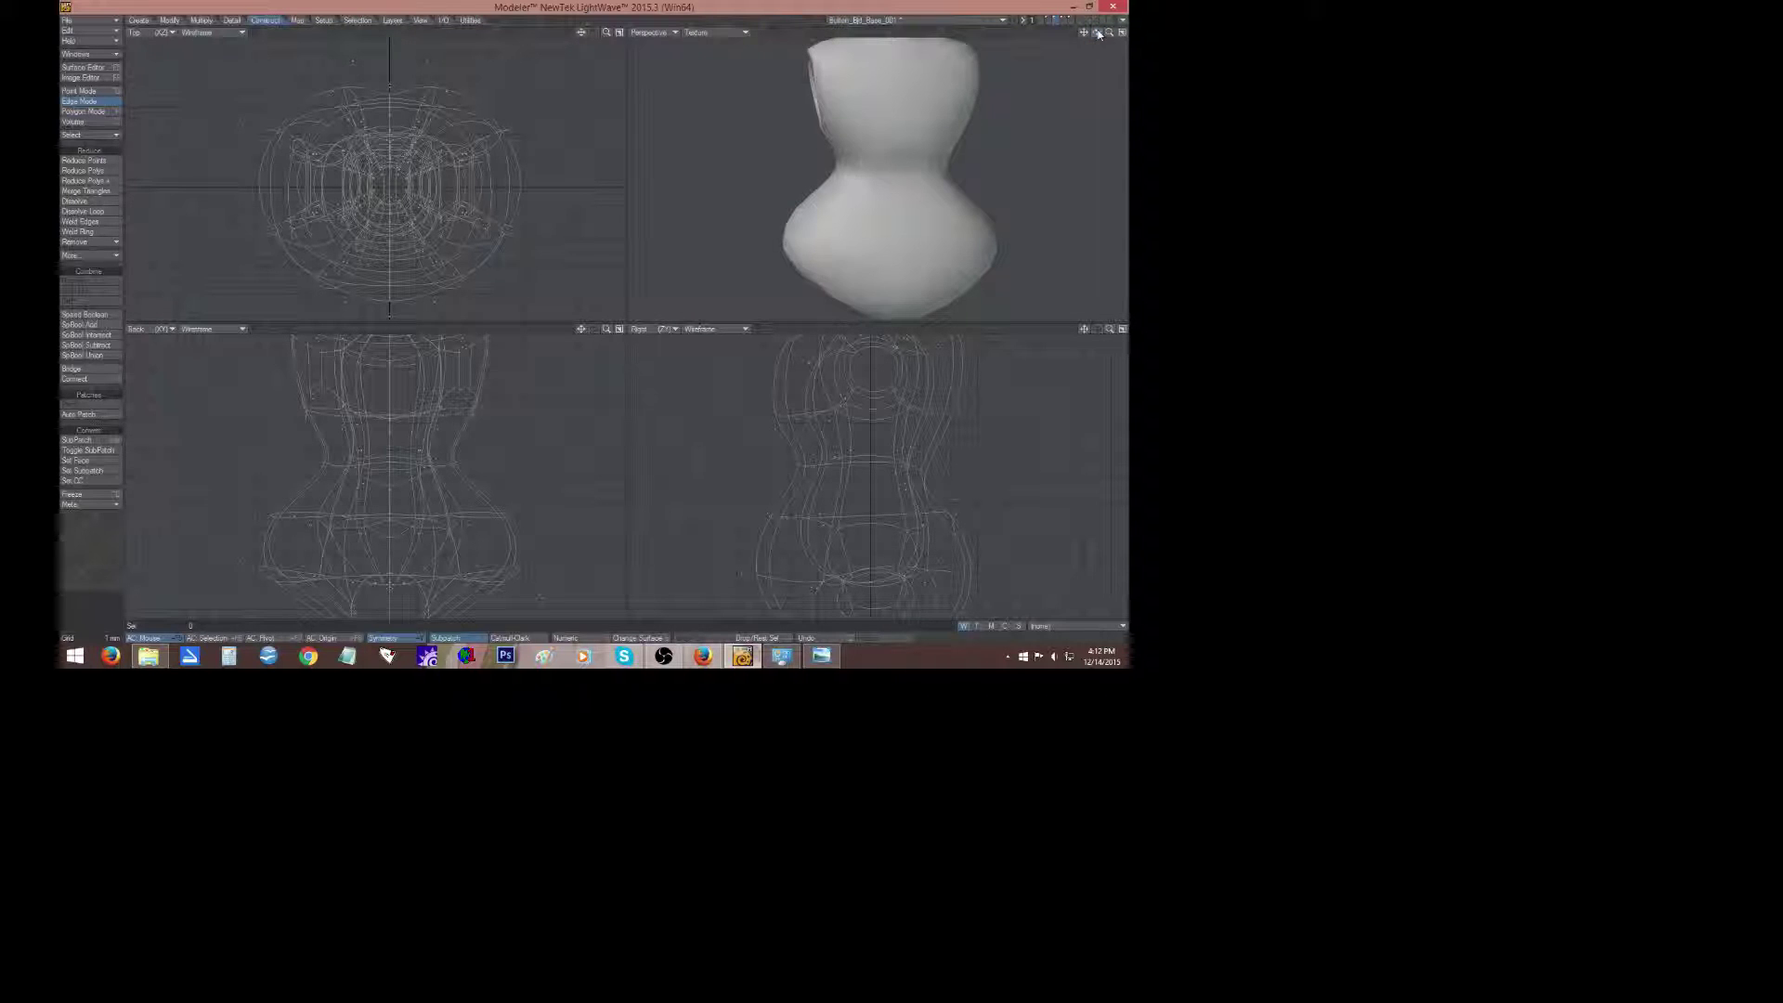
key("a")
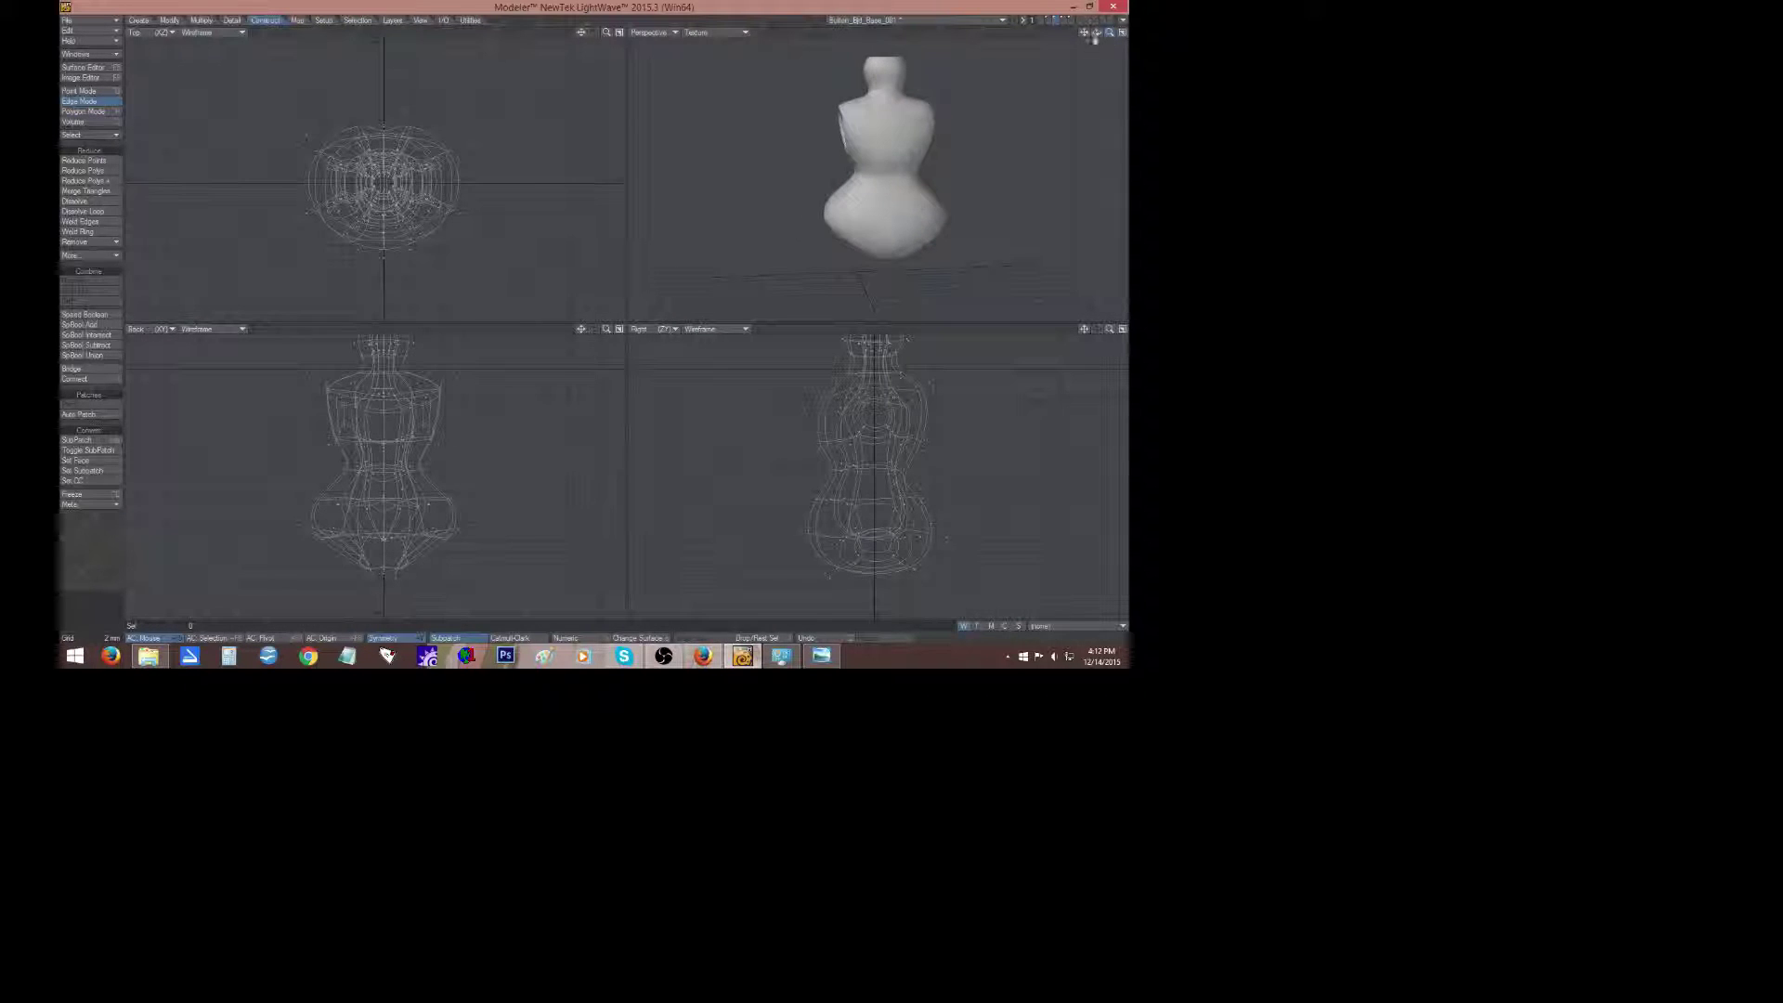
left_click_drag(1095, 34, 1161, 34)
left_click(907, 184)
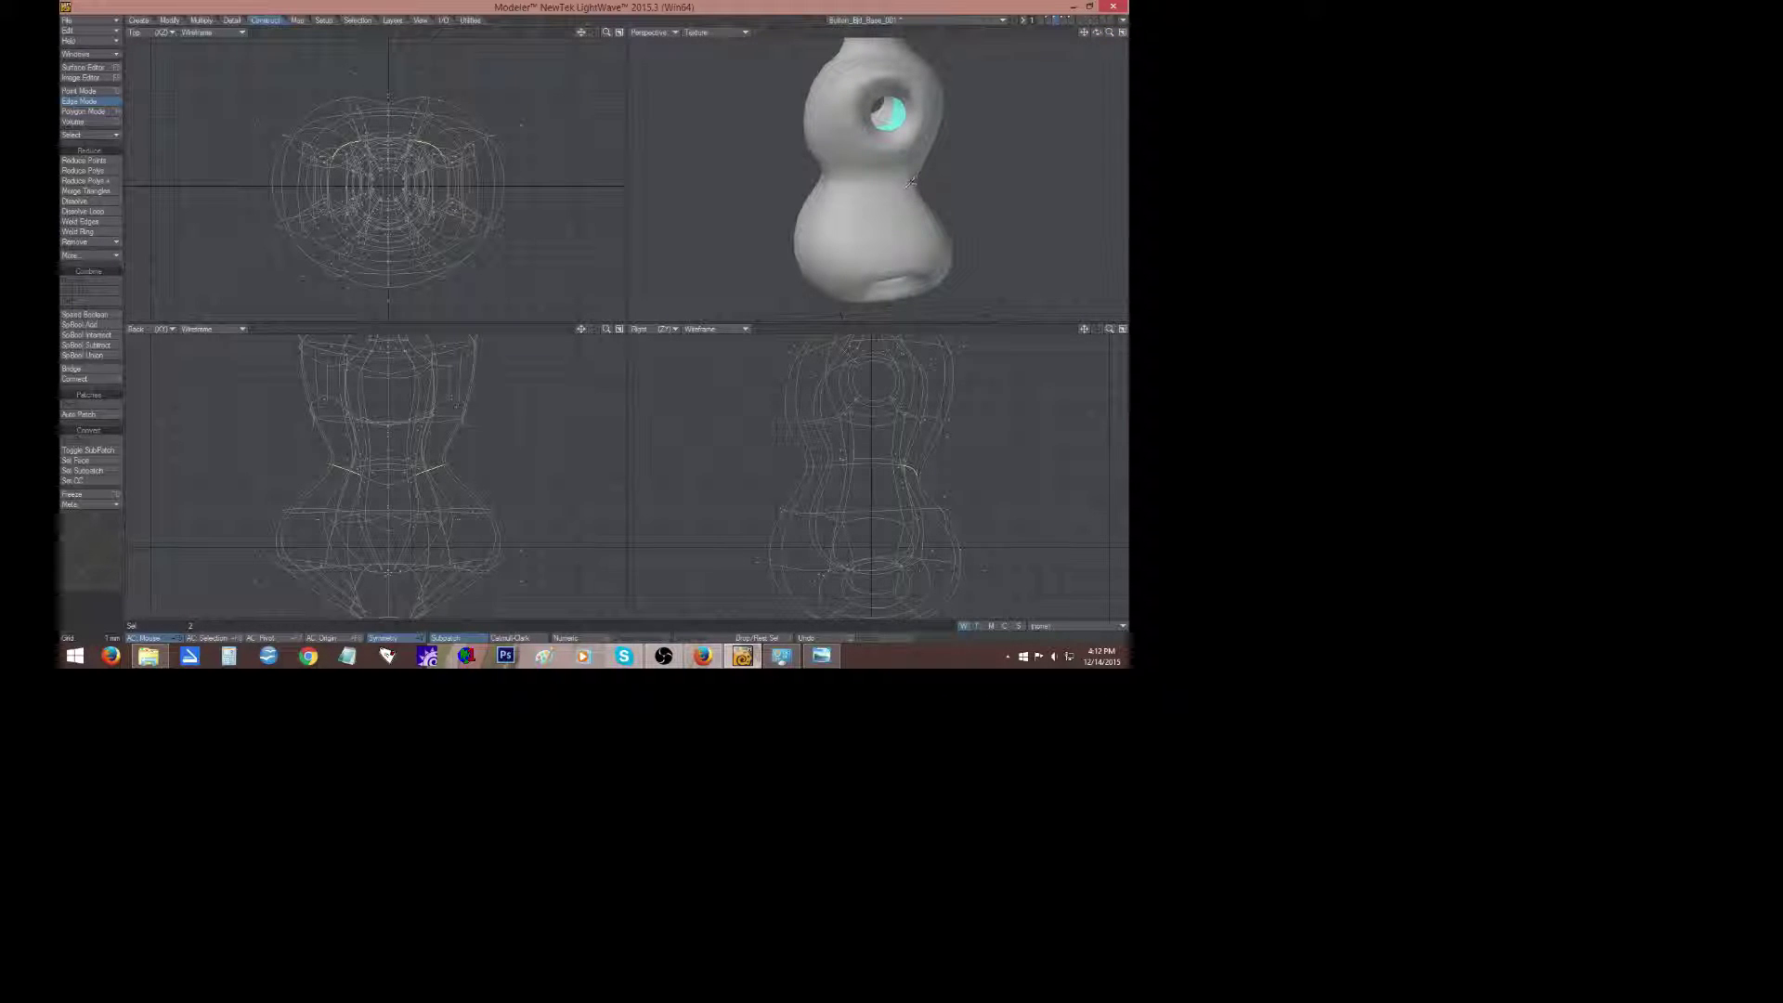
left_click(909, 173)
key("y")
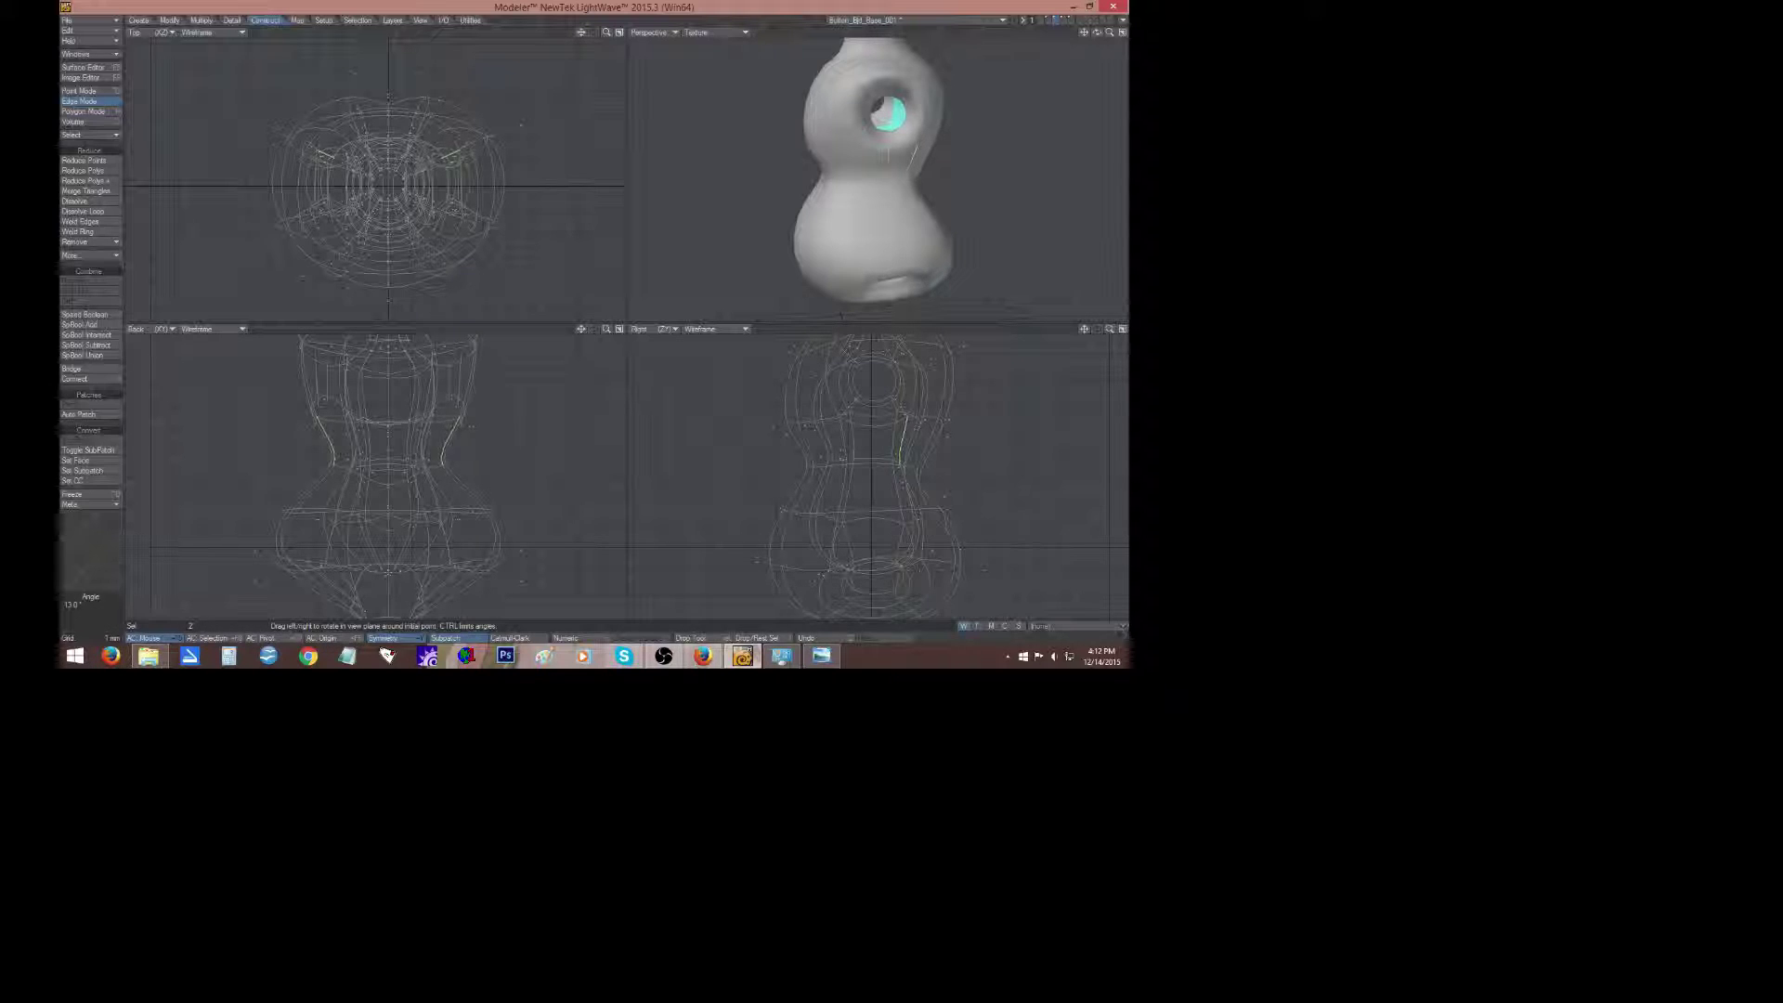
left_click_drag(930, 172, 920, 173)
key("space")
Move the mirrored chest-to-waist side edges slightly forward and outward to smooth the waist.
mouse_move(1097, 32)
left_mouse_down()
mouse_move(1021, 36)
mouse_move(1082, 37)
left_mouse_up()
key("t")
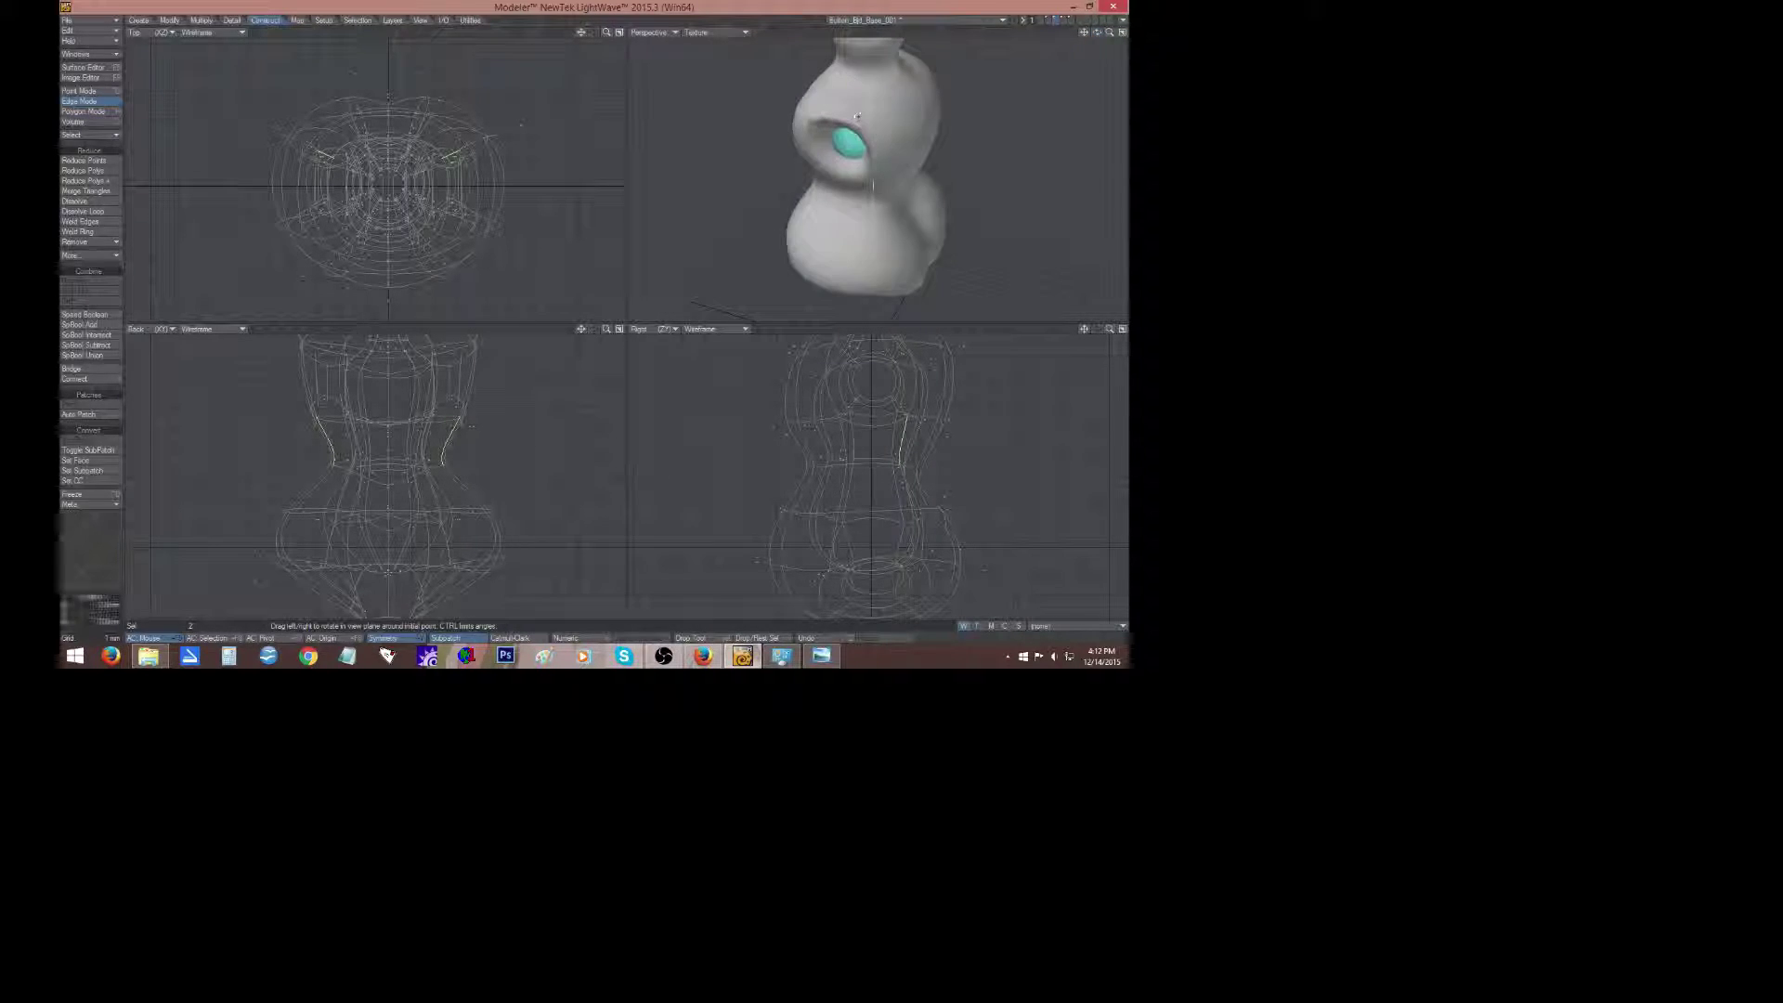
left_click_drag(467, 179, 467, 183)
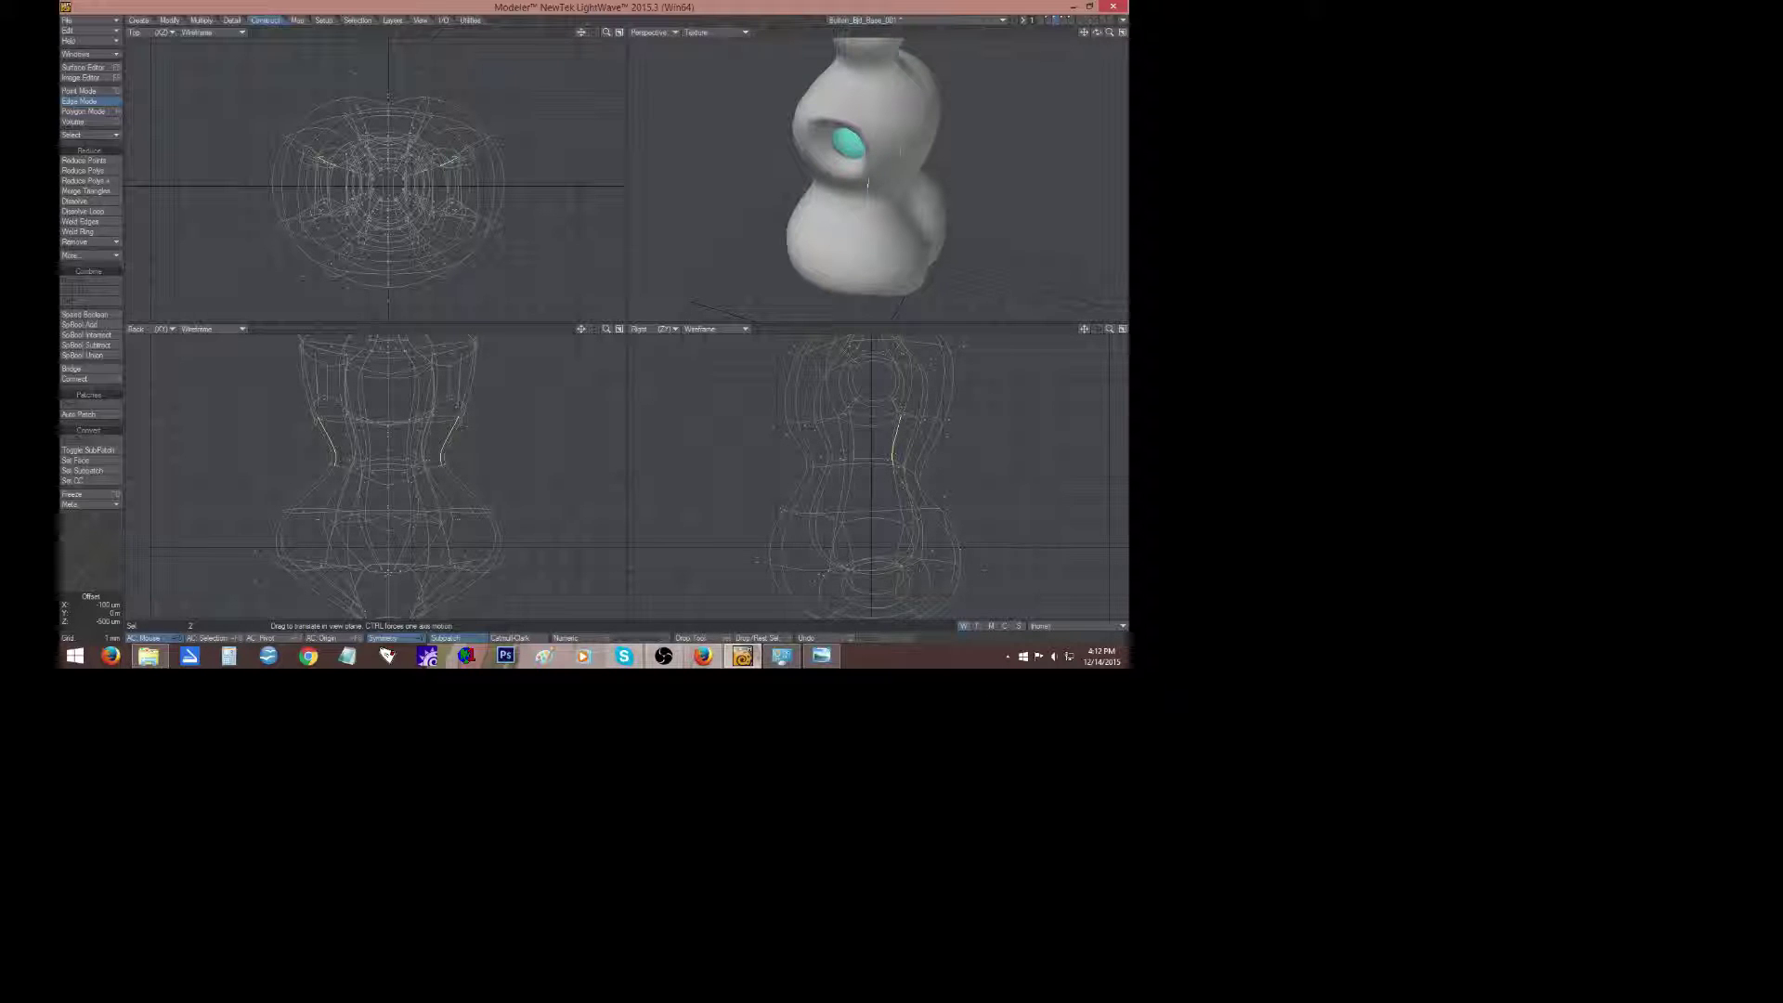
left_click_drag(493, 437, 495, 438)
key("space")
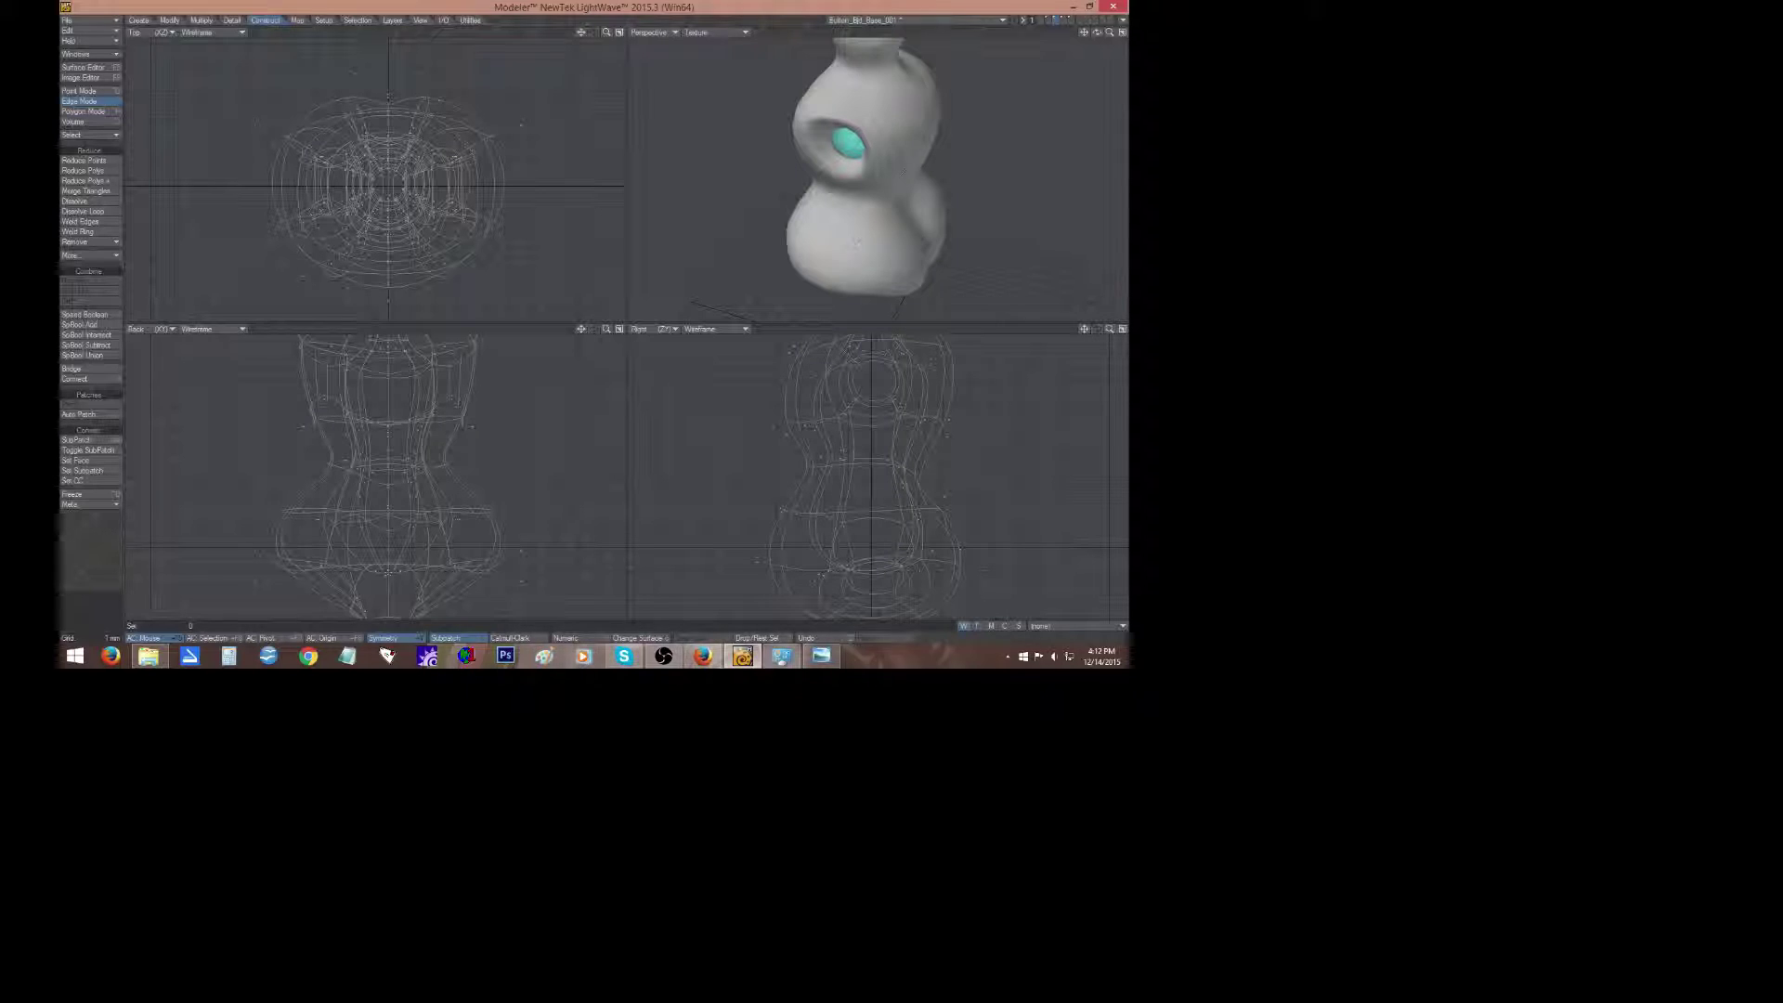
Adjust the mirrored pair of rear side edges running from the waist to the upper hip.
left_click_drag(1097, 31, 1096, 33)
left_click(813, 206)
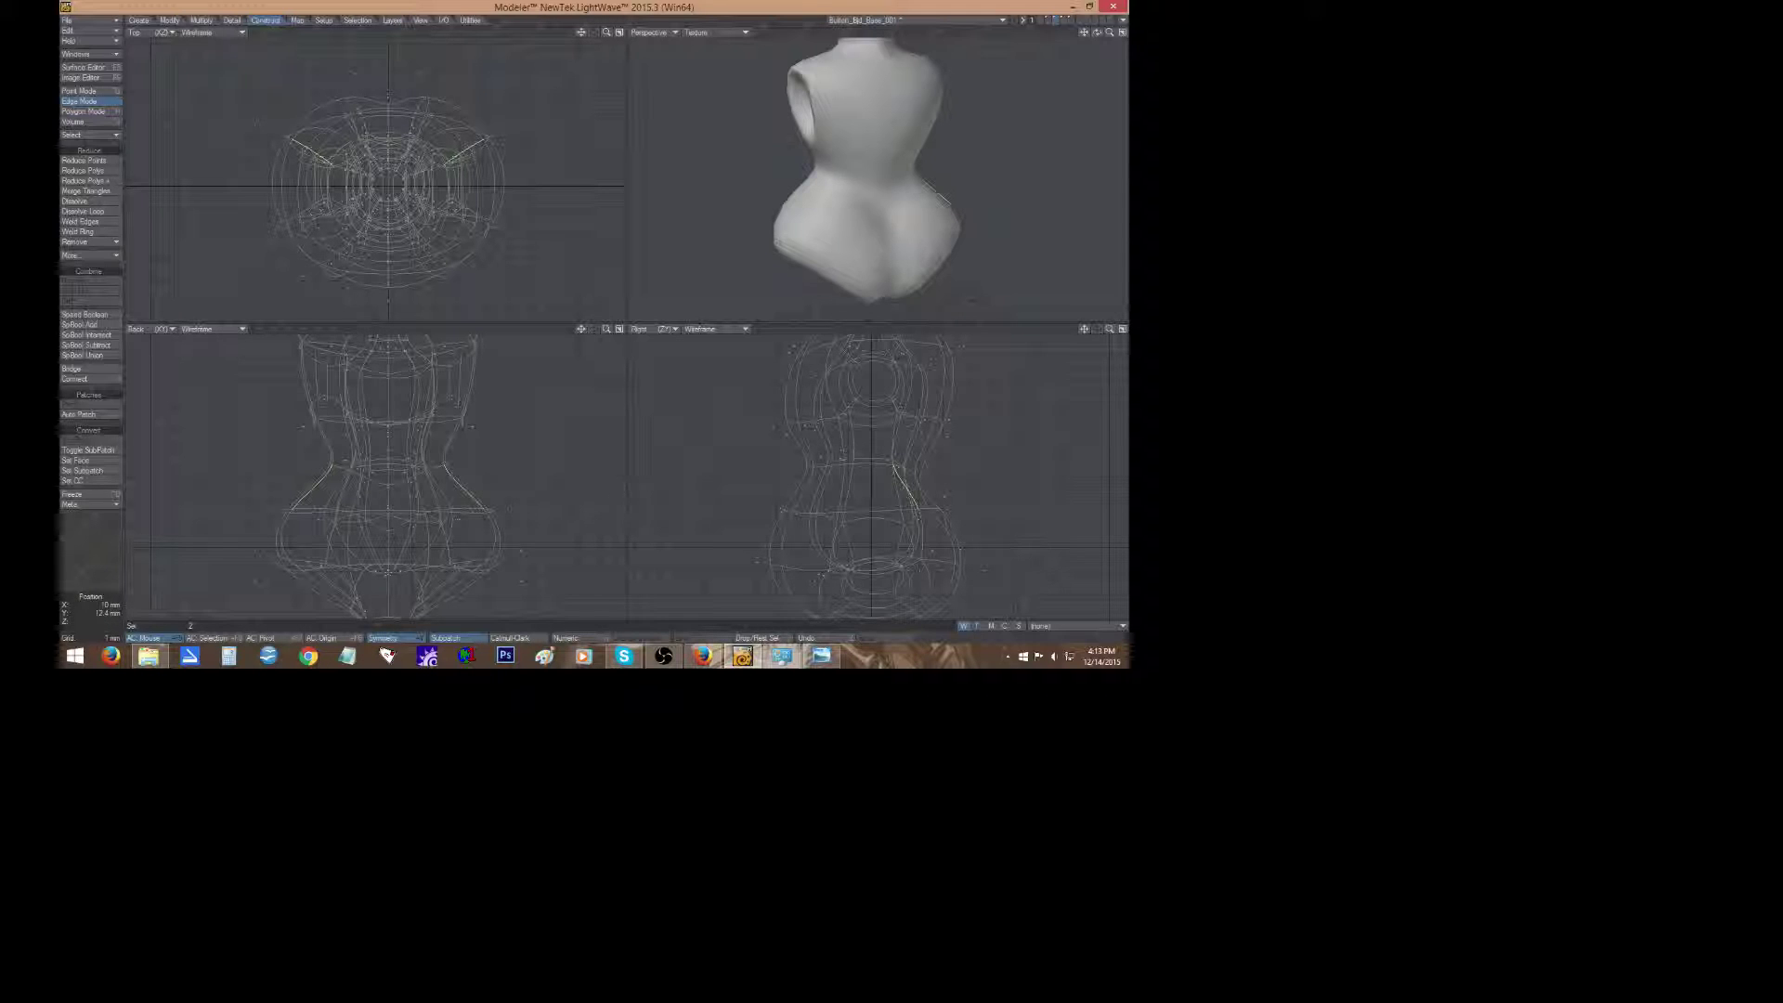
key("t")
key("space")
left_click(464, 485)
left_click(63, 557)
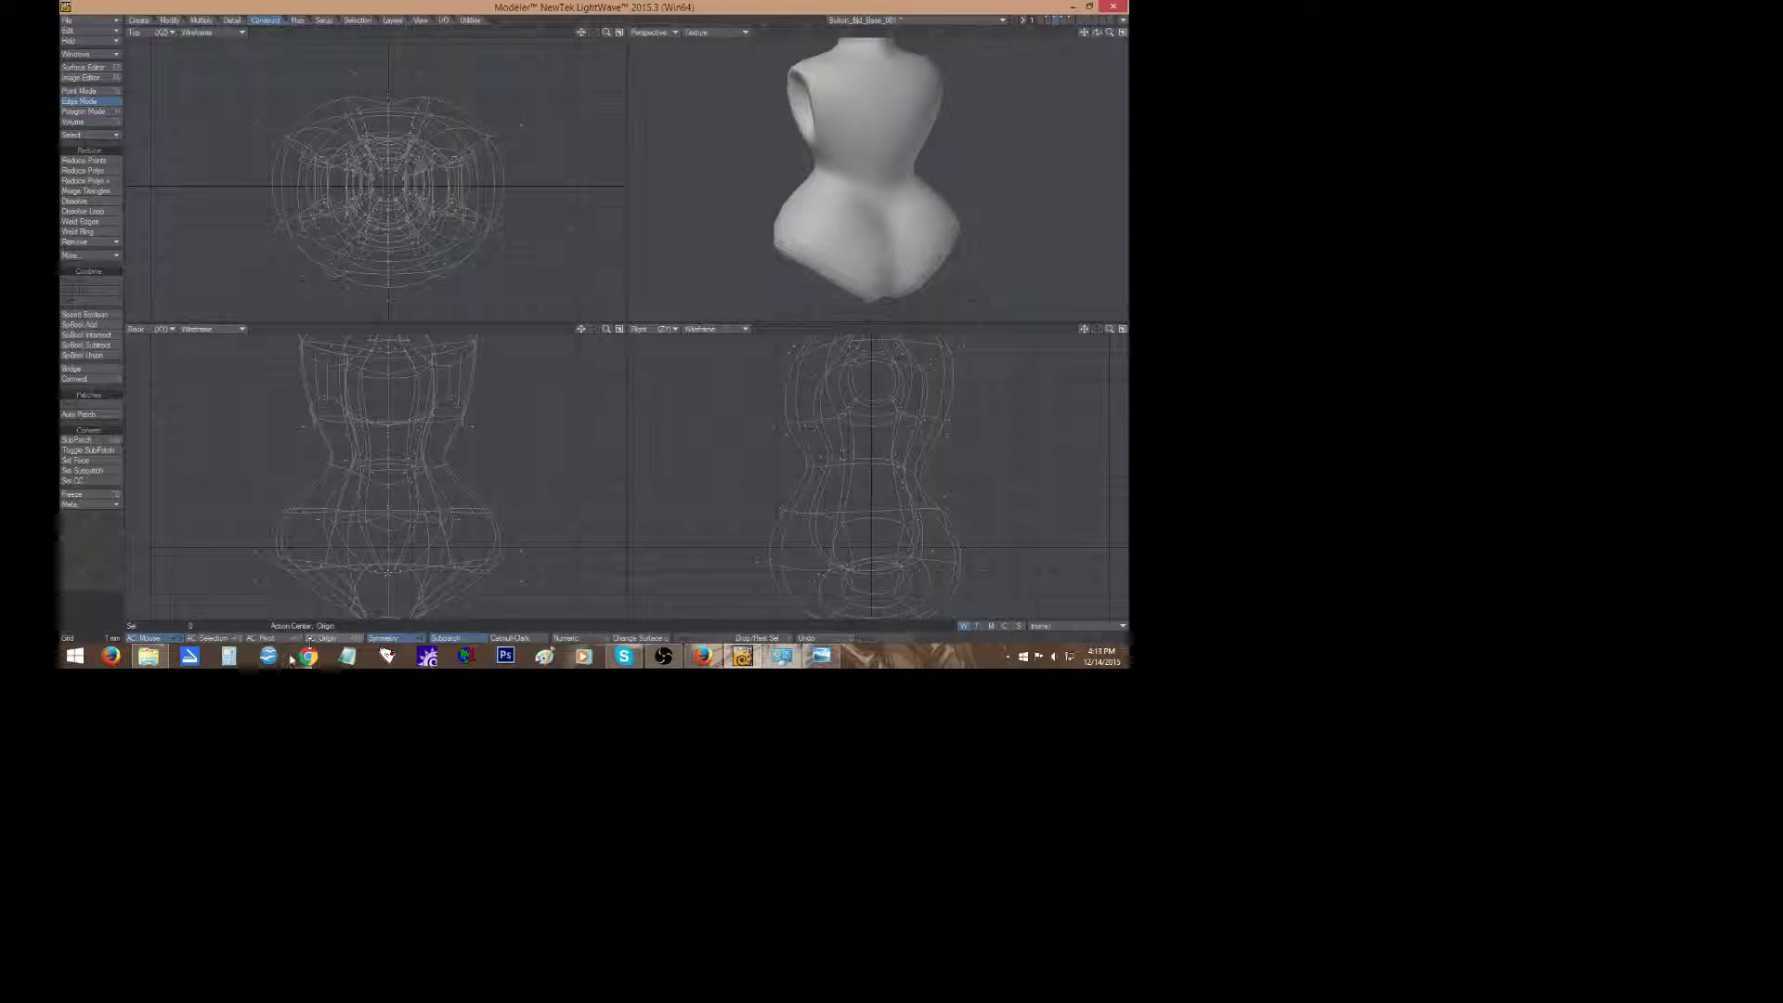
Switch to polygon selection and try selecting the centre and side panels of the upper back, leaving nothing selected.
left_click(83, 111)
left_click(864, 117)
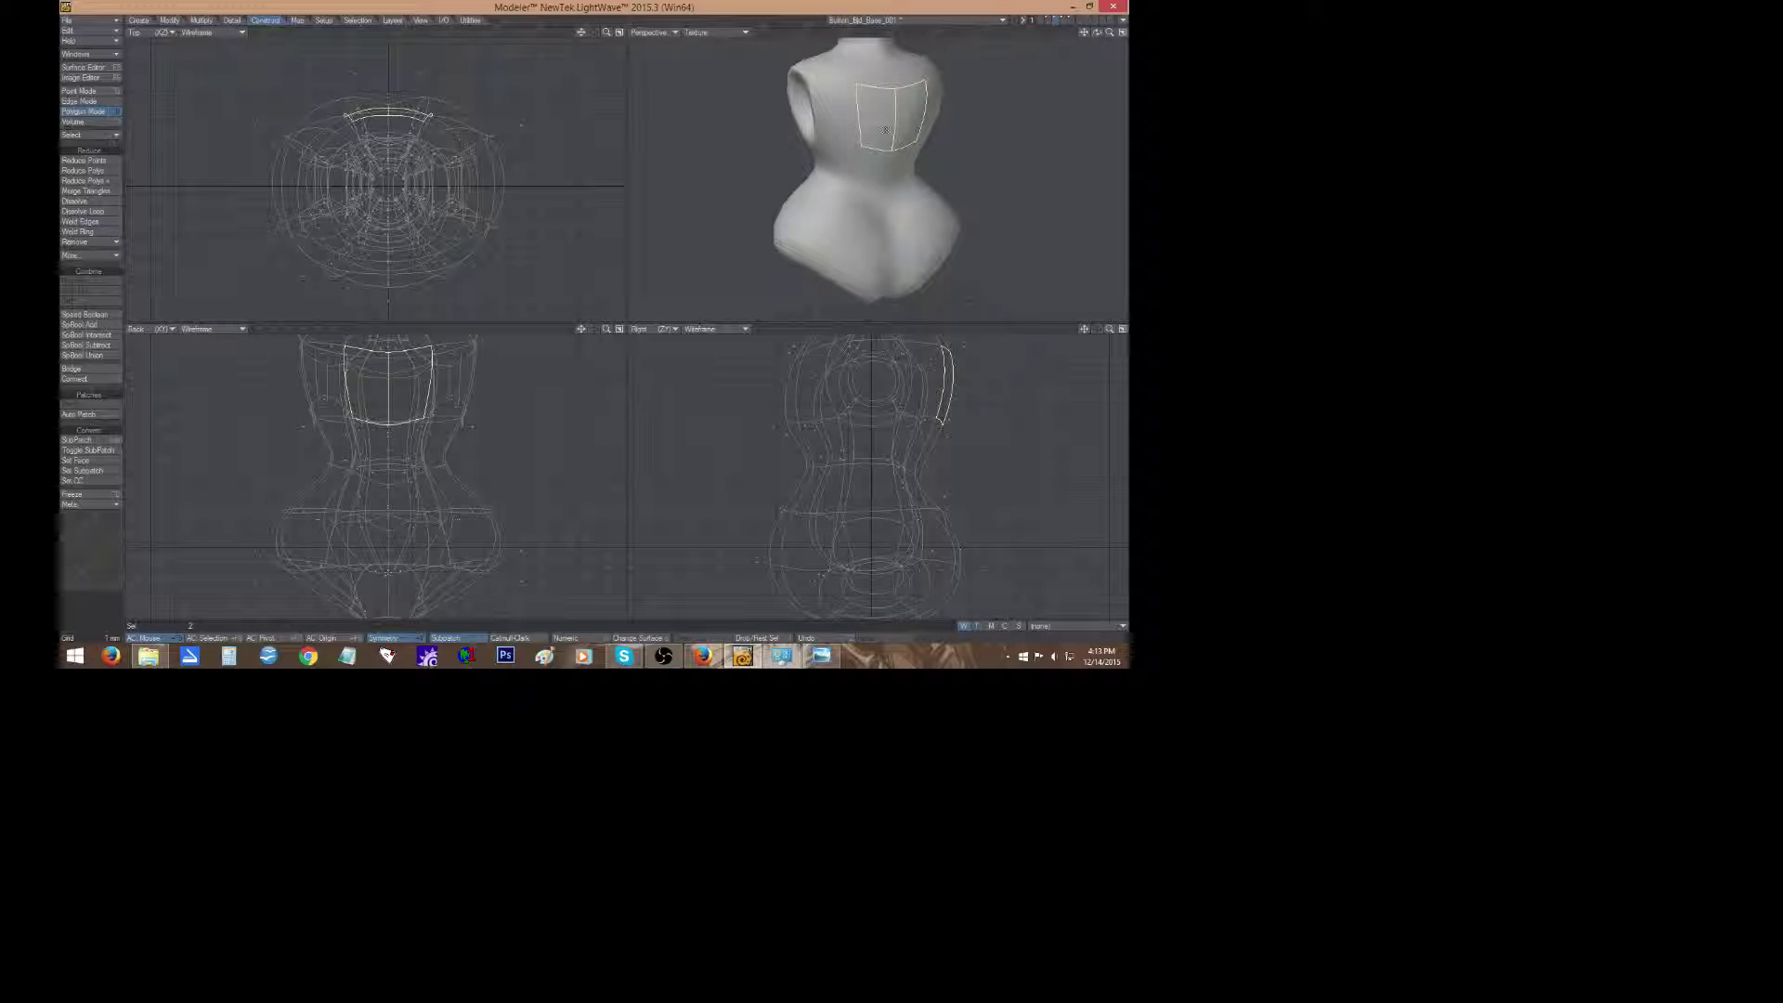
left_click(883, 126)
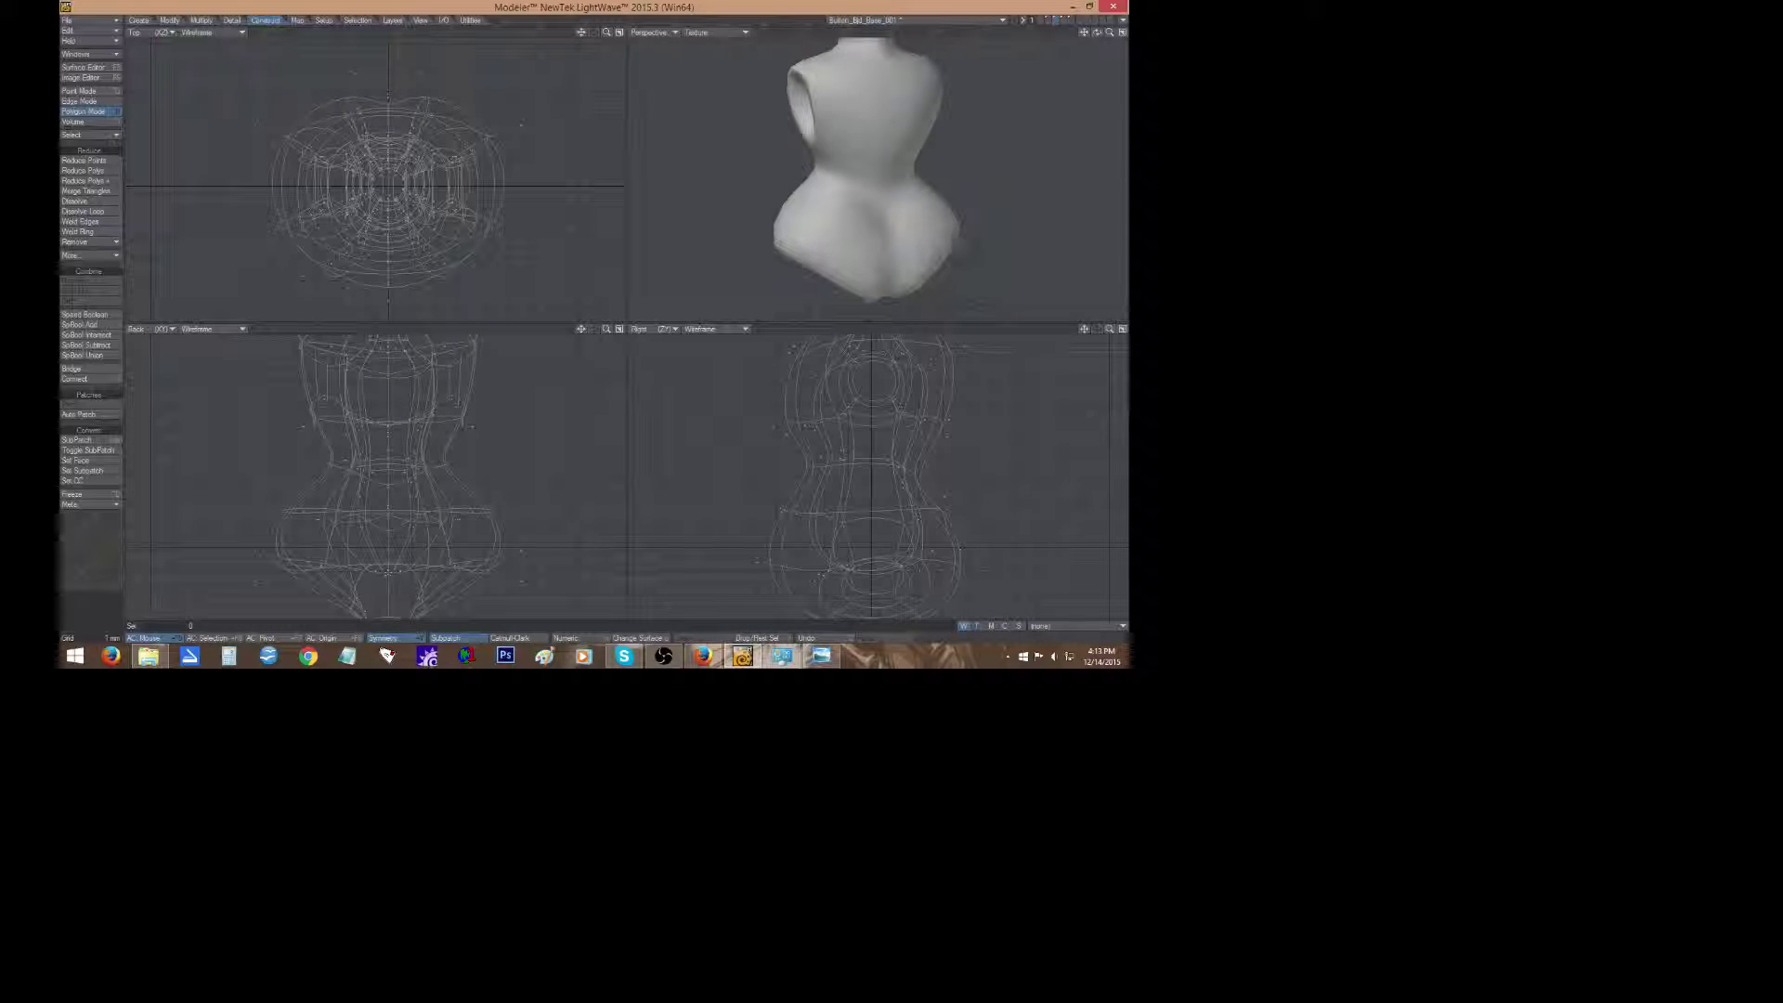
left_click(833, 122)
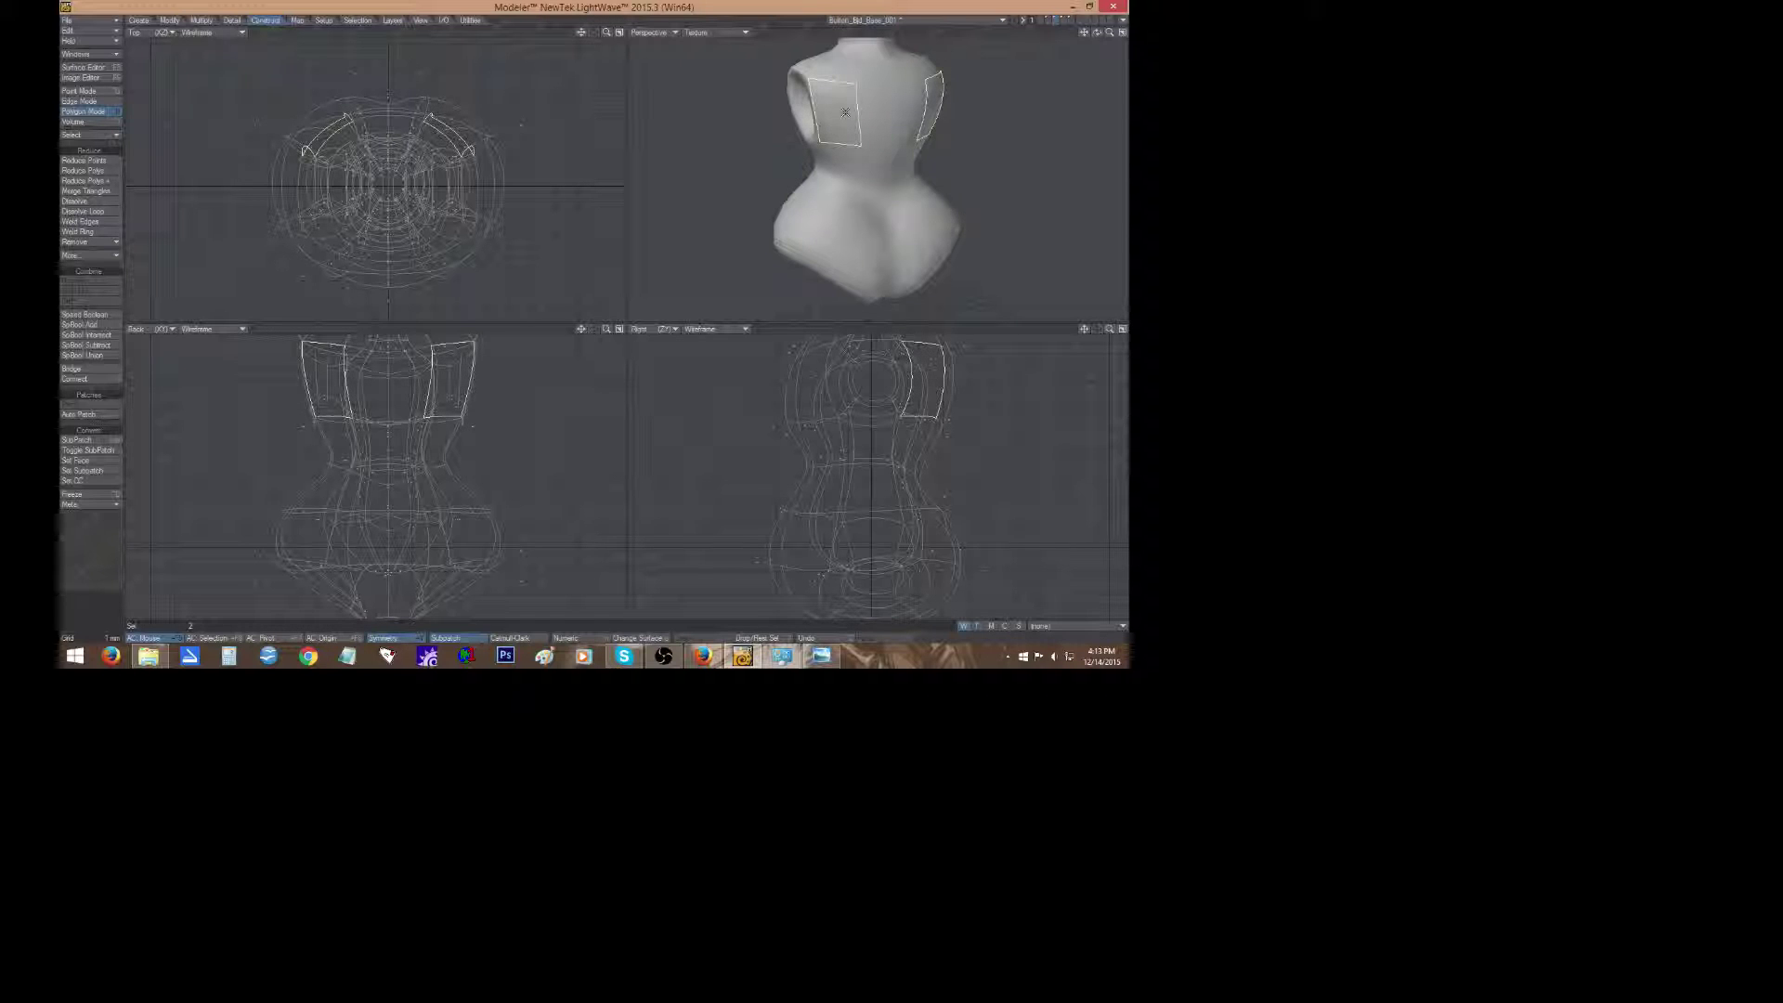
left_click_drag(1097, 31, 1023, 32)
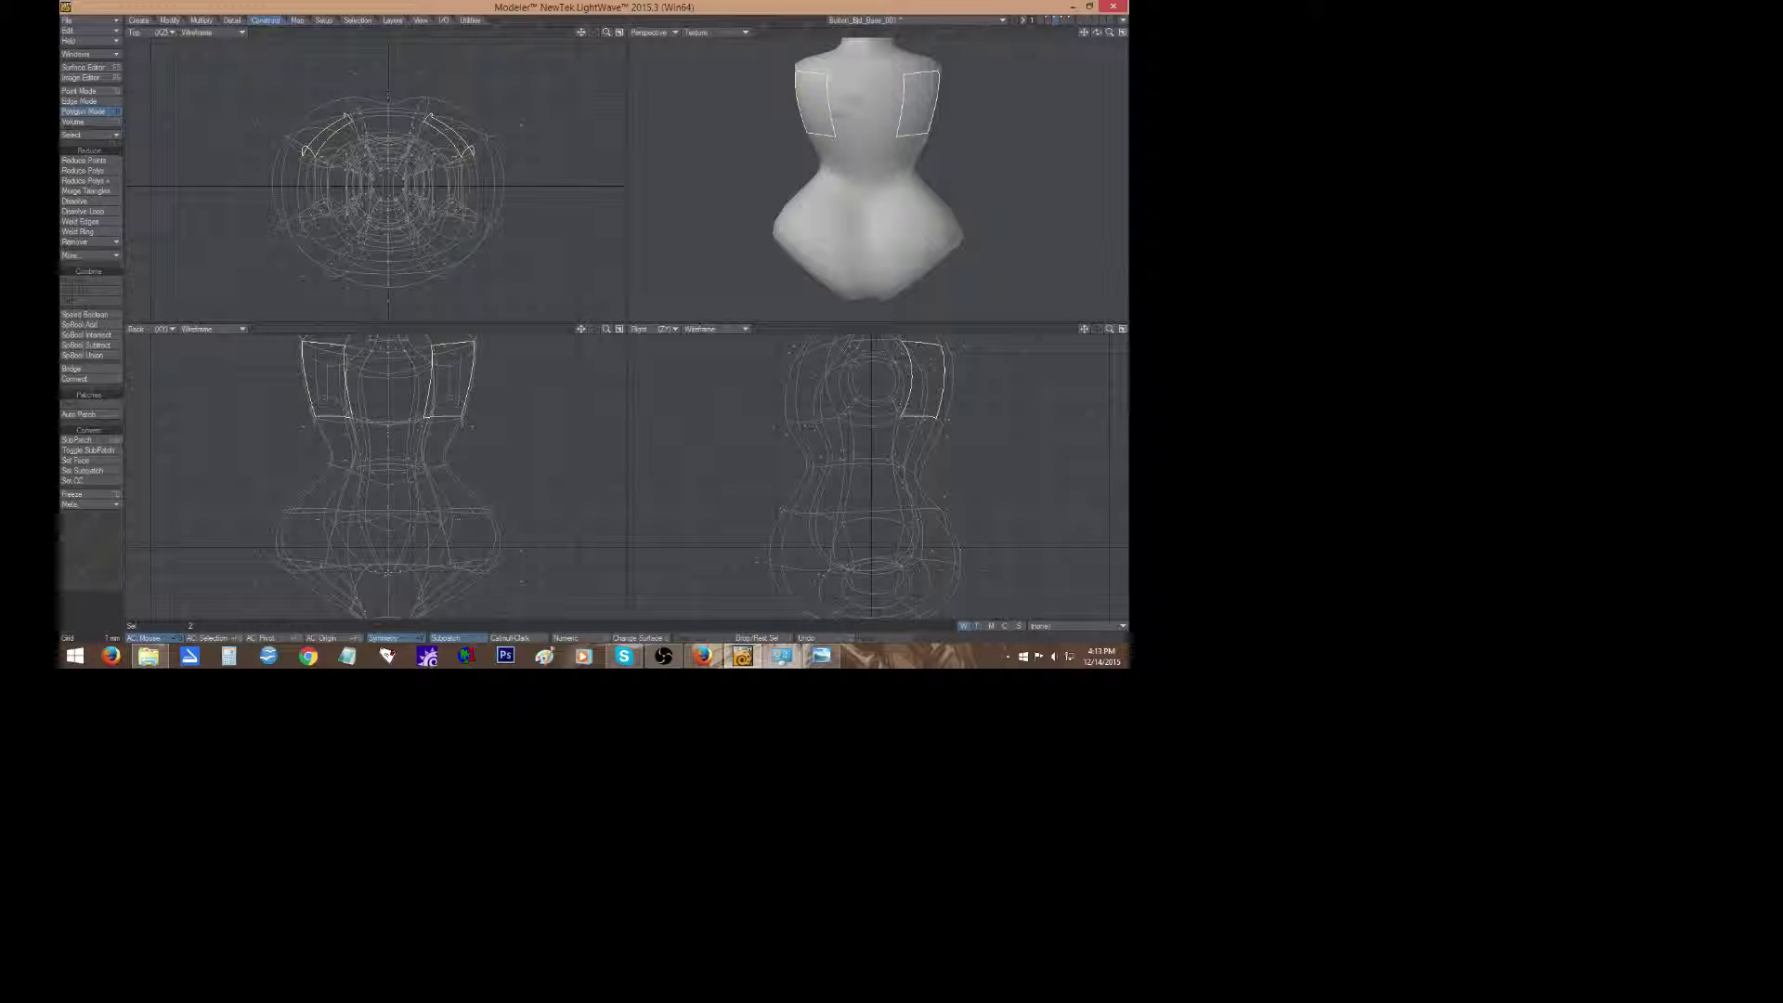
left_click(93, 543)
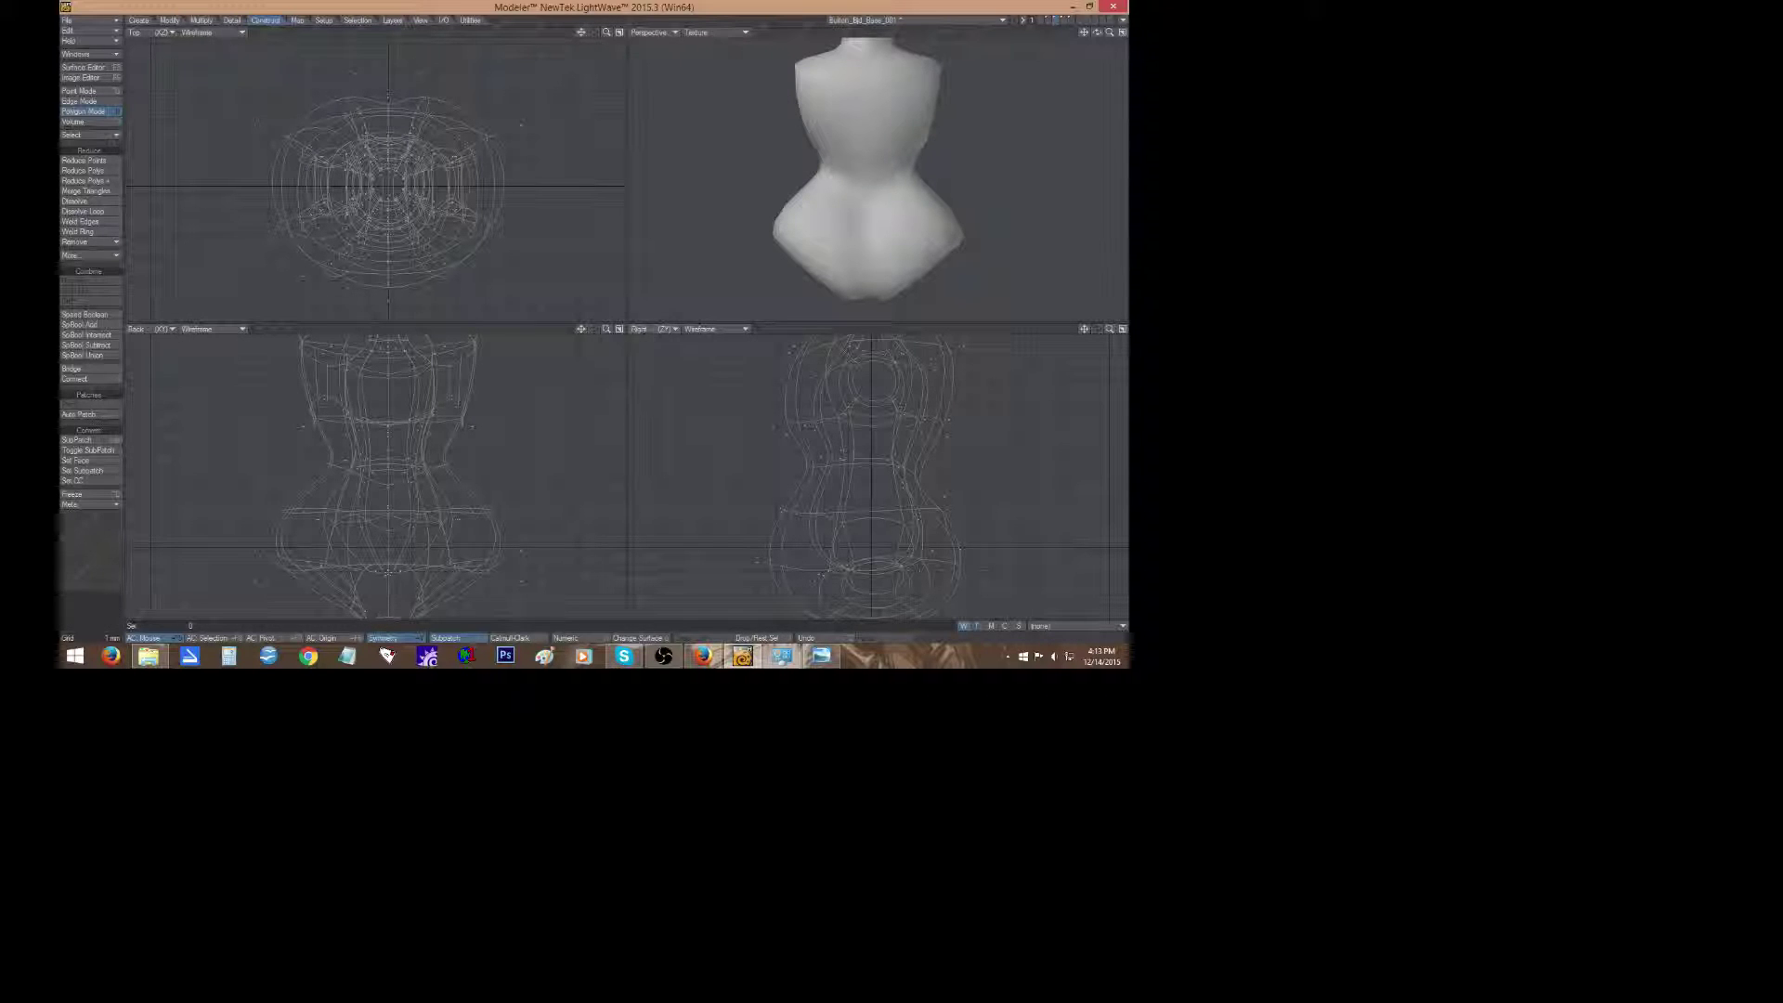
Move the upper back's centre polygons, together with the matching inner-shell polygons, inward and down.
left_click_drag(1096, 32, 941, 102)
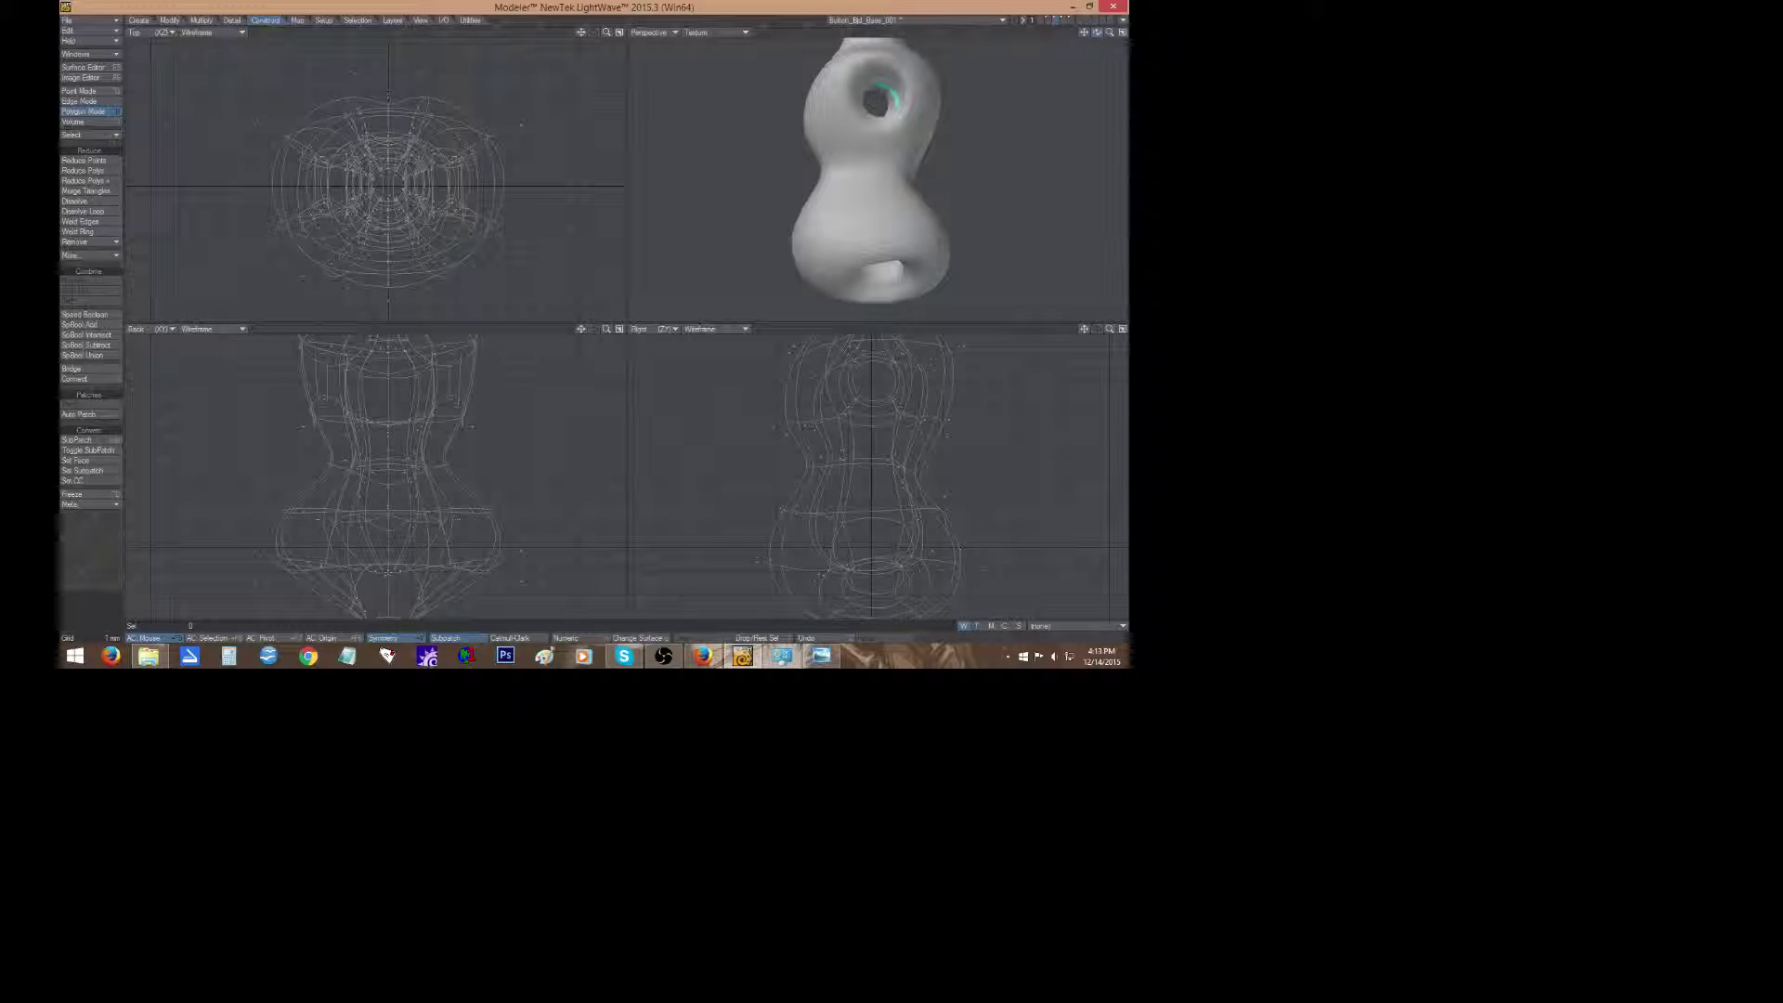
left_click(934, 104)
key("t")
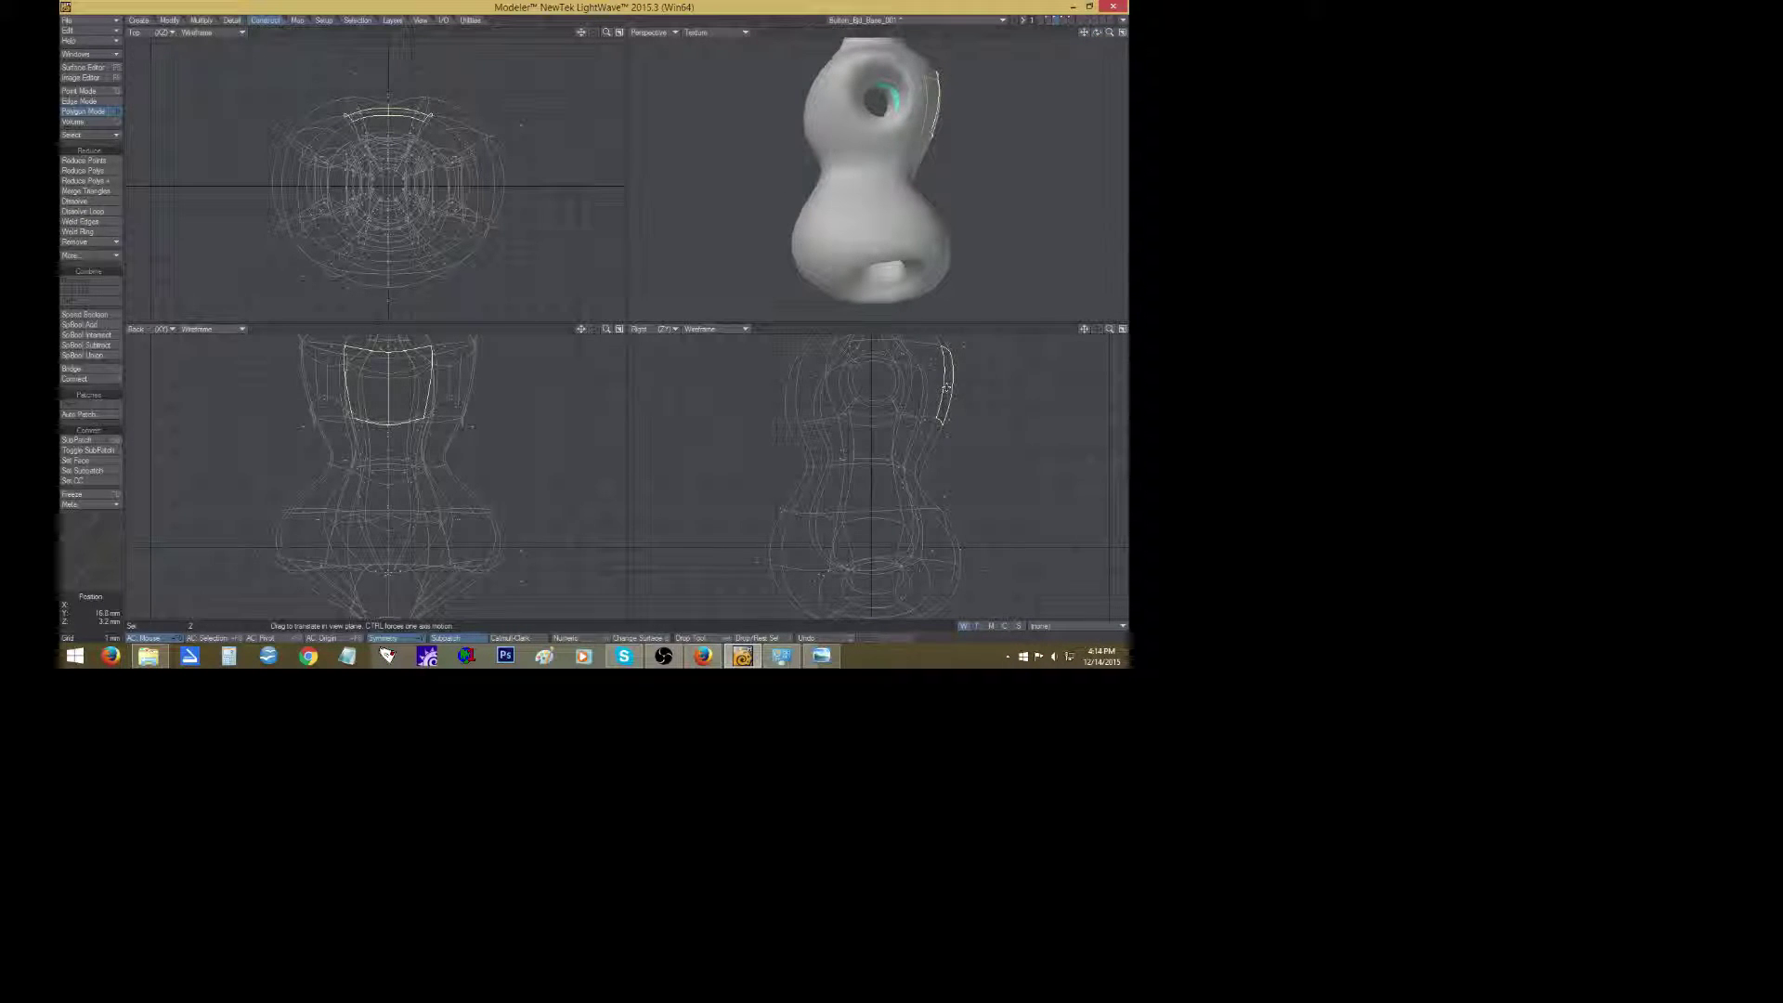
left_click_drag(949, 385, 947, 387)
key("ctrl+z")
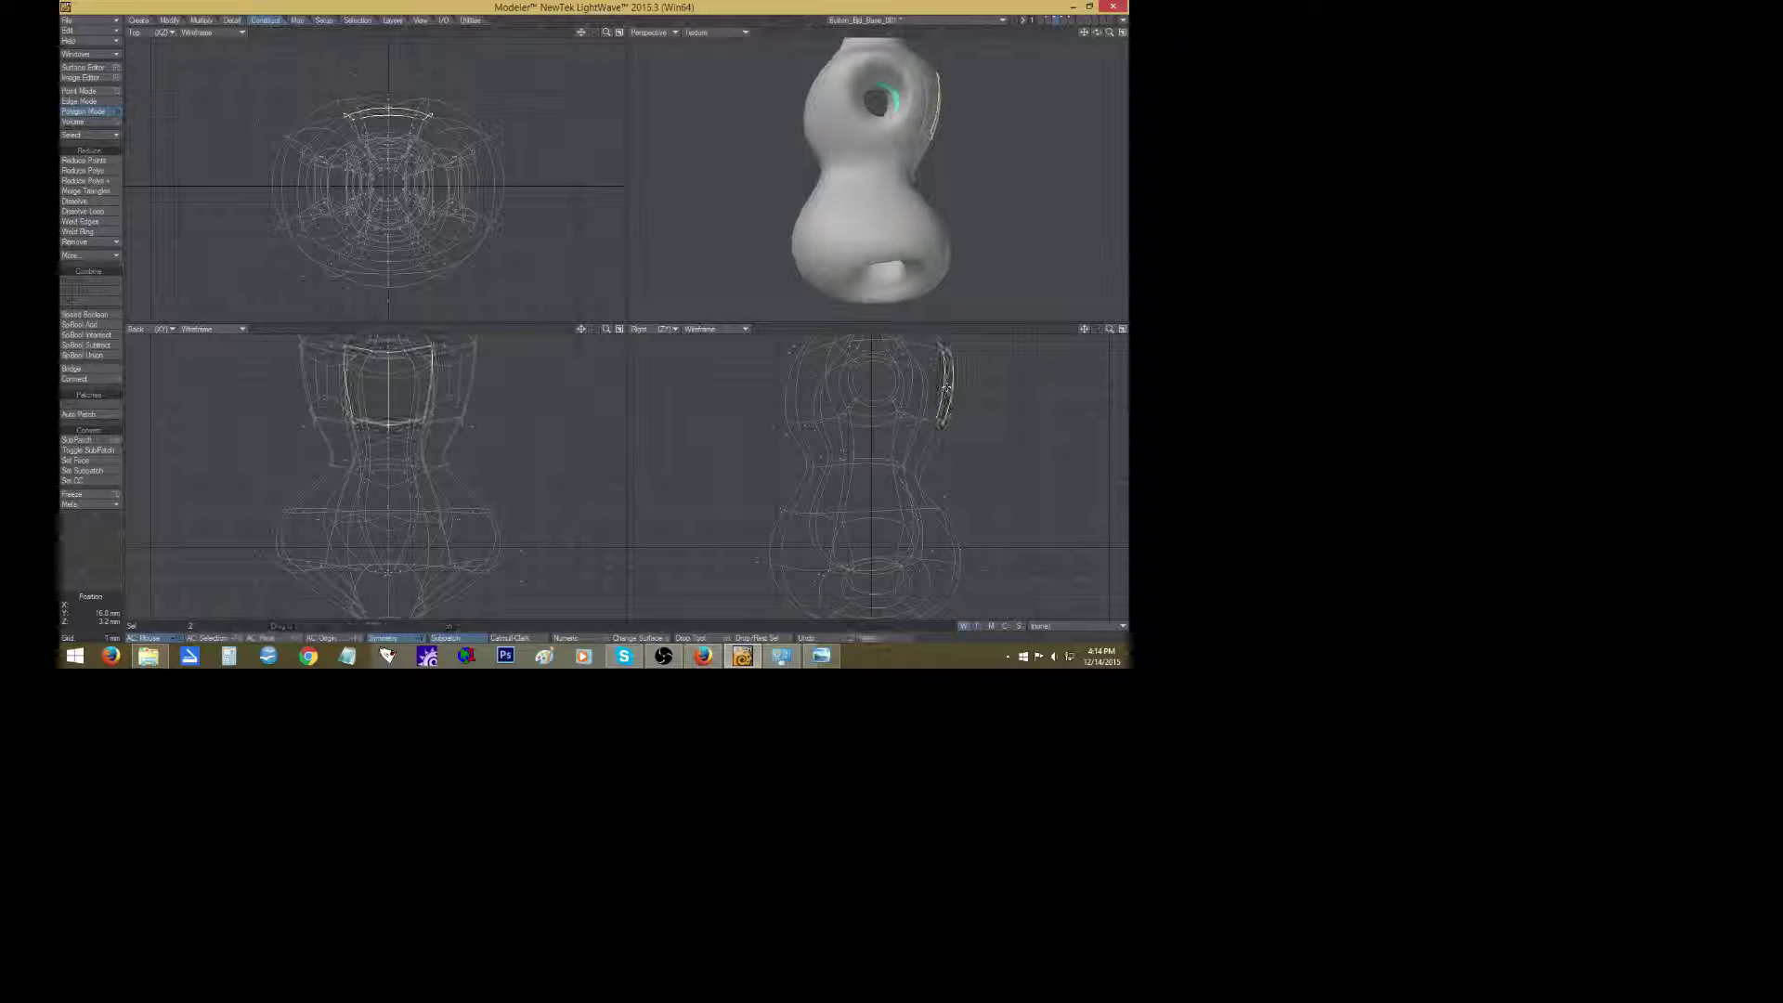
left_click(925, 395, "shift")
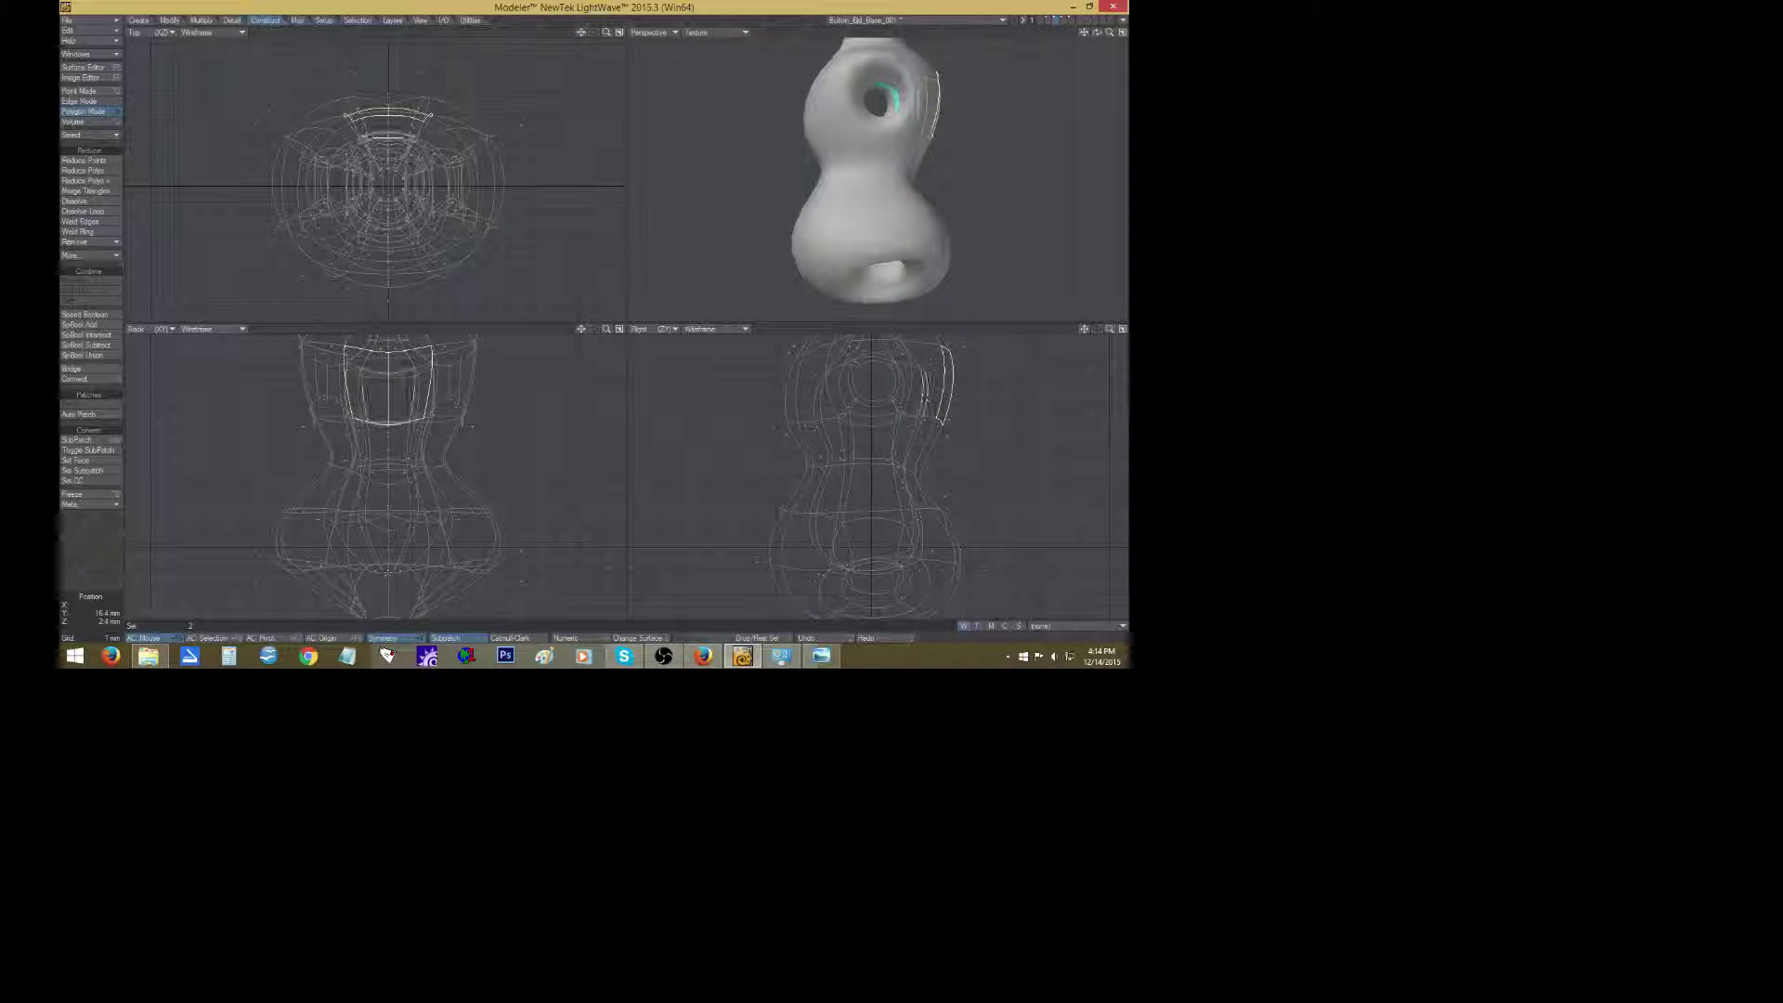
key("t")
left_click_drag(927, 396, 920, 405)
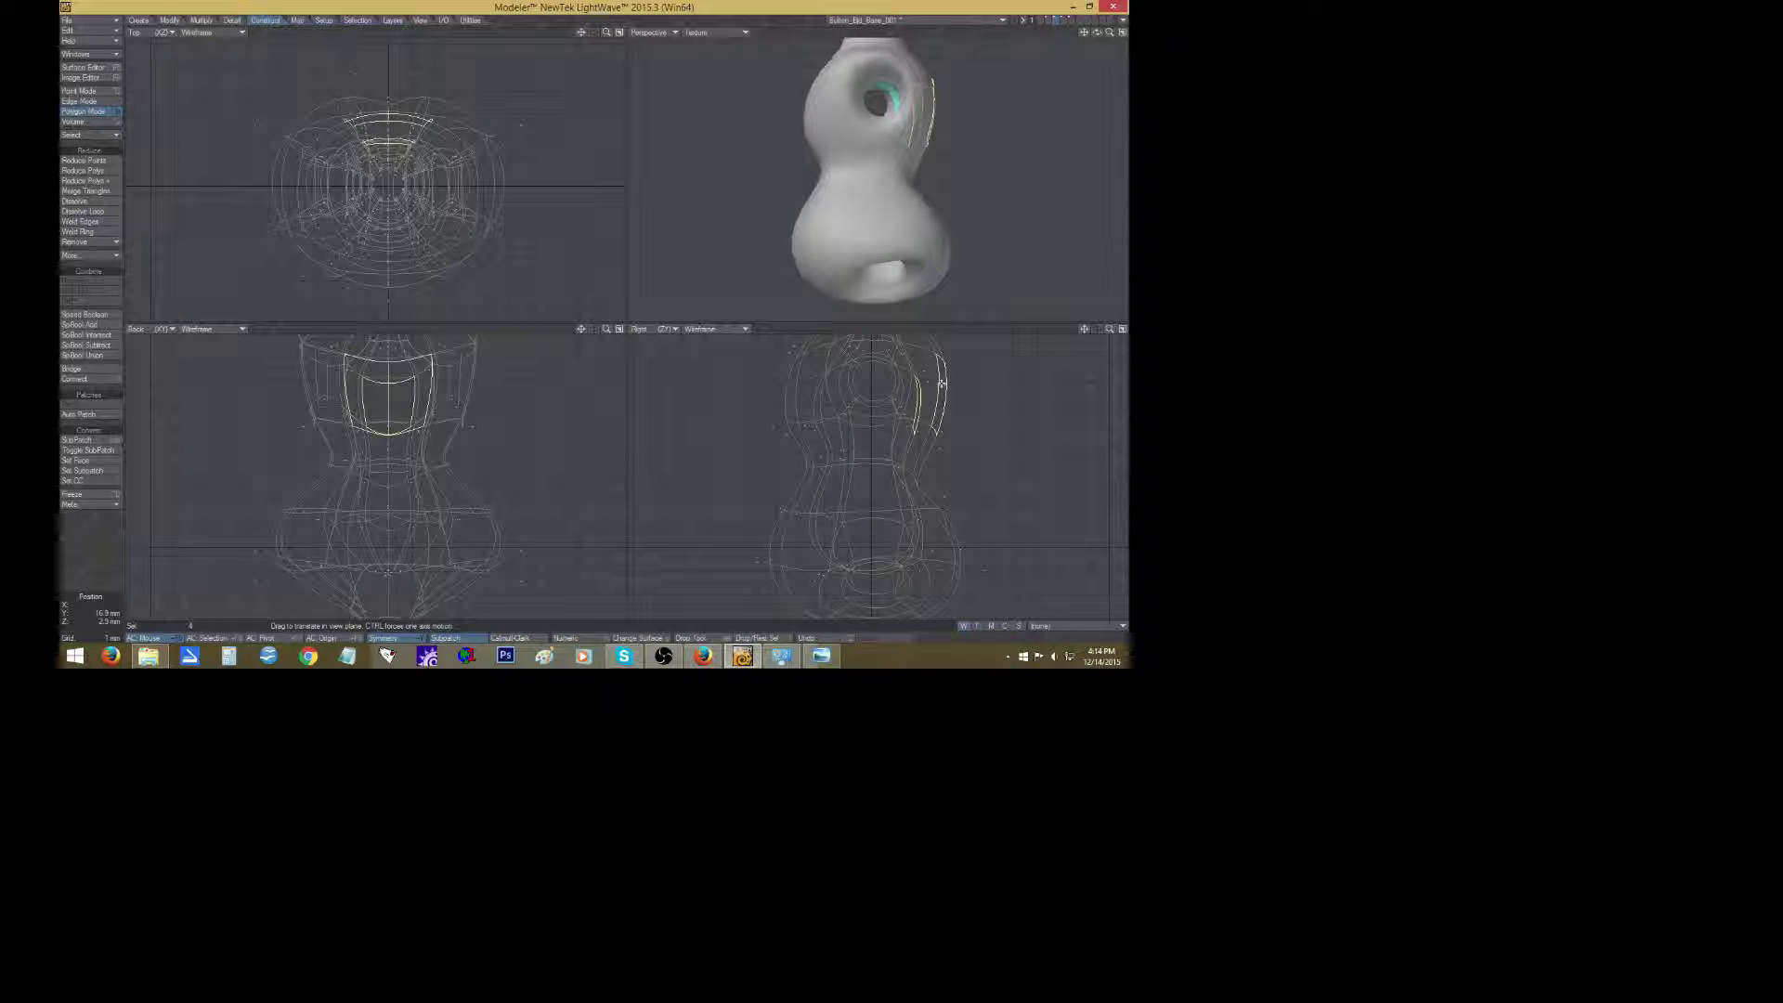
key("space")
left_click(71, 549)
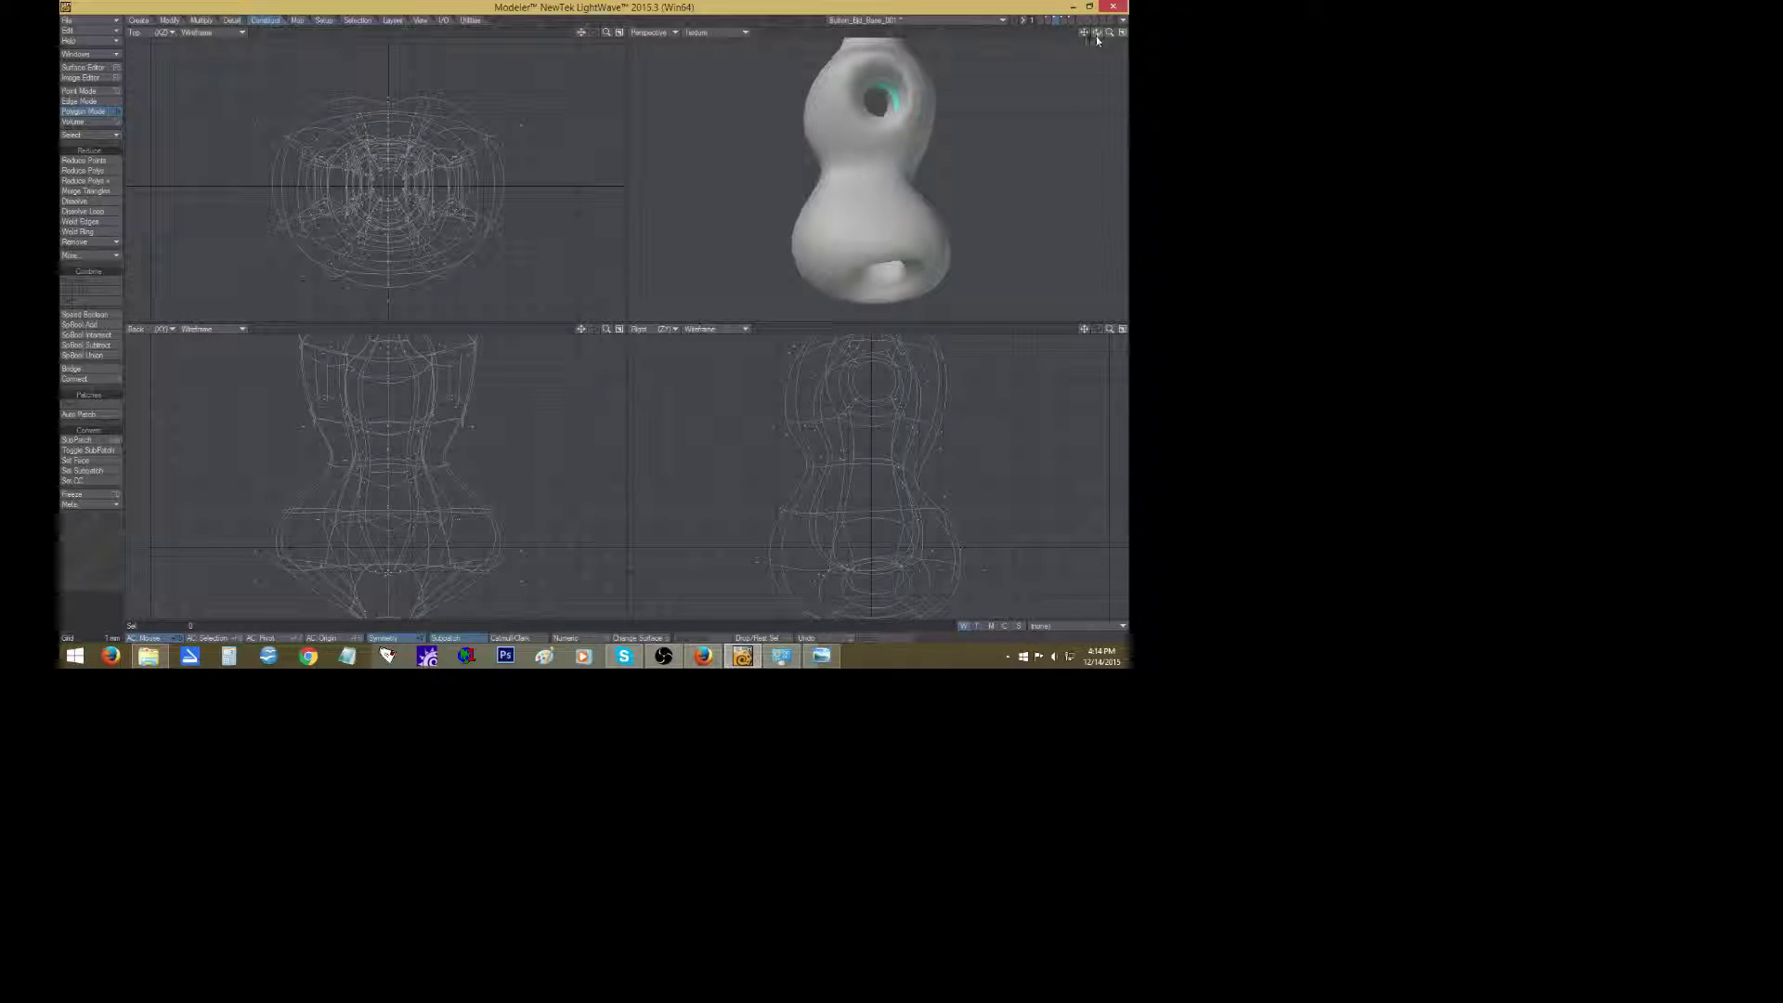
Drag the lower centre point of the upper back slightly inward, just above the waist.
left_click_drag(1097, 39, 1108, 122)
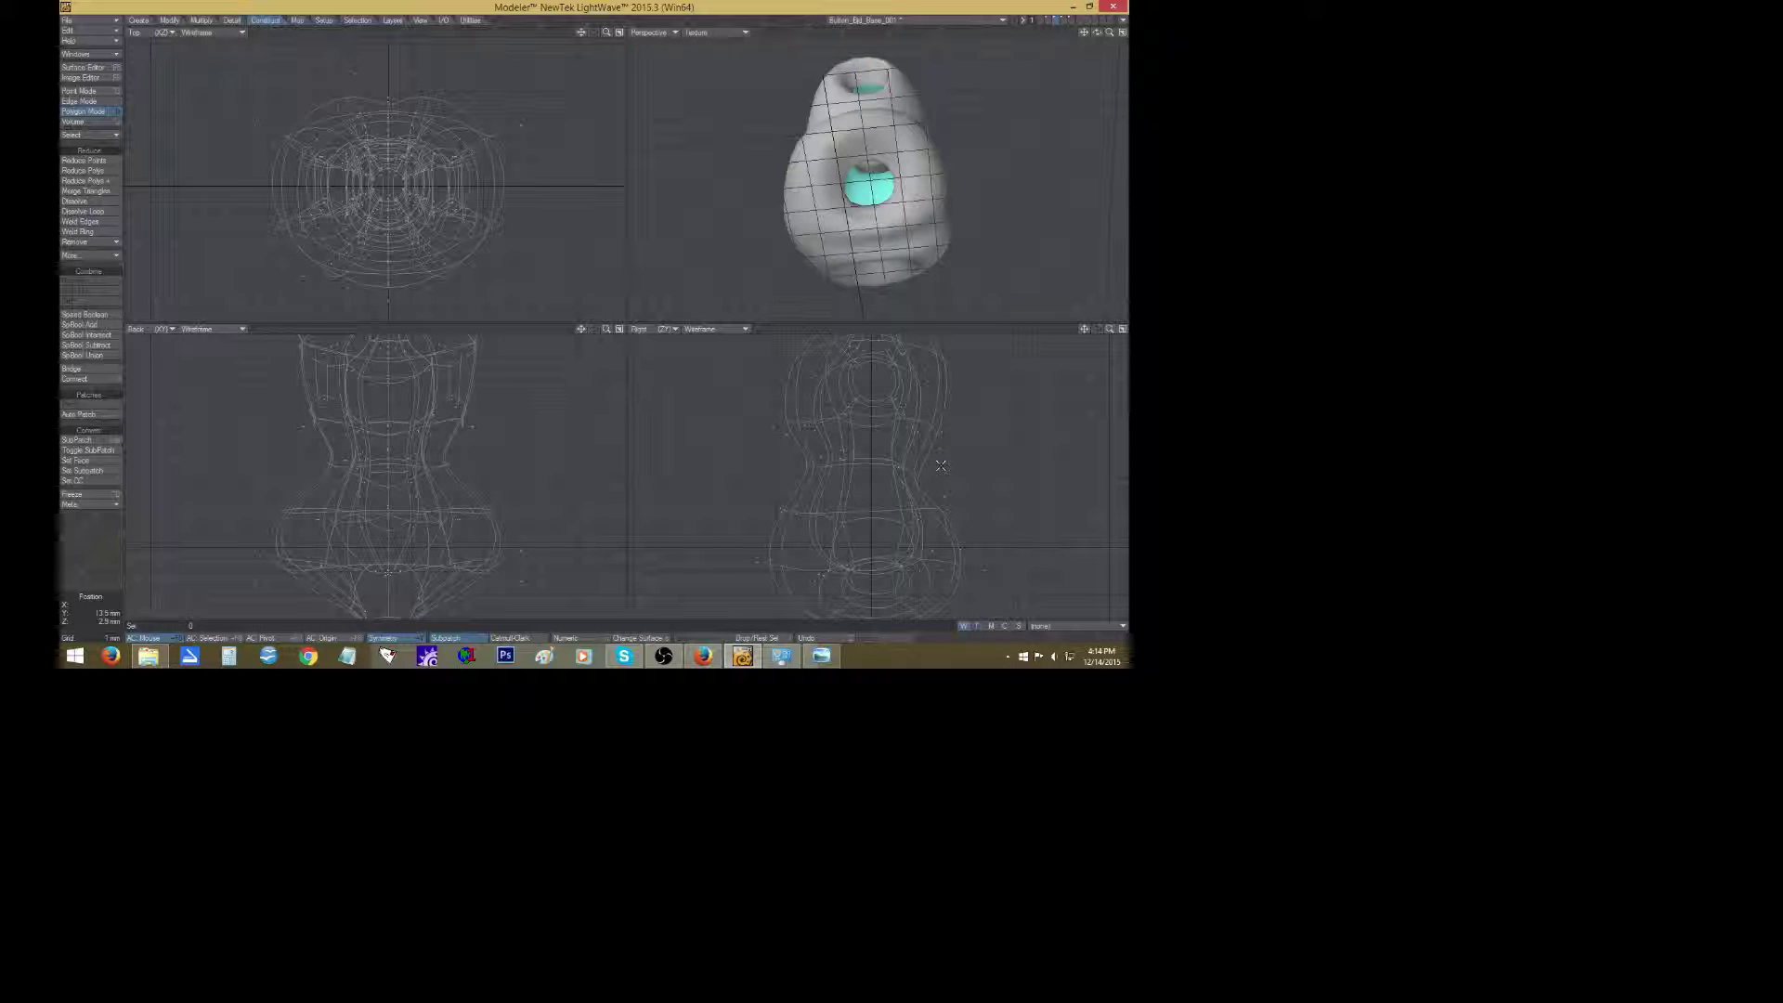
key("ctrl+t")
left_click_drag(942, 431, 934, 428)
key("space")
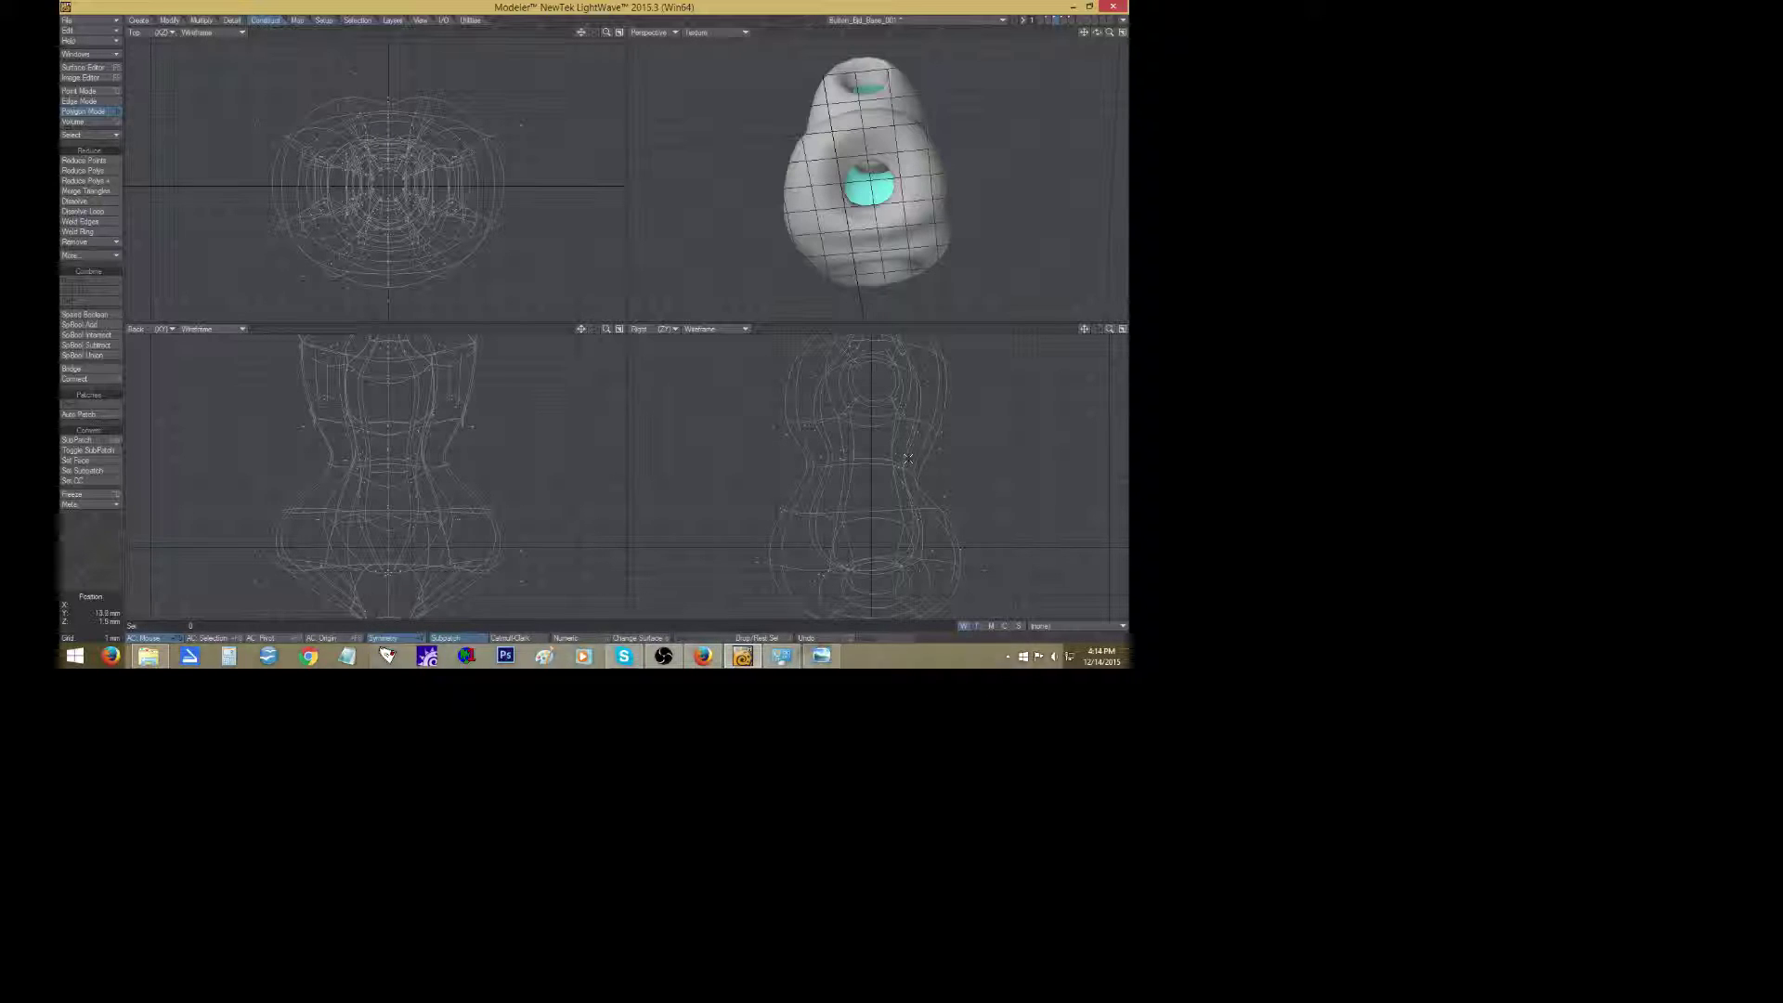
Move the inner shell's rear waist polygons and the ones directly below them slightly inward.
left_click(907, 454)
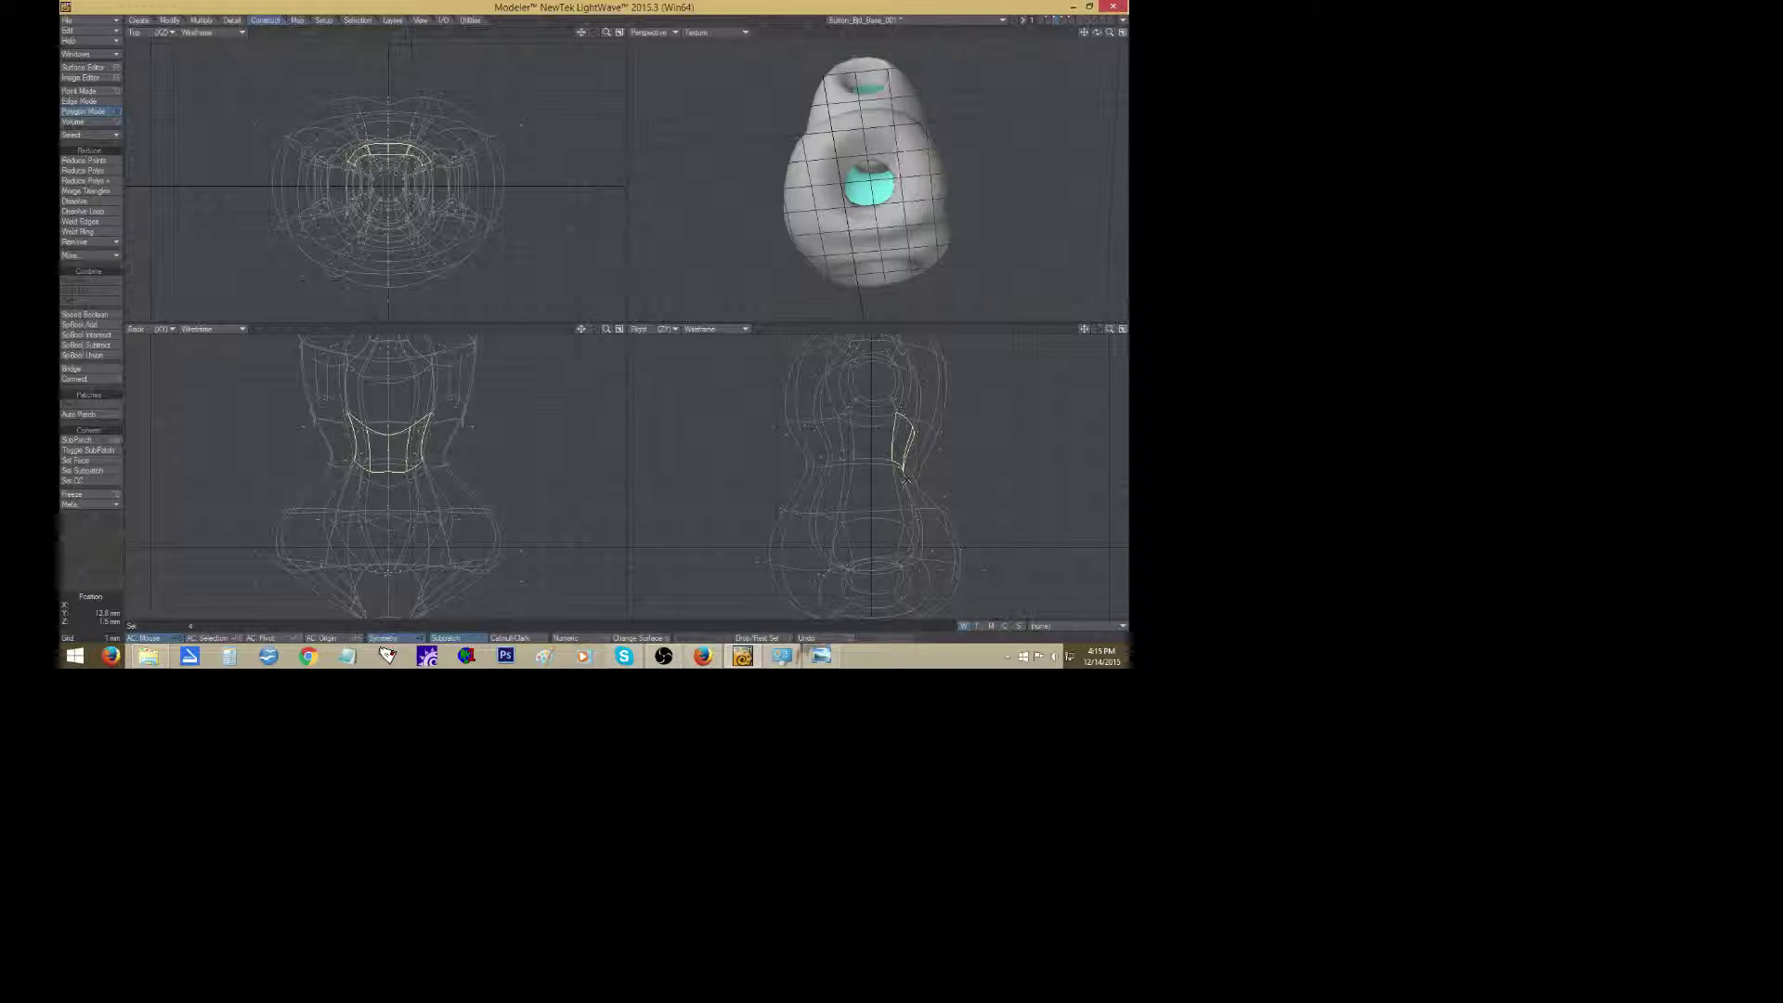
left_click(906, 481, "shift")
key("t")
left_click_drag(905, 476, 900, 475)
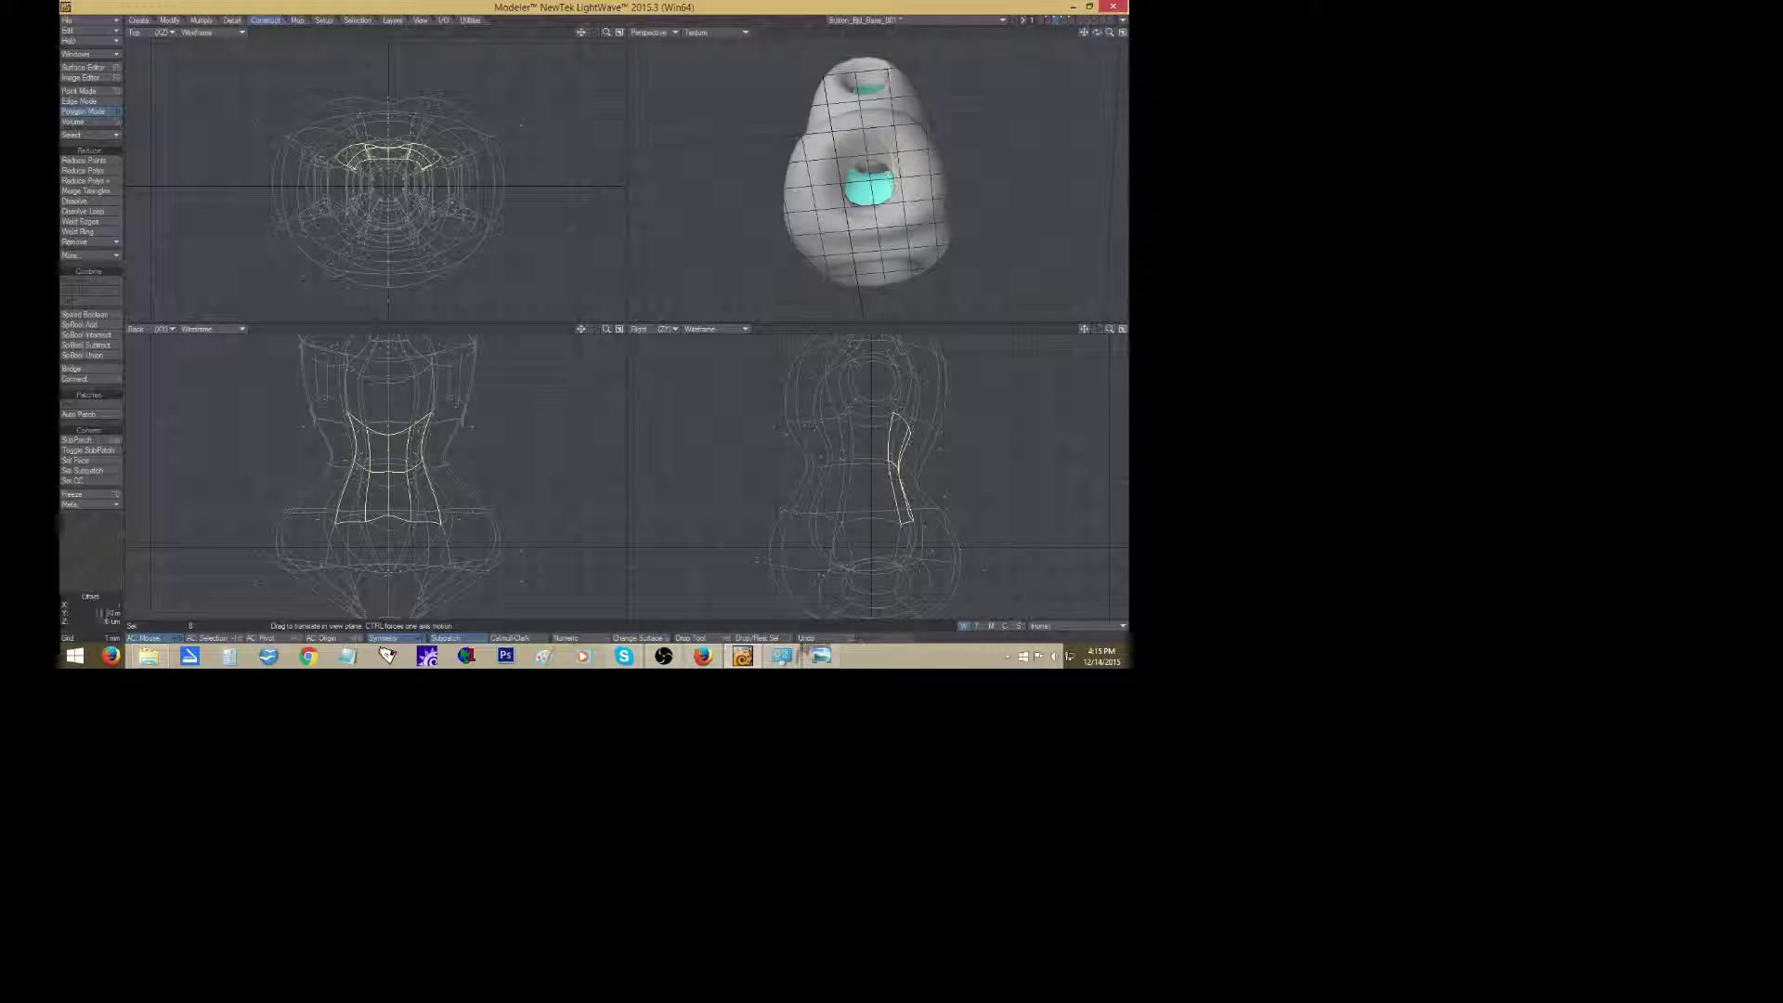
key("space")
left_click(76, 546)
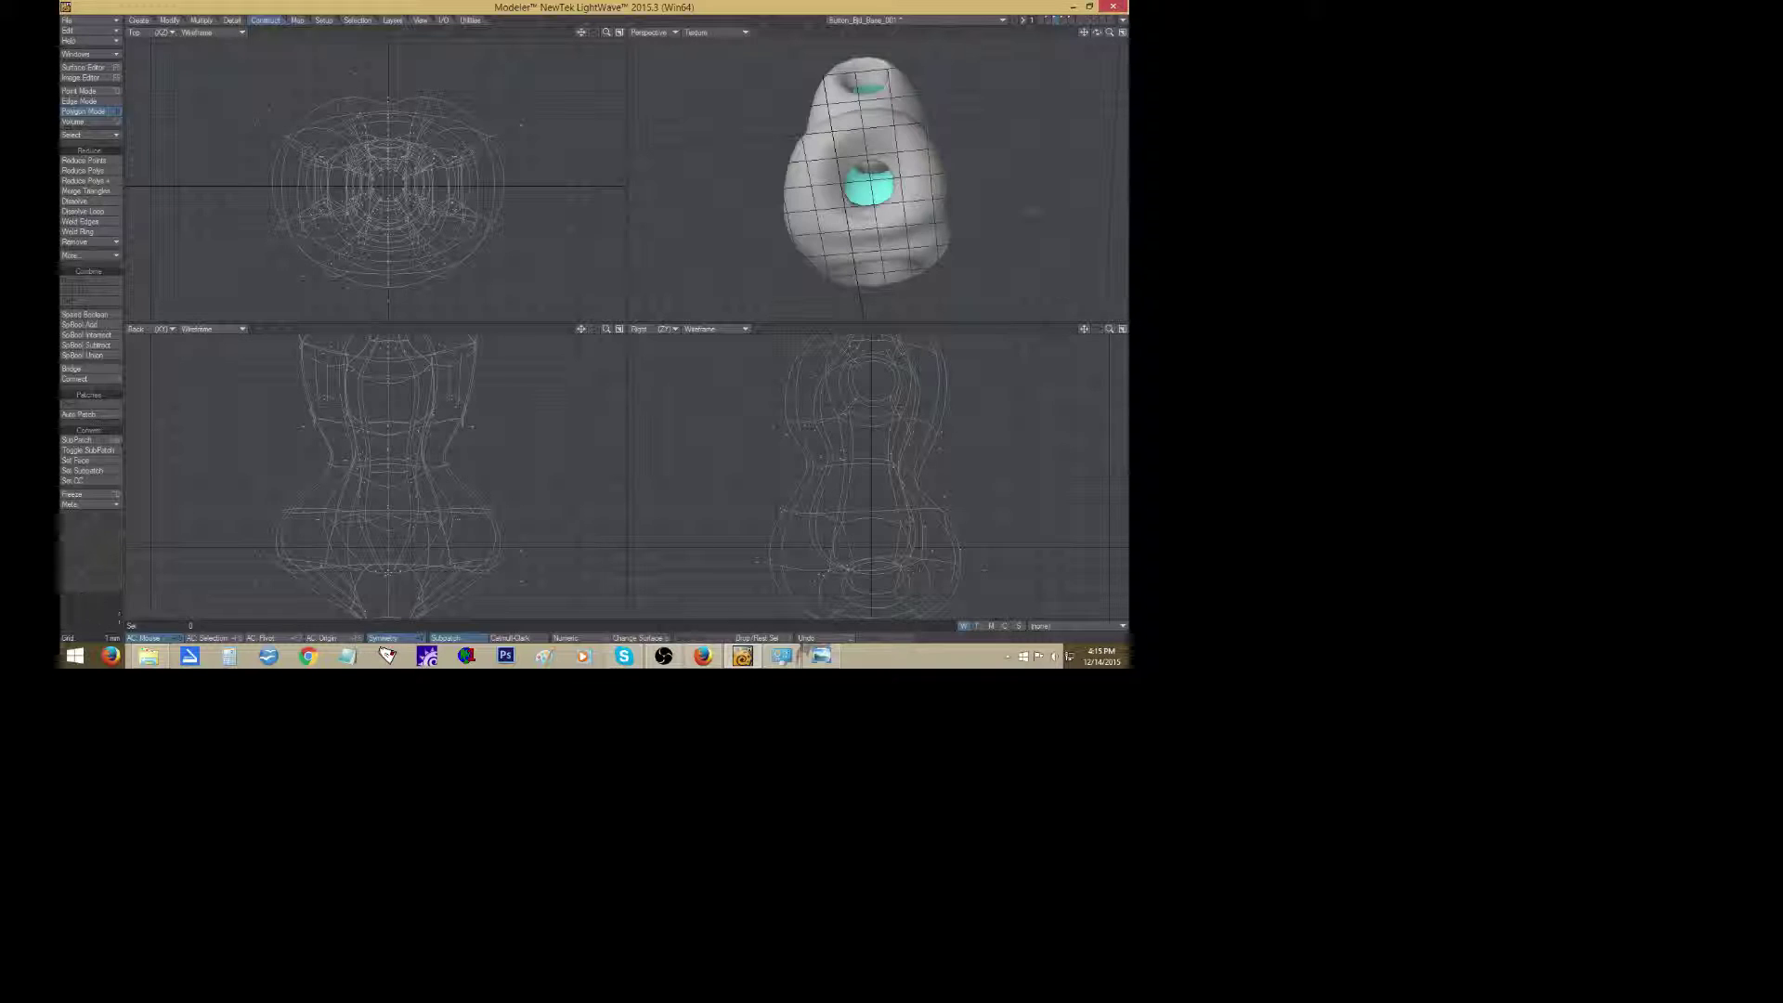
left_click_drag(1097, 32, 1017, 100)
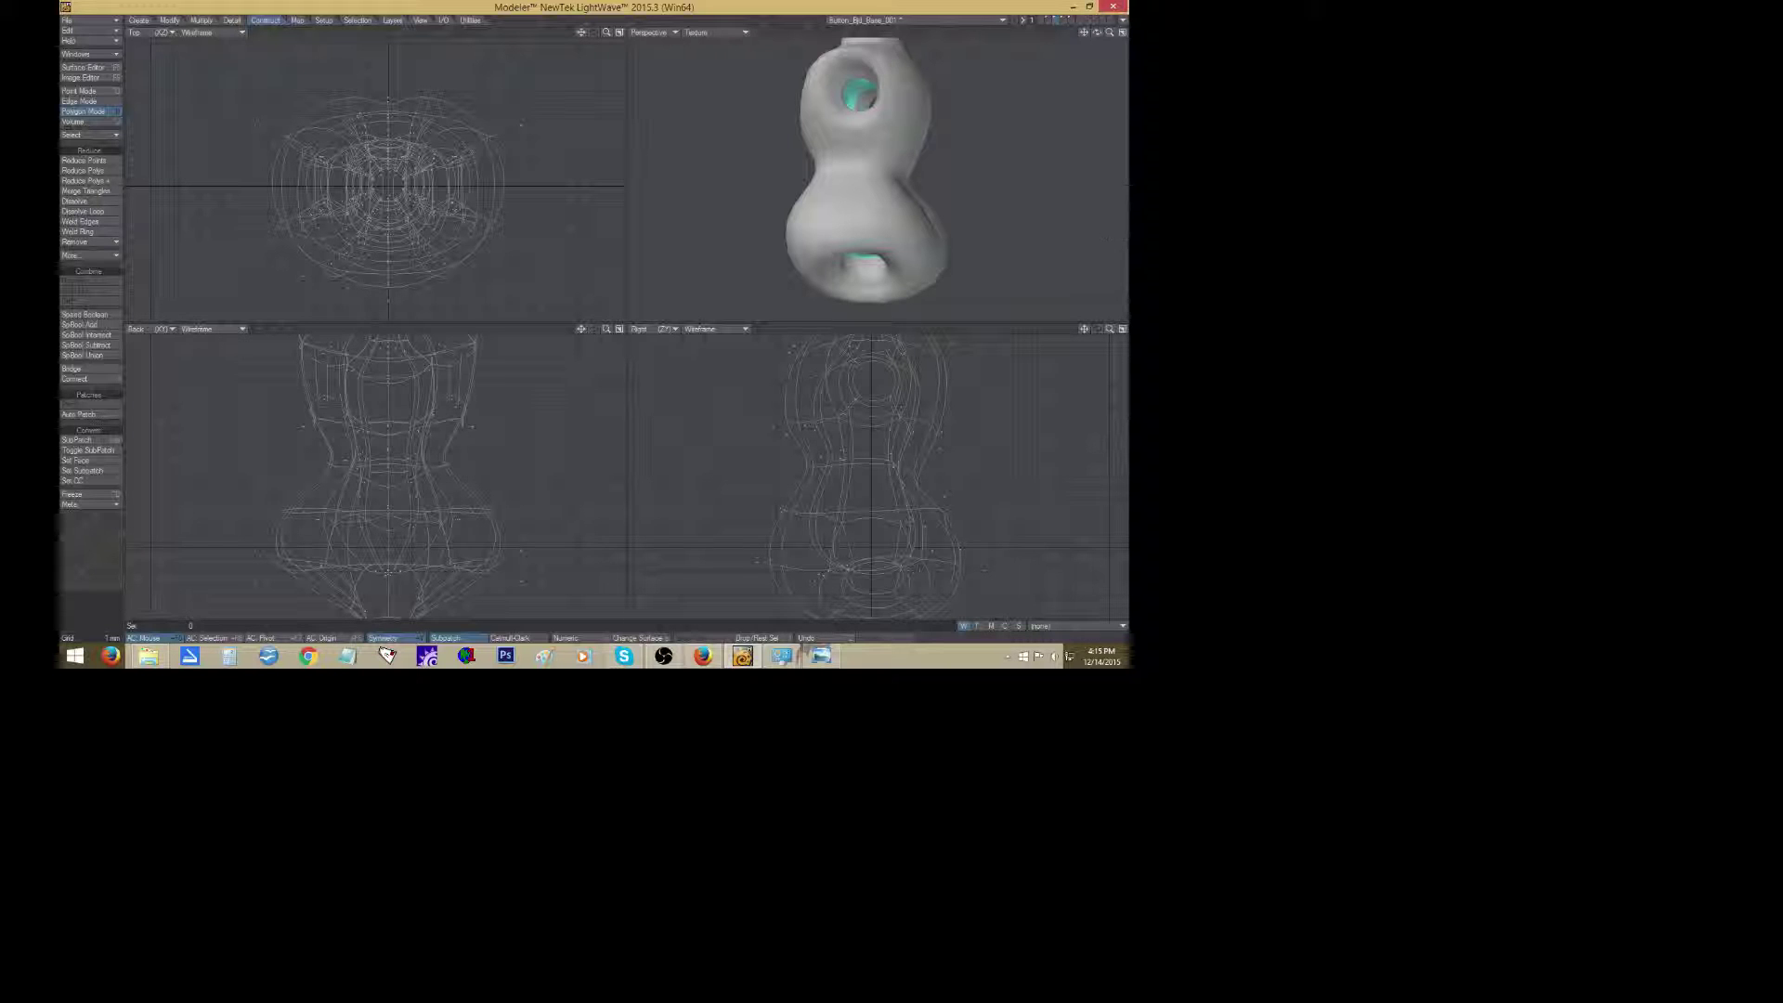
mouse_move(1099, 31)
left_mouse_down()
mouse_move(1144, 42)
mouse_move(1097, 20)
left_mouse_up()
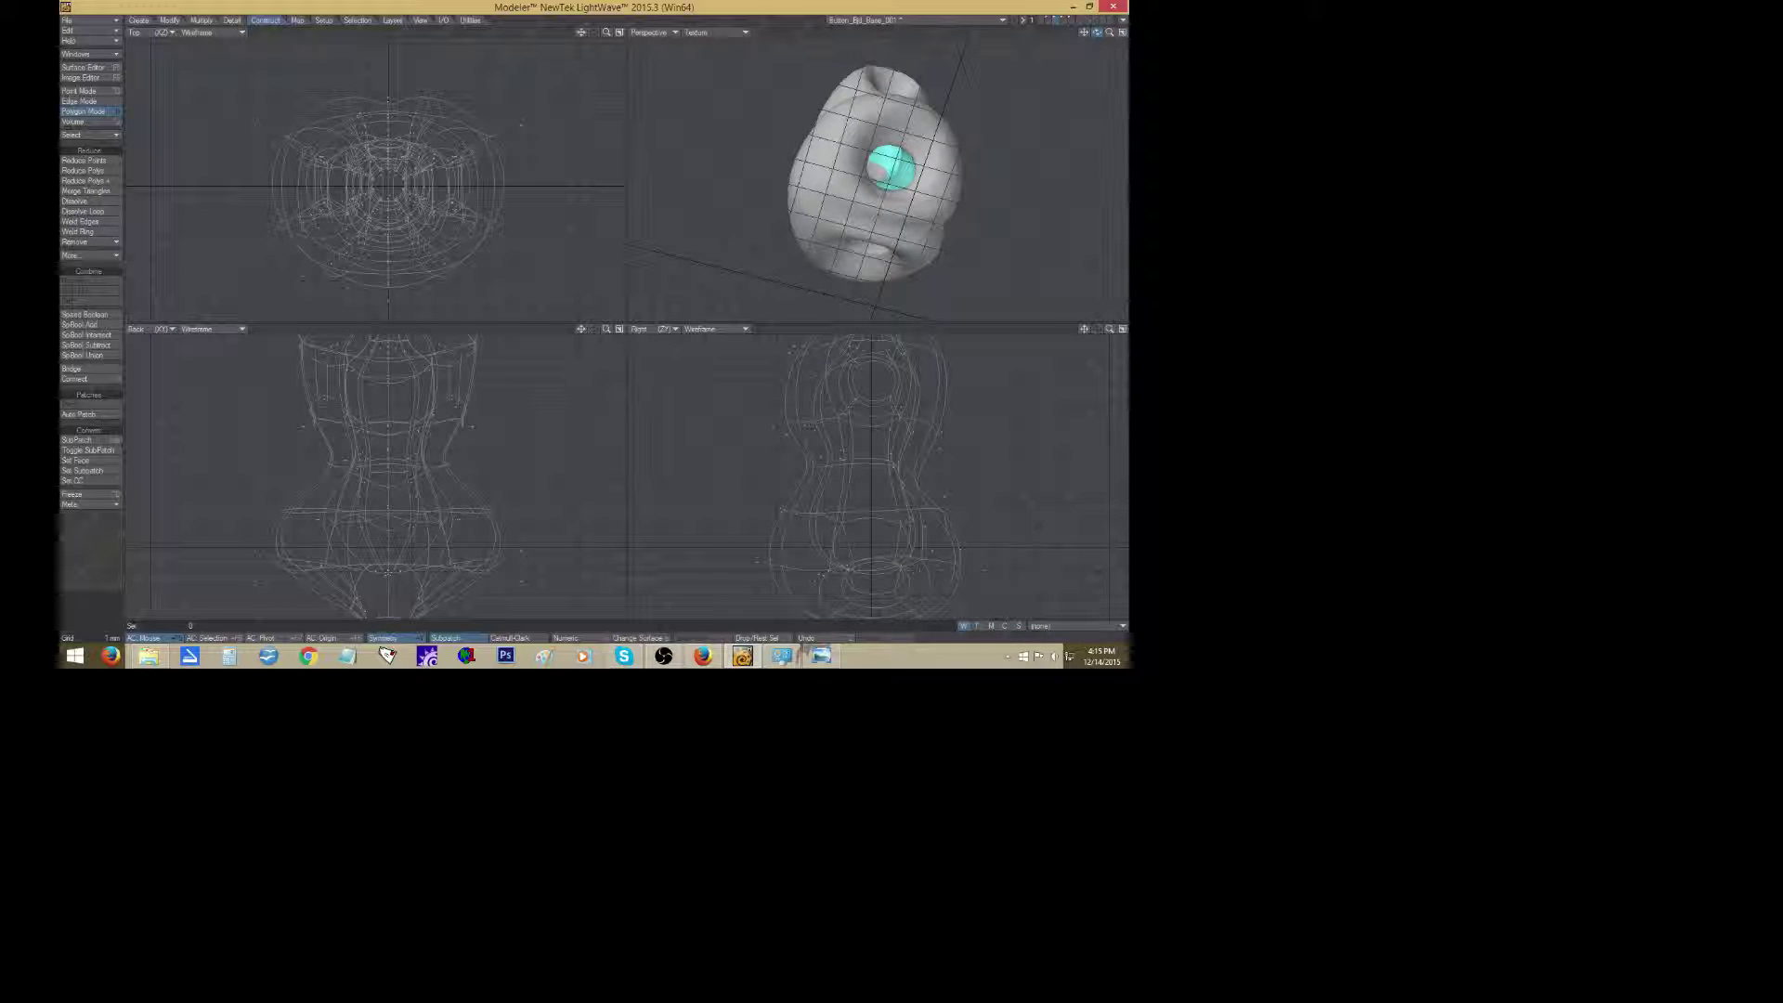
mouse_move(1098, 32)
left_mouse_down()
mouse_move(1122, 39)
mouse_move(1097, 54)
mouse_move(1068, 31)
left_mouse_up()
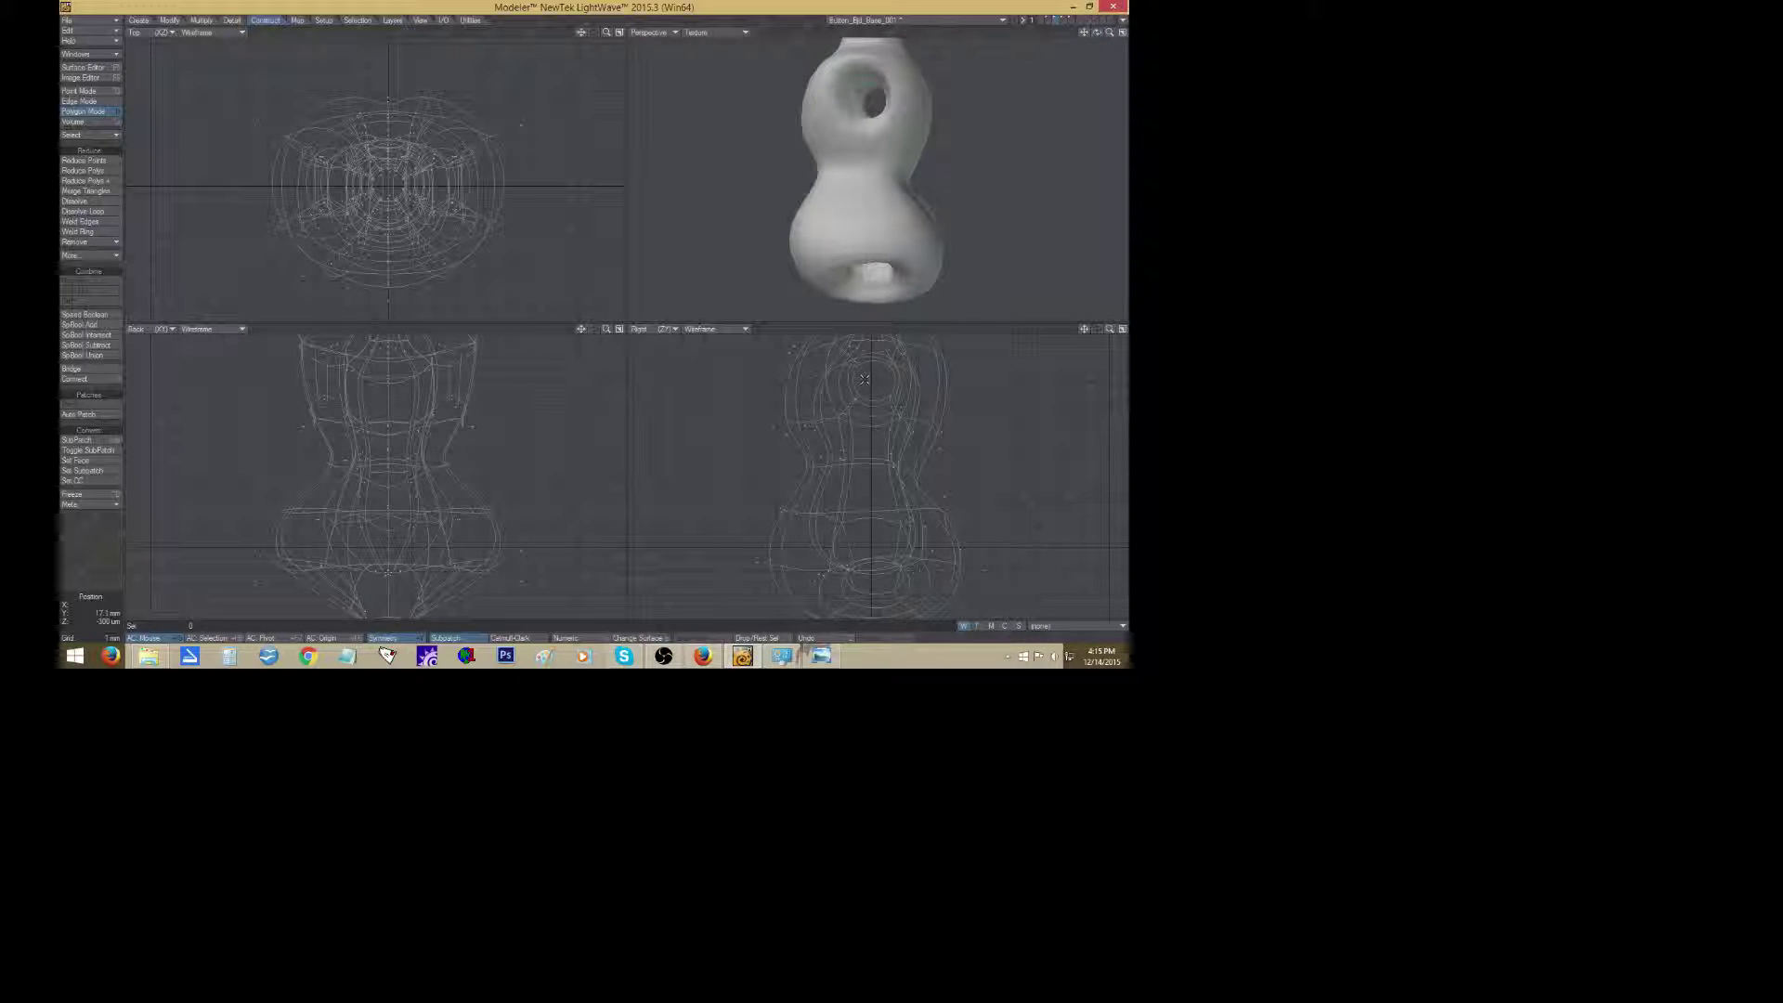
Move the inner lining polygons of both arm sockets slightly along the front-back axis.
mouse_move(886, 364)
left_mouse_down()
mouse_move(868, 356)
mouse_move(843, 381)
mouse_move(852, 408)
mouse_move(877, 381)
left_mouse_up()
key("t")
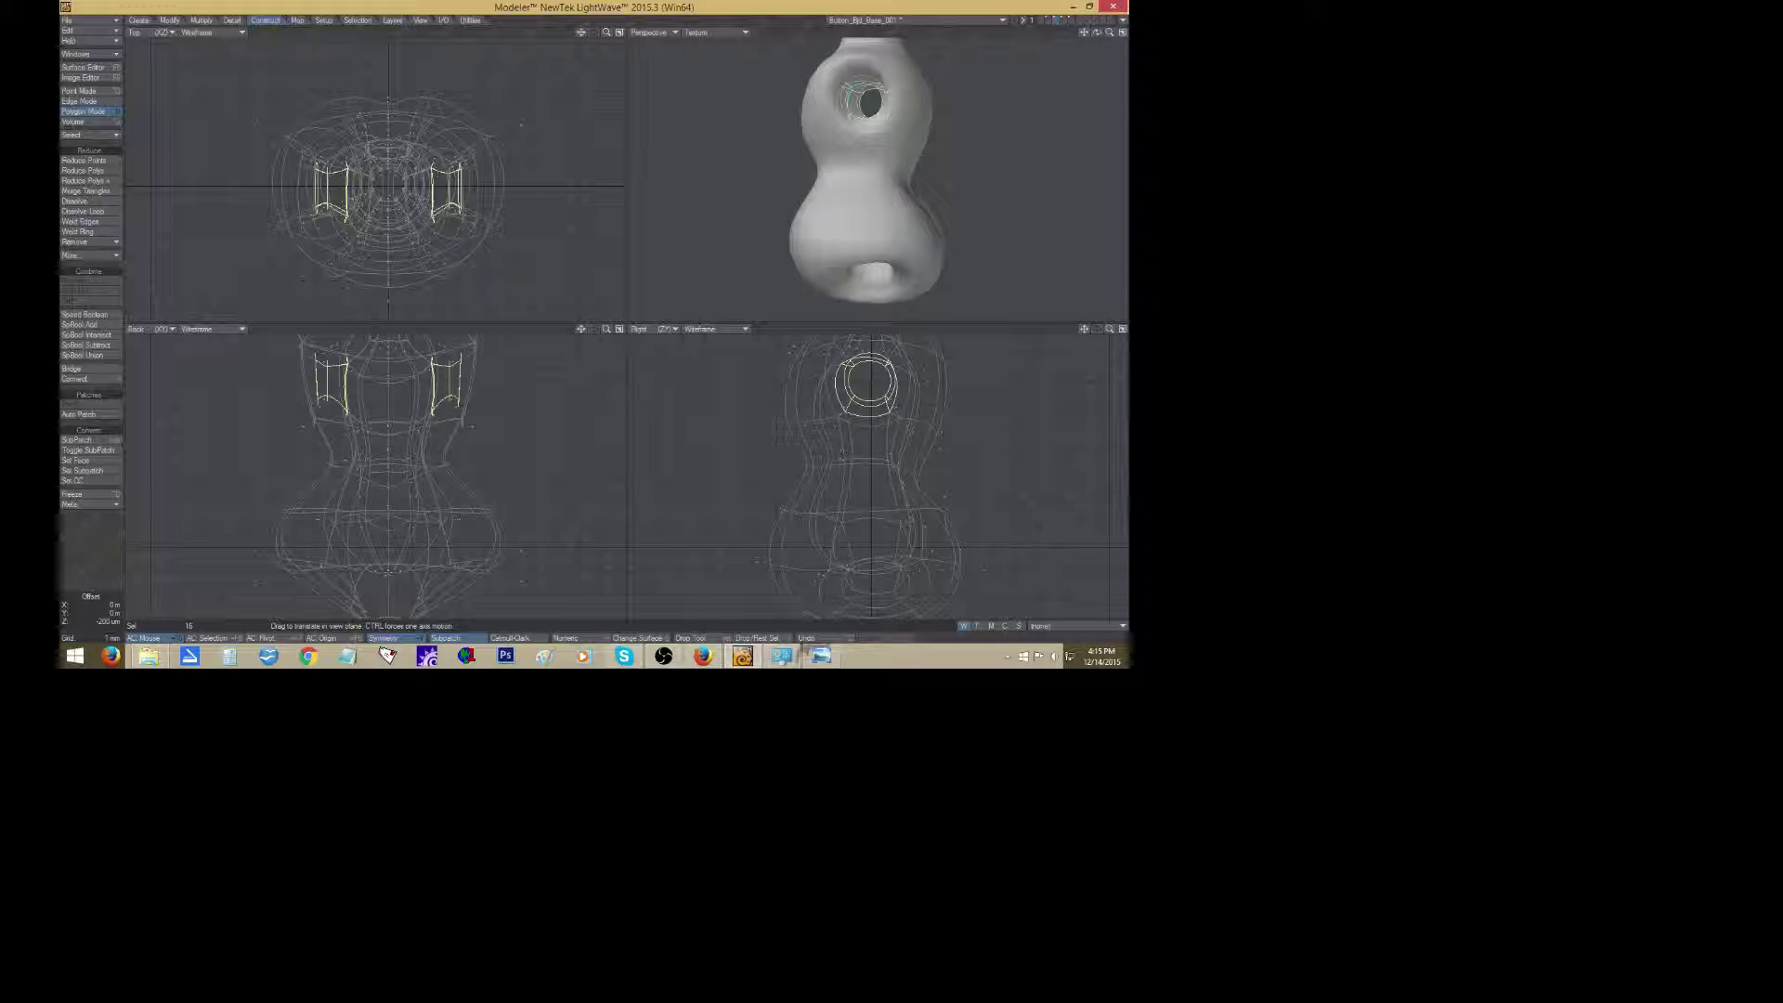
left_click(93, 550)
left_click(93, 550)
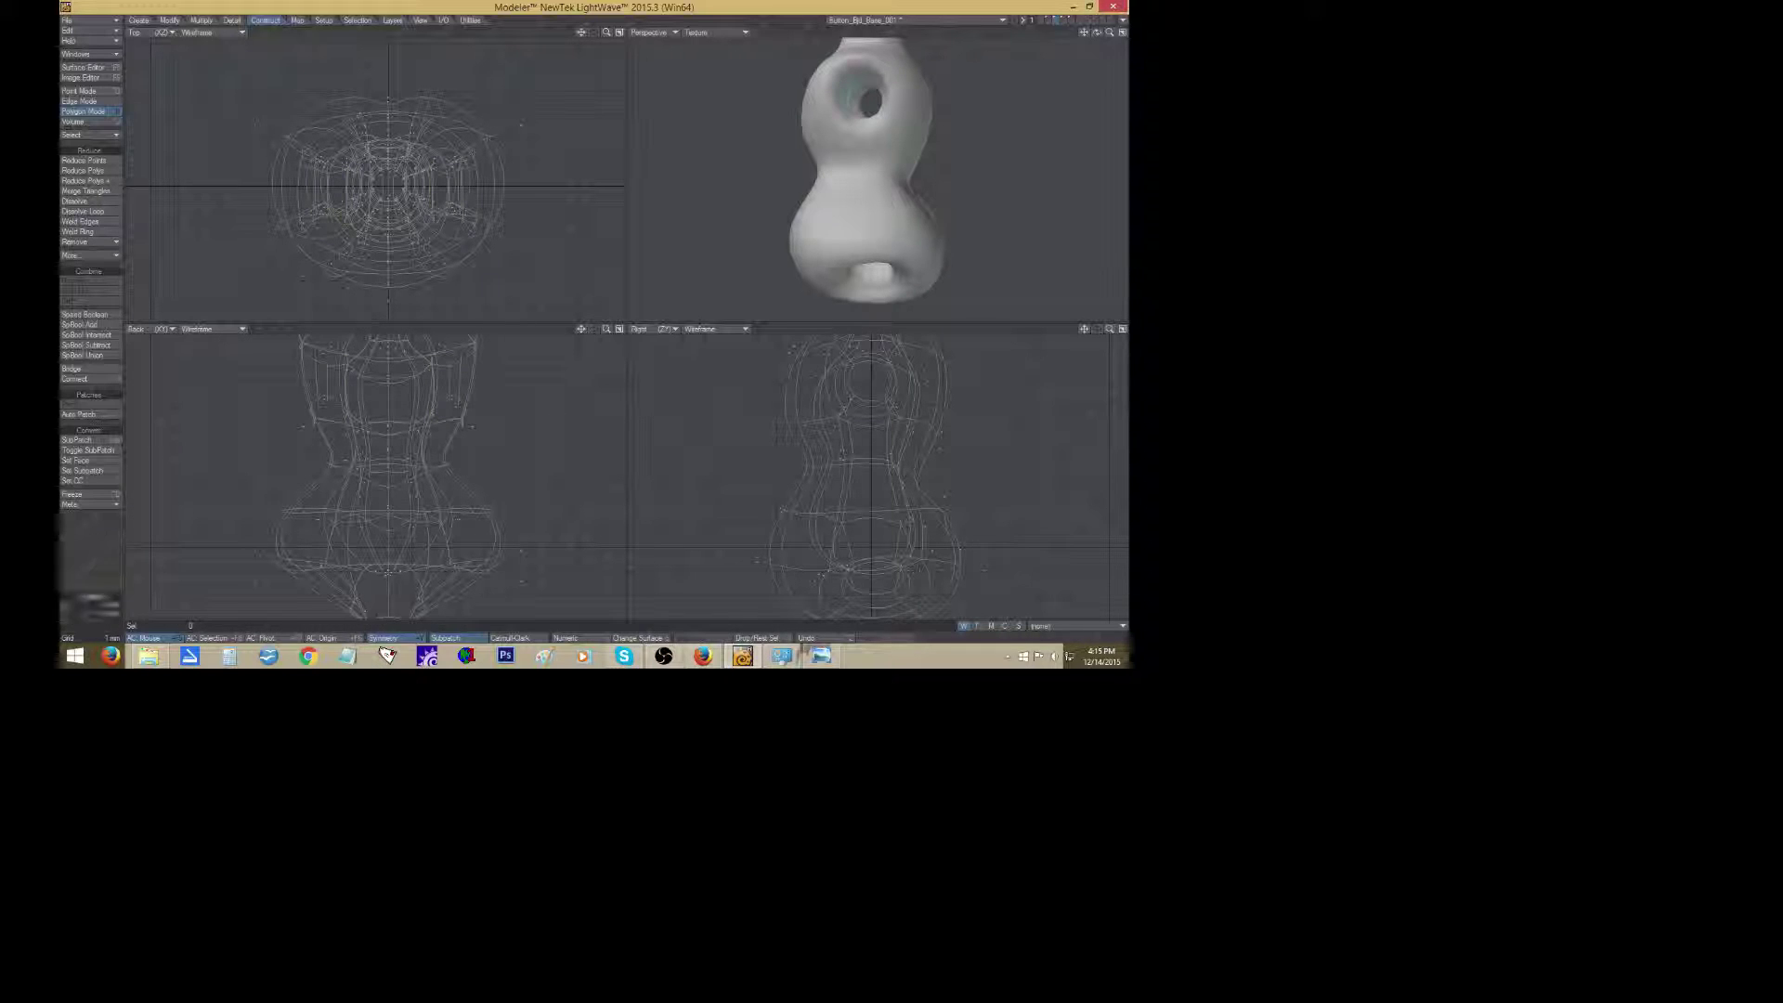
Select the lining polygons of both hip sockets, including the inner row, and move them slightly inward and up.
mouse_move(1097, 32)
left_mouse_down()
mouse_move(1125, 35)
mouse_move(1068, 37)
mouse_move(1091, 74)
mouse_move(1119, 42)
mouse_move(1105, 18)
mouse_move(1086, 39)
left_mouse_up()
left_click(875, 198)
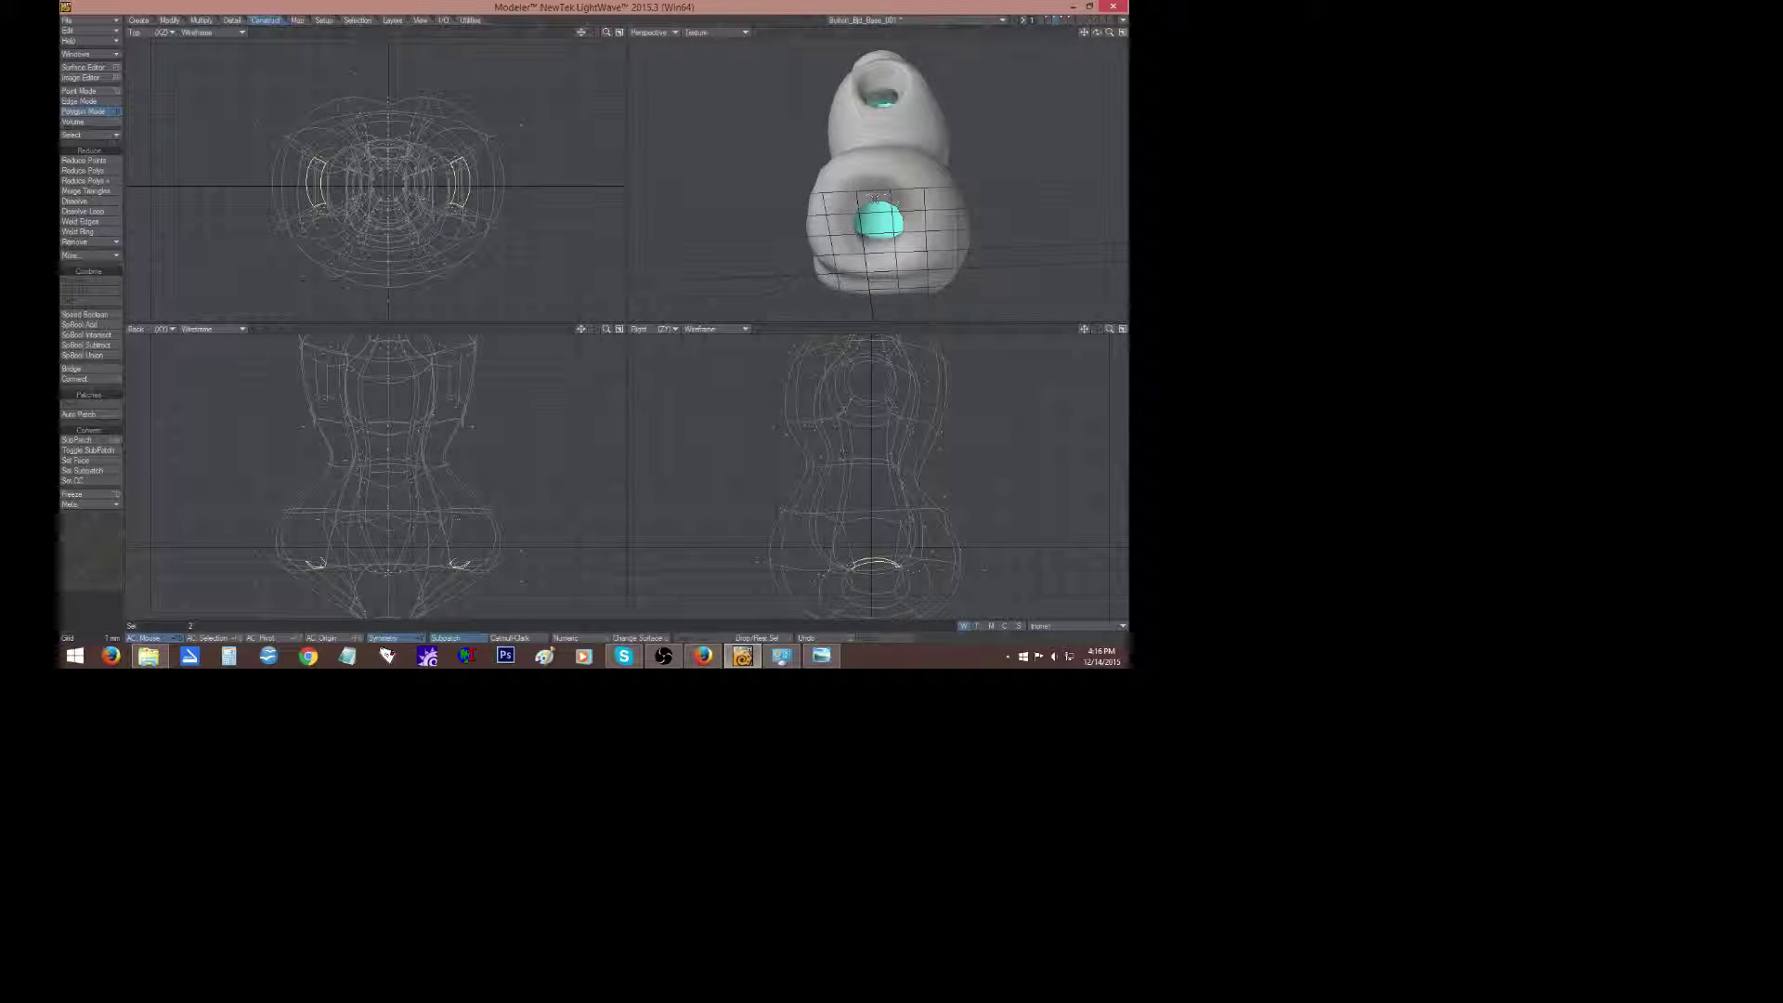
left_click(858, 223, "shift")
left_click(879, 244, "shift")
left_click(903, 229, "shift")
left_click(888, 245, "shift")
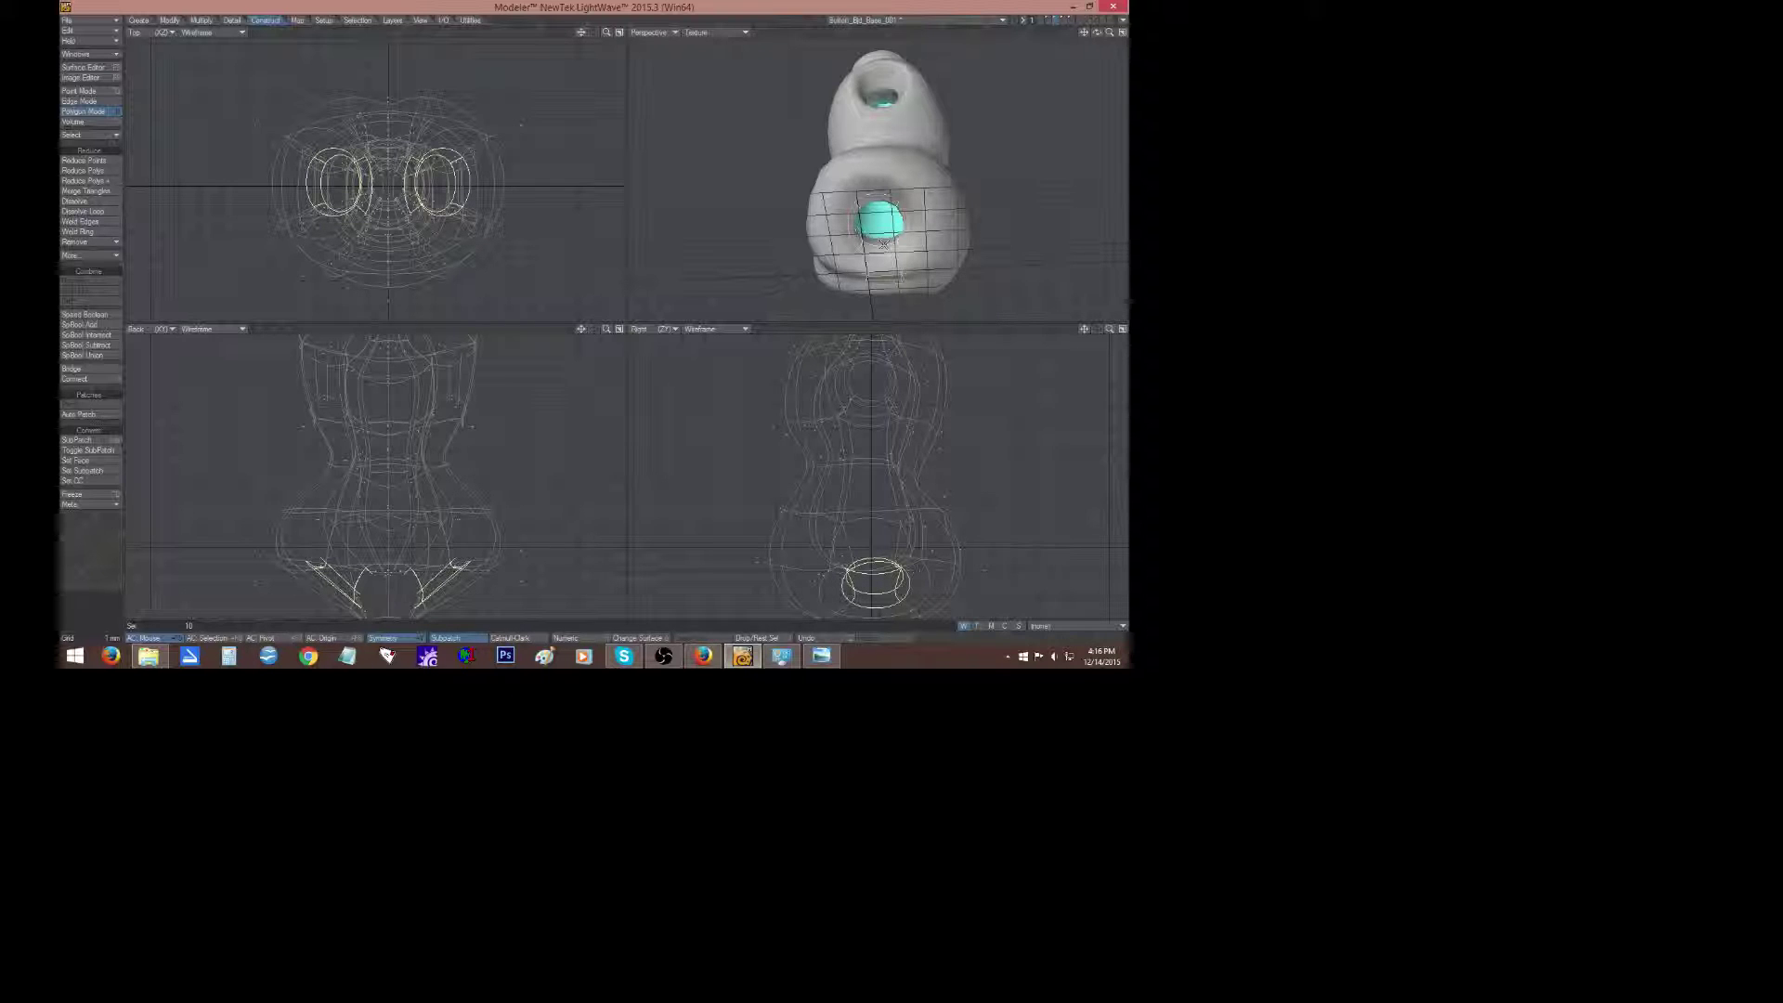
left_click(451, 560, "shift")
left_click(449, 558, "shift")
key("t")
left_click_drag(449, 558, 443, 551)
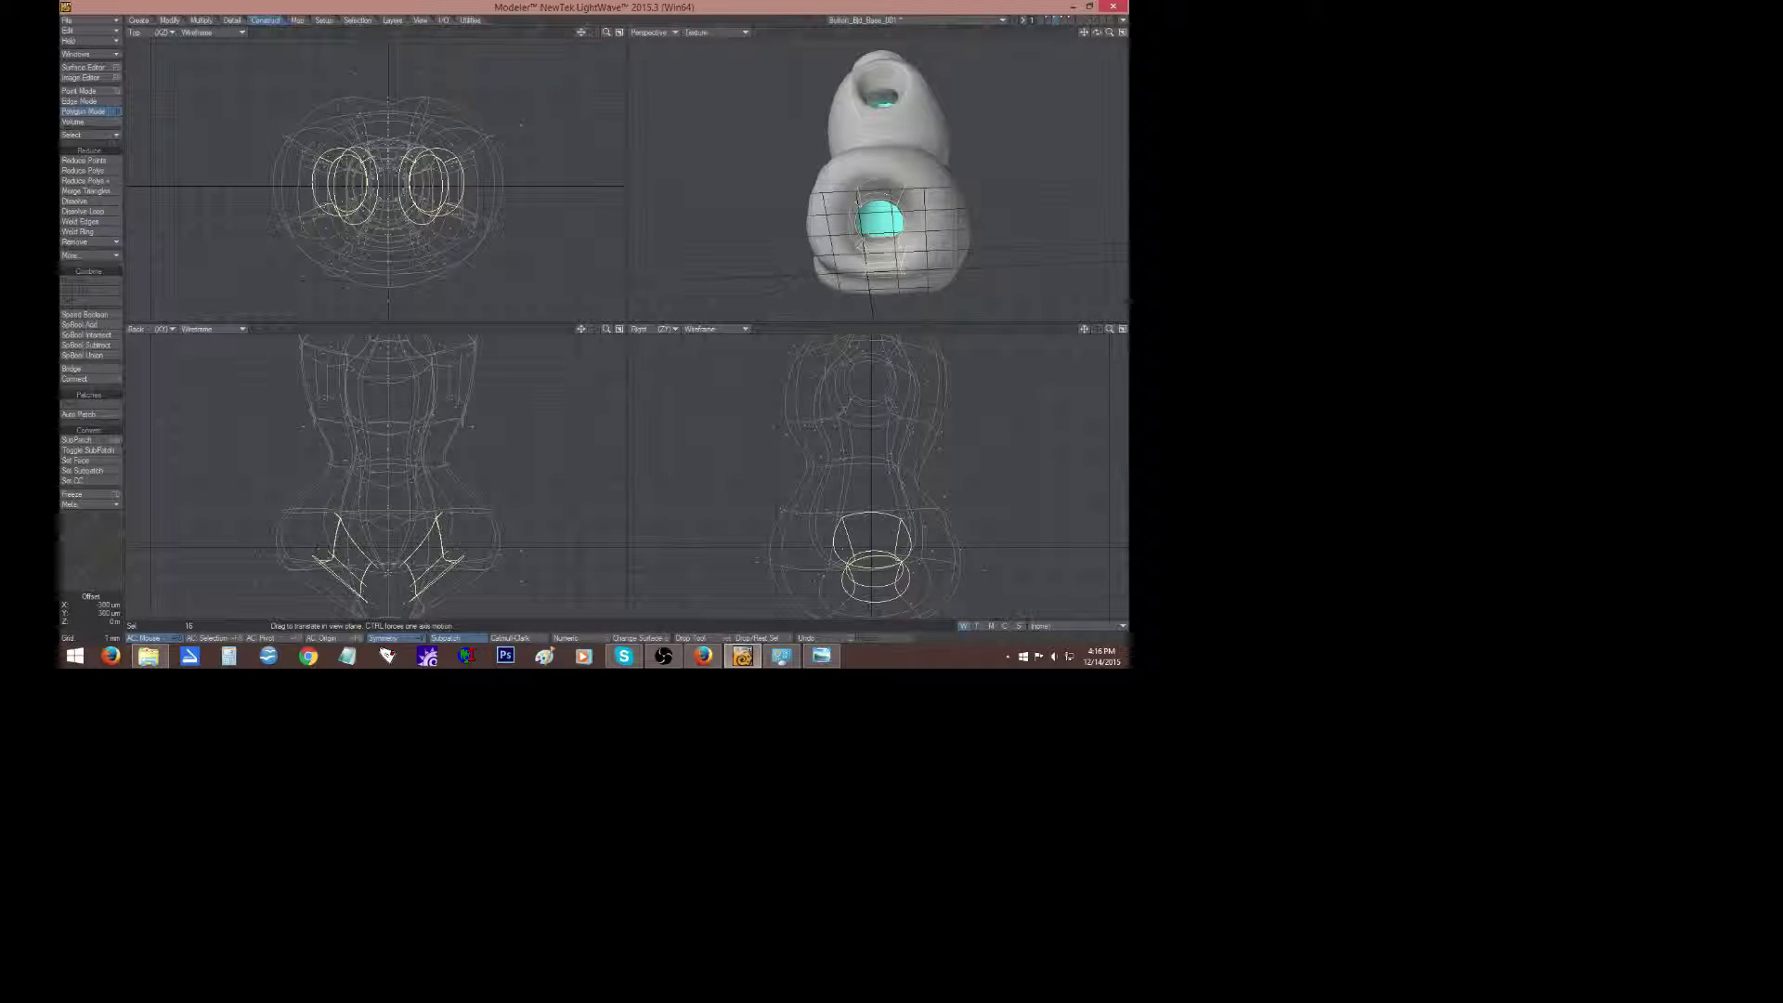
Rotate the selected hip-socket lining polygons slightly and move them outward and up.
key("y")
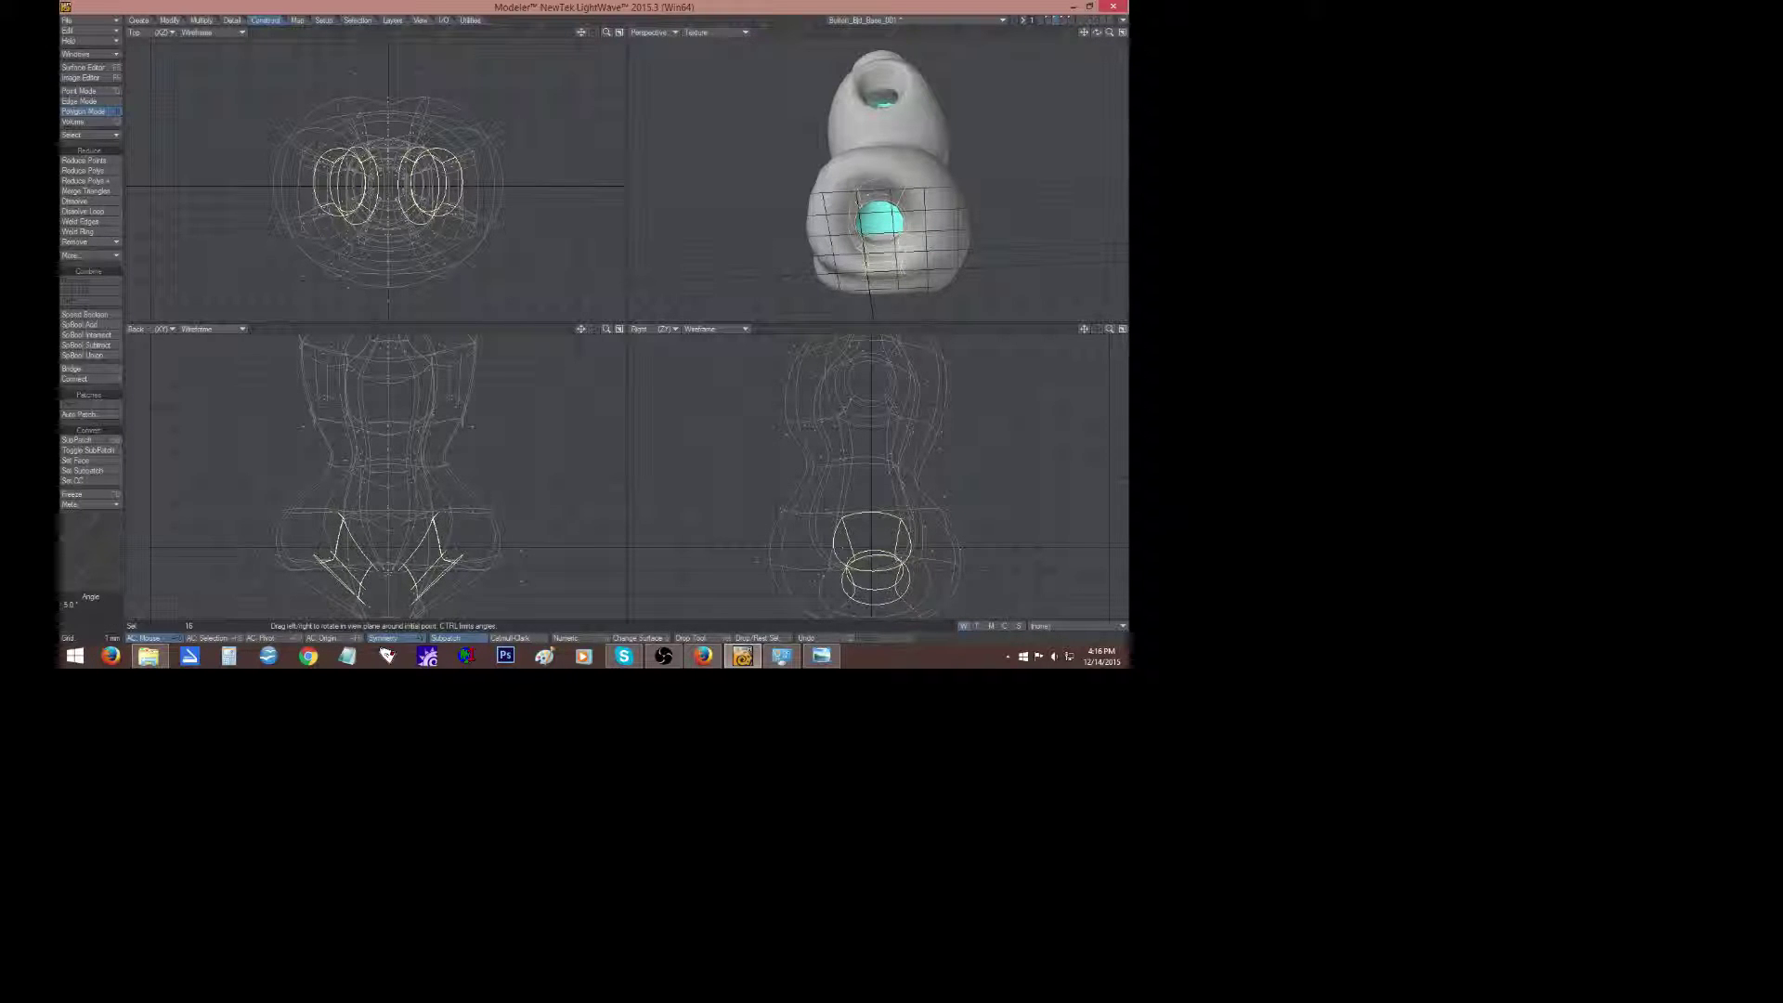
key("t")
left_click_drag(437, 580, 439, 570)
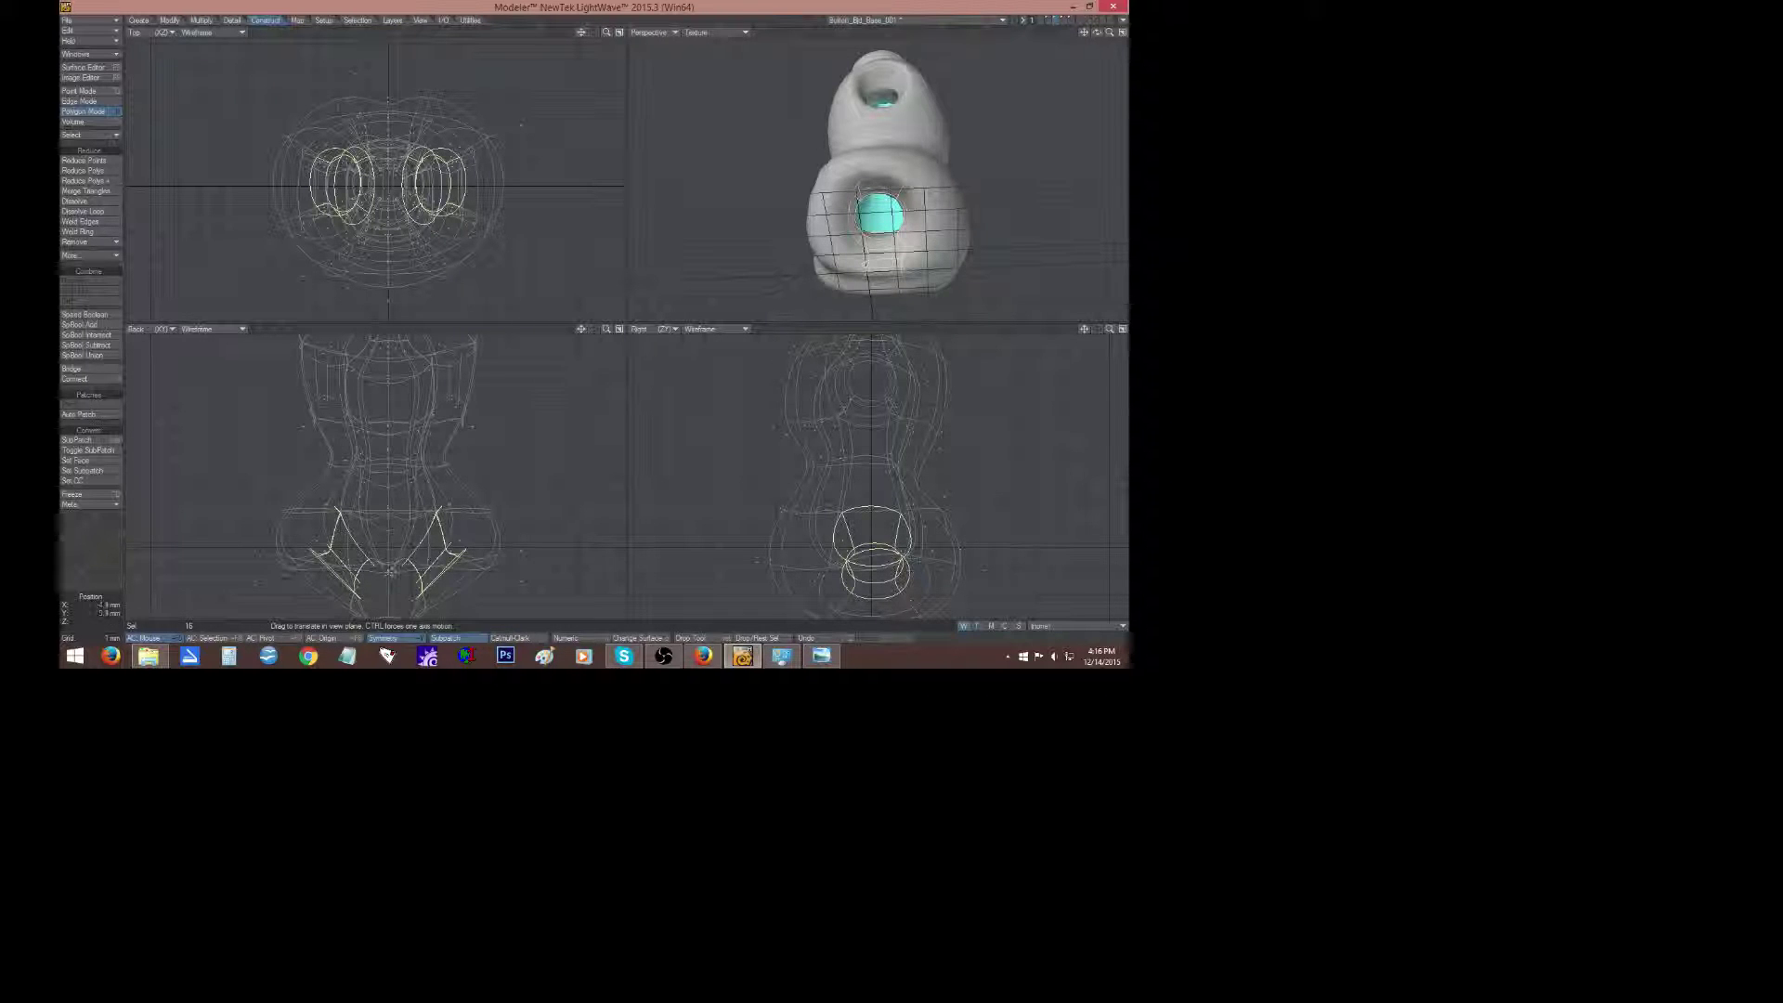
Scale up the hip-socket lining polygons to widen both openings.
key("shift+h")
left_click_drag(429, 213, 463, 209)
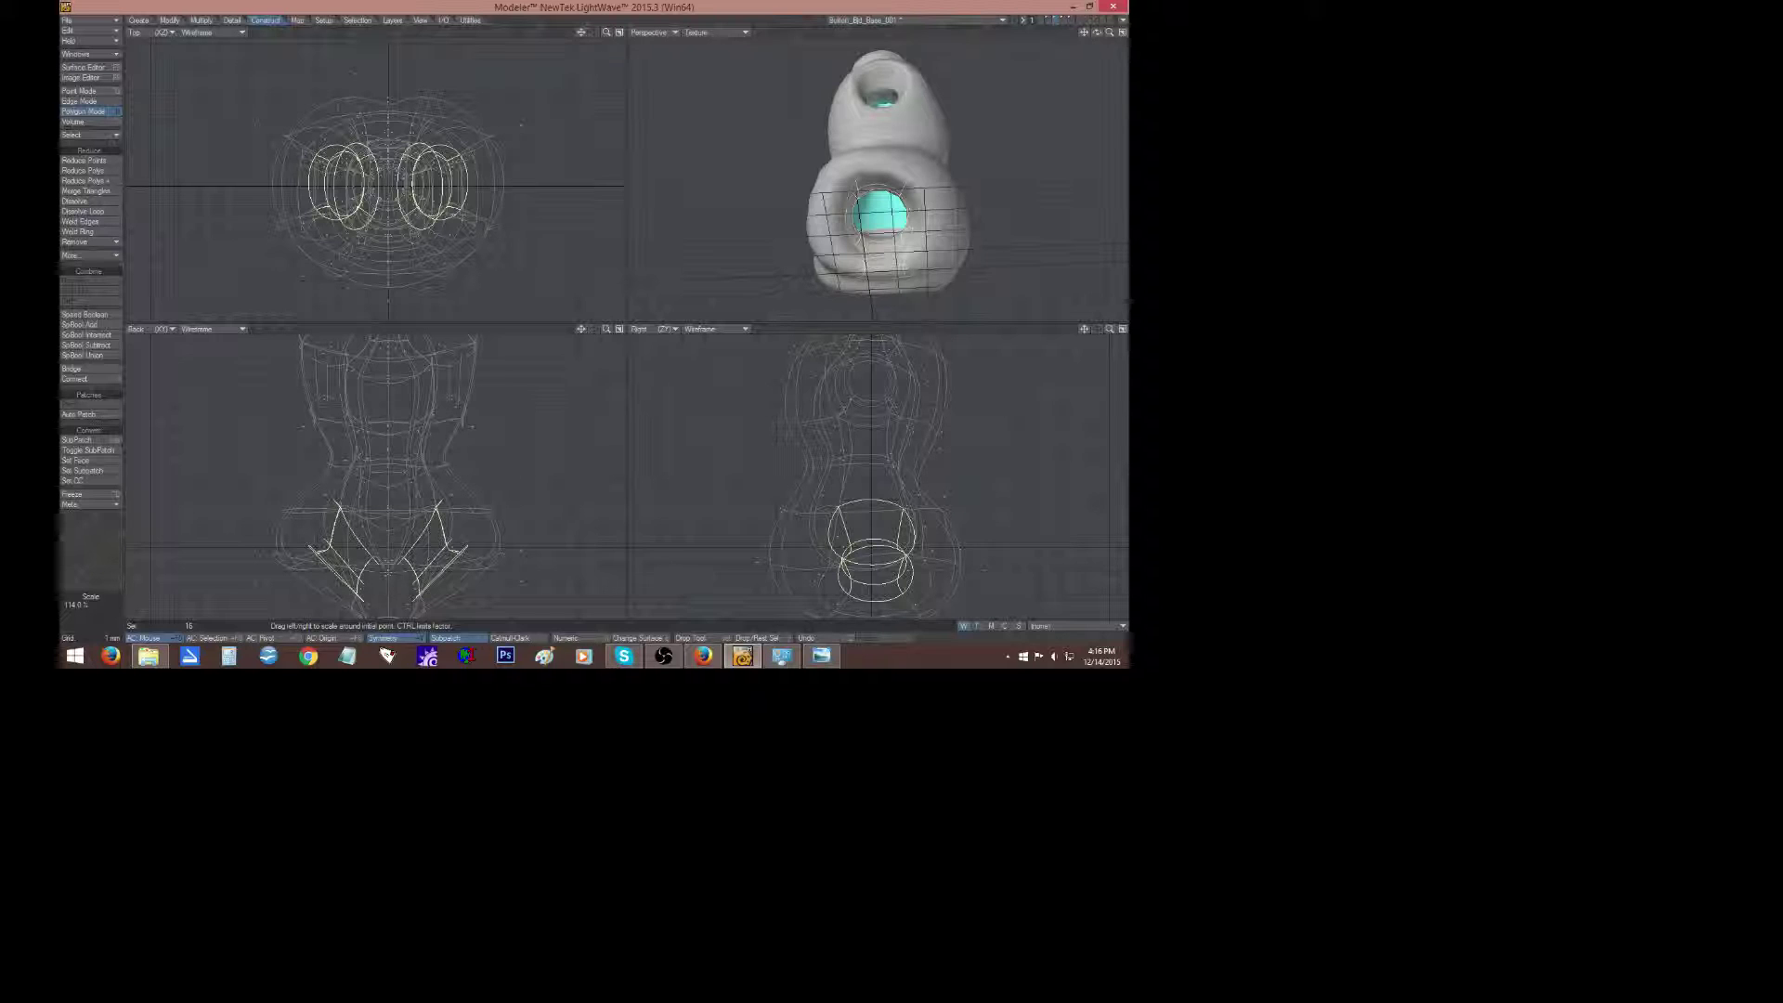
left_click_drag(441, 572, 436, 573)
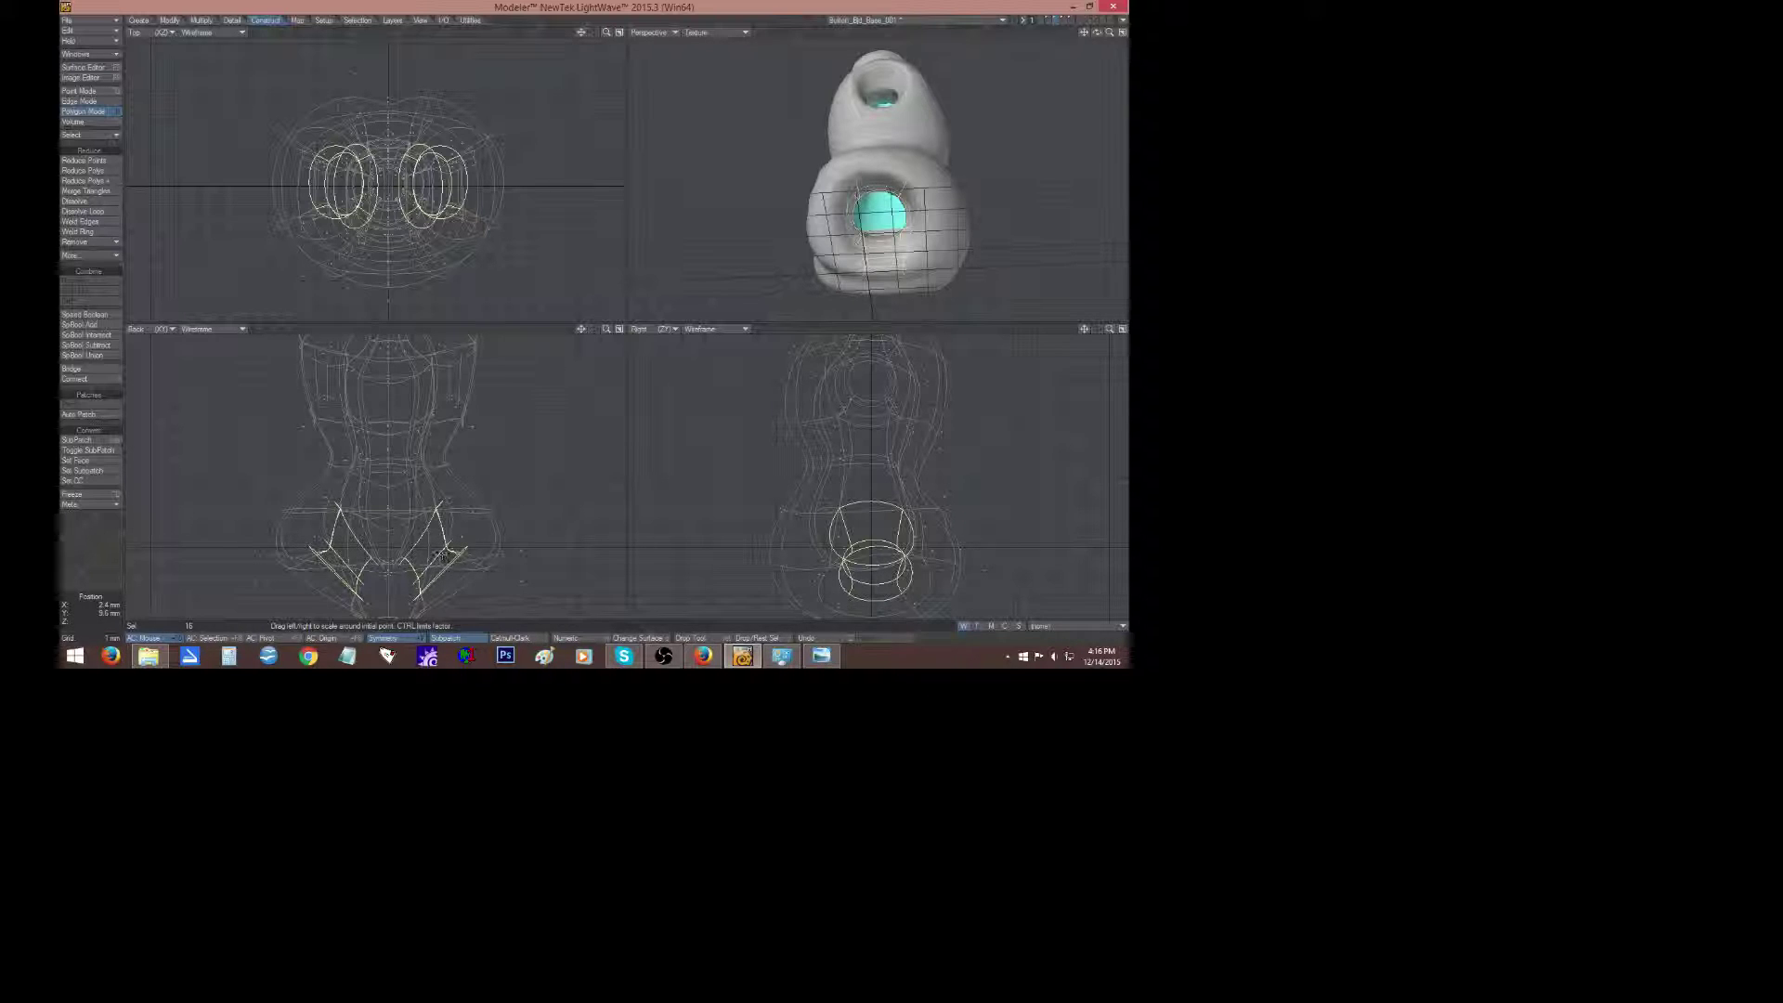
Limit the selection to the innermost polygons of both hip sockets and move them slightly inward and up.
key("space")
key("t")
left_click_drag(318, 550, 423, 545)
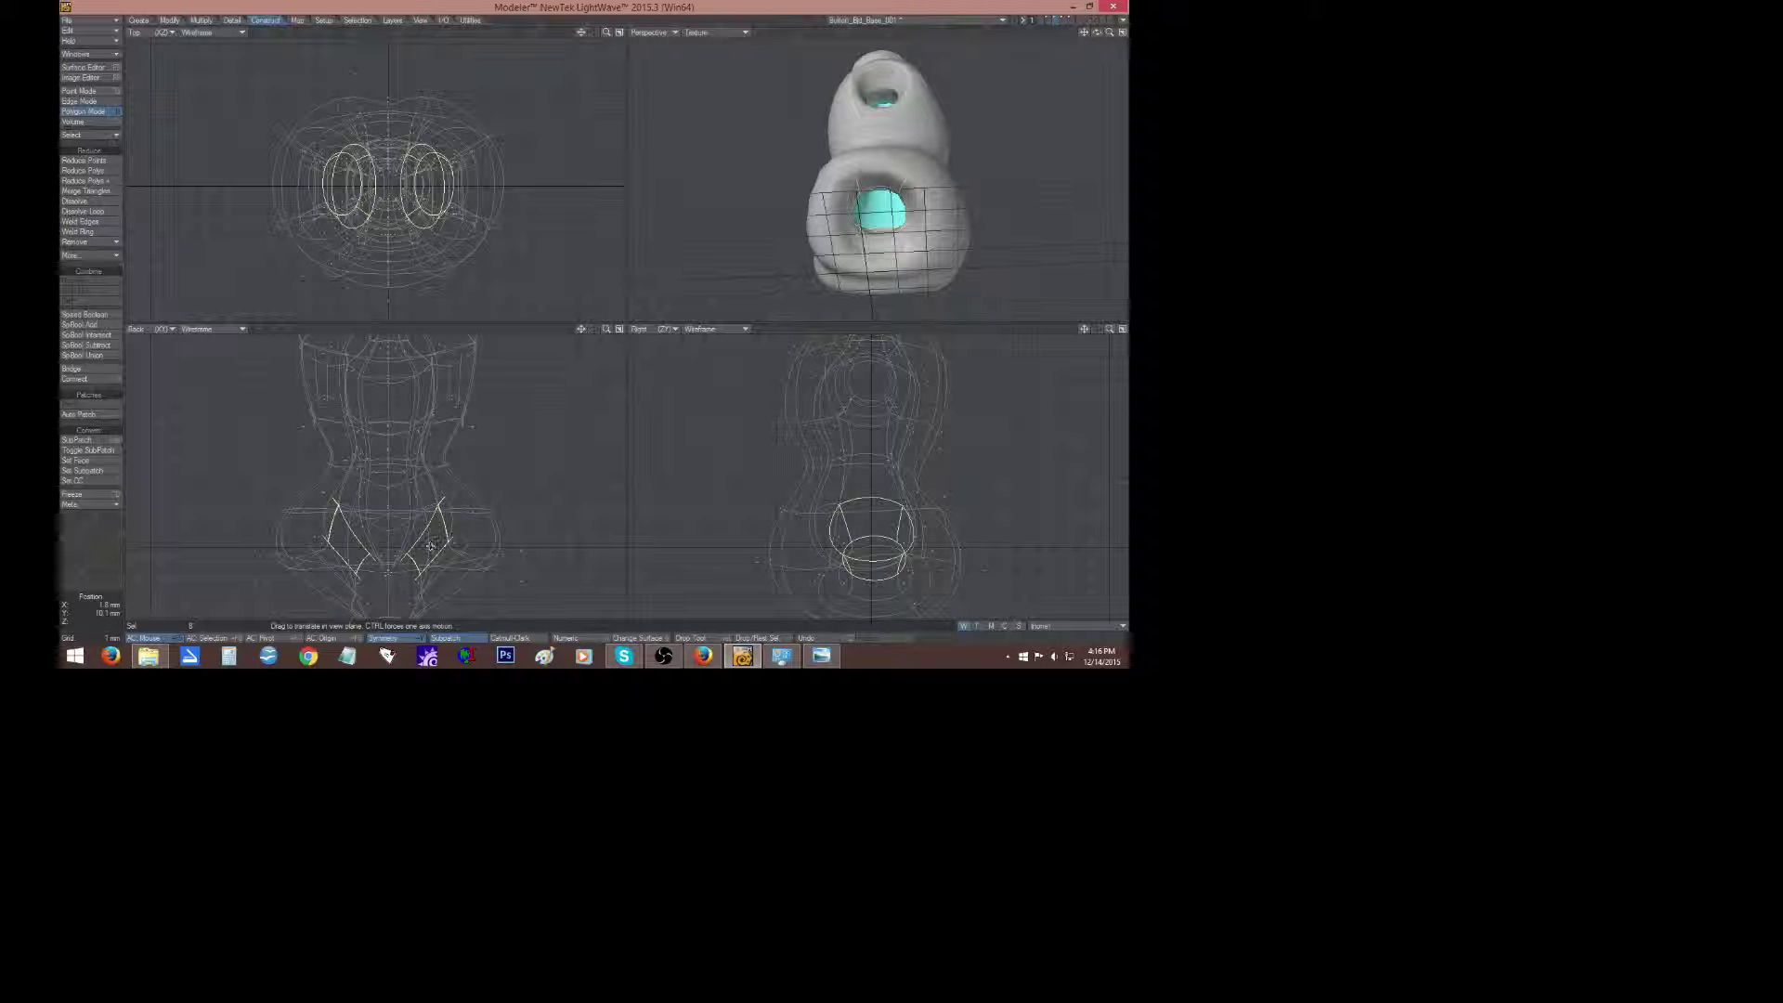
Scale down the innermost hip-socket polygons slightly.
key("shift+h")
left_click_drag(425, 527, 420, 527)
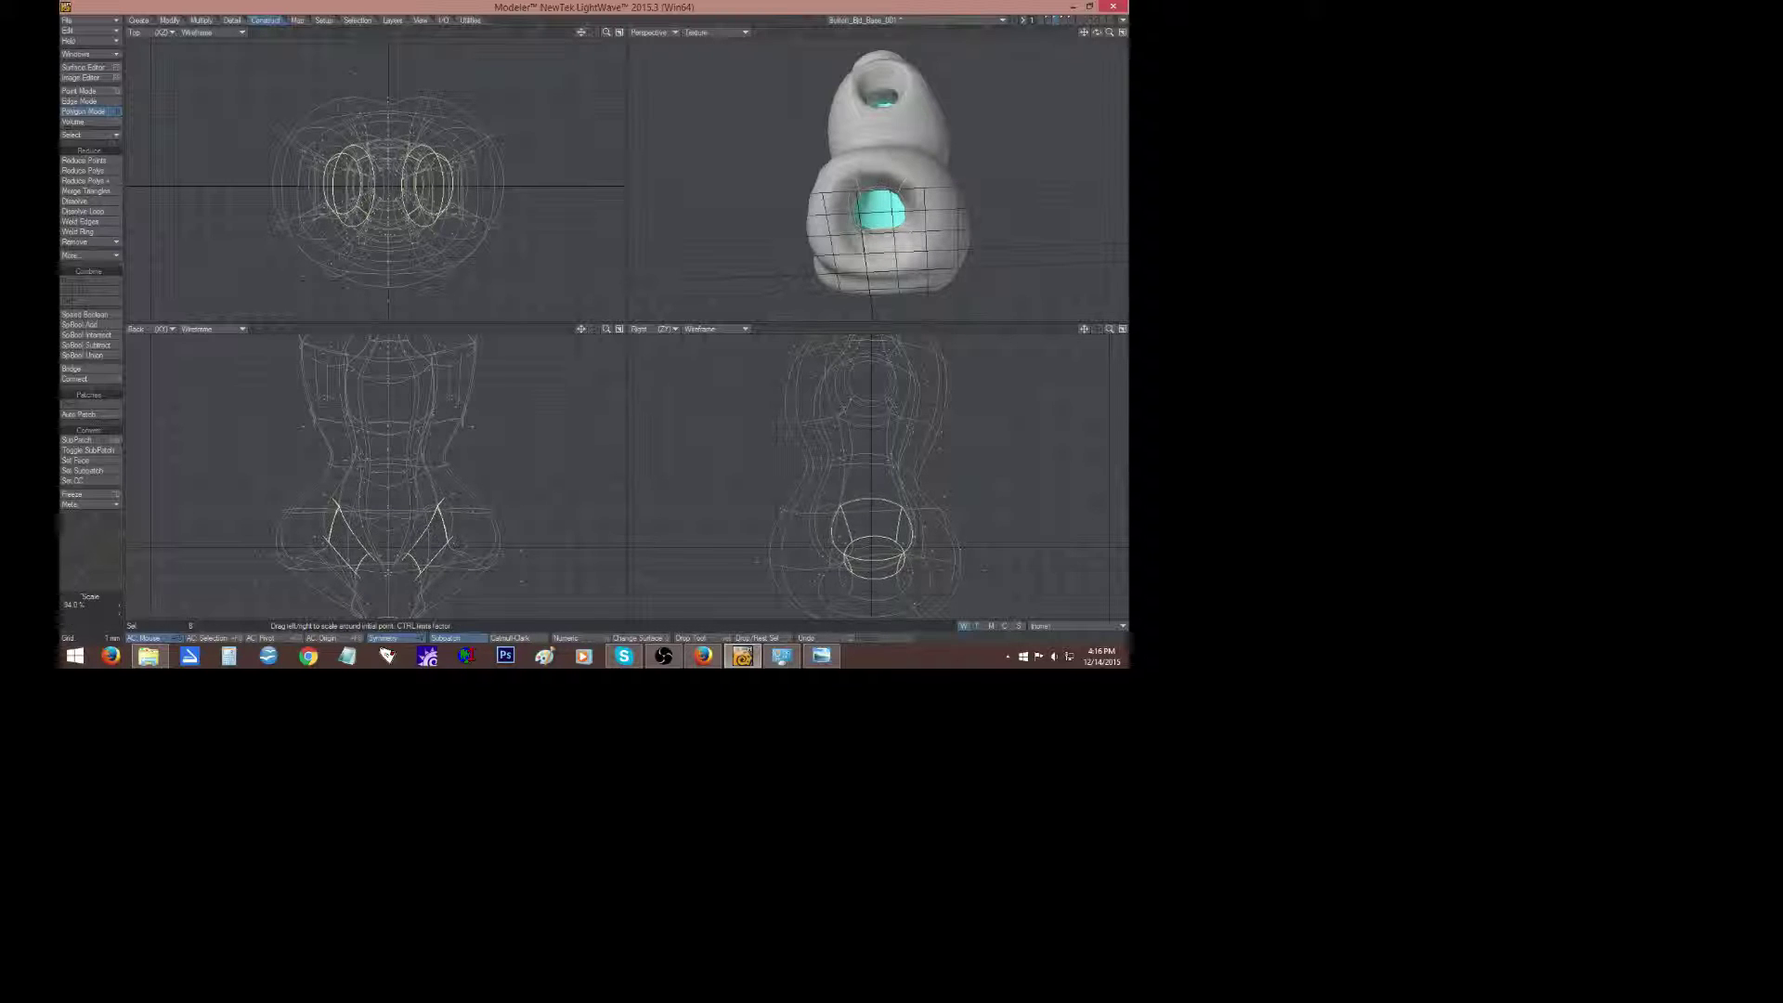
left_click_drag(868, 540, 855, 542)
Shift the innermost hip-socket polygons slightly and rotate them to follow the pelvis, leaving nothing selected.
key("t")
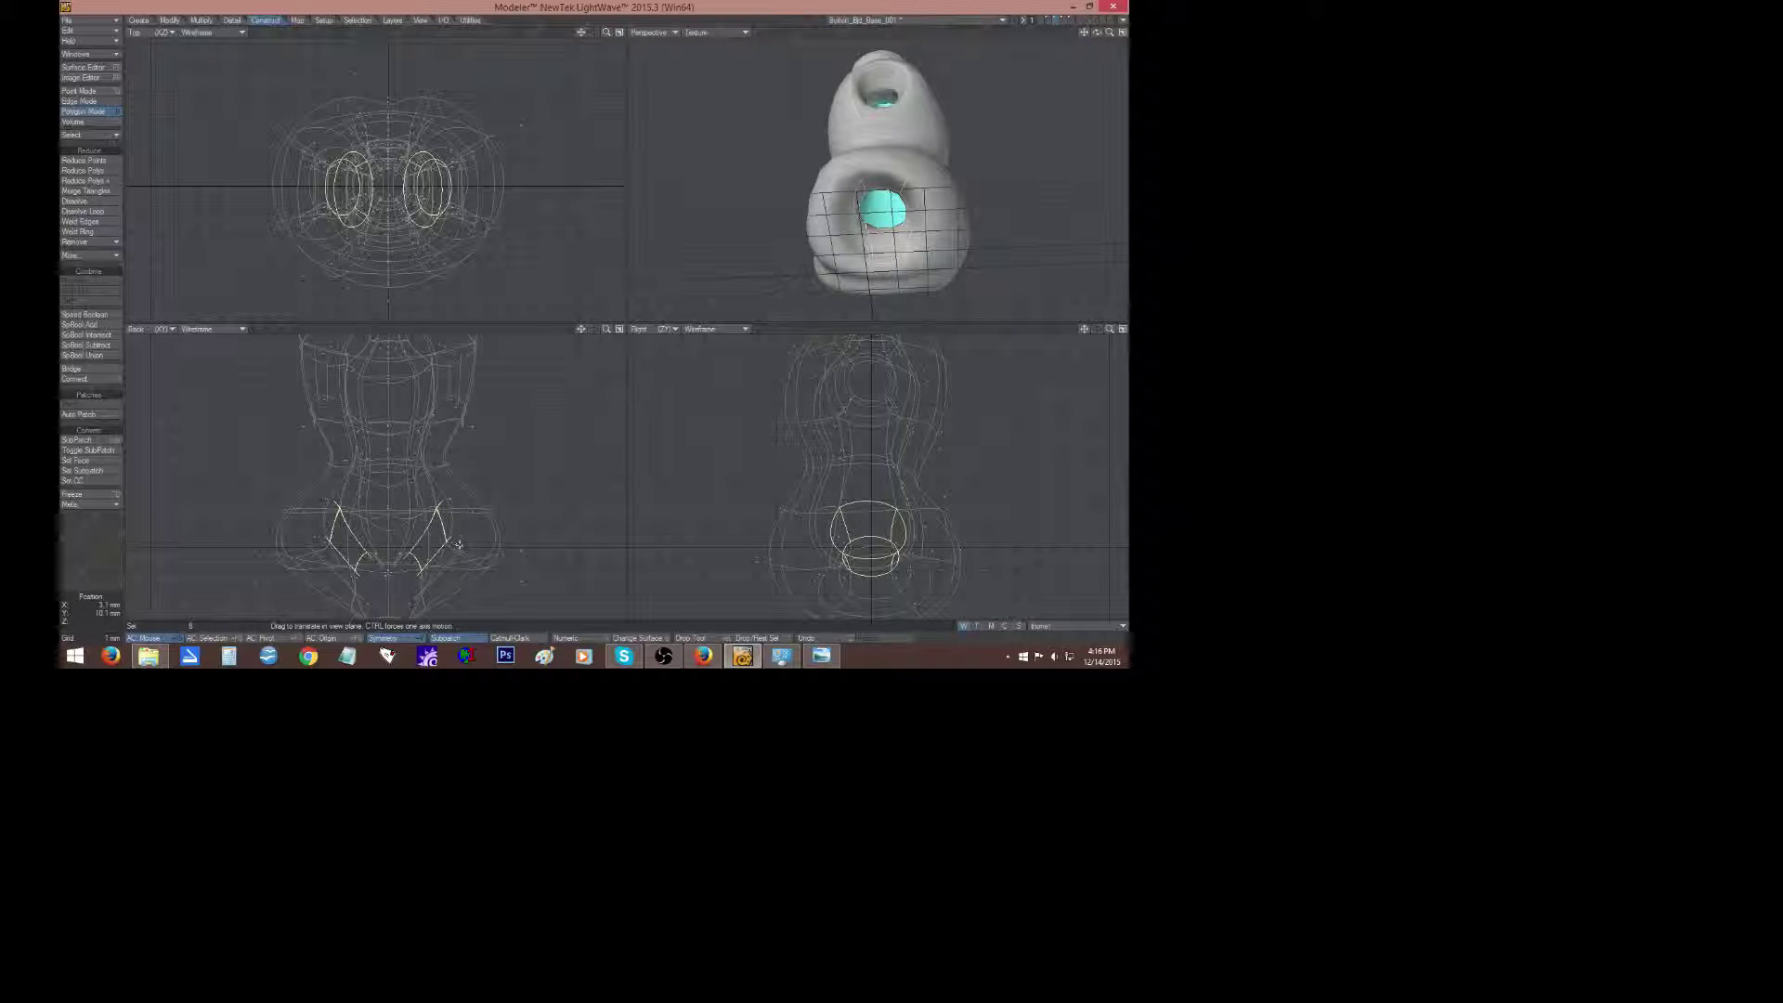
left_click_drag(442, 542, 439, 542)
key("y")
left_click_drag(427, 186, 436, 186)
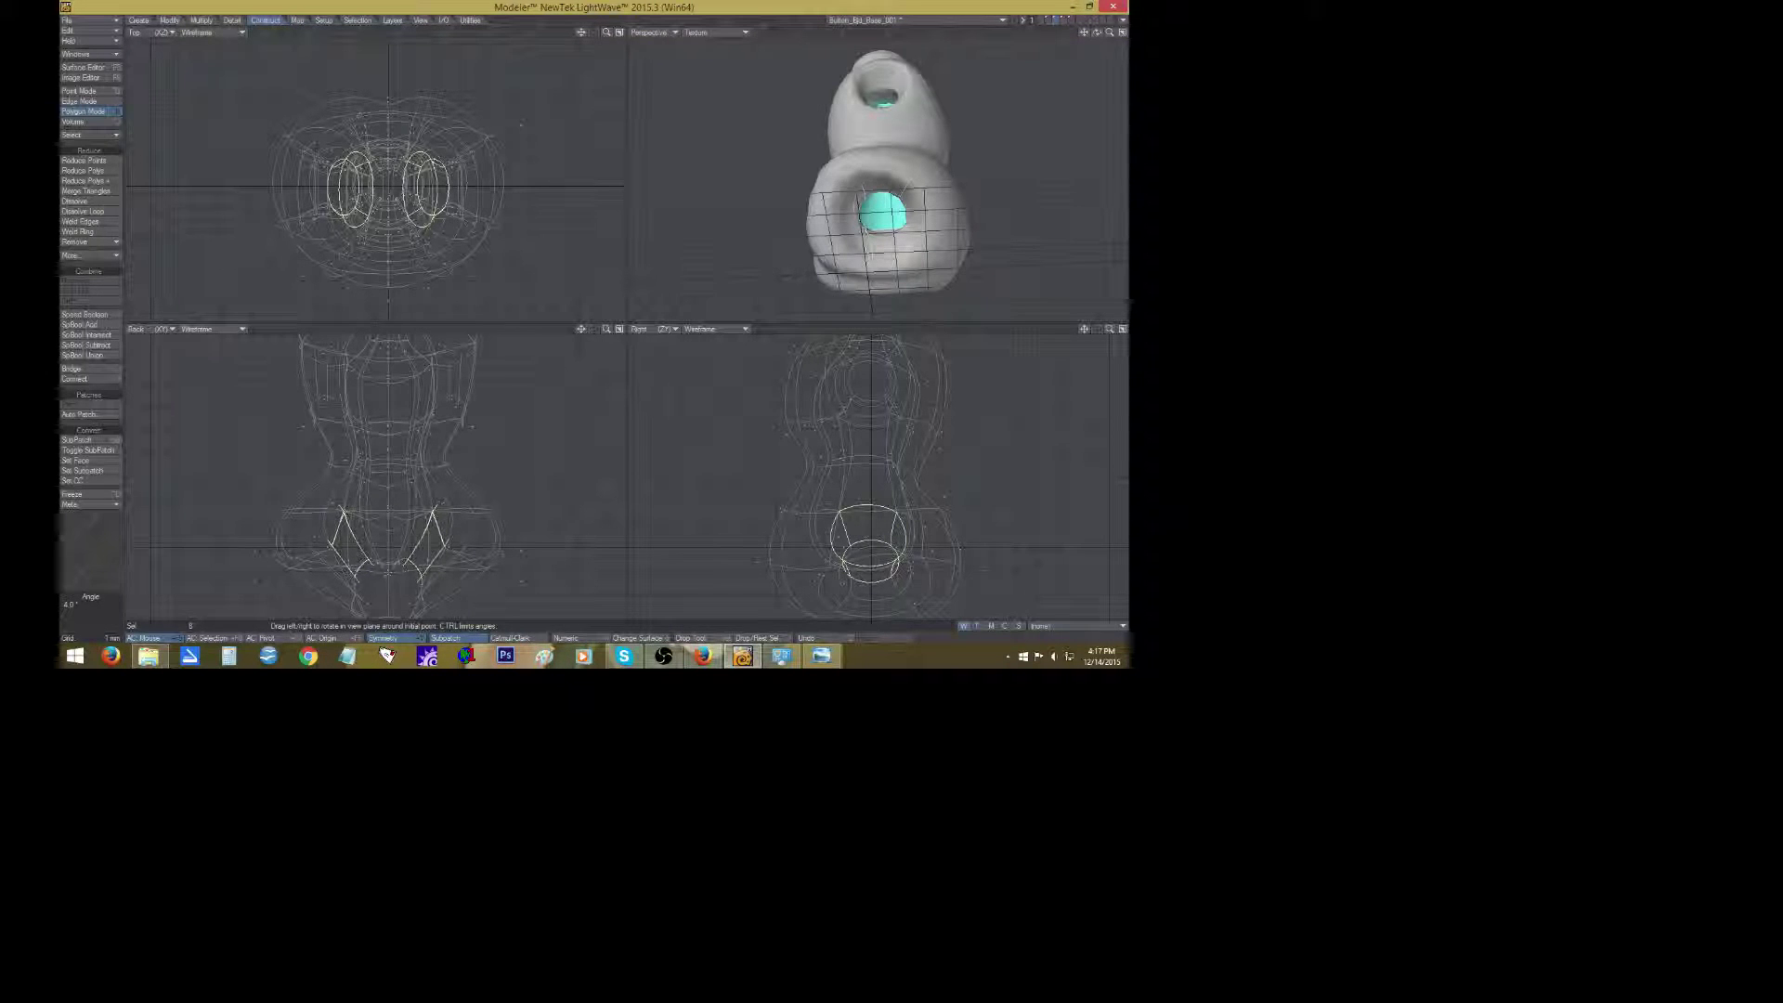
left_click_drag(437, 544, 434, 544)
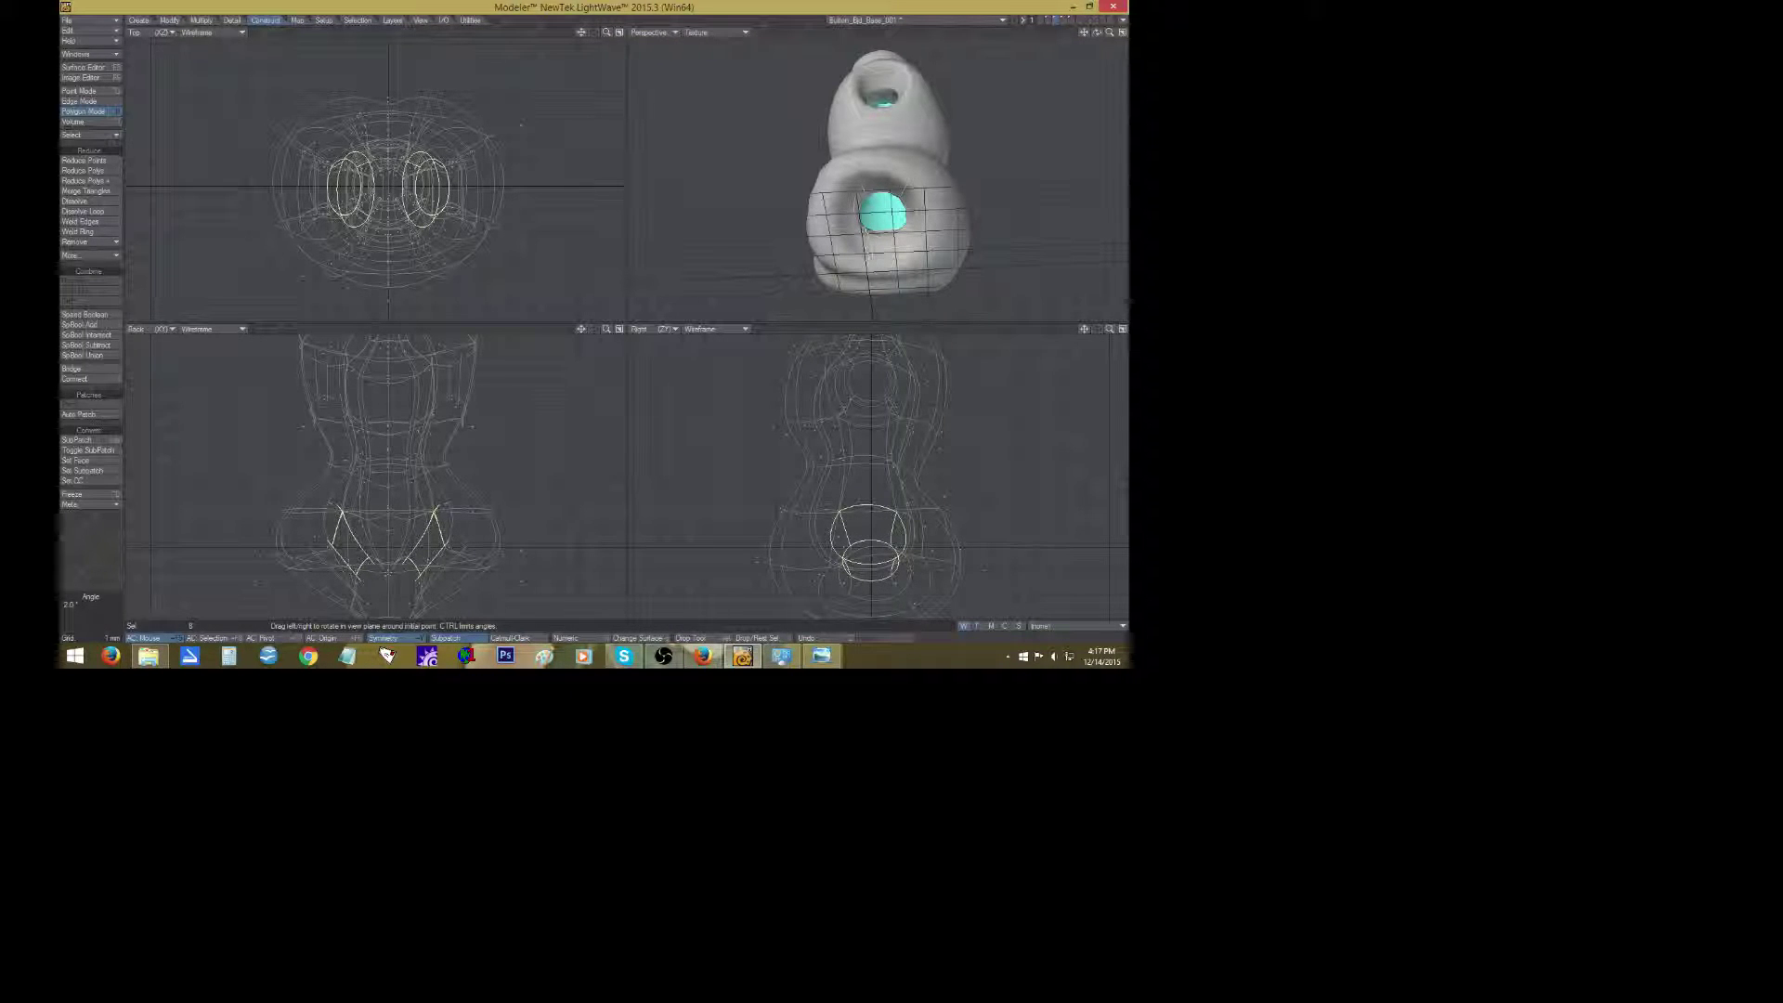
left_click(102, 550)
left_click(102, 555)
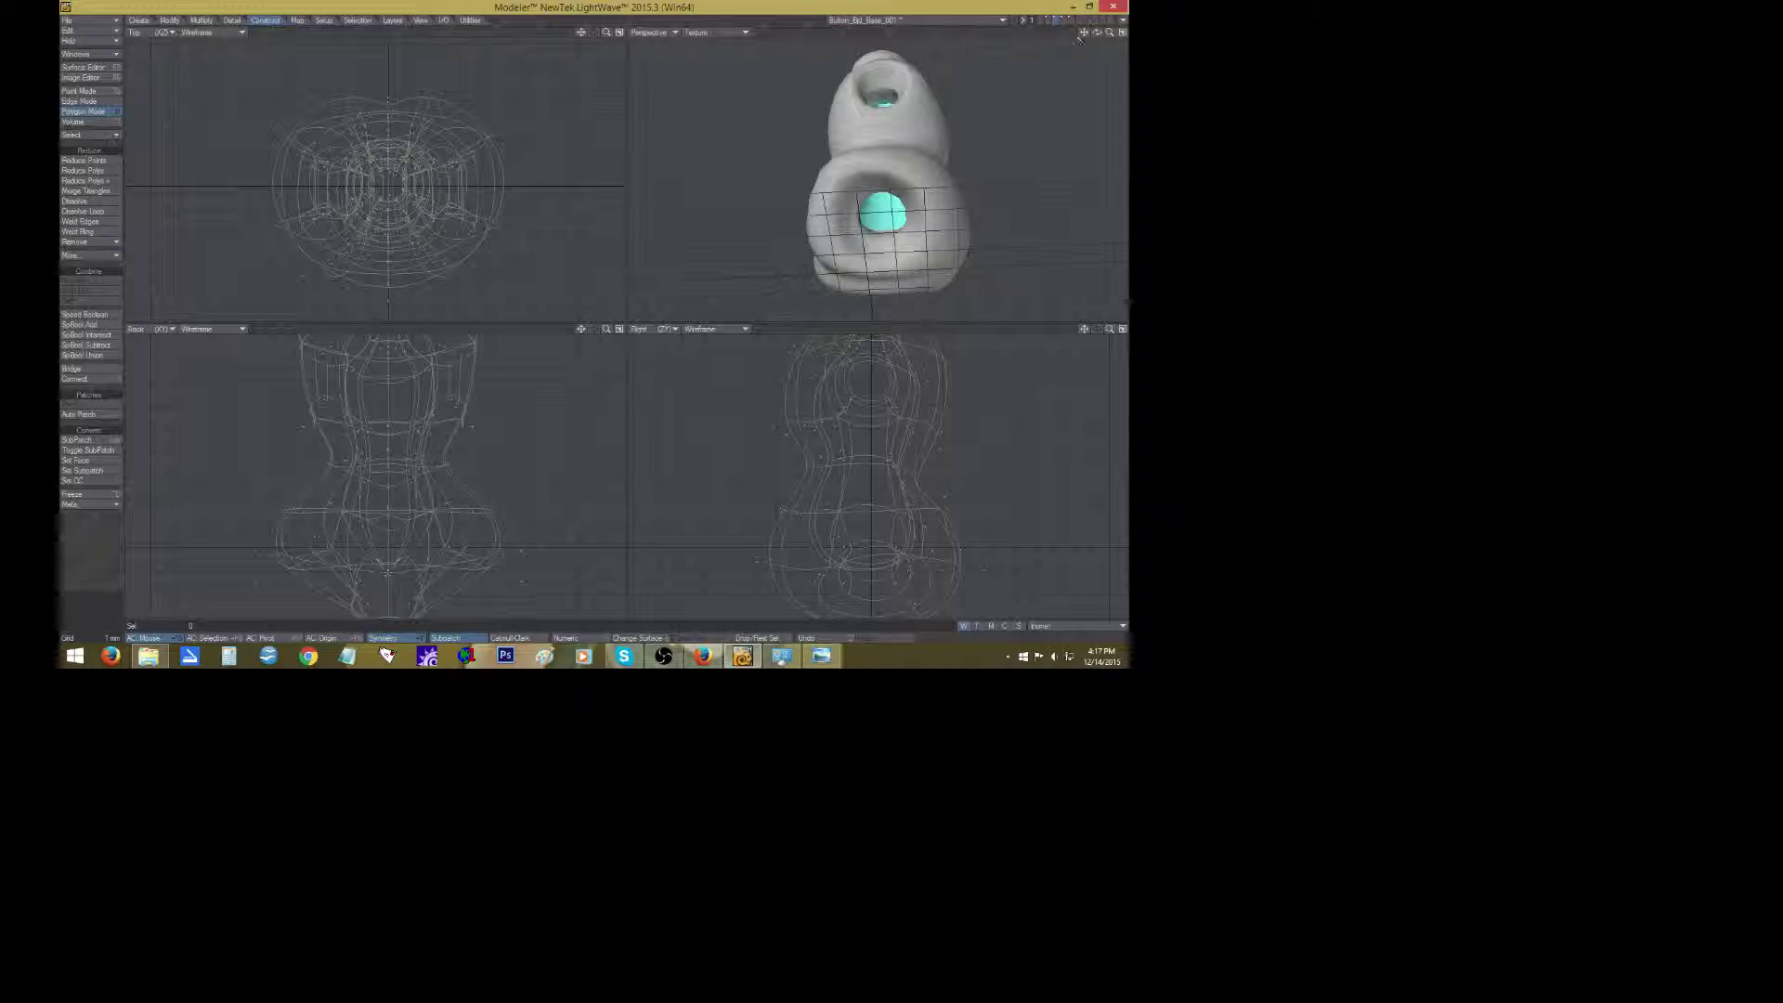
Select the two lower centre polygons of the pelvis between the hip sockets and move and rotate them inward.
left_click_drag(1096, 32, 1022, 46)
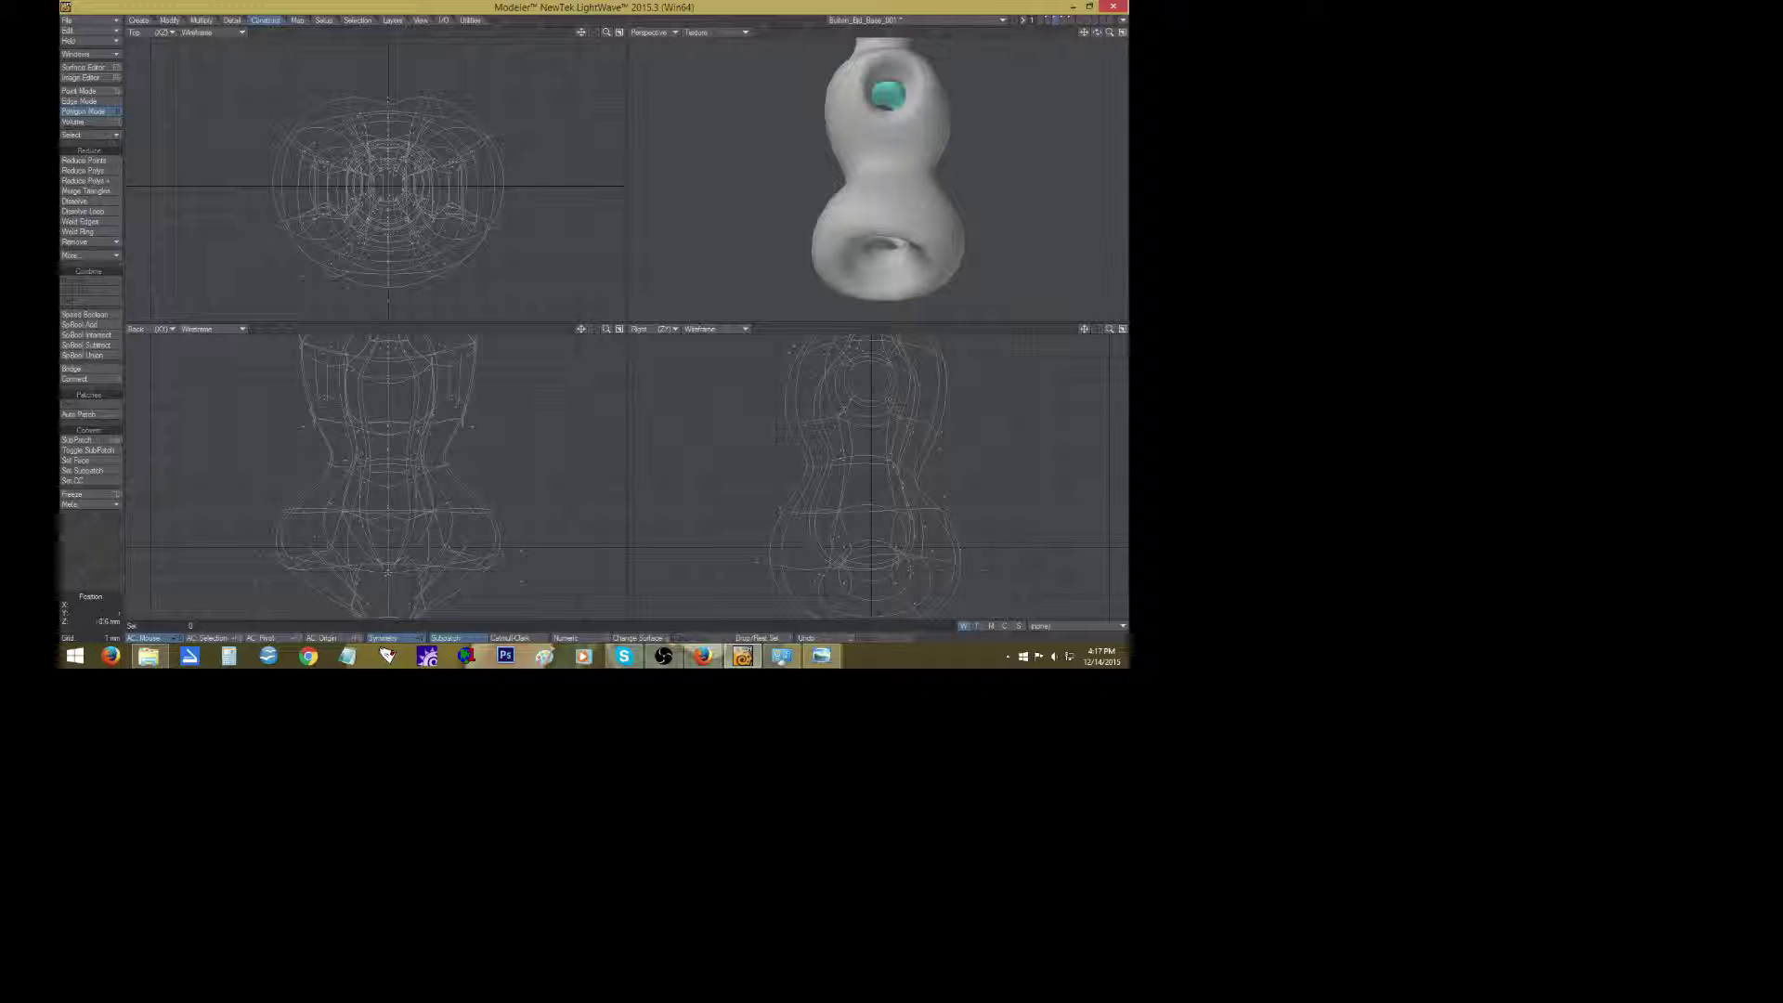
mouse_move(772, 542)
left_mouse_down()
mouse_move(782, 577)
mouse_move(795, 517)
mouse_move(836, 615)
left_mouse_up()
key("y")
key("space")
key("t")
key("y")
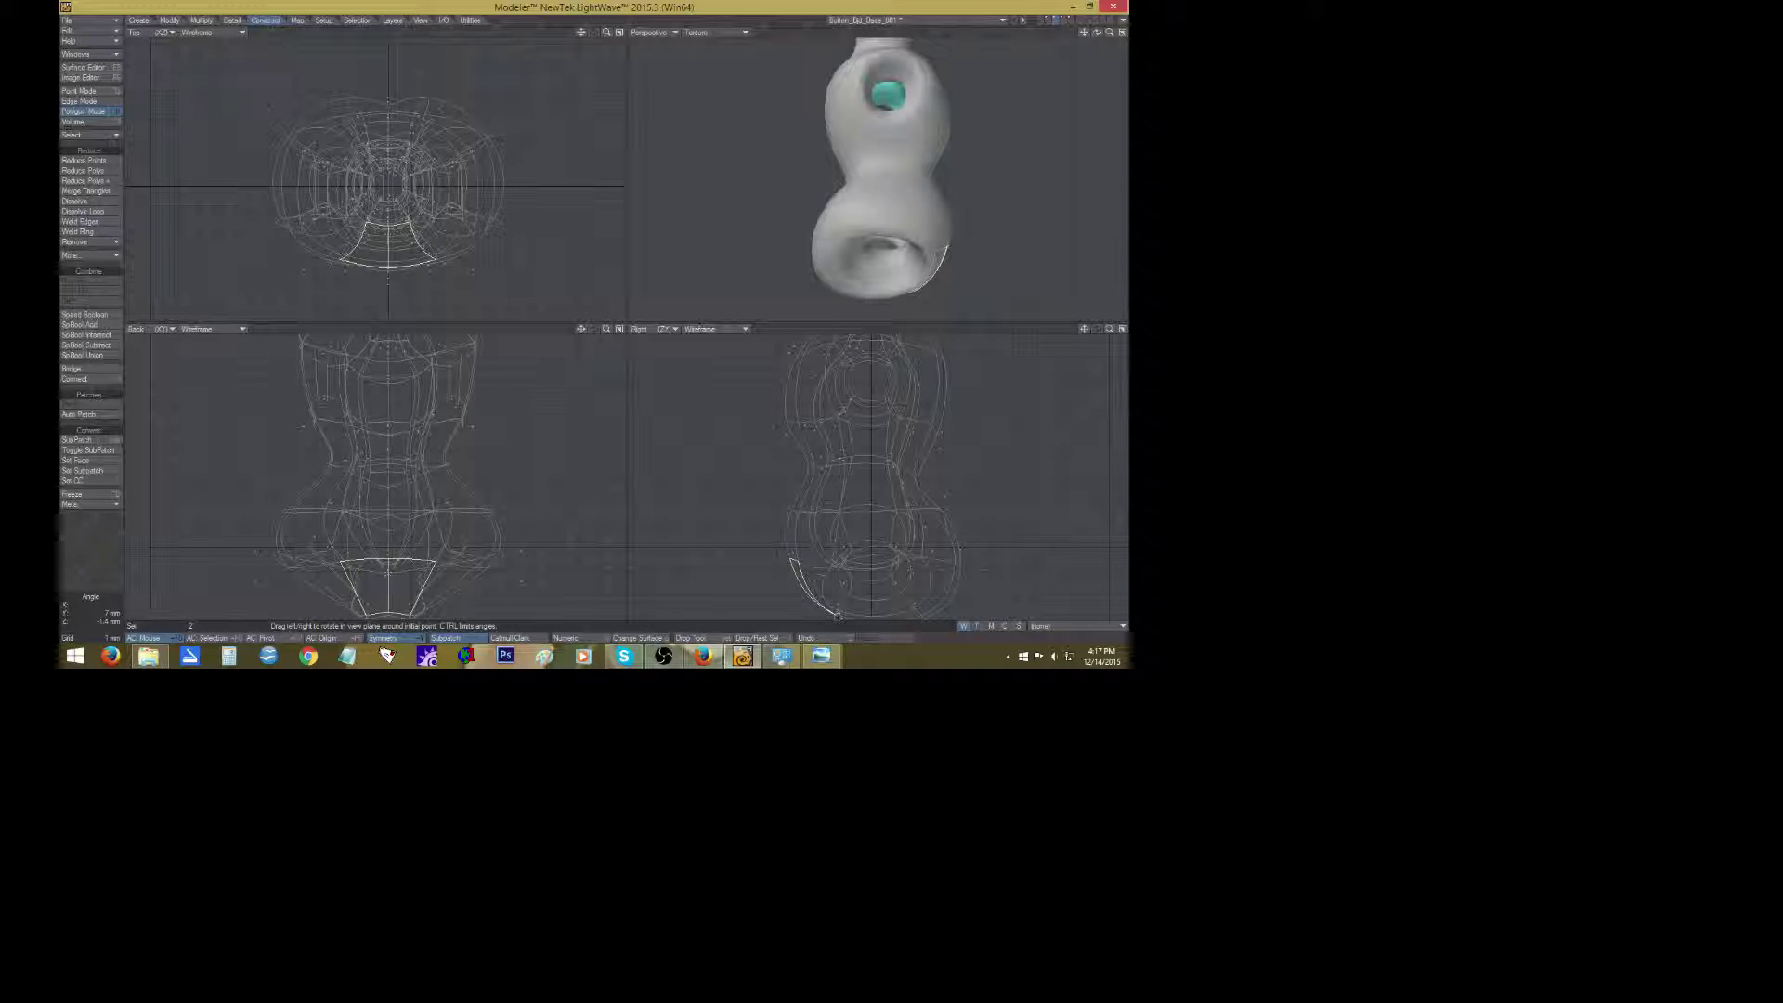
key("space")
key("slash")
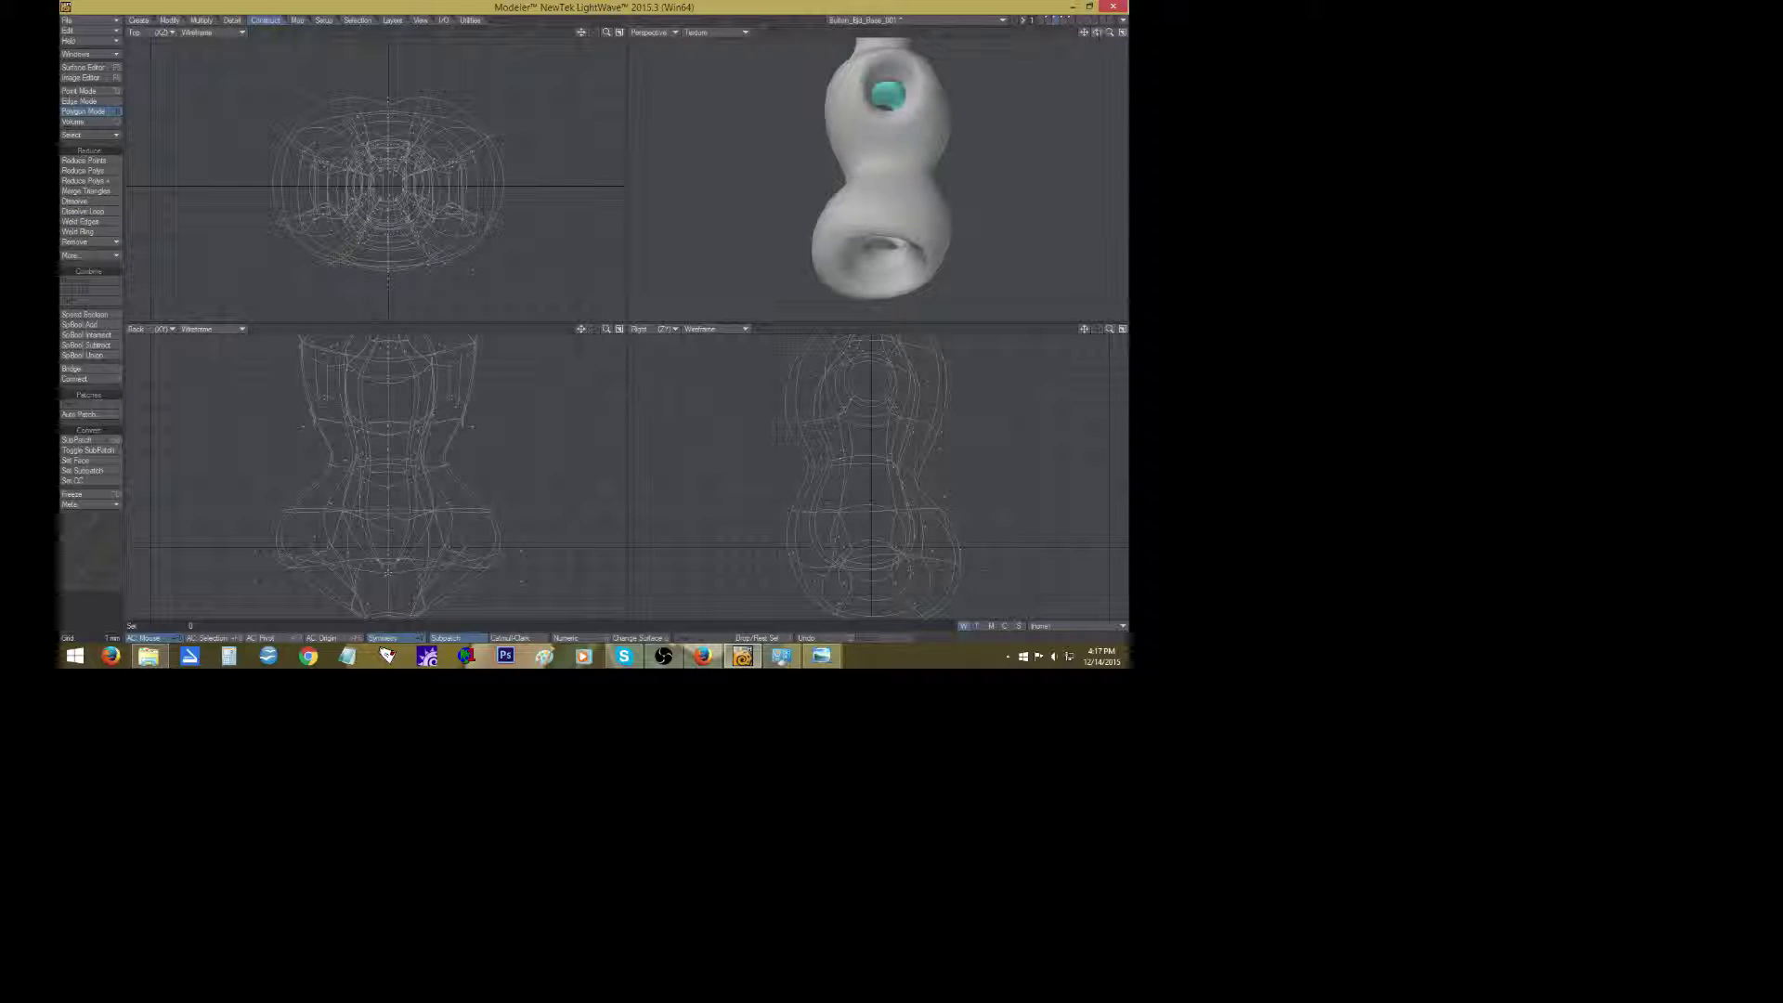
In edge selection, adjust the position of the two symmetric side edges bordering the pelvis's lower centre panel.
mouse_move(1097, 33)
left_mouse_down()
mouse_move(920, 34)
mouse_move(1100, 35)
left_mouse_up()
left_click_drag(844, 243, 845, 268)
left_click(845, 268)
left_click(843, 255)
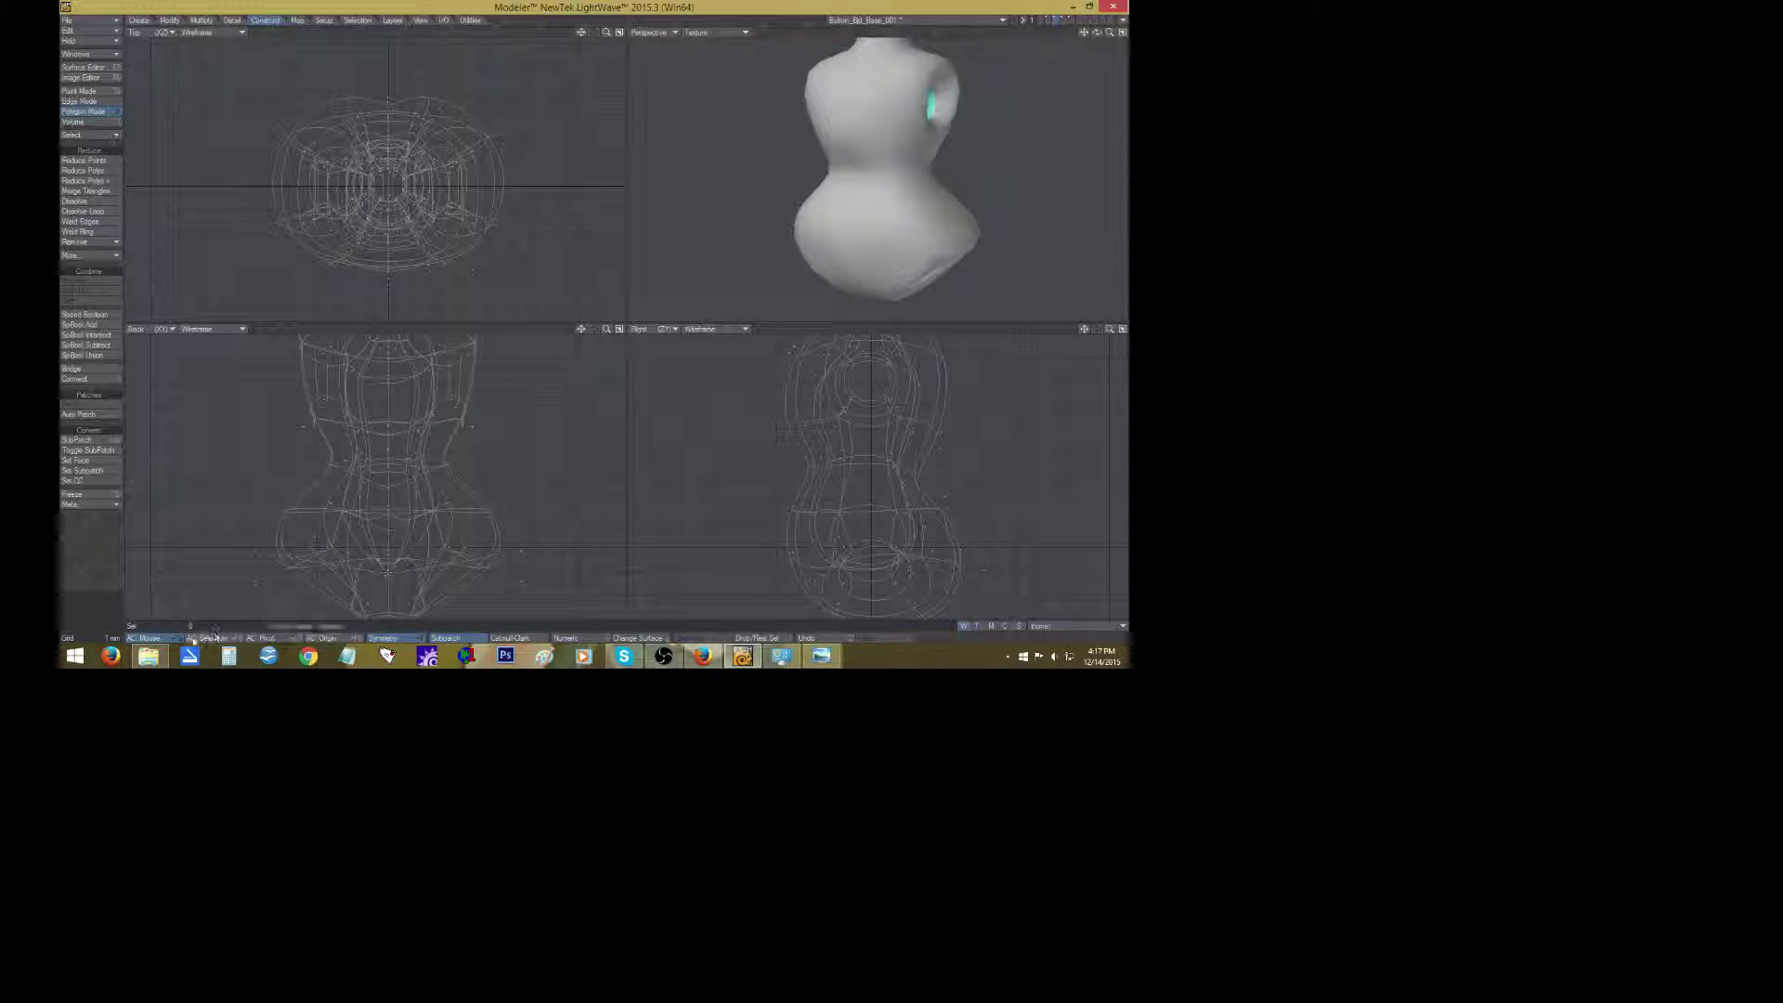
left_click(82, 102)
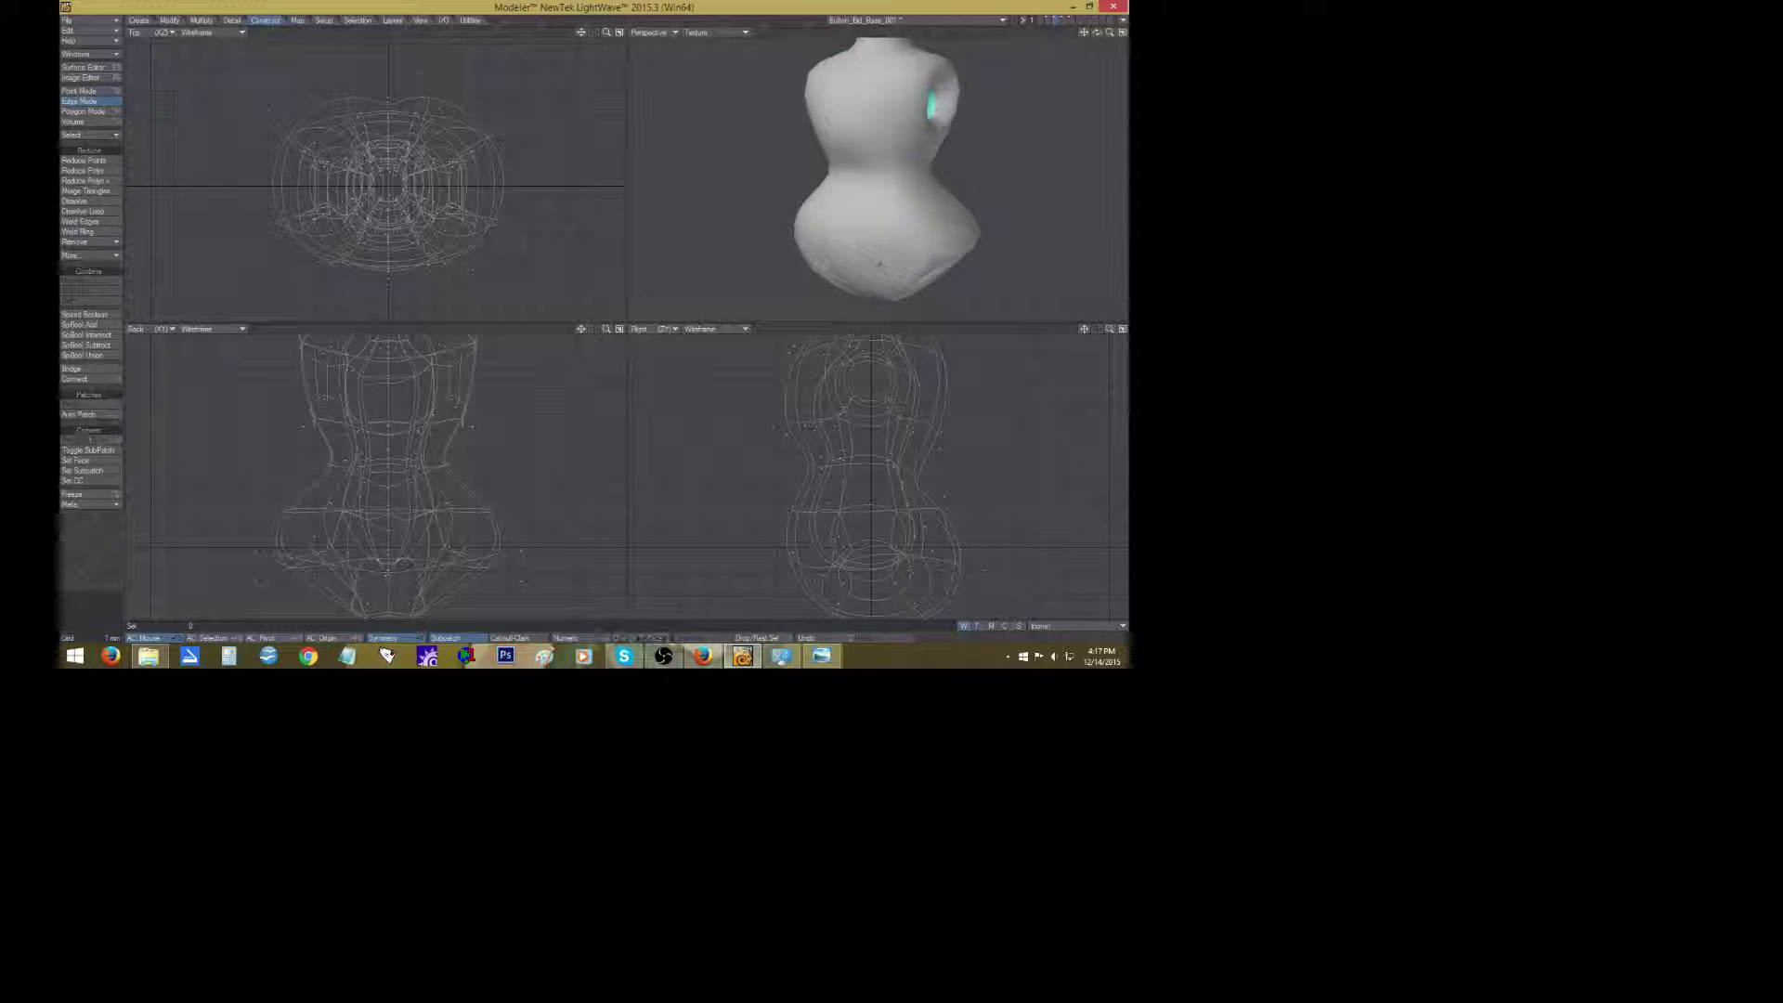
left_click(879, 271)
key("t")
key("y")
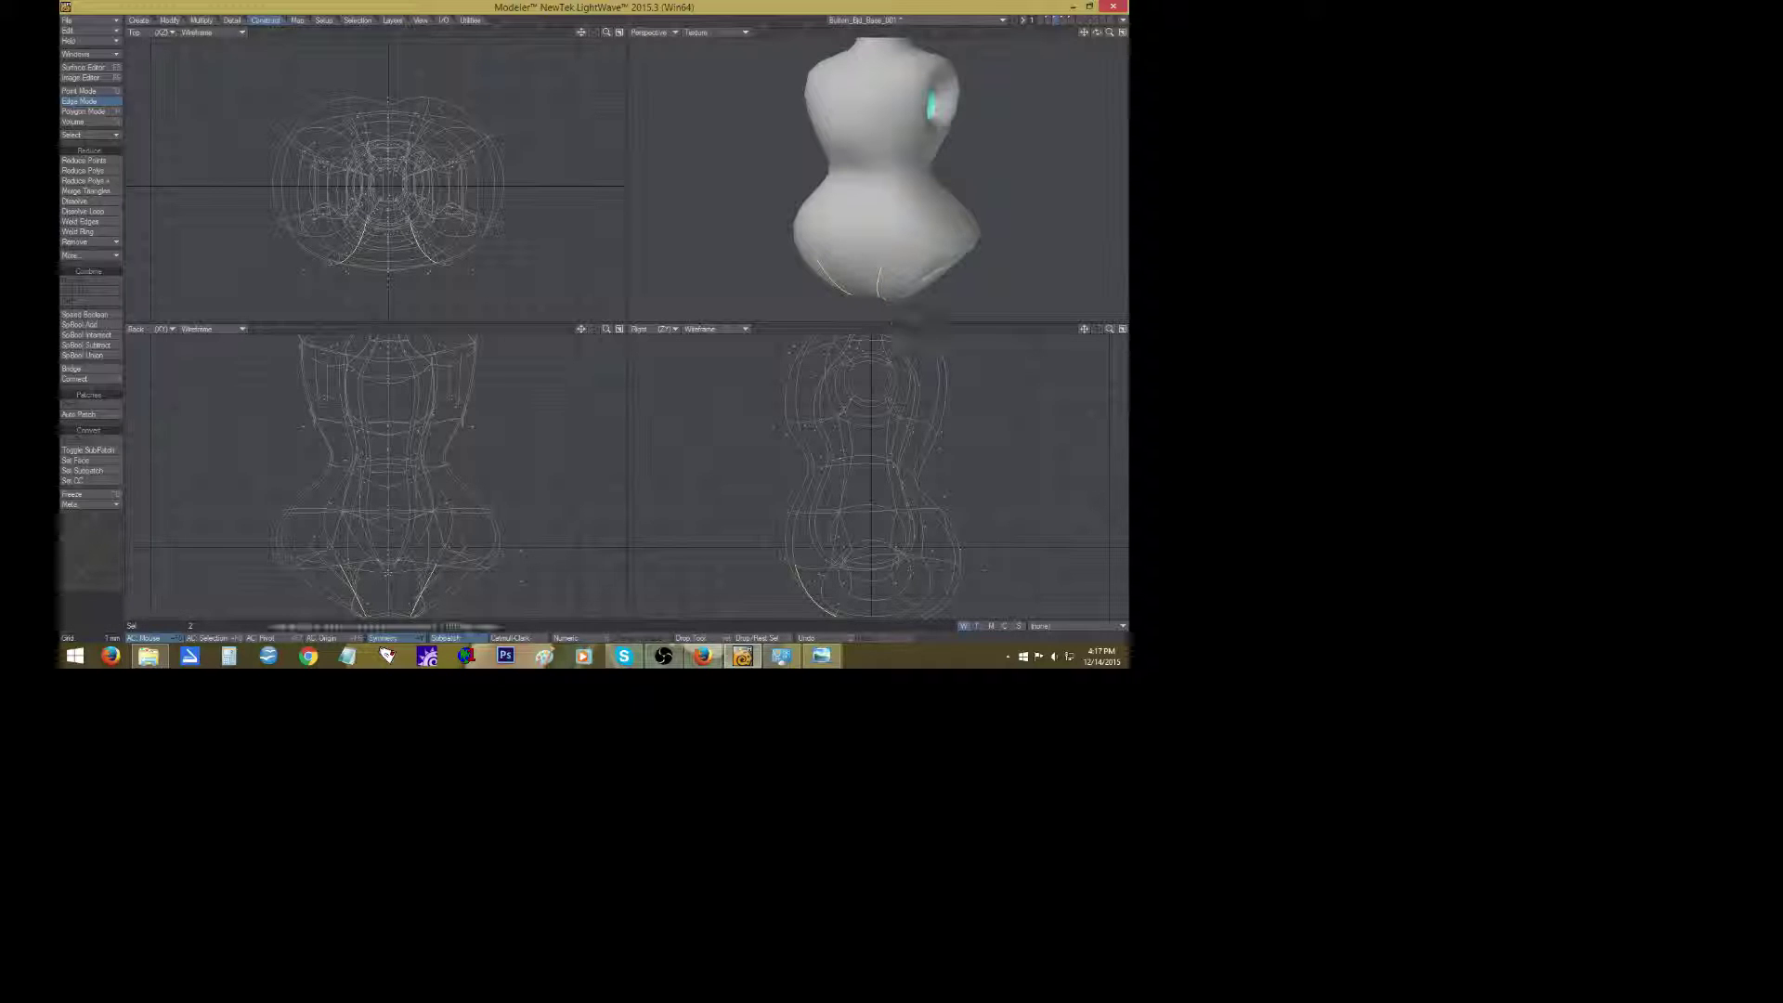
key("space")
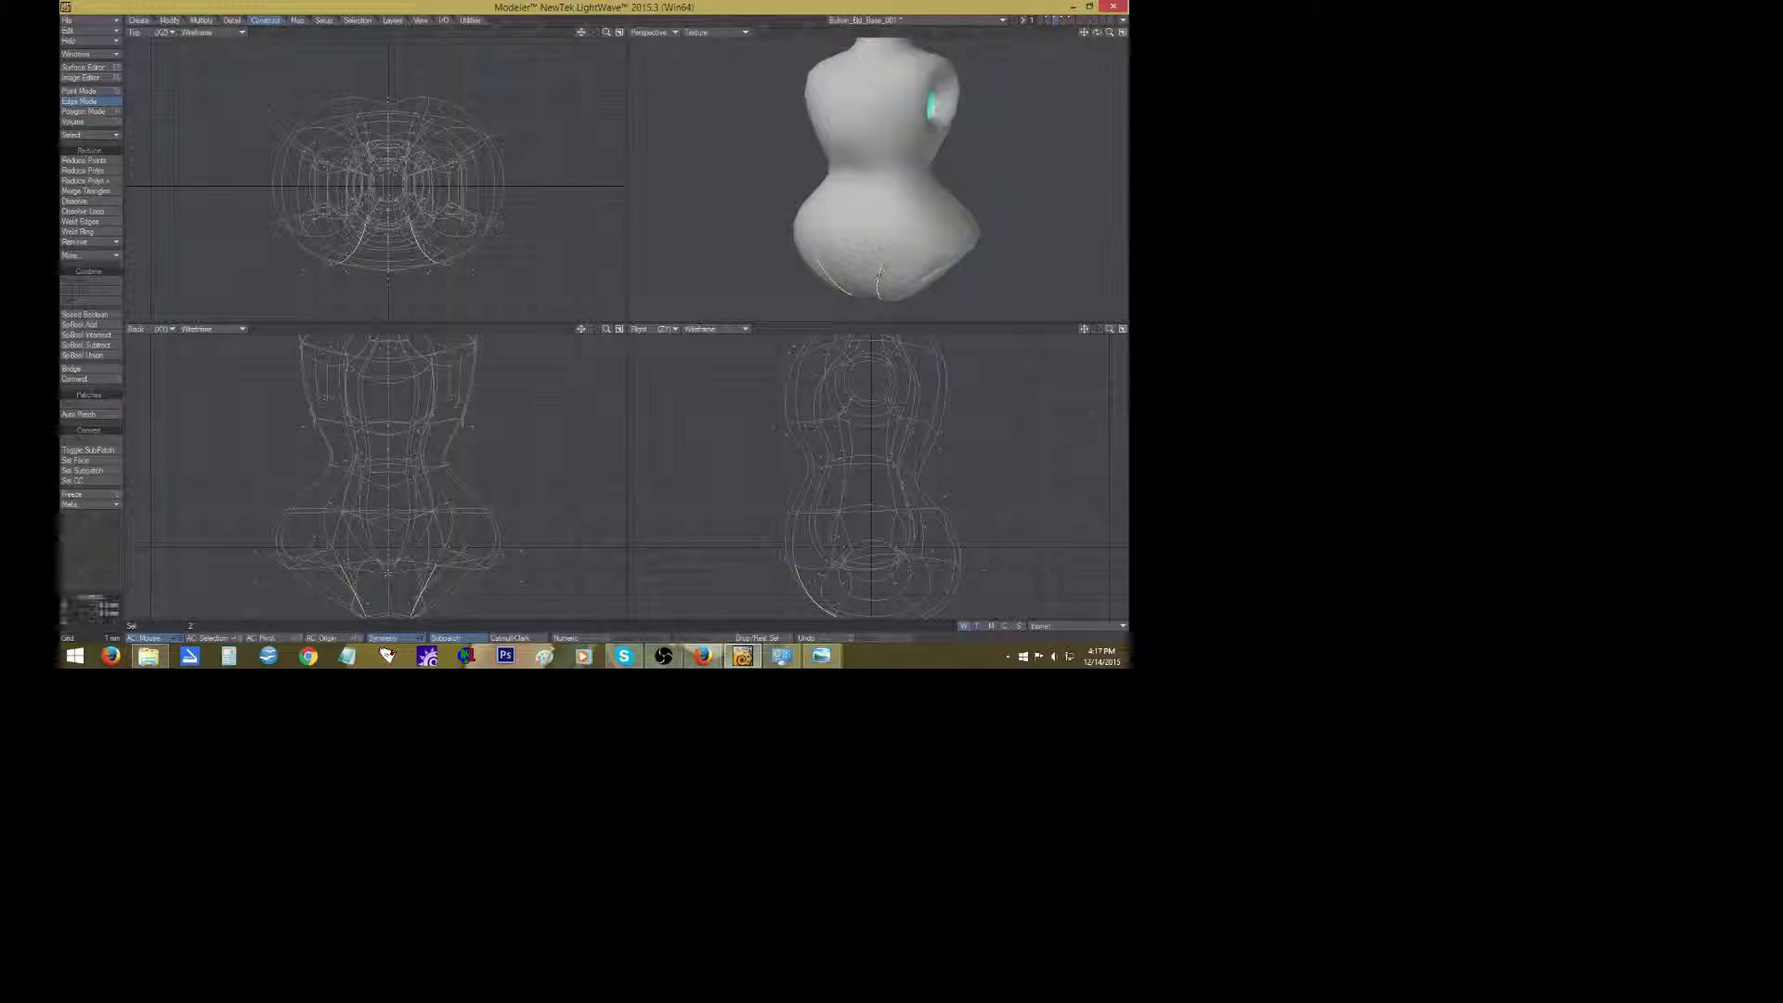
key("t")
left_click_drag(458, 588, 450, 589)
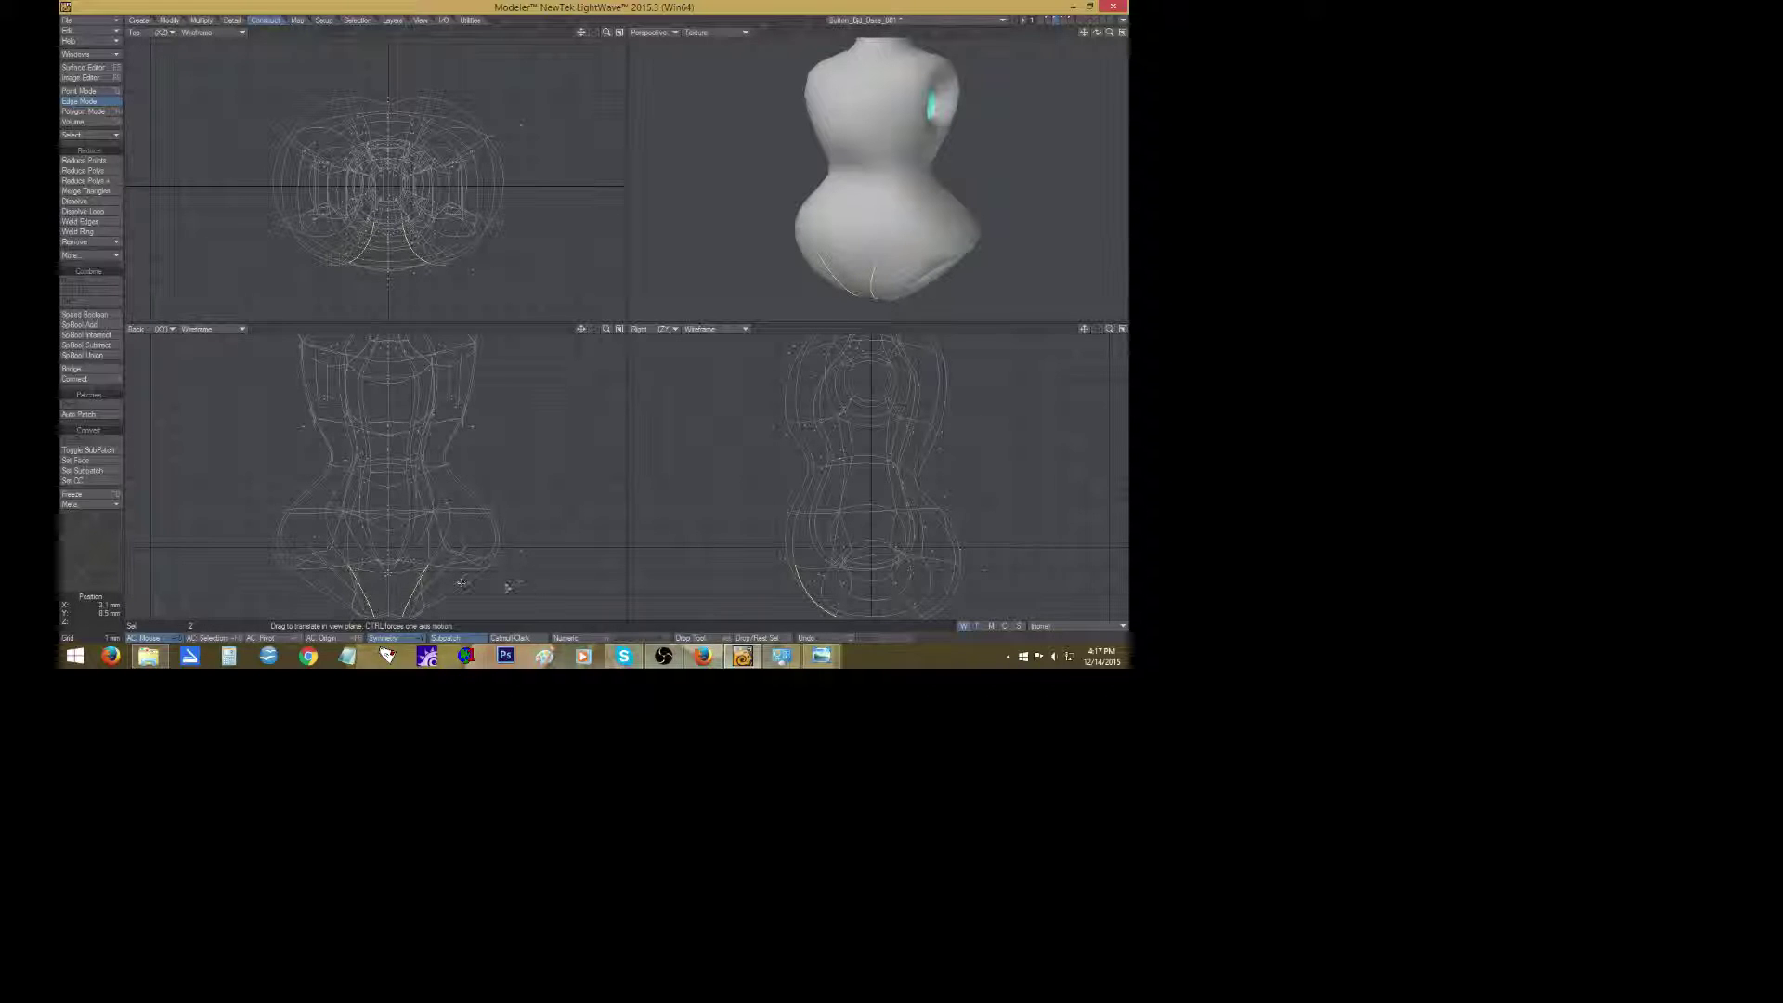
left_click(97, 565)
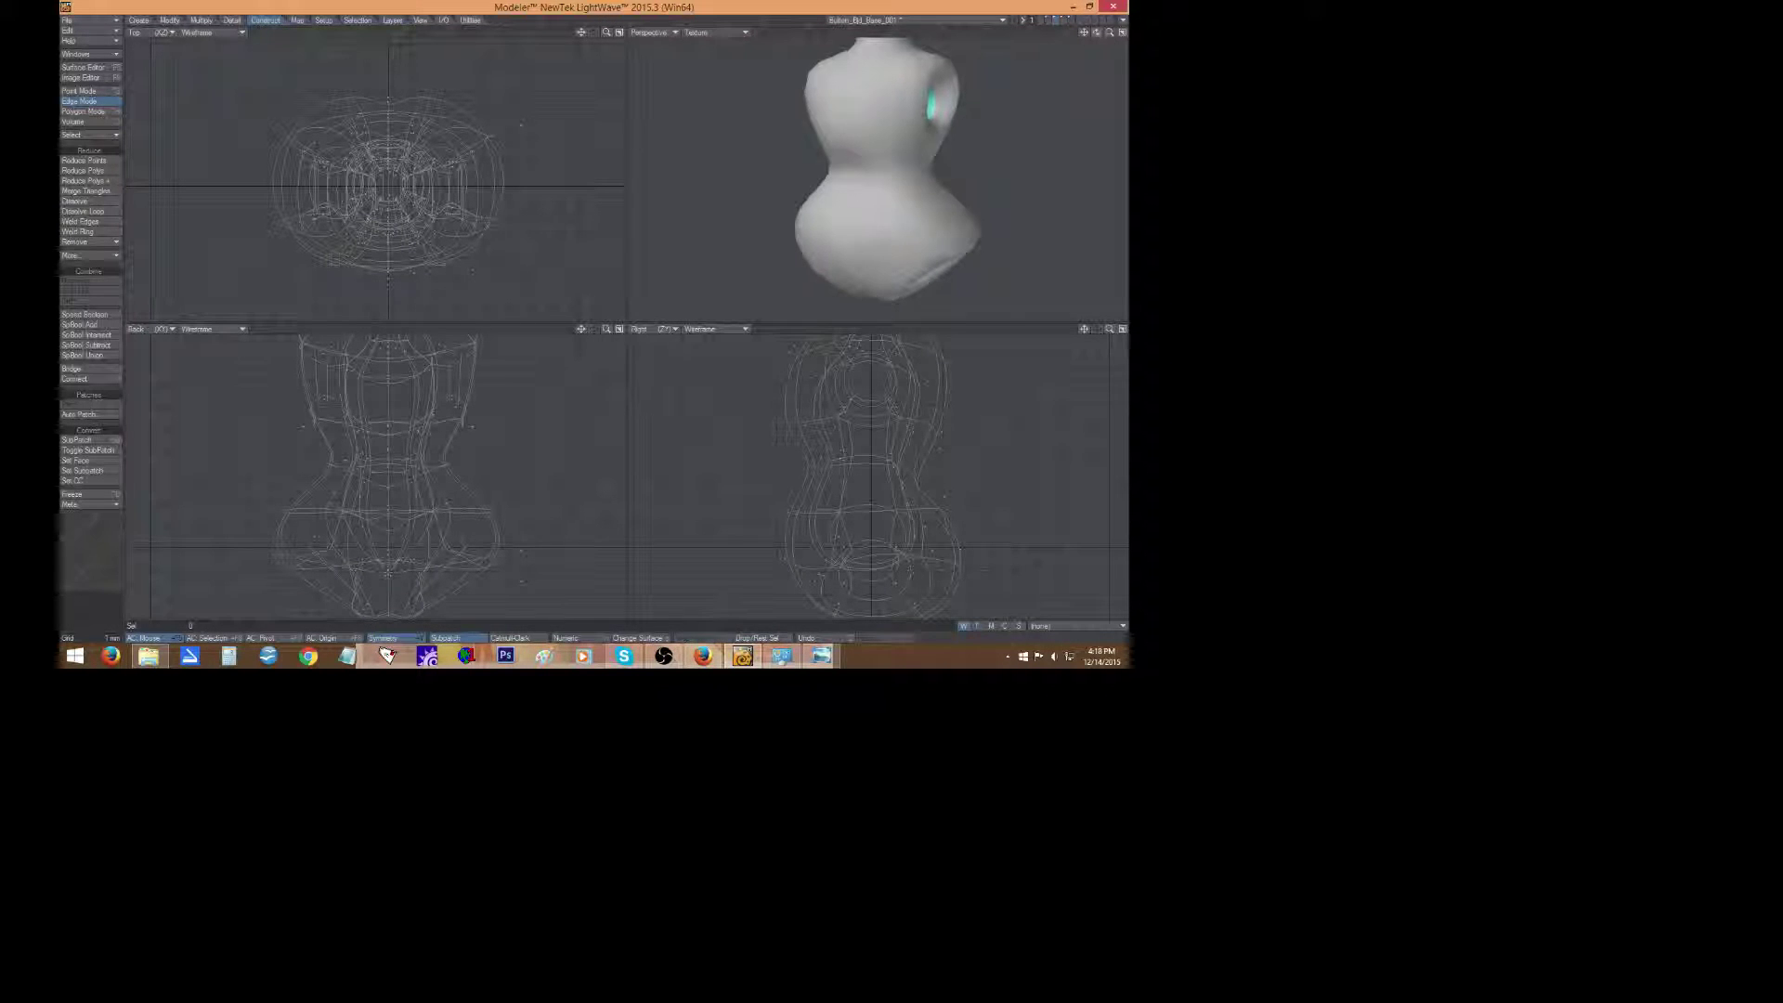
Move the centre edge on the pelvis's underside slightly and scale it down.
left_click_drag(1097, 32, 1097, 31)
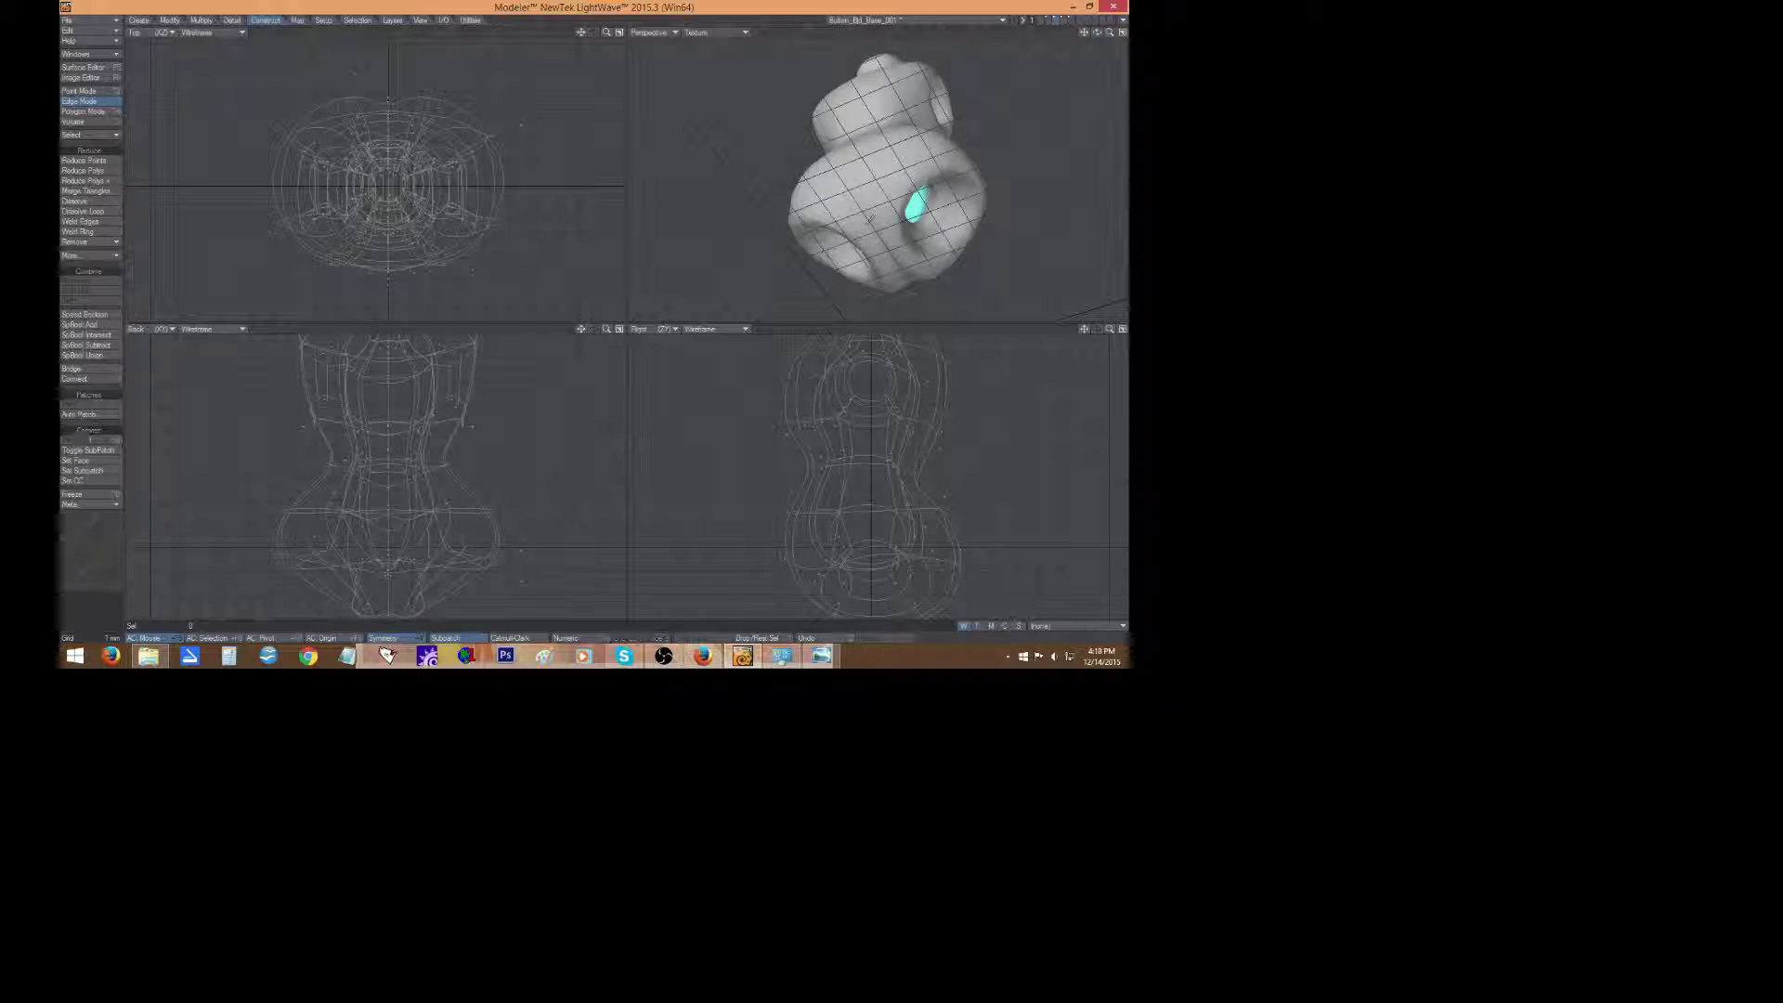
key("t")
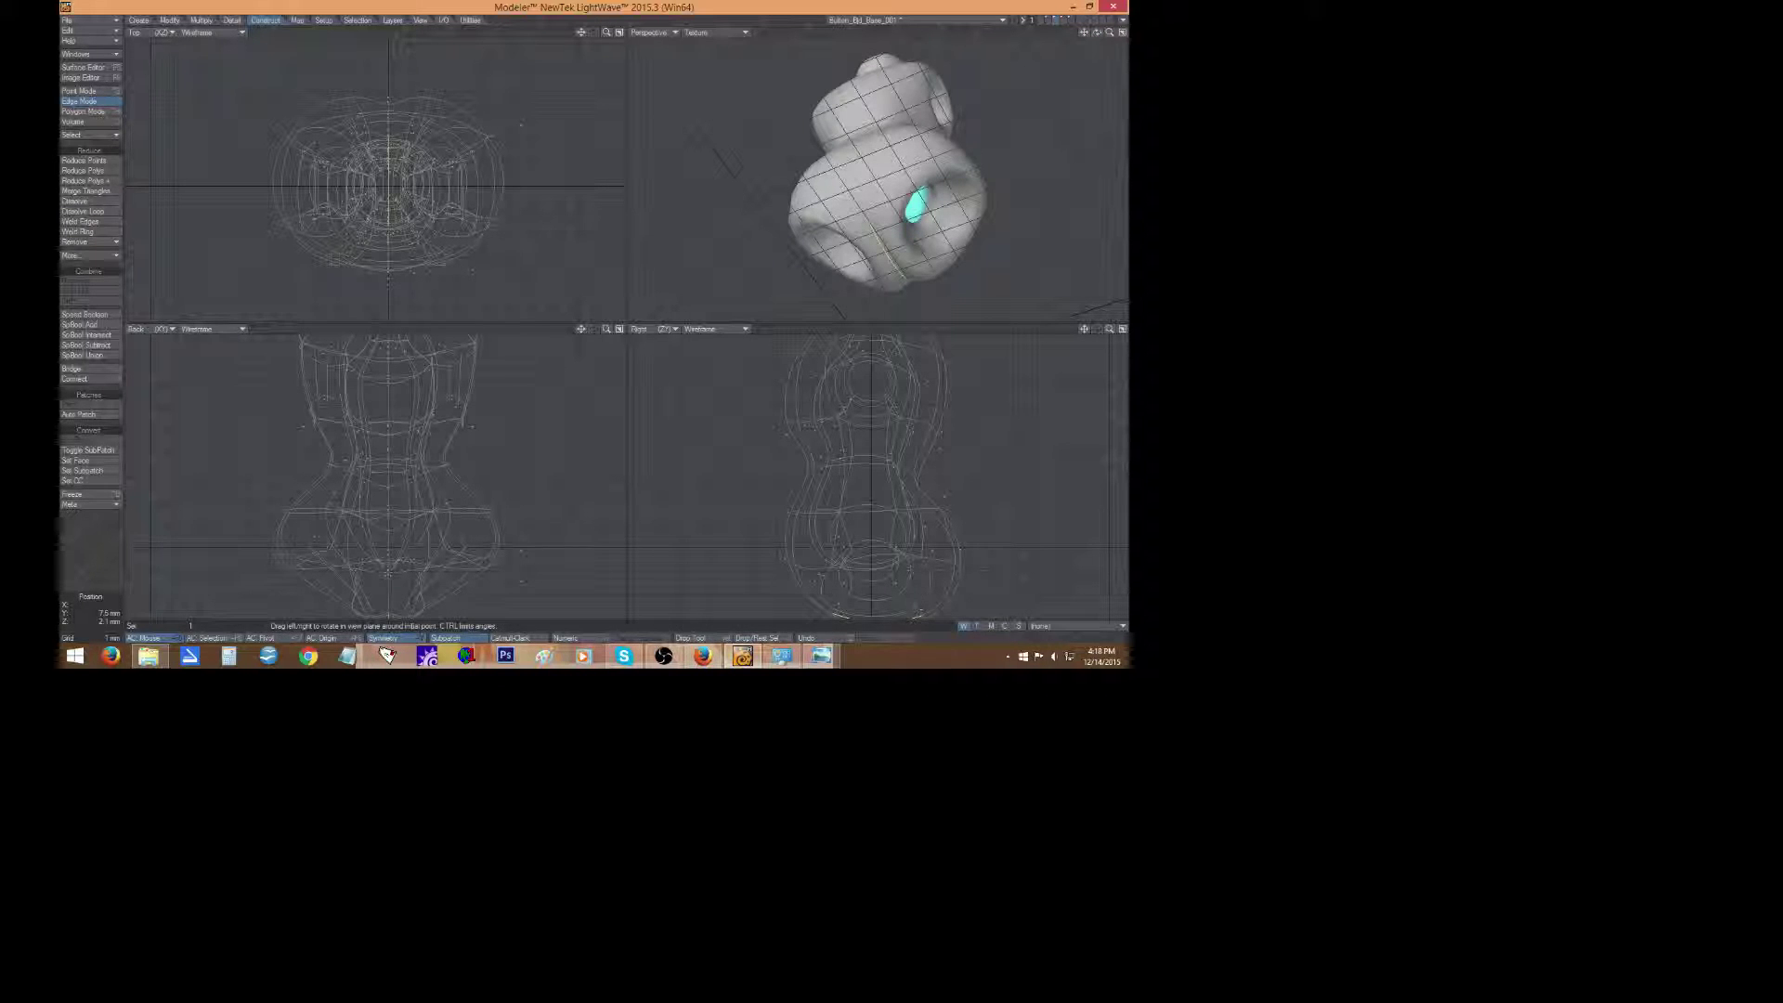
left_click_drag(892, 608, 890, 606)
key("shift+h")
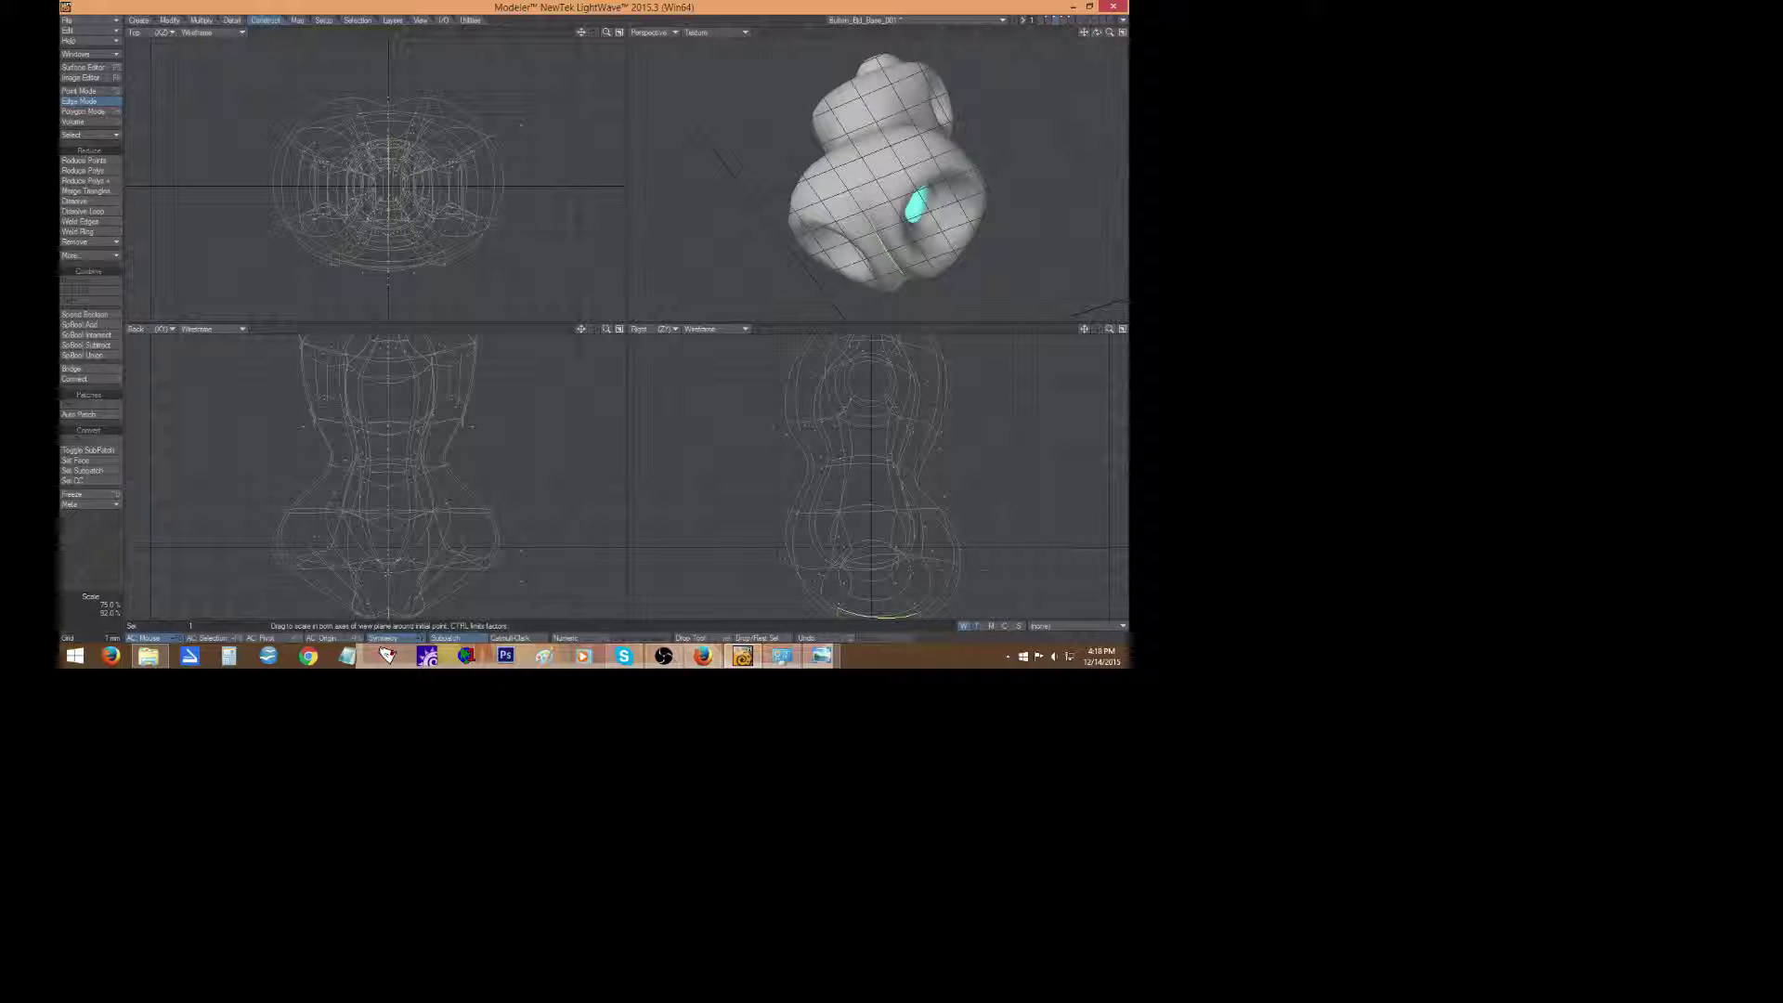
left_click(114, 532)
left_click(96, 546)
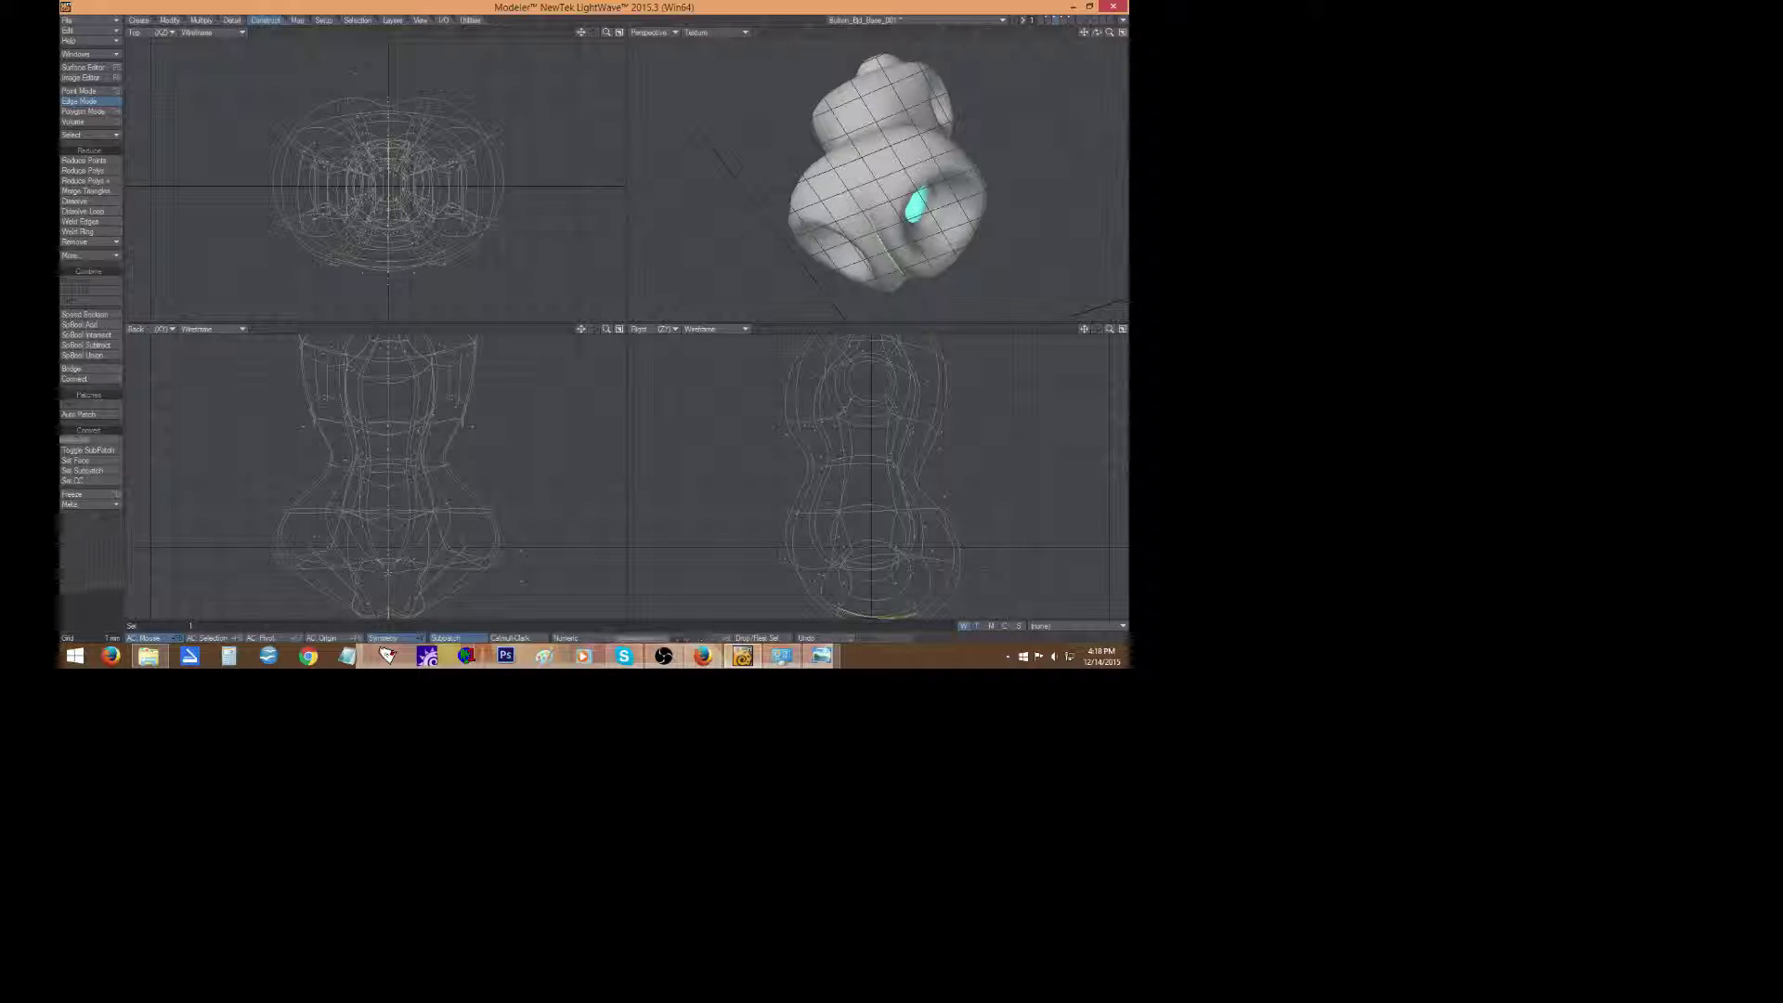
Select the inner lining polygons of both arm sockets in polygon selection and move them slightly up.
left_click_drag(1098, 34, 1027, 80)
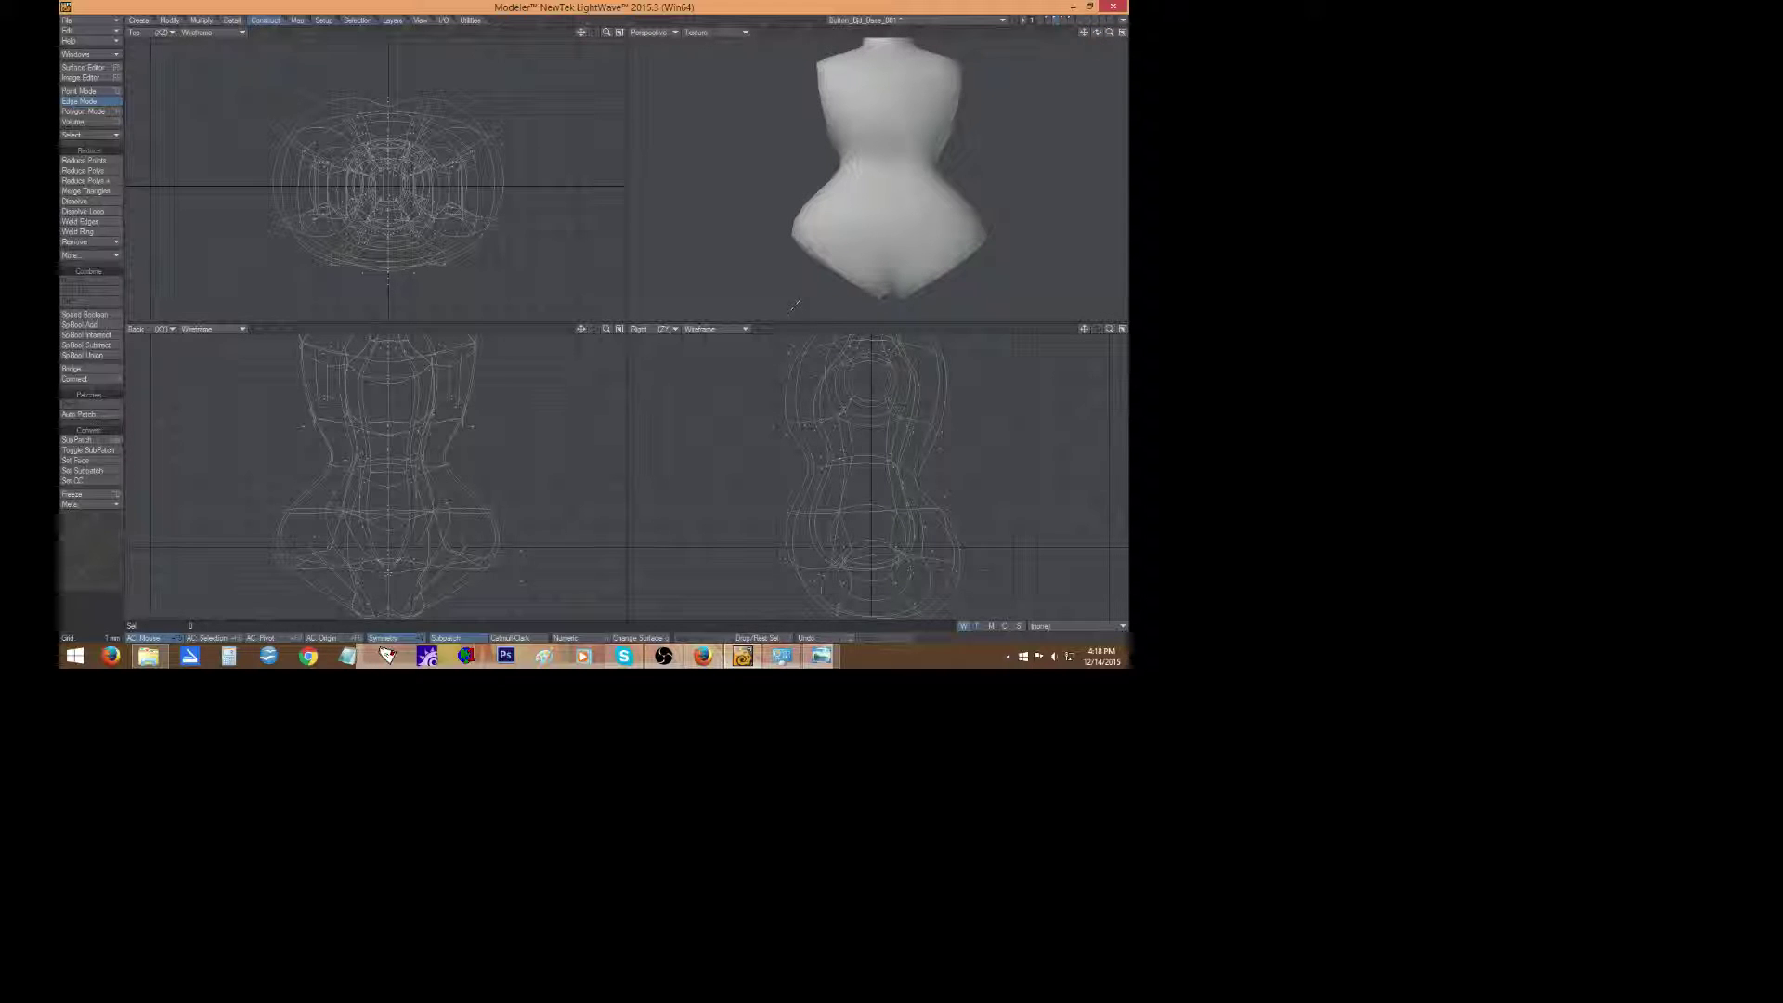
mouse_move(1097, 33)
left_mouse_down()
mouse_move(1134, 36)
mouse_move(1077, 37)
mouse_move(1160, 37)
mouse_move(1096, 60)
left_mouse_up()
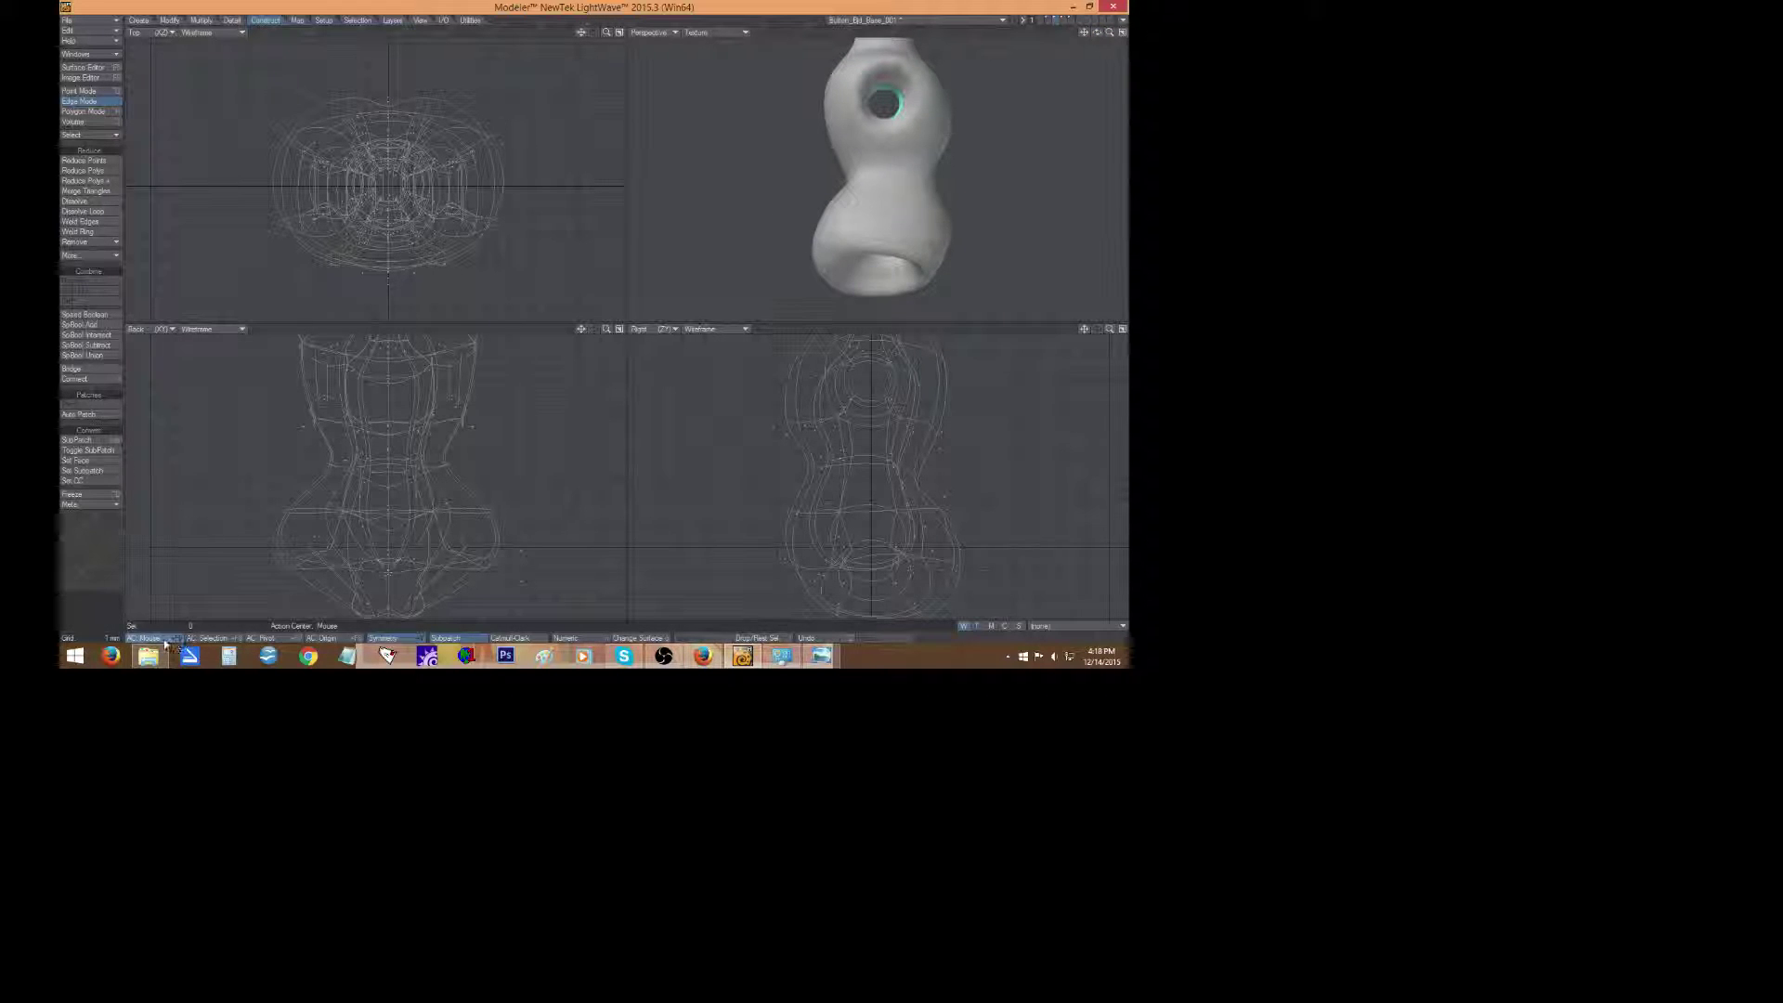
left_click(91, 111)
mouse_move(870, 359)
left_mouse_down()
mouse_move(855, 373)
mouse_move(871, 409)
mouse_move(888, 390)
left_mouse_up()
key("t")
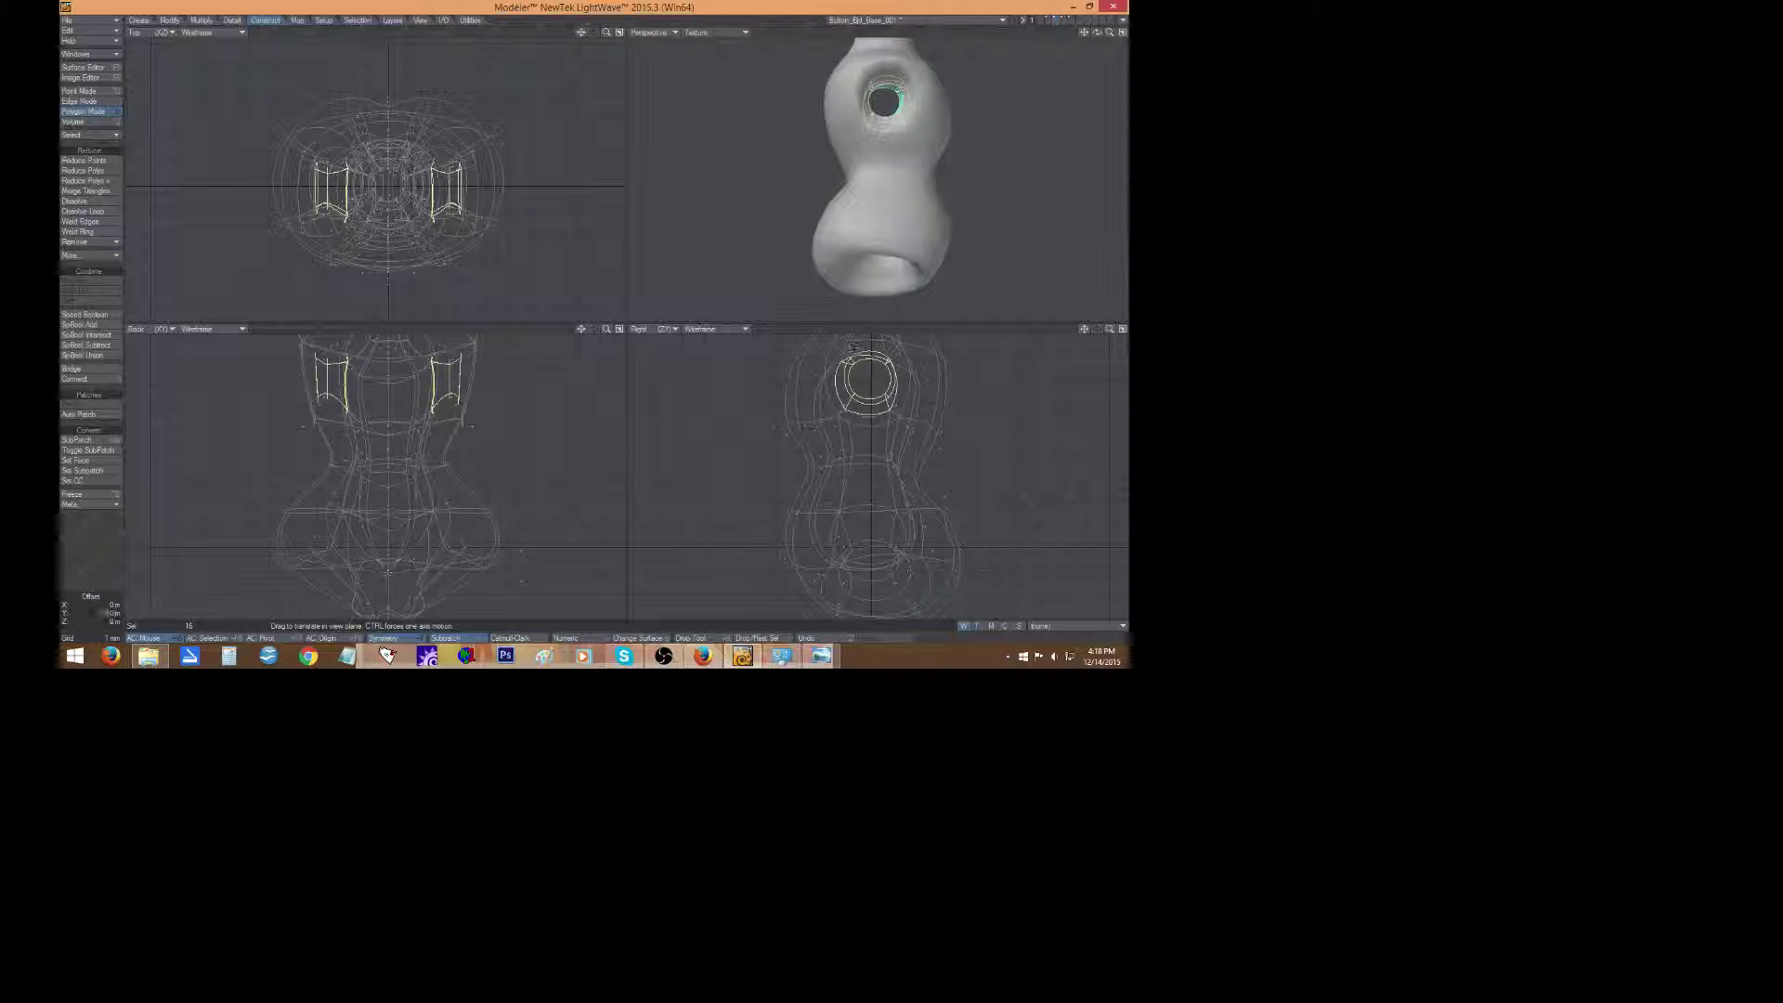
left_click_drag(870, 379, 870, 377)
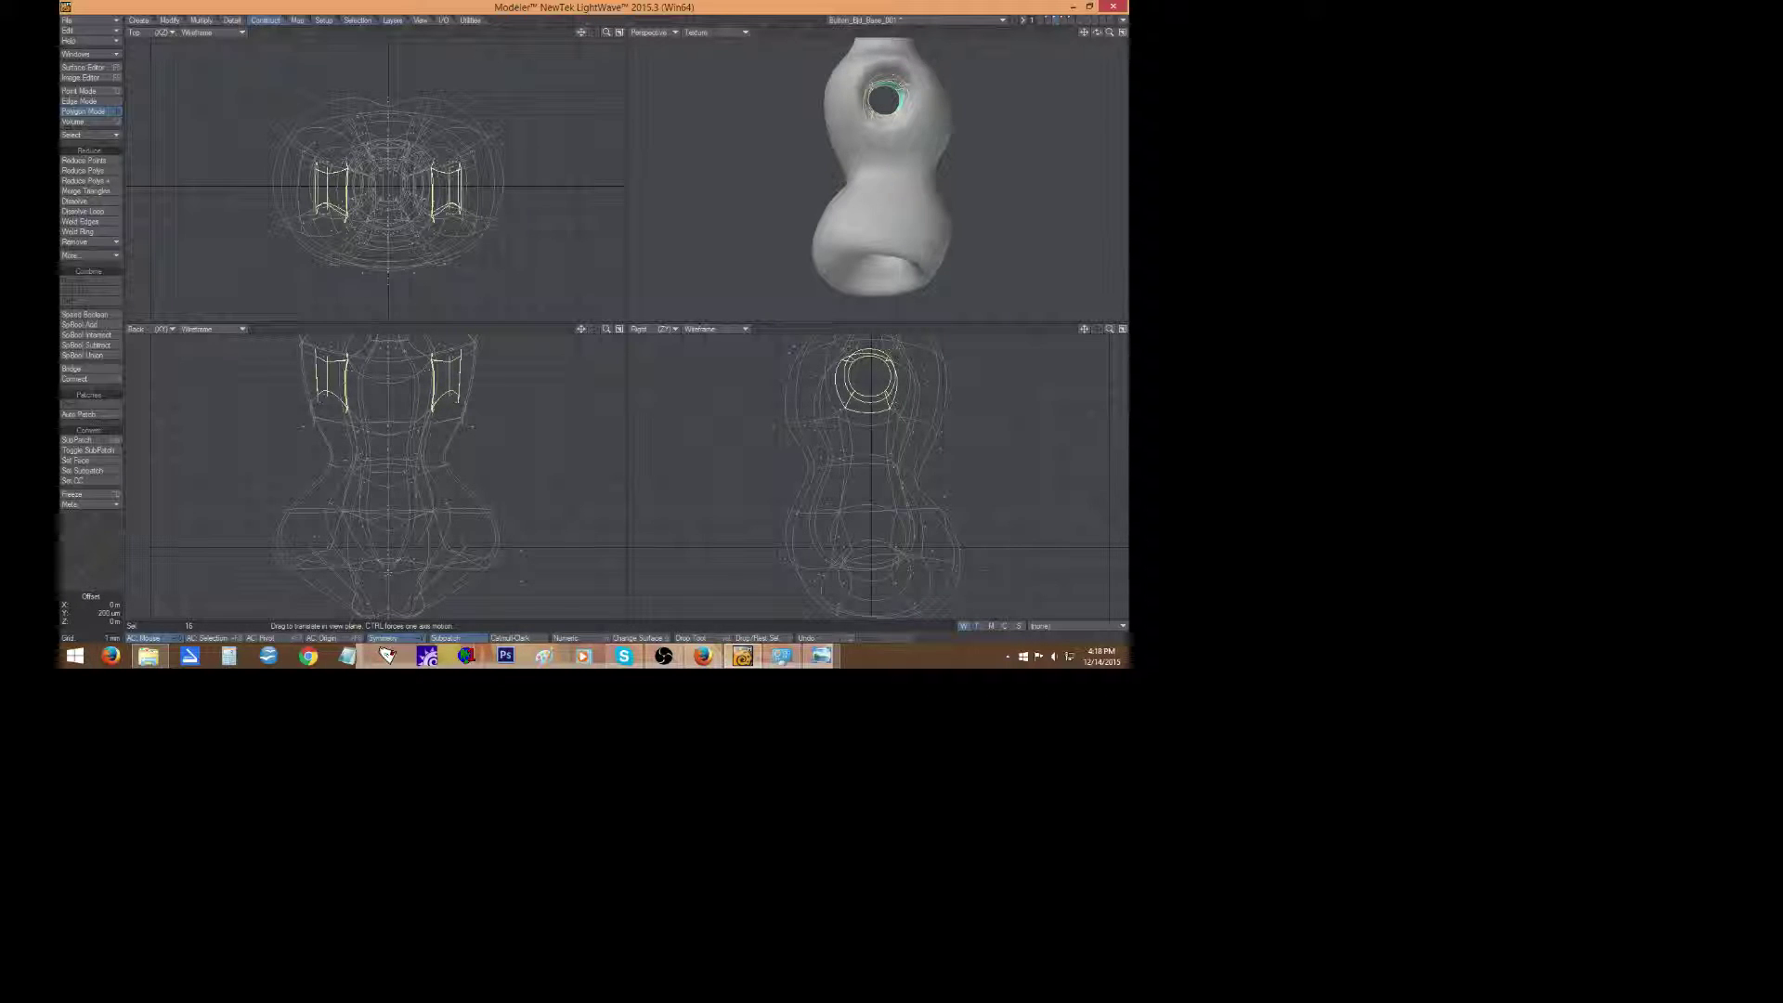
key("space")
left_click(82, 570)
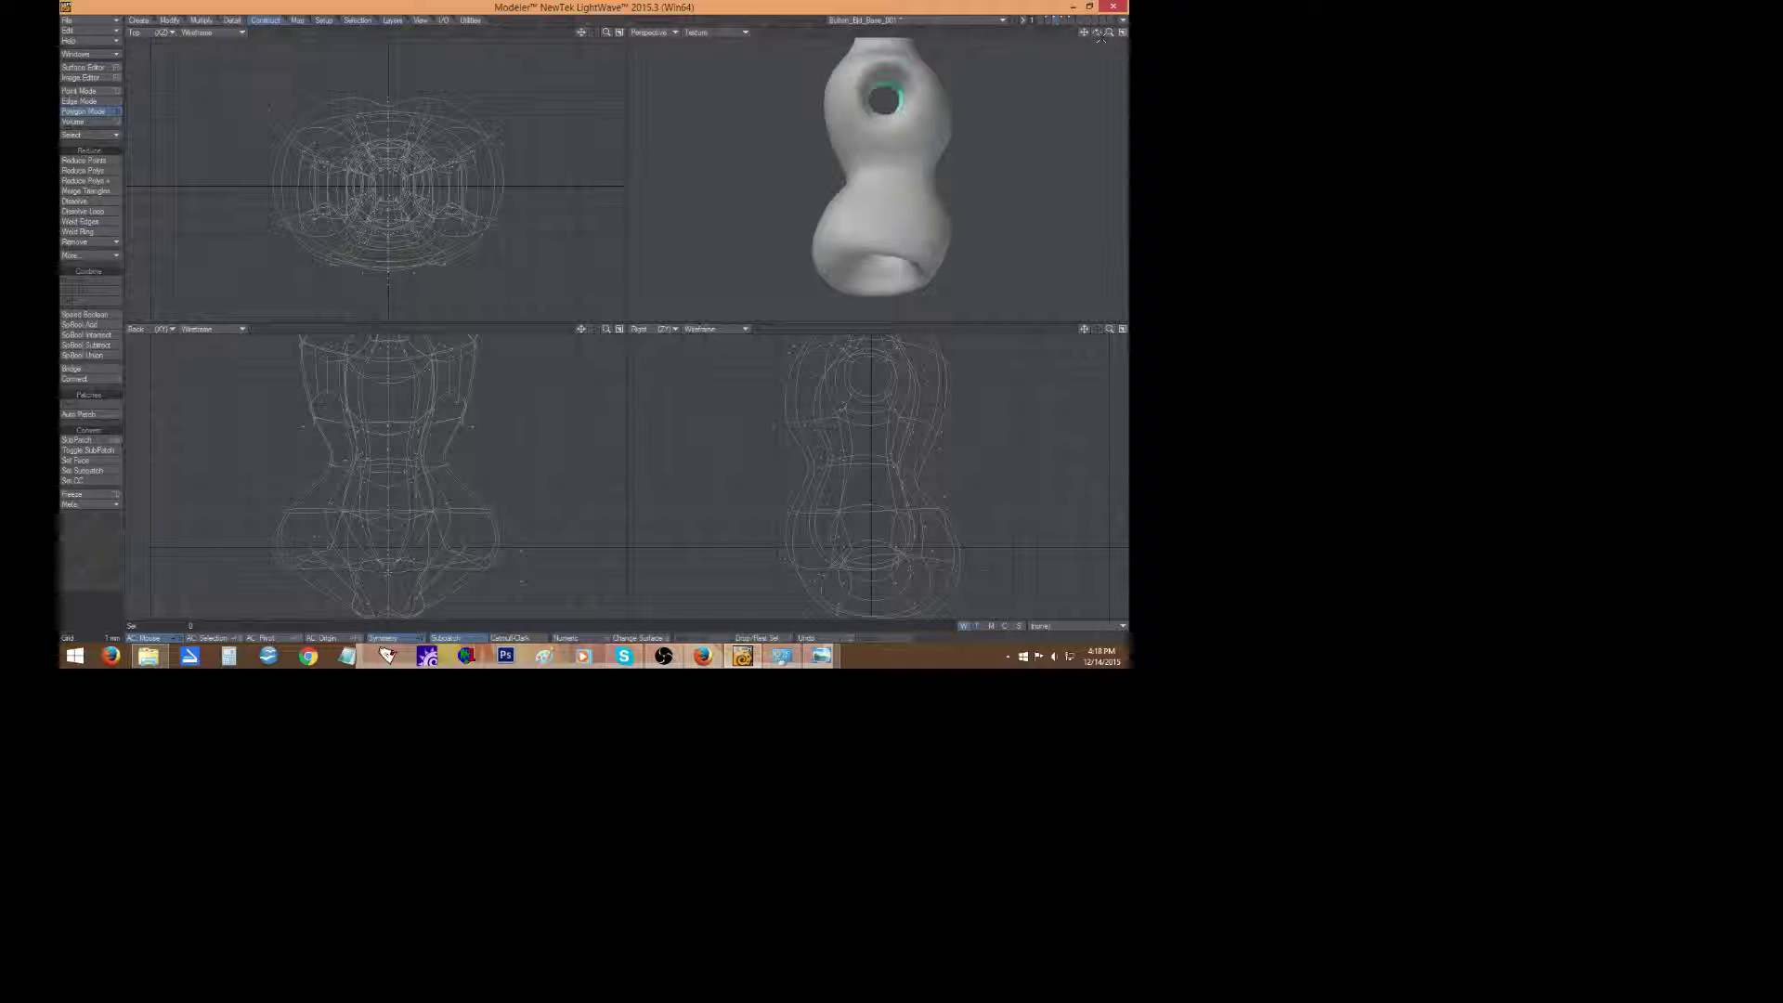
Undo the last arm-socket move, restoring the selection of the socket lining polygons.
left_click_drag(1099, 37, 1099, 37)
key("u")
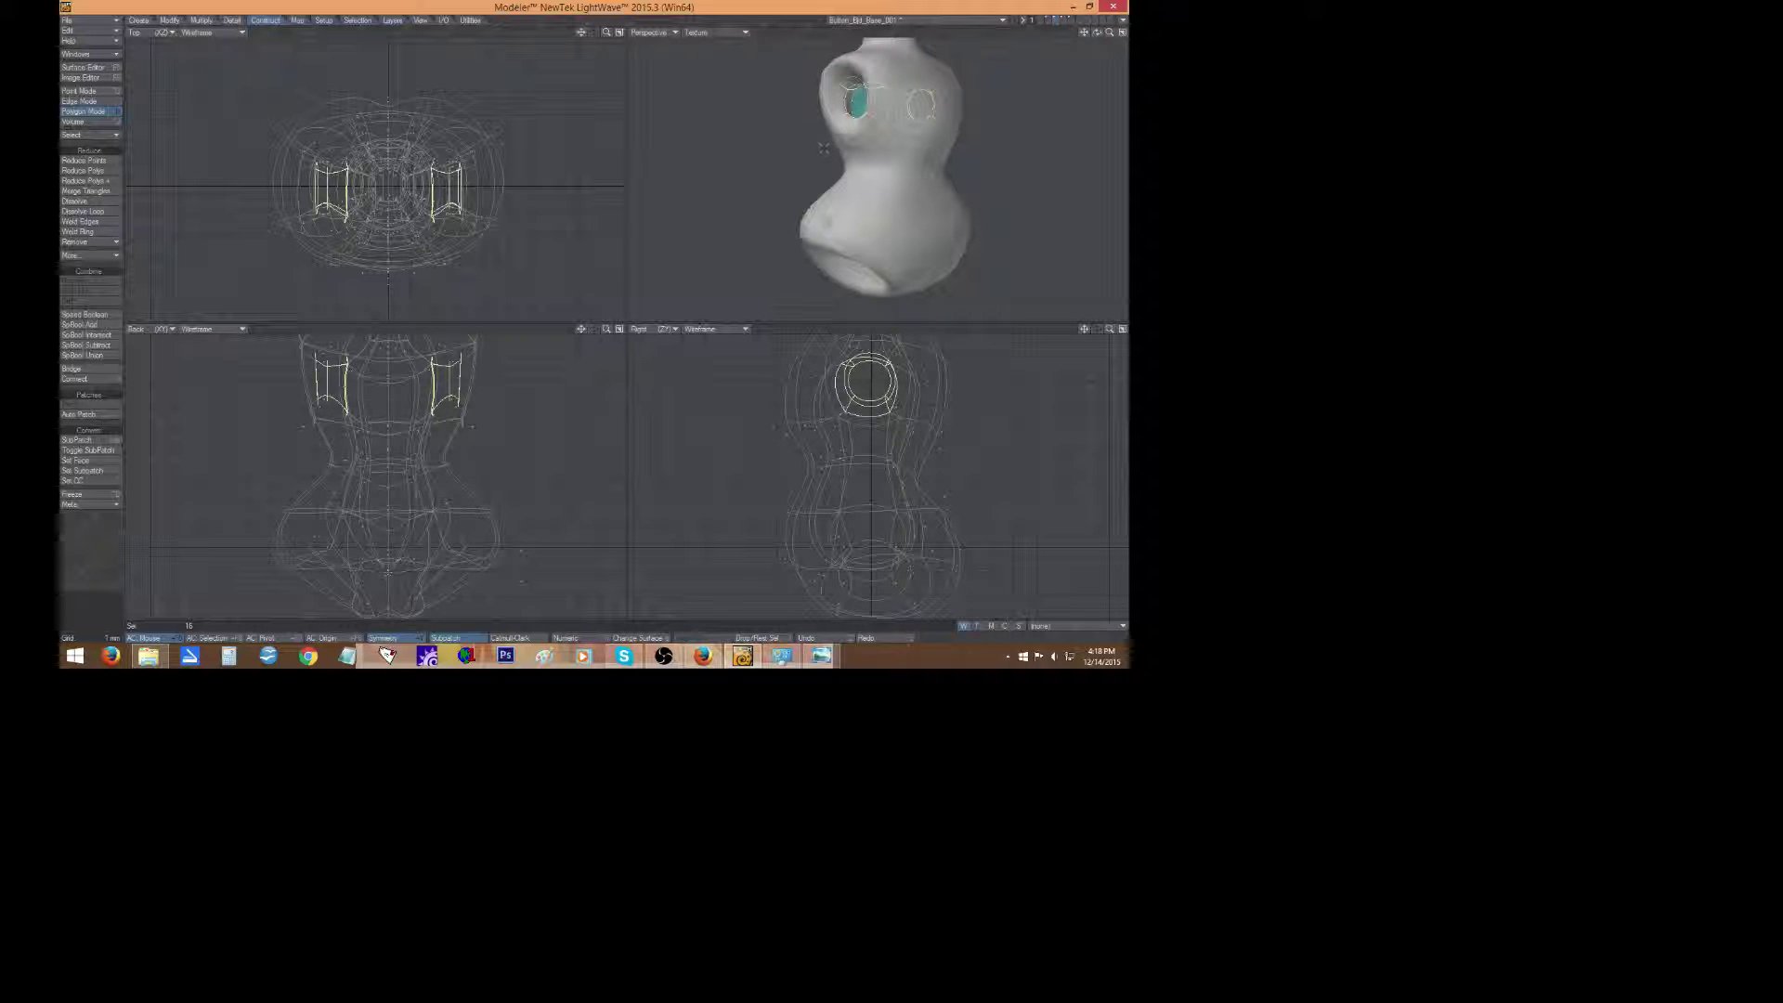
left_click_drag(582, 330, 581, 376)
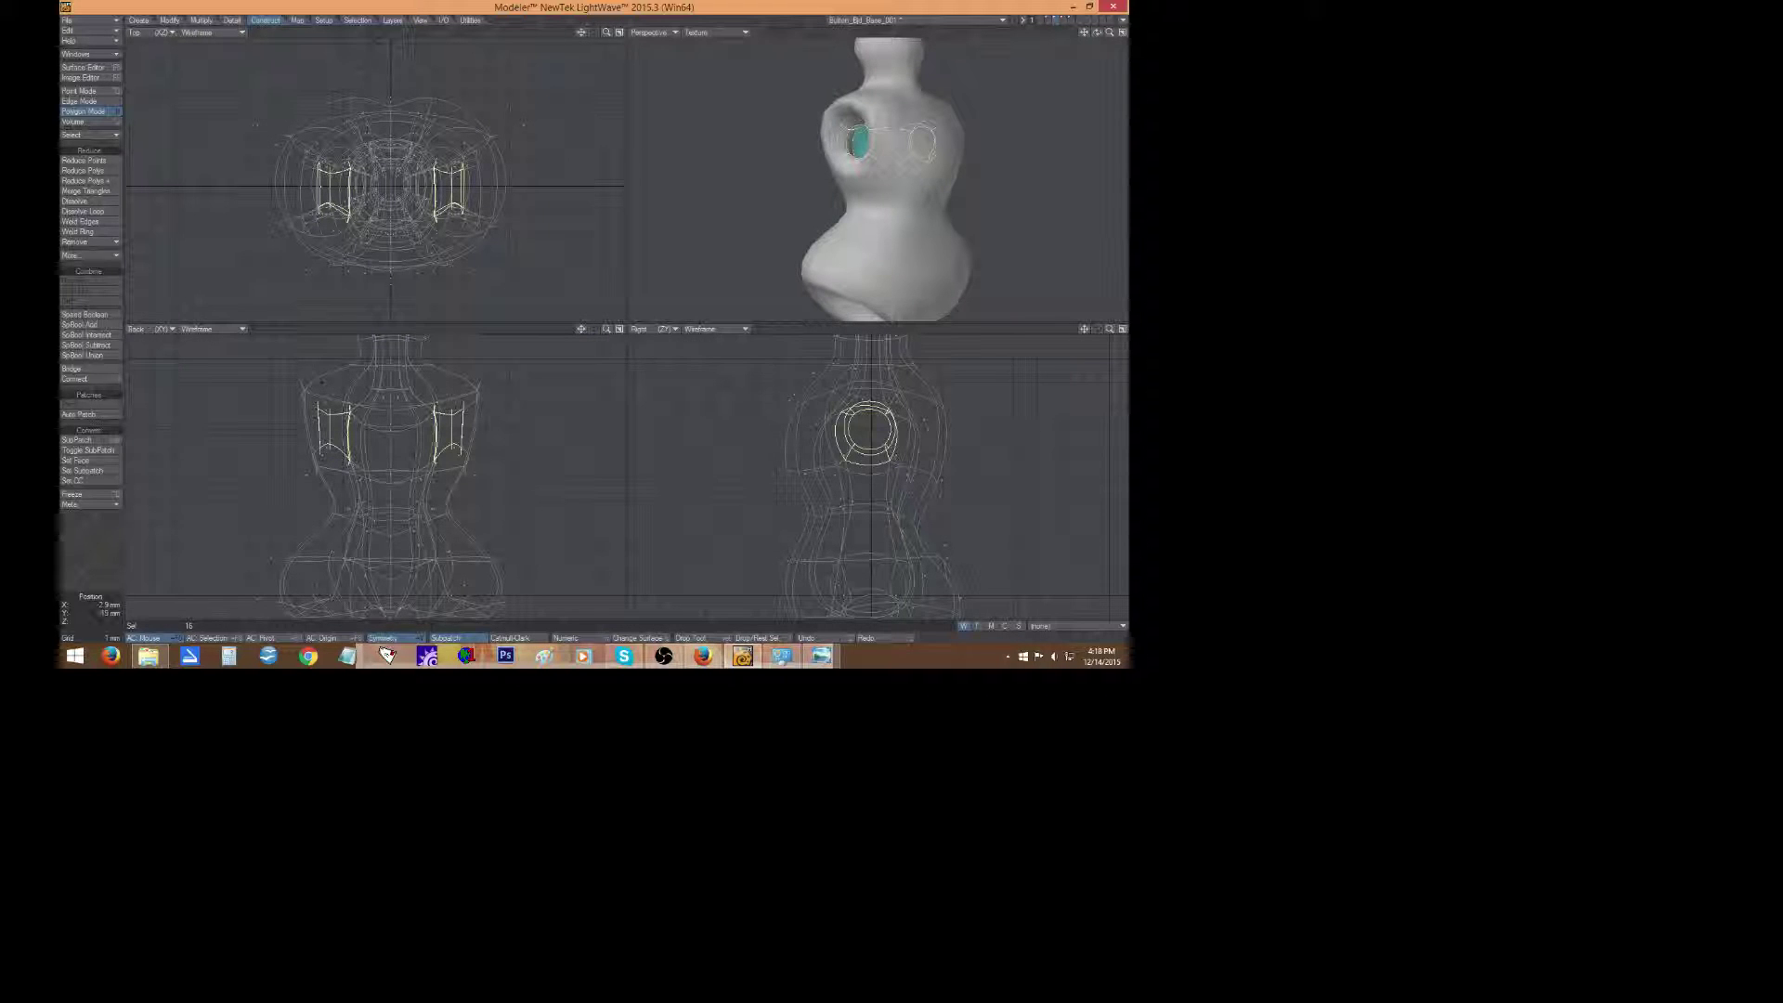
Select the polygons surrounding both arm sockets and move them slightly up.
left_click(86, 543)
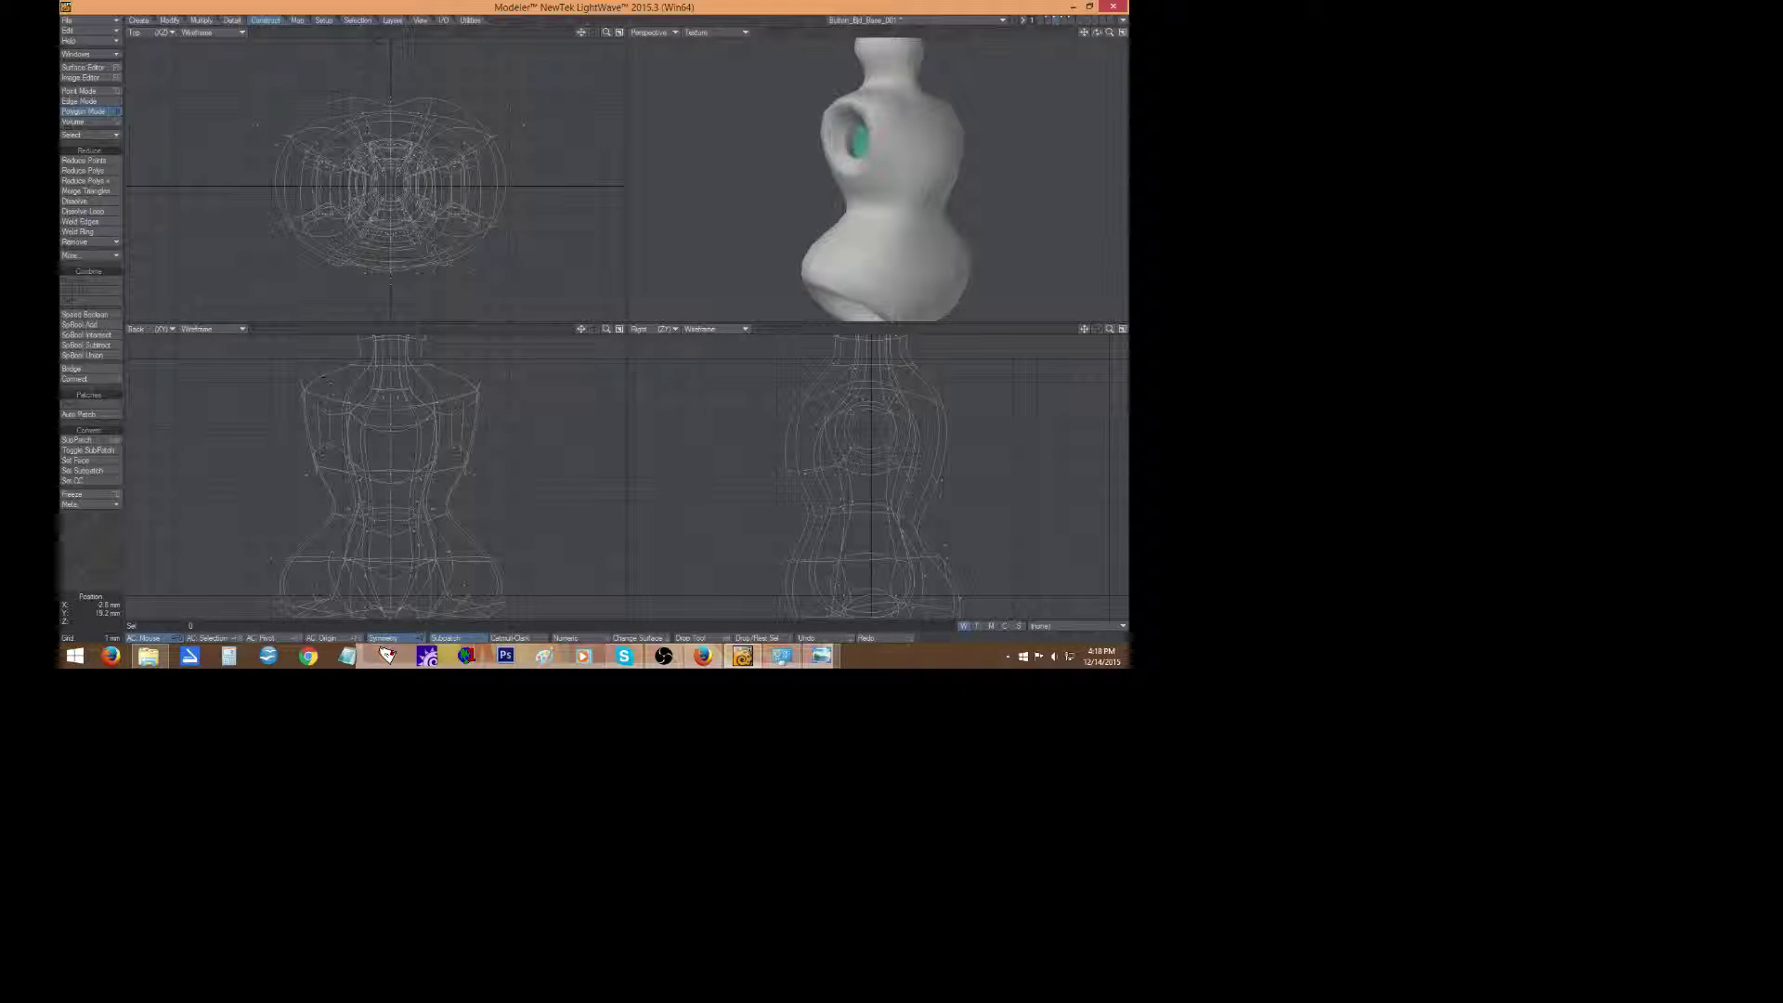
left_click_drag(320, 378, 320, 403)
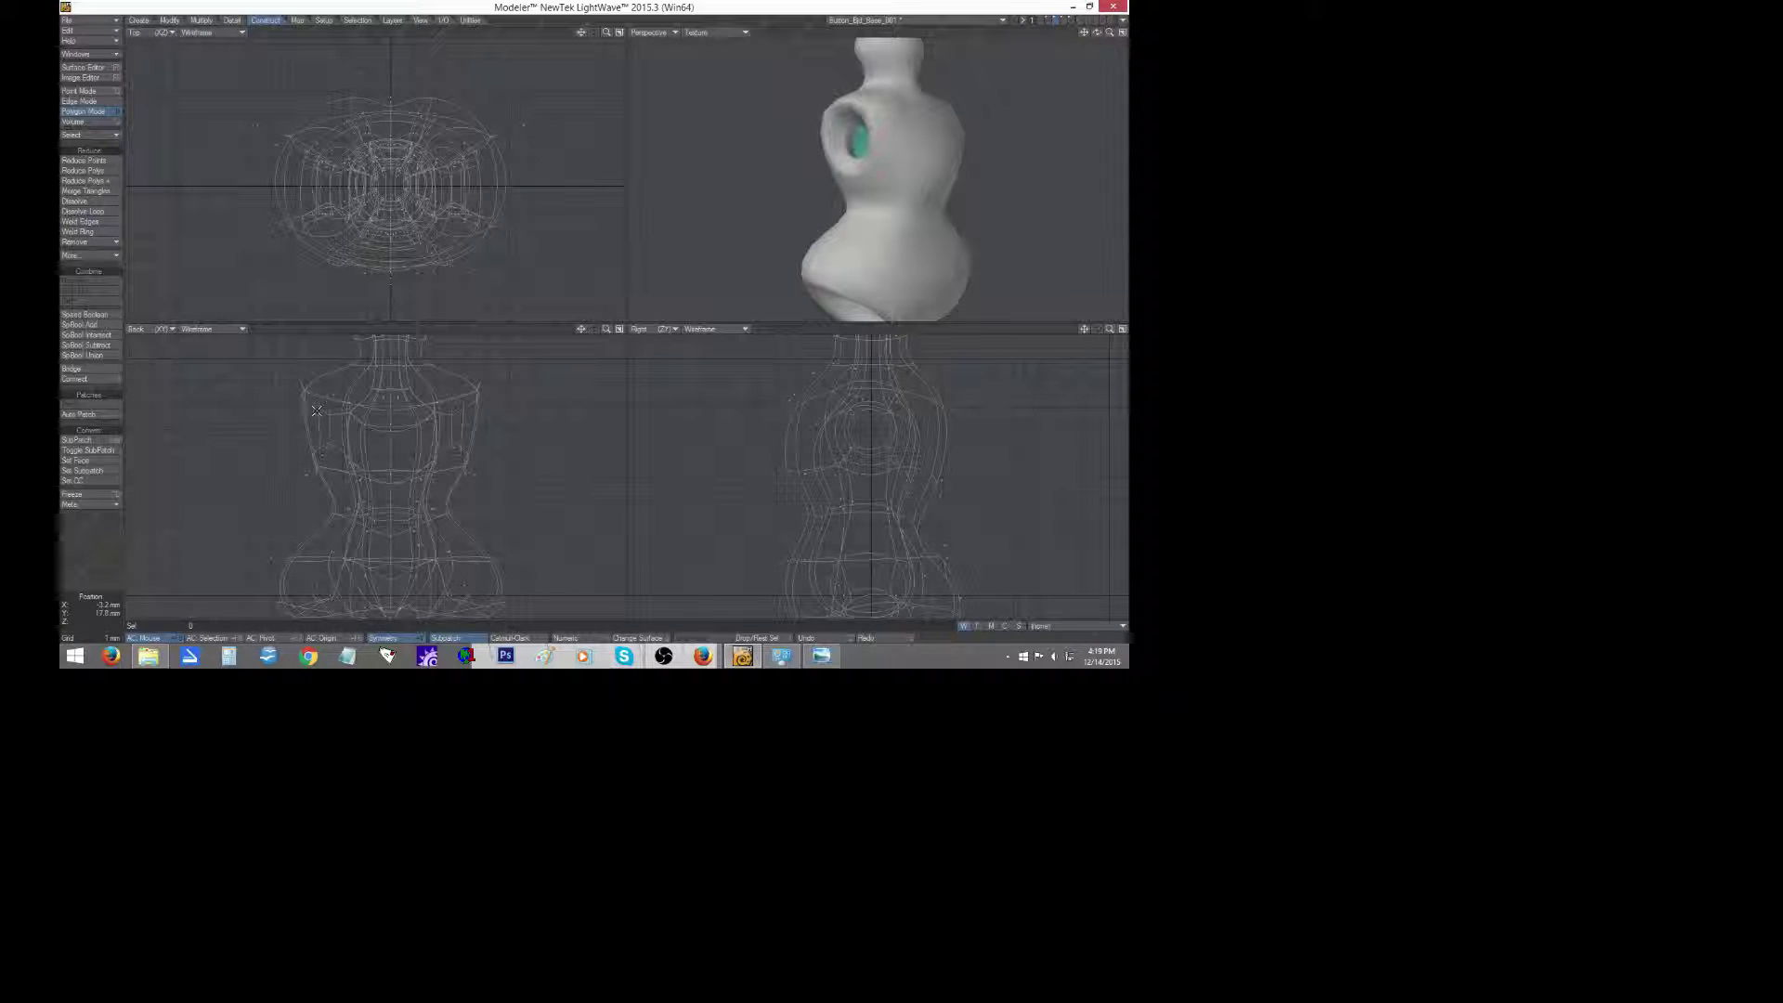
mouse_move(318, 409)
left_mouse_down()
mouse_move(324, 447)
mouse_move(317, 388)
mouse_move(335, 380)
left_mouse_up()
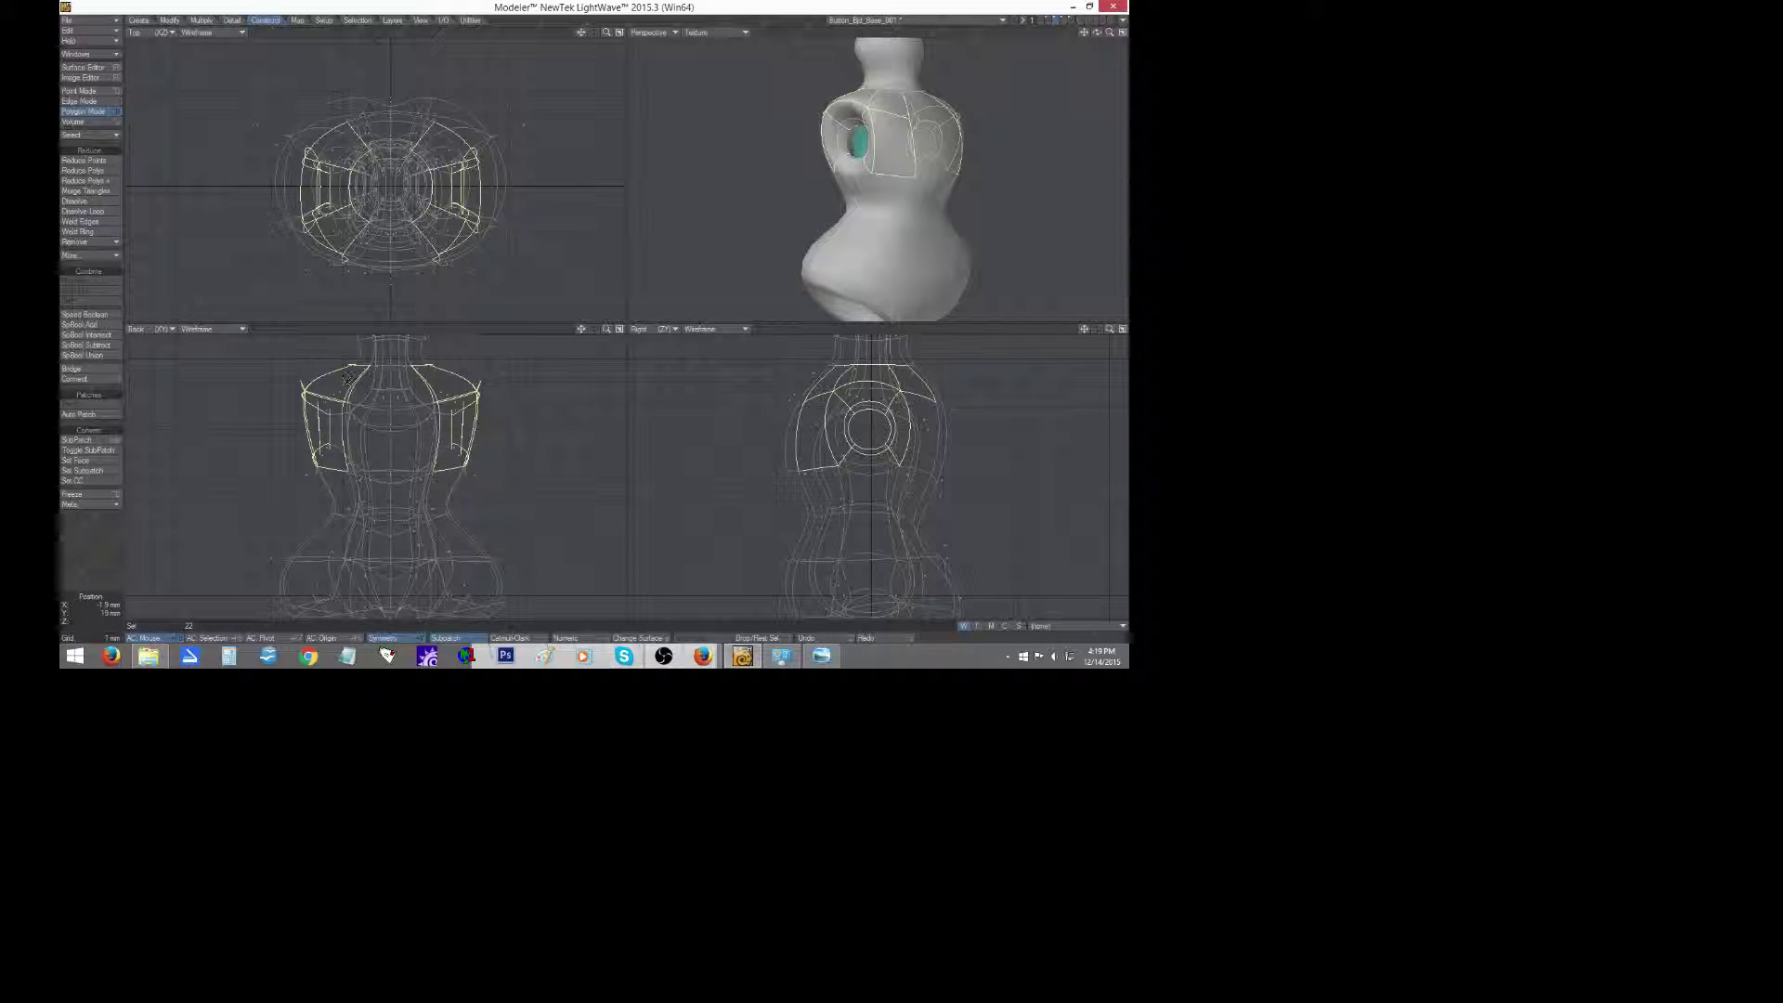
key("t")
key("space")
left_click(347, 368)
key("t")
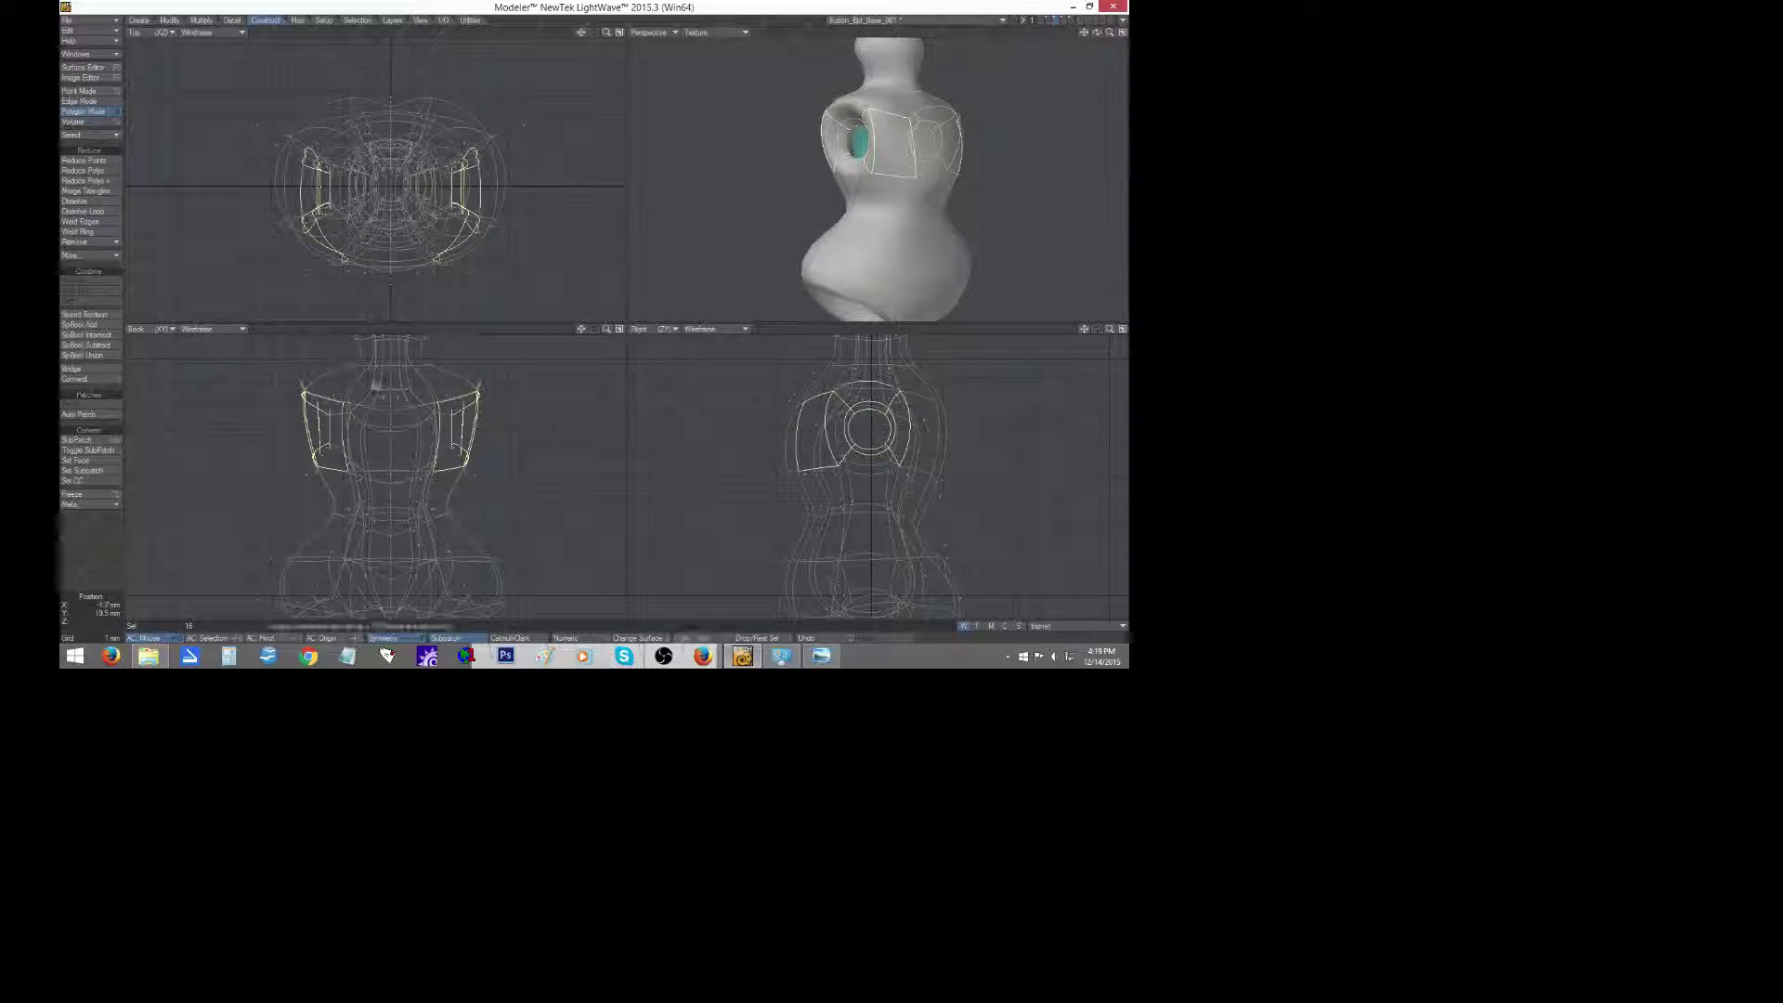
left_click_drag(347, 368, 347, 360)
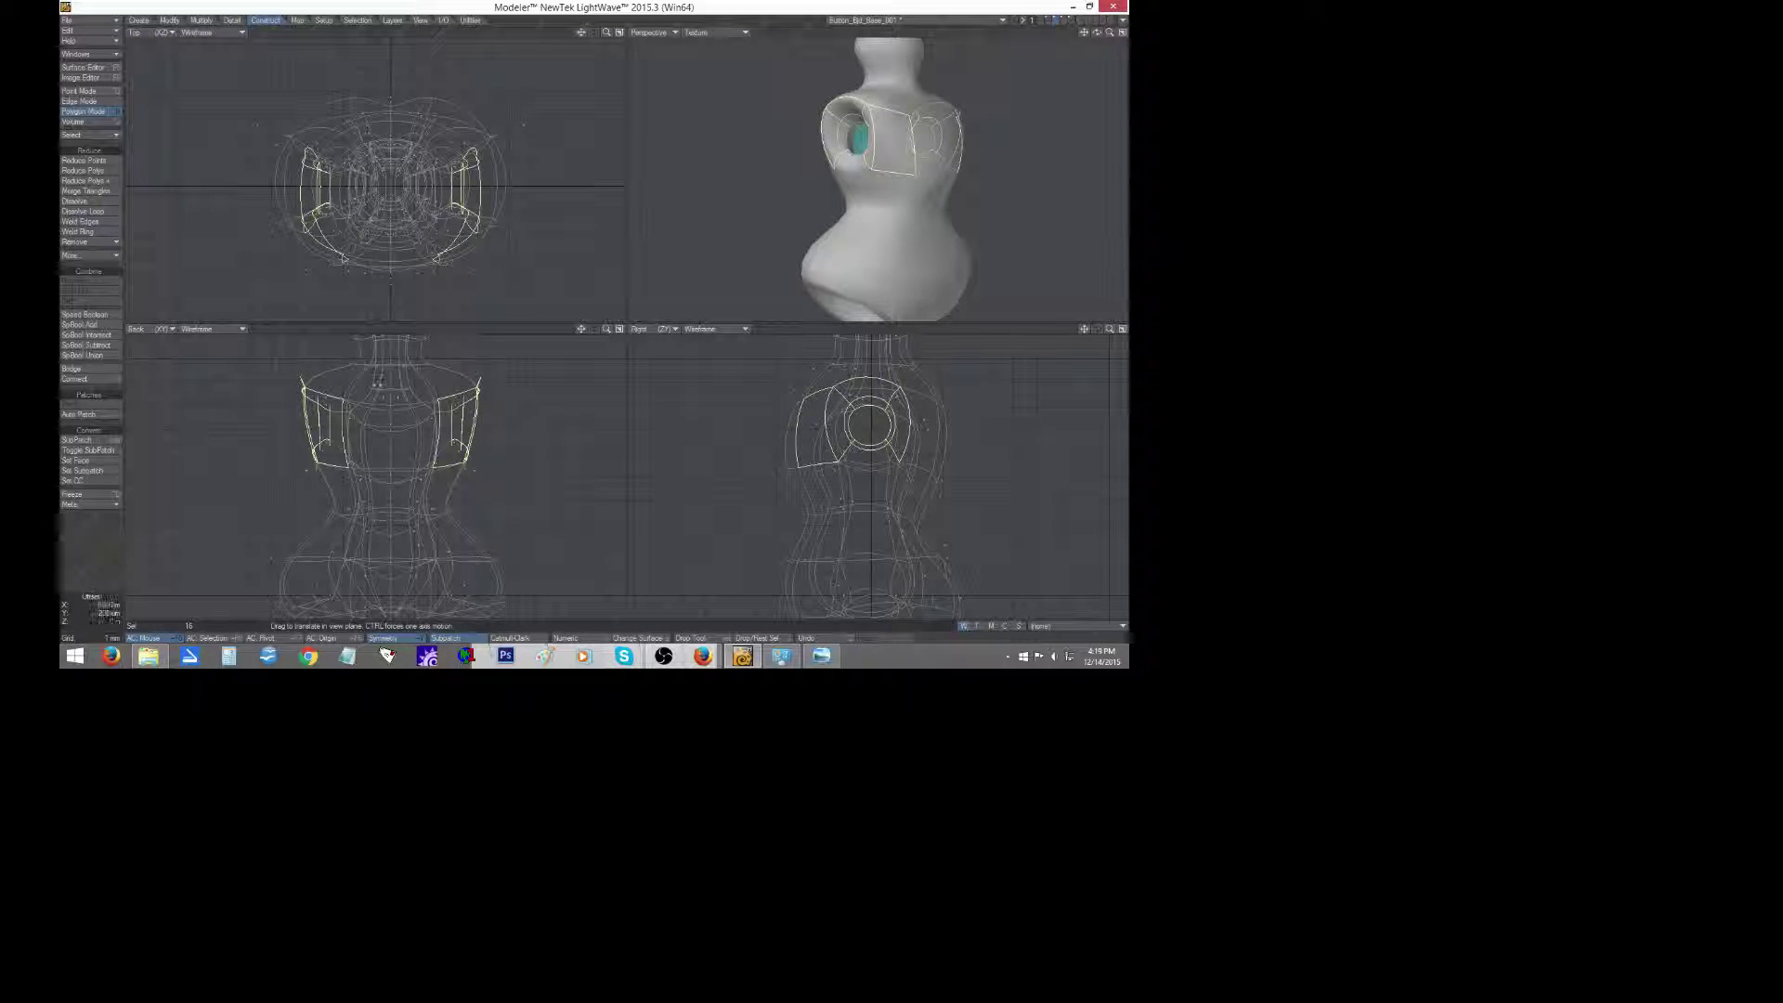
left_click(87, 535)
left_click(88, 535)
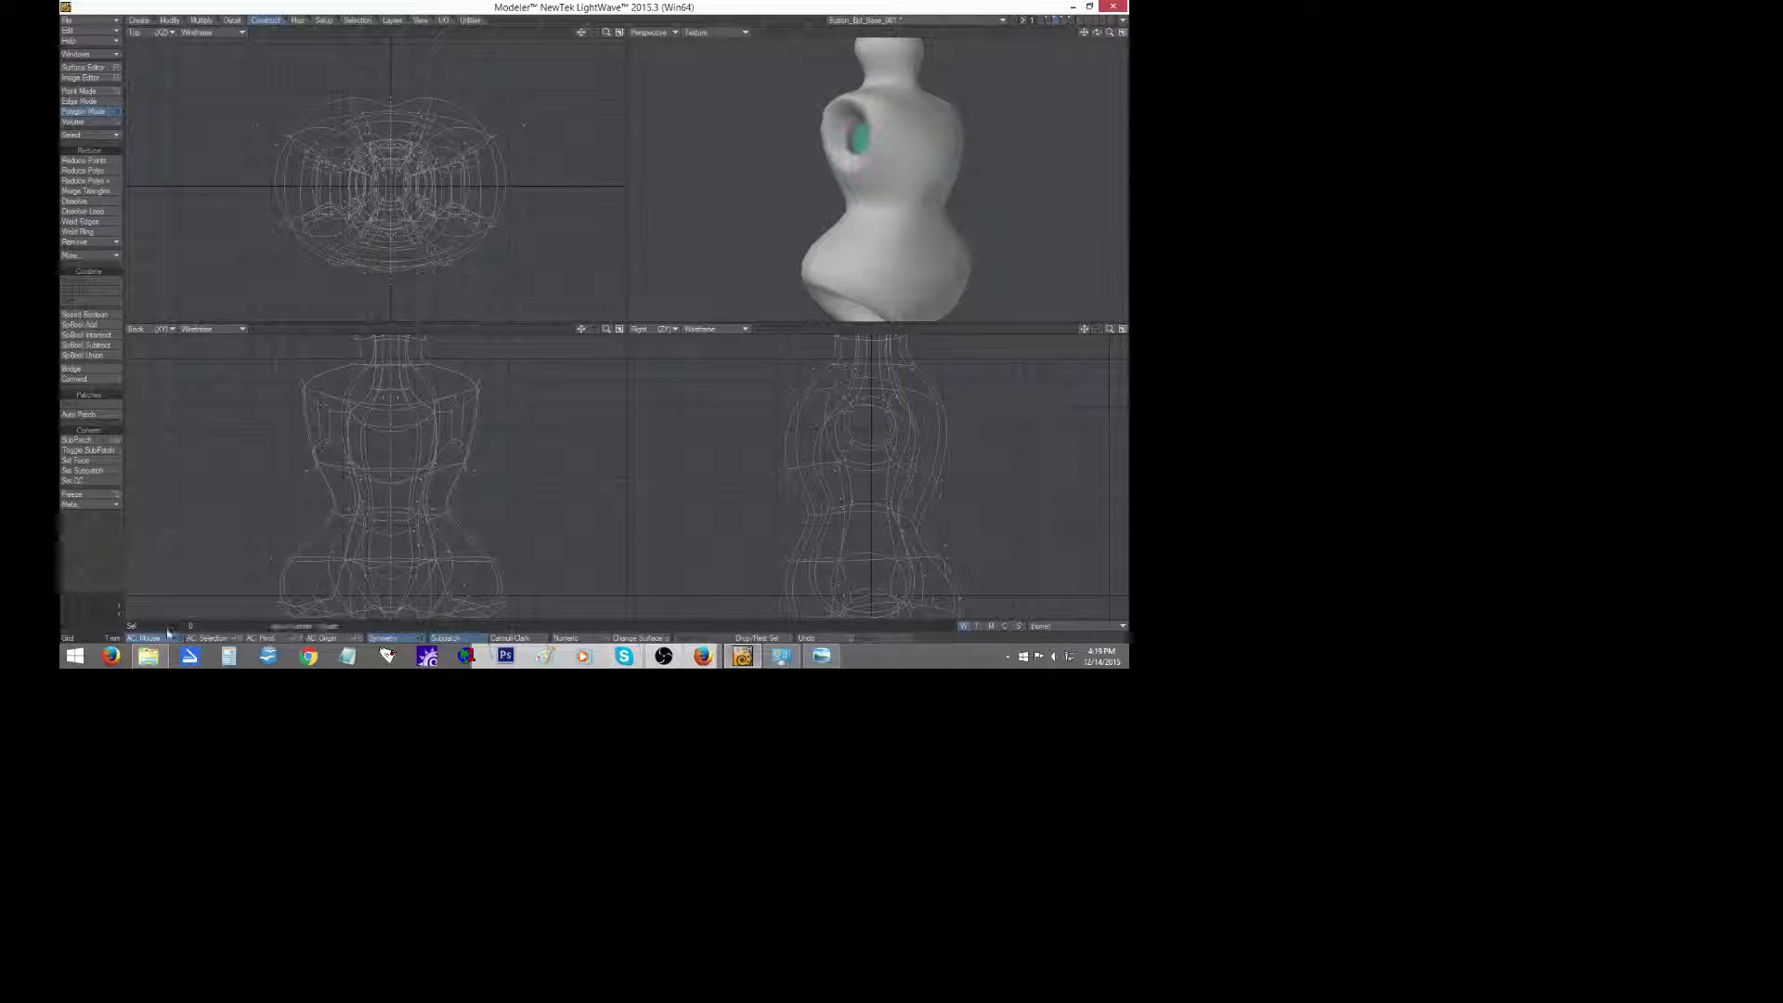
In edge selection, move the symmetric outer shoulder edges above the arm sockets slightly inward and up.
left_click(93, 103)
left_click(303, 382)
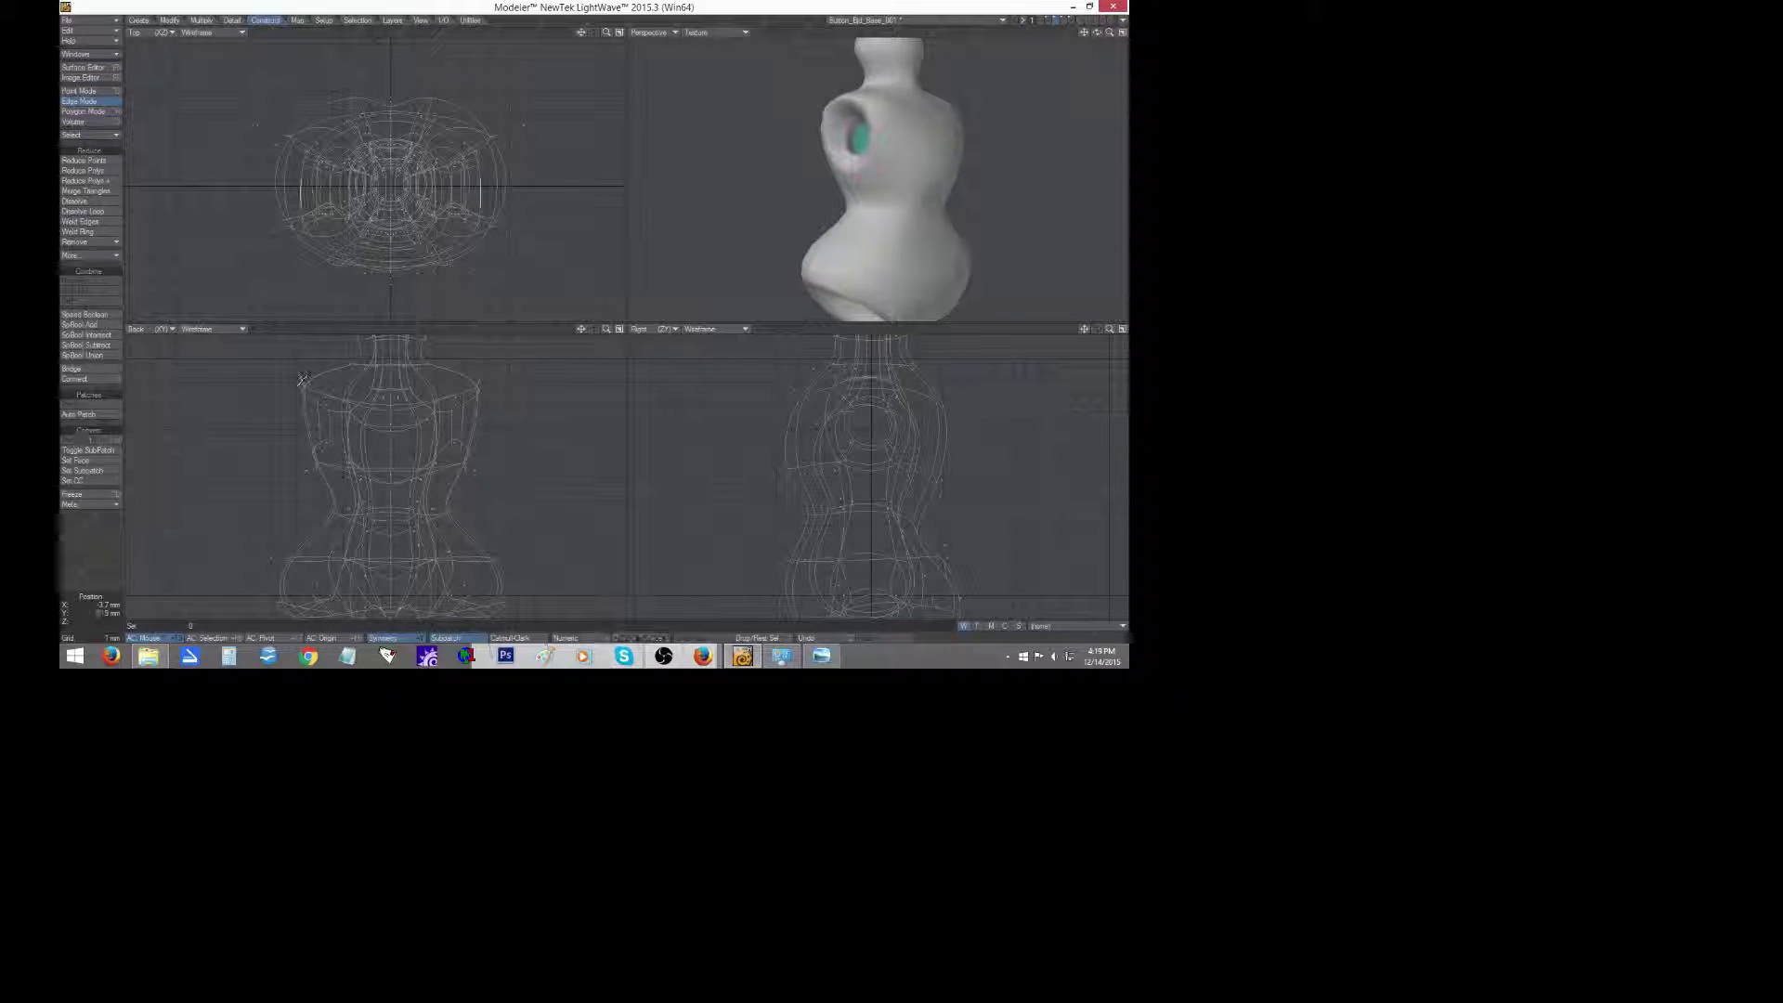
key("t")
left_click_drag(304, 383, 301, 378)
left_click_drag(481, 376, 473, 374)
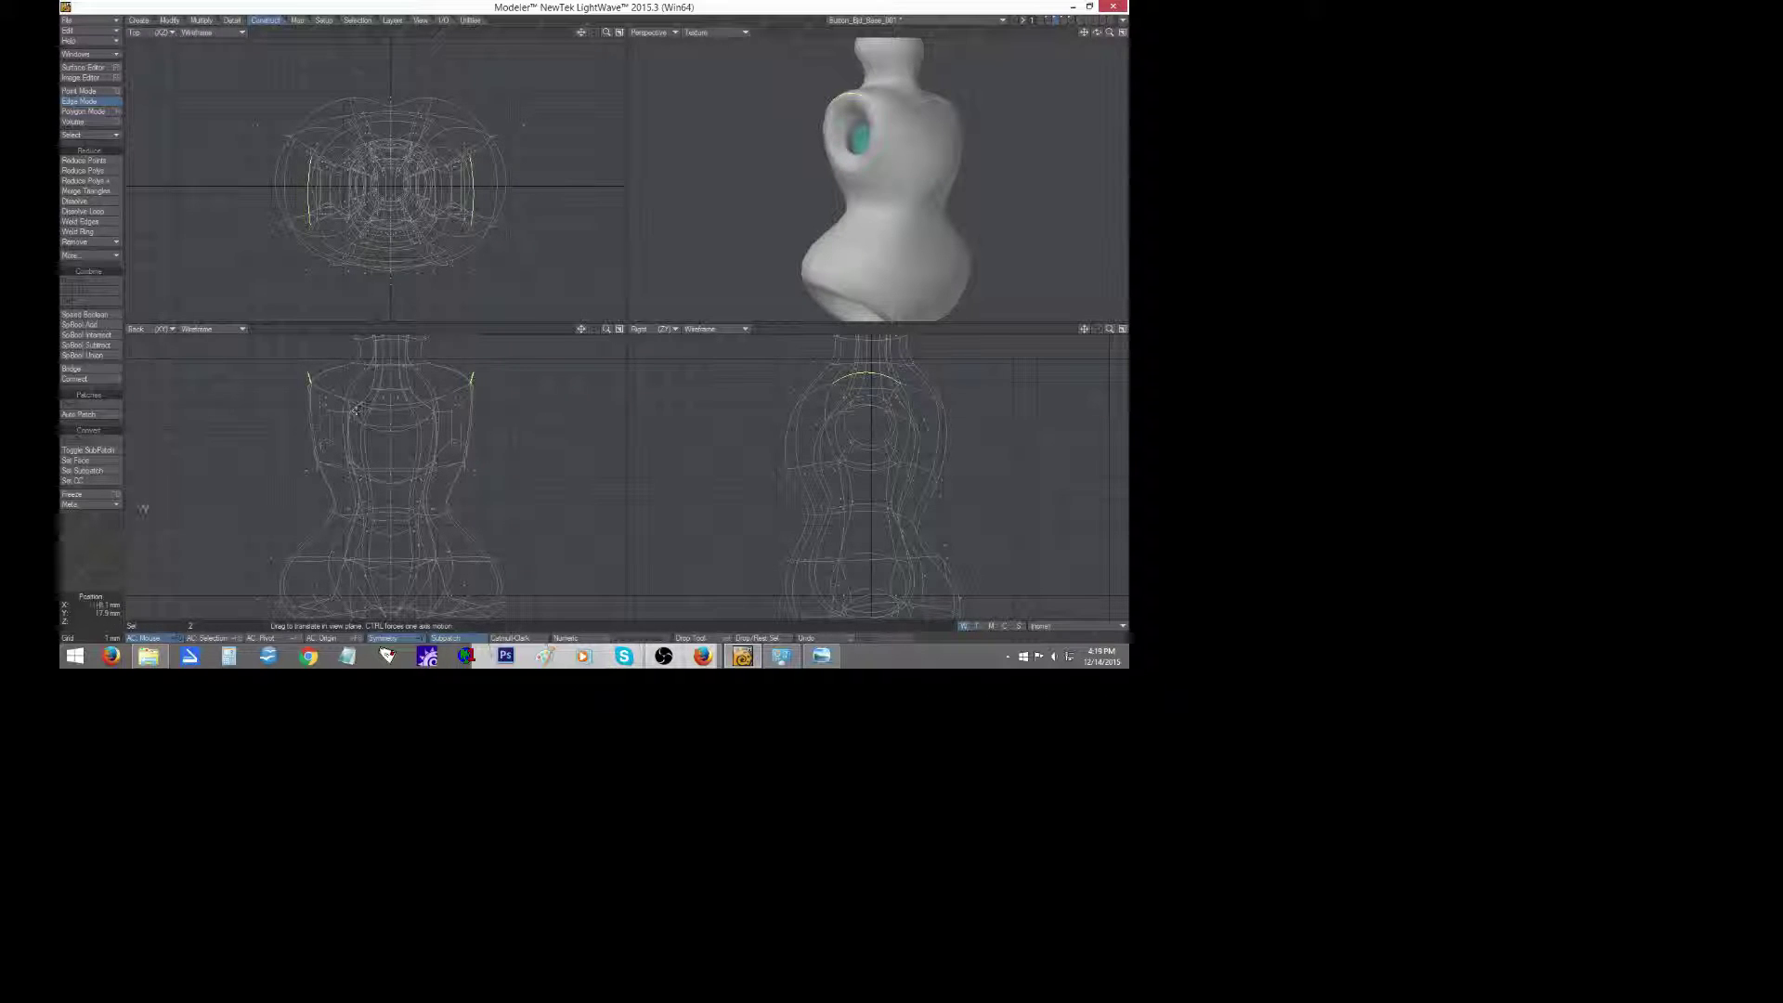
left_click(99, 557)
left_click(99, 557)
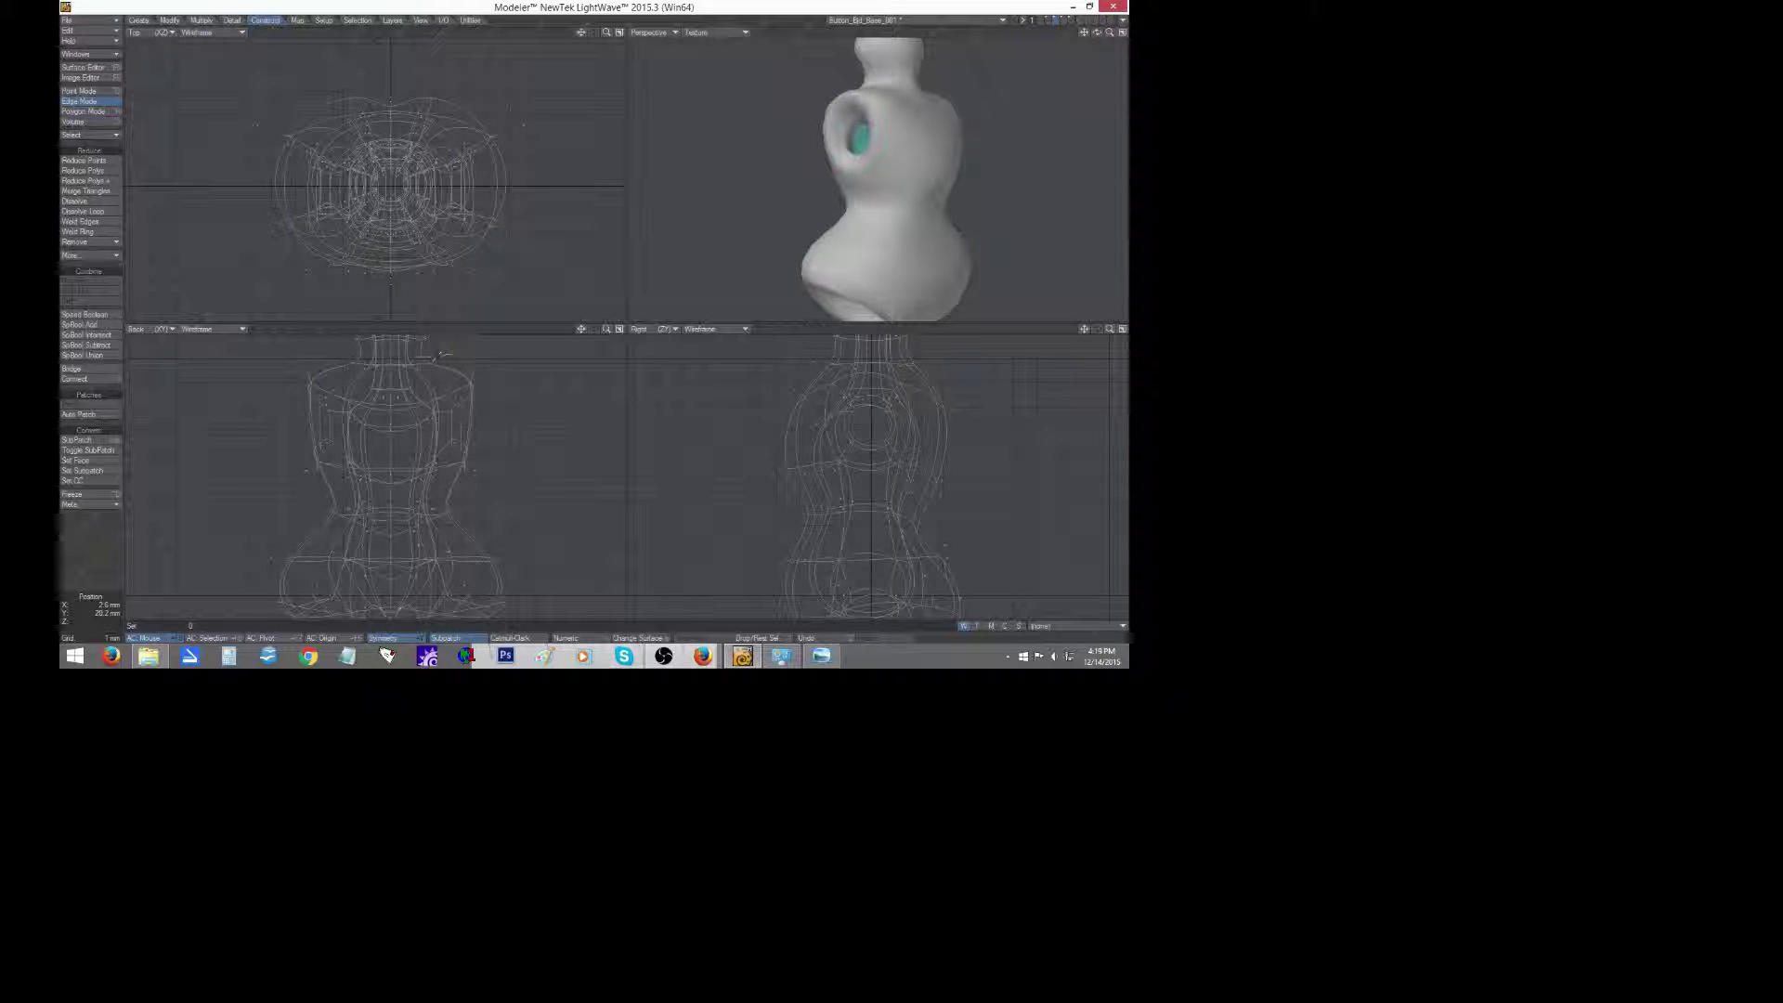
Select the edge loop at the base of the neck and adjust its height slightly.
right_click_drag(350, 360, 427, 367)
key("t")
left_click_drag(408, 370, 409, 366)
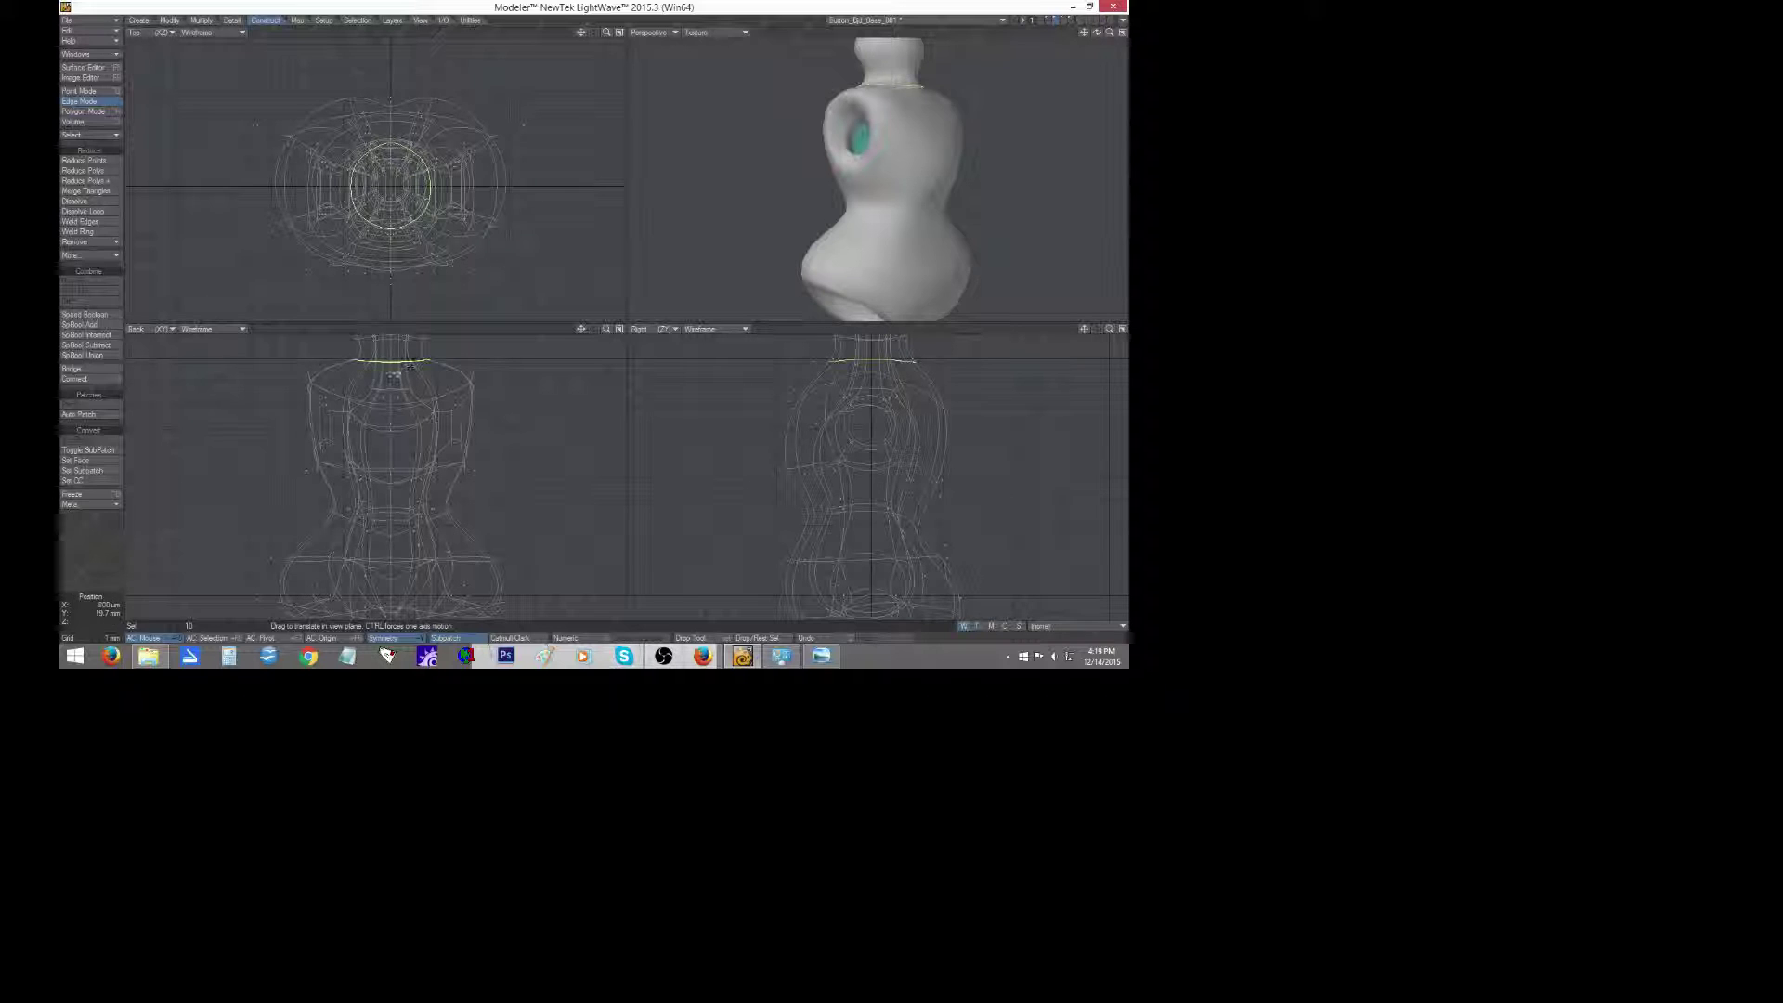
left_click(79, 545)
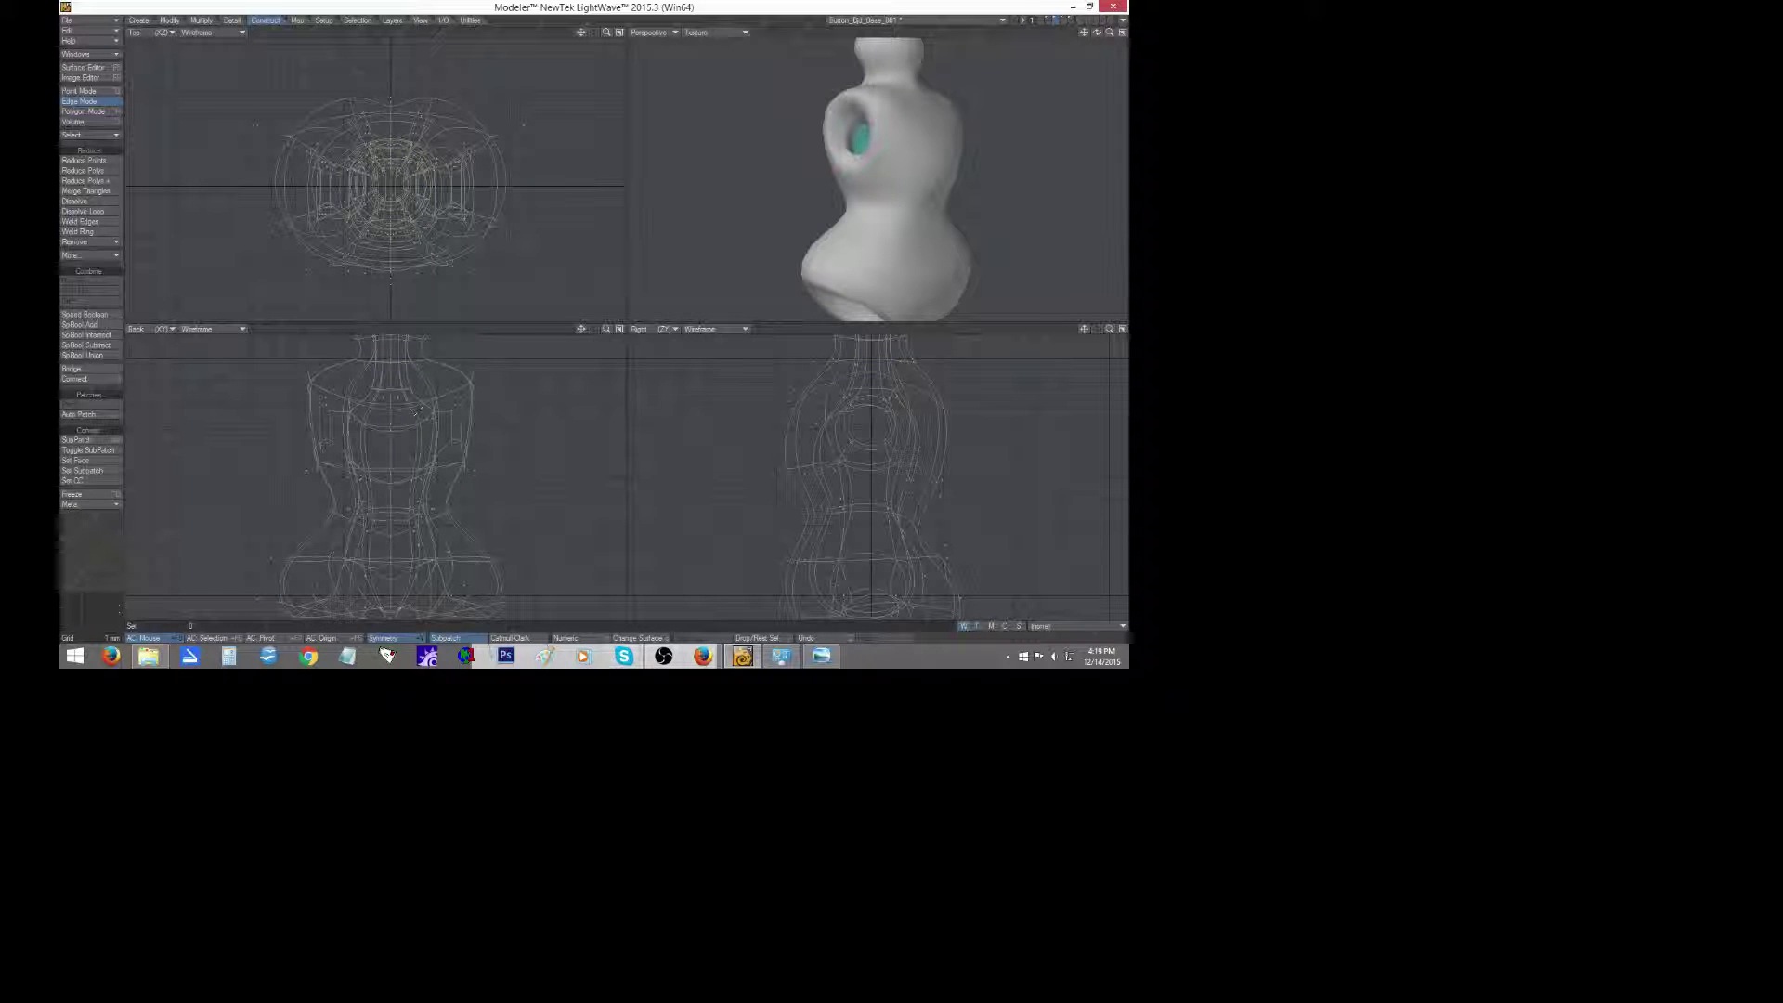
Select the two front edges at the base of the neck and move them down and slightly forward.
left_click_drag(1102, 39, 1066, 54)
left_click(909, 114)
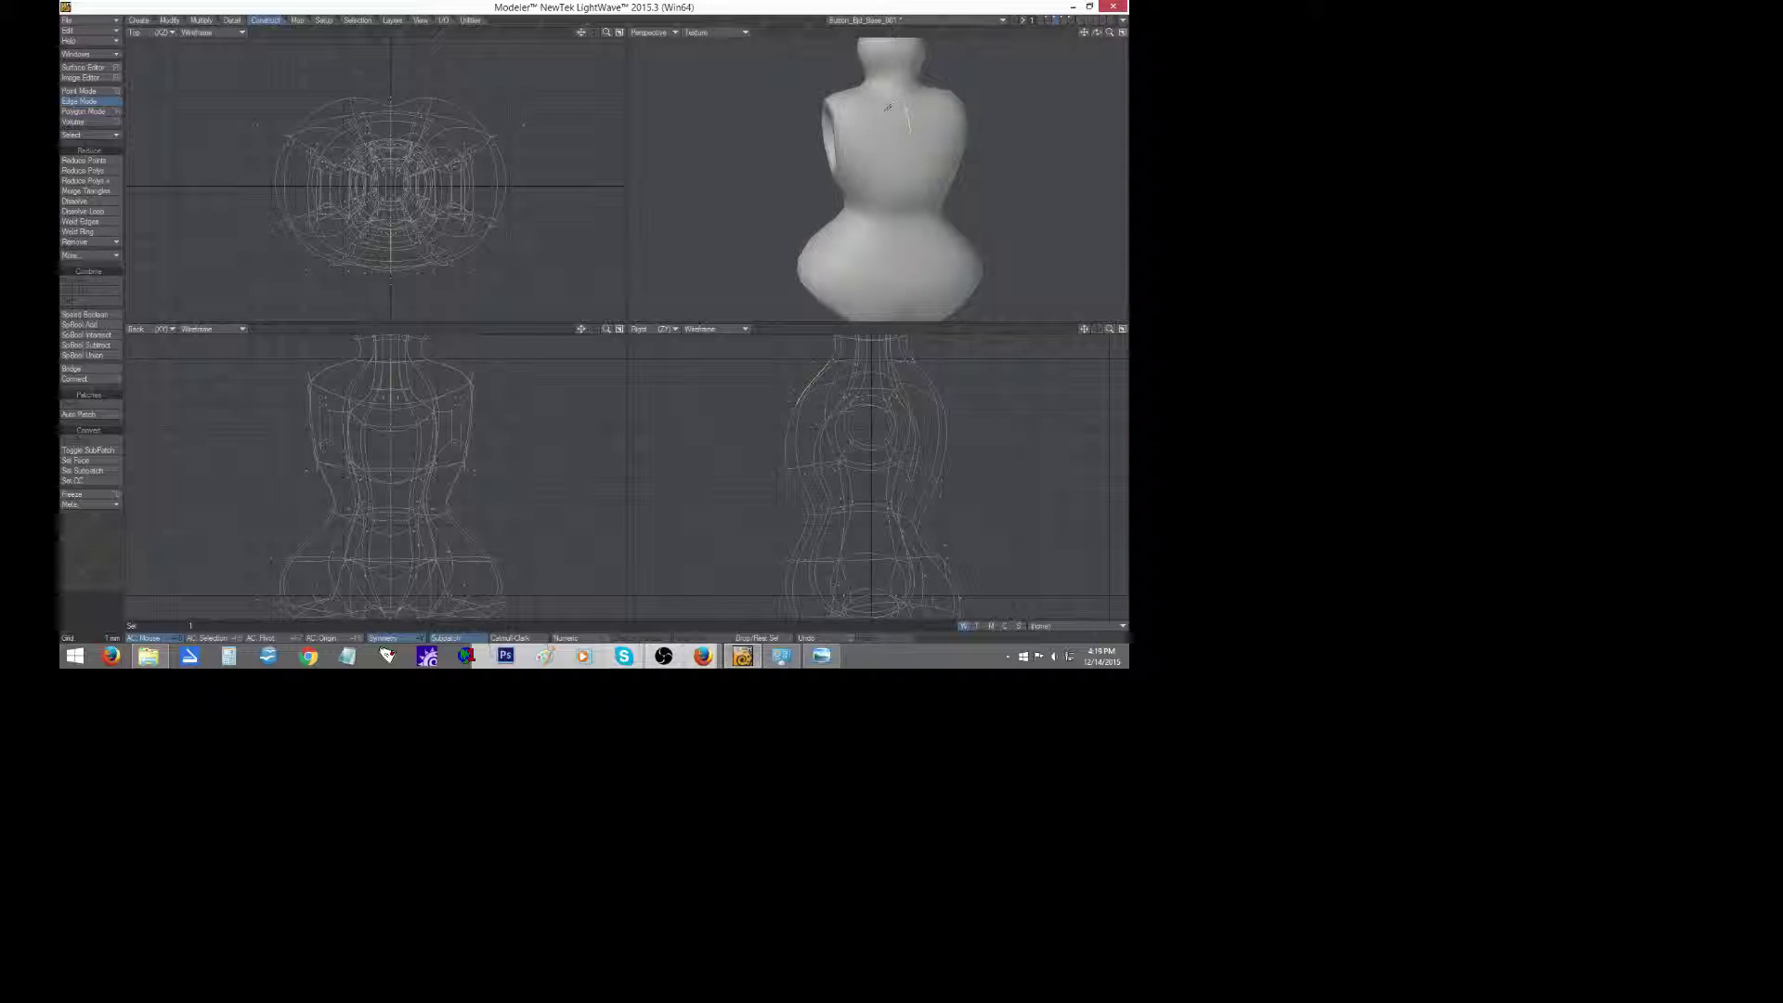
key("slash")
mouse_move(924, 105)
left_mouse_down()
mouse_move(888, 112)
mouse_move(927, 78)
left_mouse_up()
key("t")
left_click_drag(833, 361, 827, 376)
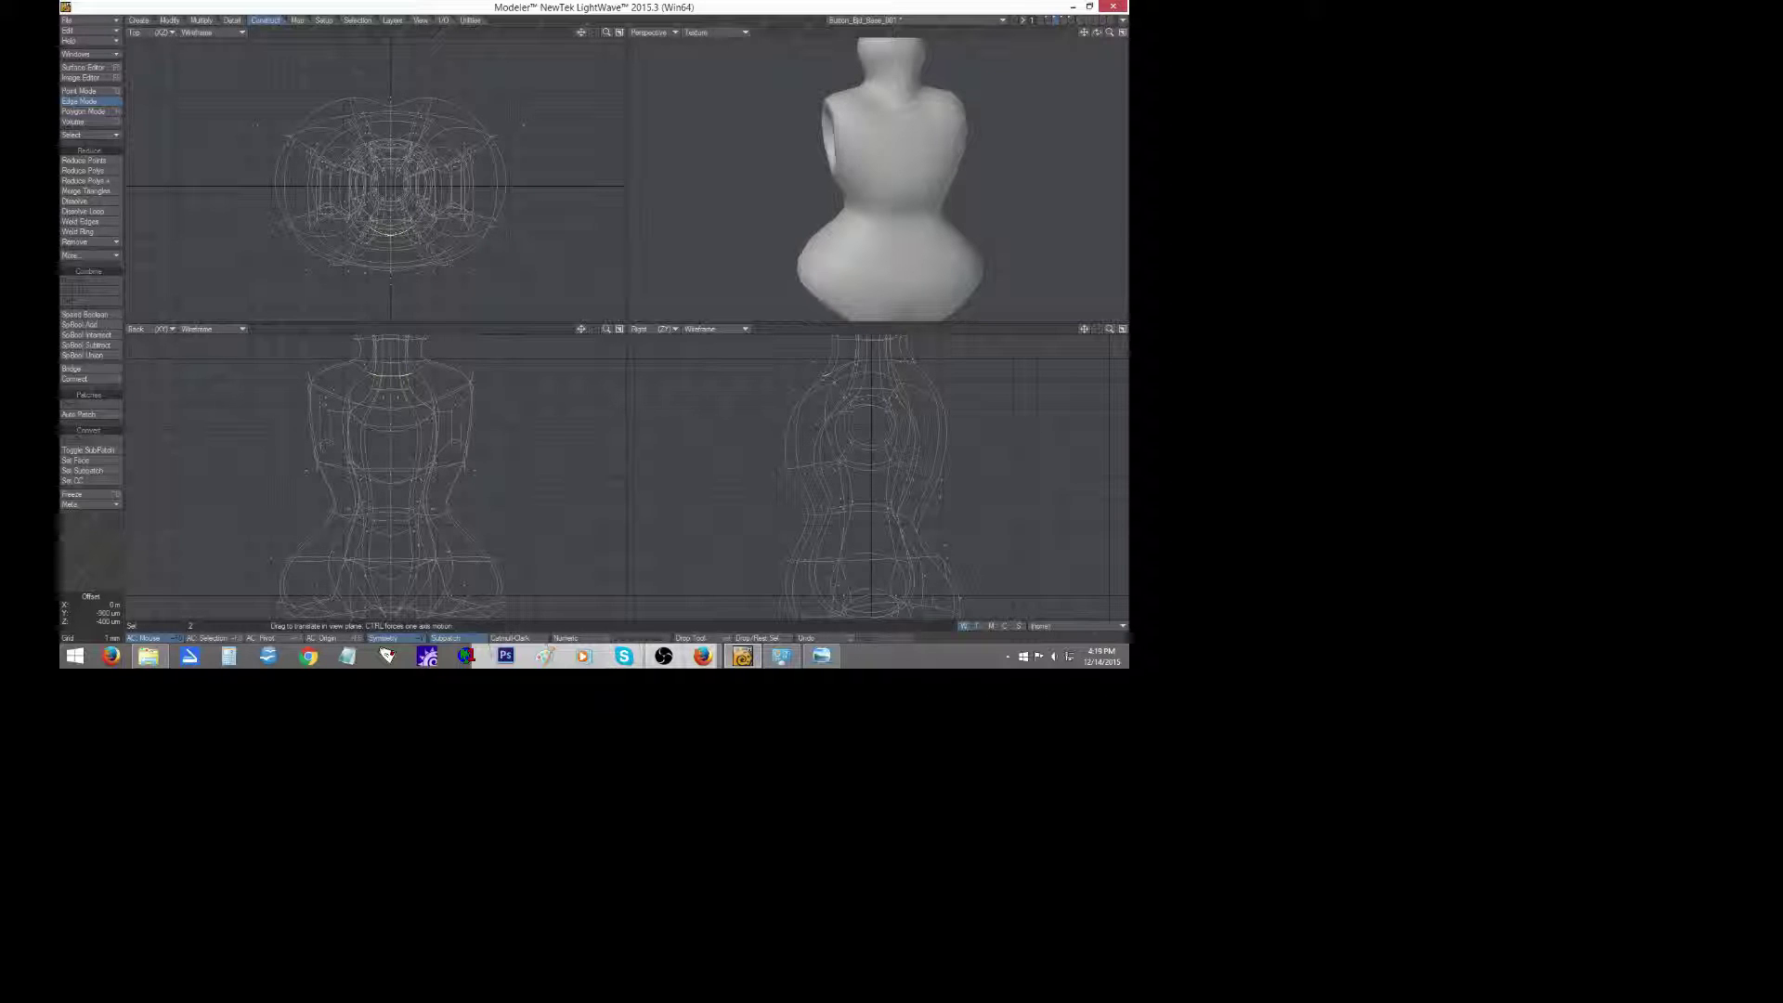
left_click_drag(1096, 32, 942, 37)
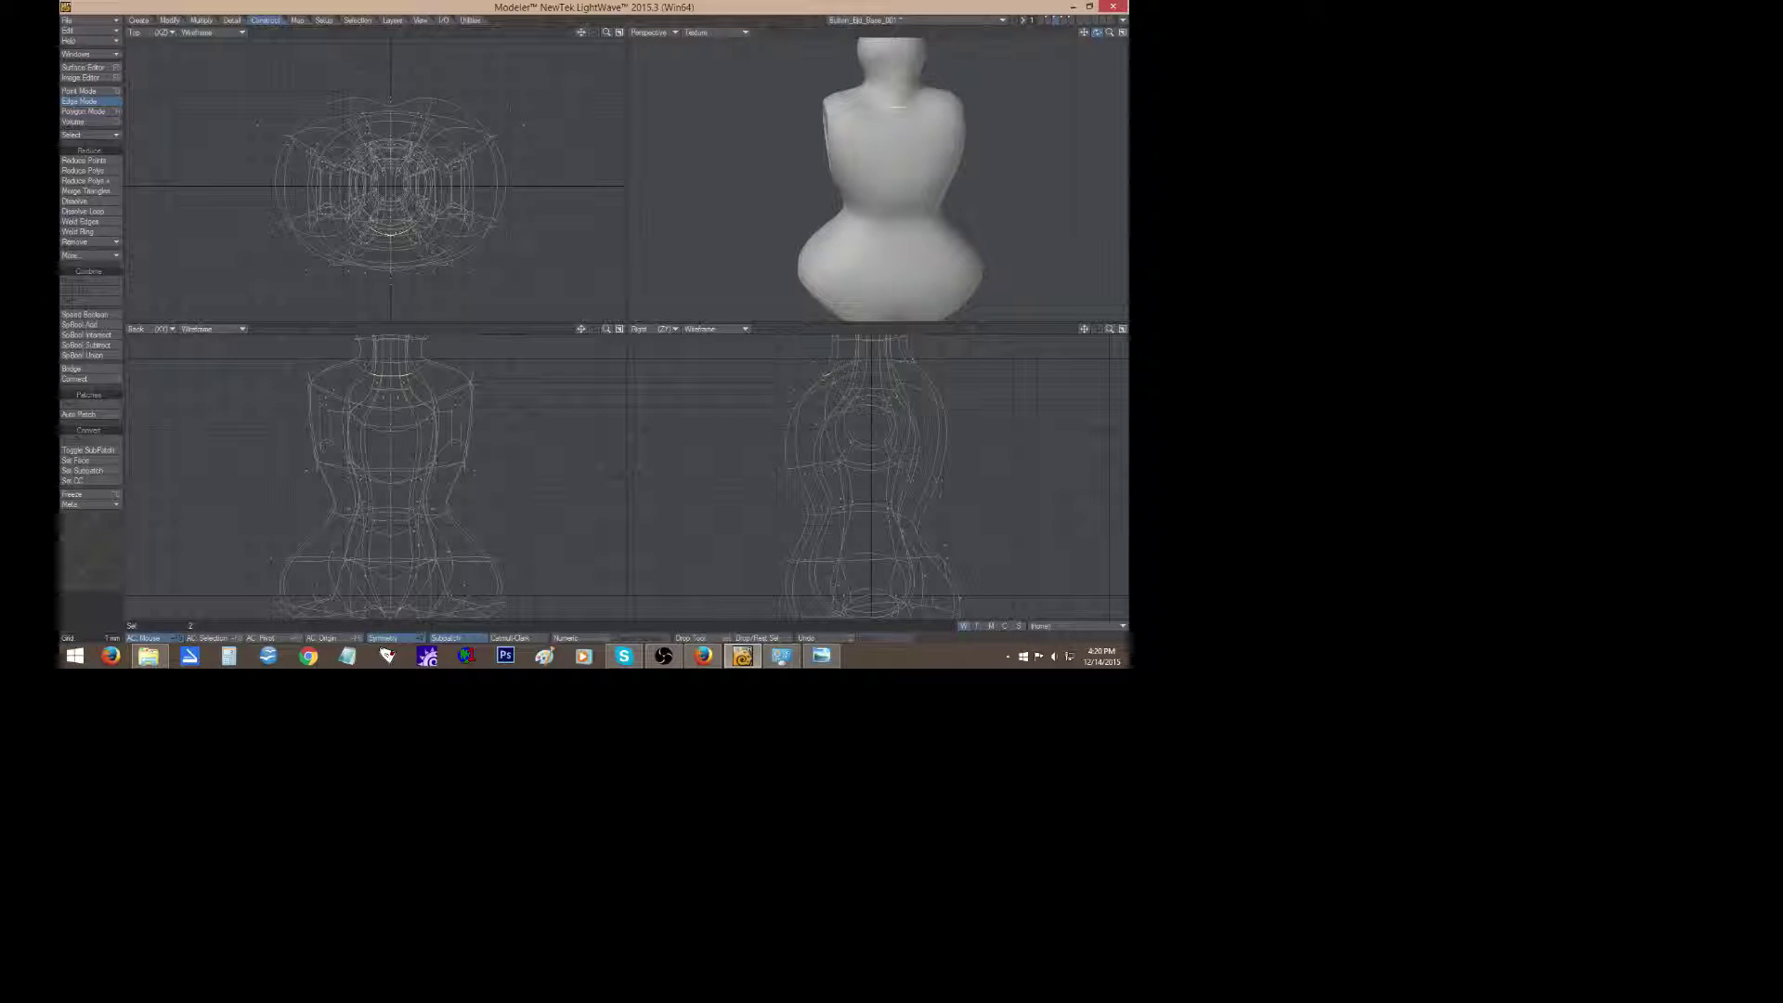
key("t")
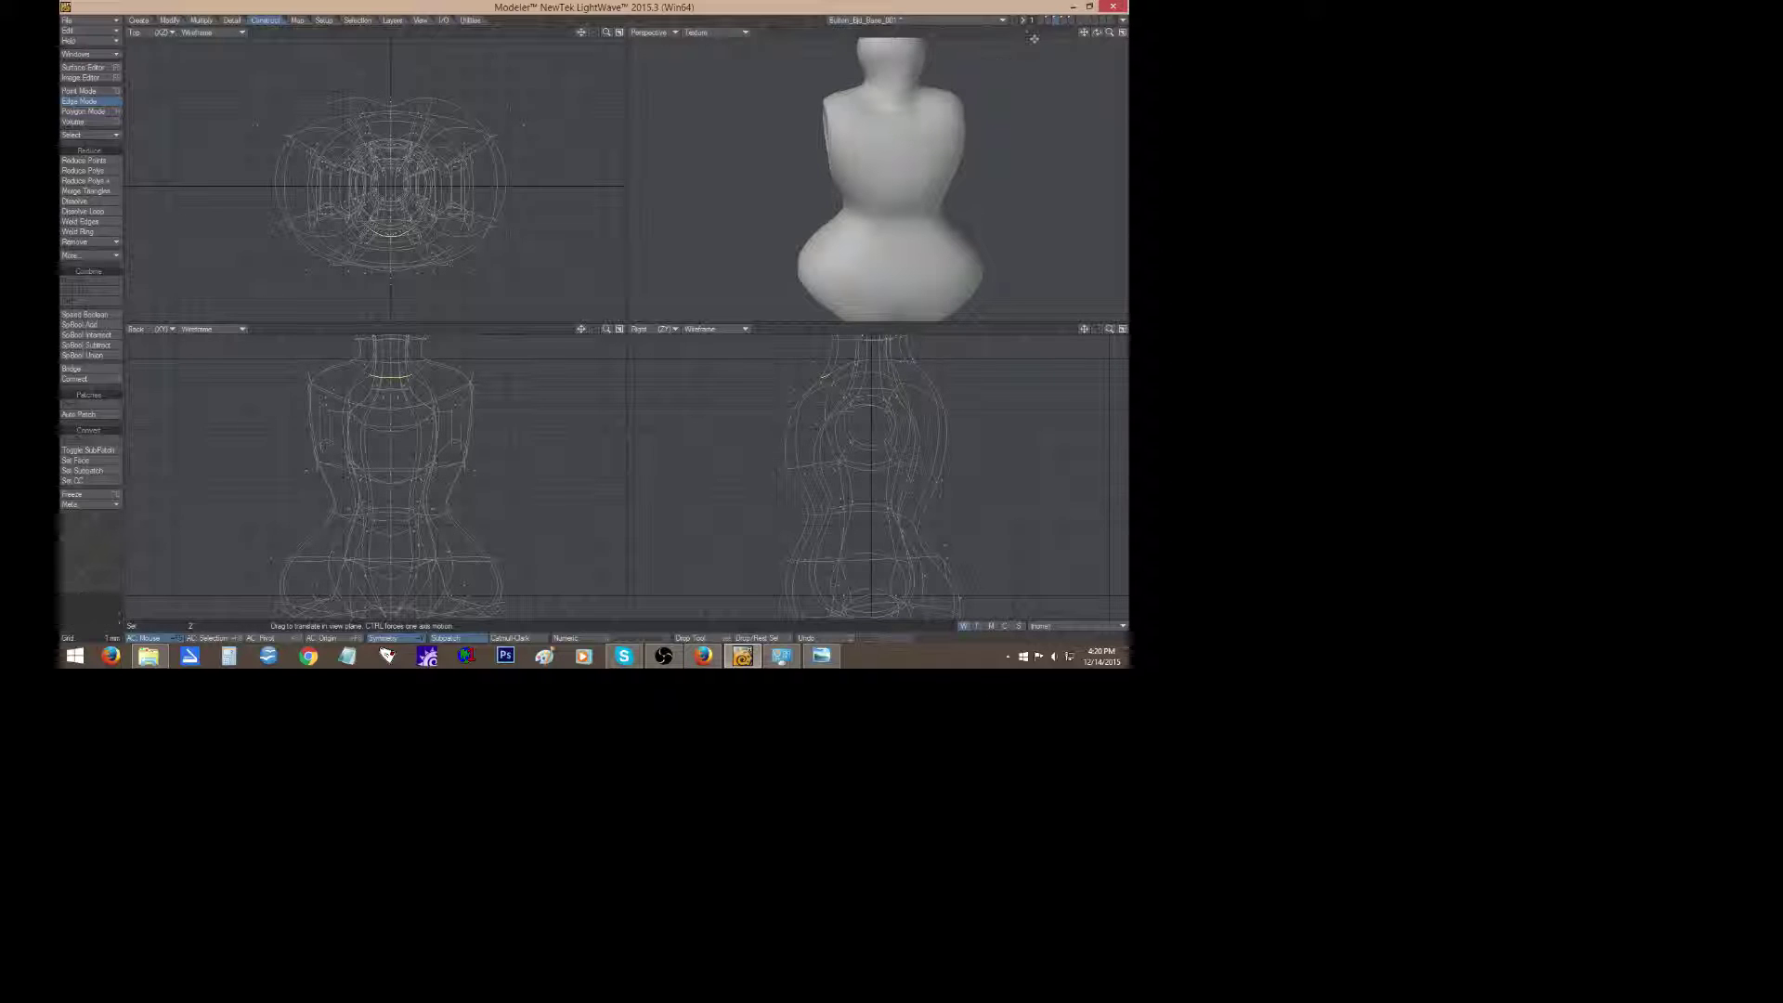
mouse_move(1097, 32)
left_mouse_down()
mouse_move(1049, 35)
mouse_move(1093, 52)
mouse_move(1063, 39)
mouse_move(1096, 33)
left_mouse_up()
left_click(73, 547)
left_click(73, 551)
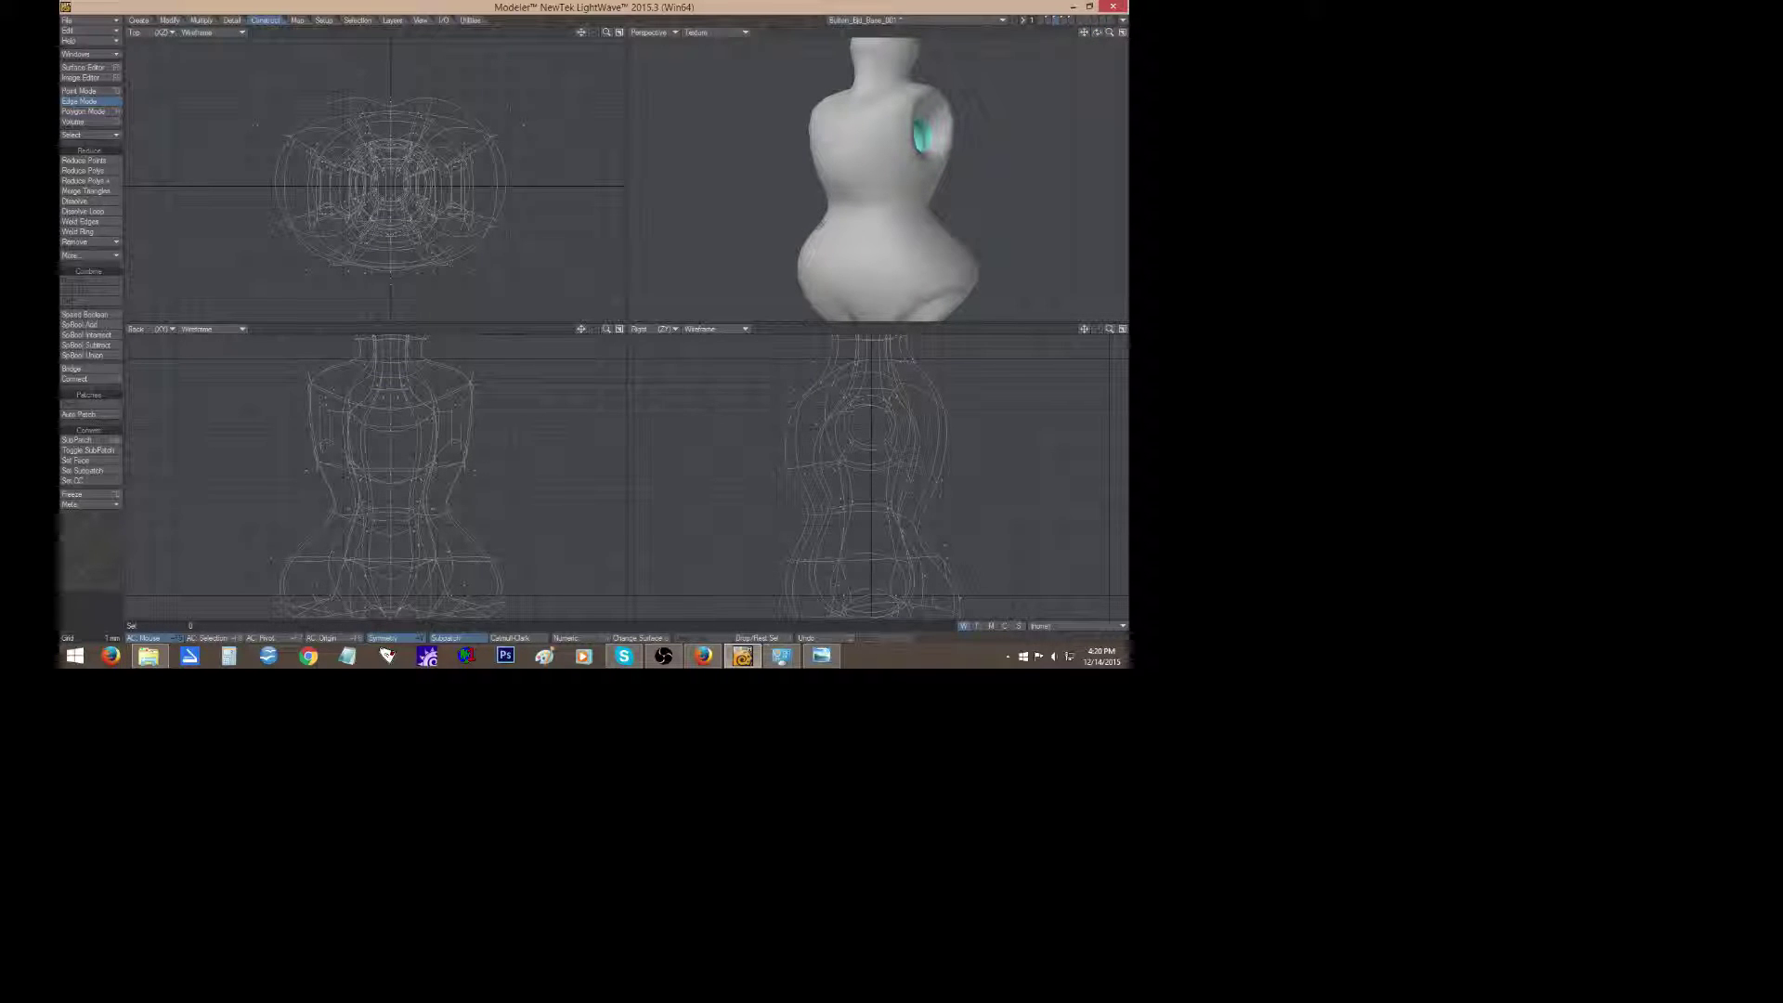
Select the centre edges on the lower front of the pelvis and move them slightly inward.
left_click_drag(843, 290, 839, 305)
key("t")
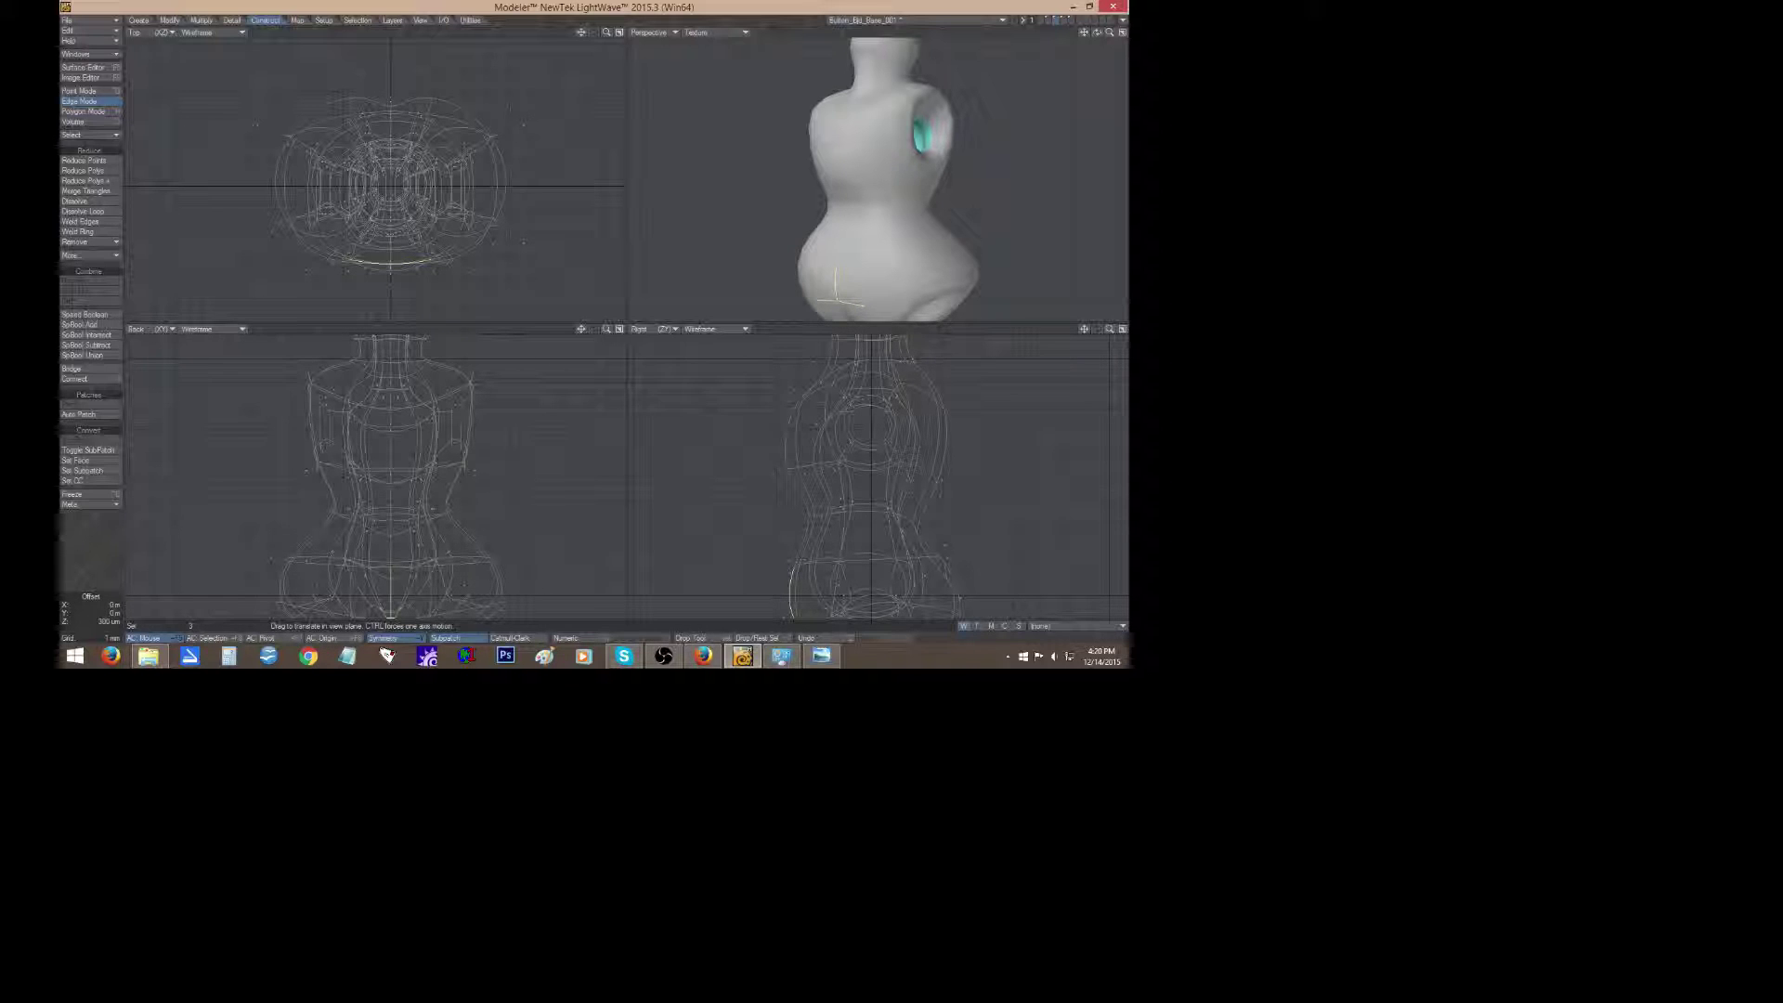
key("space")
key("slash")
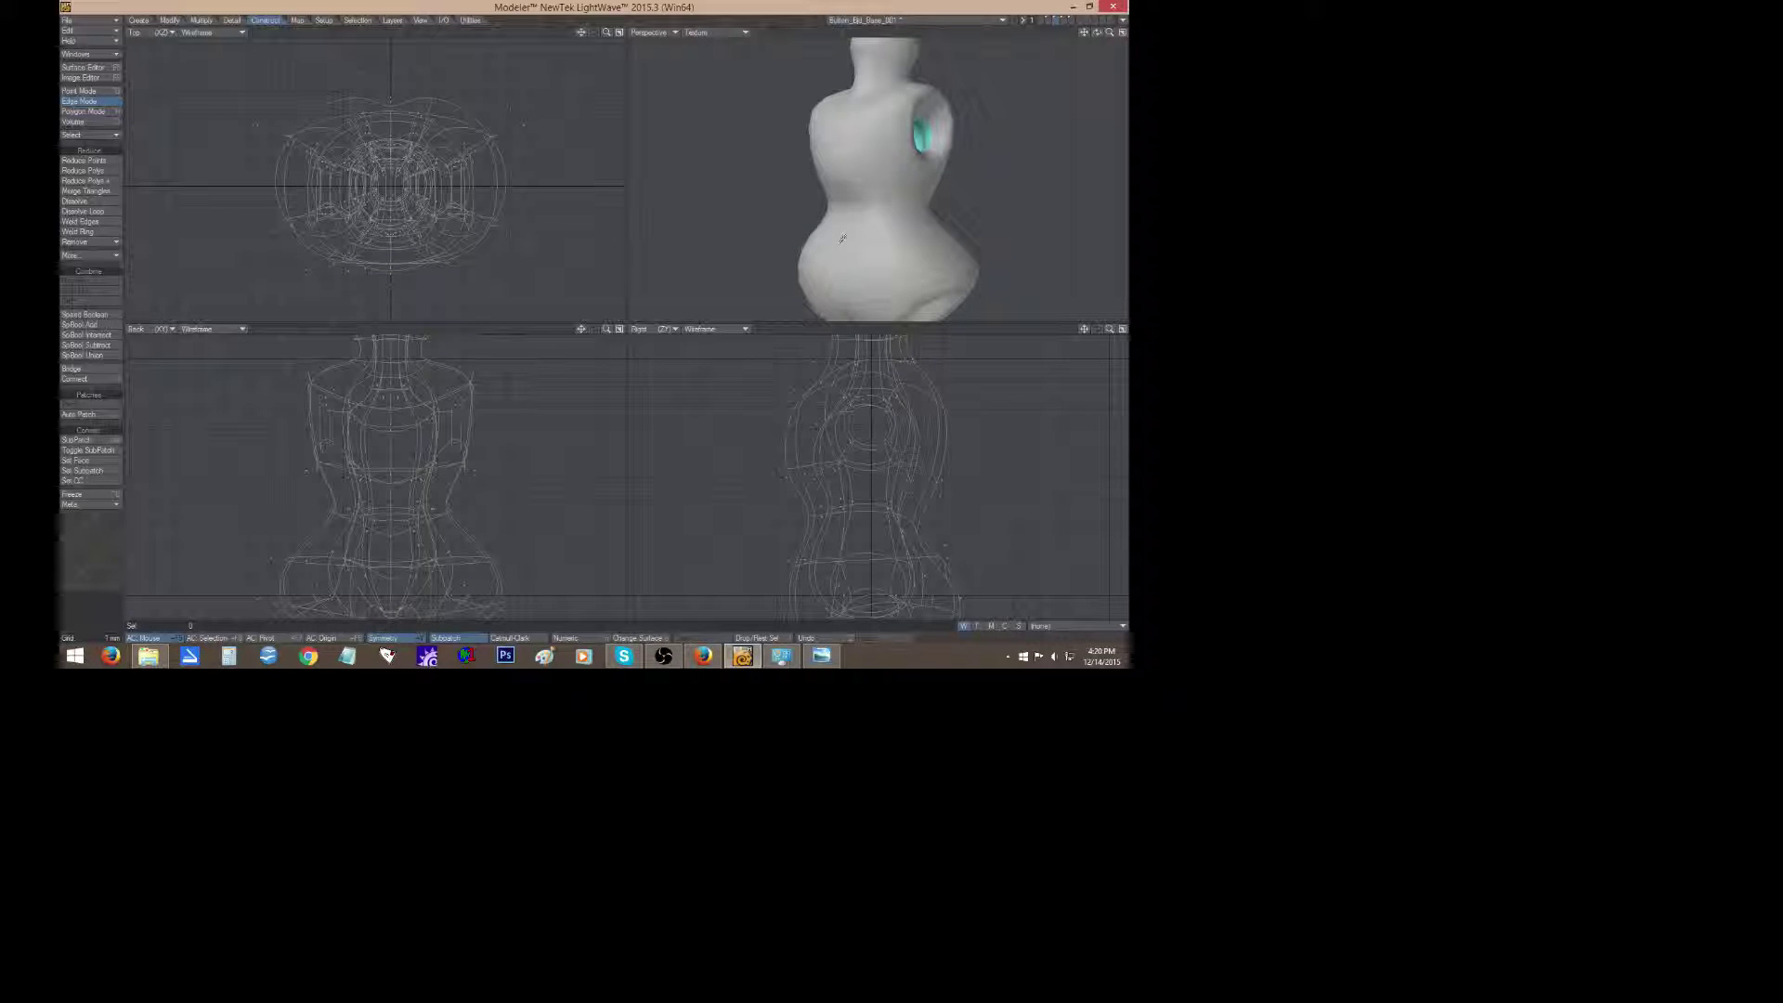
Rotate and move the vertical centre edge of the belly between the waist and the pelvis.
left_click(806, 525)
key("y")
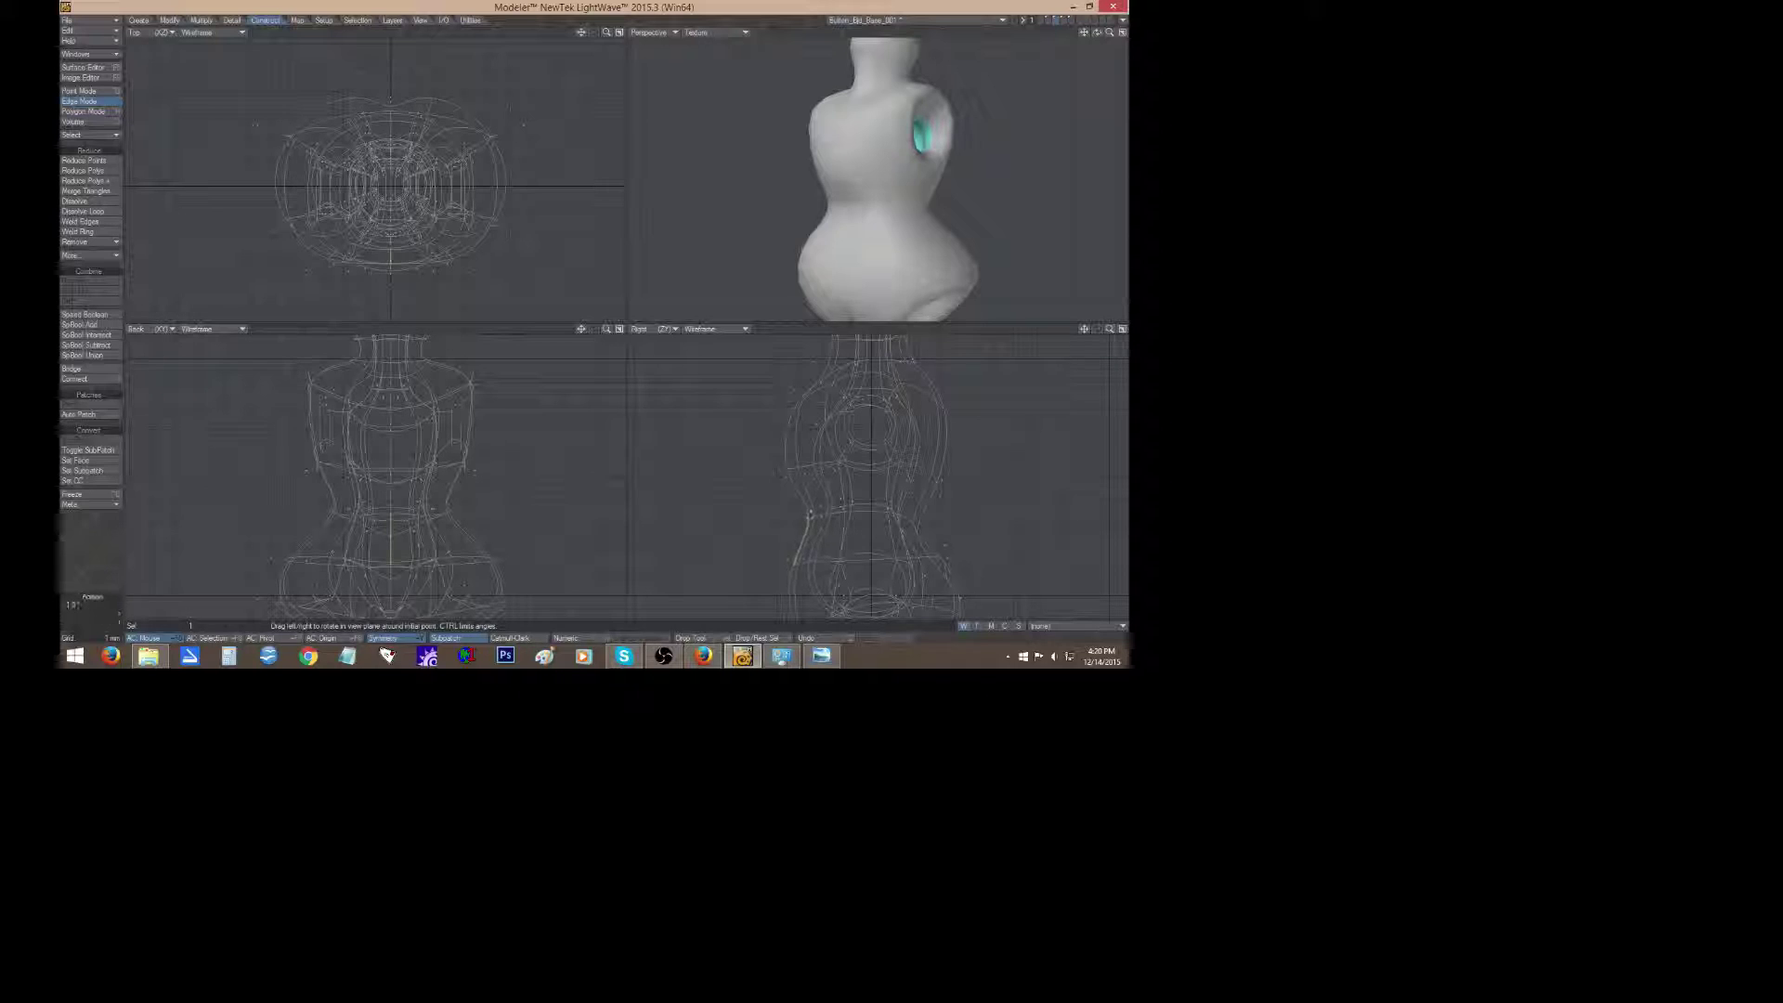
left_click_drag(811, 513, 803, 514)
left_click_drag(809, 522, 804, 524)
key("t")
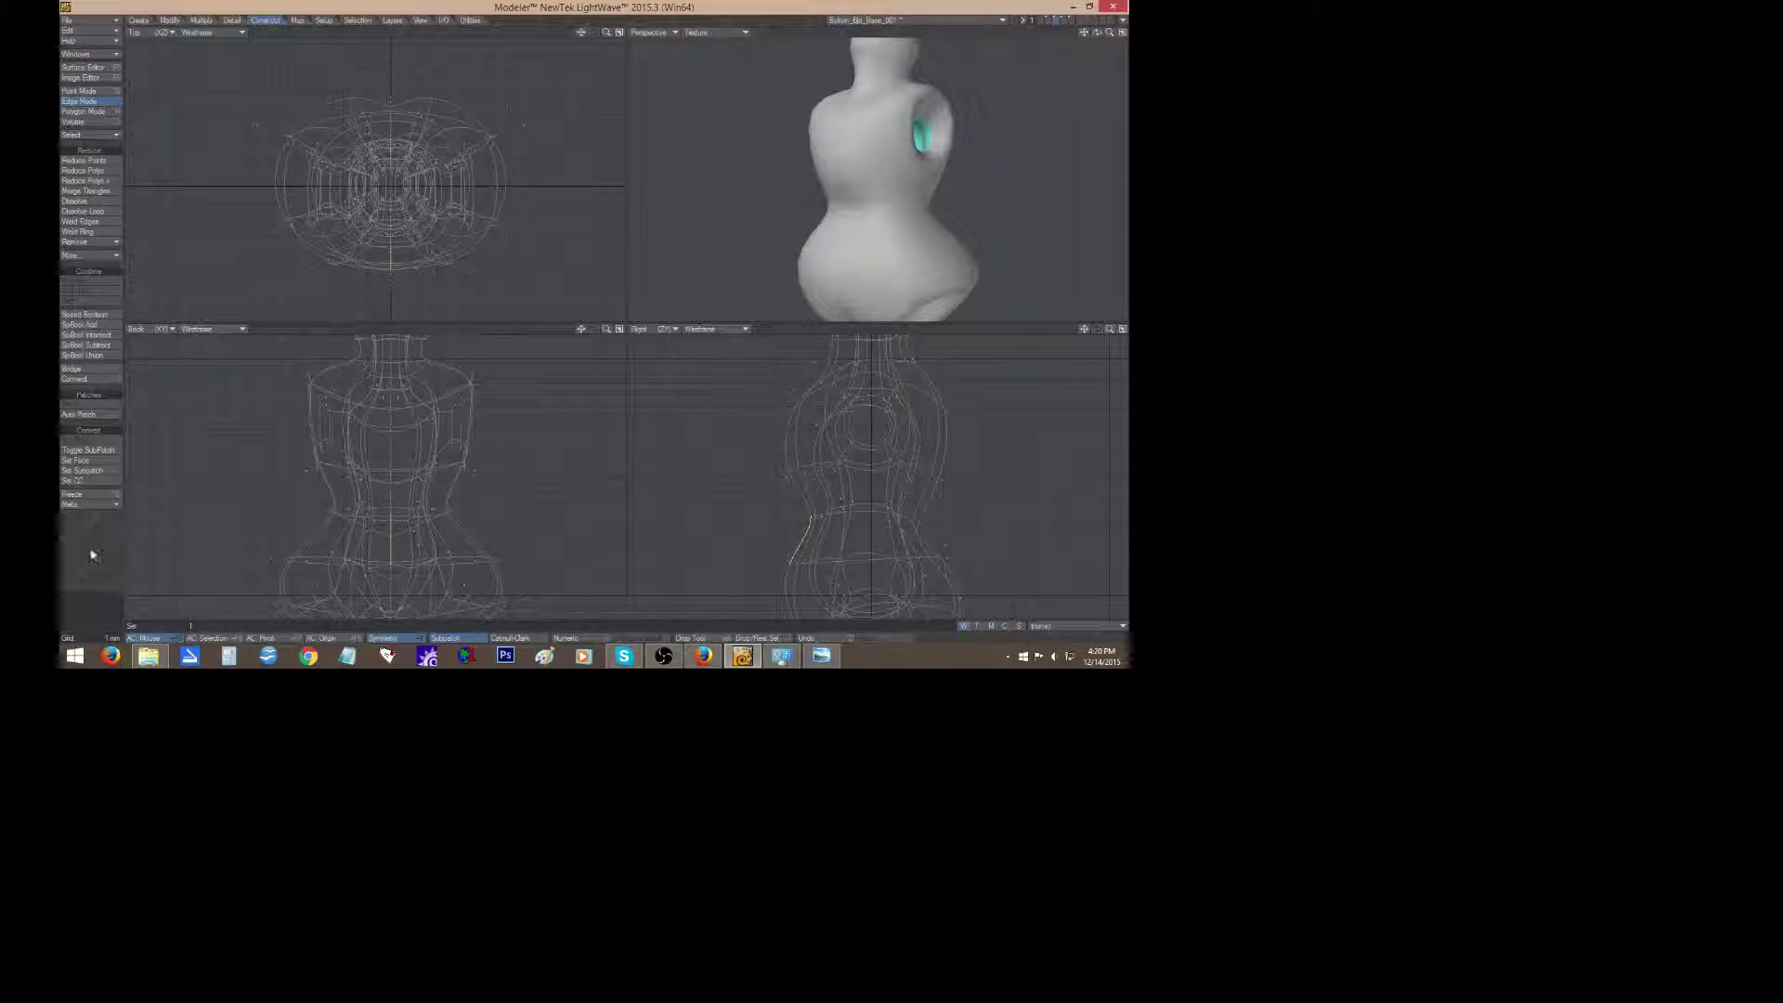
left_click(85, 550)
Select the two front waist edges and adjust their rotation and position so they arch slightly upward.
left_click_drag(1096, 34, 1126, 35)
left_click(869, 204)
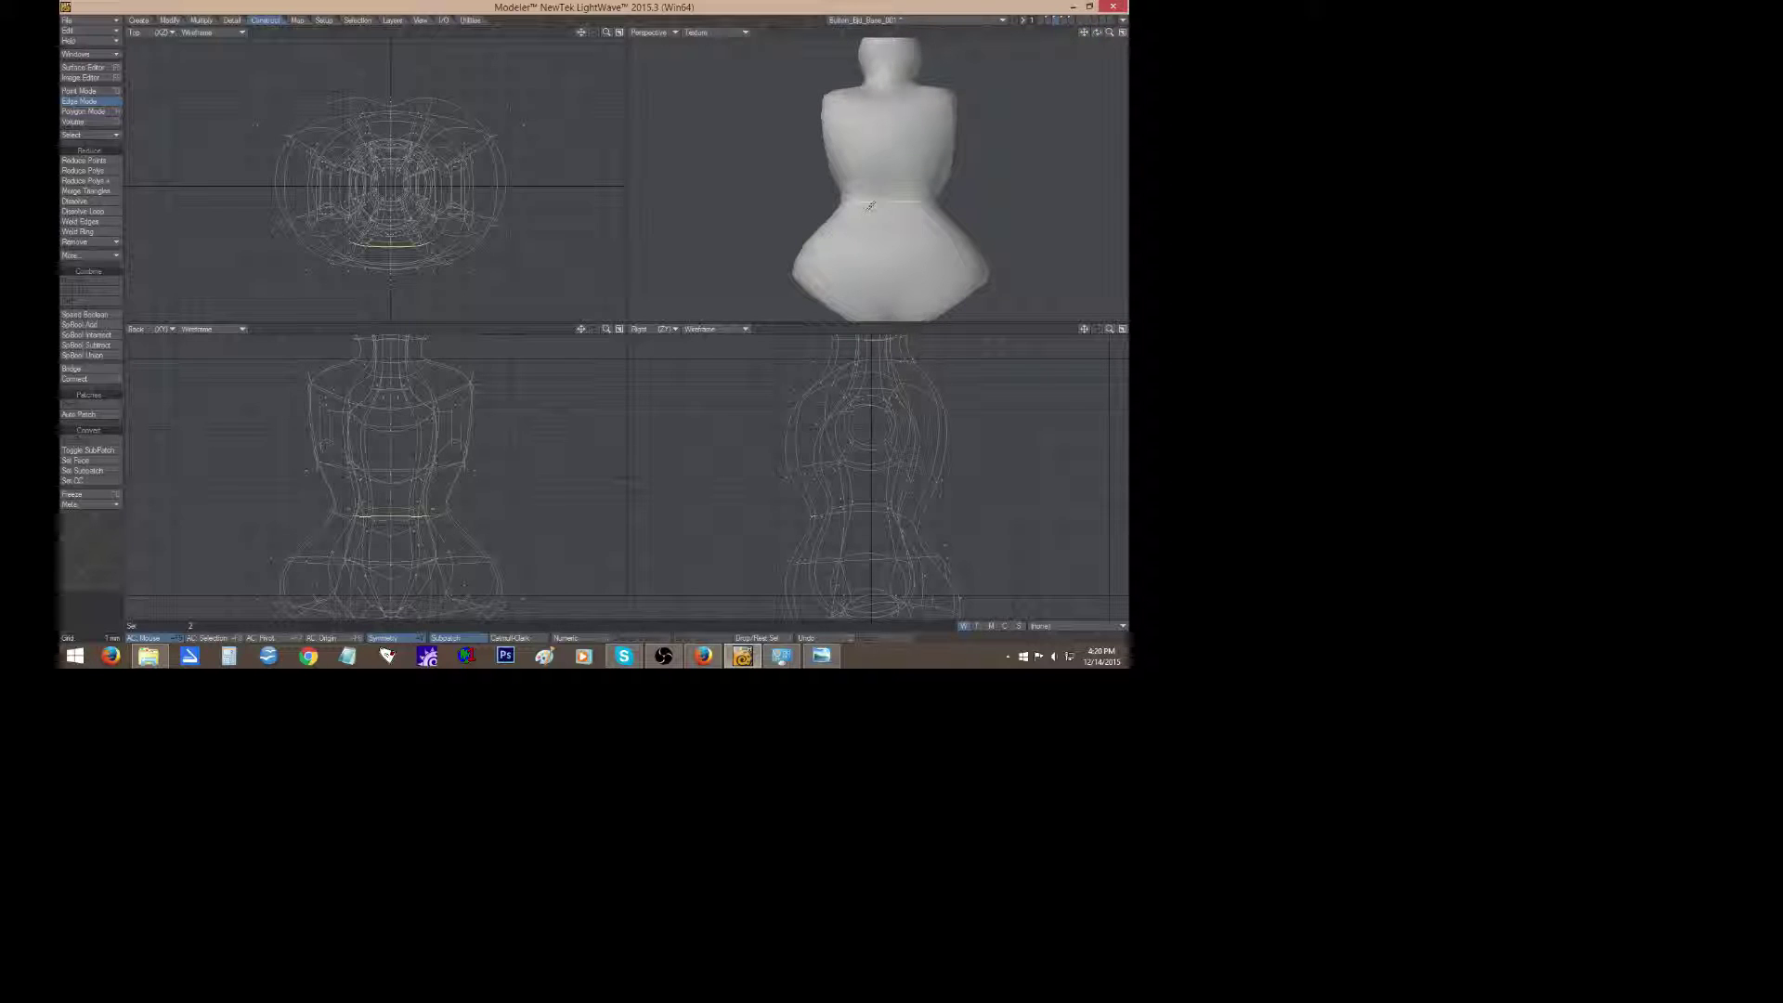
key("y")
mouse_move(390, 515)
left_mouse_down()
mouse_move(315, 512)
mouse_move(390, 510)
left_mouse_up()
key("t")
left_click(91, 538)
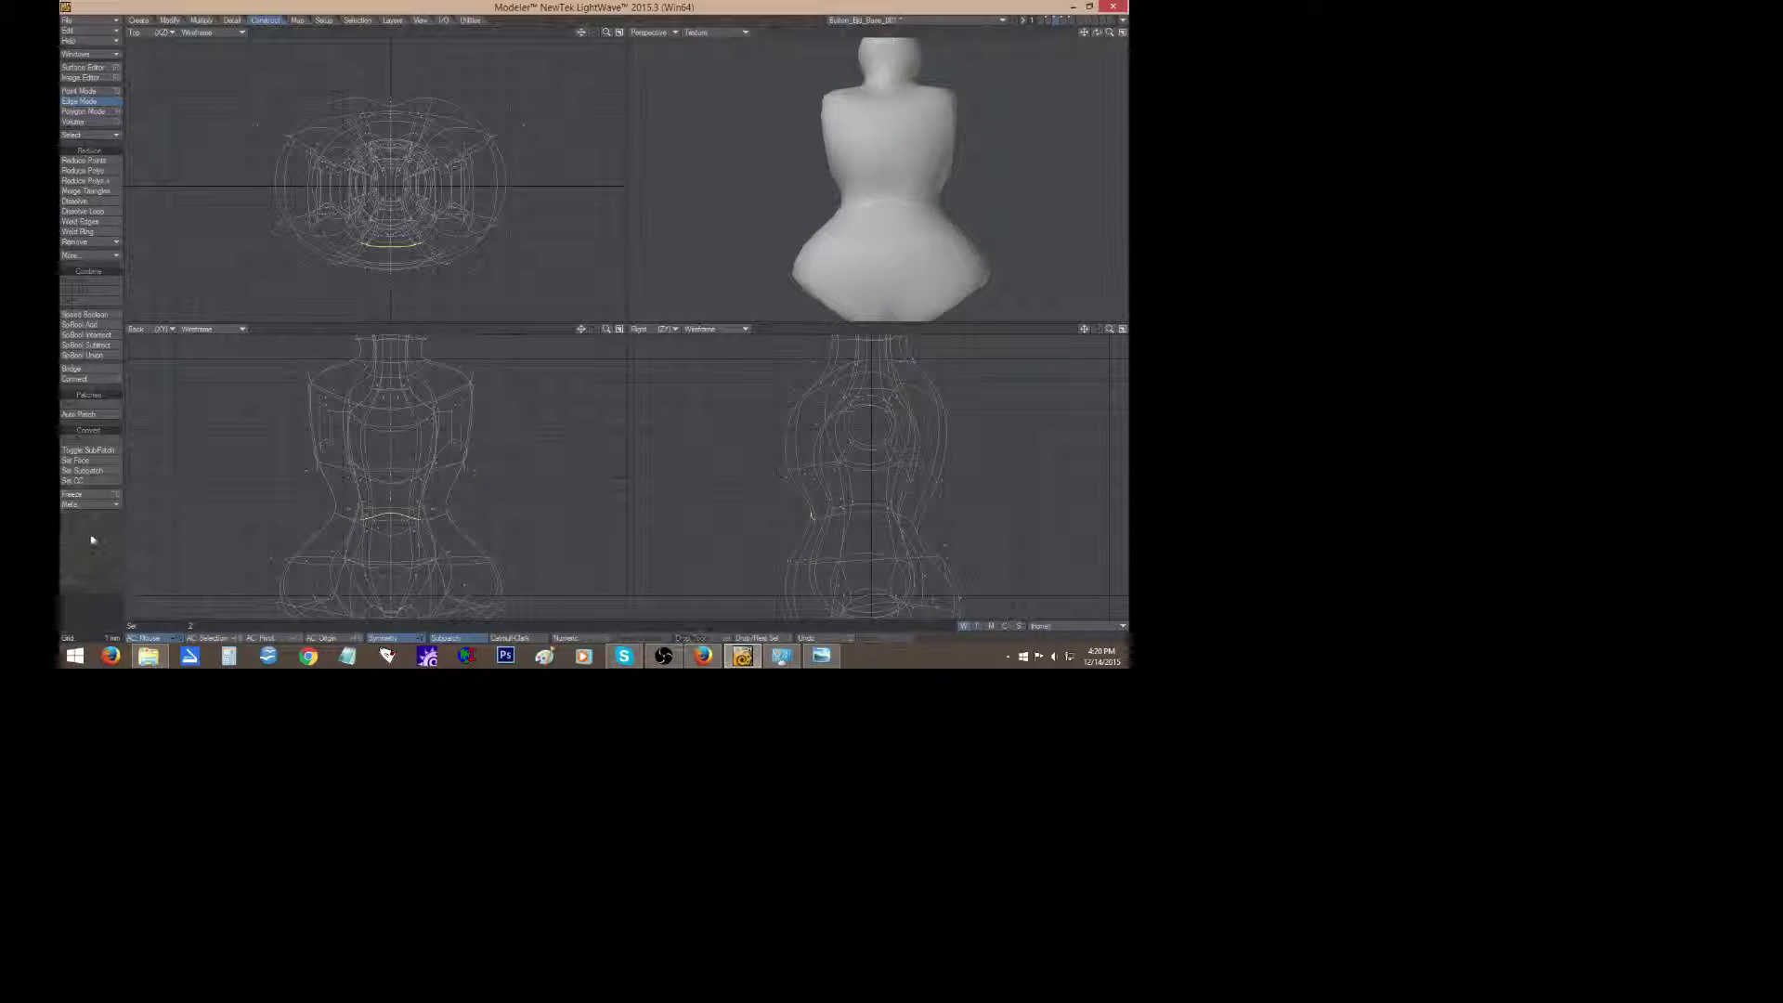
left_click(91, 537)
Select the symmetric side edges of the waist and stretch them slightly narrower.
left_click_drag(1097, 33, 977, 48)
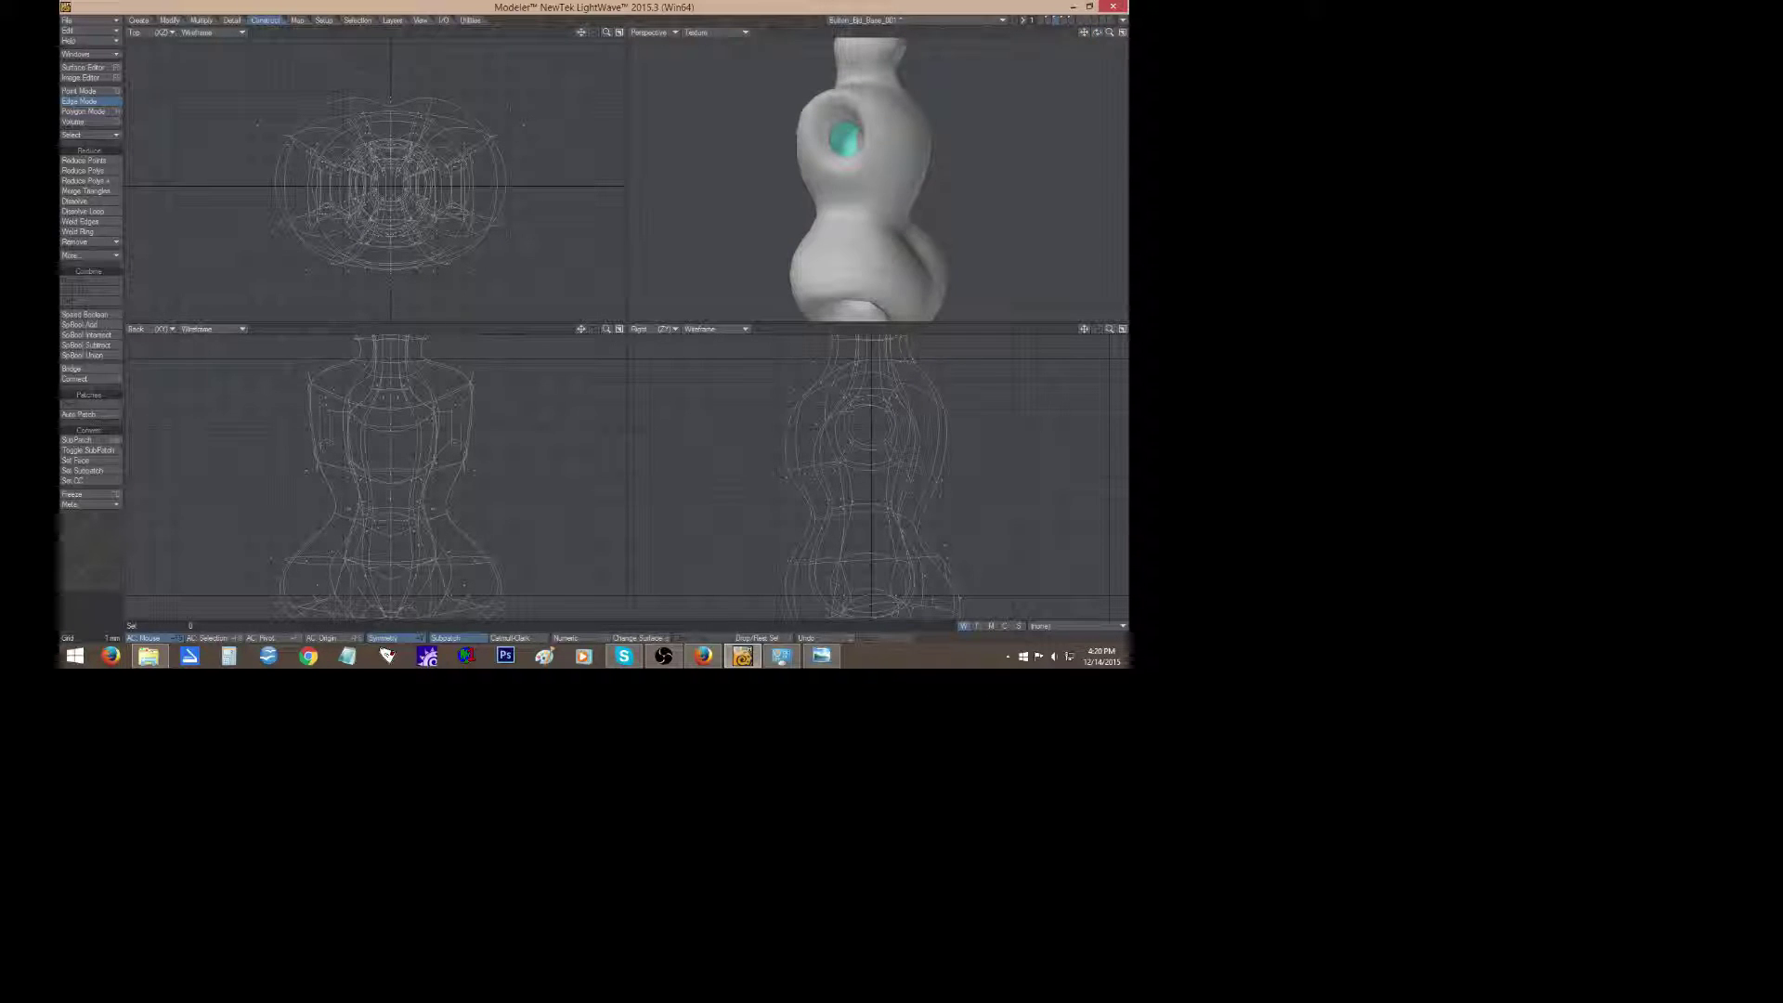
left_click(847, 214)
key("h")
left_click_drag(782, 467, 776, 470)
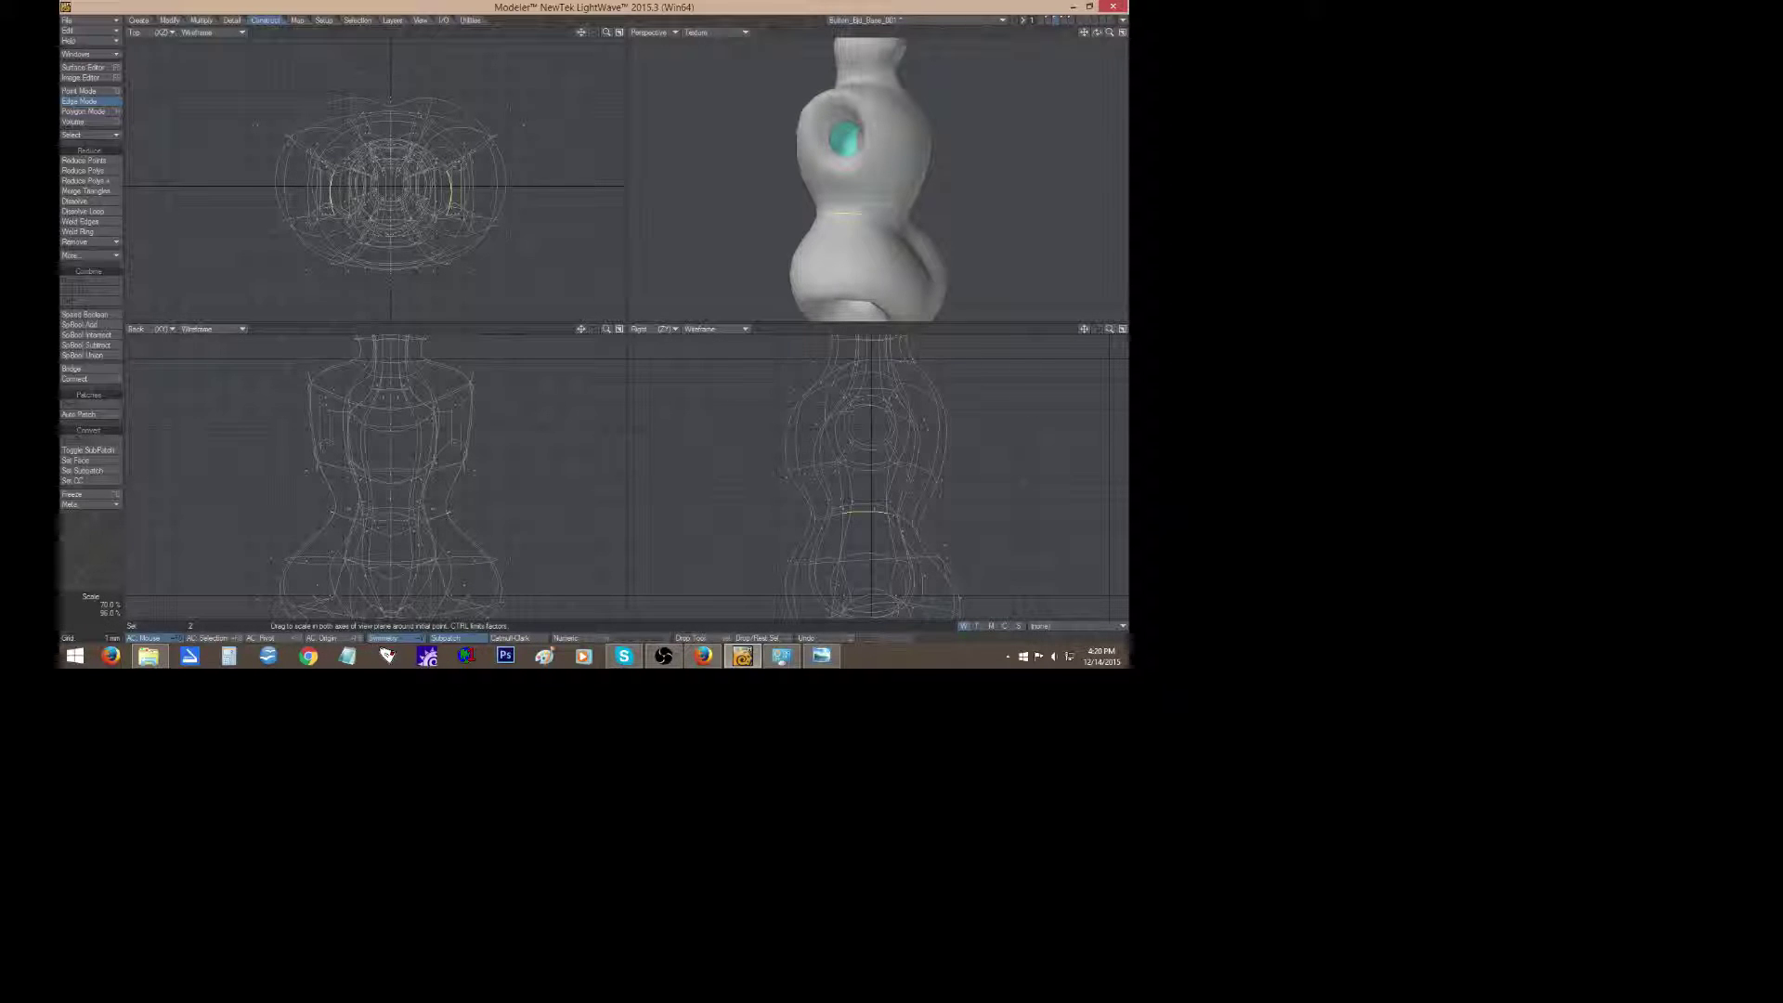
left_click_drag(869, 512, 862, 510)
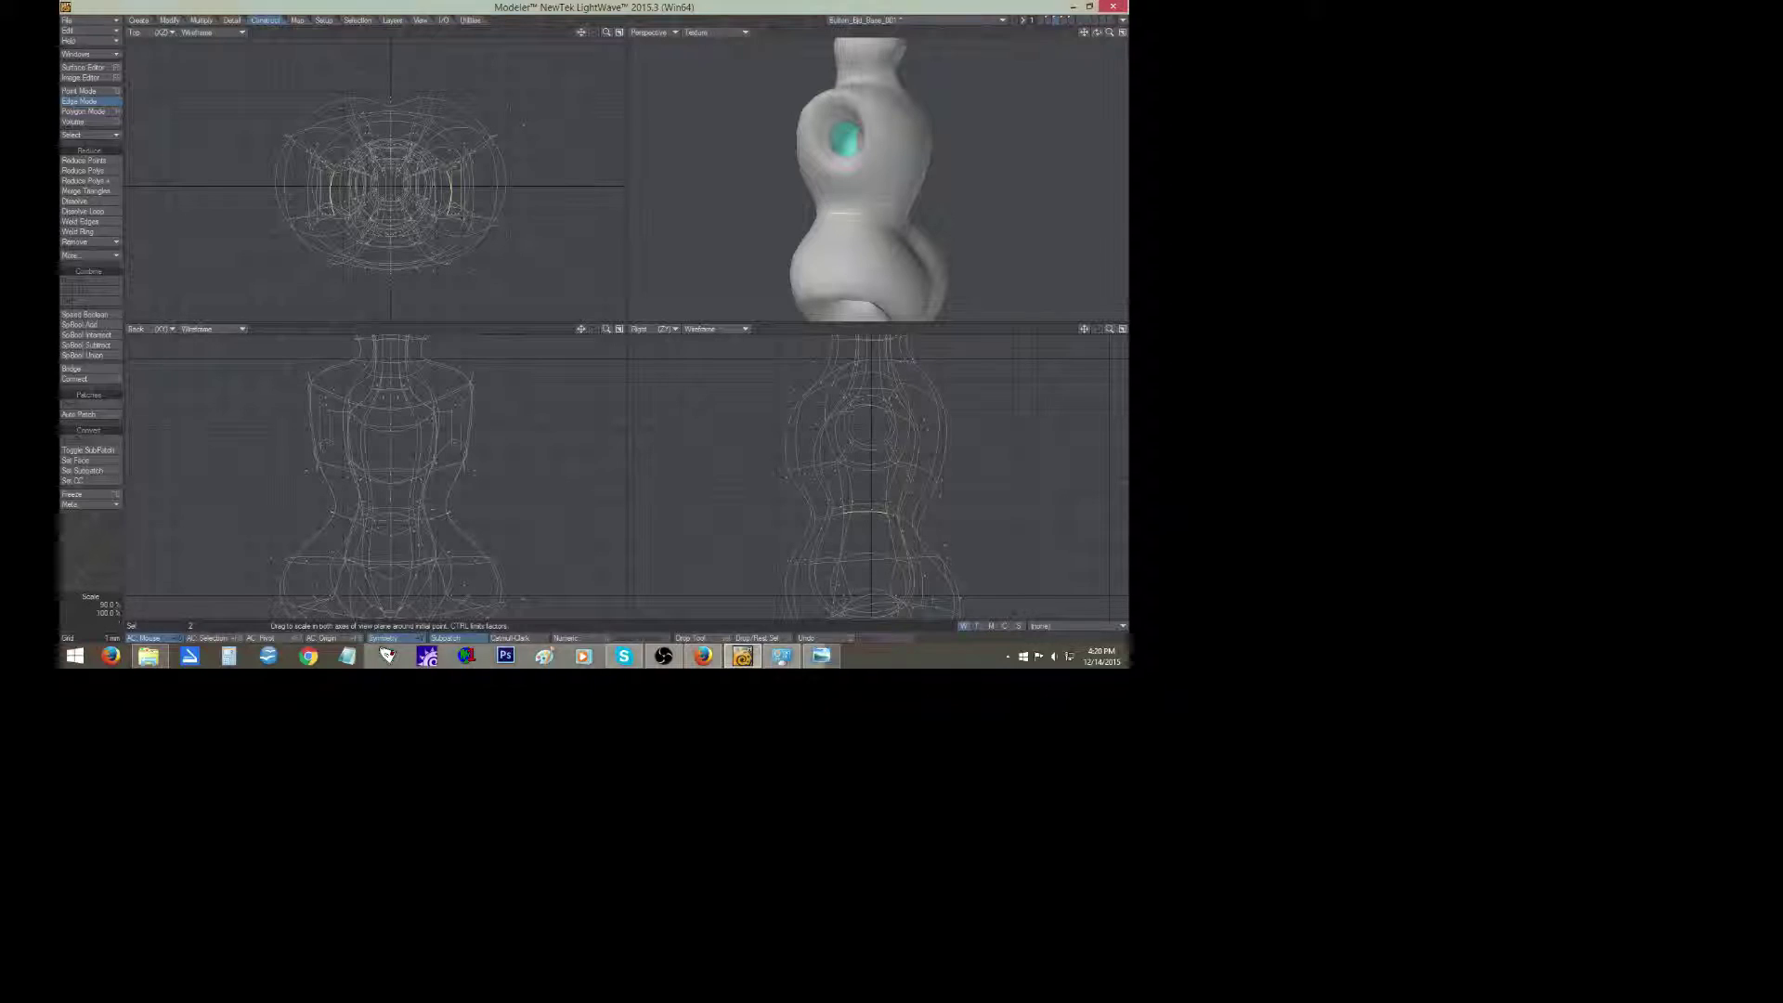
key("space")
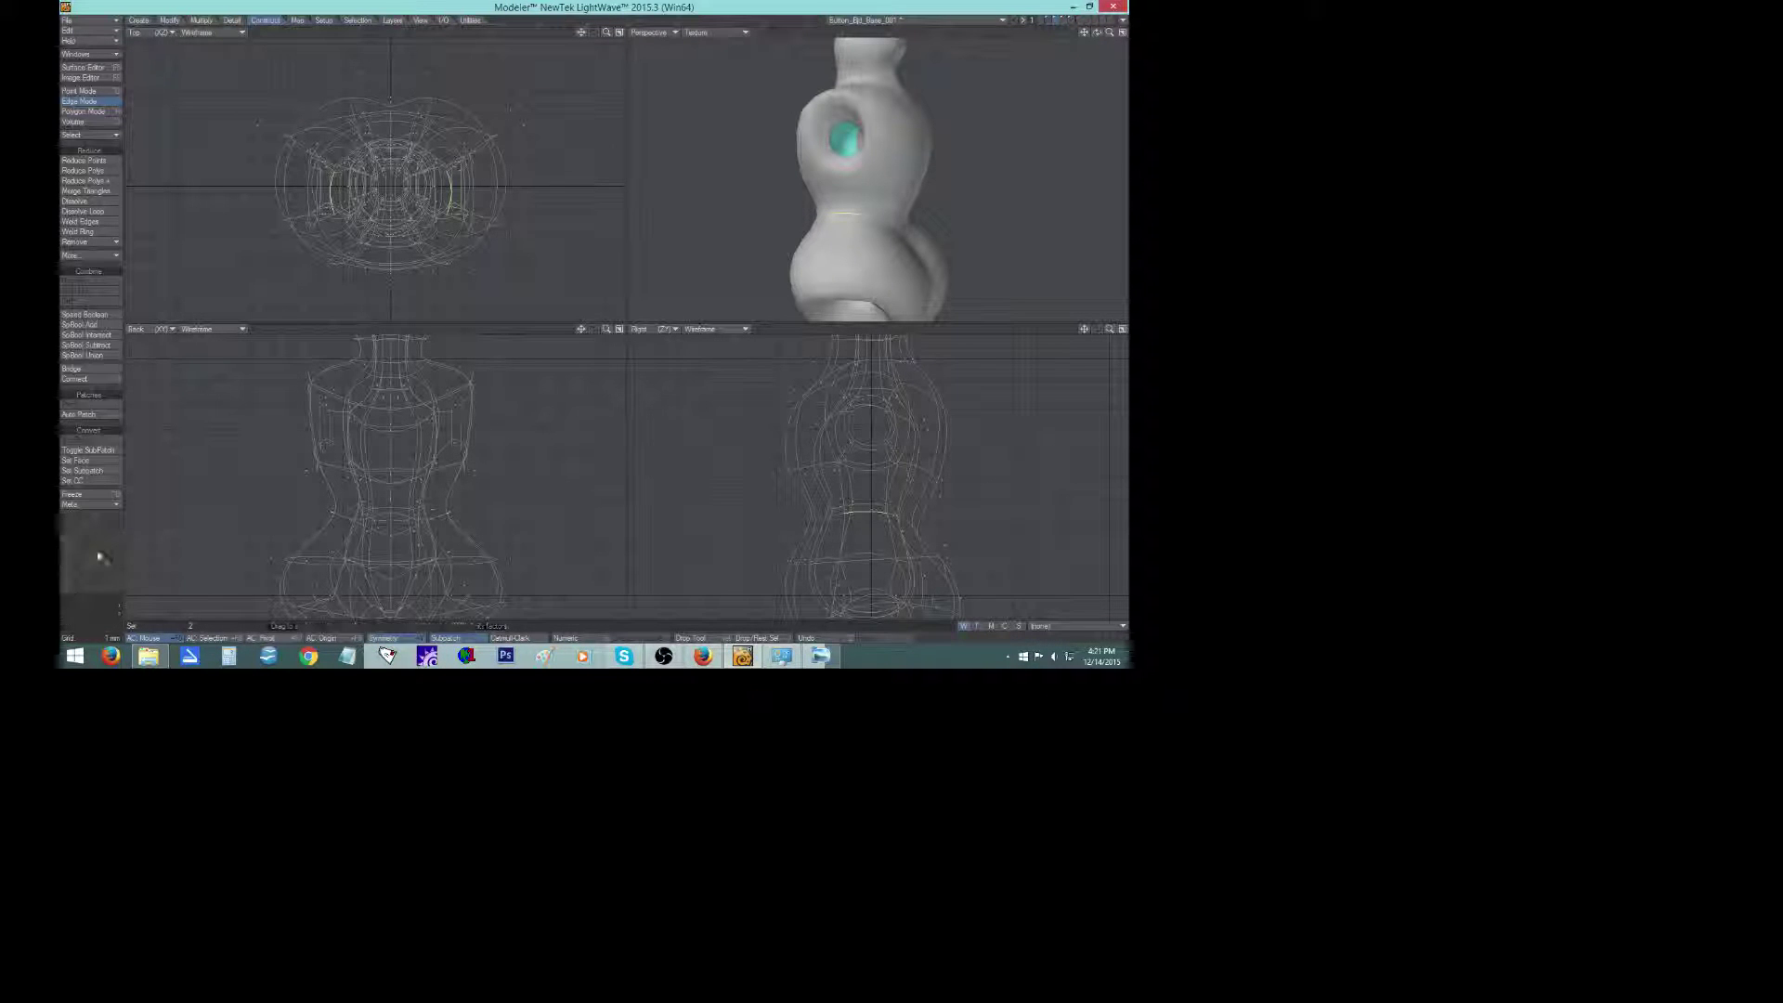
left_click(97, 557)
Select the two back waist edges and move them slightly up and outward.
mouse_move(1096, 35)
left_mouse_down()
mouse_move(1226, 37)
mouse_move(1019, 33)
mouse_move(1096, 33)
left_mouse_up()
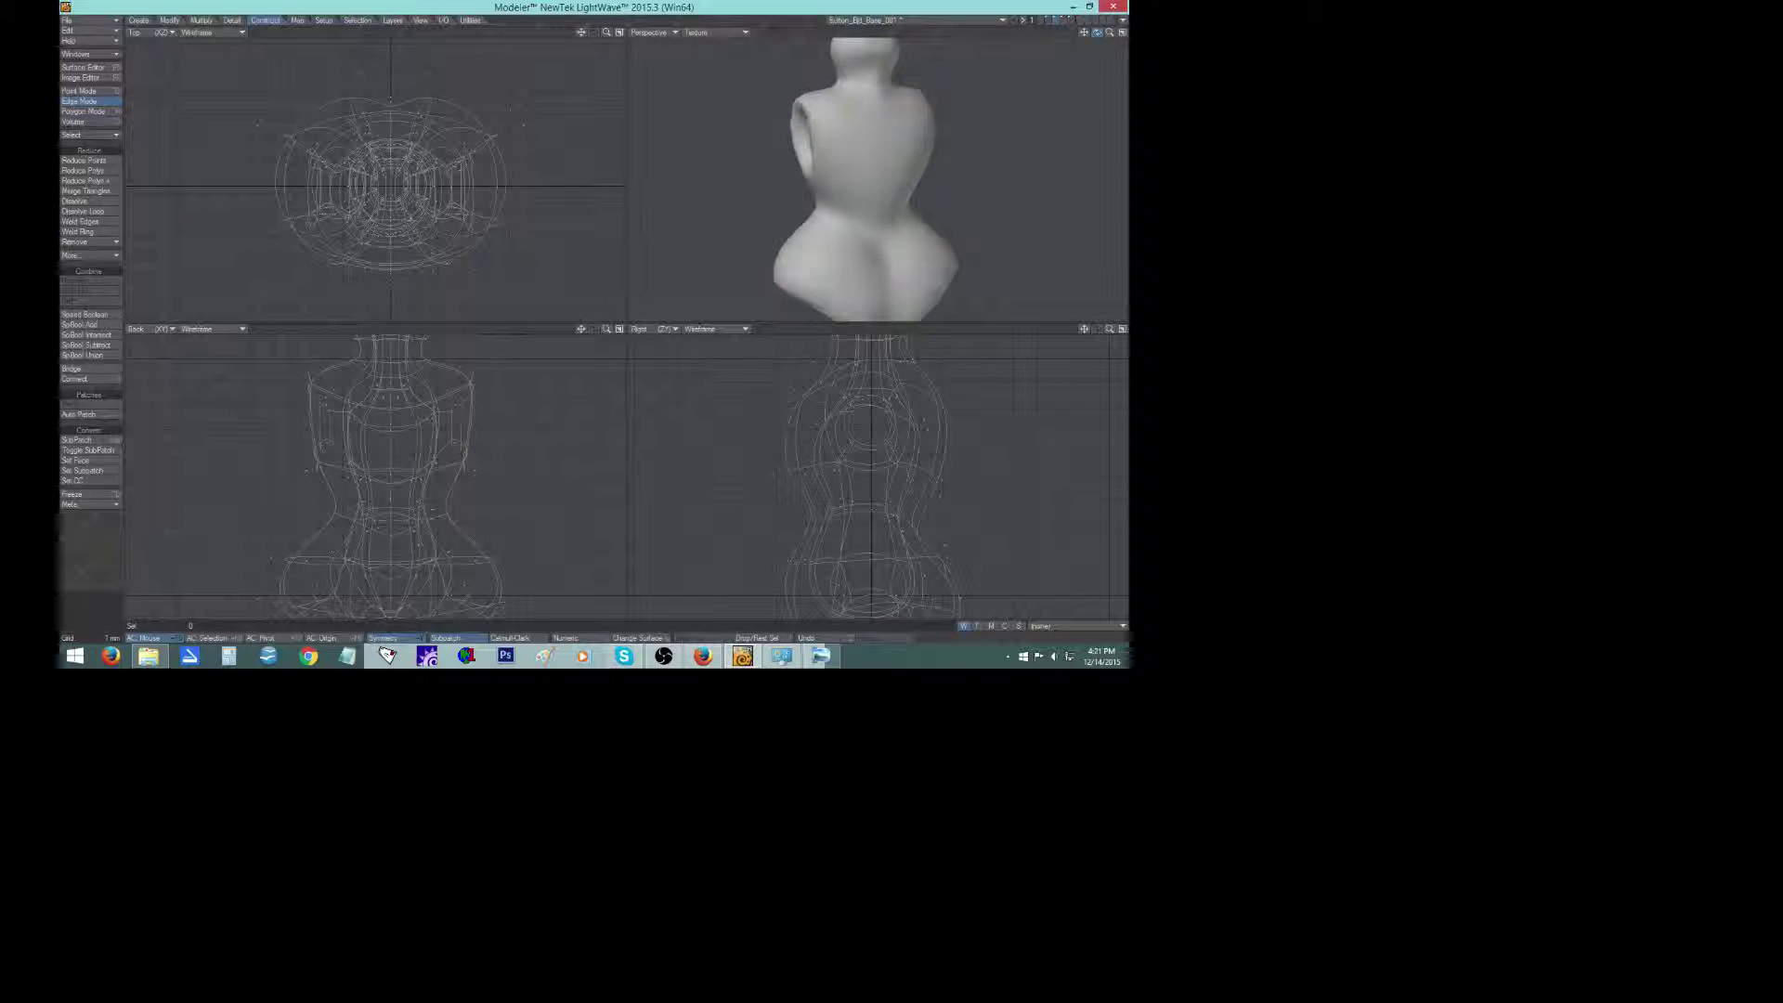
left_click_drag(897, 225, 870, 231)
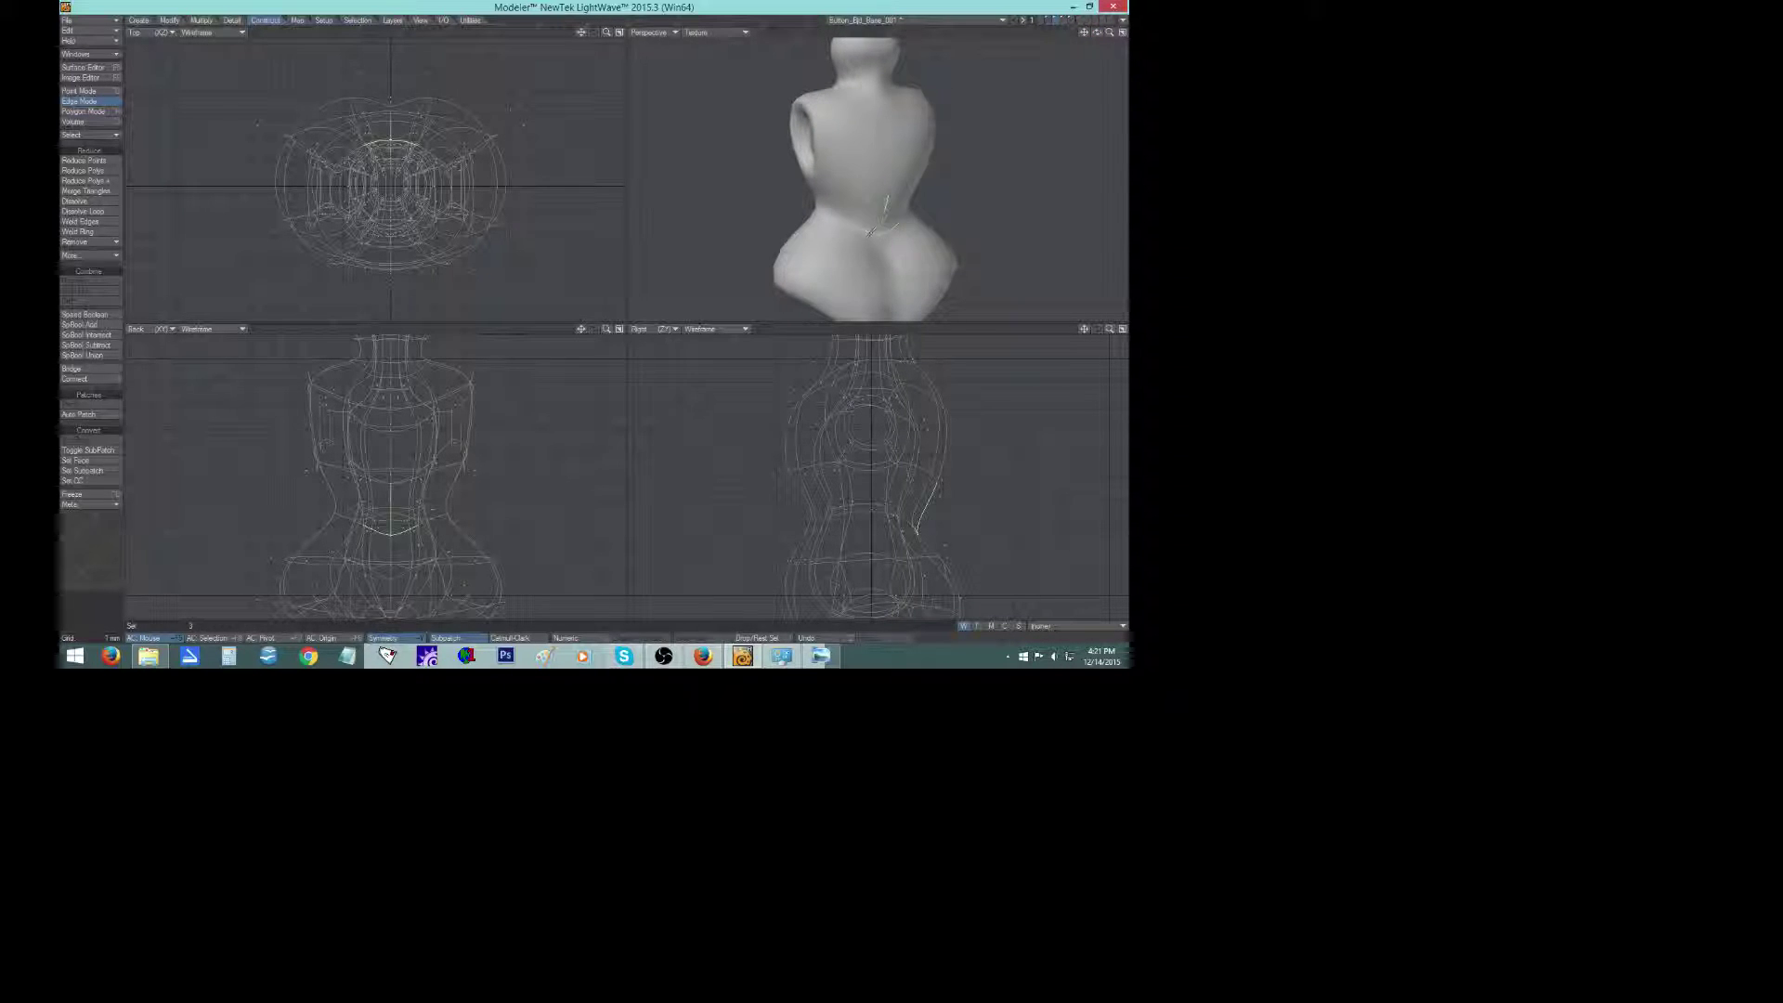
left_click(885, 213)
key("t")
left_click_drag(913, 531, 916, 526)
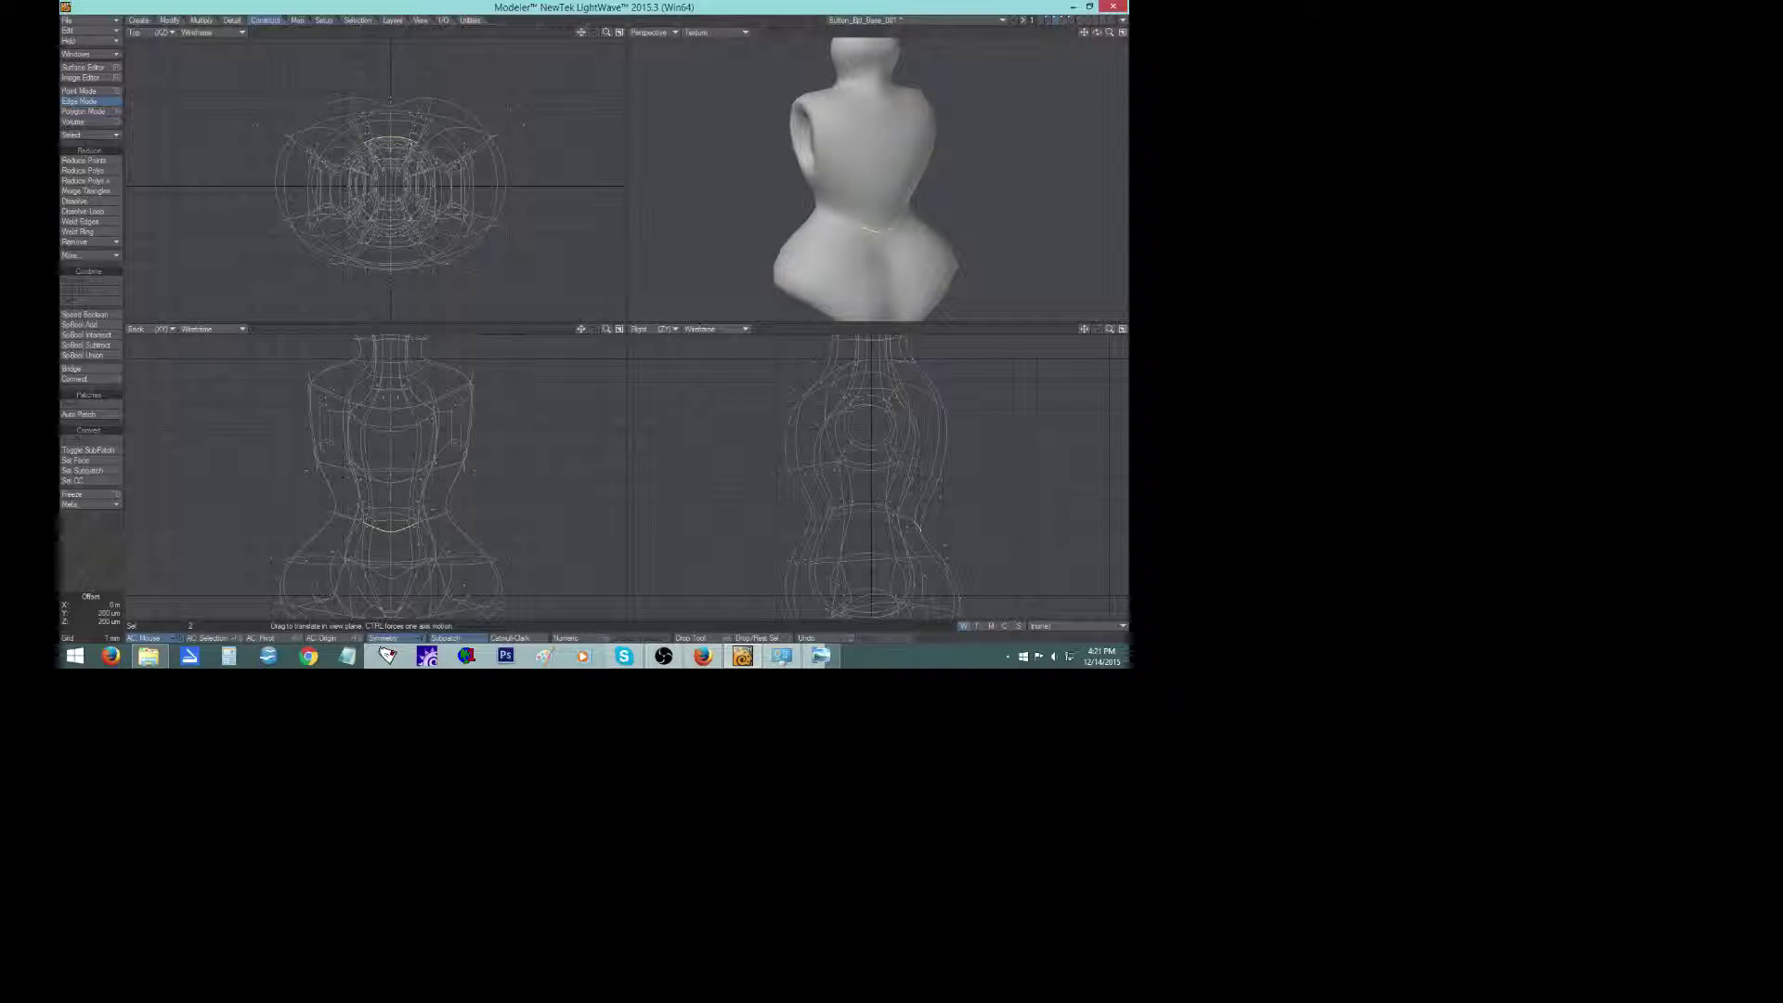
left_click(62, 554)
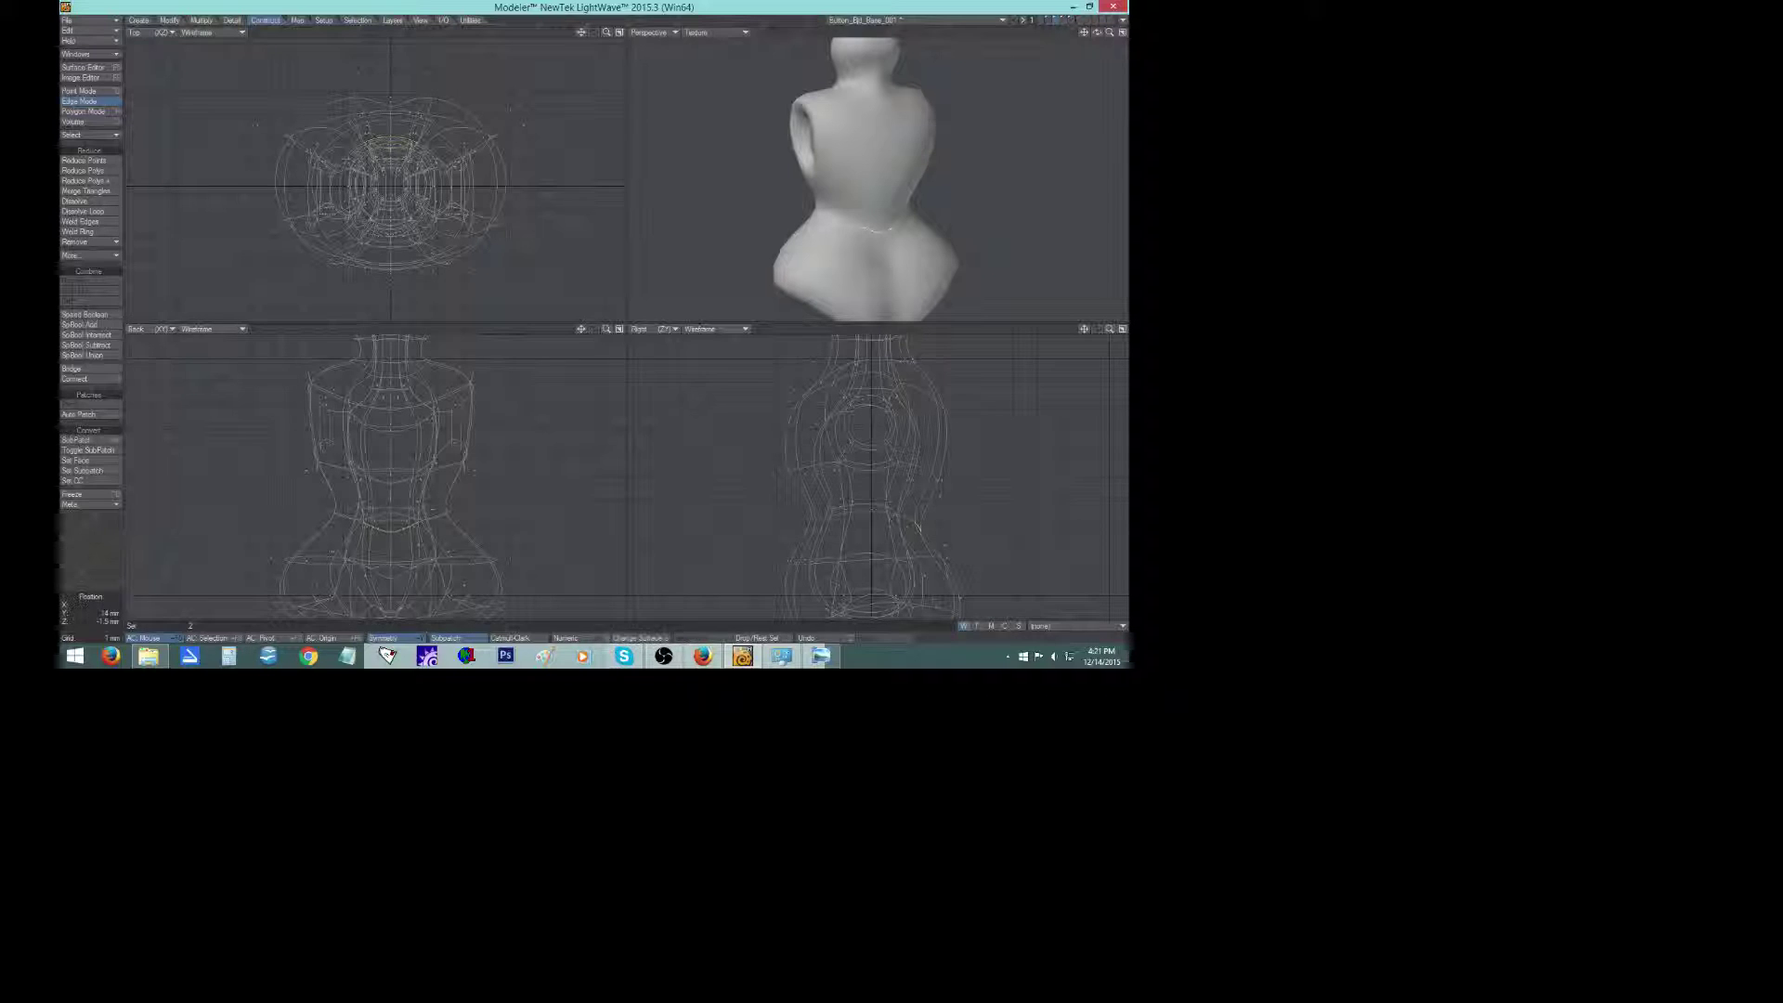
Adjust the vertical edges of the lower back just above the waist, including the centre edge.
left_click_drag(927, 505, 921, 499)
key("t")
key("y")
key("t")
key("space")
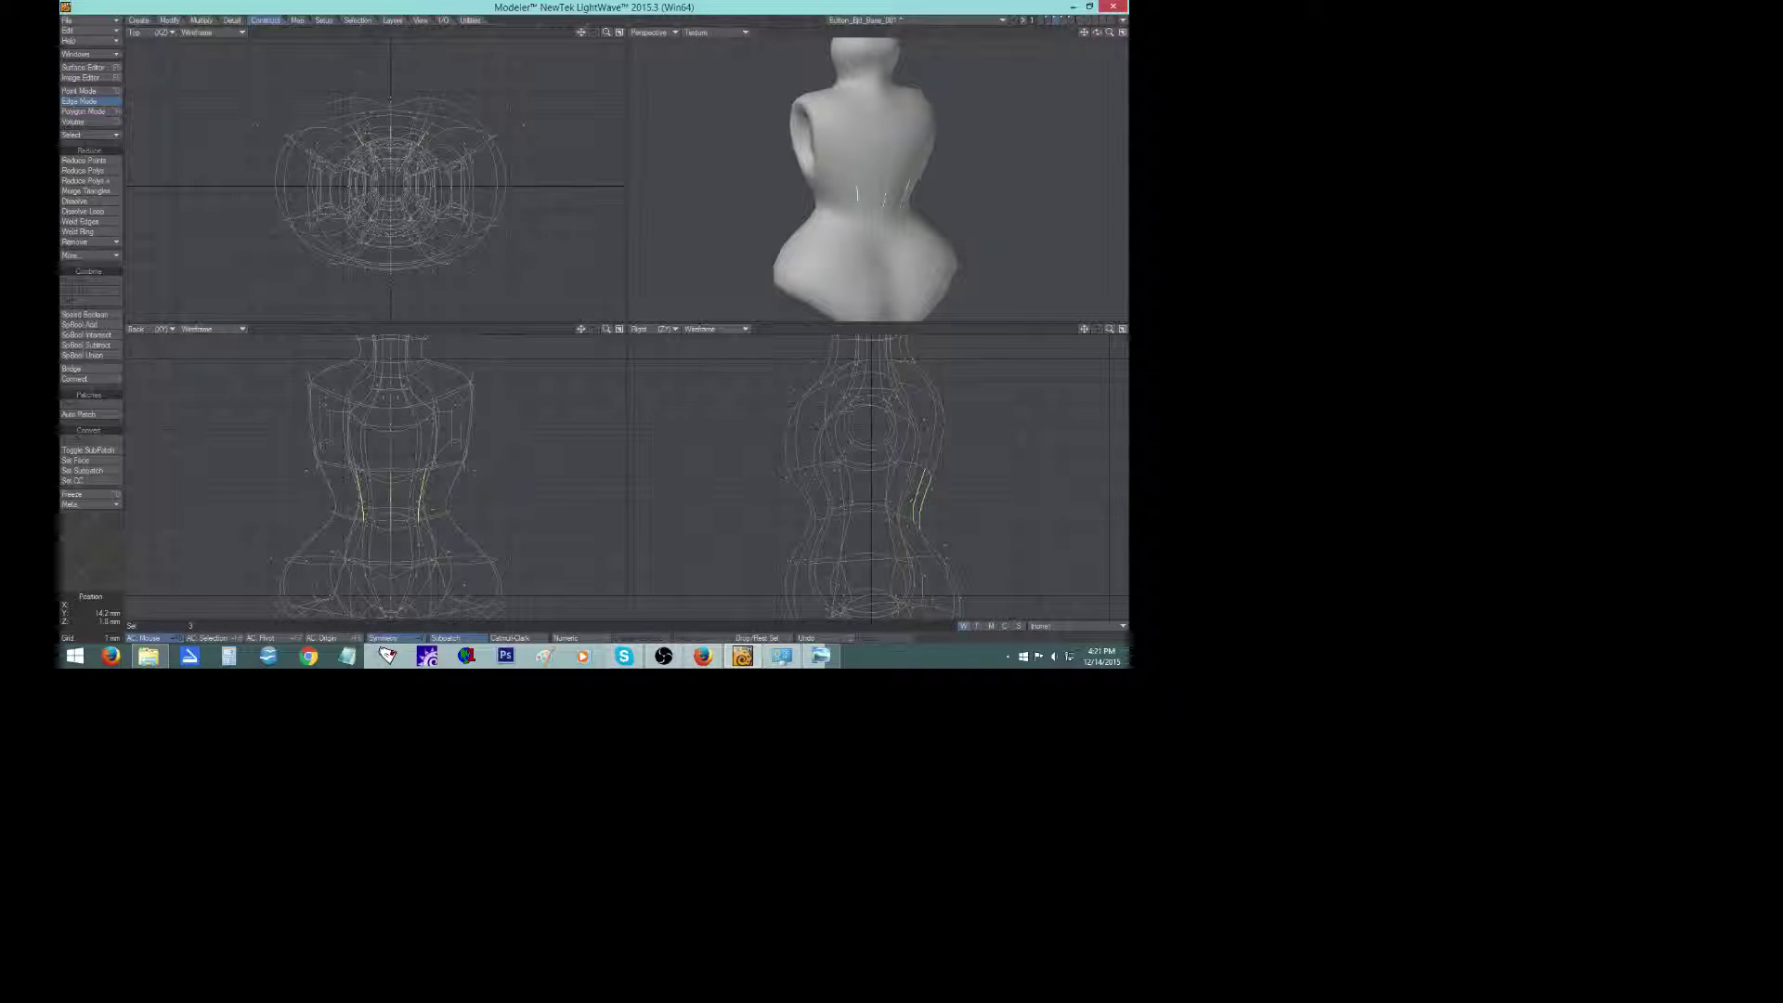
key("t")
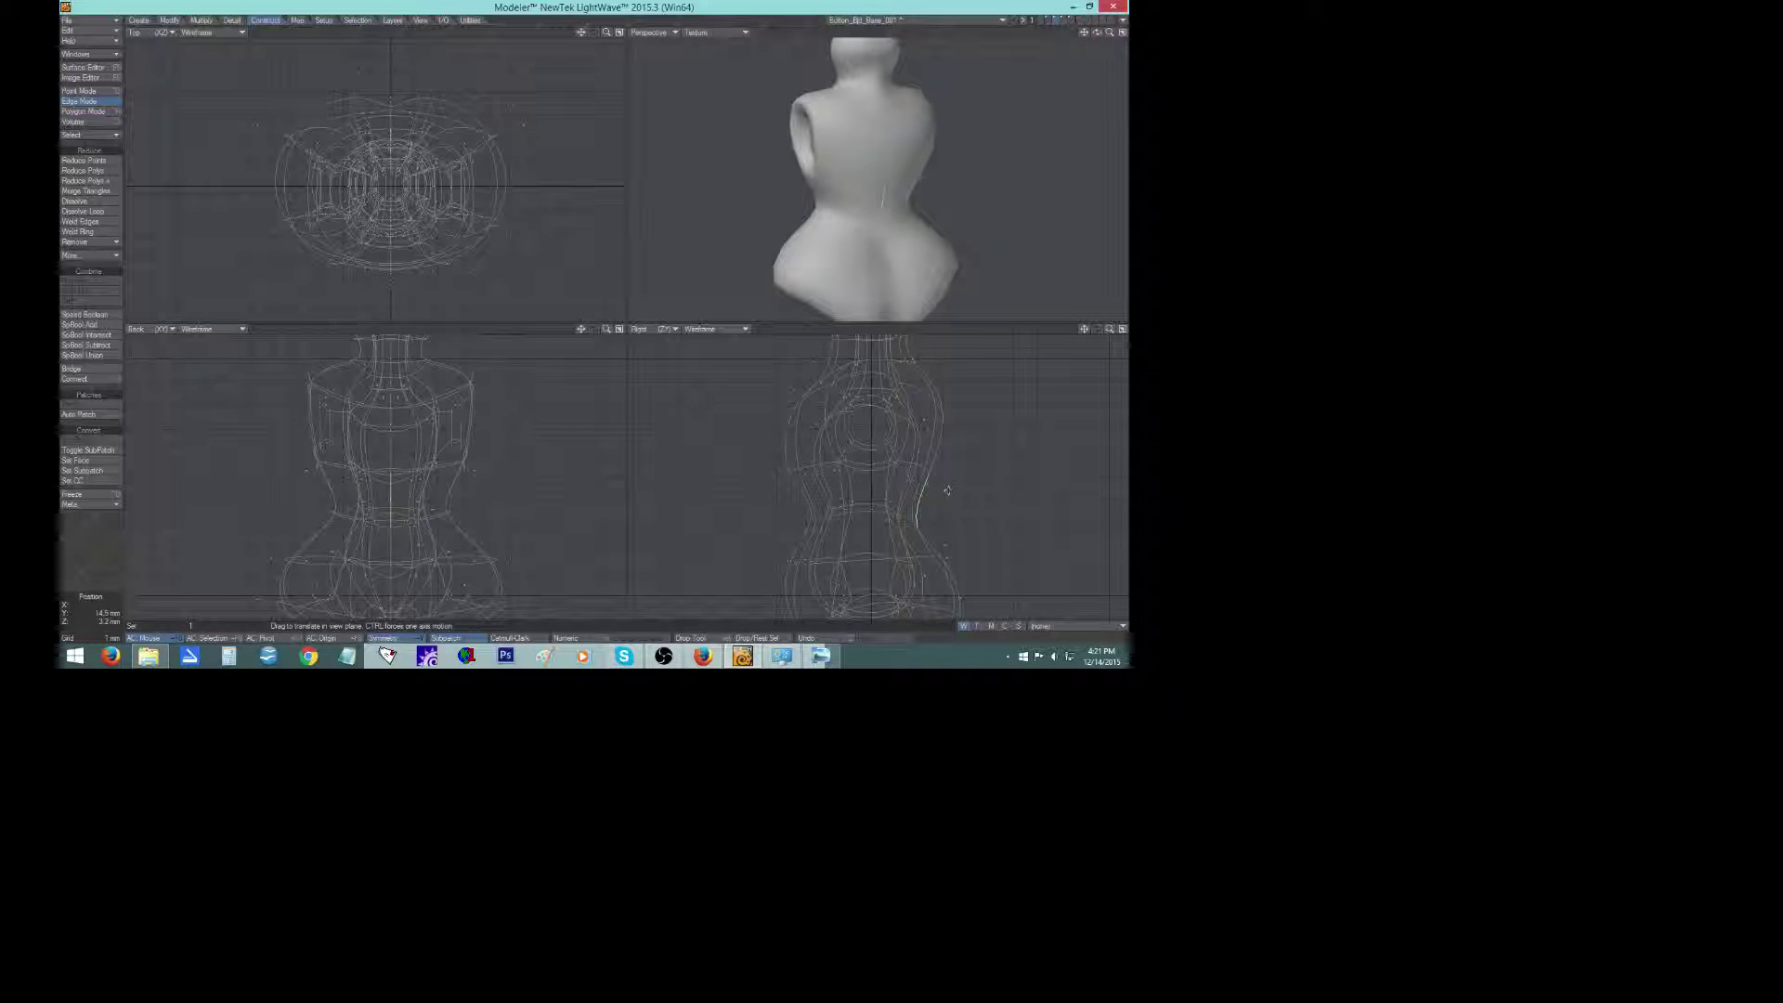
key("space")
Move the centre edge in the middle of the back slightly inward to flatten the back's curve.
left_click(927, 492)
left_click(937, 453)
key("t")
left_click_drag(937, 453, 933, 453)
key("space")
left_click(934, 449)
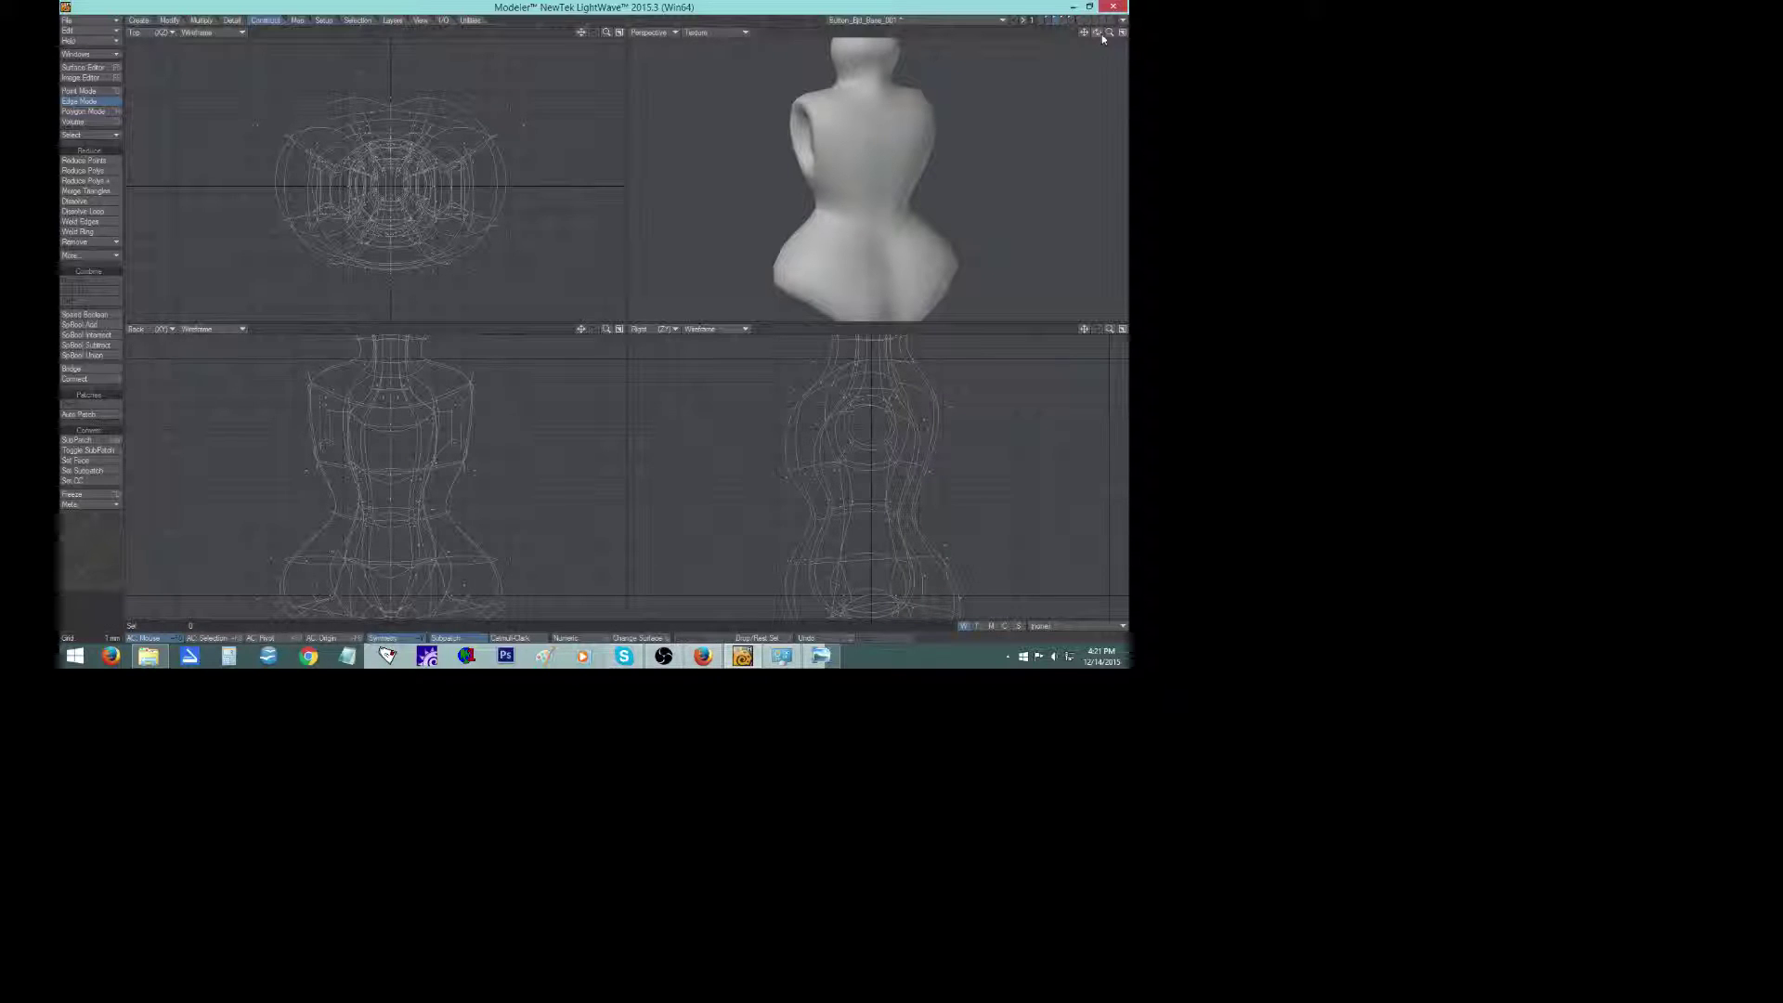
left_click_drag(1098, 32, 1059, 31)
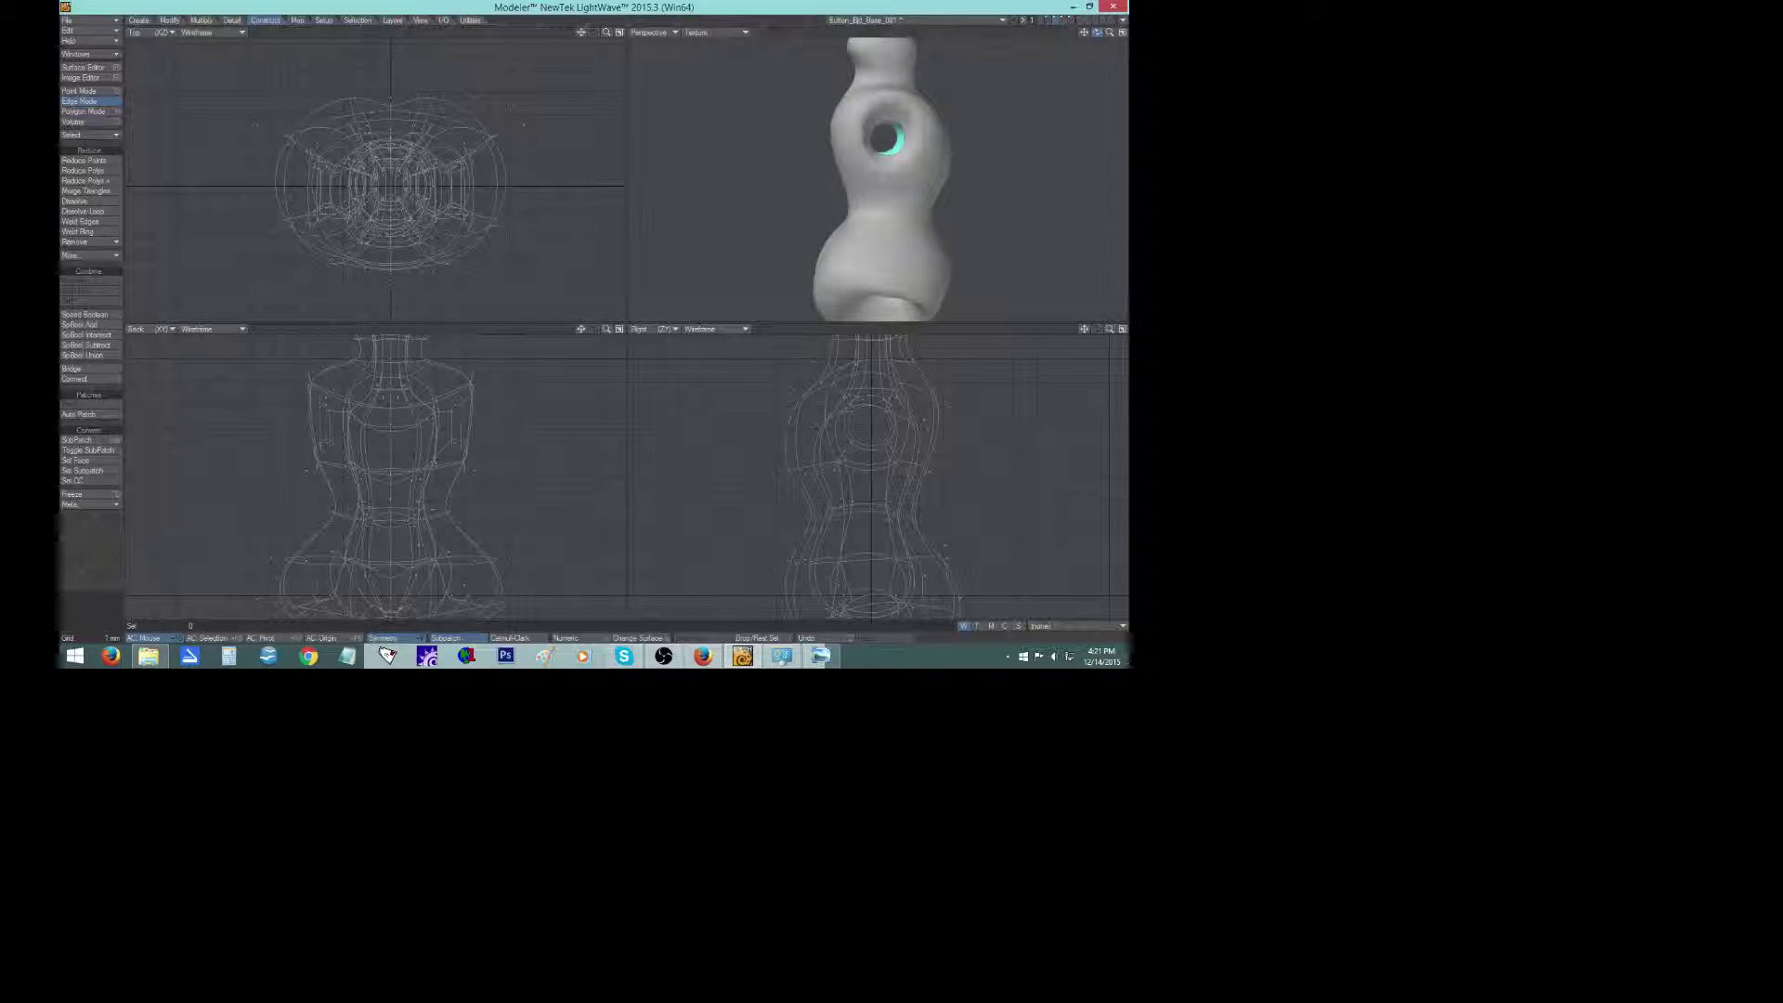
key("a")
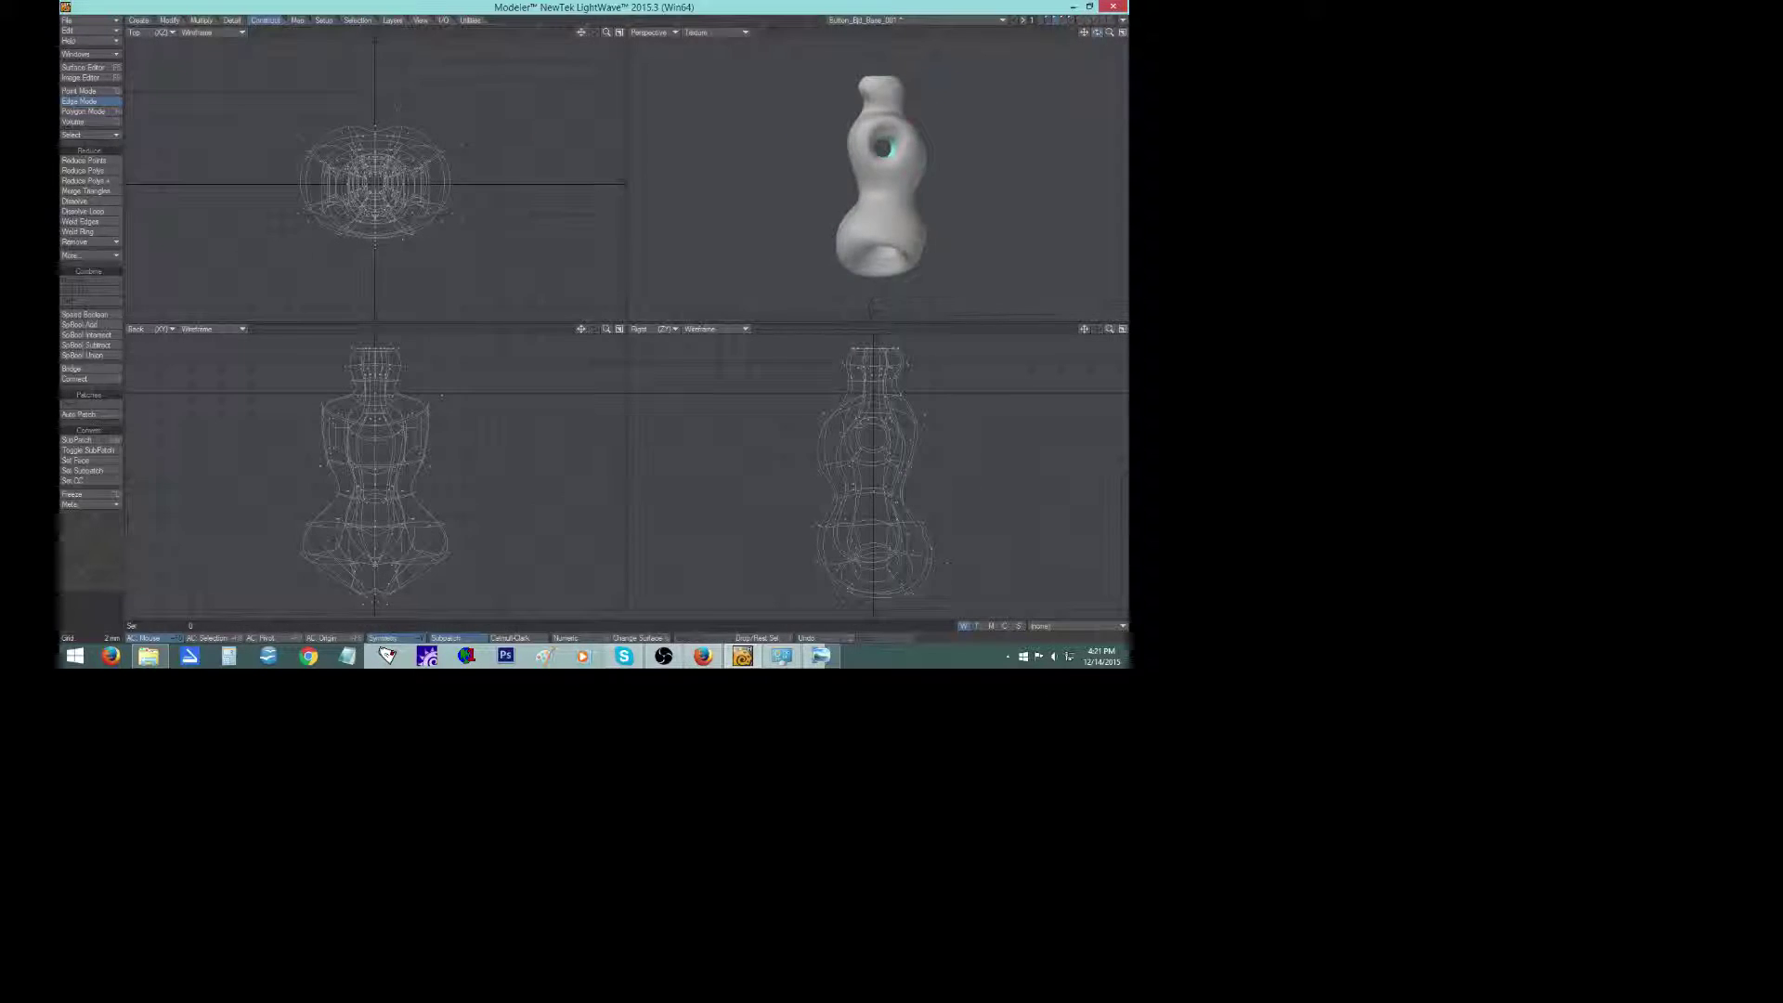
Select all the edges of the pelvis below the waist and move them slightly forward as a block.
left_click_drag(1097, 32, 1094, 34)
right_click_drag(866, 504, 942, 492)
key("t")
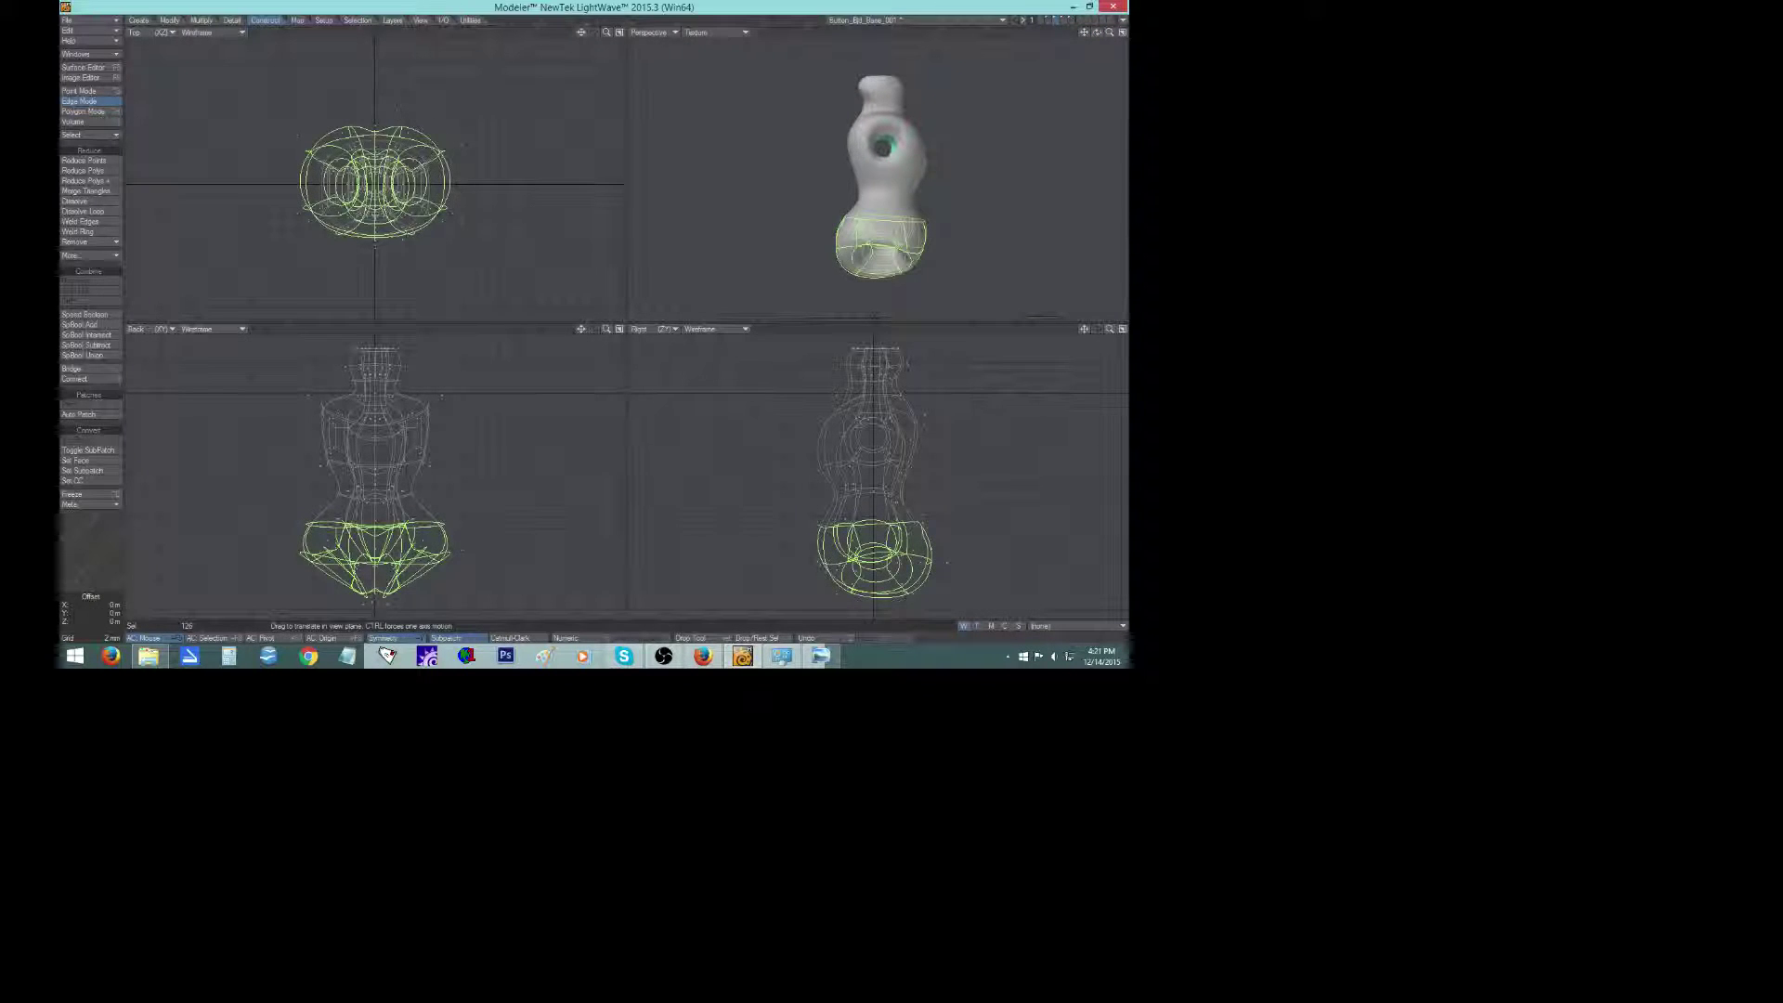
left_click(71, 554)
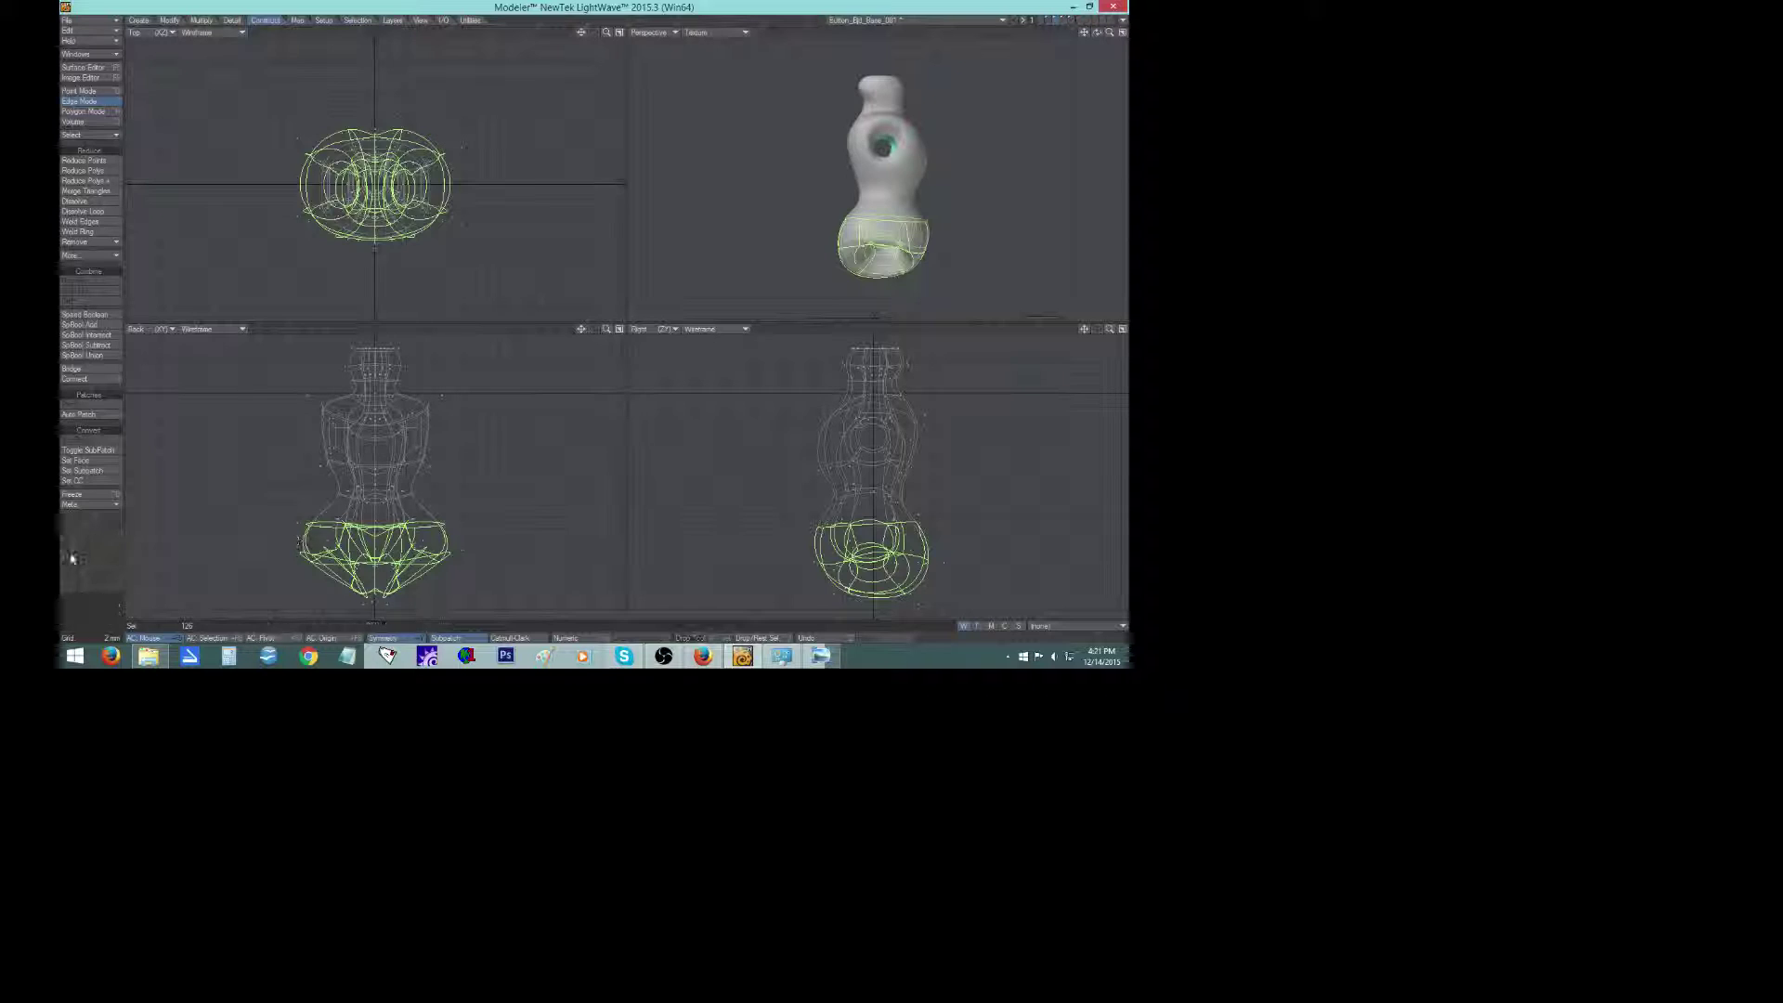
left_click(72, 555)
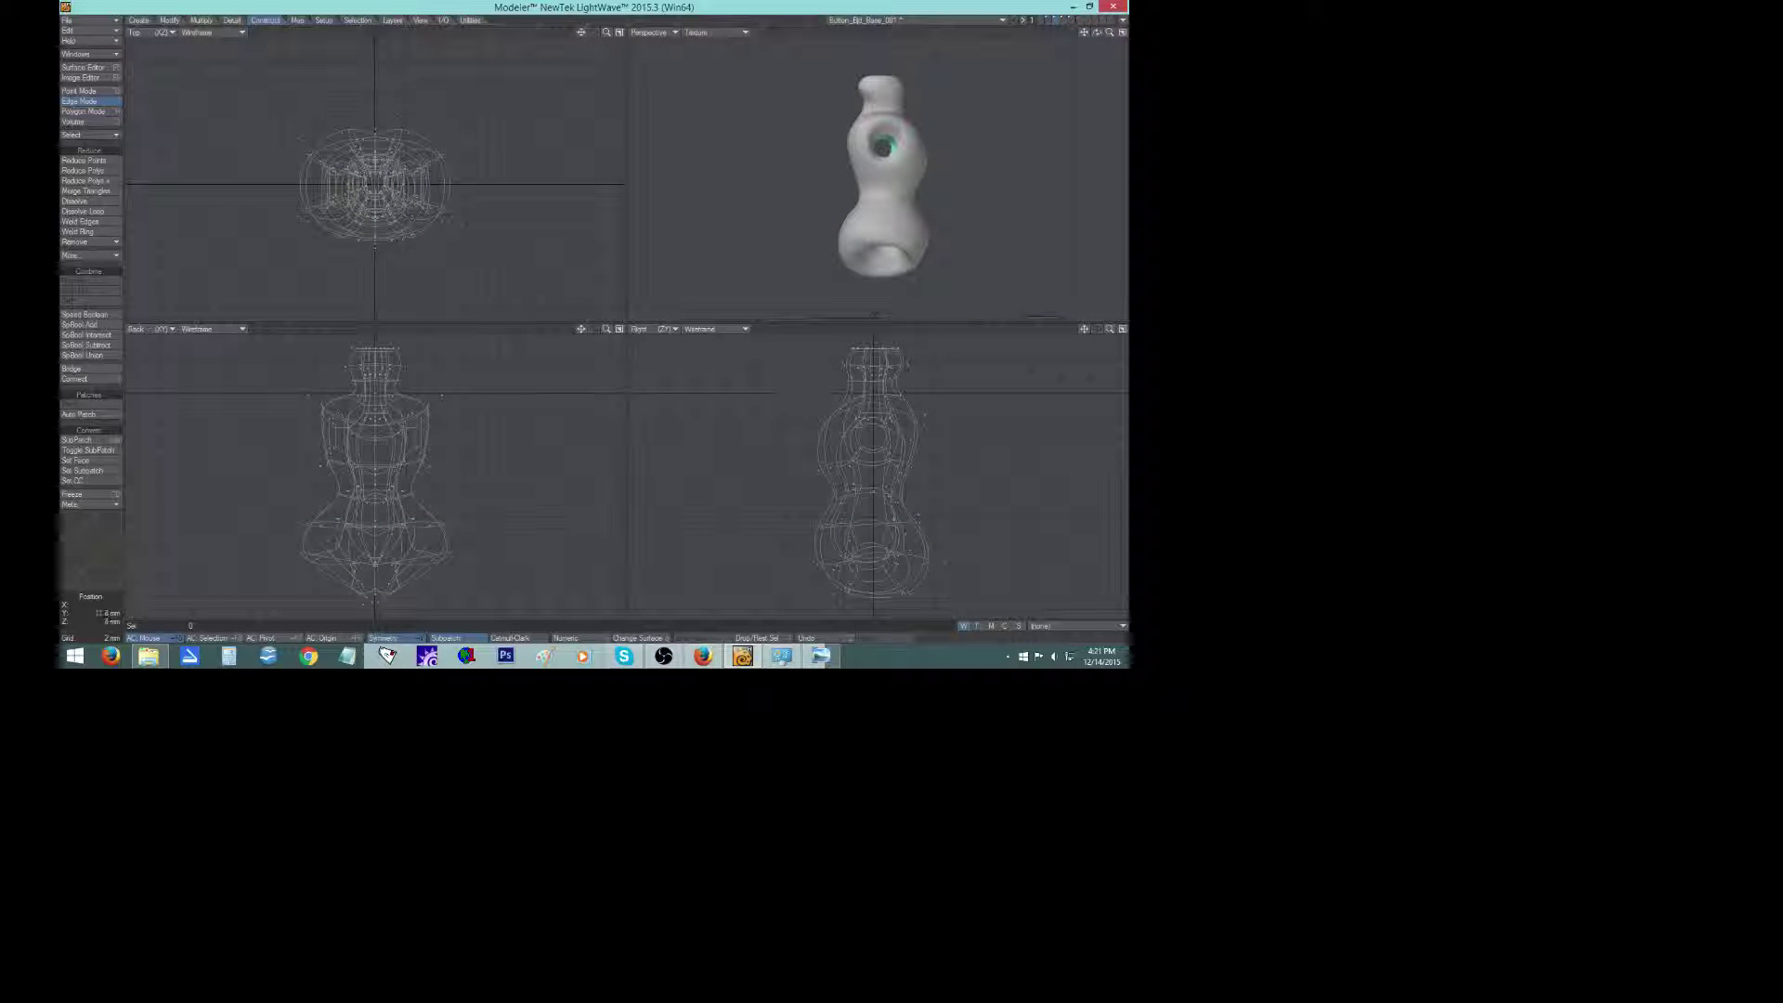
Select the two symmetric edges at the lower back of the pelvis and move them slightly inward.
left_click(935, 565)
key("t")
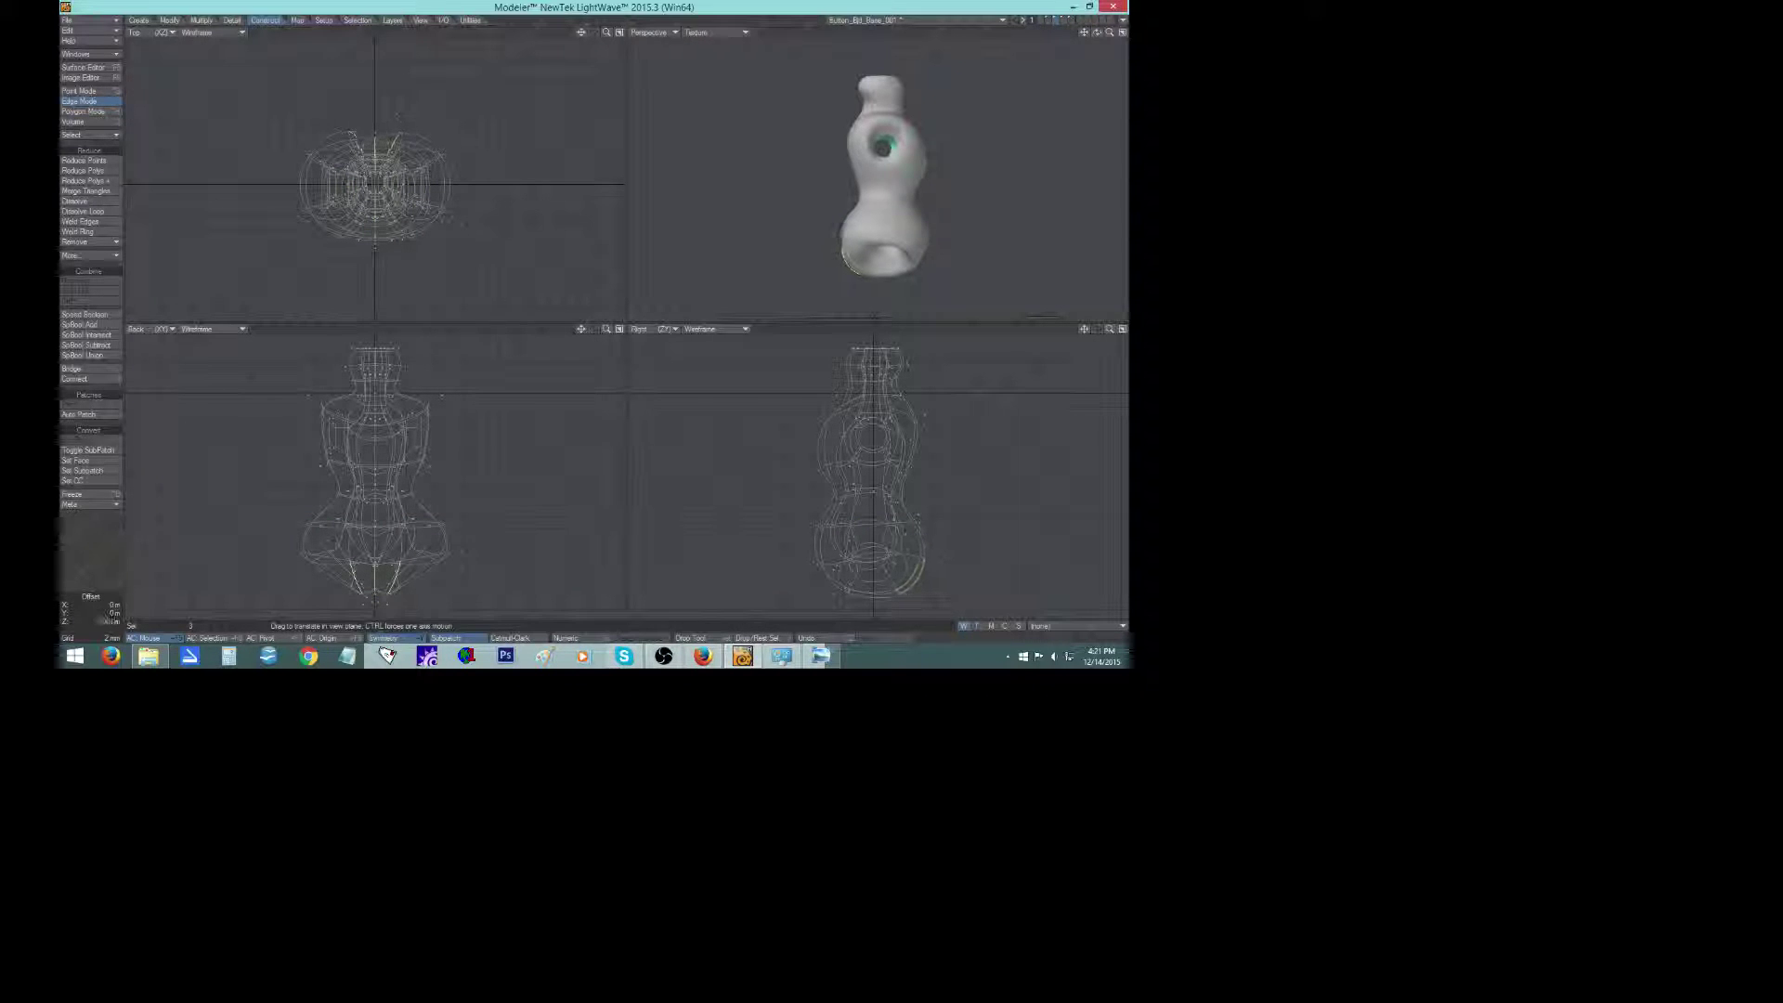
left_click_drag(932, 567, 935, 557)
left_click(118, 570)
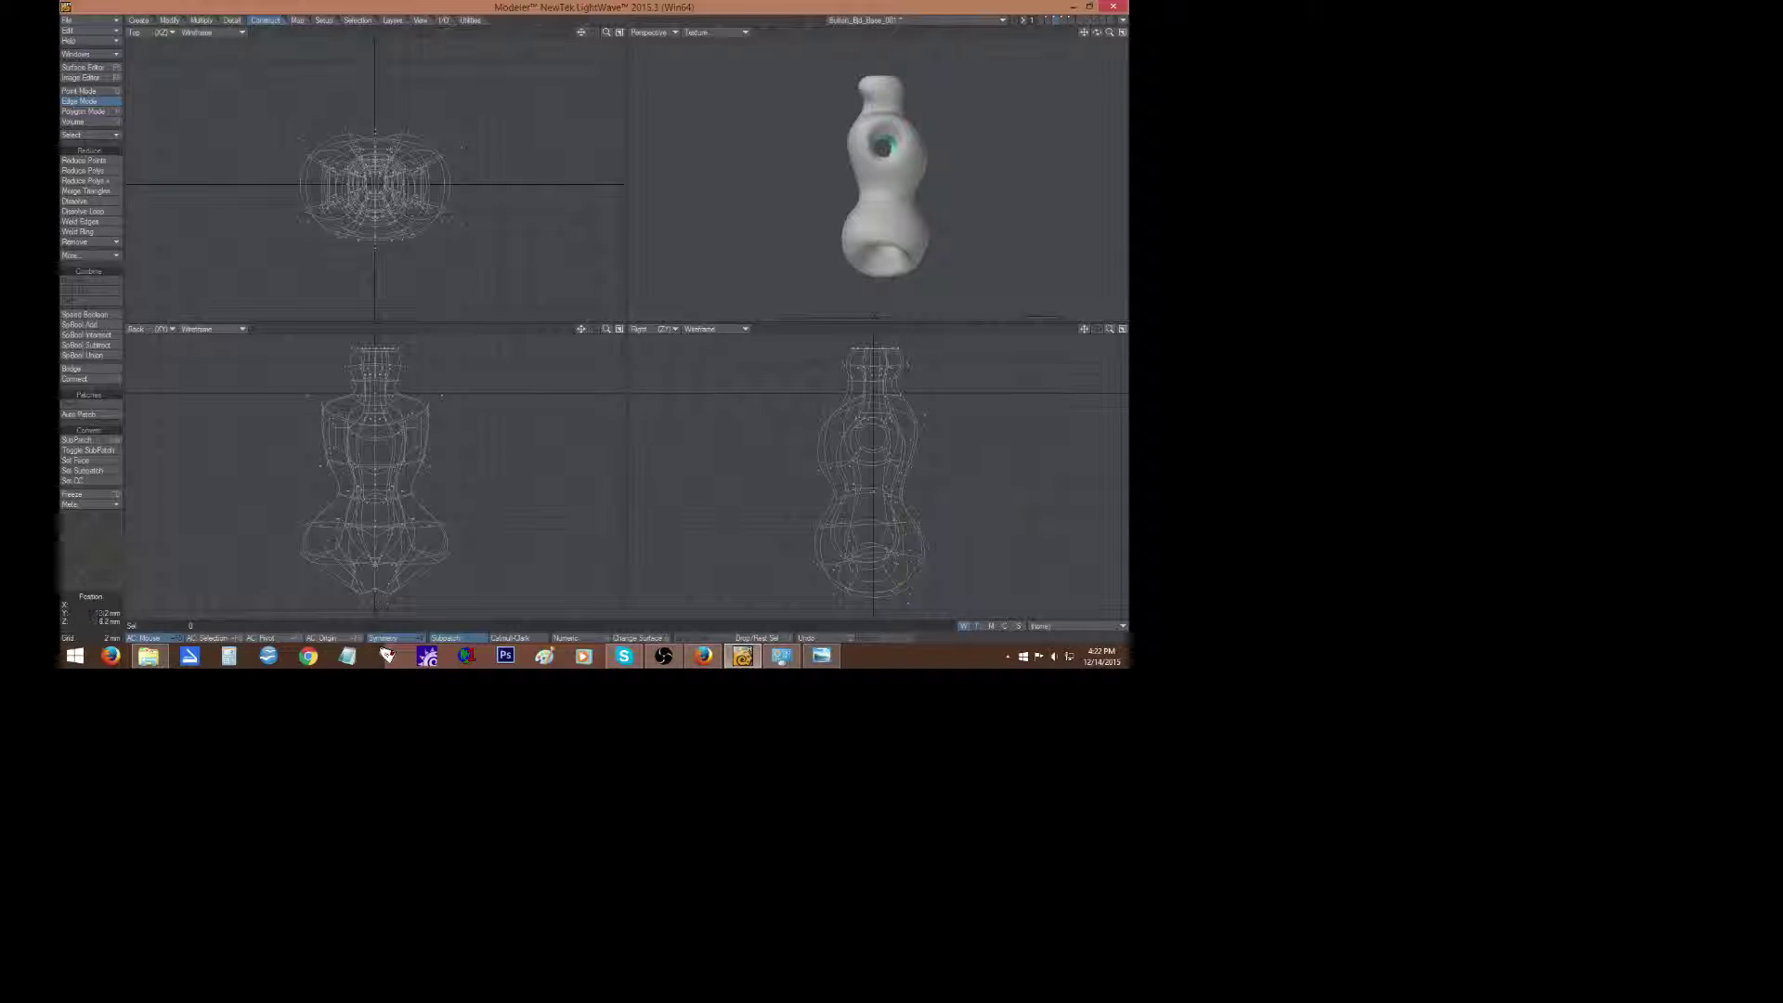
Select the edge loops around the waist and move them slightly up.
right_click_drag(929, 502, 917, 479)
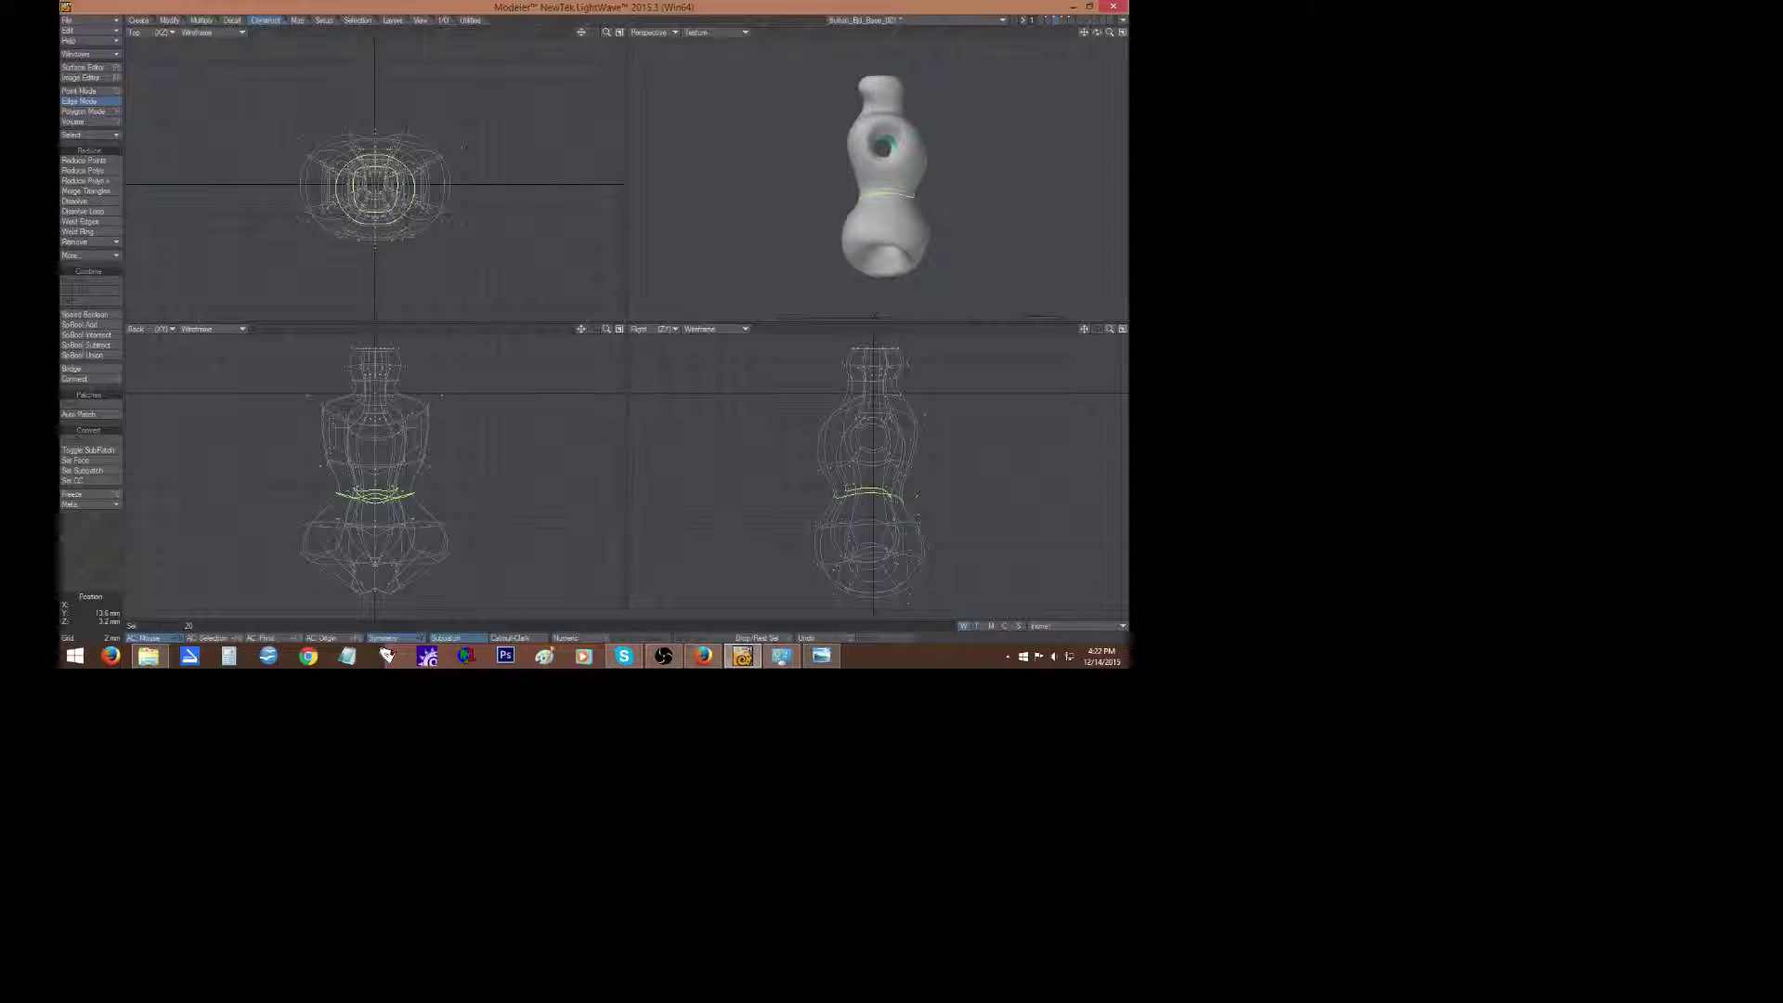
key("t")
left_click_drag(917, 494, 918, 489)
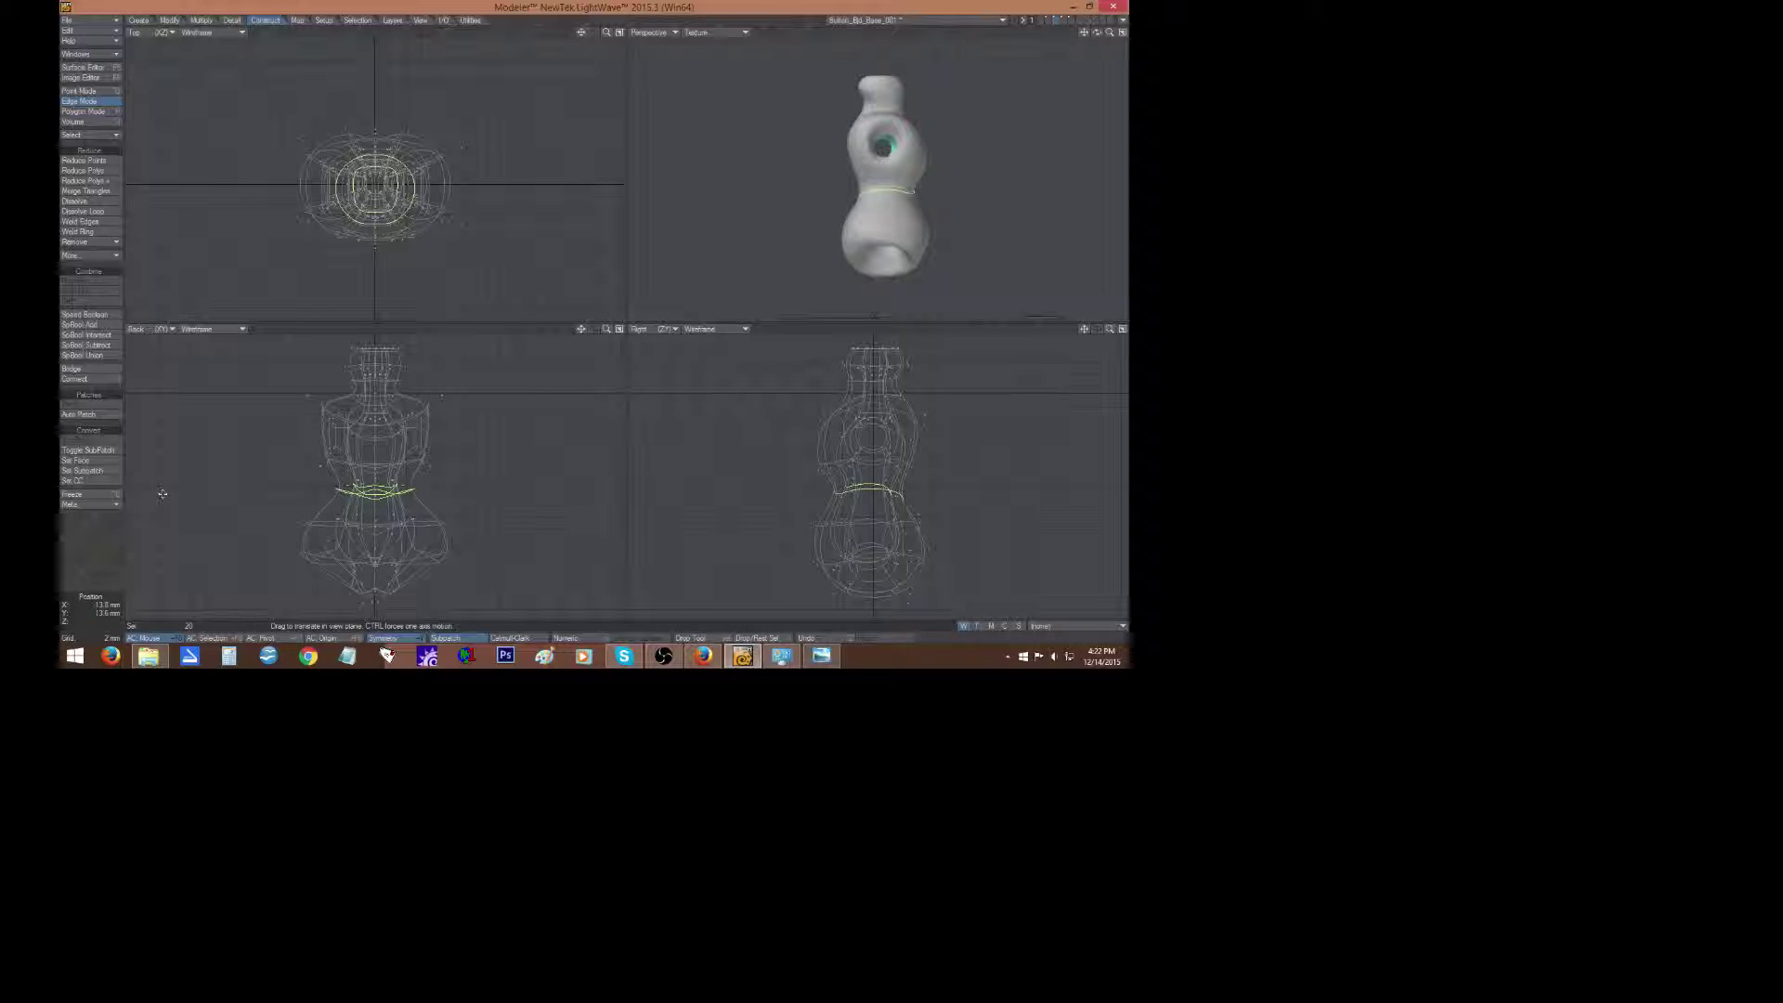
left_click(82, 554)
left_click(82, 553)
Try to rotate the front edges at the upper neck to make the neck rounder.
mouse_move(1097, 33)
left_mouse_down()
mouse_move(1125, 35)
mouse_move(1066, 33)
left_mouse_up()
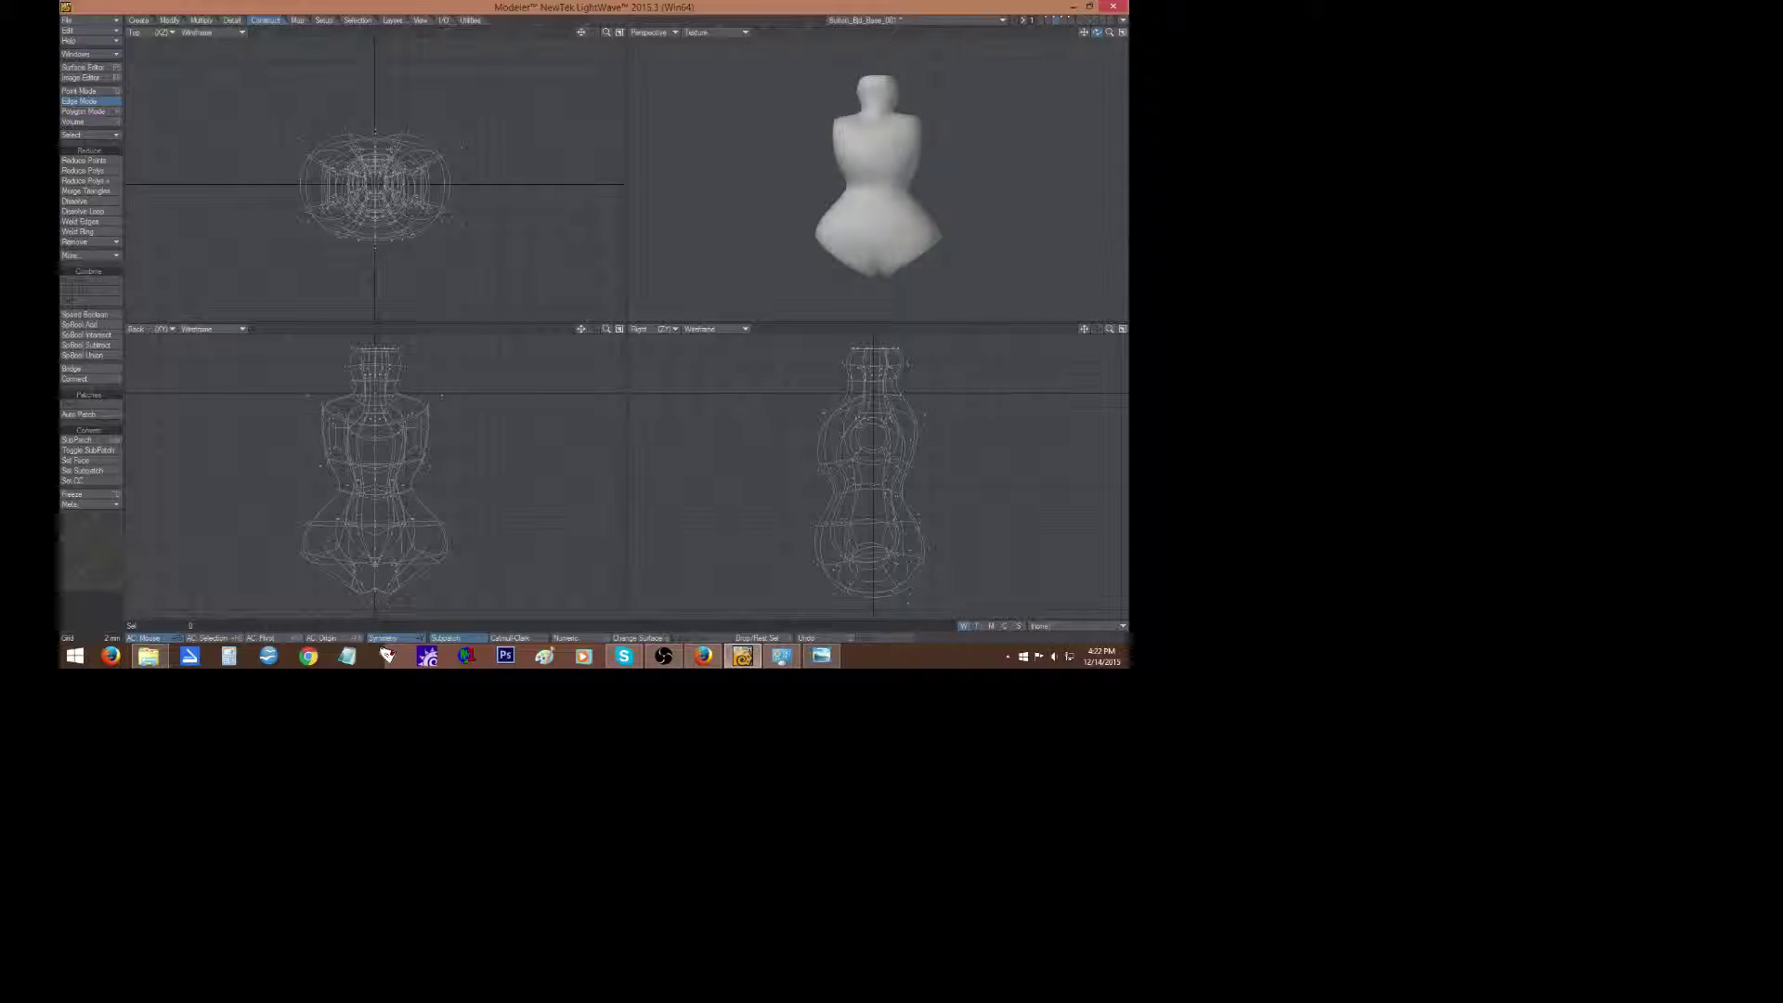
left_click_drag(1096, 34, 1100, 33)
mouse_move(1100, 33)
left_mouse_down()
mouse_move(1100, 66)
mouse_move(1102, 35)
mouse_move(1075, 41)
left_mouse_up()
left_click(872, 99)
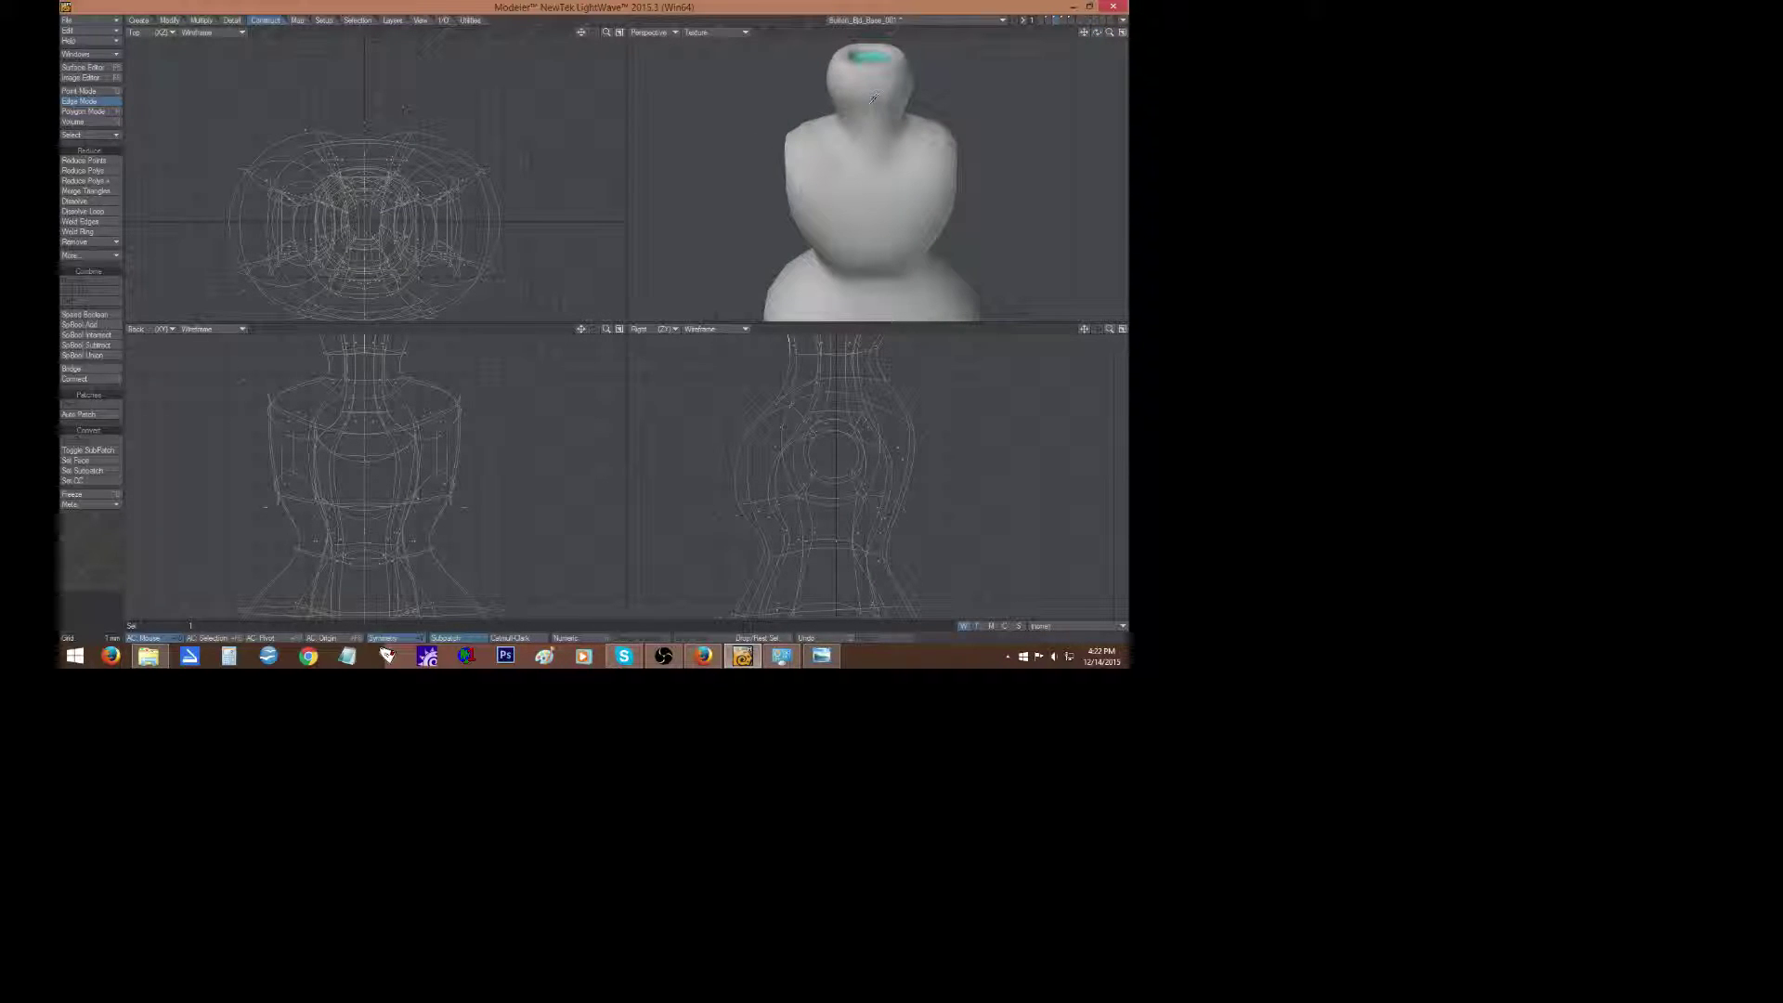
left_click(873, 98)
key("y")
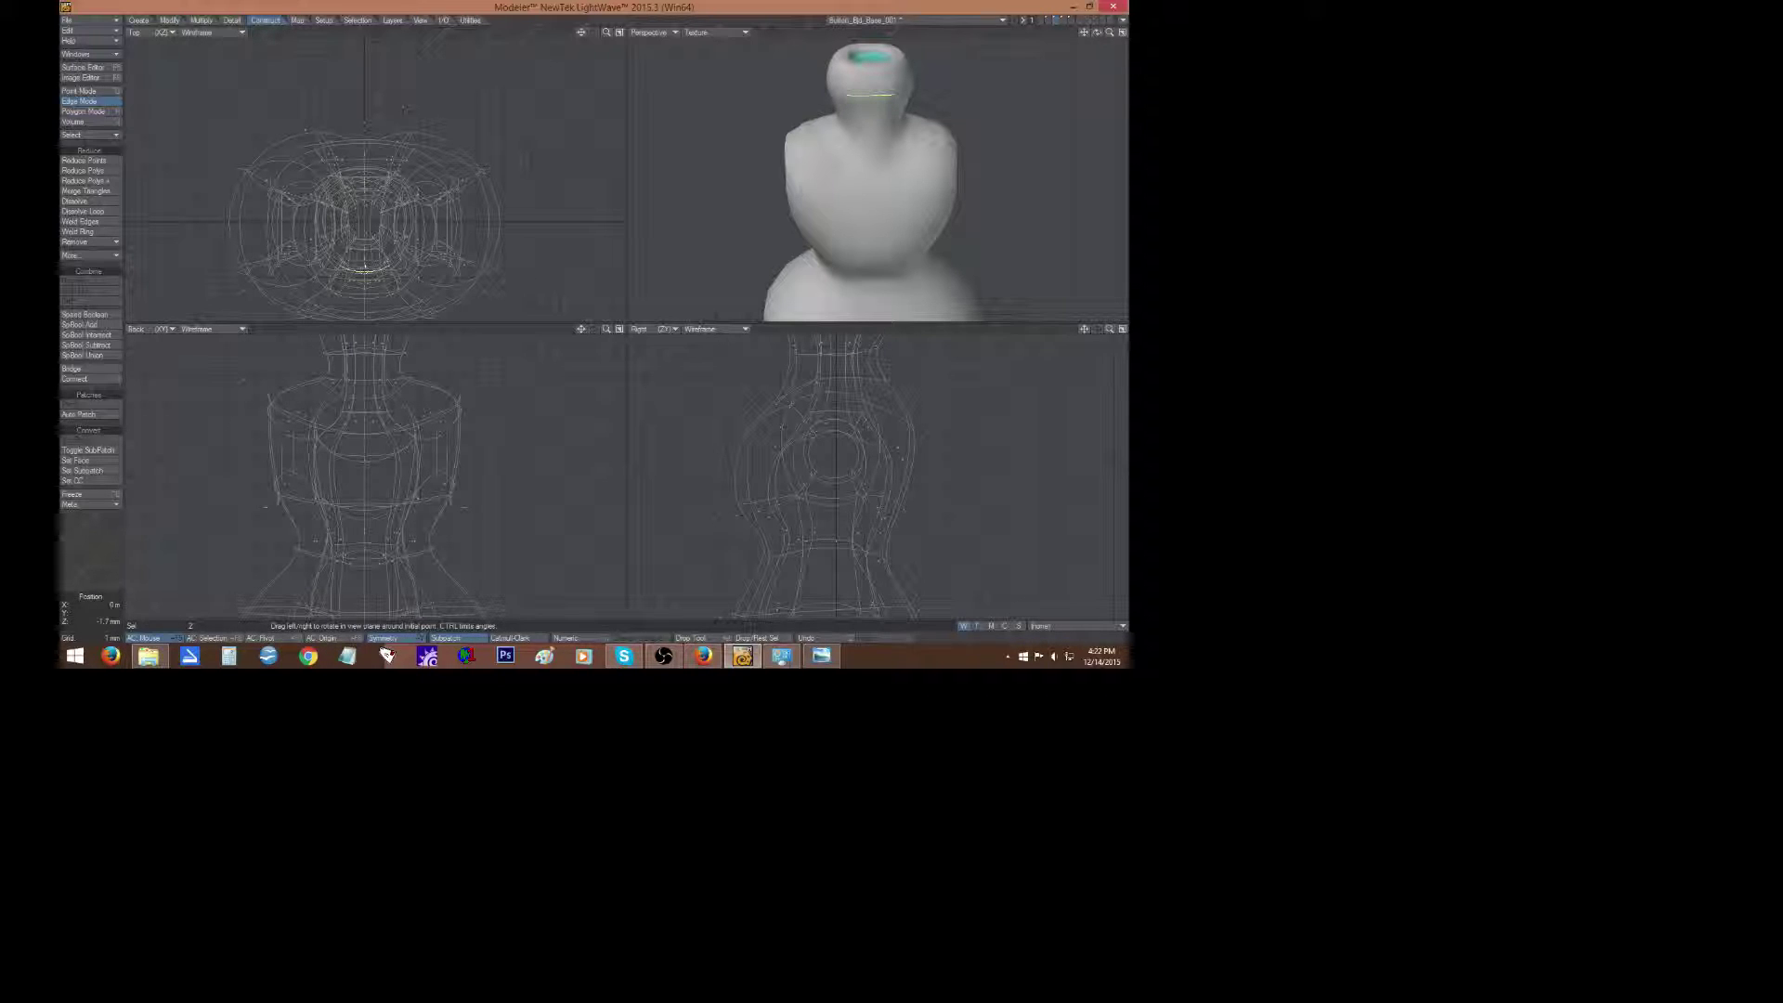
left_click_drag(364, 268, 366, 268)
left_click_drag(404, 108, 405, 109)
left_click(104, 527)
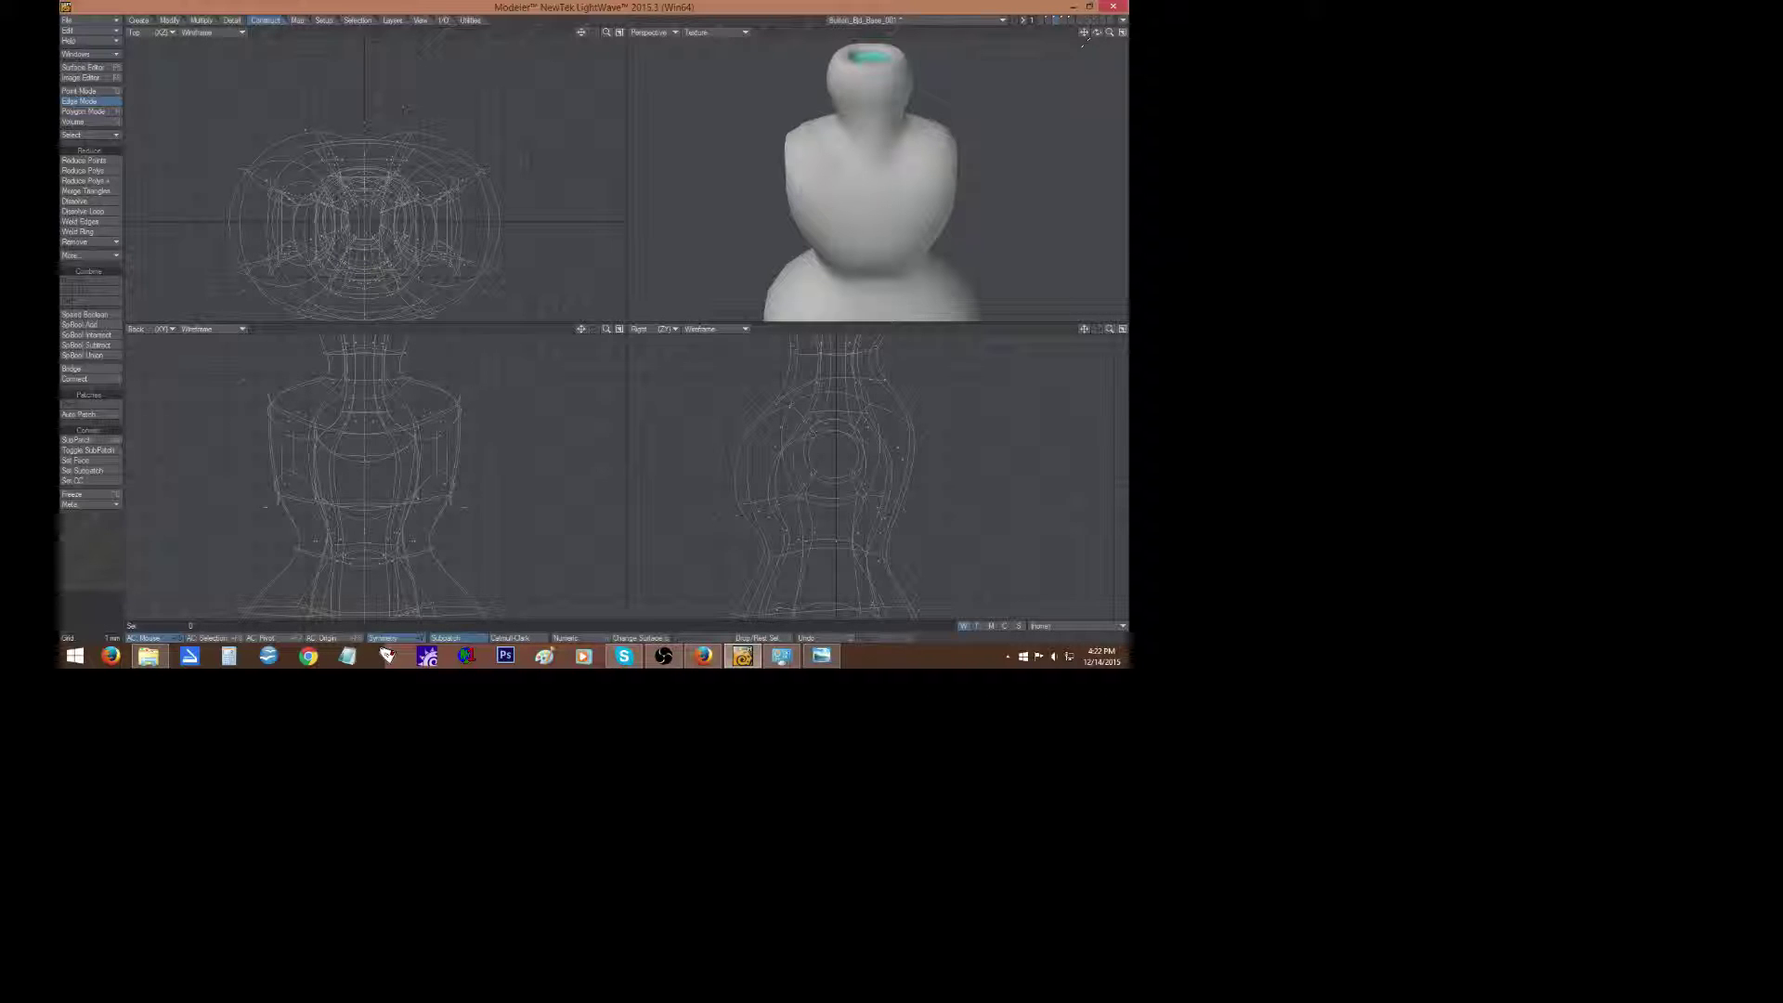
mouse_move(1097, 31)
left_mouse_down()
mouse_move(1142, 33)
mouse_move(1100, 33)
left_mouse_up()
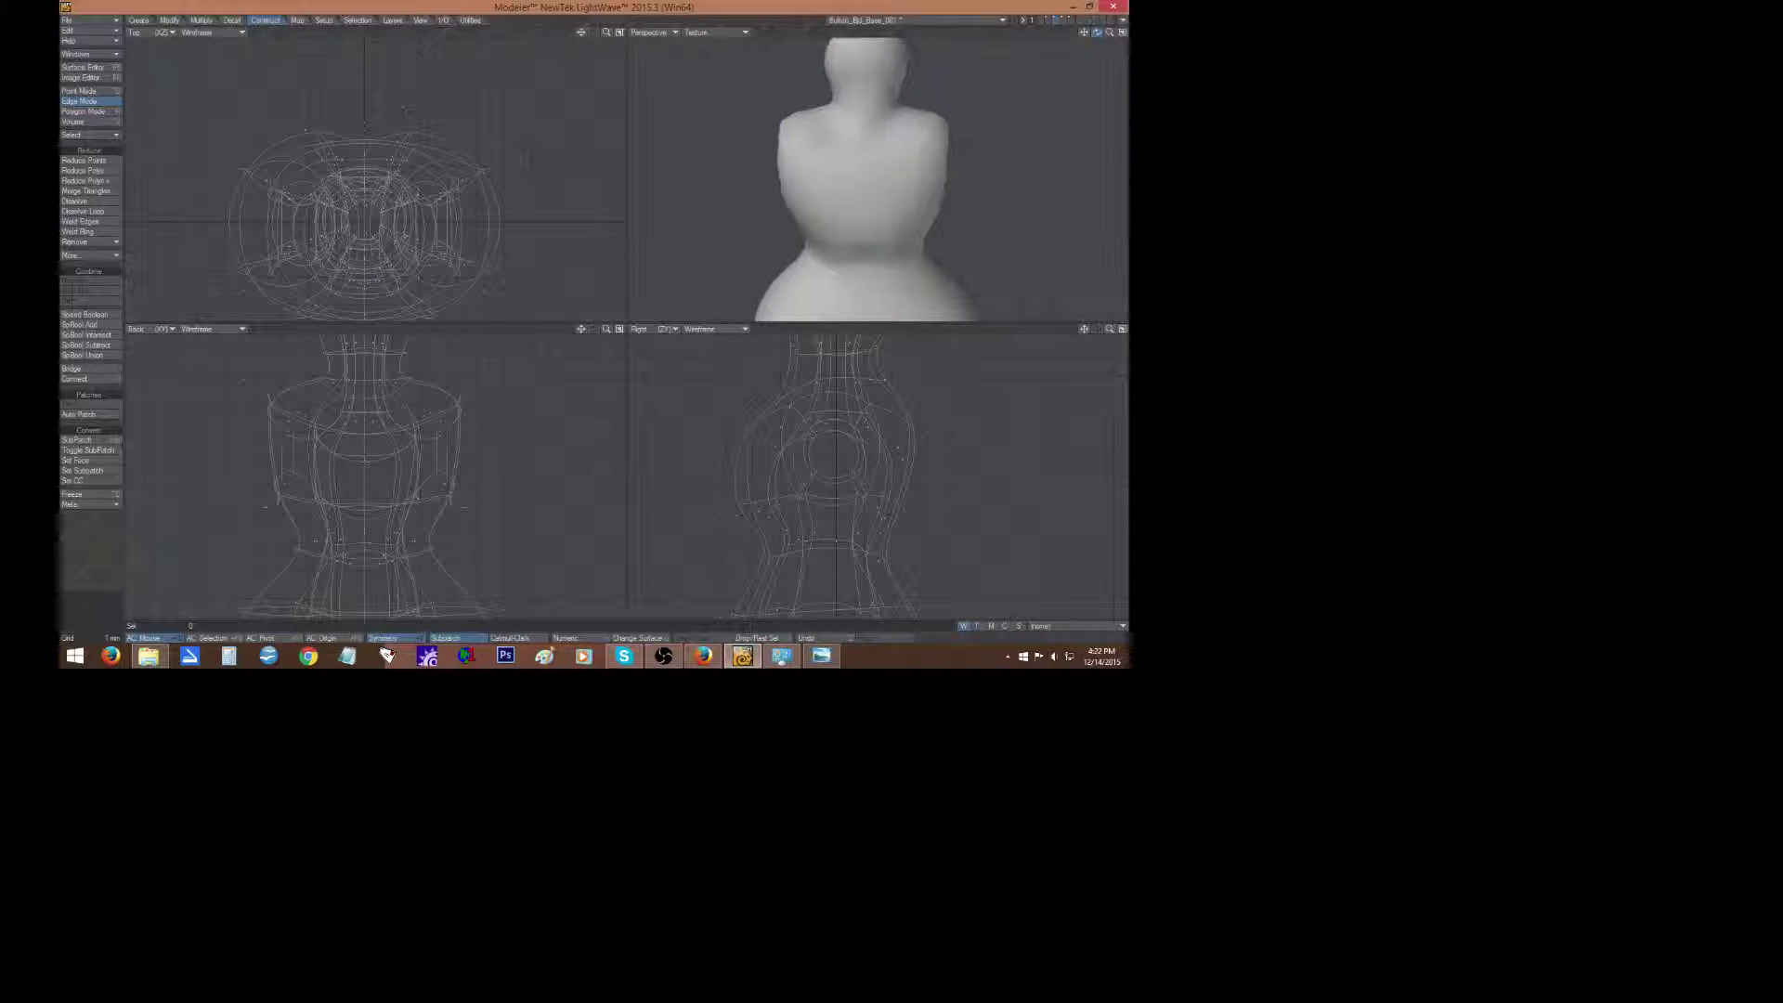
key("ctrl+z")
Select the front edges of the upper neck, rotate them symmetrically and move them slightly to round the neck's front.
left_click(870, 65)
left_click_drag(1097, 32, 1107, 101)
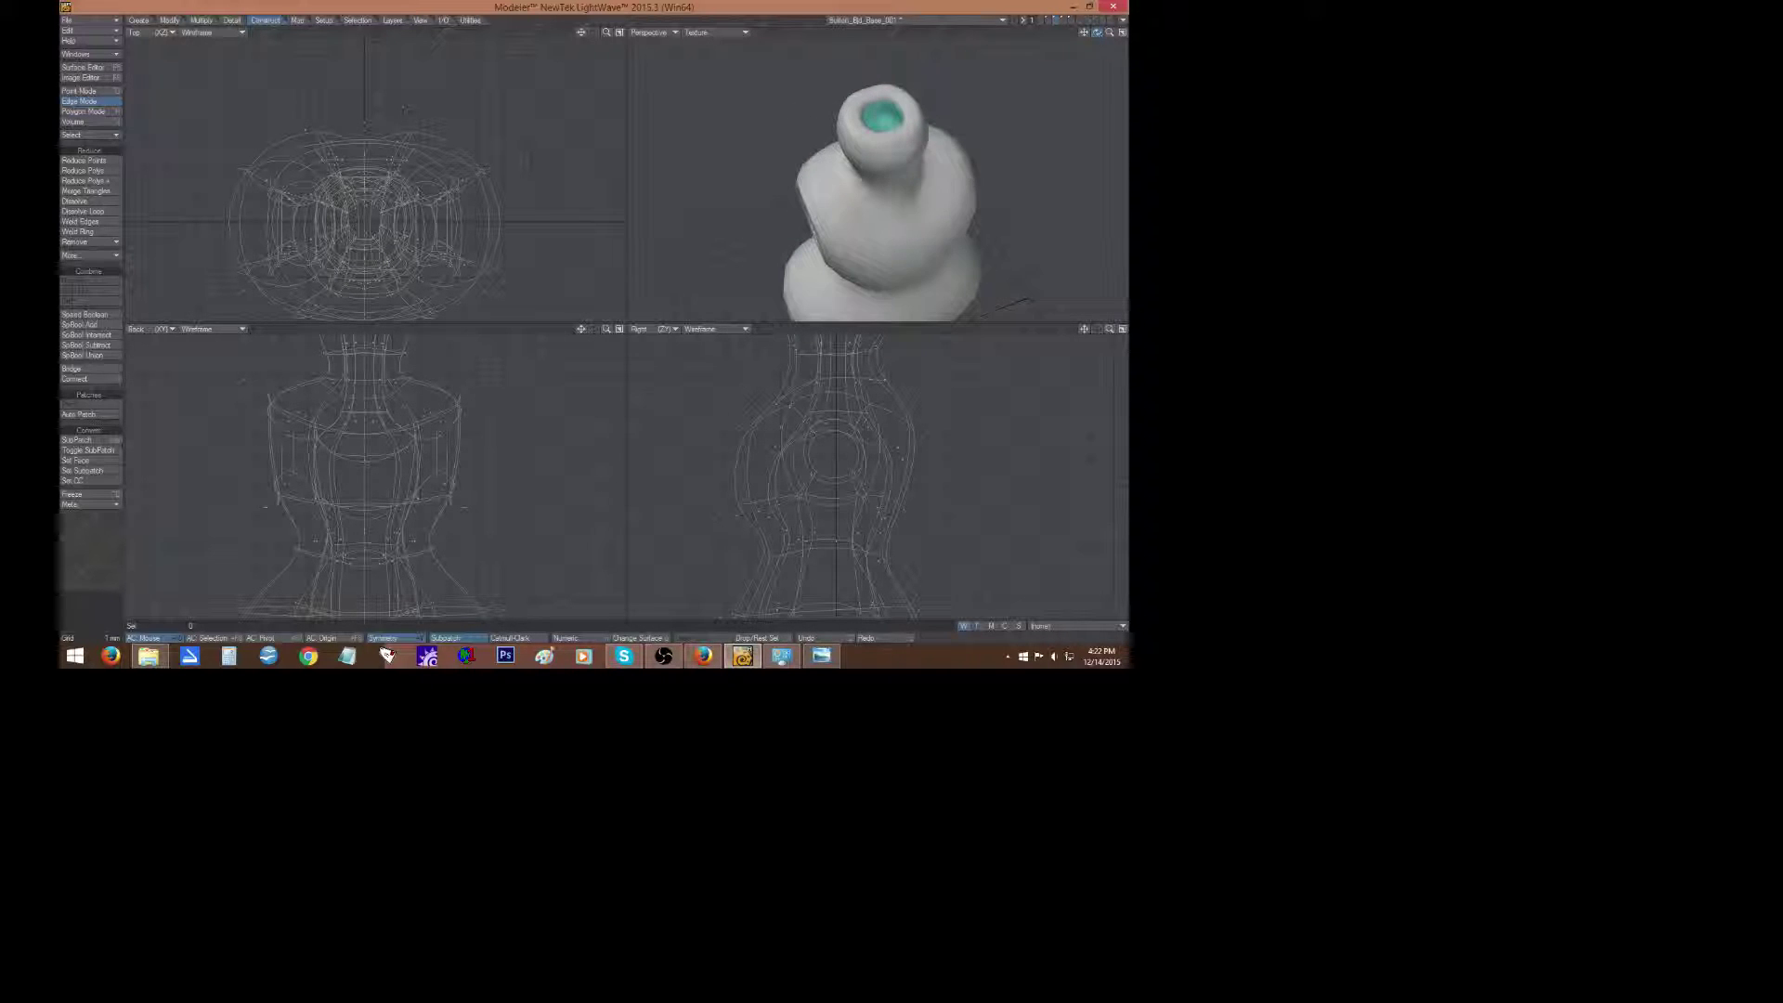
left_click(899, 137)
key("y")
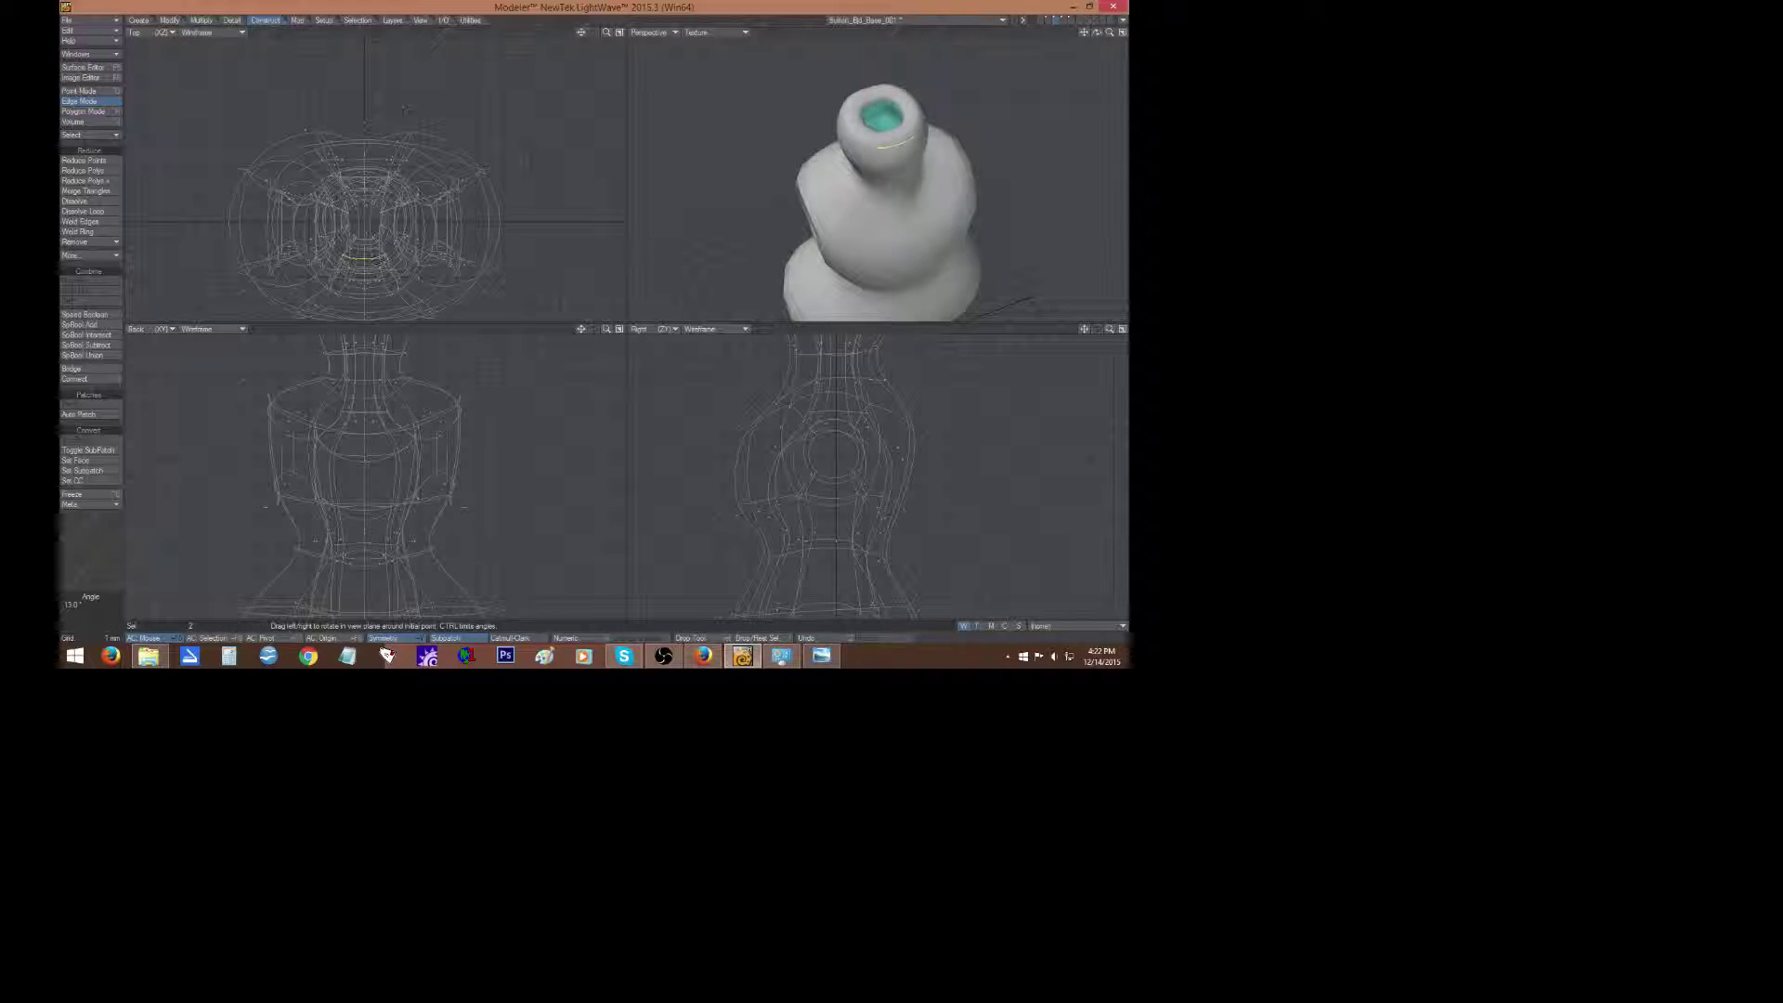
key("t")
left_click_drag(365, 261, 366, 262)
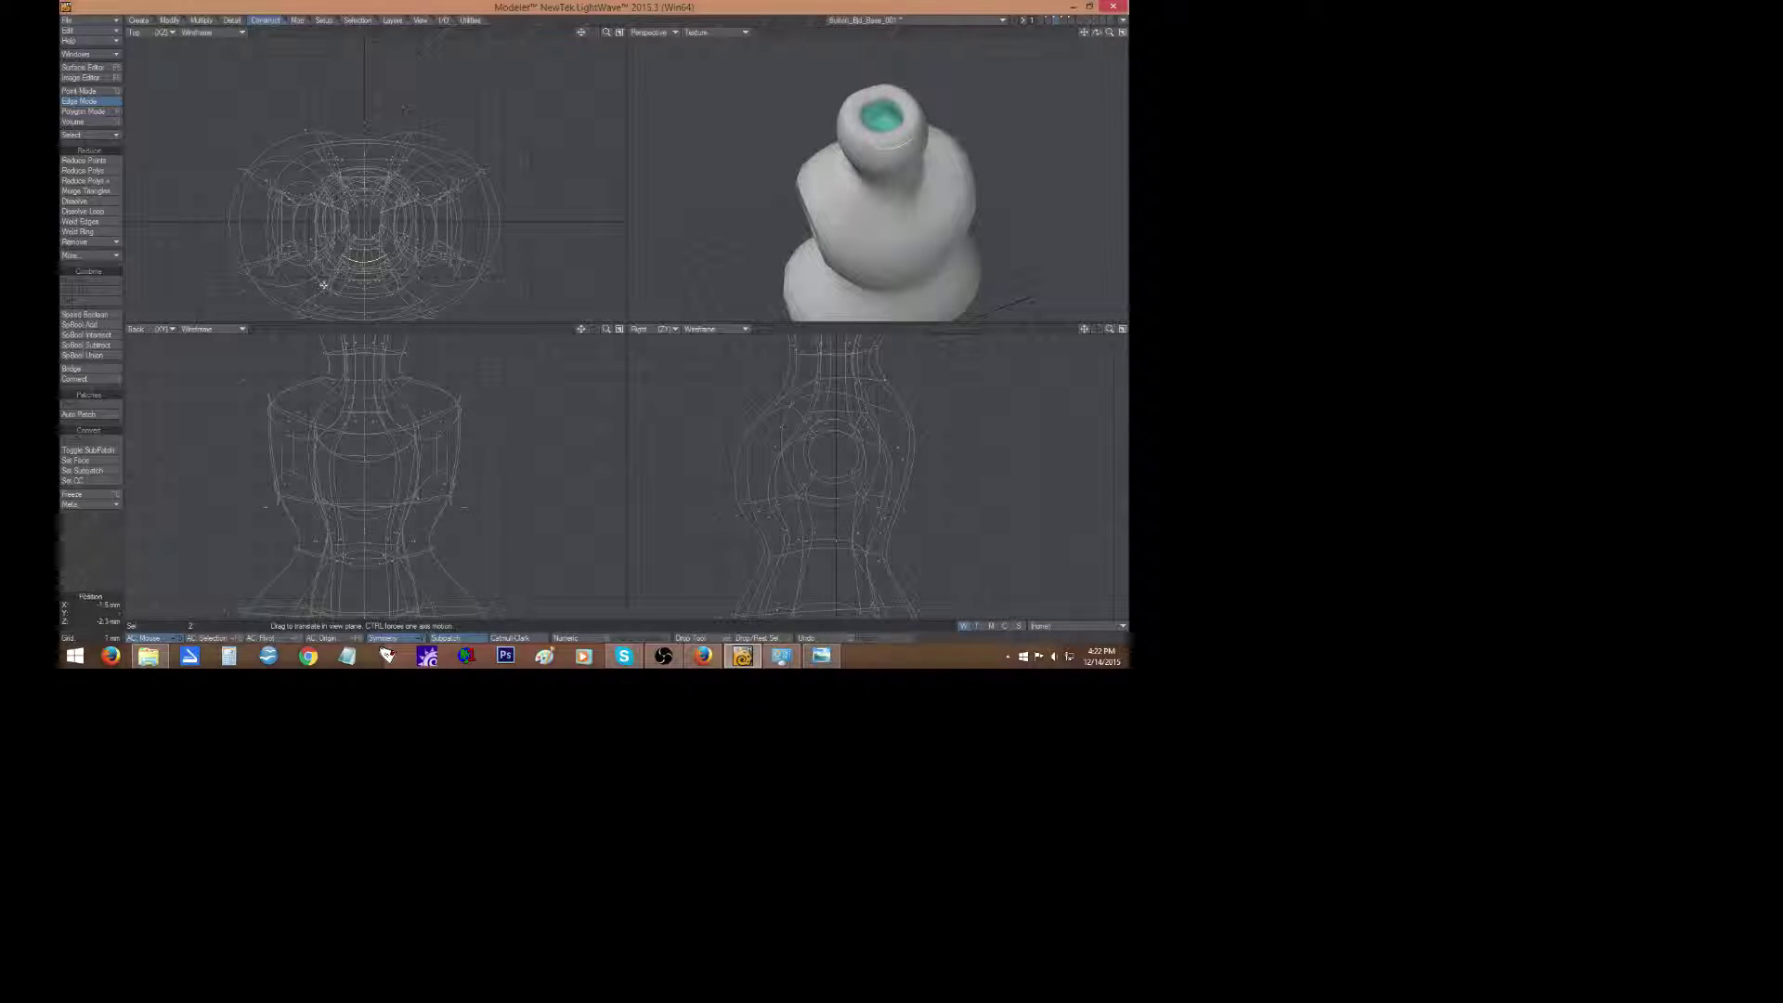
left_click(112, 544)
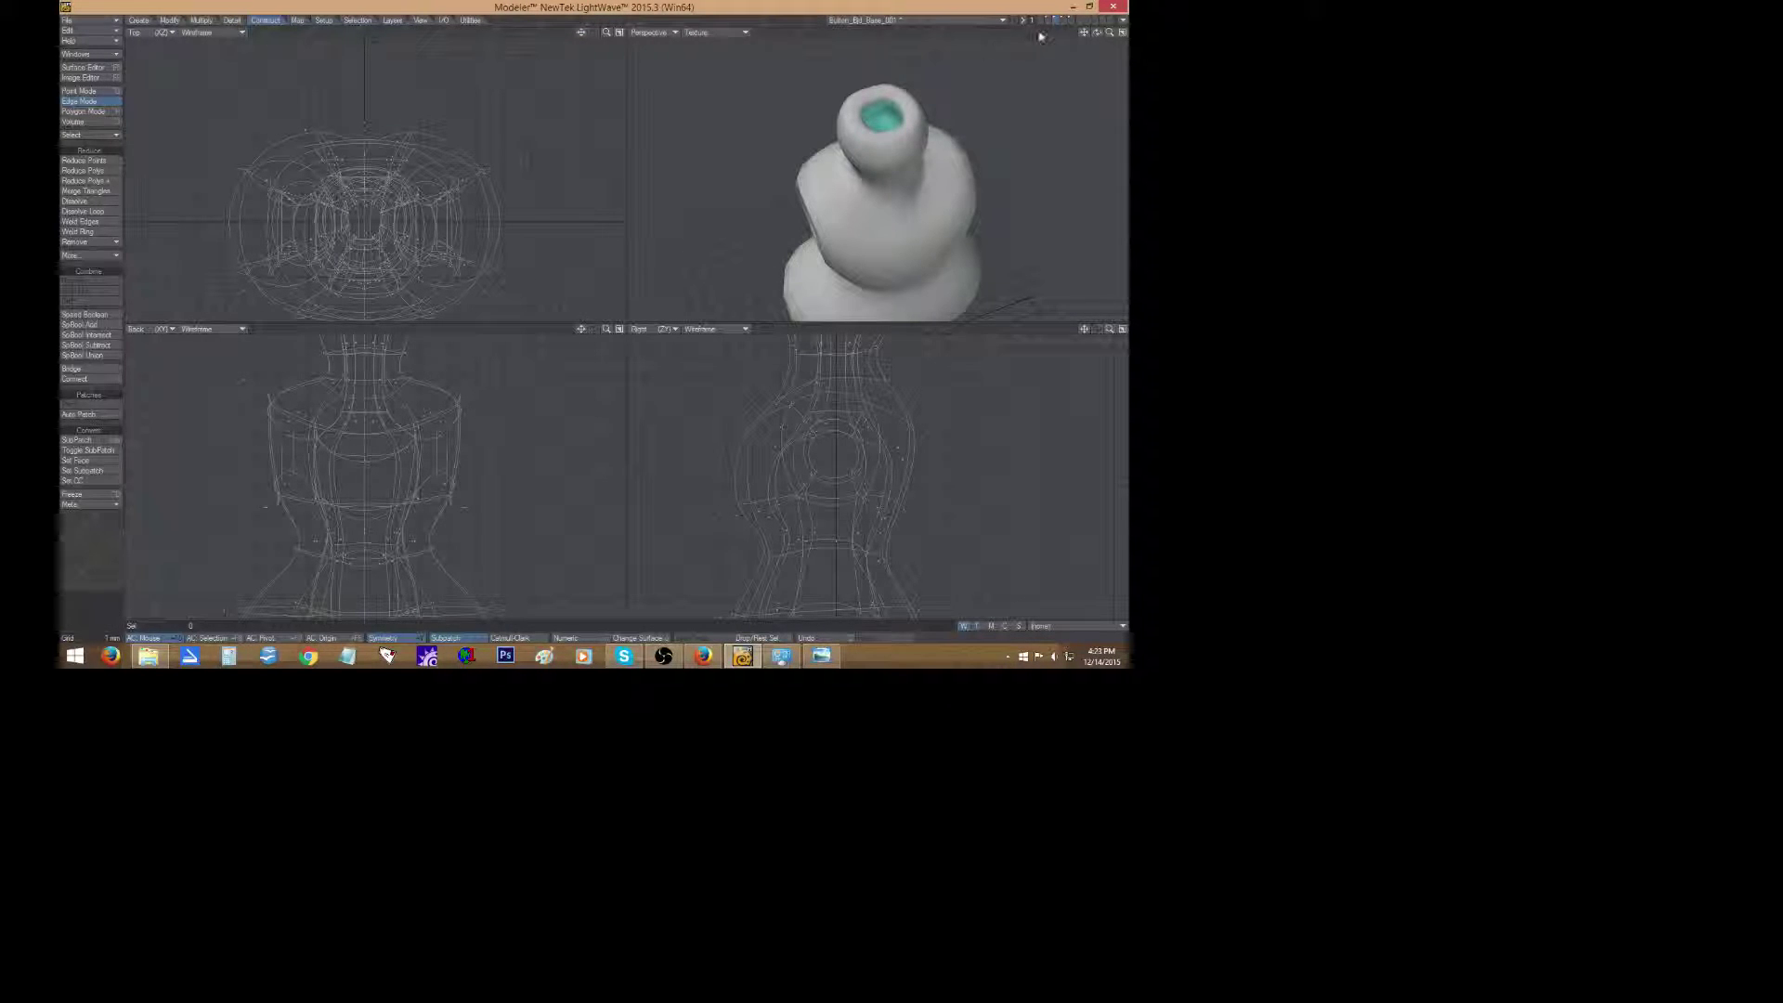
Select the horizontal edges at the back of the upper neck, rotate them symmetrically and move them slightly backward to round the neck.
left_click_drag(1097, 32, 1059, 62)
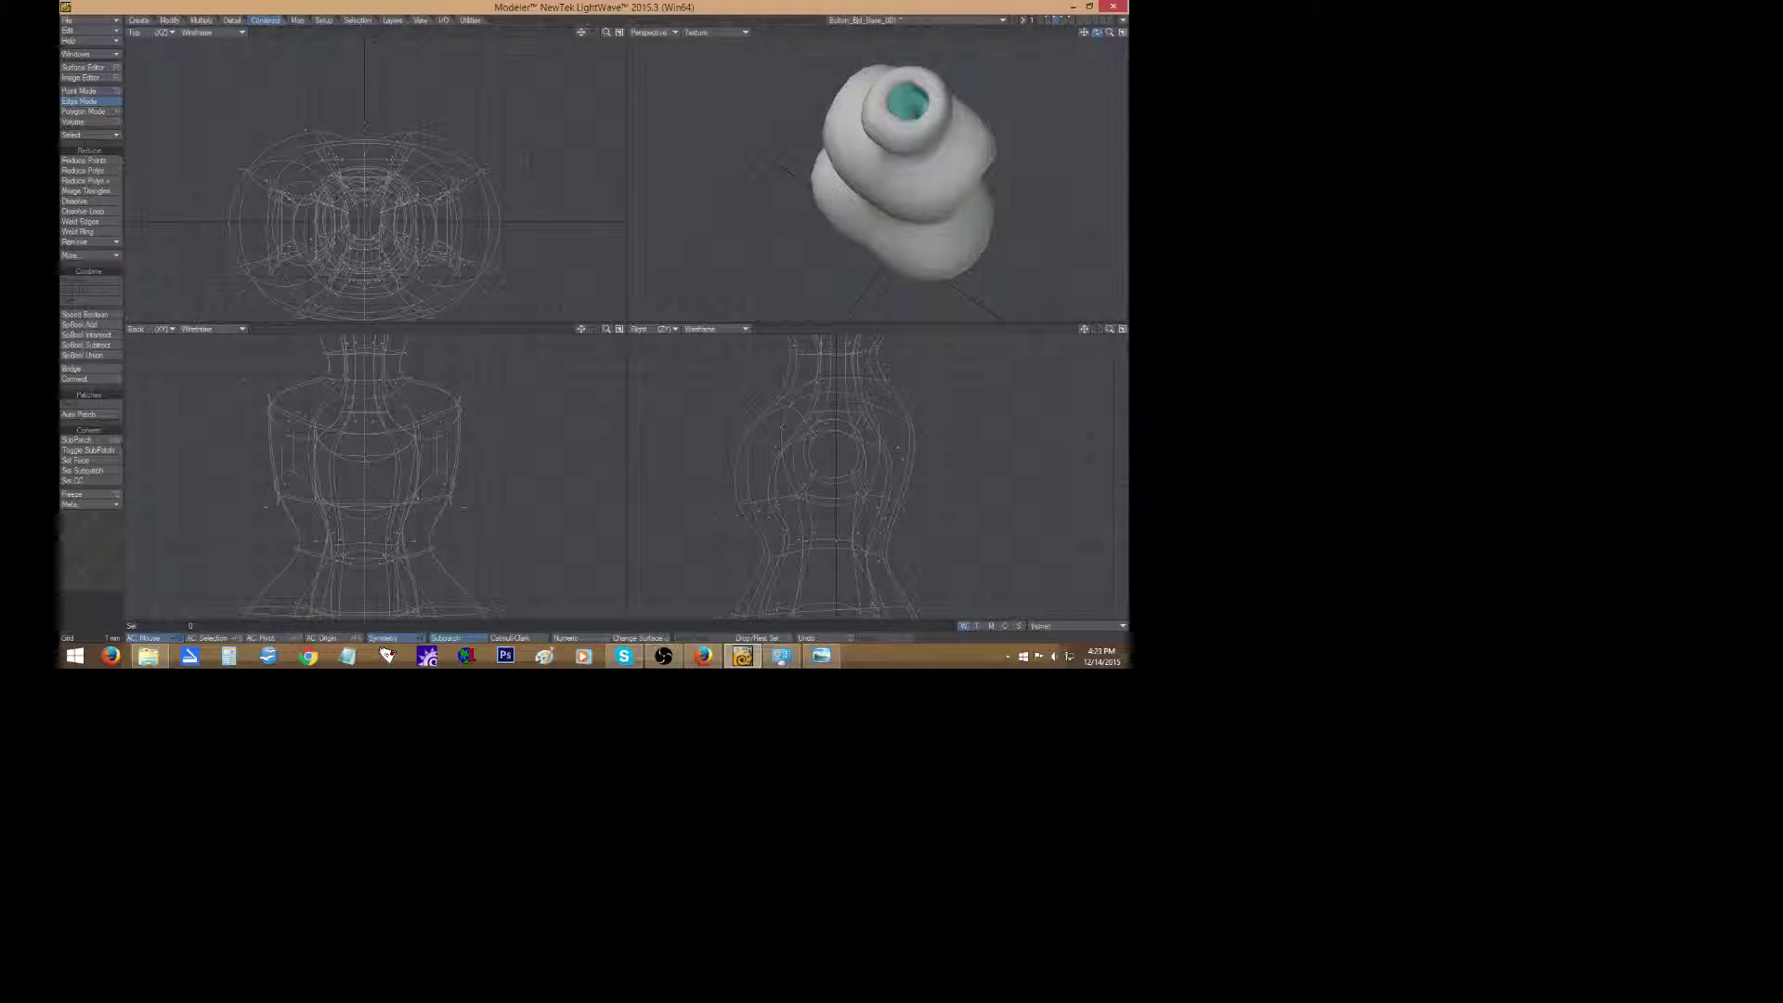
left_click(879, 128)
left_click(892, 135)
left_click_drag(1085, 329, 1079, 425)
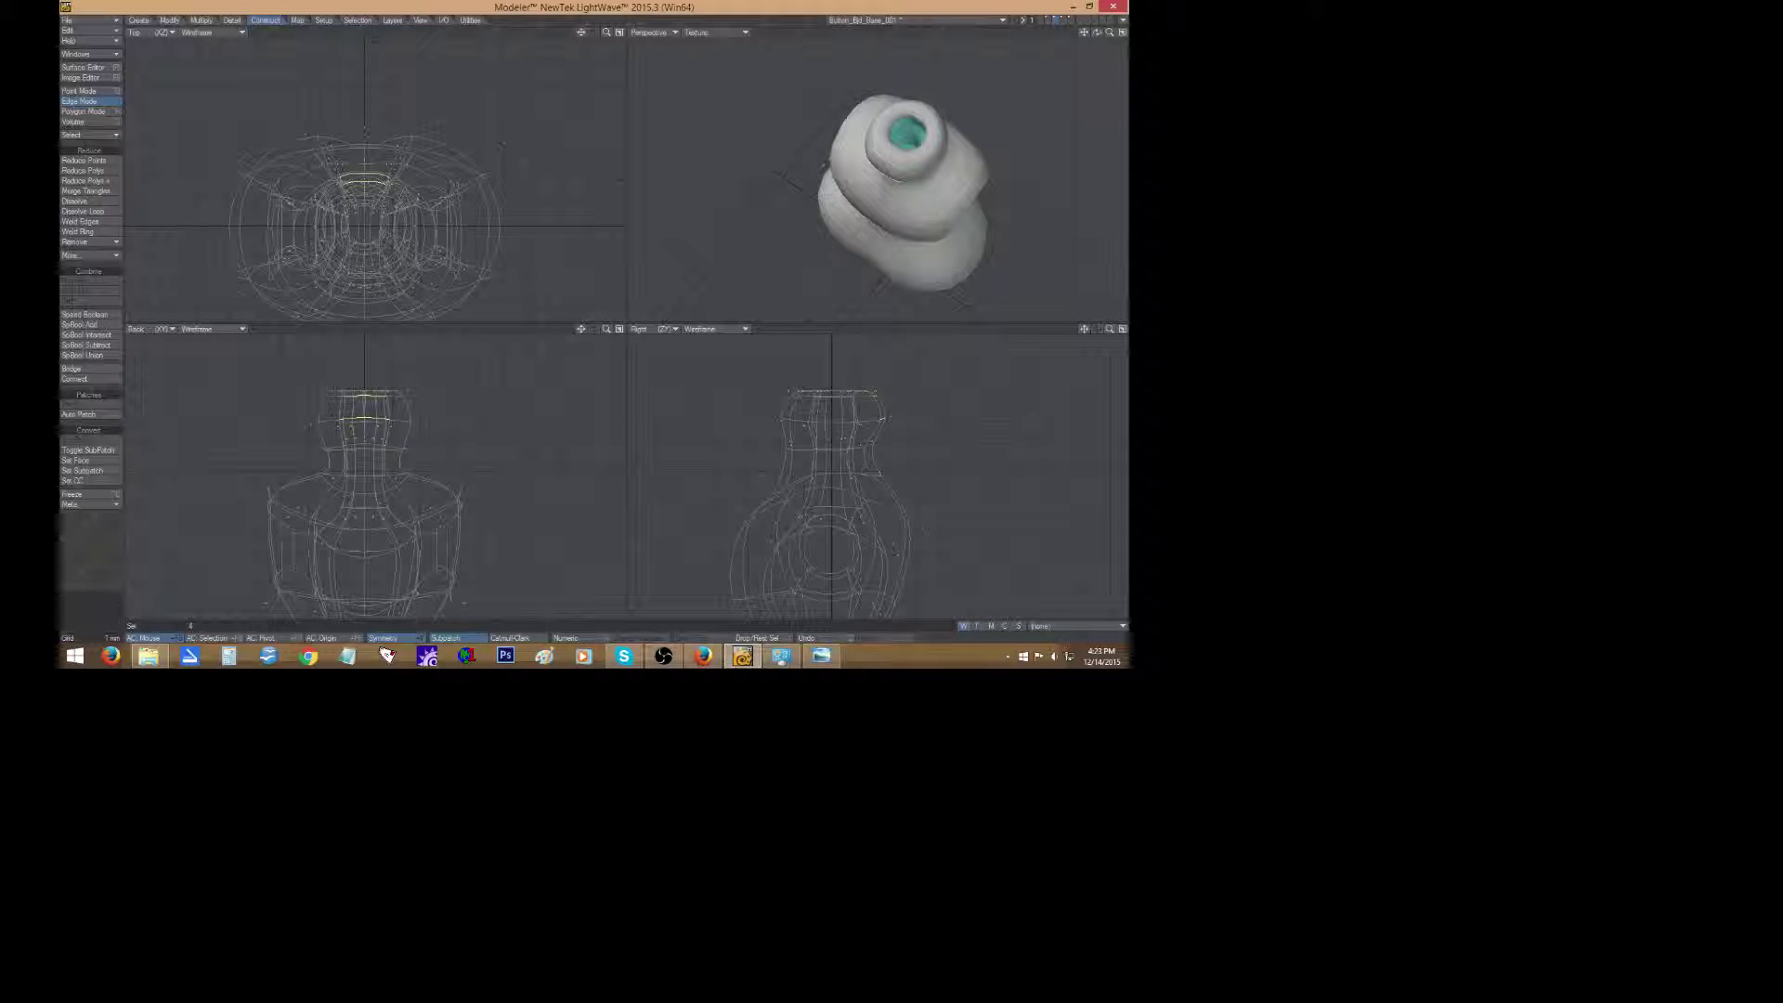
key("y")
left_click_drag(376, 176, 339, 184)
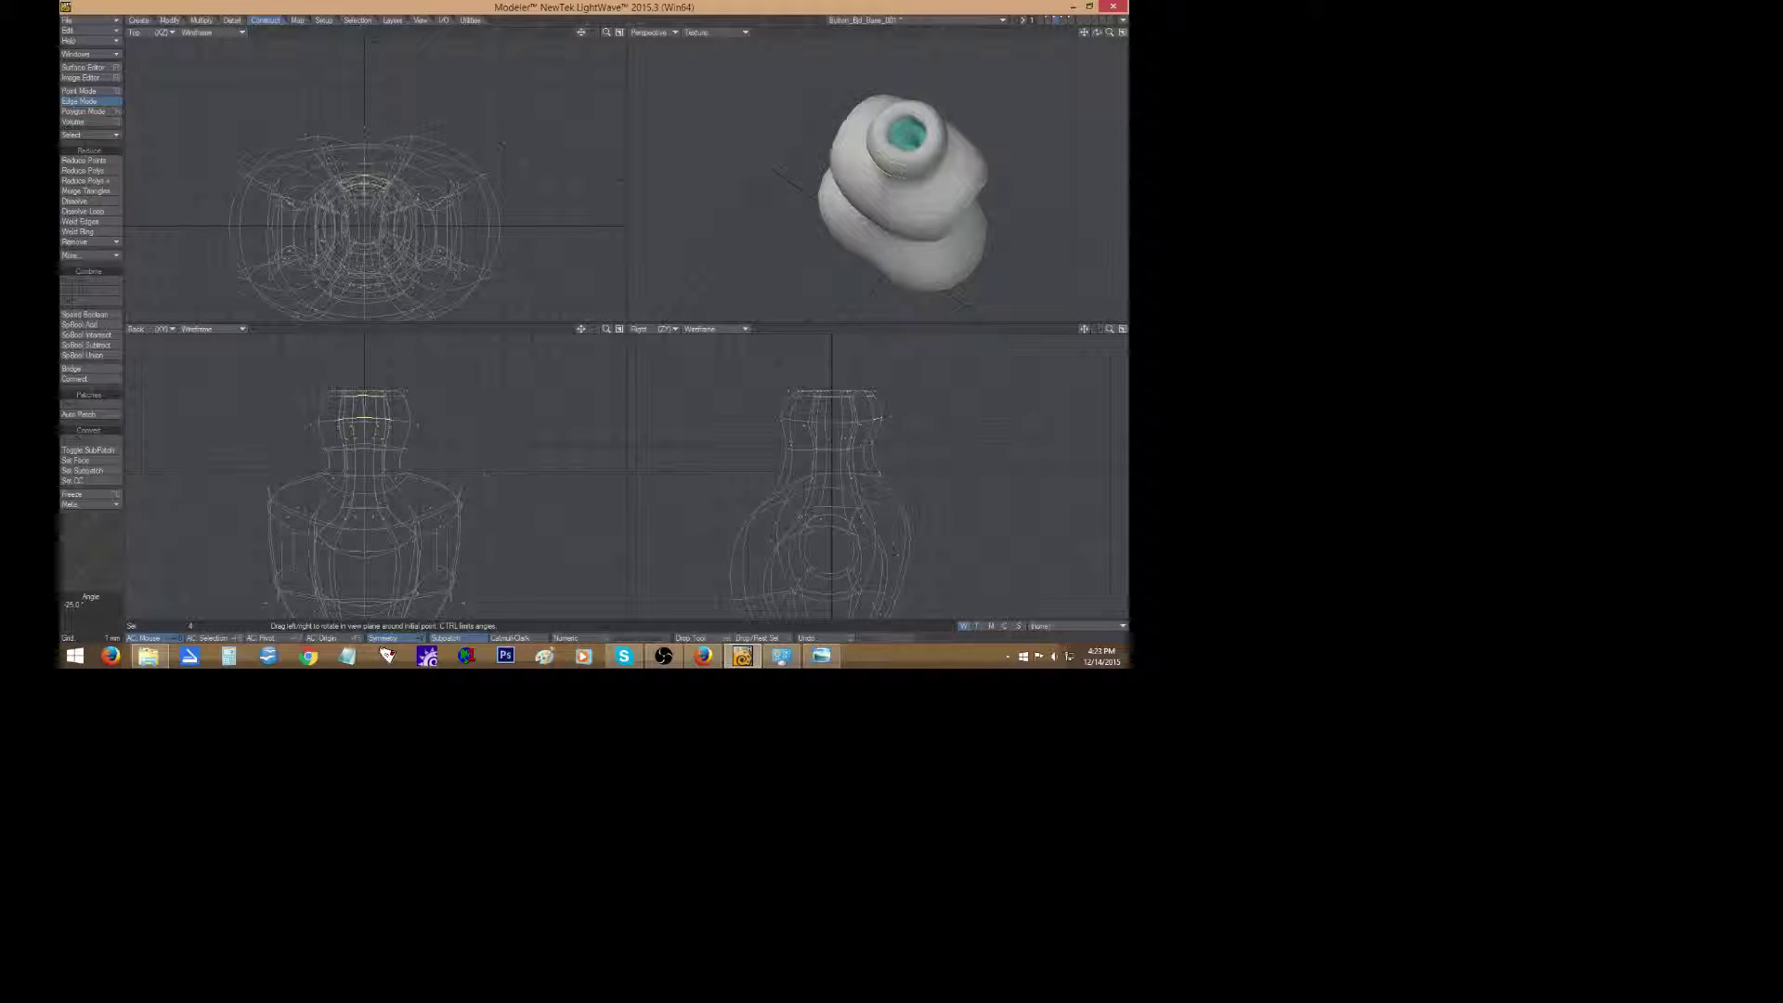
key("t")
left_click_drag(363, 181, 363, 177)
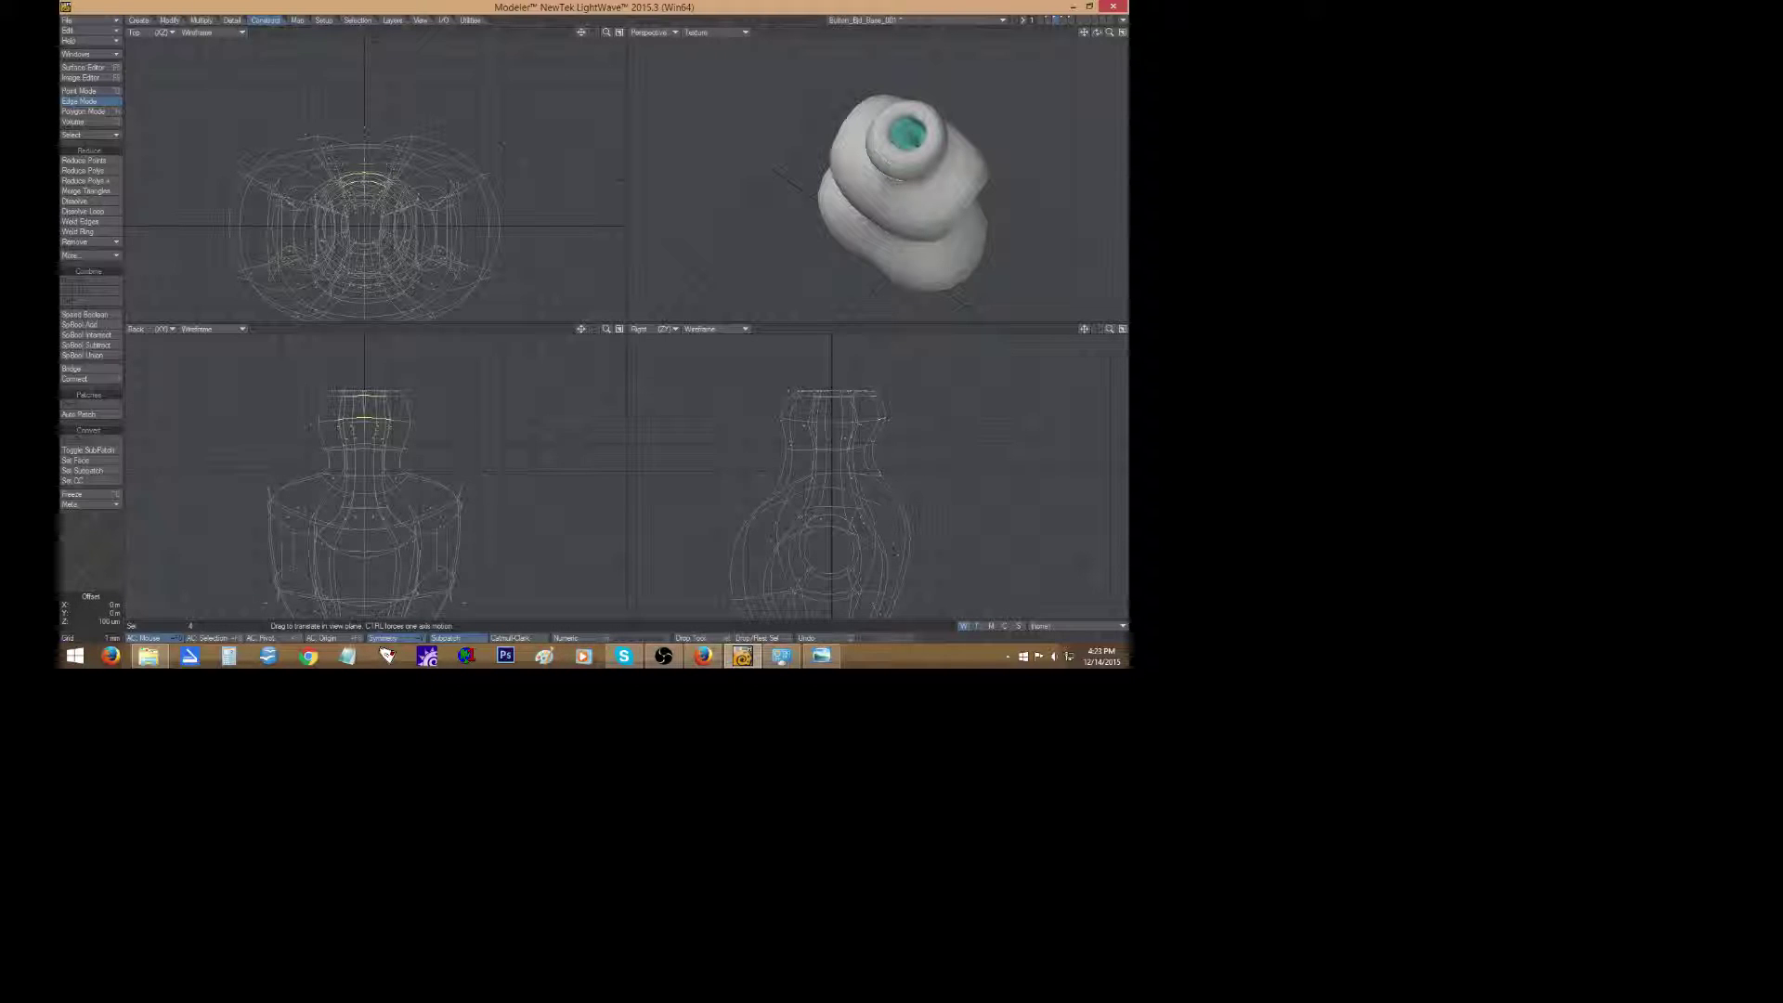
key("space")
key("slash")
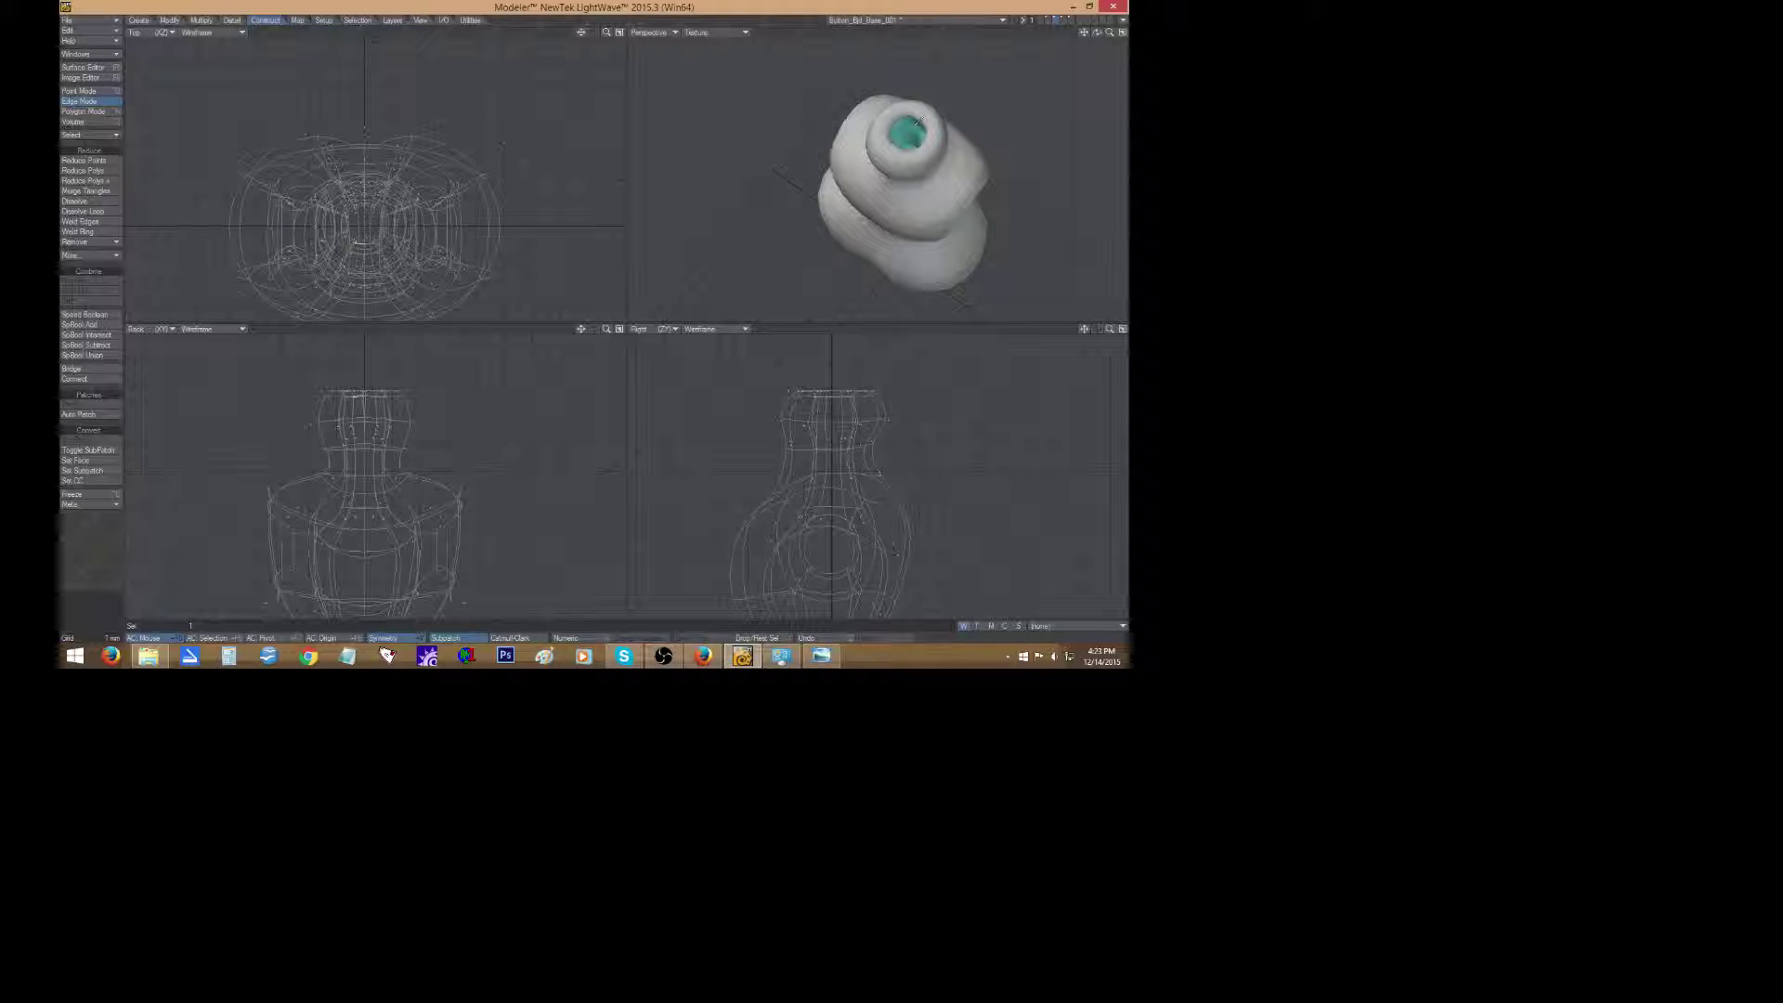
Round the front of the inner neck opening by rotating and adjusting its front edges.
left_click_drag(919, 120, 914, 121)
key("t")
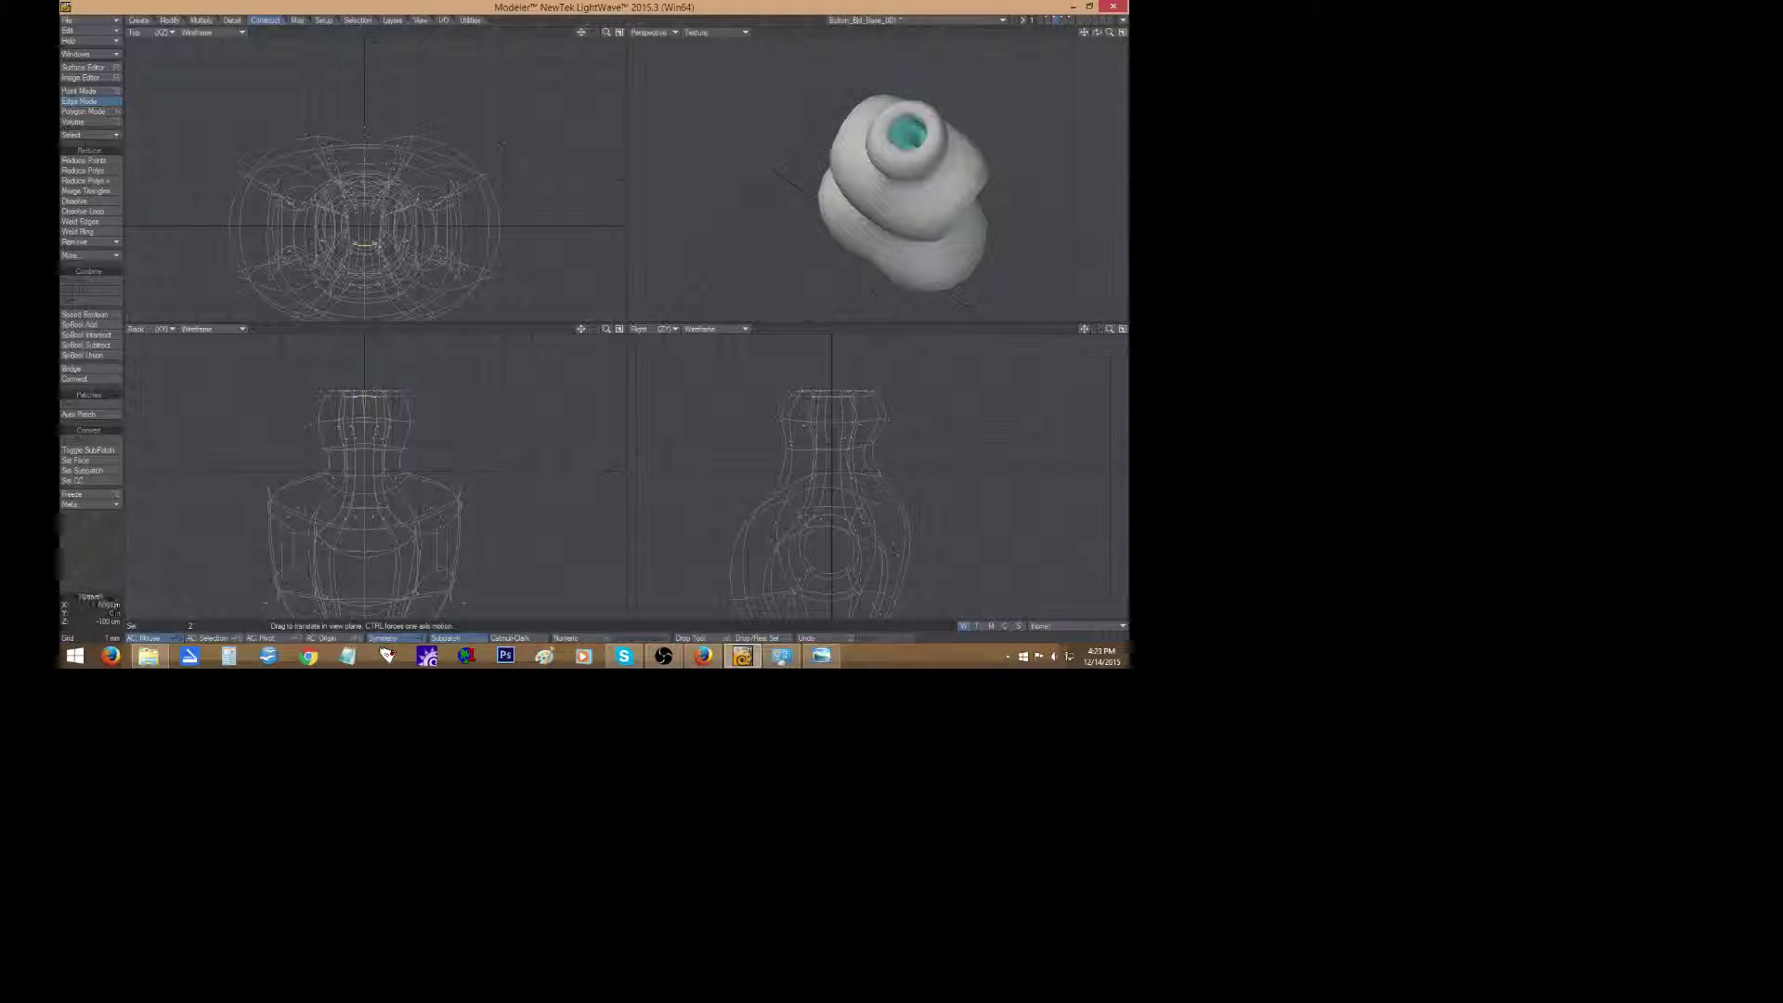
key("y")
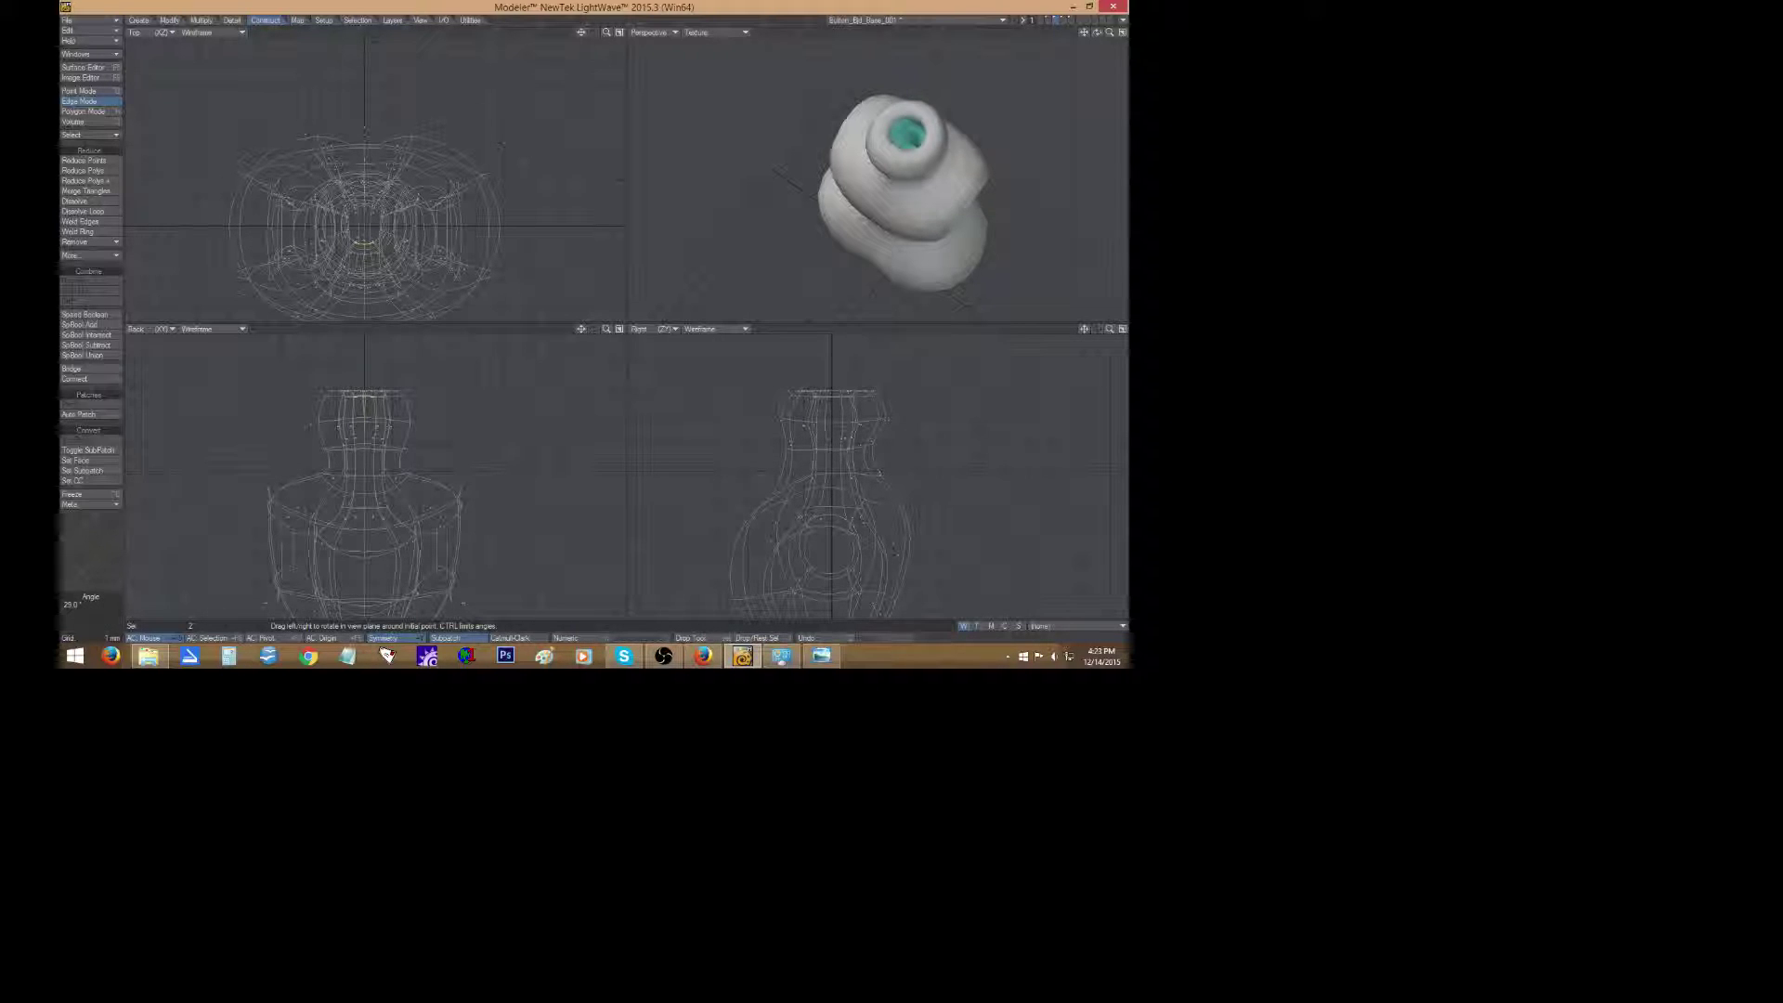
key("t")
key("space")
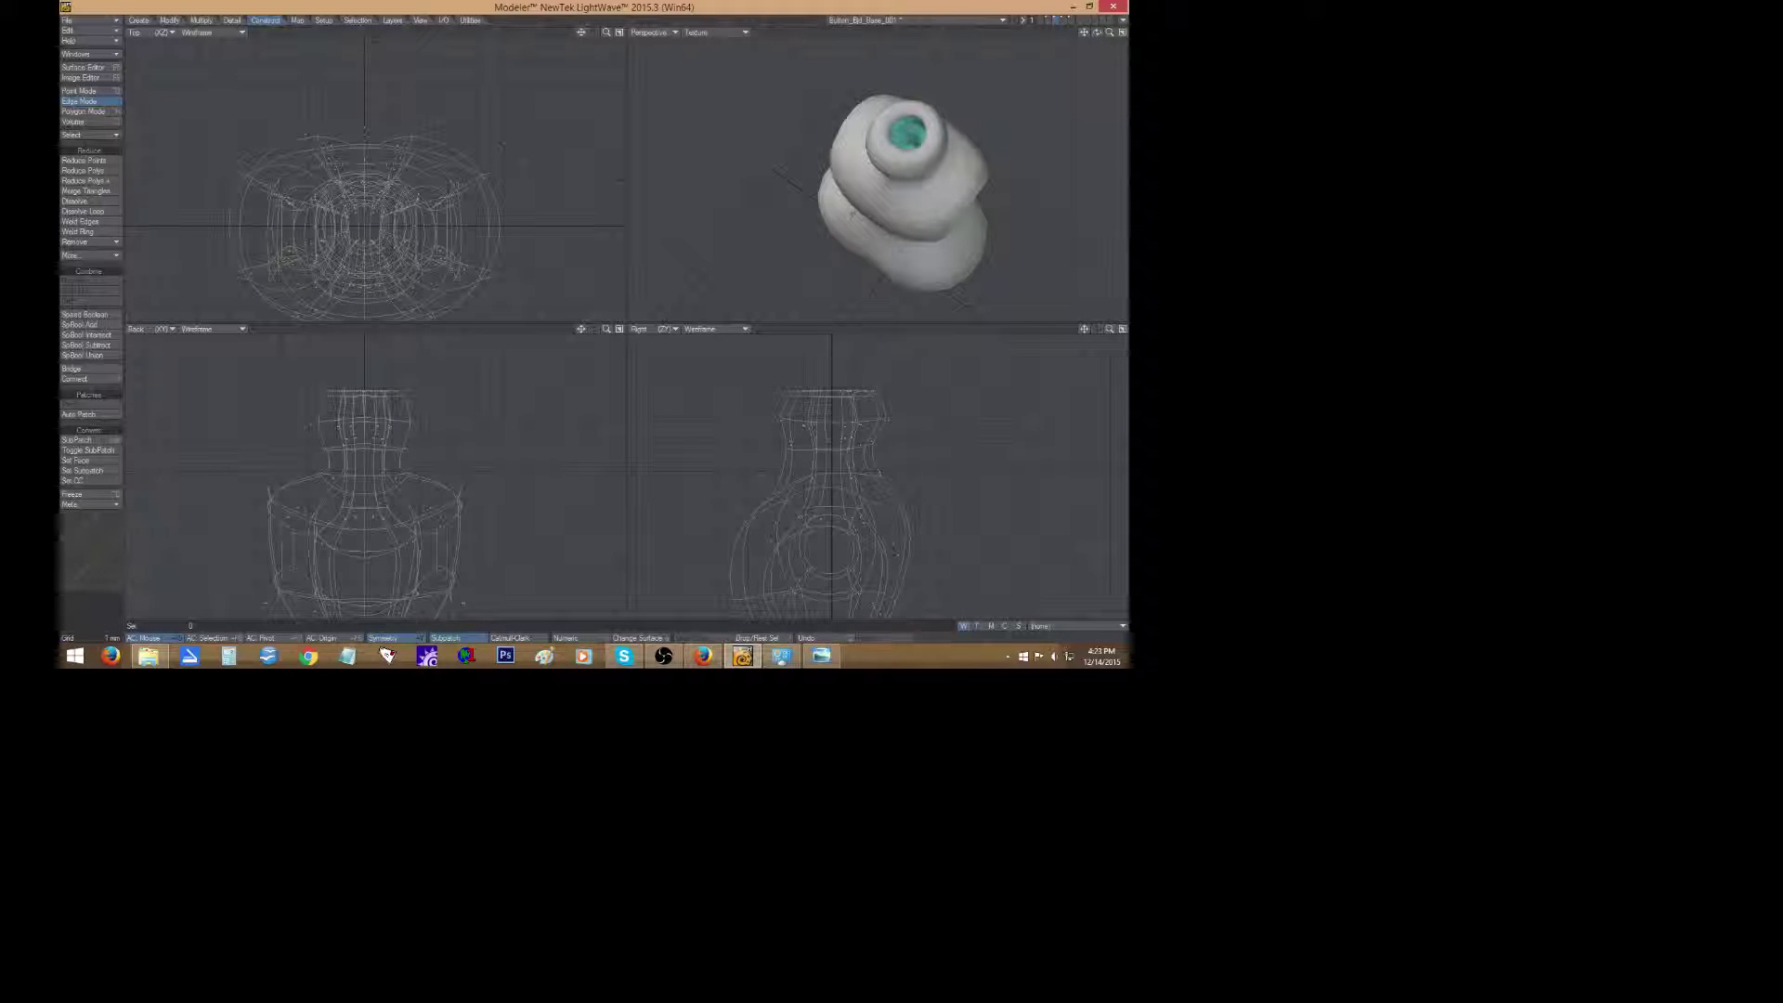
Select the back edges of the inner neck opening and rotate them symmetrically to round the hole.
left_click(895, 147)
key("y")
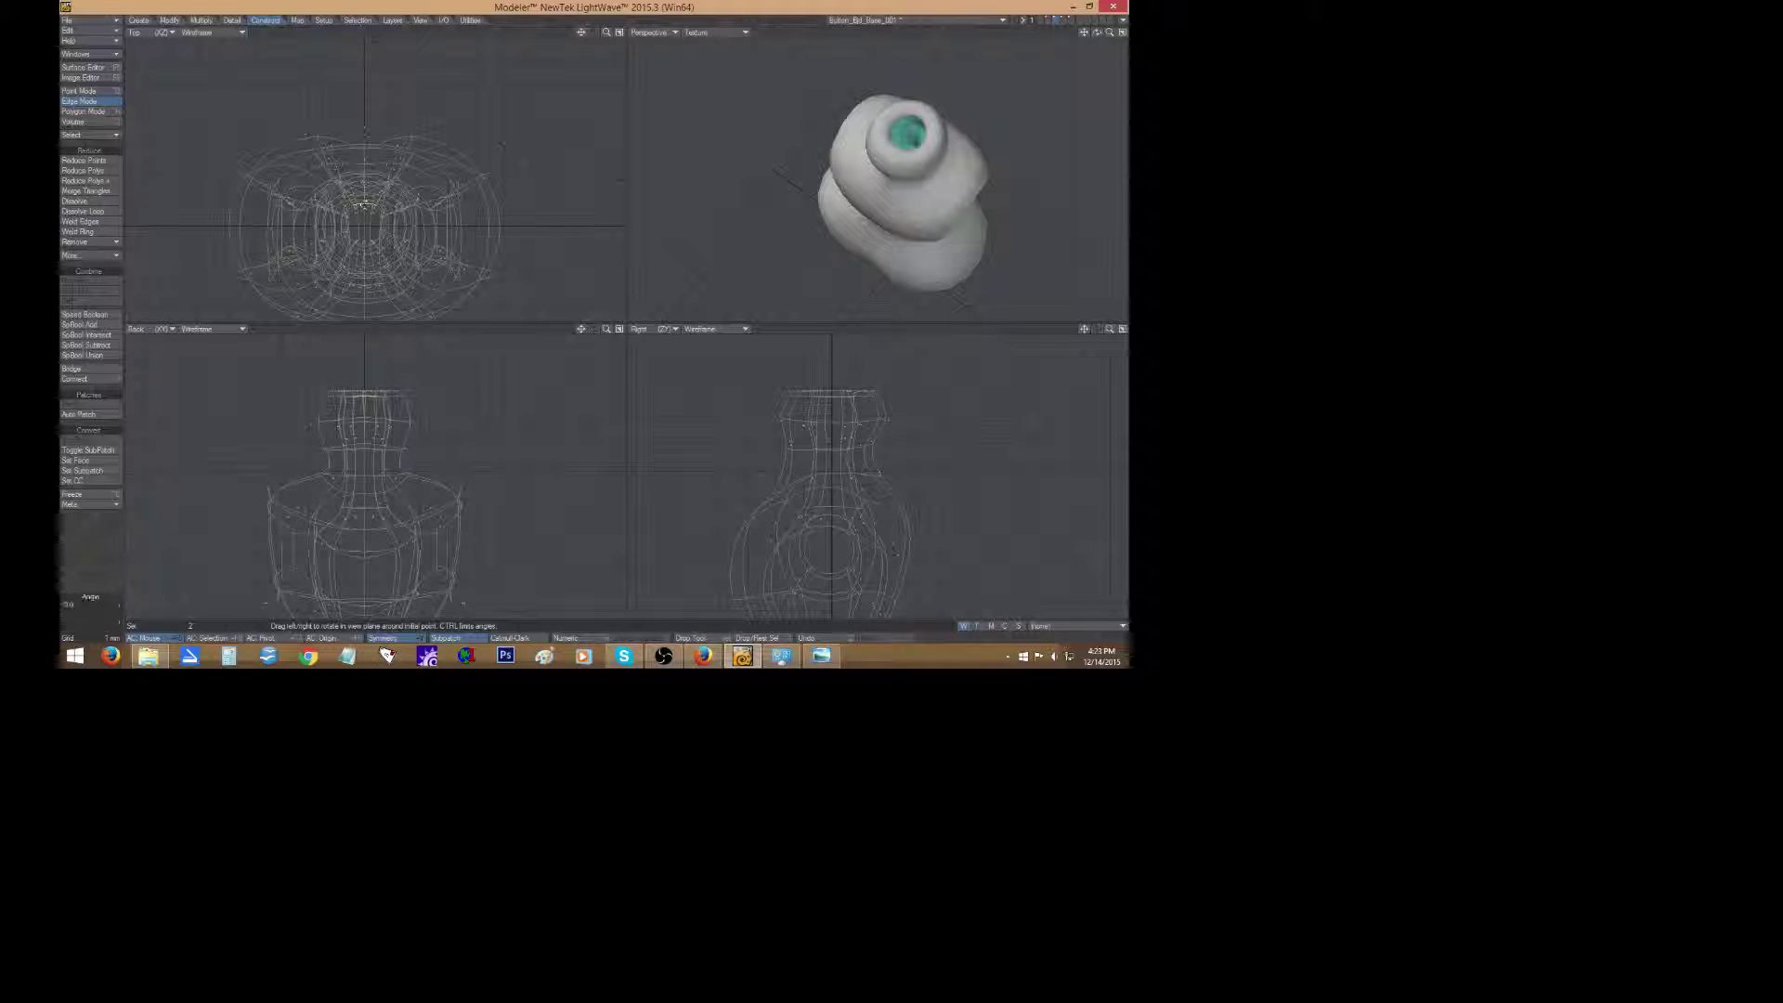
left_click_drag(364, 204, 379, 203)
key("t")
left_click(99, 550)
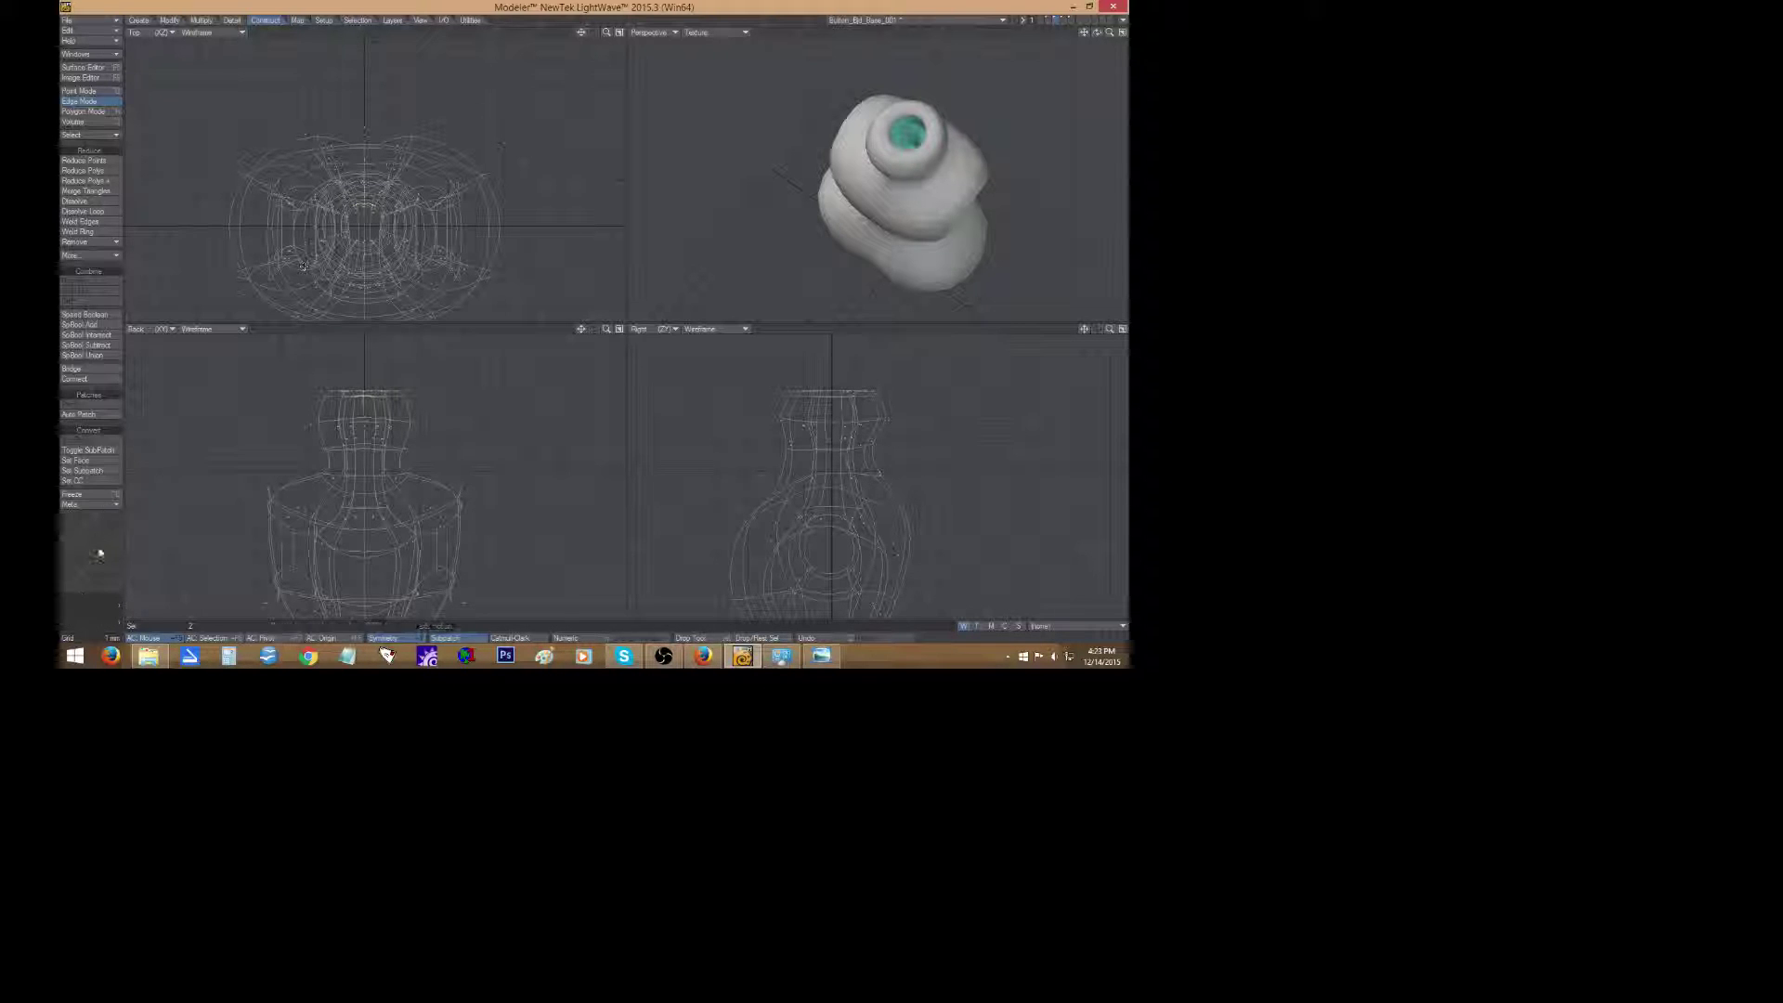
left_click(100, 549)
Select the inner edge loops of both arm sockets and stretch them slightly larger in the side view.
left_click_drag(1097, 32, 1098, 122)
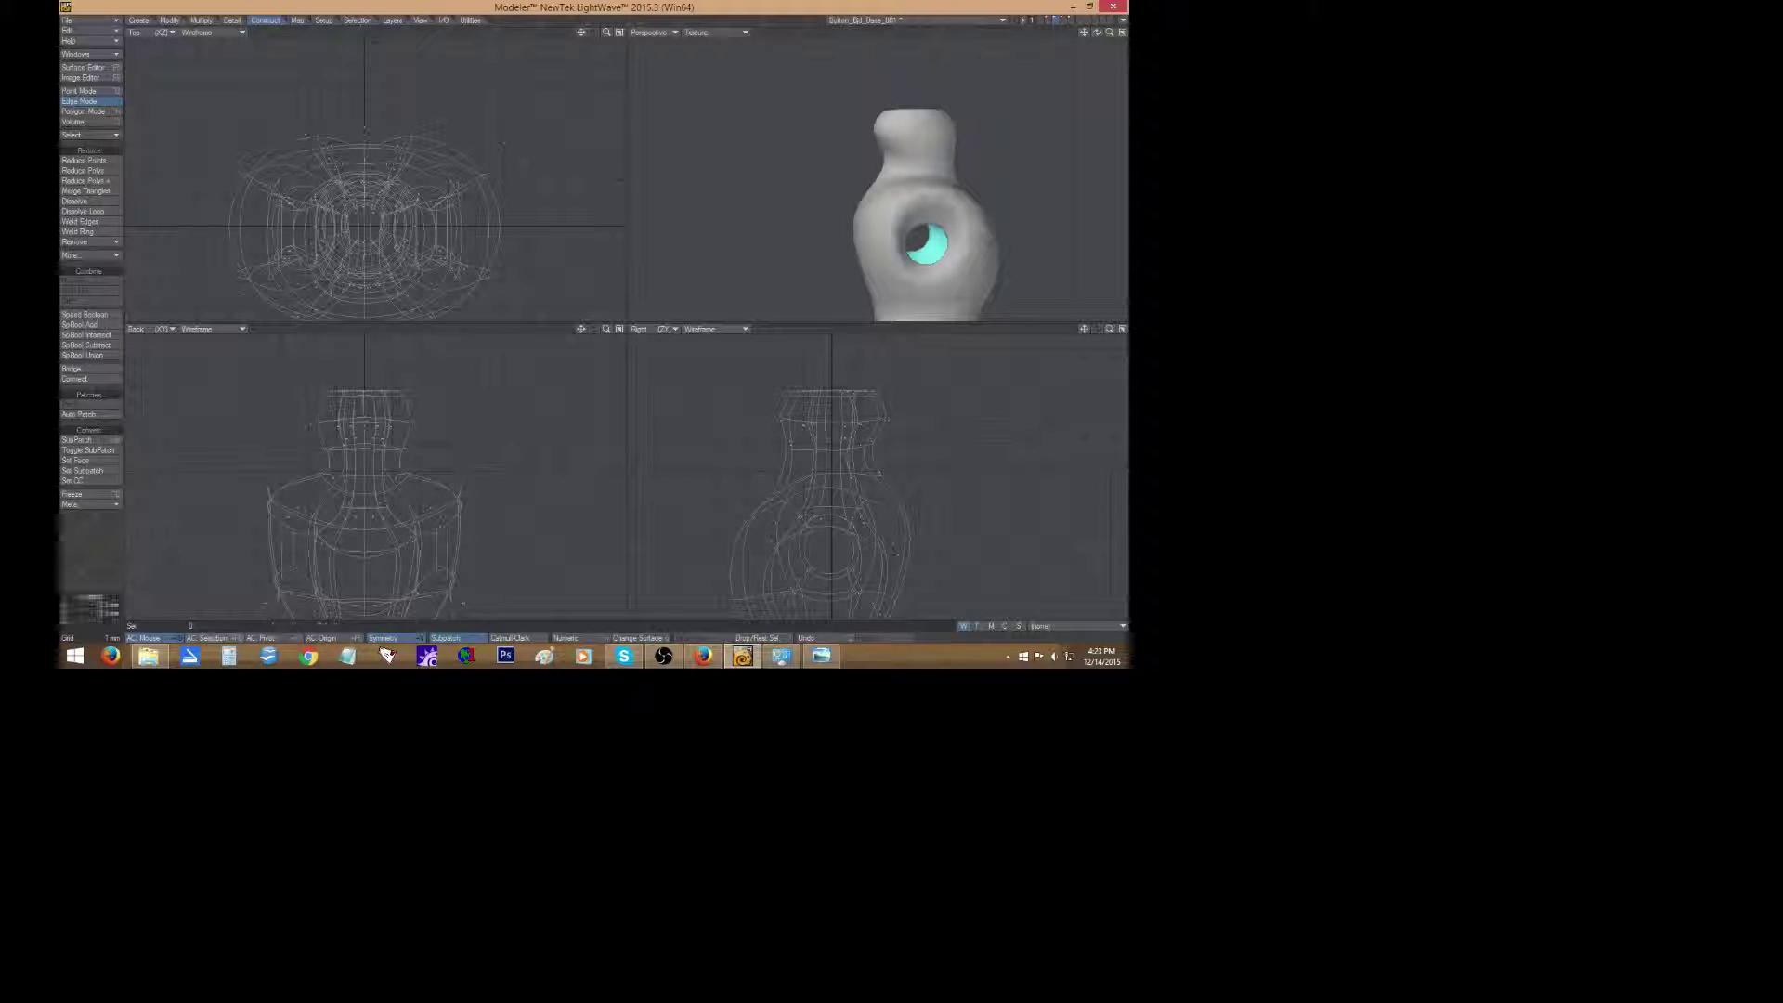
left_click(938, 225)
left_click(945, 230)
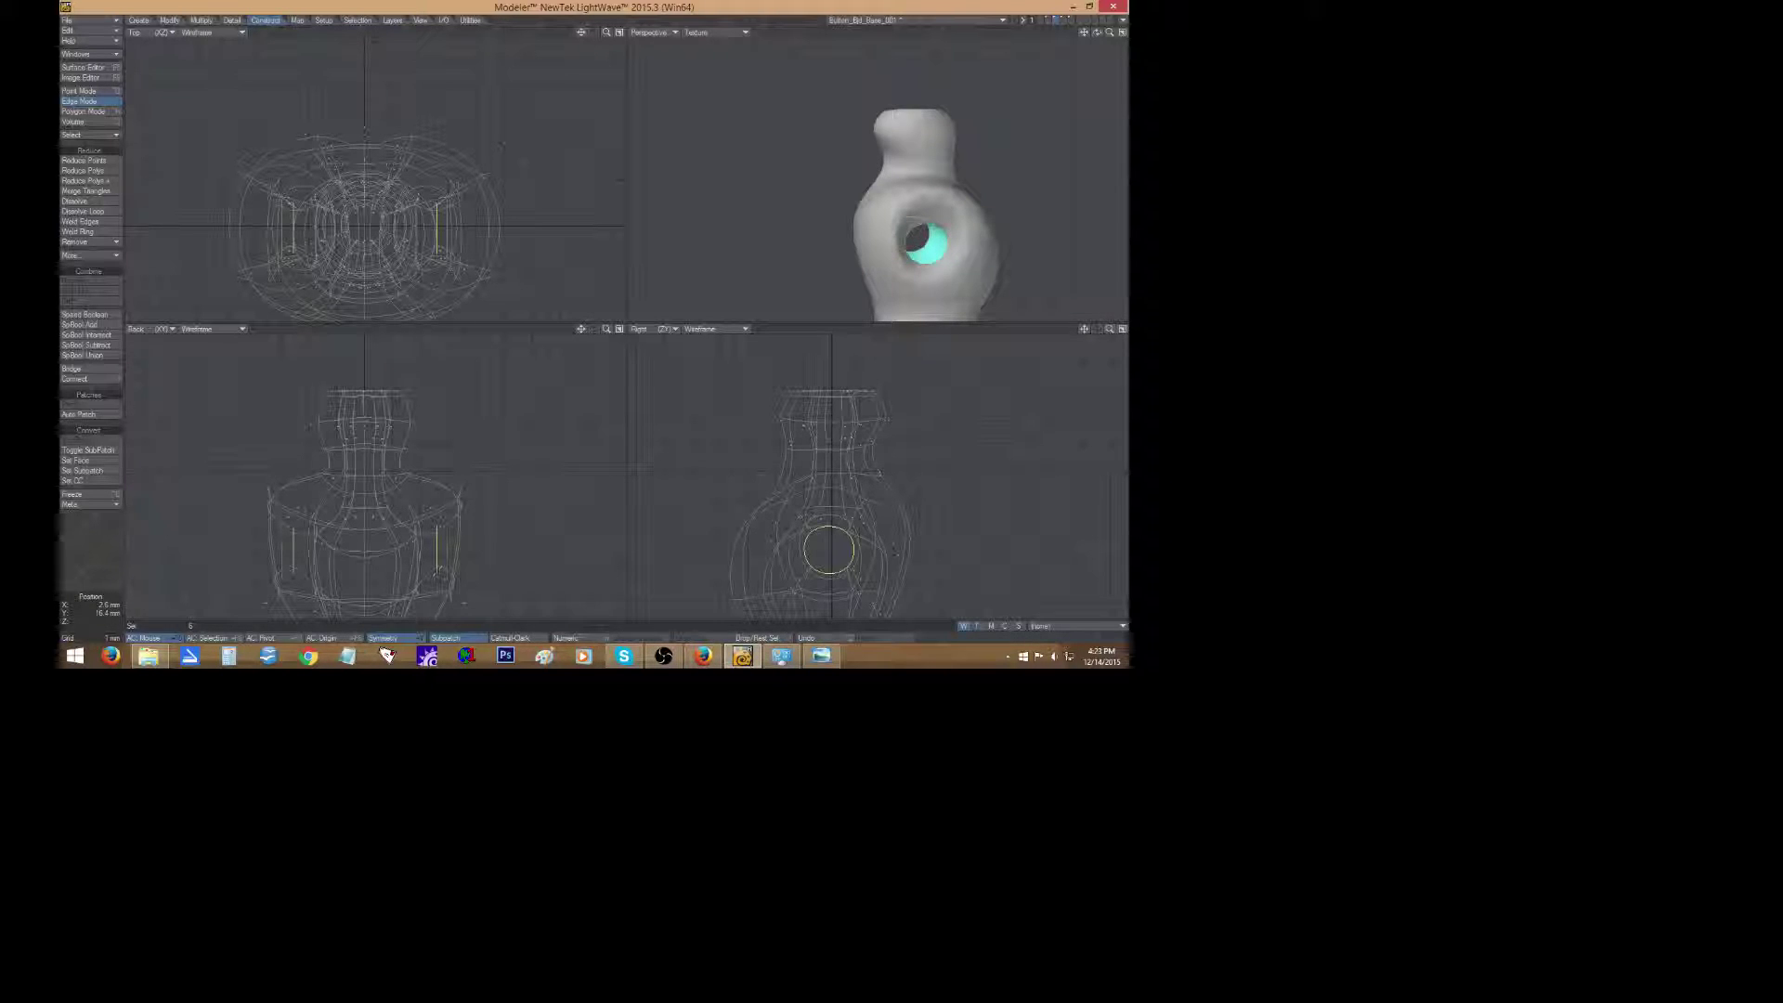
left_click(440, 528, "shift")
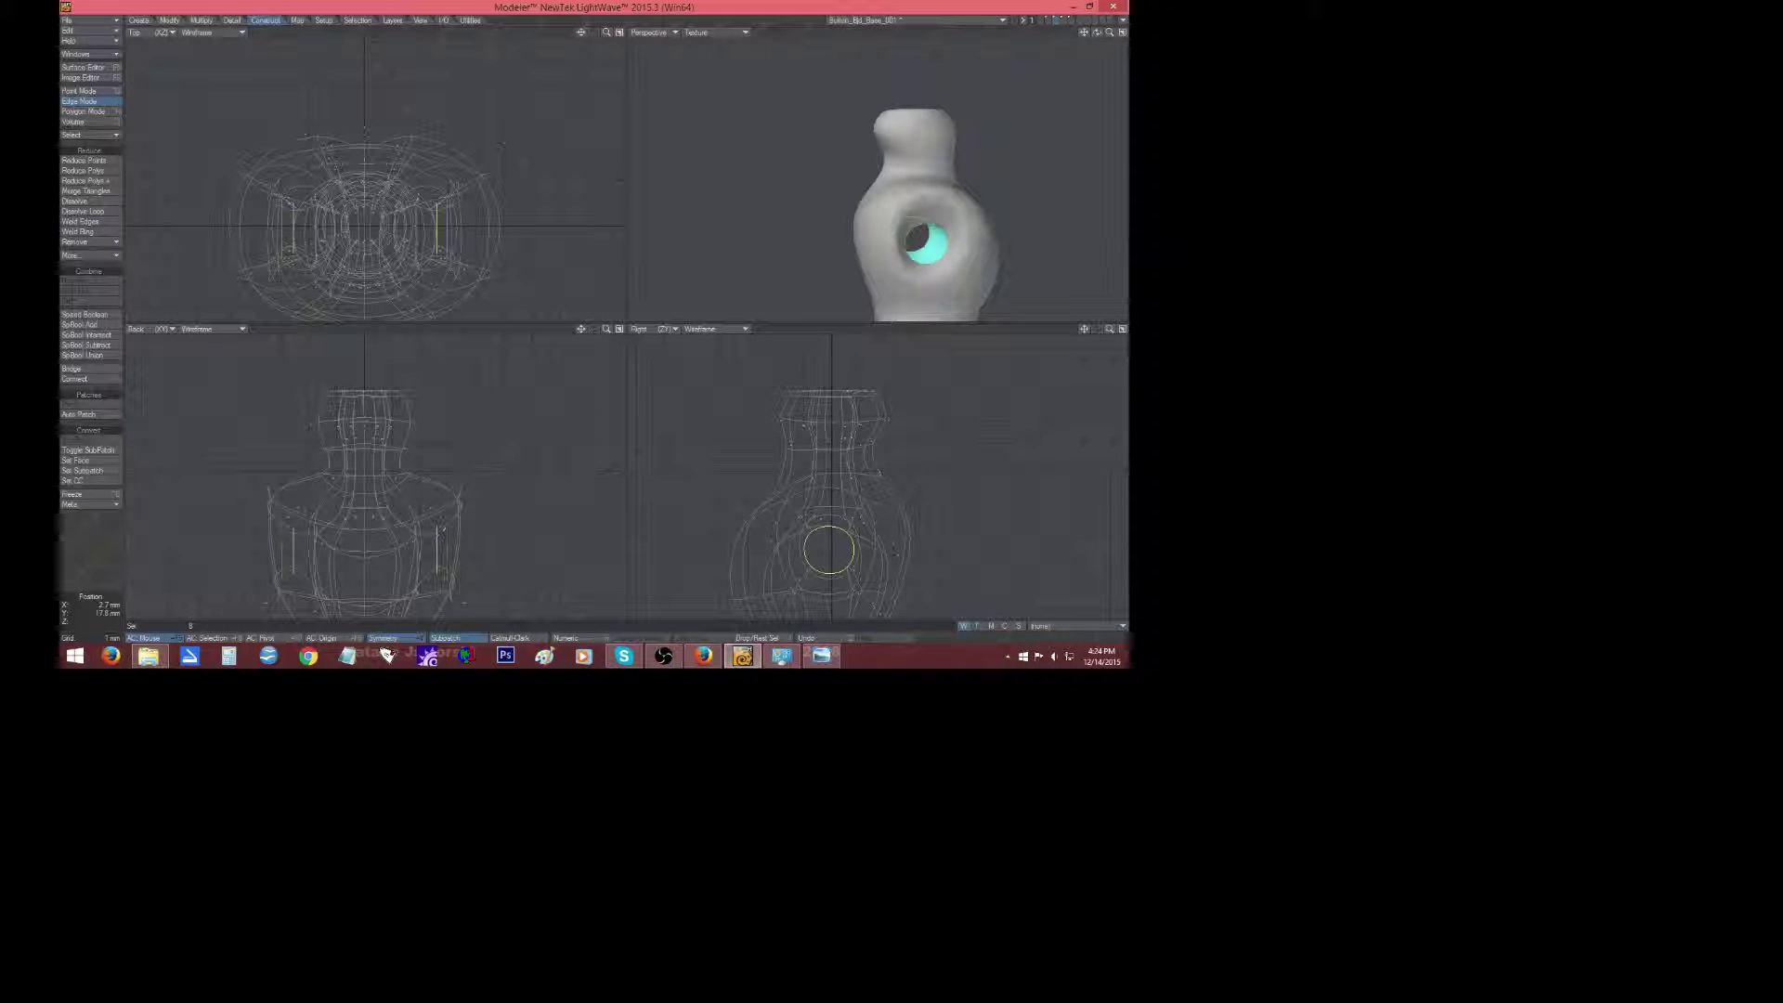
key("h")
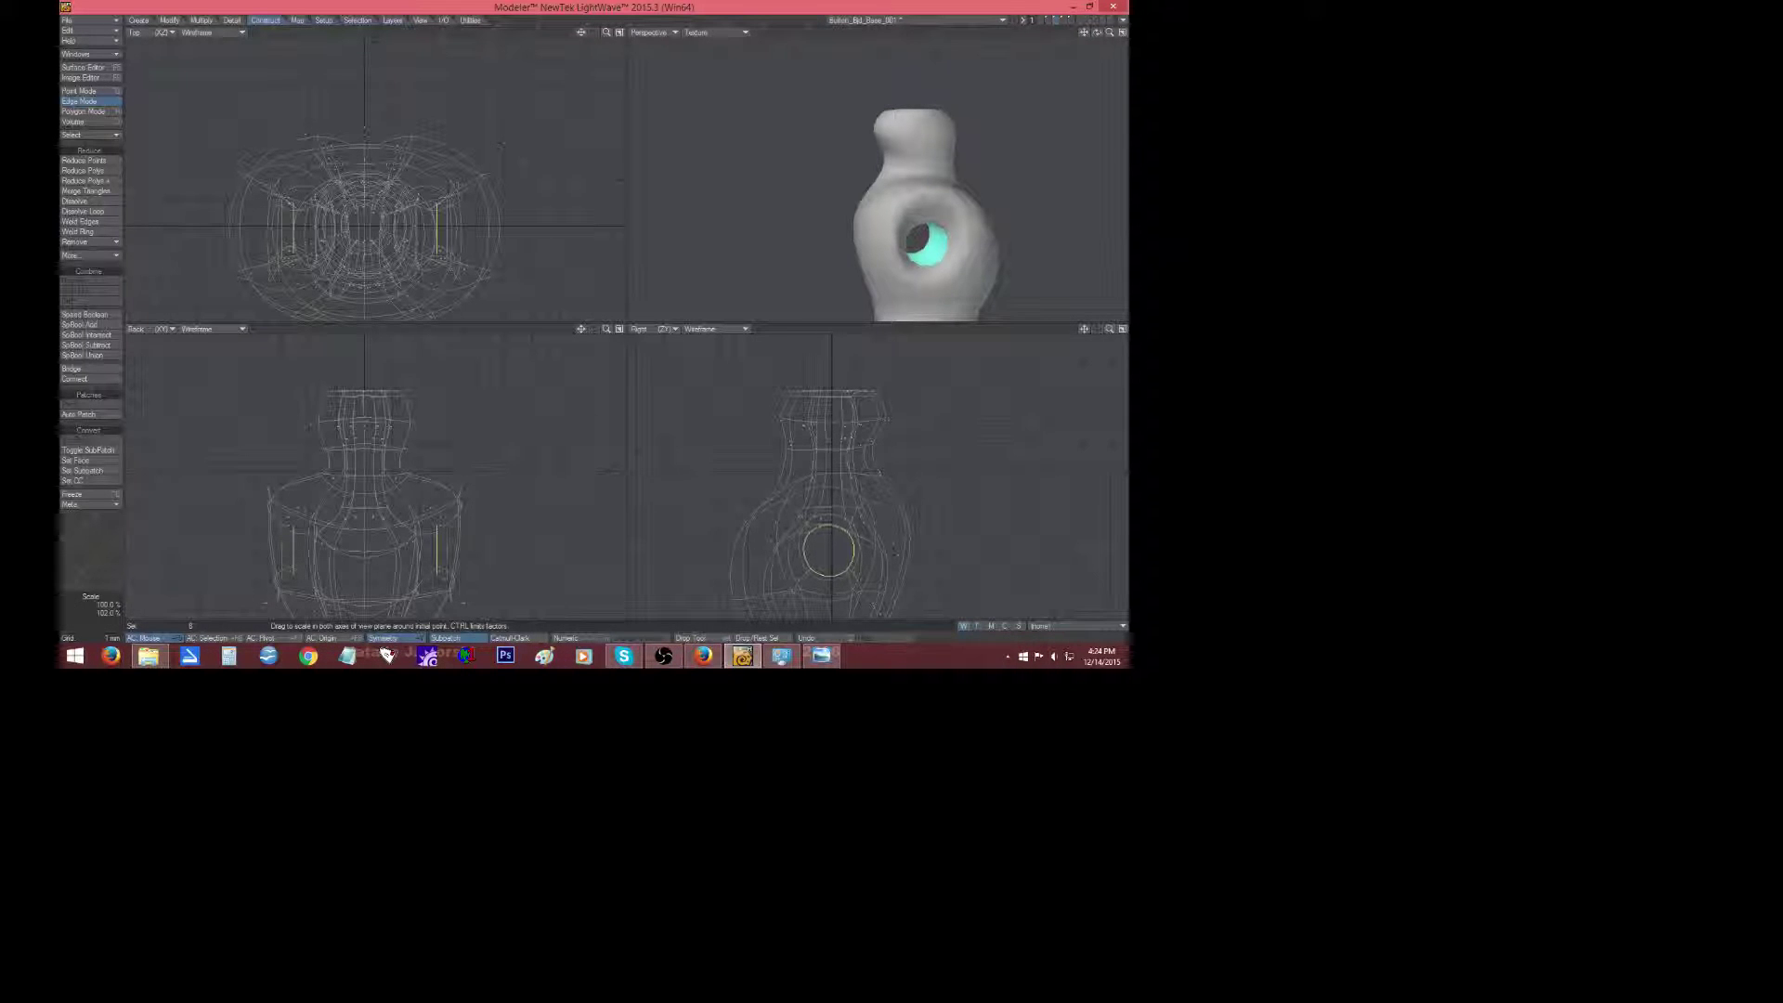
mouse_move(829, 549)
left_mouse_down()
mouse_move(847, 528)
mouse_move(833, 549)
left_mouse_up()
Move the enlarged arm socket loops slightly down and inward toward the body's centre, and save the object.
key("t")
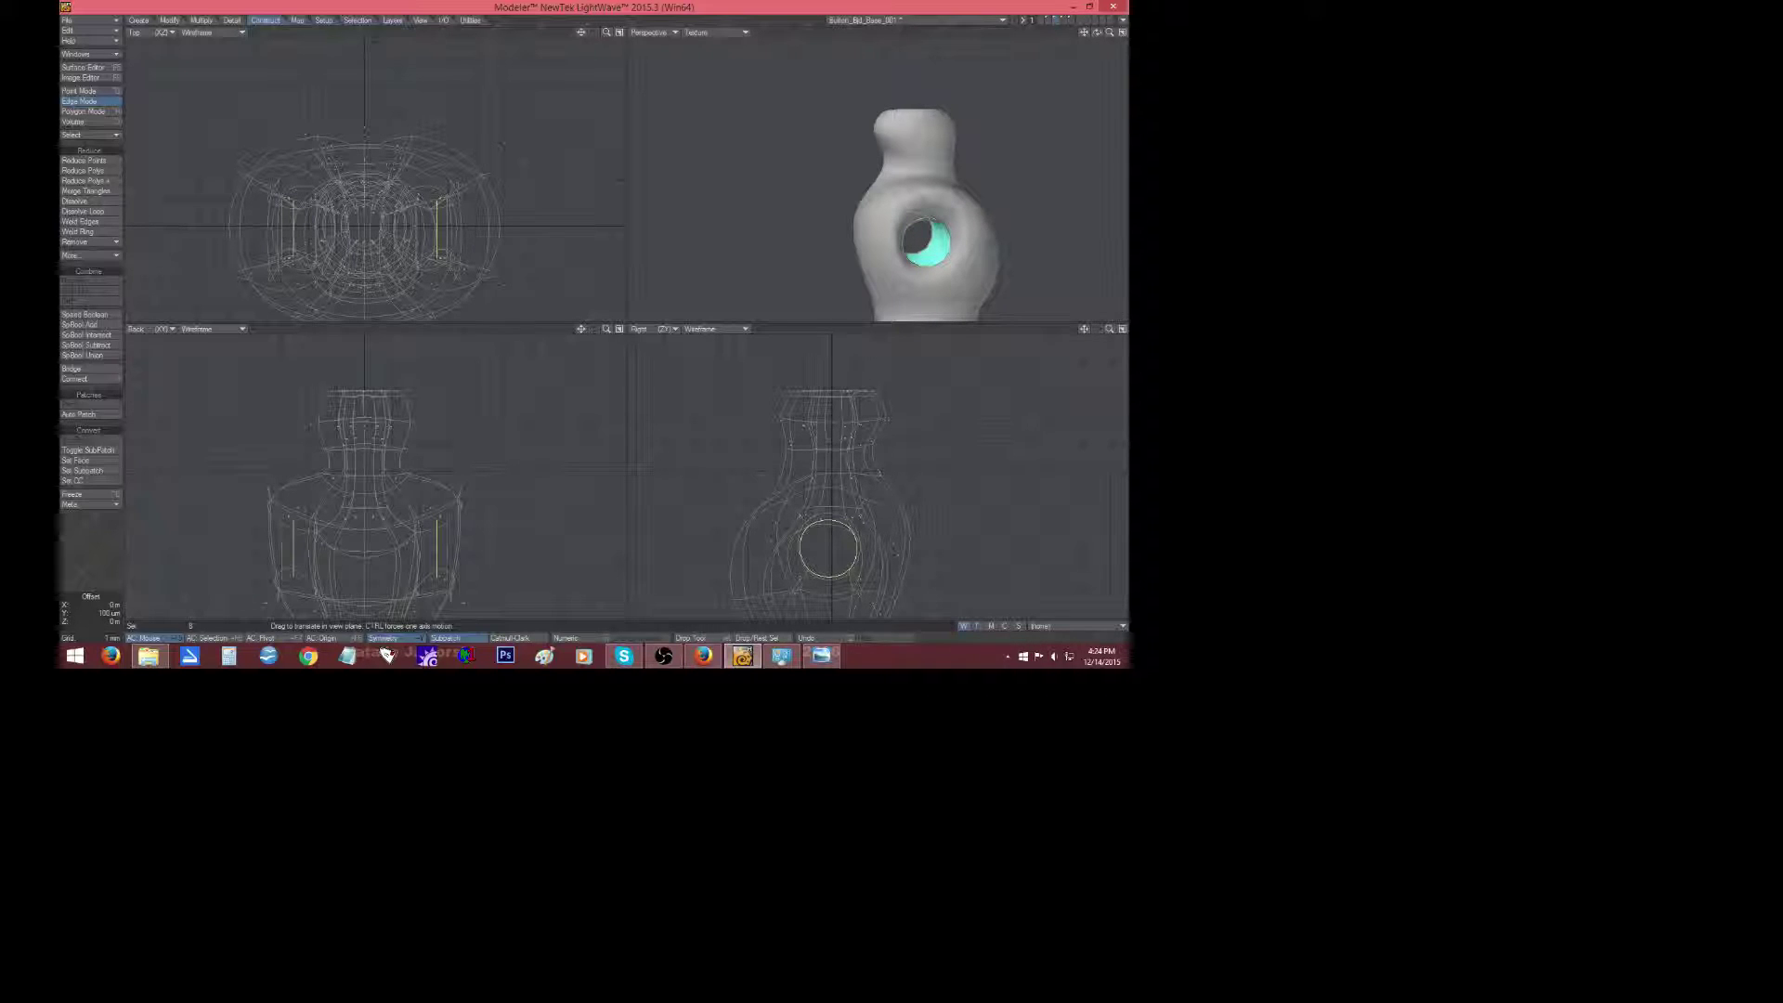
left_click_drag(833, 548, 833, 550)
left_click_drag(397, 551, 389, 551)
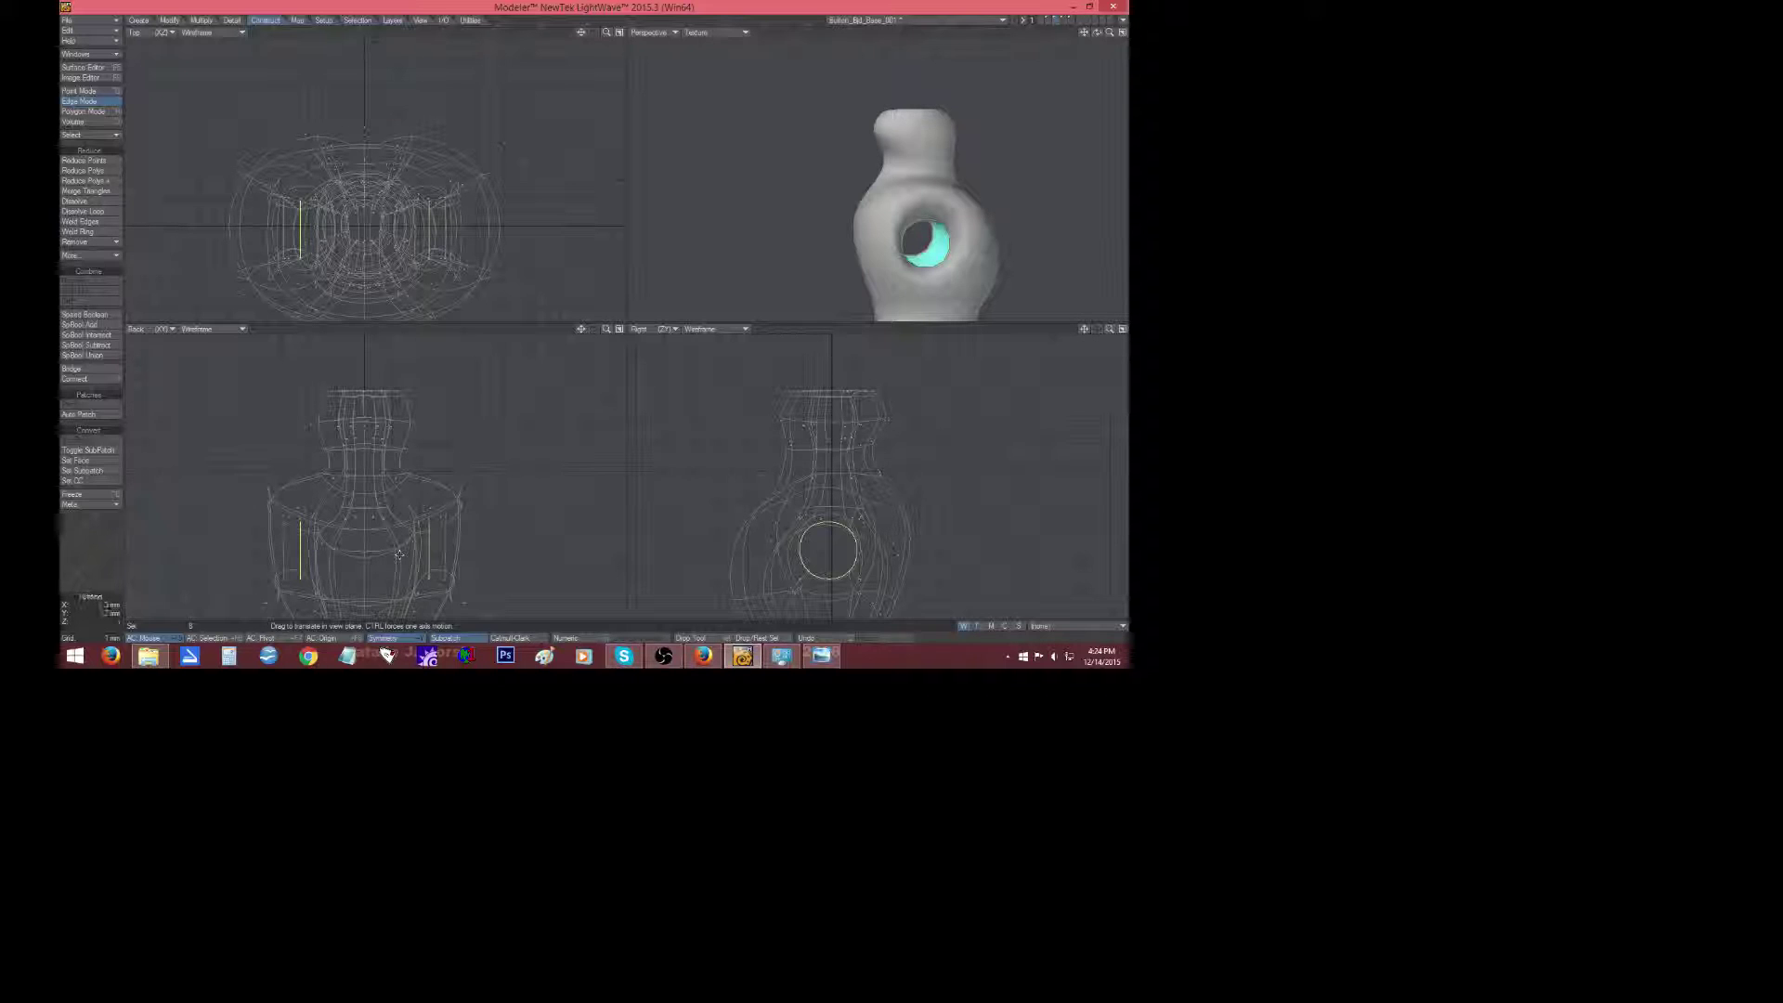
left_click(88, 555)
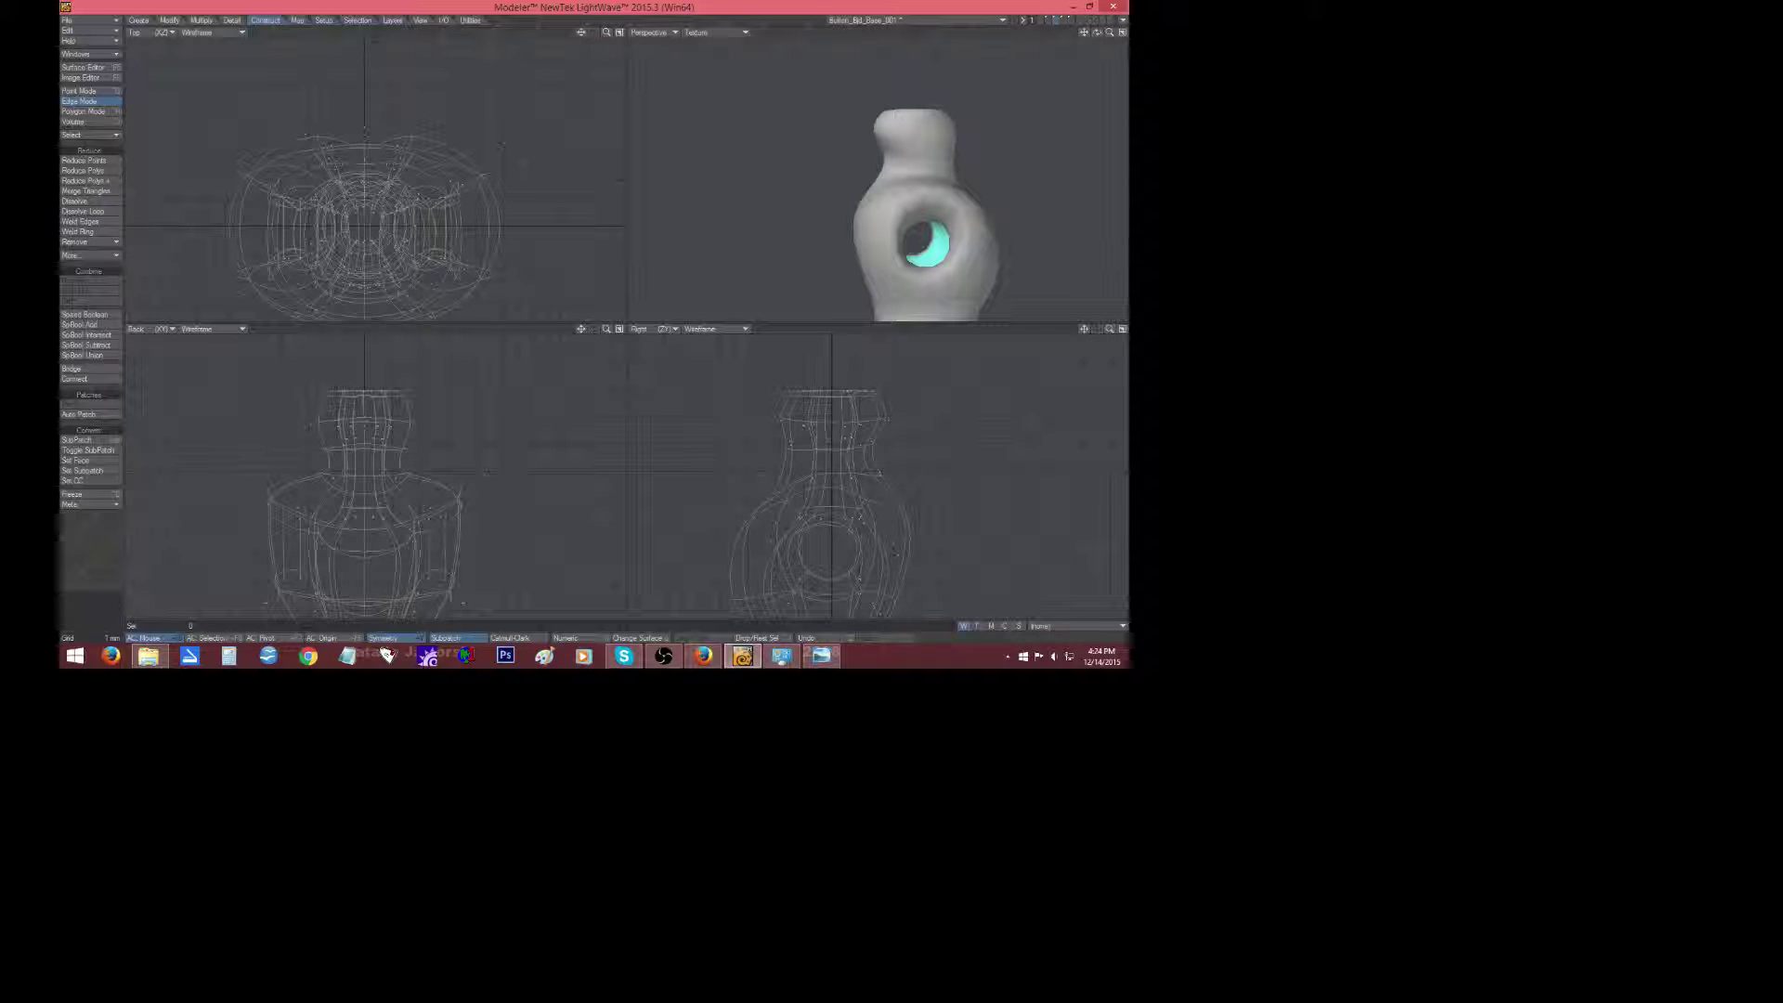
left_click(89, 19)
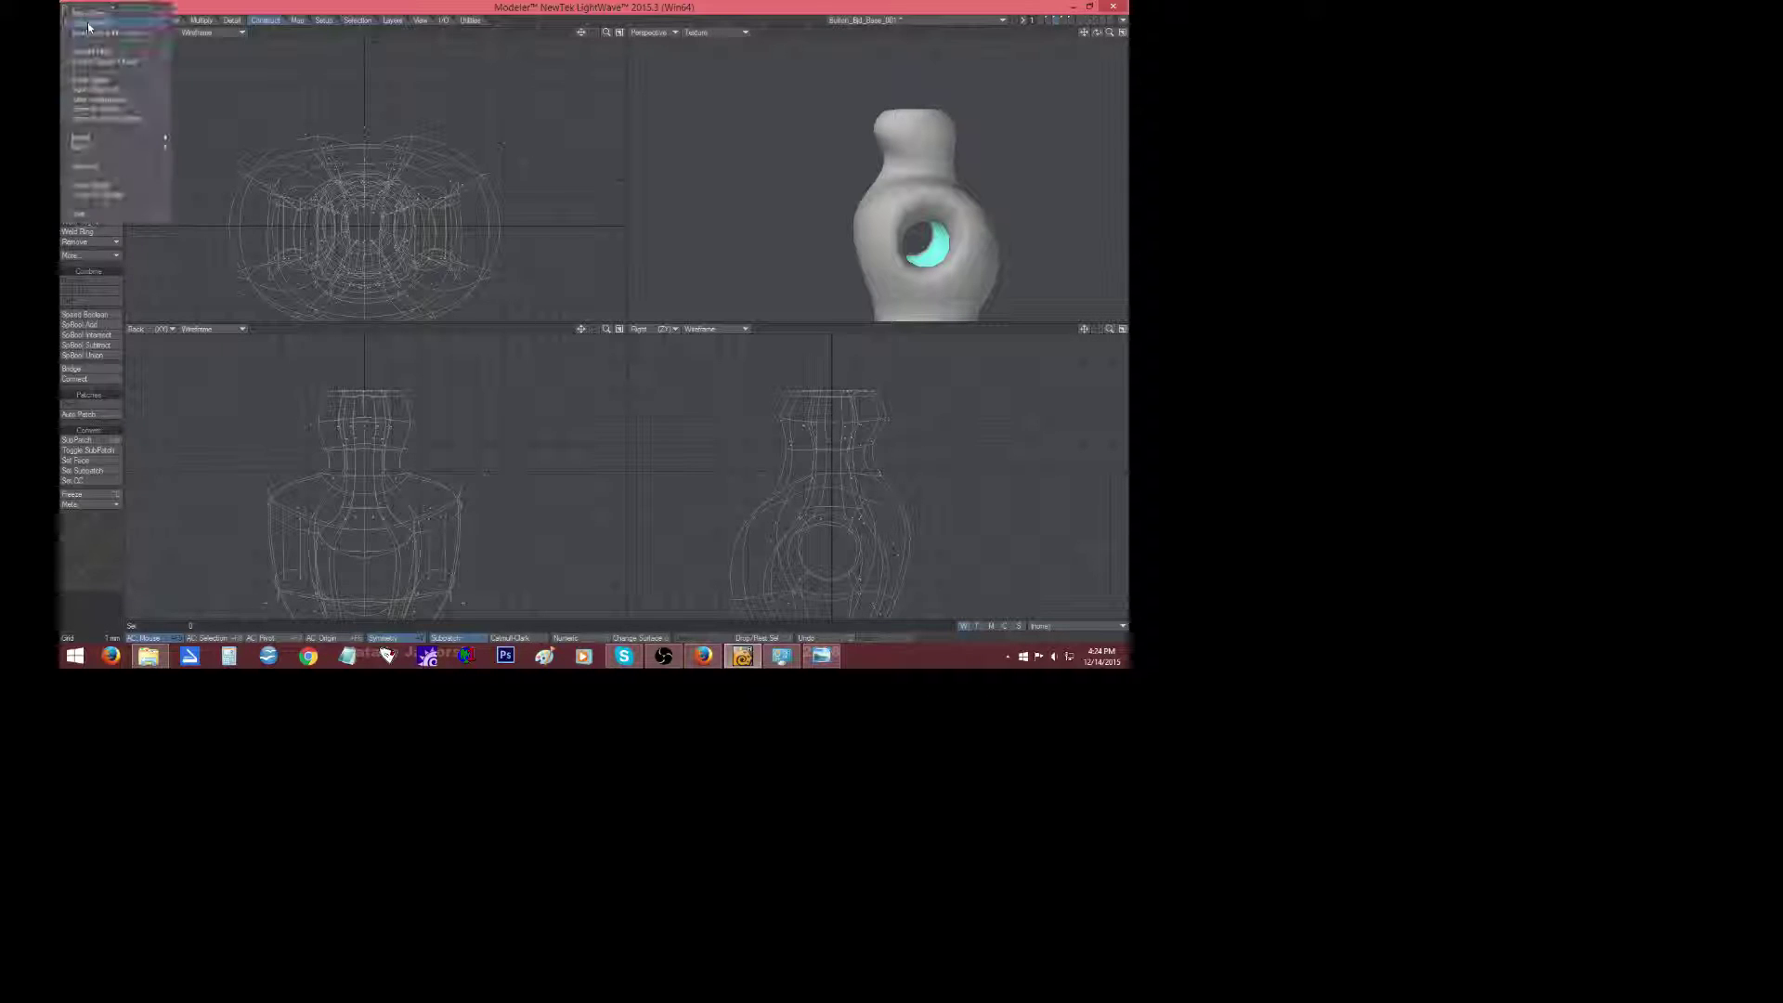
left_click(106, 83)
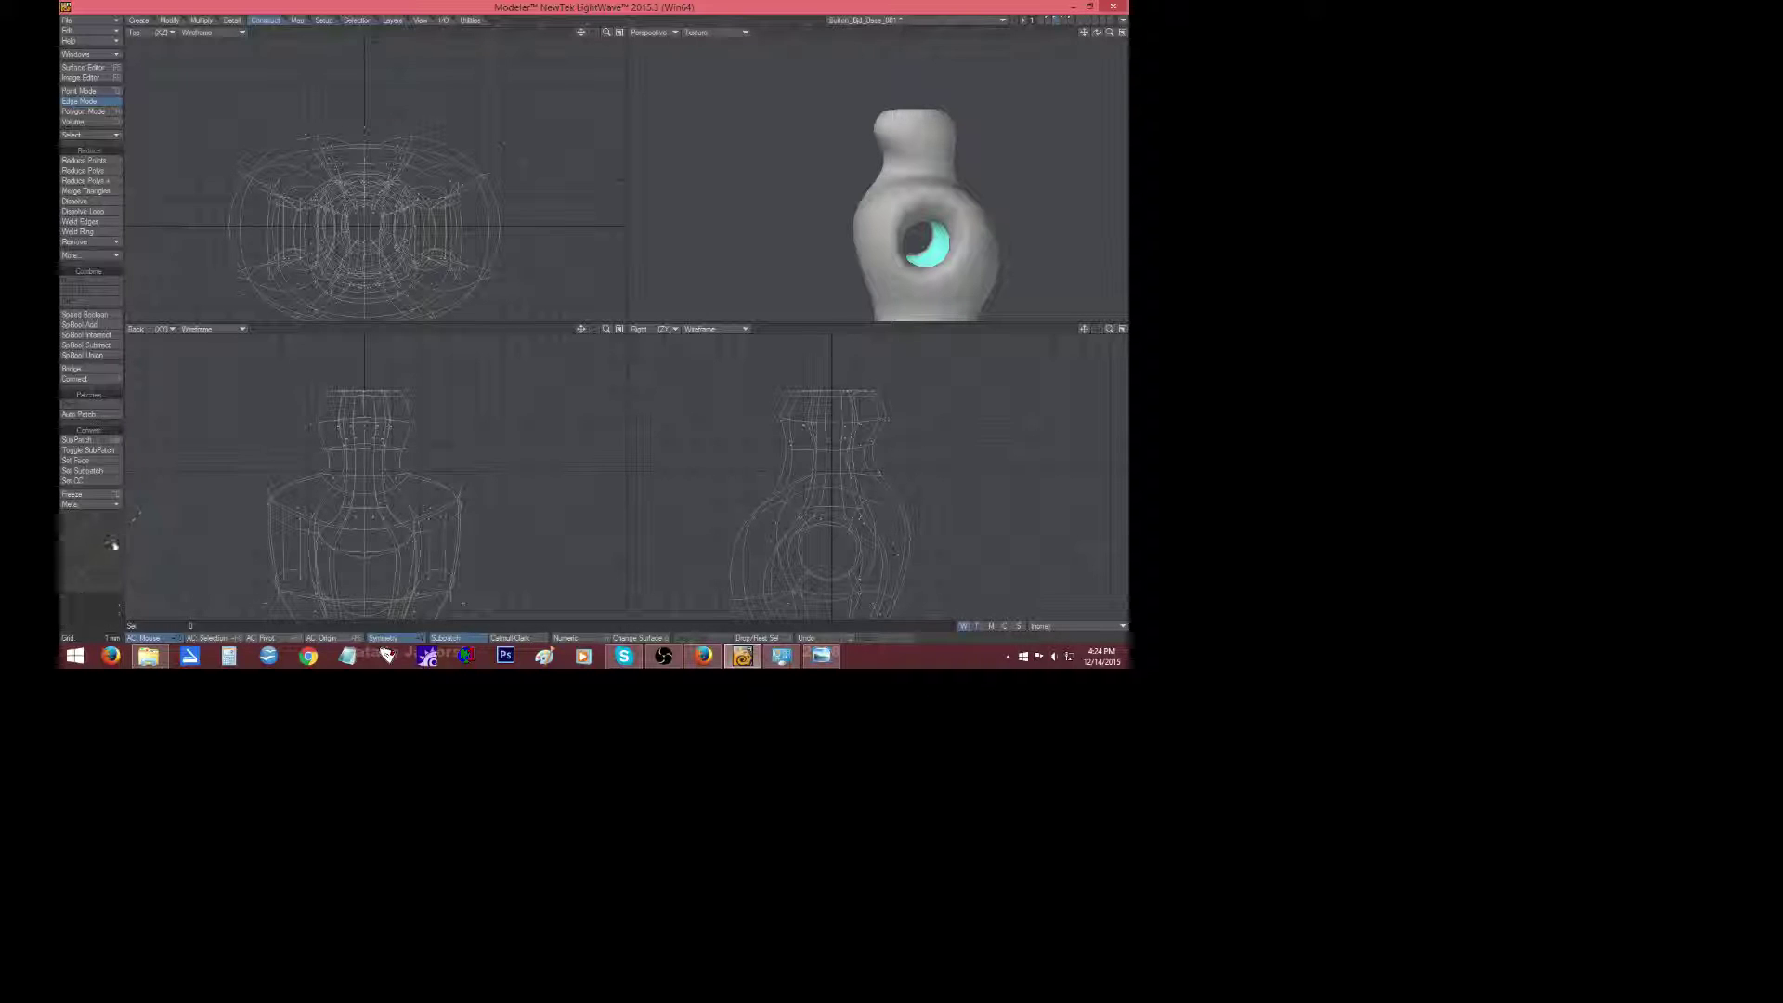
Select the centre edges at the front and back of the neck and scale them slightly.
left_click(363, 402)
right_click_drag(365, 381, 364, 449)
key("shift+h")
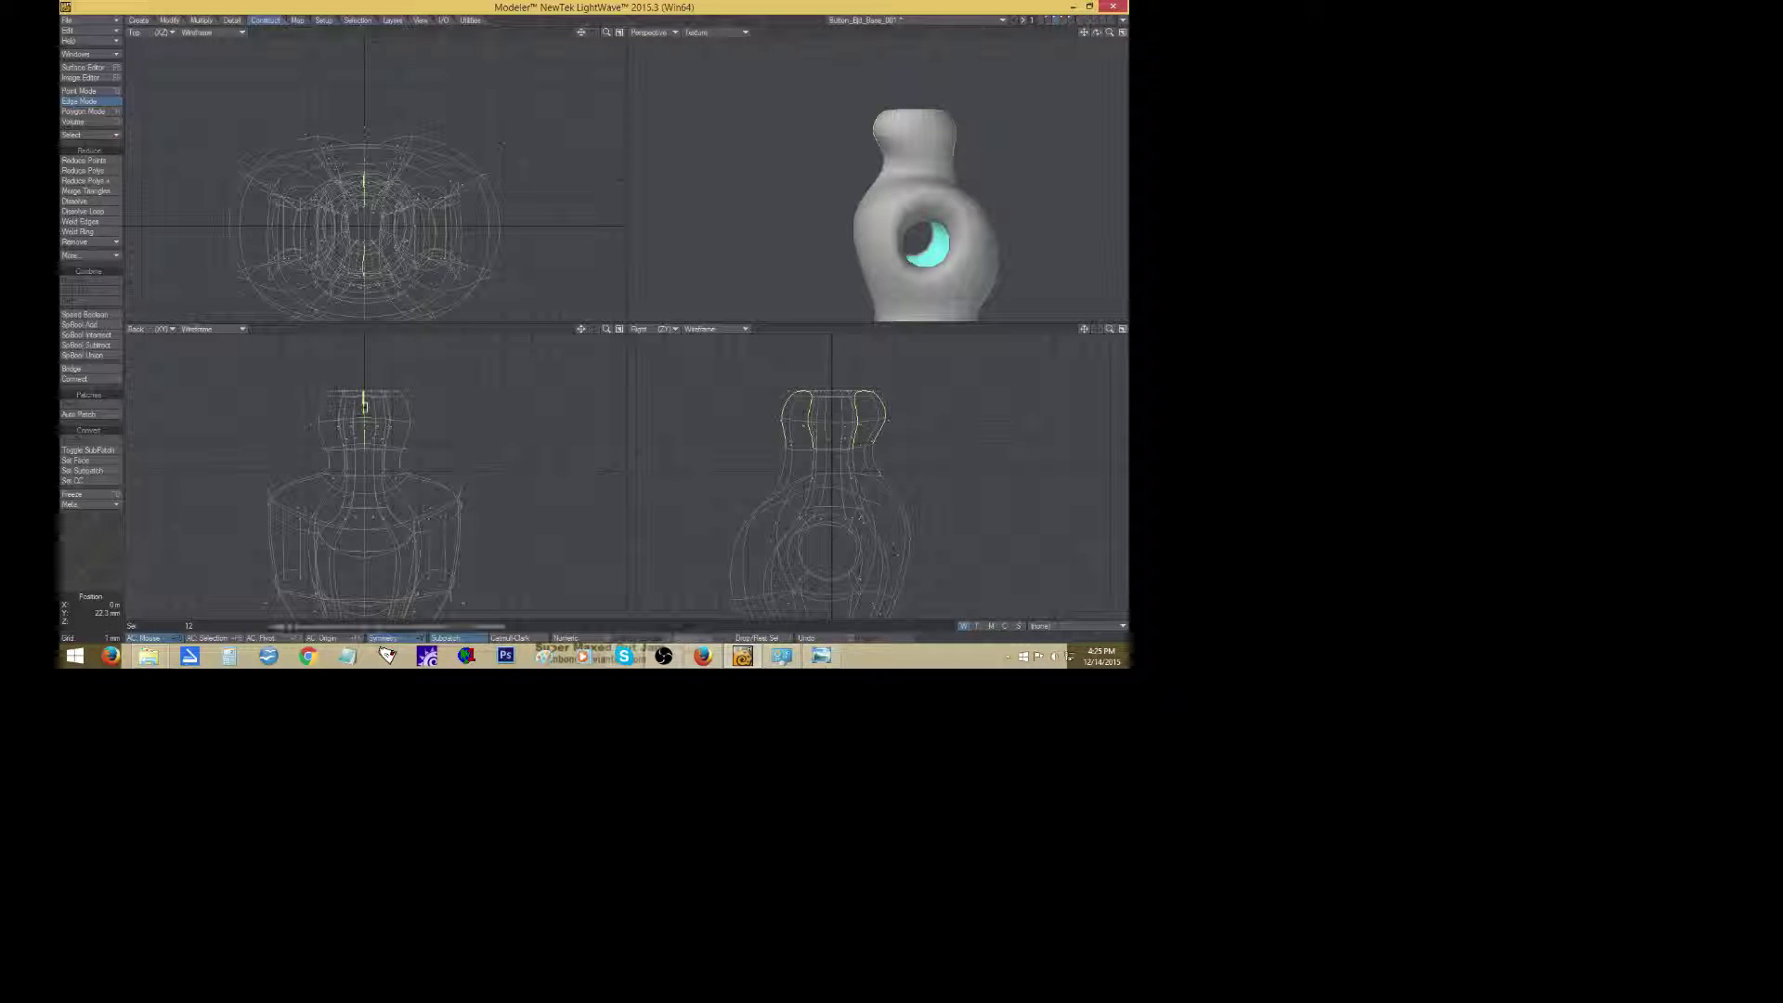
left_click_drag(362, 406, 363, 397)
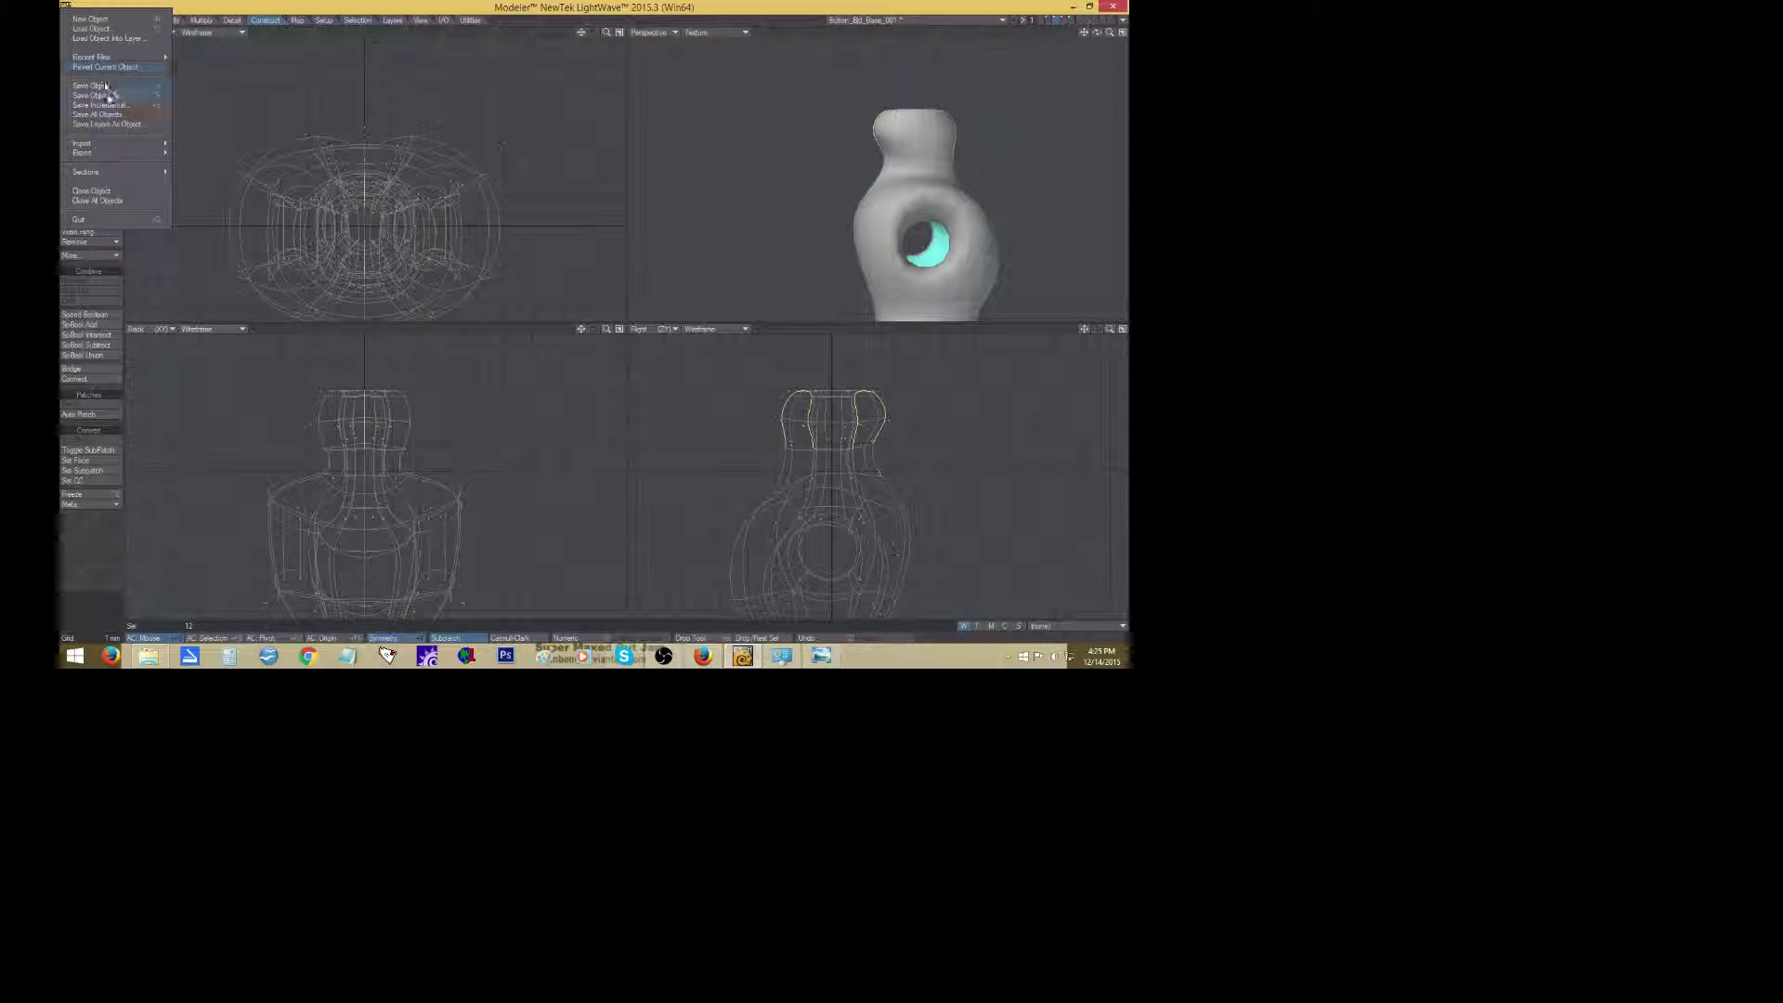
Save the object as a new version named Button_Bjd_Base_002 and clear the edge selection.
key("shift+s")
left_click(220, 408)
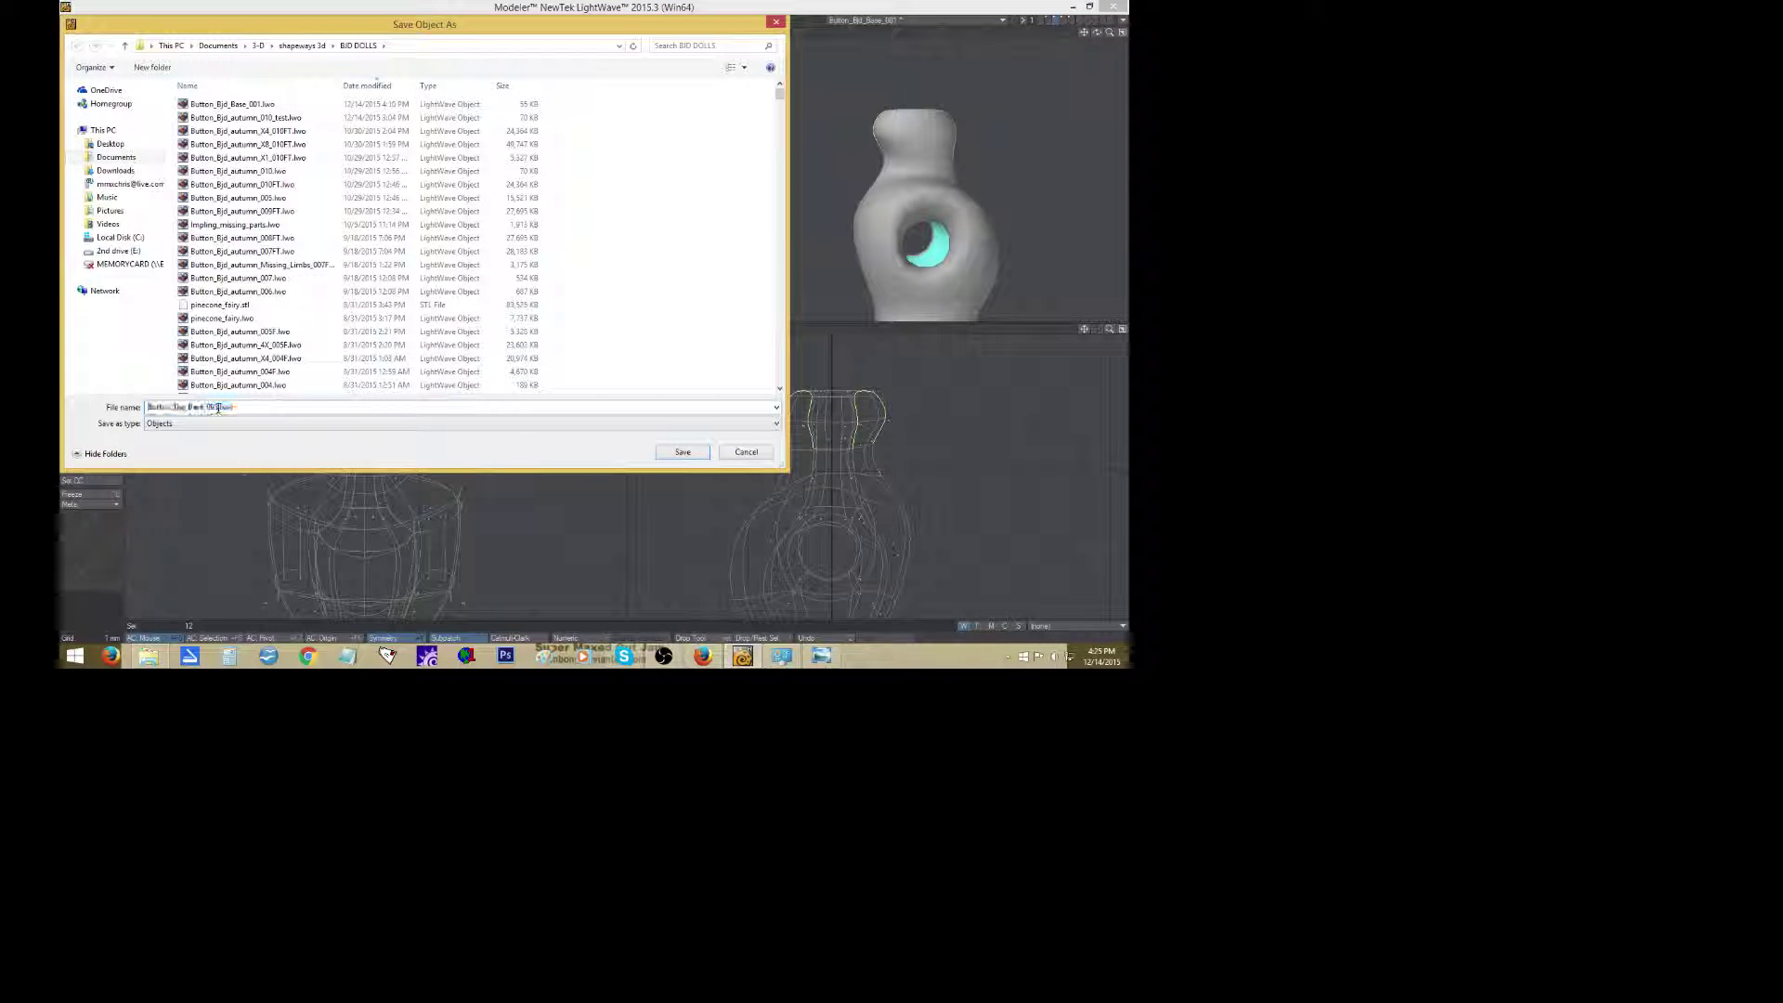
key("BackSpace")
type("2")
key("Return")
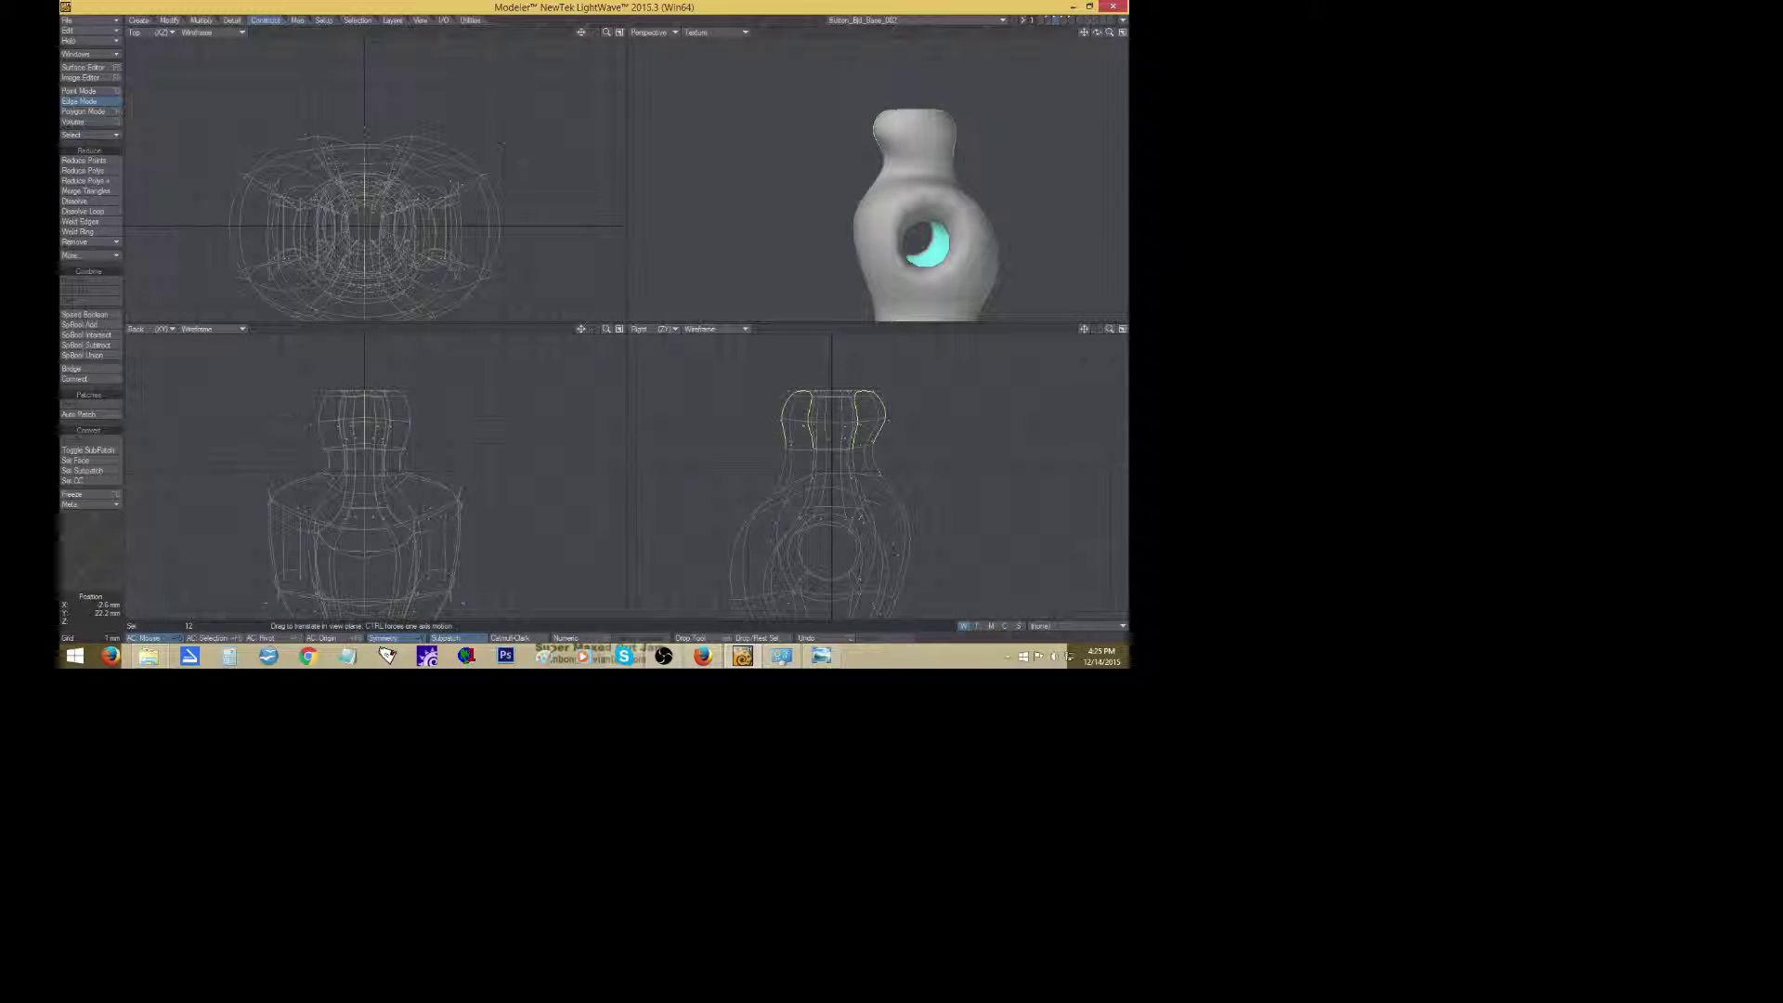
left_click(96, 557)
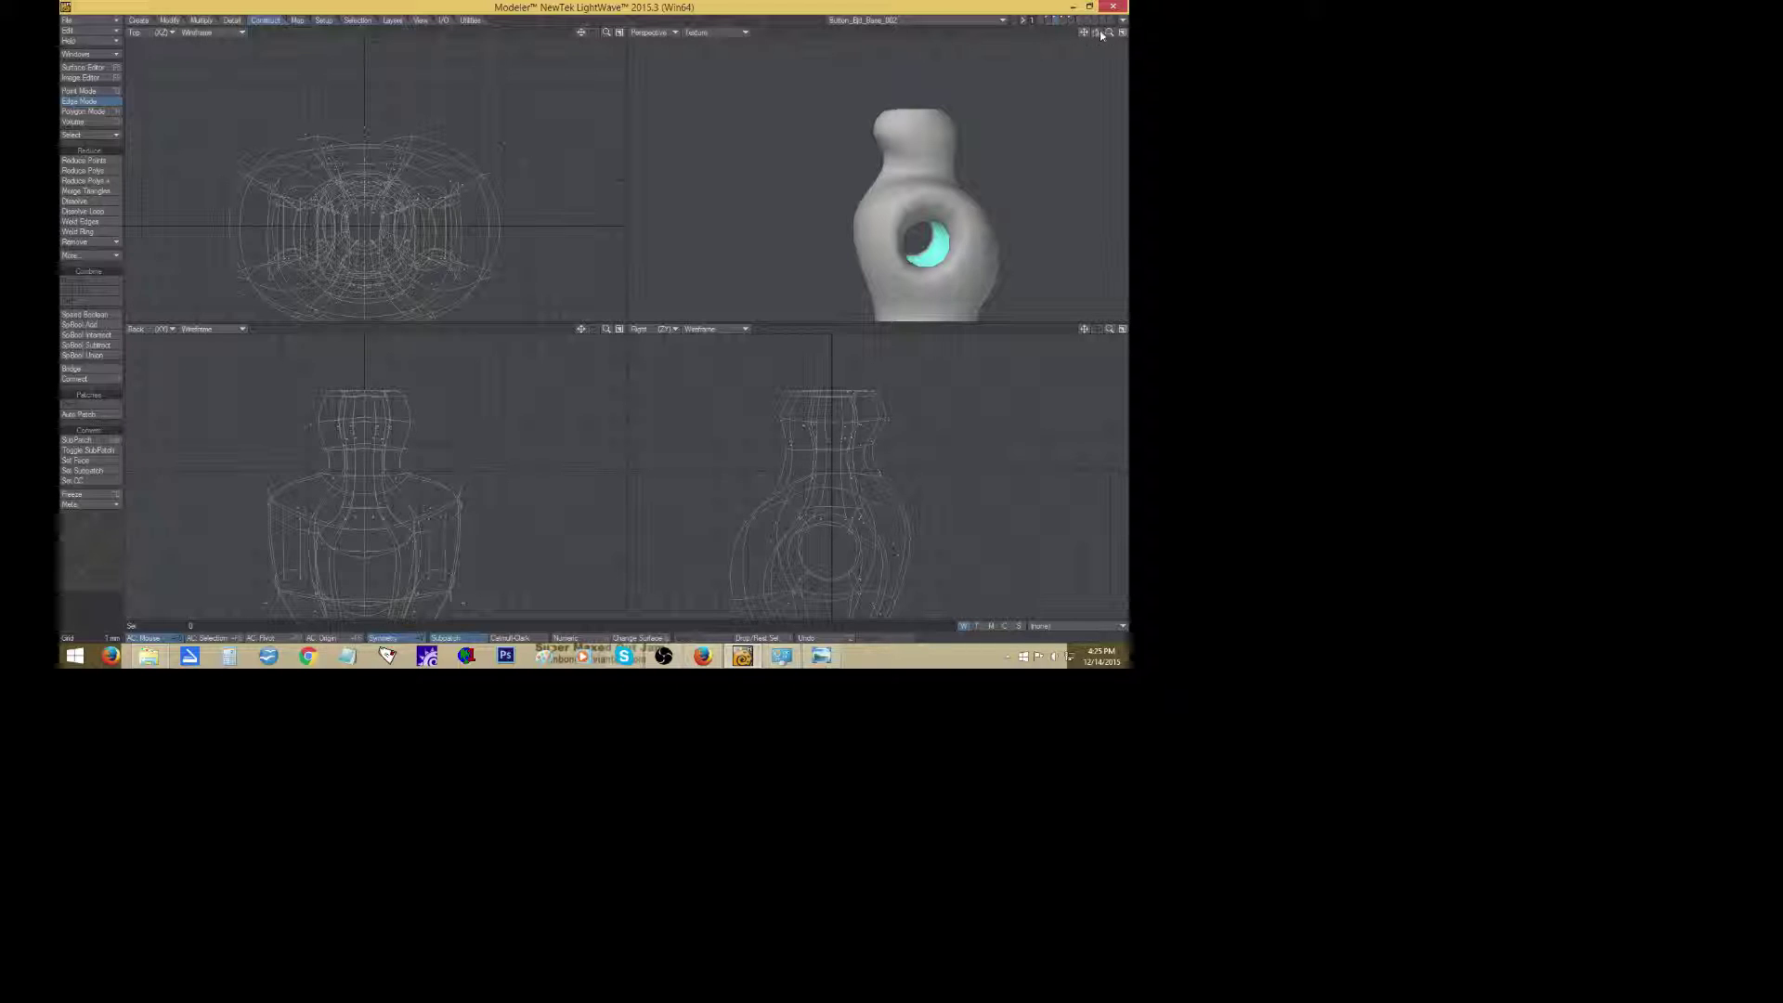
Display the head layer together with the torso and examine the combined proportions from several angles.
mouse_move(1096, 32)
left_mouse_down()
mouse_move(1011, 33)
mouse_move(1149, 33)
mouse_move(1099, 33)
left_mouse_up()
key("a")
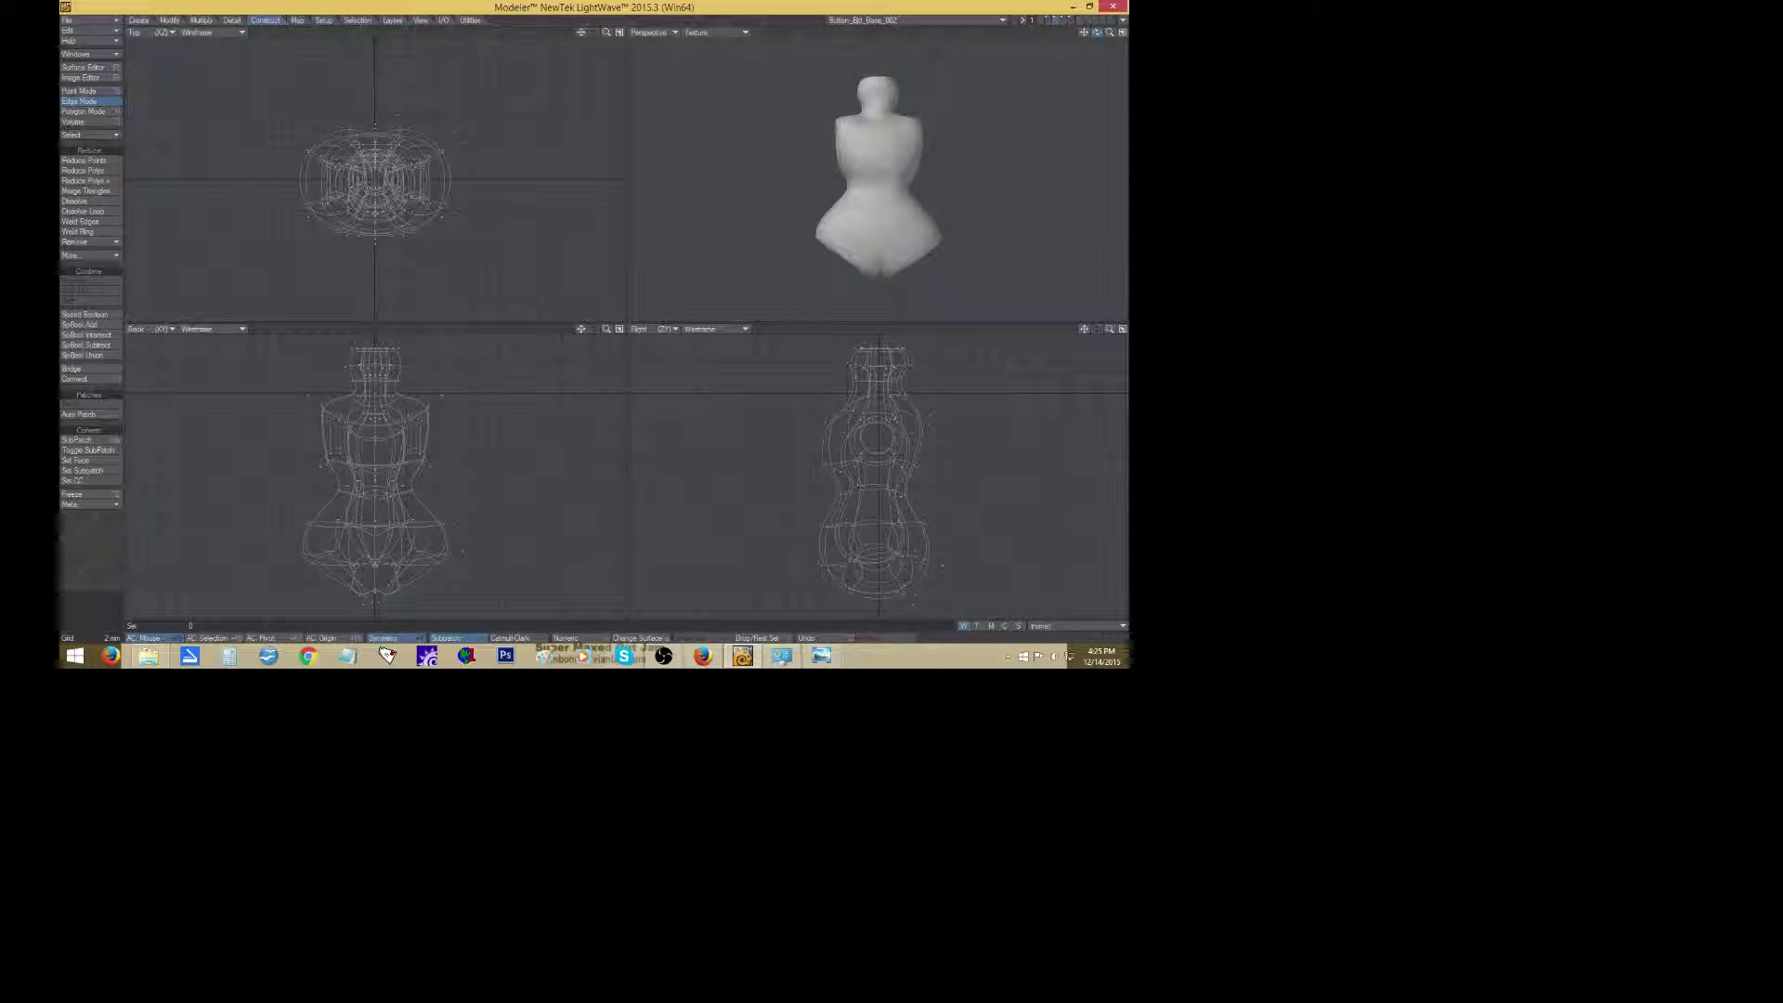
left_click(1047, 20, "shift")
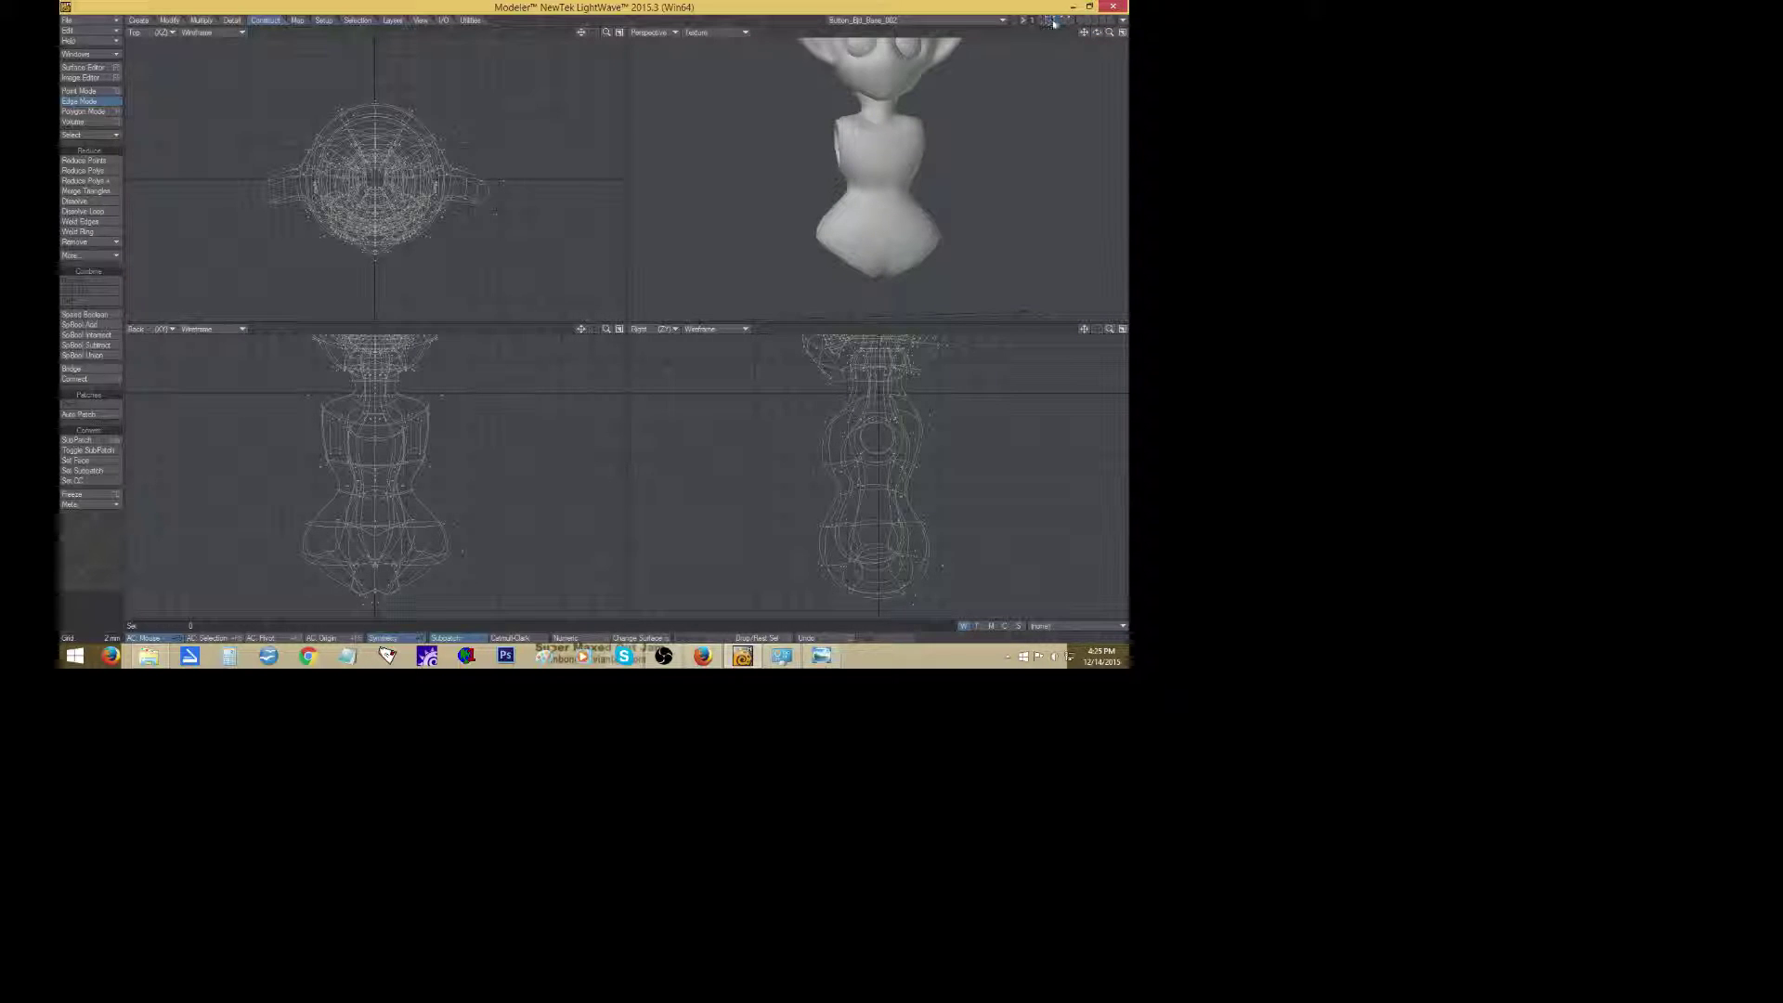
key("a")
mouse_move(1096, 33)
left_mouse_down()
mouse_move(1147, 30)
mouse_move(1102, 33)
left_mouse_up()
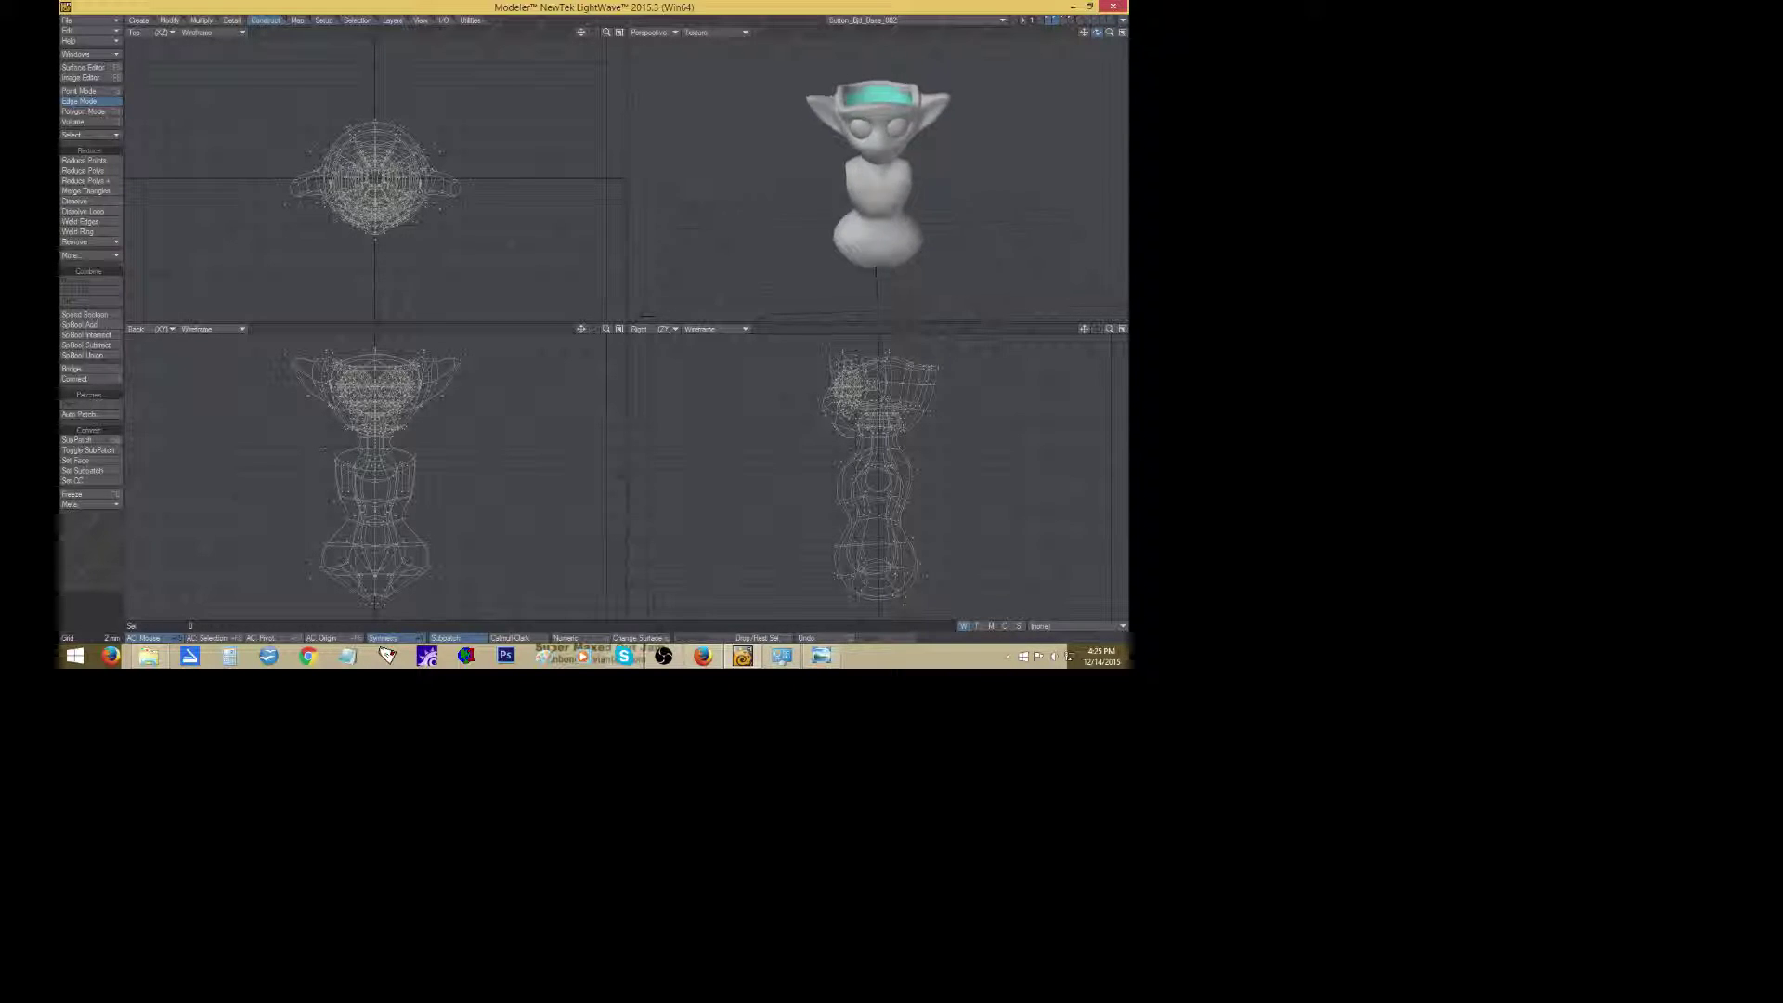
mouse_move(1096, 33)
left_mouse_down()
mouse_move(1068, 31)
mouse_move(1084, 35)
left_mouse_up()
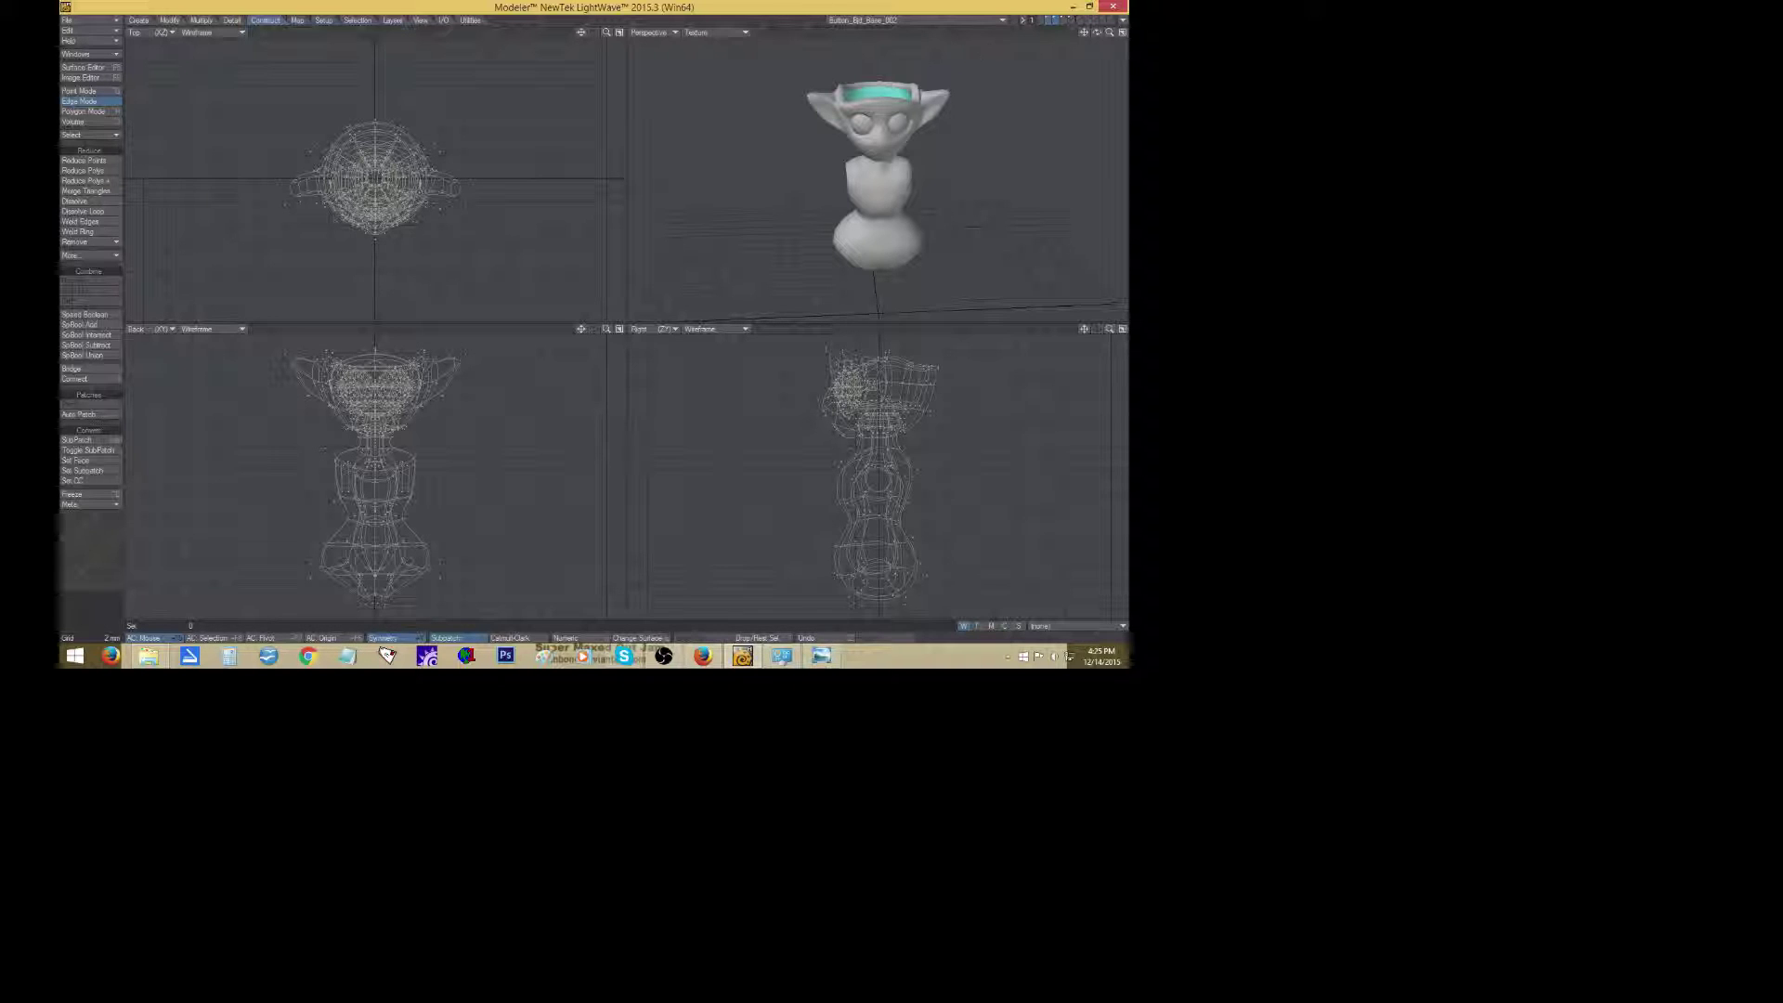
left_click_drag(1096, 35, 1076, 36)
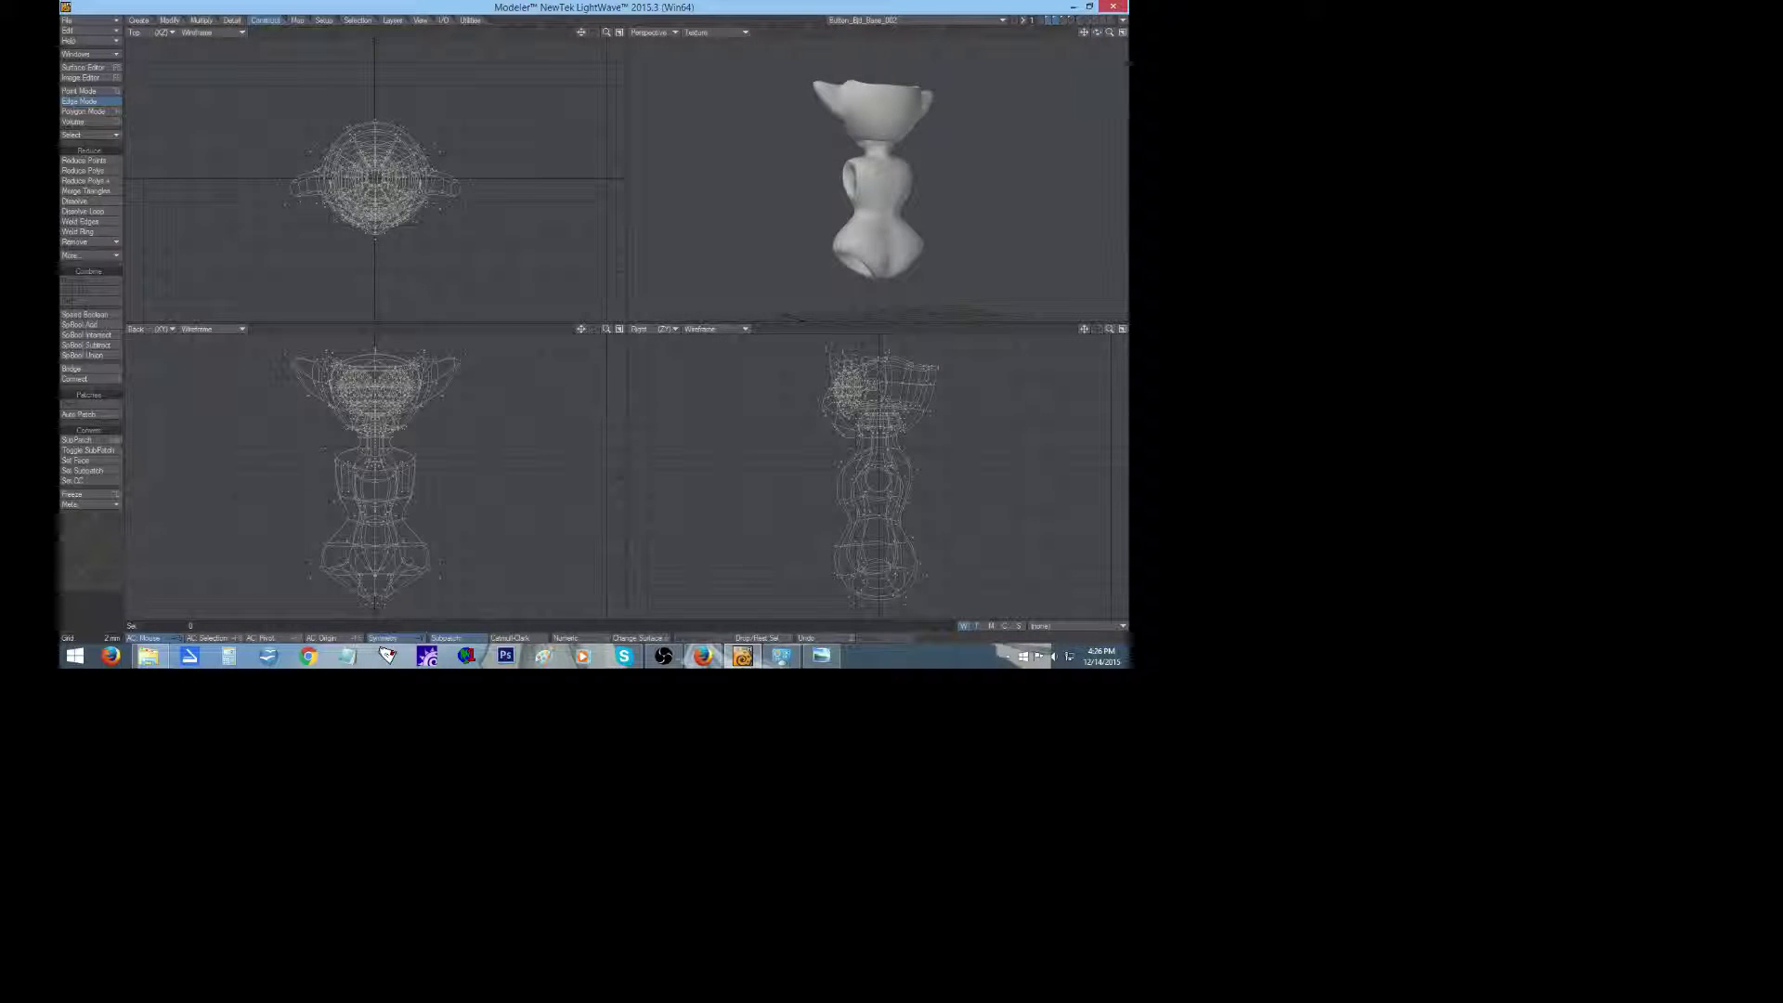
Select the edges at the back of the pelvis and move them slightly to fill out the buttocks.
left_click(922, 563)
key("t")
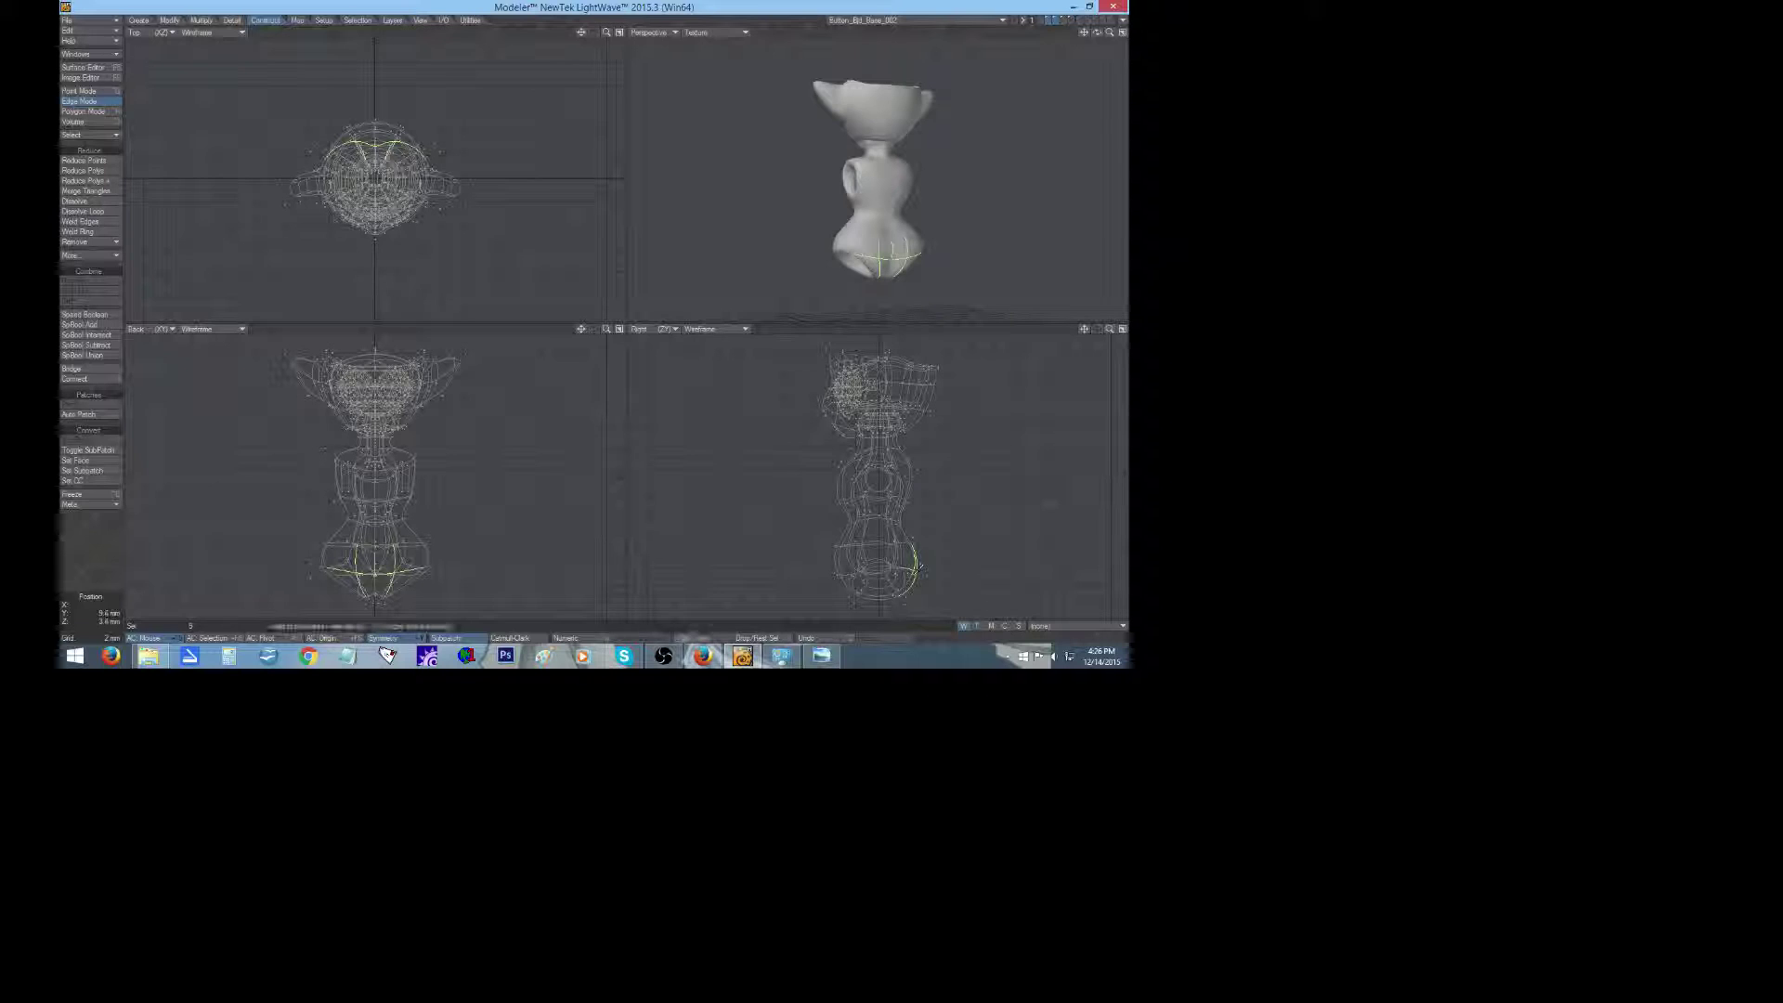
left_click(103, 572)
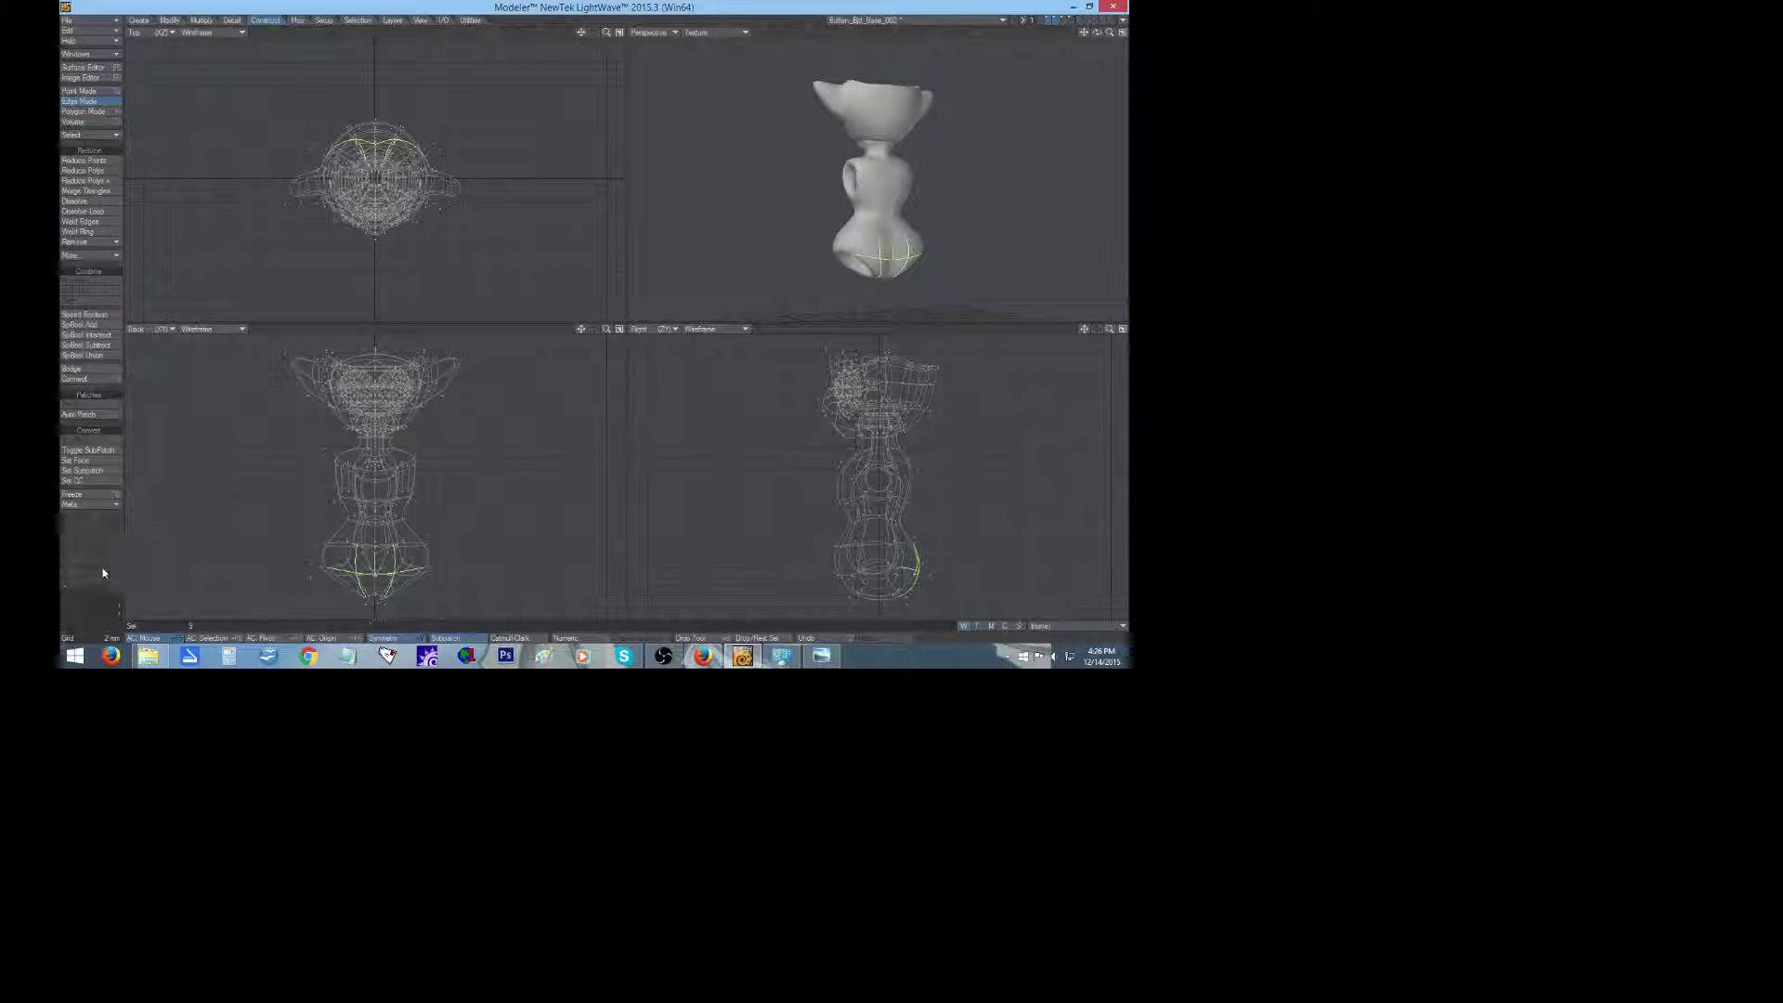
left_click(97, 567)
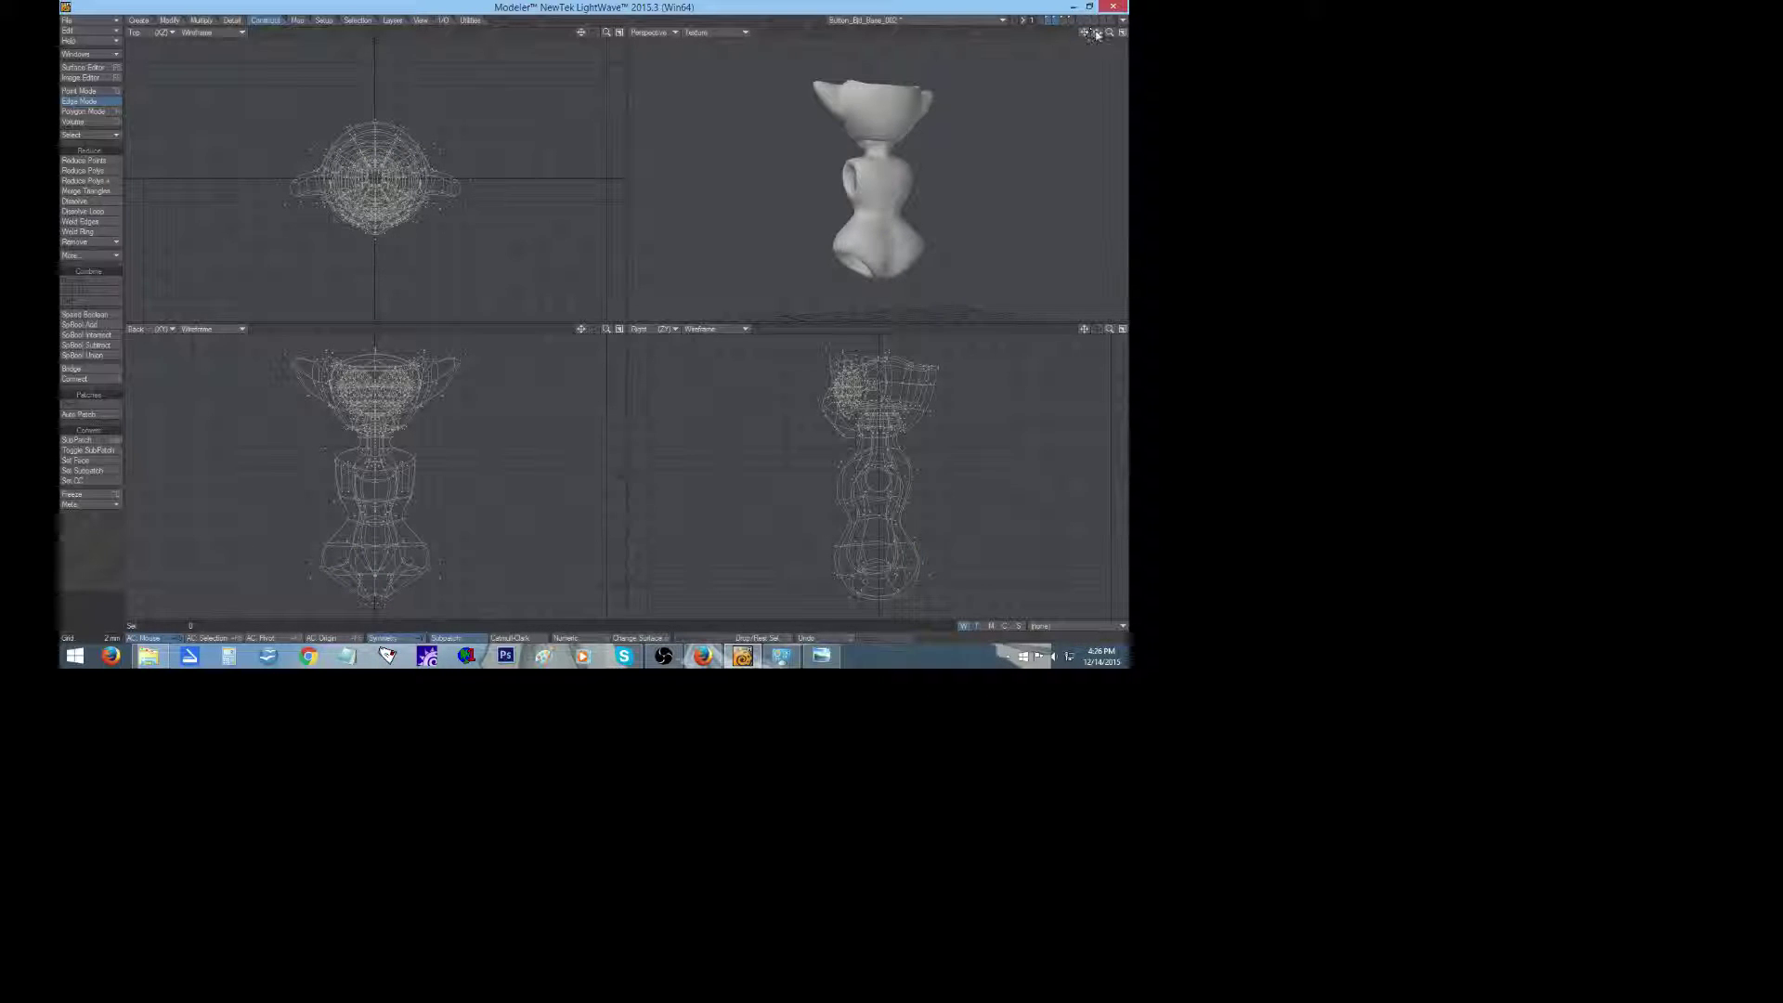
left_click_drag(1096, 33, 1148, 34)
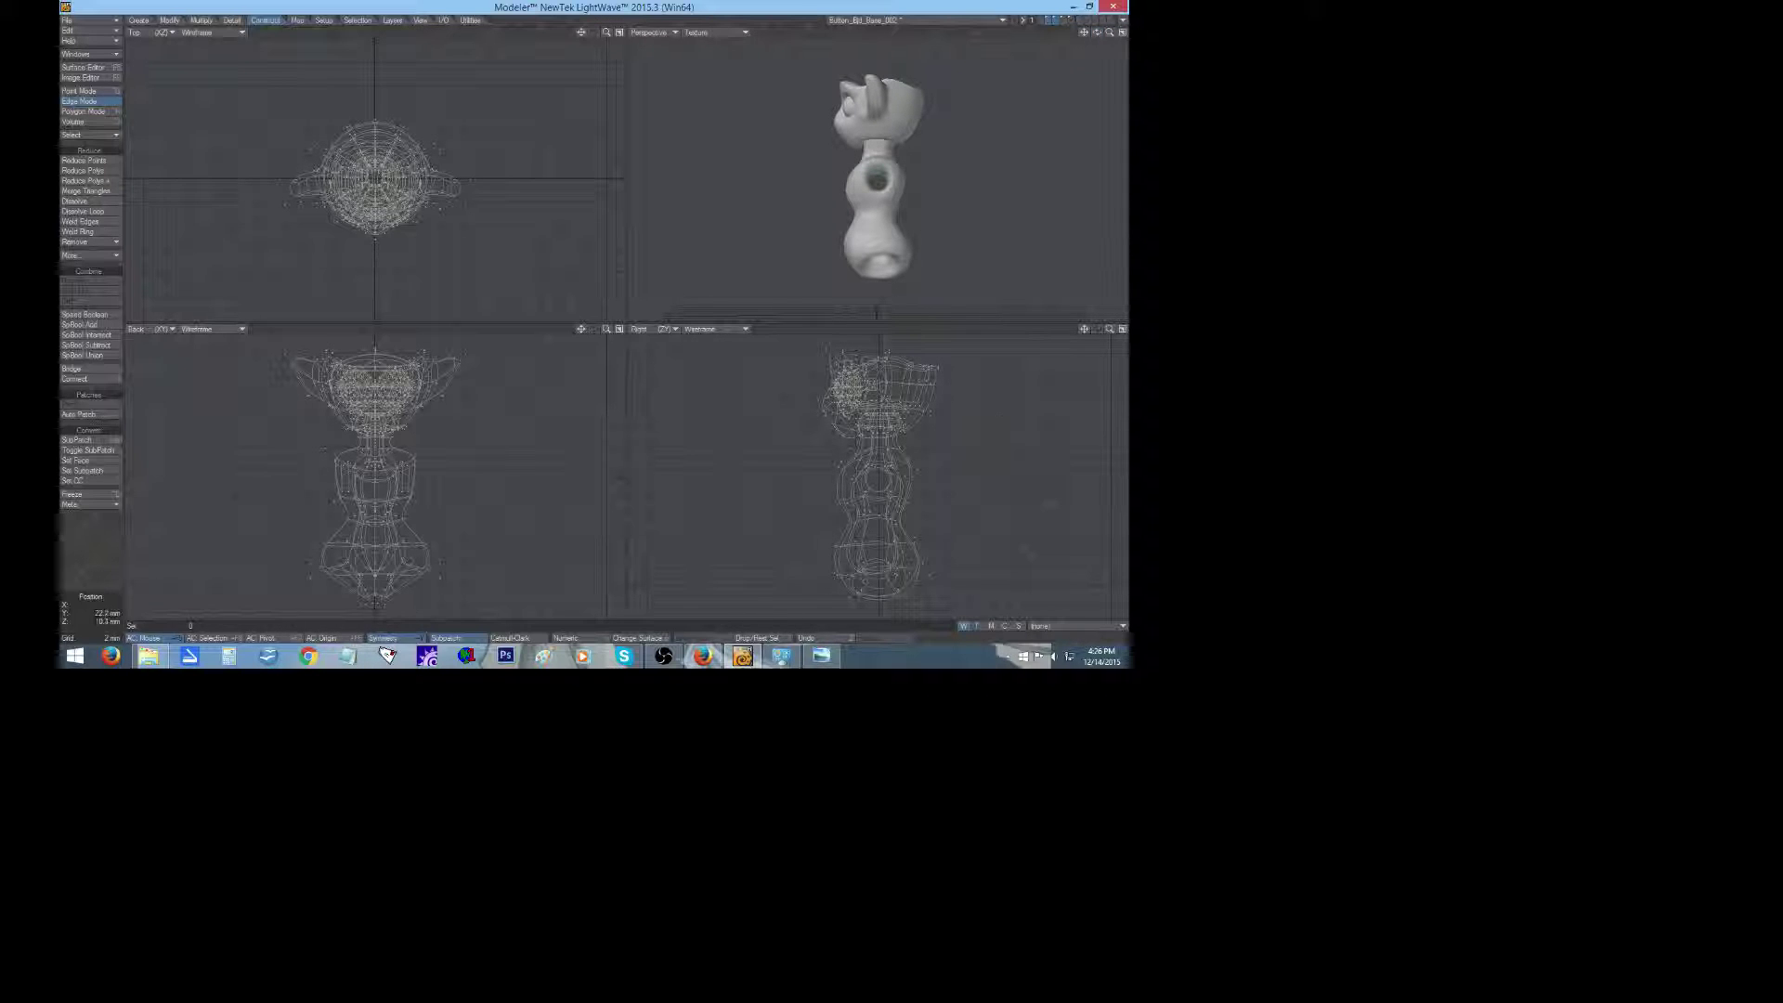
Select the lower back edges in the side view, move them slightly inward and rotate them to follow the spine's curve.
mouse_move(912, 489)
left_mouse_down()
mouse_move(899, 506)
mouse_move(902, 490)
left_mouse_up()
left_click(900, 488, "shift")
key("t")
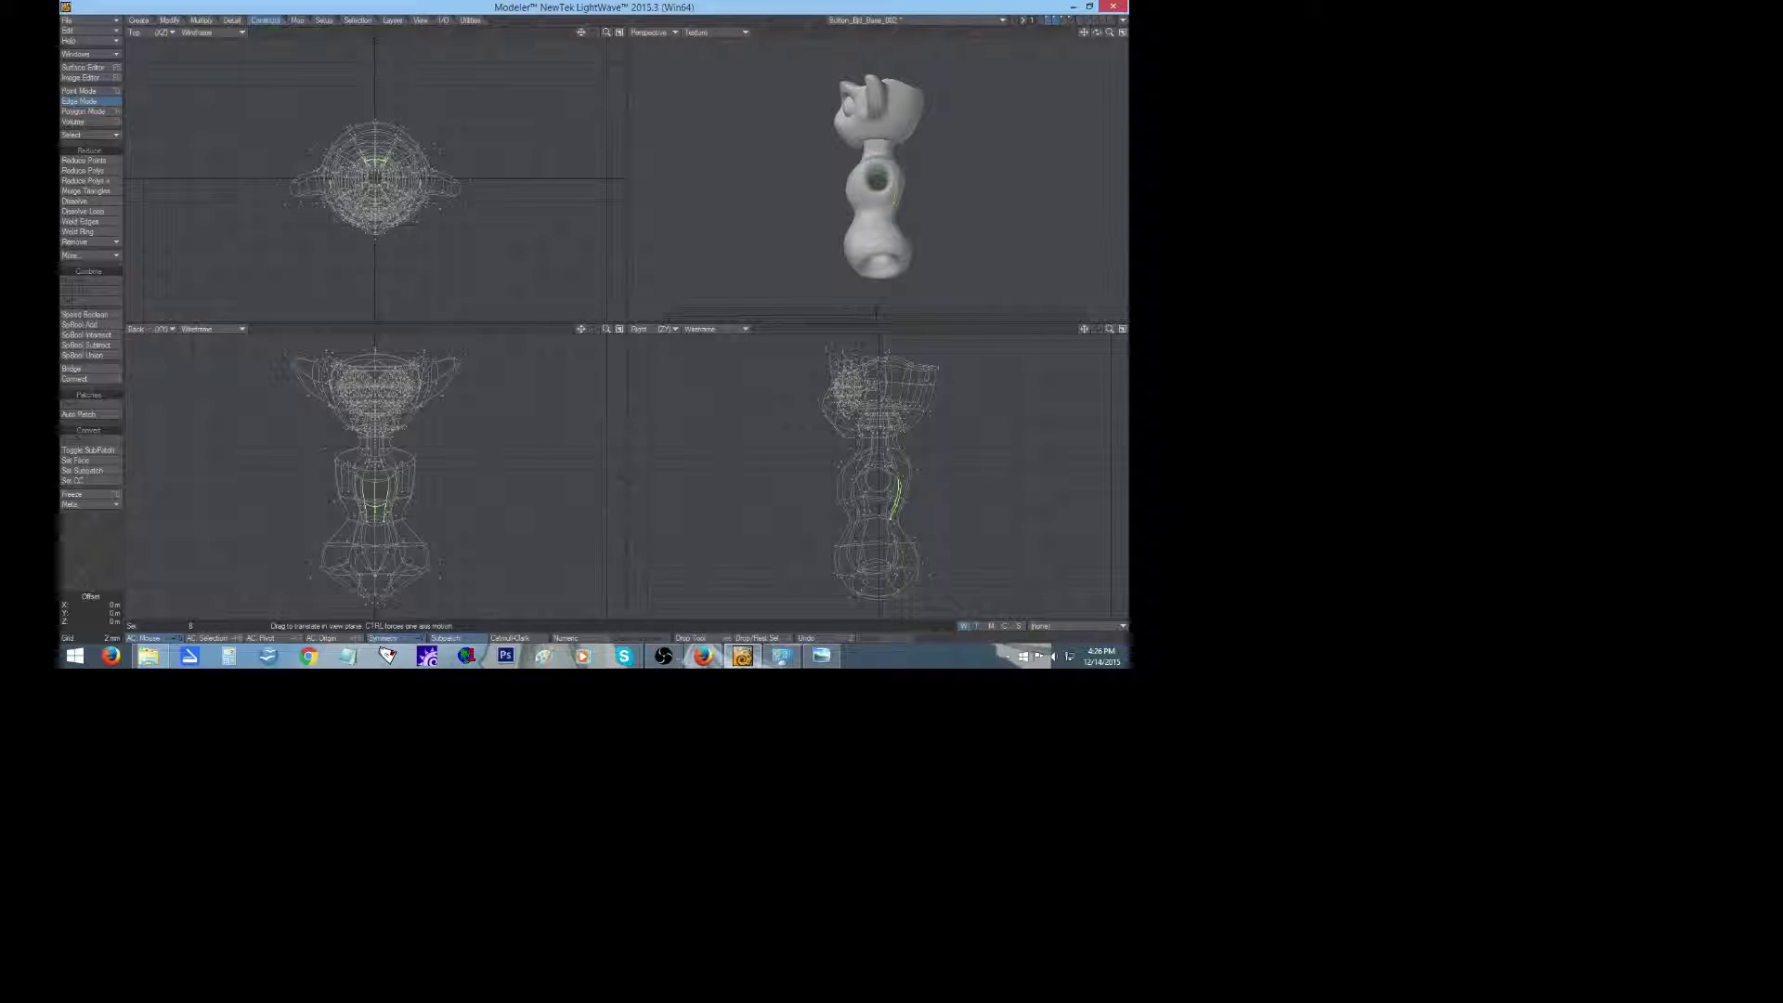
left_click_drag(898, 492, 896, 492)
key("y")
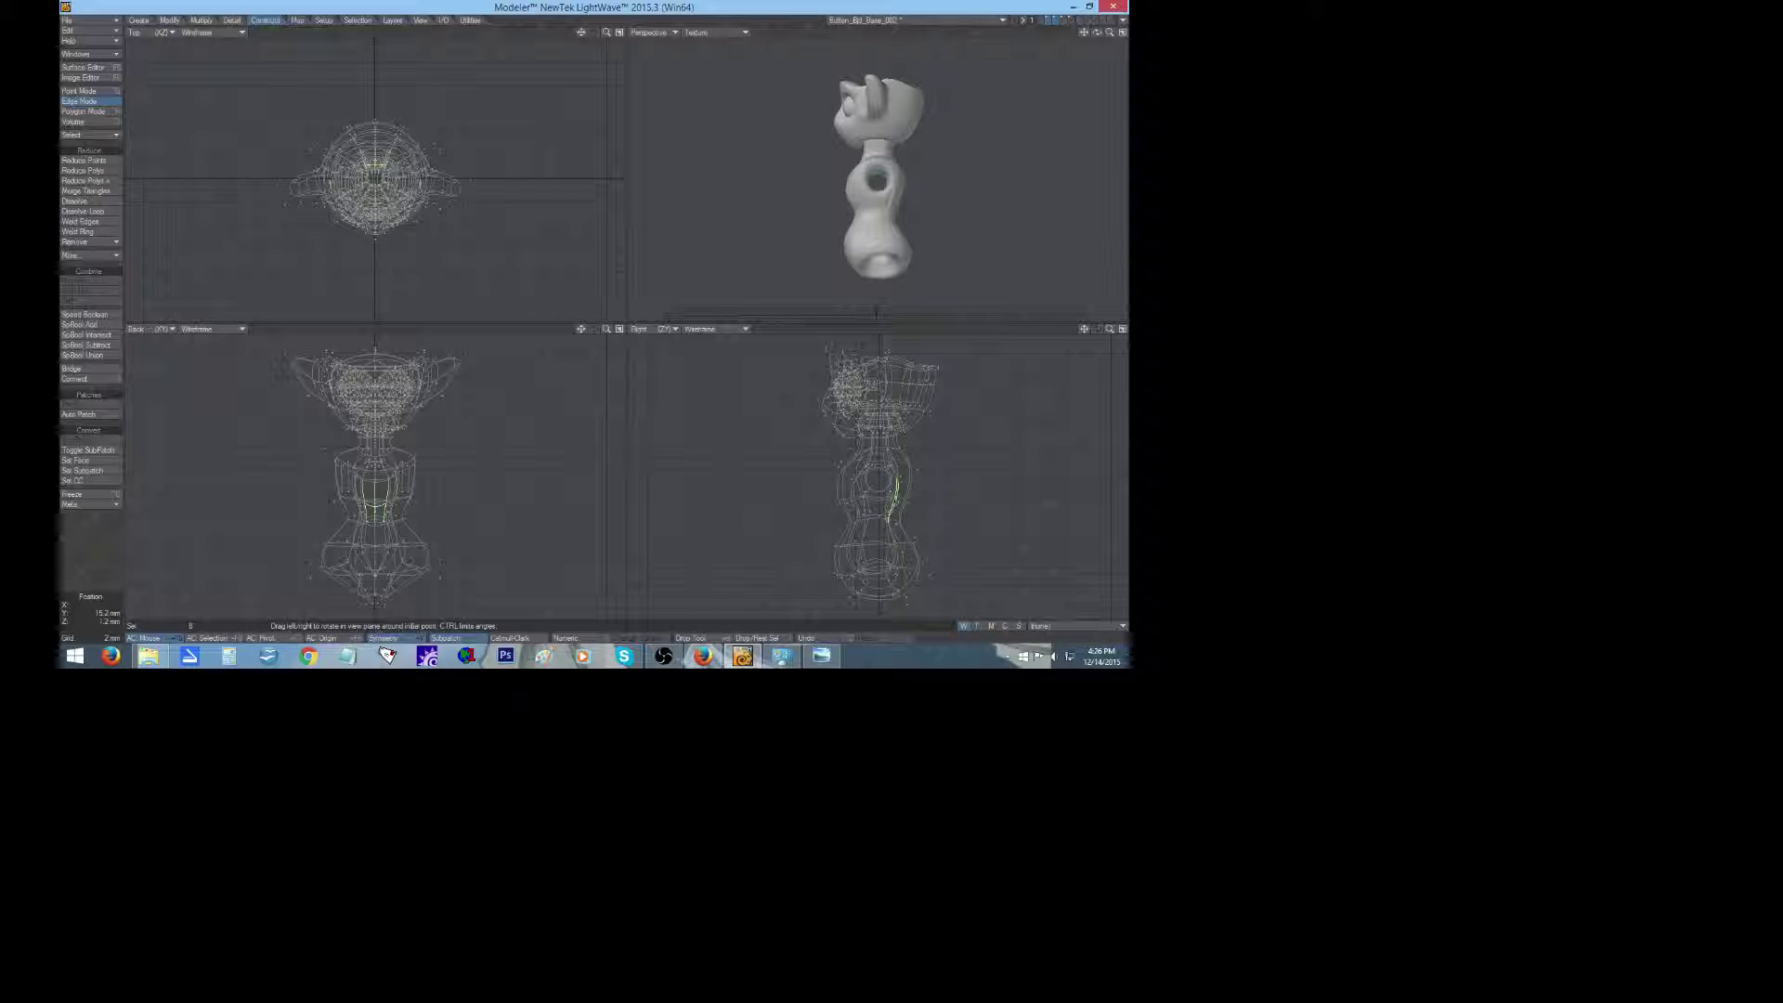
left_click_drag(892, 502, 895, 503)
left_click(80, 549)
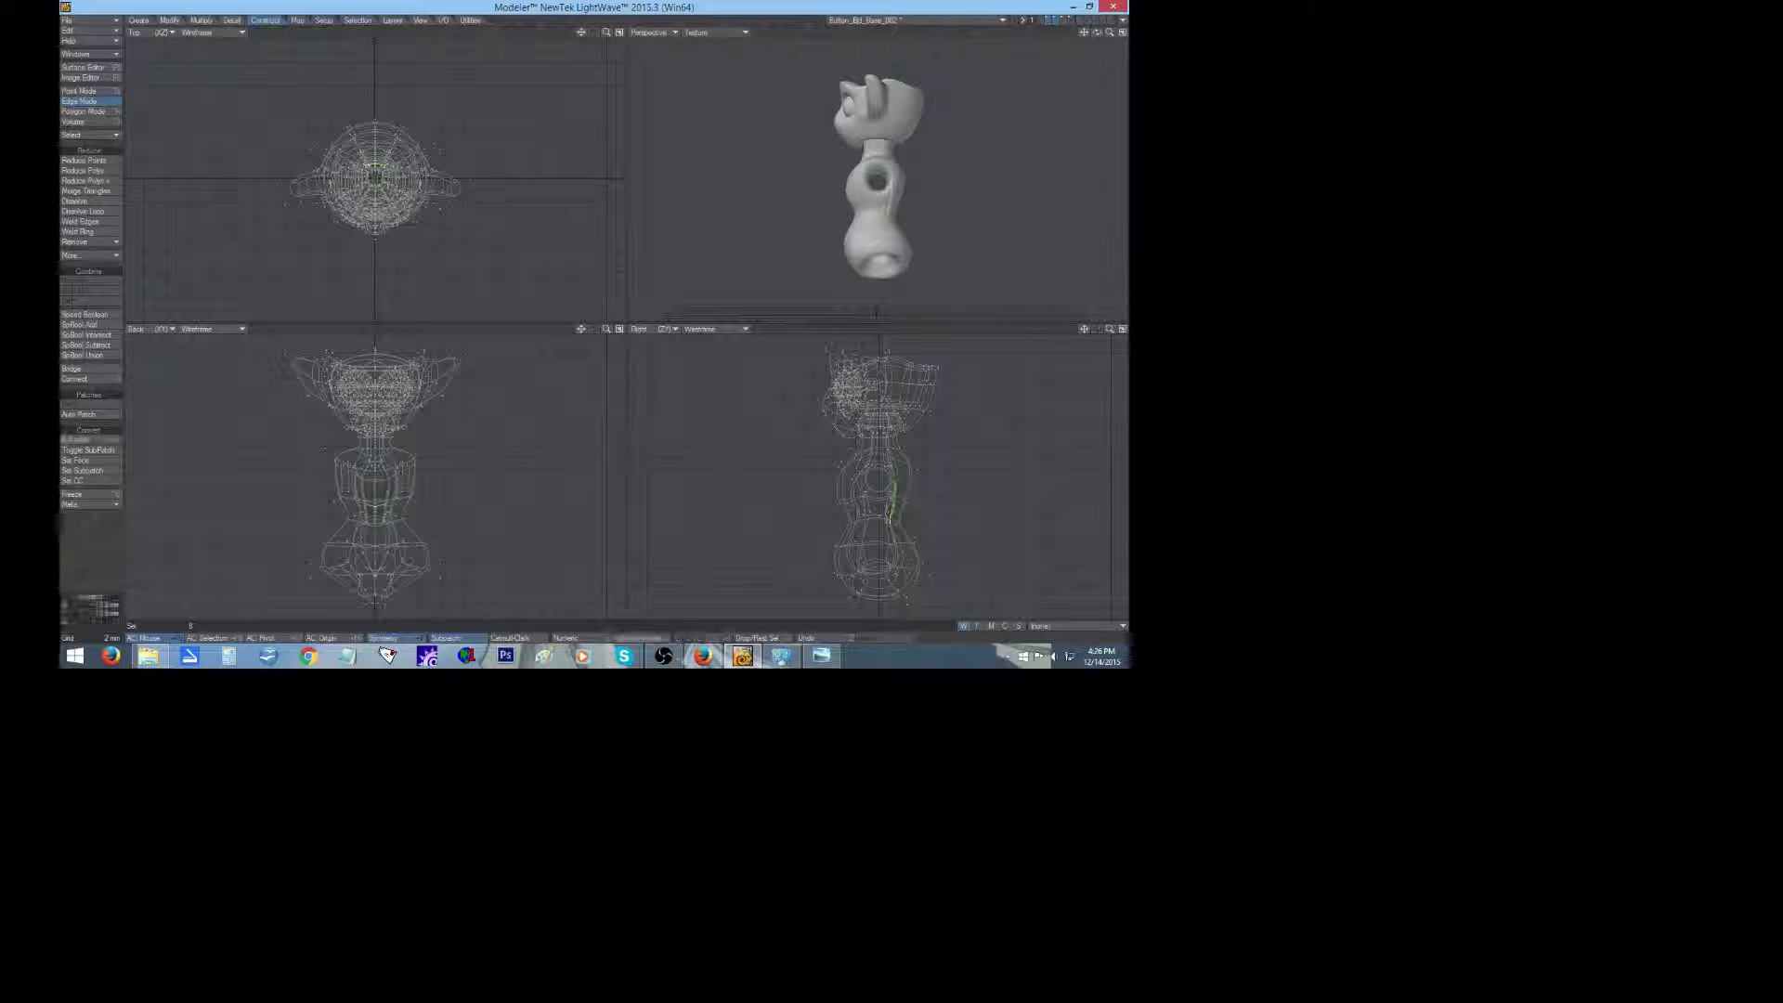
Select the centre edges at the front of the lower chest, stretch them and move them slightly into the body.
left_click(851, 493)
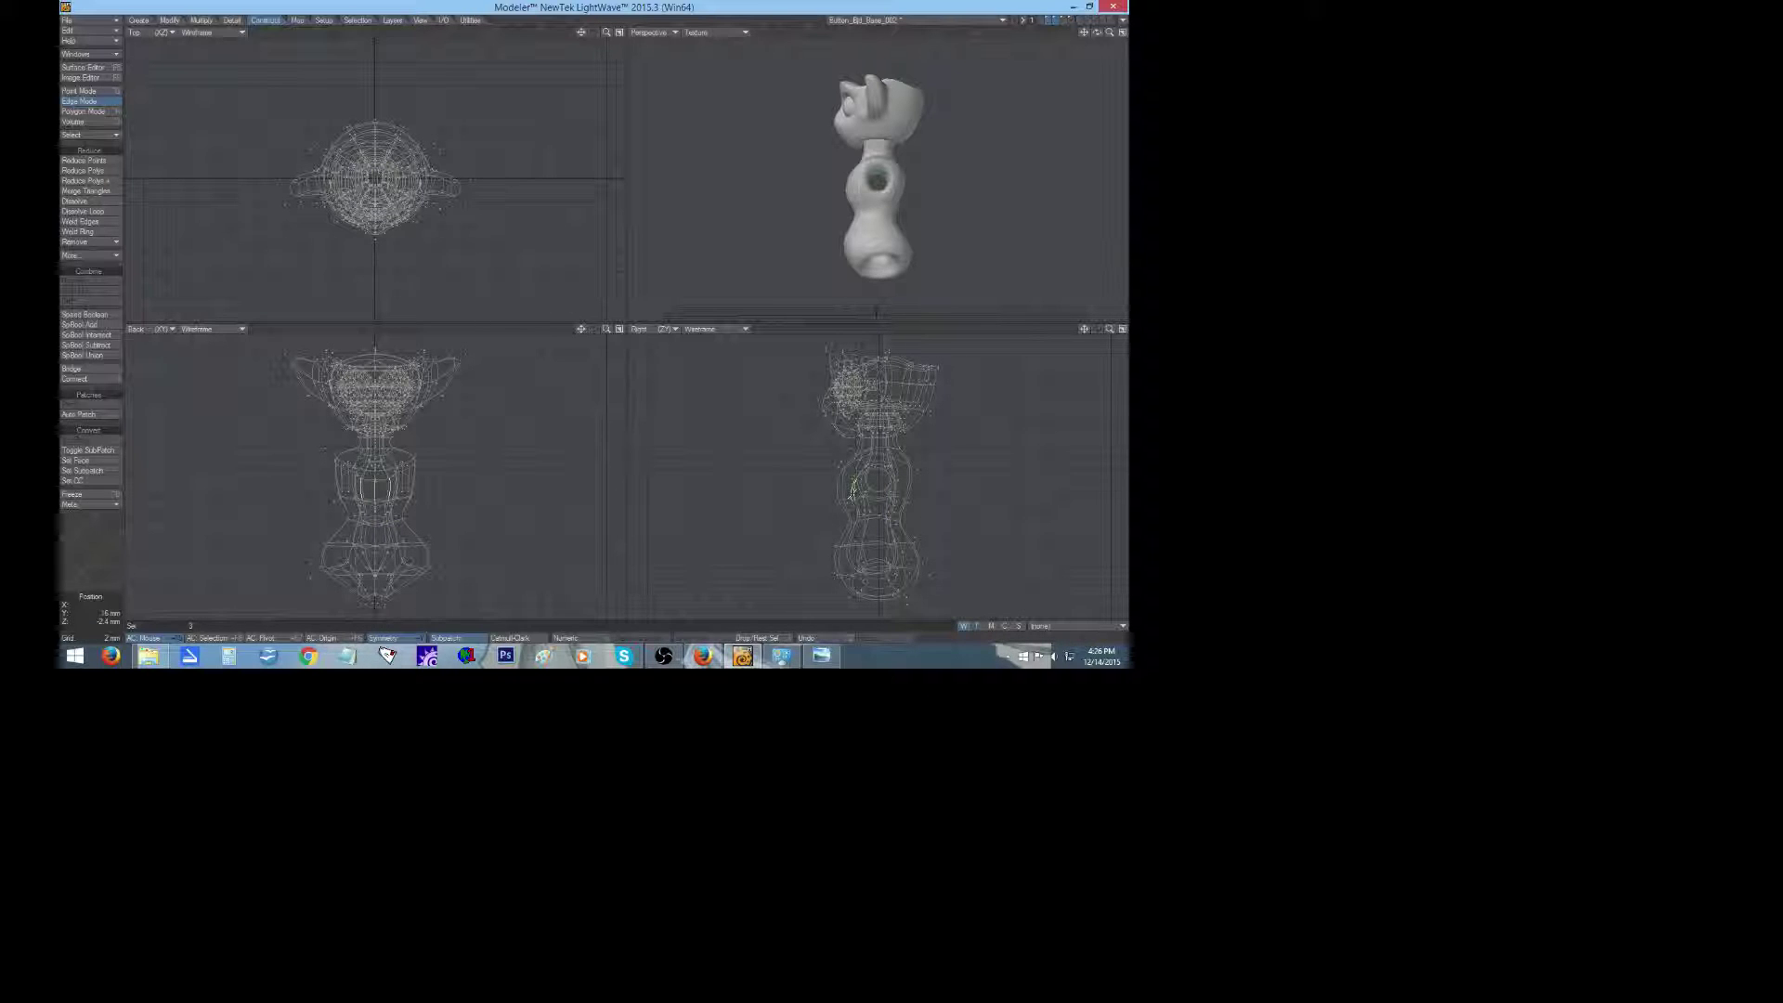
key("h")
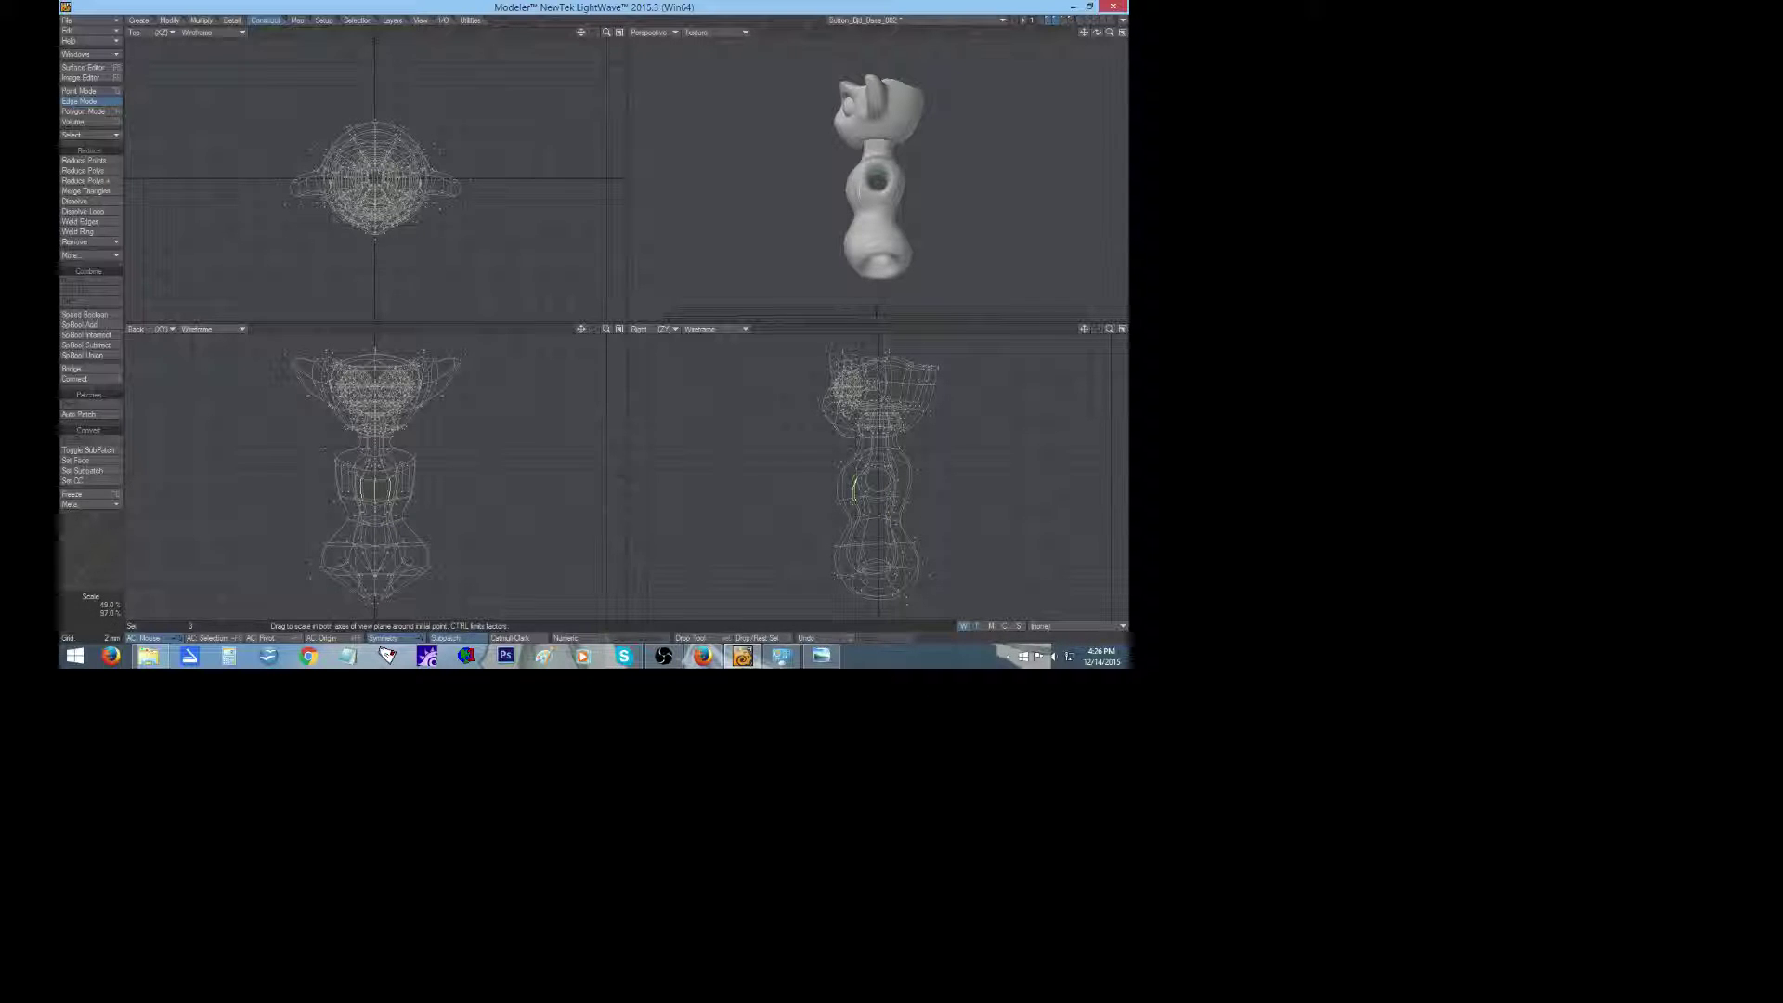
key("t")
left_click_drag(853, 490, 856, 490)
left_click(95, 523)
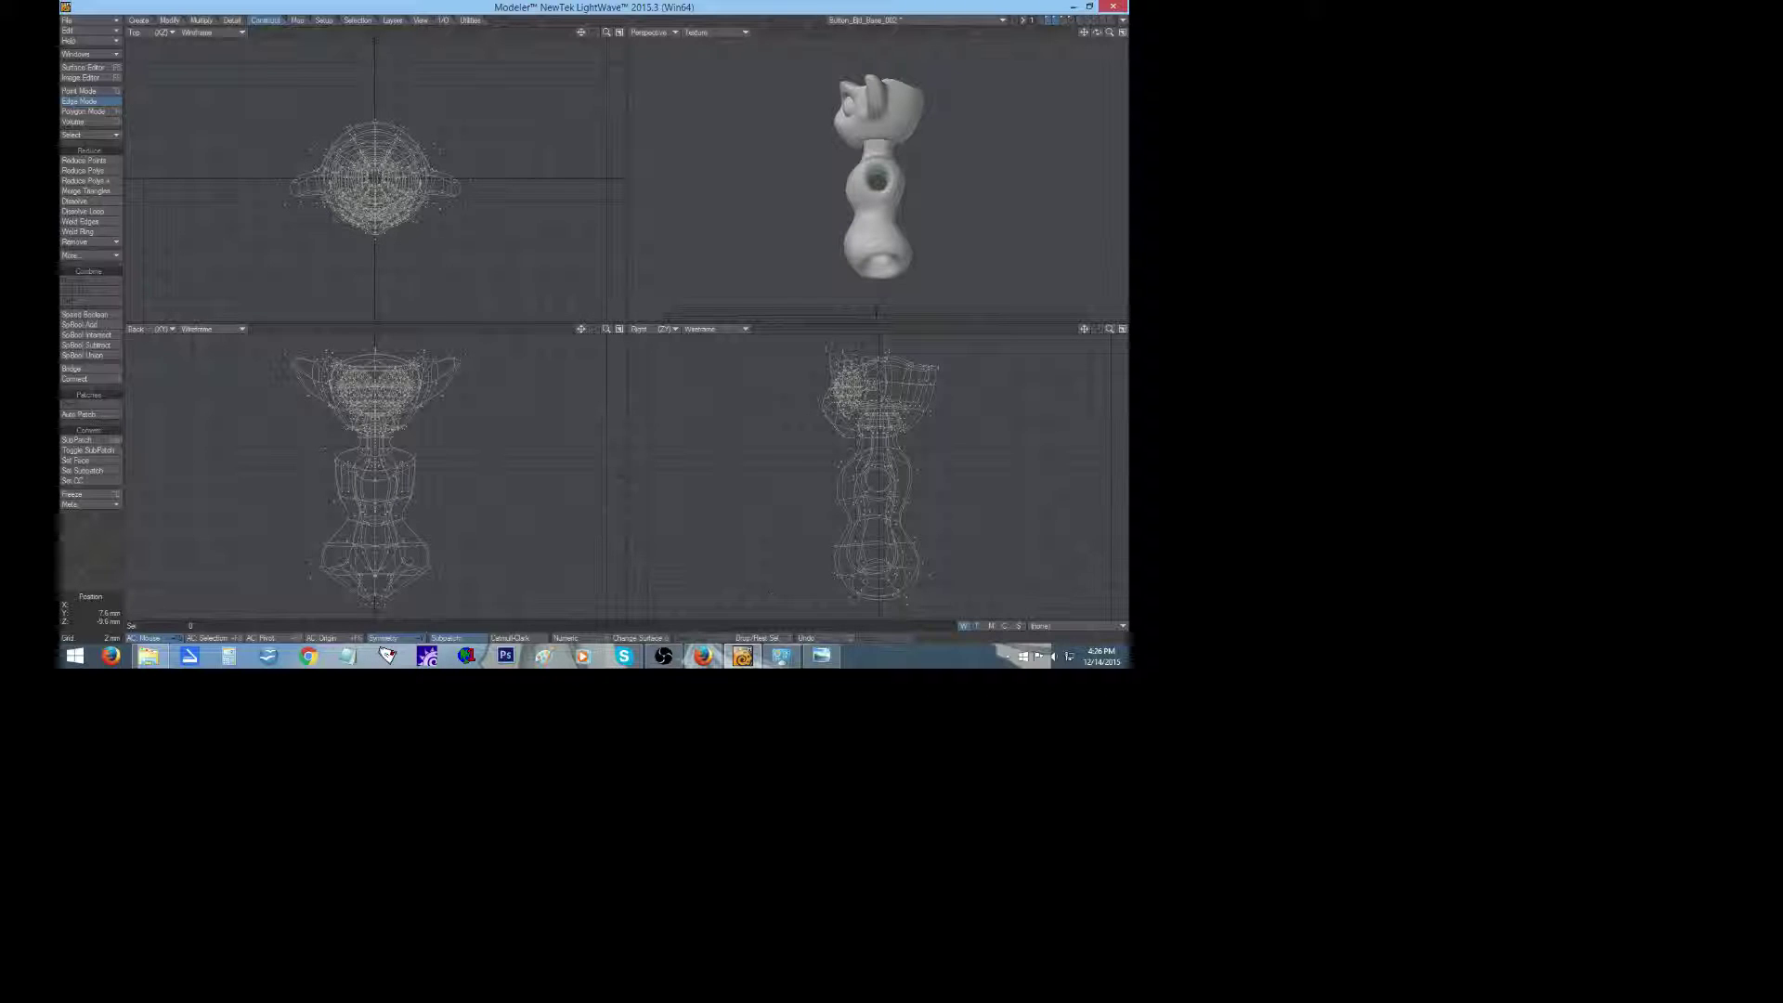
Select the centre edges at the back of the pelvis and move them slightly to adjust the crease.
left_click(899, 554)
key("t")
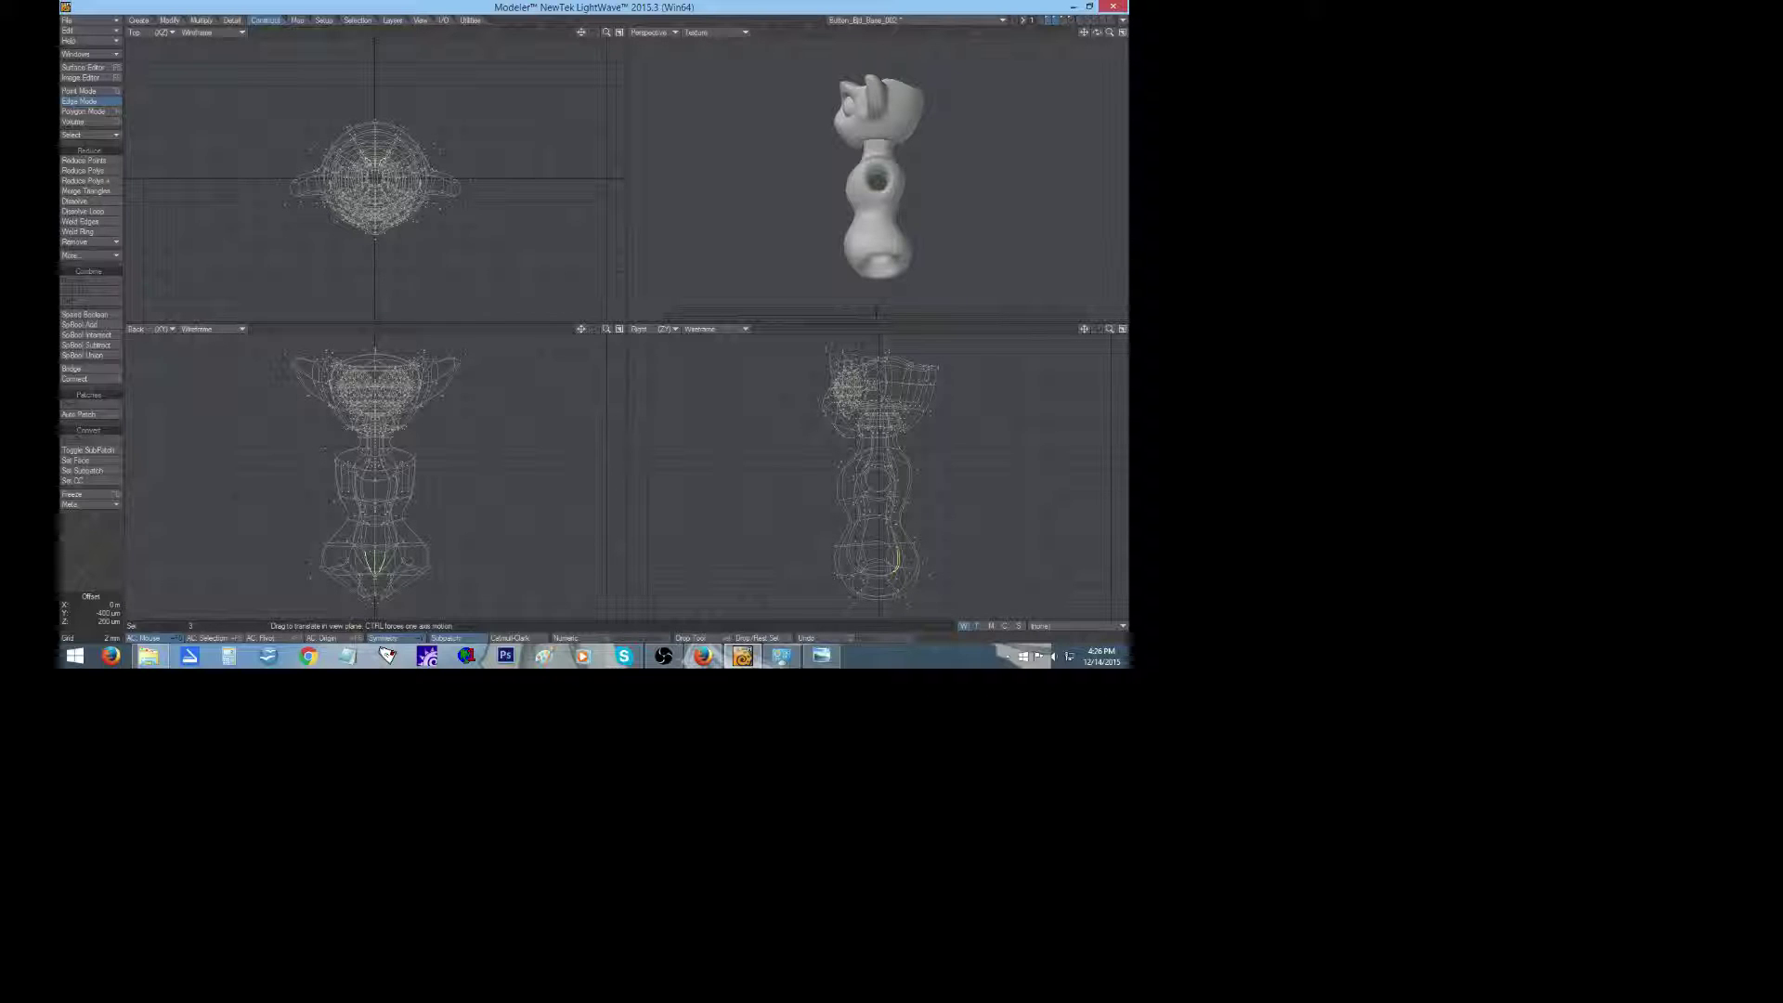
left_click(86, 561)
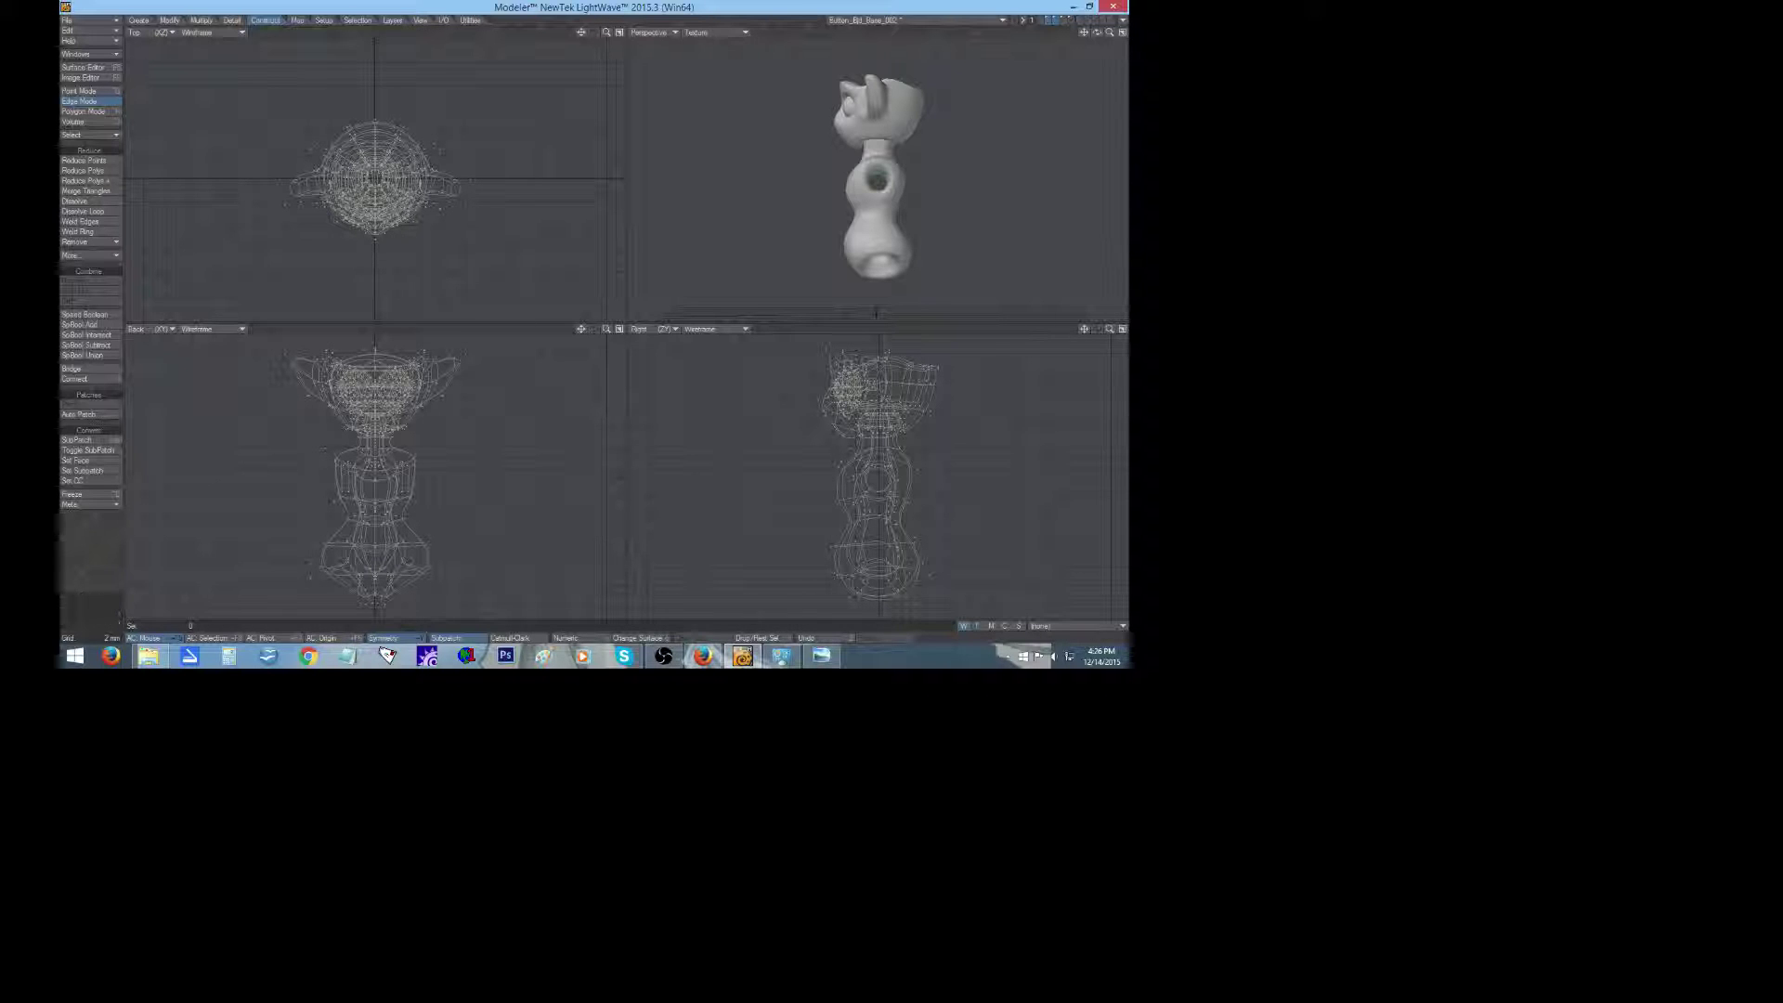
Save the object and review the arm, lower leg and torso layers one after another.
mouse_move(1097, 34)
left_mouse_down()
mouse_move(994, 20)
mouse_move(910, 41)
mouse_move(872, 82)
mouse_move(1049, 67)
mouse_move(1090, 23)
left_mouse_up()
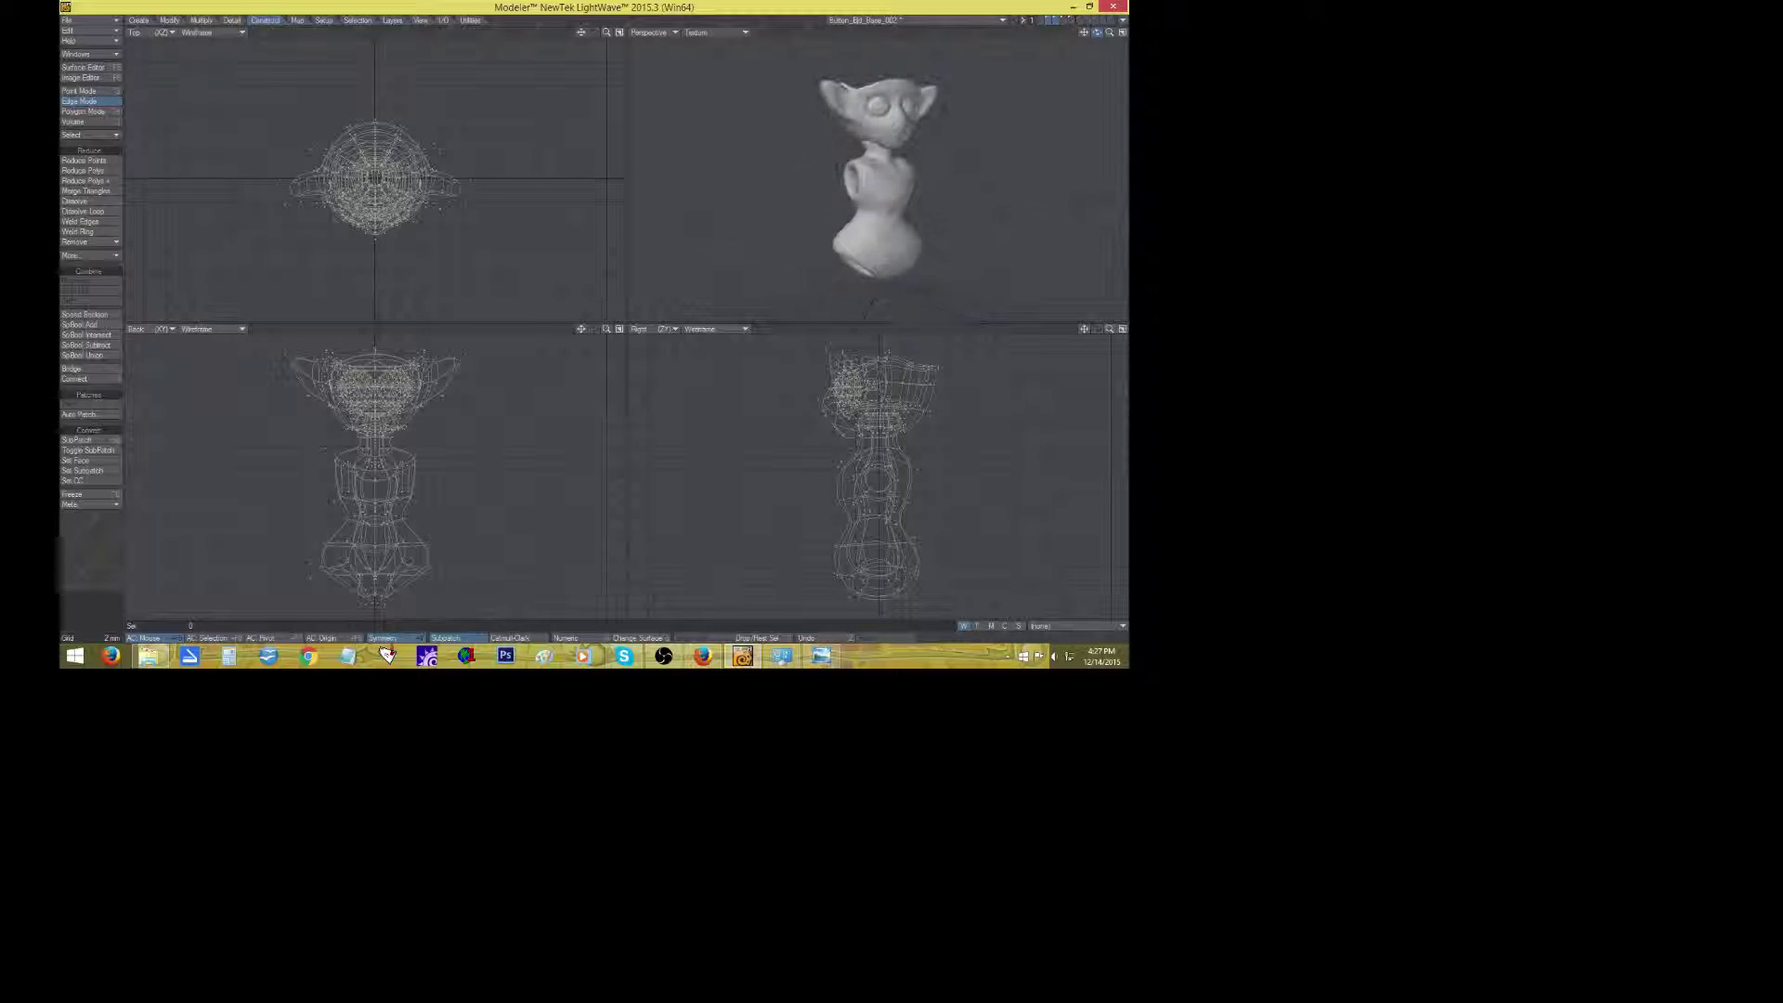
left_click(1064, 19)
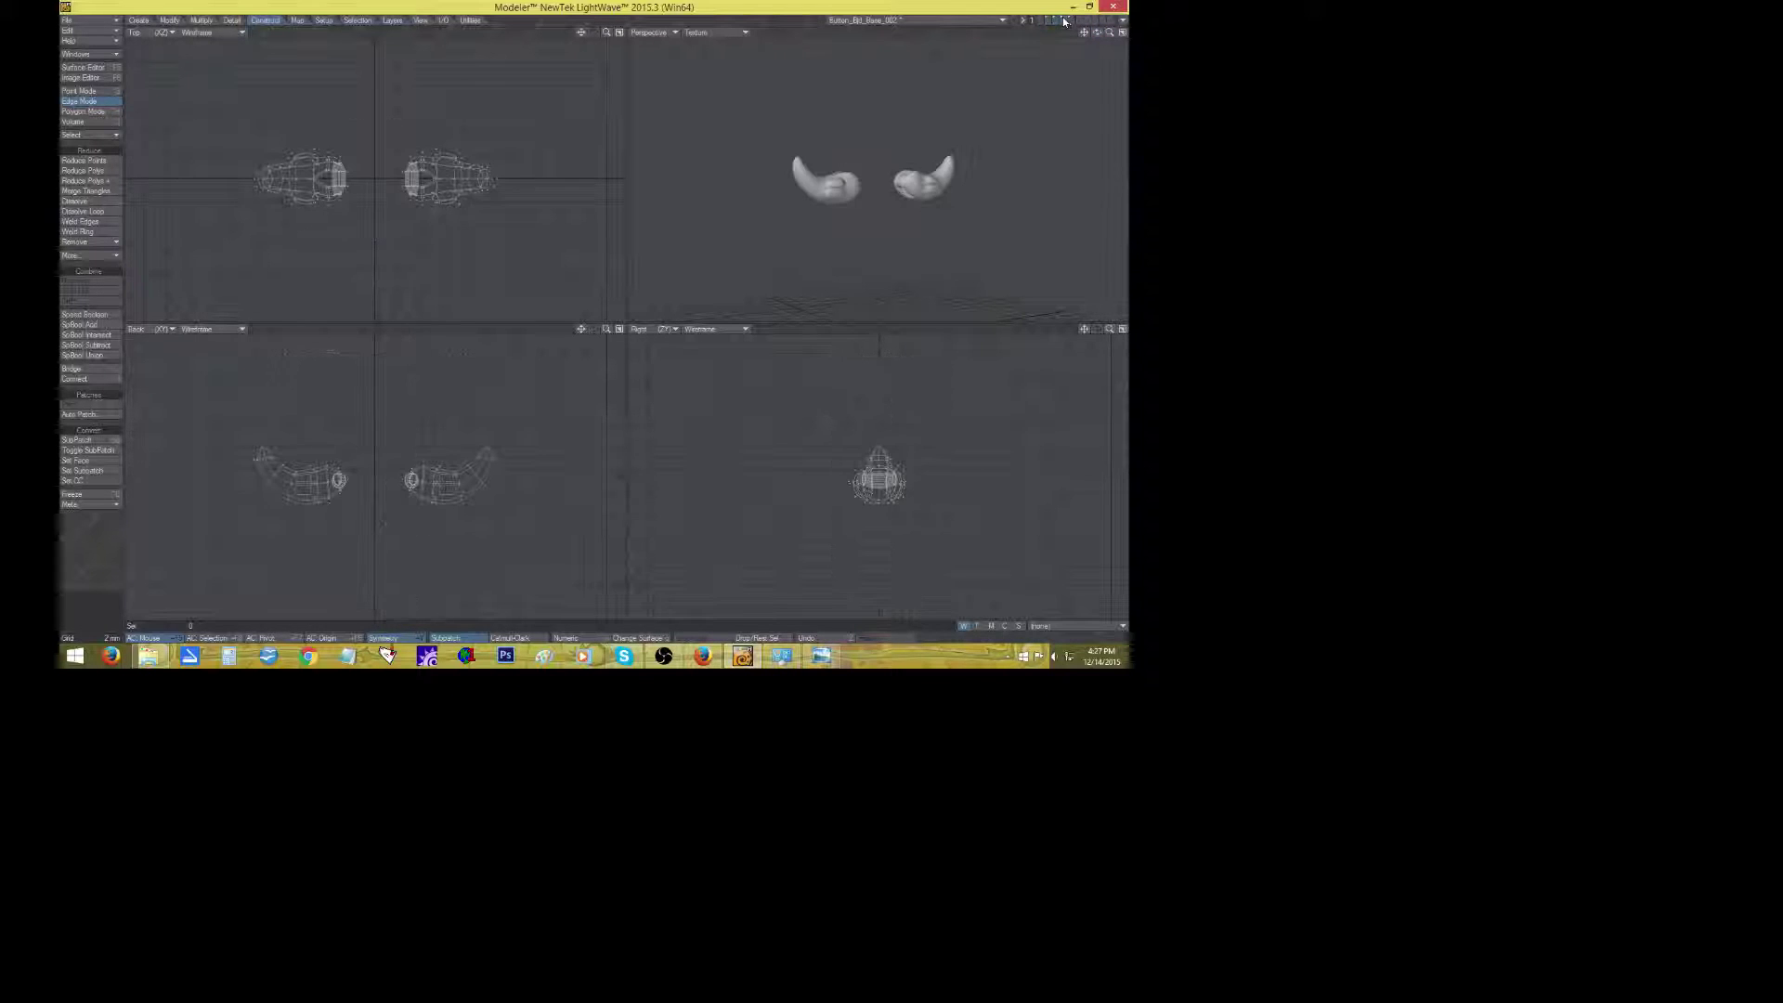
left_click(111, 34)
left_click(1069, 20)
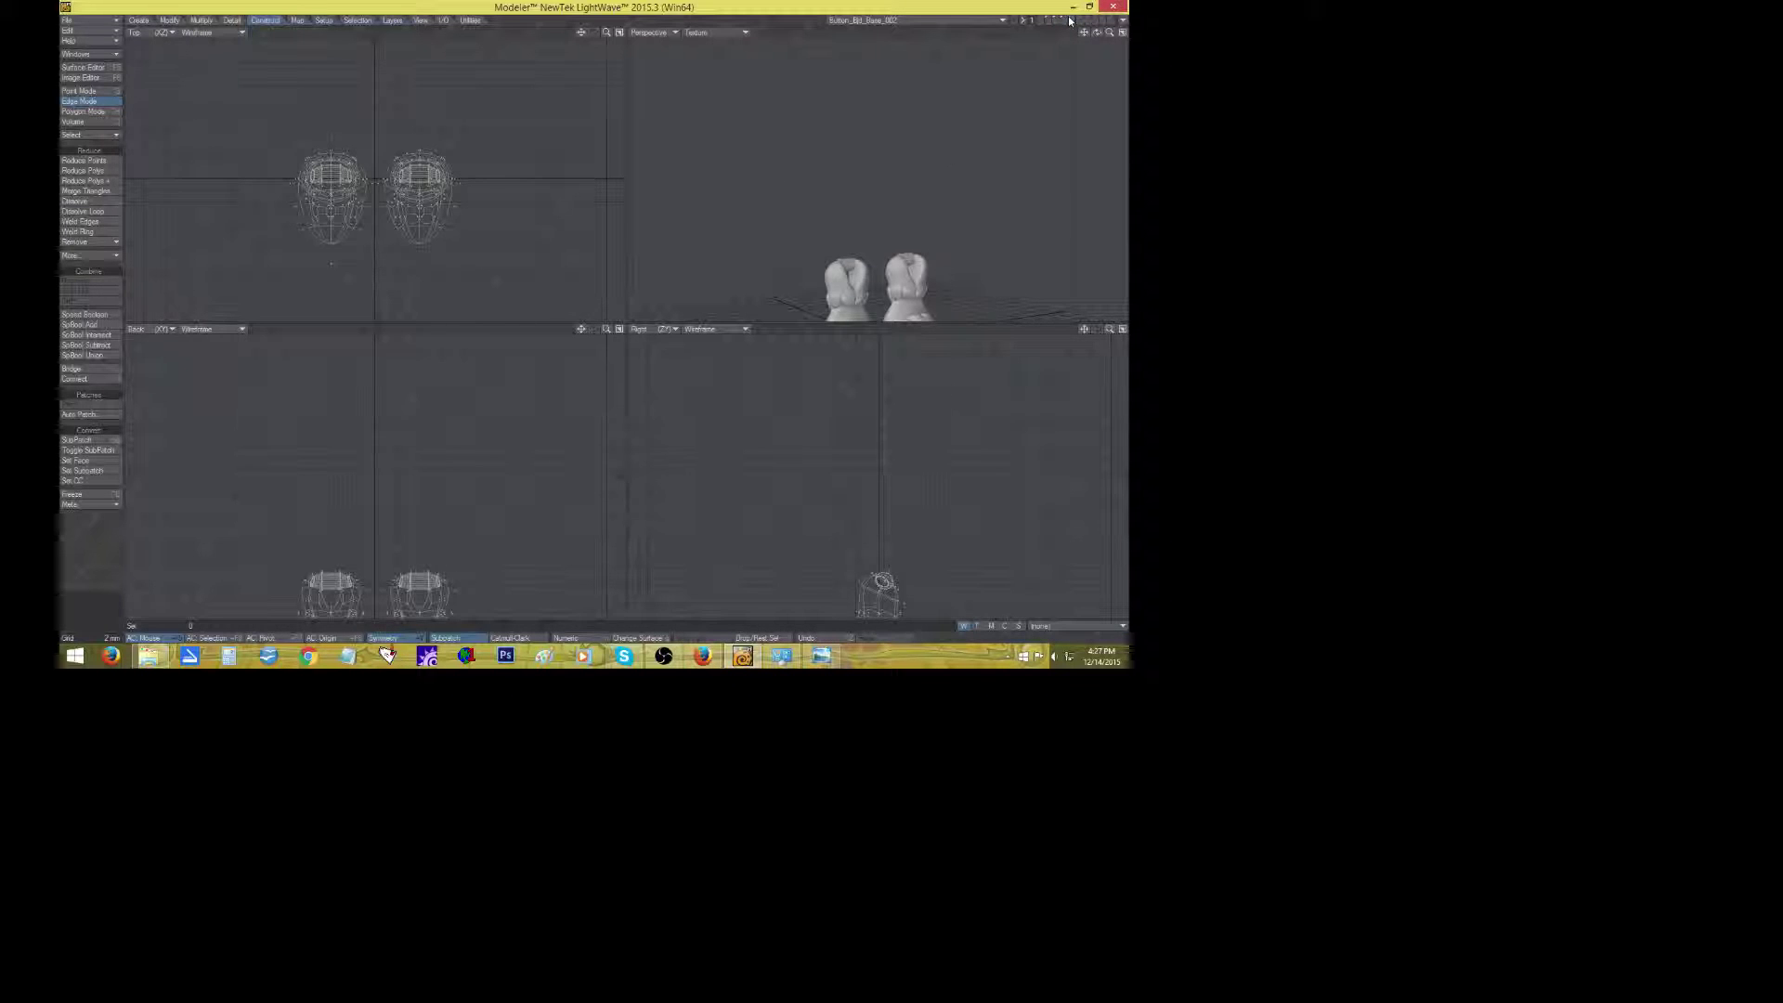
key("a")
mouse_move(1097, 33)
left_mouse_down()
mouse_move(1040, 51)
mouse_move(1091, 56)
mouse_move(1026, 57)
mouse_move(1105, 51)
mouse_move(1040, 54)
mouse_move(1088, 49)
left_mouse_up()
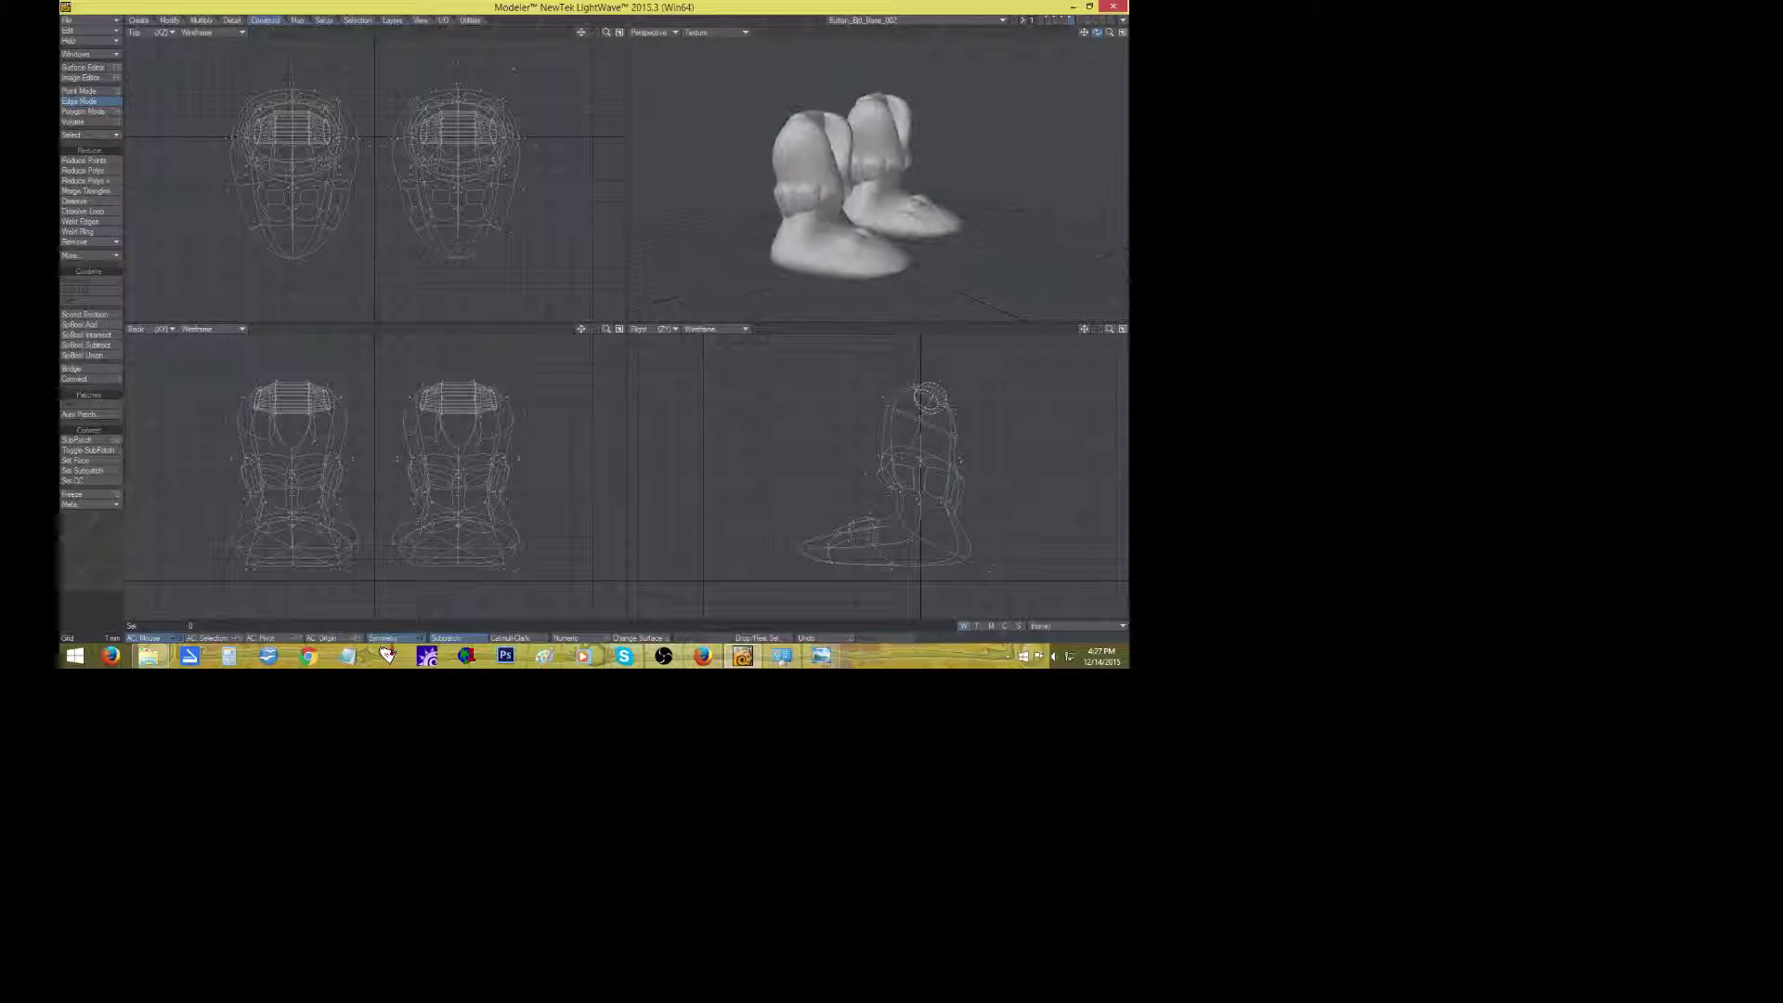
left_click(1057, 21)
key("a")
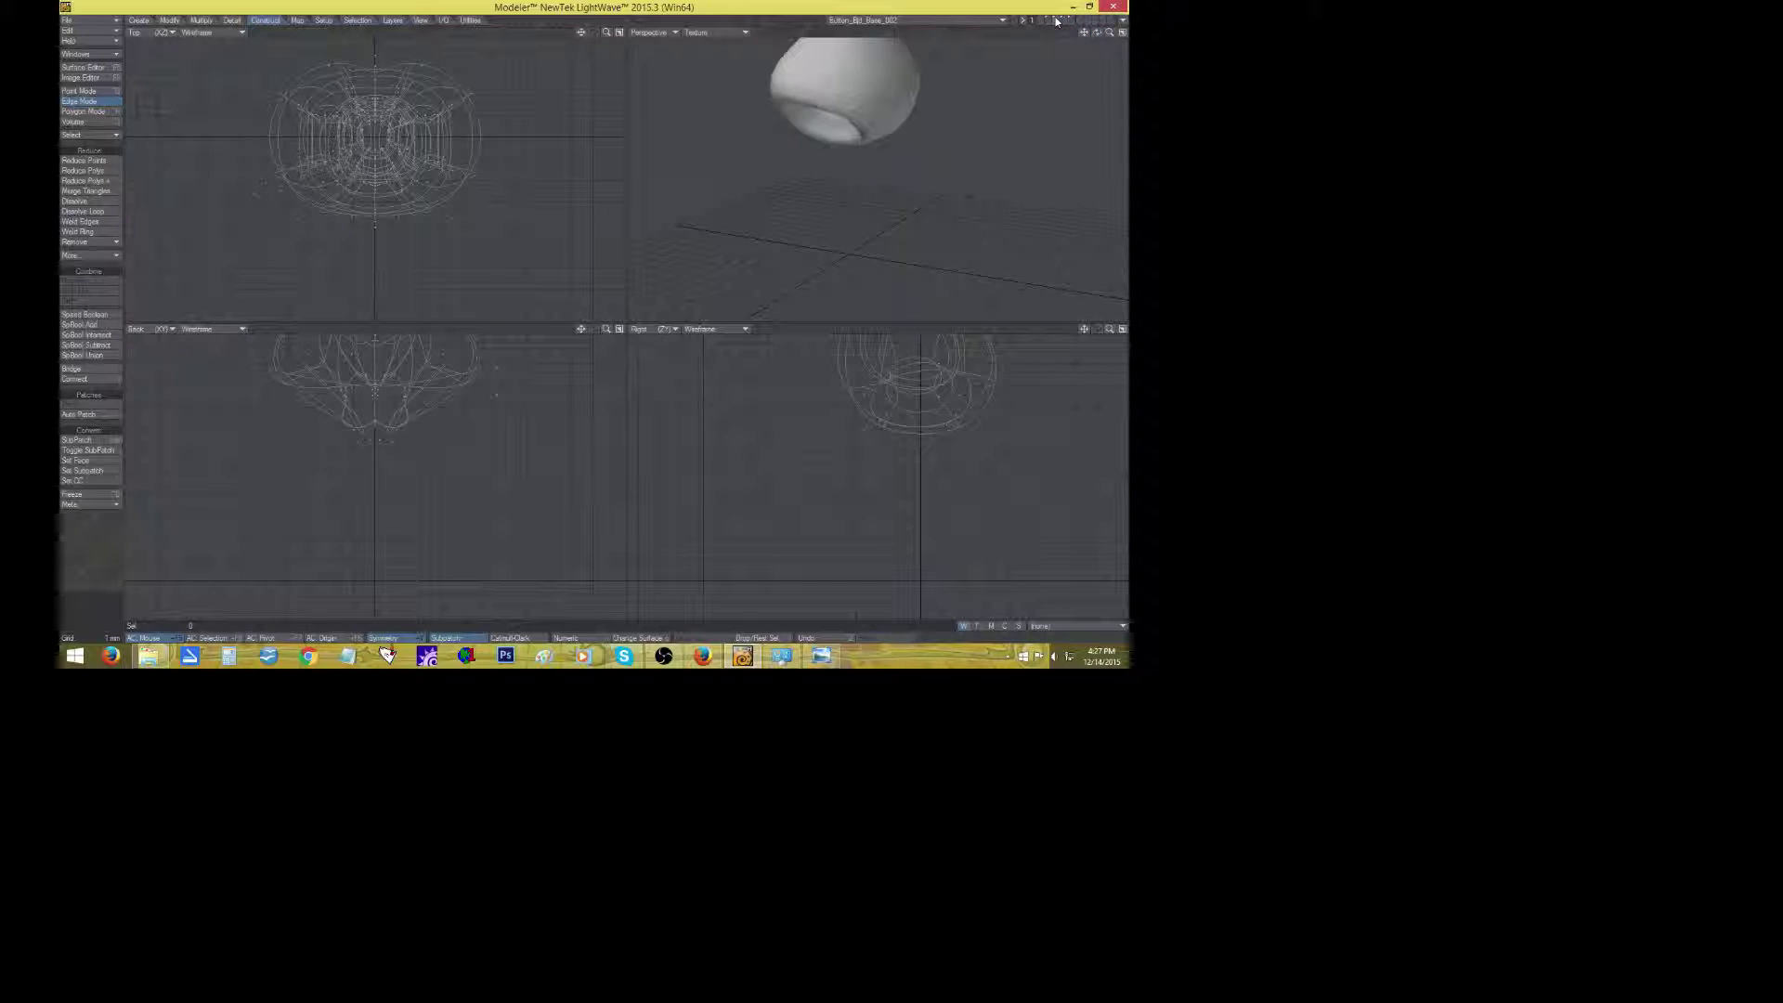
Select both complete eyeballs on the head layer, cut them and paste them into an empty layer.
left_click(1049, 20)
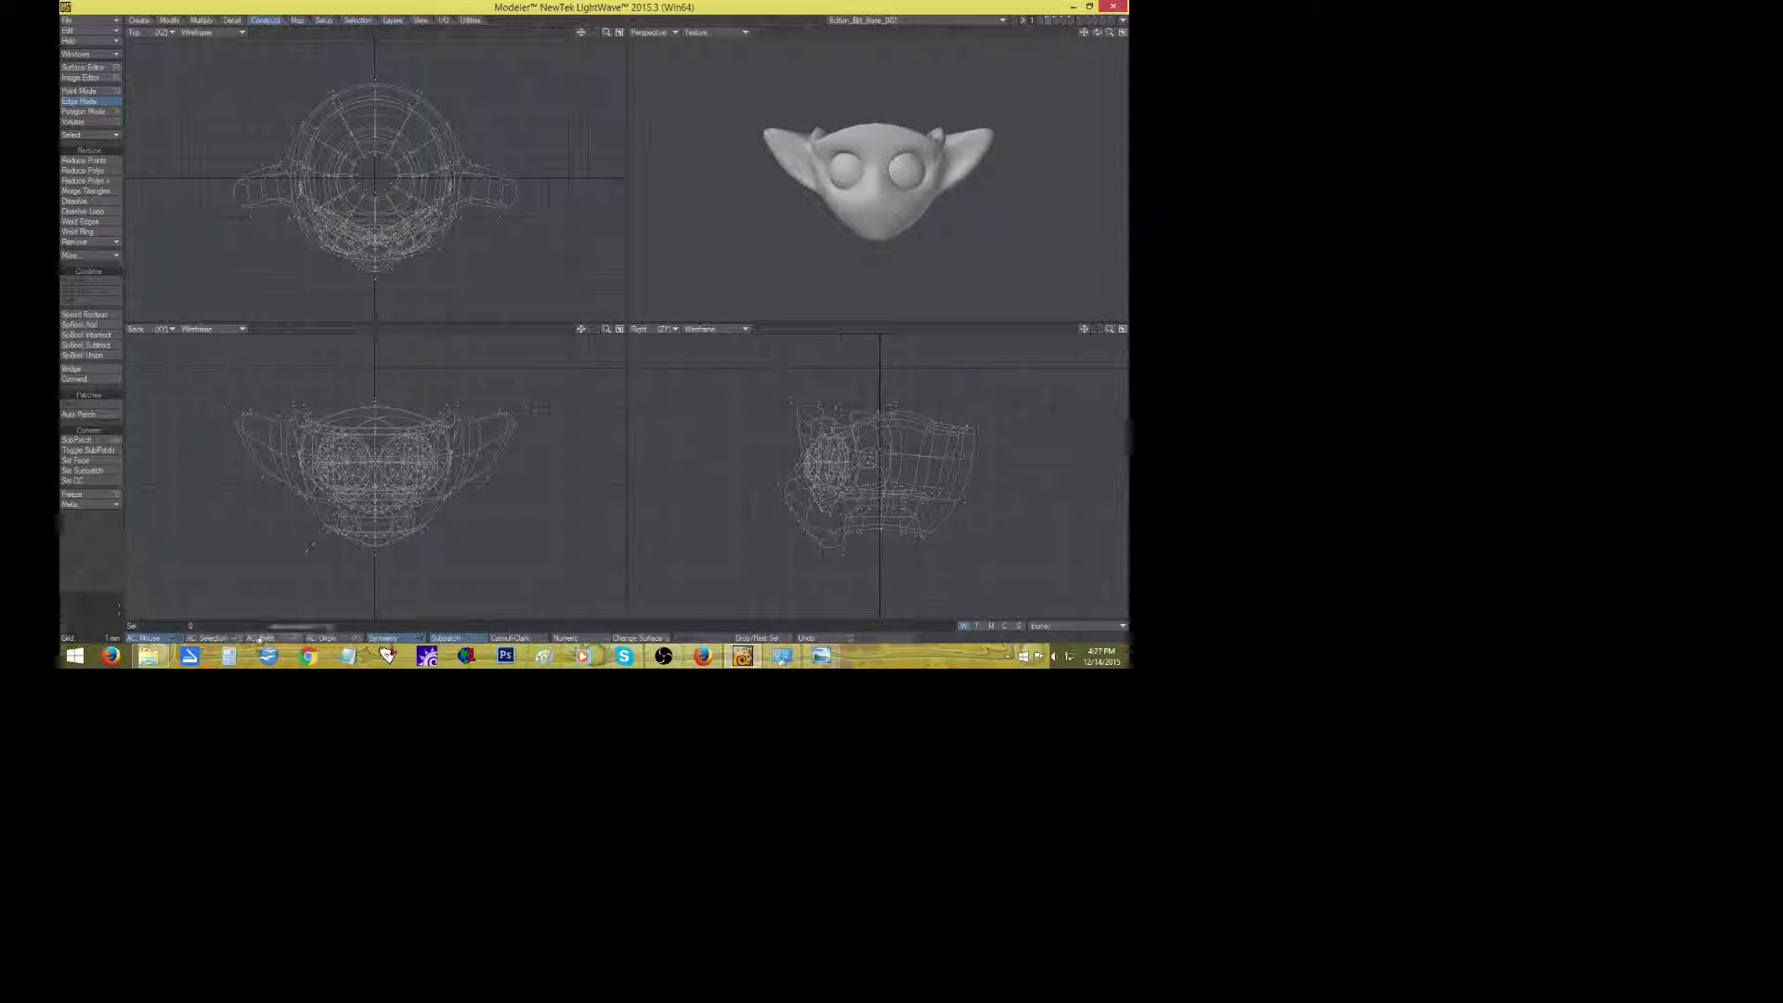
left_click(85, 112)
left_click(849, 165)
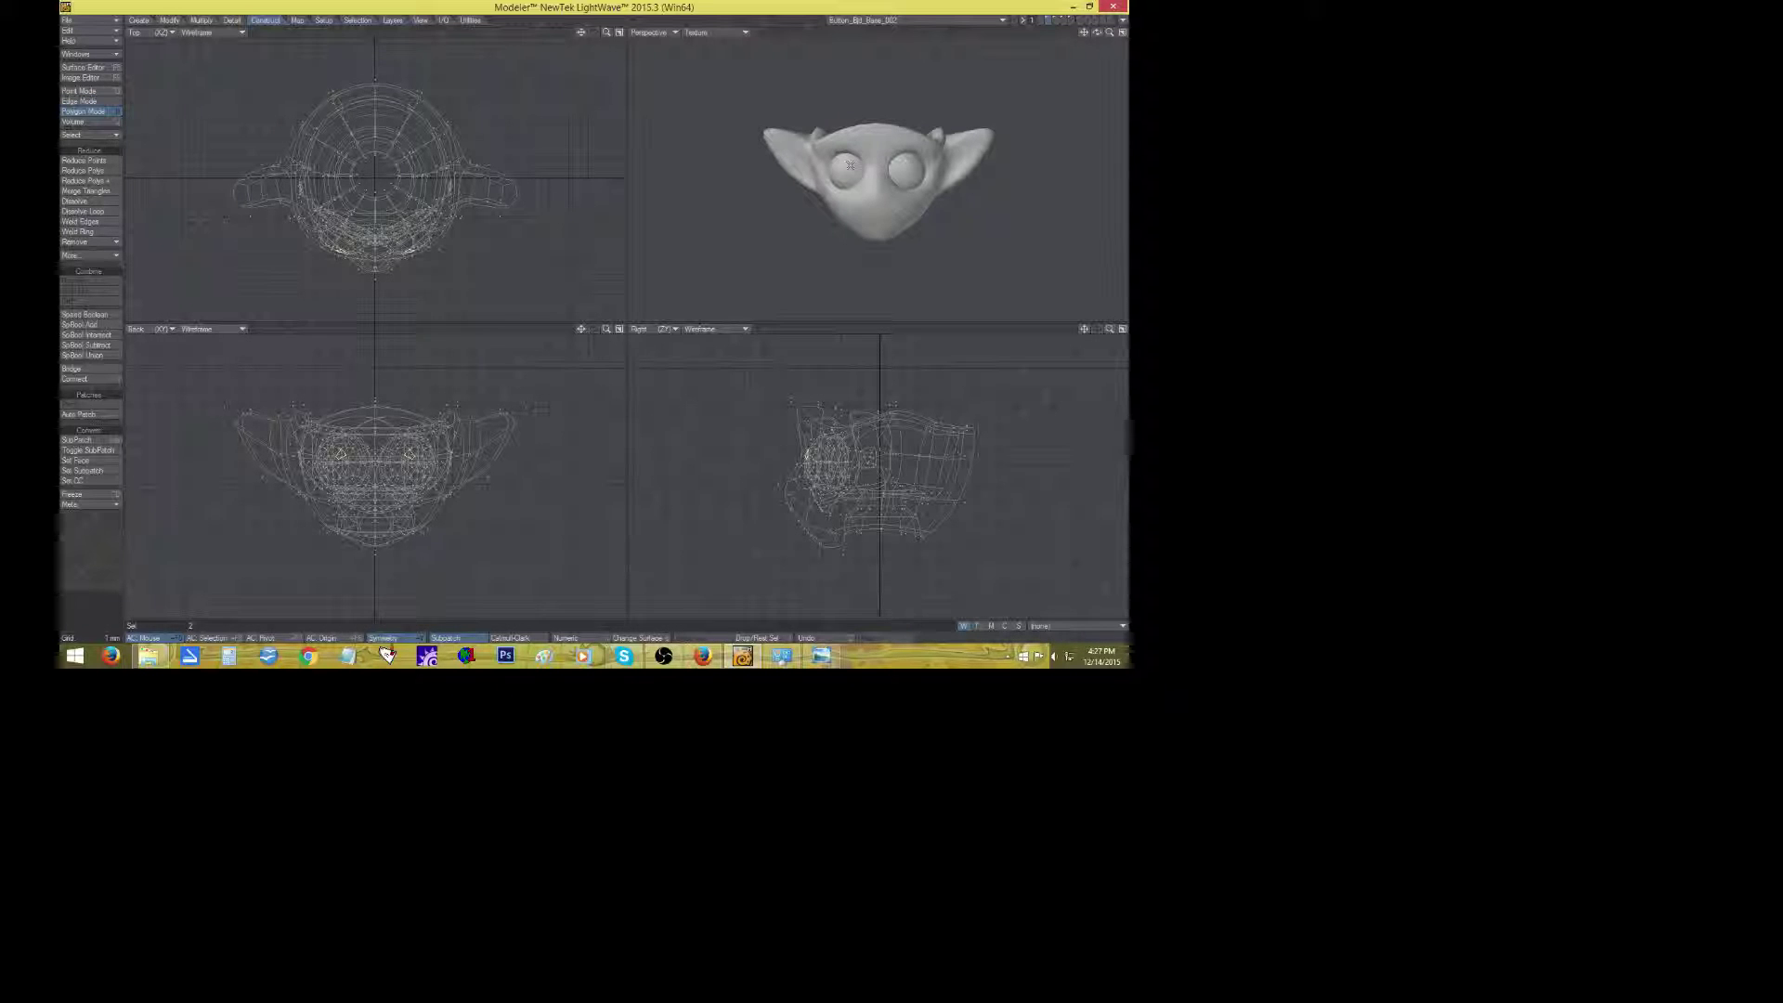
key("bracketright")
key("ctrl+x")
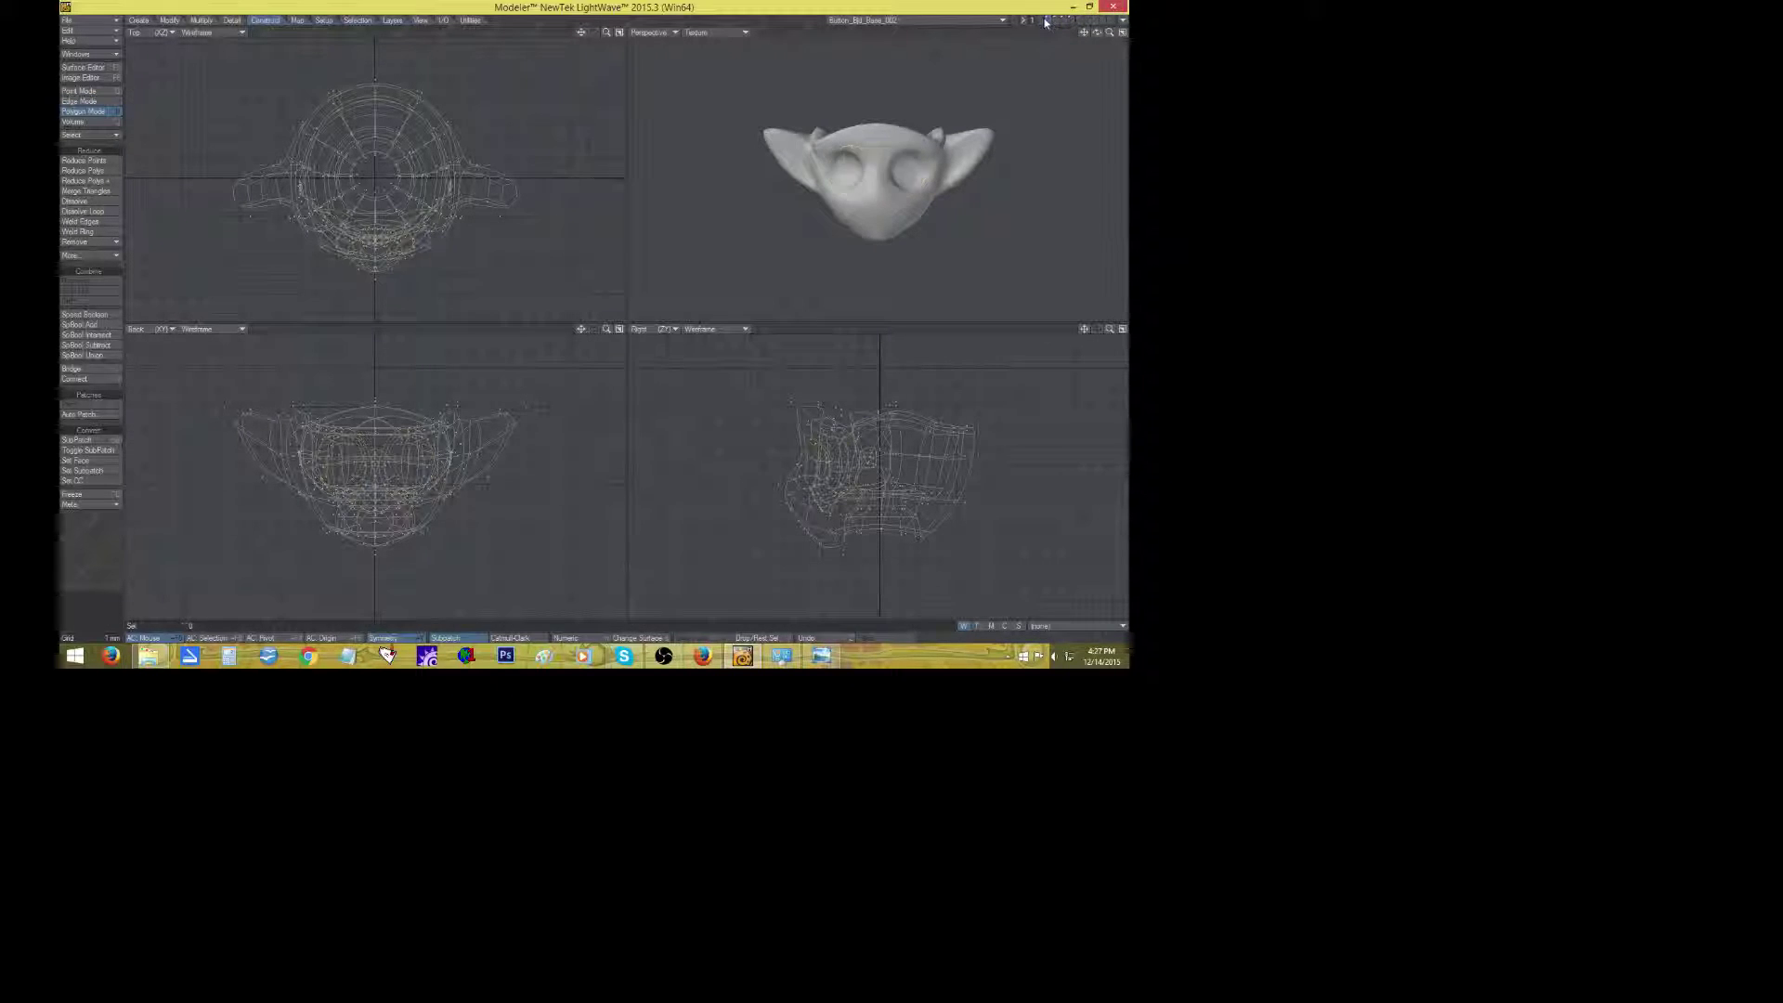
left_click(1046, 20)
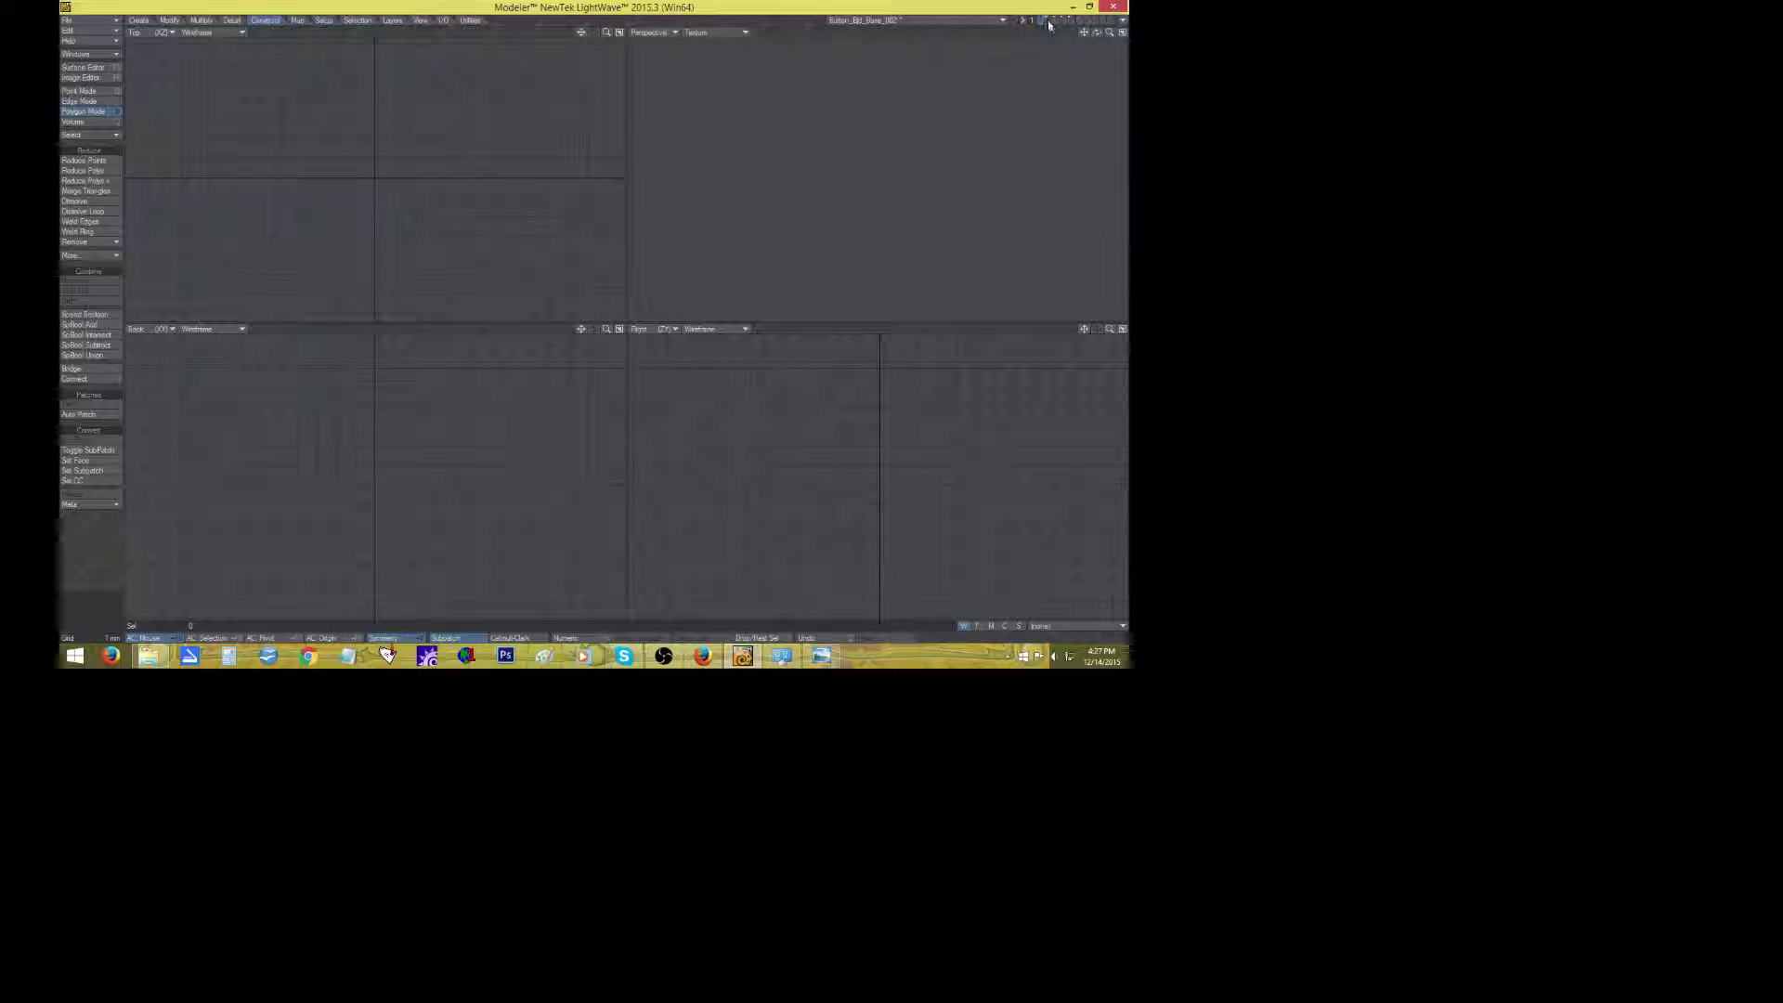
key("ctrl+v")
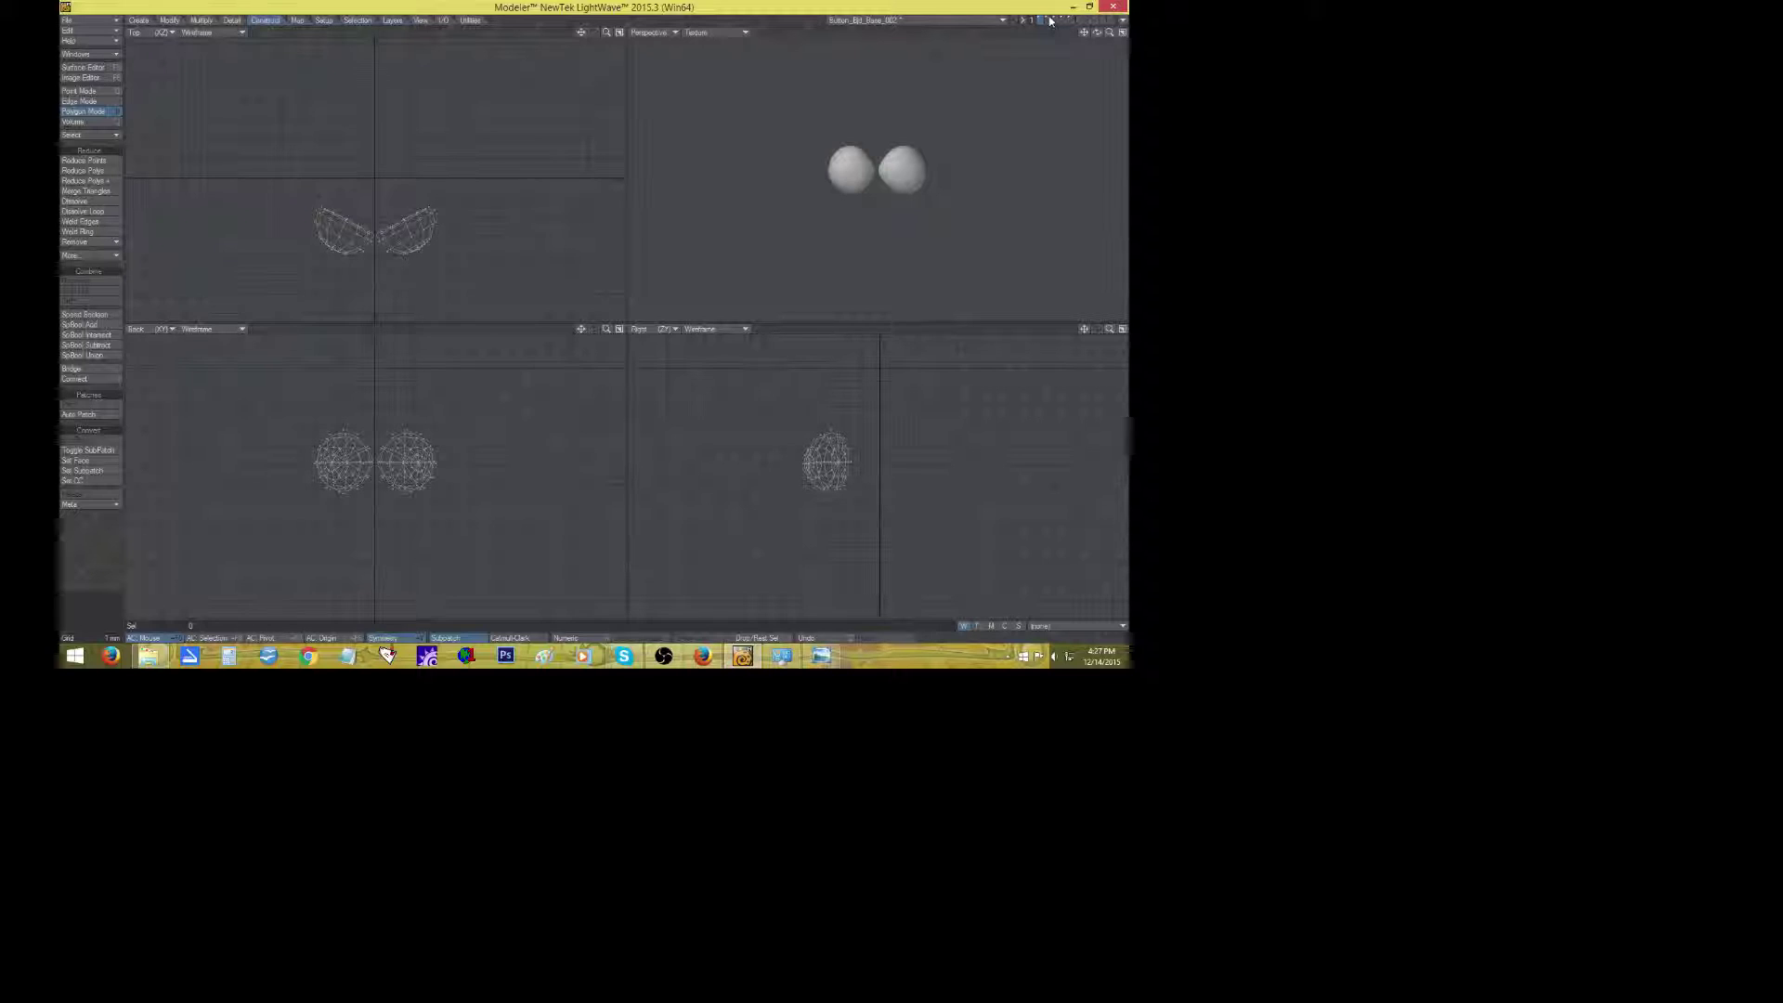
Return to the head layer and examine the eye sockets from the front and from behind.
left_click(1047, 20)
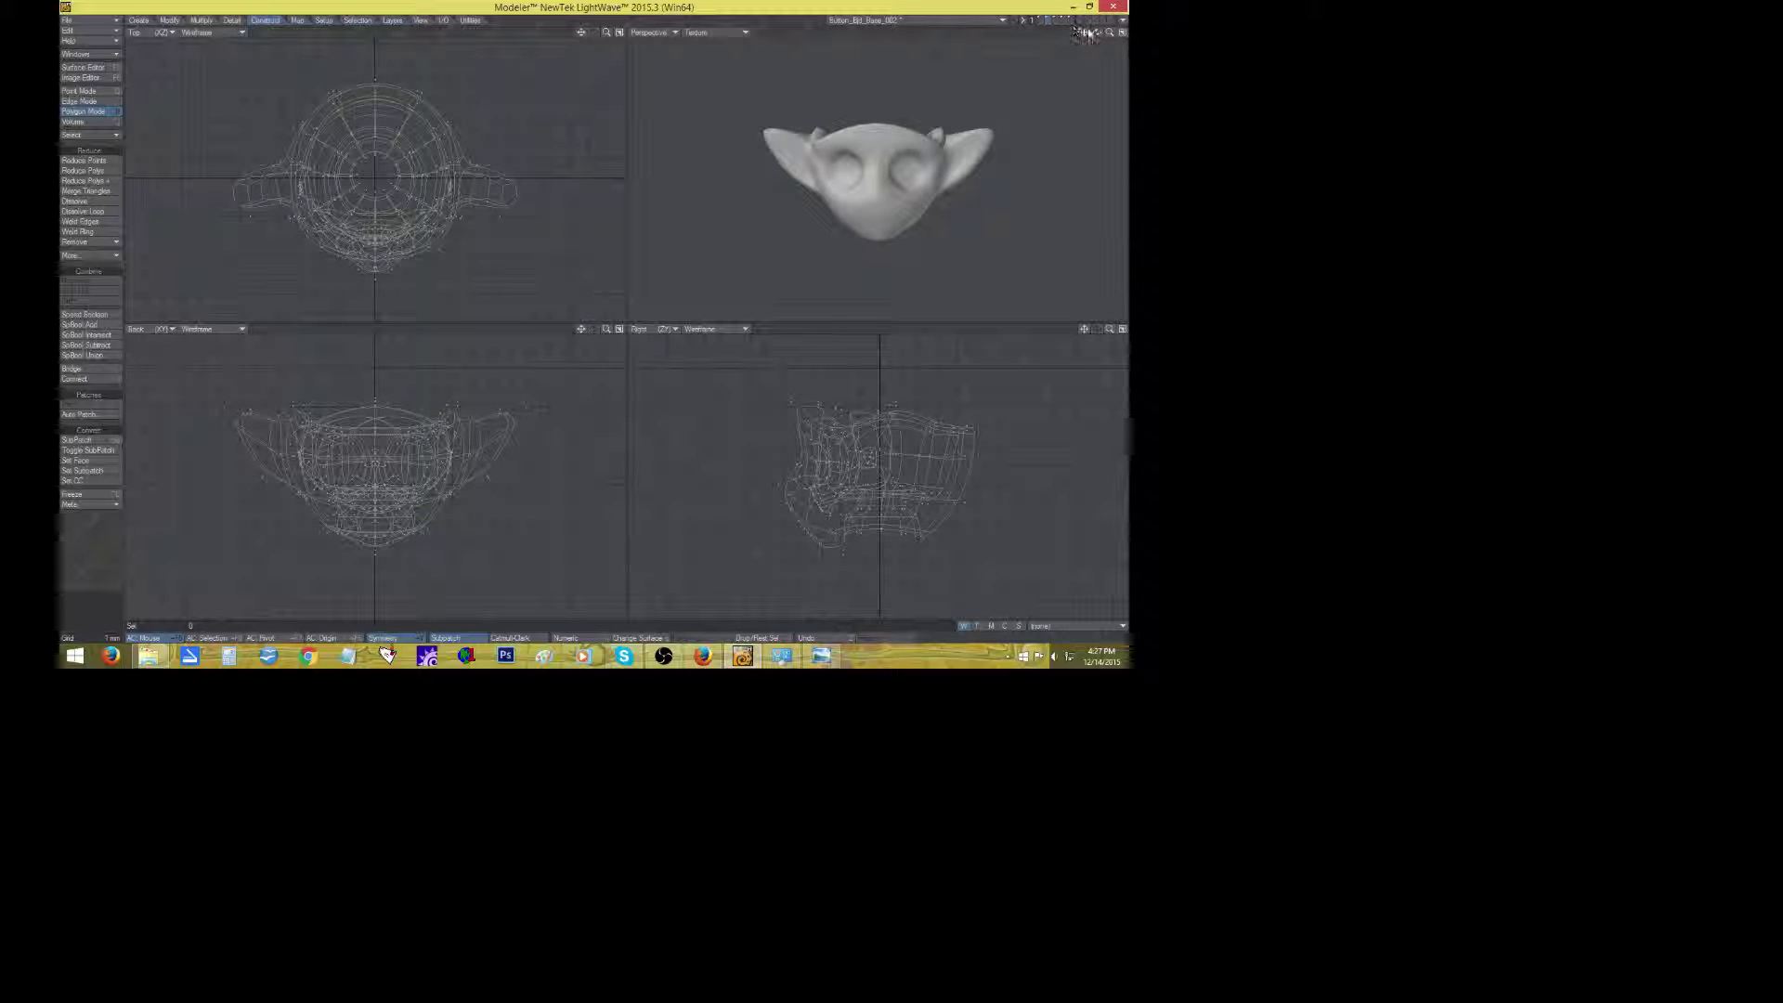
left_click_drag(1096, 32, 1114, 35)
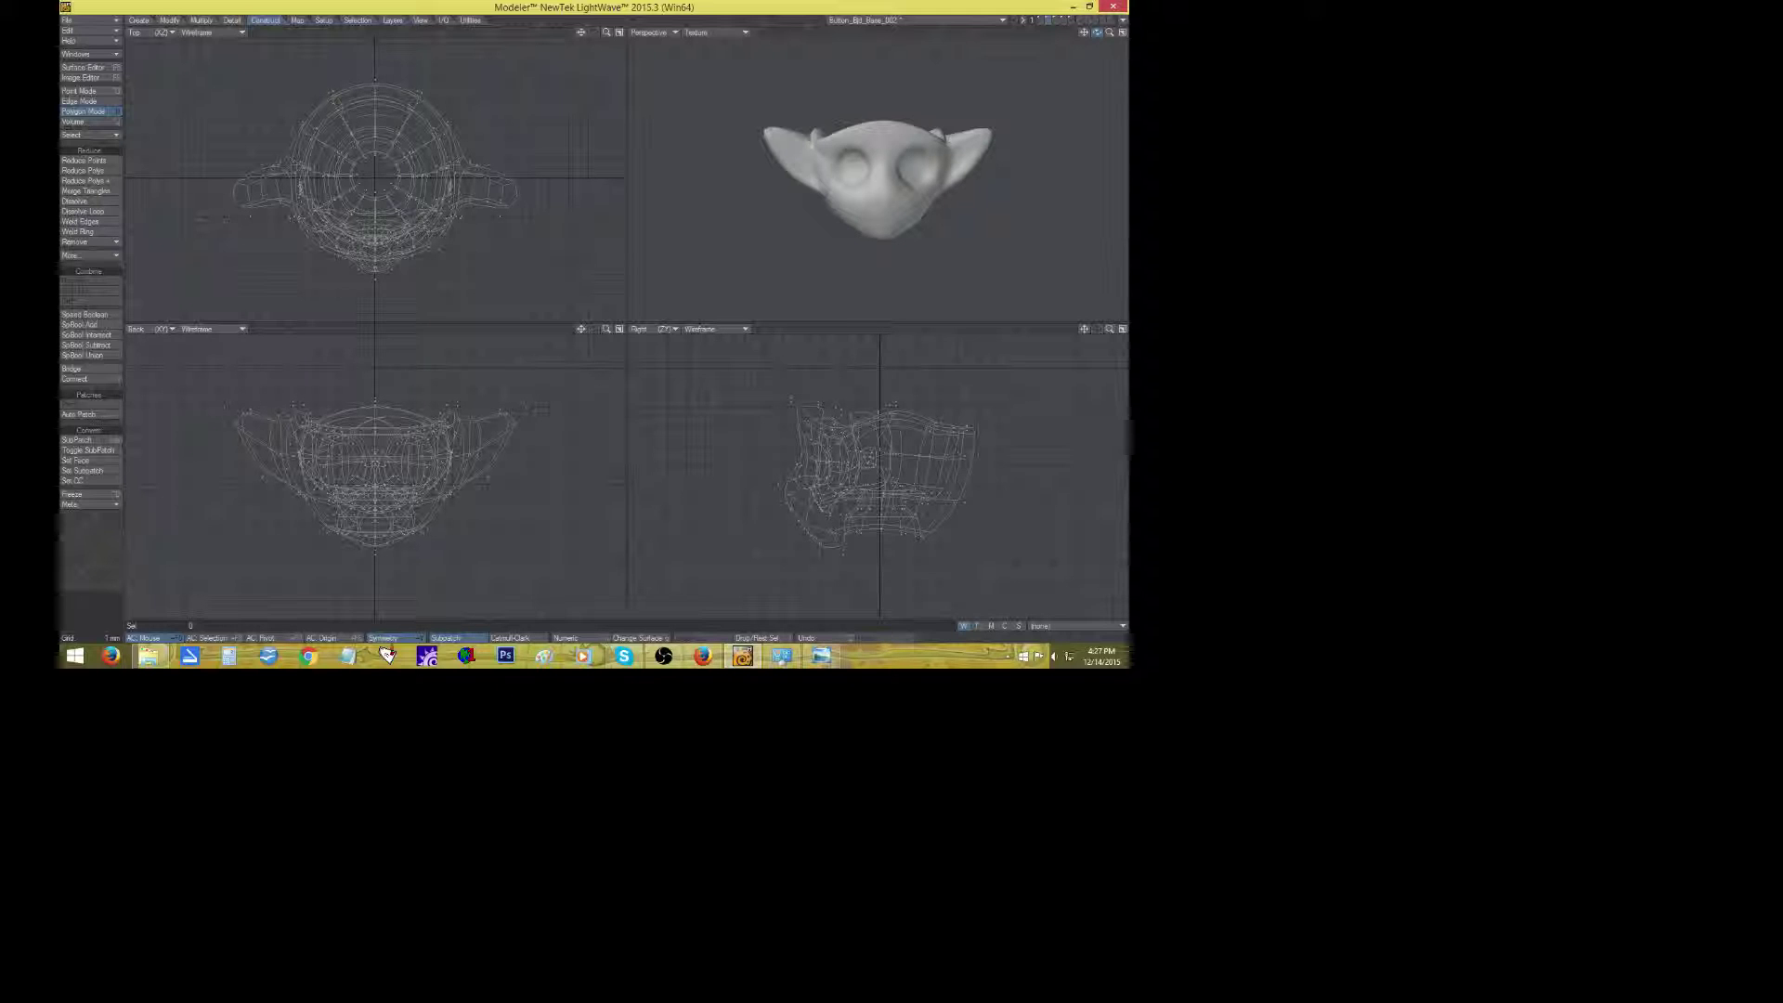
mouse_move(1096, 32)
left_mouse_down()
mouse_move(1058, 33)
mouse_move(1083, 56)
mouse_move(1063, 76)
mouse_move(1021, 67)
mouse_move(1086, 35)
mouse_move(1068, 37)
left_mouse_up()
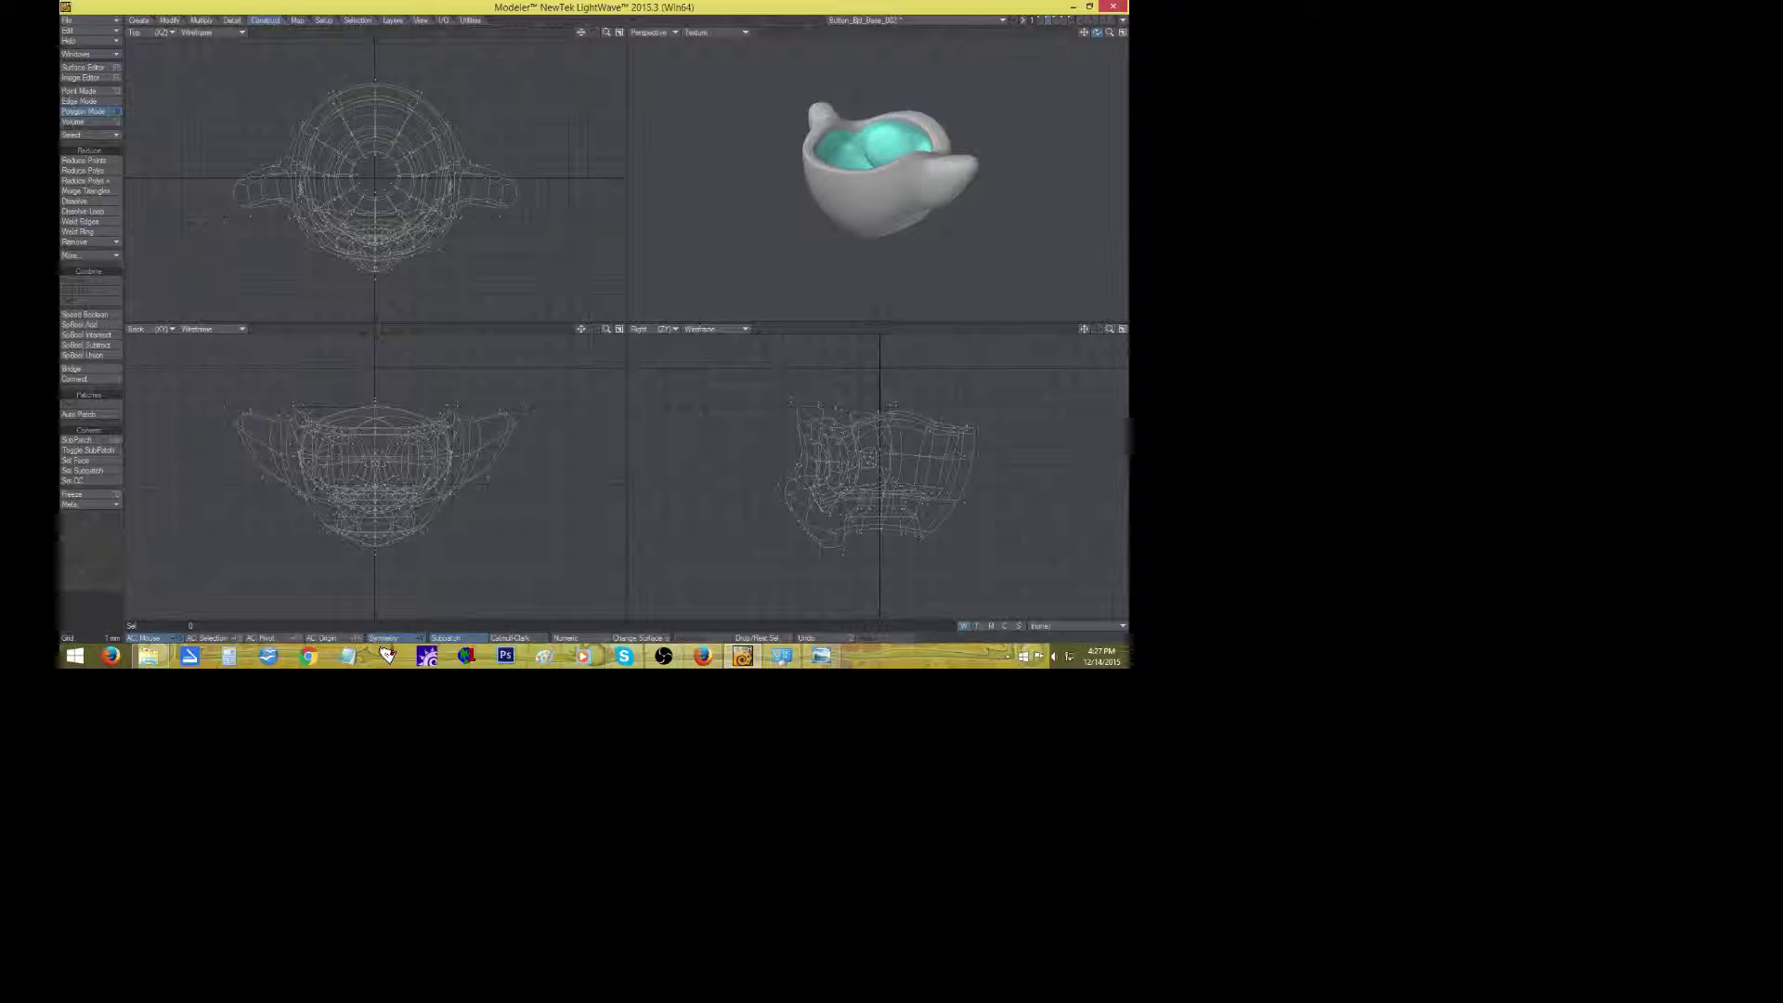
Select the innermost polygons of both eye sockets on the head layer and move them slightly farther back.
left_click_drag(913, 136, 888, 160)
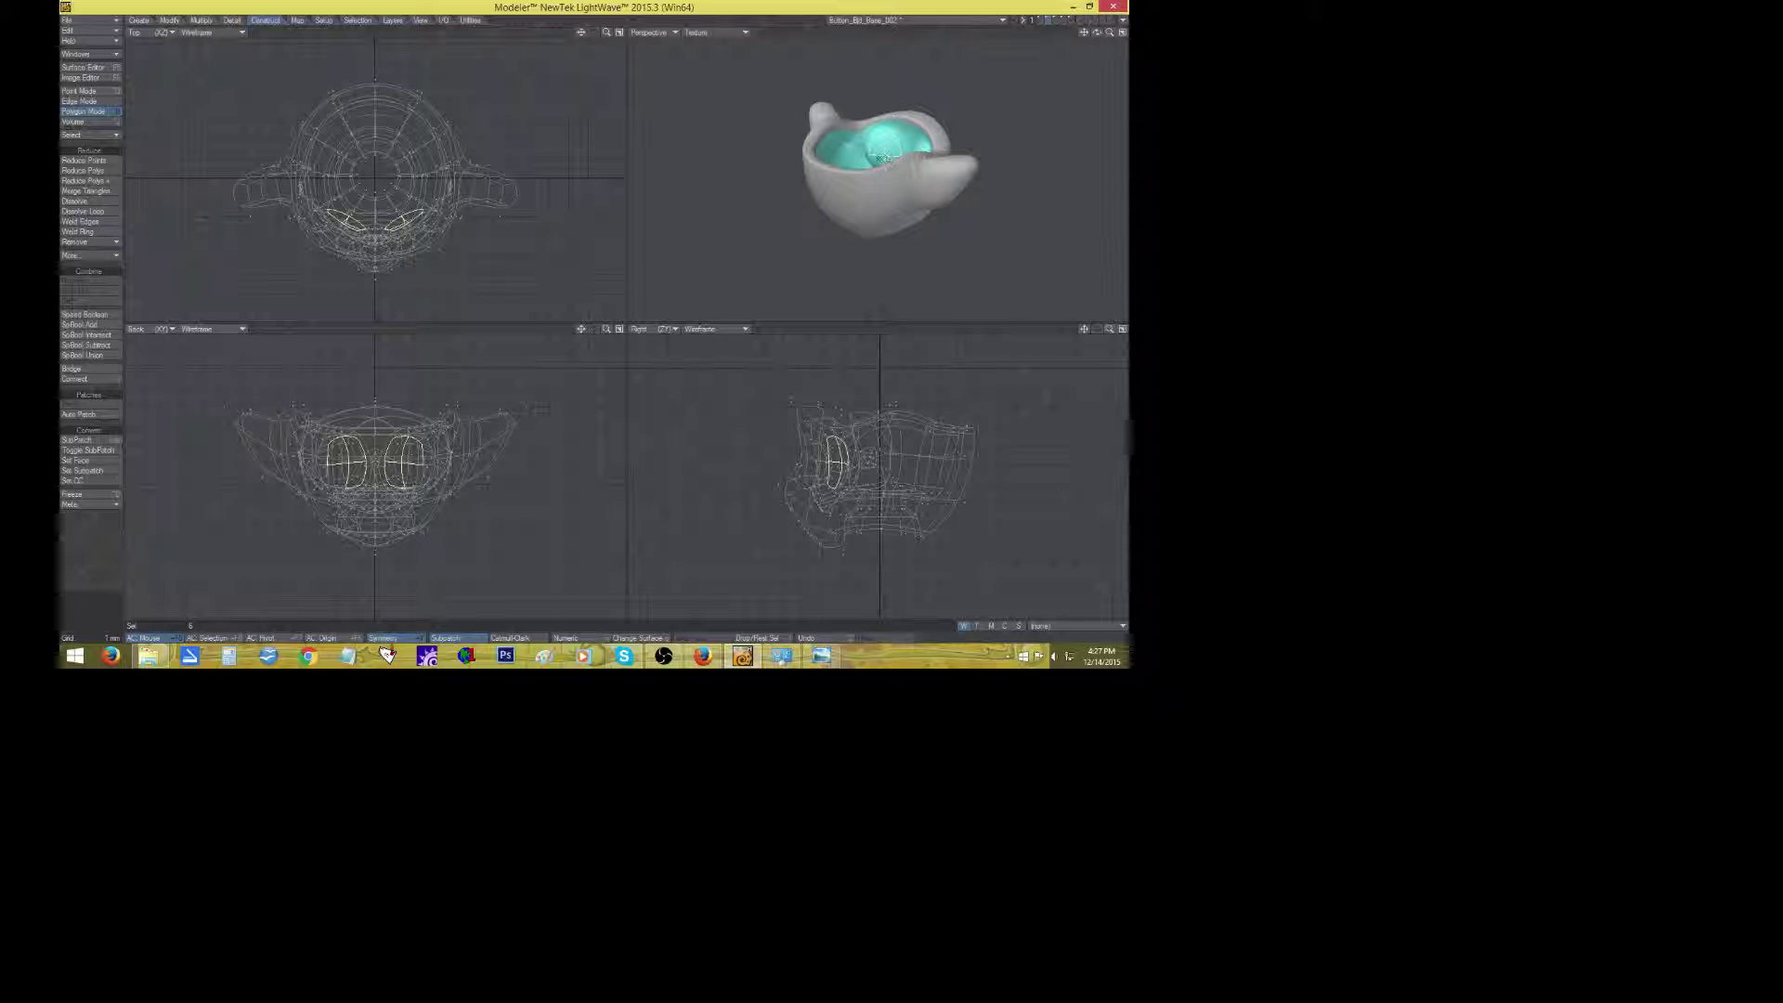
key("t")
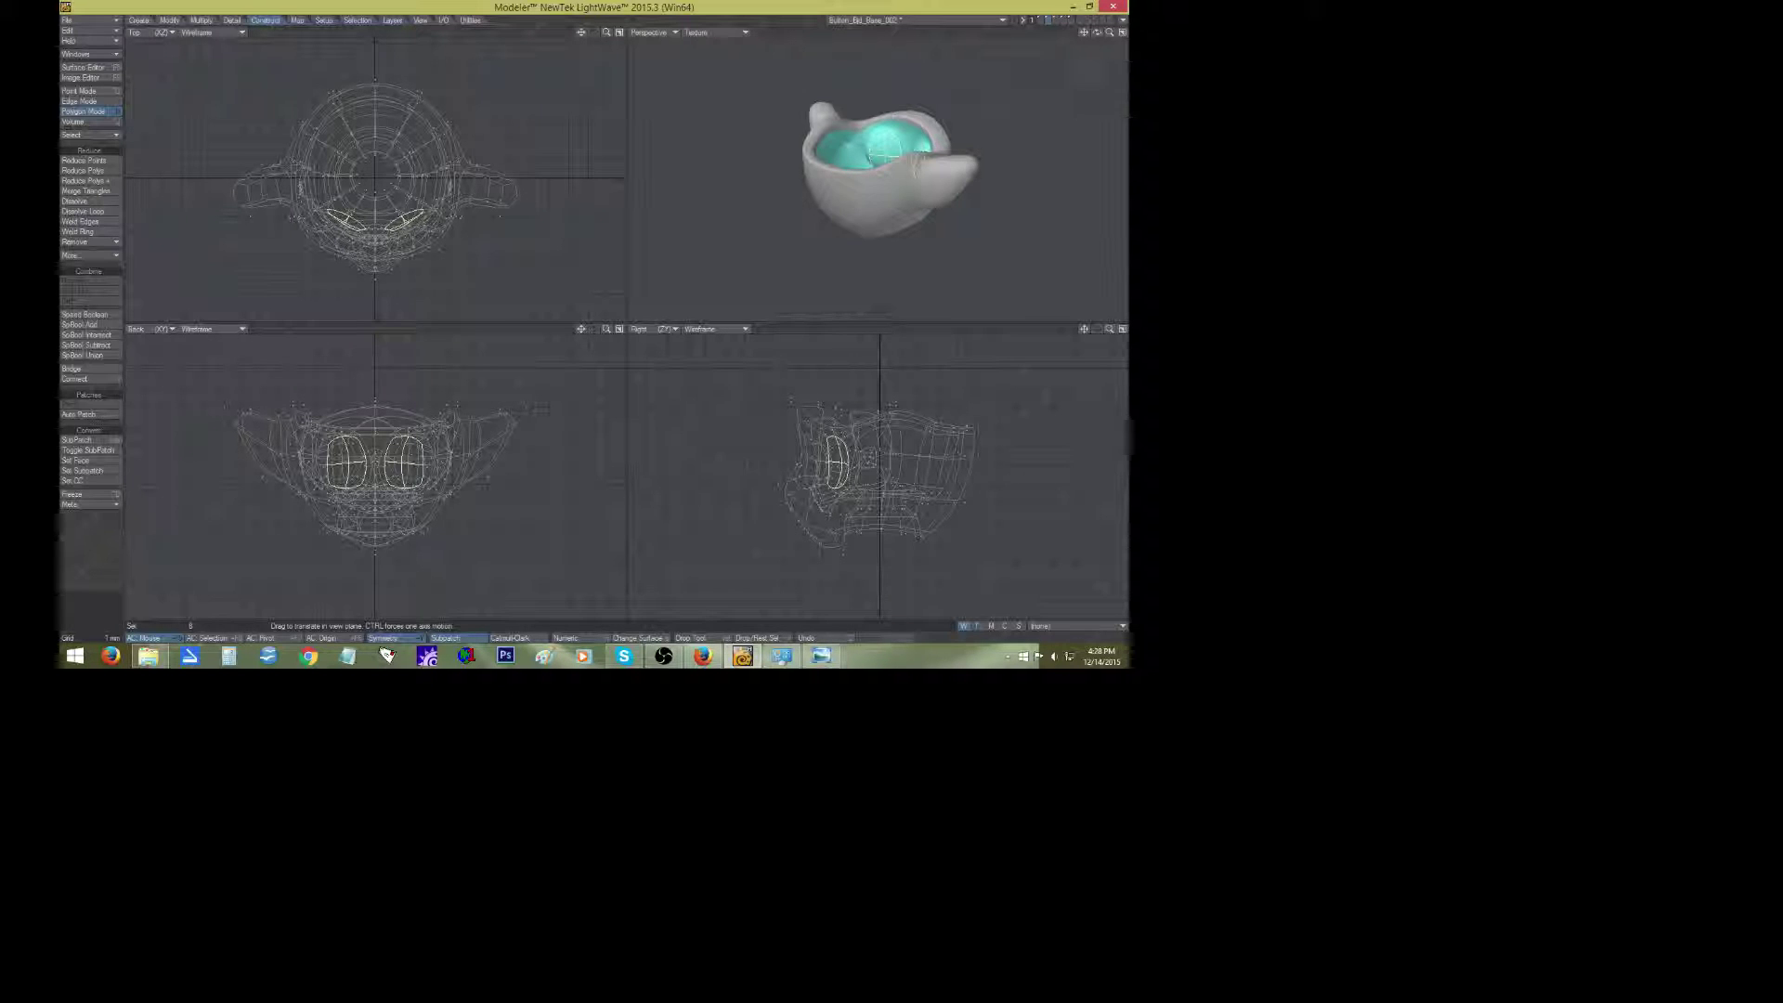
left_click_drag(1097, 32, 1118, 41)
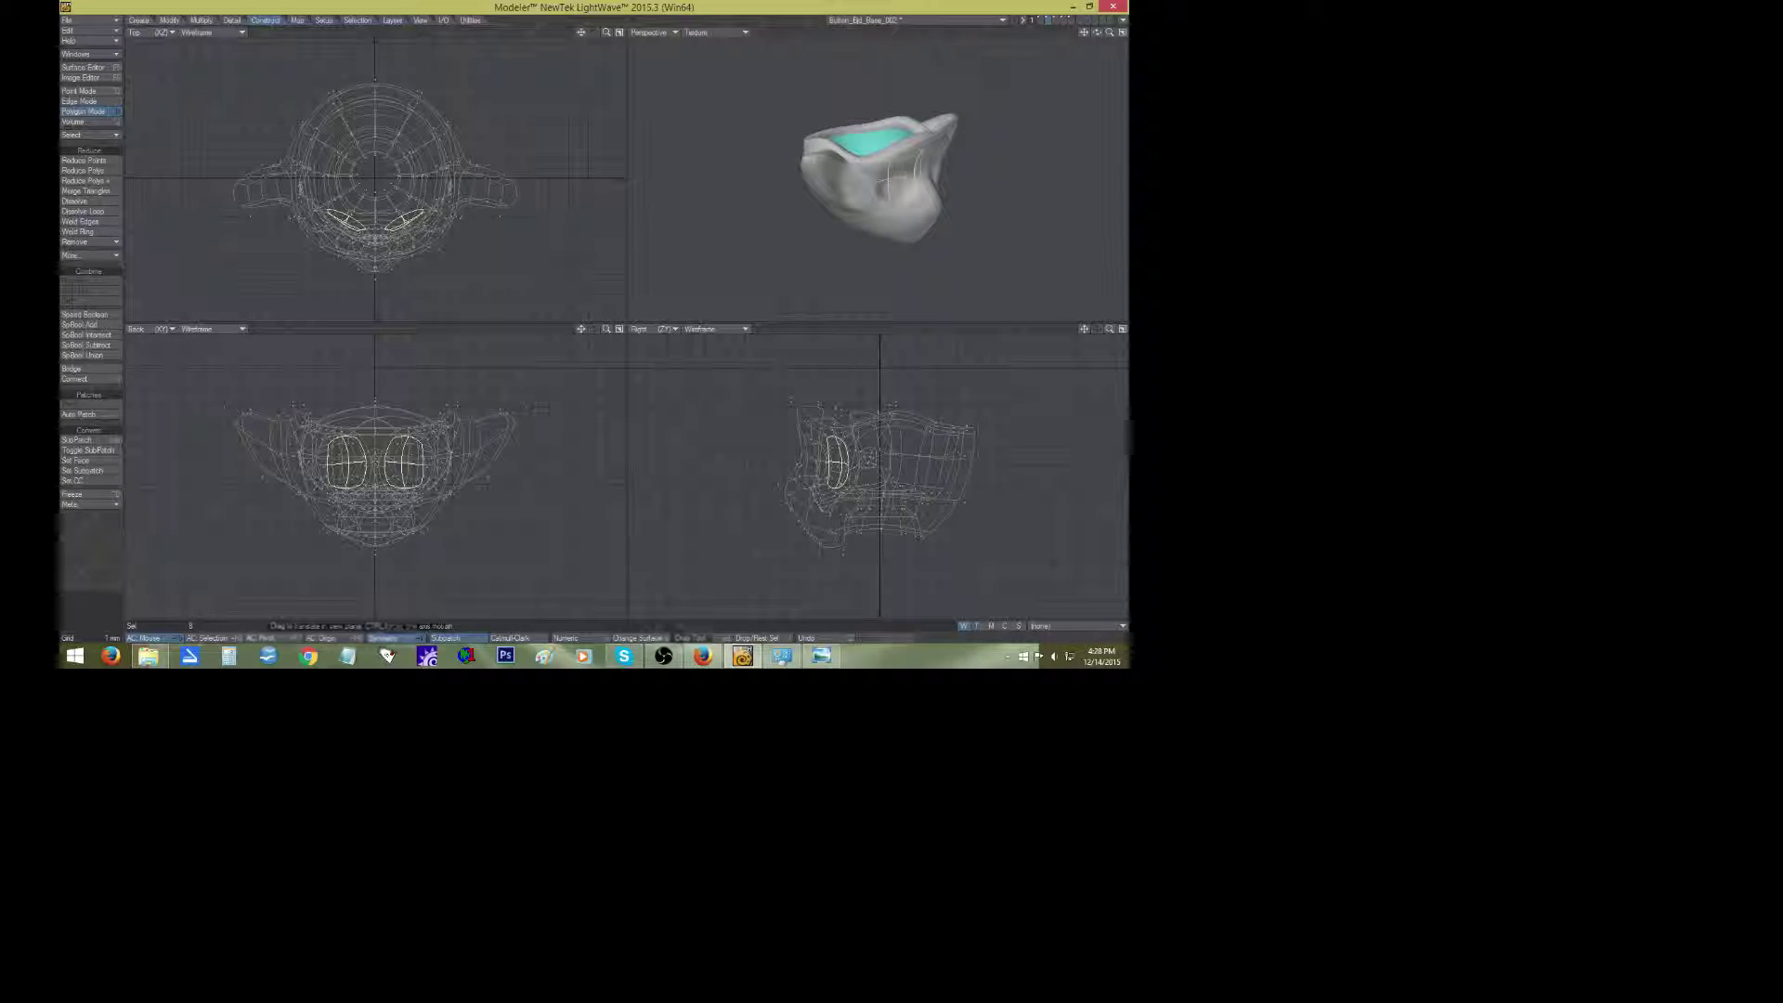
left_click_drag(901, 173, 907, 181, "shift")
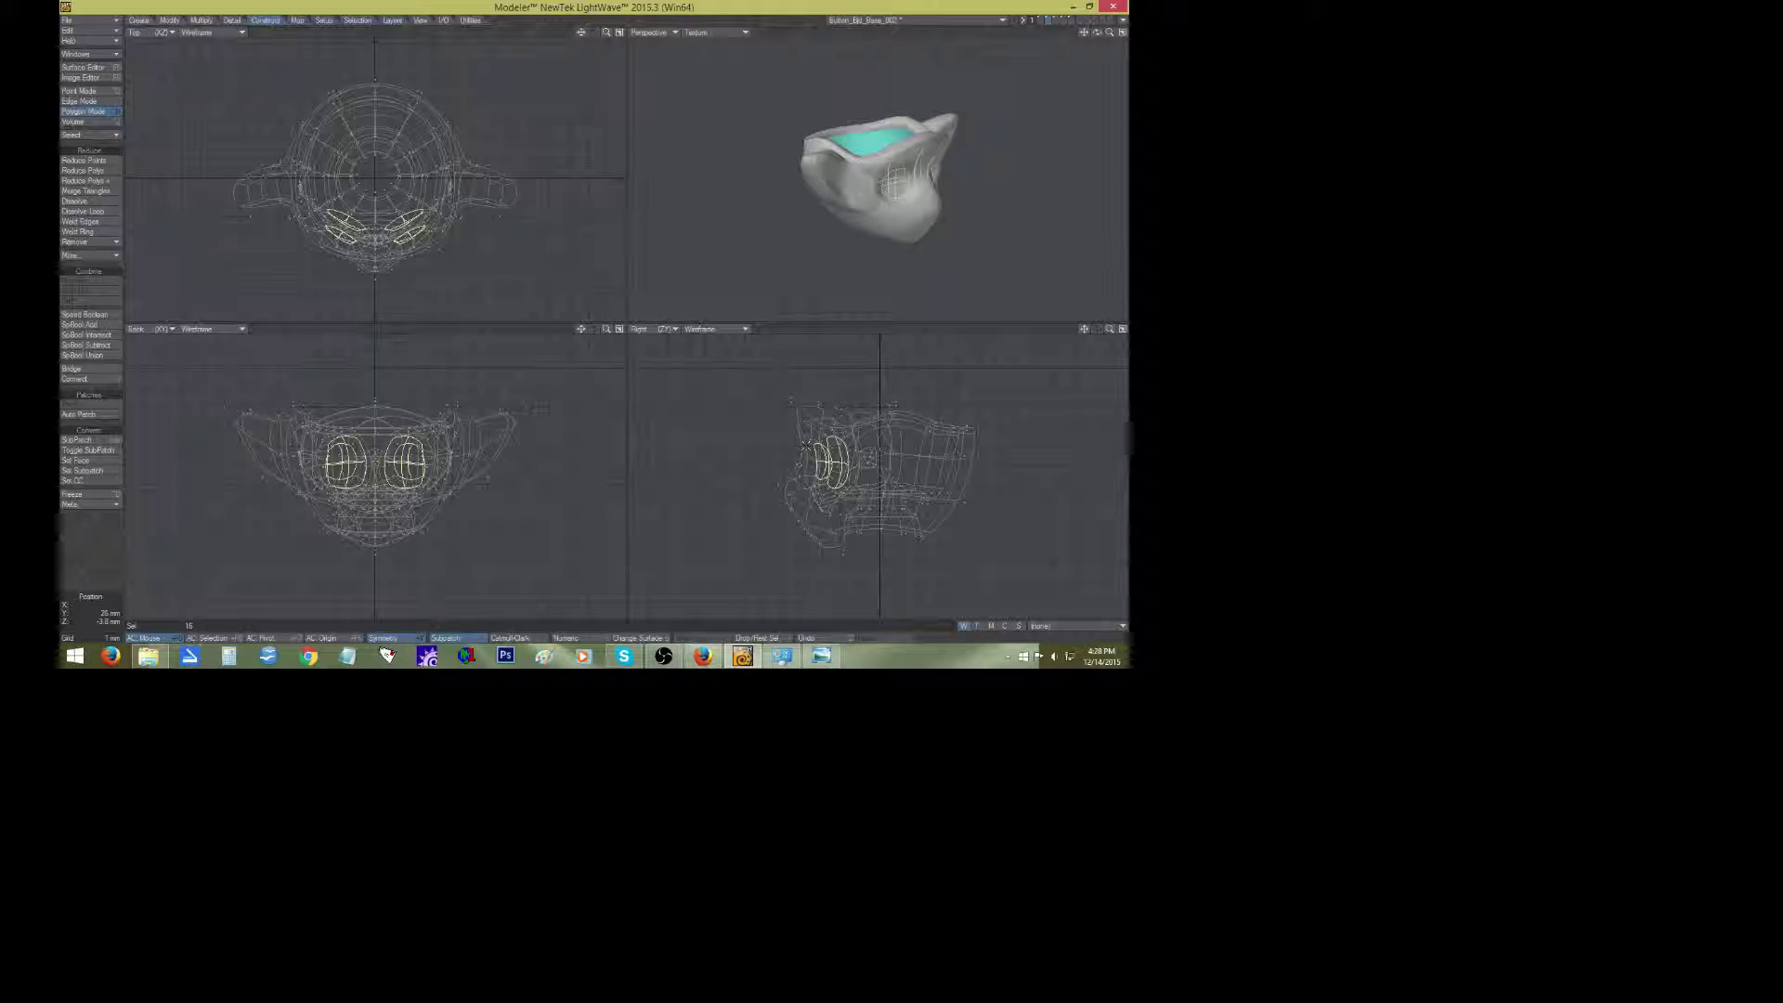
key("t")
key("t")
key("ctrl+z")
key("t")
left_click_drag(347, 220, 350, 215)
left_click(87, 570)
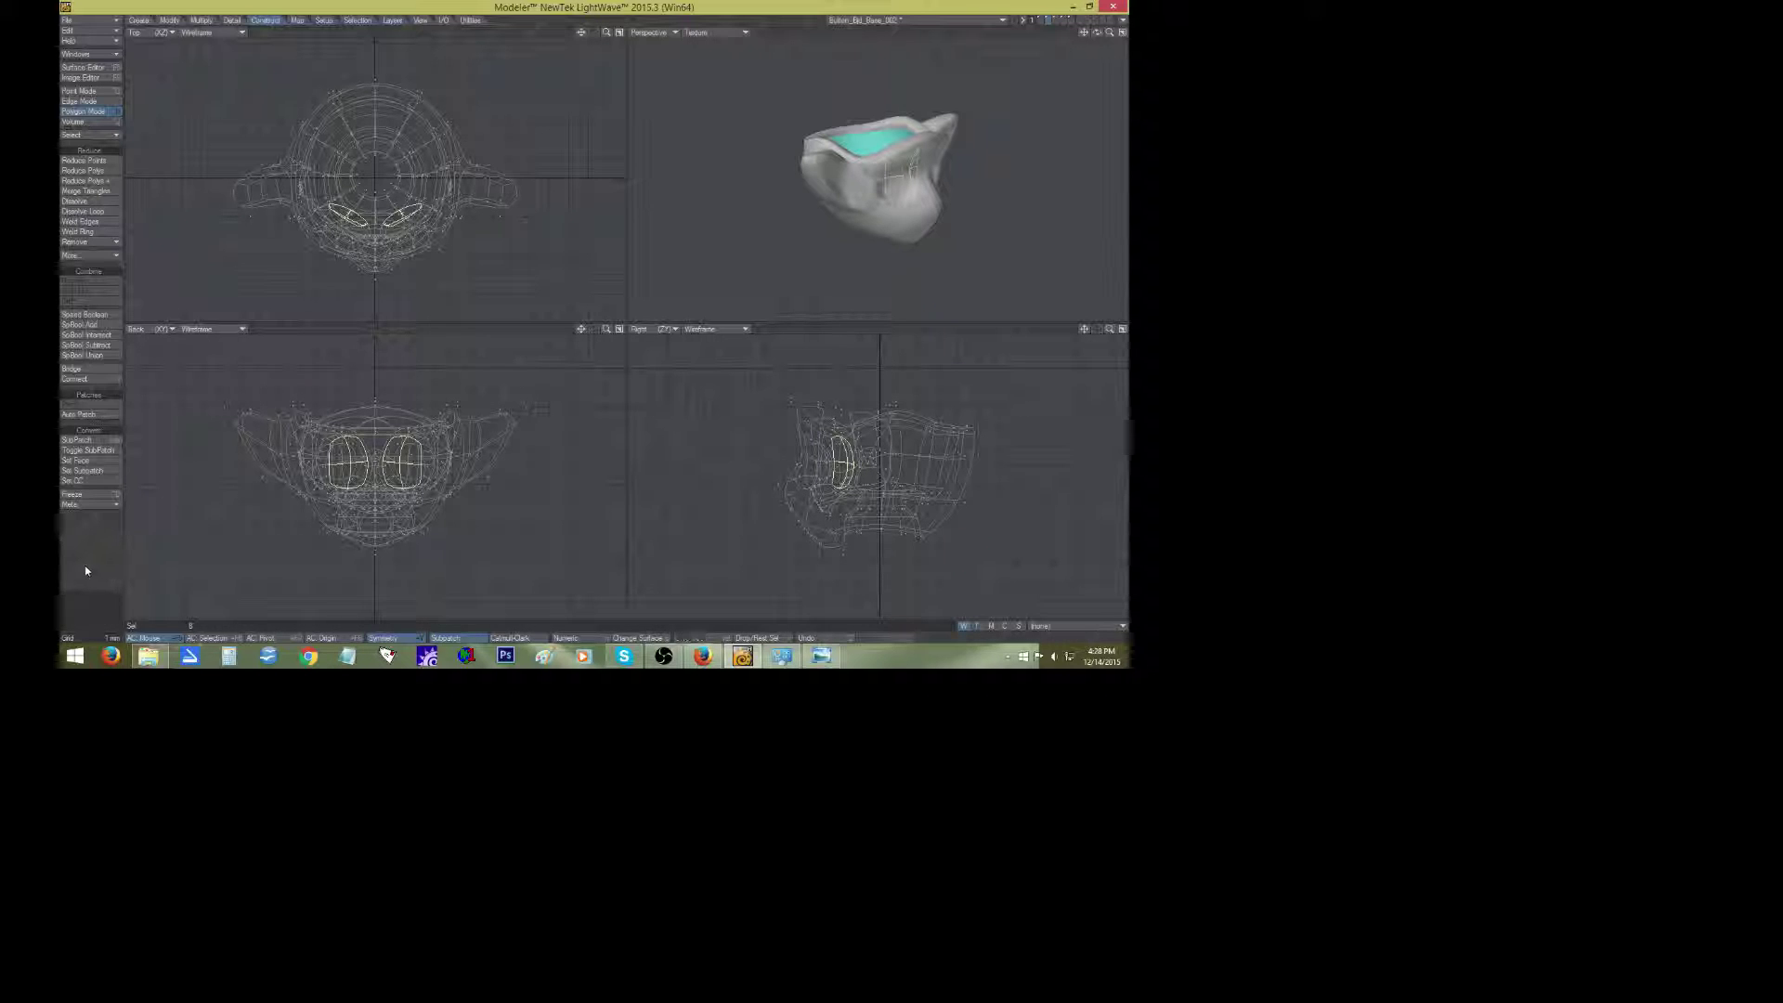
left_click(87, 569)
mouse_move(1096, 32)
left_mouse_down()
mouse_move(1077, 39)
mouse_move(1109, 46)
mouse_move(1088, 64)
mouse_move(1098, 37)
left_mouse_up()
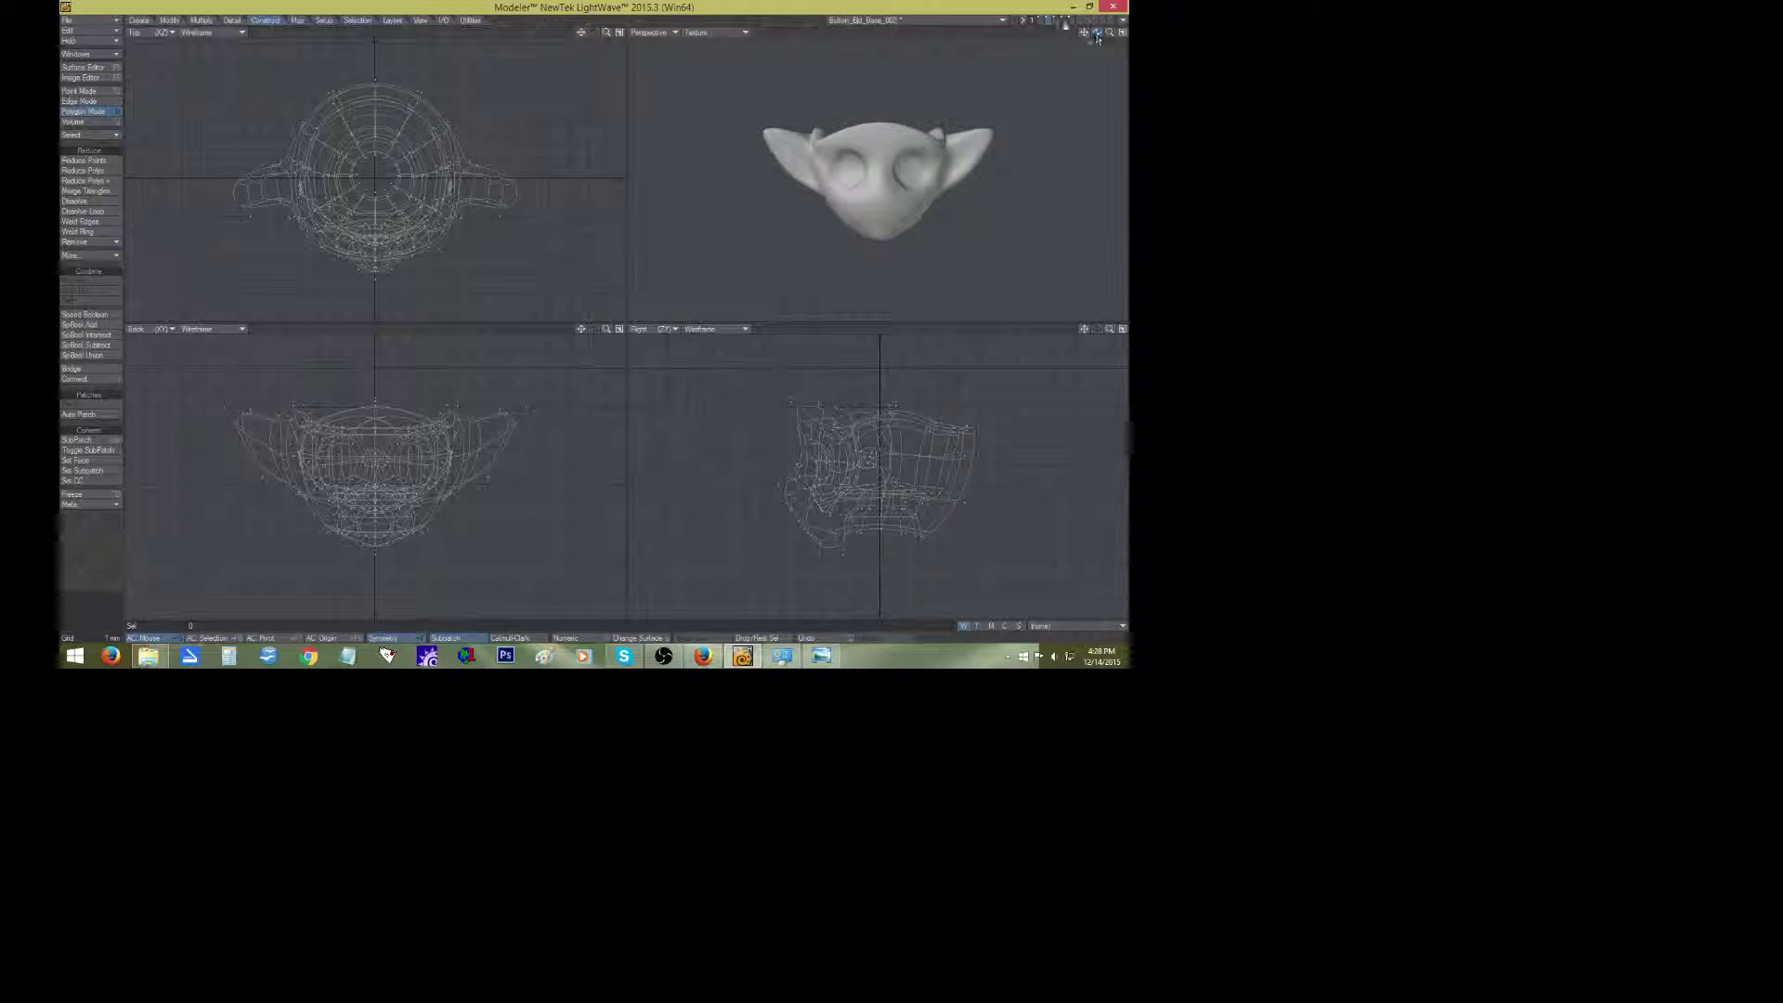
Bring up the torso layer, fit it in all views and save the object.
left_click(1055, 21)
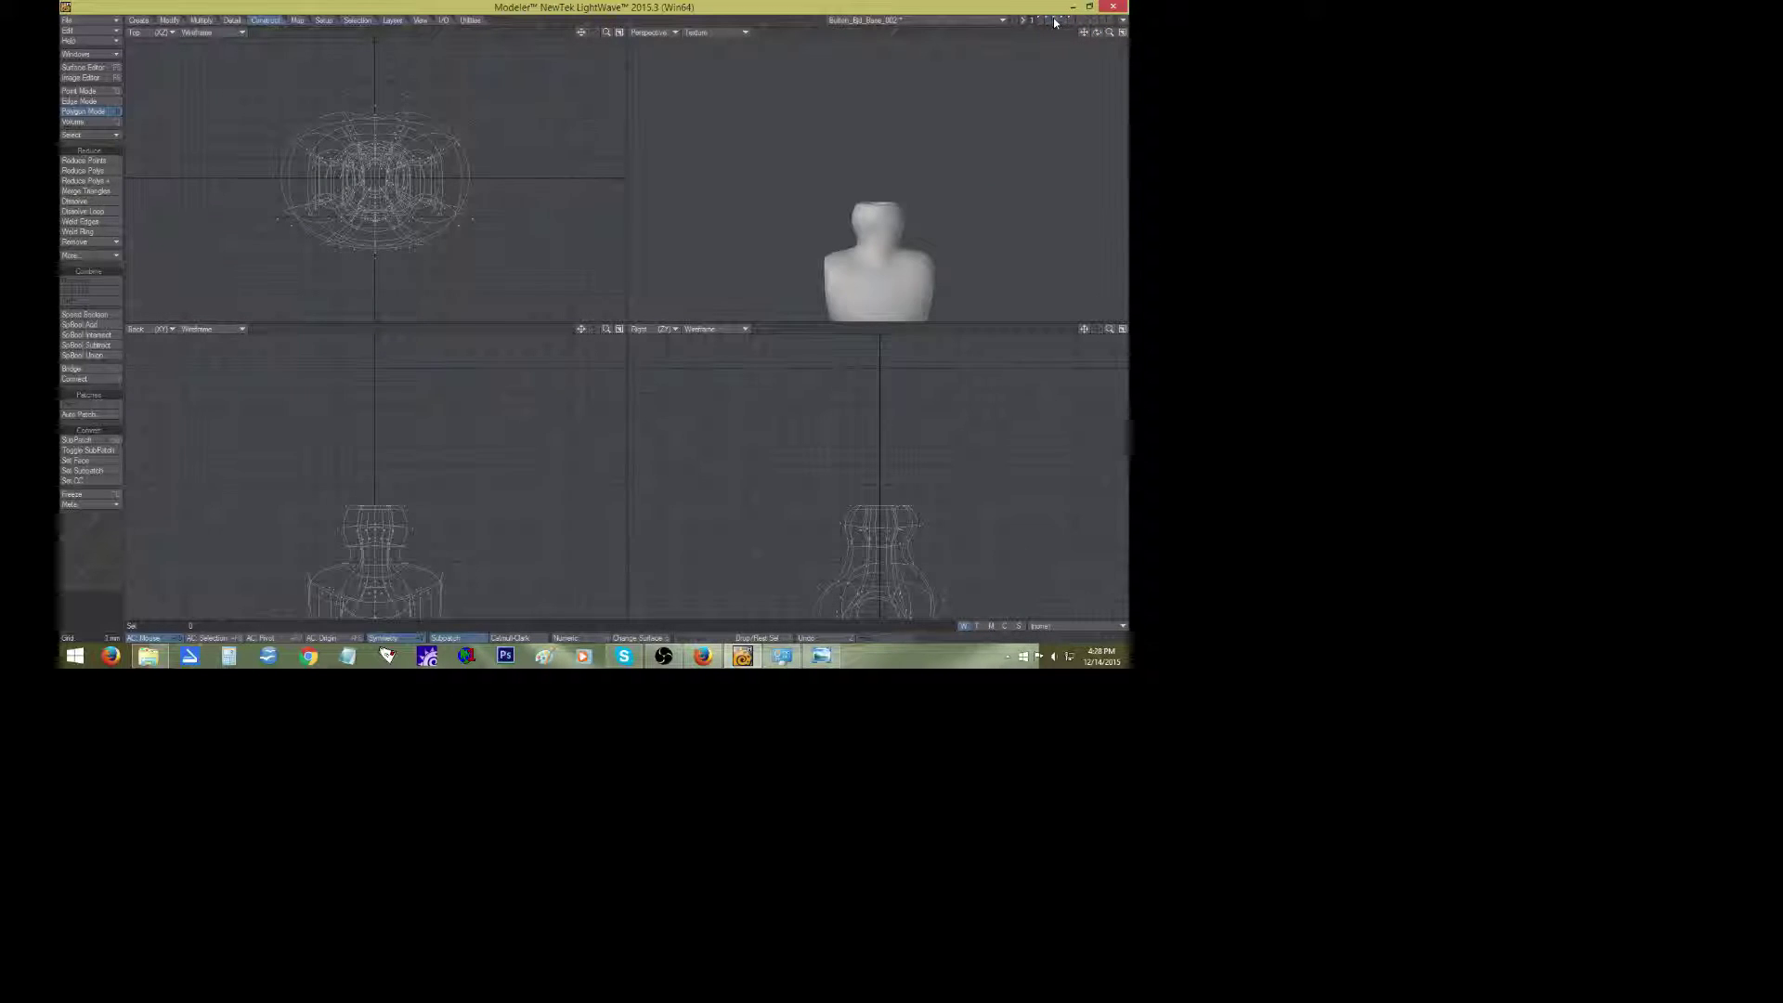
key("a")
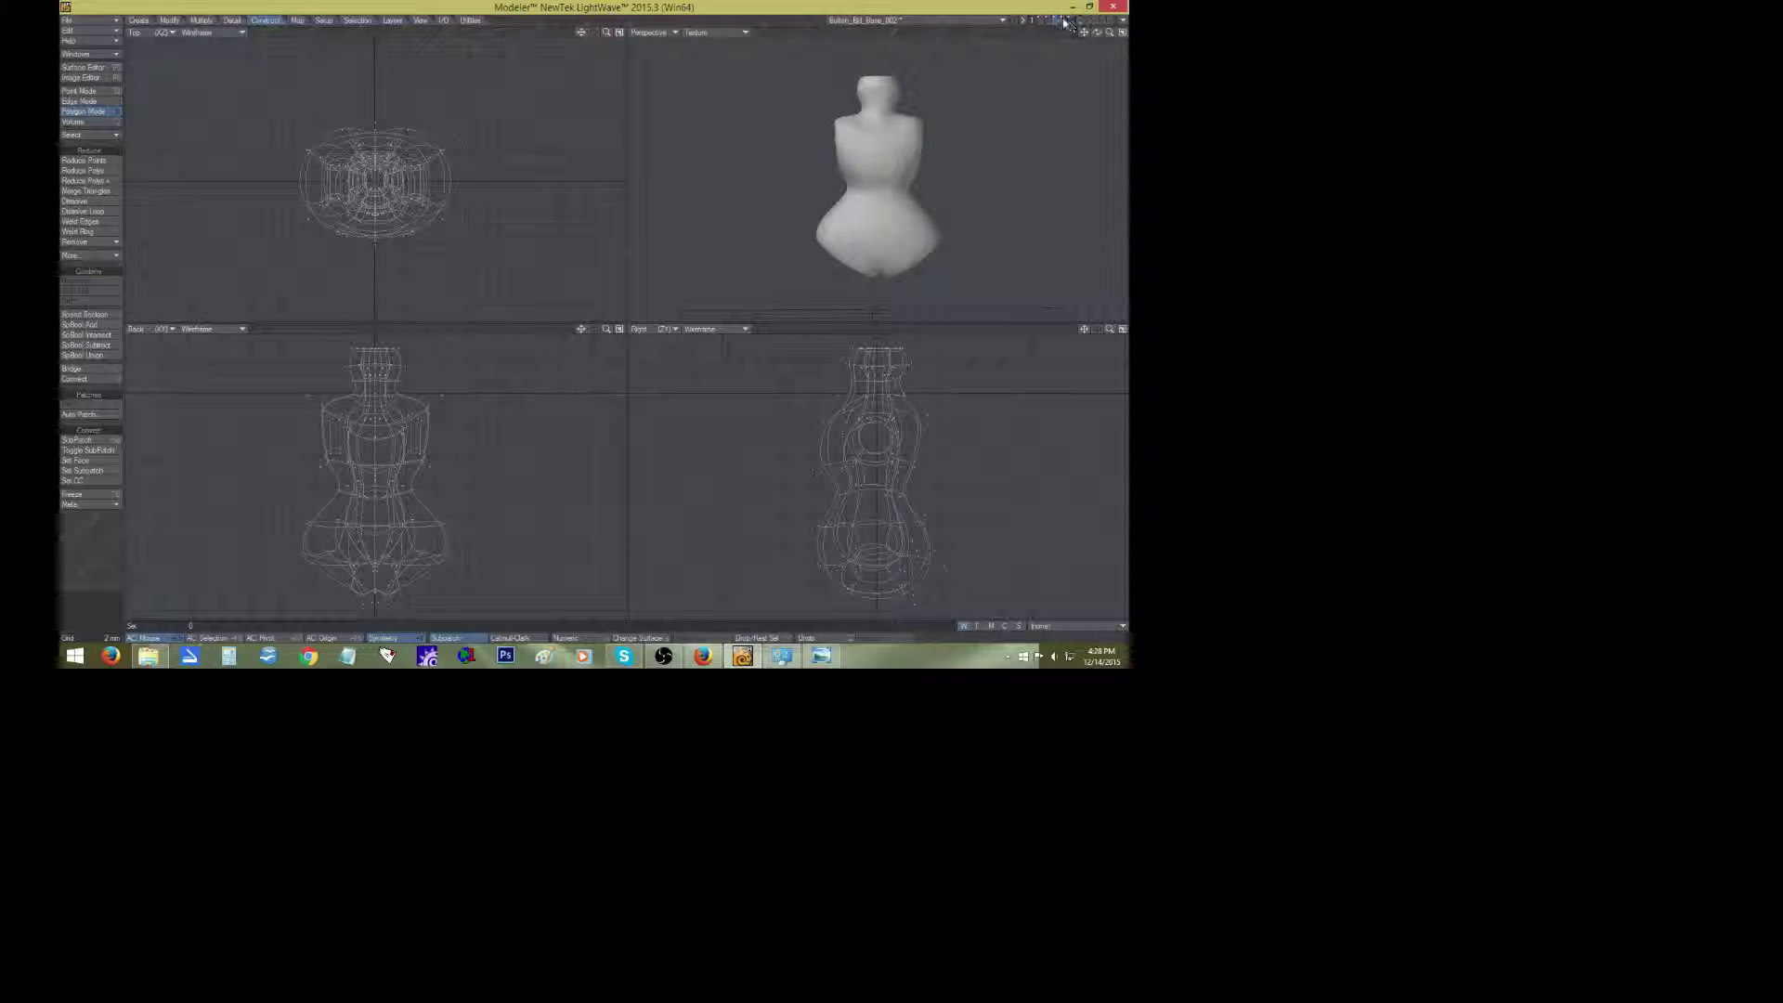
left_click(100, 19)
left_click(102, 94)
On the layer with the curved arm pieces, select the lower raised pads and merge each into a single polygon.
left_click(1063, 20)
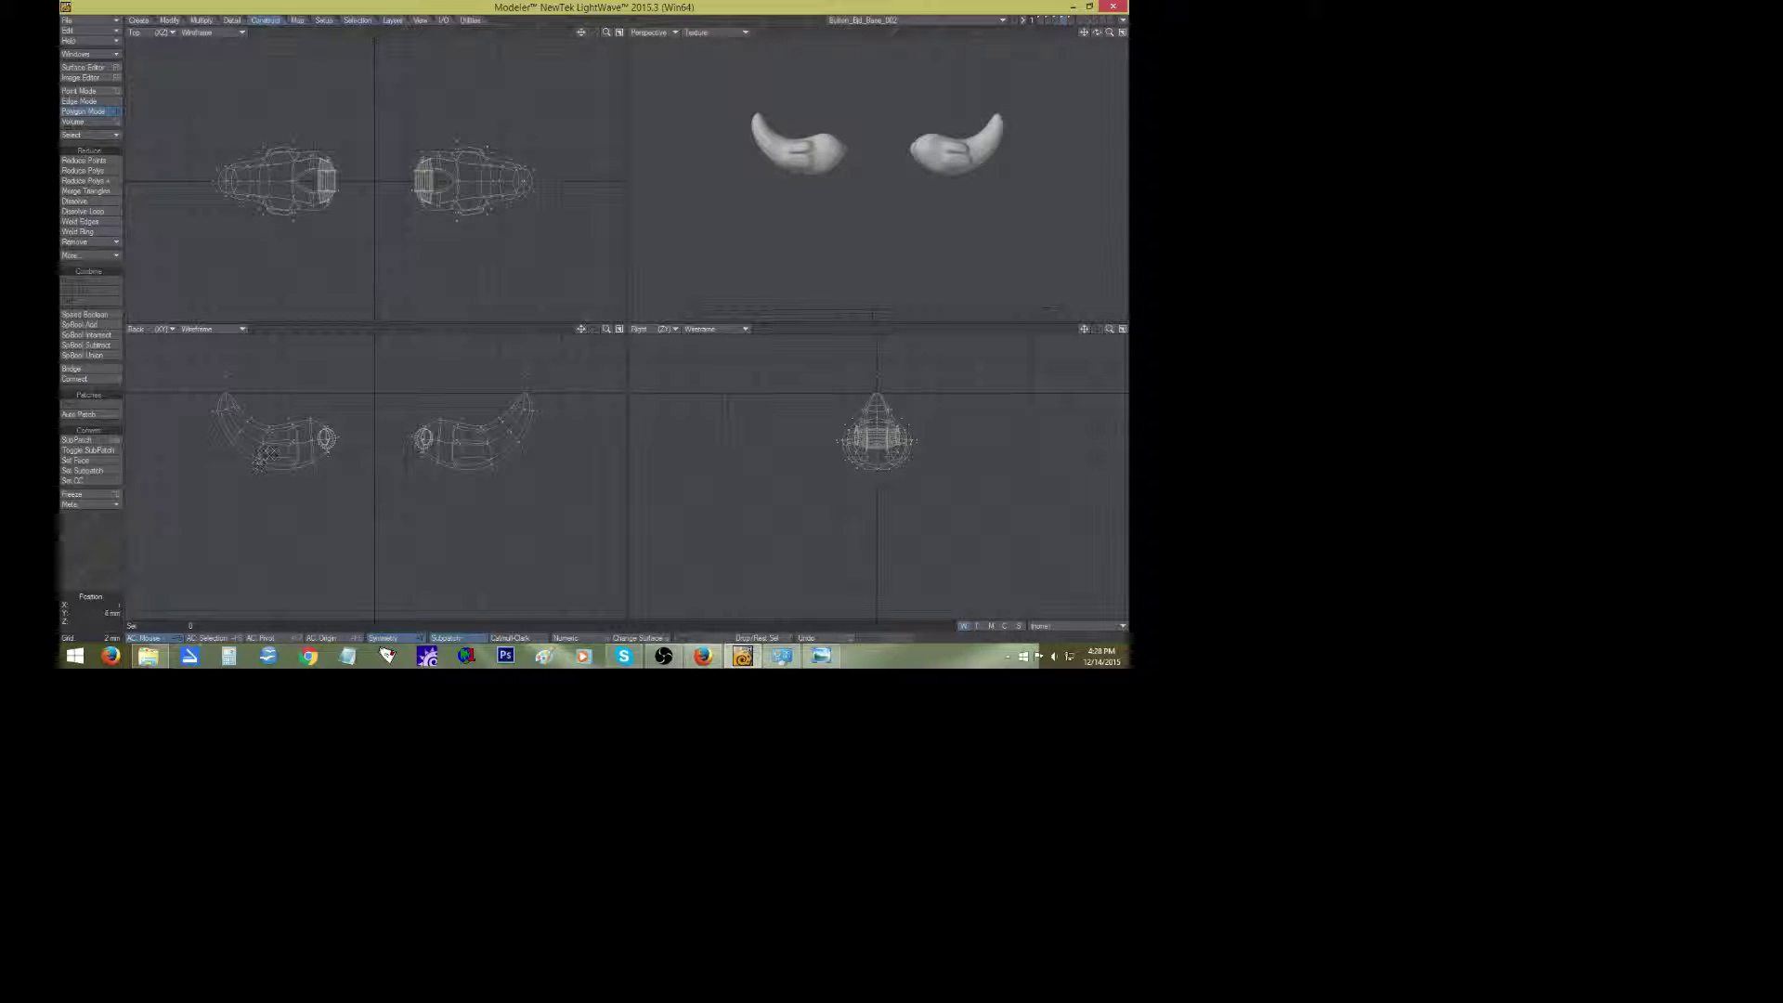
mouse_move(265, 454)
left_mouse_down()
mouse_move(288, 448)
mouse_move(267, 450)
left_mouse_up()
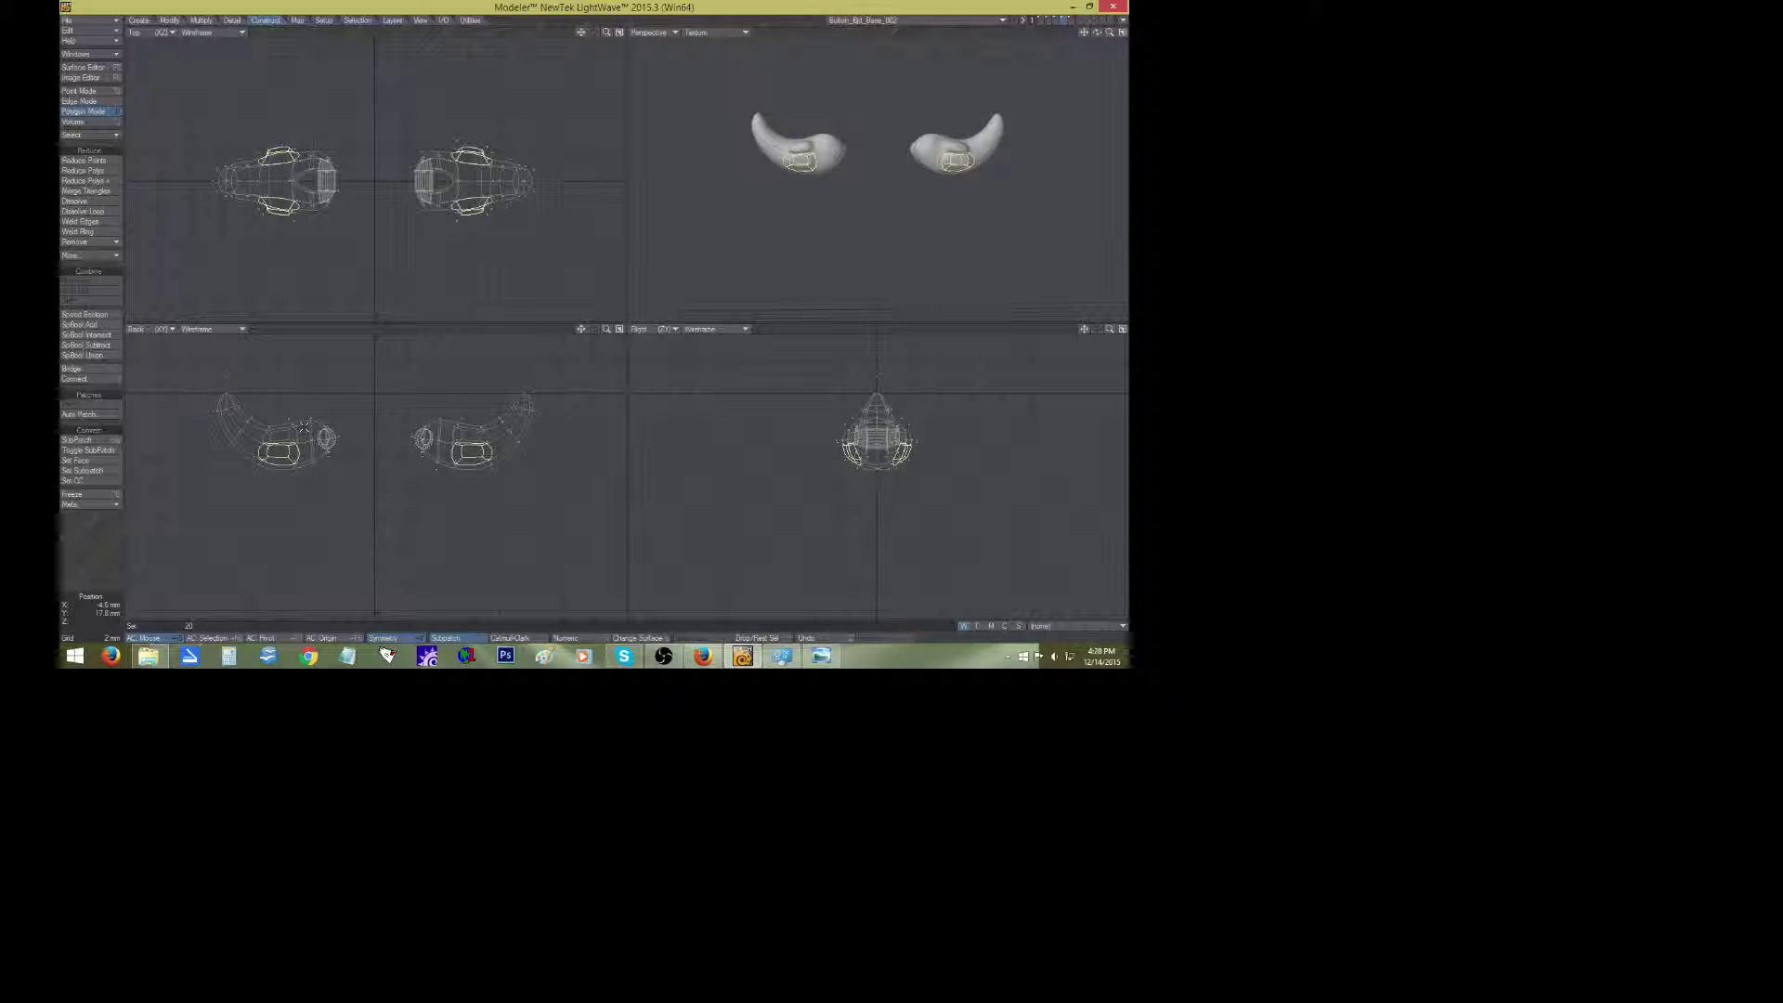
key("shift+z")
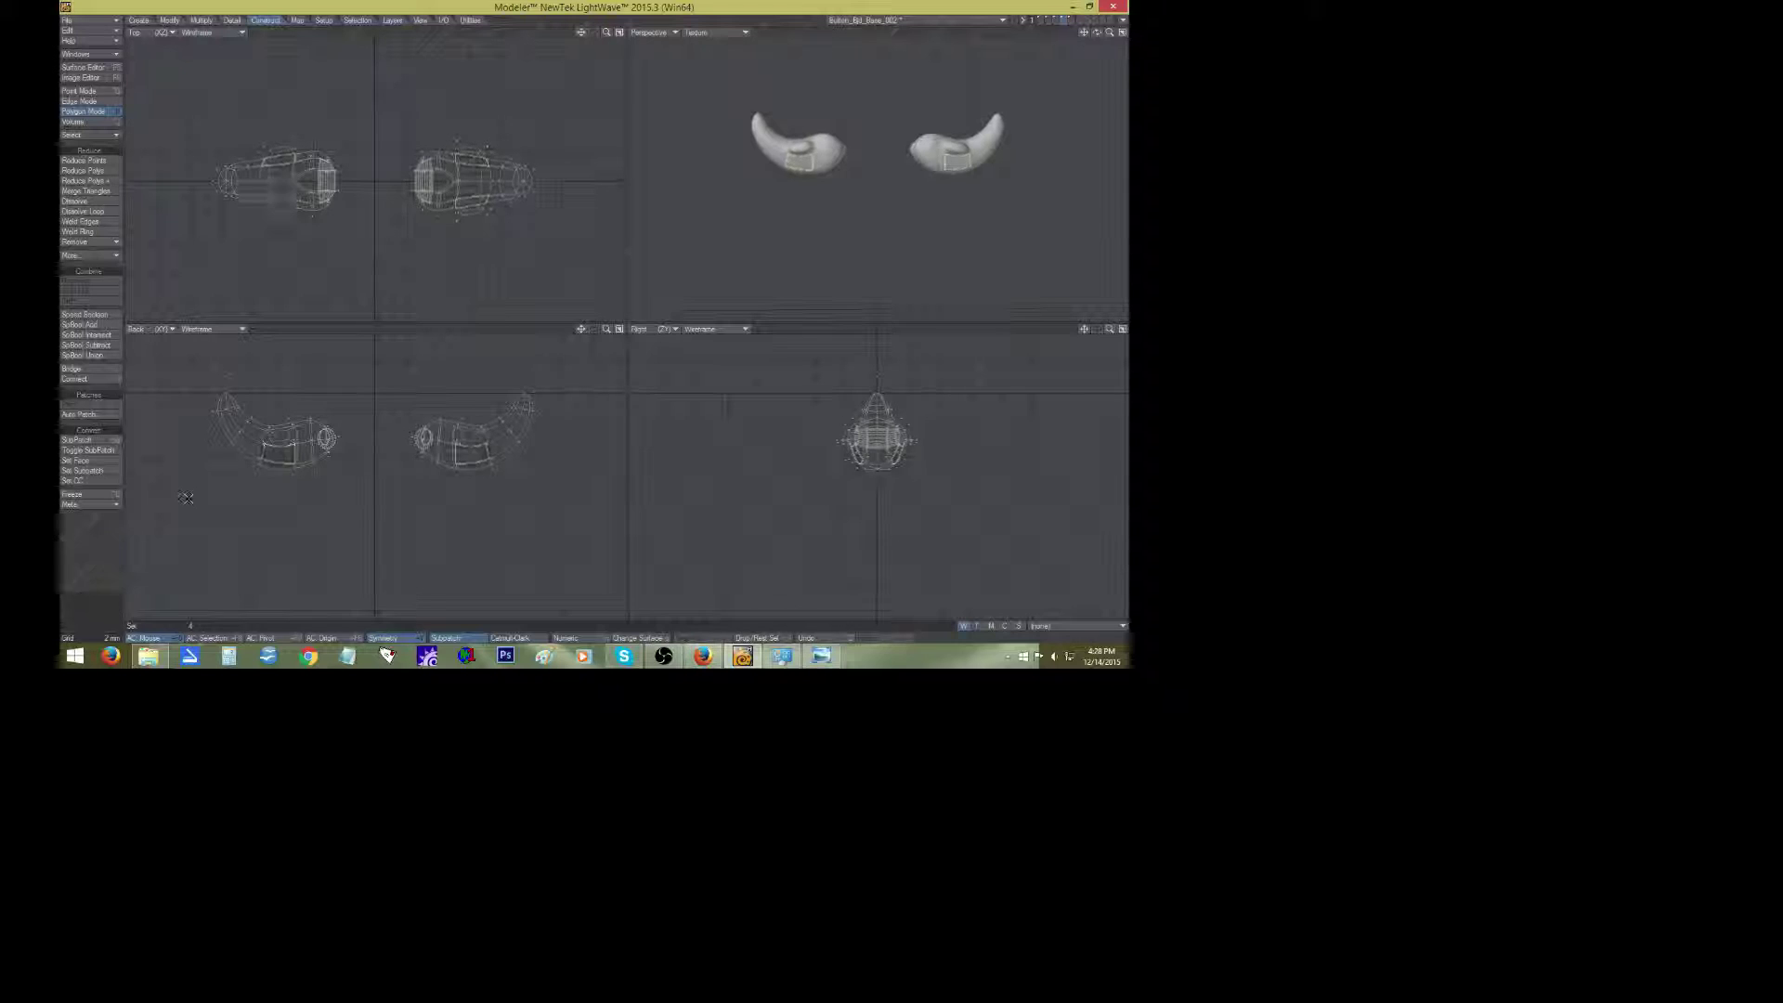
left_click(95, 551)
Try moving the lower merged pad polygons of the curved arm pieces outward, then undo the move.
mouse_move(1107, 34)
left_mouse_down()
mouse_move(1089, 36)
mouse_move(1125, 48)
left_mouse_up()
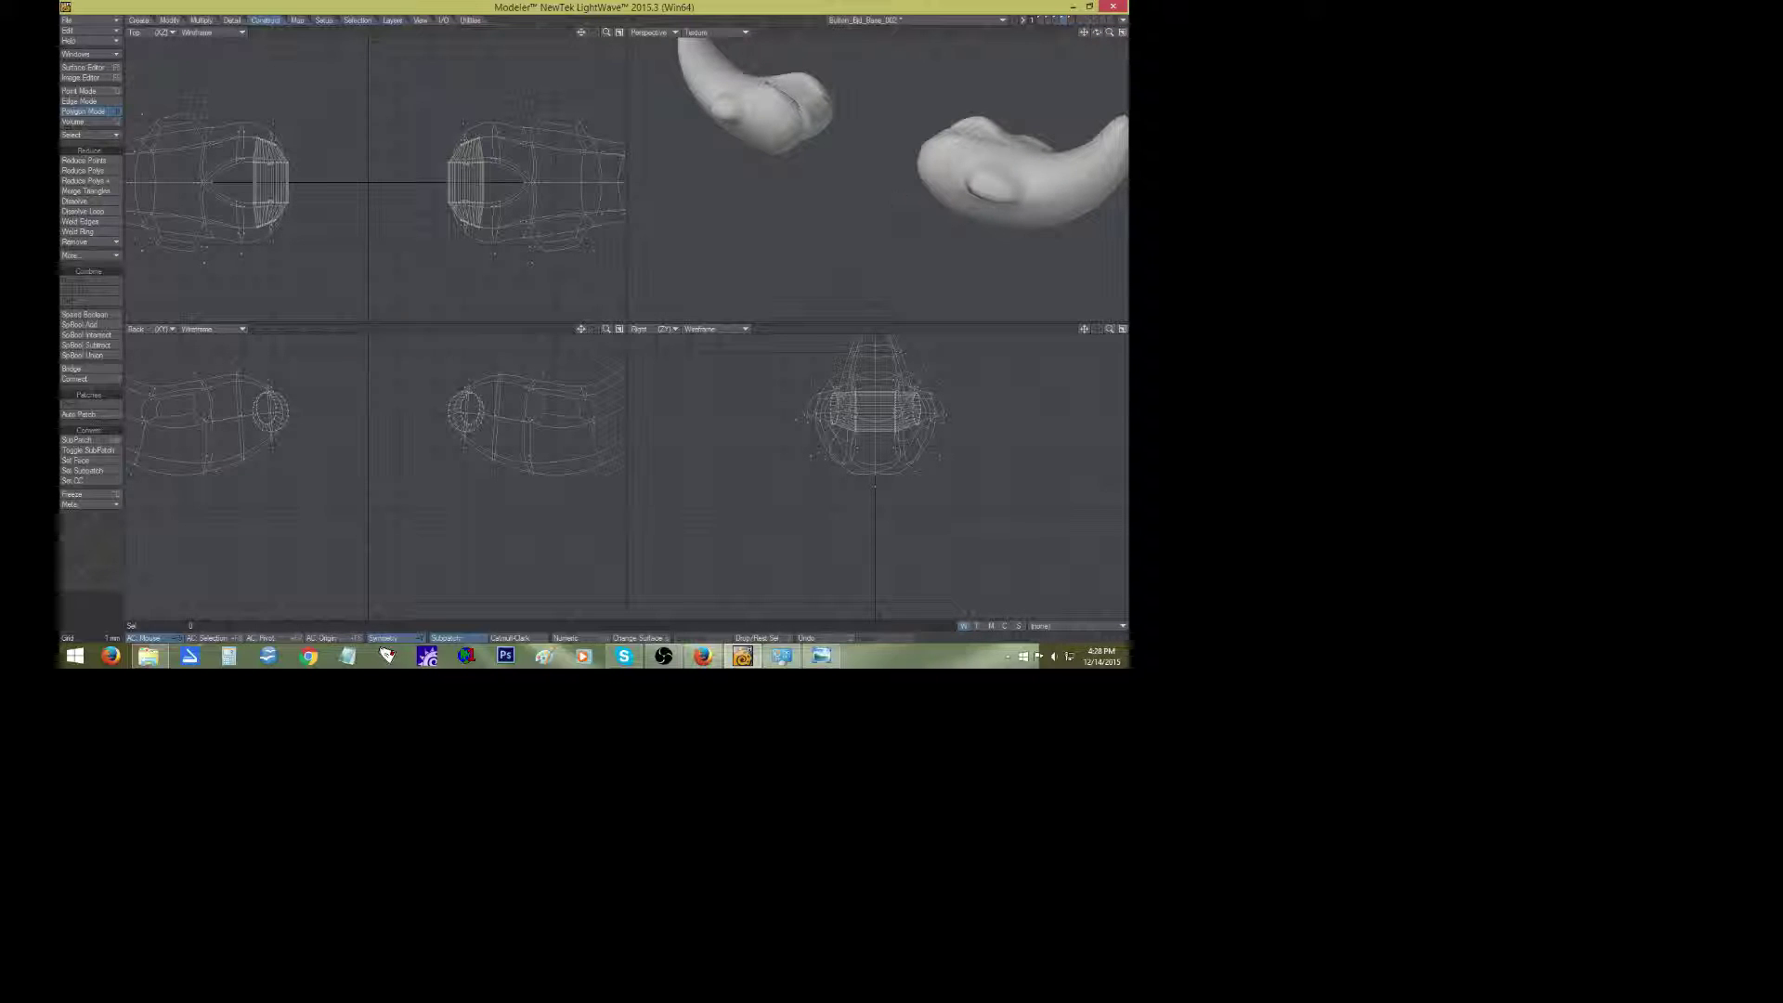
left_click(985, 210)
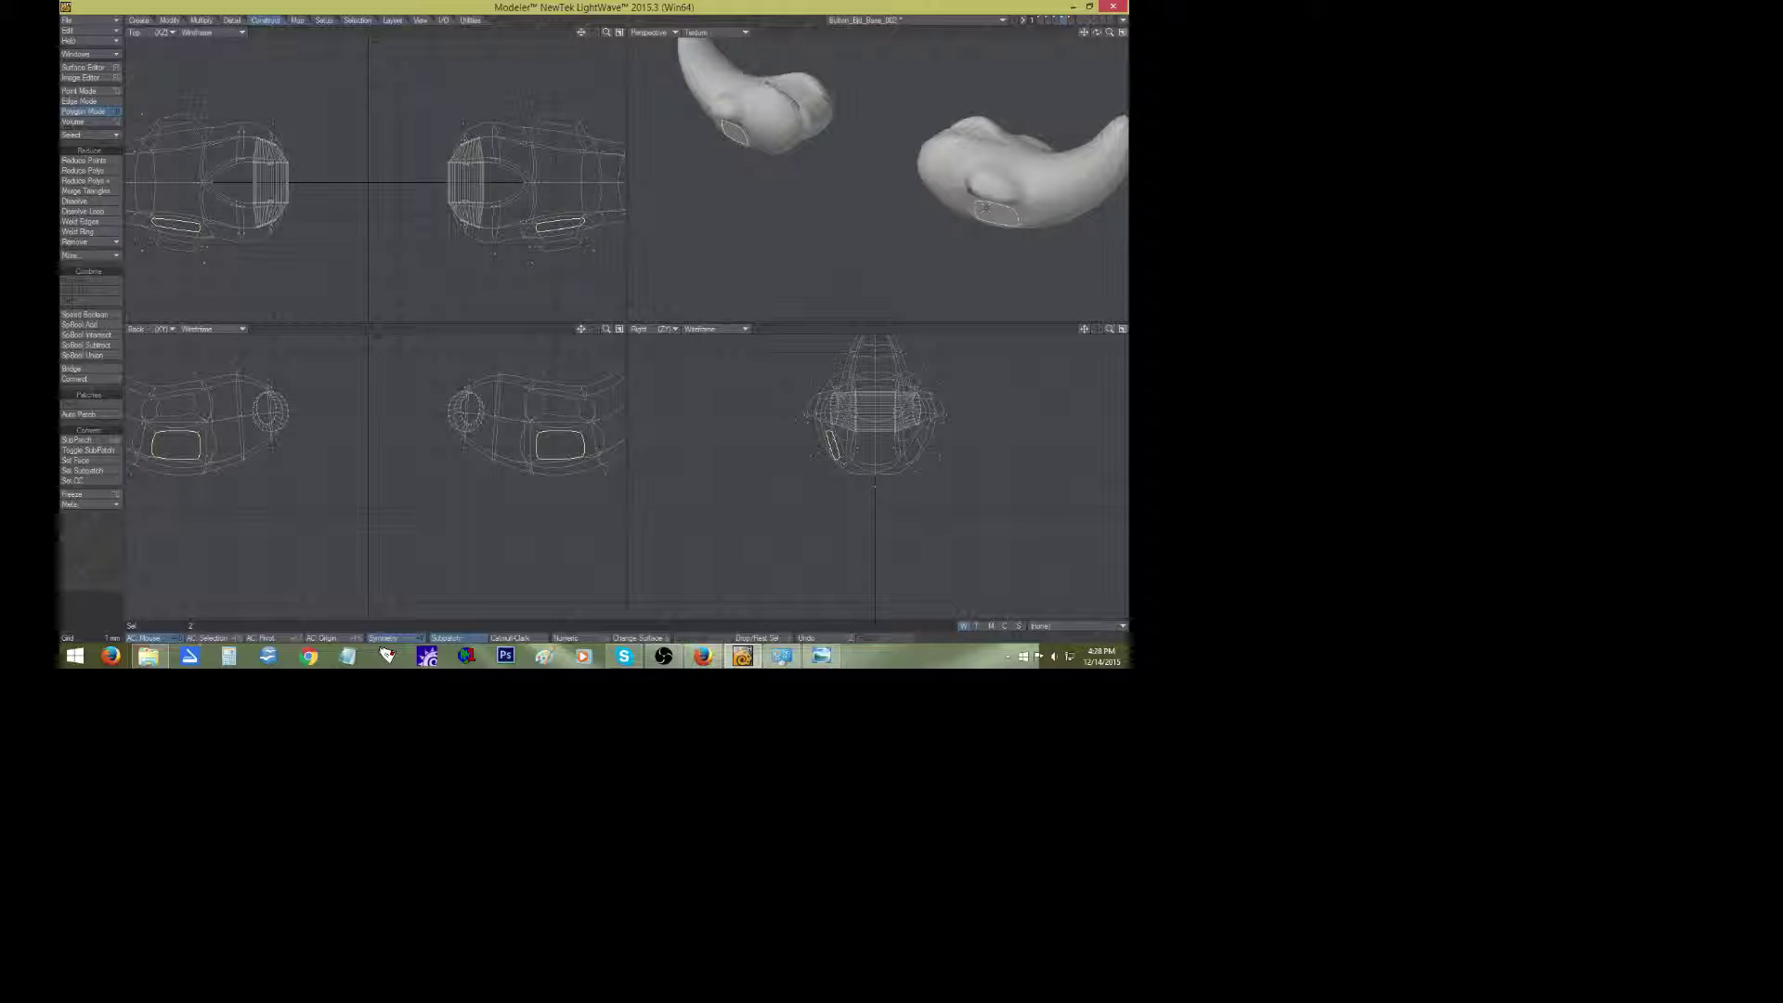
key("t")
left_click_drag(627, 198, 584, 216)
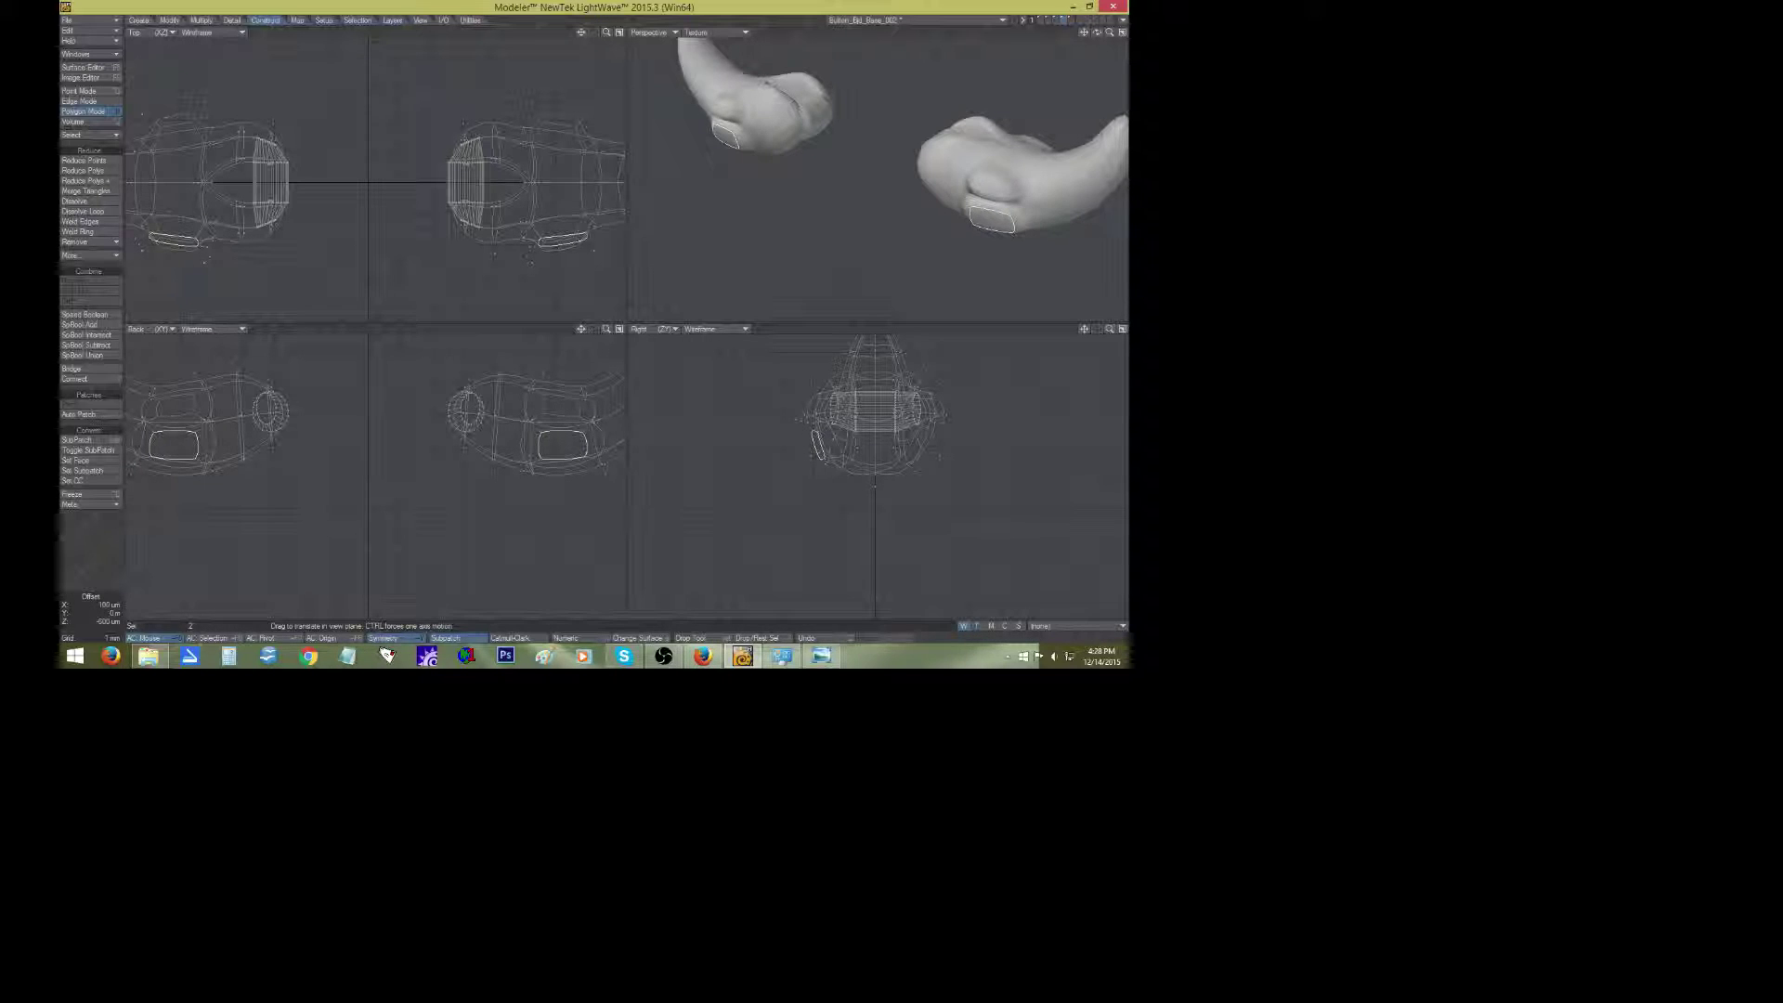
key("ctrl+z")
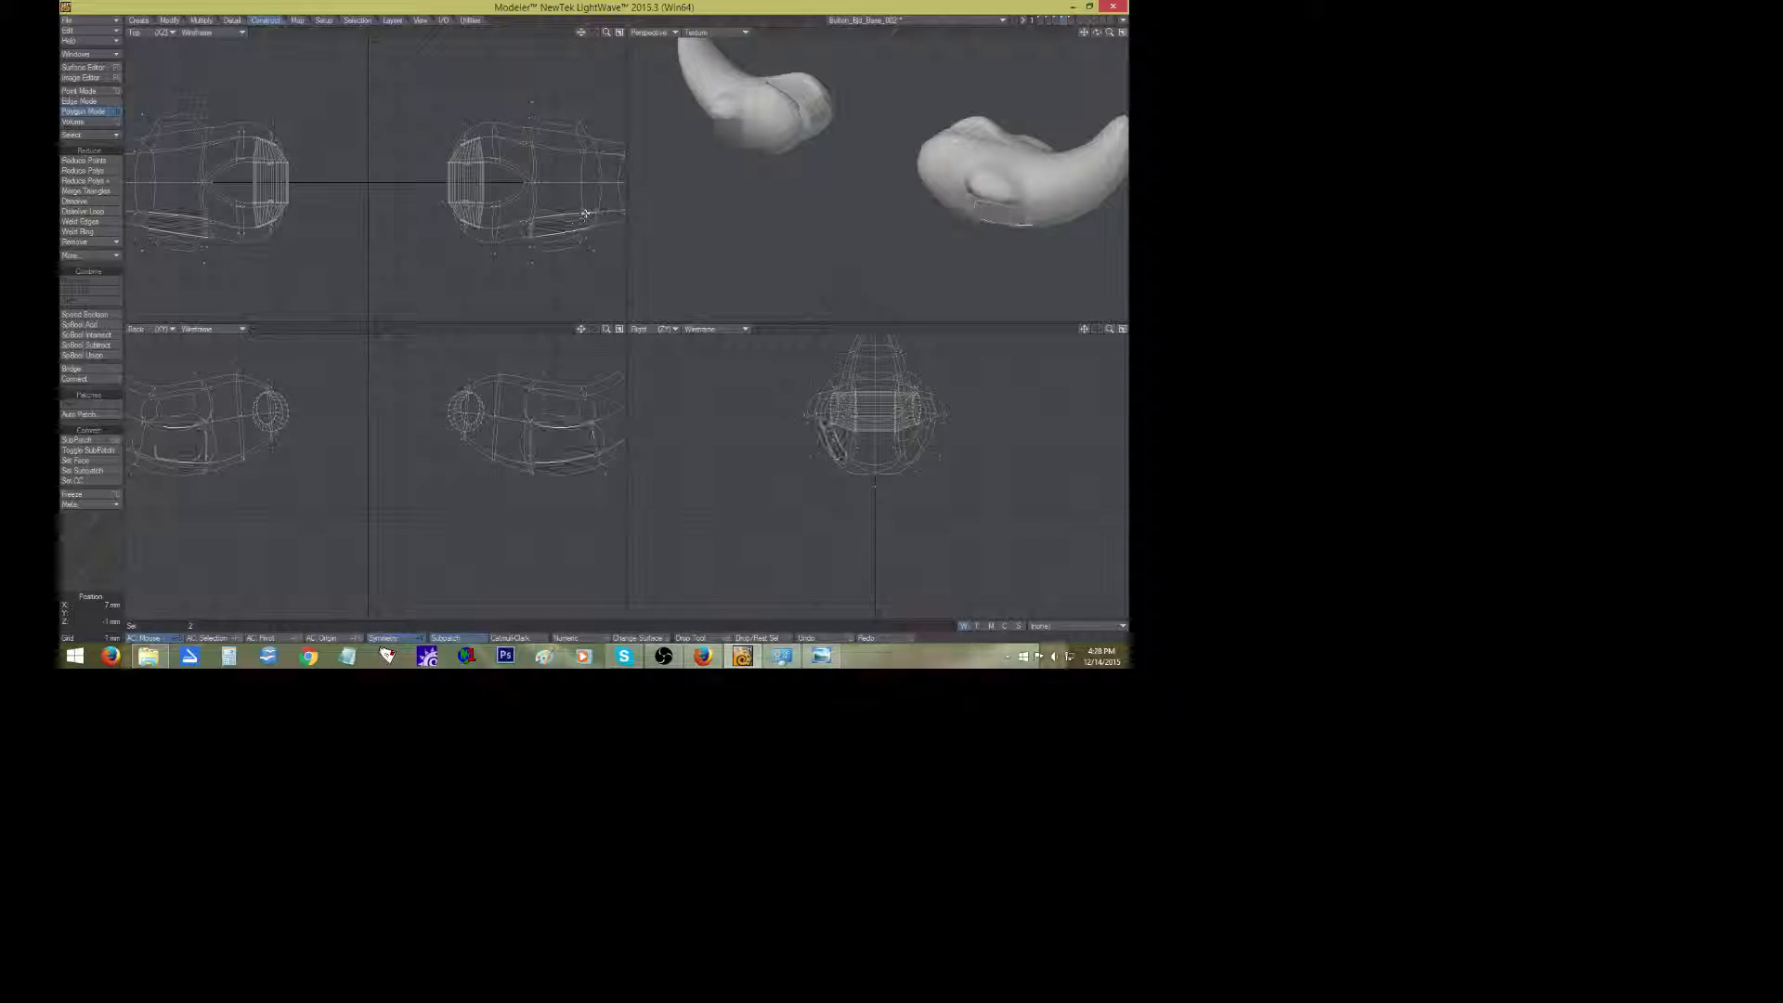
key("slash")
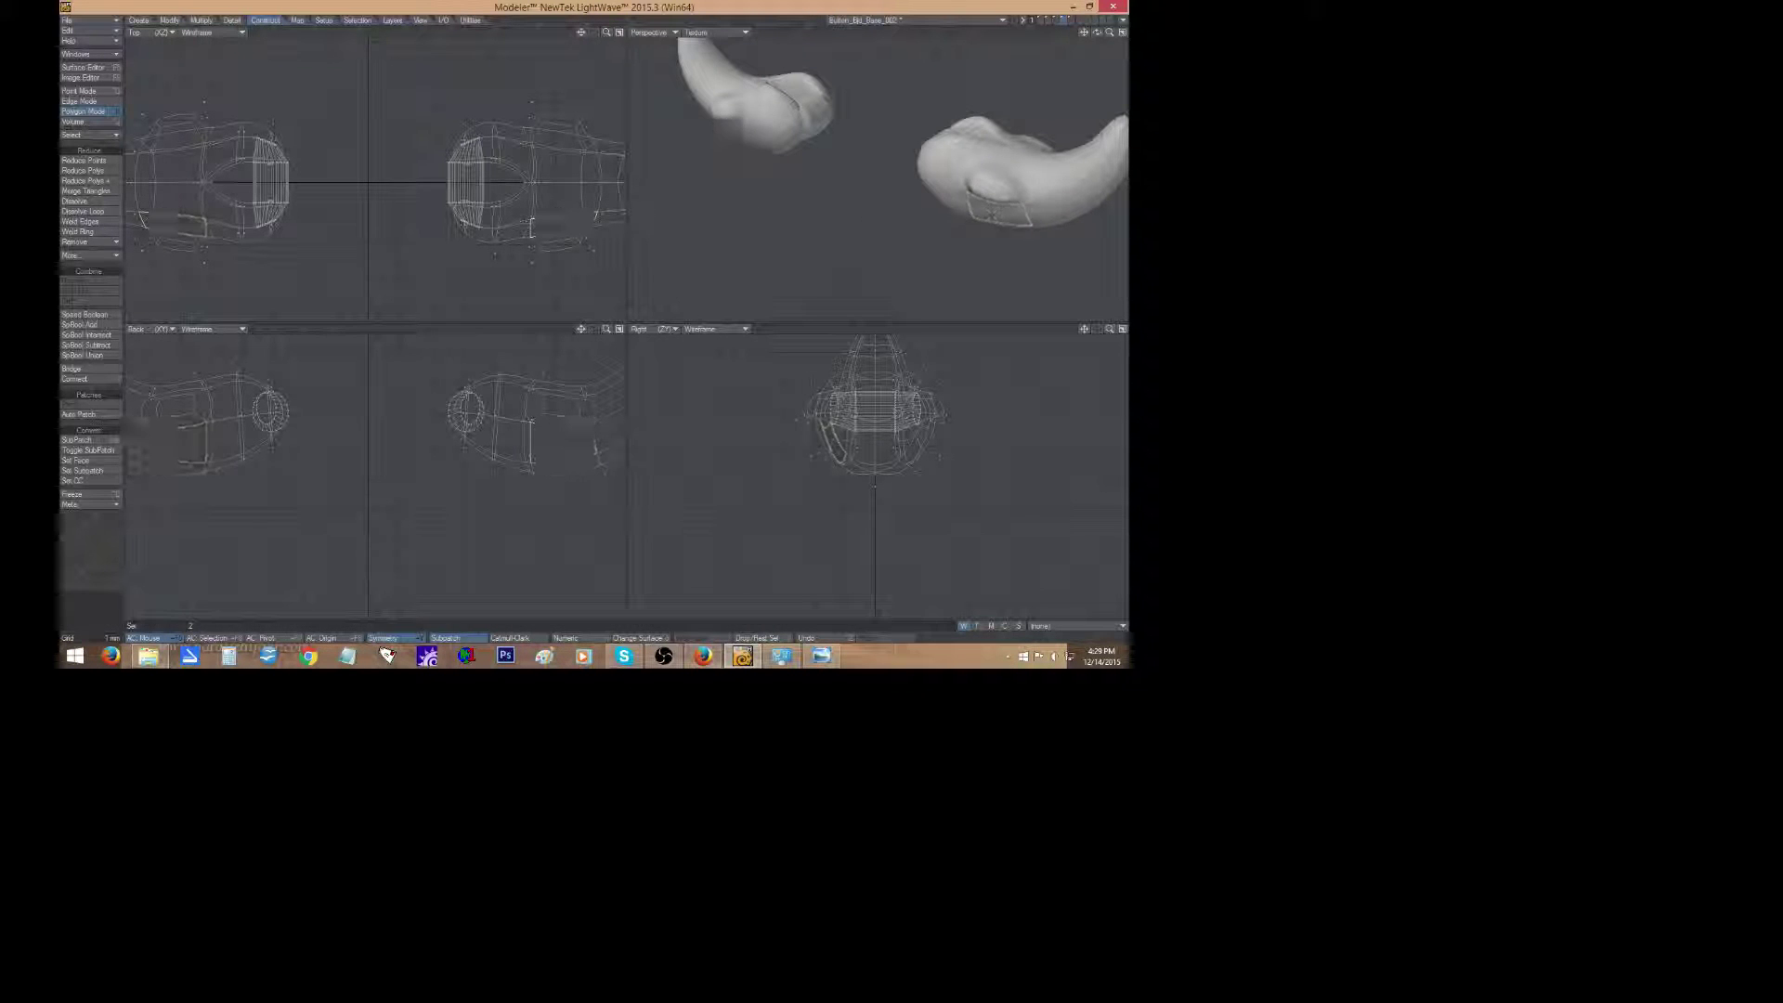
Select the upper raised pads on one side of both curved arm pieces and merge each into a single polygon.
left_click(990, 195)
mouse_move(990, 195)
left_mouse_down()
mouse_move(1014, 182)
mouse_move(990, 171)
mouse_move(987, 197)
mouse_move(1009, 200)
left_mouse_up()
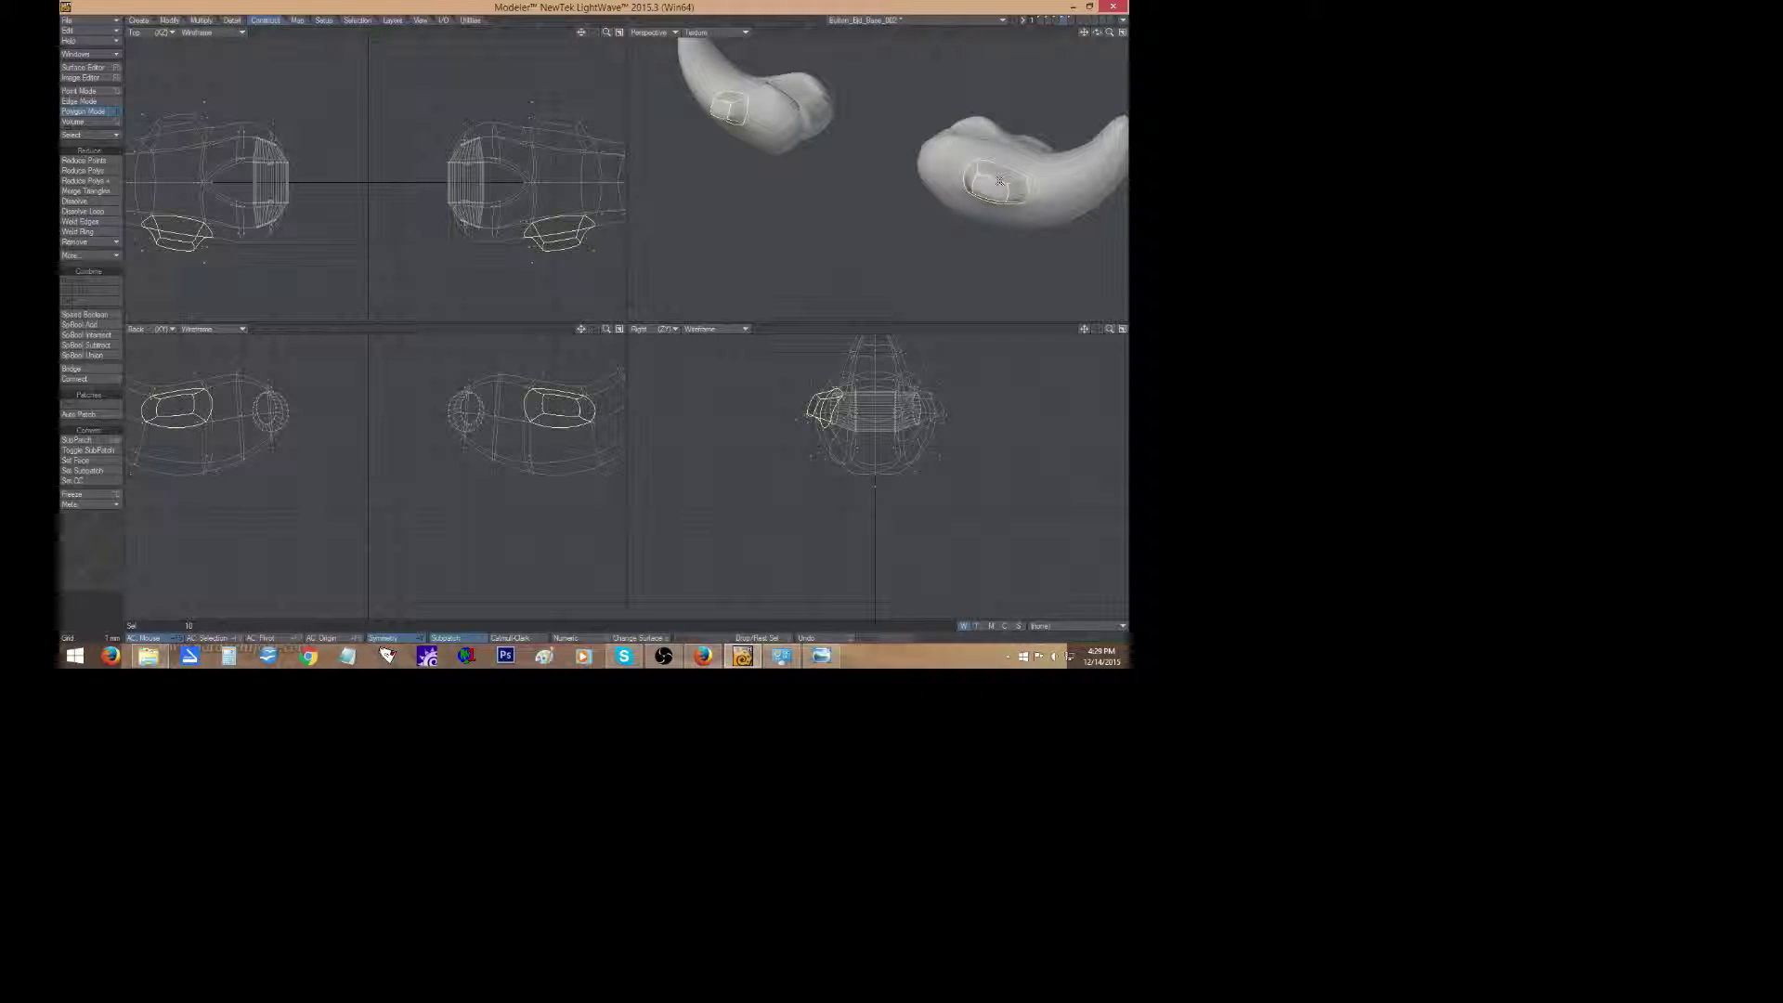
key("shift+d")
left_click(702, 338)
left_click(167, 20)
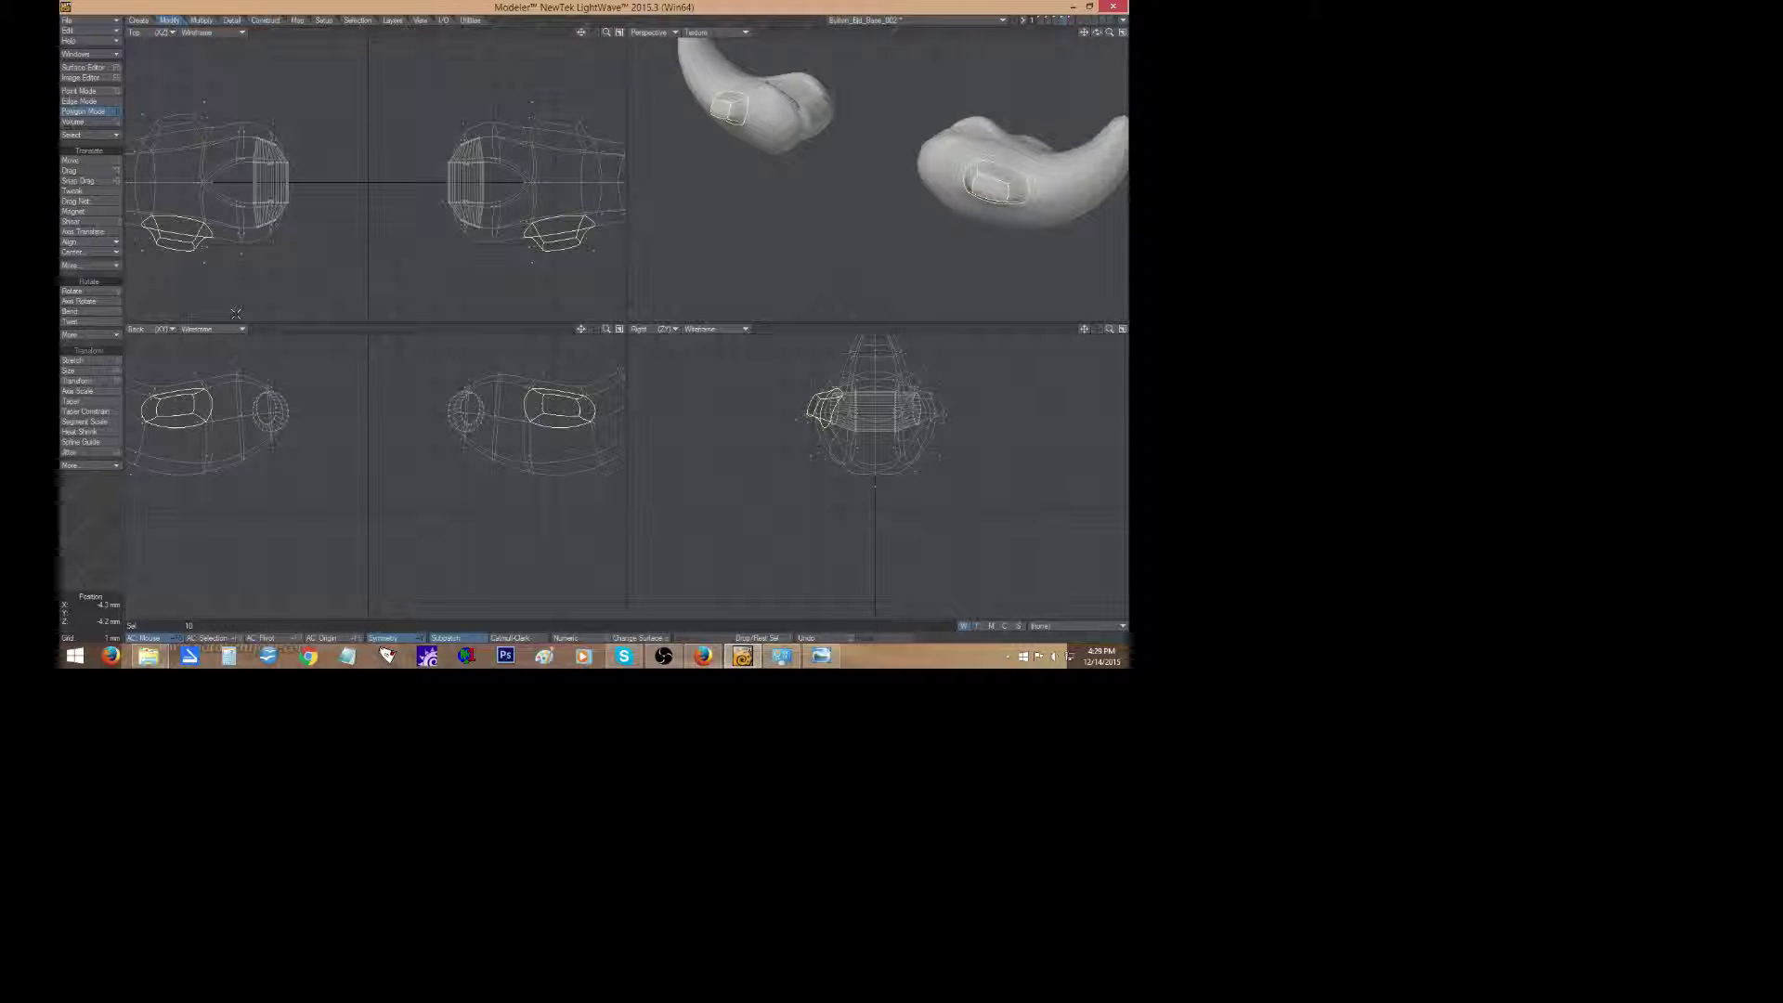
key("u")
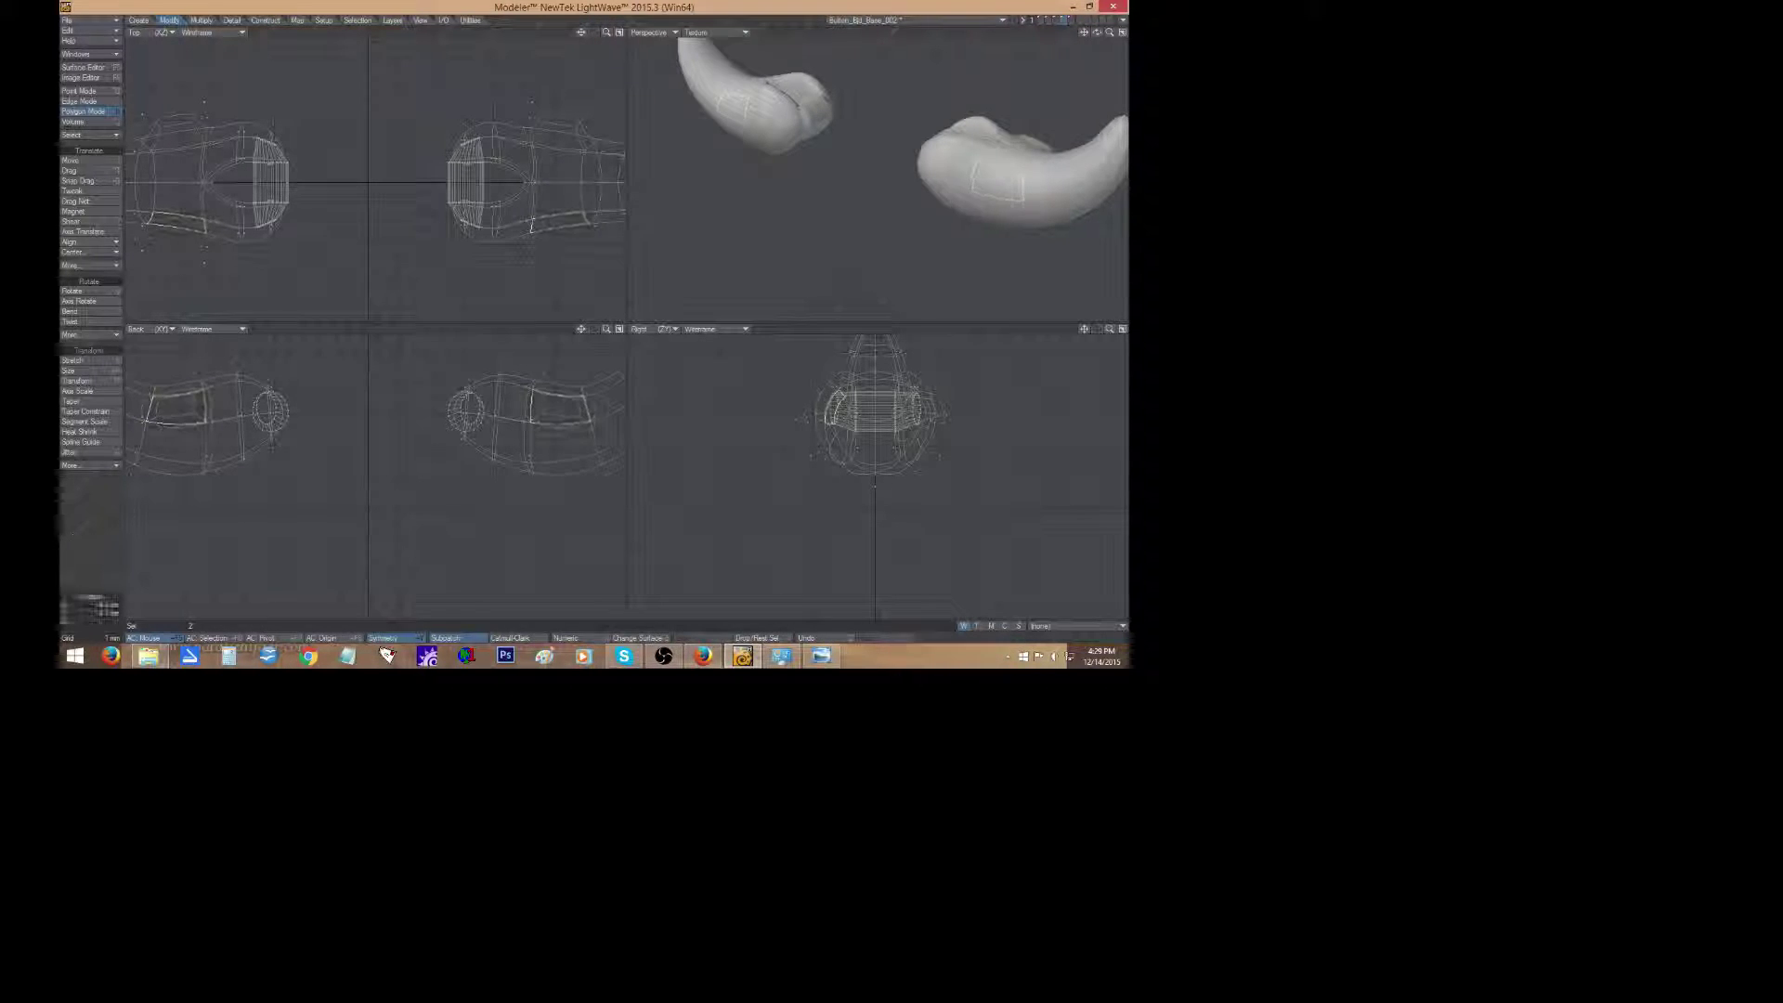
left_click(108, 537)
Merge the remaining upper pads on the opposite side of the curved arm pieces and check the smoothed shape.
left_click_drag(1096, 33, 1096, 35)
mouse_move(779, 147)
left_mouse_down()
mouse_move(756, 145)
mouse_move(783, 131)
left_mouse_up()
key("Delete")
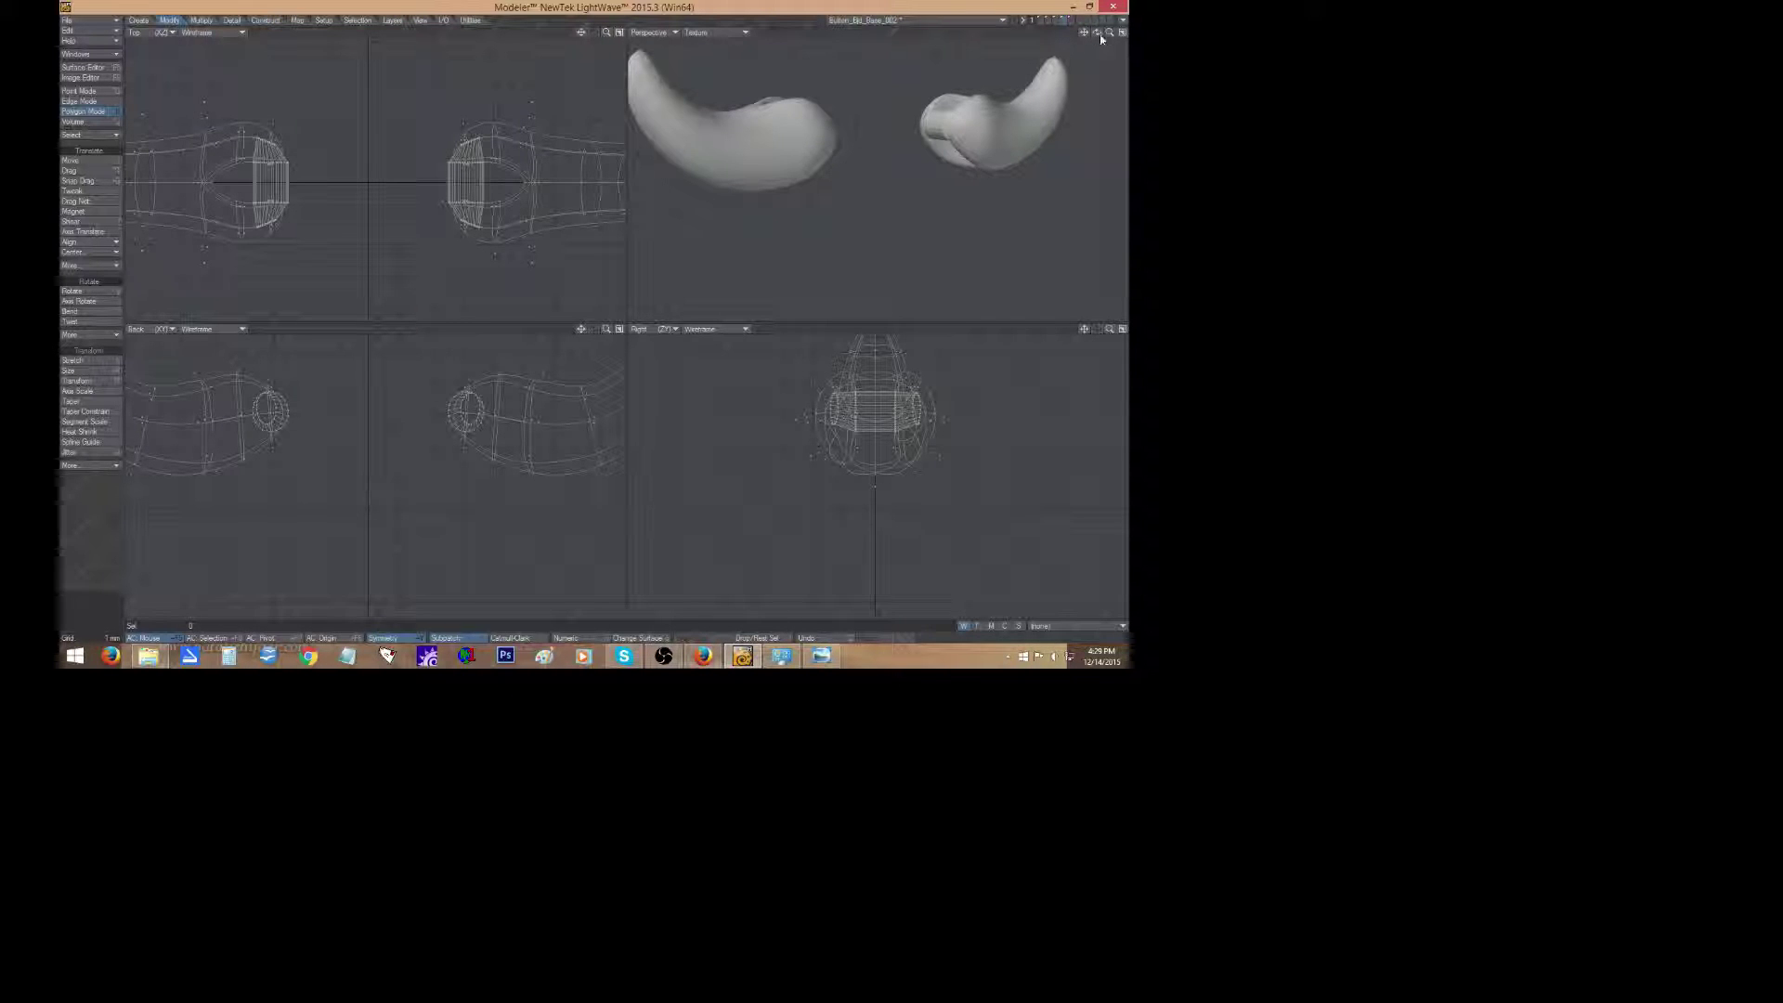
left_click_drag(1100, 38, 1096, 33)
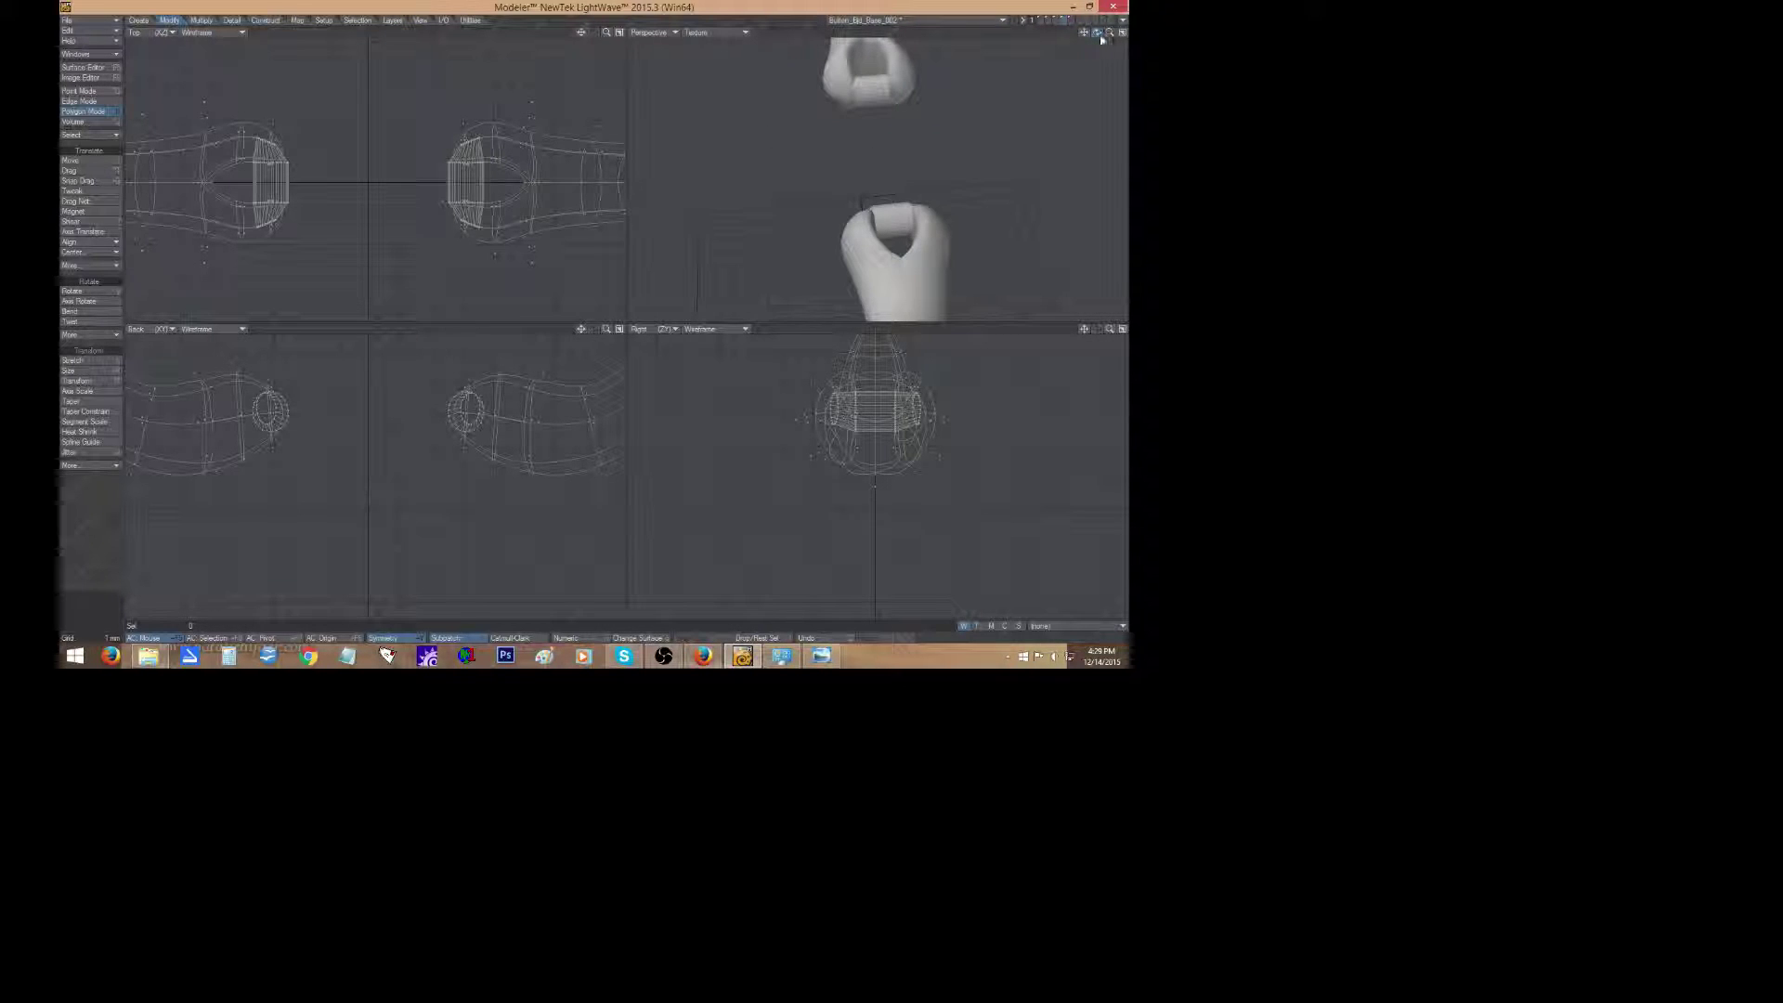
On the lower leg layer, merge the polygons of each raised pad on top of both feet into a flat surface.
left_click(1070, 20)
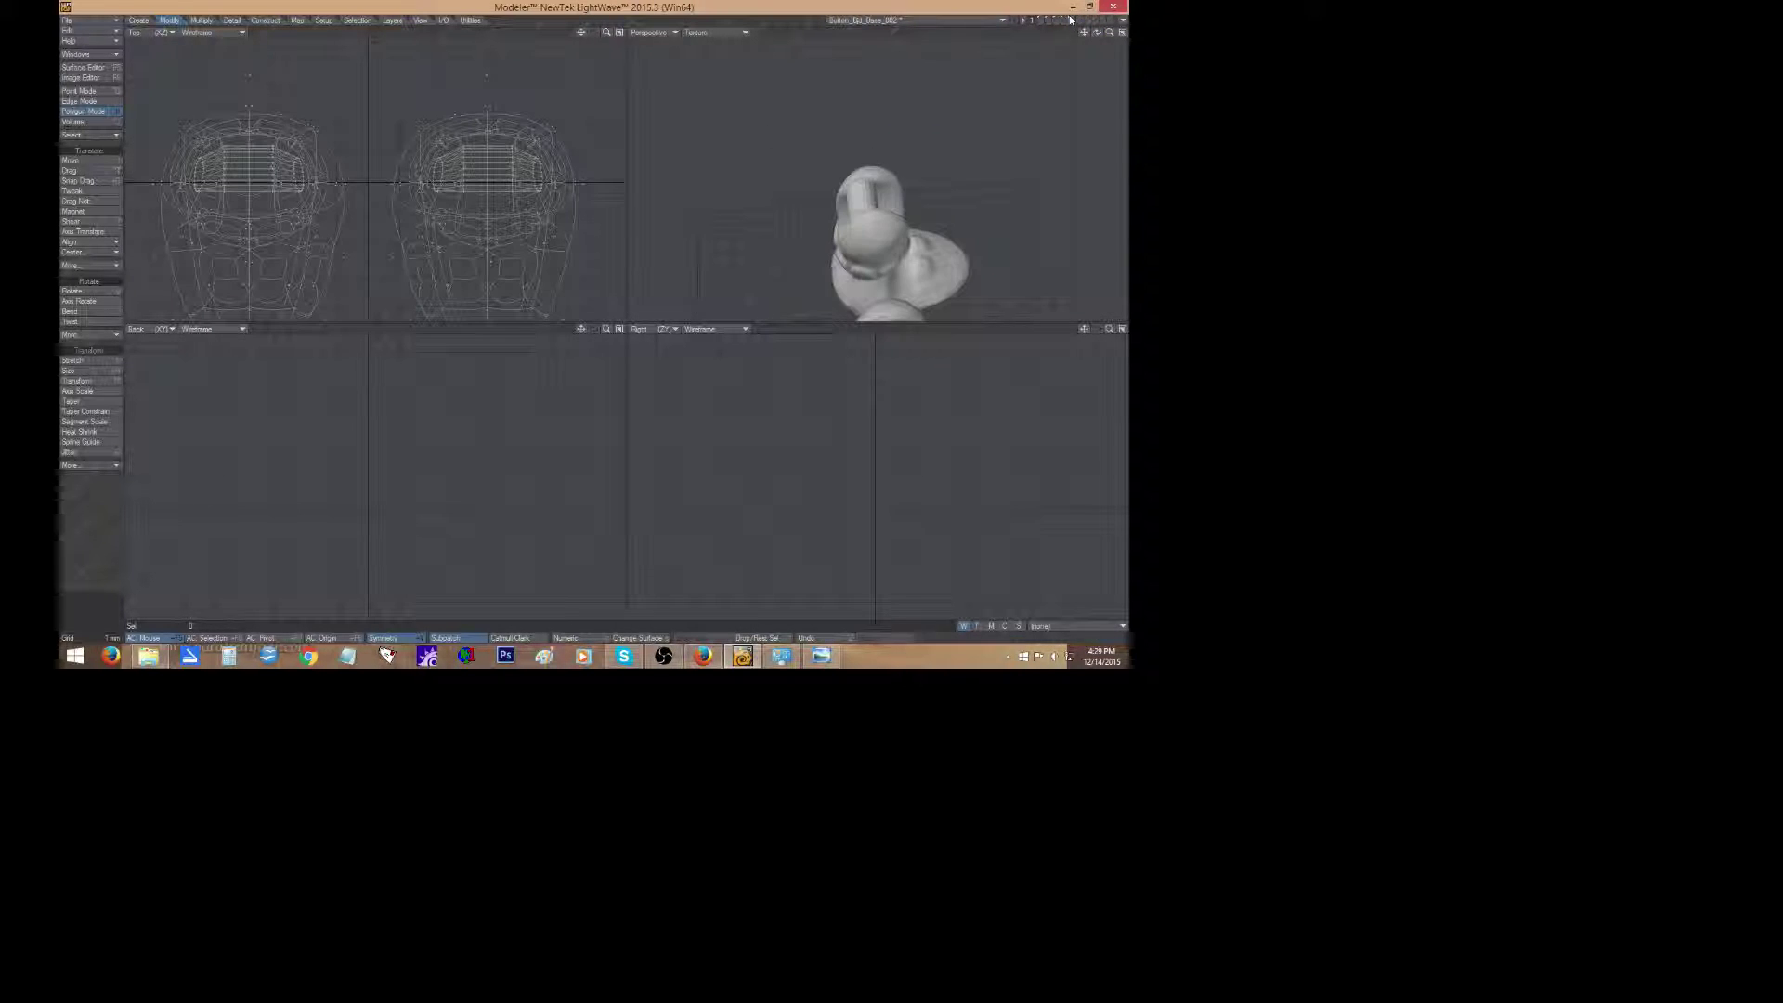
key("a")
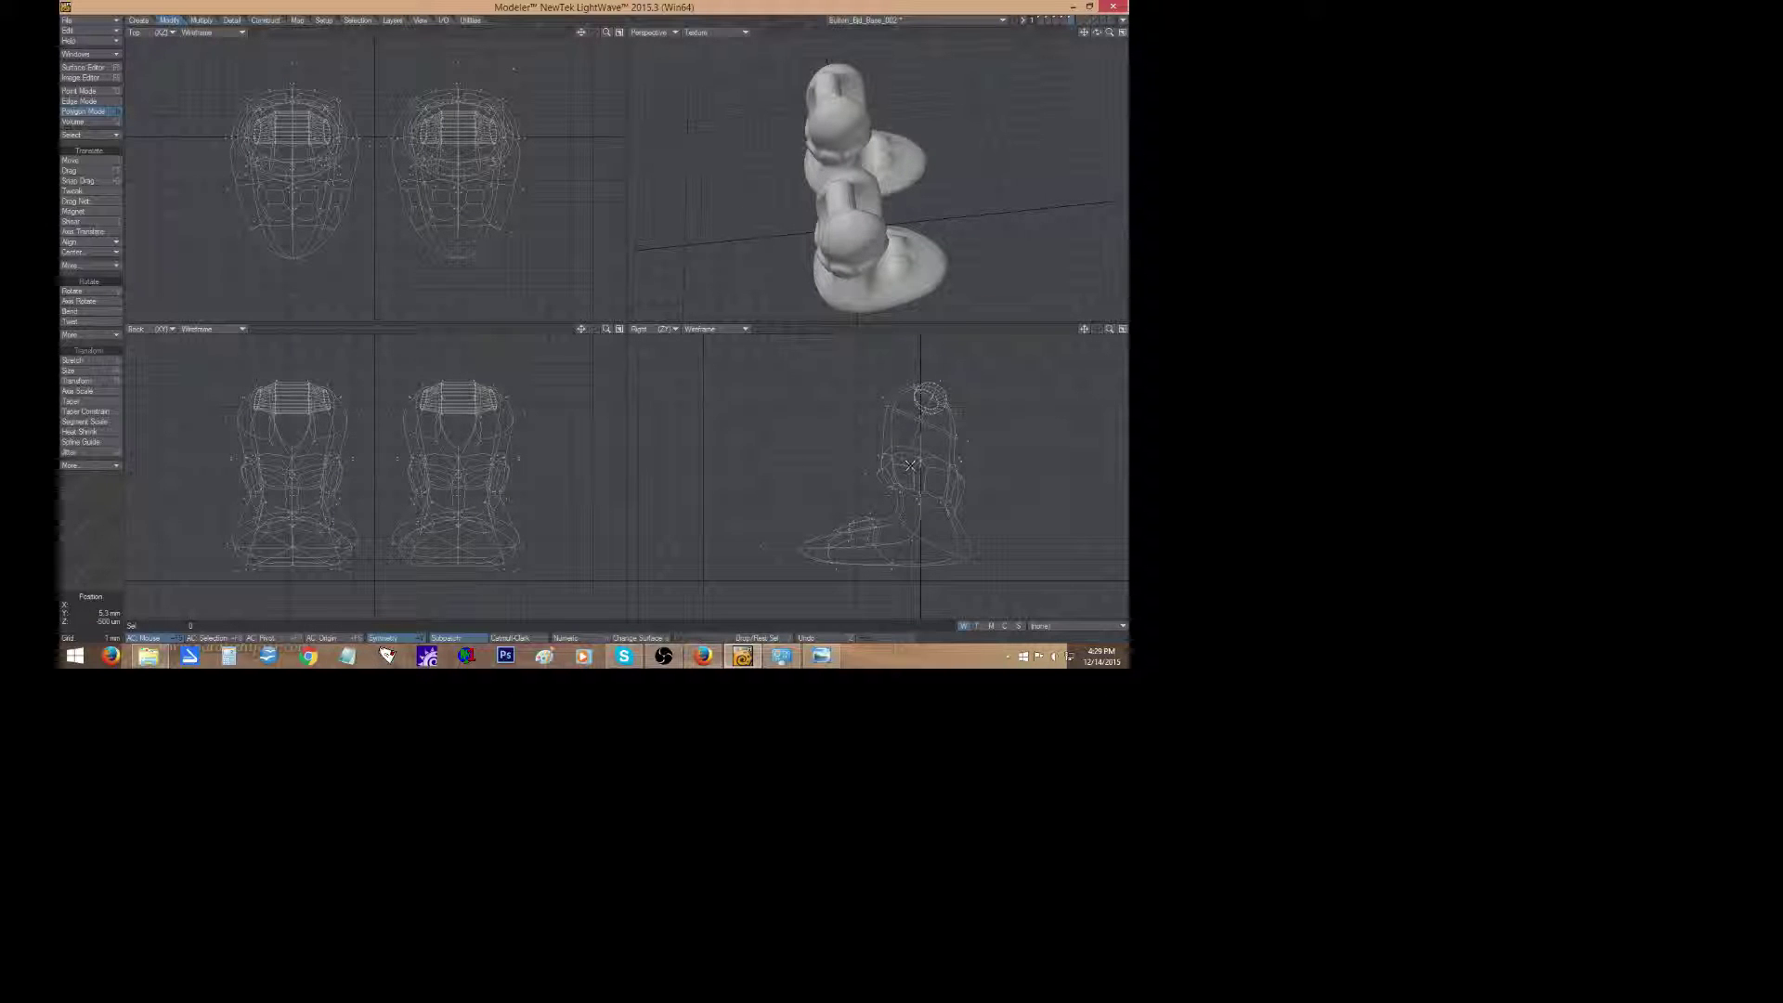
left_click_drag(1109, 33, 1054, 37)
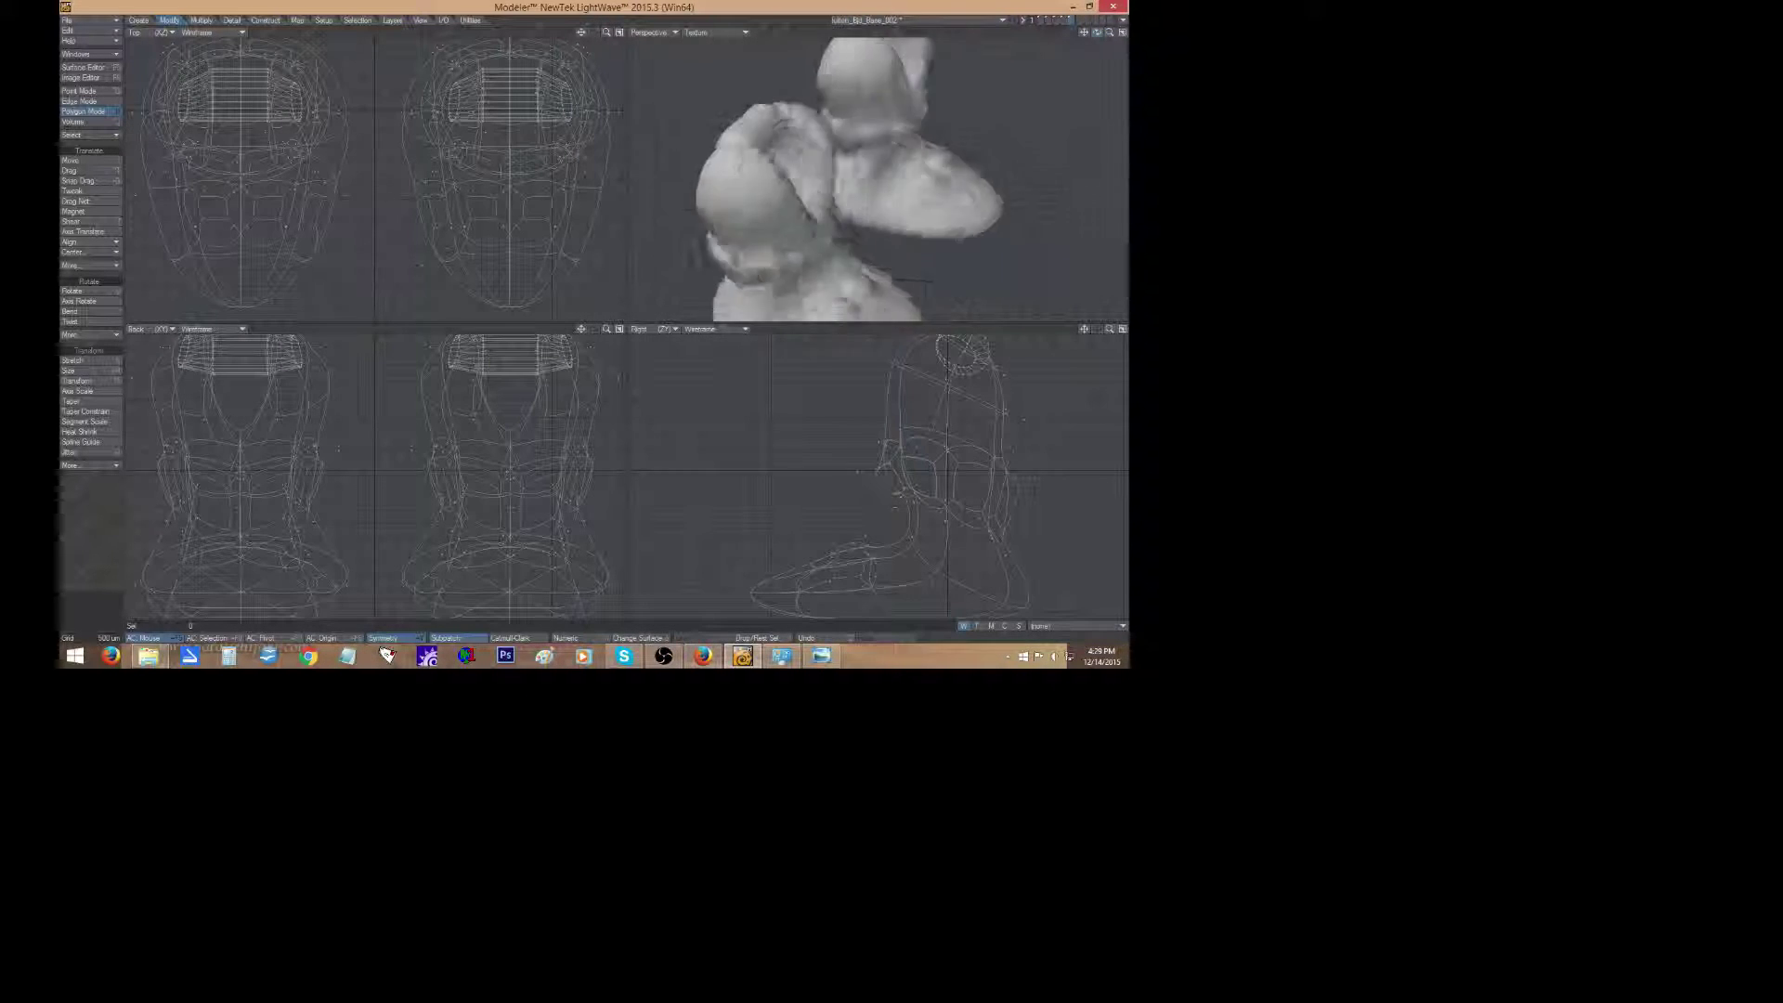
left_click(754, 243)
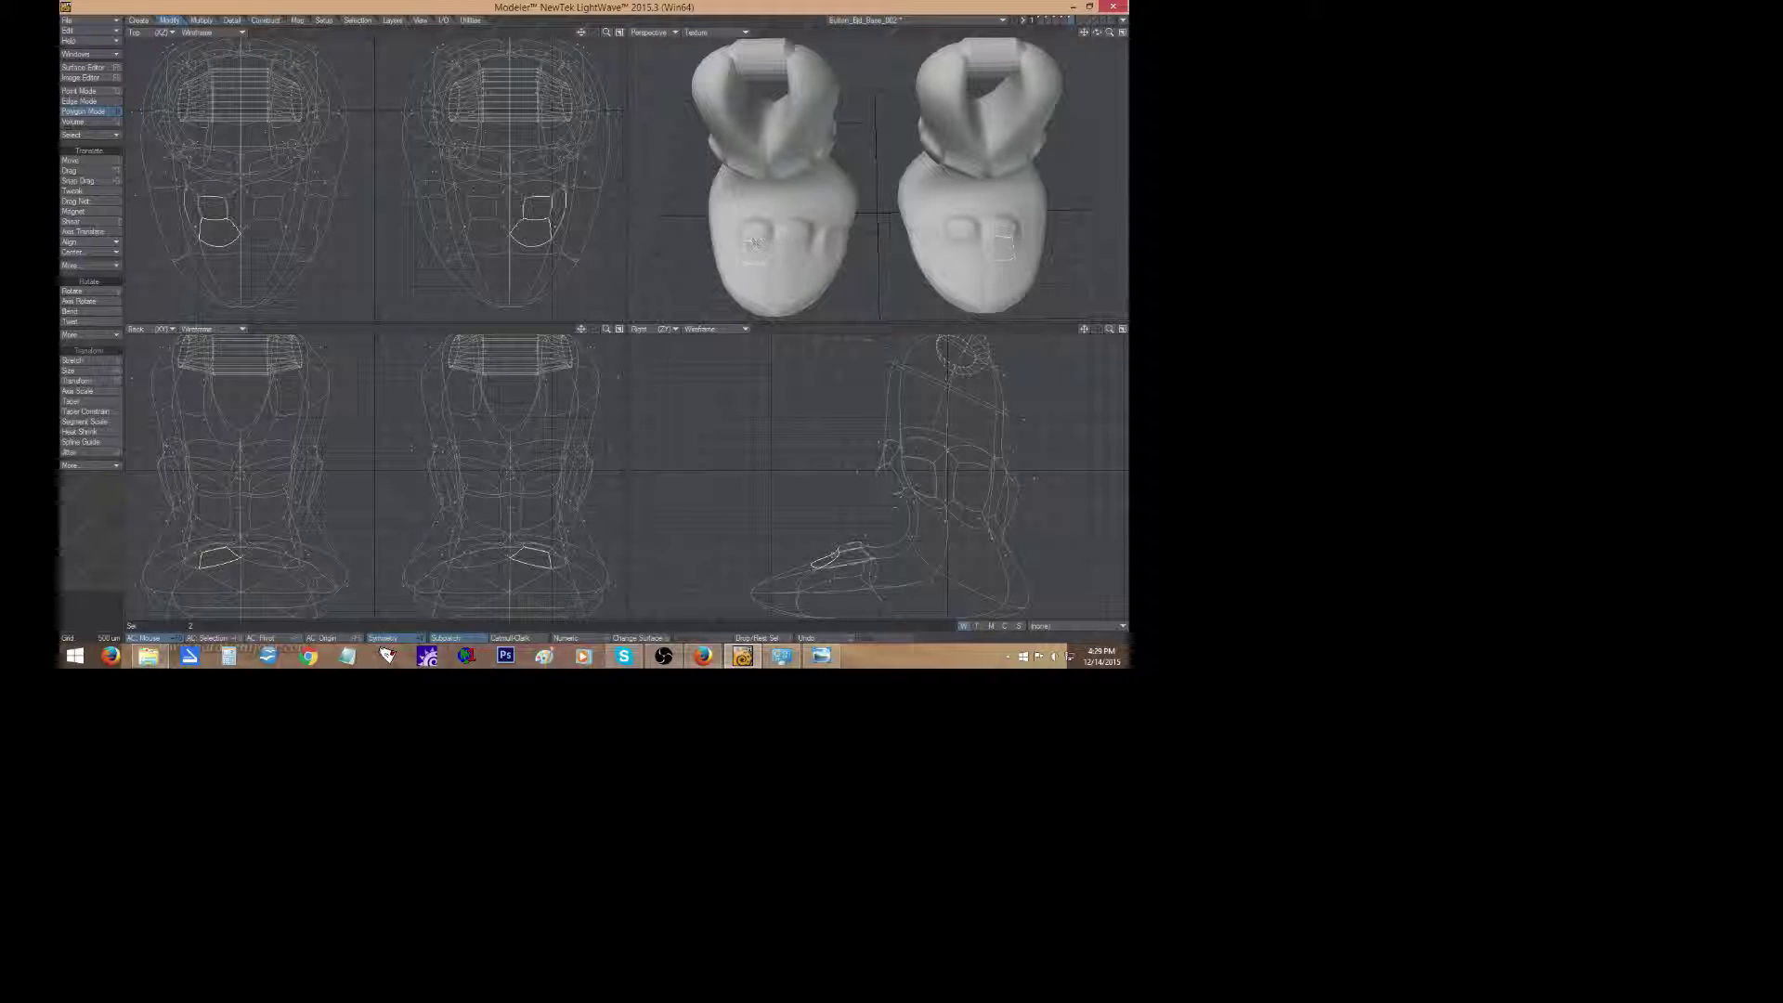
mouse_move(754, 243)
left_mouse_down()
mouse_move(769, 225)
mouse_move(821, 243)
mouse_move(832, 229)
mouse_move(825, 251)
left_mouse_up()
key("slash")
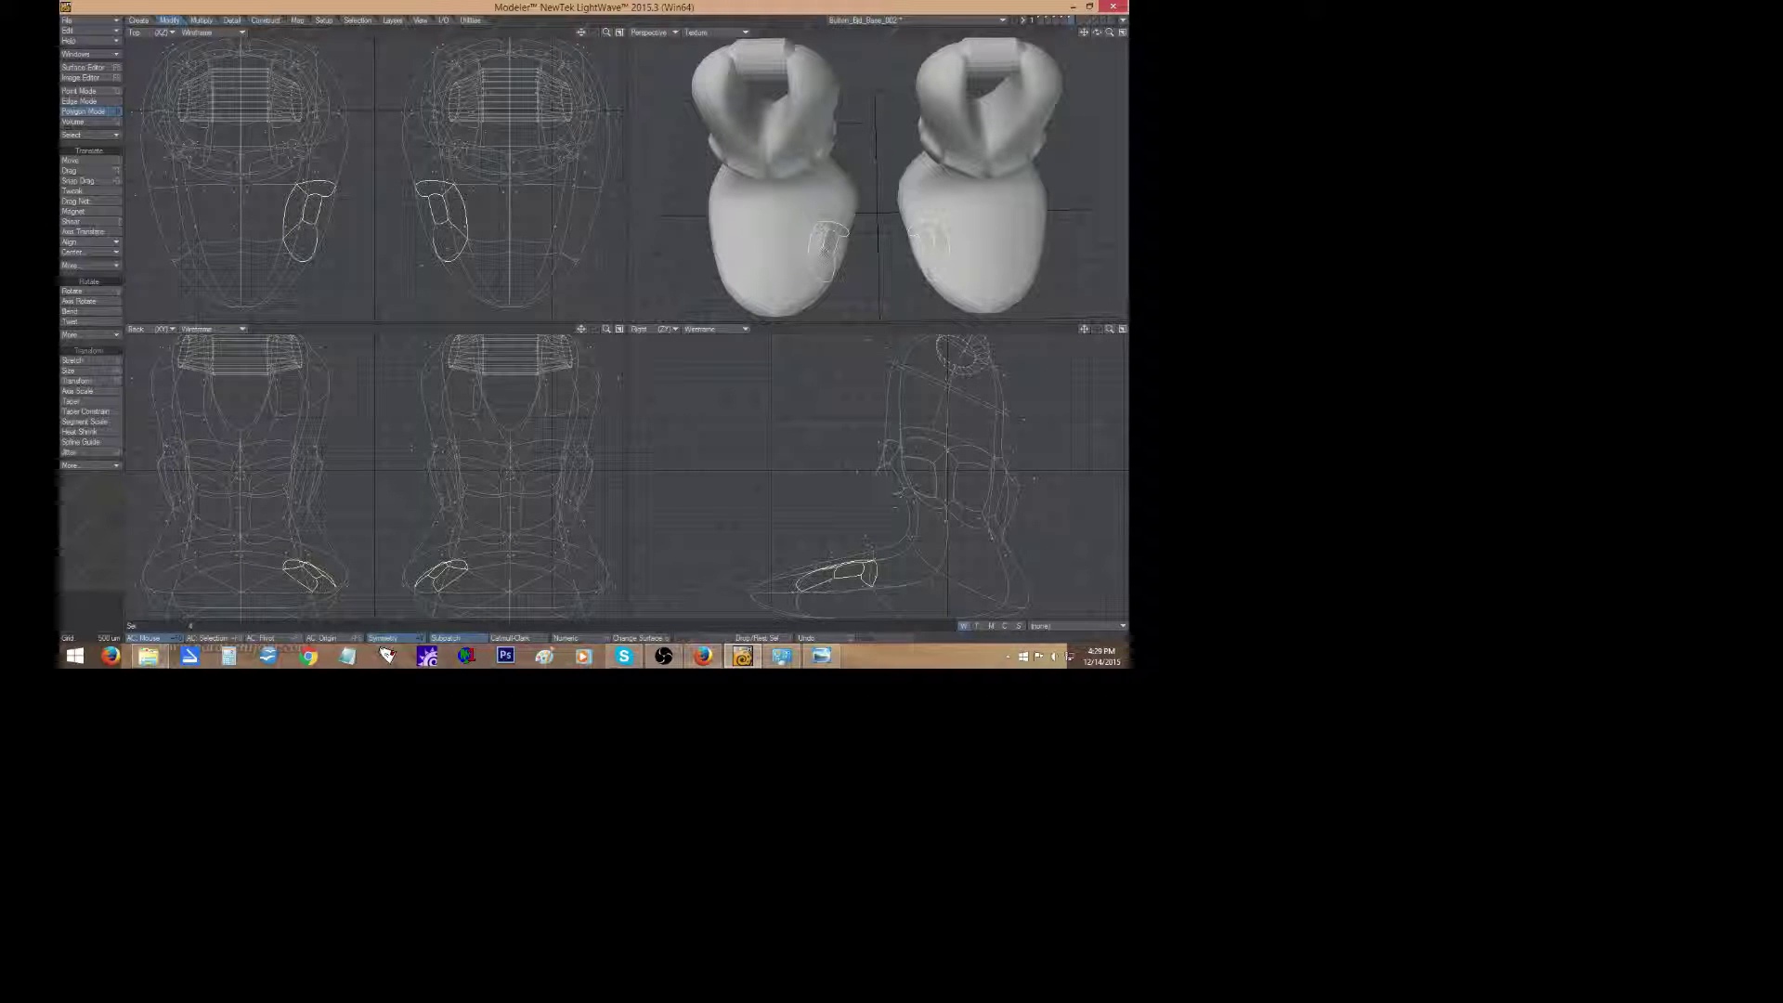
key("slash")
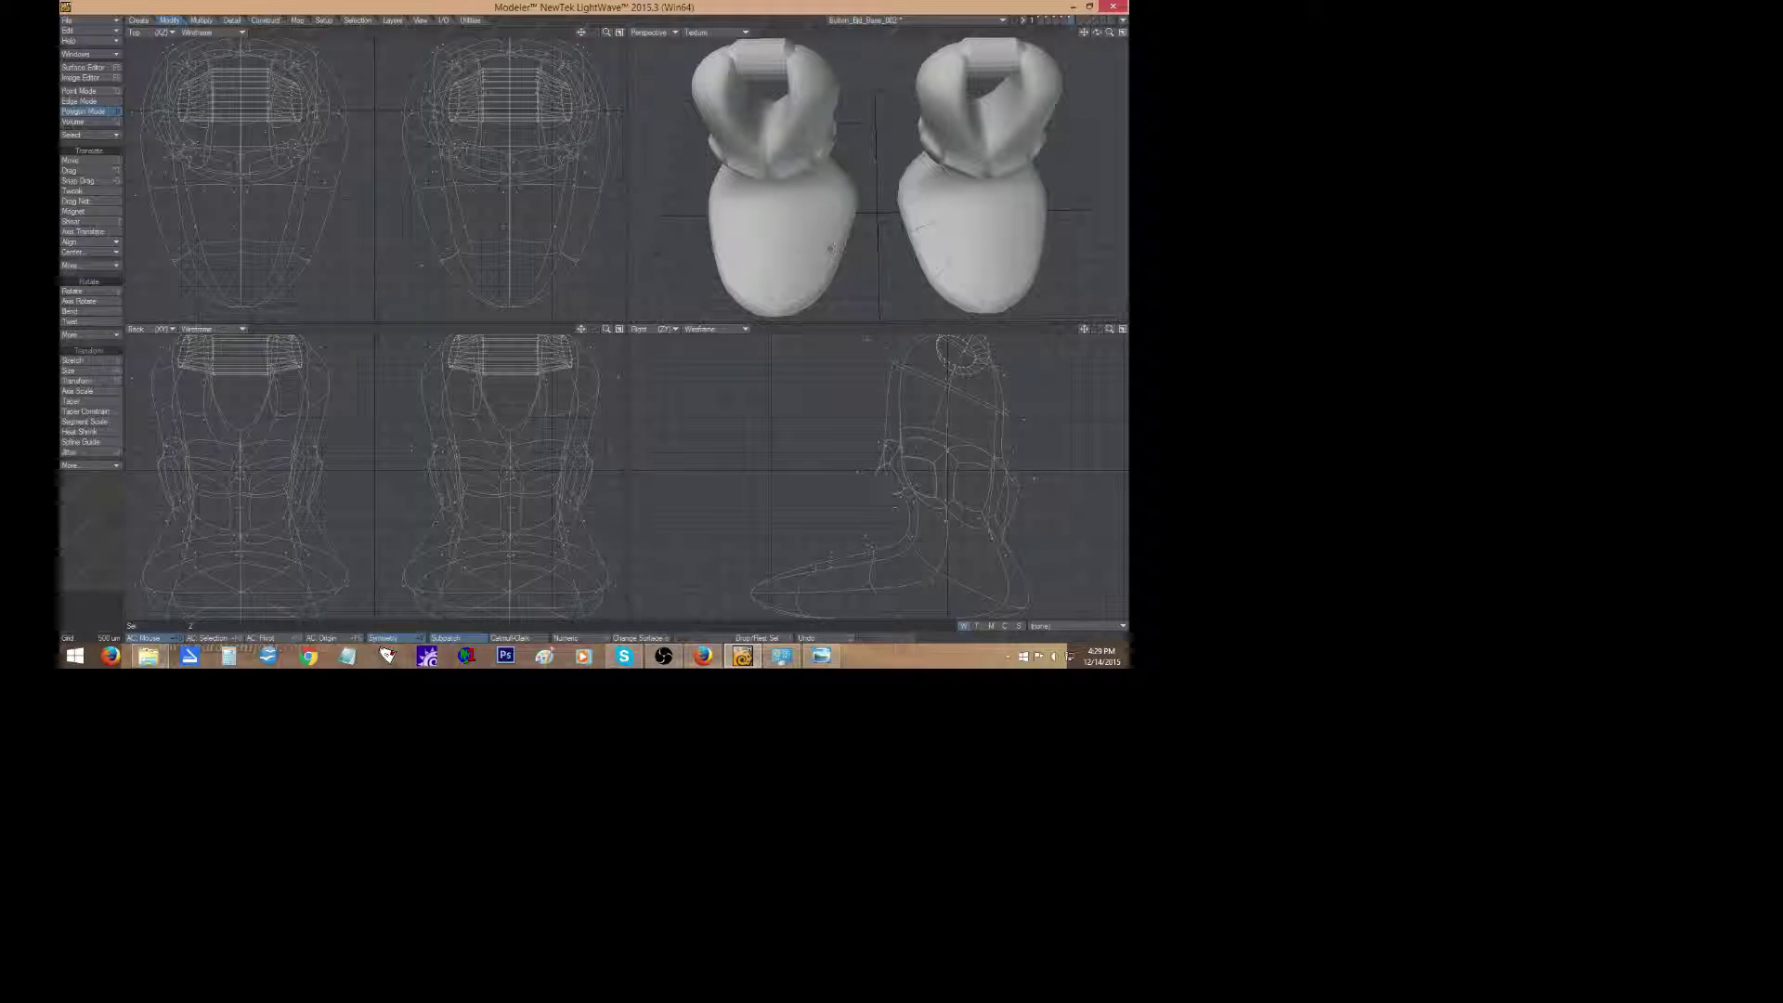
Merge the raised pads around the front of both ankles into single flat polygons.
left_click_drag(1097, 33, 1091, 7)
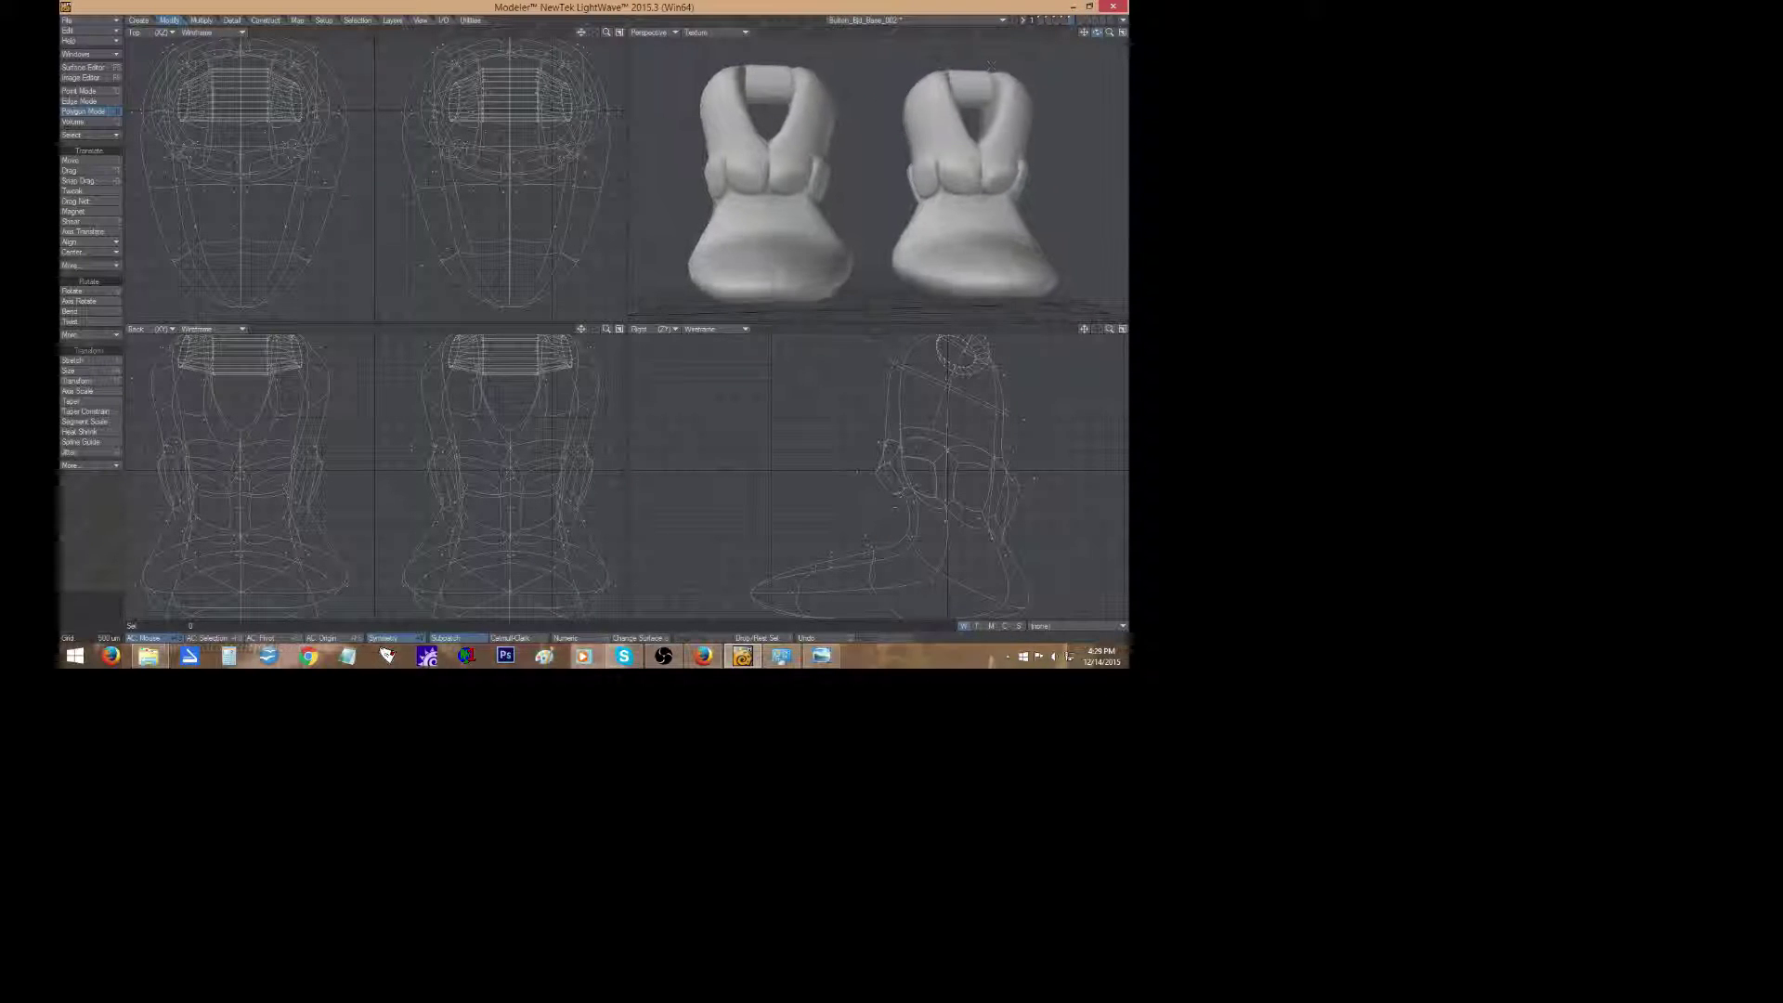
mouse_move(740, 182)
left_mouse_down()
mouse_move(751, 164)
mouse_move(757, 187)
mouse_move(729, 184)
mouse_move(772, 174)
left_mouse_up()
key("Delete")
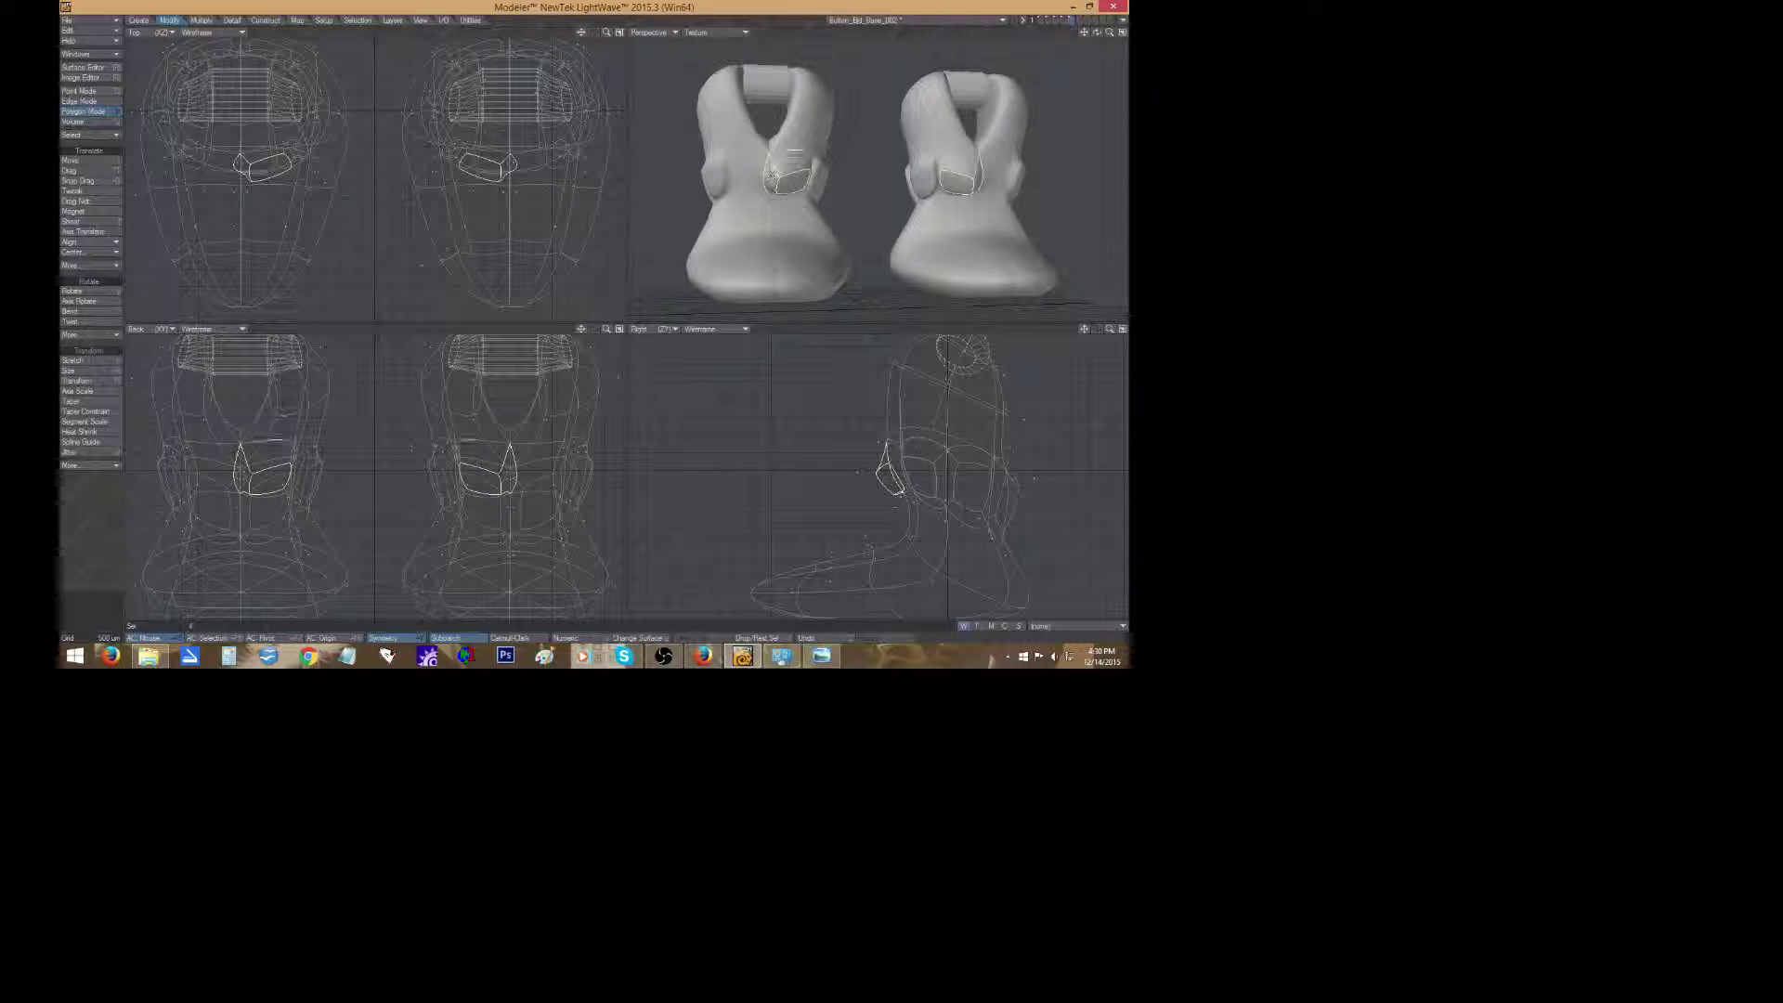
left_click_drag(1097, 32, 1077, 39)
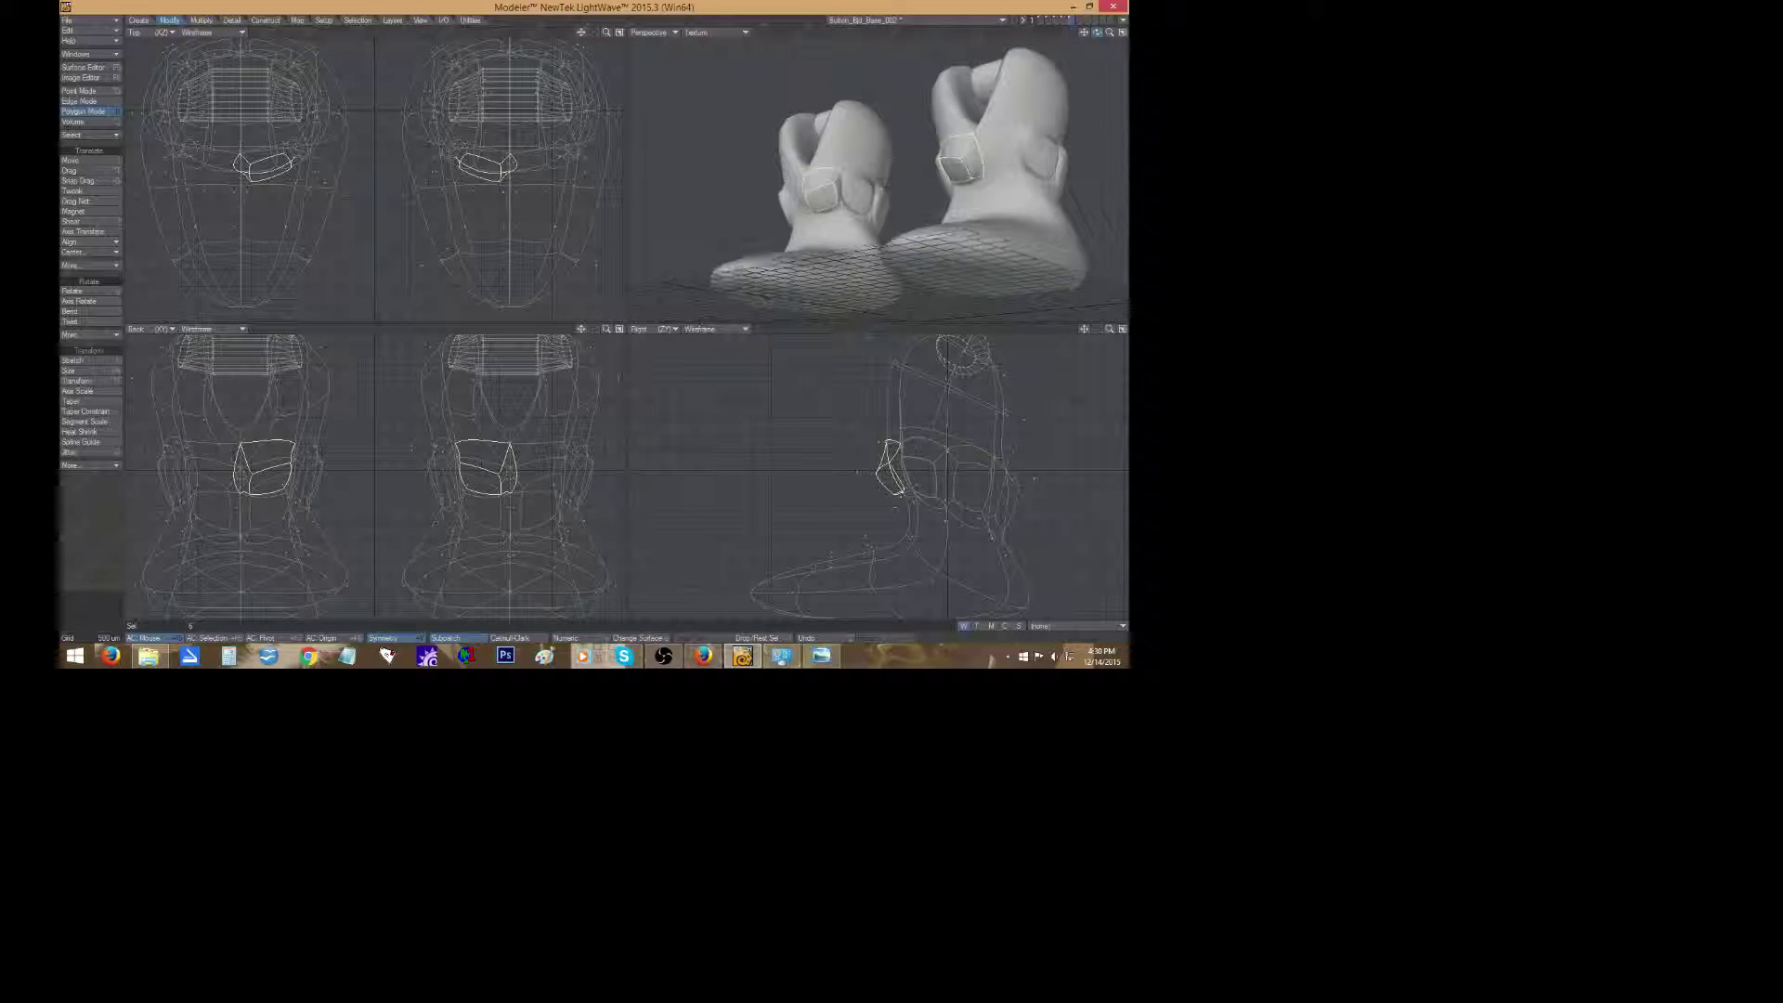
left_click_drag(813, 186, 843, 182)
key("Delete")
key("Delete")
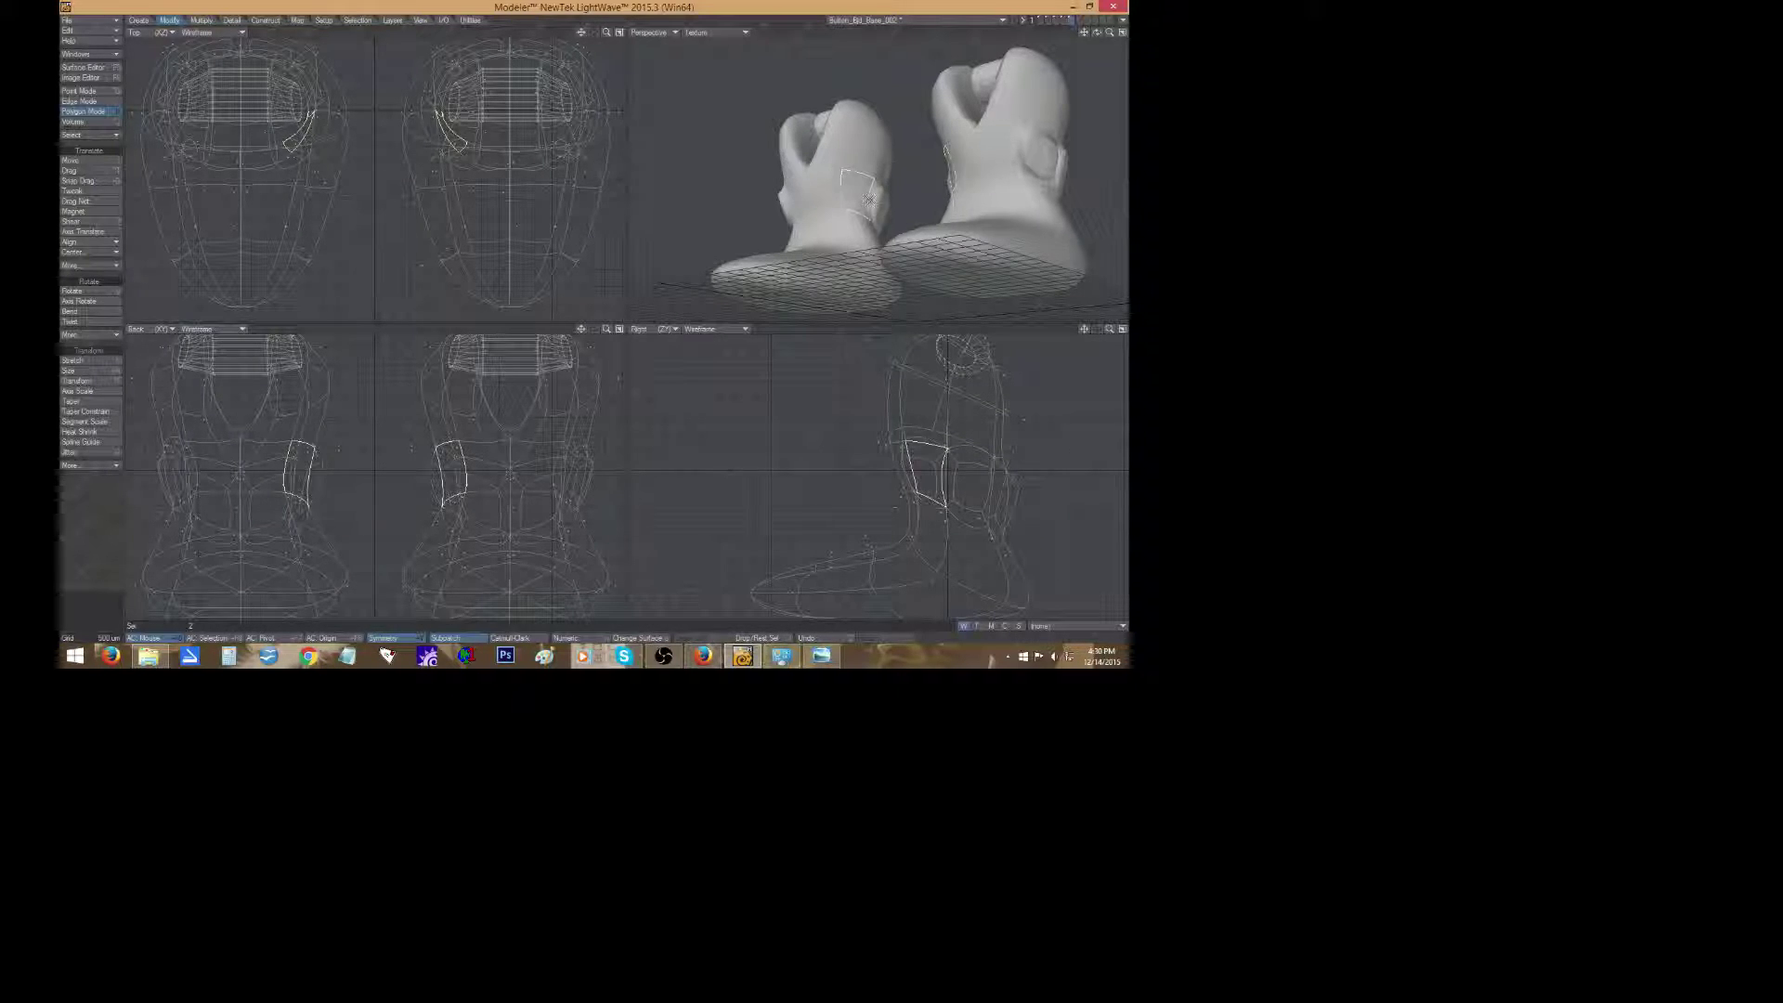
Merge the raised pads on the inner sides and backs of both ankles into single flat polygons.
mouse_move(872, 198)
left_mouse_down()
mouse_move(884, 184)
mouse_move(877, 226)
left_mouse_up()
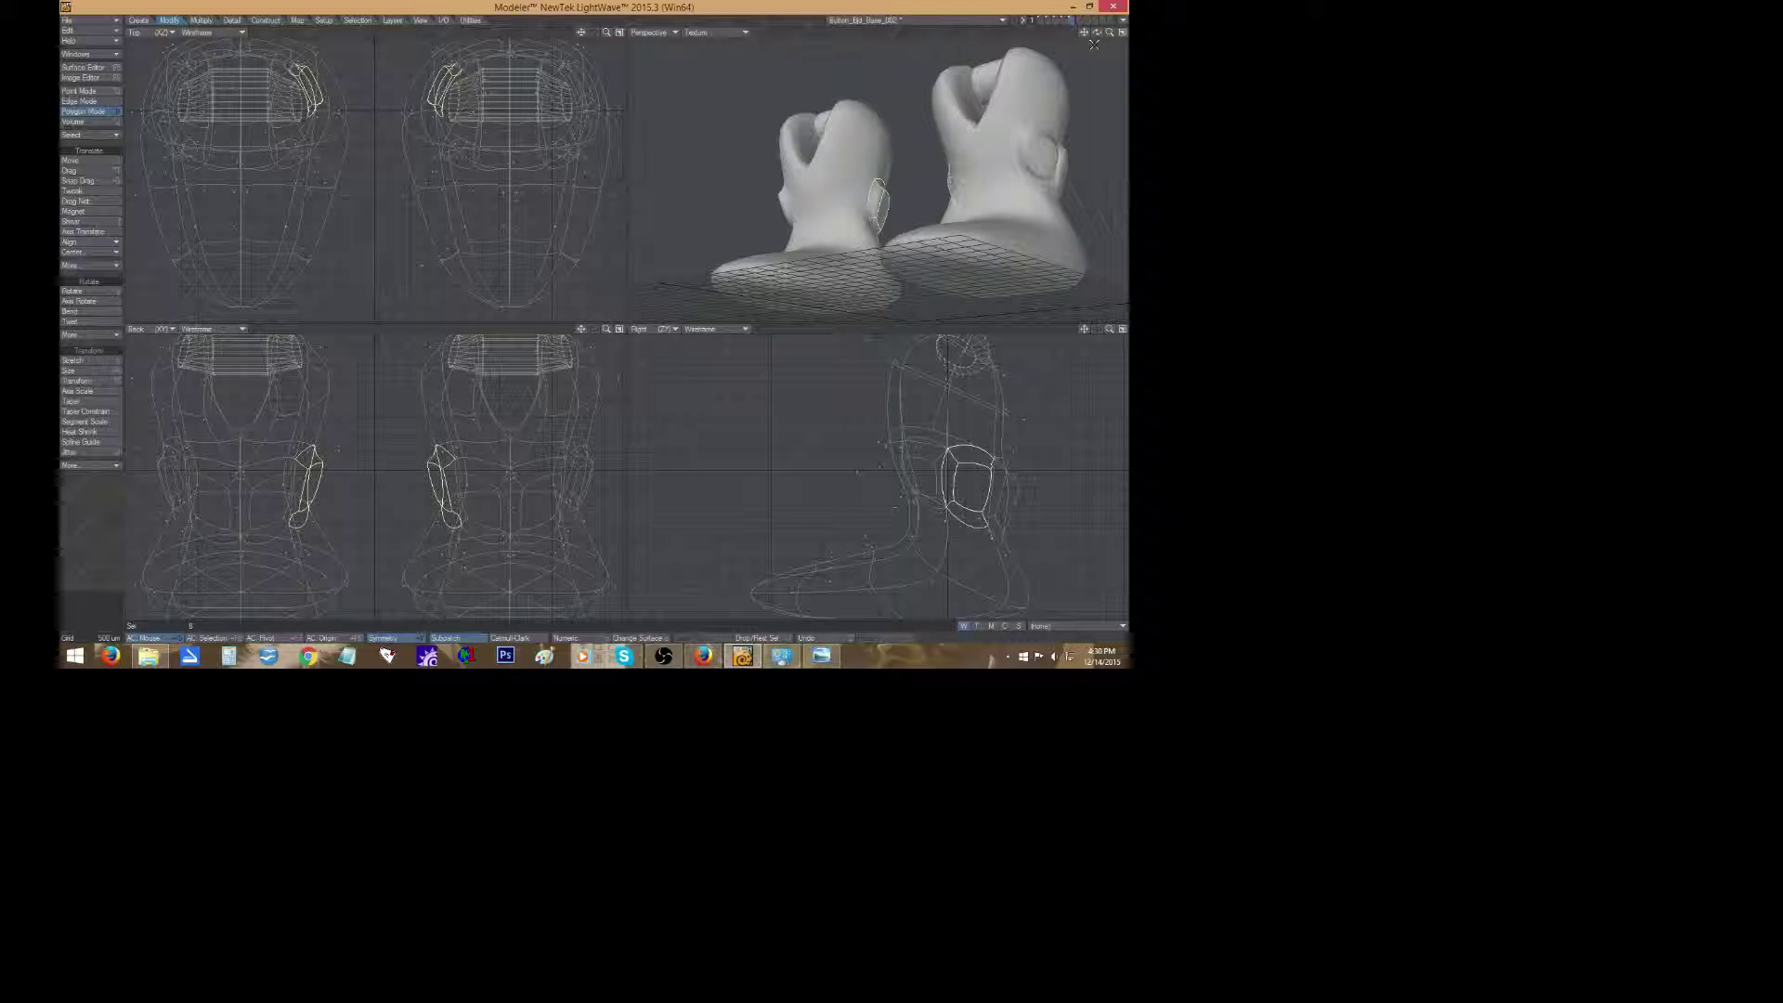
left_click_drag(1096, 33, 982, 42)
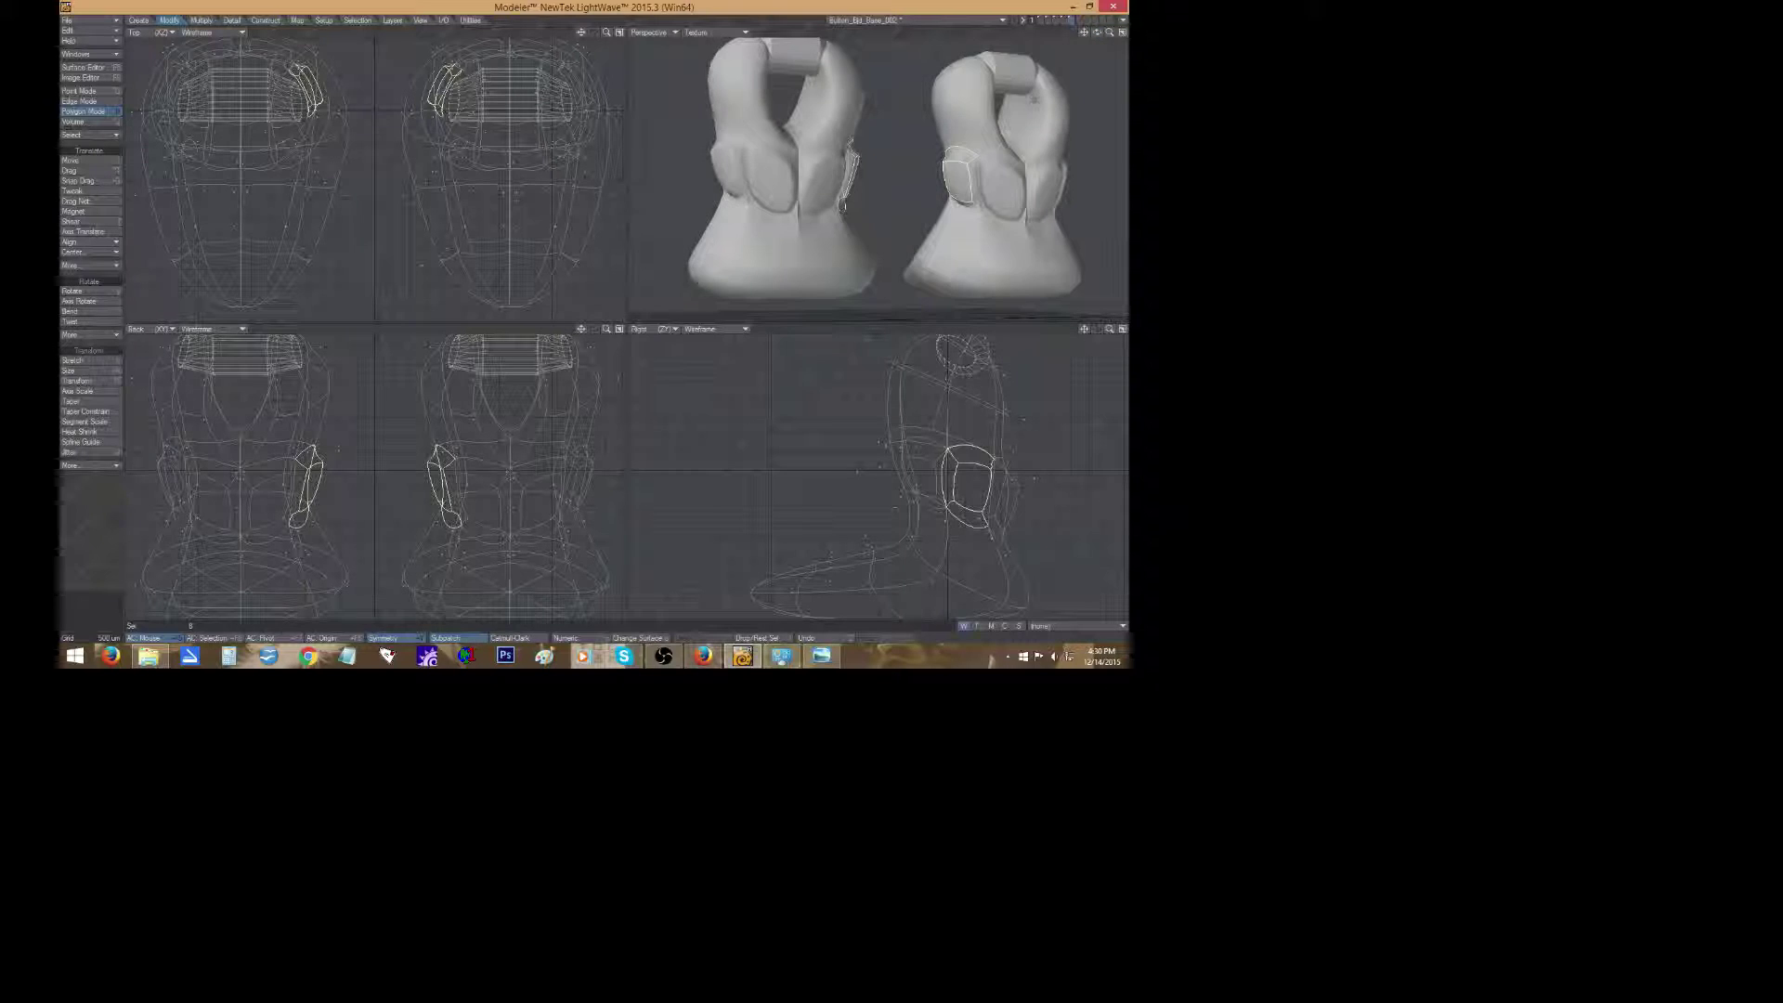
left_click(974, 184)
mouse_move(974, 184)
left_mouse_down()
mouse_move(982, 169)
mouse_move(1001, 210)
mouse_move(1043, 186)
left_mouse_up()
key("shift+z")
key("slash")
left_click(1035, 195)
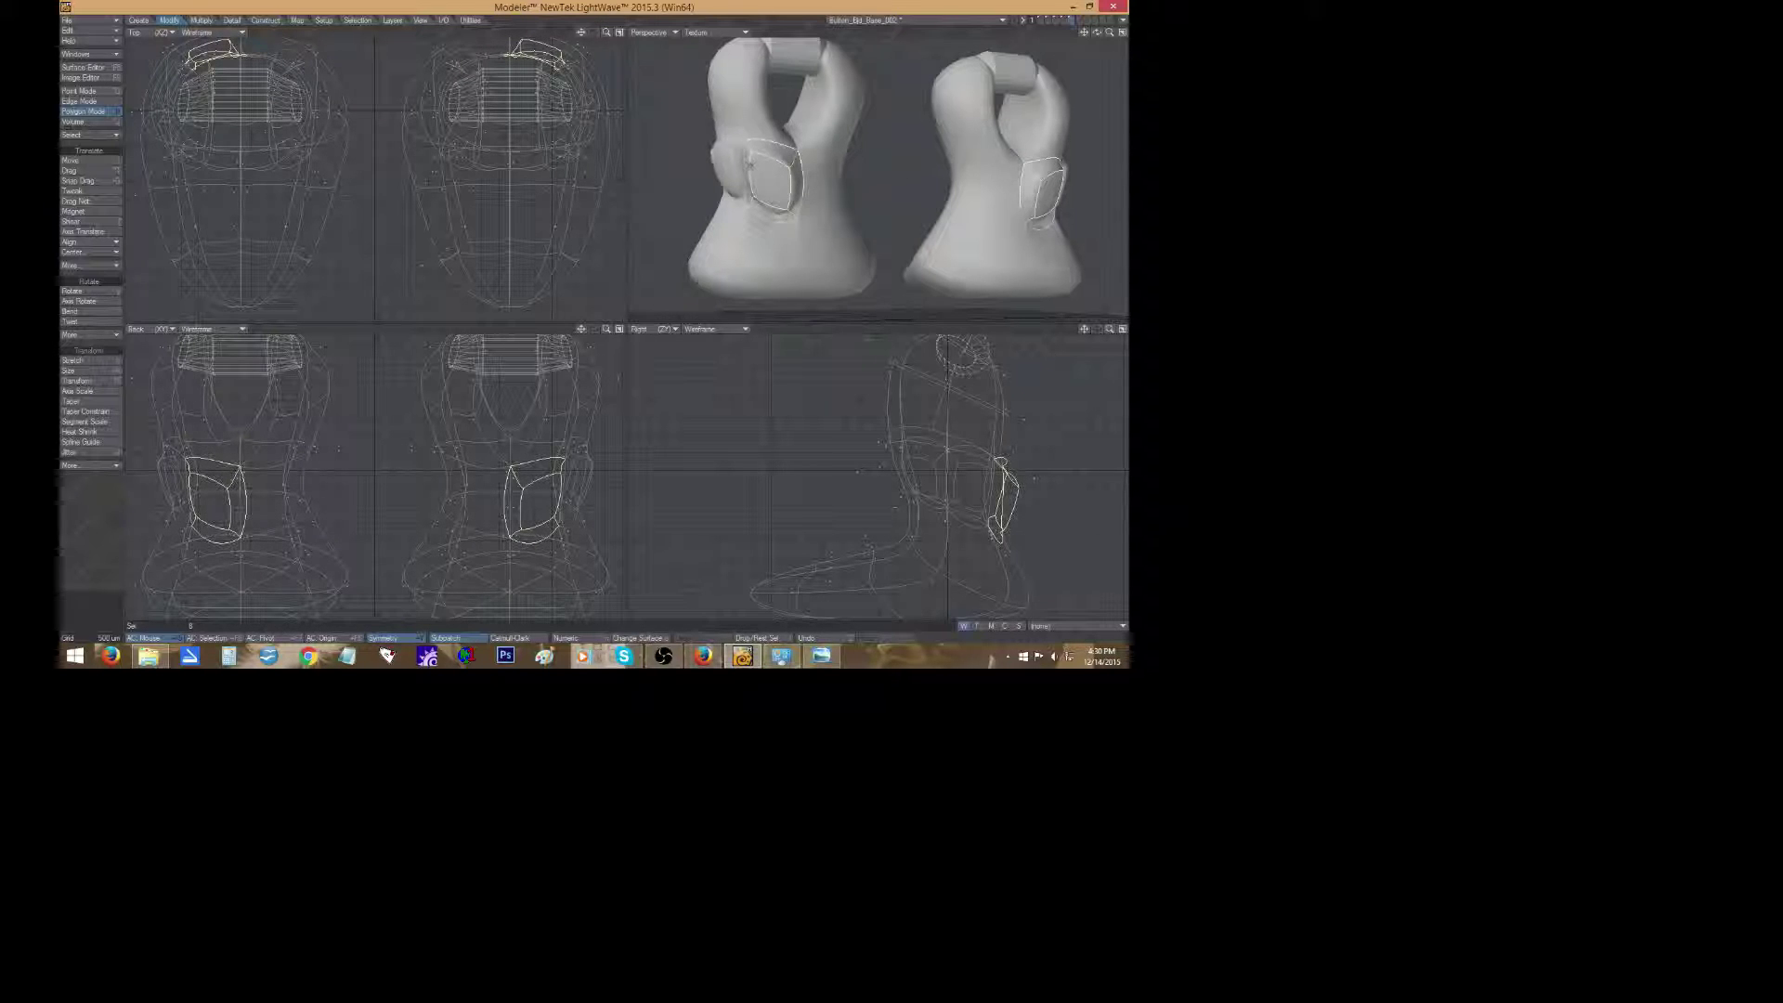
key("shift+z")
key("slash")
Merge the remaining raised pads on the outer sides of both ankles into single flat polygons.
left_click(744, 174)
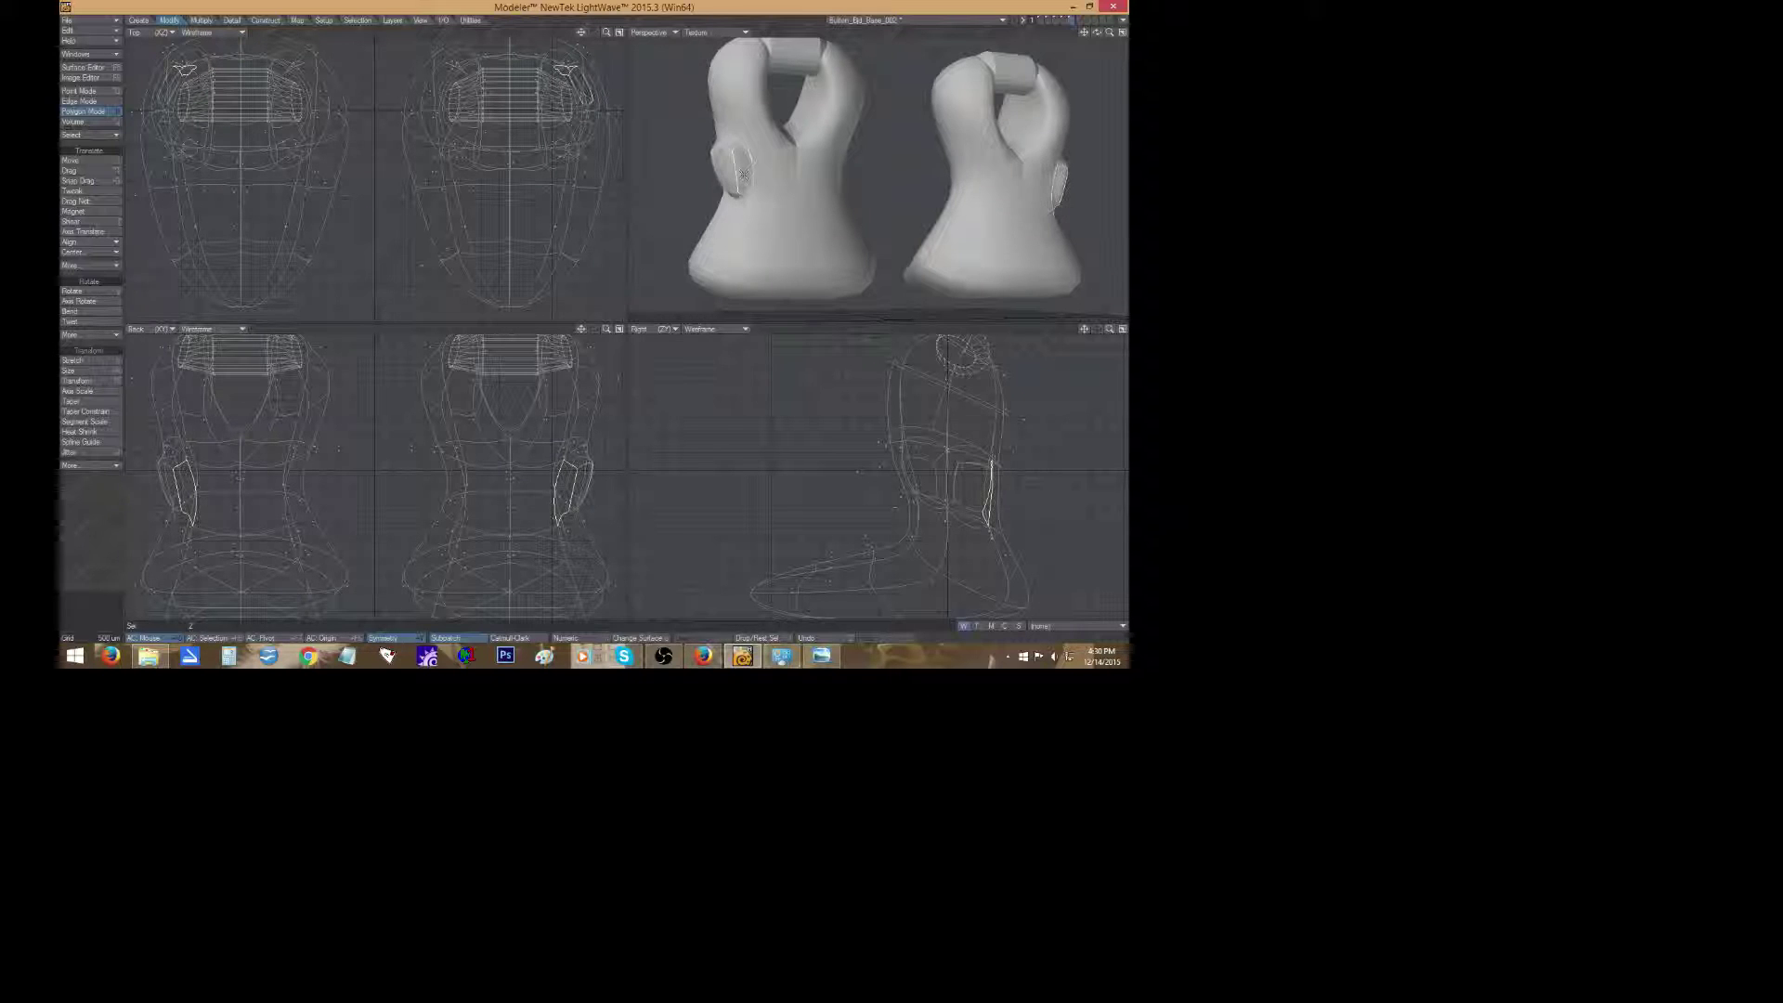
mouse_move(744, 175)
left_mouse_down()
mouse_move(722, 141)
mouse_move(736, 197)
left_mouse_up()
key("Tab")
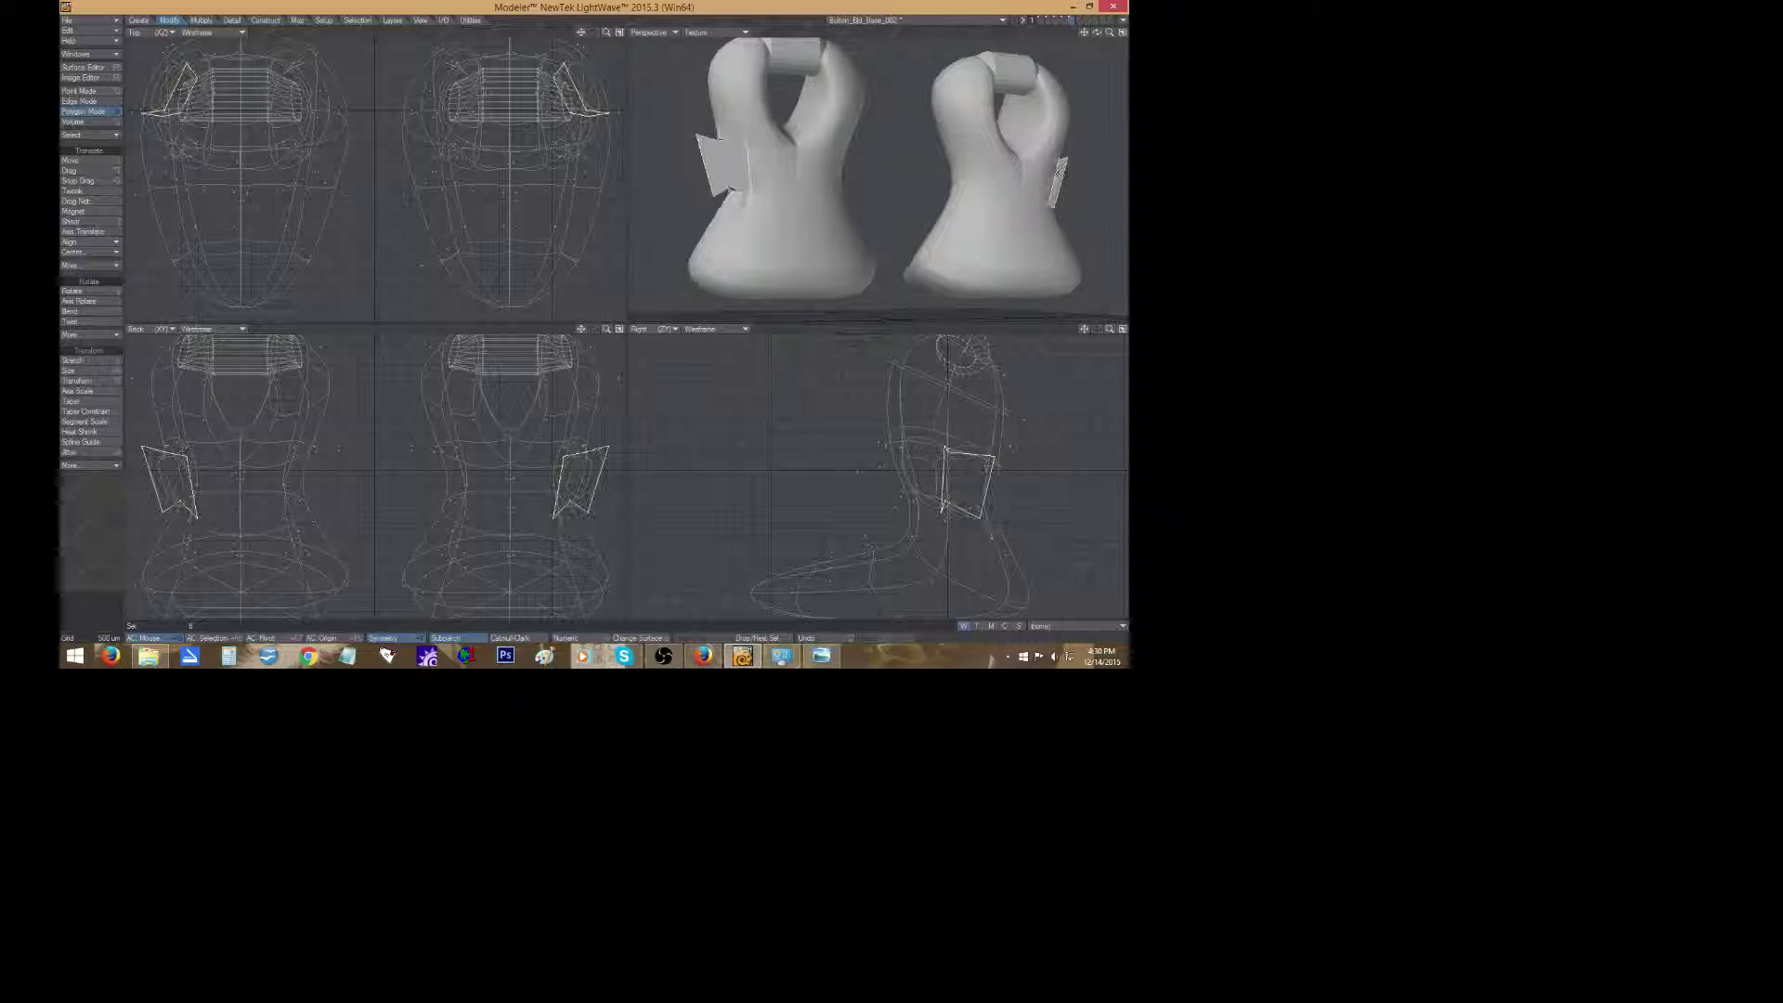
key("u")
left_click_drag(1096, 33, 978, 58)
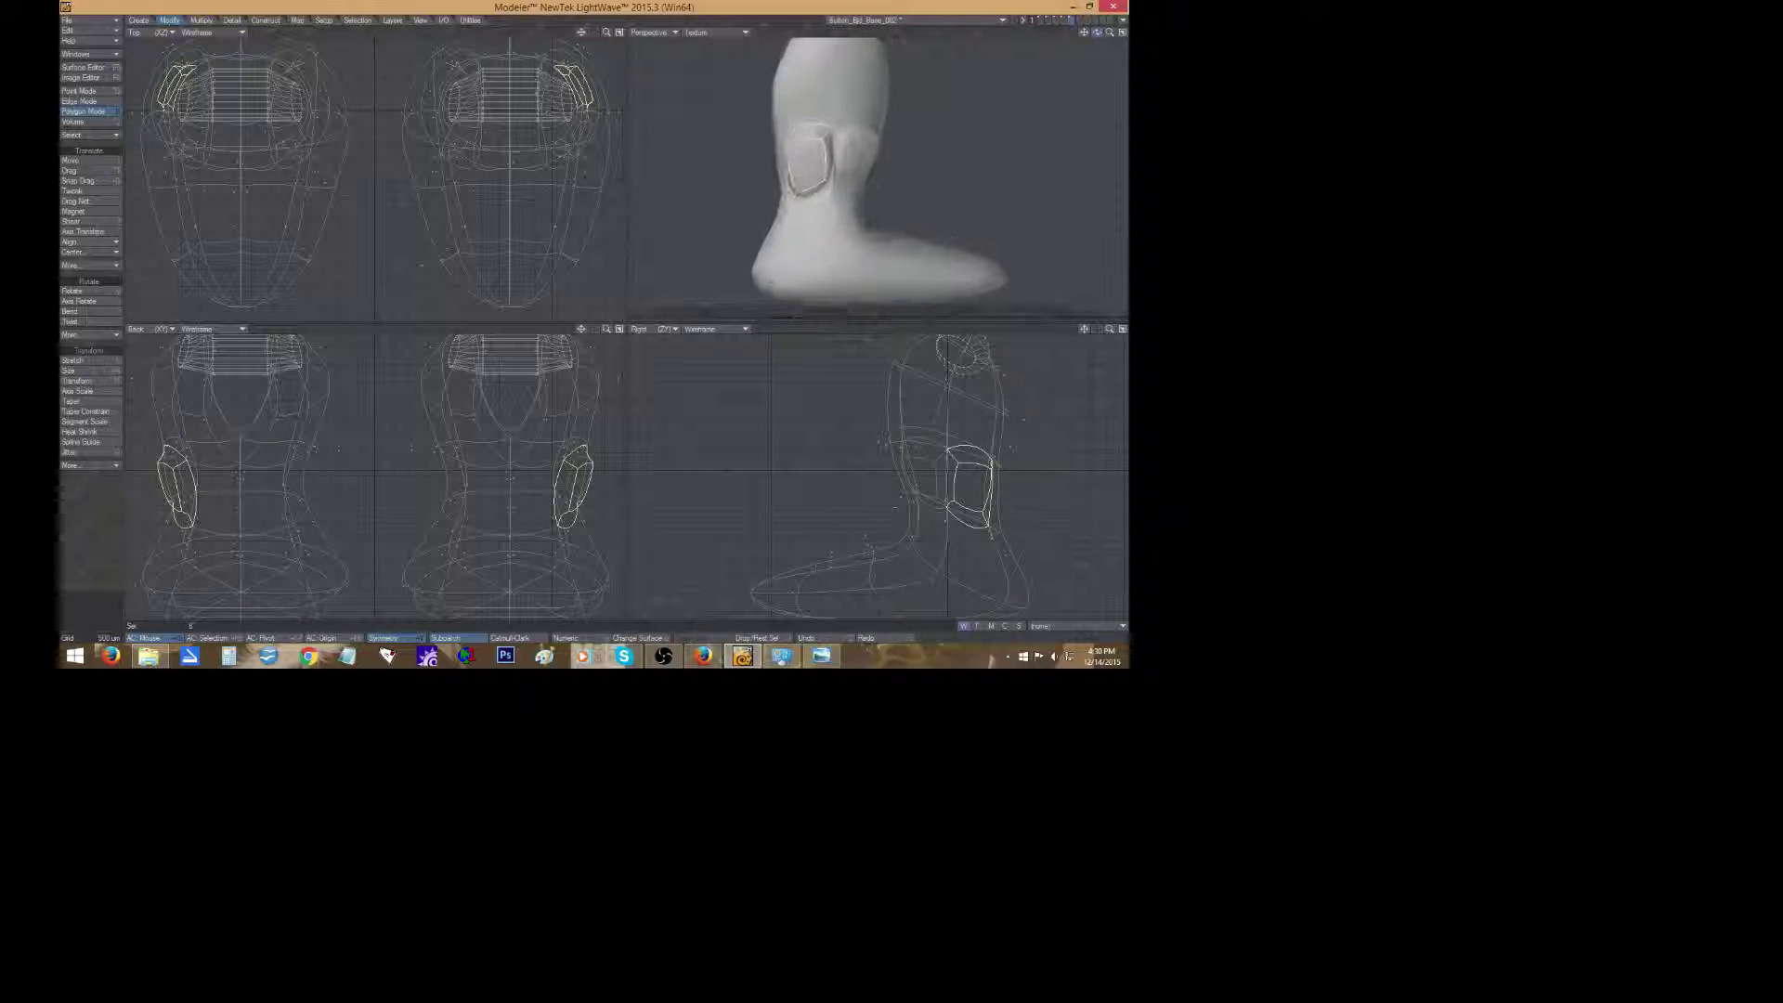
left_click(837, 153, "shift")
key("shift+z")
key("slash")
left_click_drag(862, 151, 841, 138)
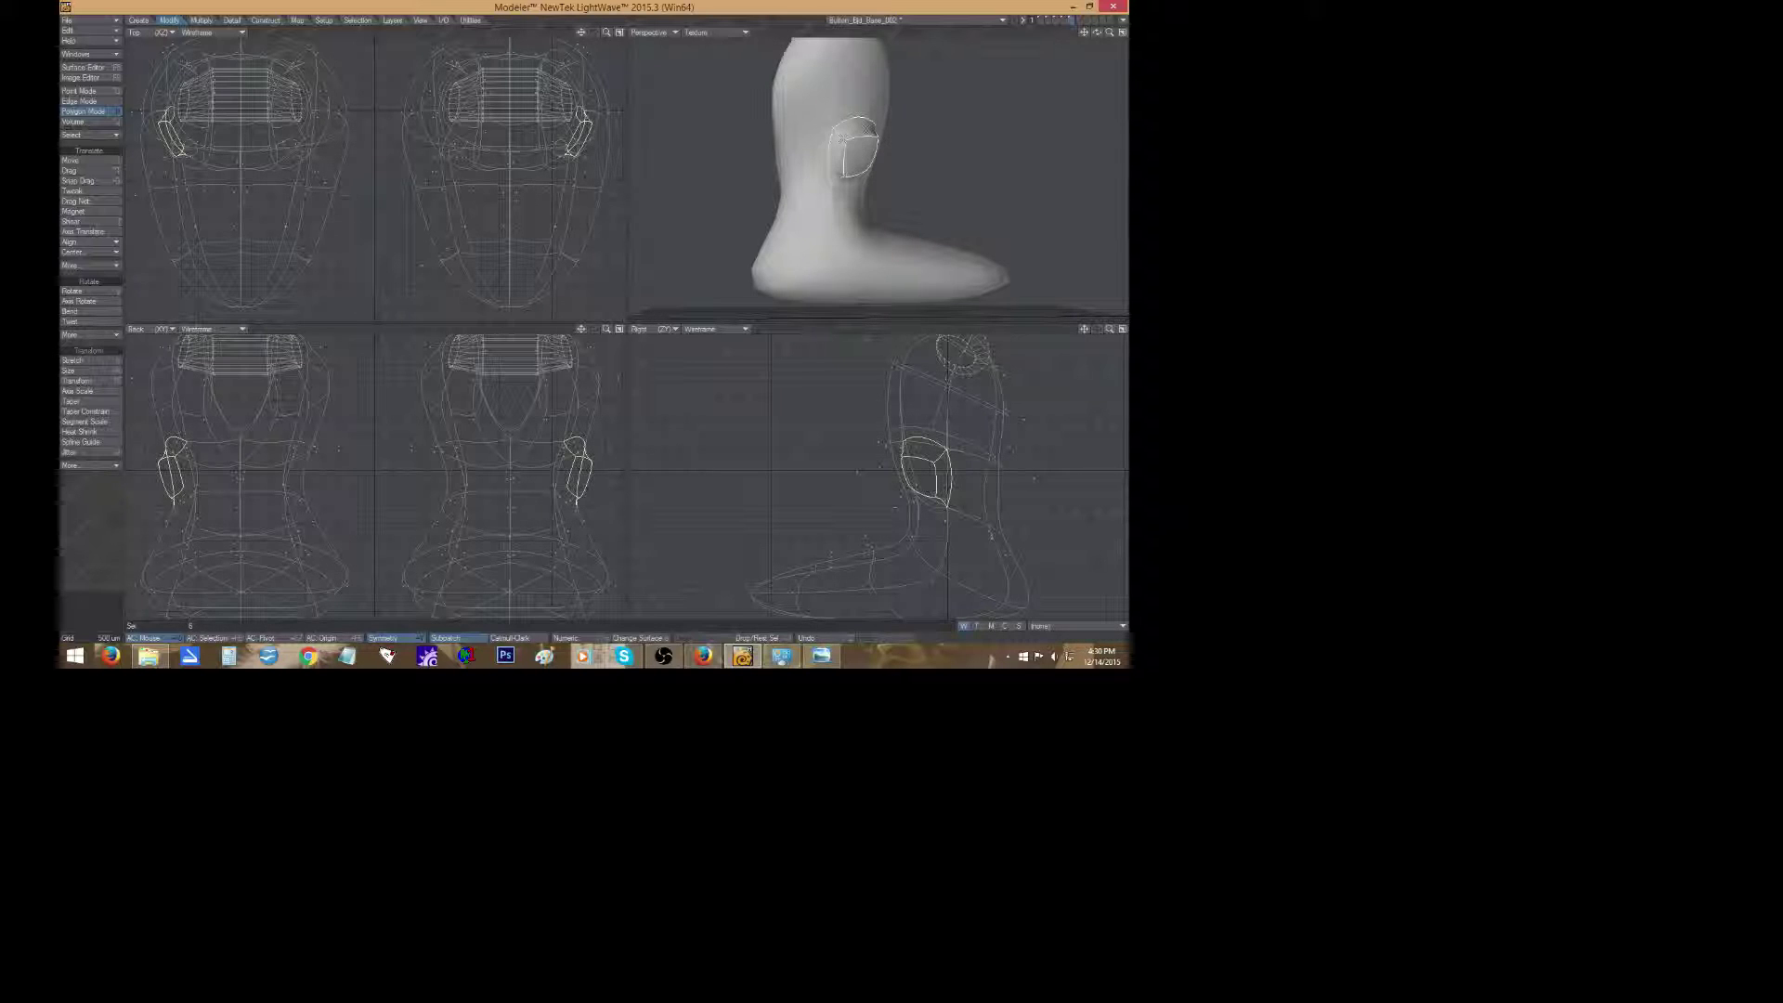
left_click_drag(1097, 33, 1030, 46)
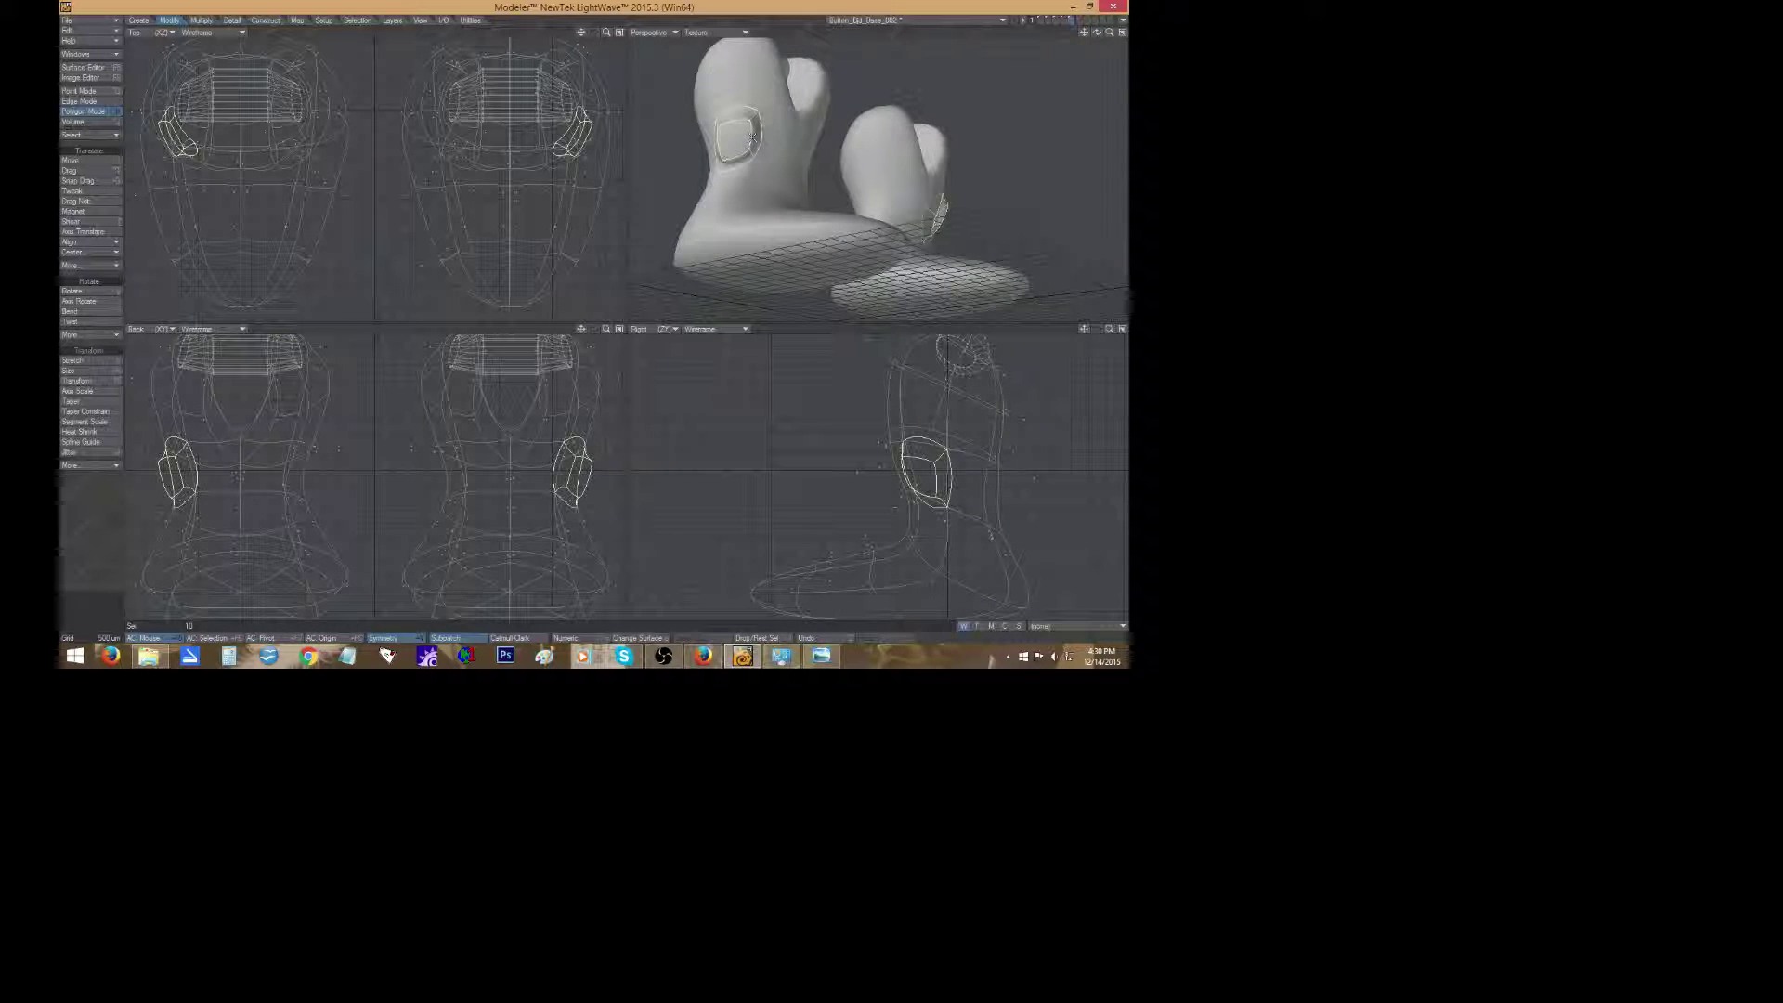
key("slash")
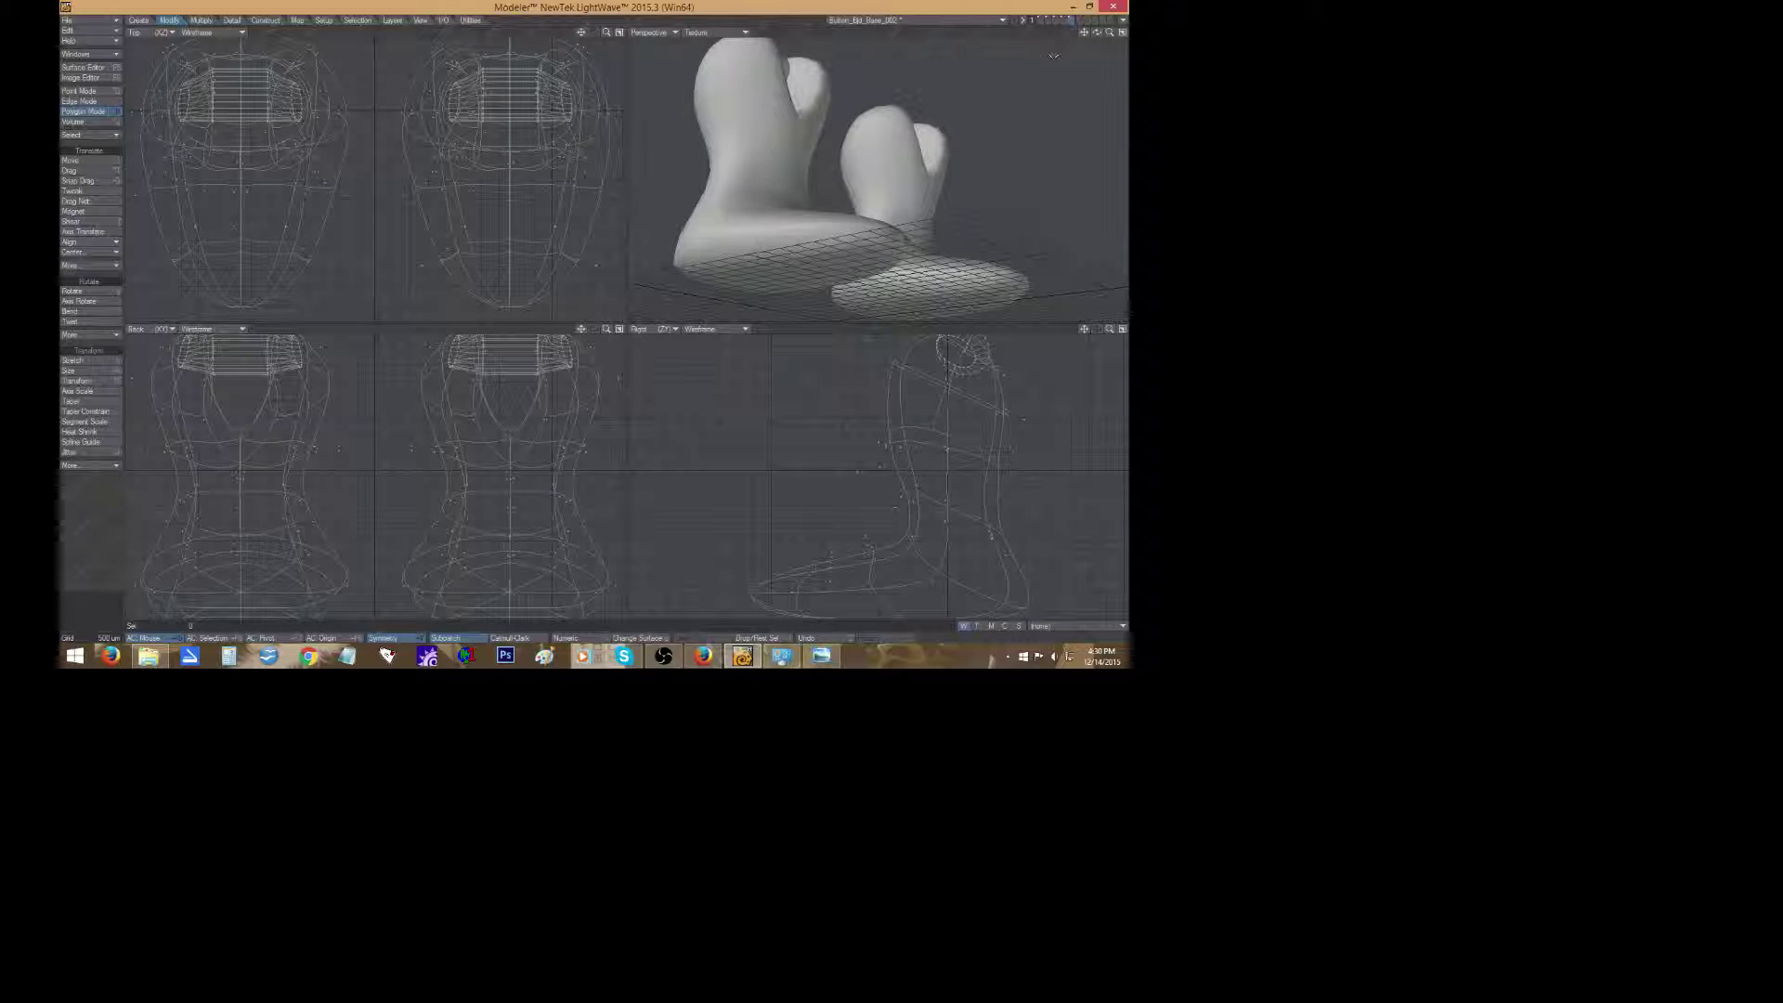
Check both smoothed feet in full and save the object.
key("a")
mouse_move(1096, 33)
left_mouse_down()
mouse_move(1014, 57)
mouse_move(1029, 67)
mouse_move(1064, 33)
left_mouse_up()
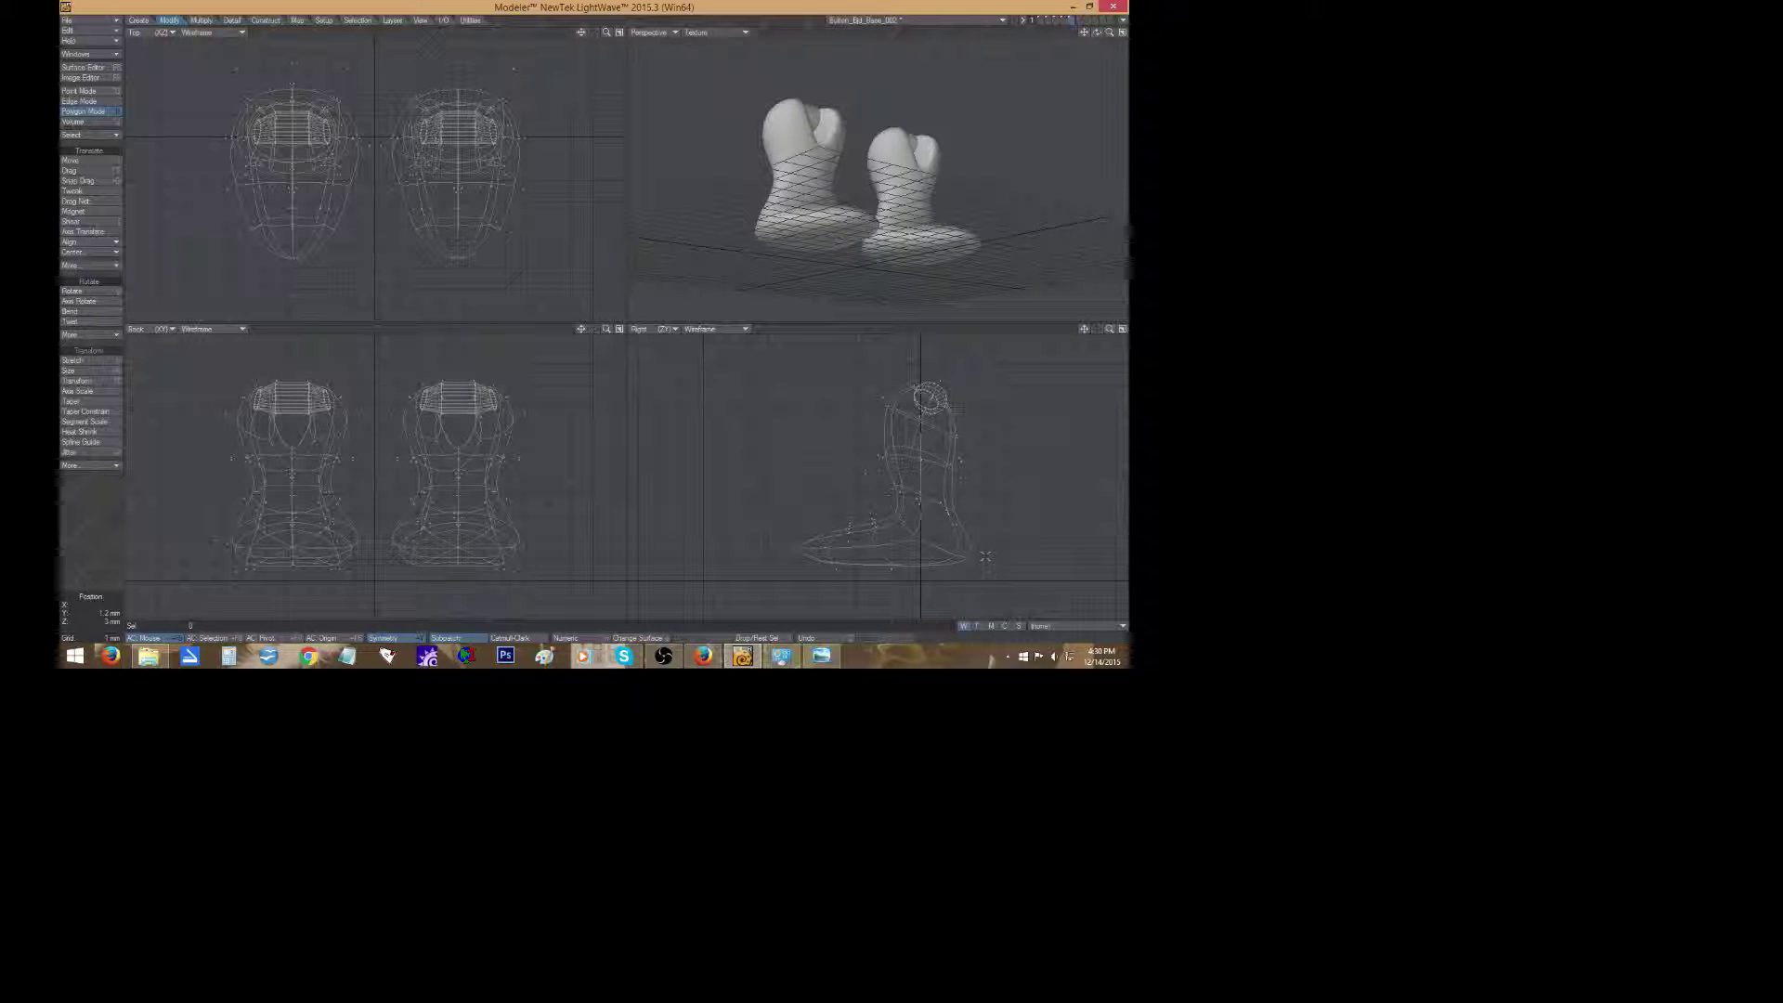
left_click(80, 23)
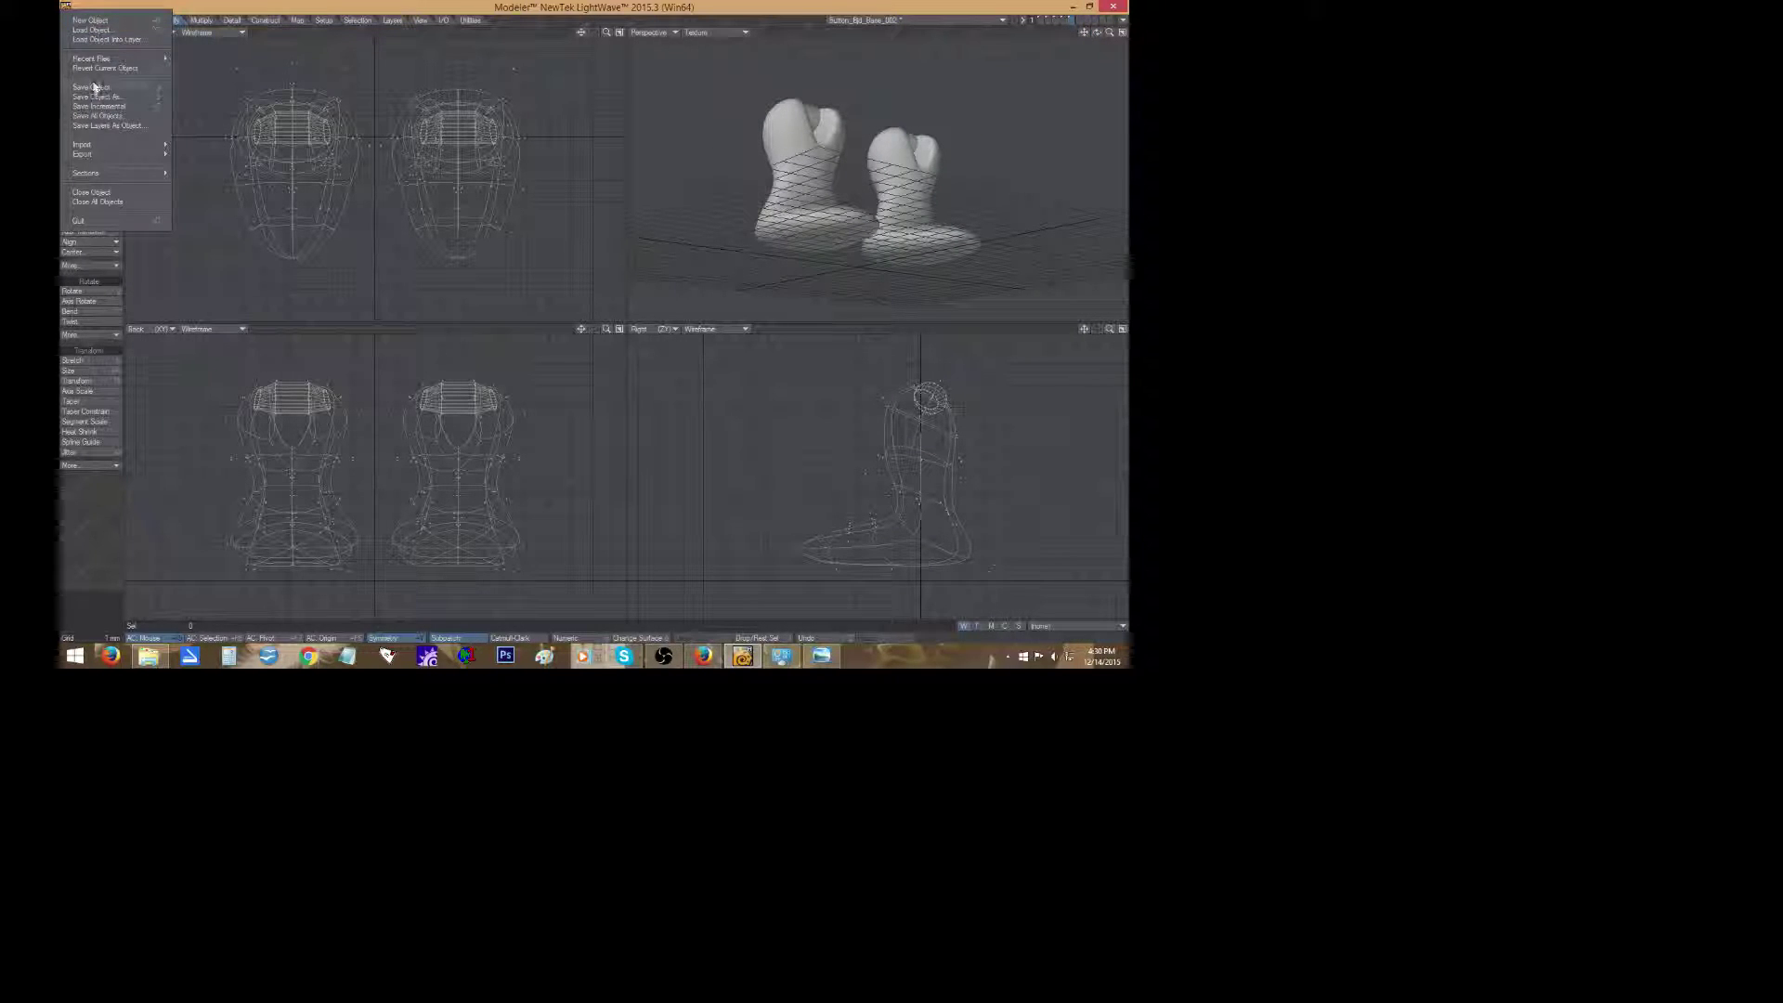
left_click(93, 87)
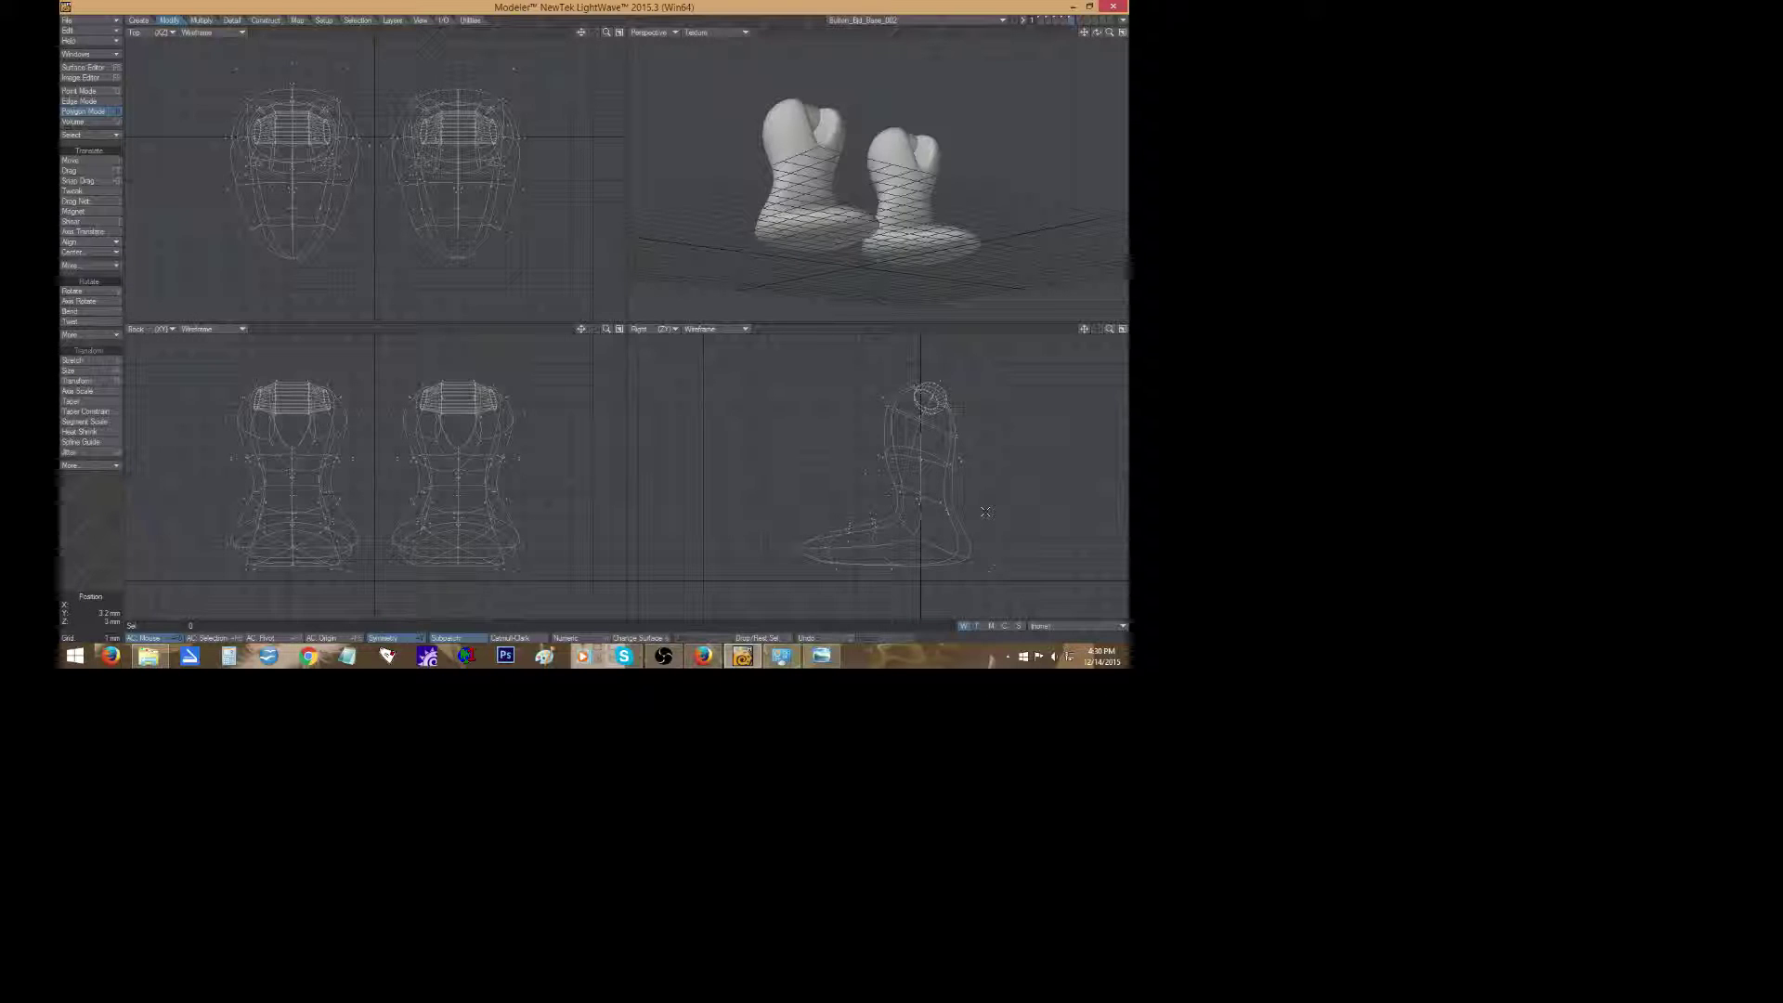
Display all the body layers together and examine the assembled figure, especially where the lower legs meet the upper body.
left_click(1040, 21)
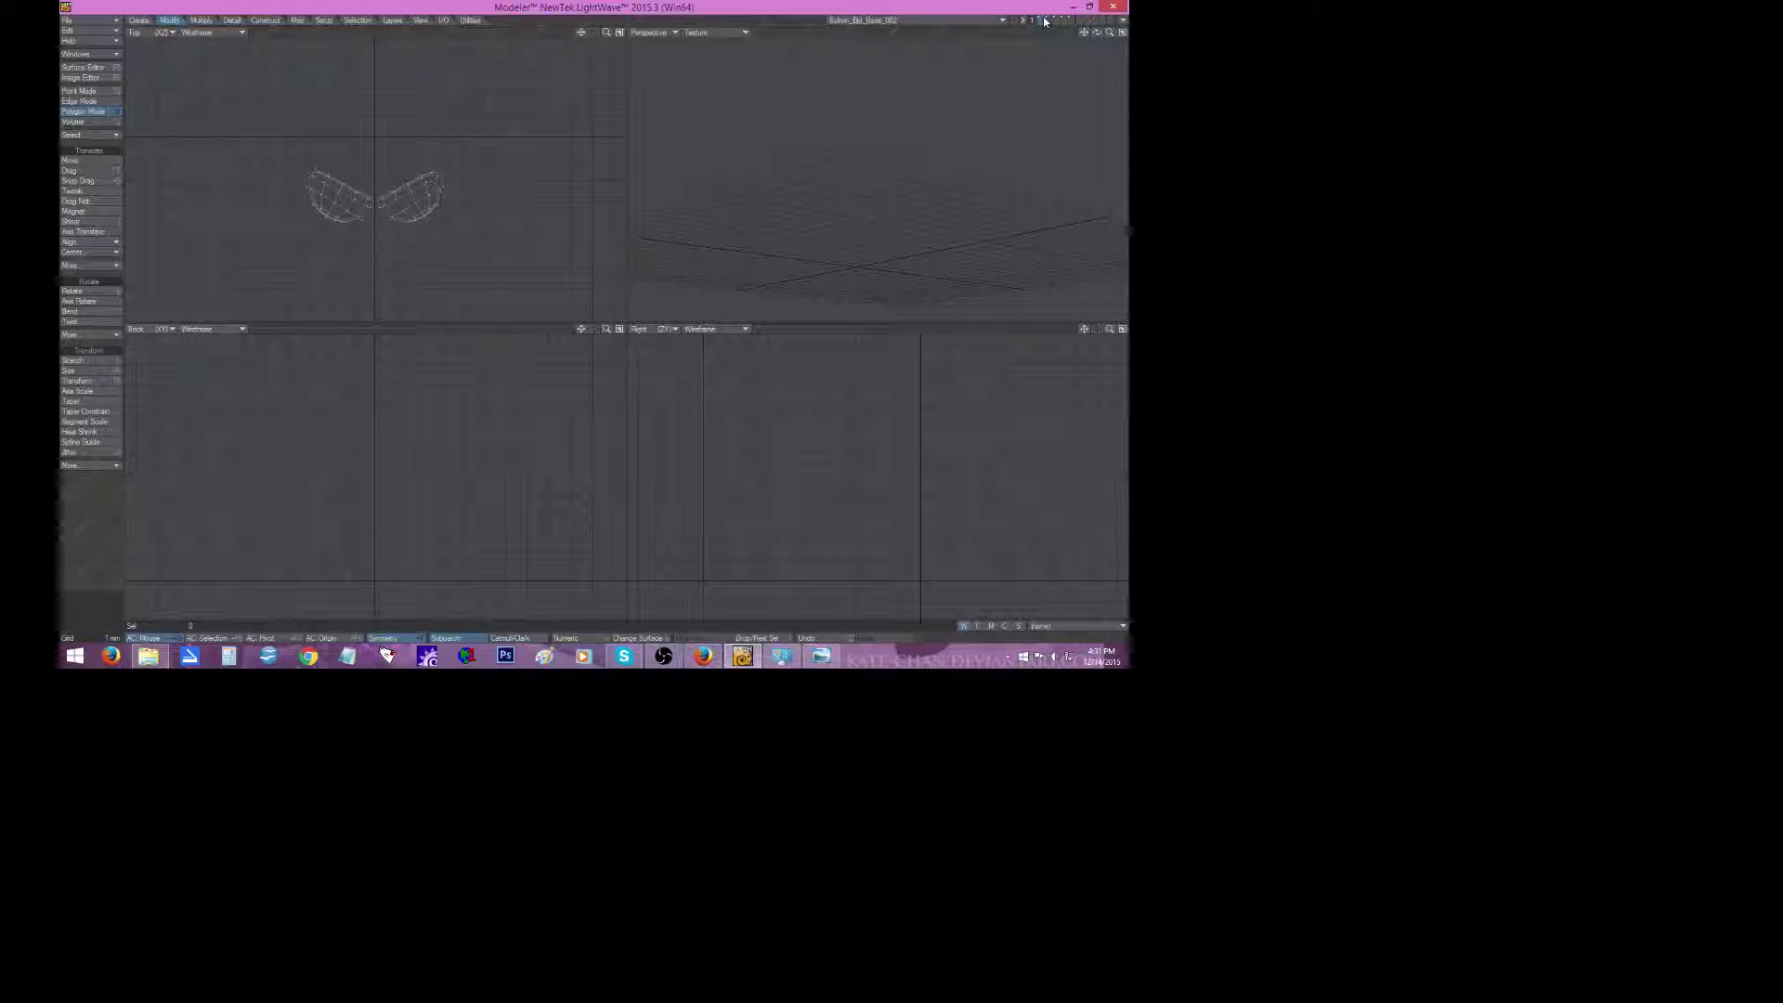
left_click(1048, 19, "shift")
left_click(1055, 19, "shift")
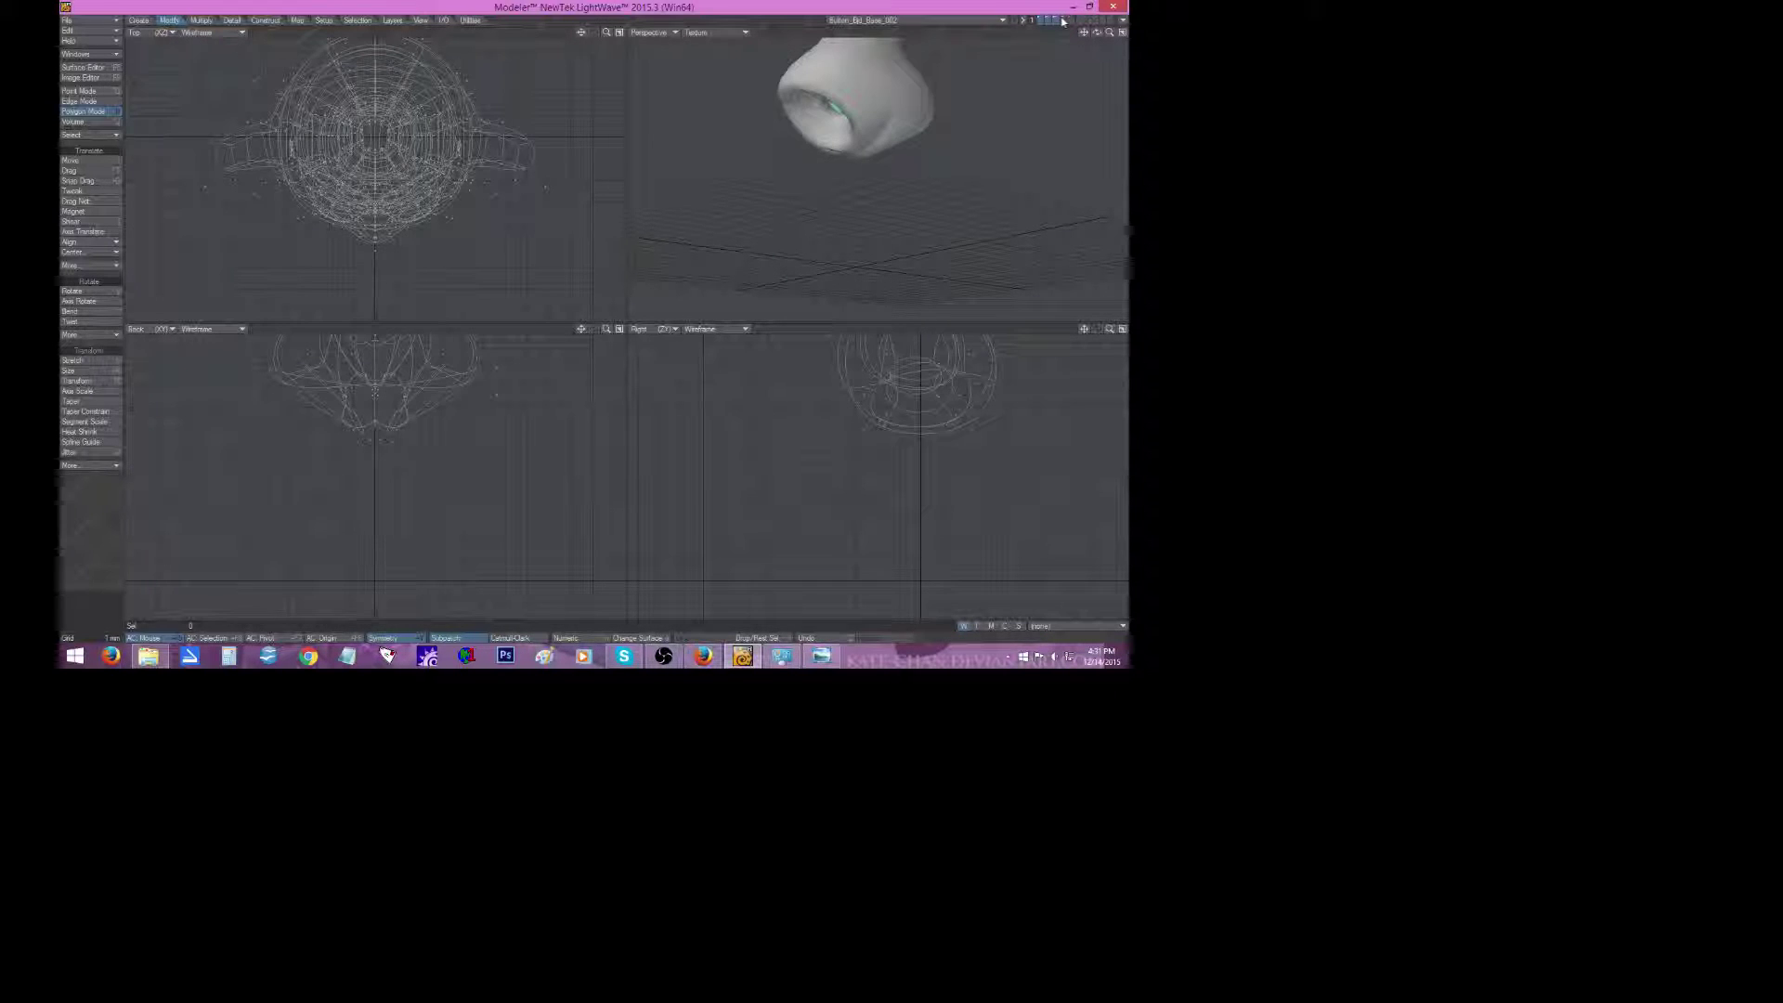
left_click(1061, 20, "shift")
left_click(1066, 20, "shift")
key("a")
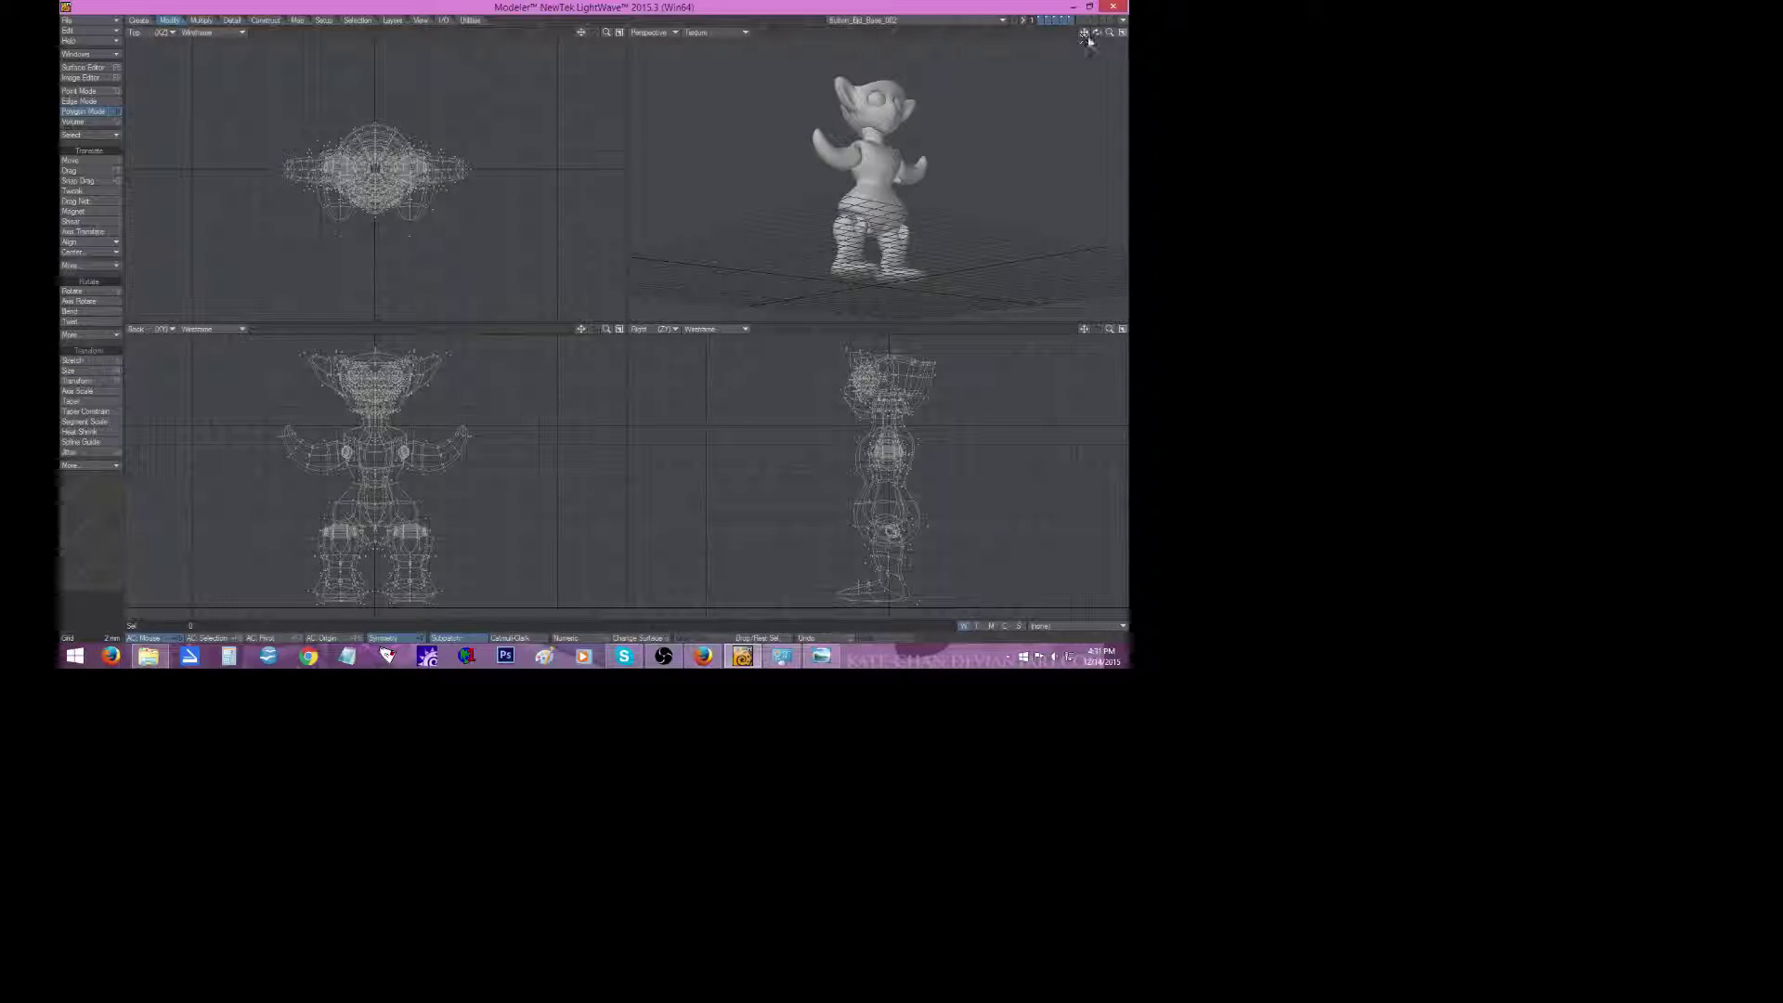
mouse_move(1097, 33)
left_mouse_down()
mouse_move(1151, 36)
mouse_move(1100, 31)
left_mouse_up()
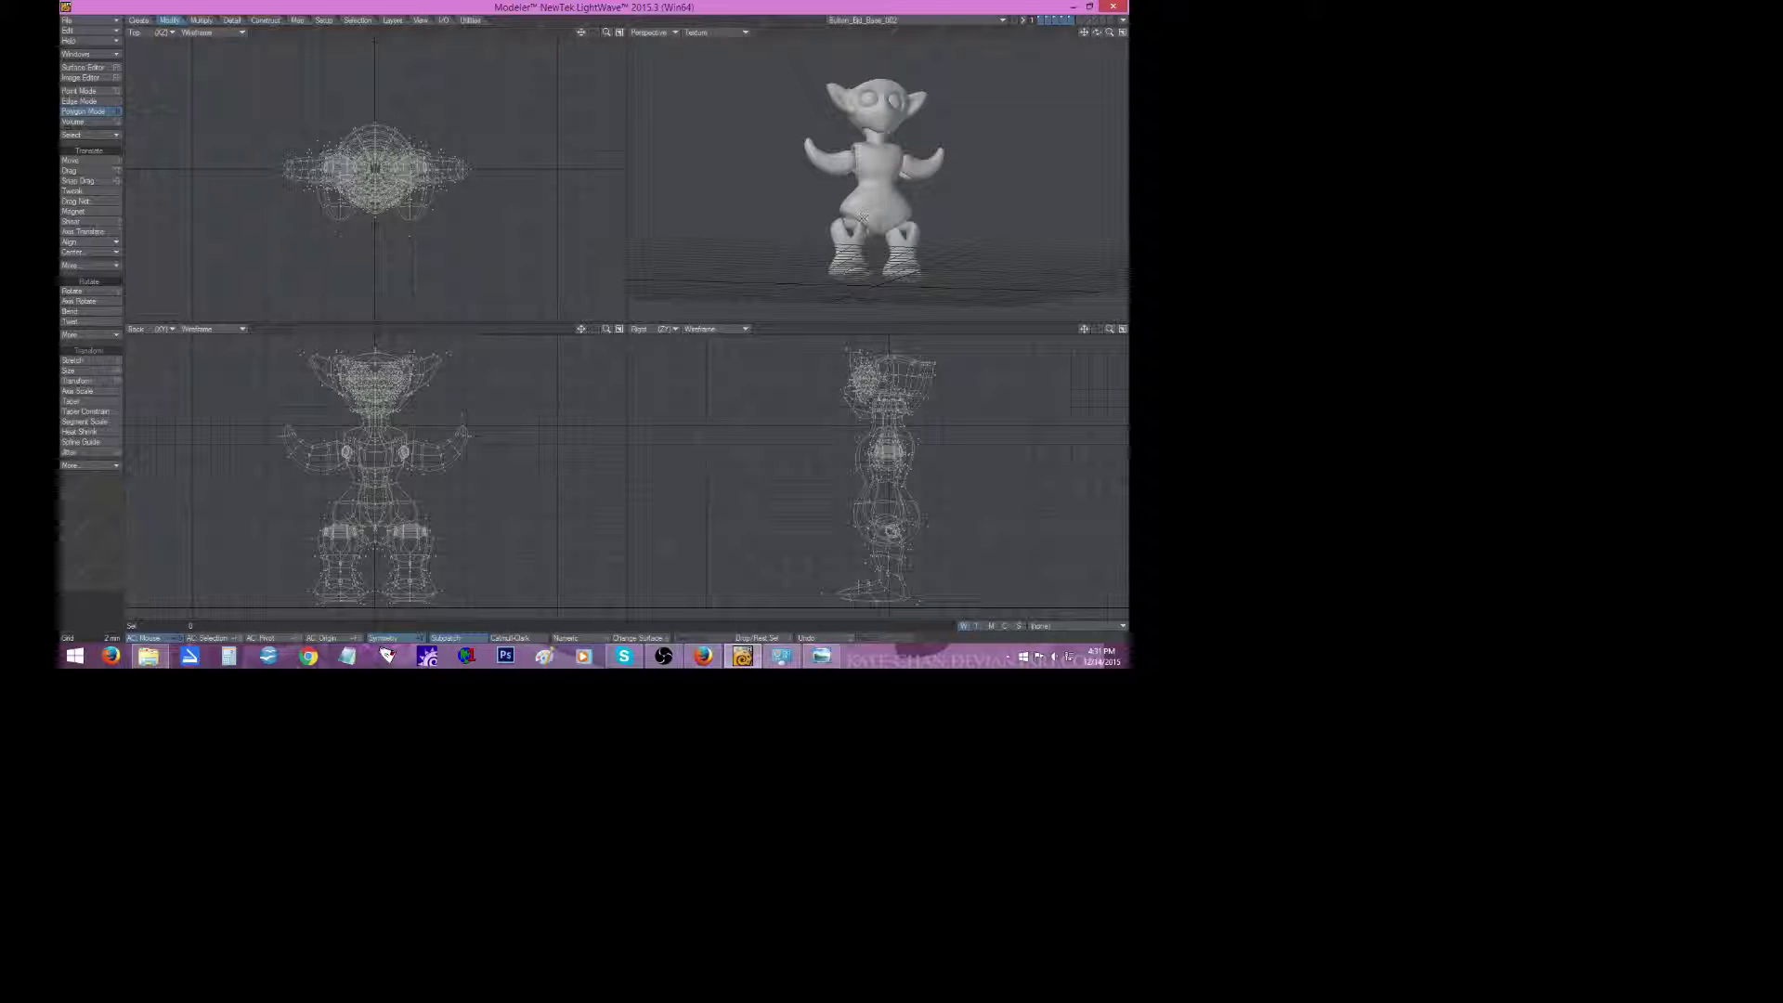
left_click_drag(607, 330, 514, 76)
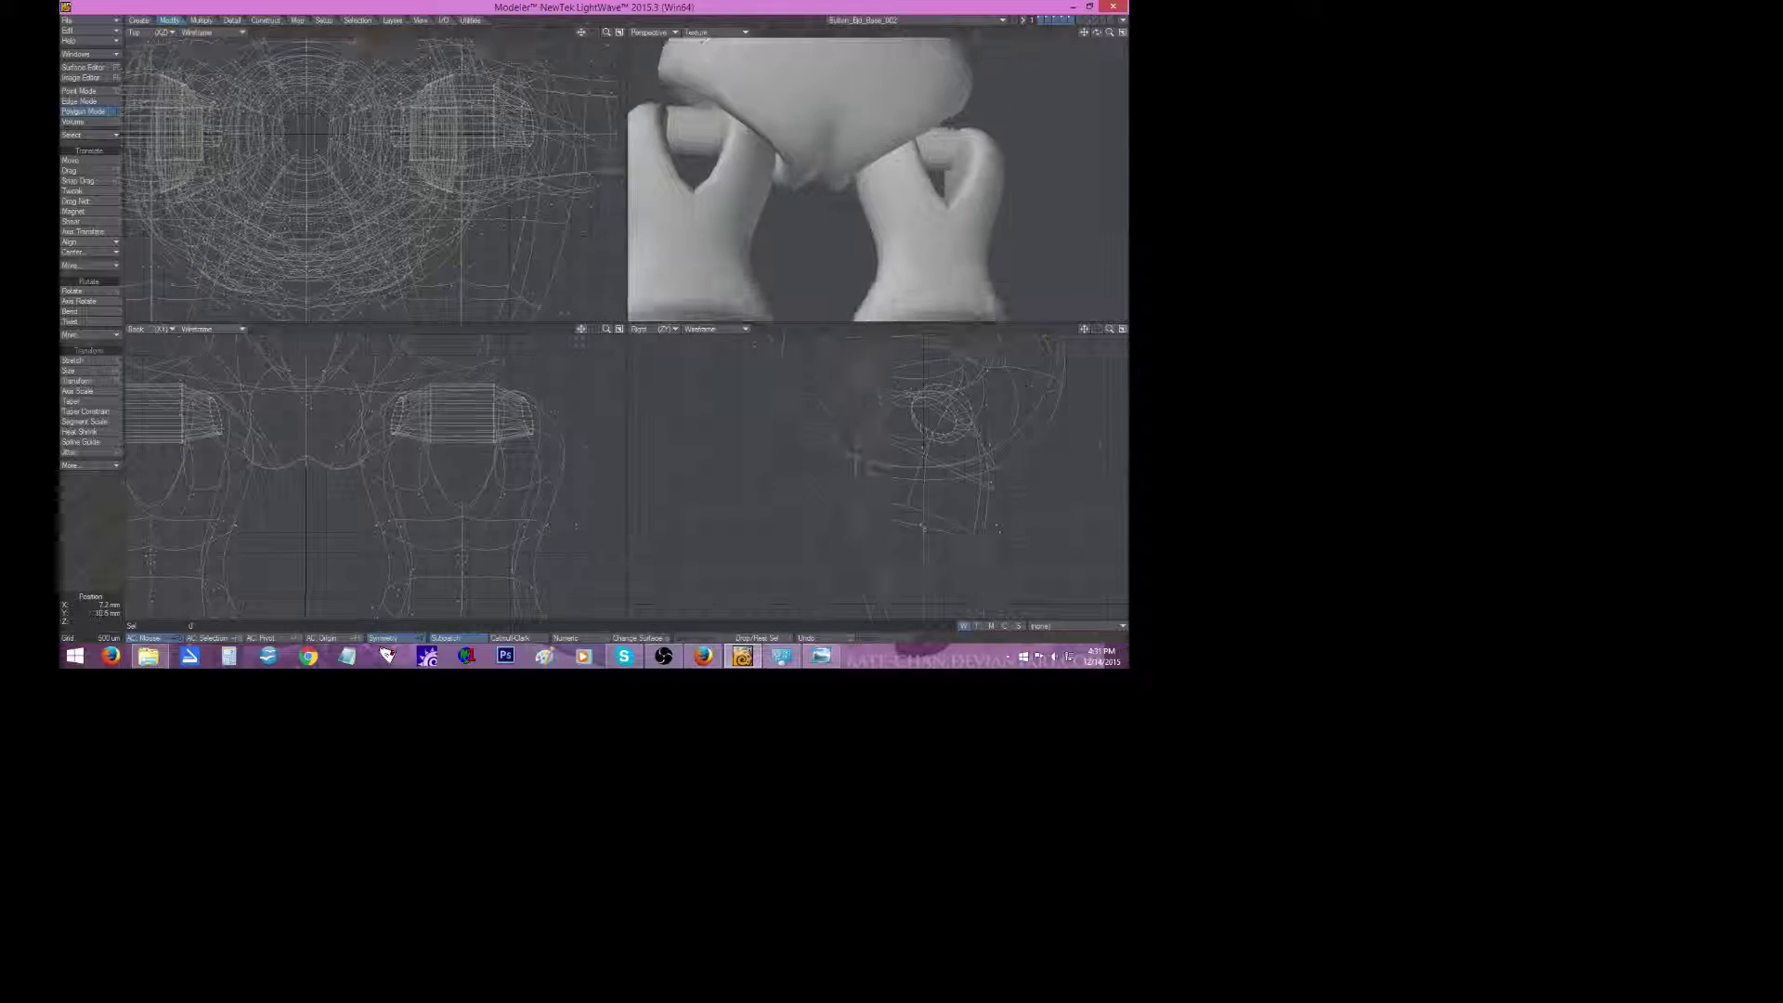
key("shift+o")
left_click(464, 447)
left_click(97, 608)
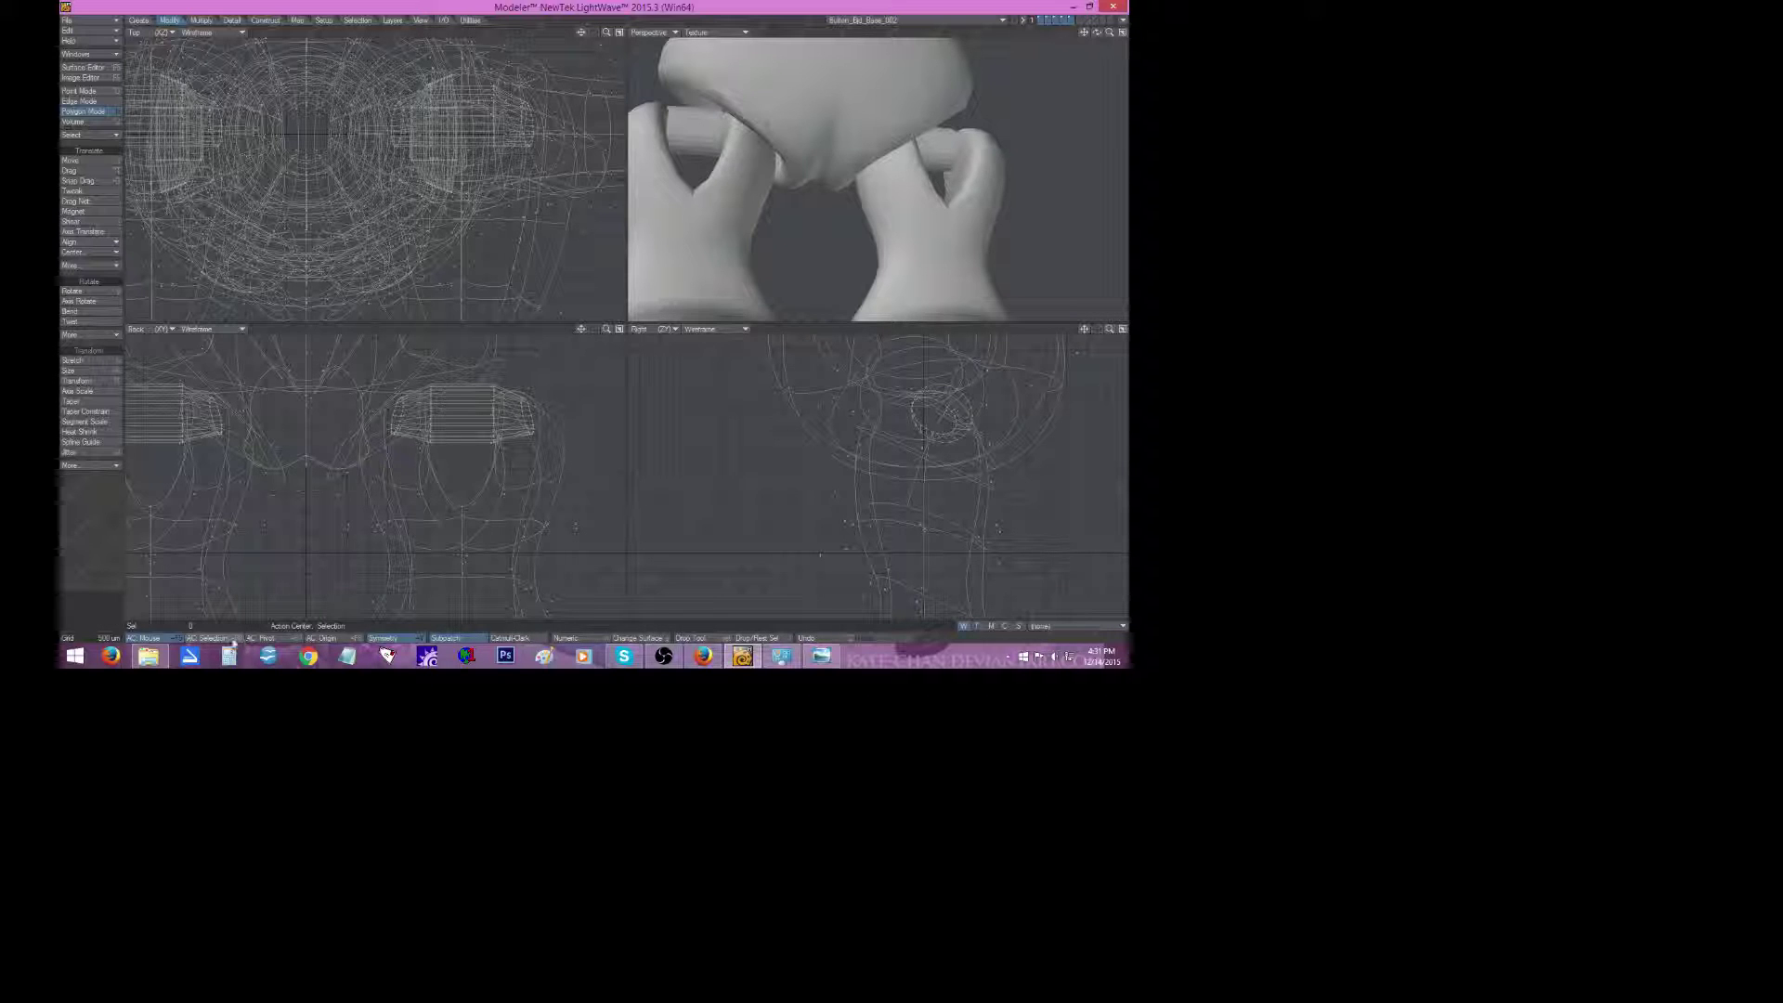
left_click(91, 111)
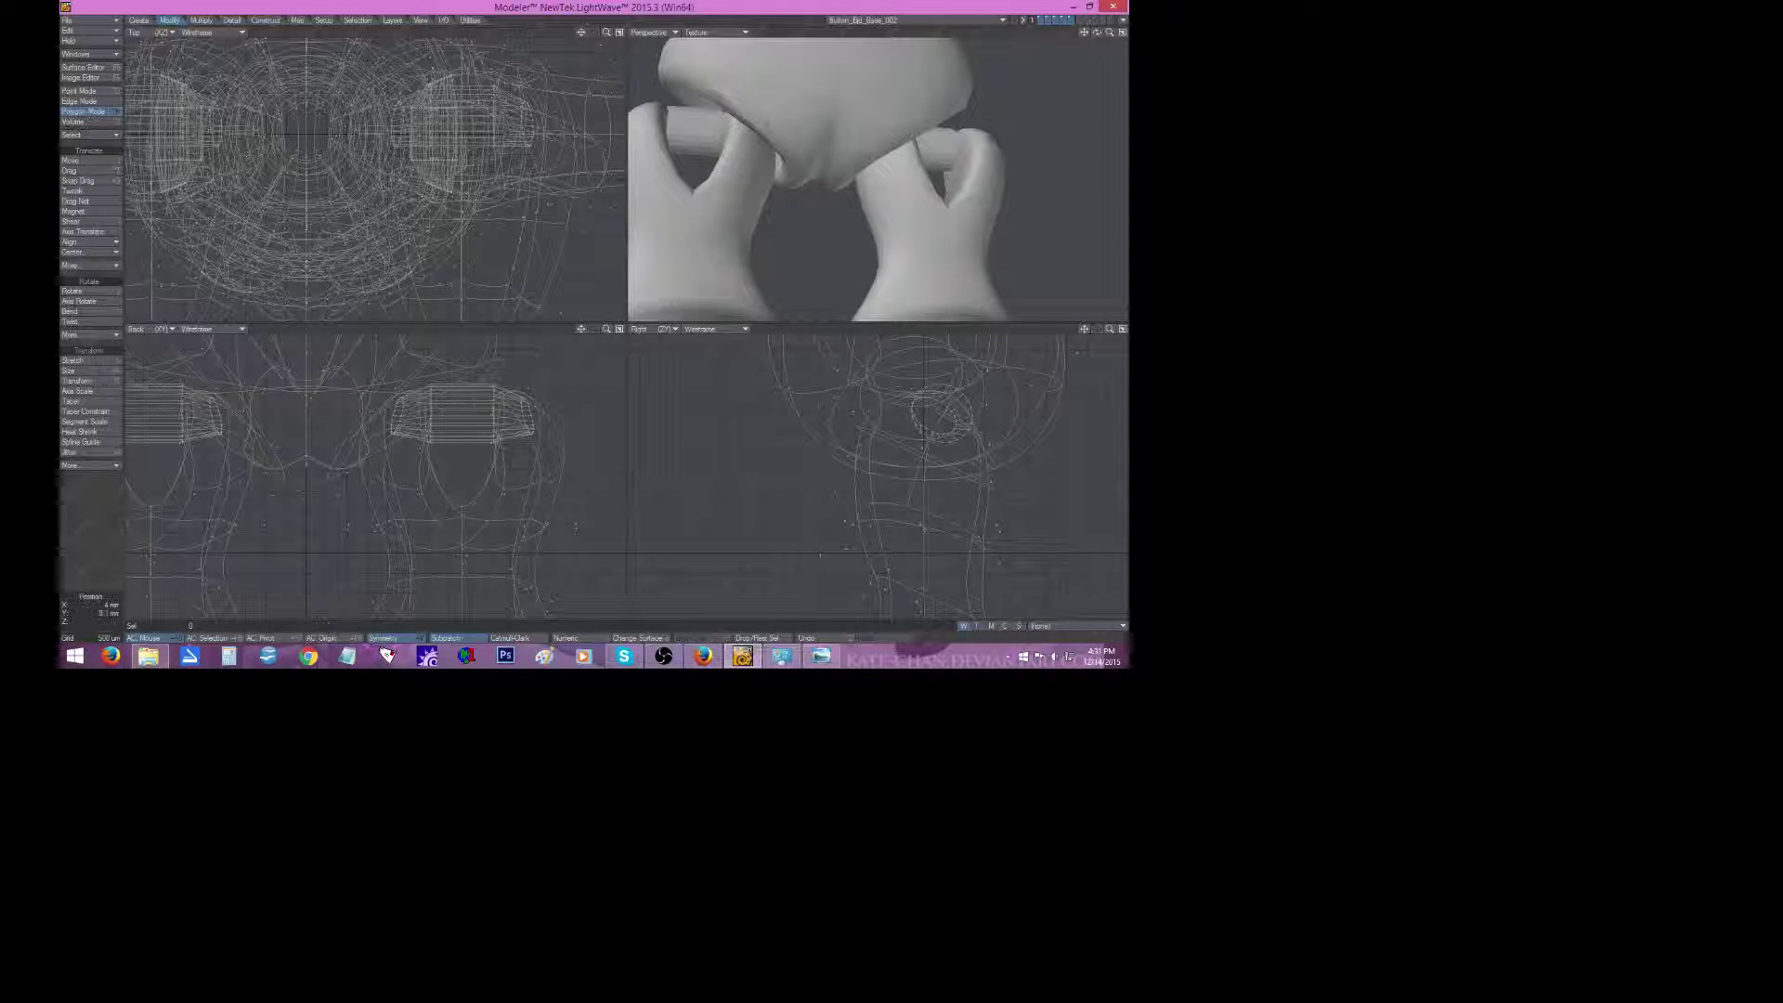
Transfer the lower leg pieces from their layer and paste them into the next empty layer.
left_click(1071, 19)
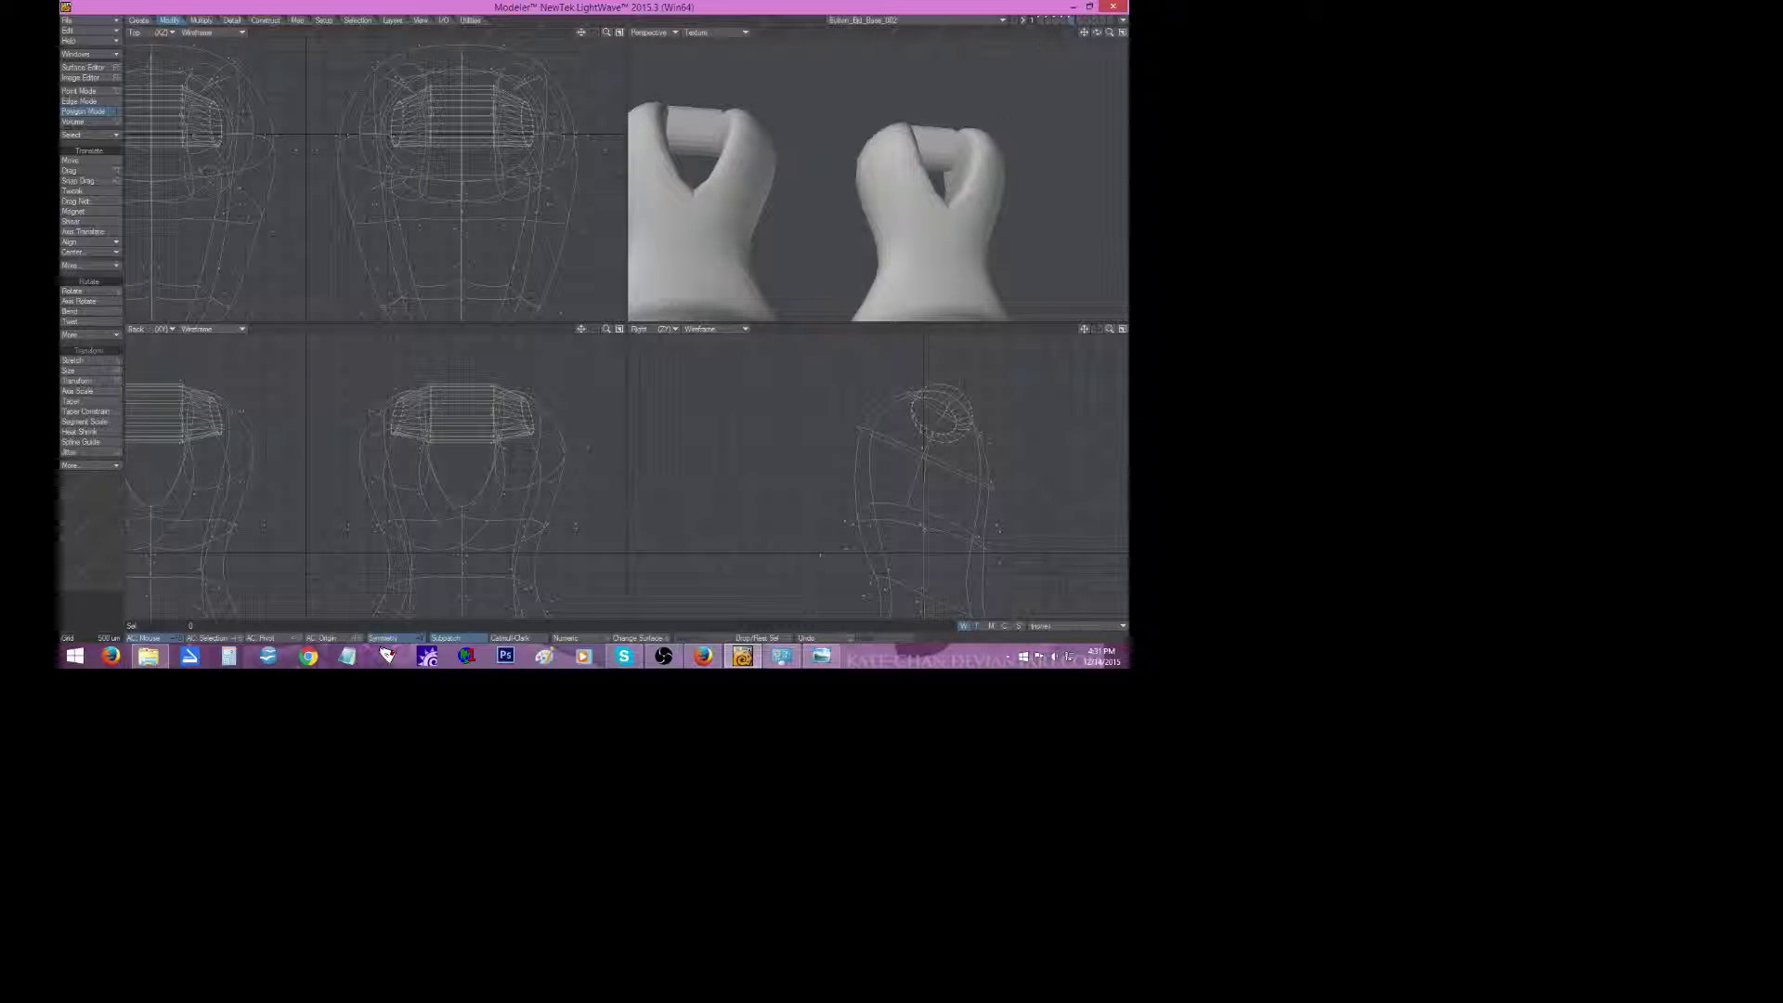
left_click(1078, 20)
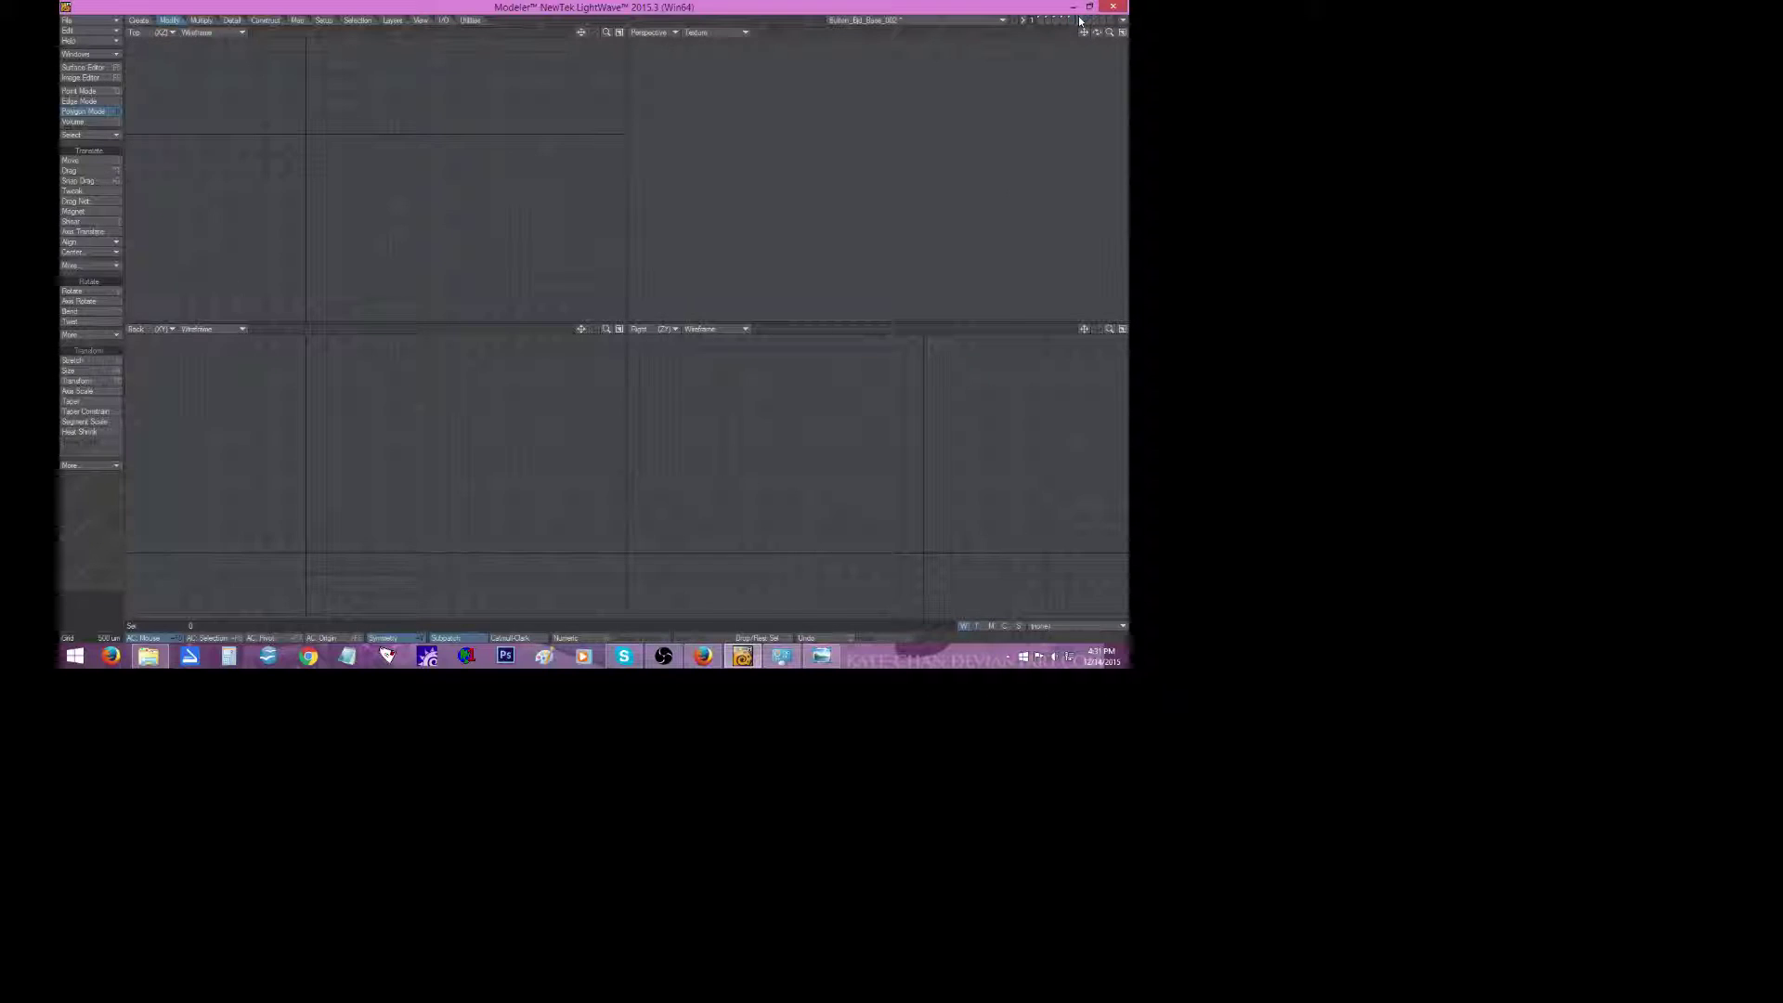
key("v")
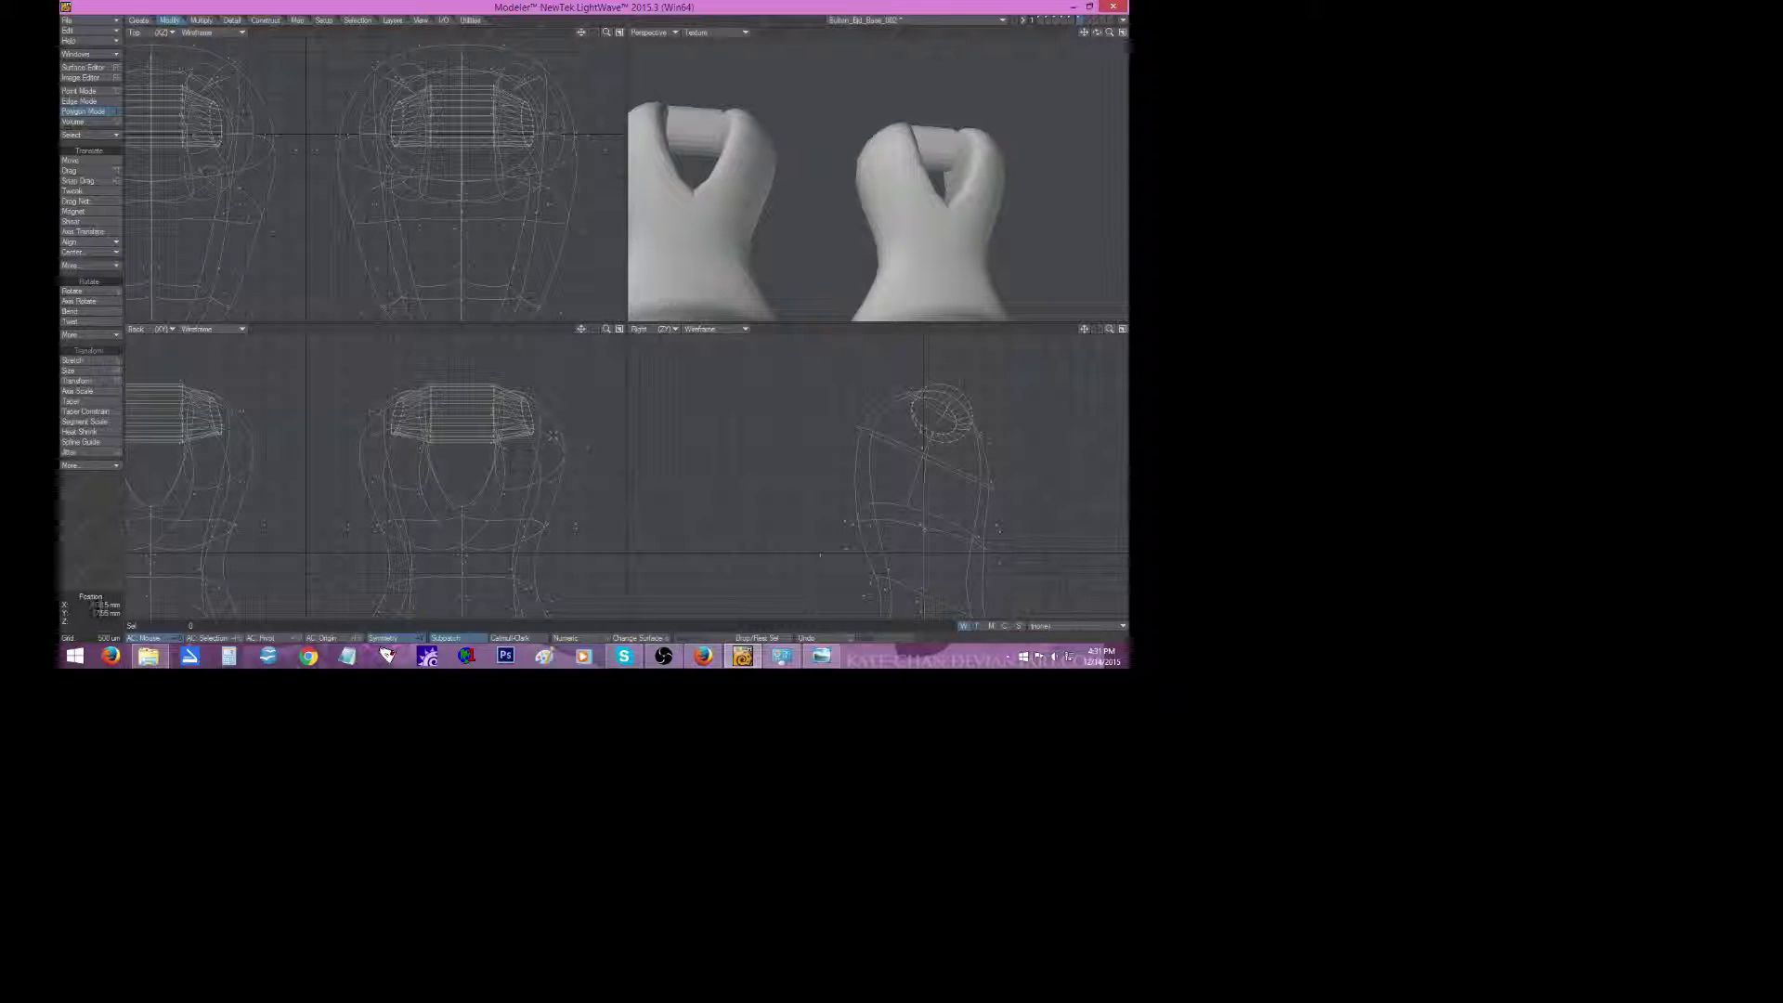
Select only the upper joint polygons of both lower legs, including the crossbars and the rounded lobes around them.
mouse_move(585, 484)
right_mouse_down()
mouse_move(326, 513)
mouse_move(483, 359)
right_mouse_up()
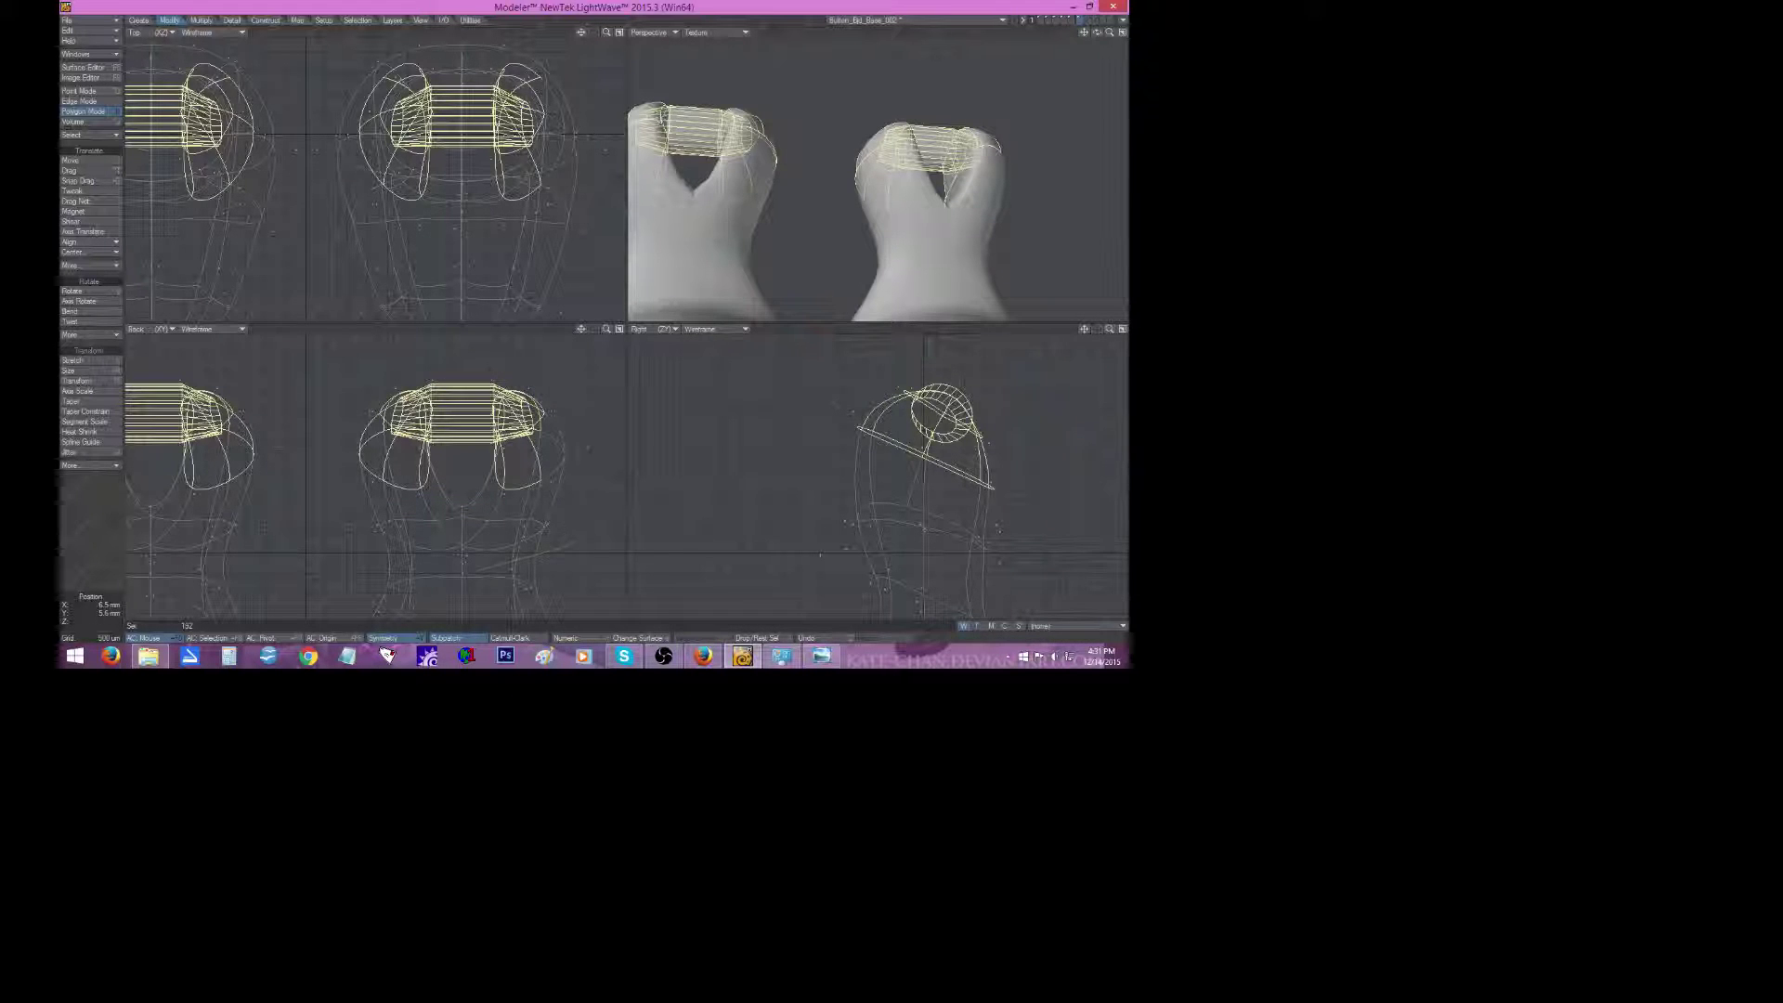
right_click_drag(301, 541, 546, 531, "shift")
left_click_drag(509, 523, 385, 520)
left_click_drag(555, 452, 559, 428, "shift")
left_click_drag(384, 422, 370, 435, "shift")
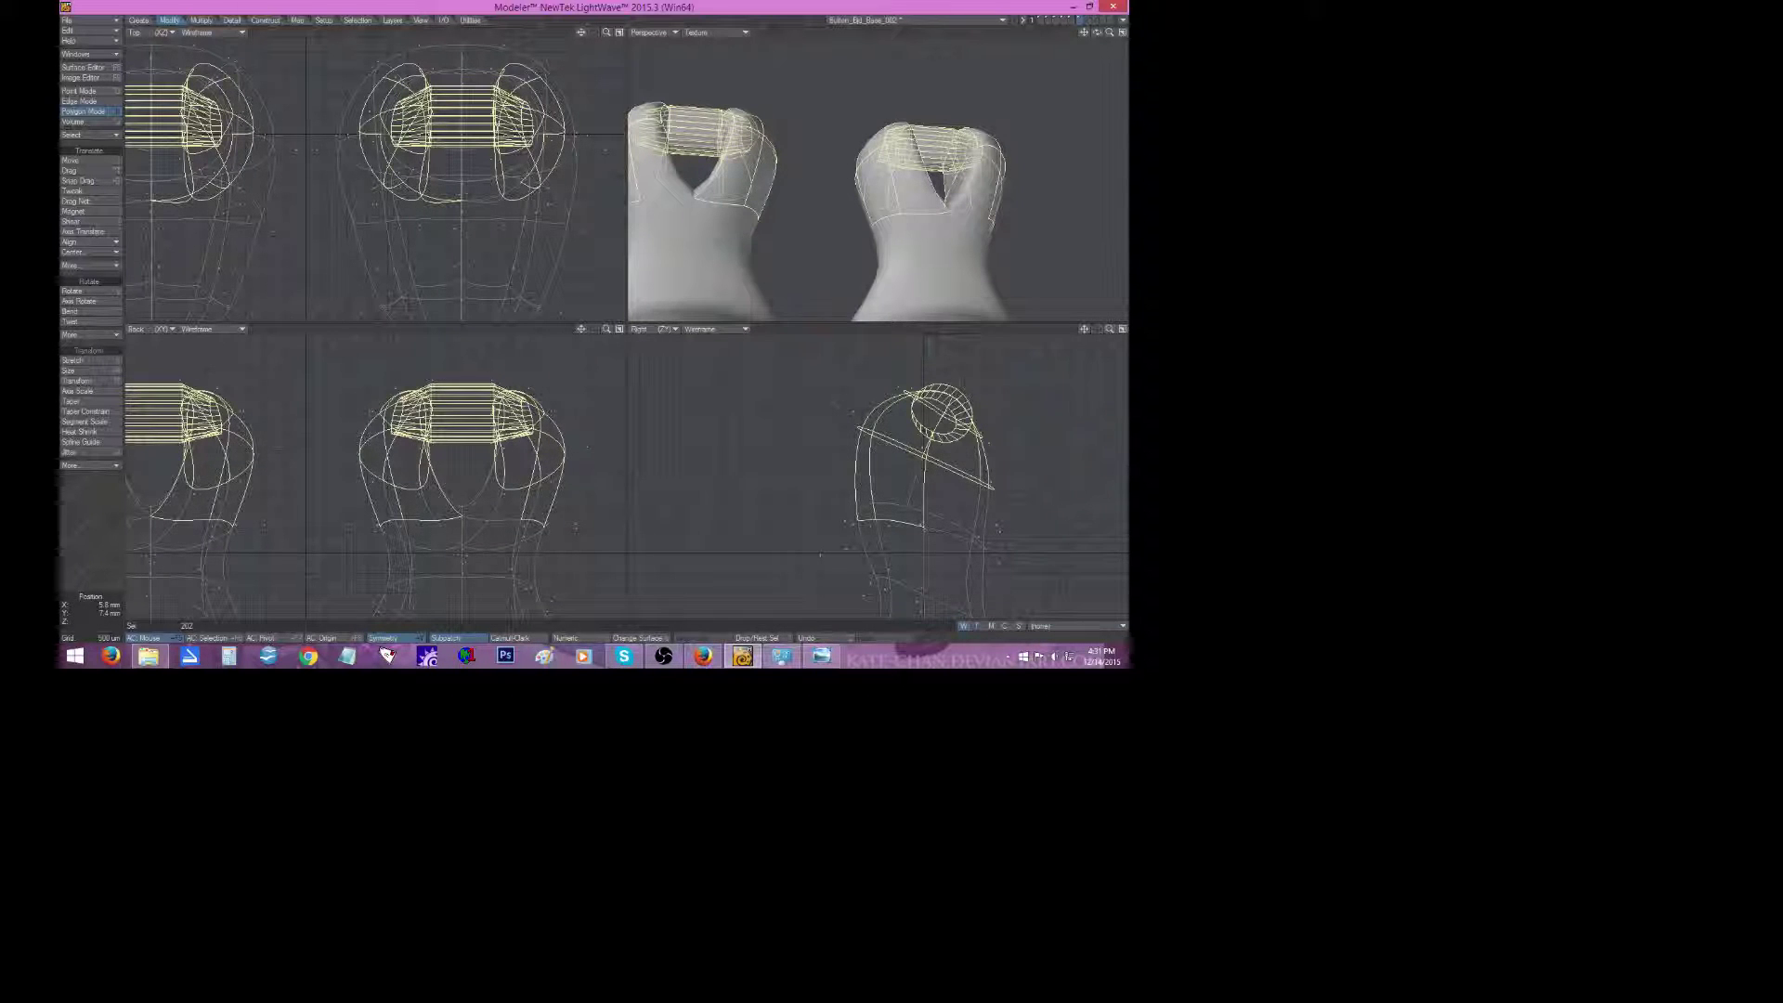
left_click_drag(813, 493, 931, 488)
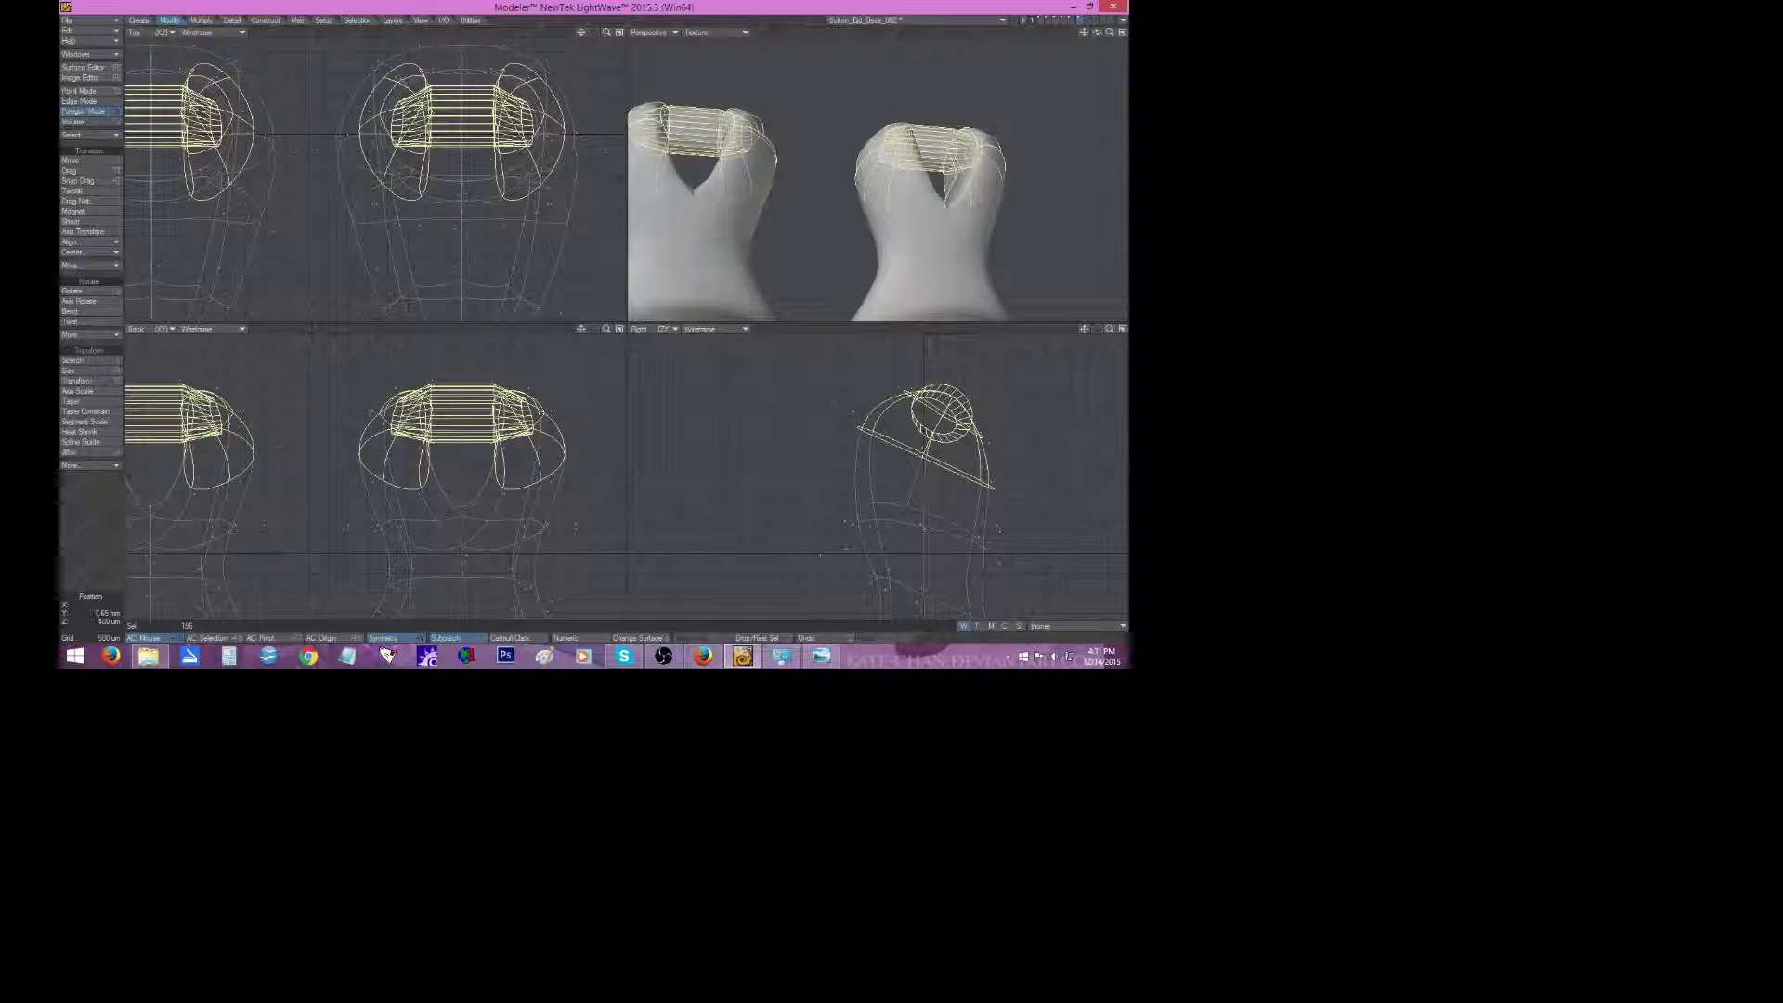
Stretch the selected upper leg joints narrower along their width only, to about 88%.
key("h")
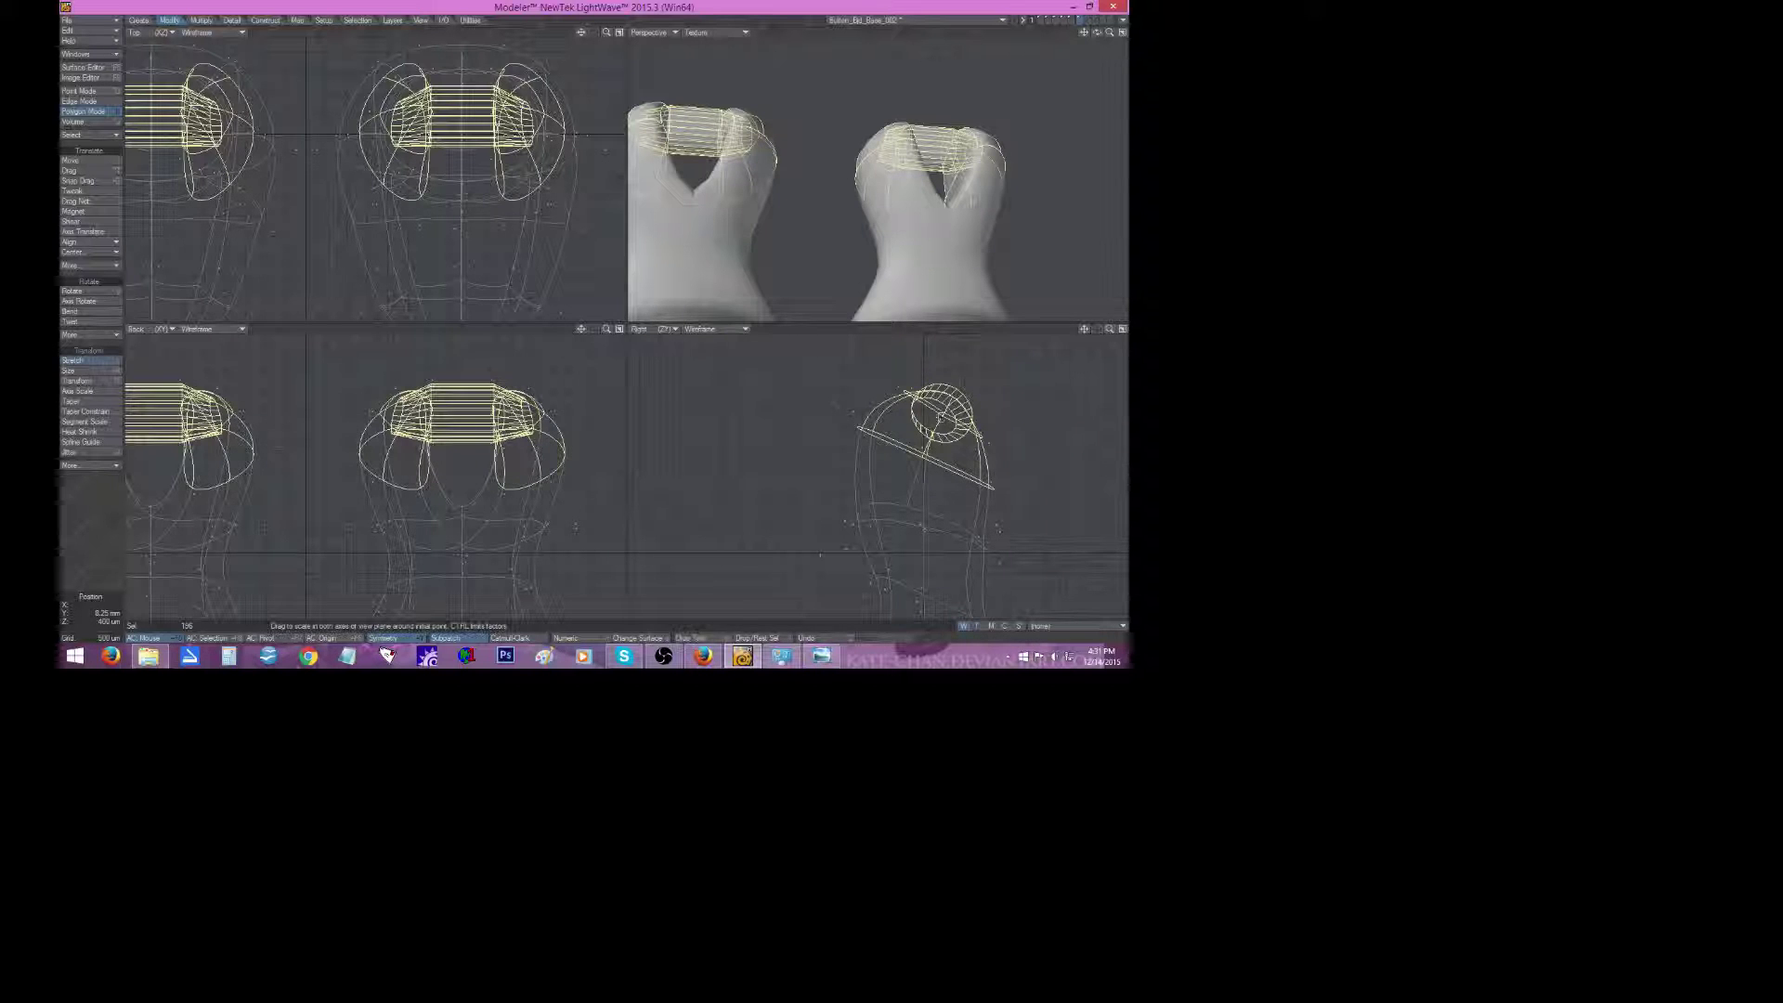
left_click_drag(943, 422, 935, 430)
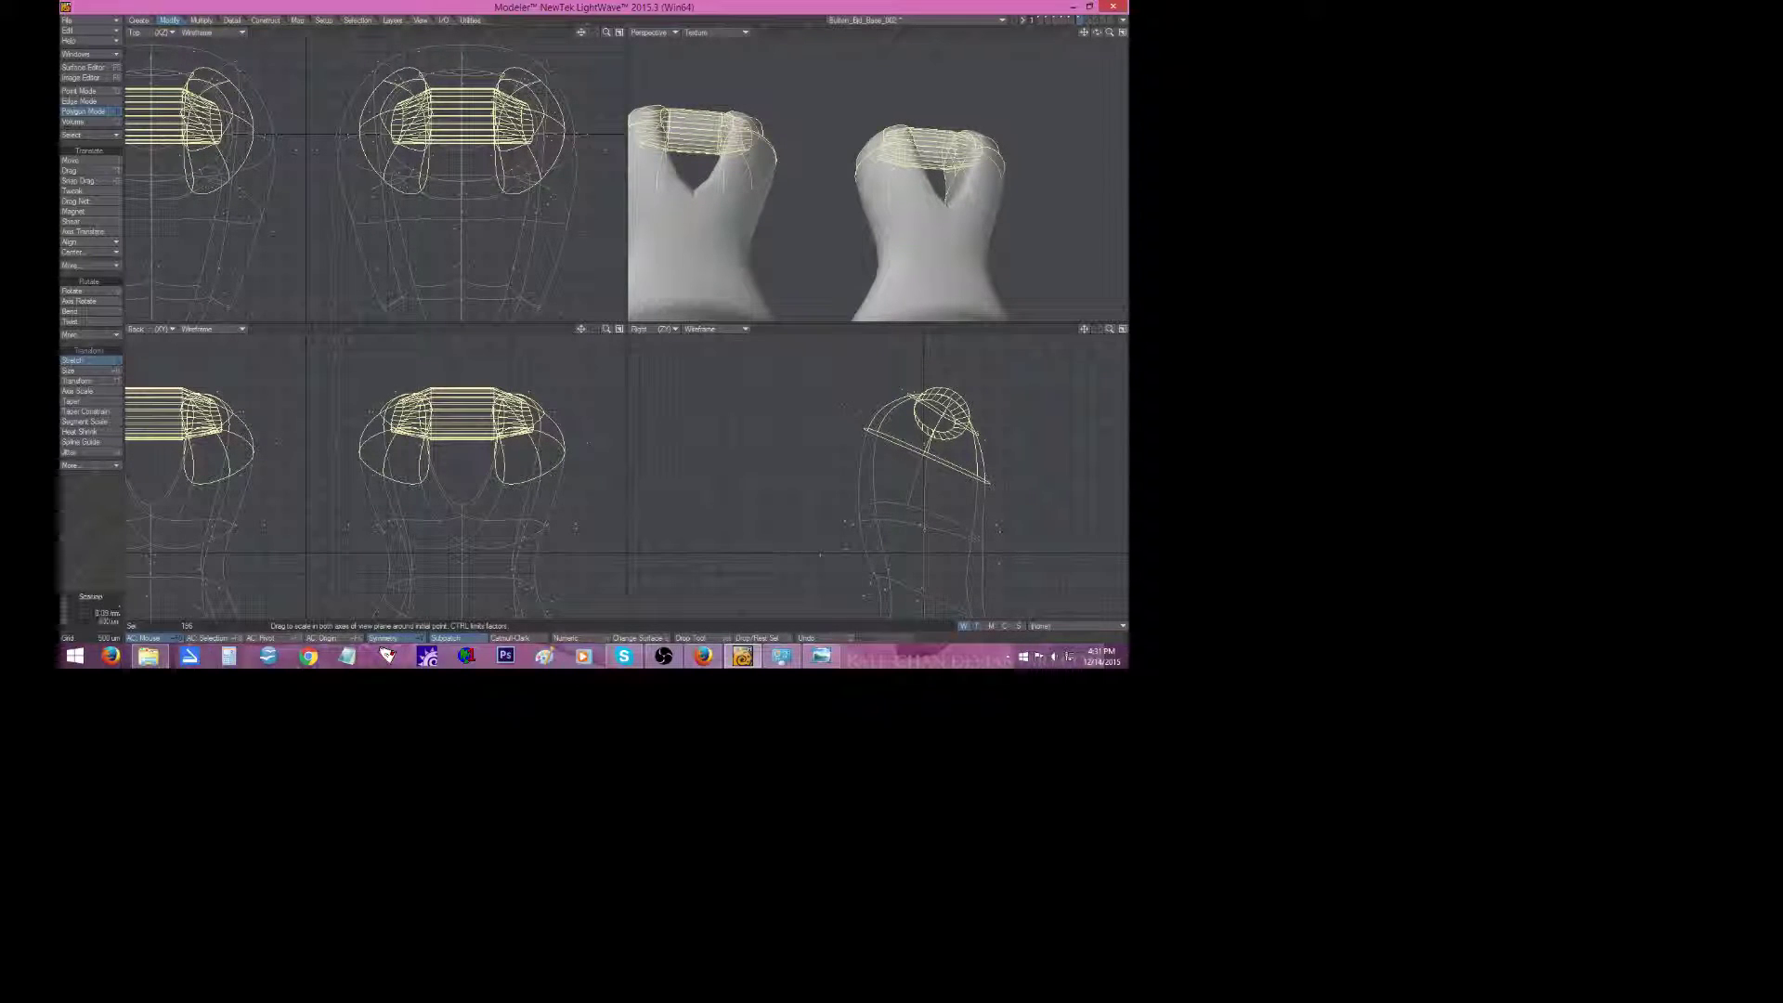
key("ctrl+z")
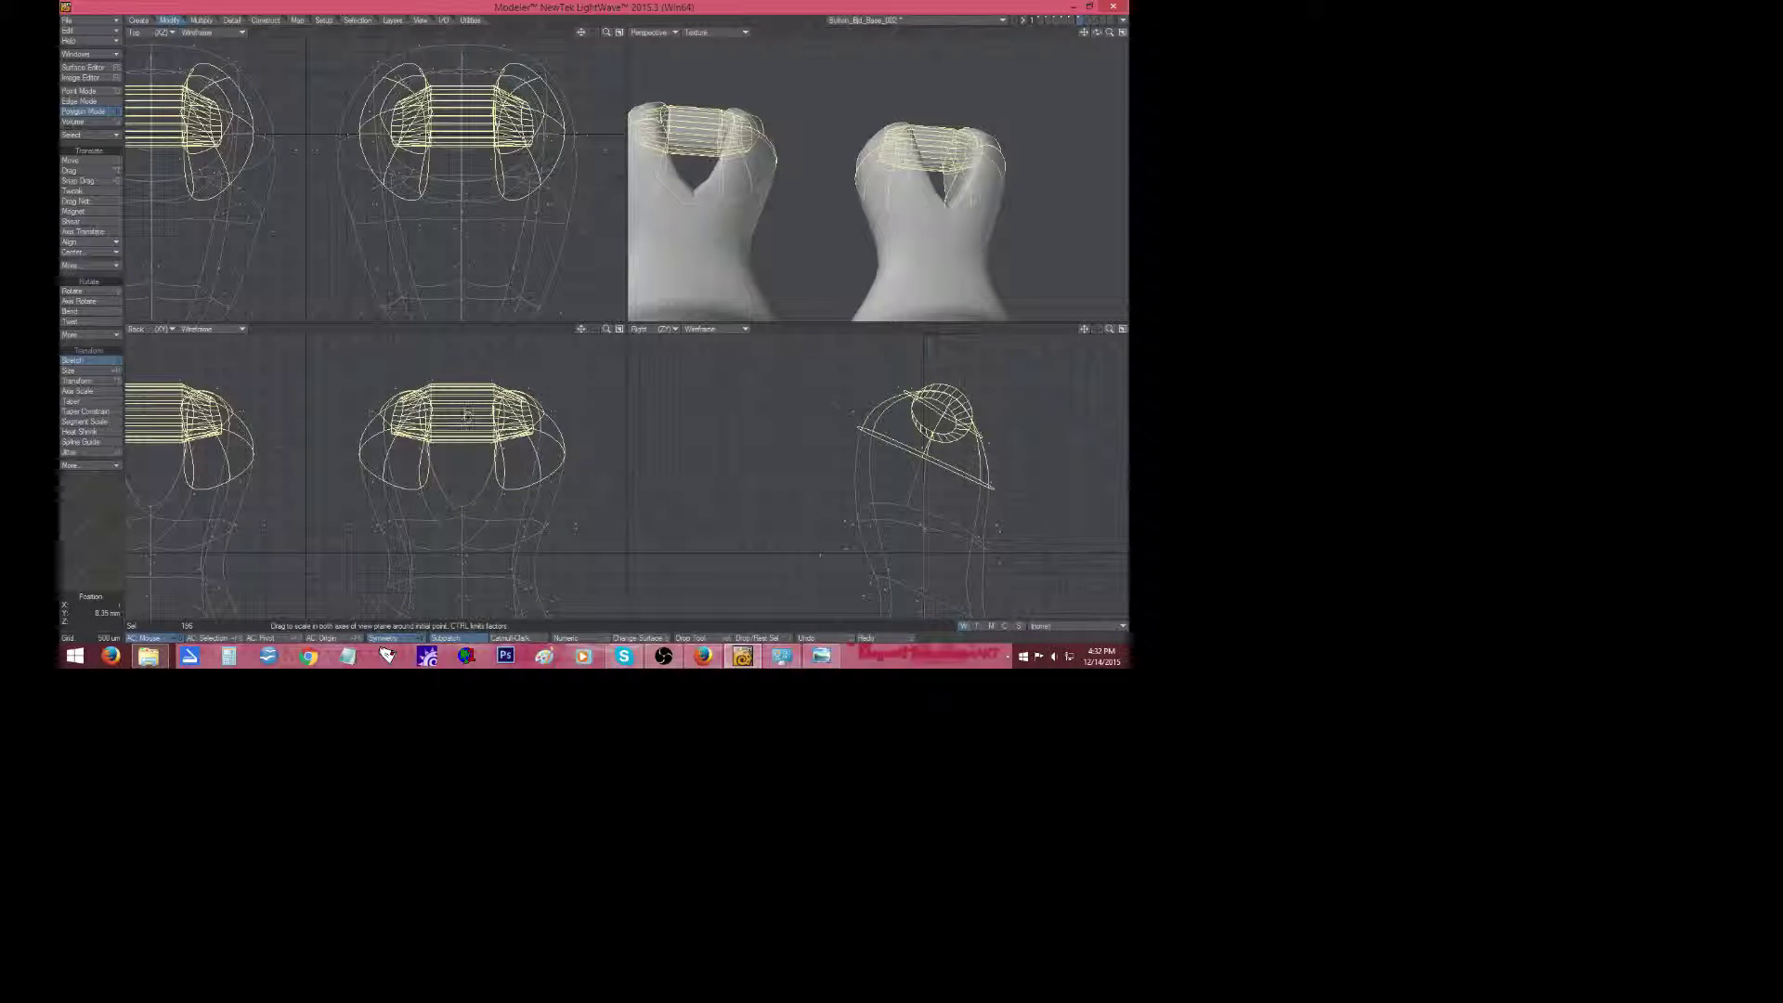
left_click_drag(465, 415, 451, 415, "ctrl")
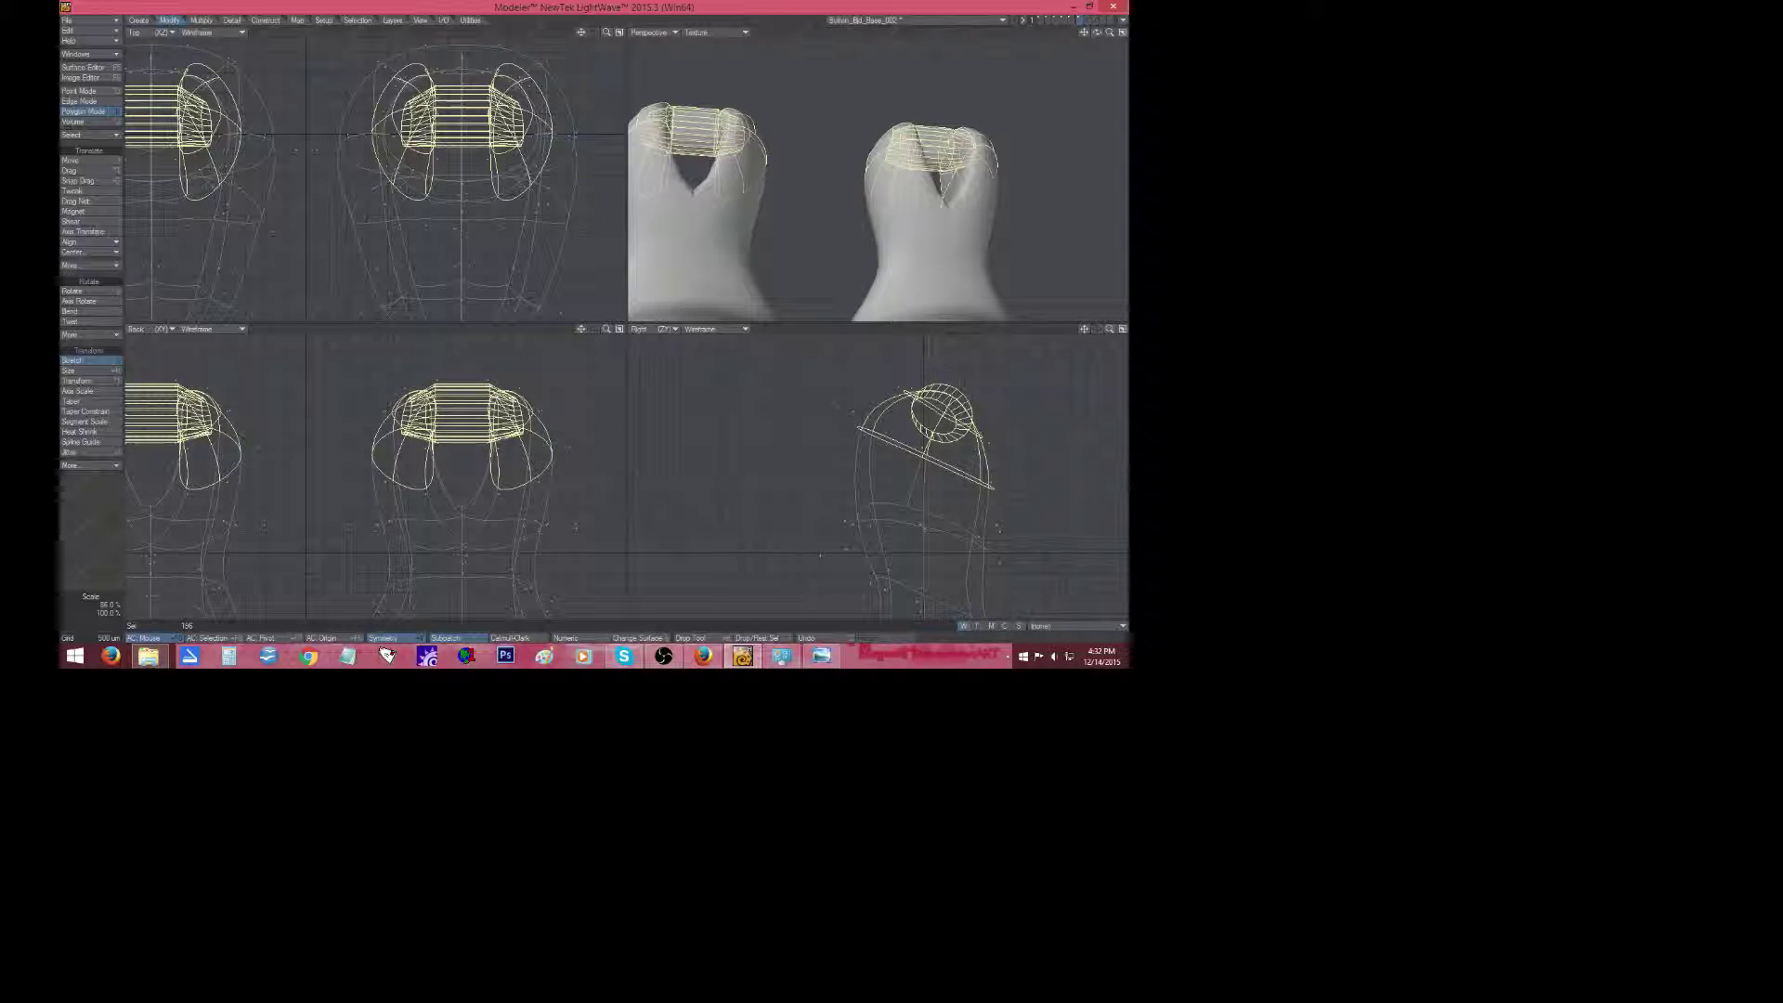
left_click_drag(451, 415, 448, 415, "ctrl")
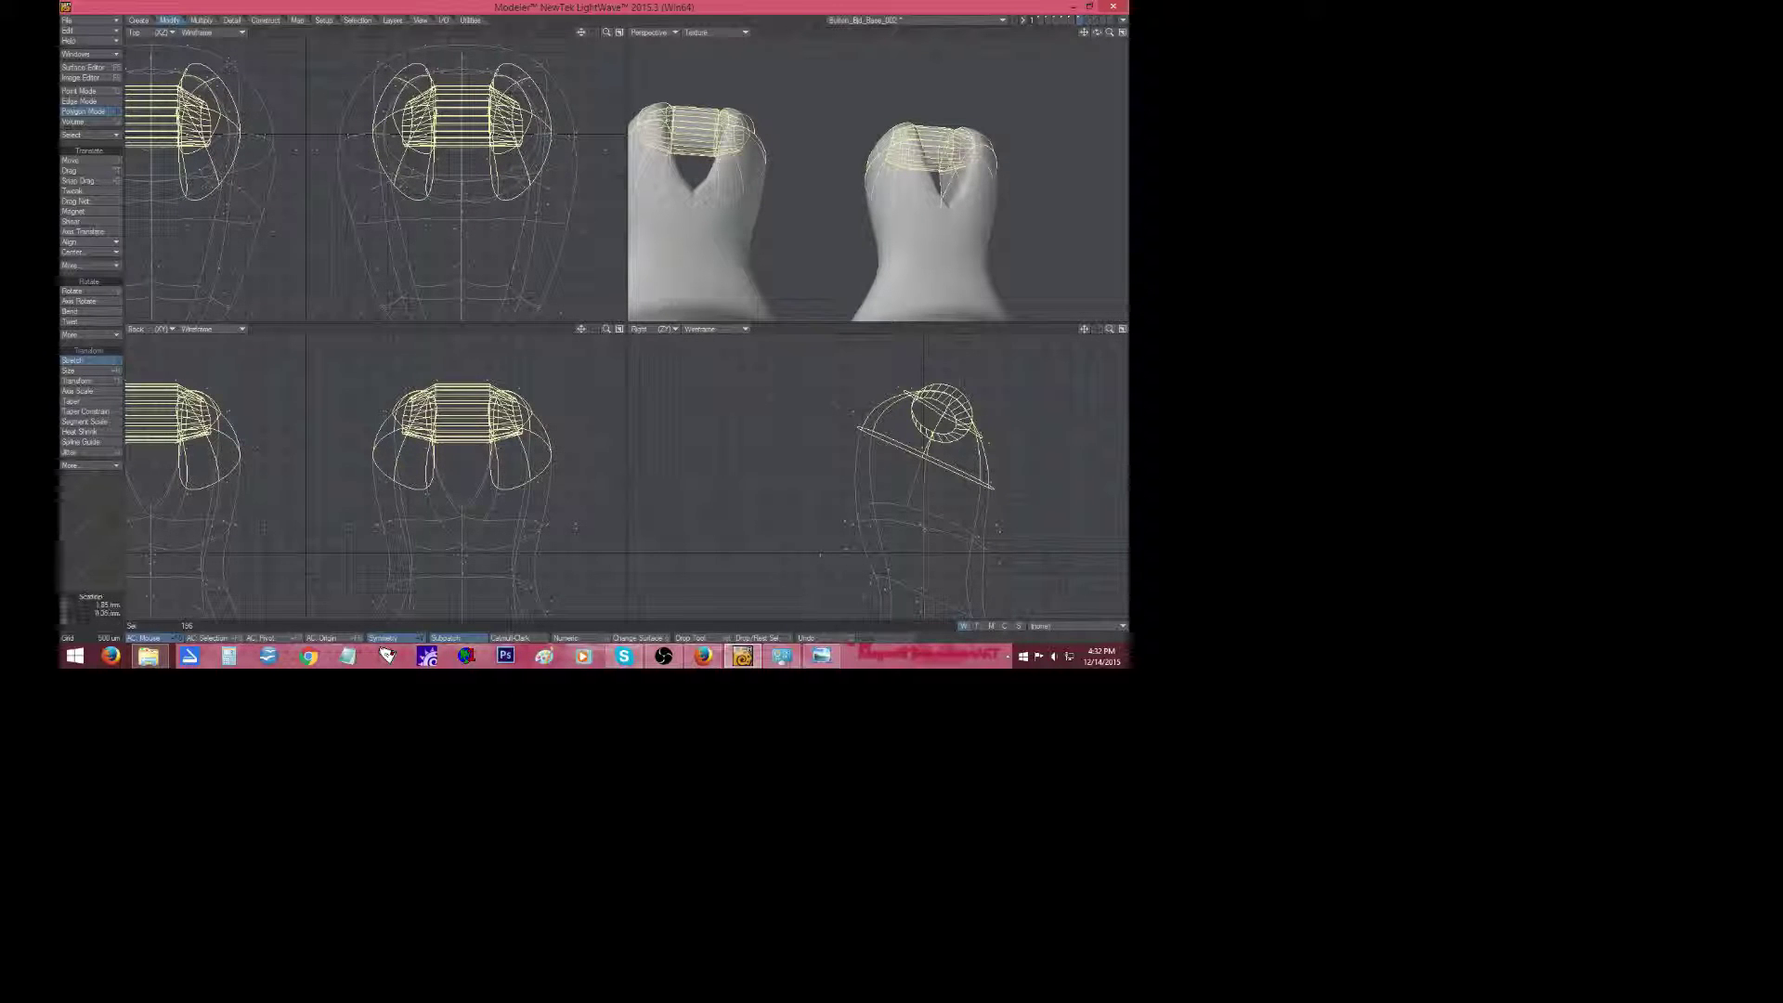
Scale the selected leg joints down slightly and uniformly, and clear the selection.
key("shift+h")
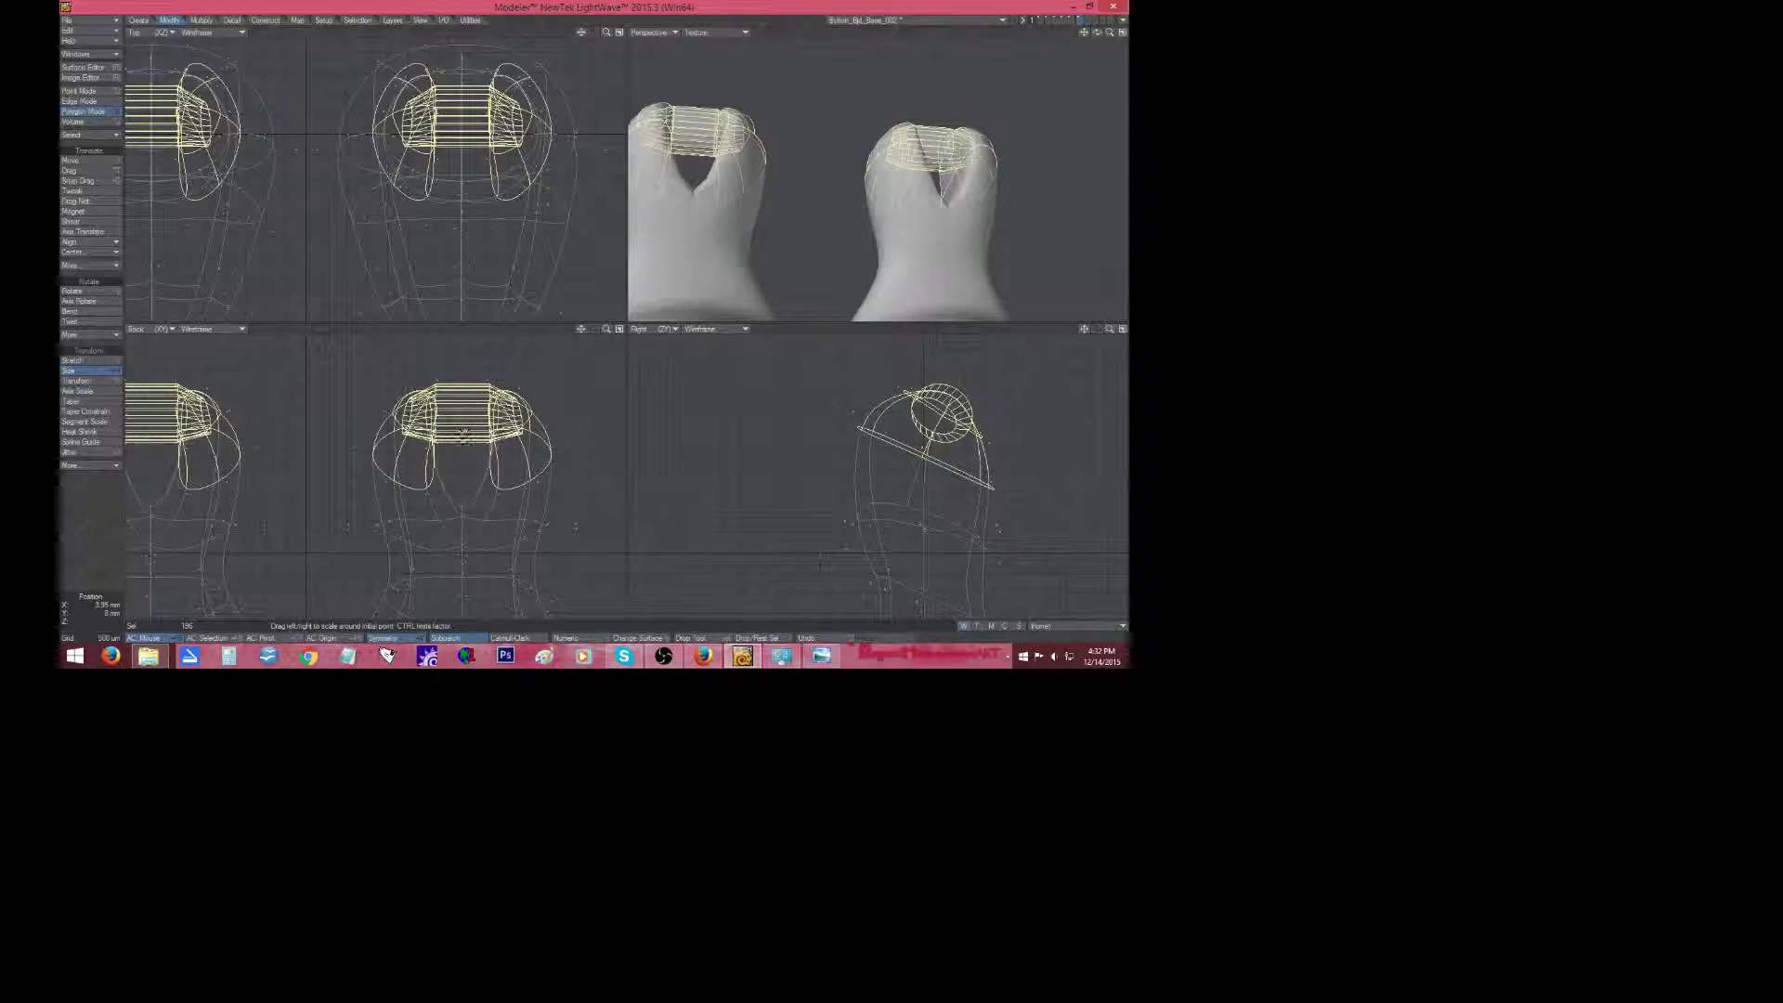
left_click_drag(463, 439, 458, 439)
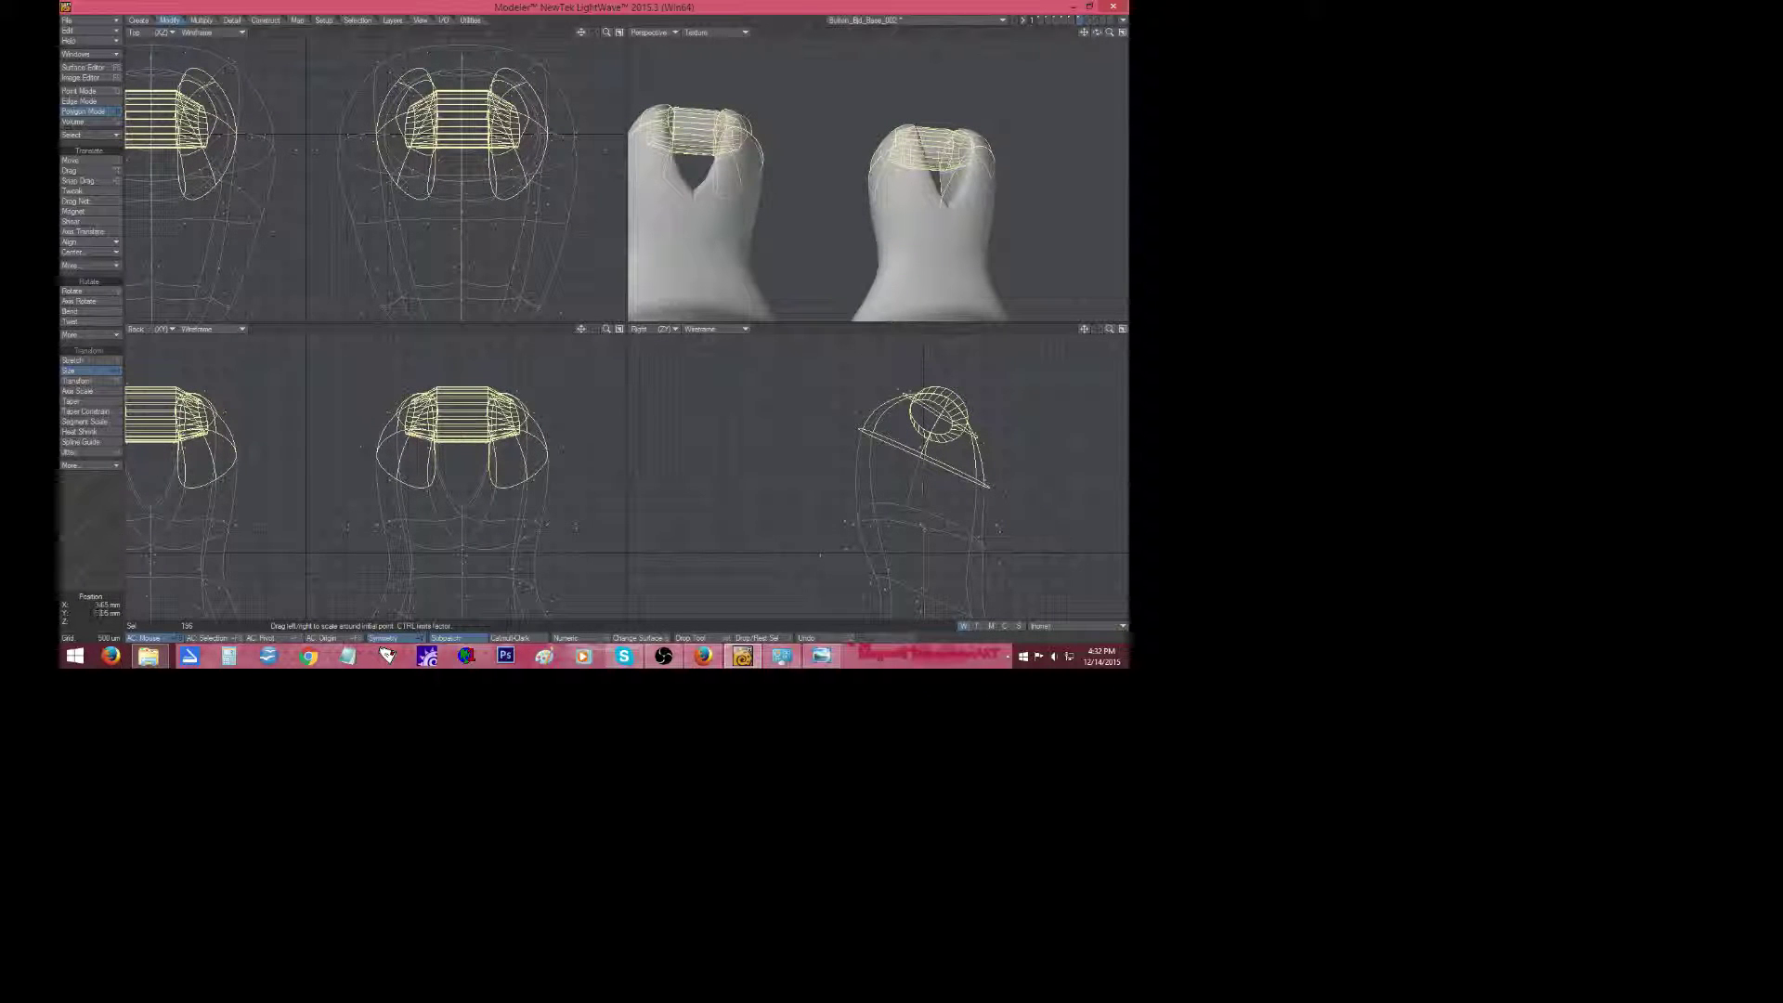
left_click(70, 568)
left_click(70, 568)
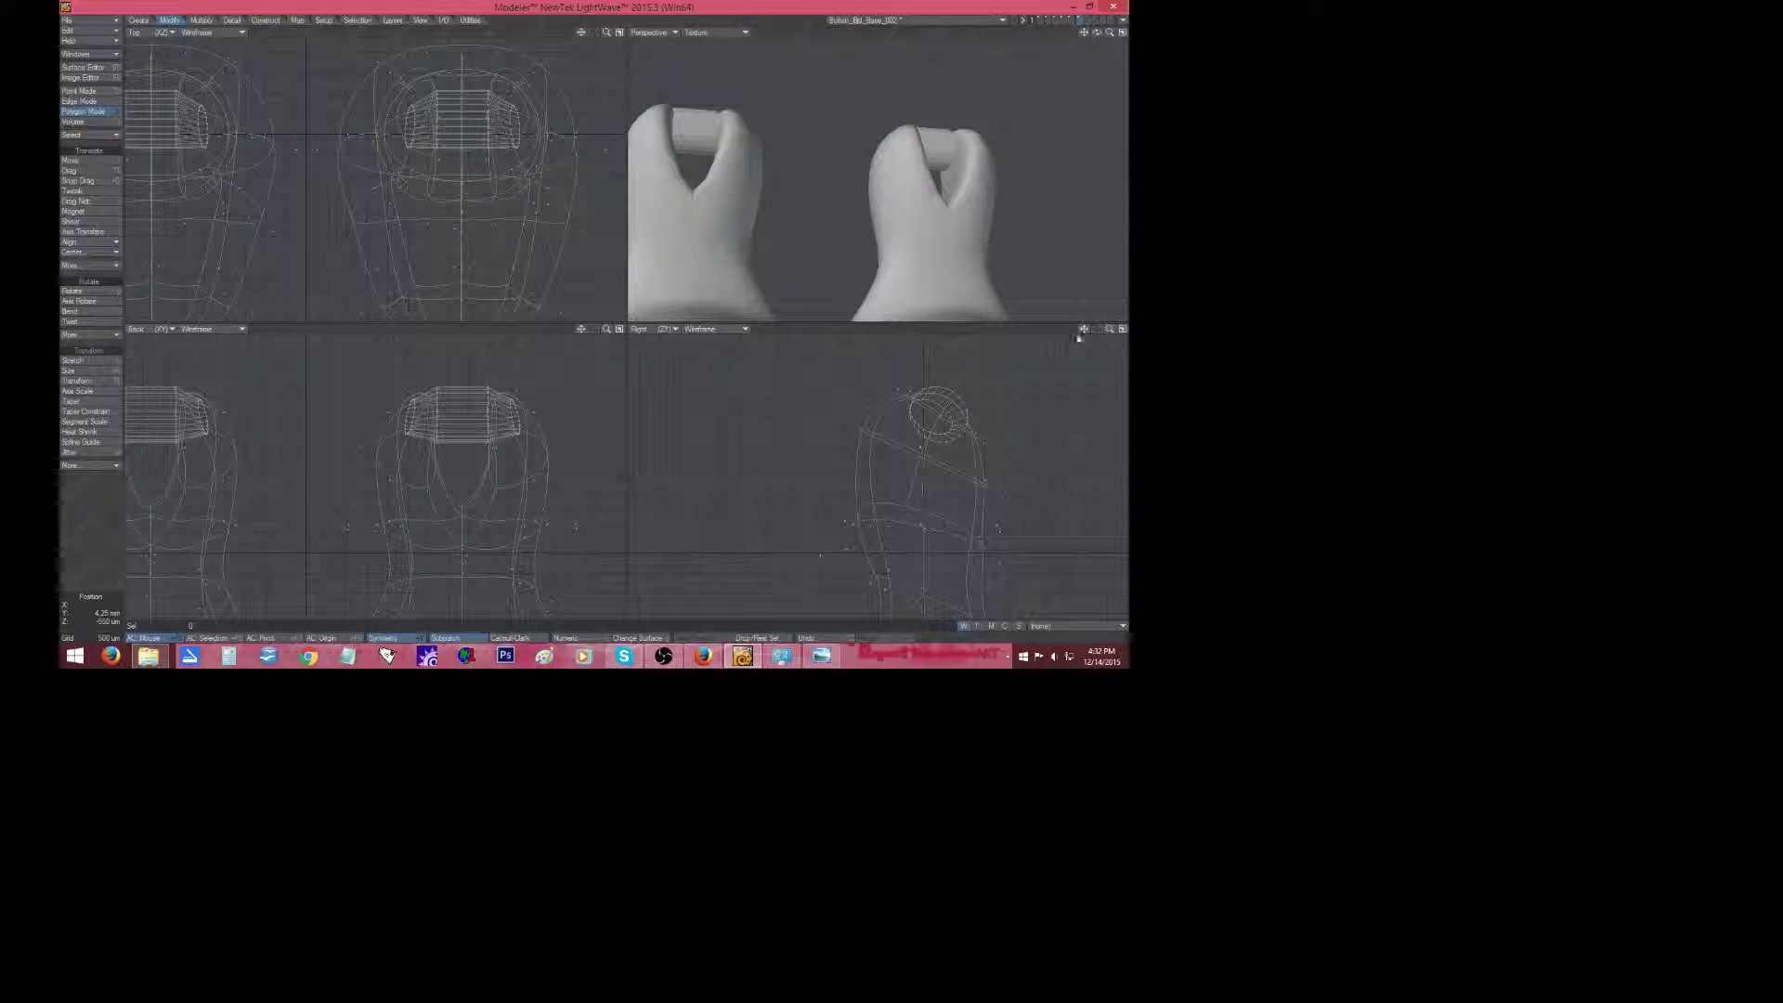
Select the complete crossbars of both lower legs, move them slightly forward toward the toes, and clear the selection.
left_click_drag(1083, 329, 1084, 329)
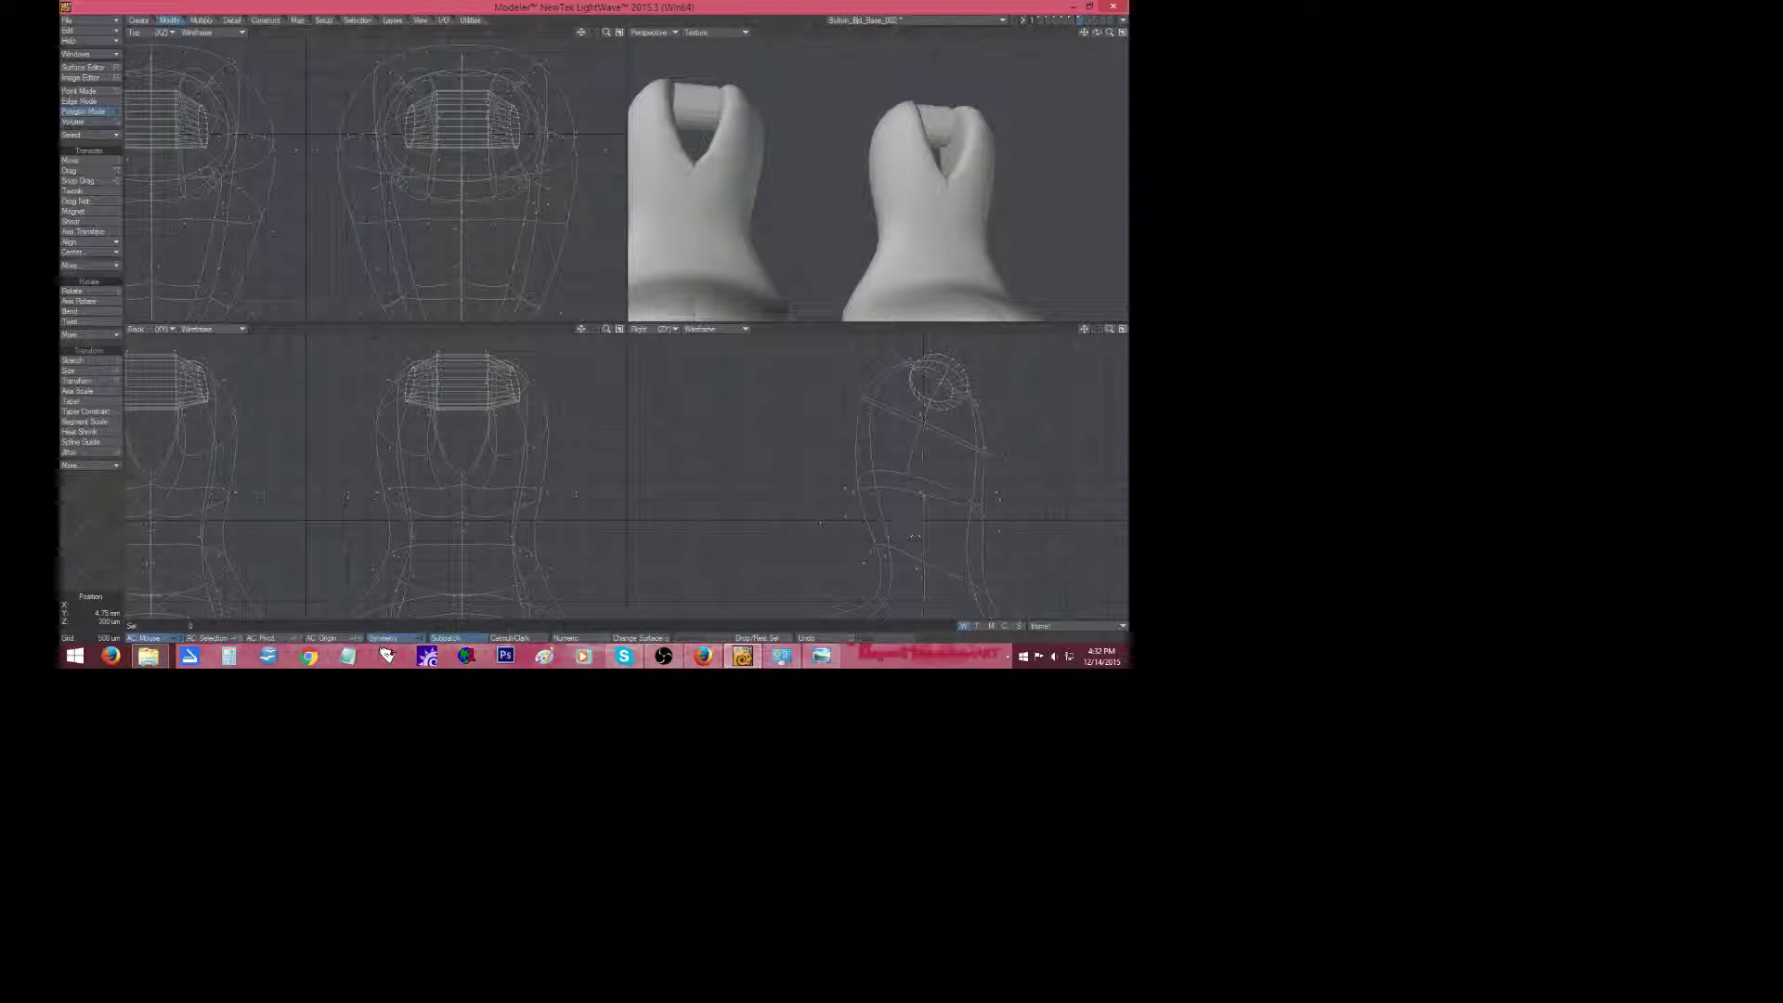
left_click_drag(1096, 32, 1099, 59)
left_click(697, 195)
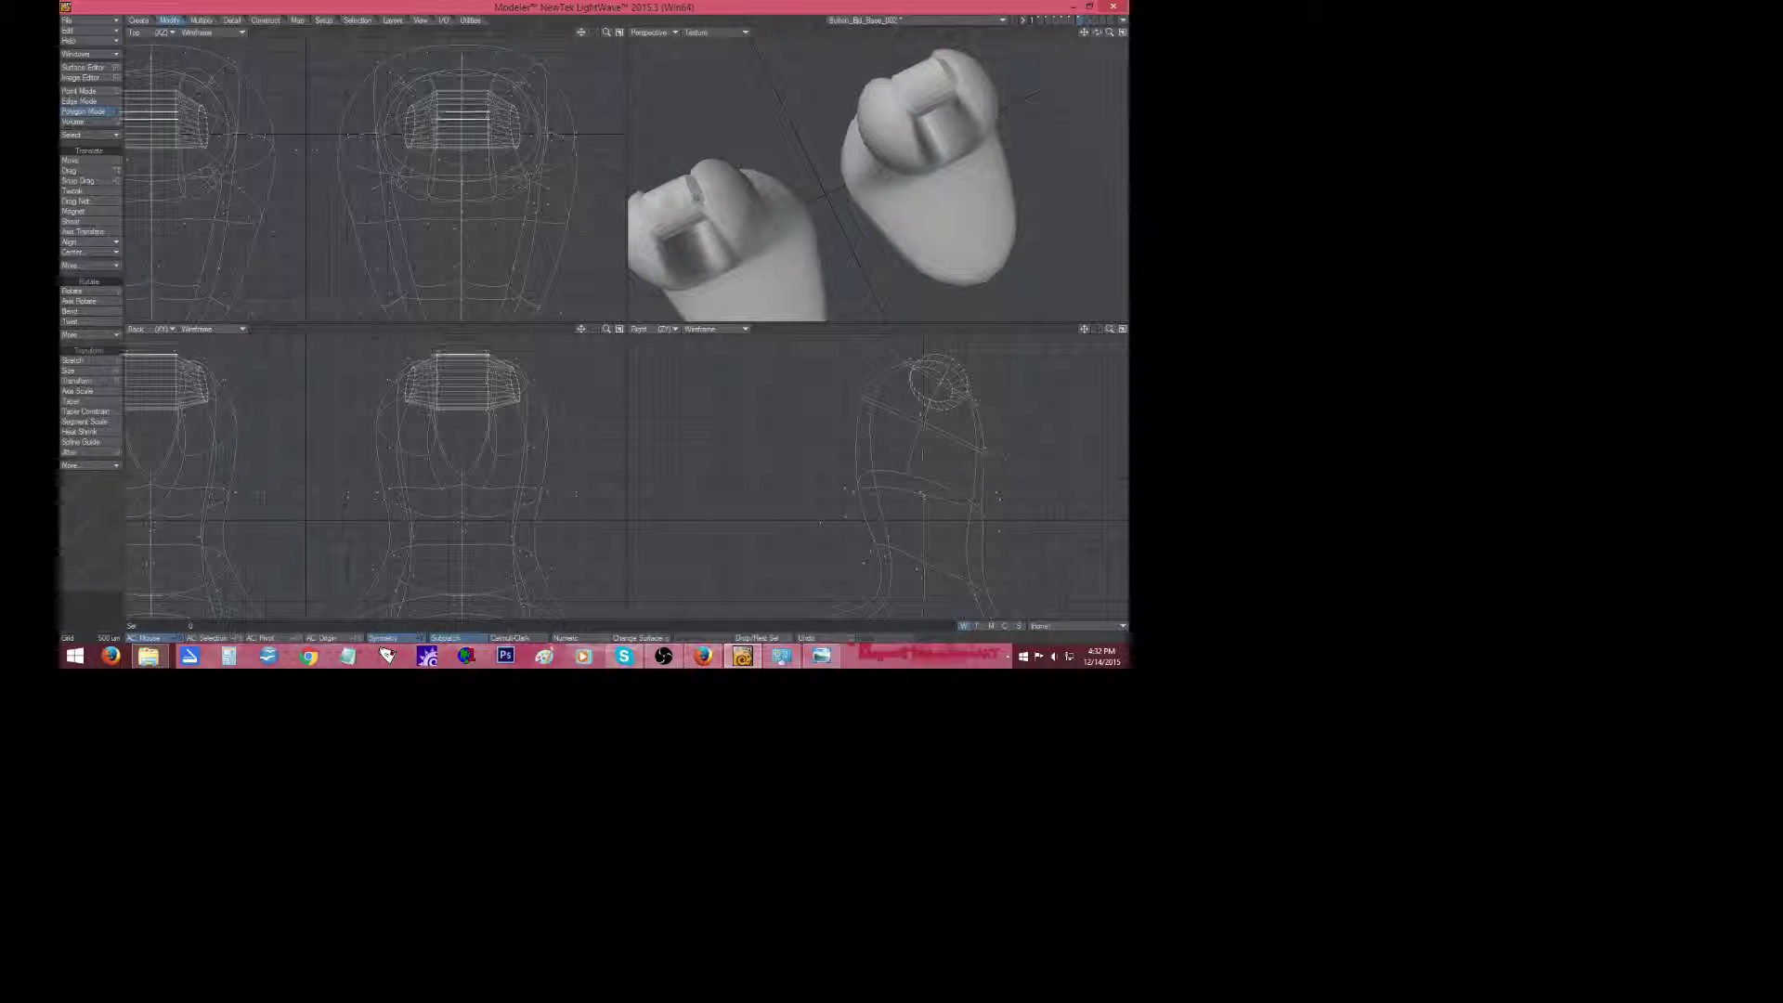
key("]")
key("t")
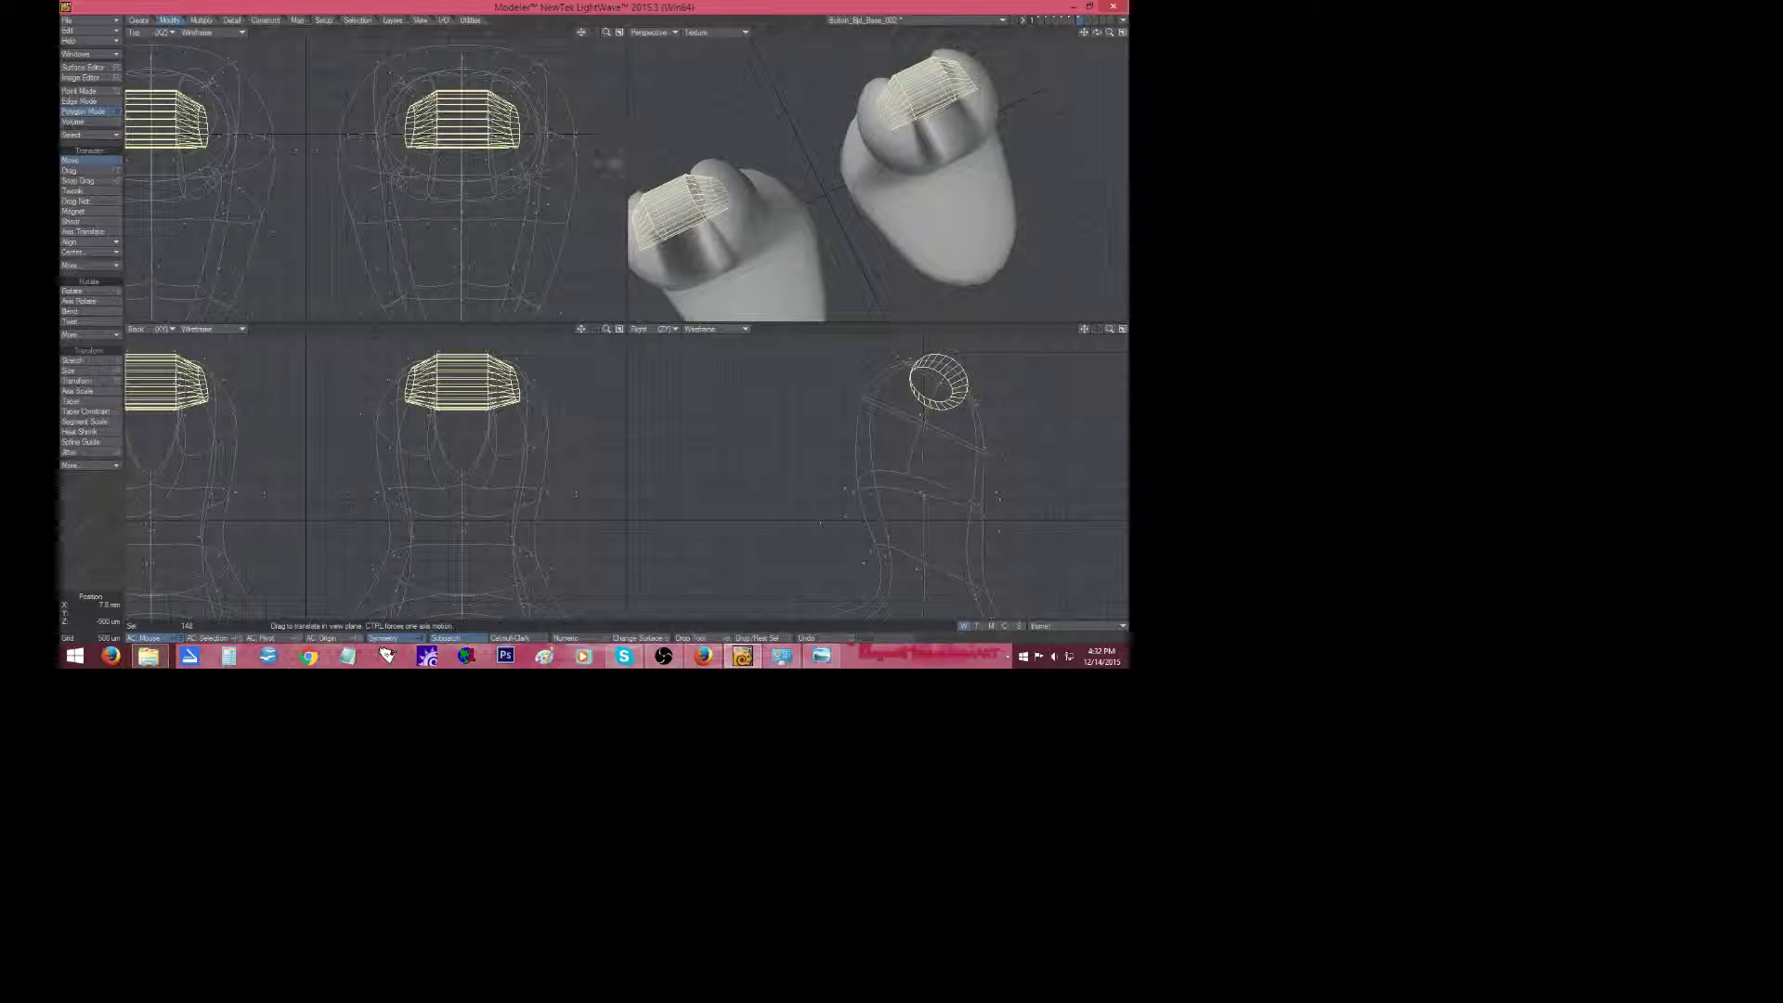
left_click_drag(506, 135, 466, 193)
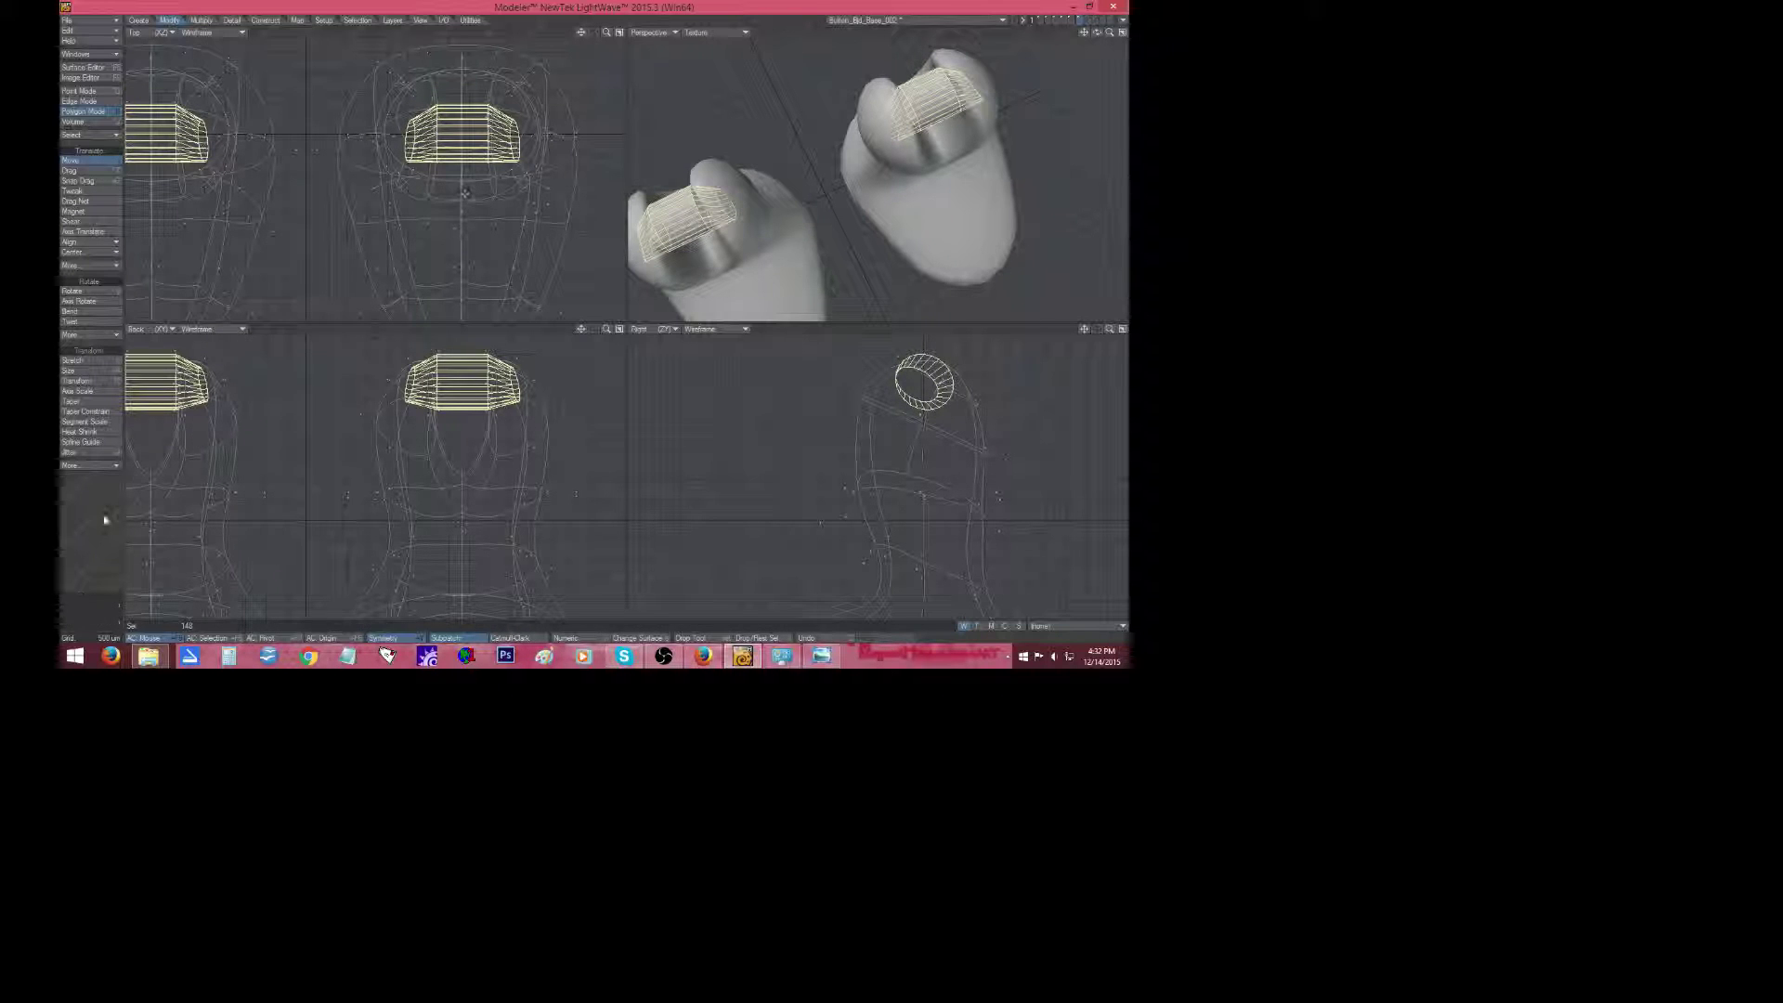
left_click(82, 534)
left_click(83, 534)
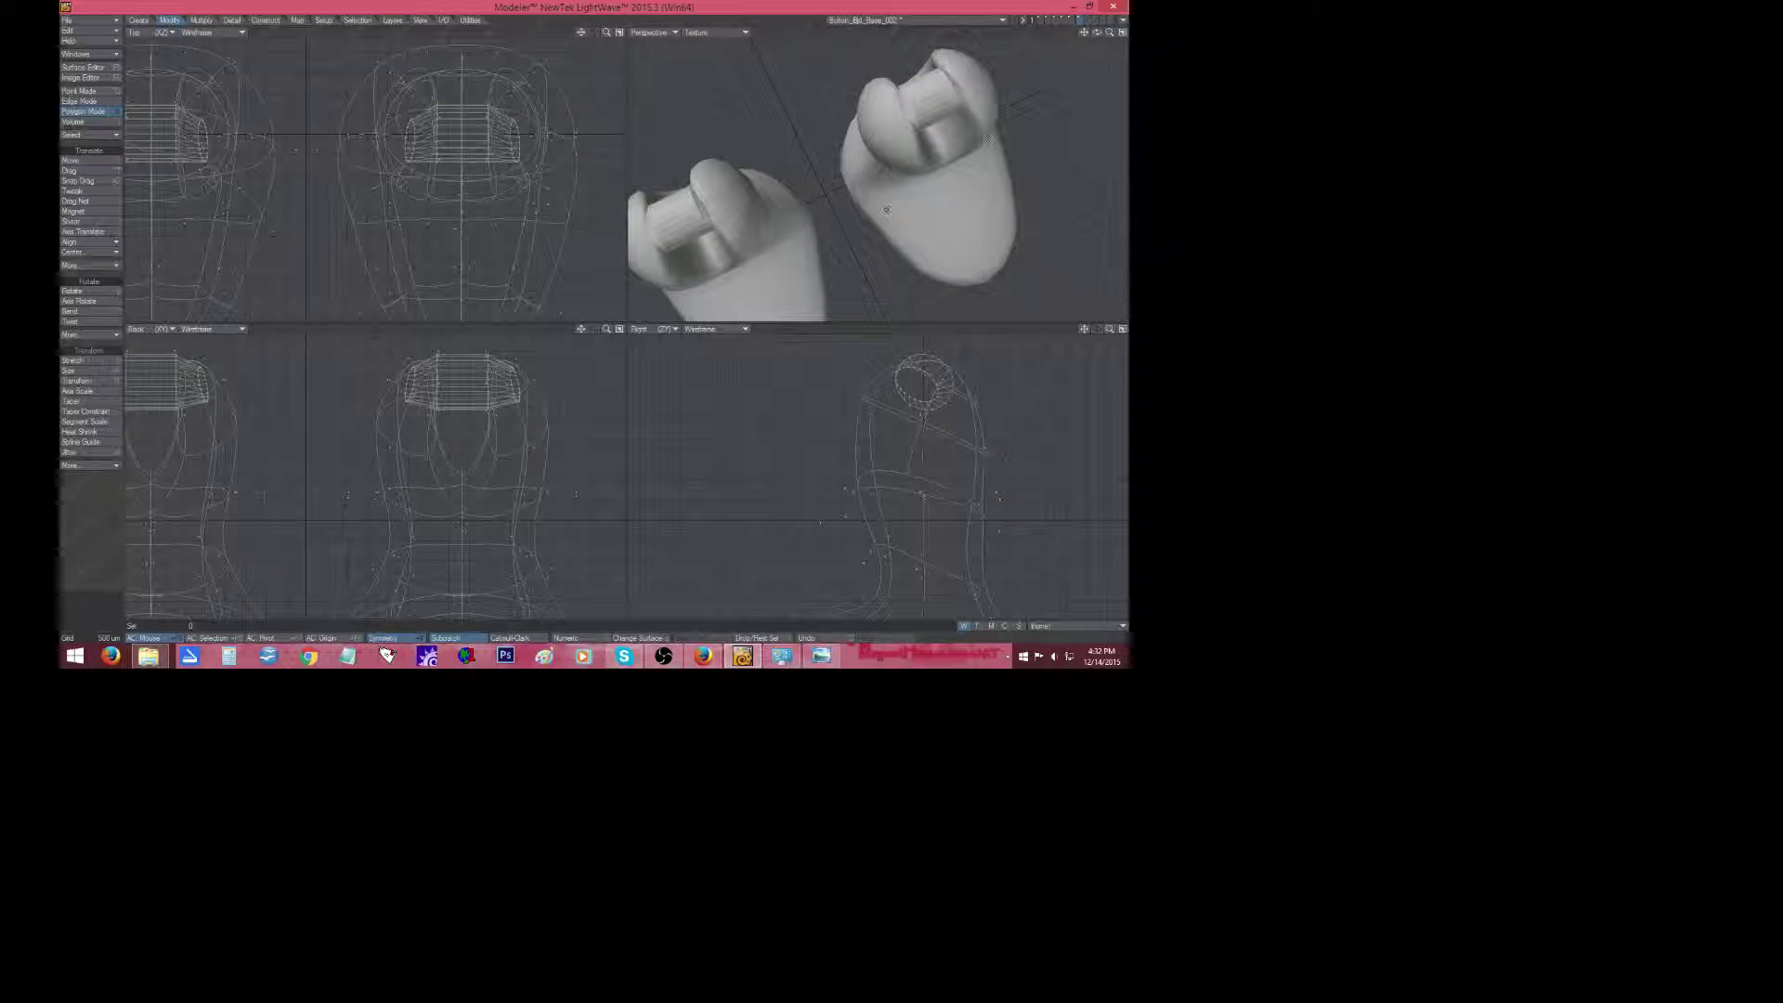
Select the inner wall polygons of the V-shaped notches in both legs, stretch them slightly wider, and clear the selection.
left_click_drag(1097, 33, 1053, 9)
left_click(447, 456)
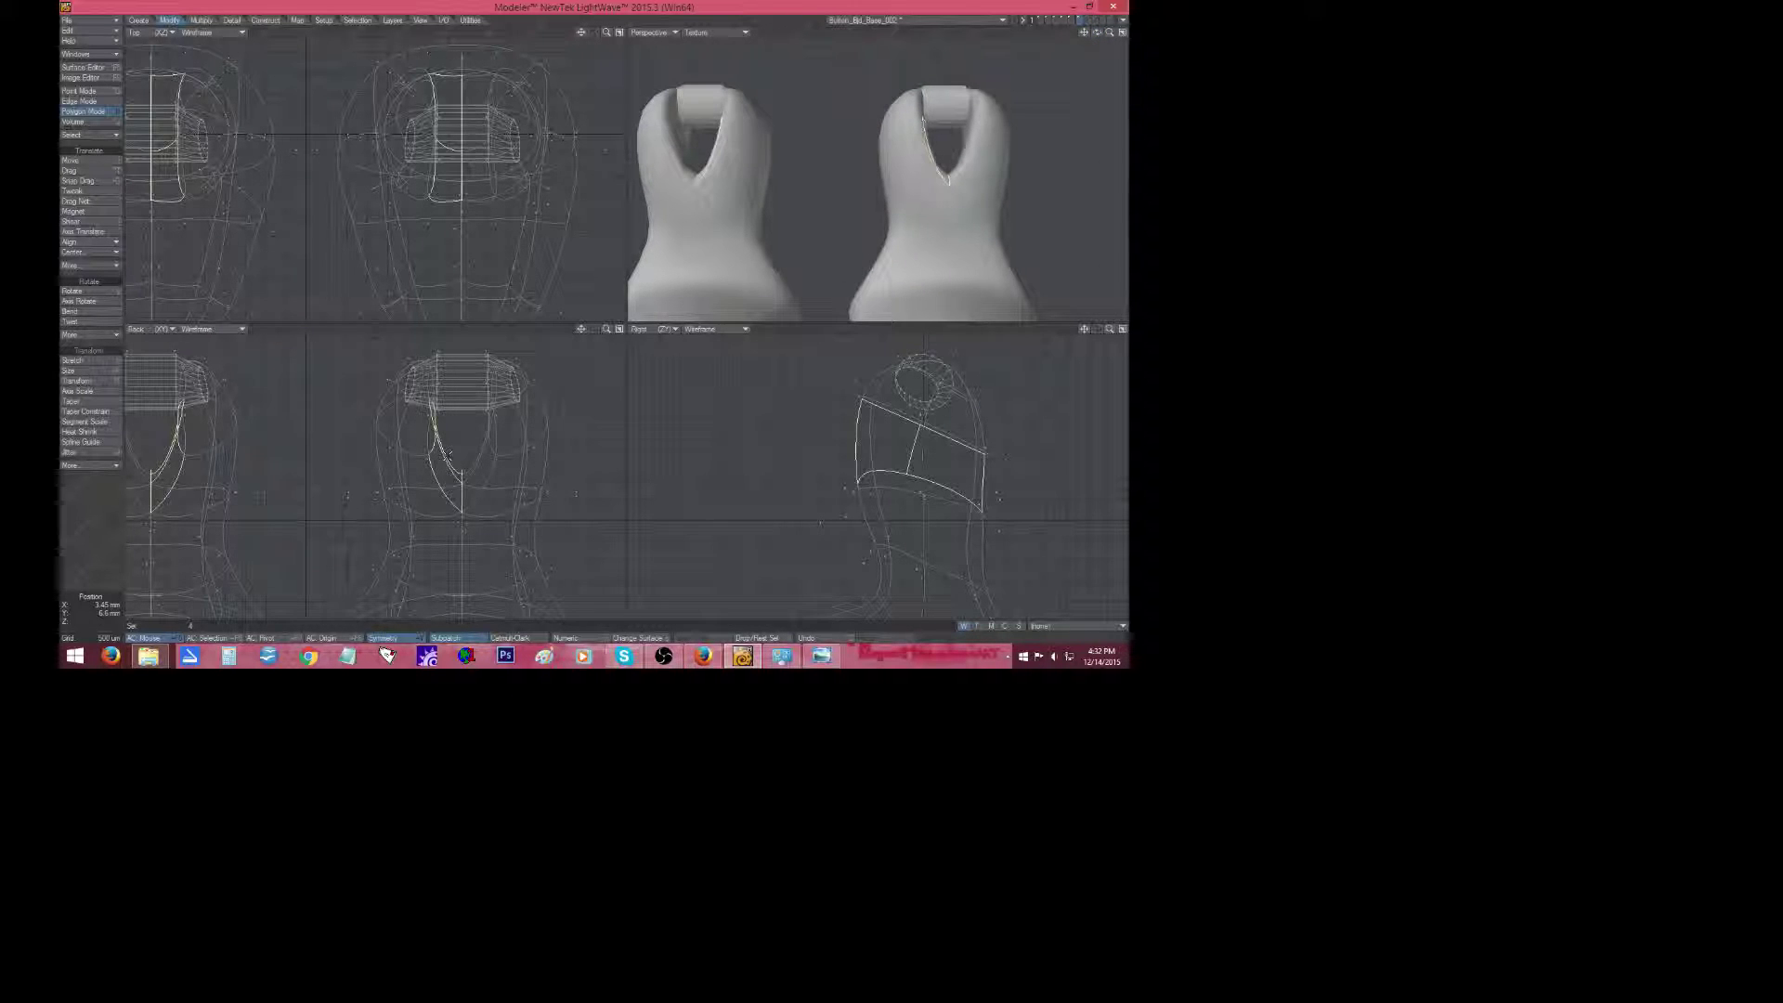
left_click(486, 456)
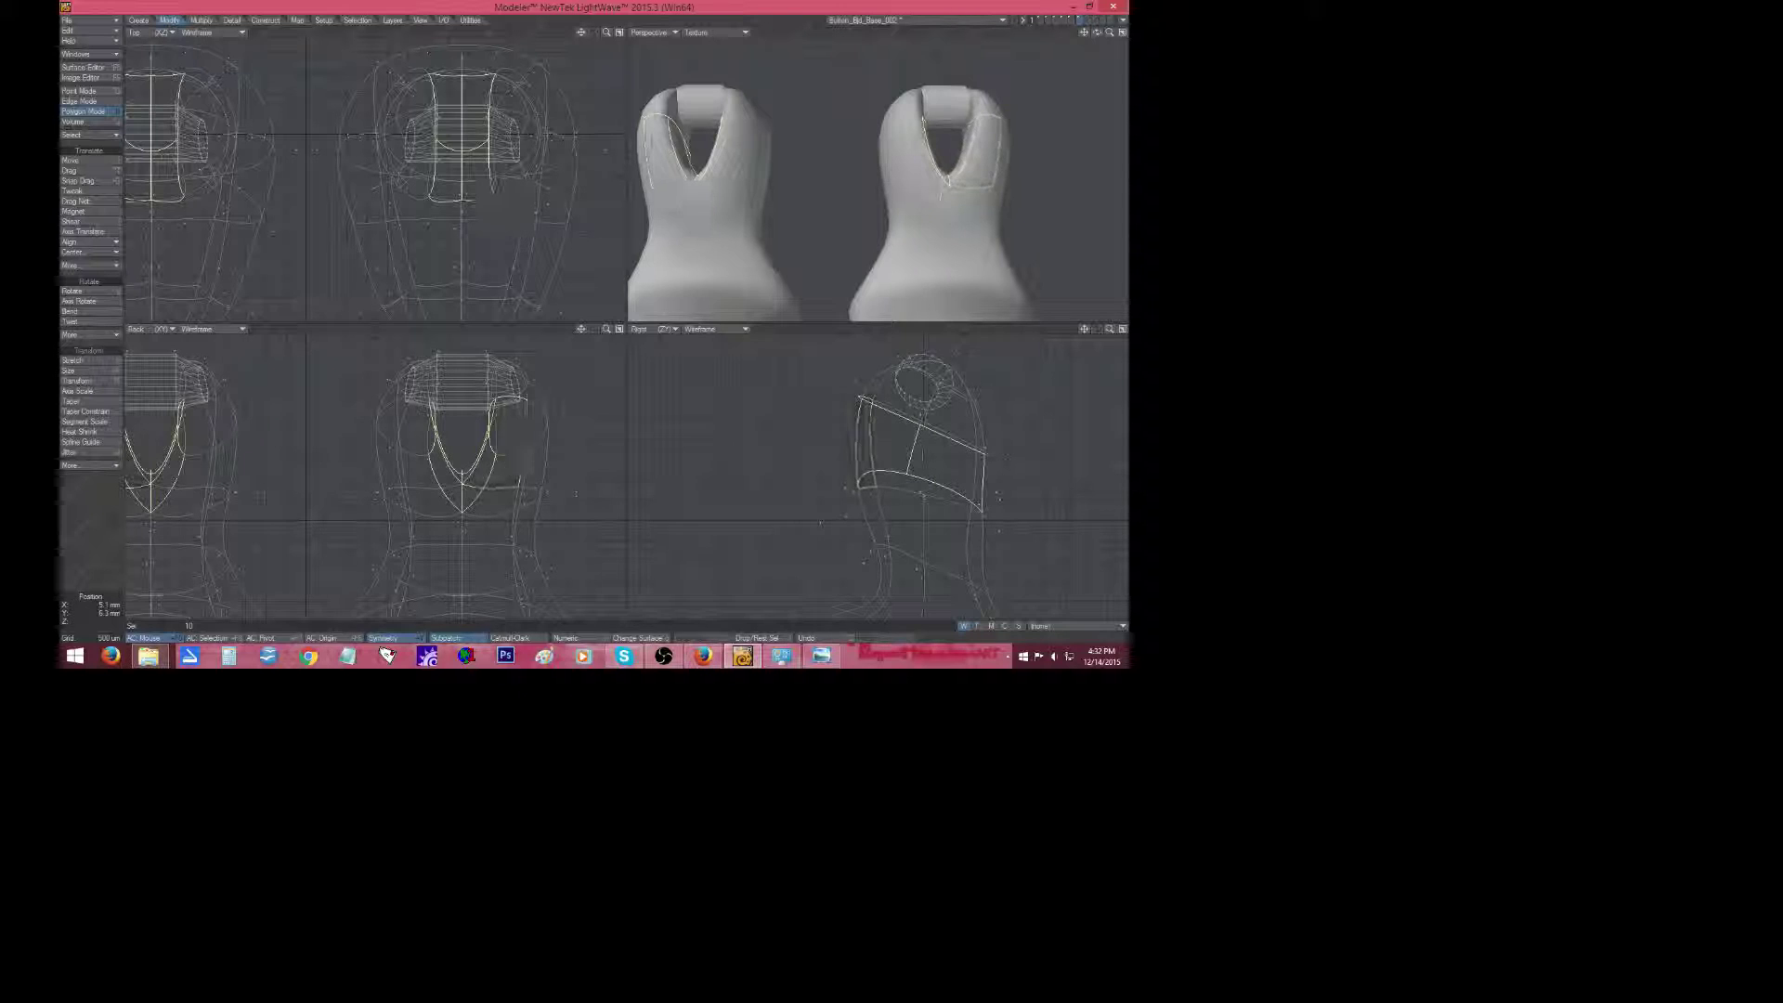
key("h")
left_click_drag(472, 456, 485, 457)
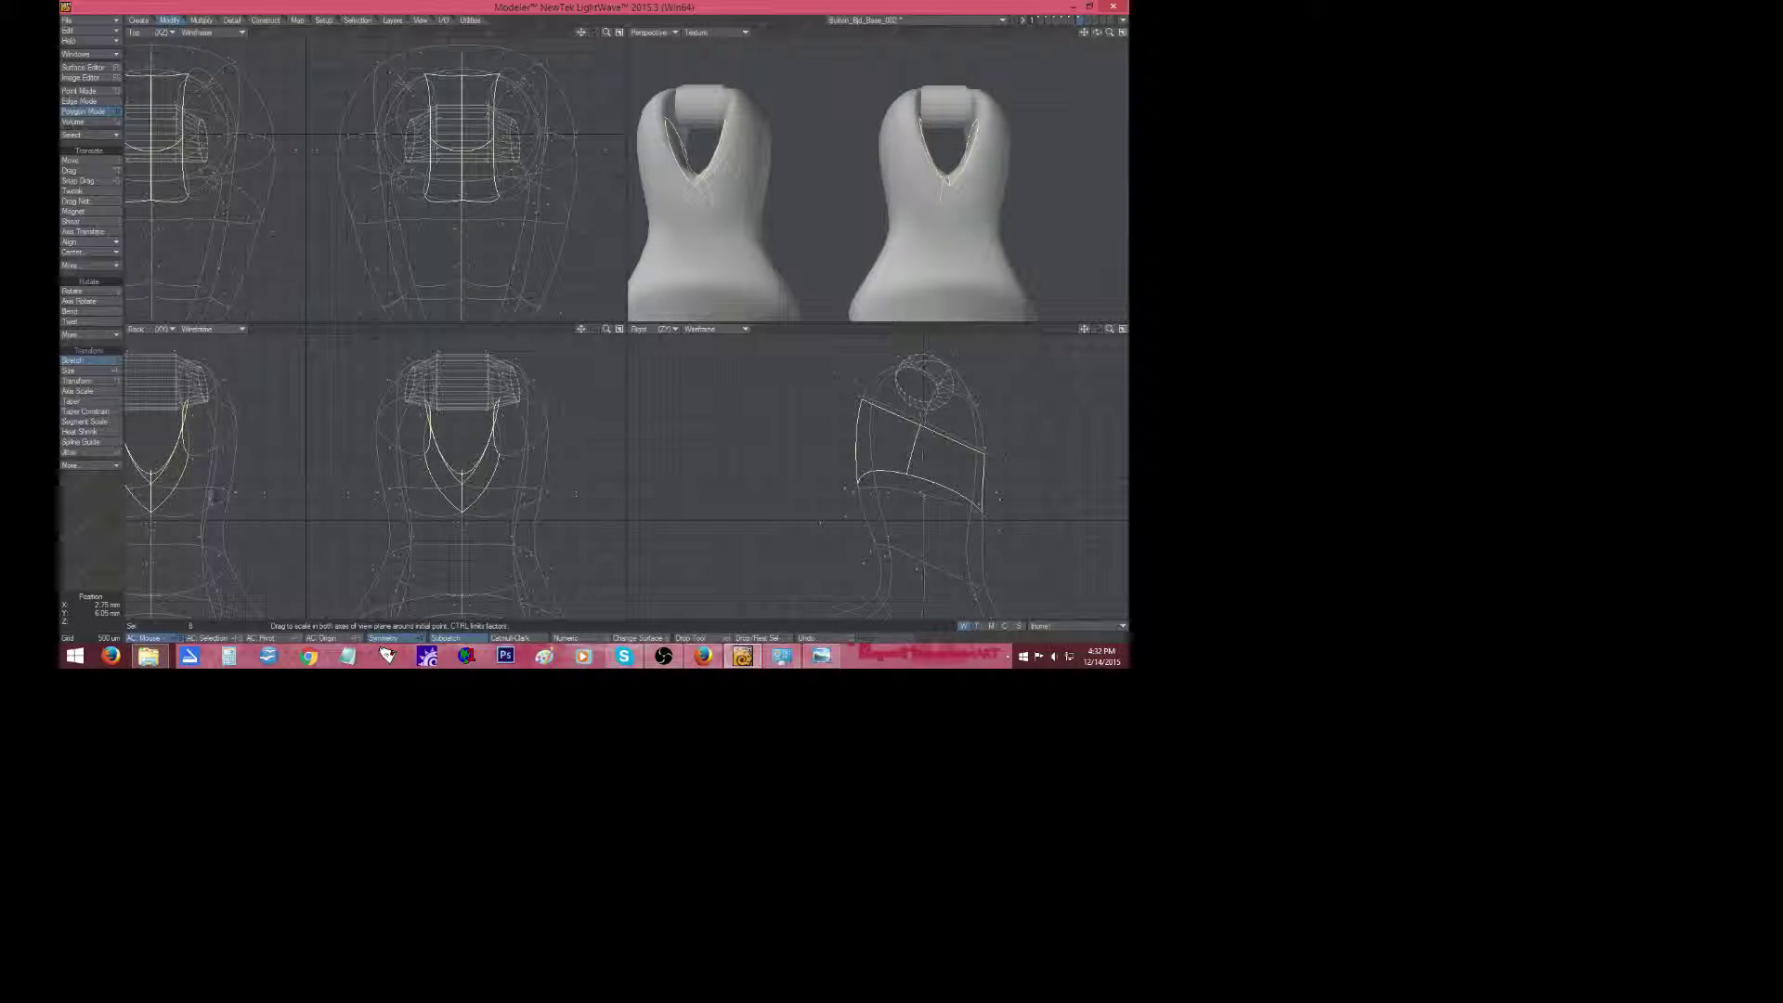
key("t")
left_click(79, 546)
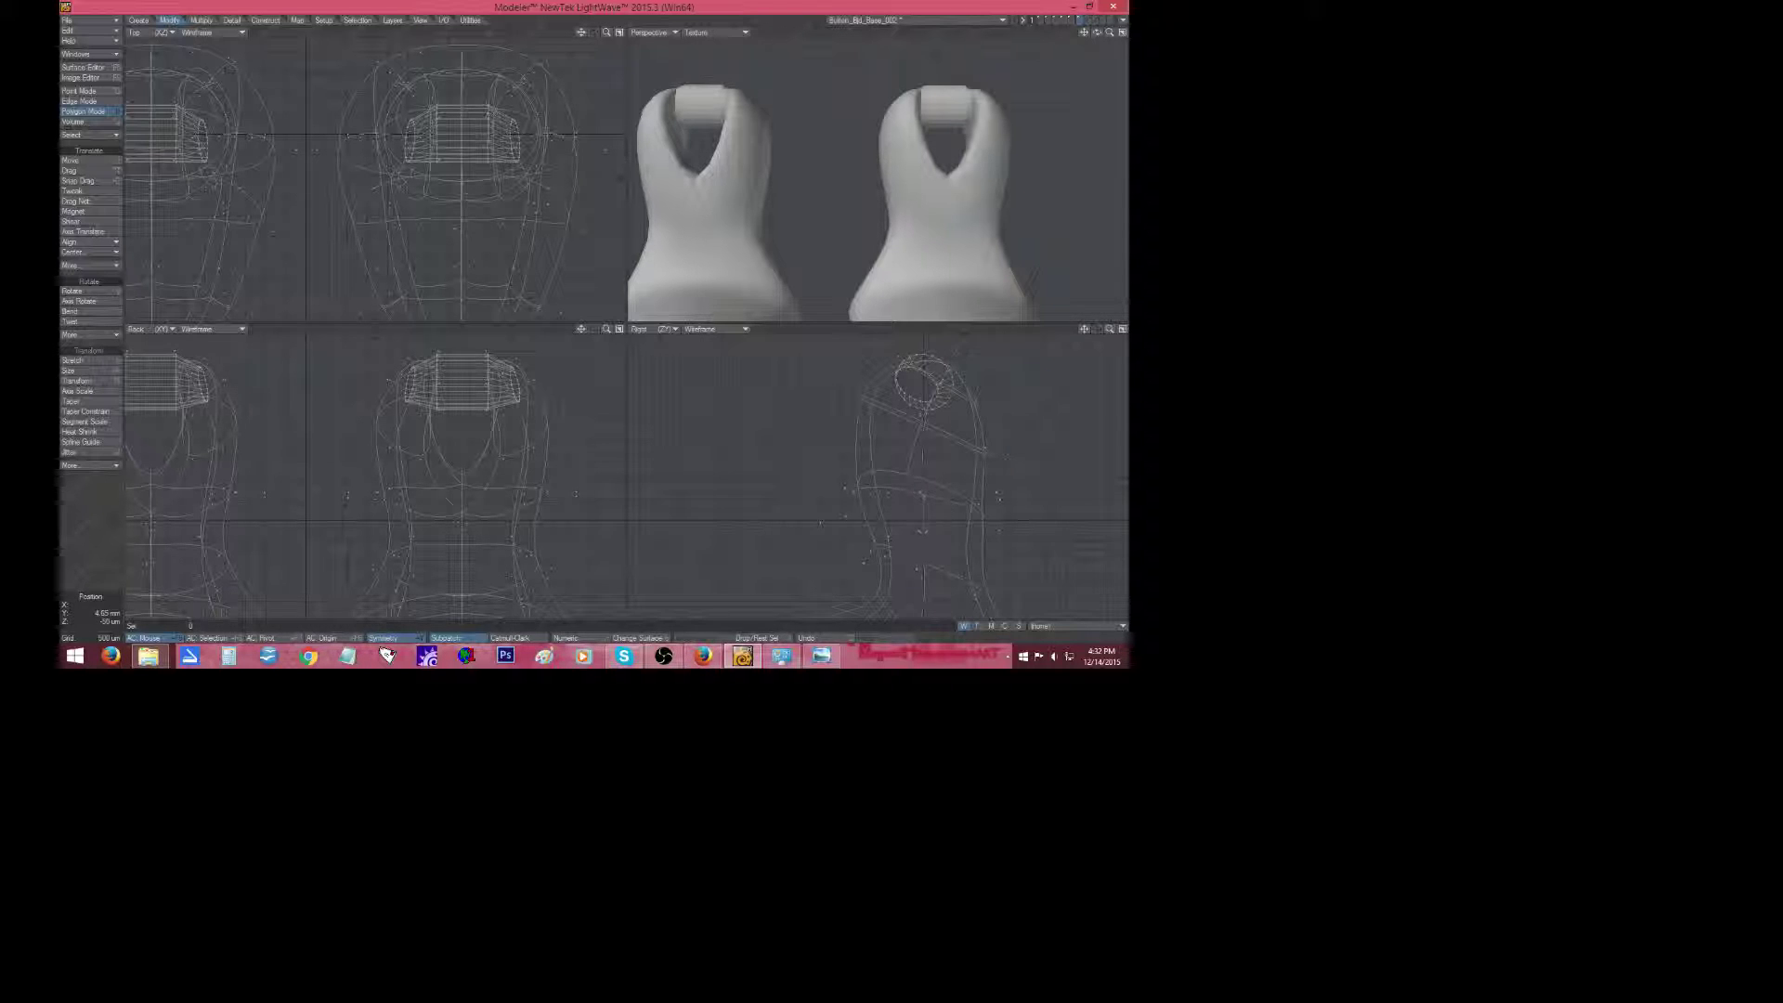
Select the ring of points around both ankles and scale it down slightly to slim the ankles.
left_click_drag(1089, 331, 1088, 312)
left_click_drag(1084, 328, 1083, 311)
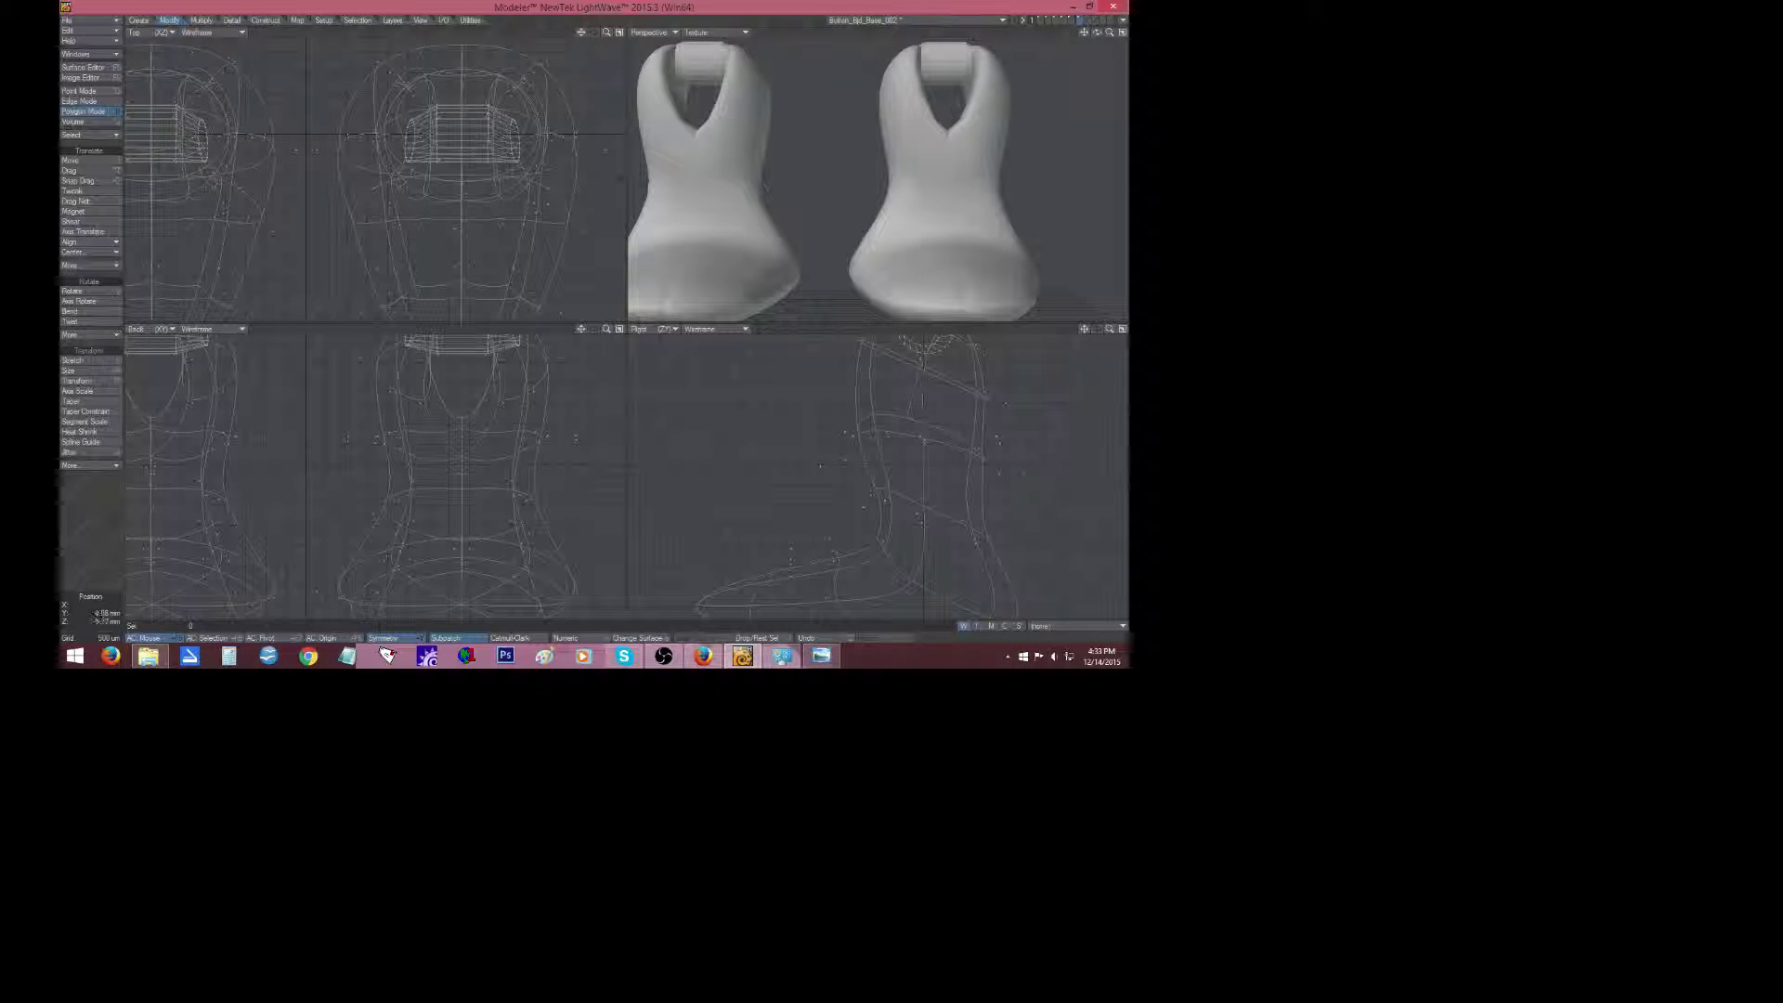
left_click(80, 91)
left_click(975, 539)
key("shift+h")
left_click_drag(923, 501, 898, 501)
key("ctrl+z")
key("shift+h")
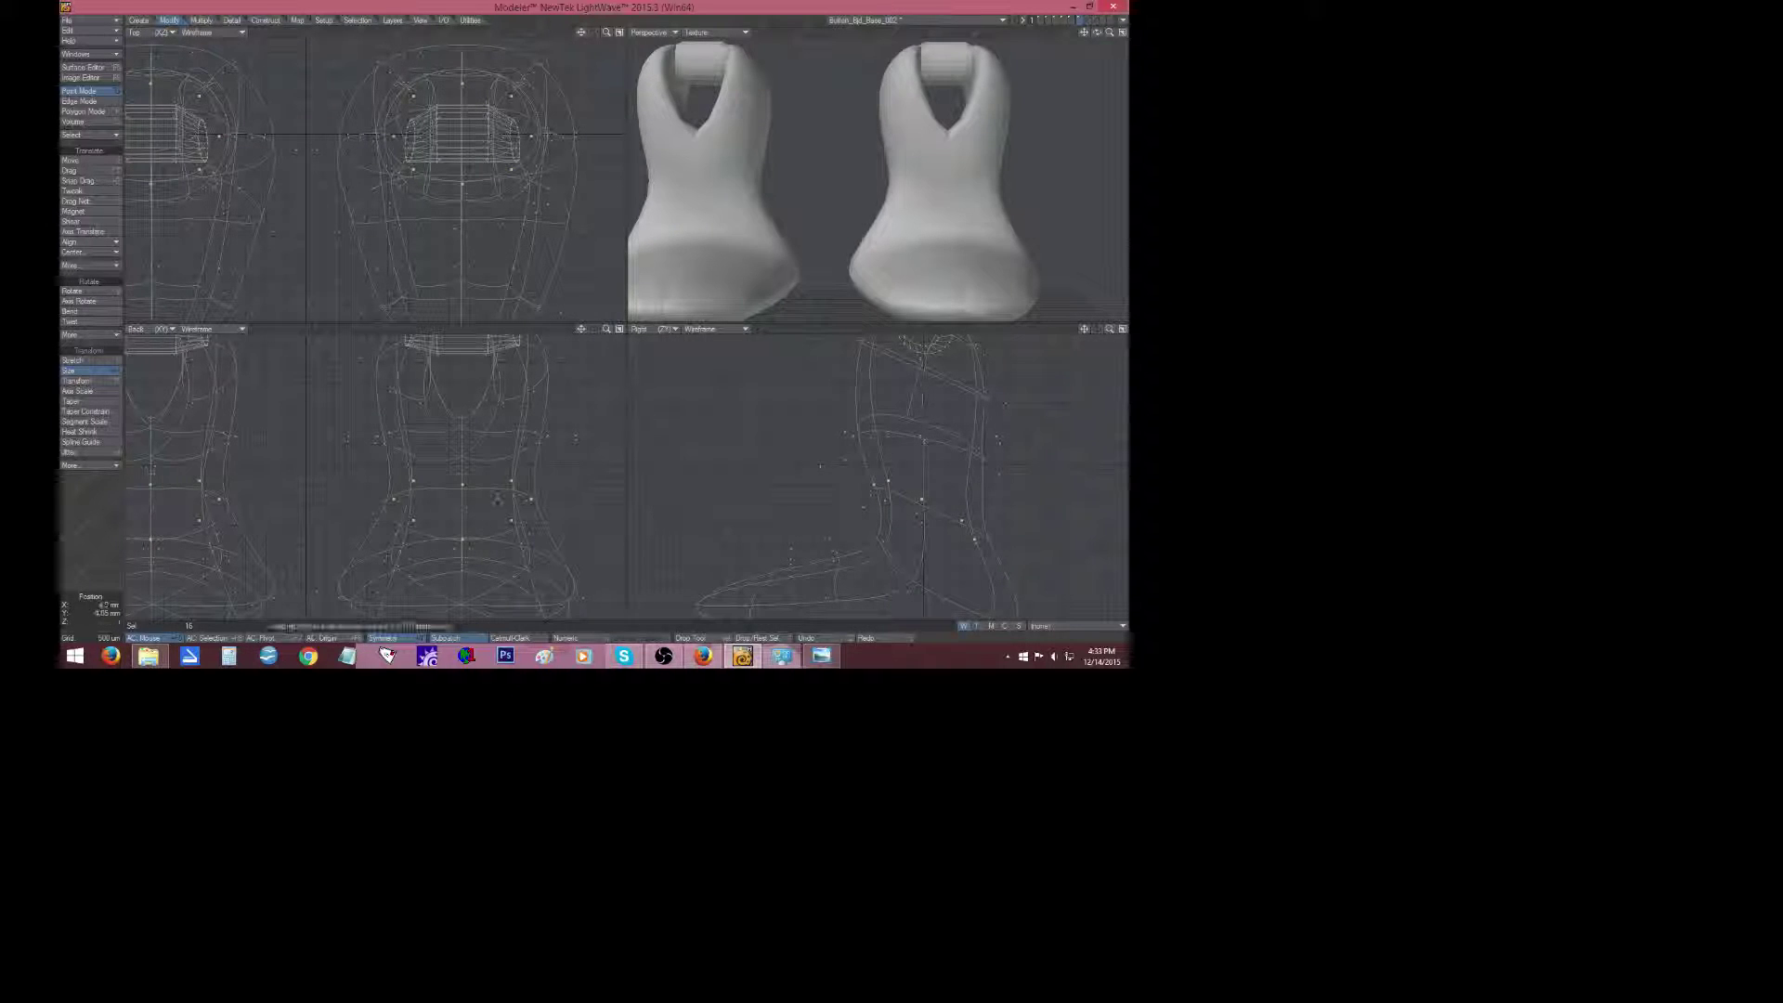
left_click_drag(461, 508, 455, 509)
key("ctrl+z")
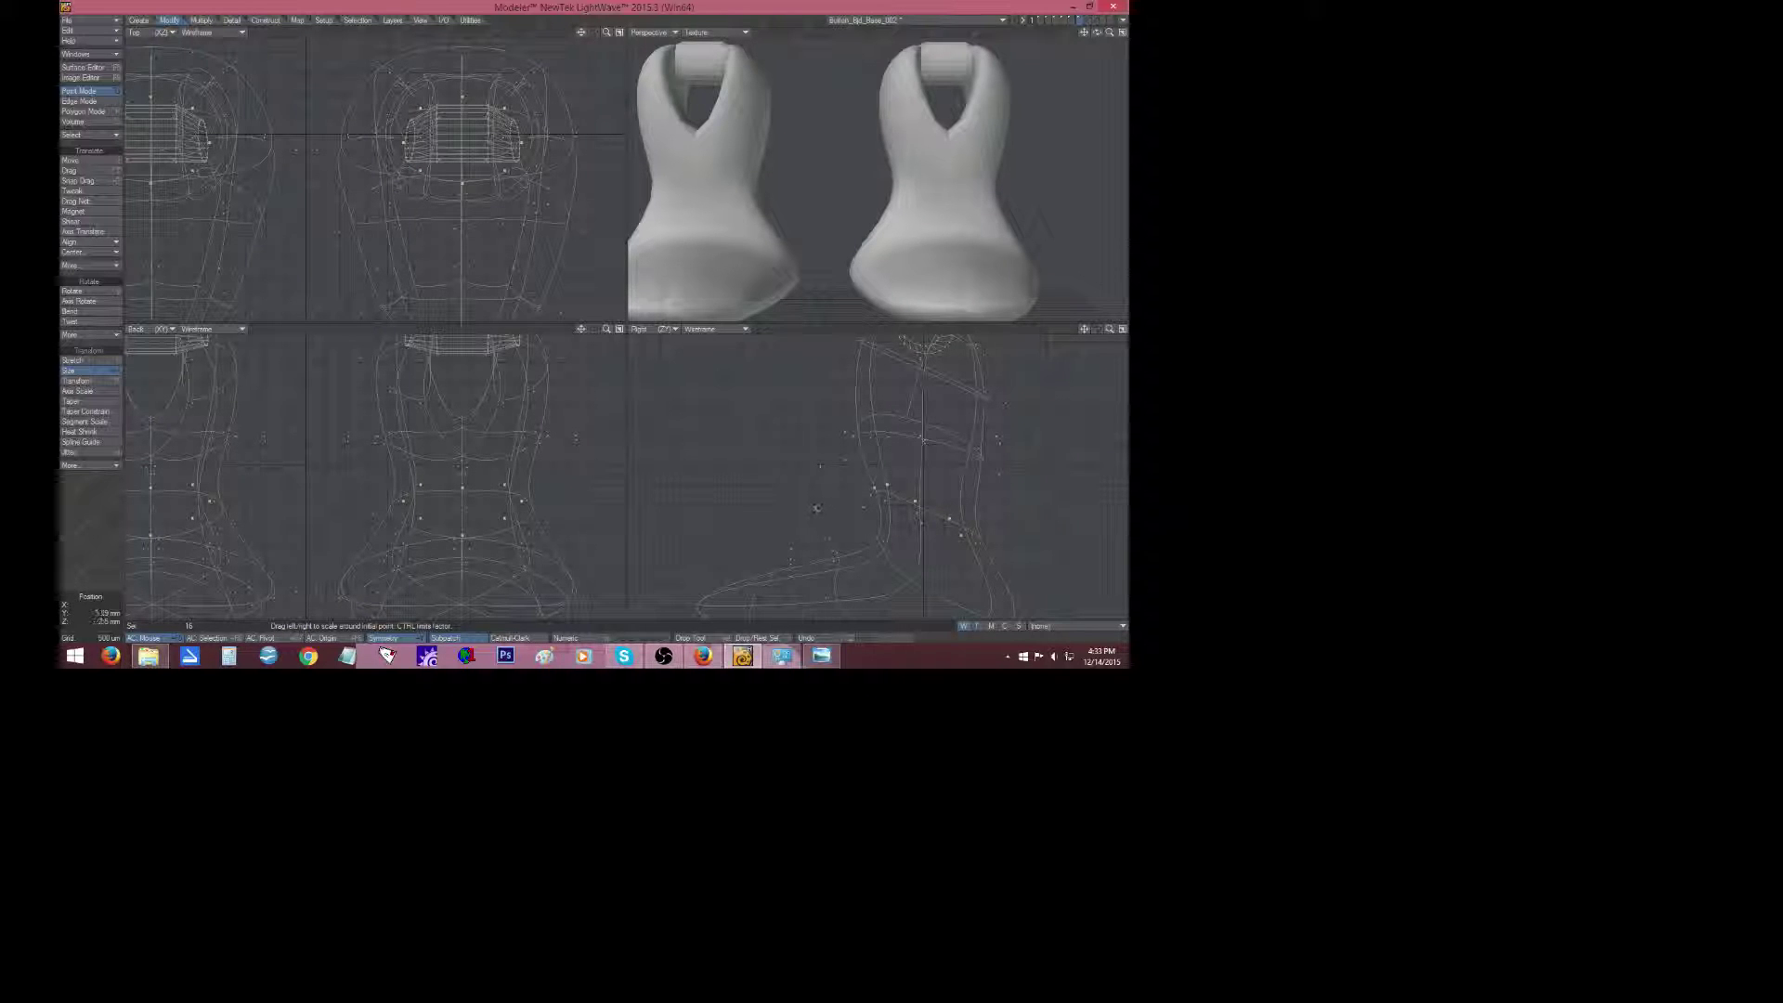
Move the ankle points slightly down toward the feet and clear the selection.
key("t")
left_click_drag(816, 508, 816, 526)
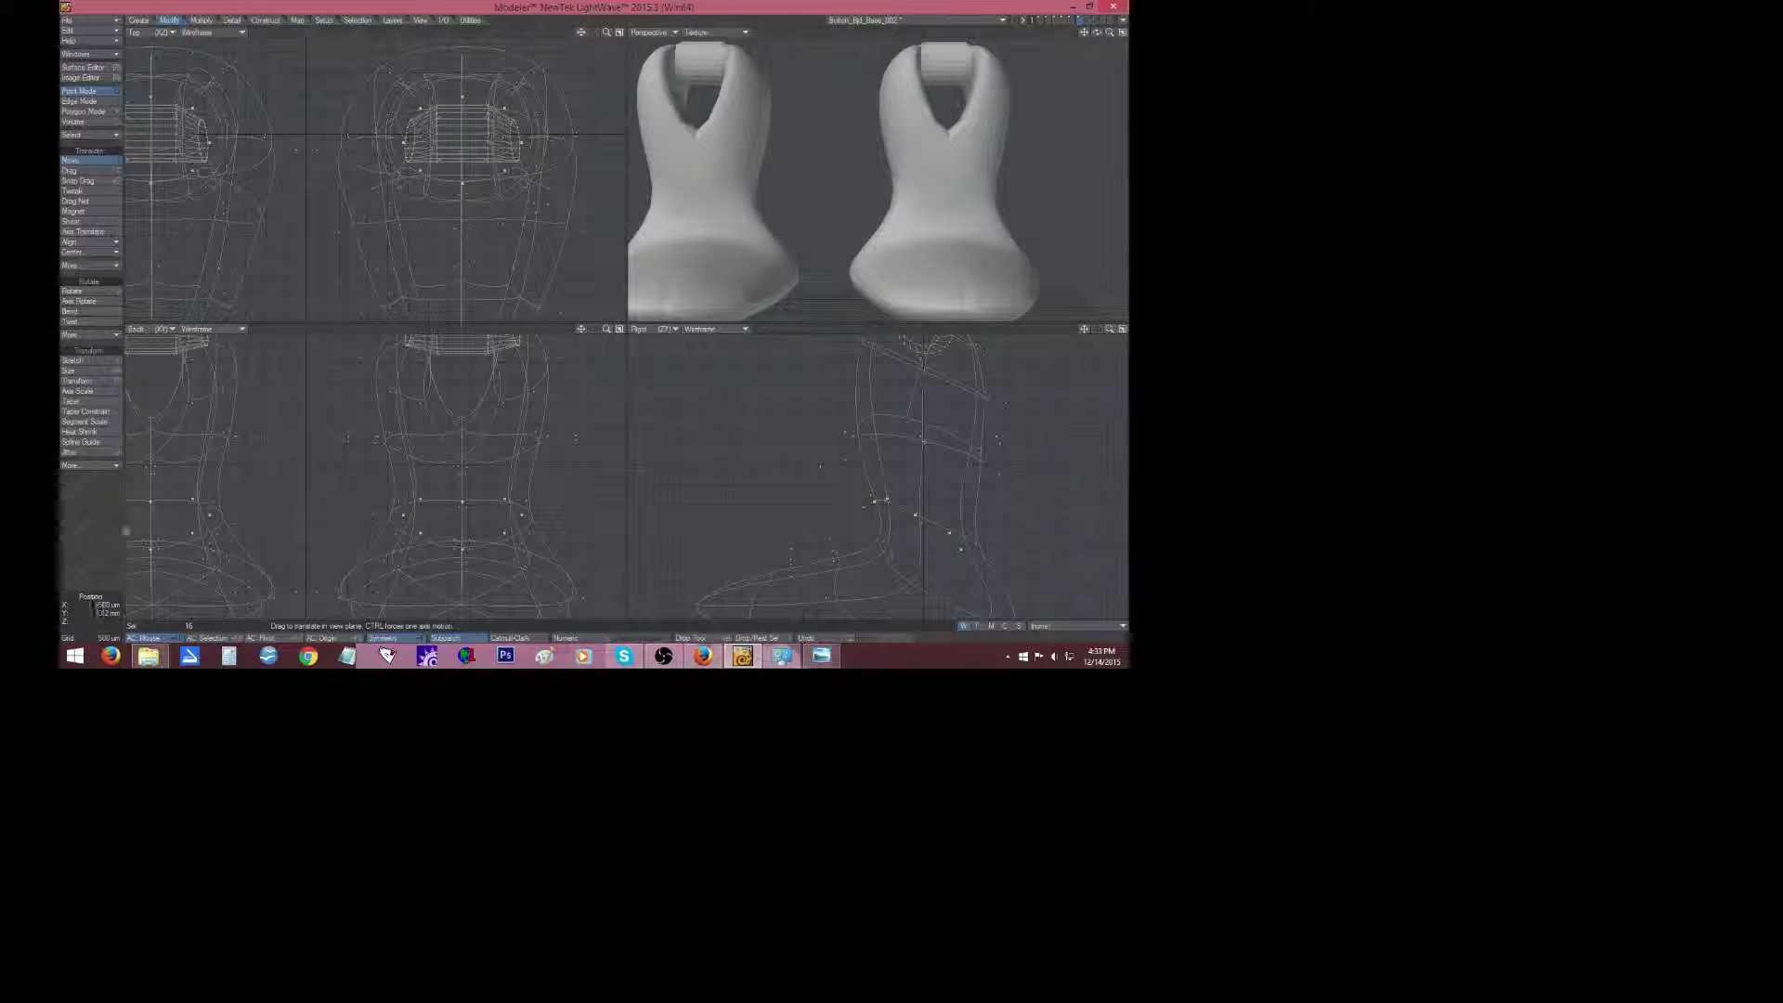
key("space")
left_click(105, 537)
Reshape the inner sides of both feet by moving their side points so the feet bulge less toward each other.
key("a")
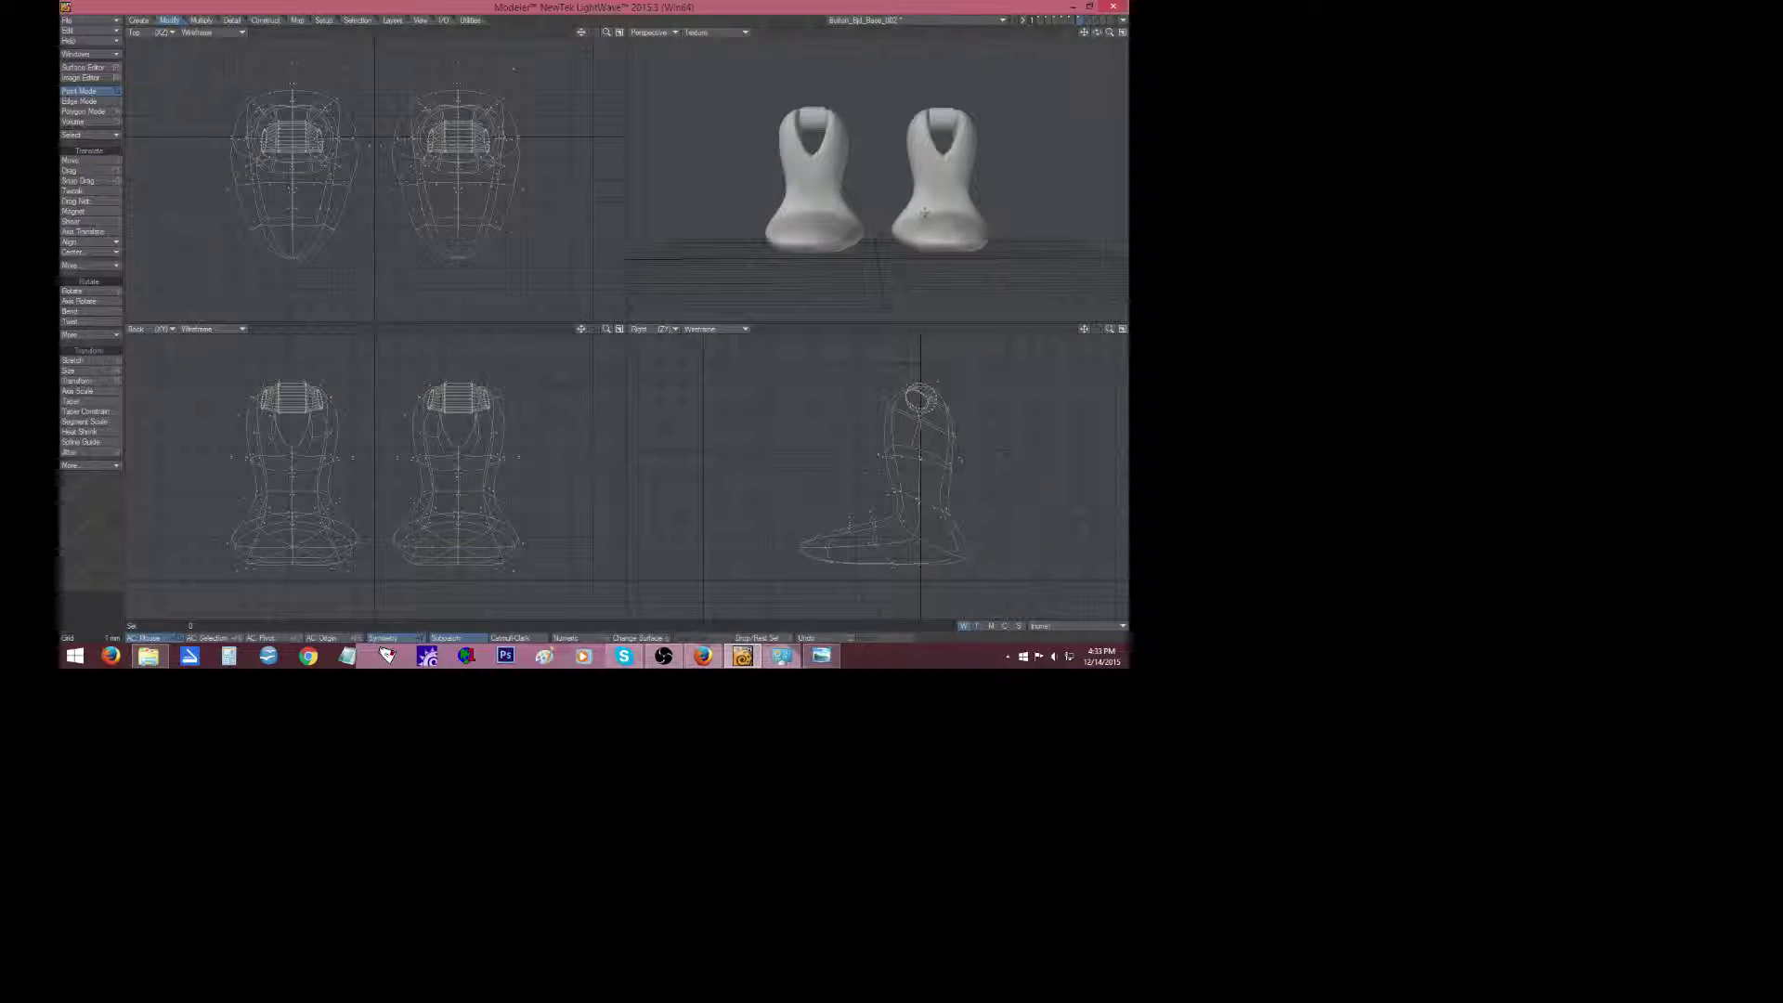
left_click(392, 542)
key("t")
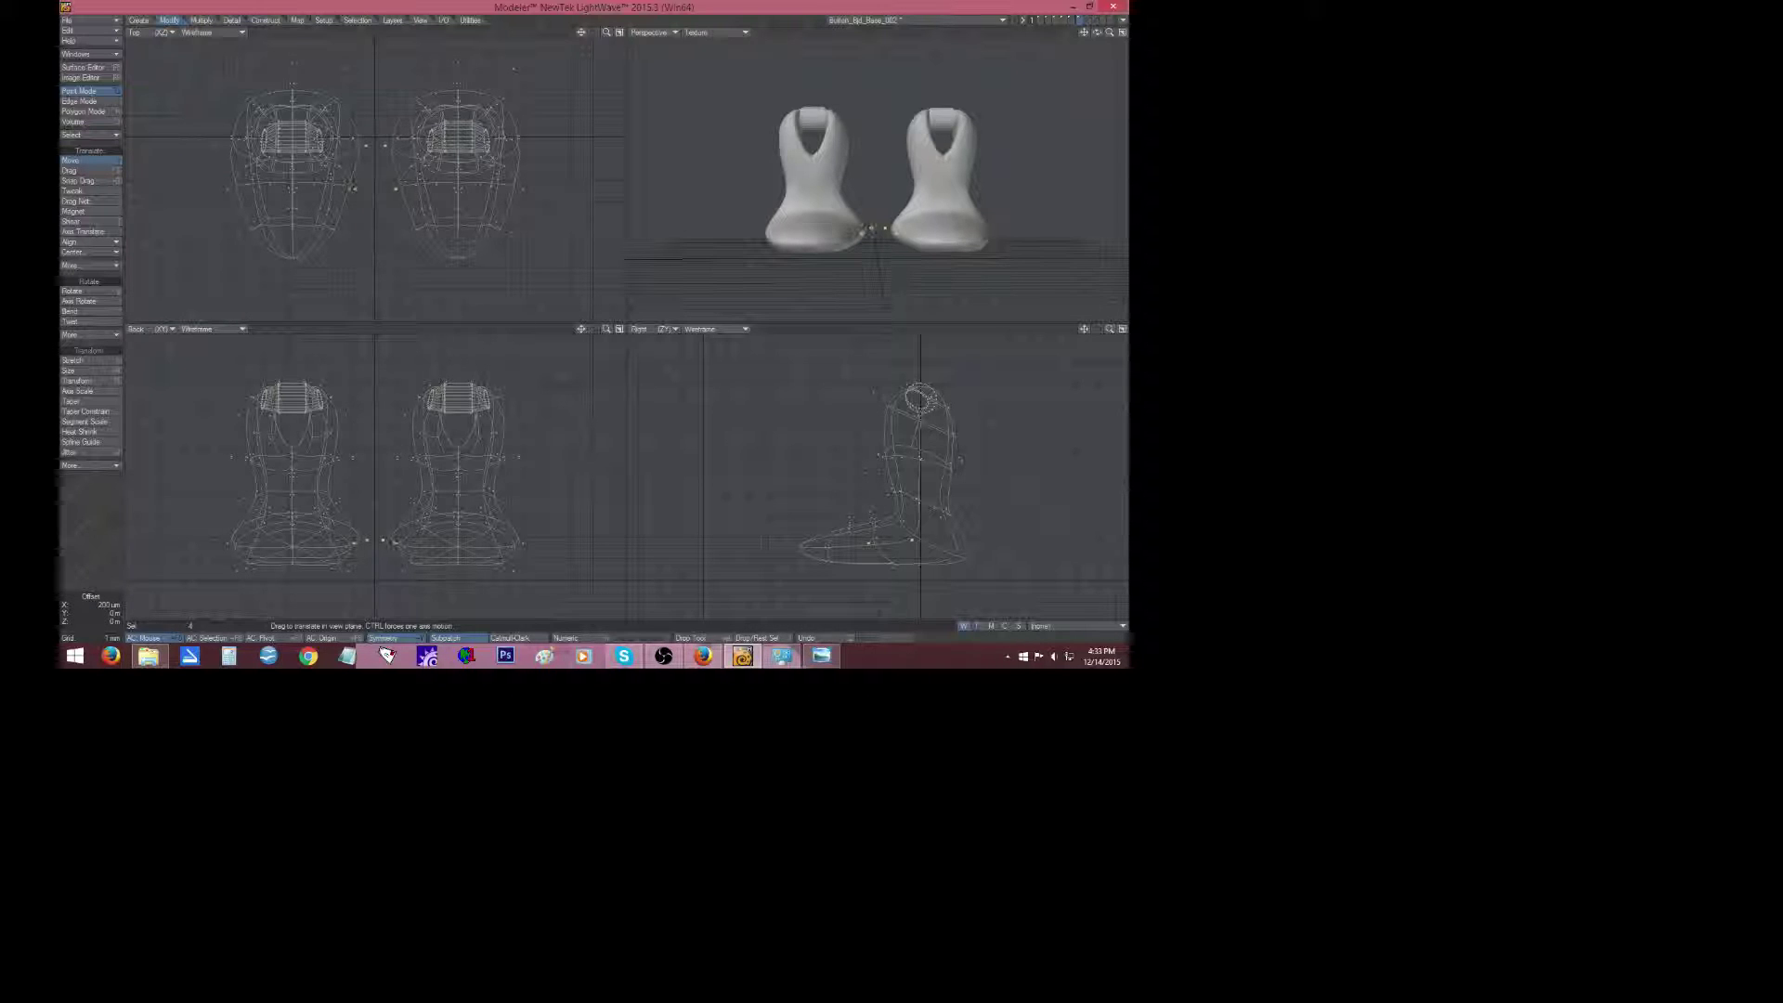
key("space")
left_click(382, 540)
key("t")
left_click_drag(382, 527, 371, 527)
left_click(108, 548)
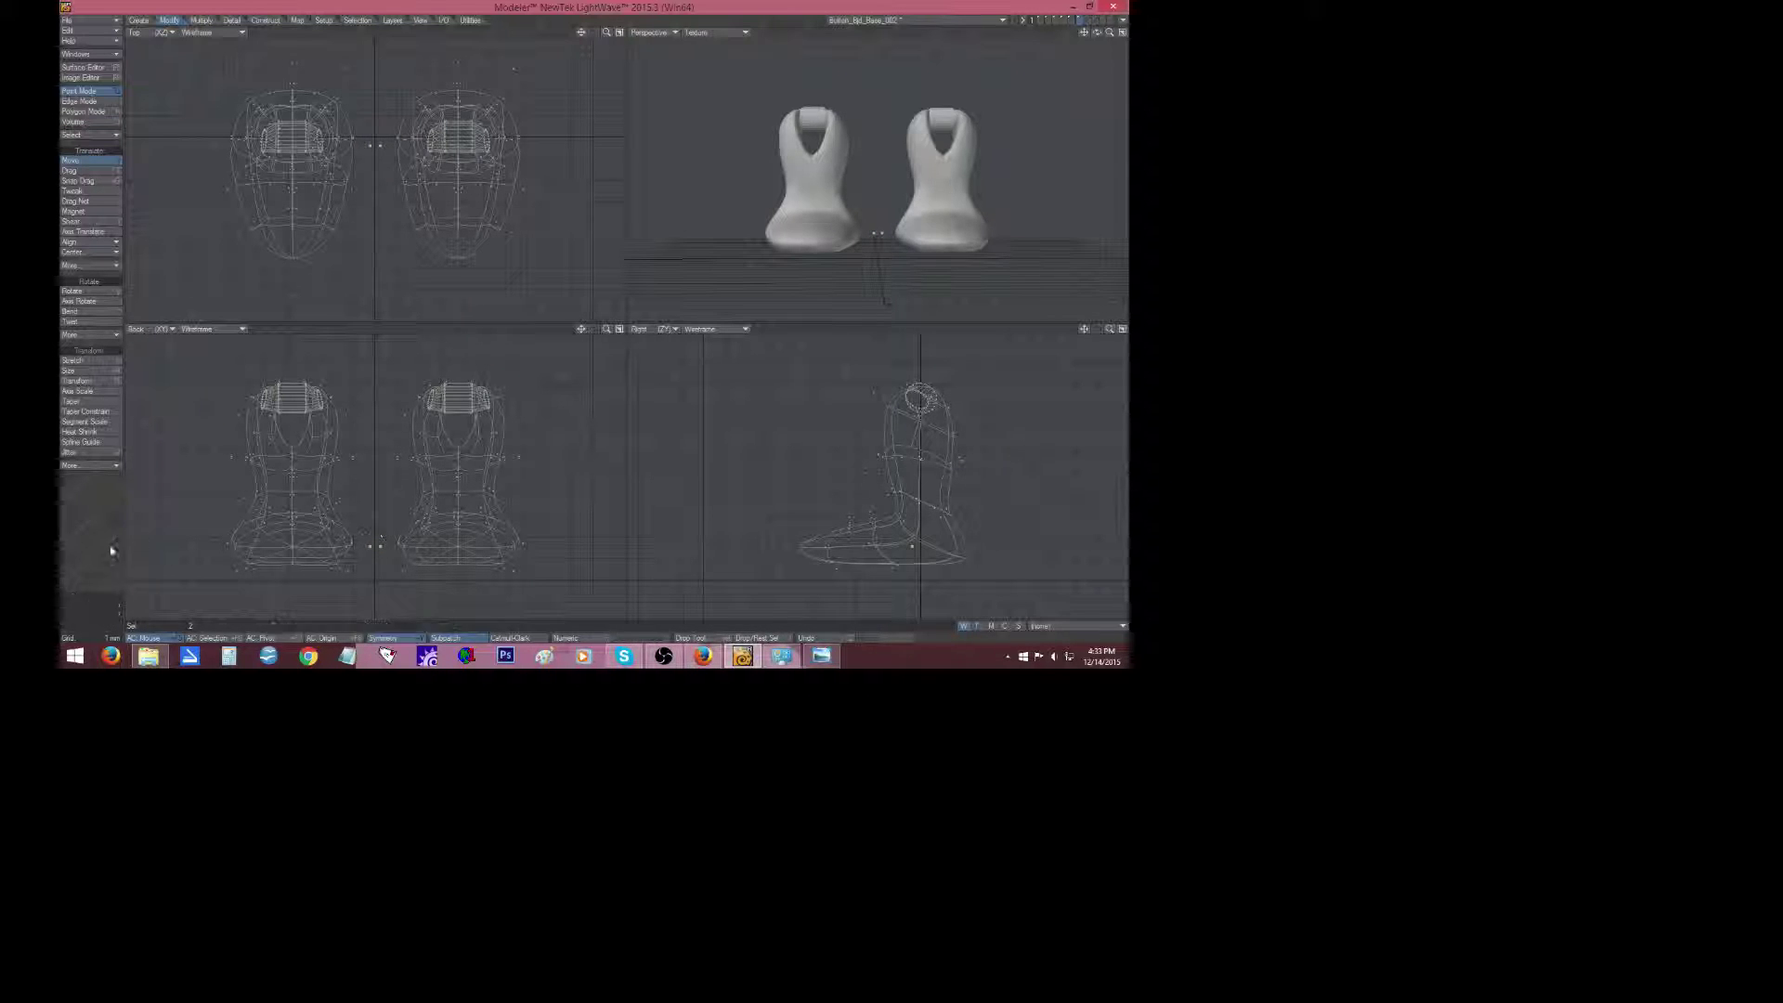
Move the outer side points of both feet slightly inward and down.
key("Delete")
key("plus")
key("t")
left_click_drag(218, 540, 229, 546)
key("space")
key("t")
key("space")
key("t")
Stretch the selected points around both feet vertically until they lie nearly level, and clear the selection.
key("h")
left_click_drag(871, 551, 871, 589)
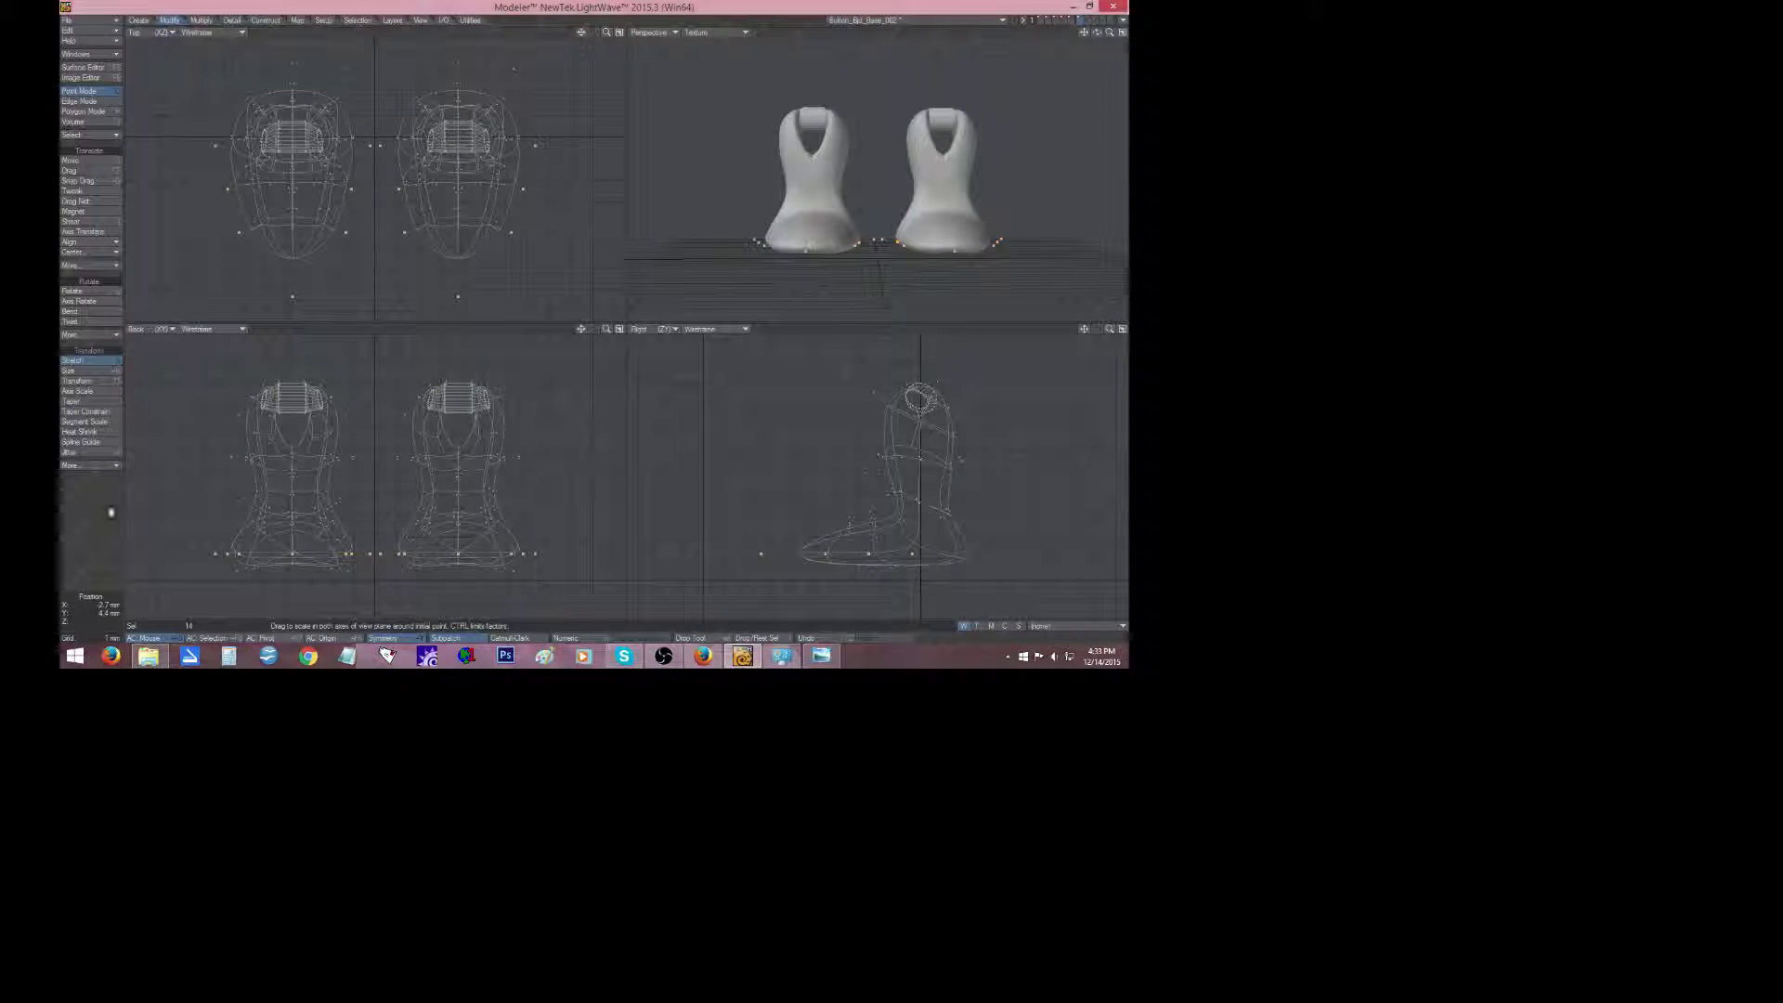
left_click(98, 526)
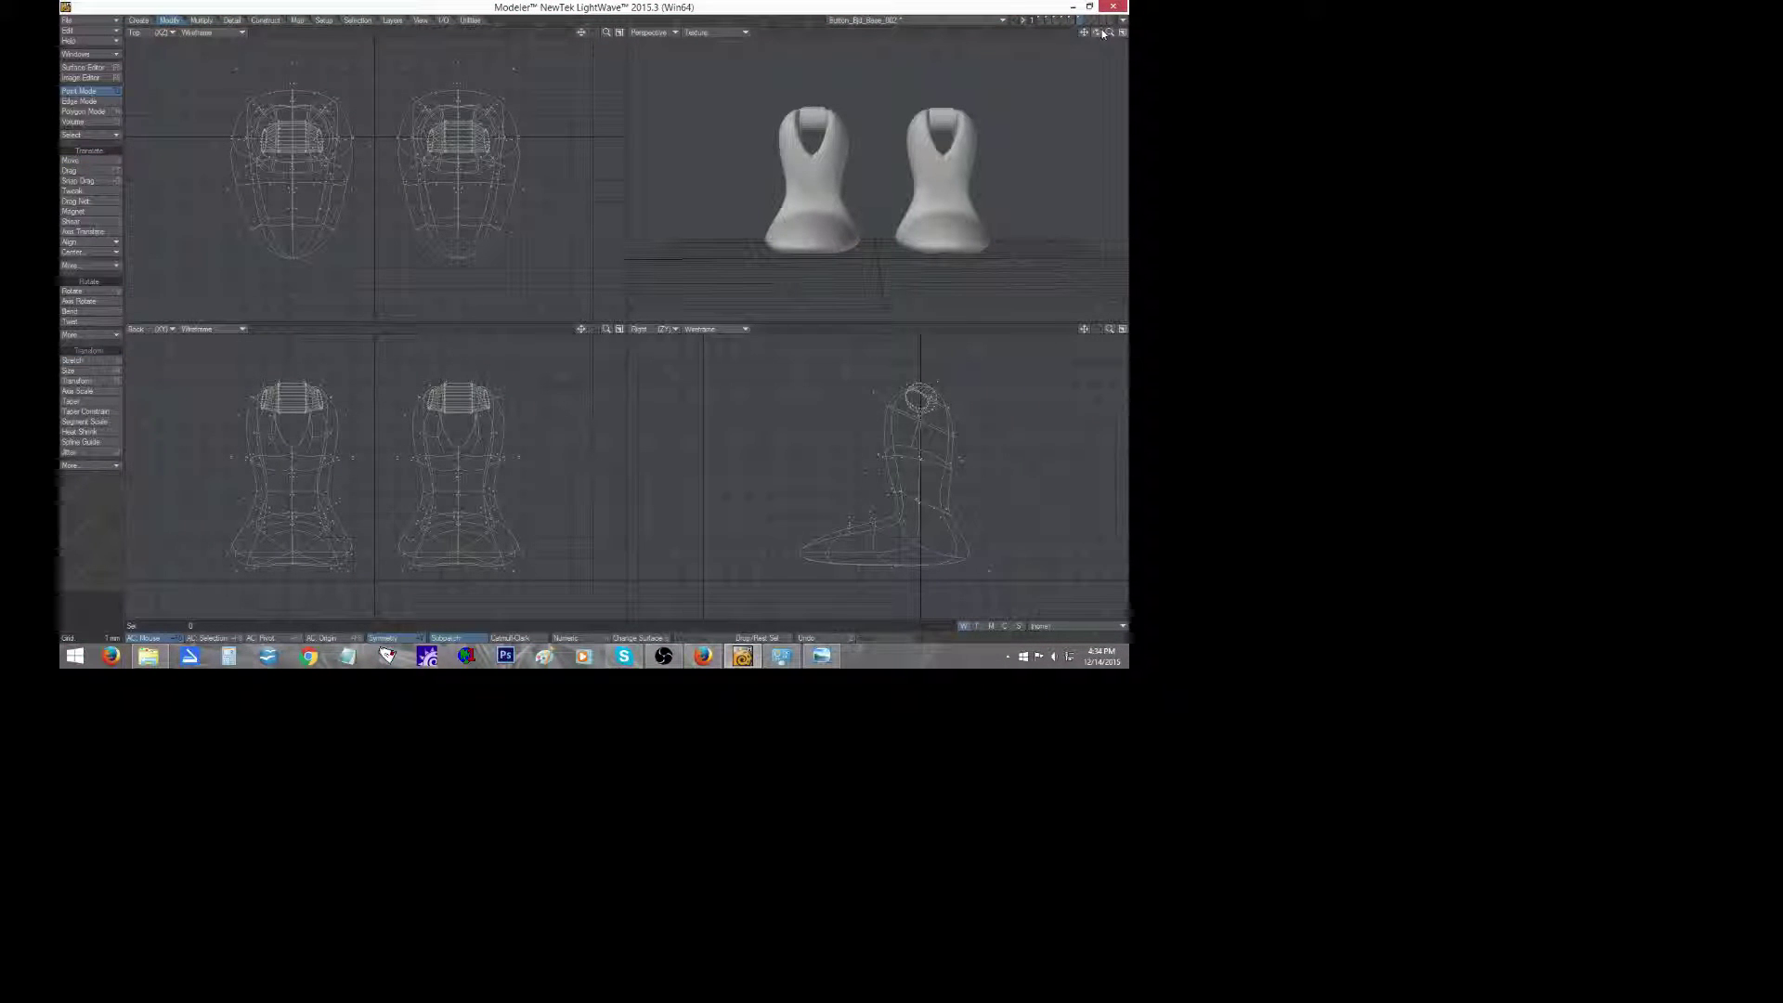
Try to shift all leg points from the ankles upward outward, away from the body's centre line.
left_click_drag(1102, 33, 1017, 35)
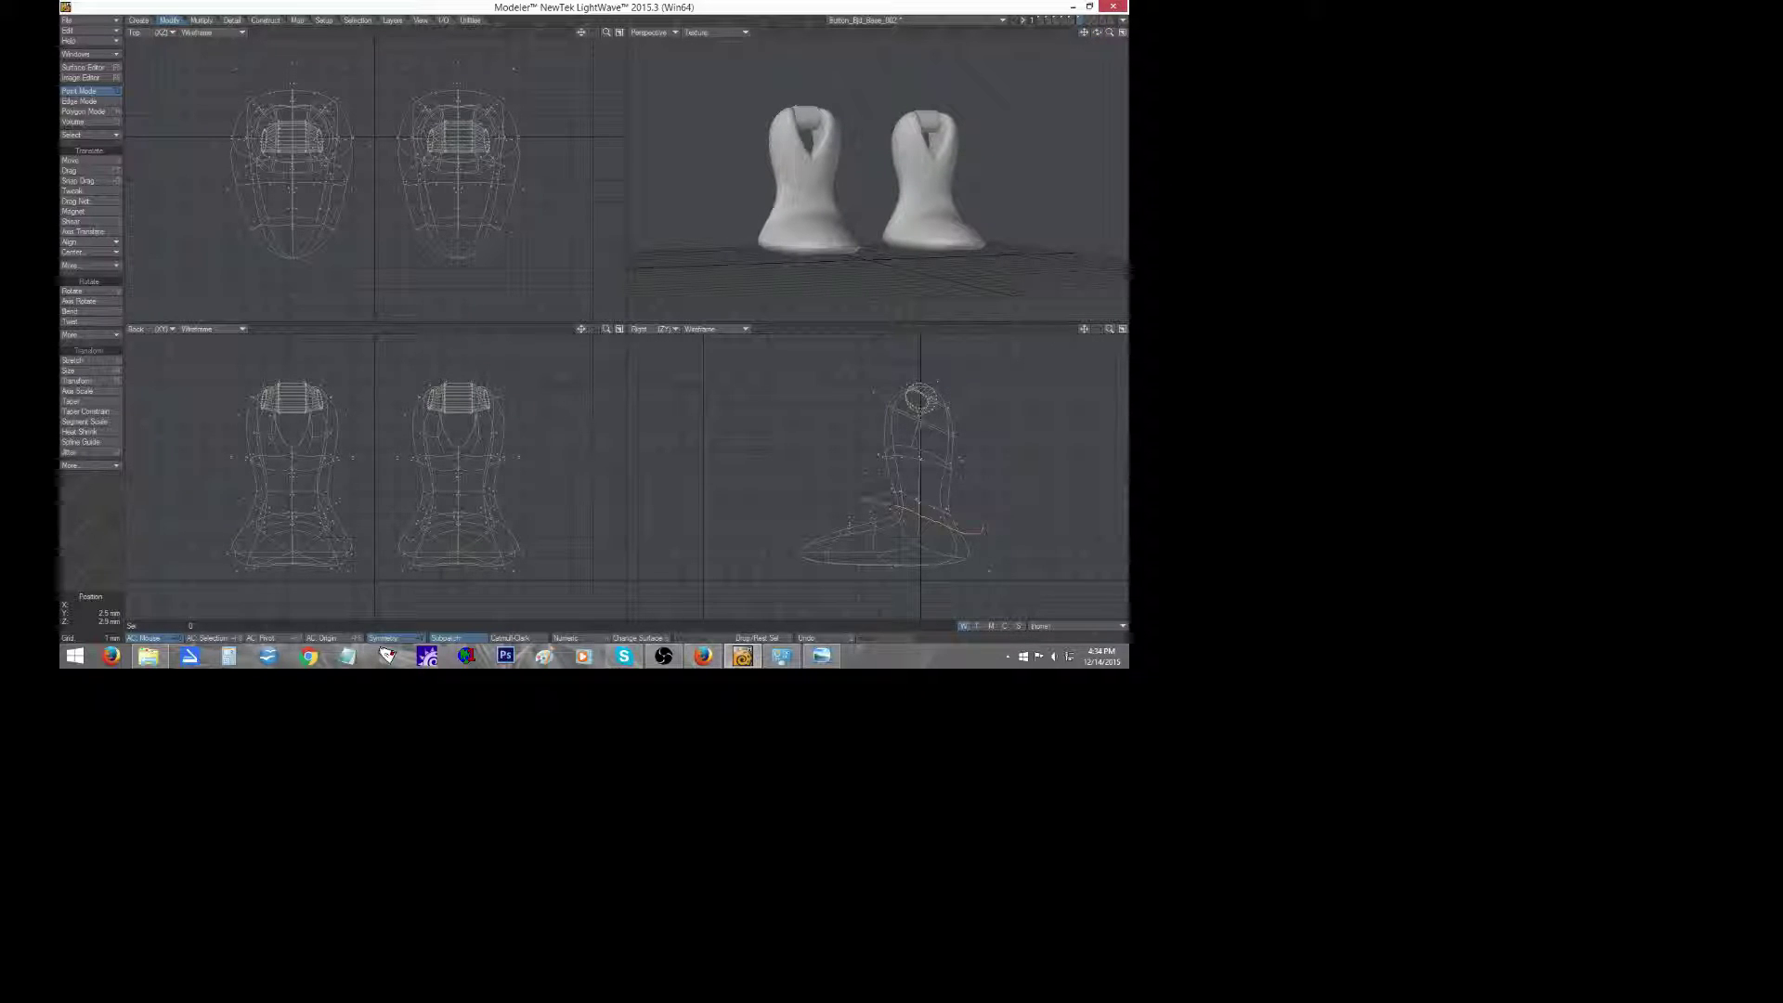
right_click_drag(982, 530, 868, 506)
key("t")
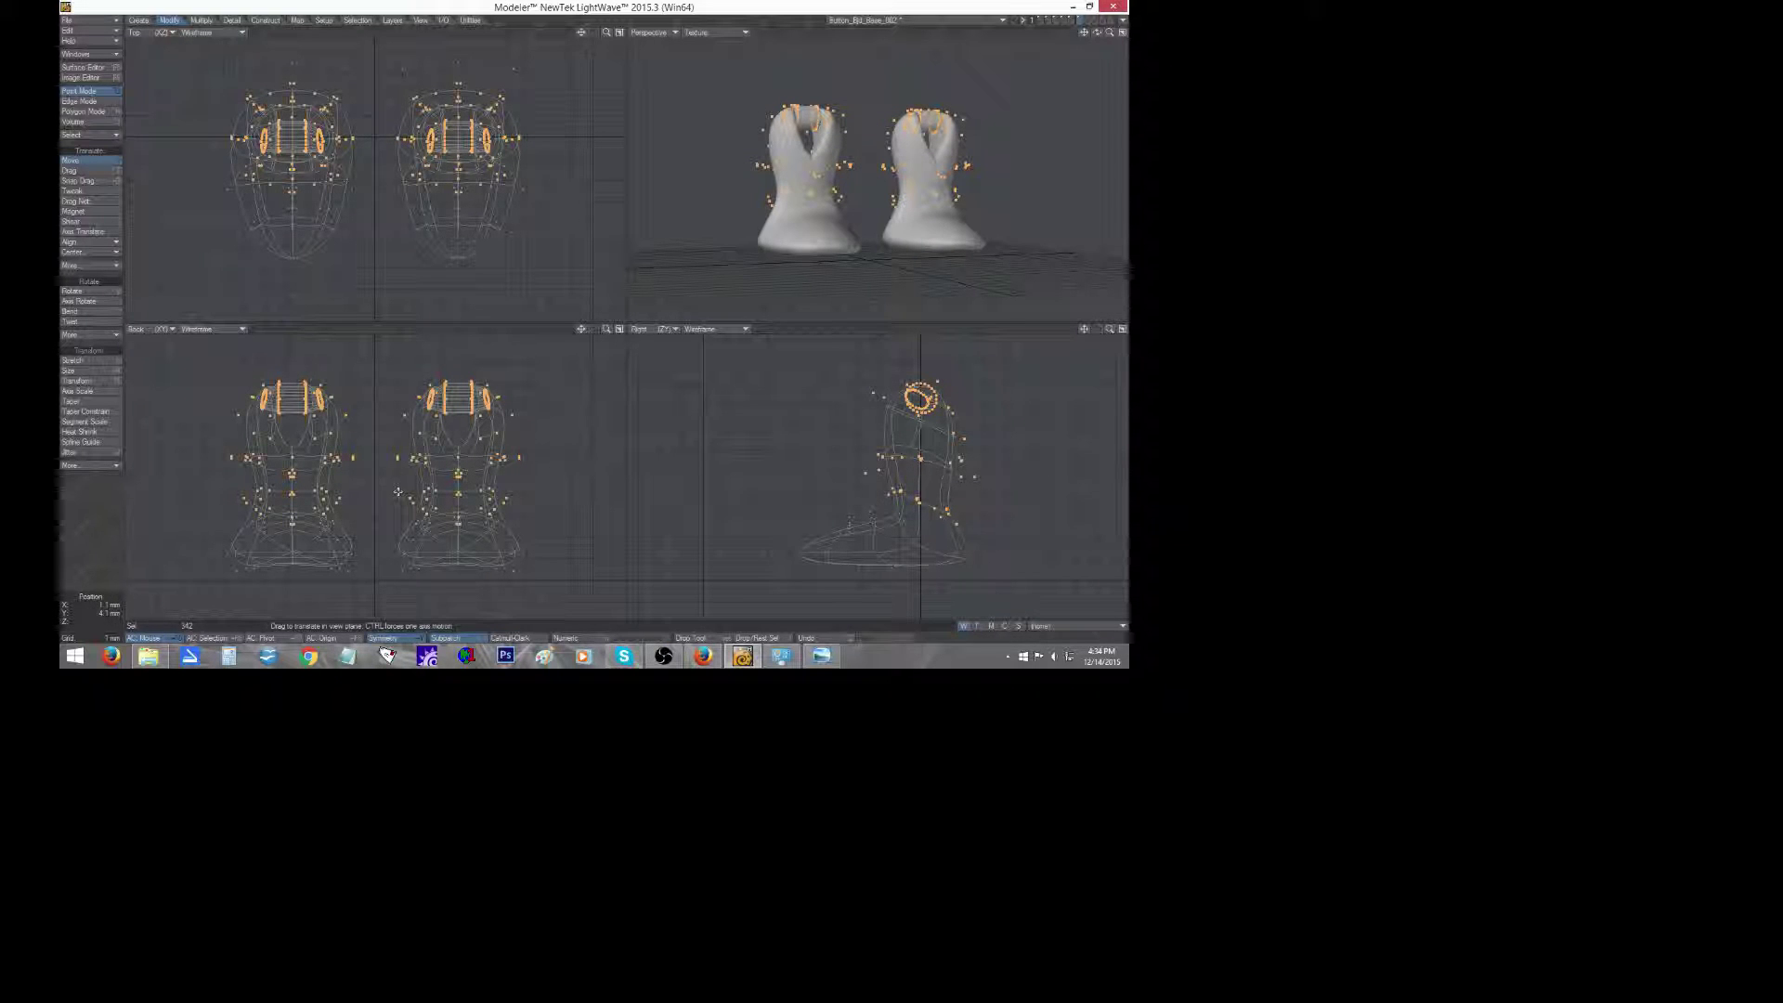
left_click_drag(398, 492, 411, 492)
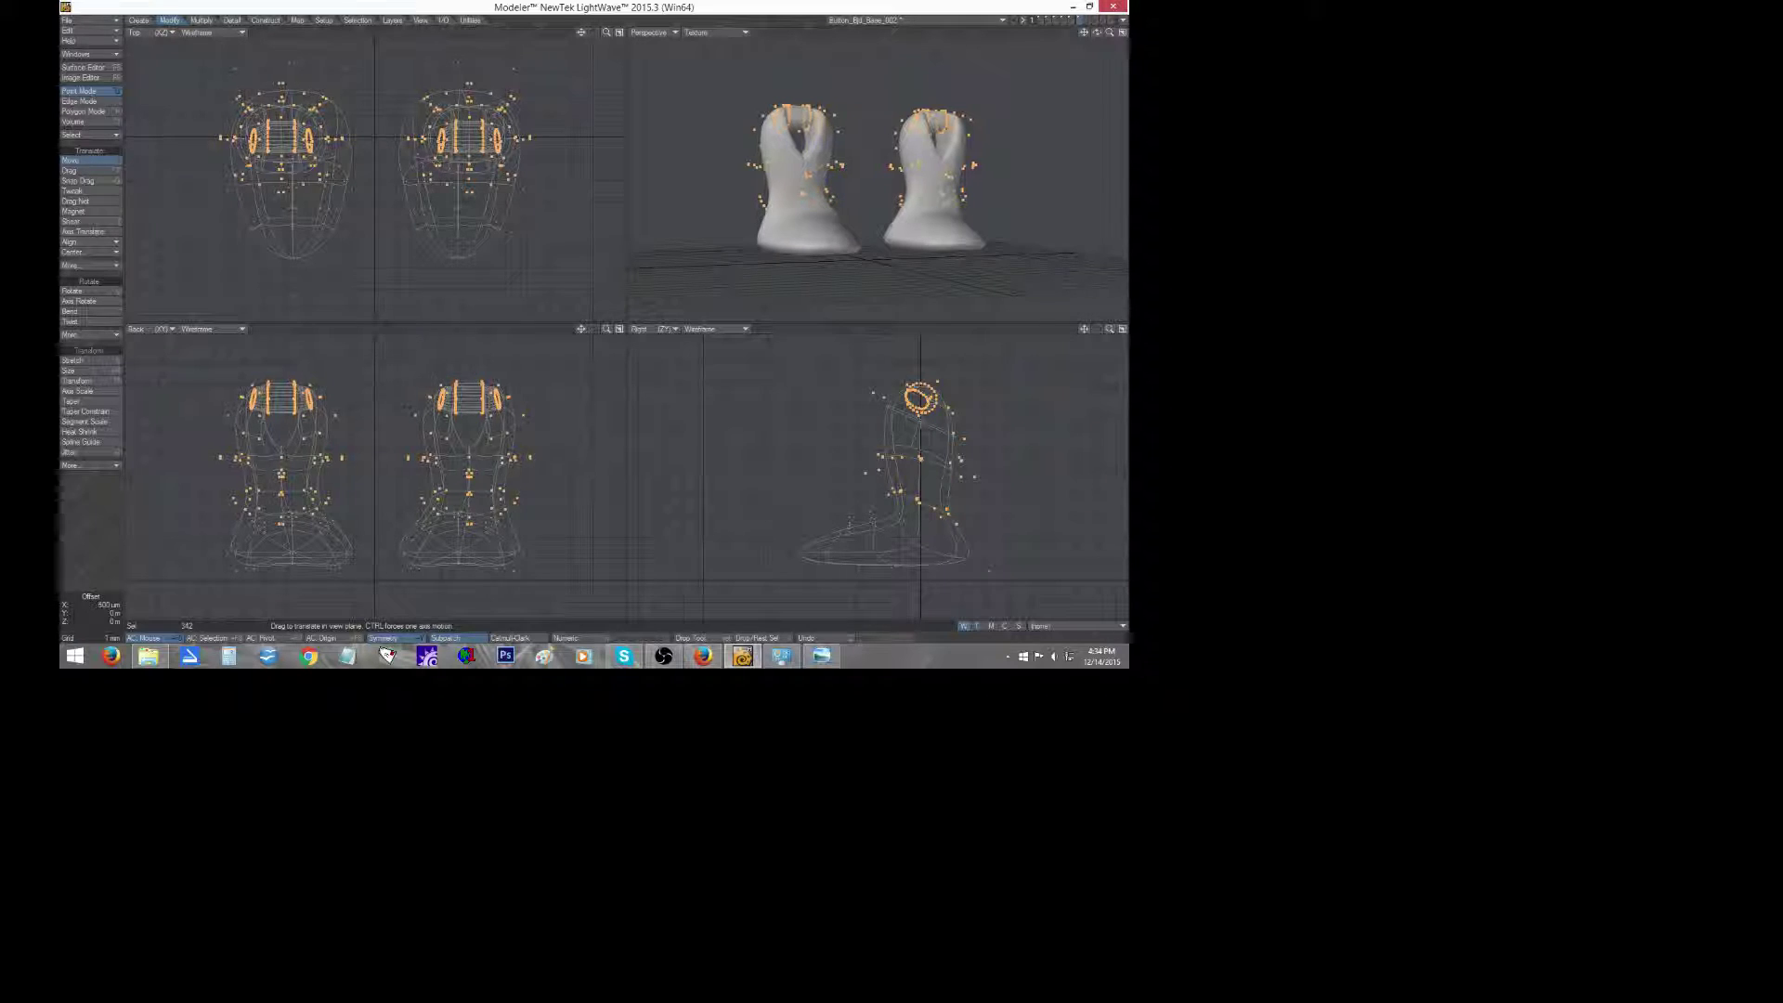
mouse_move(1096, 32)
left_mouse_down()
mouse_move(1049, 28)
mouse_move(1088, 33)
mouse_move(1073, 33)
left_mouse_up()
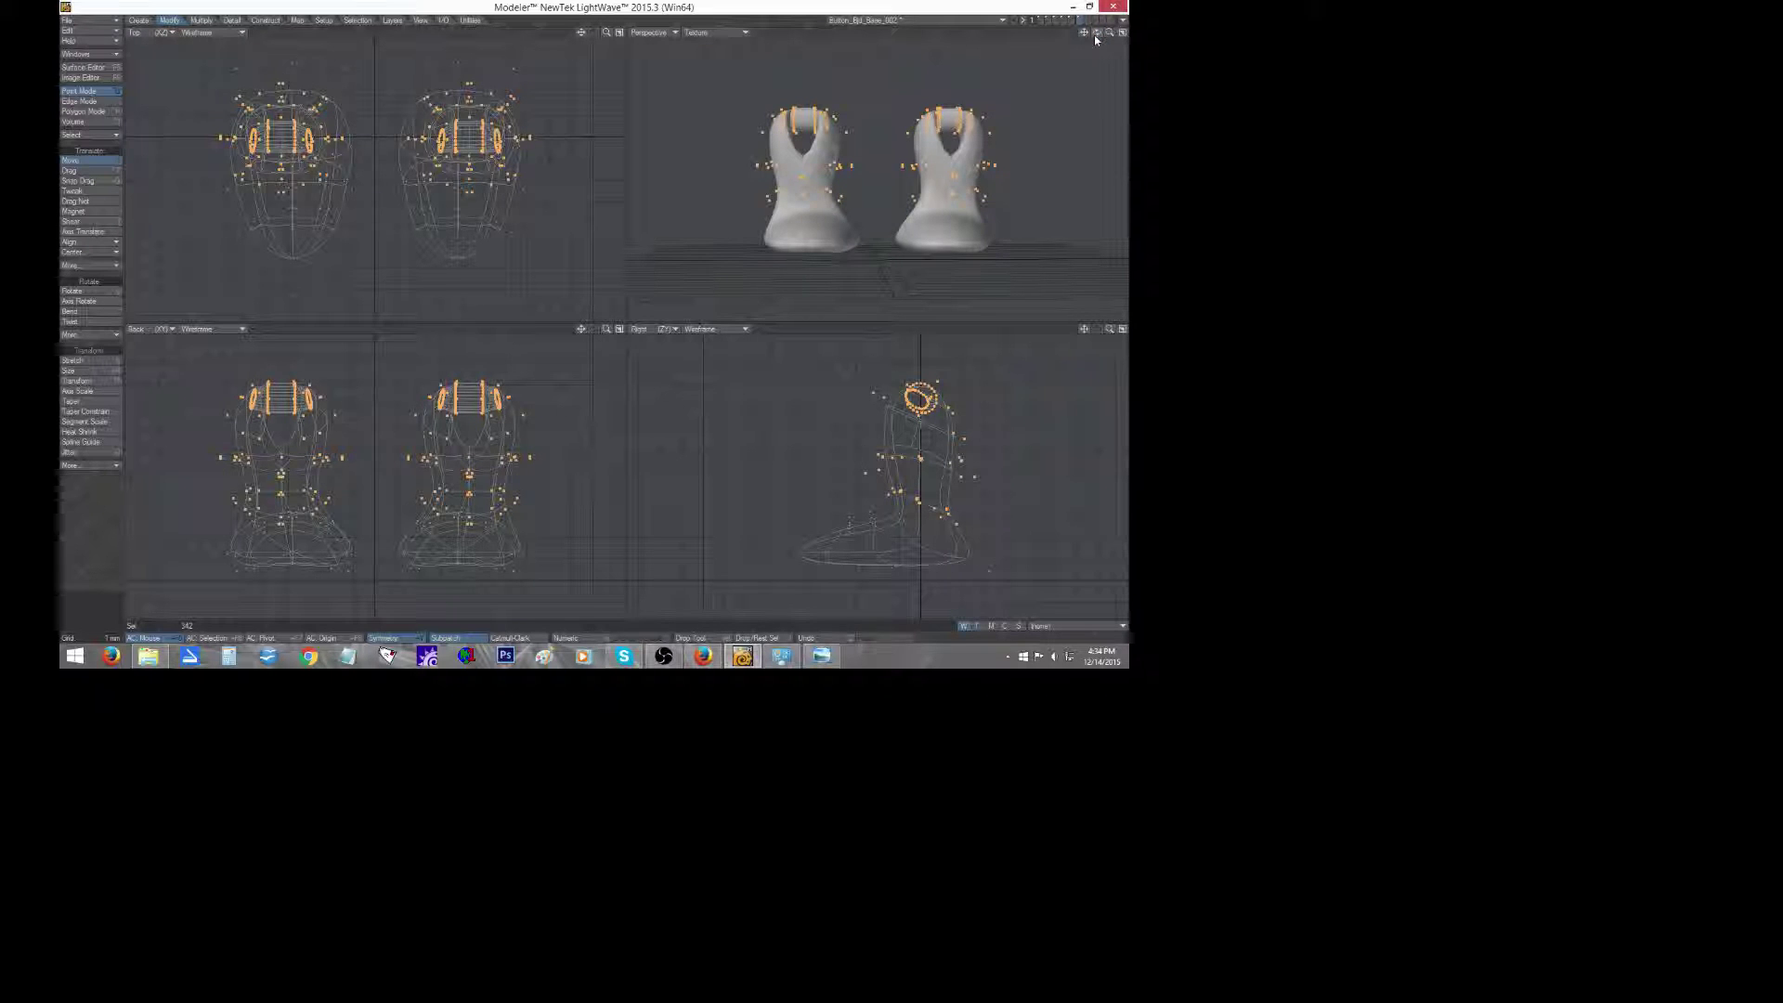
left_click(89, 545)
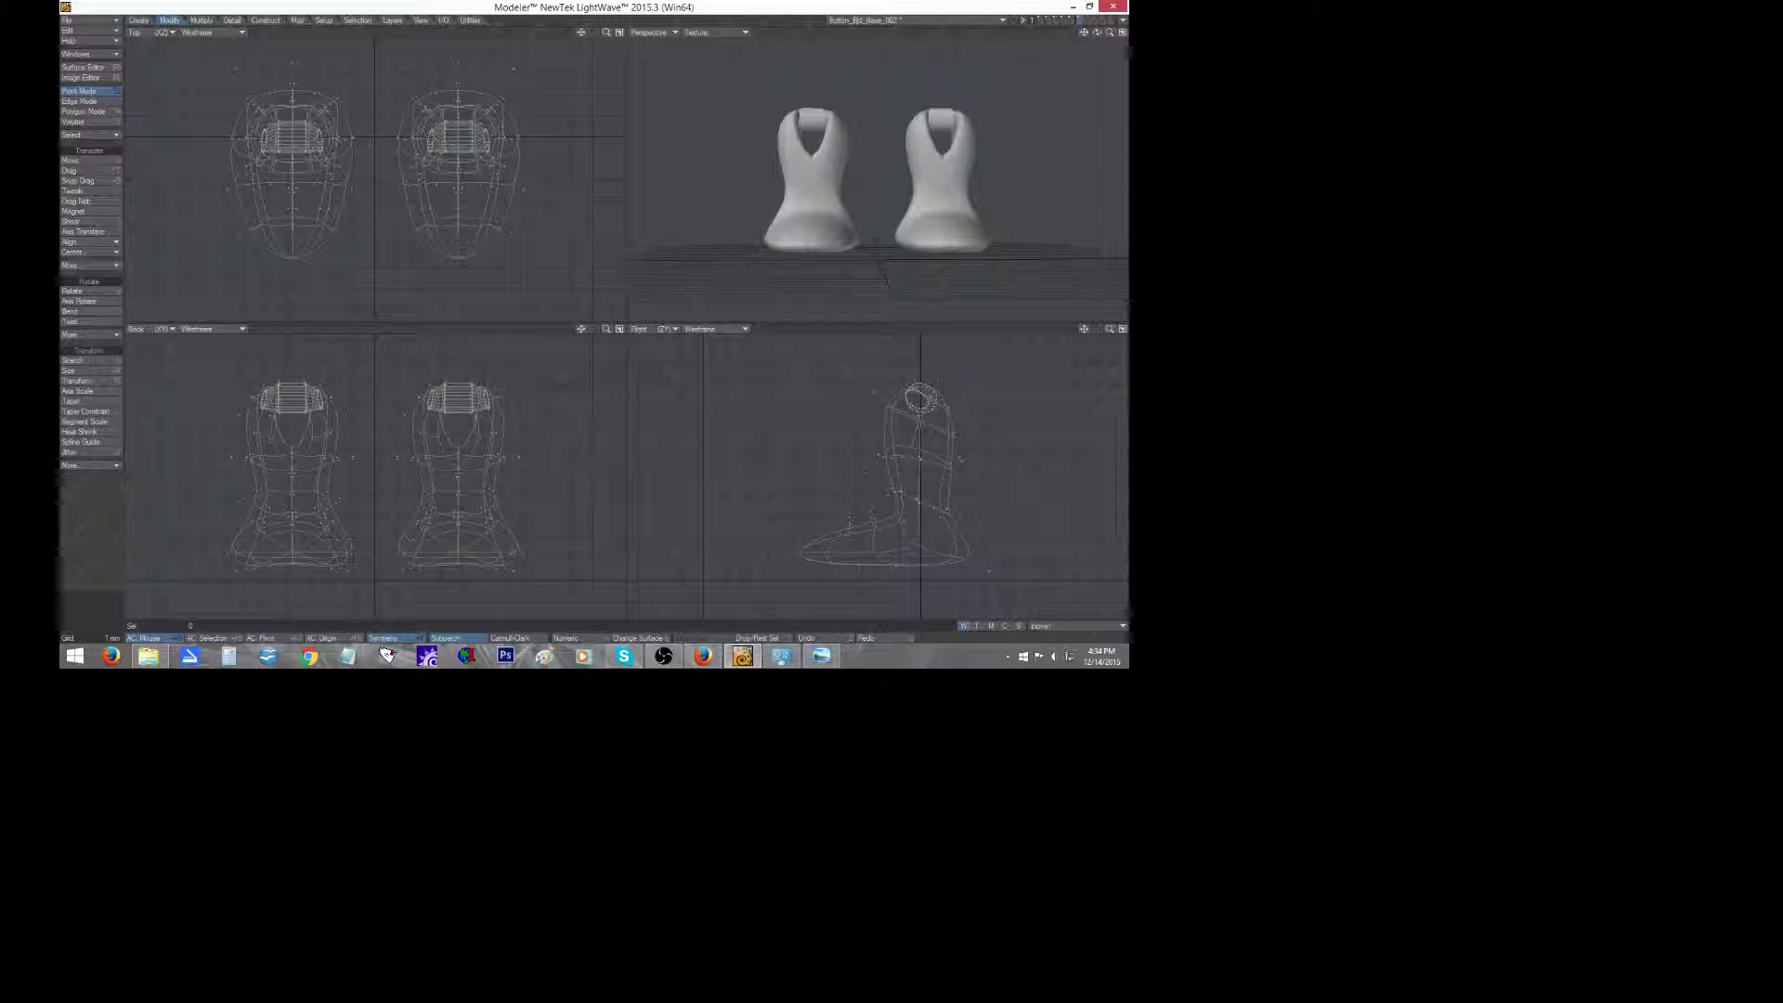
Display the pelvis layer together with the lower legs and compare how they line up.
mouse_move(1096, 32)
left_mouse_down()
mouse_move(1134, 34)
mouse_move(1098, 30)
mouse_move(1140, 11)
mouse_move(1156, 52)
mouse_move(1126, 35)
mouse_move(1160, 34)
mouse_move(1099, 36)
left_mouse_up()
left_click(1061, 23)
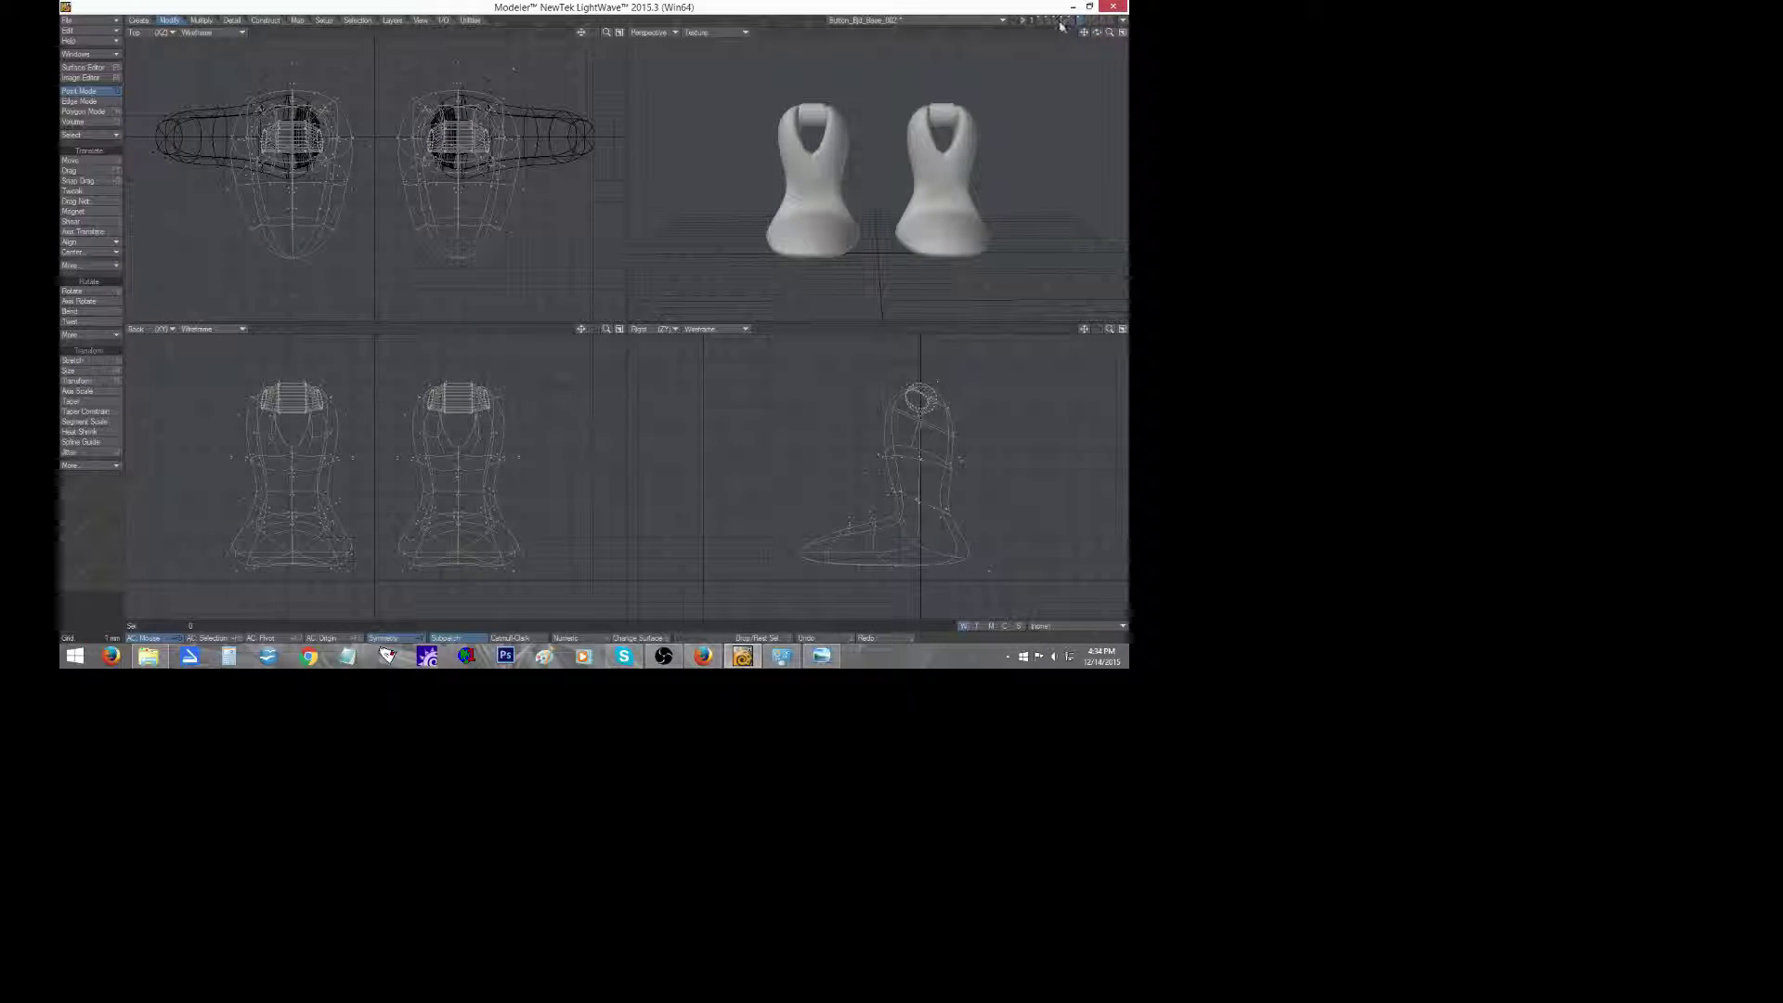
left_click(1055, 22)
left_click(1056, 20)
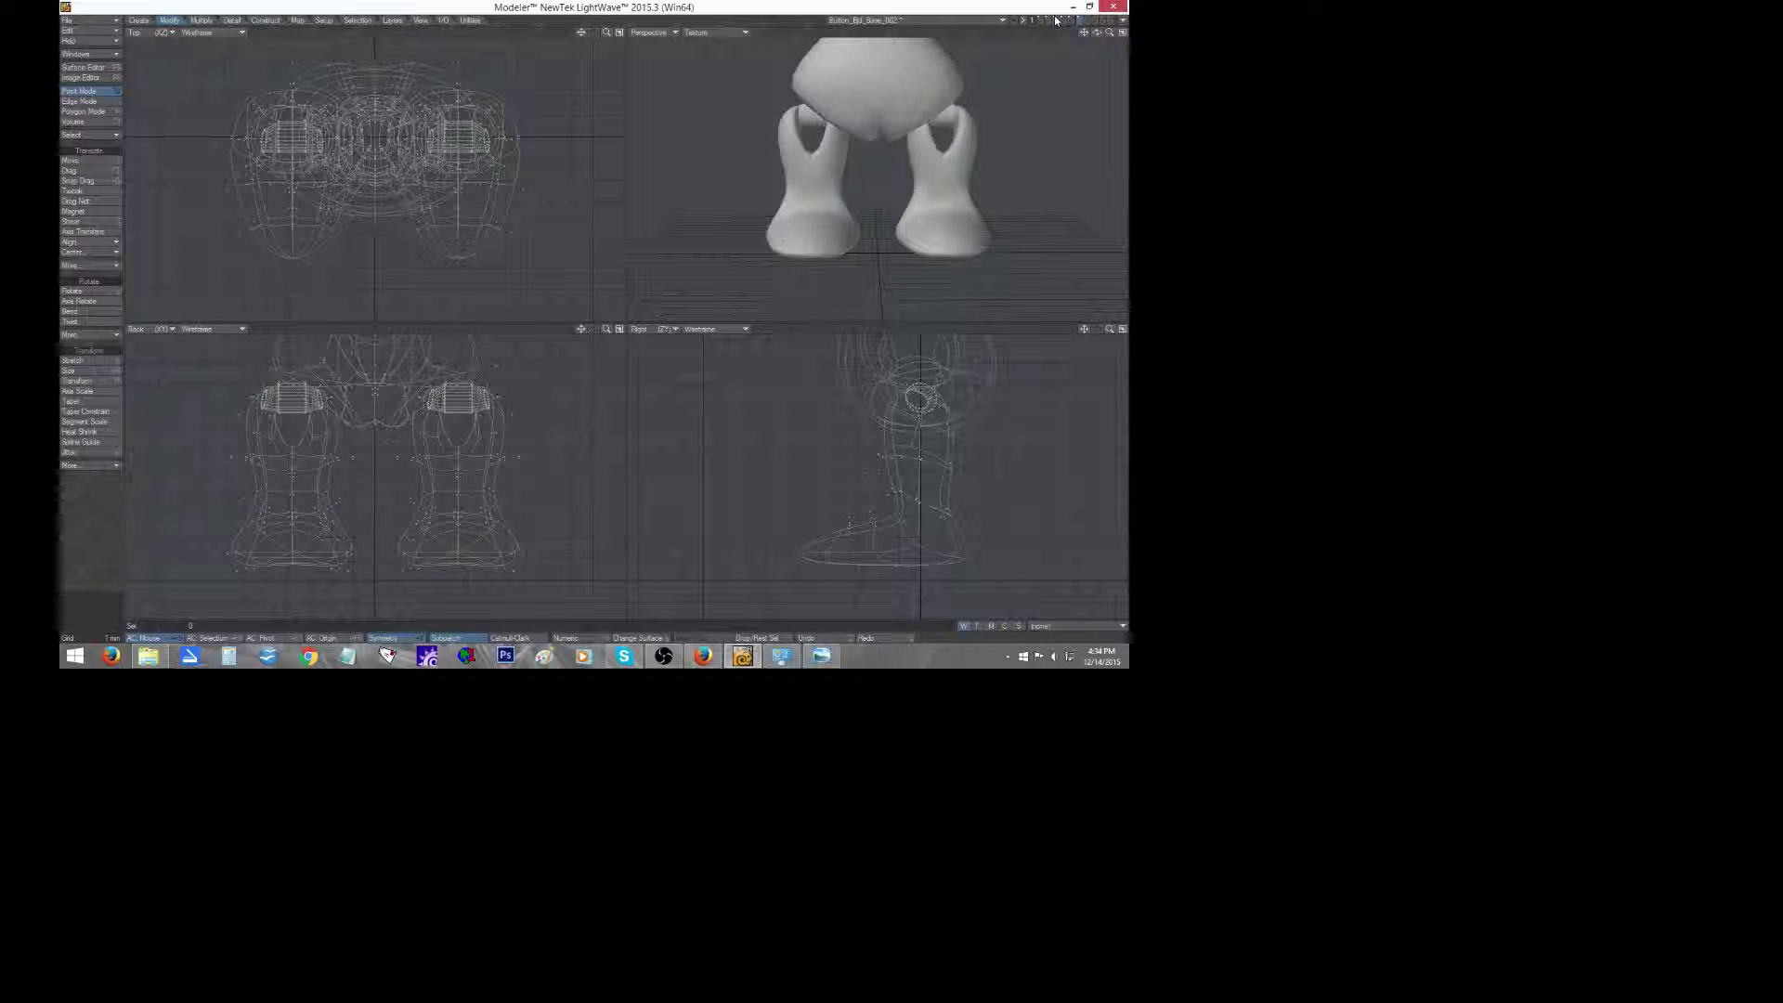
left_click_drag(1097, 32, 1056, 39)
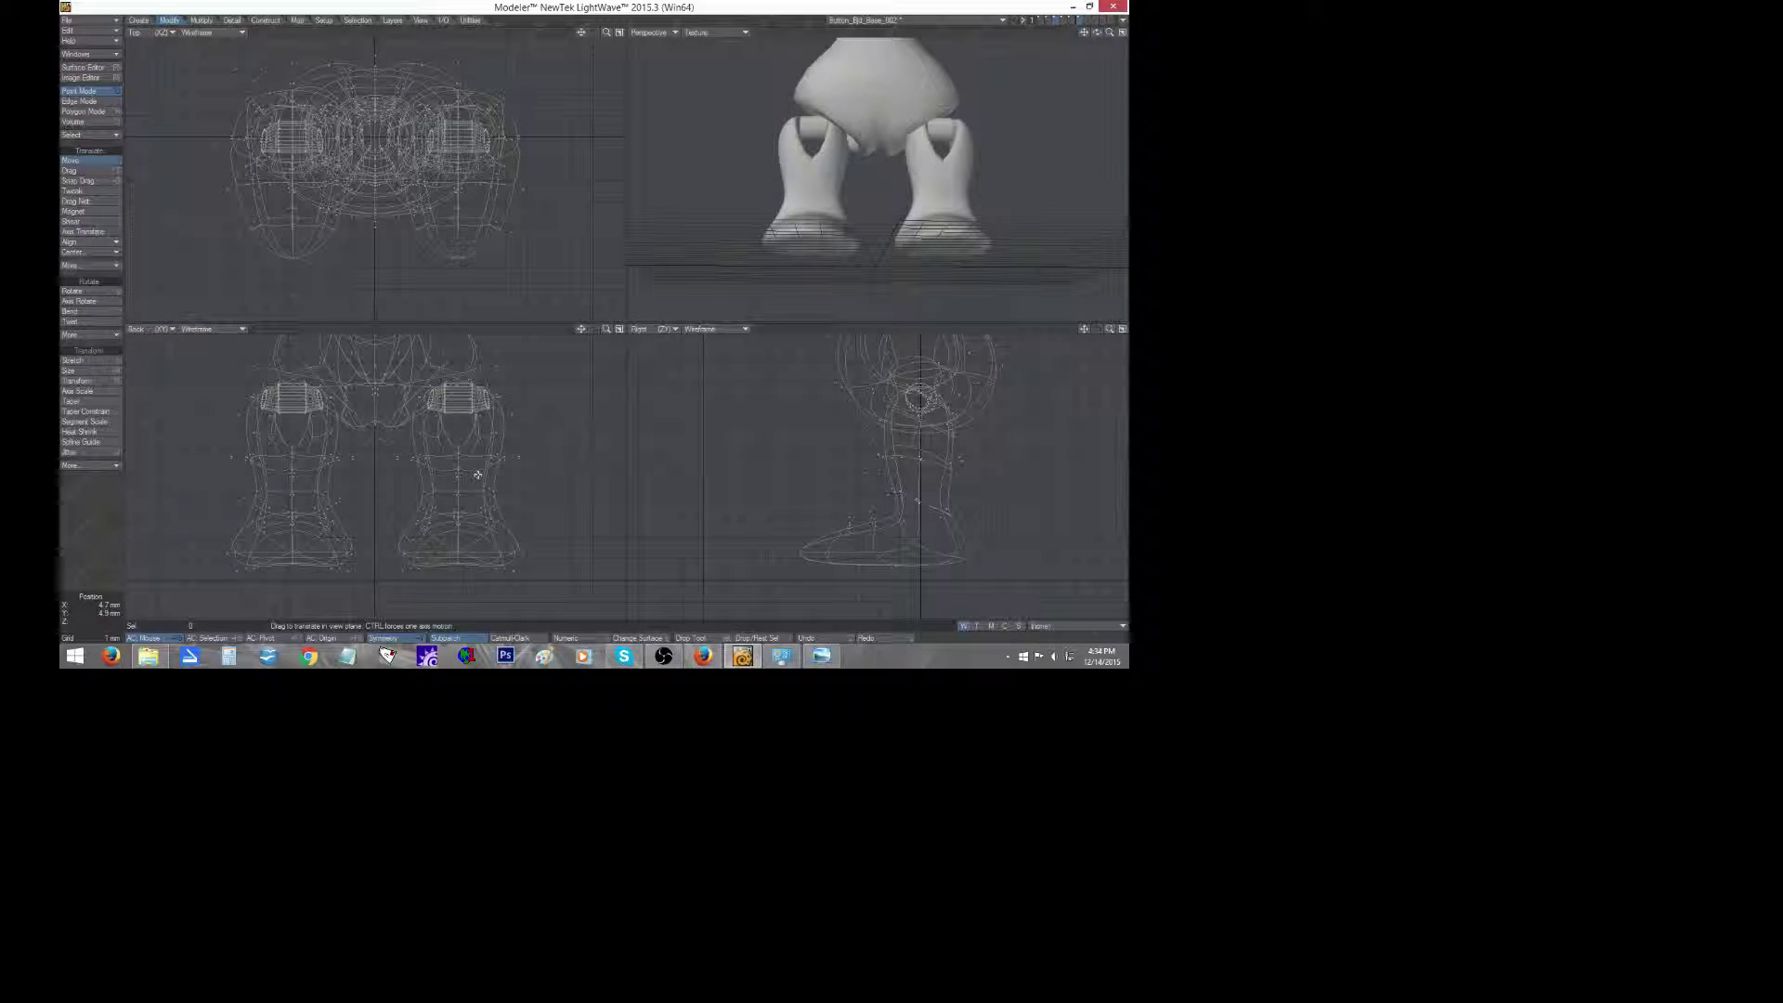
With the pelvis as background reference, move both lower legs slightly inward and down under the hips.
left_click(1080, 19)
left_click(1059, 23)
key("t")
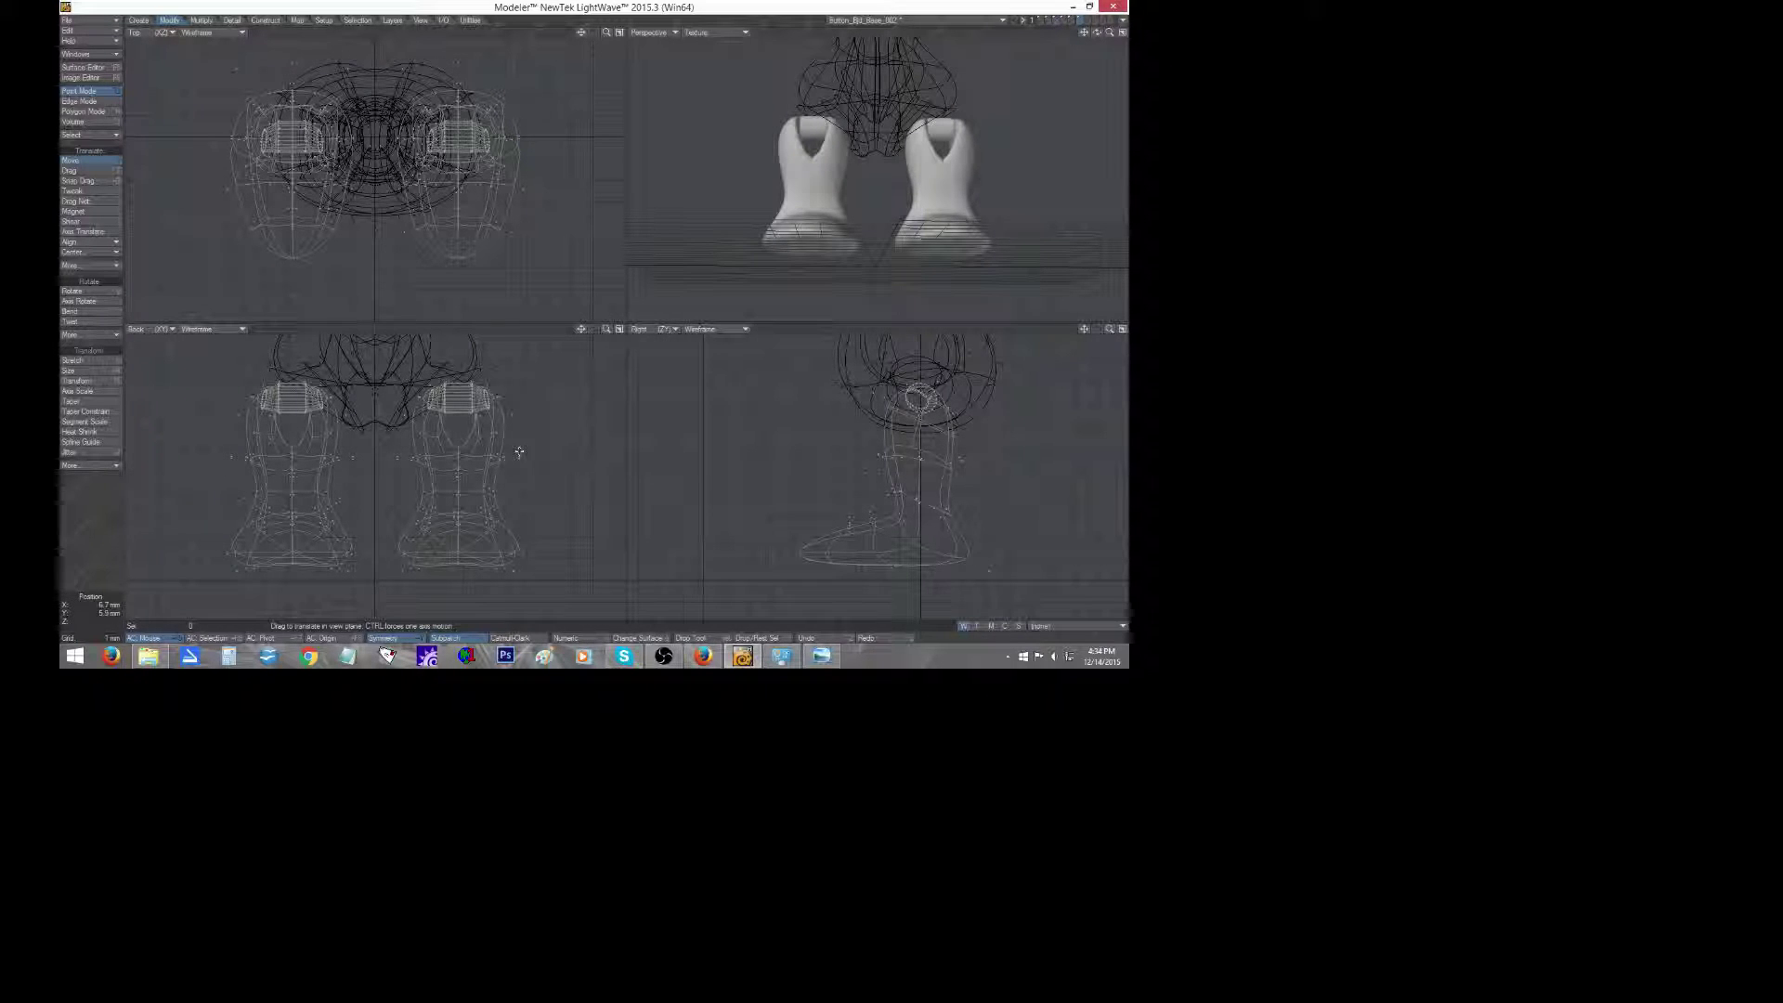
left_click_drag(455, 464, 449, 469)
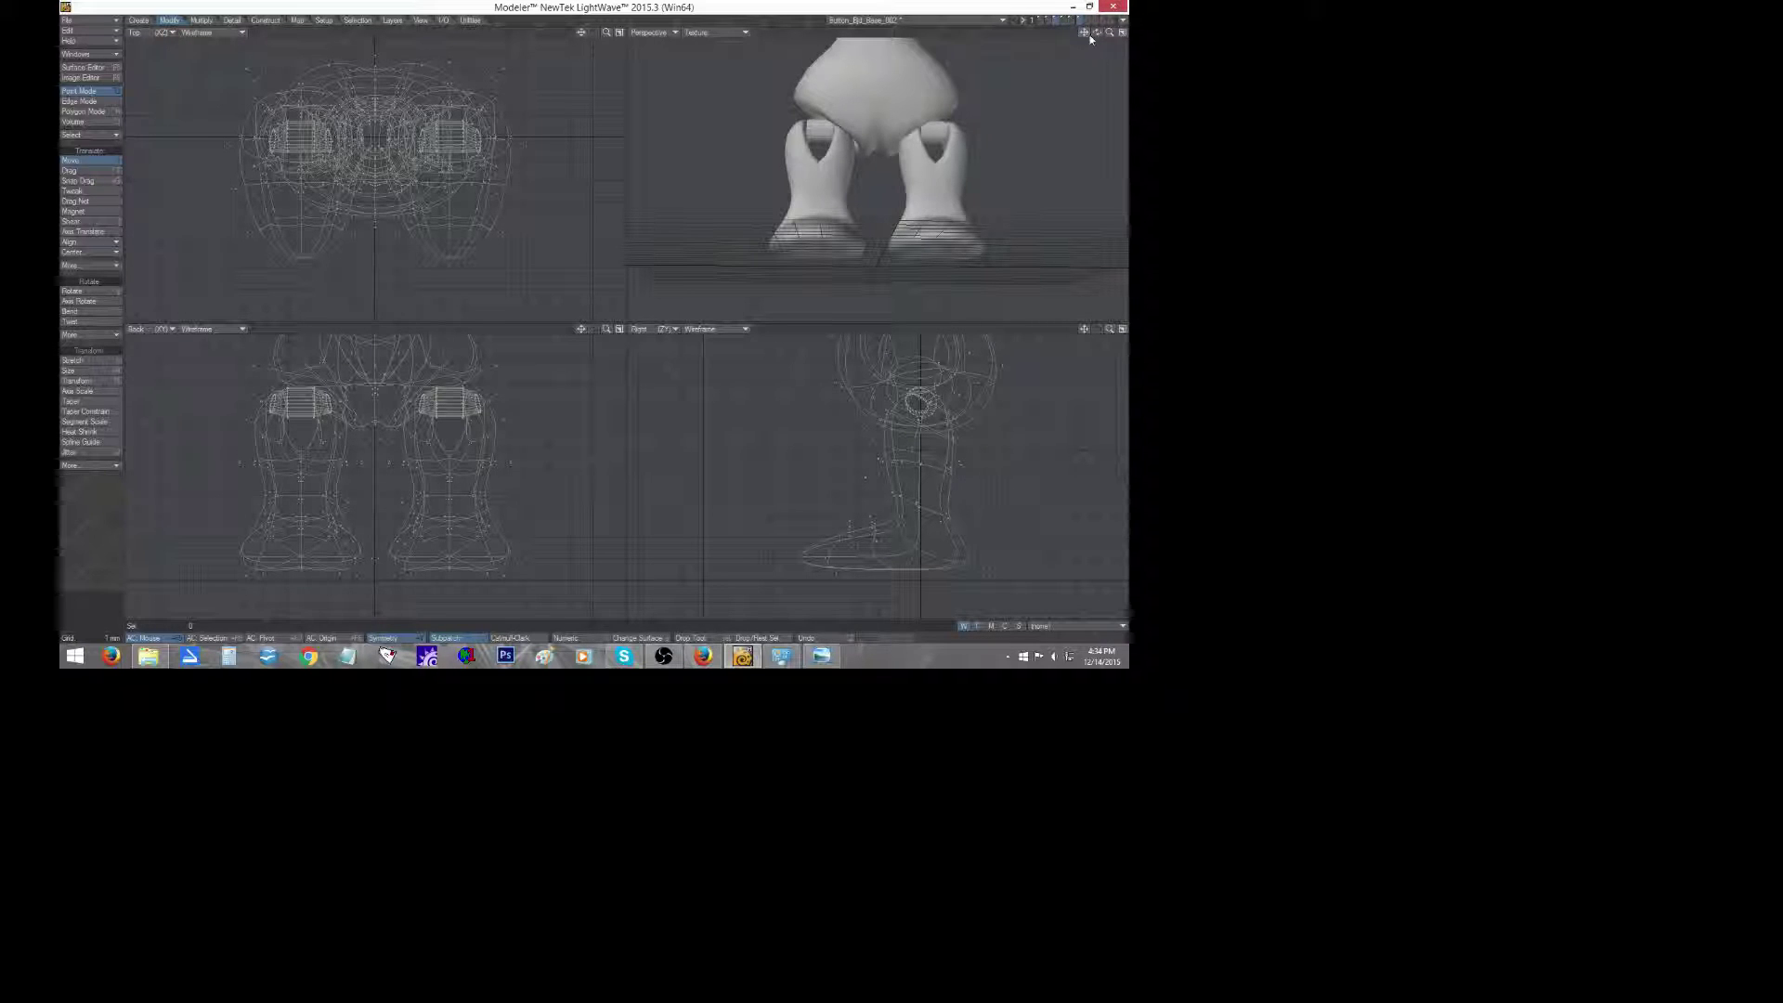
left_click_drag(1097, 32, 1032, 35)
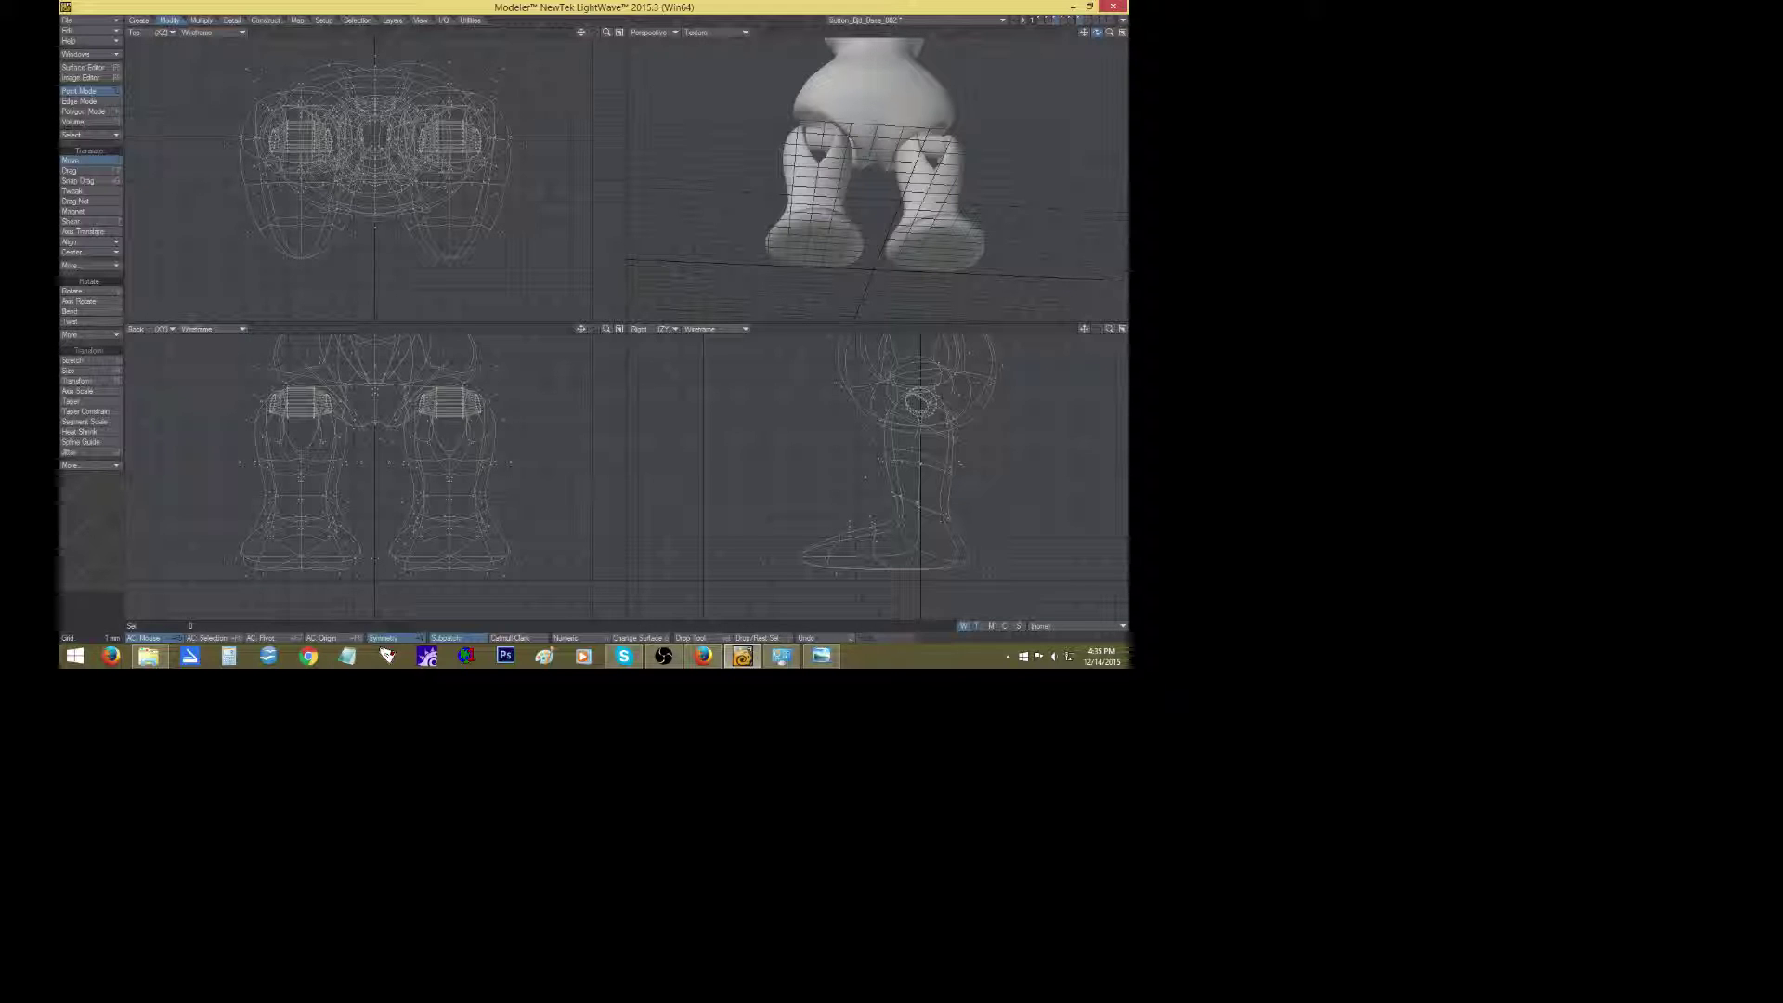
Try to raise the outer half of both upper leg joints by about 400 um, checking against the pelvis.
left_click(1080, 20)
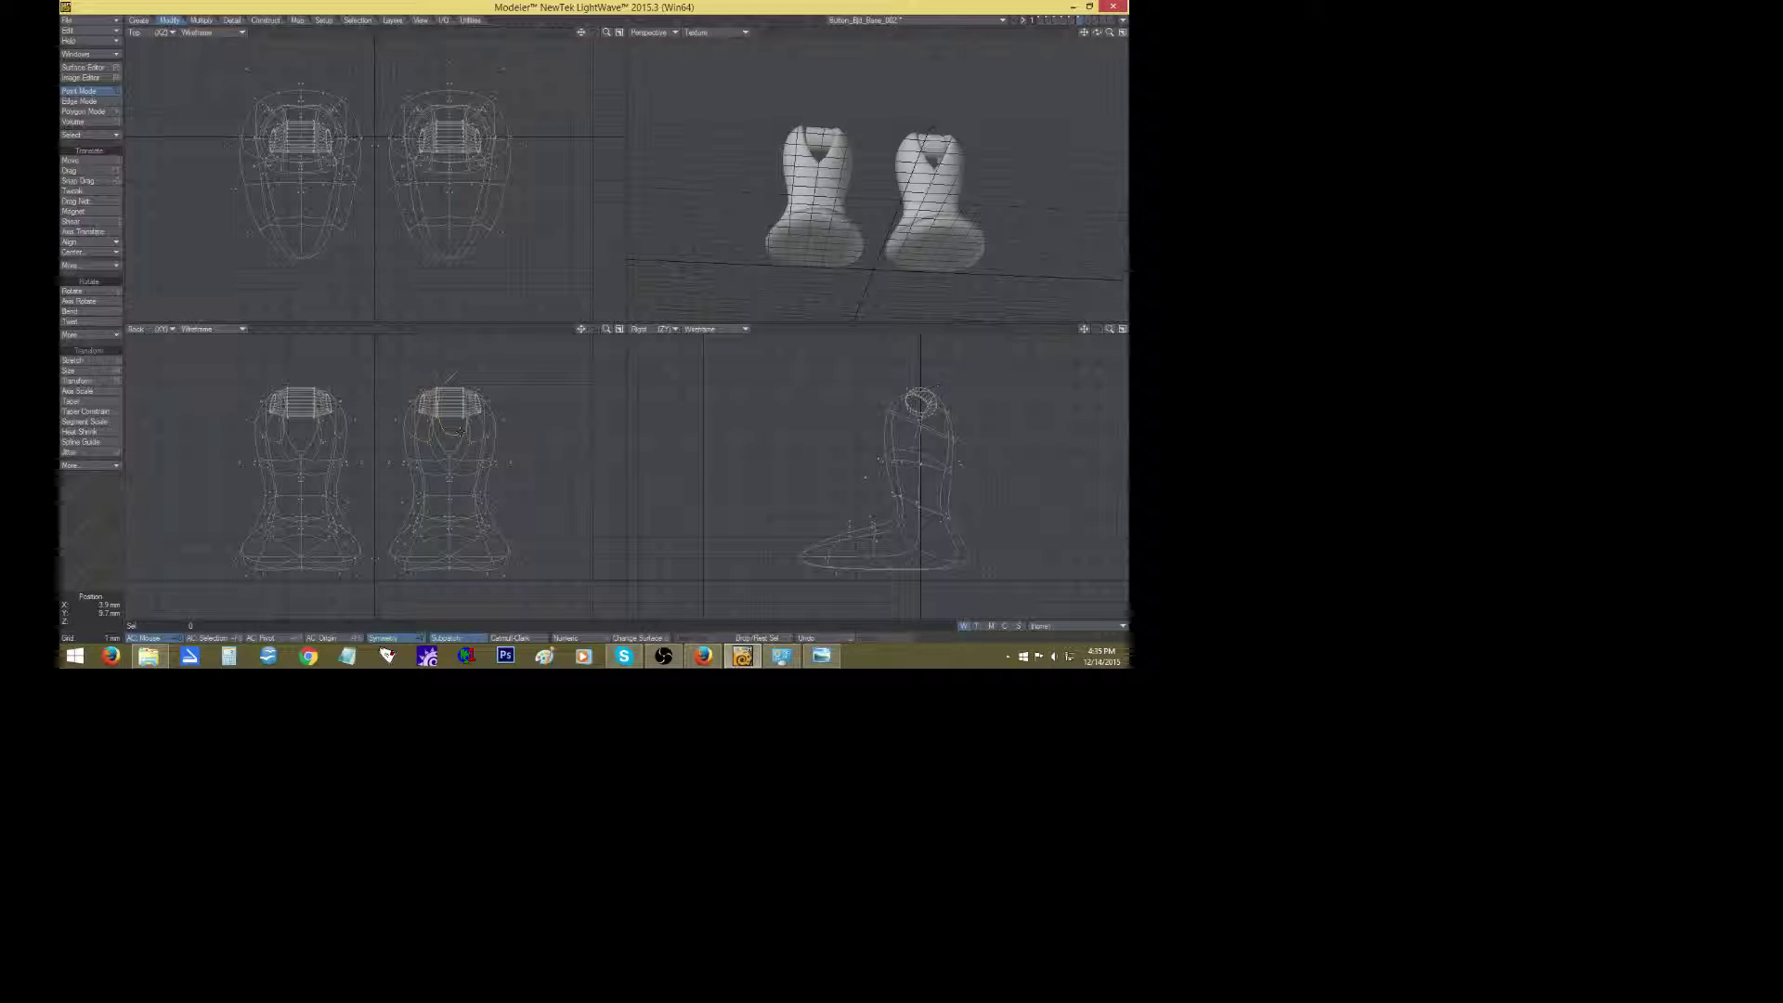
right_click_drag(463, 441, 455, 370)
key("t")
left_click_drag(498, 402, 498, 396)
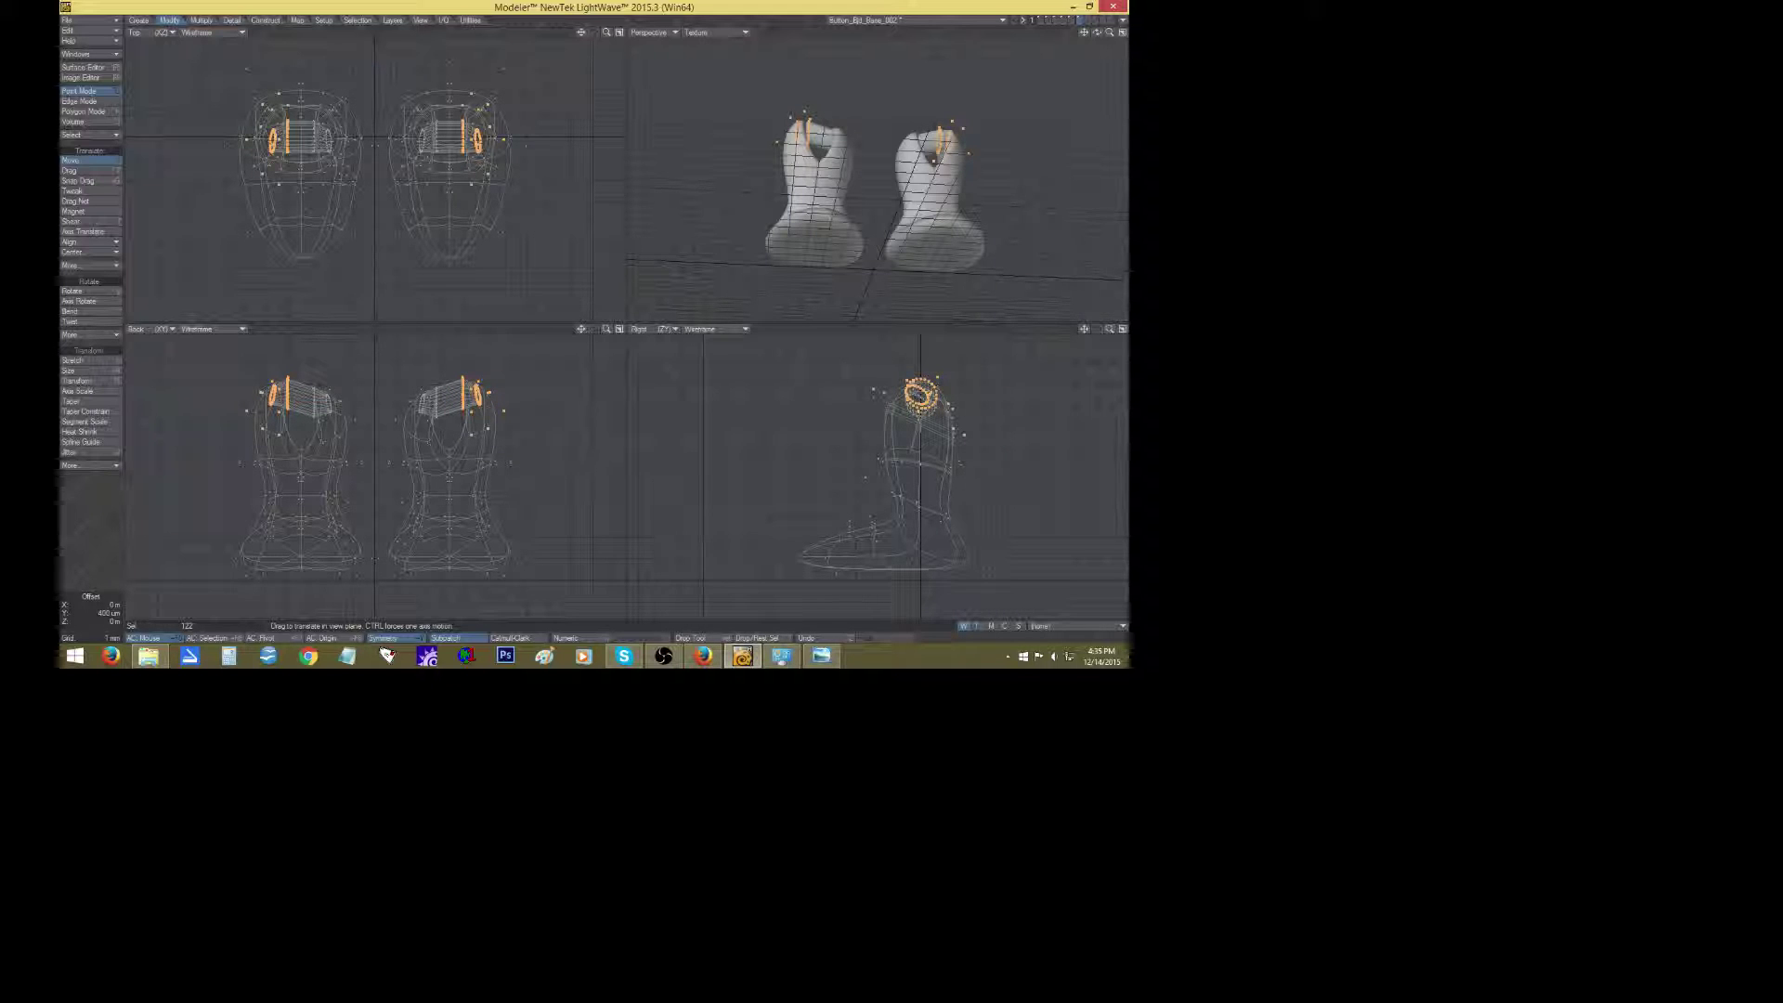
key("space")
left_click(1054, 24)
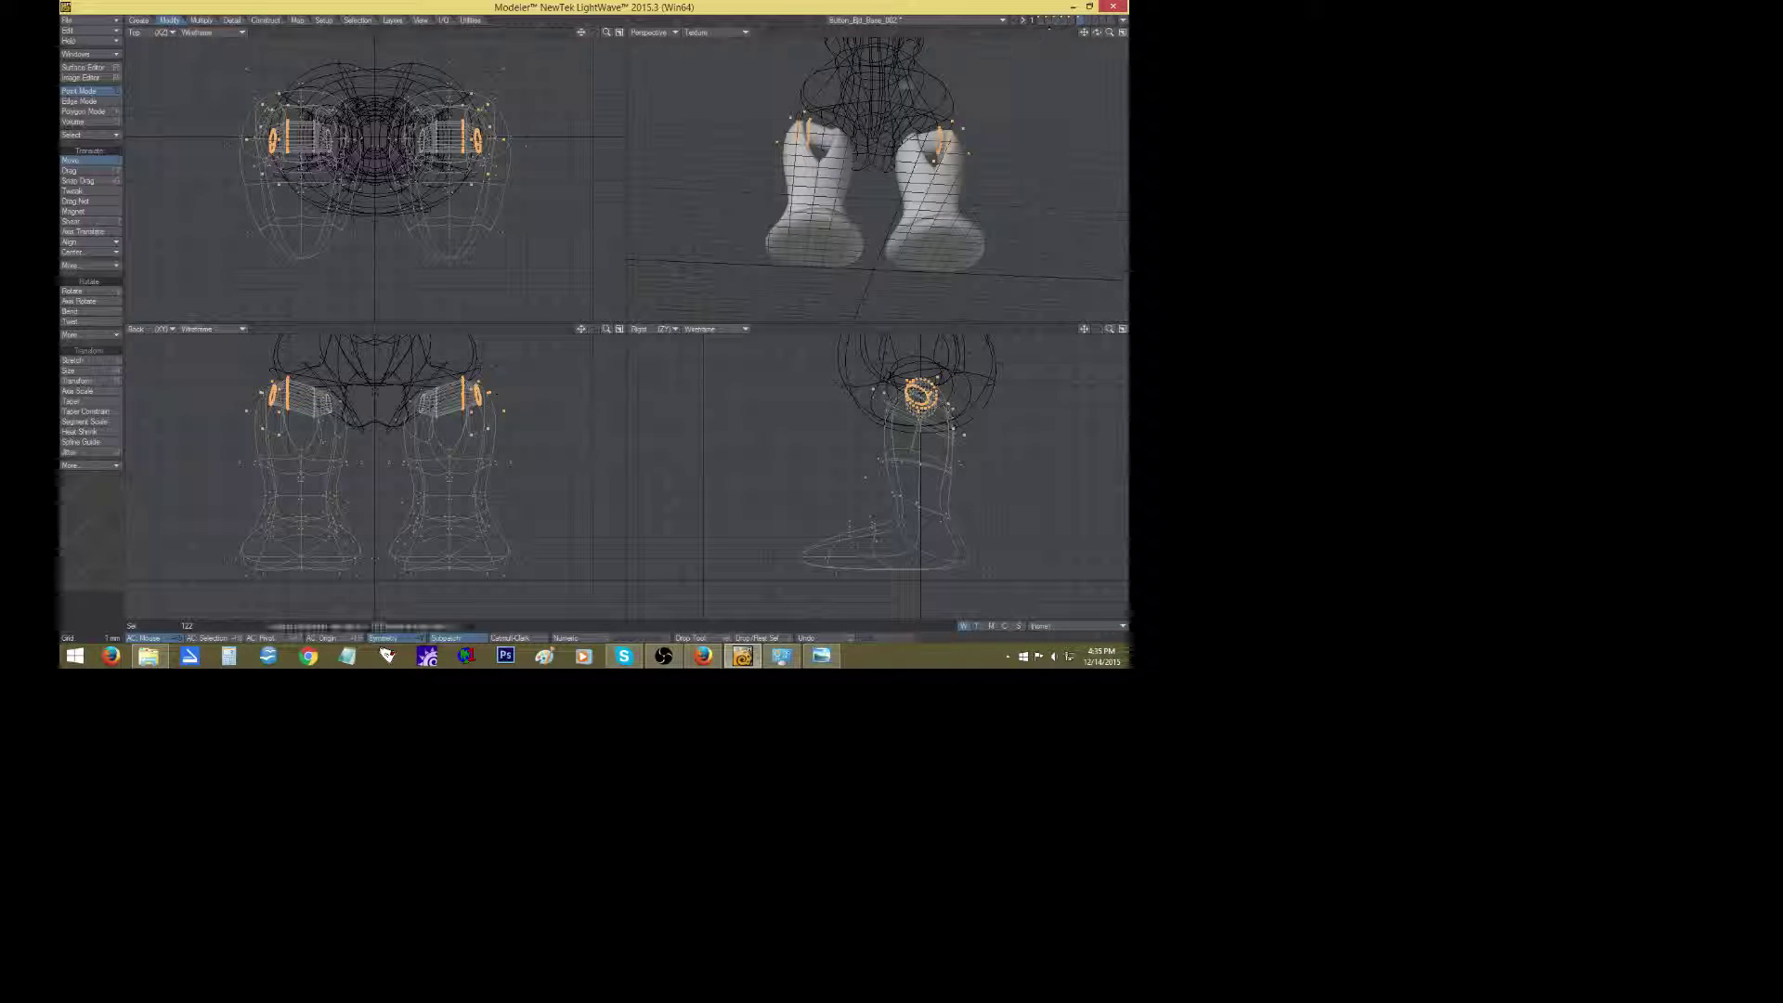
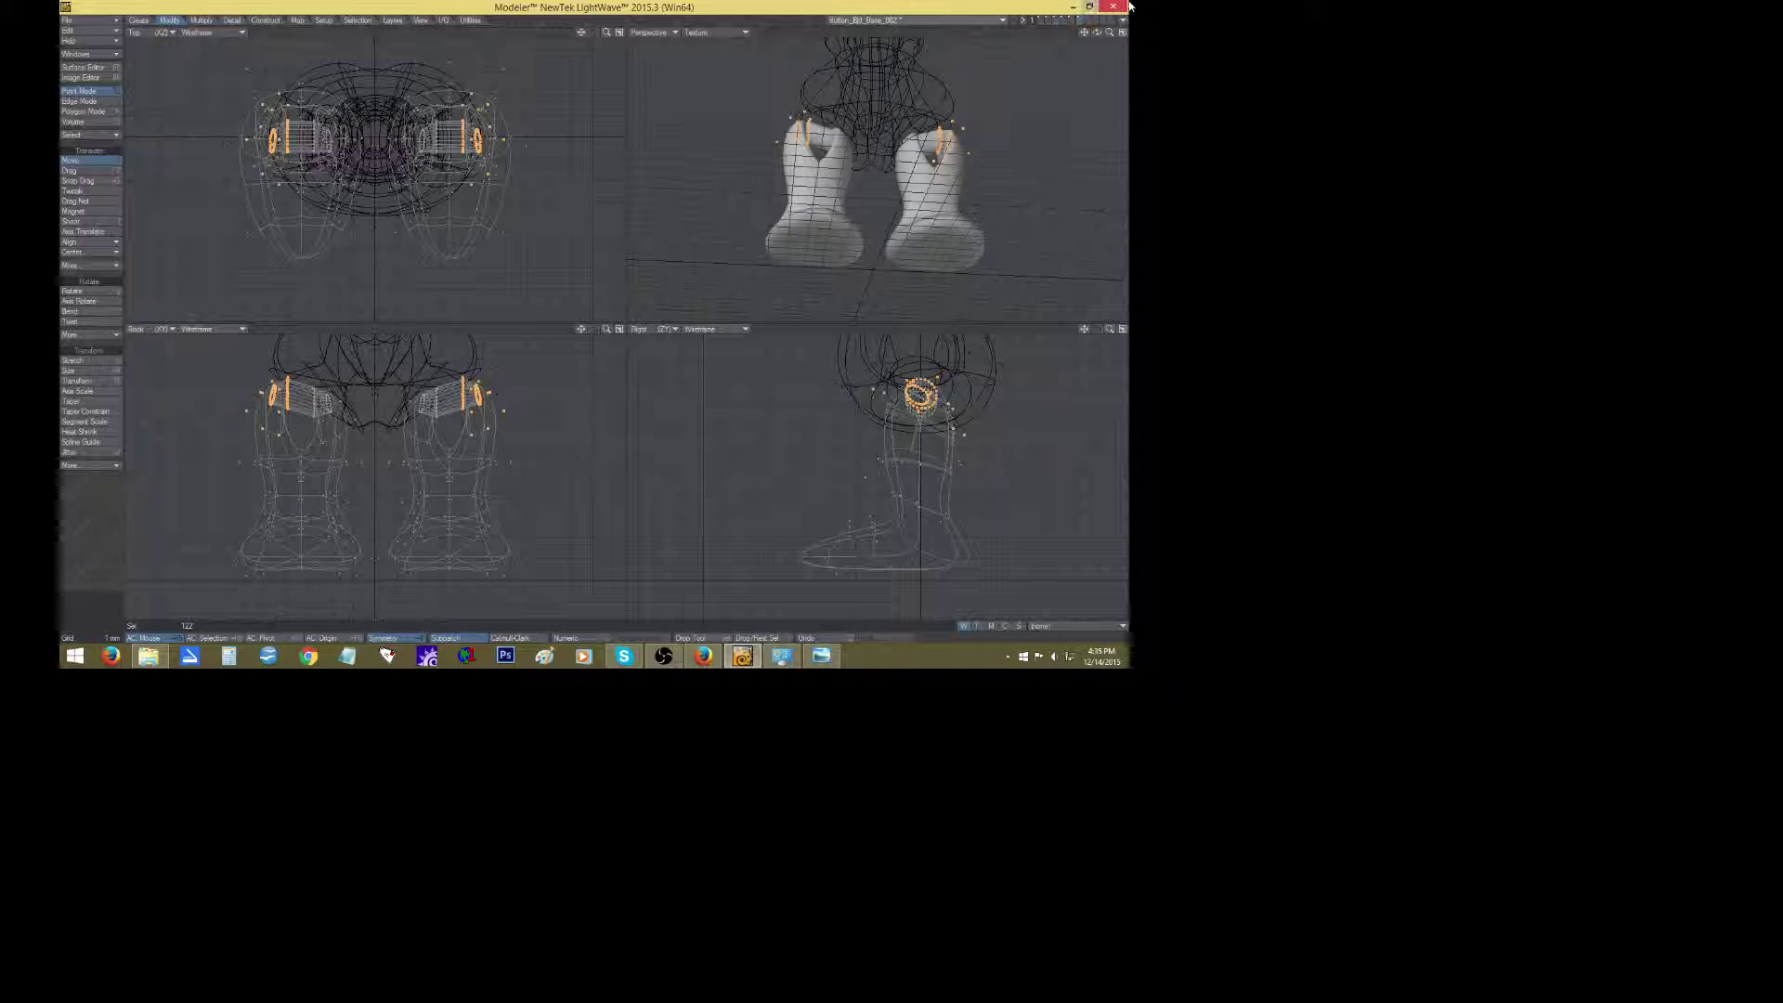
mouse_move(1098, 35)
left_mouse_down()
mouse_move(1151, 39)
mouse_move(1067, 36)
left_mouse_up()
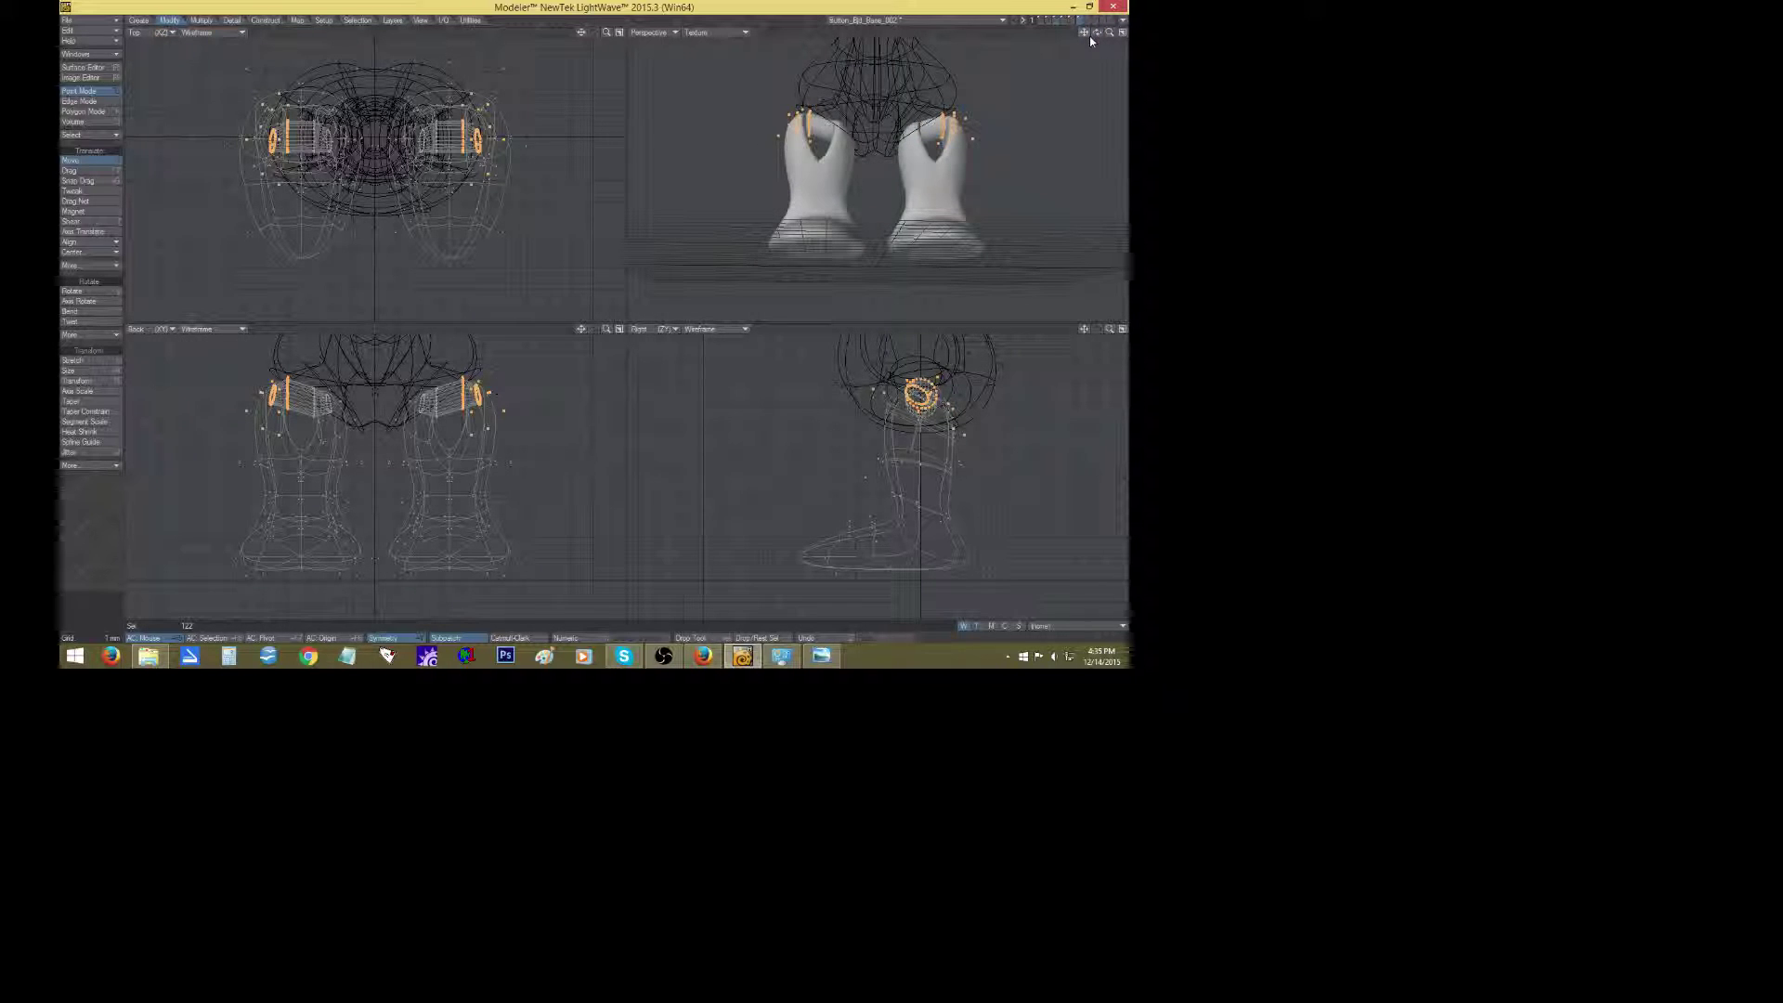
key("ctrl+z")
Switch from the lower legs to the torso and pelvis layer for editing.
left_click(1056, 19)
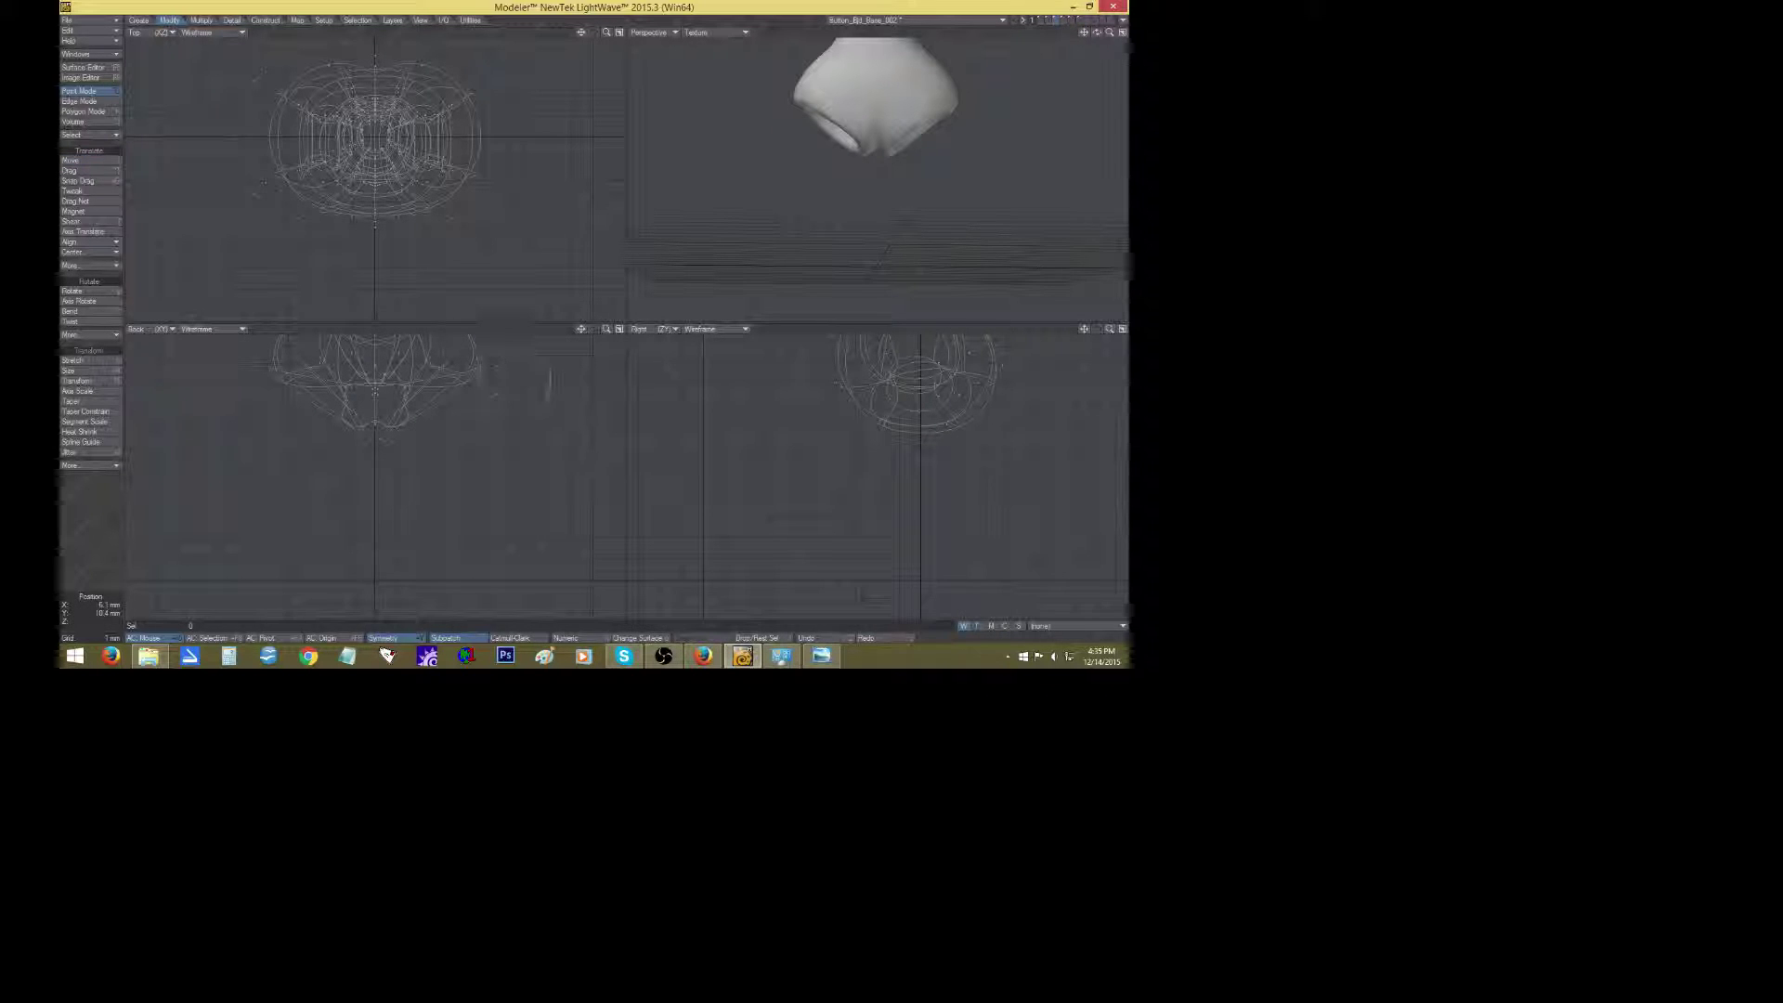
Try to move the outer hip points on both sides of the pelvis downward.
left_click_drag(495, 366, 503, 421)
key("t")
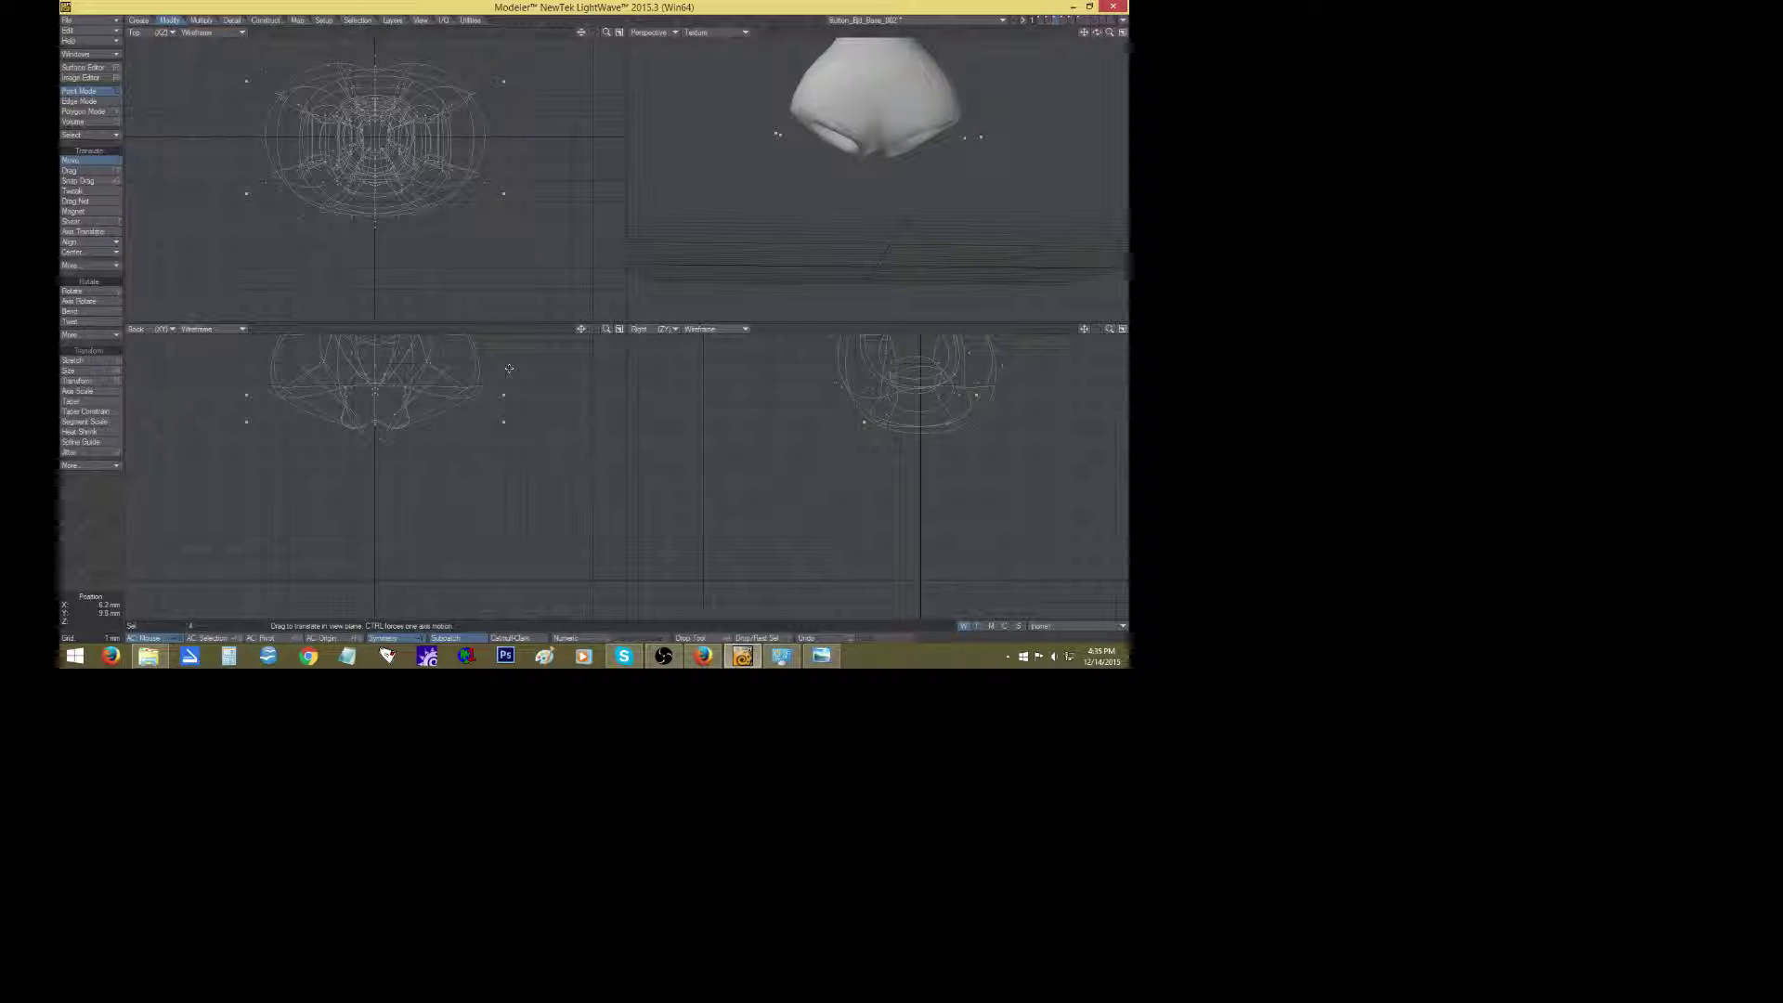
key("u")
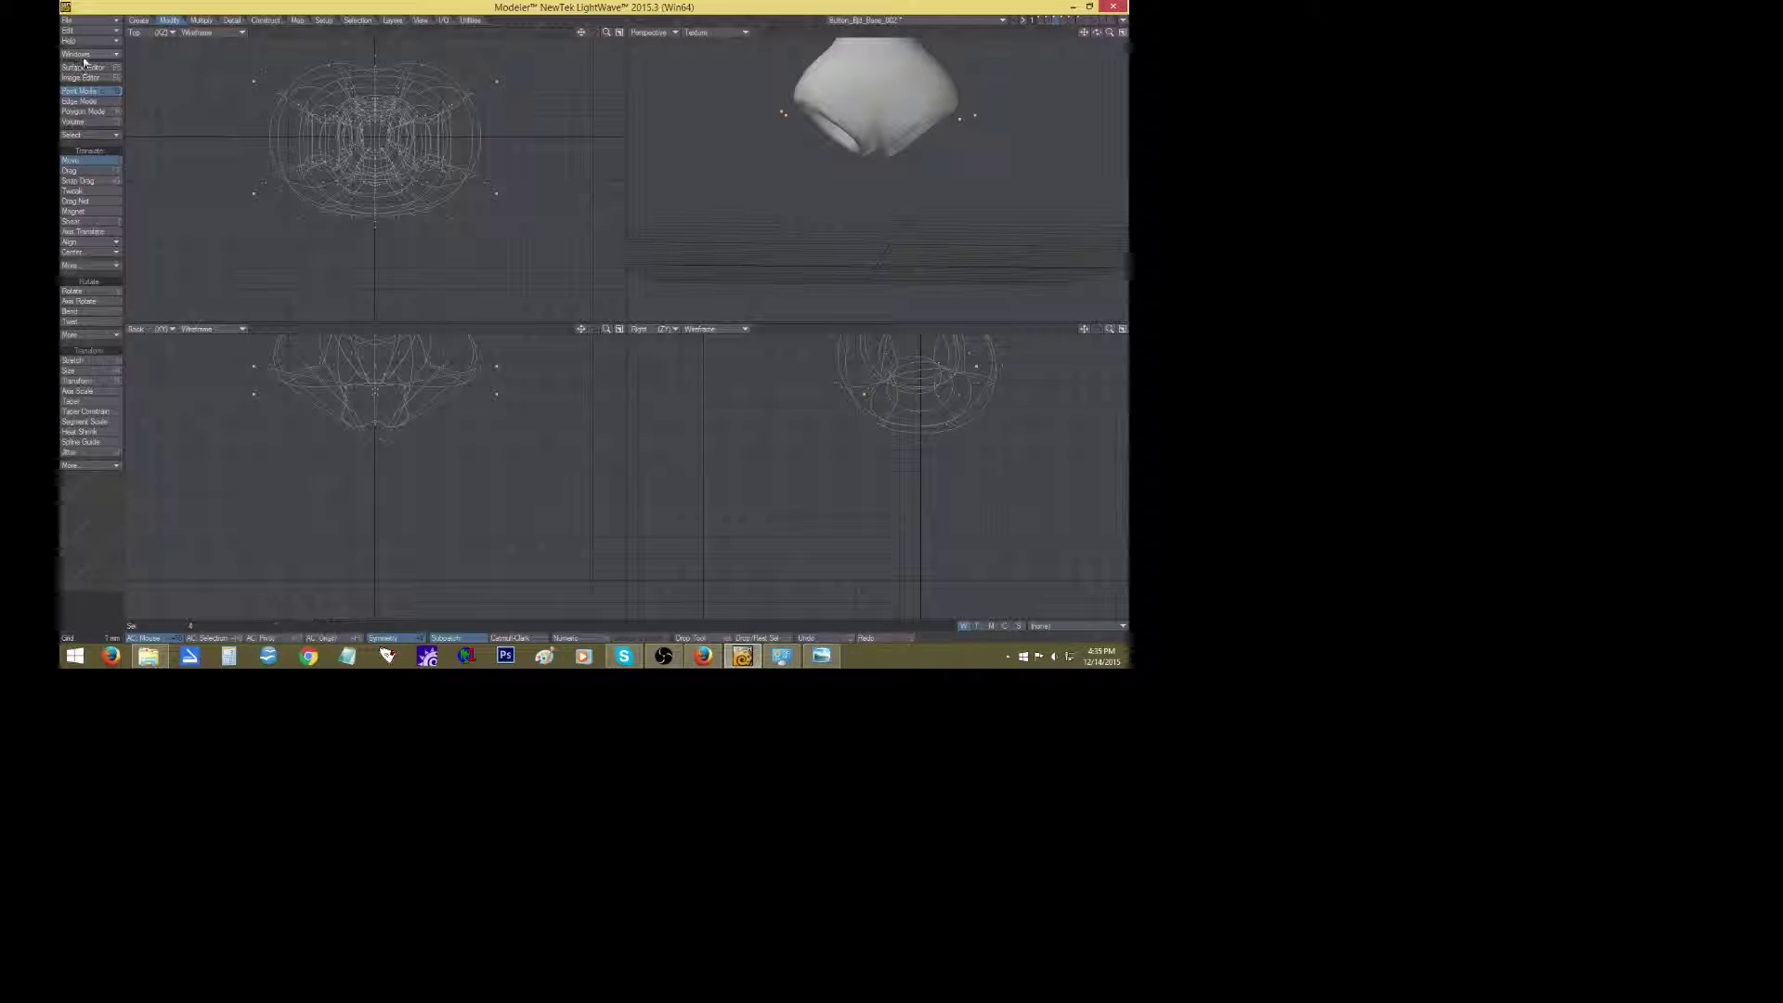
Select the full edge loops around both leg openings of the pelvis and rotate them to a flatter slope.
left_click(79, 100)
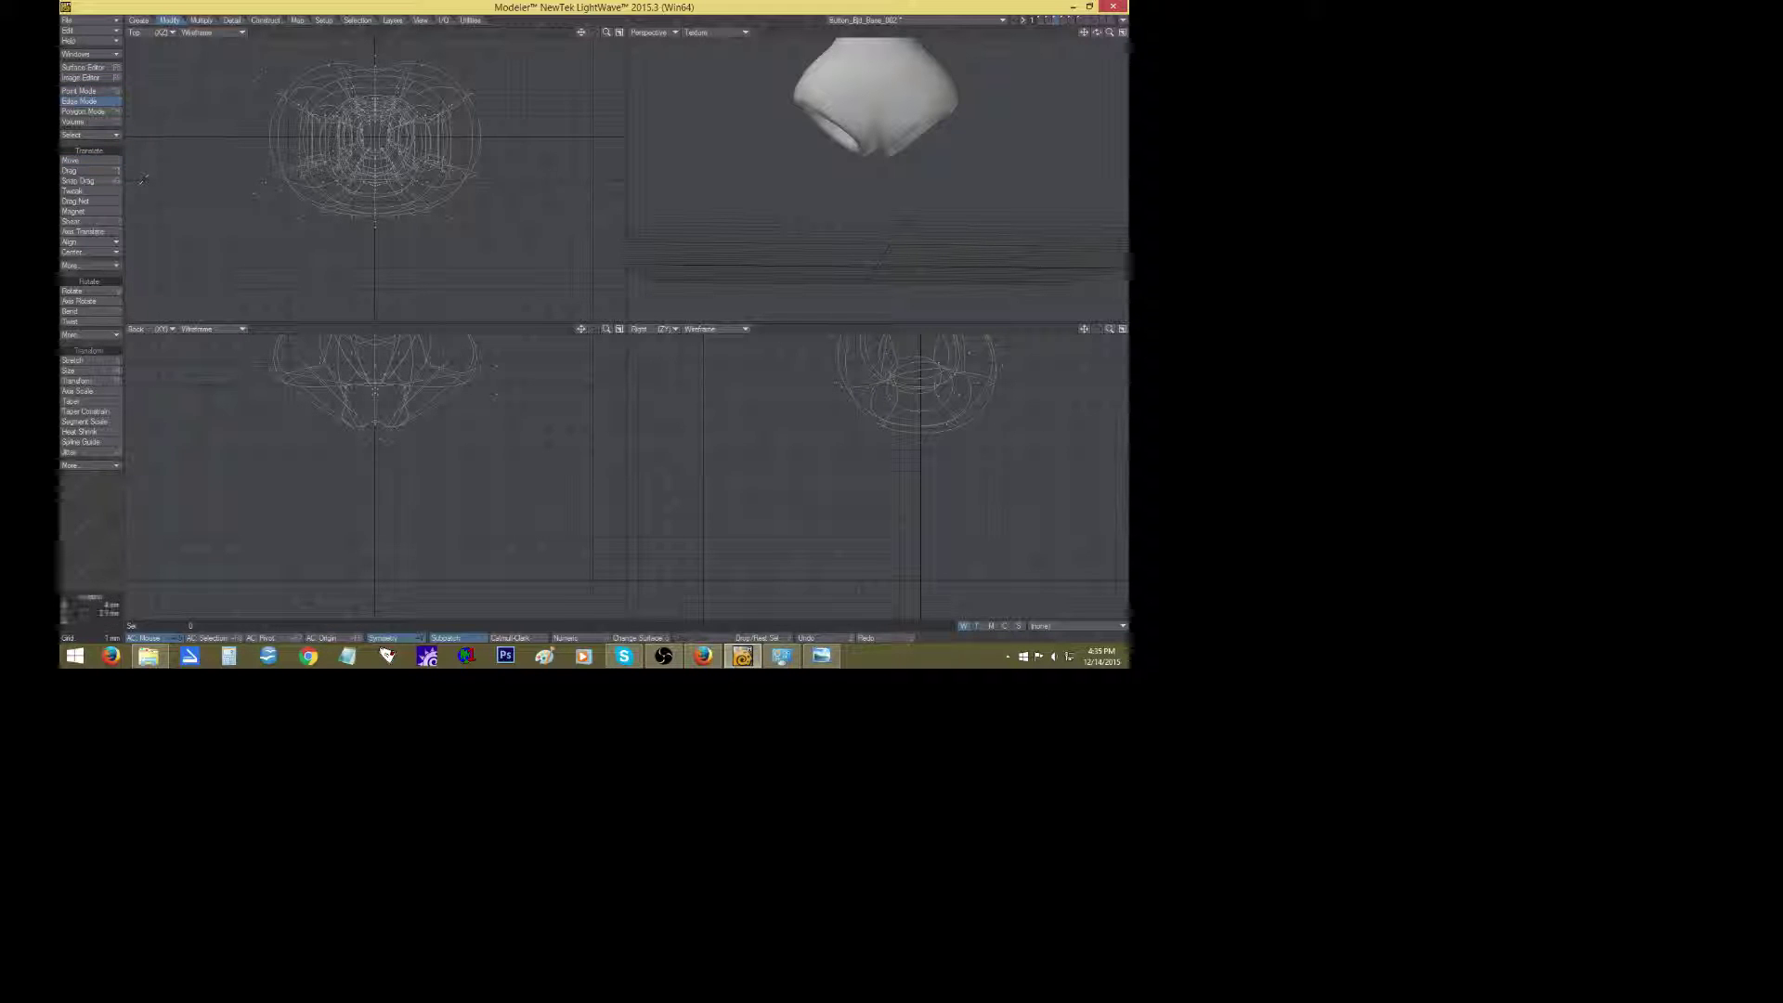
left_click(437, 395)
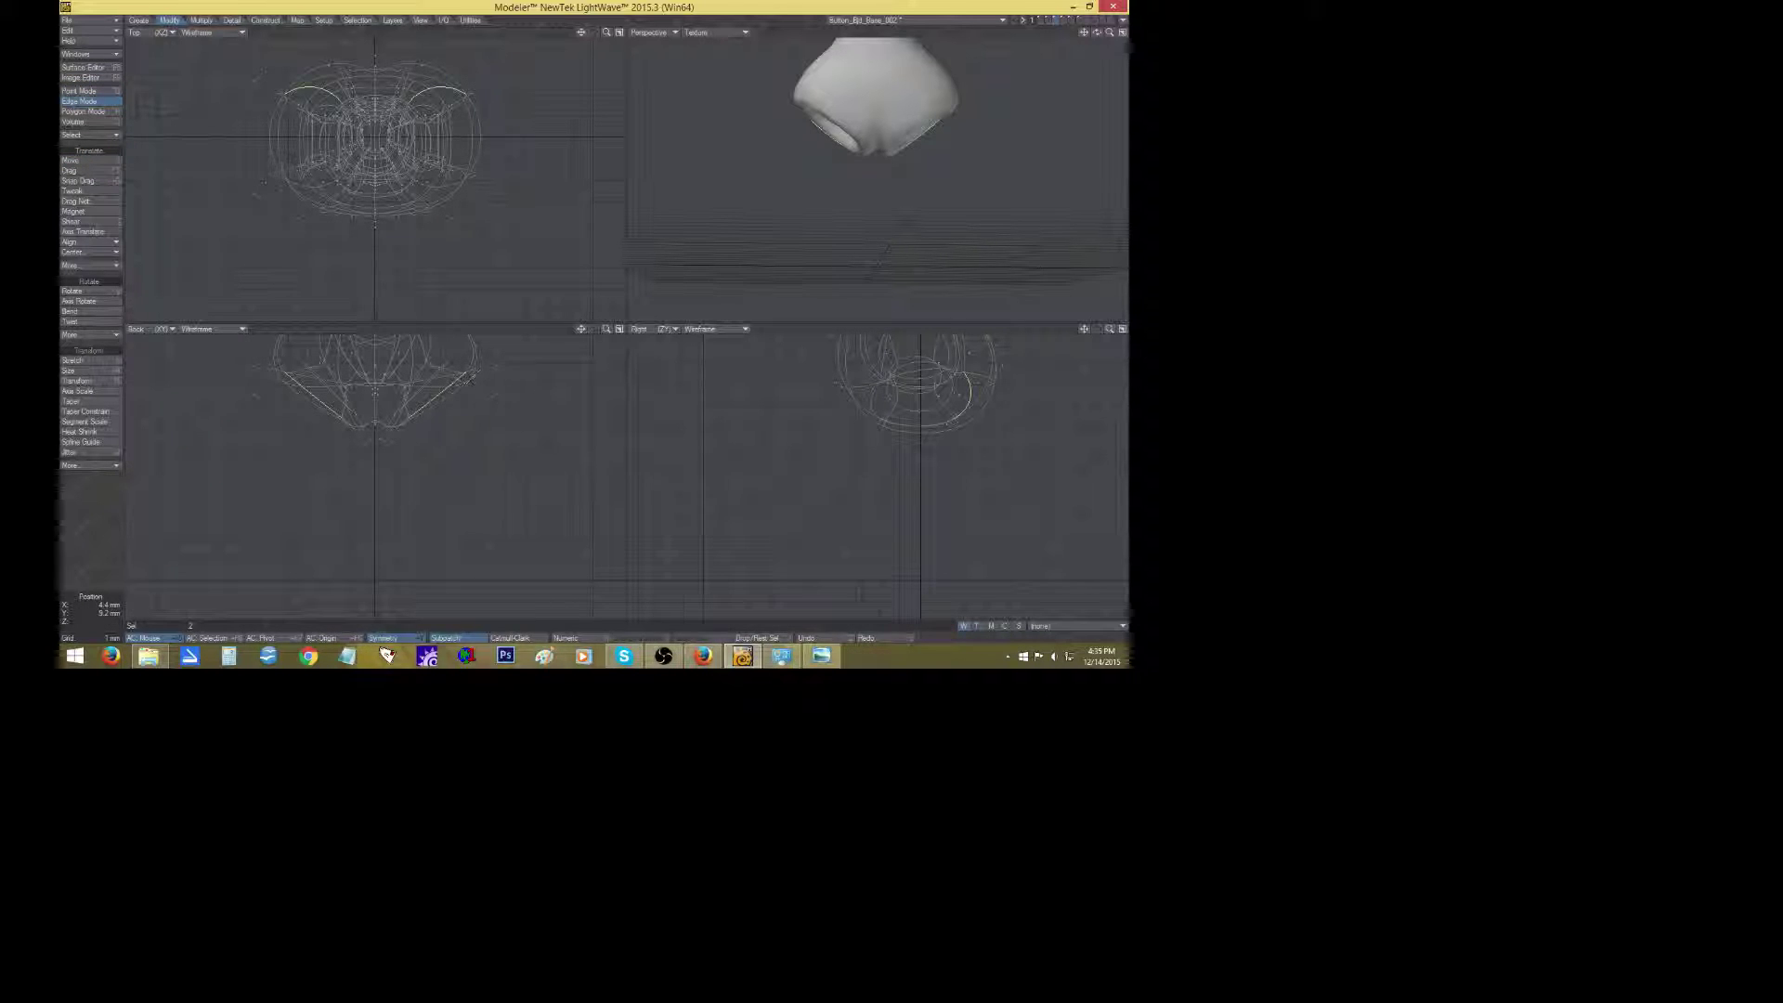
left_click(475, 370, "shift")
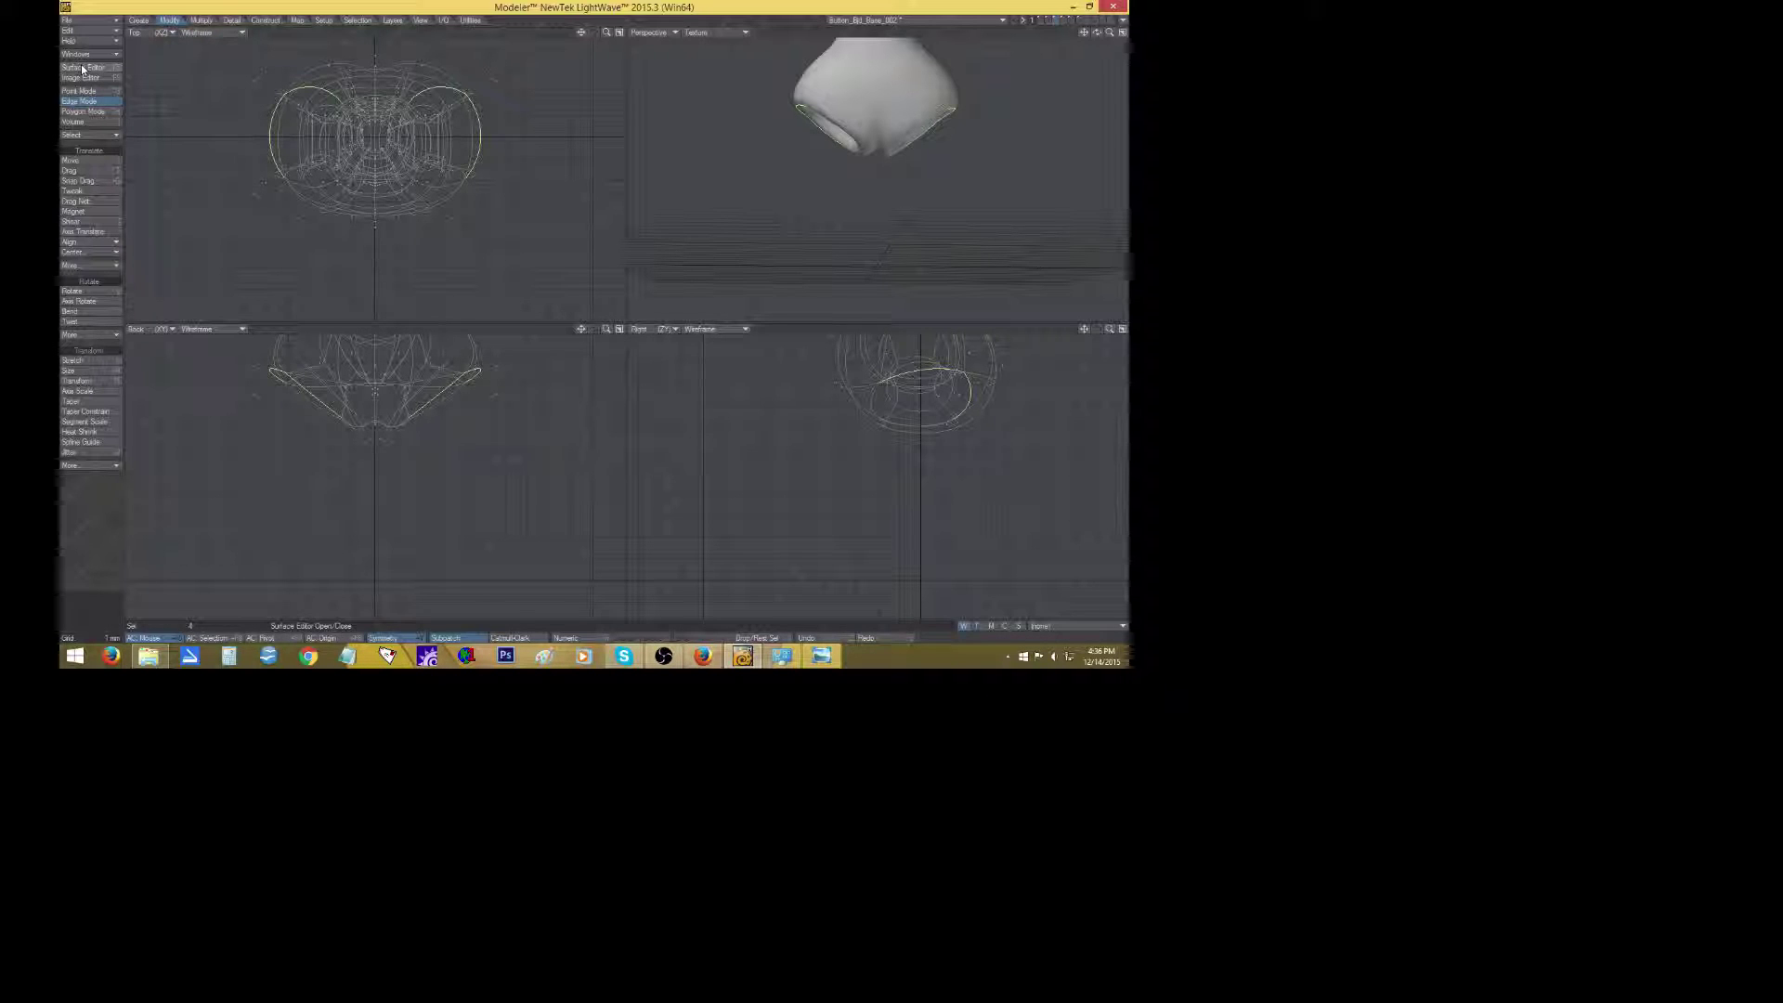
left_click(84, 137)
left_click(84, 136)
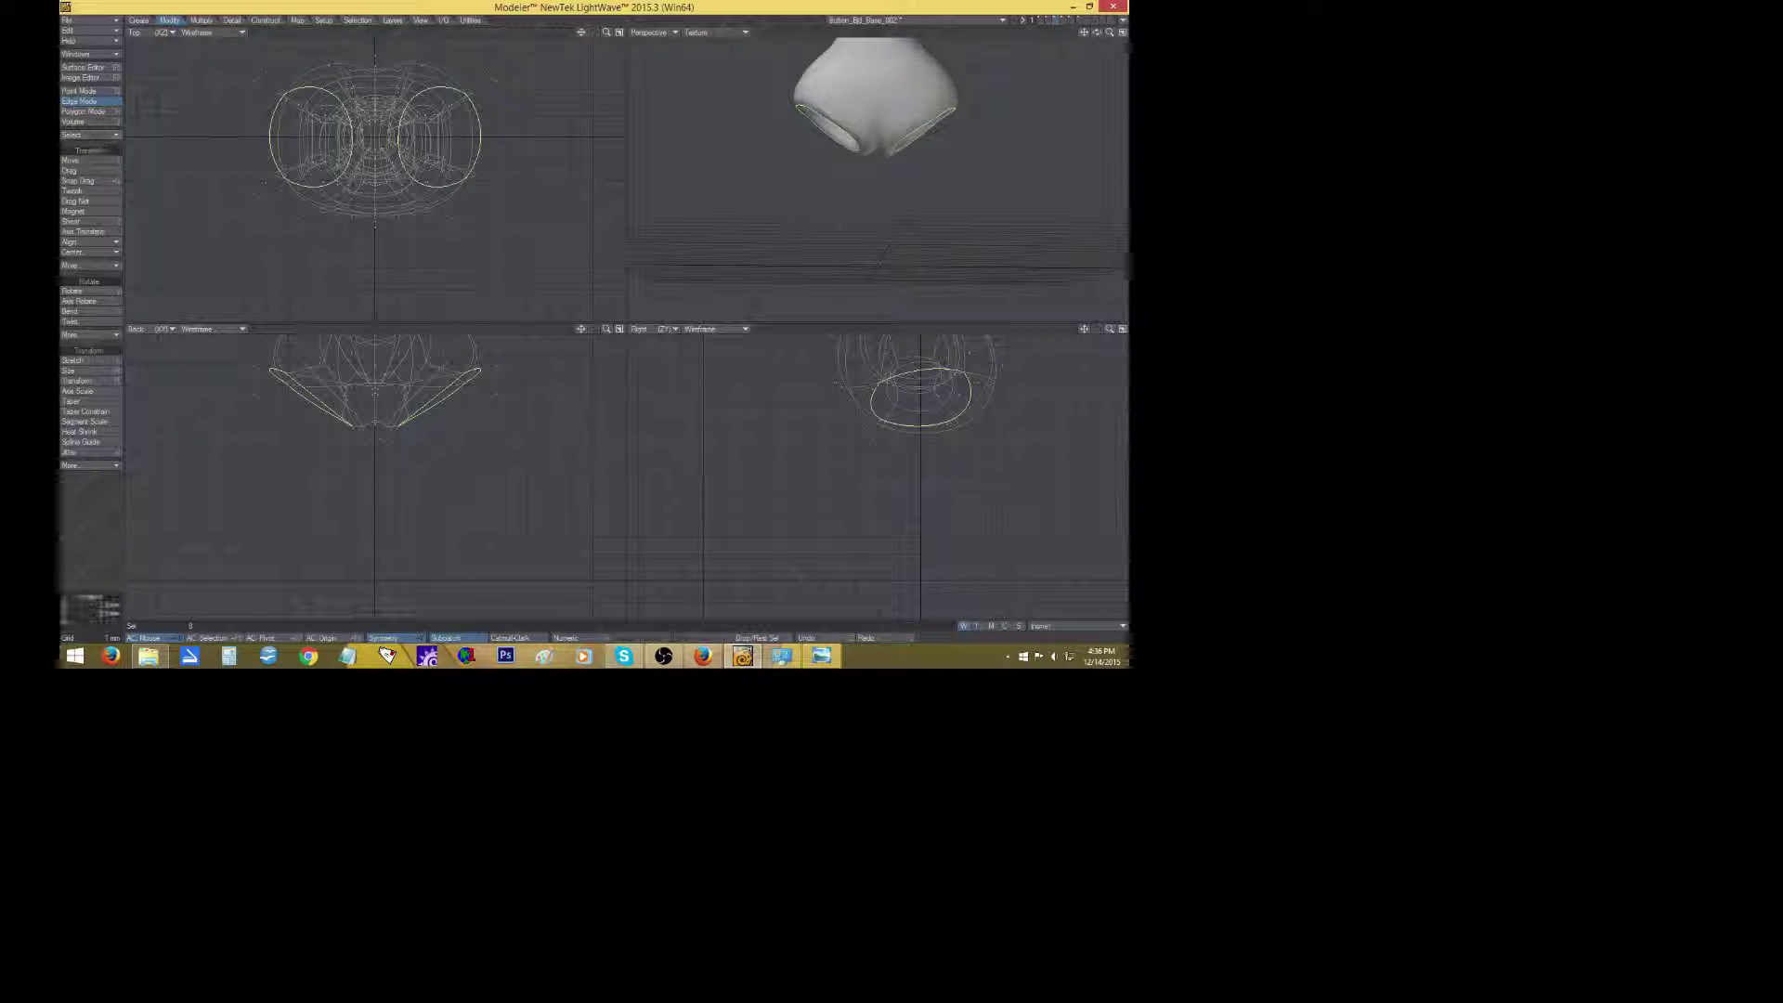
key("a")
key("y")
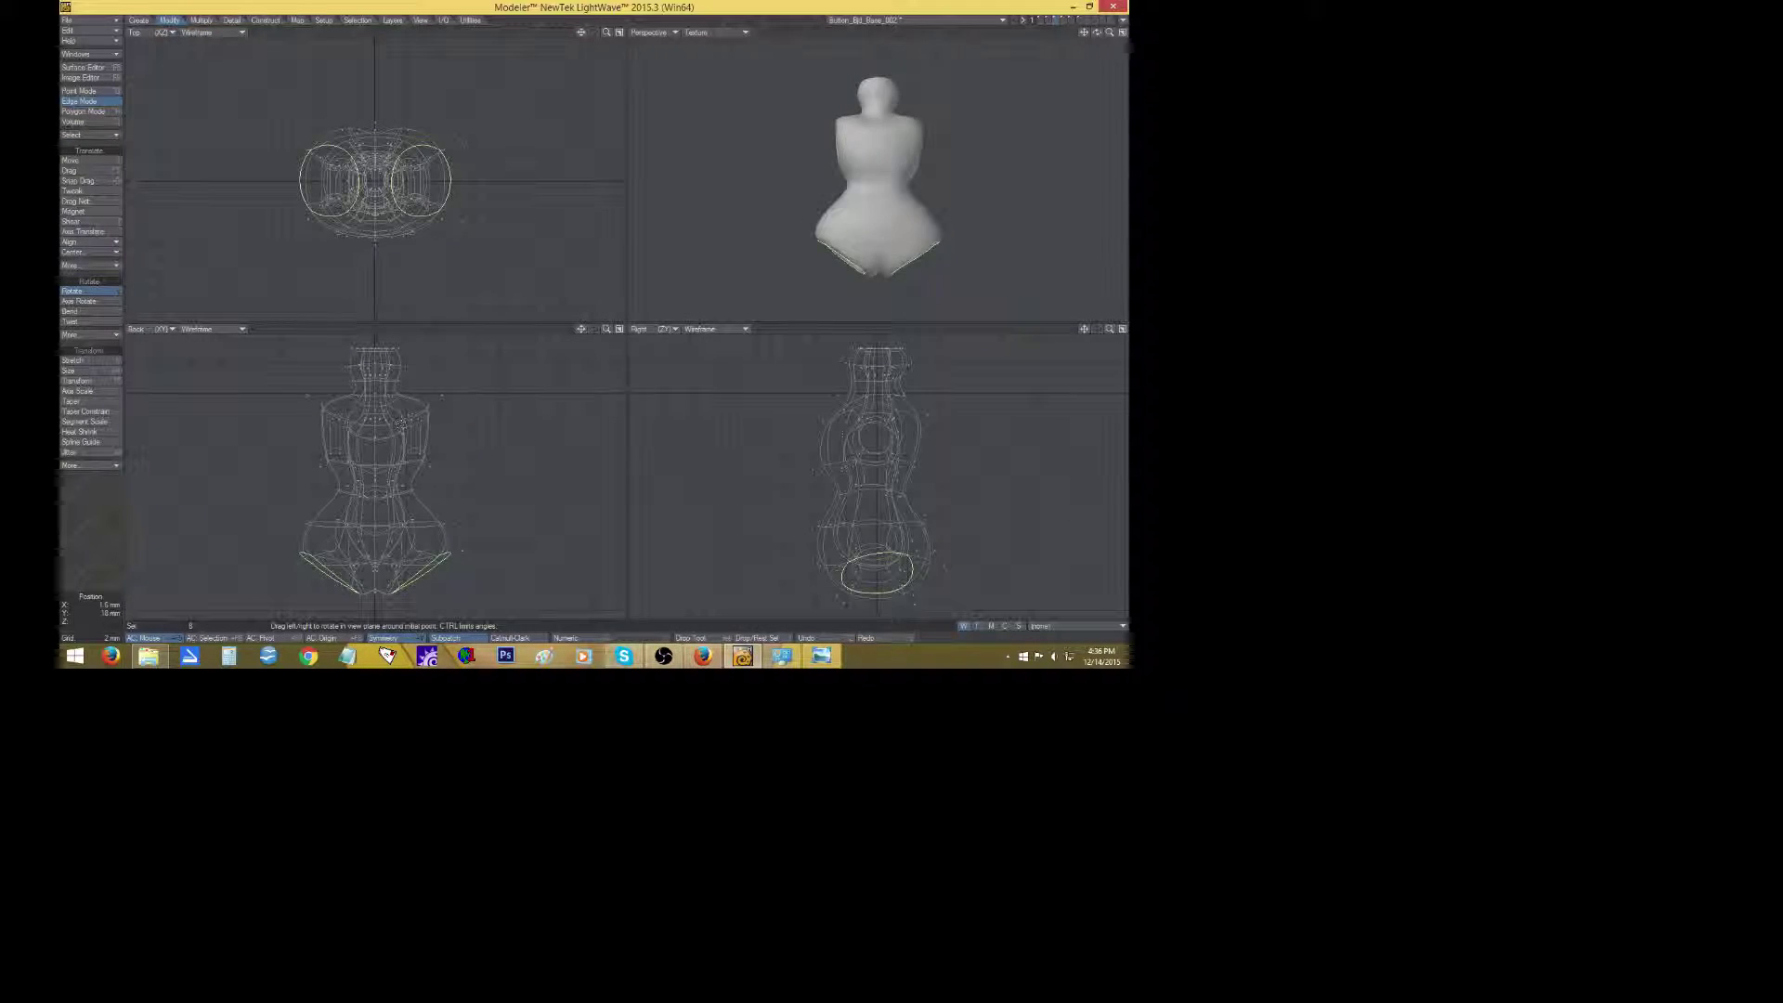
left_click_drag(397, 569, 440, 567)
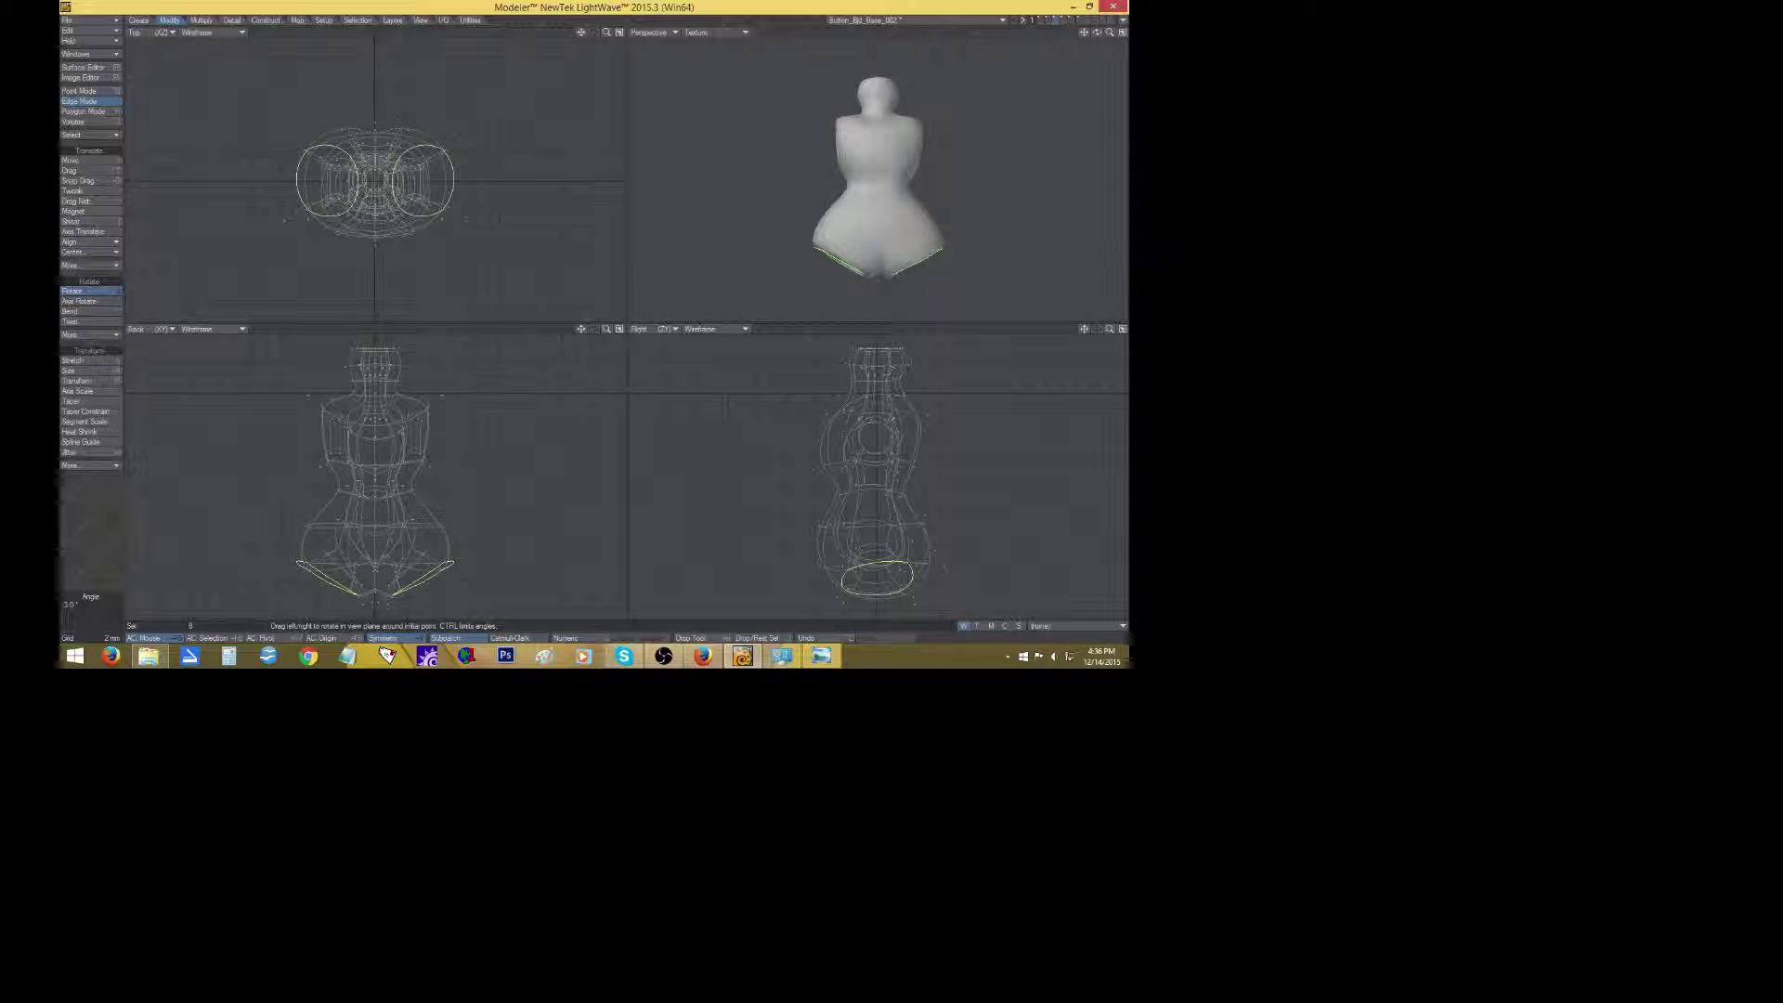
Try to rotate the leg-opening loops together with the surrounding crotch edges of the pelvis.
key("t")
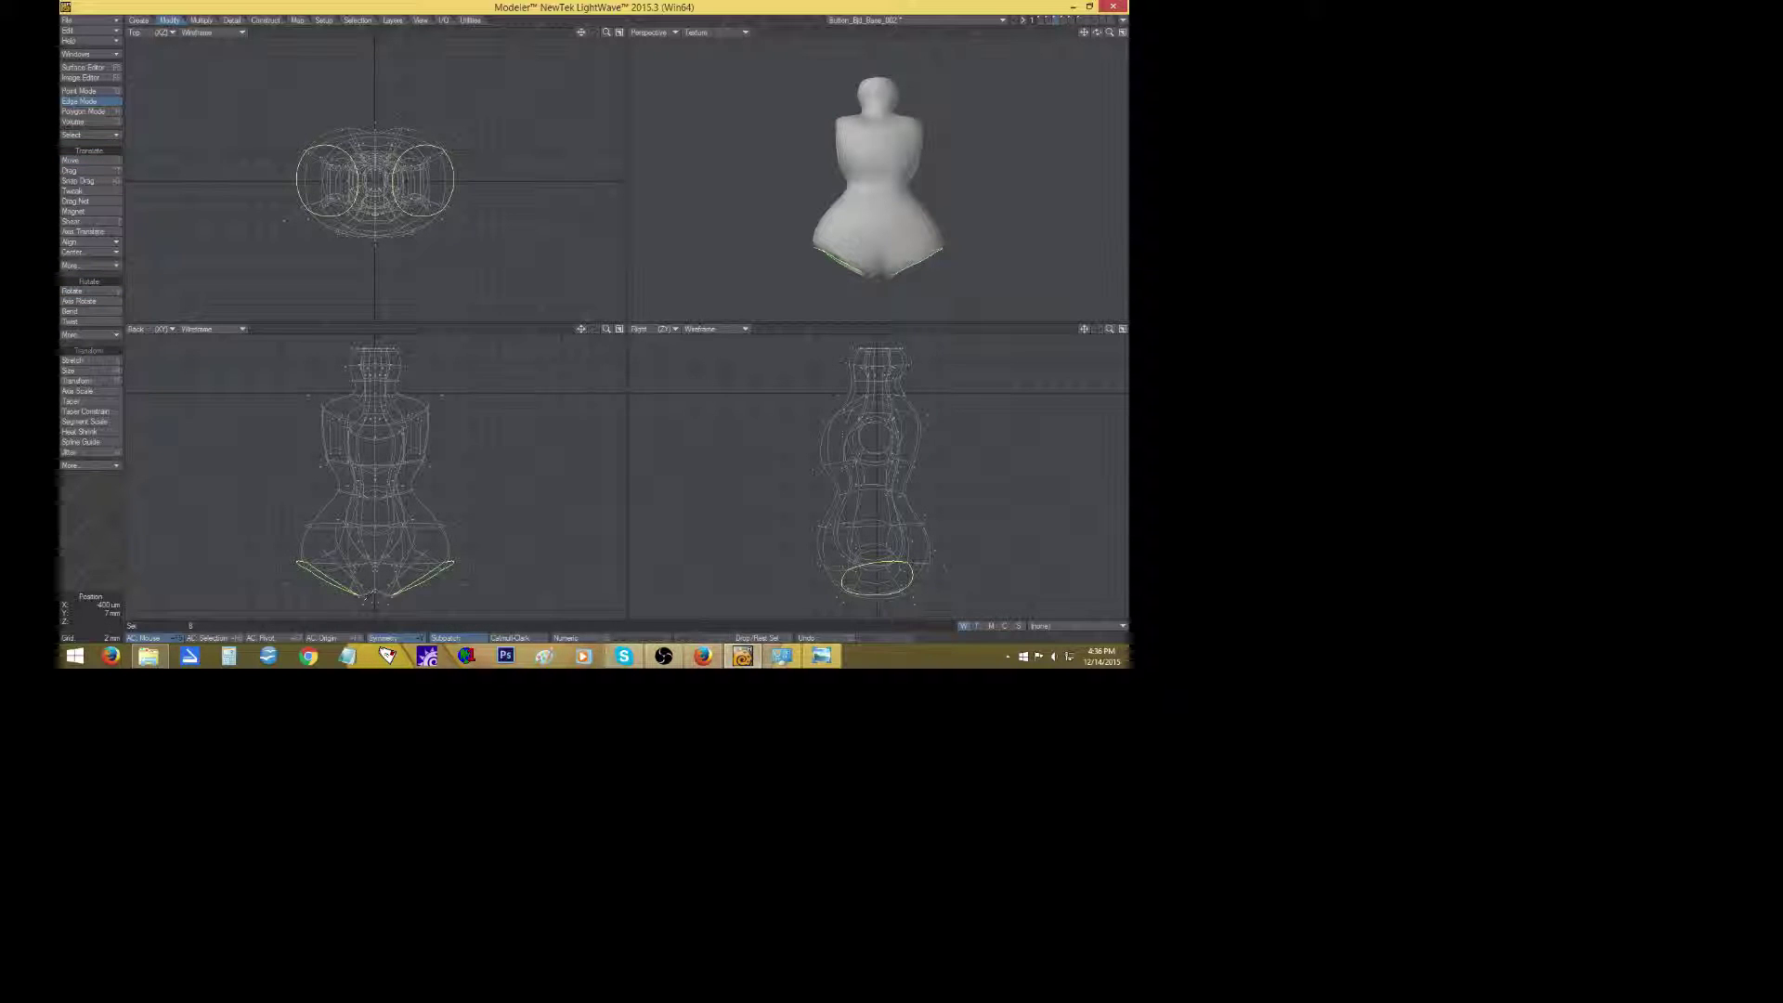
left_click_drag(370, 594, 357, 577, "shift")
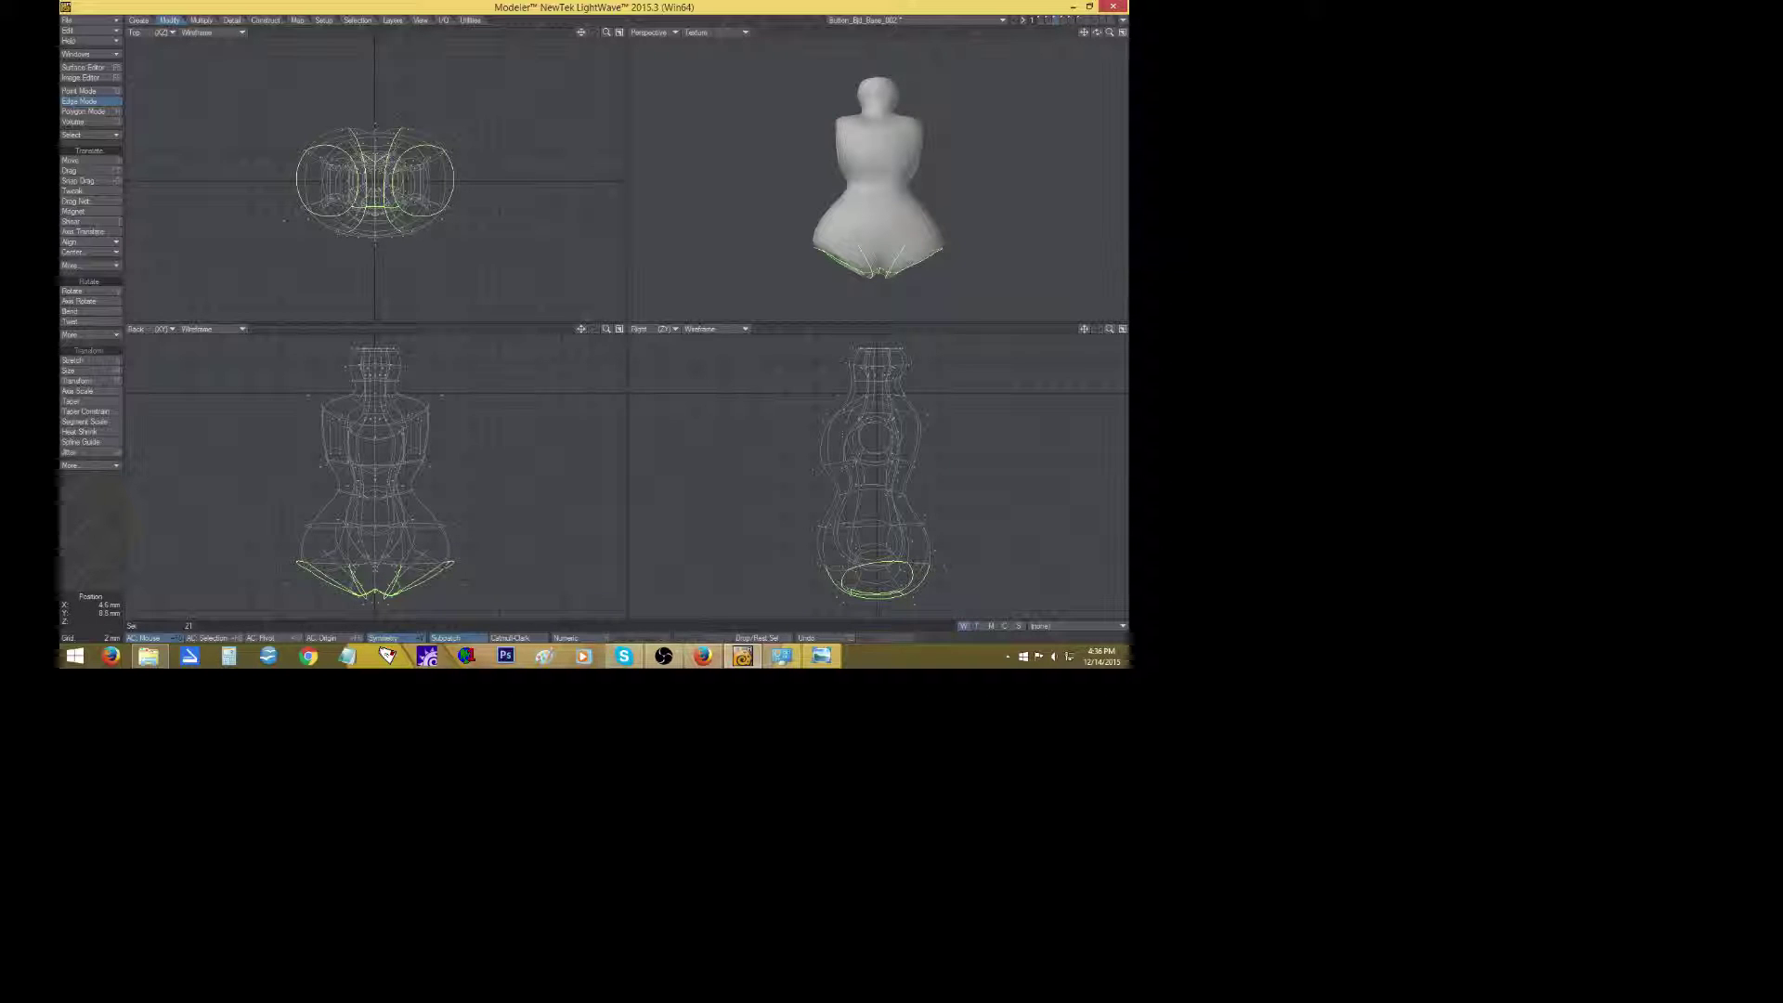
key("y")
left_click_drag(422, 577, 416, 578)
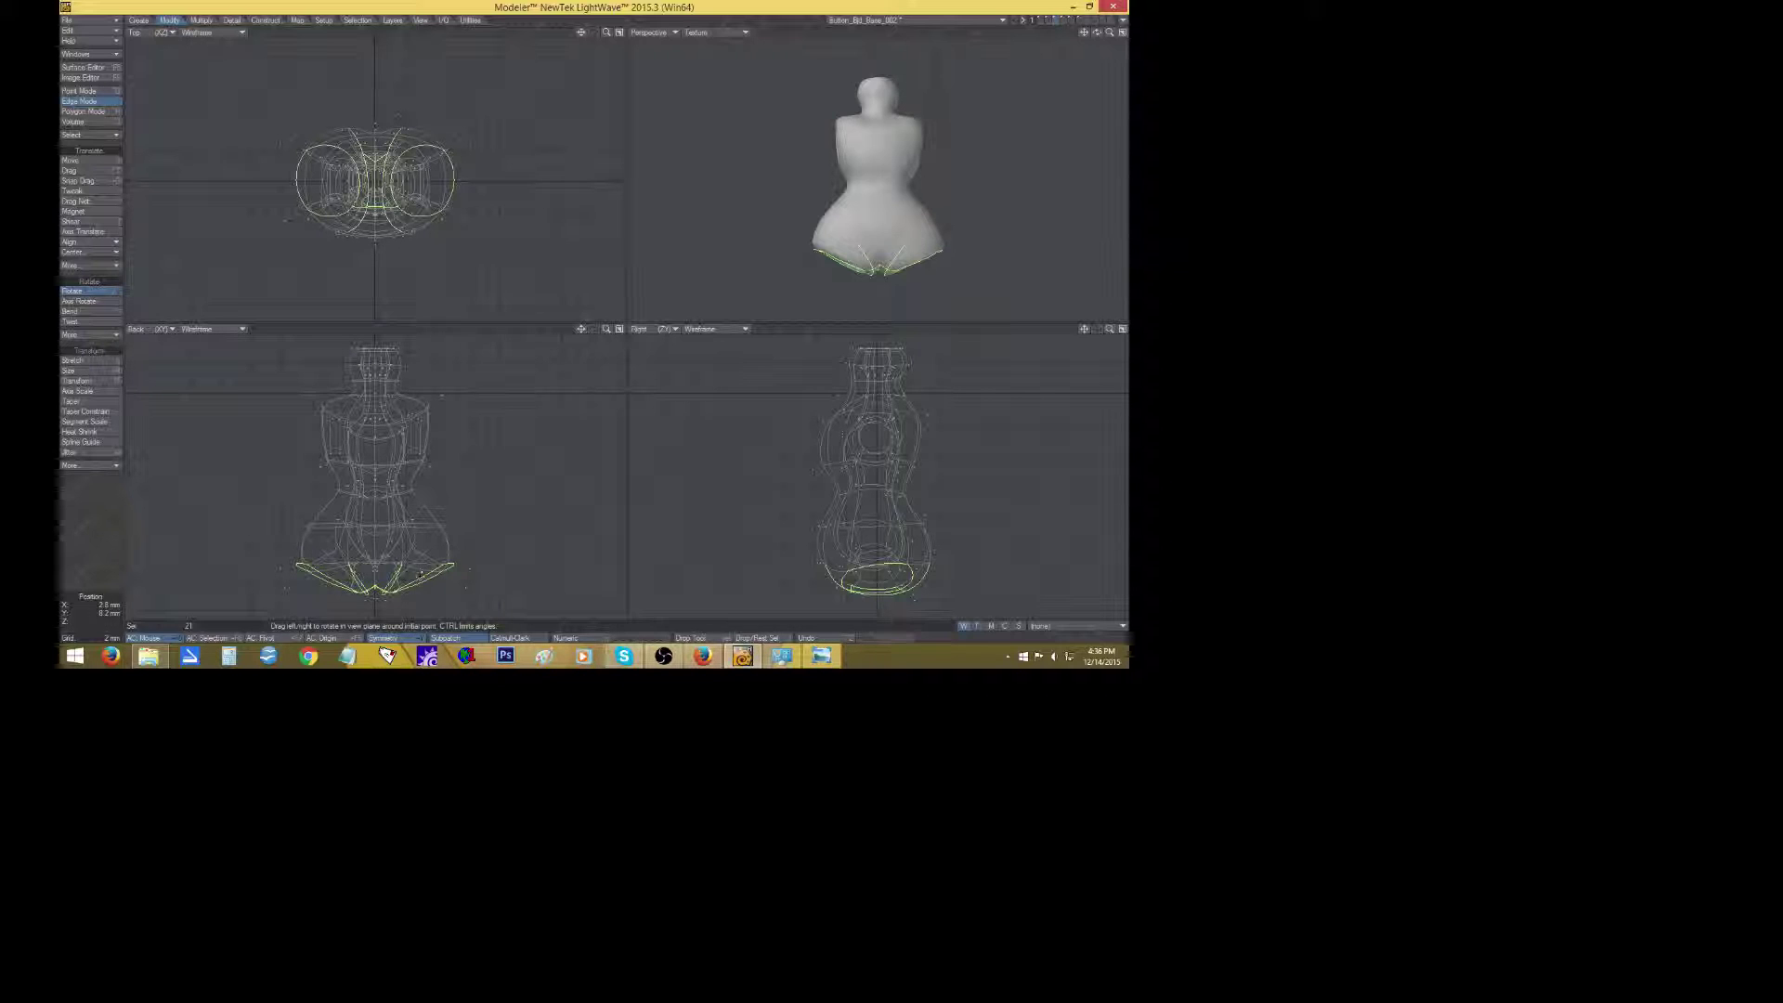
key("space")
mouse_move(1097, 32)
left_mouse_down()
mouse_move(1151, 33)
mouse_move(1098, 35)
left_mouse_up()
key("u")
key("u")
key("u")
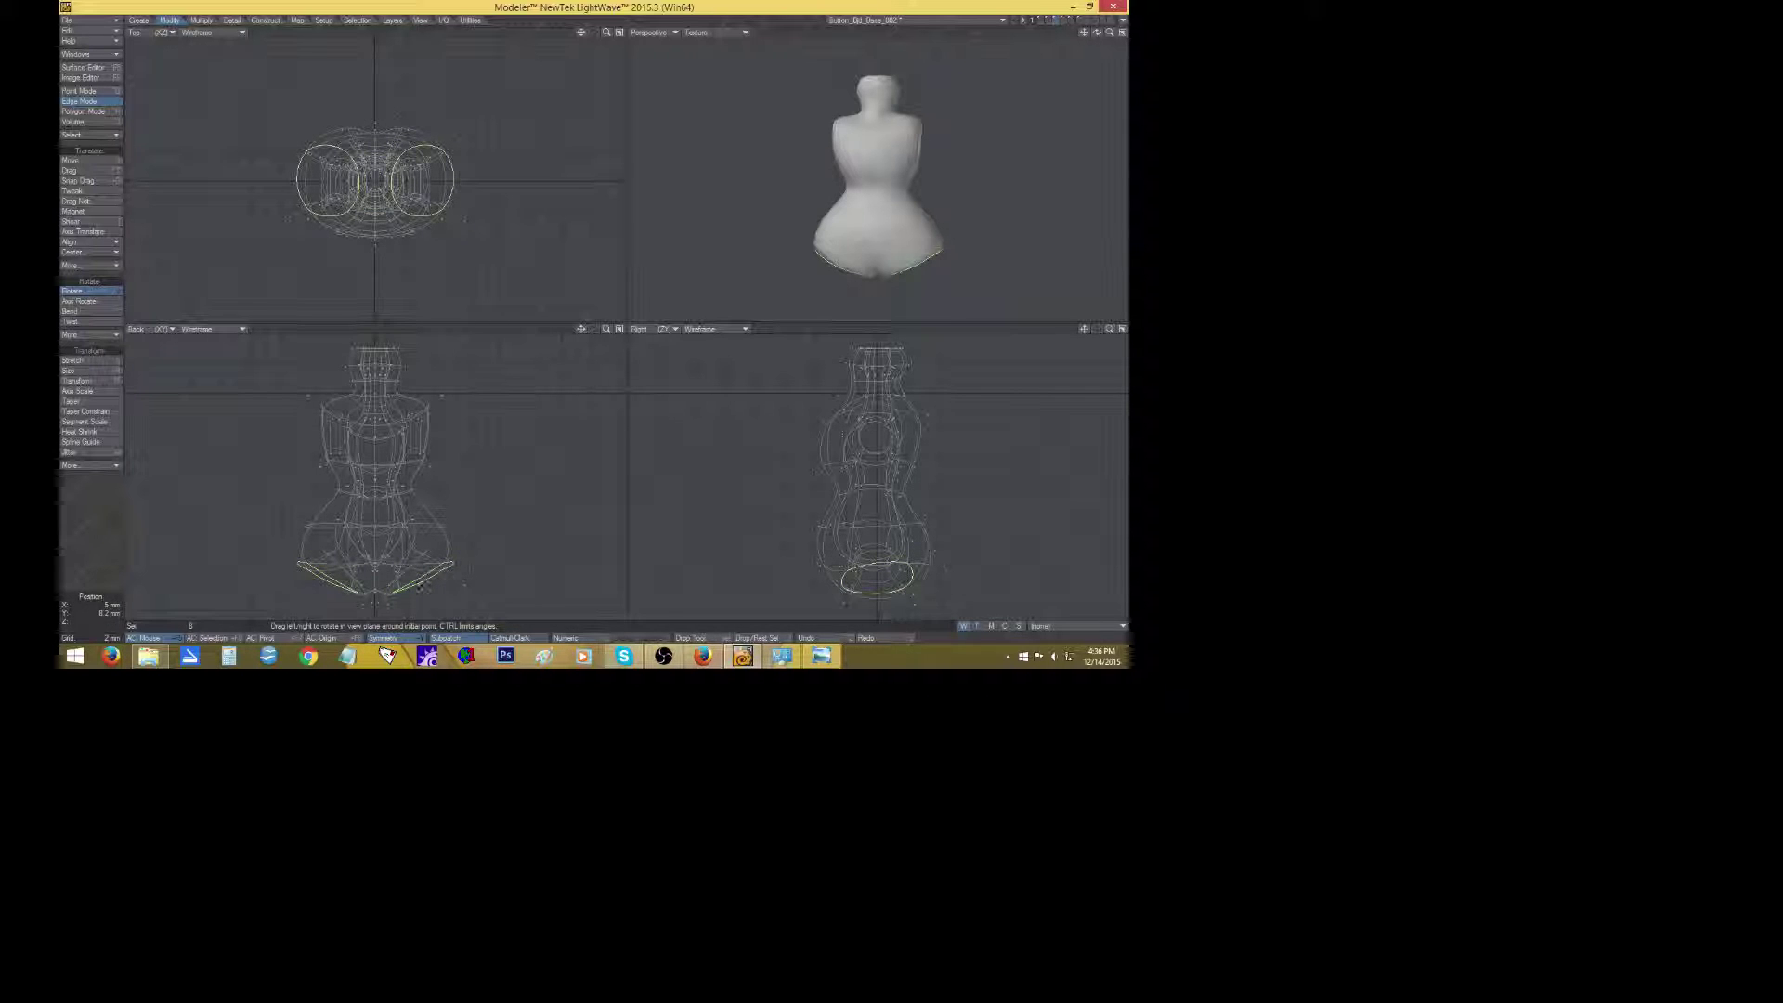
Add only the central crotch edges to the leg-opening loops, rotate the selection slightly flatter, deselect it and inspect the pelvis from below.
key("space")
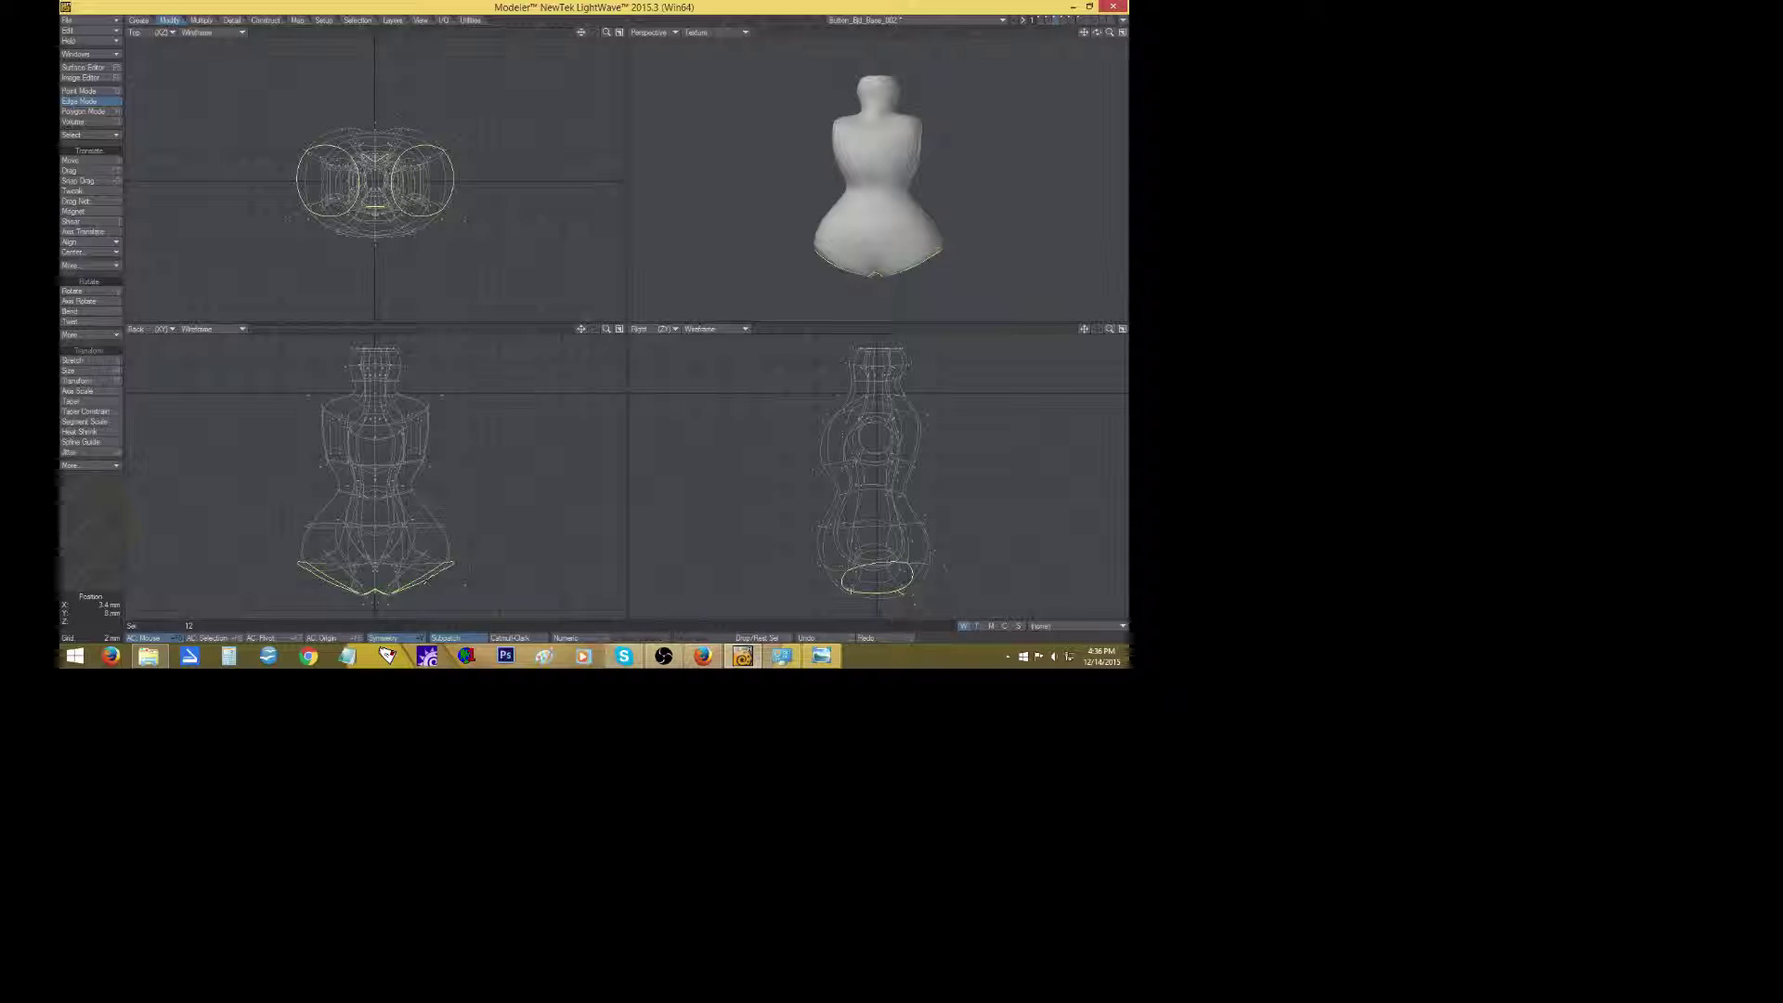
key("y")
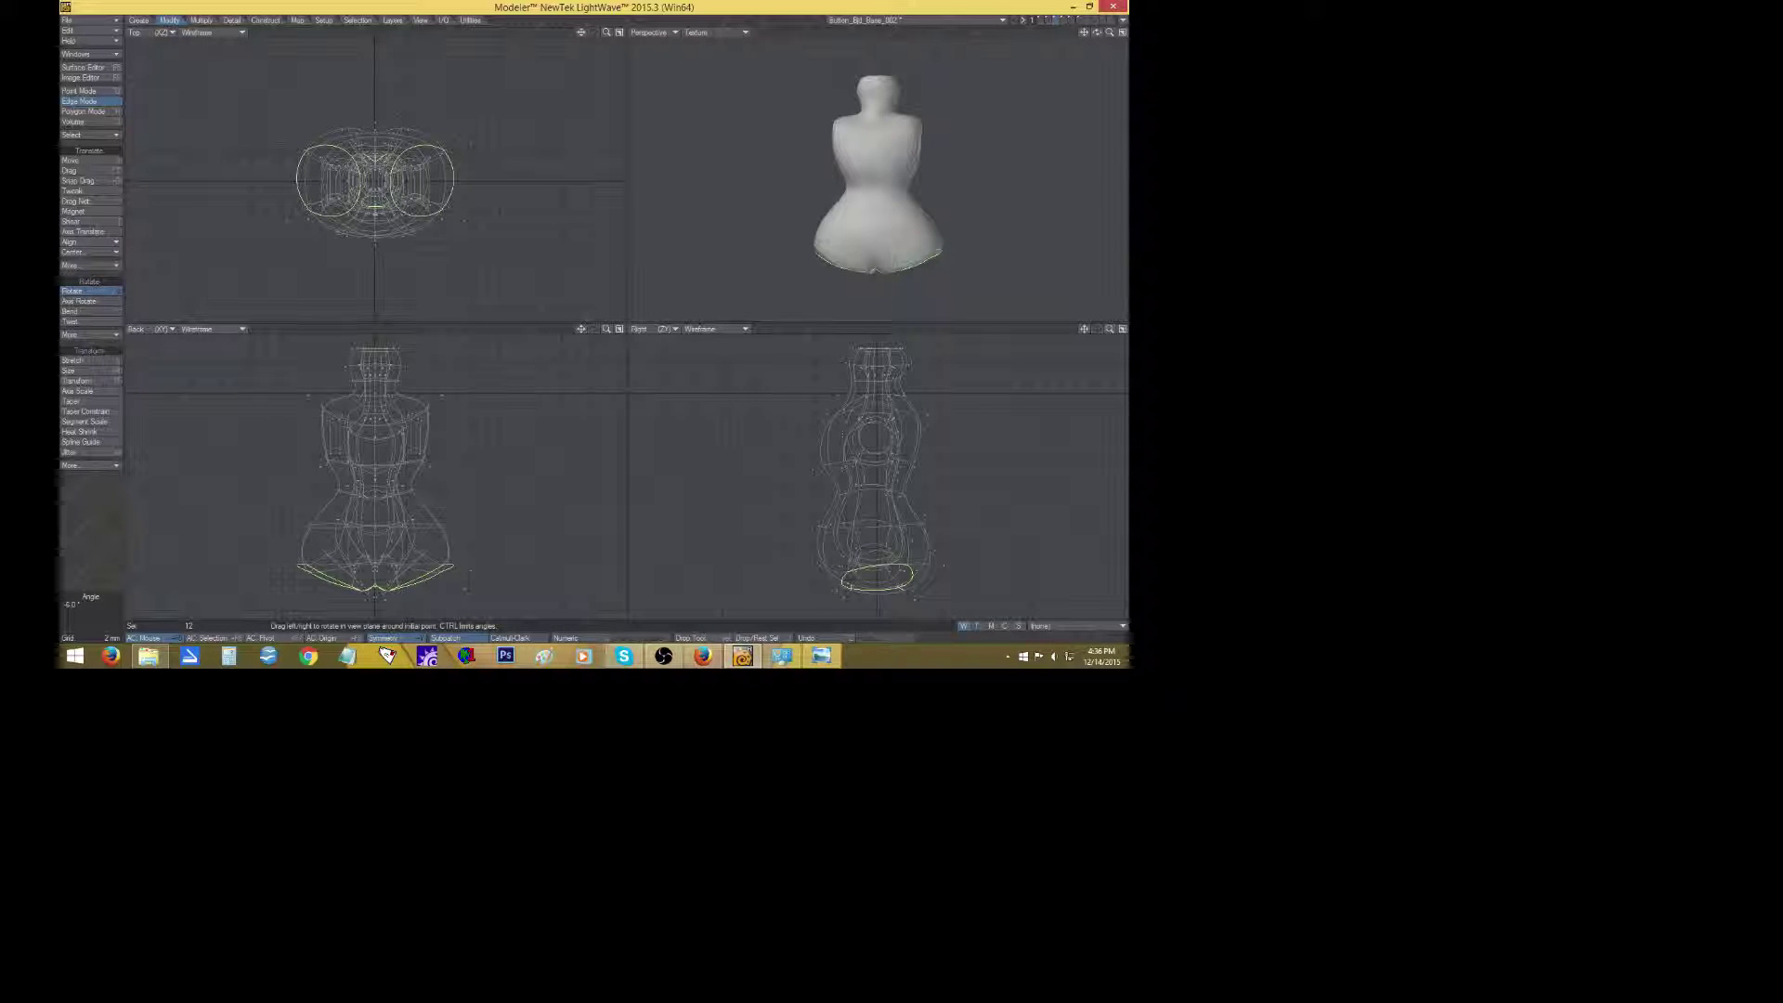
left_click_drag(423, 577, 433, 577)
key("space")
key("slash")
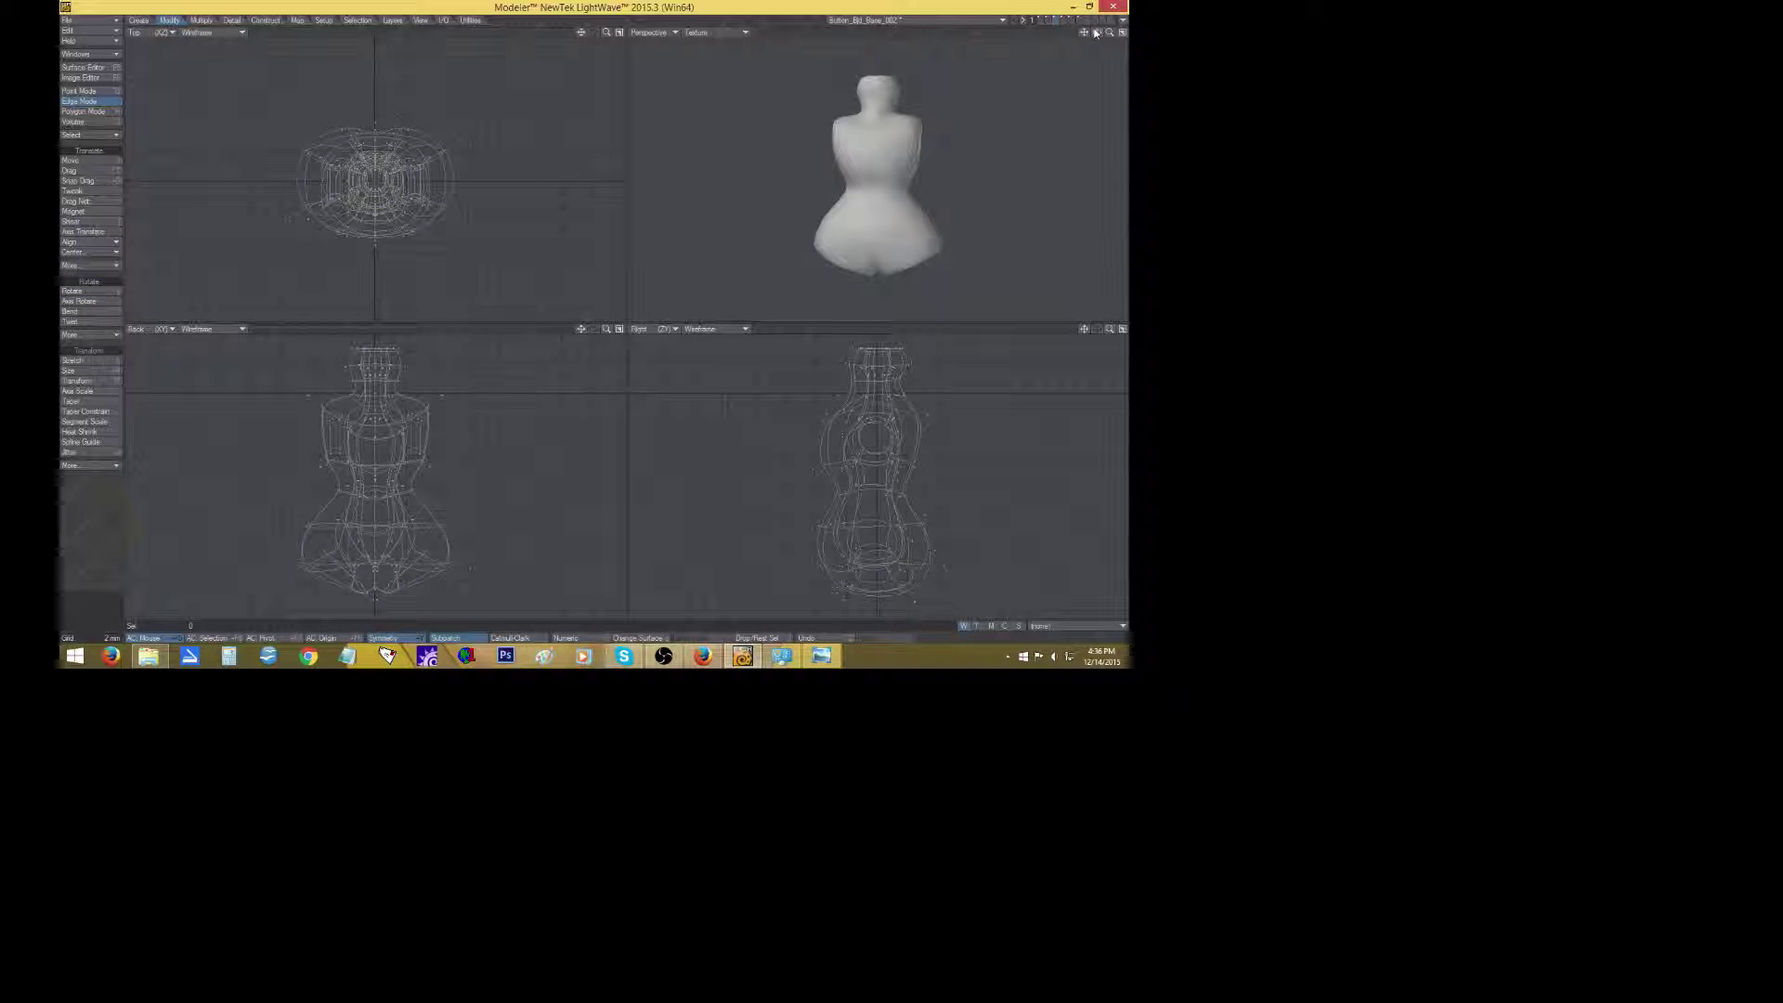
mouse_move(1096, 33)
left_mouse_down()
mouse_move(1142, 46)
mouse_move(1105, 37)
mouse_move(1119, 42)
left_mouse_up()
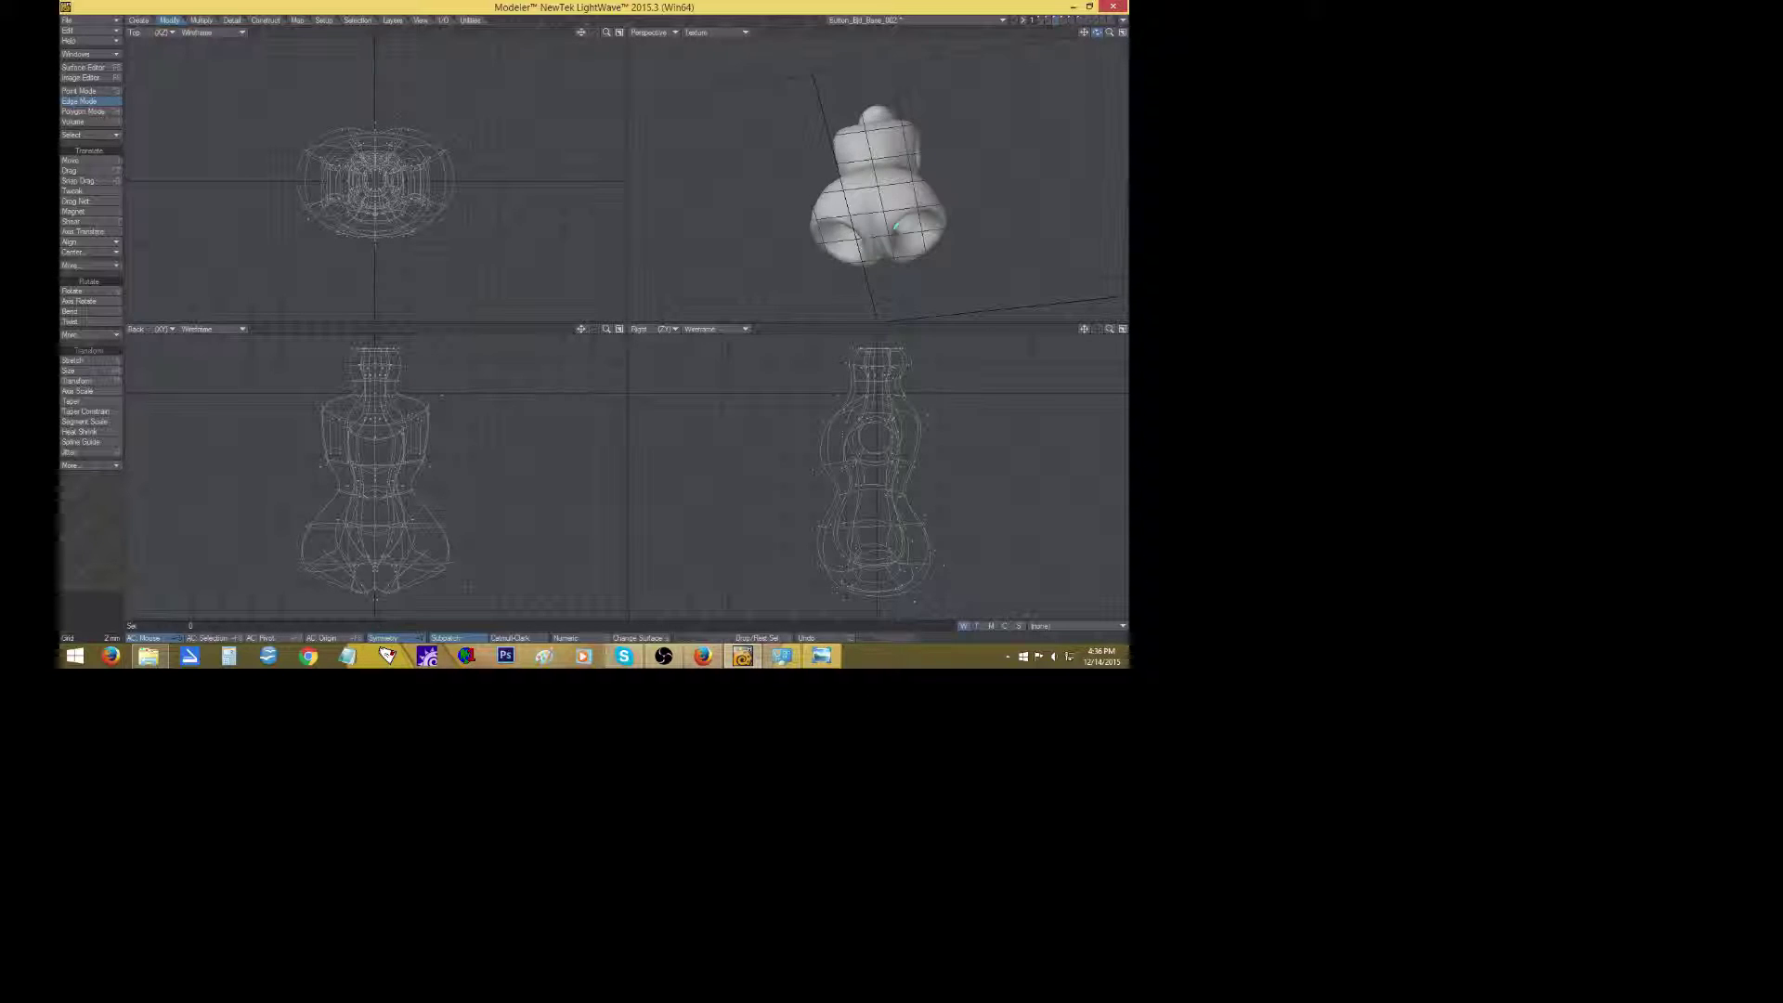
Bring the leg and torso layers together into the foreground so the whole figure is shown.
left_click(1079, 20)
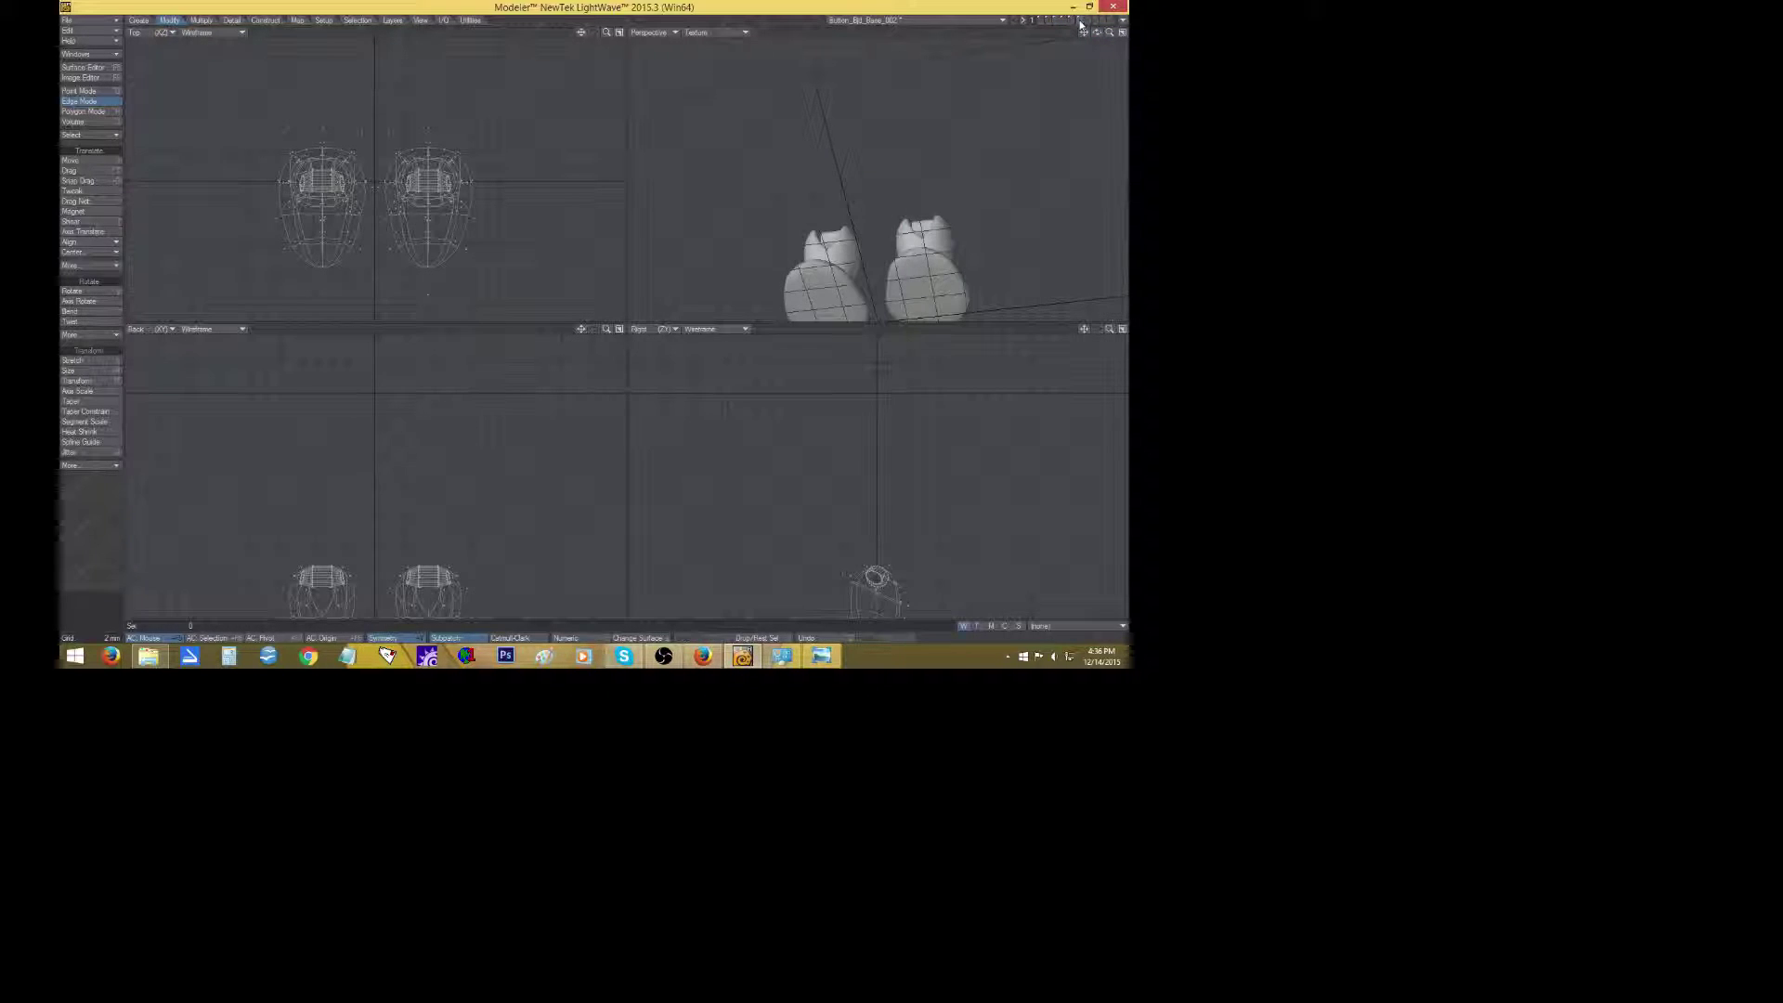
left_click(1055, 26)
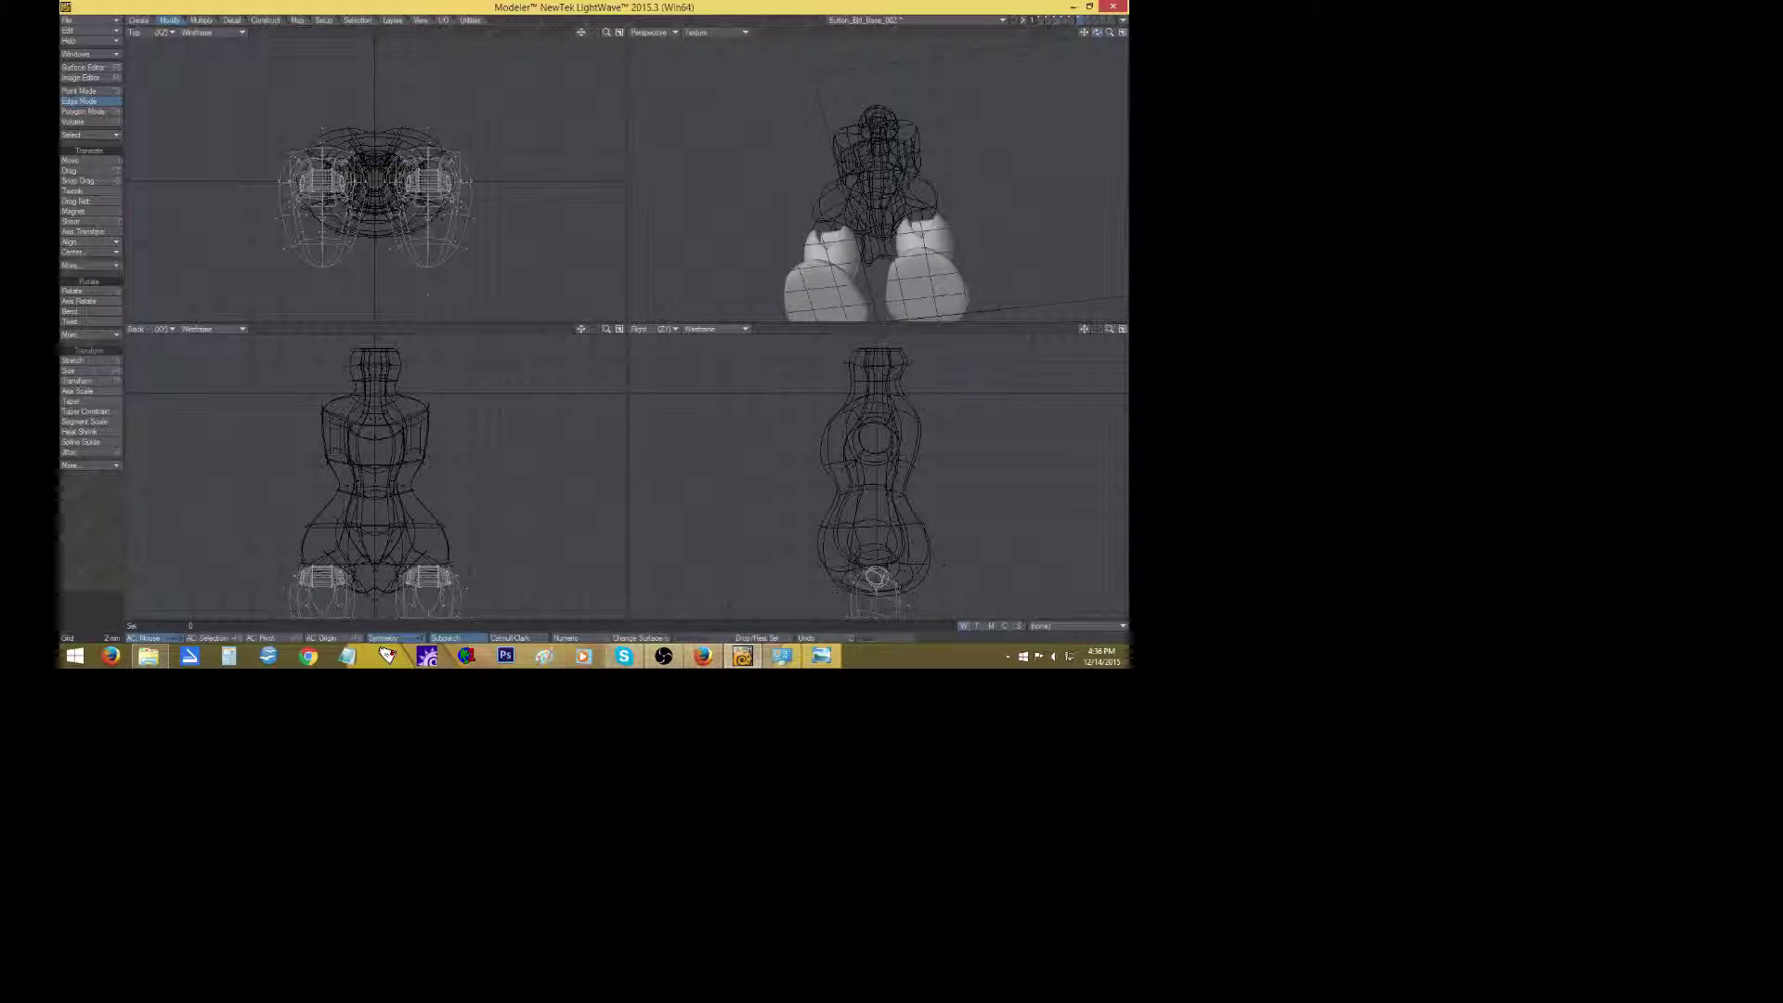
left_click_drag(1096, 33, 992, 67)
left_click(1058, 22)
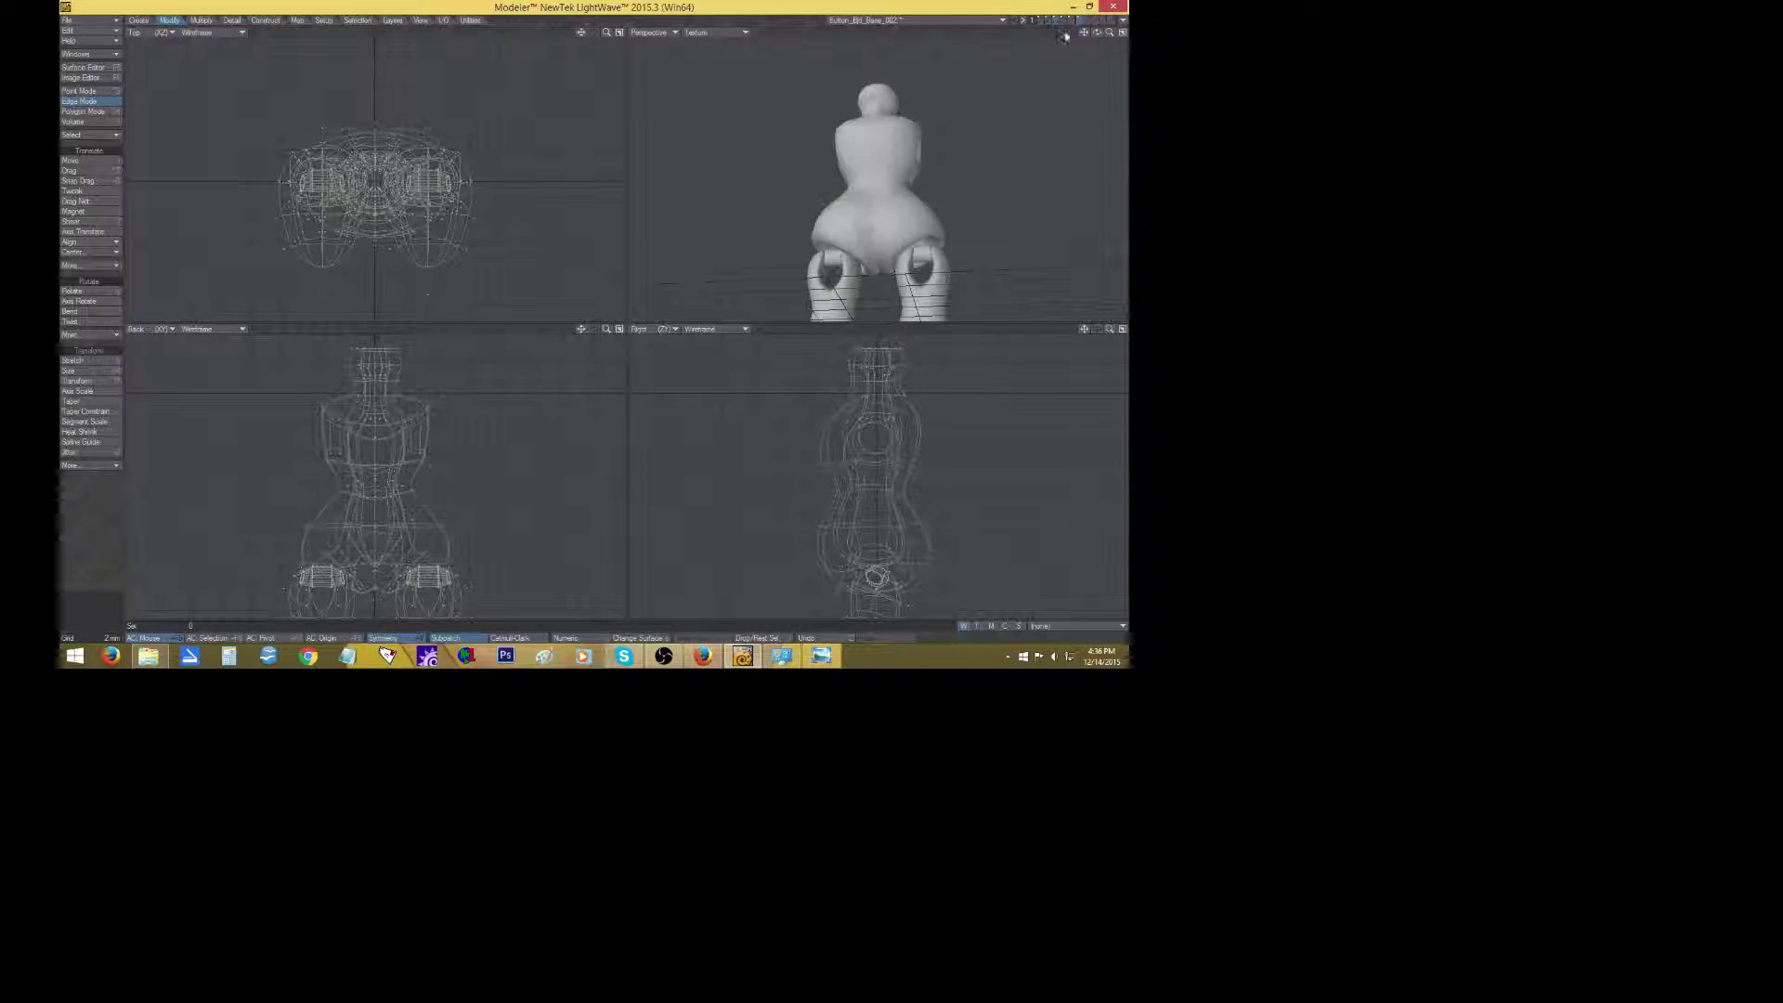
mouse_move(1097, 35)
left_mouse_down()
mouse_move(1032, 61)
mouse_move(1097, 35)
left_mouse_up()
key("a")
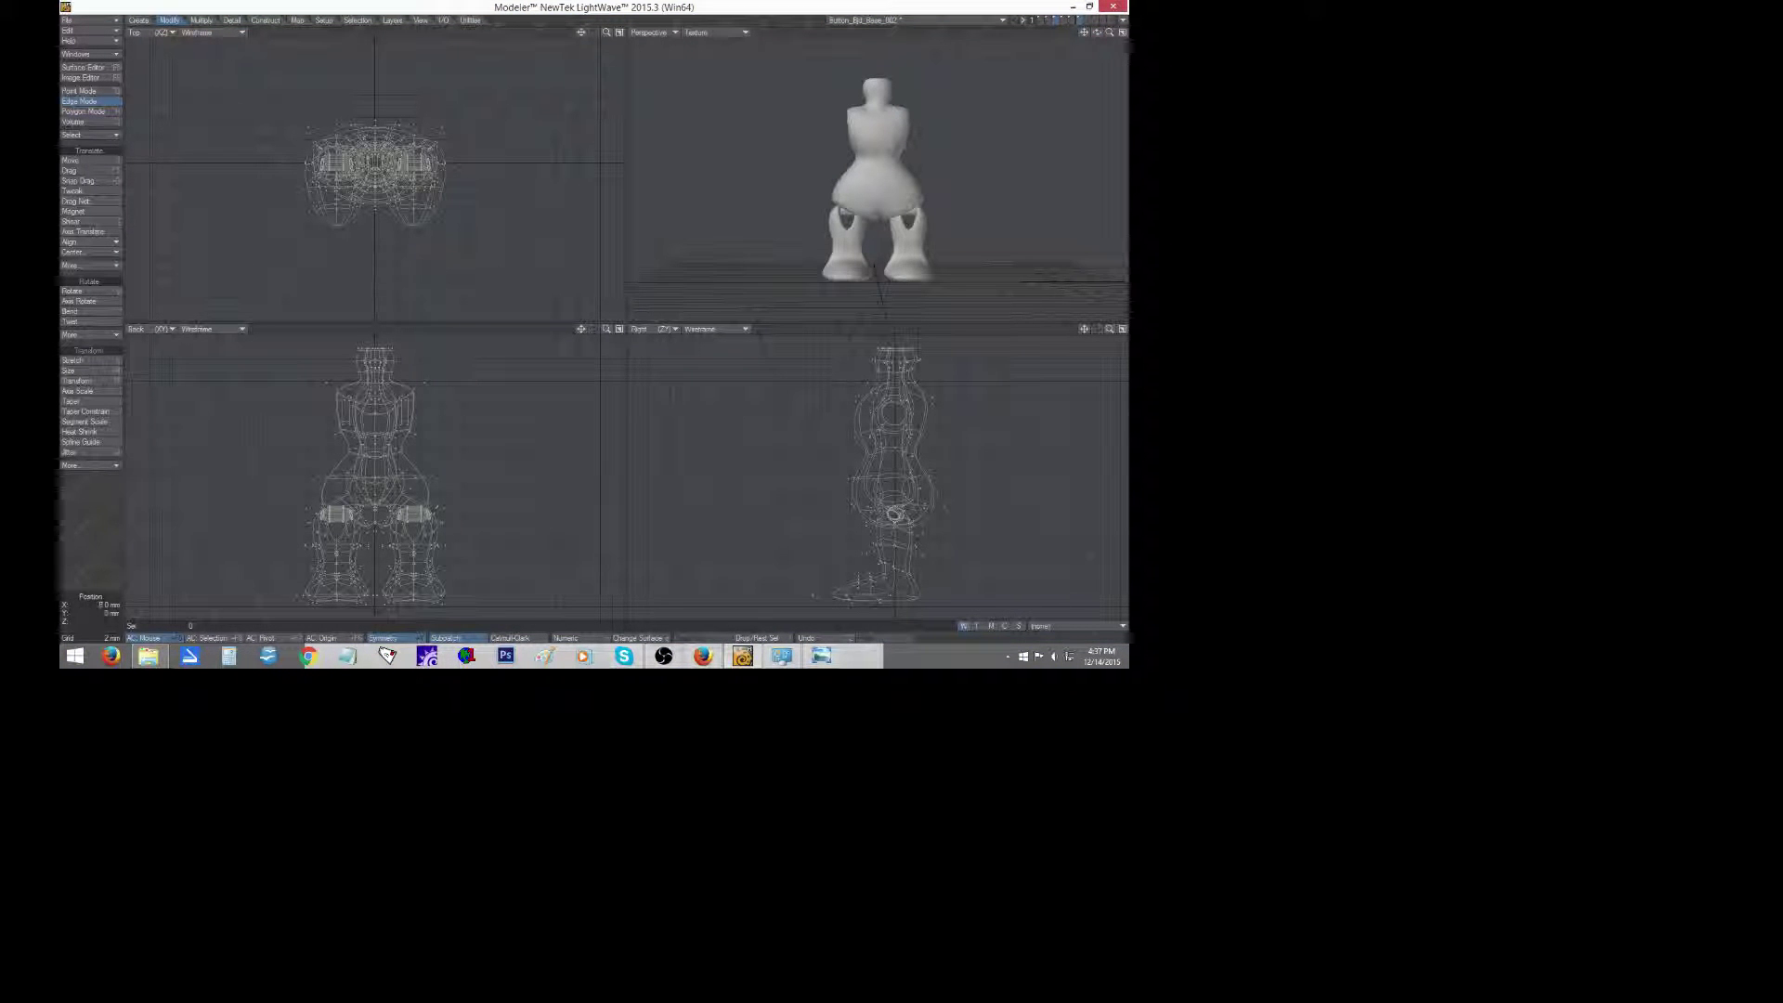
Select all connected polygons of both legs and move them symmetrically slightly inward and up toward the hips.
key("t")
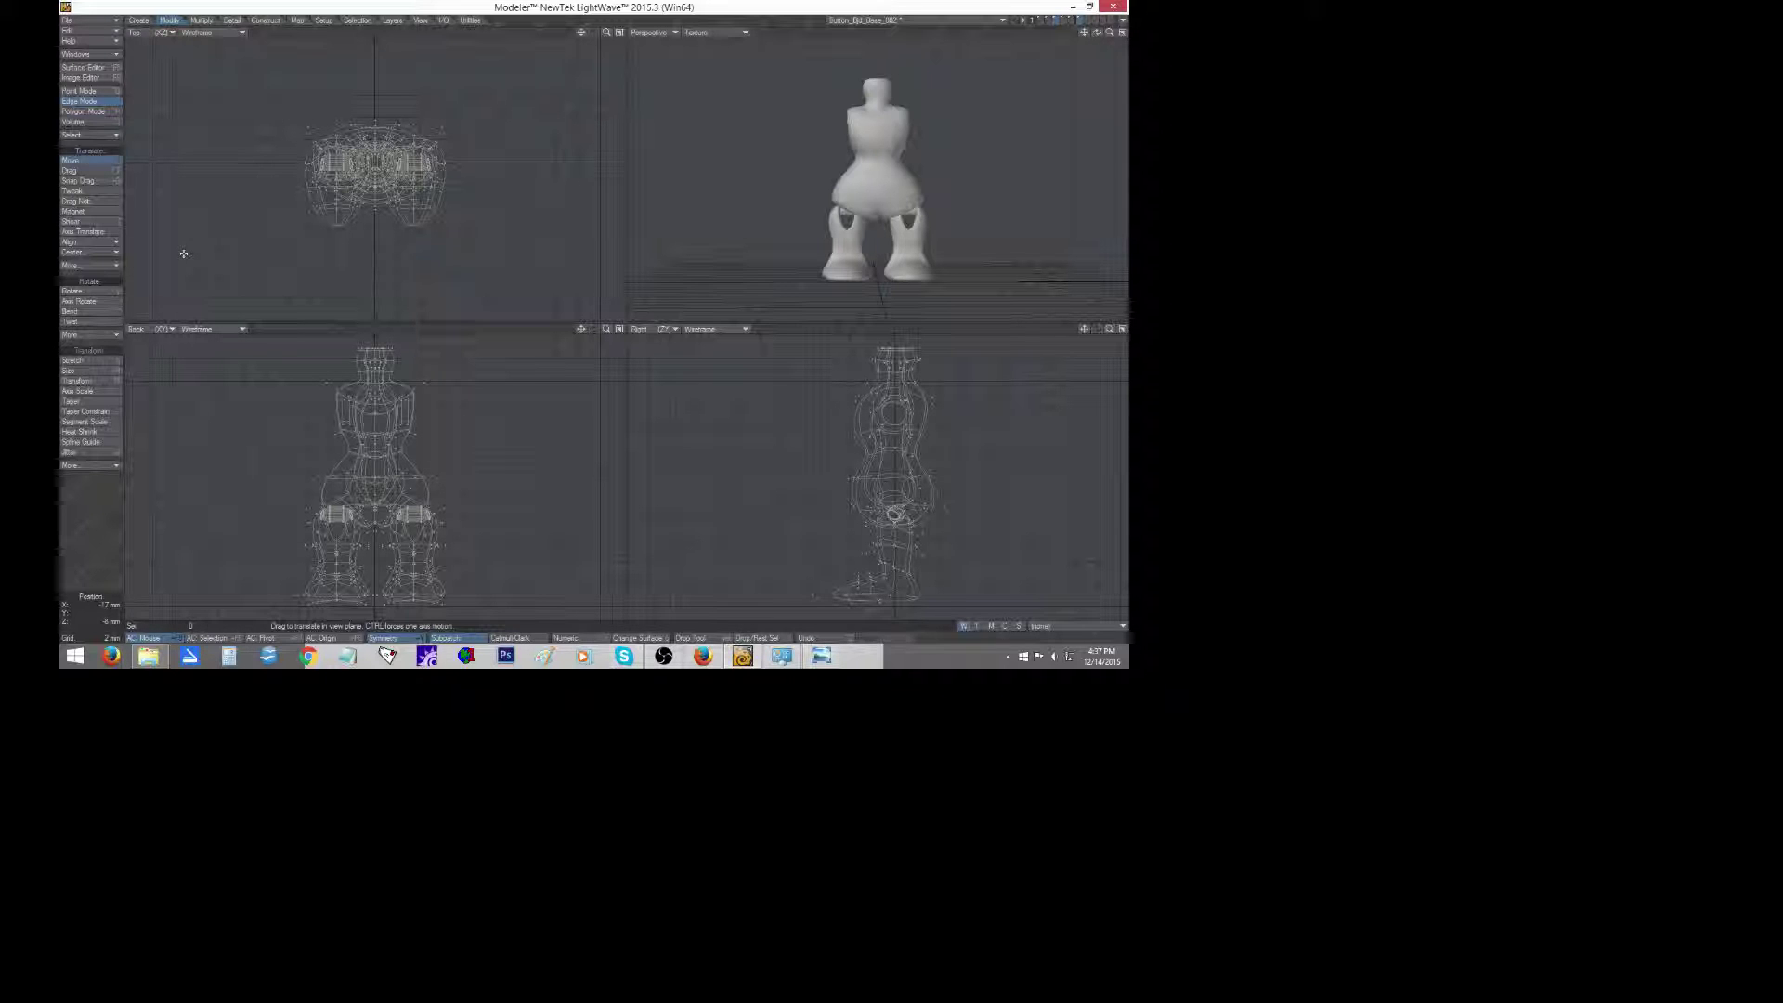
key("space")
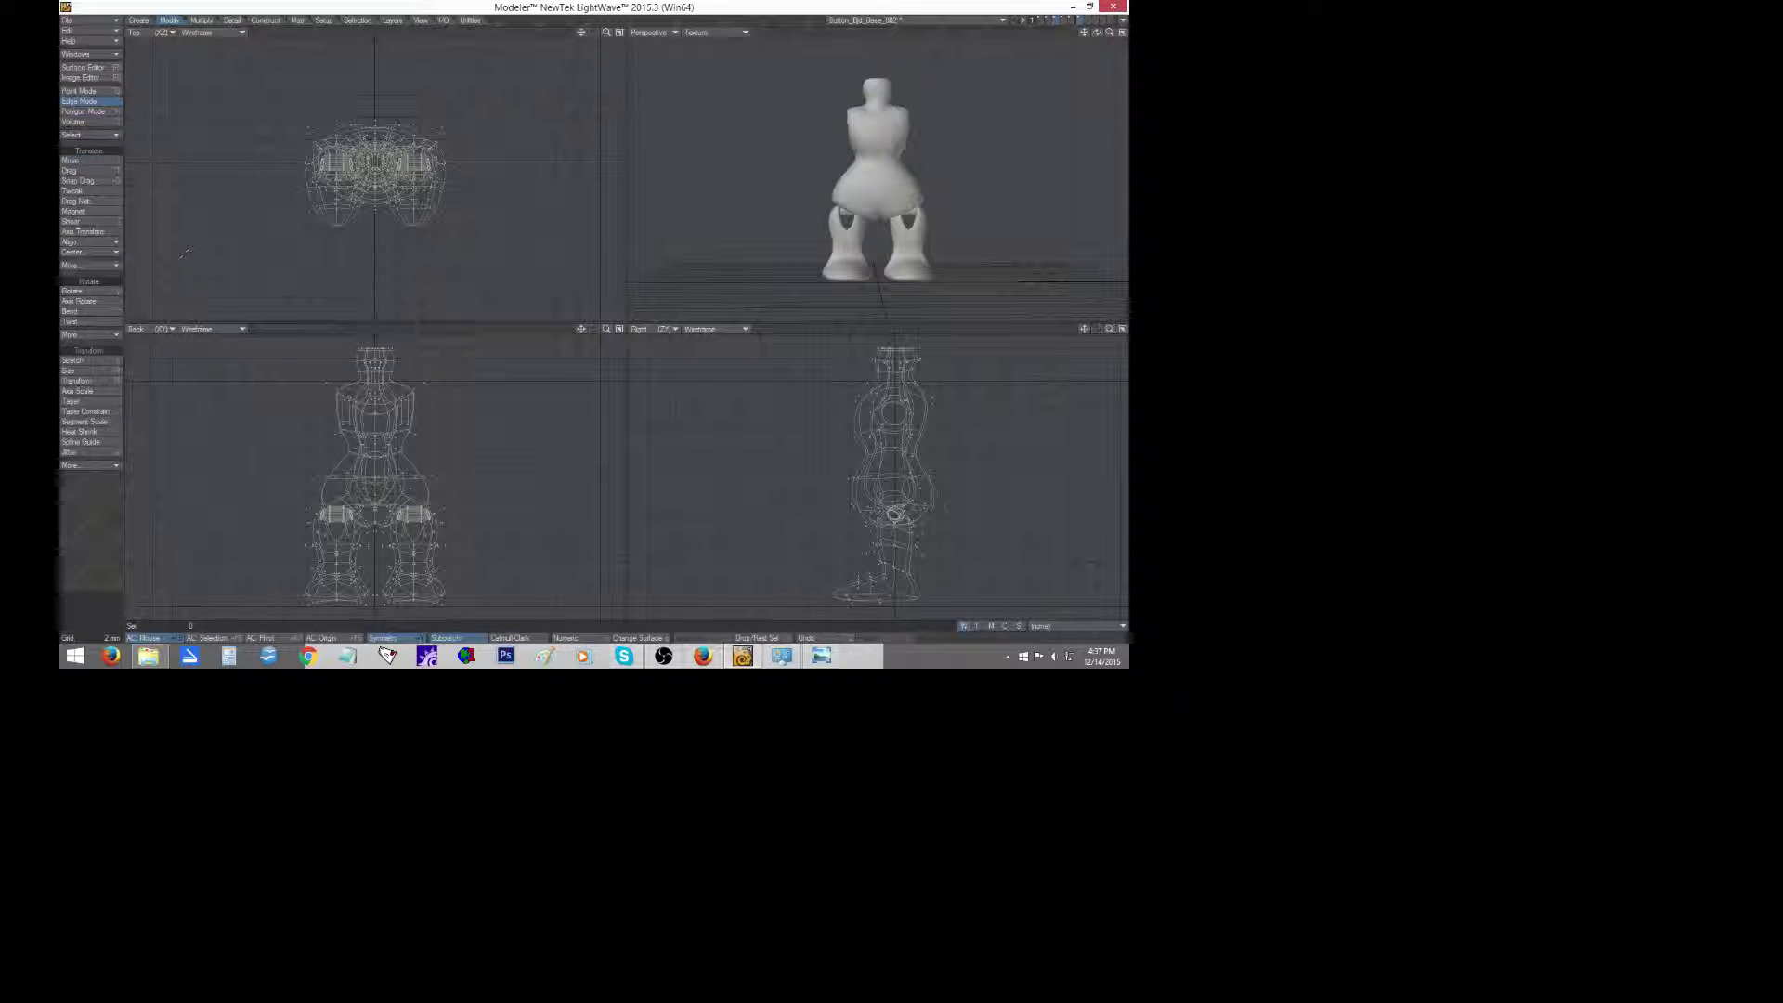
left_click(83, 112)
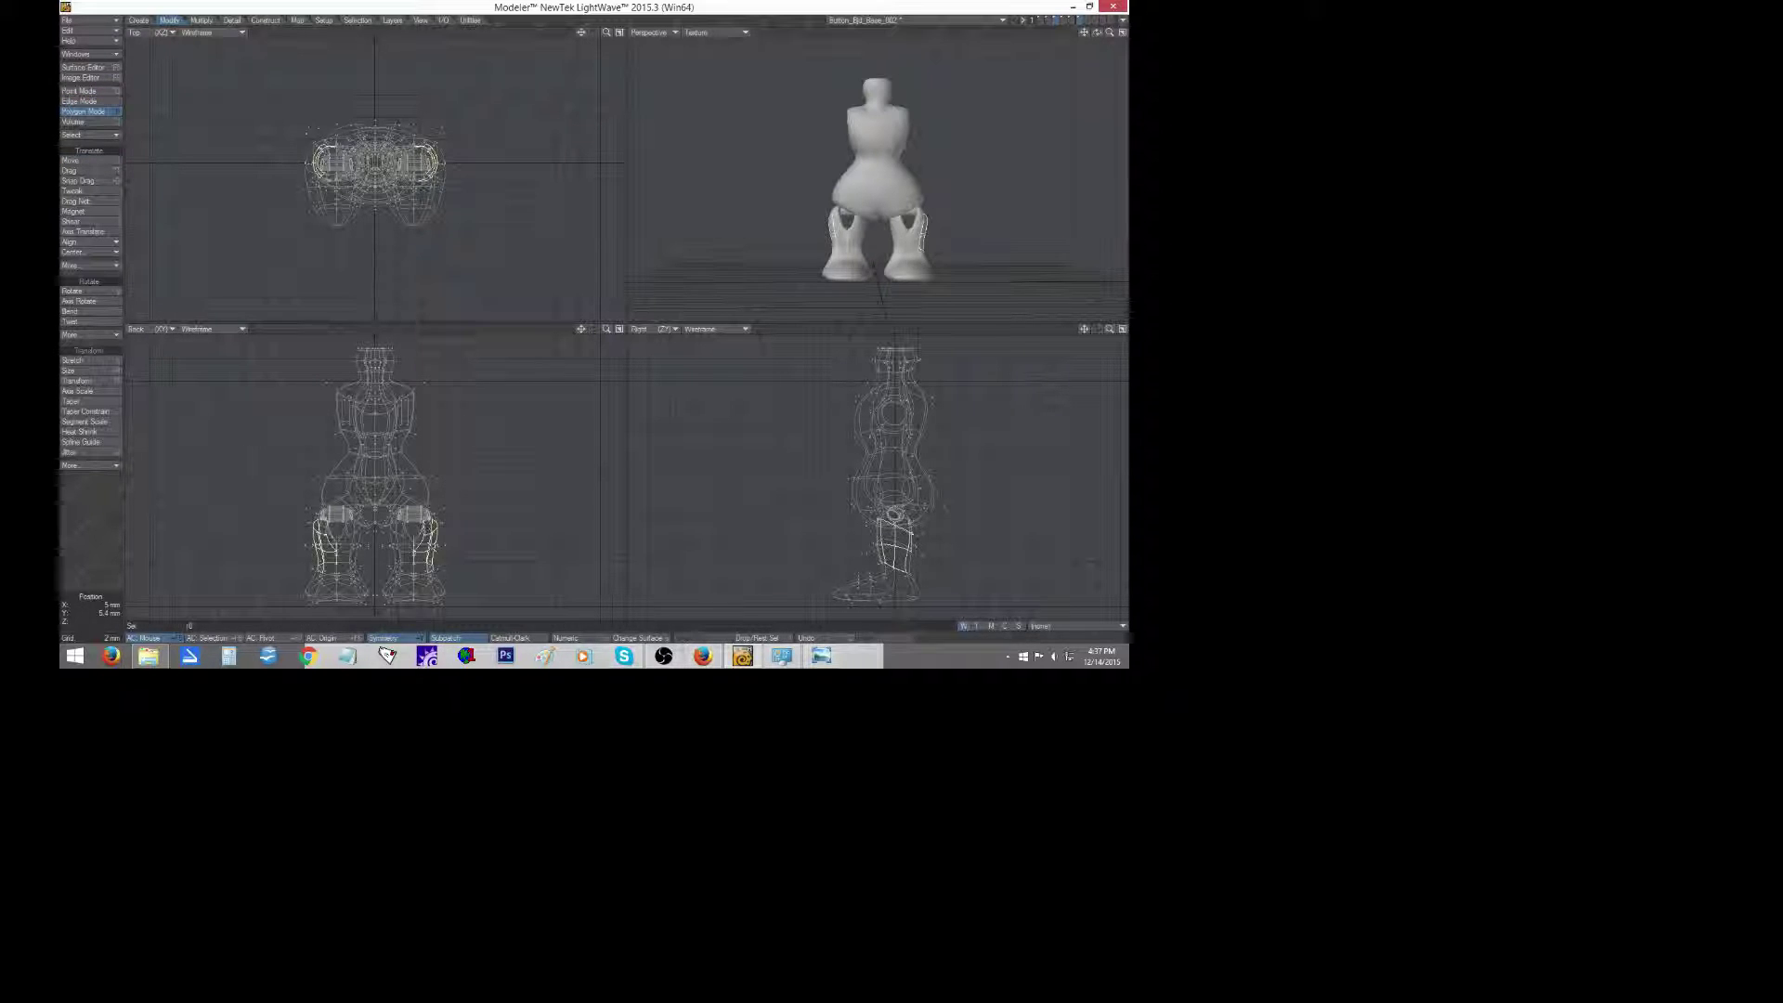
left_click_drag(432, 545, 427, 518)
key("bracketright")
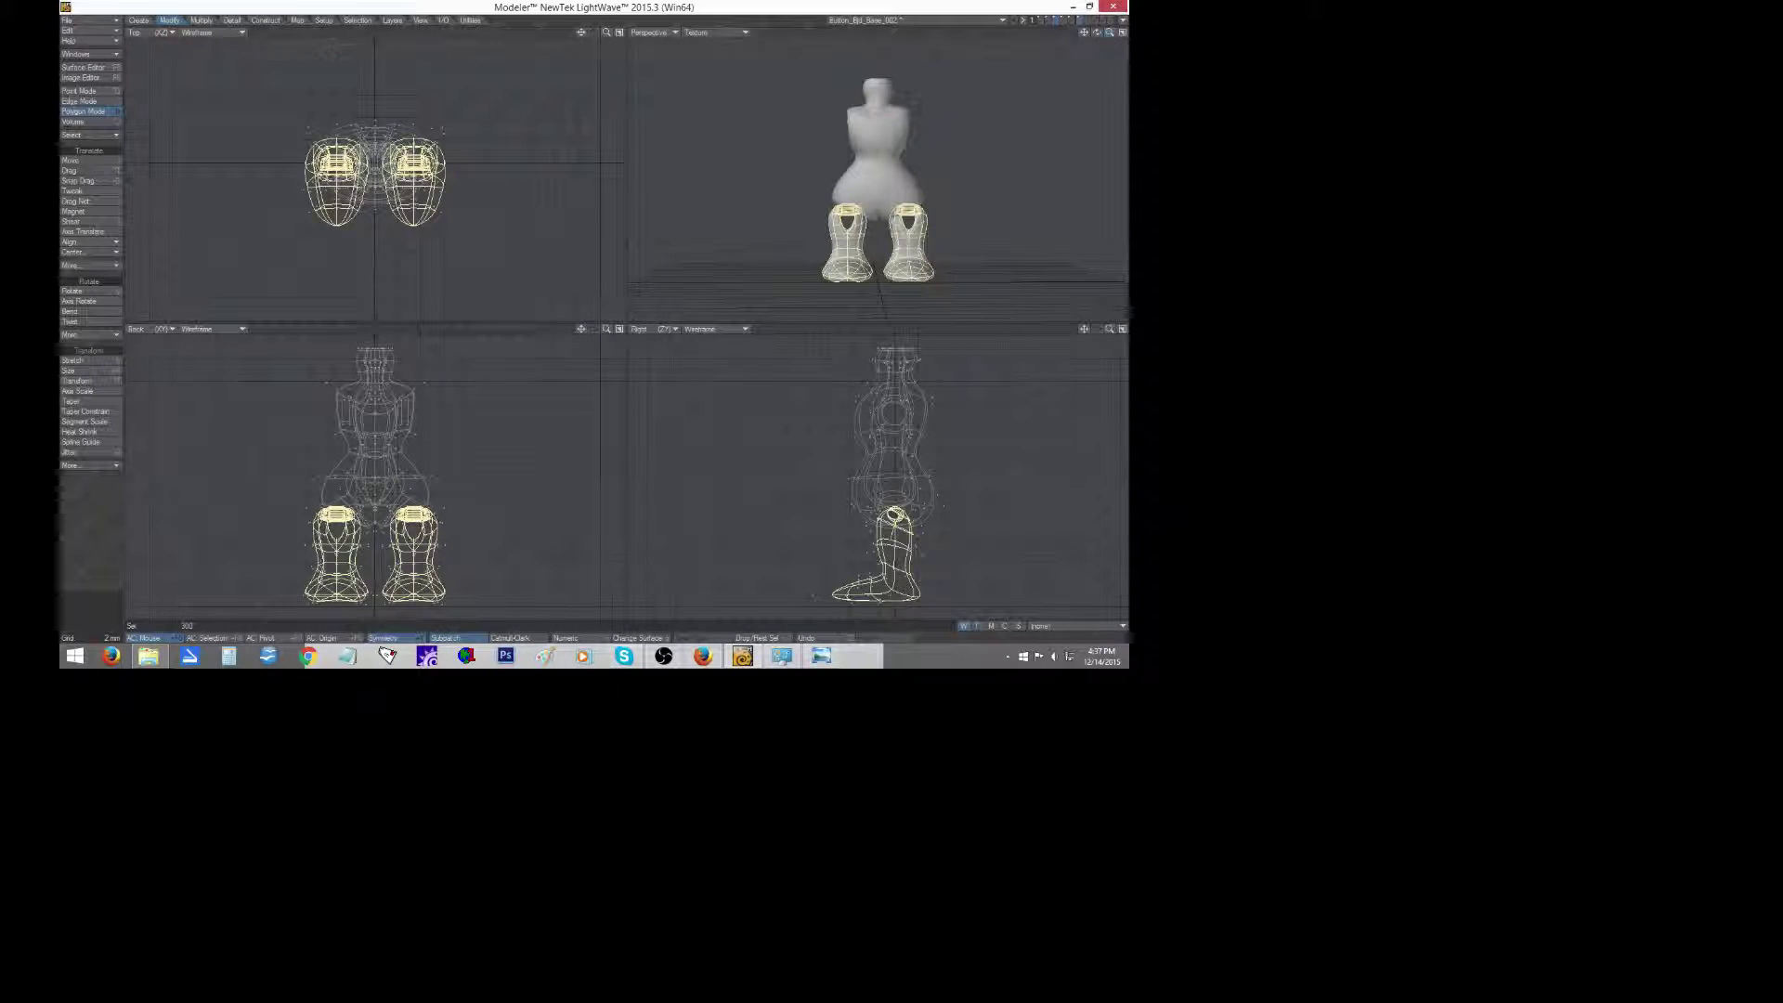
key("shift+a")
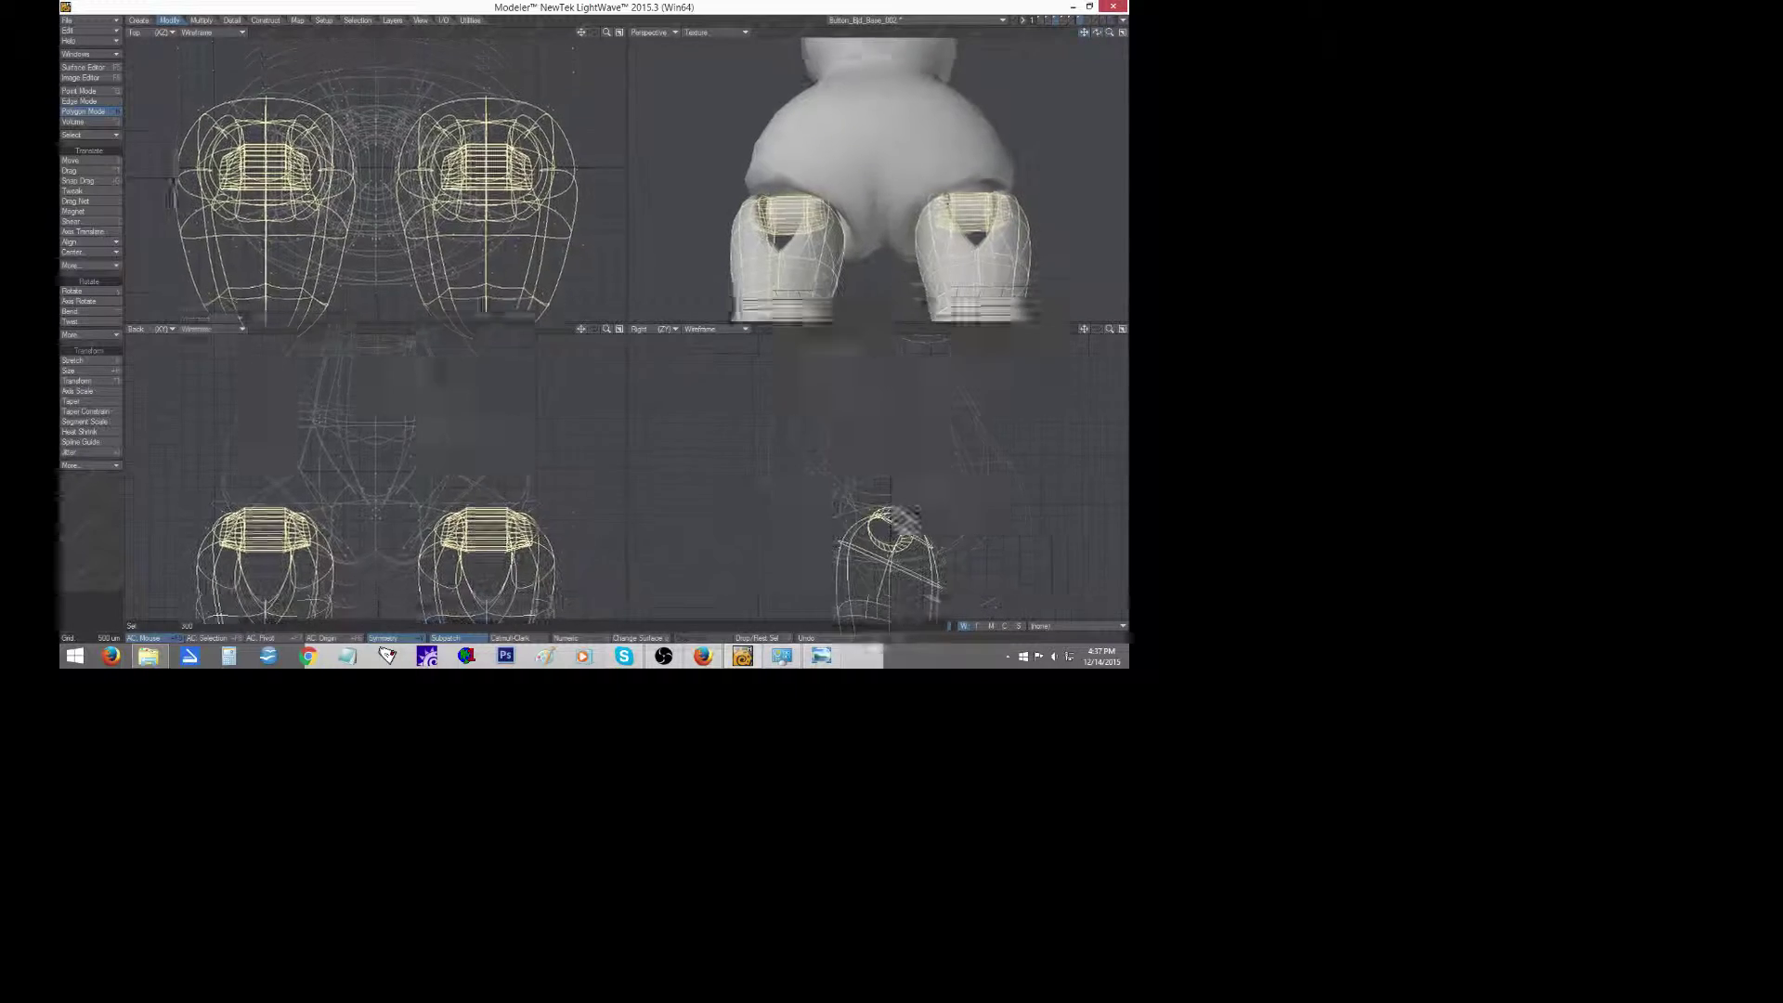
left_click_drag(1084, 33, 1122, 26)
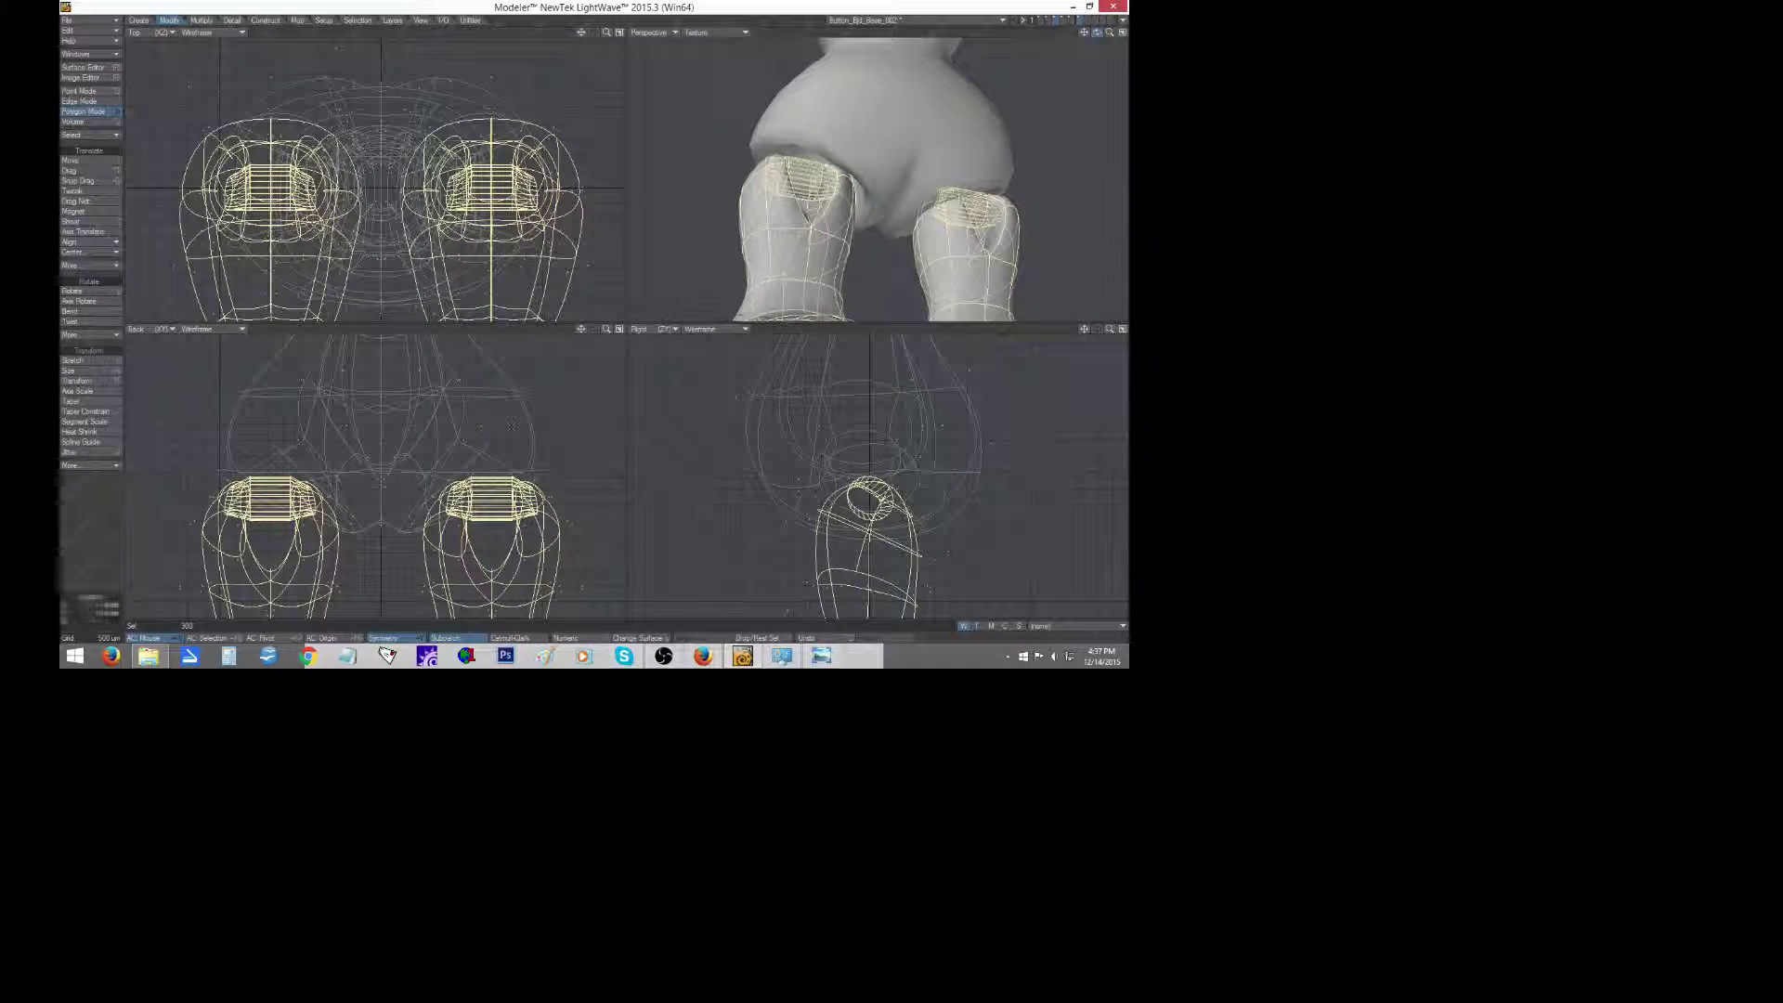
key("t")
left_click_drag(492, 548, 482, 537)
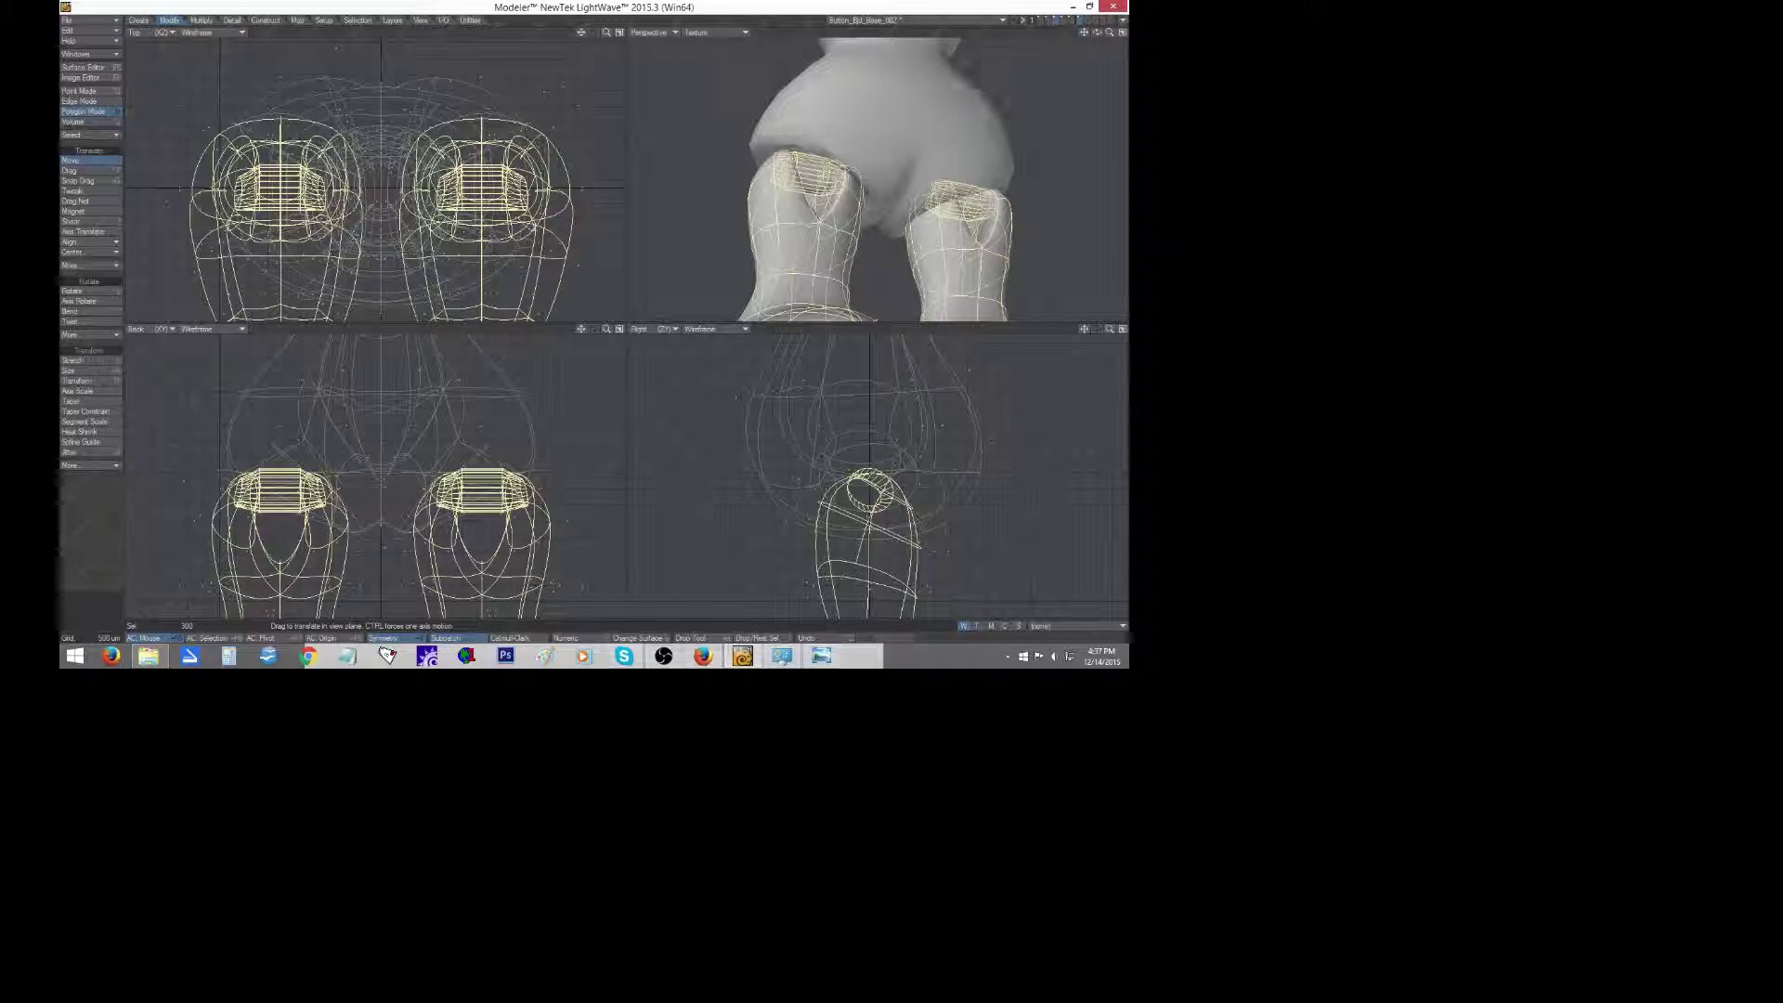
Try to rotate both legs outward around the hip joints so the feet spread apart.
mouse_move(1098, 32)
left_mouse_down()
mouse_move(1170, 35)
mouse_move(1099, 33)
left_mouse_up()
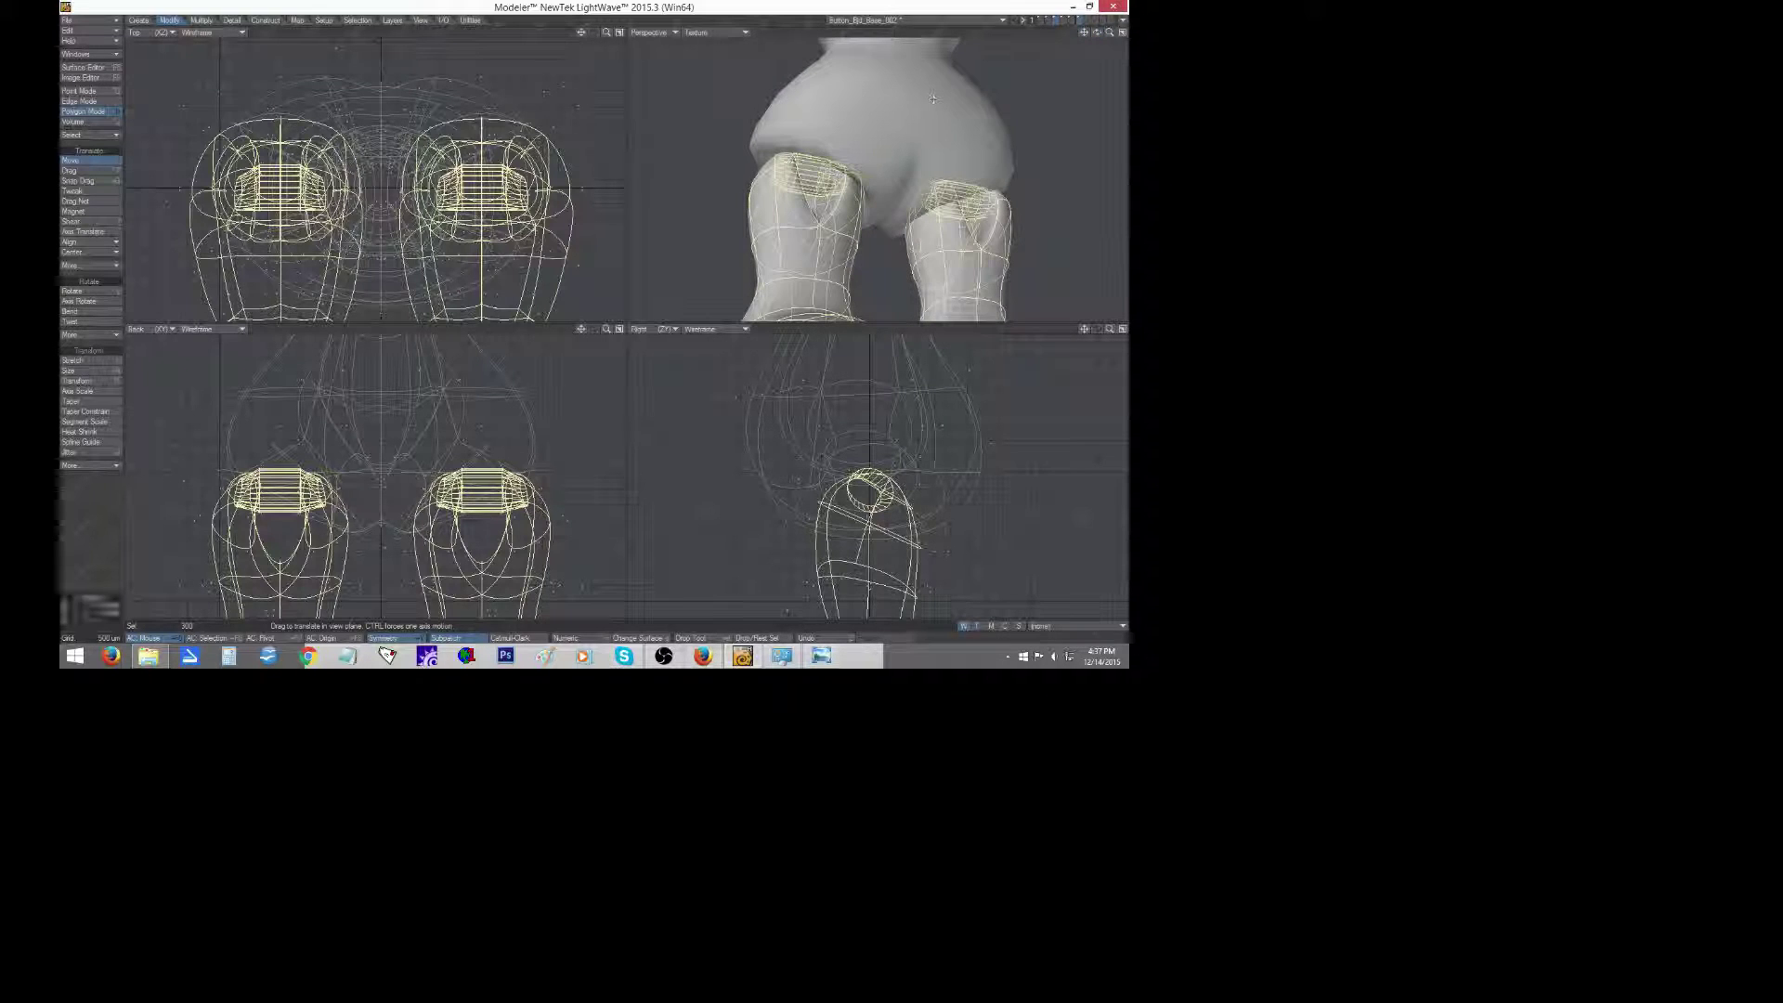
left_click_drag(482, 520, 533, 475)
key("y")
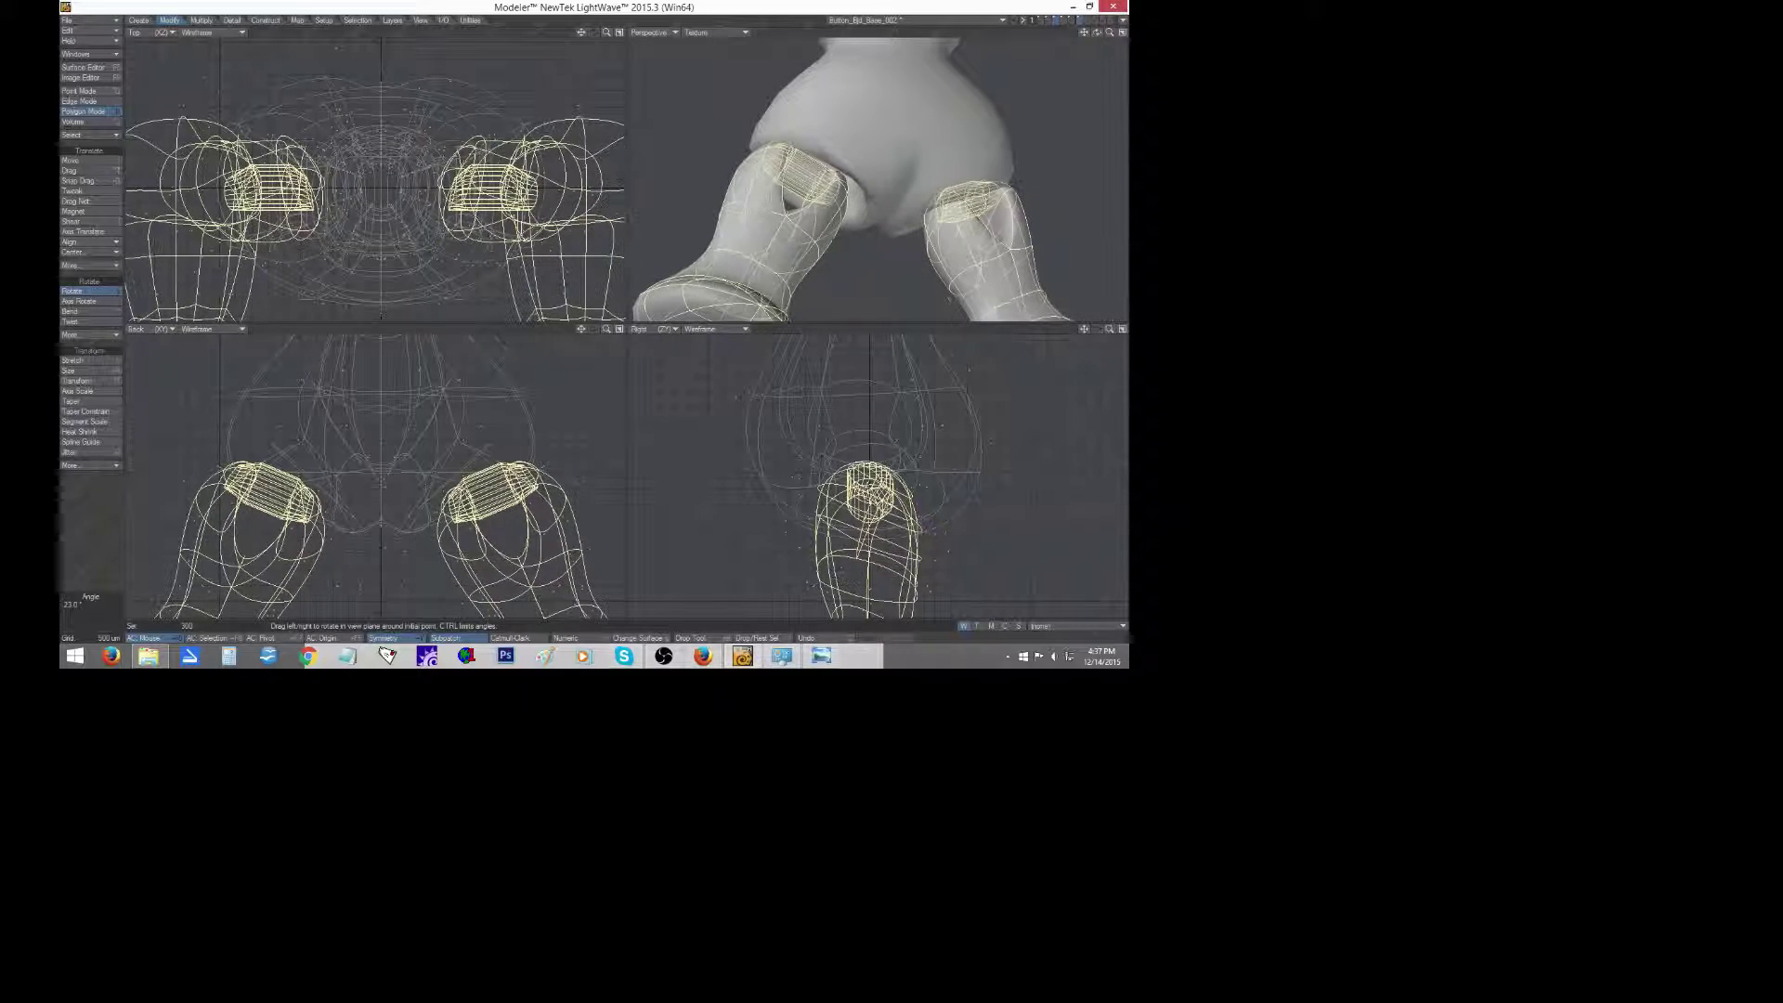
key("comma")
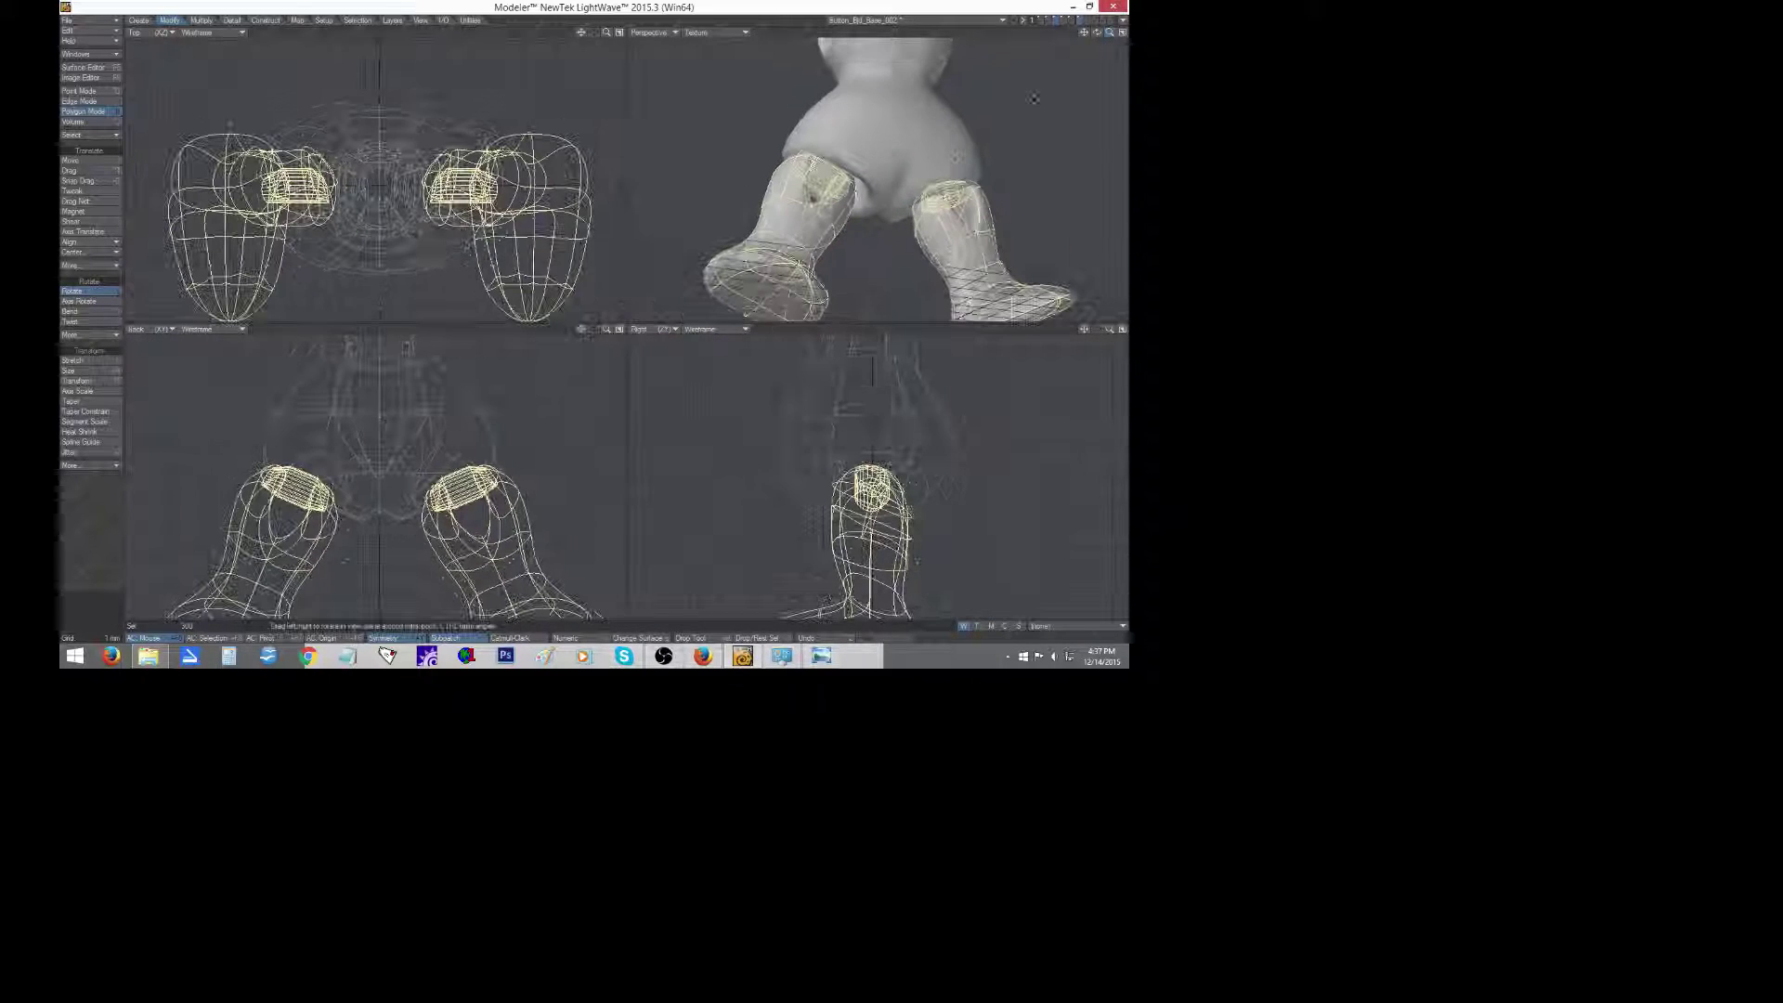
Try to move the splayed legs inward and slightly up and back into the hip sockets.
key("t")
left_click_drag(548, 463, 526, 463)
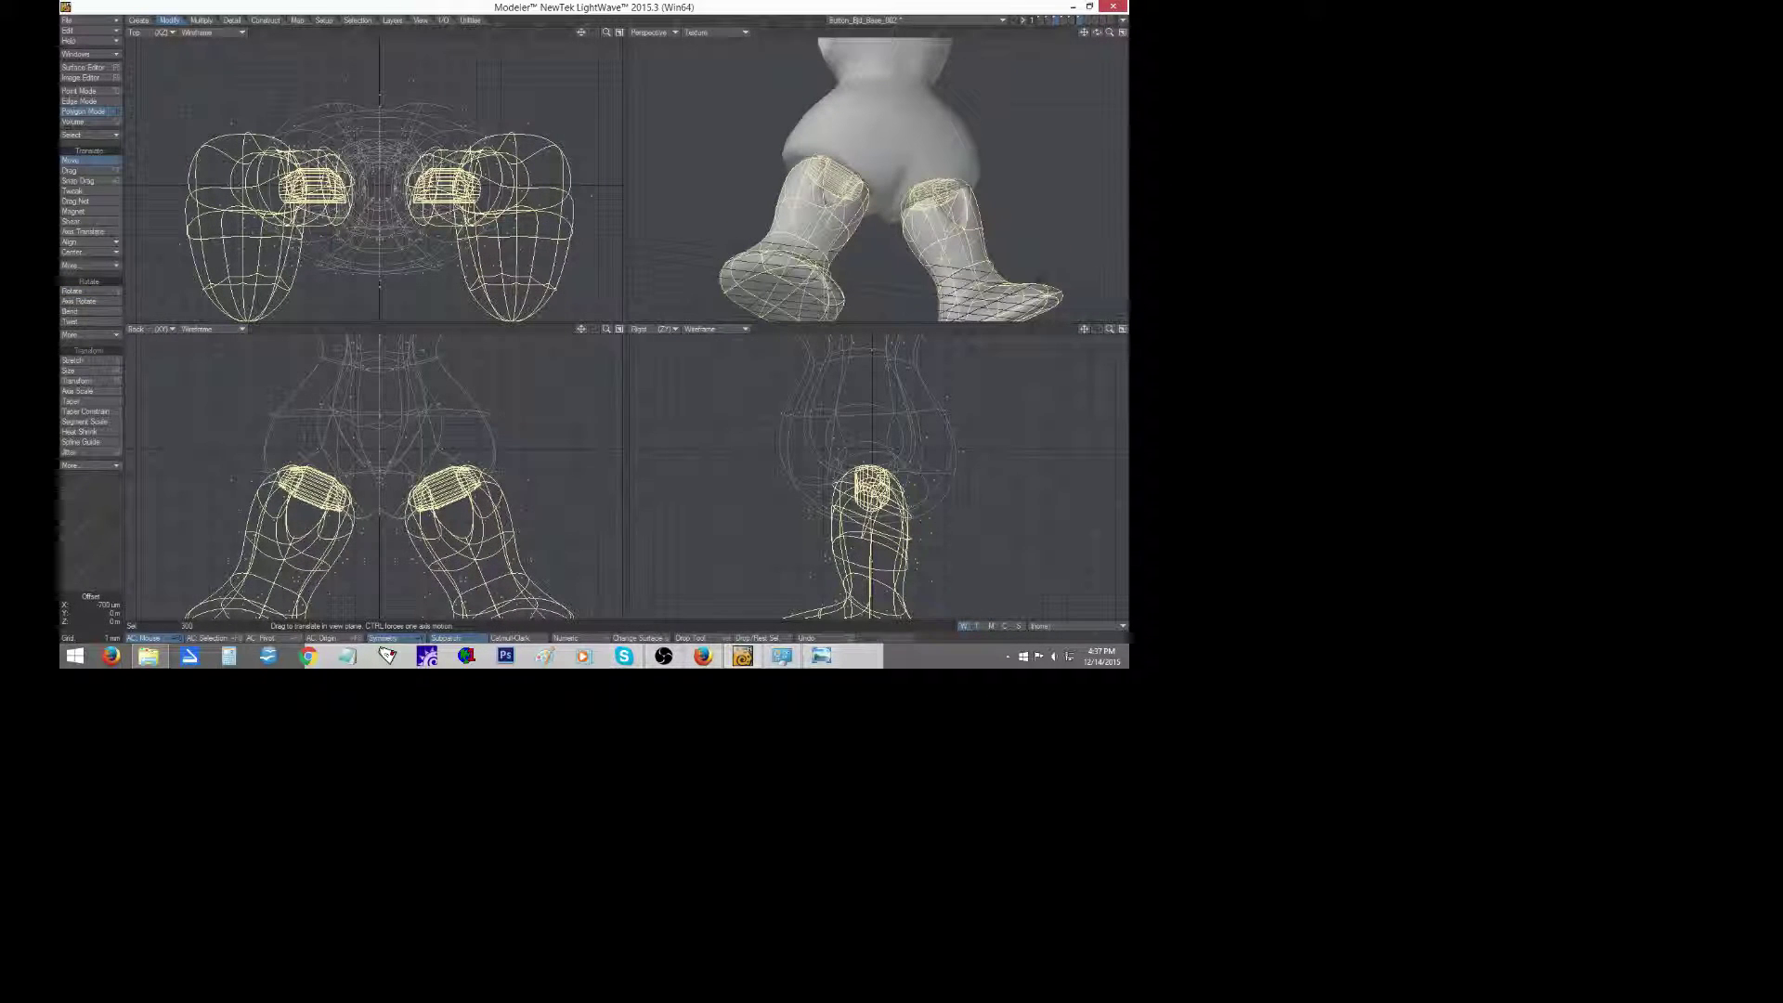
mouse_move(1100, 35)
left_mouse_down()
mouse_move(1103, 74)
mouse_move(1105, 42)
mouse_move(1151, 42)
mouse_move(1044, 28)
mouse_move(1068, 28)
left_mouse_up()
left_click_drag(926, 490, 931, 481)
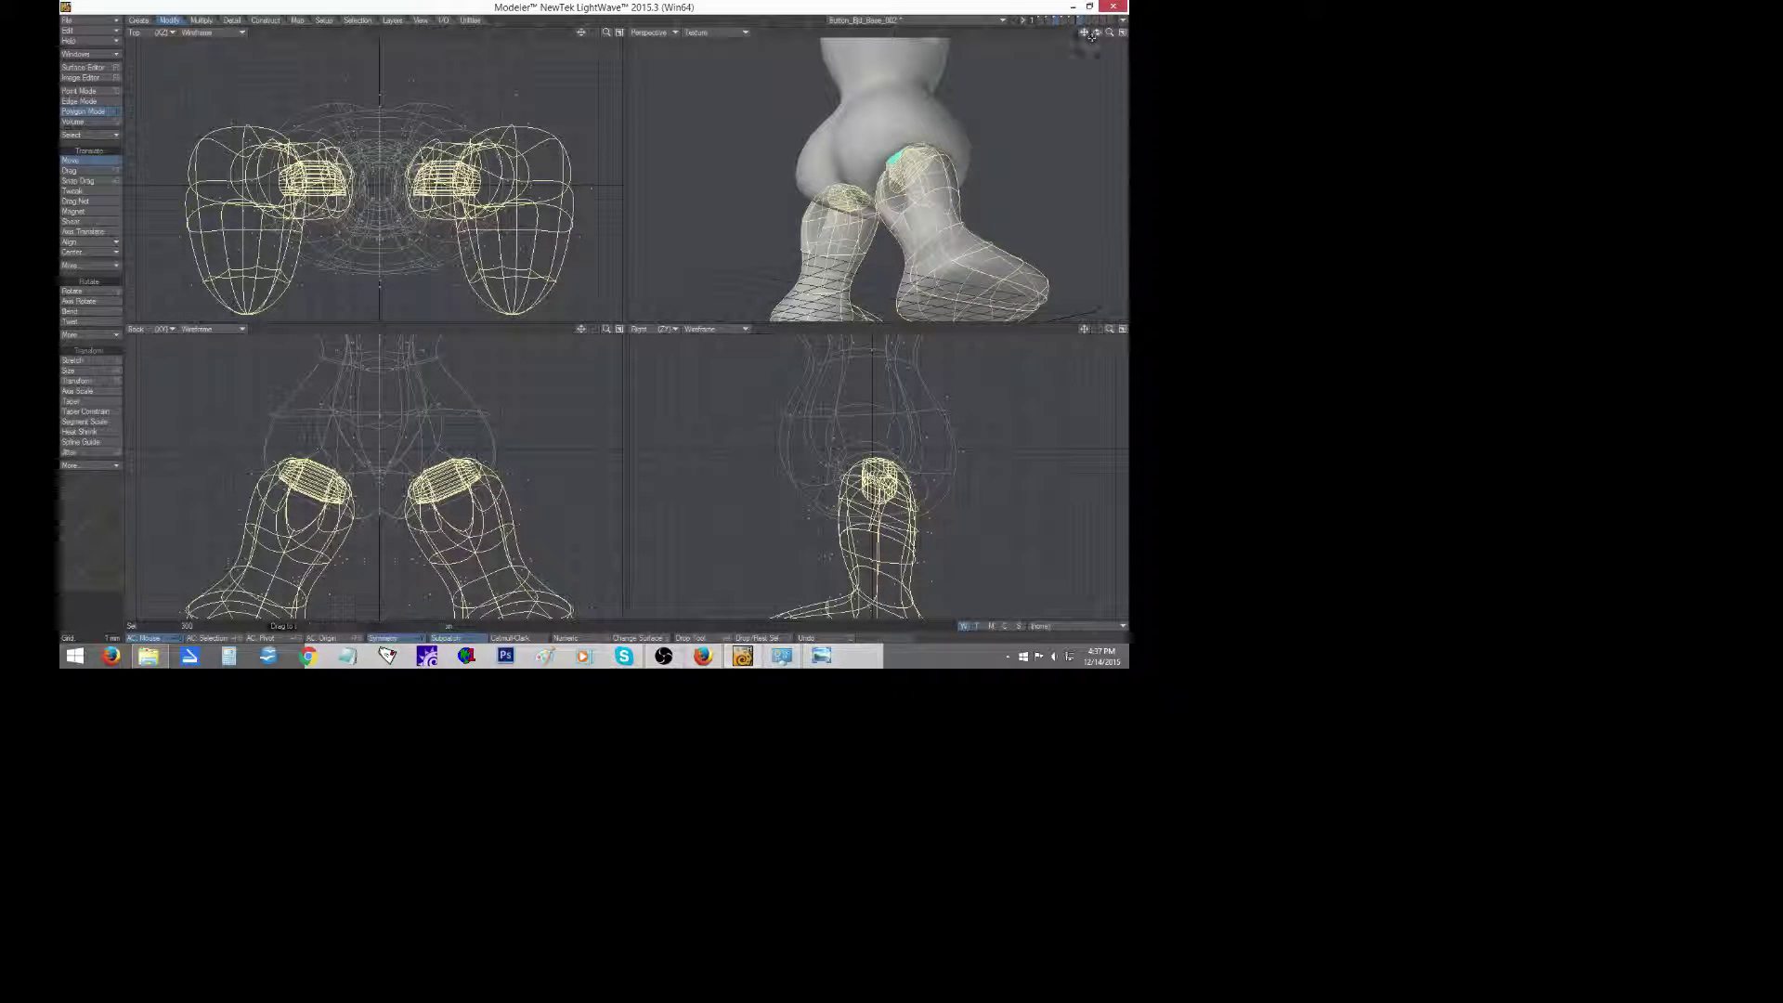
mouse_move(1097, 32)
left_mouse_down()
mouse_move(977, 31)
mouse_move(1080, 44)
left_mouse_up()
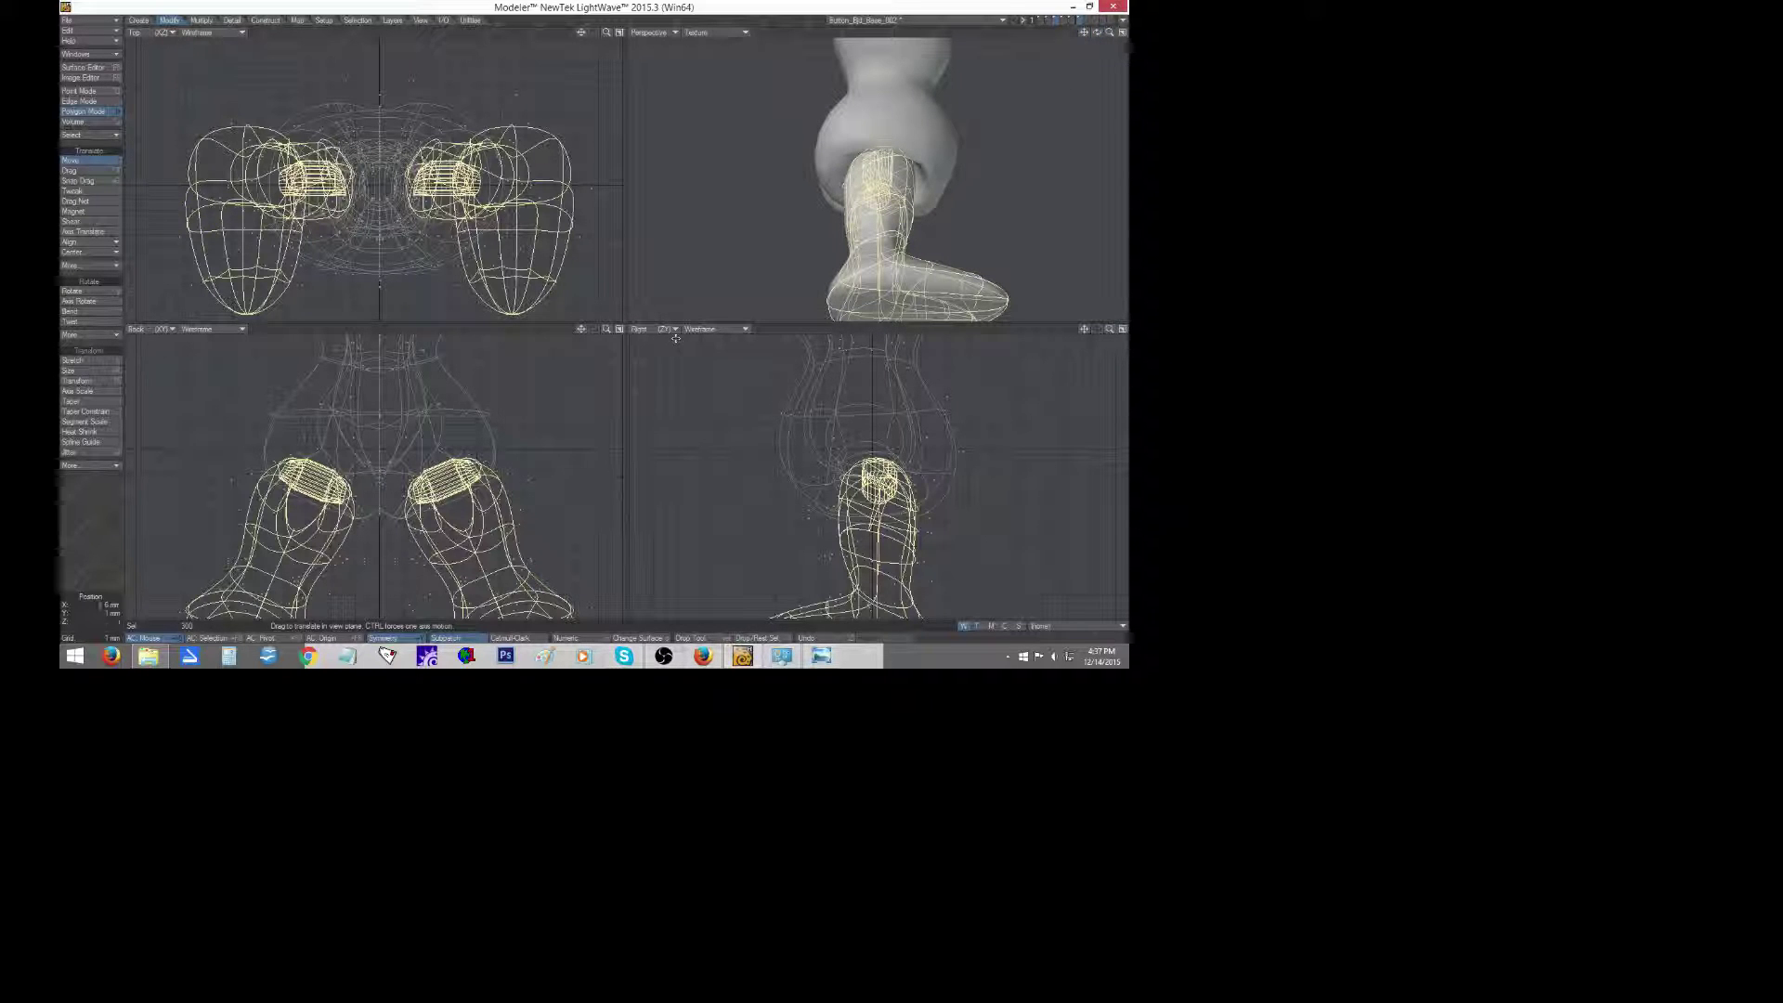
Undo the leg rotation and the two moves that followed it, and deselect the legs.
key("ctrl+z")
key("ctrl+z")
key("ctrl+z")
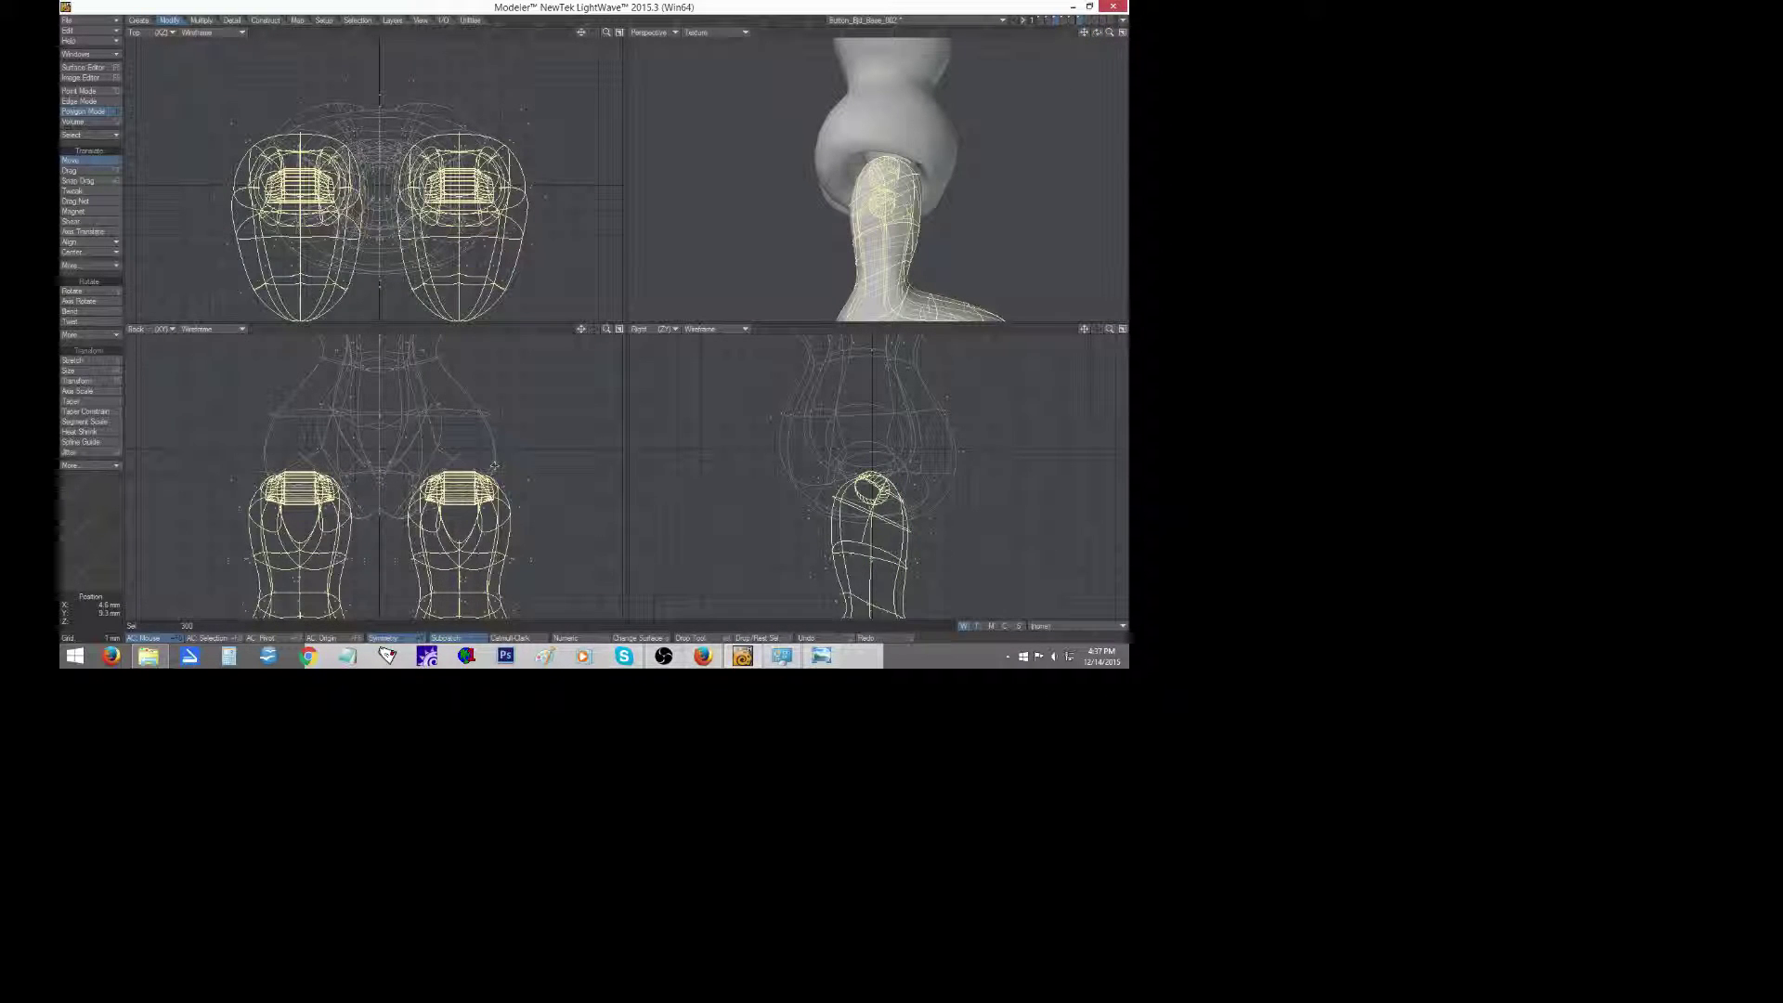
left_click(88, 574)
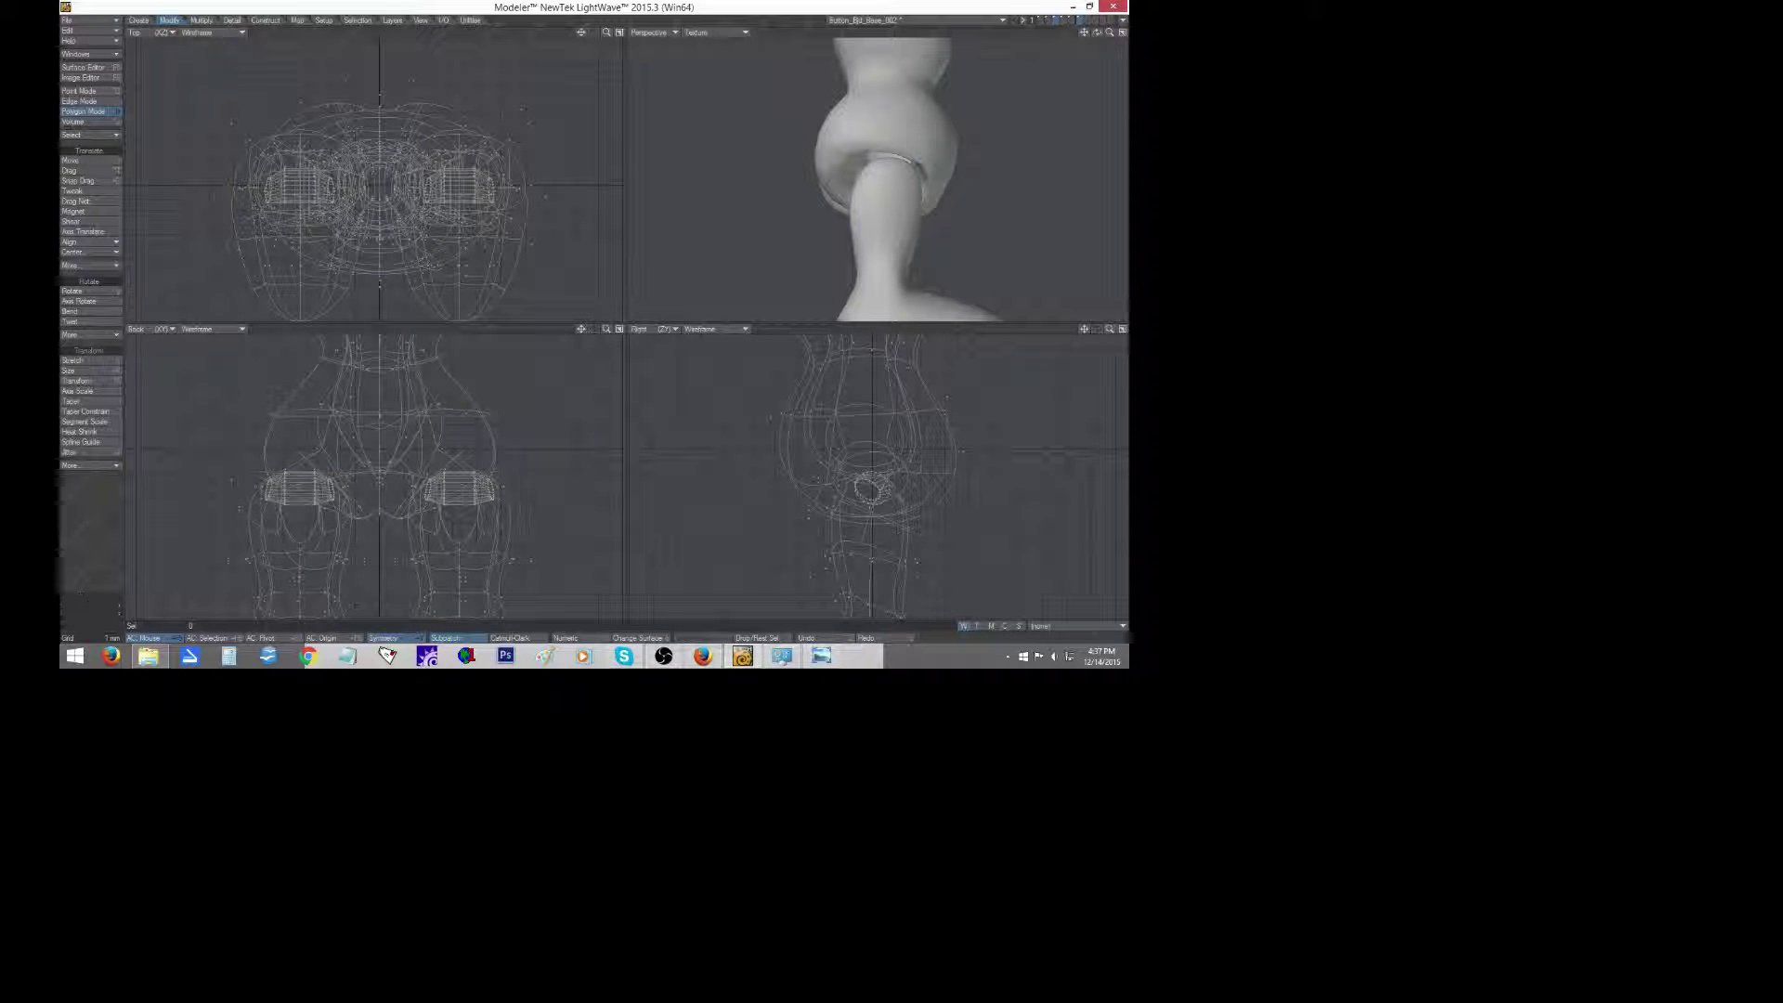
With the torso as background layer, lasso the upper leg polygons and stretch them wider front to back.
left_click(1080, 21)
left_click(1059, 25)
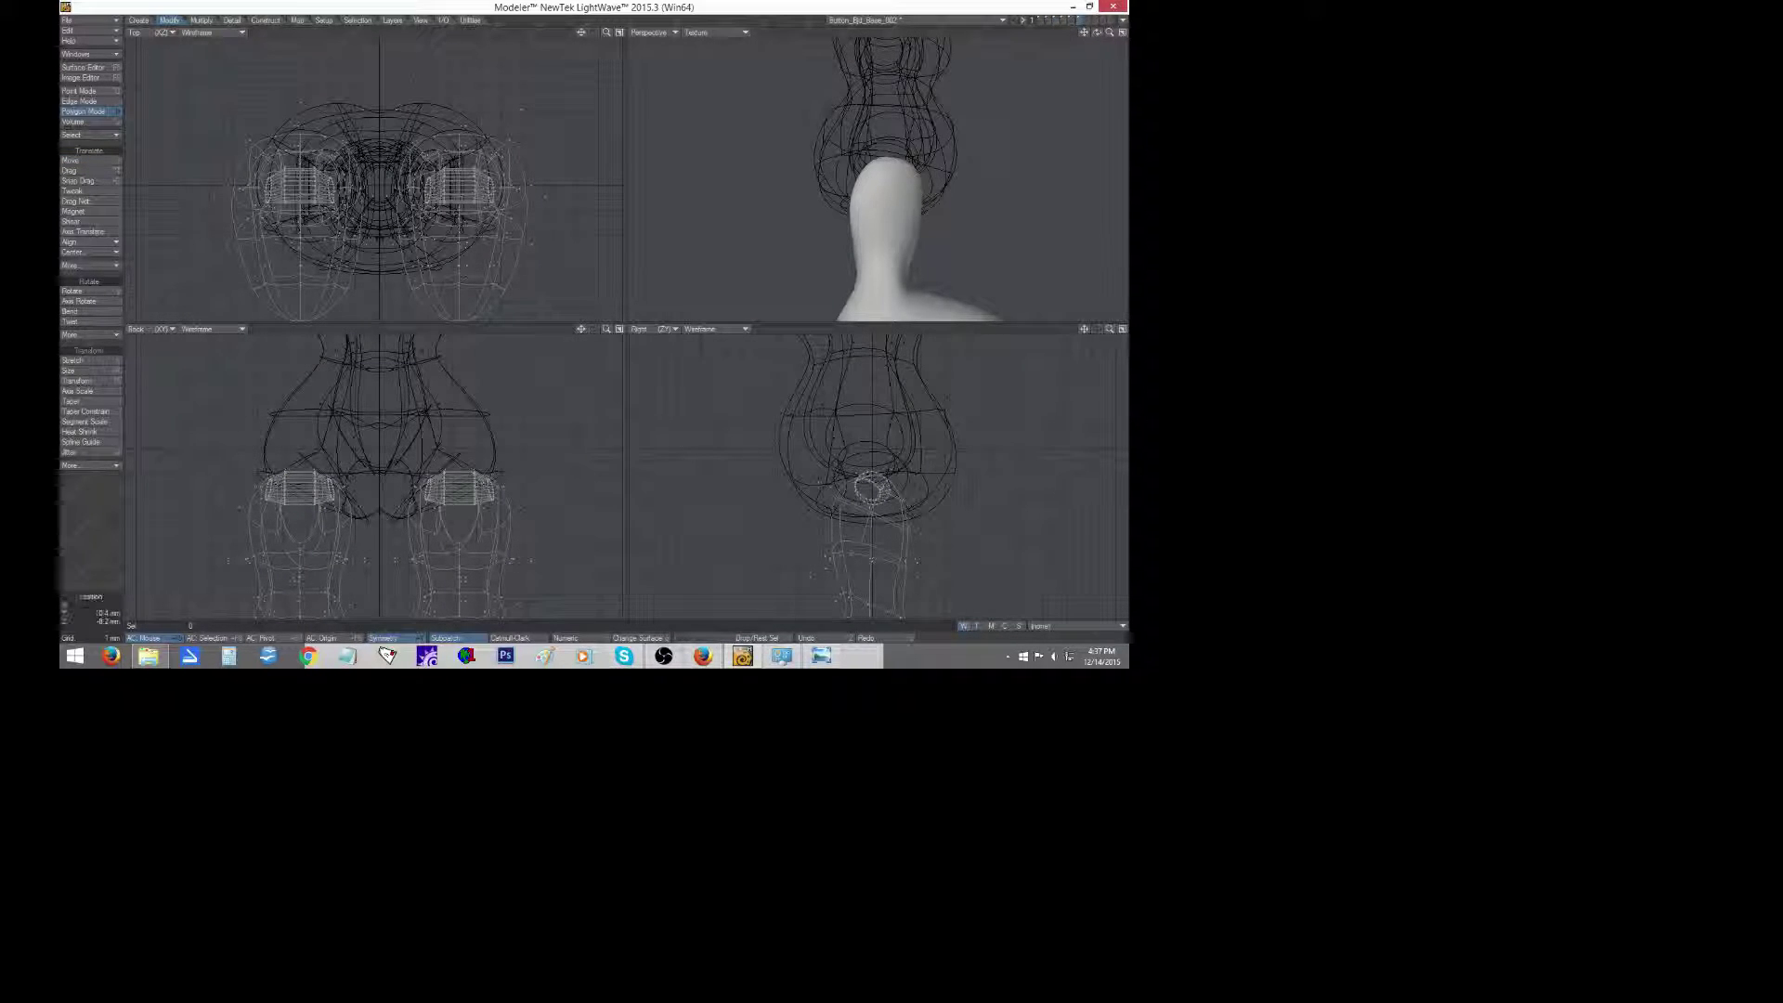
mouse_move(964, 536)
right_mouse_down()
mouse_move(884, 541)
mouse_move(888, 452)
mouse_move(906, 459)
right_mouse_up()
key("h")
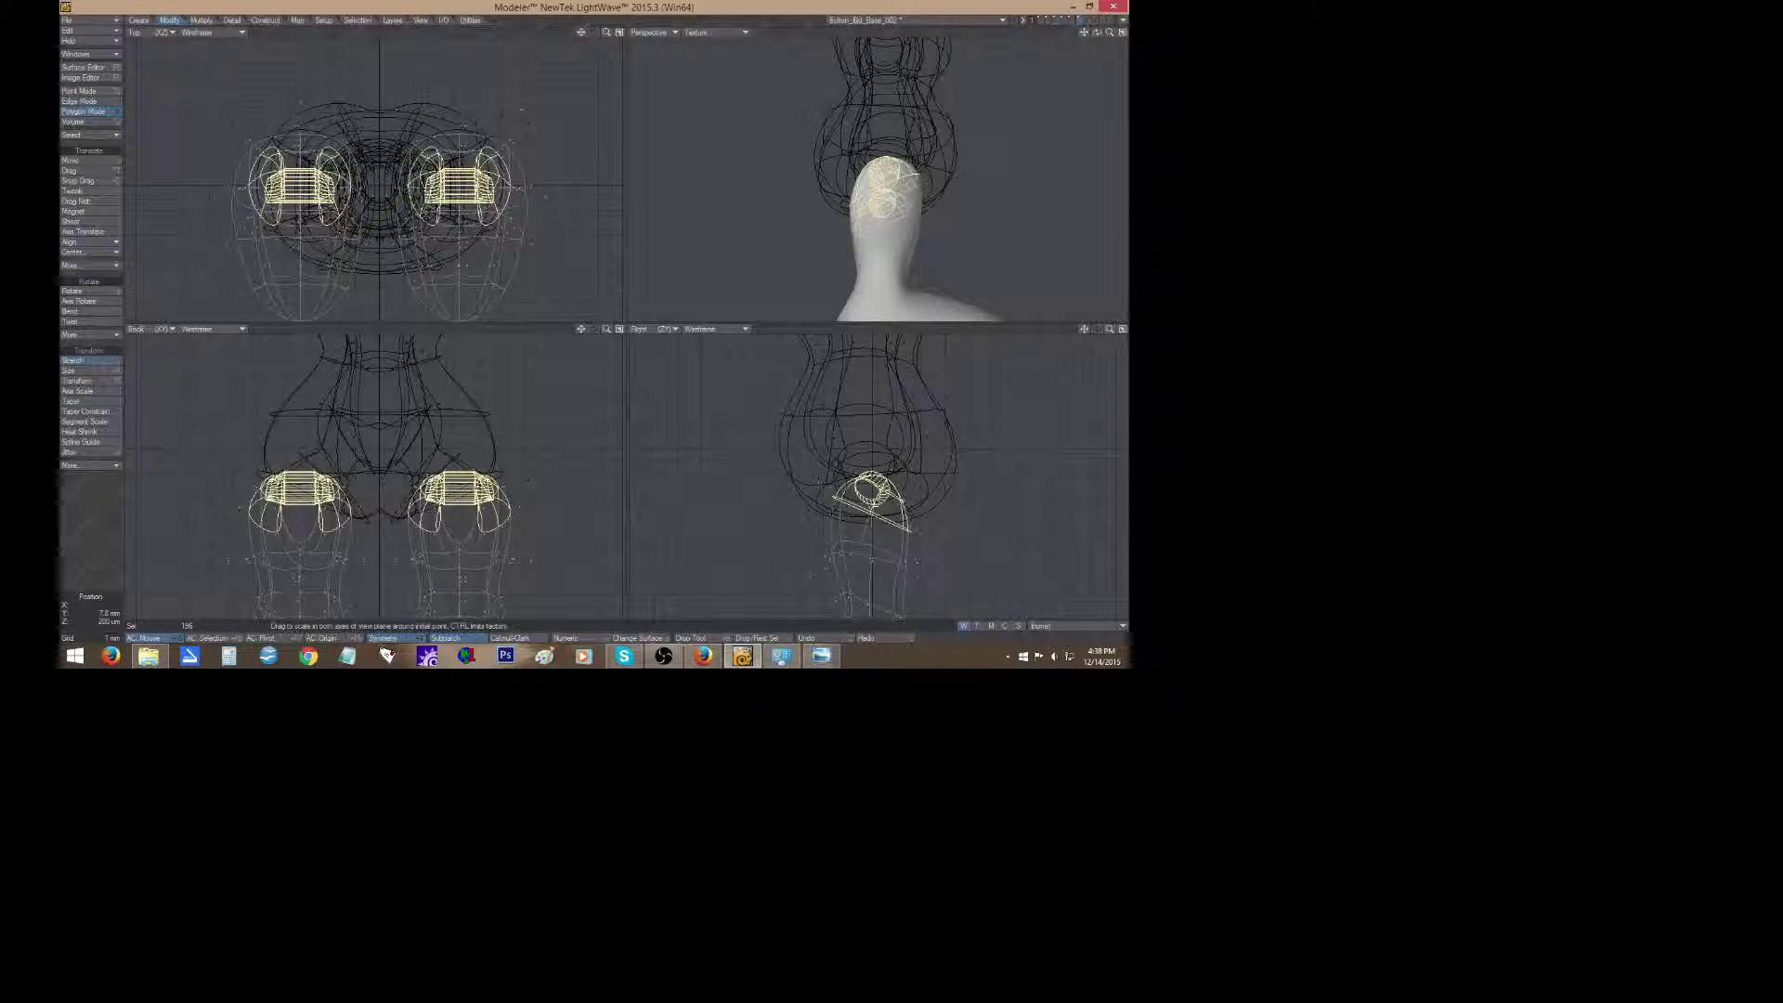
left_click_drag(872, 495, 881, 496)
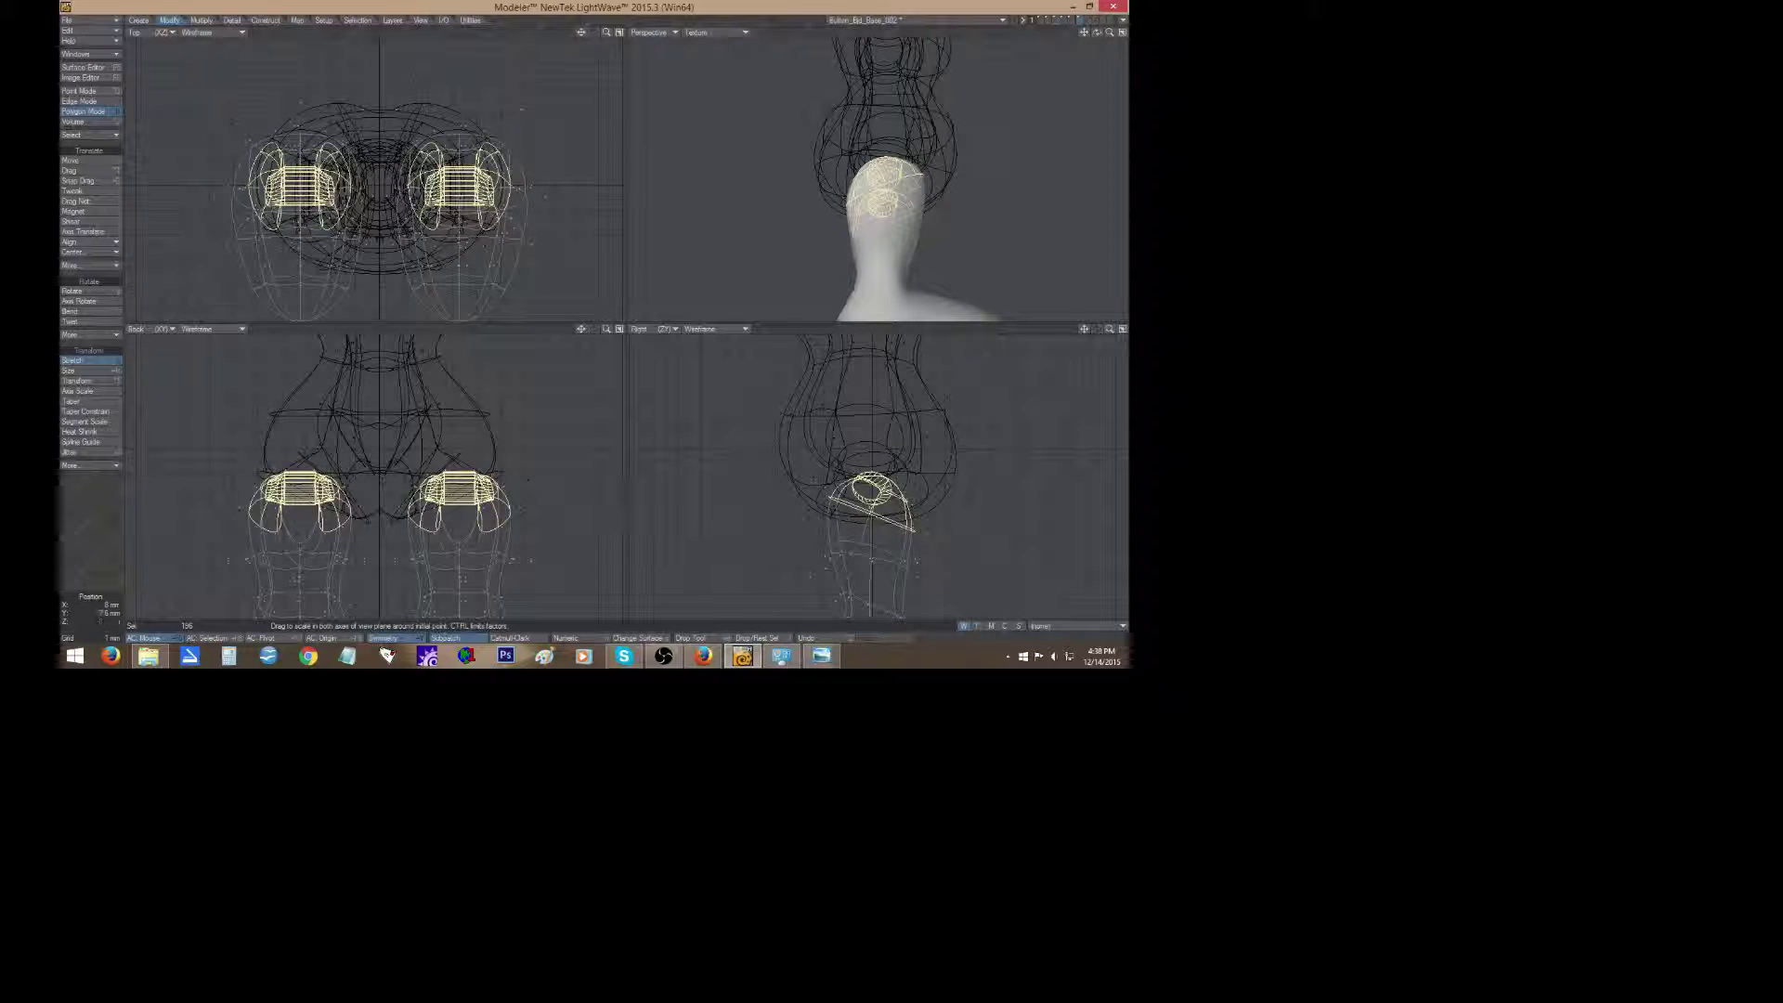
left_click(81, 539)
left_click(81, 539)
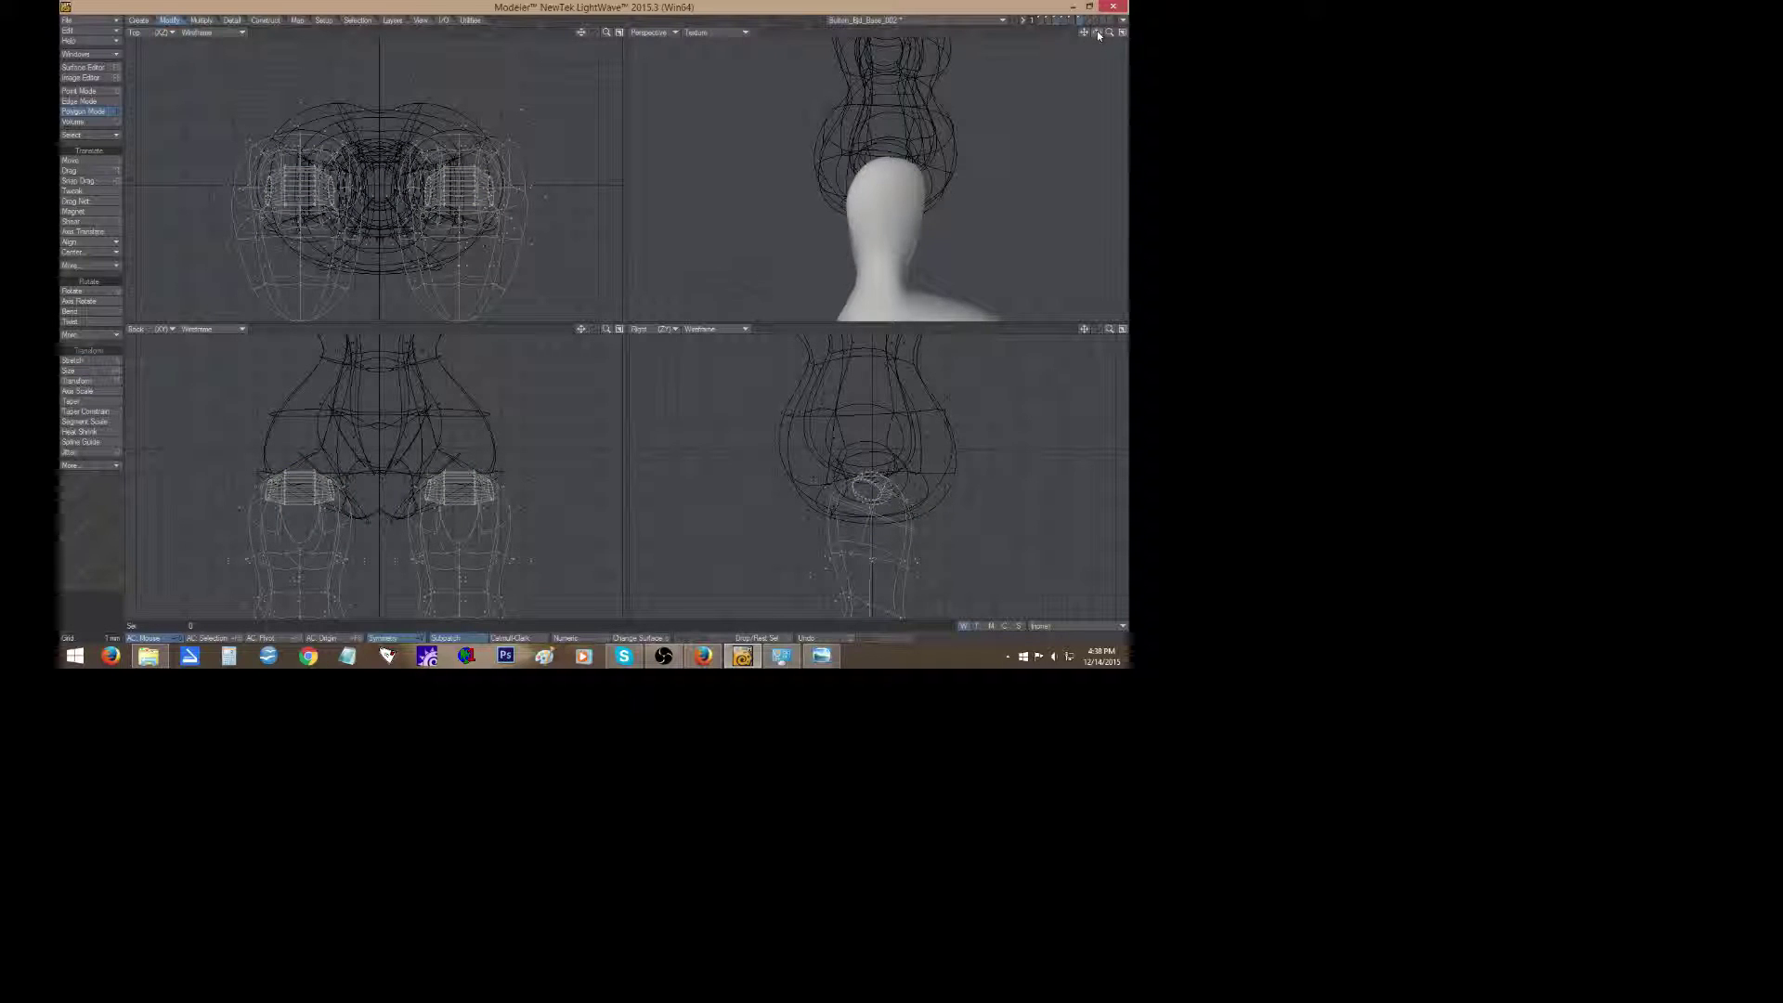
Select the inner notch polygons at the top of both legs and stretch them narrower front to back.
mouse_move(1099, 35)
left_mouse_down()
mouse_move(1091, 74)
mouse_move(1059, 56)
mouse_move(1106, 39)
mouse_move(1077, 67)
mouse_move(1101, 46)
left_mouse_up()
left_click(919, 221)
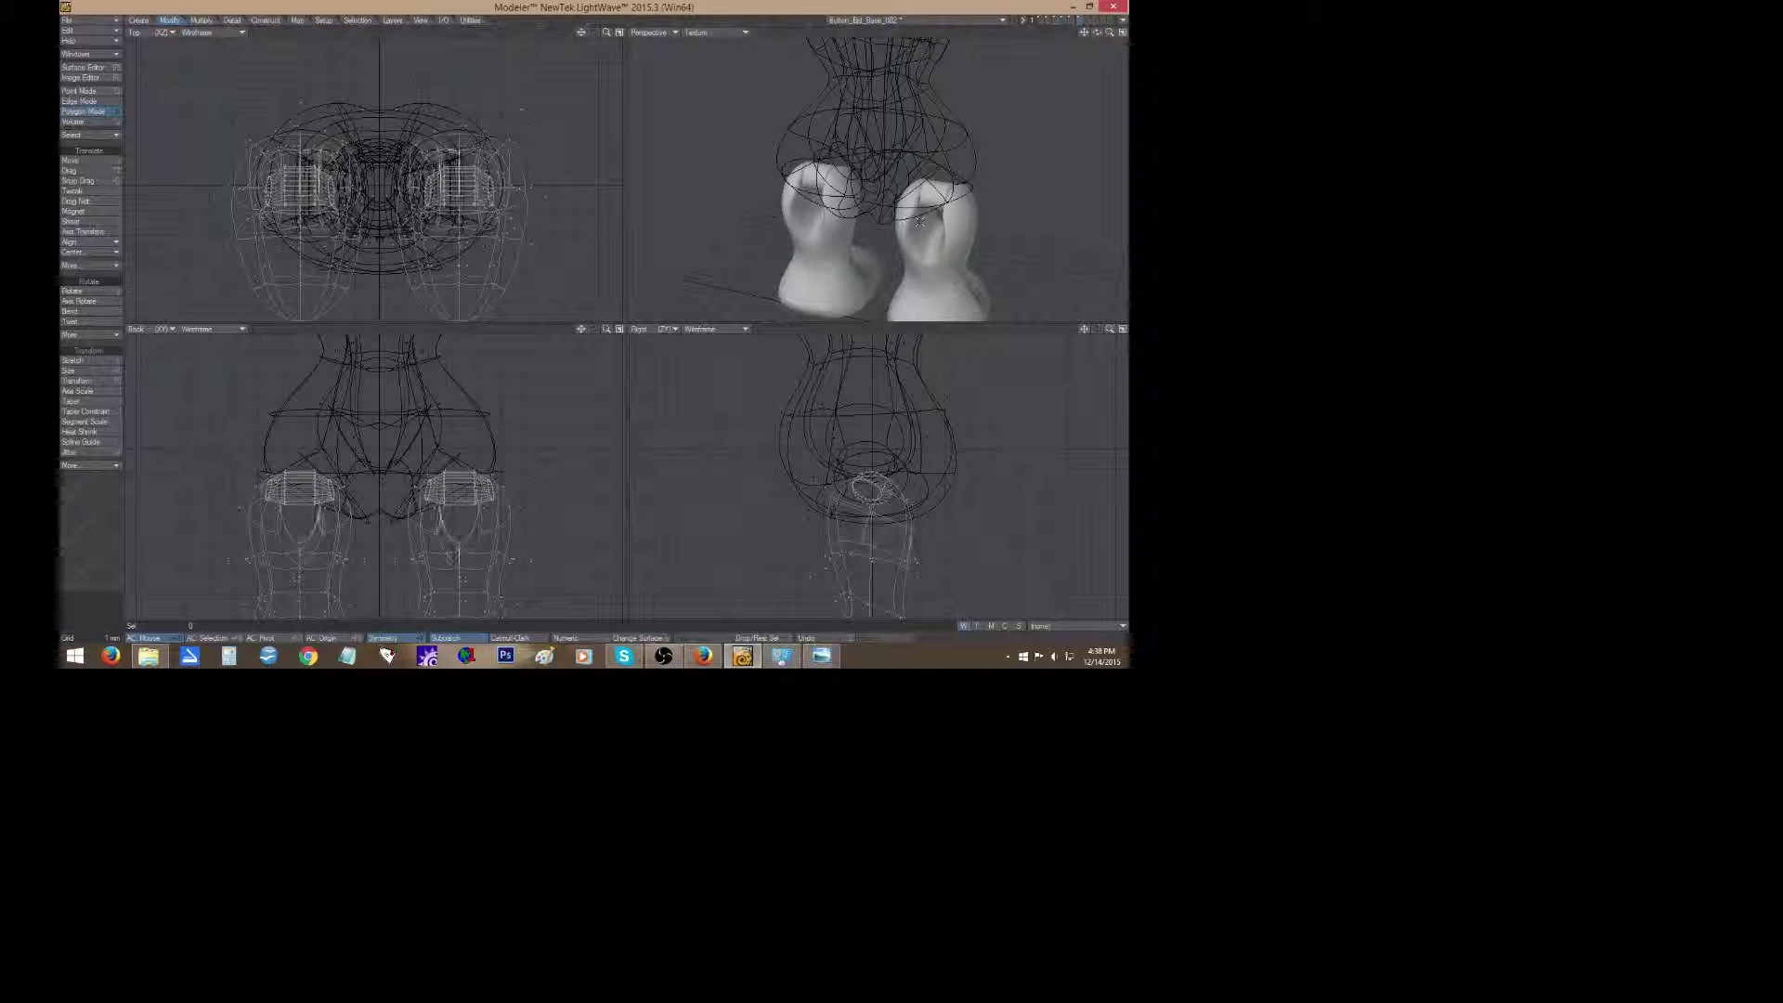
left_click_drag(919, 221, 923, 221)
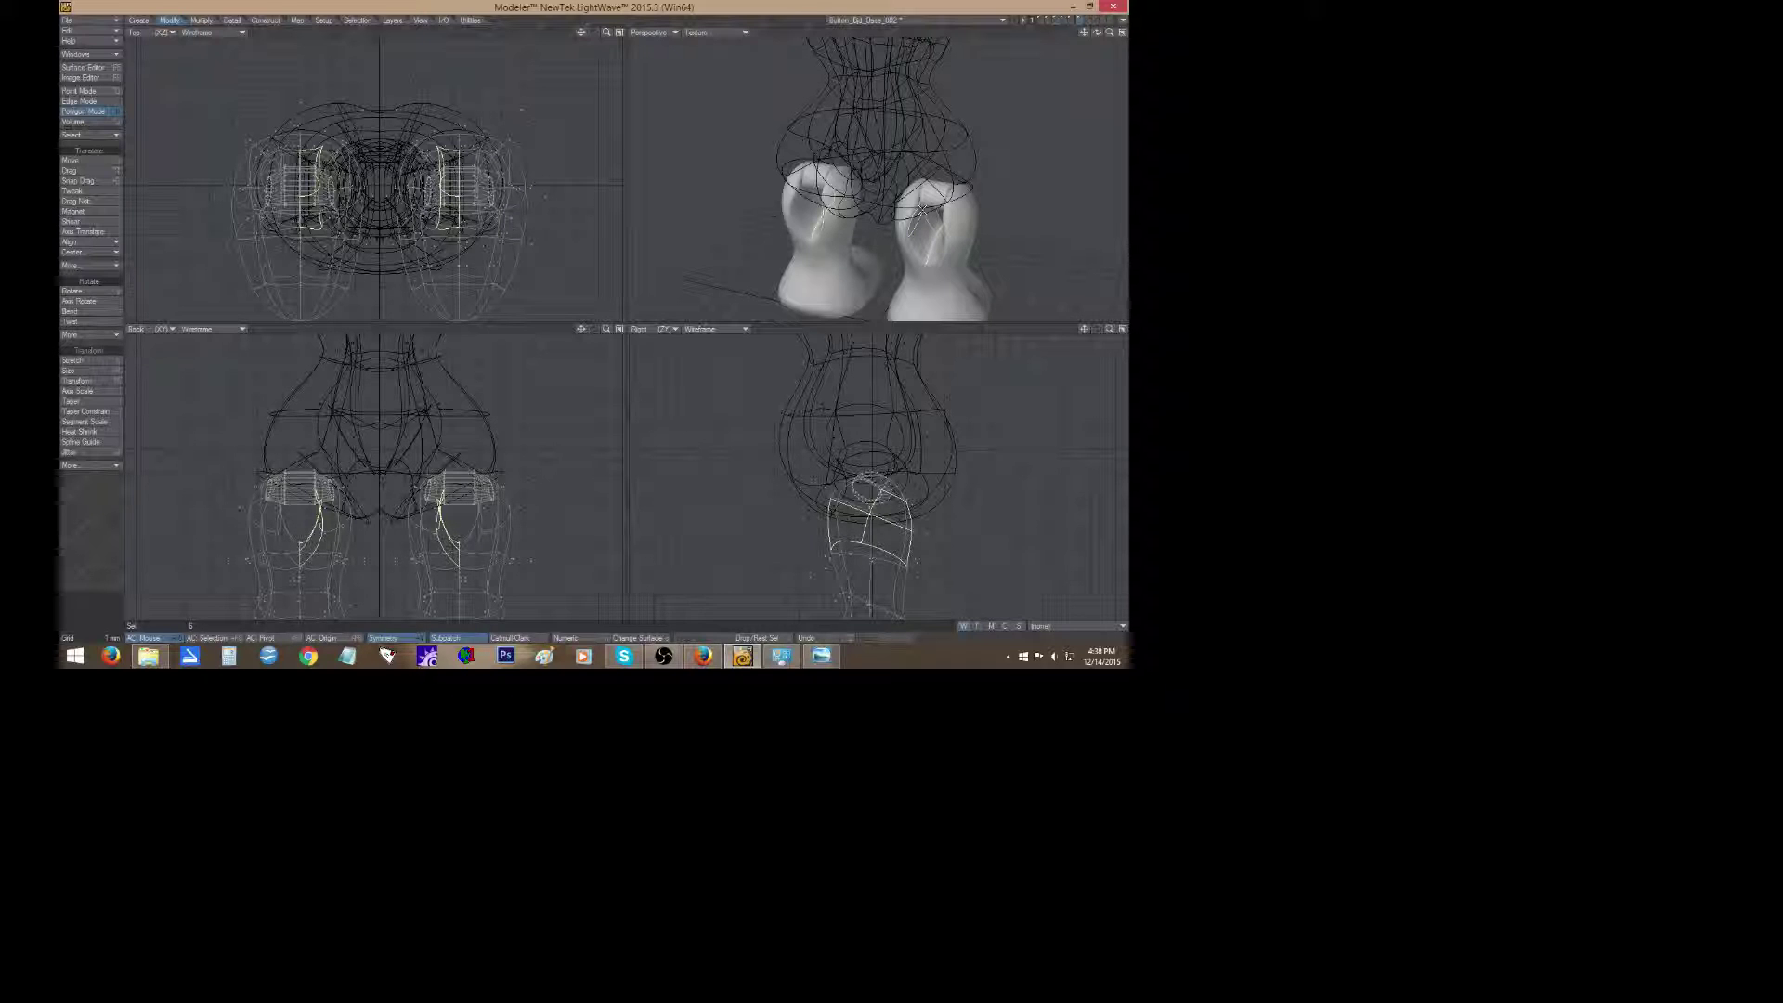
left_click_drag(923, 208, 926, 219)
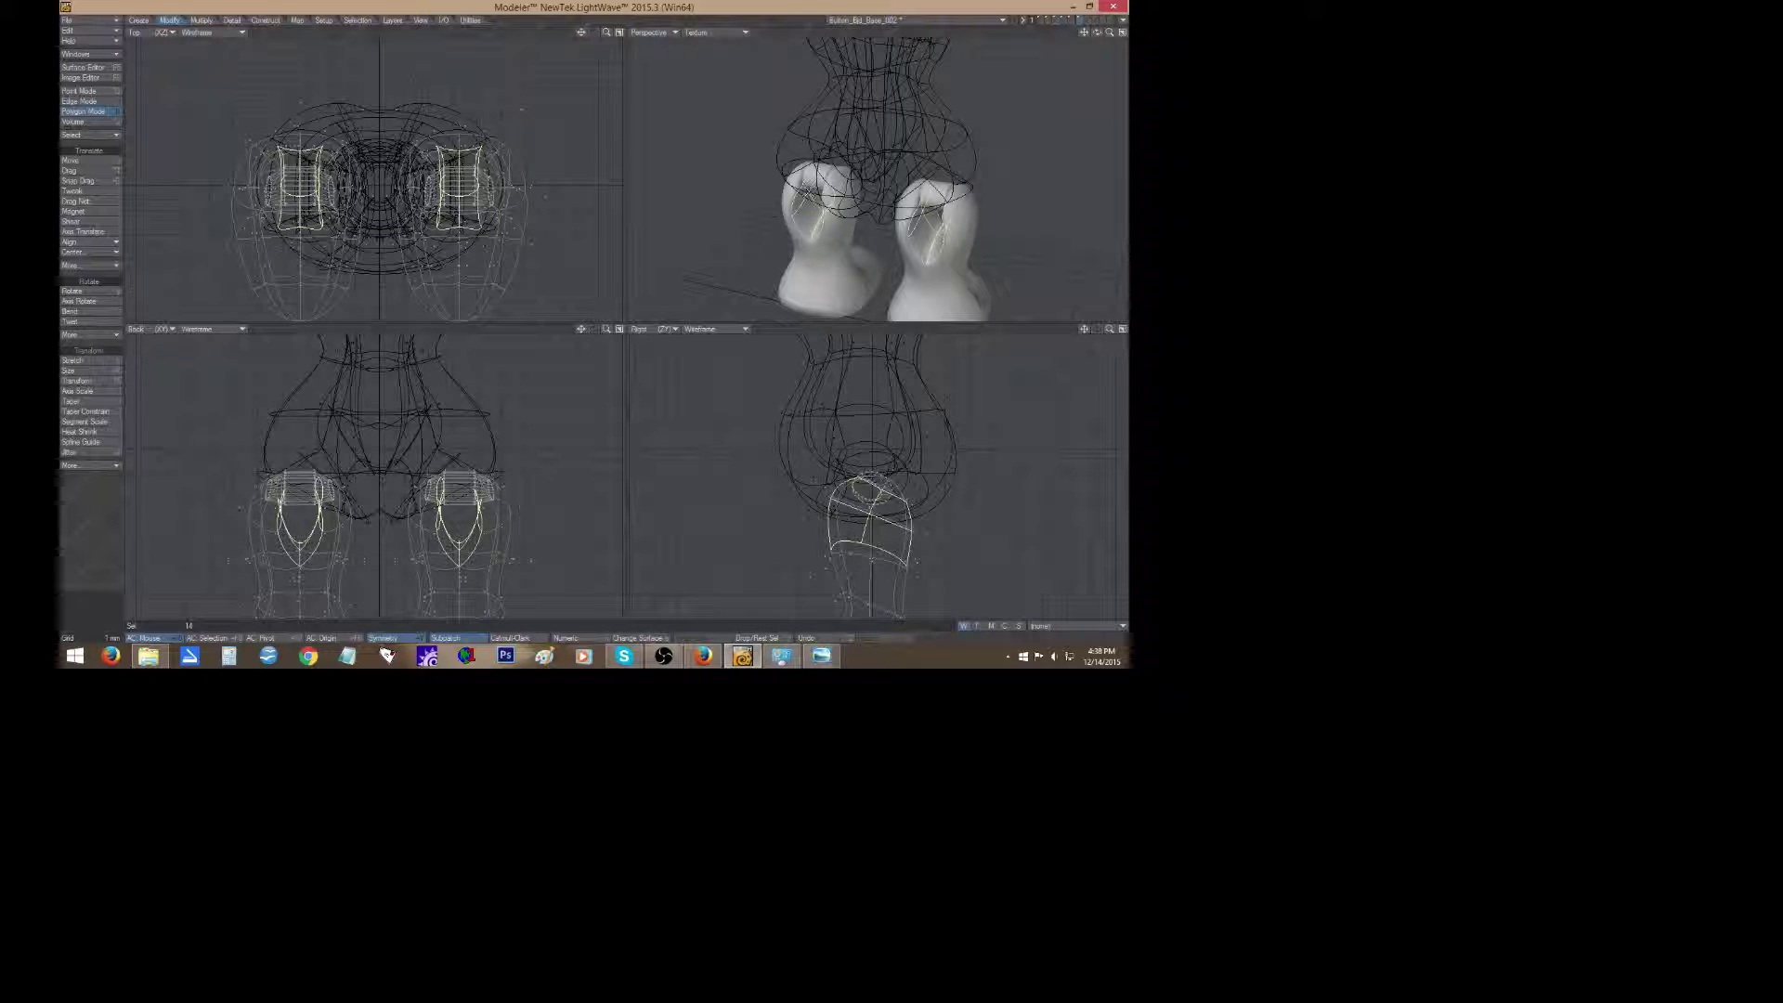
key("h")
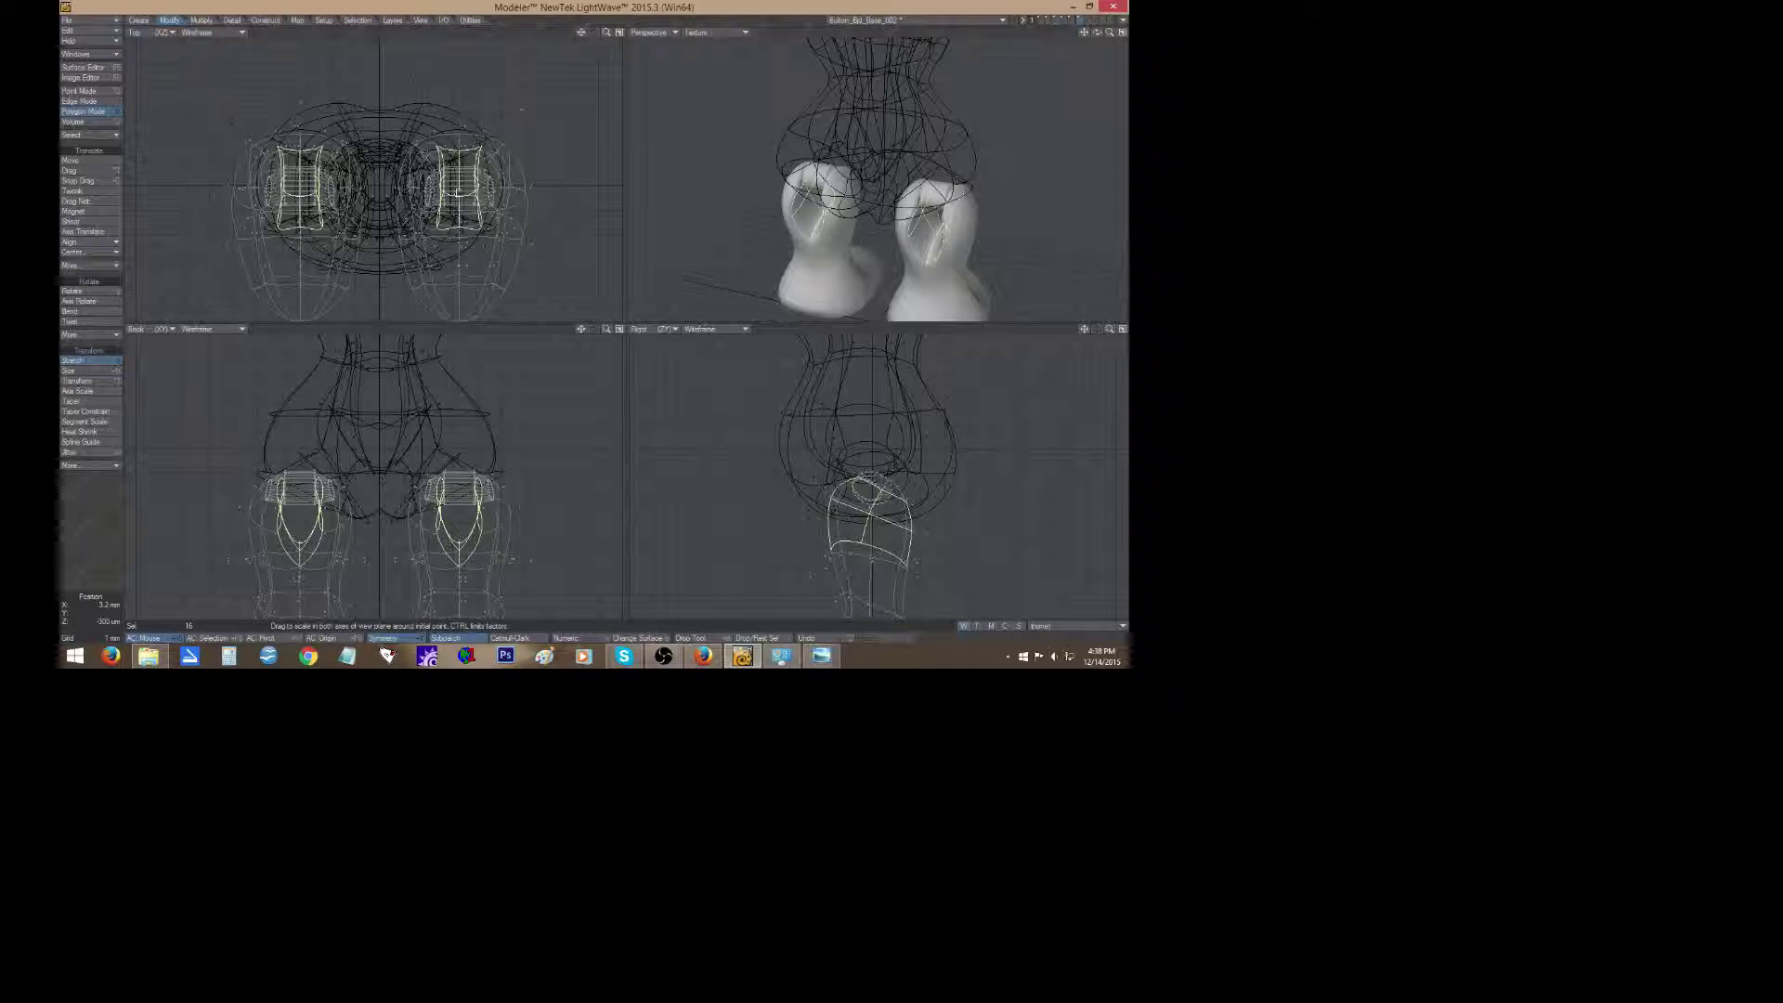
left_click_drag(872, 514, 866, 516)
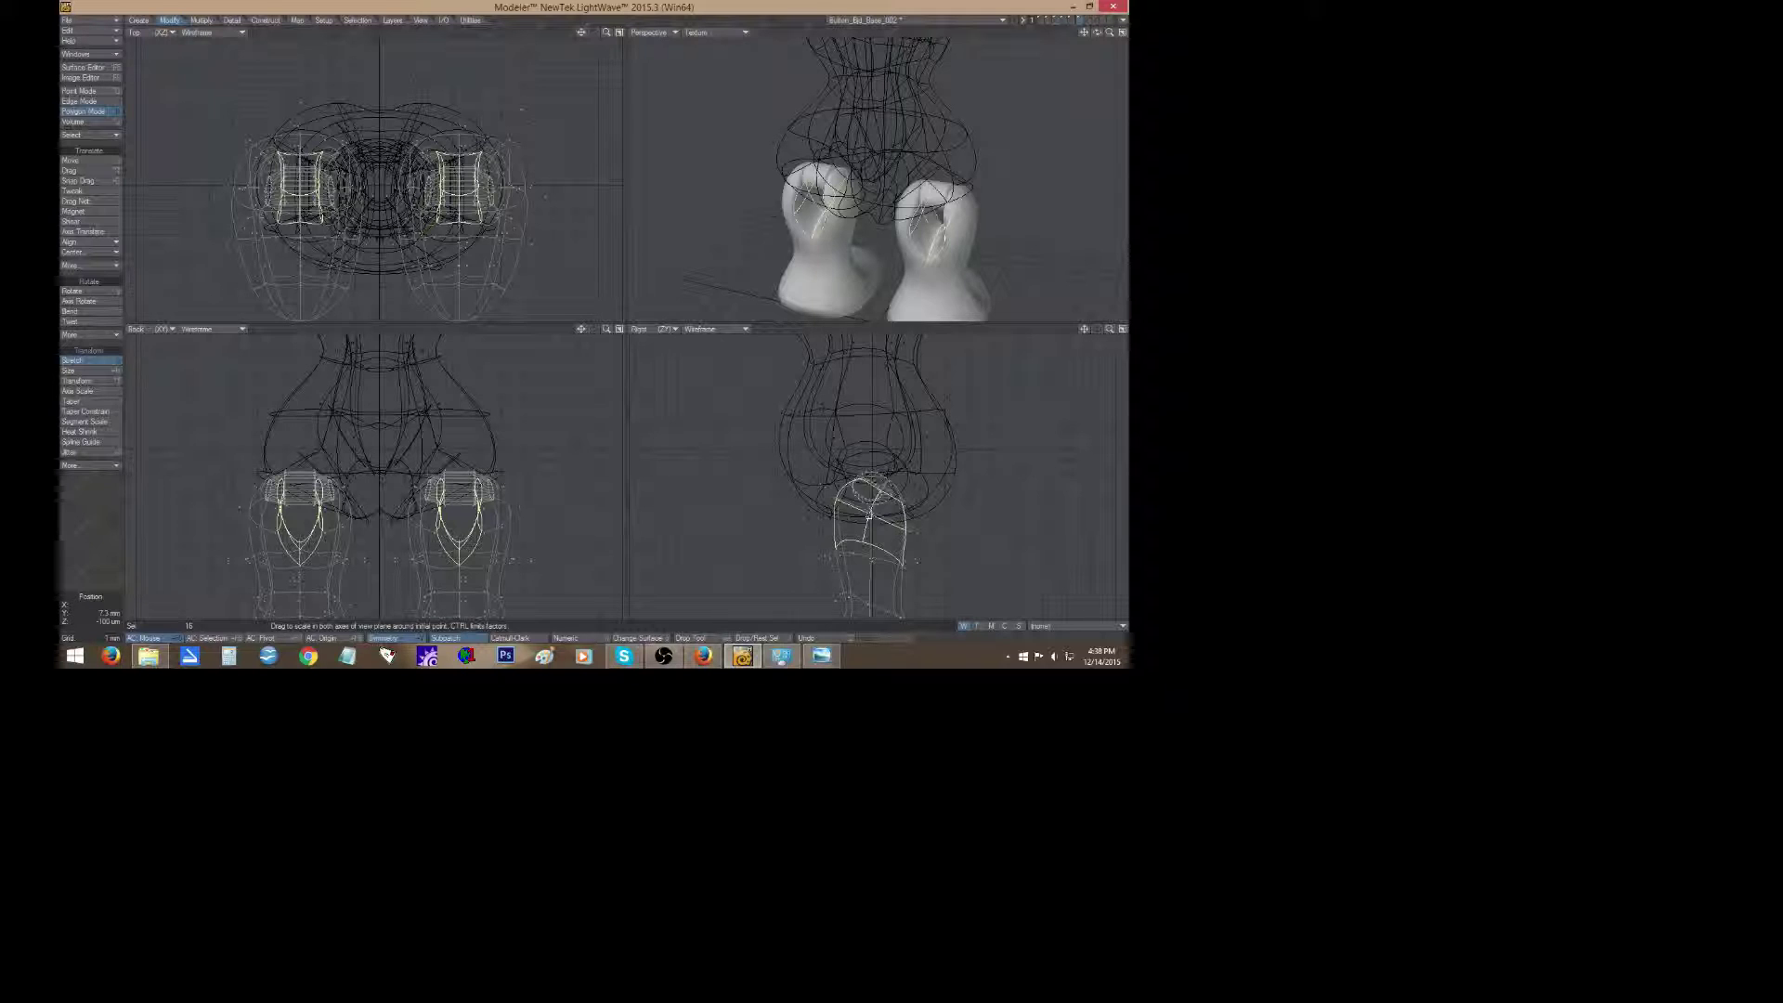
left_click_drag(868, 514, 874, 515)
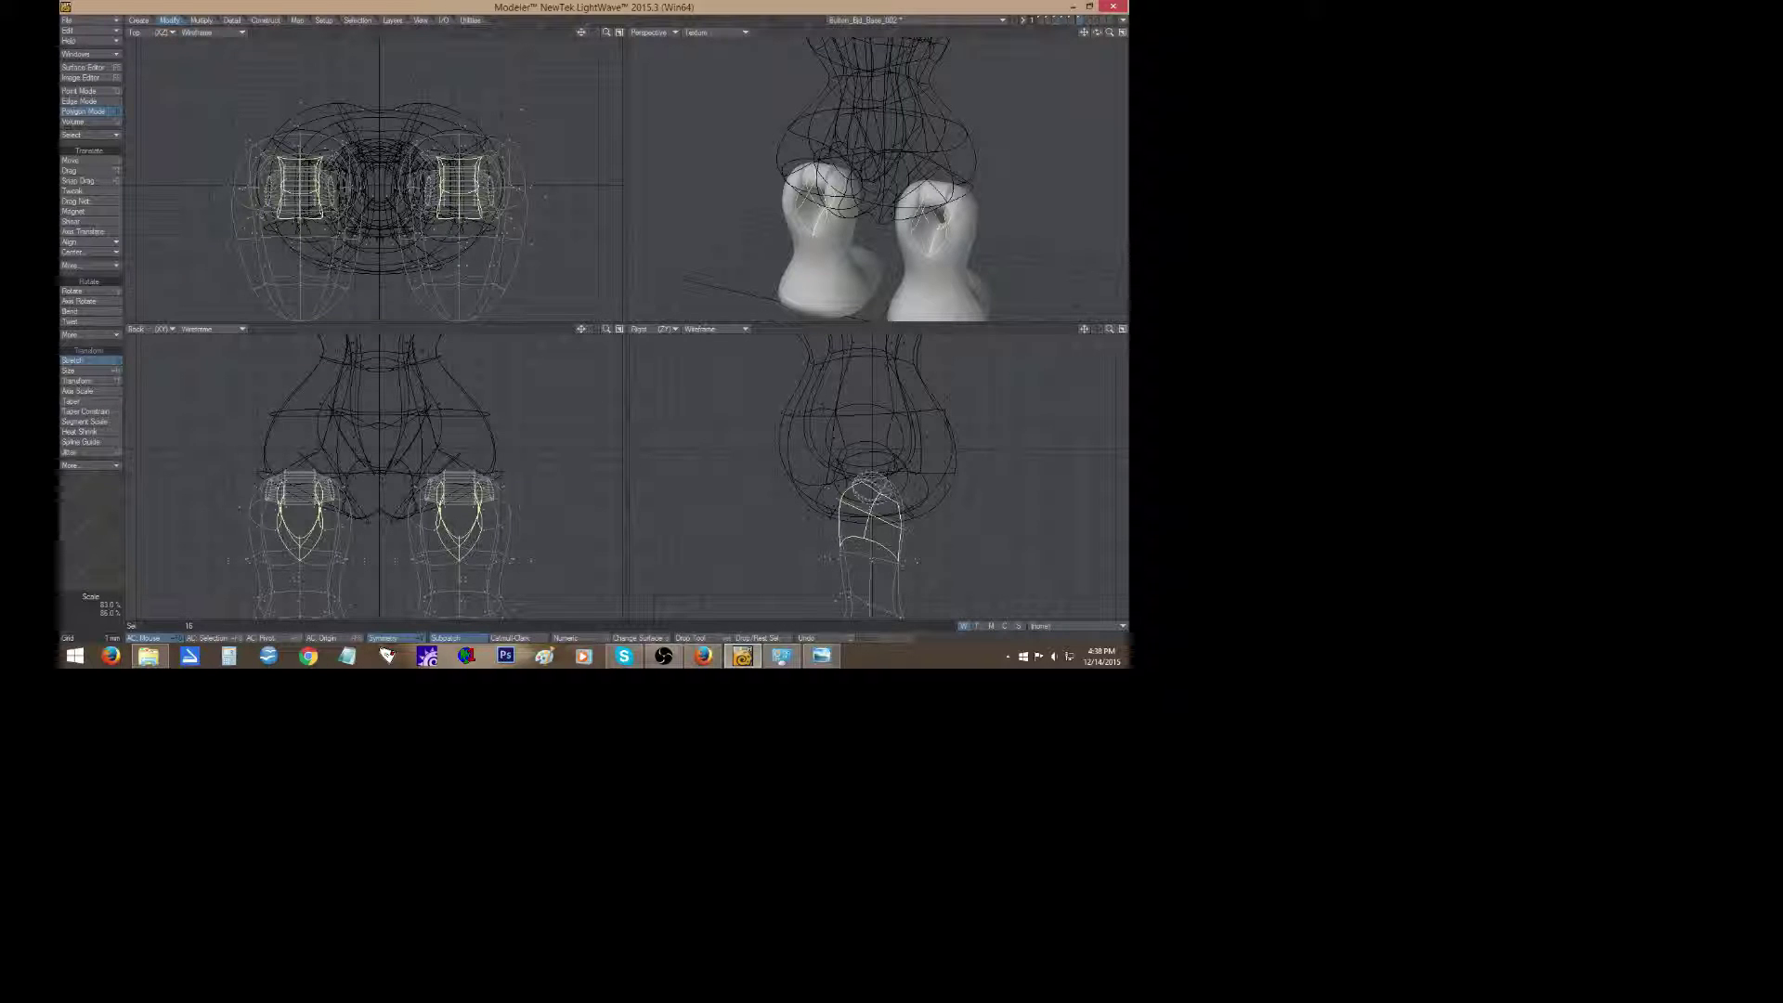
left_click(101, 538)
Select the inner and outer side polygons of both upper legs and stretch them wider front to back.
mouse_move(965, 241)
left_mouse_down()
mouse_move(970, 204)
mouse_move(975, 223)
mouse_move(847, 219)
left_mouse_up()
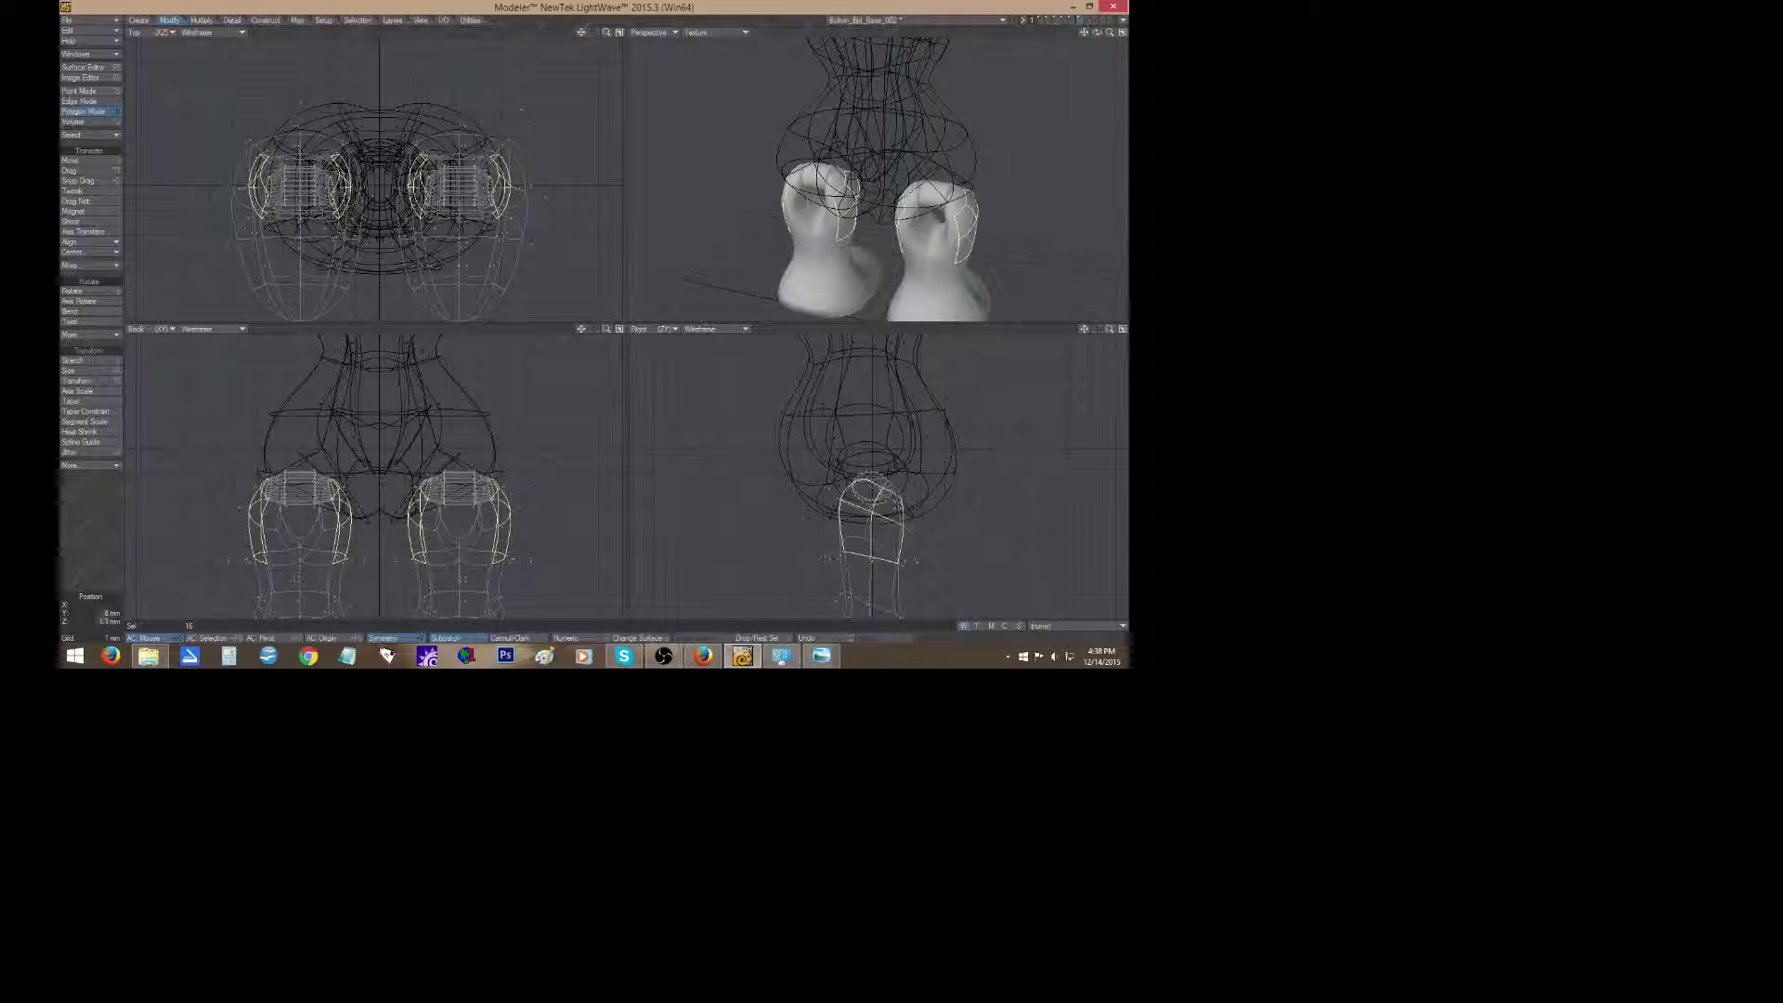
key("h")
left_click_drag(870, 514, 896, 515)
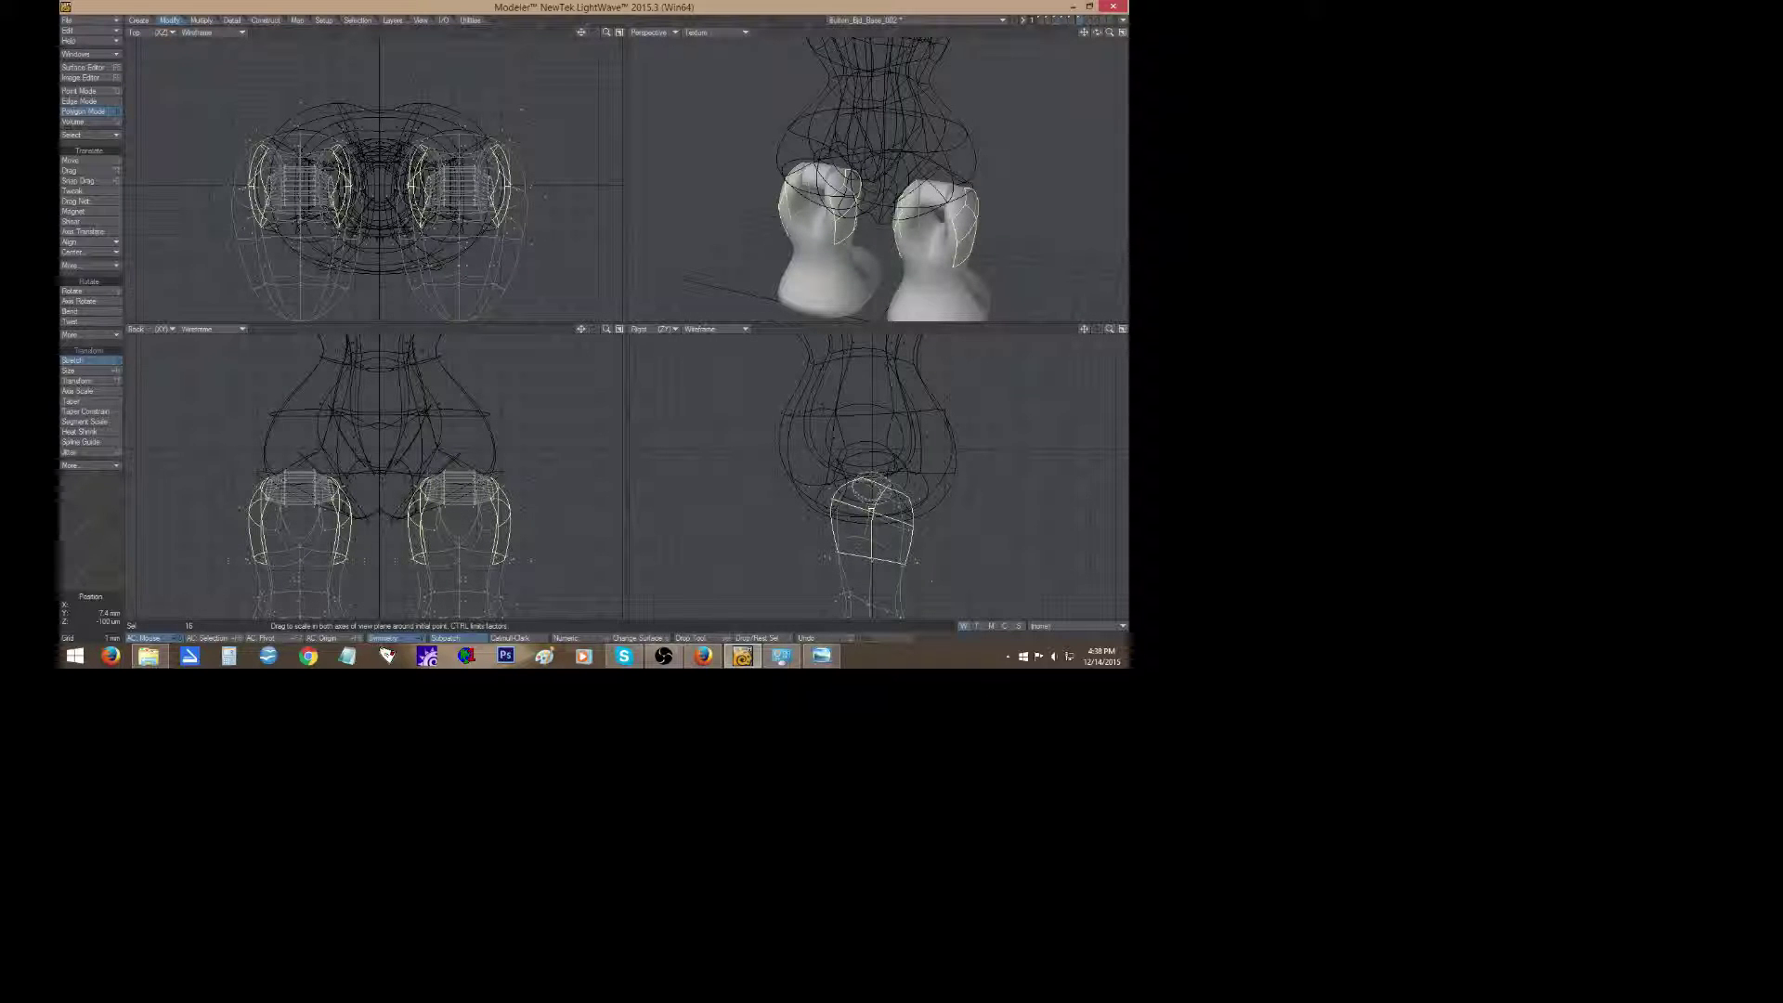
Try to rotate and shift the upper legs' side polygons slightly in the side view.
key("y")
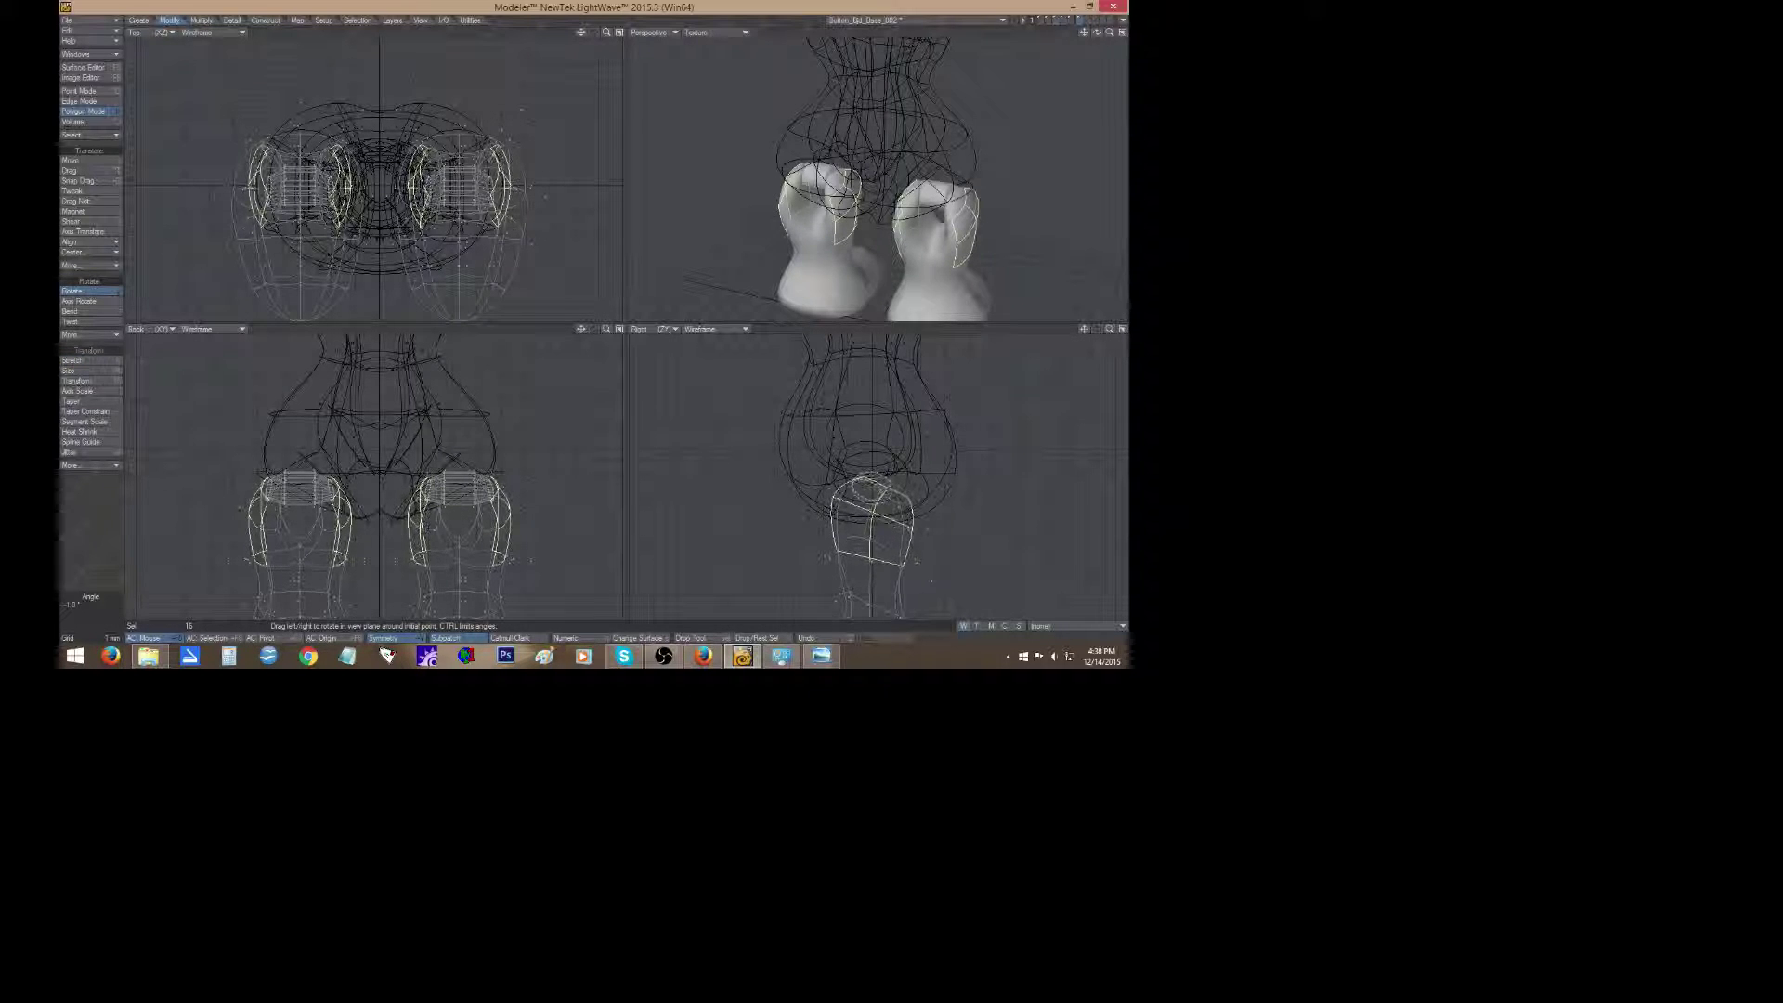
left_click_drag(867, 512, 871, 514)
key("t")
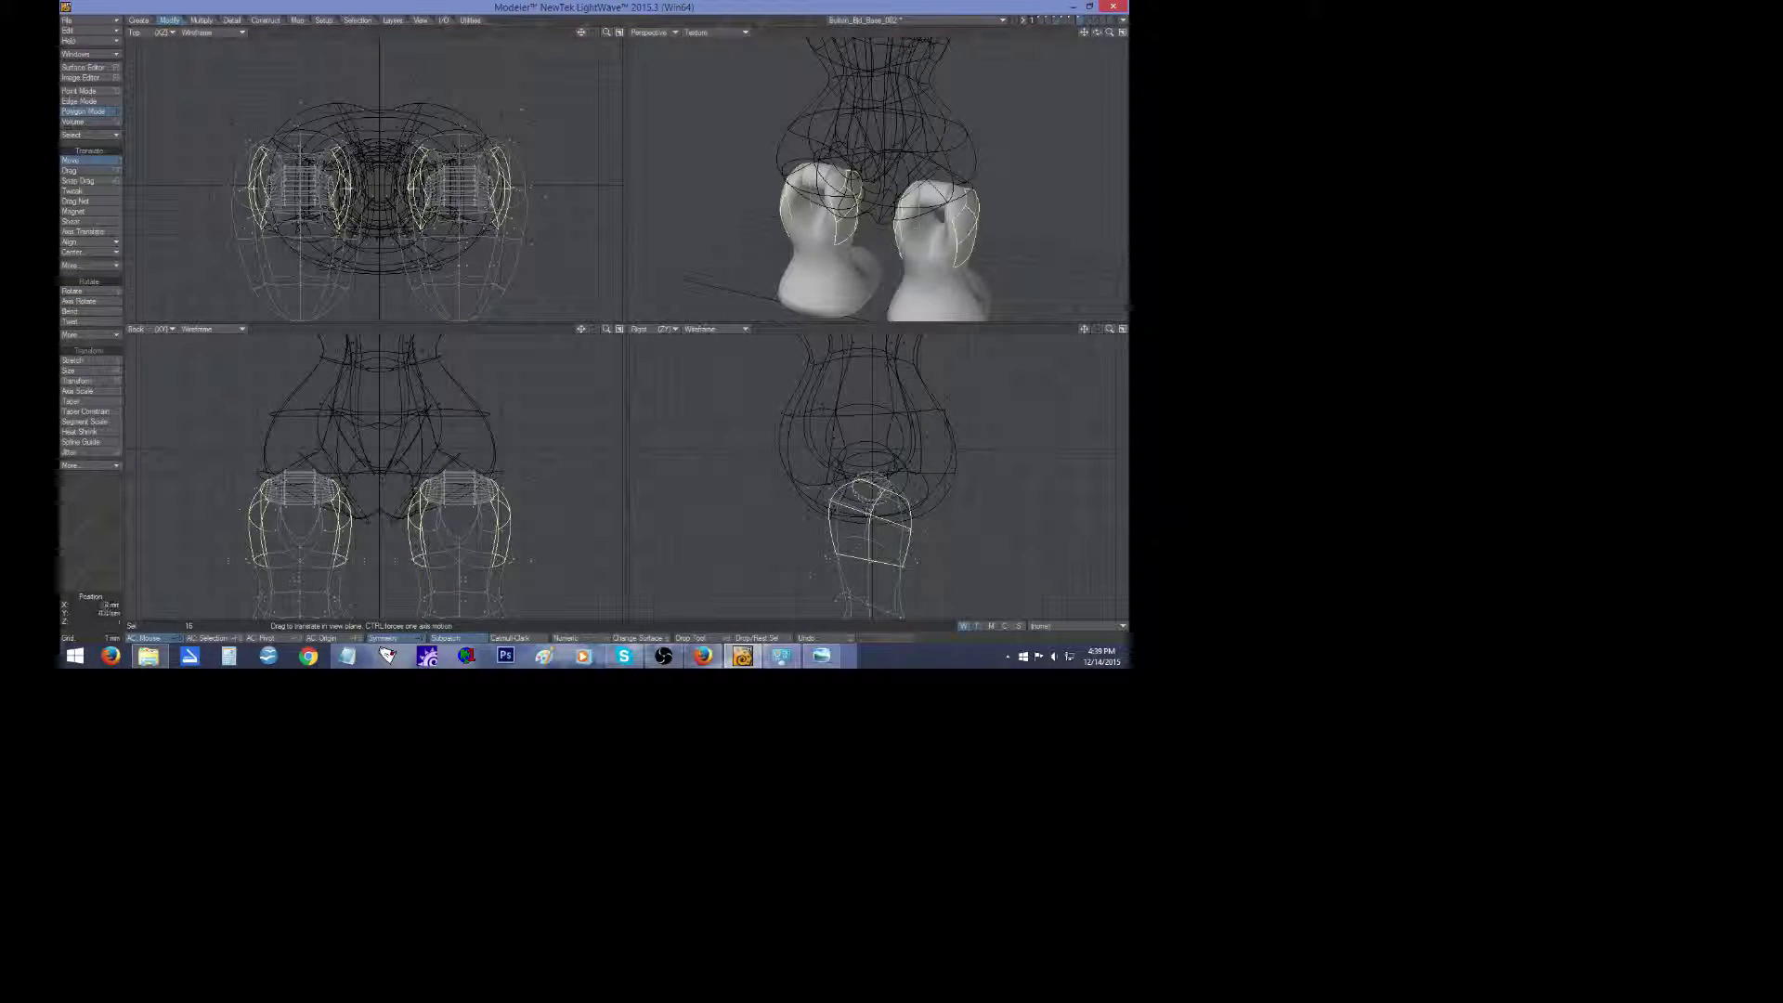
left_click(95, 546)
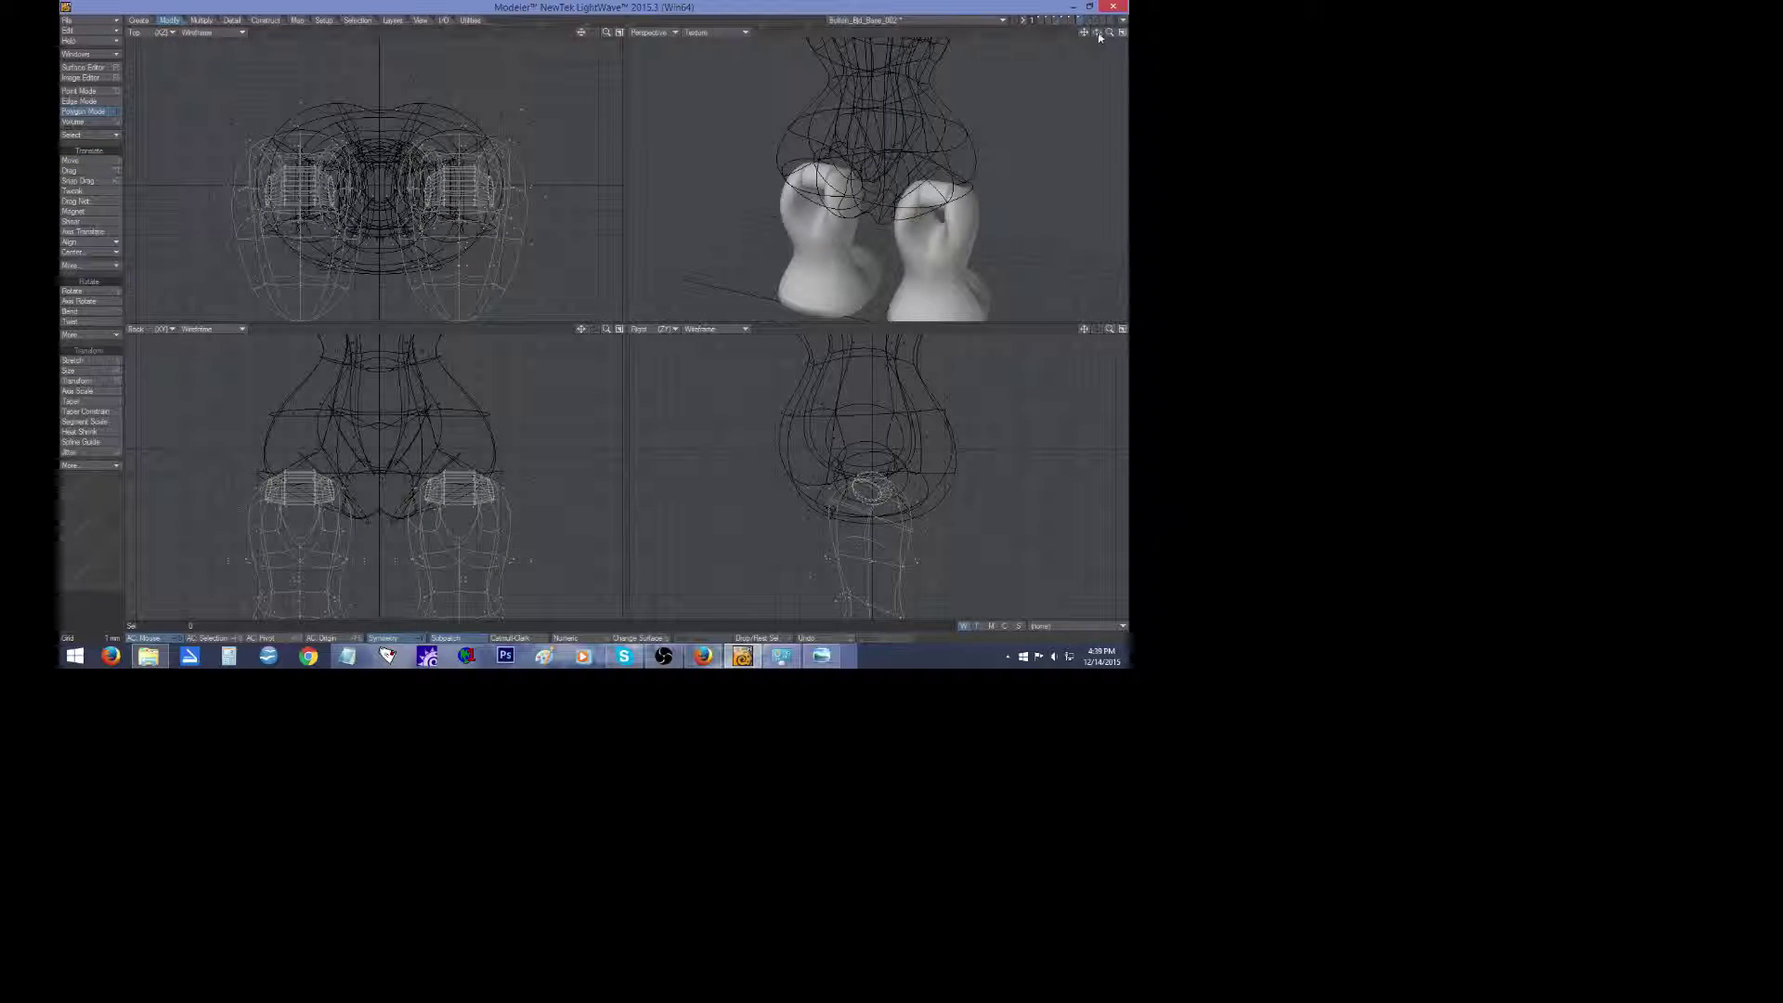
Undo the last rotation and move of the upper legs' side polygons.
mouse_move(1097, 32)
left_mouse_down()
mouse_move(1165, 37)
mouse_move(1077, 29)
left_mouse_up()
key("ctrl+z")
key("ctrl+z")
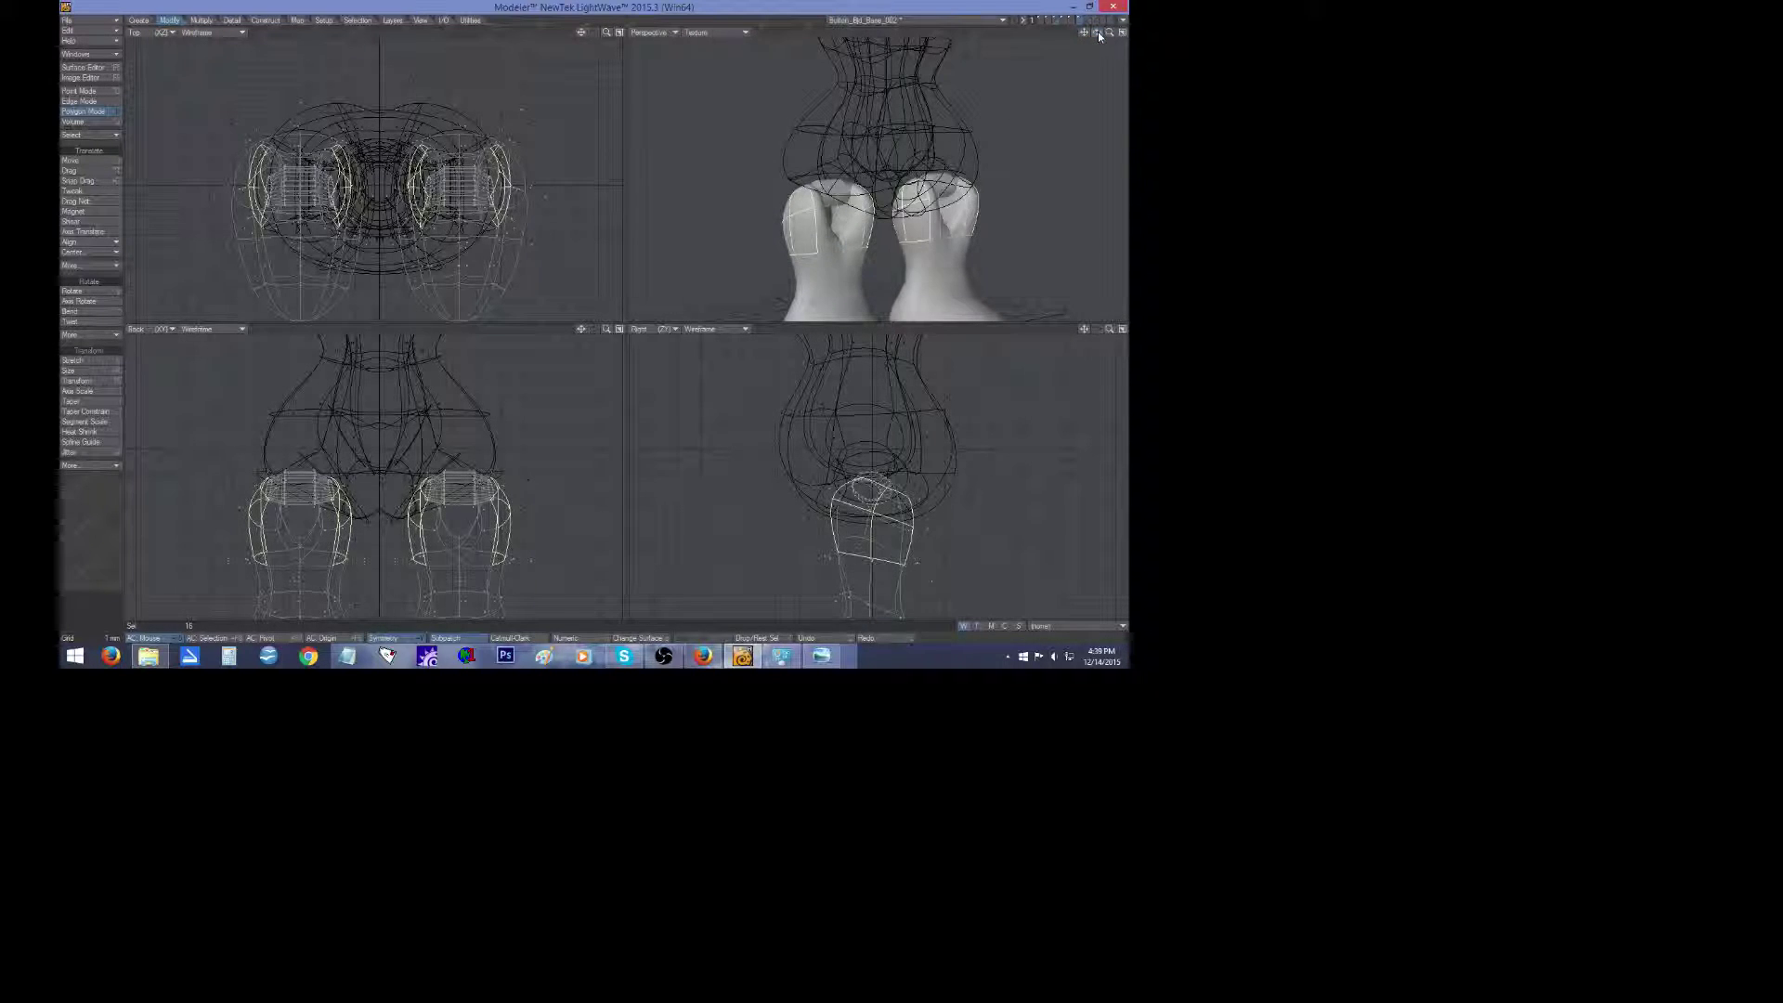
Undo the front-to-back widening of the upper legs' side polygons, clear the selection and check the leg tops.
key("ctrl+z")
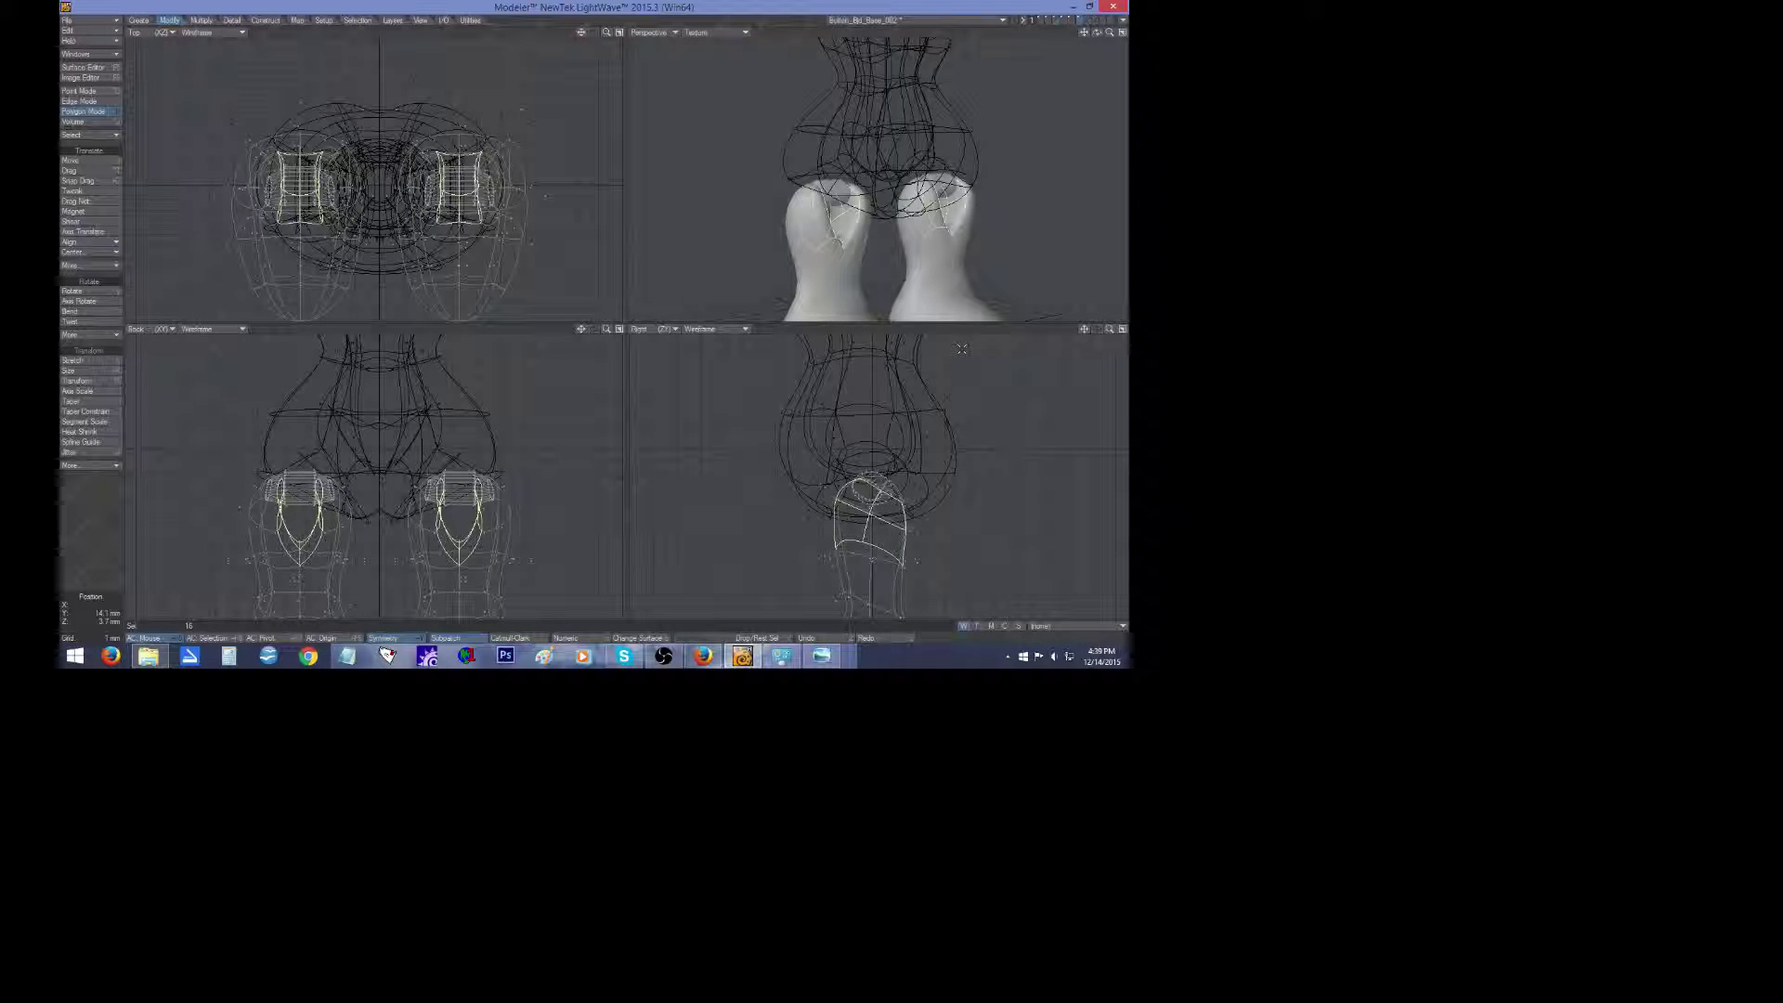
left_click(97, 544)
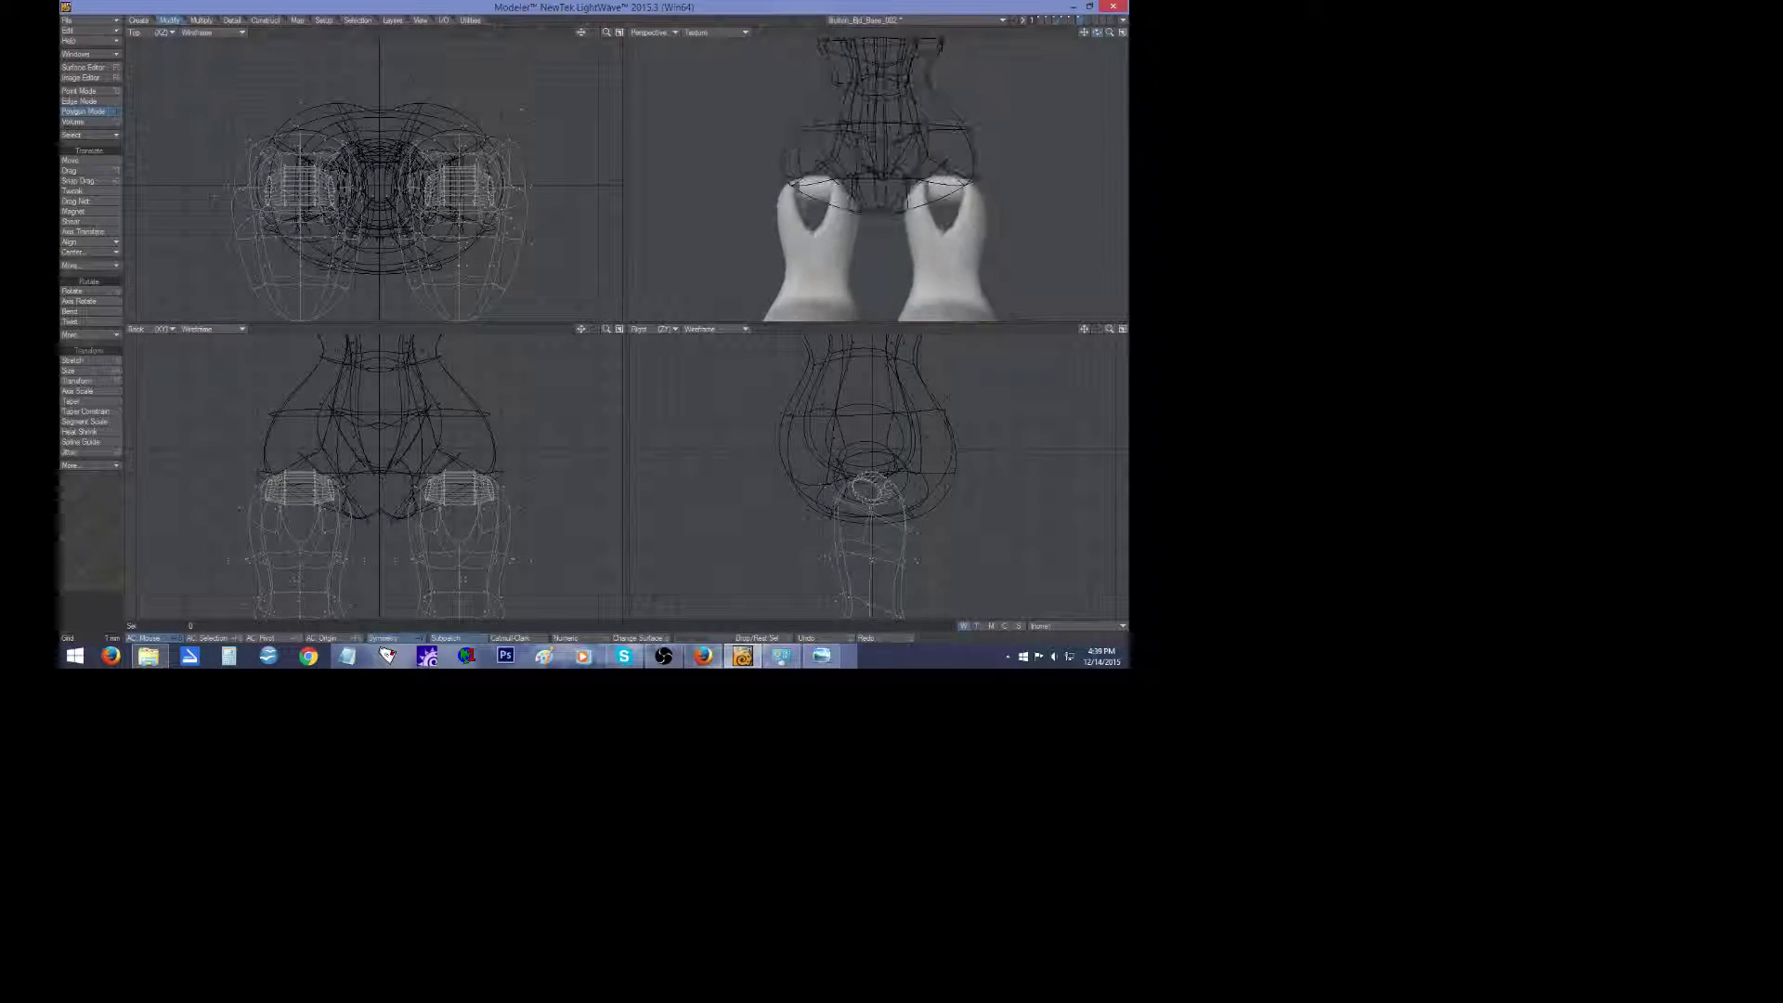
mouse_move(1097, 33)
left_mouse_down()
mouse_move(1049, 32)
mouse_move(1123, 35)
left_mouse_up()
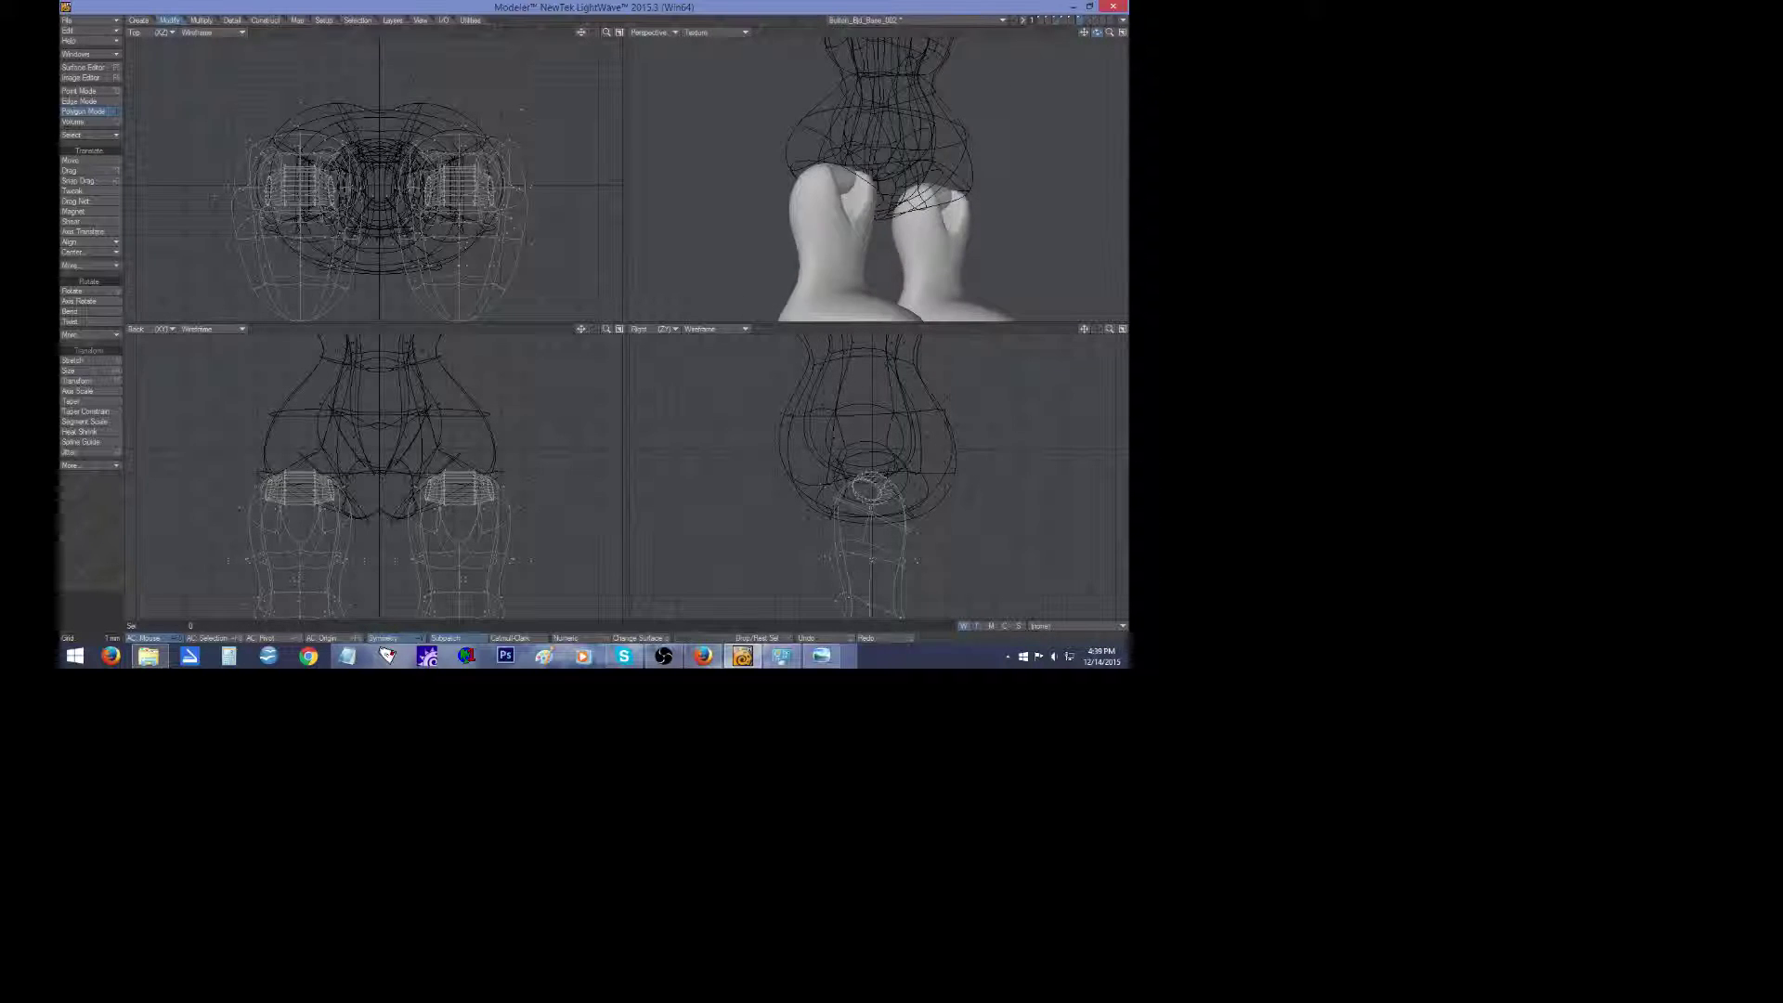
mouse_move(1096, 32)
left_mouse_down()
mouse_move(1062, 41)
mouse_move(1119, 36)
mouse_move(1003, 34)
mouse_move(1100, 25)
left_mouse_up()
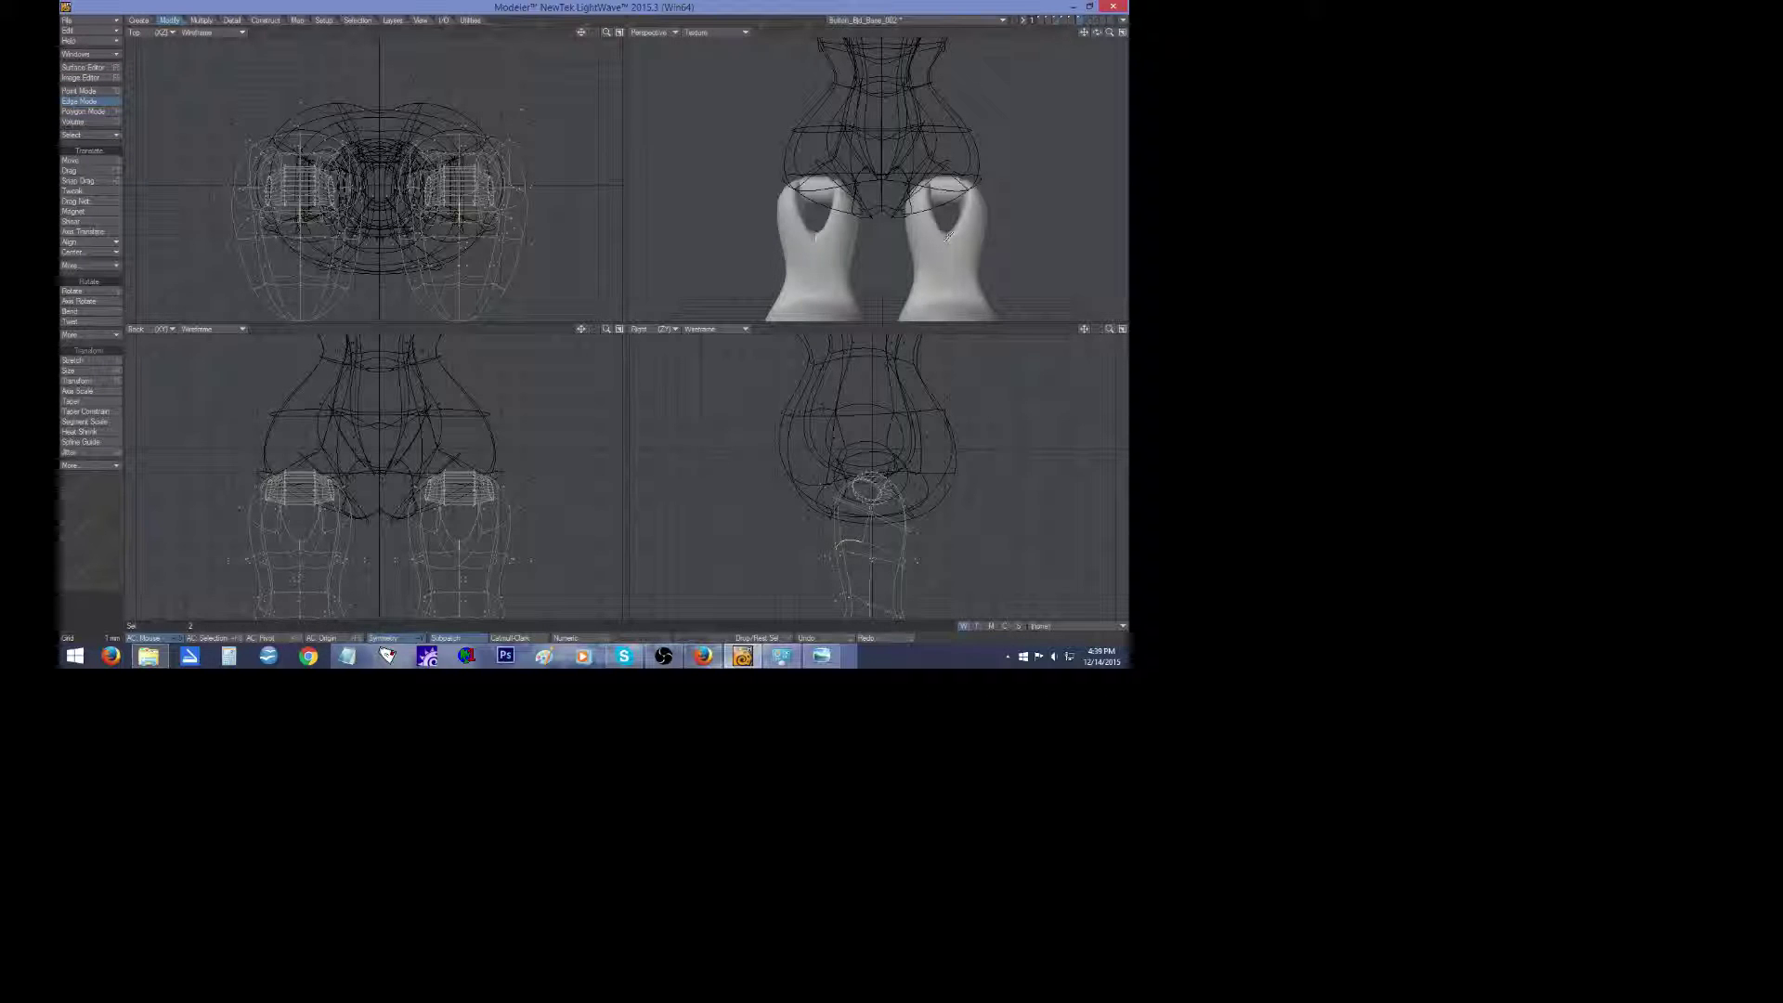
Shift the central edge at the base of the notch on both upper legs slightly in the side view, and clear the selection.
key("t")
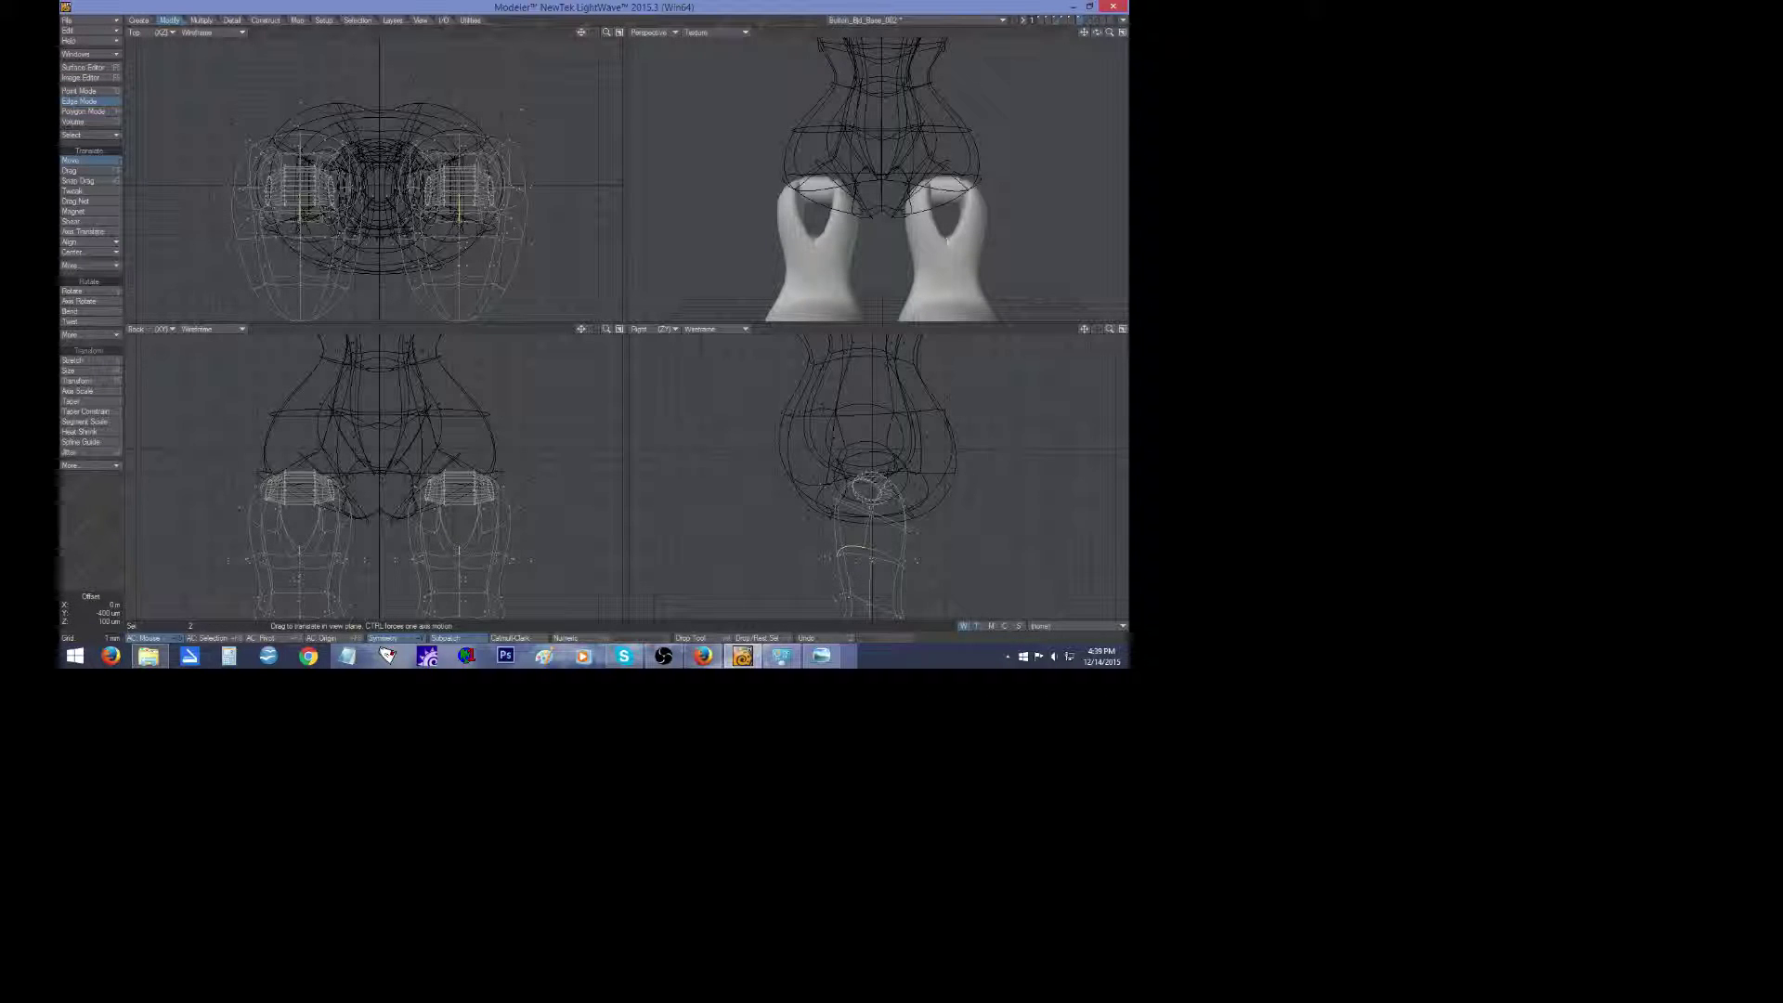
key("space")
key("t")
left_click(83, 545)
left_click(84, 545)
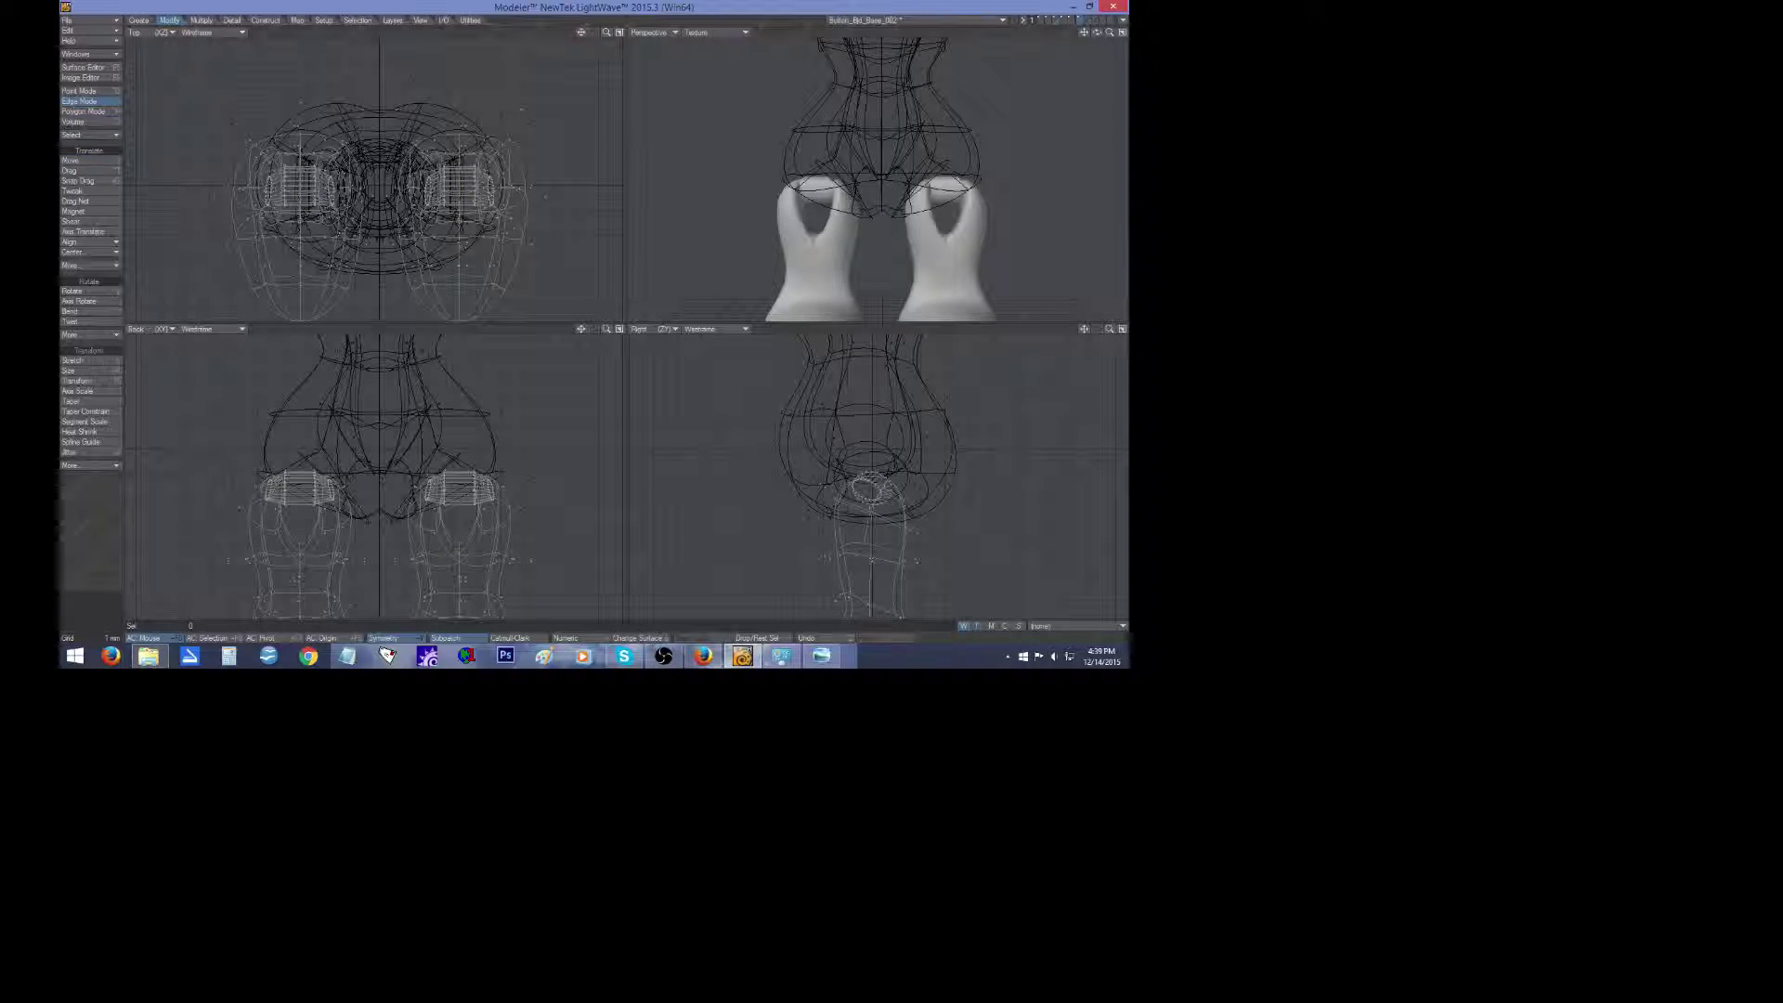
Save the doll object with the reshaped upper legs.
left_click_drag(1096, 31, 1097, 31)
key("a")
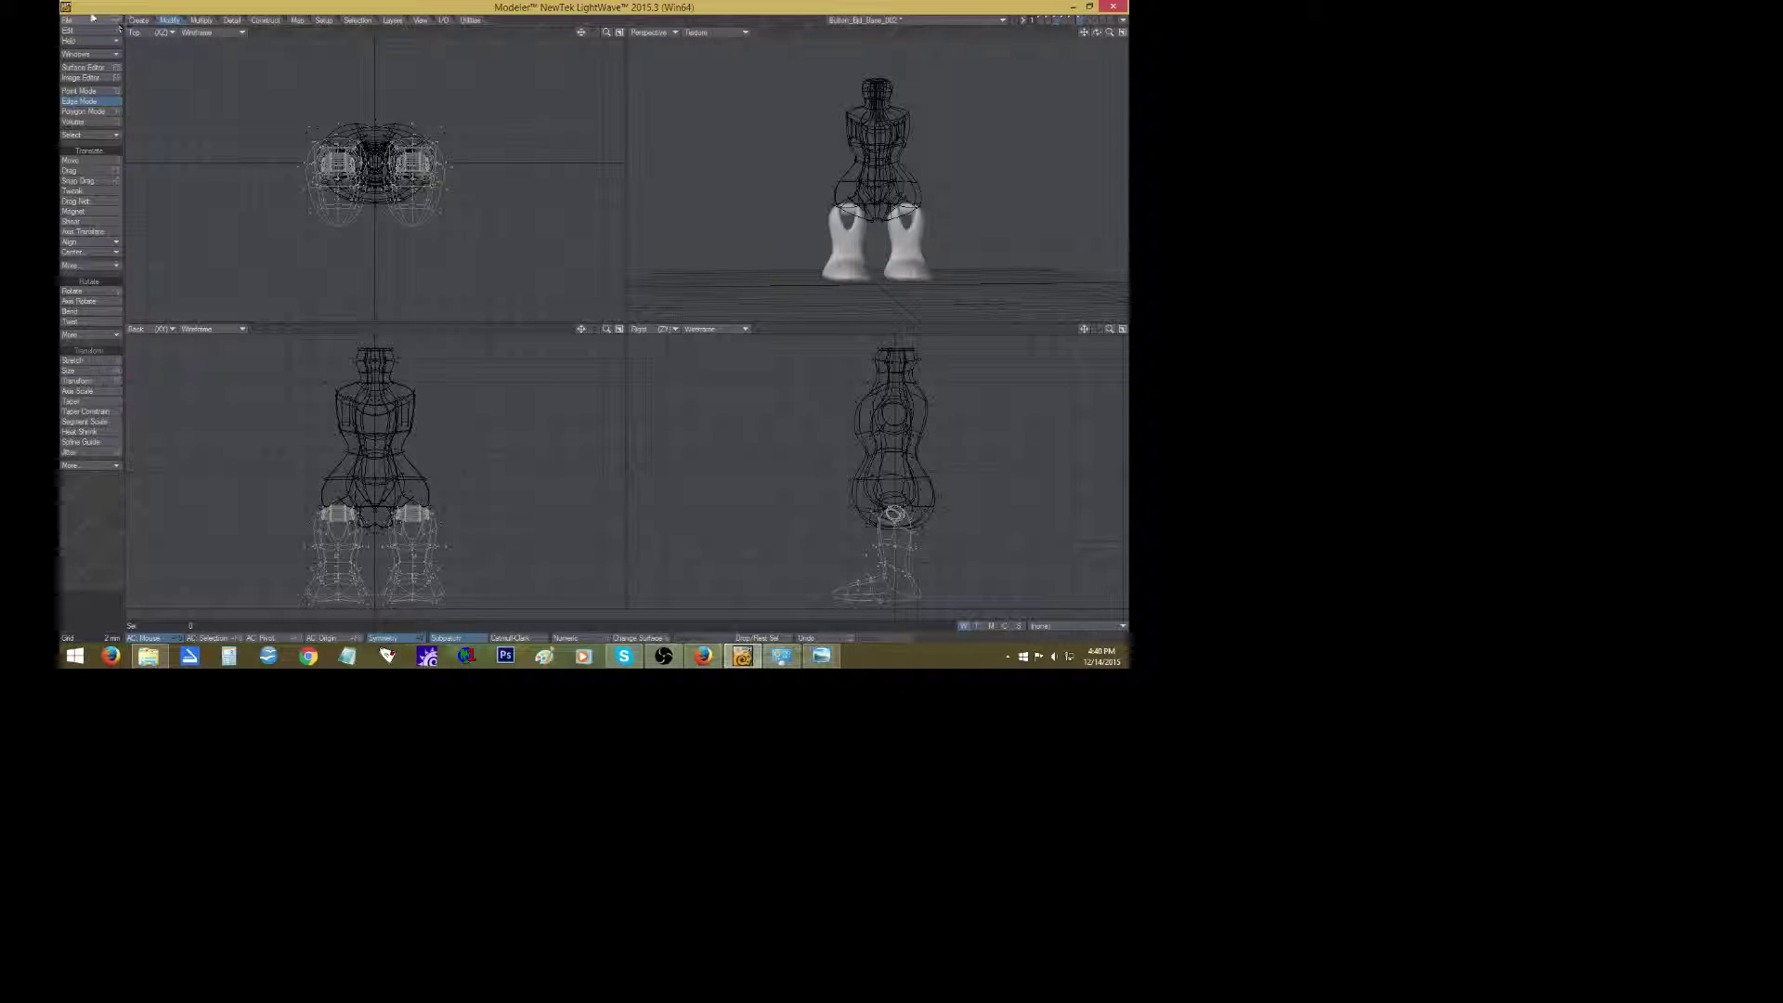
left_click(95, 20)
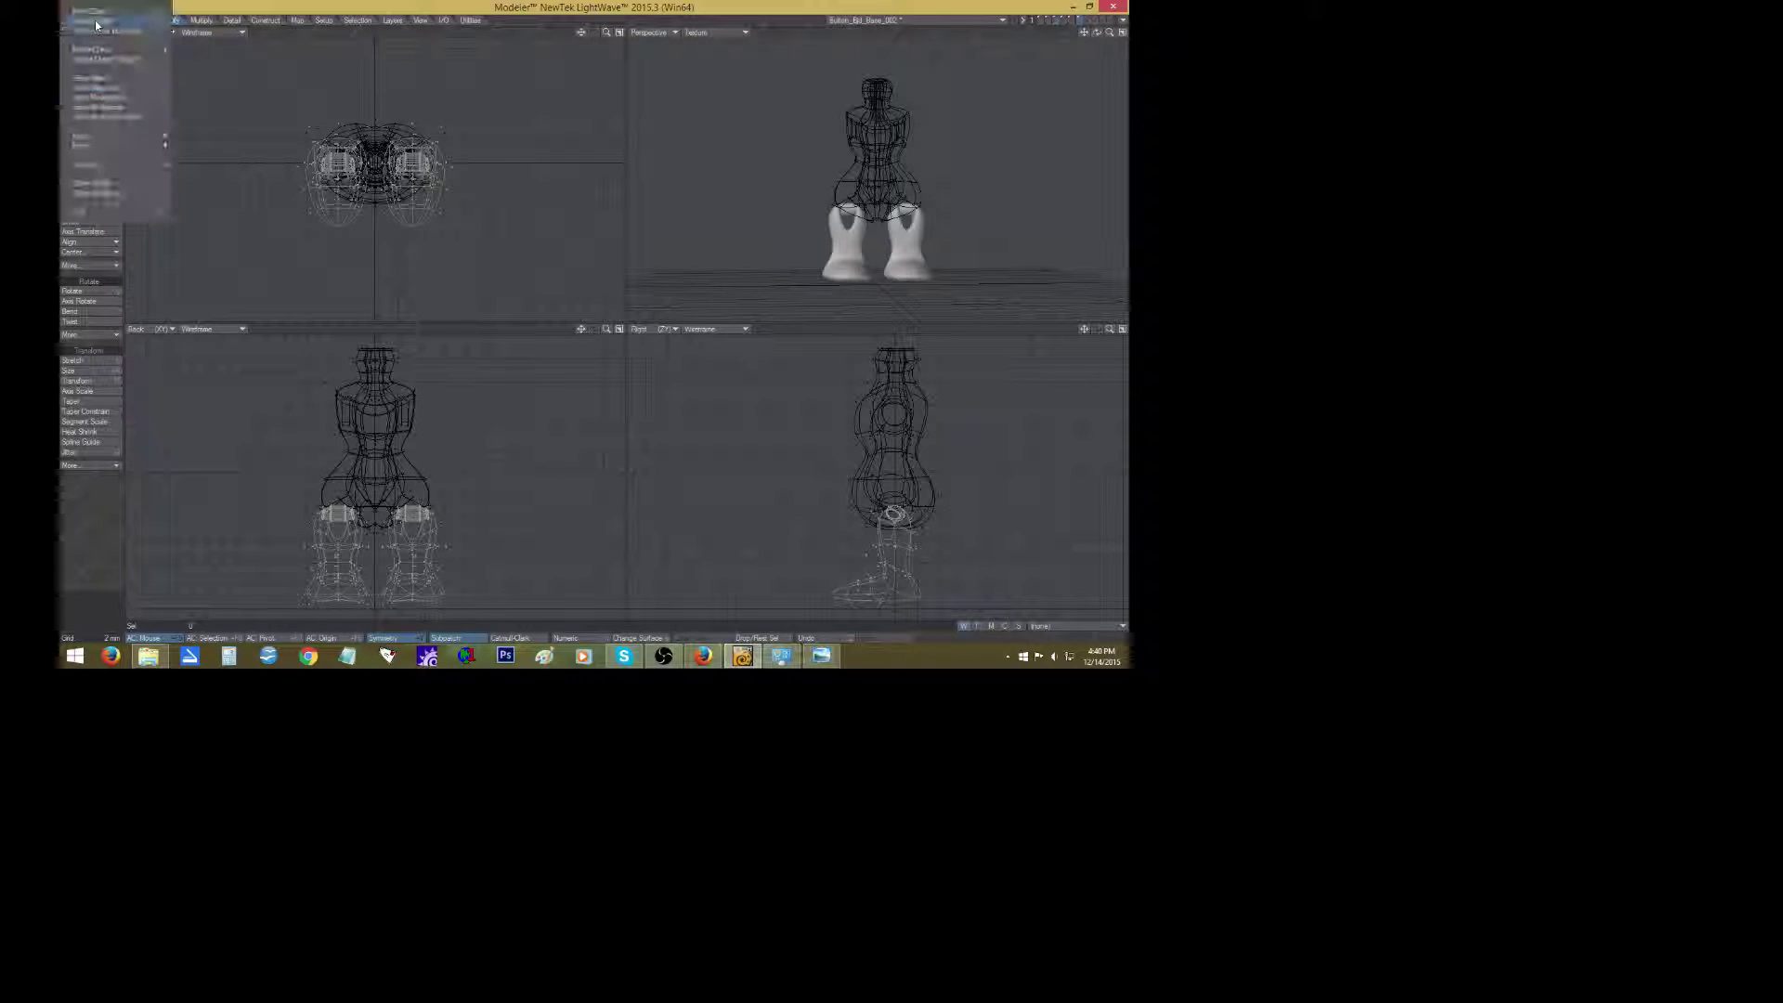
left_click(111, 78)
Delete all polygons of the wider, older pair of legs on their separate layer.
left_click(1069, 21)
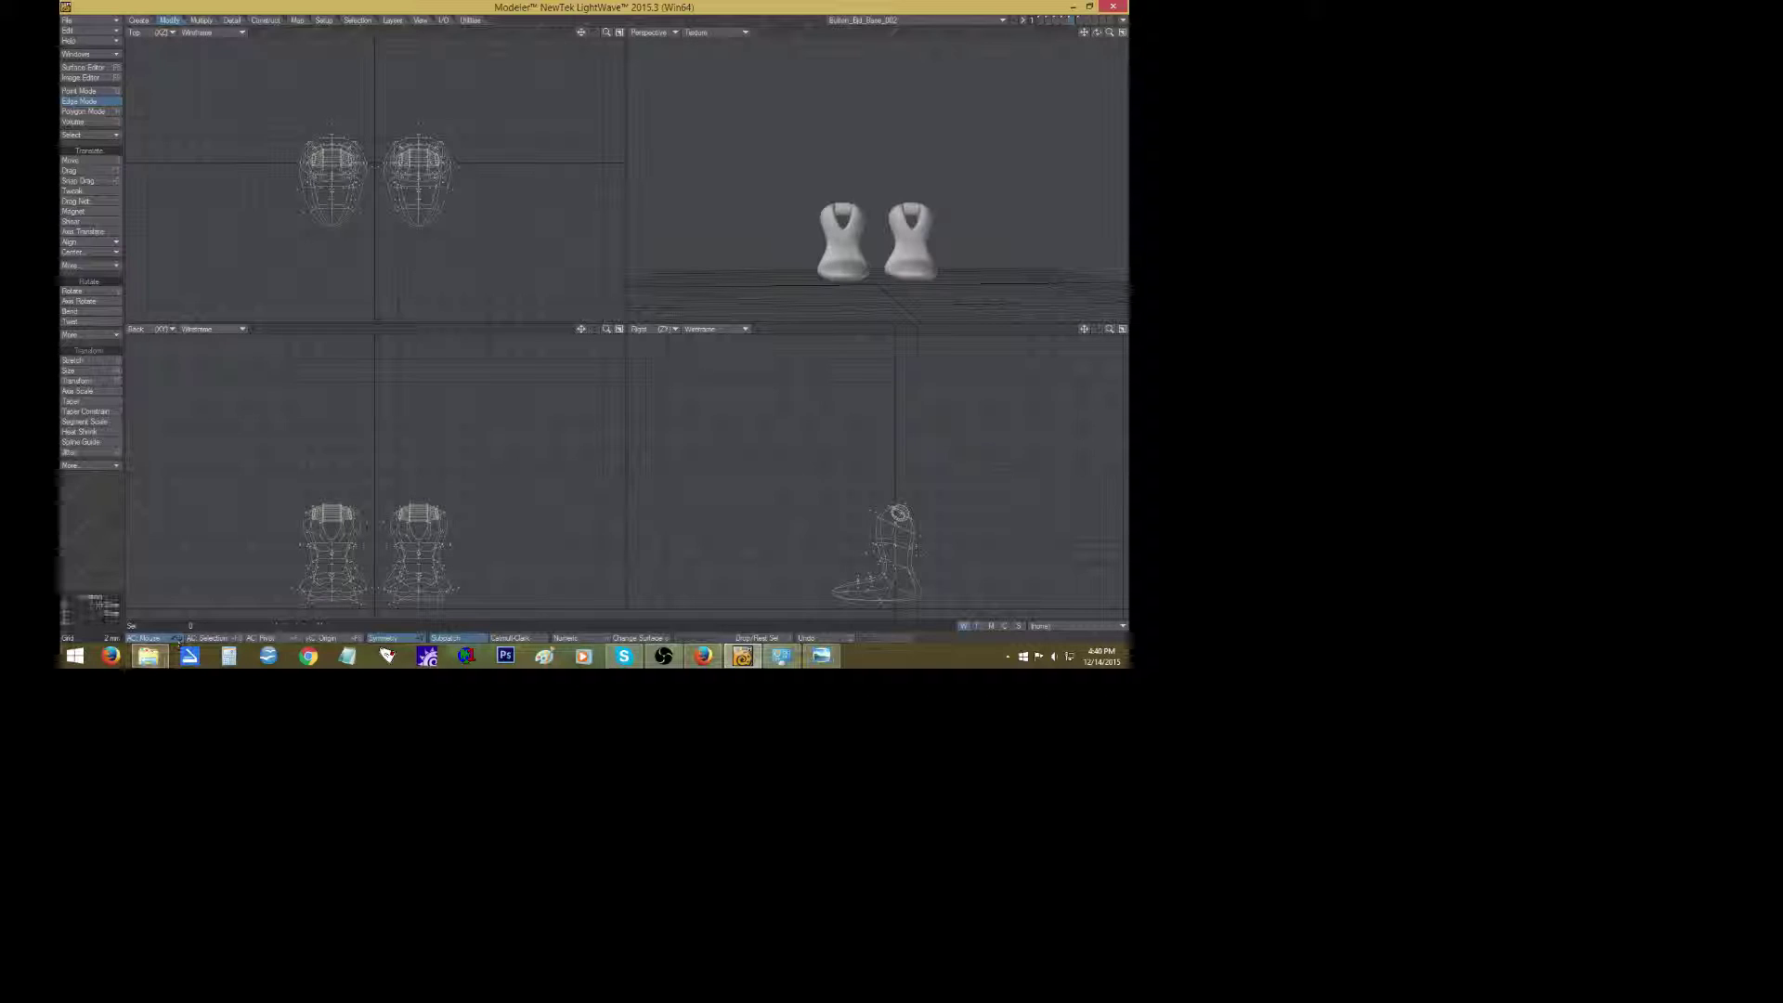
left_click(84, 111)
key("Delete")
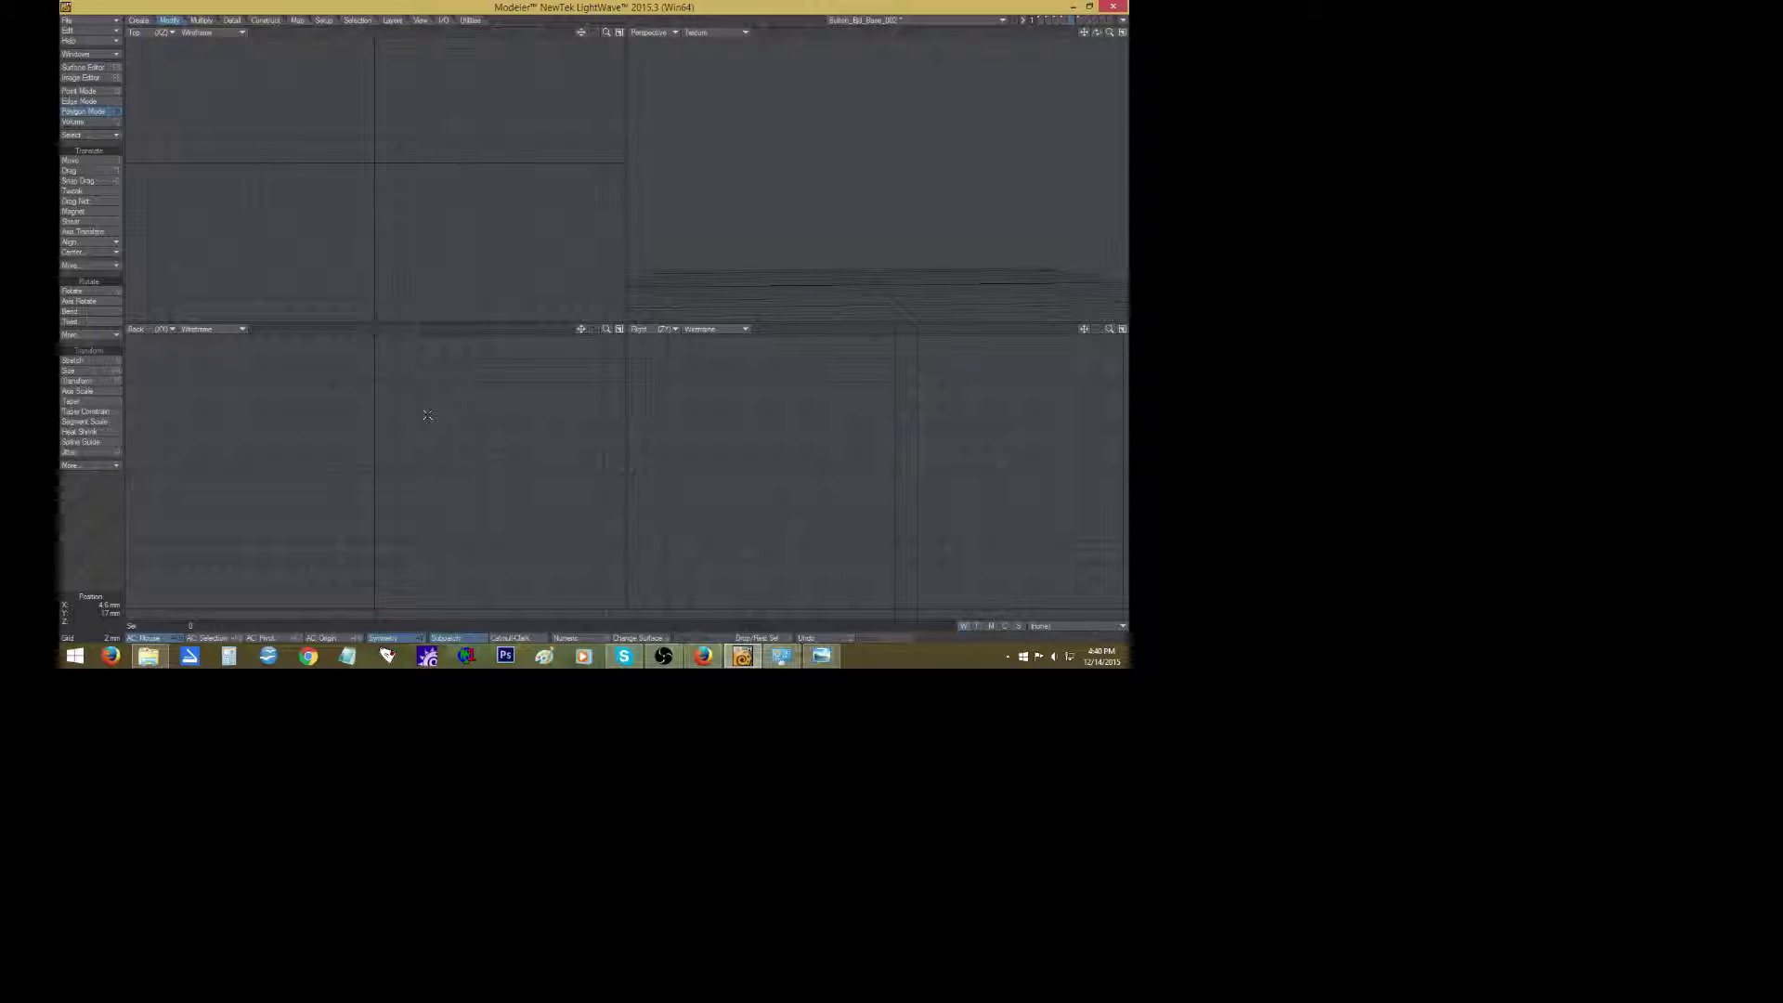
Make the layer with the two arms active and show the torso layer behind it as a wireframe background.
key("ctrl+z")
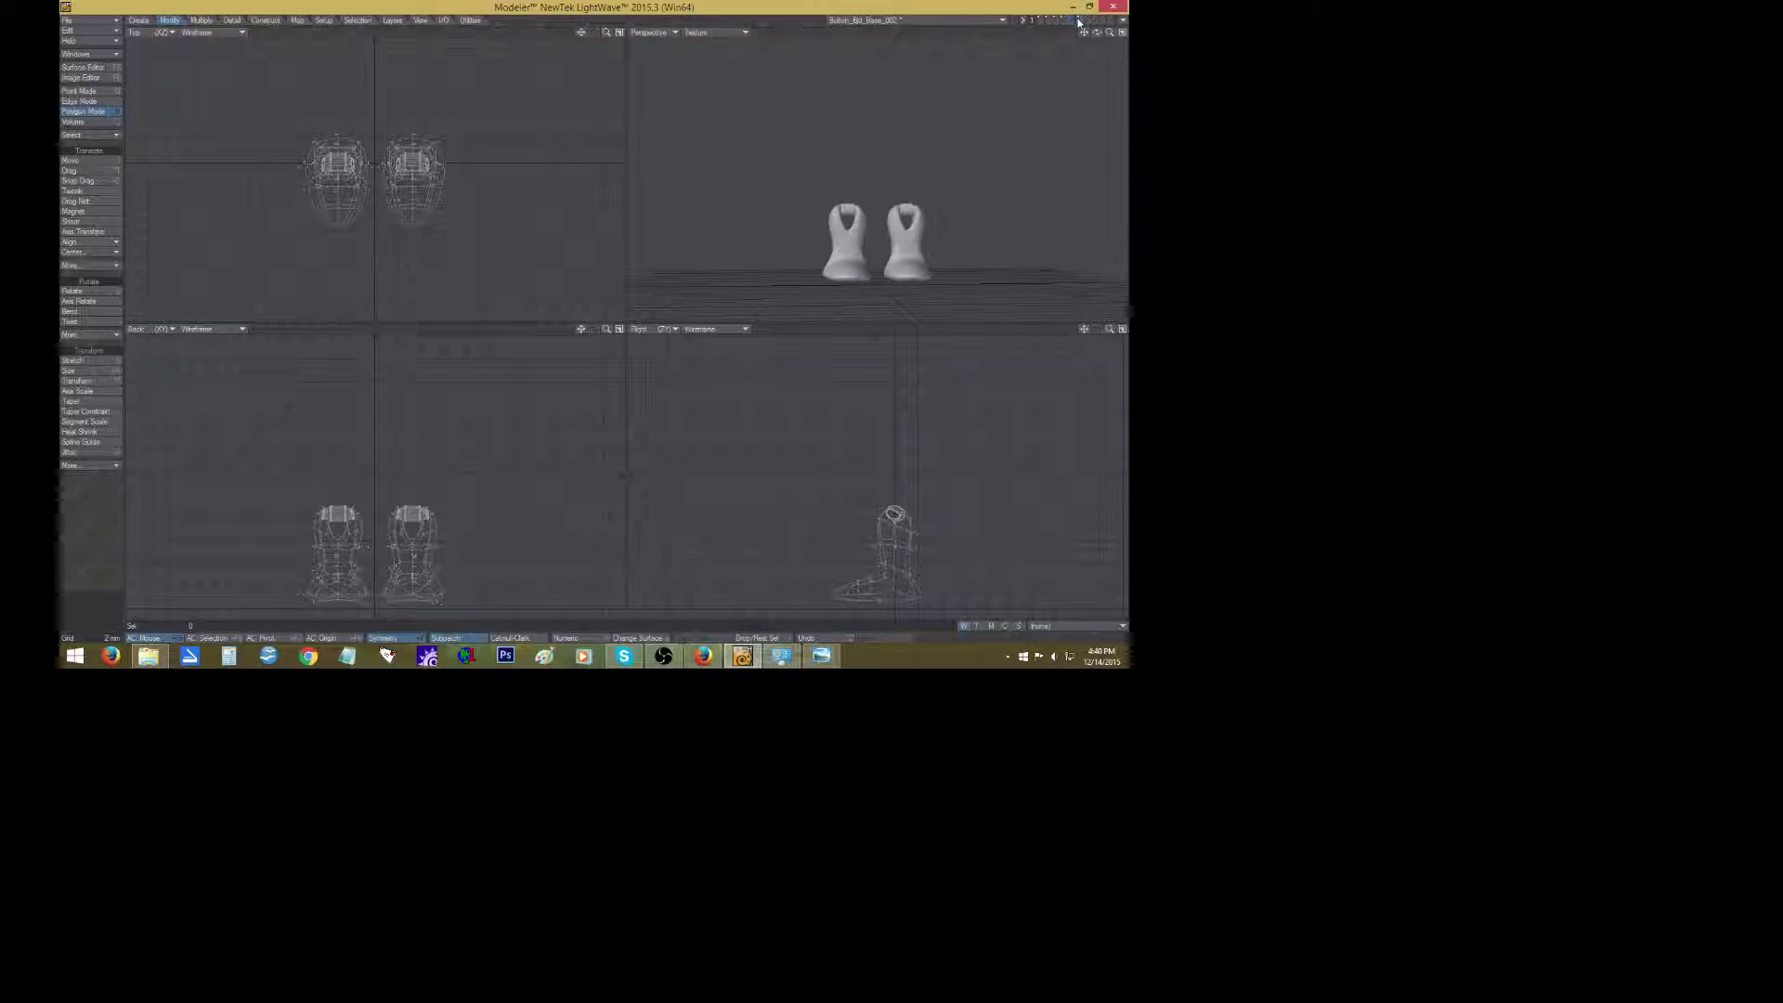
left_click(1065, 19)
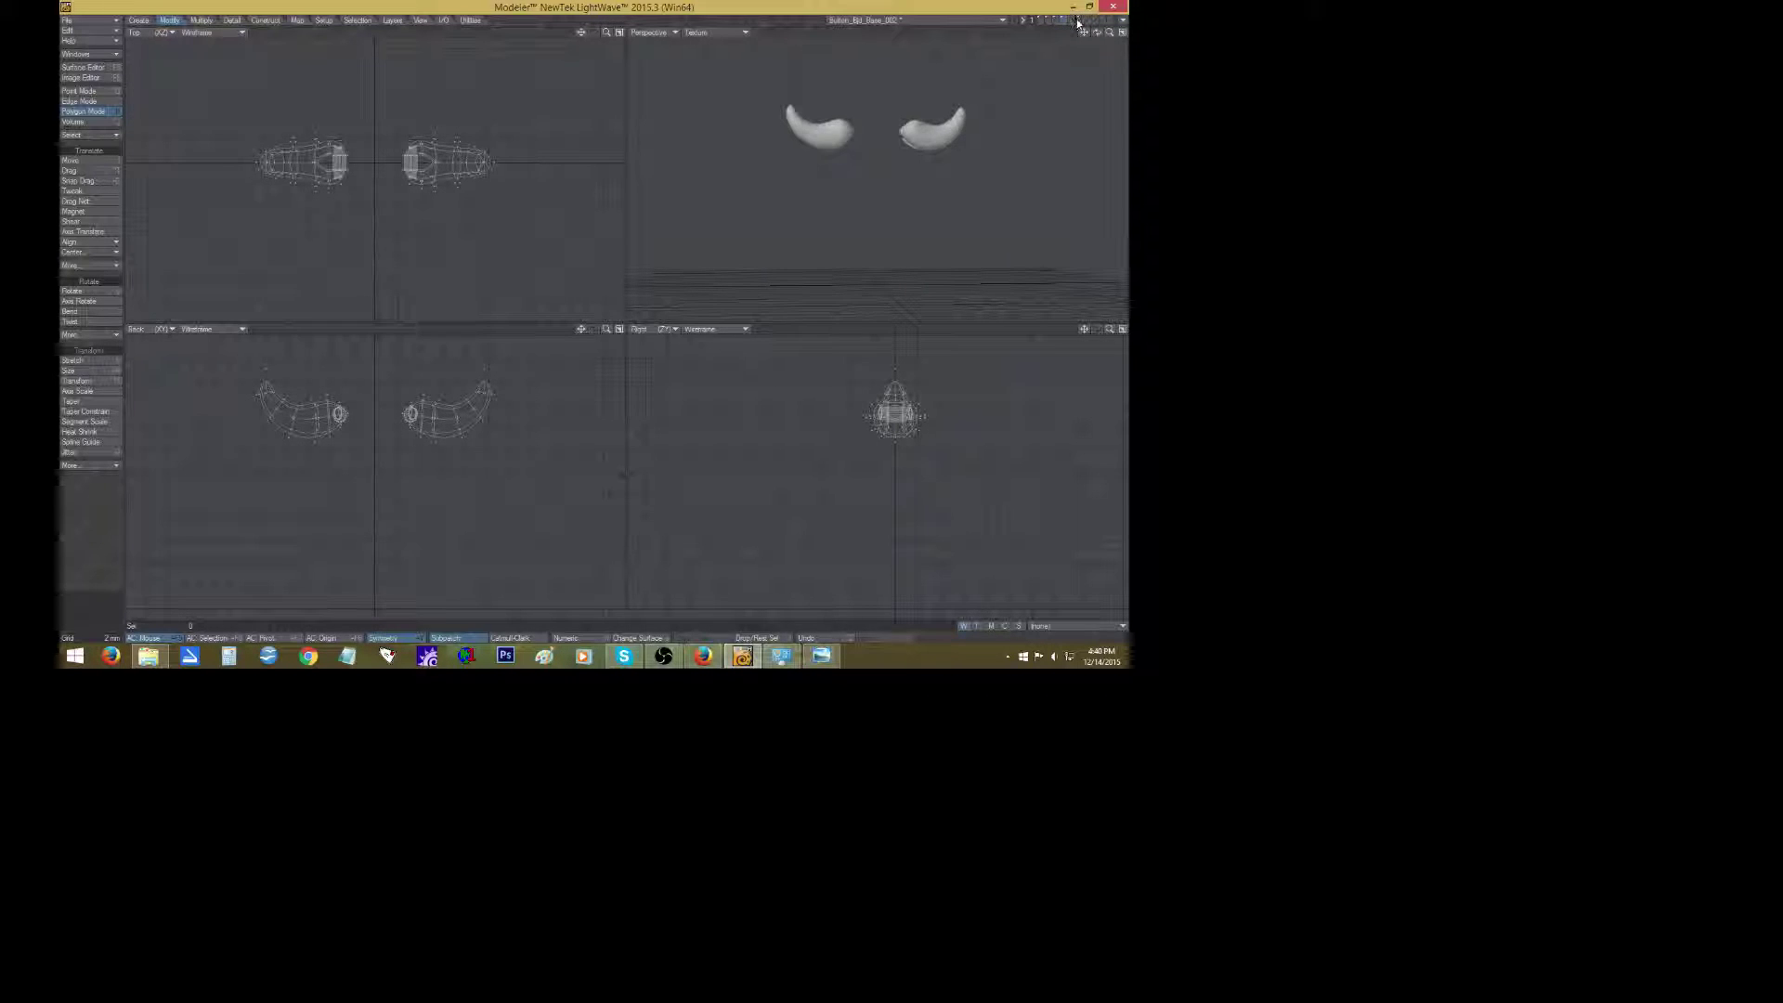
left_click(1079, 20)
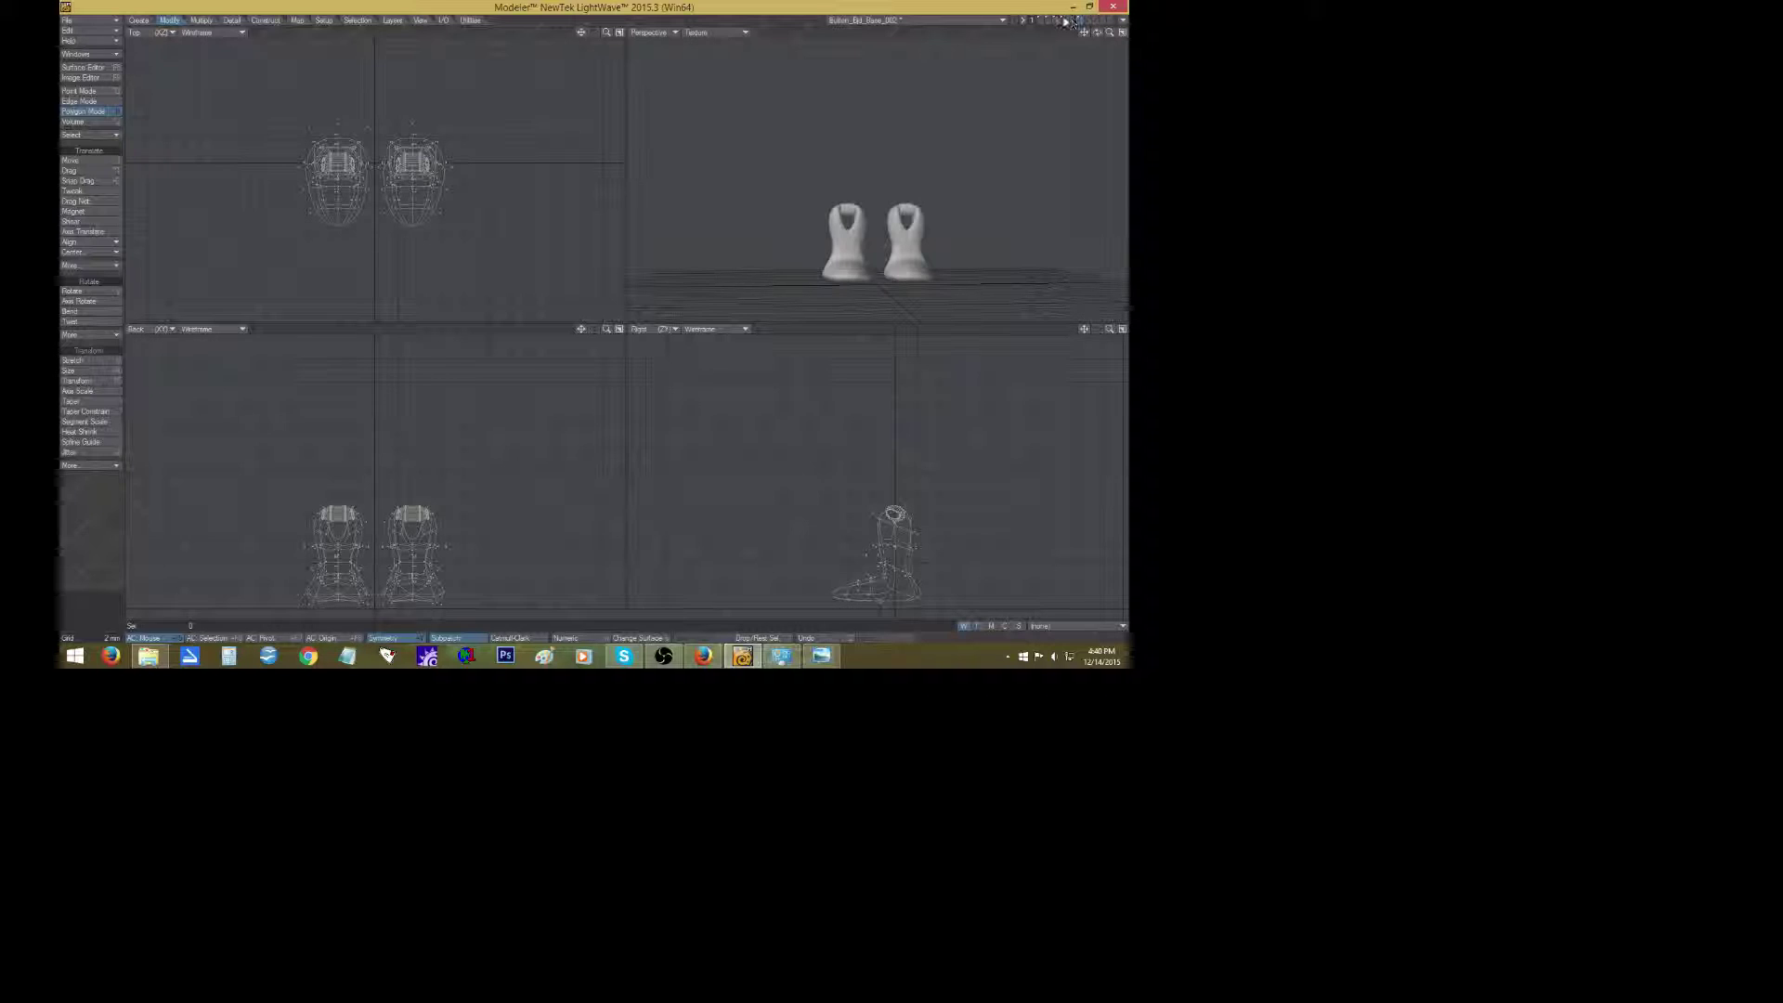
left_click(1067, 20)
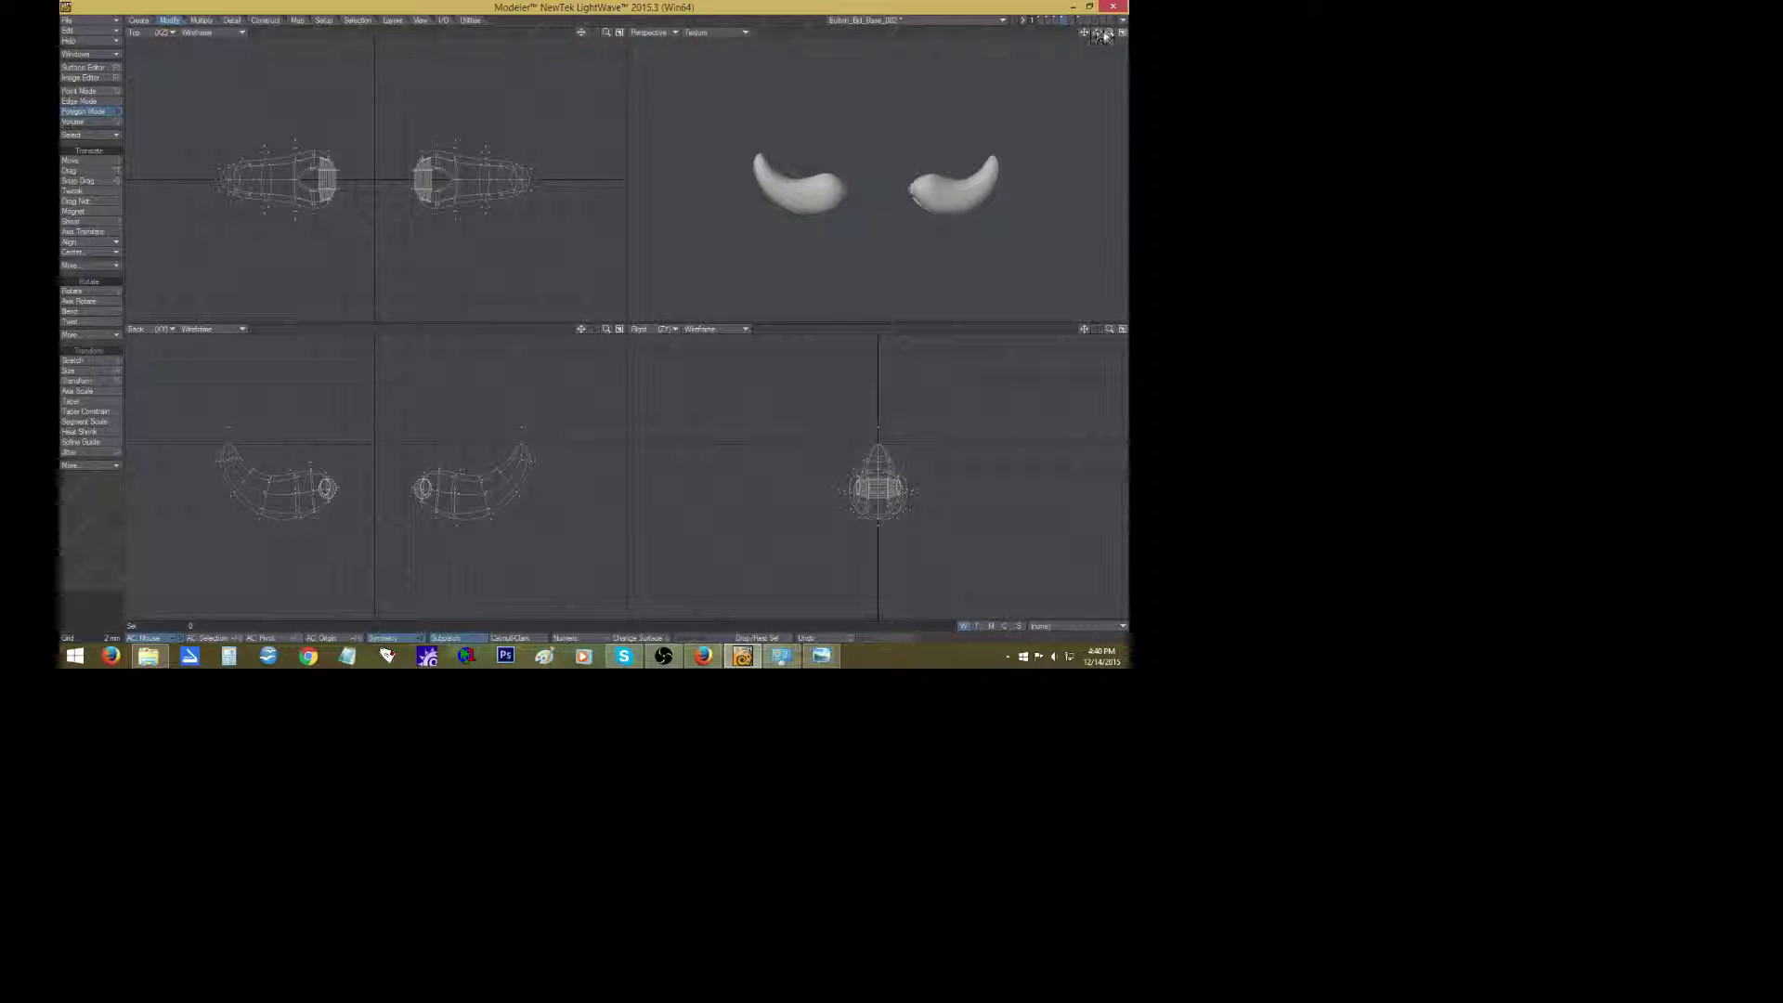
mouse_move(1108, 34)
left_mouse_down()
mouse_move(1127, 35)
mouse_move(1096, 35)
left_mouse_up()
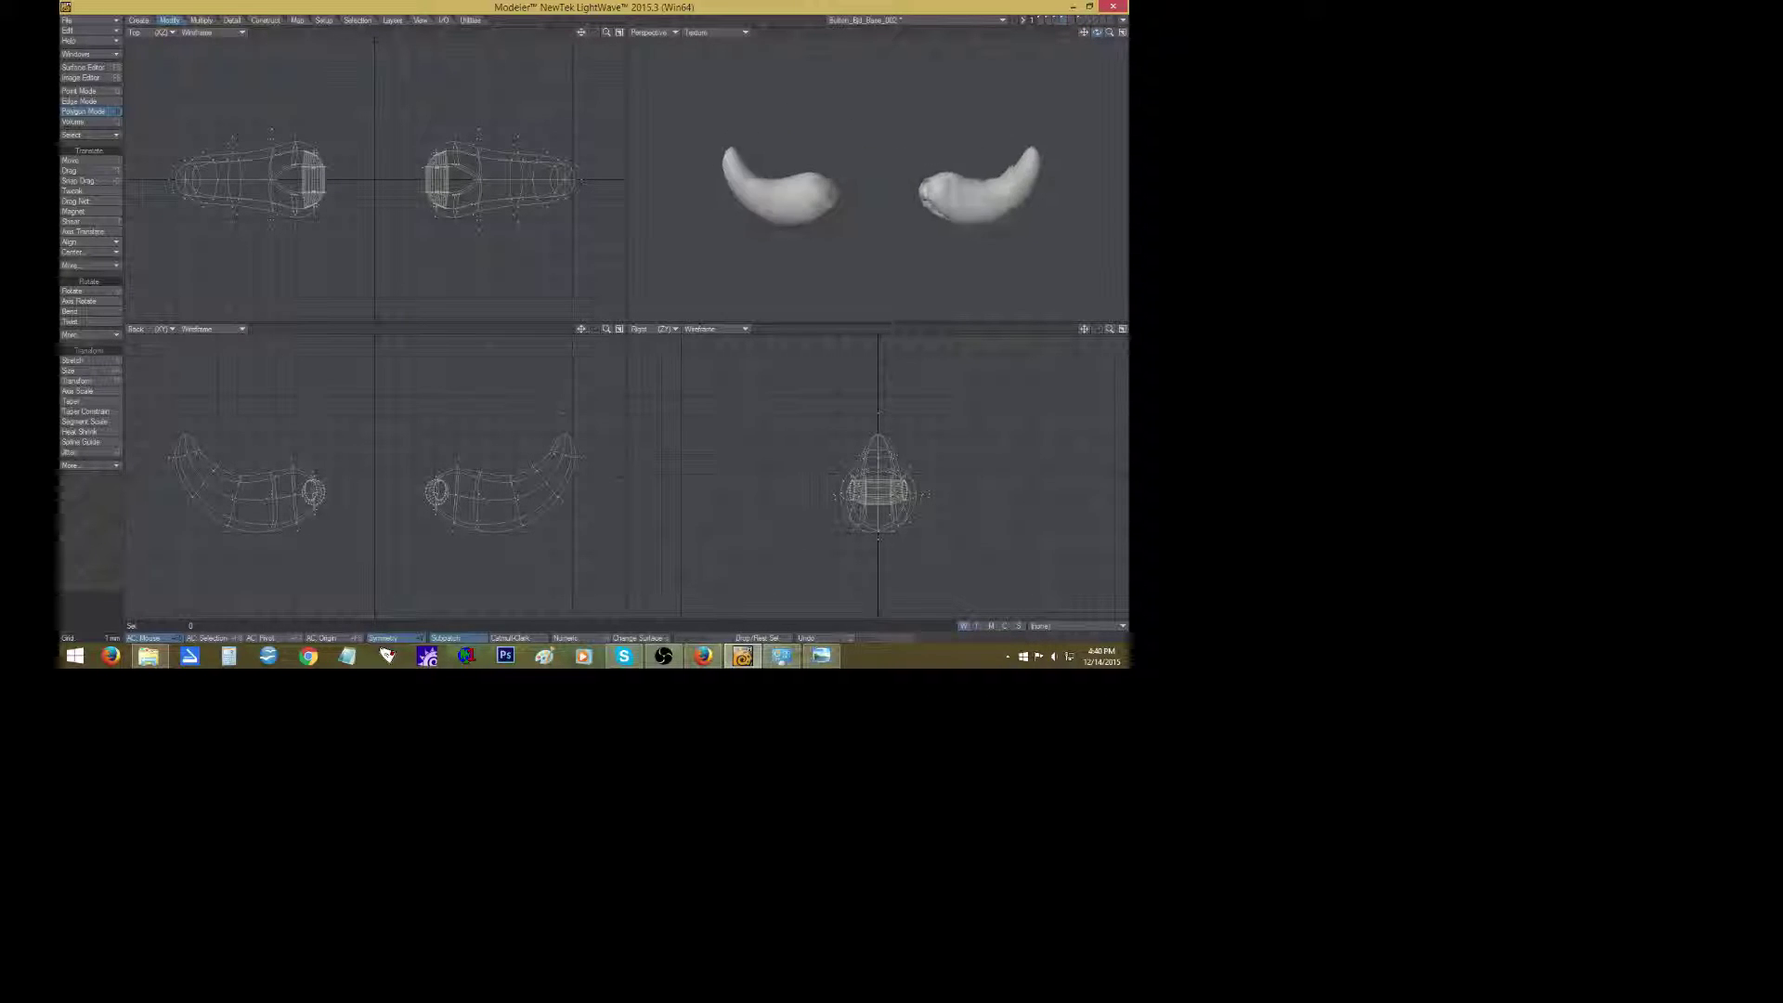
left_click(1056, 26)
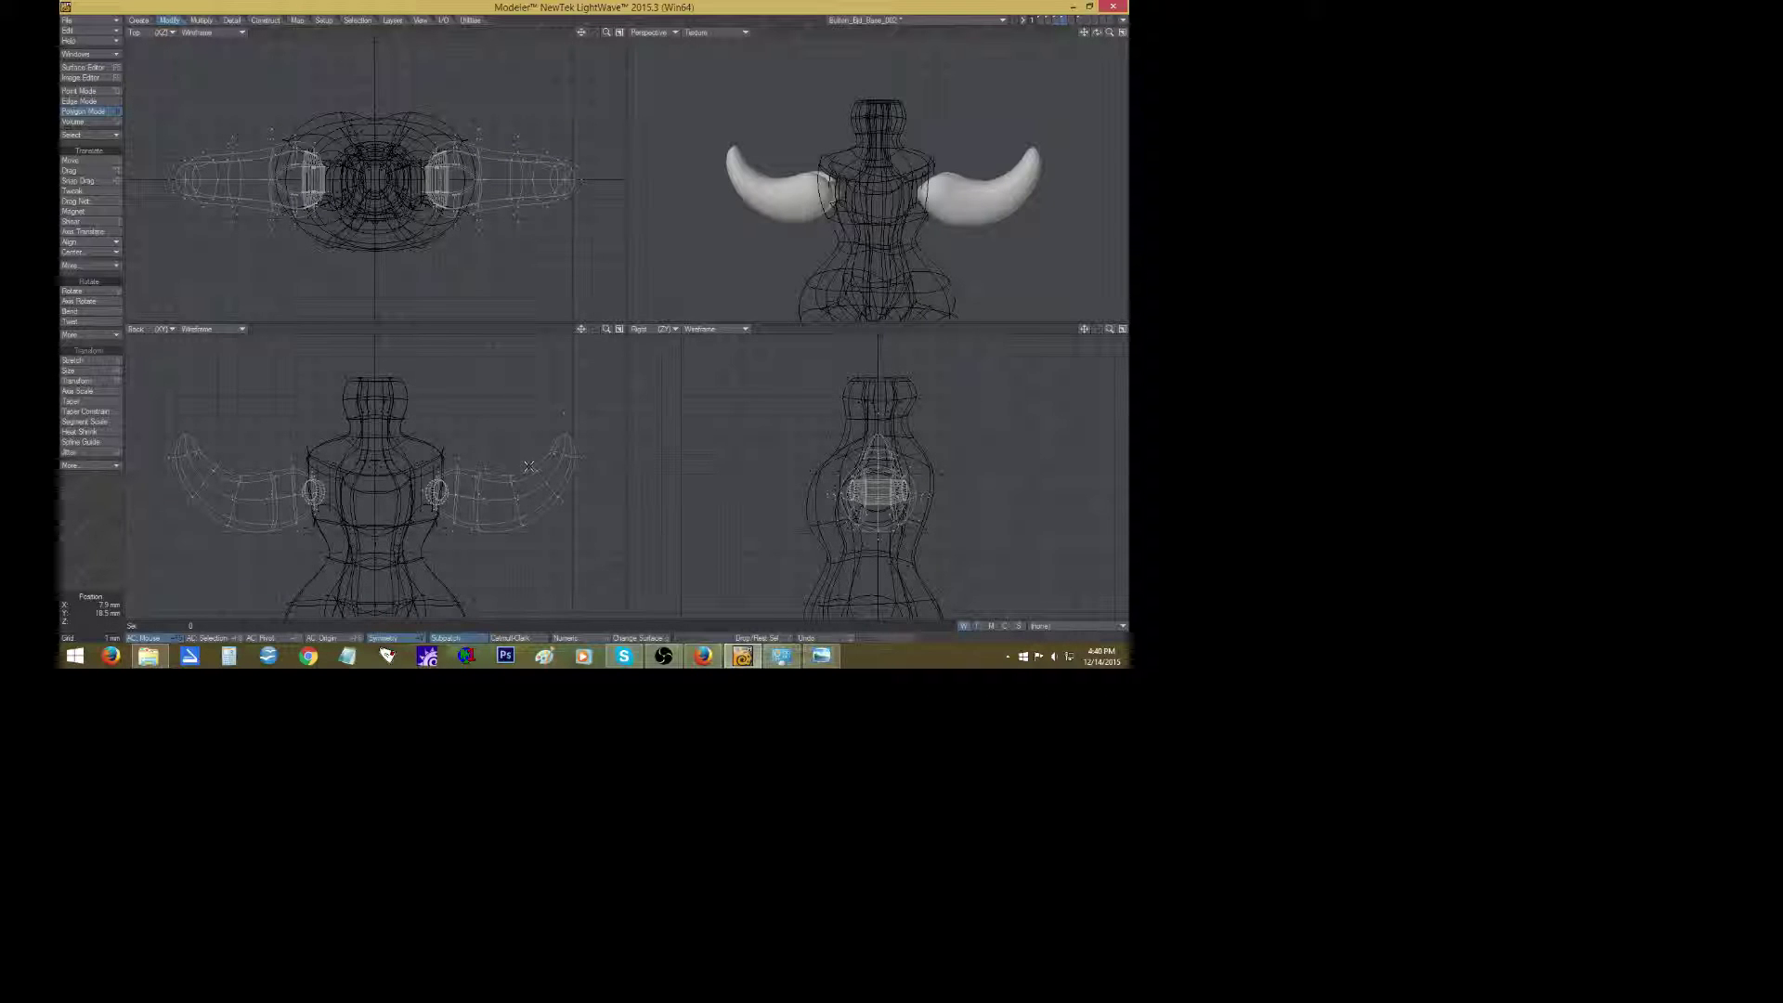
Select the outer polygons of both arms and move them outward and slightly upward to lengthen the arms.
right_click_drag(624, 536, 502, 455)
key("t")
left_click_drag(520, 475, 531, 470)
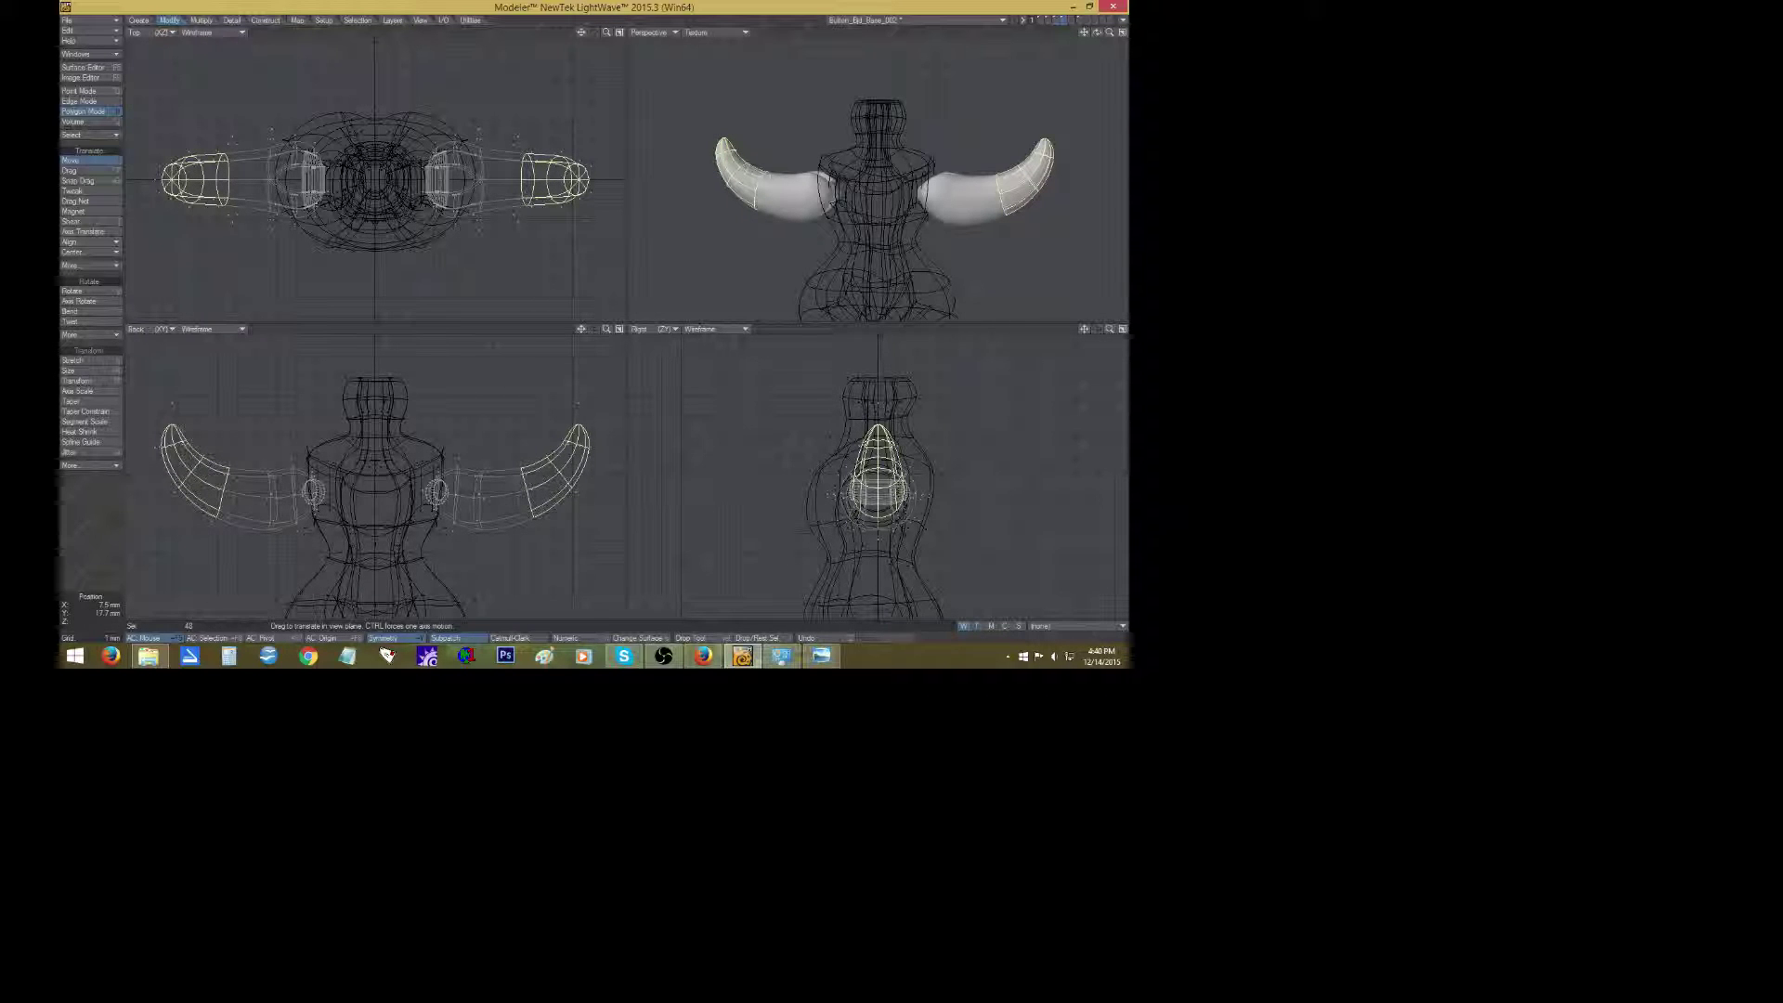
left_click(71, 538)
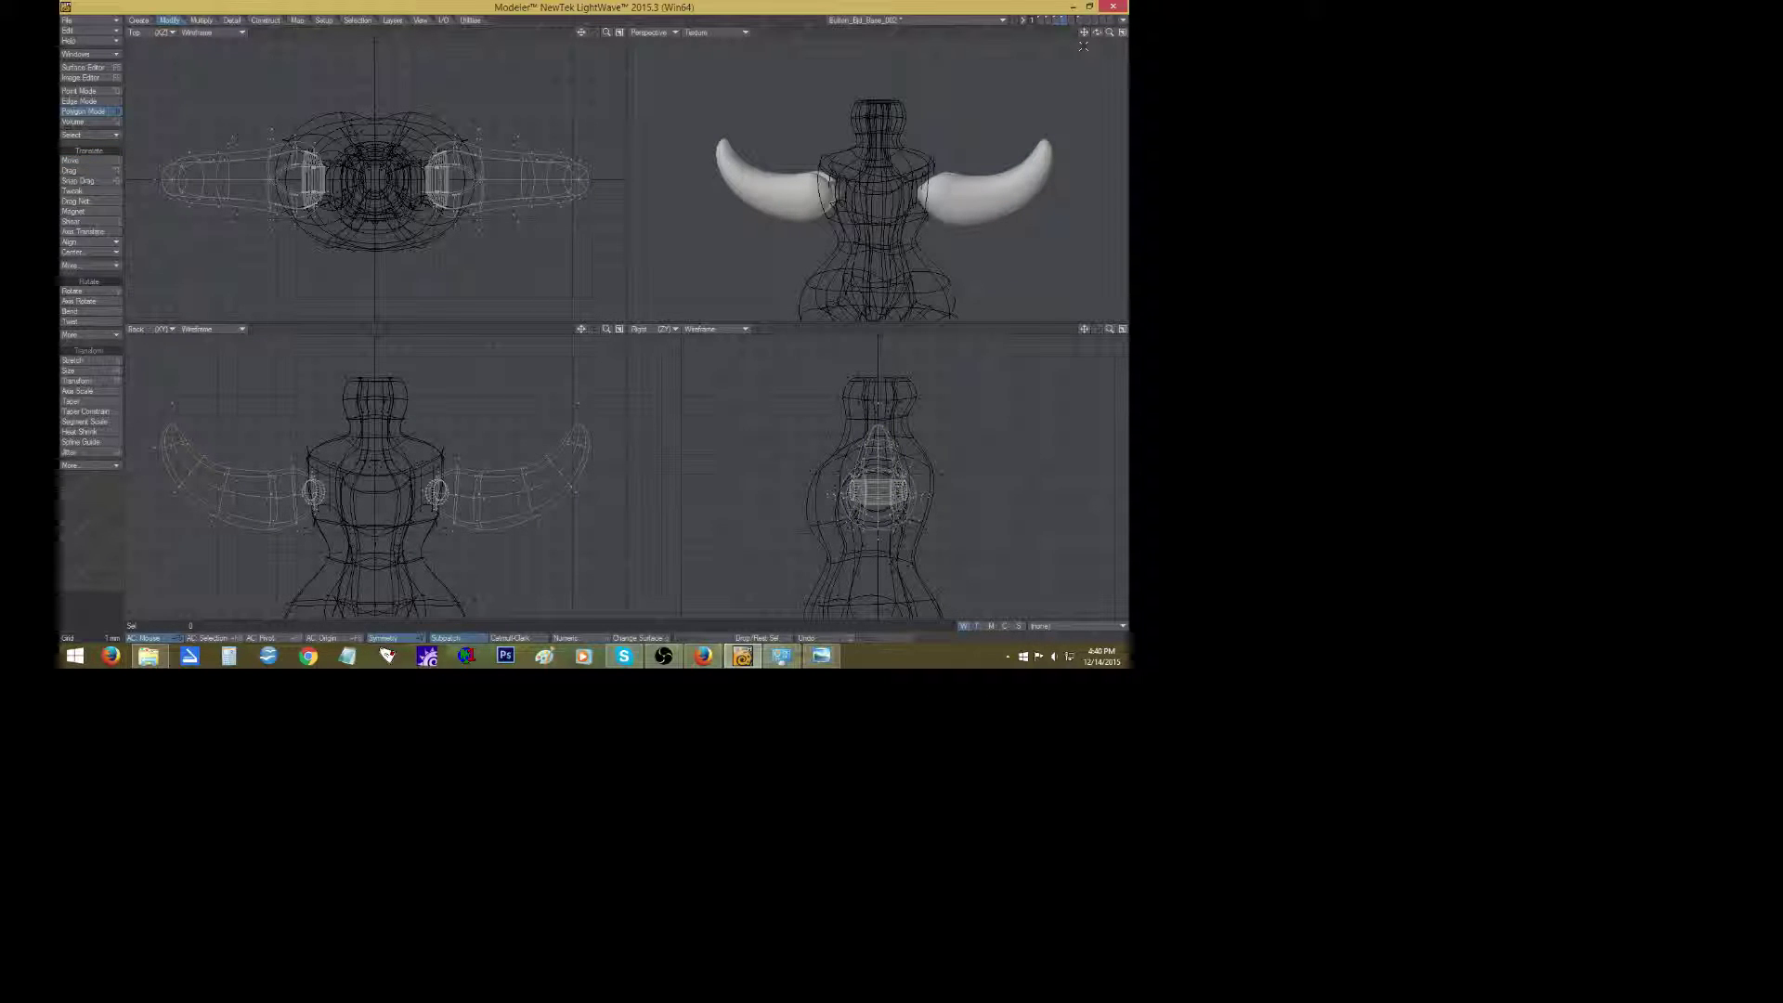
Select the polygons at the shoulder end of both arms.
left_click_drag(1109, 32, 979, 58)
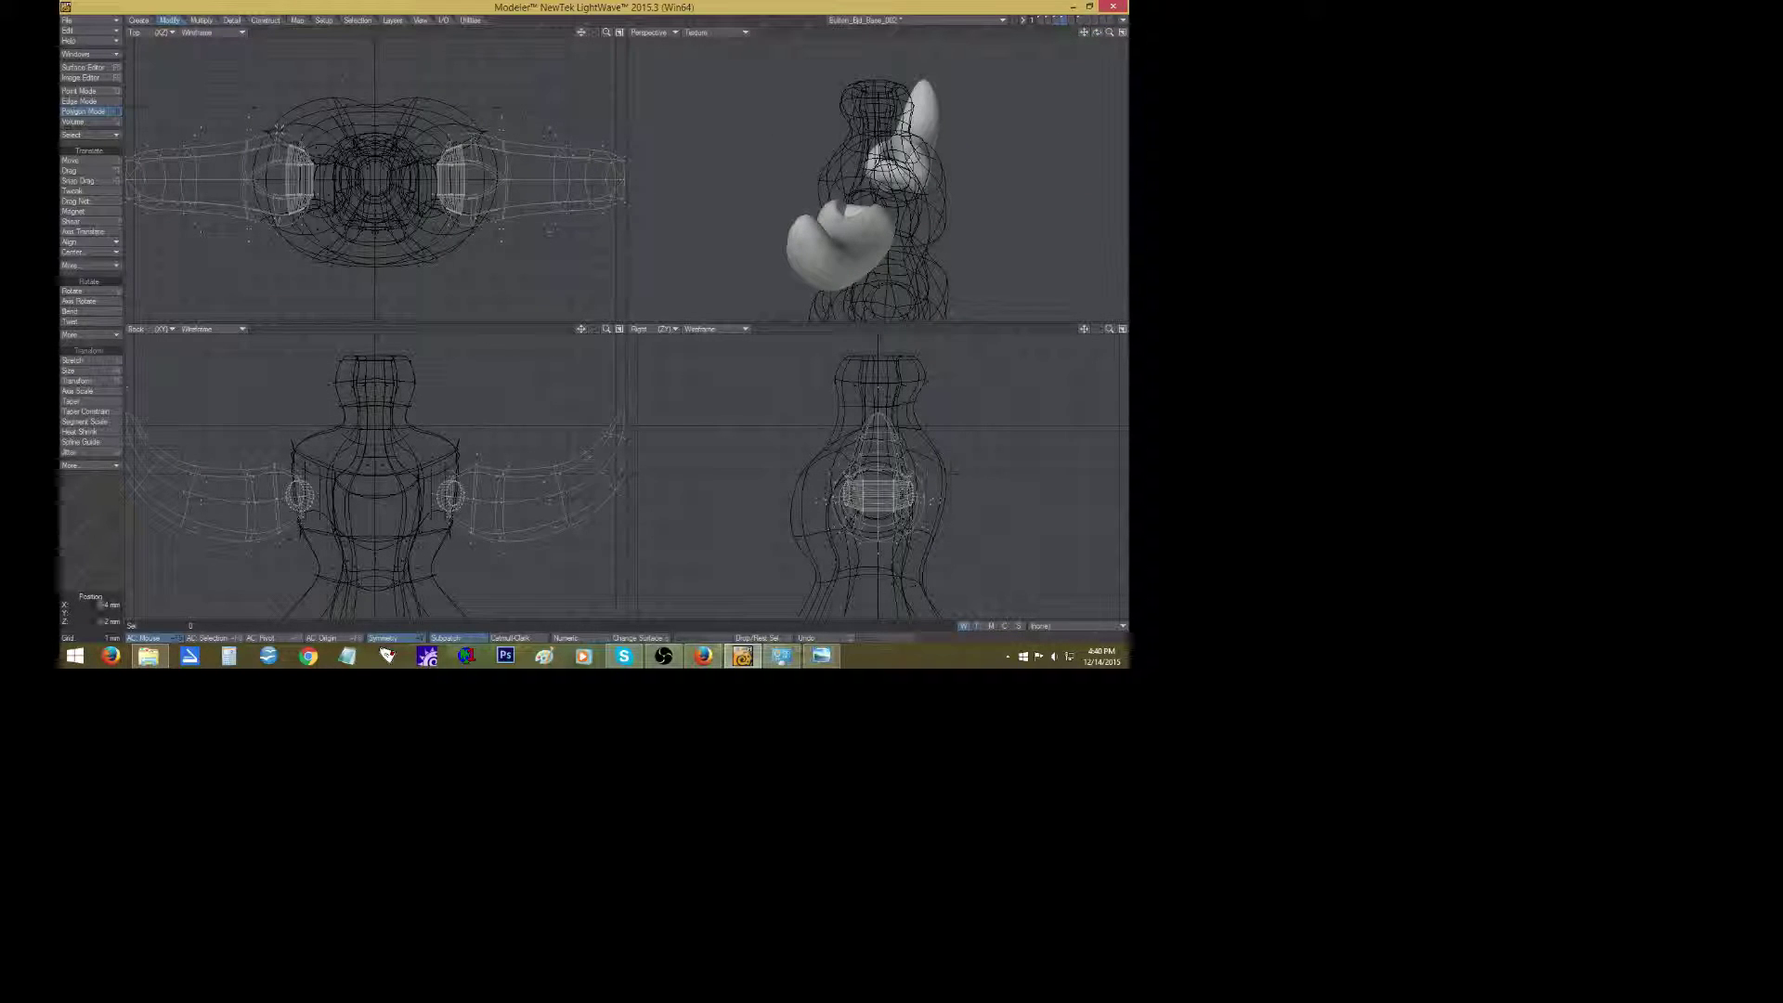
mouse_move(269, 121)
right_mouse_down()
mouse_move(349, 136)
mouse_move(319, 118)
right_mouse_up()
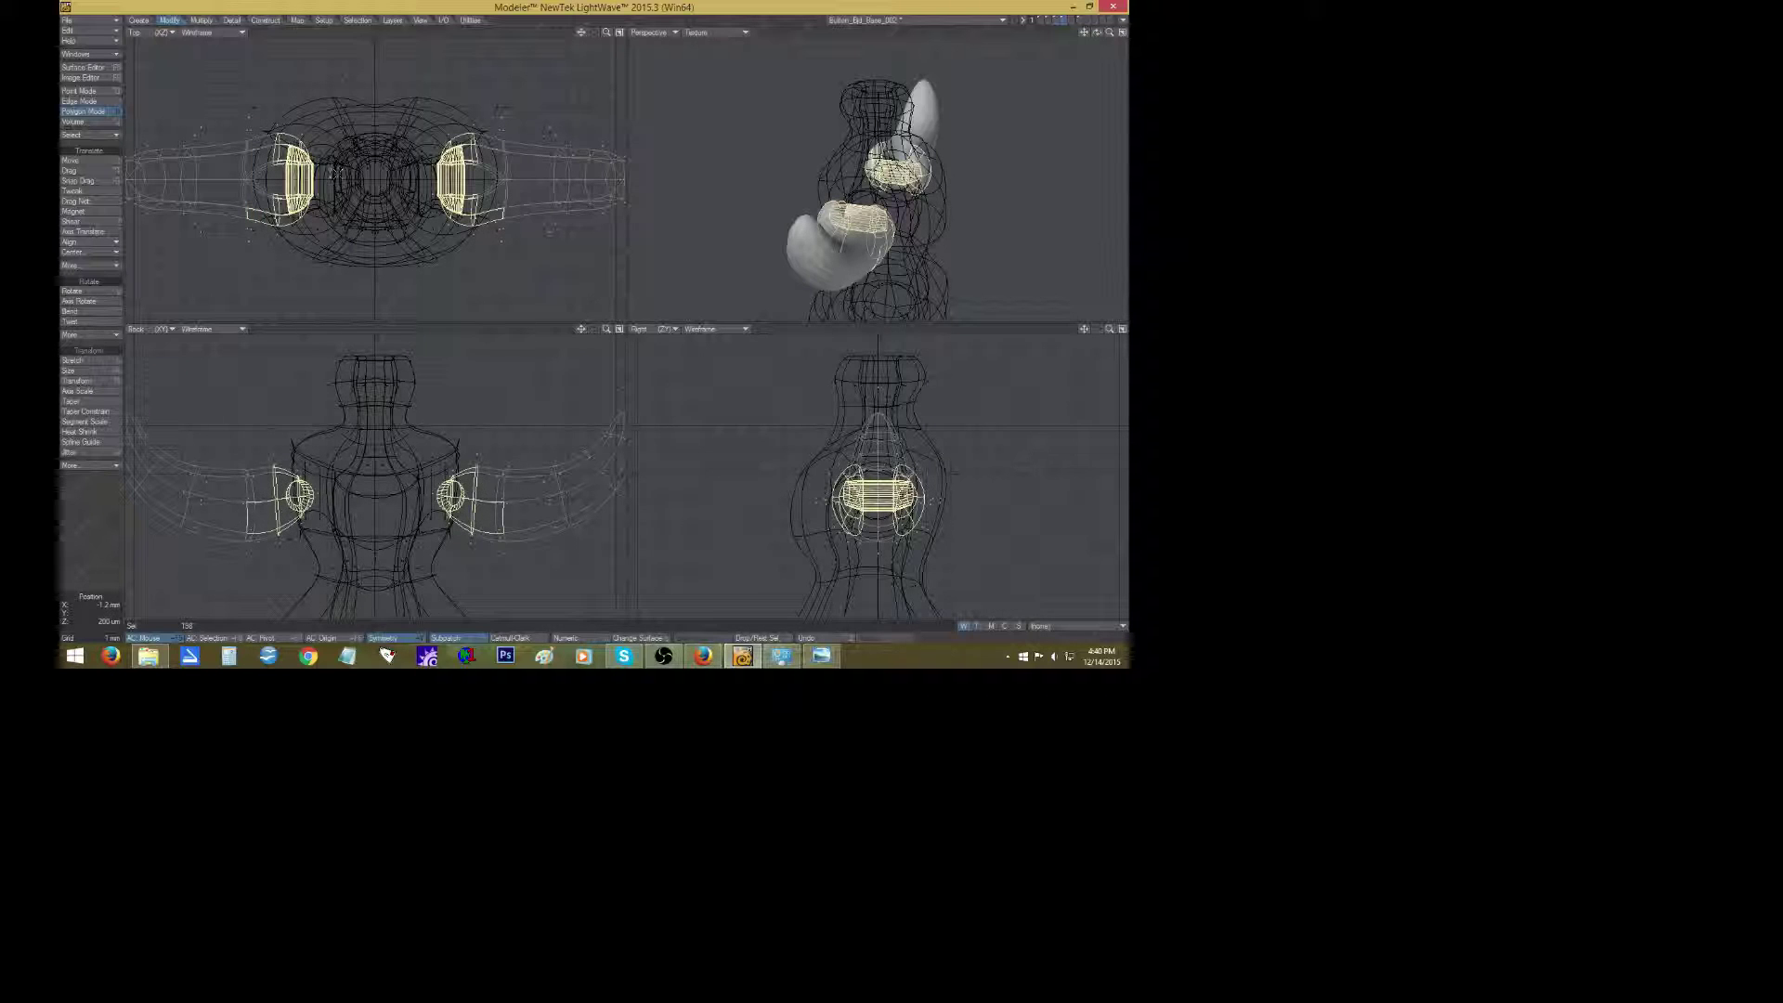
Try to stretch all selected shoulder-end polygons narrower front to back, and undo the stretch.
key("h")
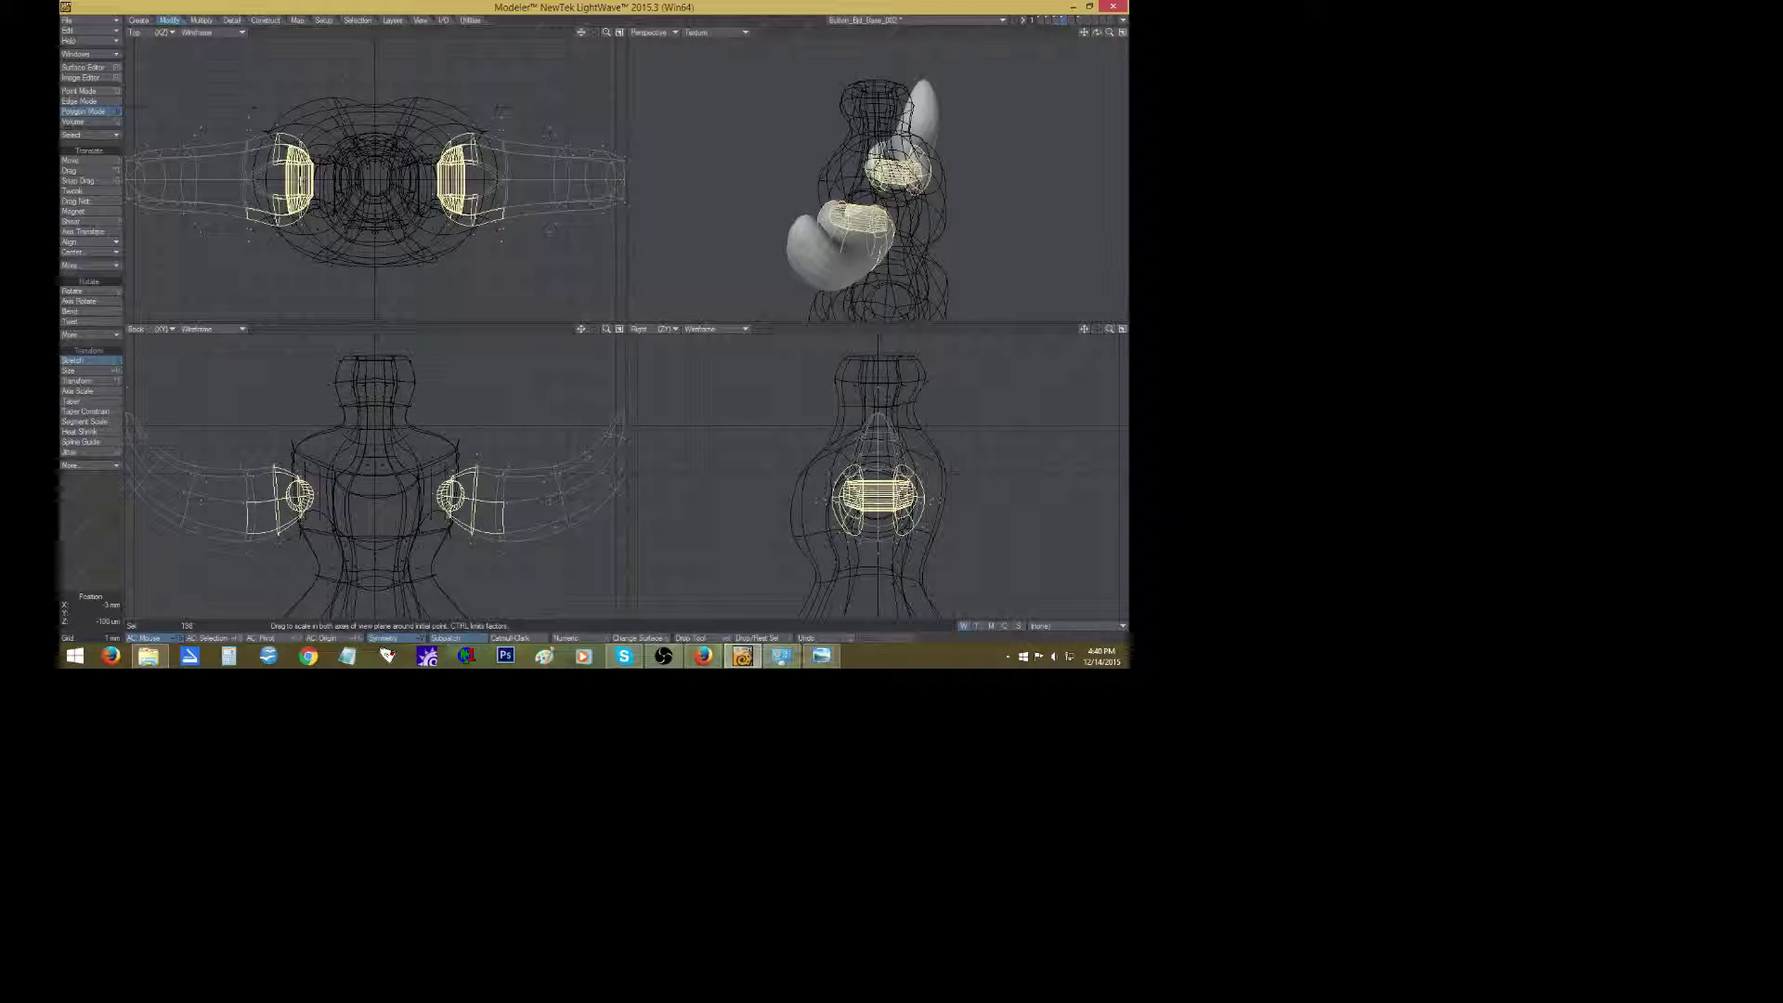
left_click_drag(301, 176, 301, 191, "ctrl")
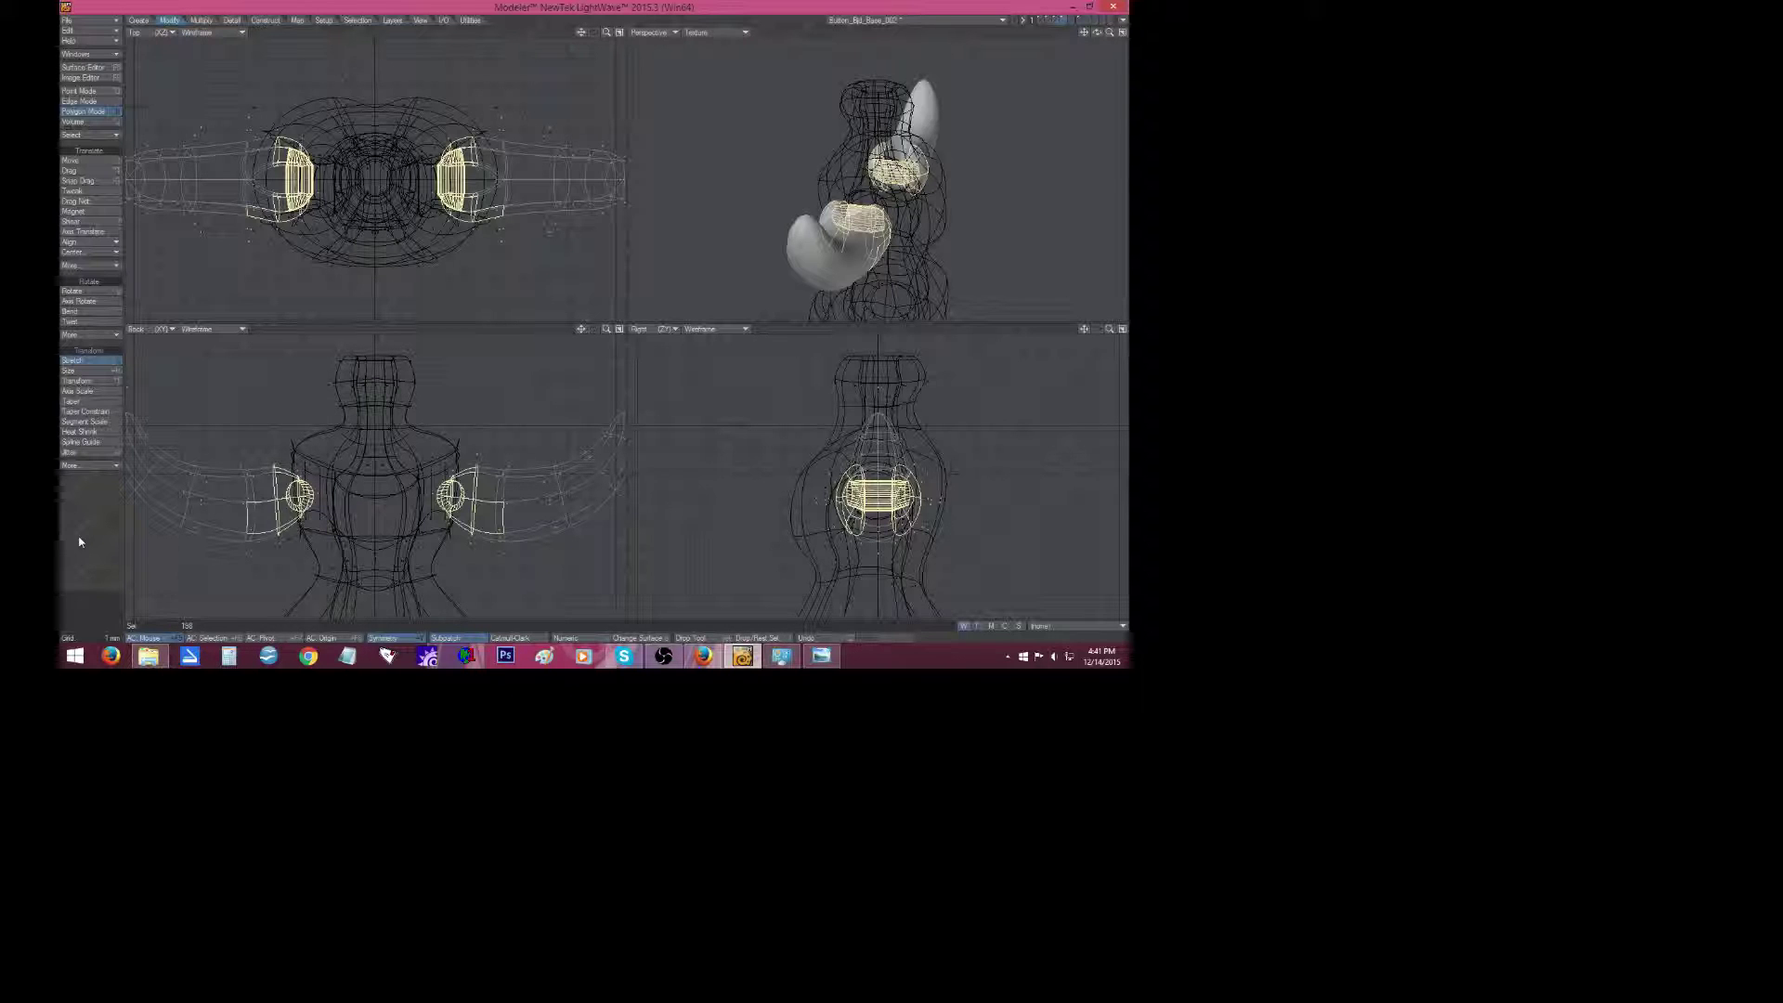
key("u")
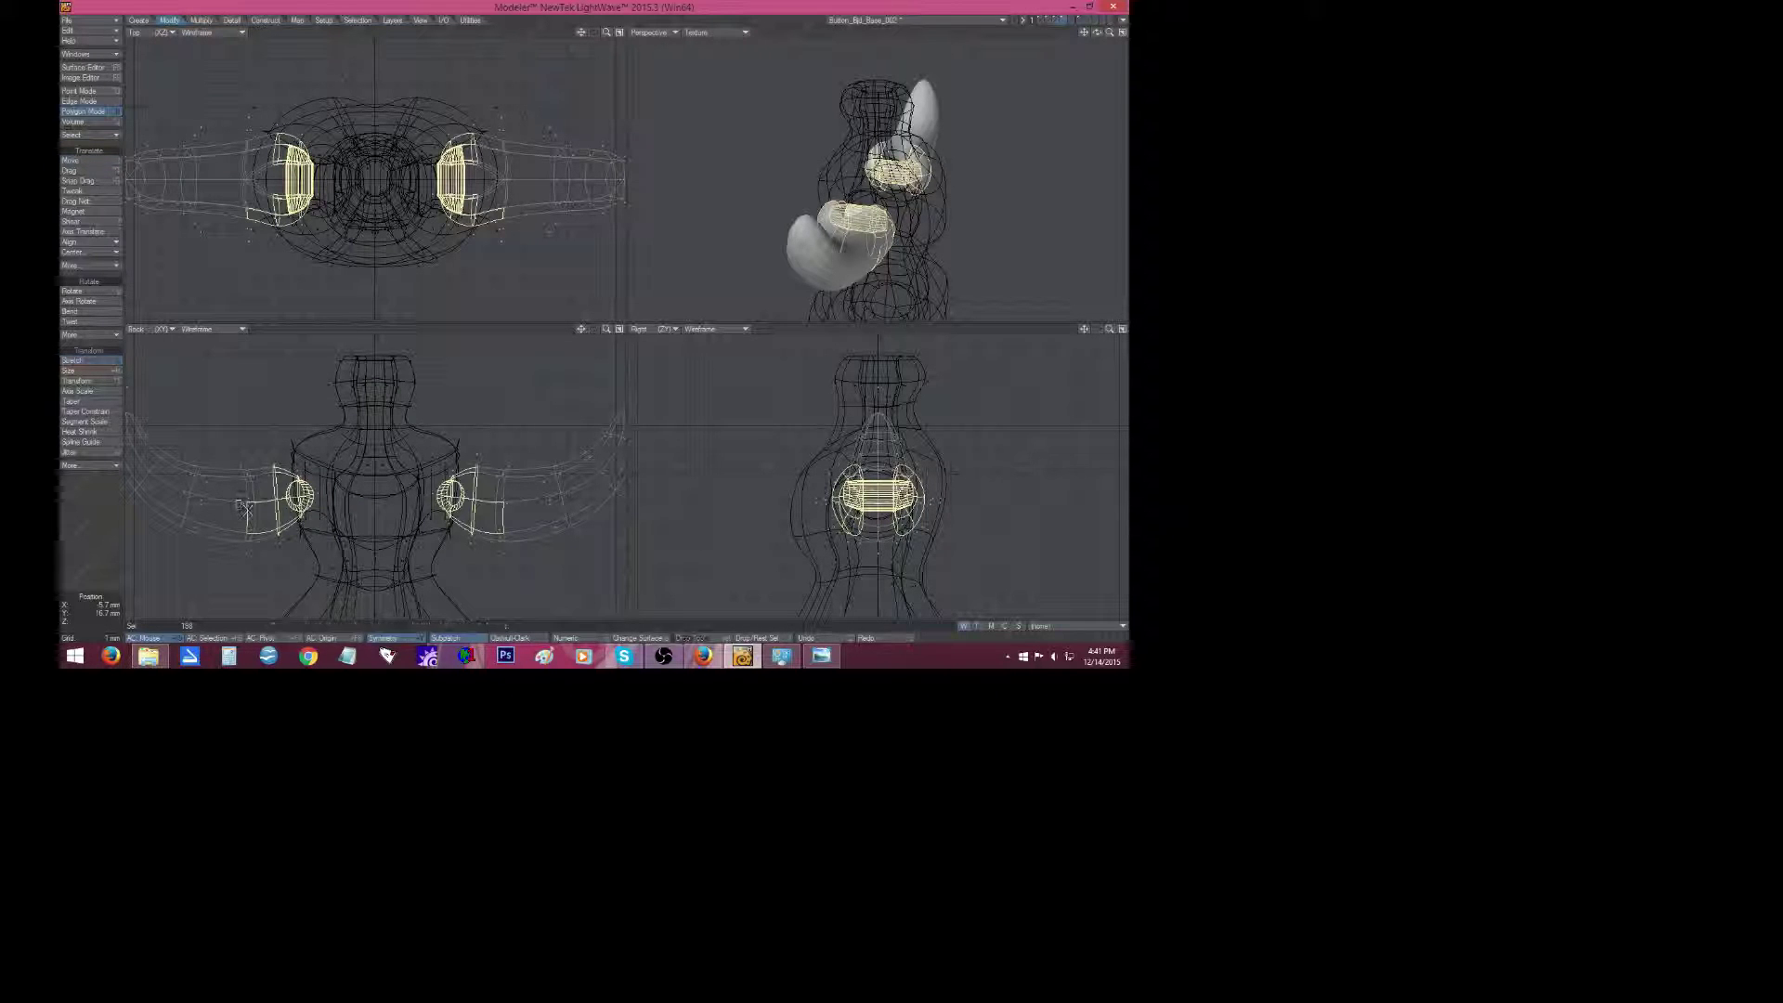
Drop the outermost polygons from the shoulder-end selection and stretch the rest narrower front to back on both arms.
key("h")
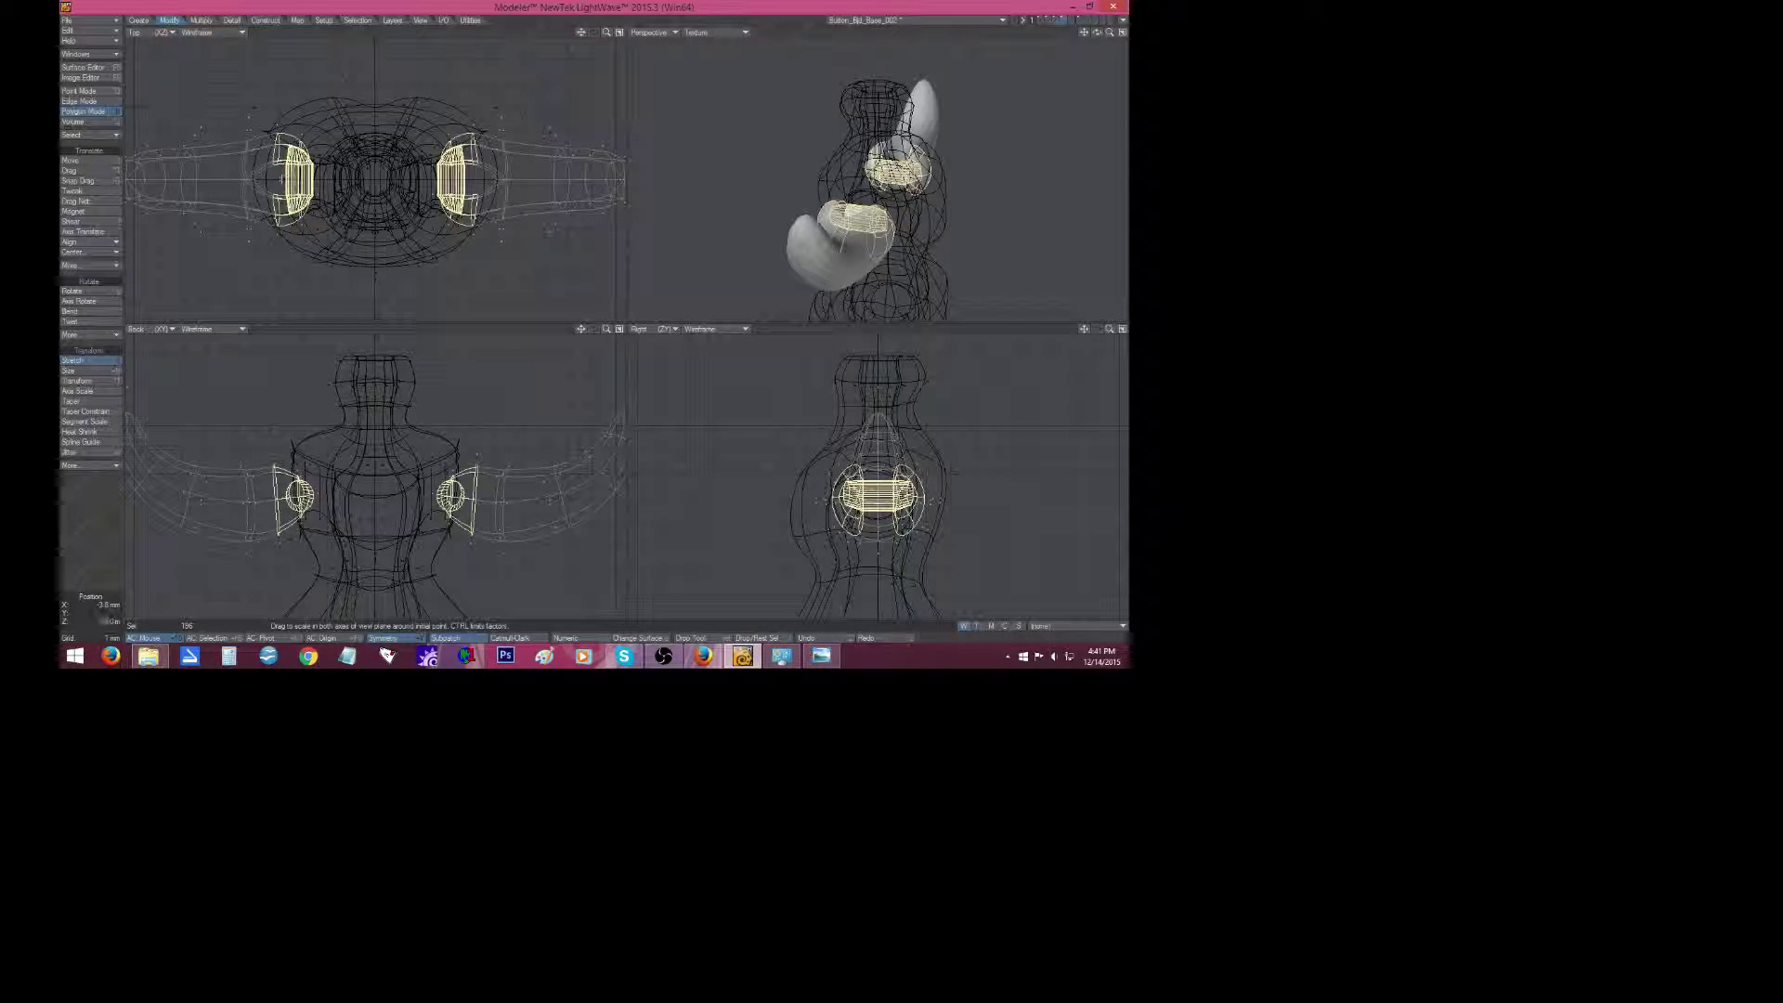
left_click_drag(285, 180, 296, 184)
left_click_drag(448, 177, 448, 185)
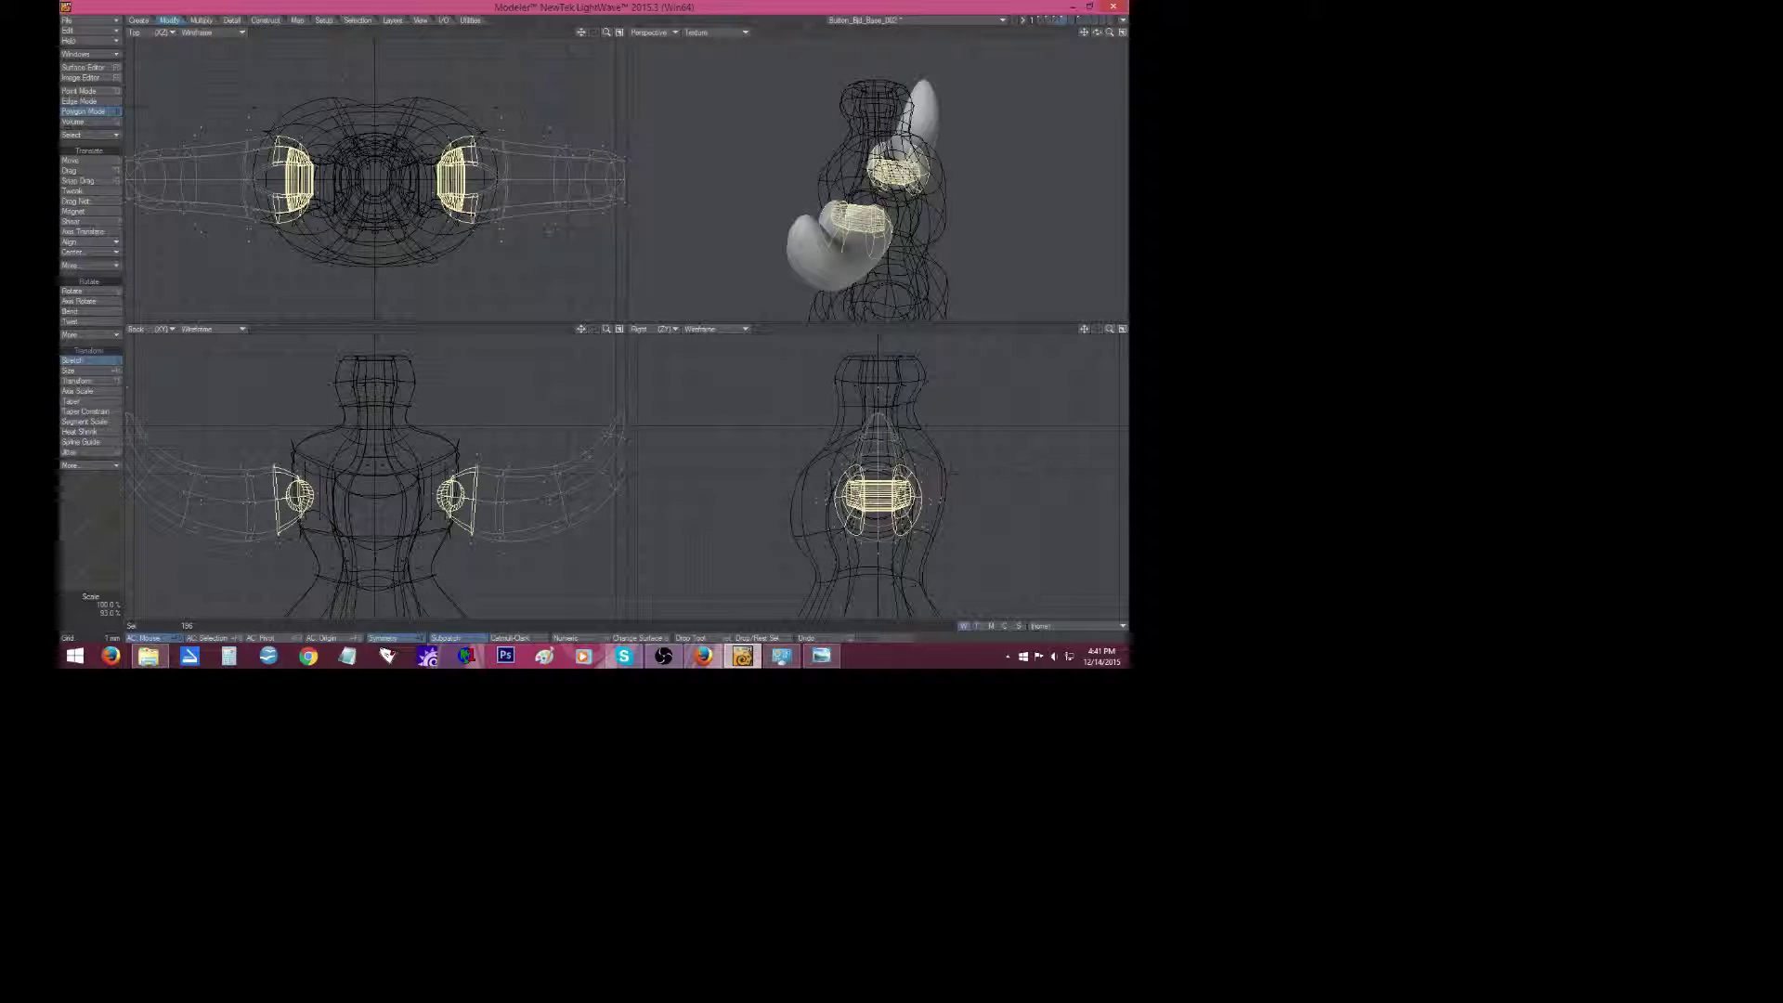
left_click(88, 551)
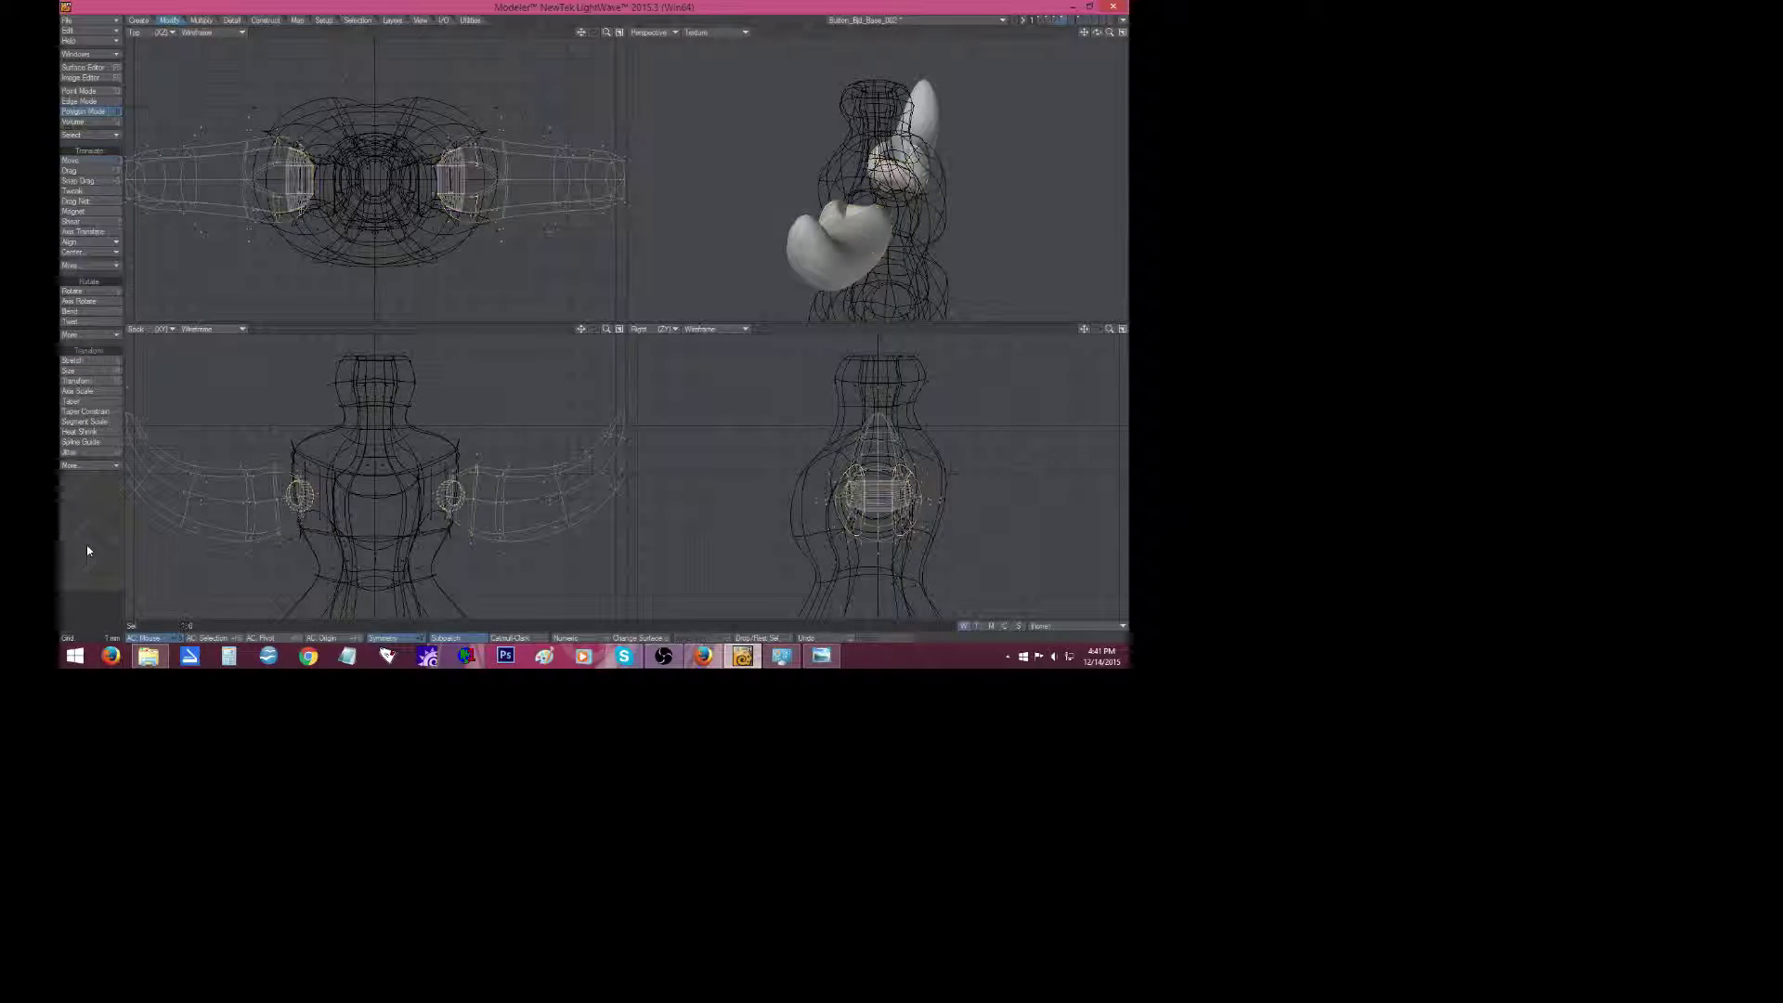
Move both complete arms up about 250 µm to line up with the torso's shoulder sockets.
mouse_move(1108, 35)
left_mouse_down()
mouse_move(1128, 33)
mouse_move(1096, 35)
left_mouse_up()
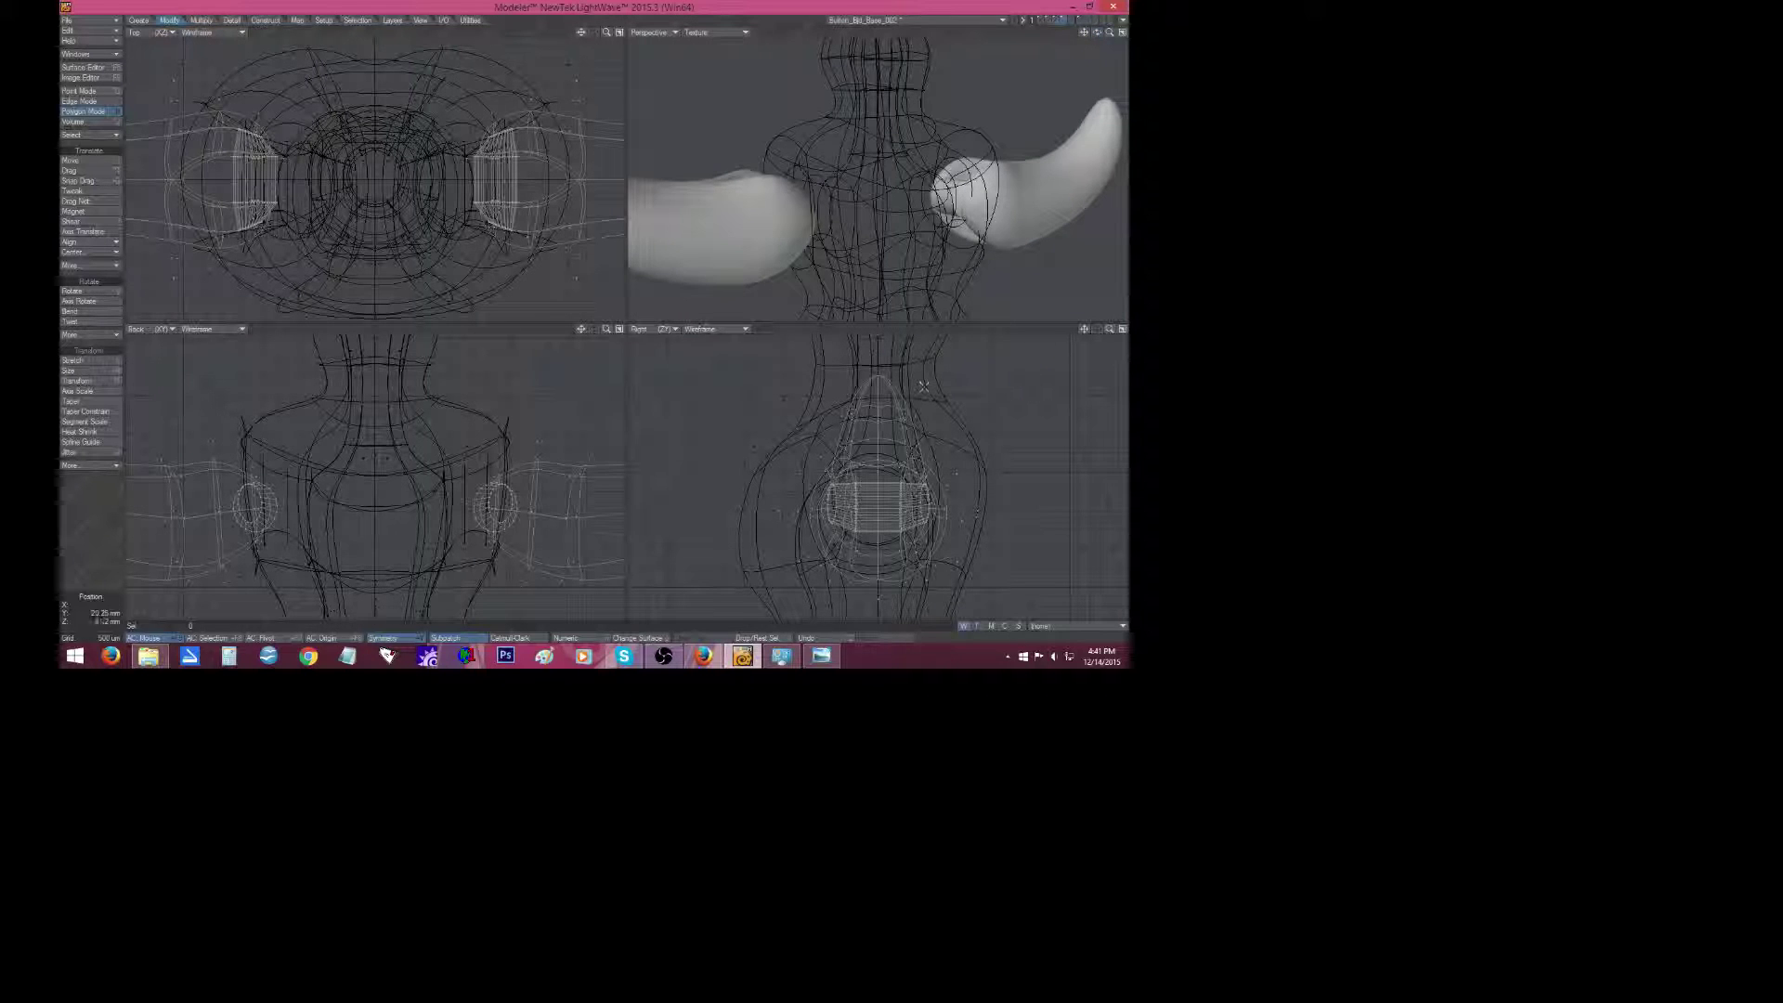
key("t")
left_click_drag(545, 509, 545, 501)
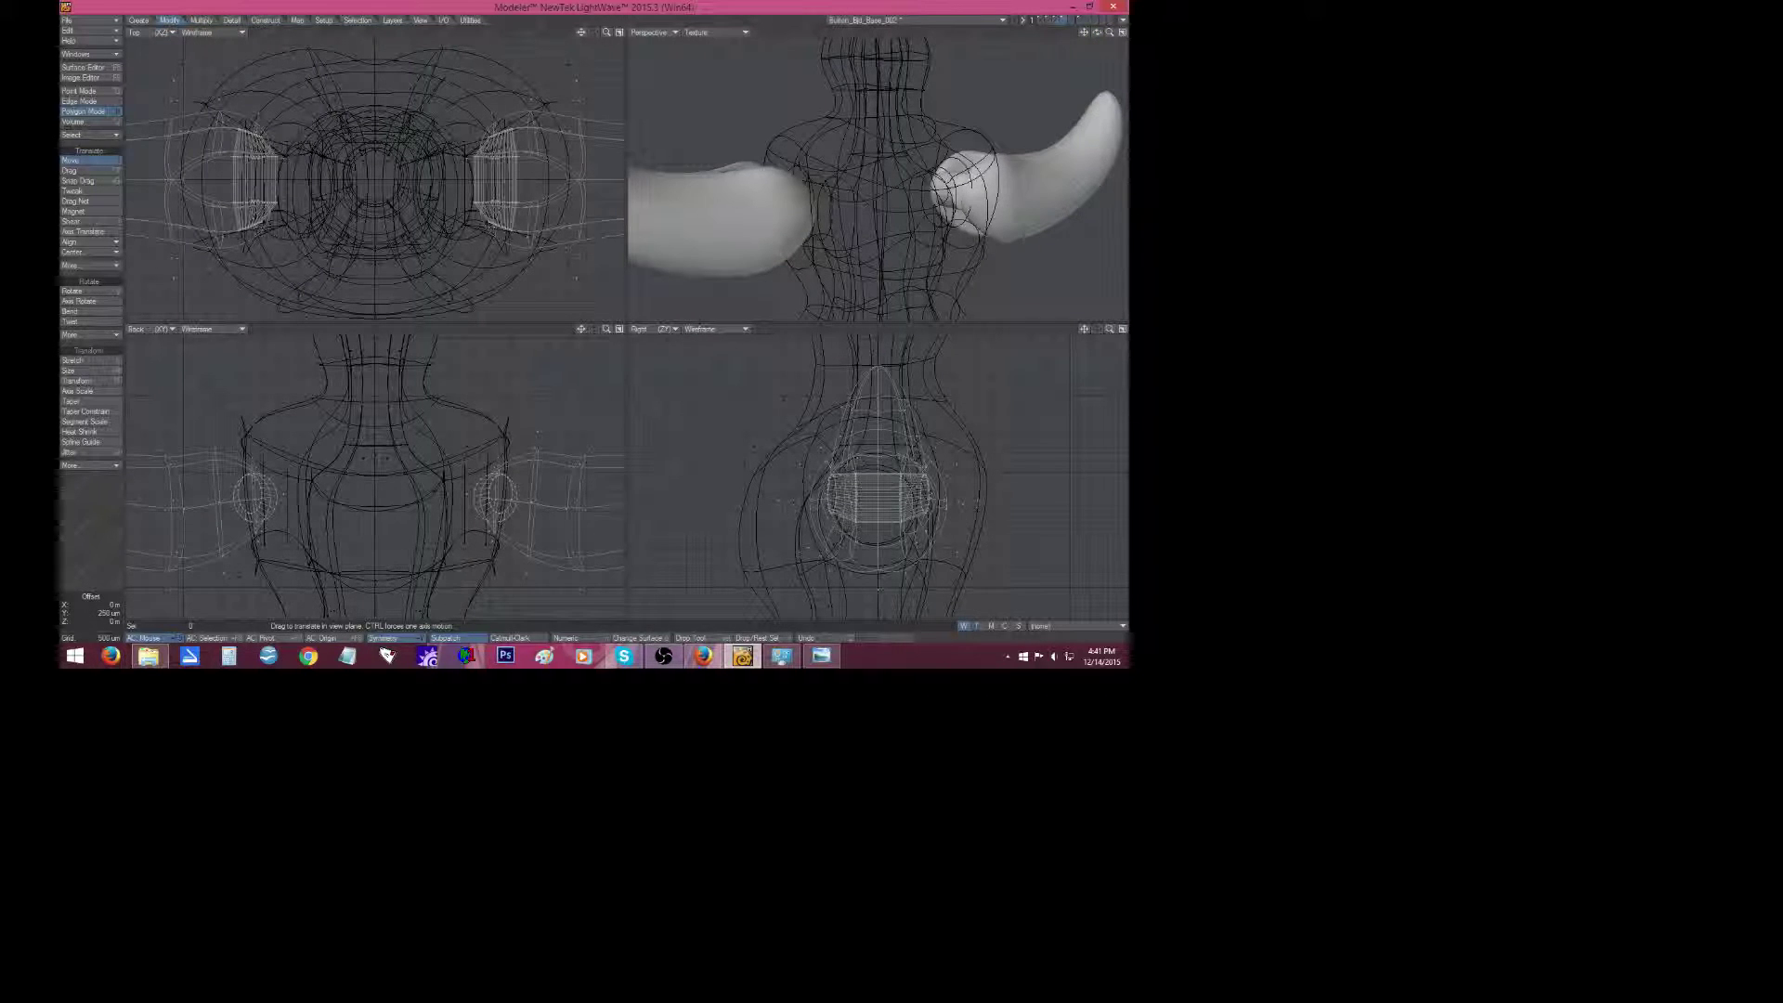
Select the lower front and back polygons at both arms' shoulder ends and move them slightly down and toward the torso.
left_click_drag(1108, 35, 1096, 34)
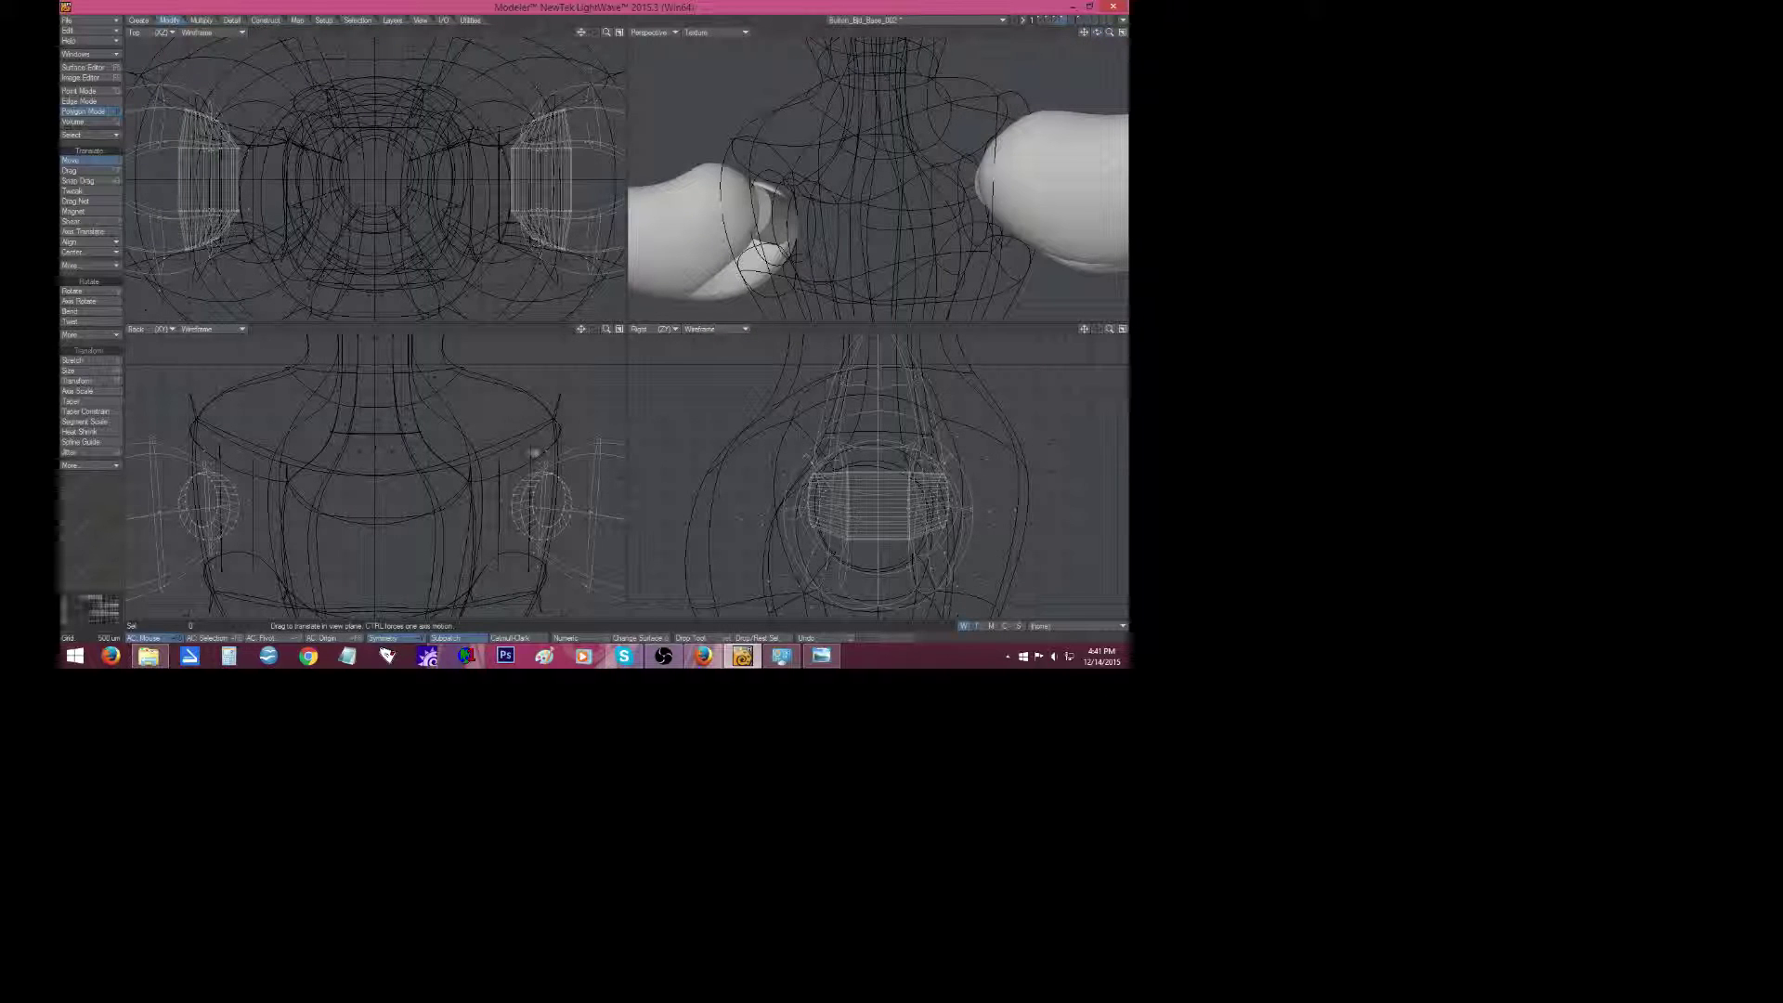
key("space")
left_click(197, 568)
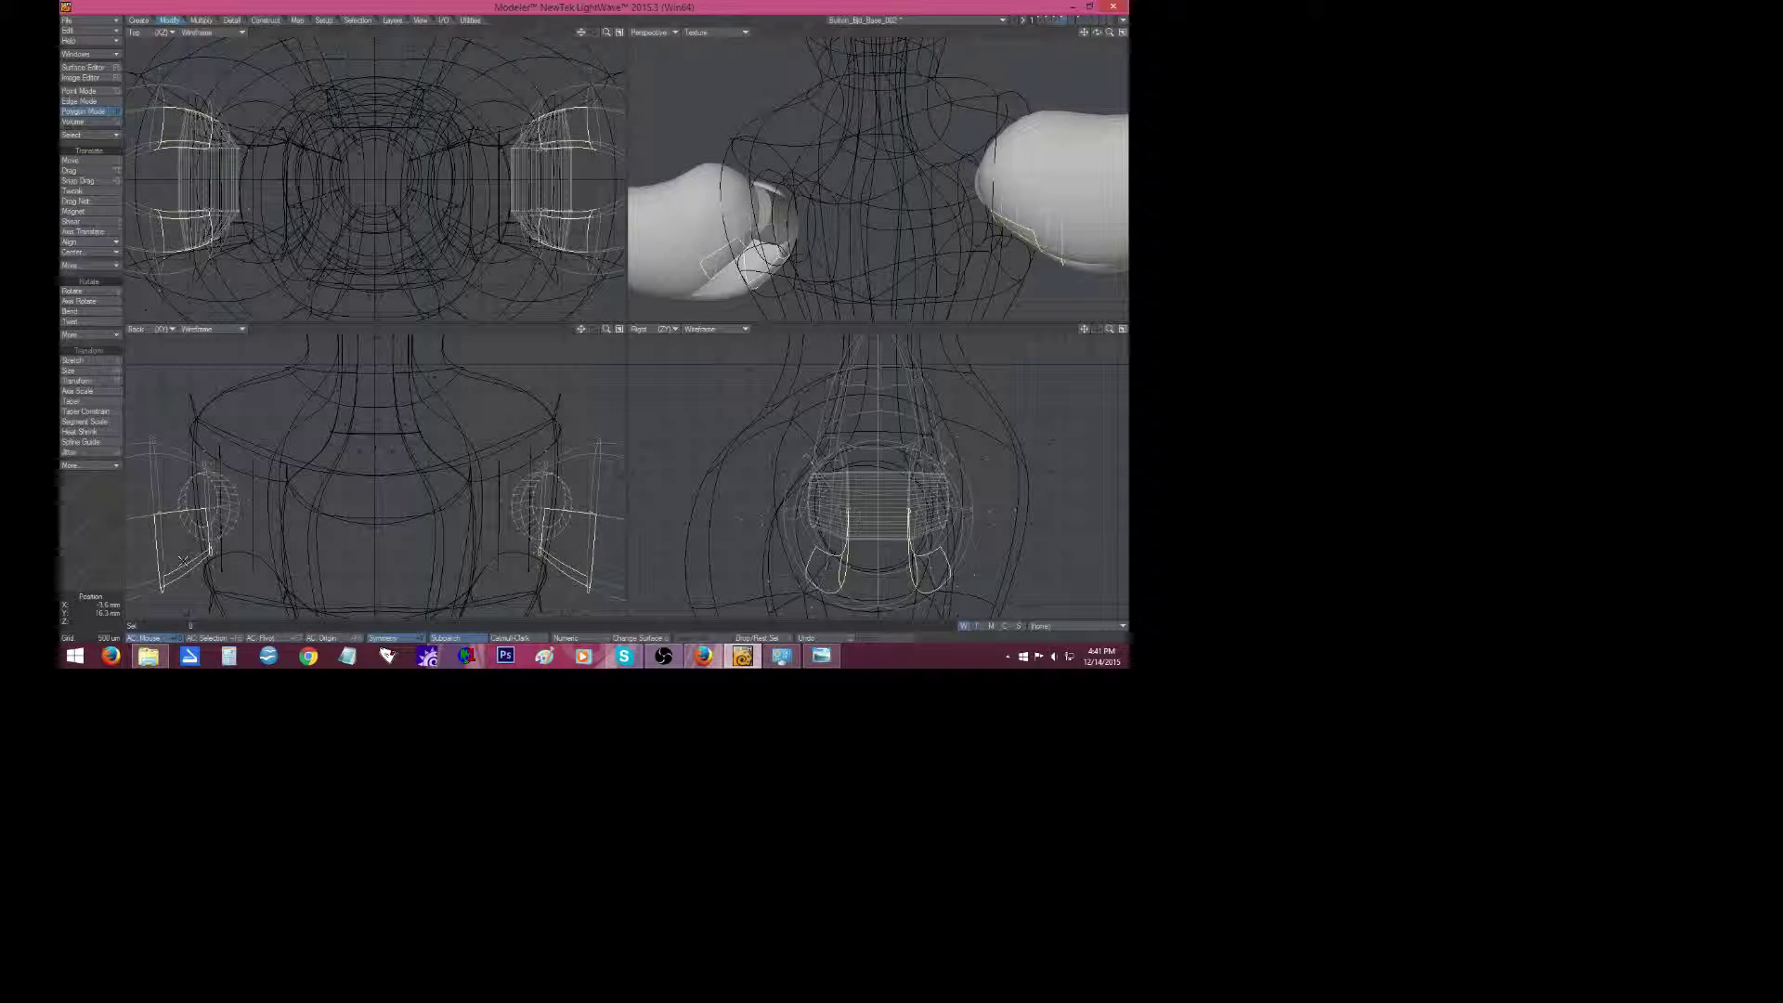
left_click_drag(193, 564, 190, 567)
key("t")
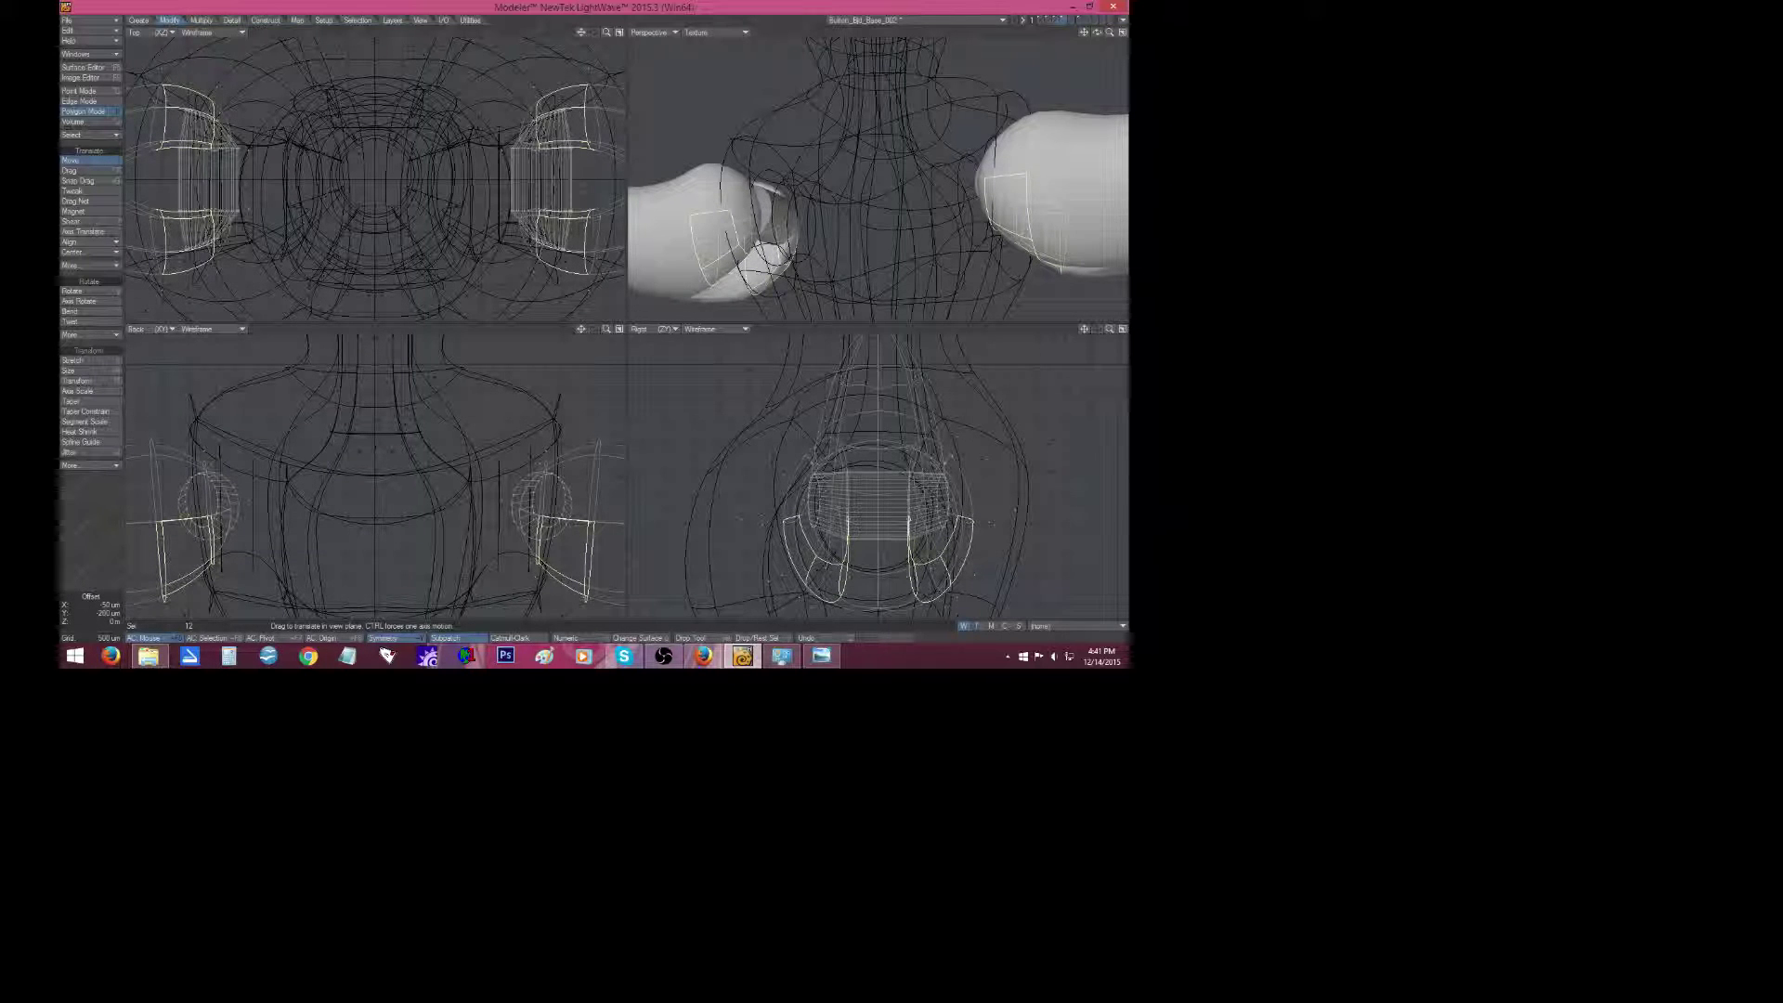
left_click(87, 569)
left_click(77, 569)
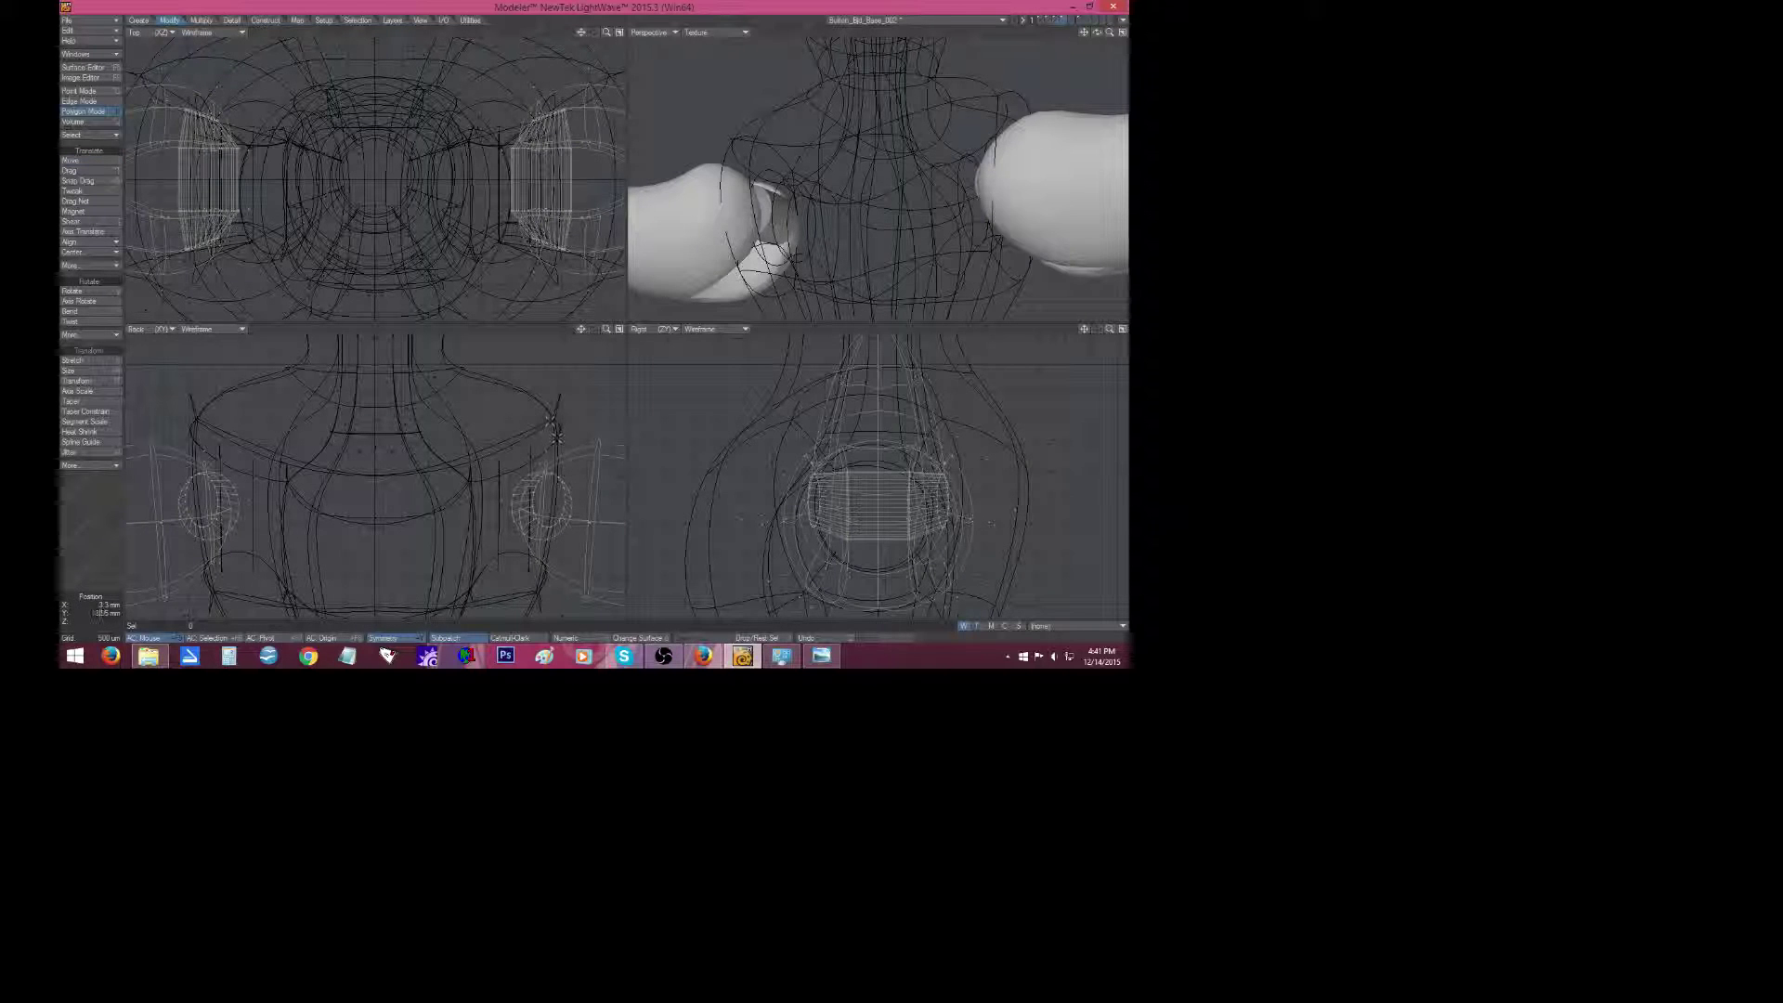
Select the upper front and back polygons at both arms' shoulder ends and move them slightly up and toward the torso.
left_click(571, 453)
key("t")
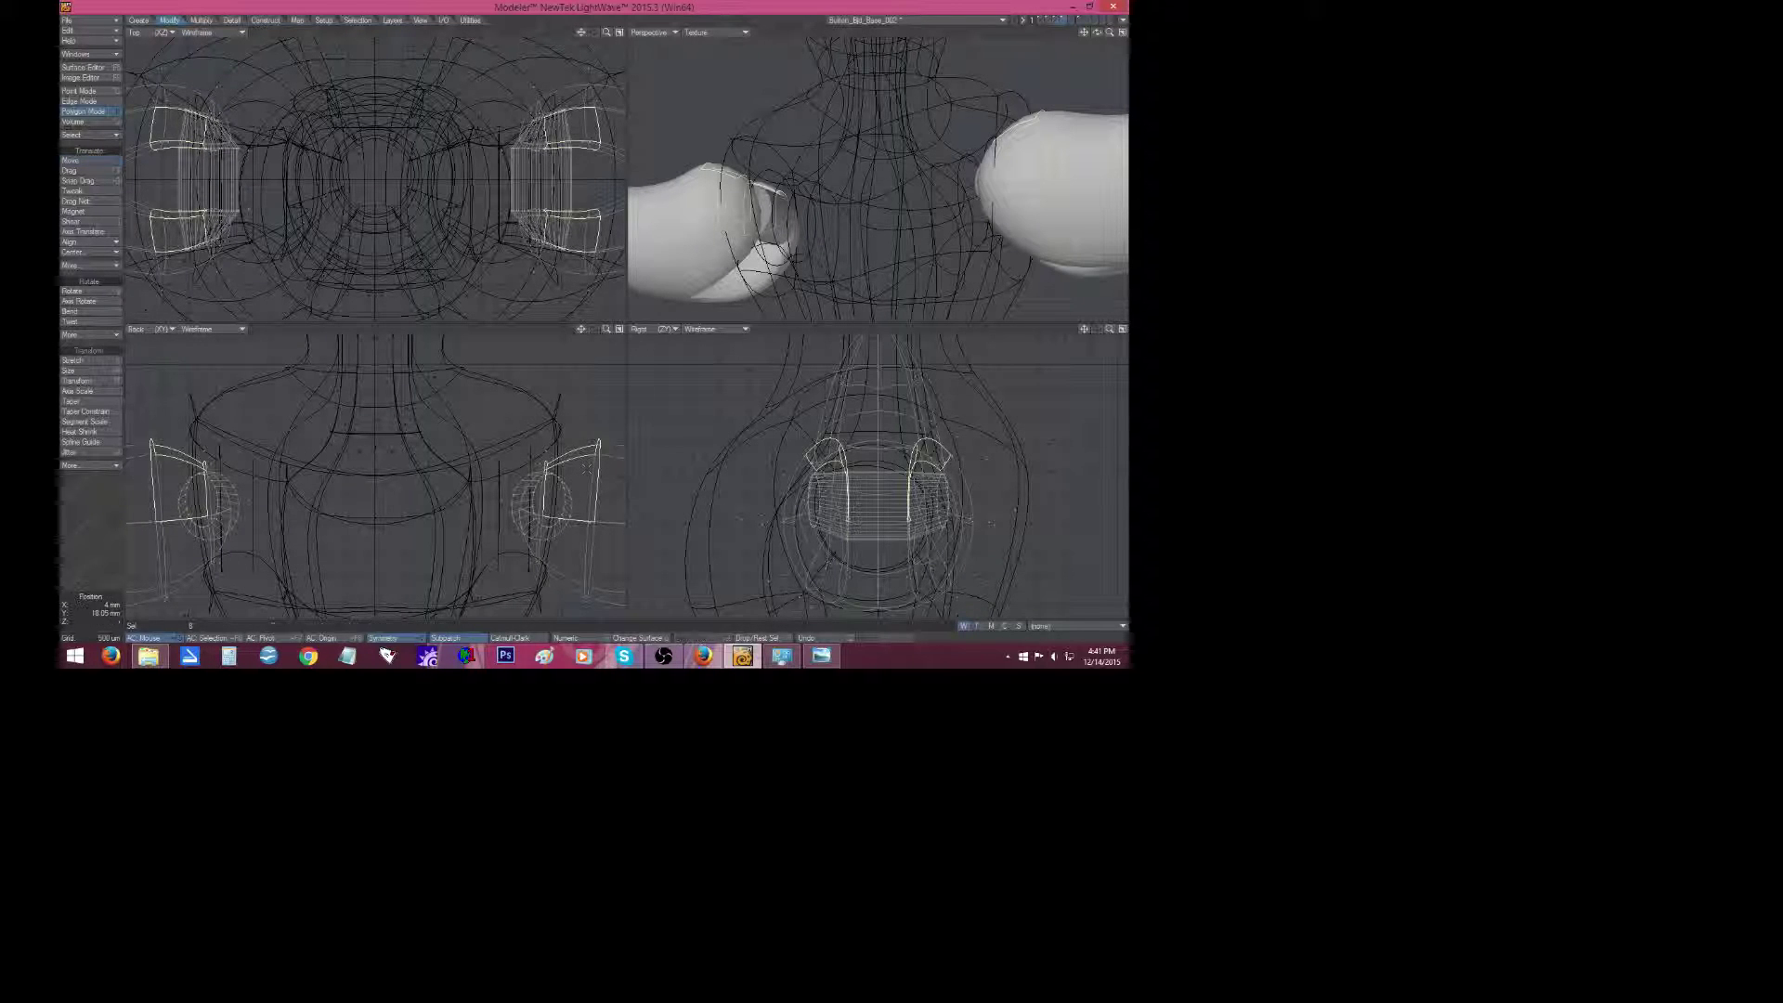
key("space")
left_click(583, 468, "shift")
key("t")
left_click_drag(577, 450, 572, 440)
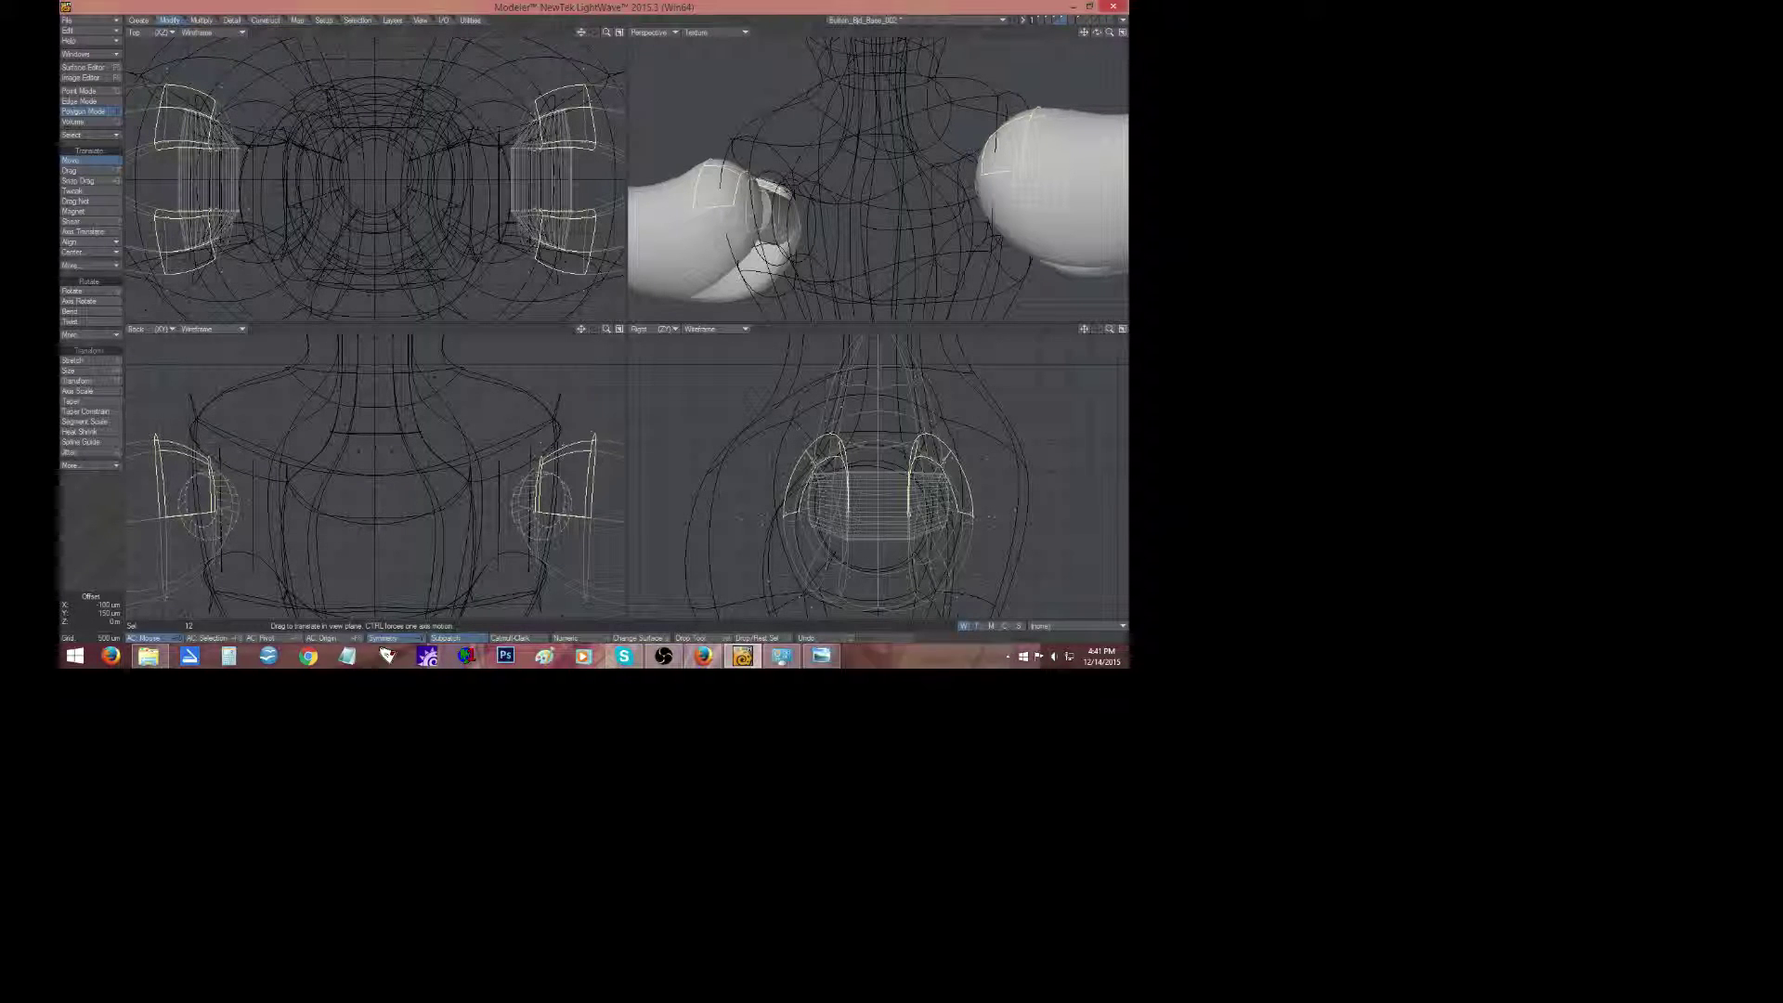
left_click_drag(572, 440, 574, 442)
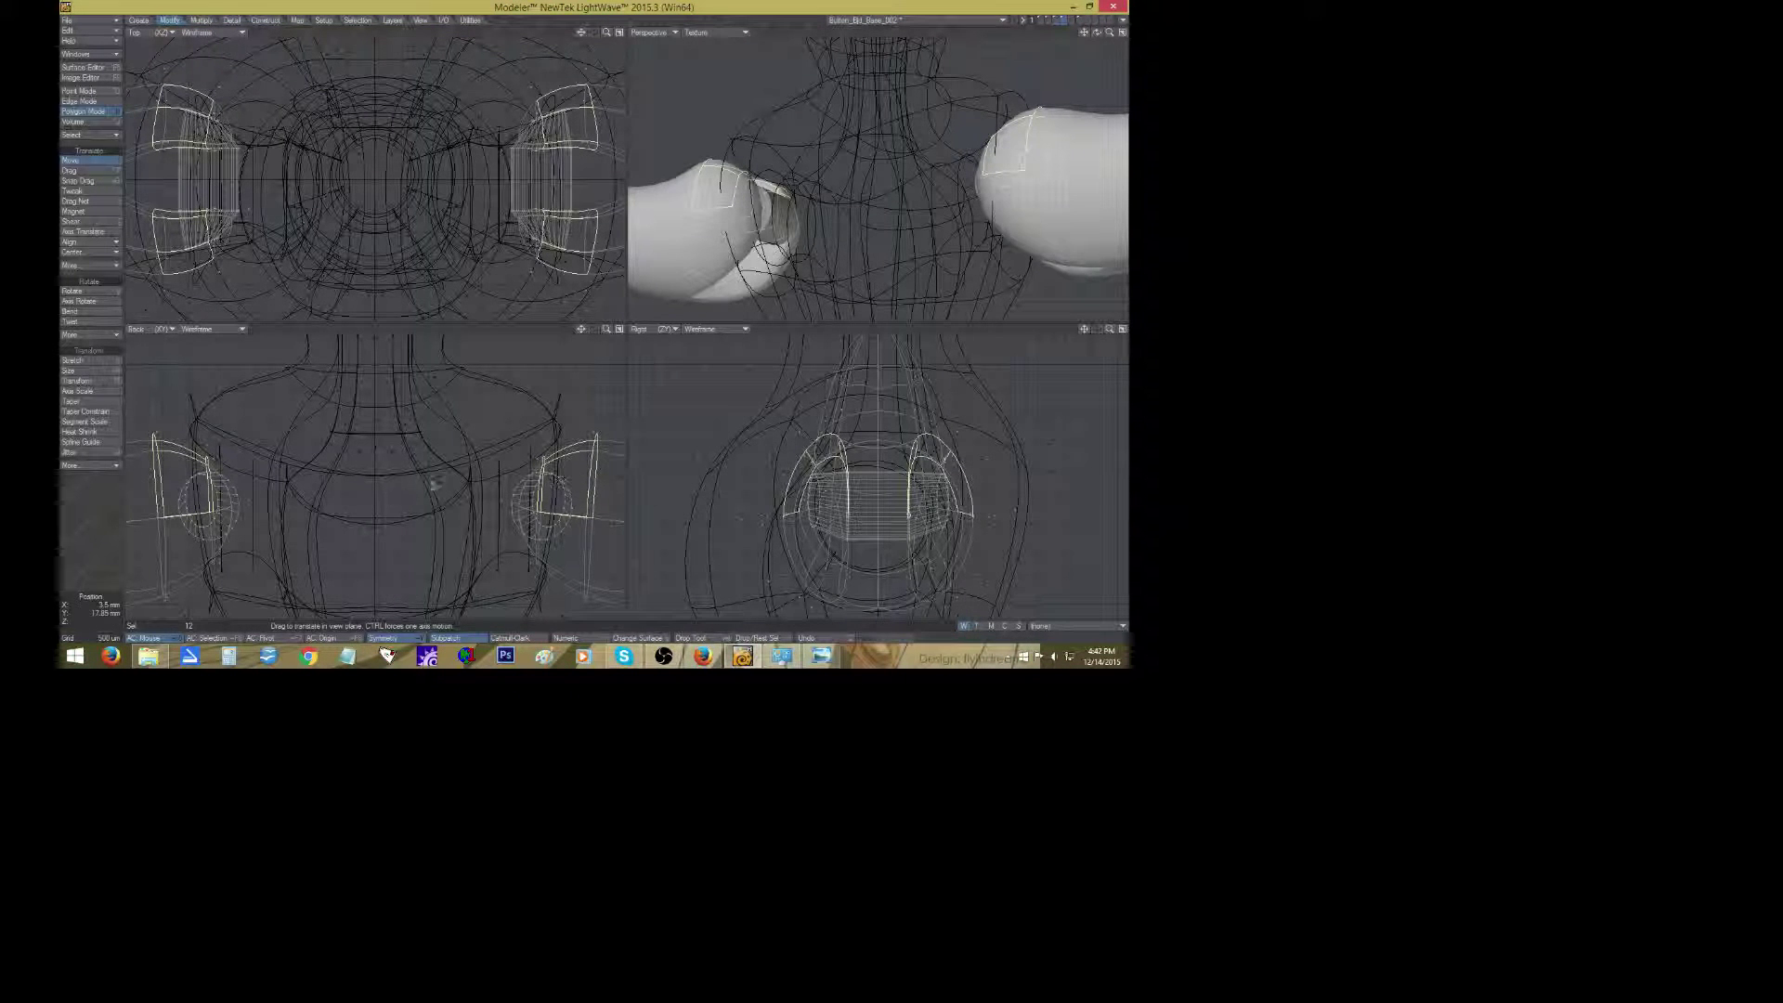
Select the polygons at both arms' shoulder ends and stretch them slightly narrower front to back.
key("space")
left_click(78, 565)
left_click_drag(1096, 32, 1033, 53)
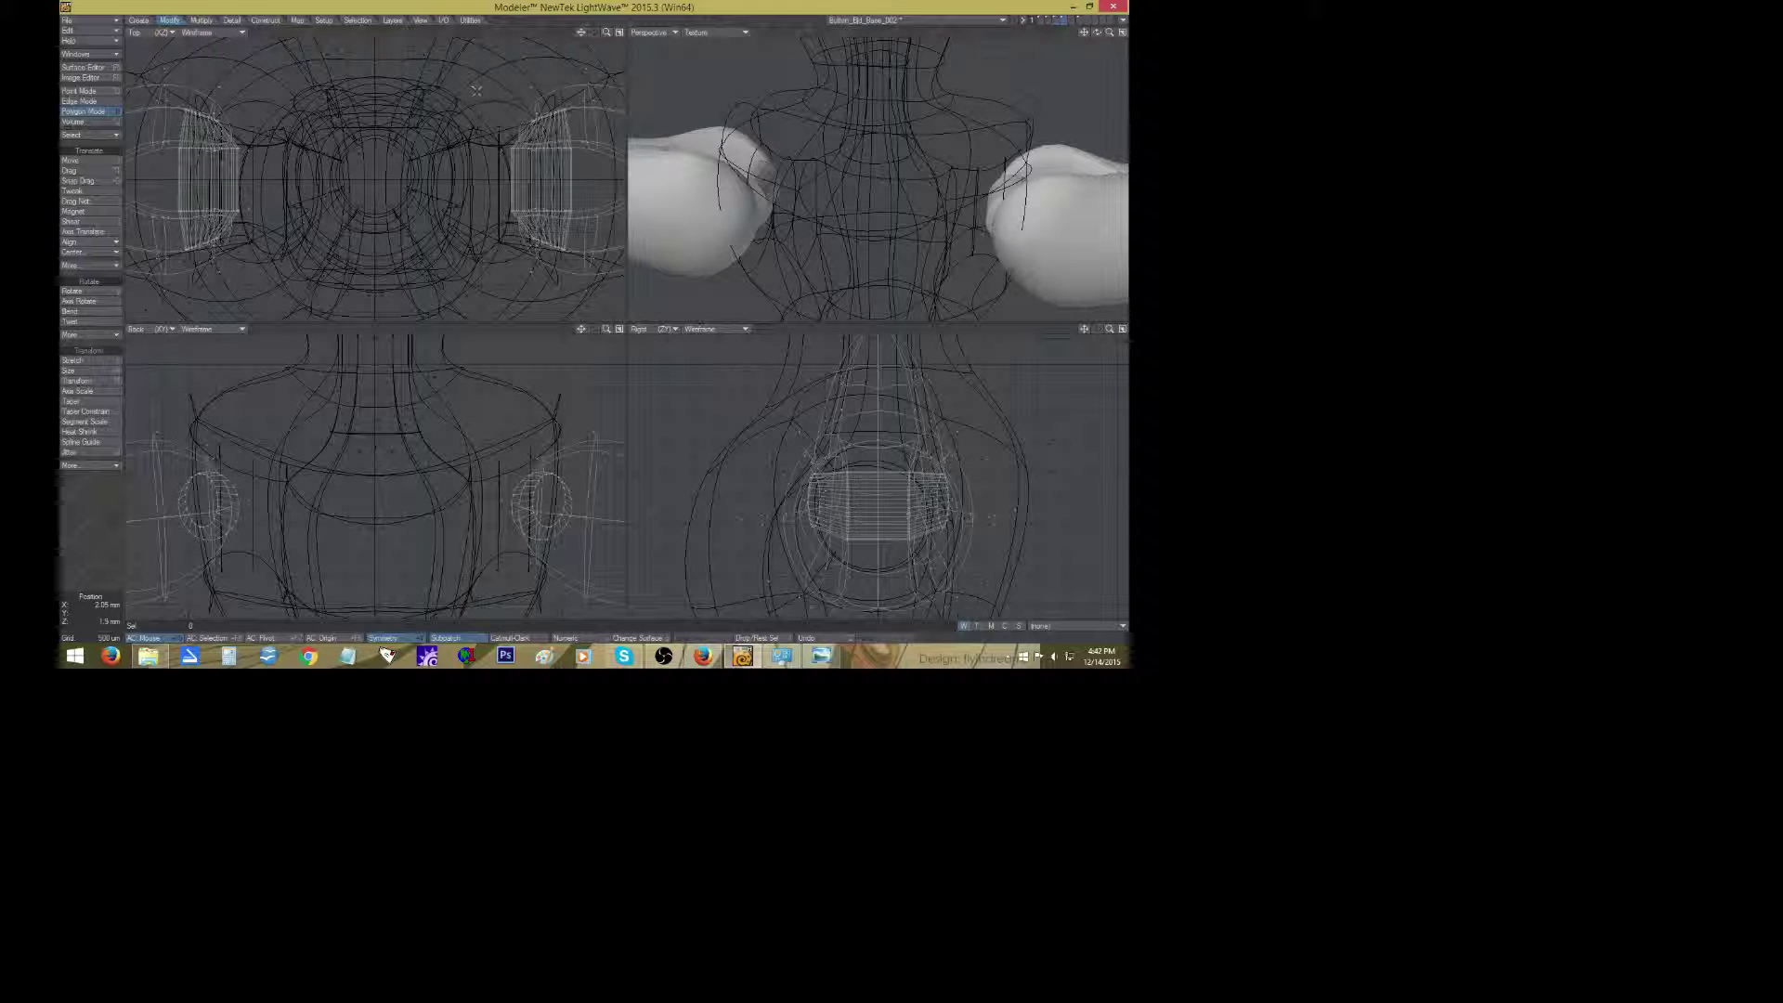
mouse_move(476, 91)
right_mouse_down()
mouse_move(576, 310)
mouse_move(612, 56)
mouse_move(476, 91)
right_mouse_up()
key("h")
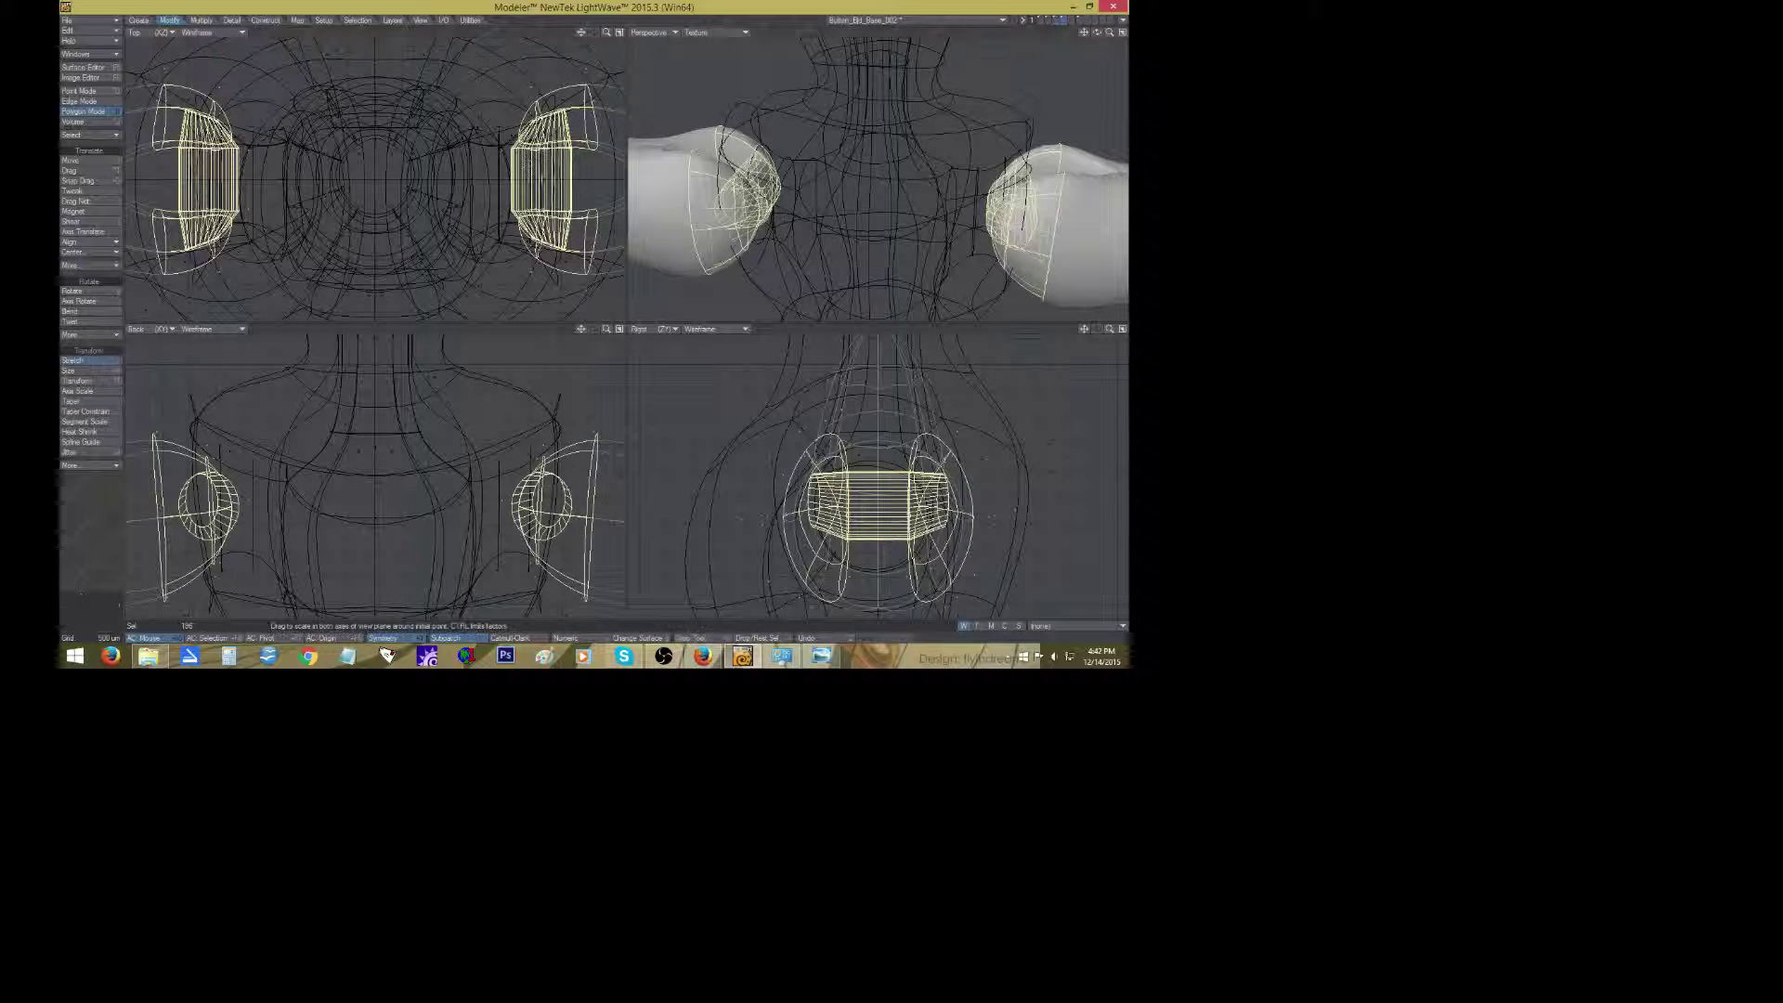
left_click_drag(542, 180, 544, 188)
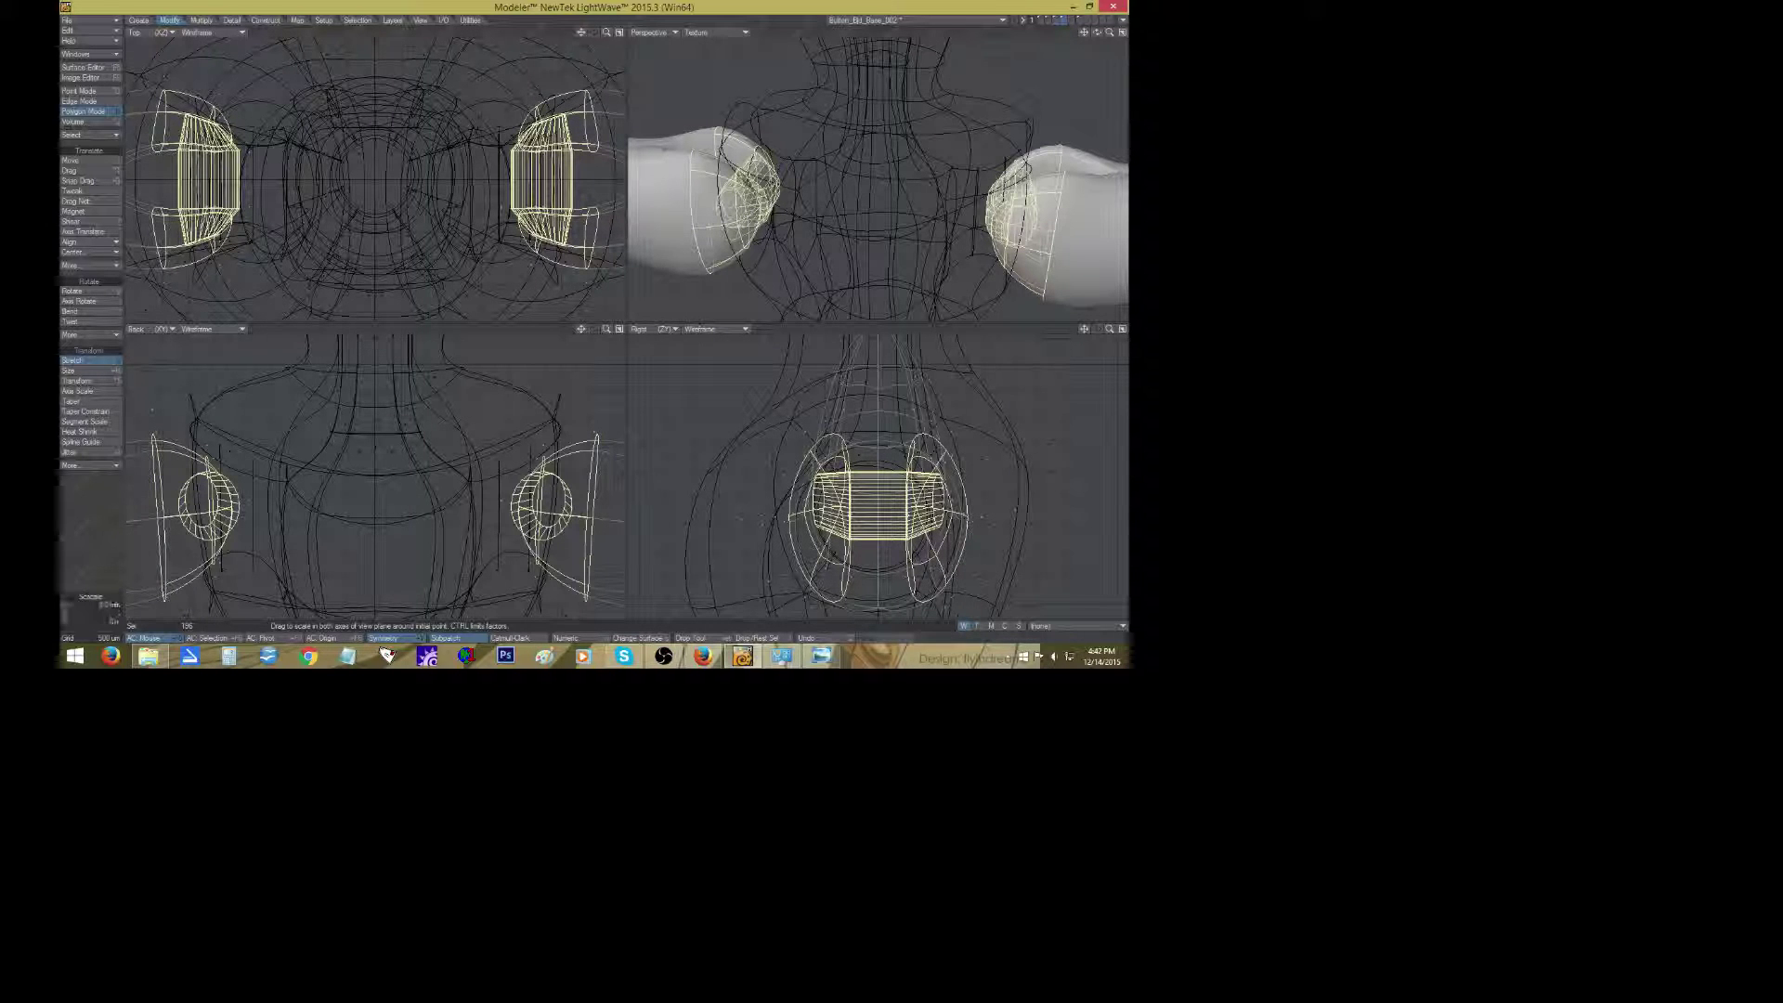
key("t")
left_click(81, 539)
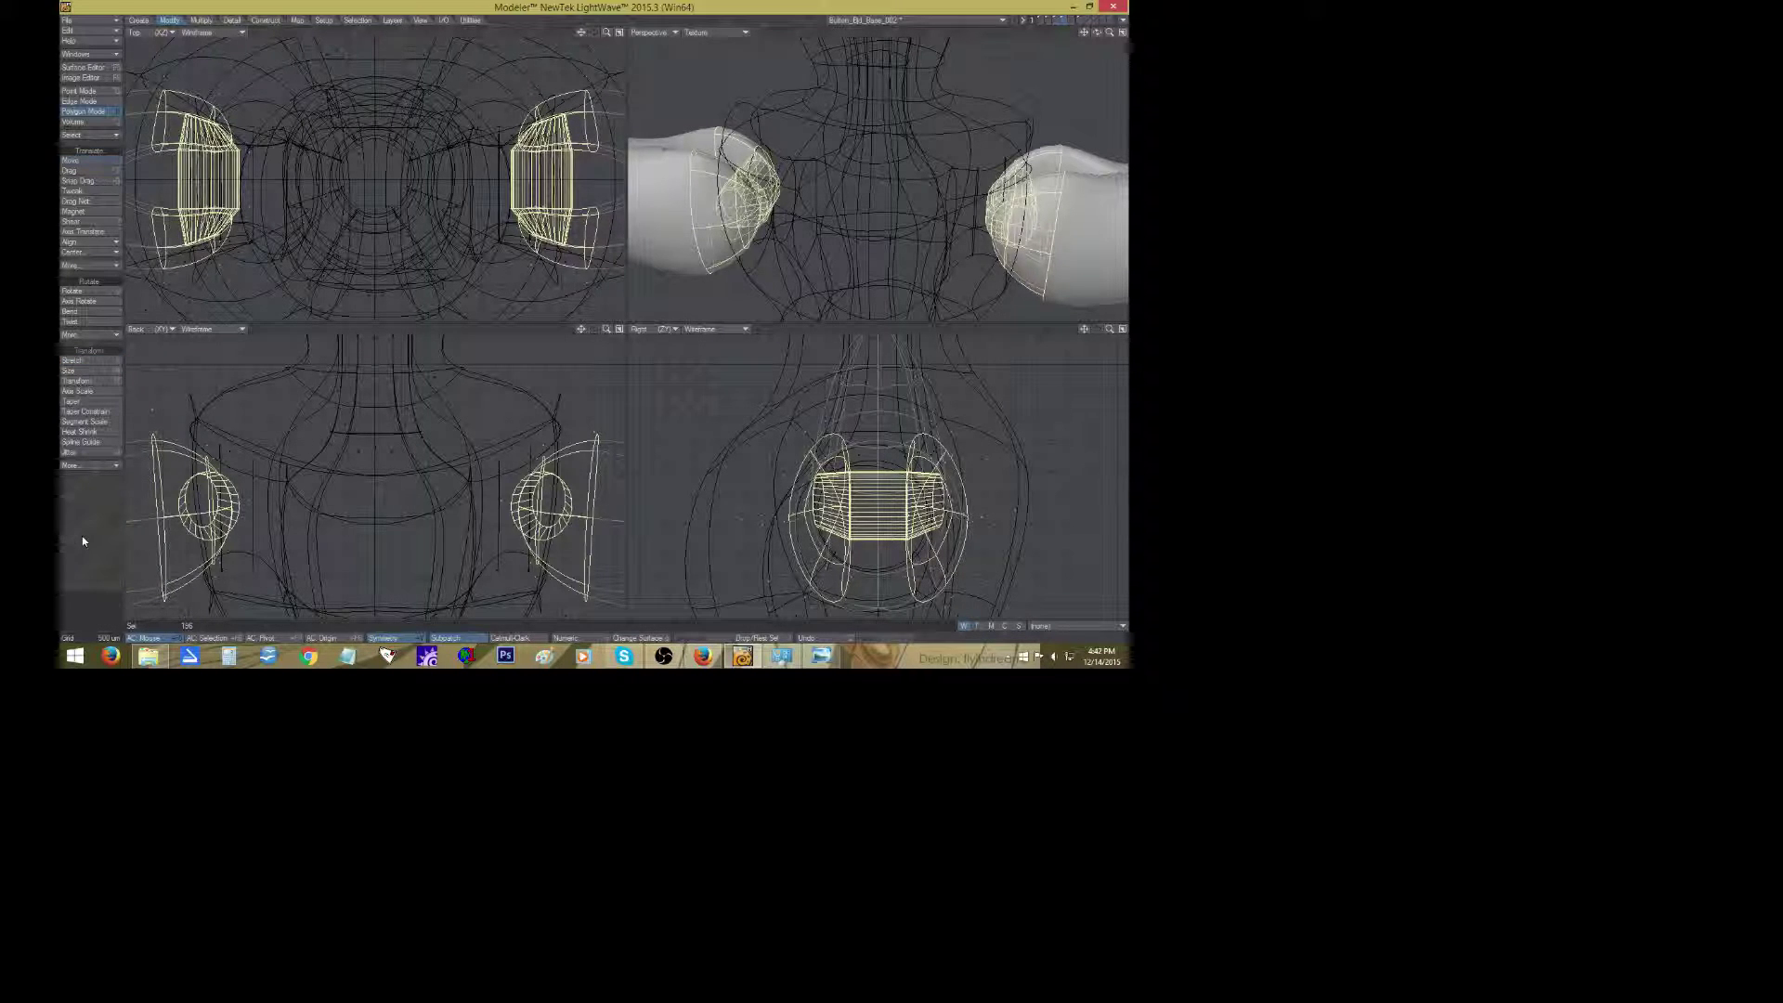
left_click(81, 538)
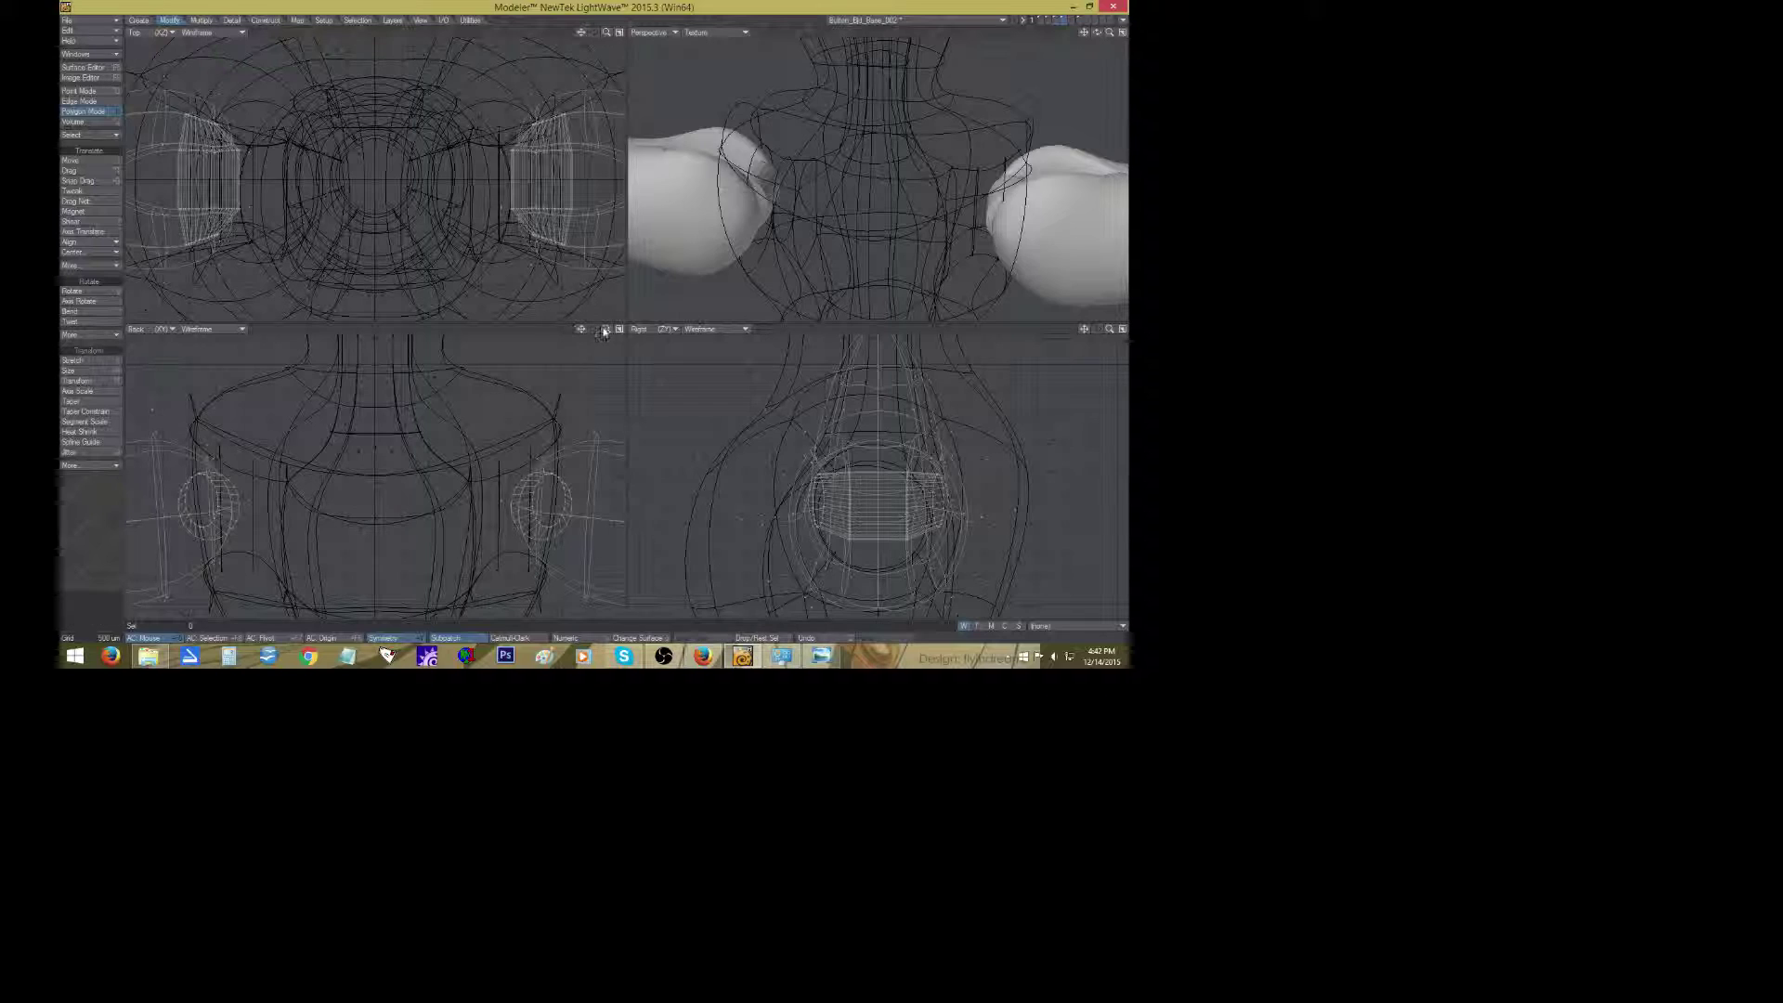
Select the ring of polygons around each upper arm just beyond the shoulder end and move it slightly away from the torso.
key("a")
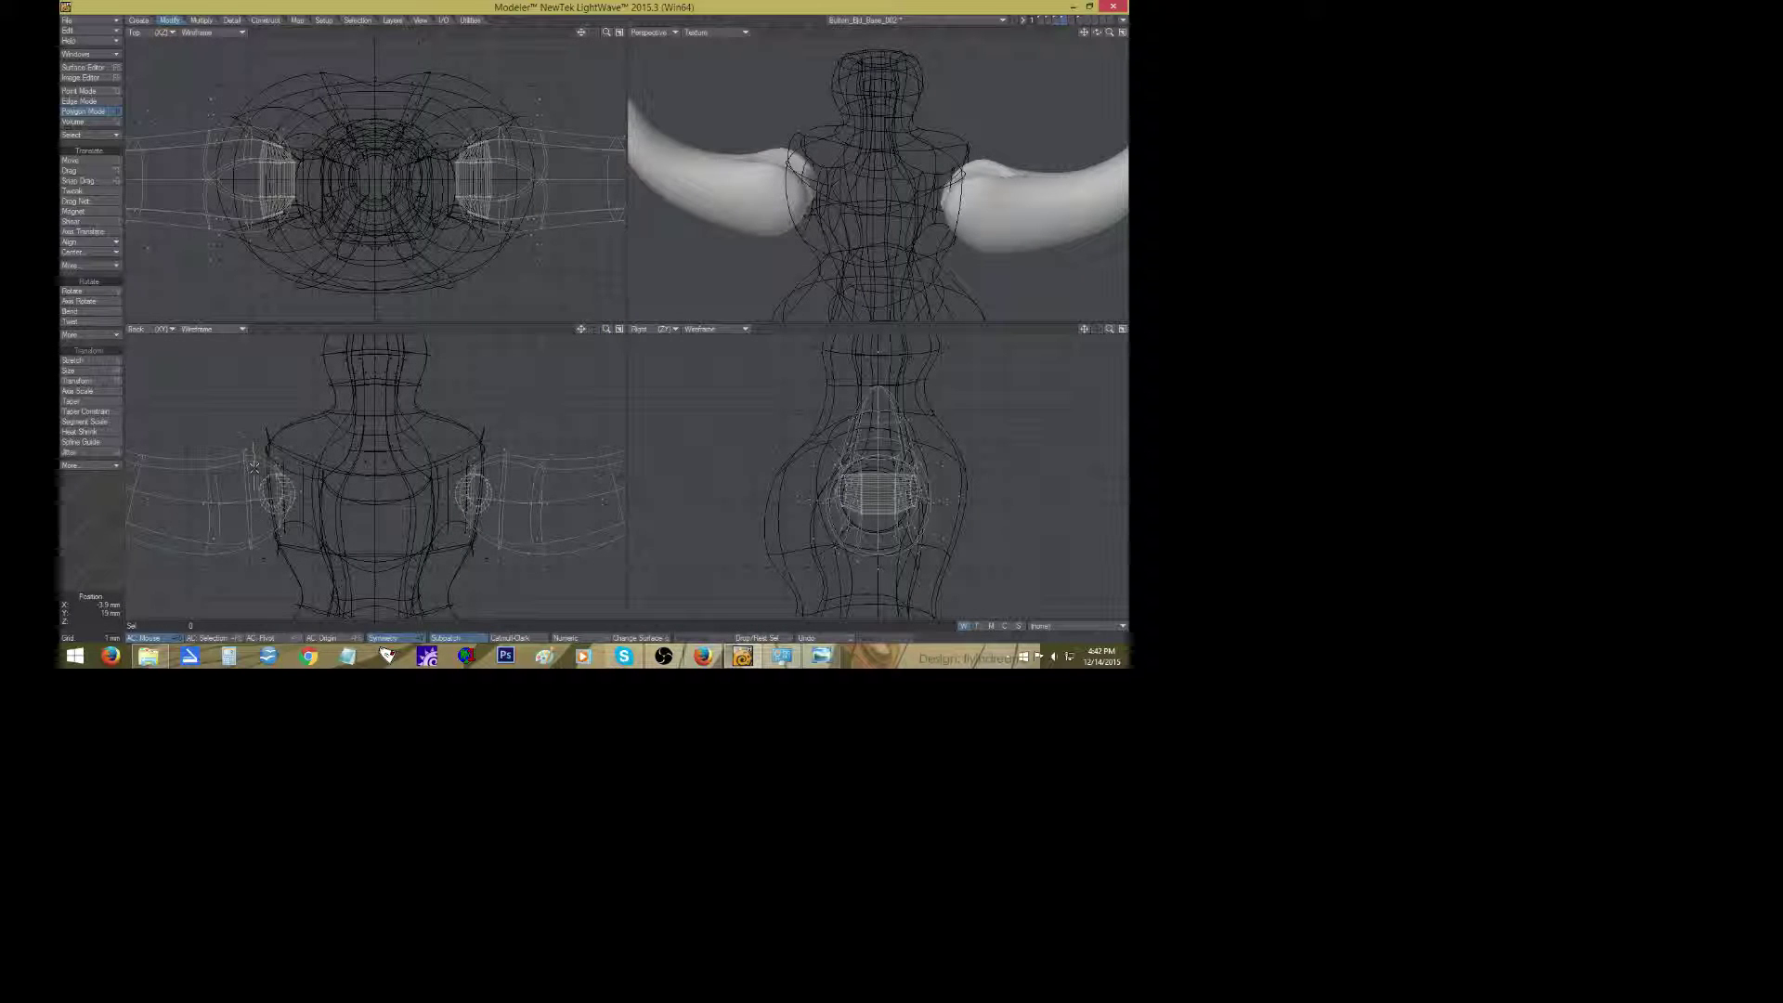
mouse_move(254, 492)
right_mouse_down()
mouse_move(144, 531)
mouse_move(243, 439)
right_mouse_up()
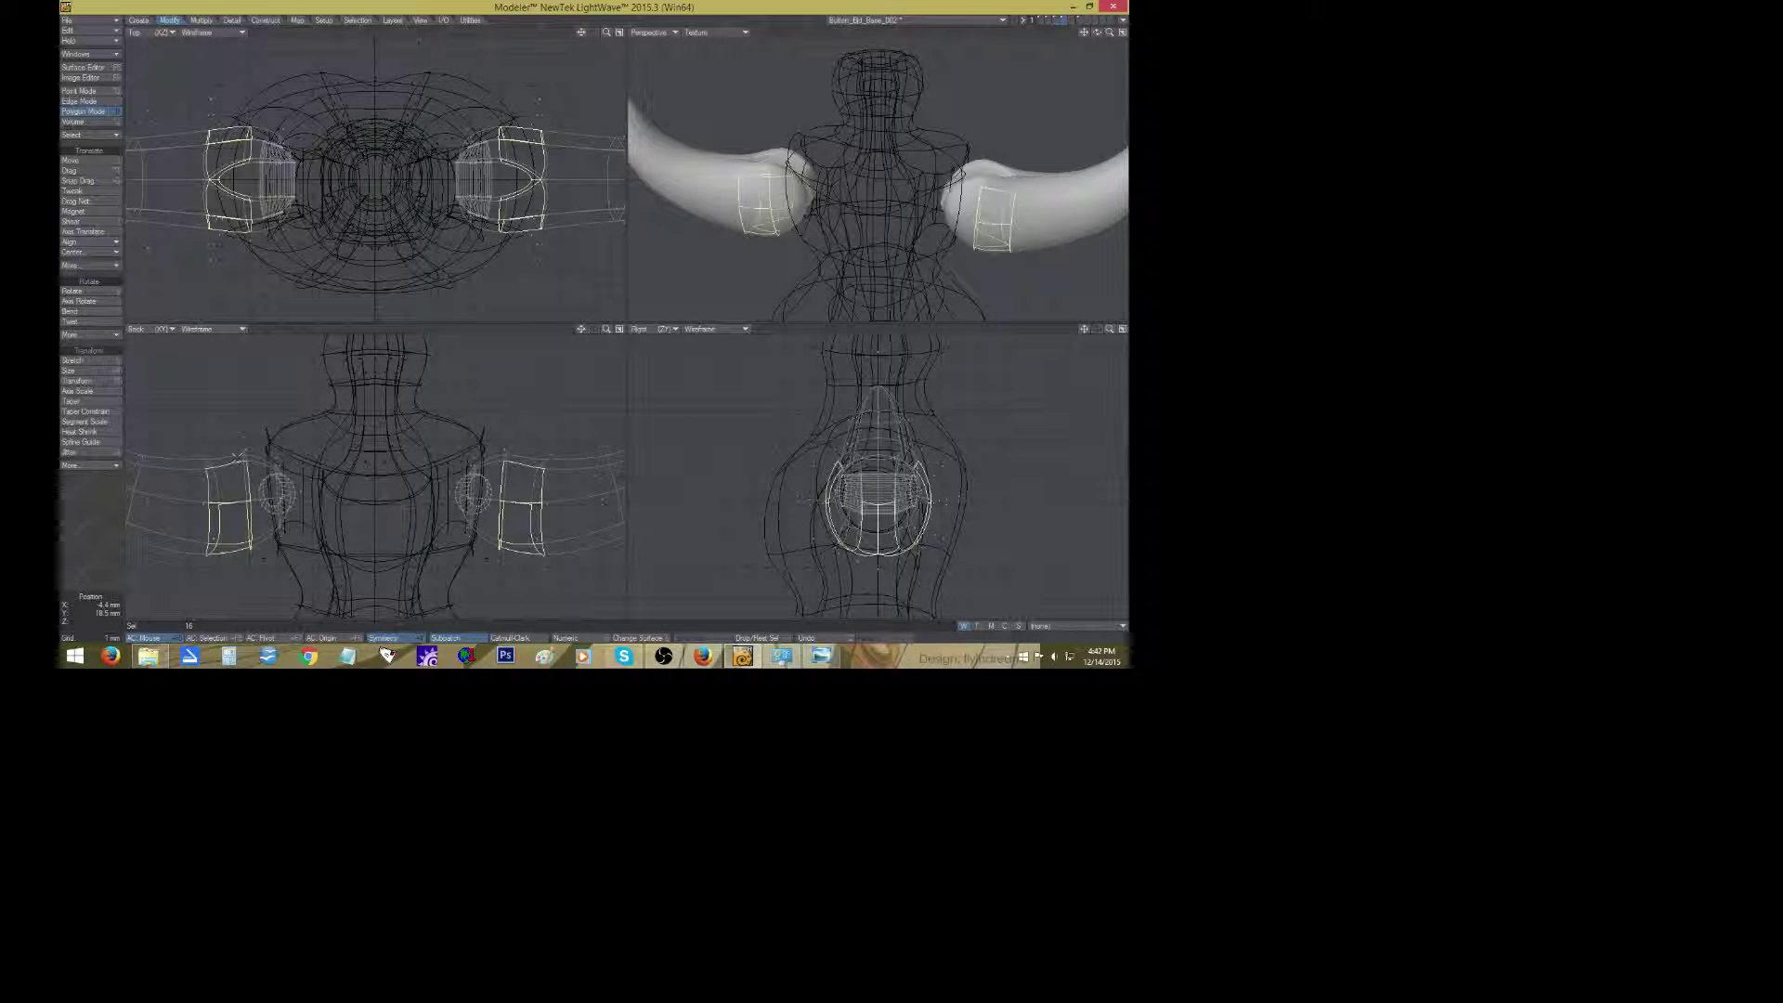
left_click(238, 456, "shift")
key("t")
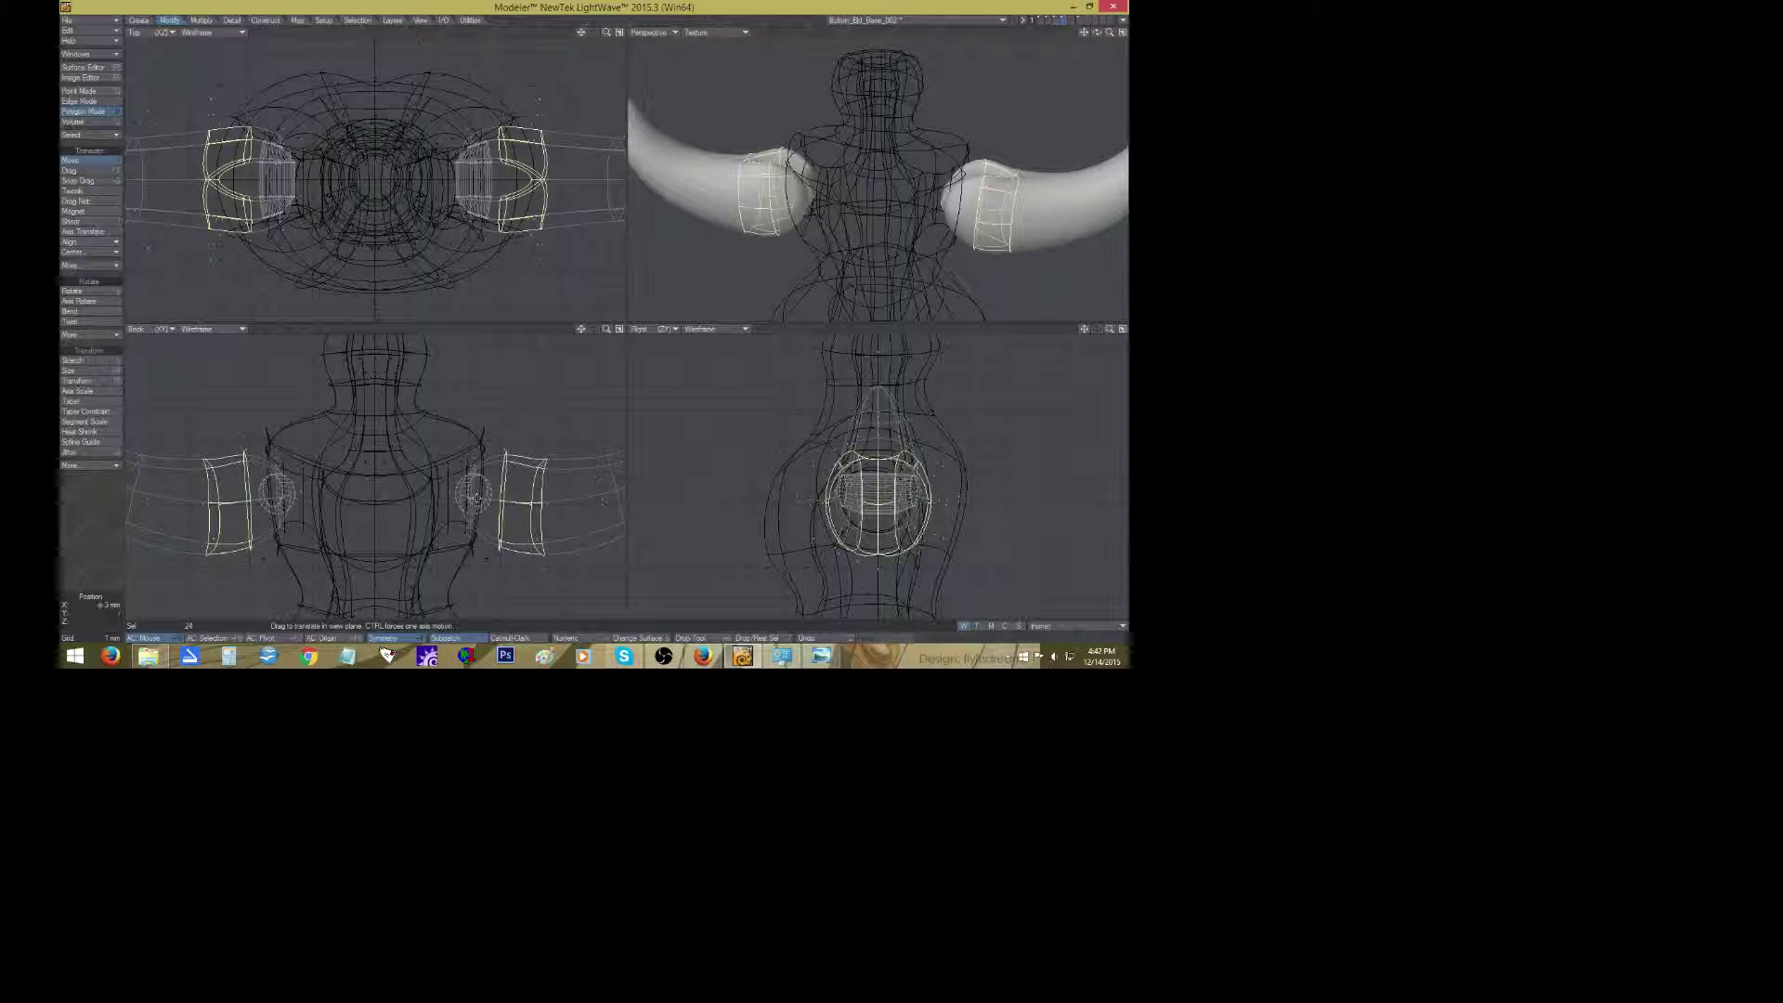
left_click_drag(477, 498, 484, 500)
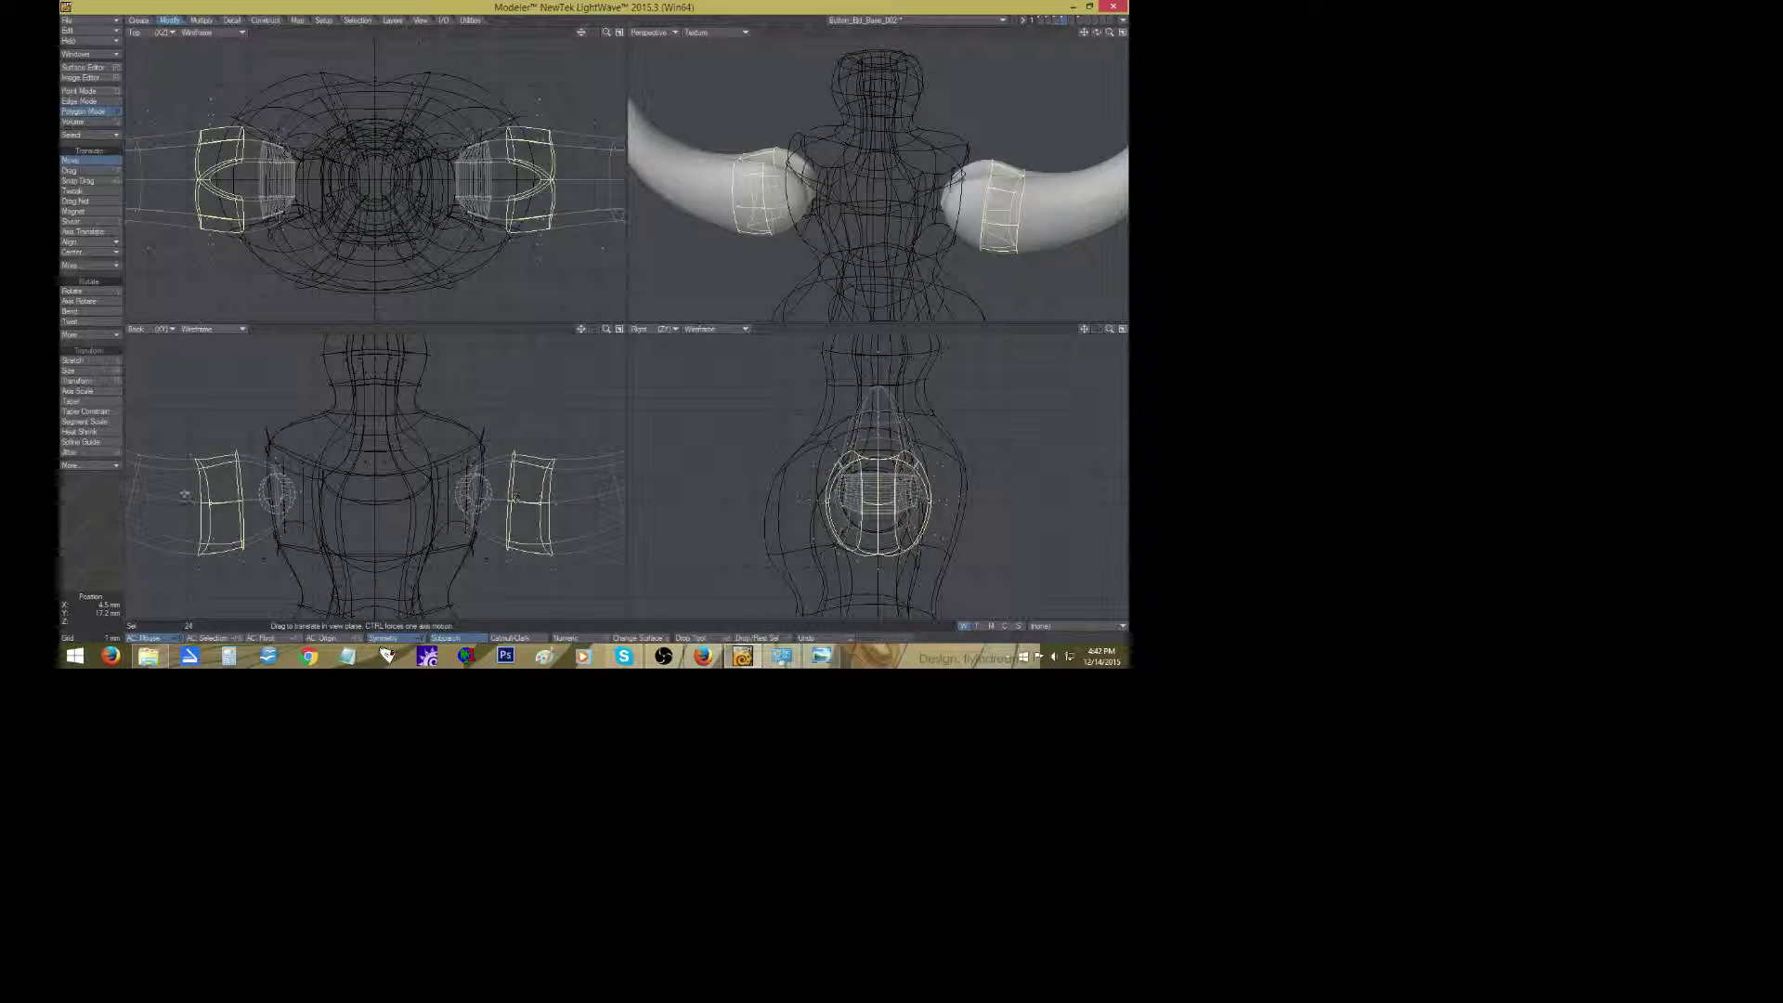
Select the full edge loop at the outer side of that ring on both arms, shrink it slightly and shift it toward the torso.
left_click(79, 101)
left_click(545, 482)
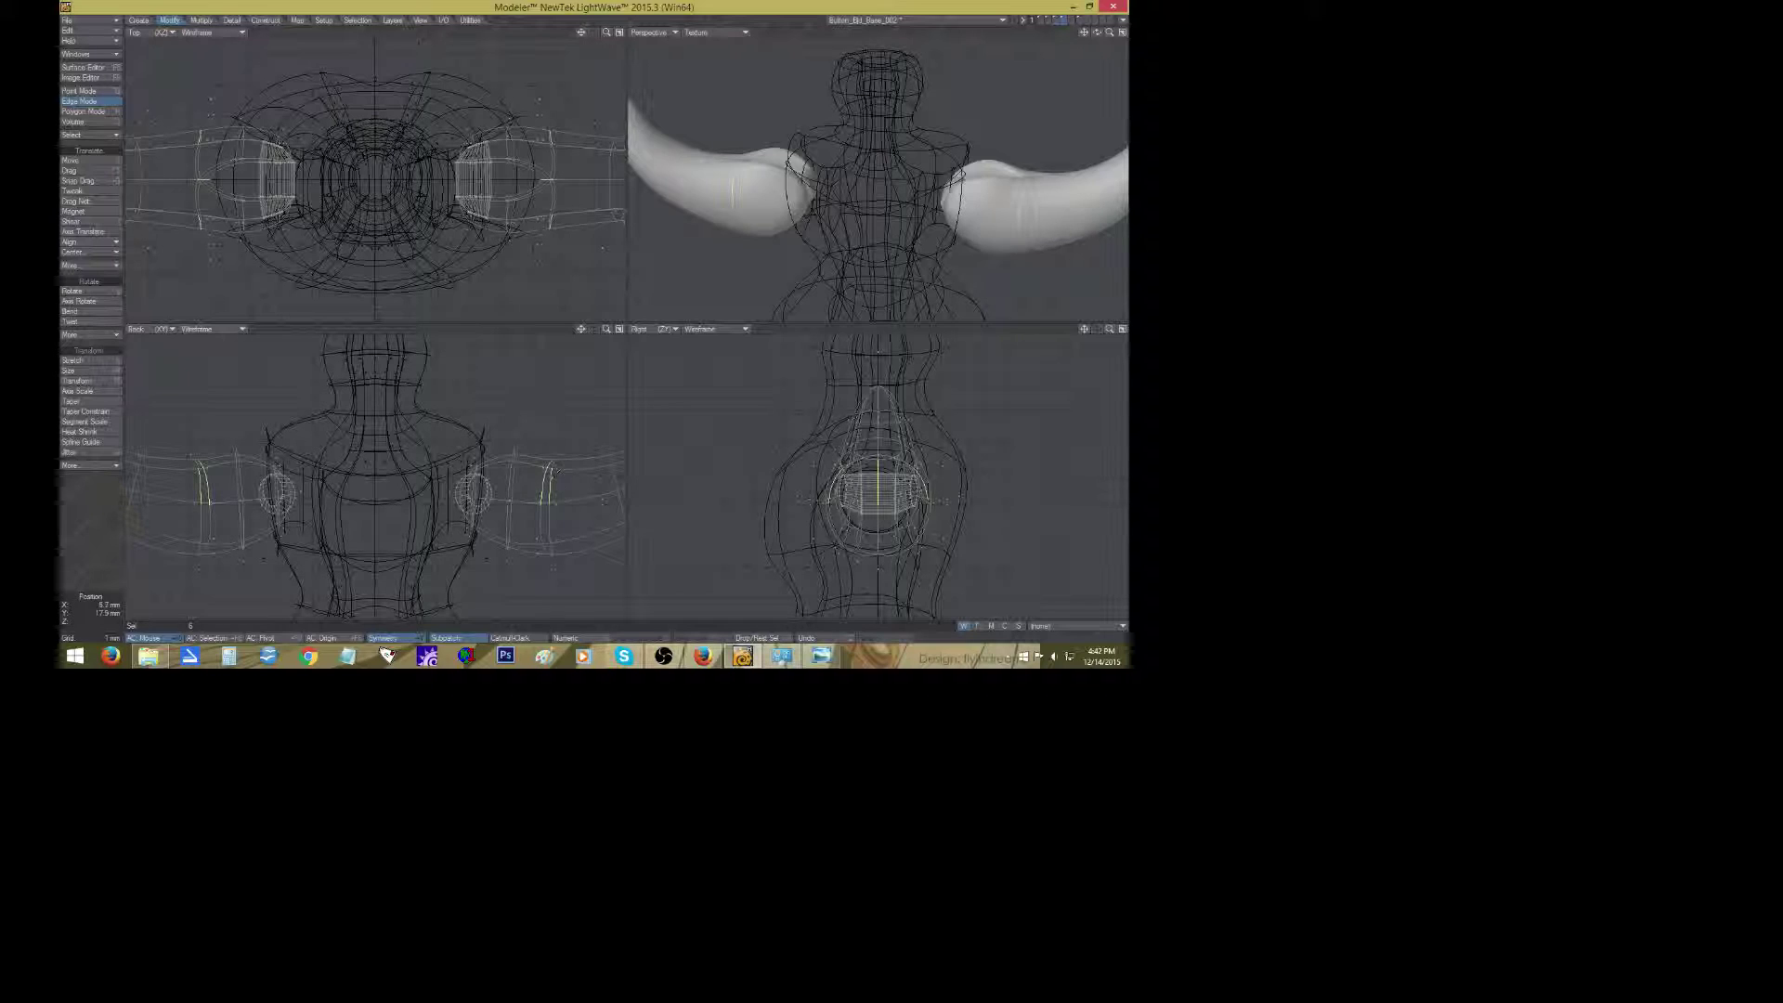
left_click_drag(549, 472, 557, 458)
left_click(583, 457)
left_click(83, 136)
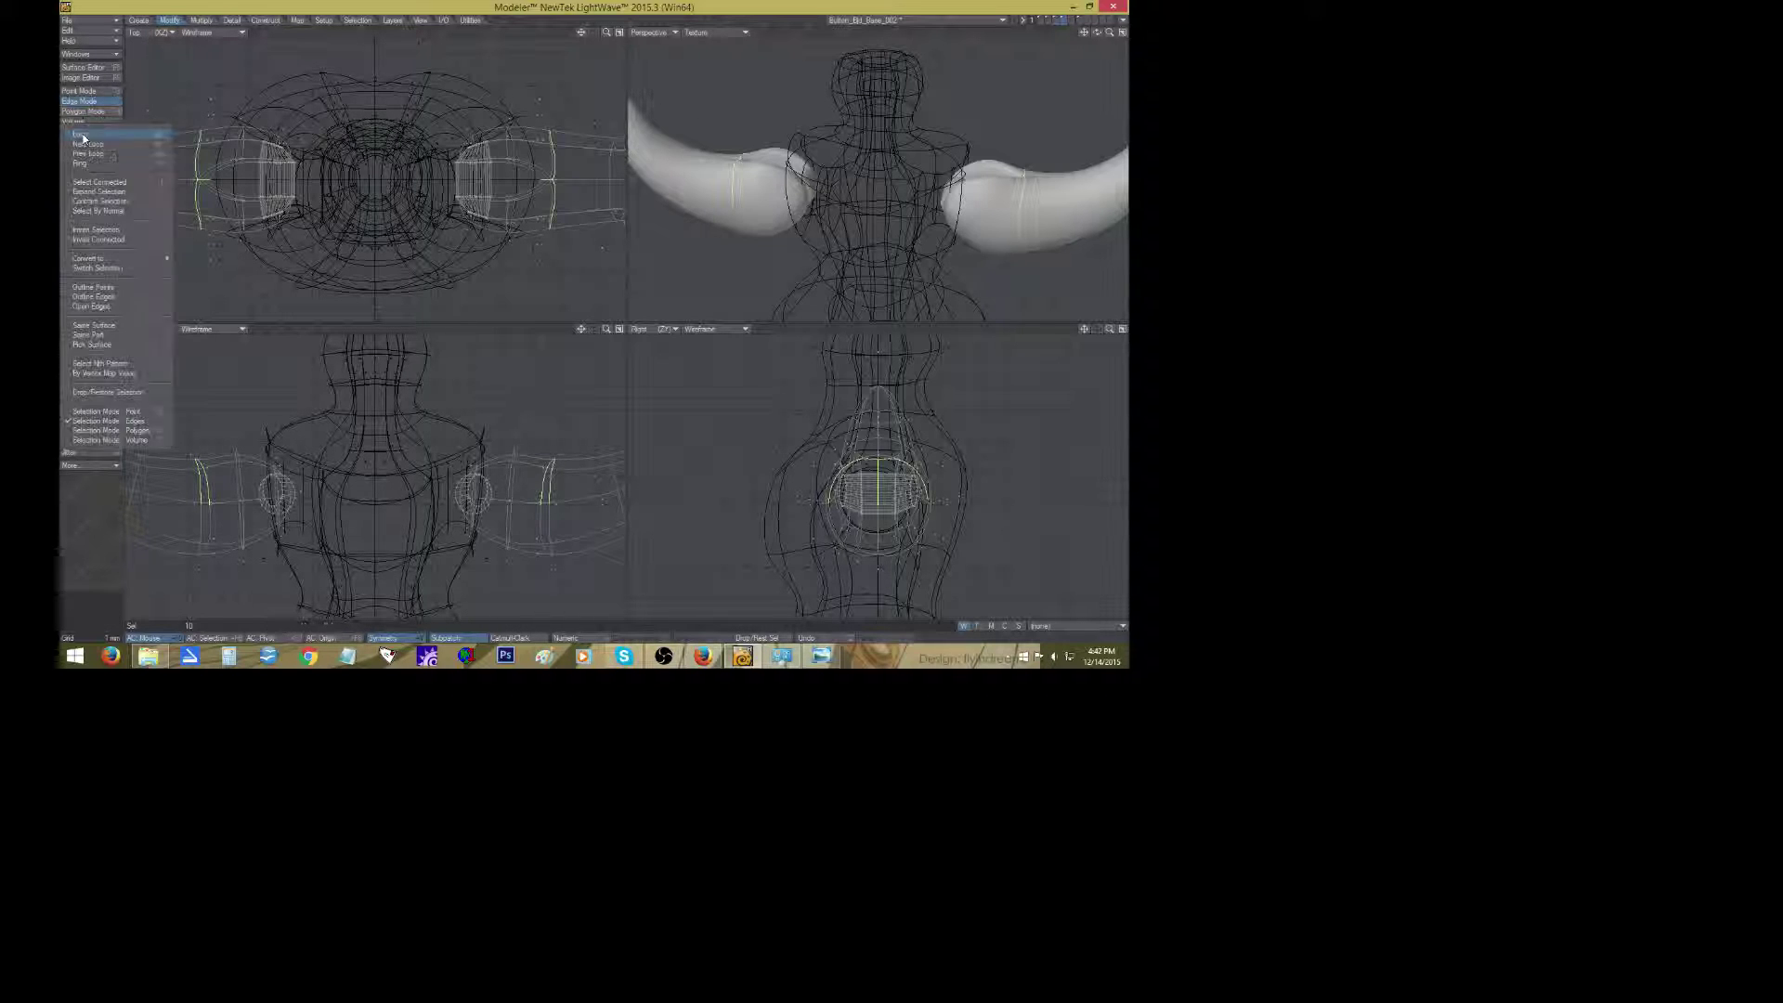
left_click(83, 138)
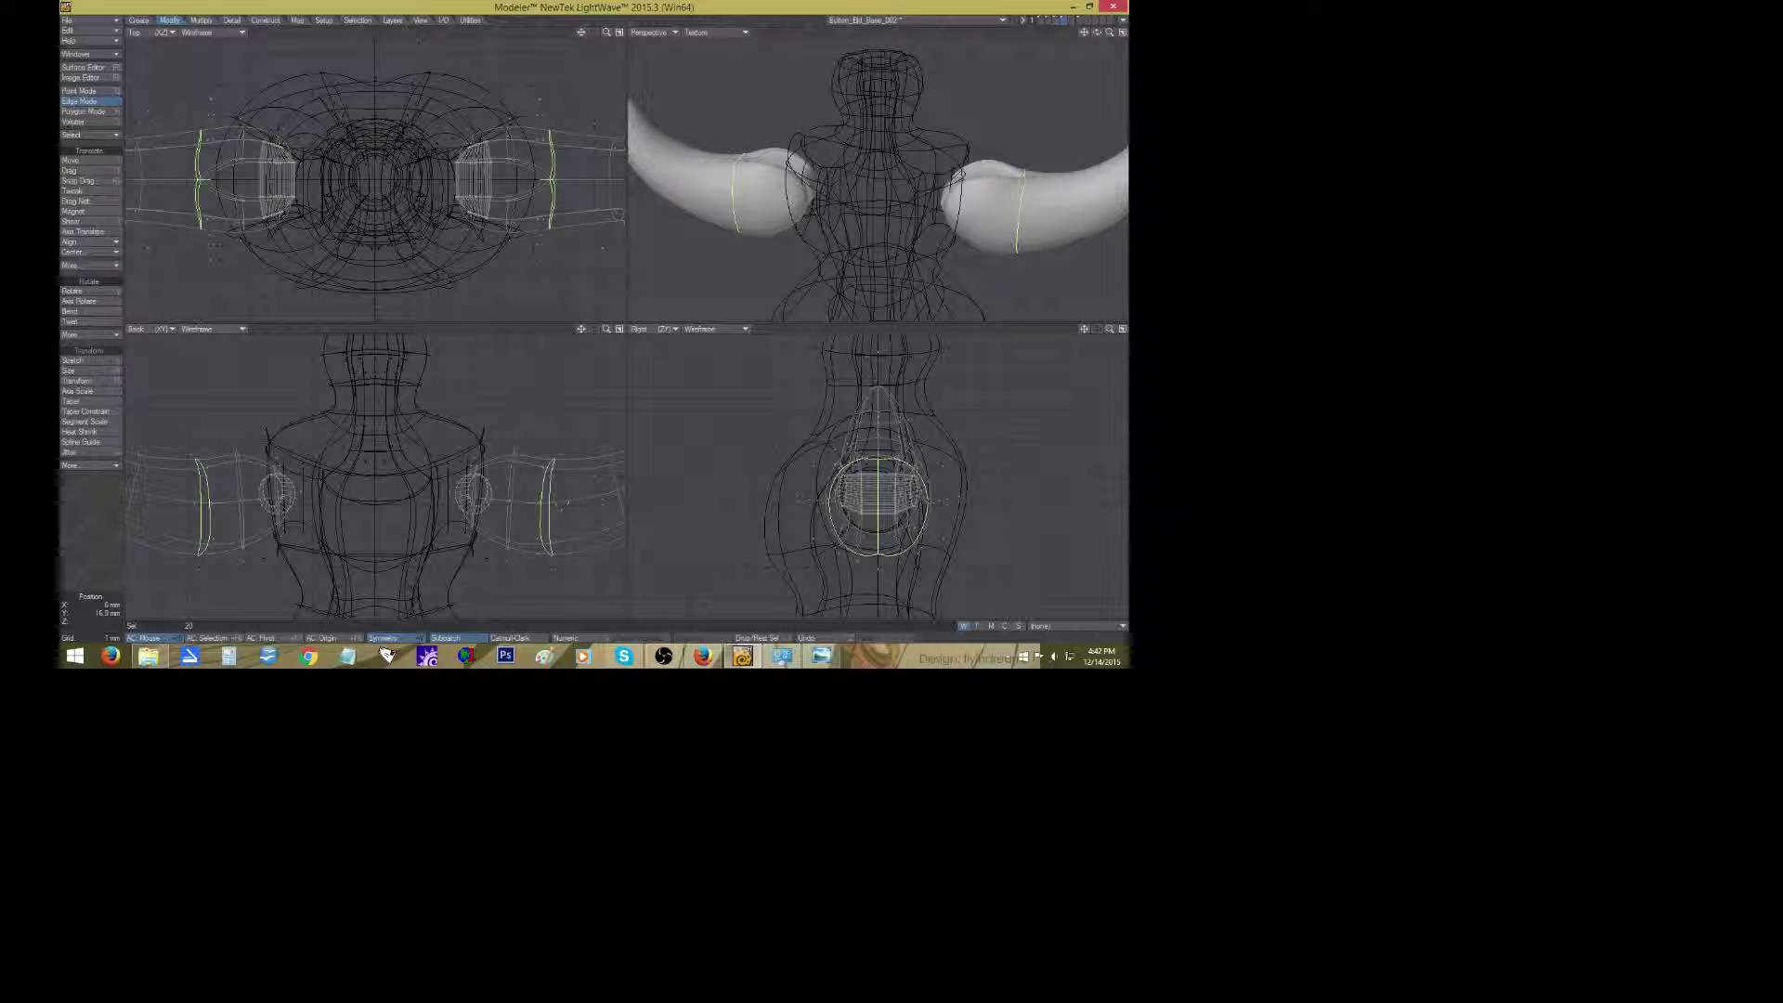
key("shift+h")
left_click_drag(561, 505, 544, 504)
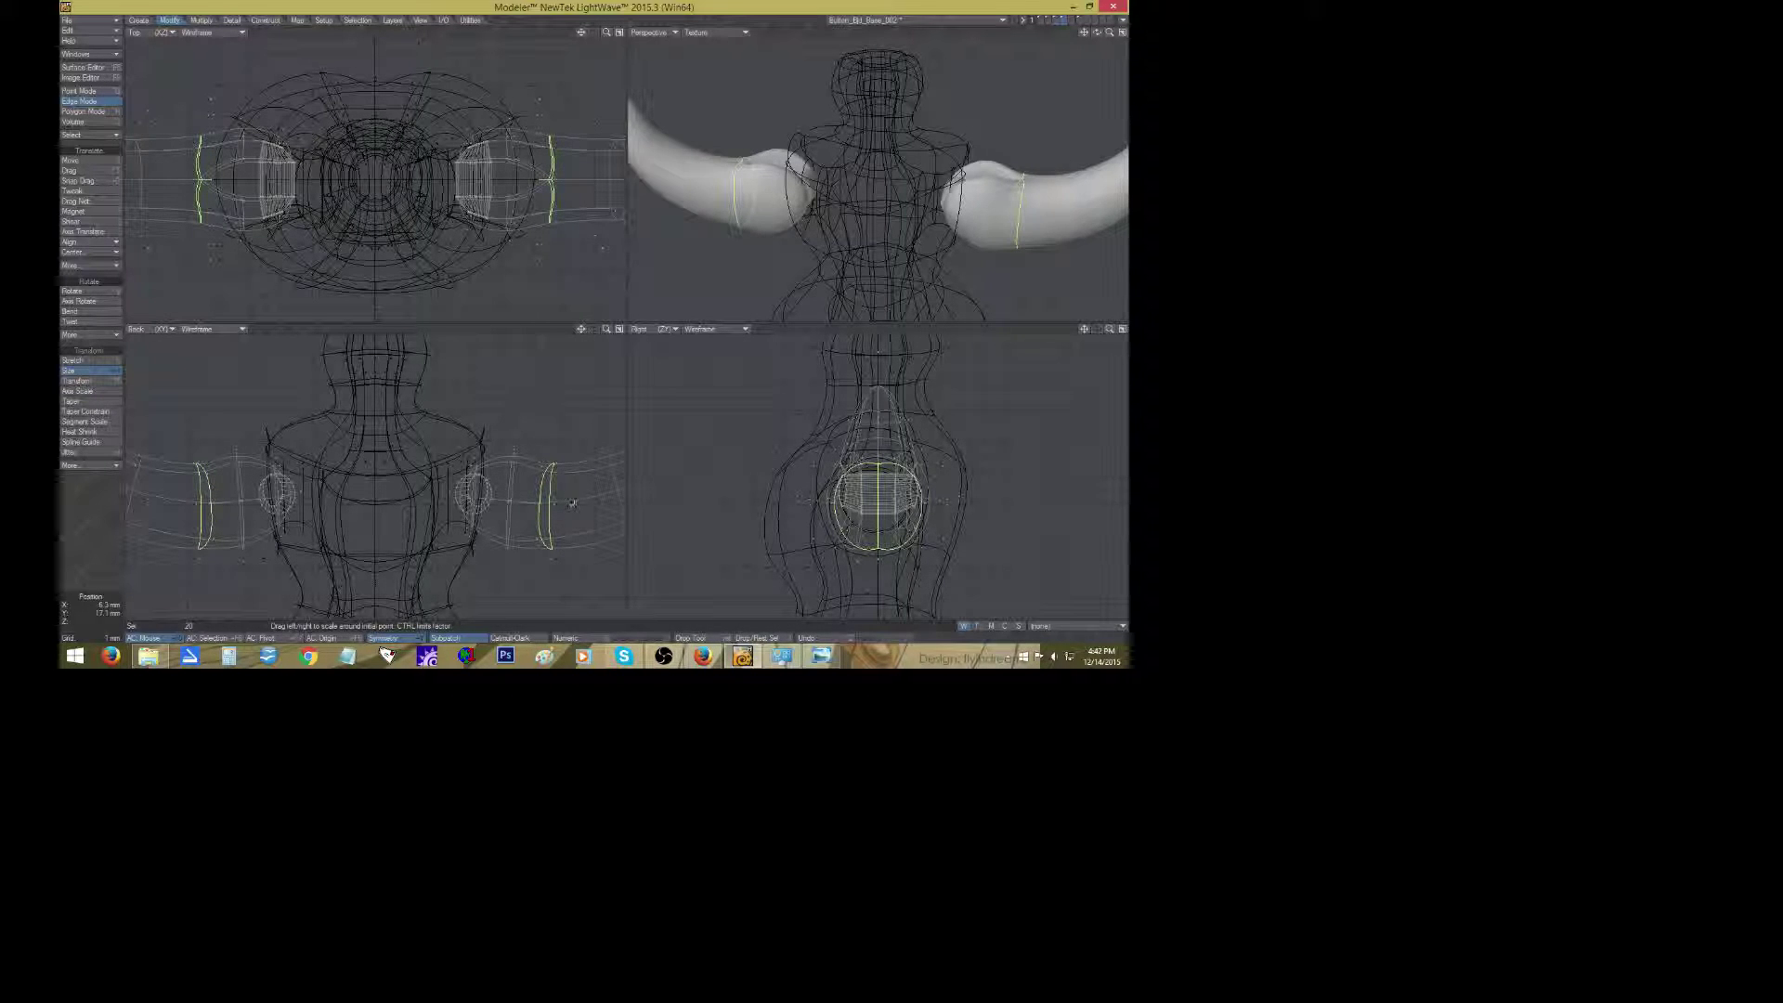
key("t")
left_click_drag(544, 504, 541, 504)
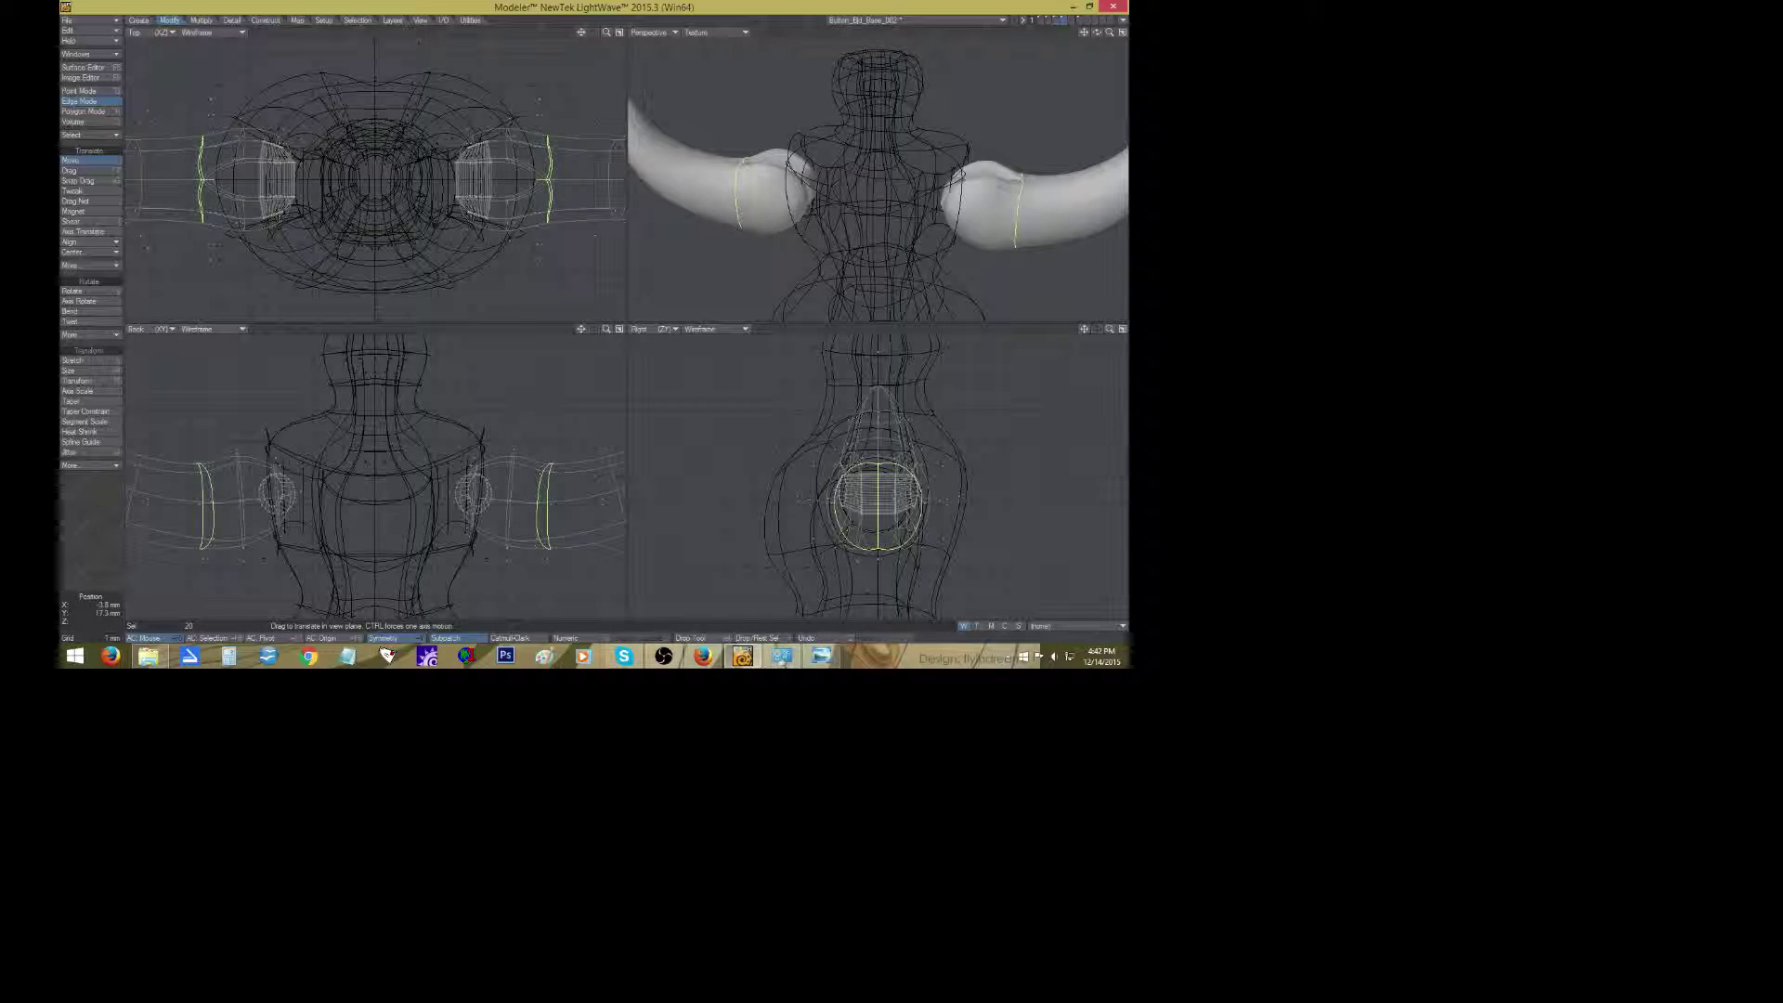
key("space")
key("/")
Select the edge loop at the start of the bend on both arms, move it down and toward the torso, and rotate it slightly.
key("a")
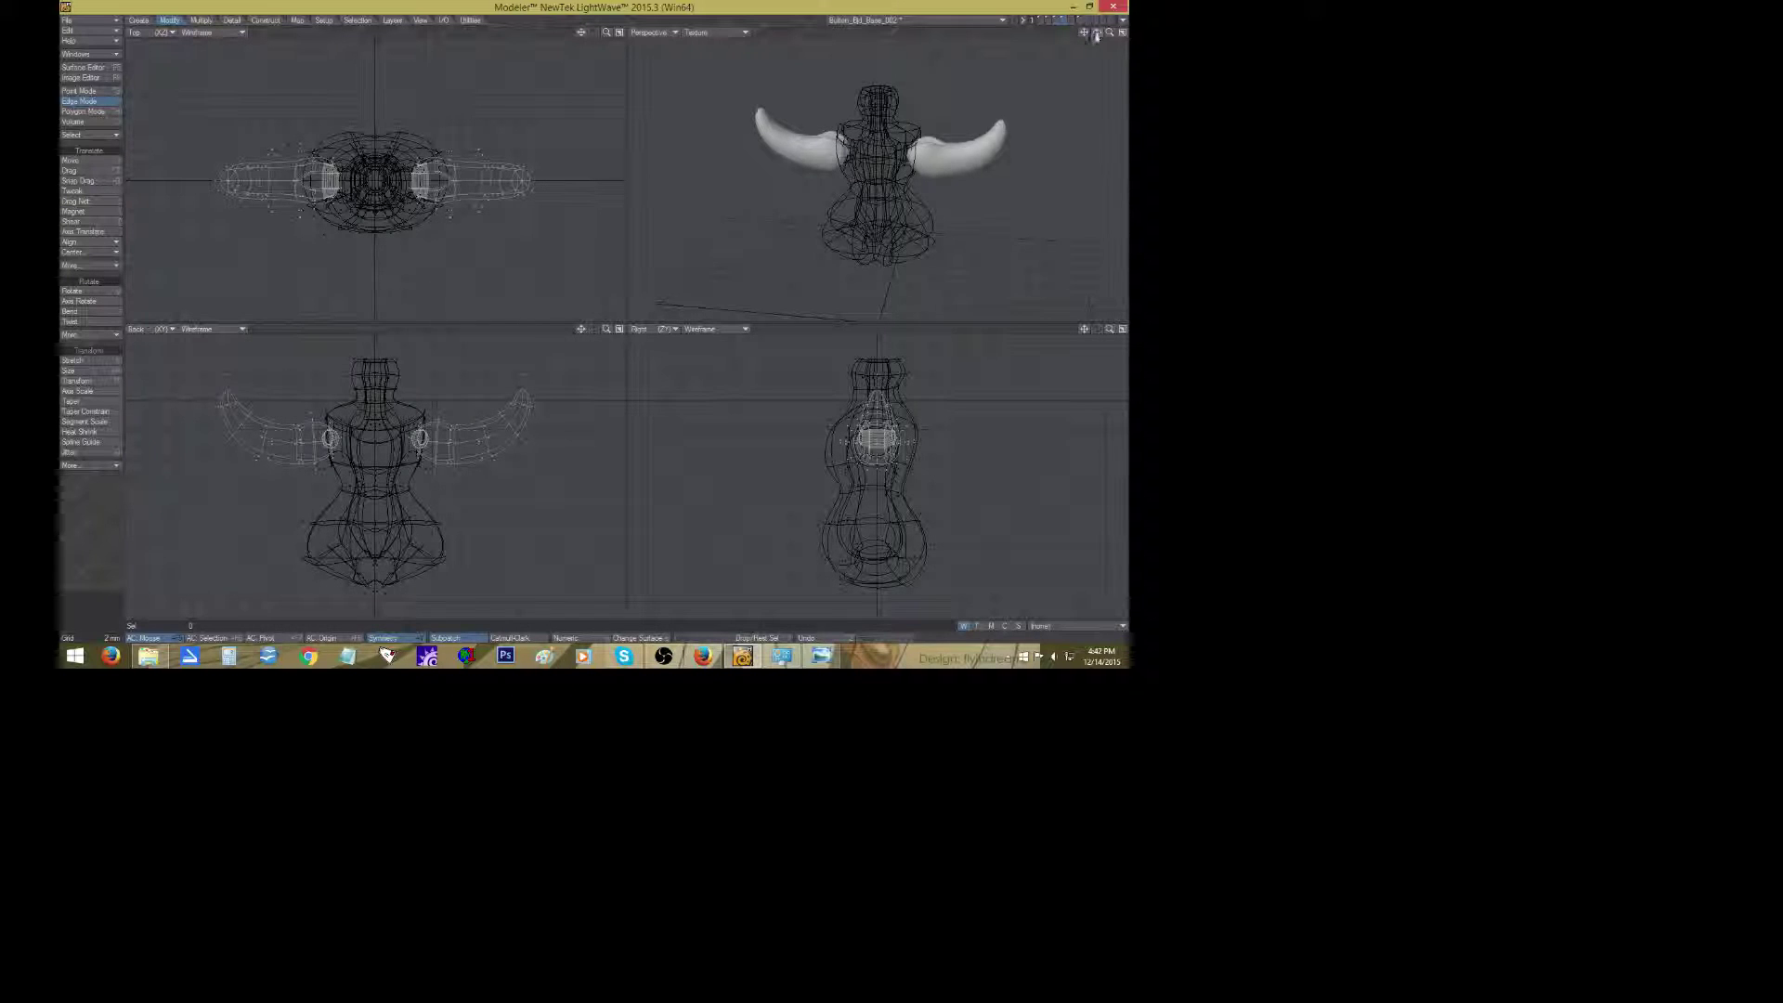
left_click_drag(1096, 36, 1095, 38)
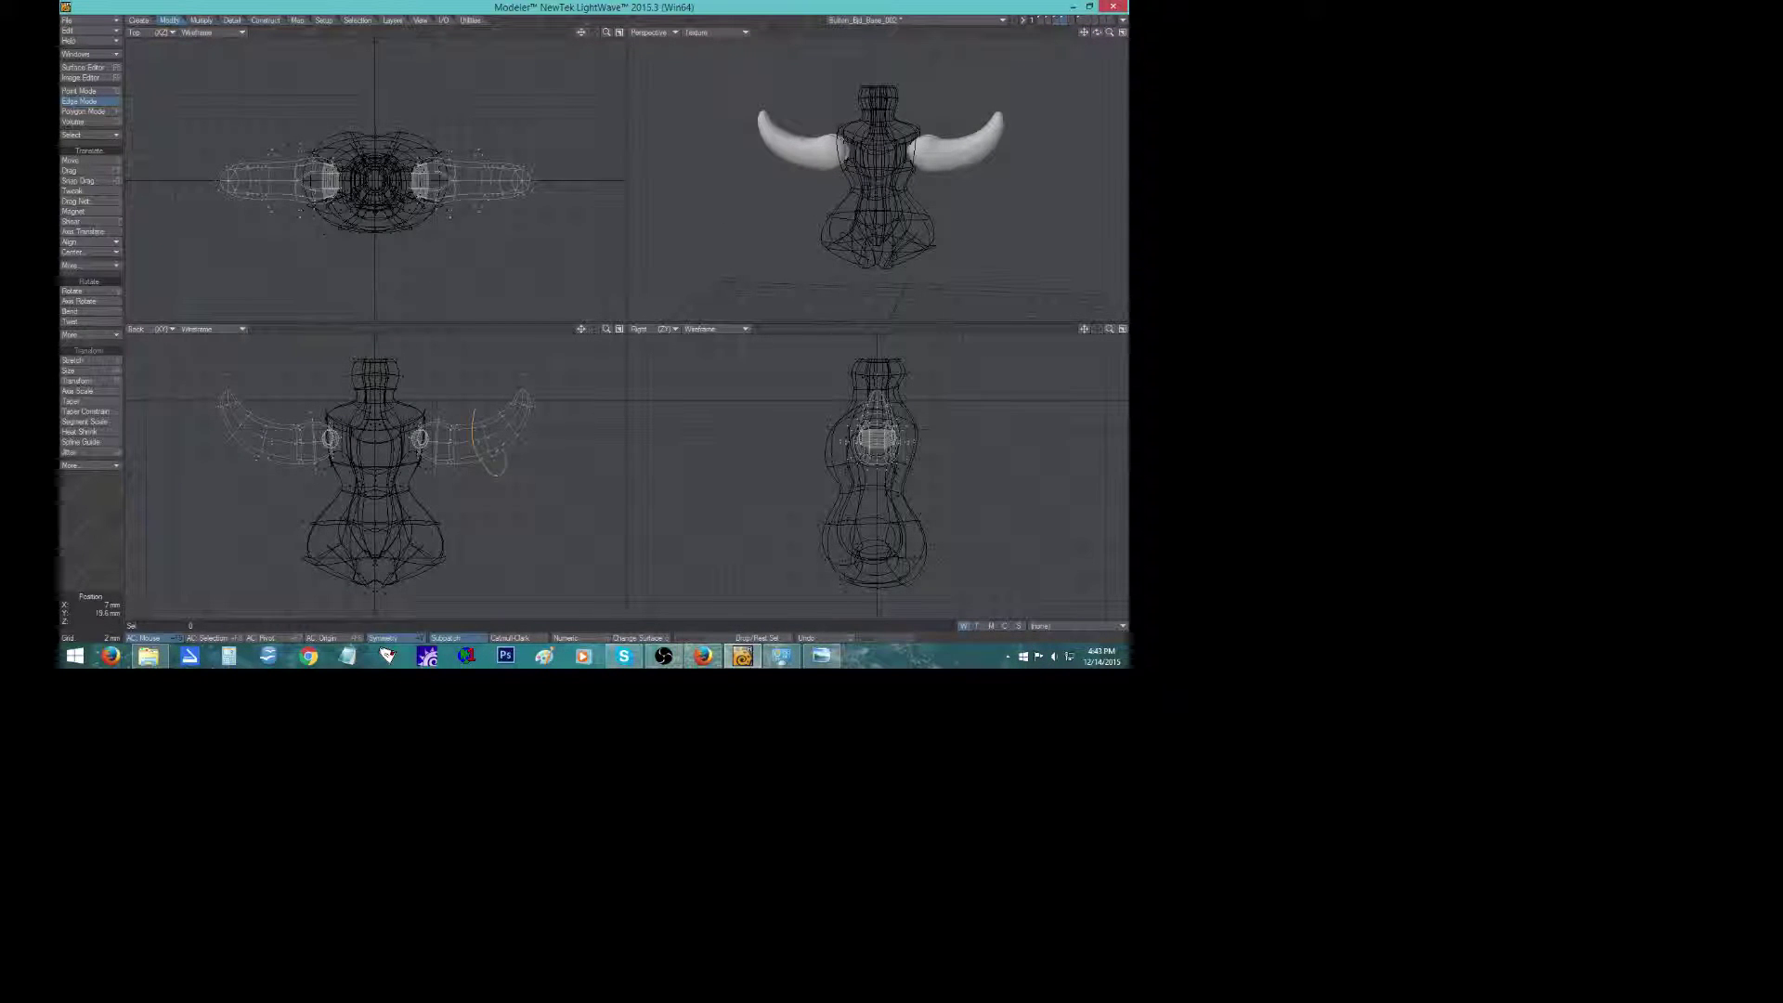
right_click_drag(502, 451, 487, 414)
key("t")
left_click_drag(486, 438, 479, 446)
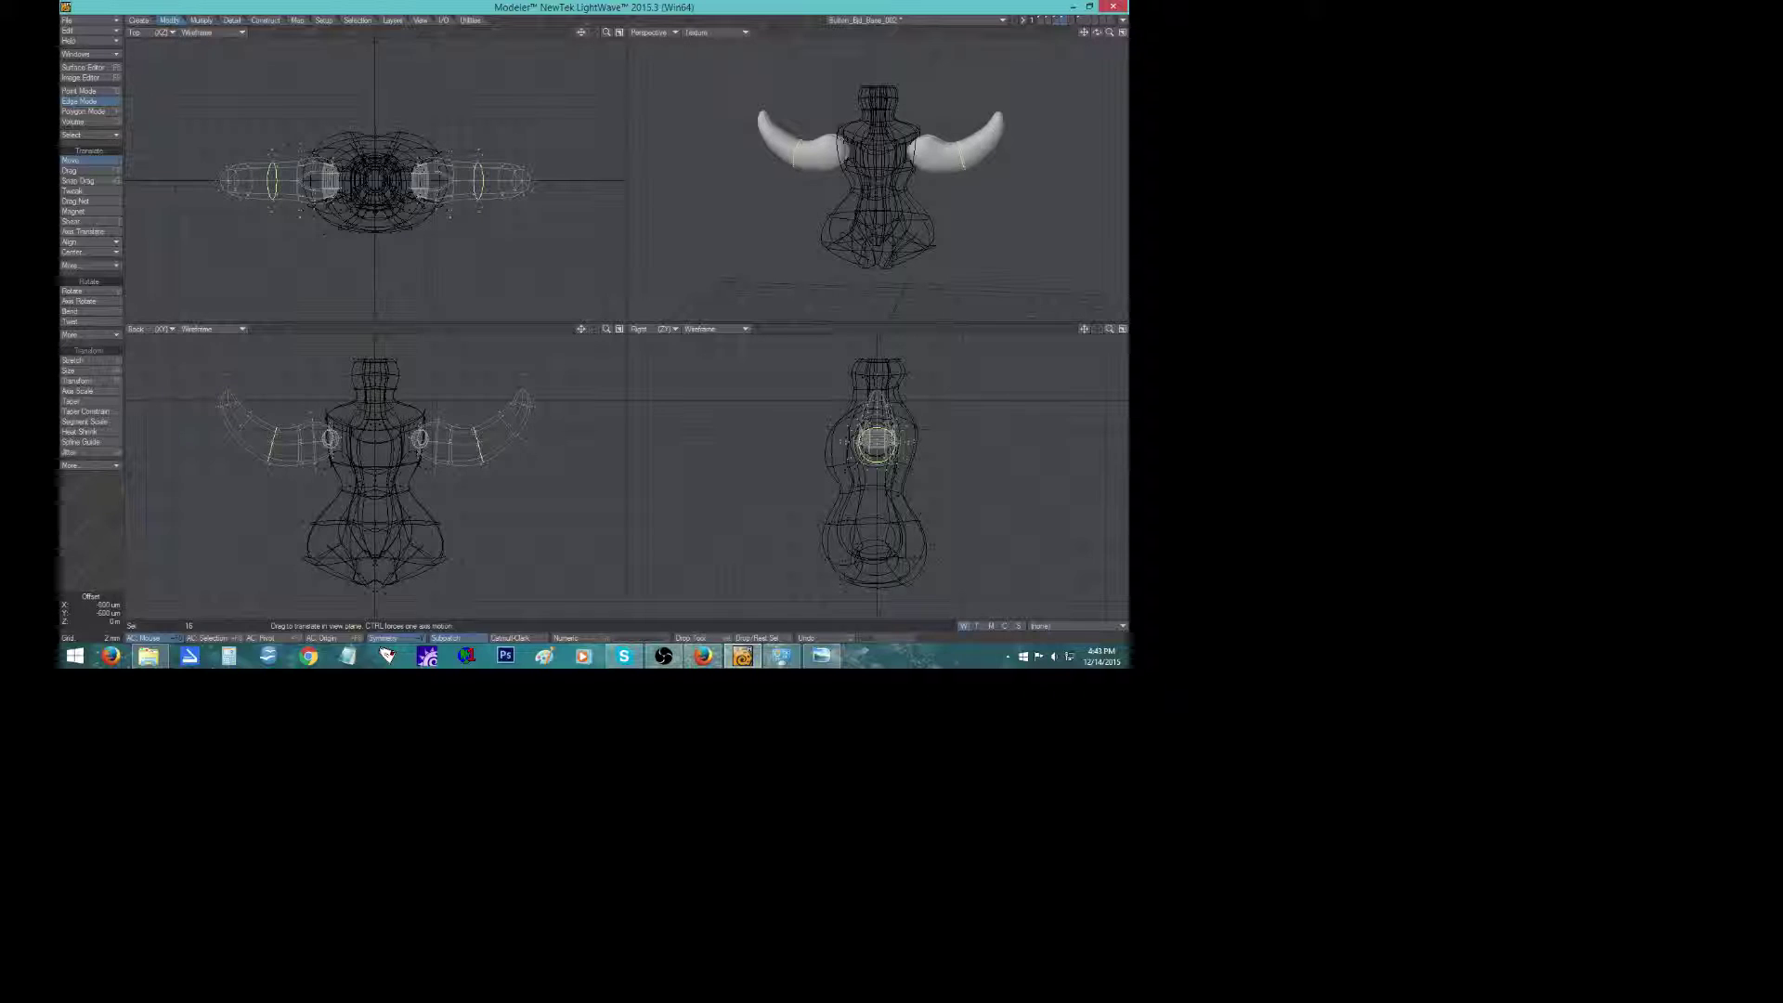
key("y")
left_click_drag(479, 445, 471, 445)
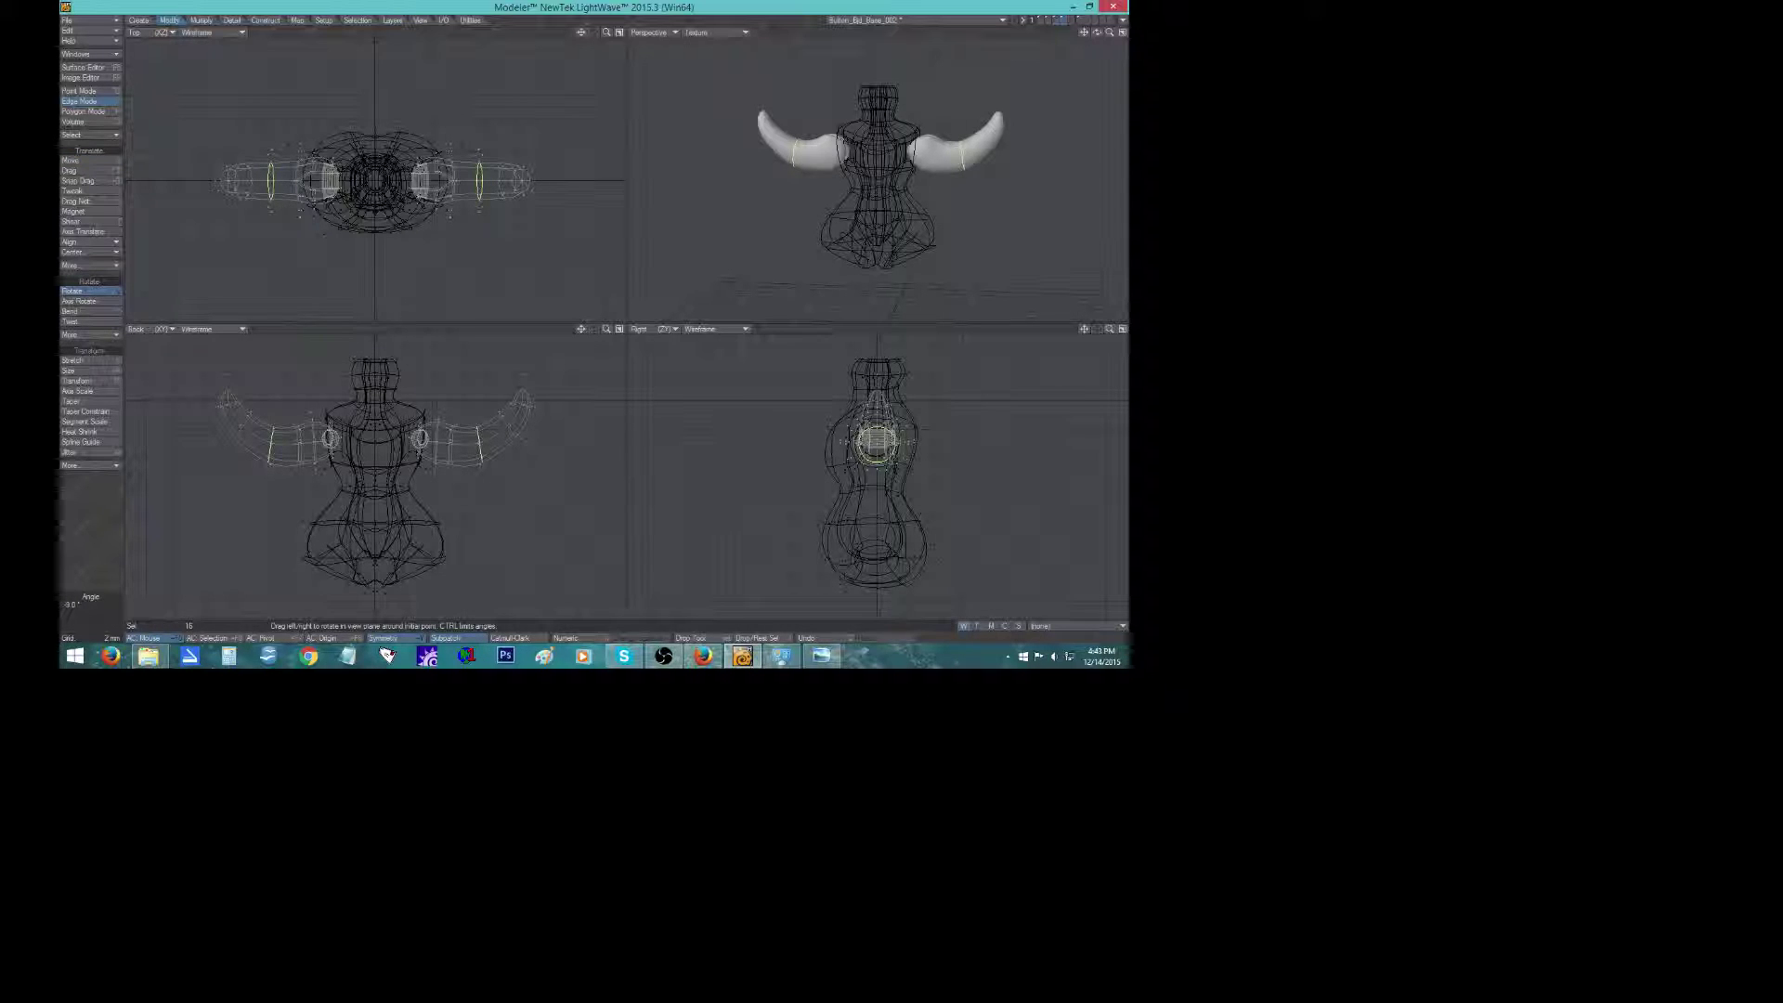
left_click(80, 528)
left_click(79, 522)
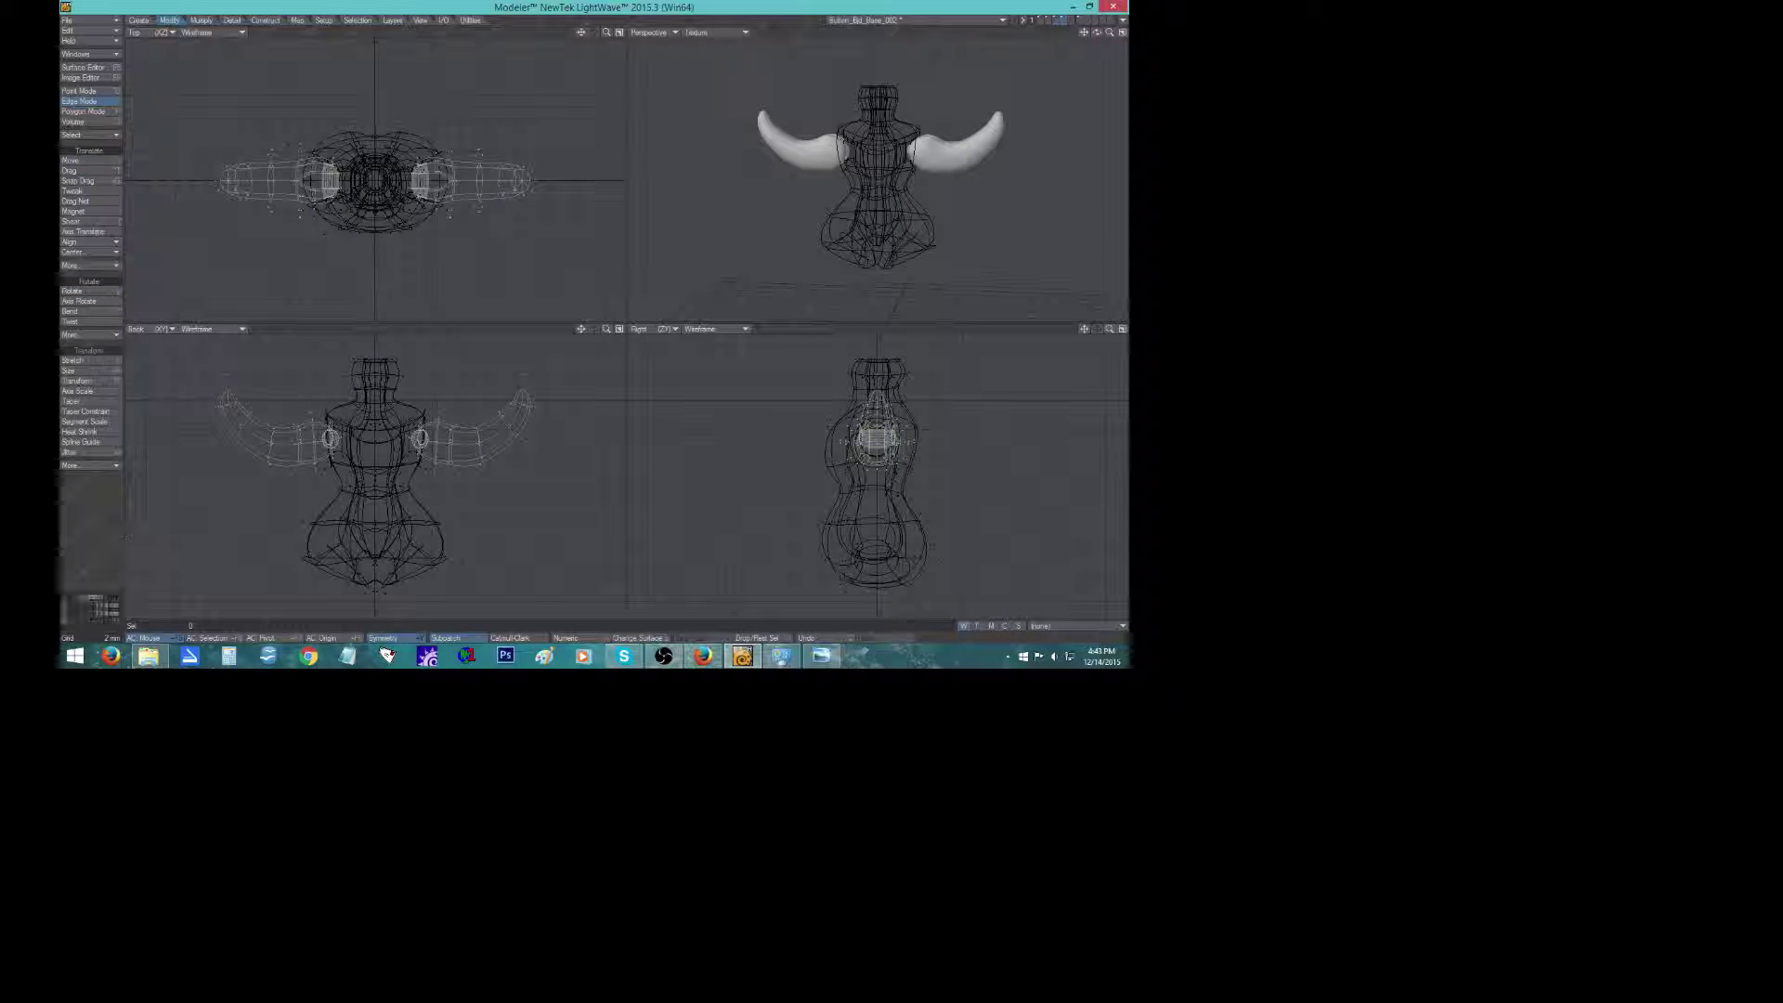
Select the next edge loop toward the tips on both bent arms and adjust its rotation and position slightly.
right_click_drag(509, 454, 502, 409)
key("y")
left_click_drag(507, 426, 505, 428)
key("t")
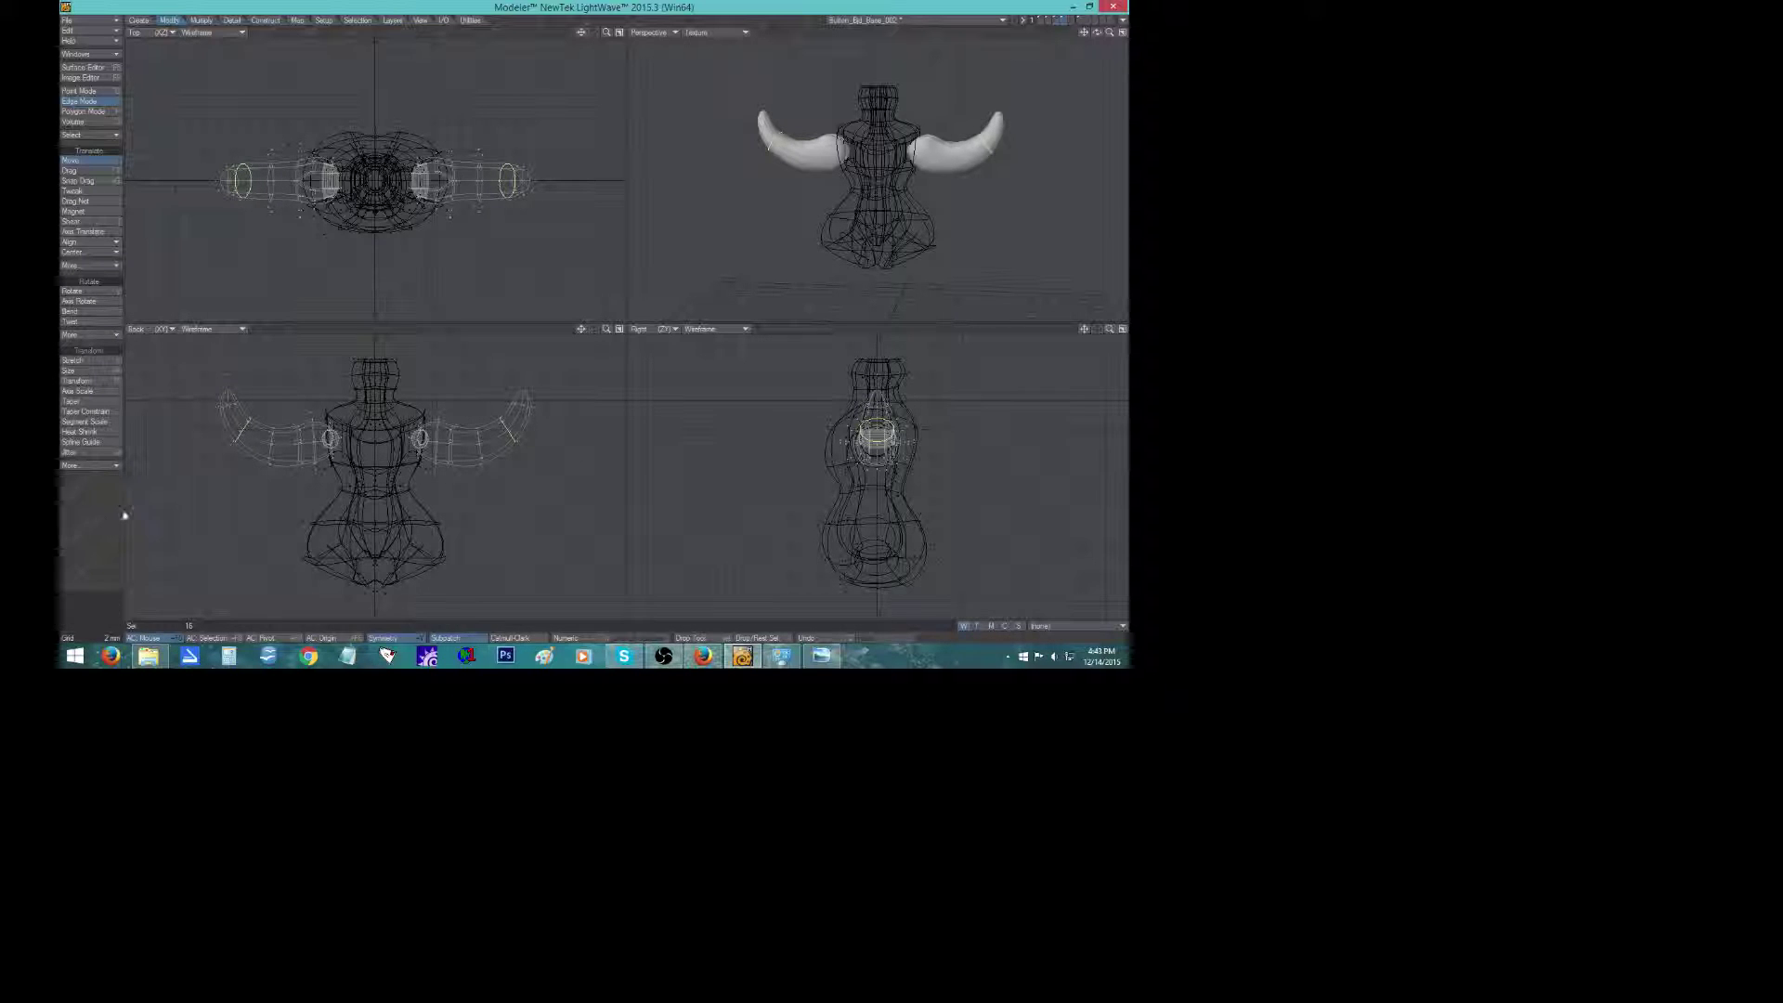
left_click(61, 530)
left_click(62, 530)
Select the edges of both arms' outer ends and move them slightly down and toward the torso, adjusting their rotation.
right_click_drag(555, 401, 501, 451)
key("t")
left_click_drag(516, 420, 493, 429)
key("y")
key("t")
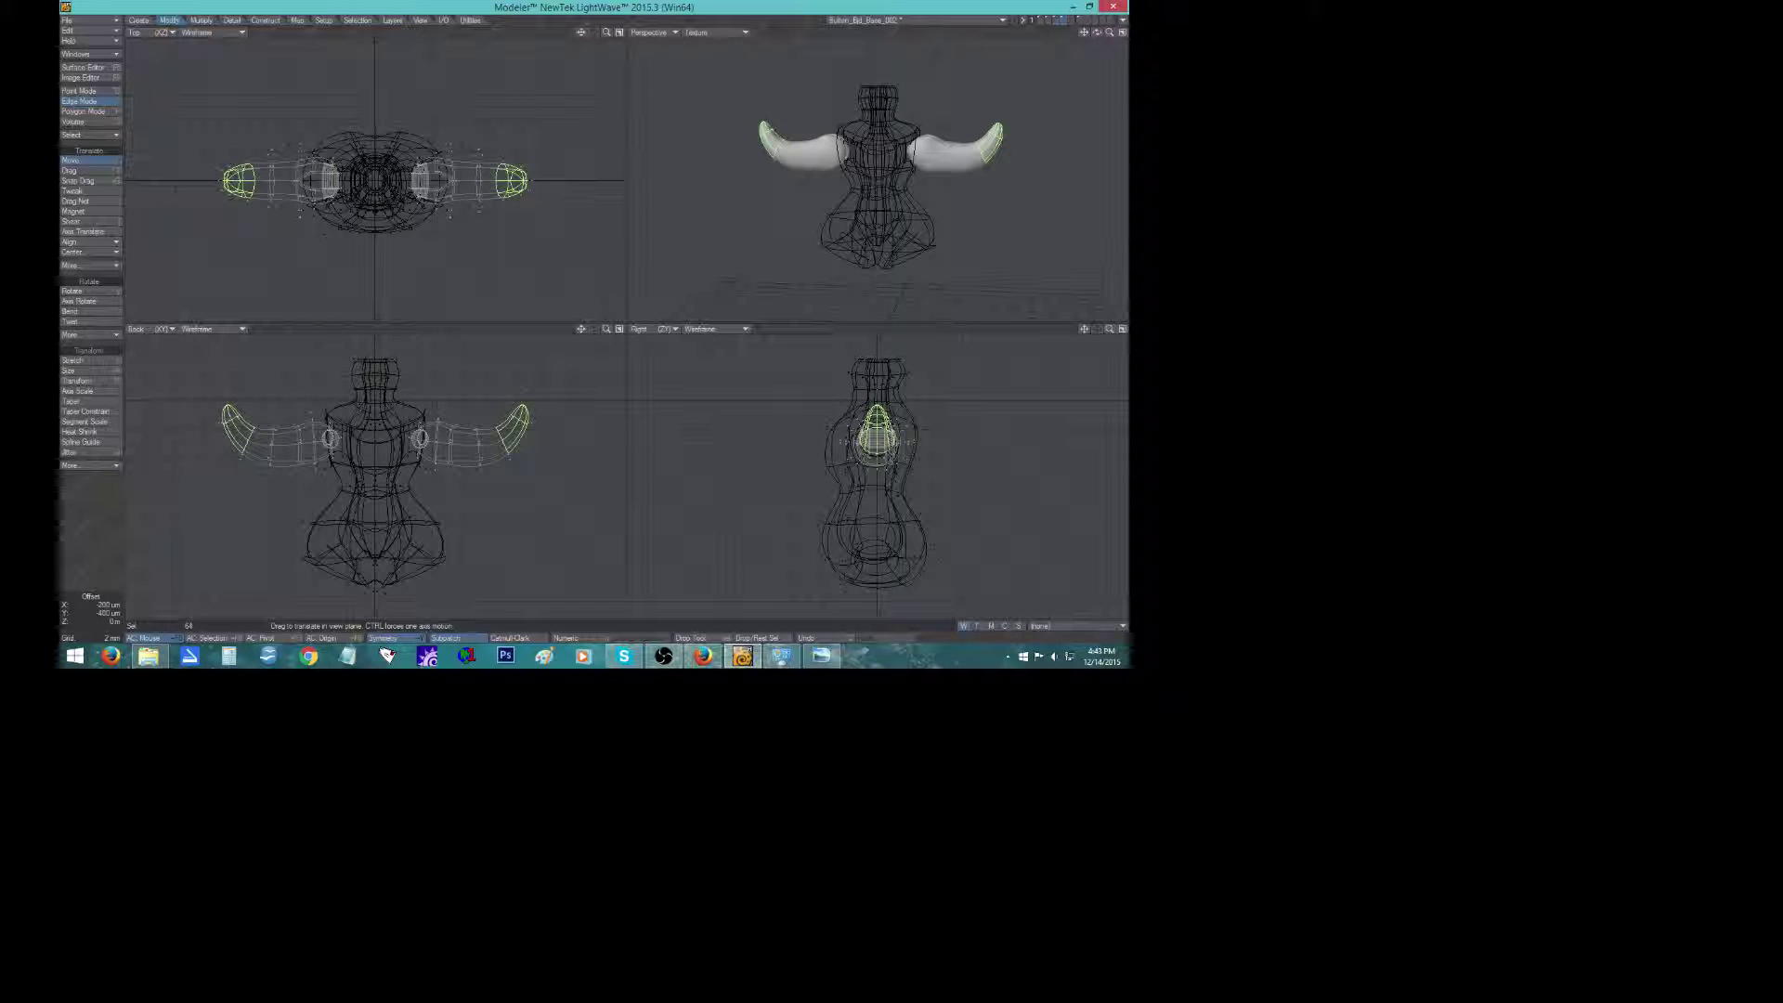
Expand the edge selection to the start of the bend, rotate it slightly inward and move it about 200 µm up and toward the torso.
key("space")
key("shift+bracketright")
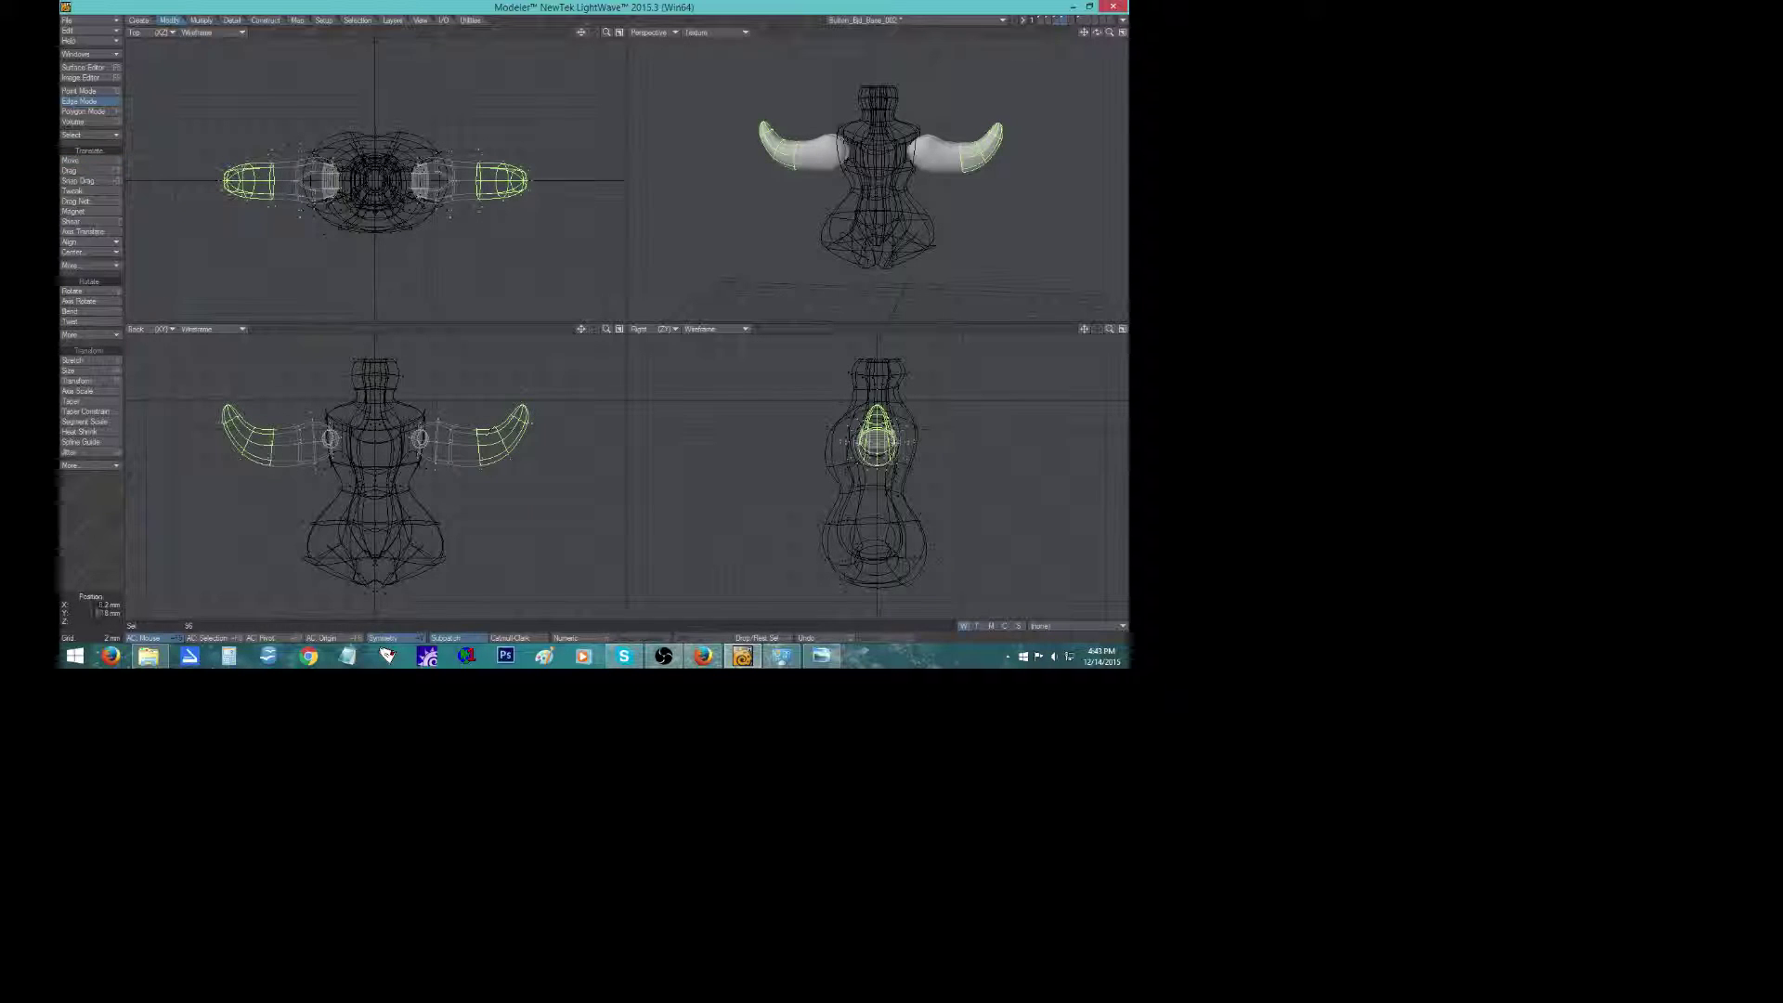
key("y")
key("shift+bracketright")
key("t")
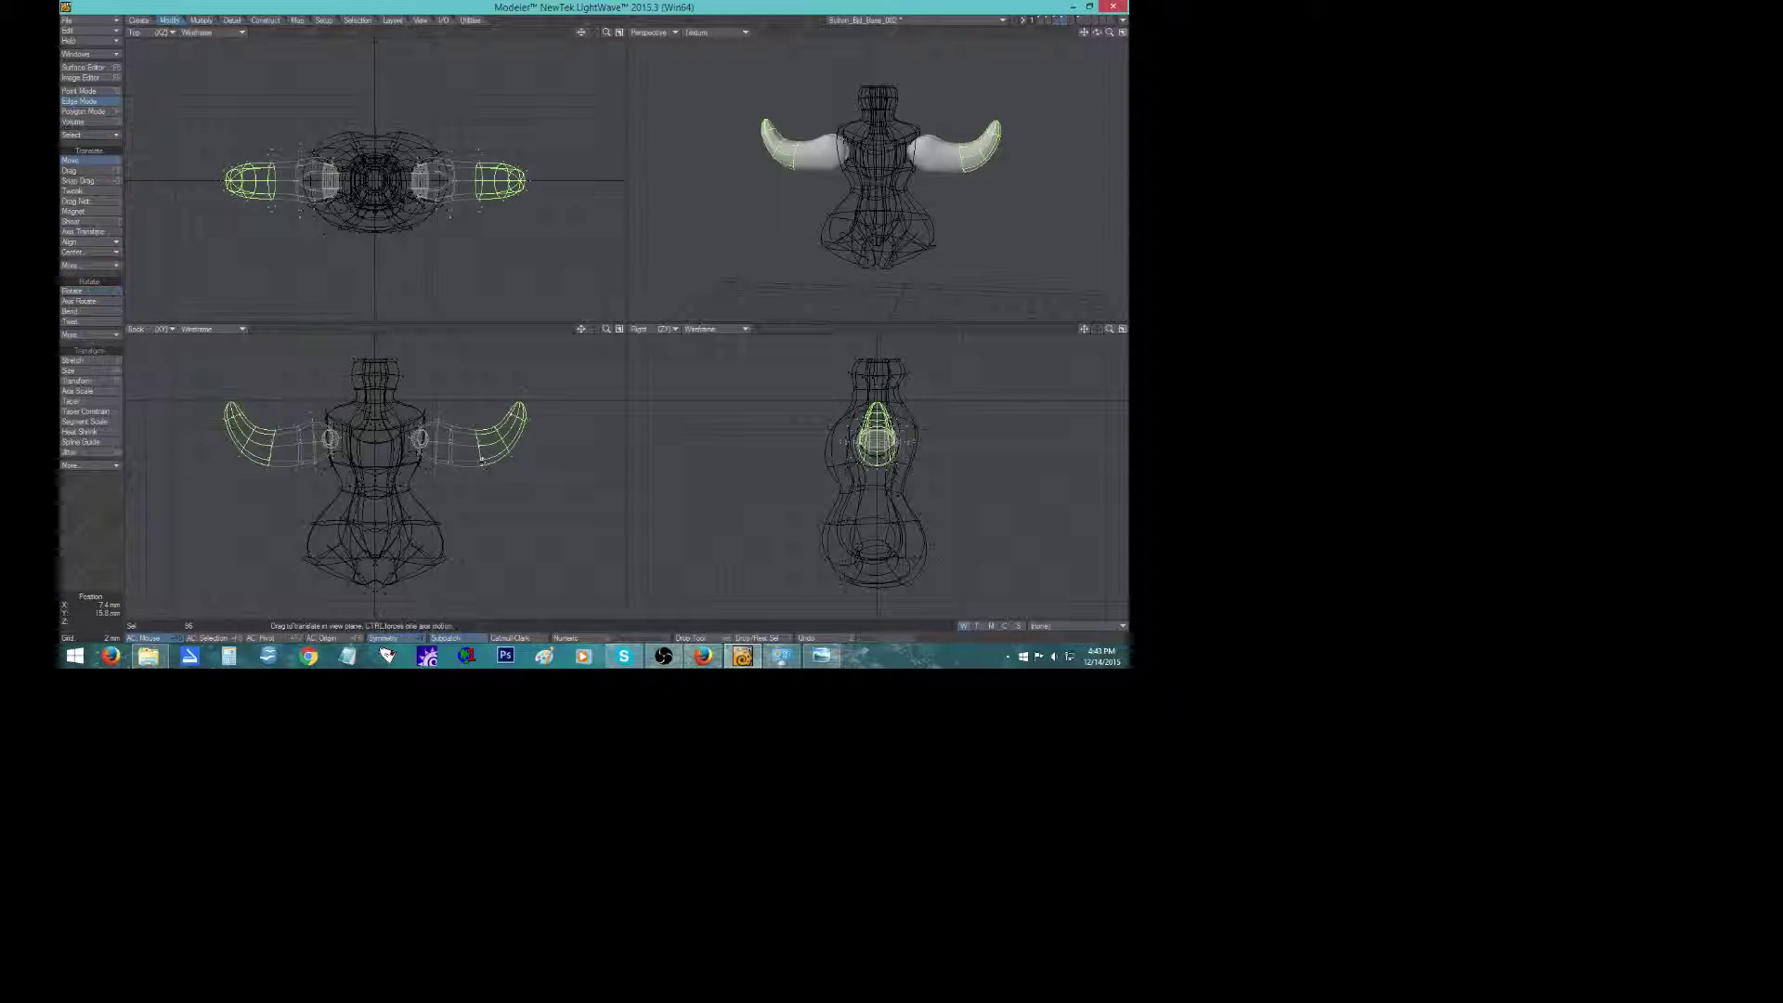
left_click_drag(481, 460, 477, 456)
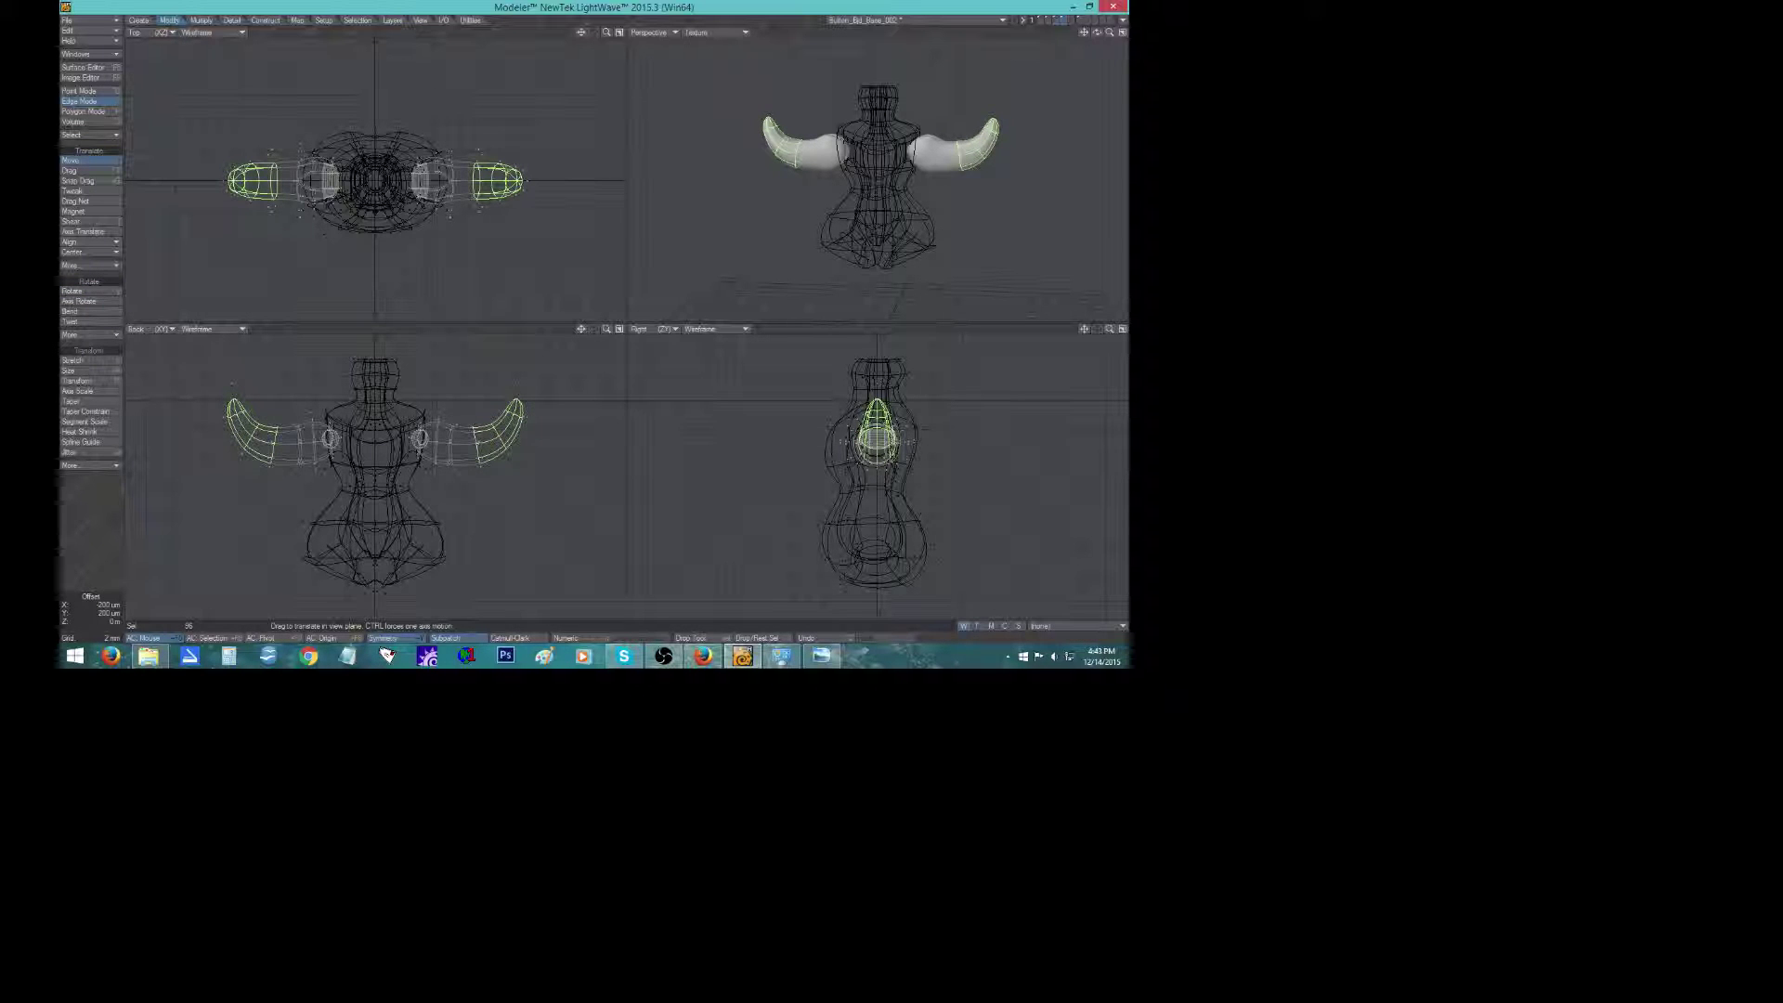
left_click(103, 529)
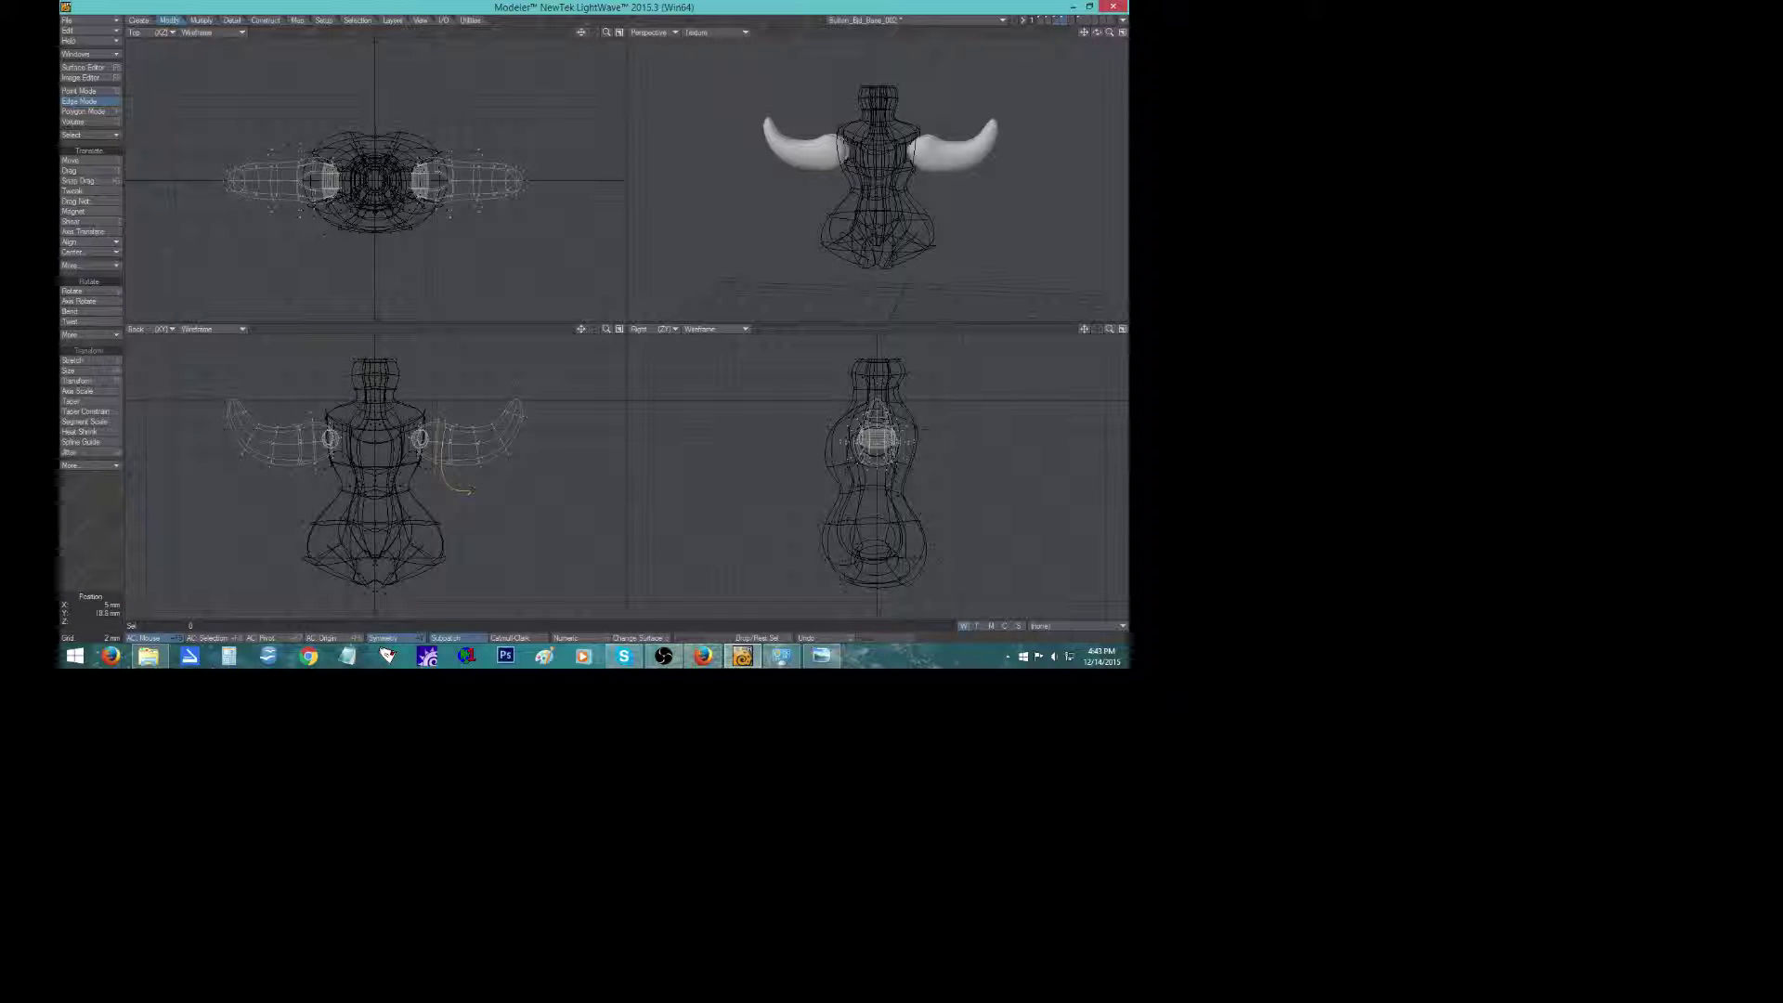
Select the edges of both upper arms' middle section and move them slightly down.
right_click_drag(489, 432, 455, 422)
key("y")
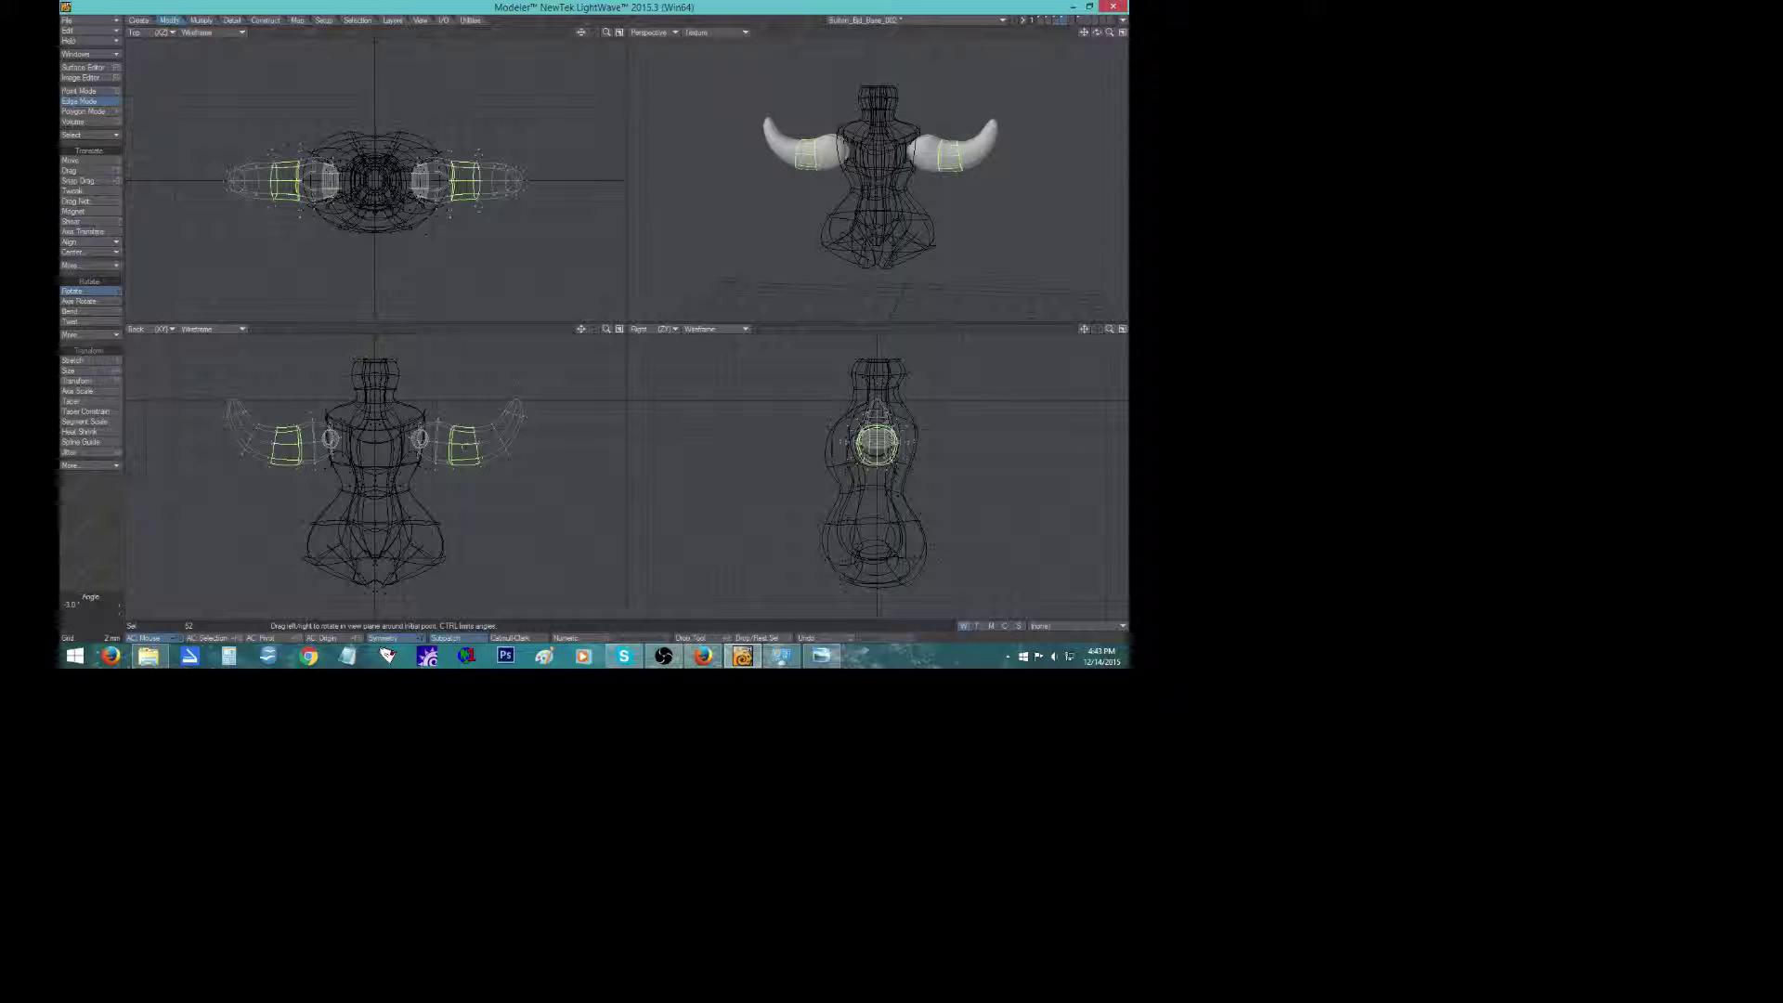
key("t")
left_click_drag(467, 449, 467, 453)
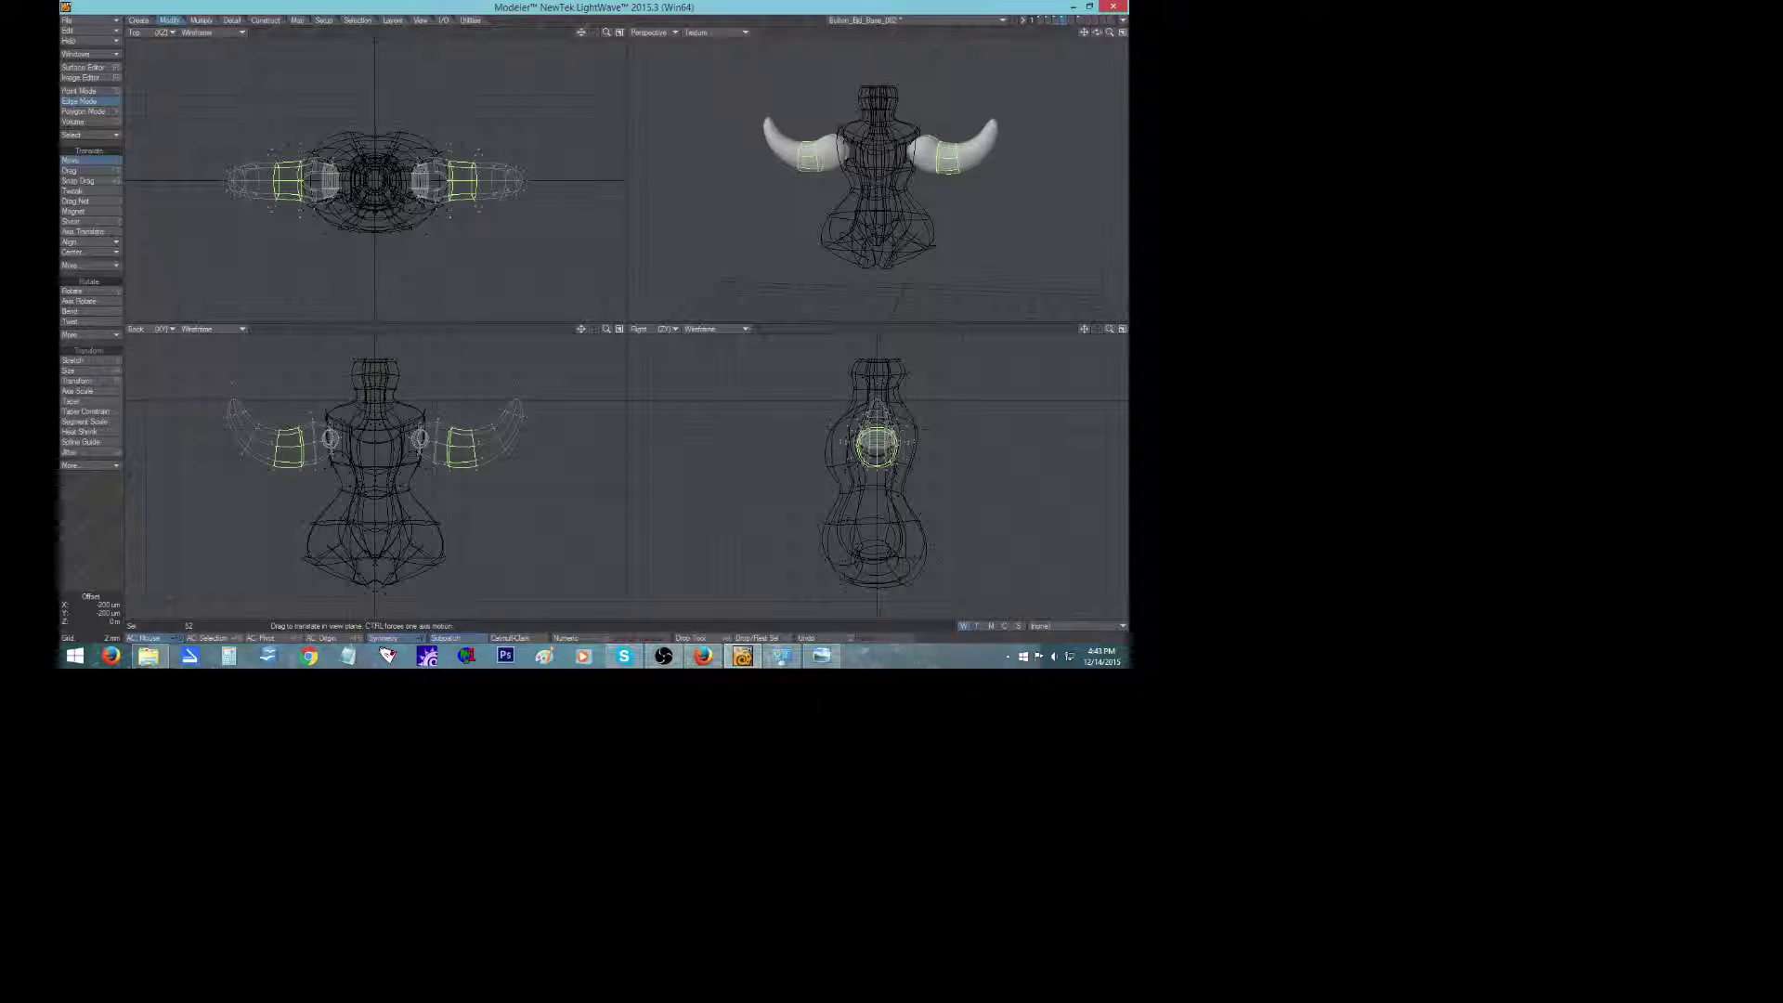
left_click_drag(467, 453, 470, 453)
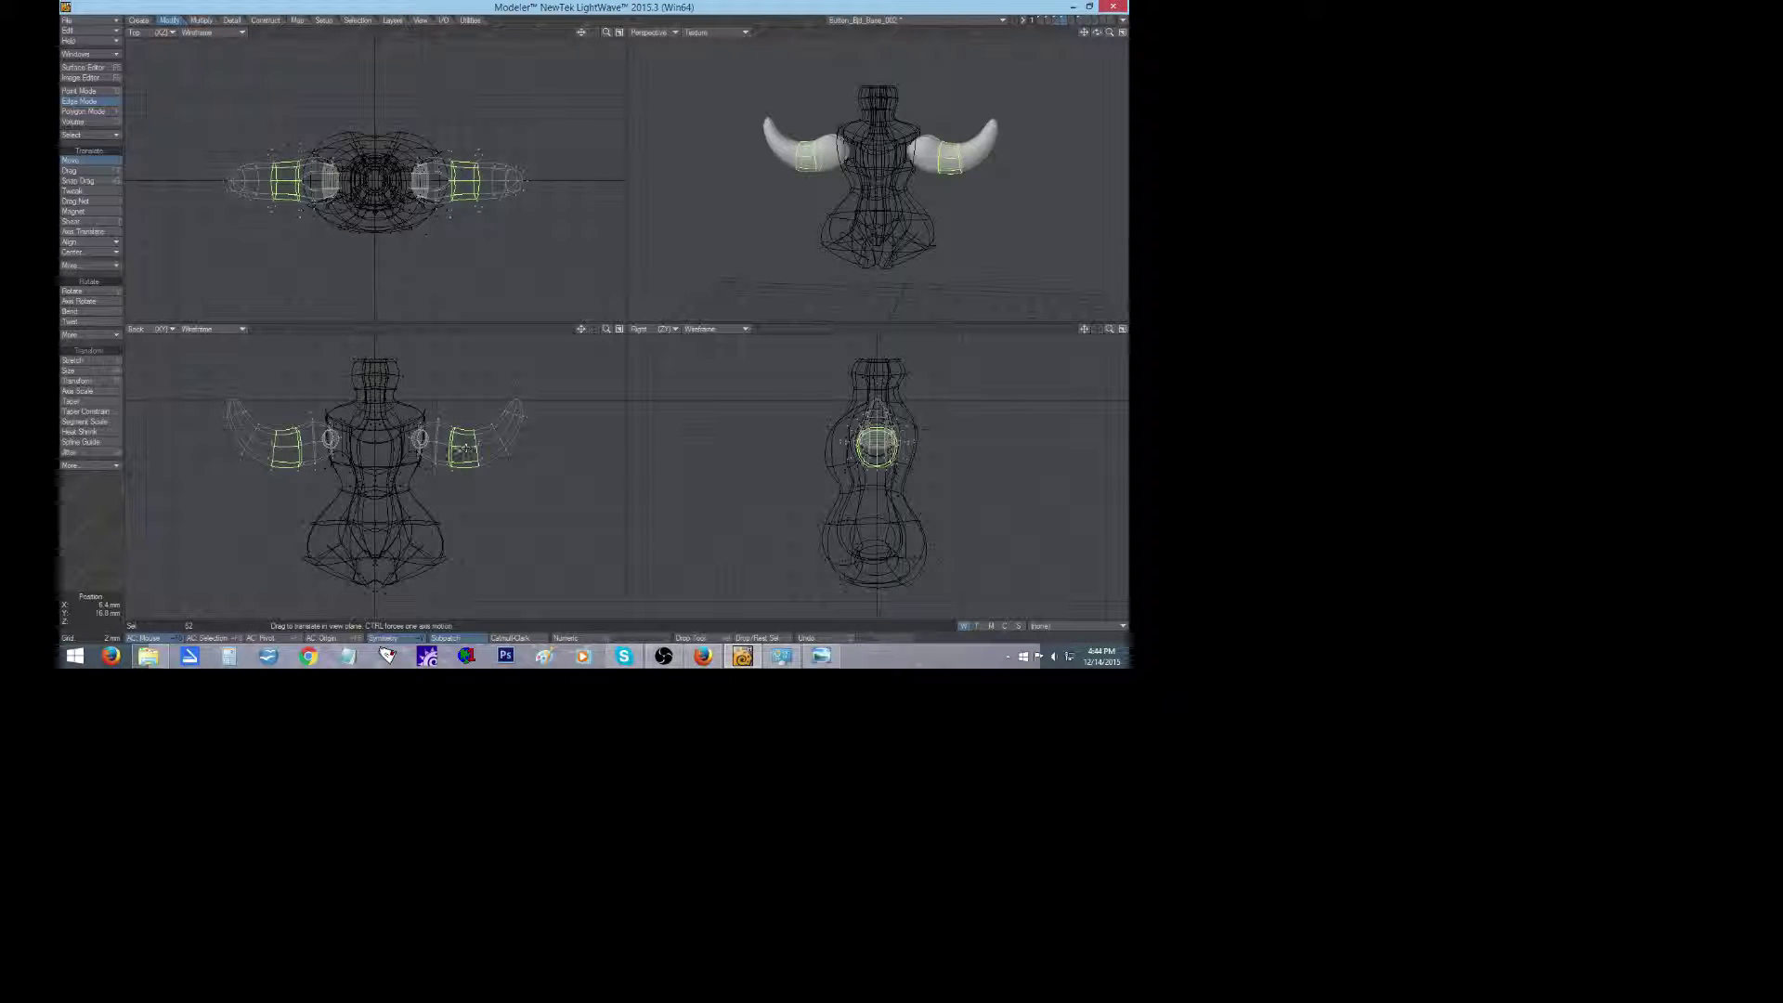
left_click(84, 529)
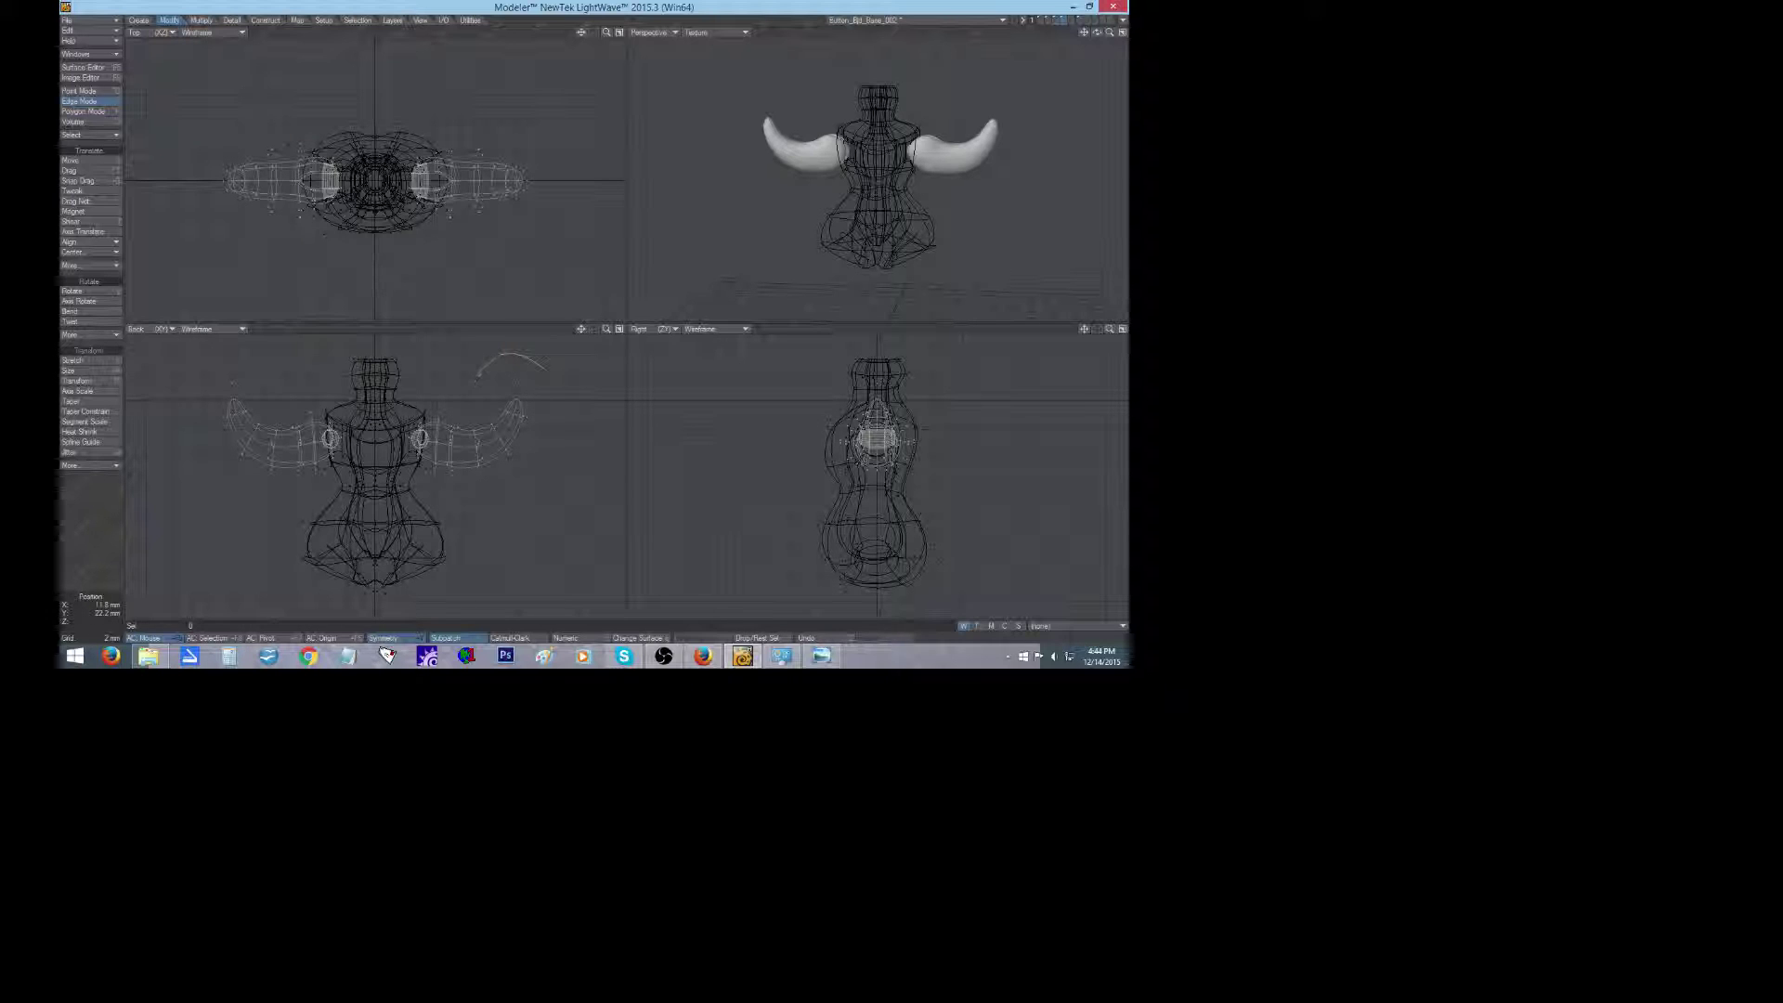
left_click_drag(484, 451, 615, 422)
right_click_drag(541, 364, 481, 436)
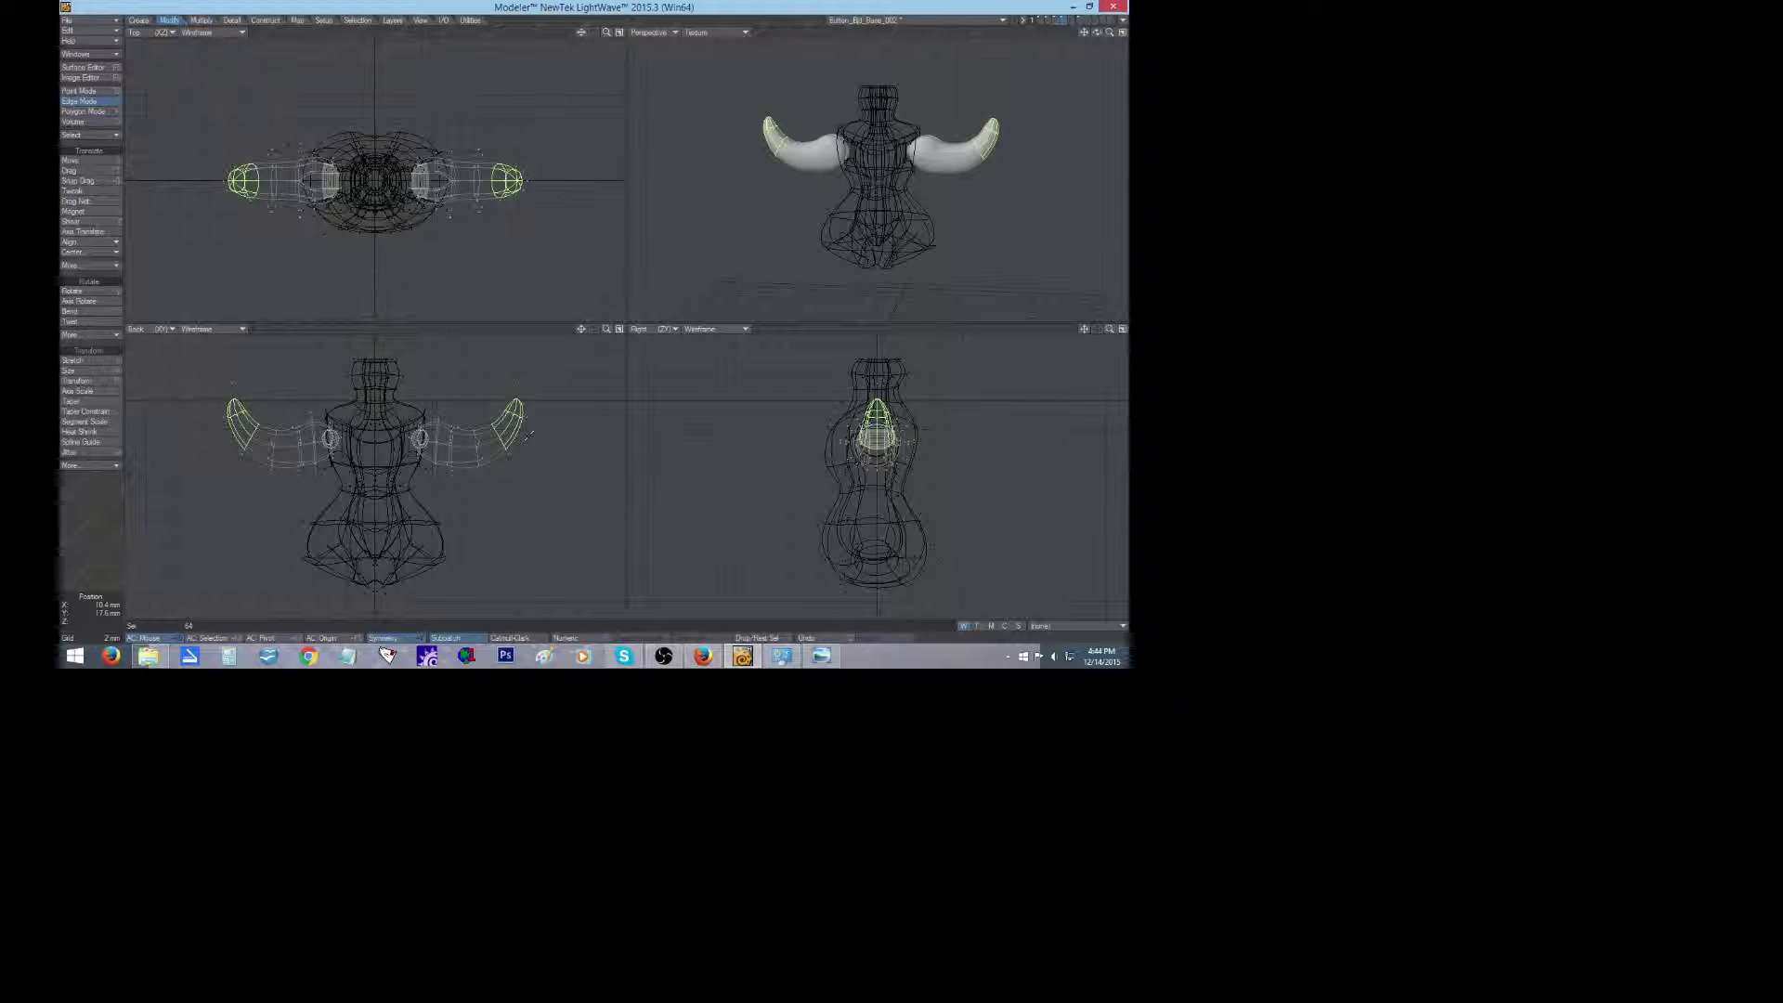
key("slash")
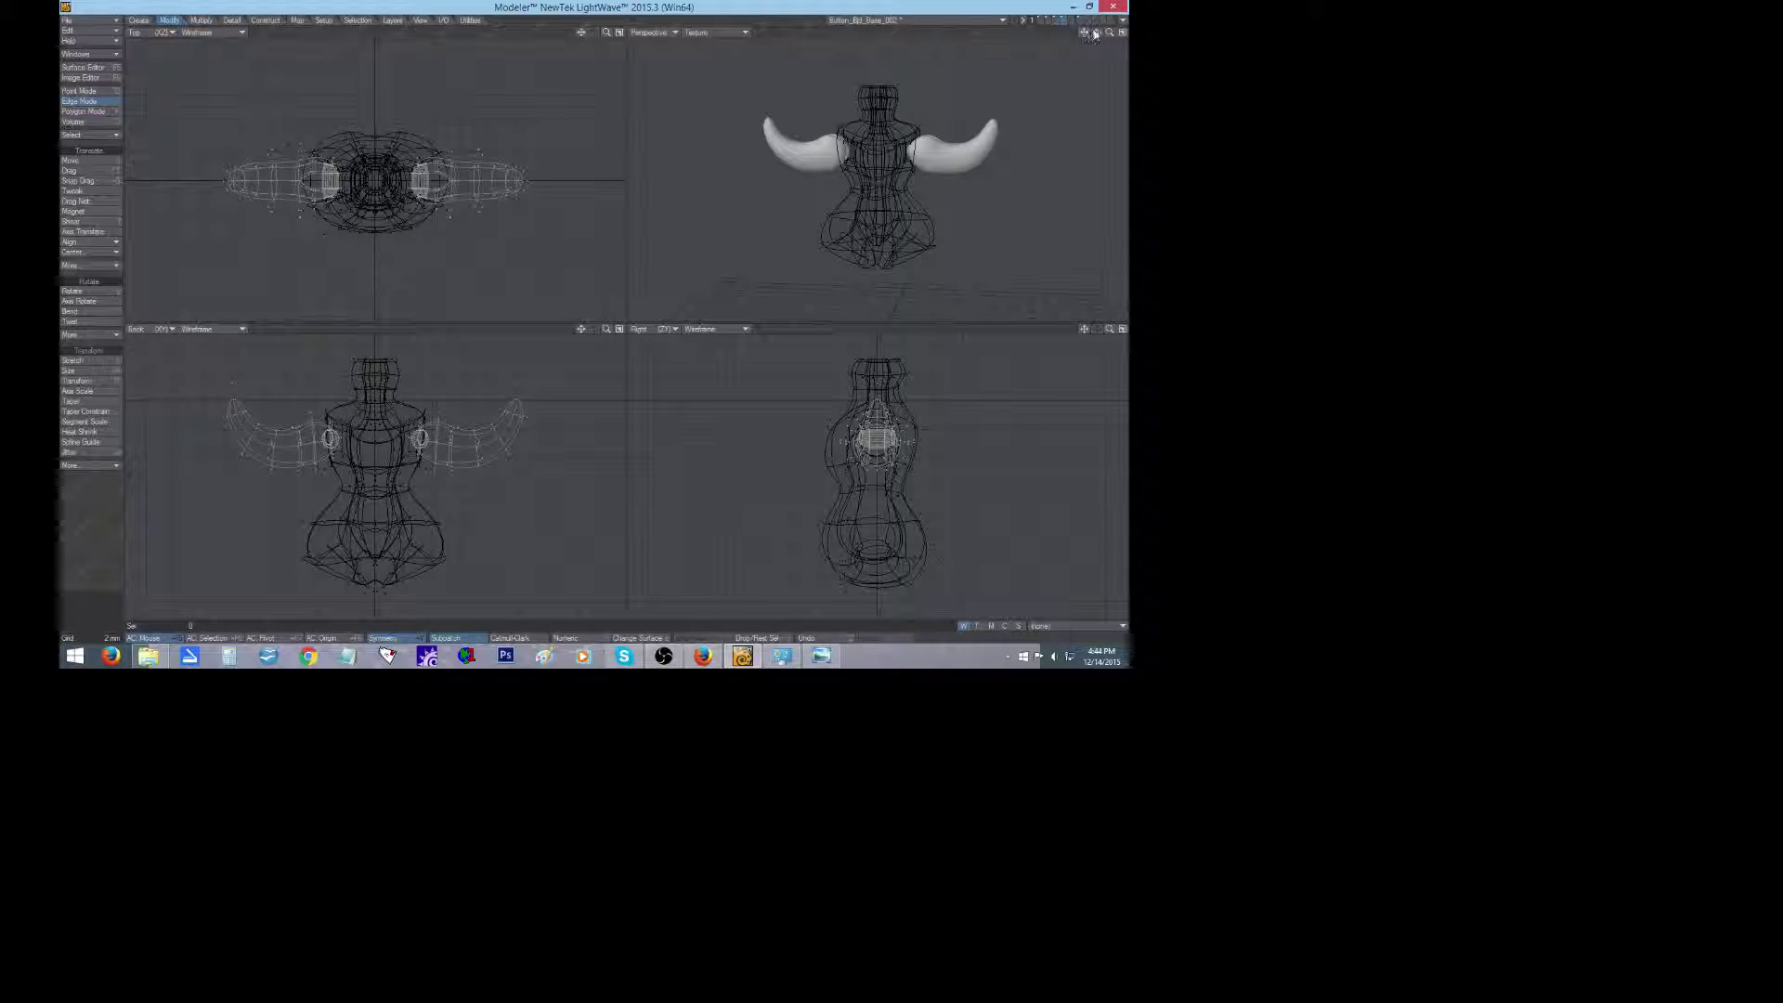
Select the edge loop on the shoulder side of both upper arms' middle section and move it down about 200 µm.
mouse_move(1095, 34)
left_mouse_down()
mouse_move(1125, 76)
mouse_move(1064, 42)
mouse_move(1123, 48)
mouse_move(1076, 36)
mouse_move(1106, 37)
mouse_move(1122, 51)
mouse_move(1079, 56)
mouse_move(1093, 39)
mouse_move(1118, 69)
mouse_move(1069, 38)
left_mouse_up()
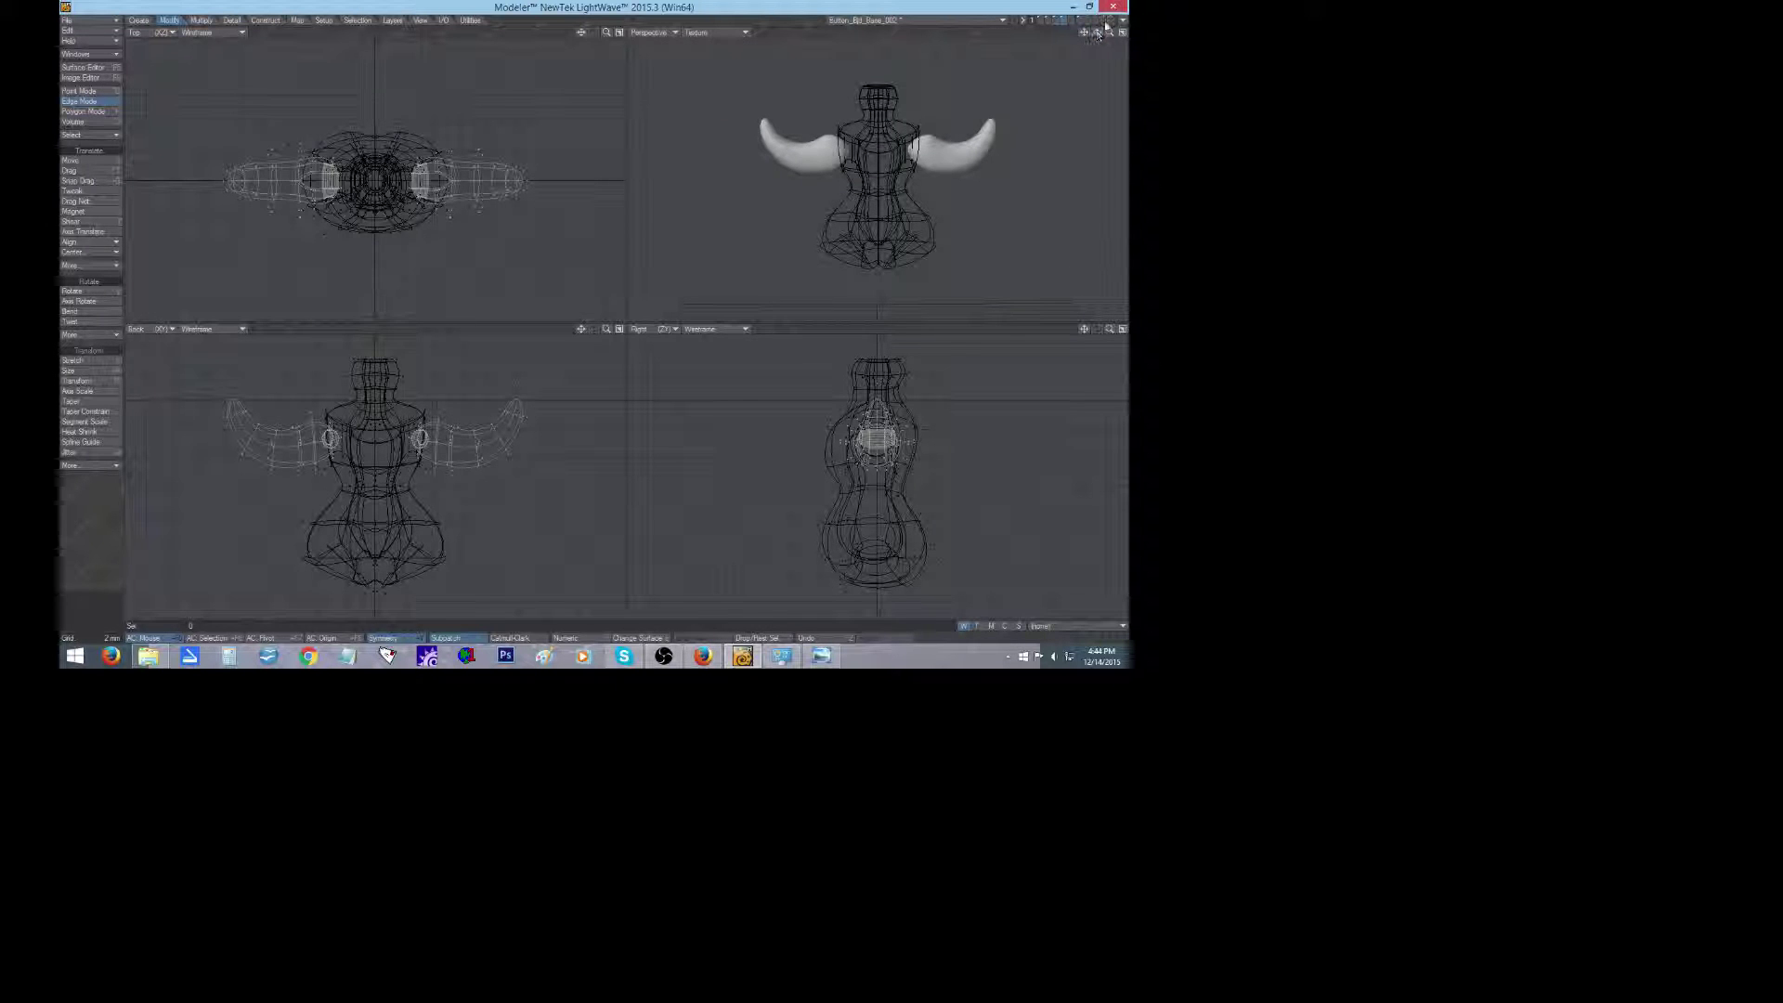
left_click_drag(1098, 35, 1096, 34)
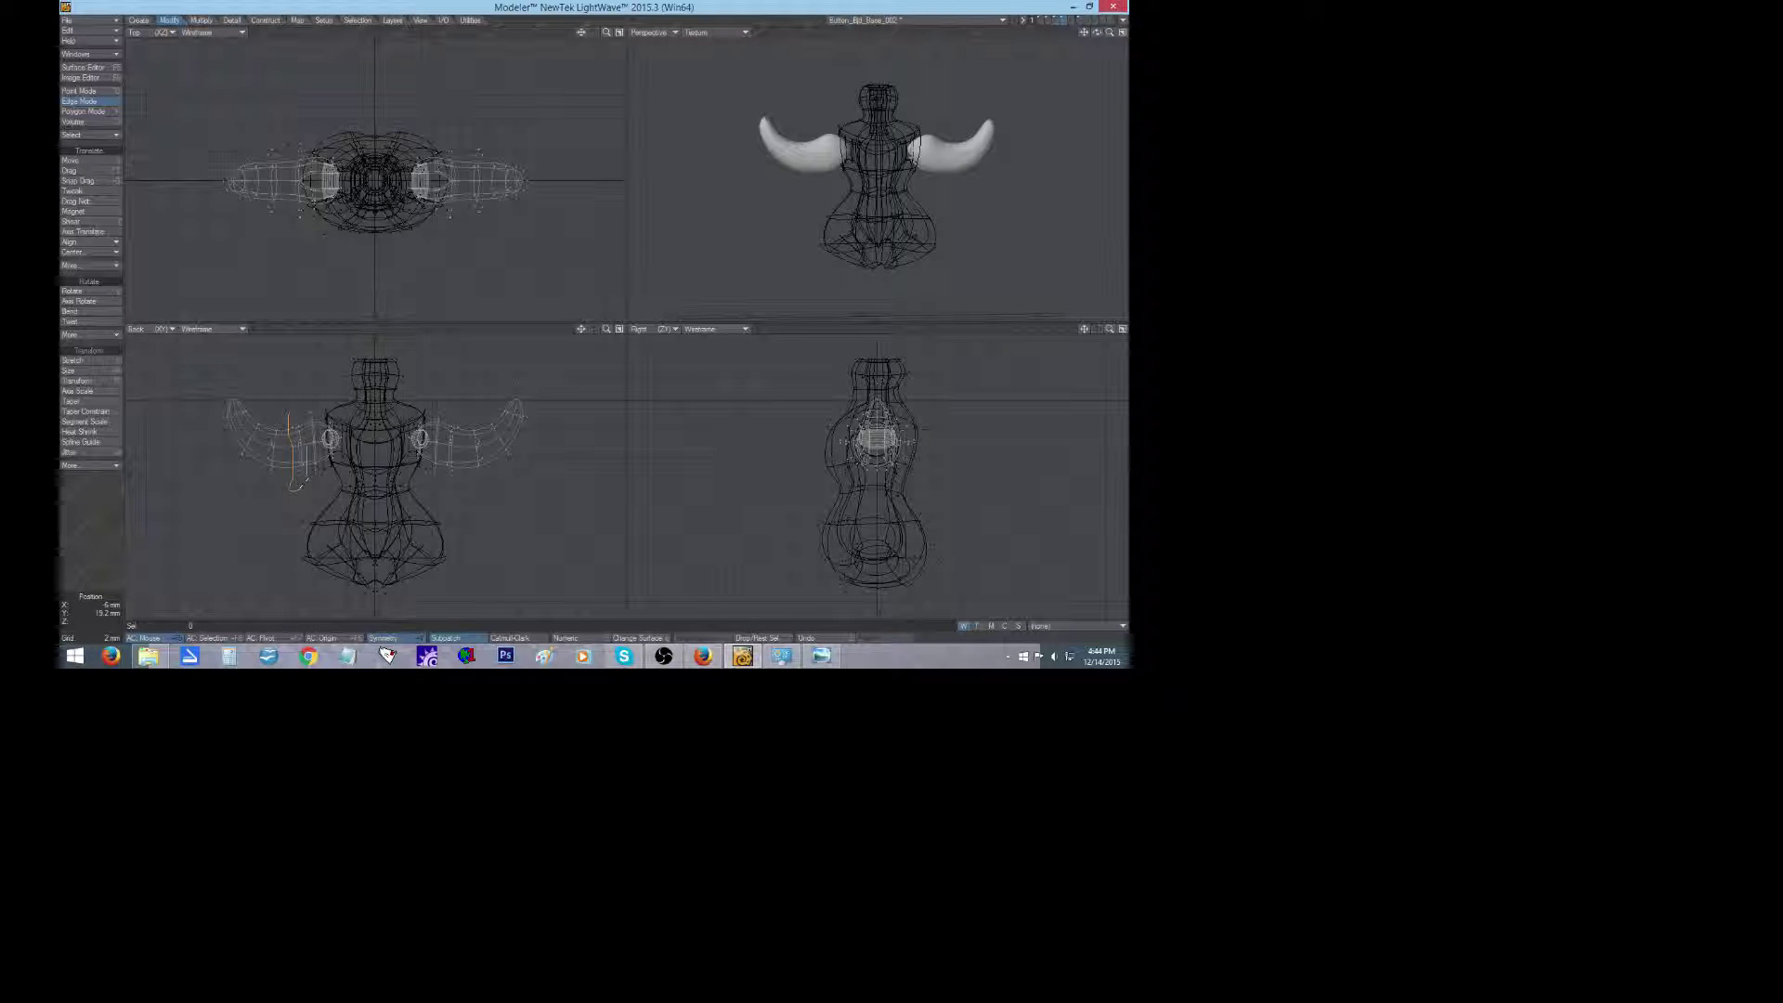
double_click(293, 481)
key("t")
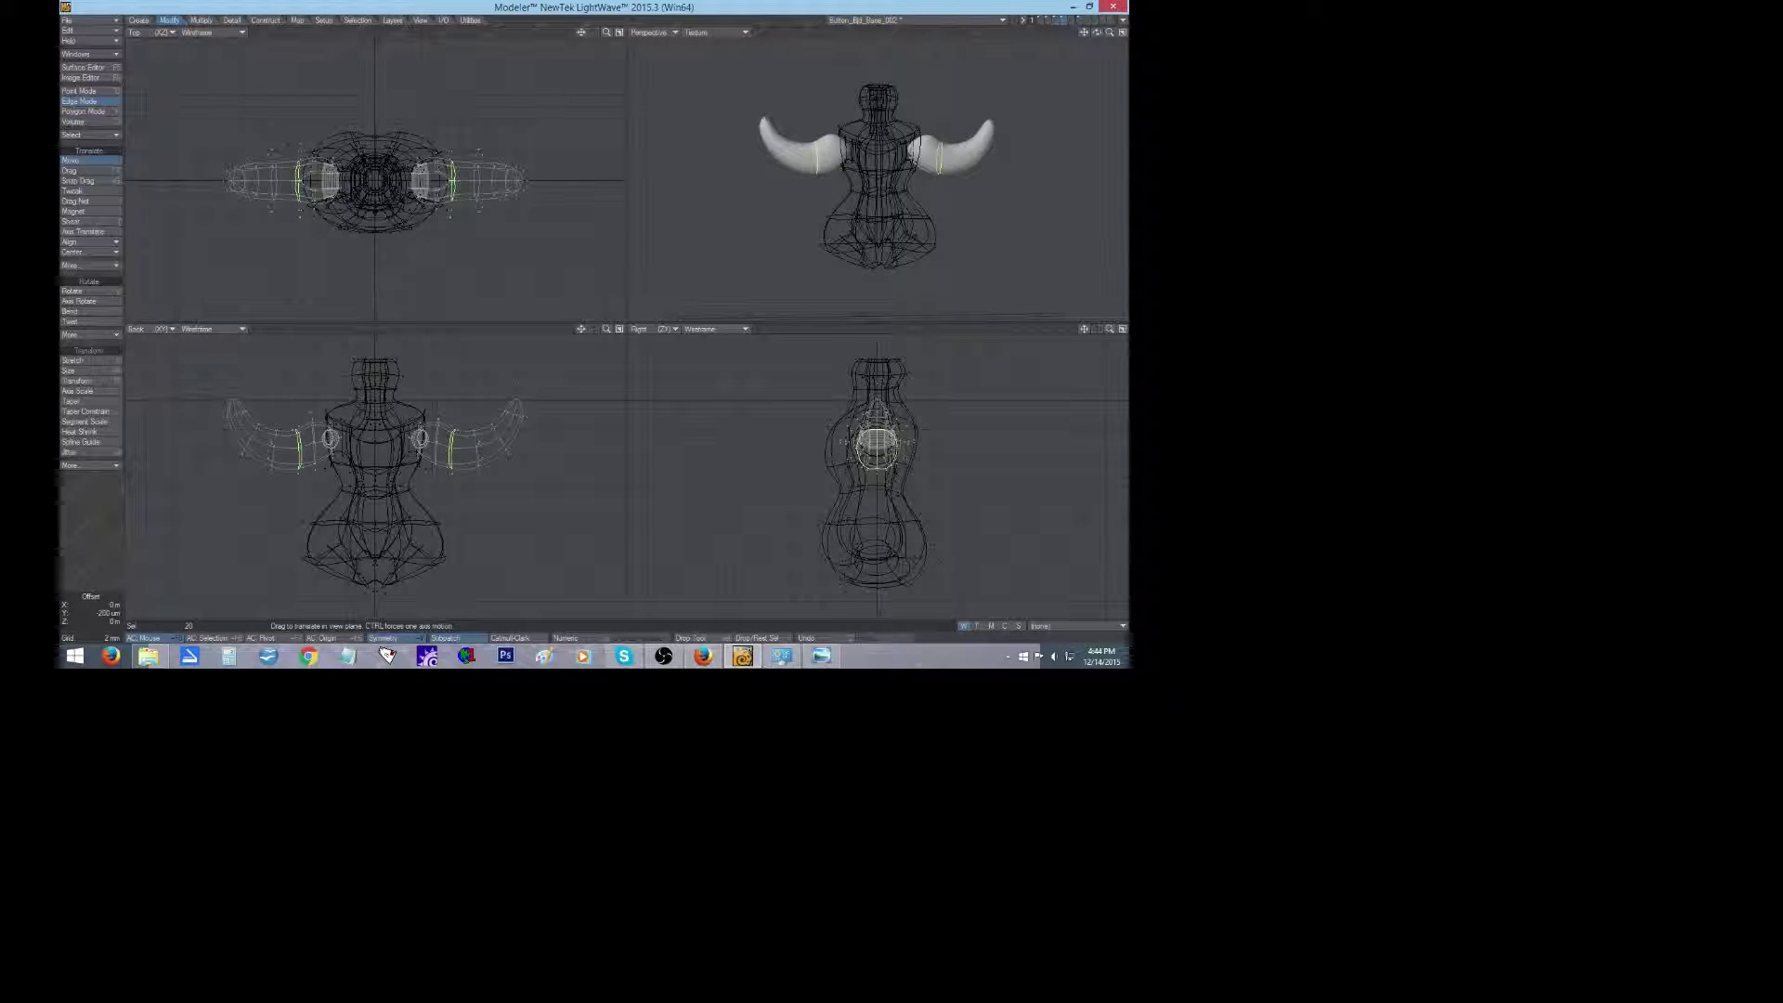
left_click(61, 544)
left_click(61, 544)
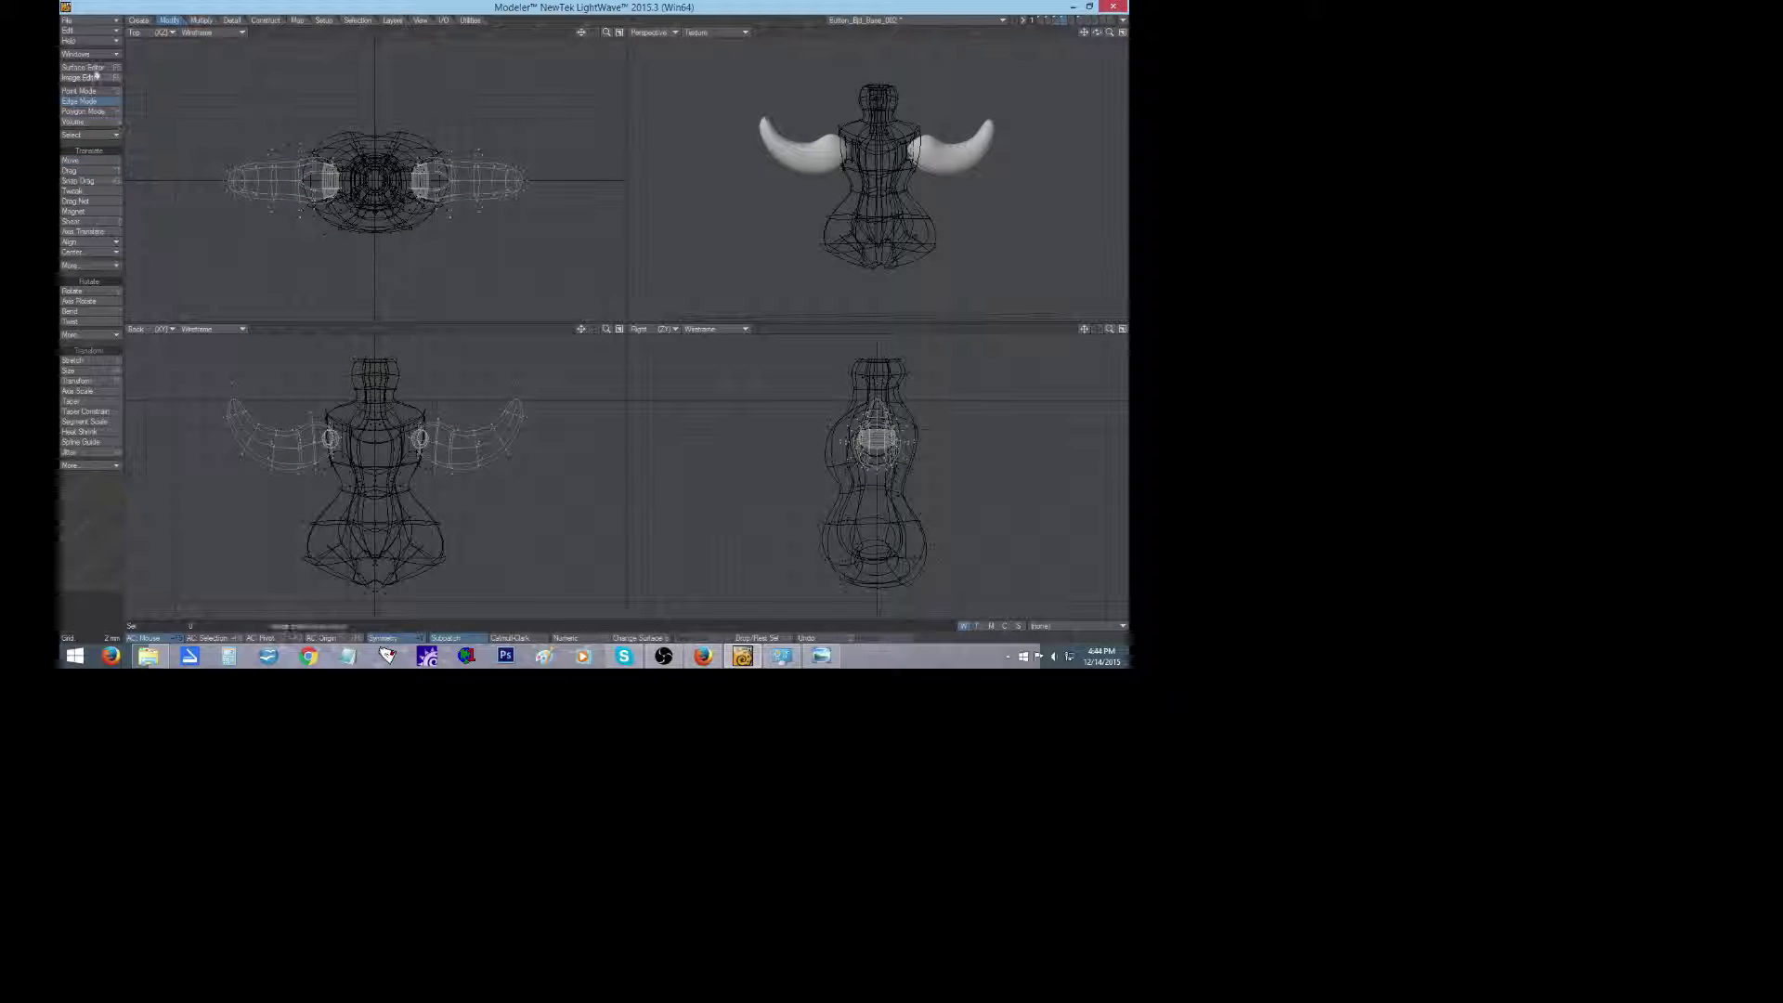
Save the object and show the head, torso, arm and leg layers together to check the whole doll.
left_click(94, 24)
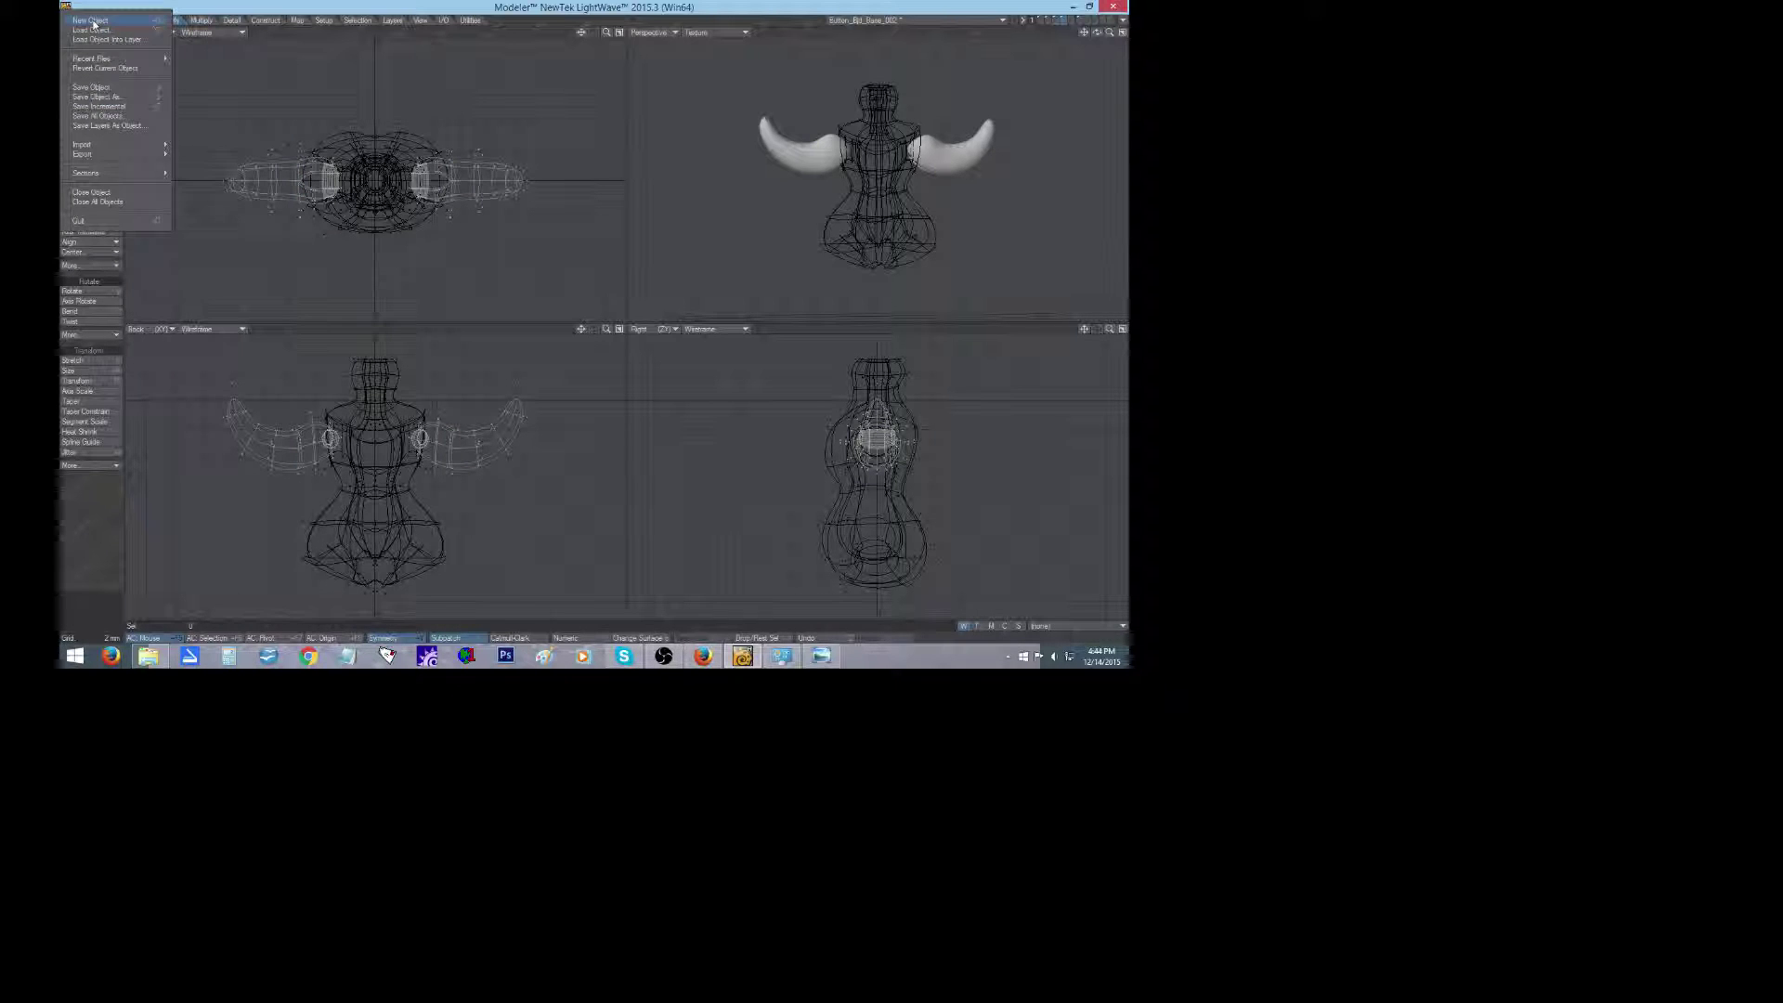
left_click(102, 88)
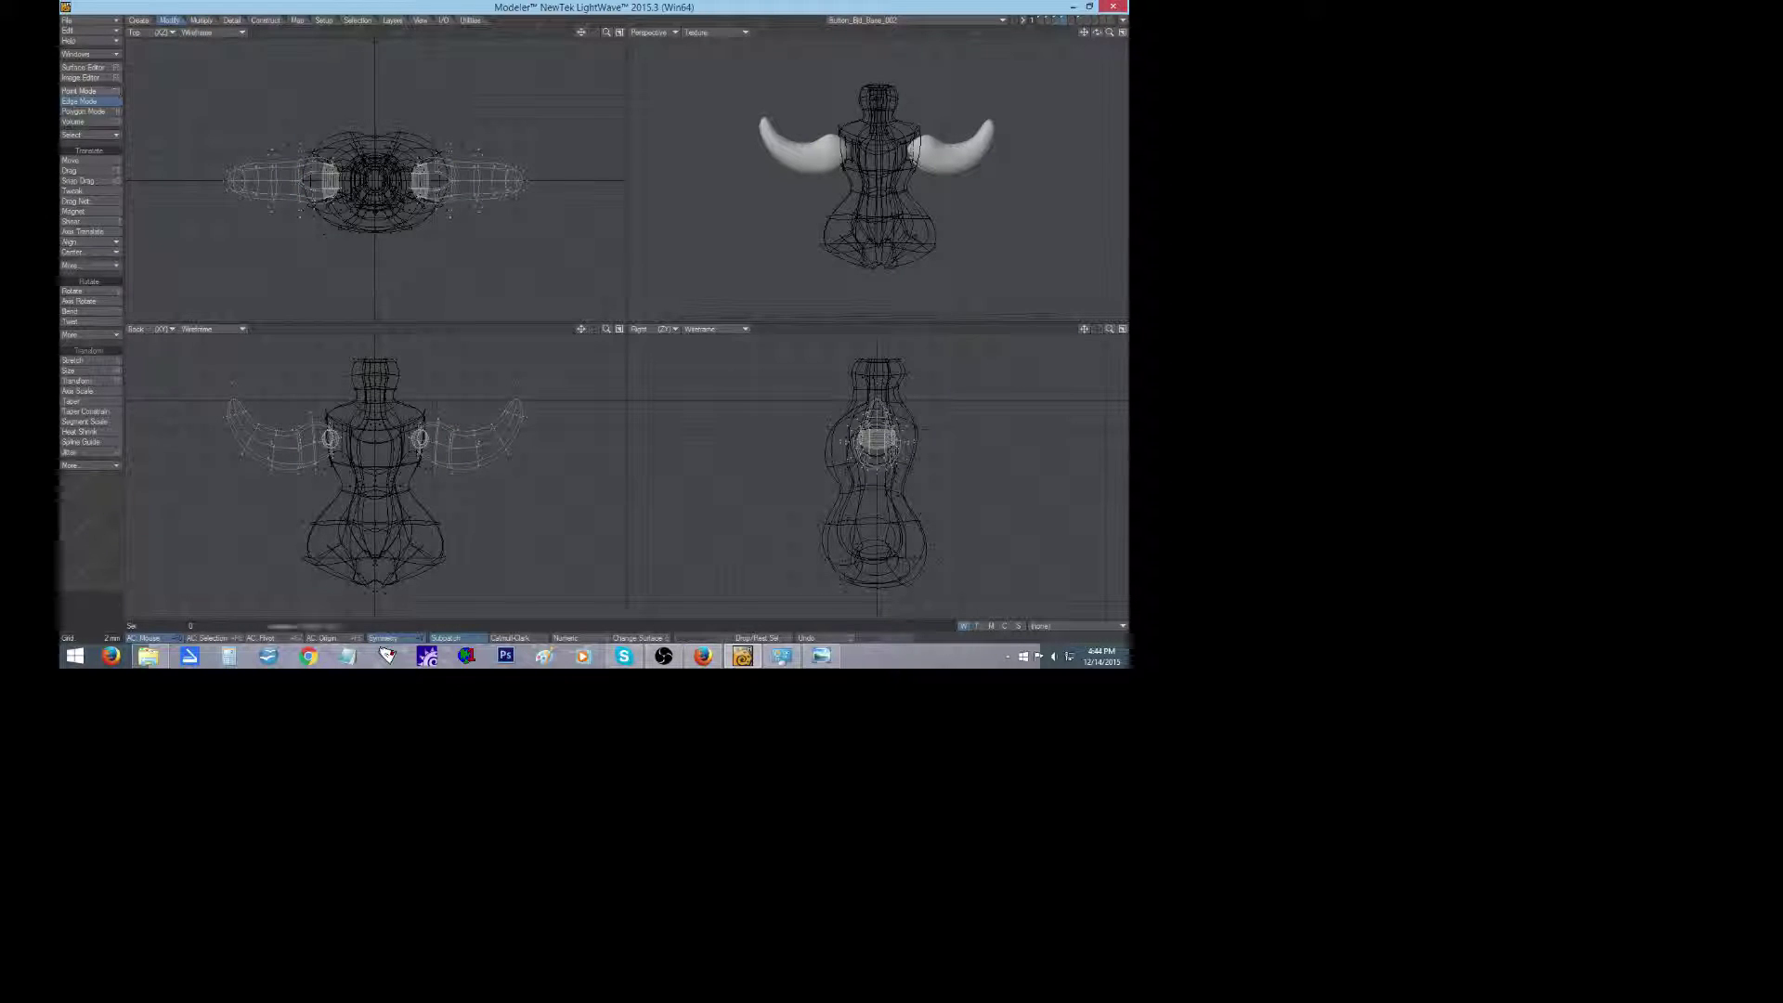
left_click(1079, 19)
left_click(1063, 20, "shift")
left_click(1056, 20, "shift")
left_click(1047, 19, "shift")
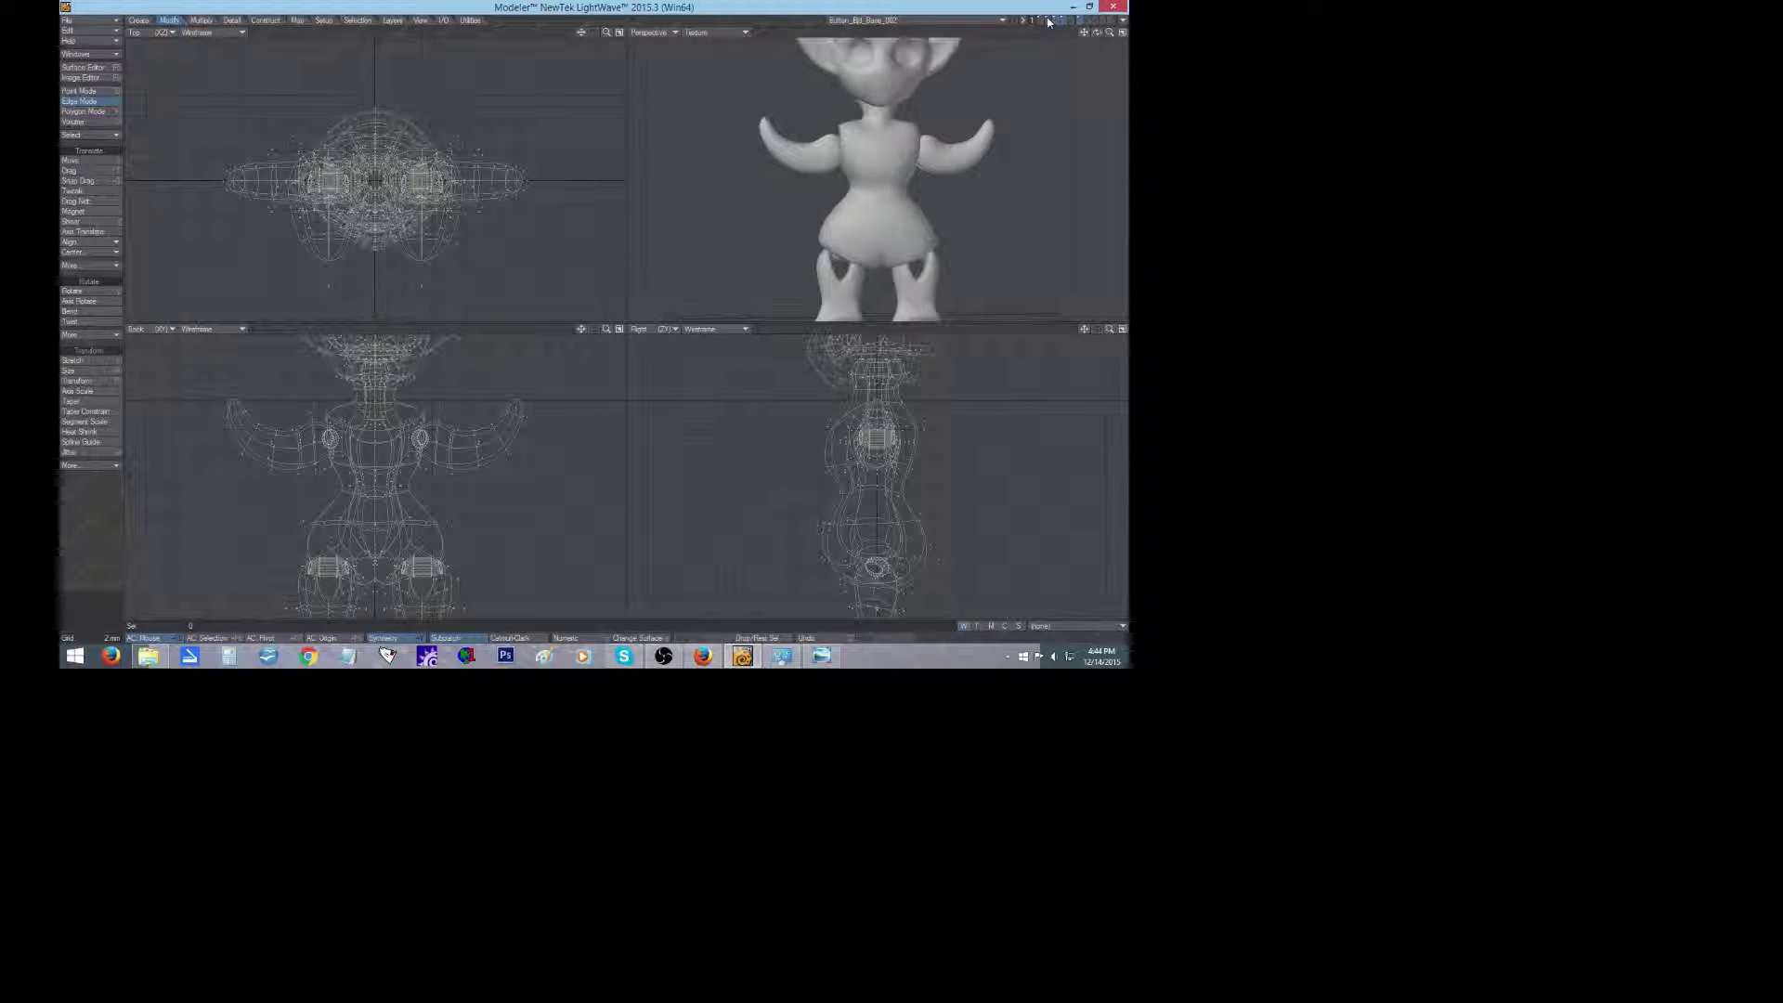
key("a")
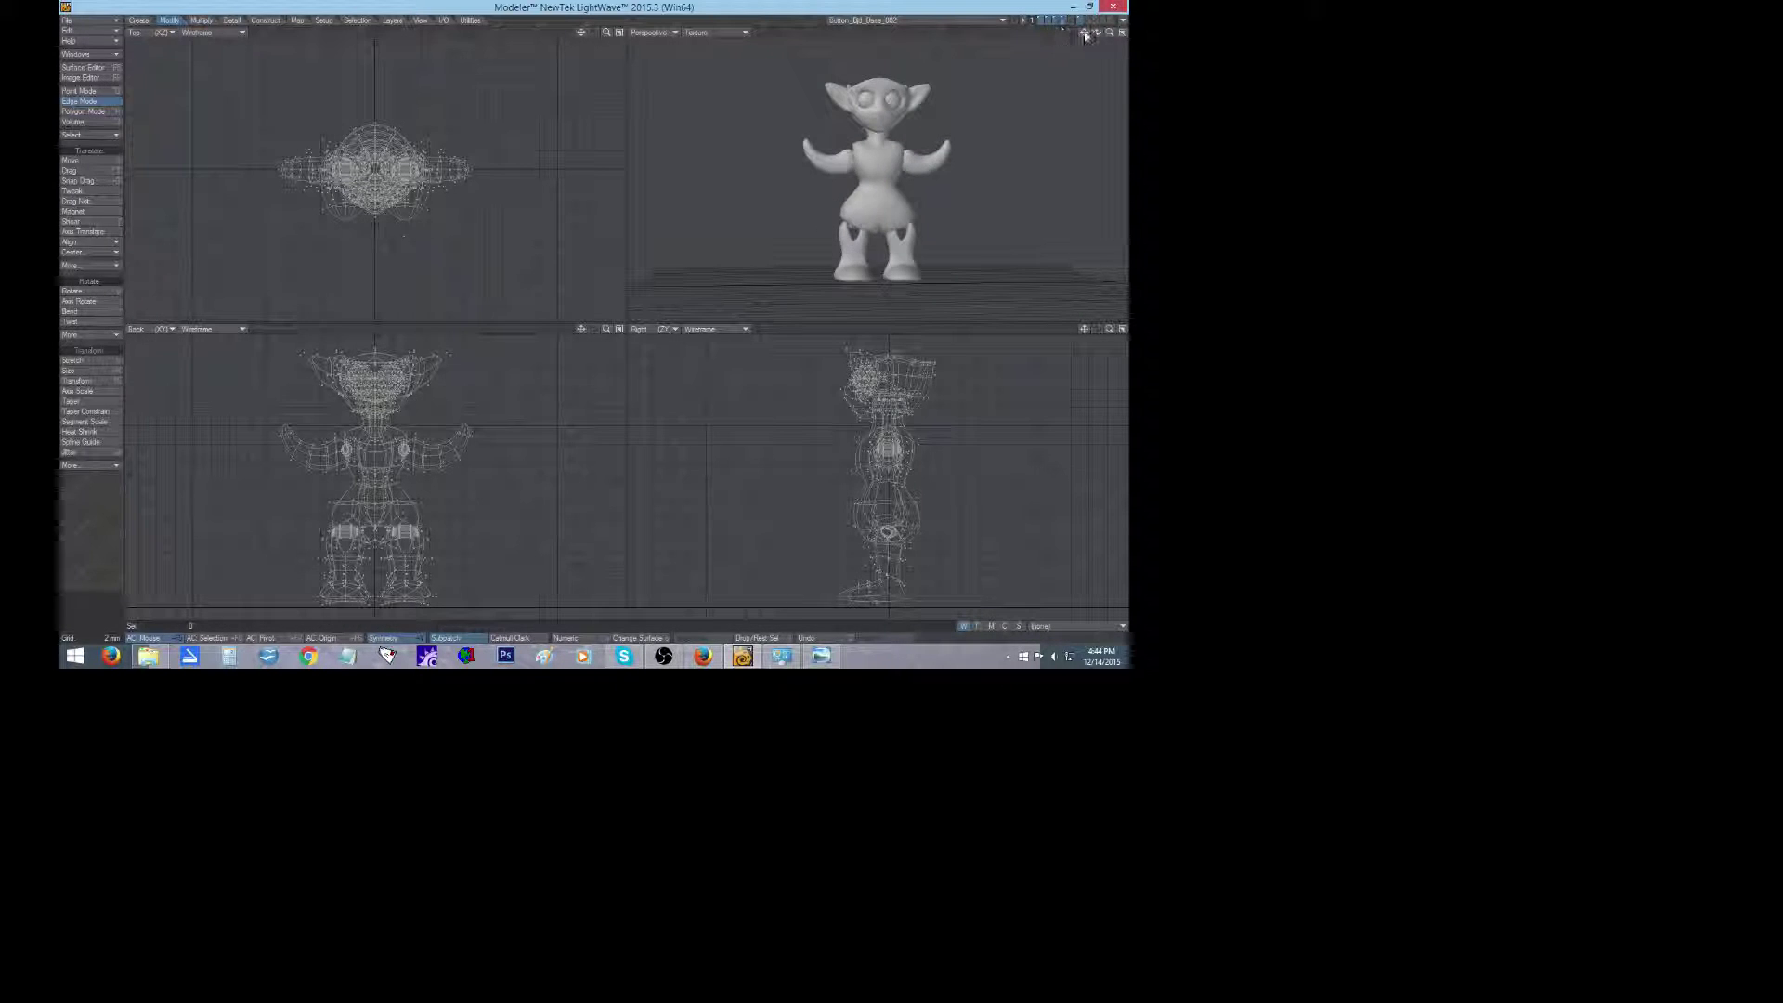
mouse_move(1097, 32)
left_mouse_down()
mouse_move(975, 42)
mouse_move(1007, 23)
mouse_move(1151, 32)
mouse_move(1090, 2)
mouse_move(1091, 36)
left_mouse_up()
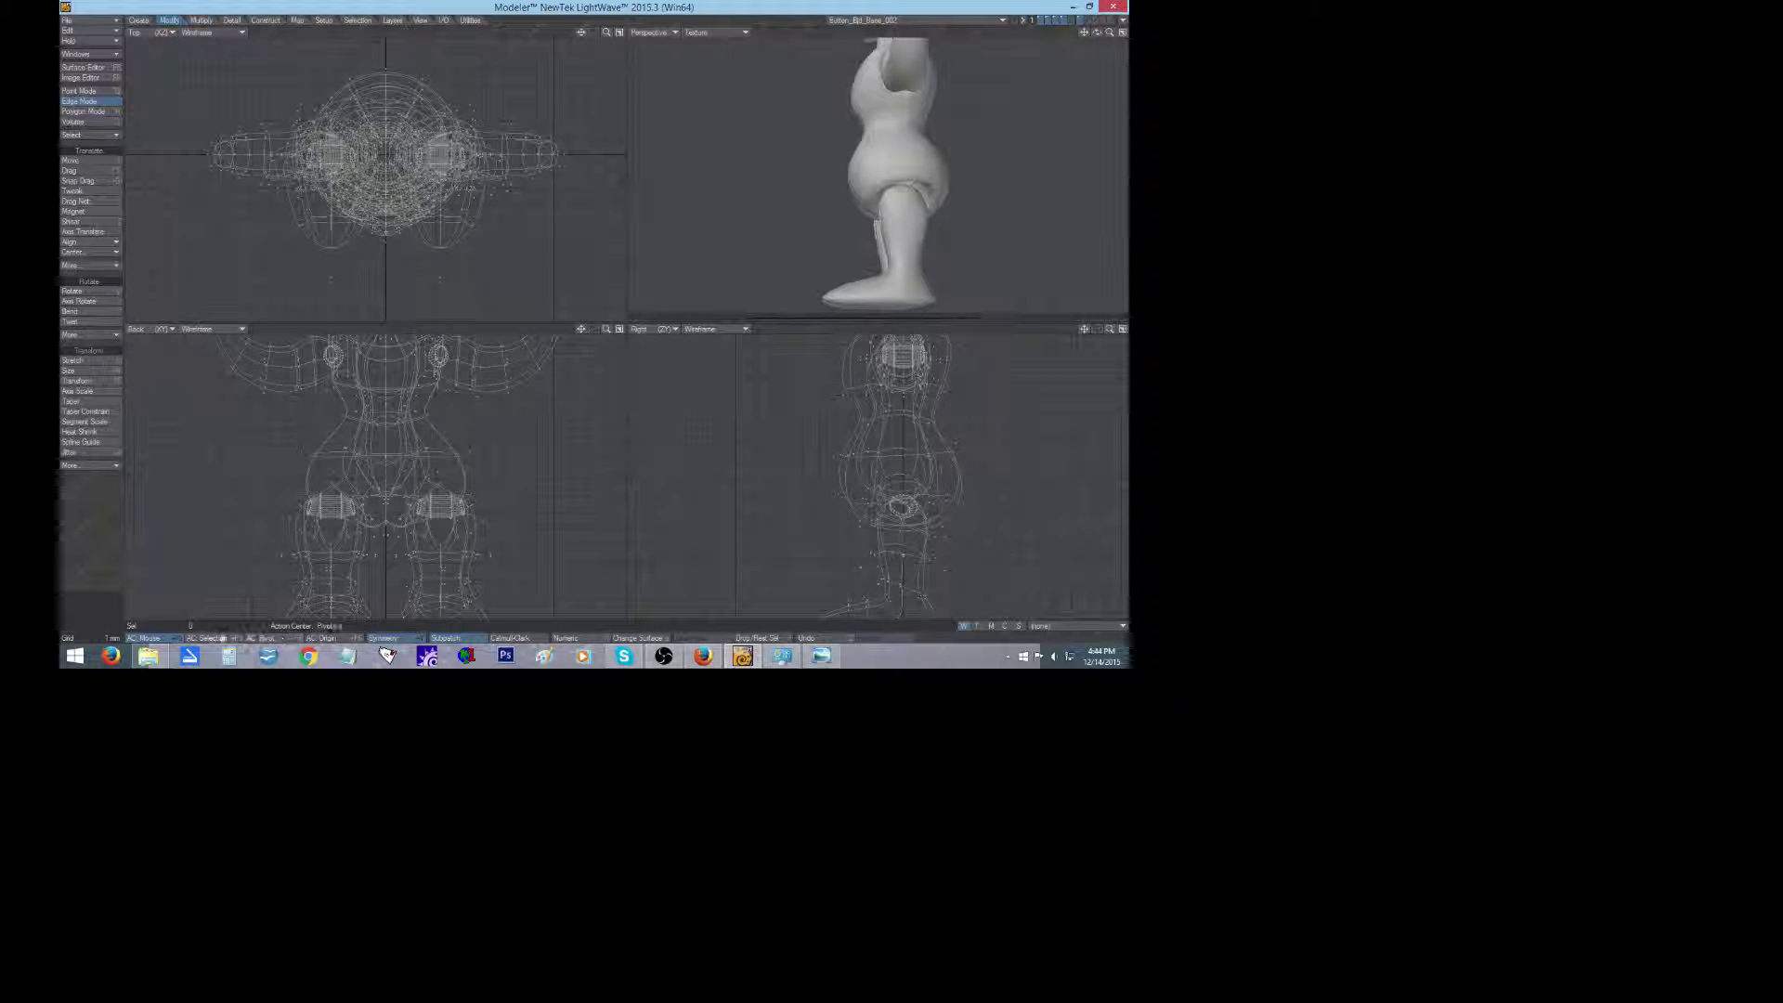
Make the legs the editable layer with the torso as background reference and move both legs back about 200 µm.
left_click(1078, 21)
left_click(1057, 26)
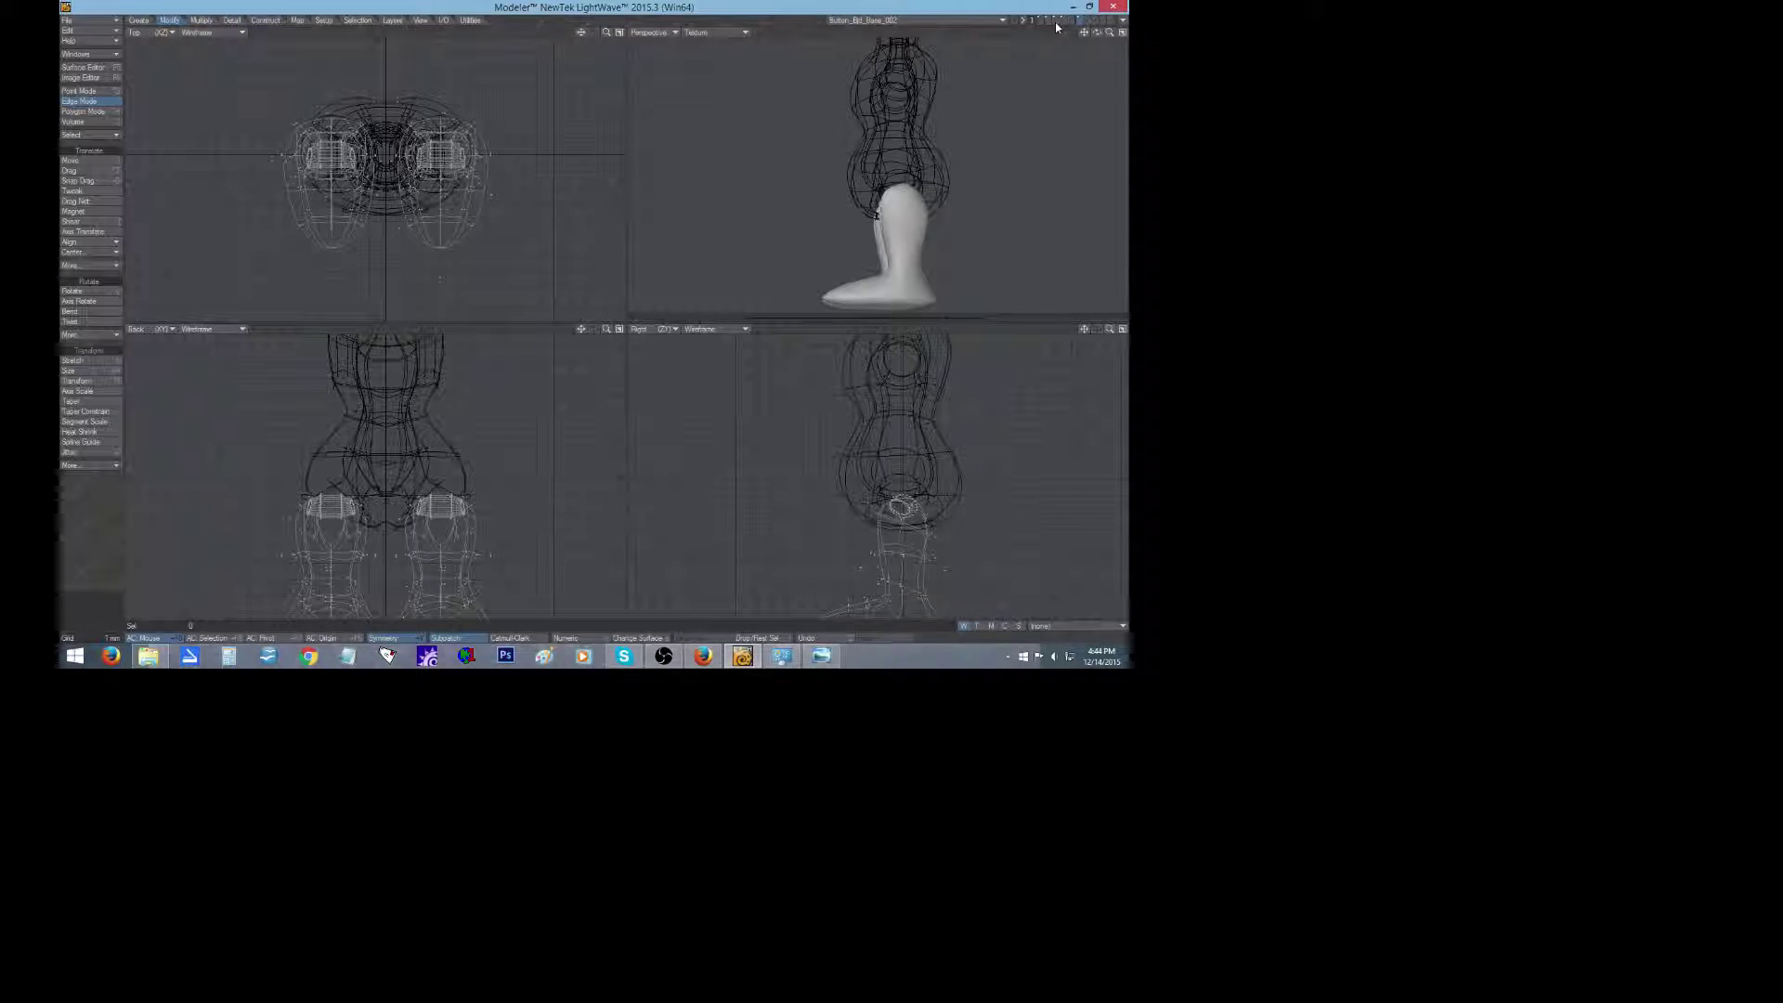
key("t")
left_click_drag(874, 215, 879, 215)
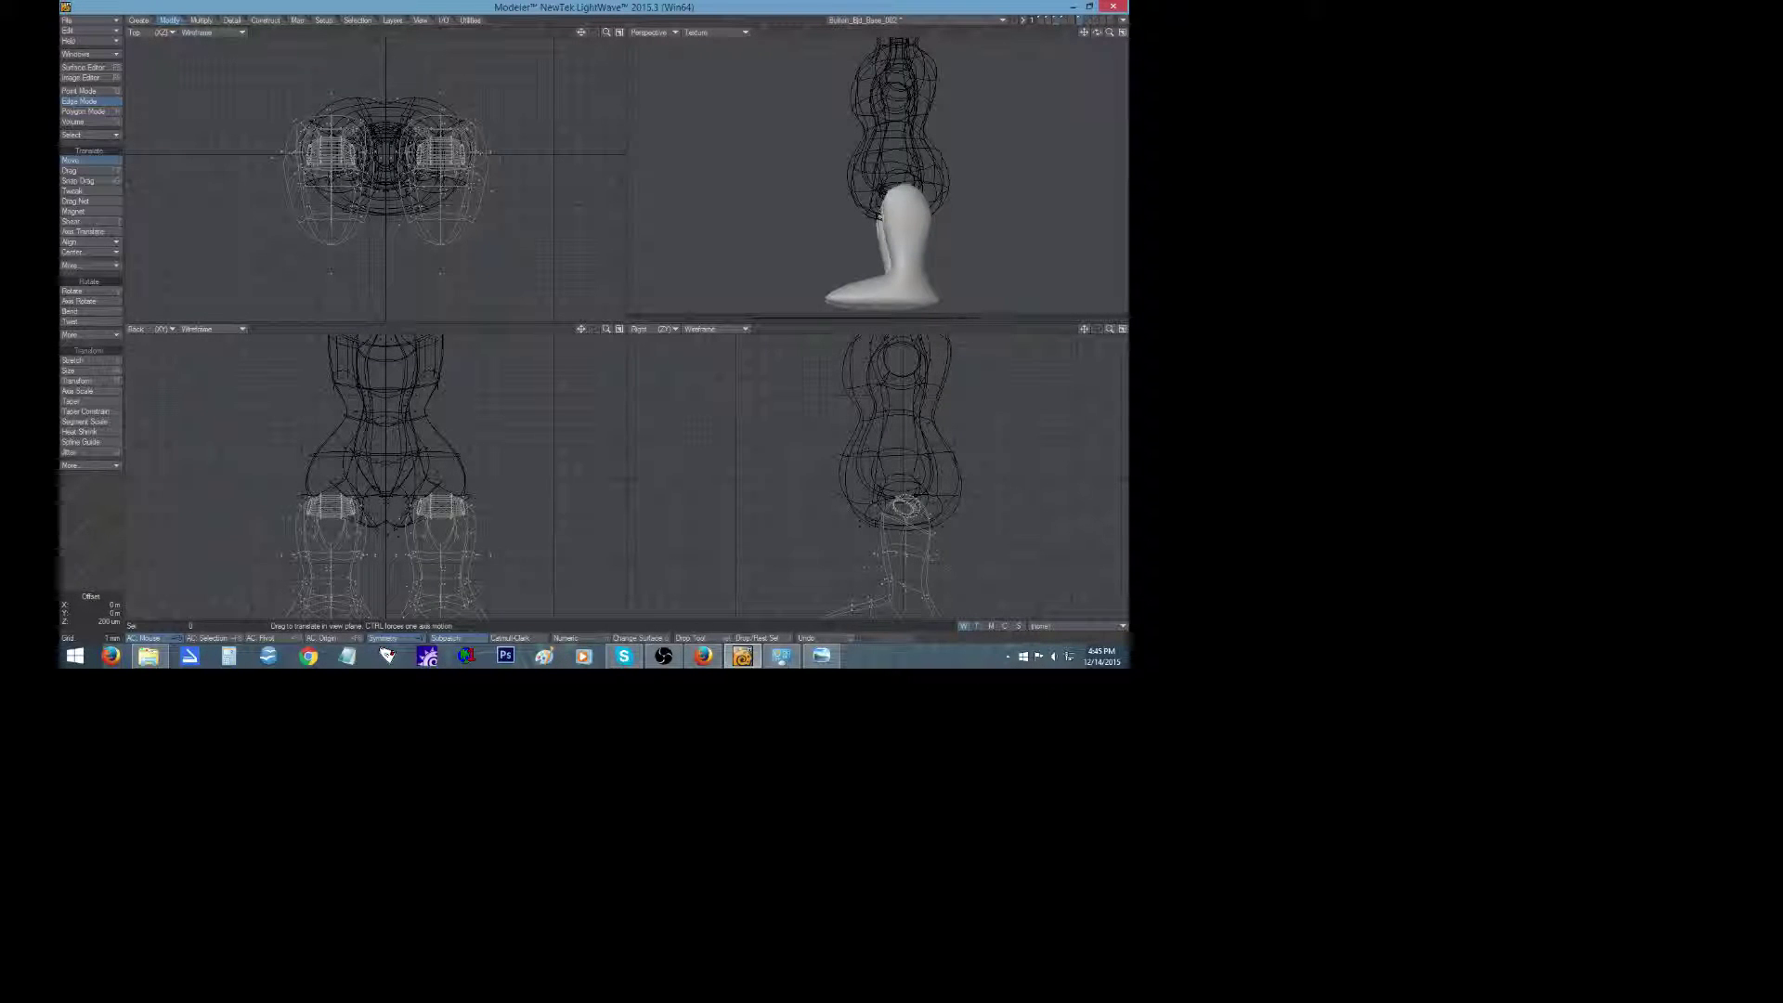
Show the torso with the legs, select all connected leg polygons and move them slightly up and back into the hip sockets.
left_click(1056, 18, "shift")
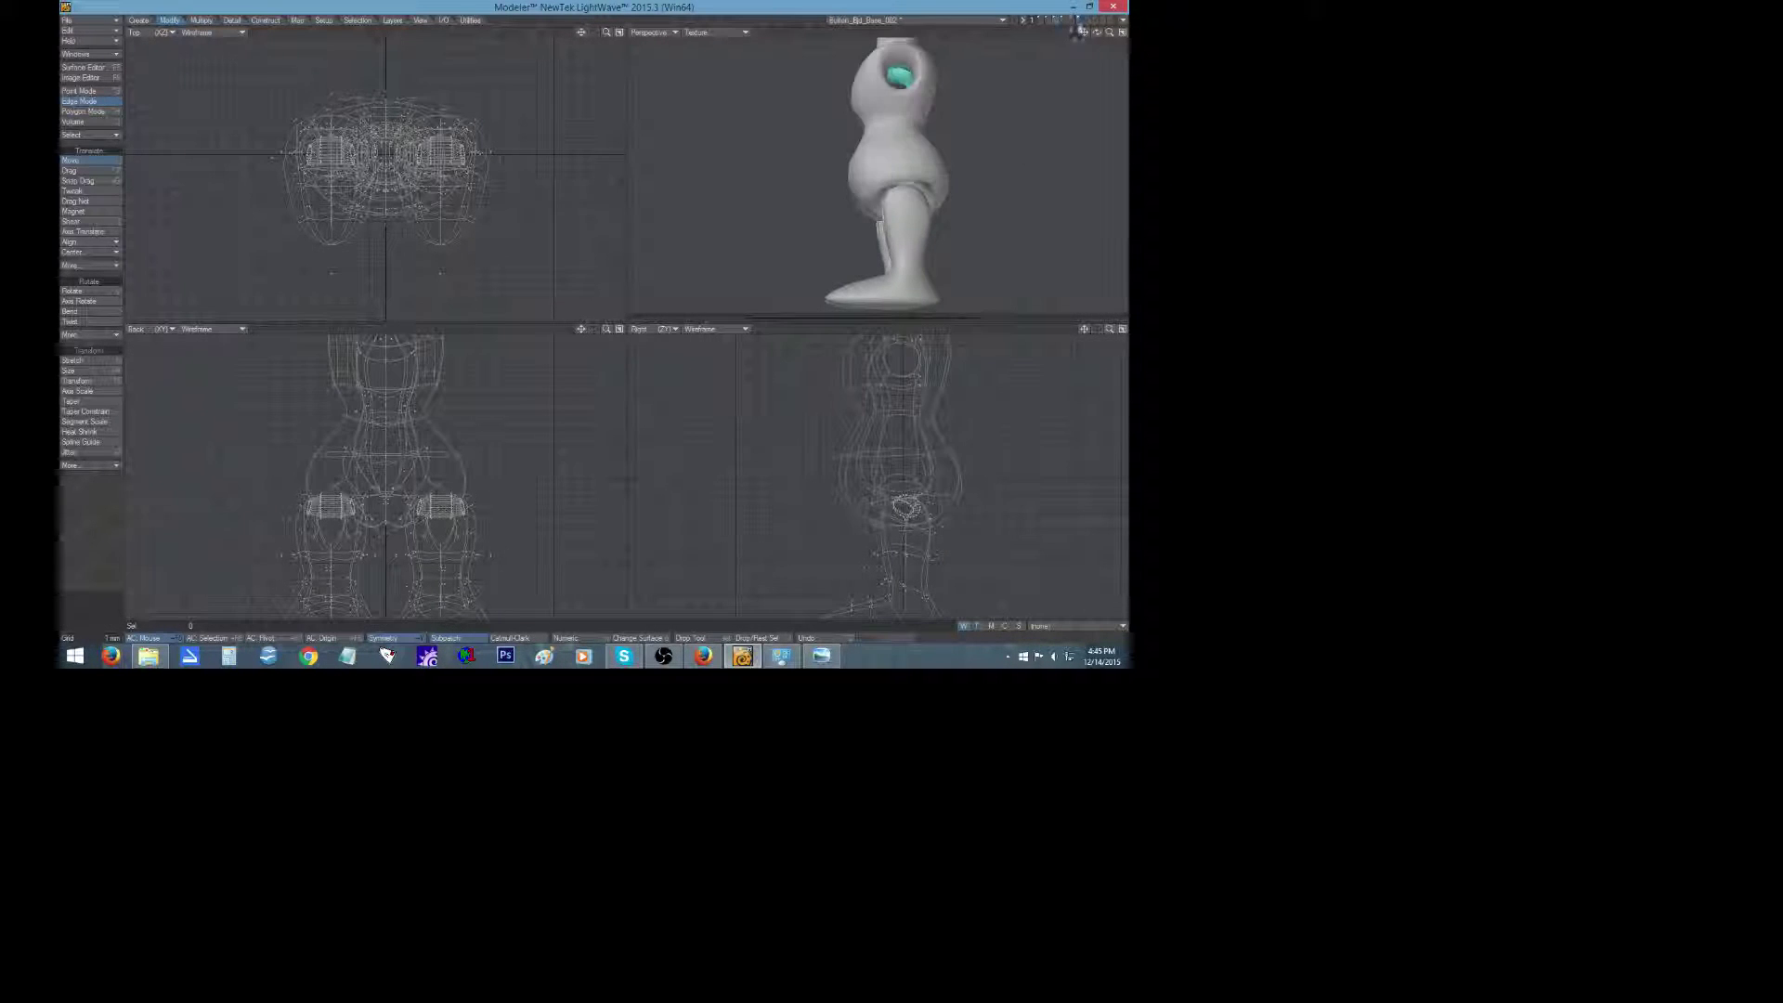
mouse_move(1108, 34)
left_mouse_down()
mouse_move(1128, 35)
mouse_move(1076, 24)
mouse_move(1105, 29)
left_mouse_up()
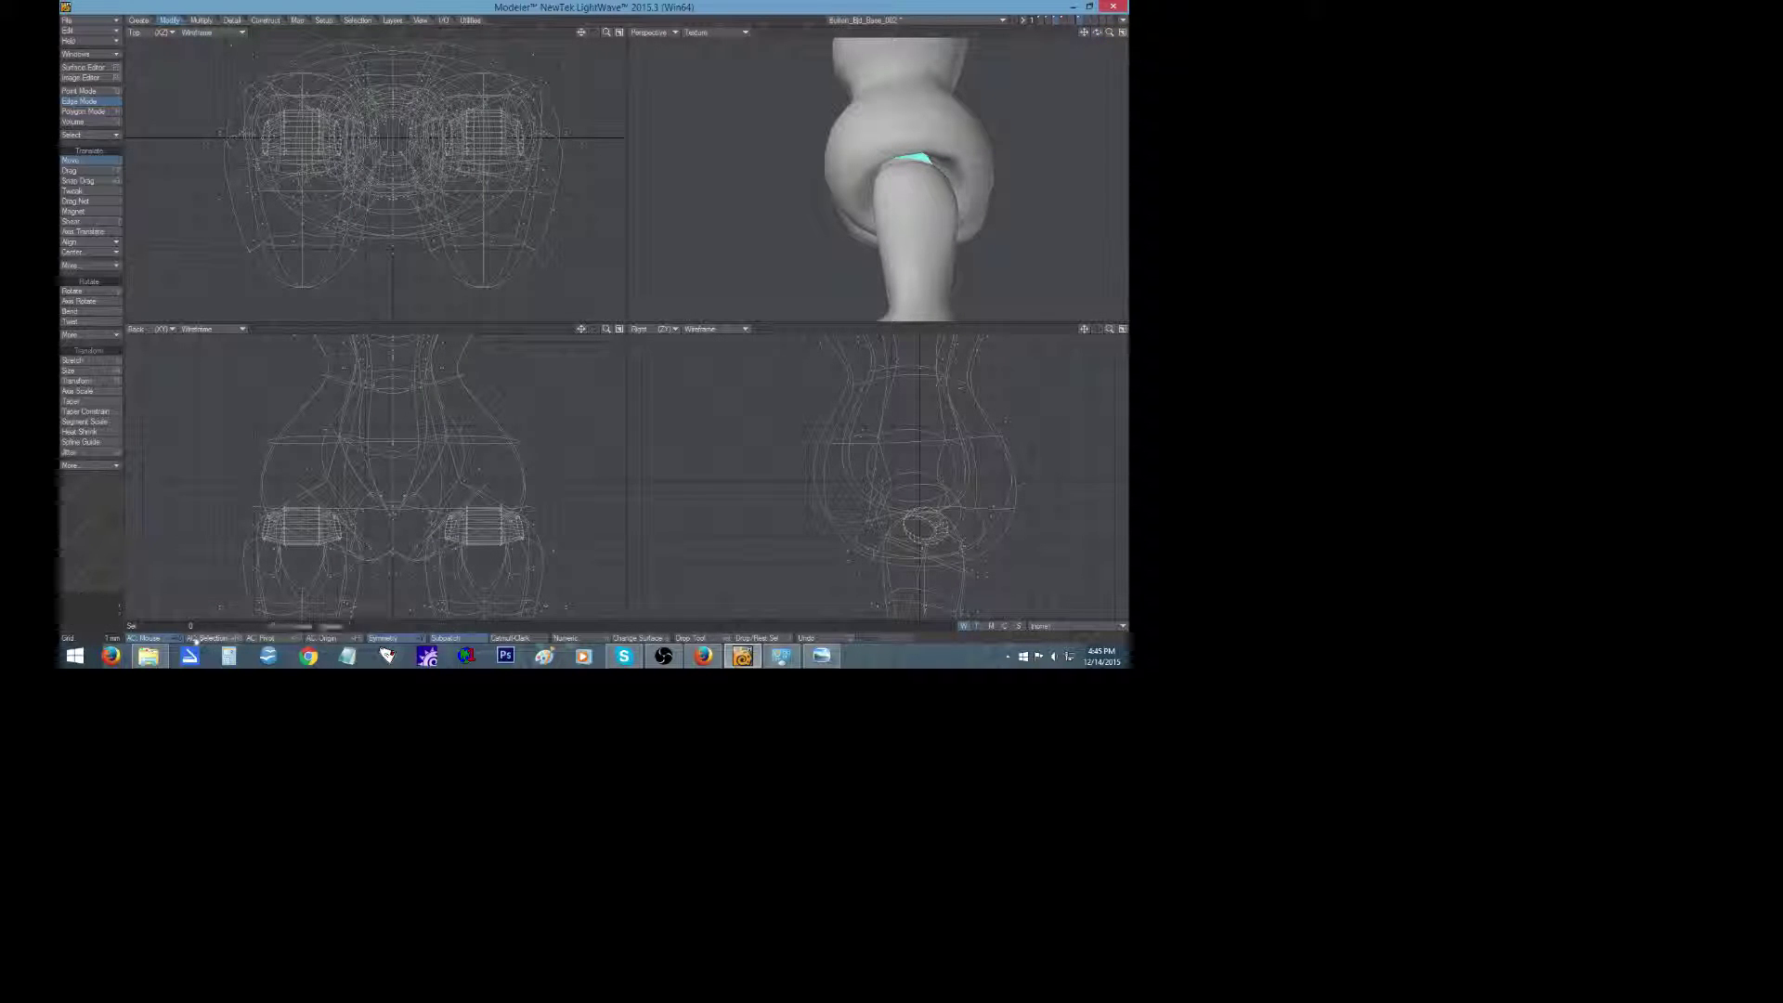
left_click(84, 112)
key("space")
left_click_drag(491, 552, 507, 549)
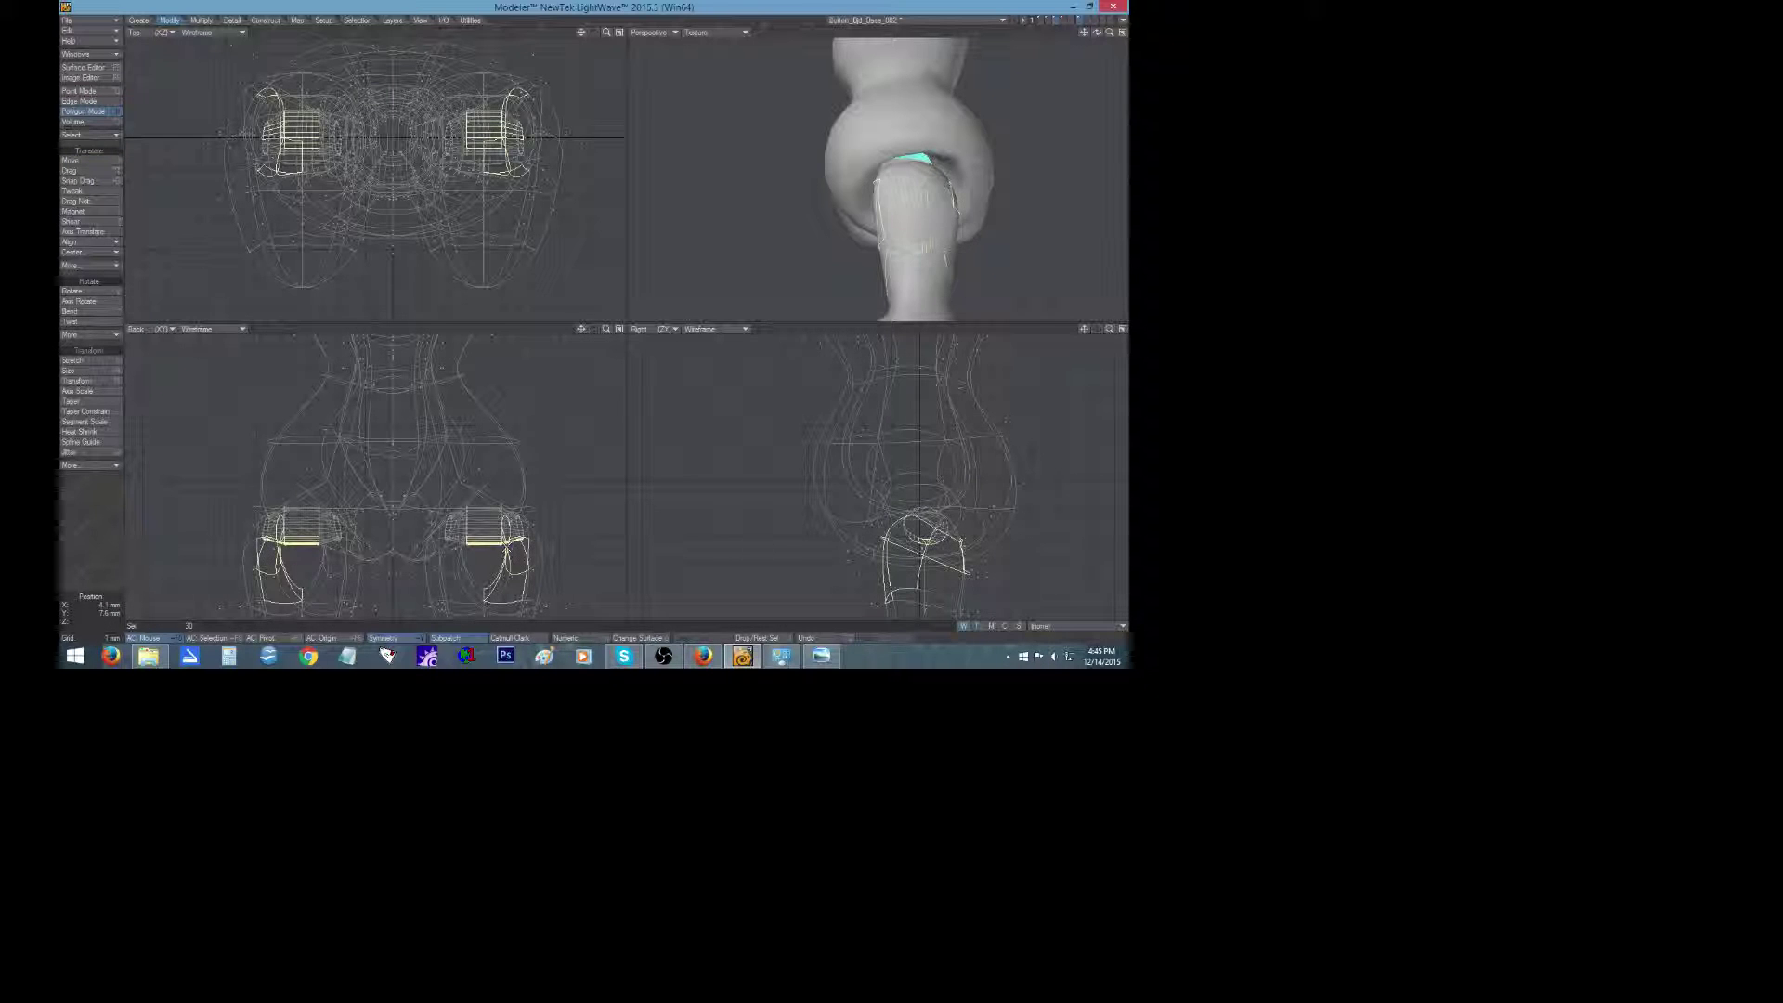
key("bracketright")
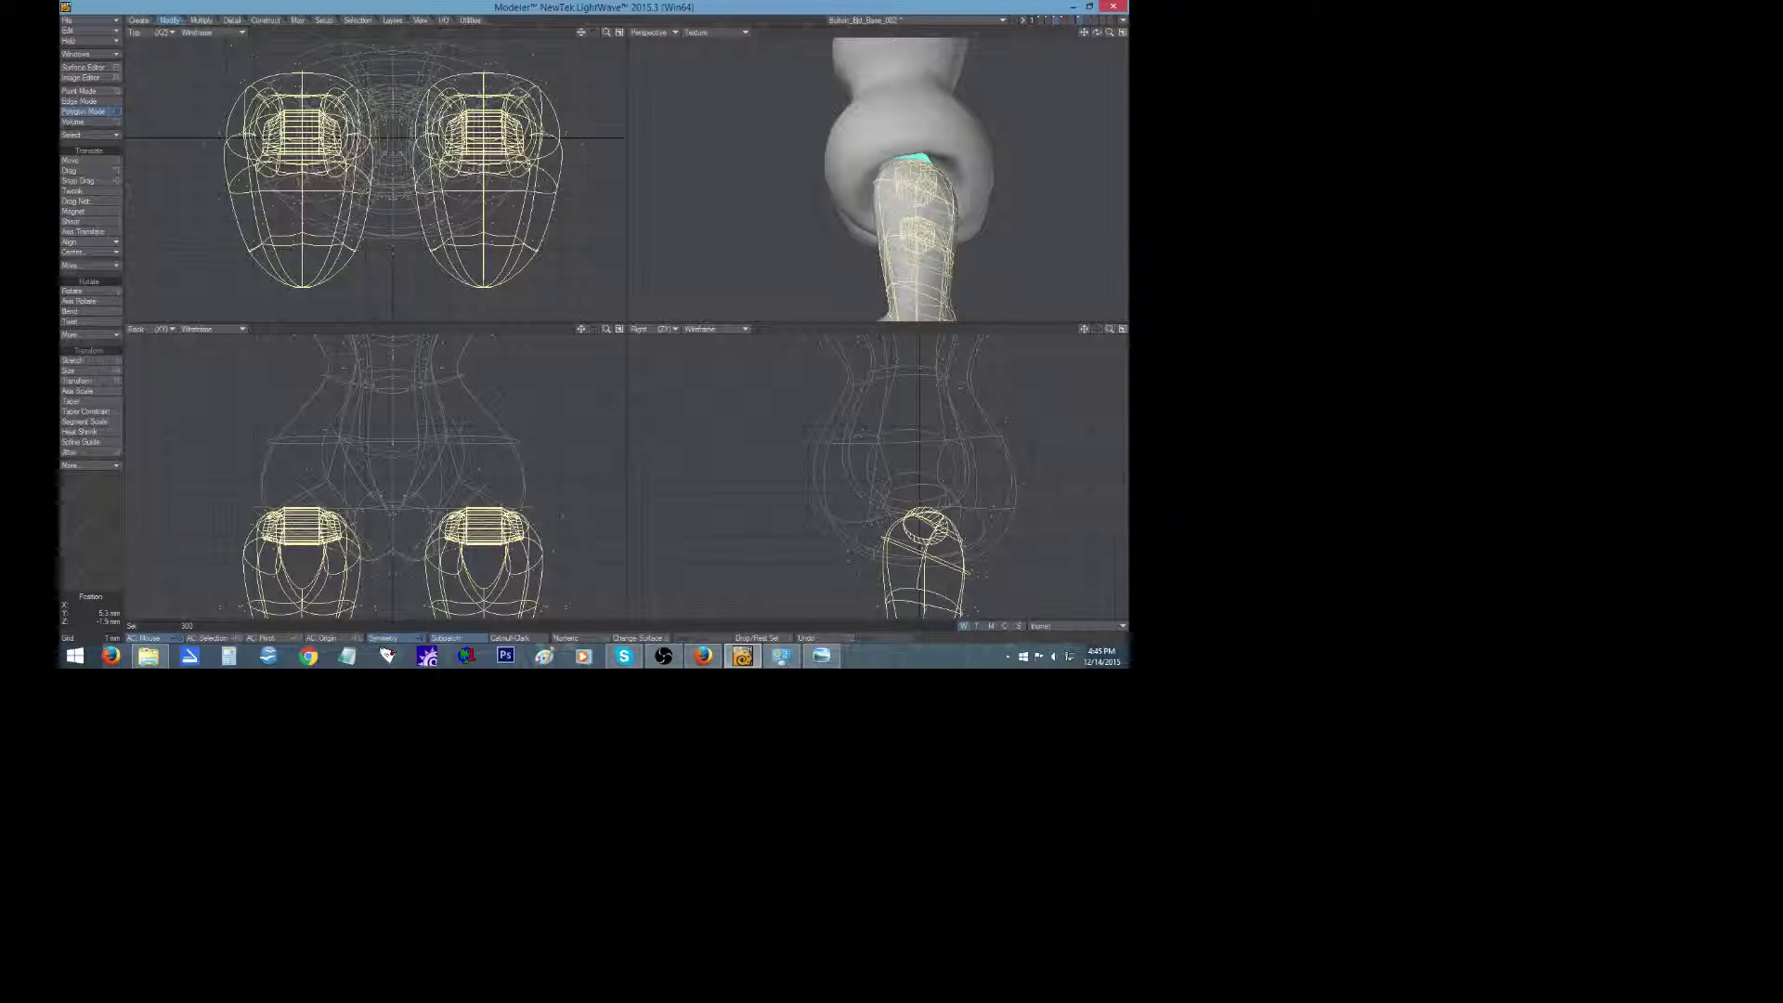
key("t")
left_click_drag(873, 549, 937, 573)
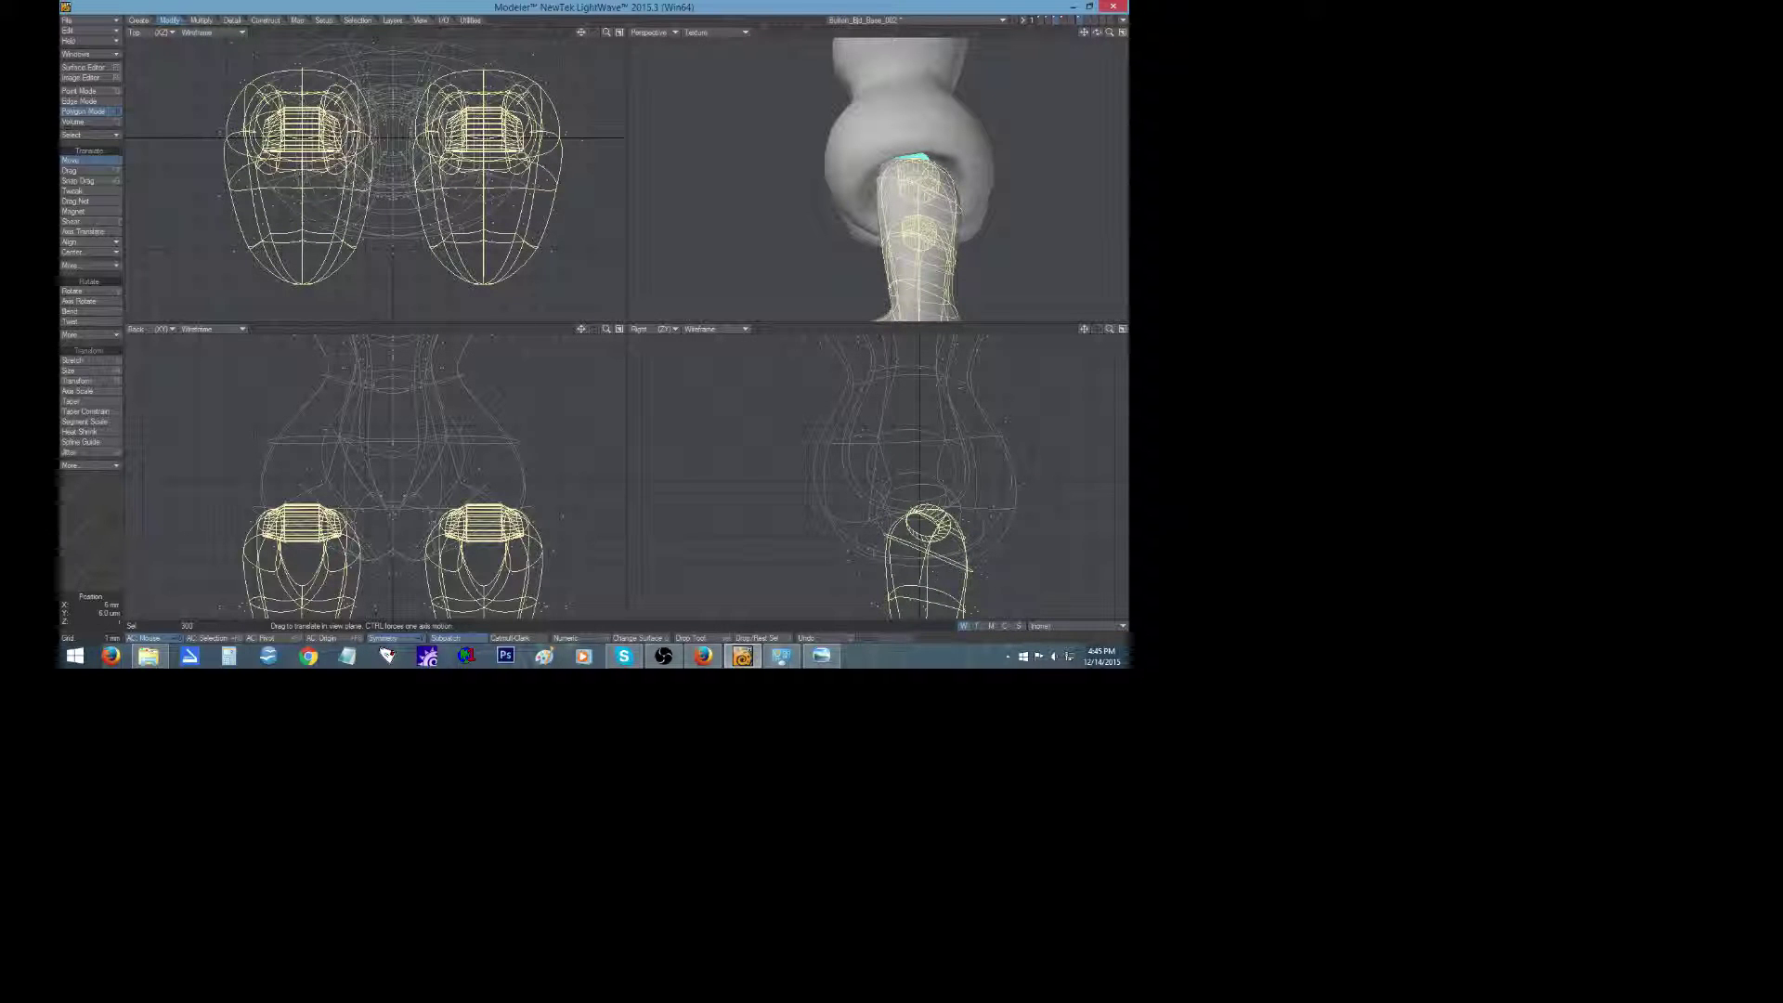
left_click(96, 564)
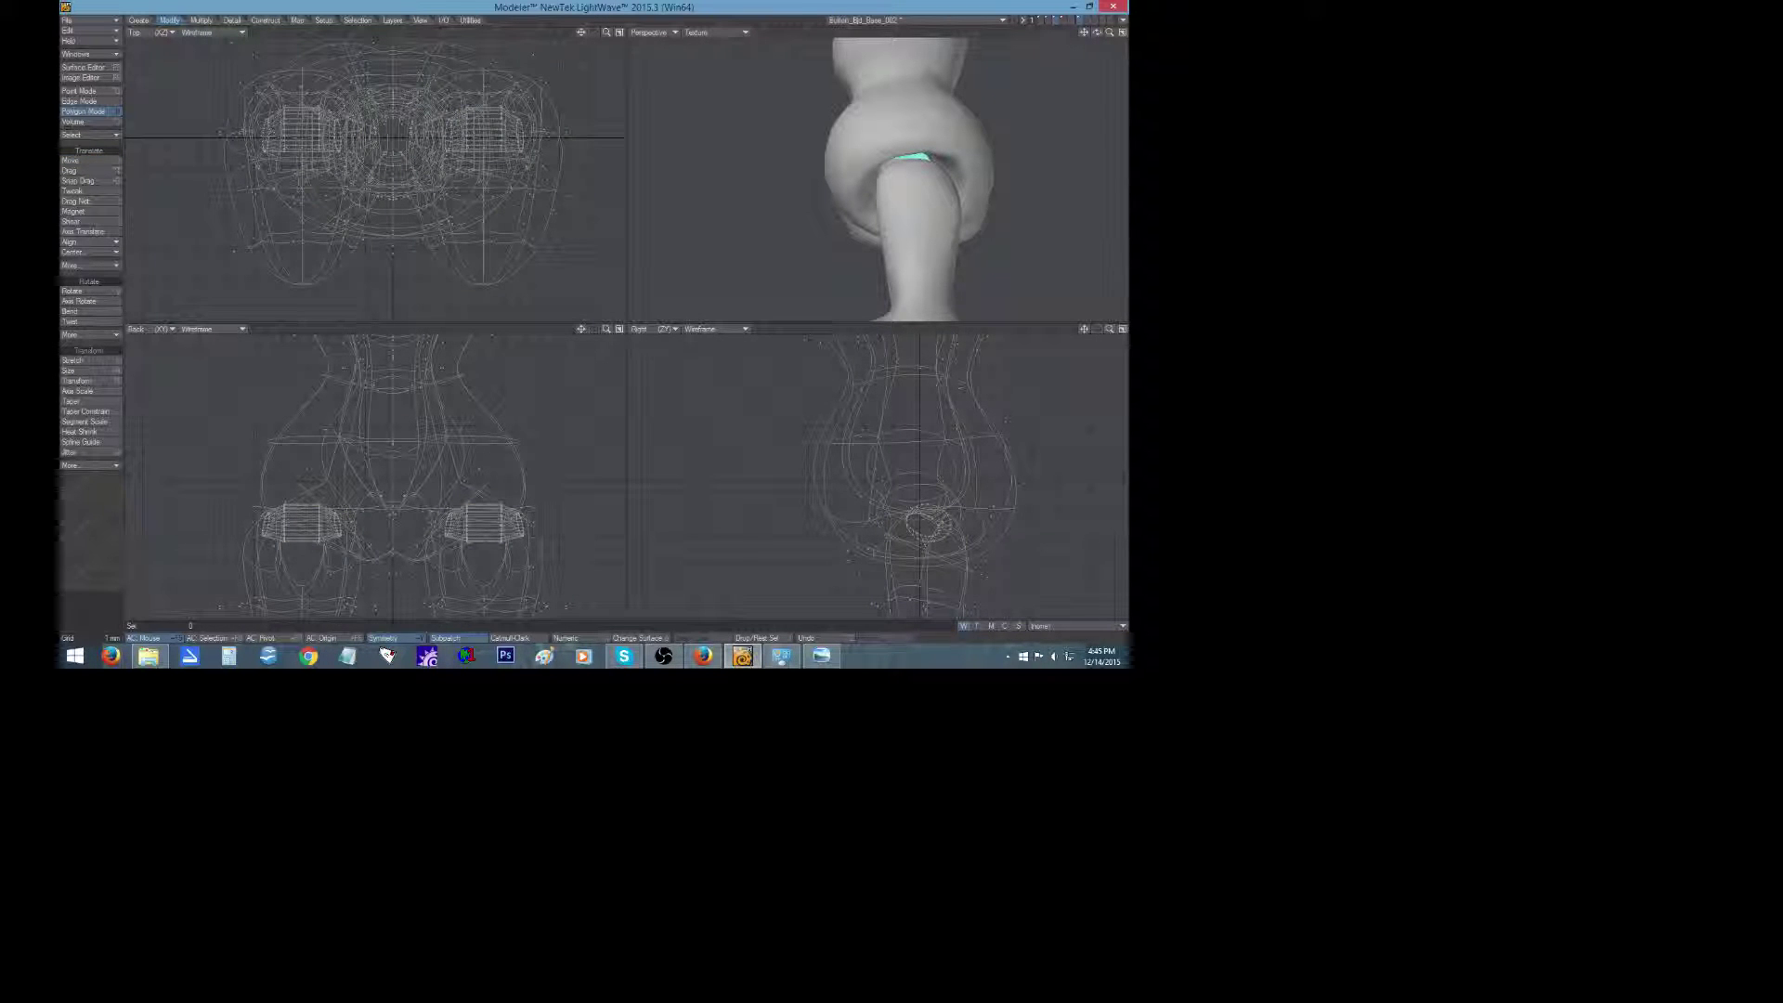
With the torso as background, select the polygons of both upper legs' joint ends and stretch them slightly wider from front to back.
mouse_move(1096, 32)
left_mouse_down()
mouse_move(1124, 37)
mouse_move(1093, 35)
left_mouse_up()
left_click(1079, 17)
left_click(1057, 23)
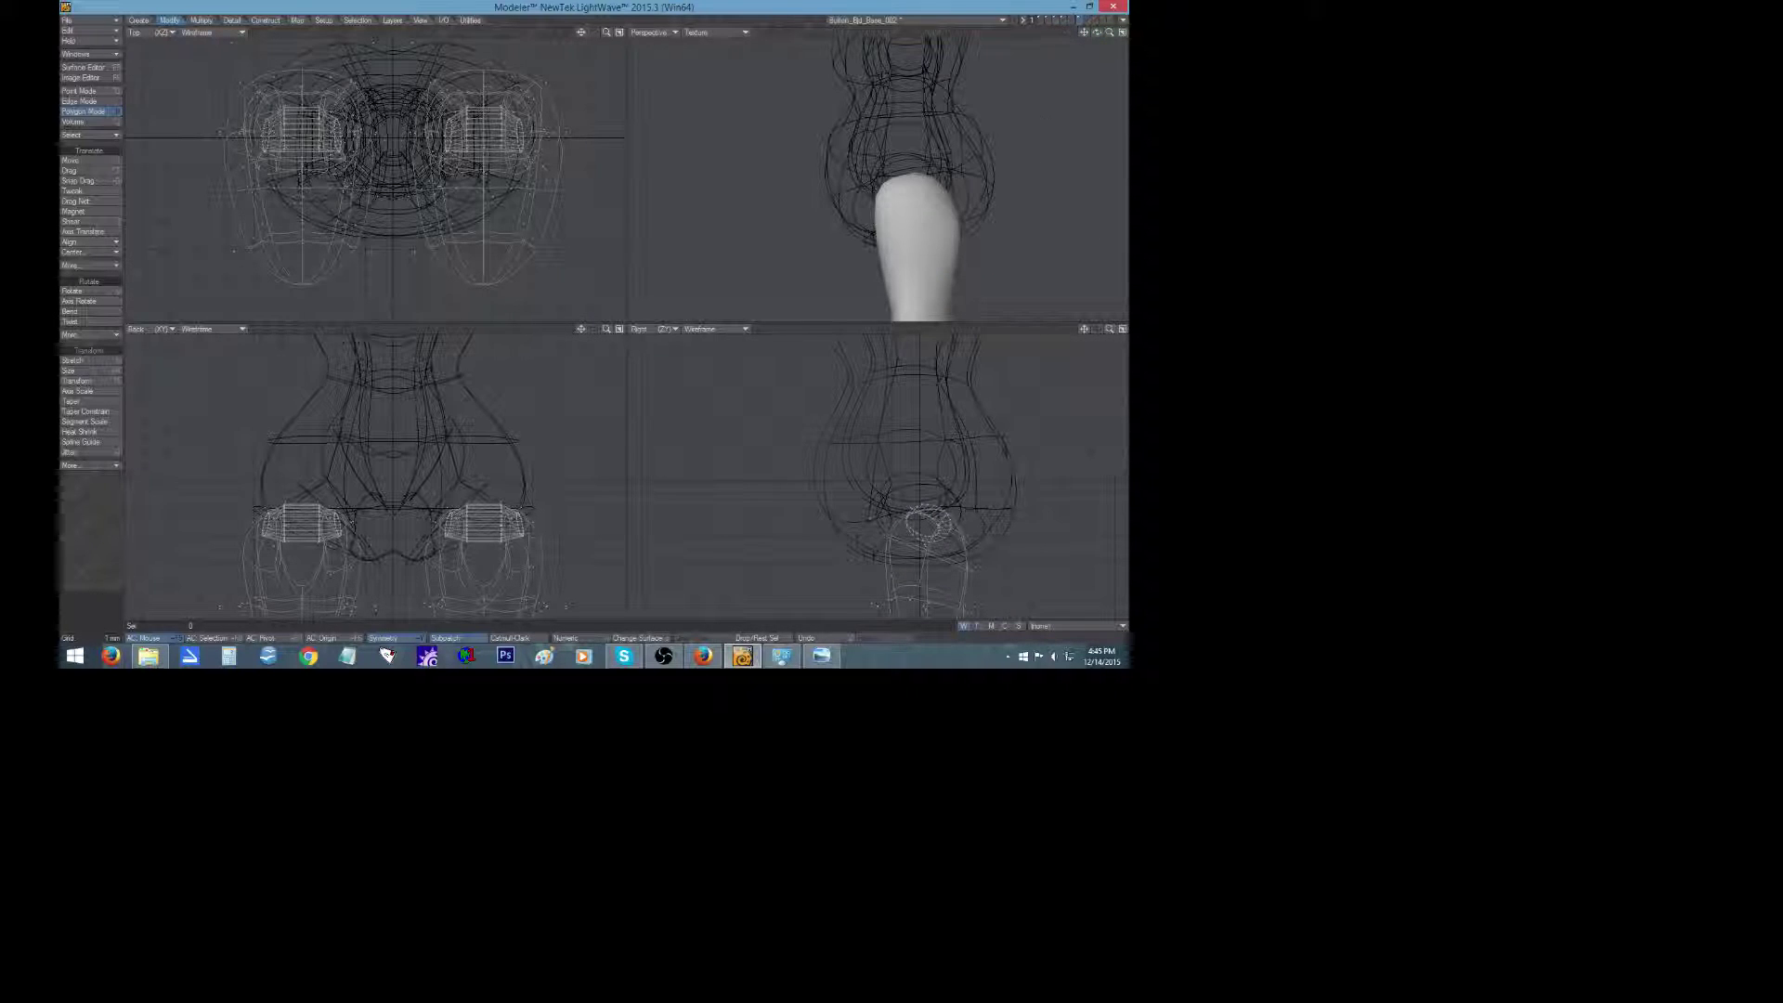
right_click_drag(1012, 582, 829, 529)
key("h")
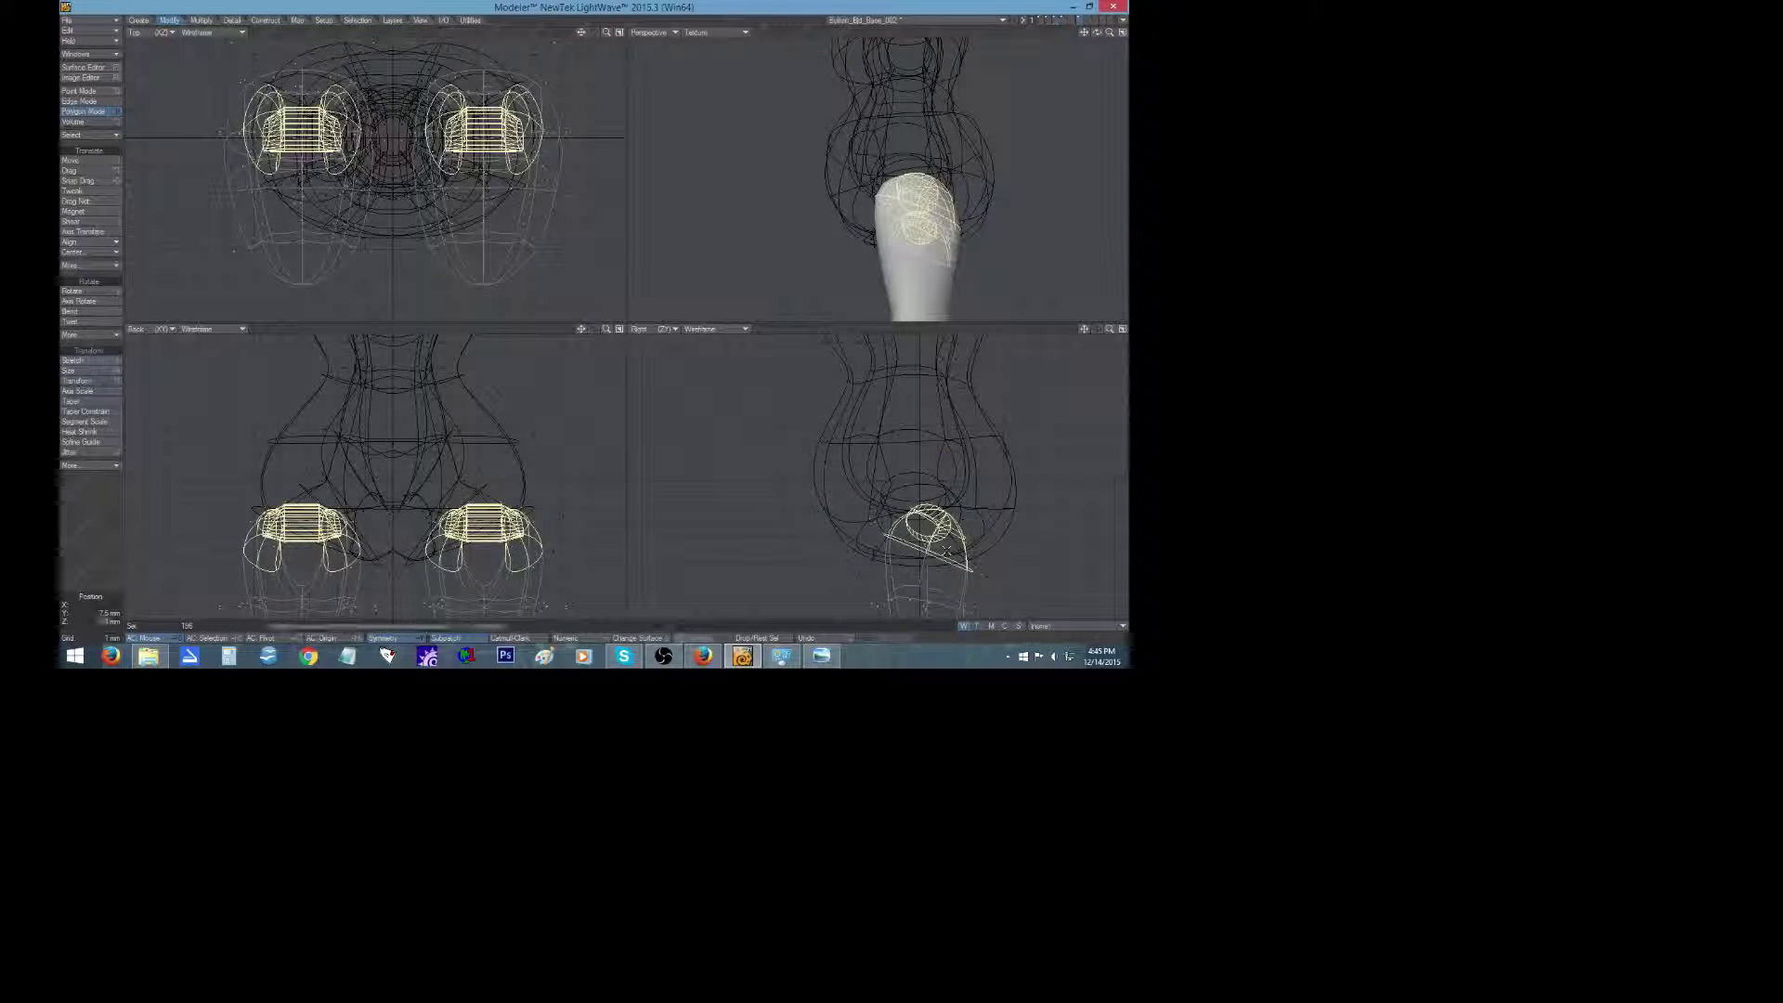
left_click_drag(926, 535, 931, 534)
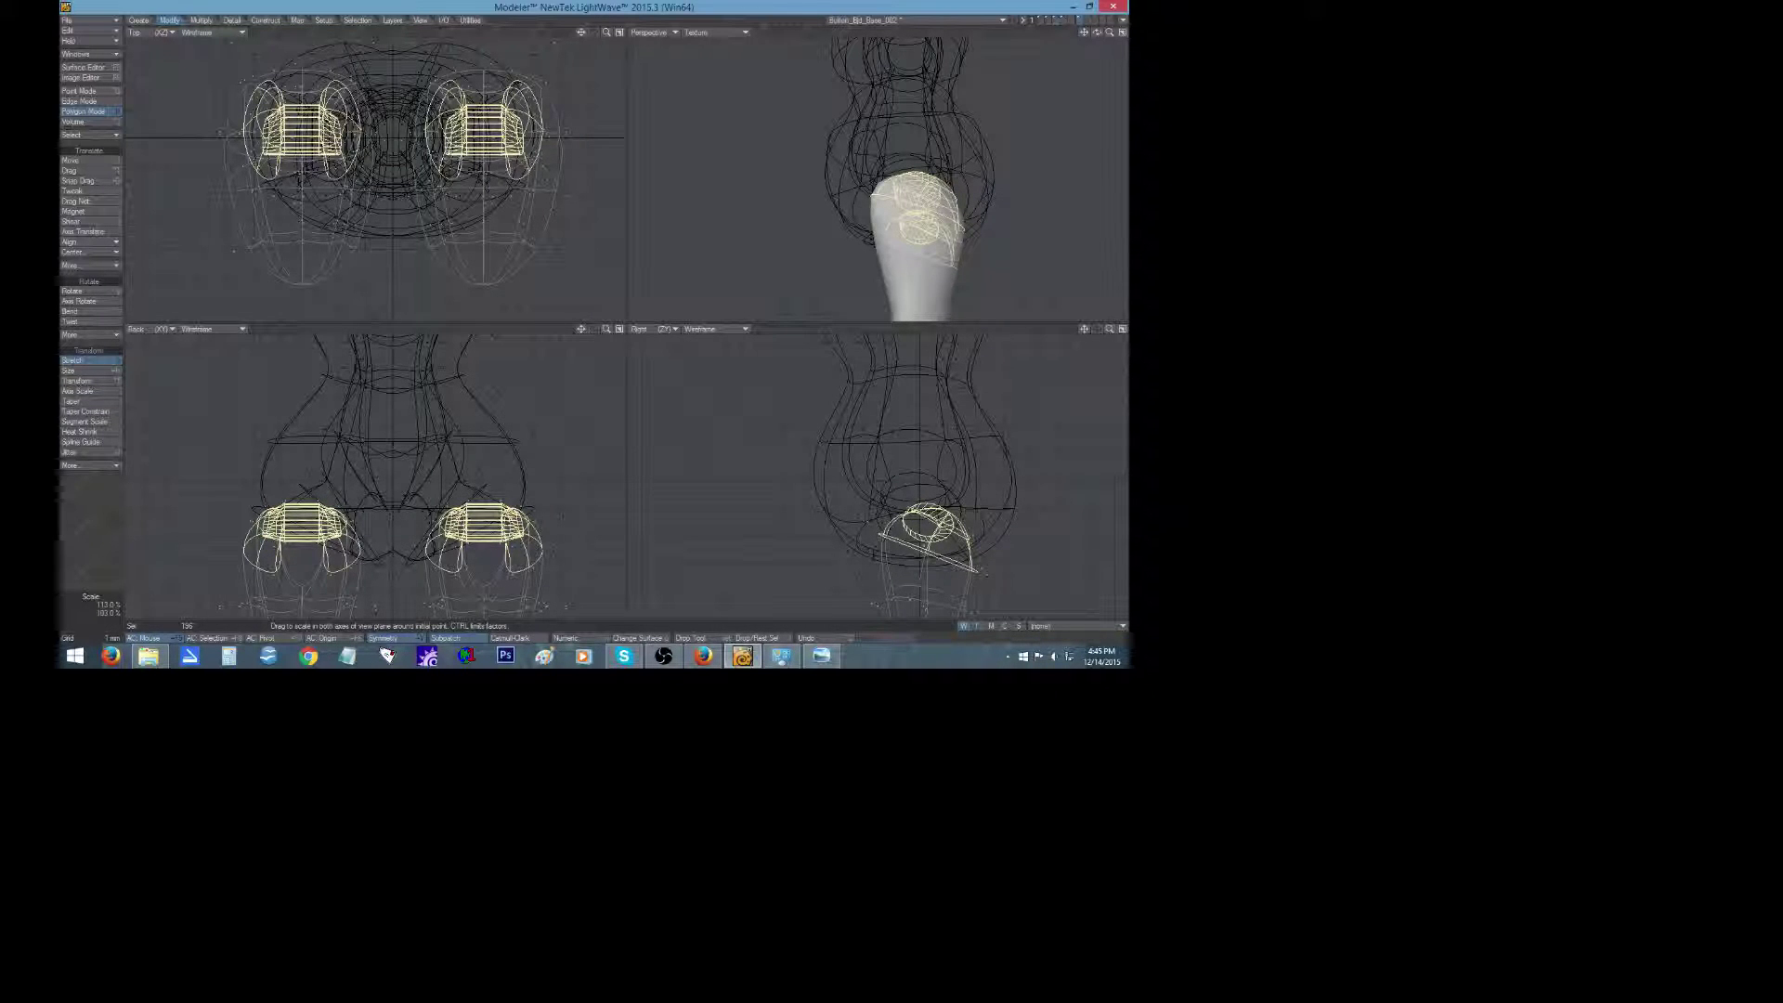
left_click(92, 542)
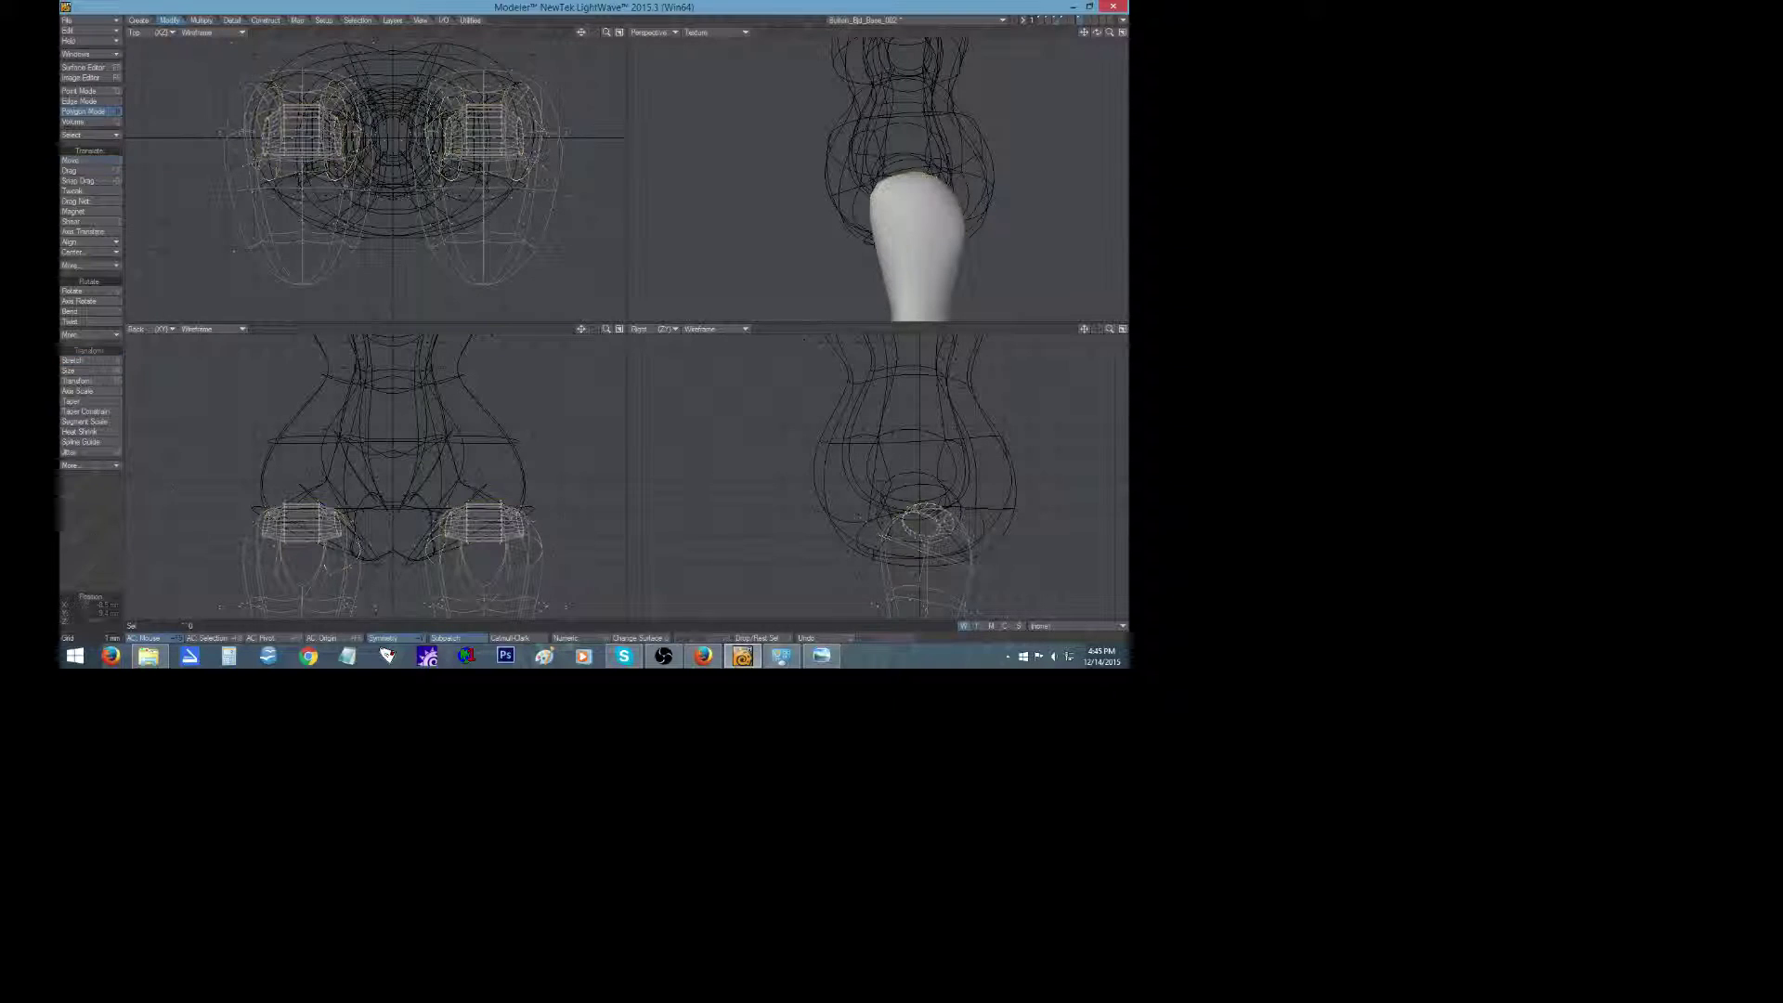
Check the hip sockets, select the polygons on the inner side of both upper legs and move them slightly toward the torso's centre.
left_click(1056, 21)
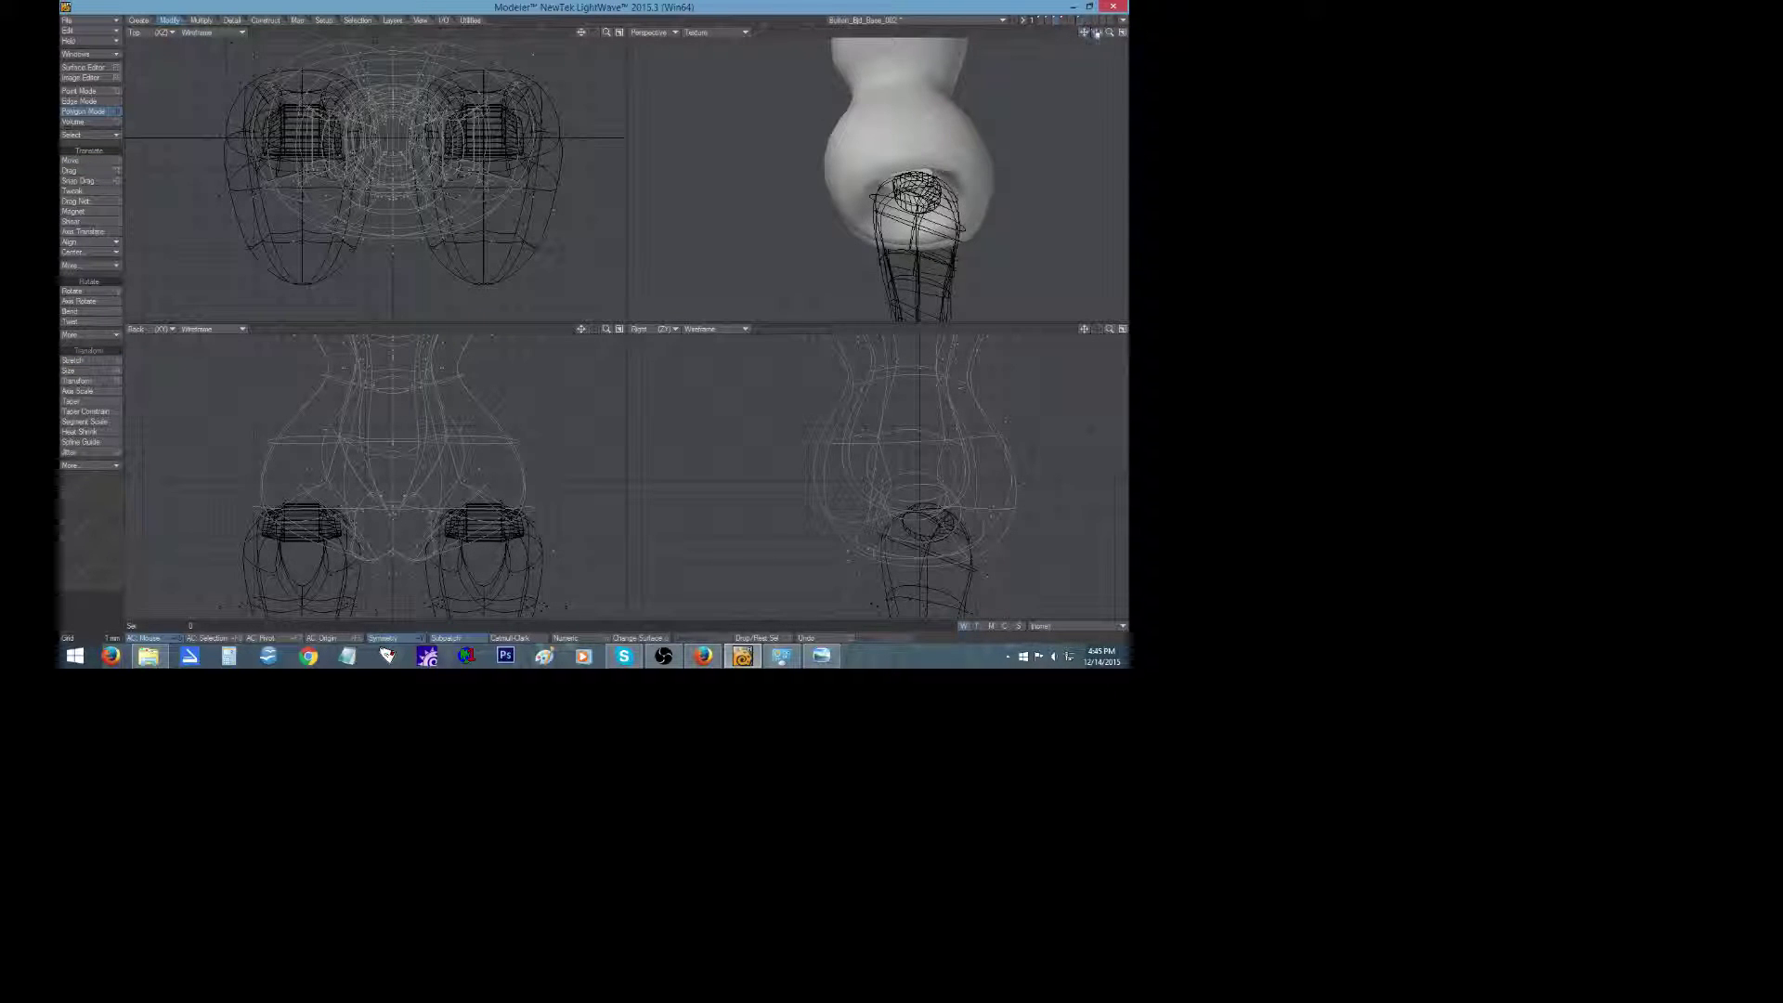
mouse_move(1096, 33)
left_mouse_down()
mouse_move(1044, 27)
mouse_move(1094, 33)
left_mouse_up()
left_click(1078, 20)
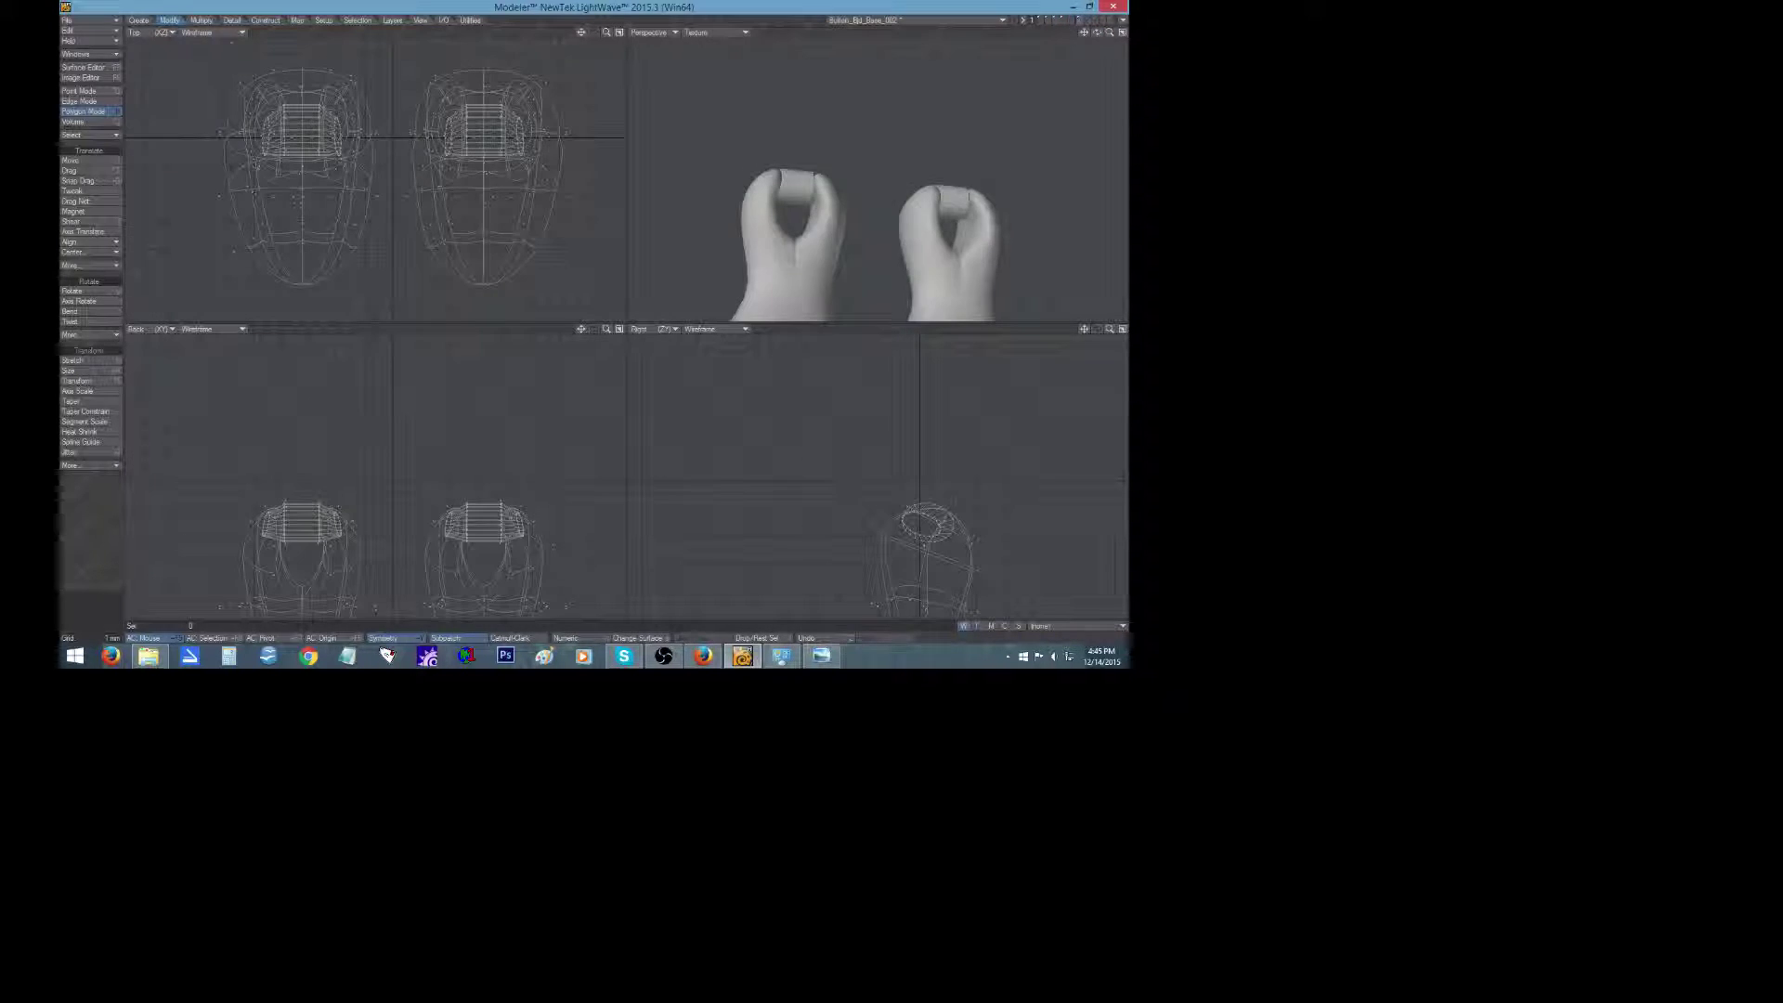
left_click(1056, 28)
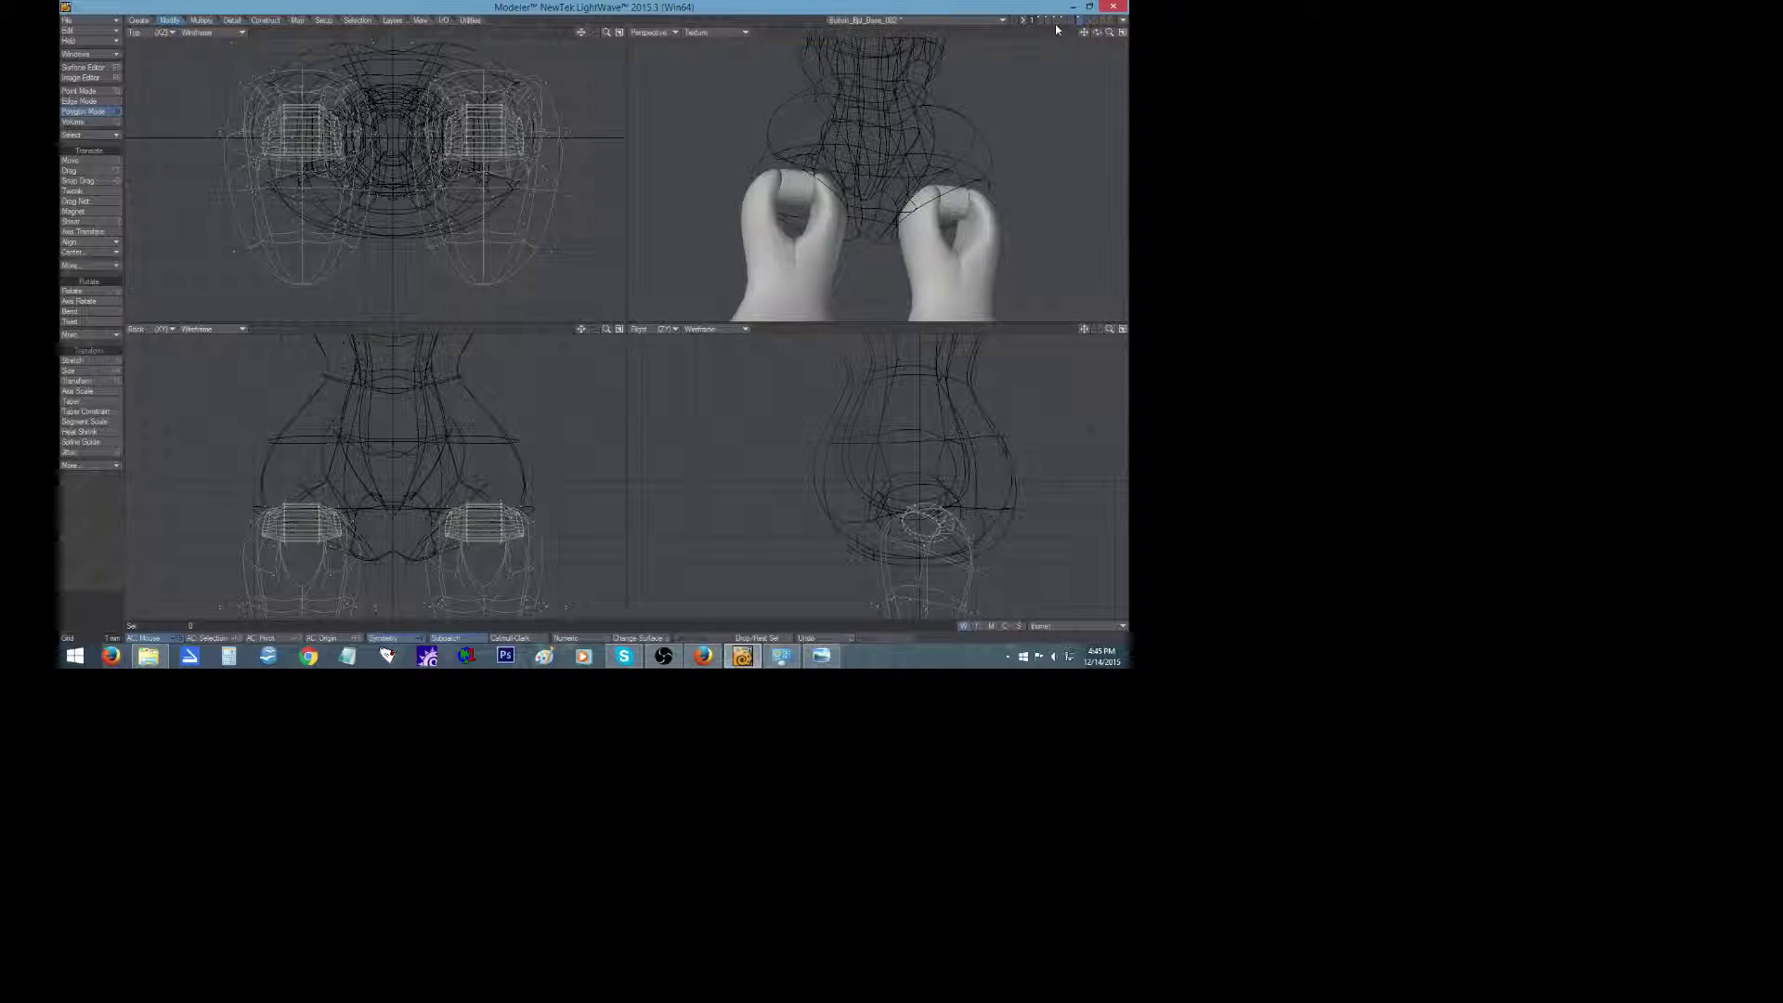
left_click(846, 211)
key("y")
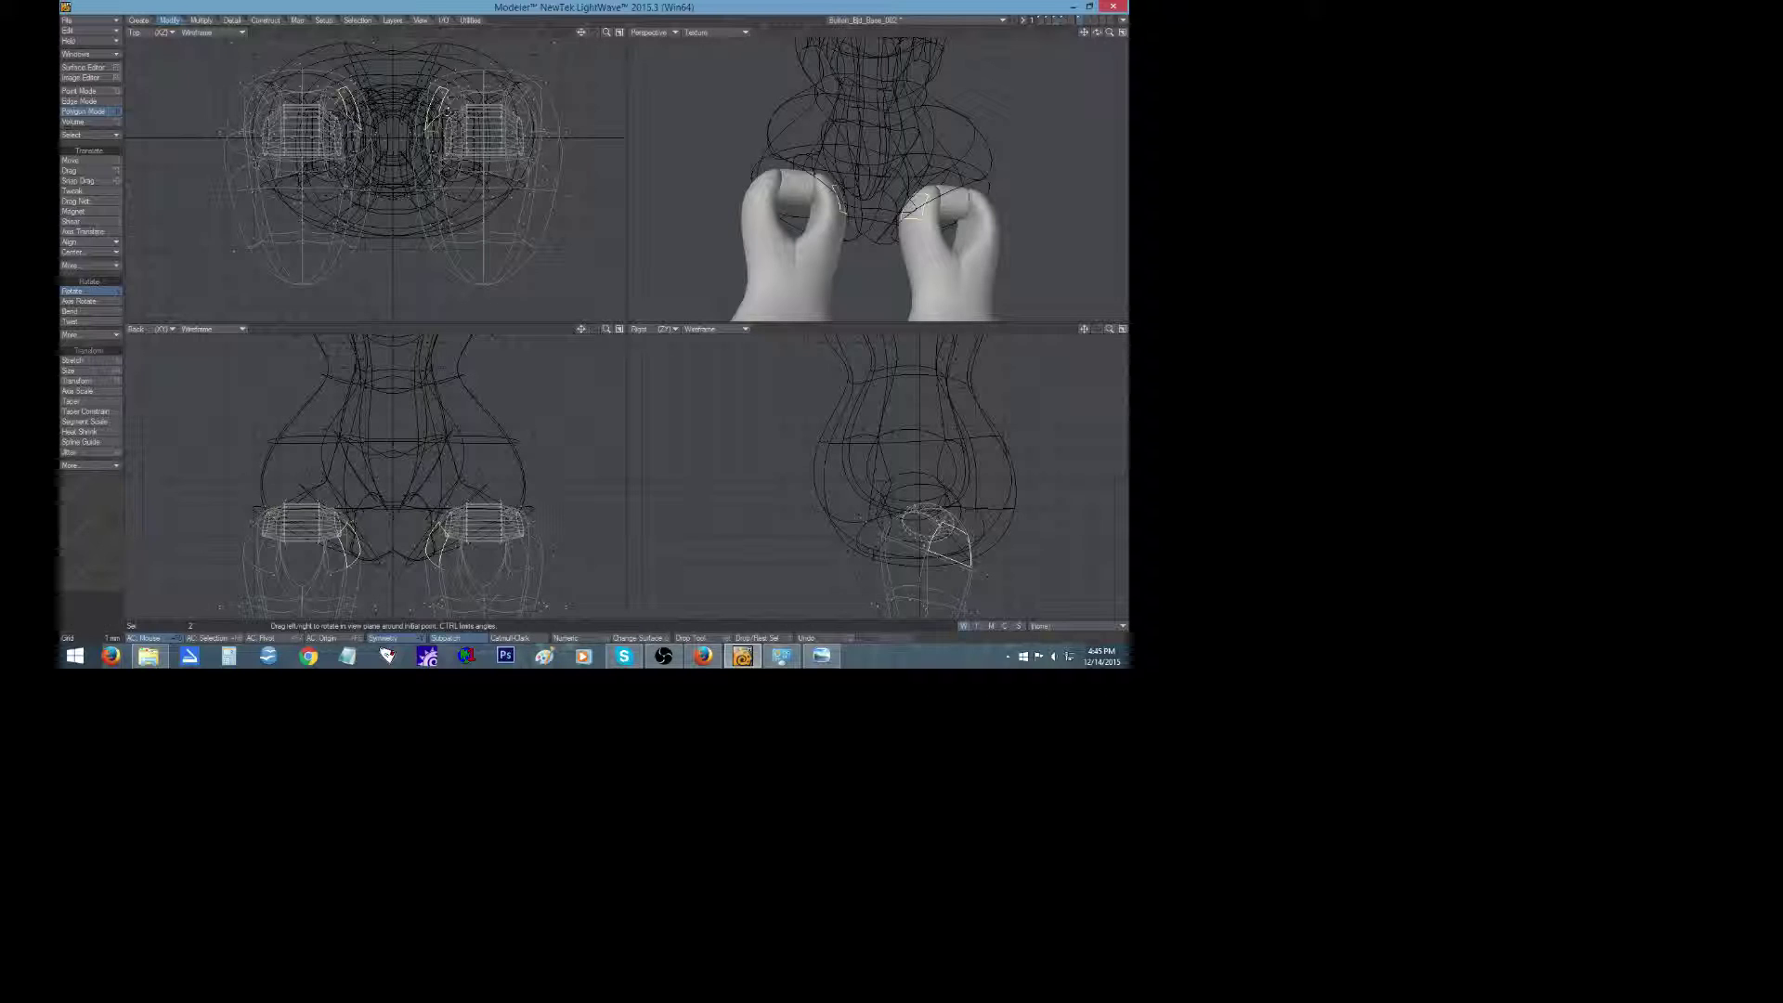
key("t")
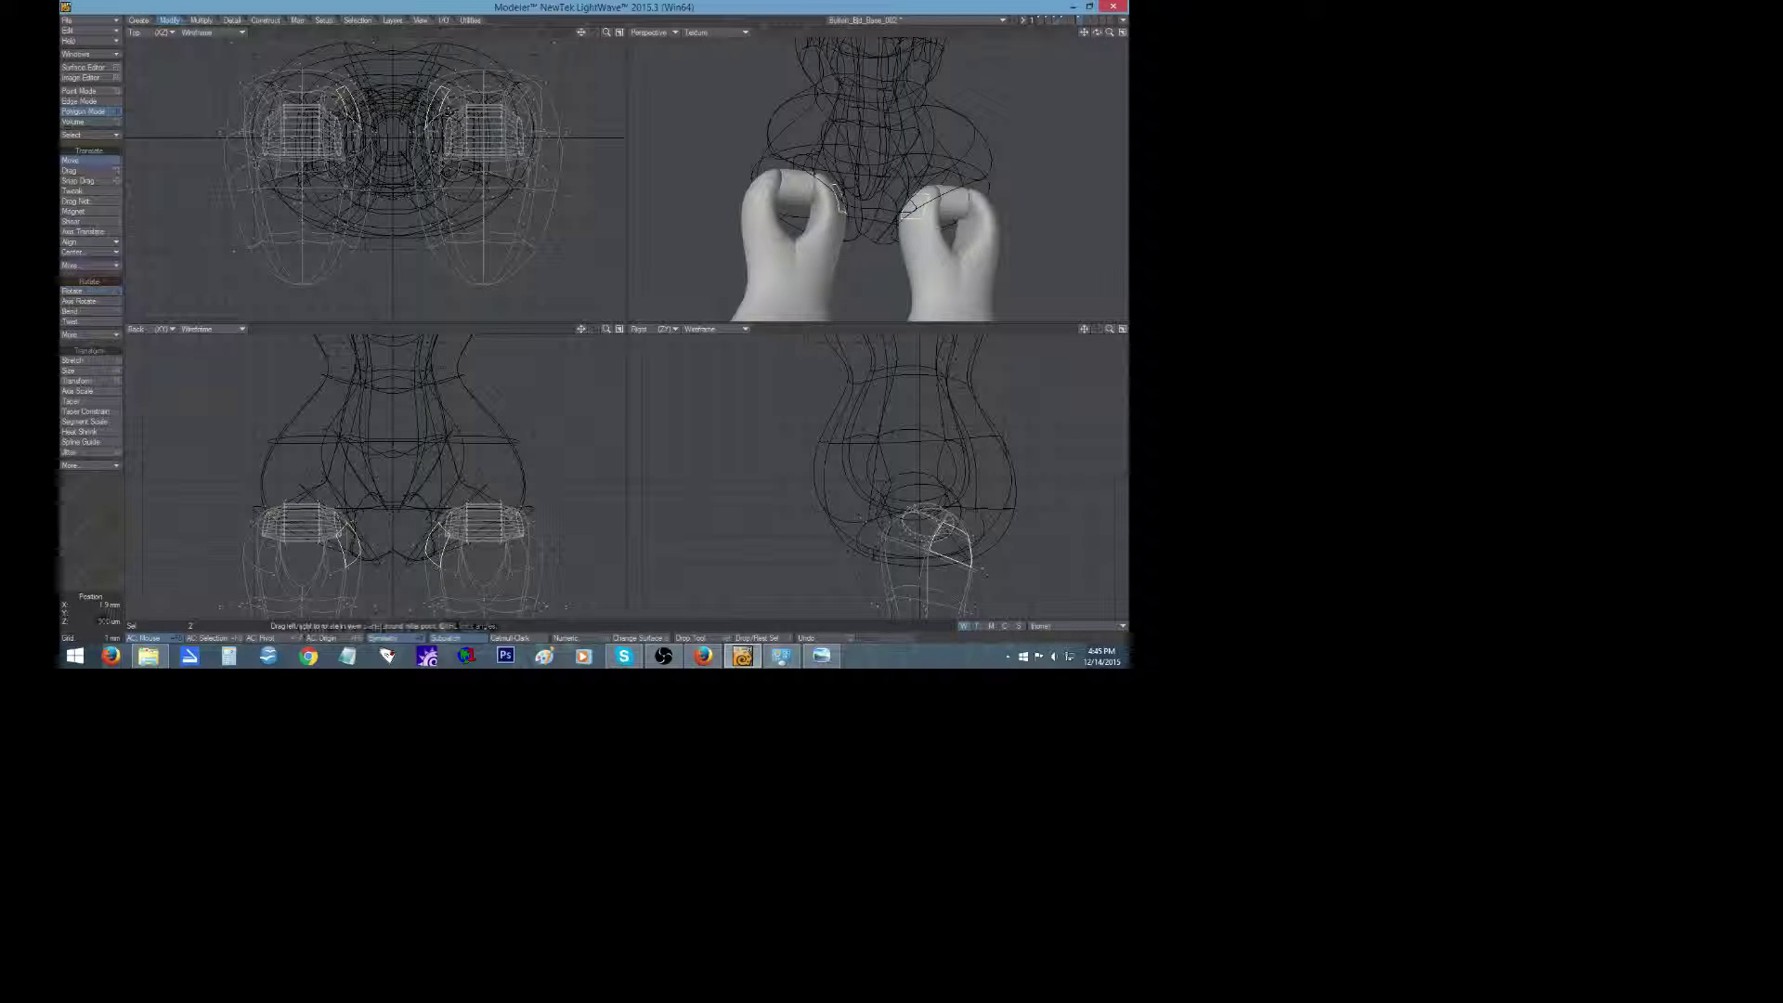
left_click_drag(433, 149, 431, 153)
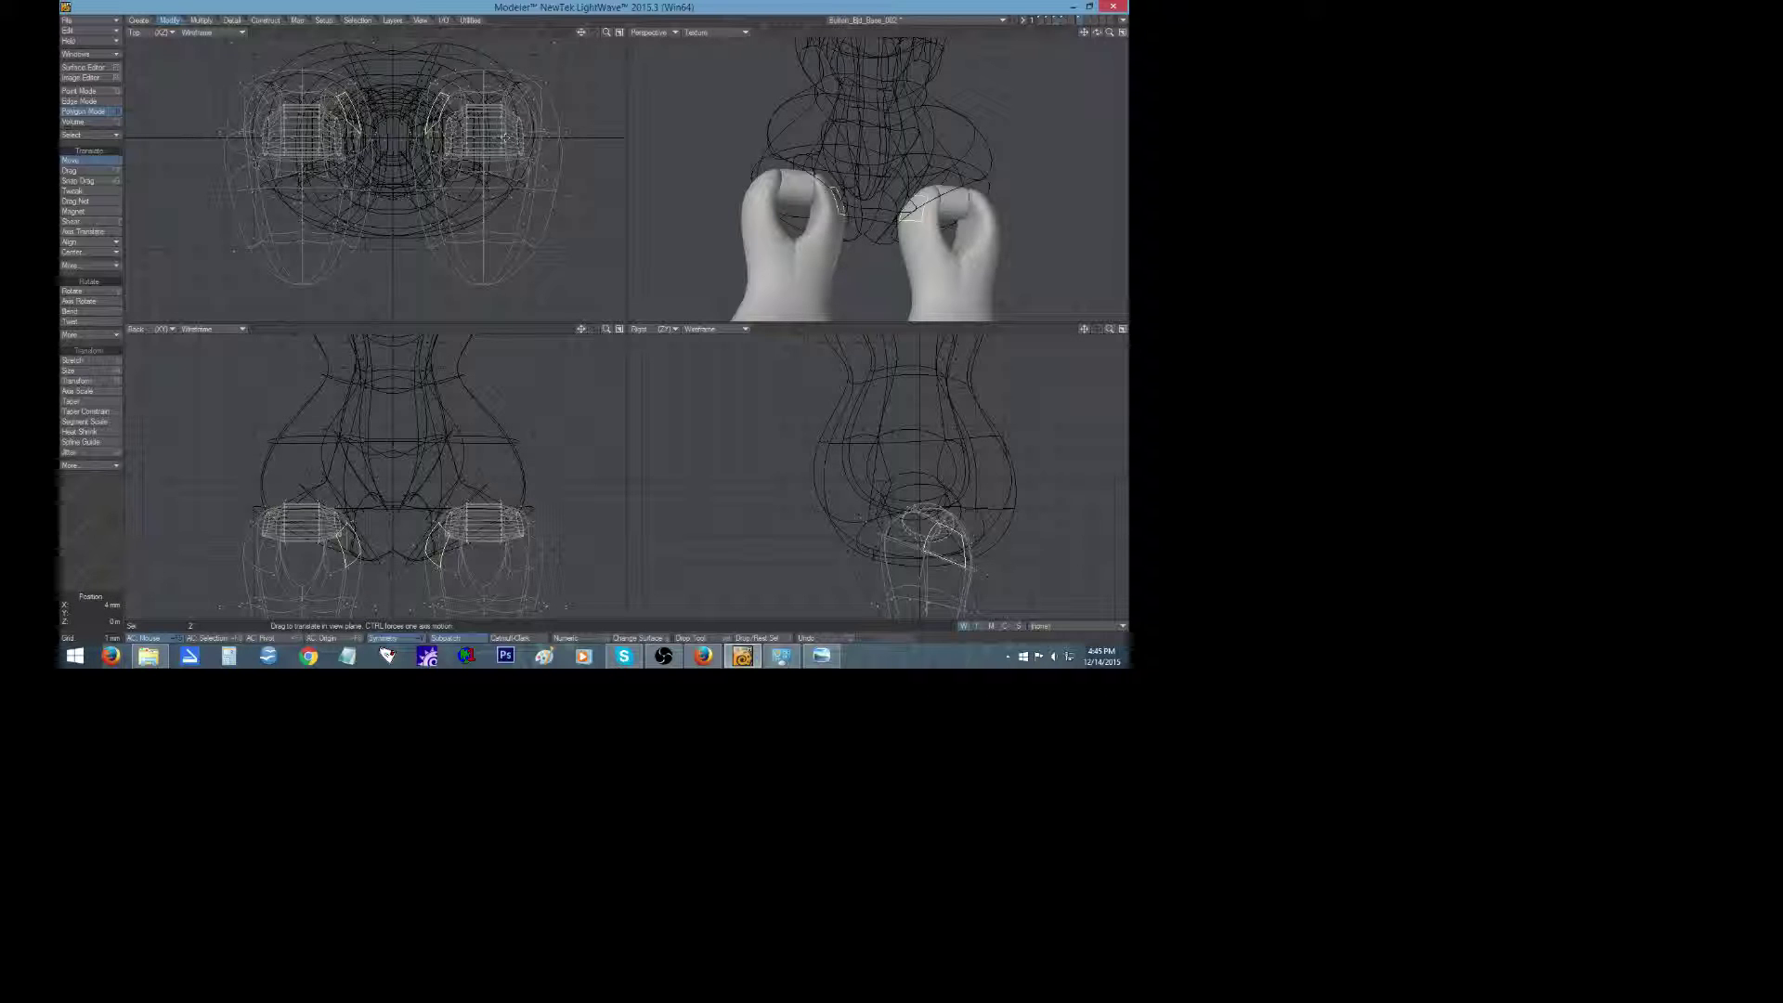
left_click_drag(1097, 33, 1099, 33)
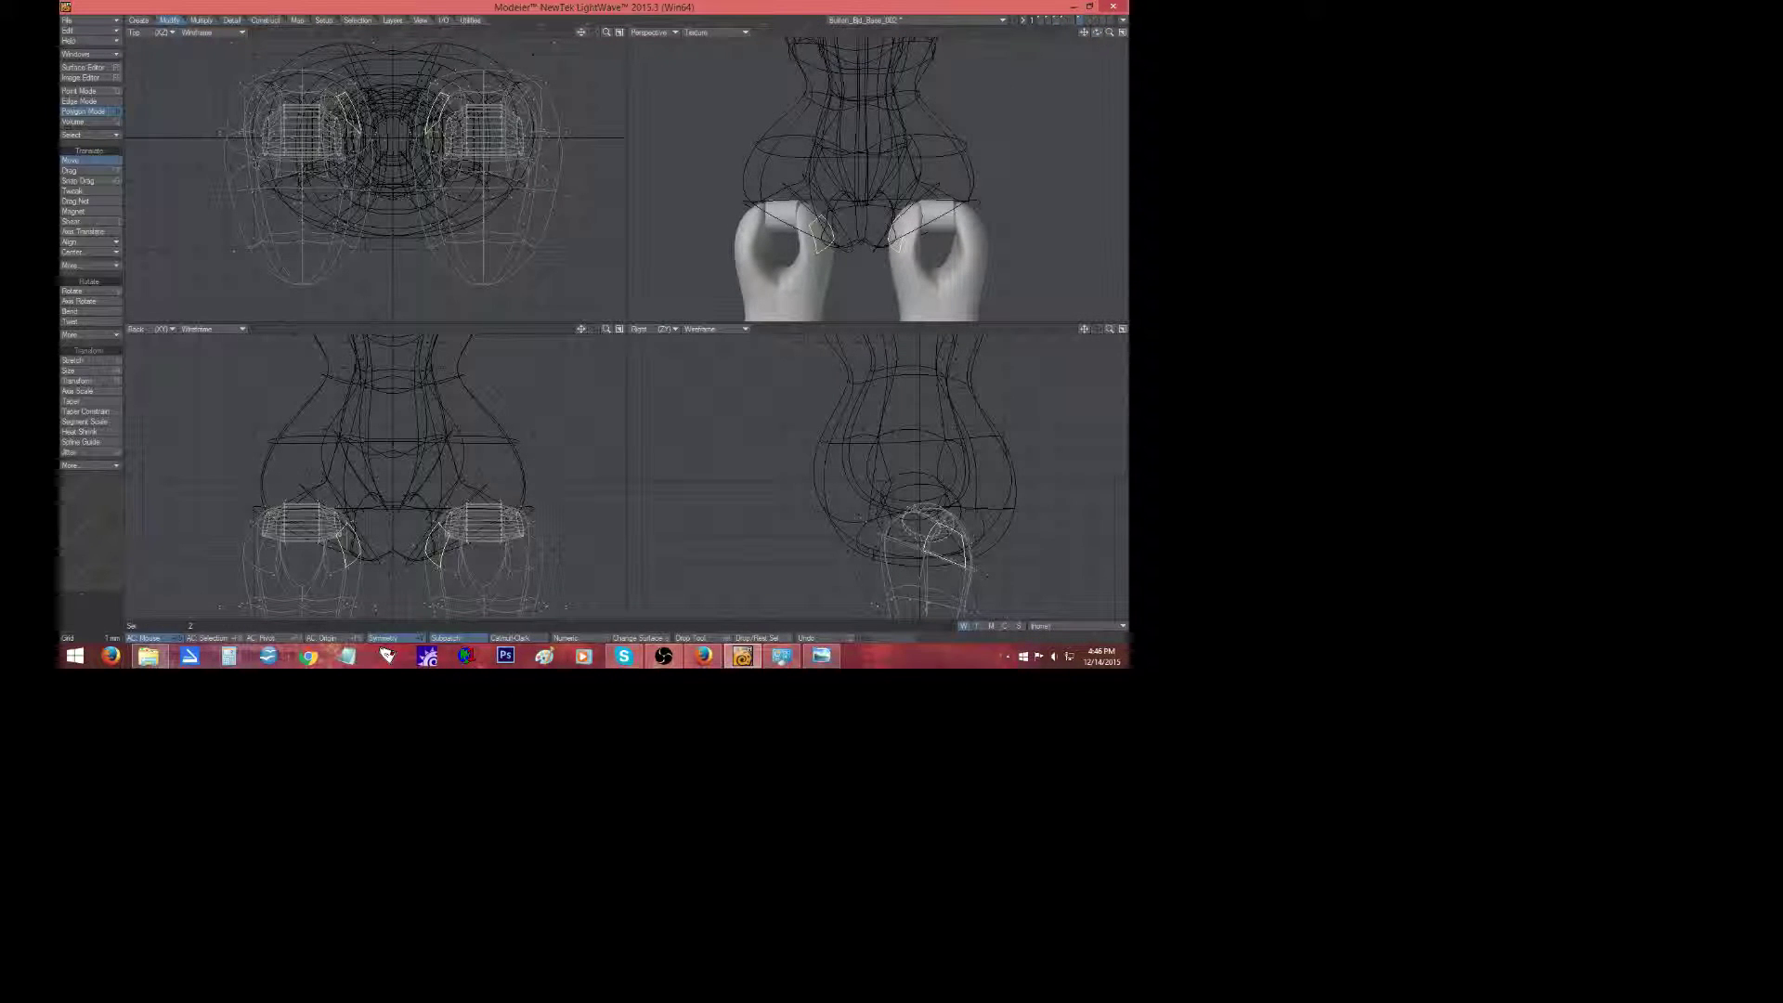
left_click(71, 540)
left_click(71, 540)
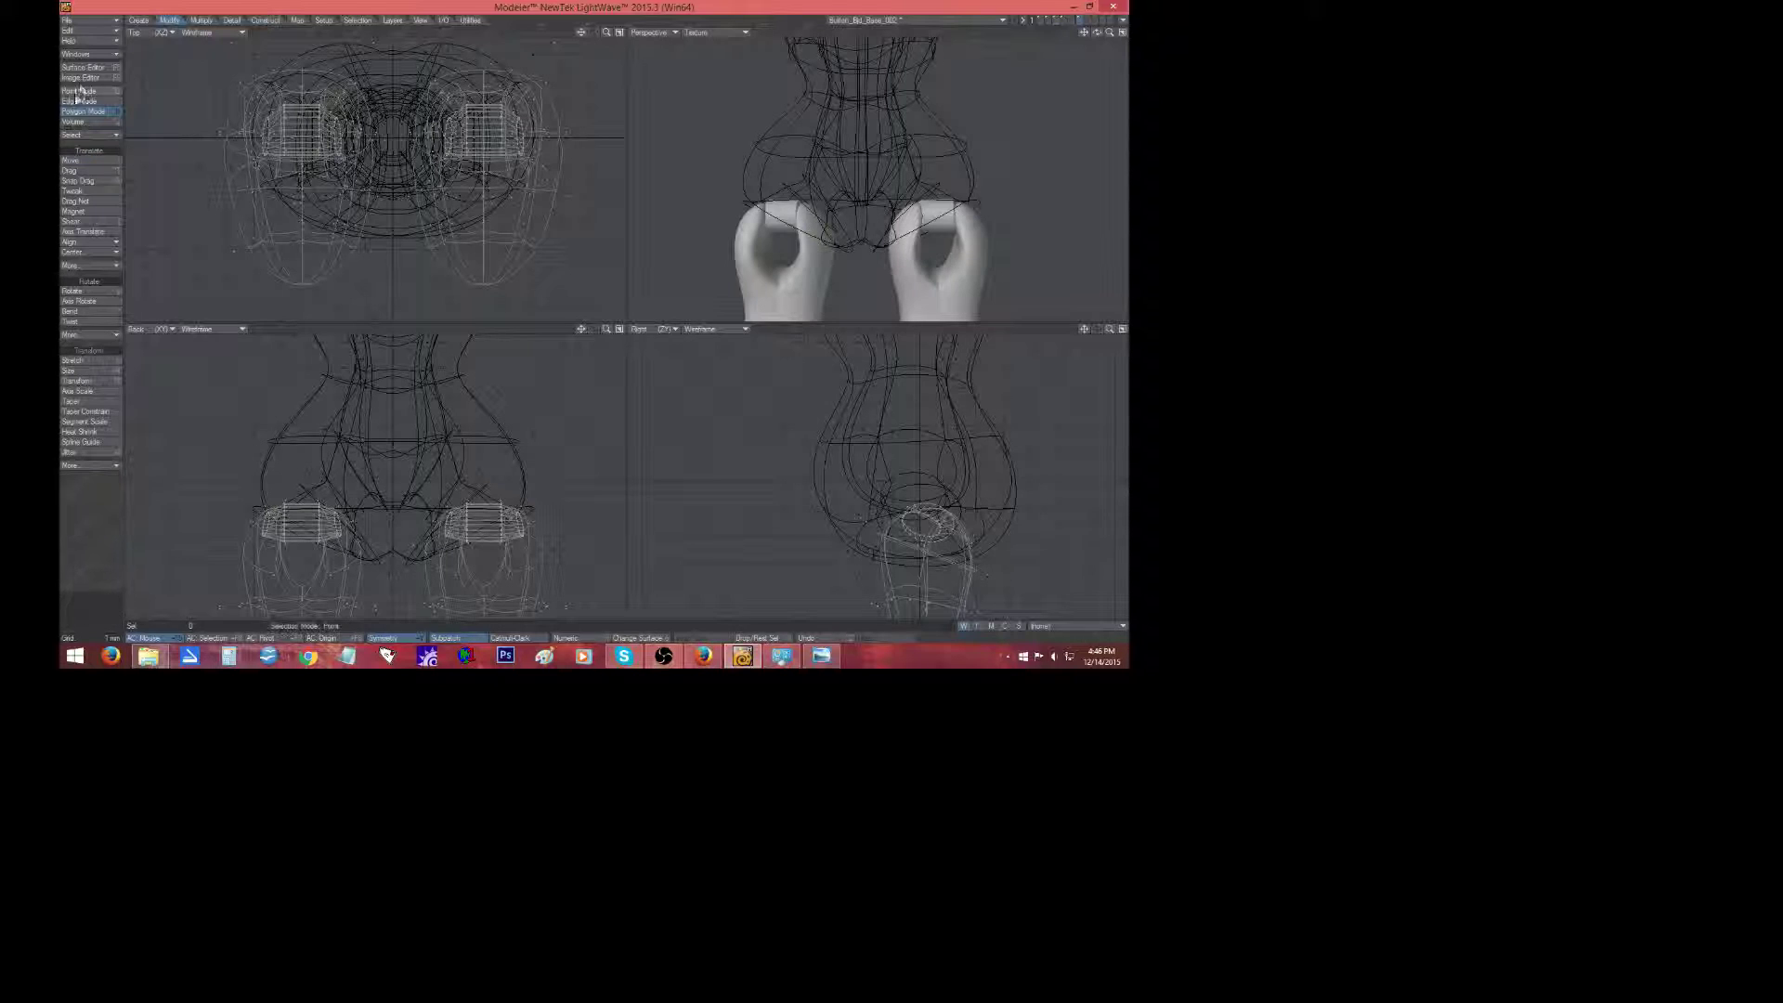
Save the object and inspect how the complete legs line up with the torso from several angles.
left_click(67, 20)
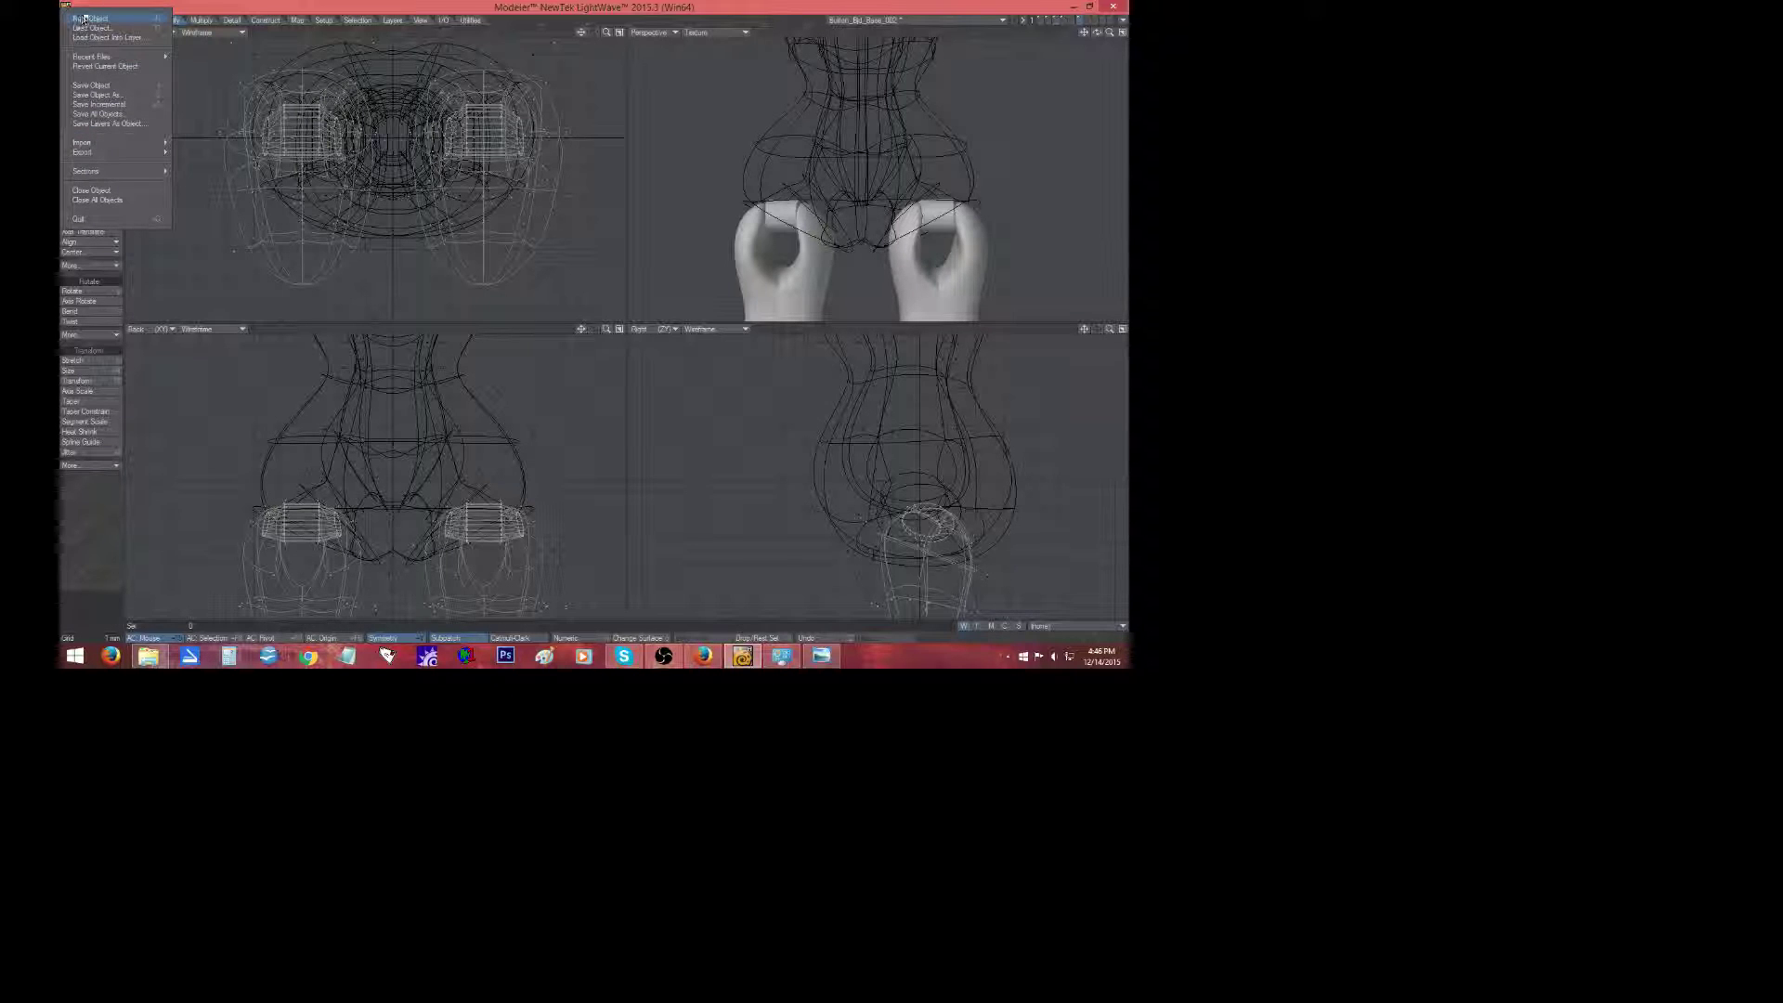
left_click(93, 85)
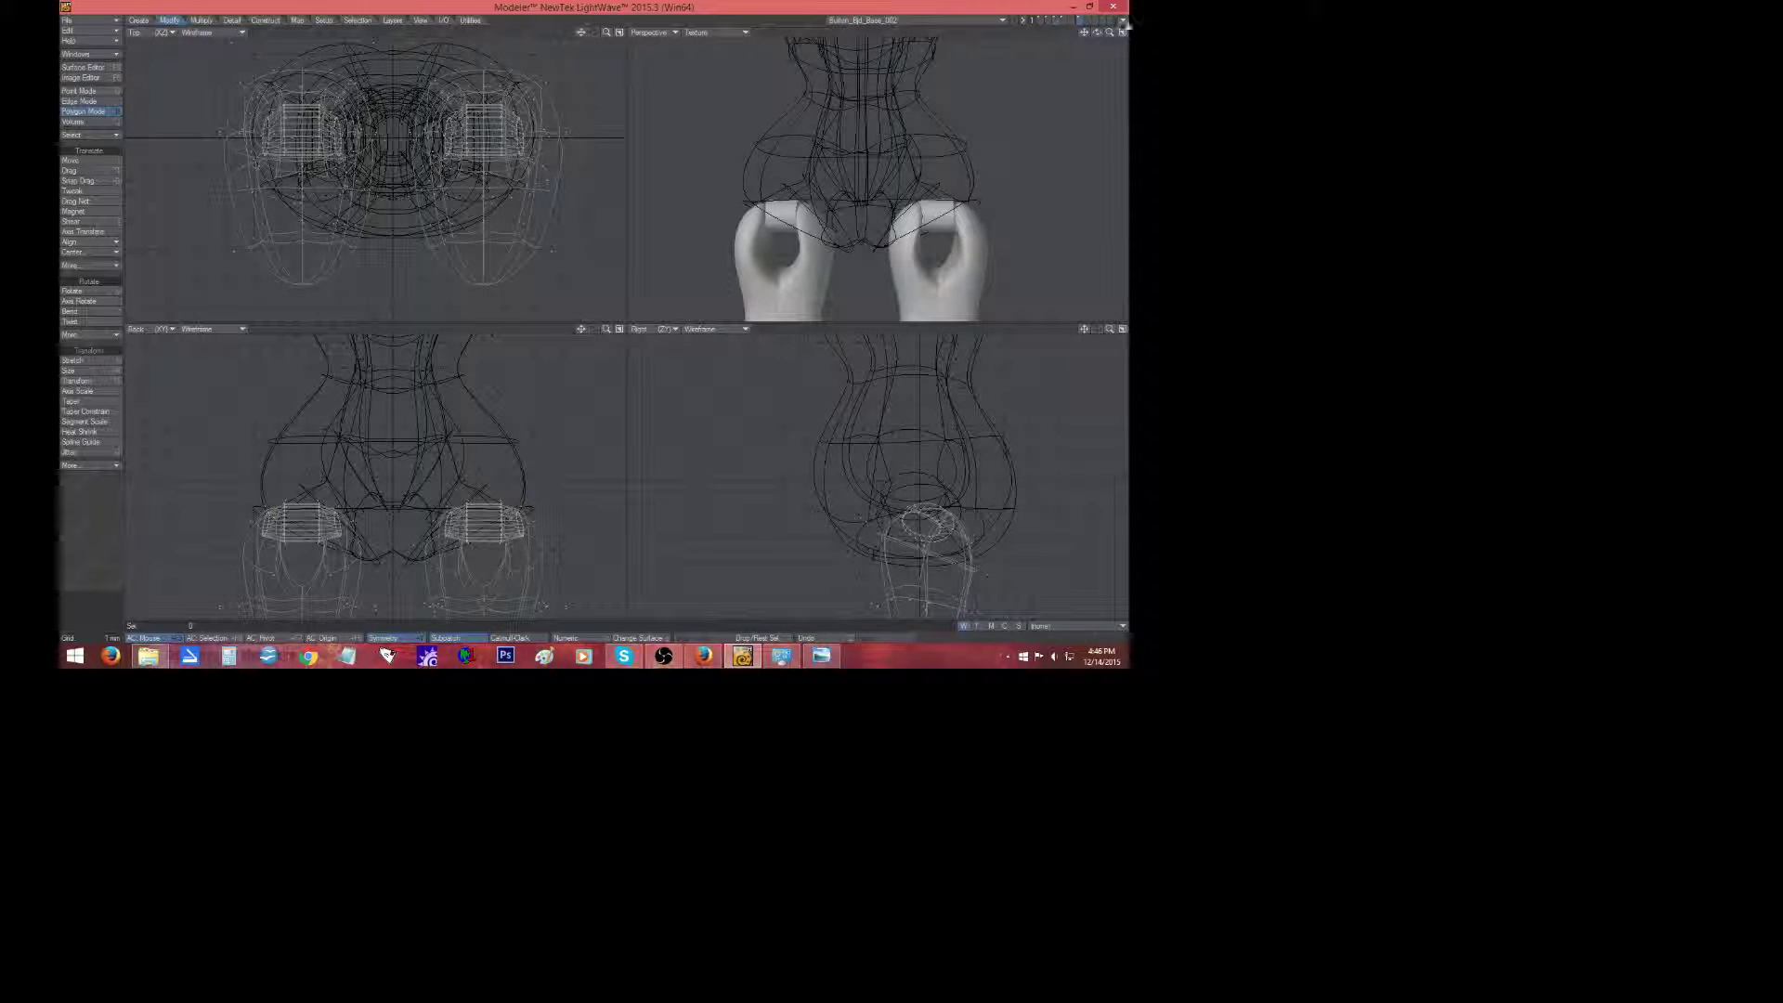
mouse_move(1101, 36)
left_mouse_down()
mouse_move(1123, 49)
mouse_move(1111, 37)
left_mouse_up()
key("a")
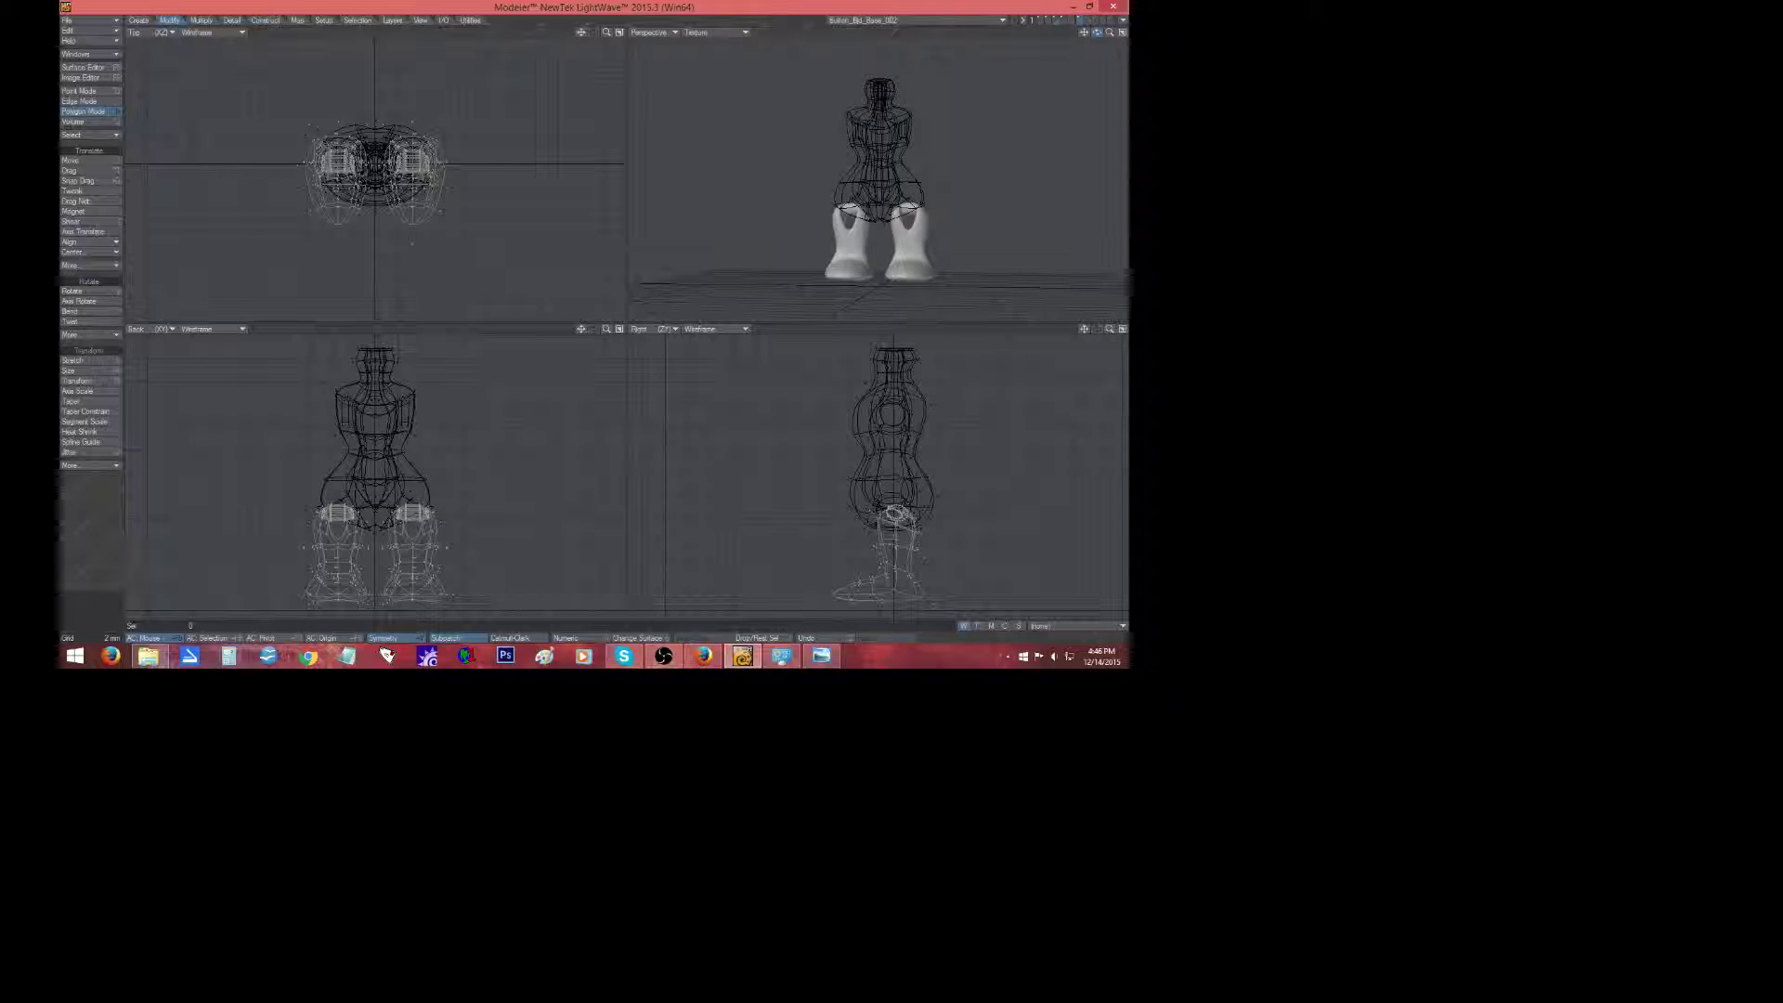
mouse_move(1098, 34)
left_mouse_down()
mouse_move(1126, 35)
mouse_move(1104, 35)
left_mouse_up()
left_click_drag(1096, 33, 1123, 42)
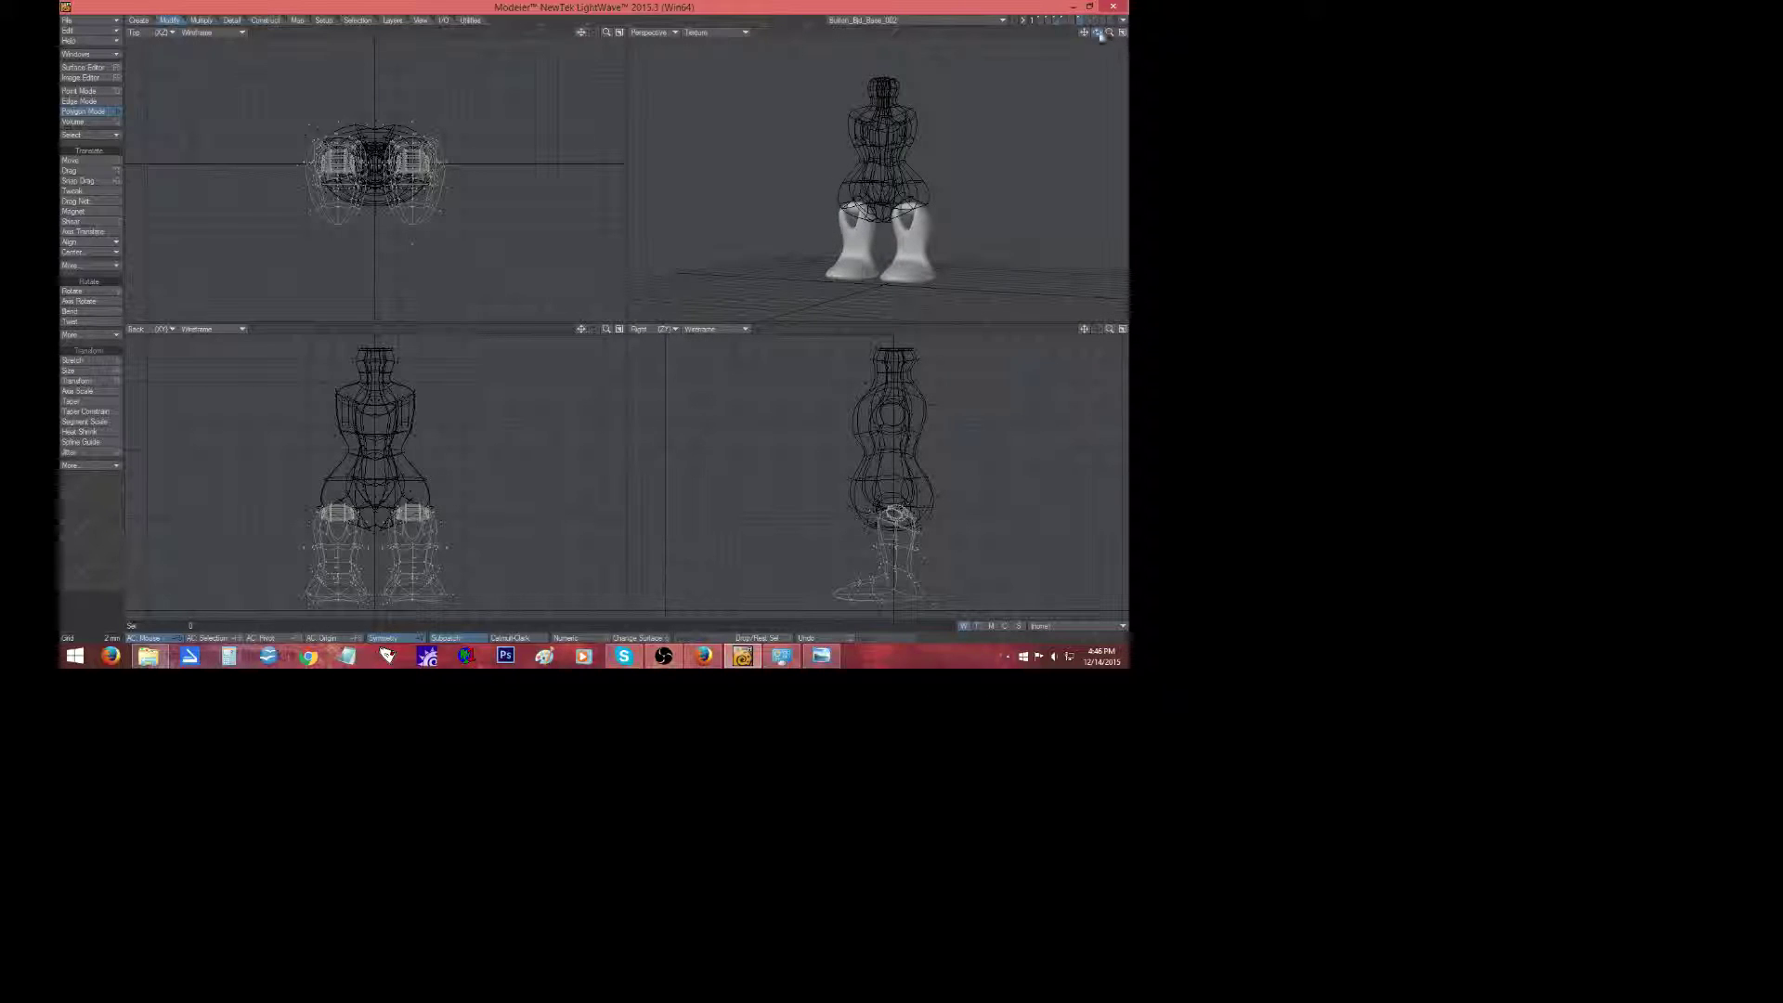
Show the head's layer on its own and select the polygons around its open upper rim.
left_click(1056, 20)
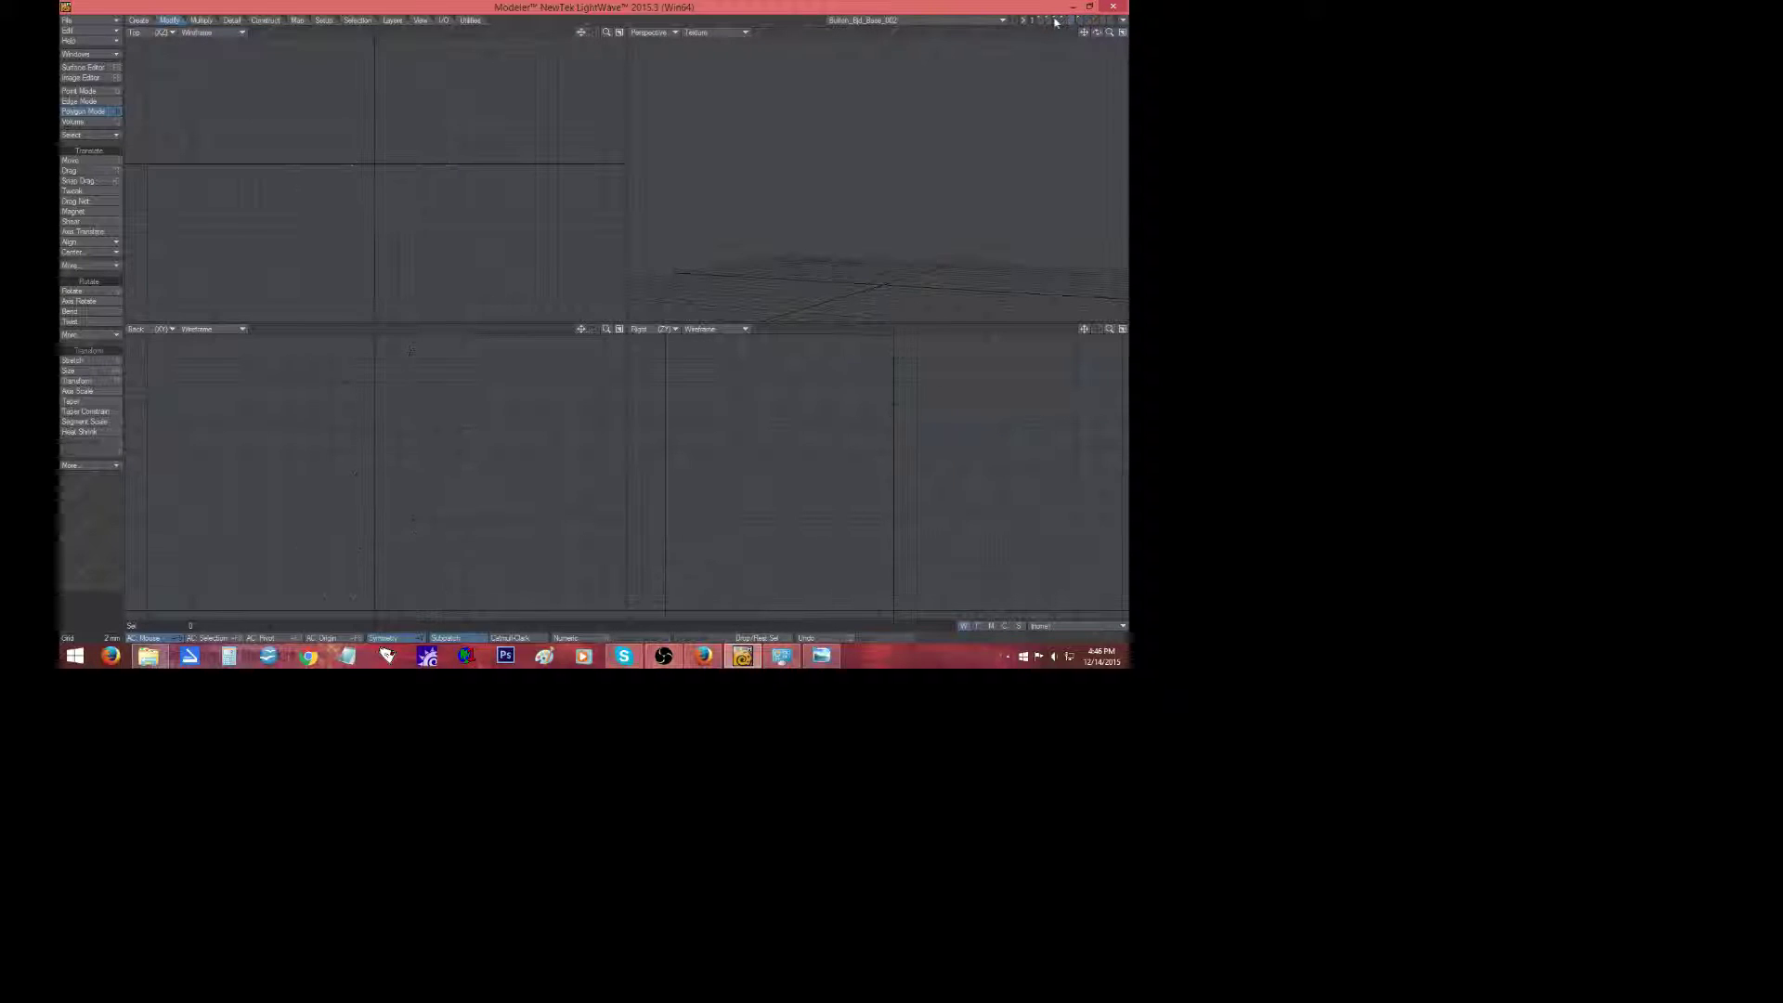
left_click(1048, 23)
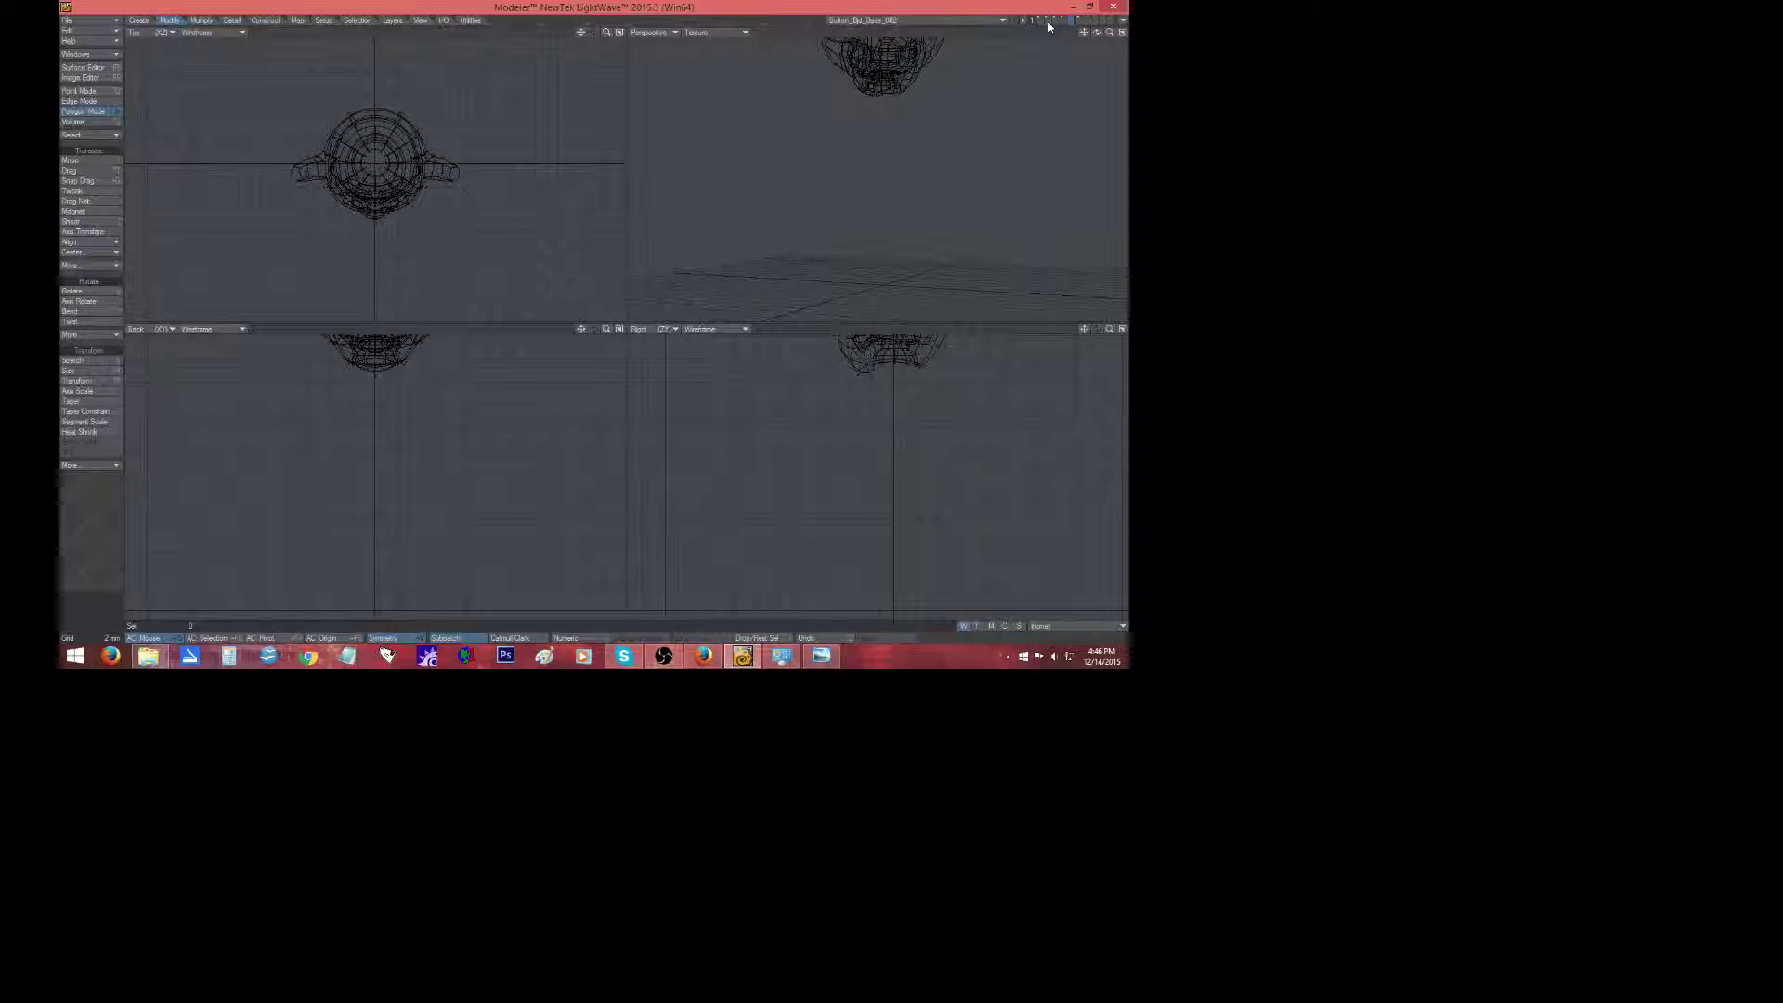
key("a")
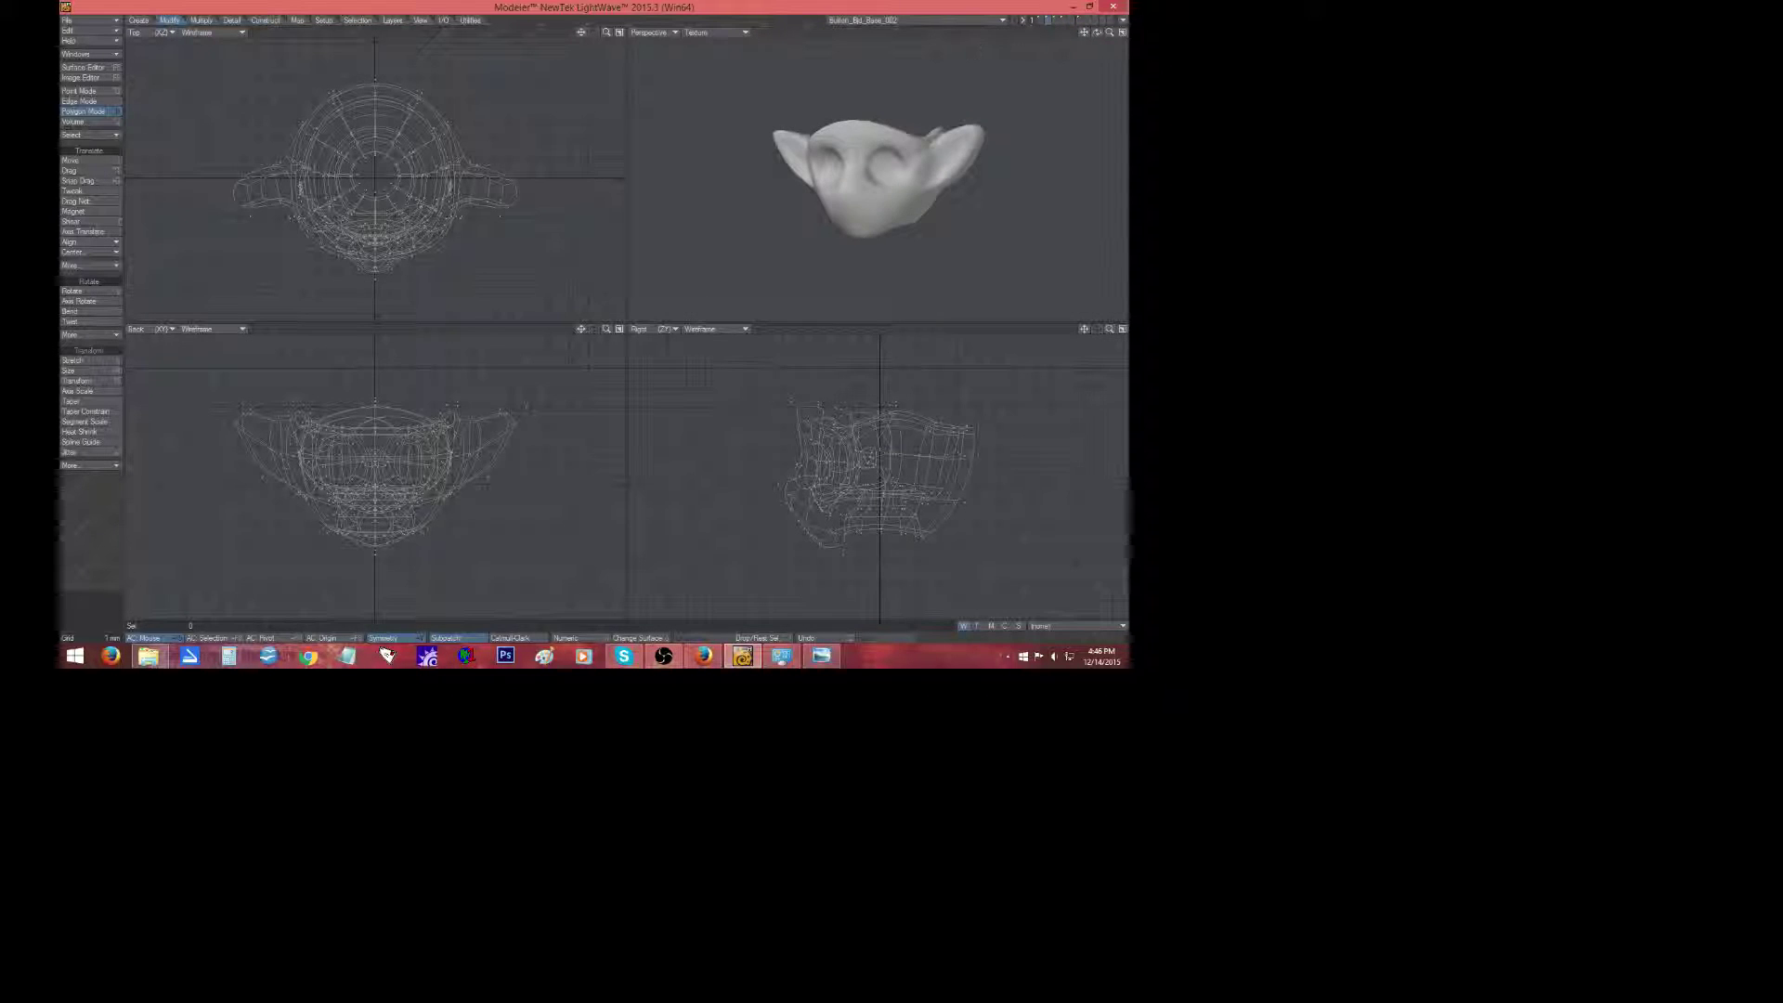
left_click_drag(1096, 39, 826, 123)
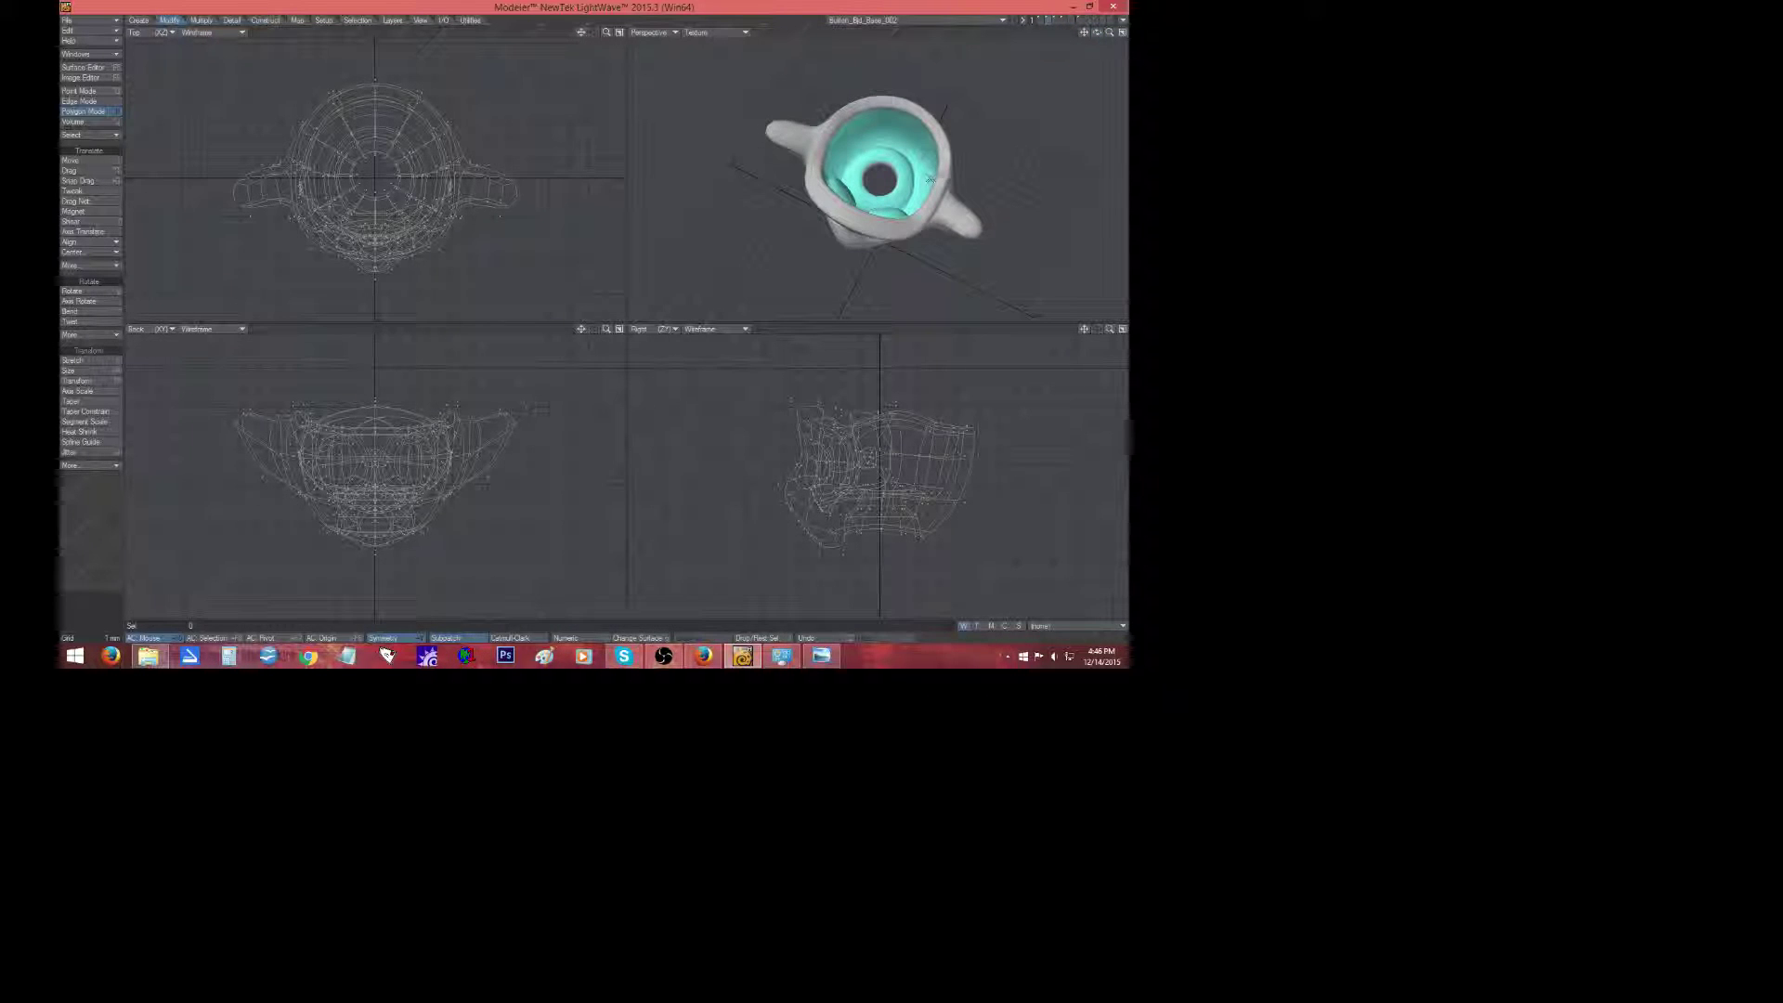
mouse_move(943, 168)
left_mouse_down()
mouse_move(929, 118)
mouse_move(945, 190)
mouse_move(875, 227)
left_mouse_up()
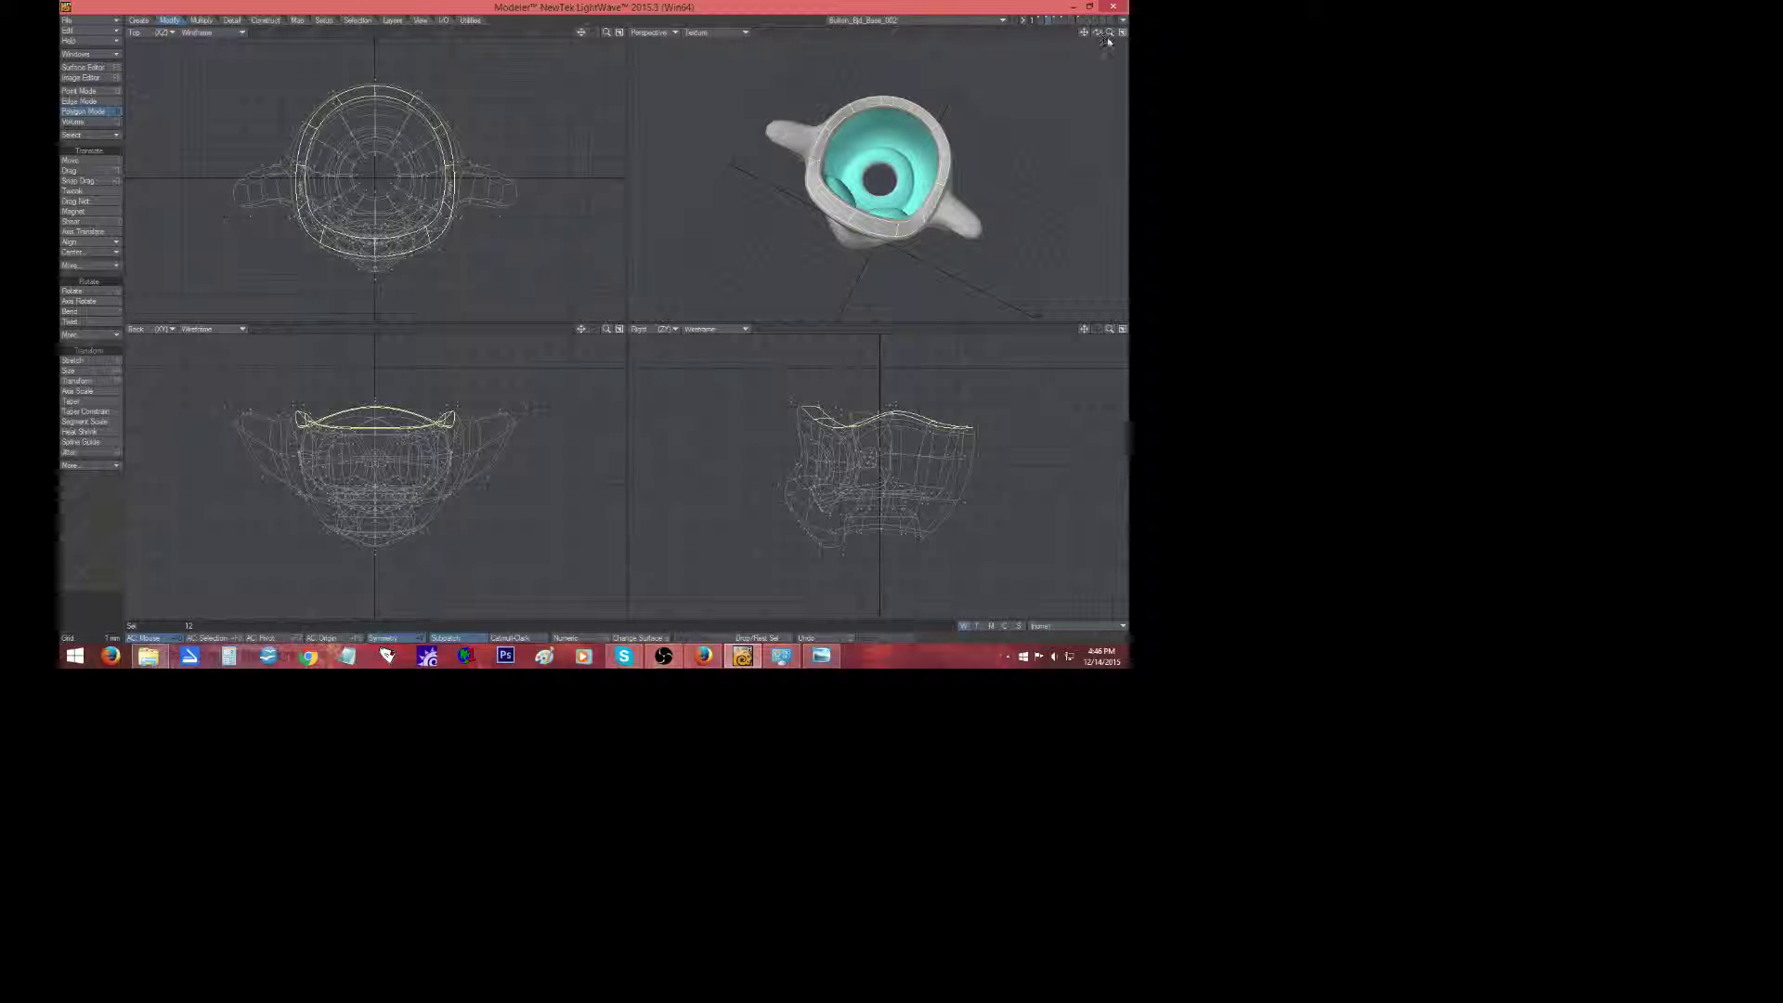
left_click_drag(1110, 32, 1128, 32)
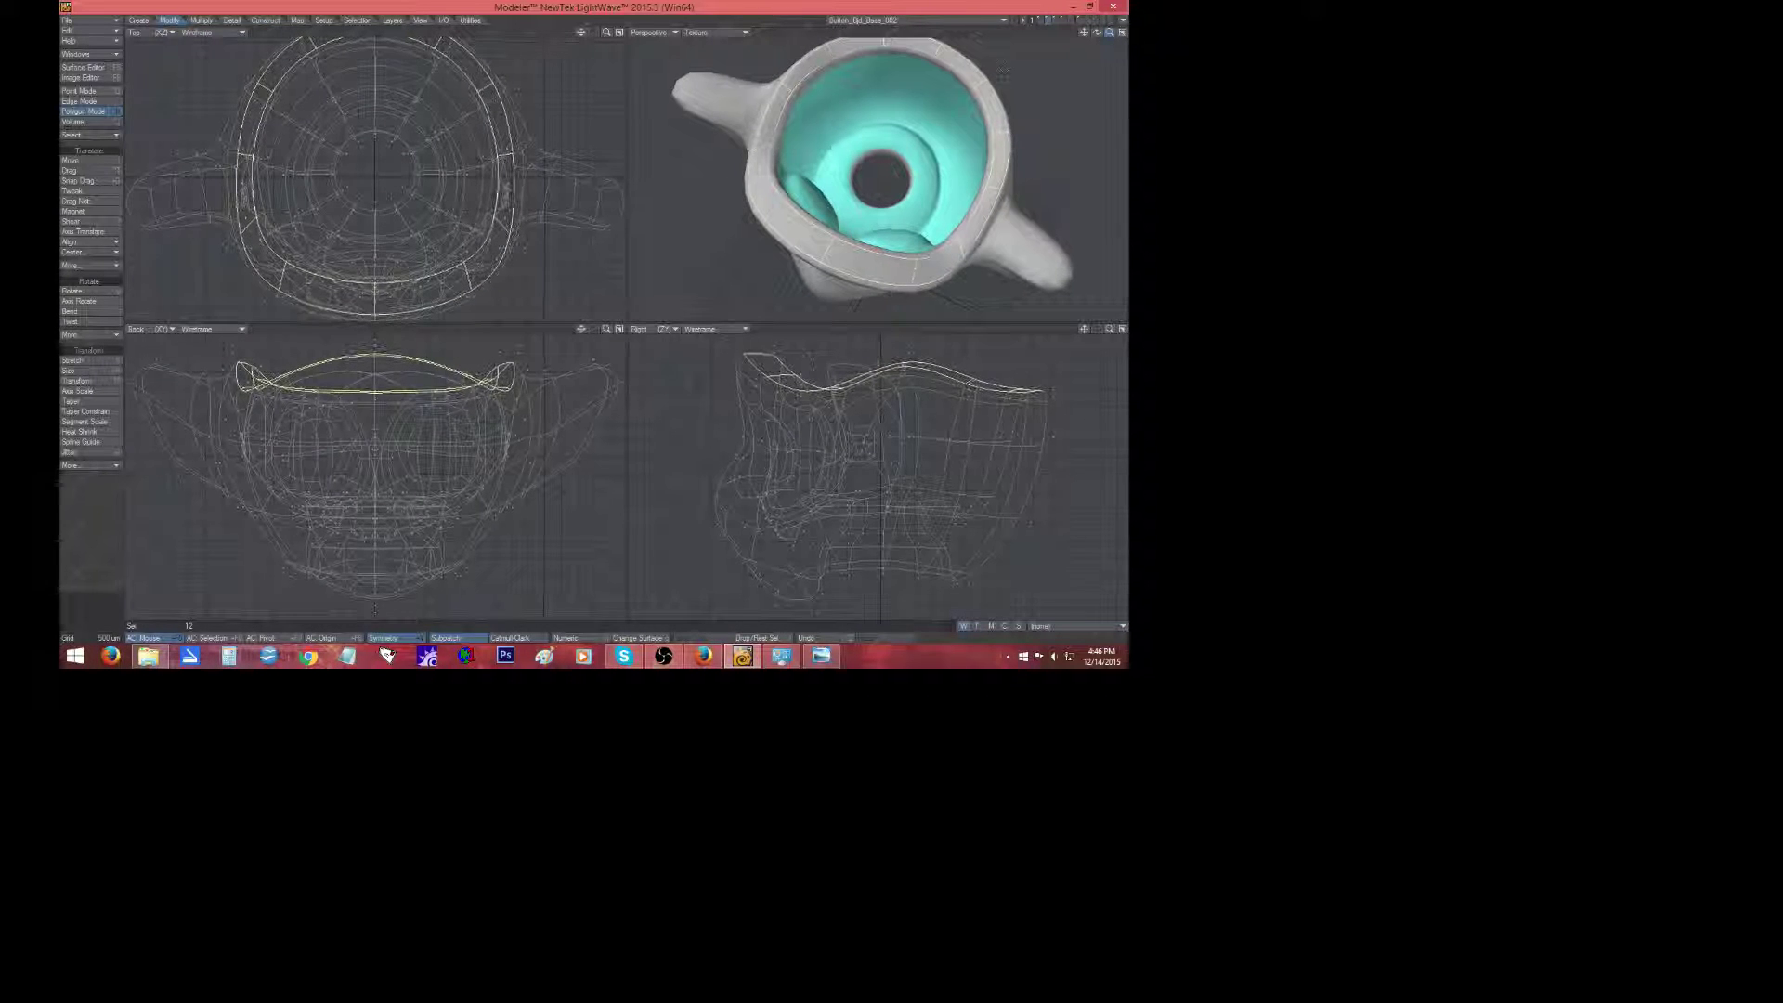
Select the inner wall polygons at the back of the head's cavity and examine the inside from several angles.
left_click(105, 499)
mouse_move(848, 58)
left_mouse_down()
mouse_move(938, 73)
mouse_move(982, 191)
mouse_move(949, 114)
left_mouse_up()
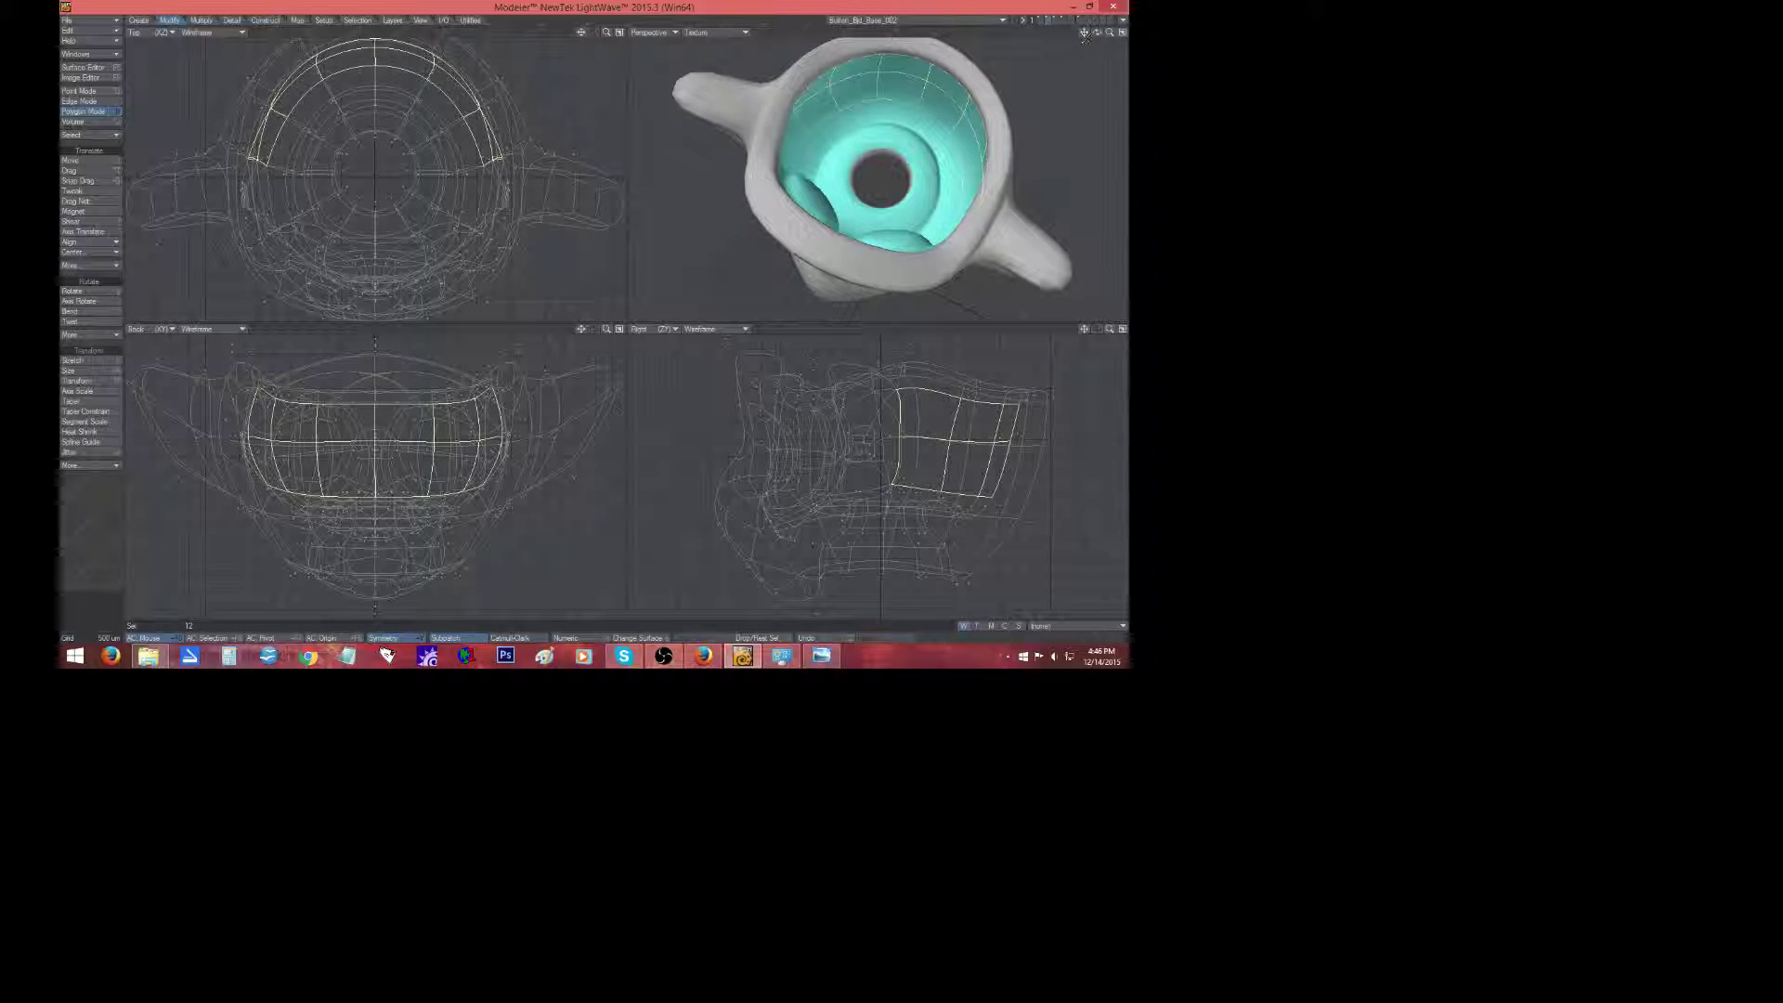
mouse_move(1097, 32)
left_mouse_down()
mouse_move(1077, 79)
mouse_move(1097, 33)
left_mouse_up()
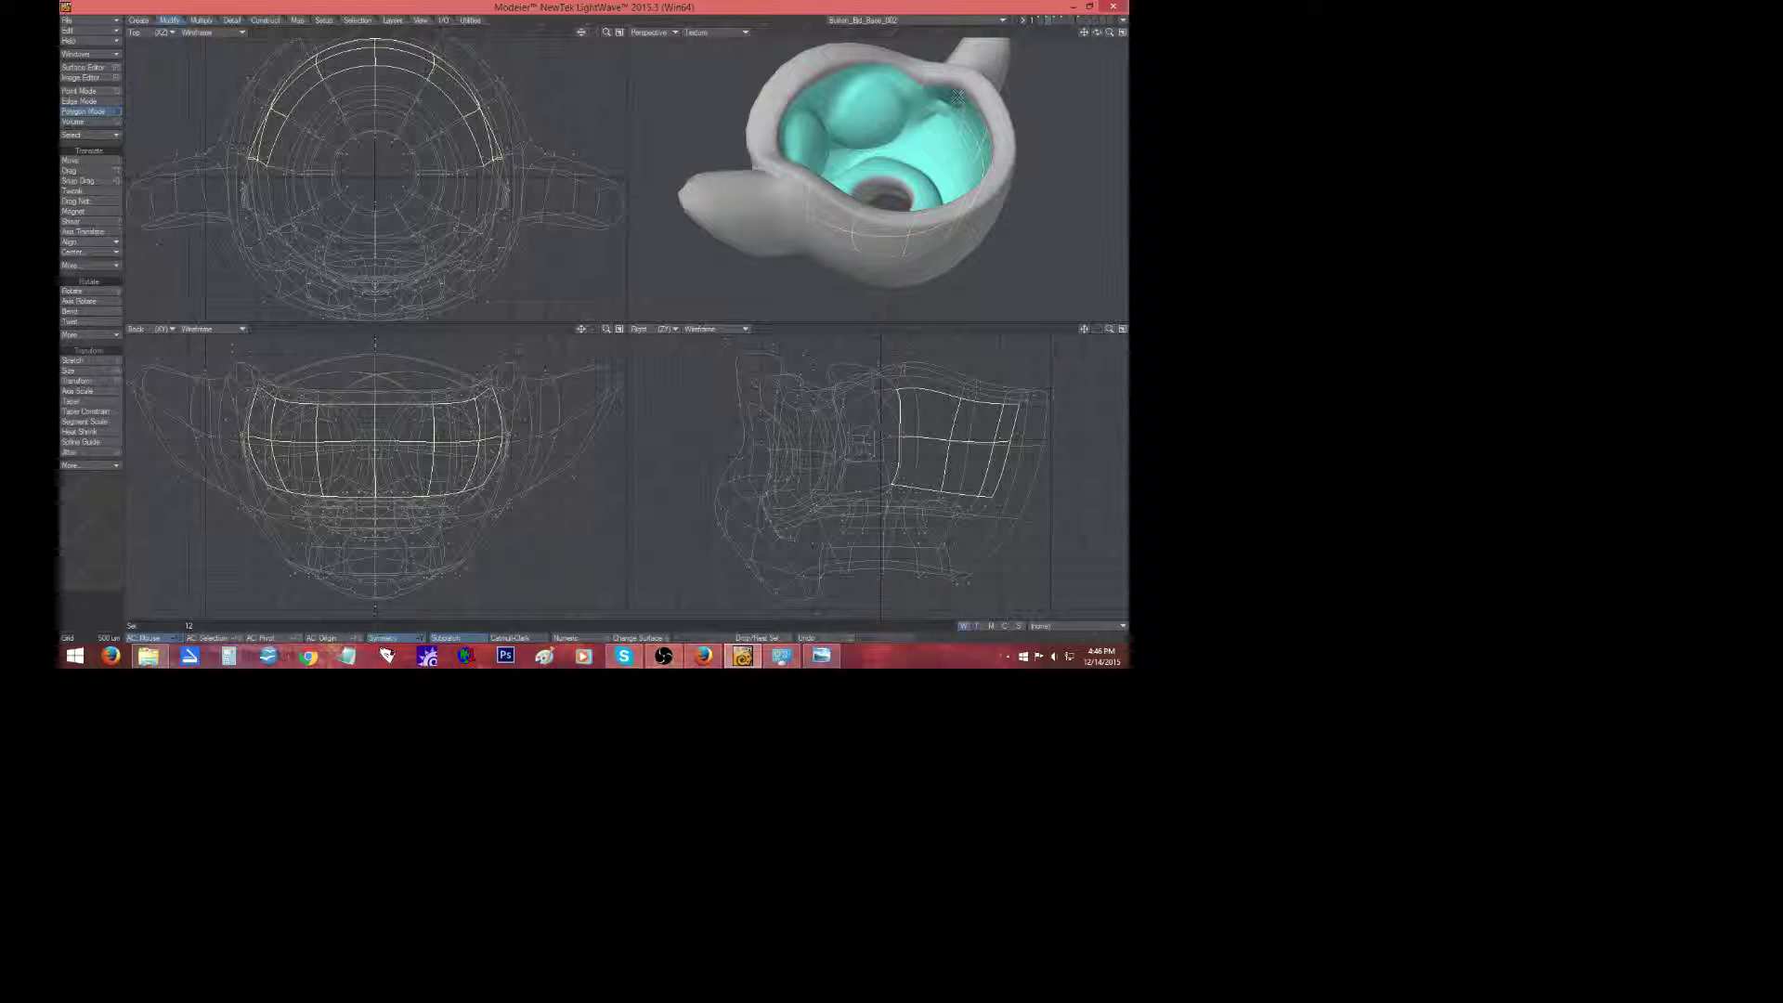
left_click_drag(956, 96, 947, 91)
left_click_drag(1097, 32, 949, 39)
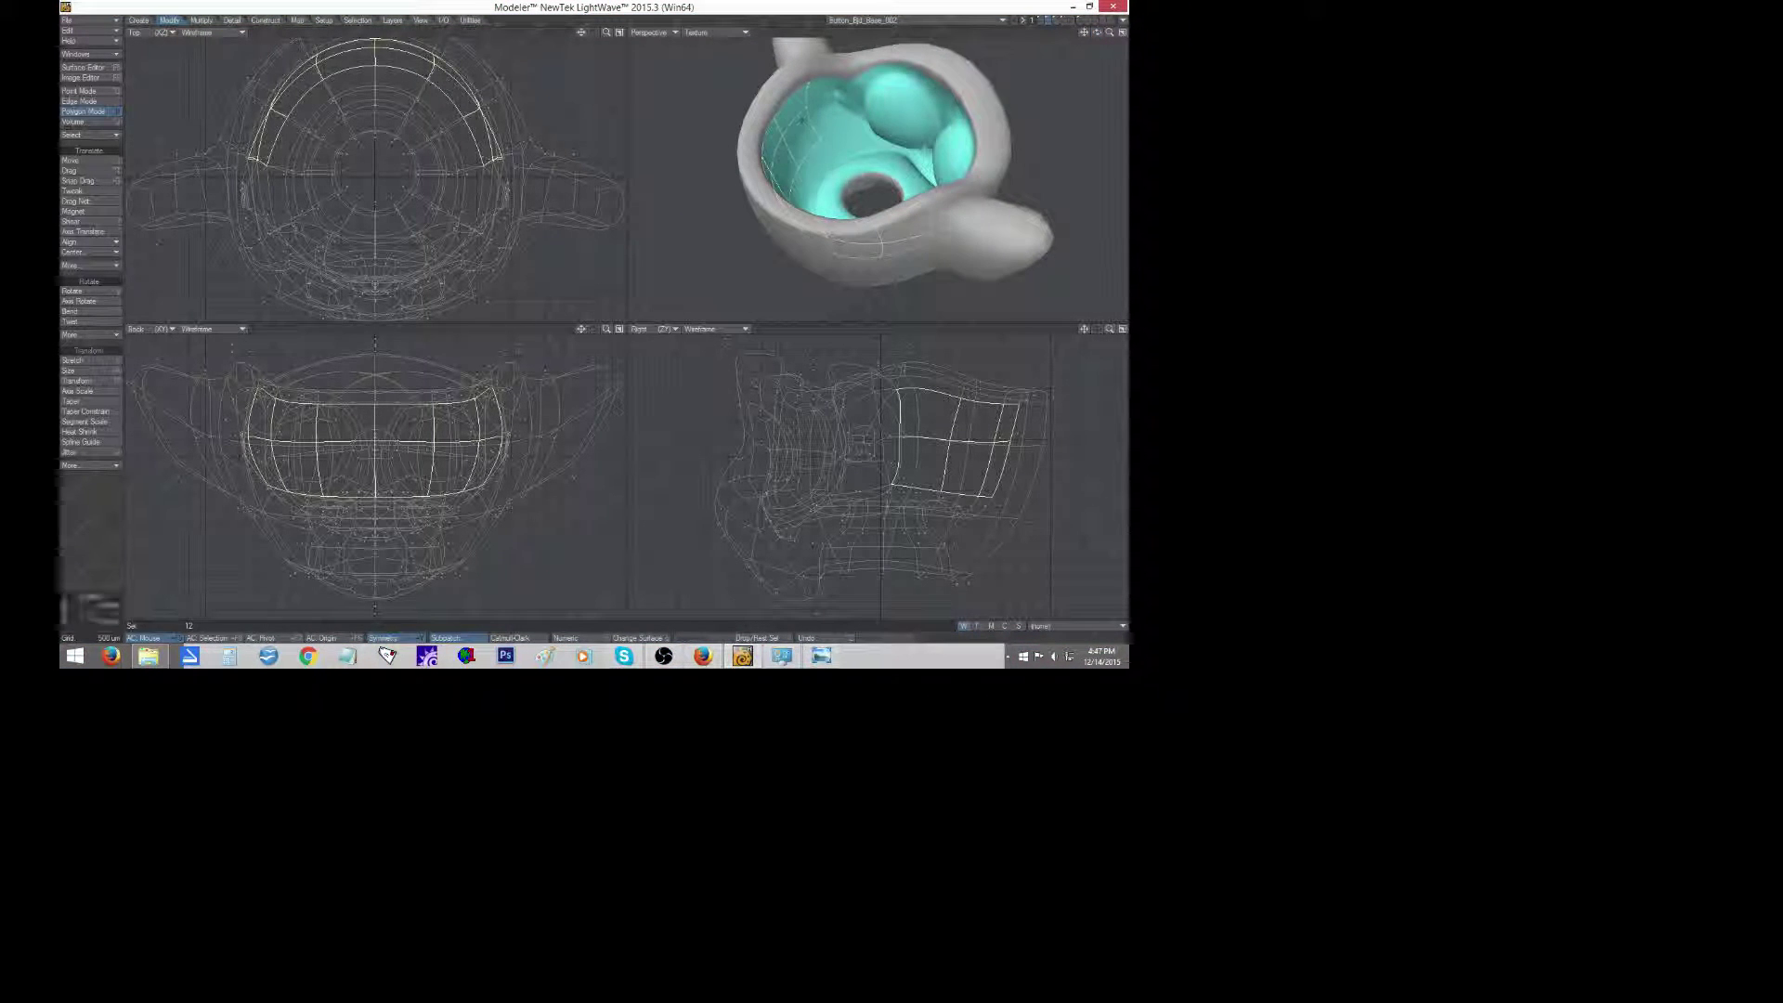
Clear the polygon selection and set the perspective view's shading to Textured Wire.
left_click(88, 497)
left_click(717, 33)
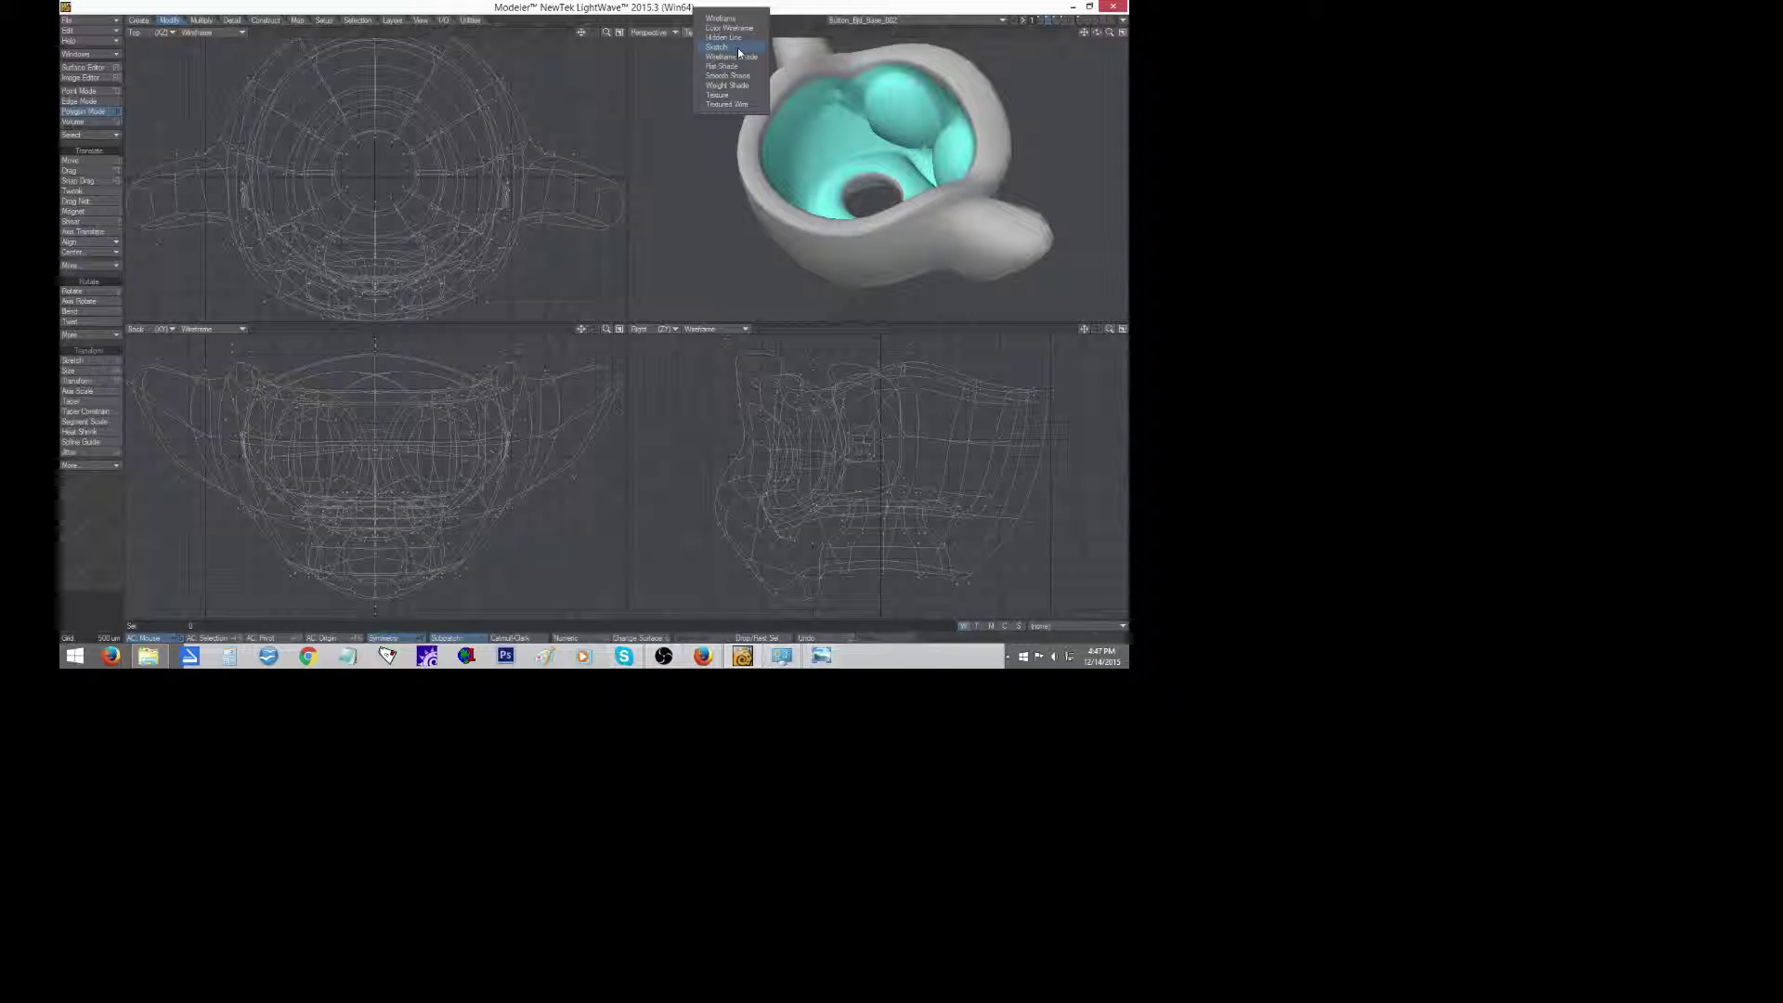
left_click(732, 104)
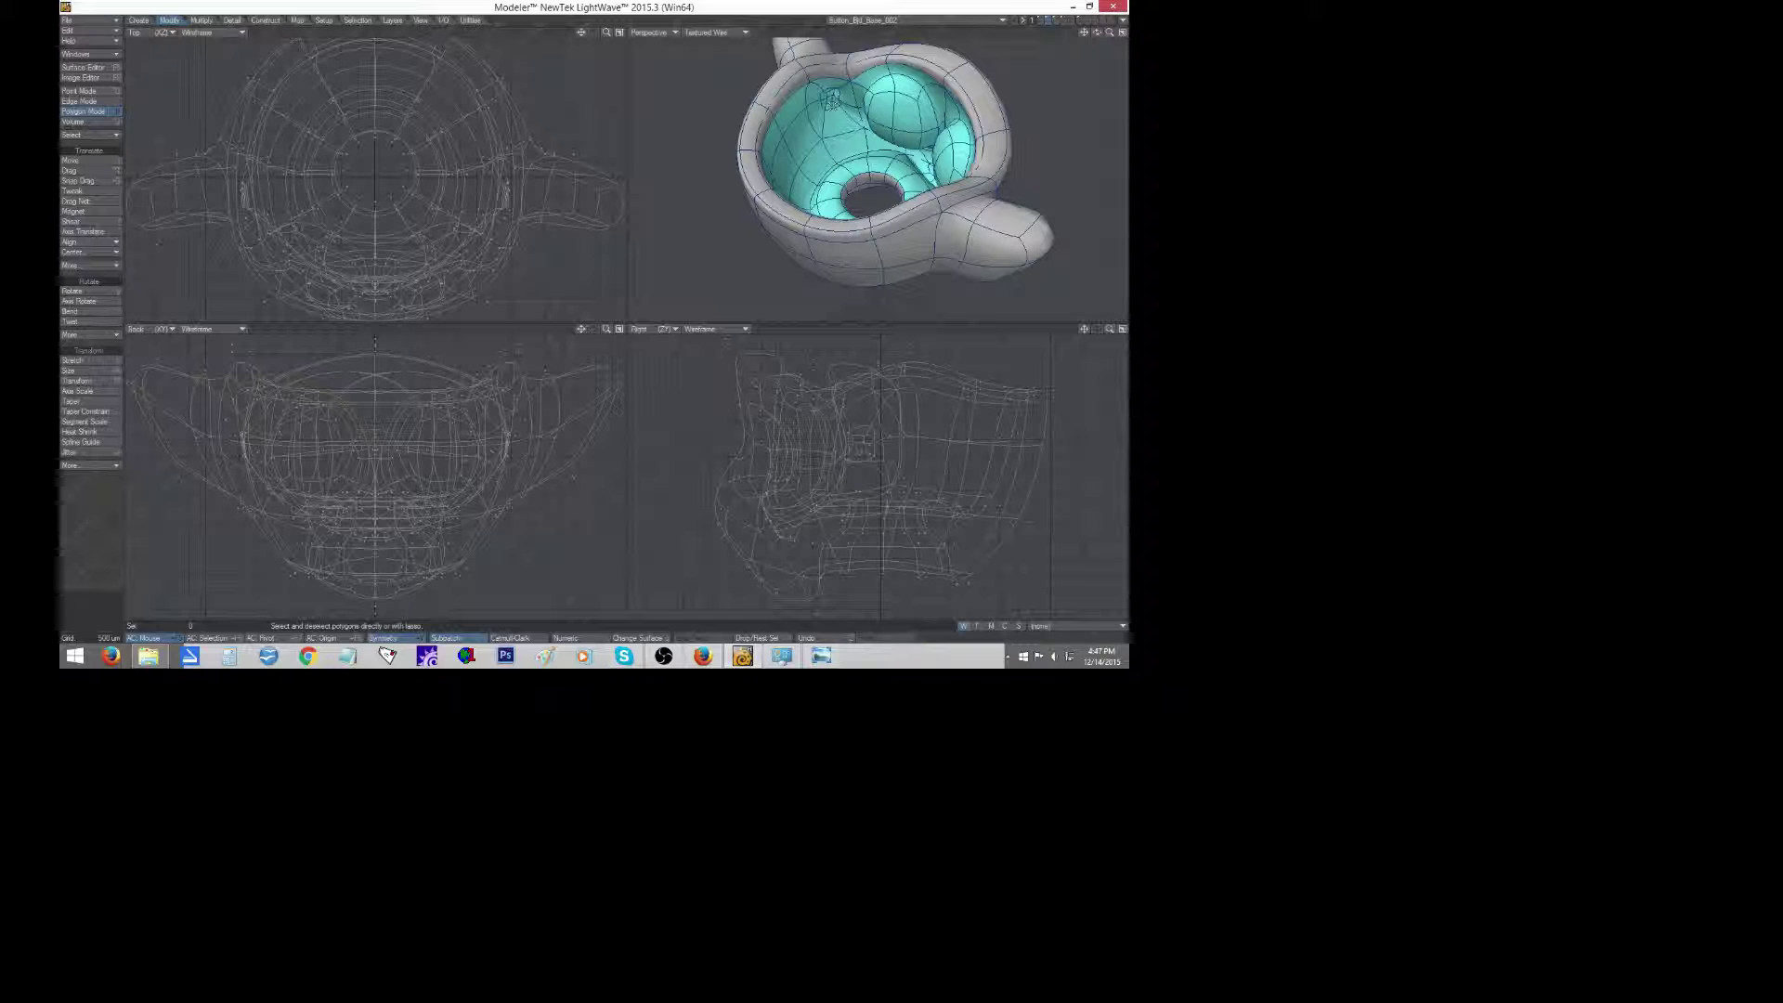
Try to merge the polygons around the small insets on the head's inner side walls, first all of them, then only the lower ones.
left_click_drag(845, 112, 830, 90)
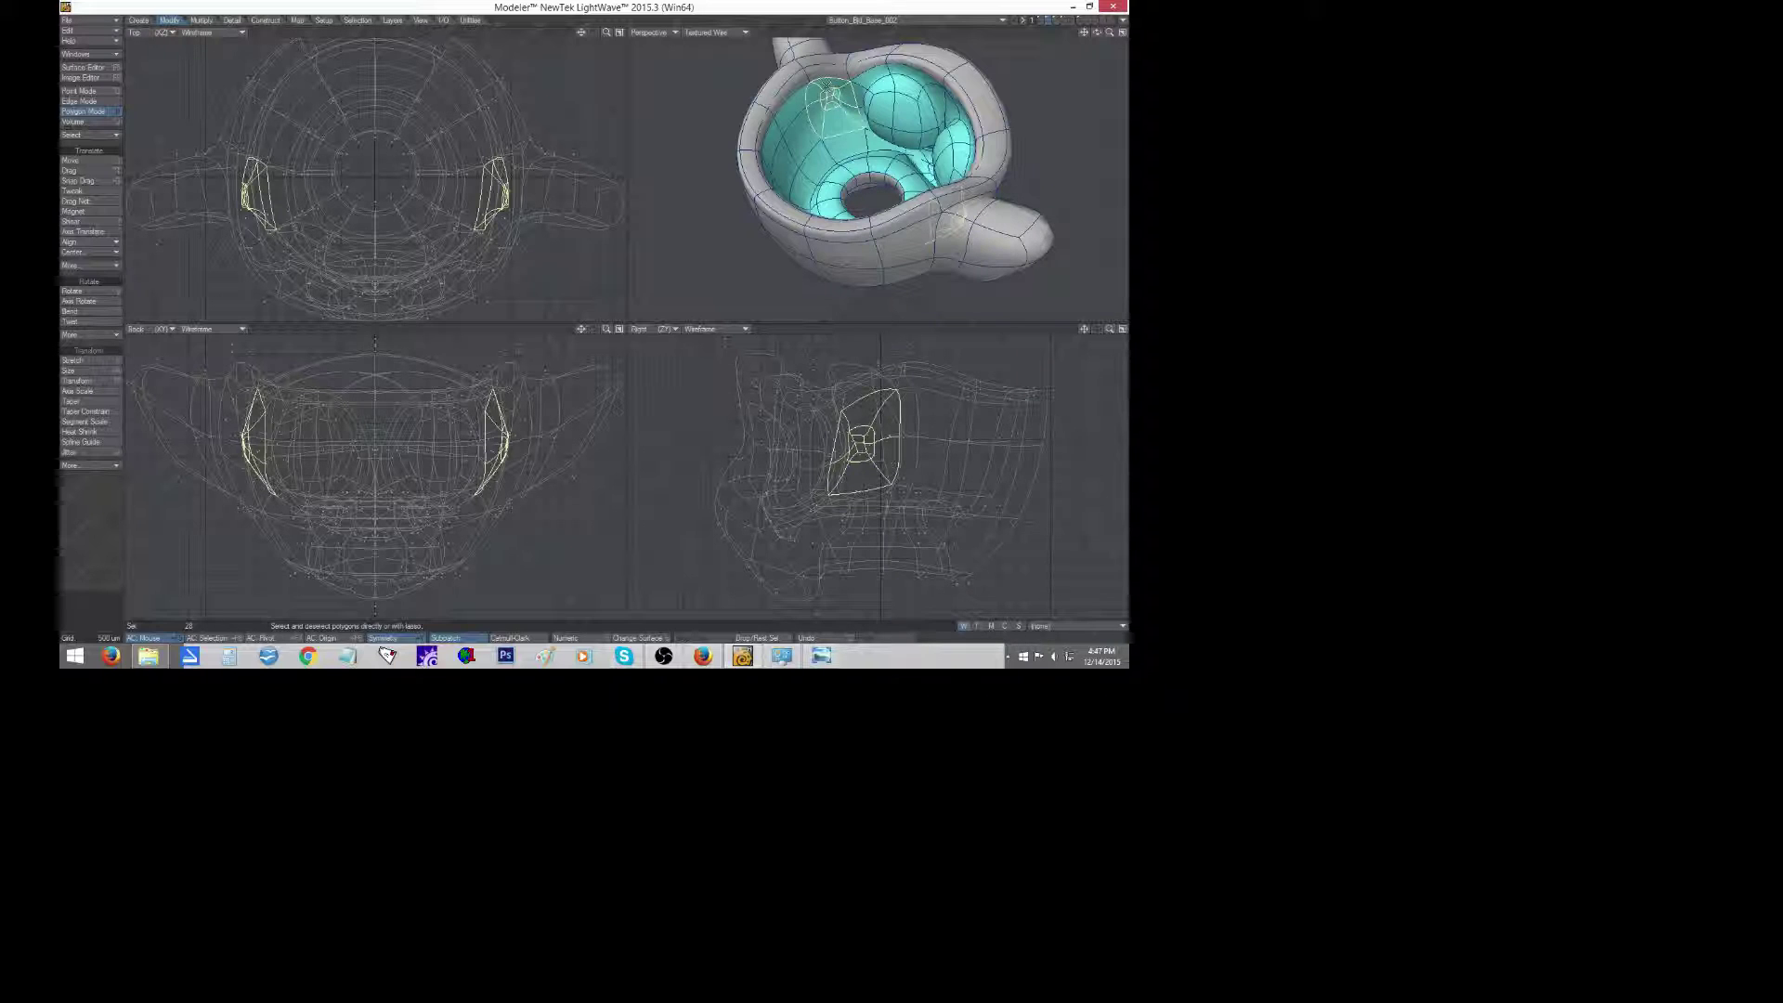
key("shift+z")
key("ctrl+z")
left_click_drag(820, 107, 842, 91)
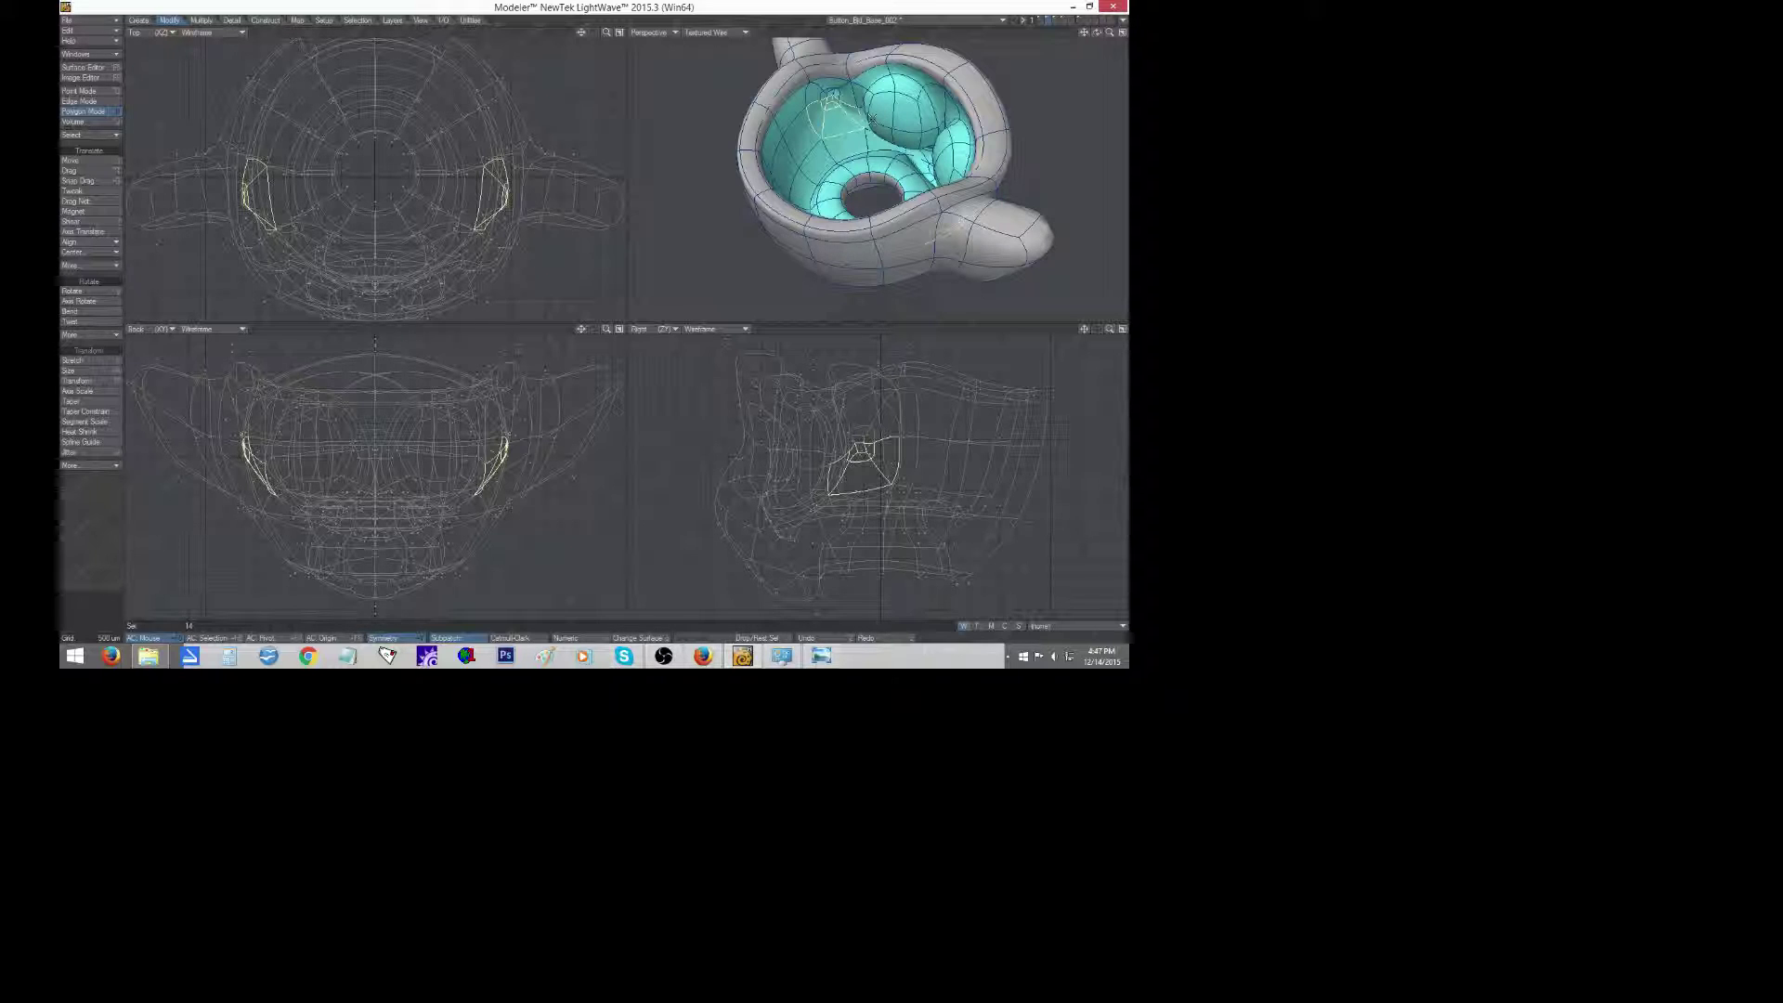
key("shift+z")
key("u")
Try to merge the lower and upper polygons around both inner side-wall insets and convert the merged faces to subpatches, then undo the merges.
mouse_move(1110, 33)
left_mouse_down()
mouse_move(1127, 33)
mouse_move(1089, 70)
mouse_move(1097, 42)
mouse_move(1058, 26)
mouse_move(1096, 39)
left_mouse_up()
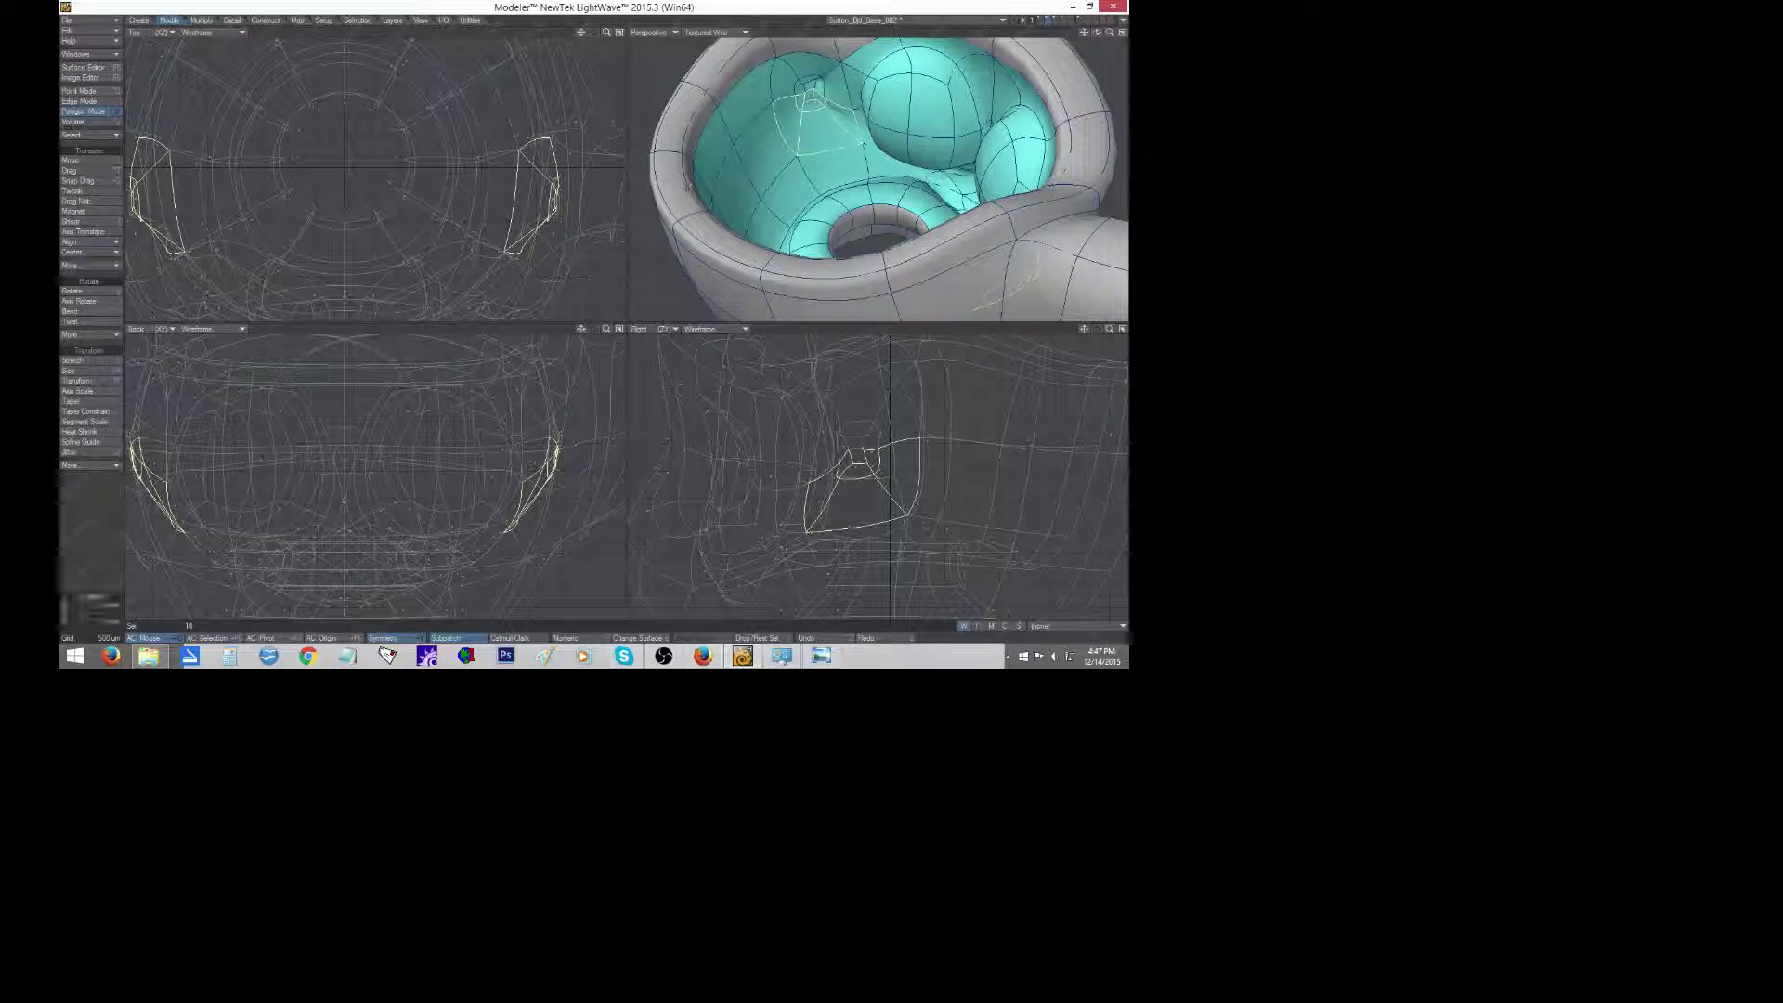
left_click(62, 531)
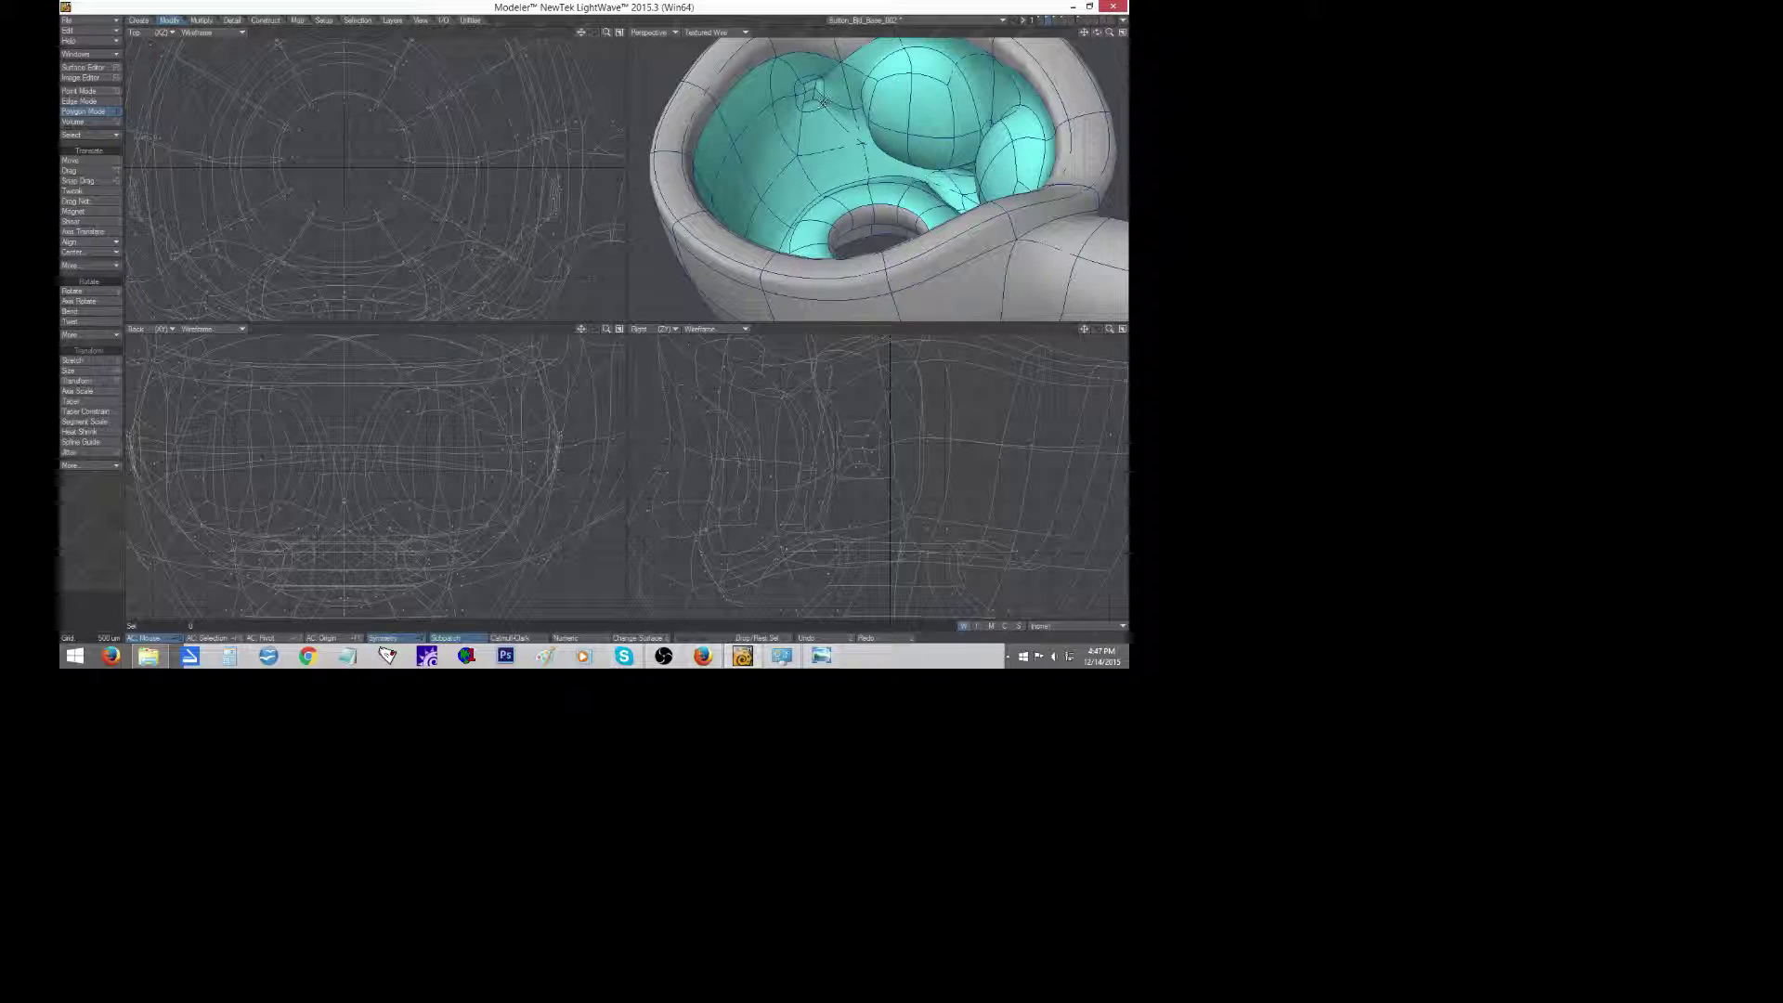
left_click_drag(822, 101, 801, 104)
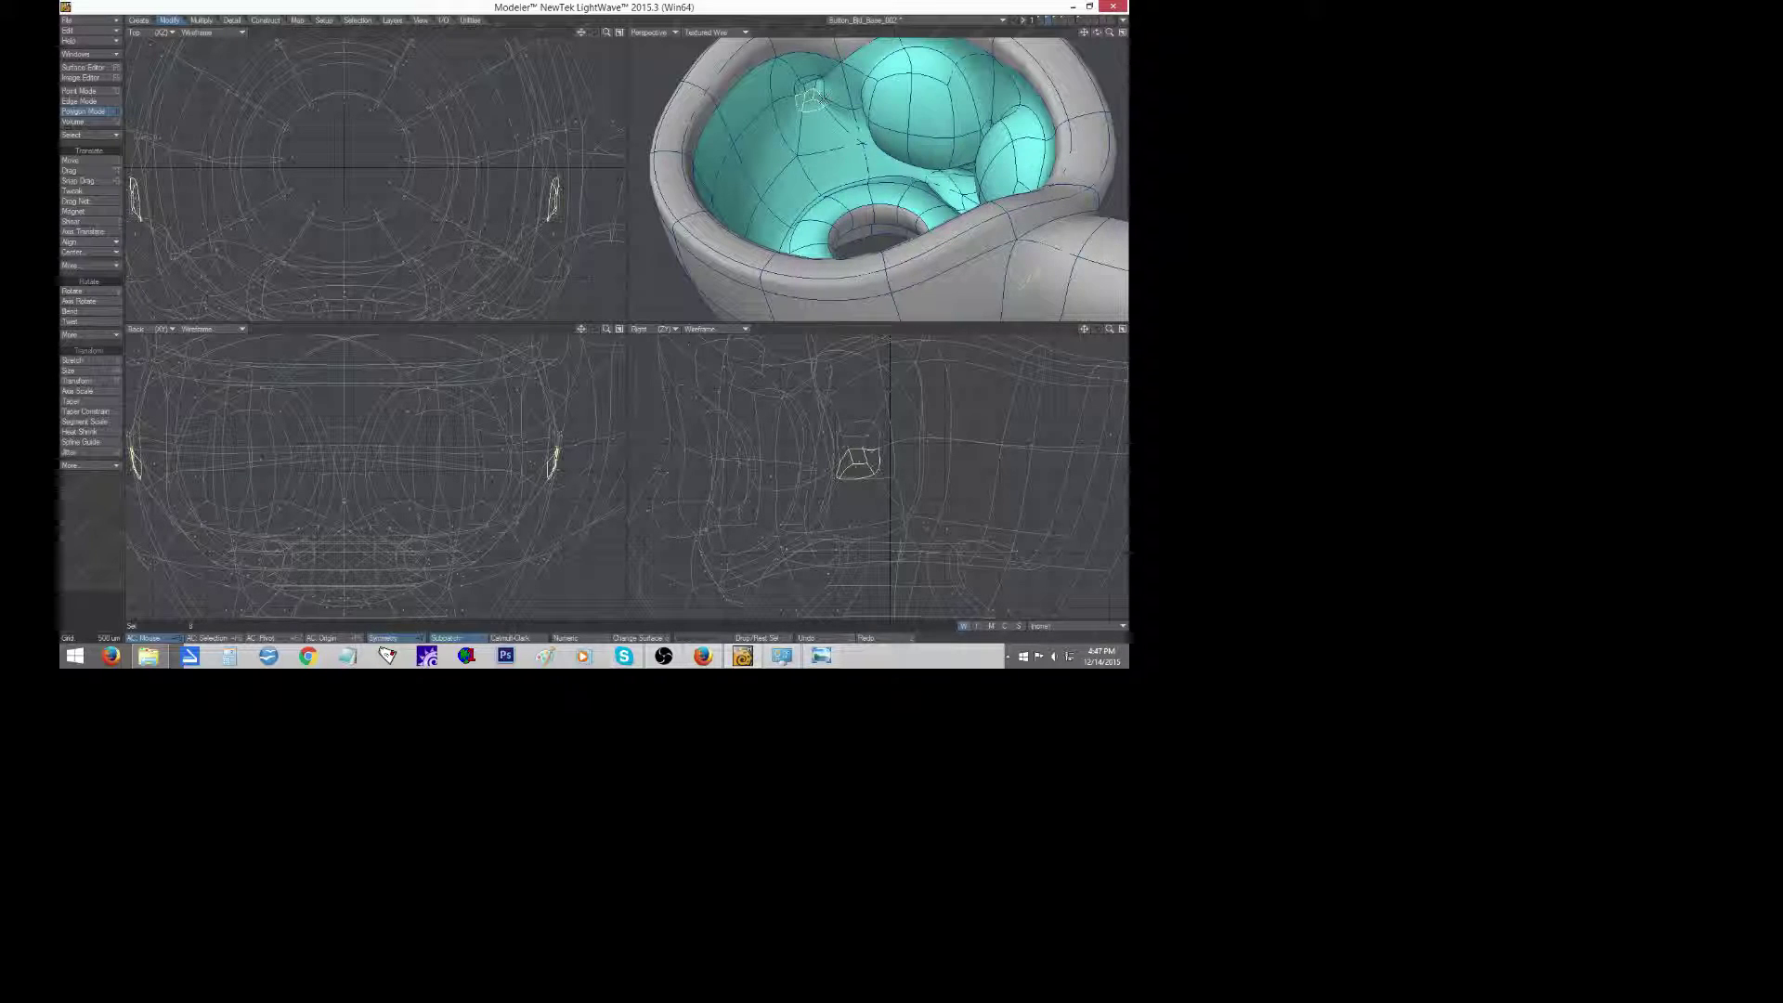
left_click(65, 531)
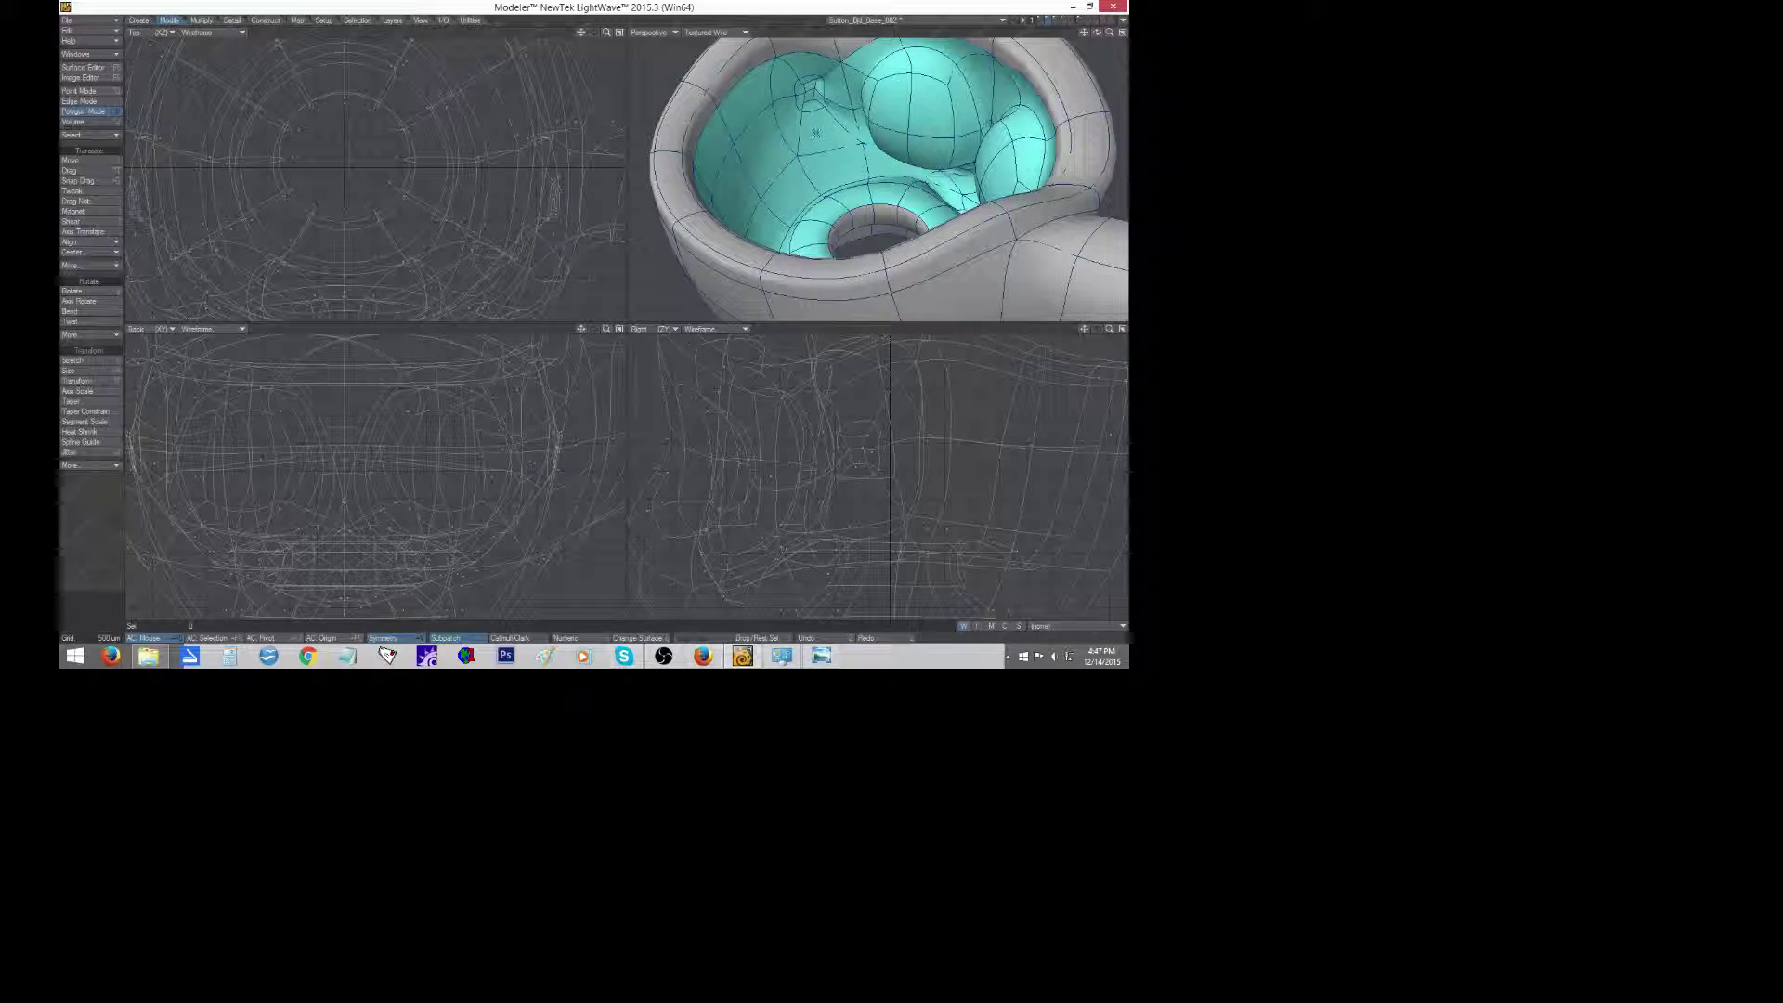
mouse_move(841, 125)
left_mouse_down()
mouse_move(787, 129)
mouse_move(821, 97)
mouse_move(805, 85)
left_mouse_up()
key("Delete")
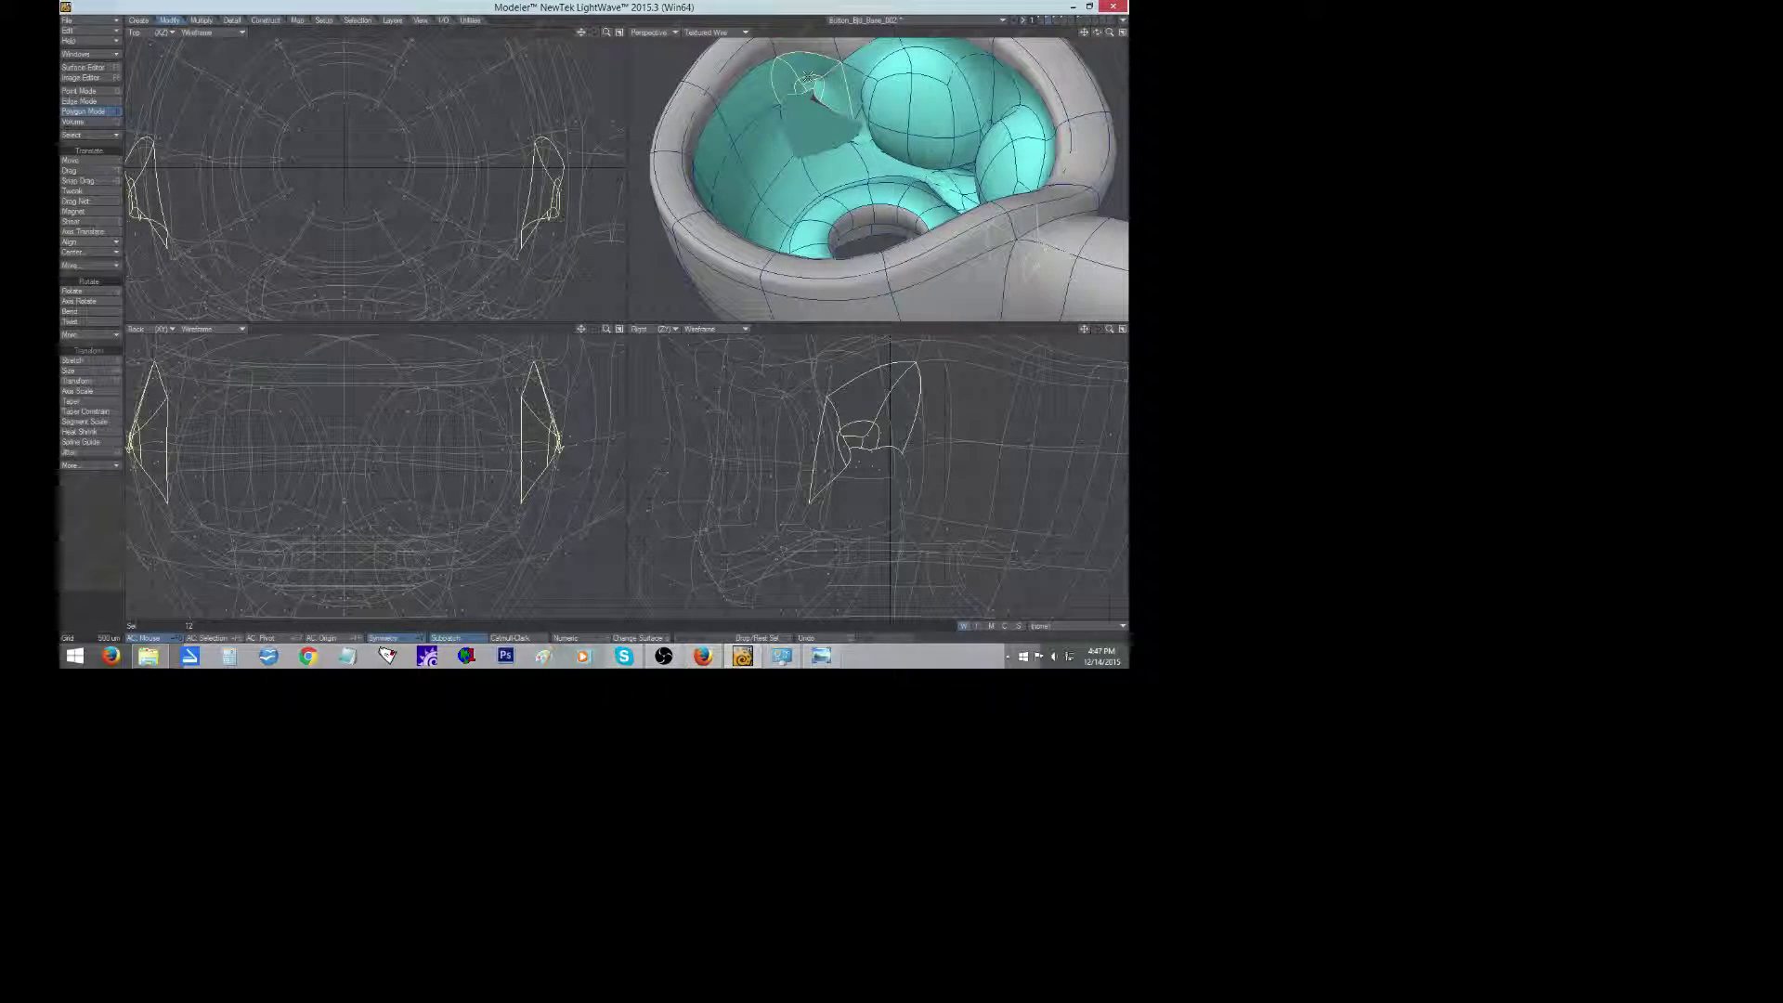
key("shift+z")
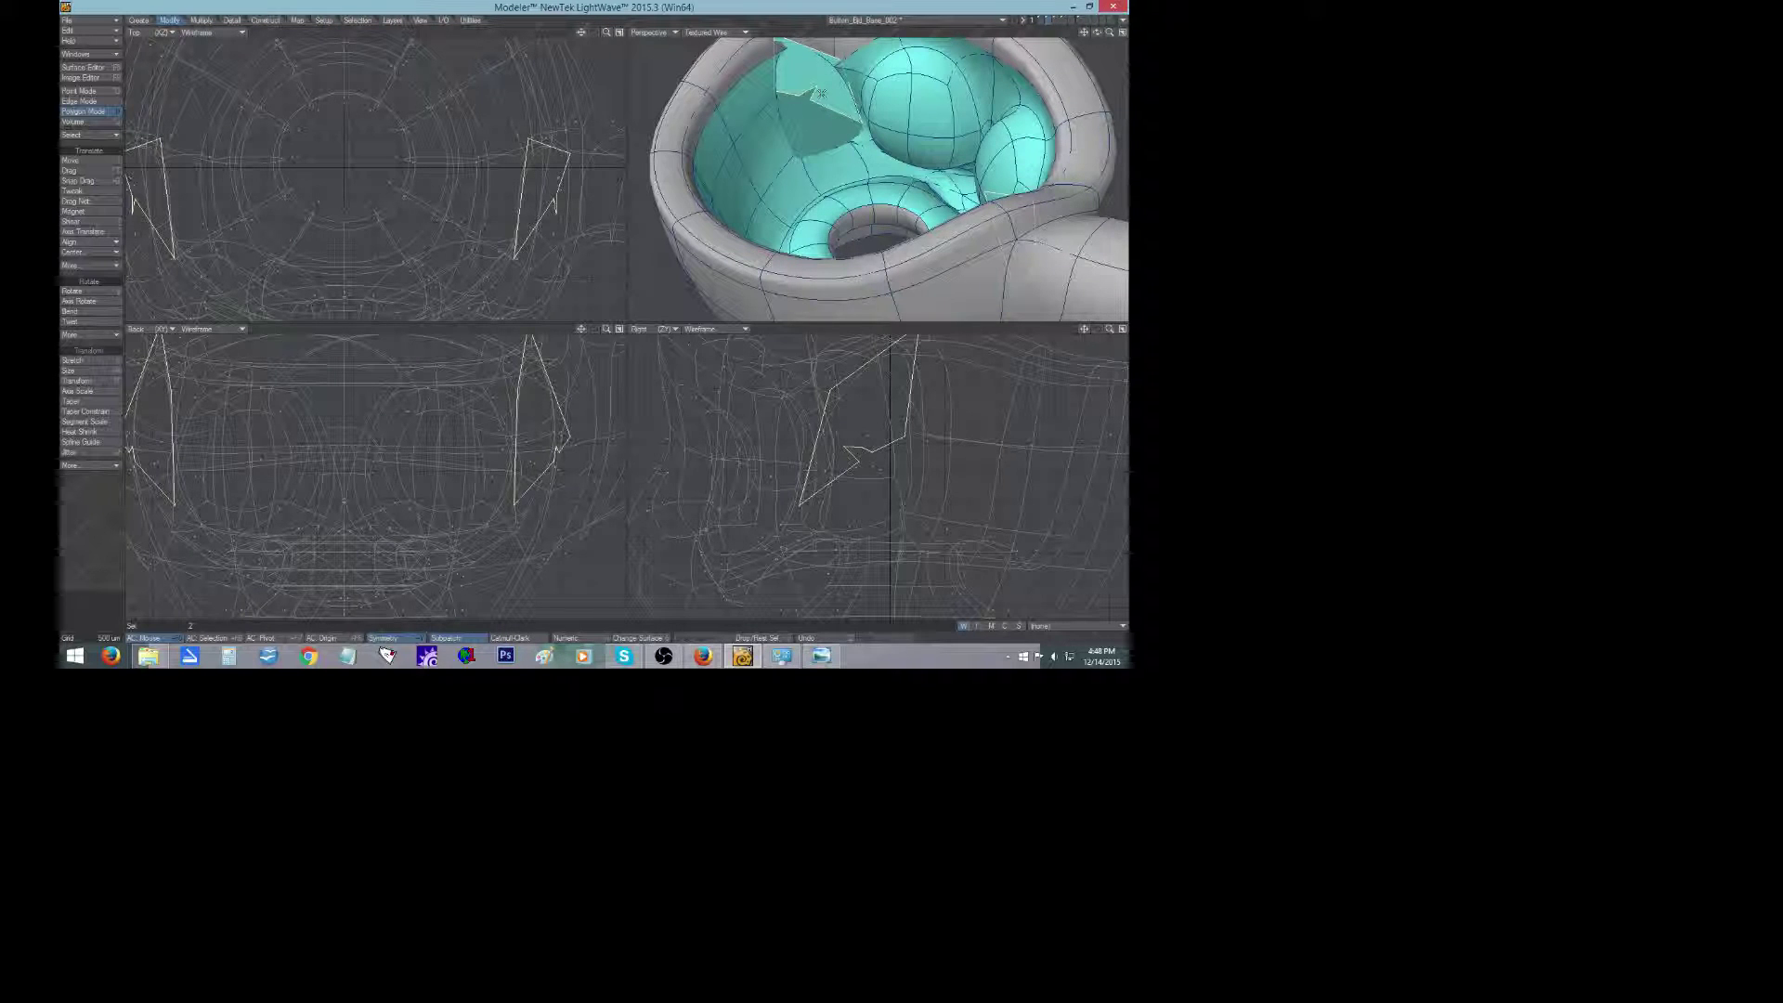
key("slash")
left_click(814, 82)
key("Tab")
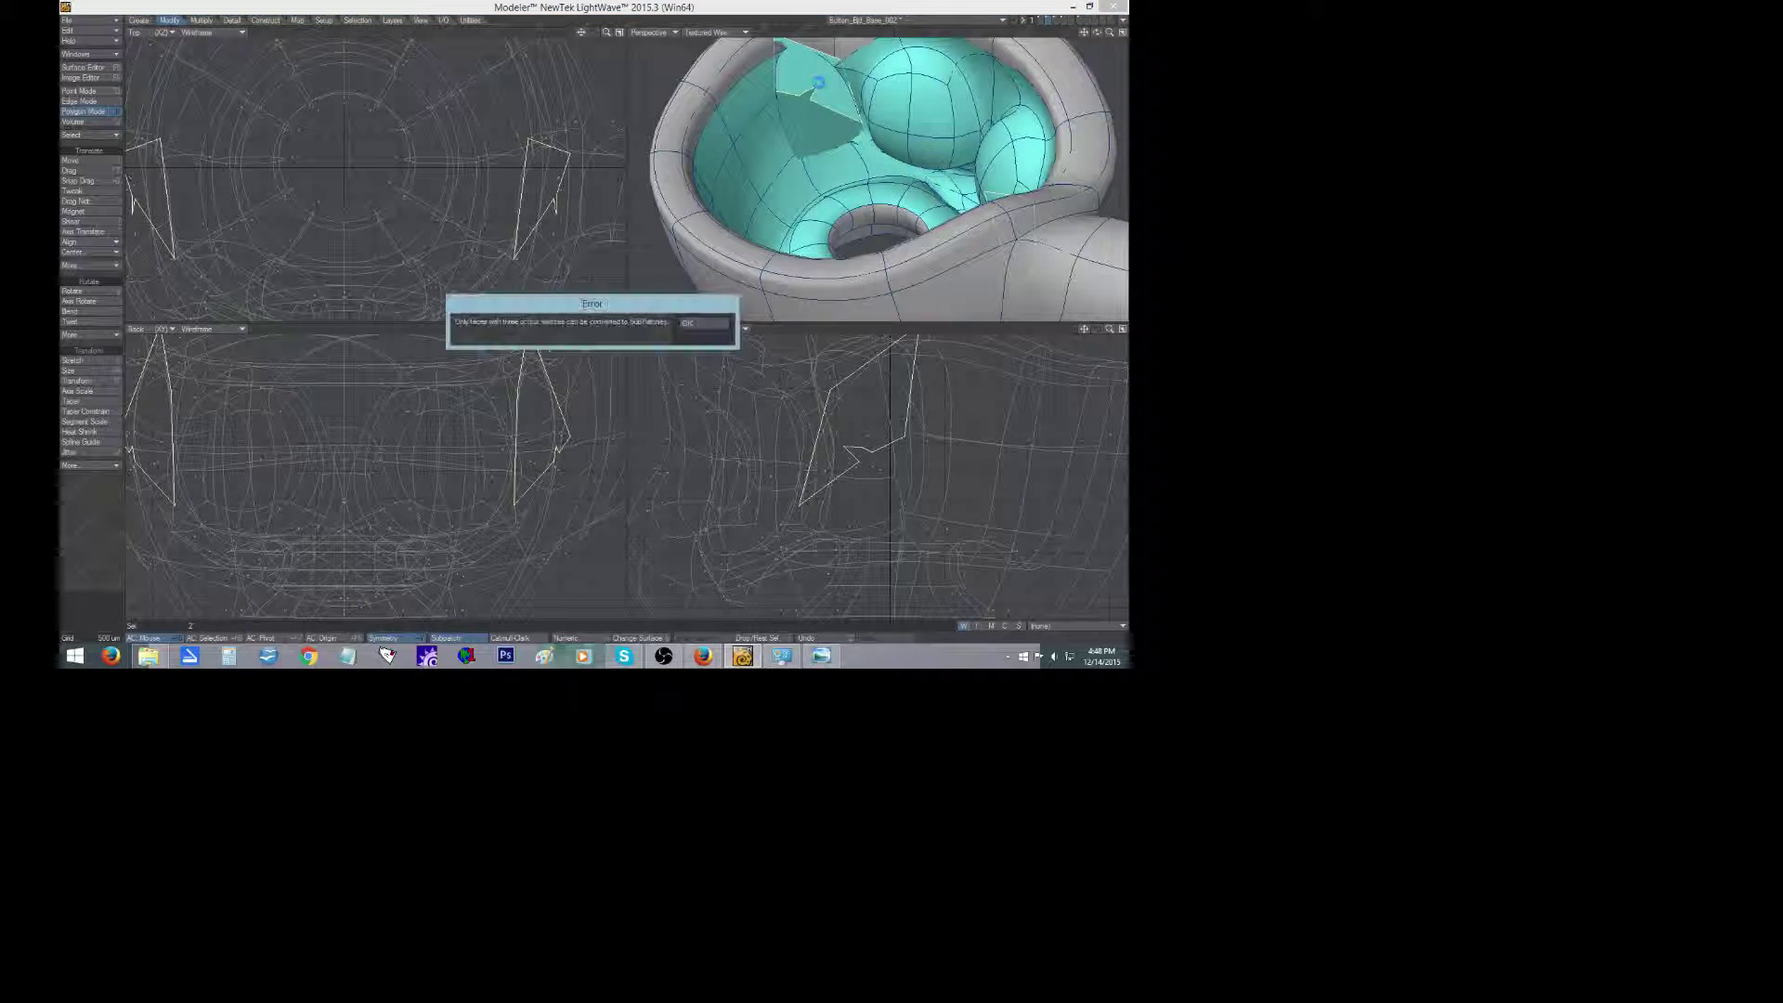
left_click(719, 322)
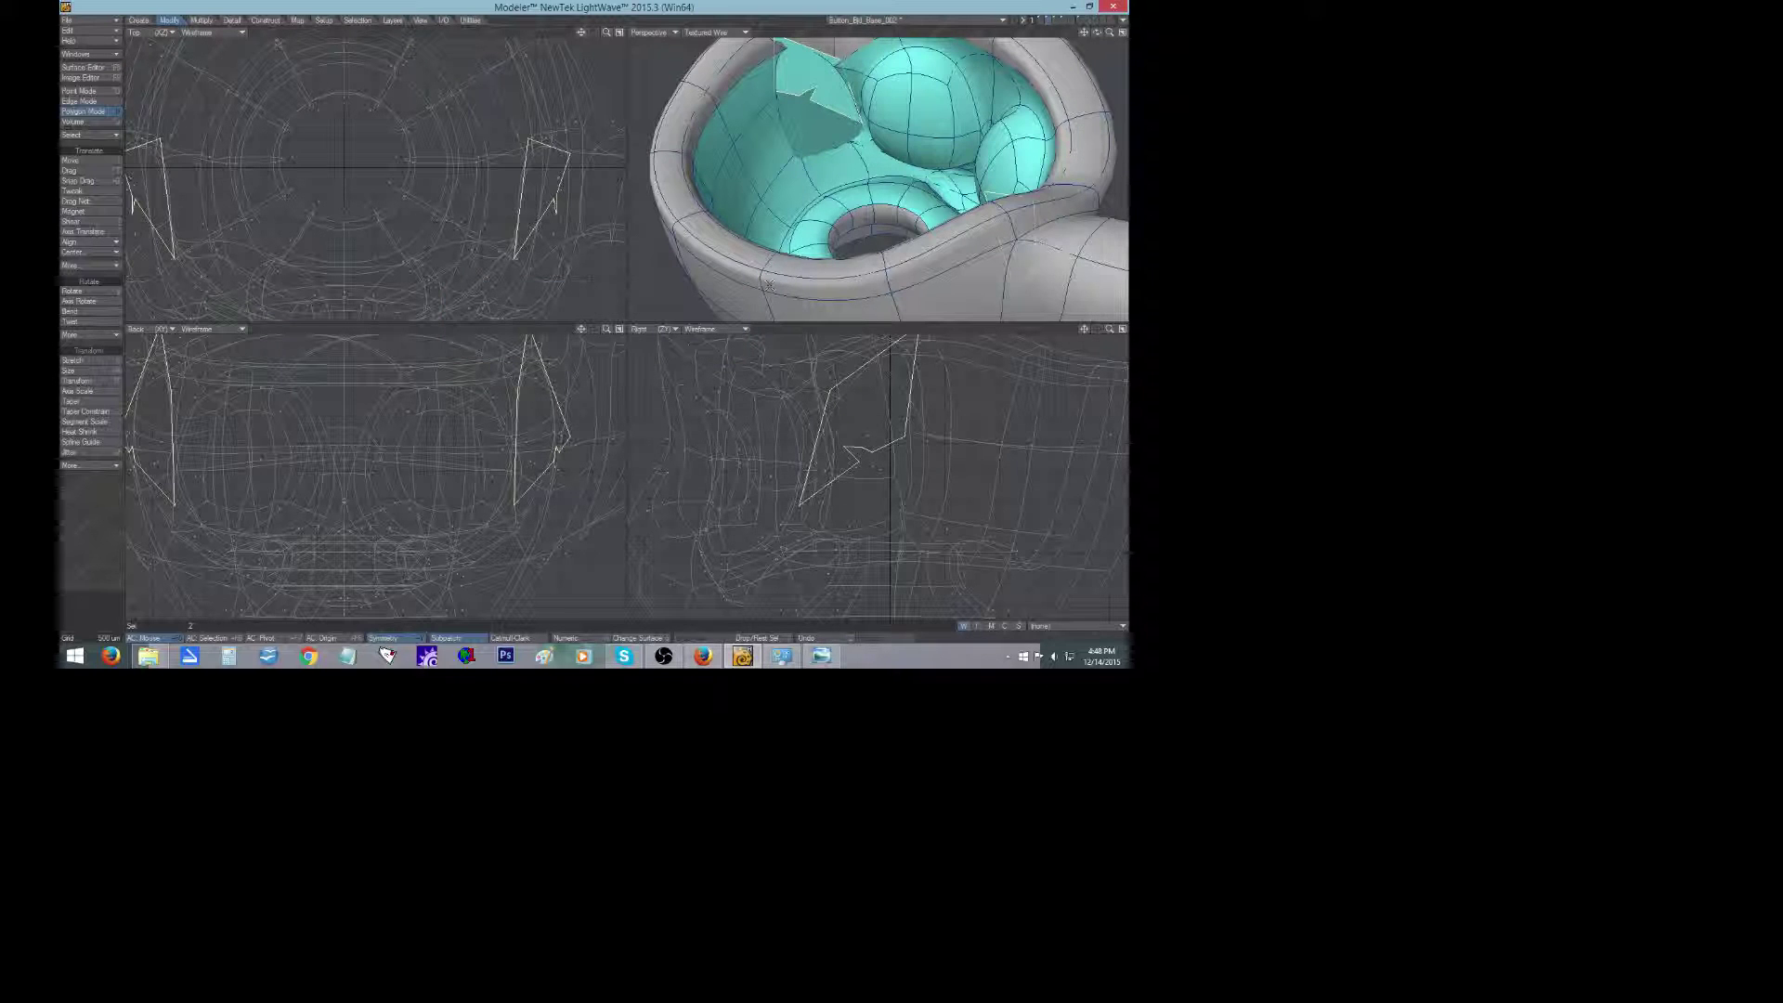
key("ctrl+z")
key("ctrl+z")
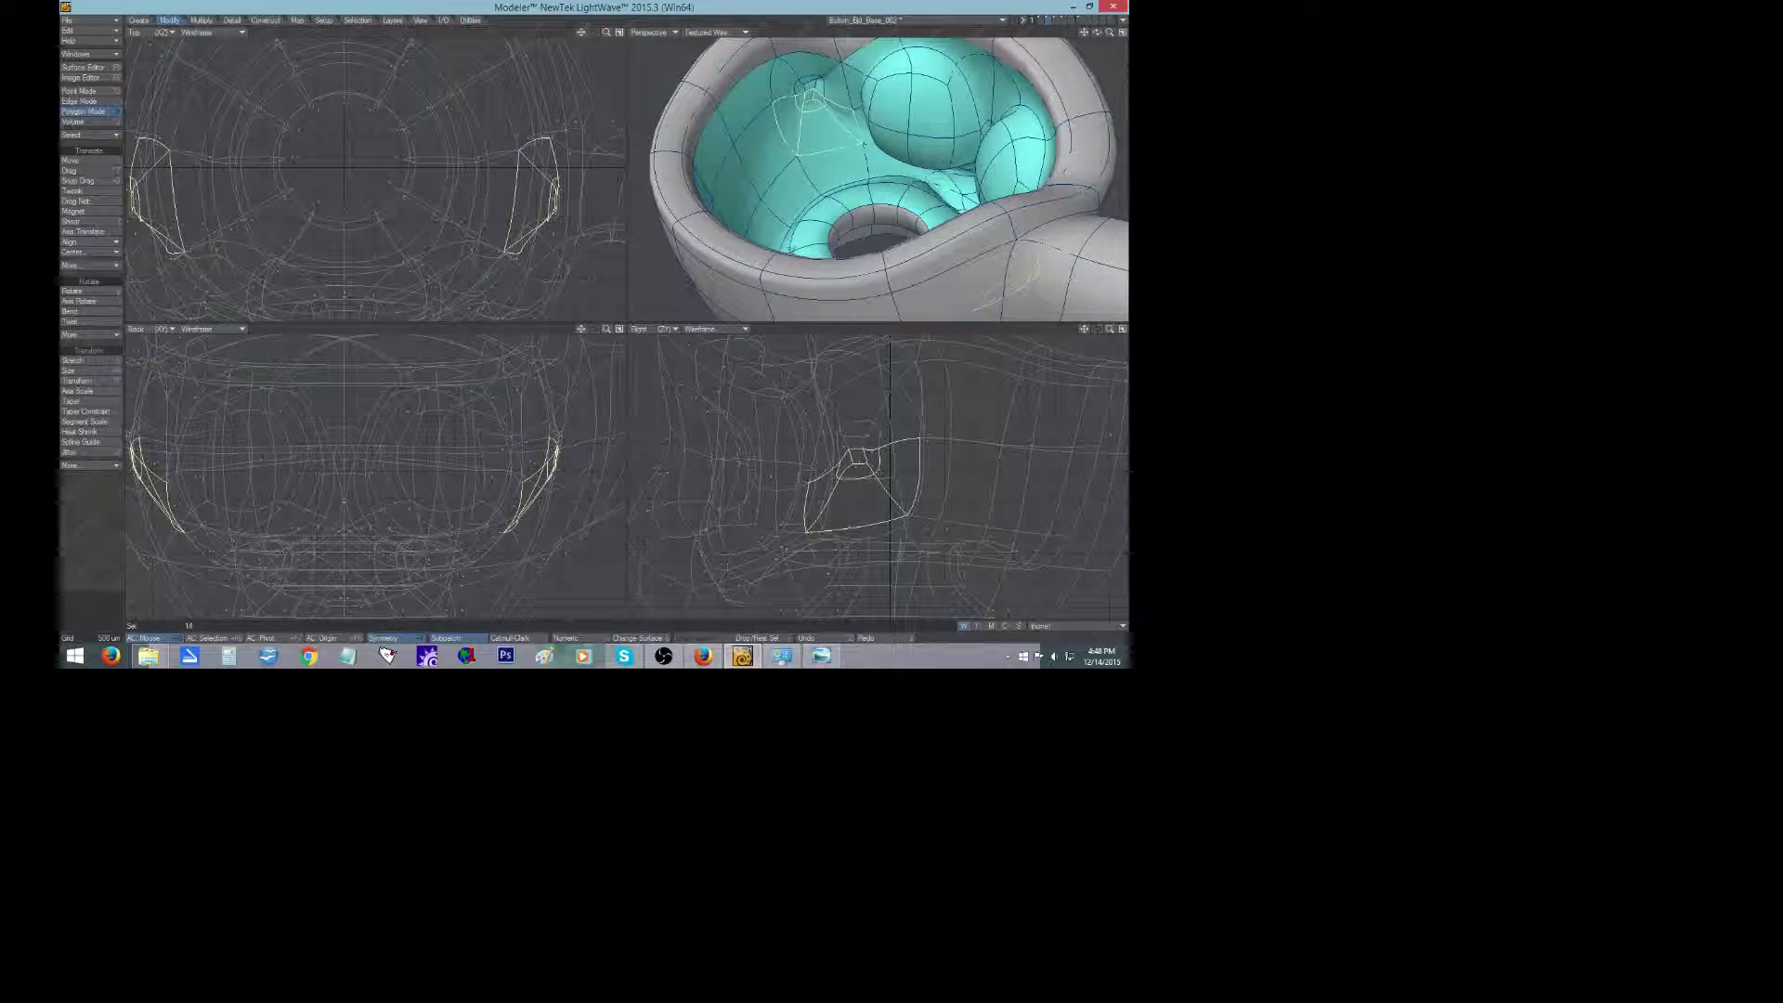
In point mode, weld the first groups of nested points of the small inset on the head's inner side wall.
left_click(91, 534)
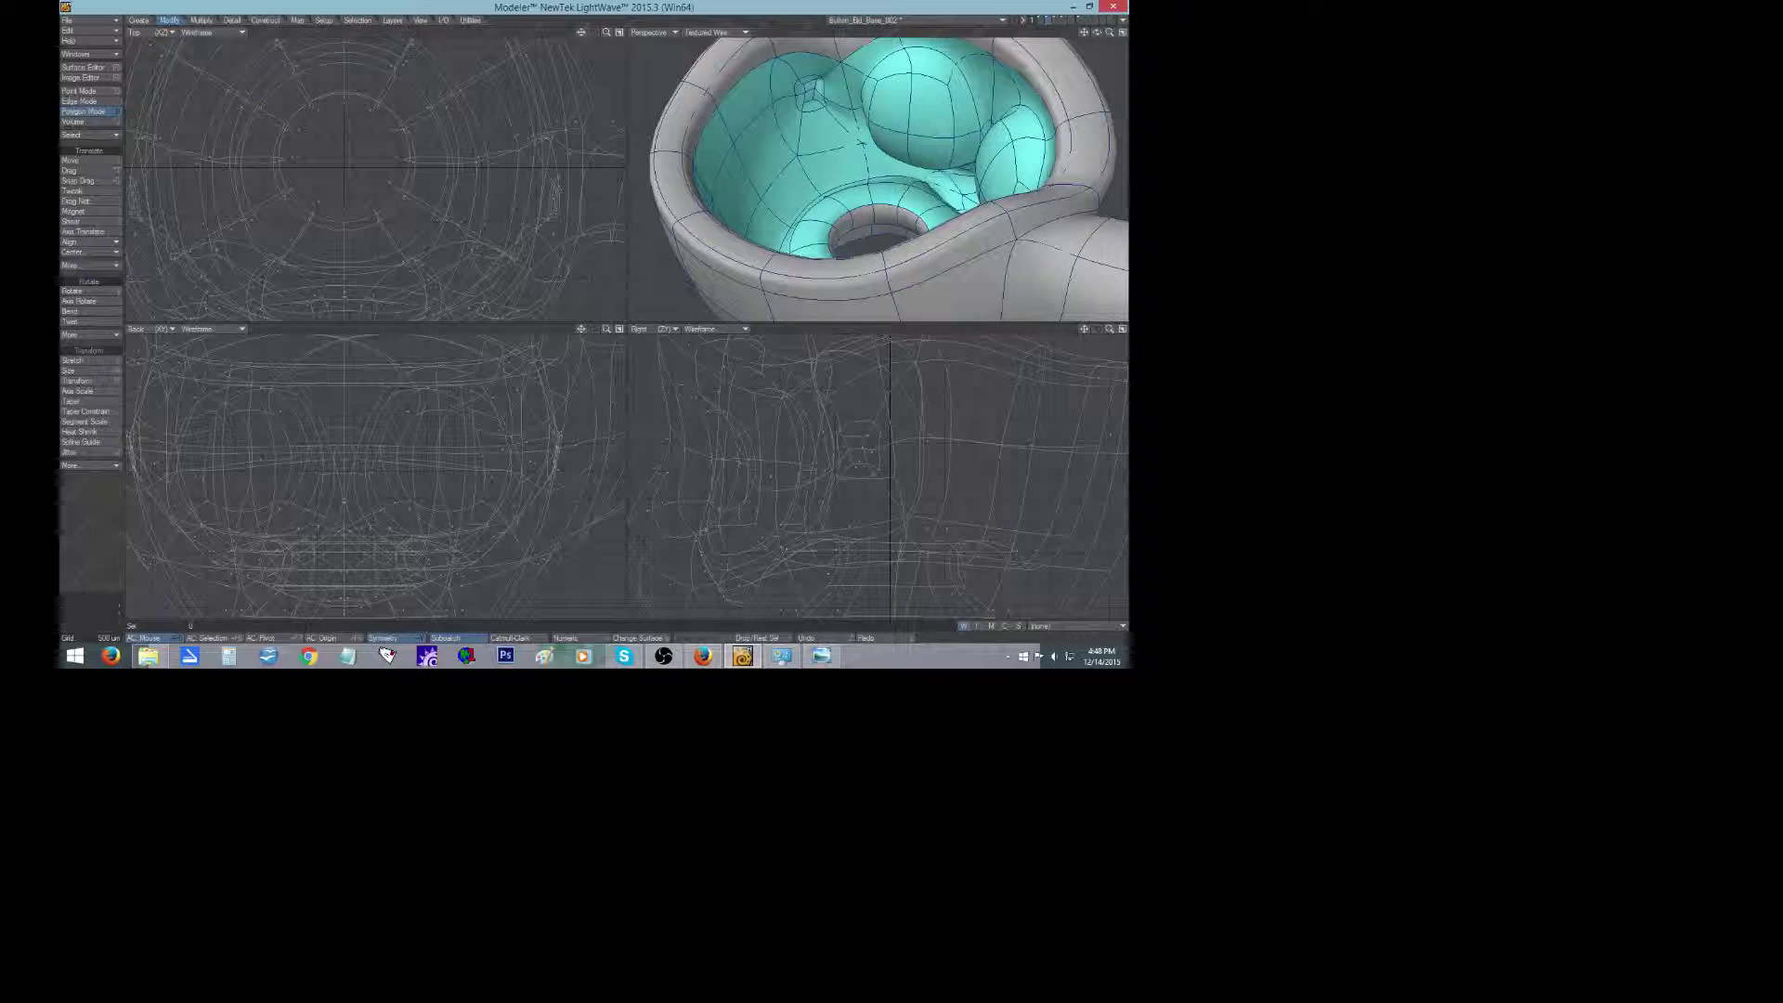
left_click_drag(1108, 34, 1110, 100)
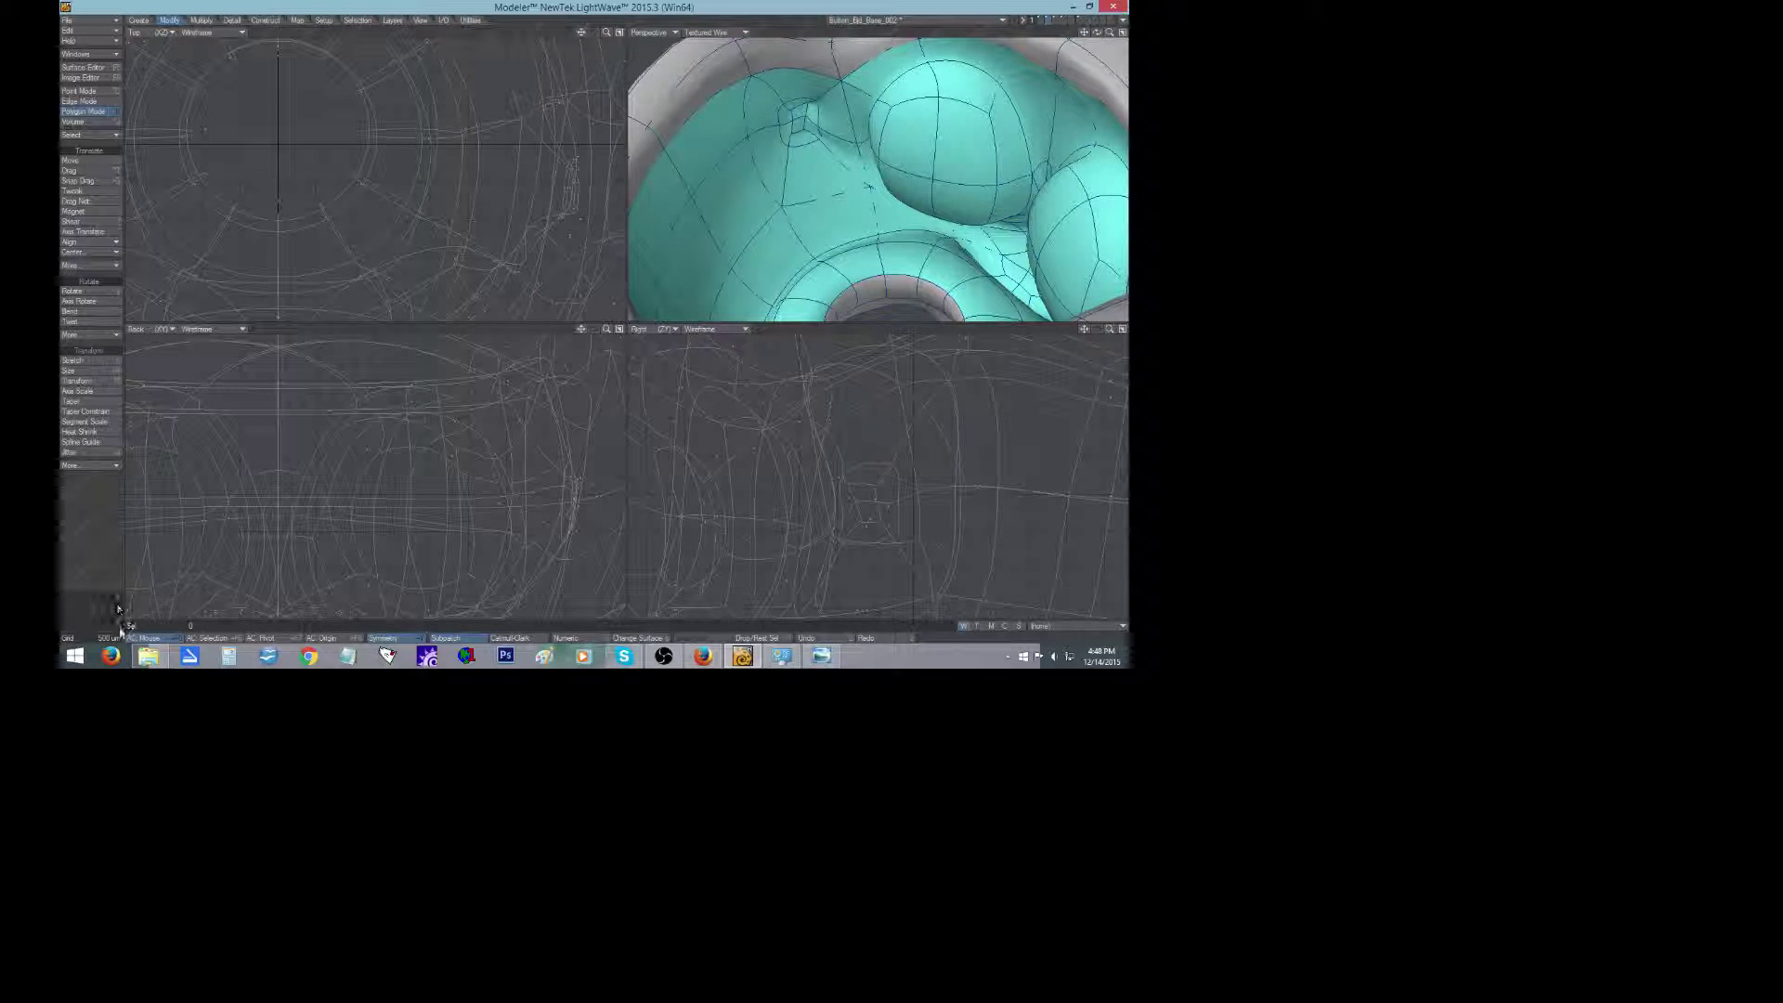
left_click(79, 91)
key("ctrl+w")
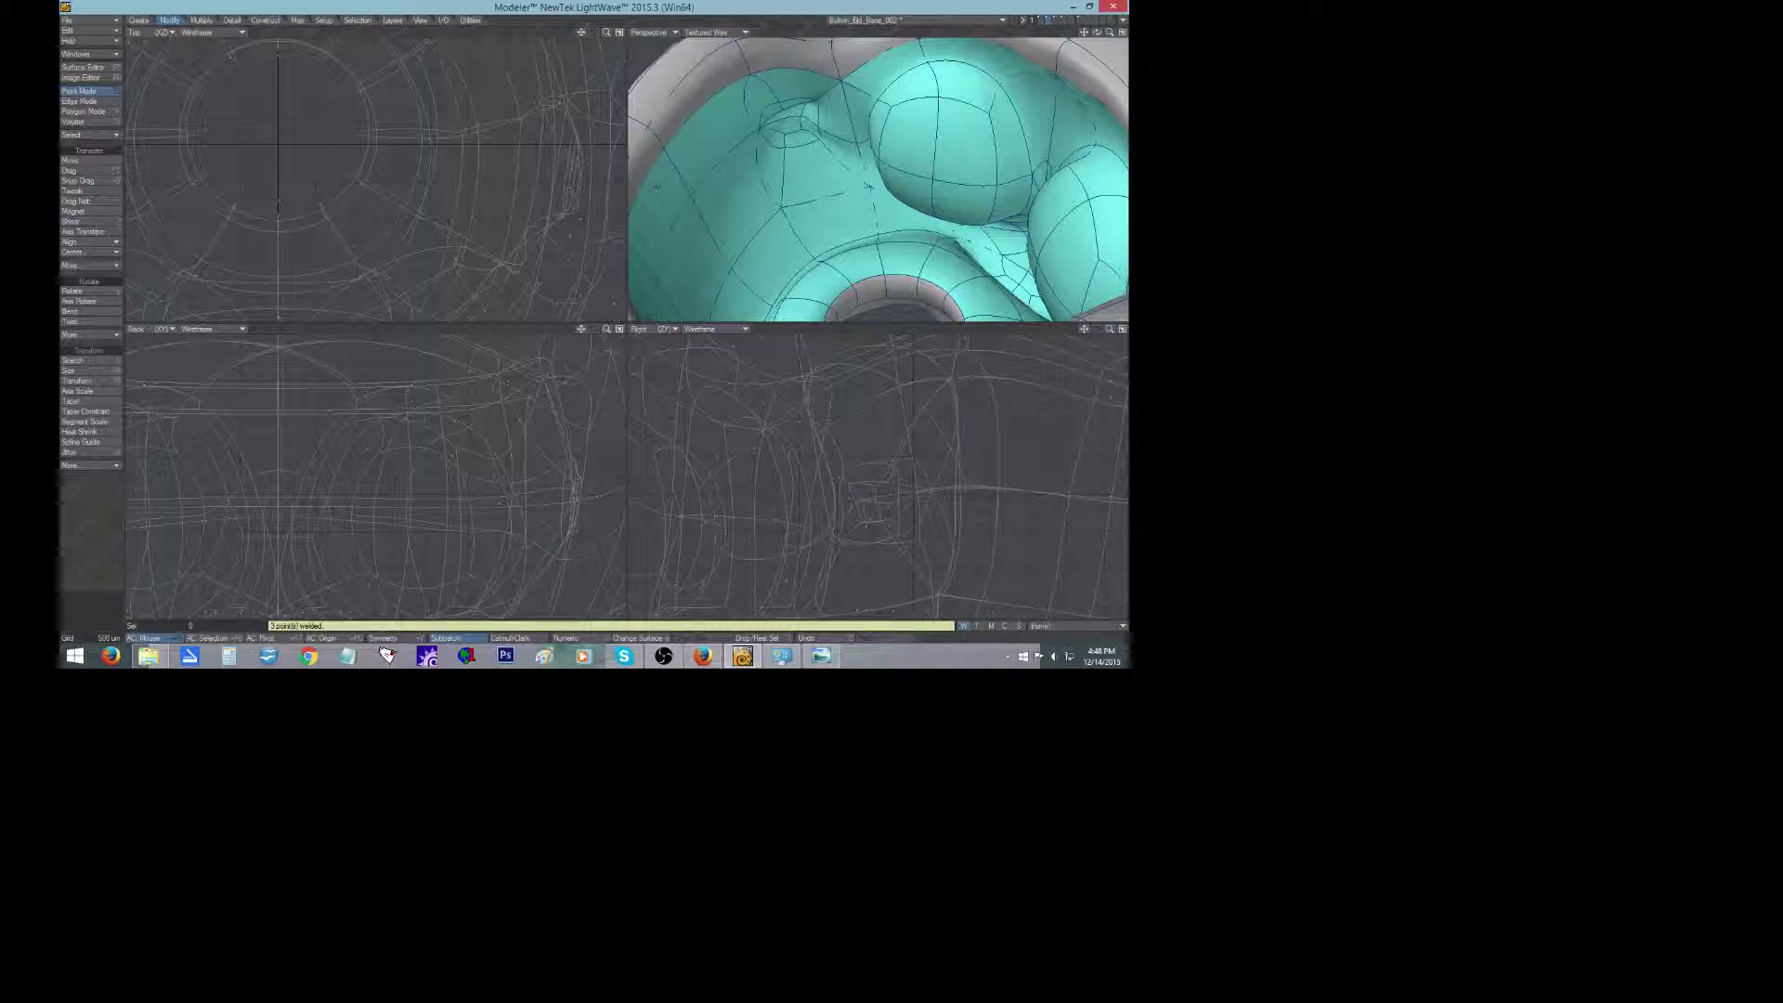
left_click(800, 118)
left_click(827, 135)
key("ctrl+w")
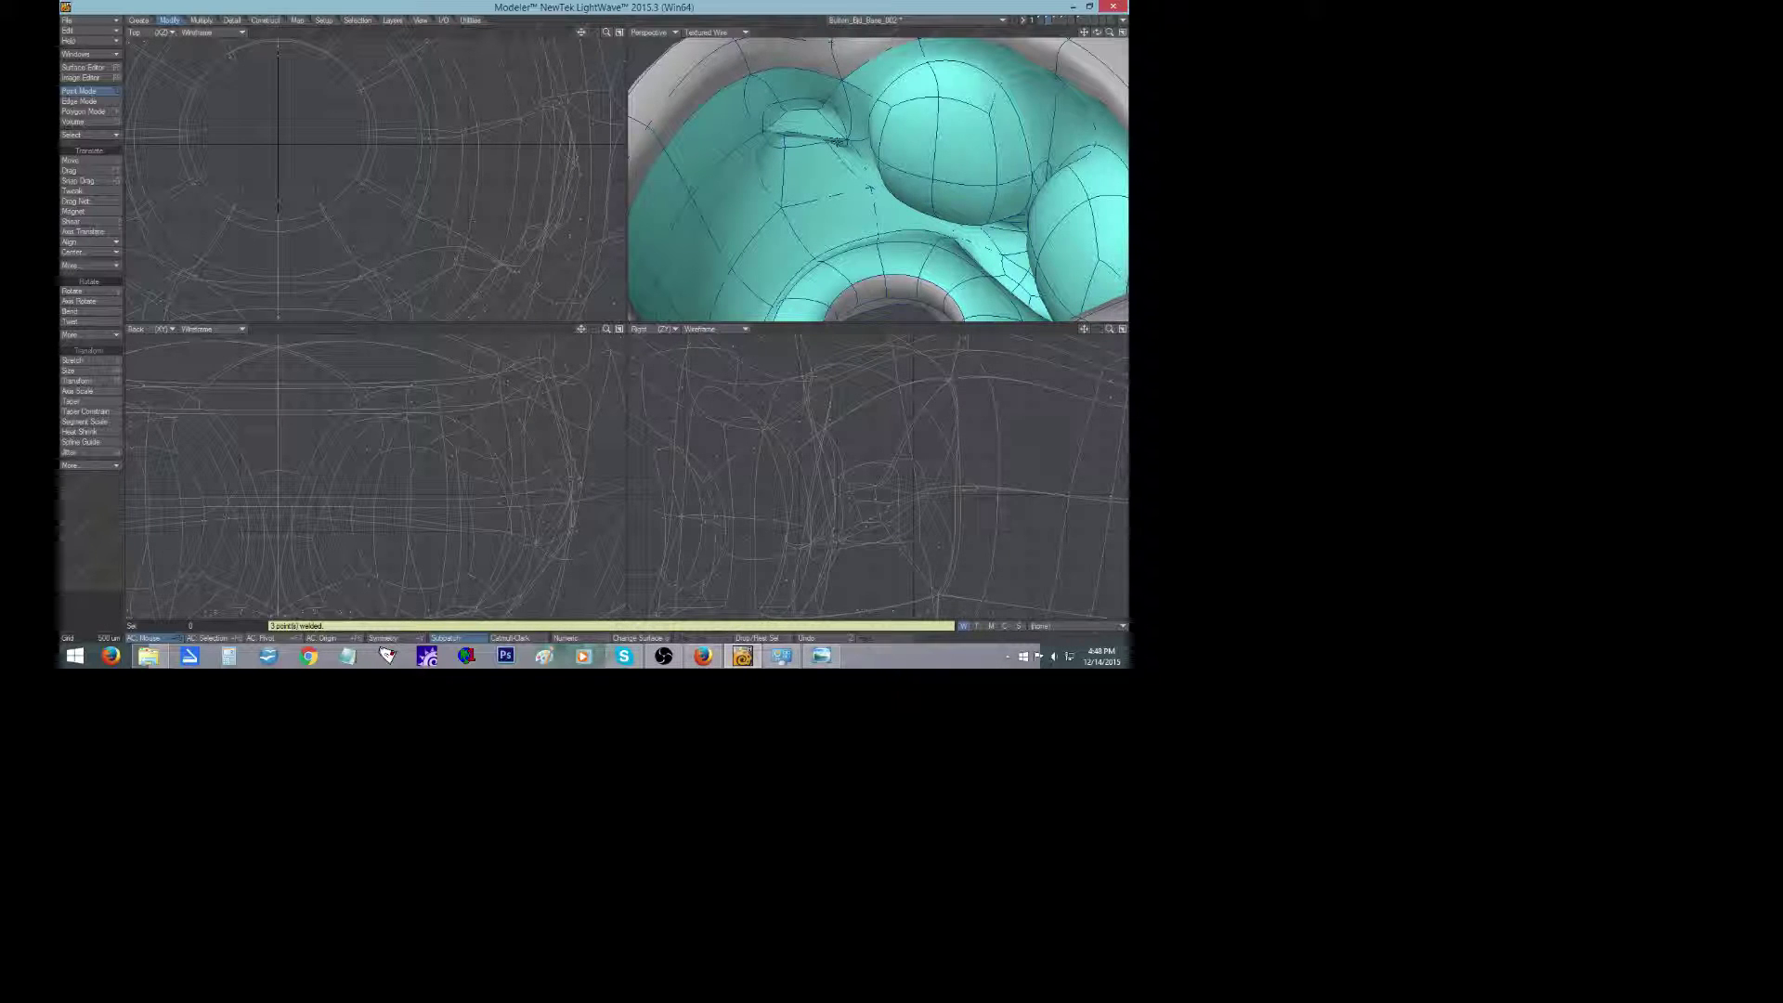
Weld the remaining lower points of the side-wall inset into the surrounding lower corner points.
left_click(784, 141)
key("ctrl+w")
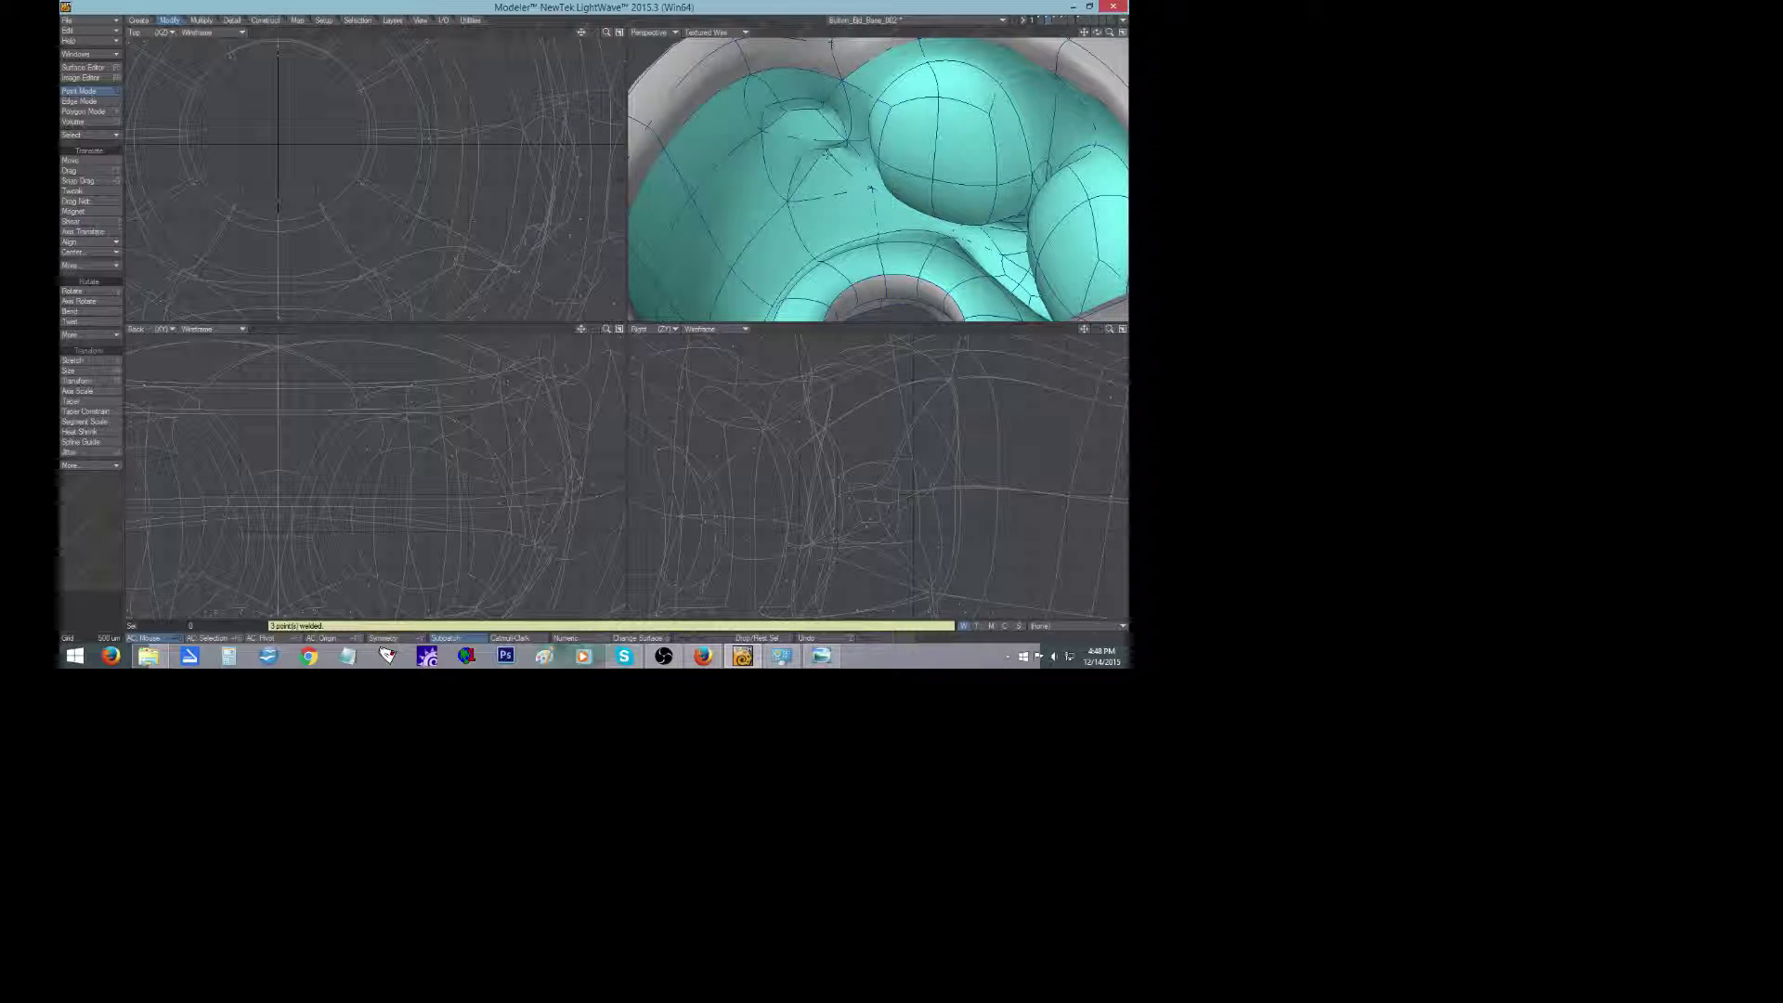
left_click(871, 188)
key("ctrl+w")
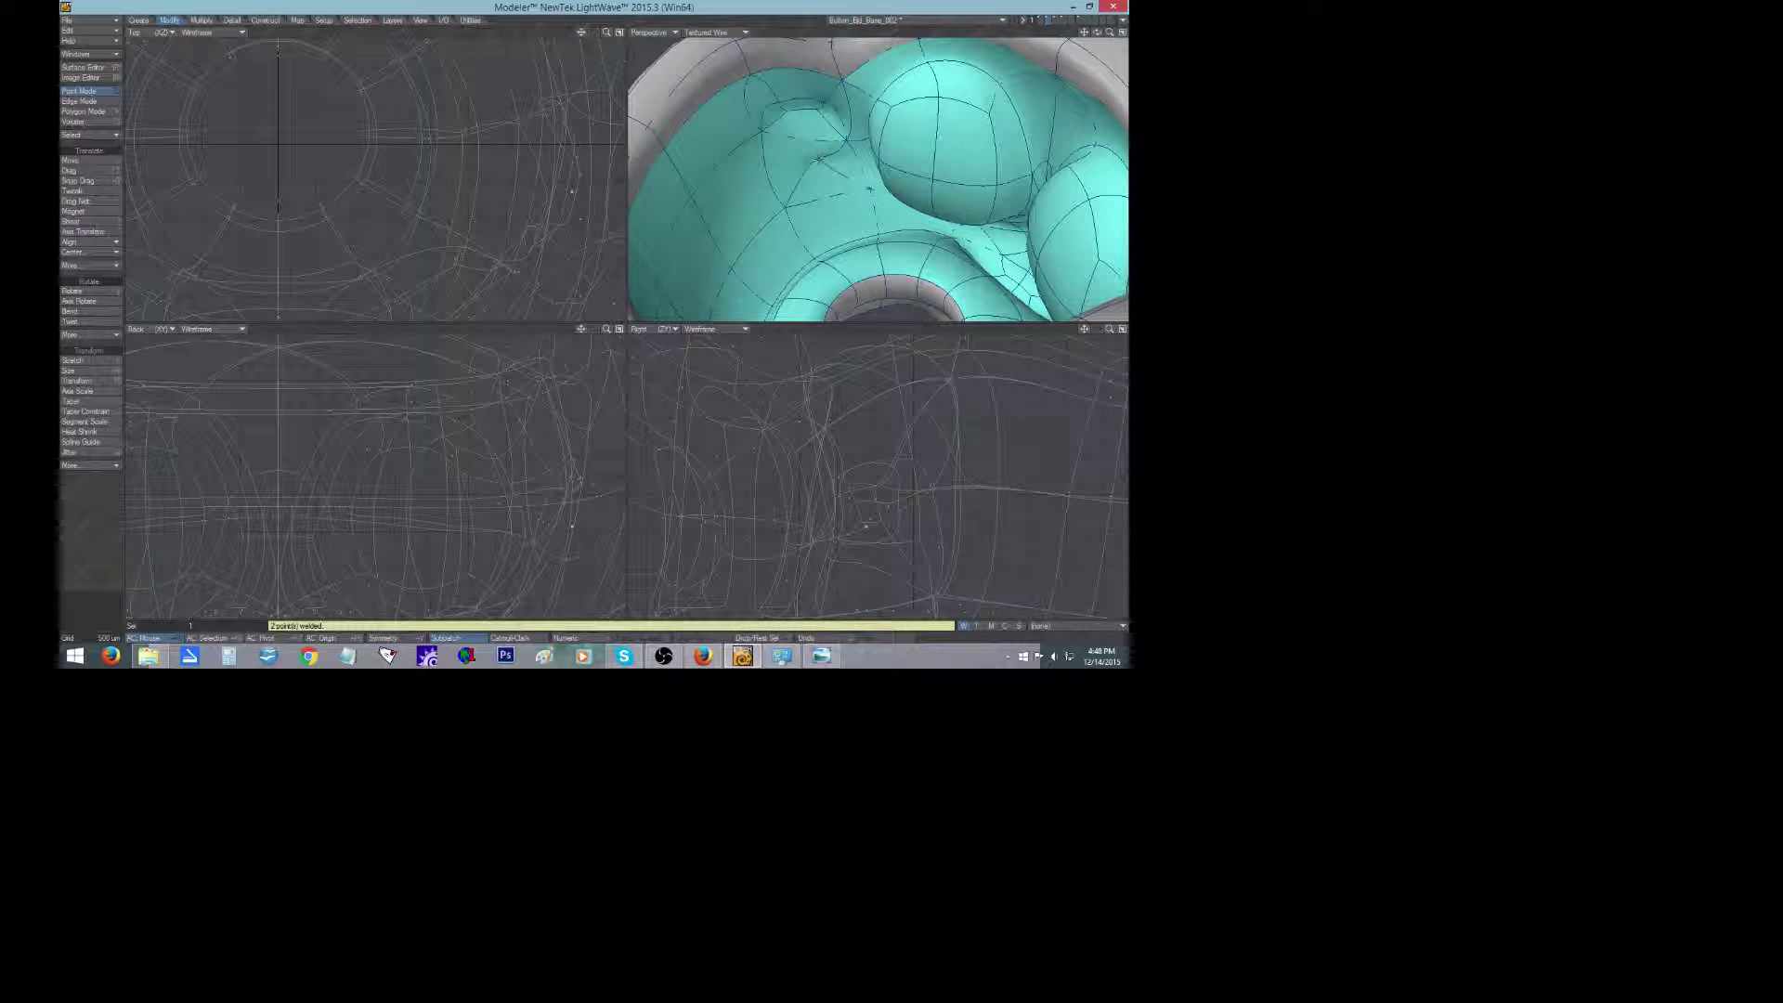
key("ctrl+w")
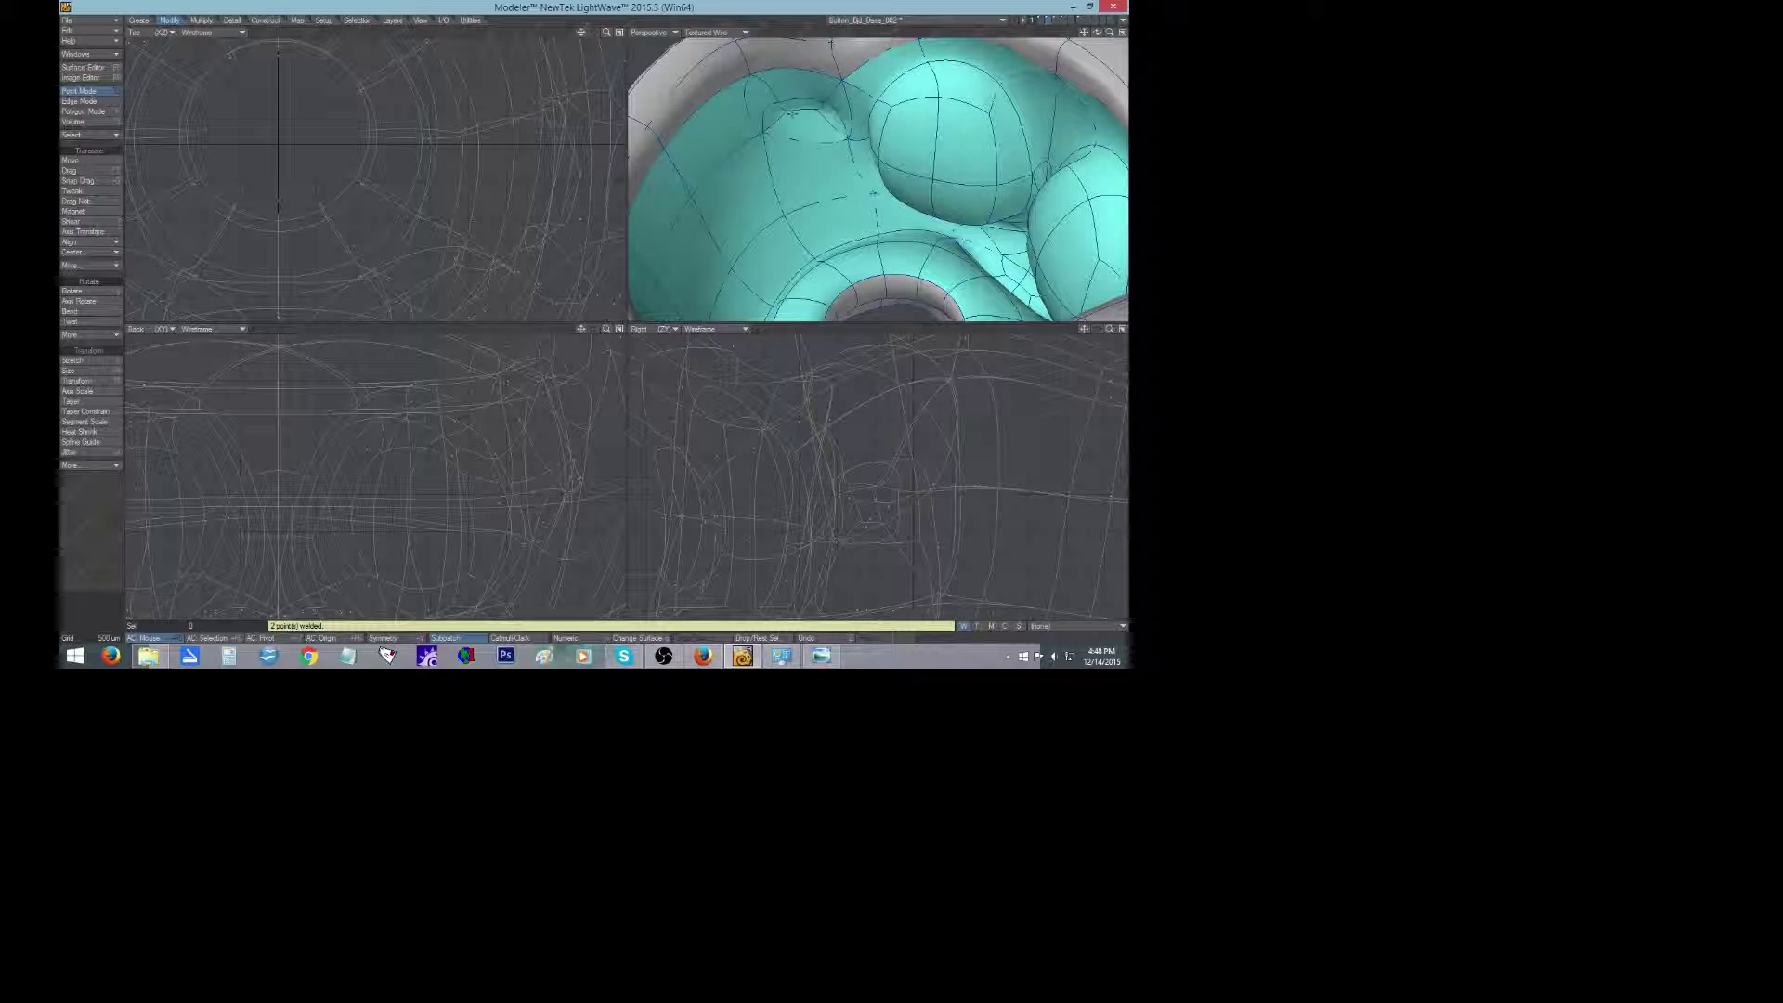
Weld the inset's upper points on both sides into the surrounding upper corner points to close the inset.
left_click(775, 99)
left_click(763, 134, "shift")
key("ctrl+w")
left_click(819, 109)
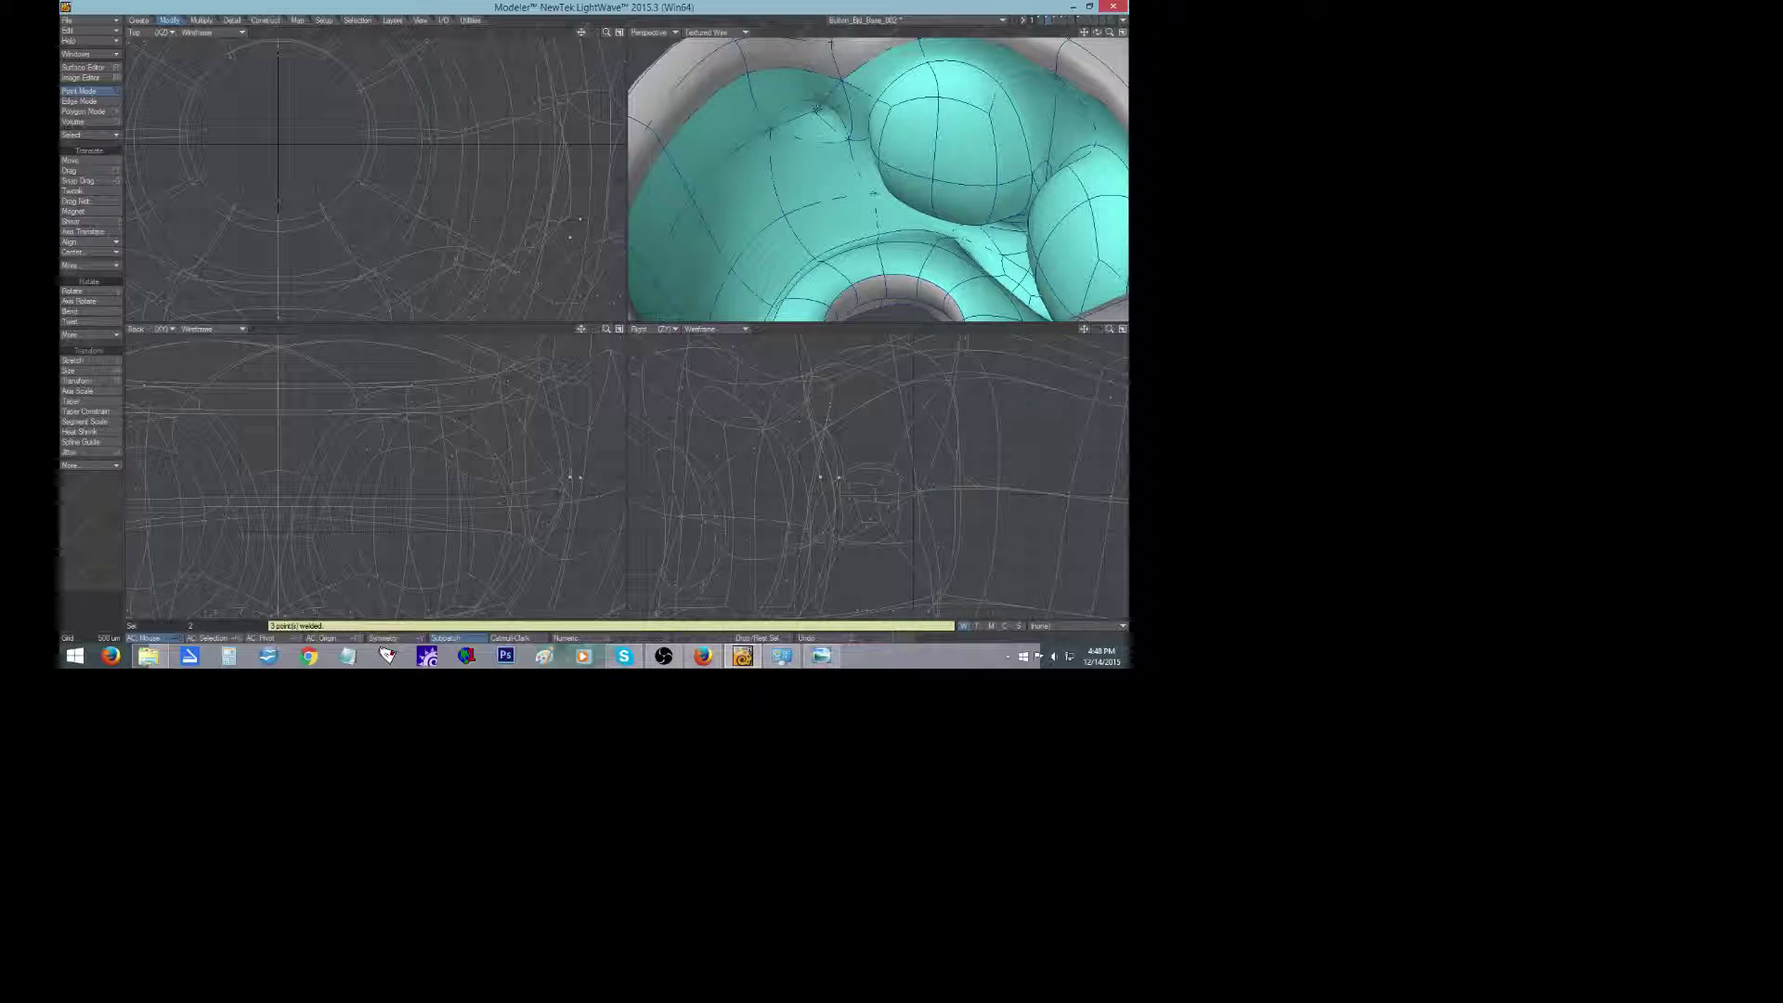
left_click(846, 138, "shift")
key("ctrl+w")
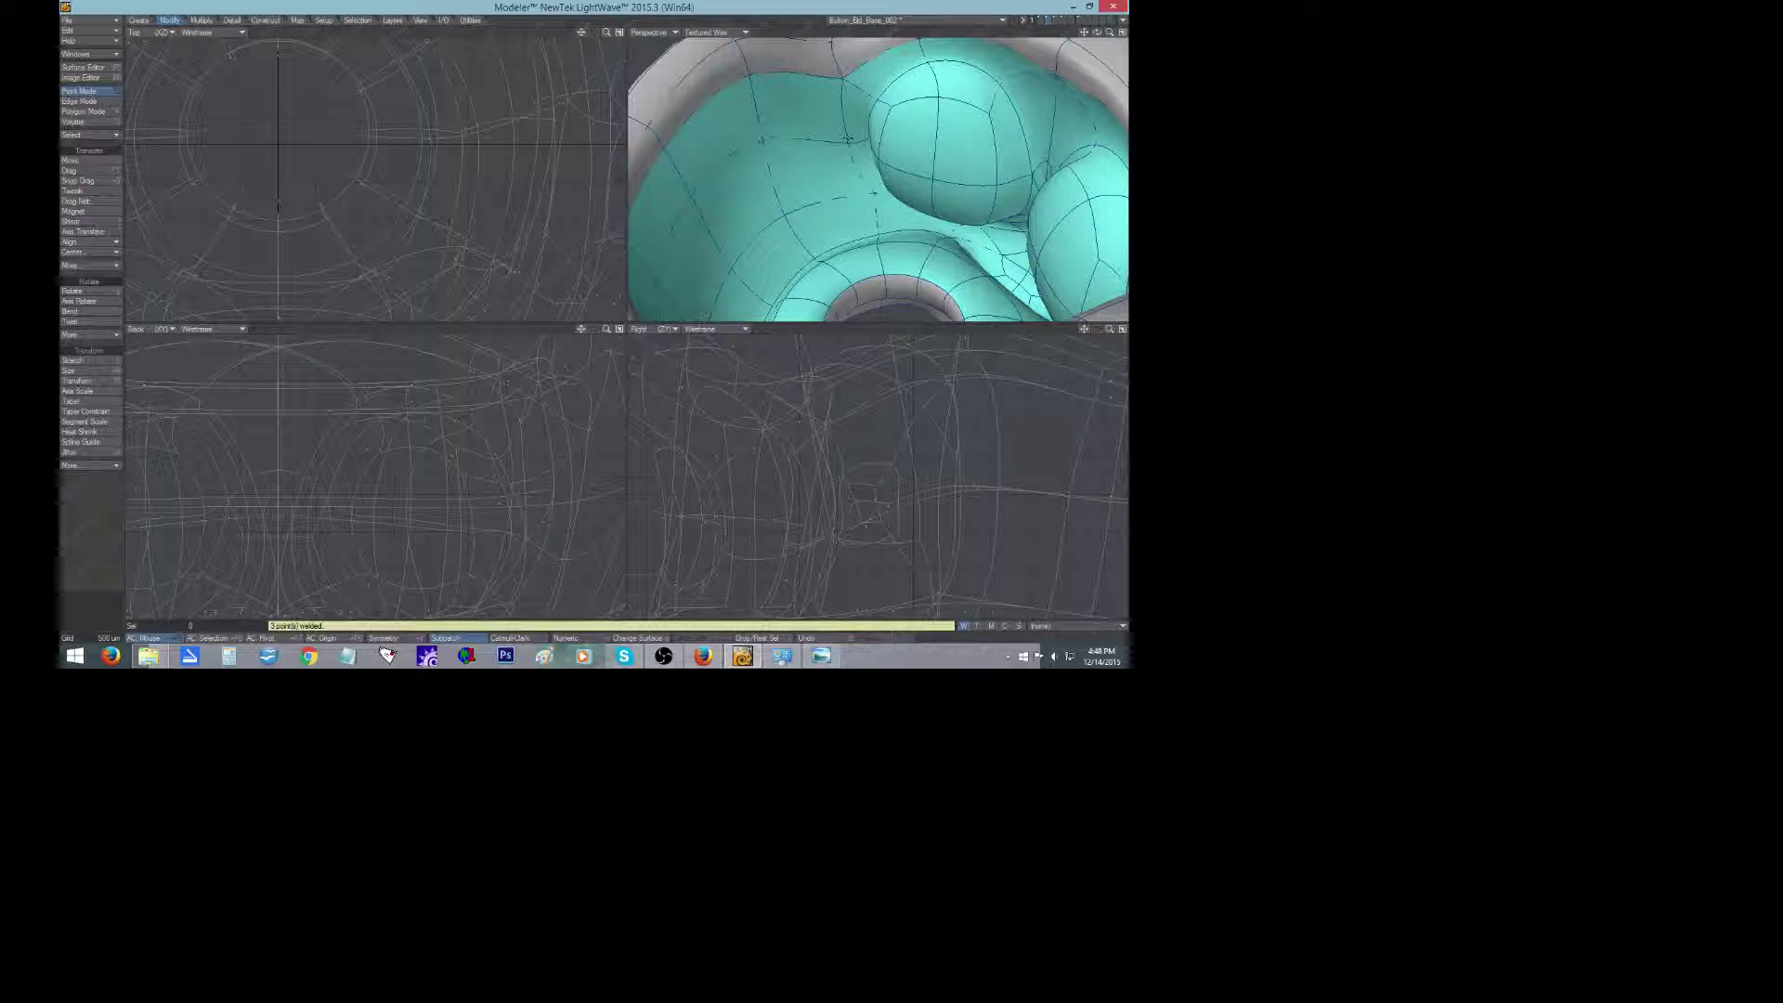
In polygon mode, select and delete the polygons on the head's inner side wall where the inset was welded.
mouse_move(1099, 37)
left_mouse_down()
mouse_move(1117, 51)
mouse_move(1073, 32)
mouse_move(1099, 35)
mouse_move(1090, 49)
left_mouse_up()
key("a")
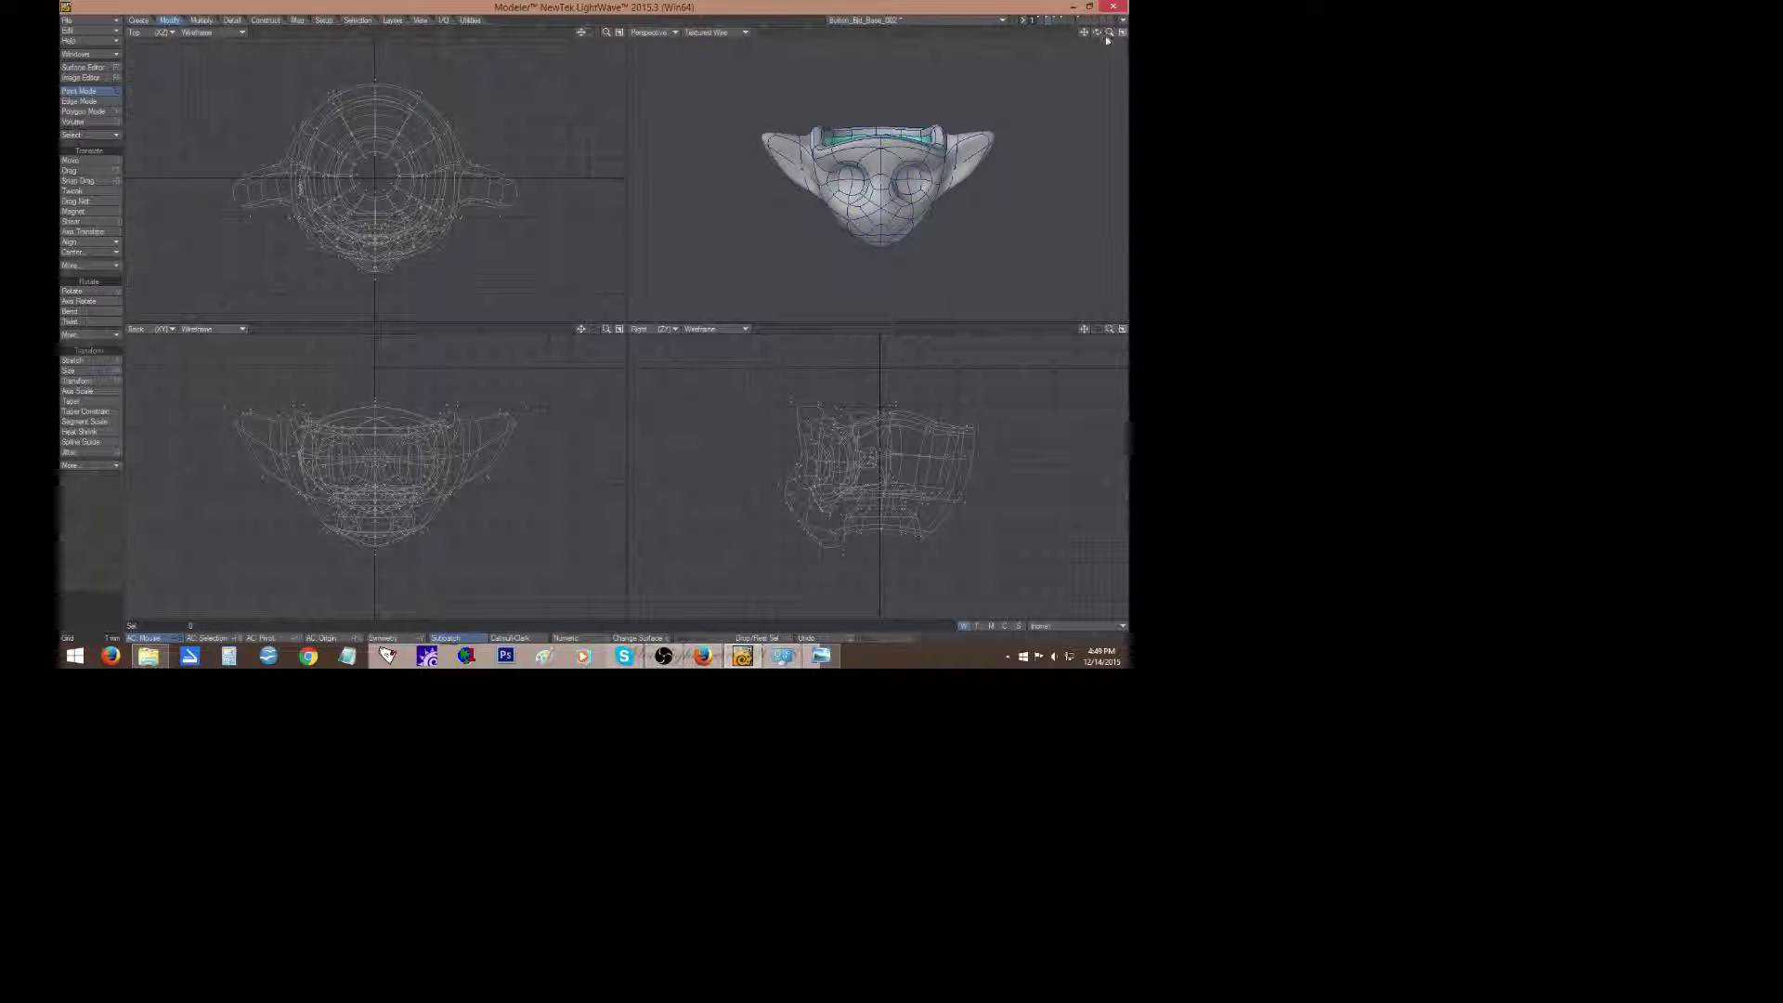
scroll(1103, 34, "up", 2)
left_click_drag(1099, 34, 1197, 65)
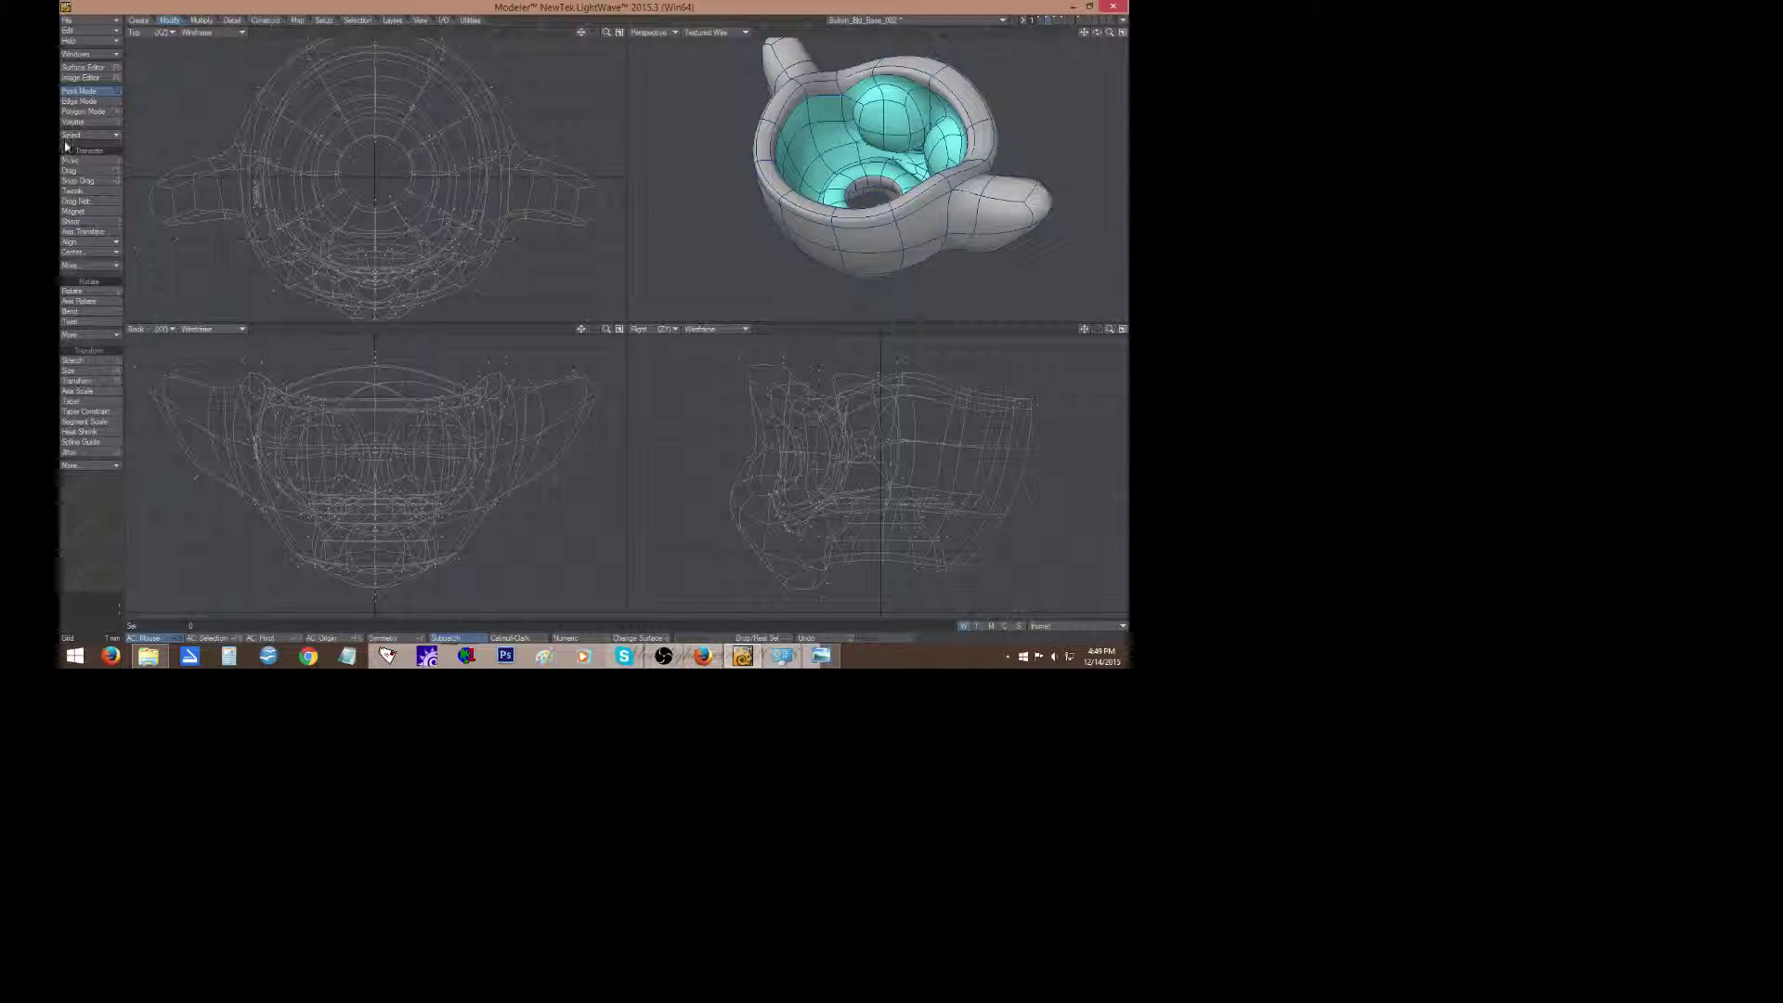
left_click(83, 112)
left_click(845, 110)
key("Delete")
left_click(850, 123)
left_click(851, 123)
left_click(850, 124)
mouse_move(851, 123)
left_mouse_down()
mouse_move(841, 113)
mouse_move(856, 120)
left_mouse_up()
left_click(465, 223)
Select and delete the leftover polygons on the head's inner side wall just below the rim.
mouse_move(1110, 33)
left_mouse_down()
mouse_move(1127, 32)
mouse_move(1100, 35)
mouse_move(1120, 33)
mouse_move(1125, 78)
mouse_move(1112, 45)
left_mouse_up()
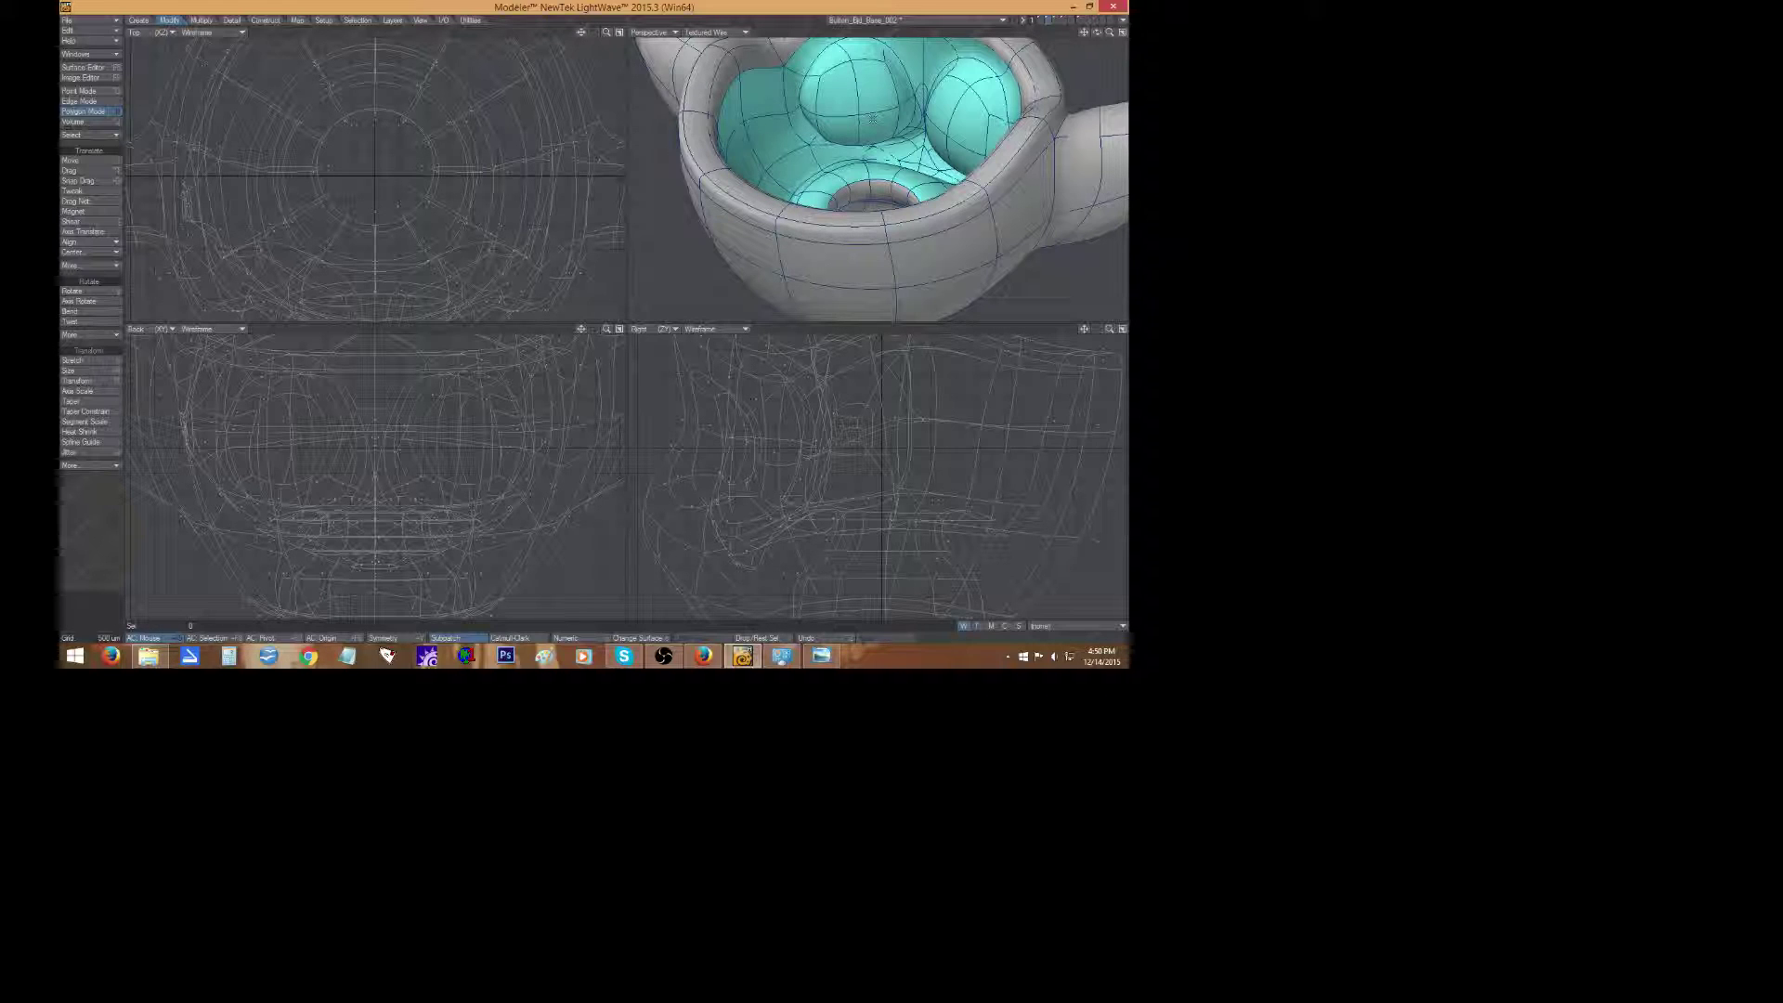
left_click(740, 56)
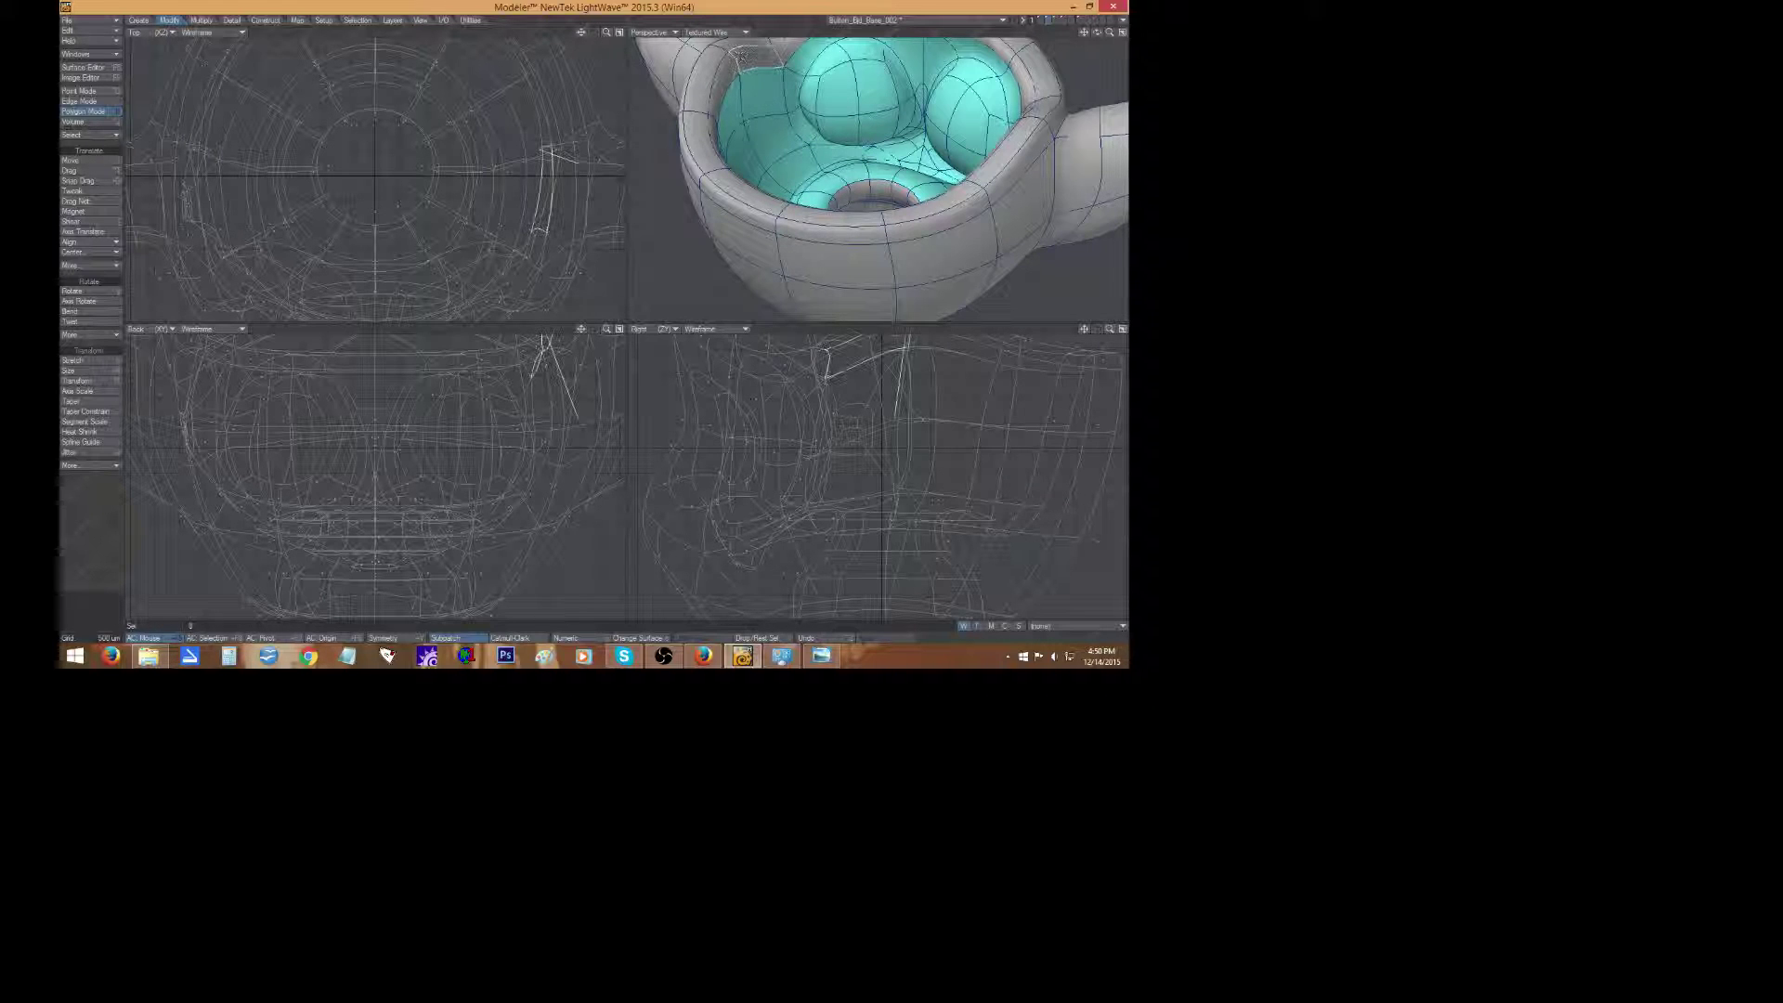
left_click(750, 65)
left_click(755, 77)
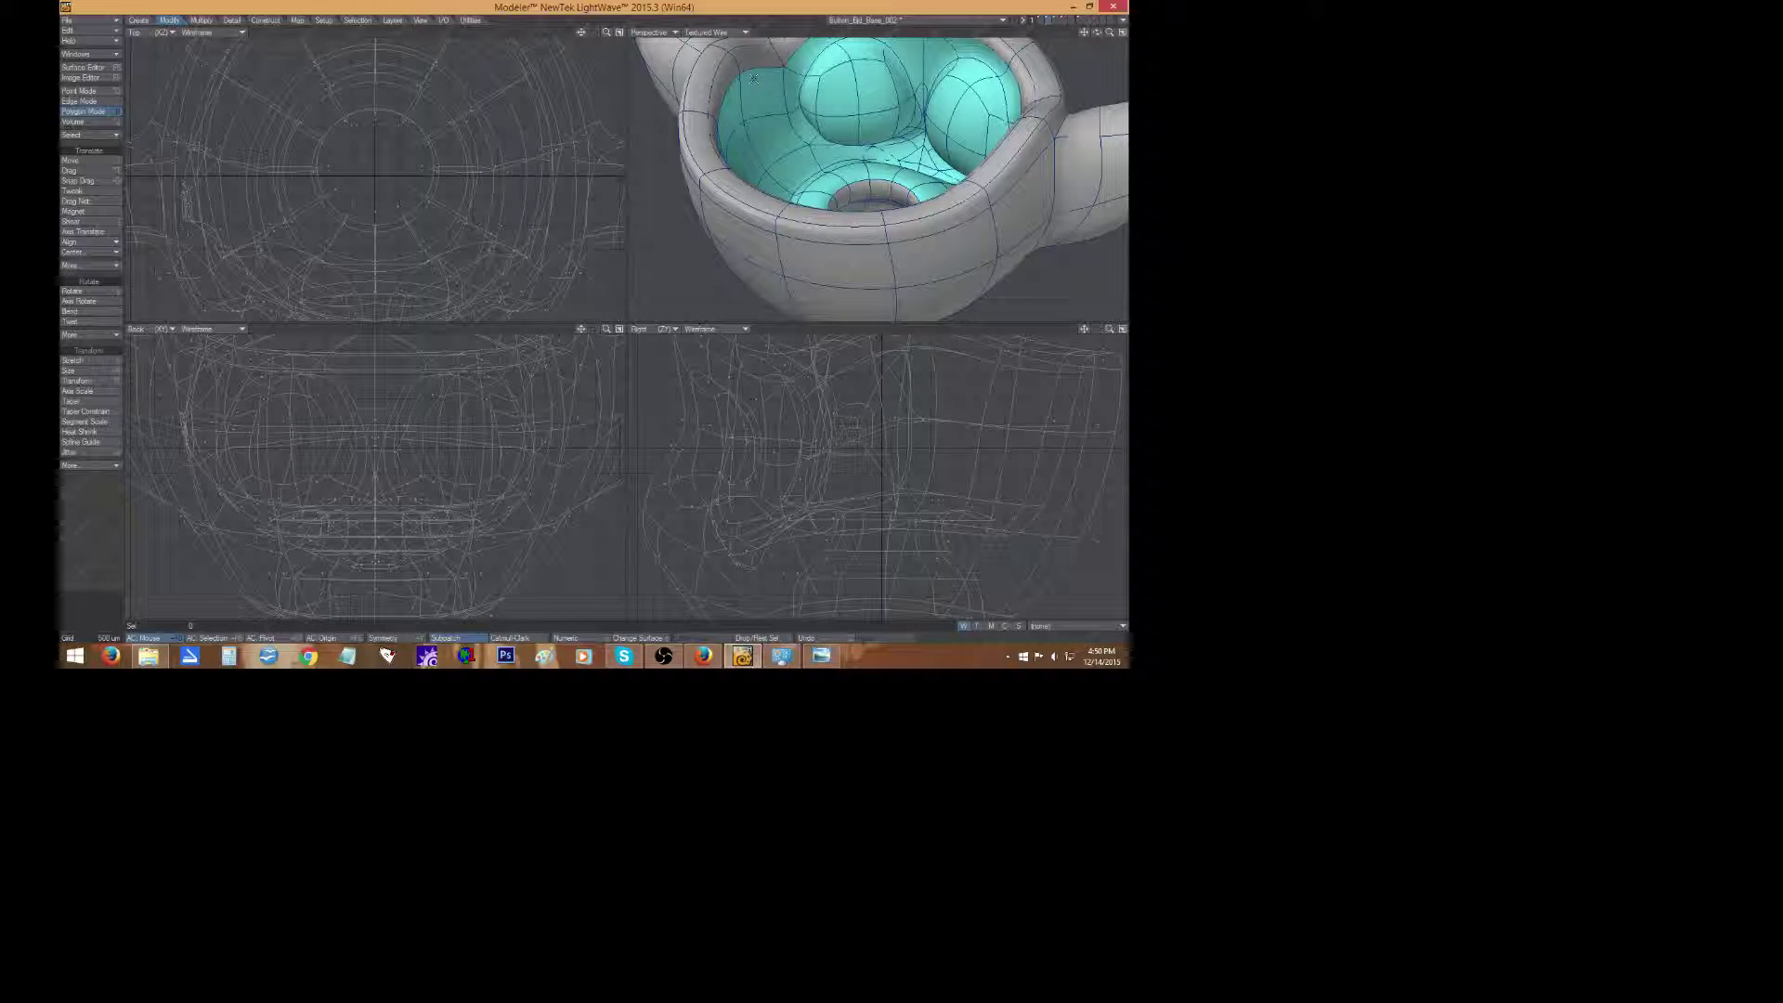
Select the whole connected head mesh, cut it into another layer, and bring it back into its original layer.
left_click(853, 108)
key("]")
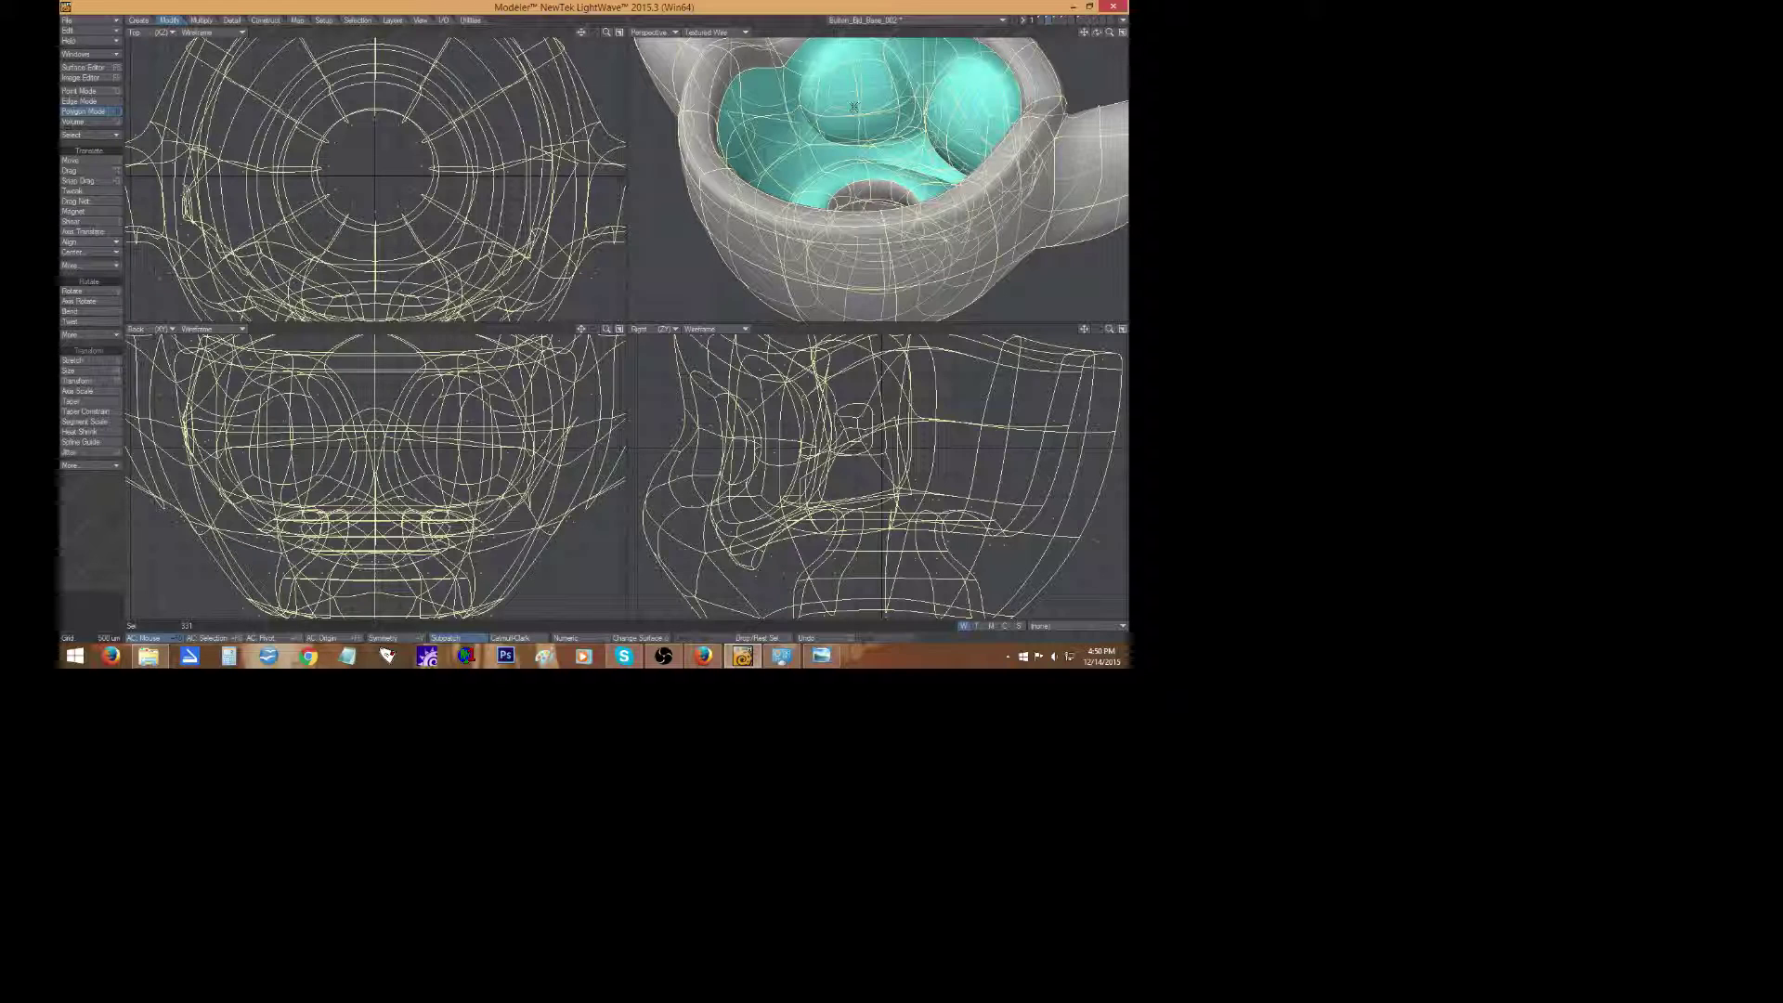
key("Delete")
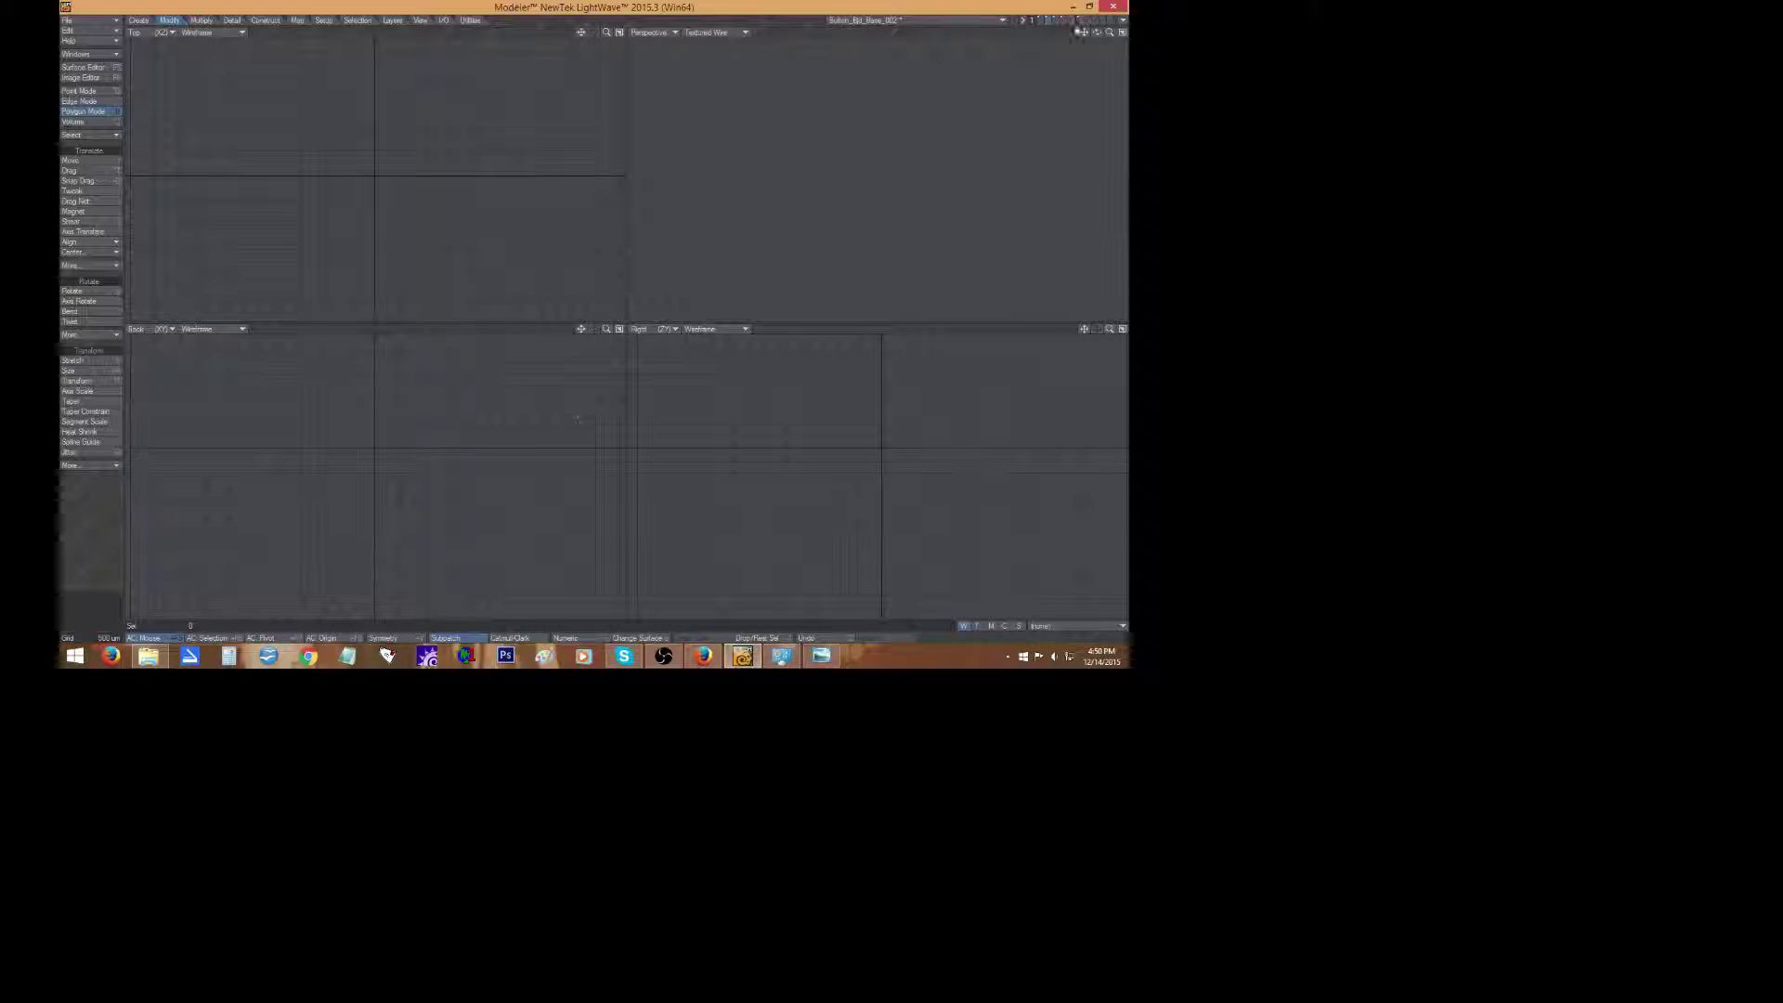
left_click(1089, 20)
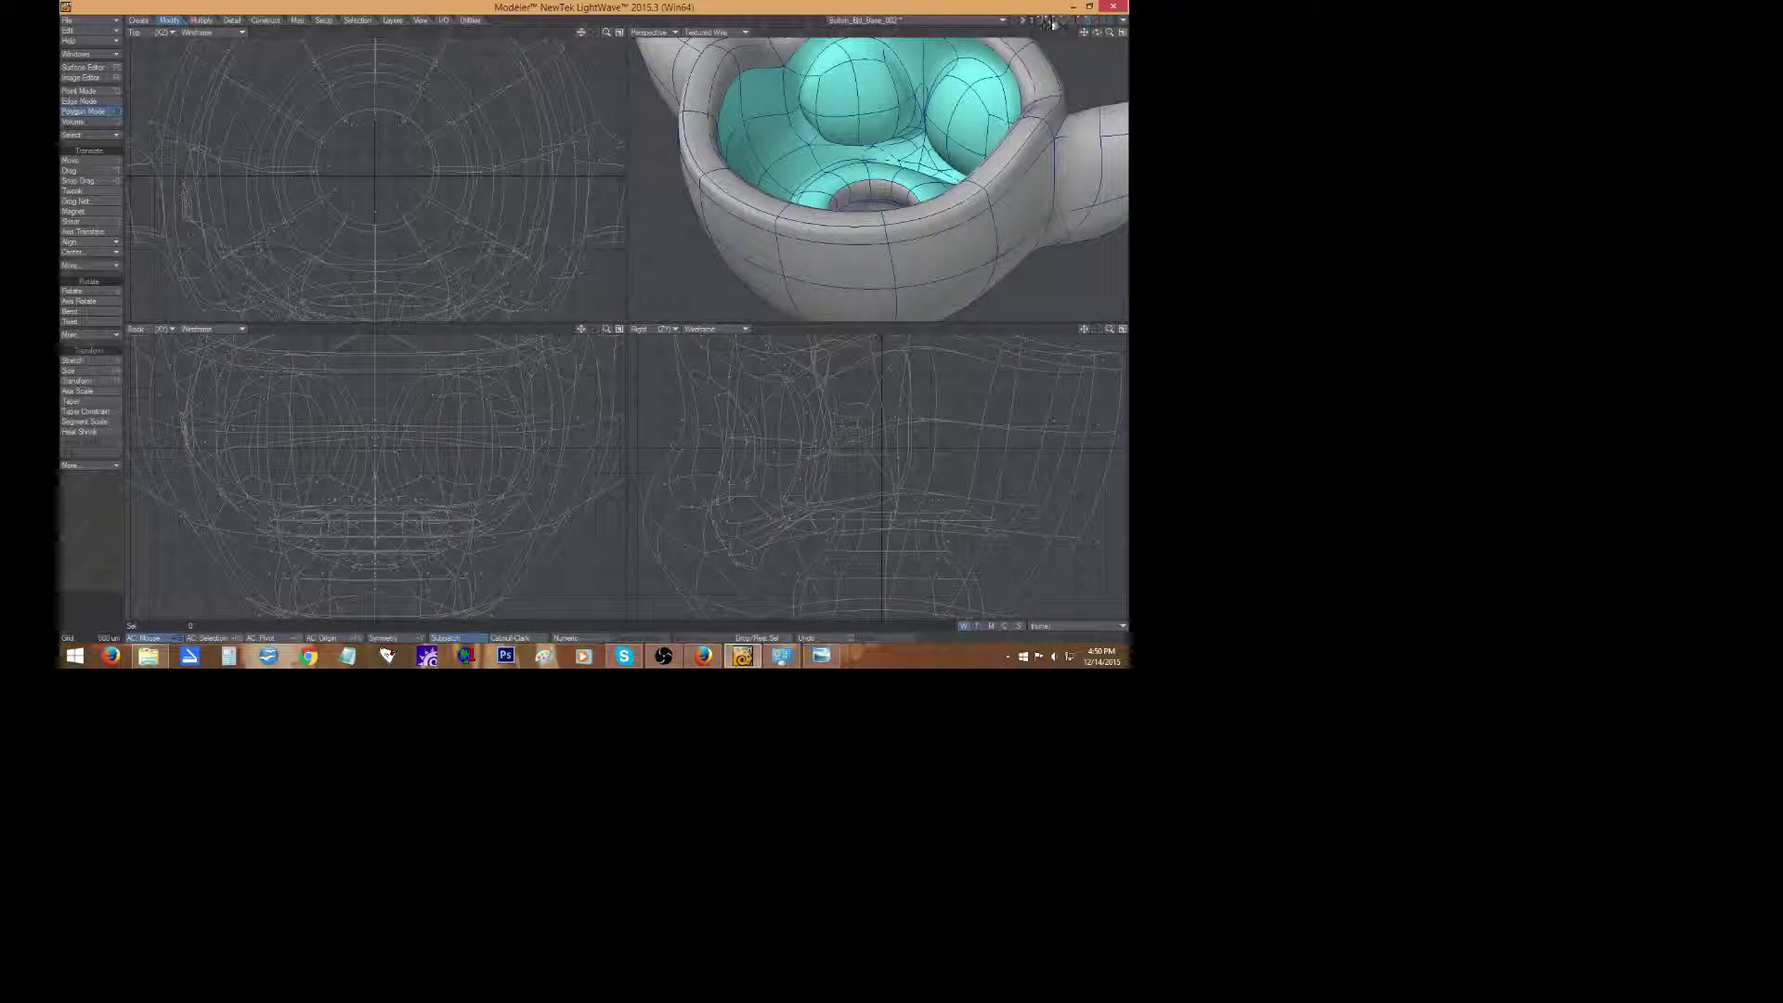
left_click(1047, 21)
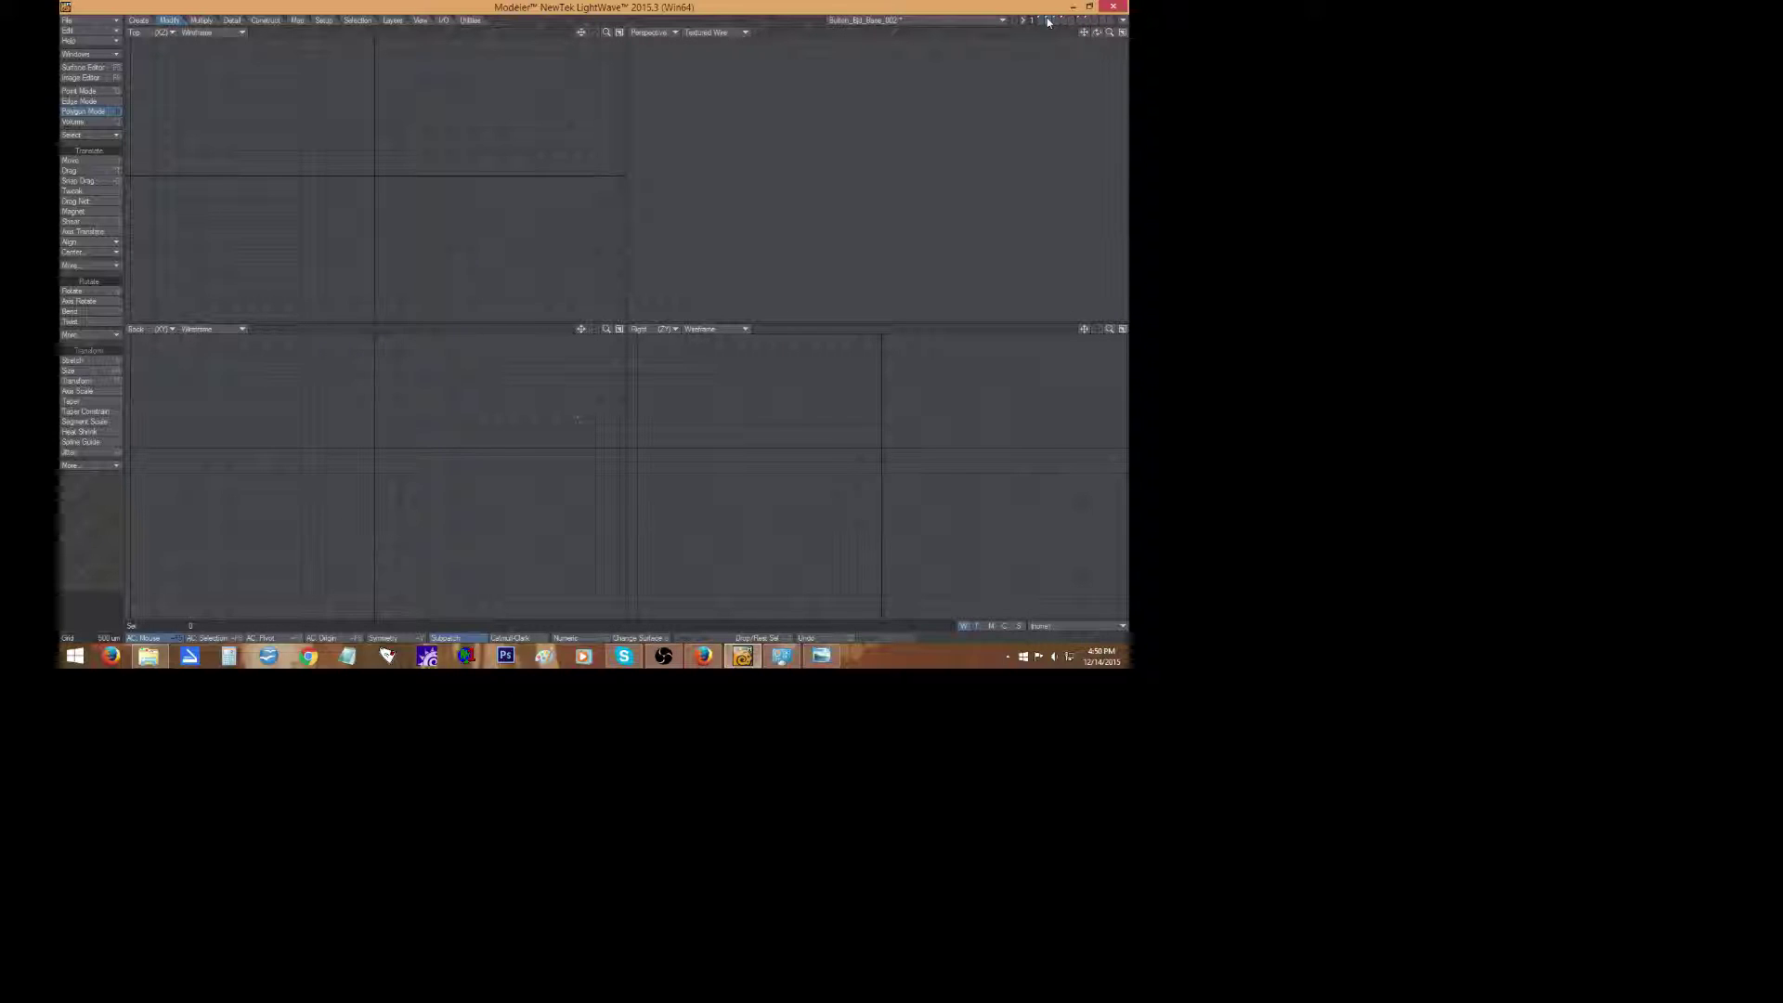
left_click(1088, 21)
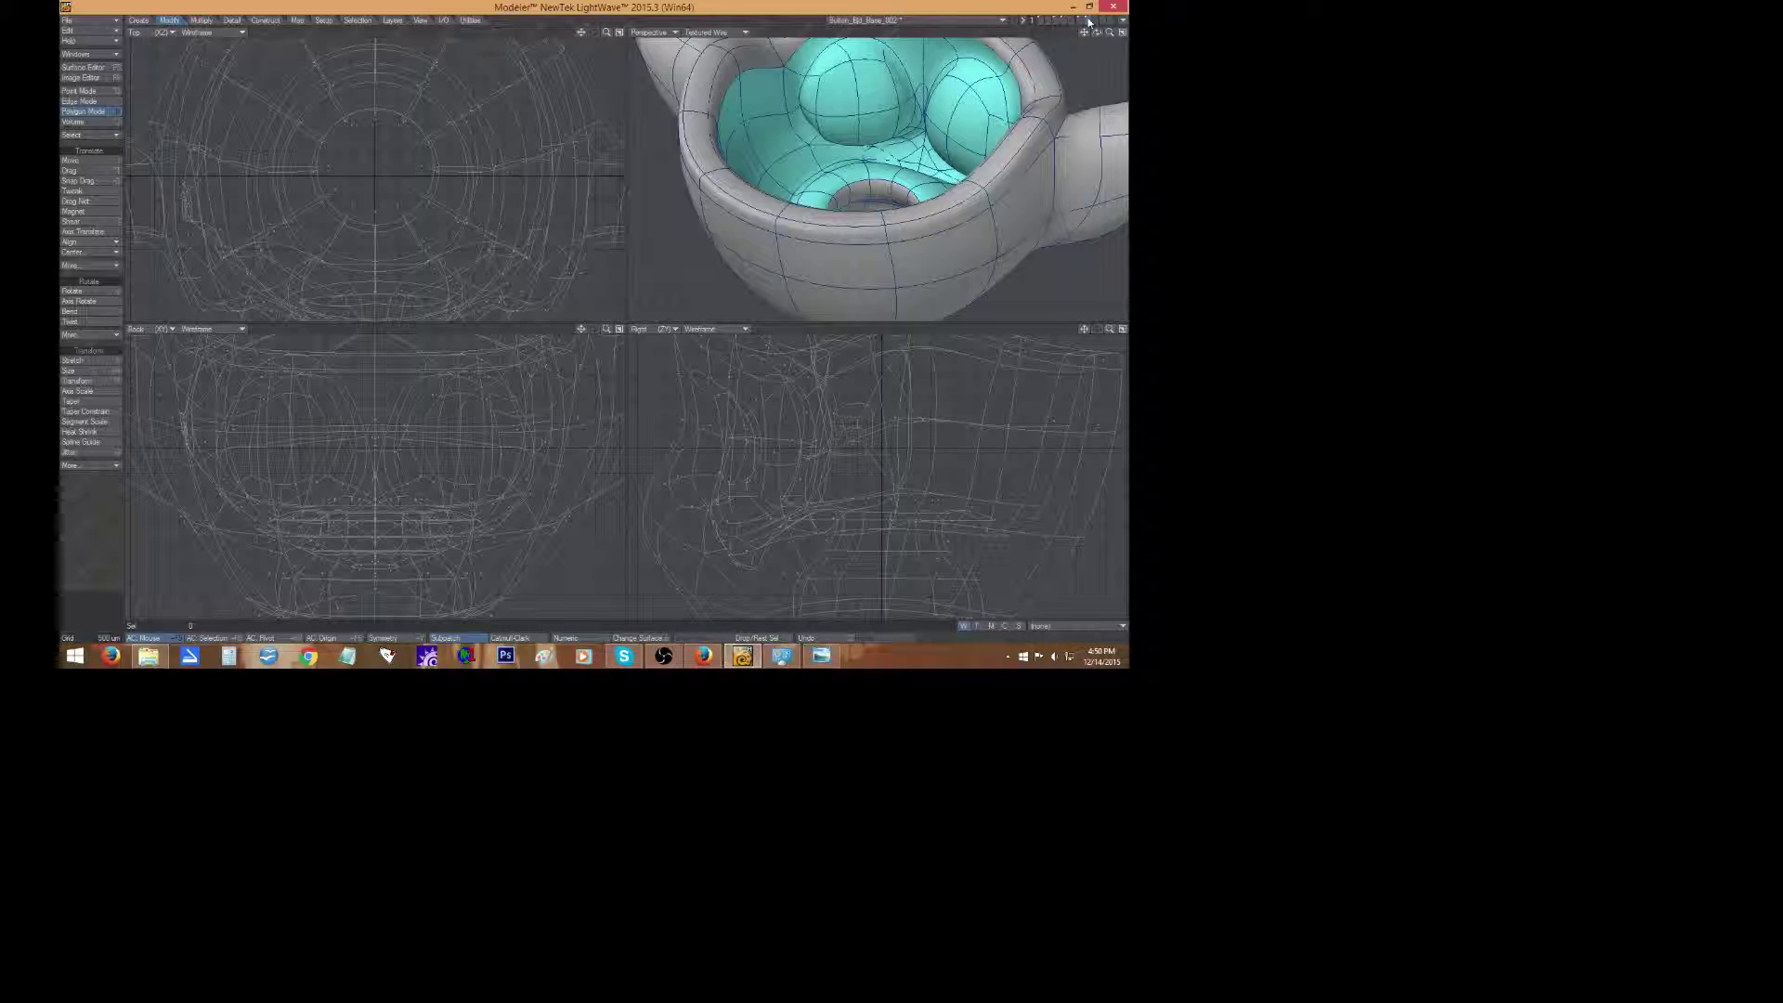
left_click(1050, 20)
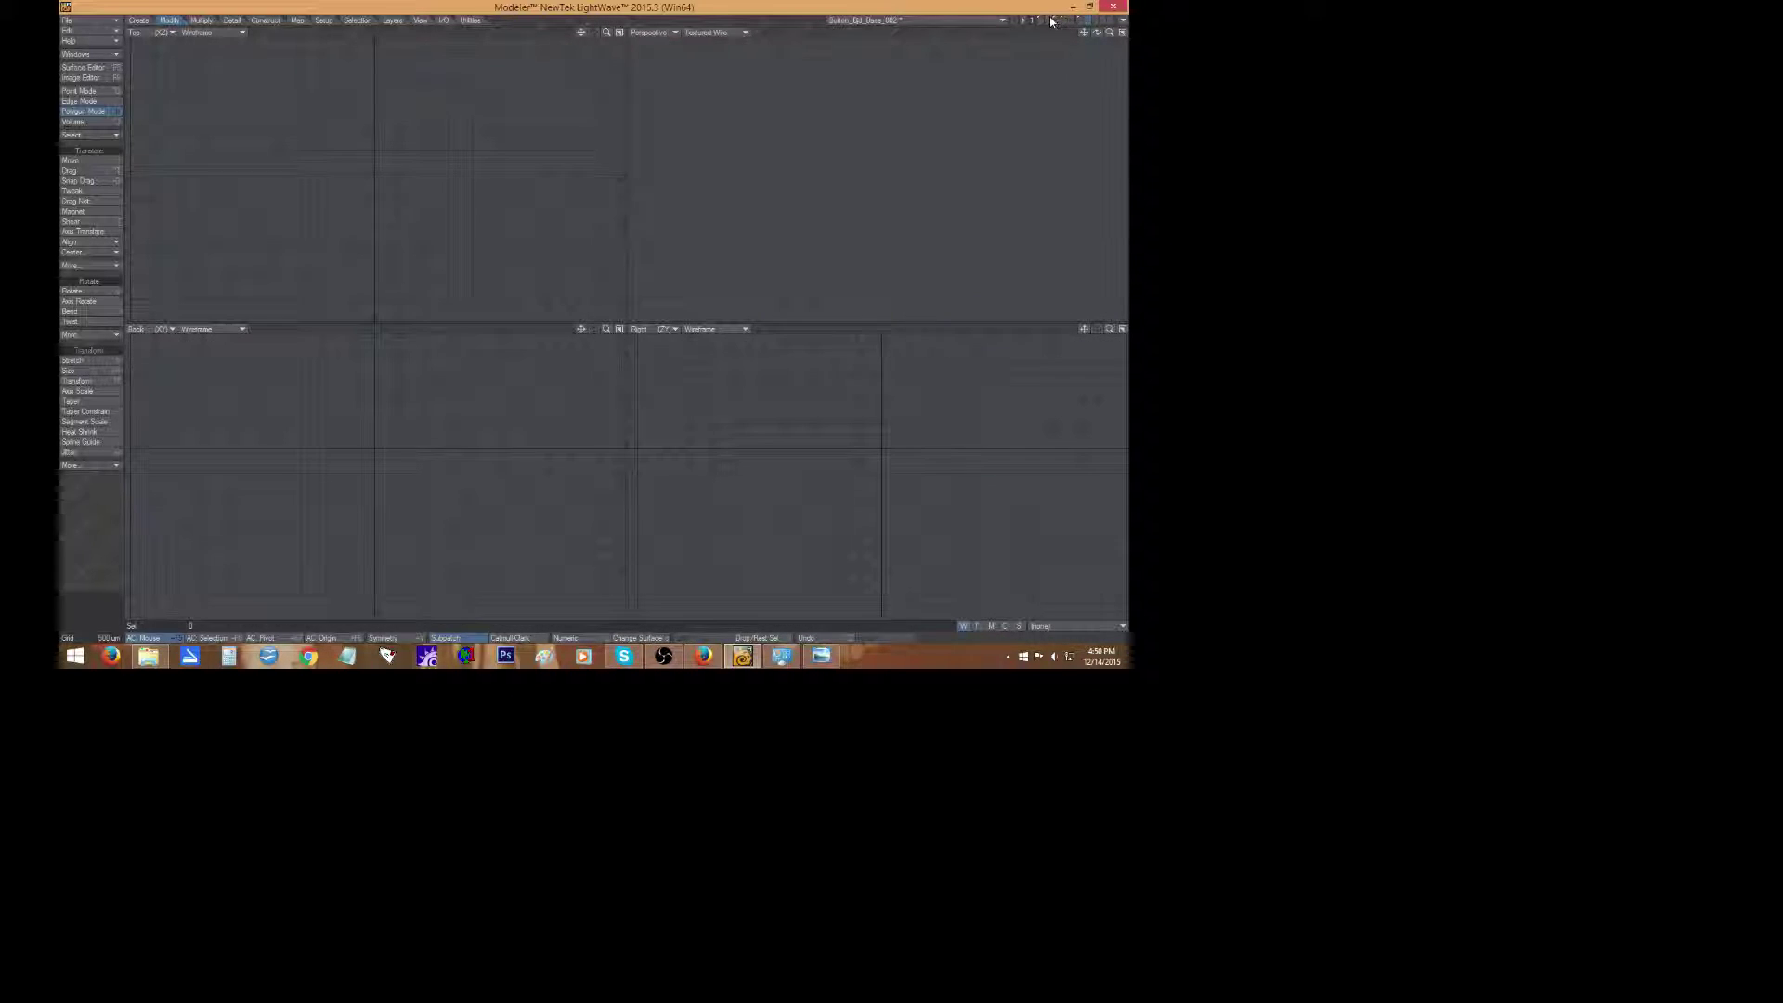
left_click(1050, 20)
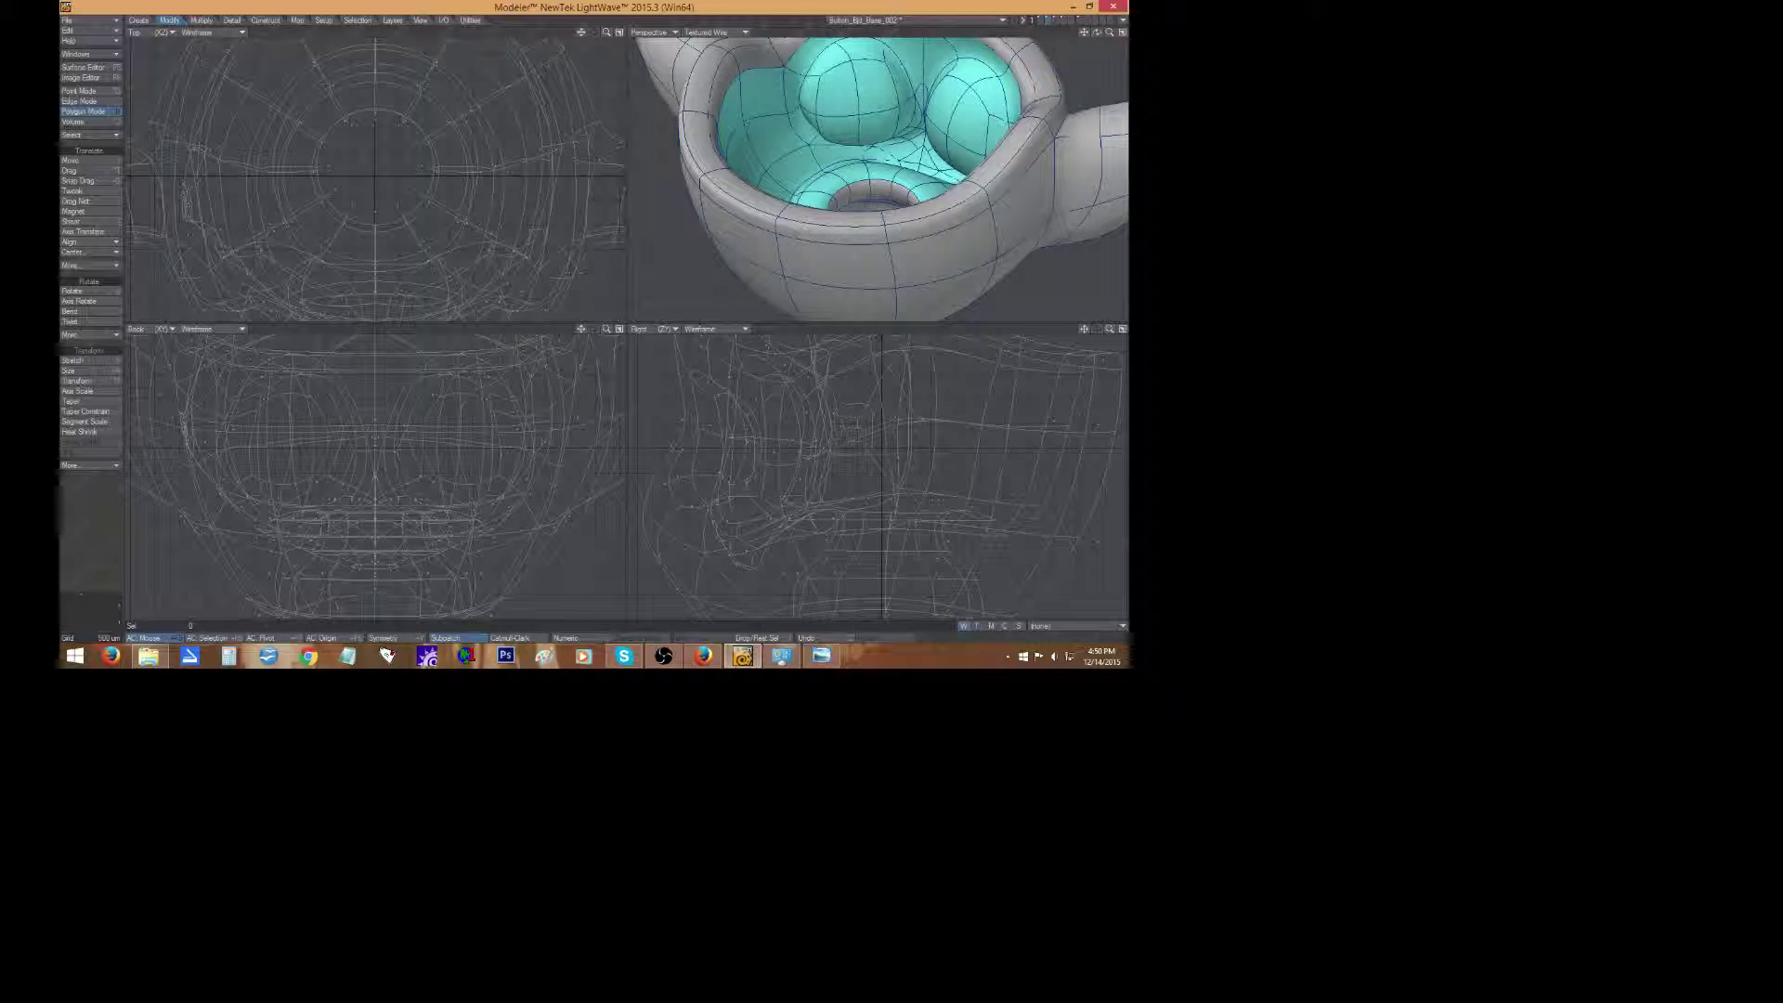
Fit the head in view and select the polygons of one half up to the centre line, excluding stray centre polygons.
key("a")
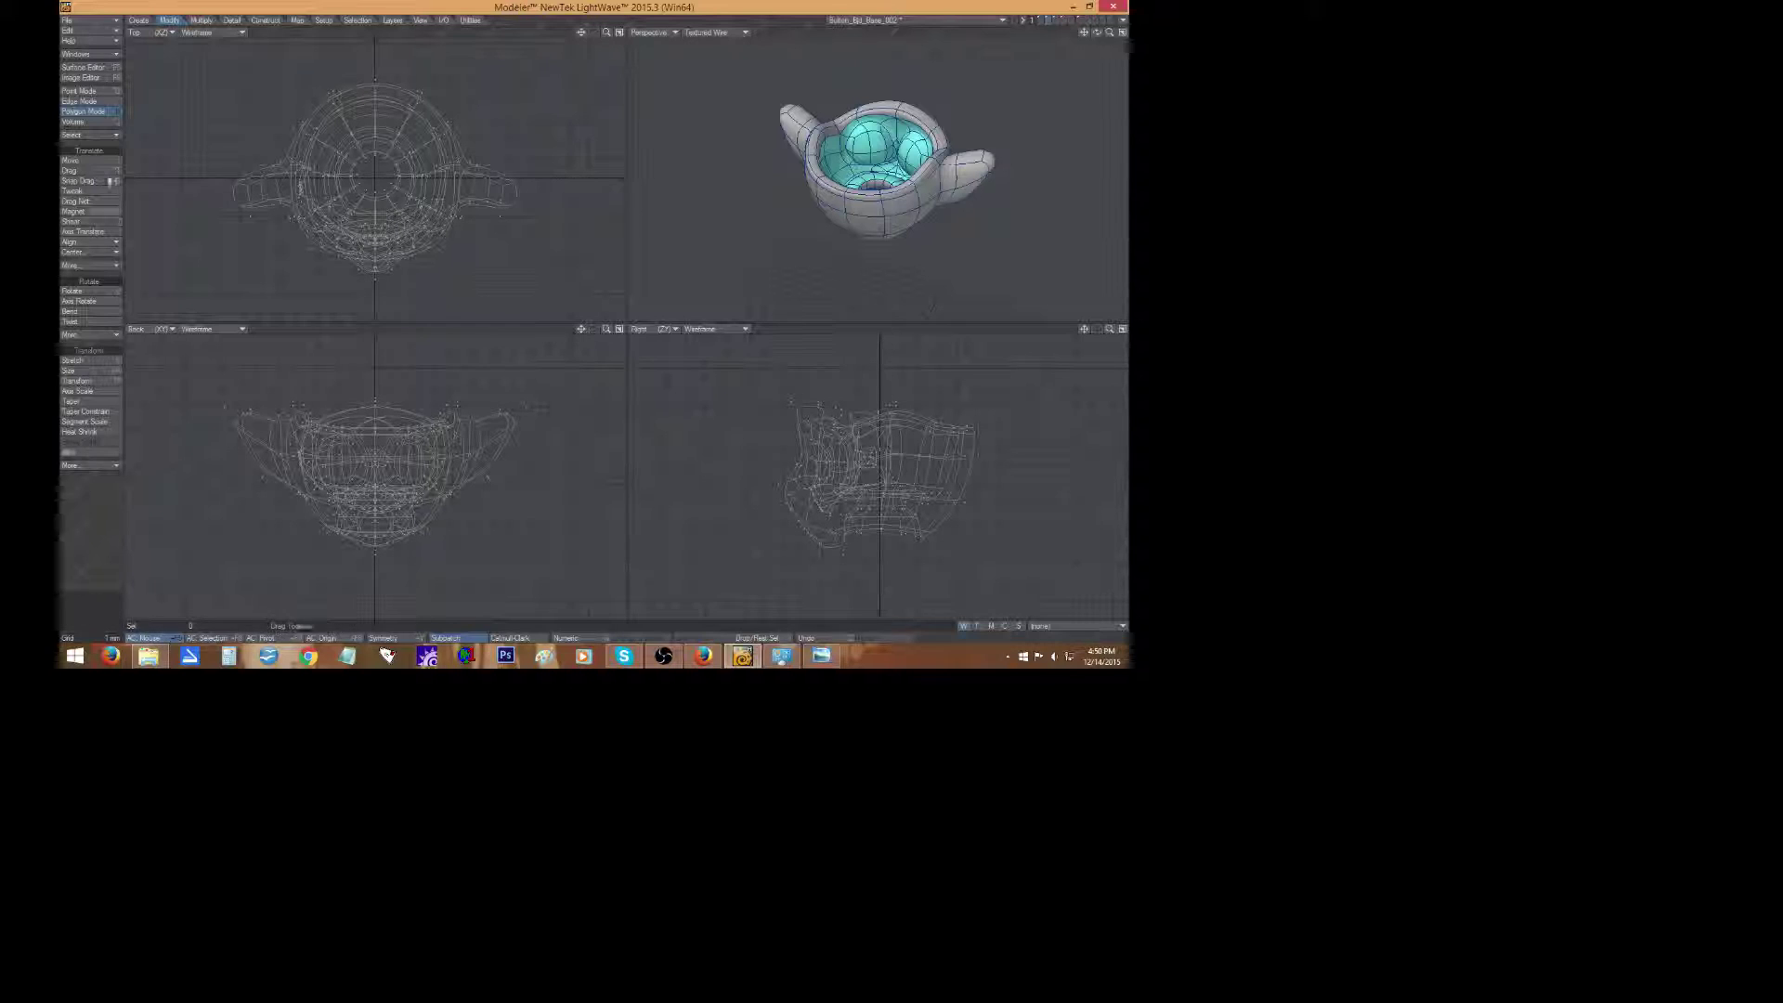
left_click(112, 115)
mouse_move(870, 141)
left_mouse_down()
mouse_move(840, 159)
mouse_move(848, 131)
left_mouse_up()
key("slash")
mouse_move(182, 113)
right_mouse_down()
mouse_move(195, 288)
mouse_move(366, 300)
mouse_move(377, 285)
right_mouse_up()
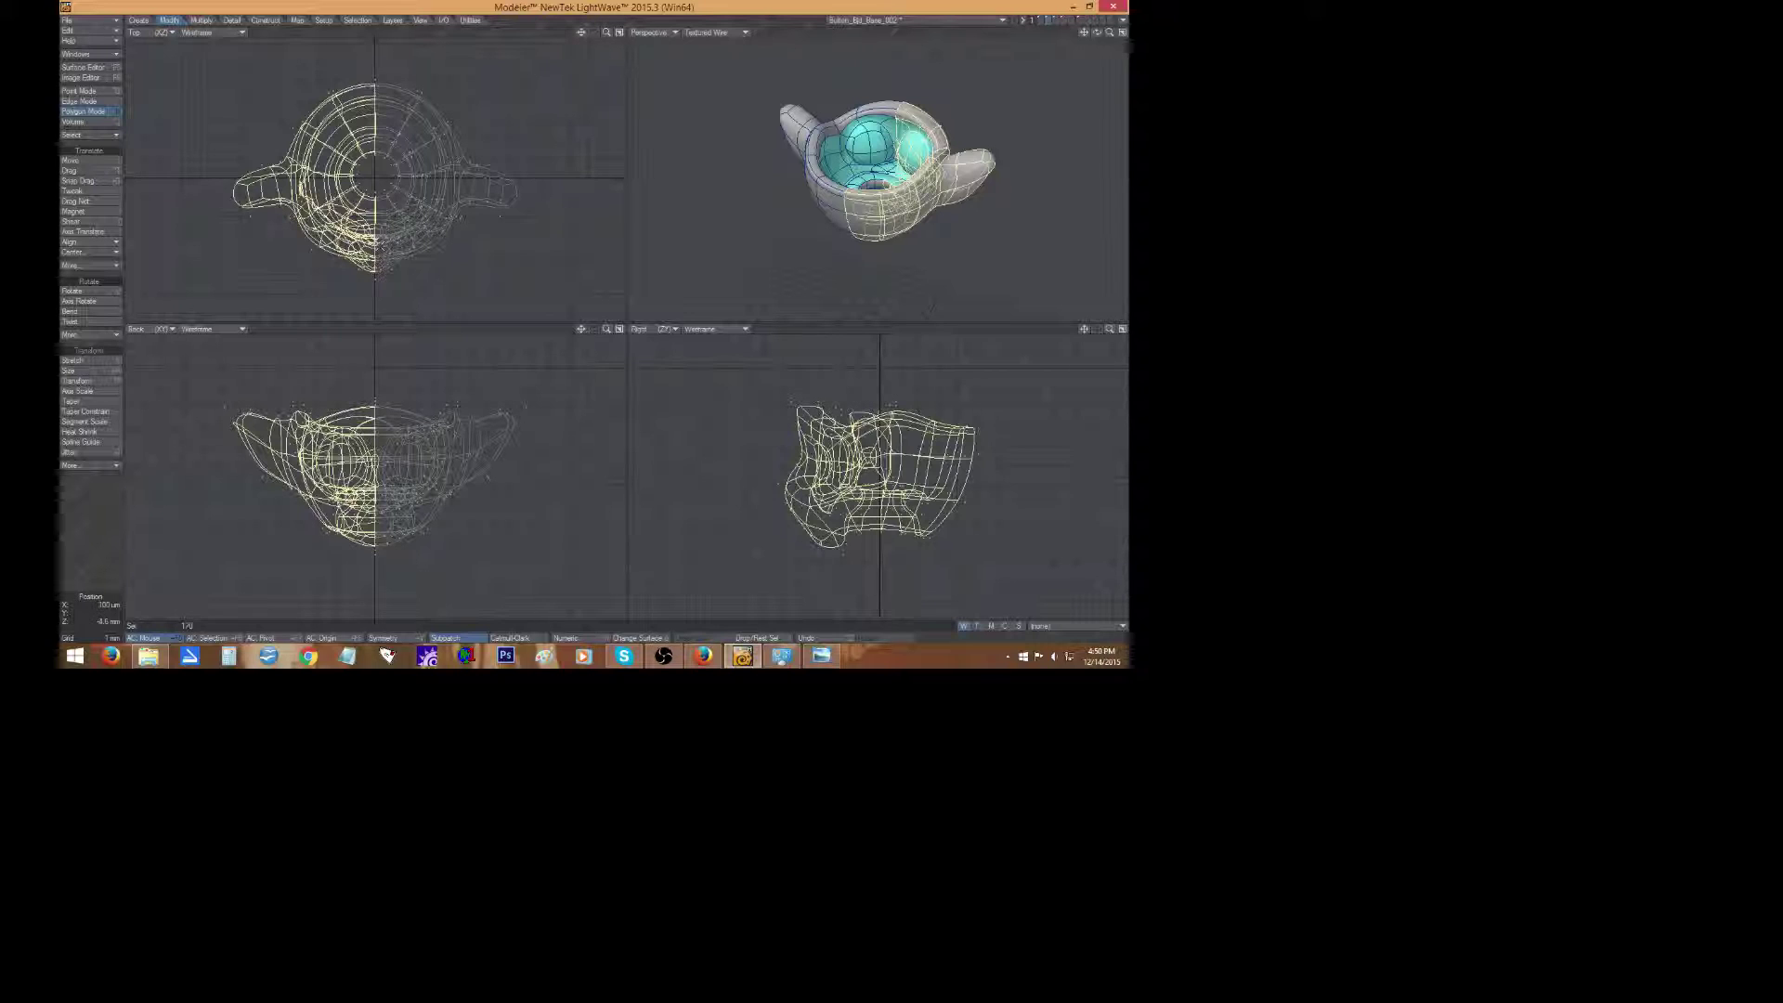
left_click_drag(1108, 33, 1098, 36)
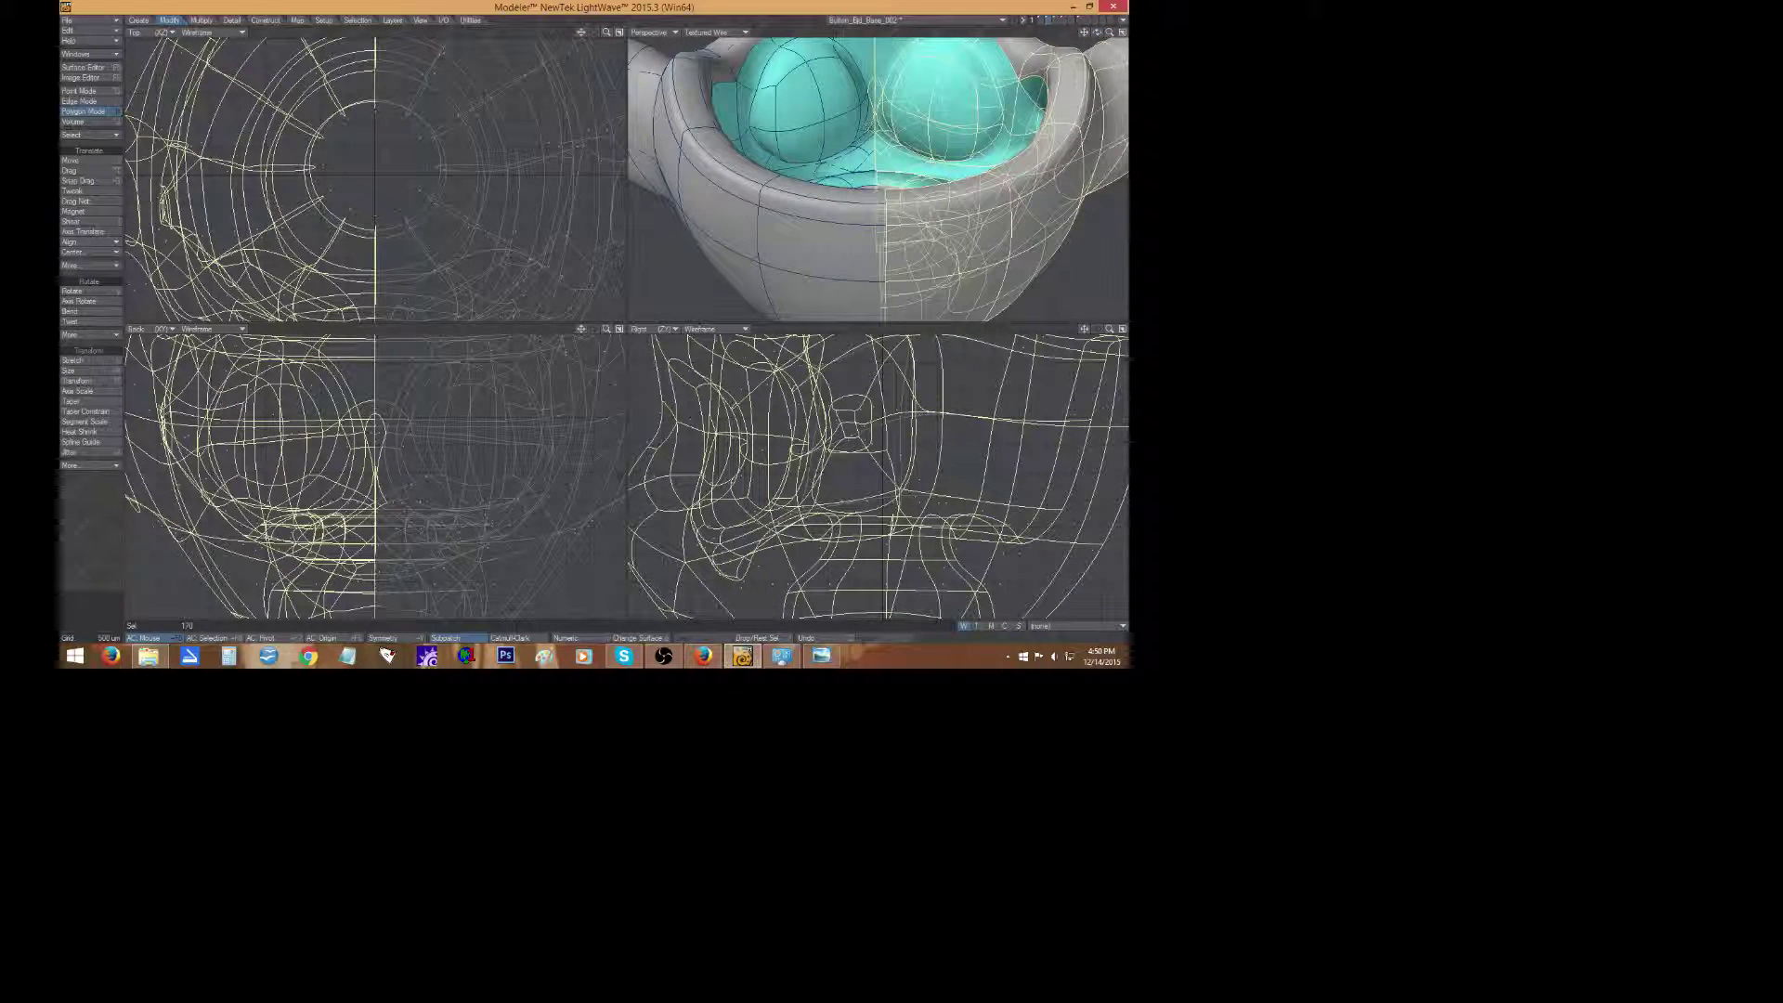
left_click(873, 91)
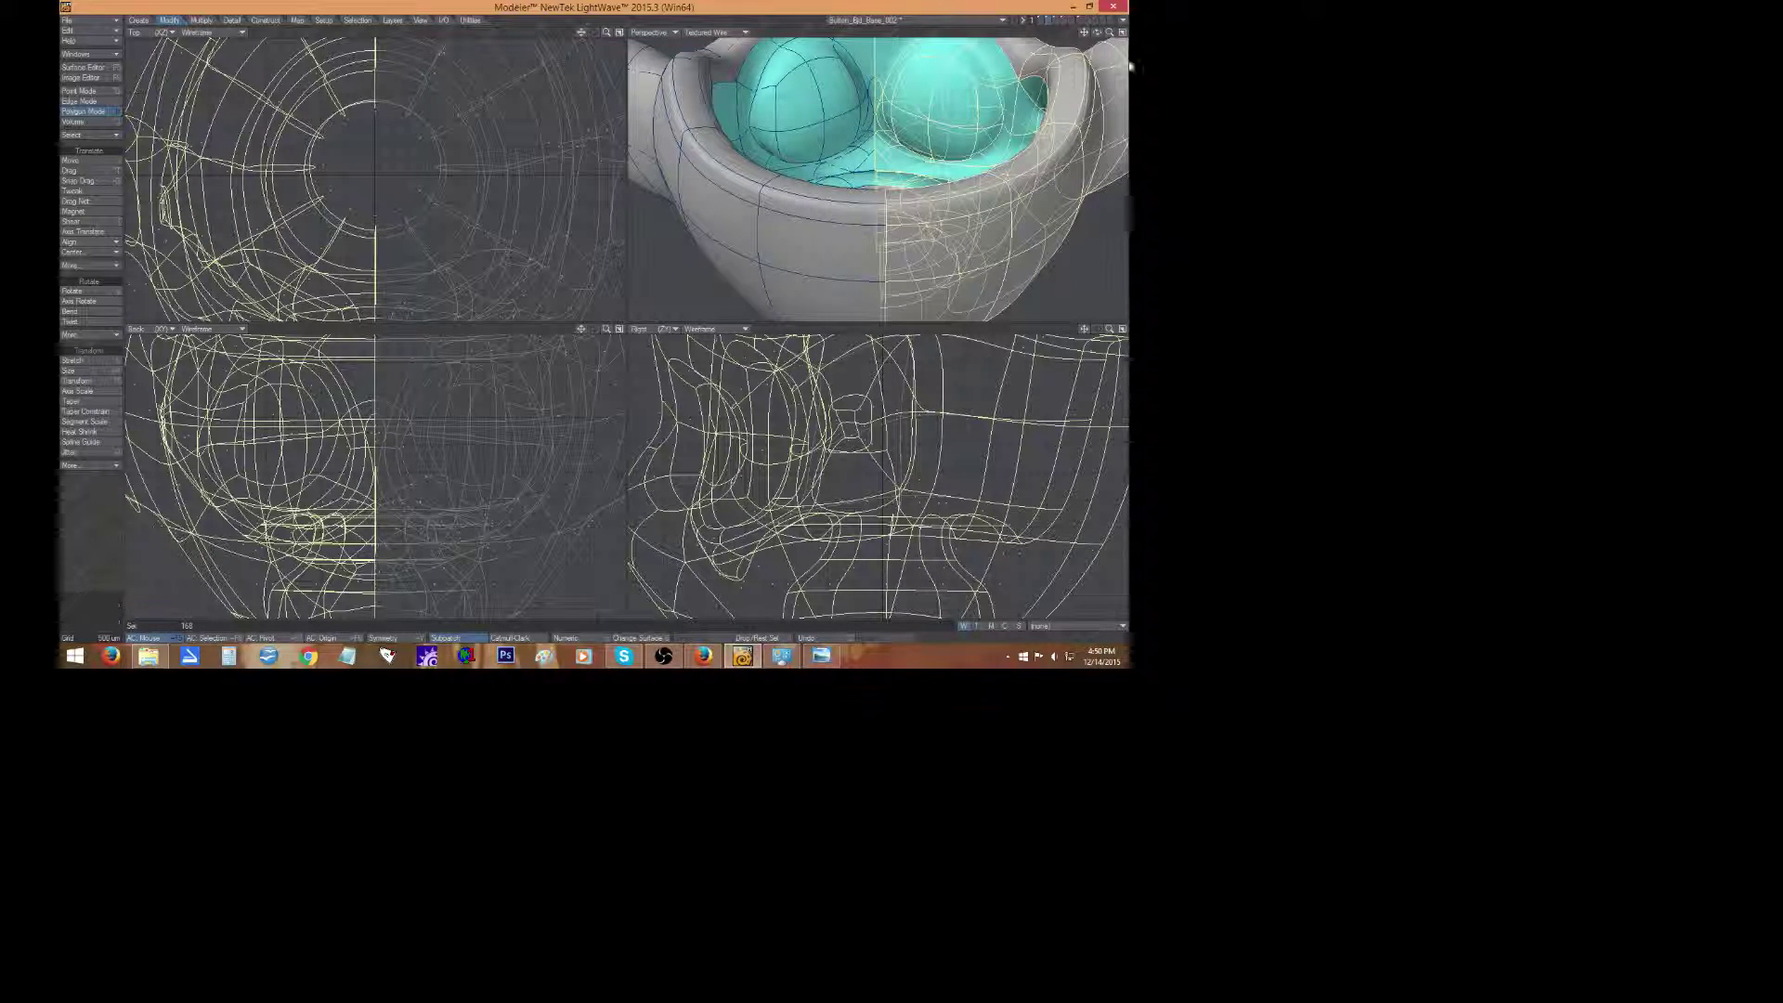
Flatten the selected half onto the centre plane with Stretch, delete it, and mirror the remaining half across X.
mouse_move(1109, 34)
left_mouse_down()
mouse_move(1098, 65)
mouse_move(1103, 34)
left_mouse_up()
key("h")
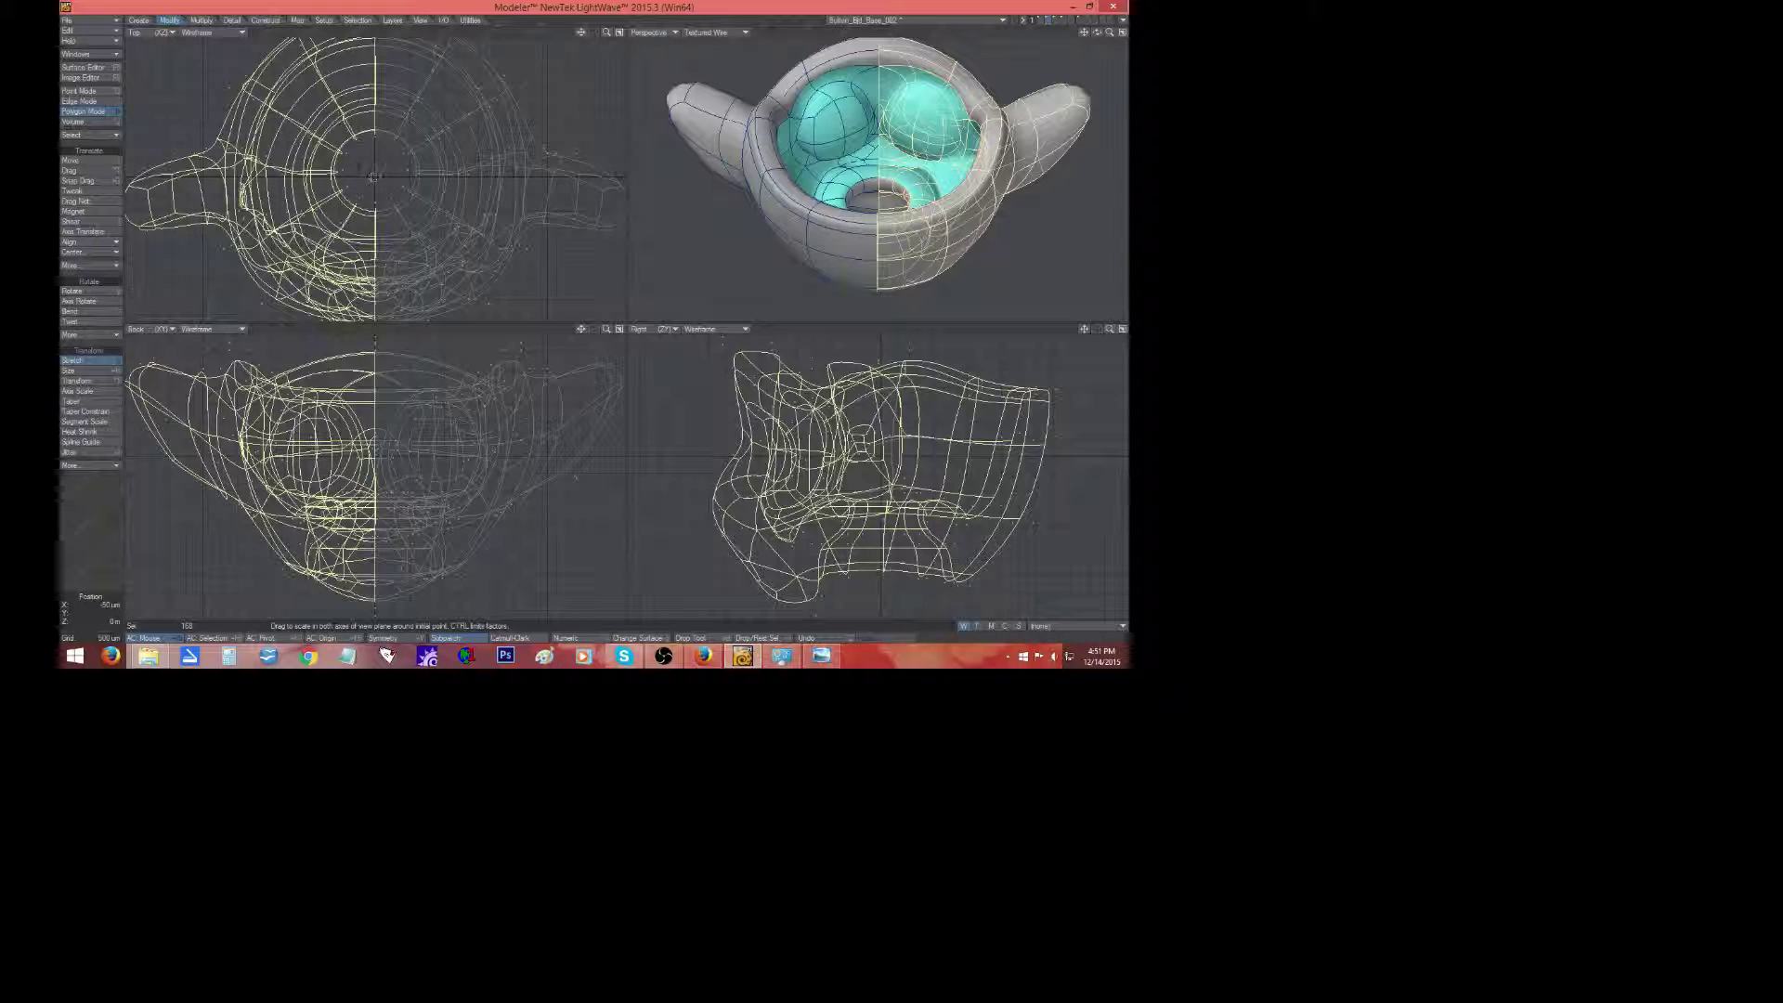
left_click_drag(375, 176, 266, 177, "ctrl")
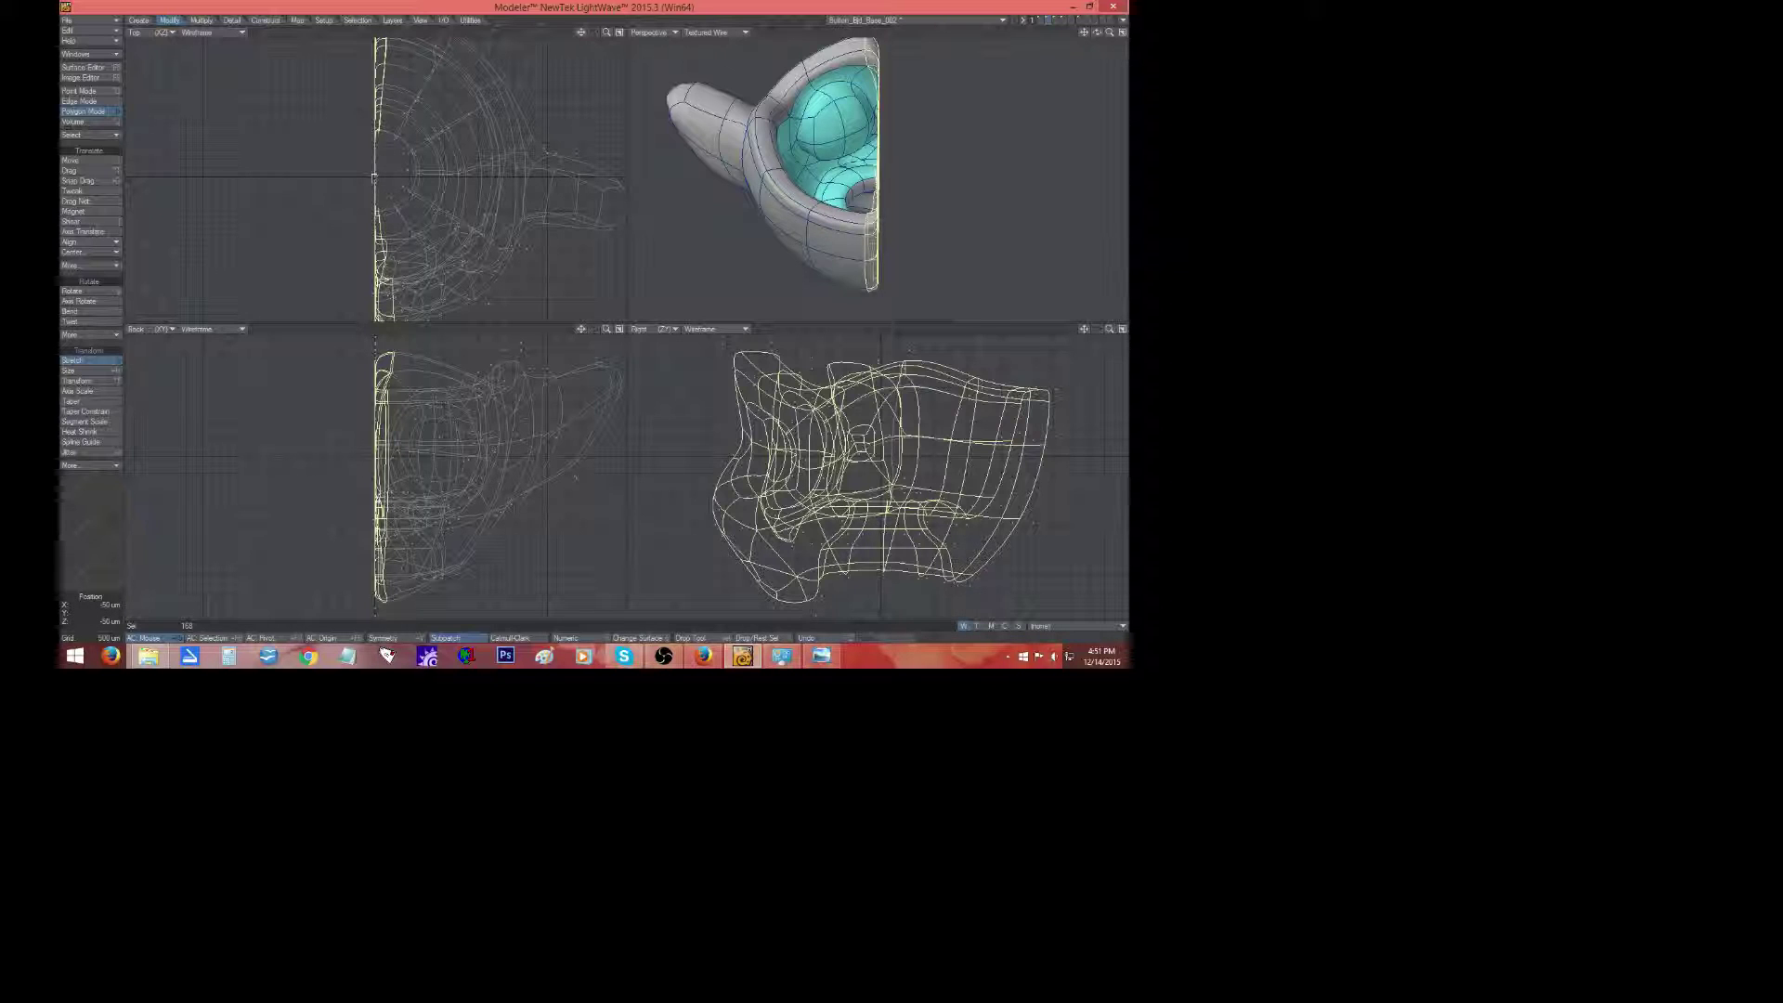
key("slash")
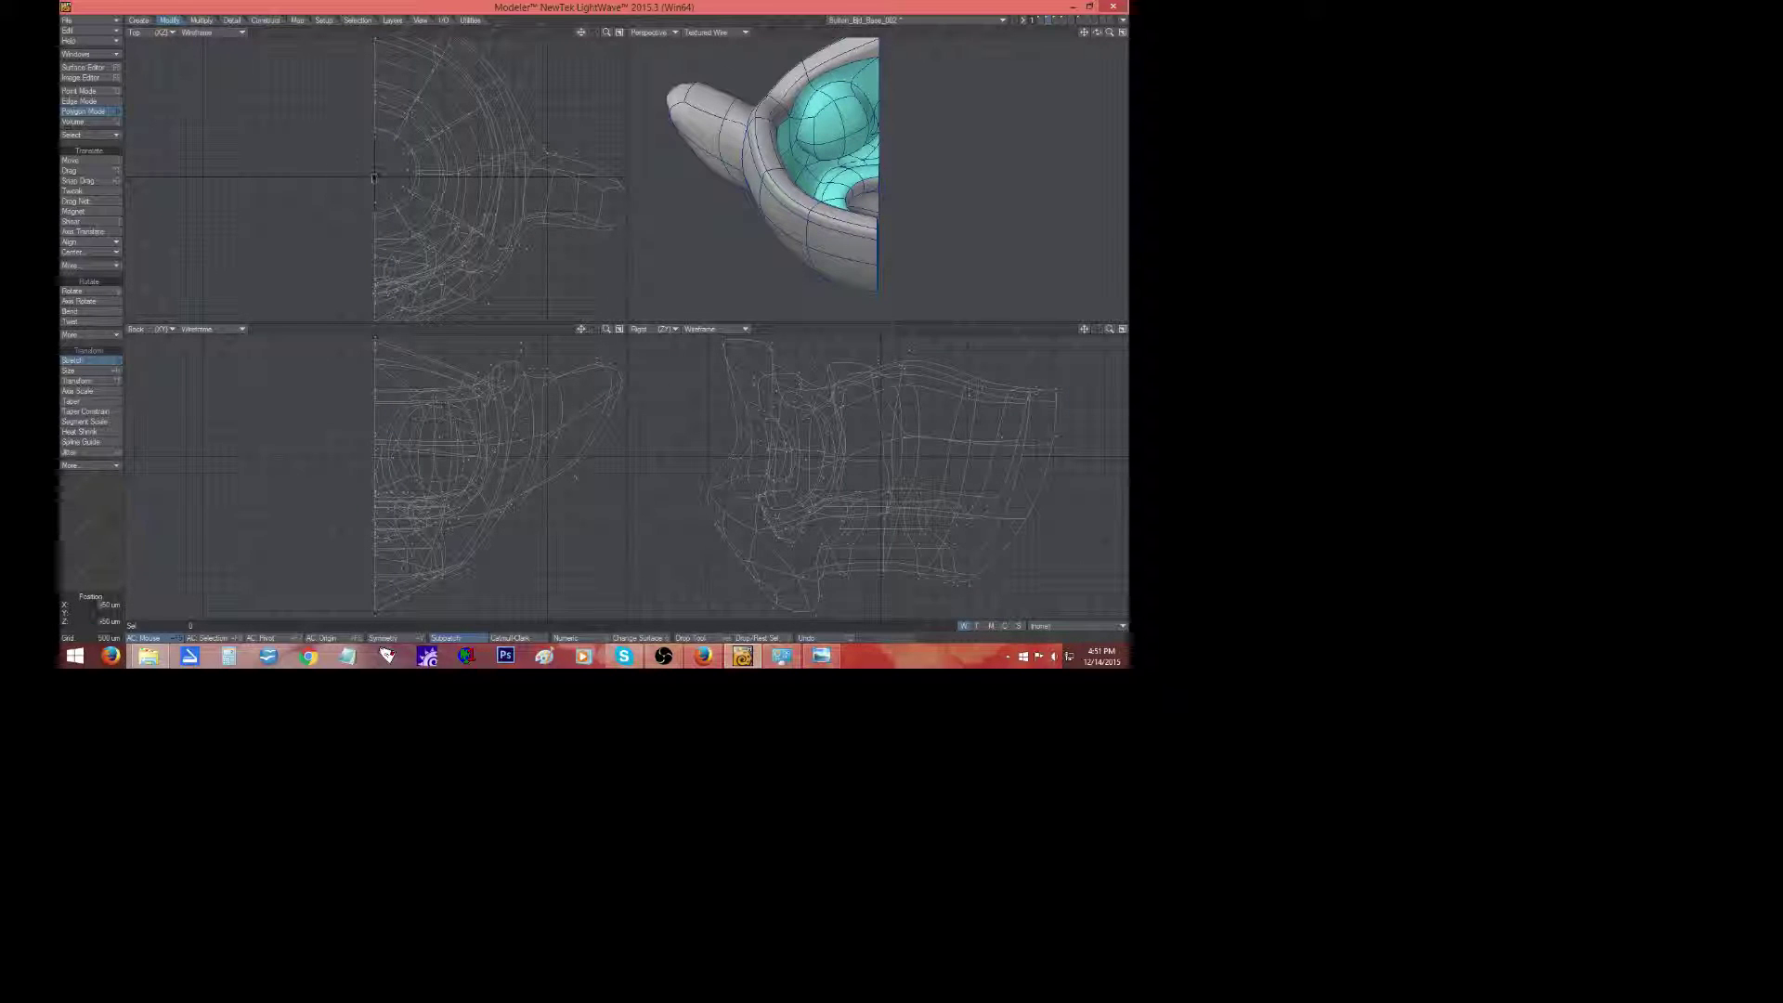
left_click(198, 20)
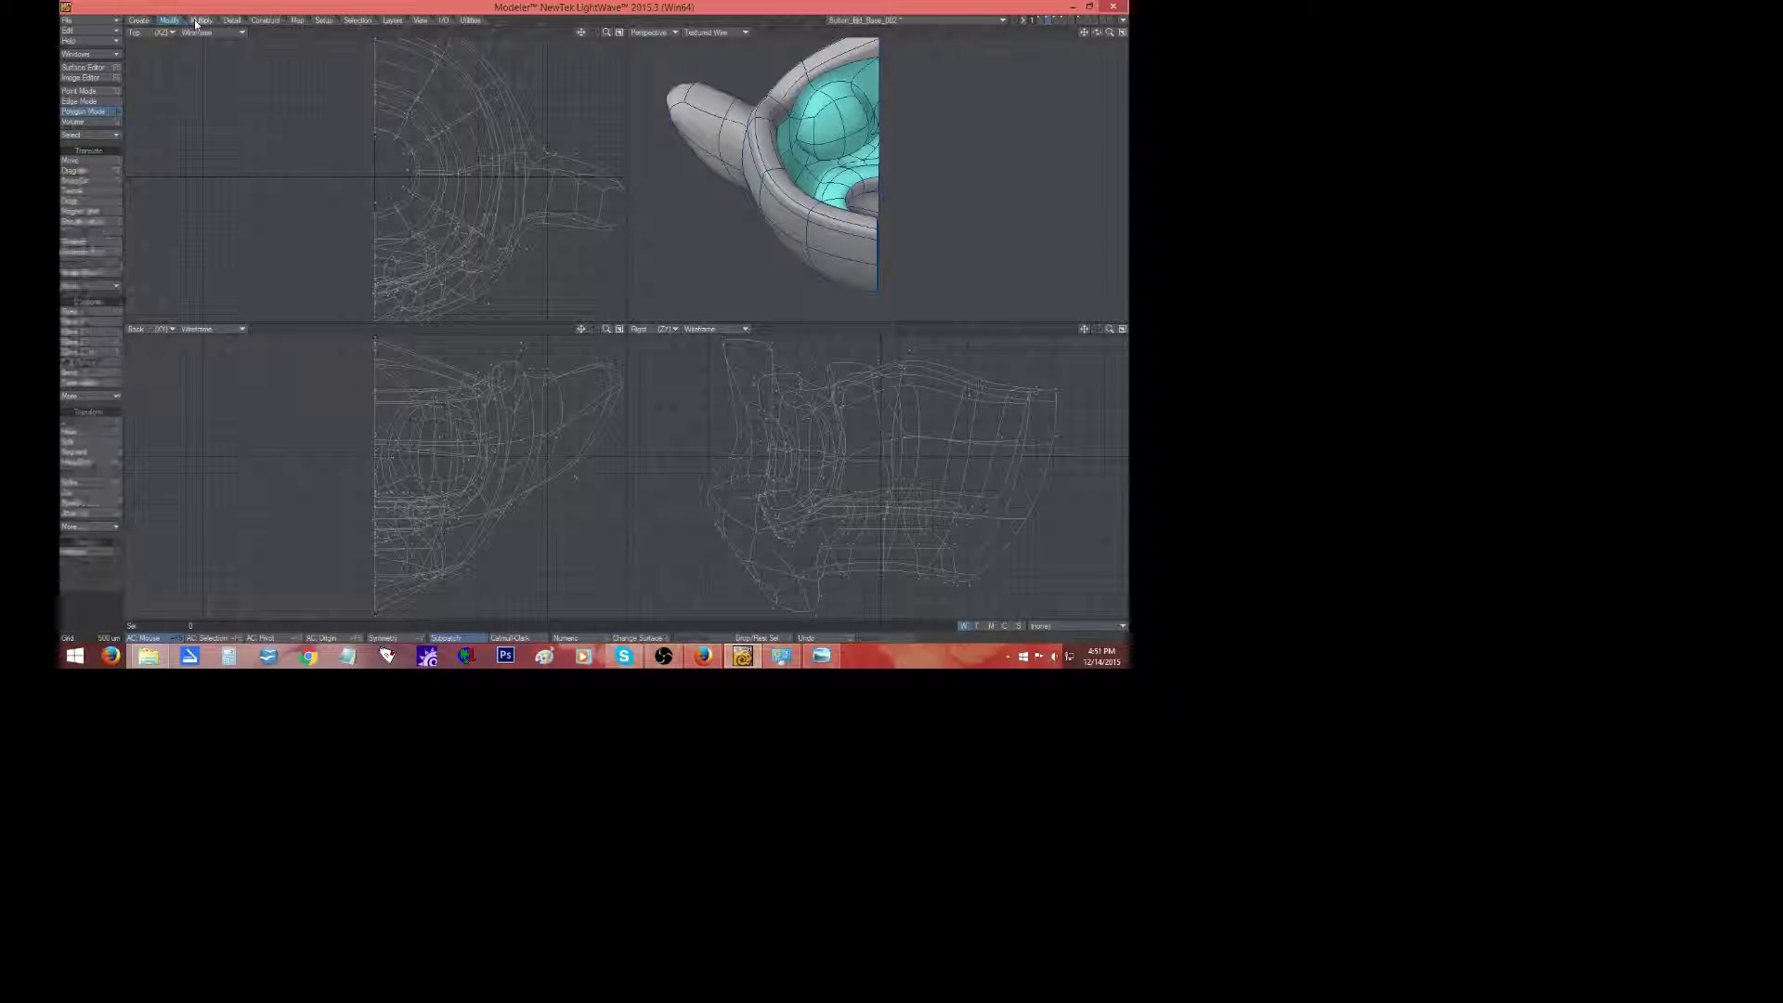
left_click(97, 321)
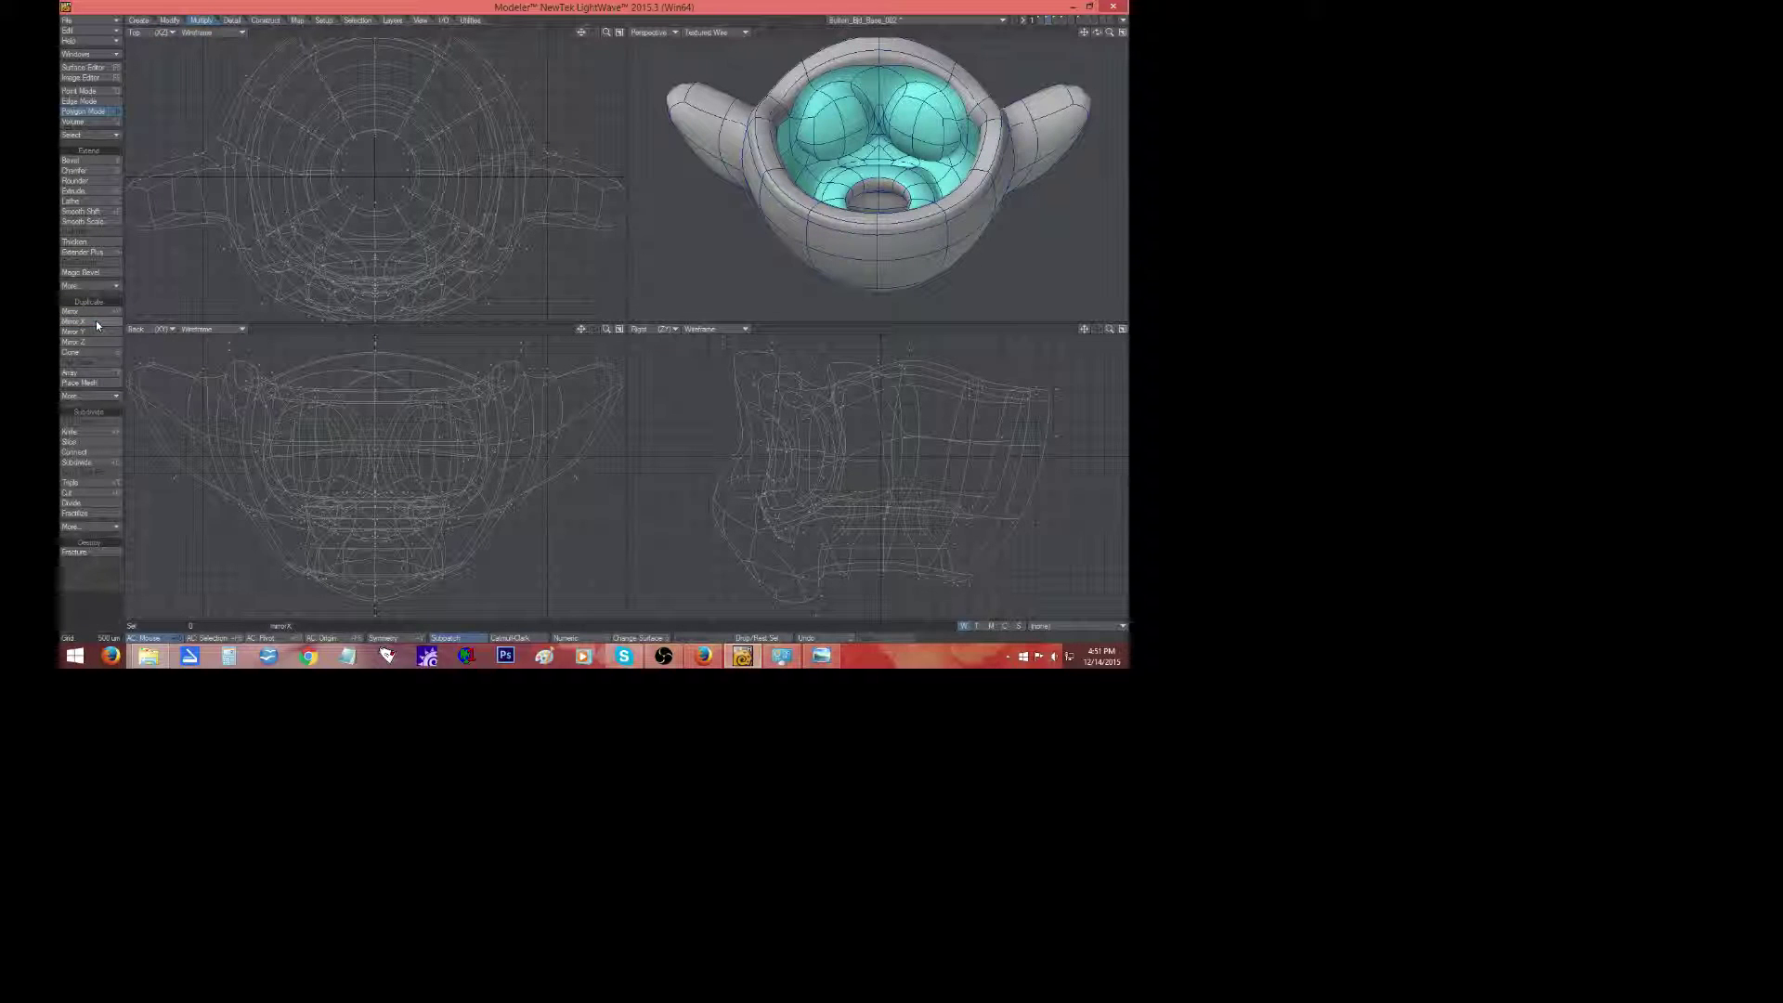
Try moving one outer polygon beside the head's centre seam to test the weld, undo the move, and clear the selection.
left_click_drag(1096, 33, 1058, 85)
left_click(898, 176)
key("t")
left_click_drag(899, 176, 838, 192)
key("ctrl+z")
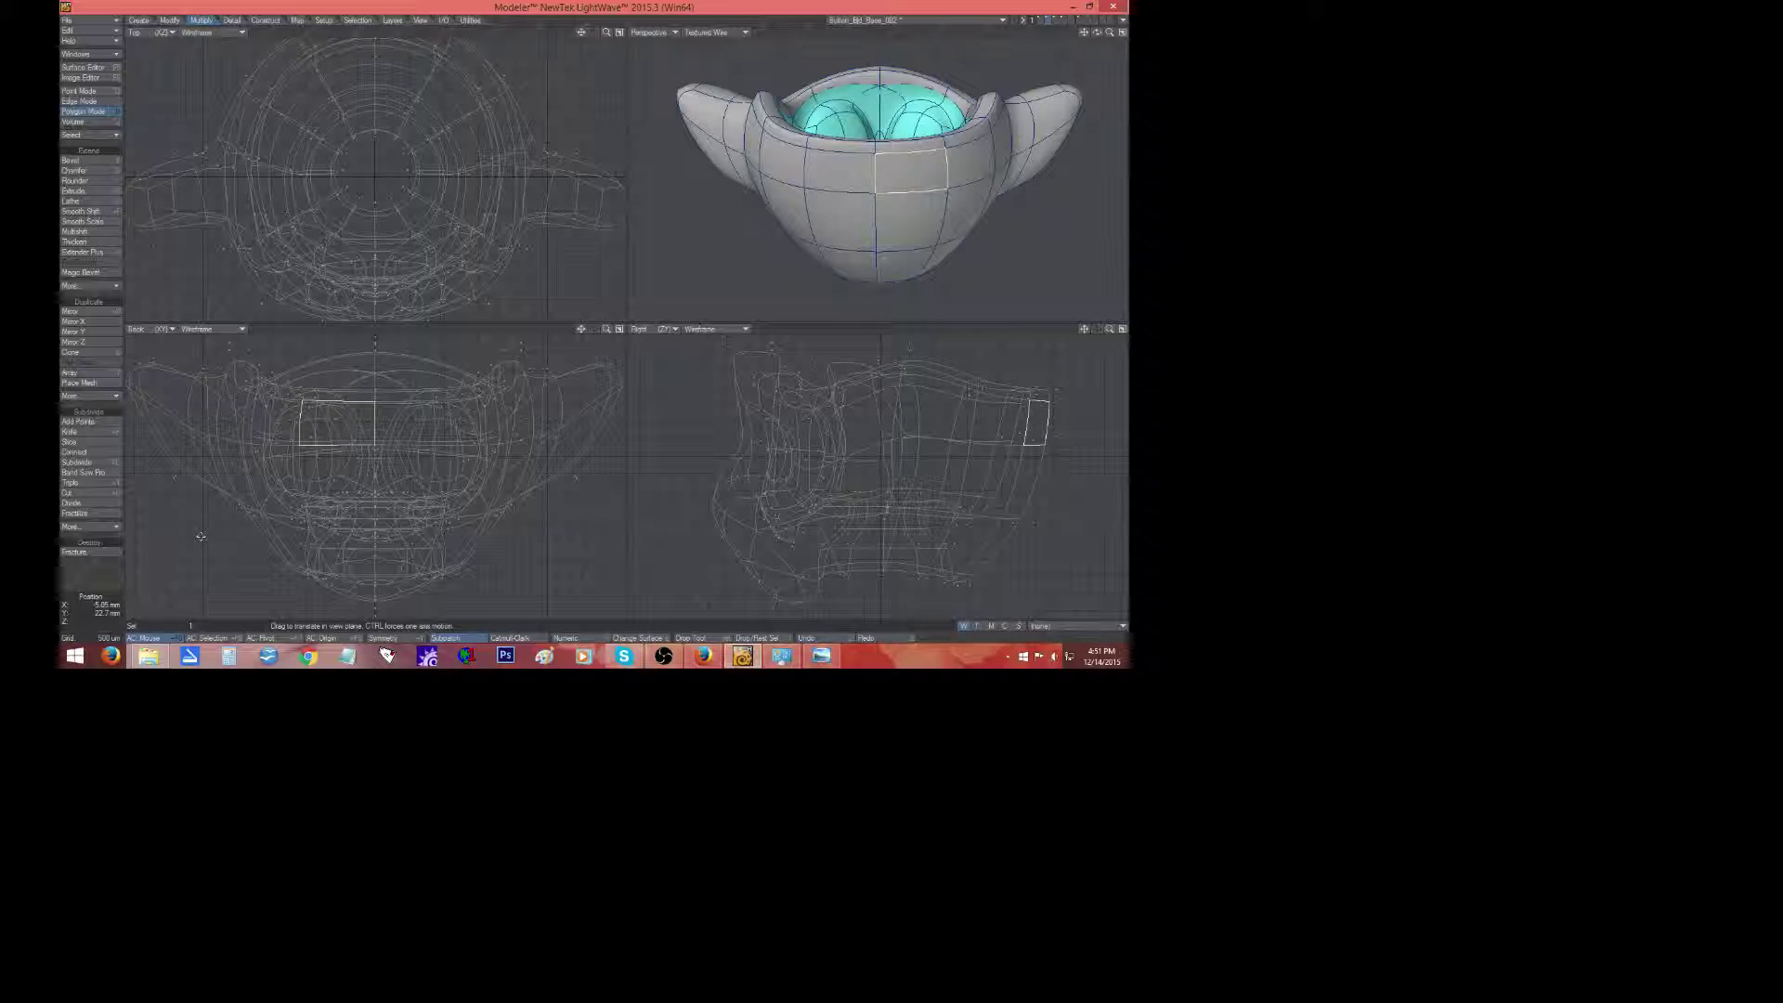
left_click(100, 589)
left_click(100, 588)
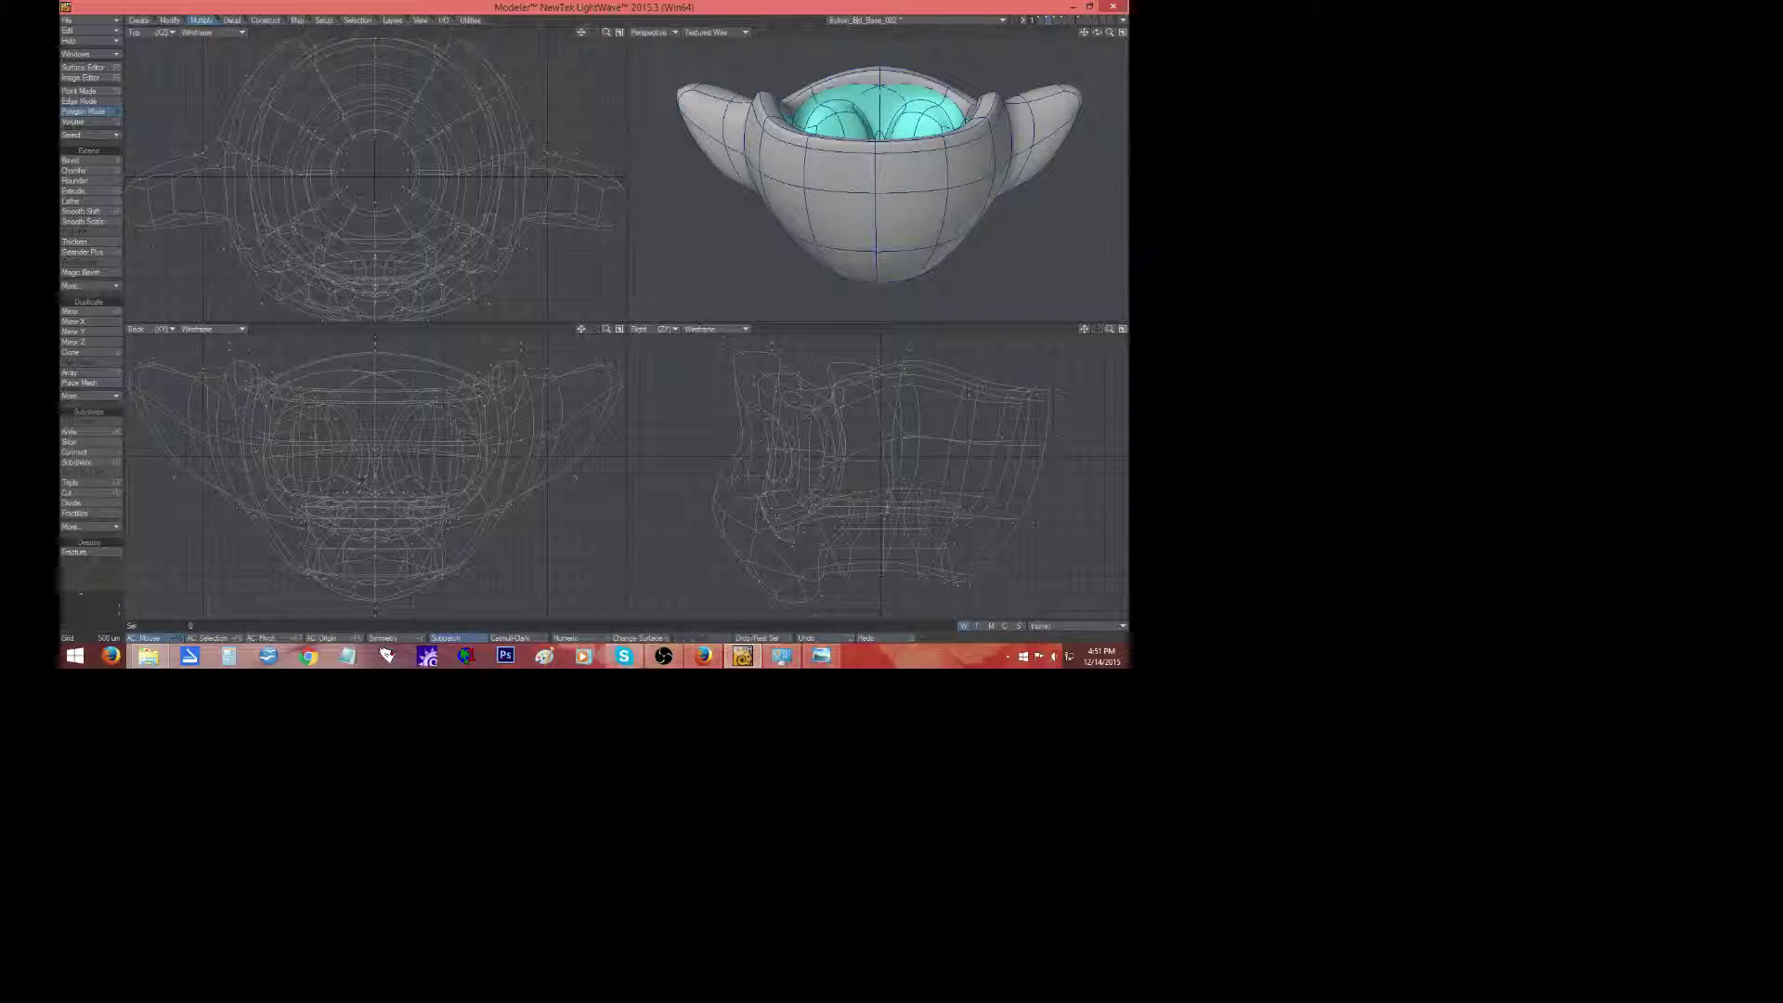
left_click_drag(1110, 32, 985, 44)
left_click_drag(863, 90, 757, 136)
left_click_drag(1097, 32, 1103, 36)
mouse_move(872, 54)
left_mouse_down("shift")
mouse_move(795, 87)
mouse_move(929, 102)
mouse_move(979, 135)
left_mouse_up("shift")
left_click_drag(1096, 33, 1116, 36)
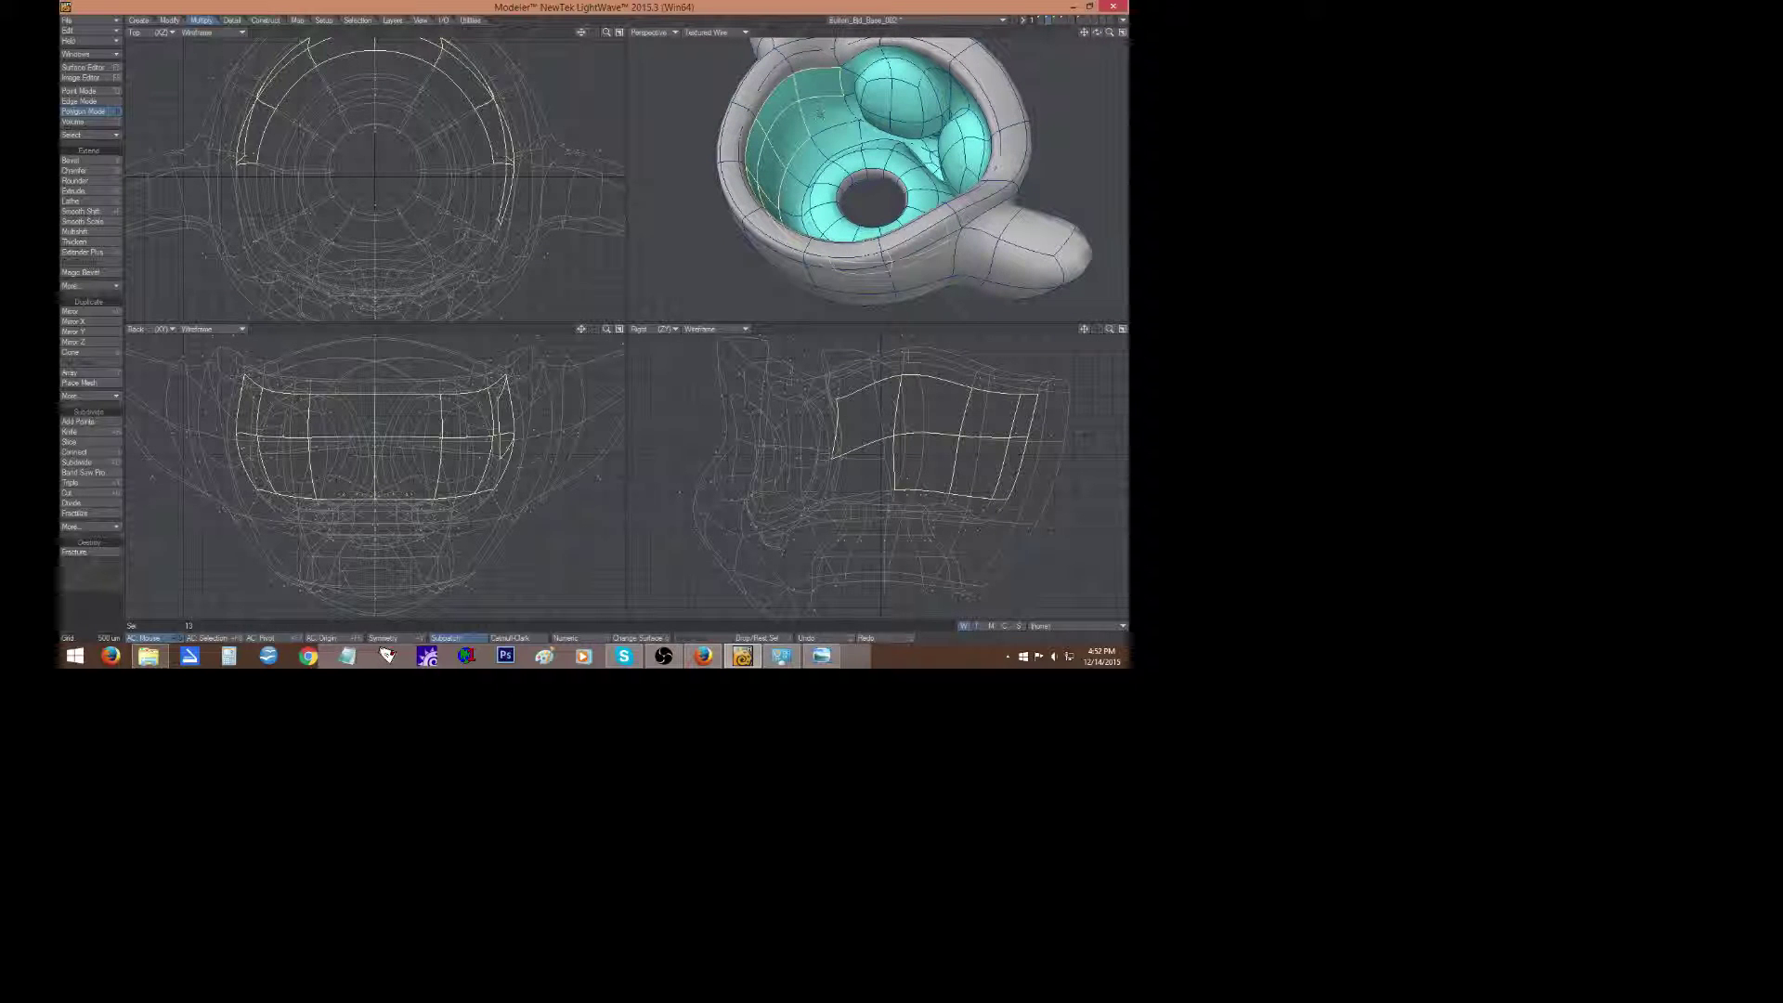
left_click_drag(804, 117, 774, 171)
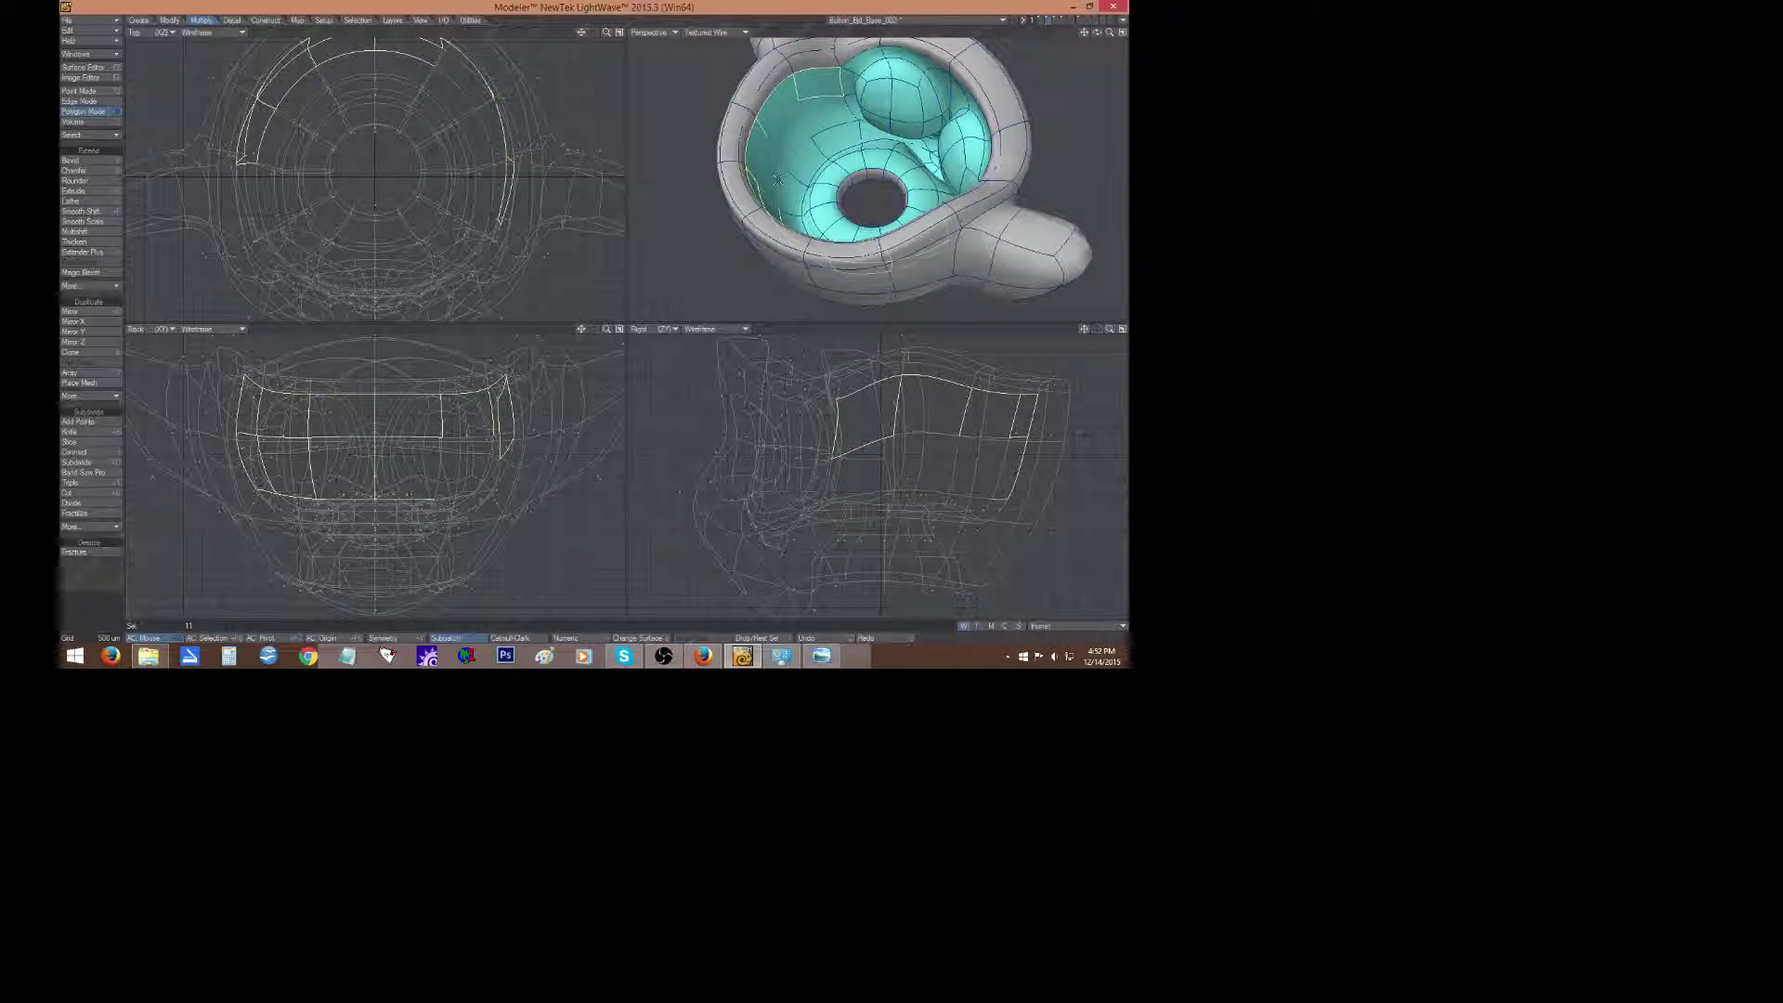
left_click_drag(444, 488, 230, 485)
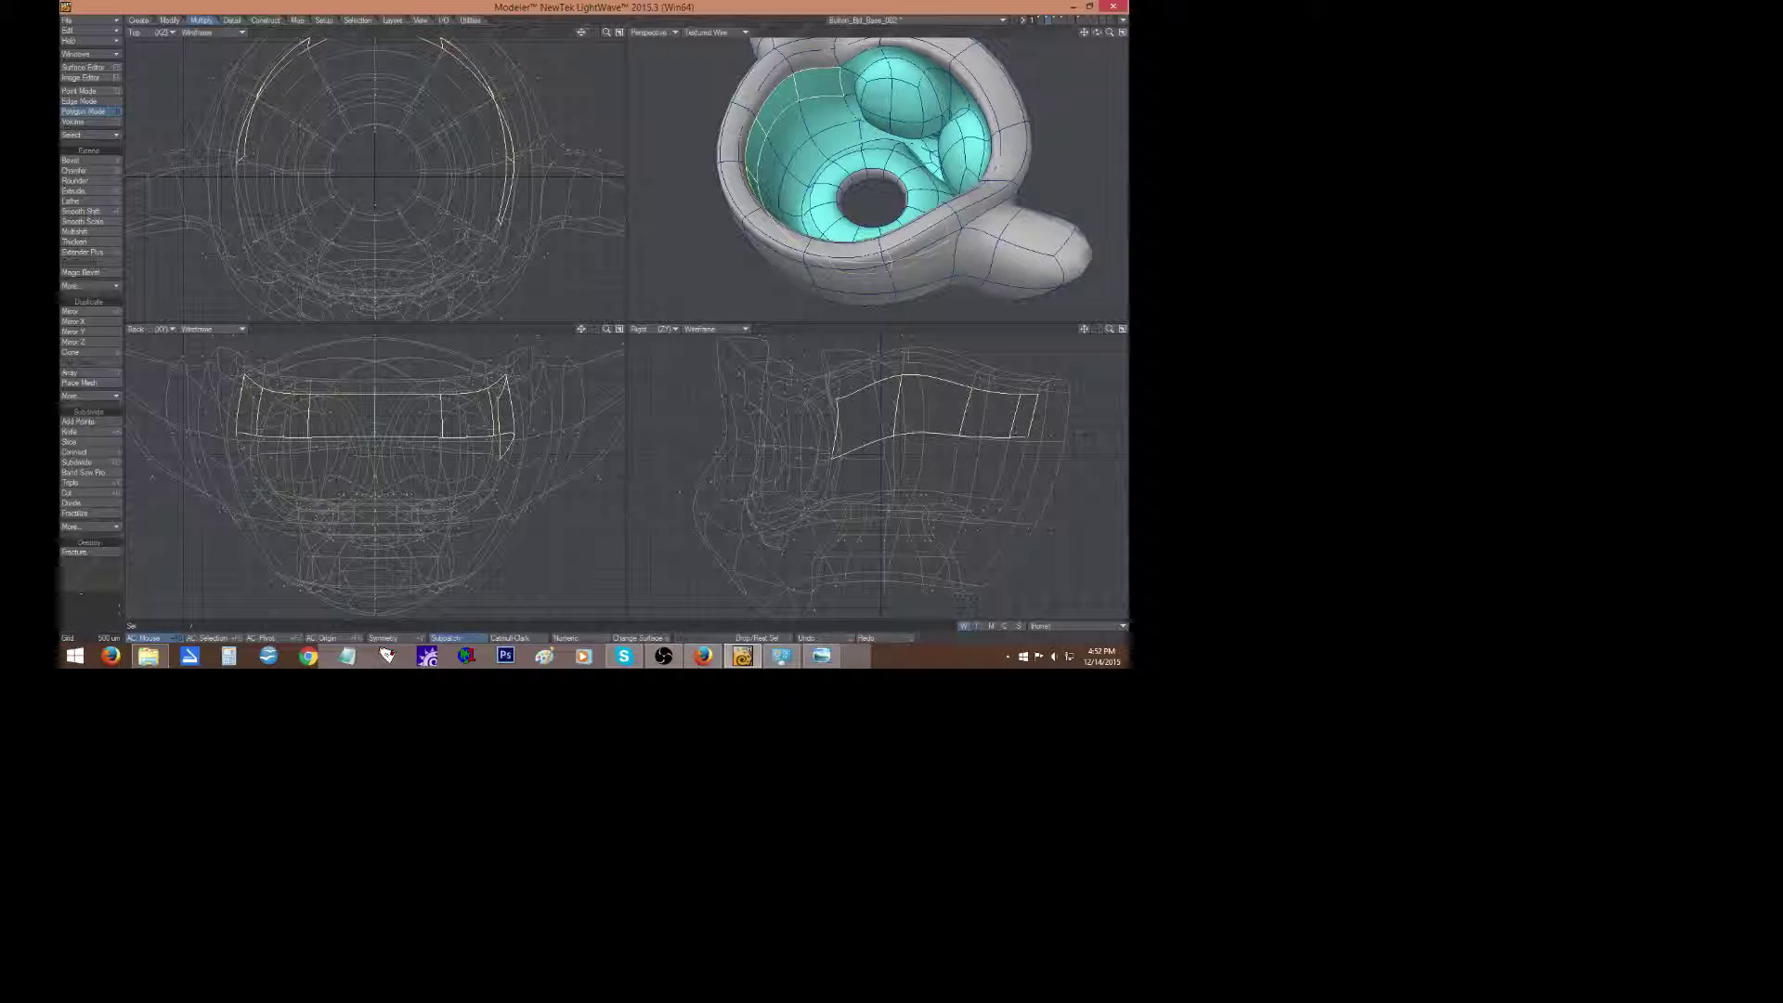
mouse_move(846, 96)
left_mouse_down()
mouse_move(880, 67)
mouse_move(942, 81)
left_mouse_up()
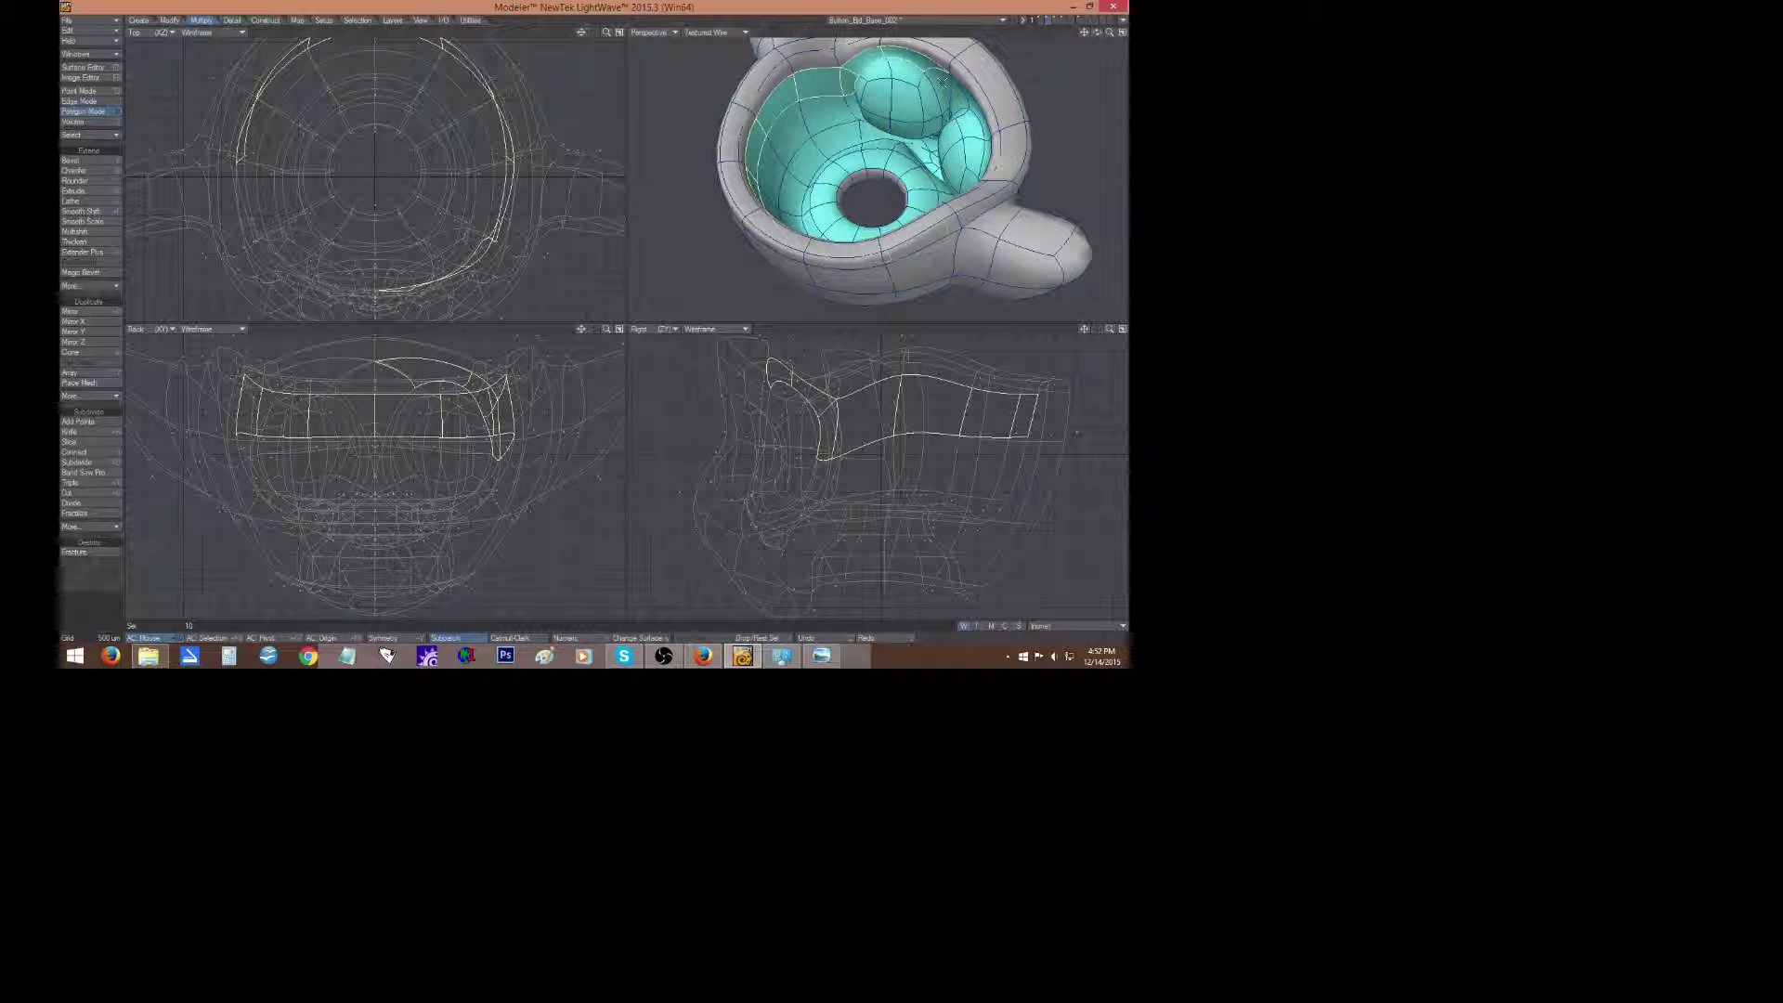
mouse_move(1105, 36)
left_mouse_down()
mouse_move(905, 65)
mouse_move(868, 98)
mouse_move(919, 79)
mouse_move(983, 118)
mouse_move(840, 49)
mouse_move(980, 93)
mouse_move(998, 130)
left_mouse_up()
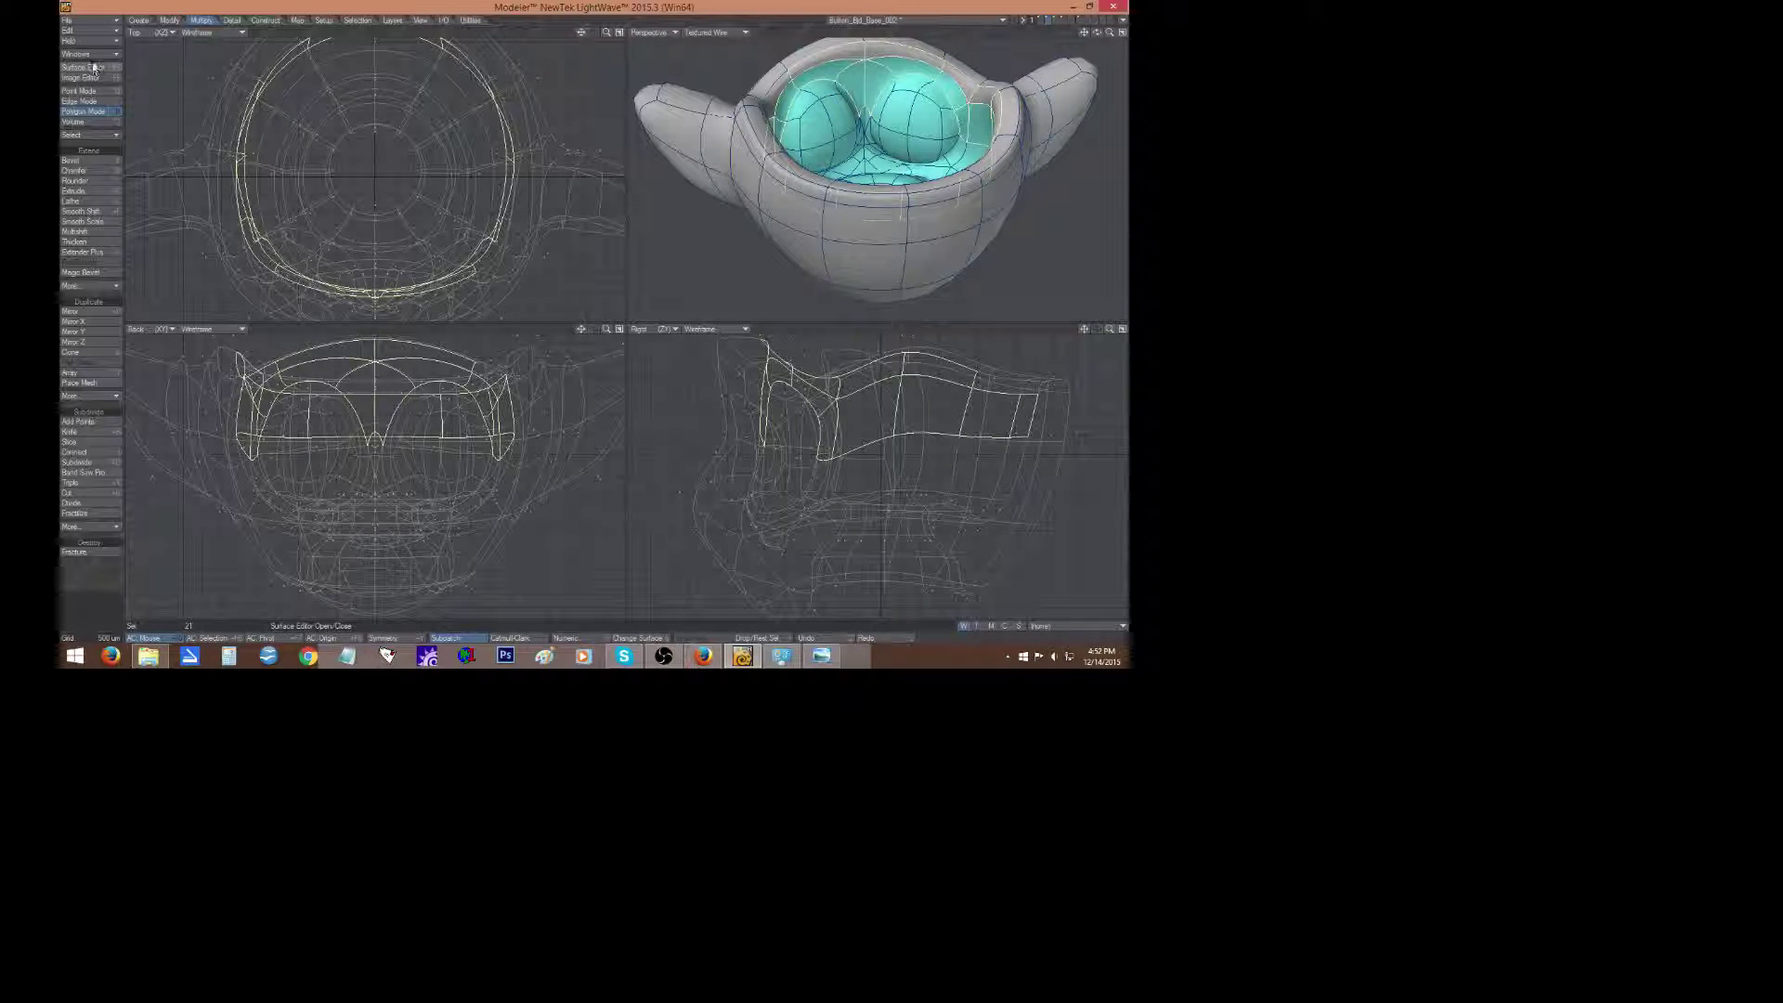
left_click(94, 135)
left_click(94, 139)
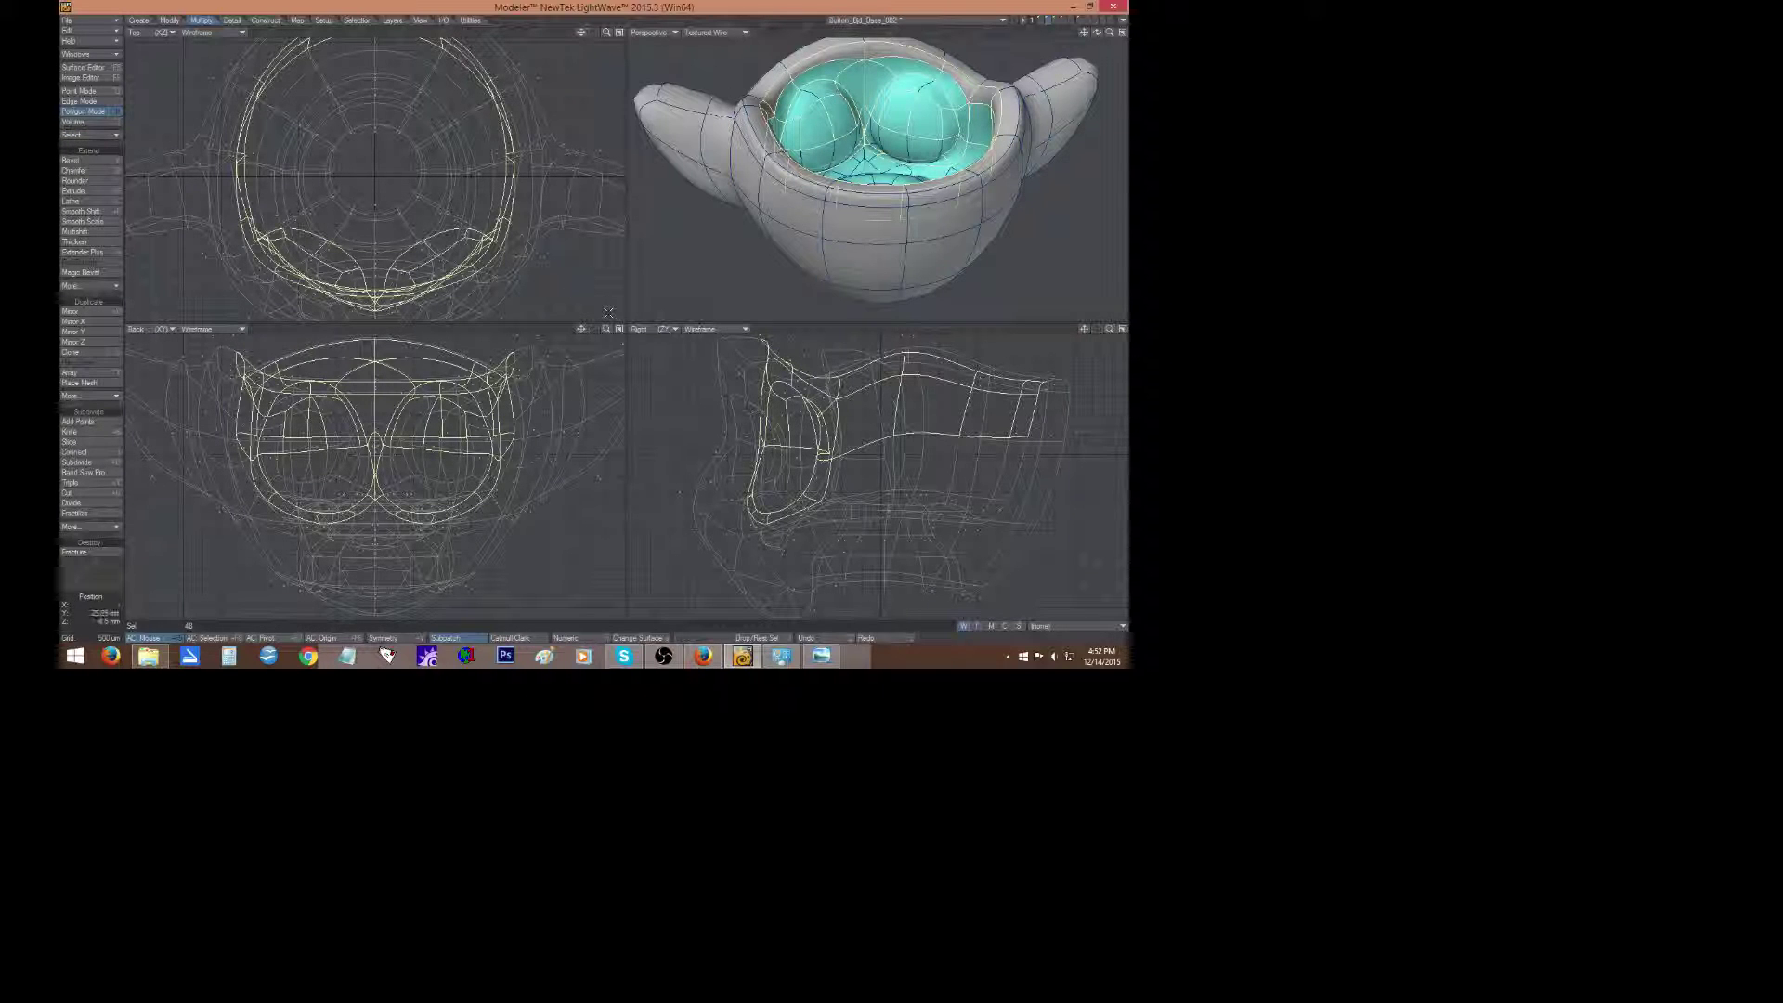
mouse_move(345, 518)
left_mouse_down()
mouse_move(311, 514)
mouse_move(469, 503)
left_mouse_up()
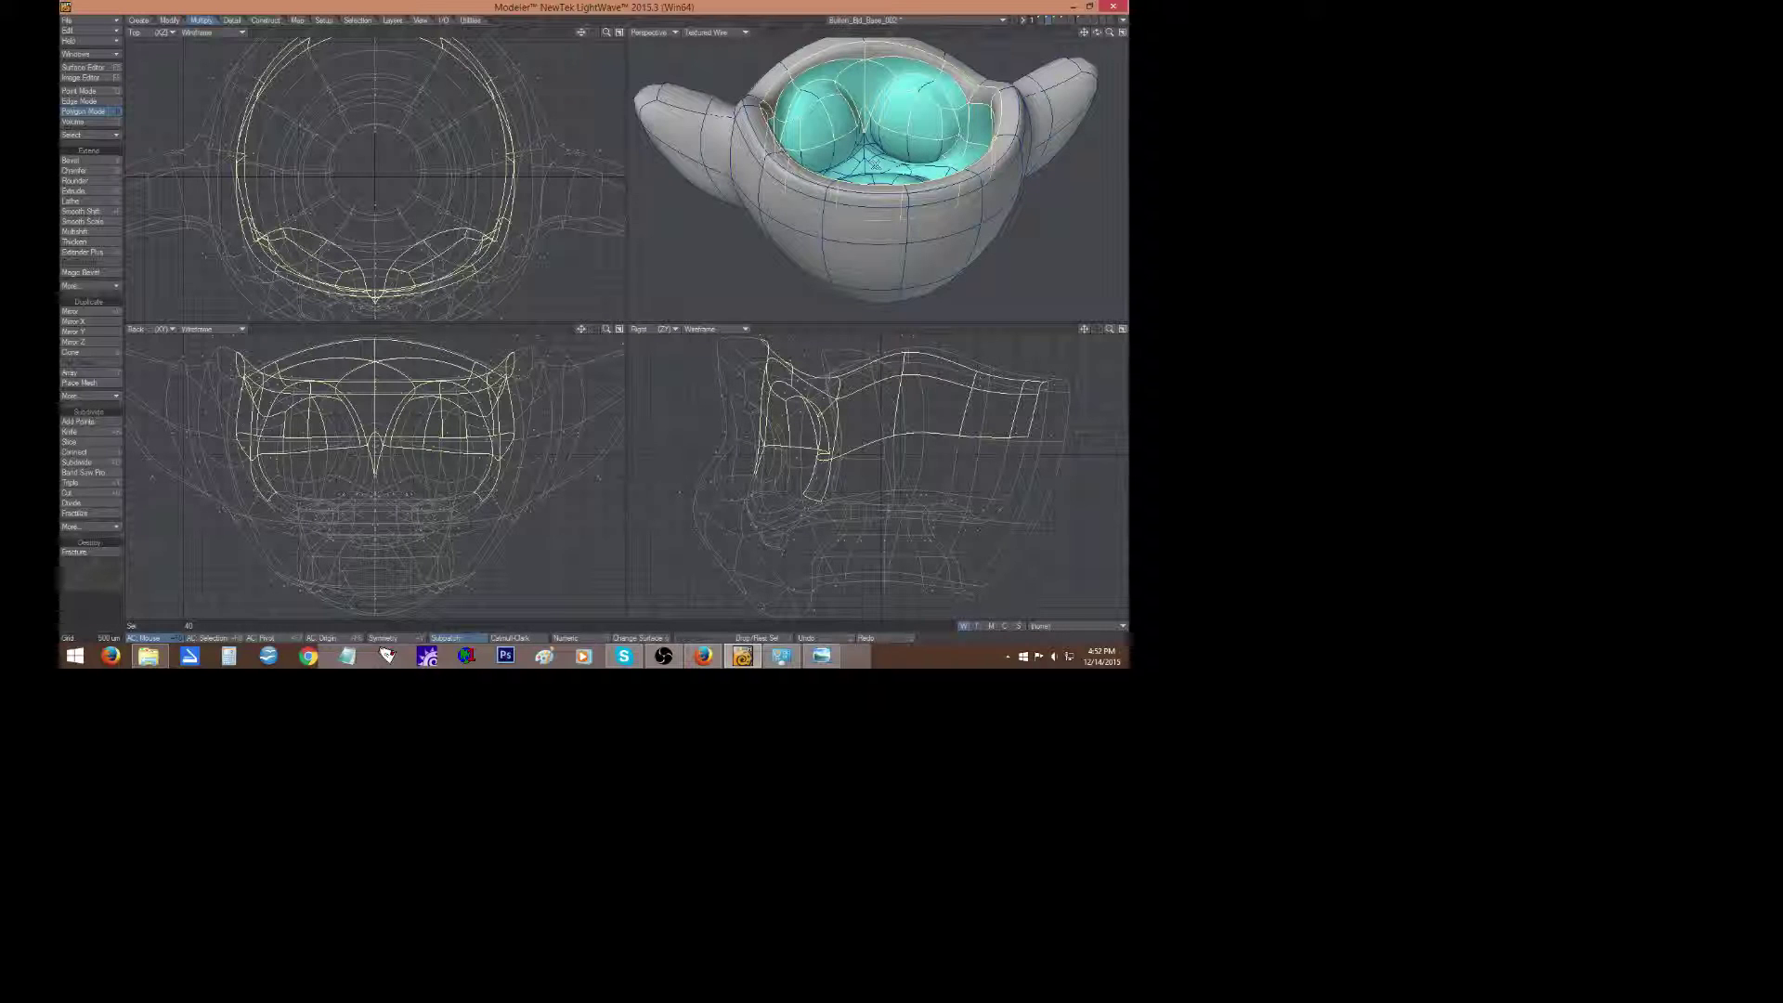
left_click(79, 601)
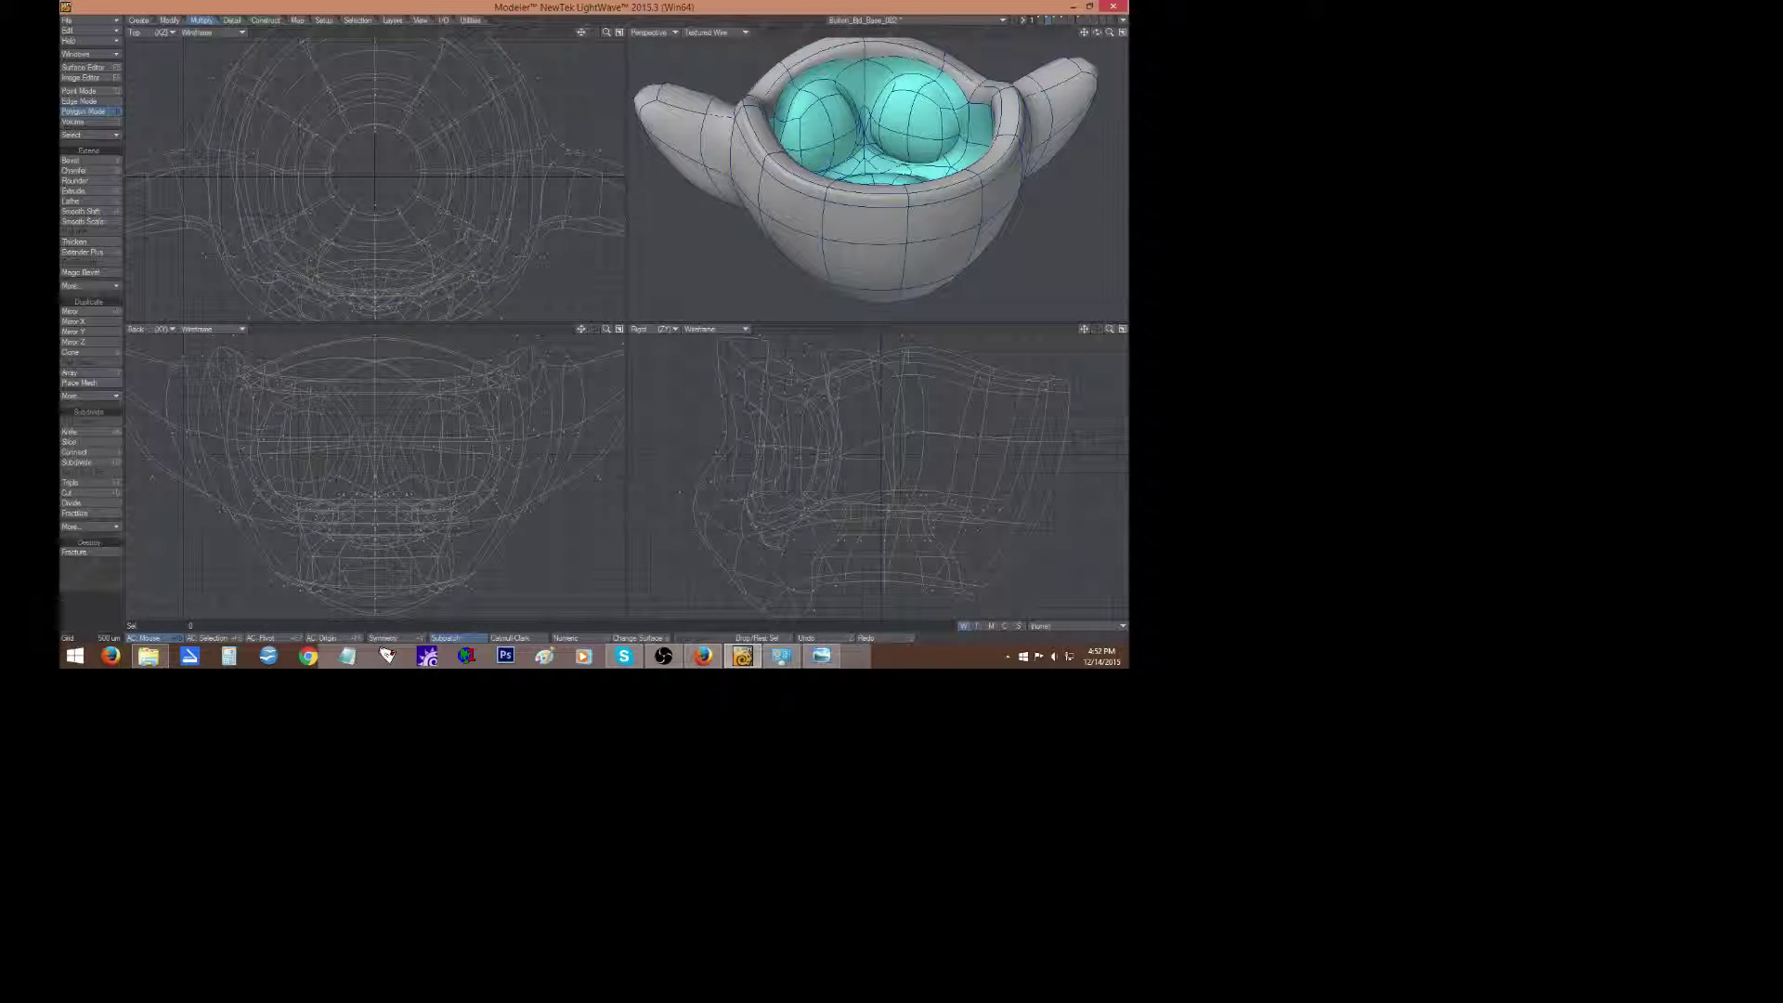
Select neighbouring polygons on the inner edge of the head's rim and extend the selection to the full loop.
mouse_move(902, 49)
left_mouse_down()
mouse_move(823, 57)
mouse_move(780, 91)
left_mouse_up()
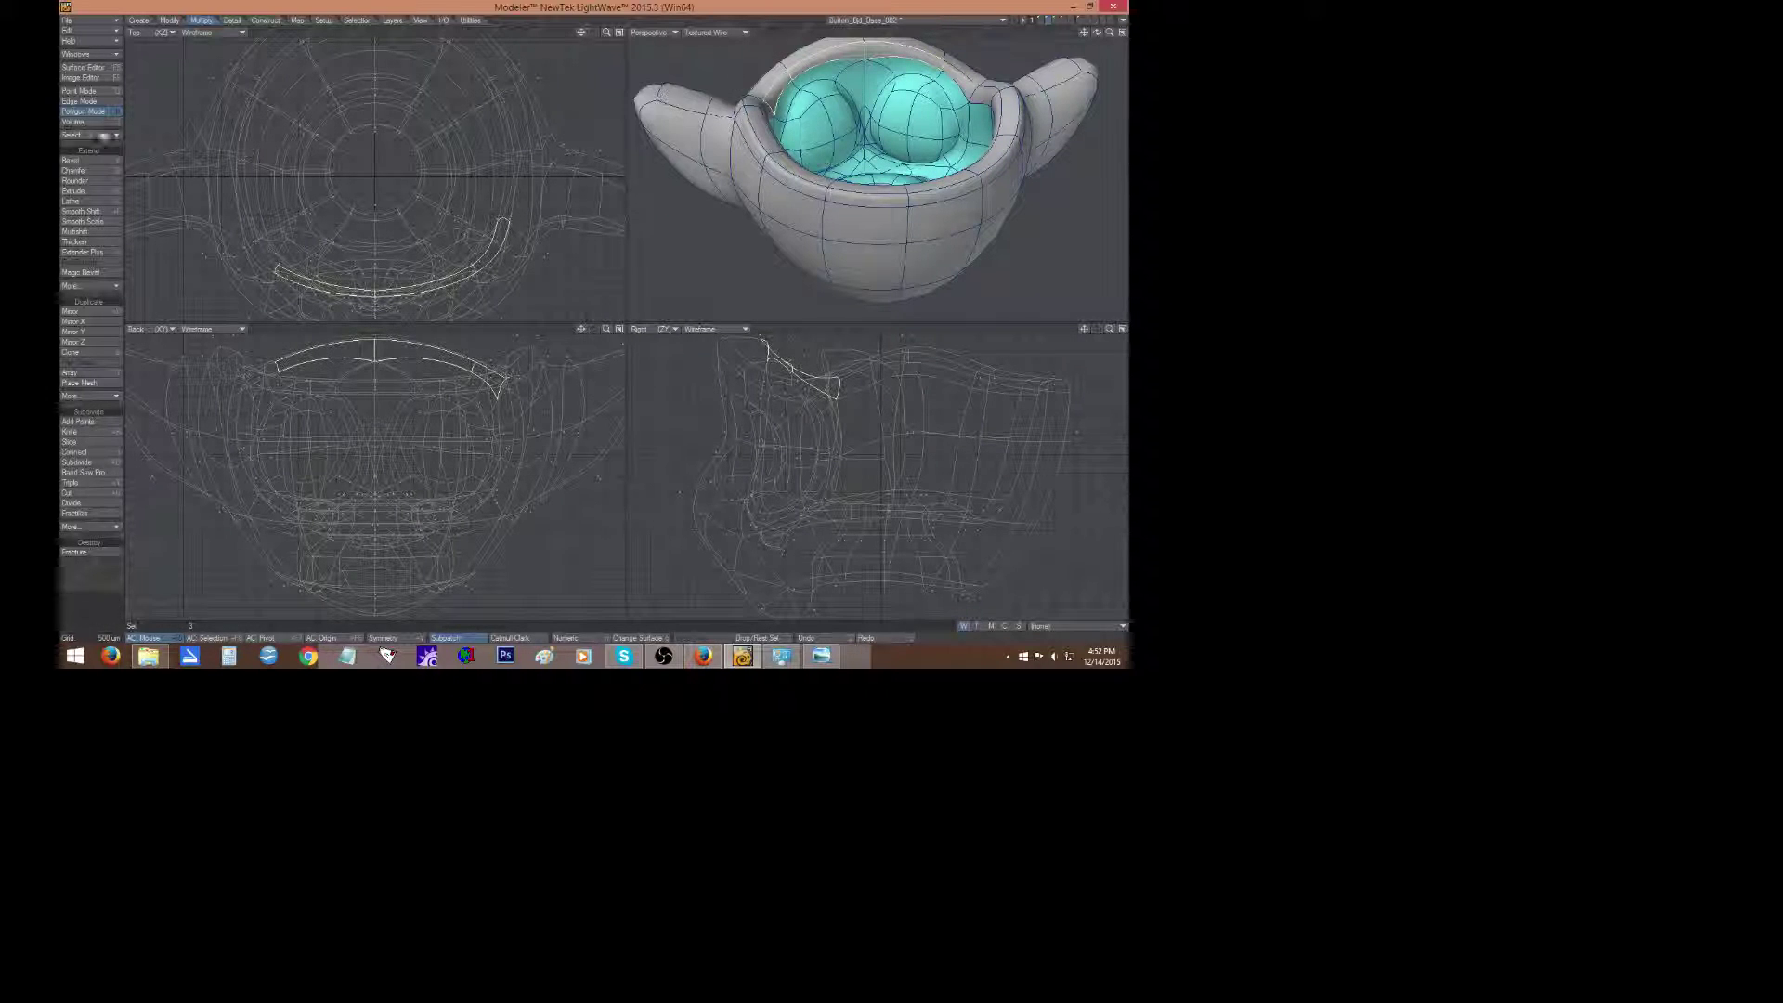
left_click(90, 135)
left_click(85, 138)
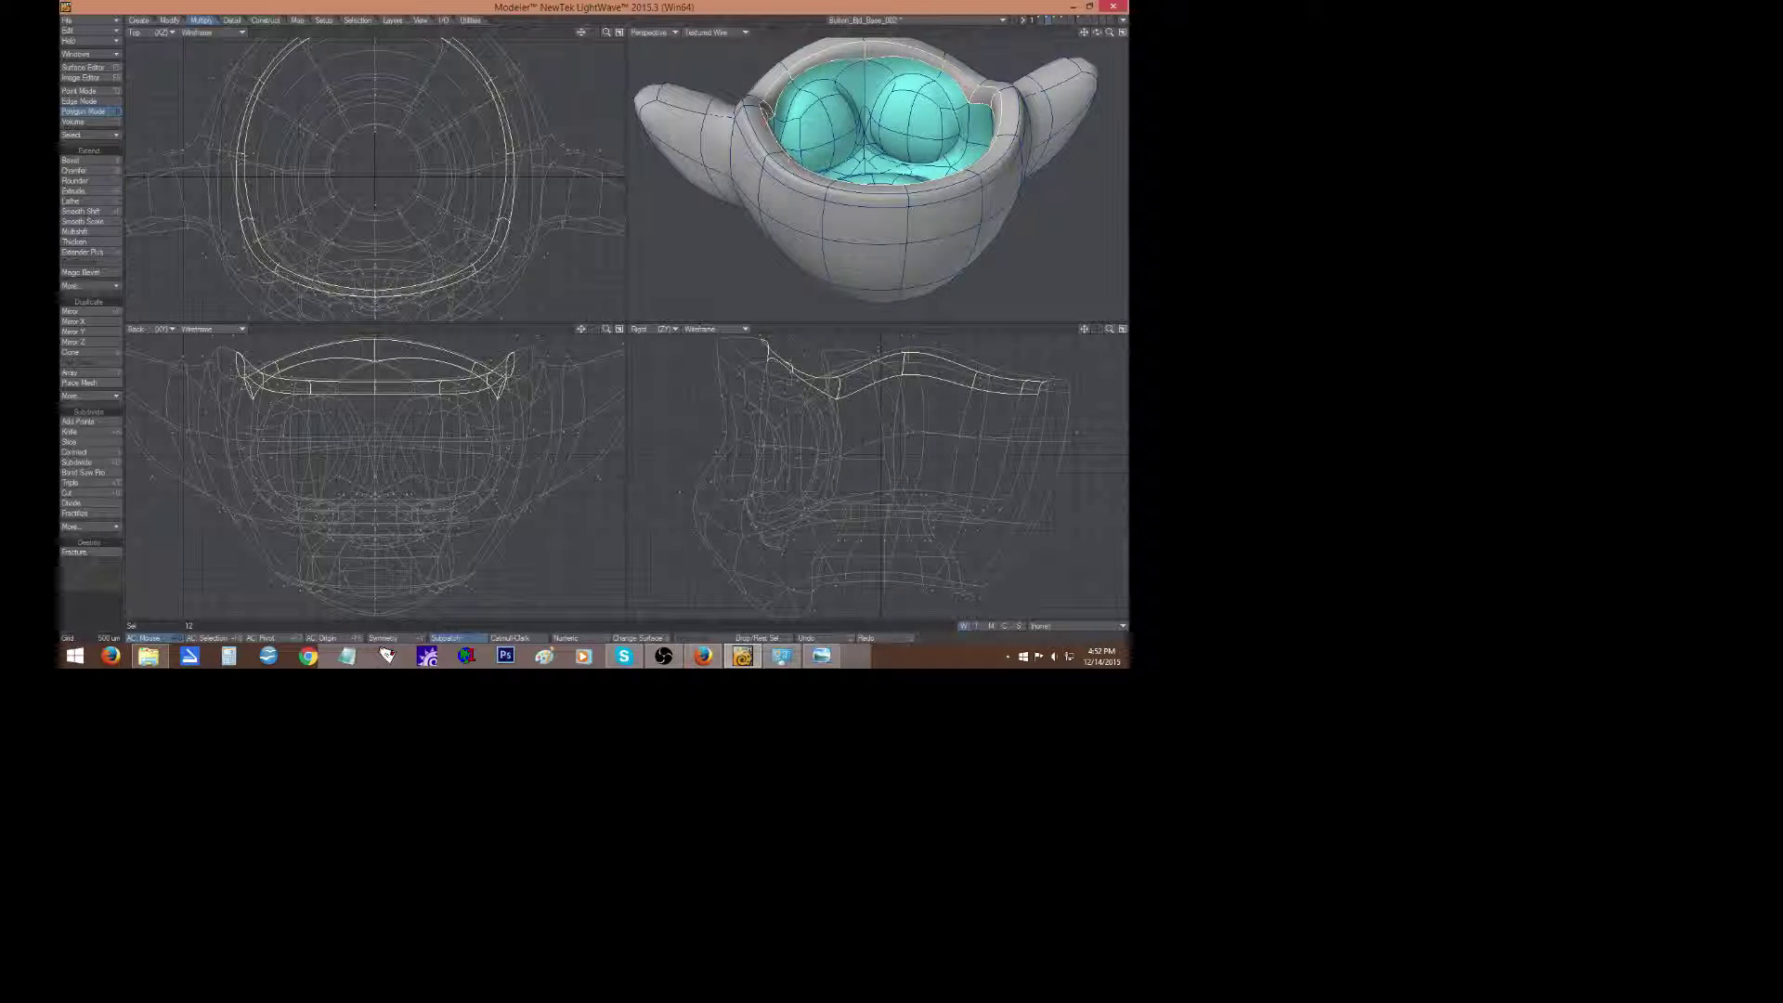
Turn on Symmetry and add the uppermost row of inner-wall polygons all around the head opening to the rim loop selection.
left_click_drag(880, 78, 813, 78, "shift")
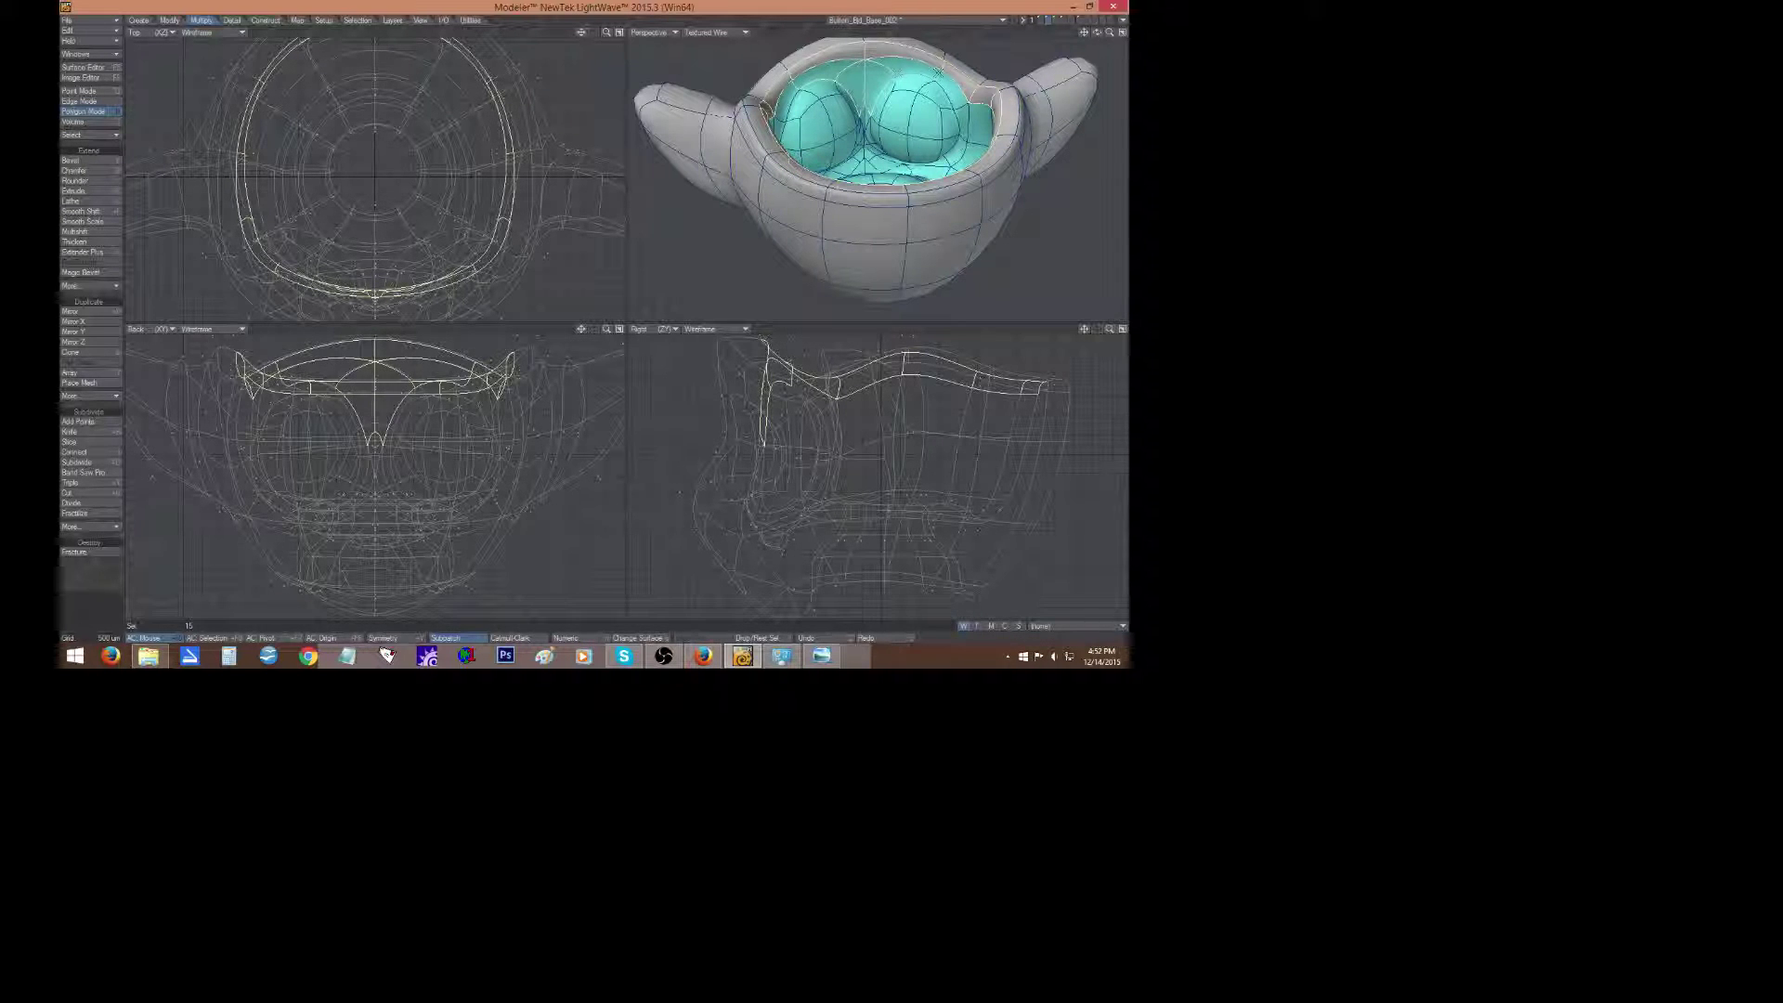
left_click_drag(938, 72, 979, 124, "shift")
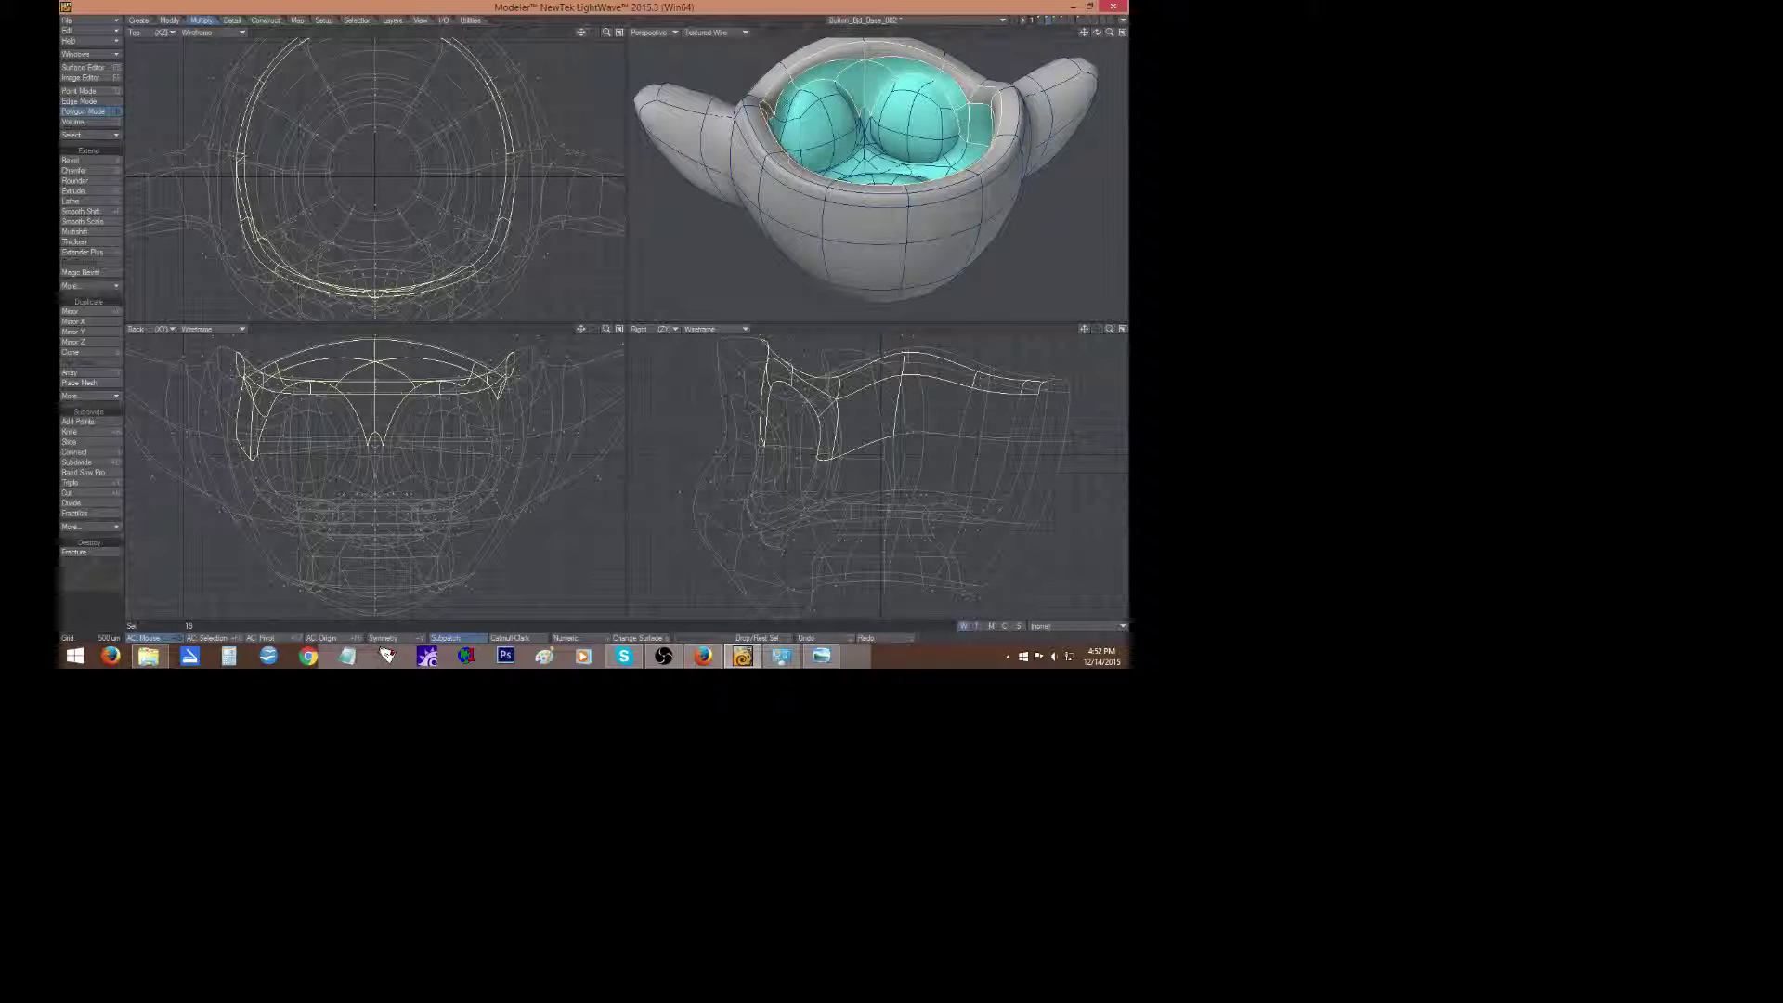
left_click_drag(804, 74, 771, 113, "shift")
left_click(382, 638)
left_click_drag(1096, 33, 1127, 35)
mouse_move(978, 104)
left_mouse_down("shift")
mouse_move(939, 81)
mouse_move(805, 84)
left_mouse_up("shift")
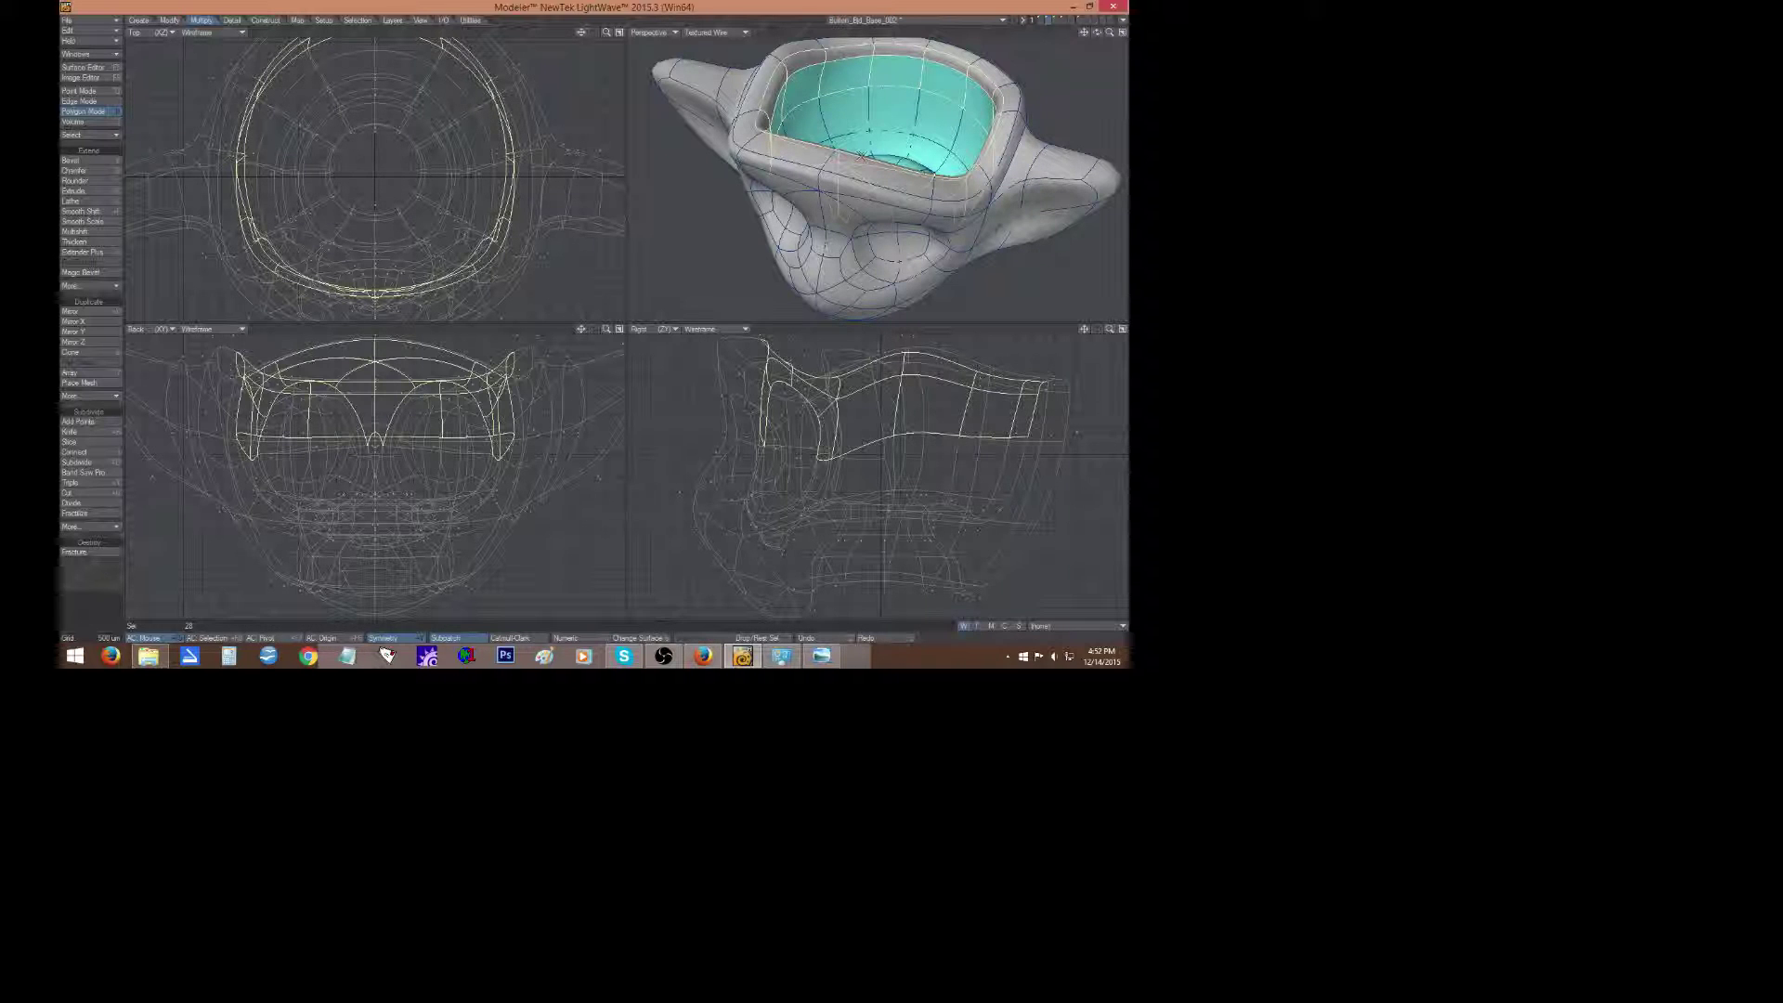
left_click_drag(1096, 33, 992, 39)
left_click_drag(1097, 32, 1093, 35)
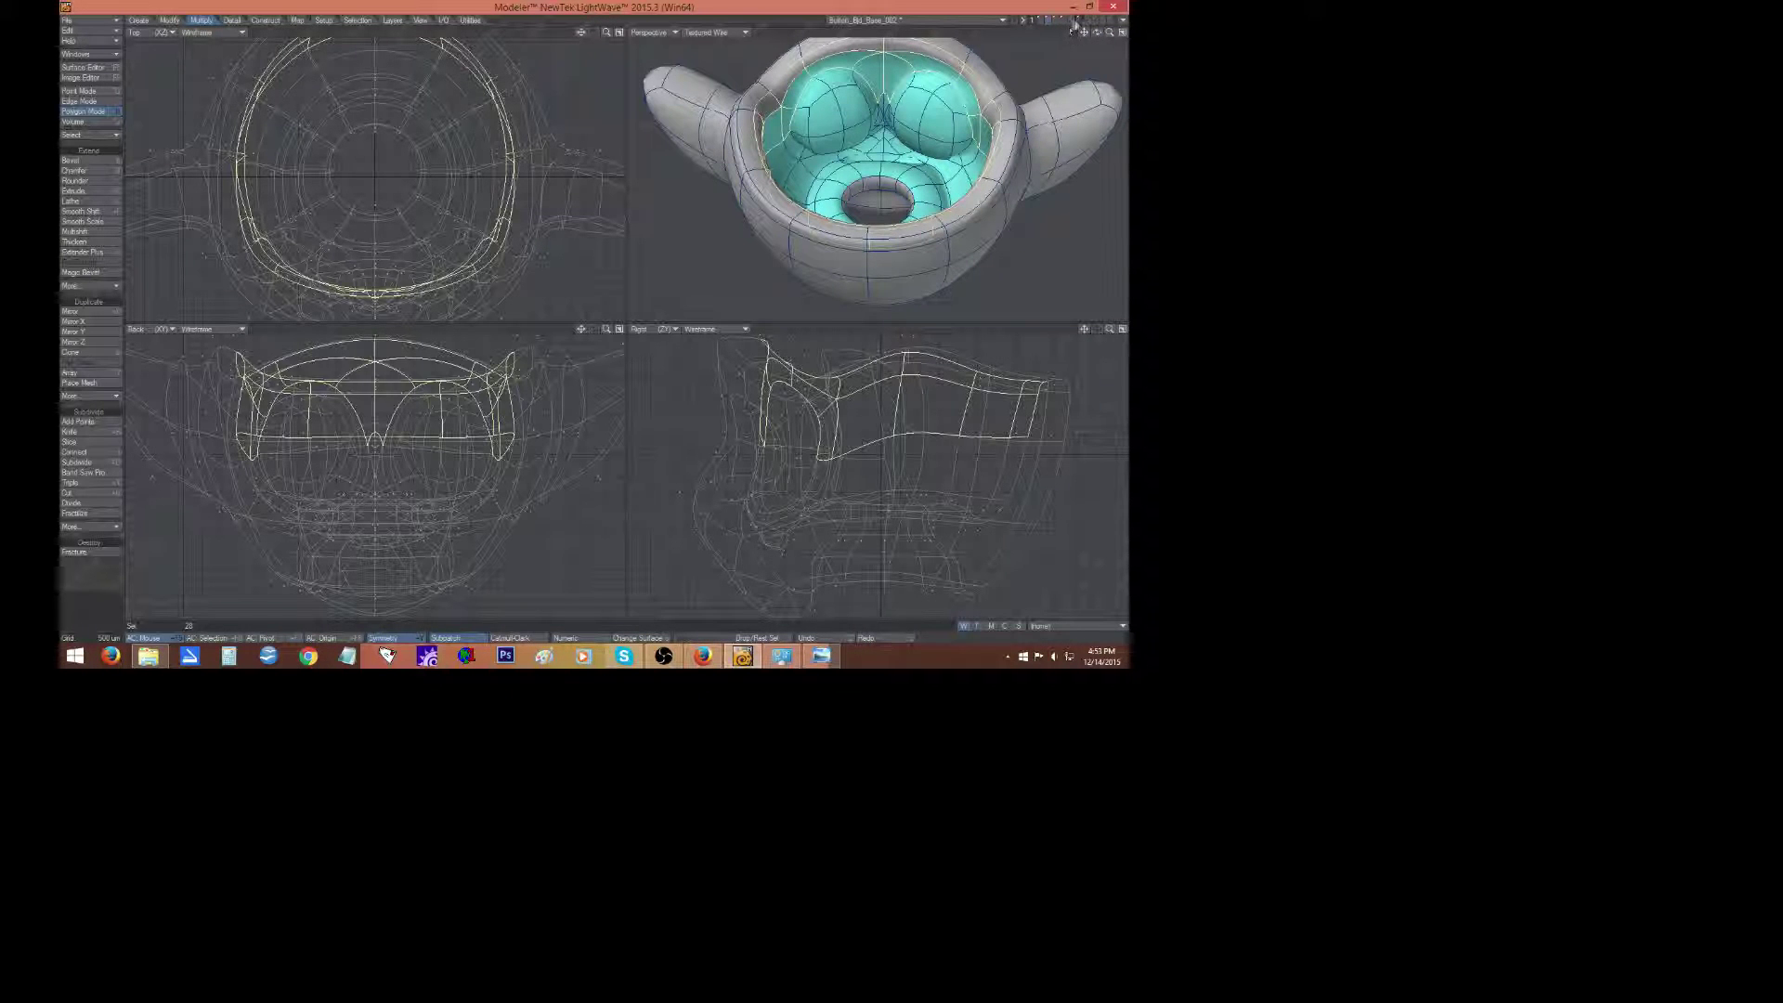
Copy the selected rim and inner-wall polygons into an empty layer.
left_click(1088, 19)
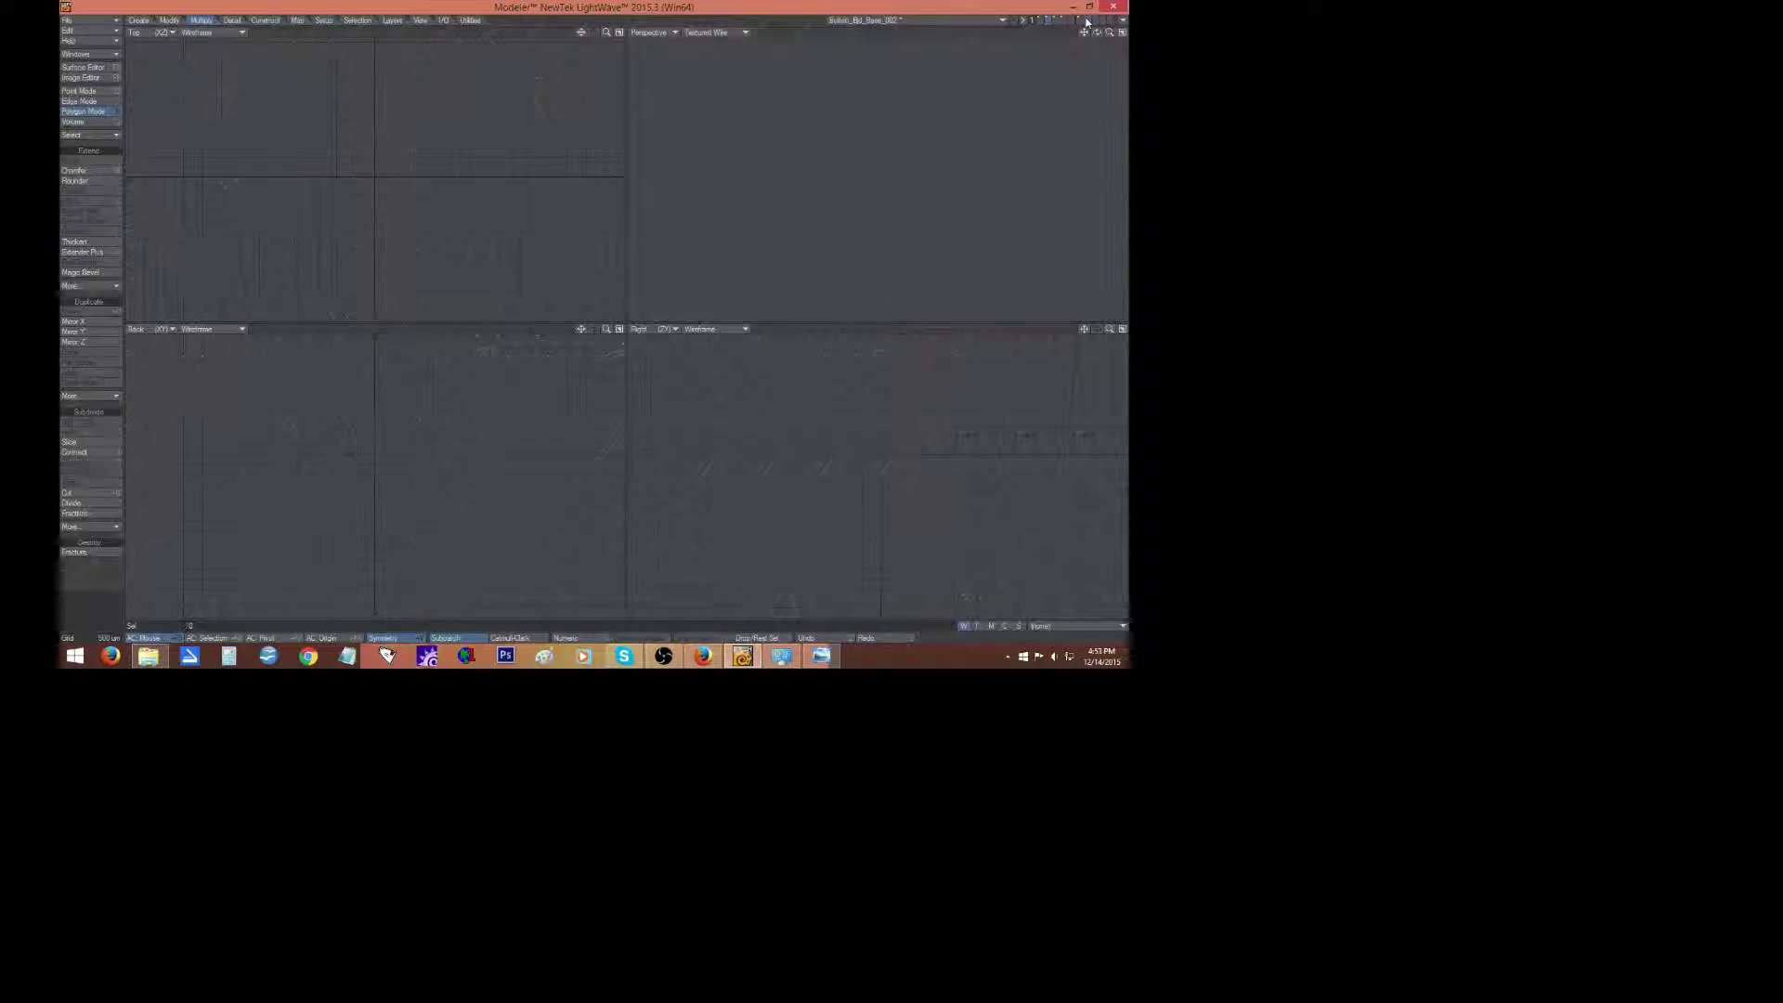
left_click(1087, 20)
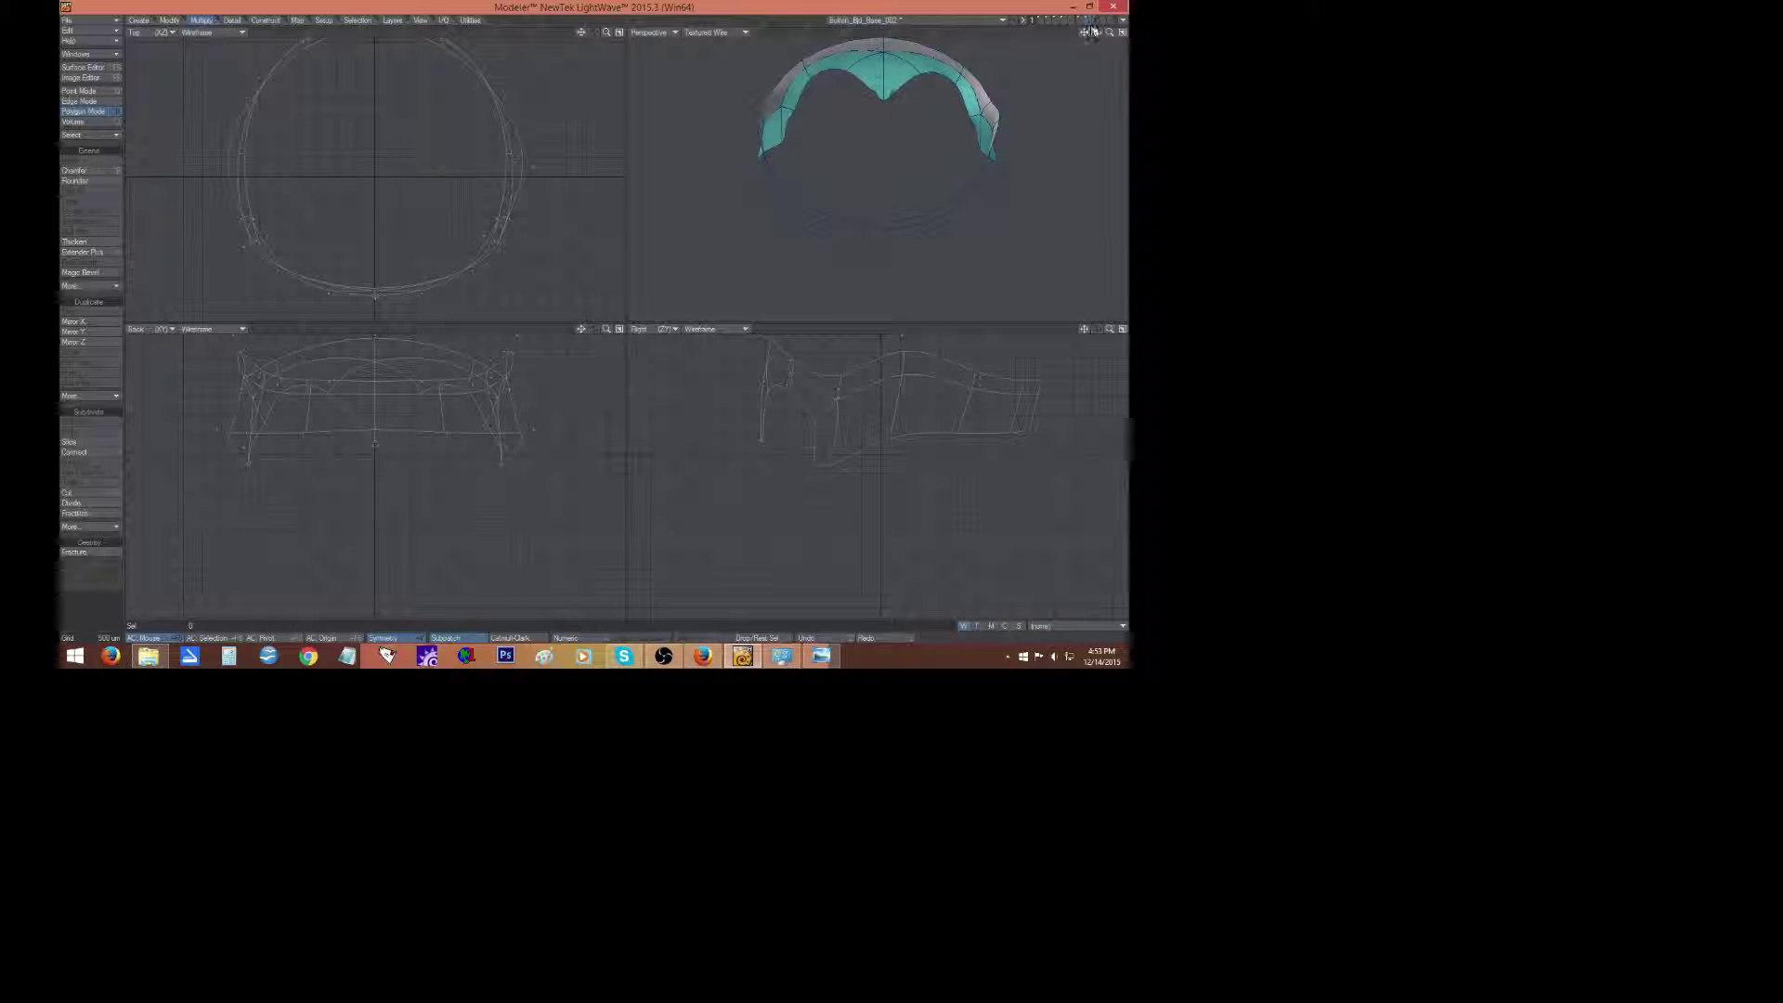
left_click_drag(1092, 31, 1098, 33)
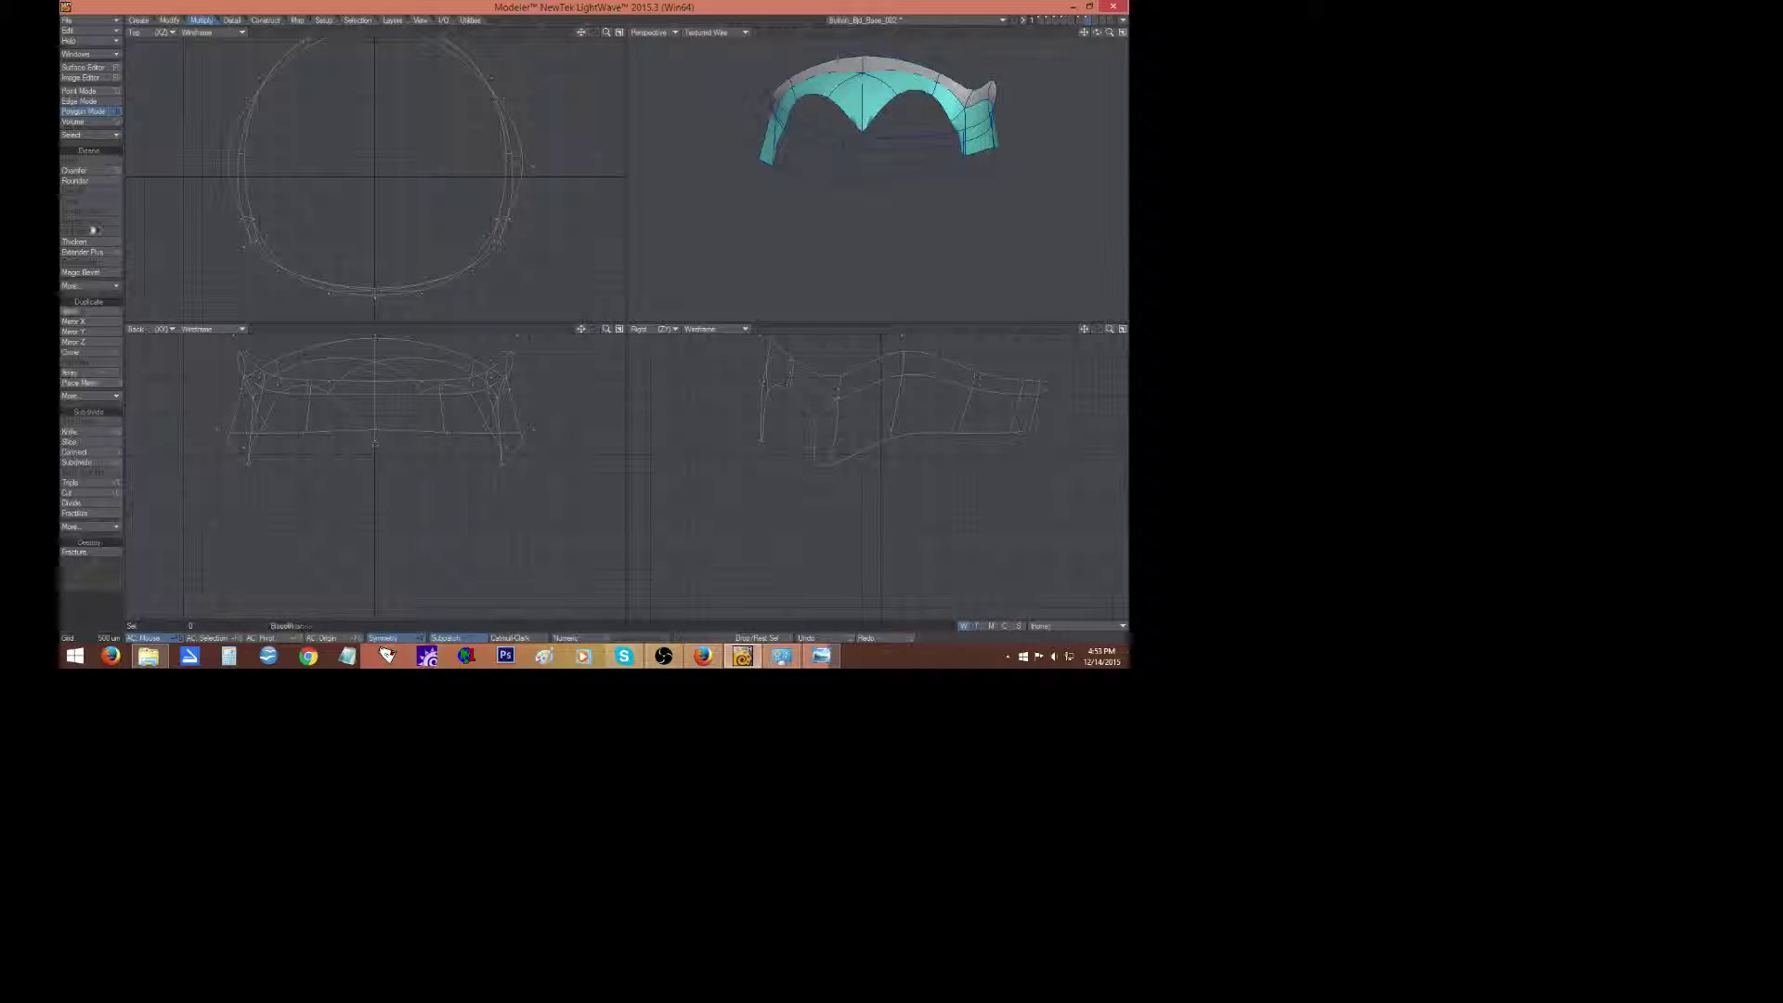
Raise the centre point of the strip's front lower edge to shorten the pointed dip between the eye sockets.
left_click(78, 91)
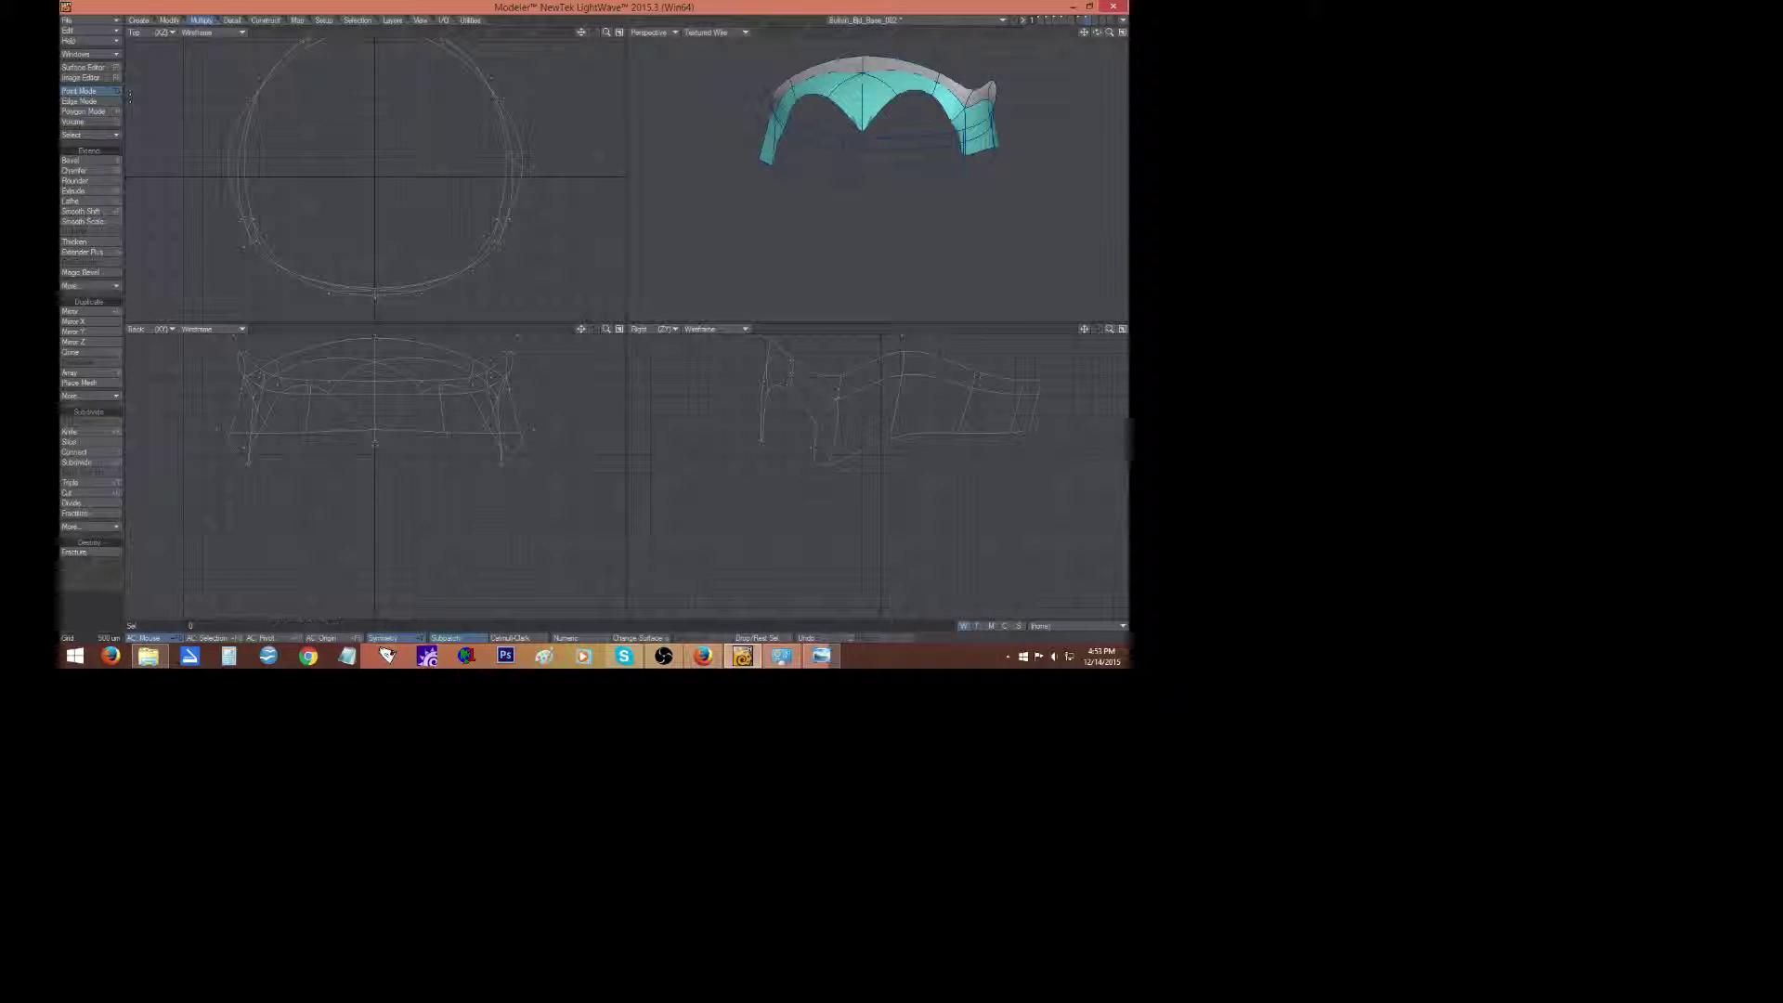
left_click(760, 441)
key("t")
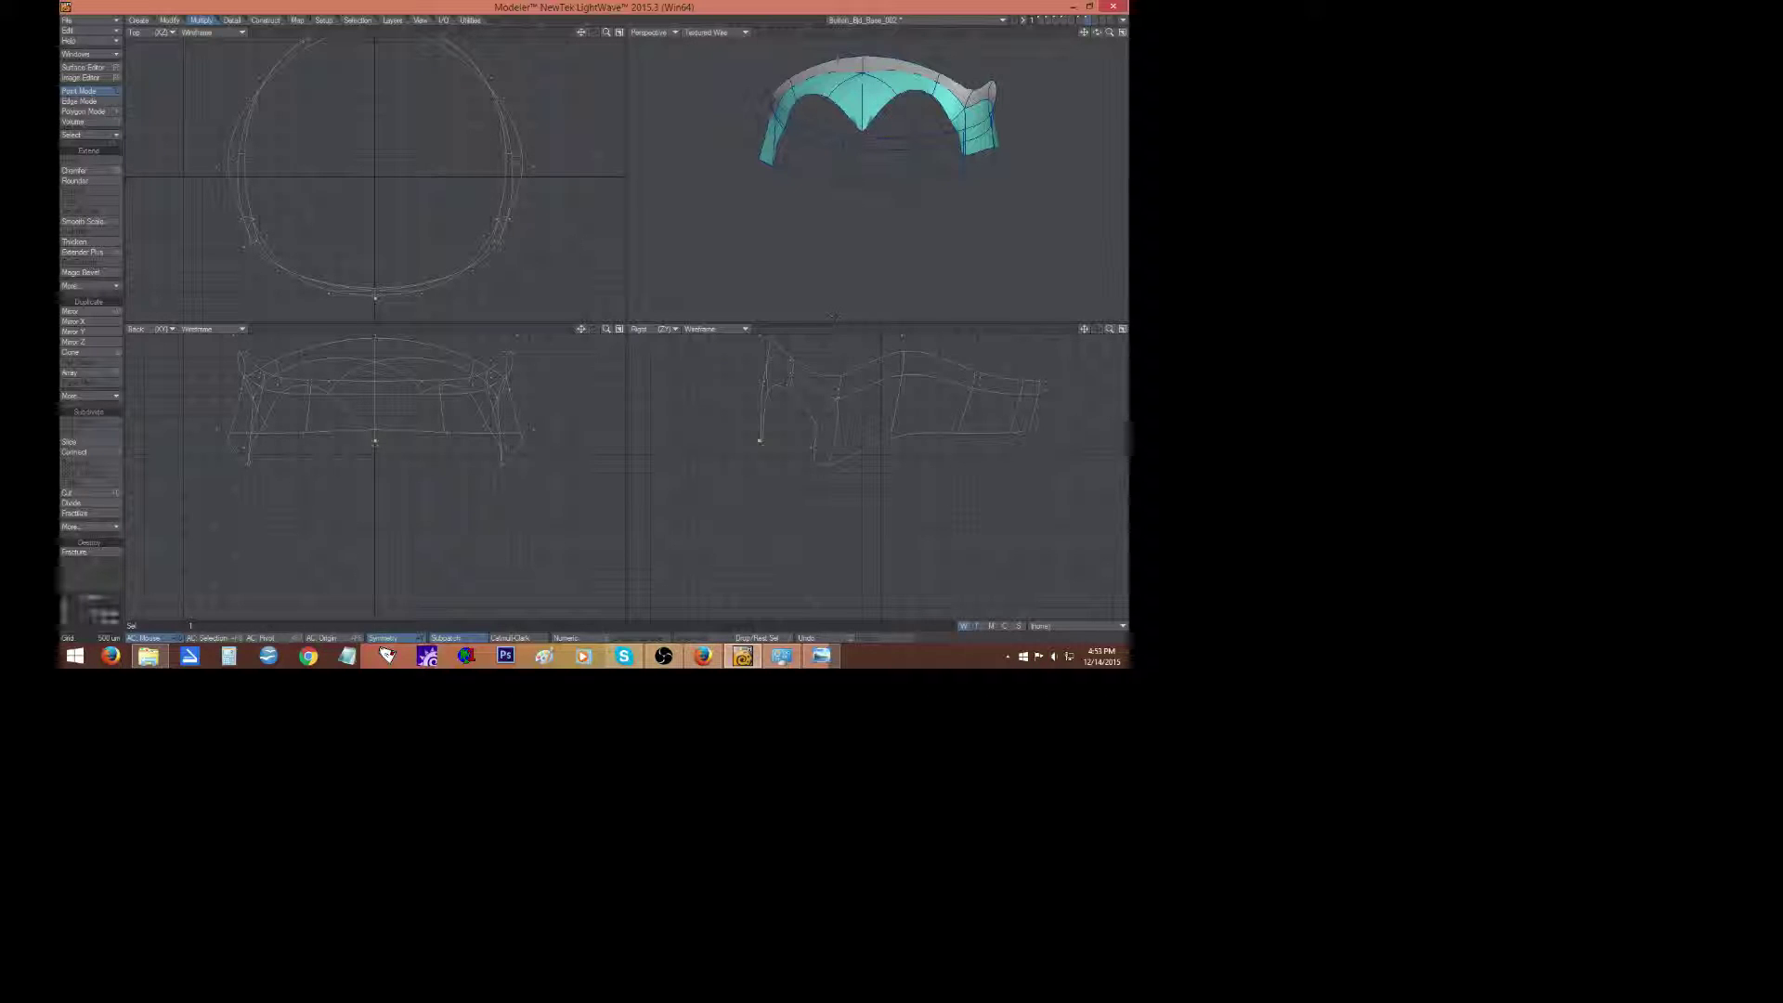
left_click_drag(804, 448, 807, 414)
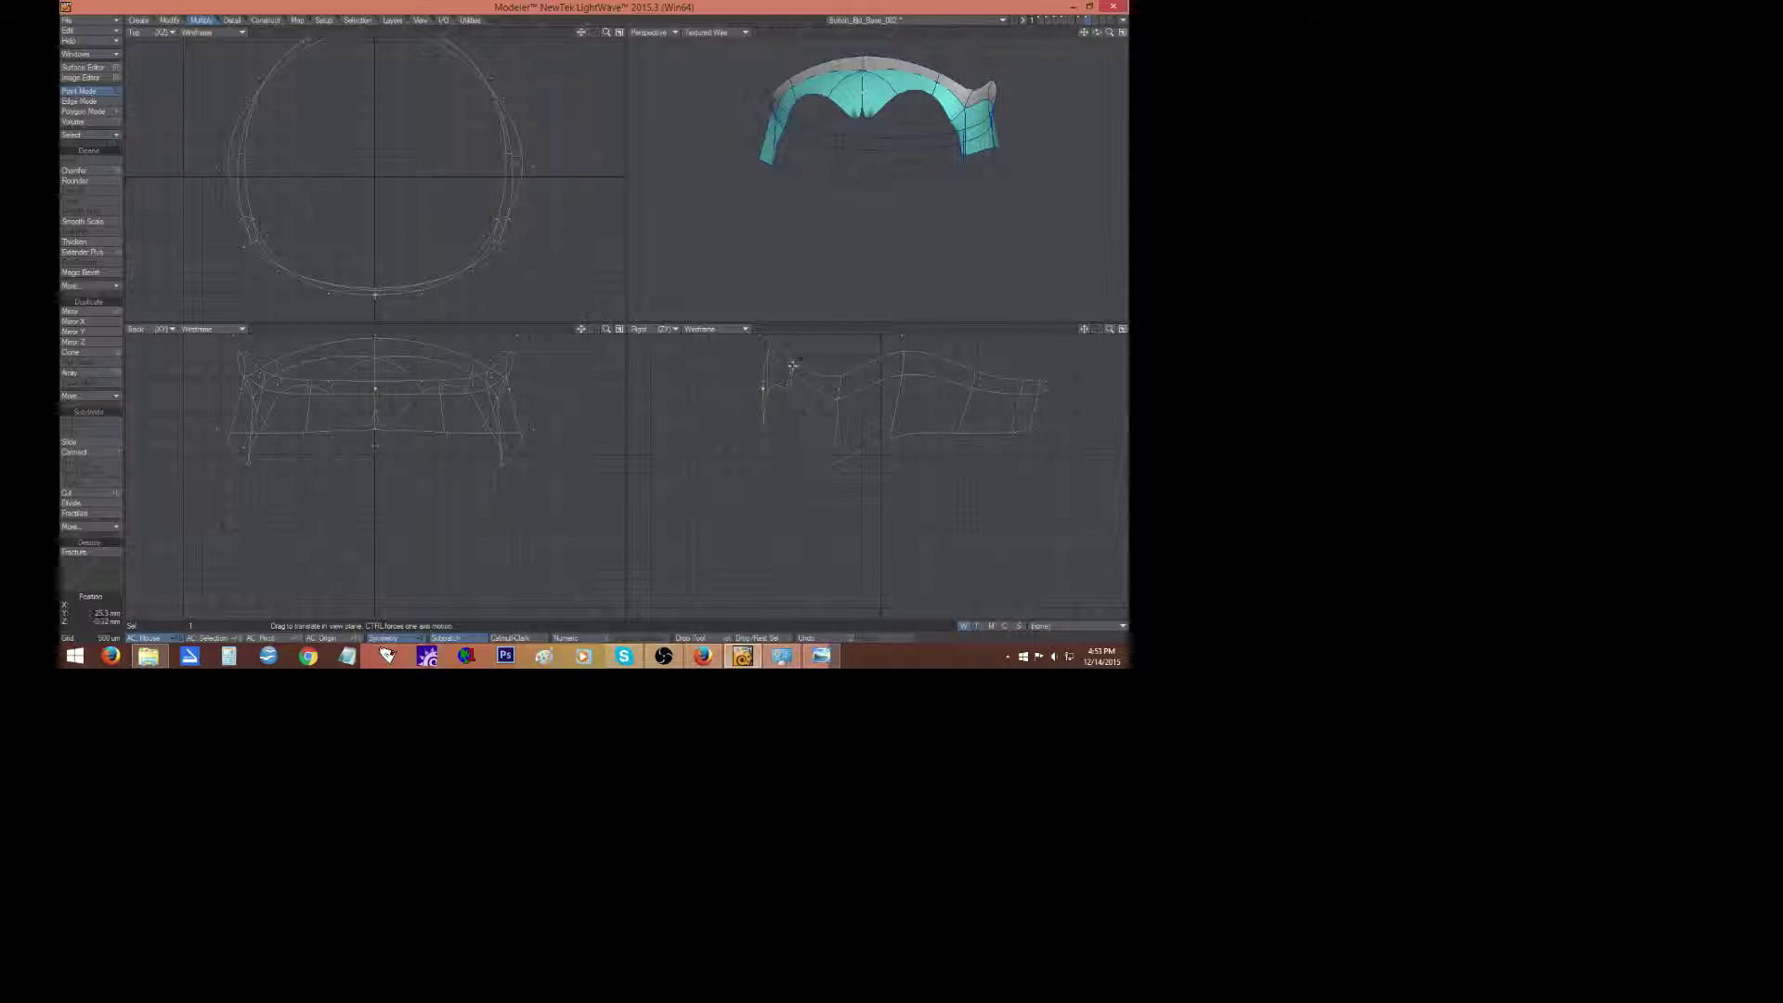
key("space")
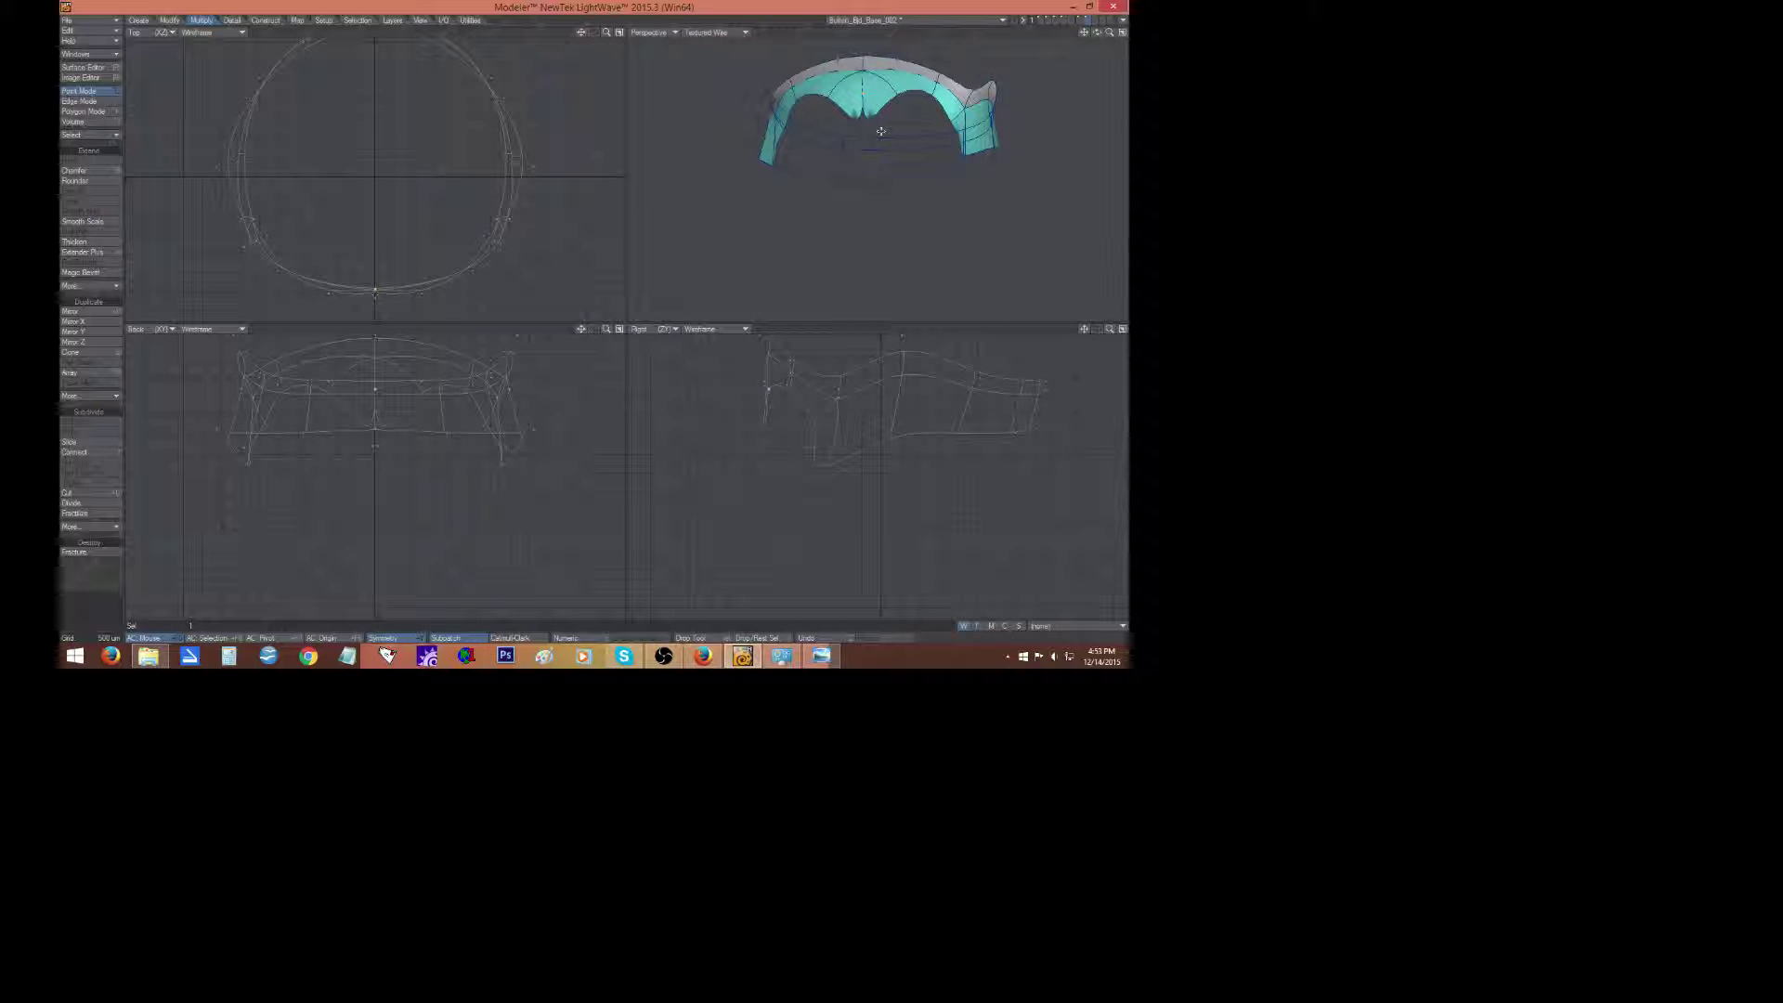
Raise the two lower-edge points on either side of the front centre and spread them apart symmetrically.
left_click(863, 134)
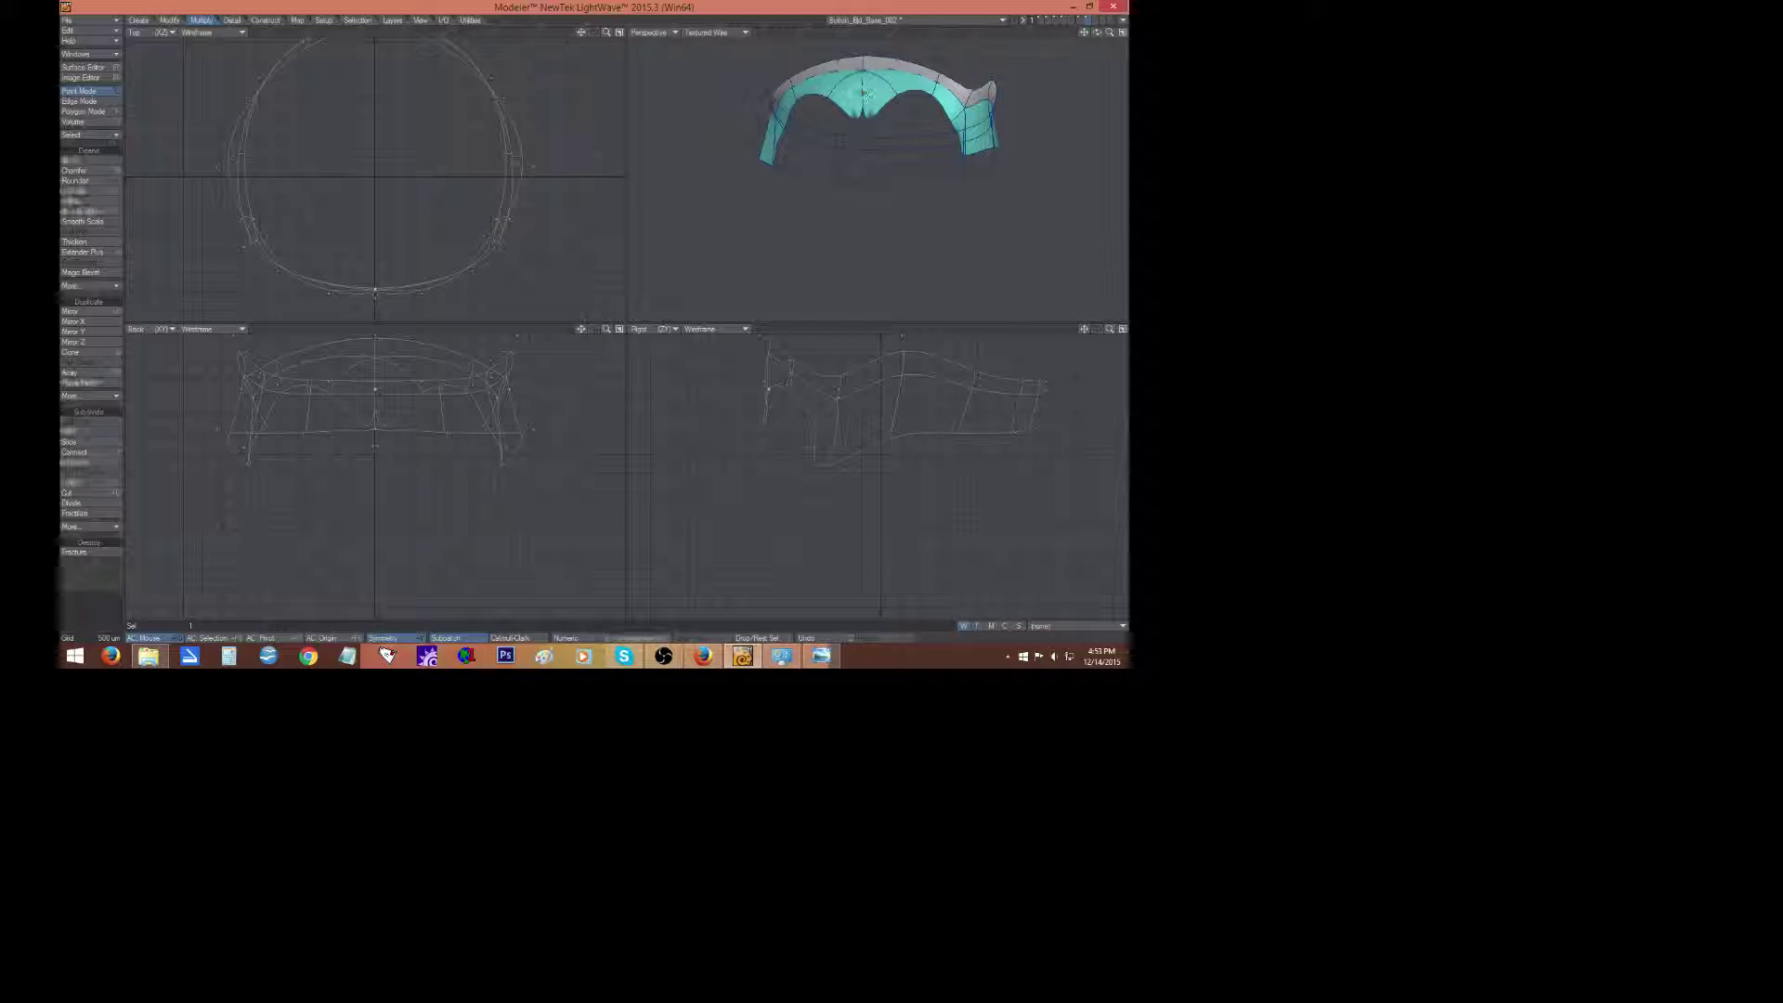
key("t")
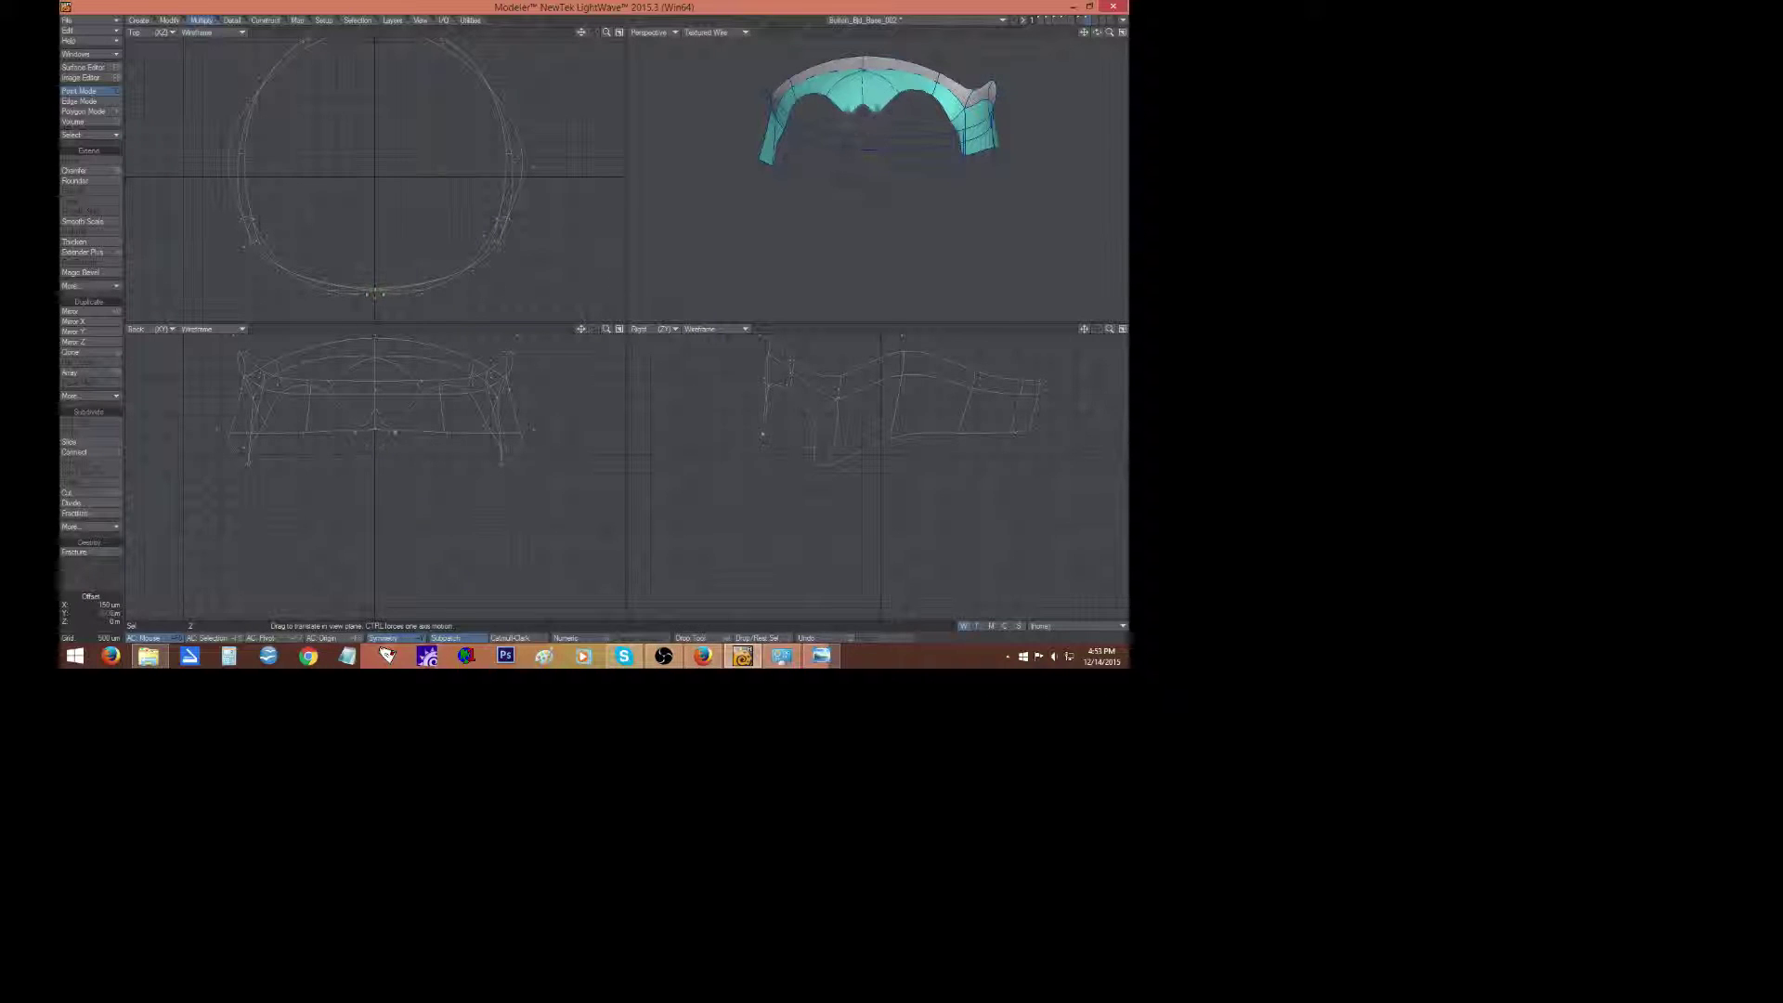
mouse_move(374, 409)
left_mouse_down()
mouse_move(364, 388)
mouse_move(399, 394)
left_mouse_up()
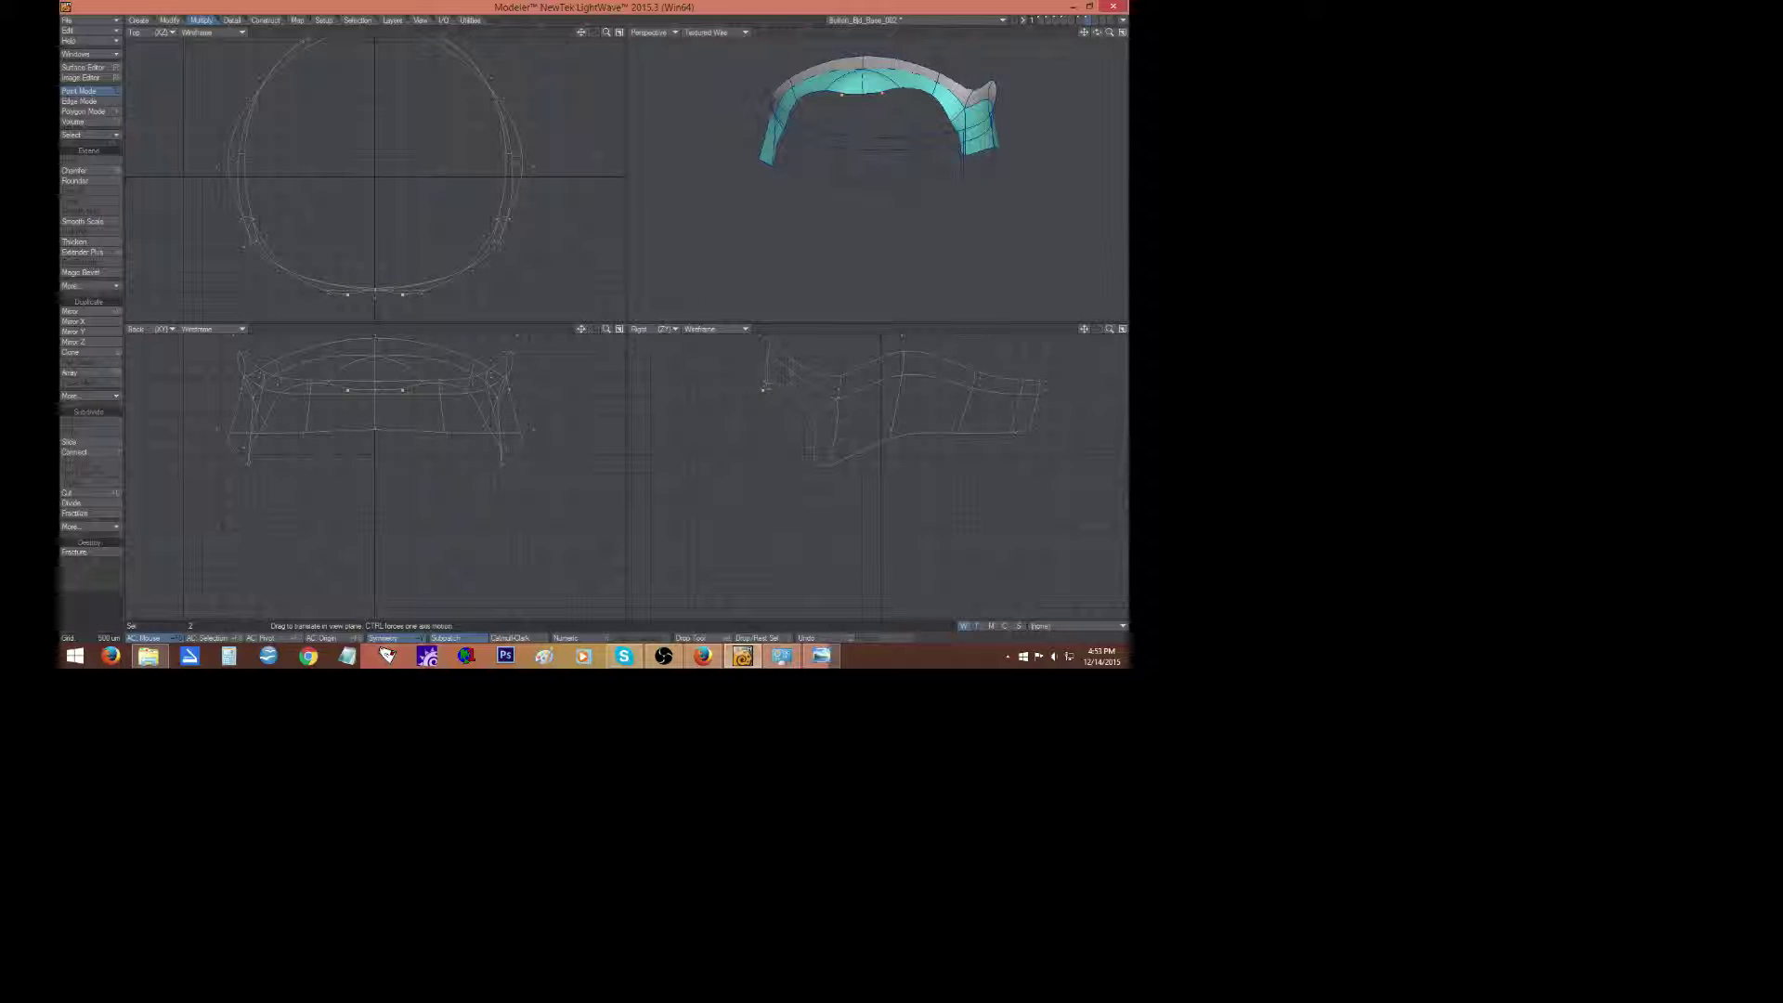
Show the head as a background reference, shift the five front lower-edge points slightly toward the back of the head, and deselect them.
left_click(1050, 22)
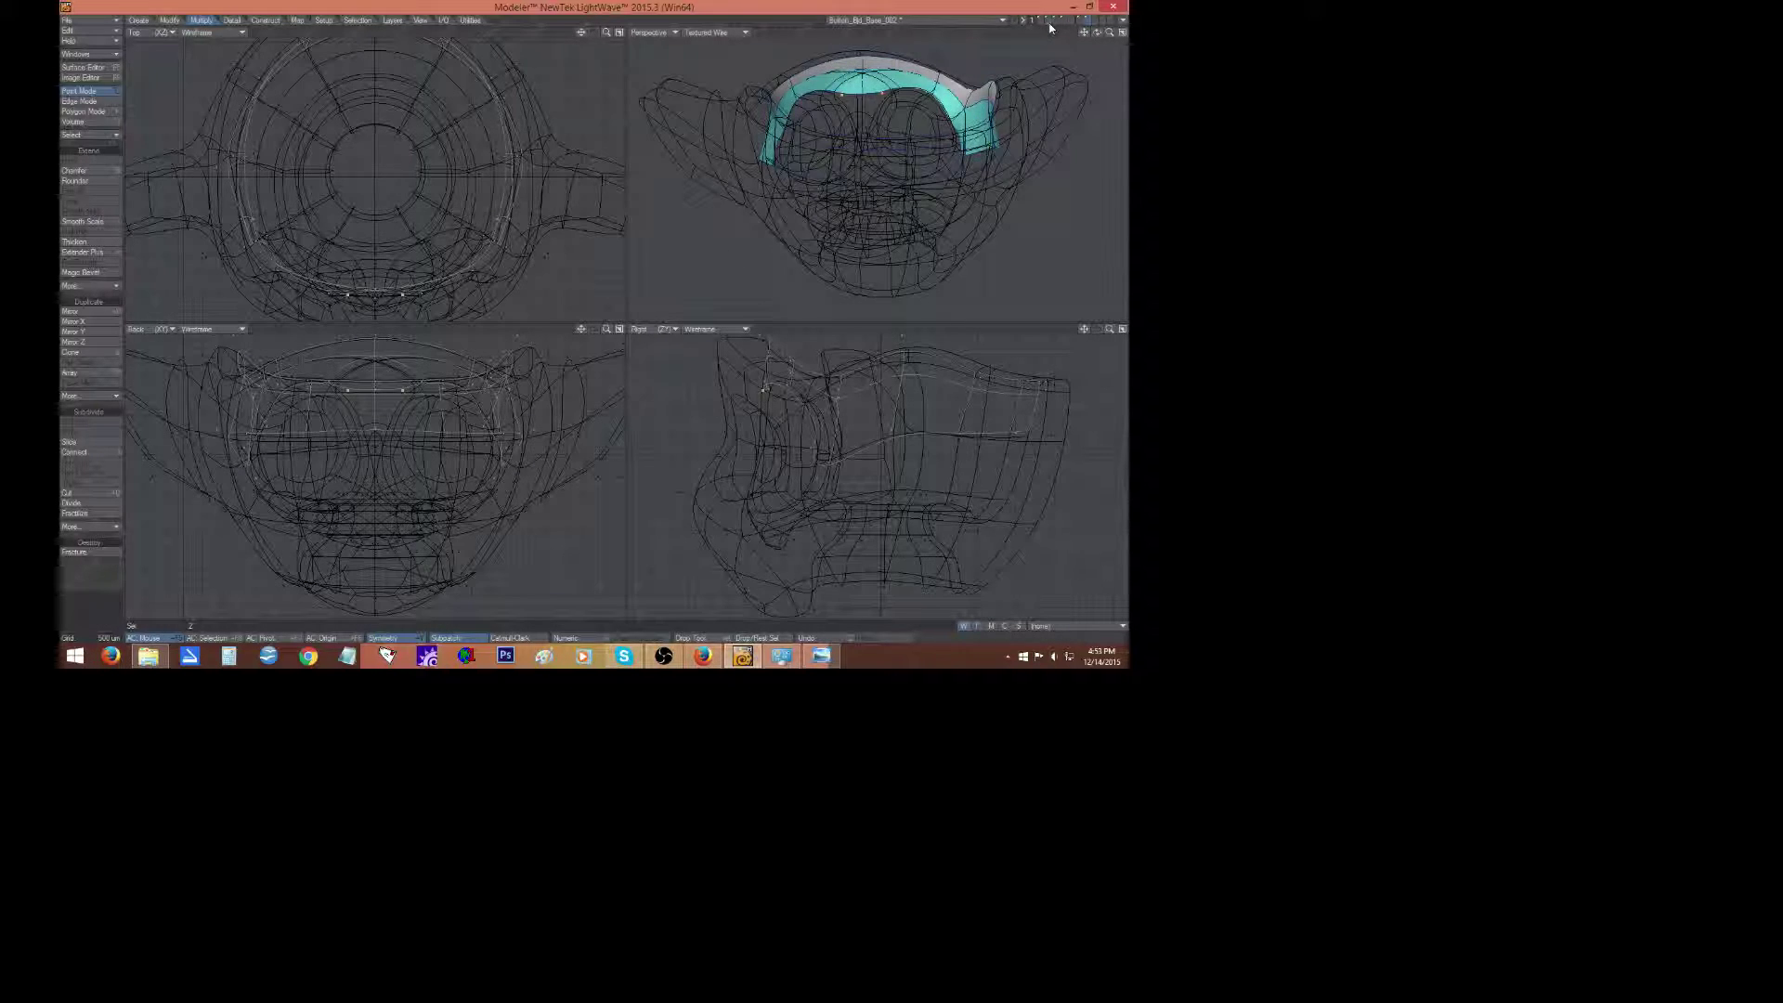
mouse_move(1097, 32)
left_mouse_down()
mouse_move(1125, 34)
mouse_move(1098, 32)
left_mouse_up()
key("space")
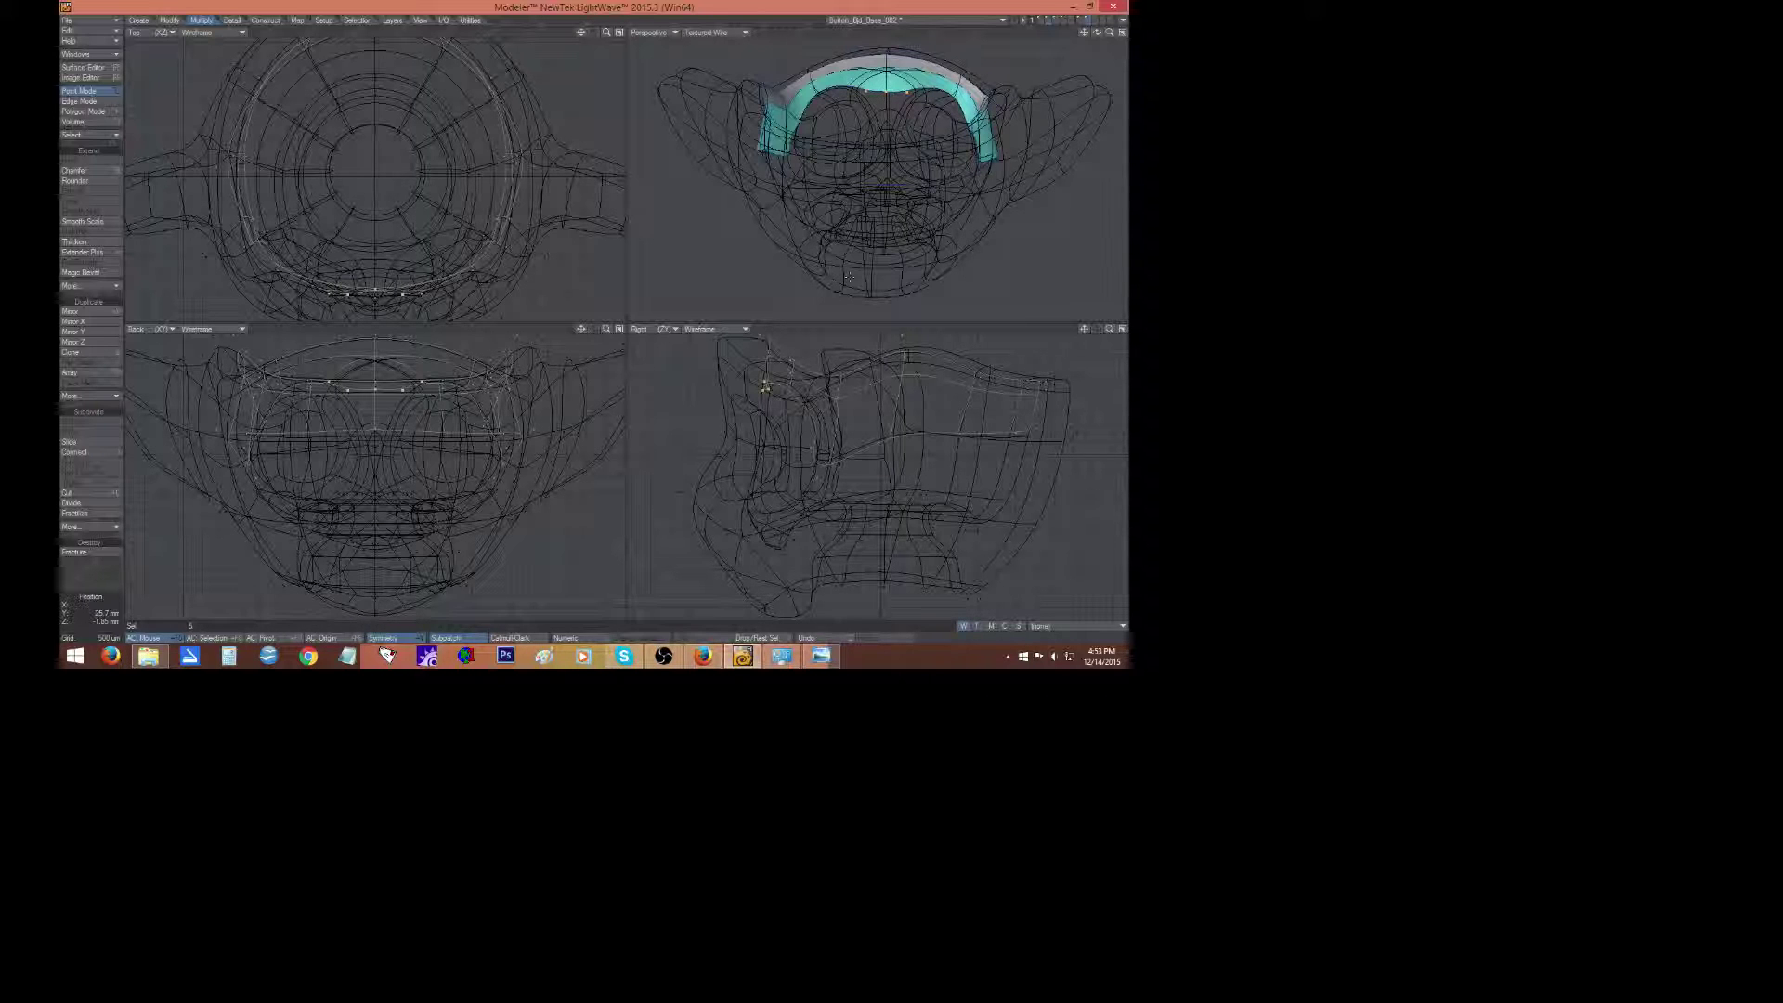
key("t")
left_click_drag(766, 385, 769, 382)
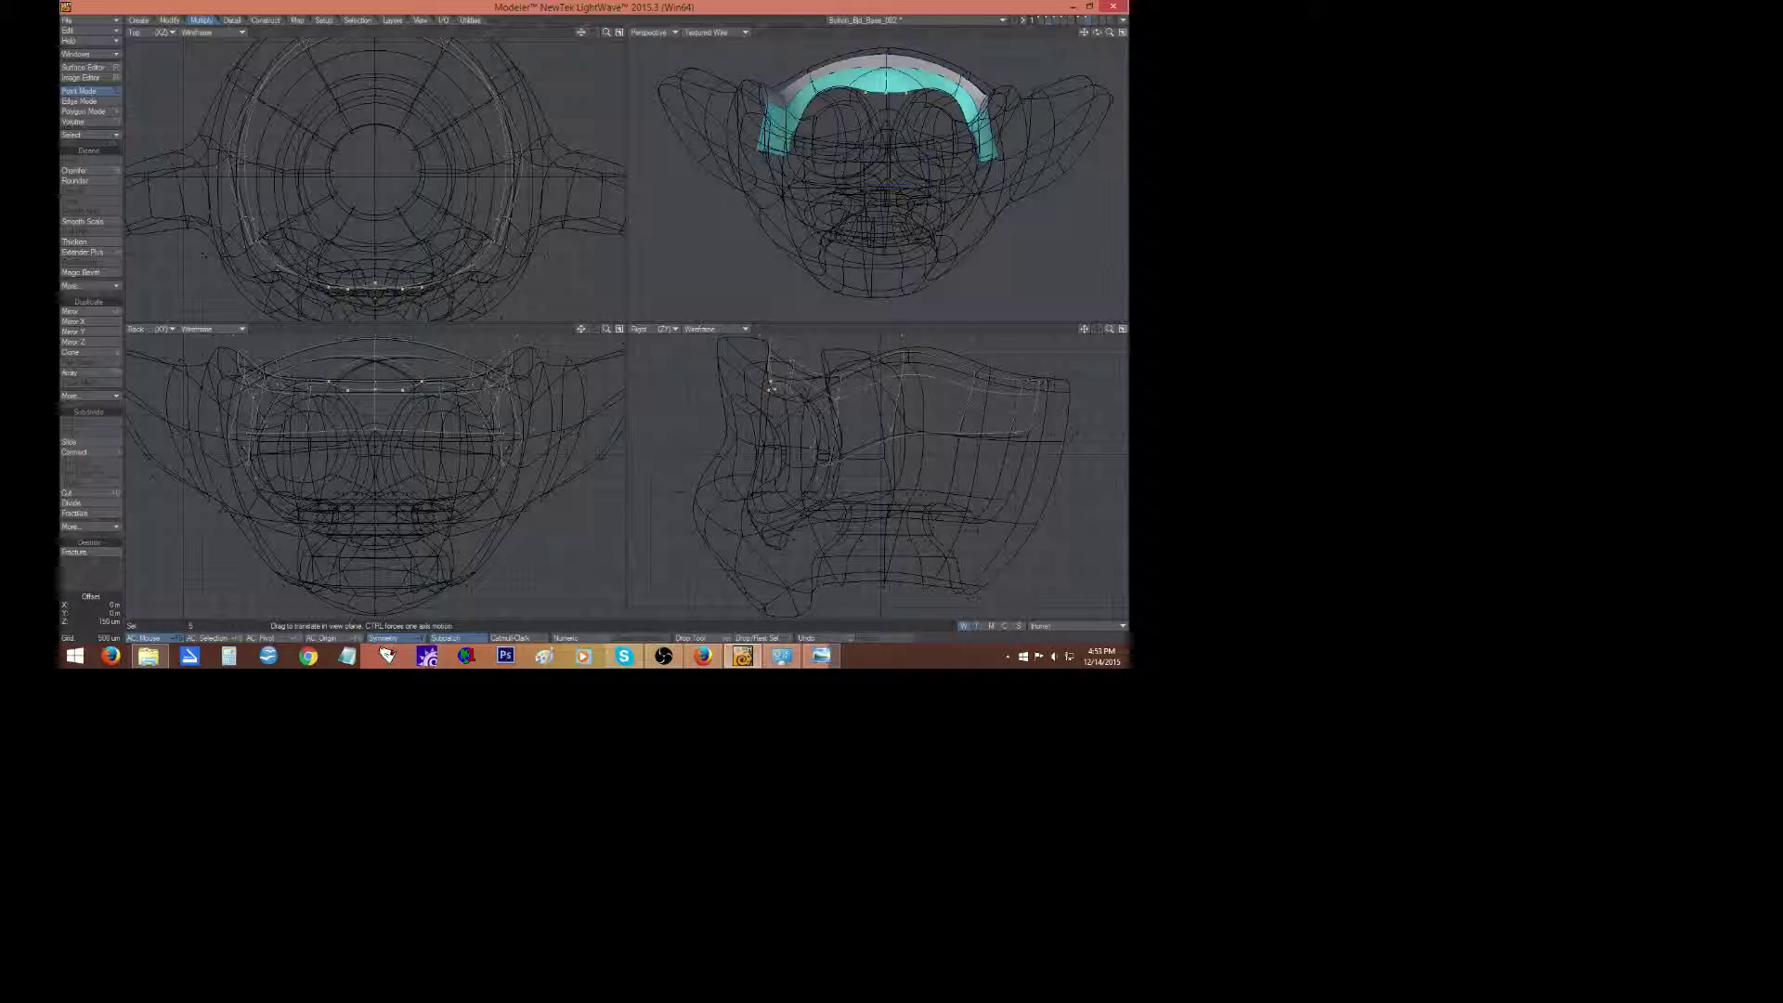
key("space")
left_click(103, 593)
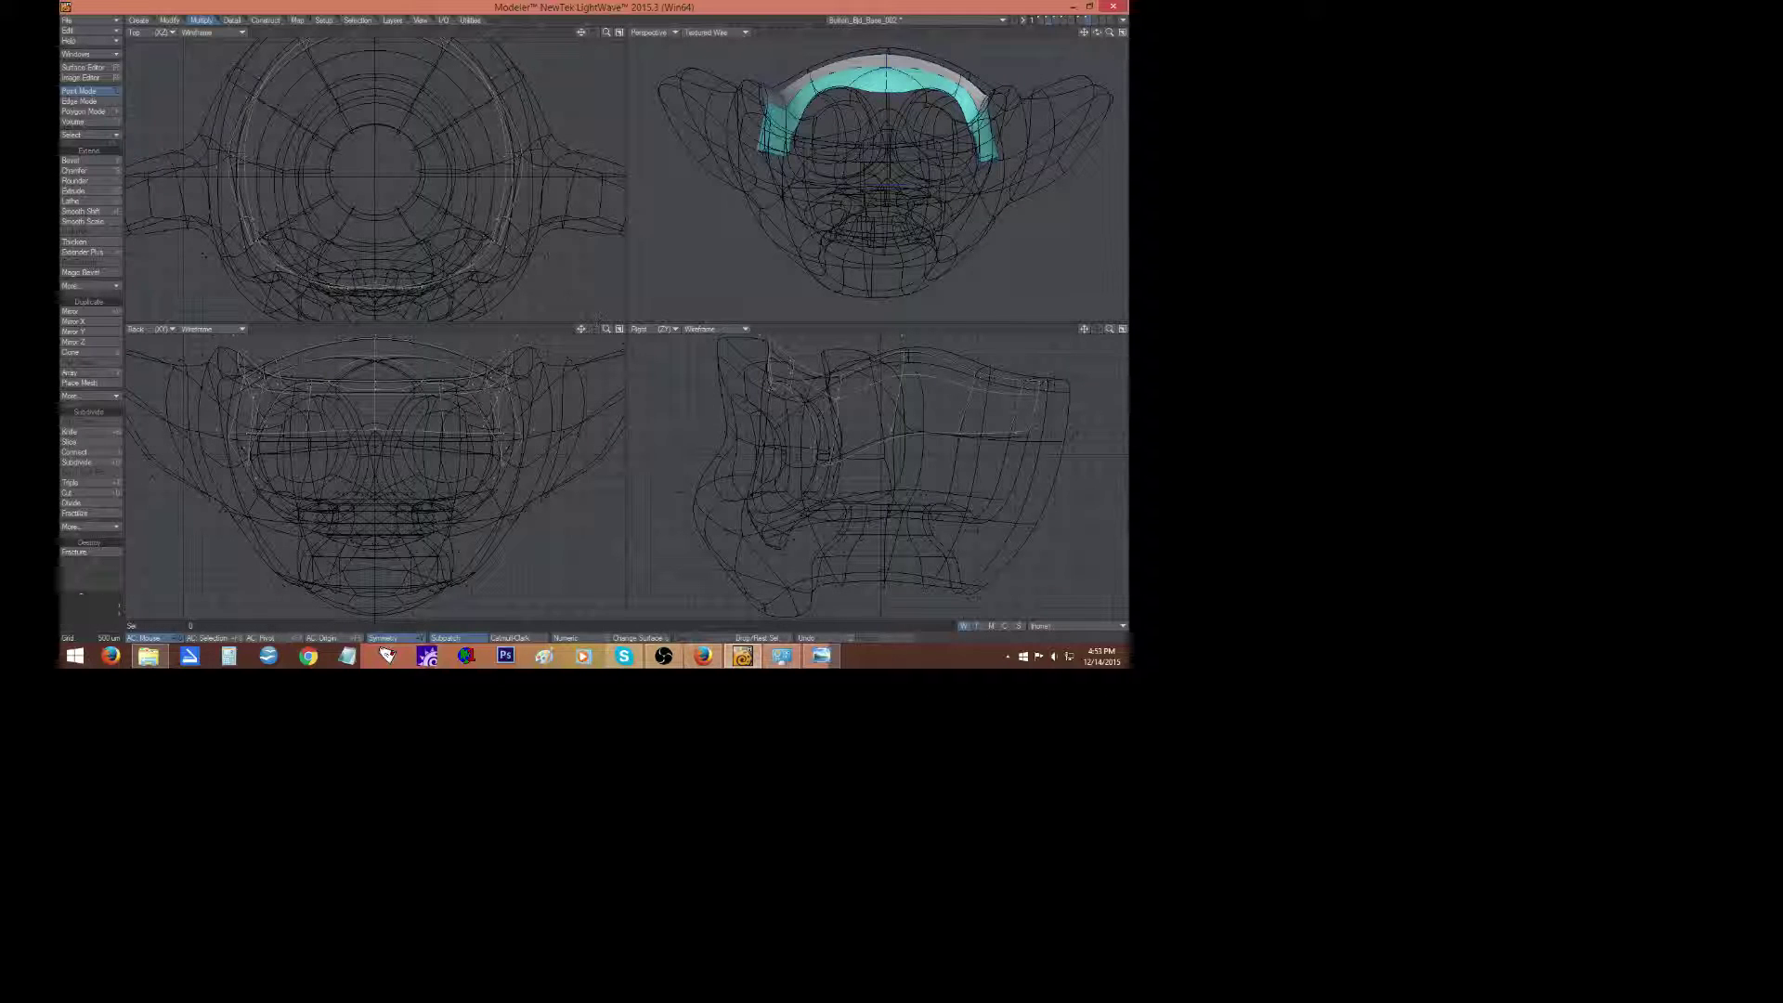
Scale the whole strip down slightly about the head's centre to leave clearance inside the head opening.
left_click_drag(1096, 33, 993, 75)
key("shift+h")
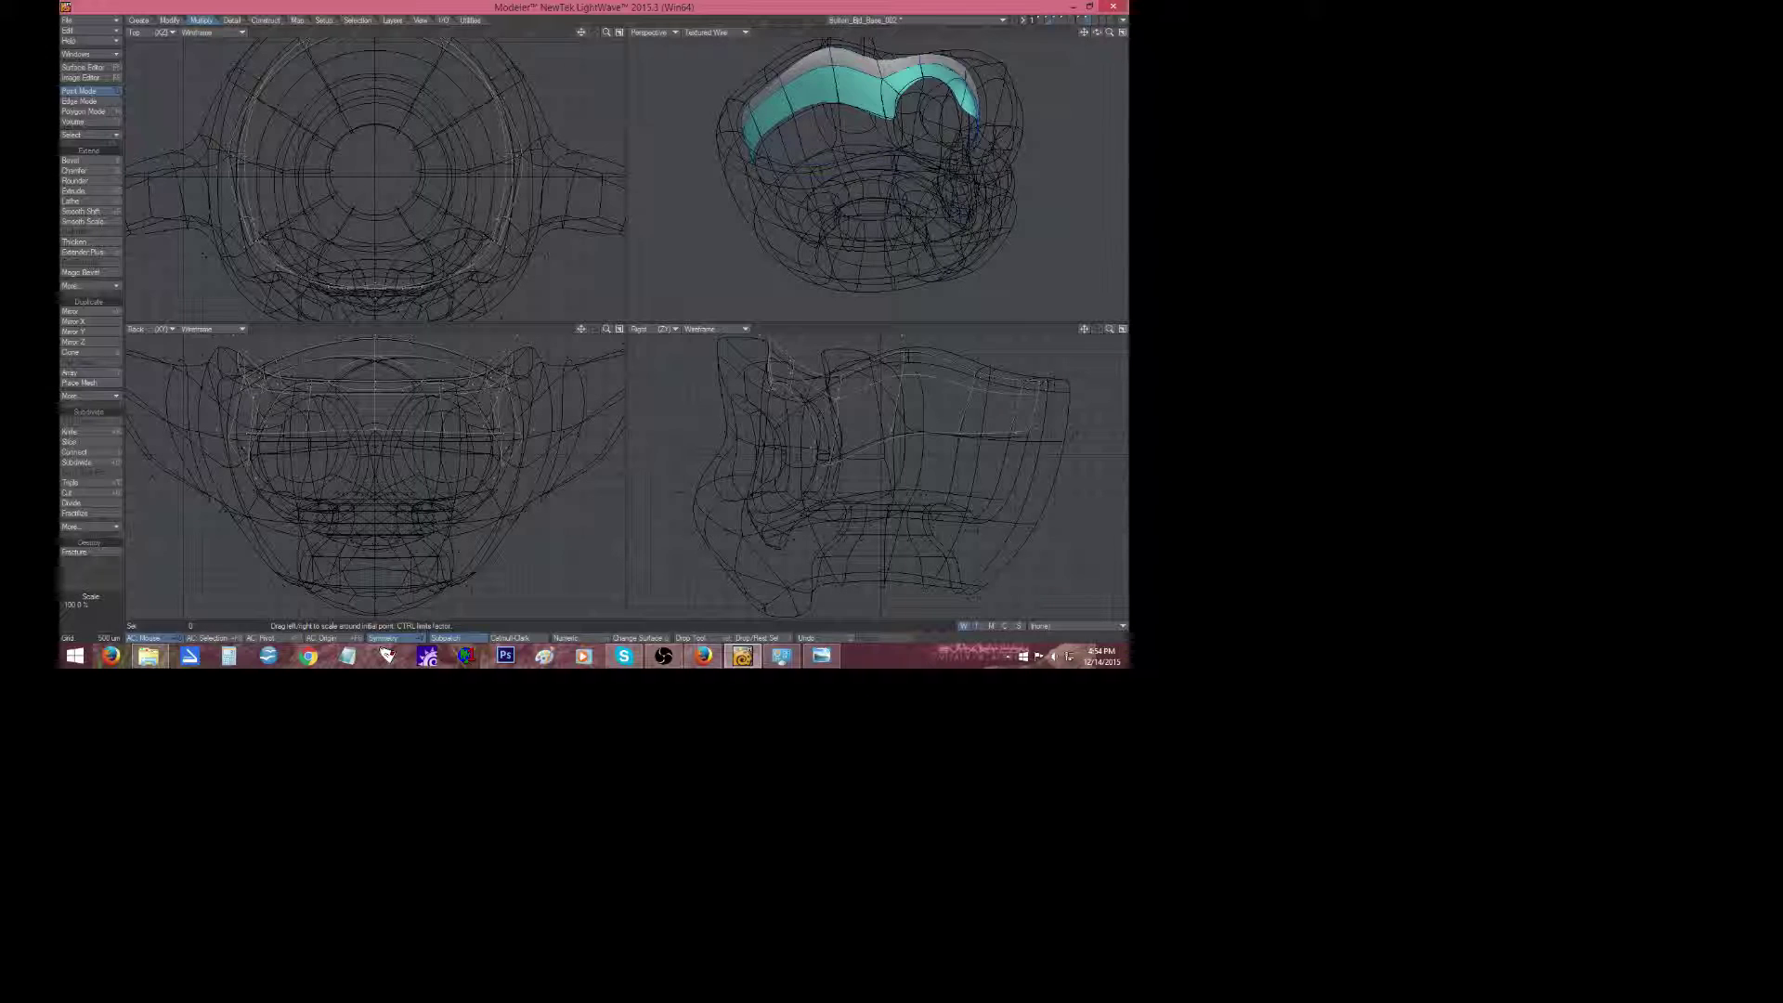
left_click_drag(375, 176, 366, 176)
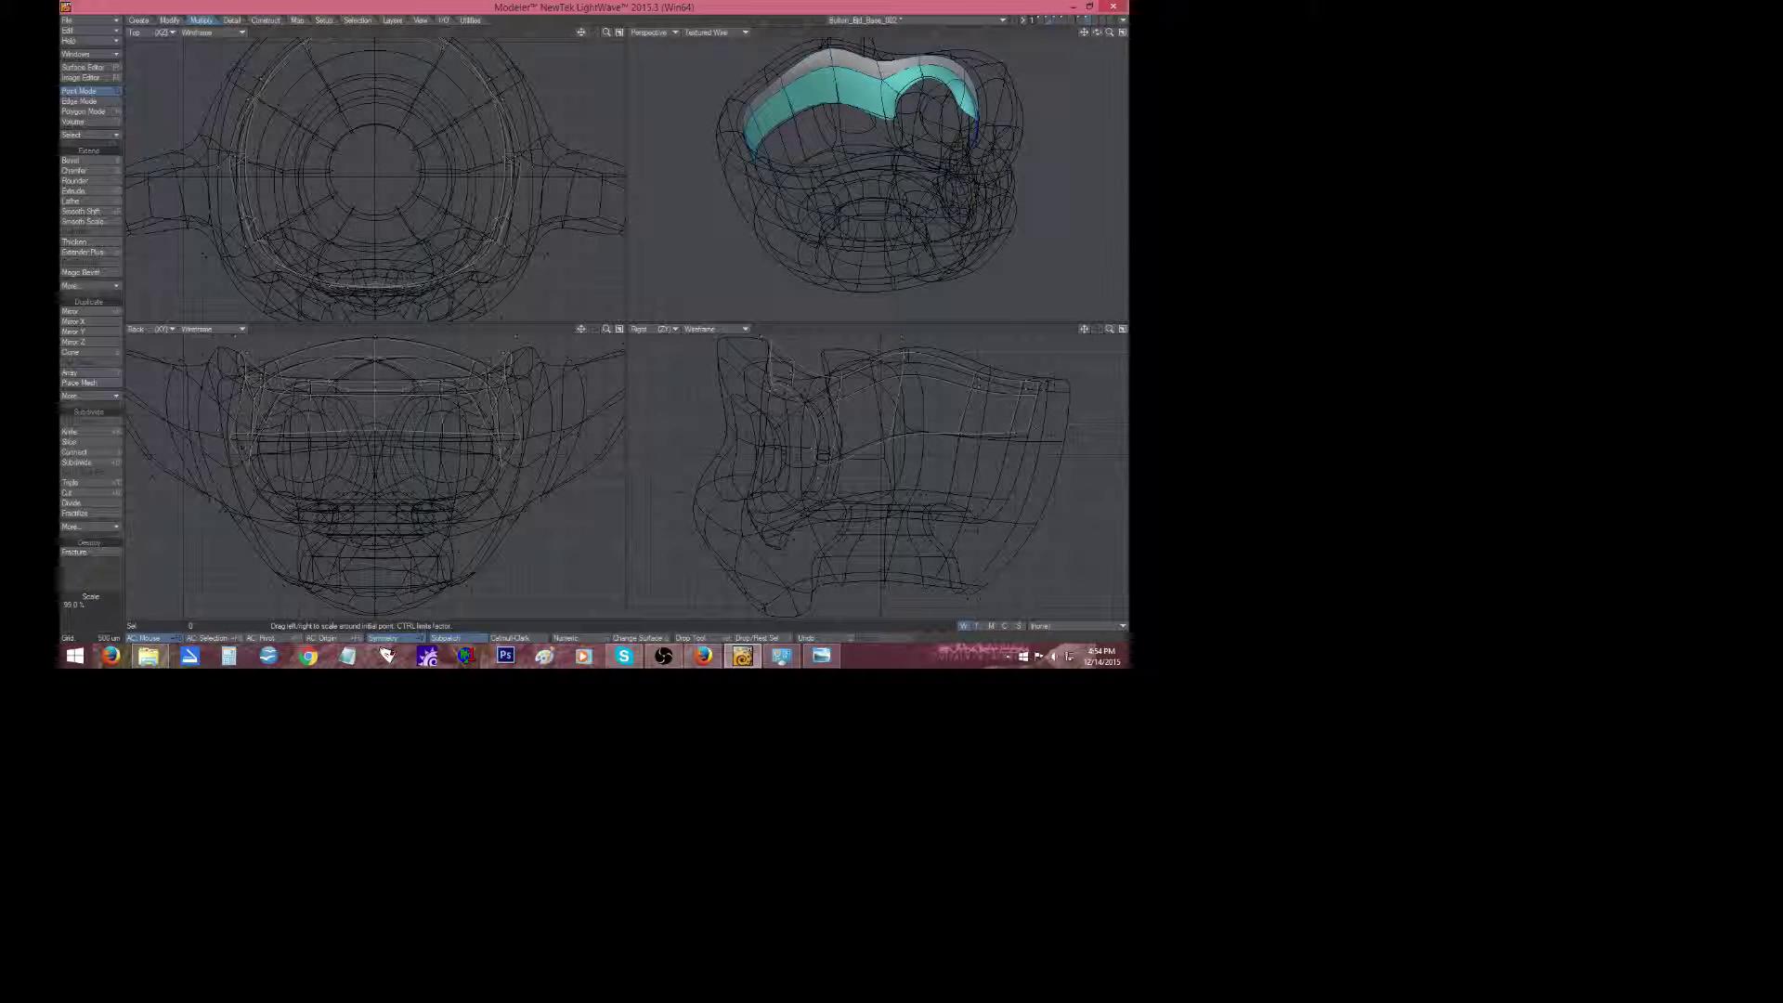
left_click_drag(366, 176, 358, 177)
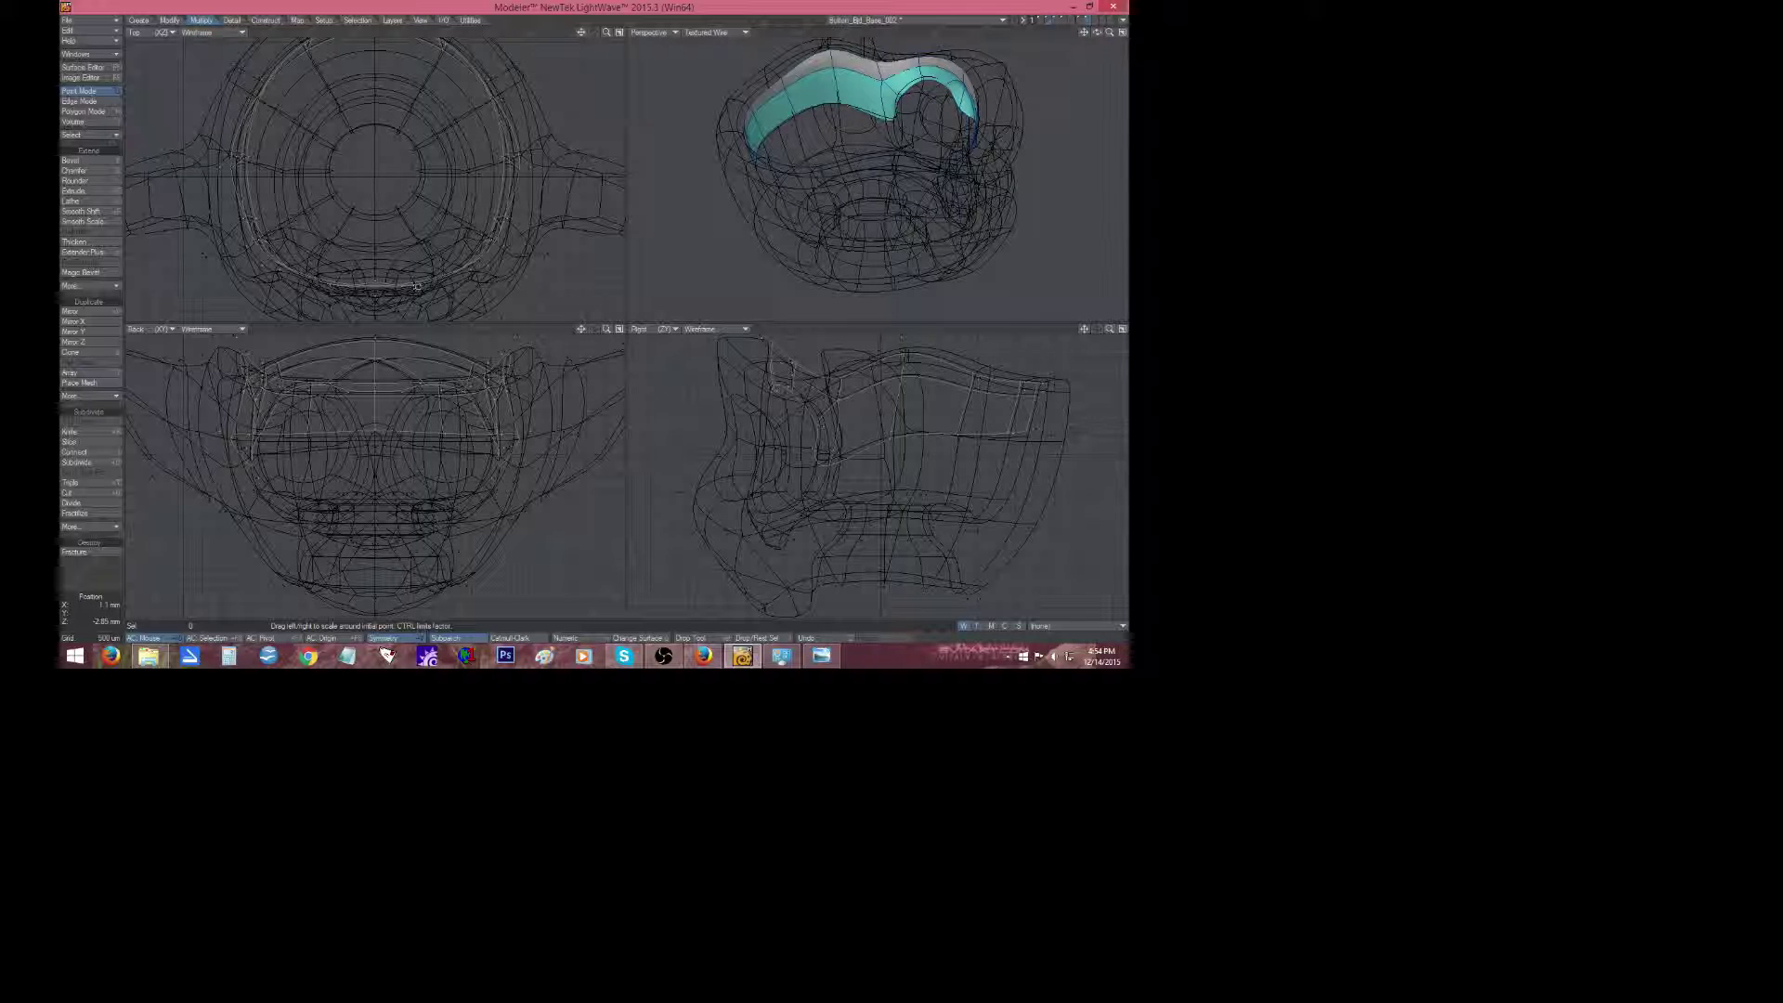
Flip the strip's polygons to face outward, and assign it a new white surface with the head's background layer hidden.
key("f")
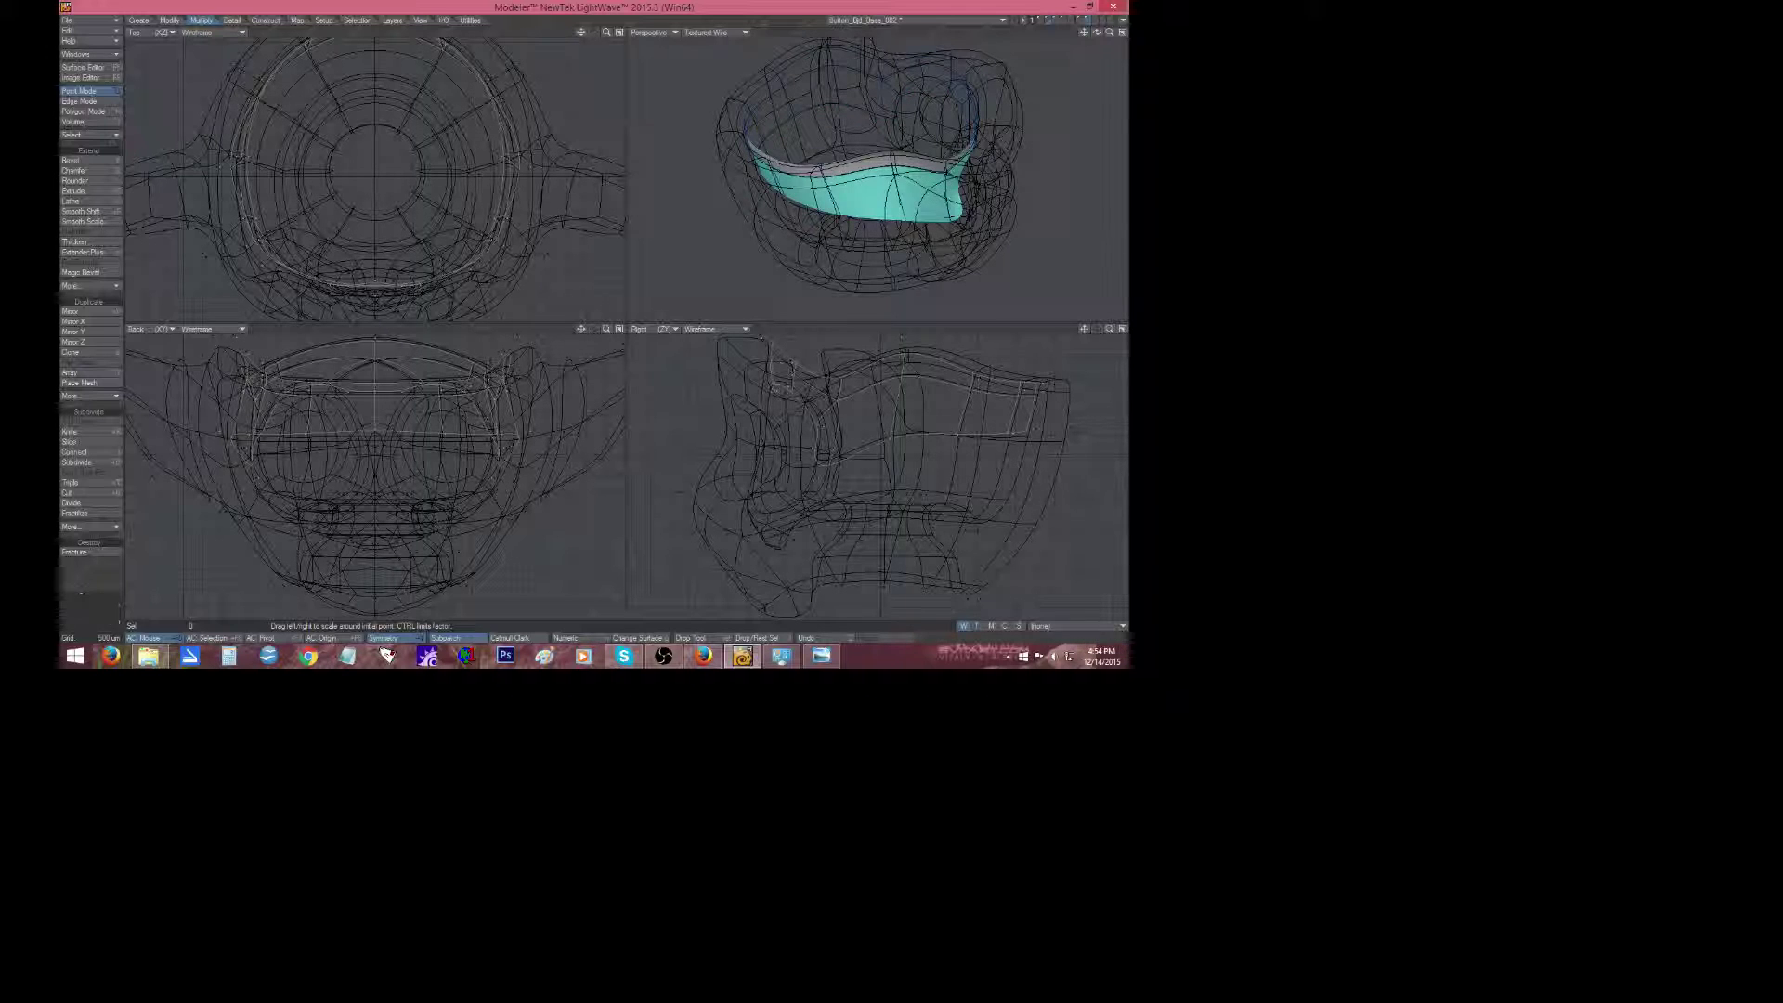
key("space")
left_click_drag(1097, 32, 1003, 24)
left_click(1085, 22)
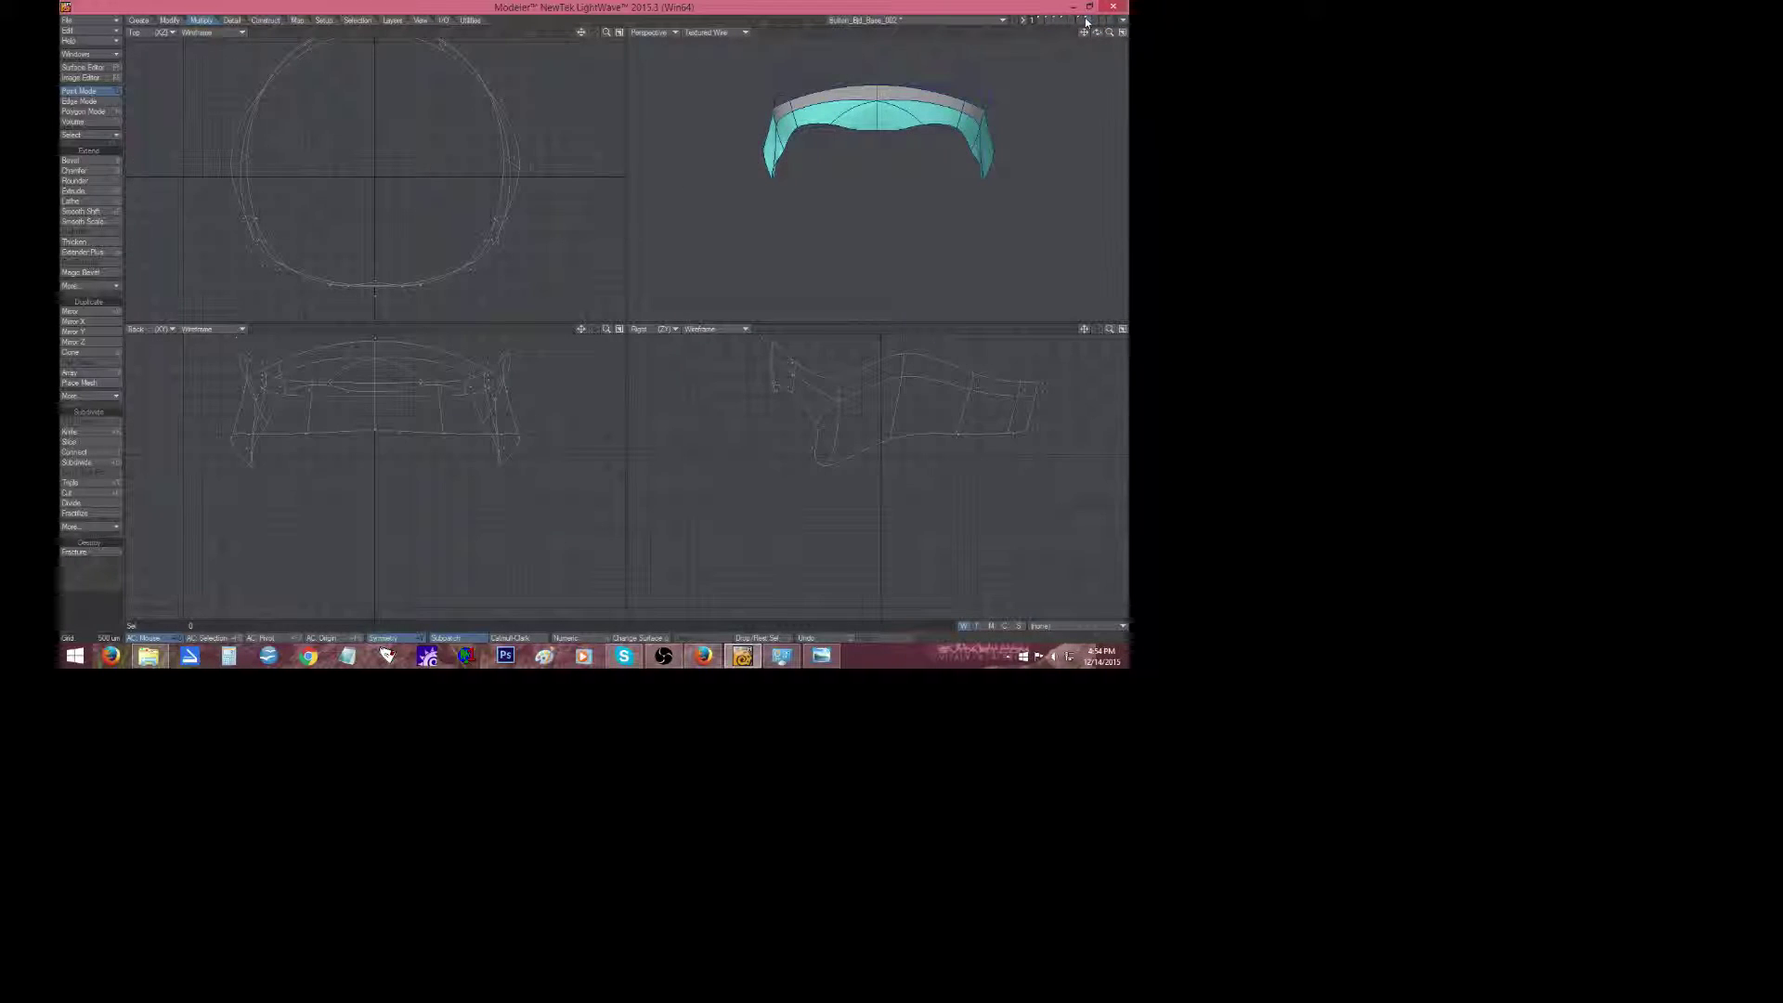
key("q")
left_click(671, 322)
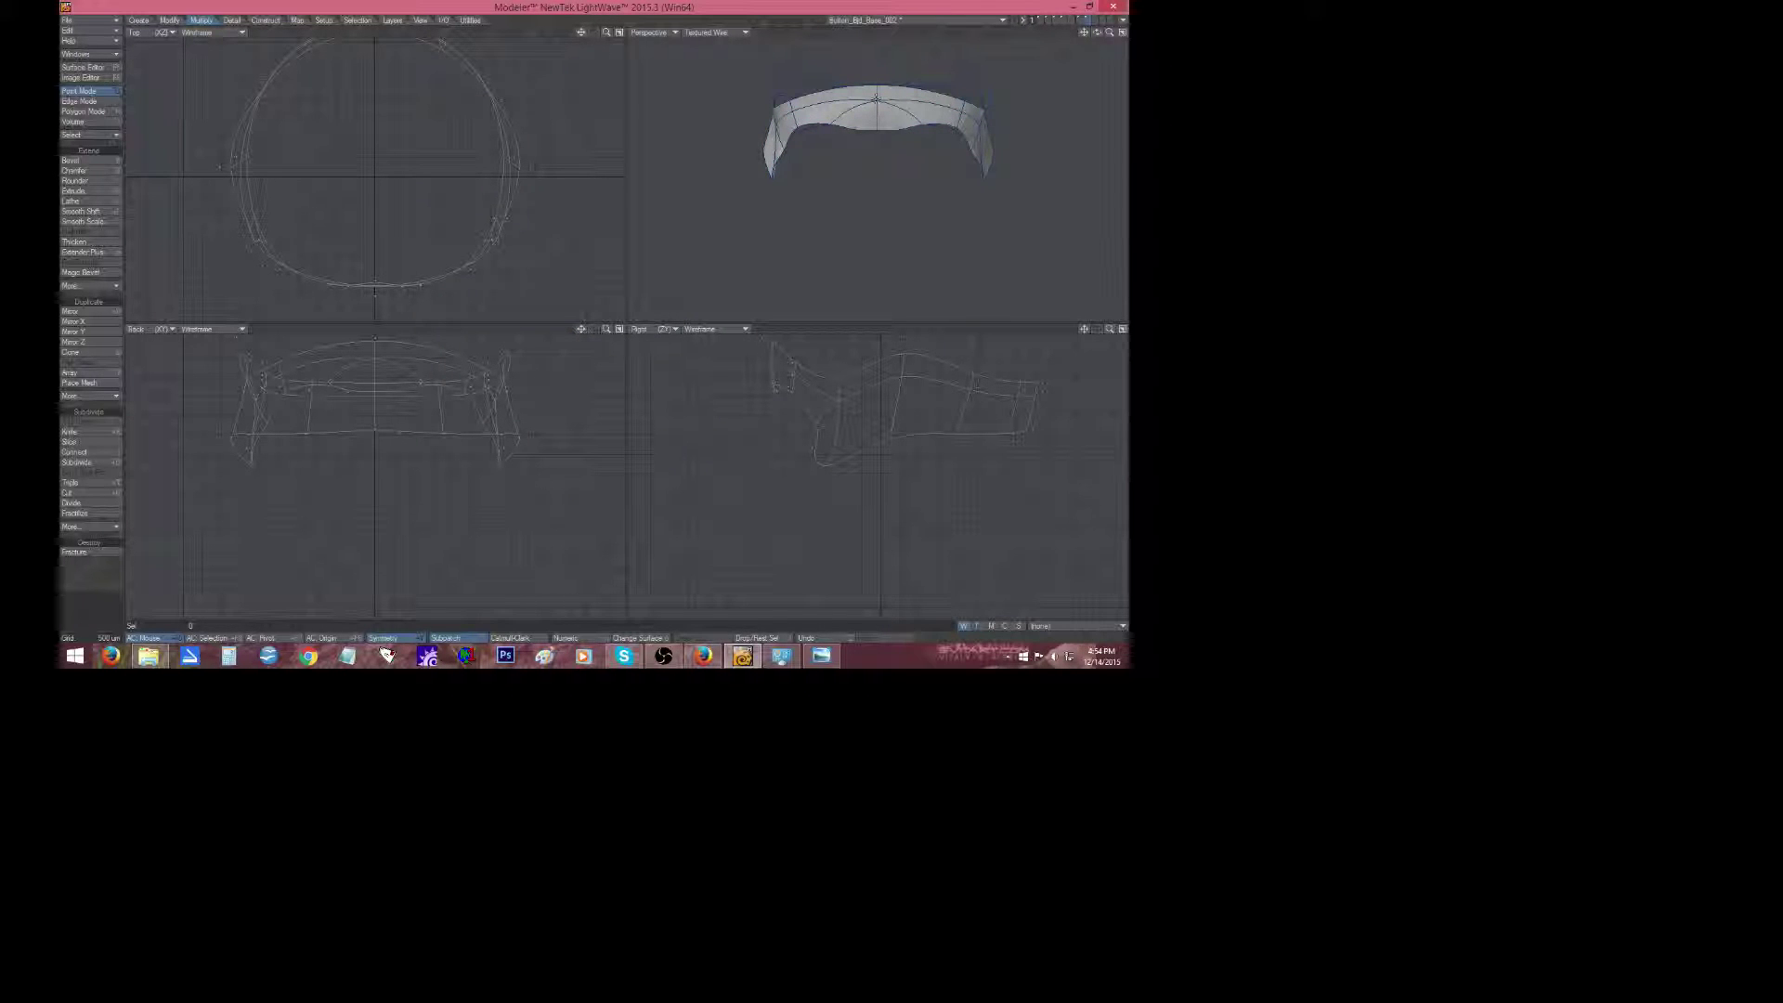
Select edges along the strip's upper border and extend the selection to the complete edge loop.
mouse_move(1097, 34)
left_mouse_down()
mouse_move(1184, 33)
mouse_move(1085, 37)
left_mouse_up()
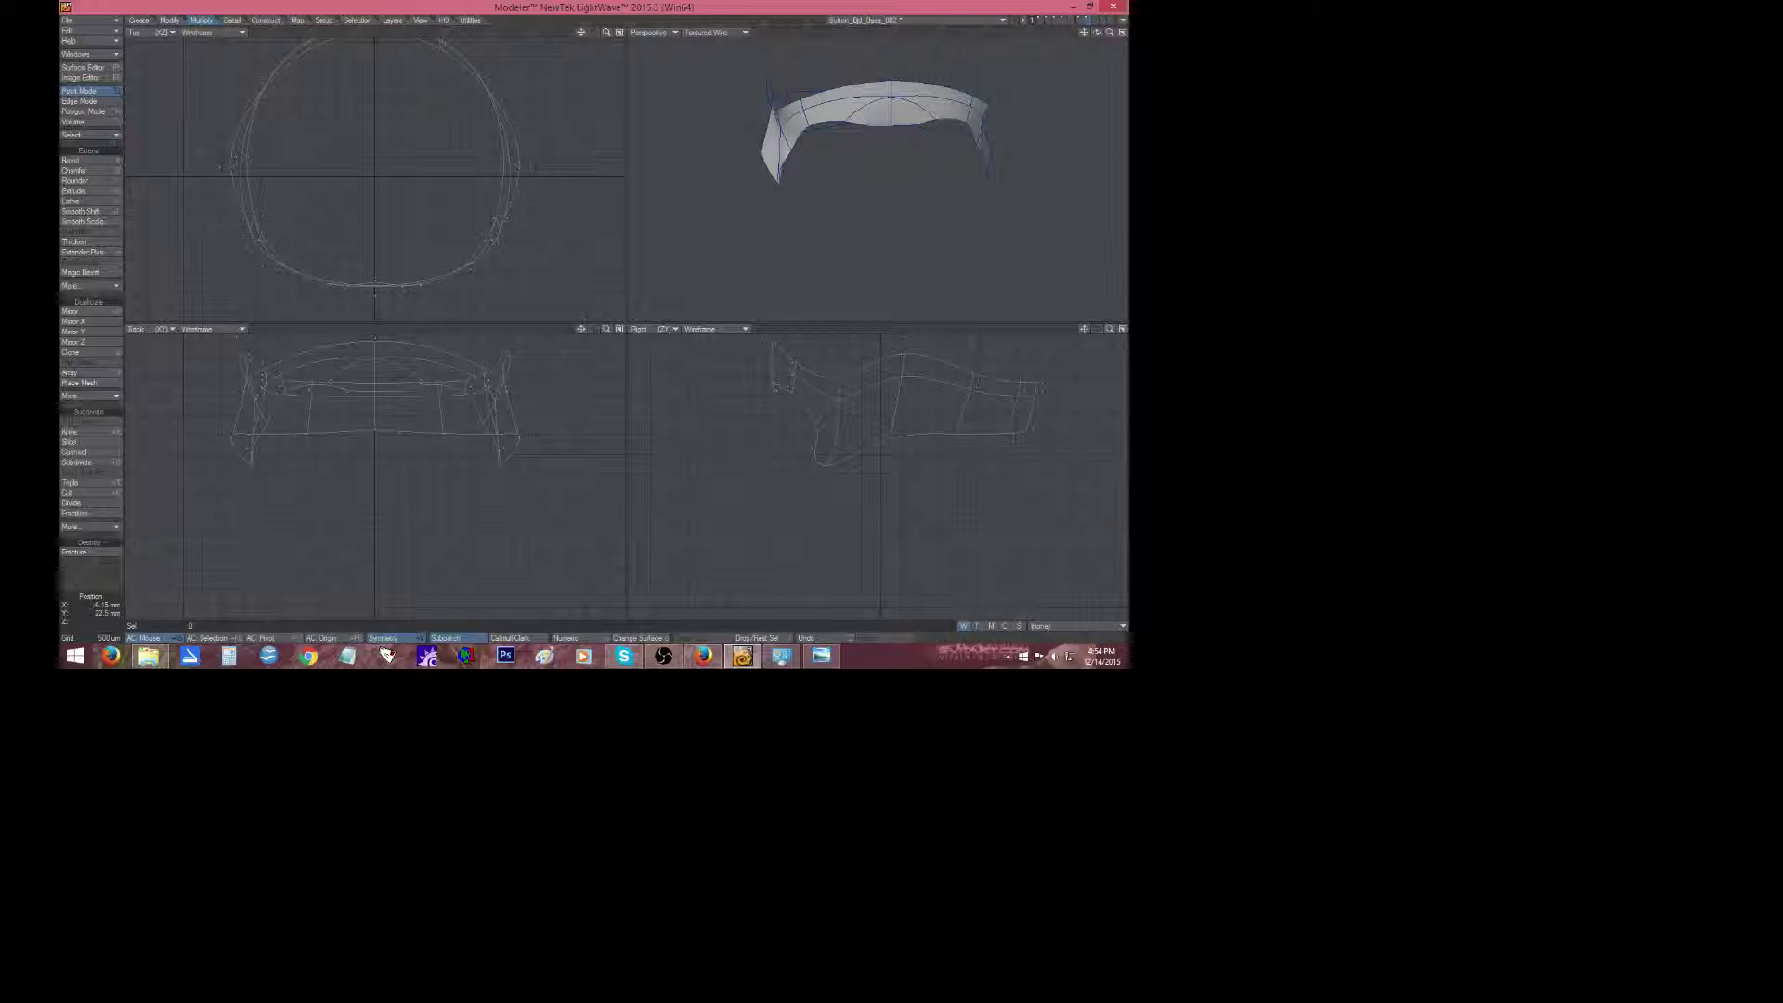
left_click(85, 101)
mouse_move(874, 364)
left_mouse_down()
mouse_move(793, 362)
mouse_move(751, 317)
left_mouse_up()
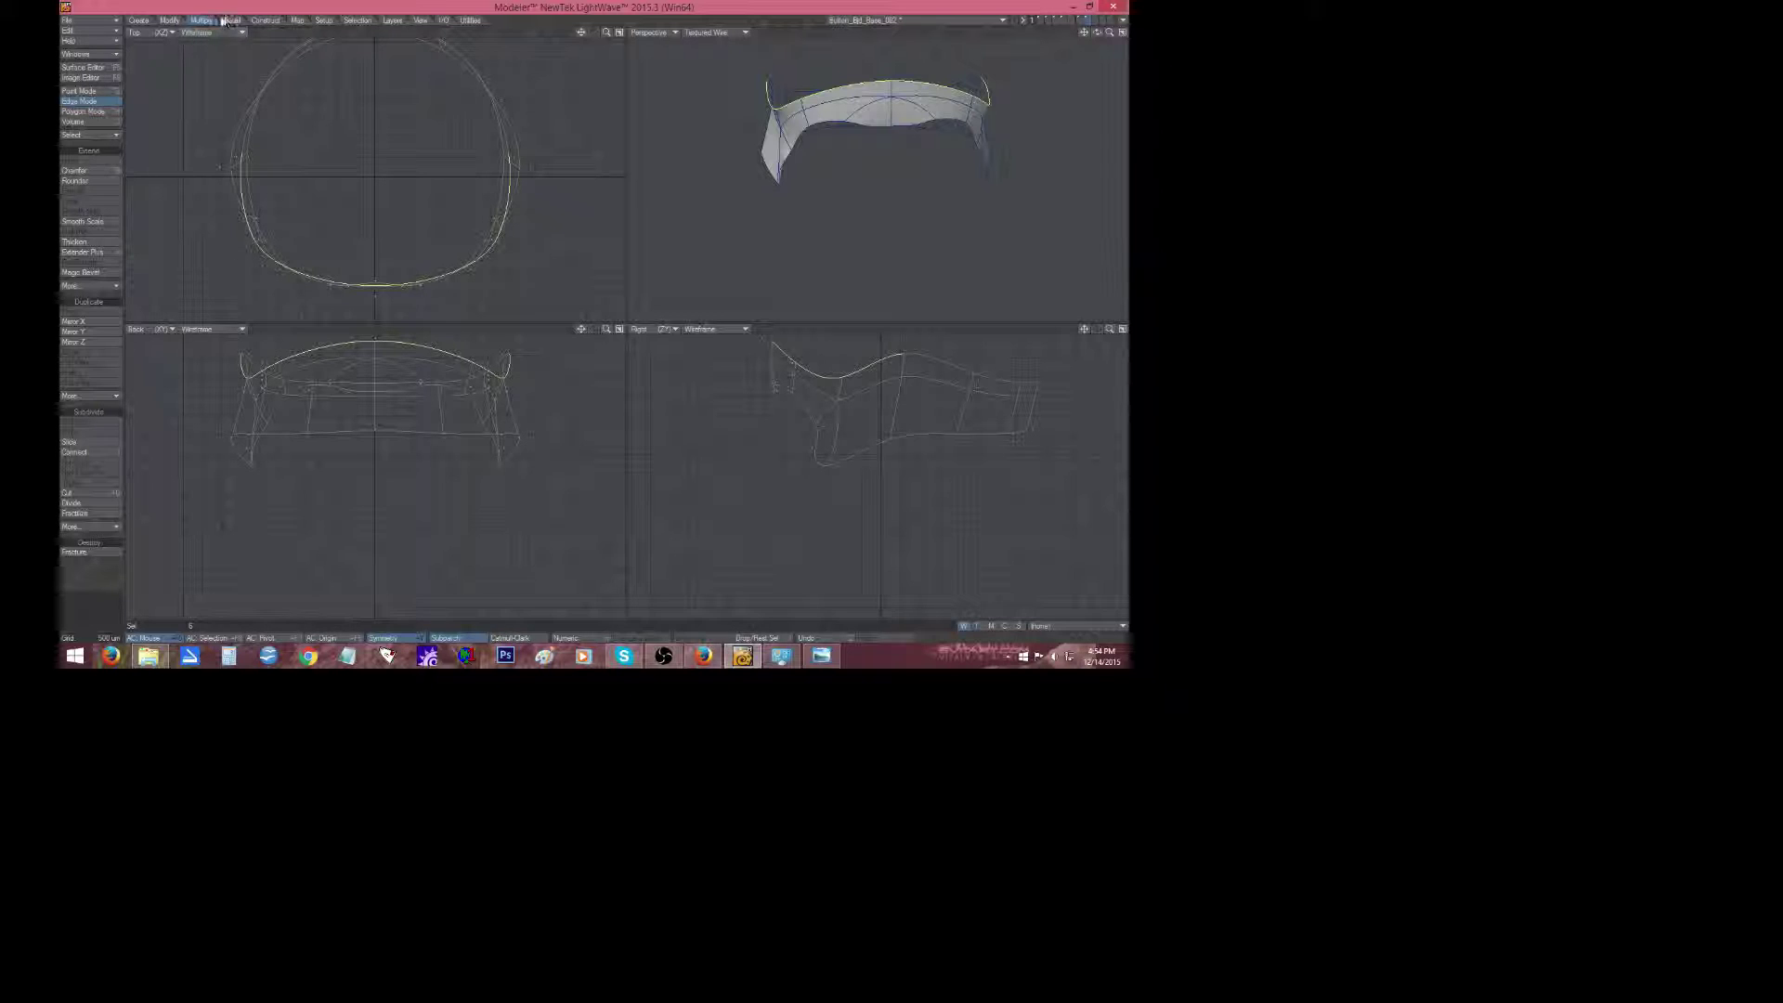
left_click(91, 135)
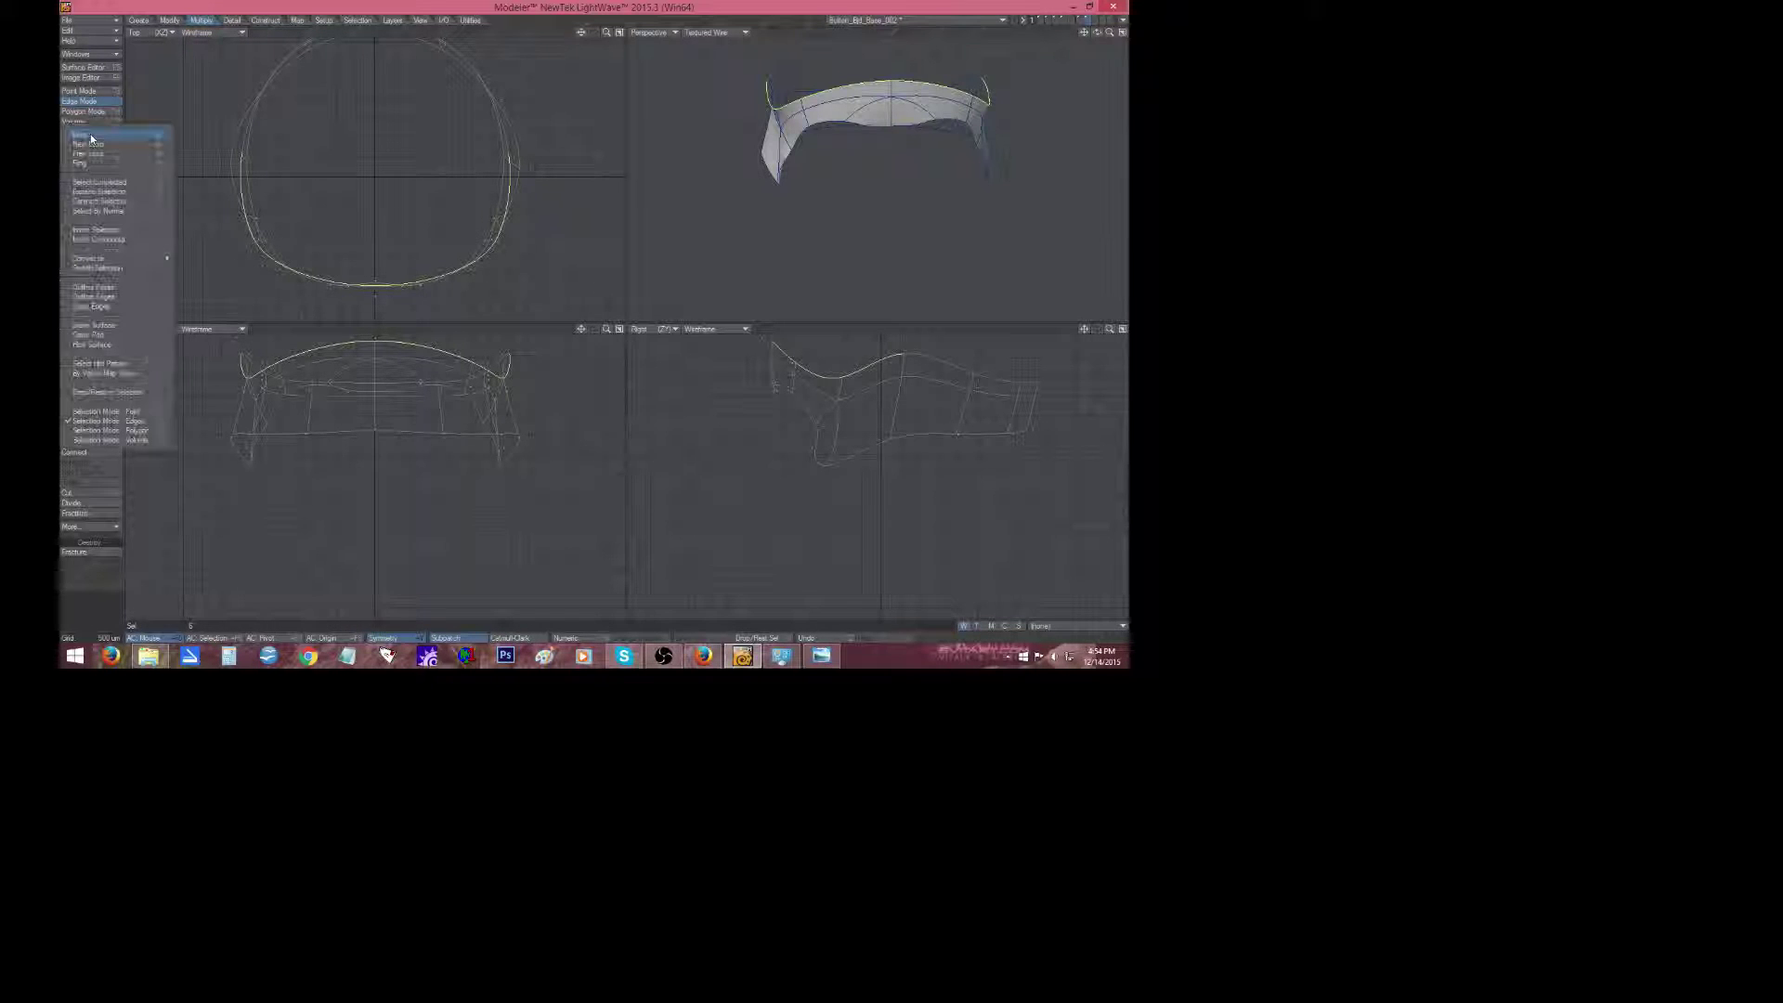
left_click(91, 368)
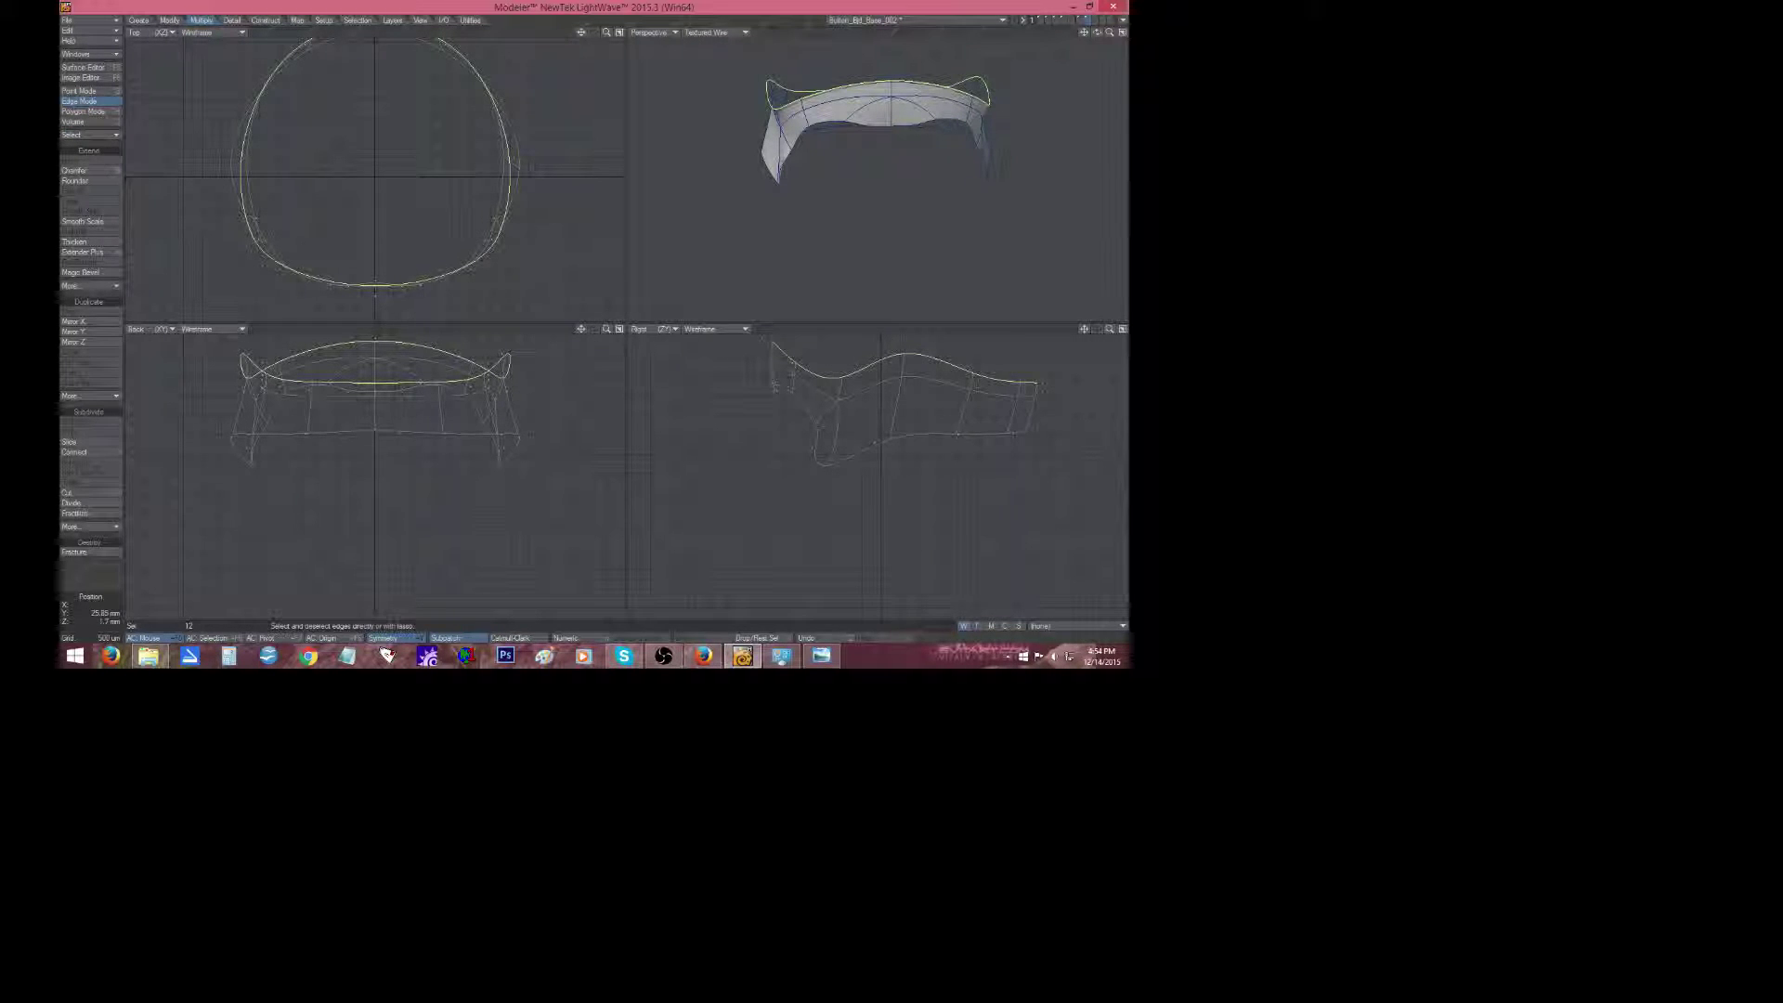
Extend a new polygon row upward from the upper edge loop and scale its open edge inward.
key("t")
left_click_drag(939, 398, 940, 357)
key("shift+h")
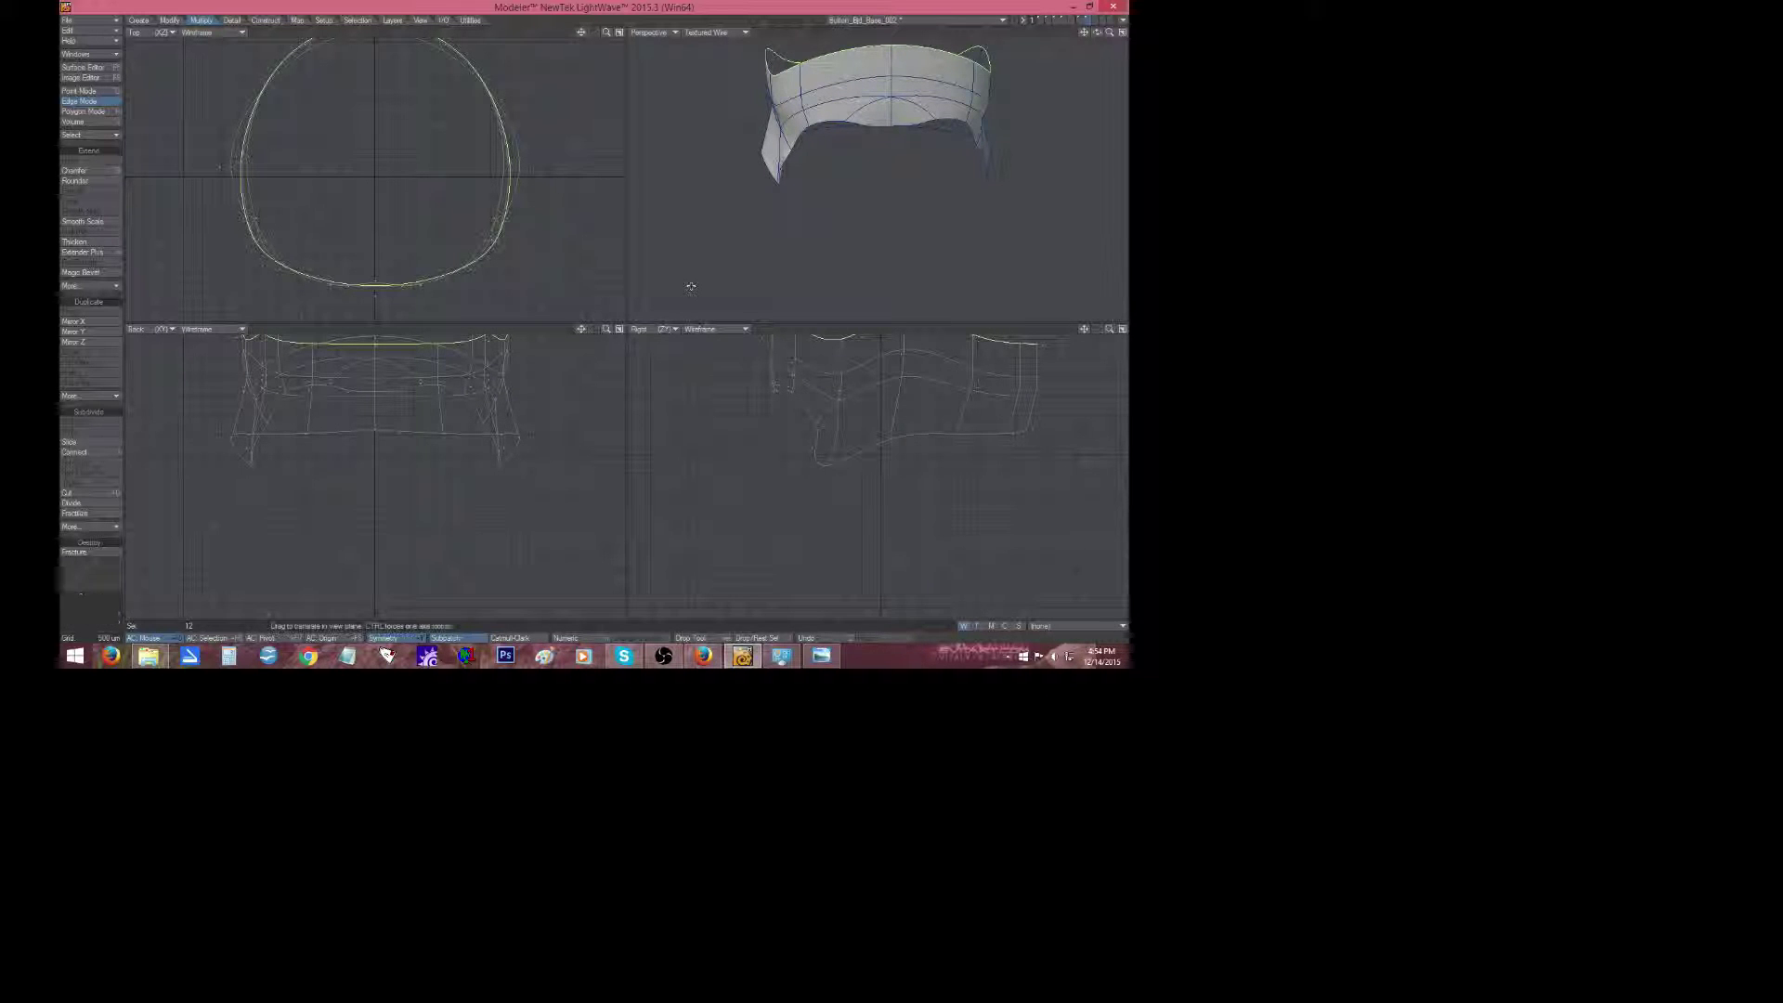
left_click_drag(374, 176, 334, 176)
Stretch the new upper edge loop vertically until it is flat.
key("h")
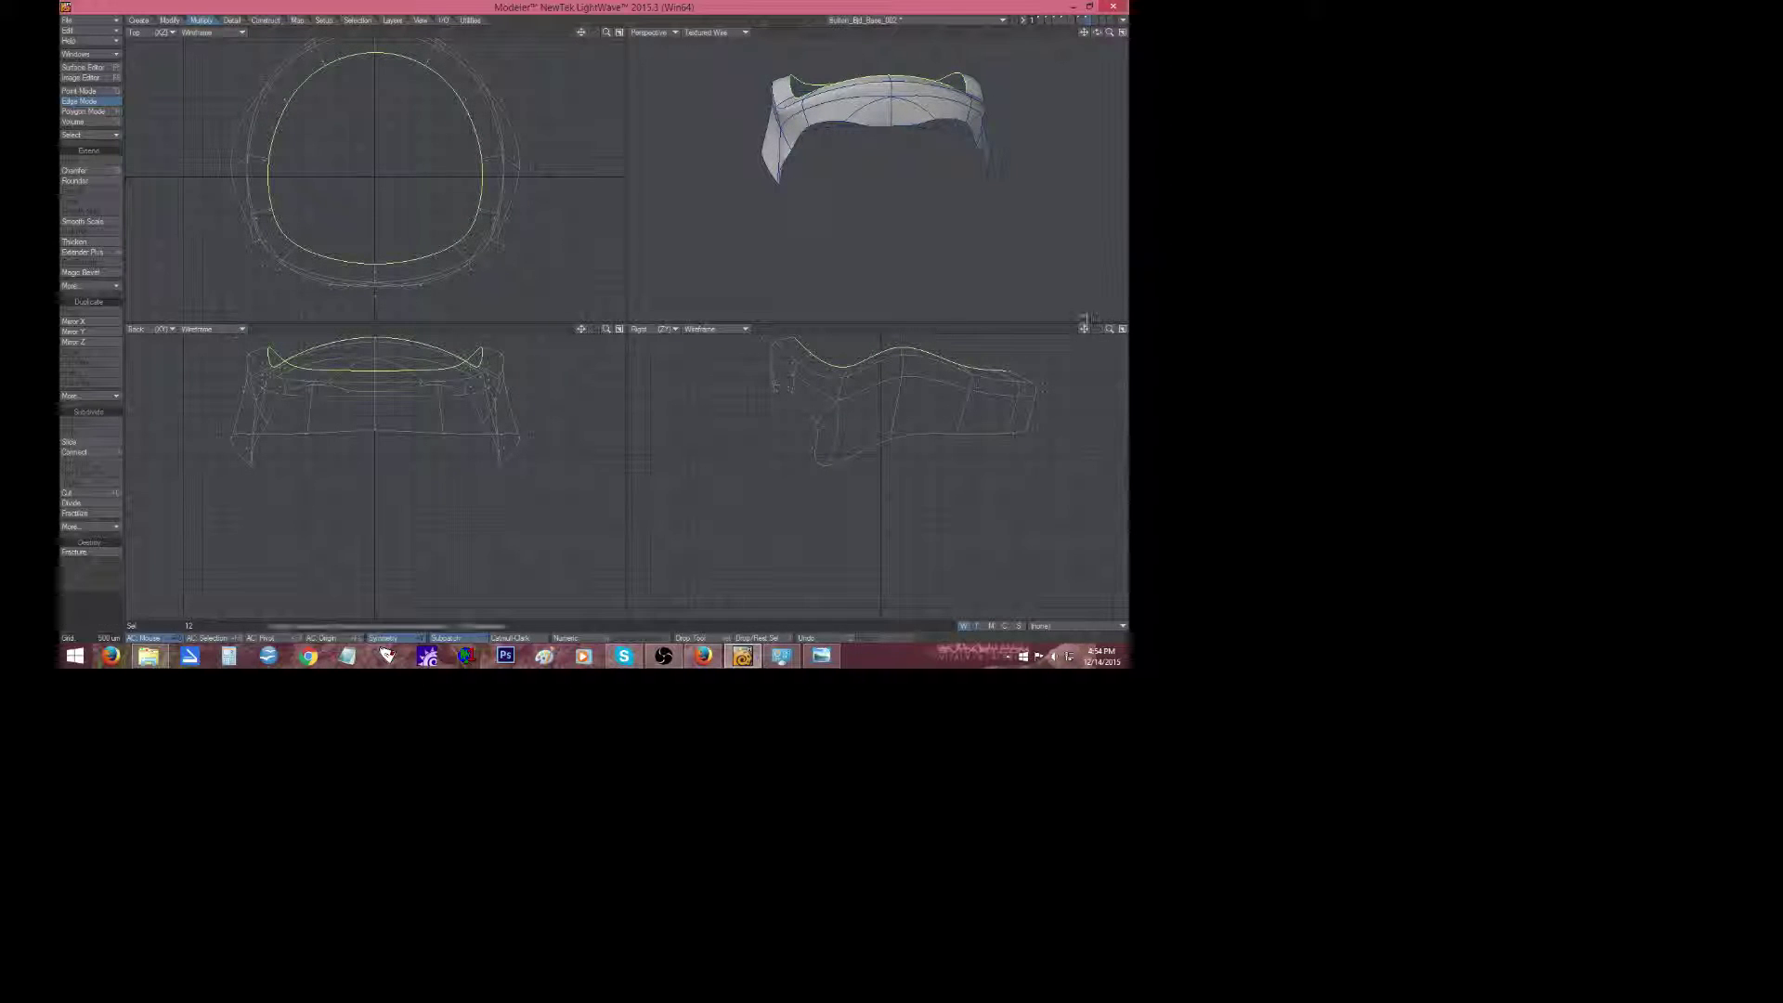
left_click_drag(1083, 329, 1081, 375)
left_click_drag(900, 373, 900, 577, "ctrl")
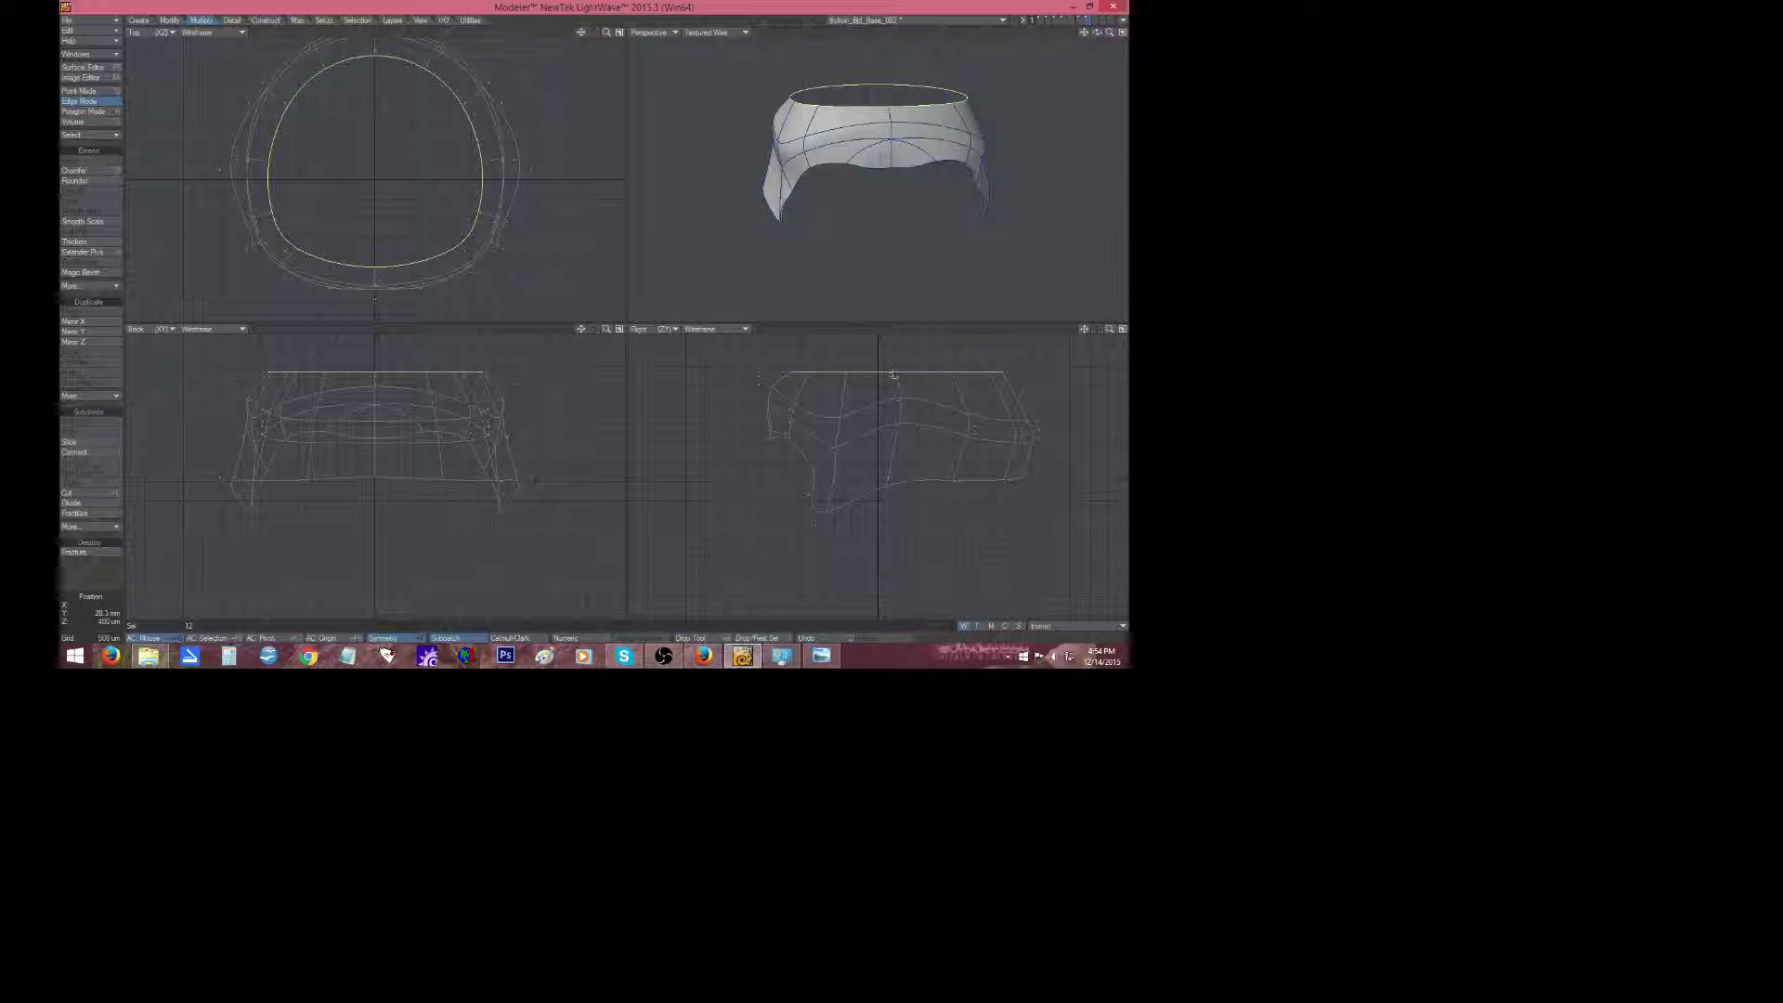
Rotate the flattened loop to slope down toward the back of the head, and nudge it into position.
key("space")
key("h")
key("y")
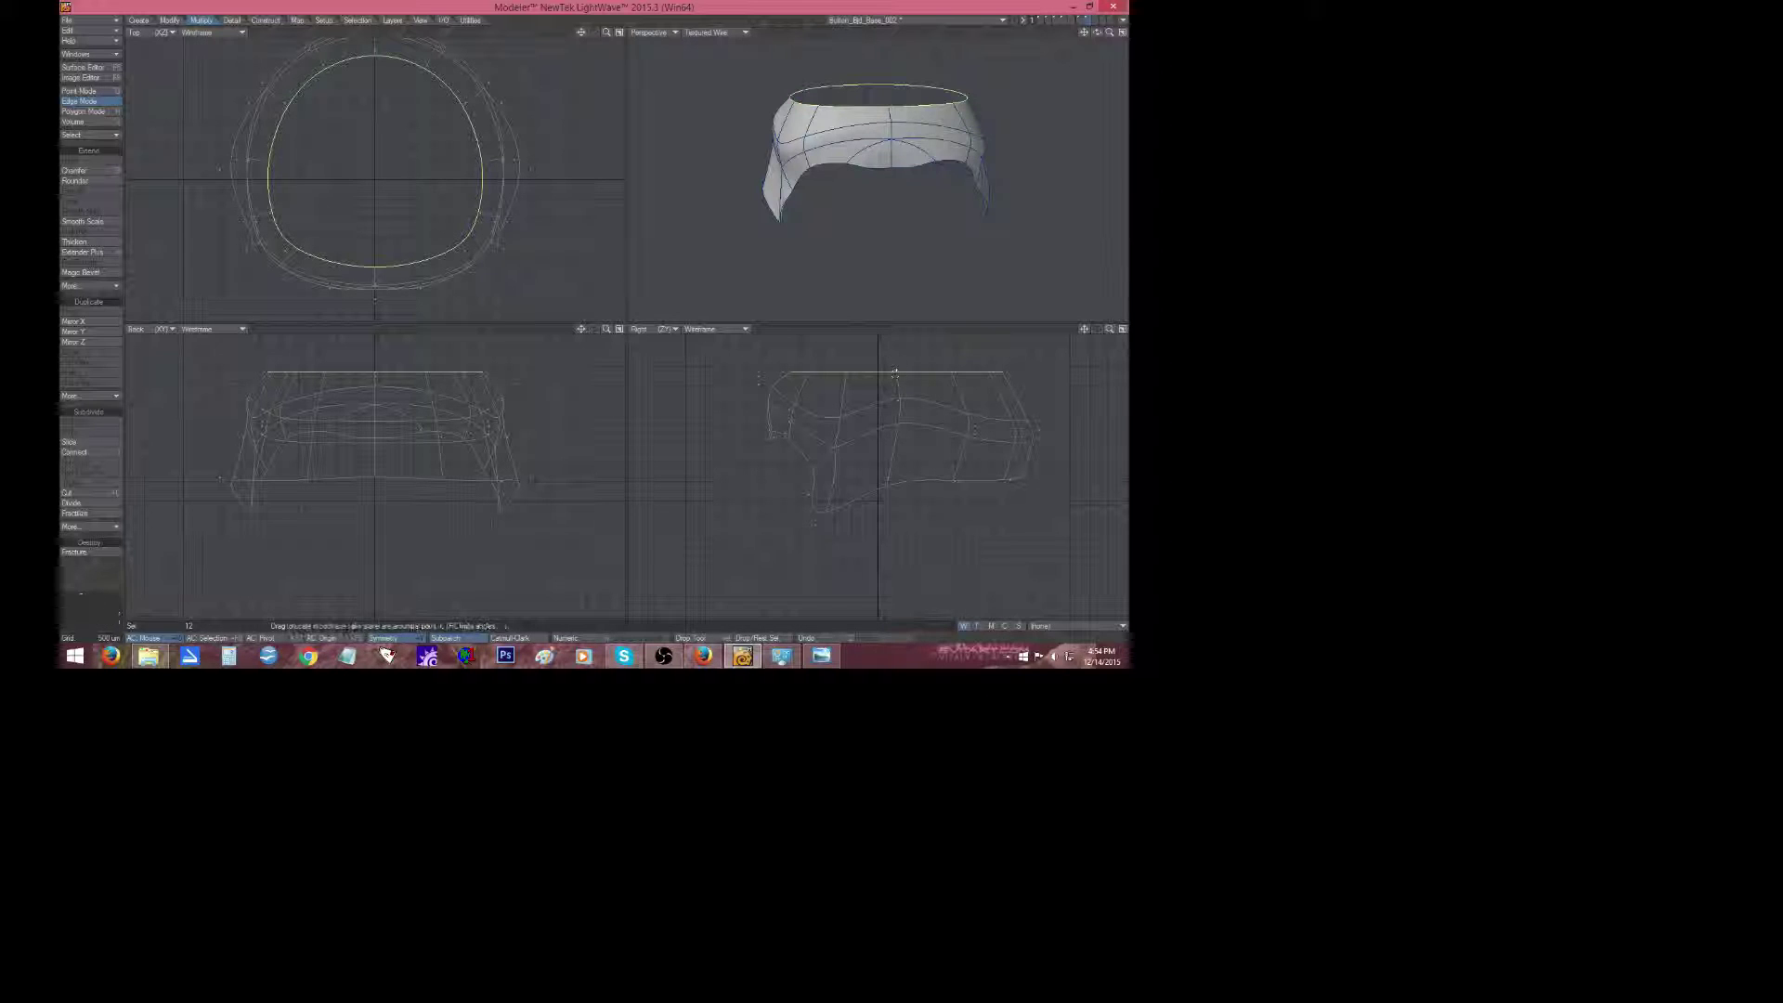
left_click_drag(894, 374, 923, 370)
key("t")
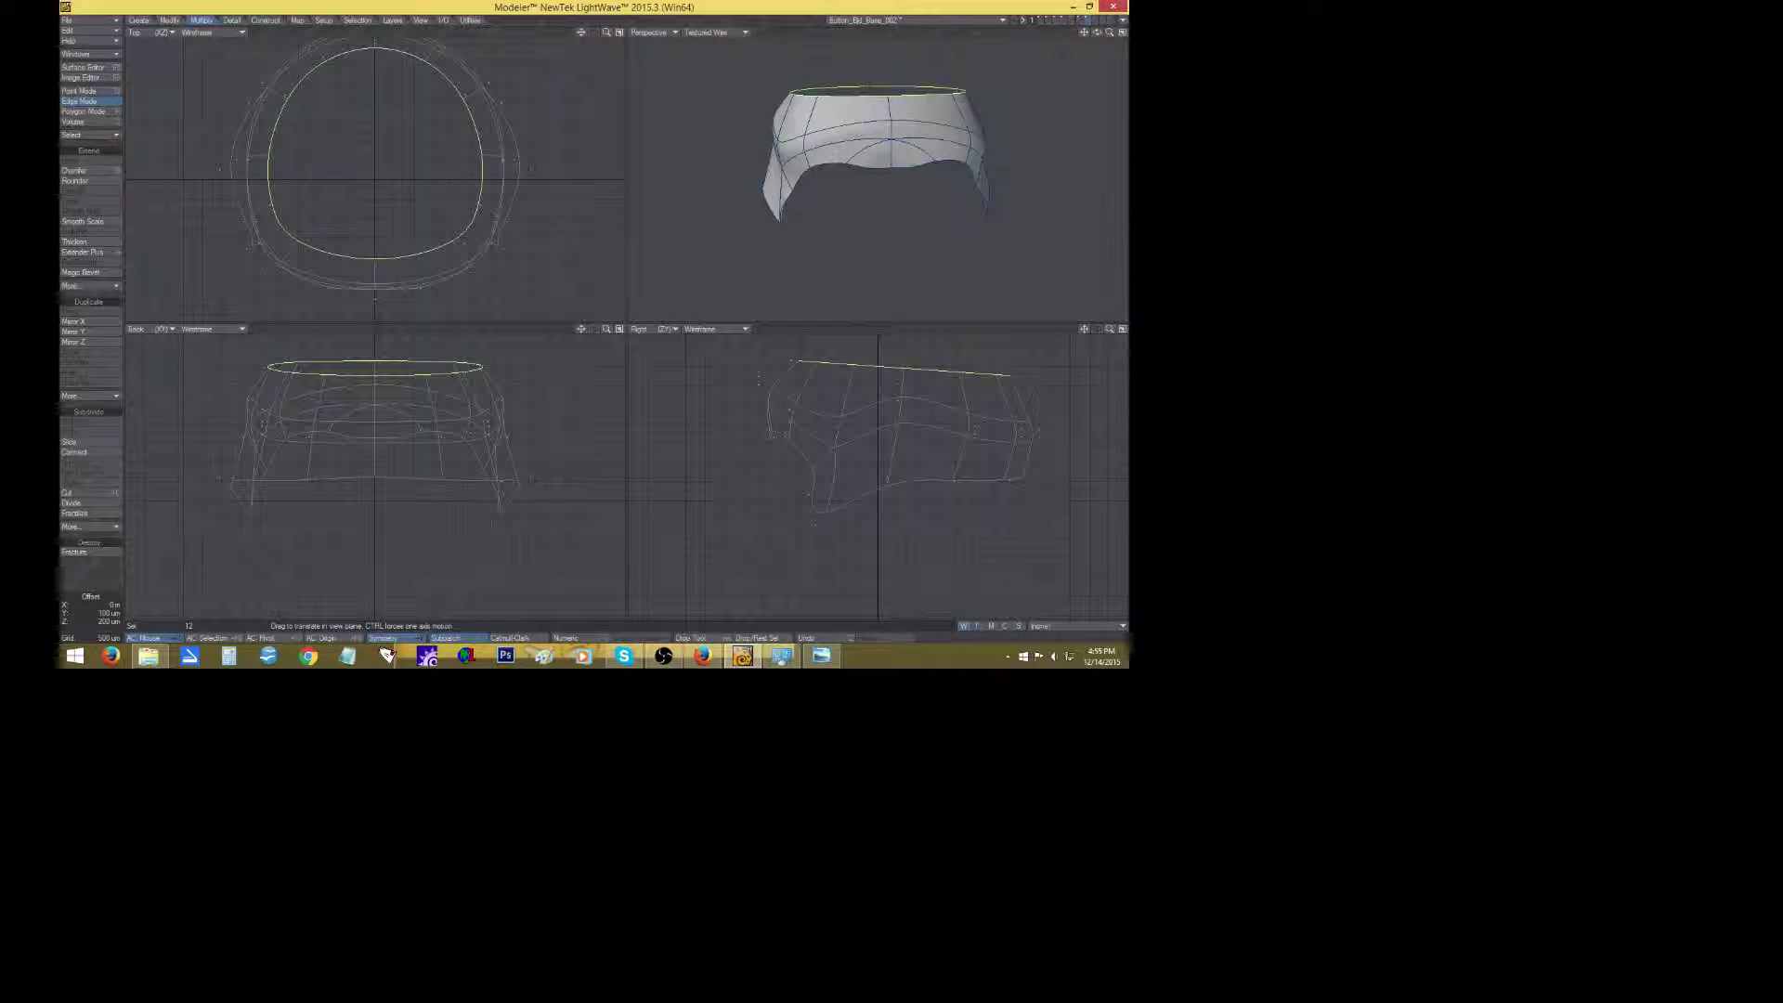
Extend the dome inward from the tilted loop, shrink its open edge to a small crown opening, and raise that edge.
key("e")
key("h")
mouse_move(898, 370)
left_mouse_down()
mouse_move(817, 371)
mouse_move(923, 371)
left_mouse_up()
key("y")
key("ctrl+z")
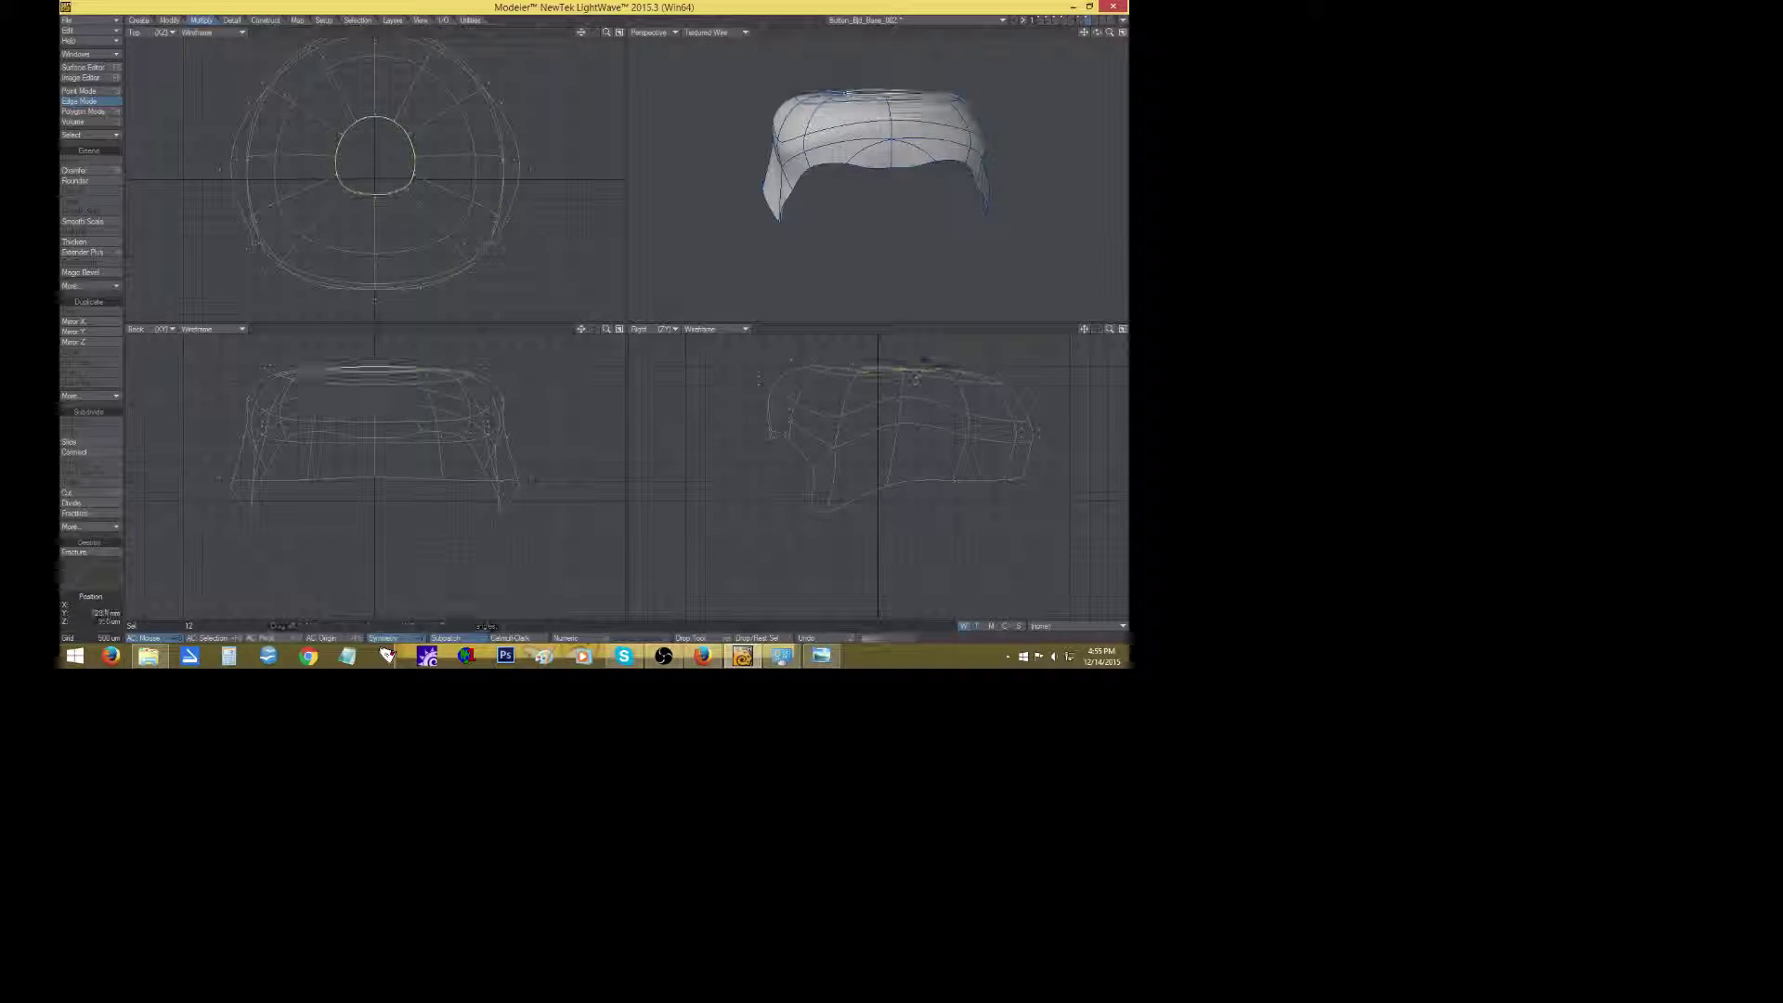
key("t")
left_click_drag(928, 395, 927, 367)
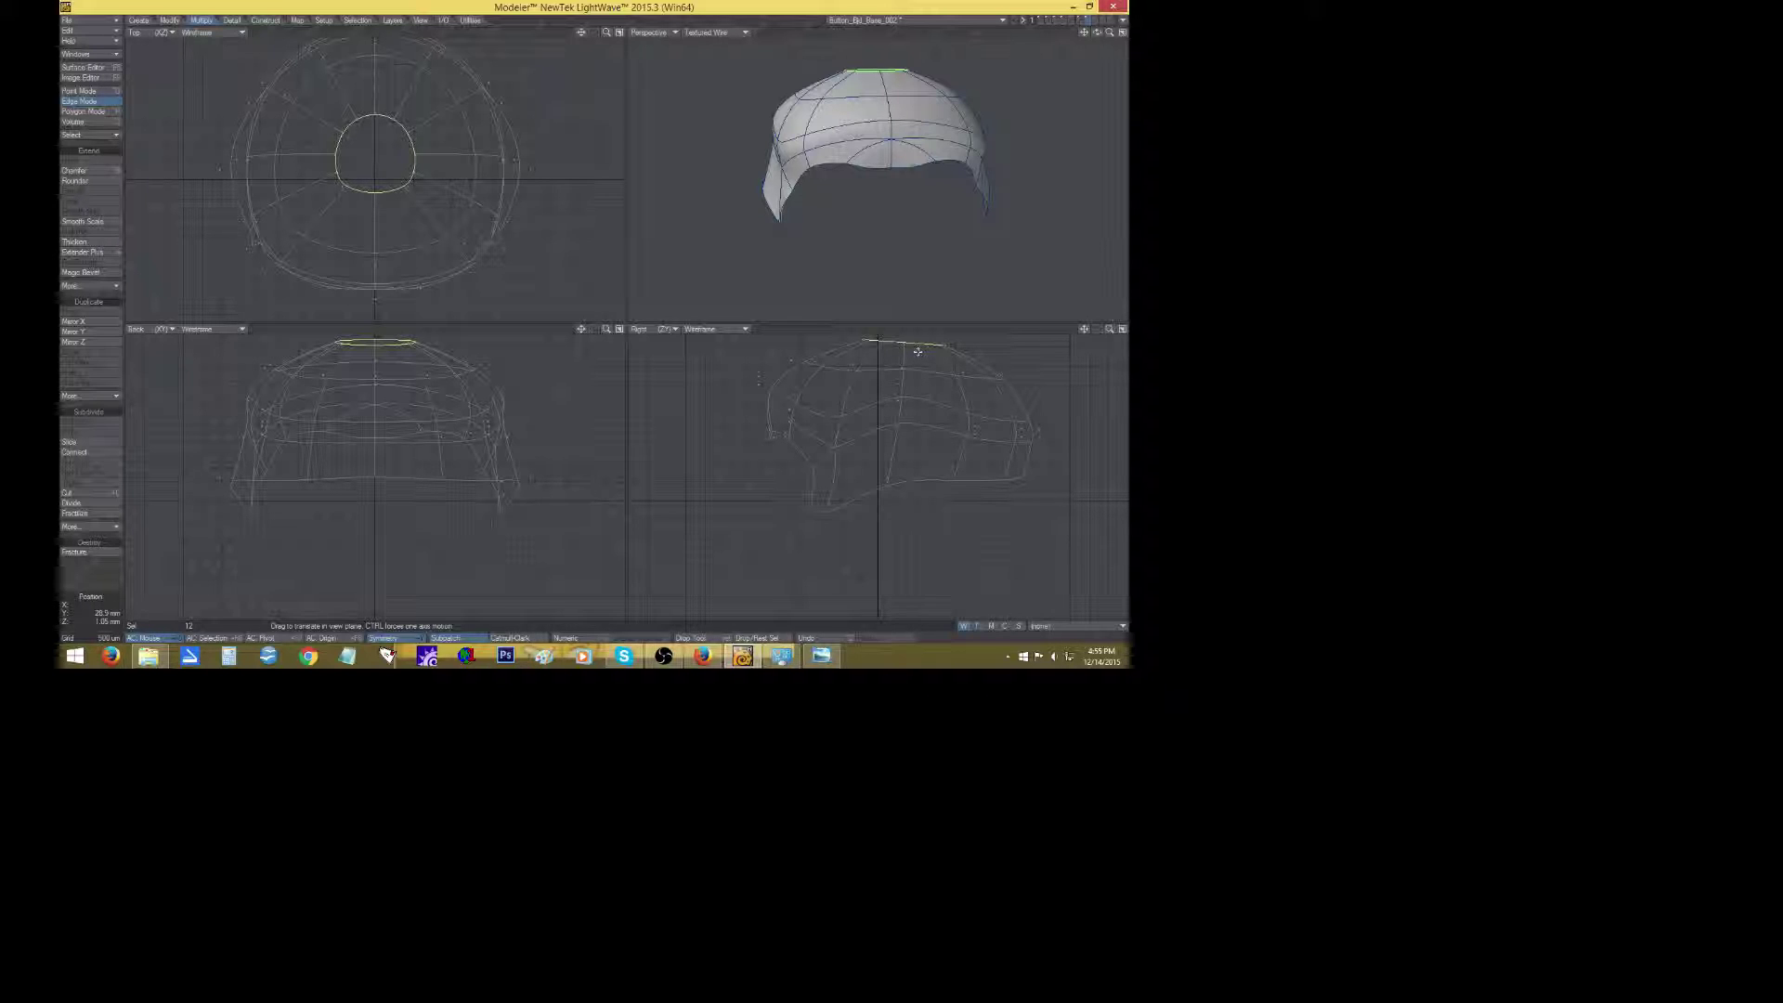
Shrink the crown's edge loop to a single point to close the opening, and lower the tip slightly.
mouse_move(1096, 31)
left_mouse_down()
mouse_move(1067, 37)
mouse_move(1103, 35)
left_mouse_up()
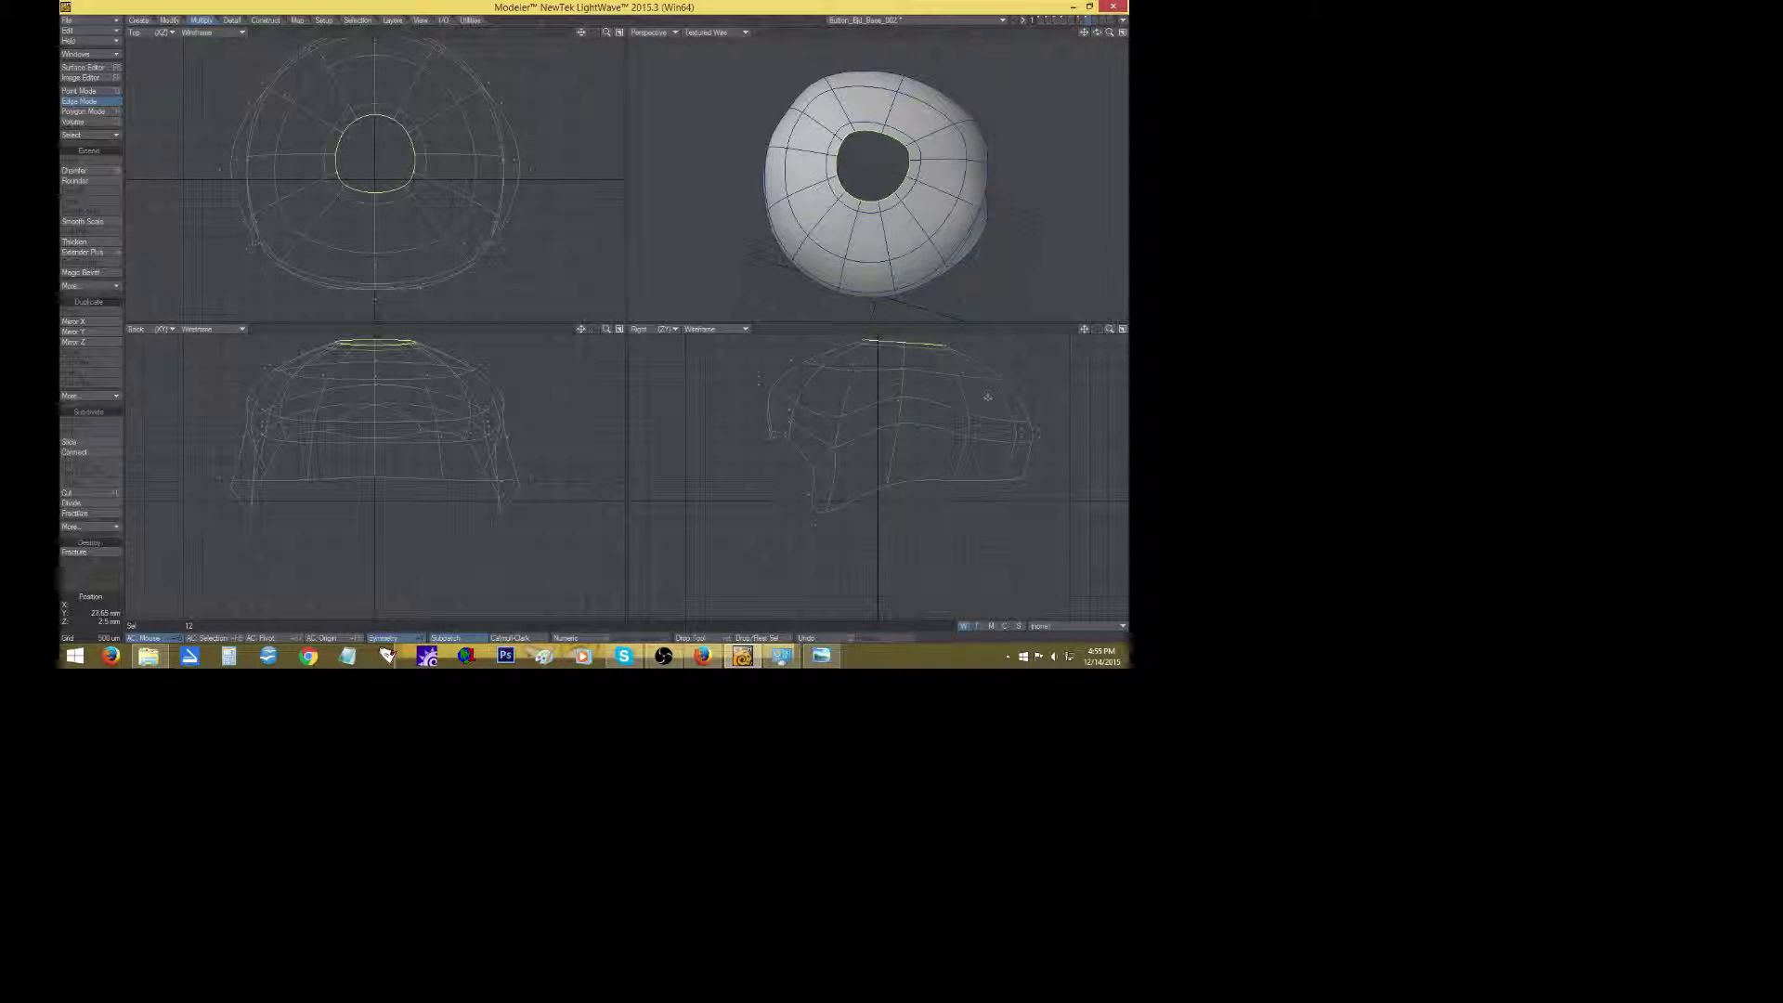
left_click_drag(1084, 329, 1082, 369)
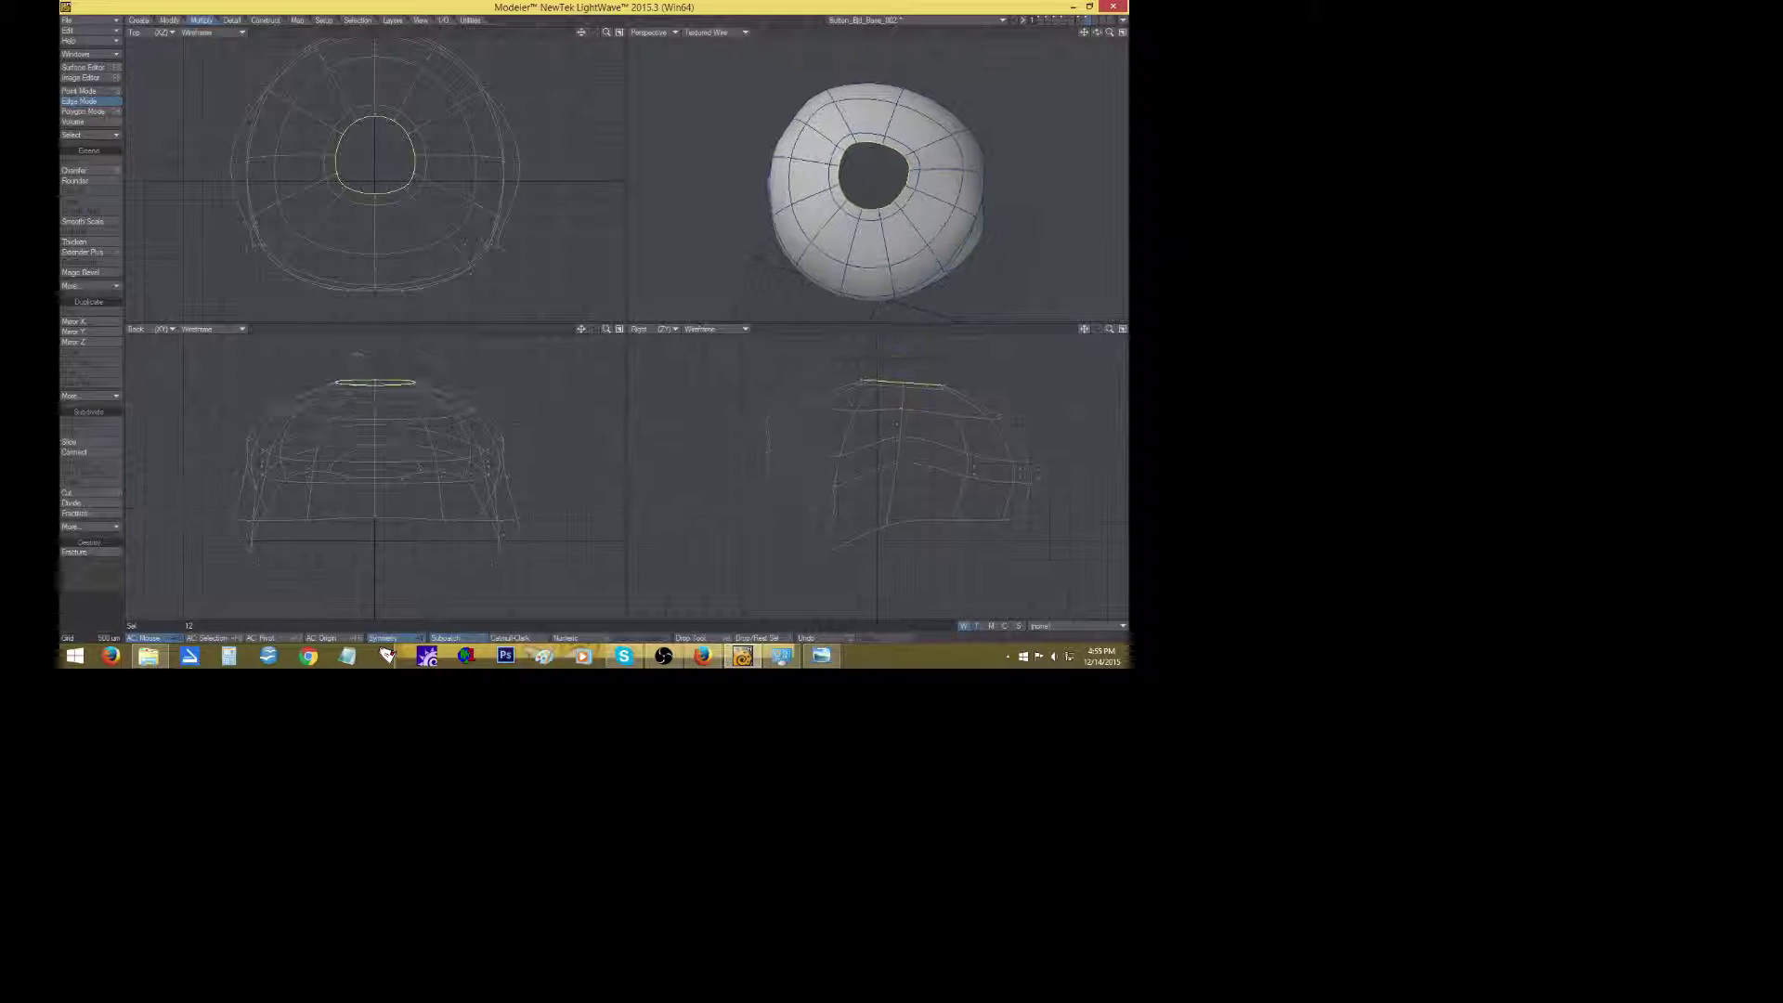
key("shift+h")
left_click_drag(905, 374, 789, 374)
key("t")
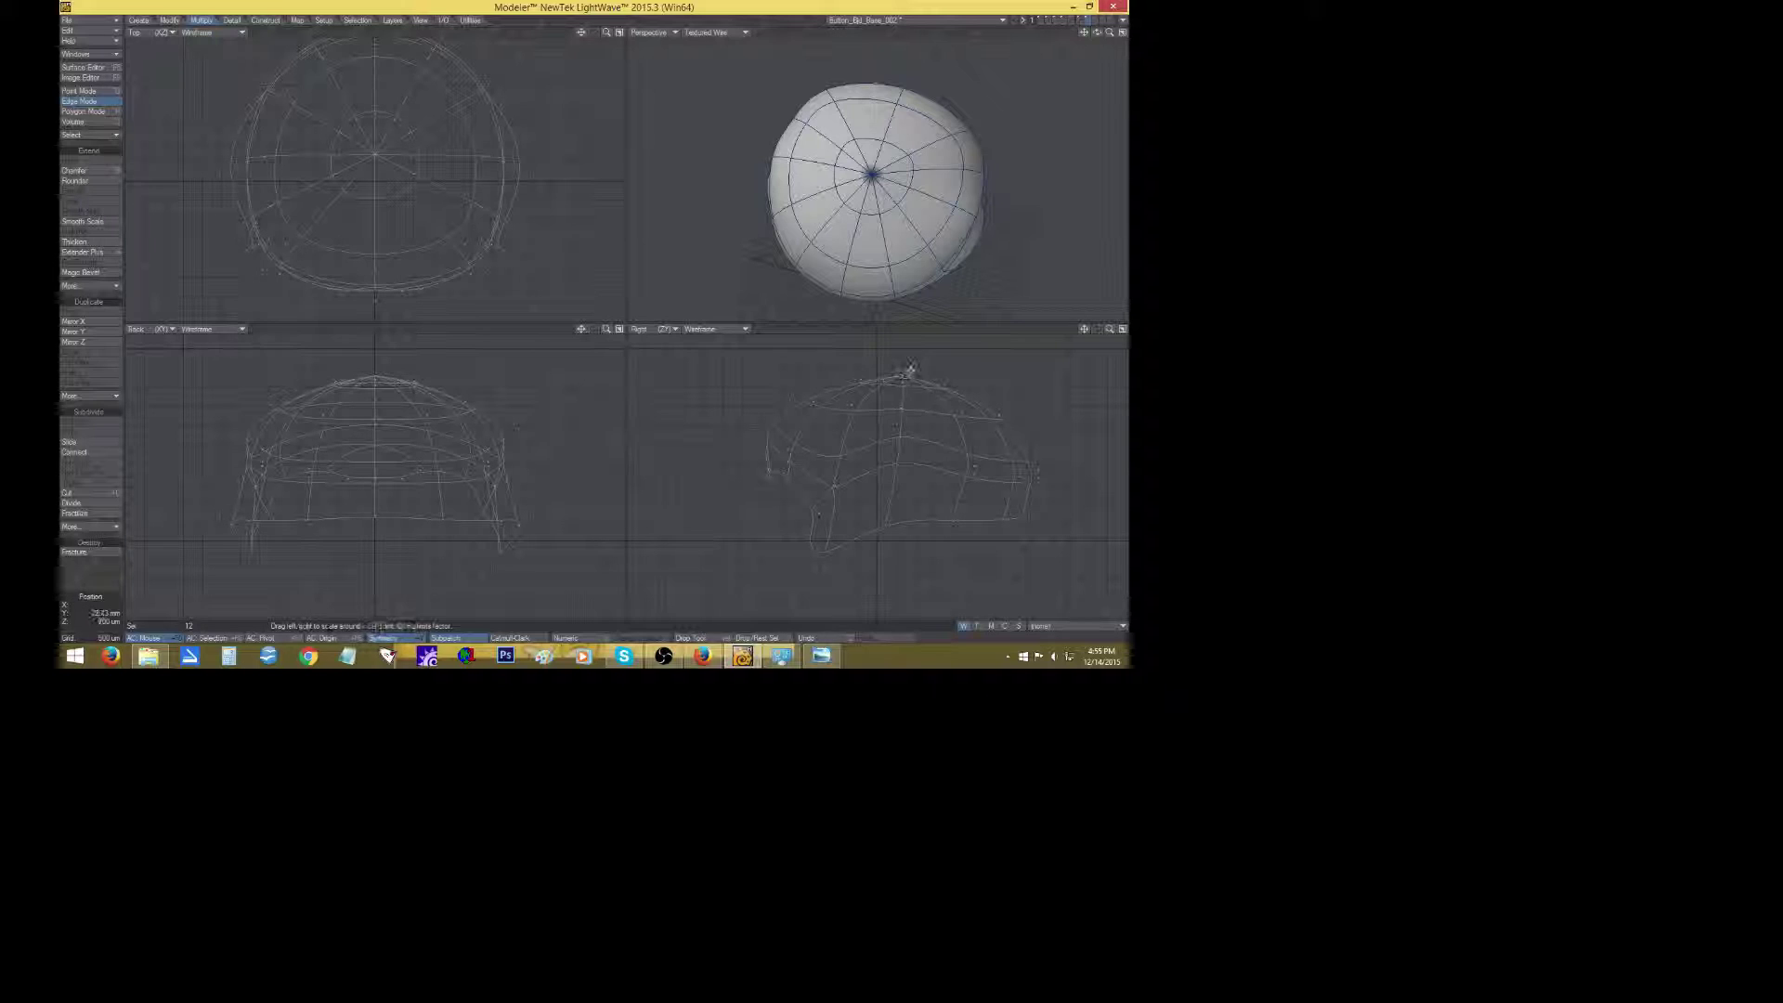
left_click_drag(906, 372, 906, 376)
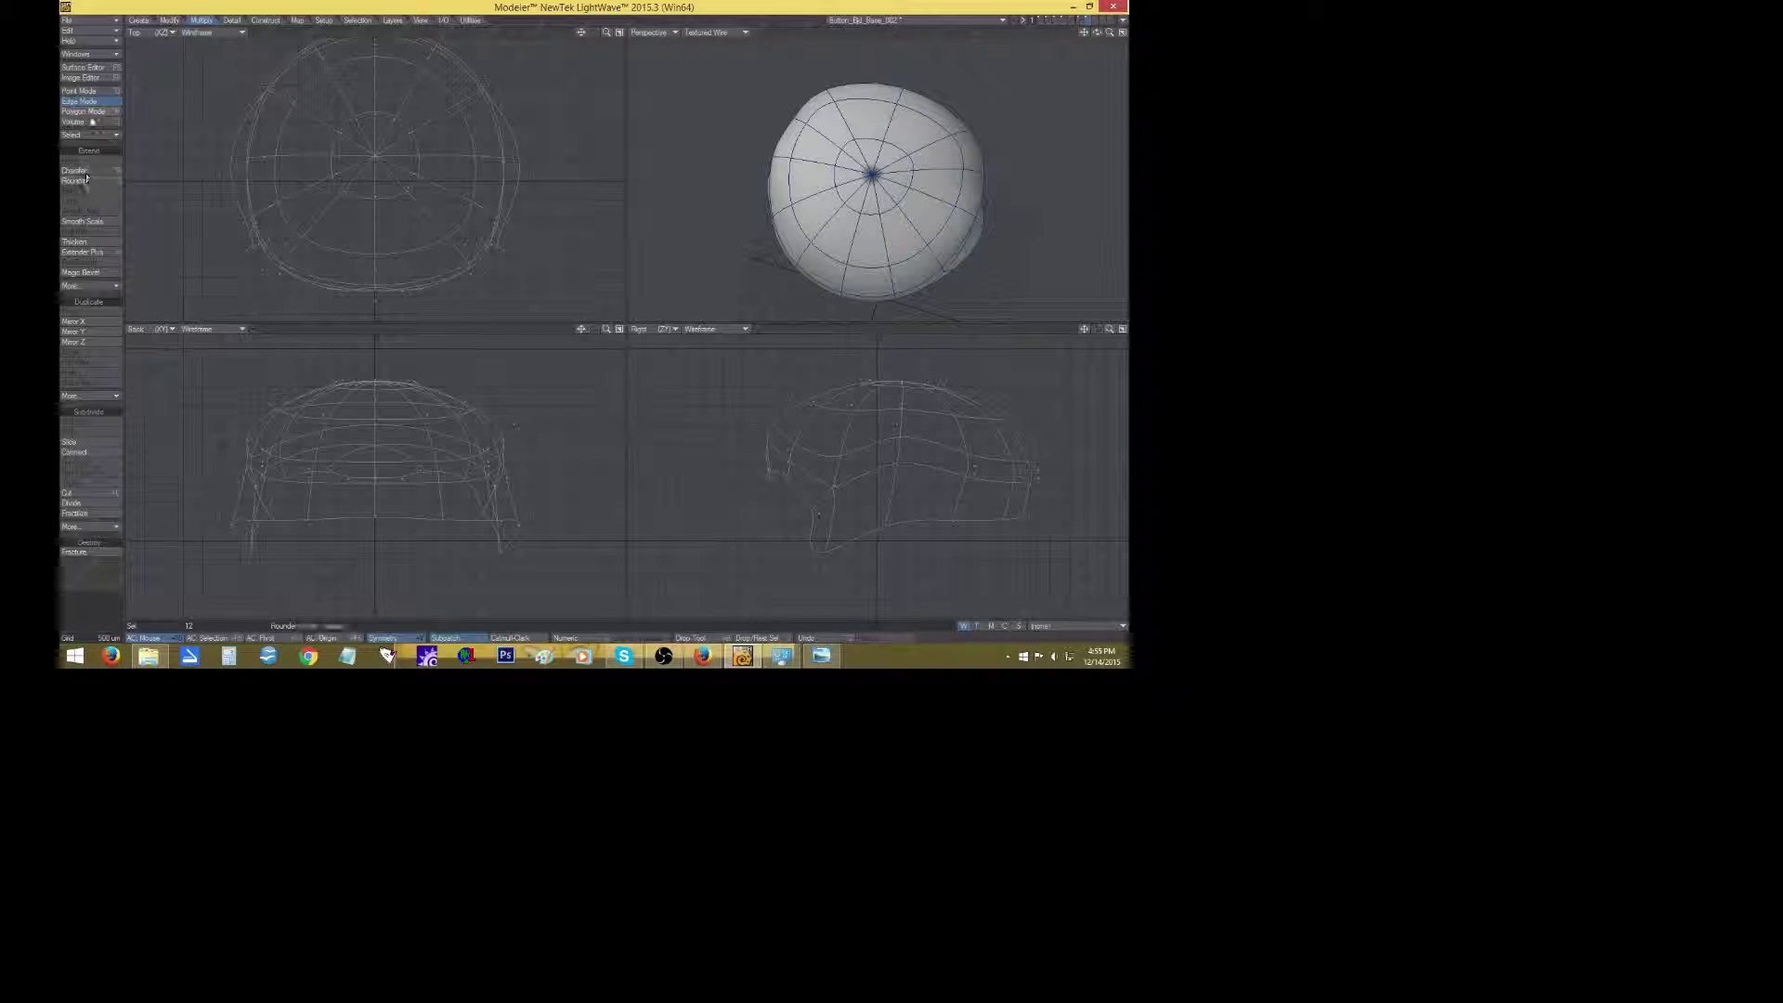
Weld the points gathered at the center of the crown into a single point.
left_click(80, 91)
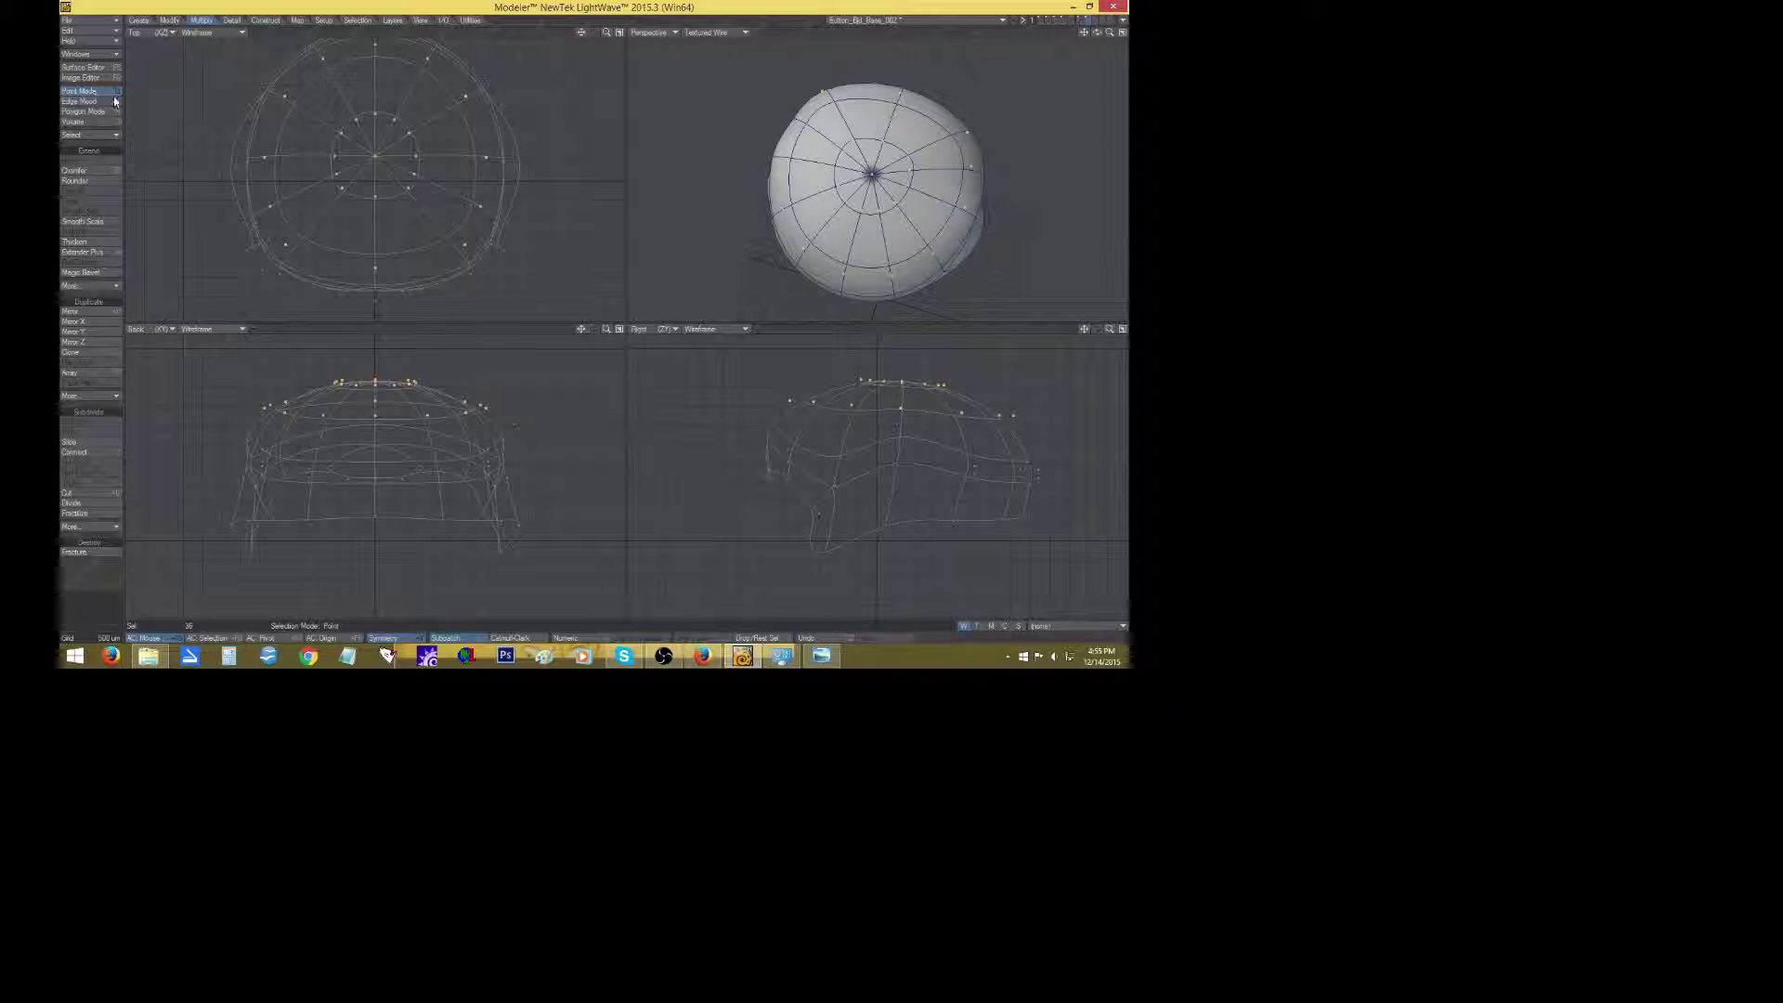
left_click(110, 566)
left_click(375, 157)
key("ctrl+j")
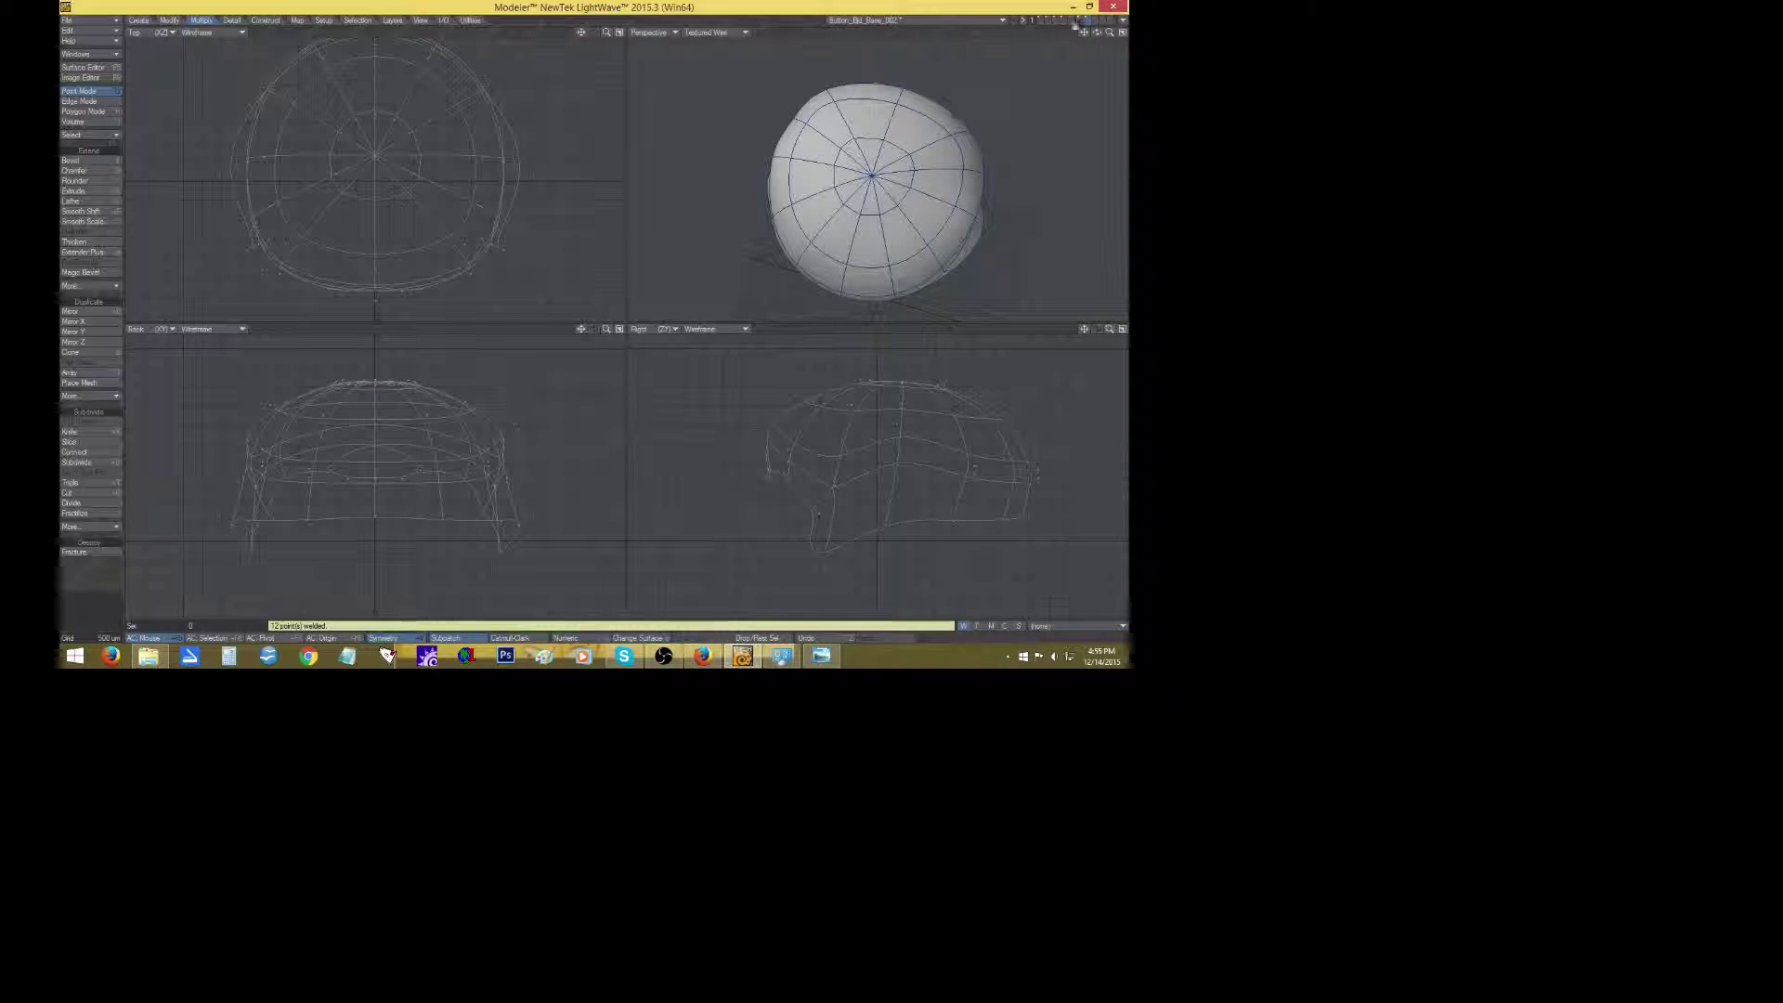
left_click_drag(1097, 31, 1097, 32)
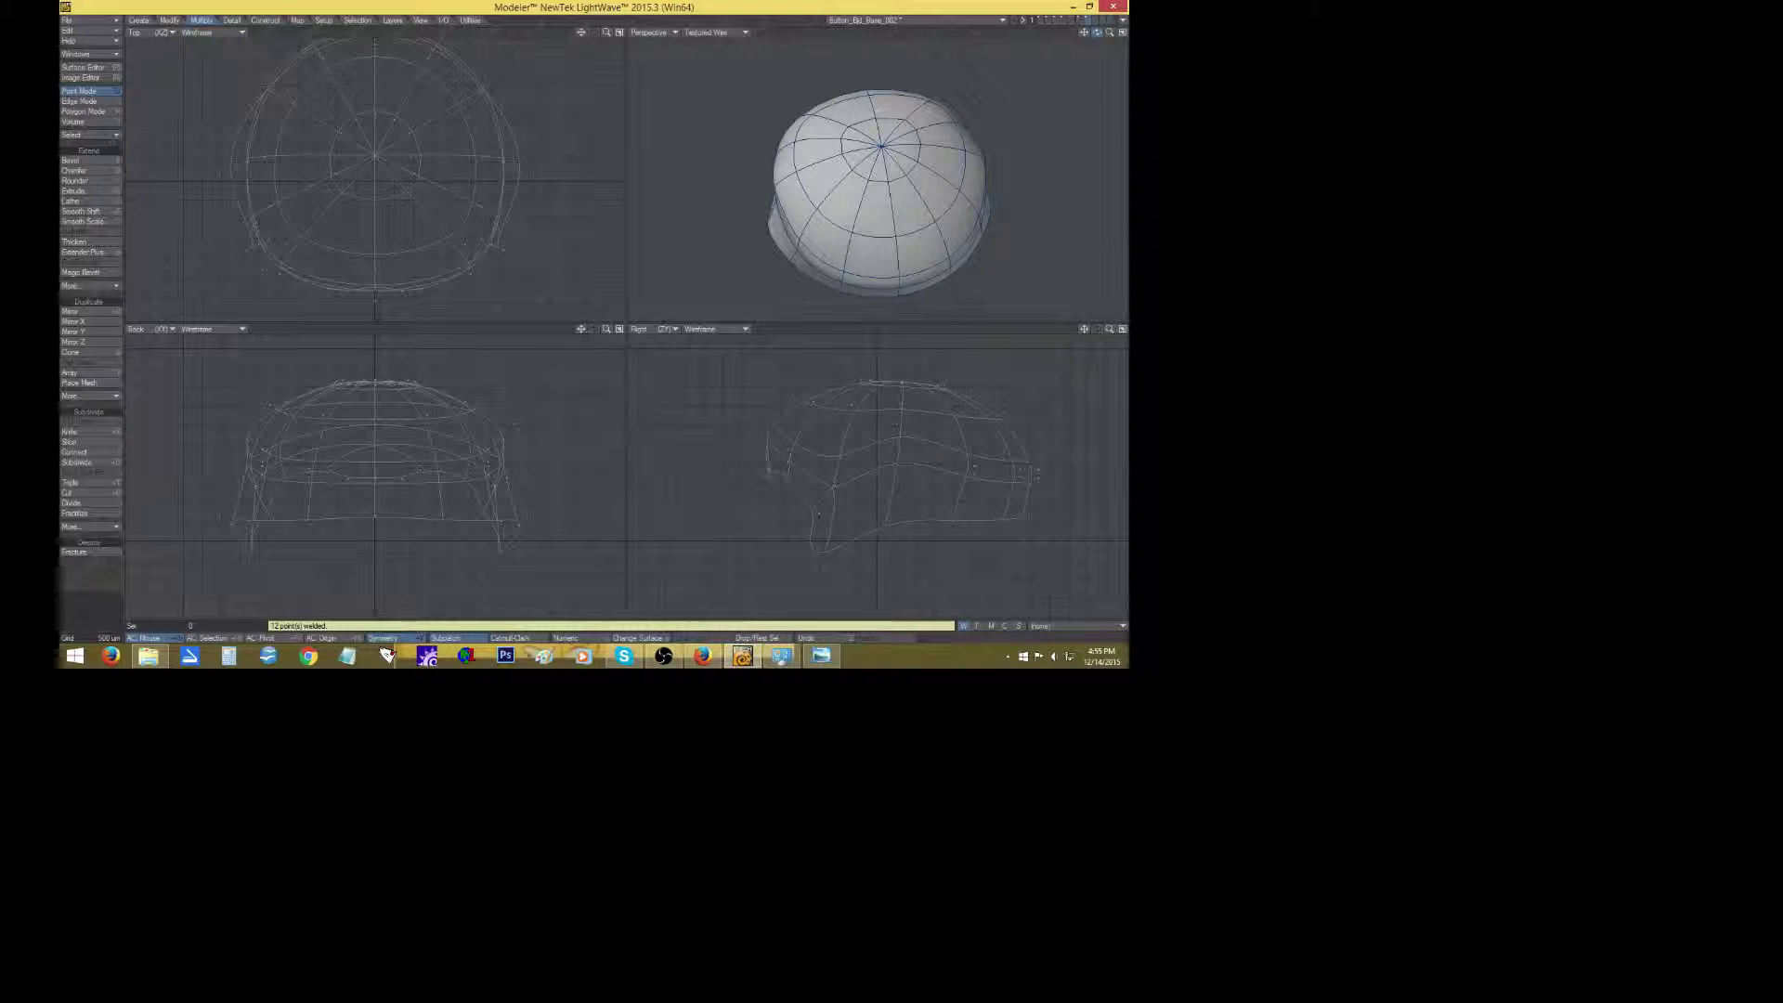
Undo the crown's closing and inward extension back to the tilted opening loop, and raise that loop slightly.
key("ctrl+z")
key("ctrl+z")
key("ctrl+z")
key("ctrl+z")
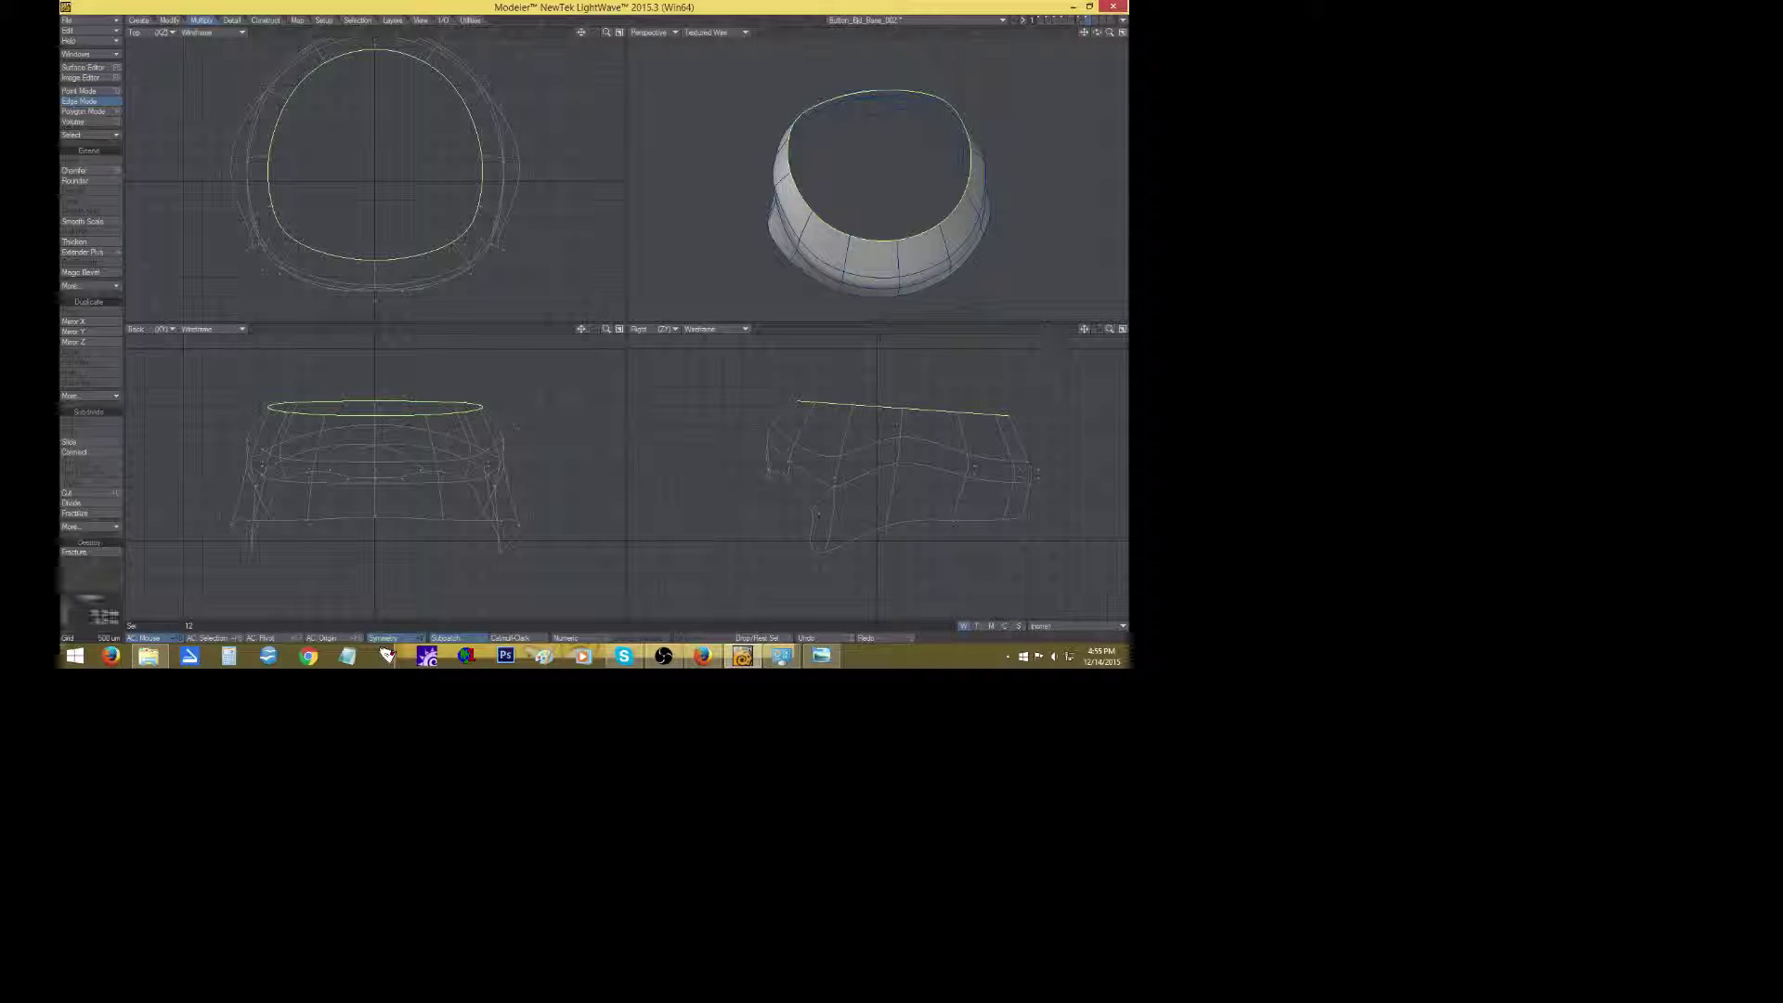
key("t")
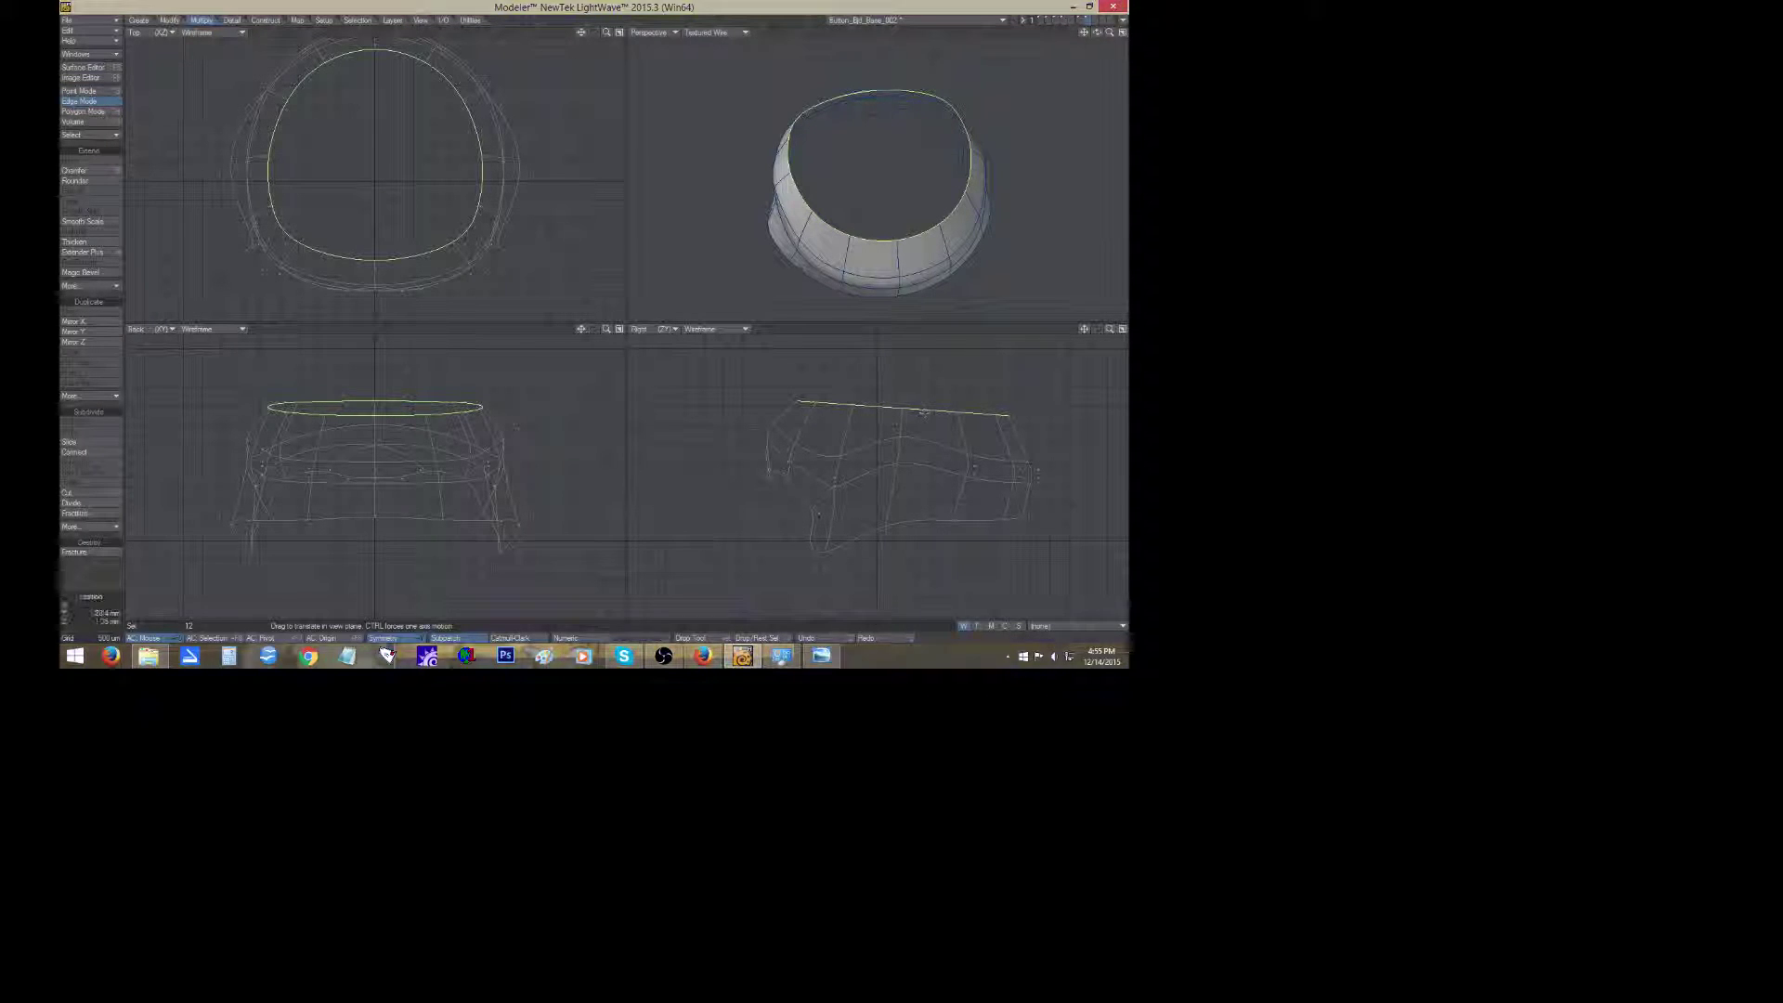
left_click_drag(943, 406, 942, 401)
left_click(63, 620)
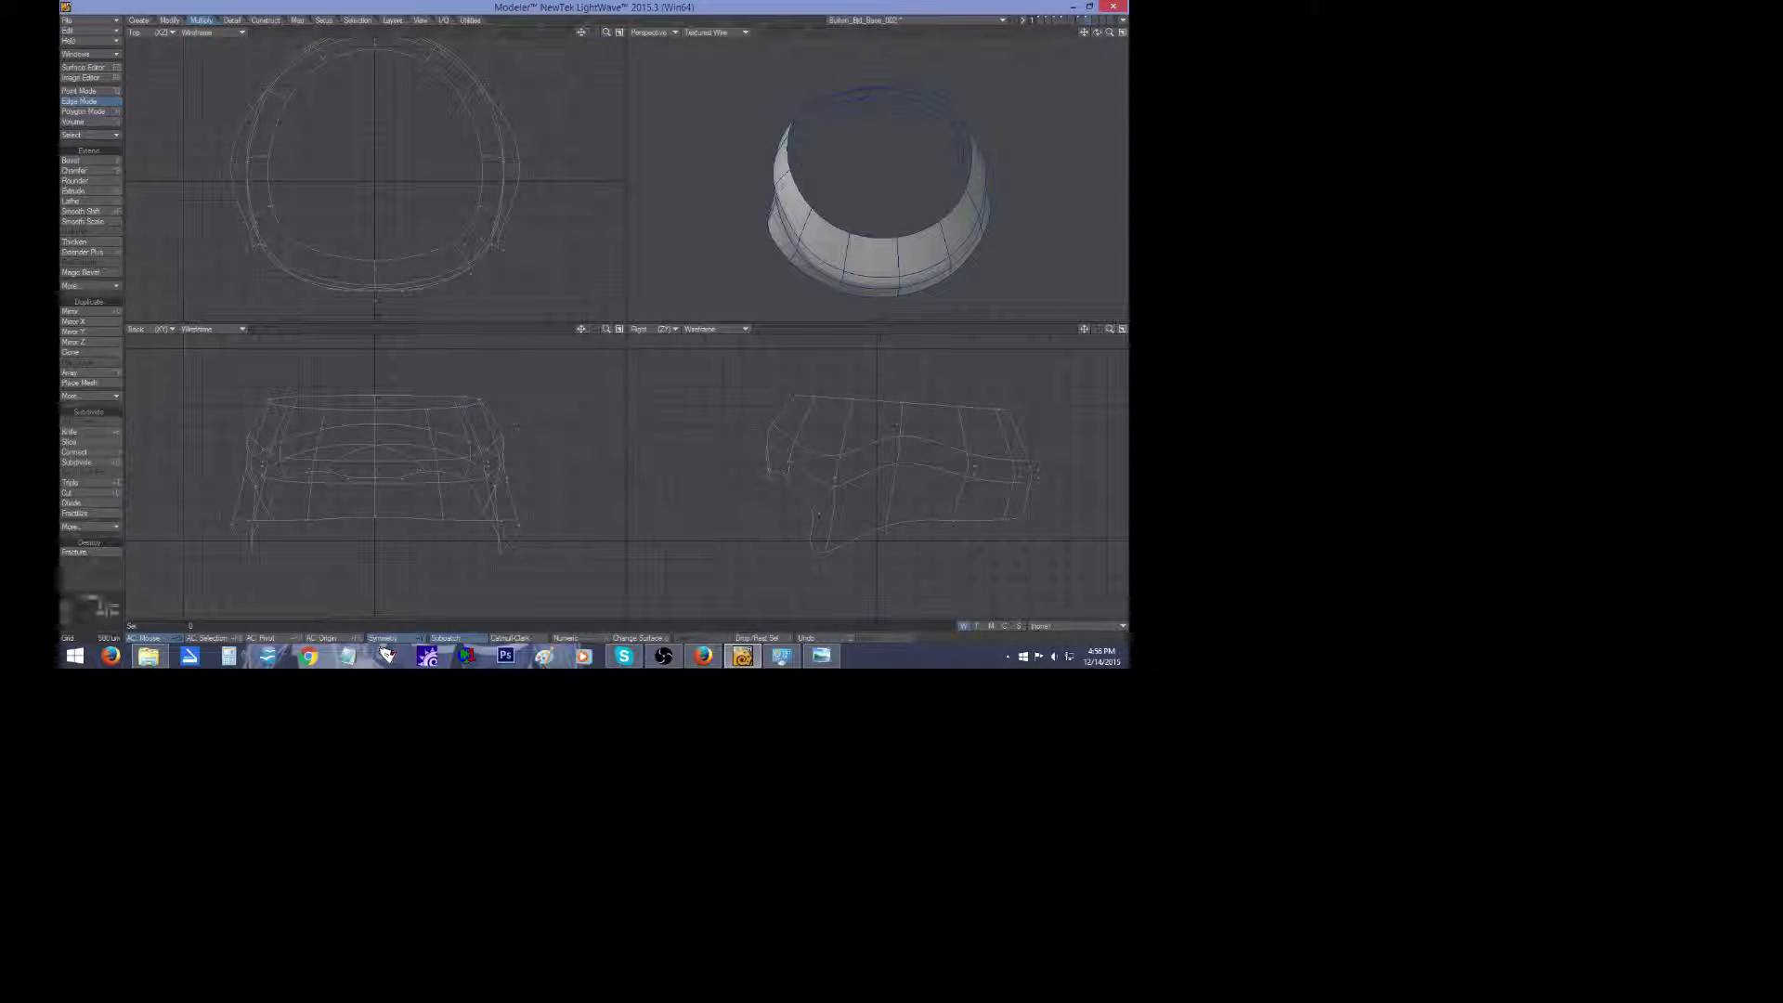
Show the perspective view as Textured Wire, and select the front and back edges of the cap's upper opening.
left_click(716, 32)
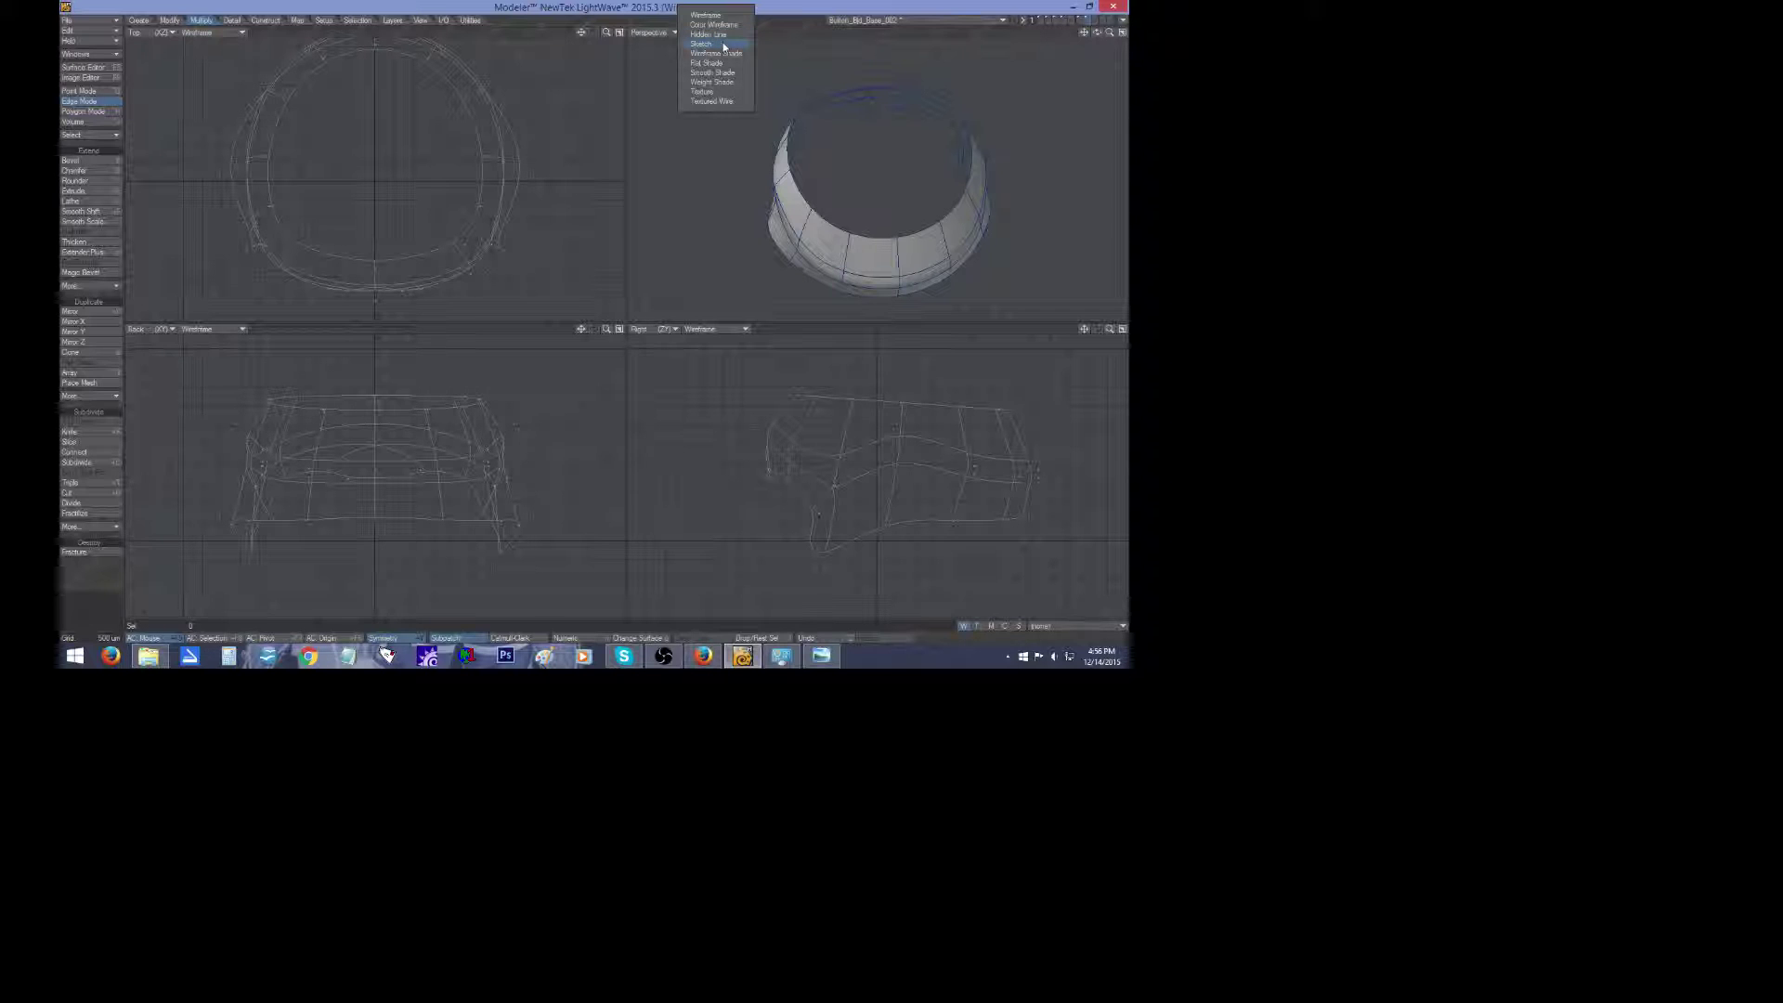
left_click(711, 100)
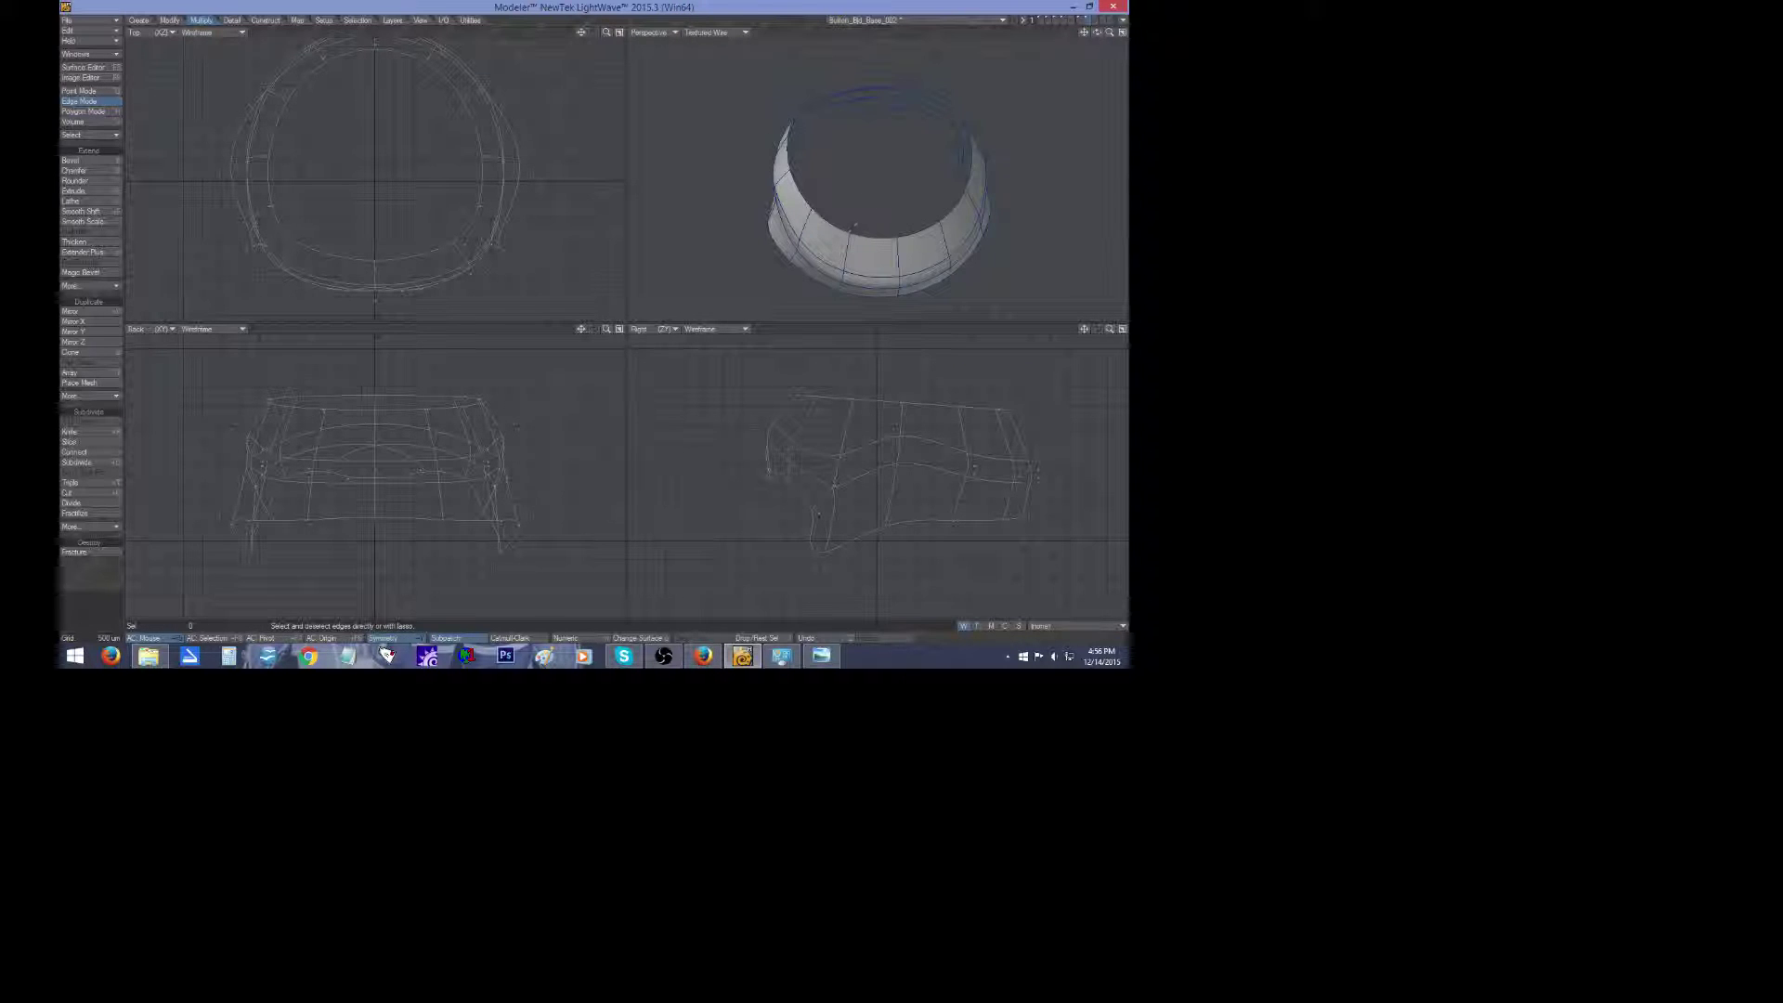
left_click_drag(877, 236, 886, 233)
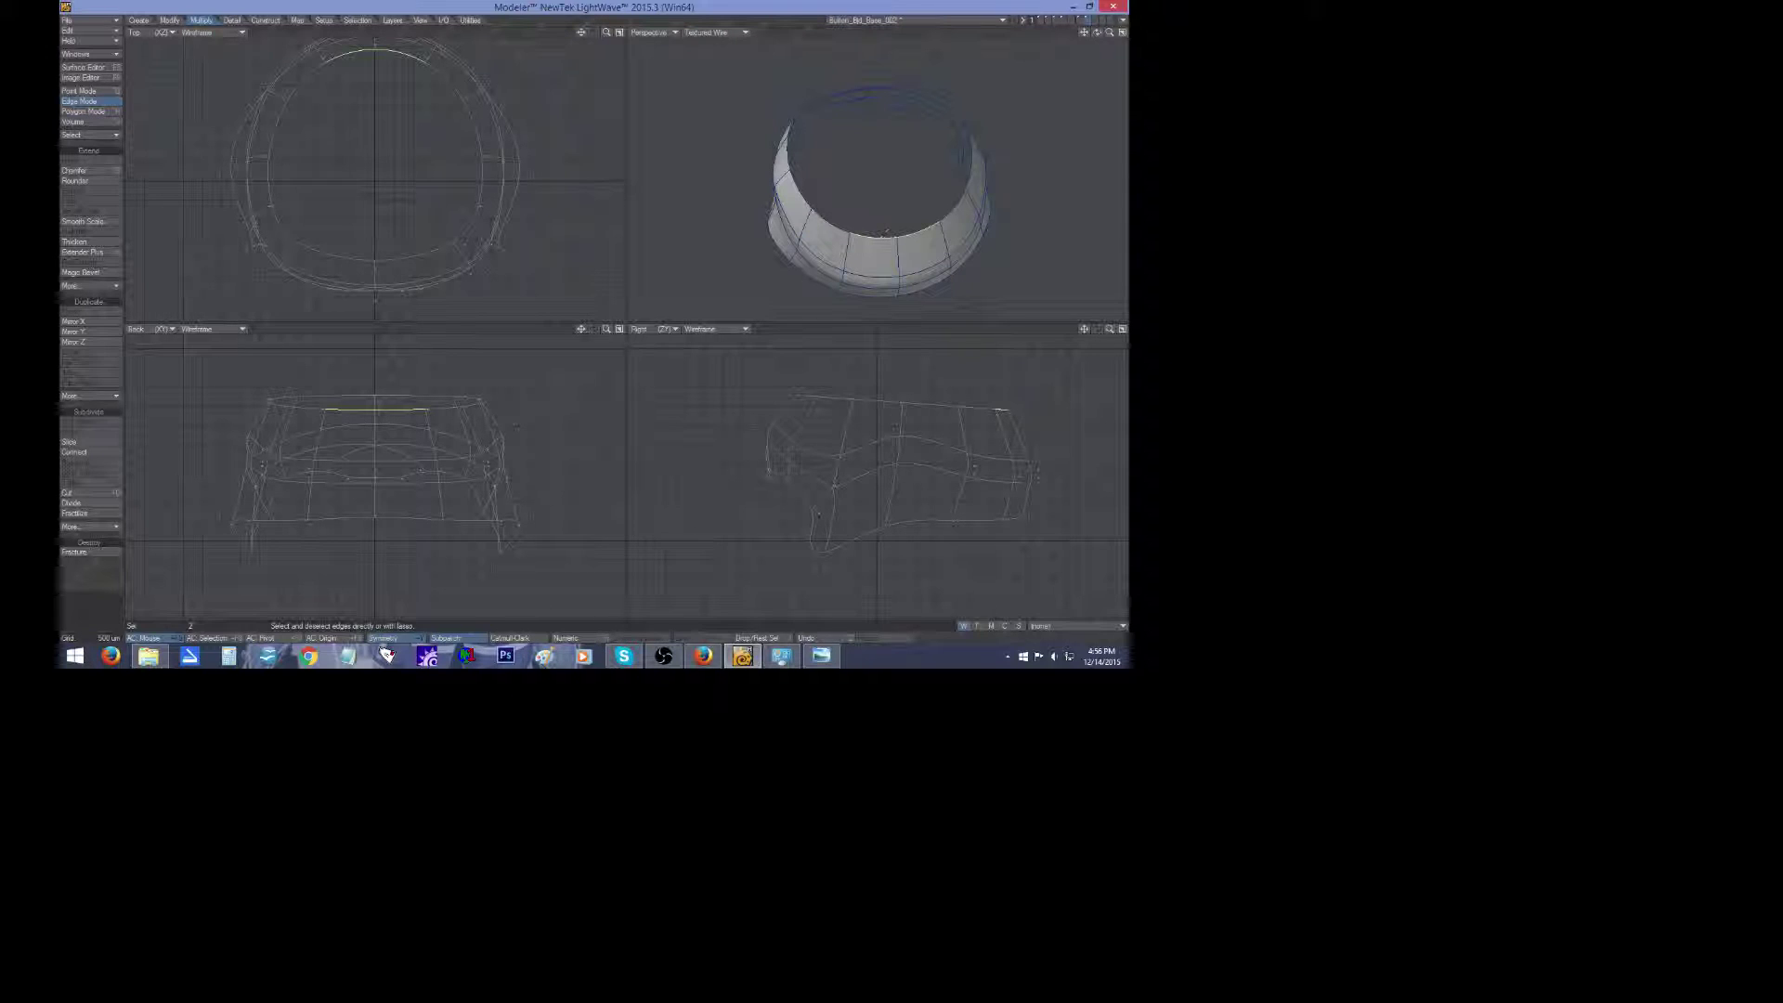
left_click_drag(1100, 37, 1104, 116)
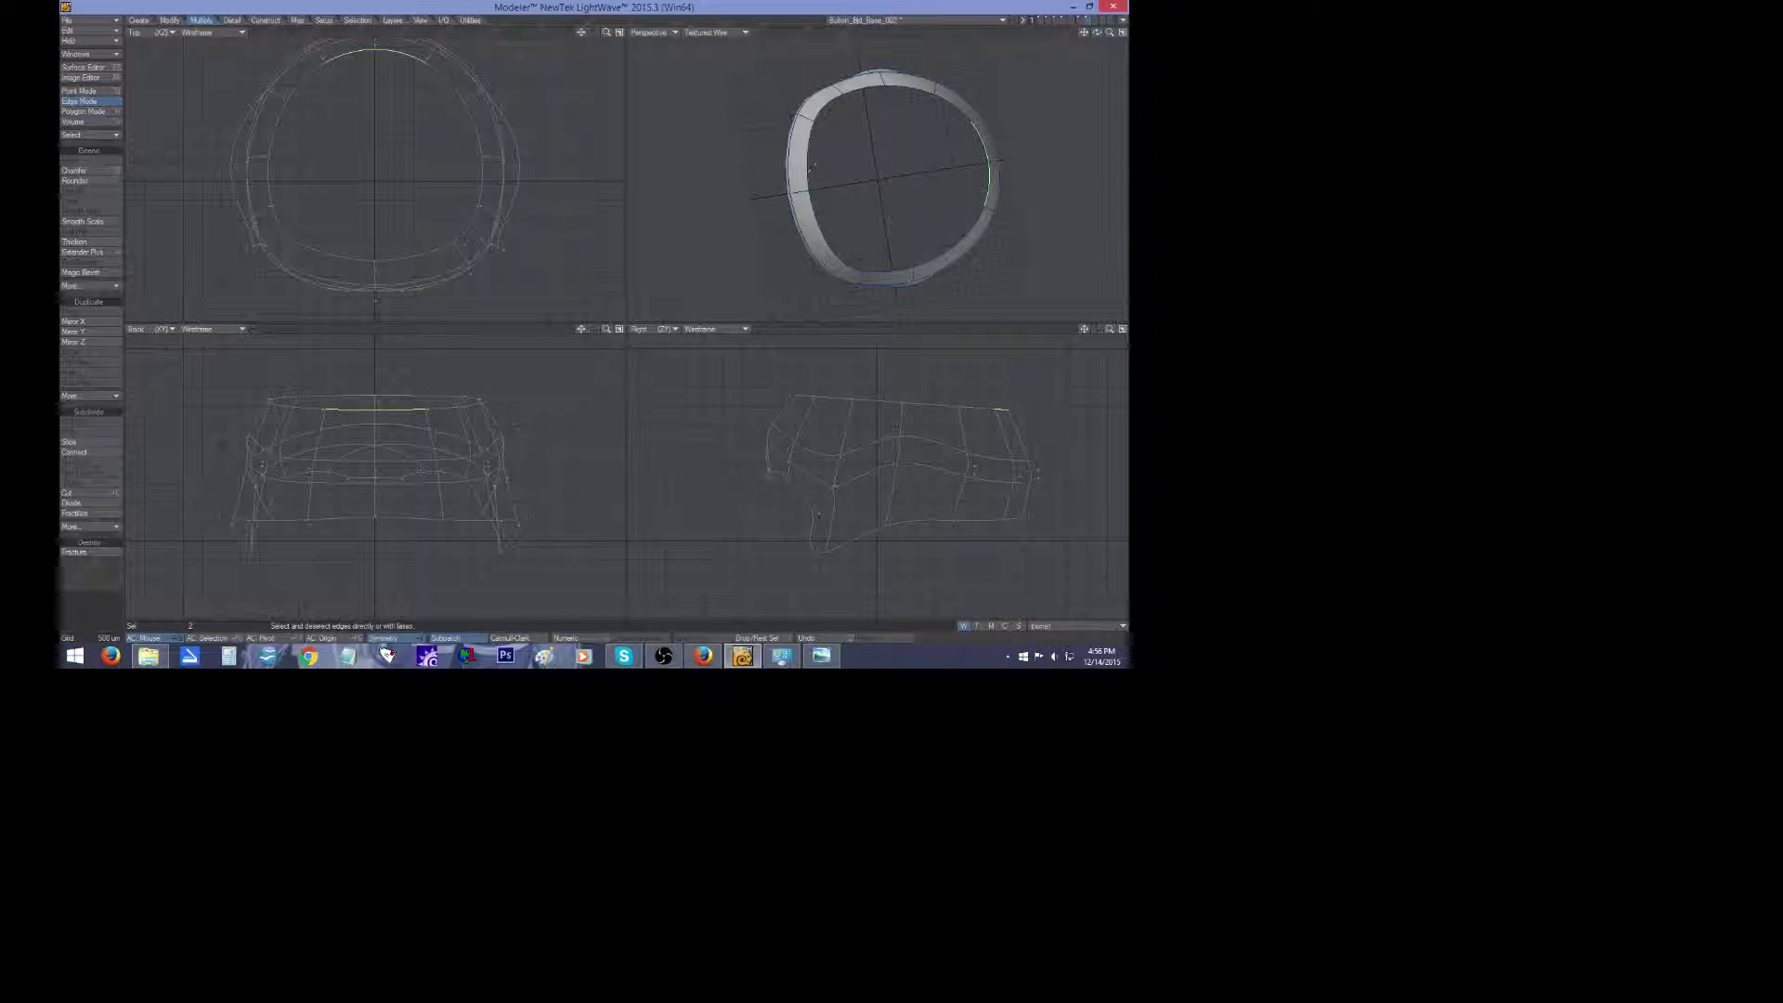
left_click_drag(812, 167, 815, 193)
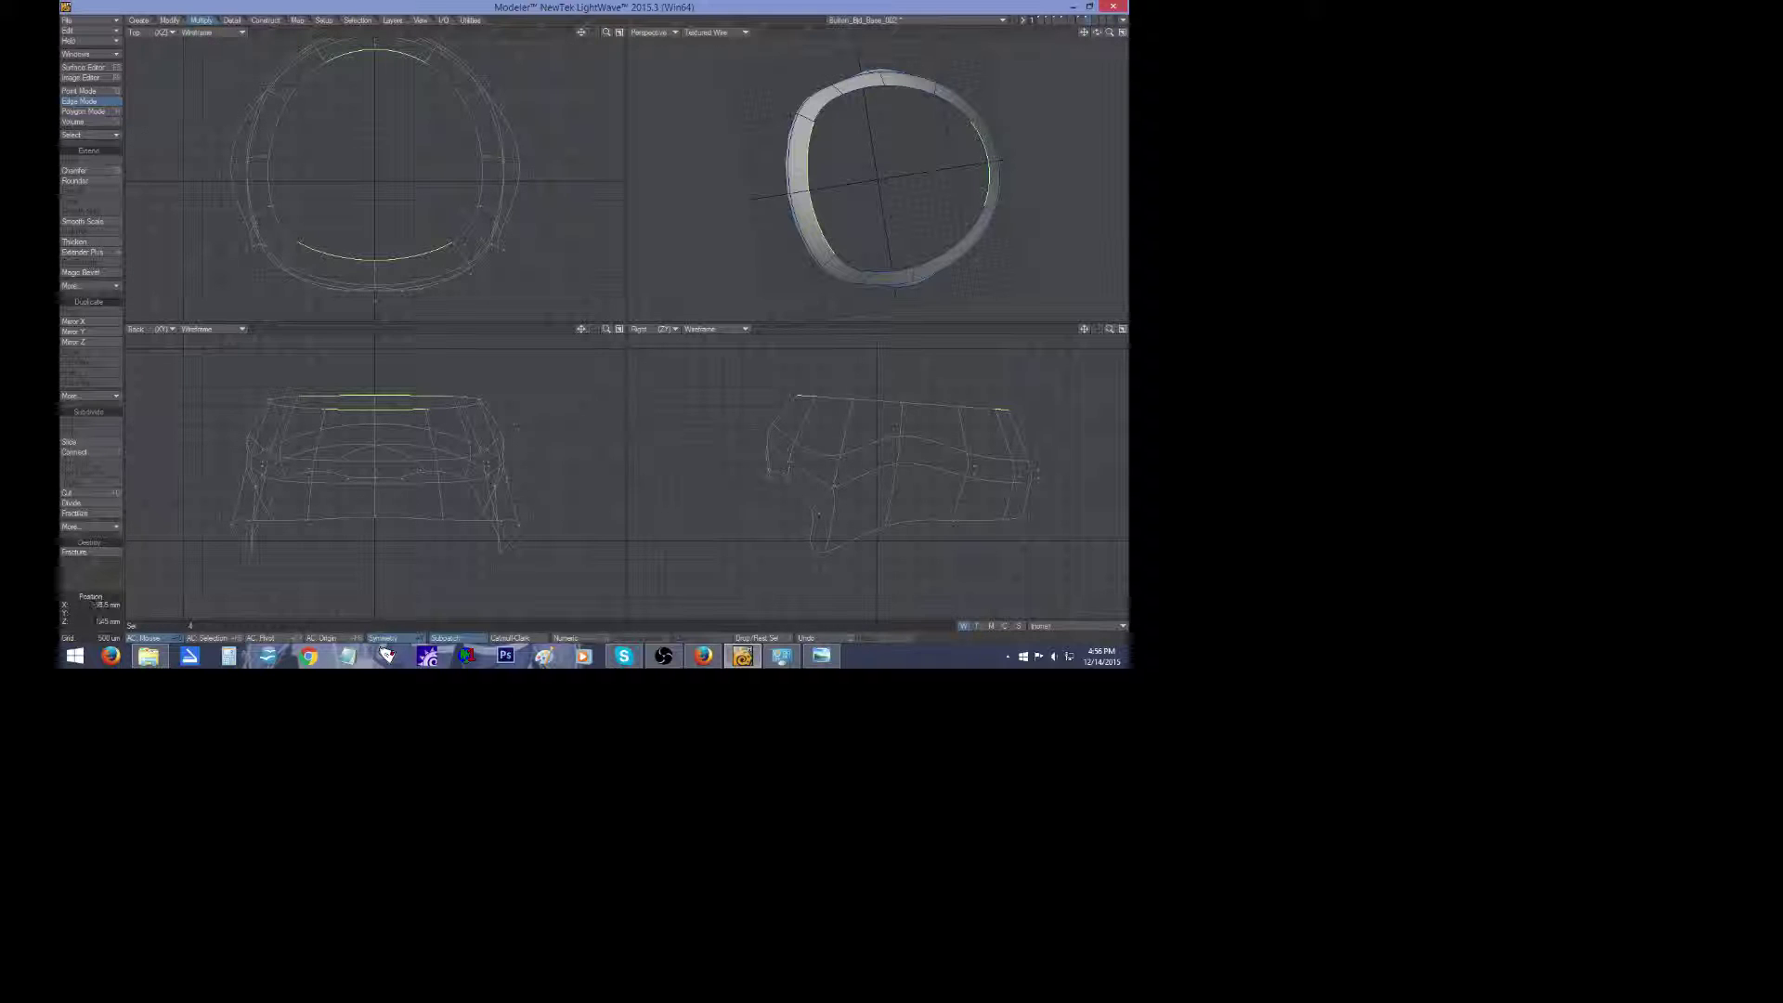
Save the object as a new version named Button_Bjd_Base_003.lwo.
left_click(74, 20)
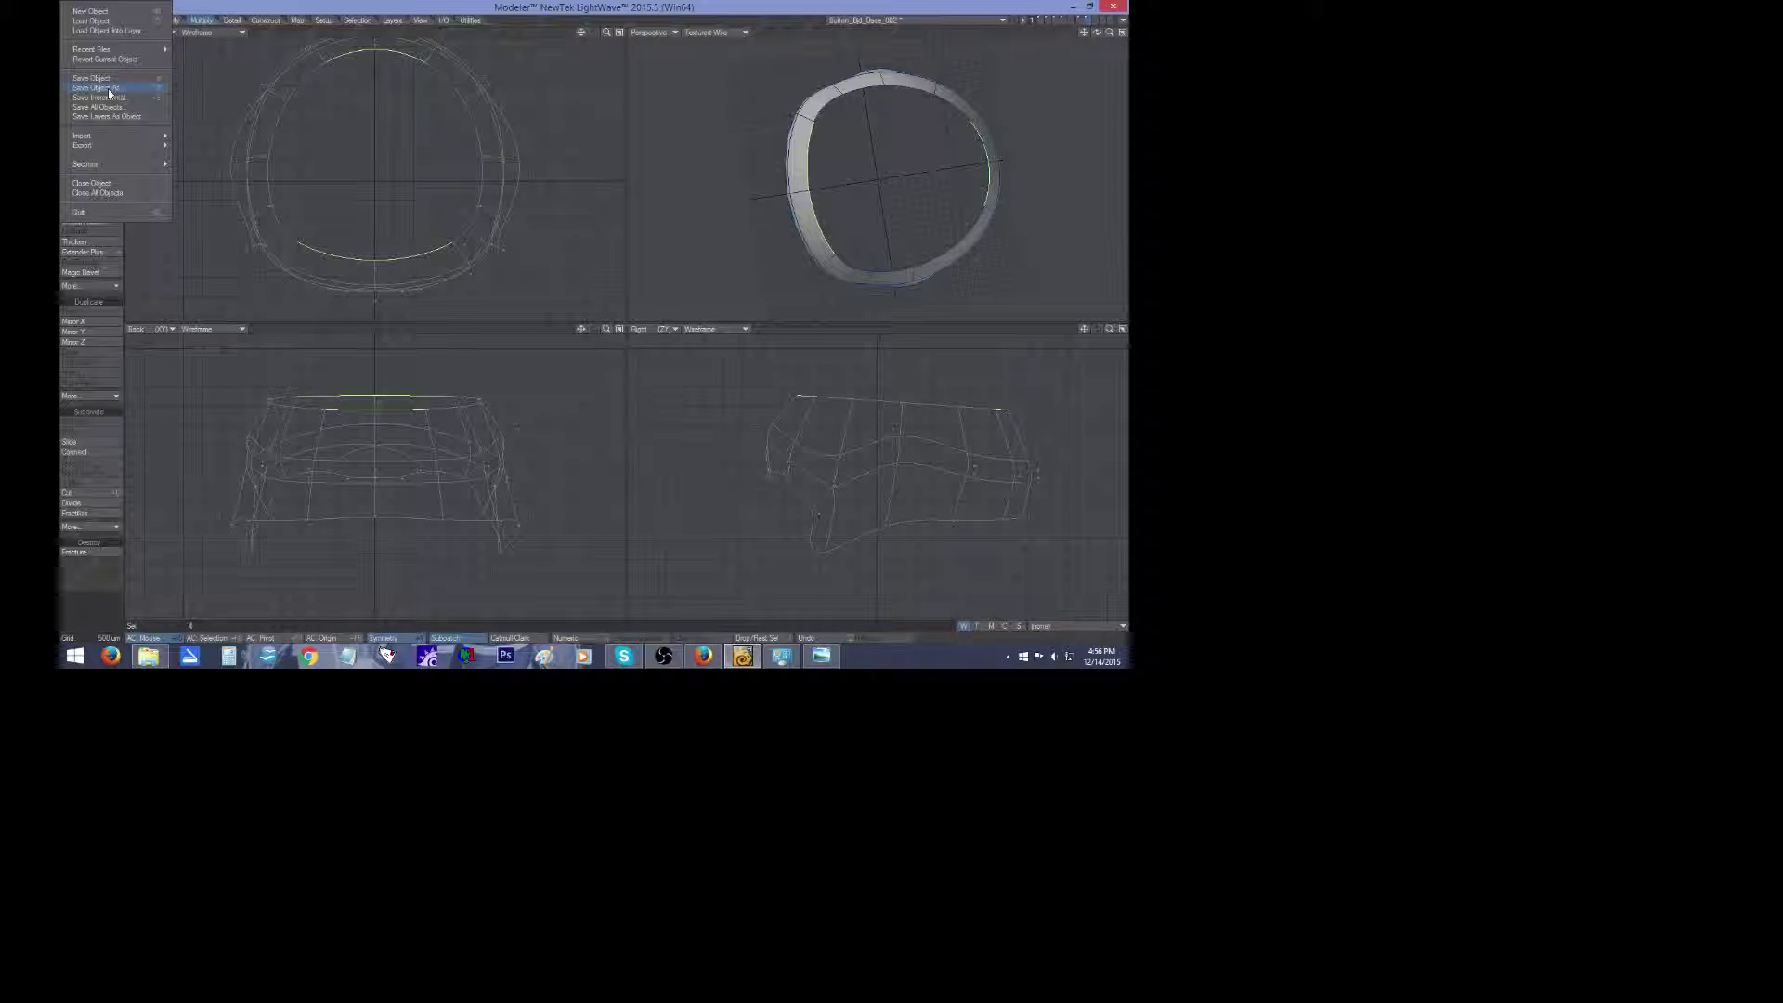
left_click(107, 88)
left_click(217, 407)
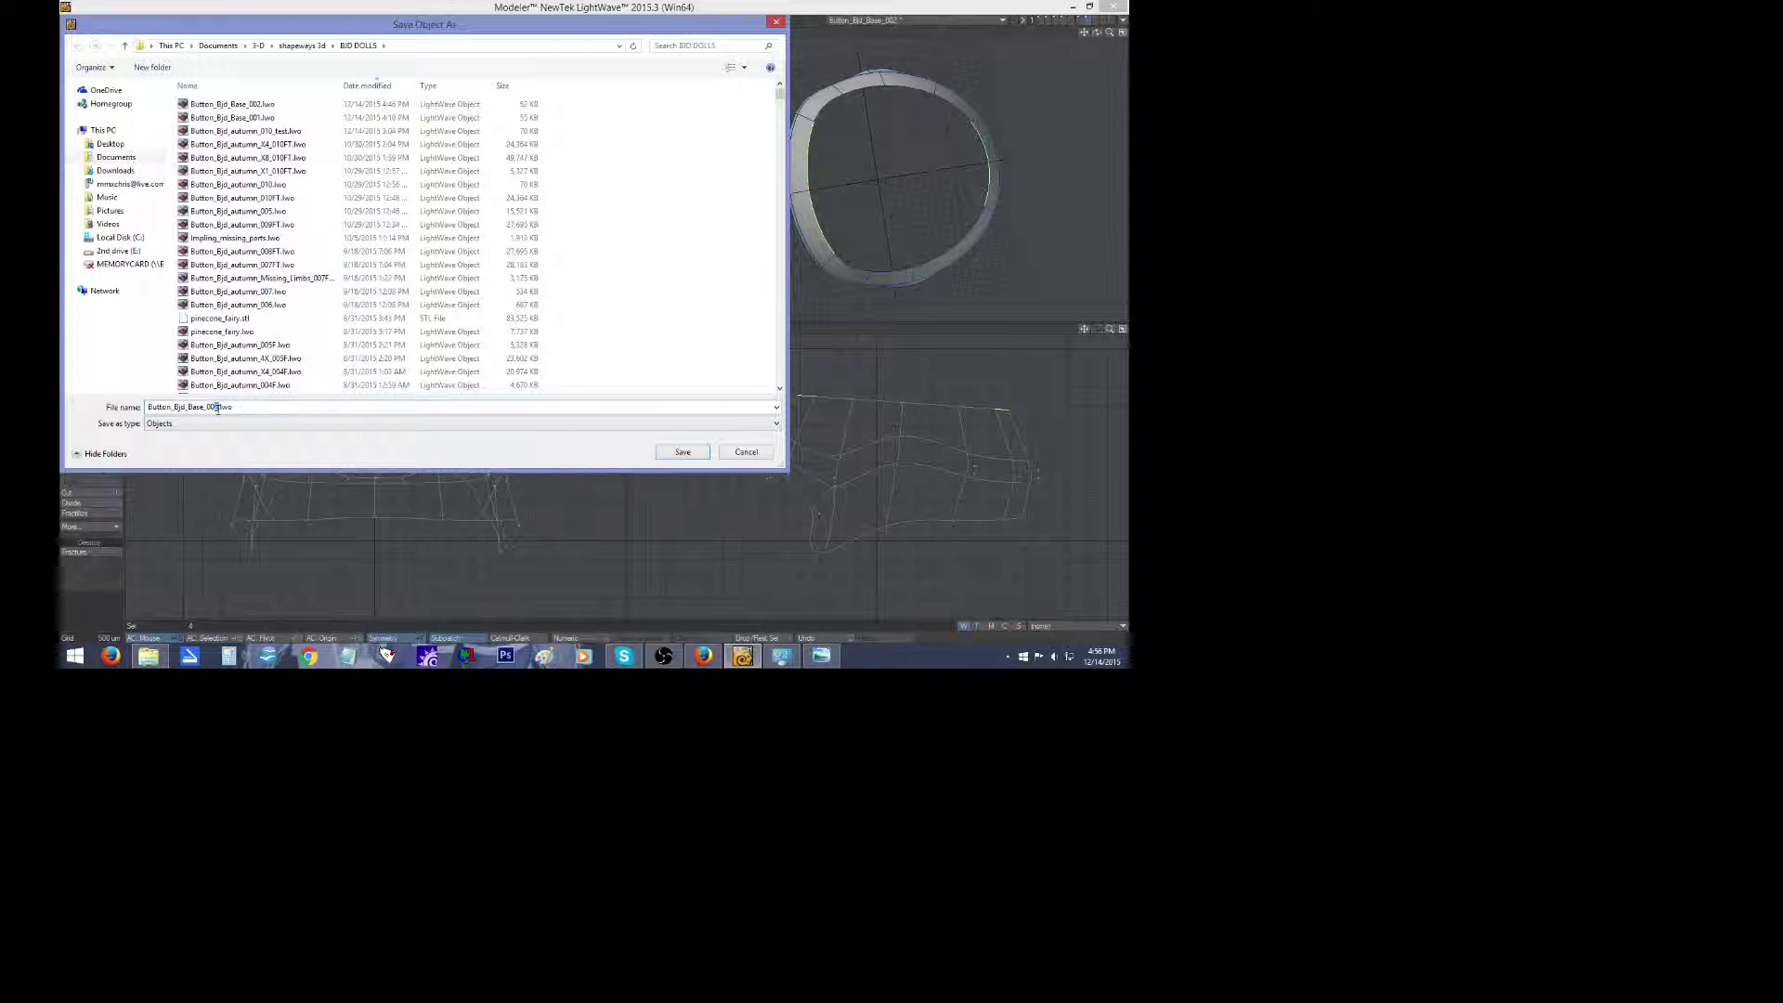
key("Return")
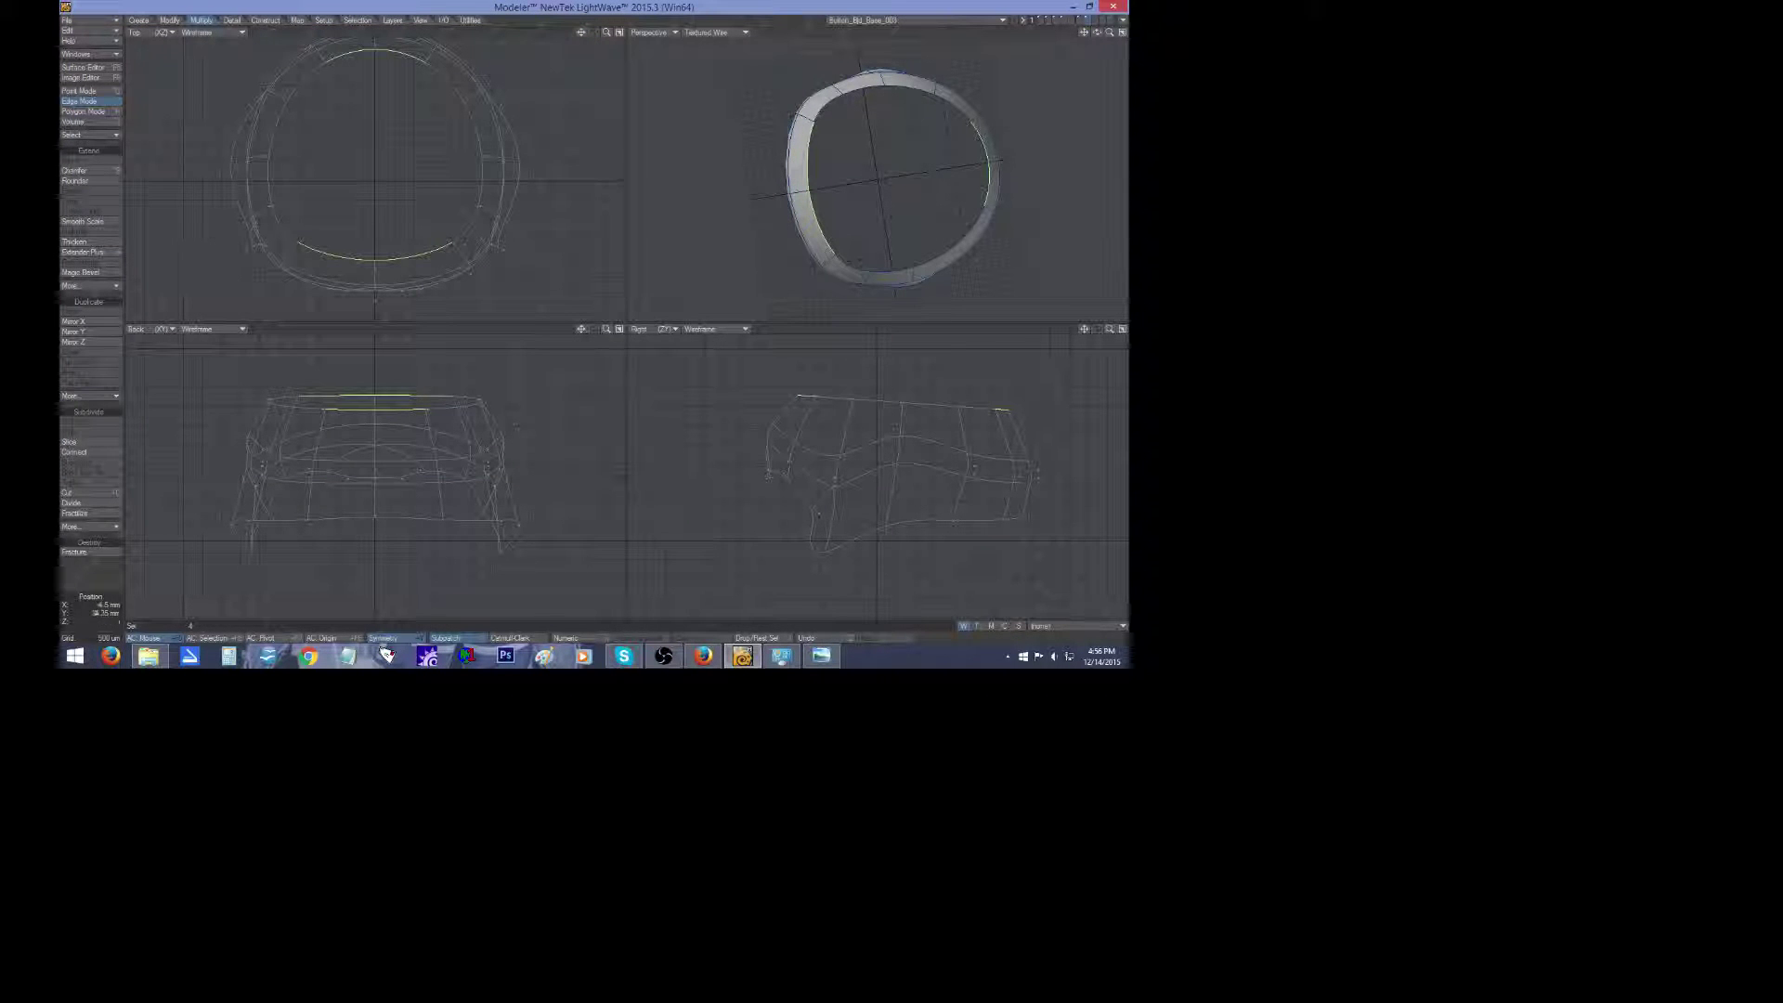
Bridge the selected front and back edges across the cap's opening.
left_click(264, 21)
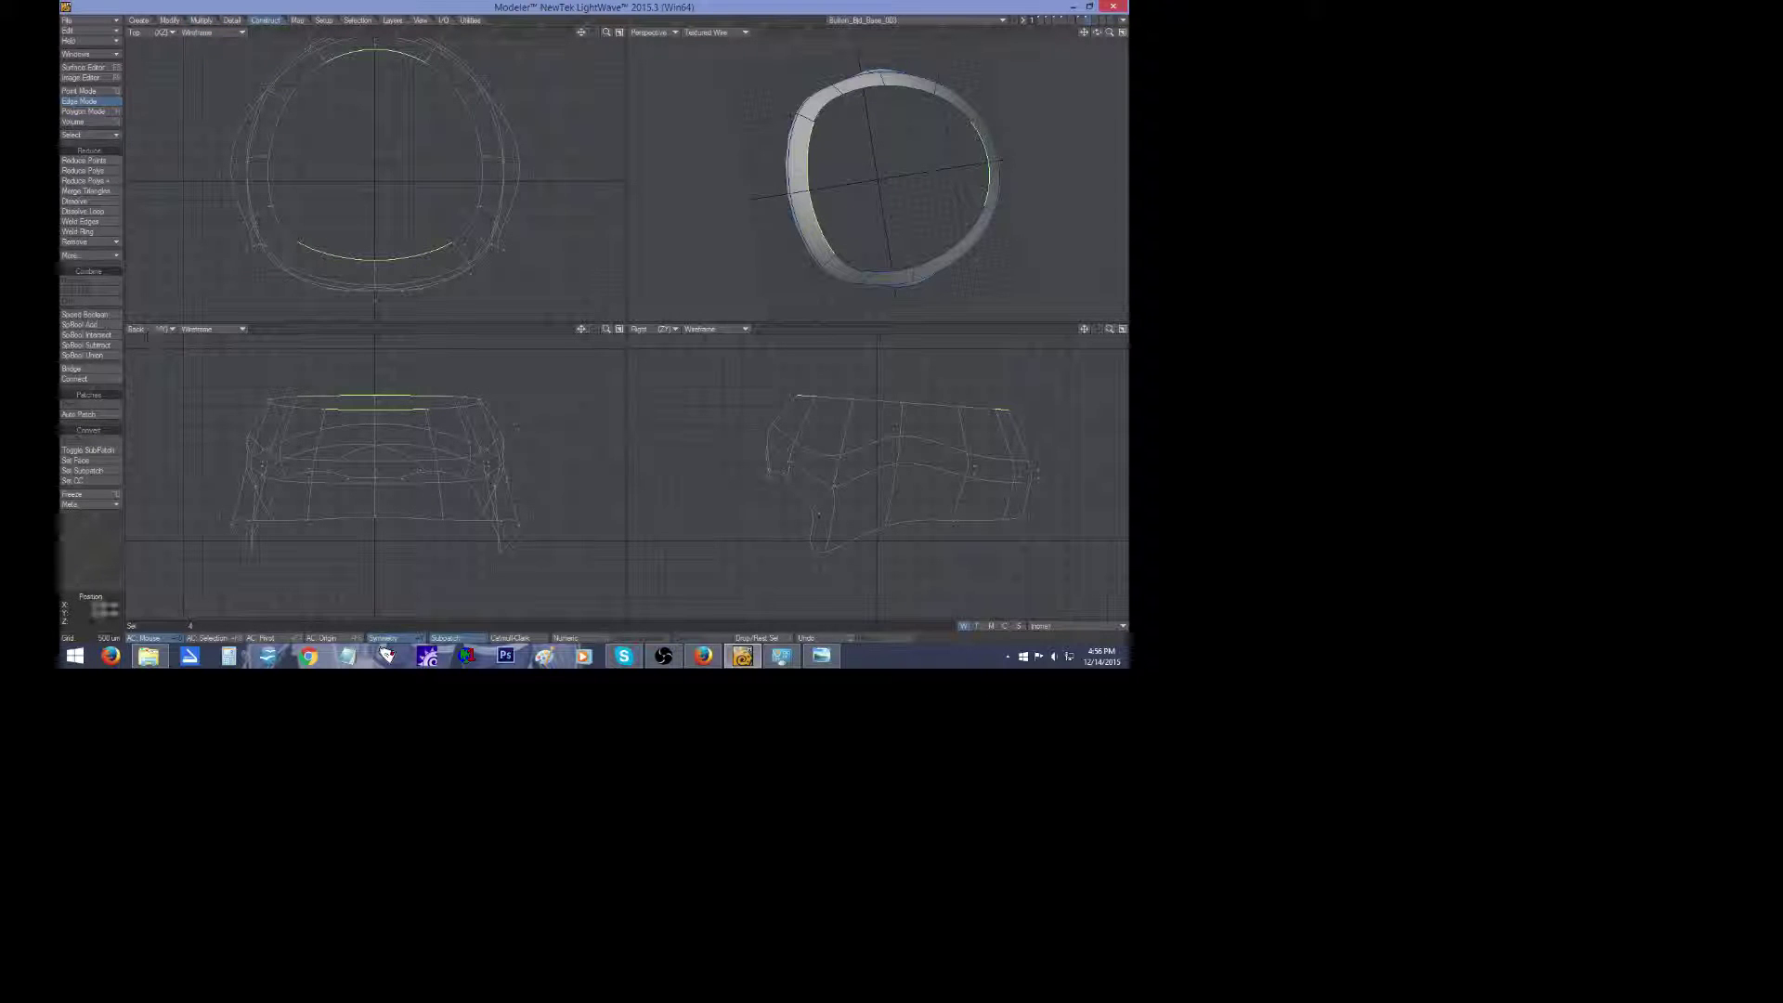
left_click(88, 371)
left_click(94, 570)
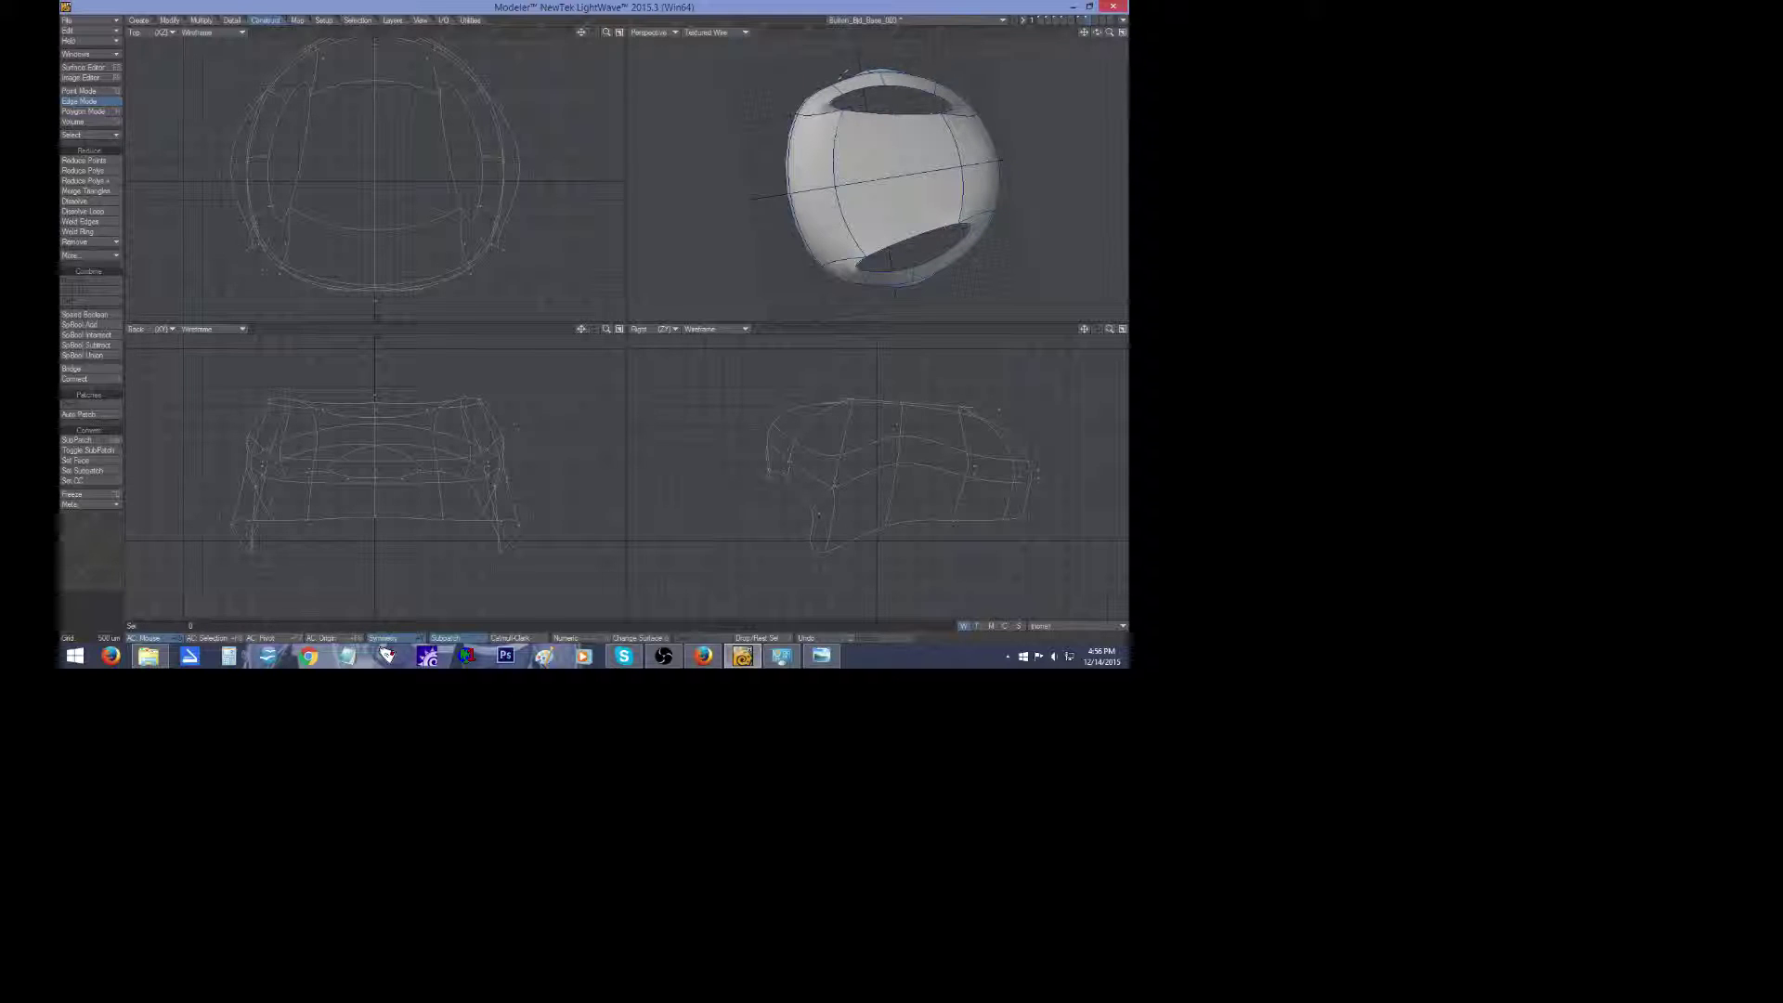
Connect the bridge's three front-to-back edges with a crossing edge row through the middle.
left_click(912, 108)
left_click(912, 175)
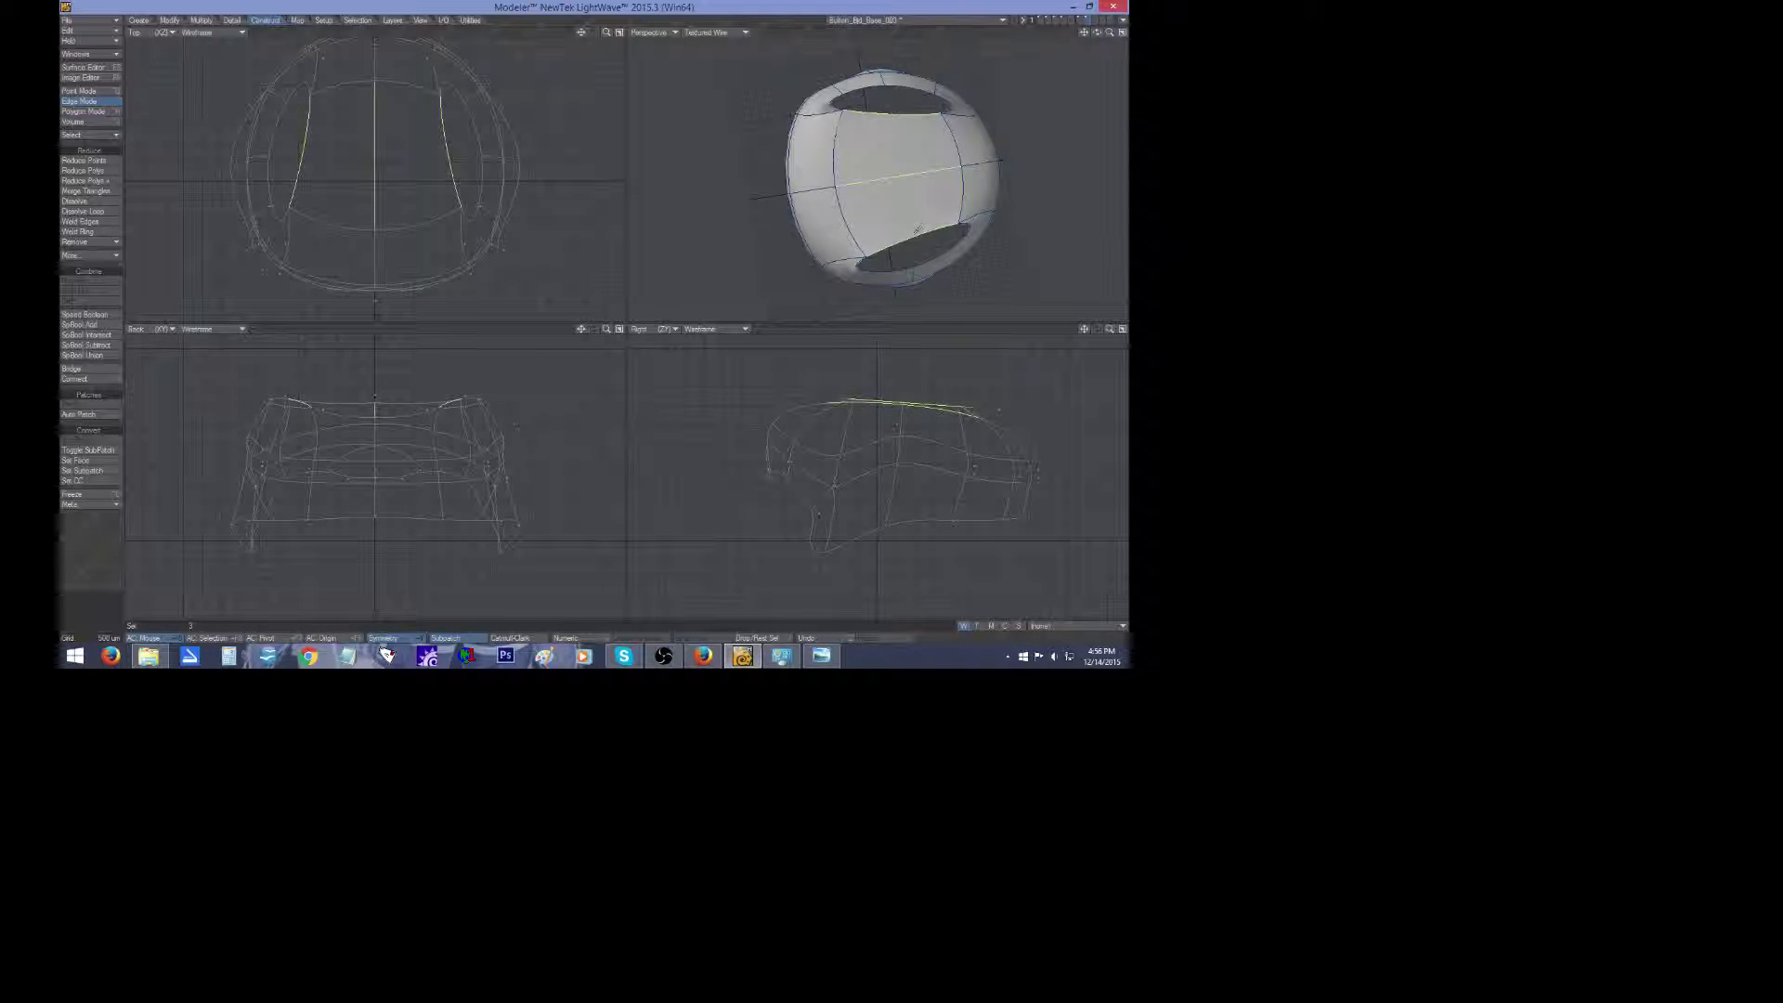
left_click(917, 230)
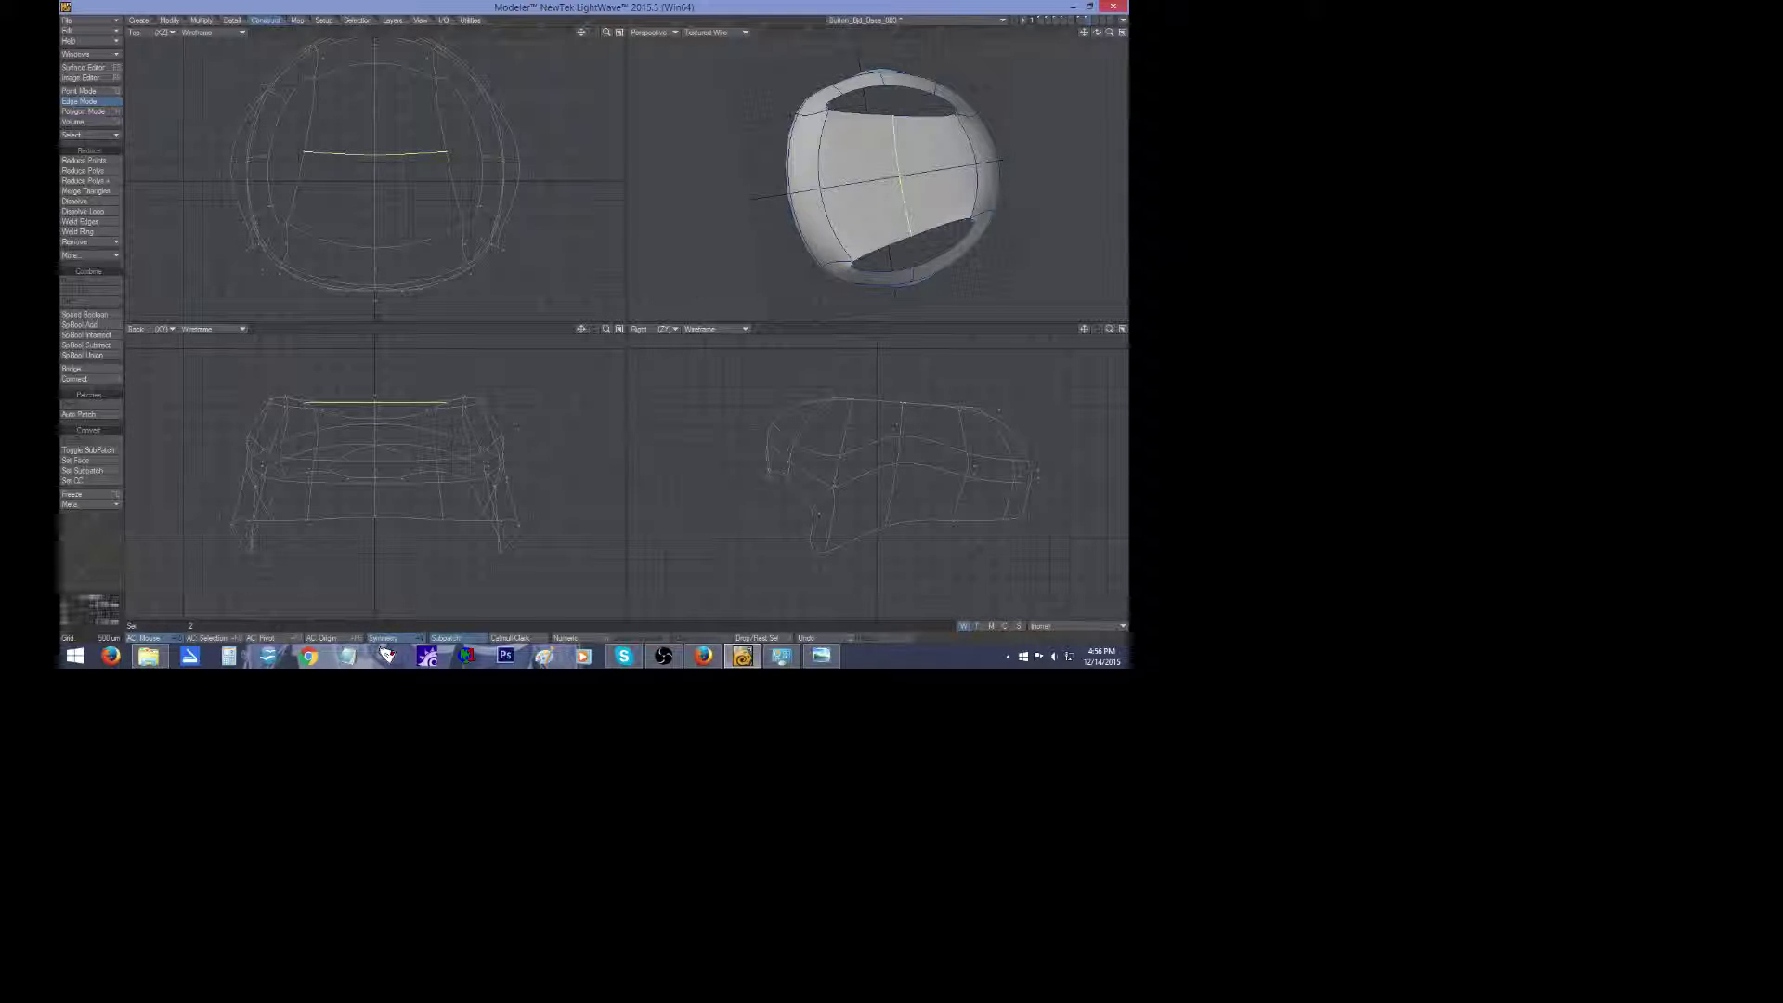
left_click(87, 587)
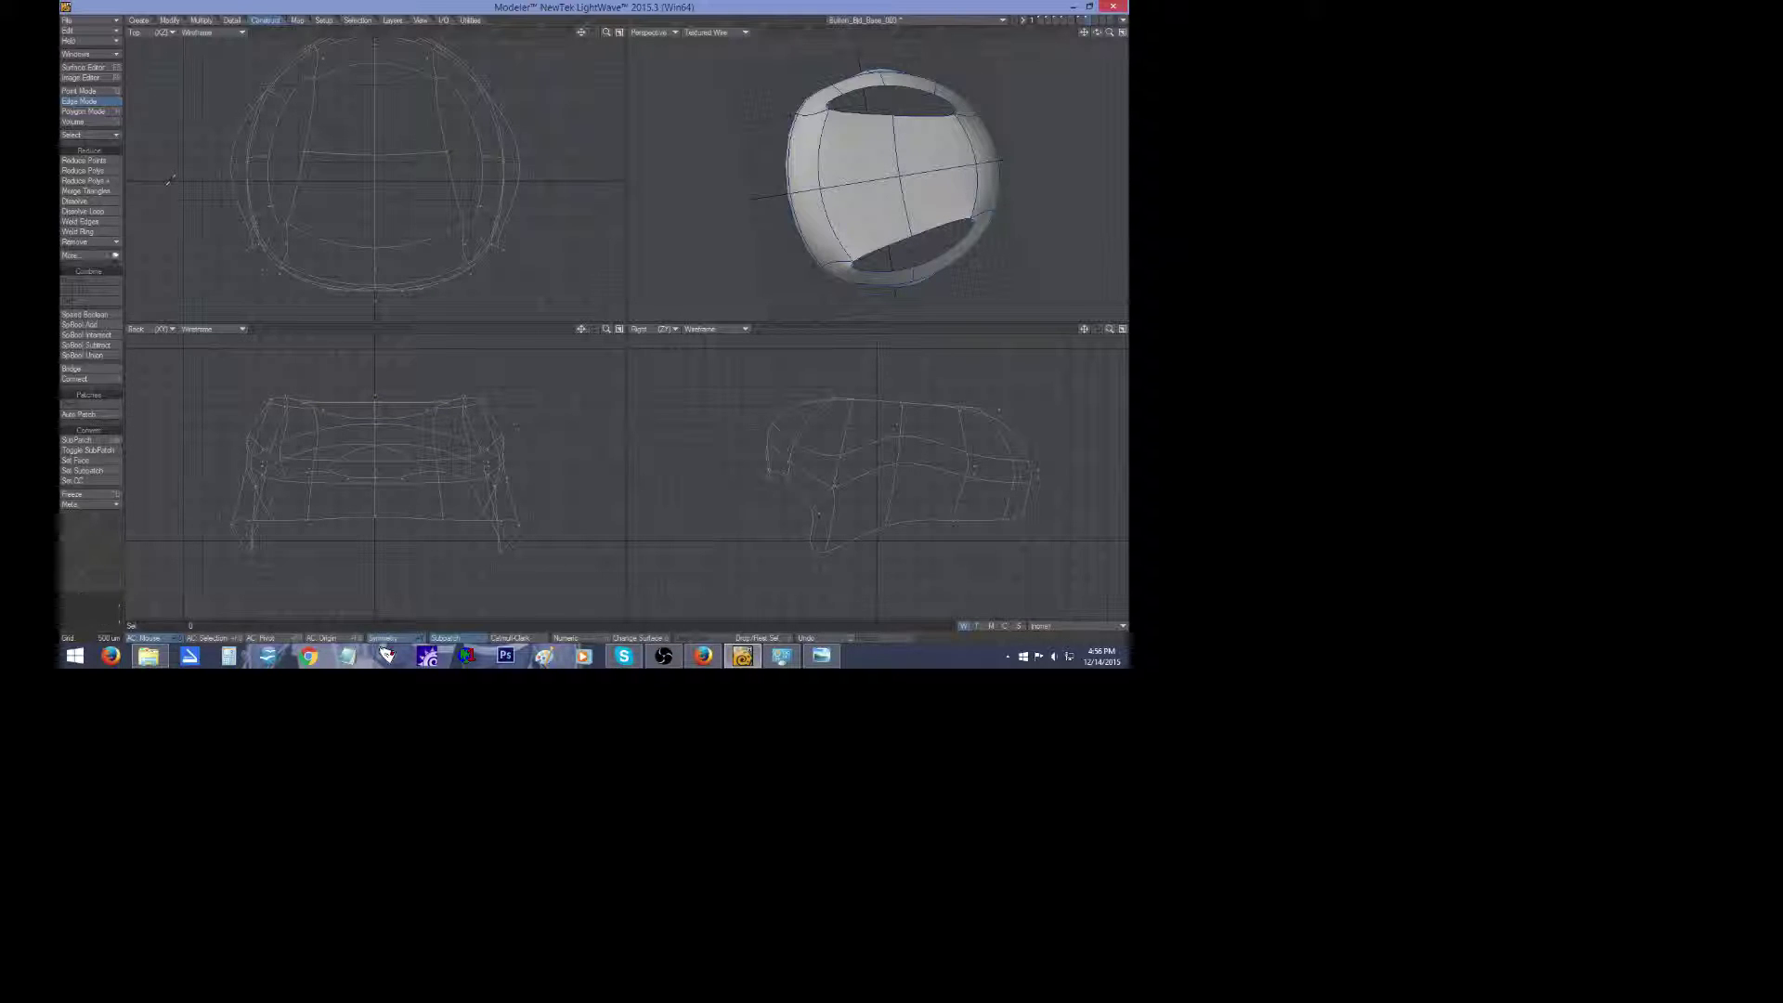
Create a polygon over the front half of each side gap, convert both to subpatches, and flip them.
left_click(87, 92)
left_click(80, 545)
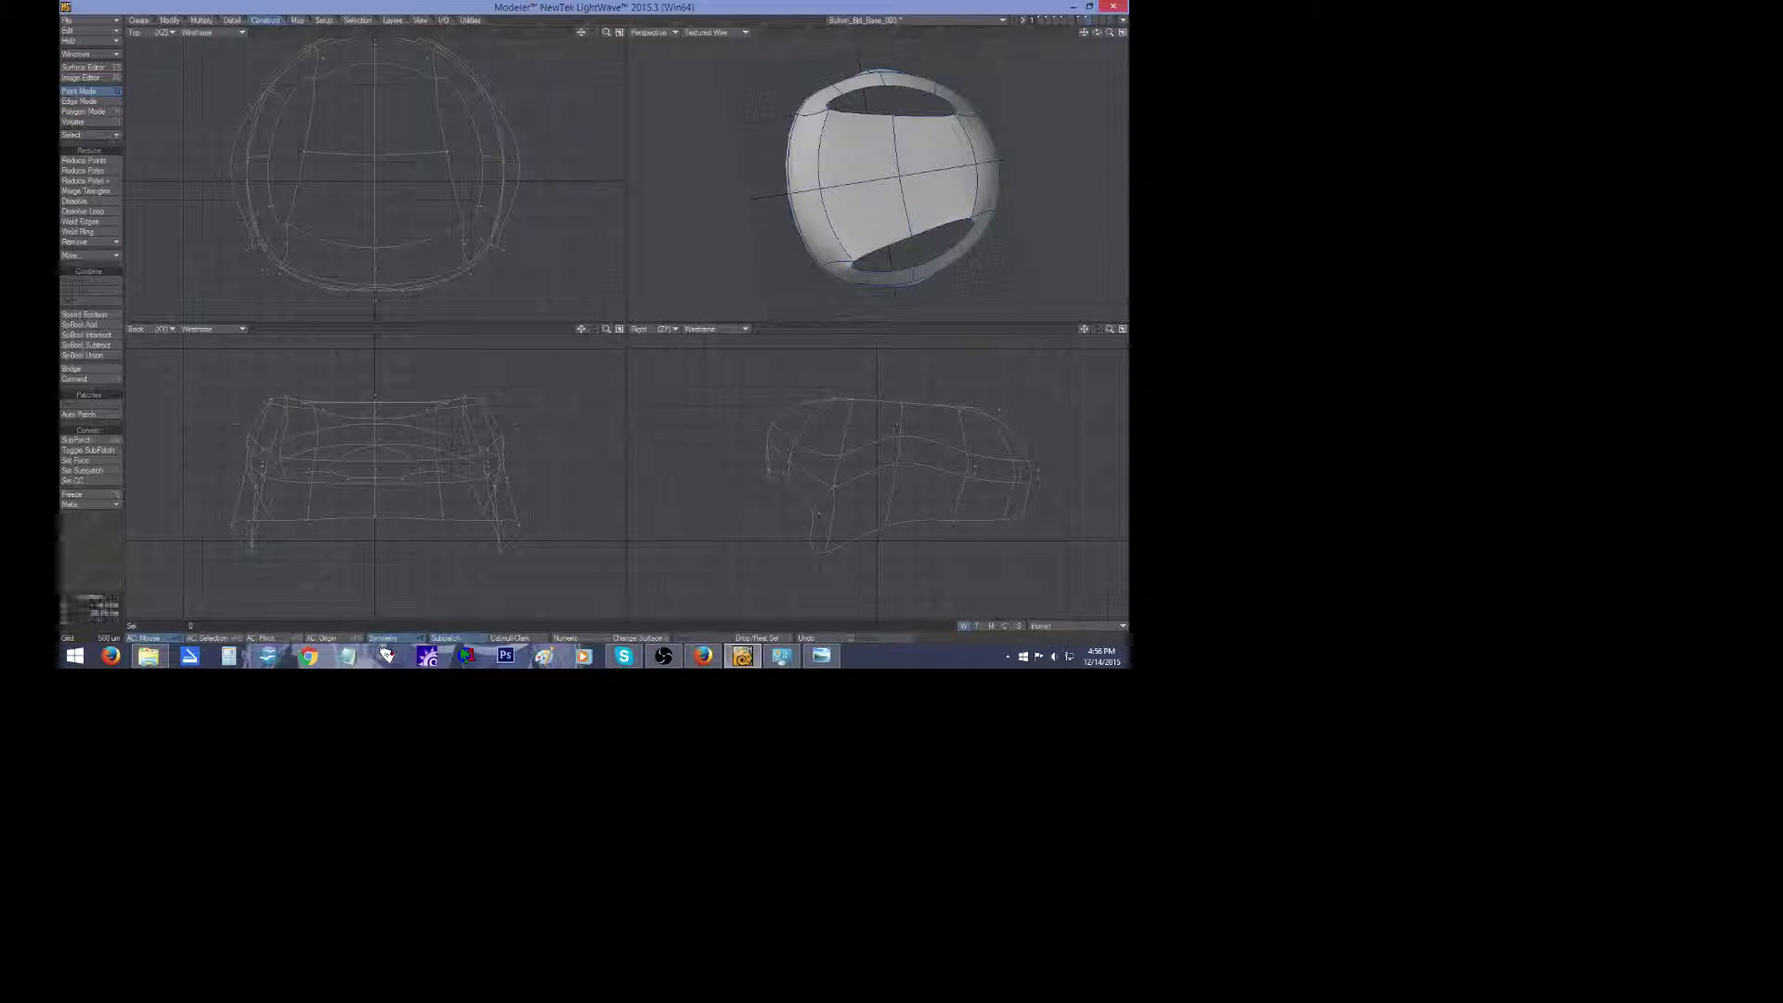
left_click(835, 93)
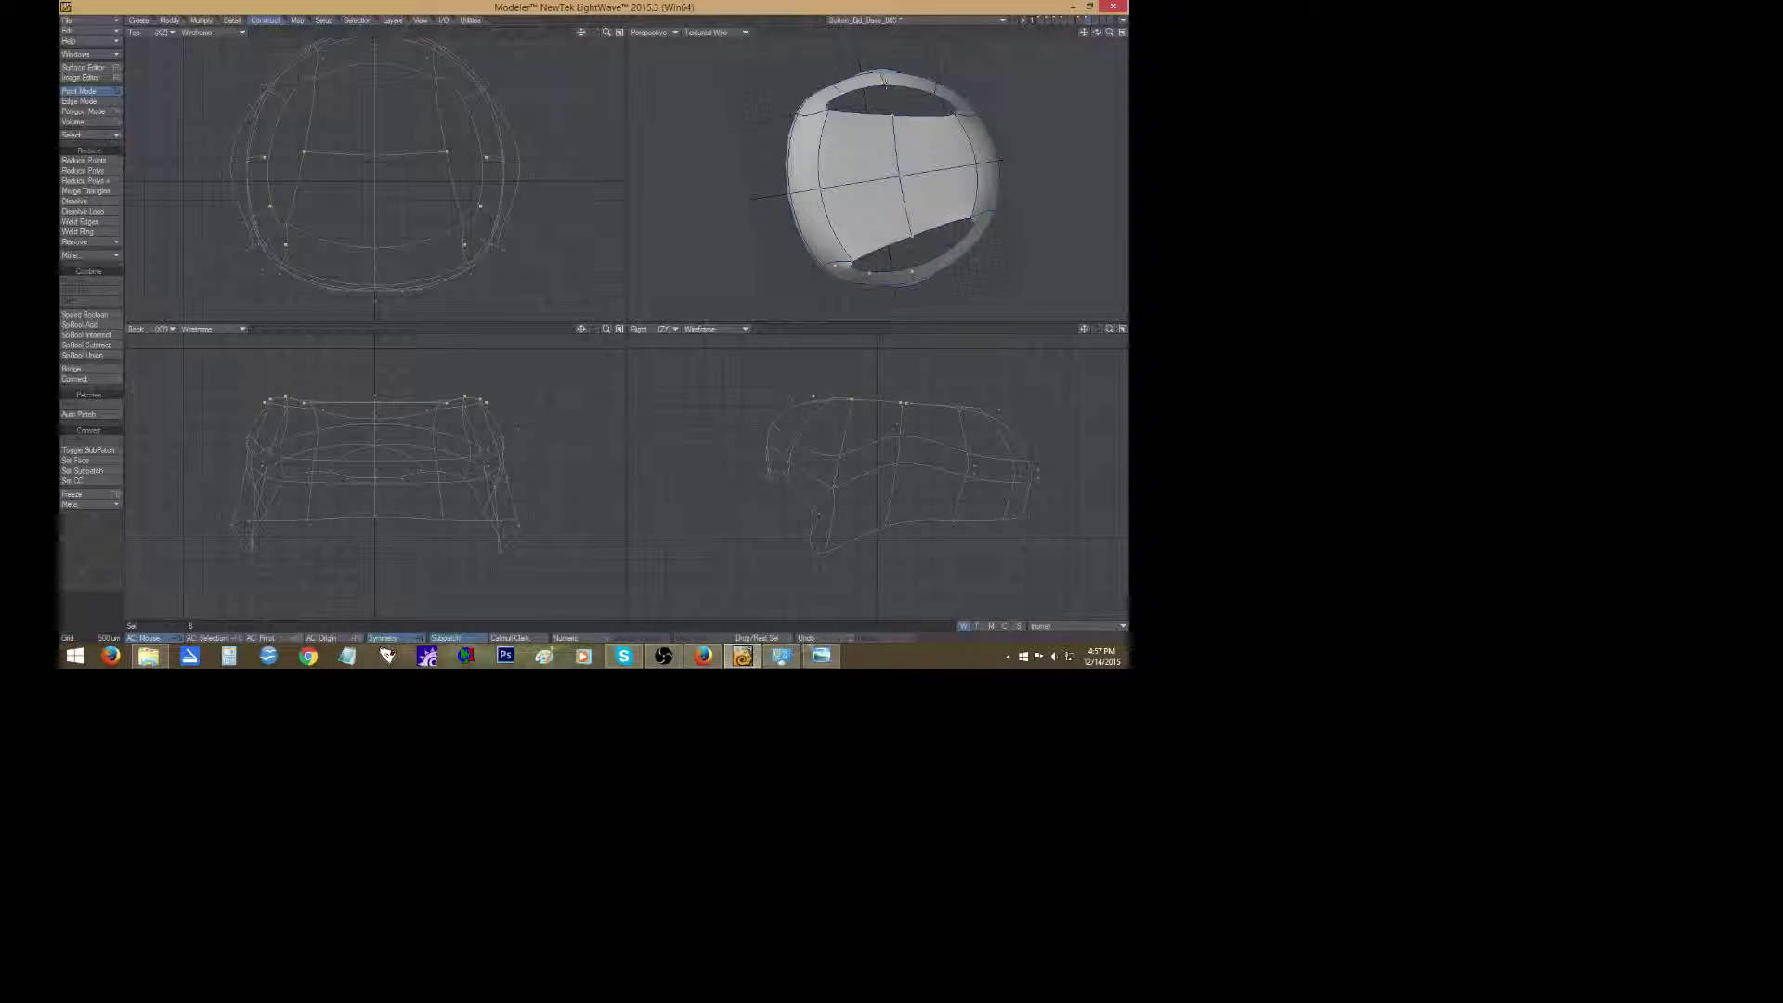
left_click(258, 631)
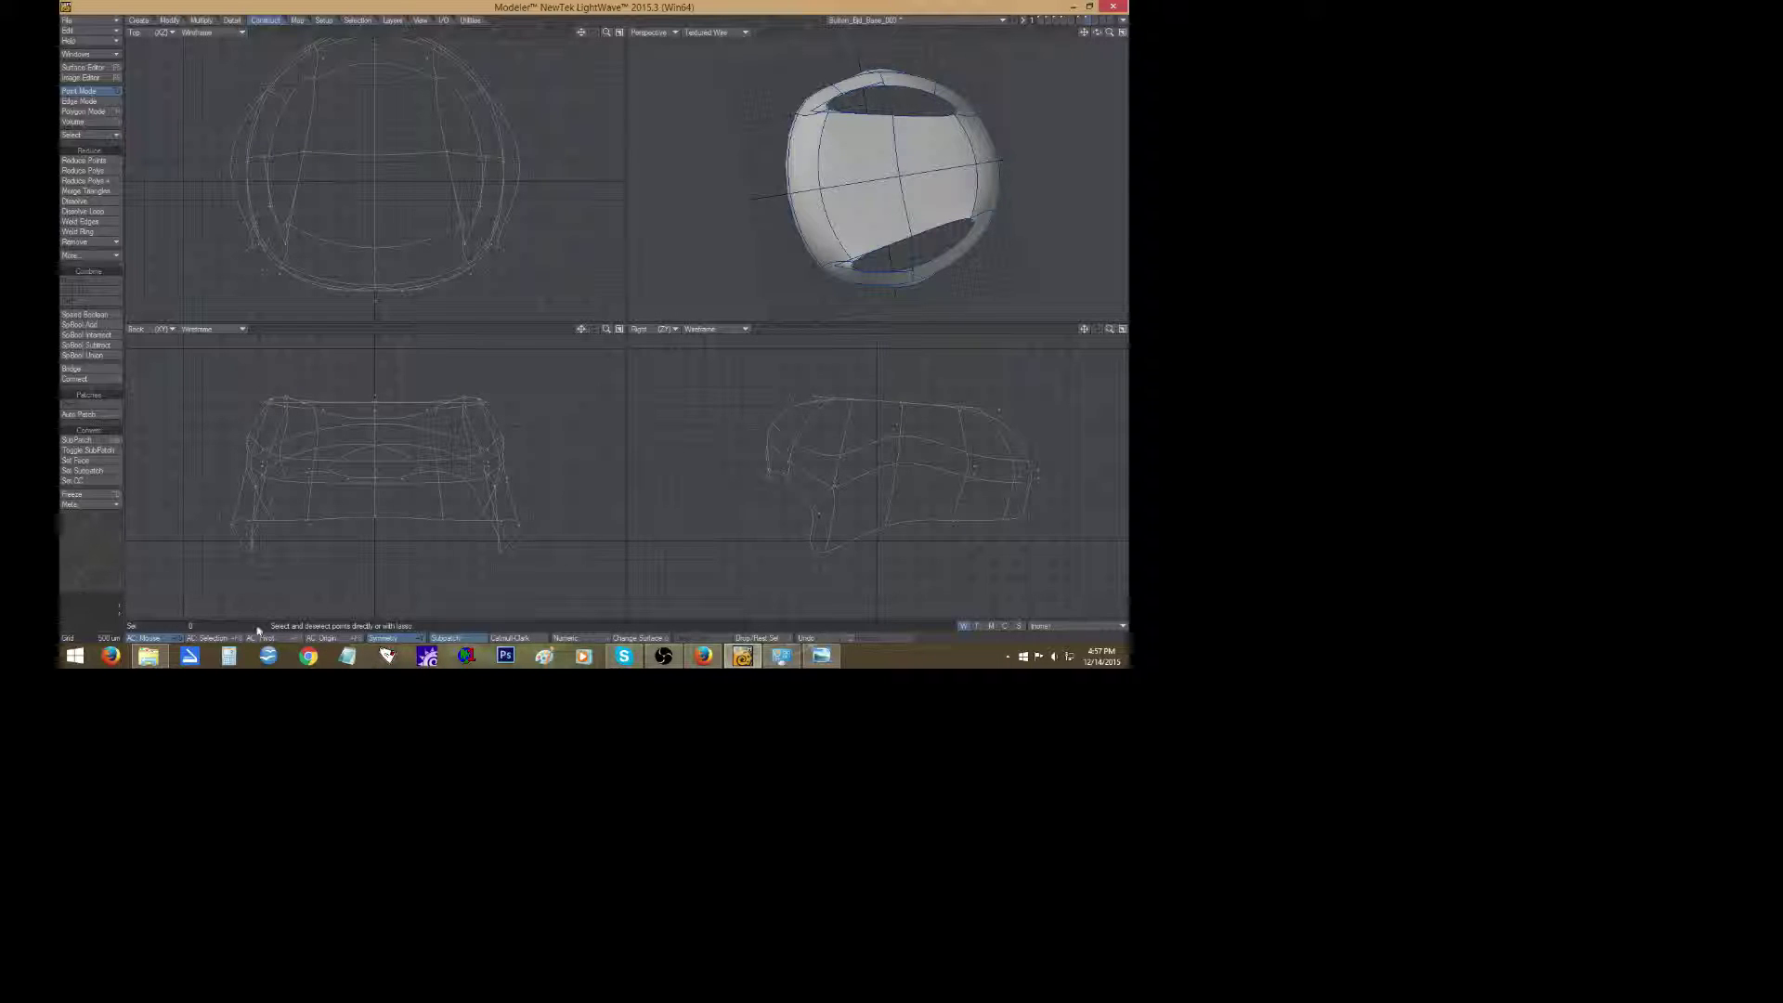
left_click(91, 110)
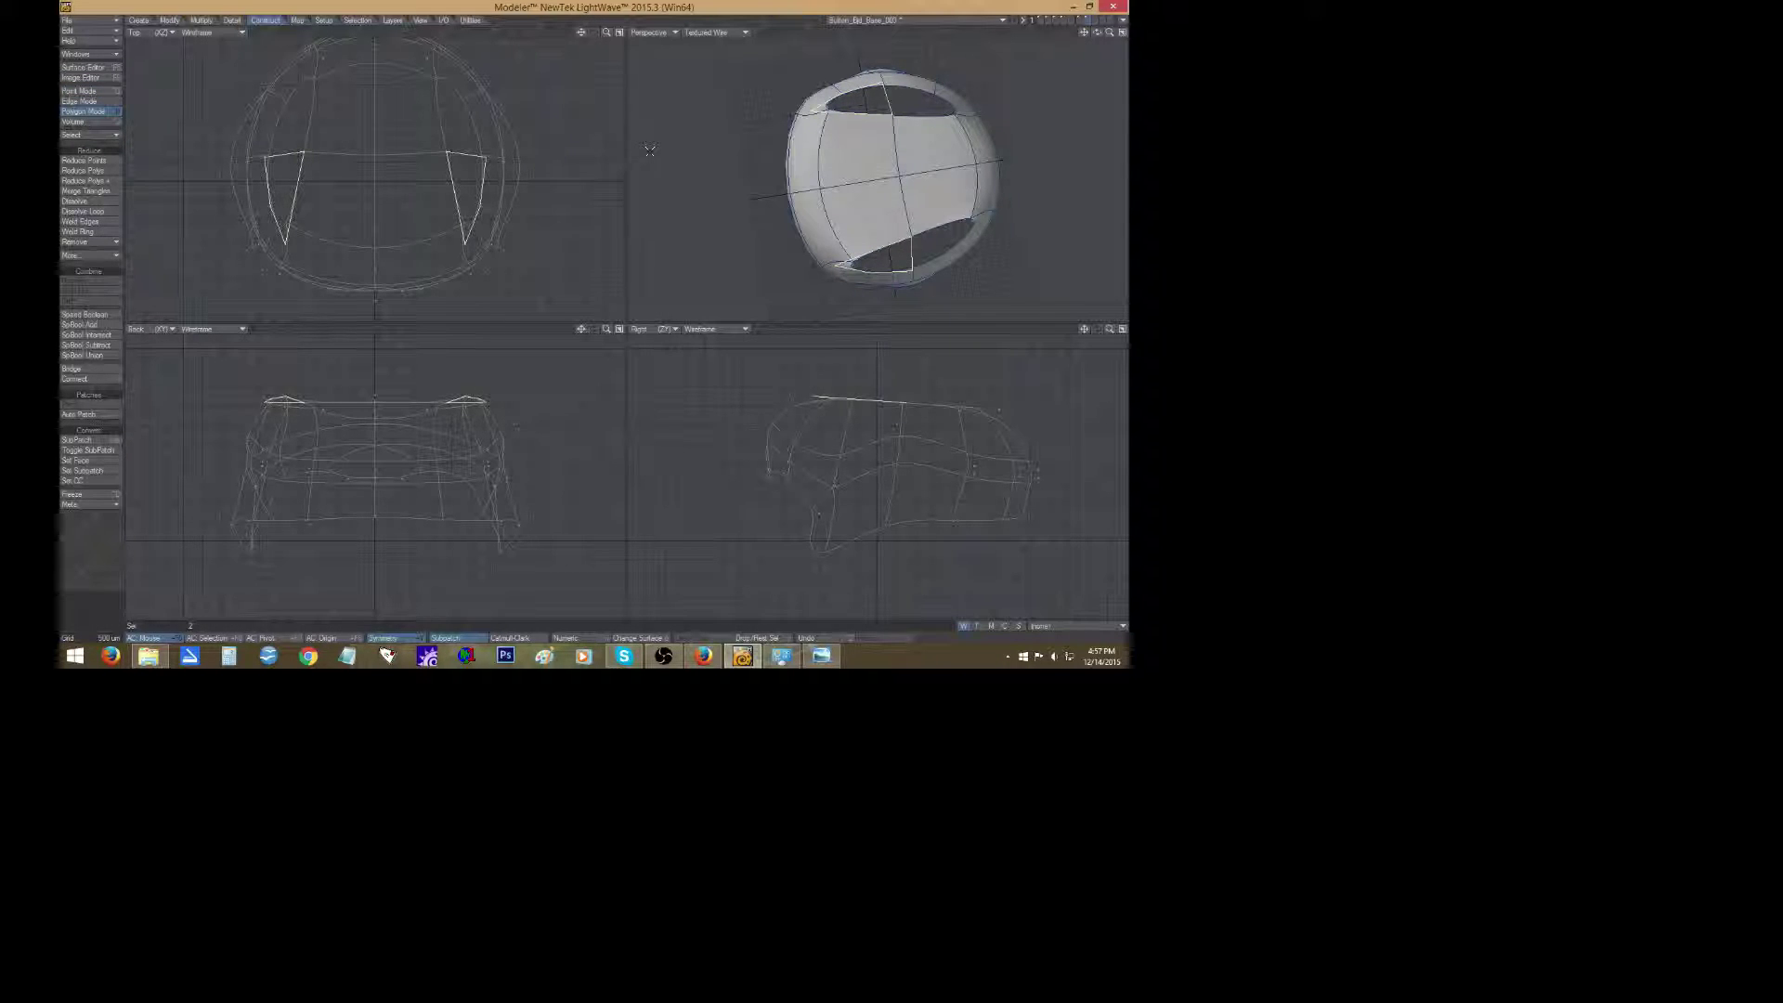
key("Tab")
key("f")
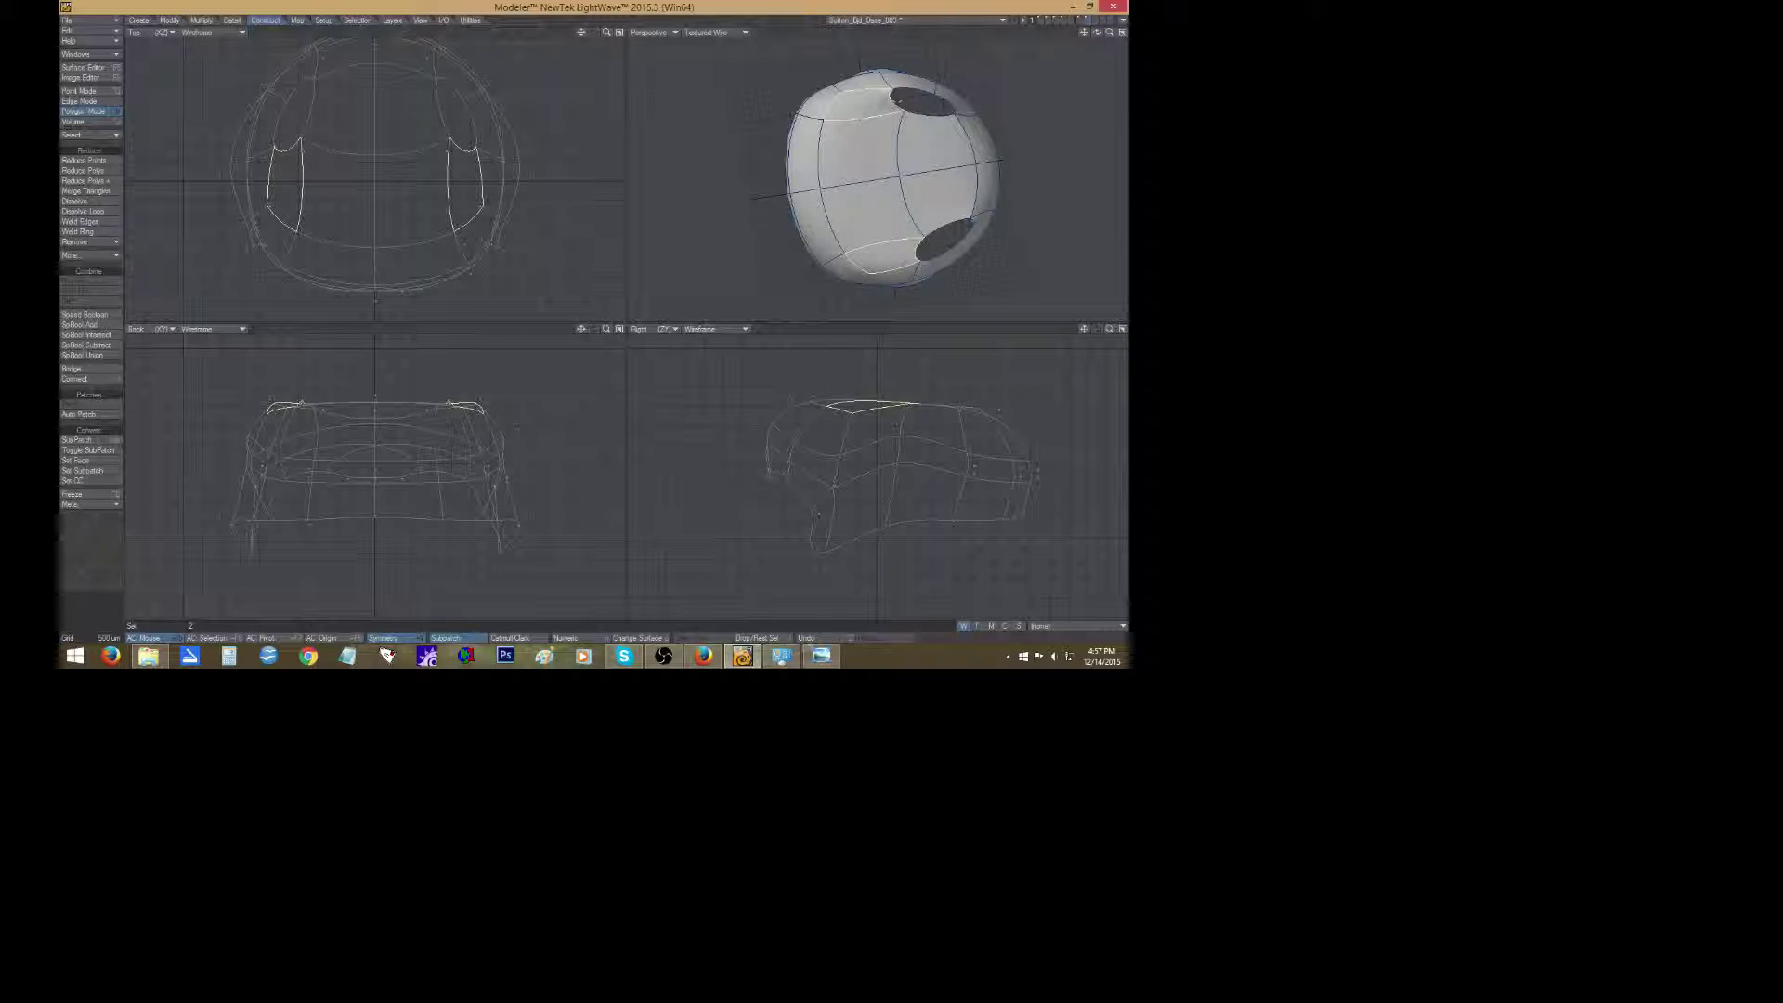
left_click(102, 565)
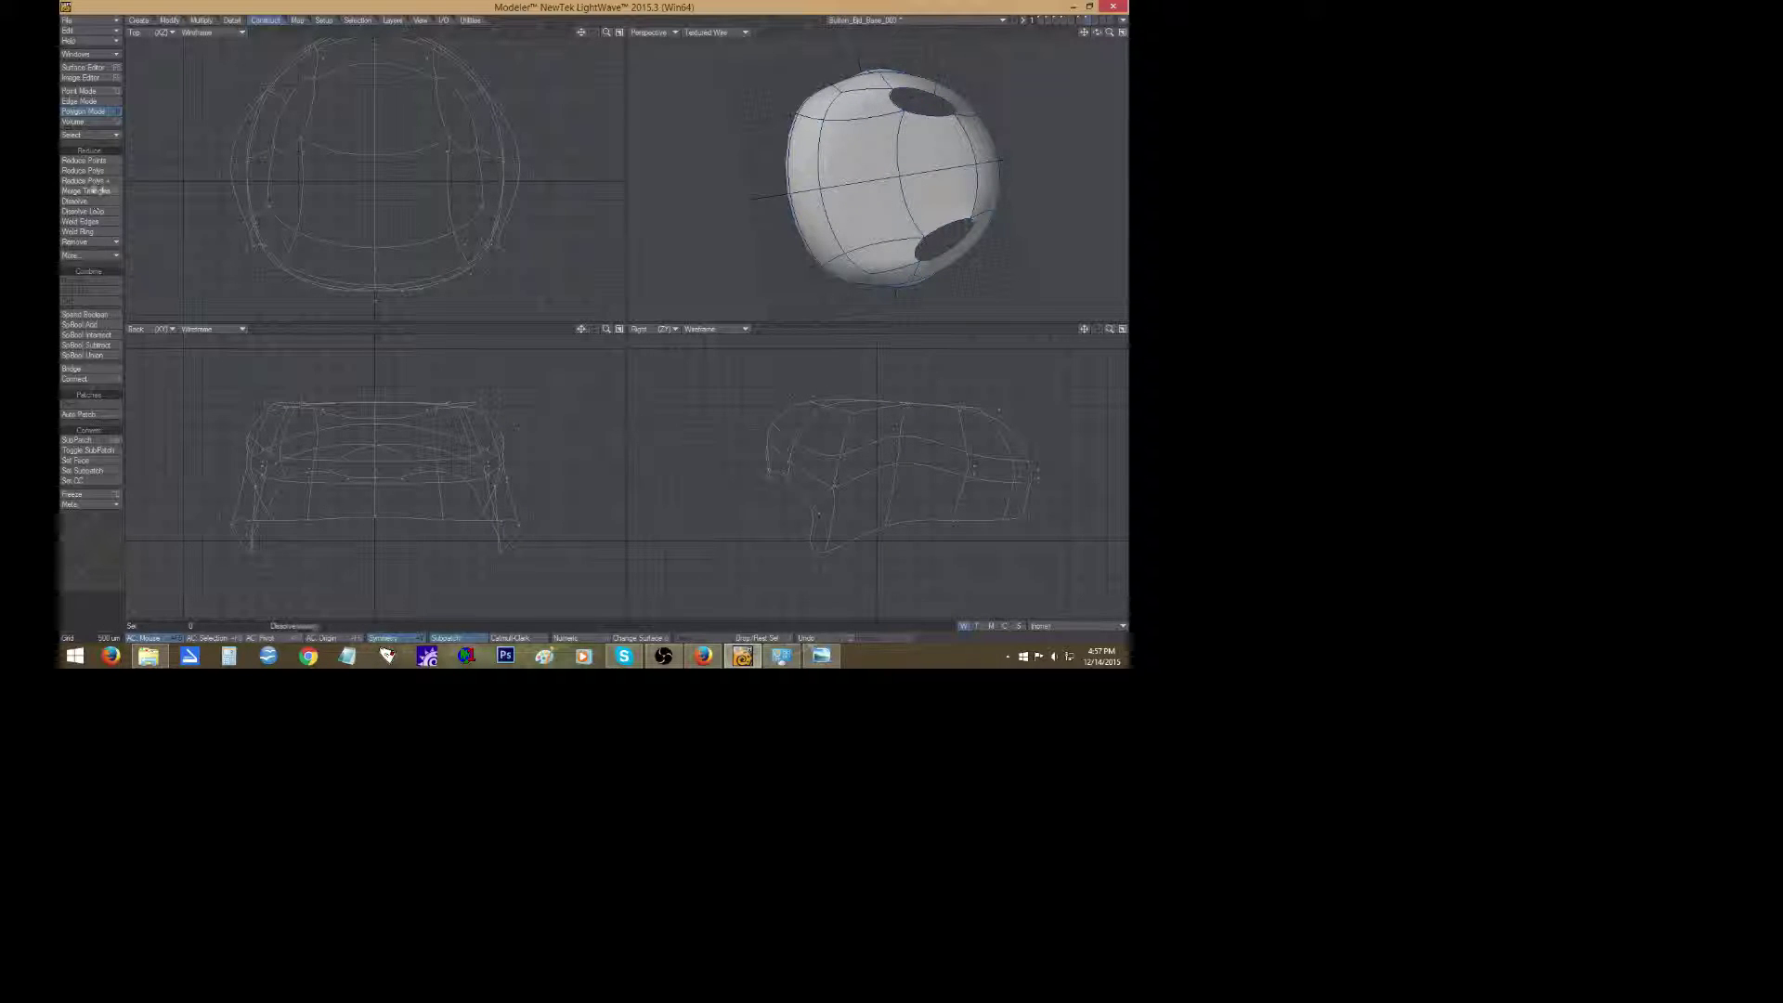
Create polygons over the remaining back half of each side gap to close the cap.
left_click(79, 91)
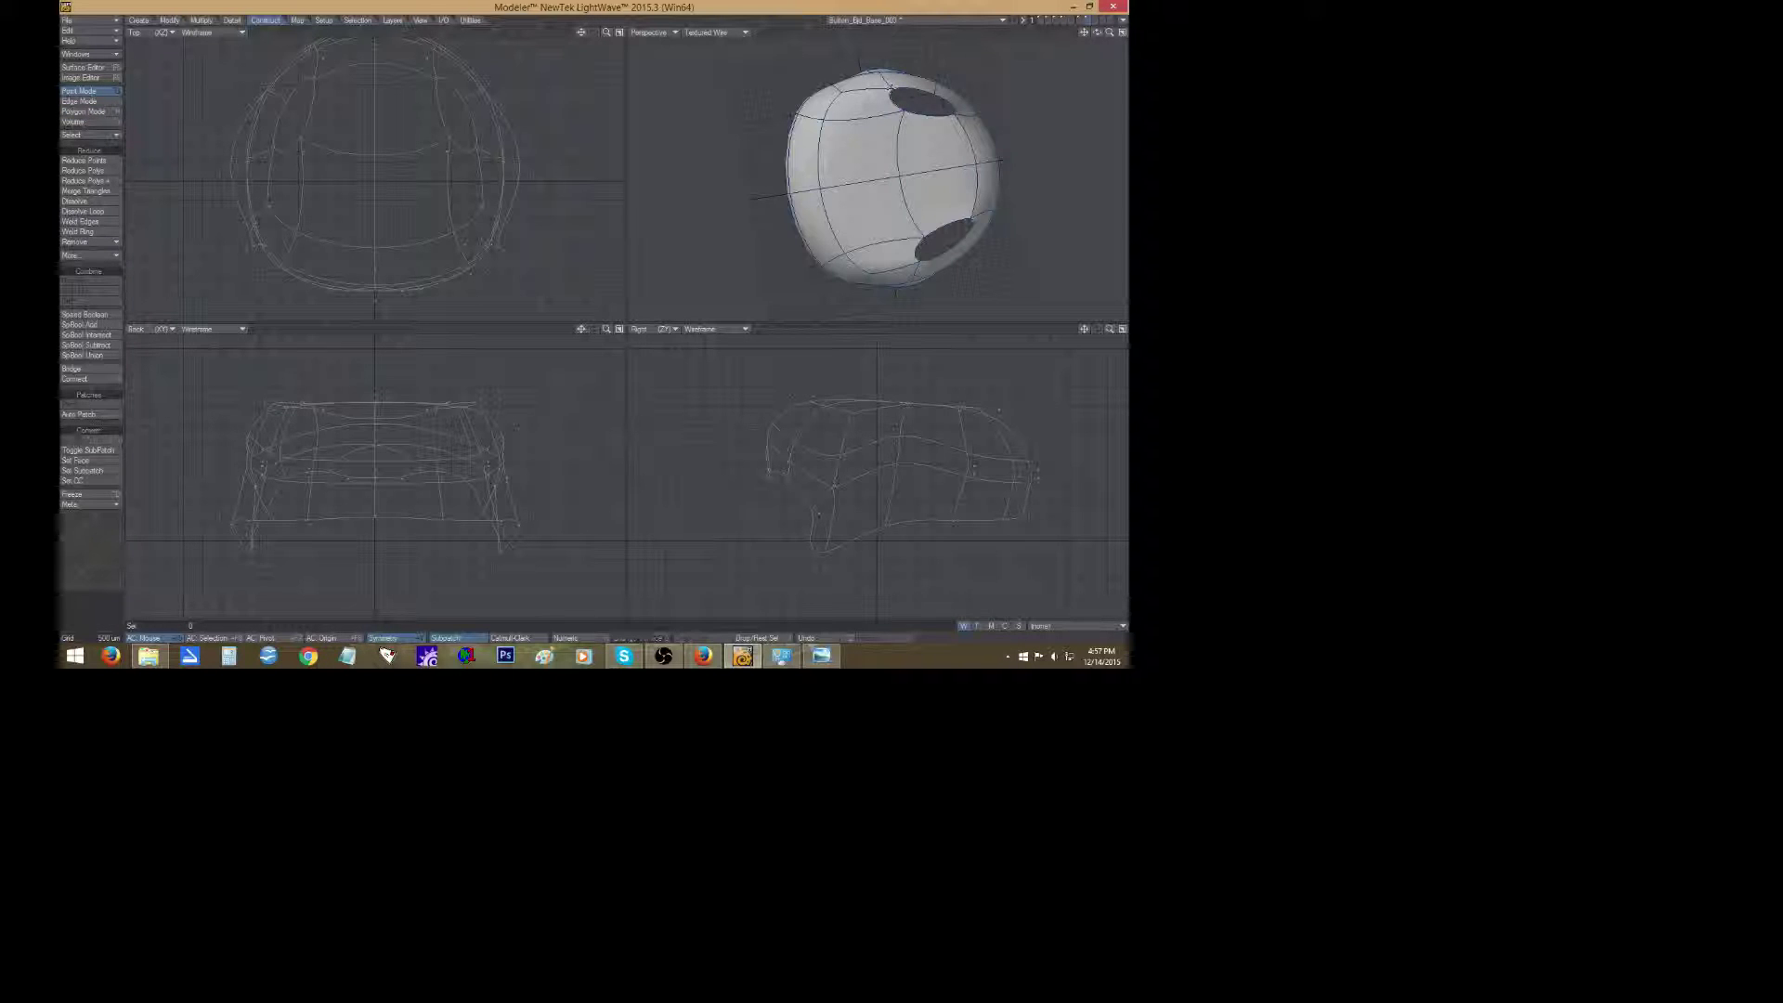
left_click_drag(891, 88, 941, 93)
key("p")
left_click_drag(1097, 33, 1093, 35)
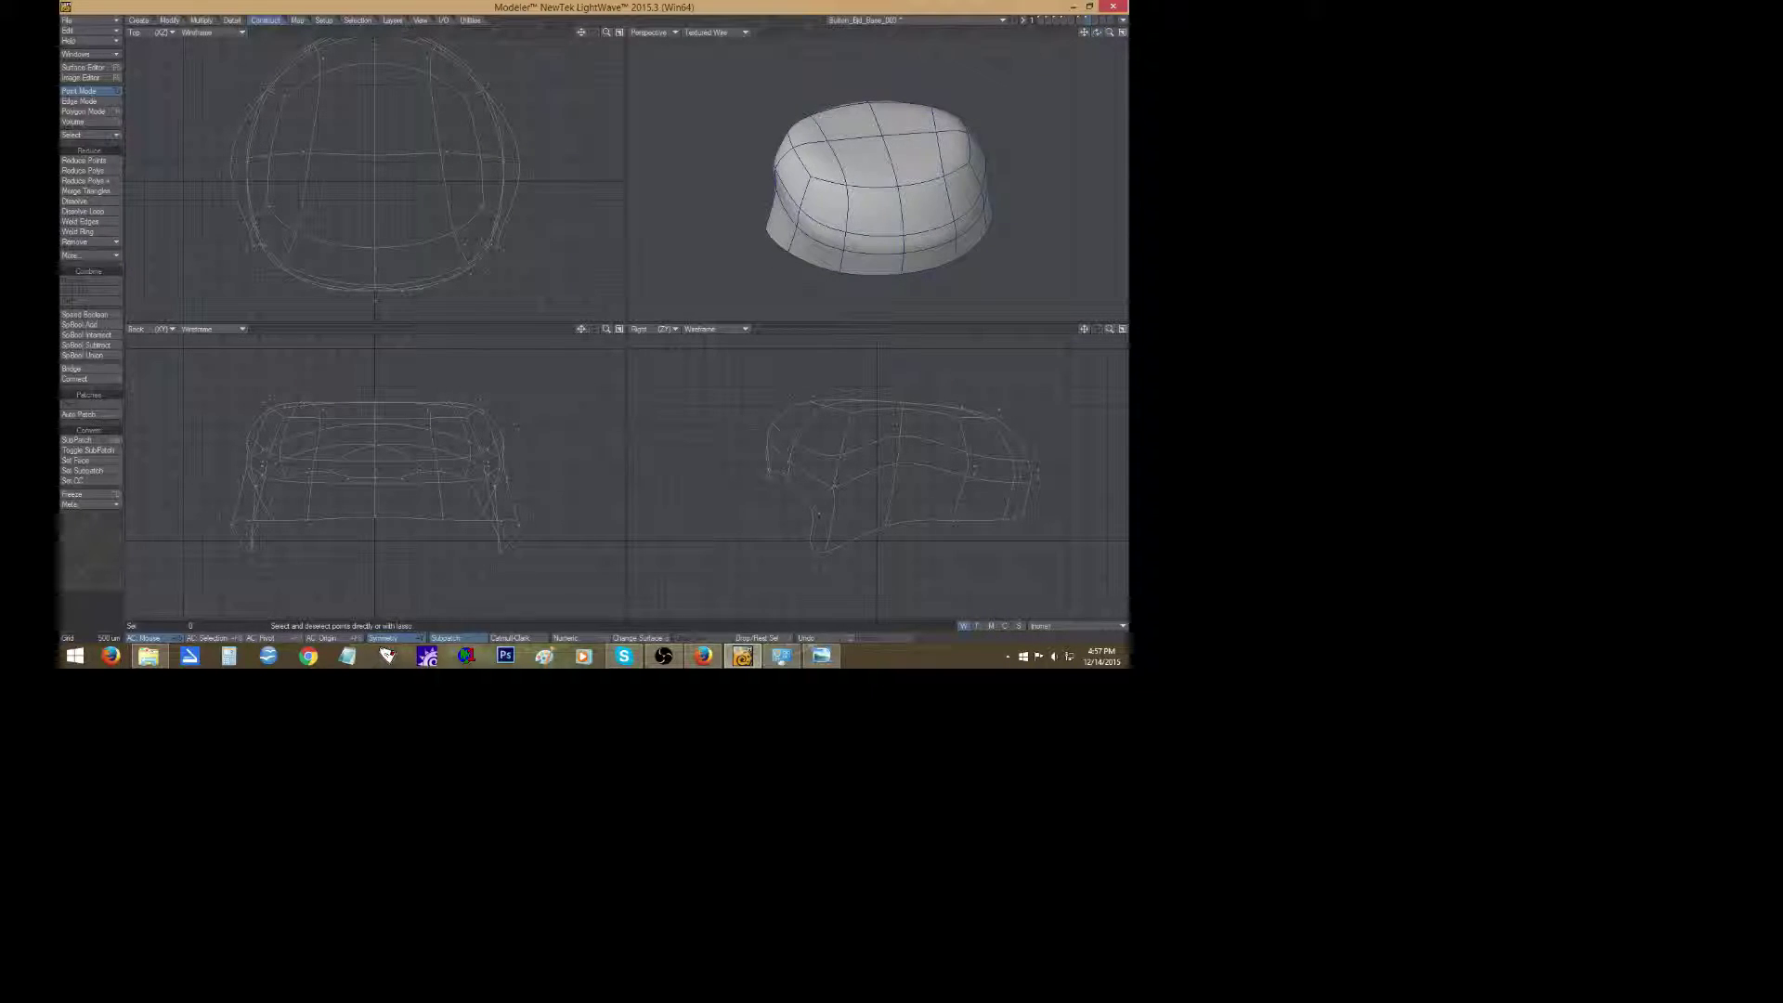
Raise the points on top of the cap into a dome, and lift the center point further.
mouse_move(840, 137)
left_mouse_down()
mouse_move(869, 140)
mouse_move(881, 116)
left_mouse_up()
key("t")
key("space")
left_click(821, 120)
key("t")
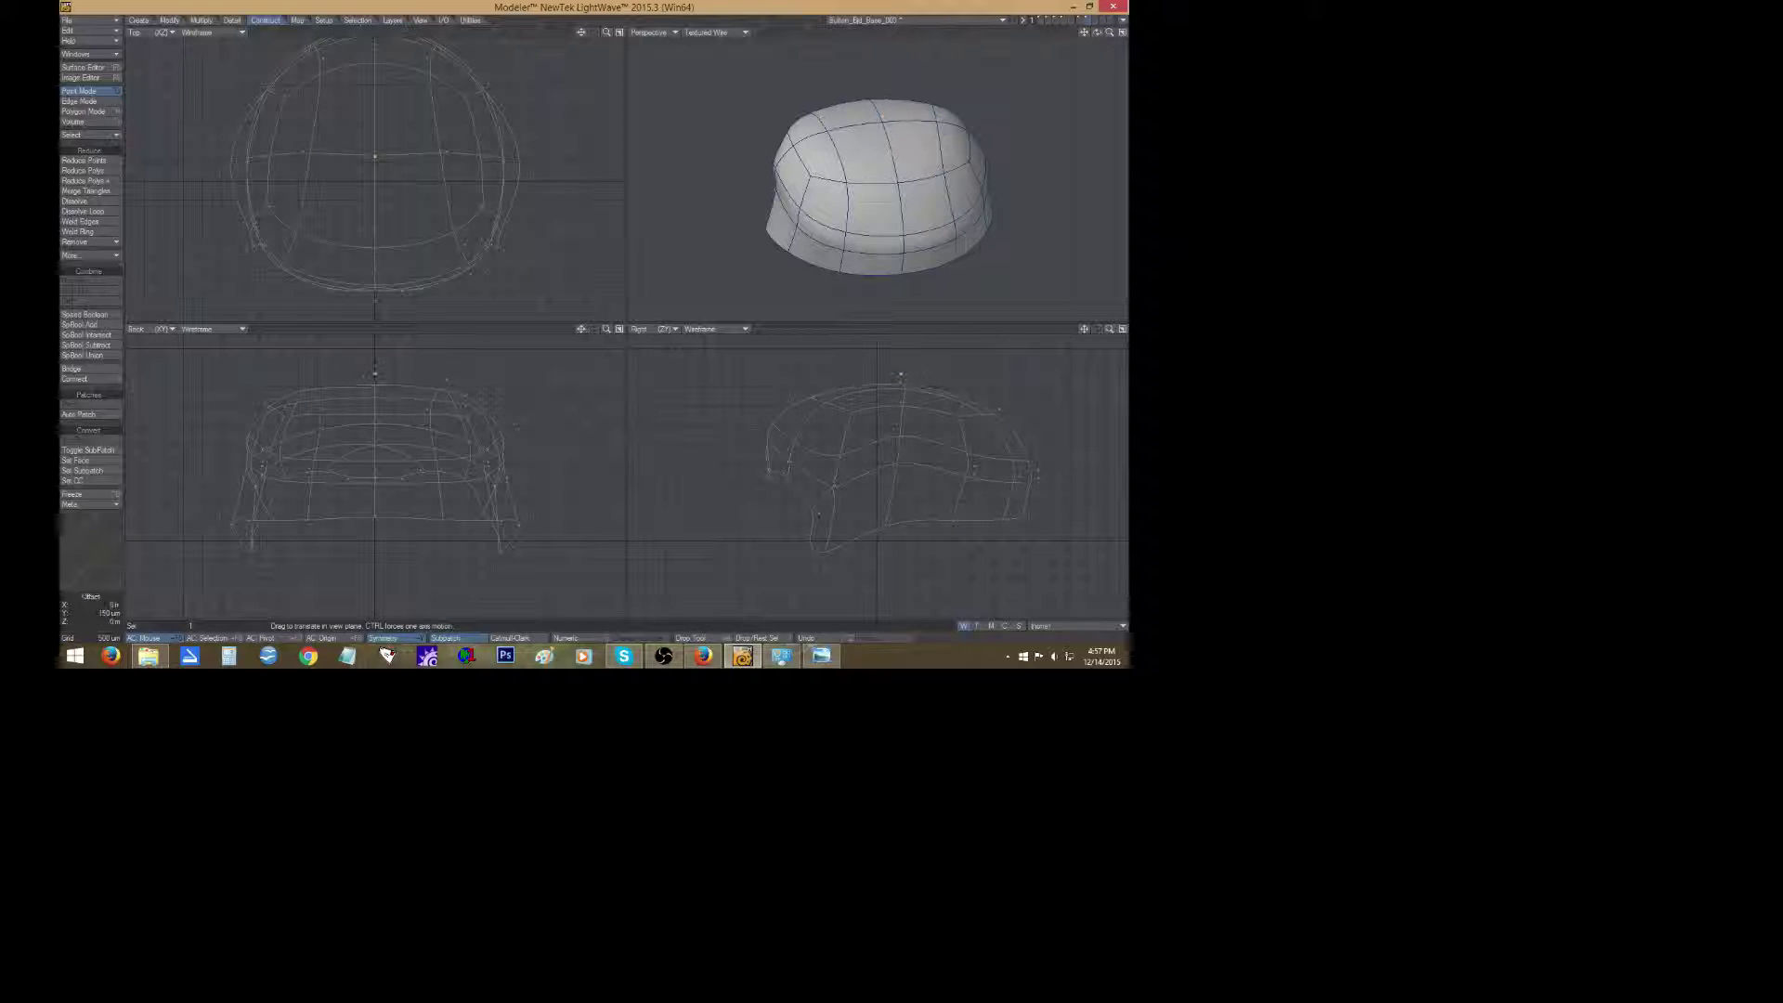
left_click_drag(900, 375, 900, 369)
left_click(81, 547)
left_click(80, 548)
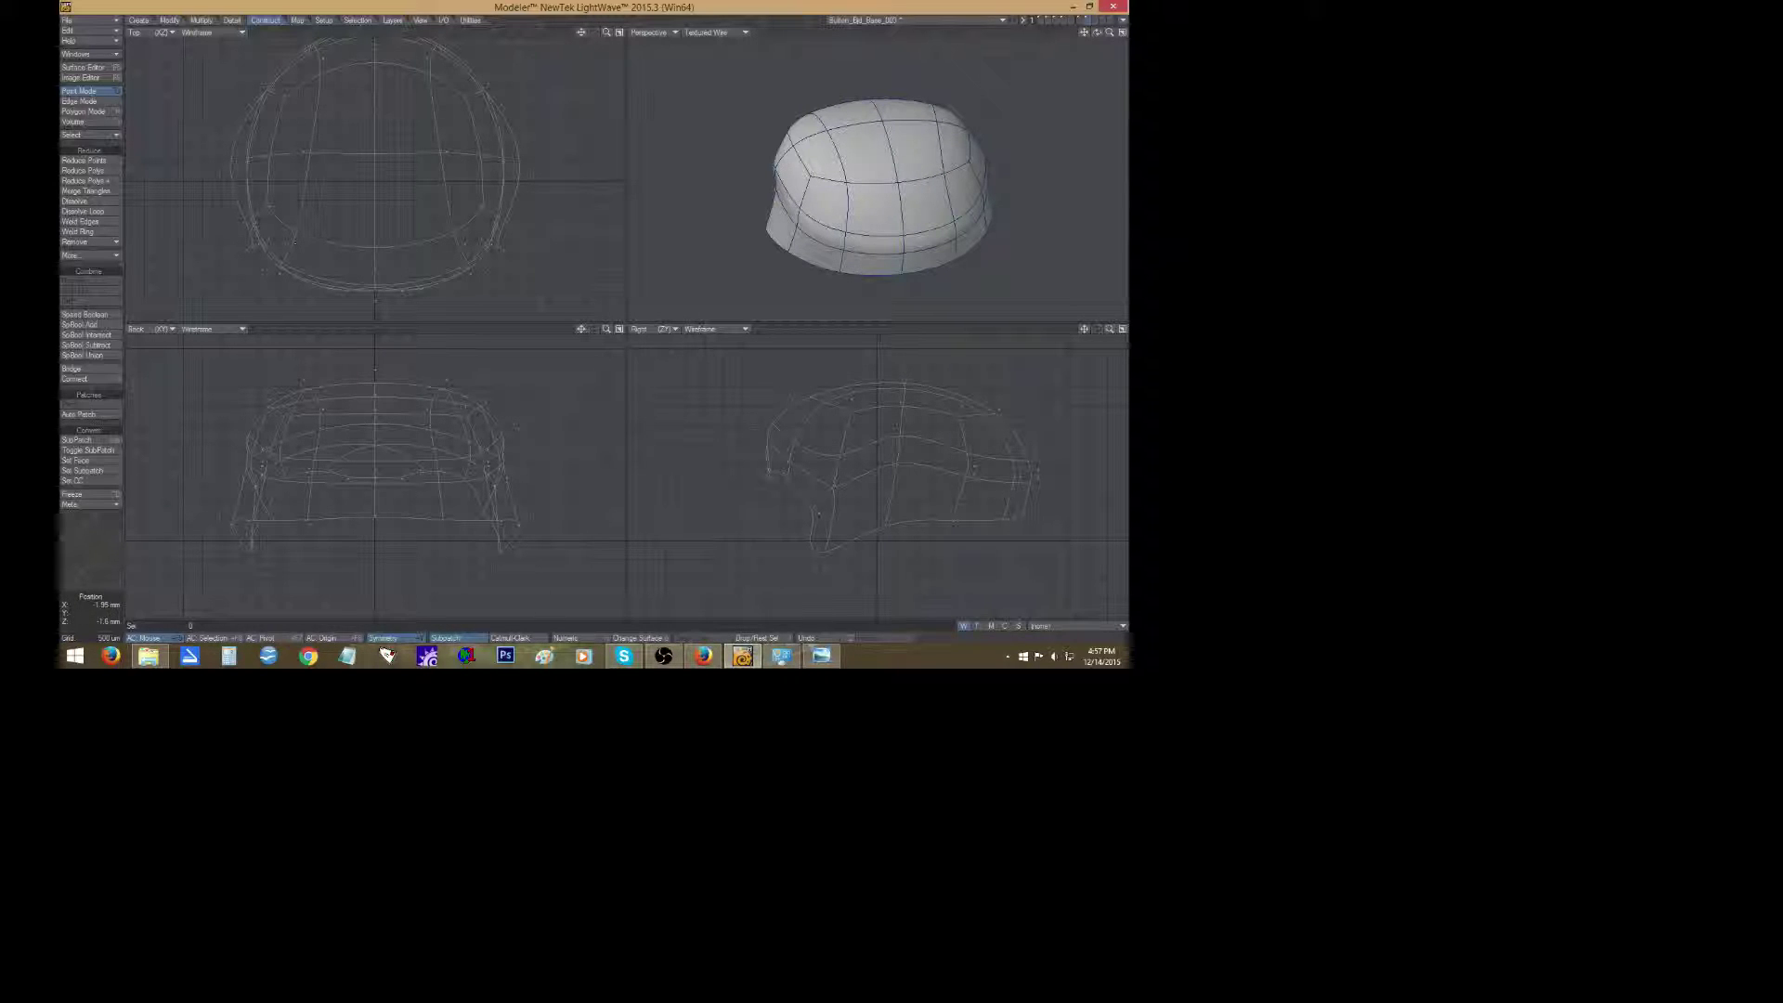
Move the symmetrical pair of upper side points inward and slightly toward the back of the cap.
left_click(268, 206)
key("t")
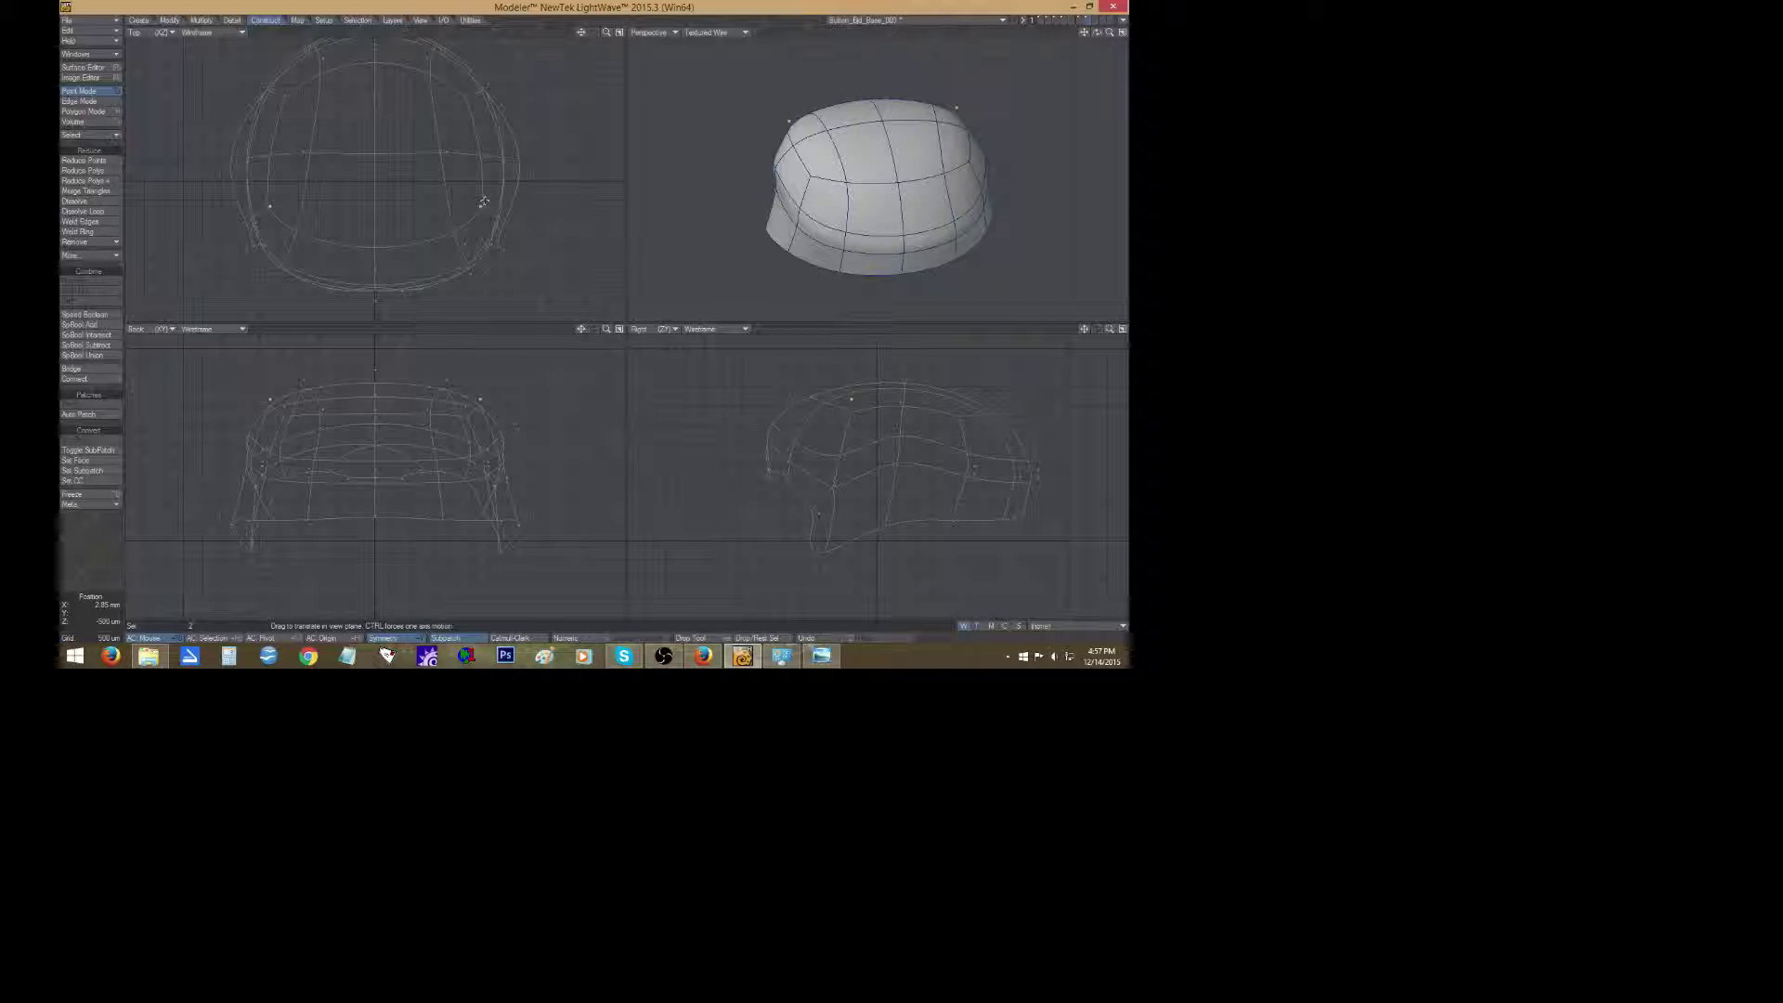
left_click_drag(480, 205, 474, 196)
key("space")
key("slash")
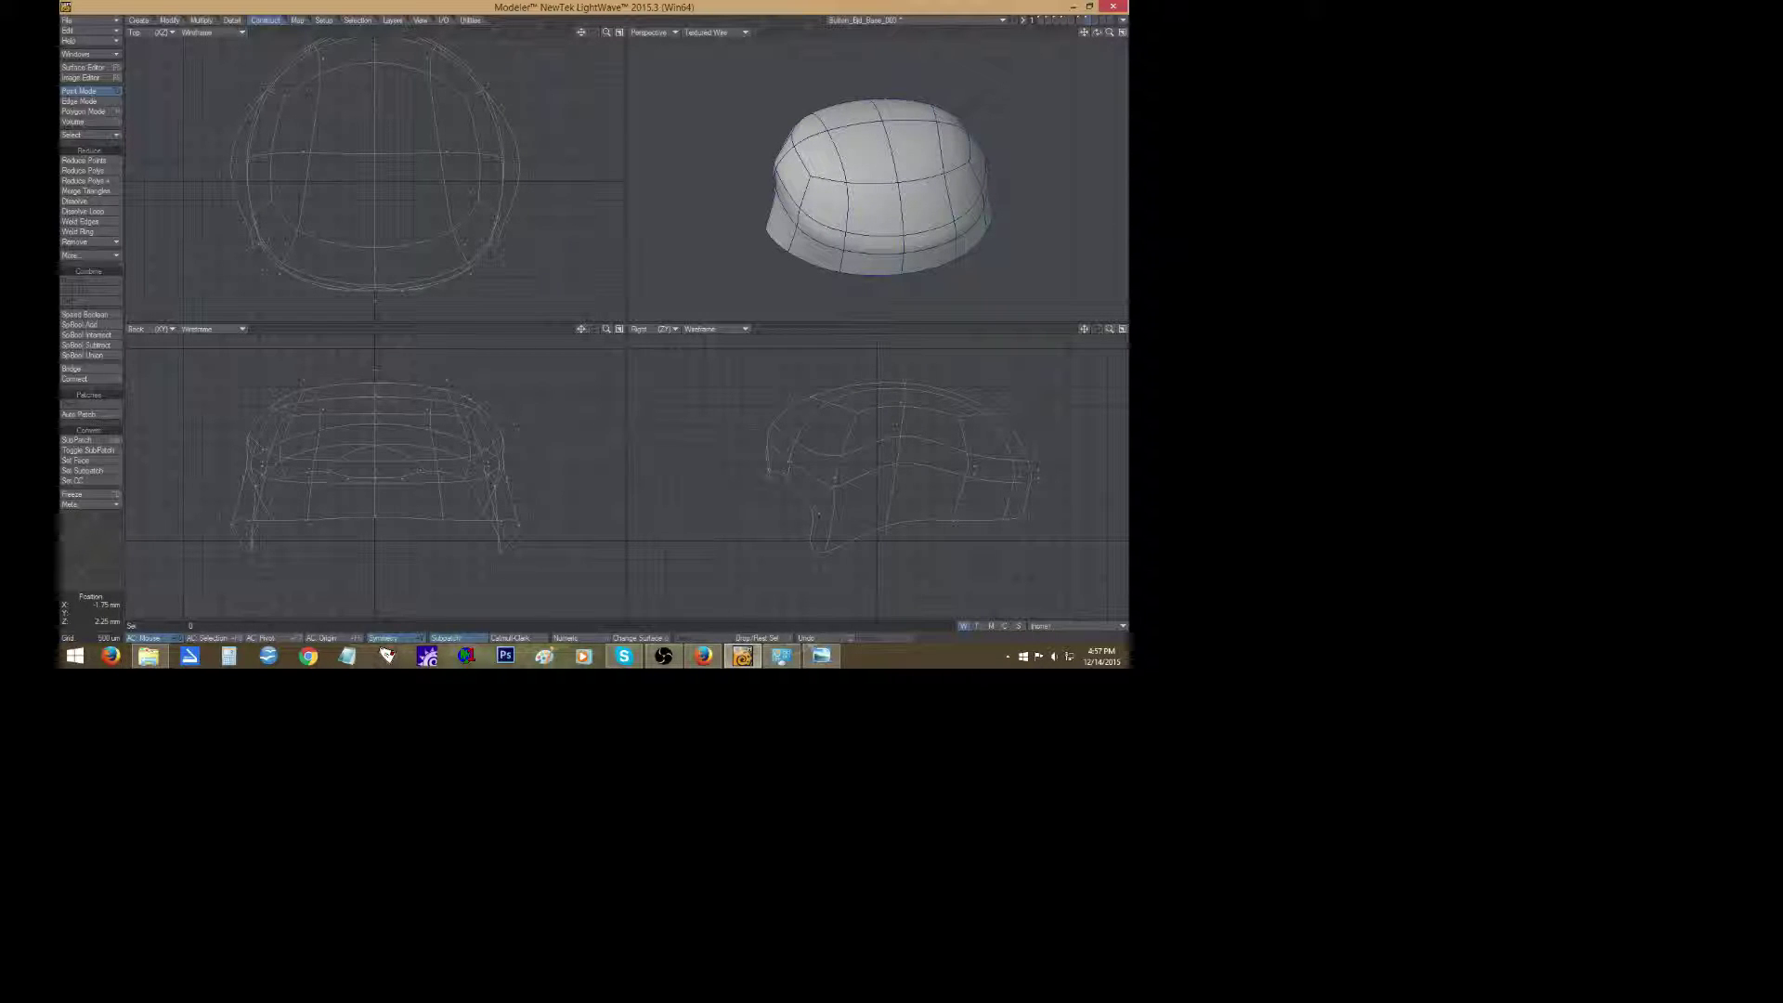
Adjust the upper rim points along the back of the cap symmetrically.
left_click(286, 96)
key("t")
left_click_drag(291, 94, 285, 95)
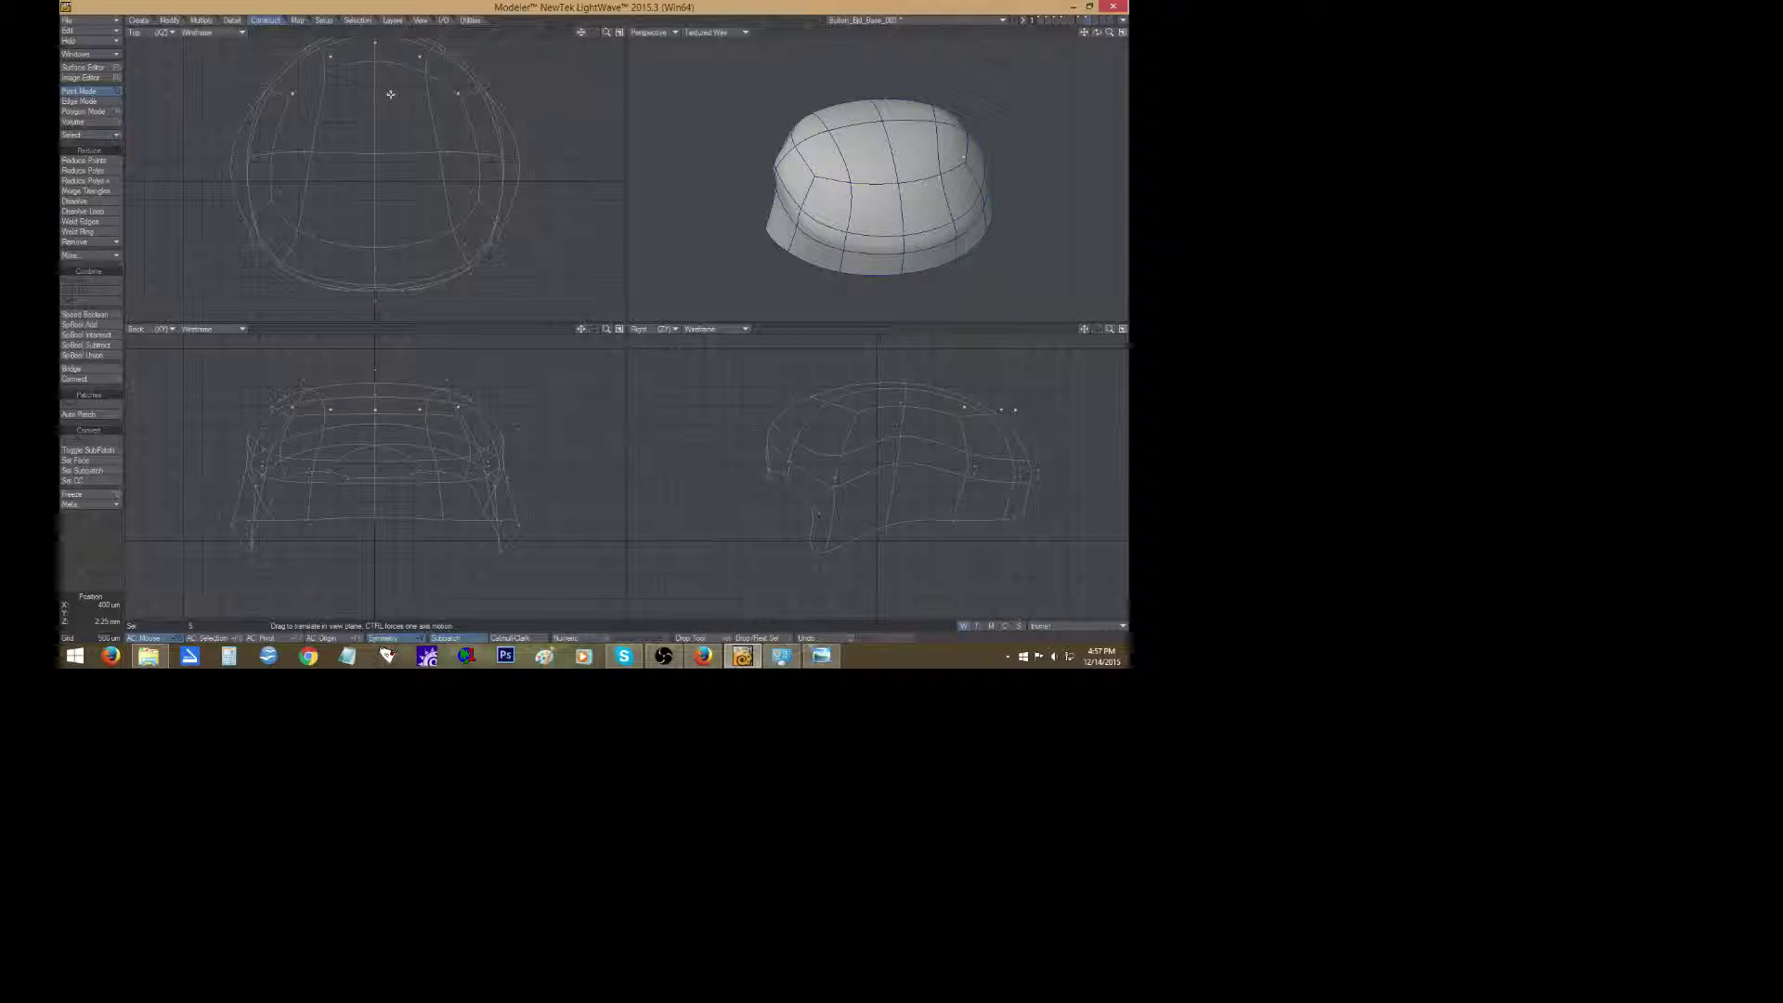
key("space")
key("slash")
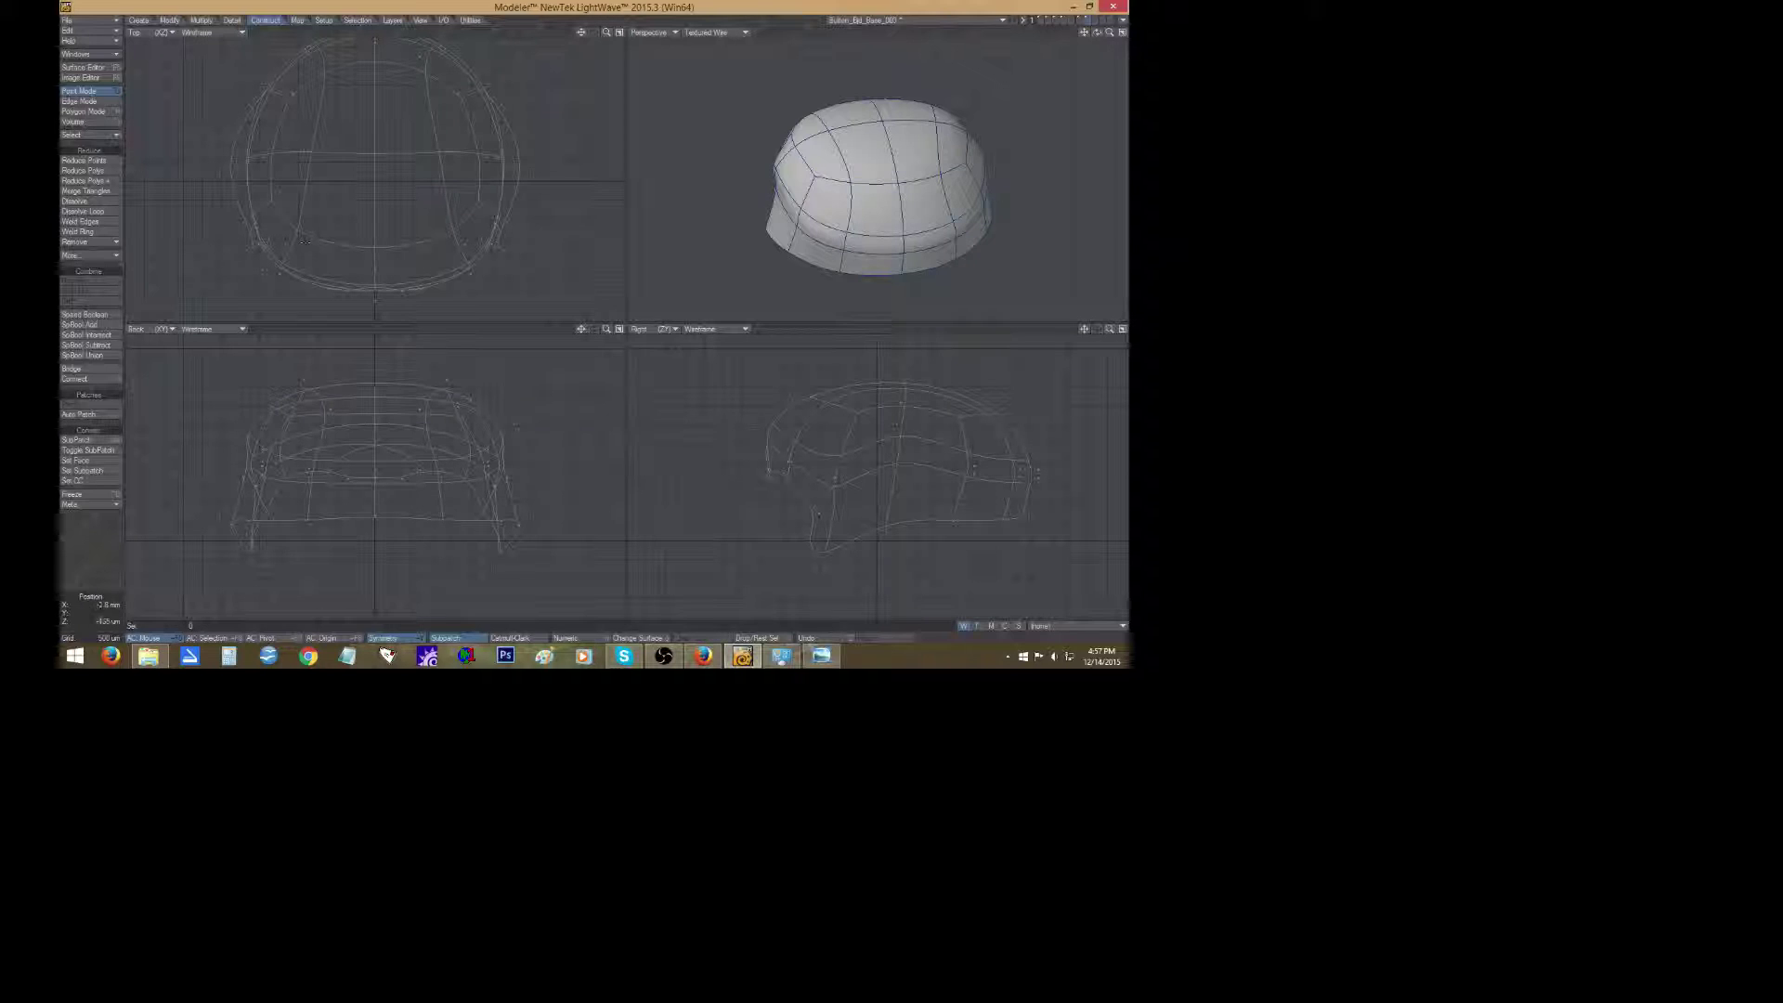
Move the upper side and front rim points symmetrically inward toward the cap's centerline.
left_click(279, 193)
left_click(375, 267)
key("t")
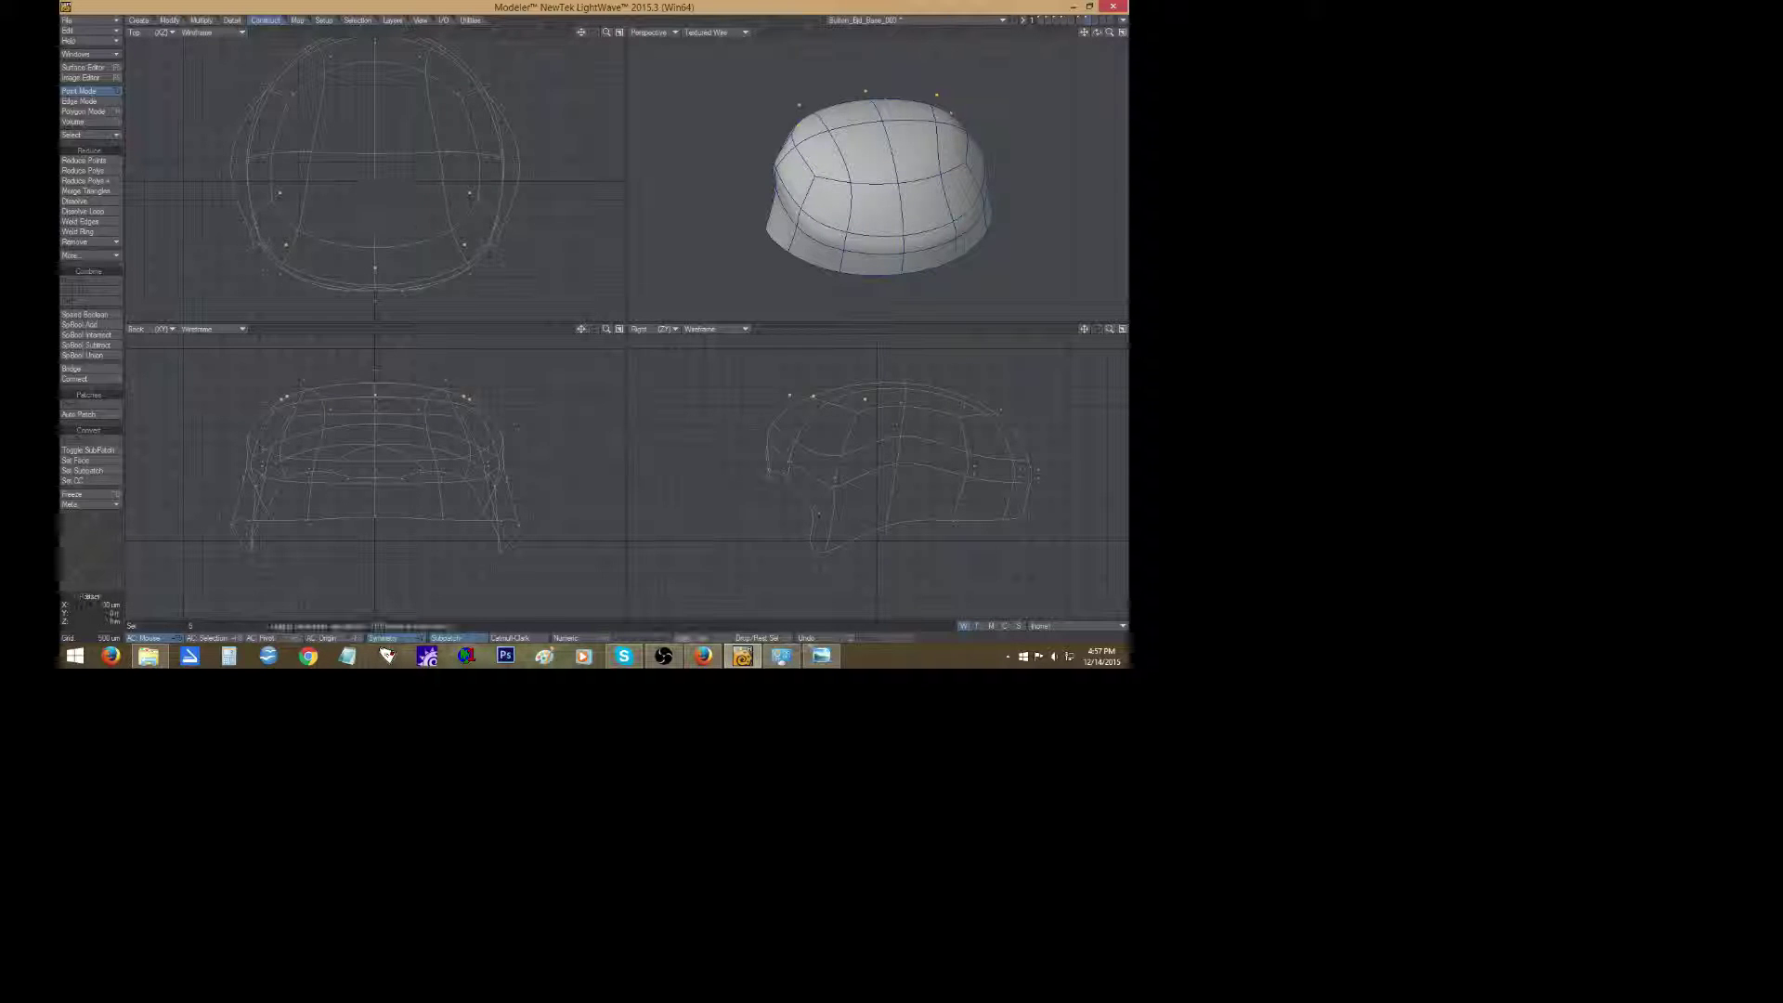
left_click_drag(471, 193, 450, 191)
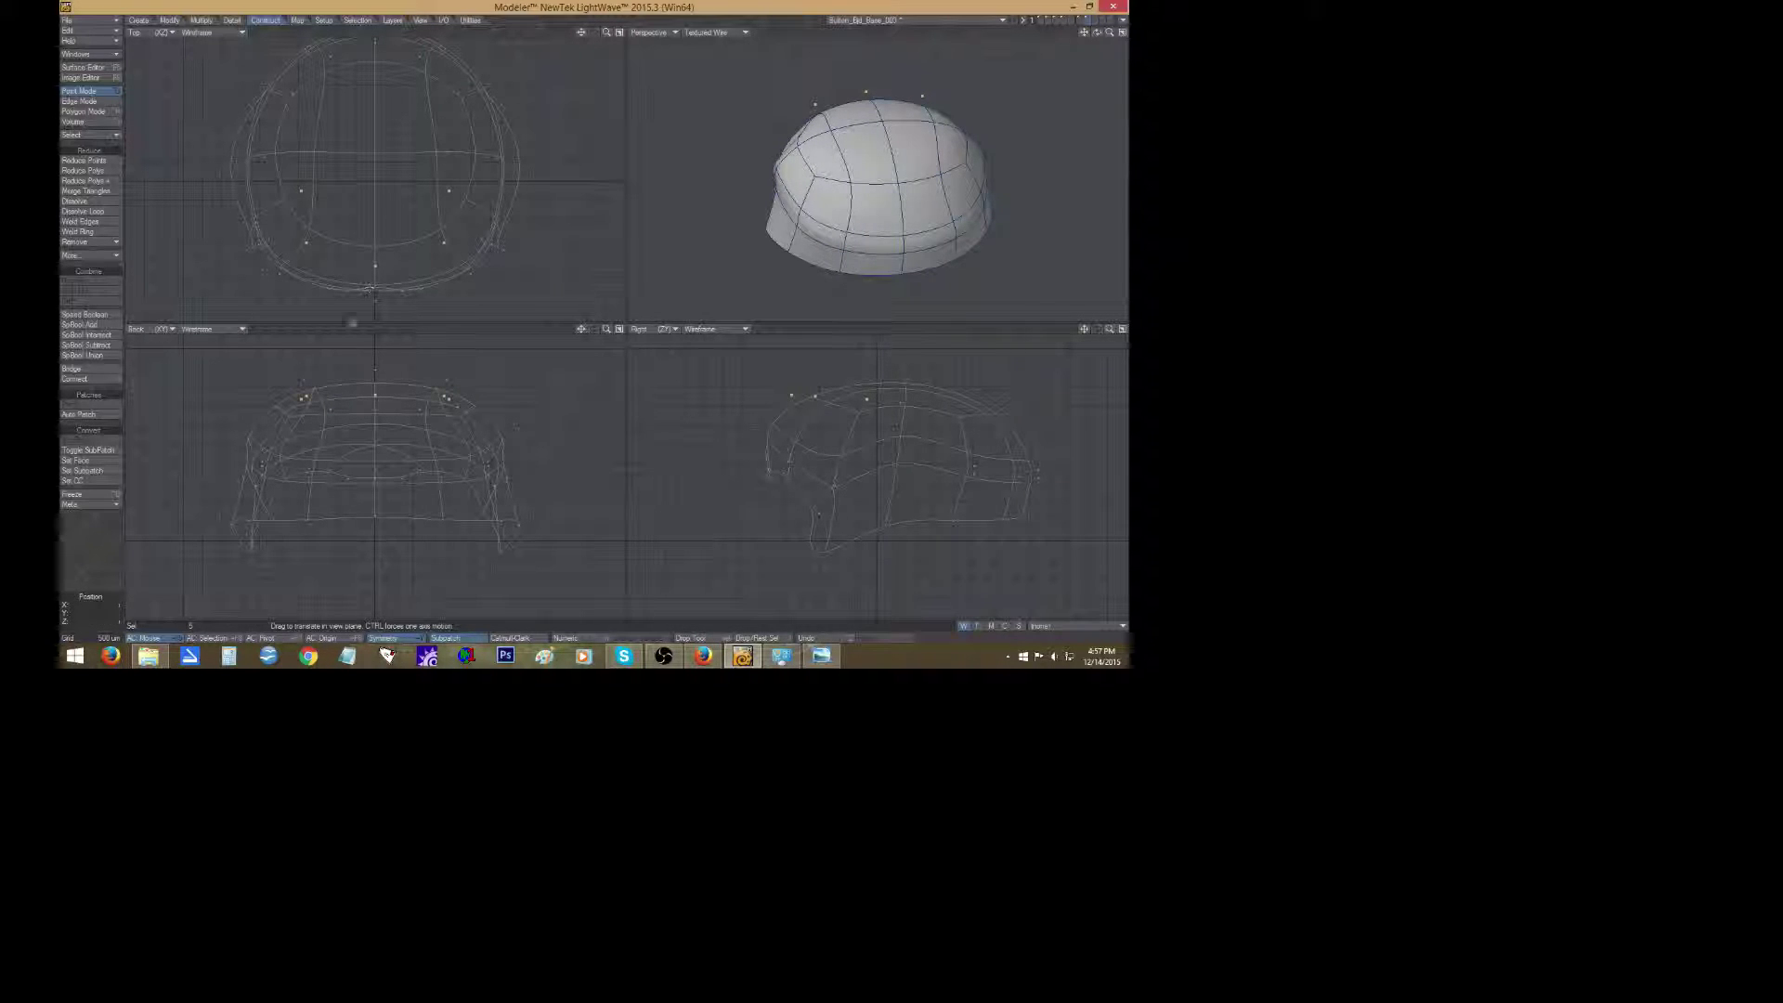
Stretch the row of three points across the middle of the cap's top to even out the dome.
key("space")
key("slash")
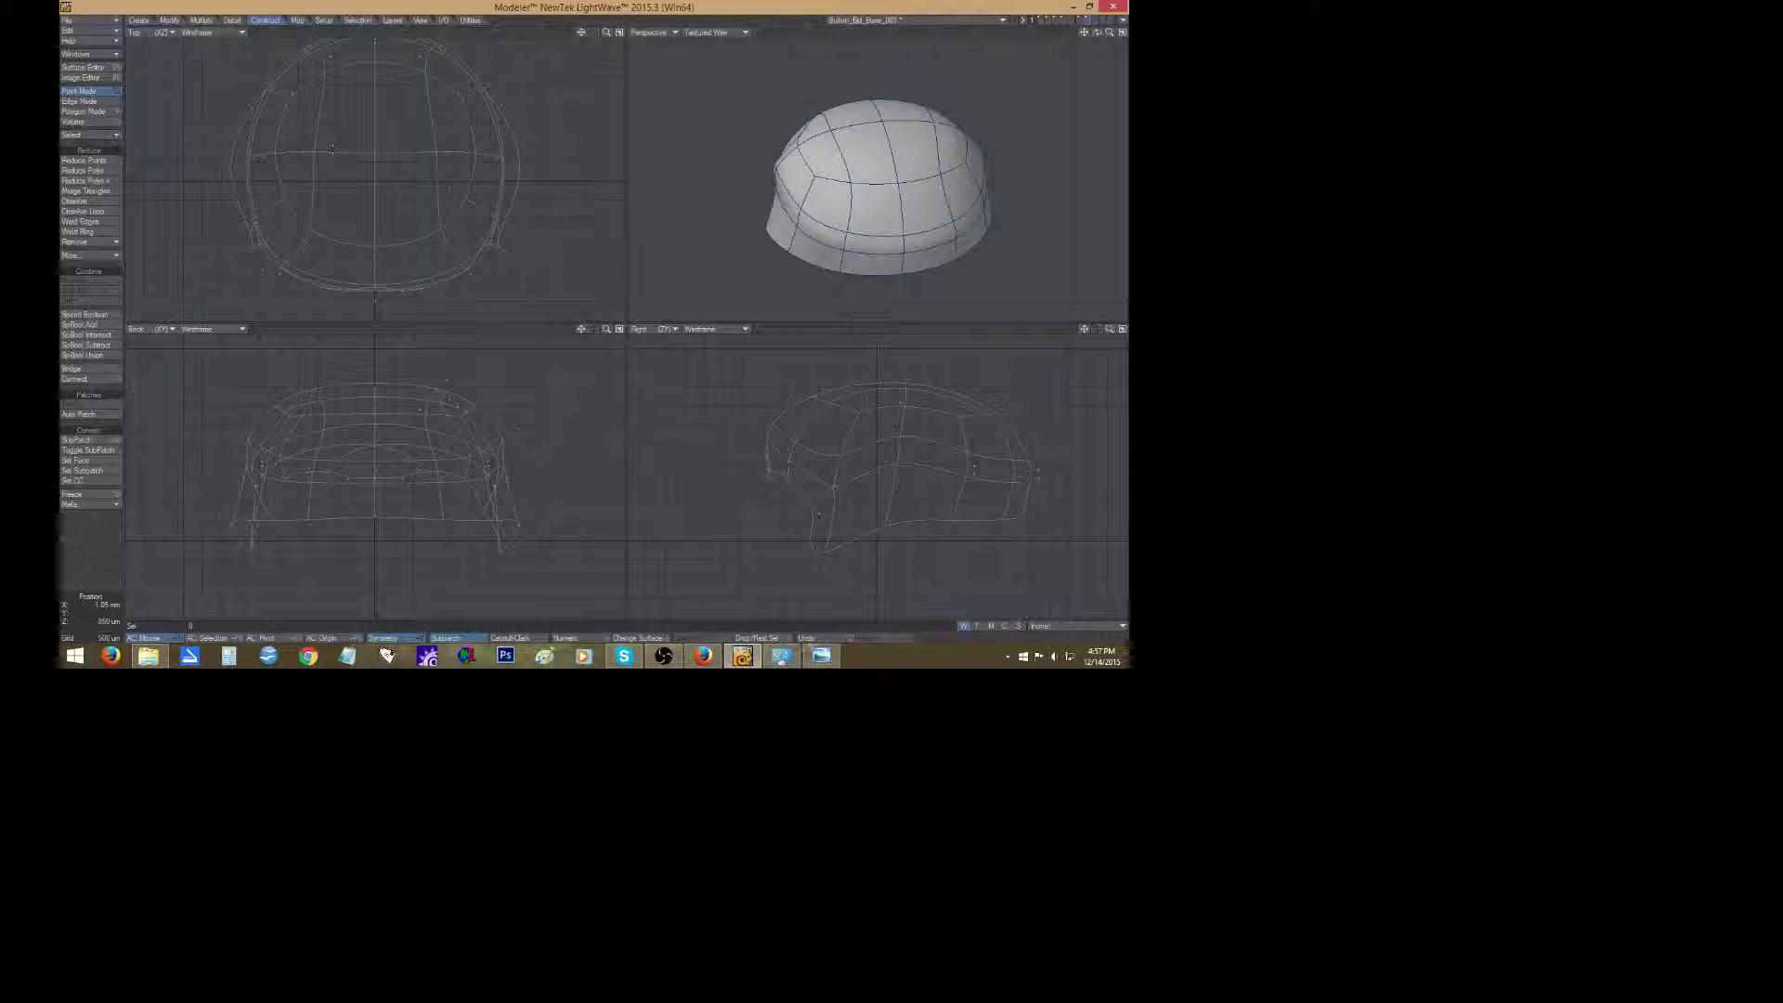
left_click(304, 149)
left_click(375, 149)
key("h")
left_click_drag(379, 140, 360, 152)
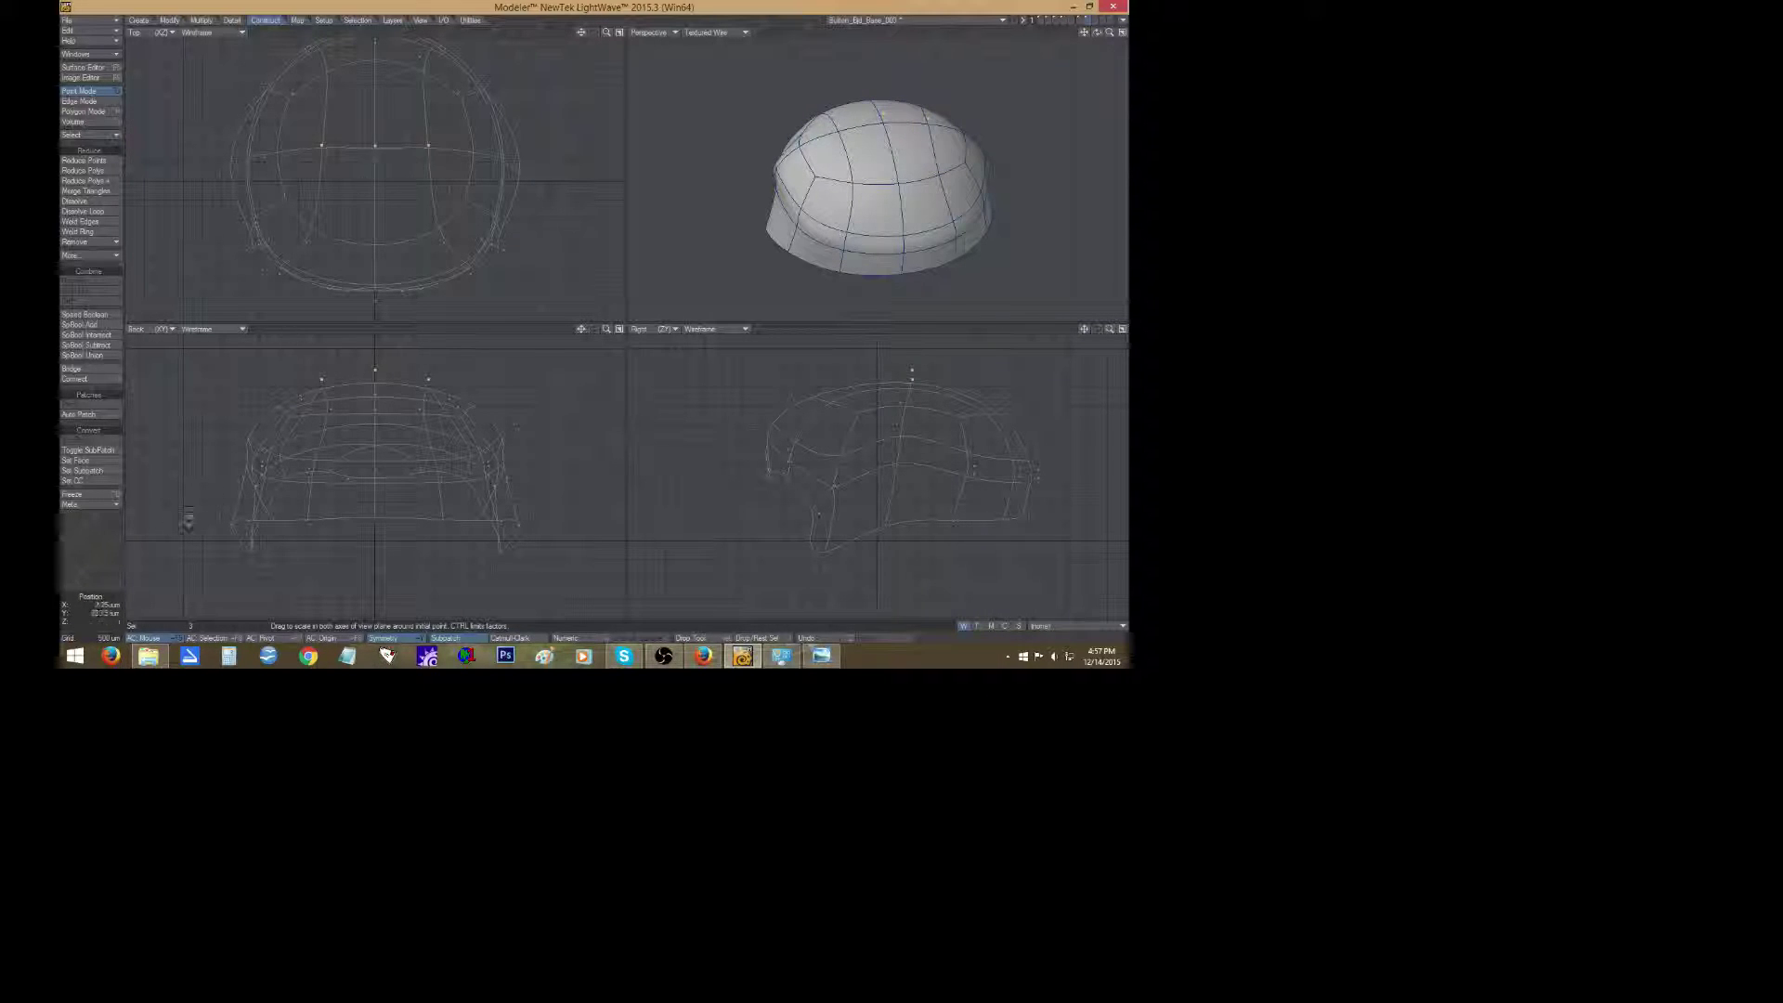
key("space")
left_click(85, 558)
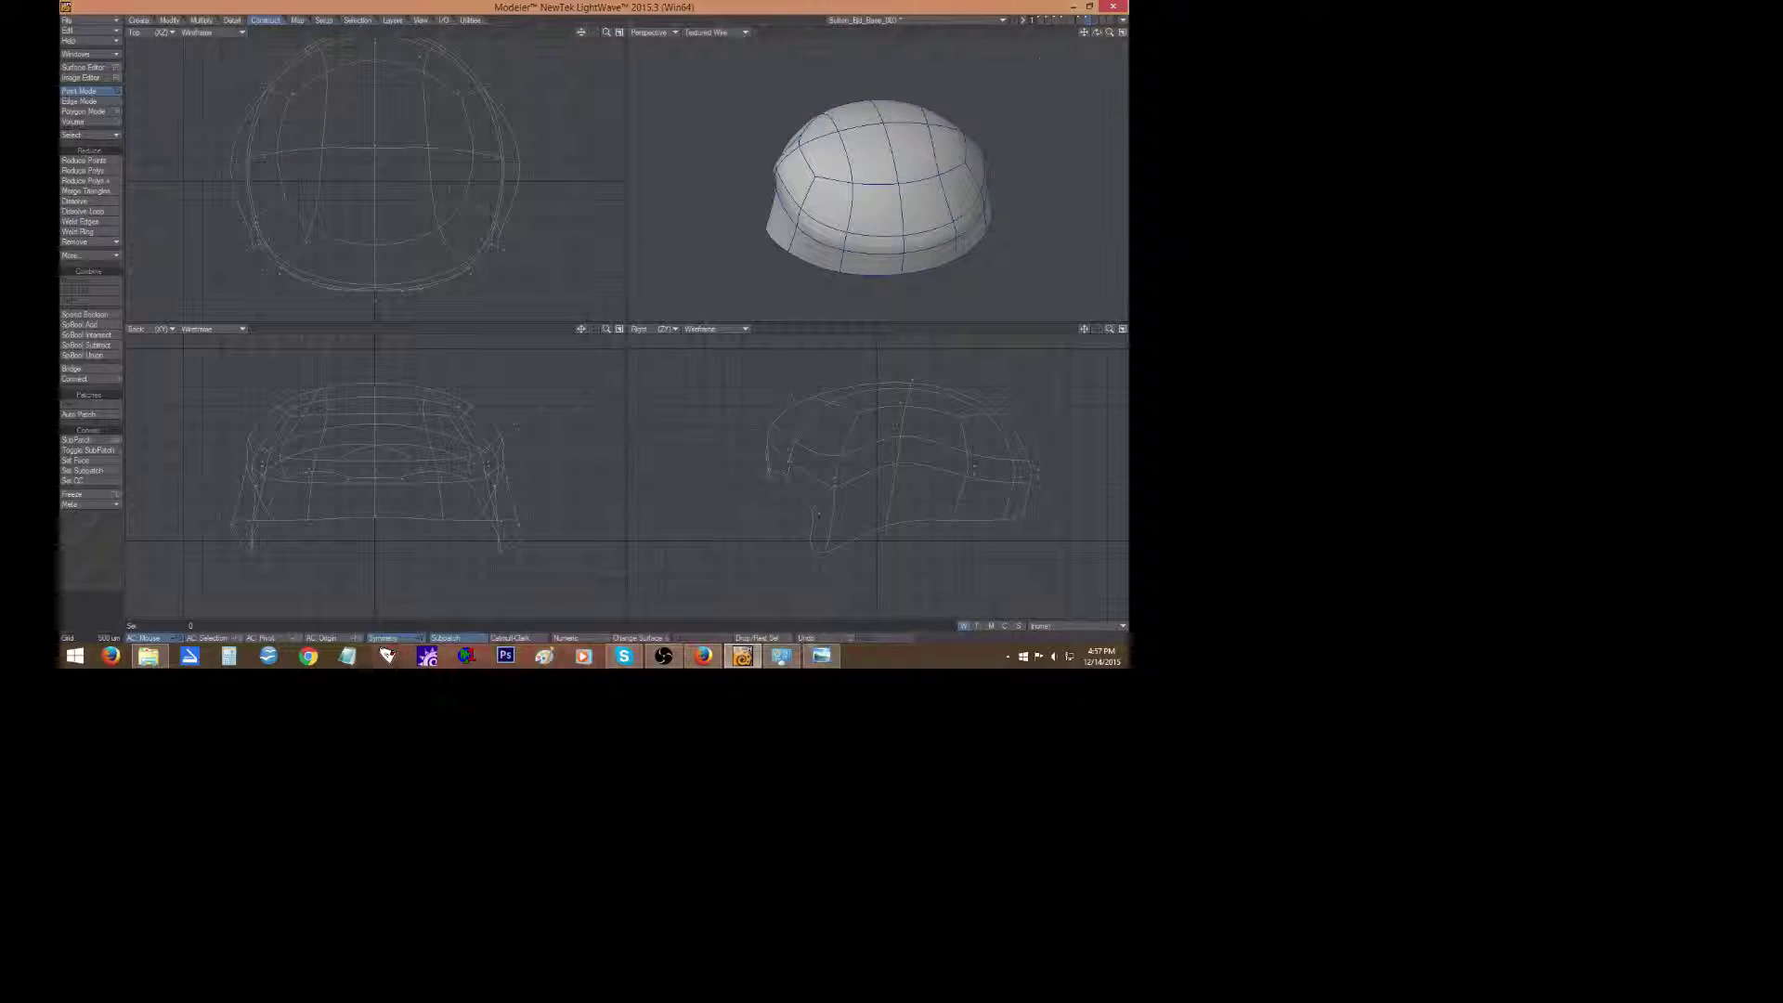
Show the head as a background layer and reposition the cap's lowest pair of front side points symmetrically against it.
mouse_move(1097, 33)
left_mouse_down()
mouse_move(1147, 34)
mouse_move(1097, 35)
left_mouse_up()
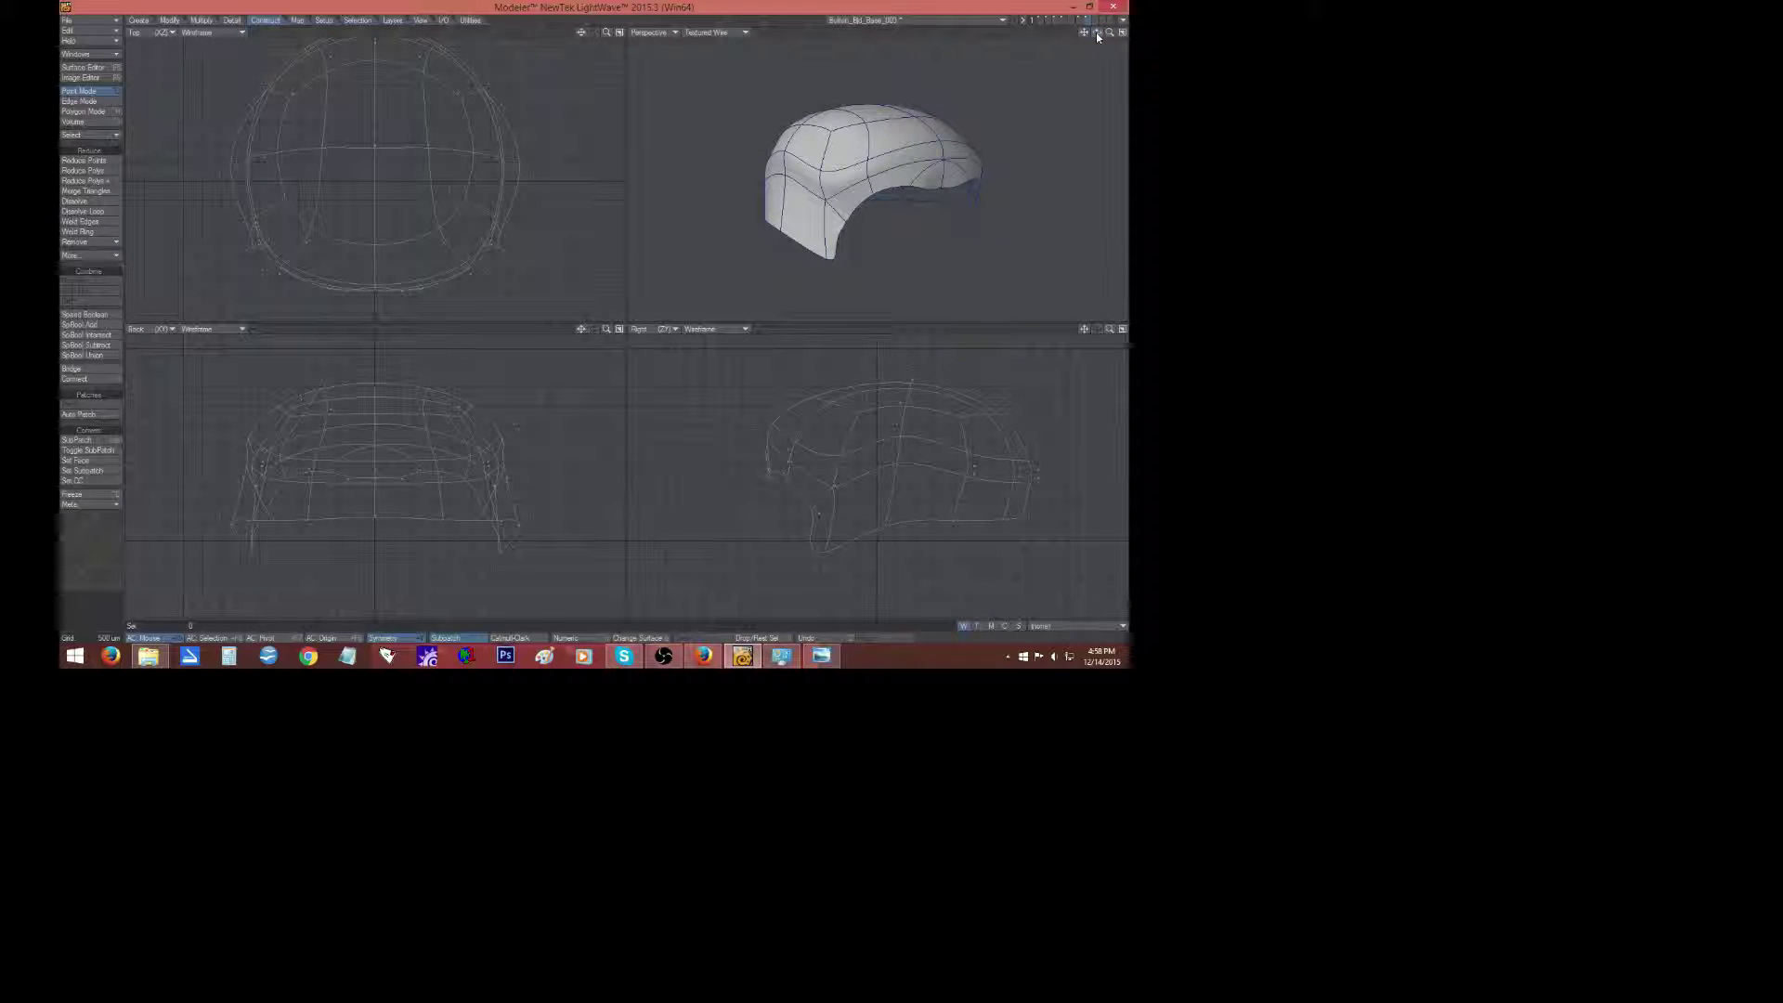
left_click(1047, 24)
left_click_drag(1096, 33, 1097, 33)
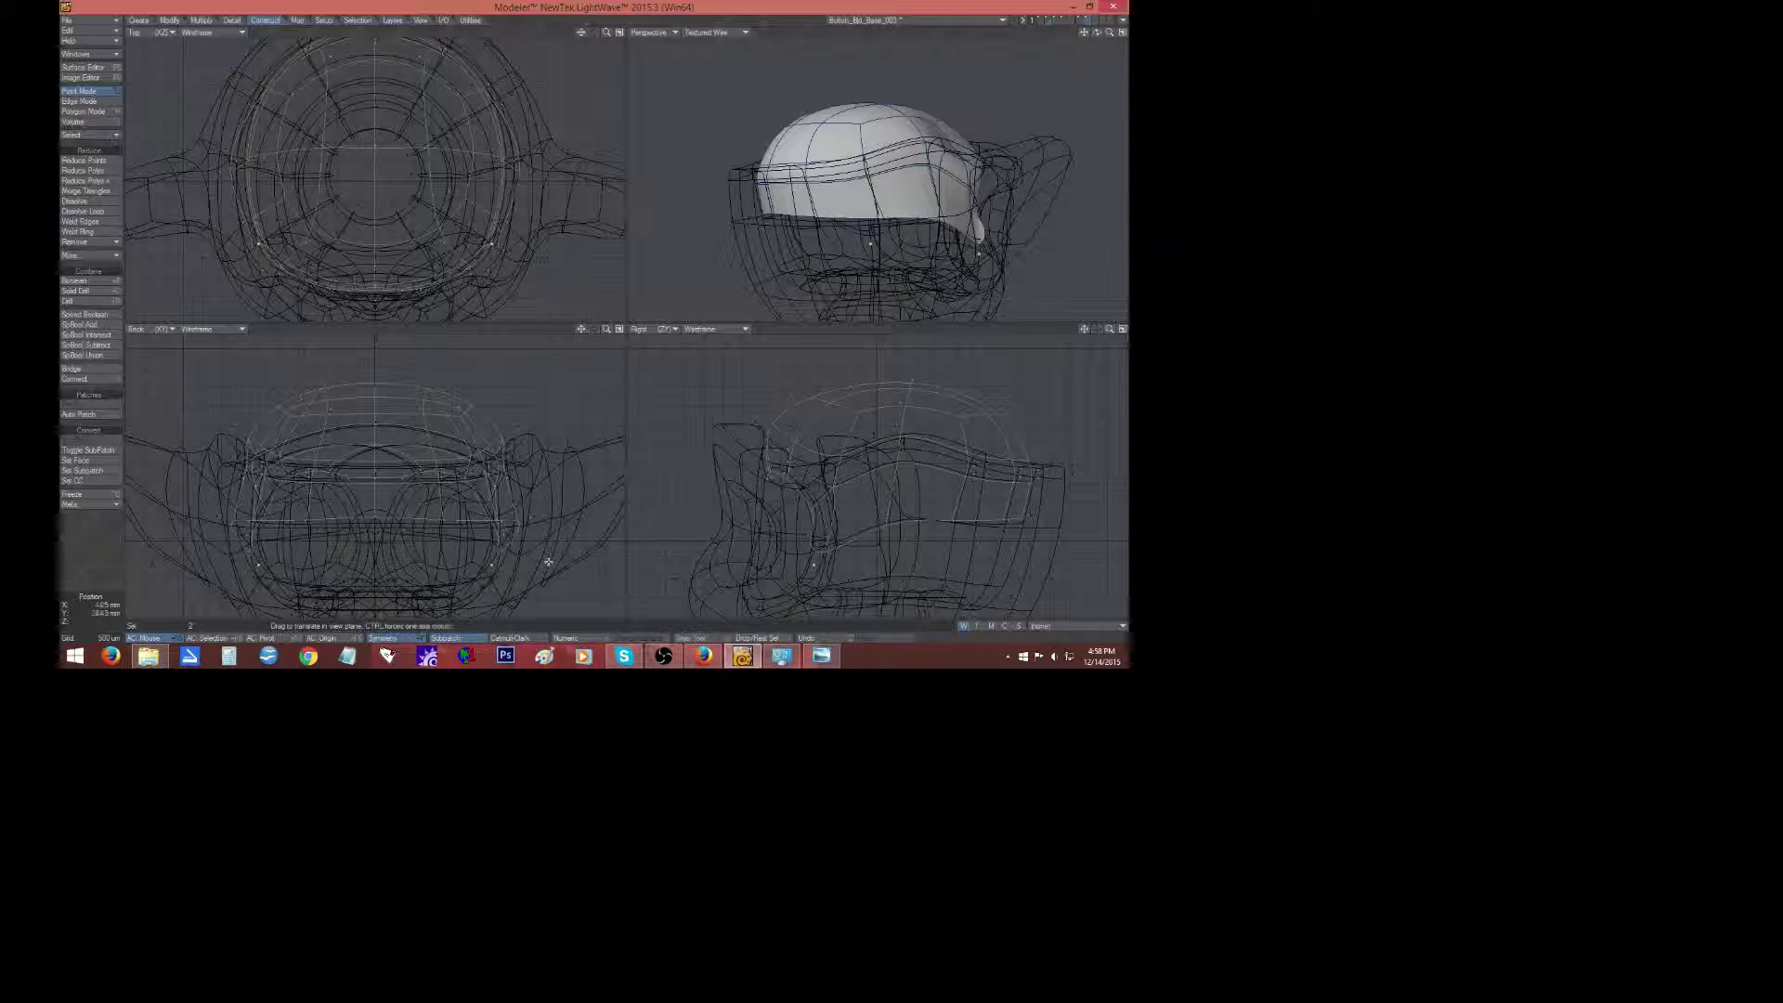
left_click_drag(258, 559, 264, 557)
key("space")
Move the pair of outer points just above the cap's lower front tips inward and slightly upward.
left_click(900, 329)
left_click(987, 228)
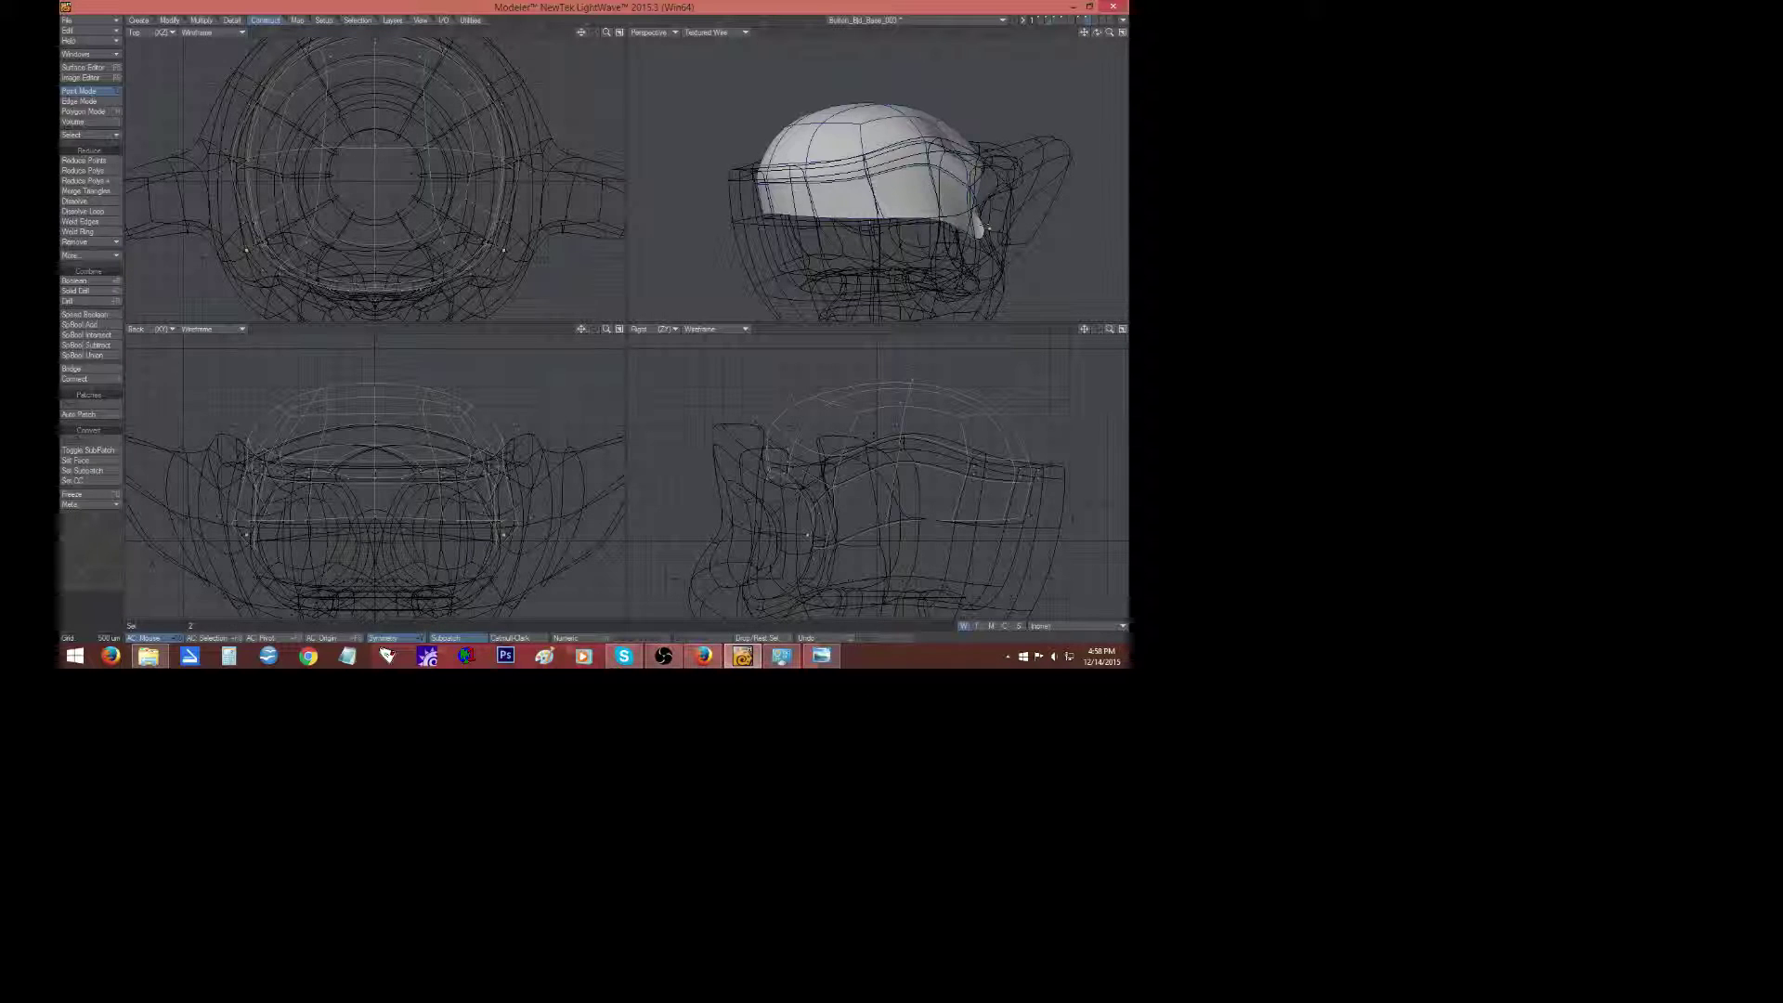
key("t")
left_click_drag(538, 494, 529, 494)
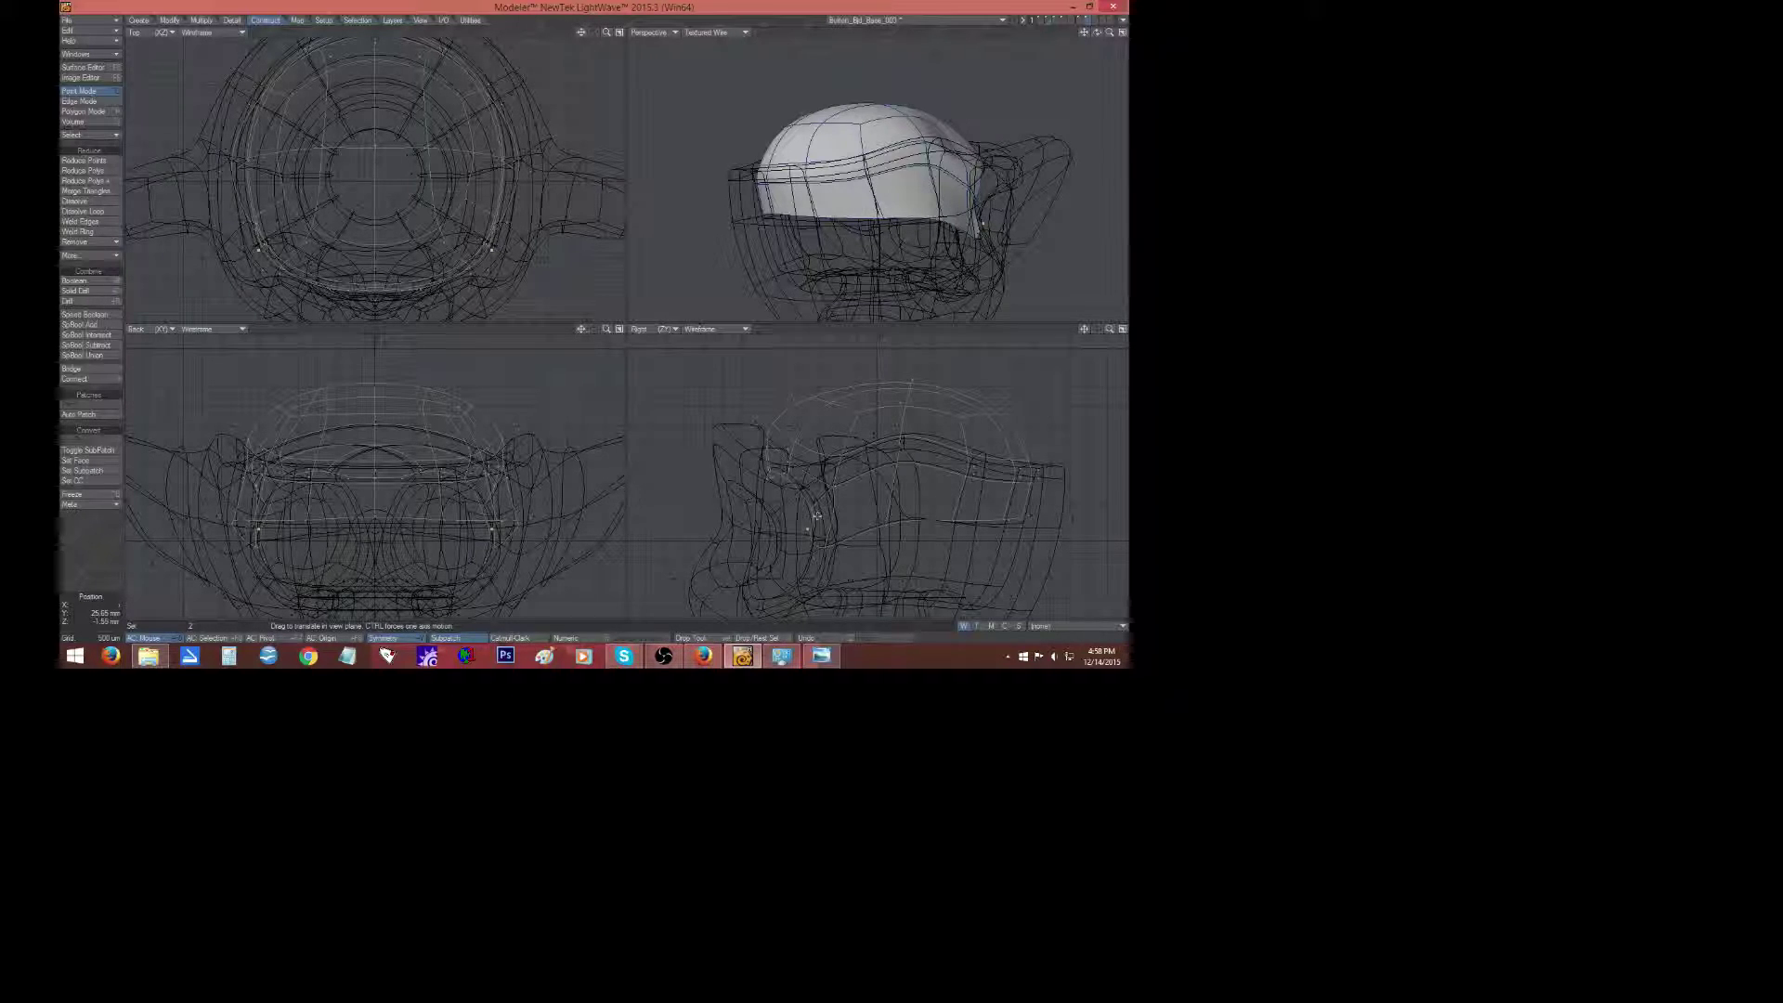
left_click_drag(810, 527, 814, 527)
key("space")
Reposition the next higher pair of points on the cap's front side edge symmetrically to follow the head.
left_click(817, 522)
key("t")
left_click_drag(819, 502, 818, 500)
left_click_drag(481, 498, 489, 496)
key("space")
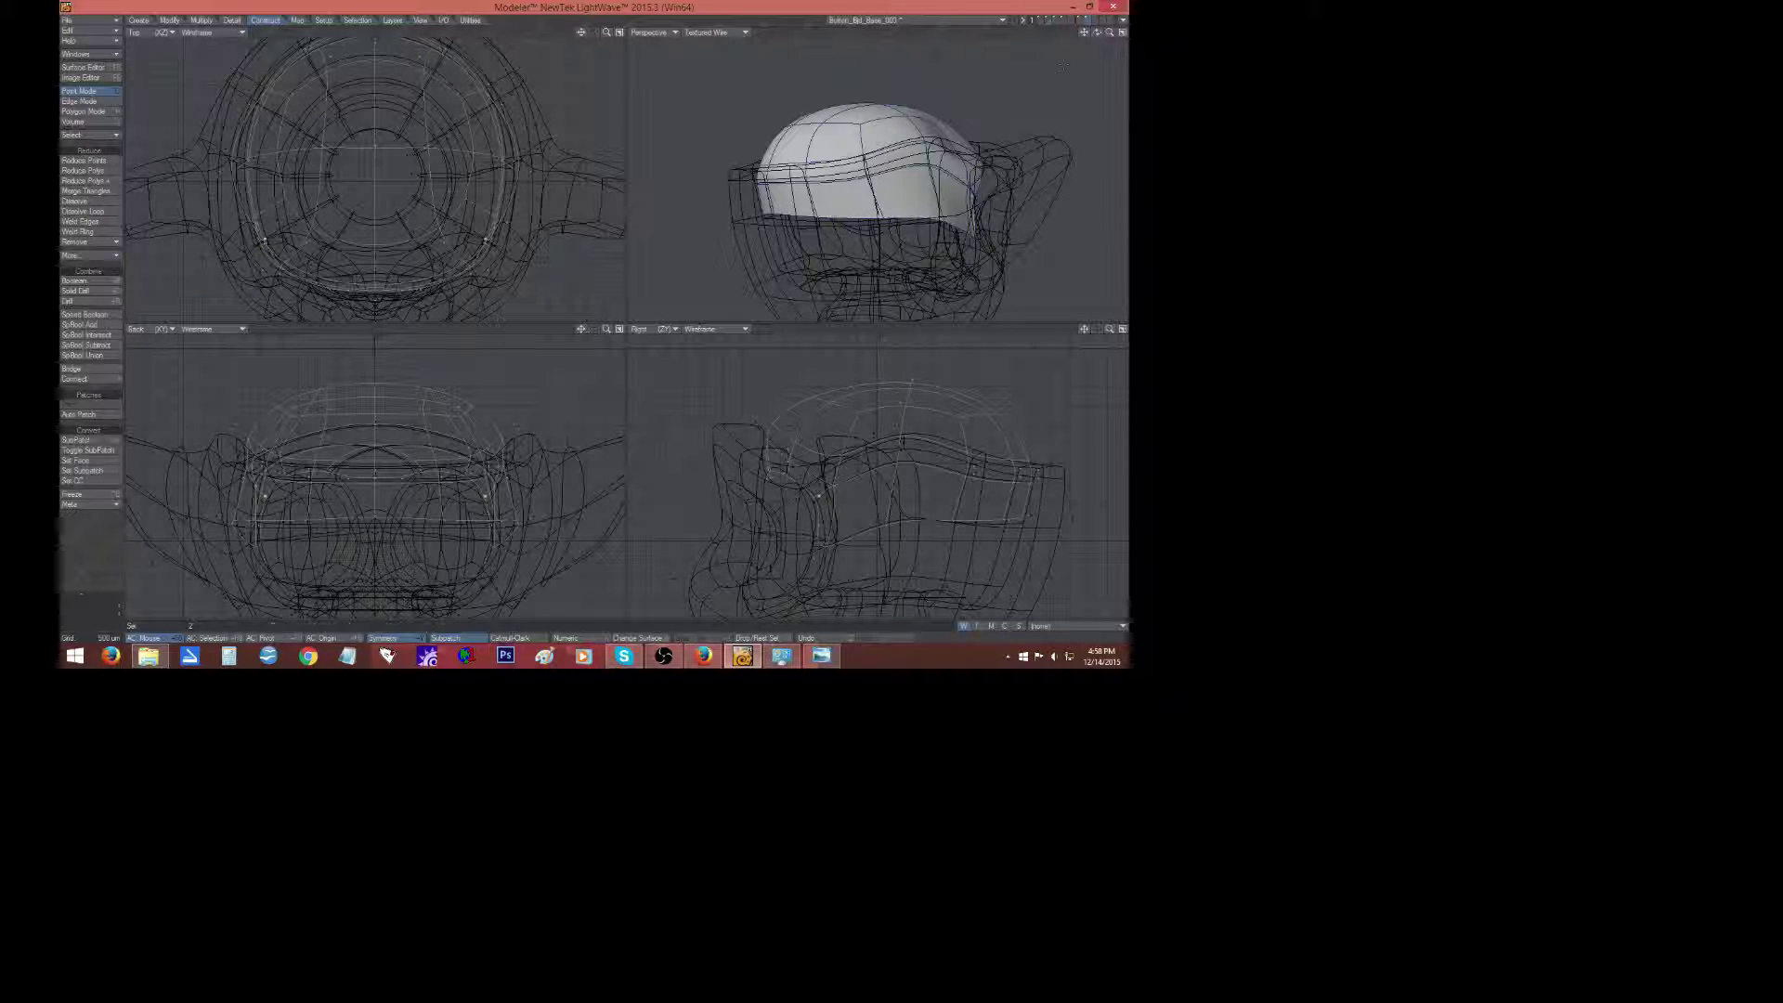
Display the head and cap layers together and examine the cap's fit from several angles.
left_click_drag(1098, 32, 1047, 23)
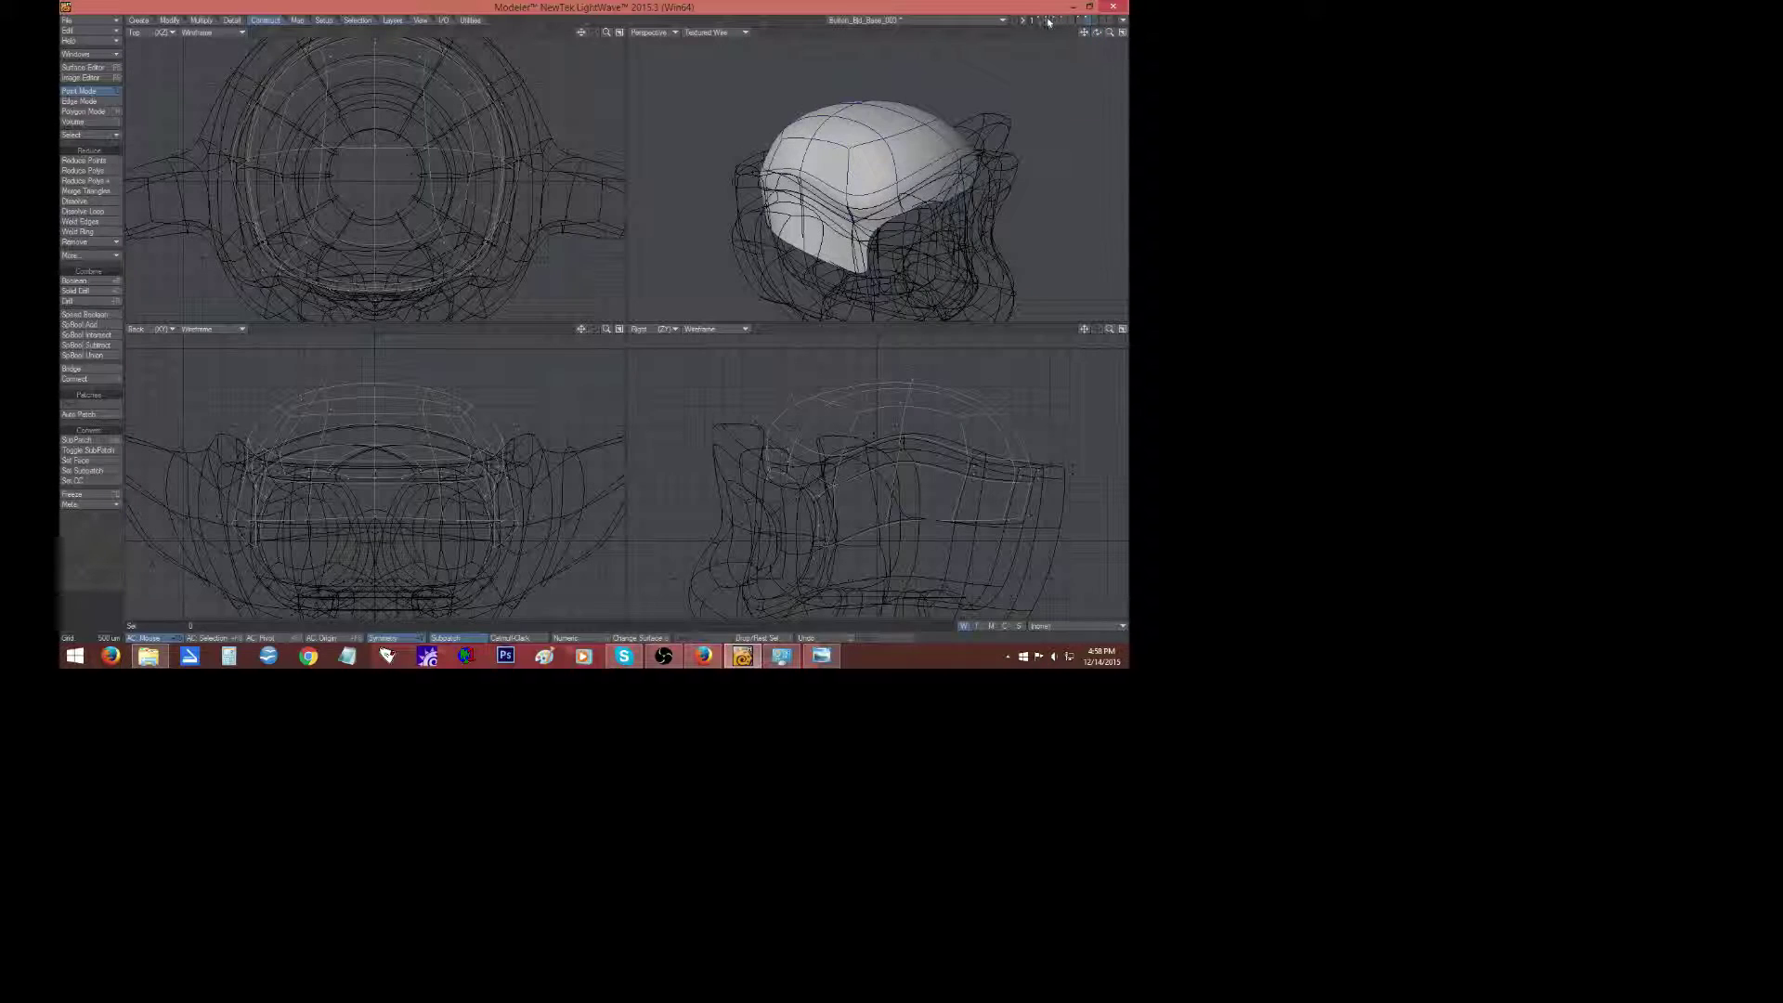
left_click(1048, 21, "shift")
key("a")
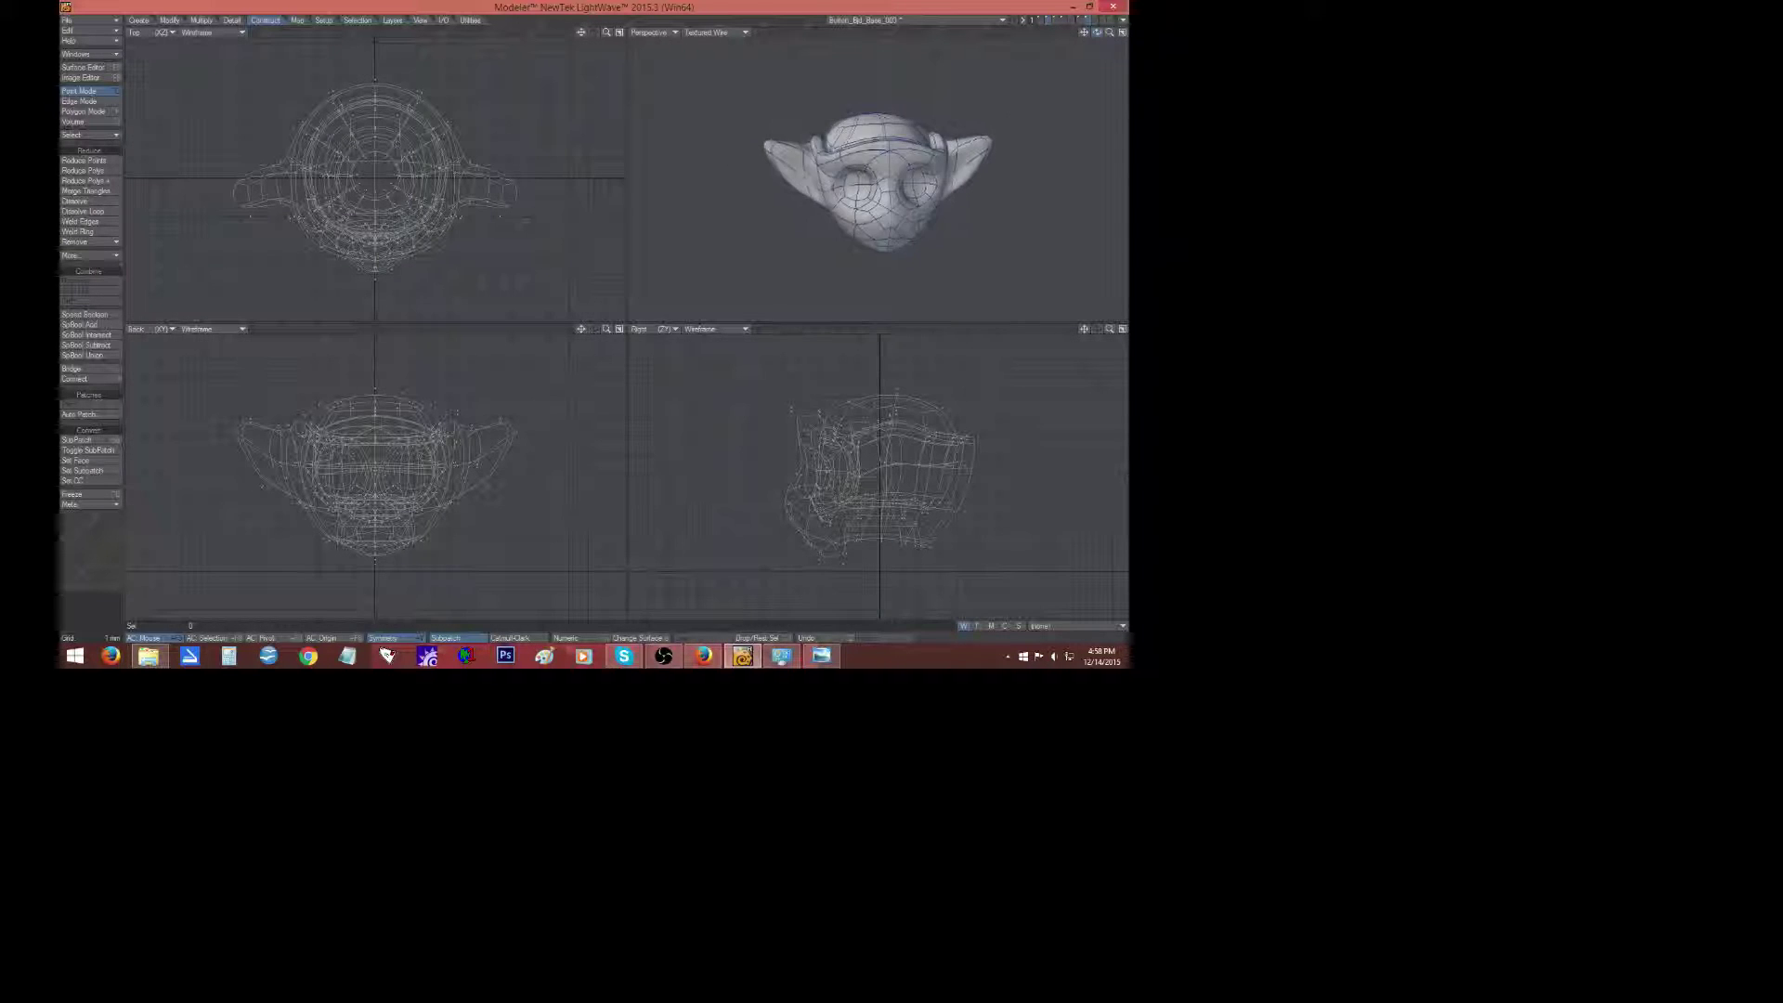
left_click_drag(1097, 33, 1124, 45)
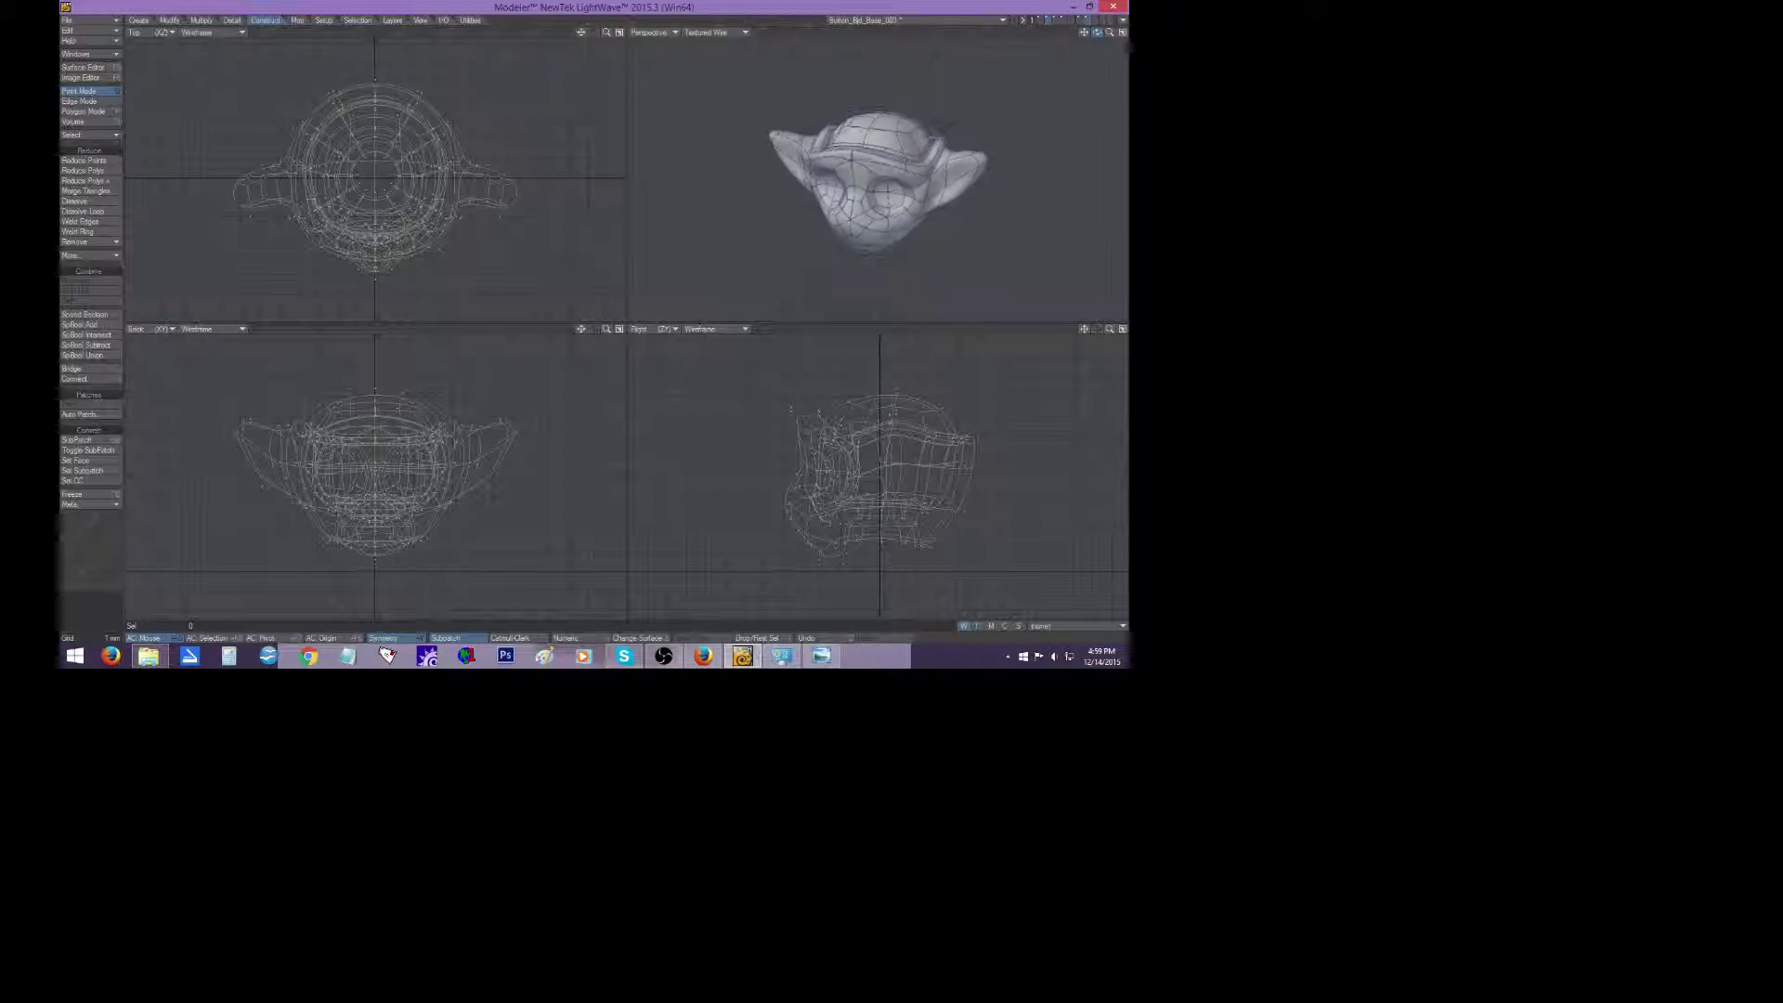
mouse_move(1096, 32)
left_mouse_down()
mouse_move(1074, 43)
mouse_move(1126, 46)
left_mouse_up()
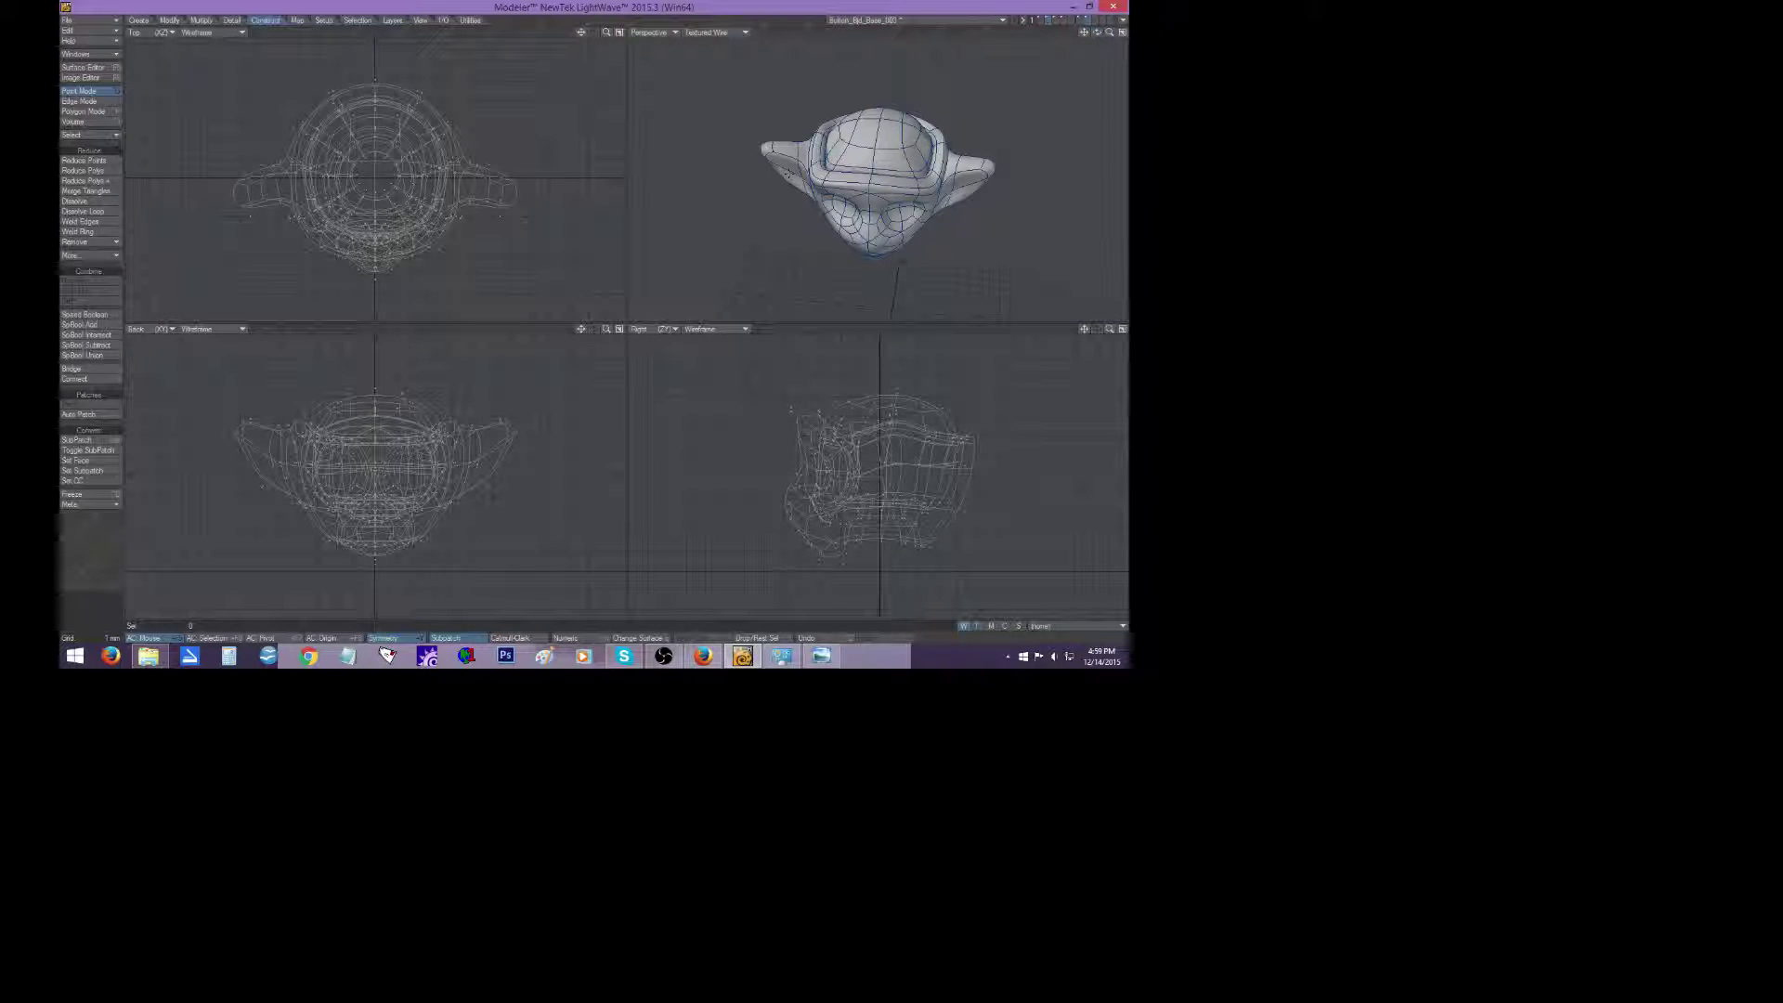
left_click_drag(1096, 32, 1084, 36)
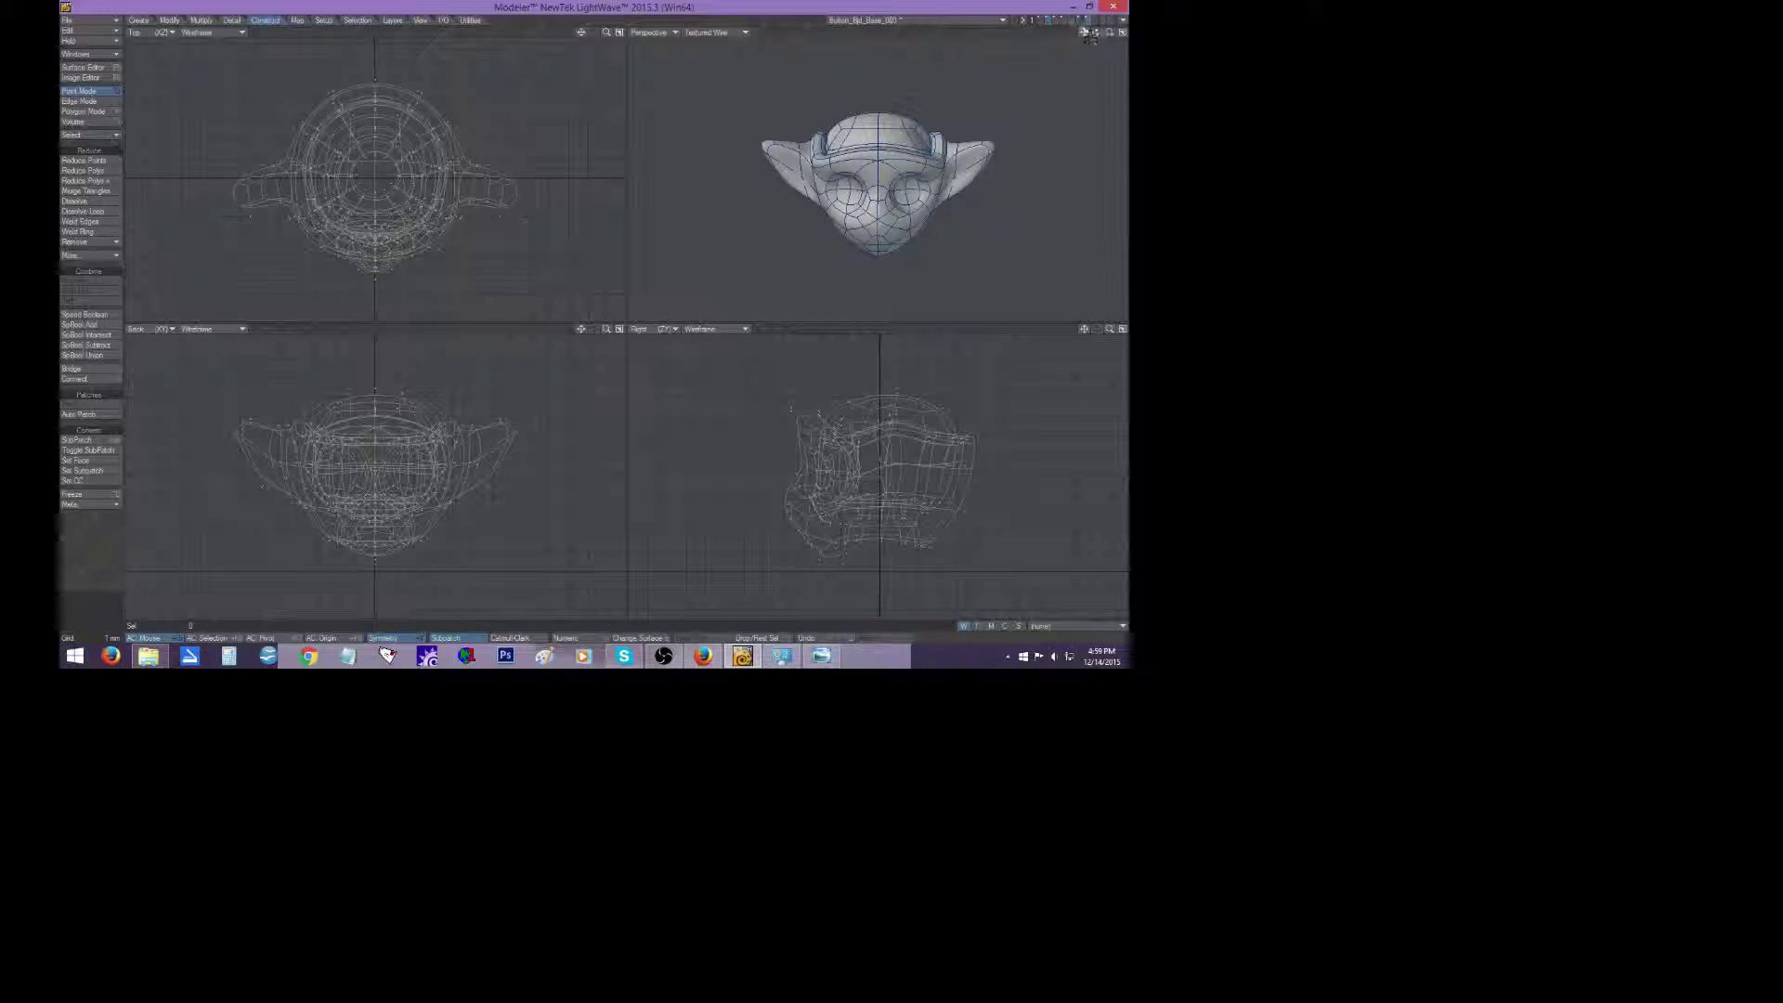
Isolate the cap, select its outer dome polygons, and show the head as a background layer.
left_click(1088, 20)
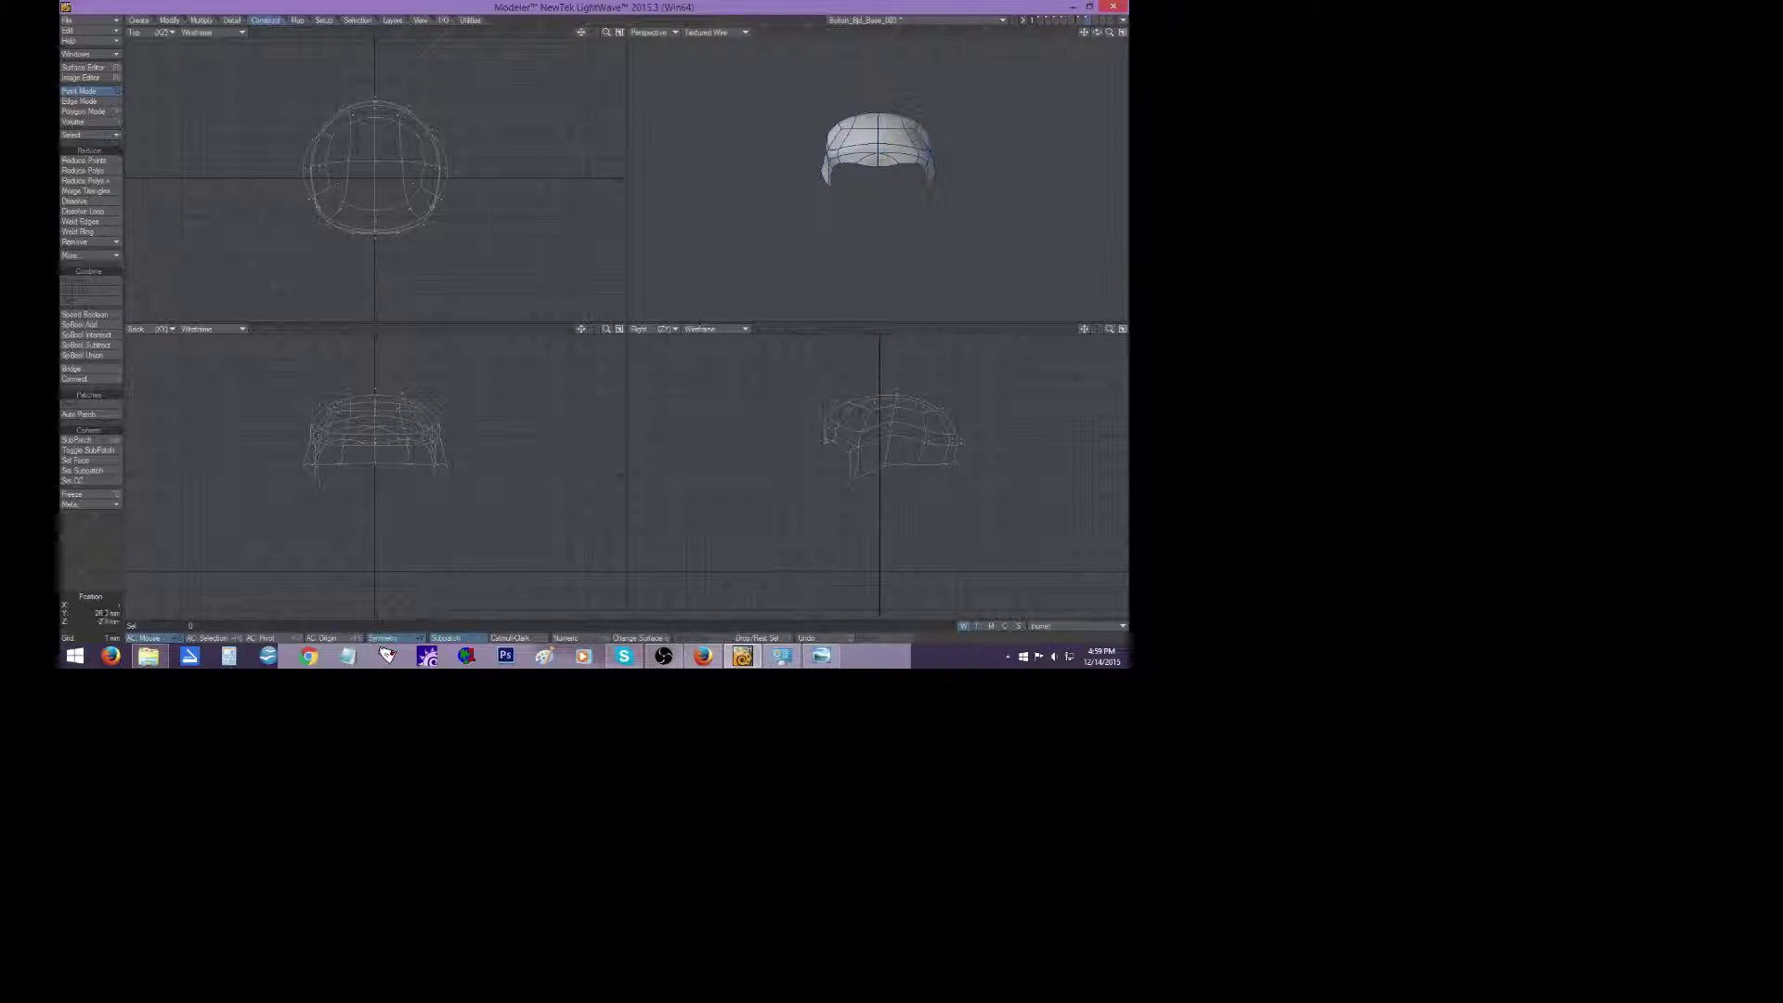
left_click(85, 111)
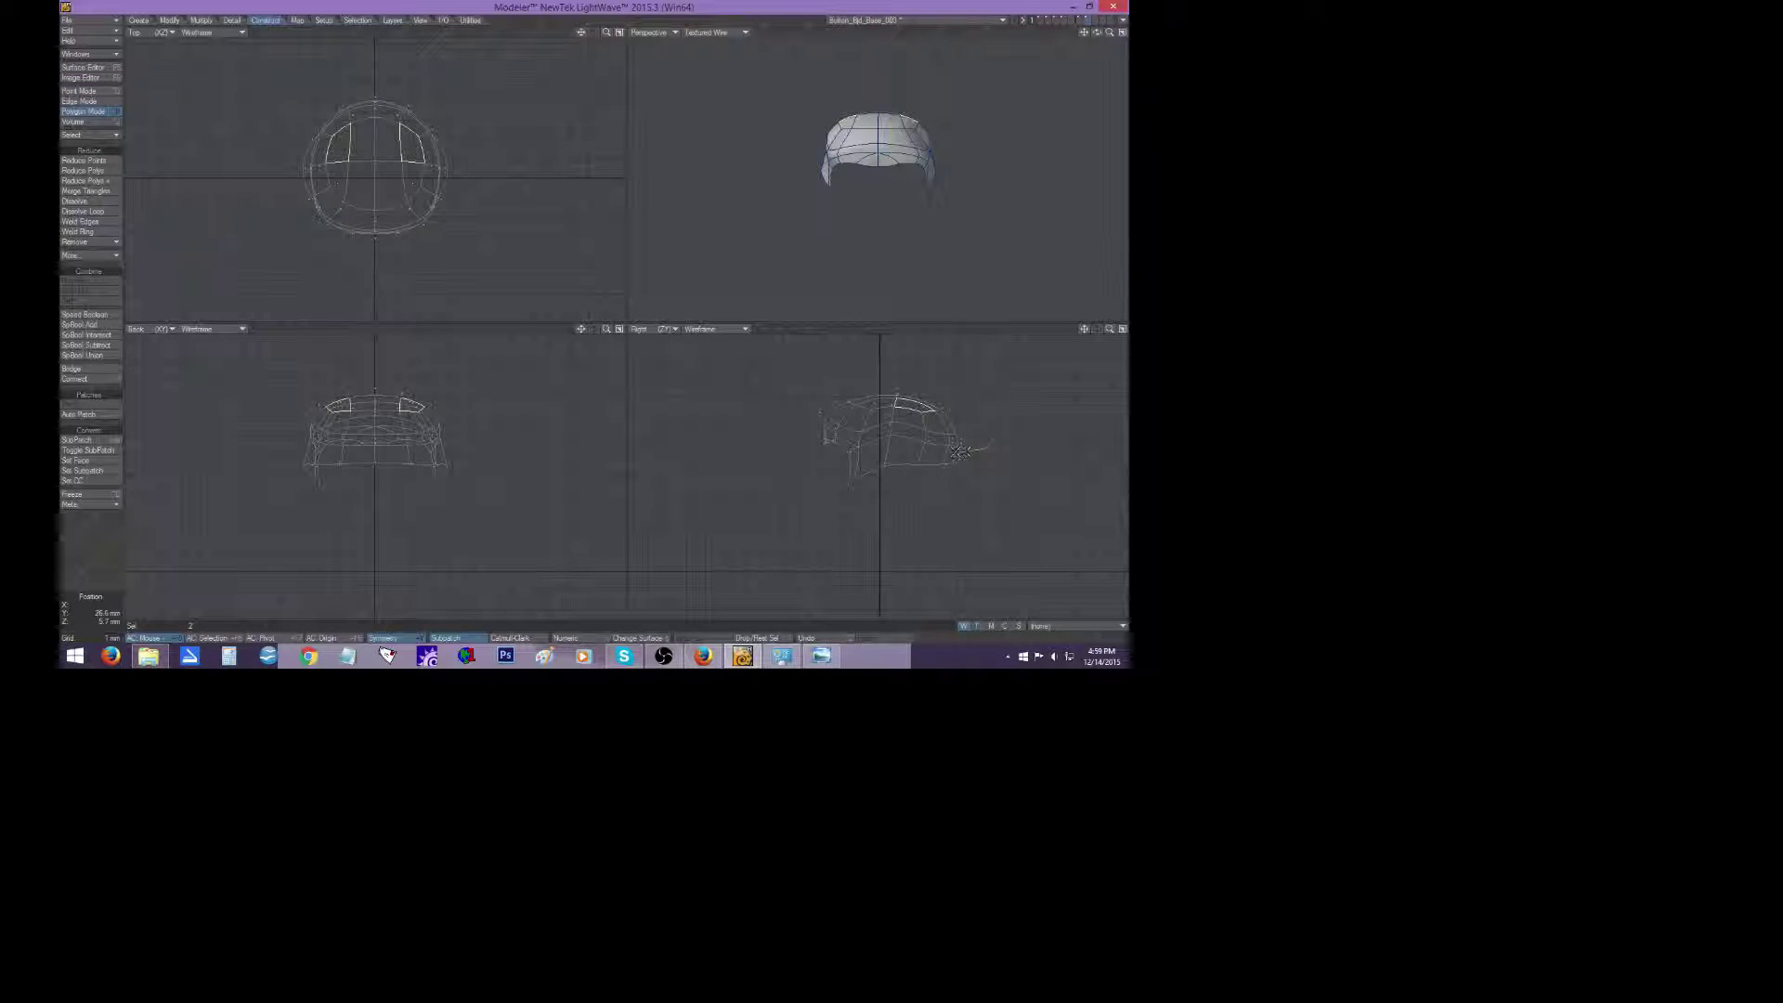
mouse_move(868, 455)
right_mouse_down()
mouse_move(825, 431)
mouse_move(924, 362)
mouse_move(984, 431)
right_mouse_up()
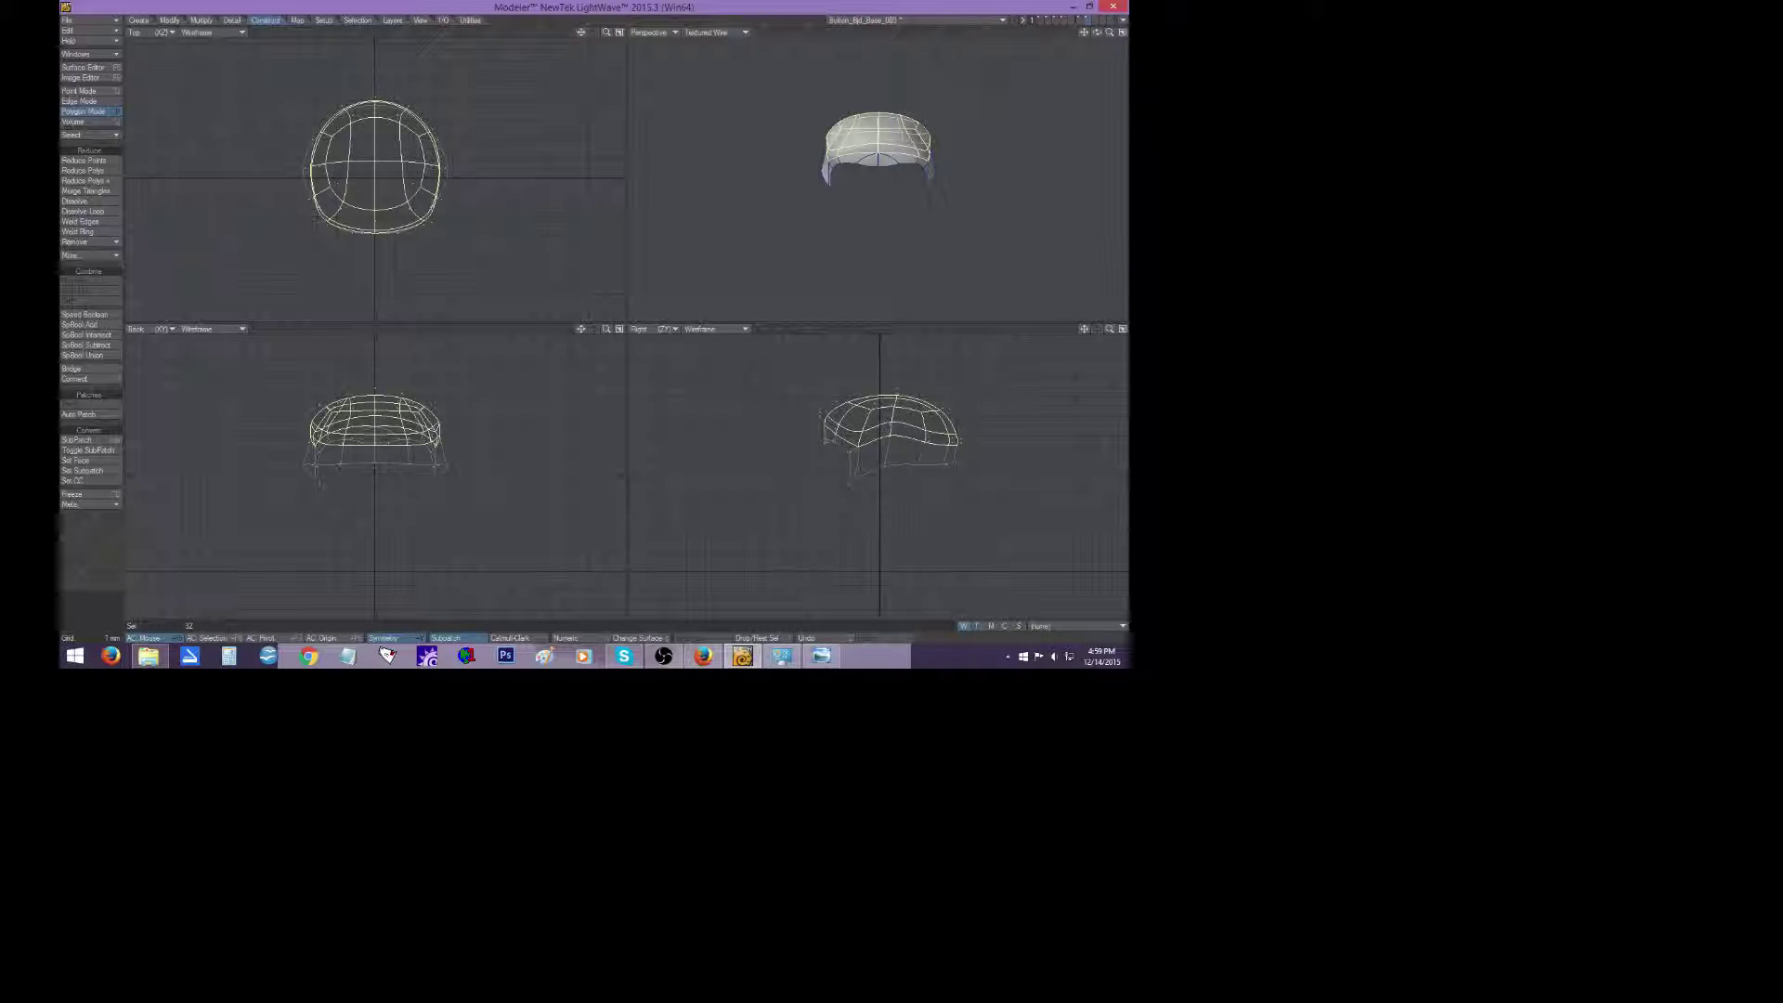
mouse_move(1110, 35)
left_mouse_down()
mouse_move(1125, 35)
mouse_move(1095, 32)
left_mouse_up()
left_click(1048, 23)
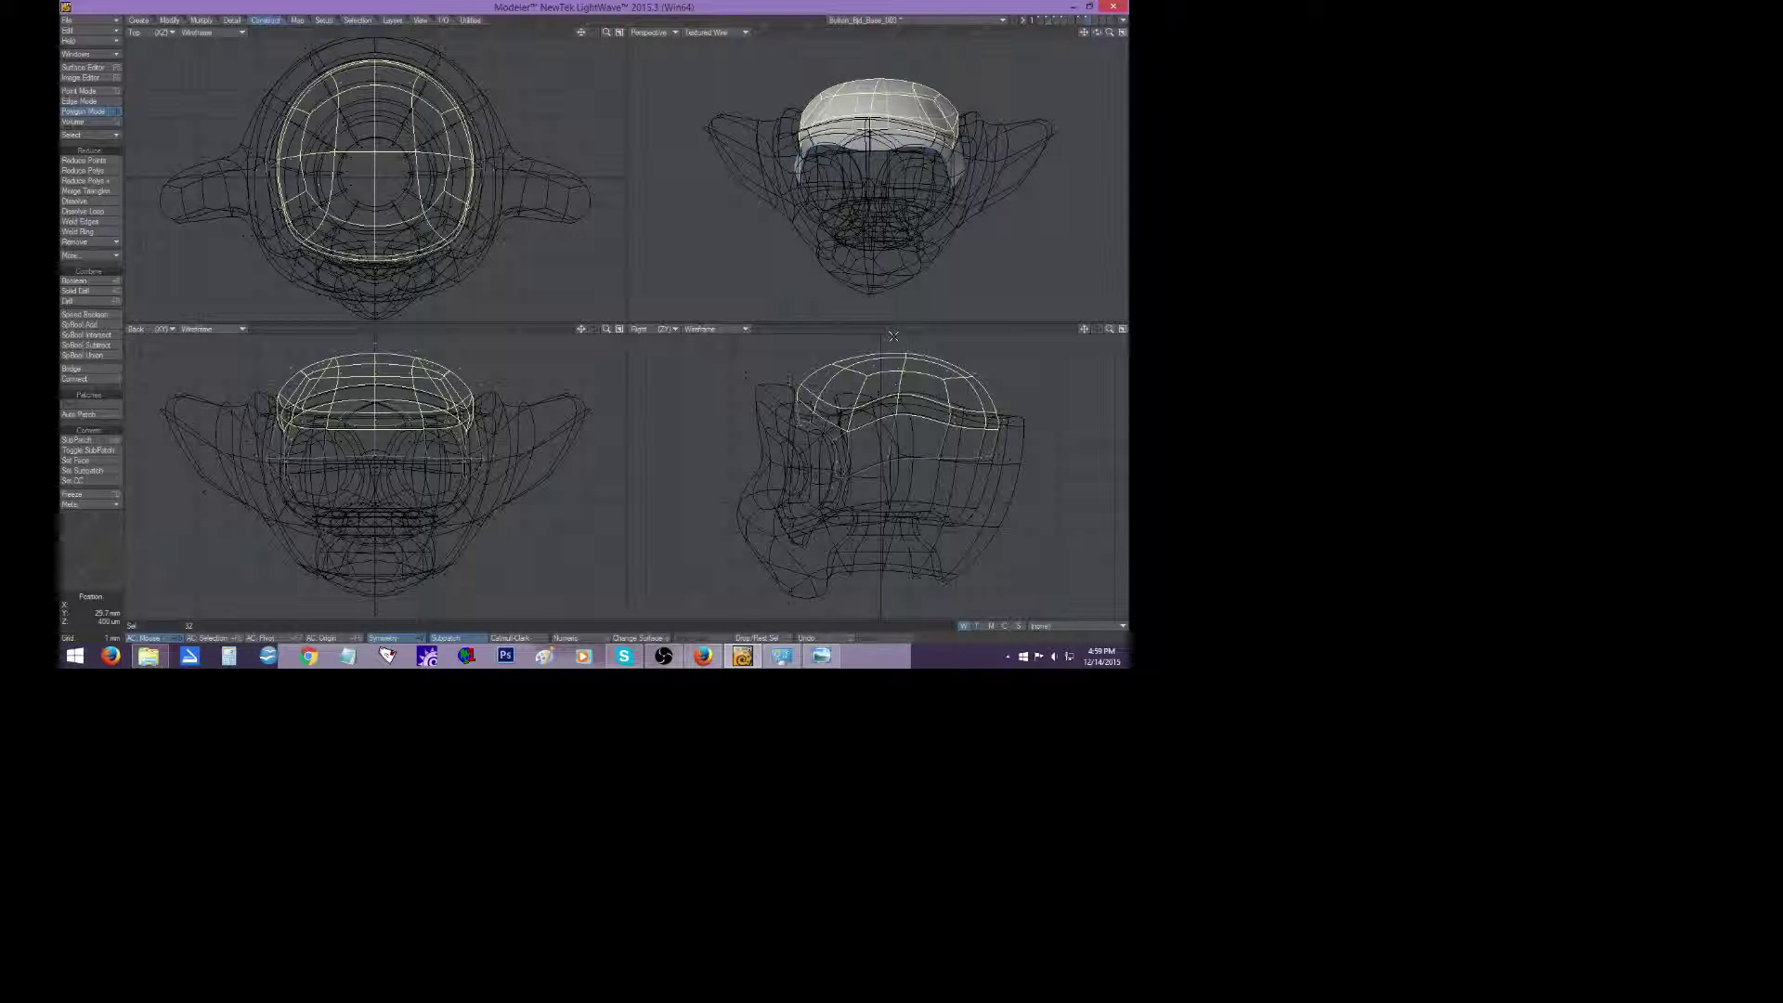
key("ctrl+z")
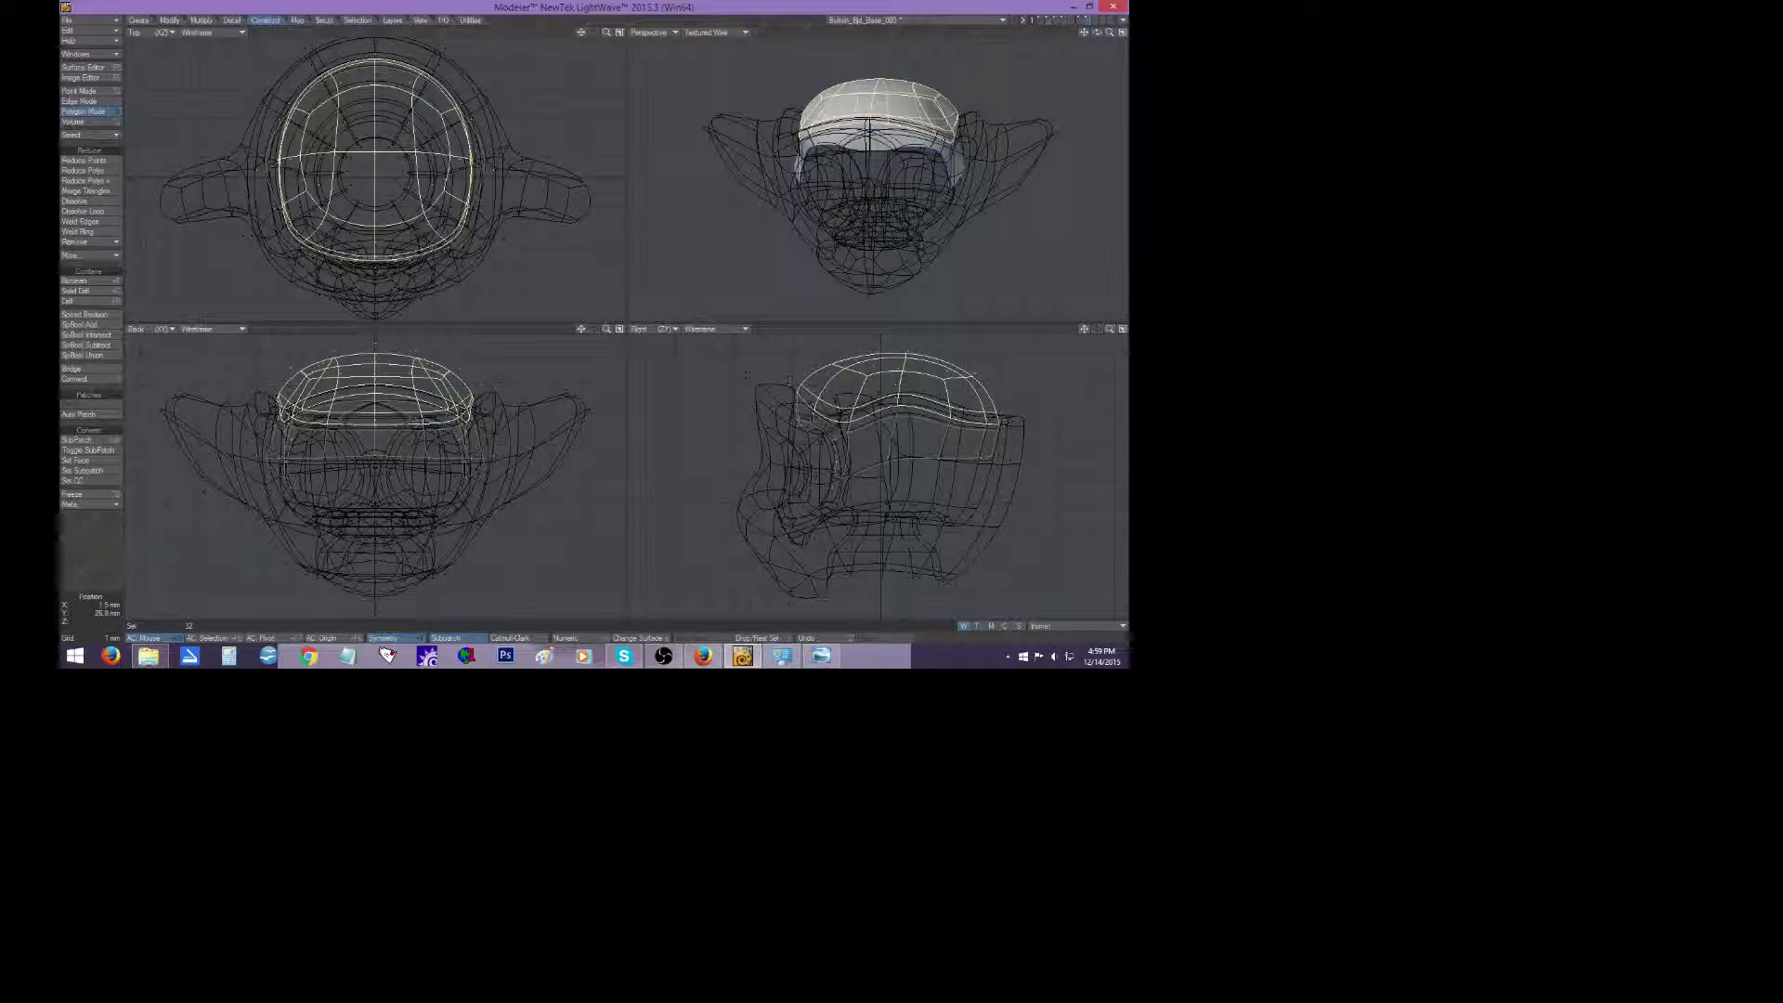
Scale up the selected dome polygons uniformly to about the head's width and shift them up and forward.
key("shift+h")
left_click_drag(380, 422, 410, 422)
left_click_drag(400, 410, 421, 411)
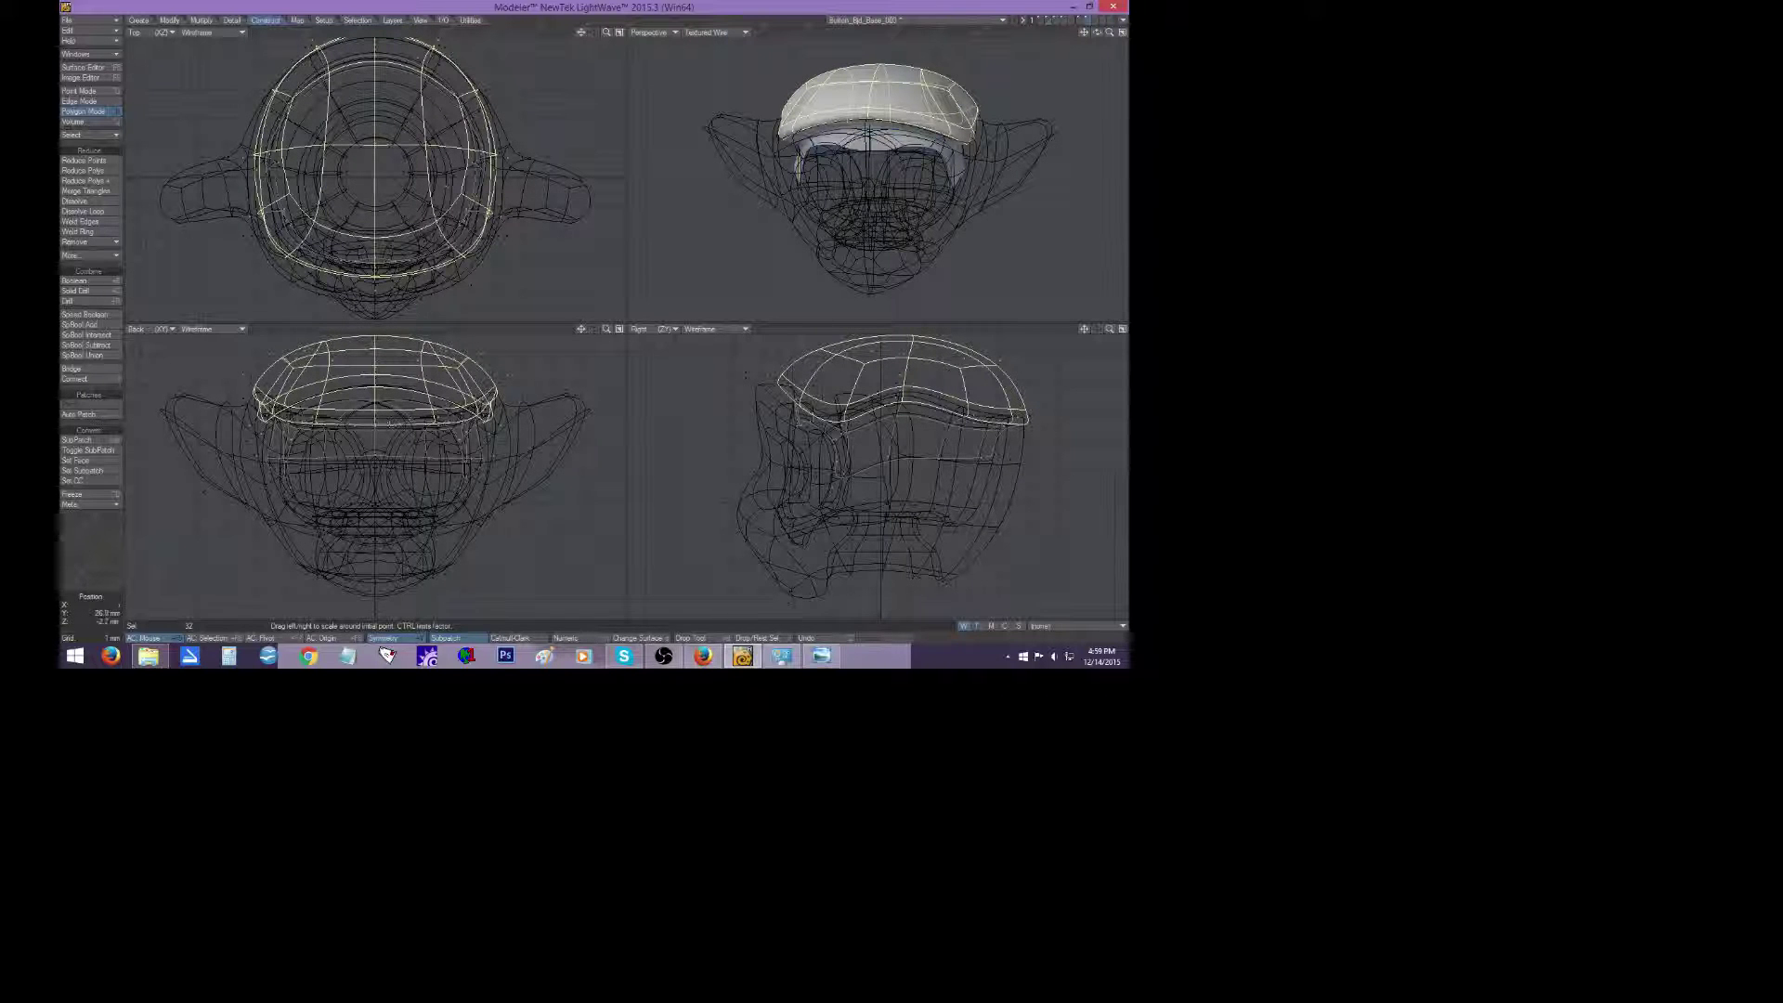
key("t")
left_click_drag(866, 392, 905, 399)
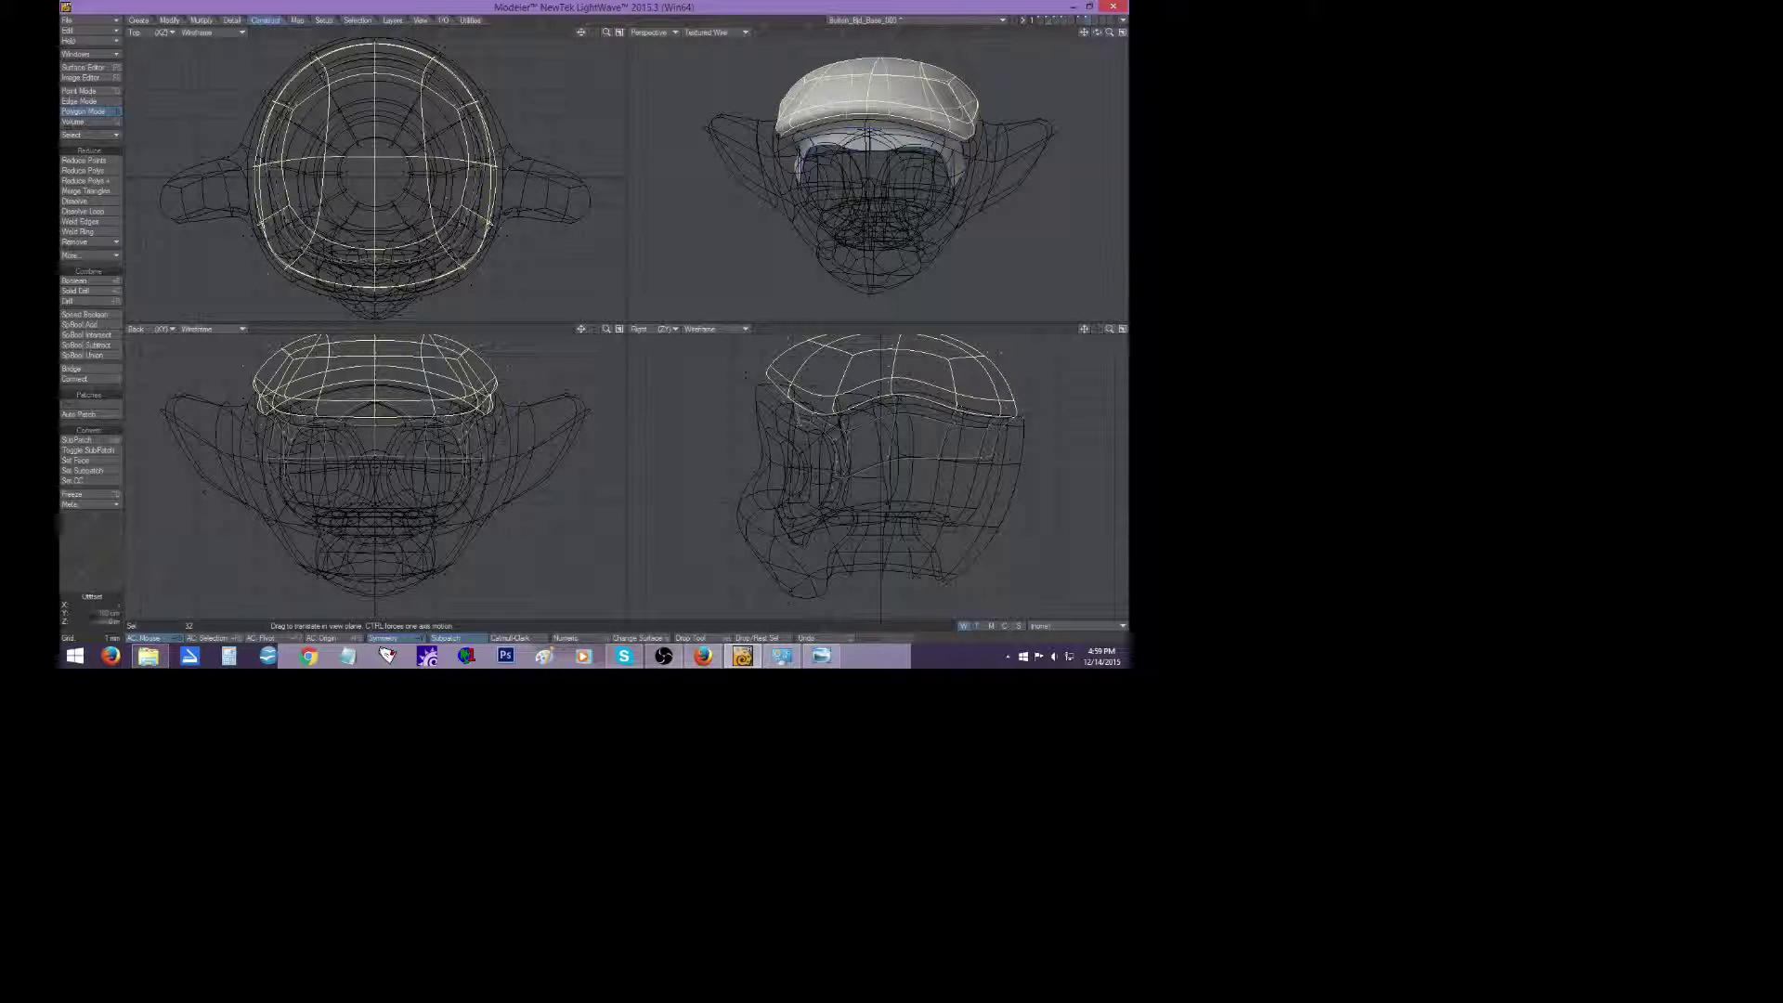
Fine-tune the size and position of the selected dome polygons so their rim lines up with the head.
scroll(1100, 34, "up", 1)
mouse_move(1097, 33)
left_mouse_down()
mouse_move(999, 41)
mouse_move(1207, 33)
left_mouse_up()
key("shift+h")
left_click_drag(923, 414, 898, 376)
key("t")
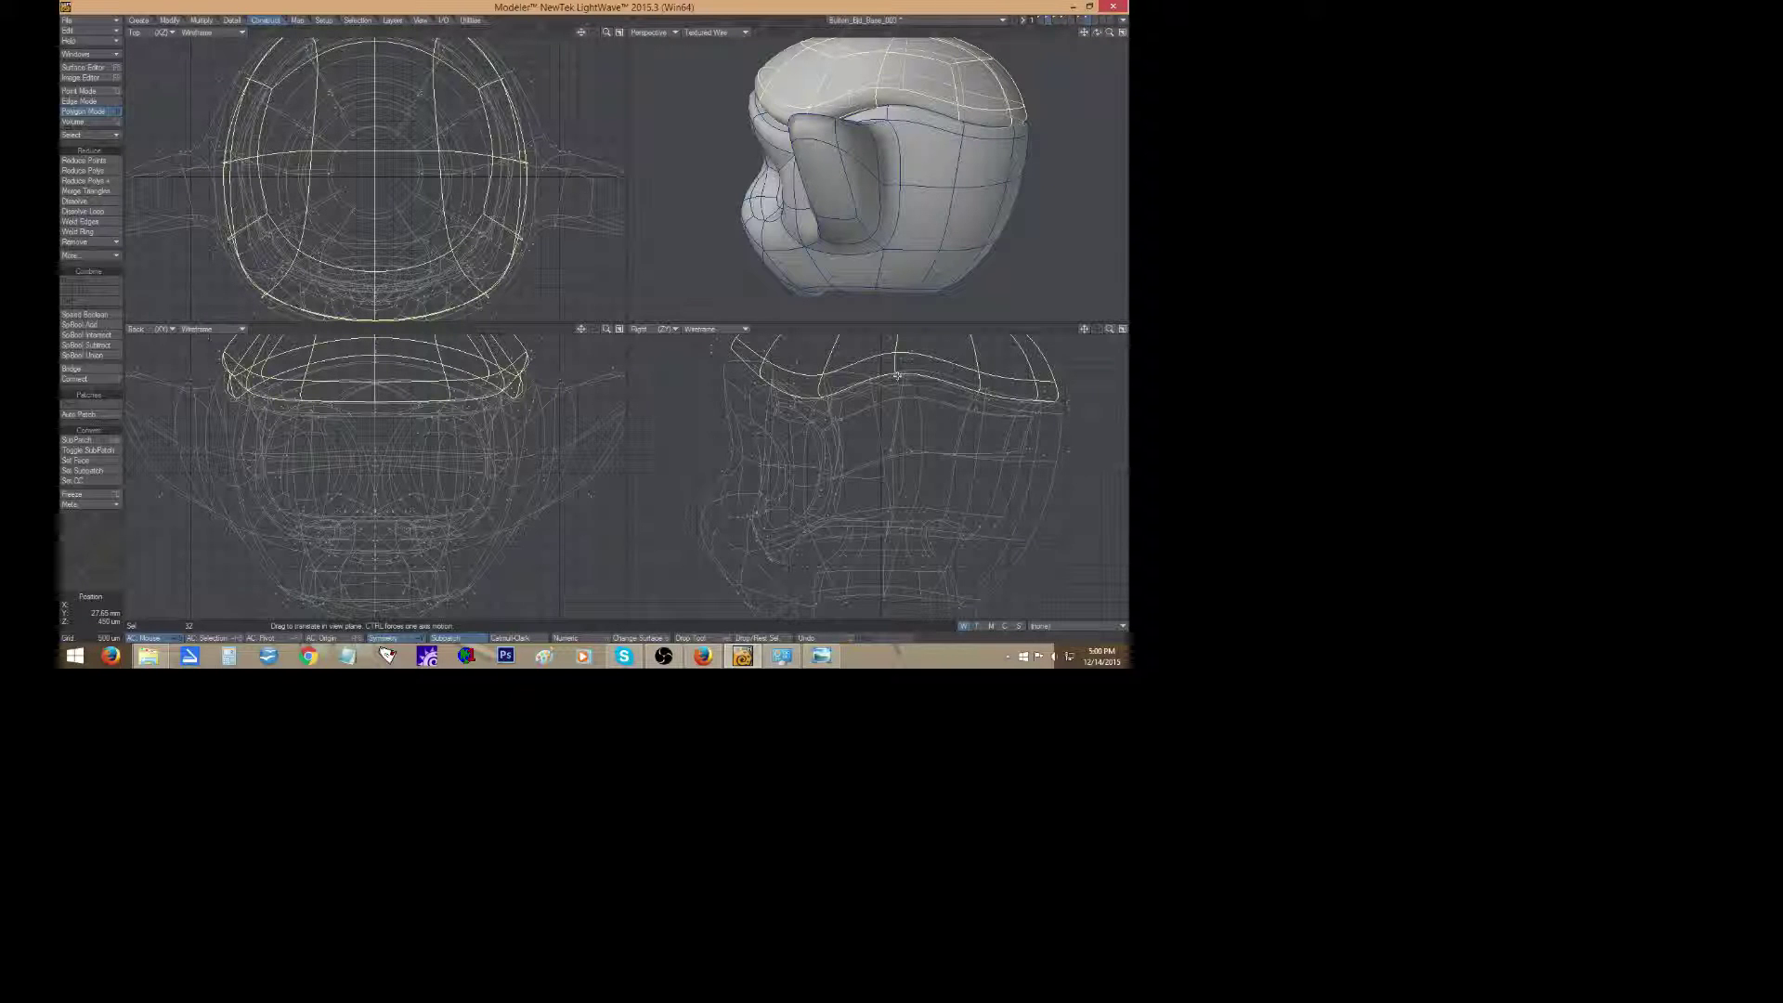
key("shift+h")
left_click_drag(897, 376, 951, 356)
key("t")
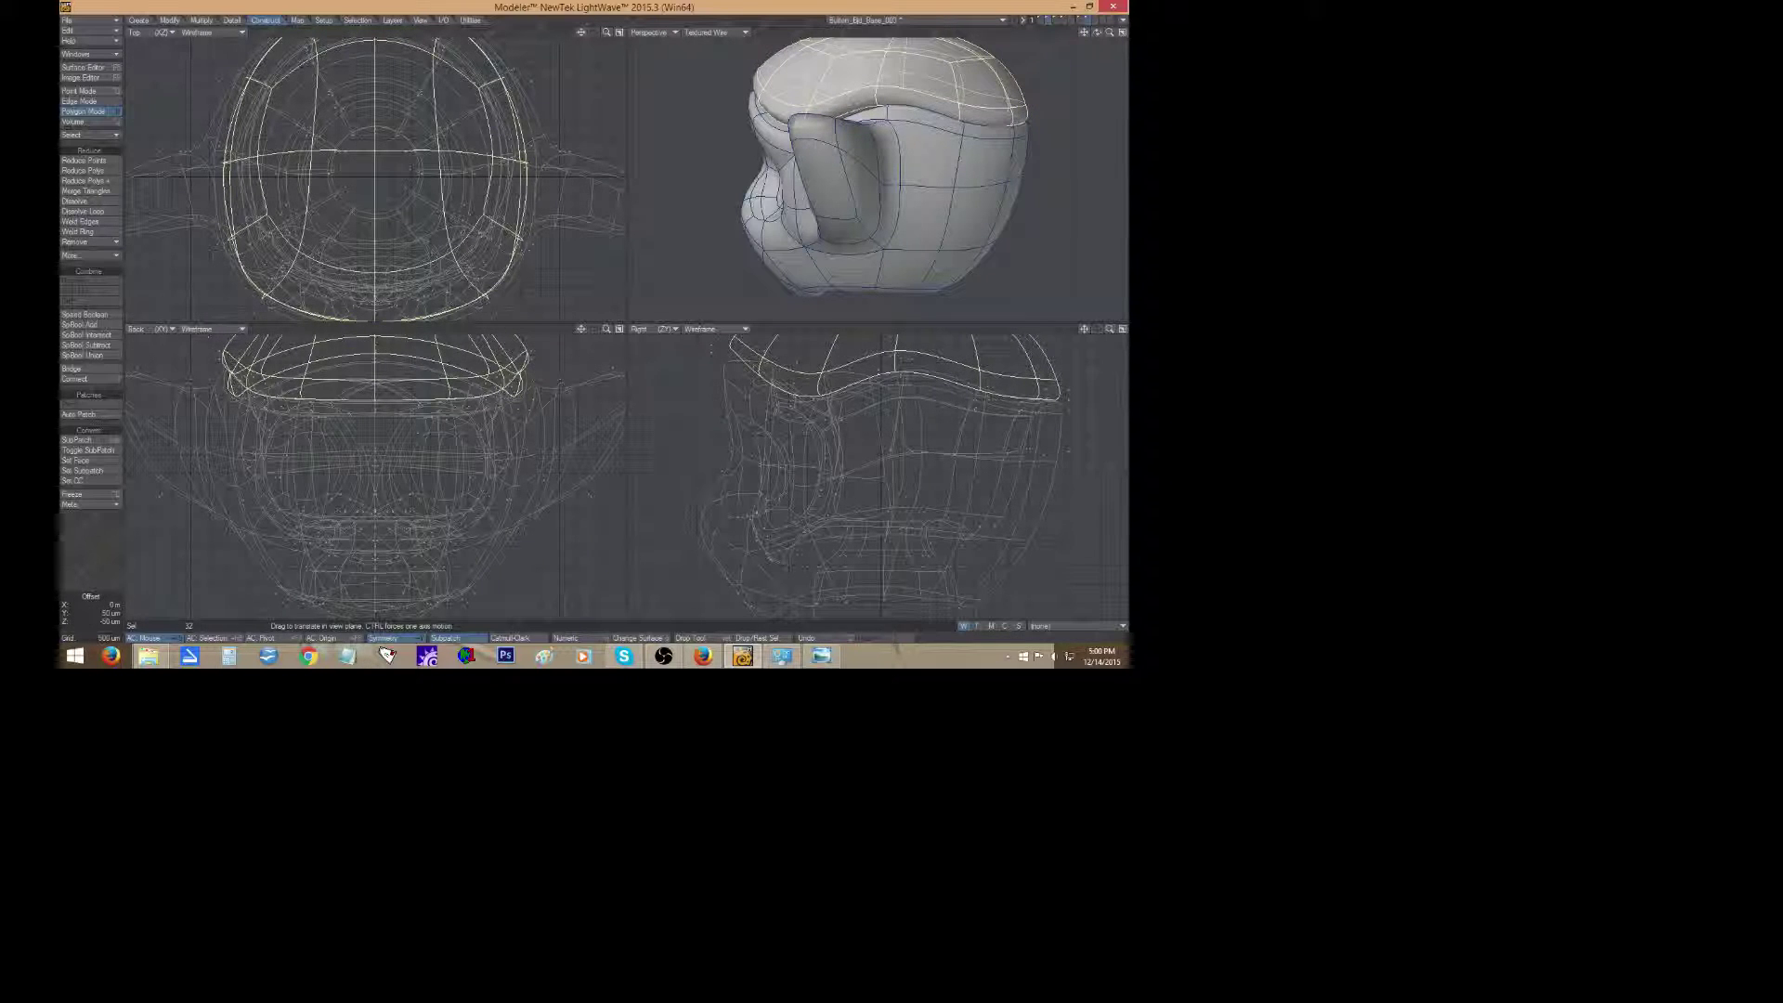
left_click_drag(1097, 32, 1106, 138)
left_click_drag(986, 374, 986, 369)
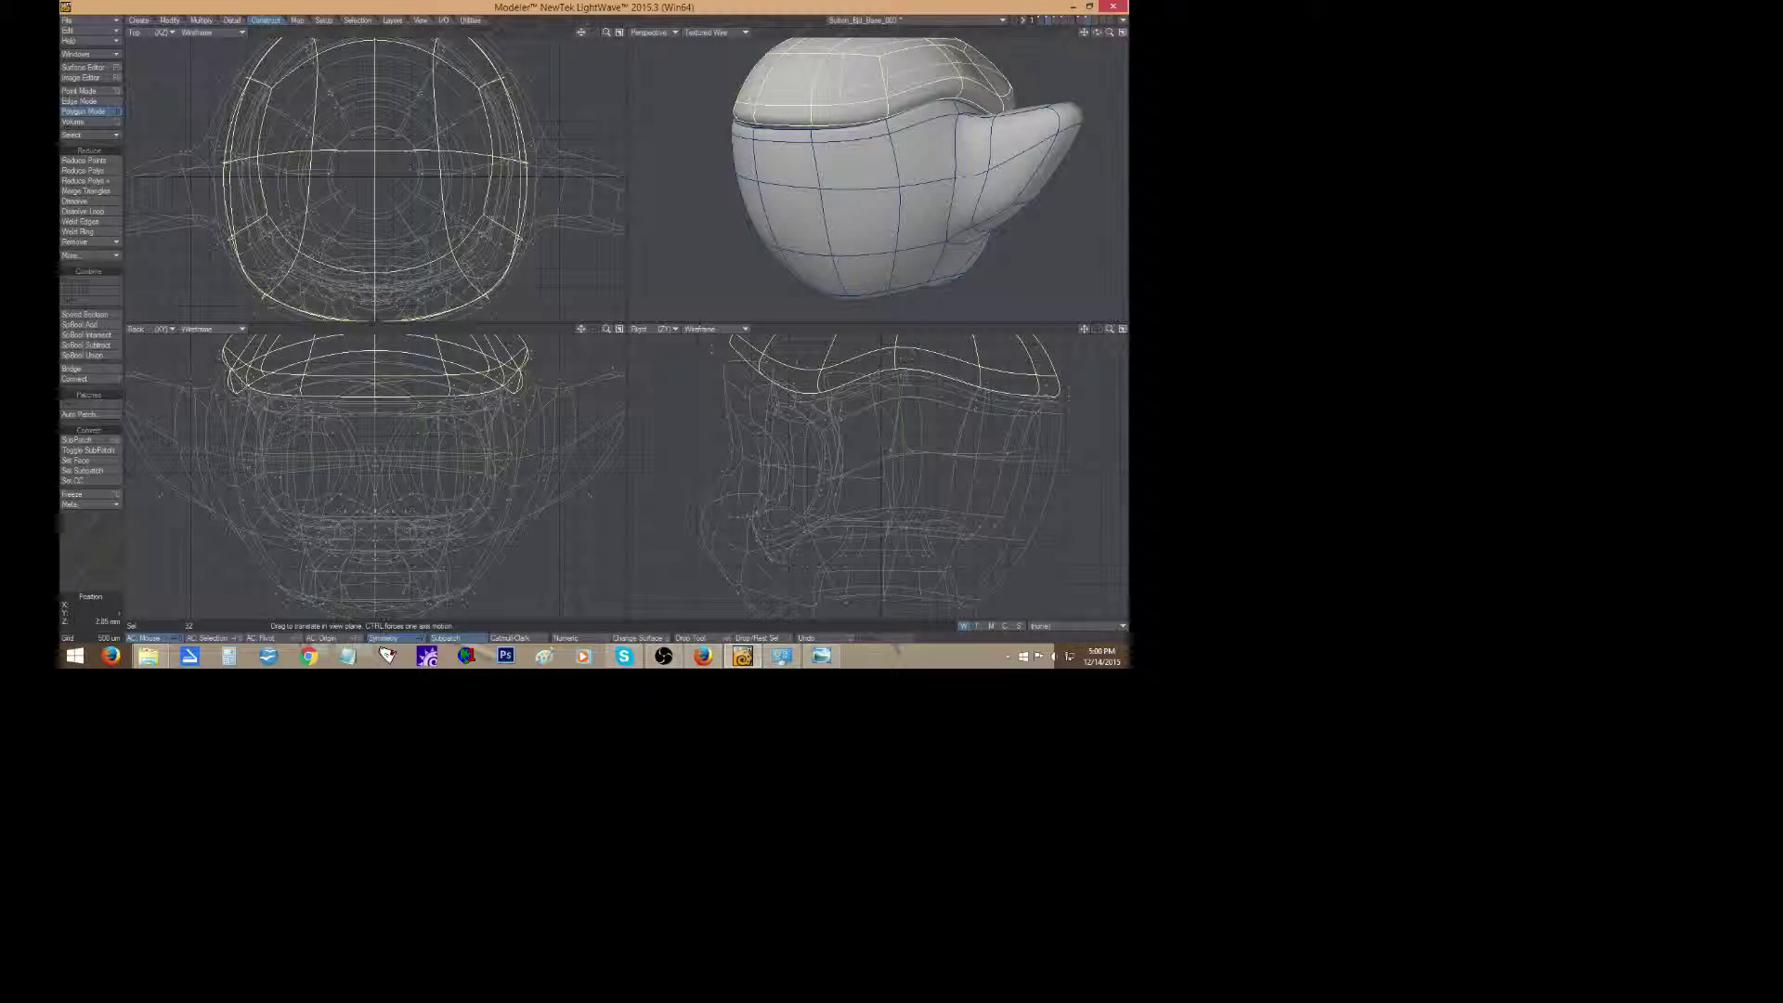
Select the symmetrical pair of polygons on the cap's front rim and move them slightly downward.
left_click_drag(1096, 32, 928, 32)
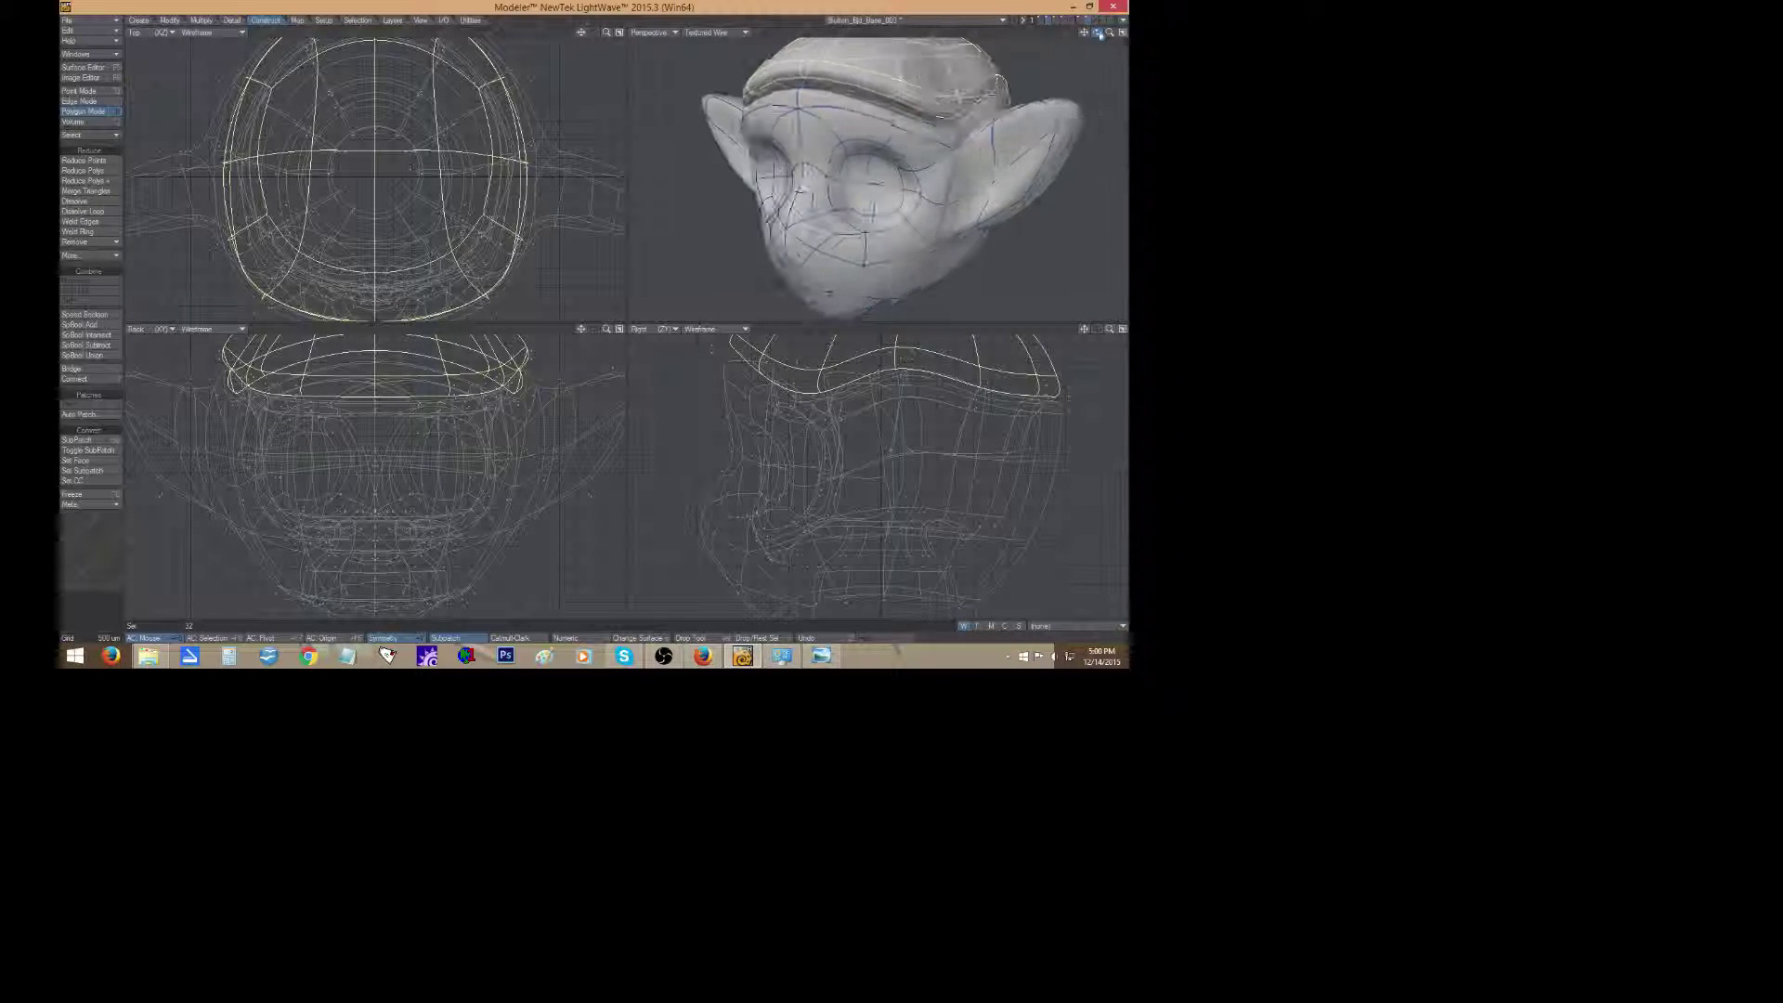
left_click(92, 559)
left_click(801, 72)
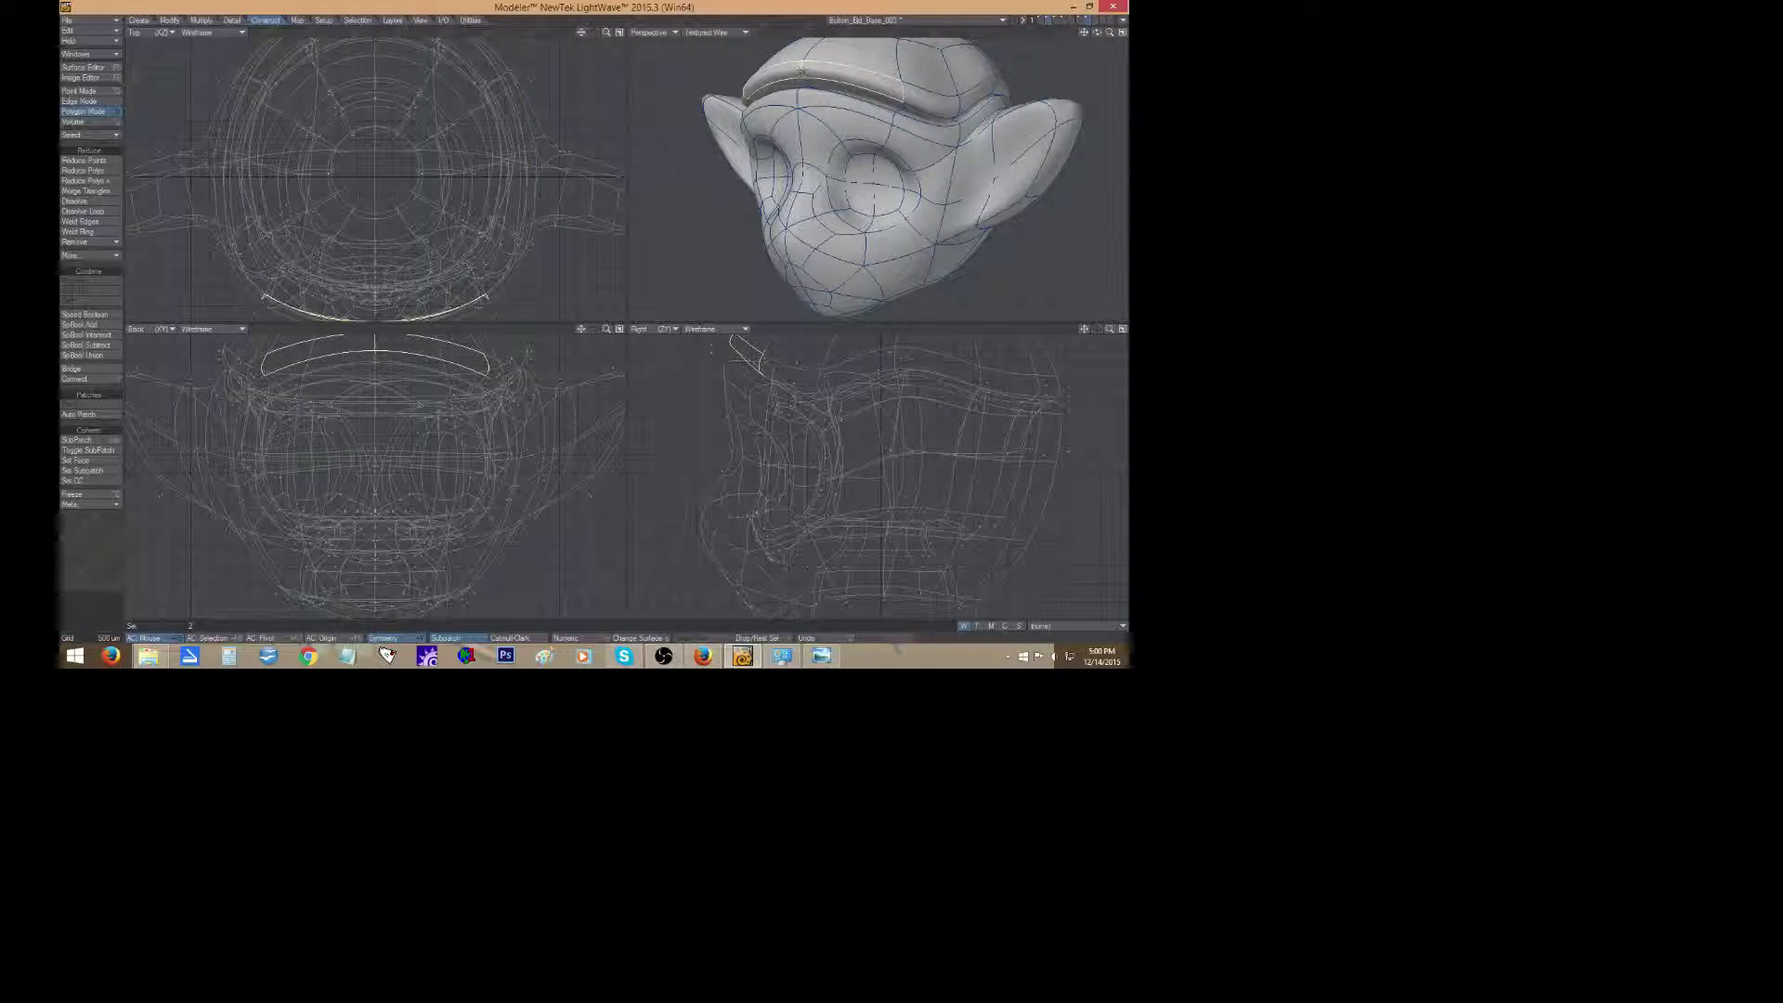
key("t")
left_click_drag(801, 71, 804, 80)
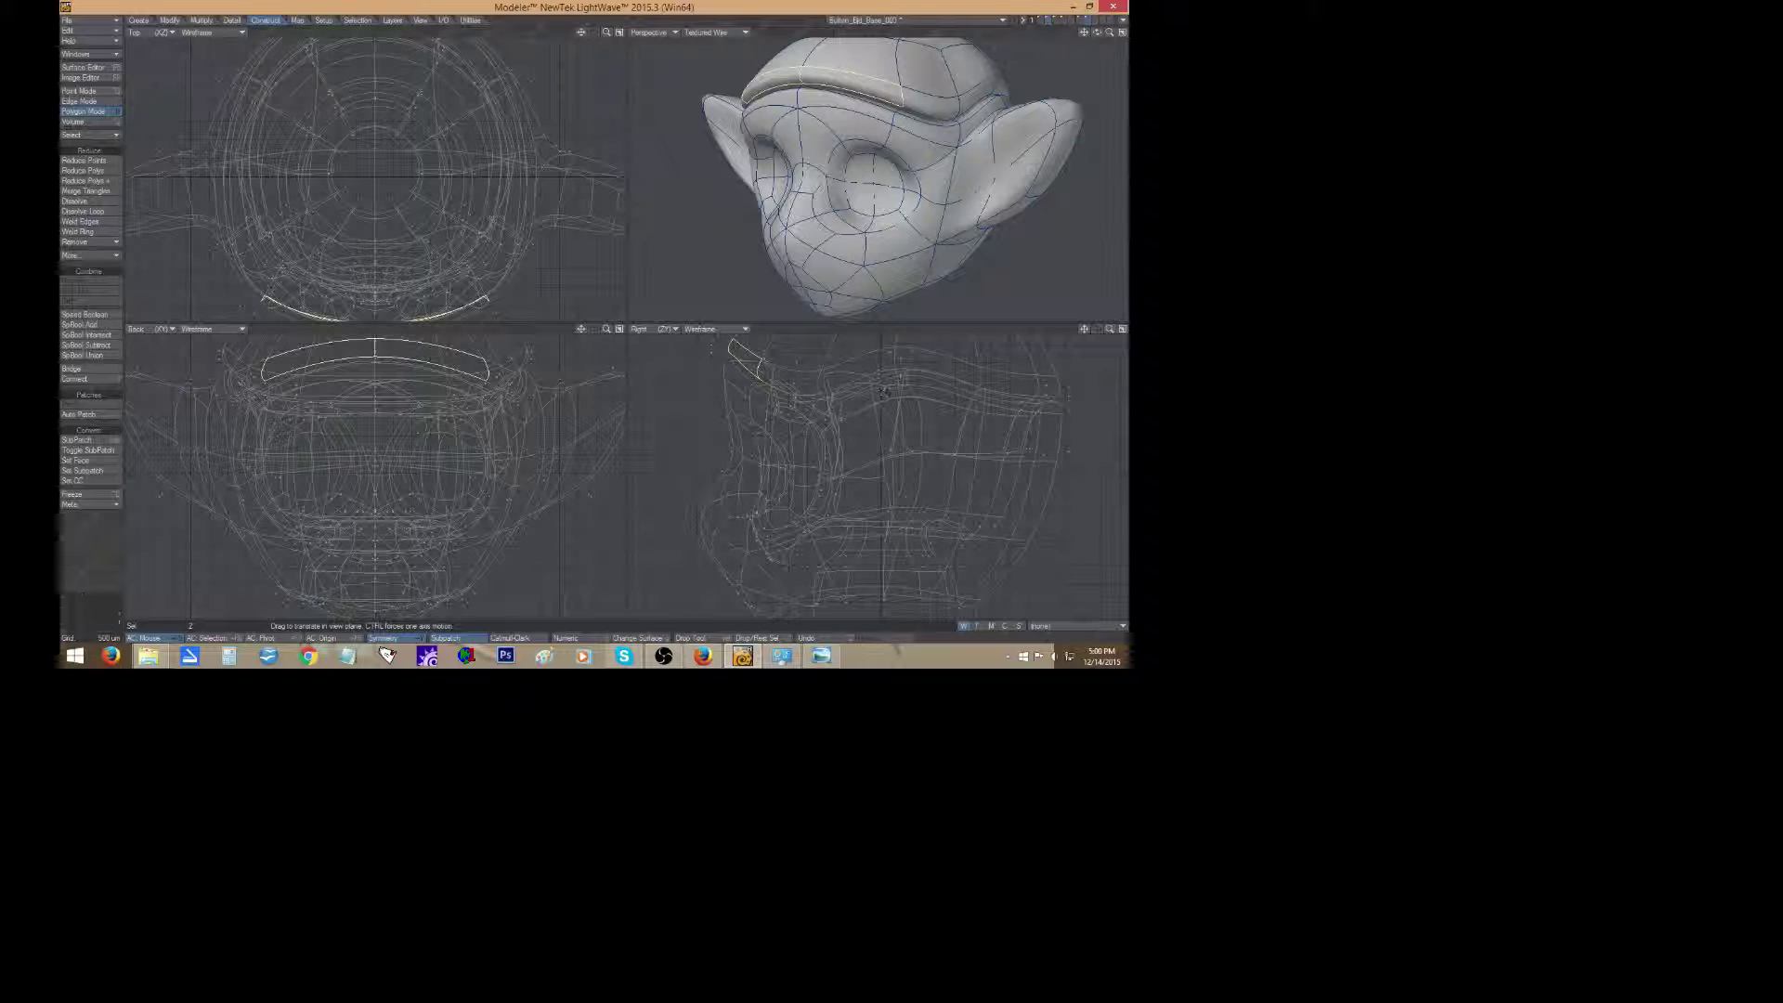
key("space")
Select the upper edges of the cap's front rim and move them slightly forward and upward.
left_click(92, 560)
left_click(797, 71)
key("t")
left_click(79, 101)
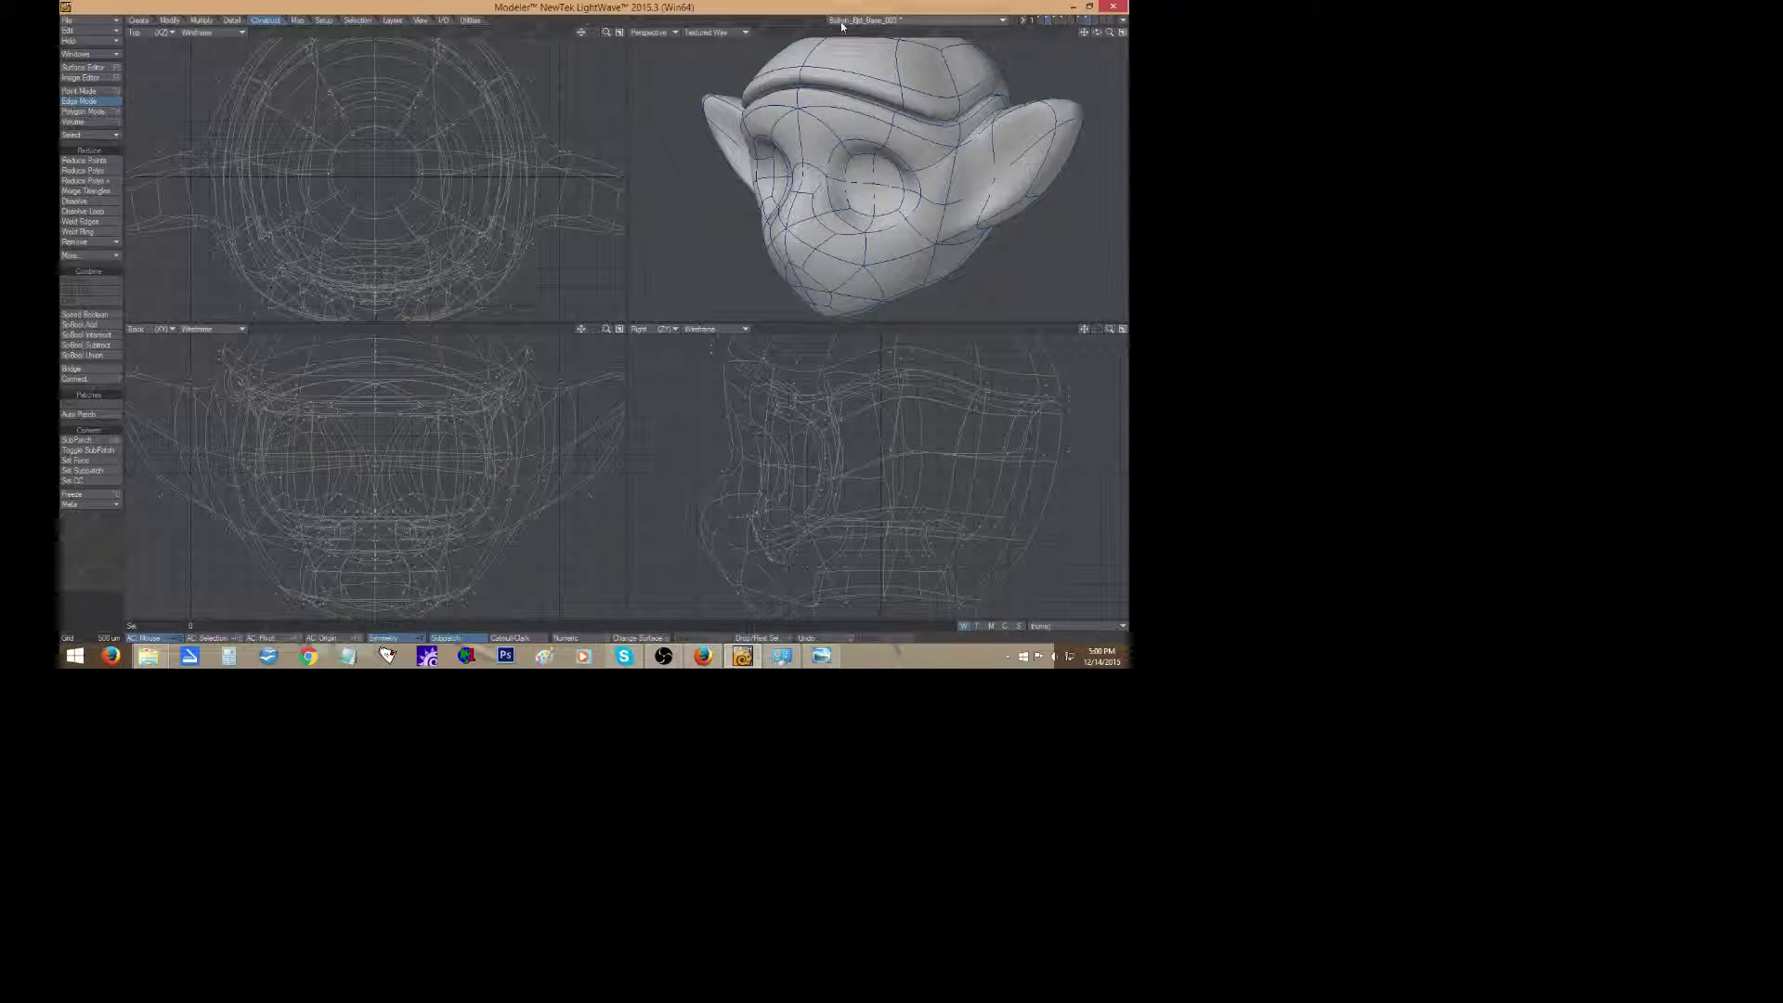
left_click(843, 69)
key("t")
left_click_drag(872, 377, 863, 373)
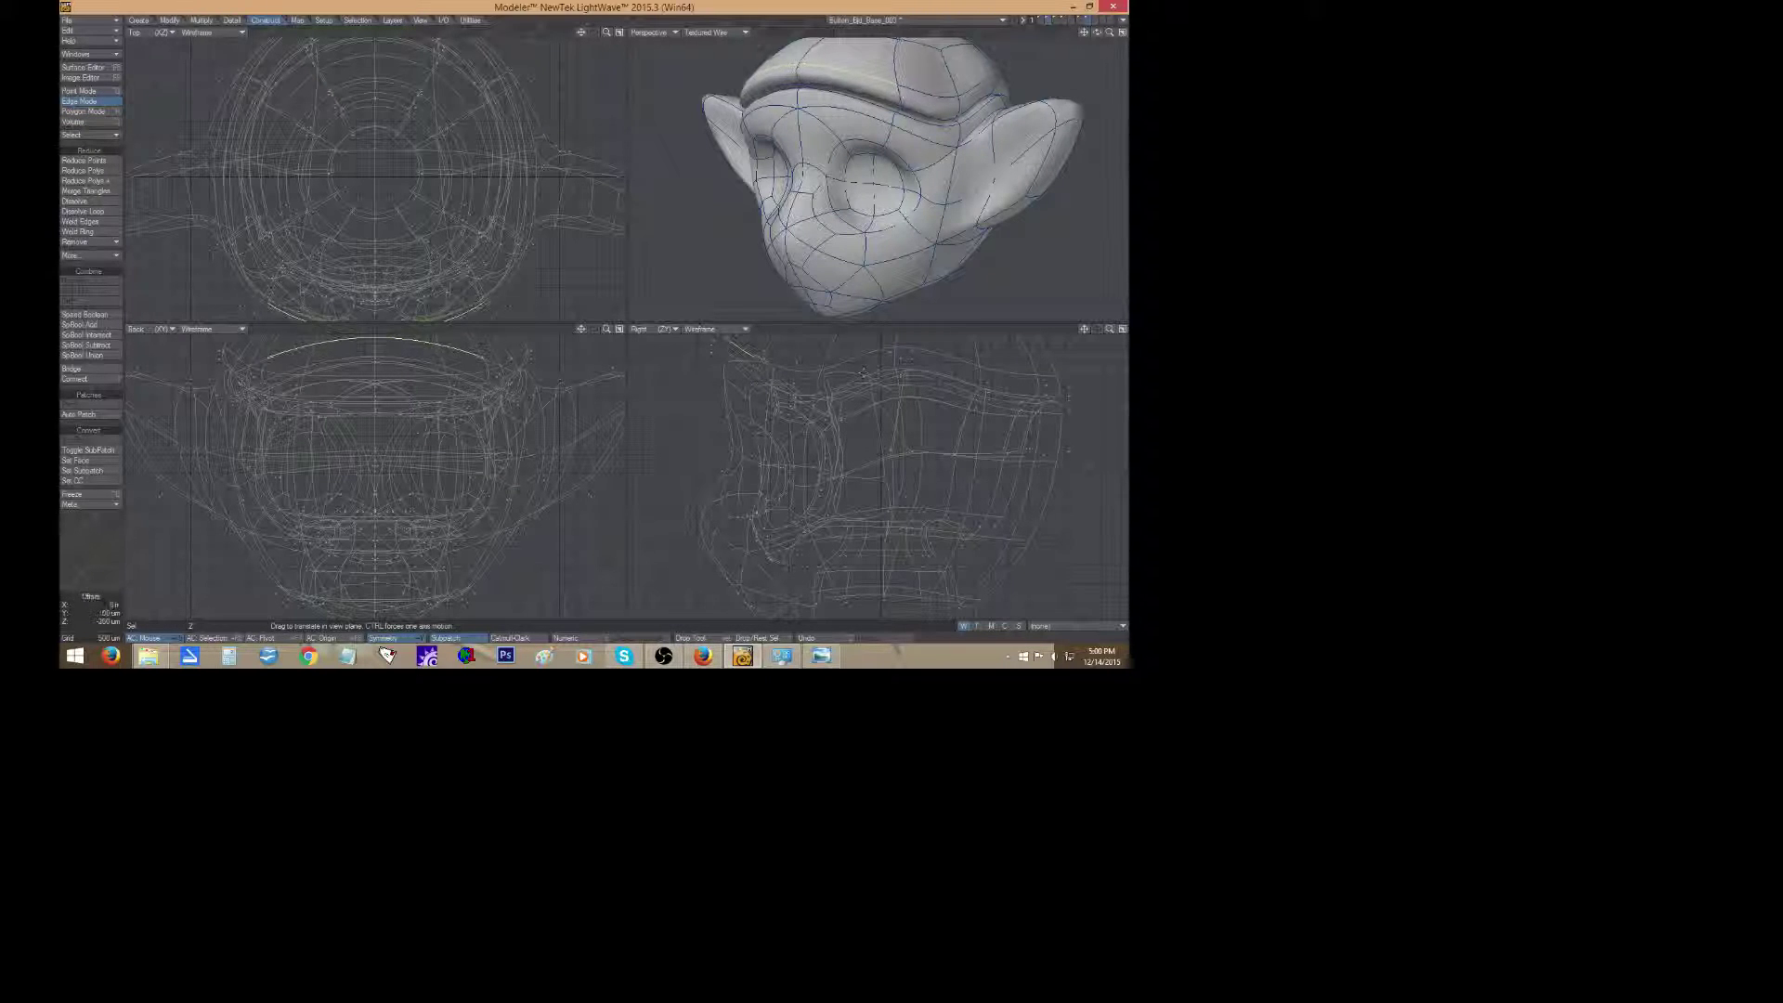
key("space")
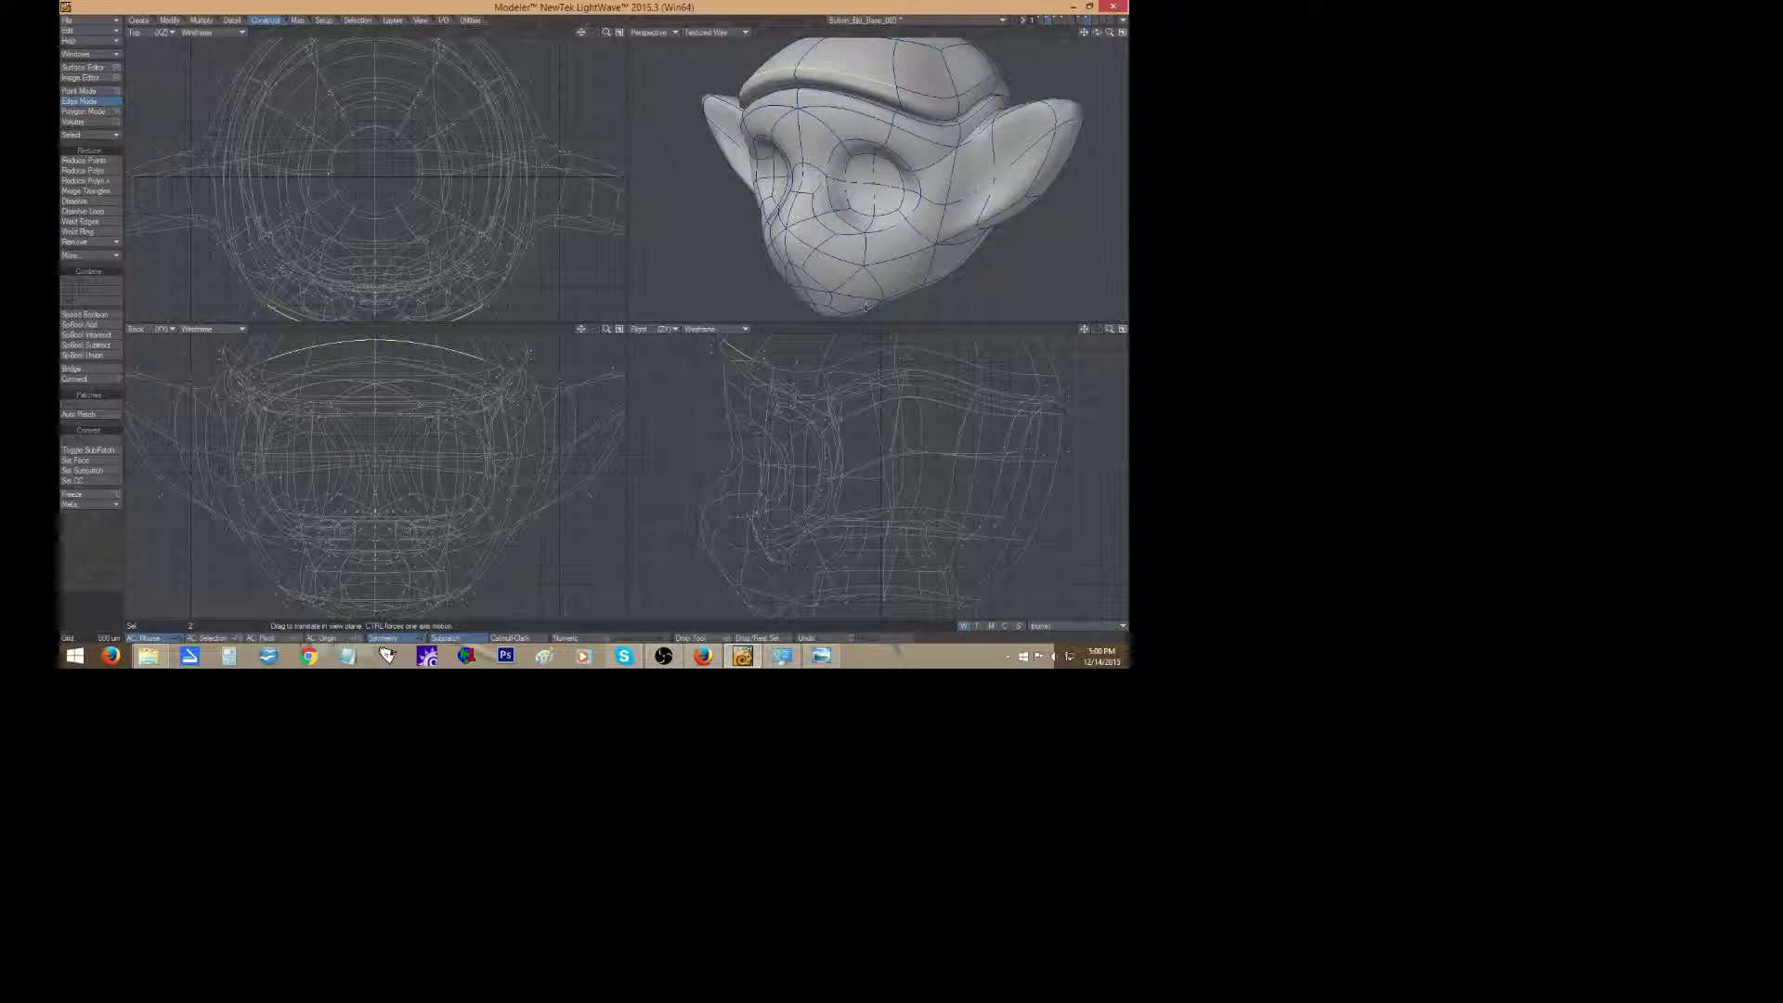
key("t")
left_click_drag(820, 70, 821, 67)
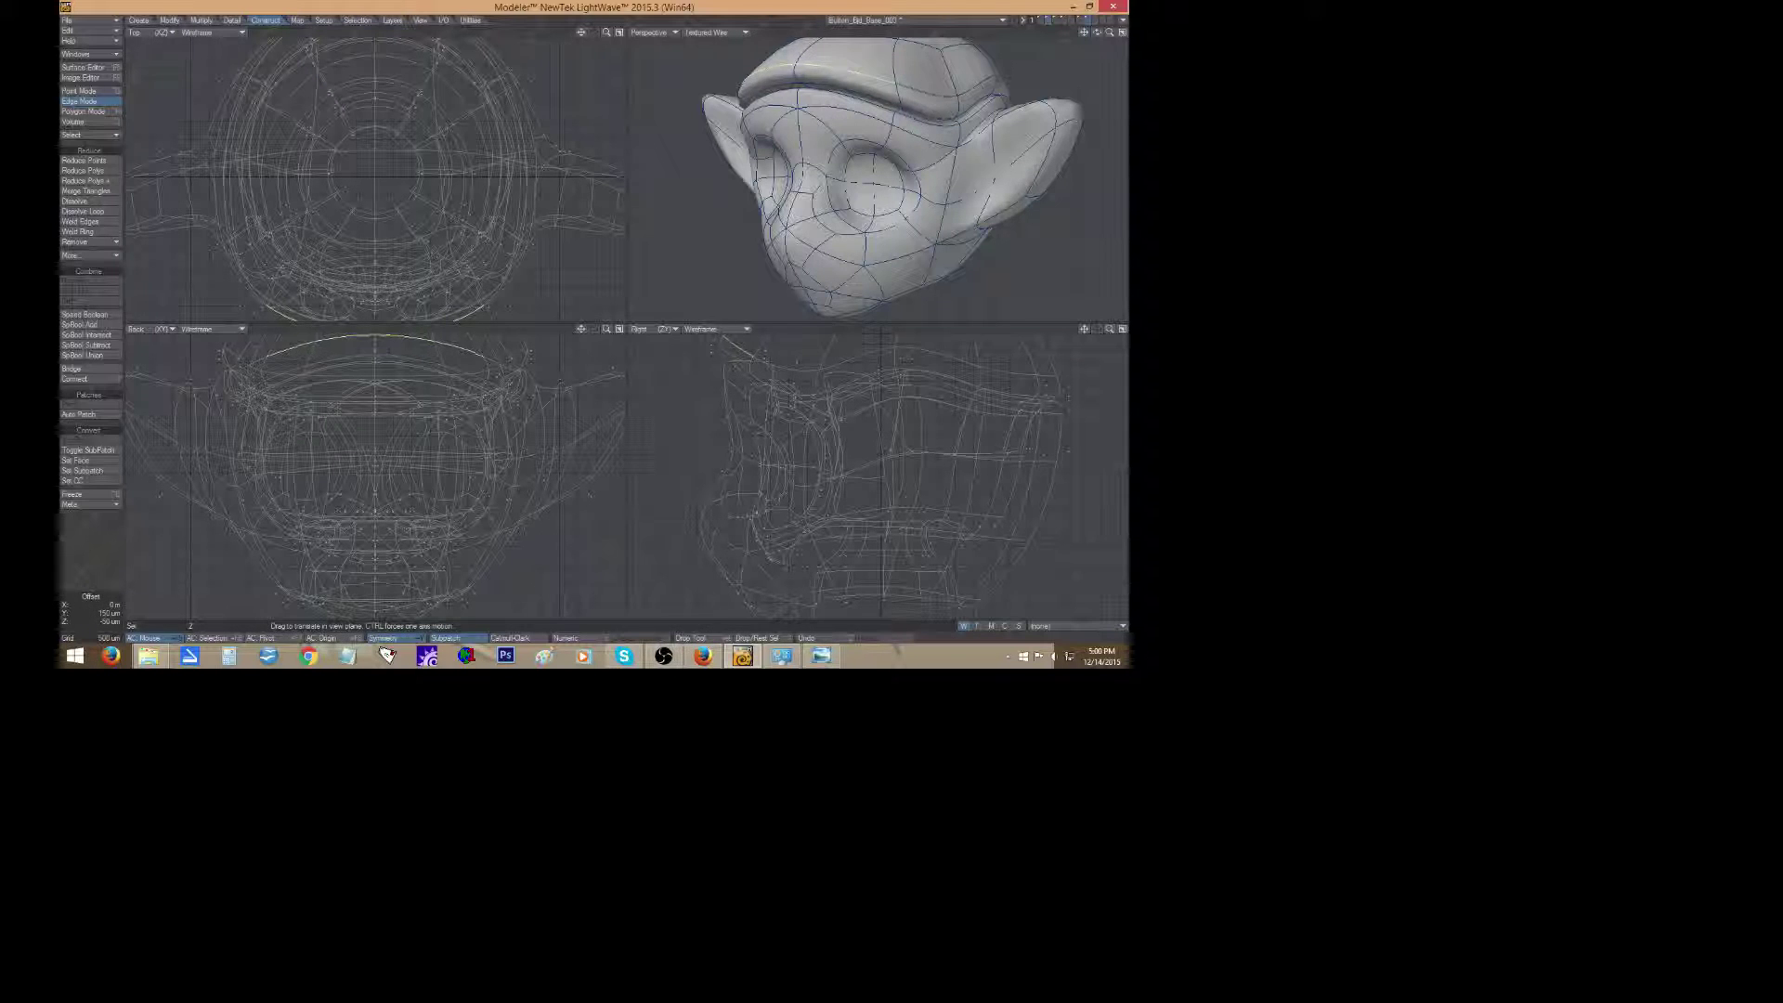
left_click_drag(863, 373, 864, 375)
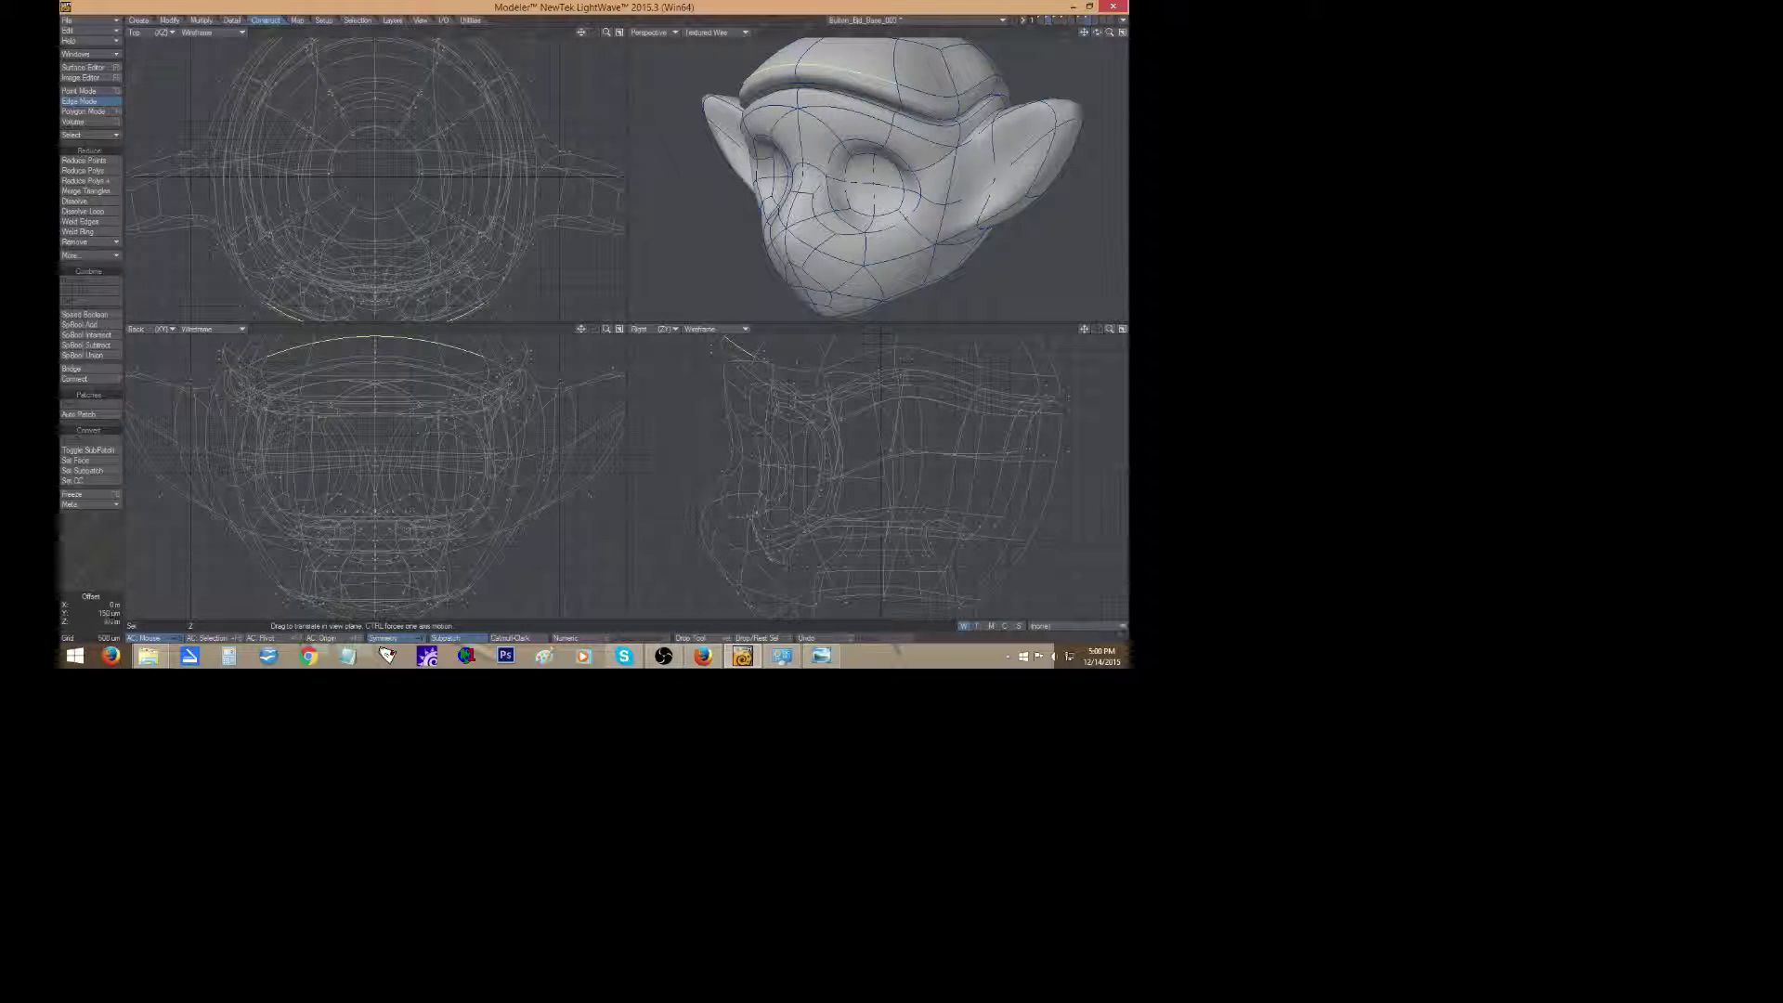
key("space")
Select the lower edges of the cap's front rim and move them slightly forward.
key("slash")
left_click(795, 84)
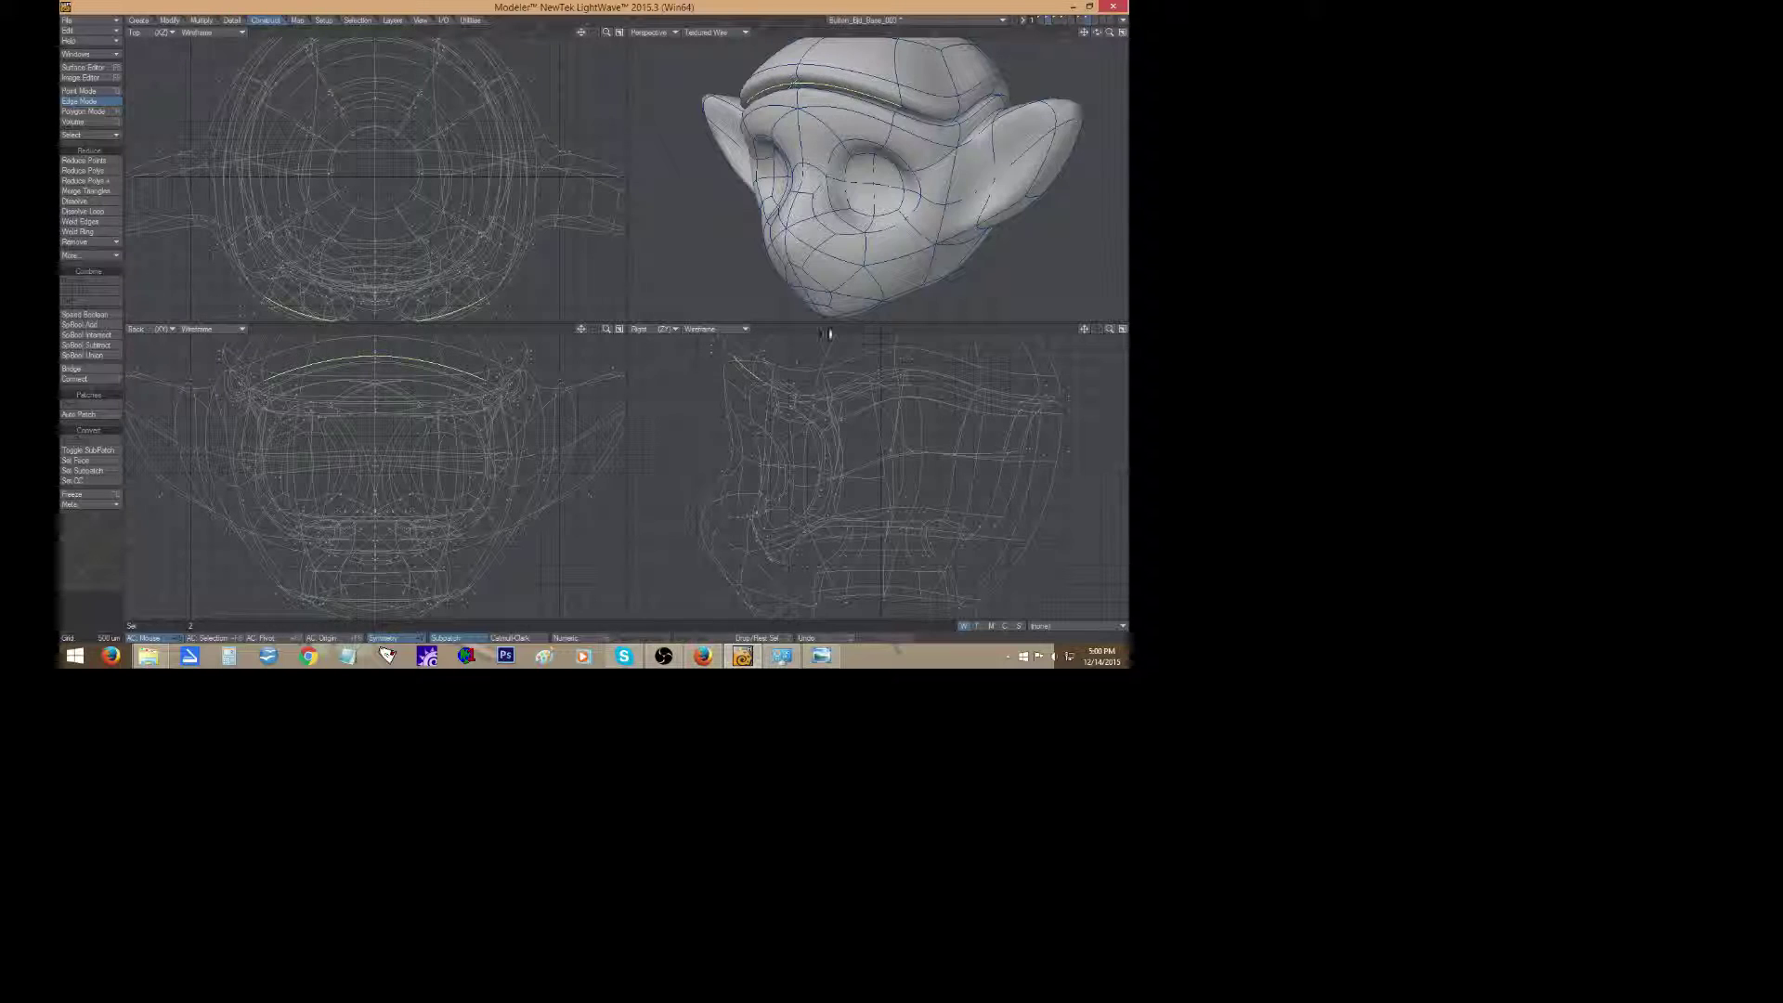
key("t")
left_click_drag(829, 334, 819, 341)
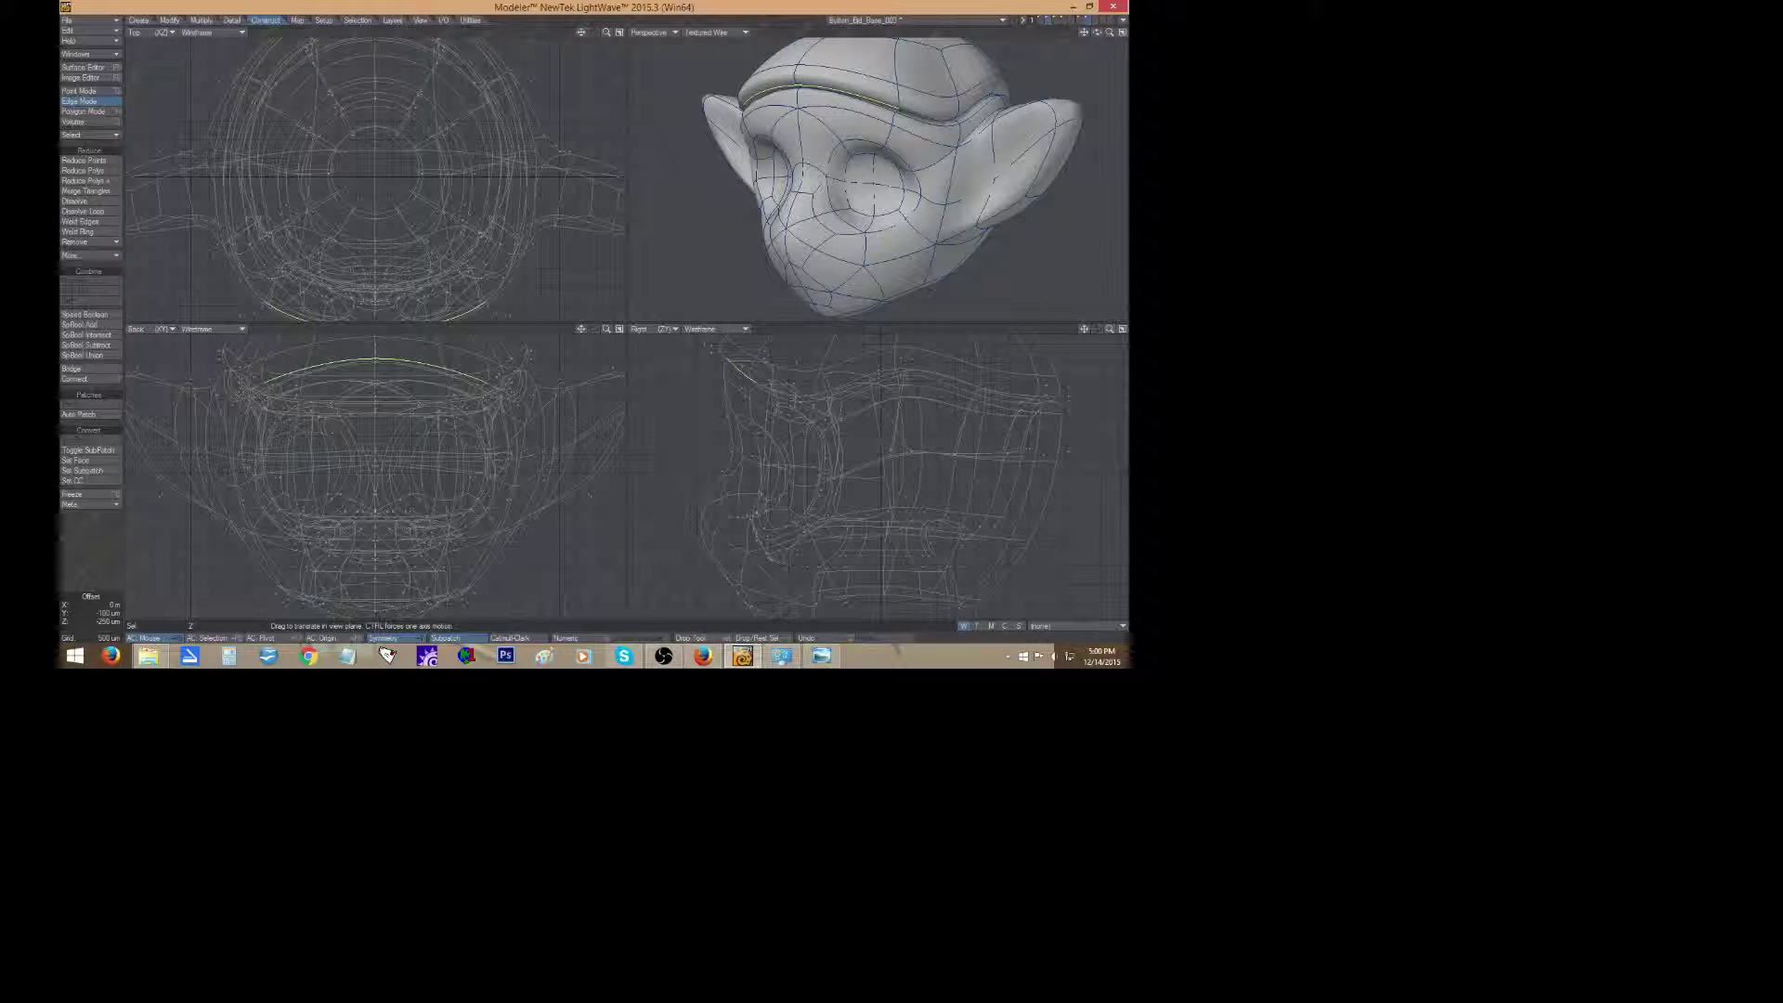
left_click(61, 557)
left_click(62, 557)
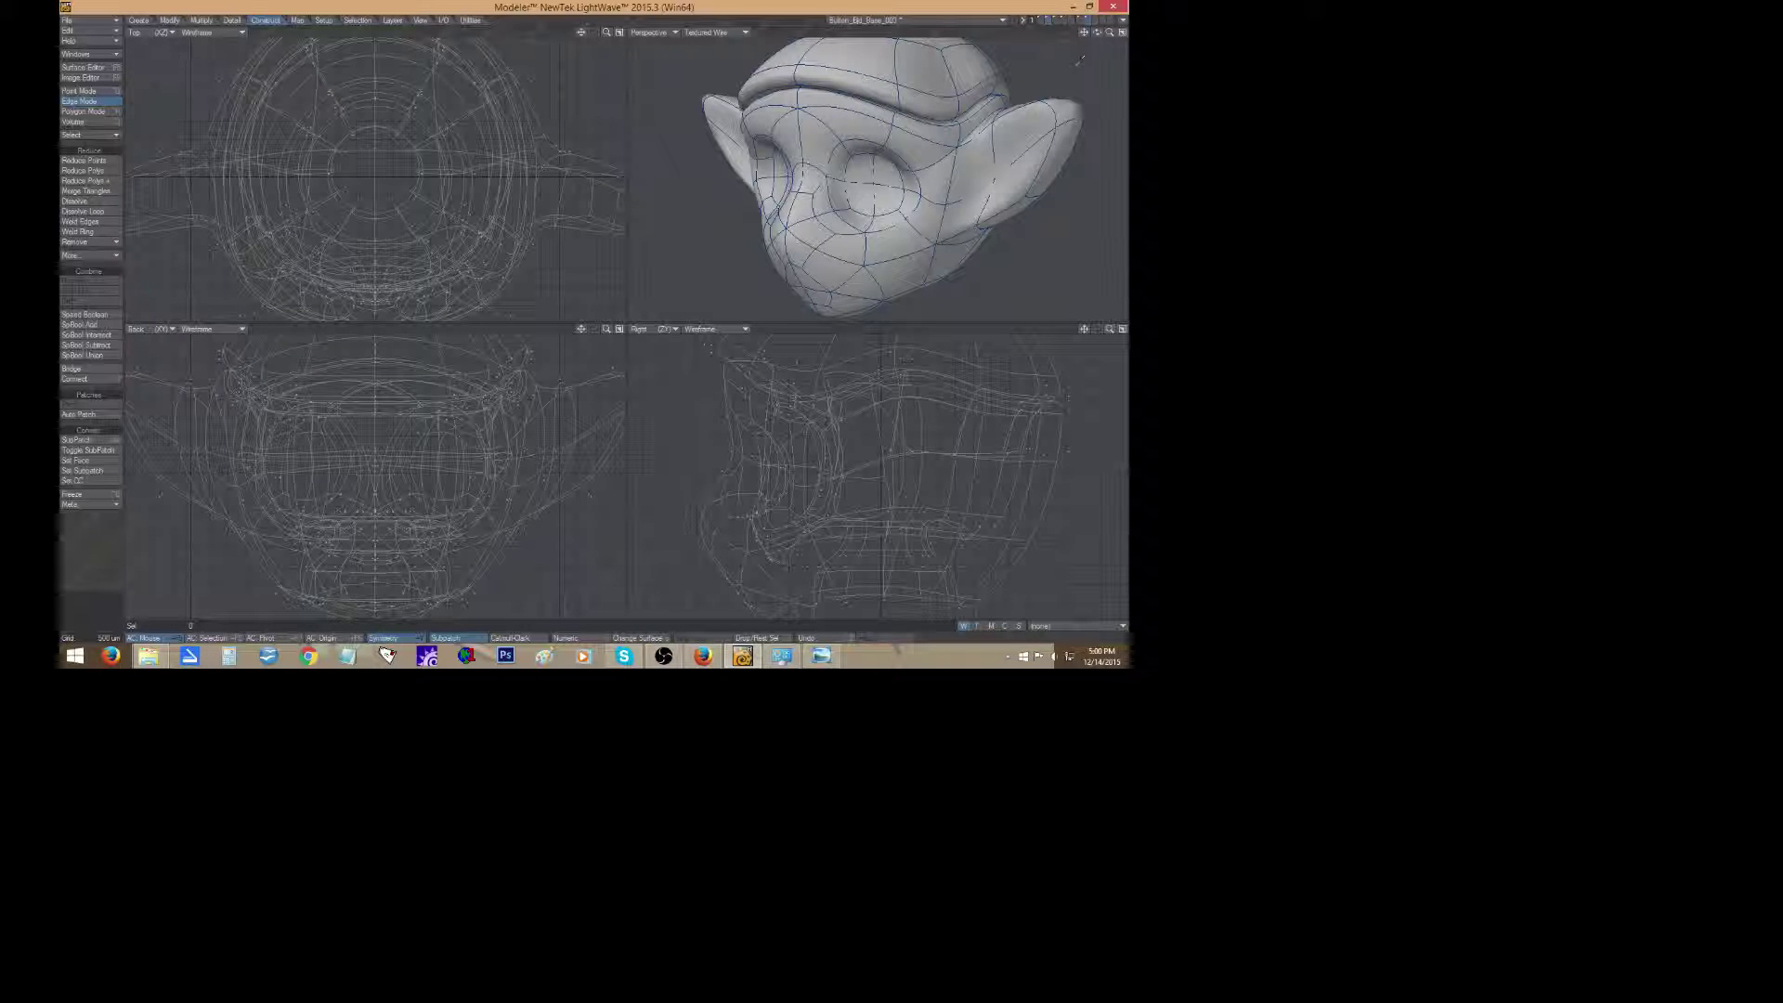
key("a")
left_click_drag(1096, 33, 1098, 108)
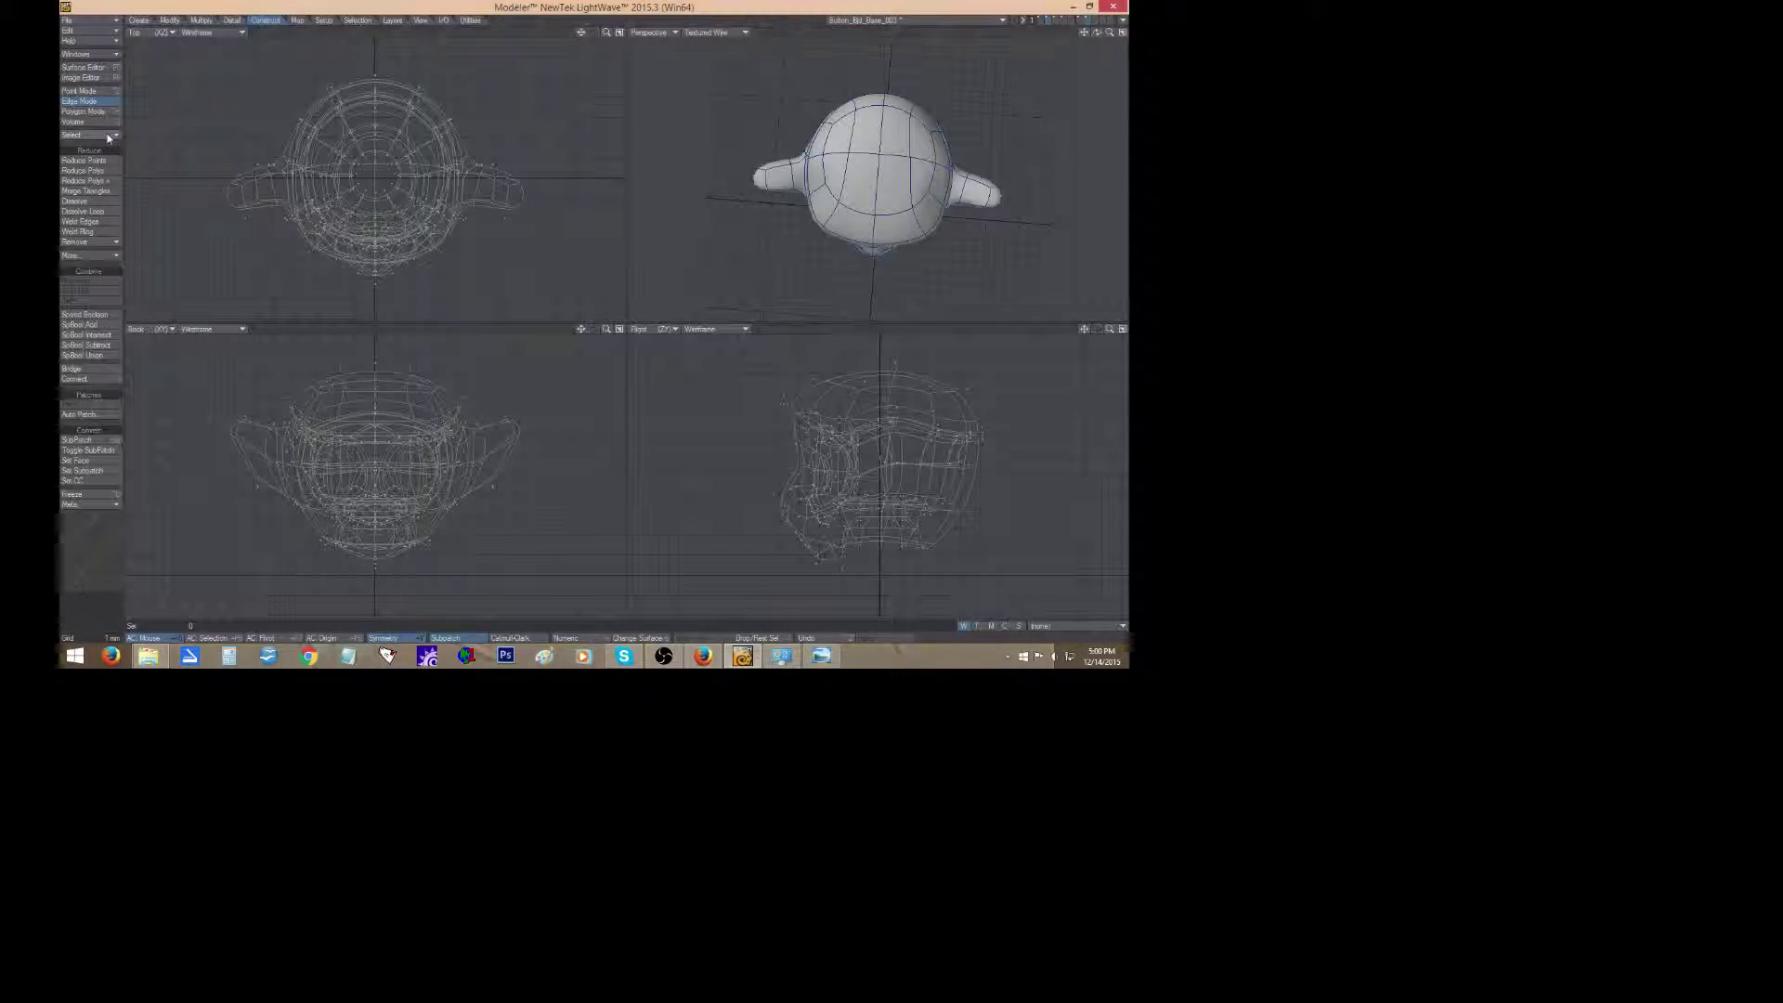
Select the polygons on the crown of the cap's dome, raise them slightly and scale them down a little.
left_click(89, 111)
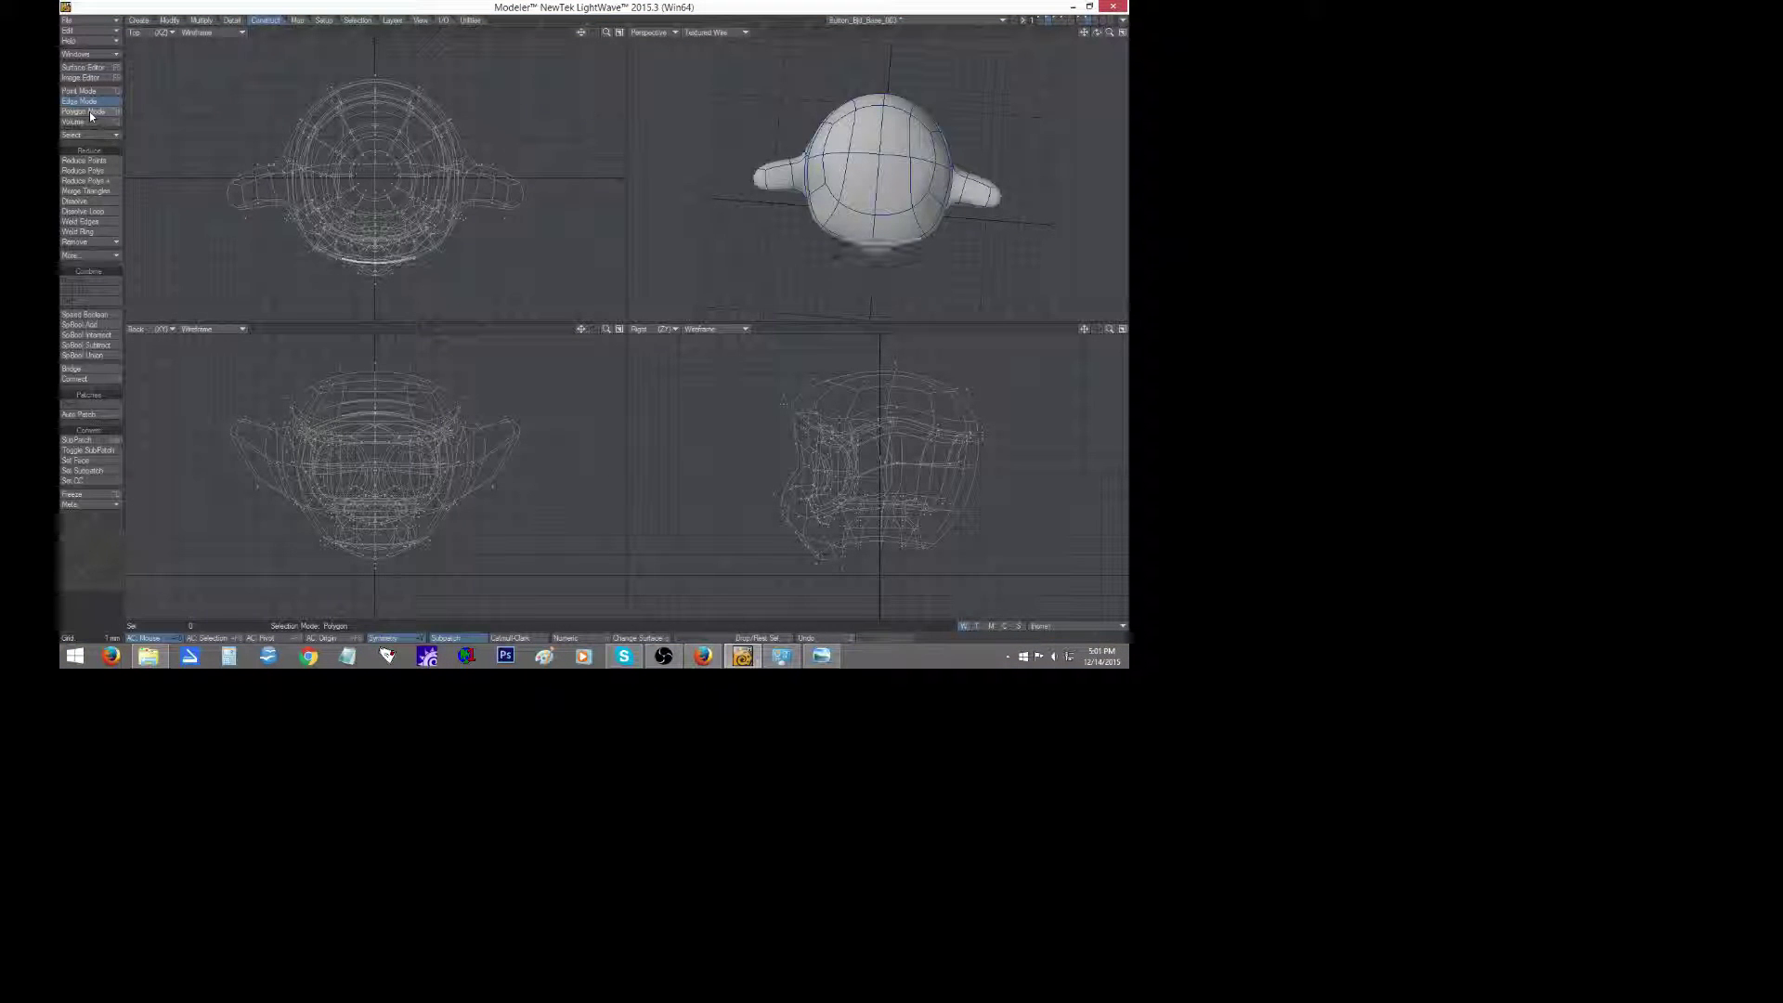
left_click(70, 535)
mouse_move(893, 183)
left_mouse_down()
mouse_move(839, 172)
mouse_move(843, 134)
left_mouse_up()
key("e")
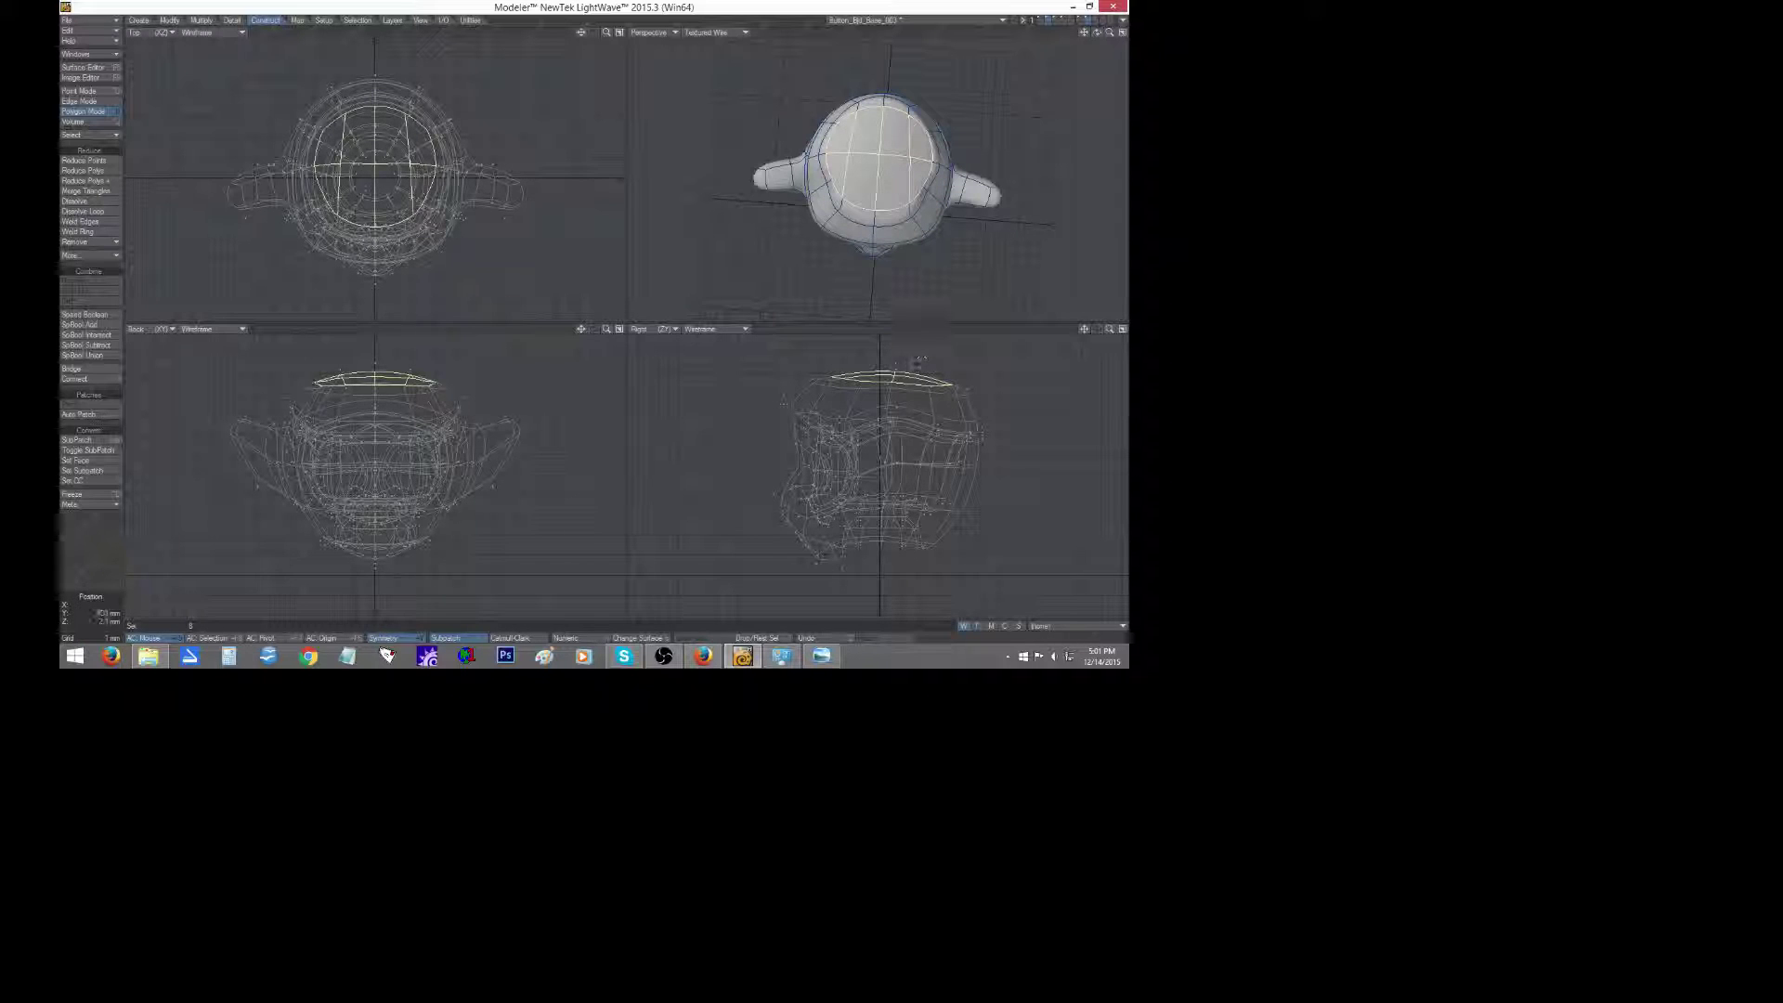
key("t")
left_click_drag(891, 408, 873, 362)
key("shift+h")
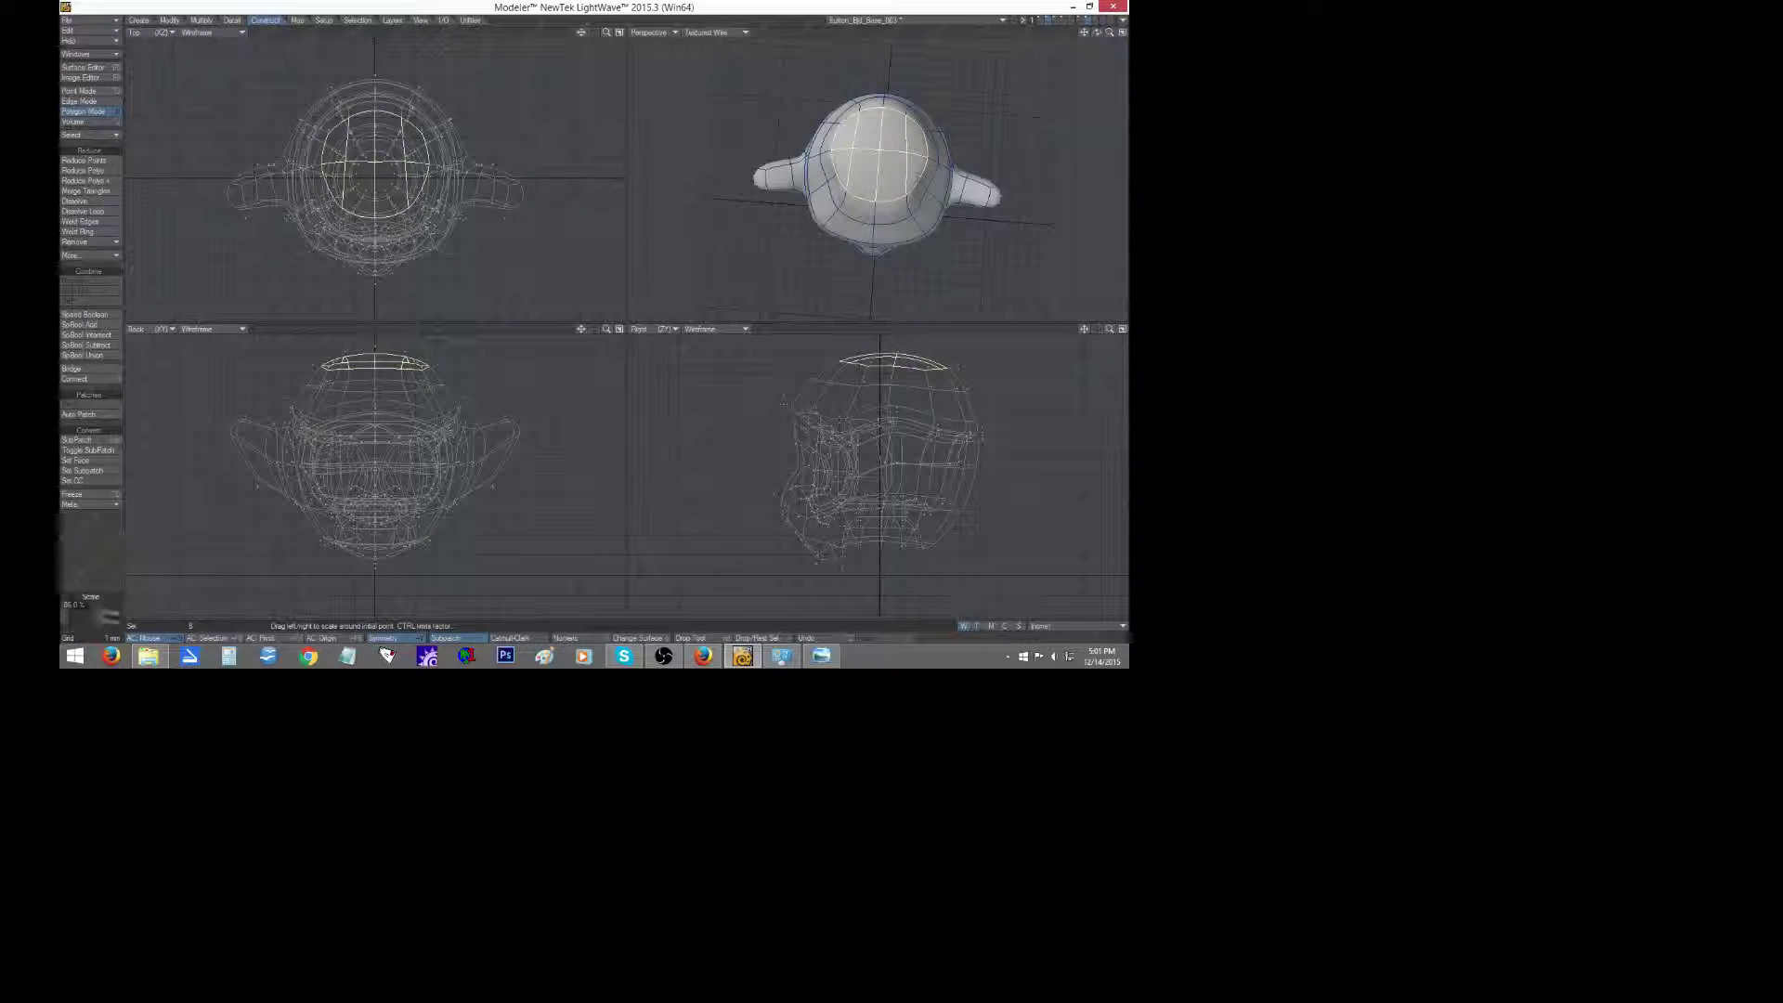
left_click(78, 572)
left_click(78, 572)
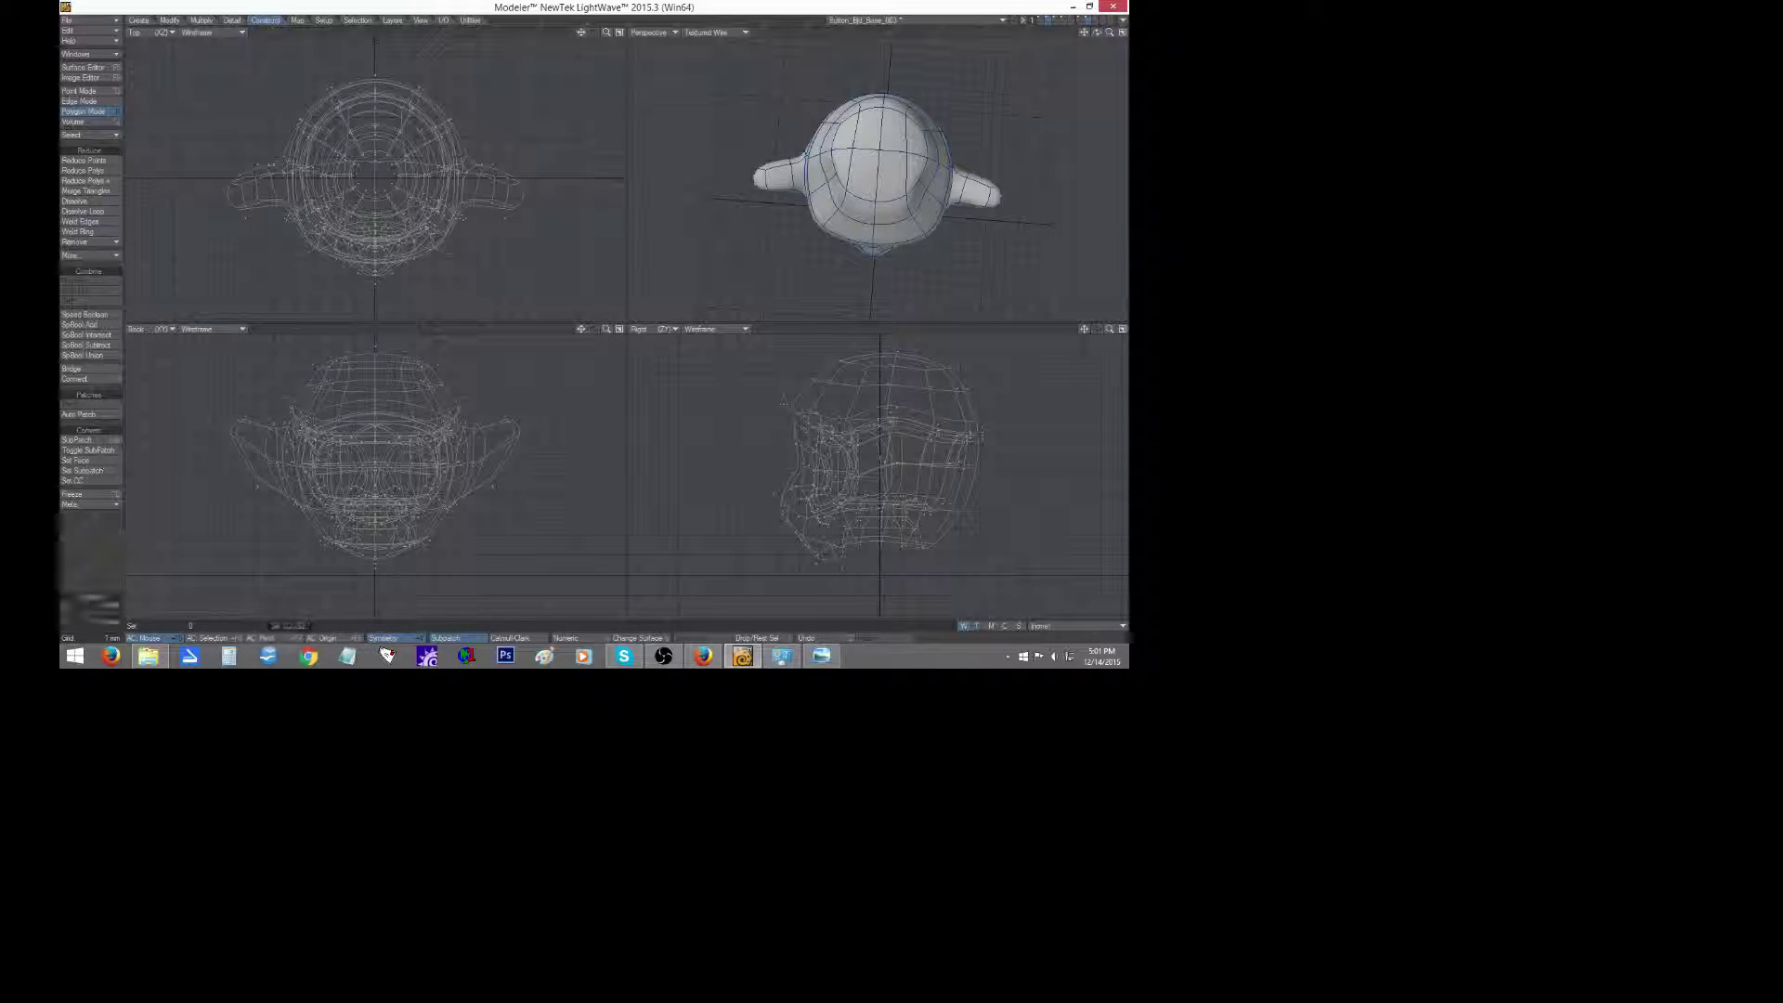
Select the edge loop around the cap's dome above the rim, scale it up and move it slightly downward.
left_click(82, 102)
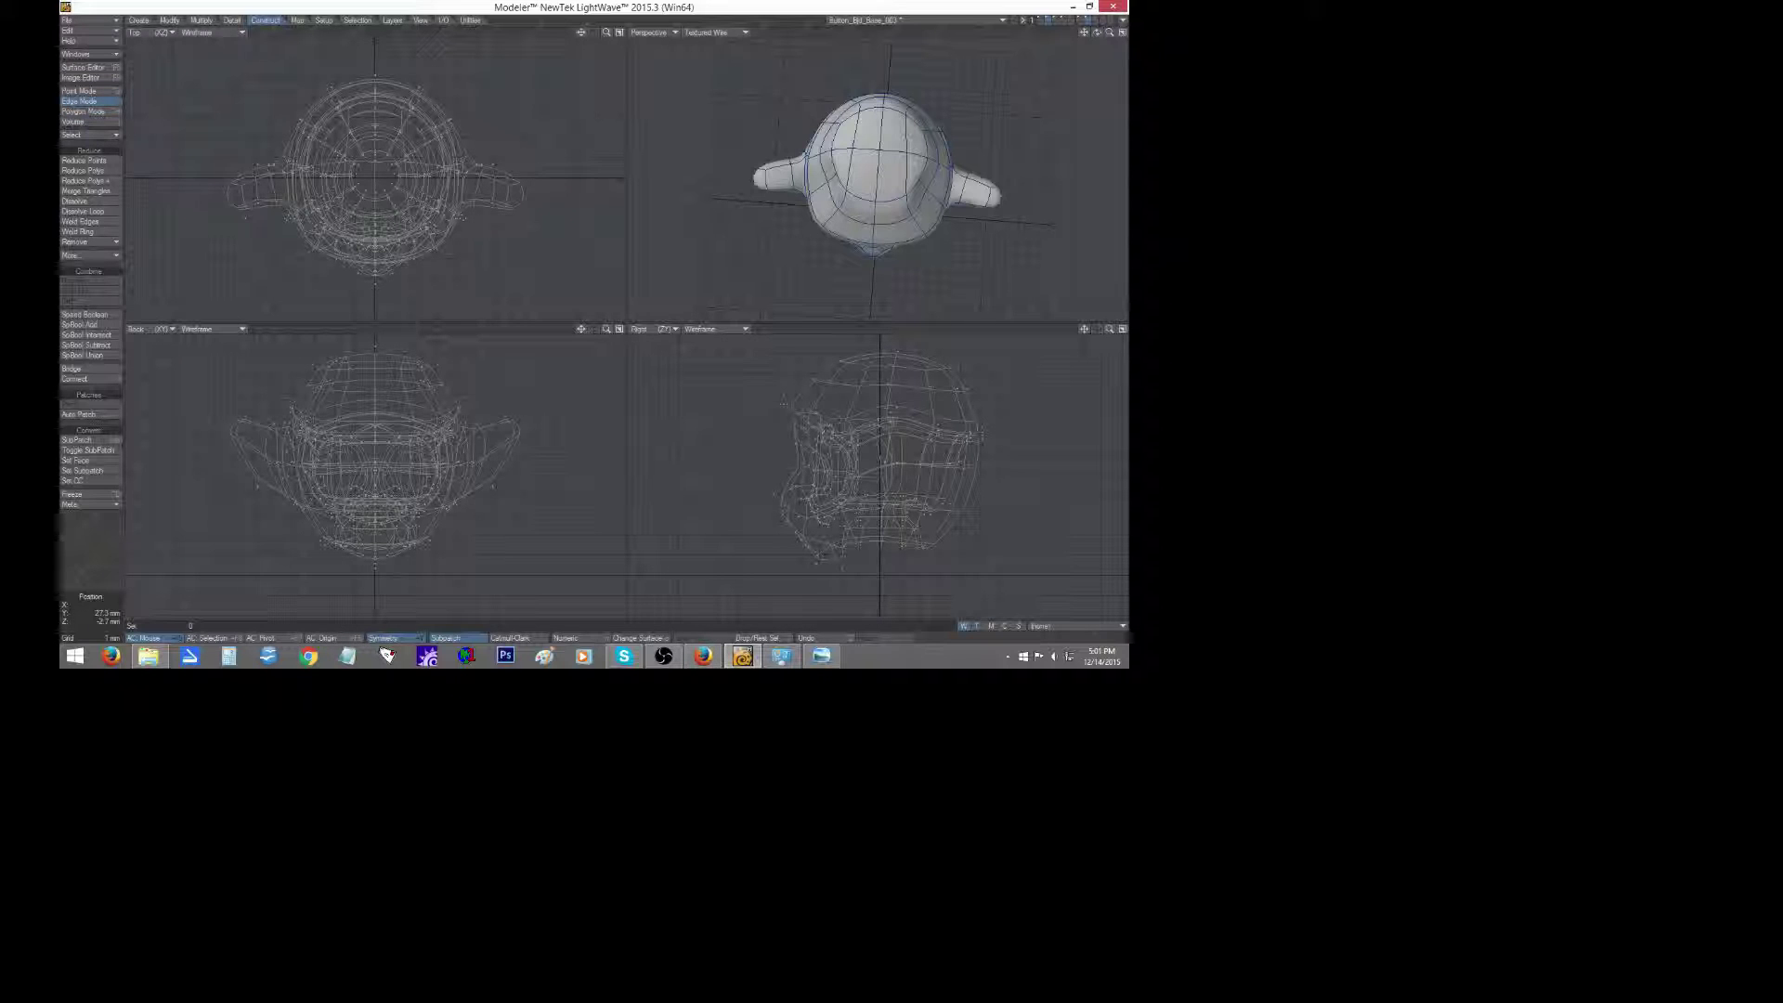
left_click(829, 381)
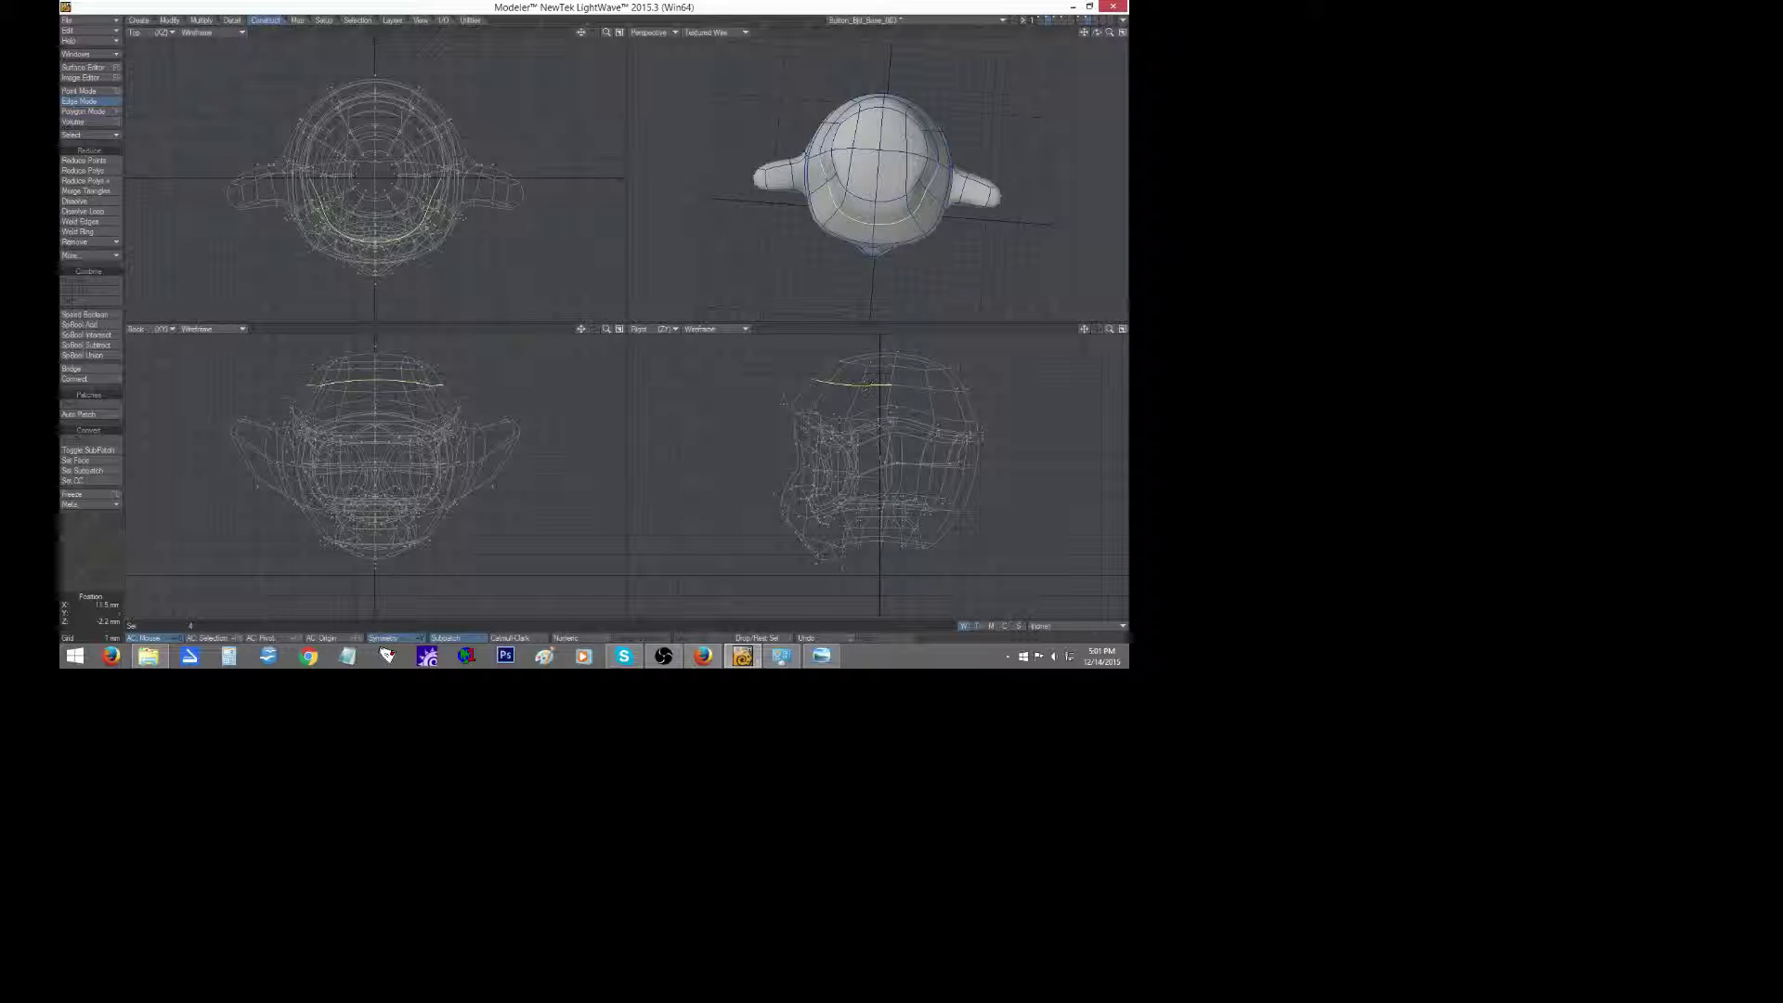
left_click(89, 136)
left_click(89, 136)
key("shift+h")
mouse_move(898, 380)
left_mouse_down()
mouse_move(881, 396)
mouse_move(907, 385)
left_mouse_up()
key("t")
key("shift+h")
key("t")
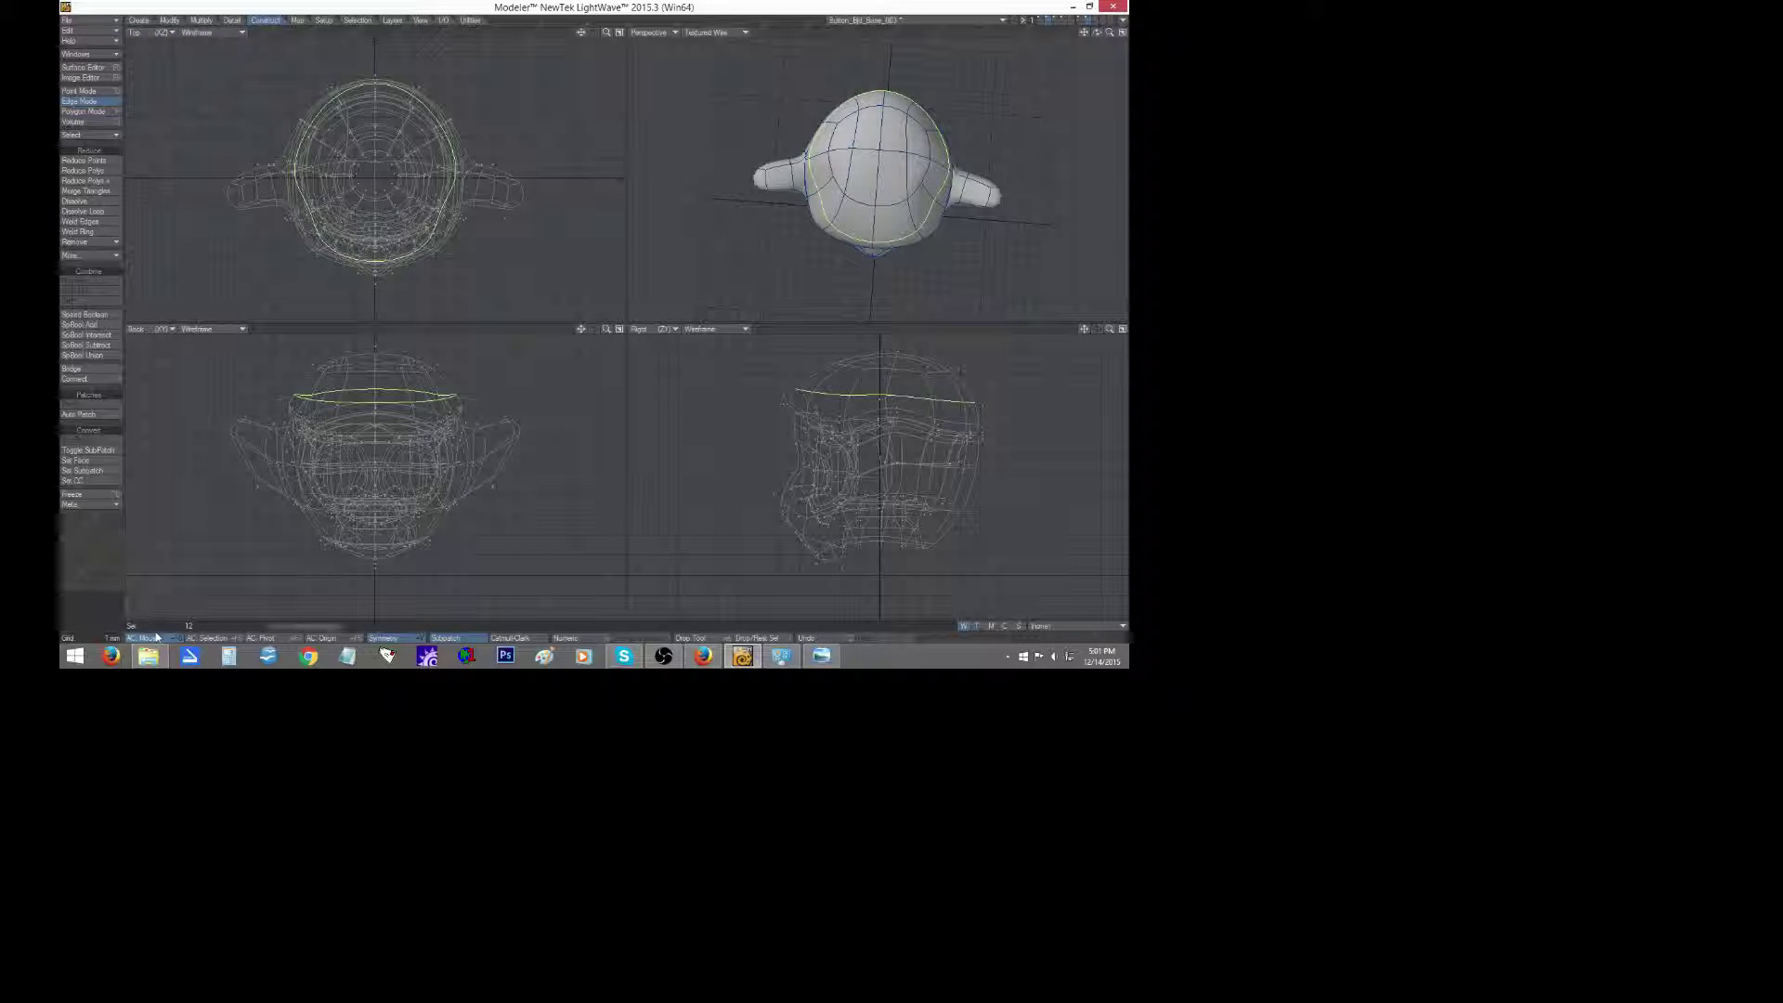
left_click(69, 576)
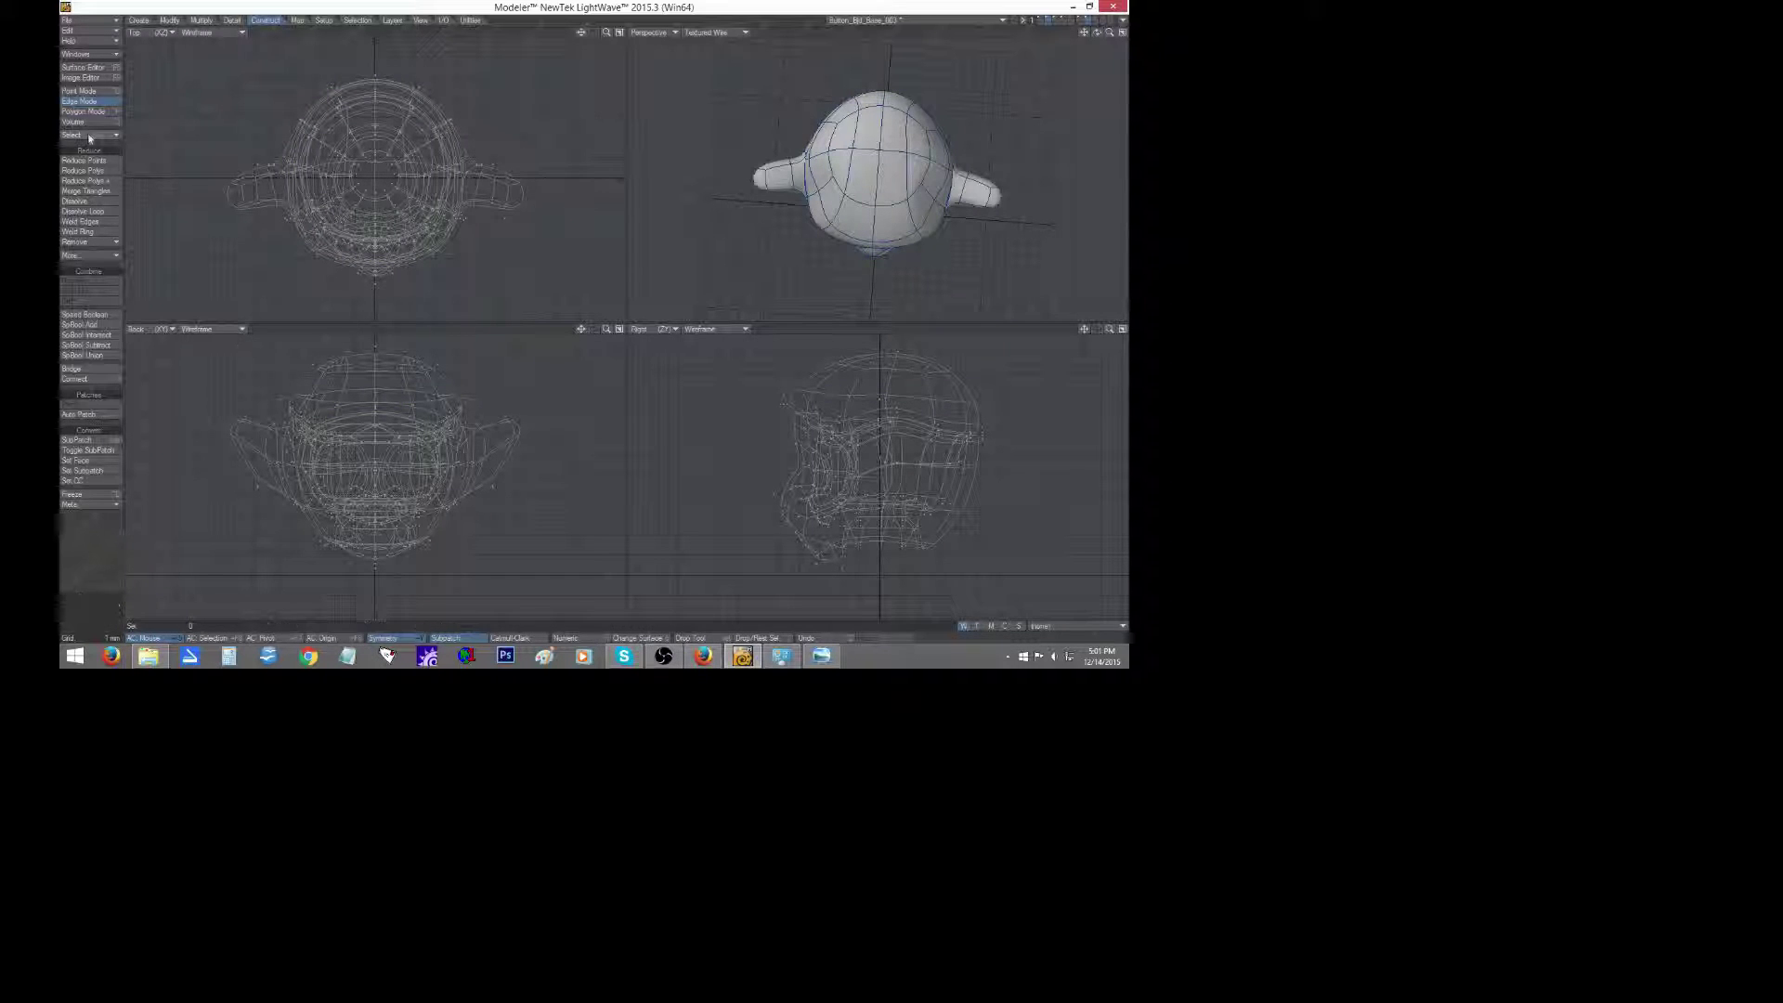
Select the symmetrical pair of points on the front sides of the cap and move them outward and slightly forward.
left_click(81, 92)
left_click(807, 203)
key("t")
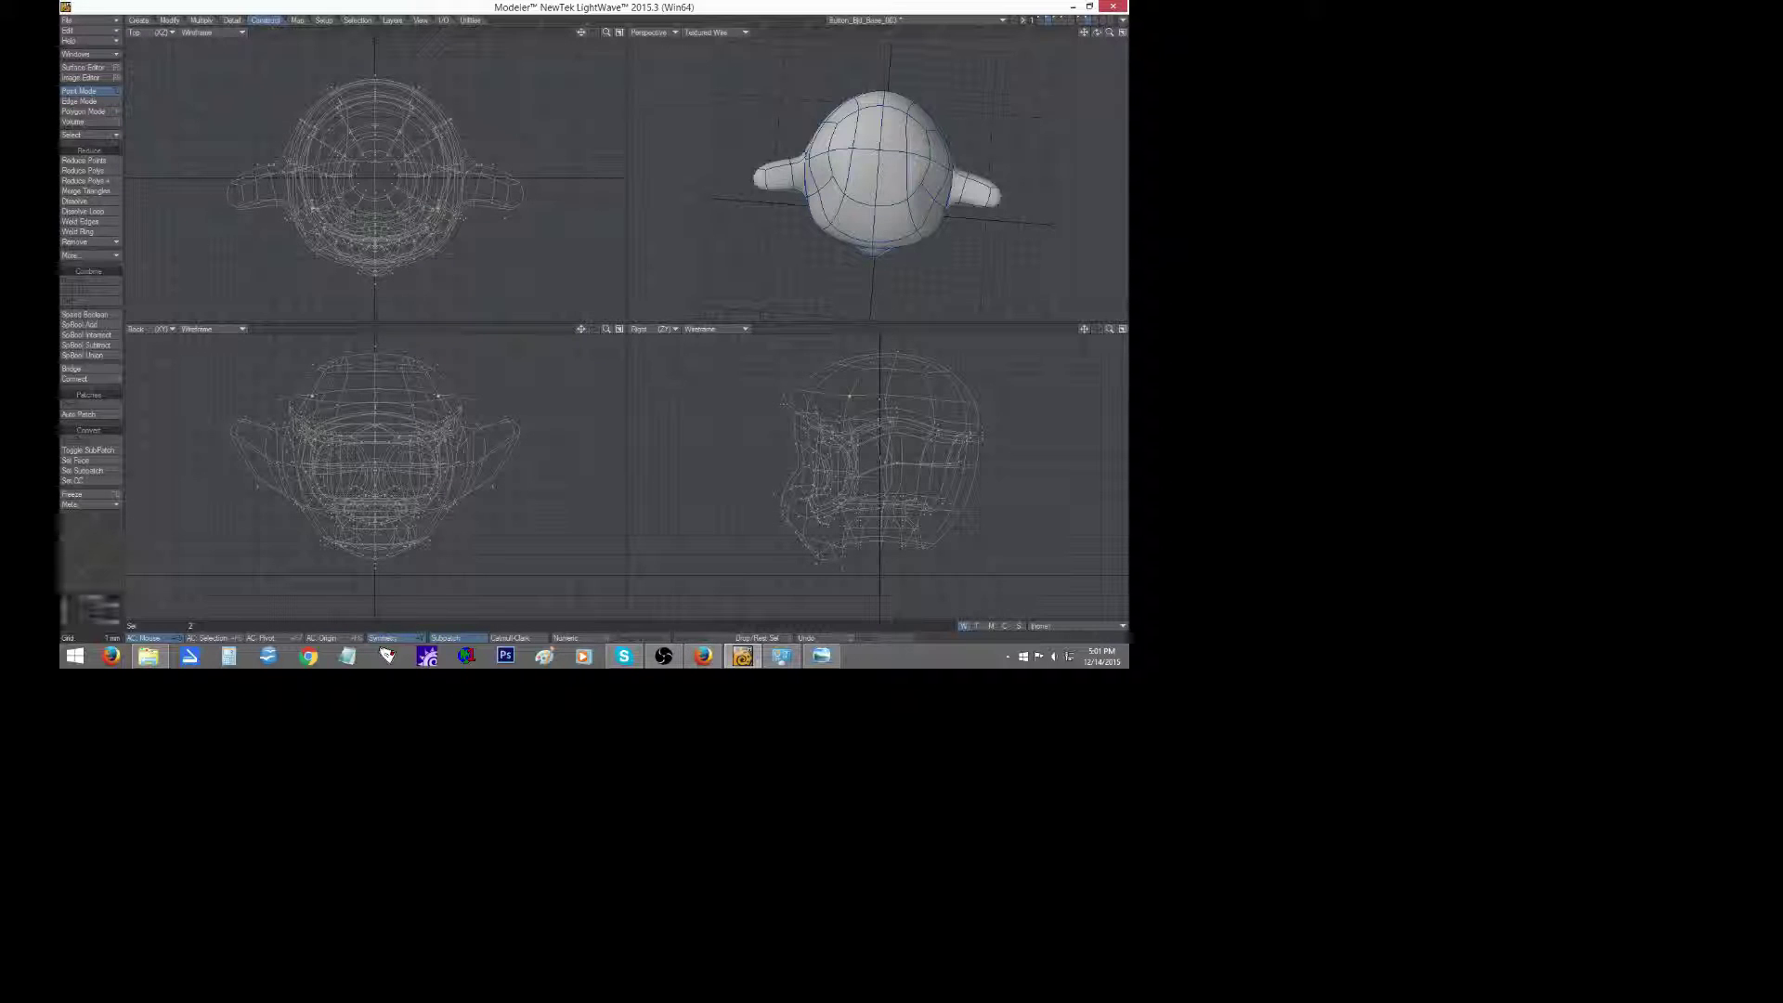
left_click_drag(807, 204, 812, 208)
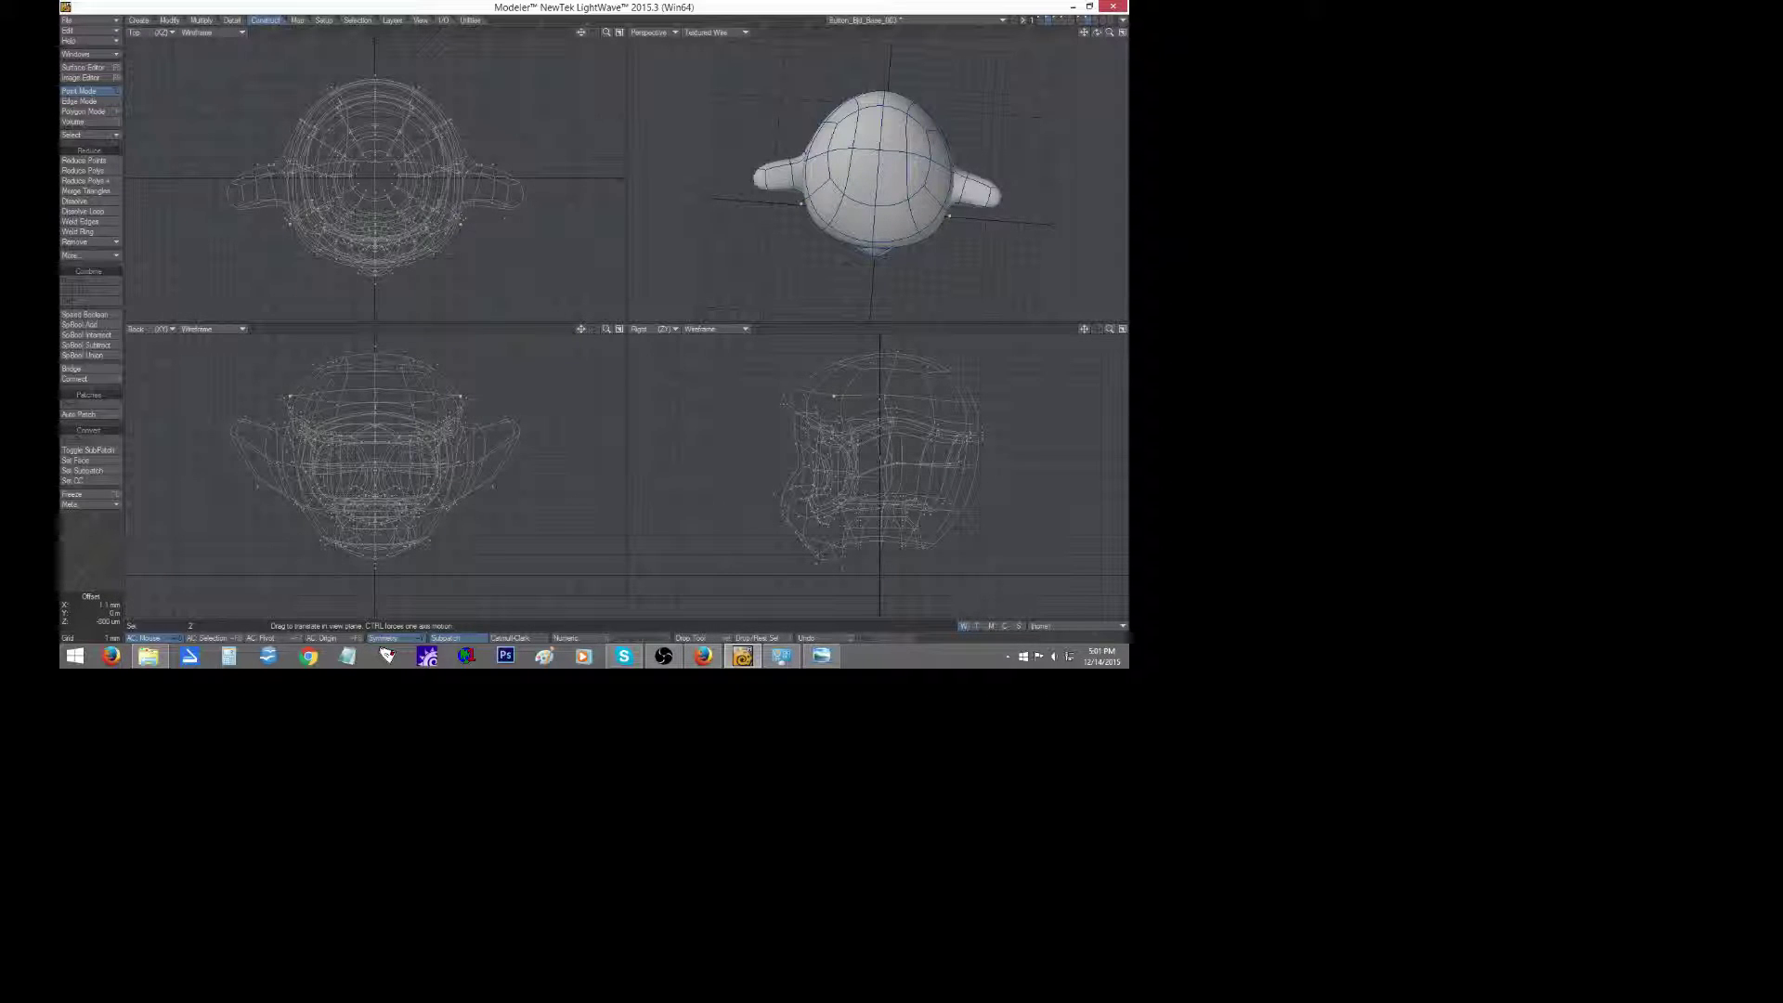
left_click(83, 555)
left_click(84, 556)
Select the symmetrical pair of points on the cap's side rim near the ears and move them slightly downward.
mouse_move(1097, 34)
left_mouse_down()
mouse_move(1107, 13)
mouse_move(1082, 24)
mouse_move(1101, 33)
left_mouse_up()
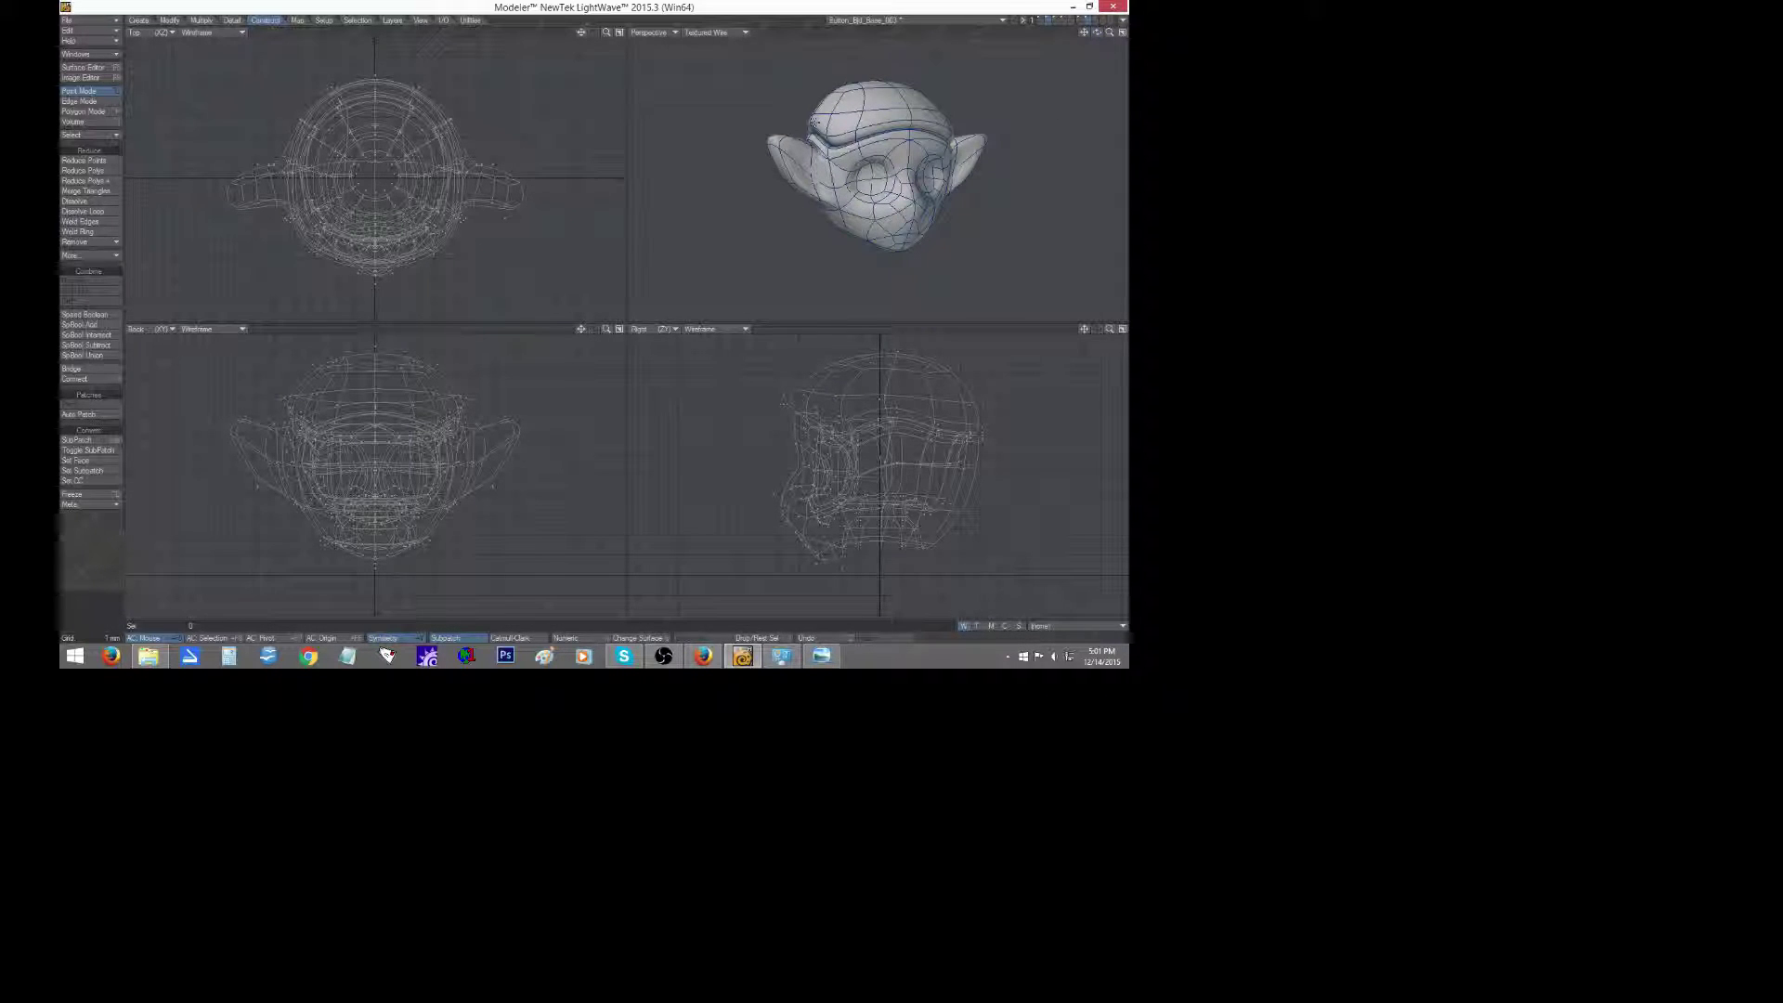
left_click(809, 119)
key("t")
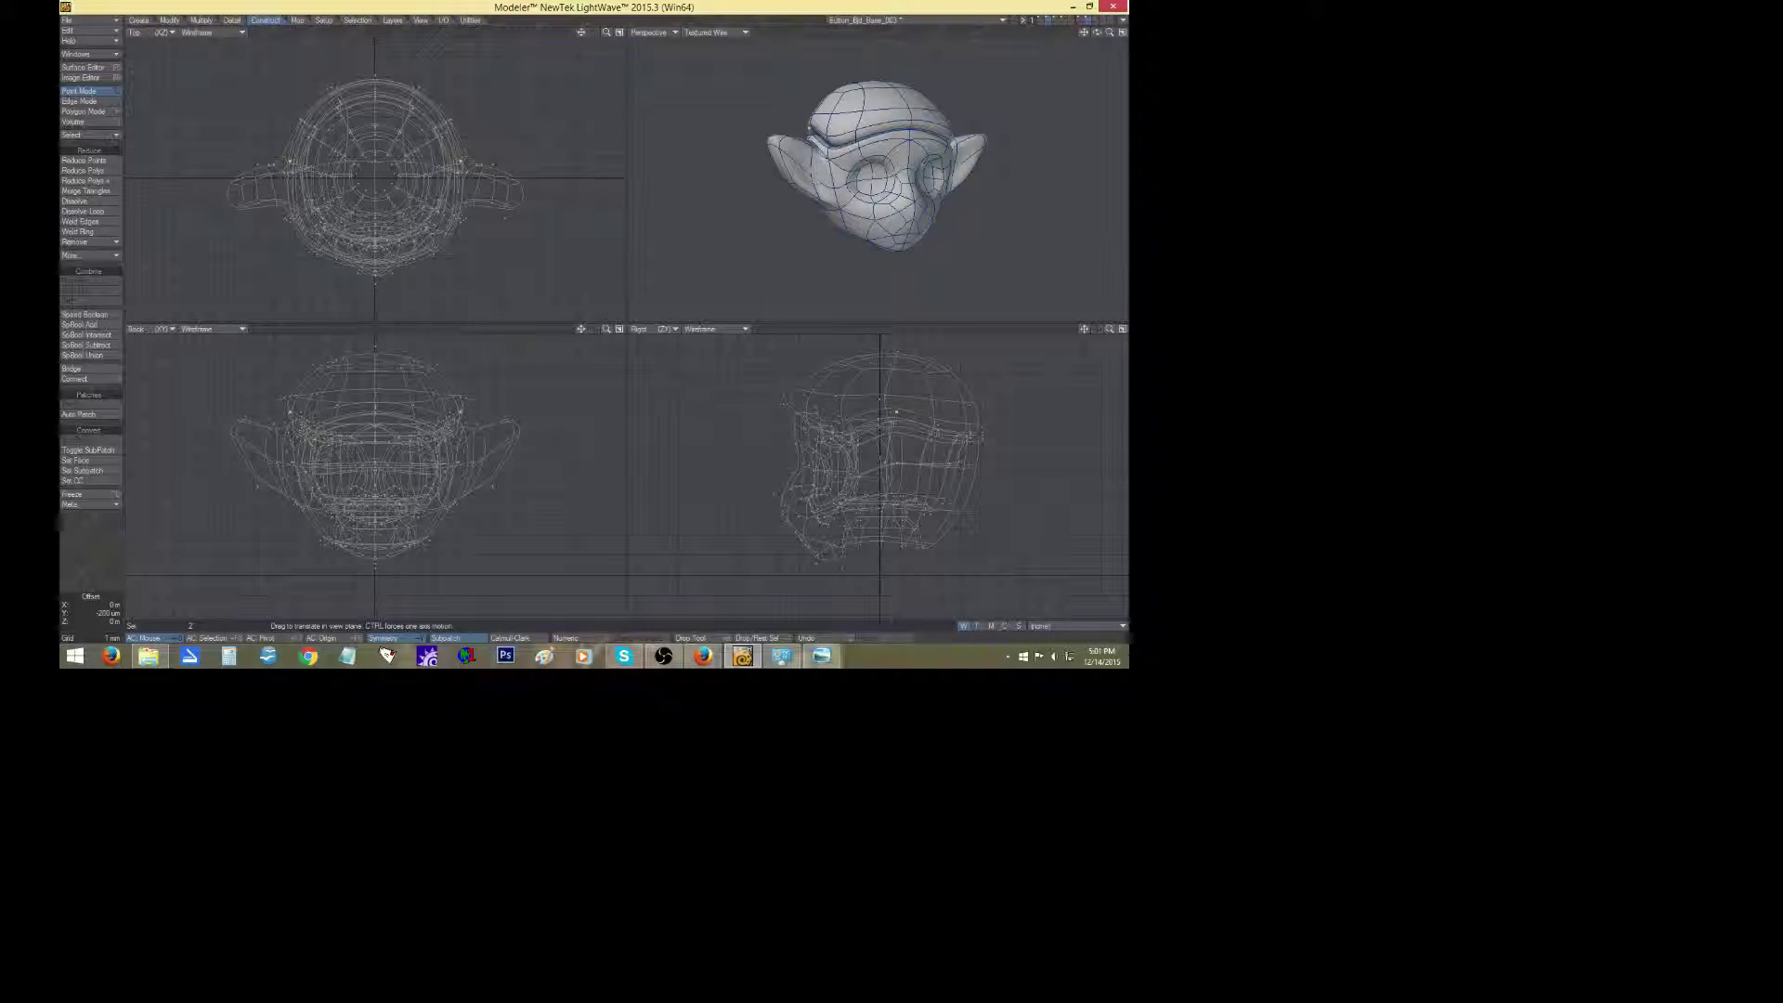
key("ctrl+z")
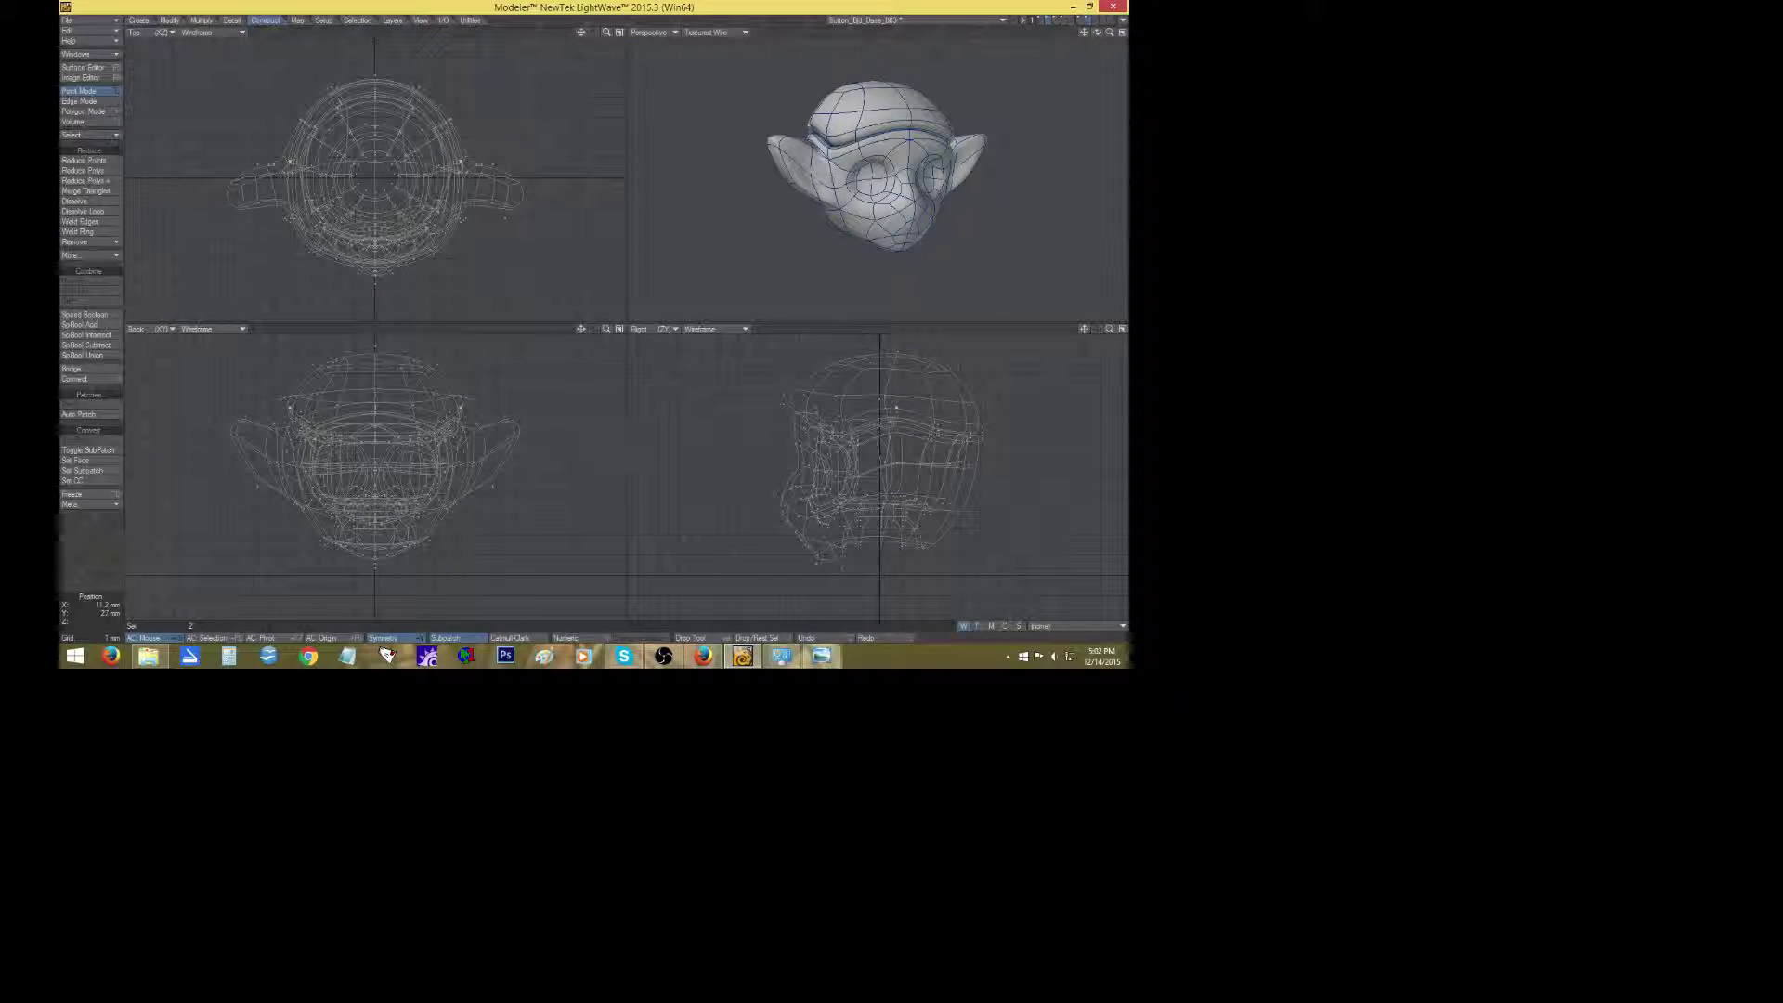
left_click(118, 532)
left_click(118, 532)
left_click(809, 128)
key("t")
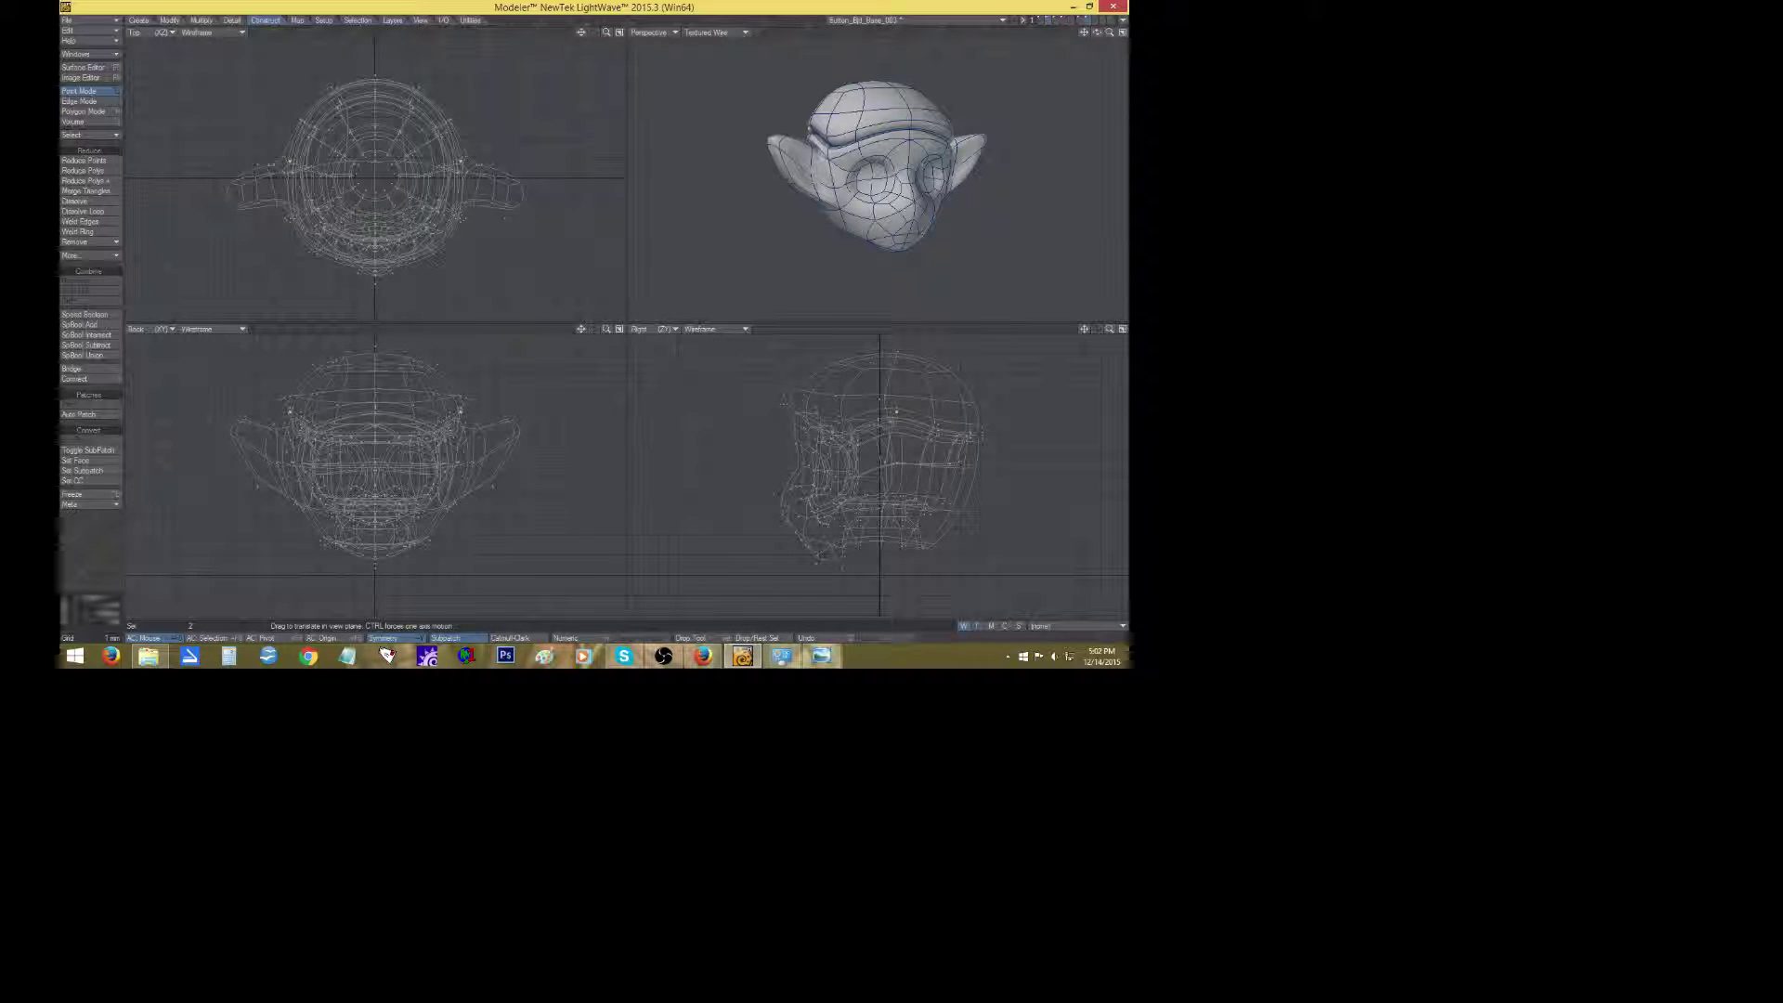
left_click_drag(315, 389, 523, 603)
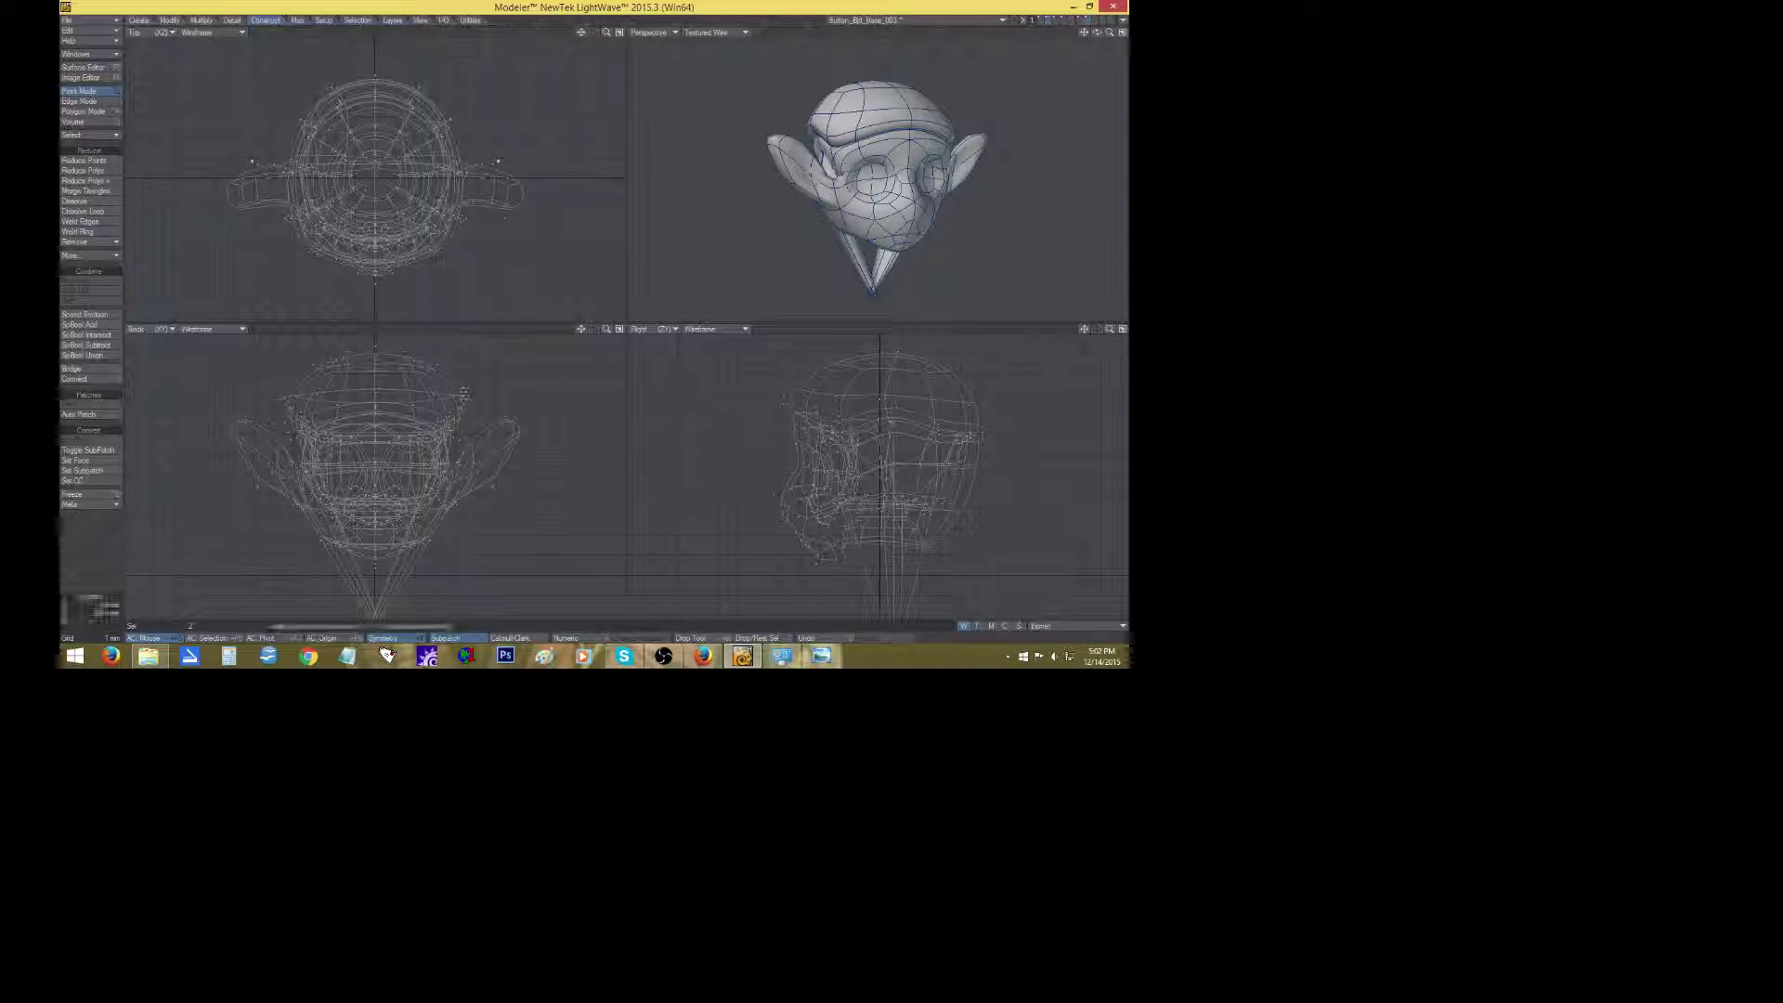
key("u")
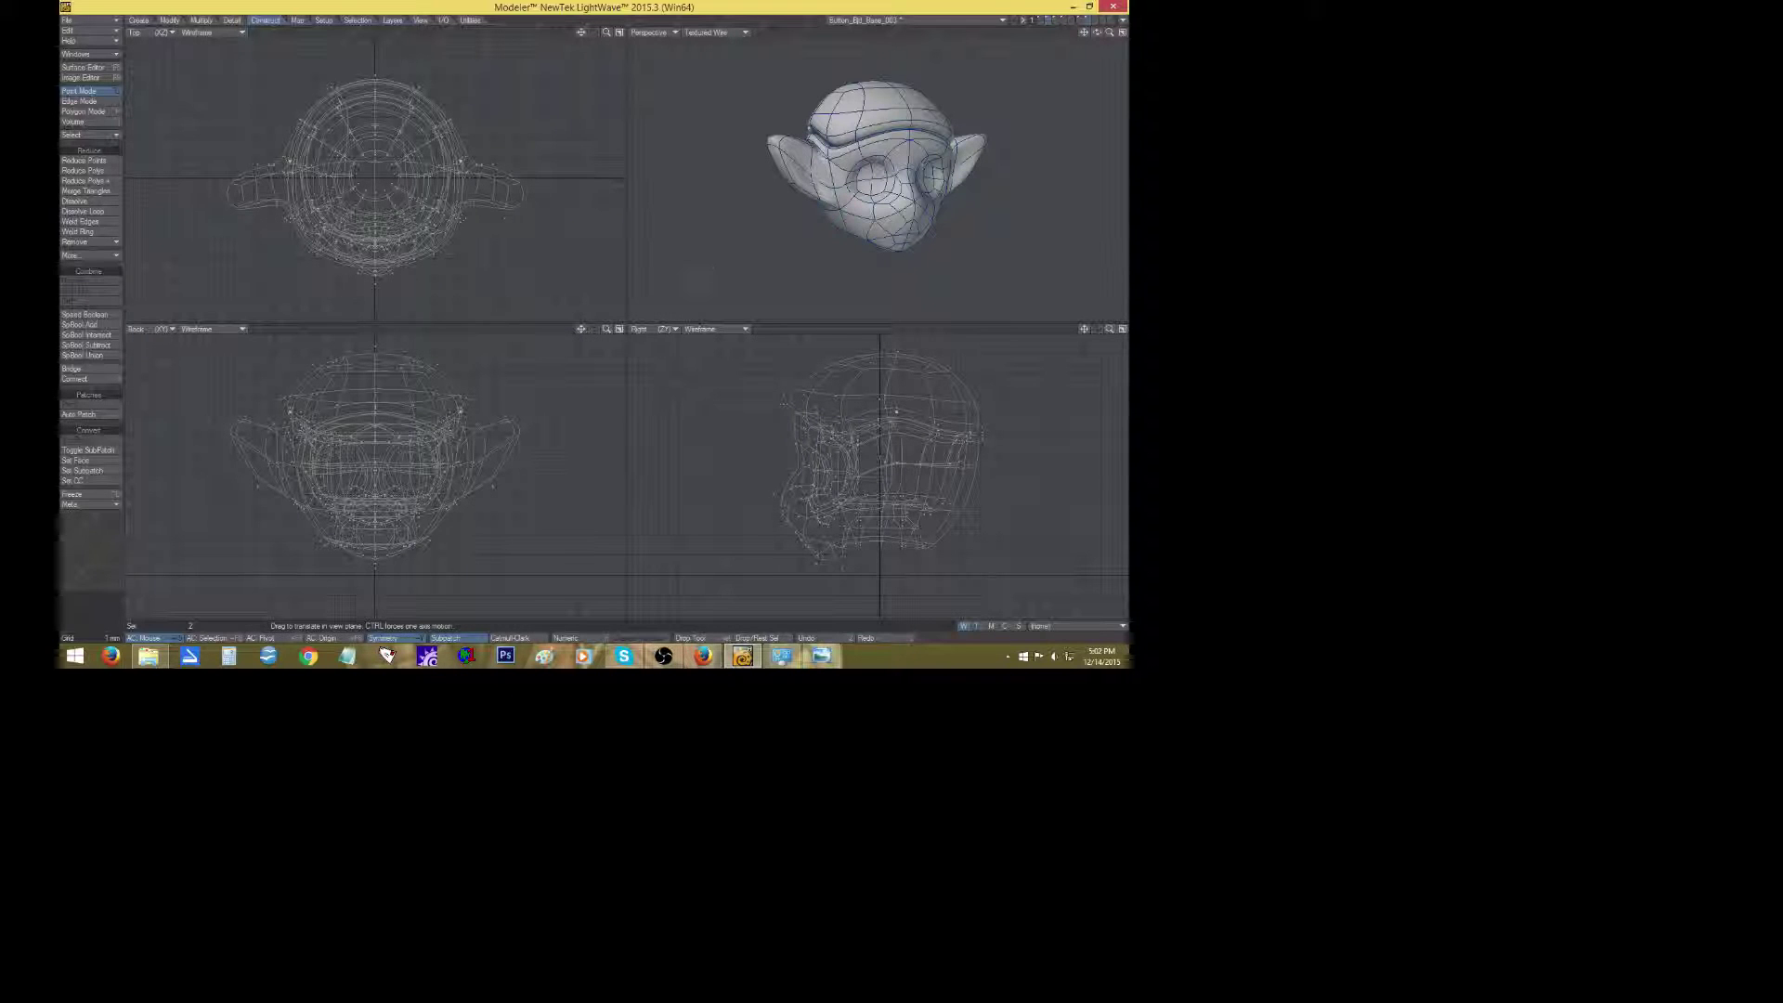
left_click(103, 545)
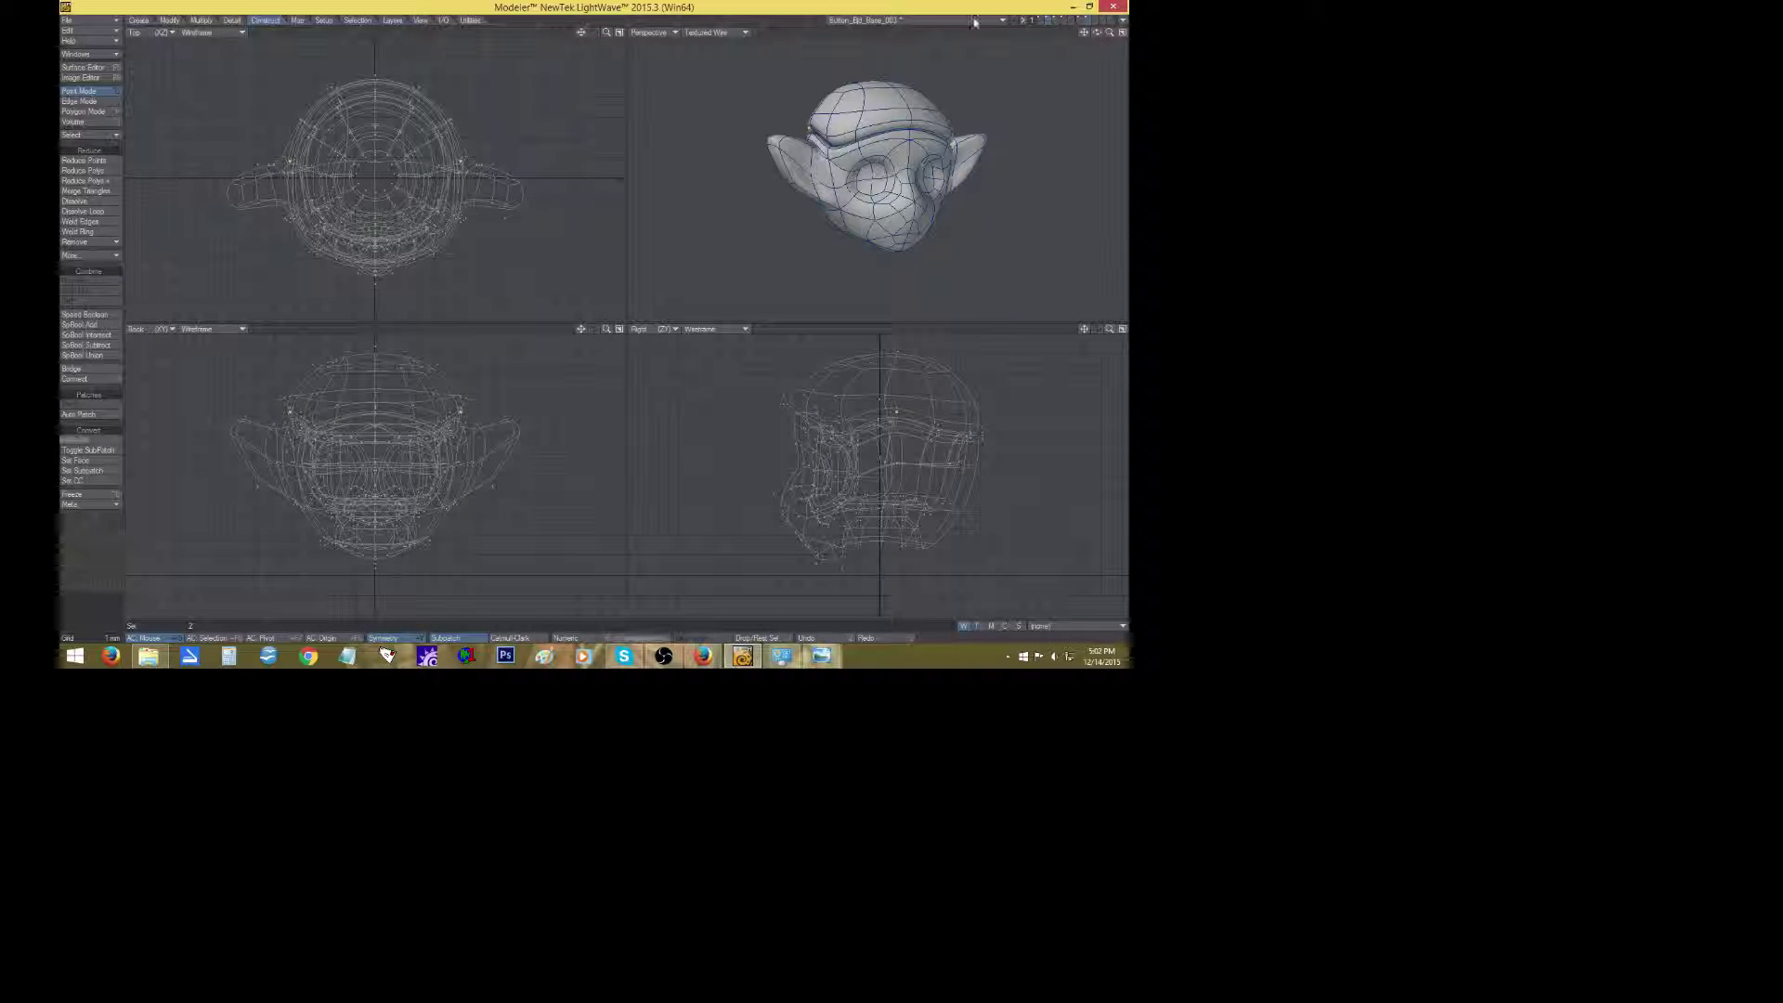
Select the symmetrical points on the cap's sides above the rim and lower them slightly.
mouse_move(1108, 35)
left_mouse_down()
mouse_move(1125, 39)
mouse_move(1092, 40)
left_mouse_up()
left_click(793, 107)
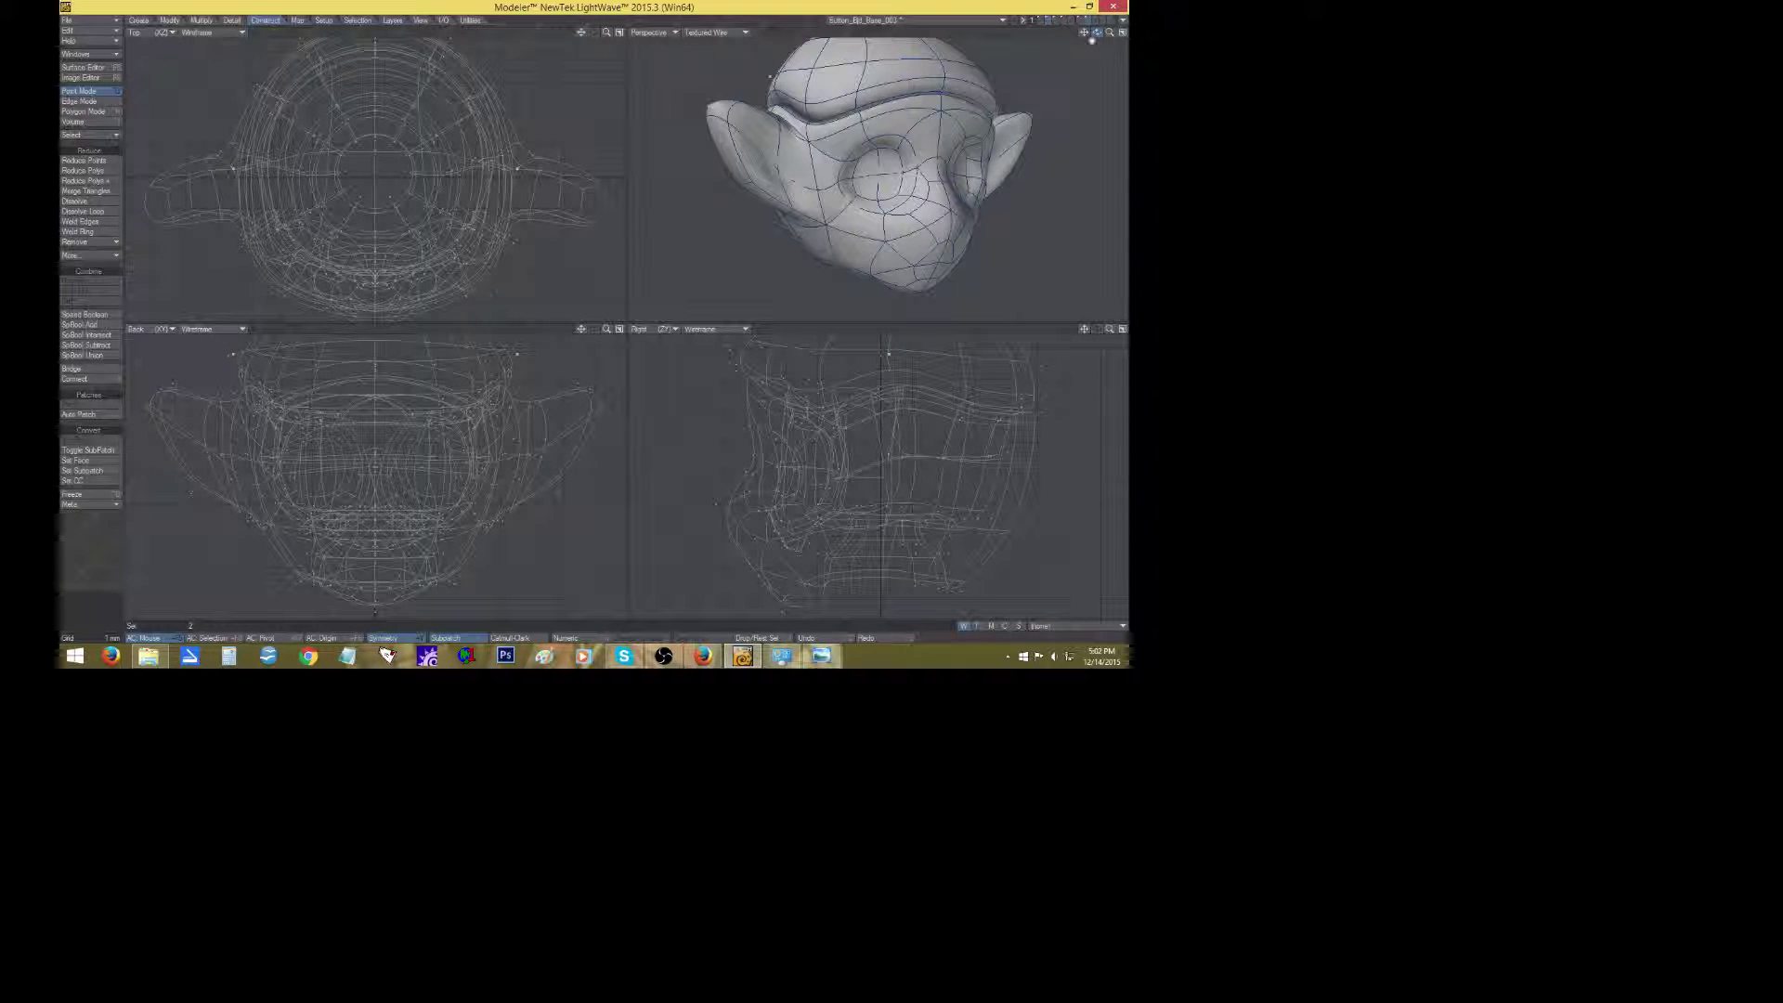
key("t")
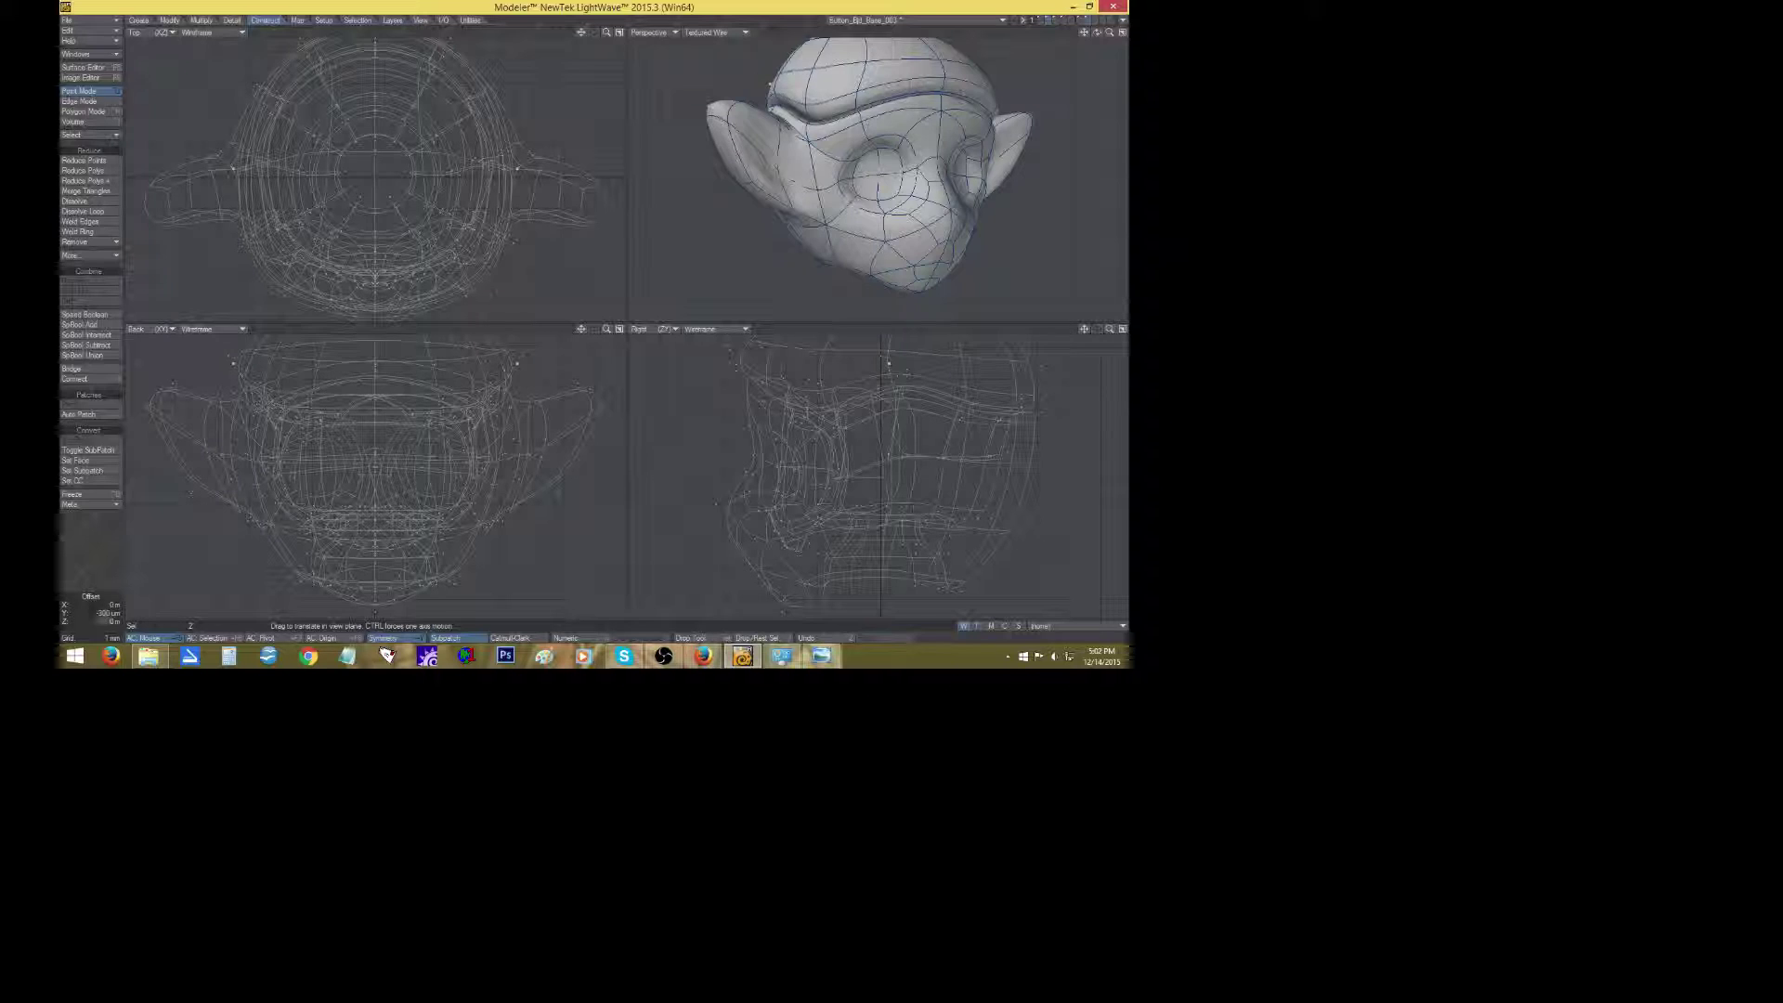
left_click_drag(769, 84, 766, 93)
key("space")
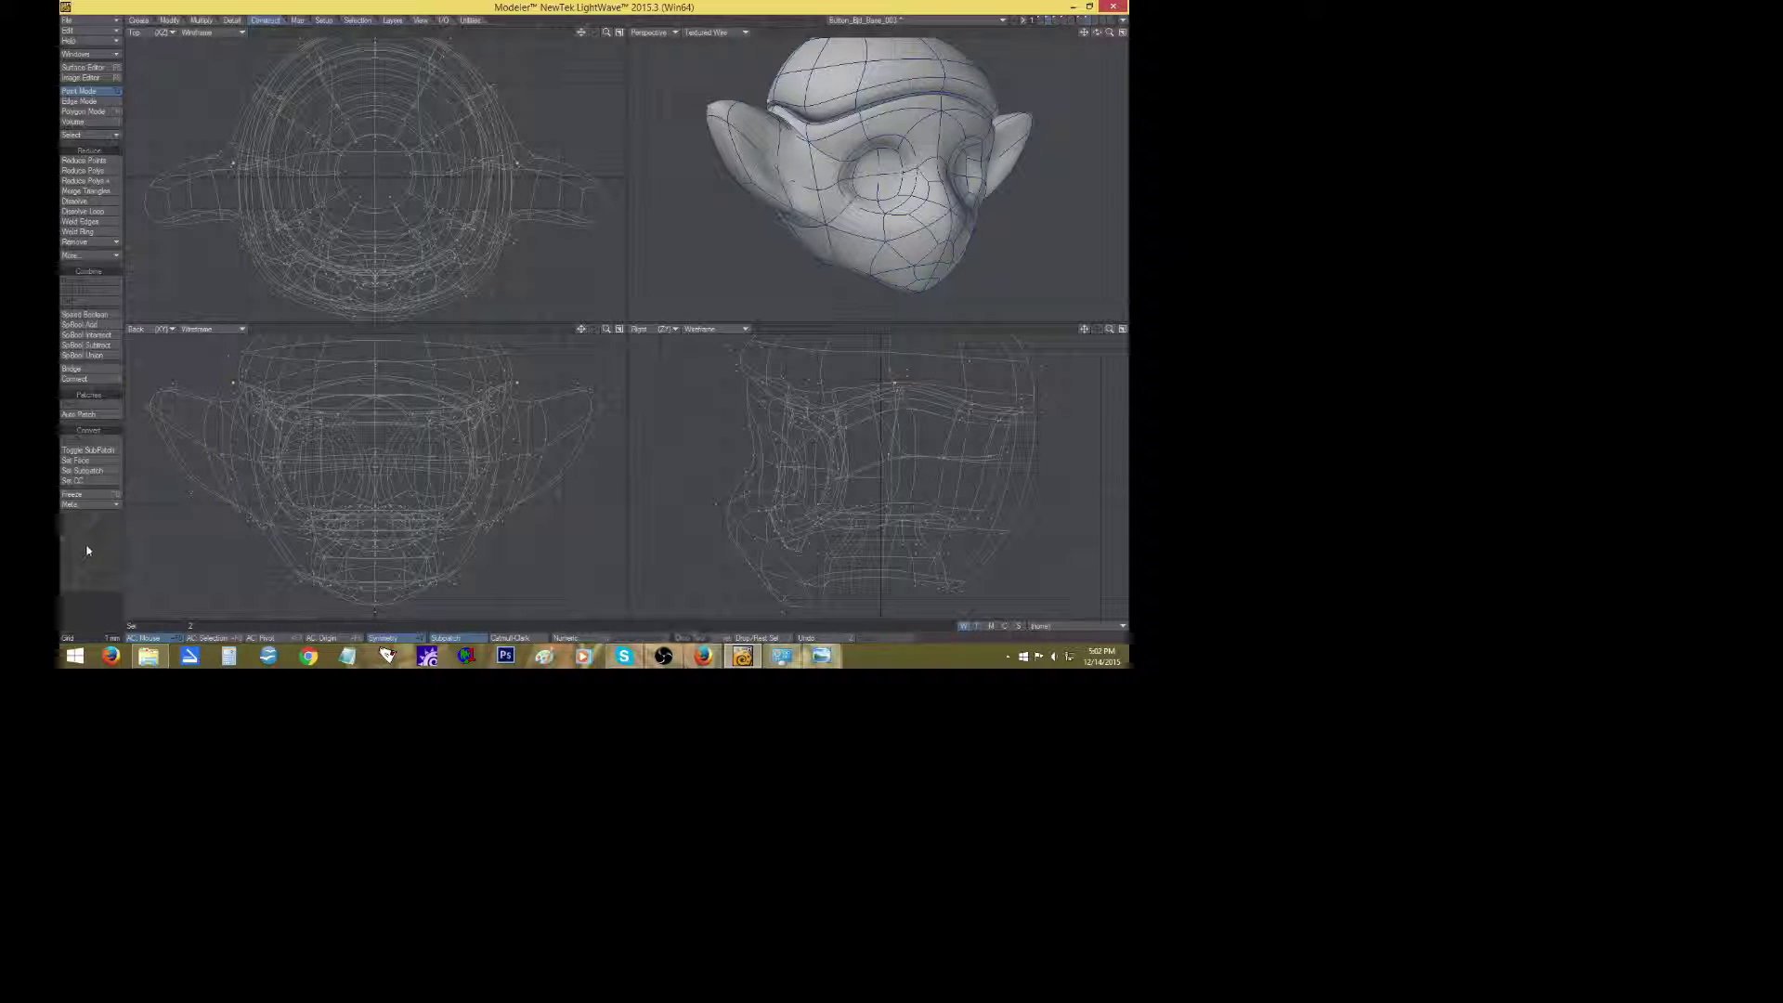
left_click(87, 548)
Select the symmetrical side points above the ears and move them outward to widen the cap.
left_click(771, 76)
key("t")
left_click_drag(770, 76, 763, 77)
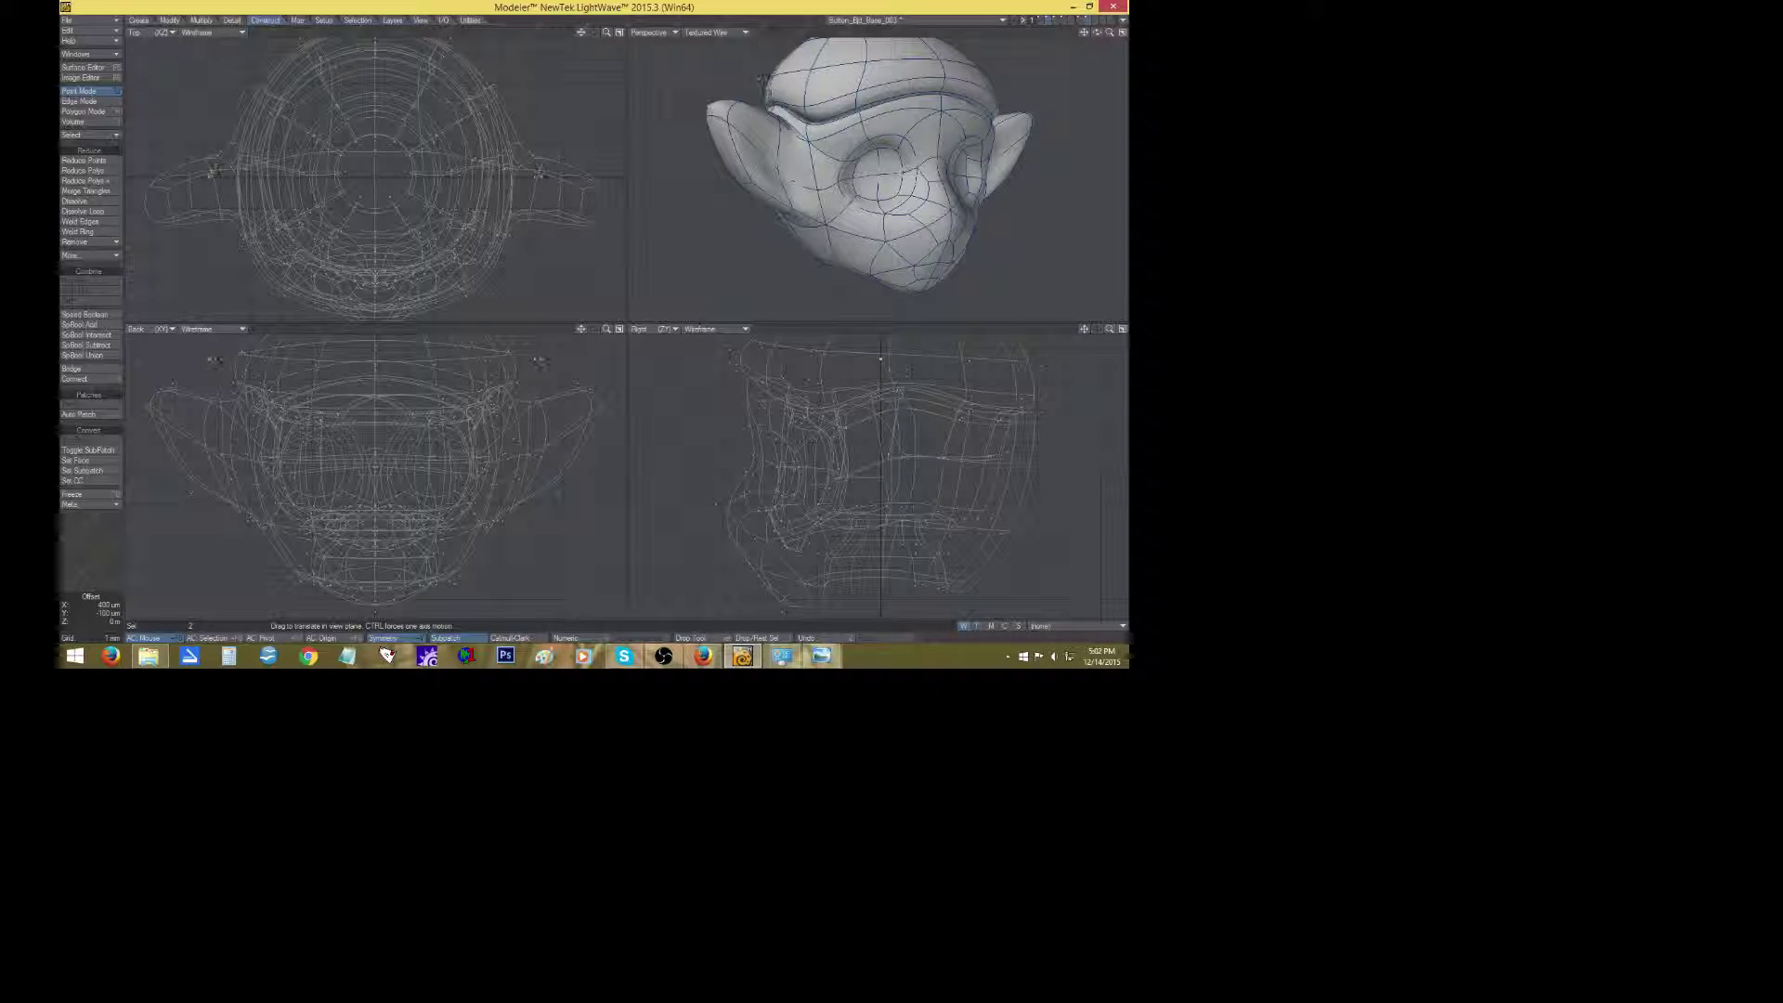
left_click_drag(541, 358, 537, 360)
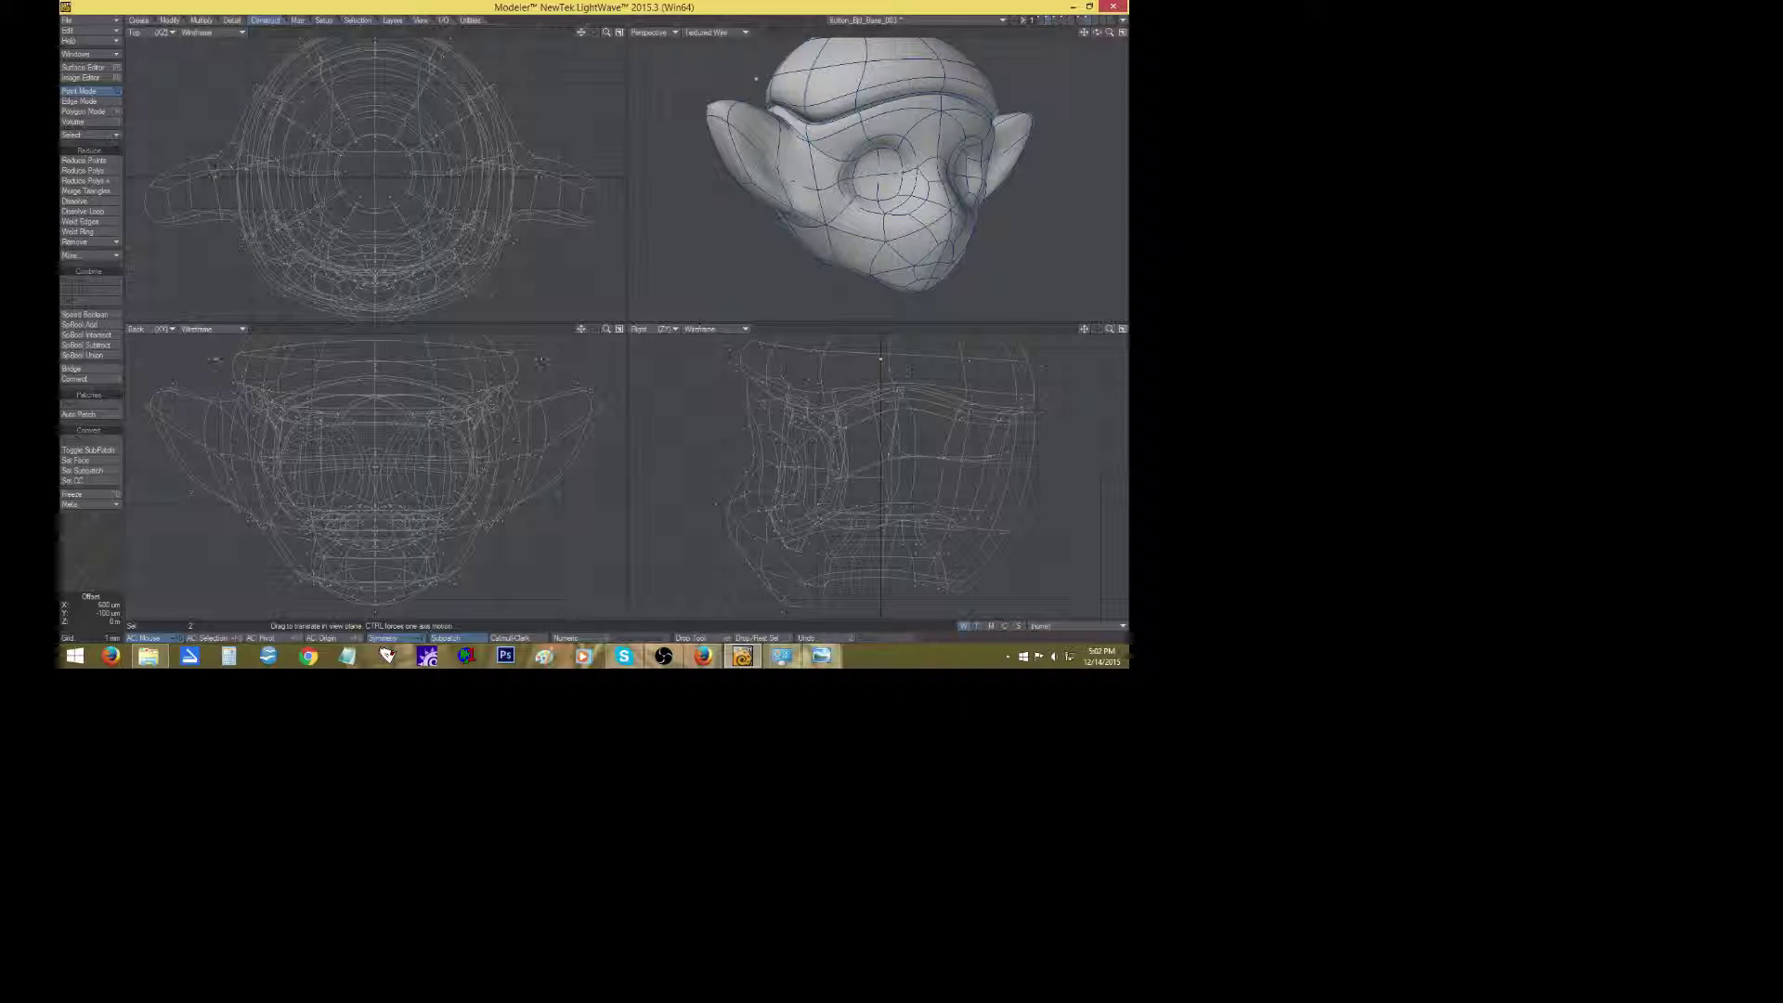
left_click(112, 557)
Select the symmetrical points along the front and middle of the cap's sides and move them slightly inward.
mouse_move(1108, 35)
left_mouse_down()
mouse_move(1081, 35)
mouse_move(1121, 46)
mouse_move(1095, 28)
mouse_move(1109, 13)
left_mouse_up()
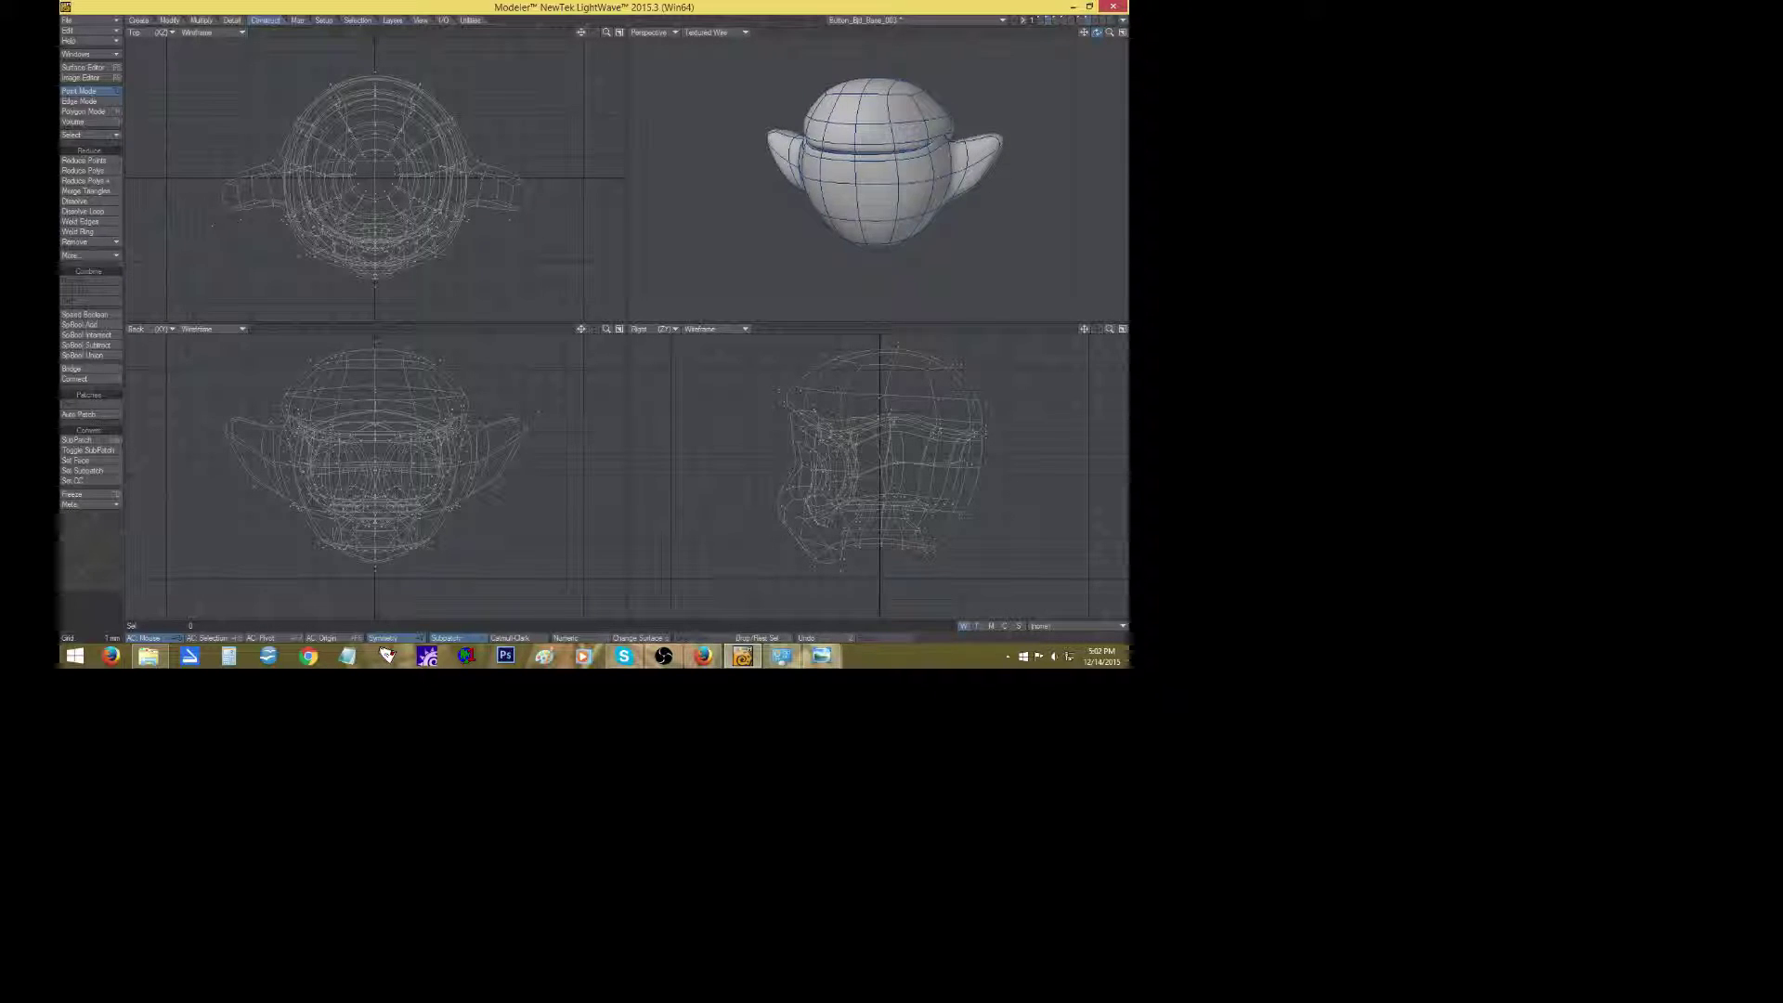
left_click(951, 131)
left_click_drag(950, 118, 945, 120)
key("t")
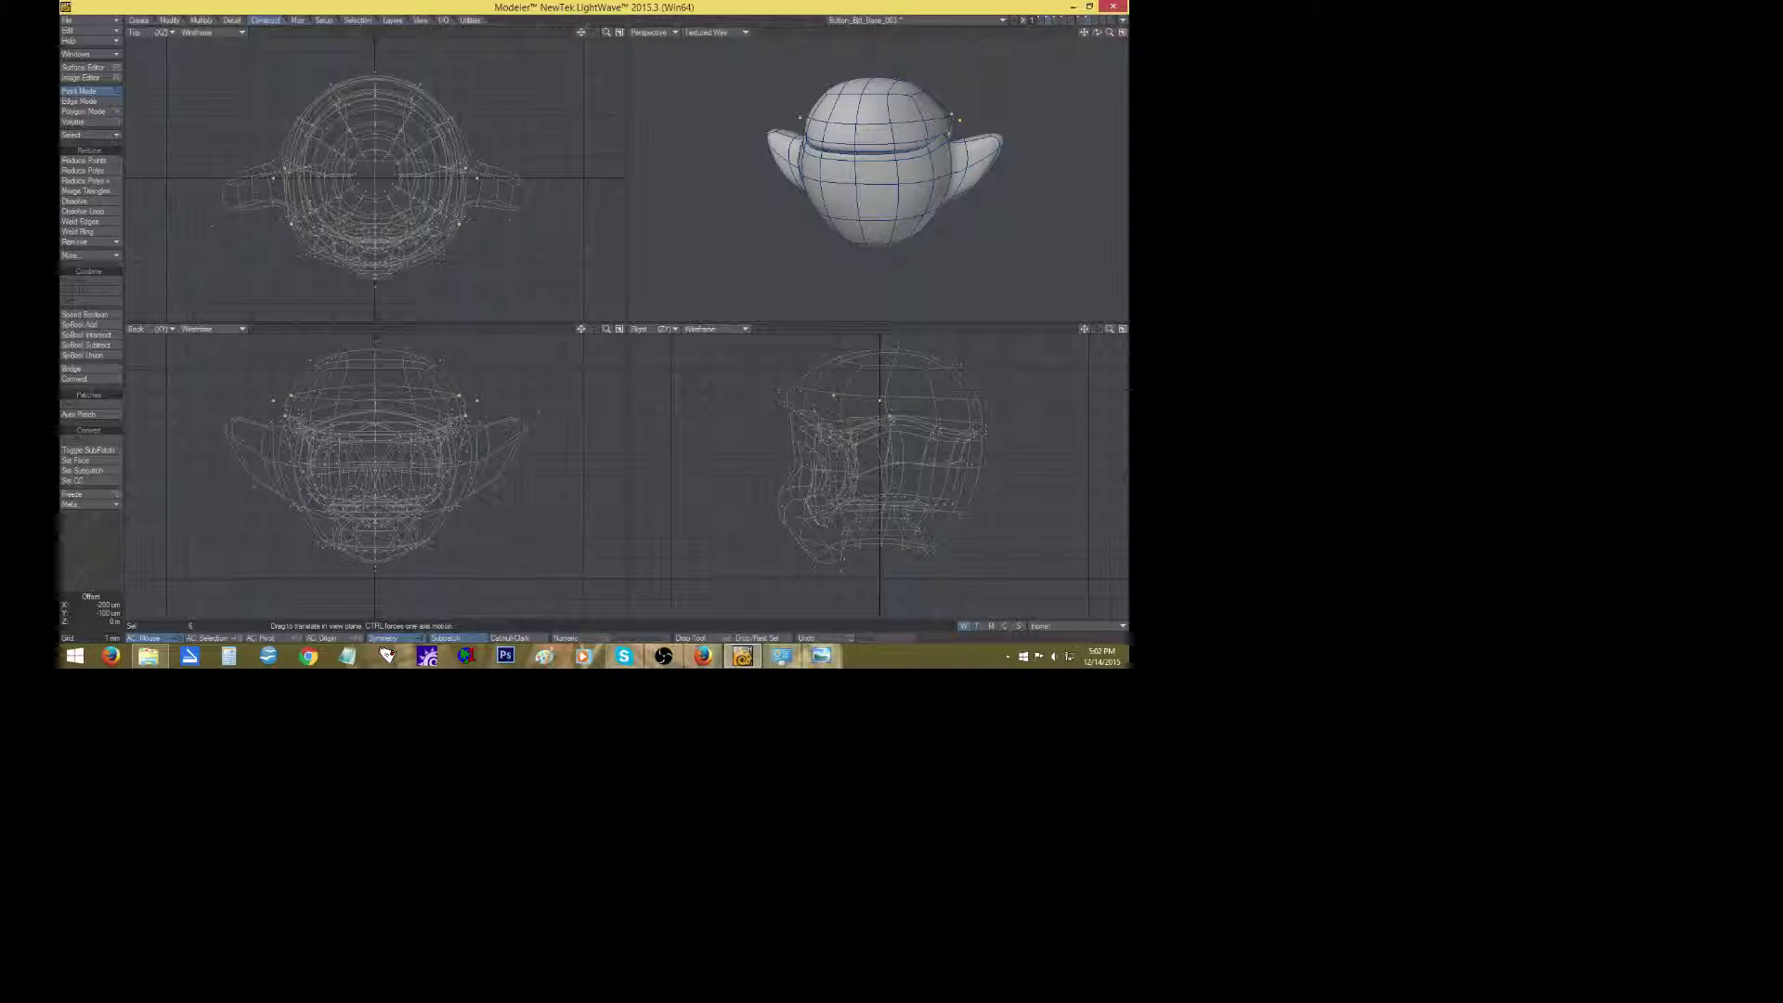
left_click(71, 549)
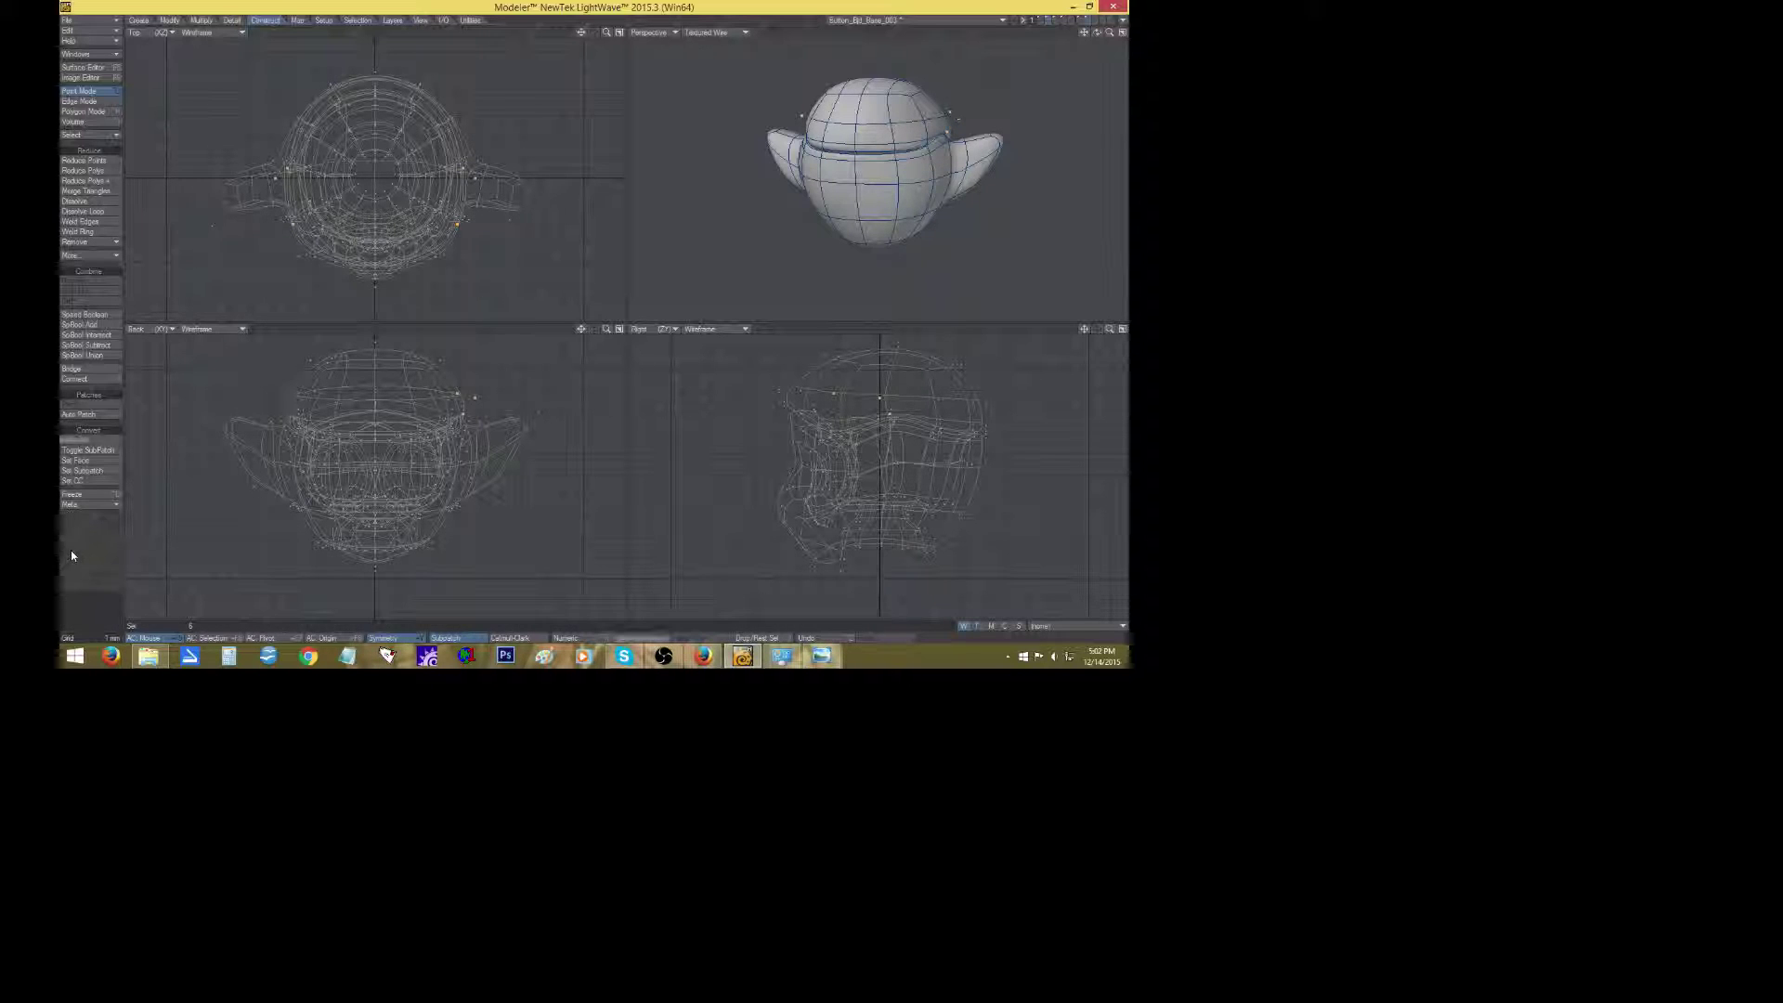
Select the symmetrical pair of points protruding above the ears and move them inward and slightly upward.
mouse_move(1096, 32)
left_mouse_down()
mouse_move(933, 39)
mouse_move(1098, 47)
left_mouse_up()
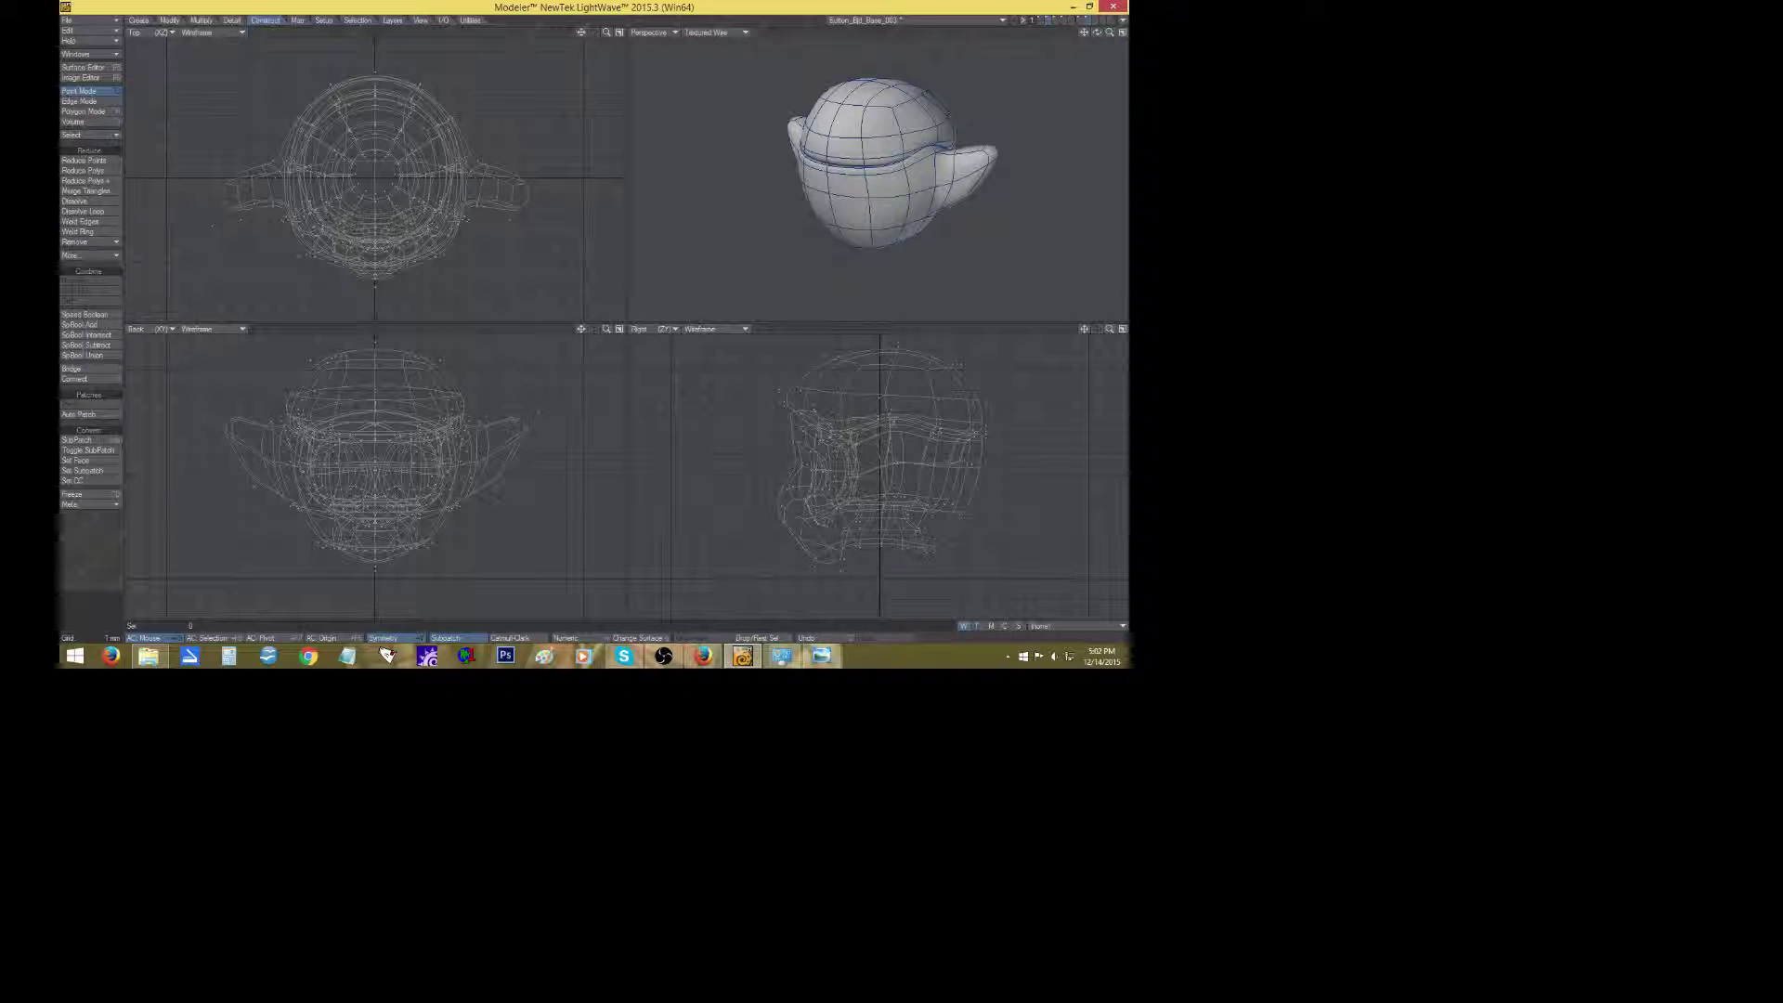
left_click(940, 127)
key("t")
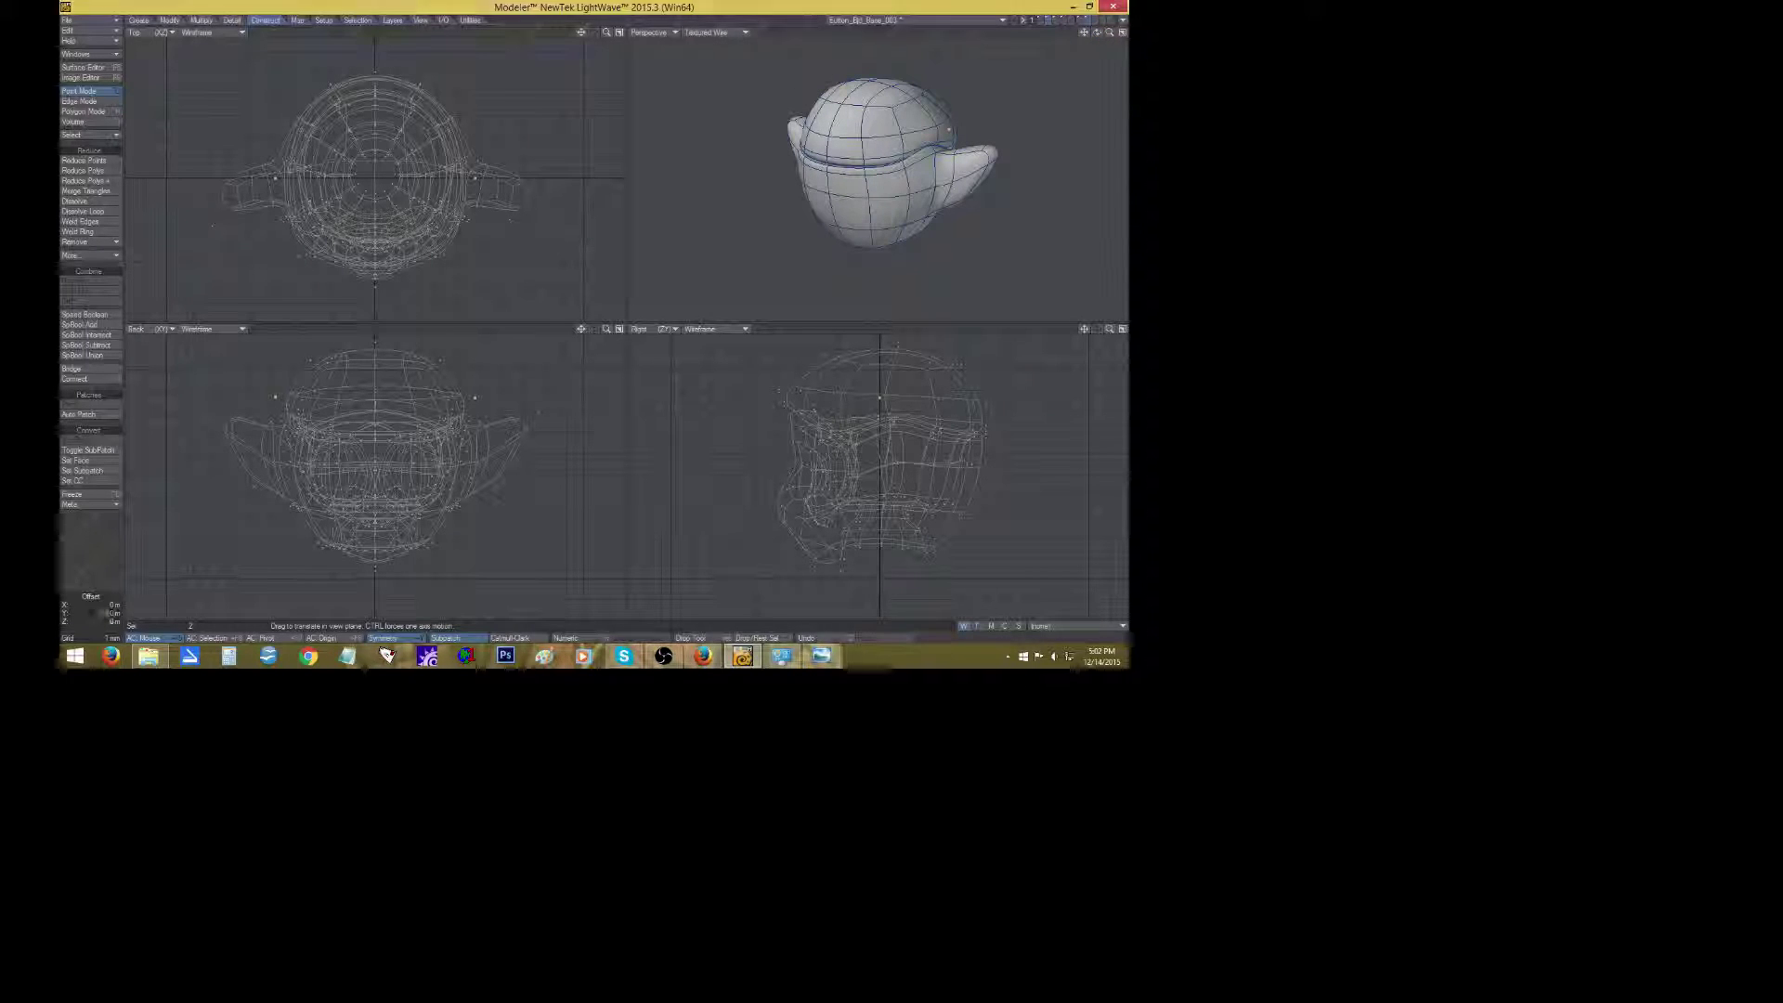
left_click_drag(571, 393, 568, 394)
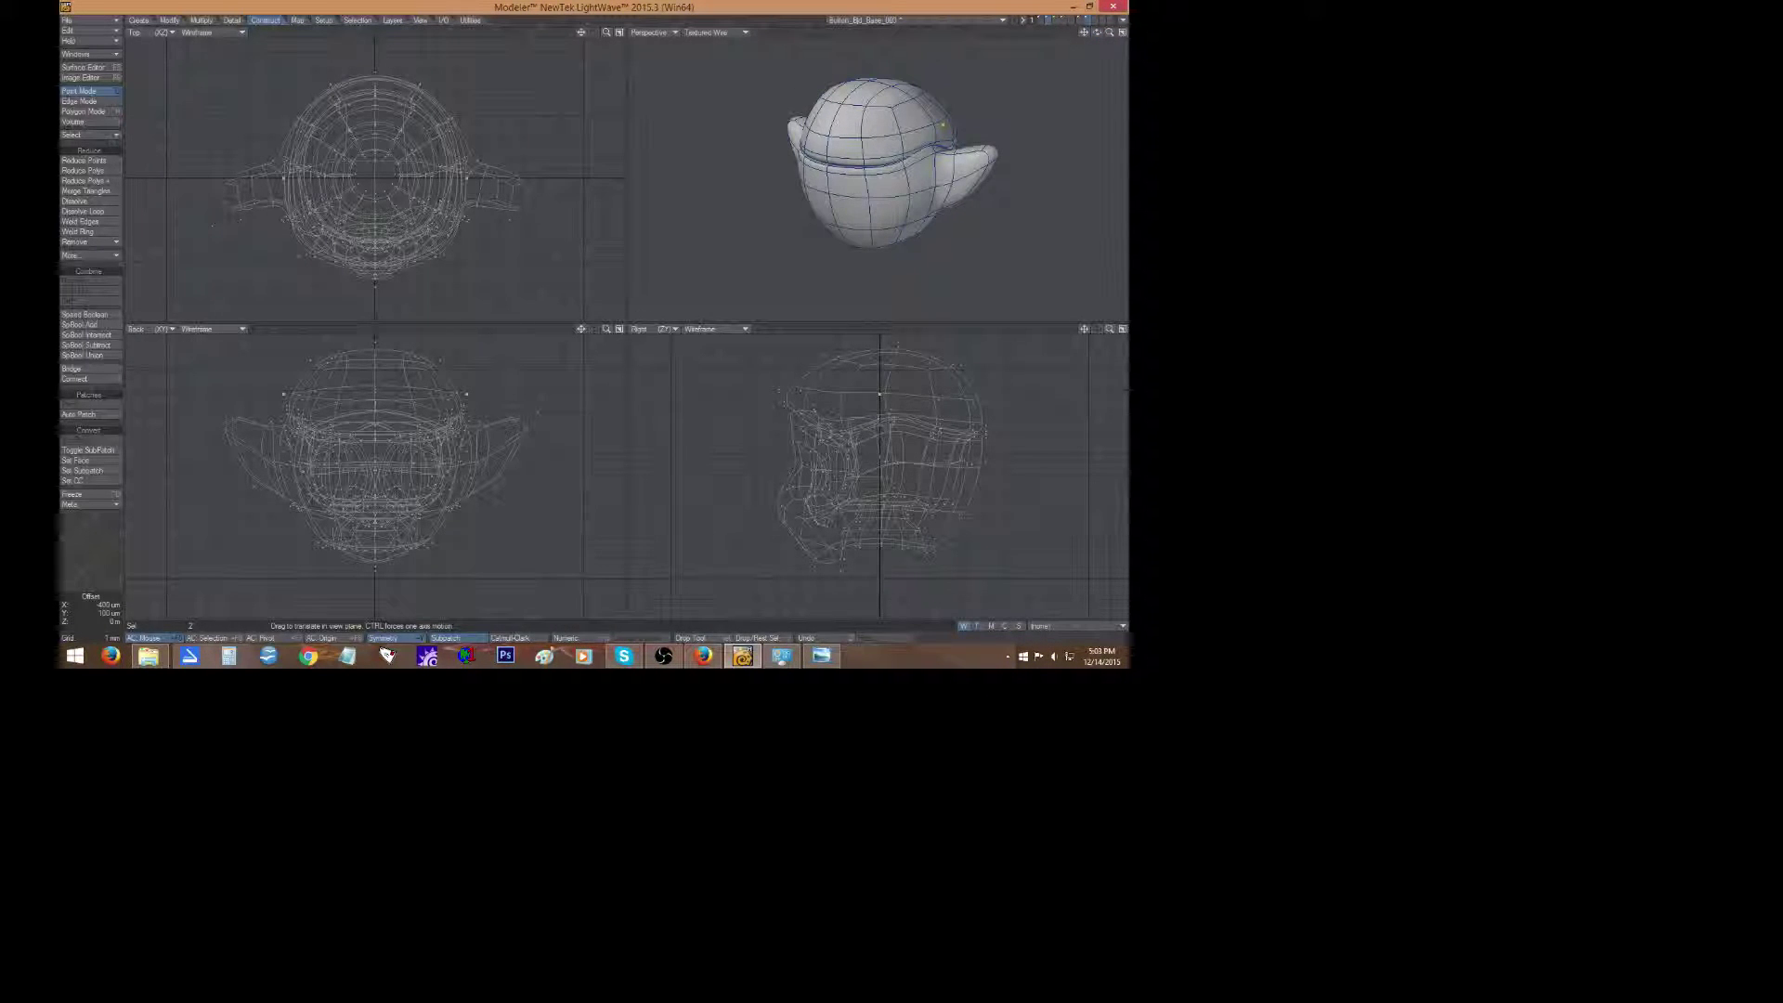
left_click(90, 553)
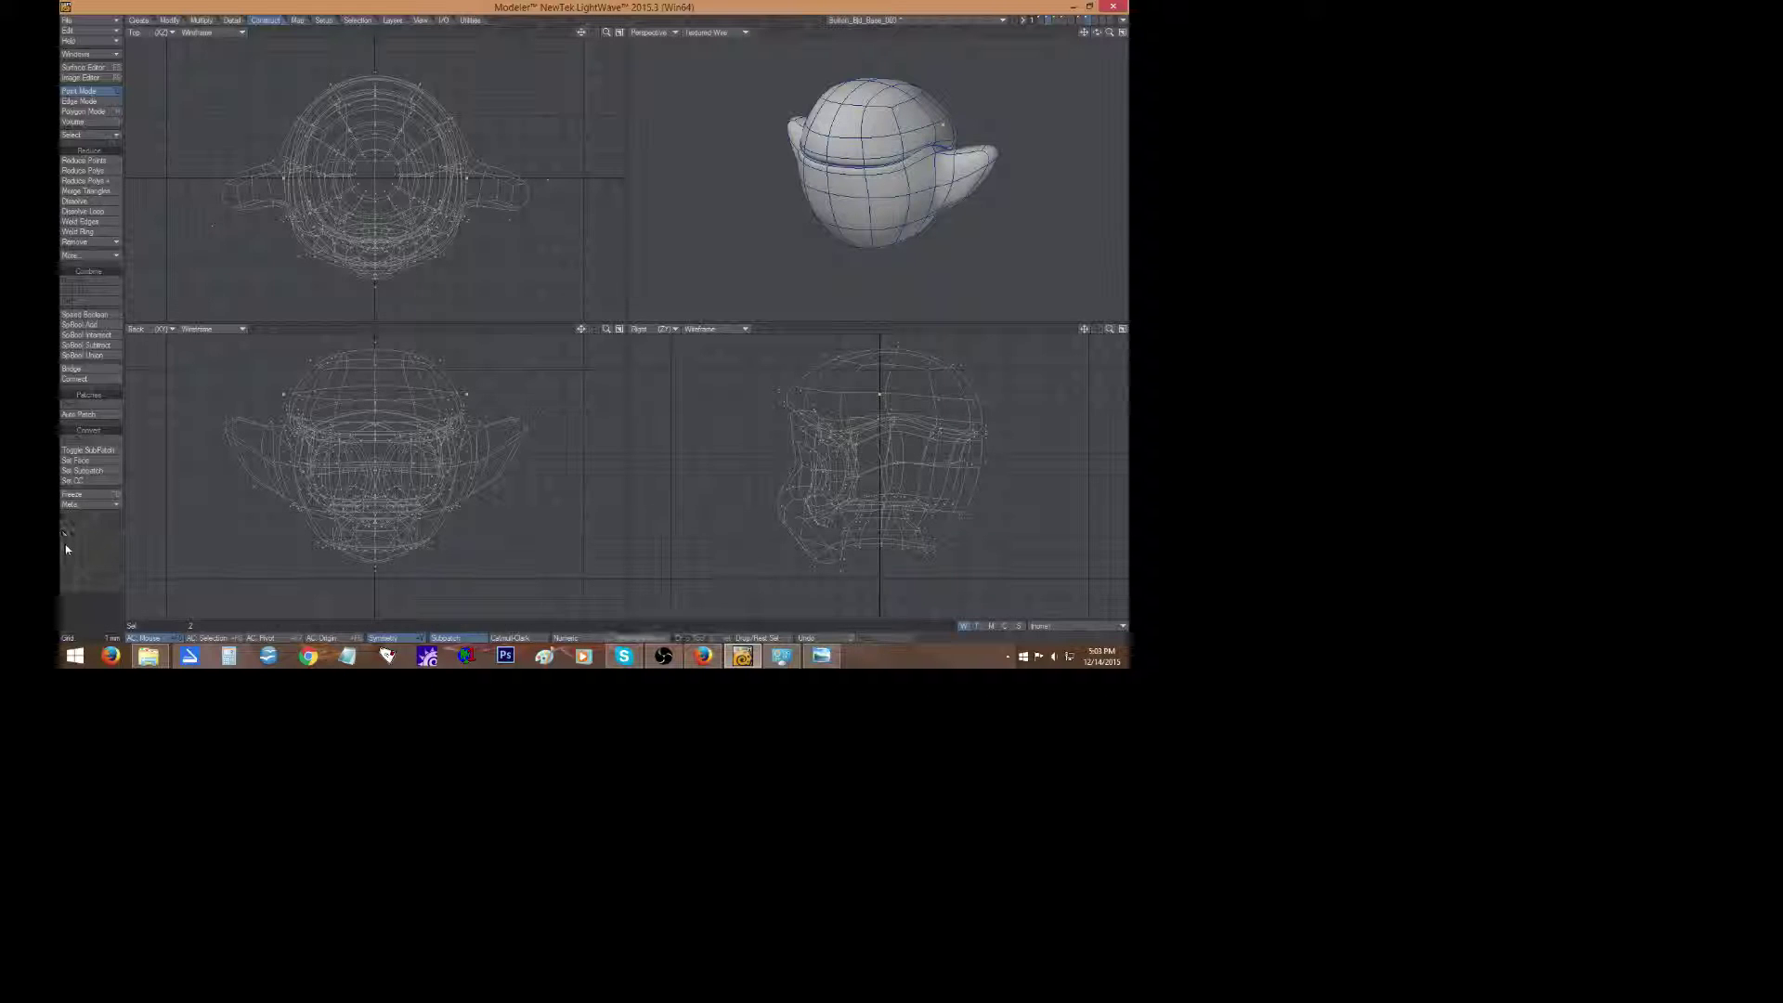
Select the symmetrical pair of points on the cap's rear sides and move them slightly outward.
left_click_drag(1097, 32, 1101, 64)
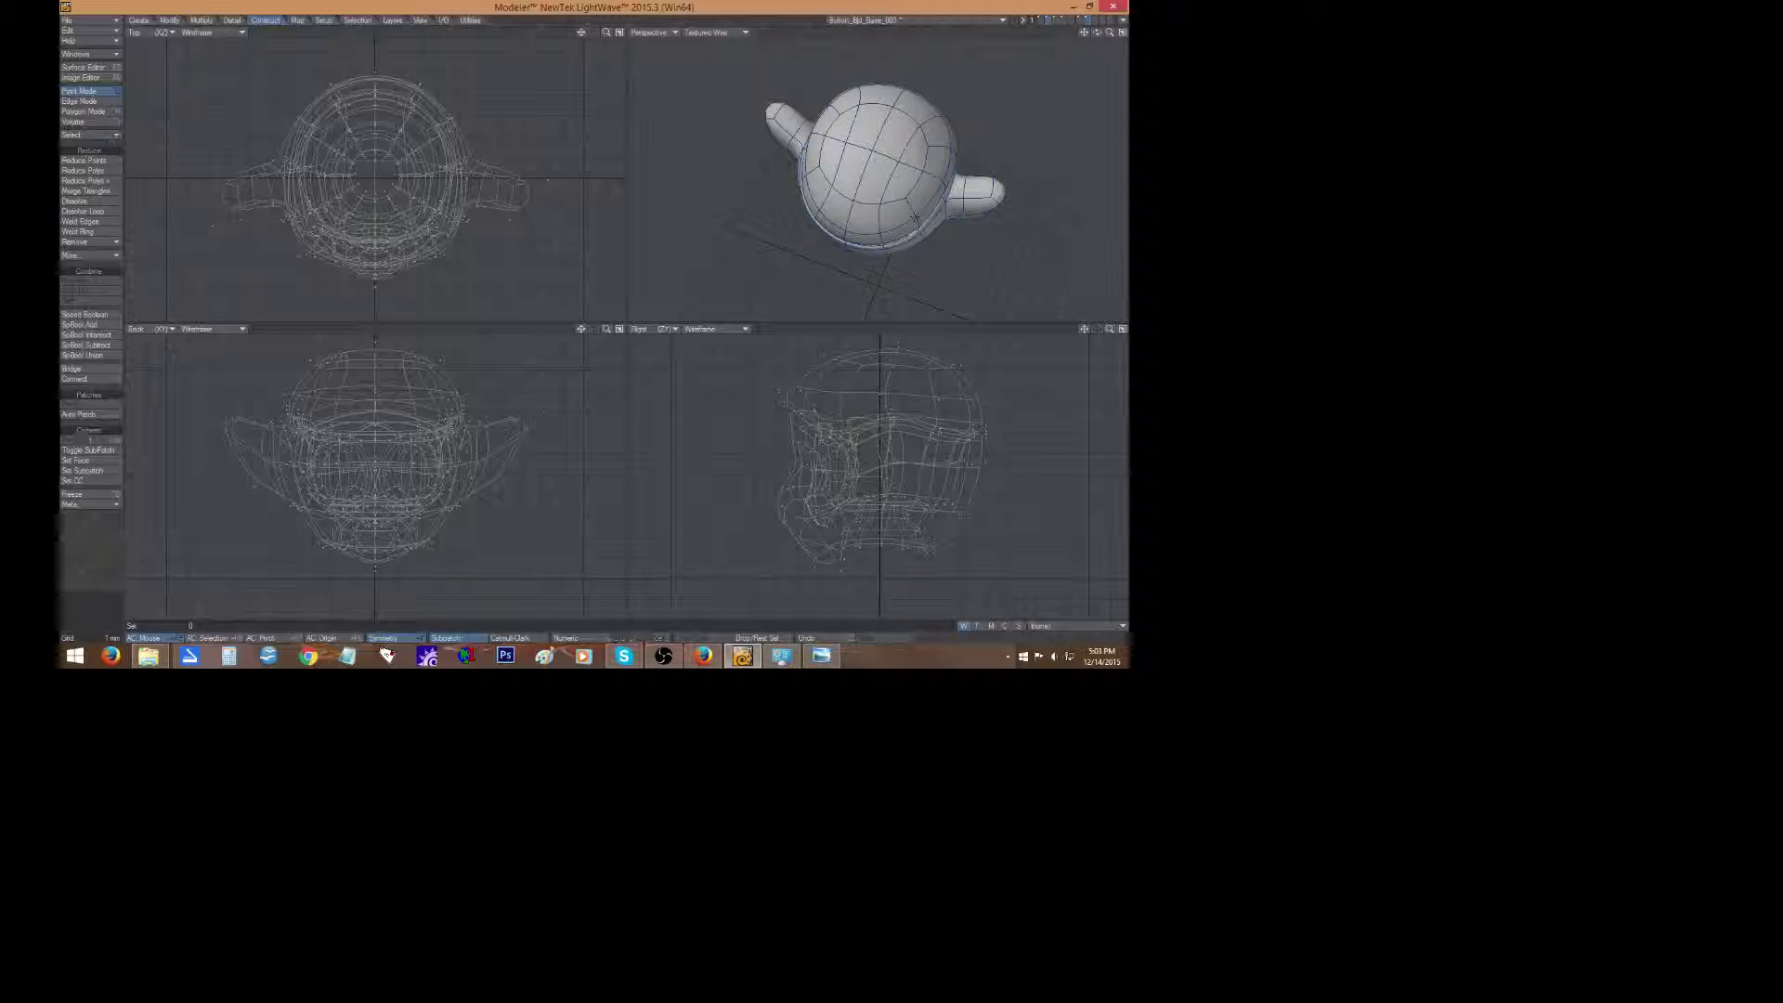
key("t")
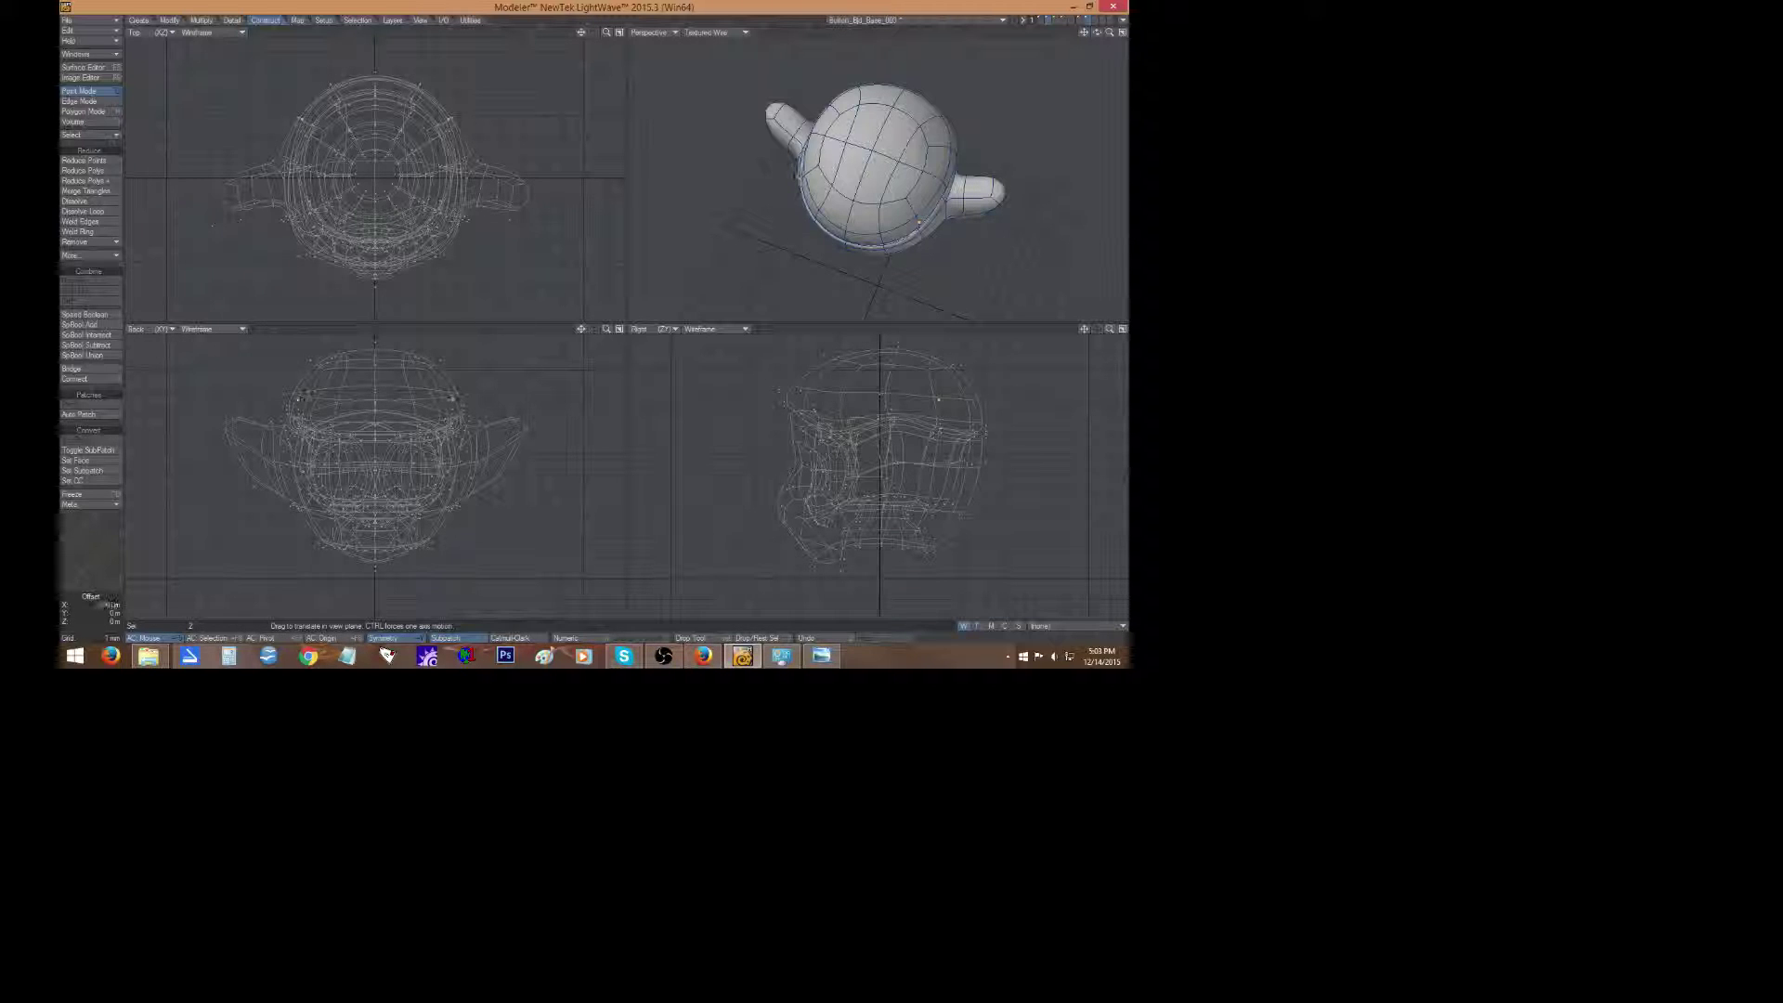
left_click(101, 546)
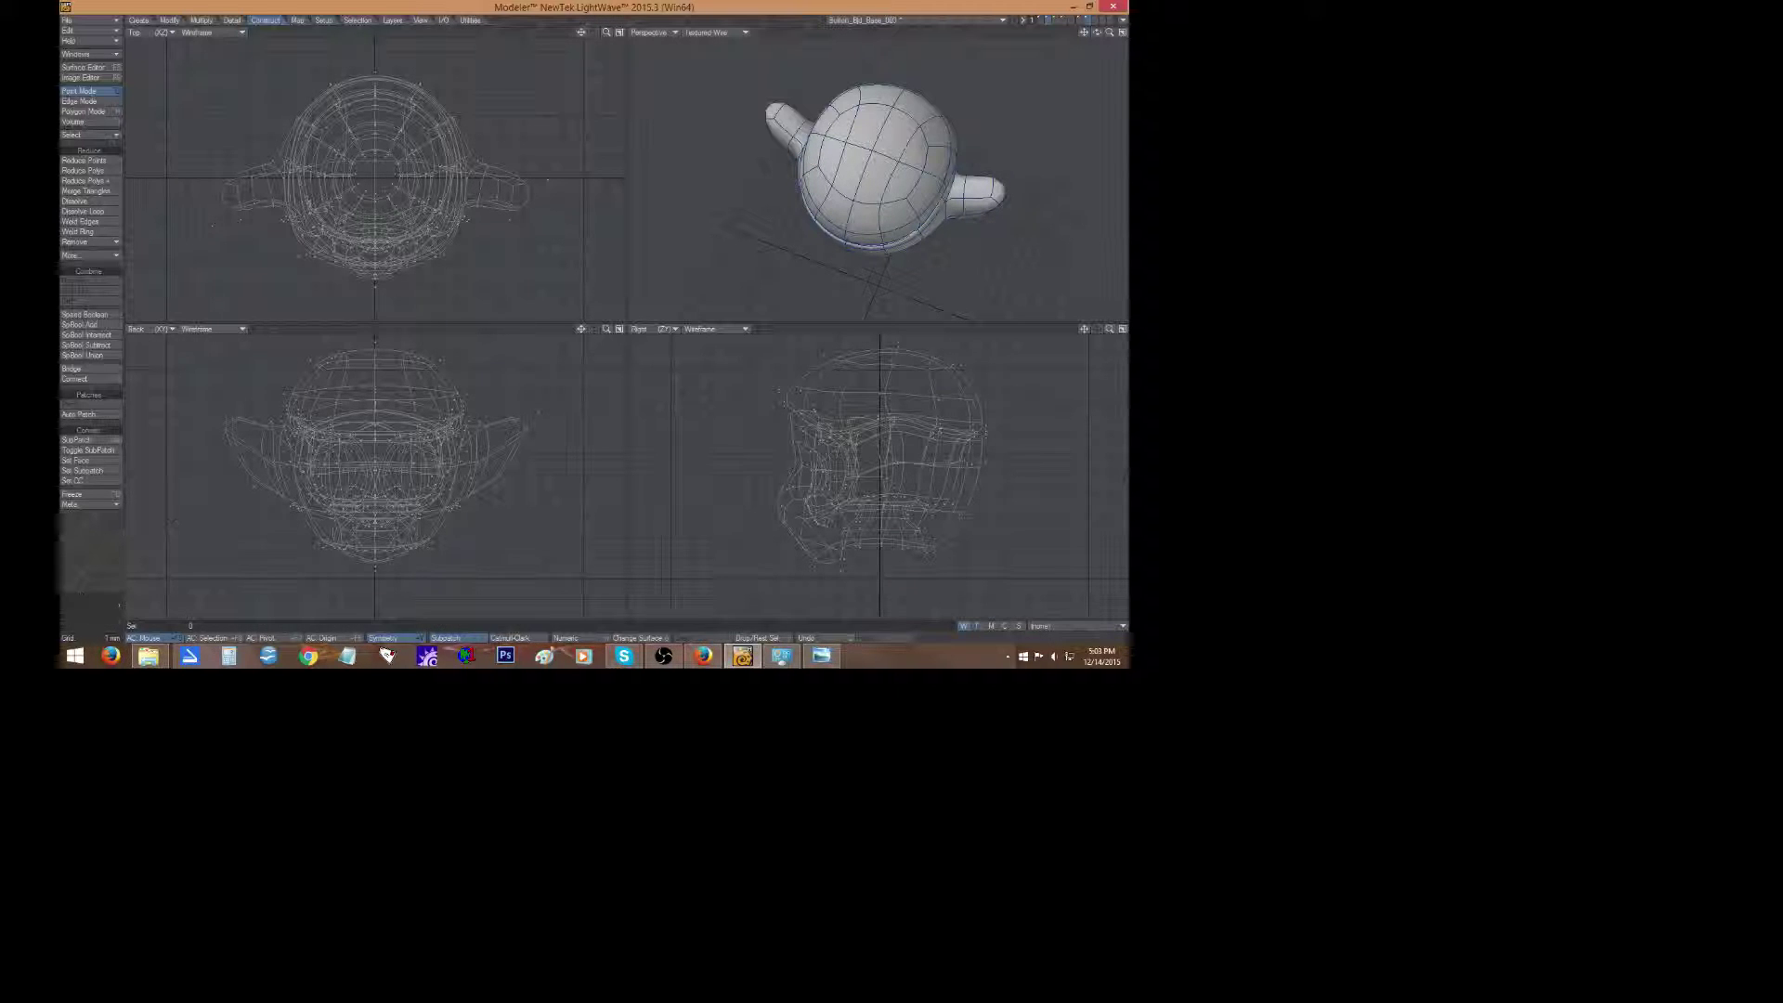
Inspect the cap and head from behind, showing the cap's layer alone and the open head's layer alone.
mouse_move(1097, 33)
left_mouse_down()
mouse_move(1082, 111)
mouse_move(970, 114)
mouse_move(1068, 34)
left_mouse_up()
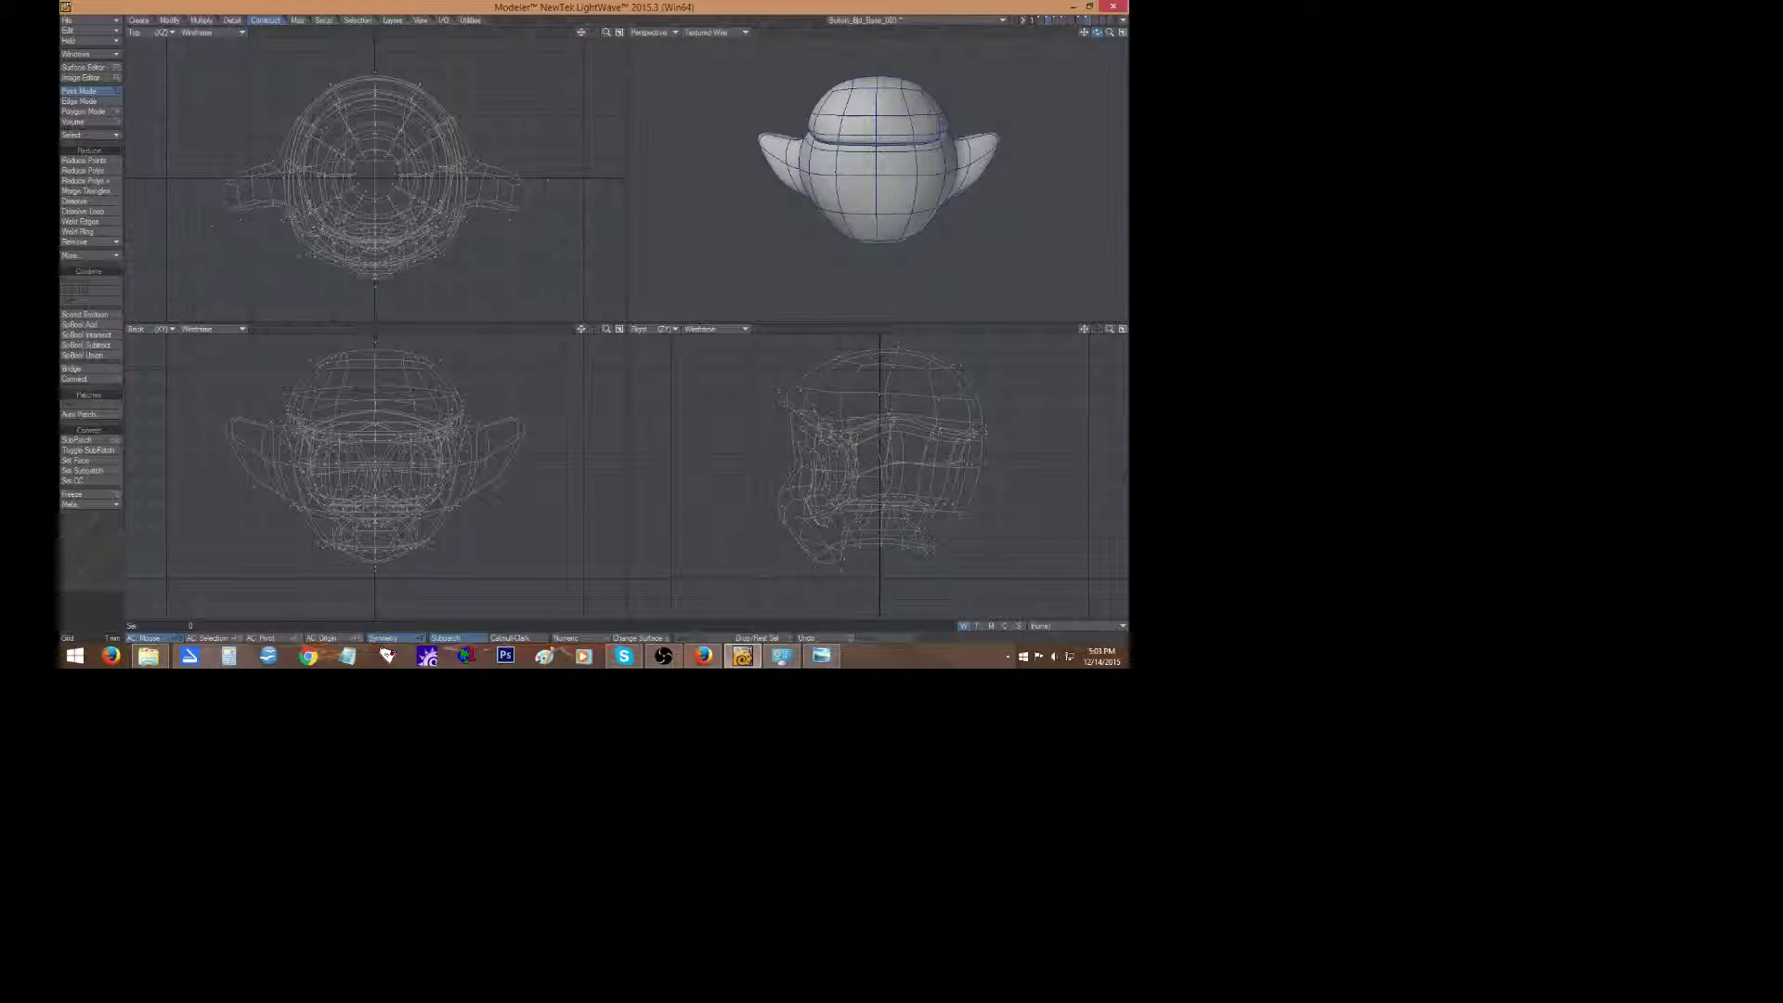
left_click(1088, 21)
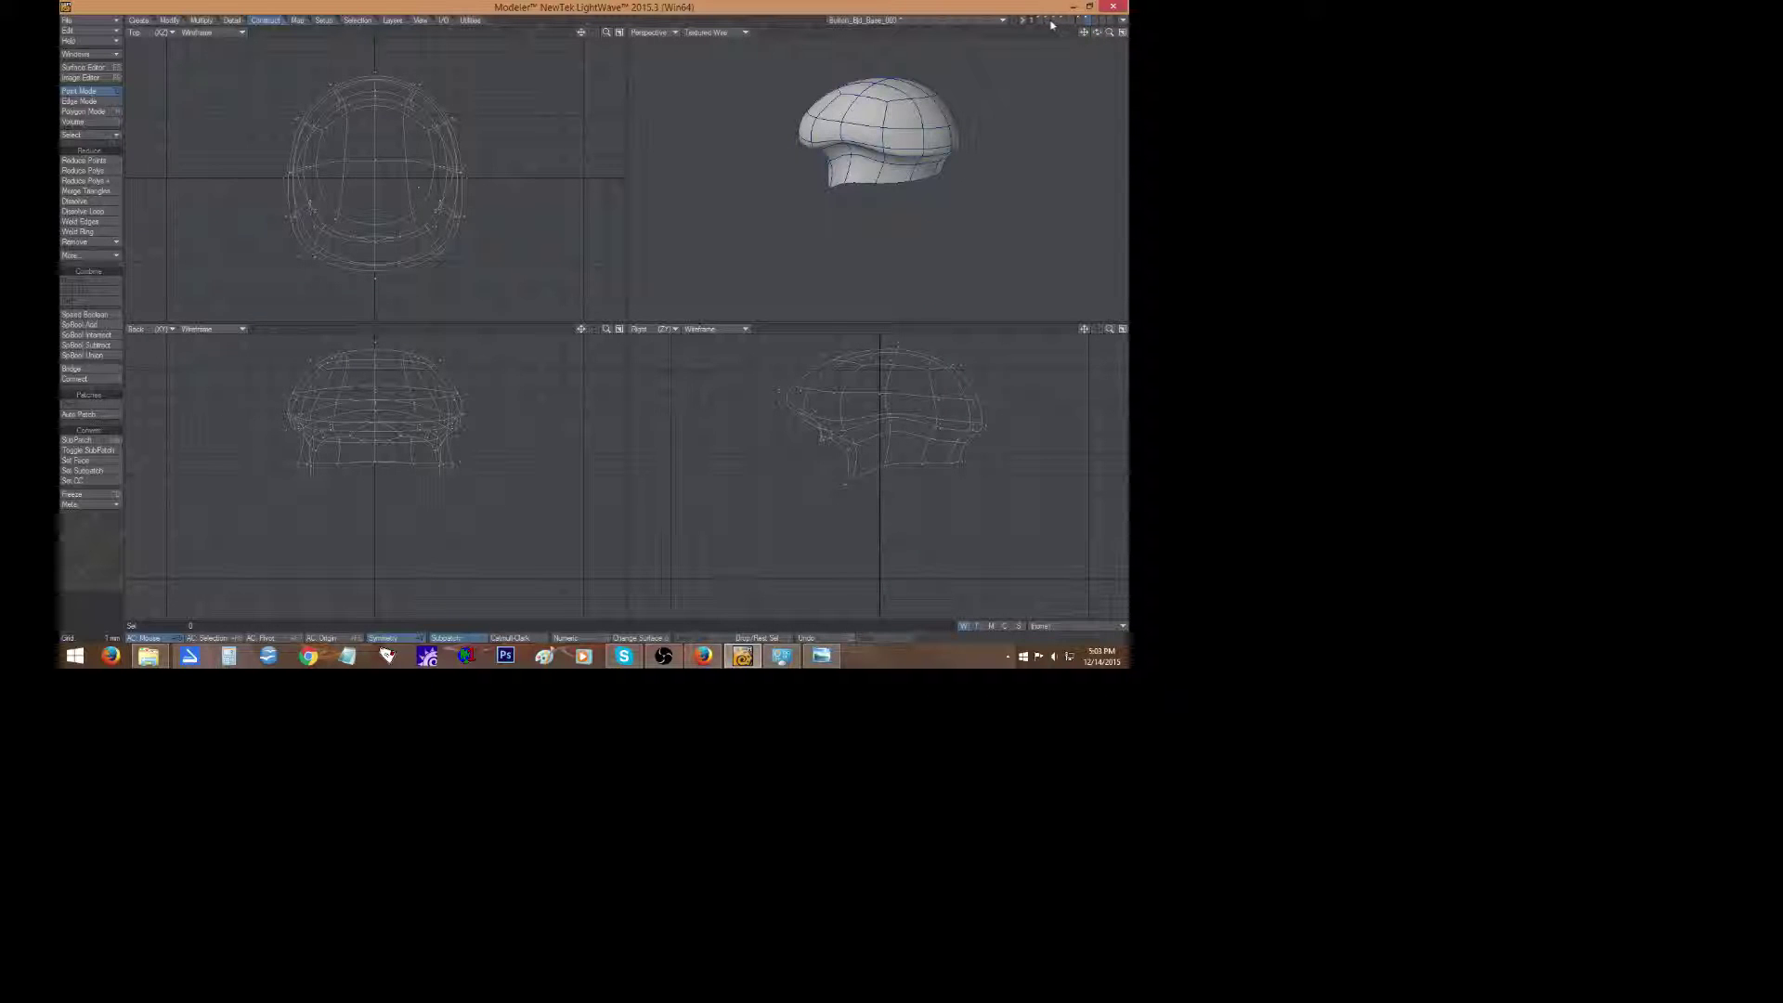
left_click(1050, 20)
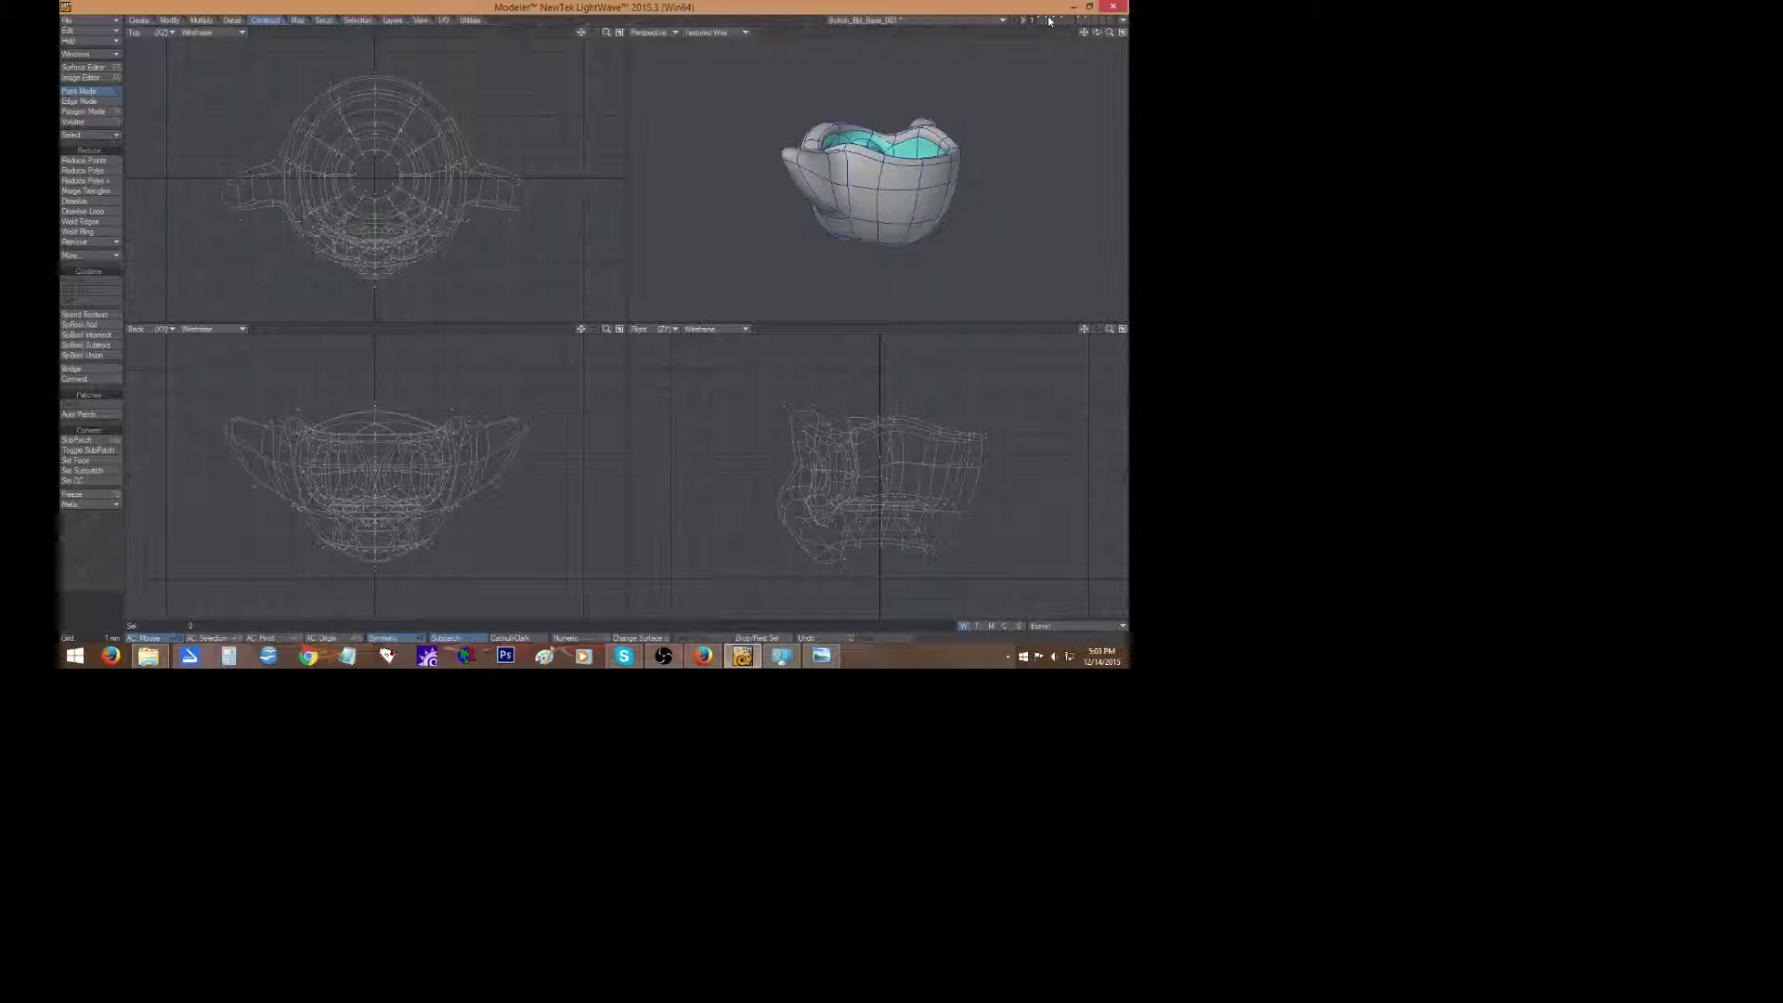
With the cap shown as the background layer, select the polygon loop along the inside of the head's rim and move it slightly downward.
left_click(1087, 25)
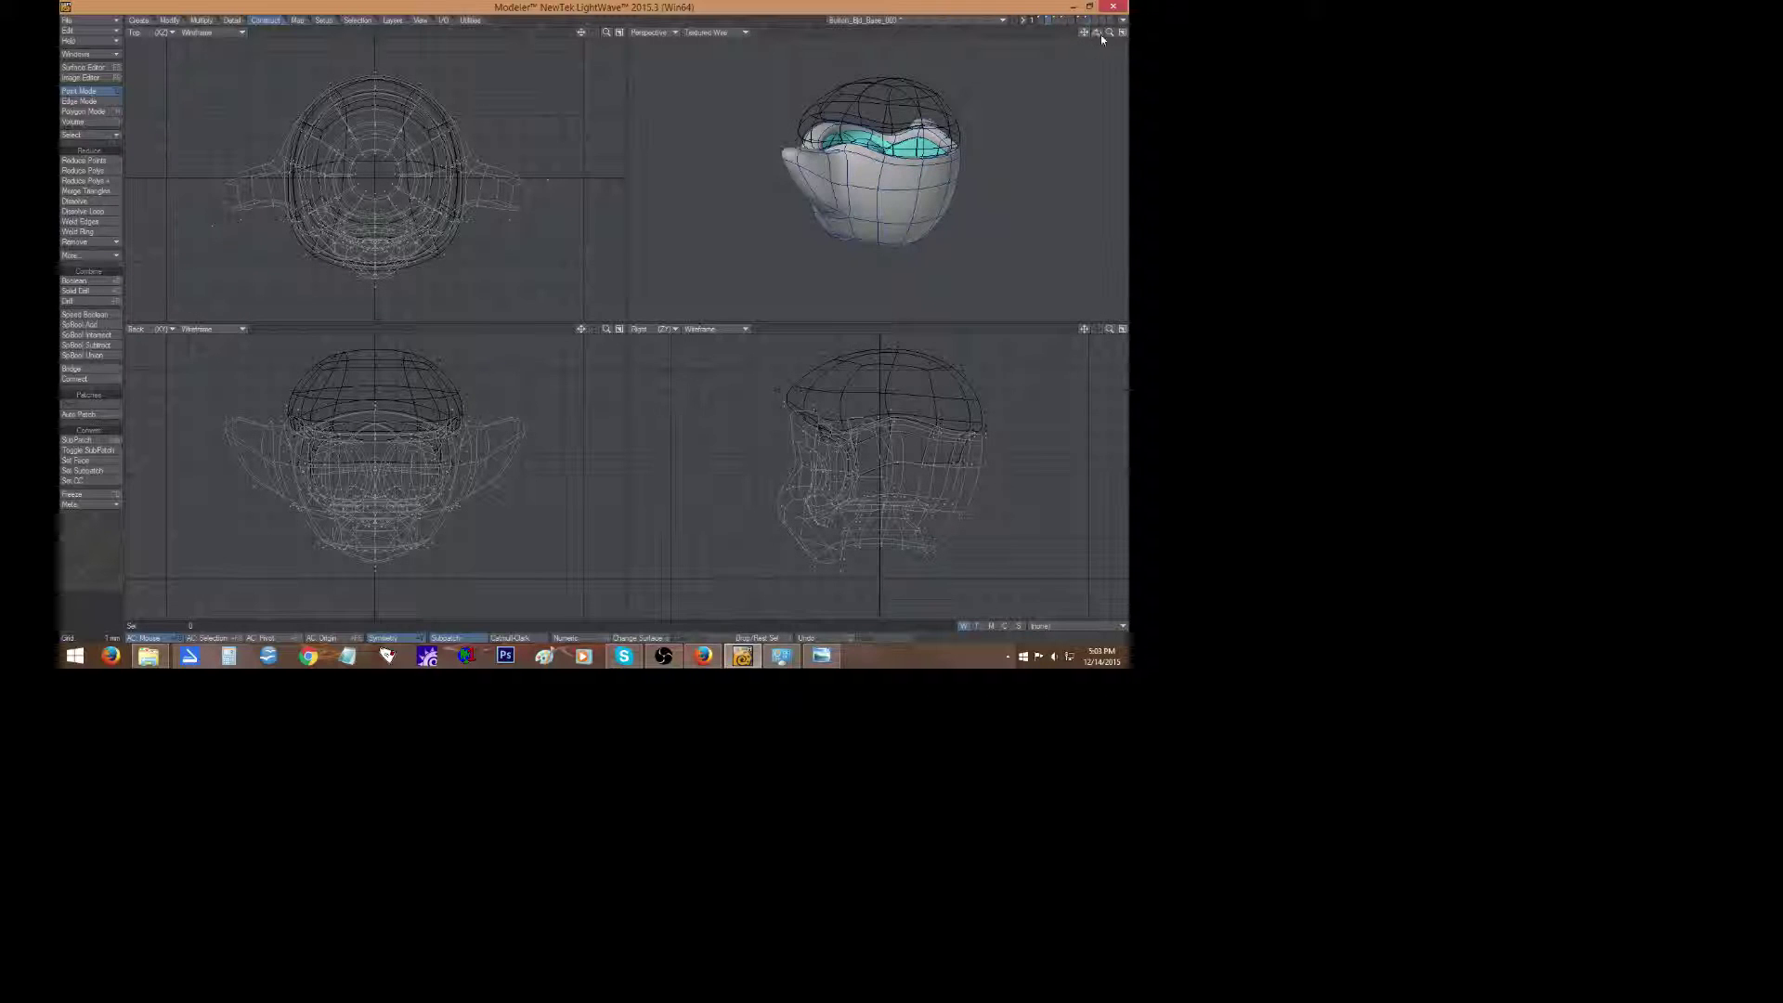
left_click_drag(1100, 37, 1098, 33)
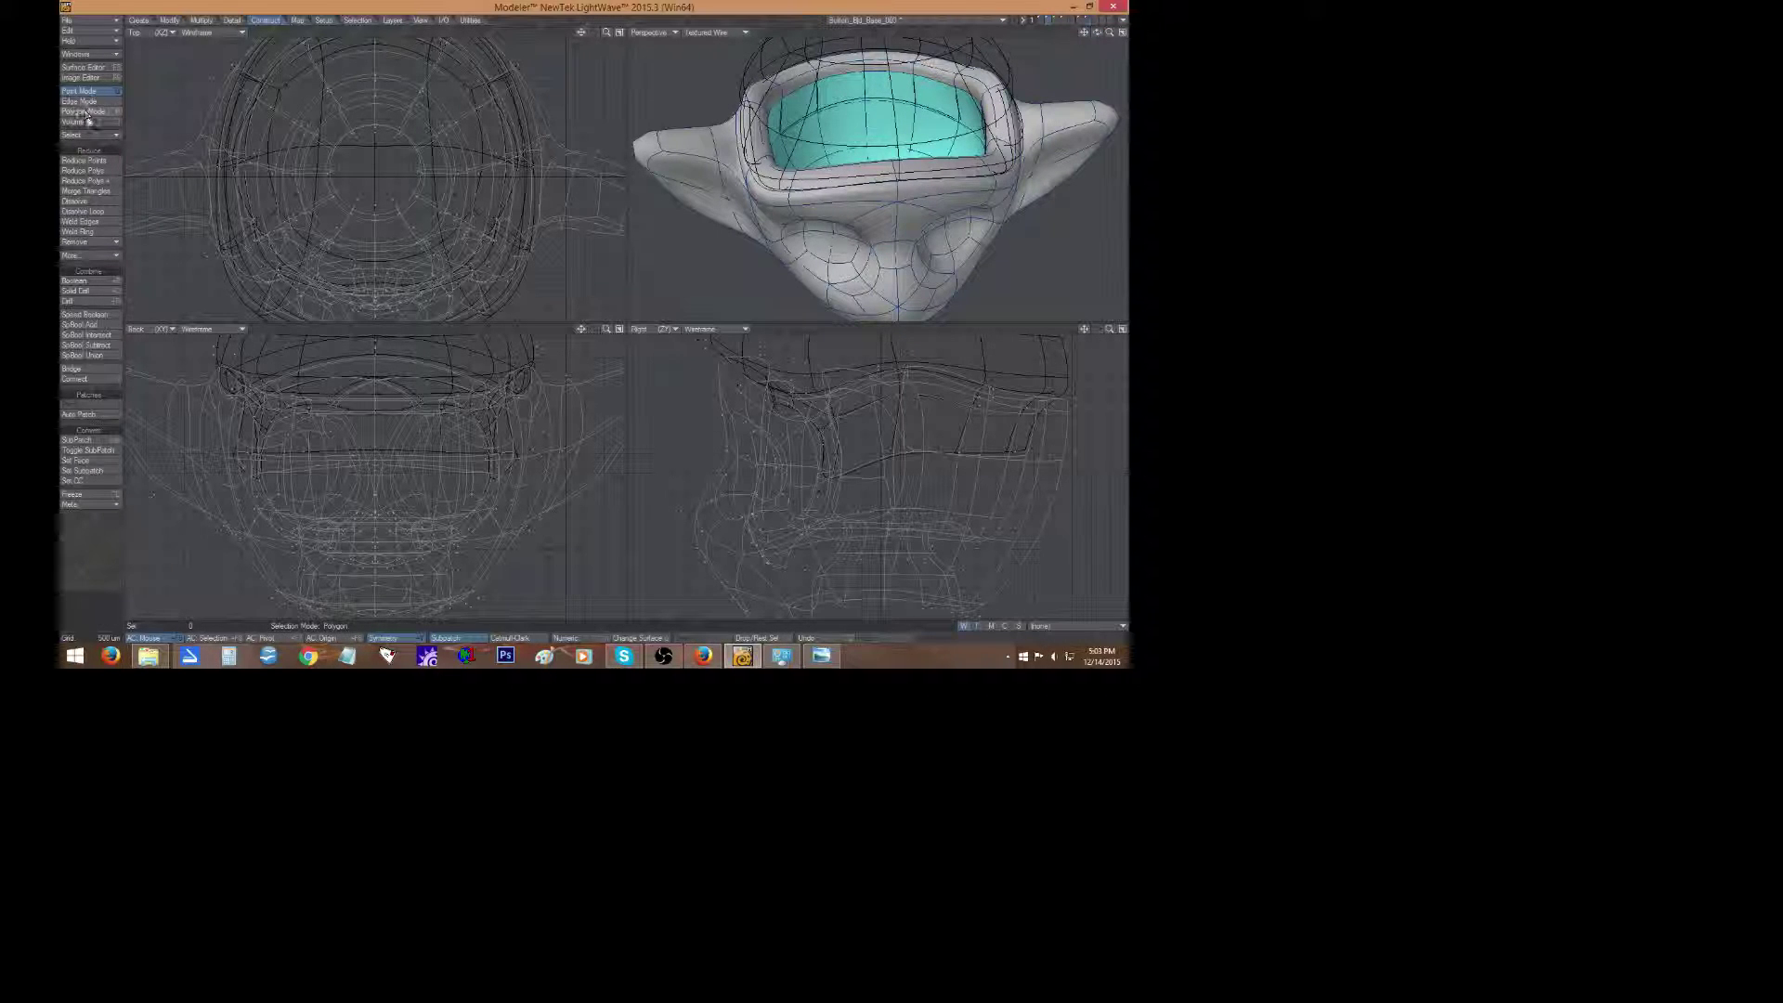
left_click(85, 111)
mouse_move(806, 82)
left_mouse_down()
mouse_move(929, 71)
mouse_move(969, 91)
left_mouse_up()
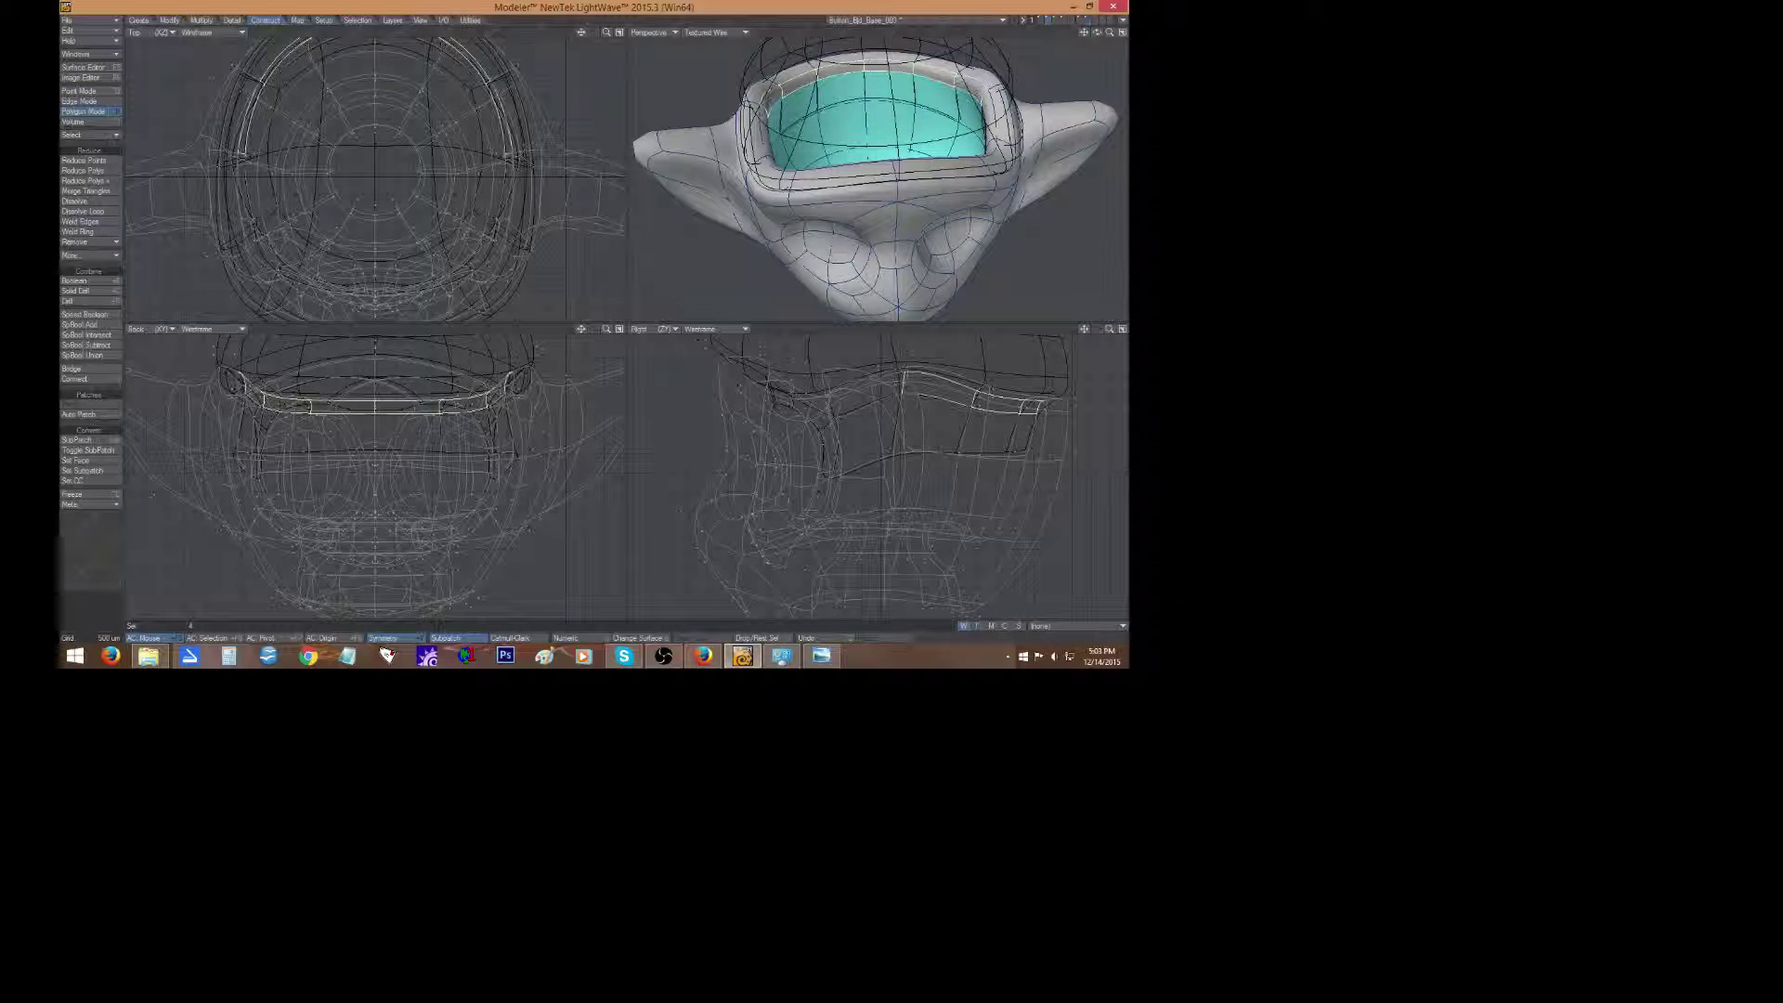
left_click(87, 135)
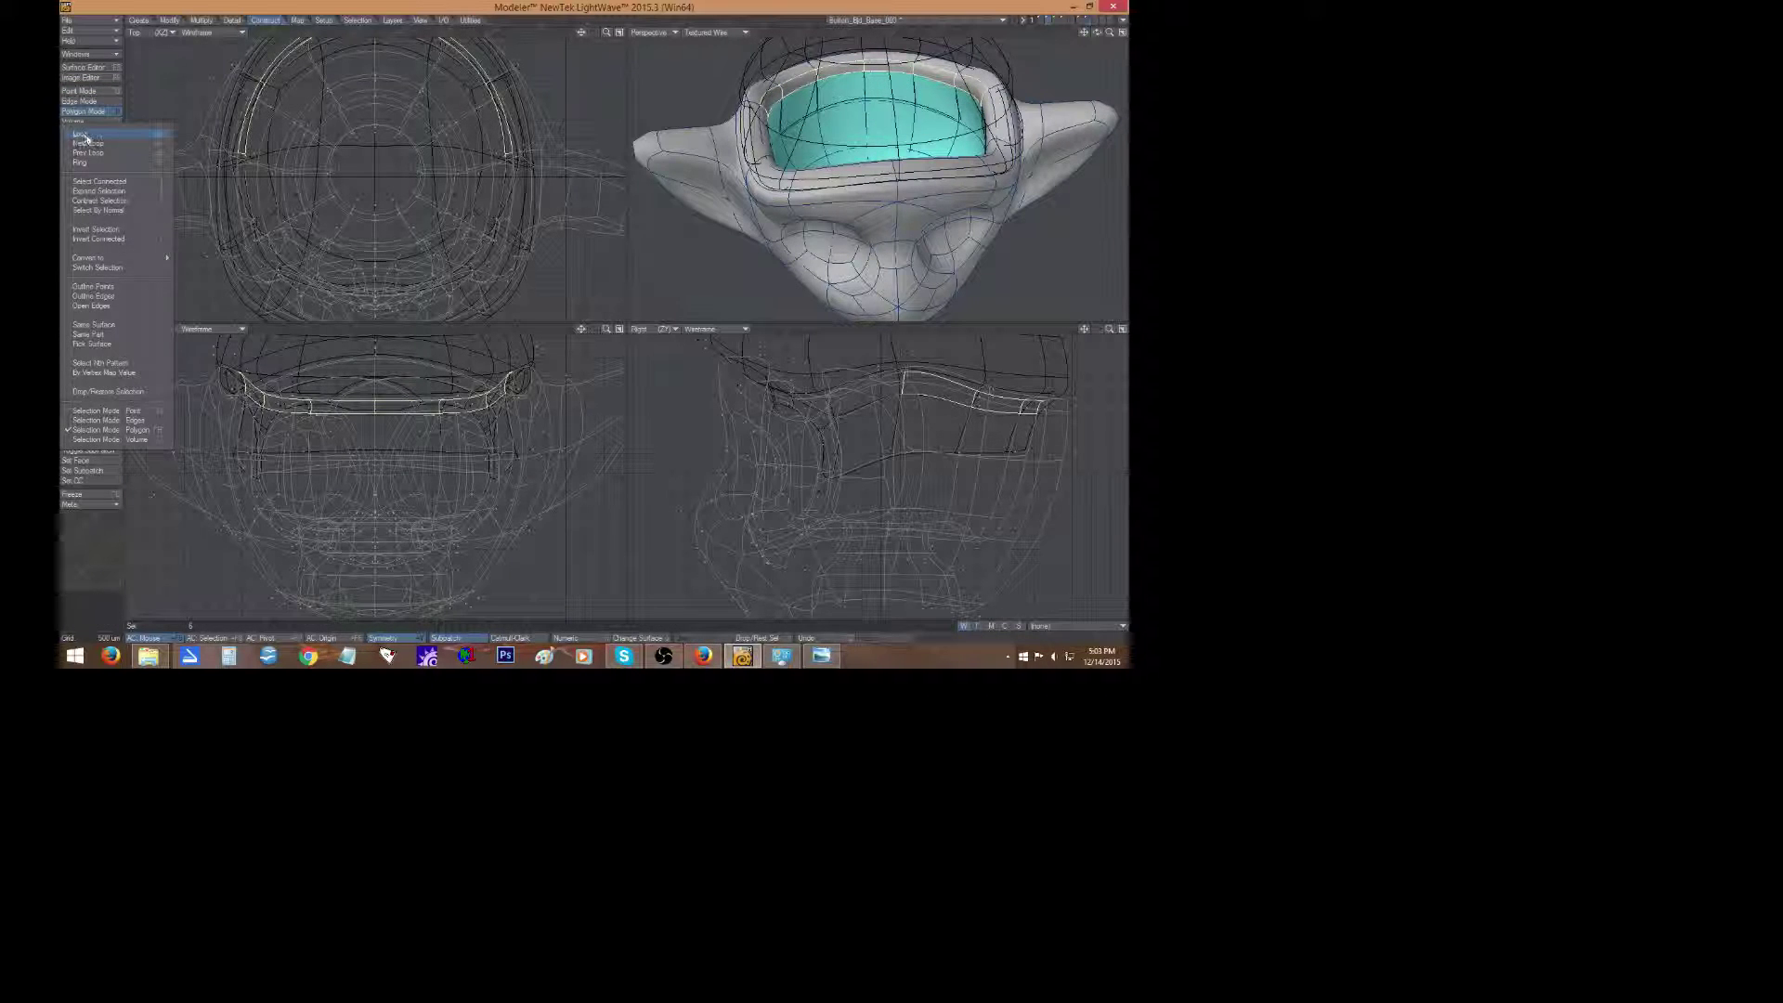
left_click(85, 136)
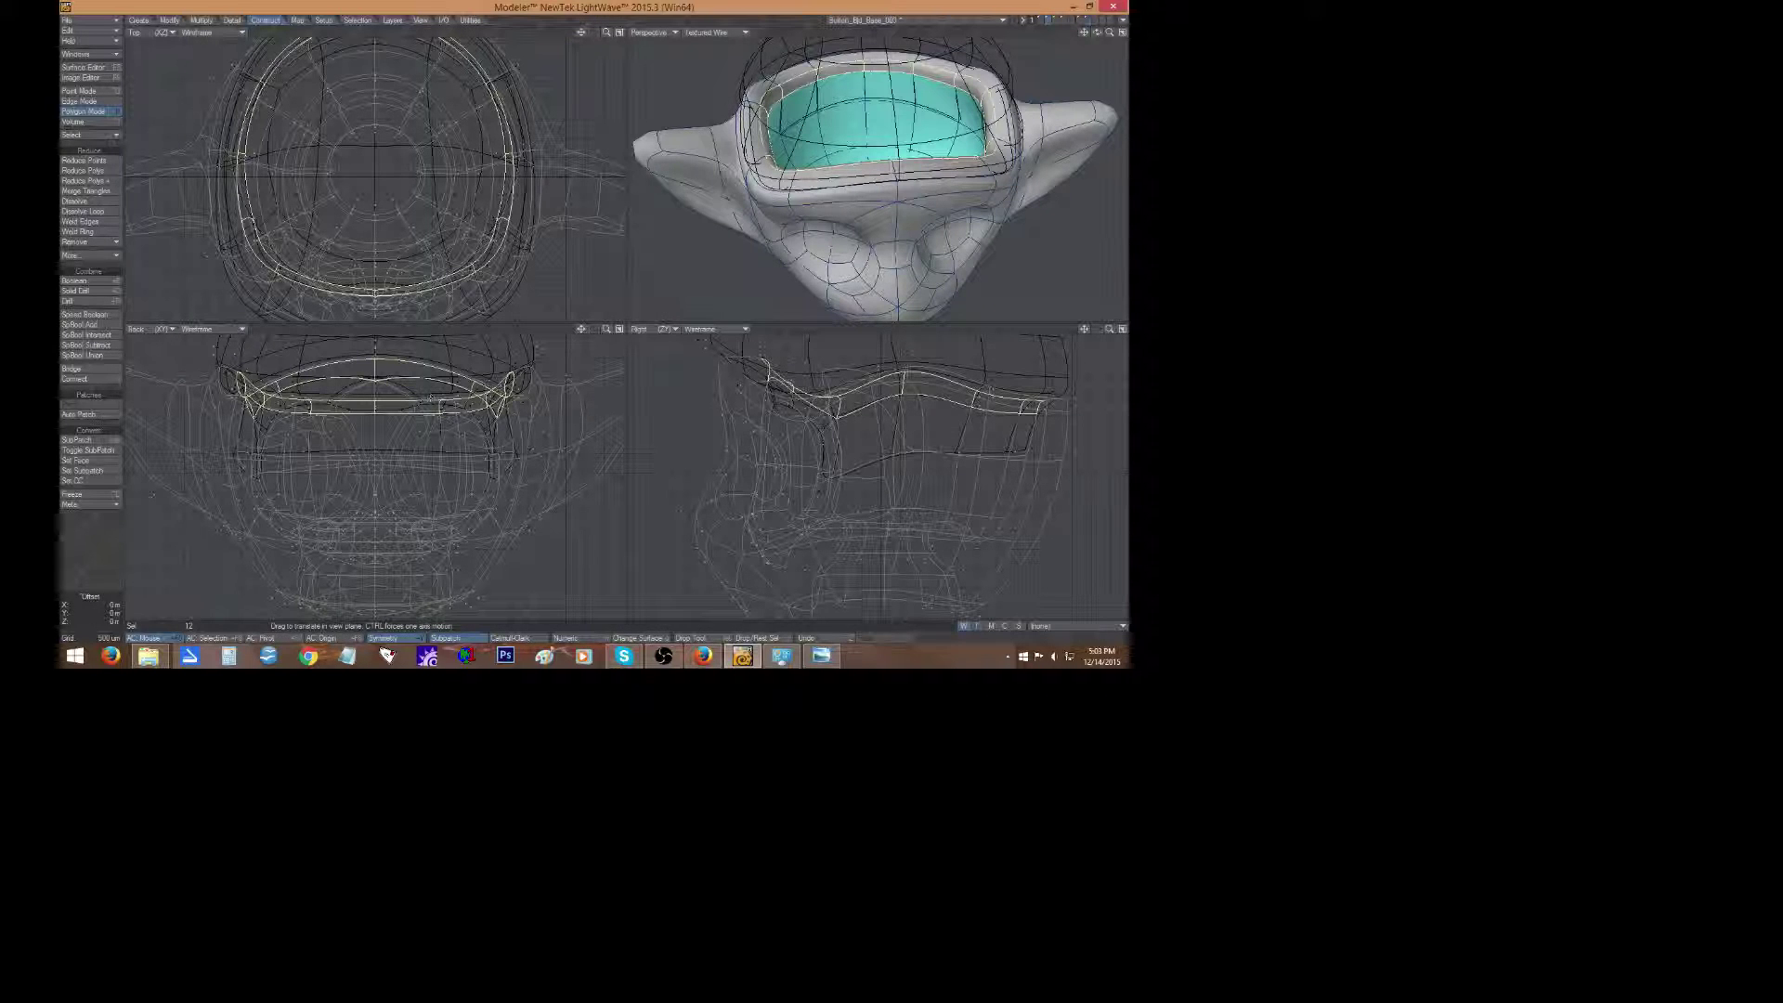
left_click_drag(431, 394, 426, 406)
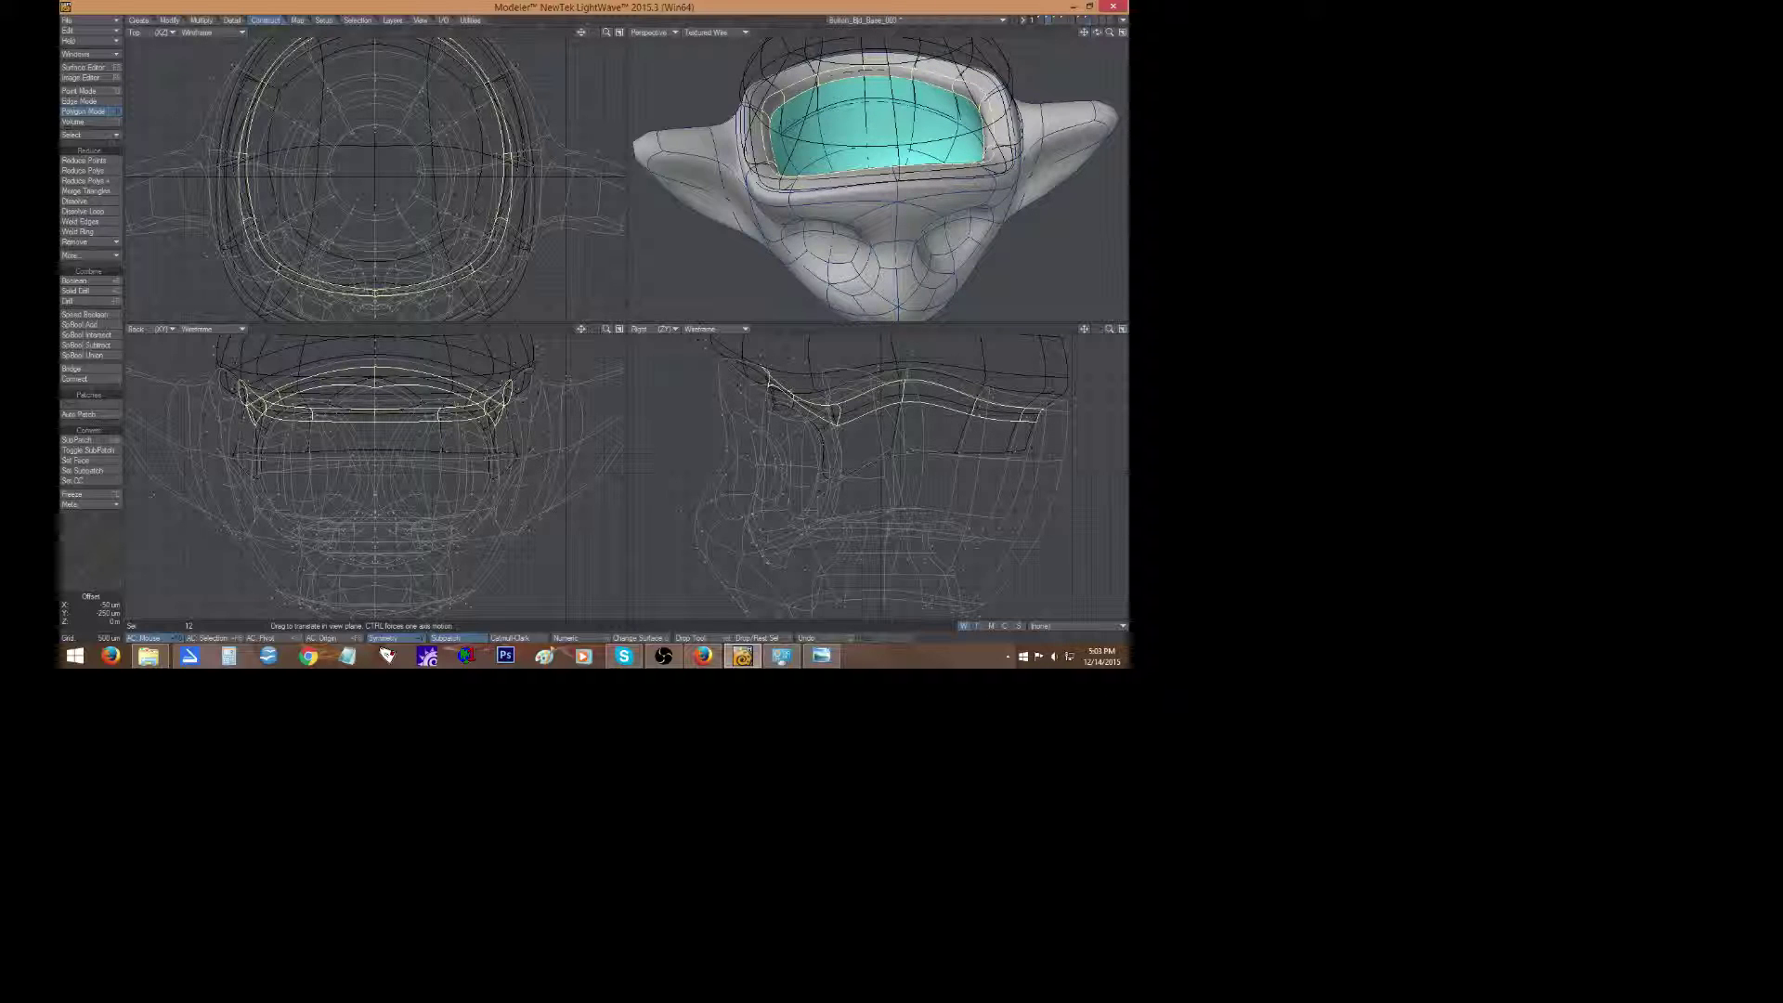
left_click_drag(427, 406, 426, 408)
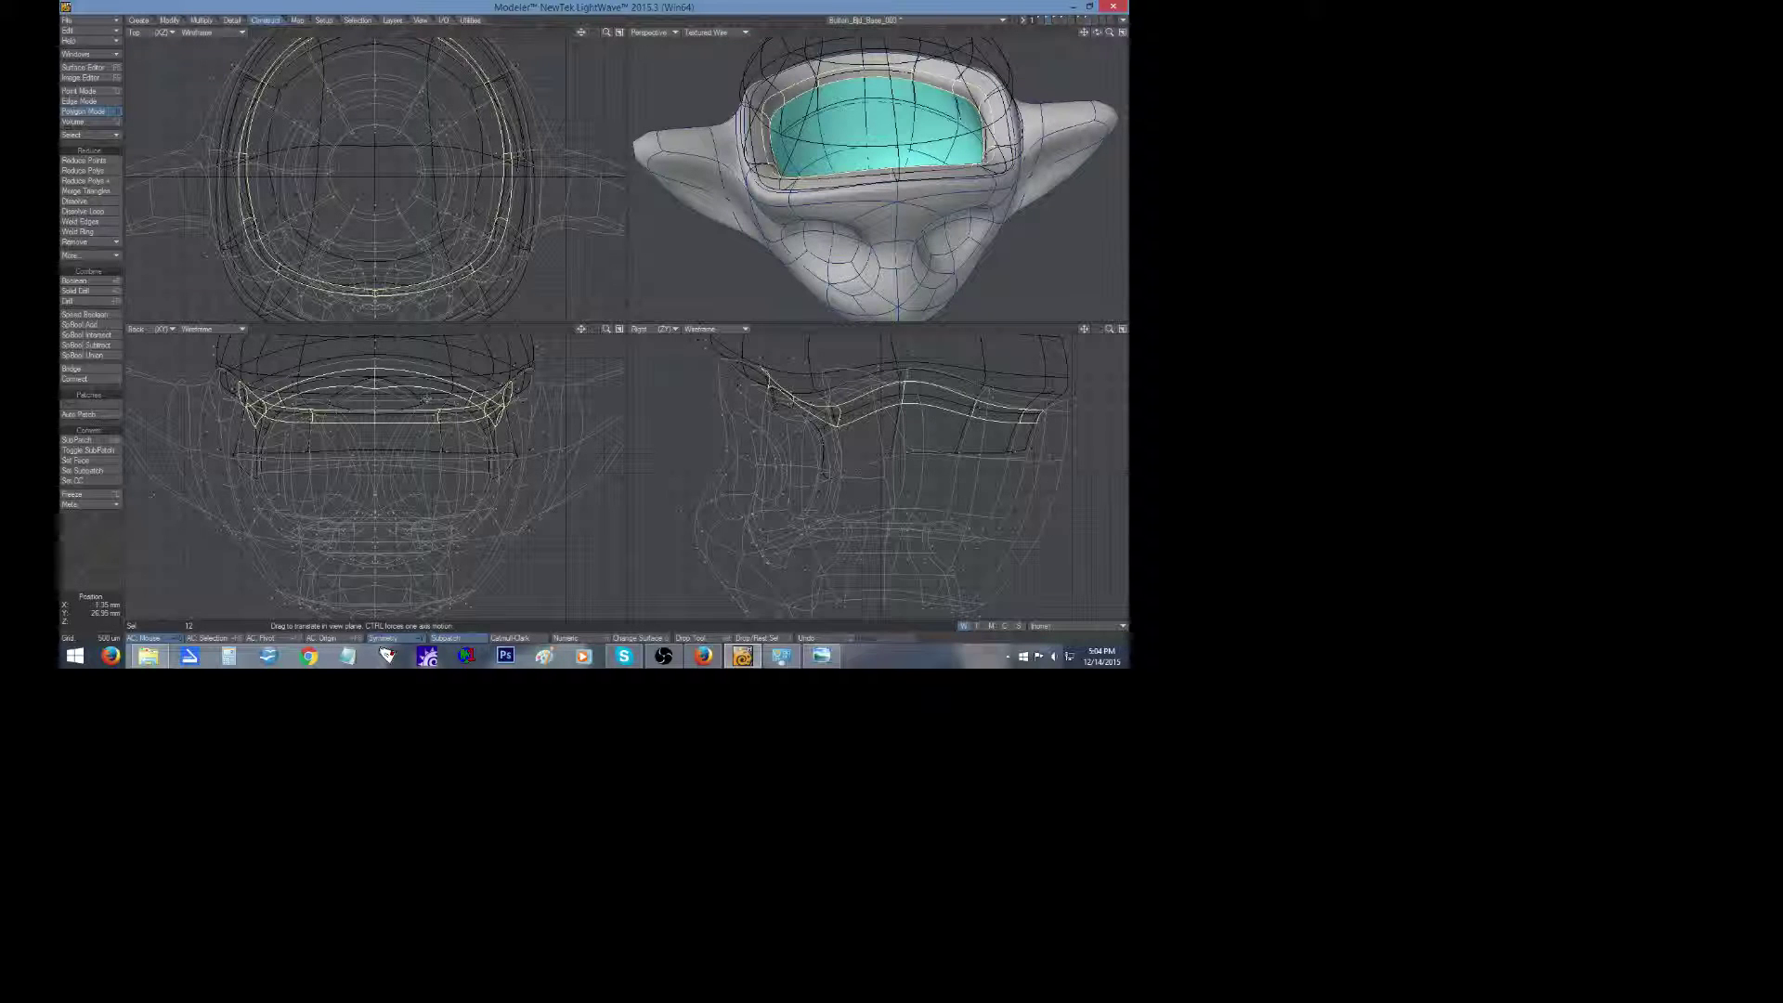
left_click(103, 537)
left_click(102, 543)
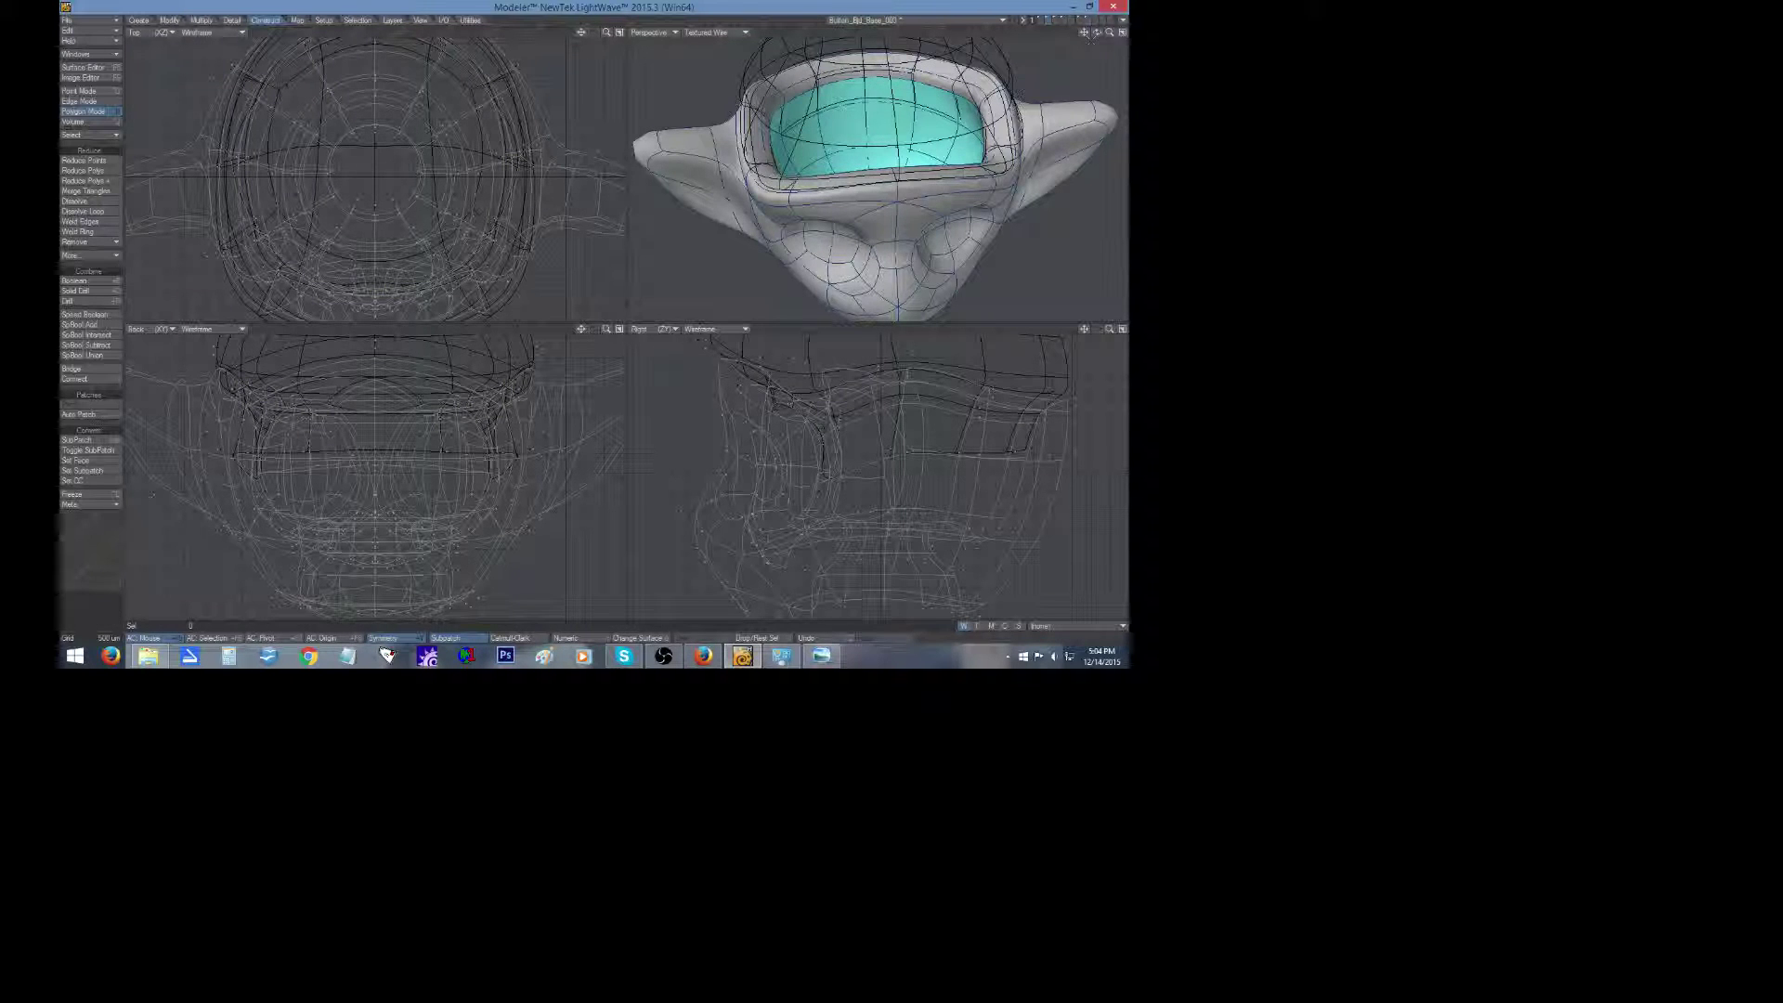
Try to move the symmetrical polygons along the sides of the head's outer rim outward and slightly downward.
left_click_drag(1091, 33, 770, 175)
key("t")
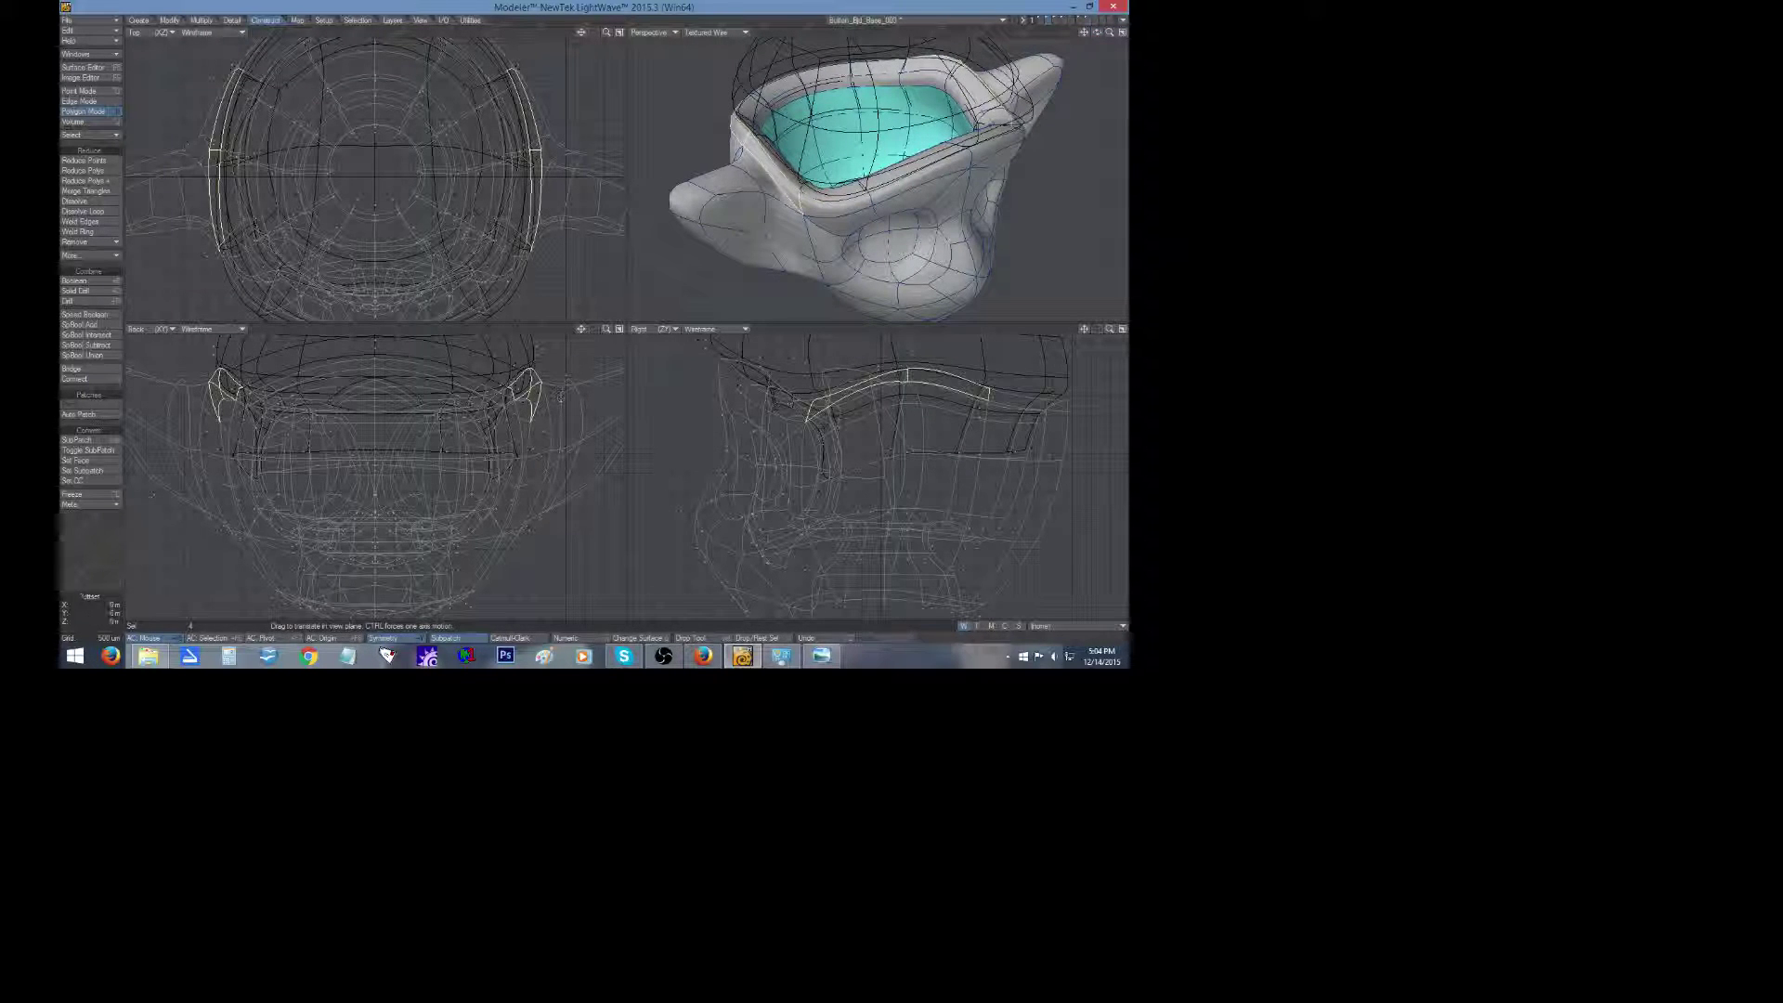
left_click_drag(561, 395, 567, 405)
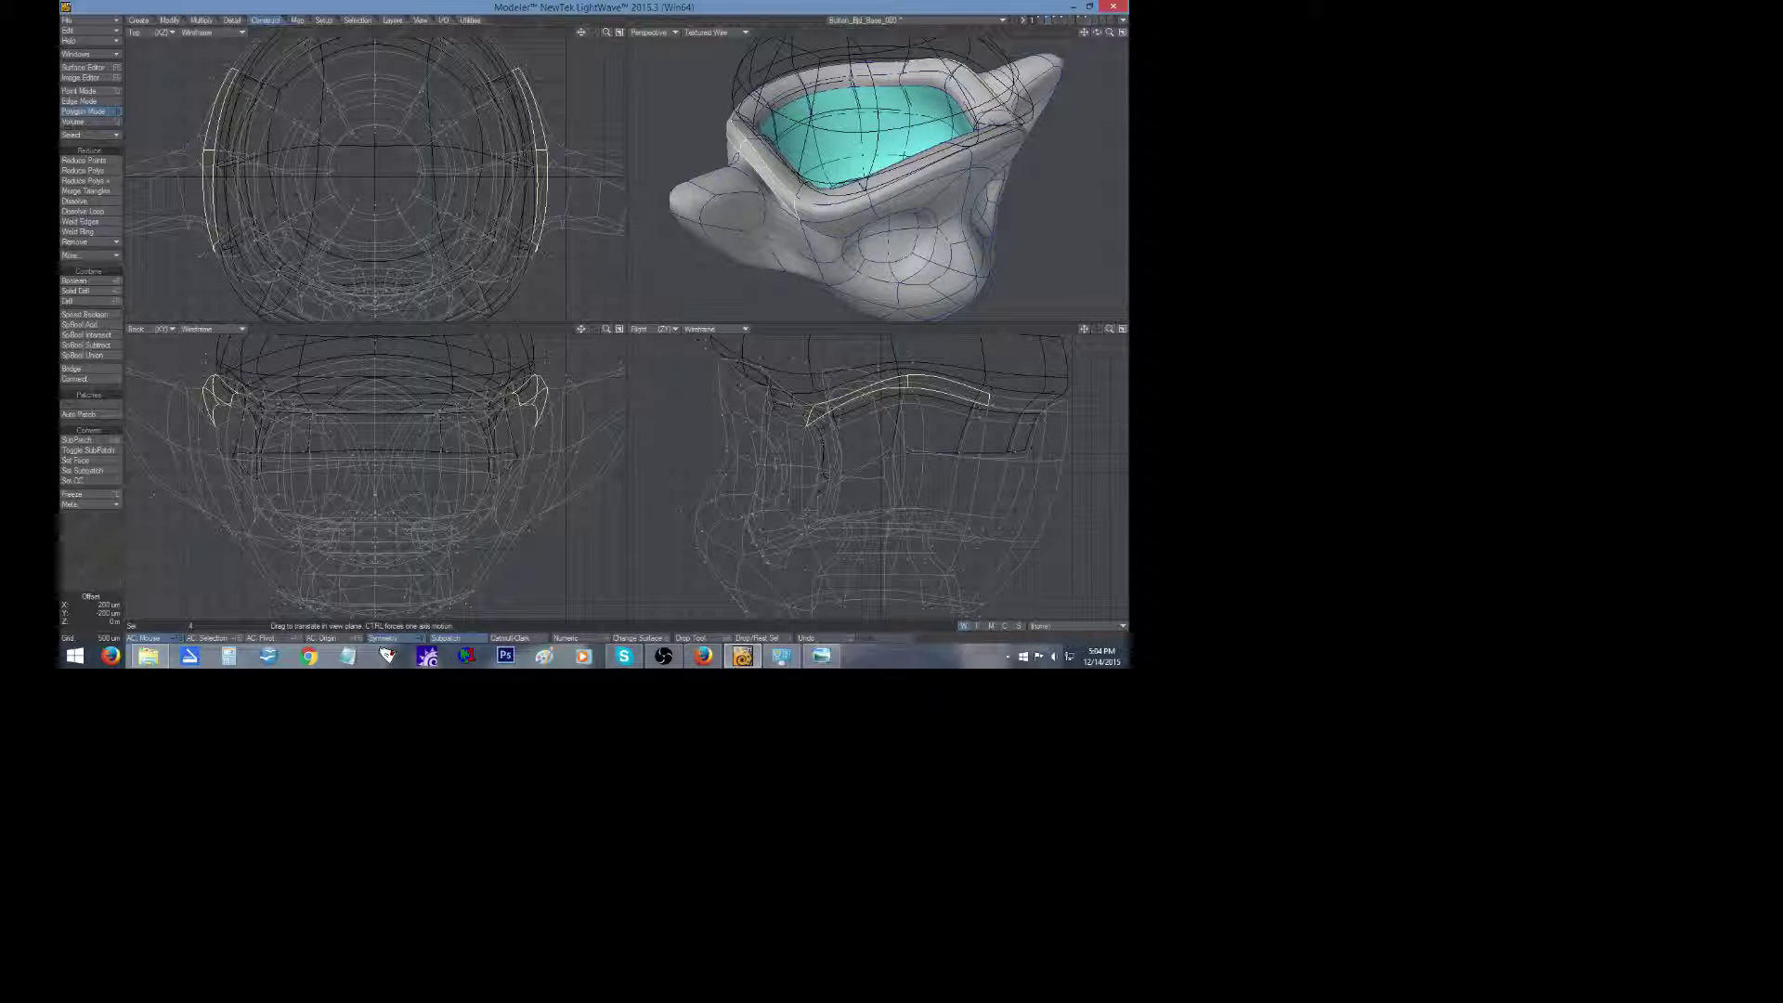
key("u")
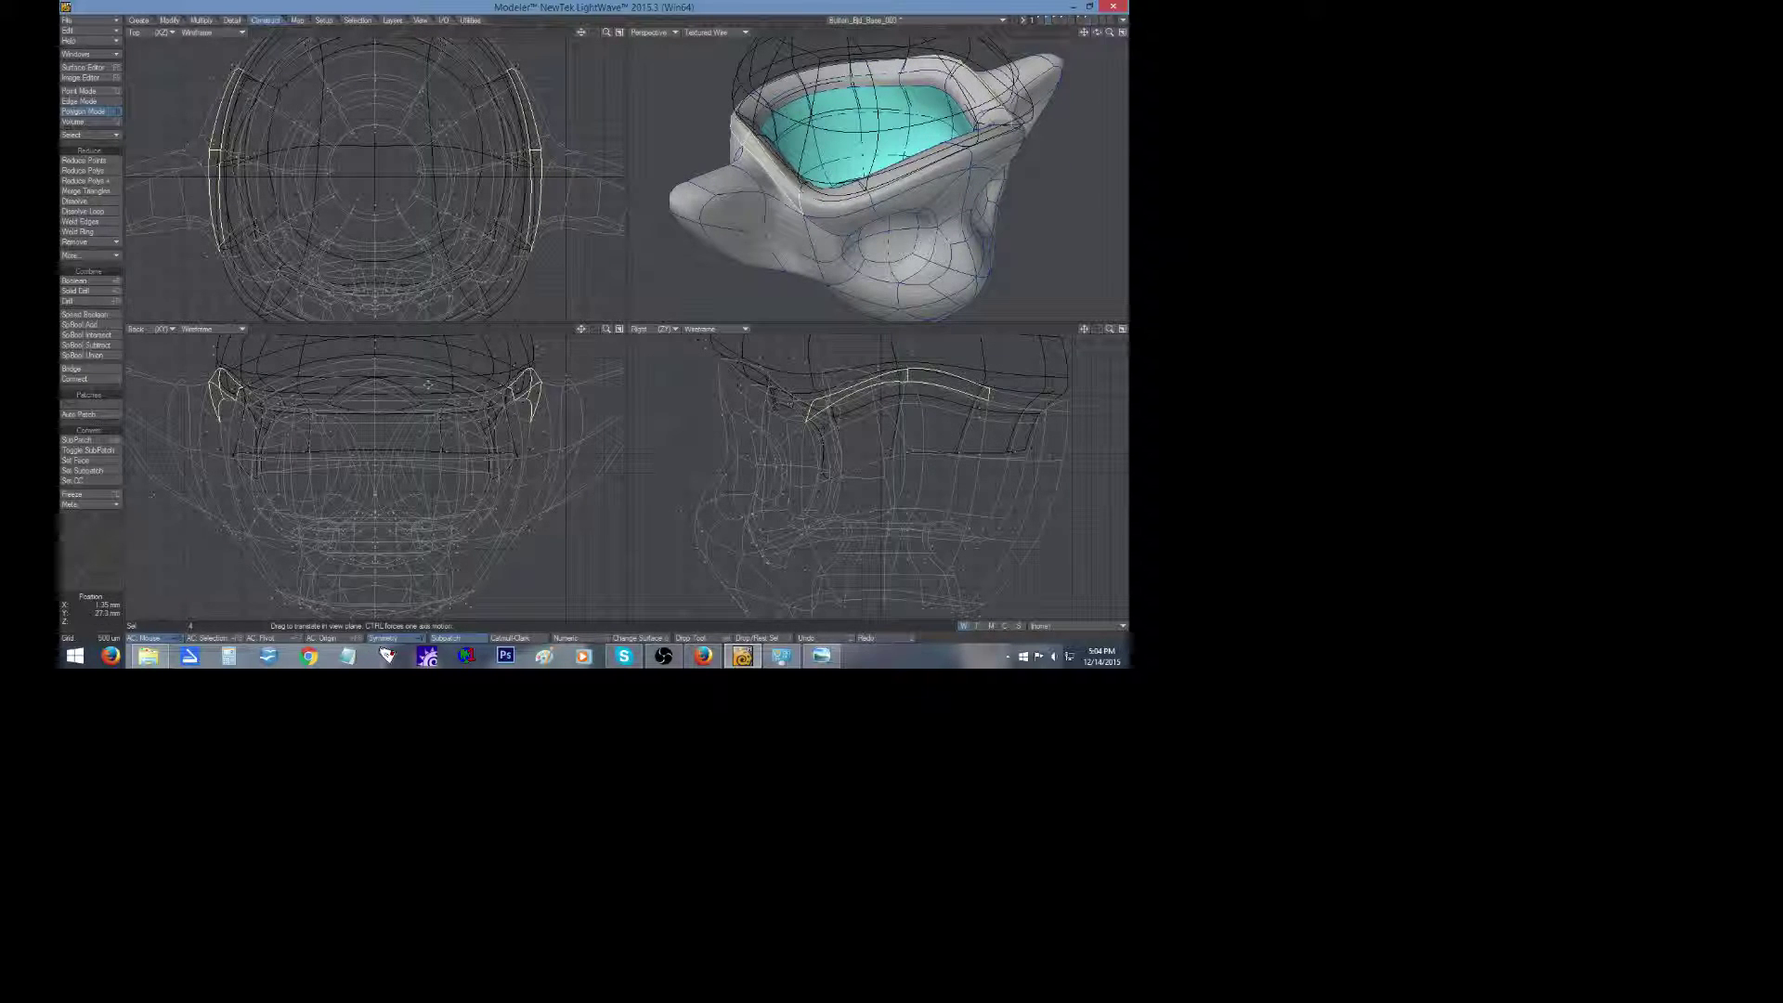
key("ctrl+z")
key("ctrl+z")
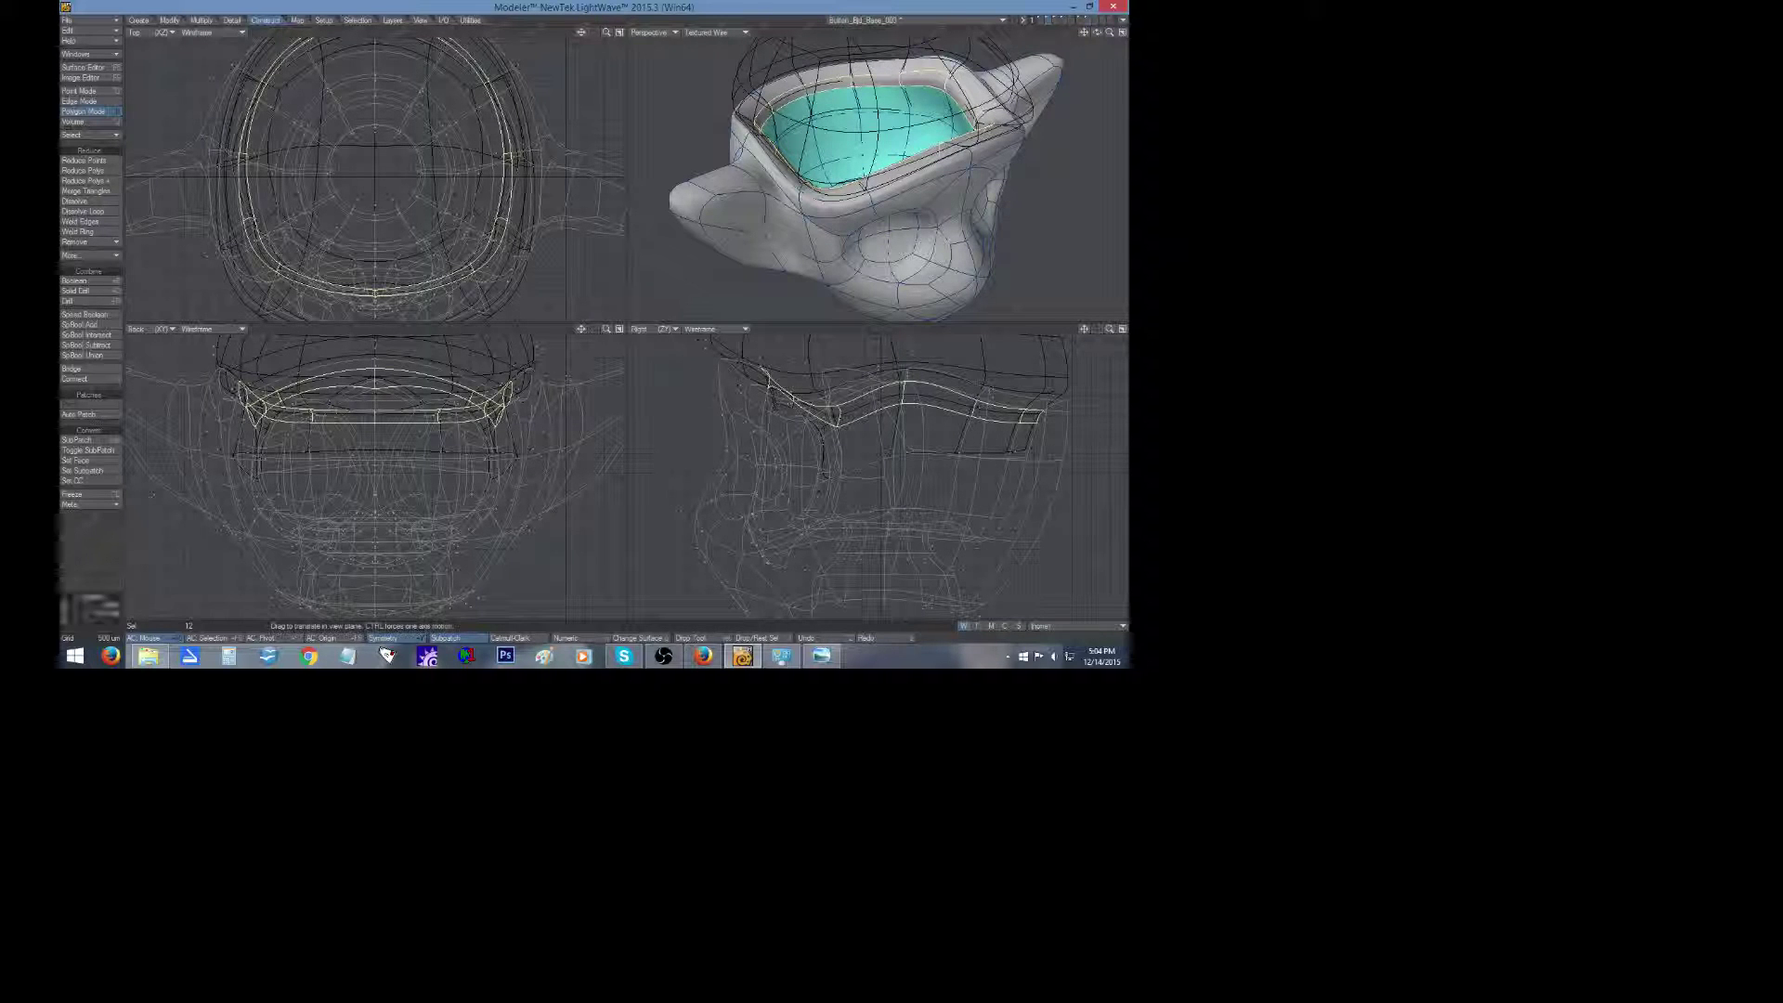
Select the symmetrical pair of edges crossing the head's rim above the ears and move them slightly outward and downward.
left_click(79, 101)
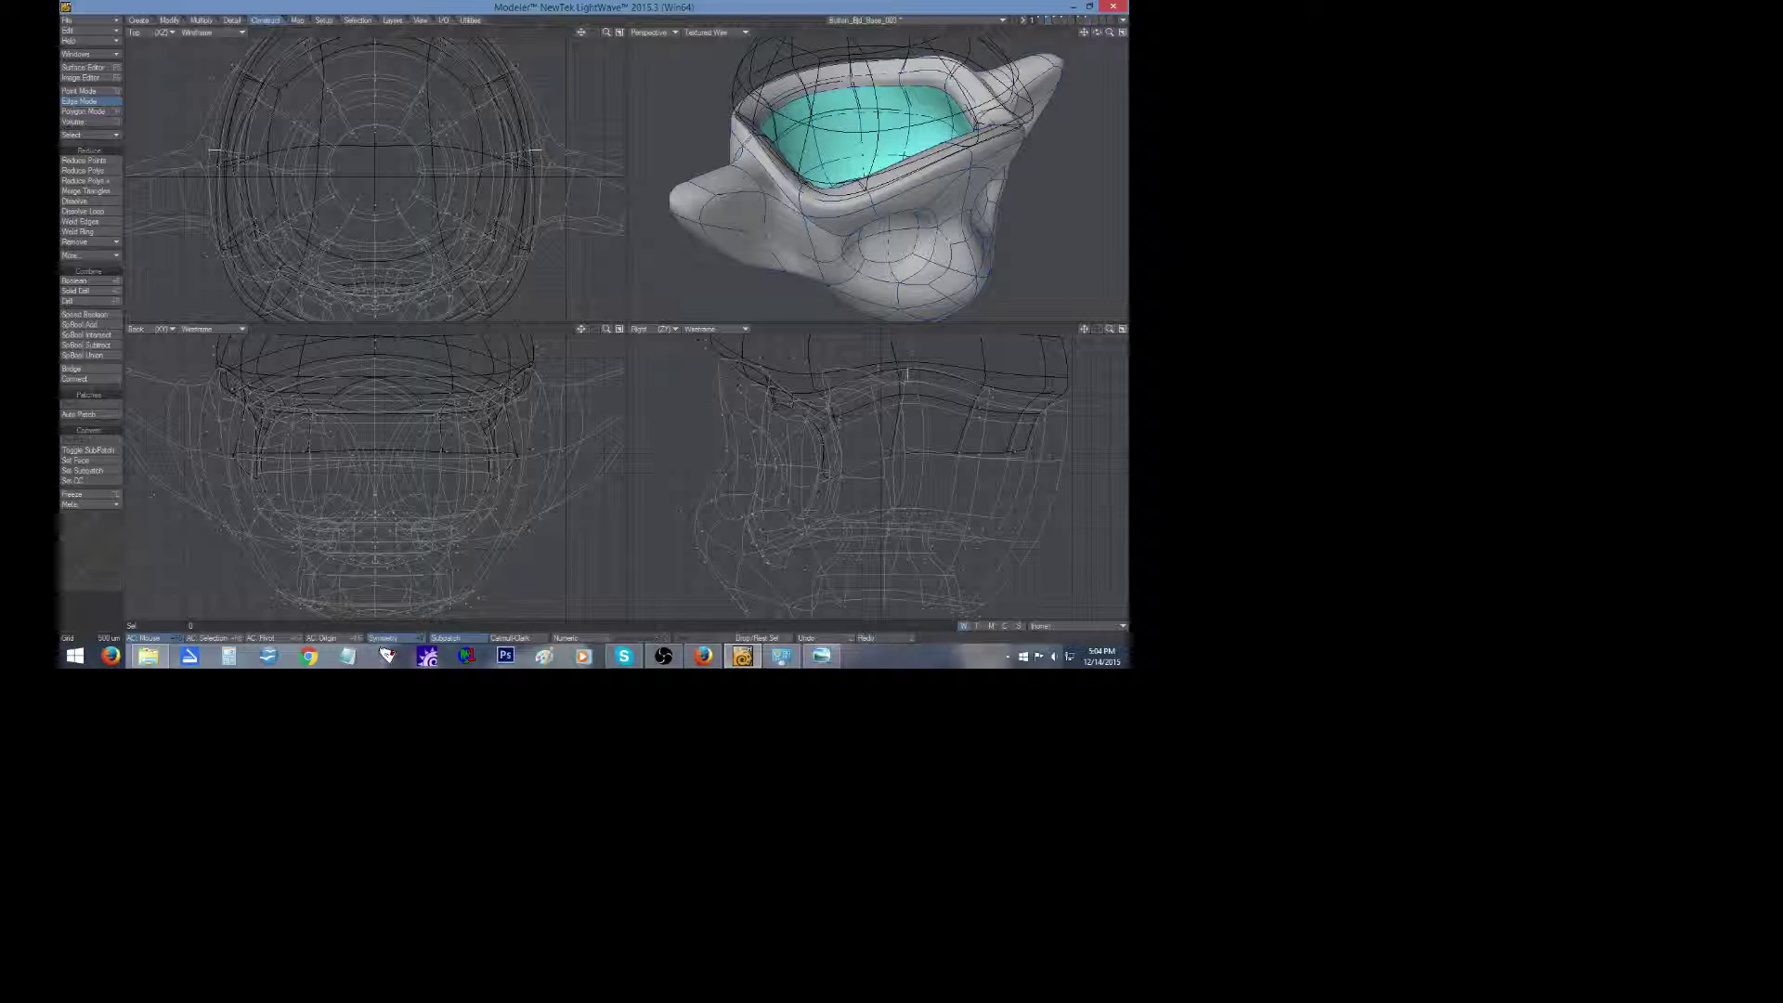
key("t")
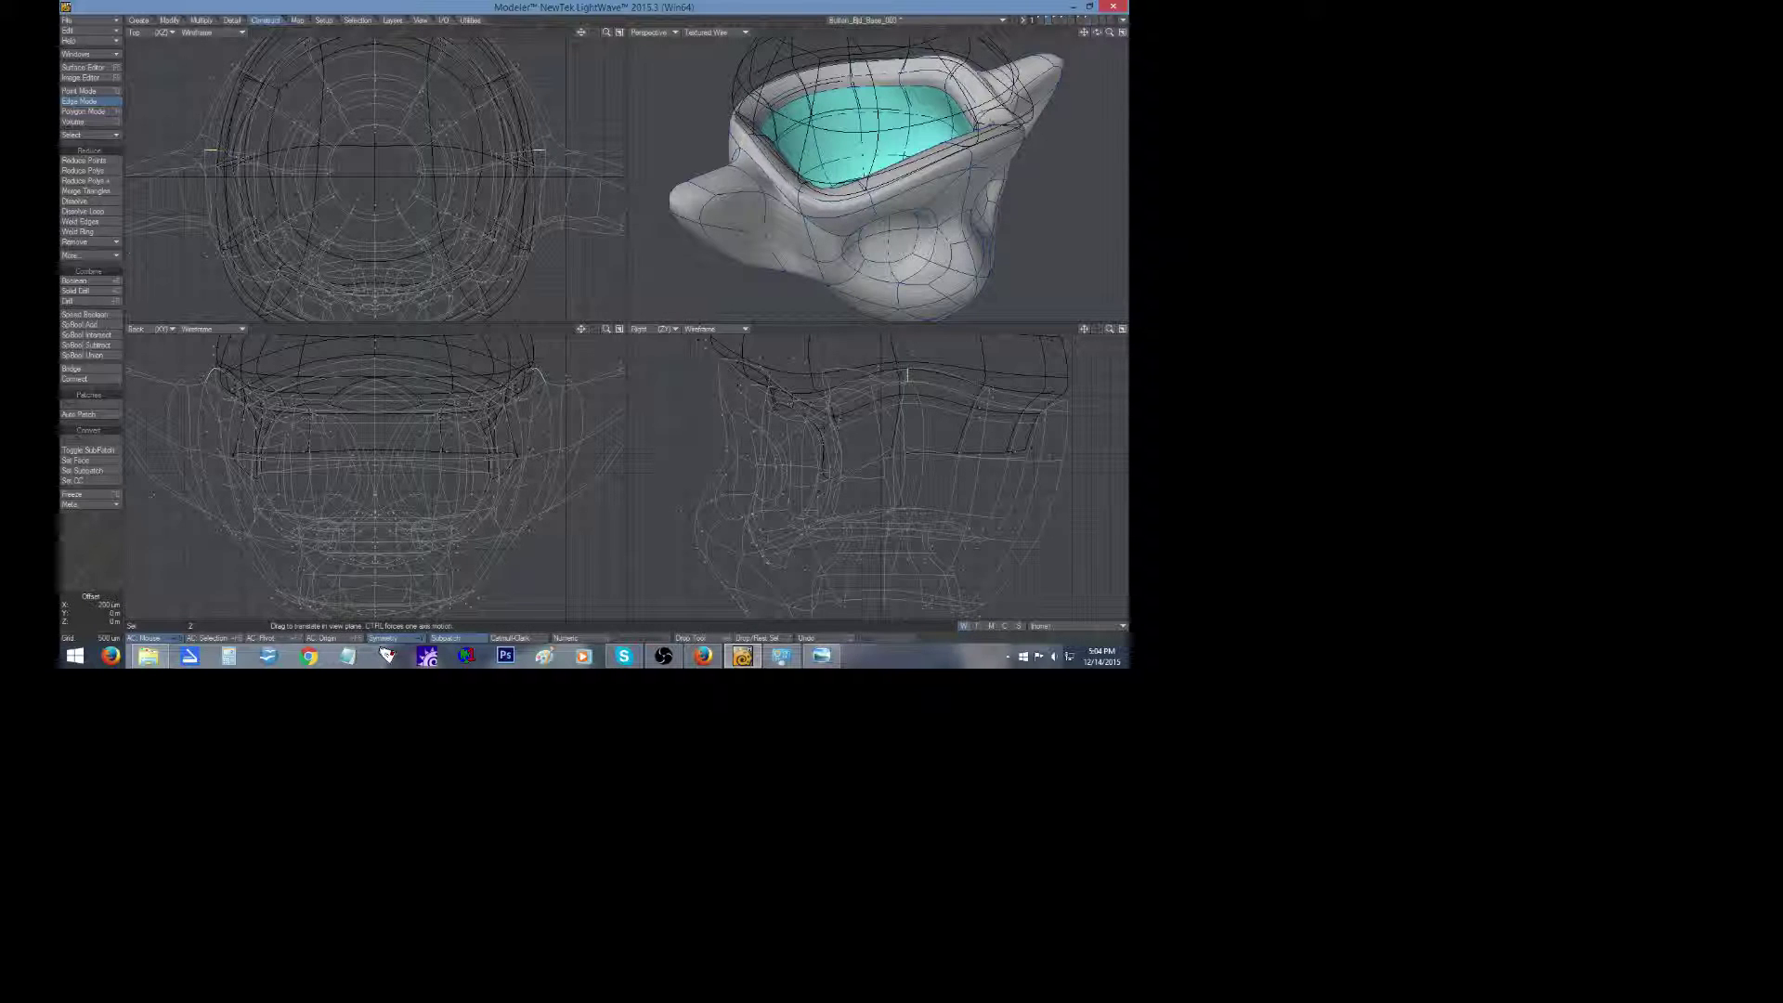
left_click_drag(541, 378, 542, 382)
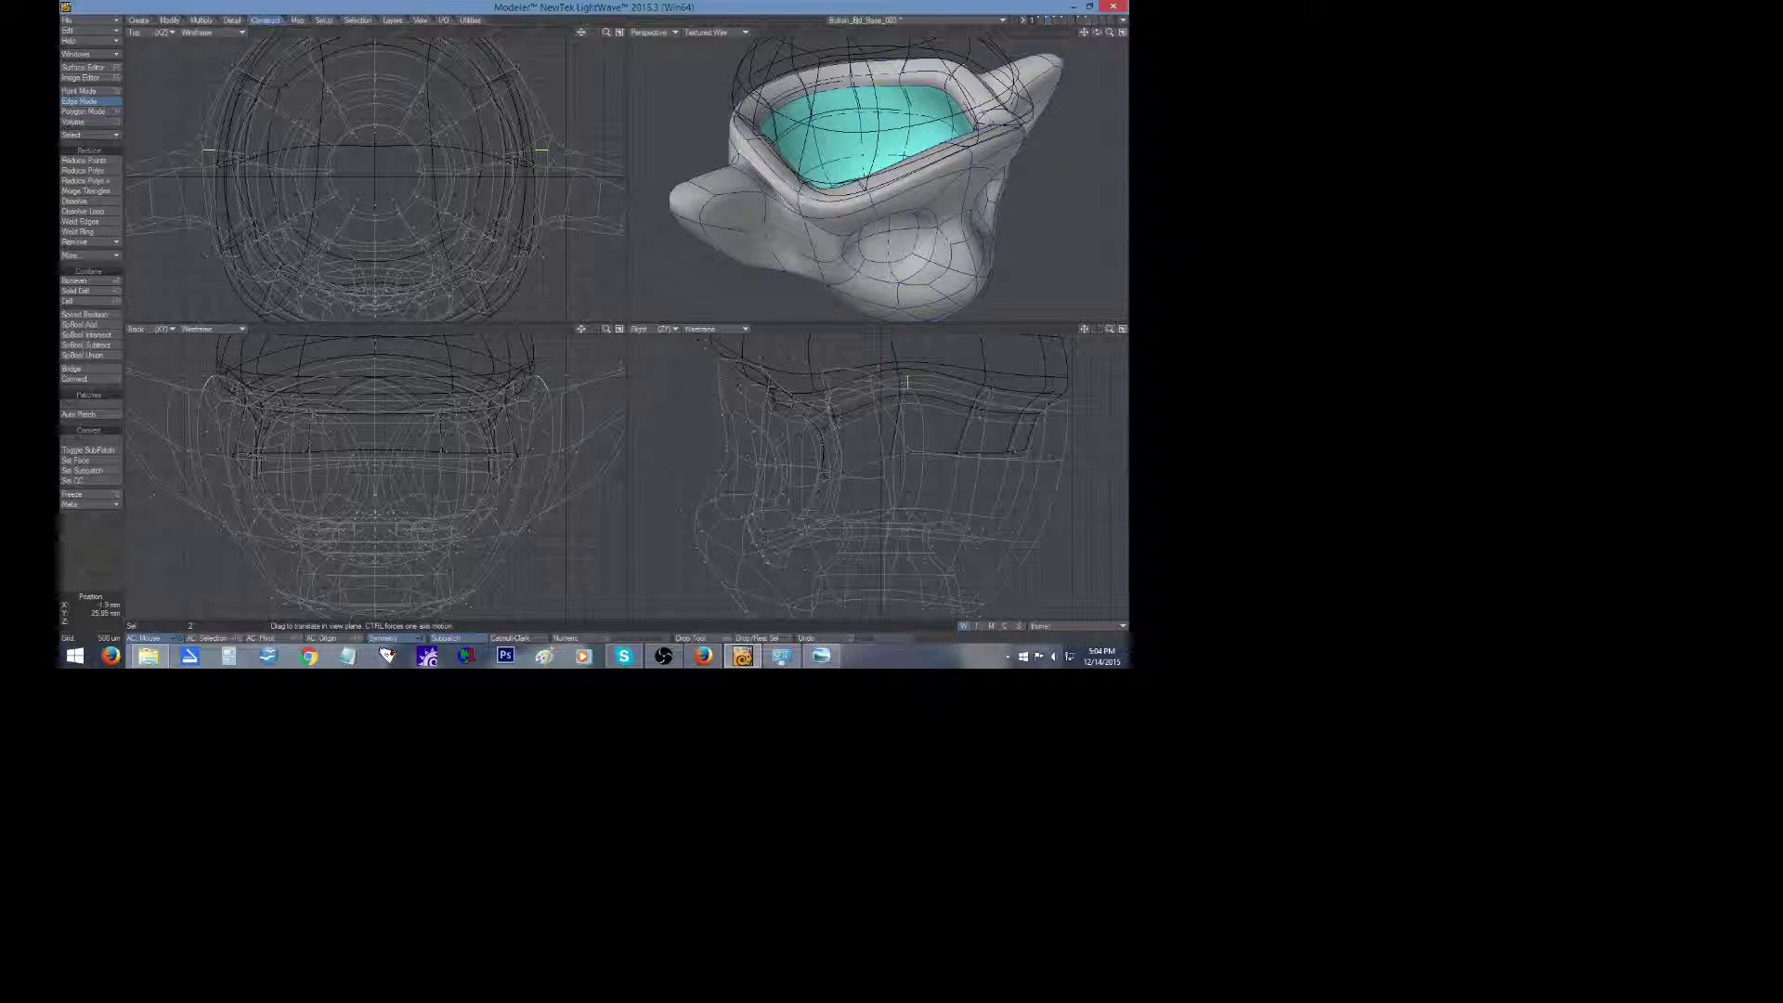
left_click(80, 548)
Show the head and cap layers together, then select the symmetrical pair of cap rim edges above the ears and move them slightly outward.
mouse_move(1096, 33)
left_mouse_down()
mouse_move(1075, 26)
mouse_move(1097, 33)
left_mouse_up()
left_click(1049, 21)
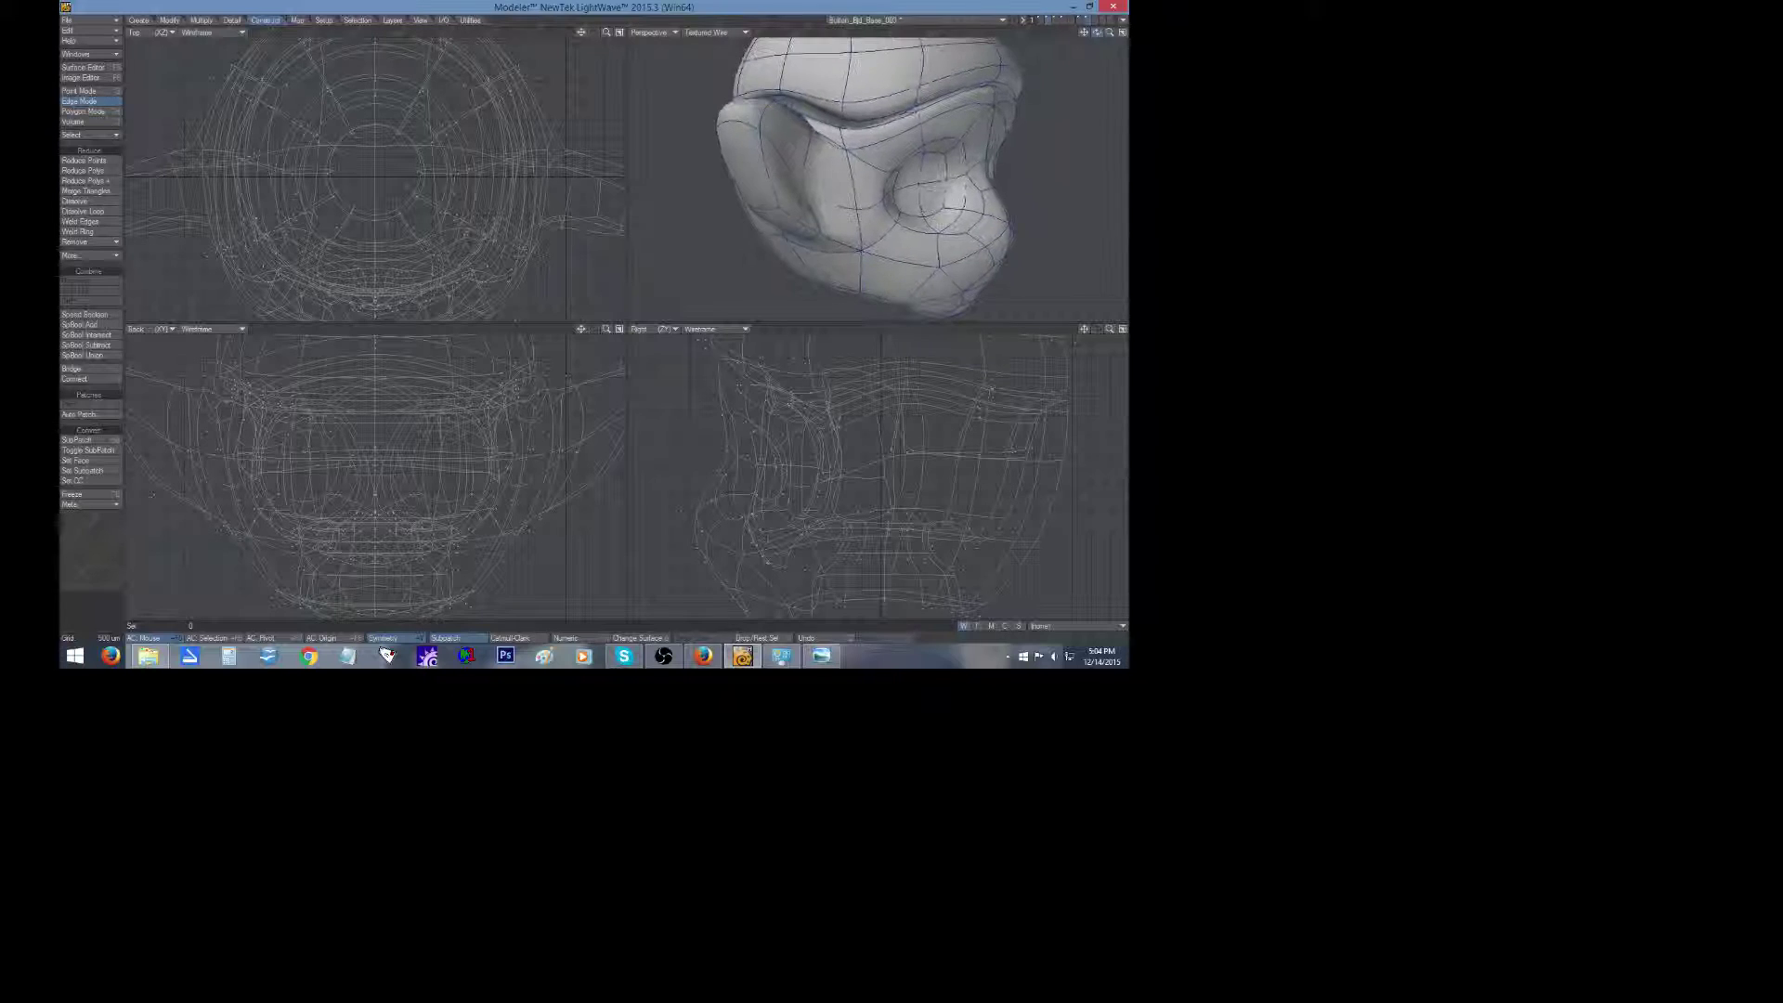
left_click(781, 96)
left_click(784, 99)
left_click(782, 97)
left_click(780, 94)
key("t")
left_click_drag(1096, 32, 1072, 51)
left_click_drag(427, 429, 427, 433)
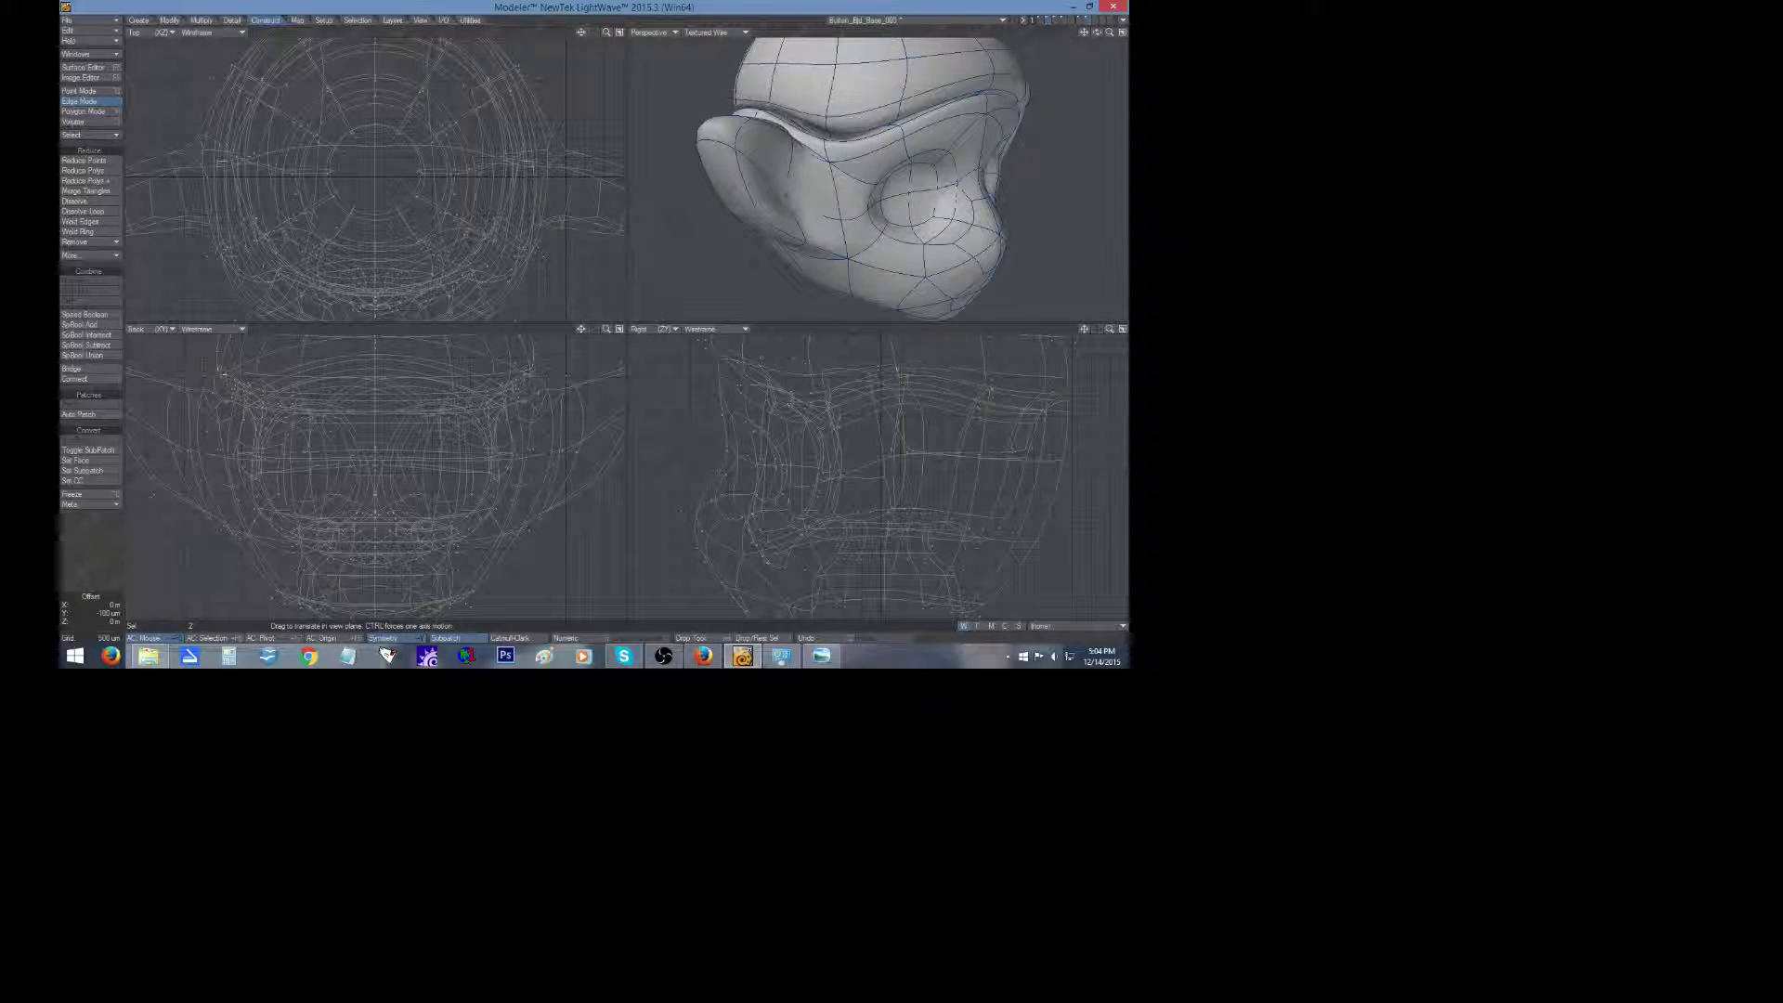
left_click_drag(219, 371, 217, 373)
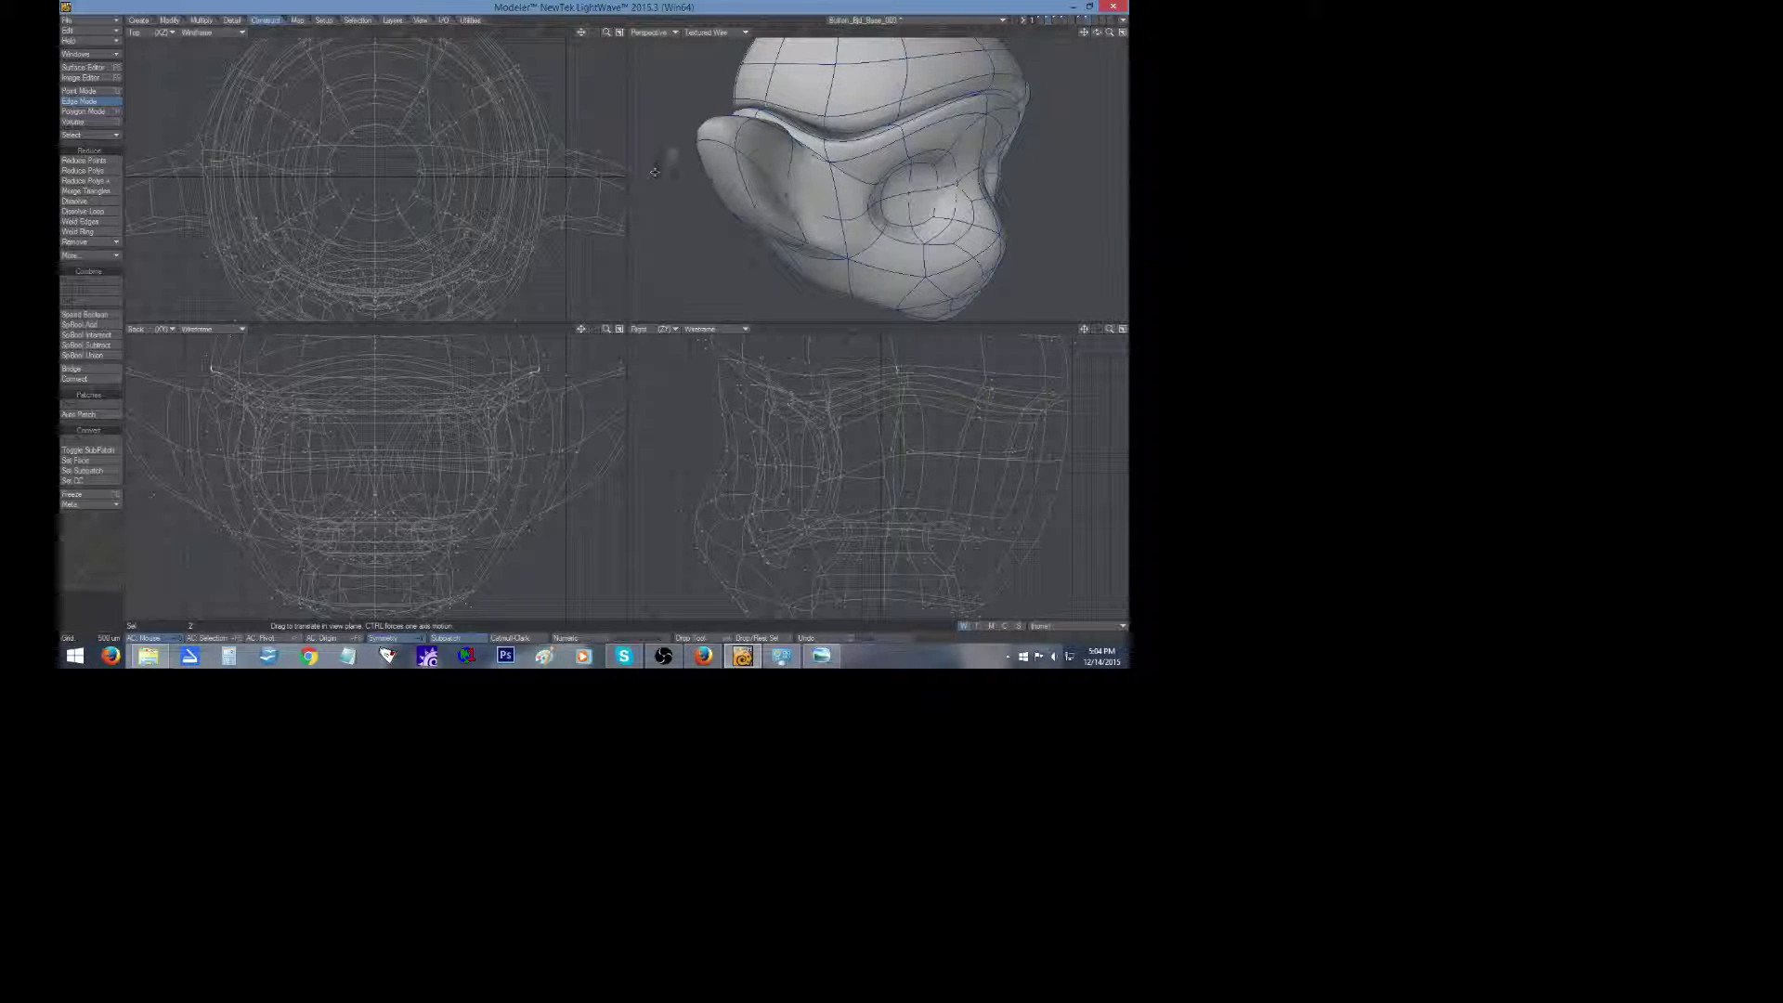
key("space")
key("/")
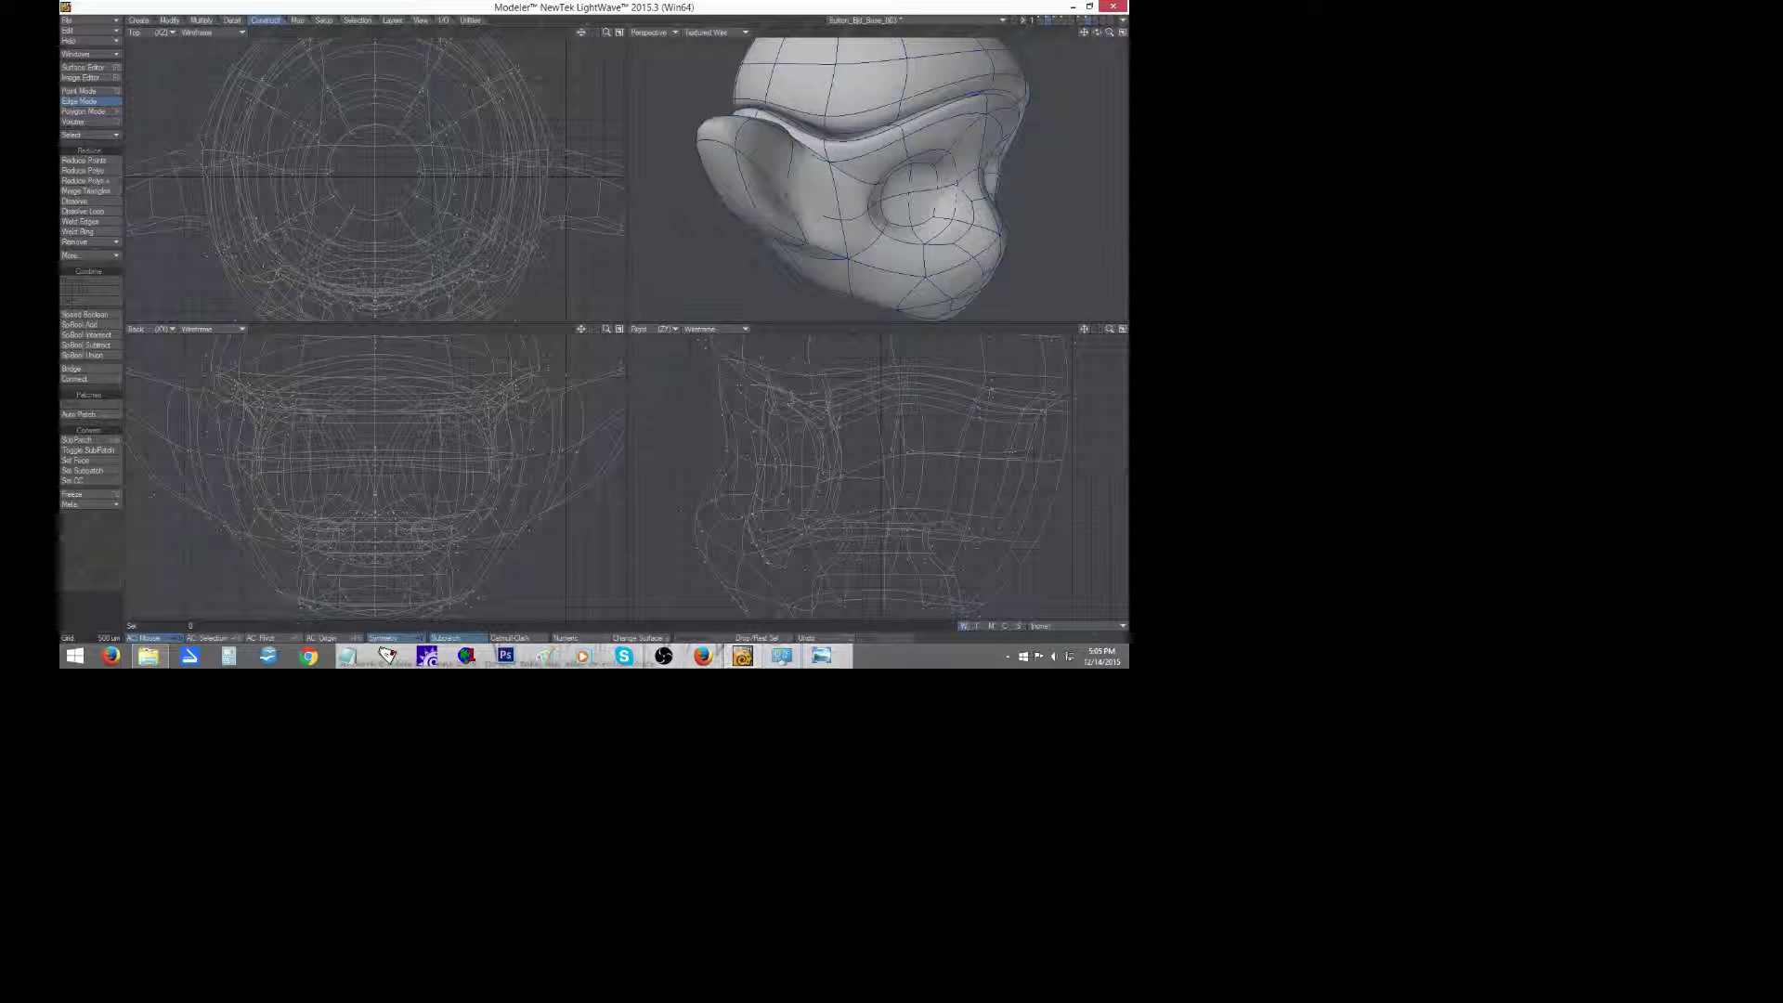
Select the symmetrical pair of vertical edges on the cap's sides above the ears and move them slightly.
left_click(769, 90)
key("t")
left_click_drag(770, 90, 770, 87)
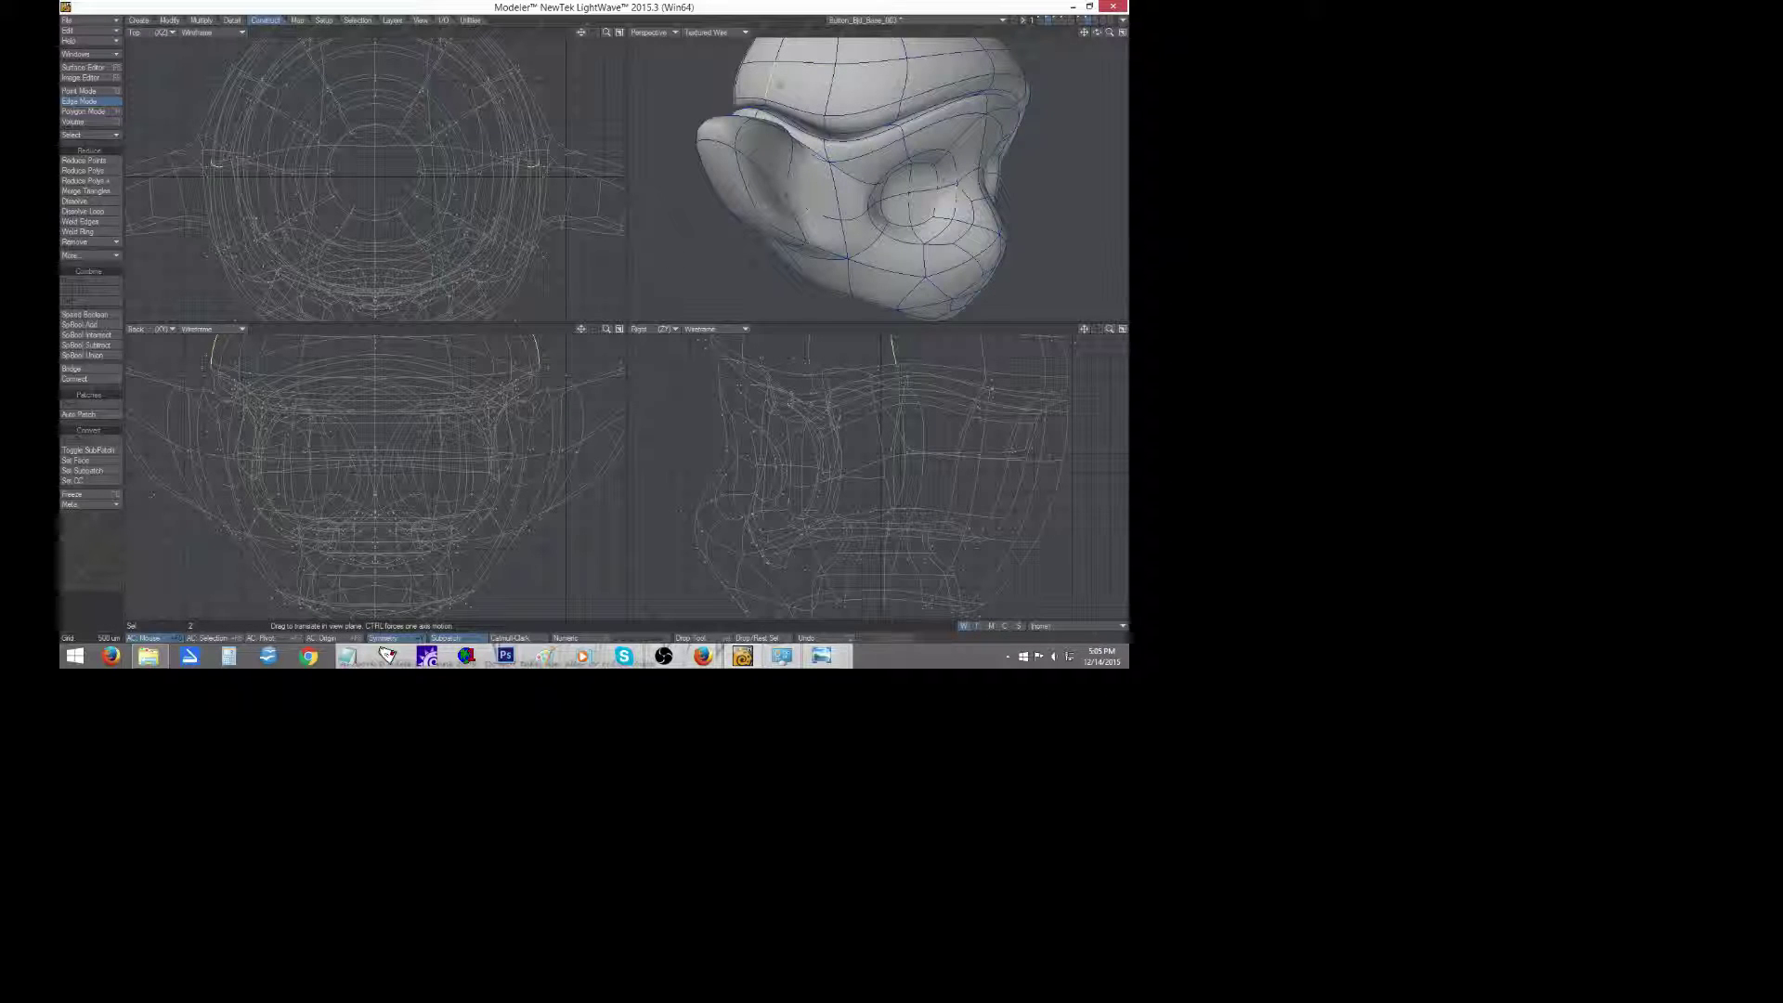
key("space")
key("/")
Select the symmetrical pair of points on the head's rim just in front of the ears and move them downward and outward.
mouse_move(1098, 33)
left_mouse_down()
mouse_move(1121, 31)
mouse_move(1096, 33)
left_mouse_up()
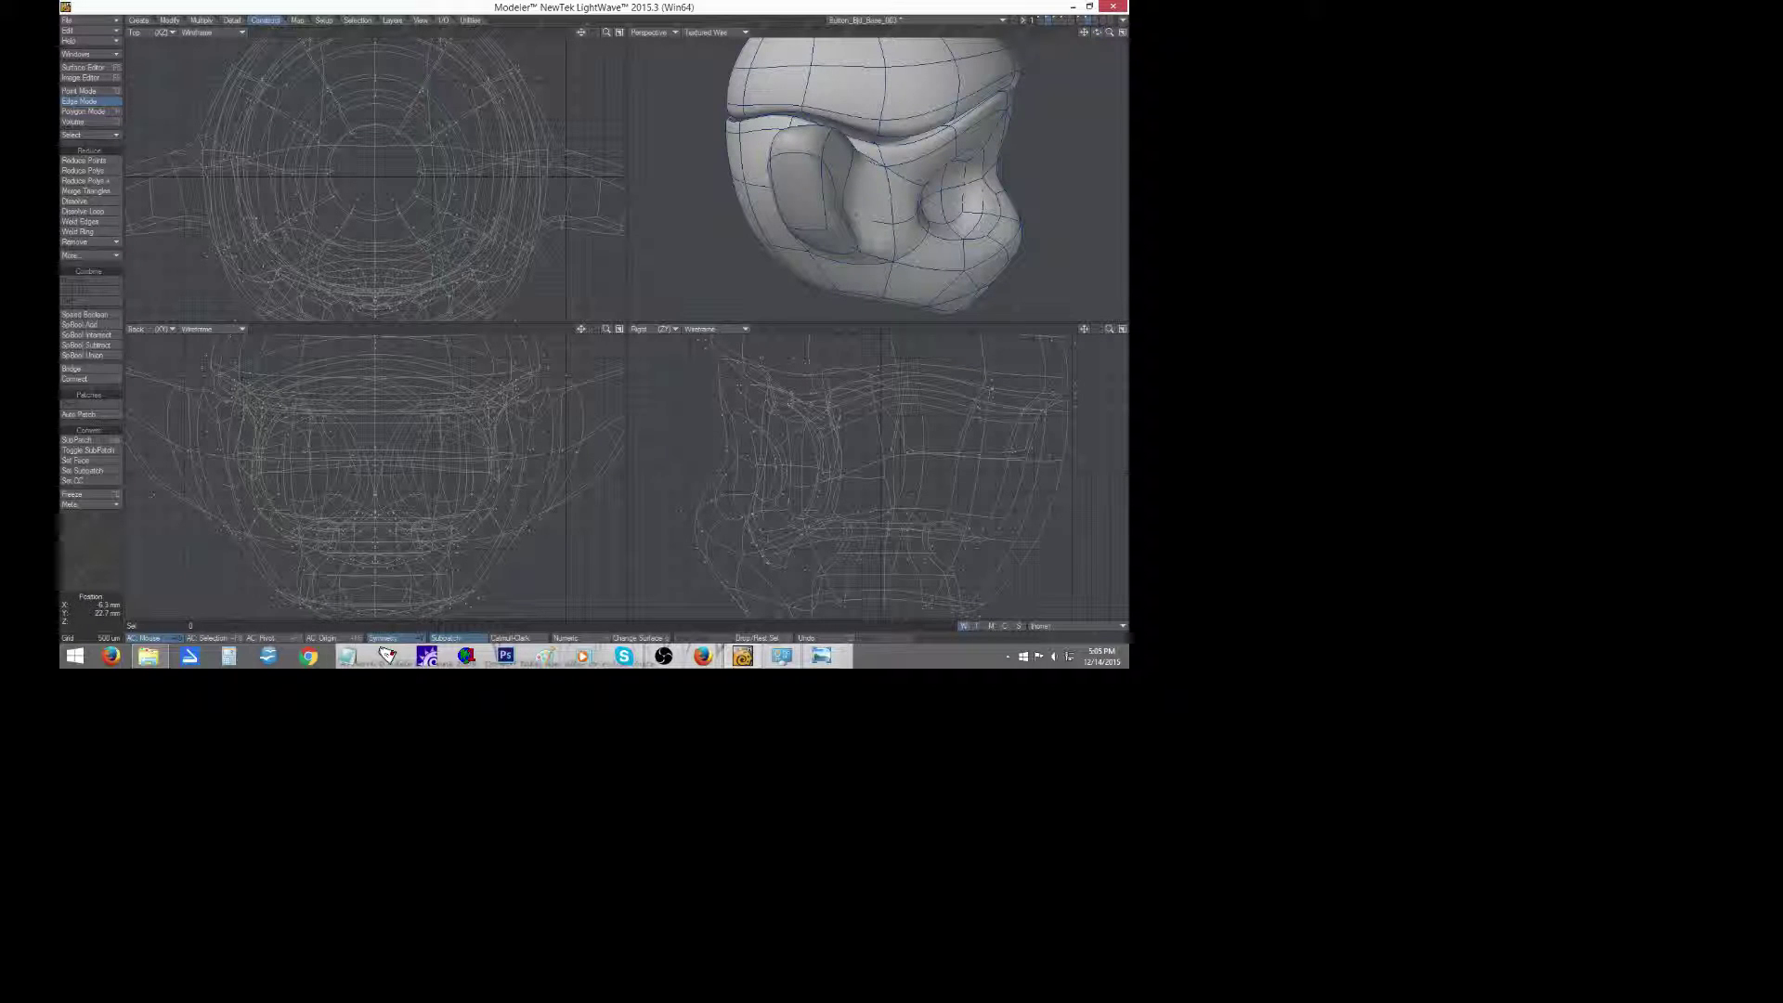
left_click(85, 91)
left_click(878, 139)
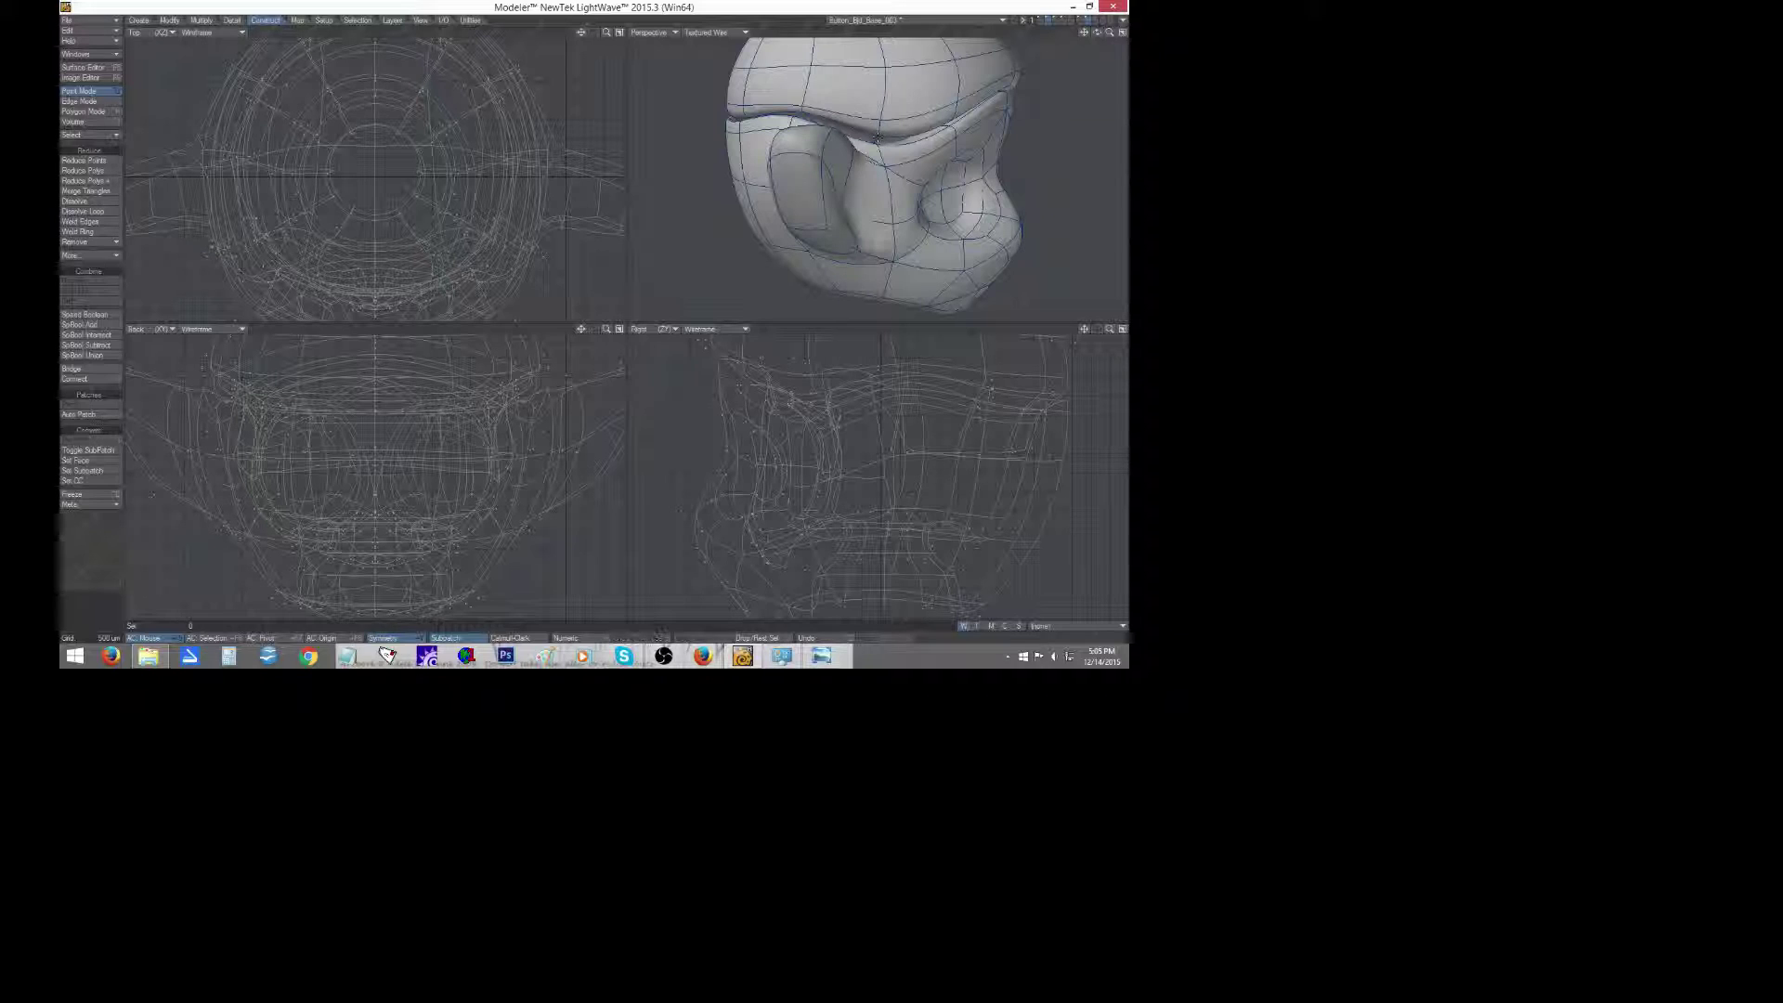
key("t")
left_click_drag(877, 139, 880, 141)
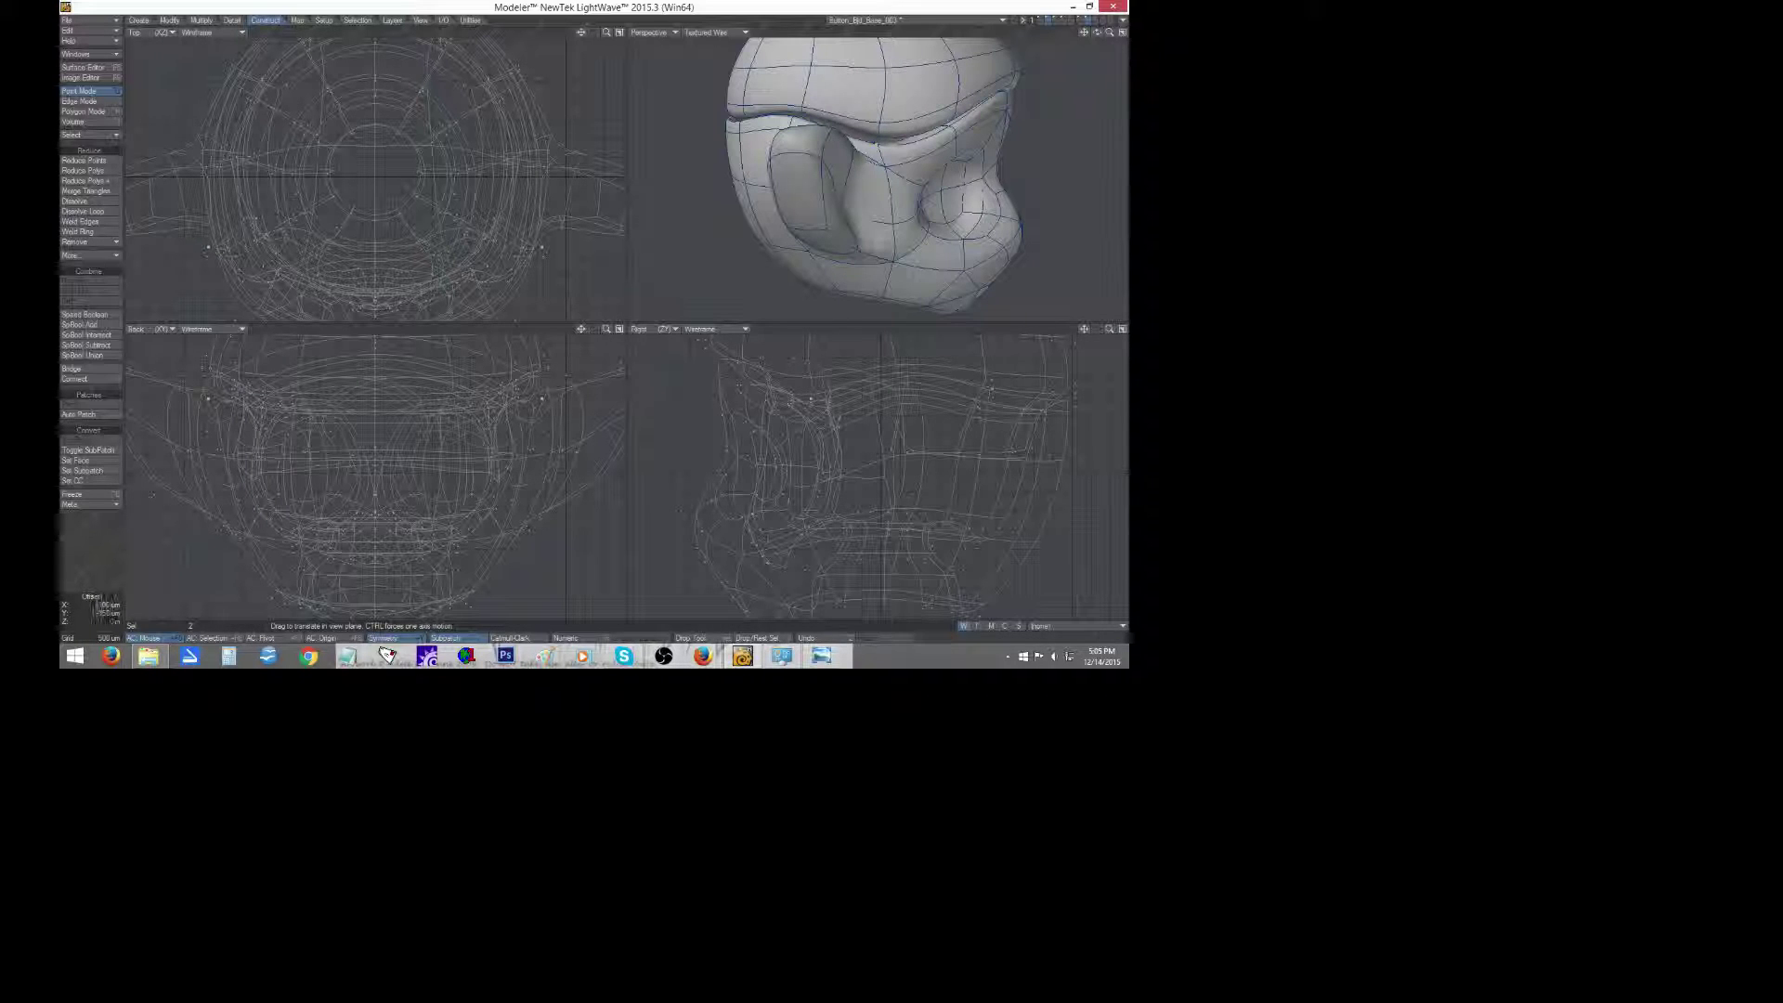
key("ctrl+z")
key("t")
key("space")
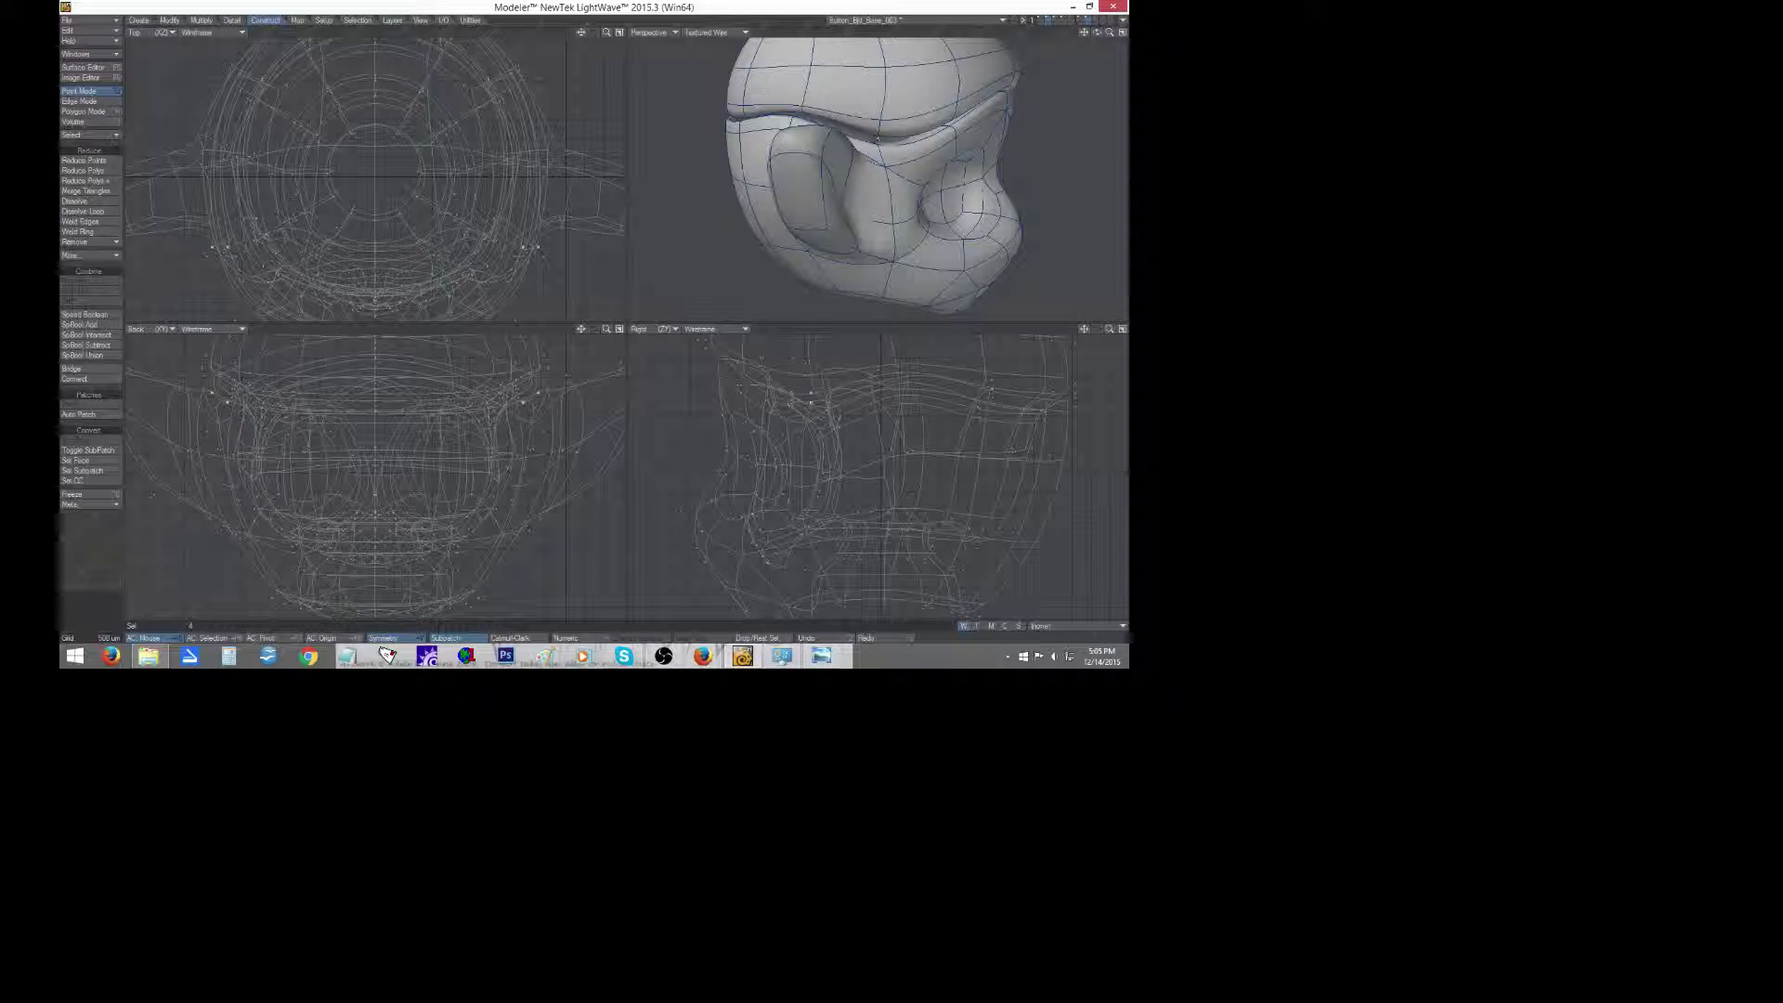
key("t")
left_click_drag(430, 459, 431, 467)
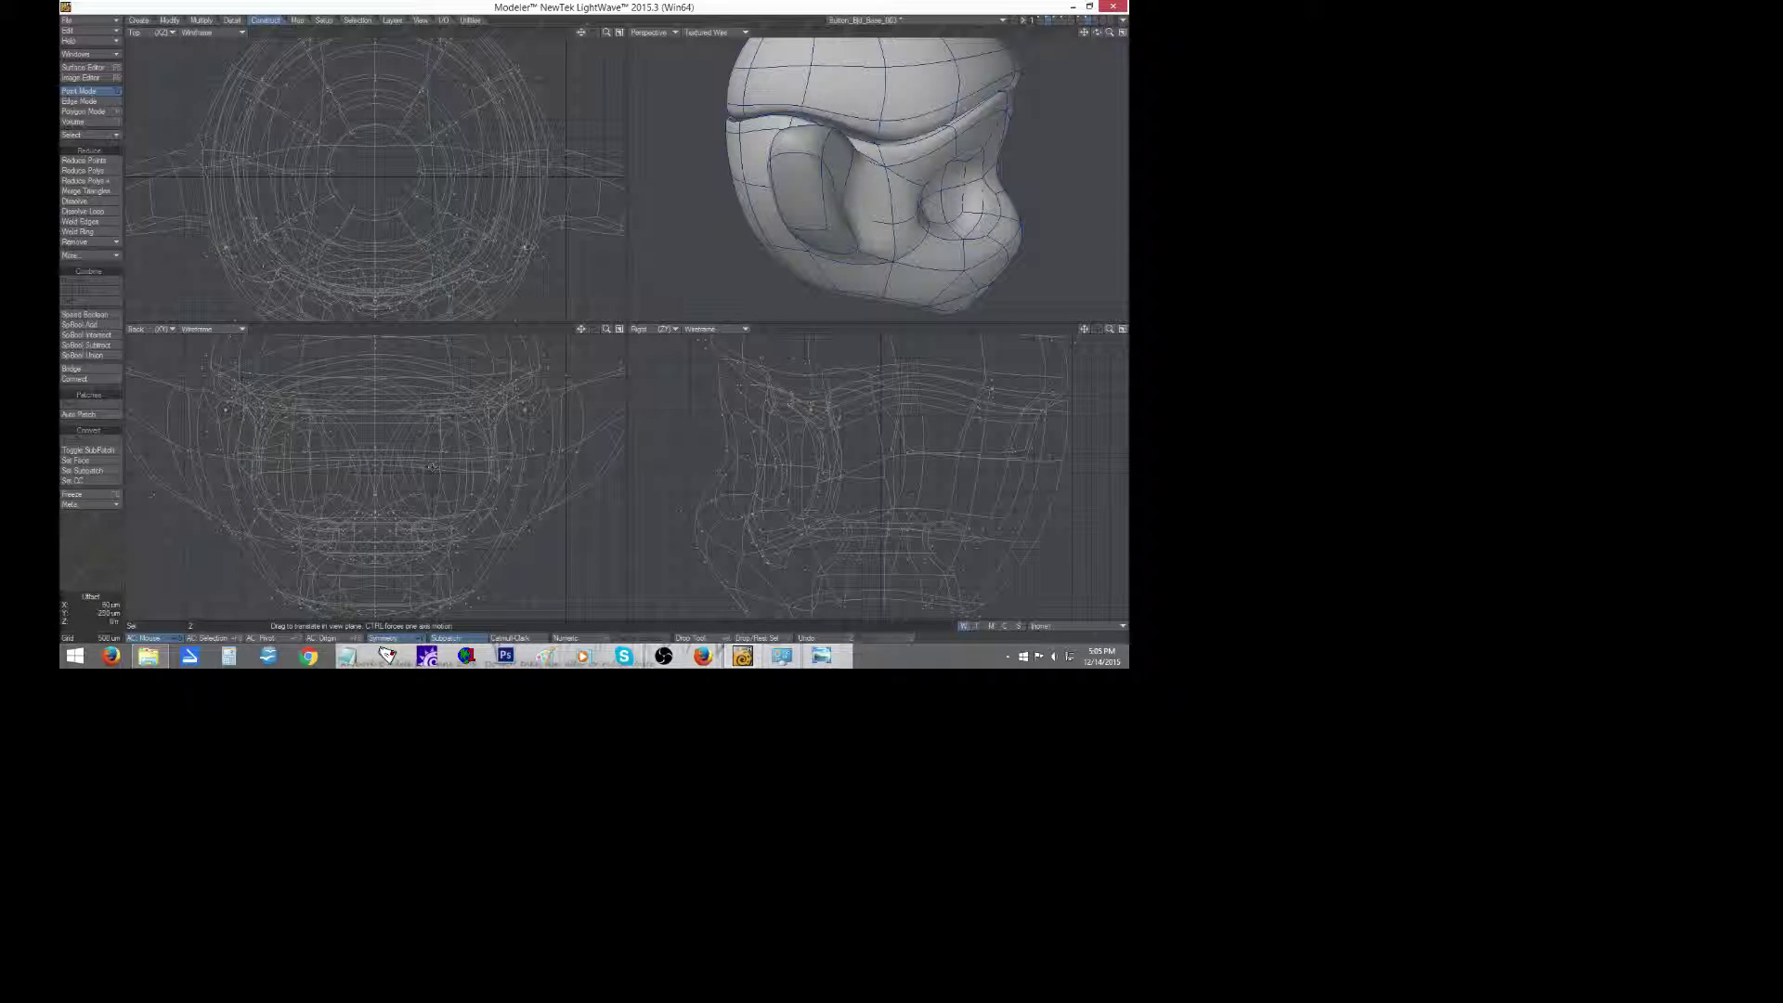
left_click_drag(537, 408, 543, 409)
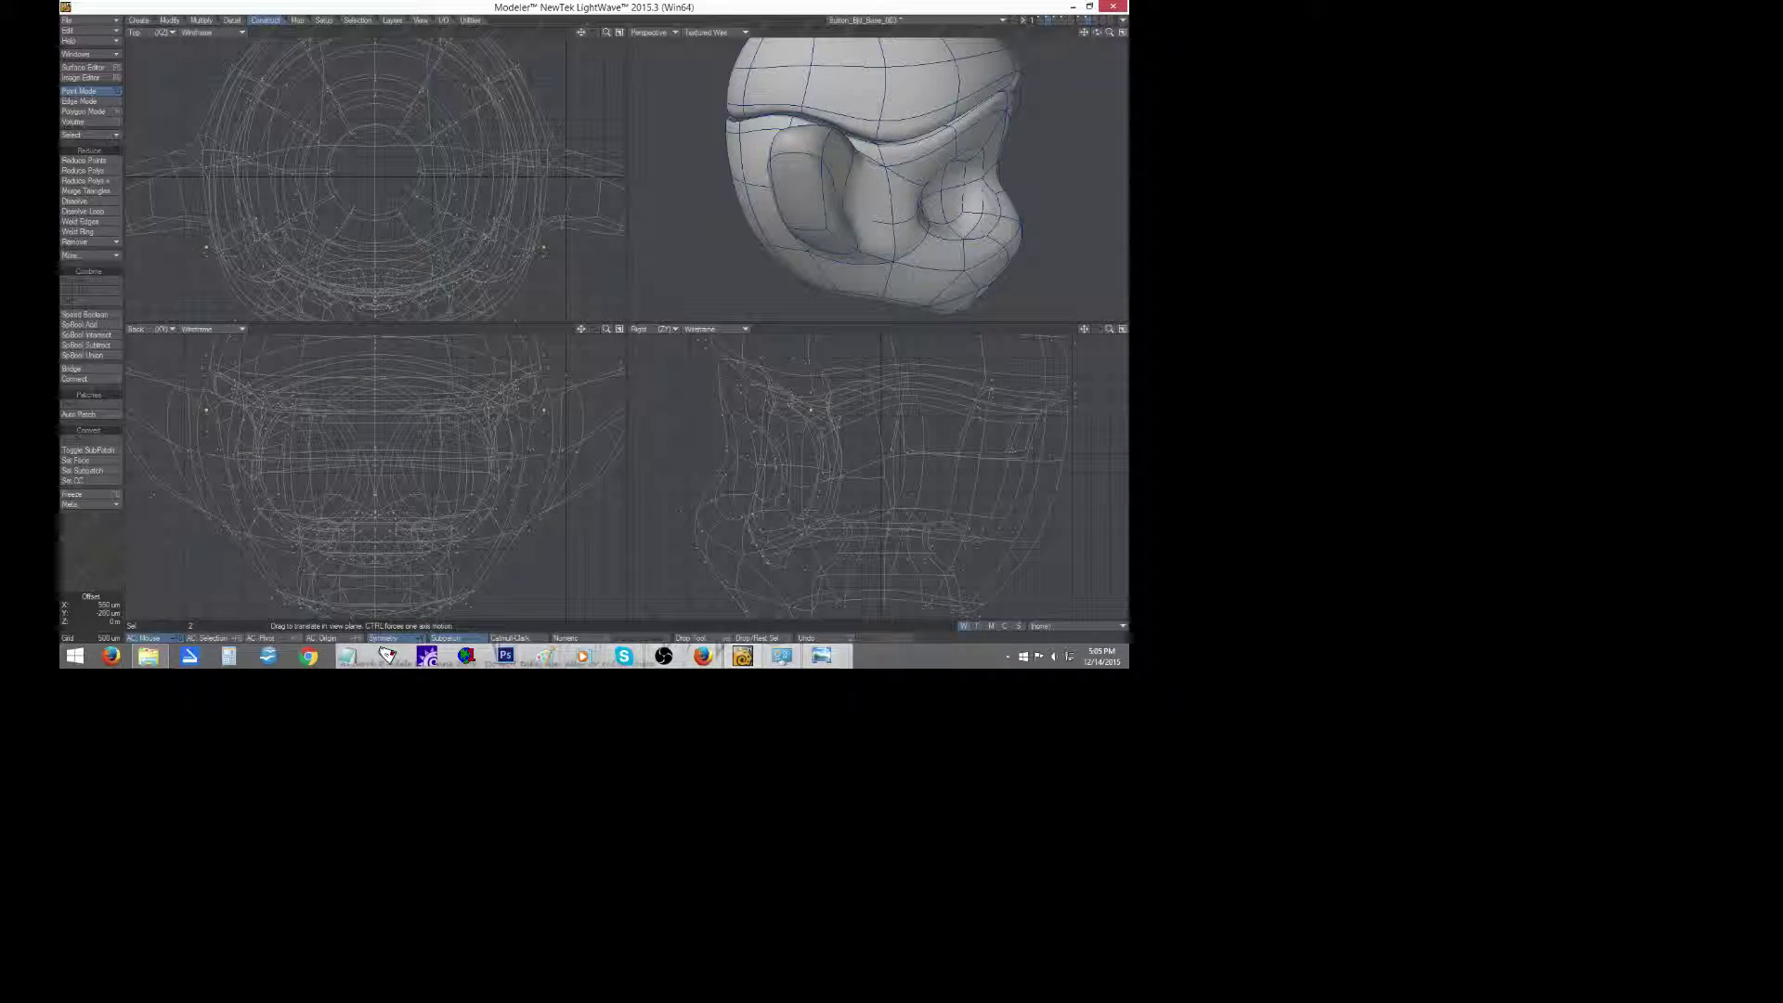
key("space")
left_click(74, 547)
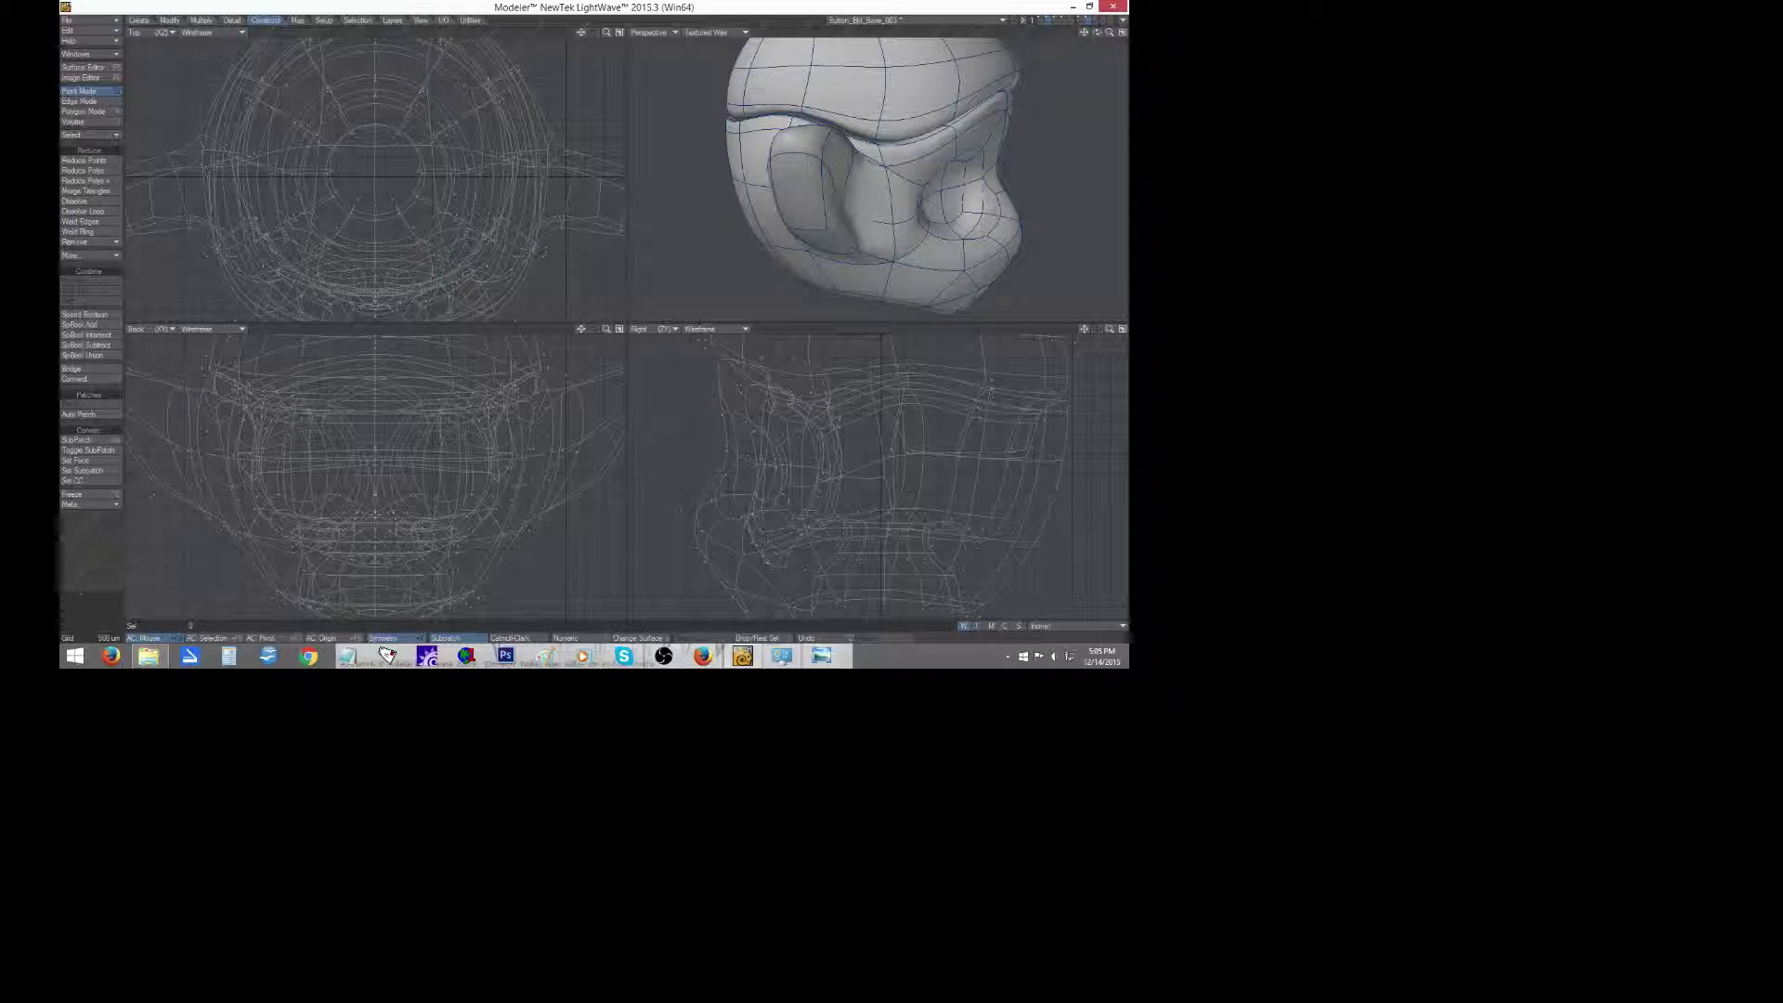
Select the symmetrical pair of points at the front of the head's rim above the brows and move them slightly backward and down.
left_click_drag(1096, 33, 1057, 67)
left_click(875, 136)
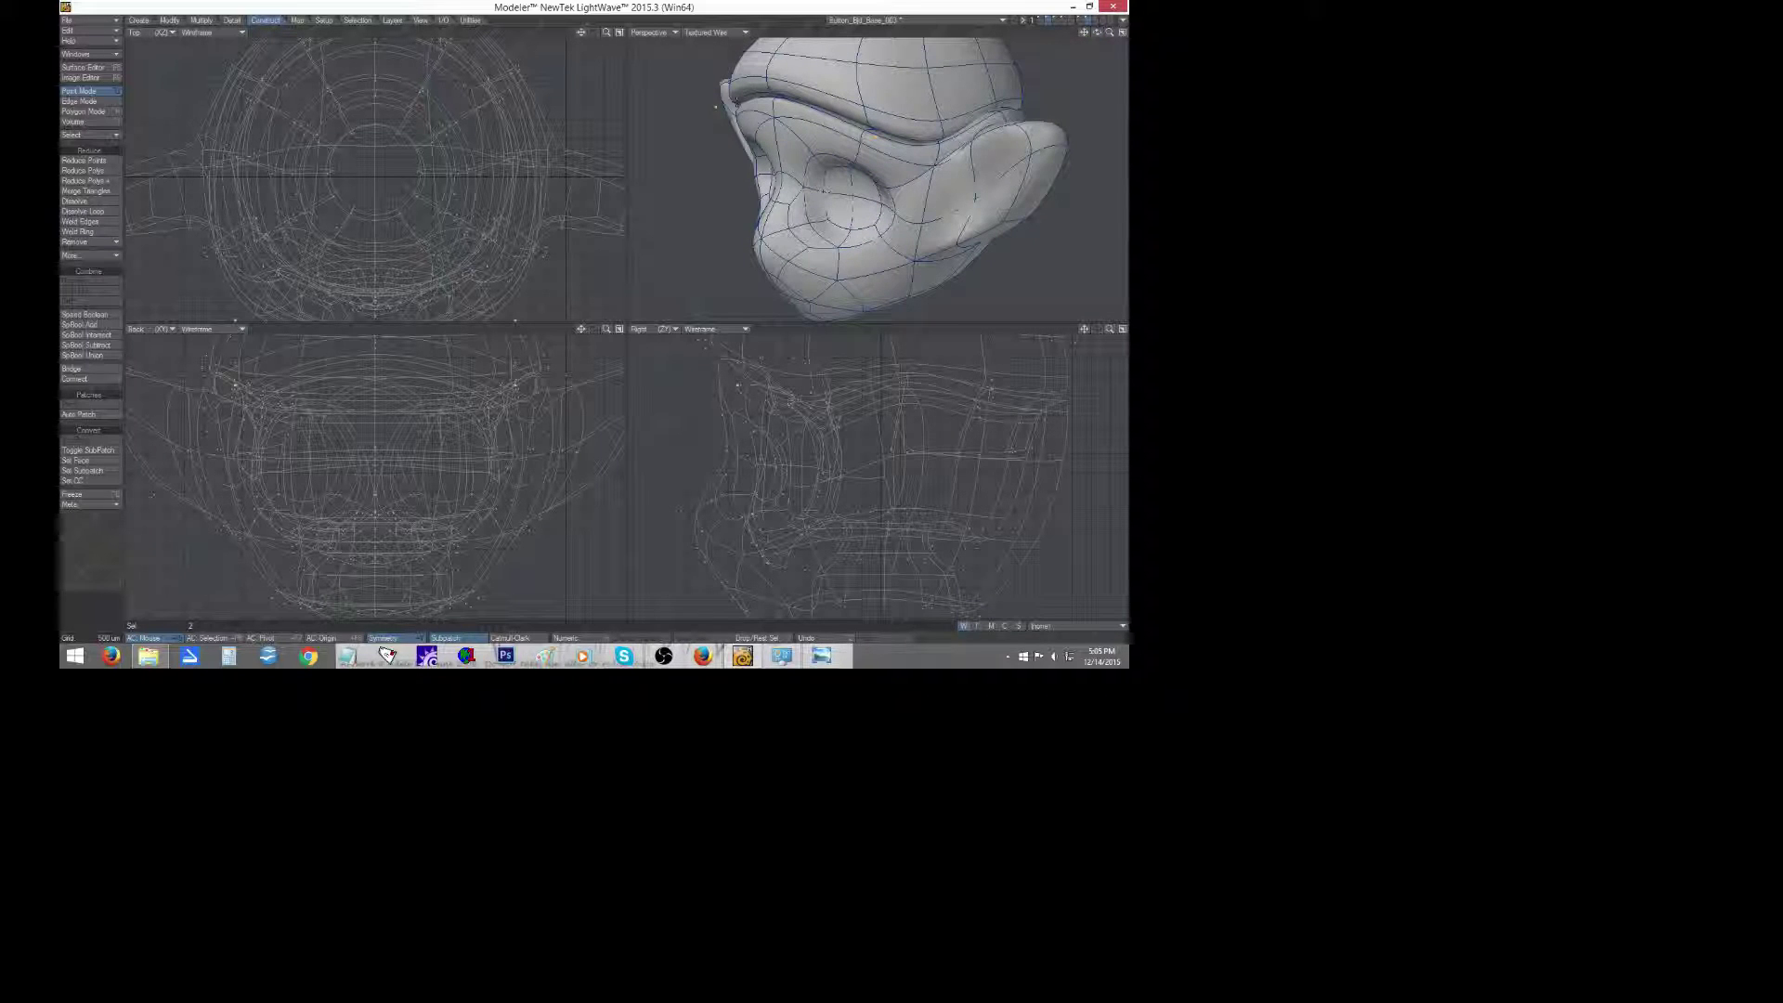
key("t")
left_click_drag(876, 135, 881, 137)
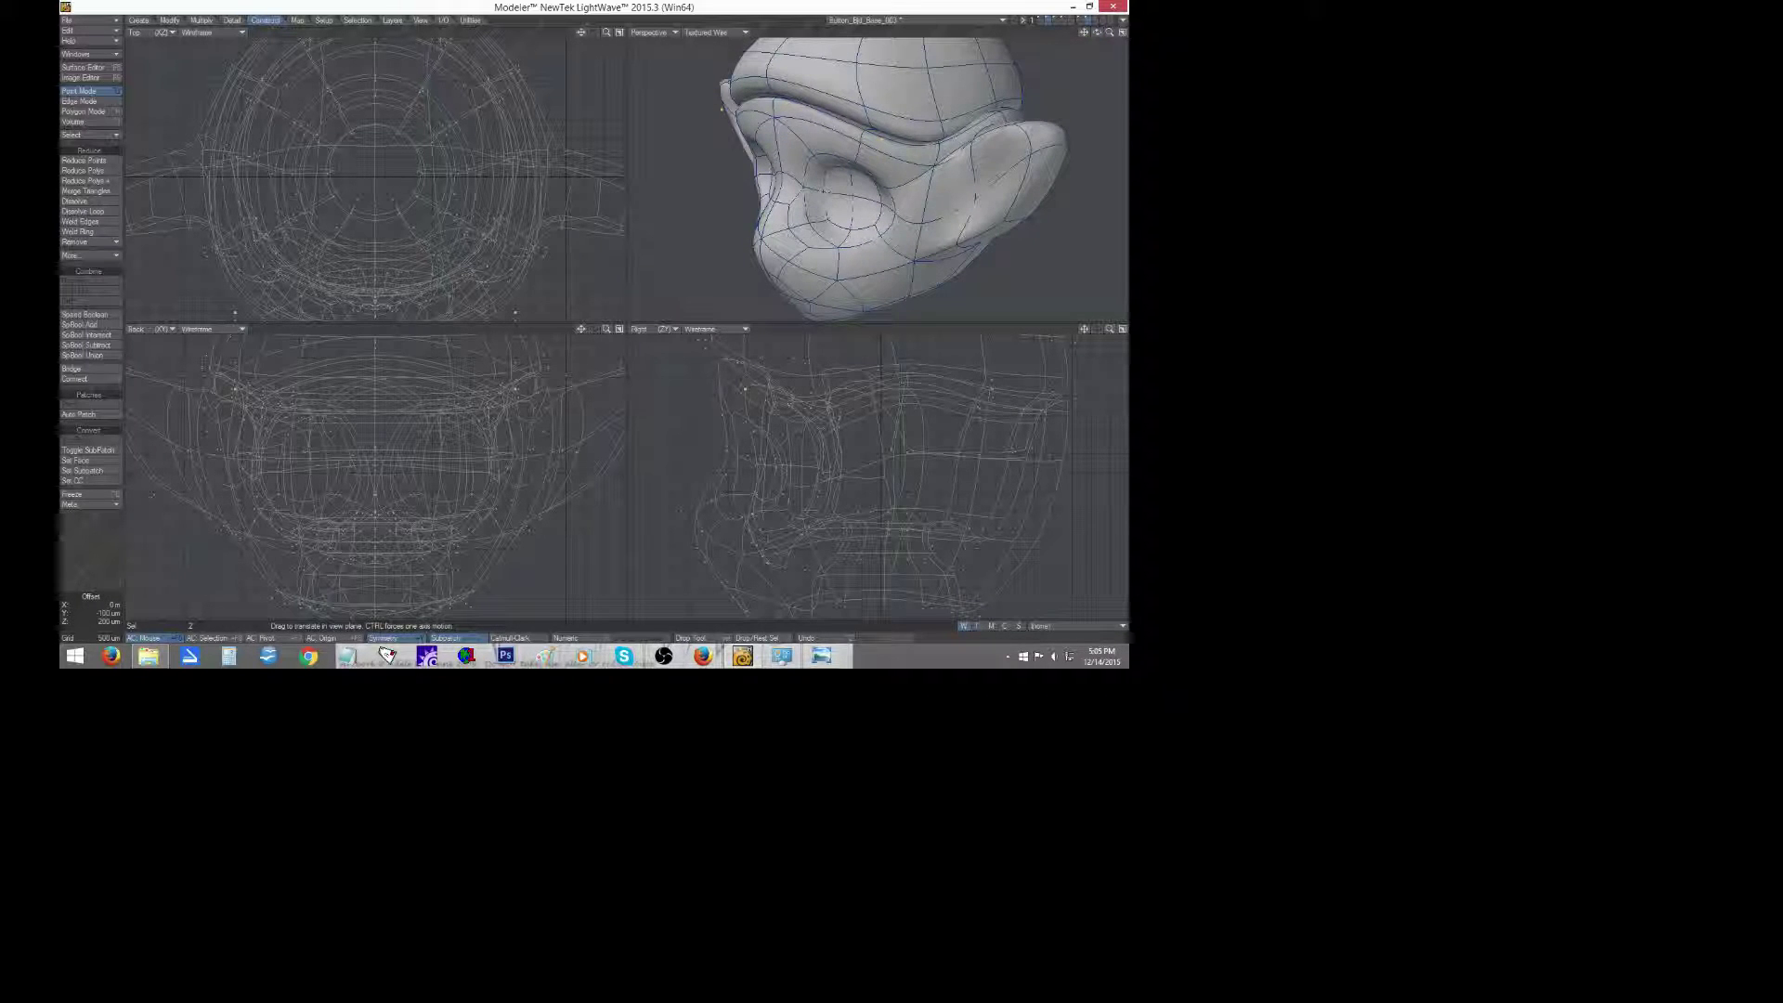
key("space")
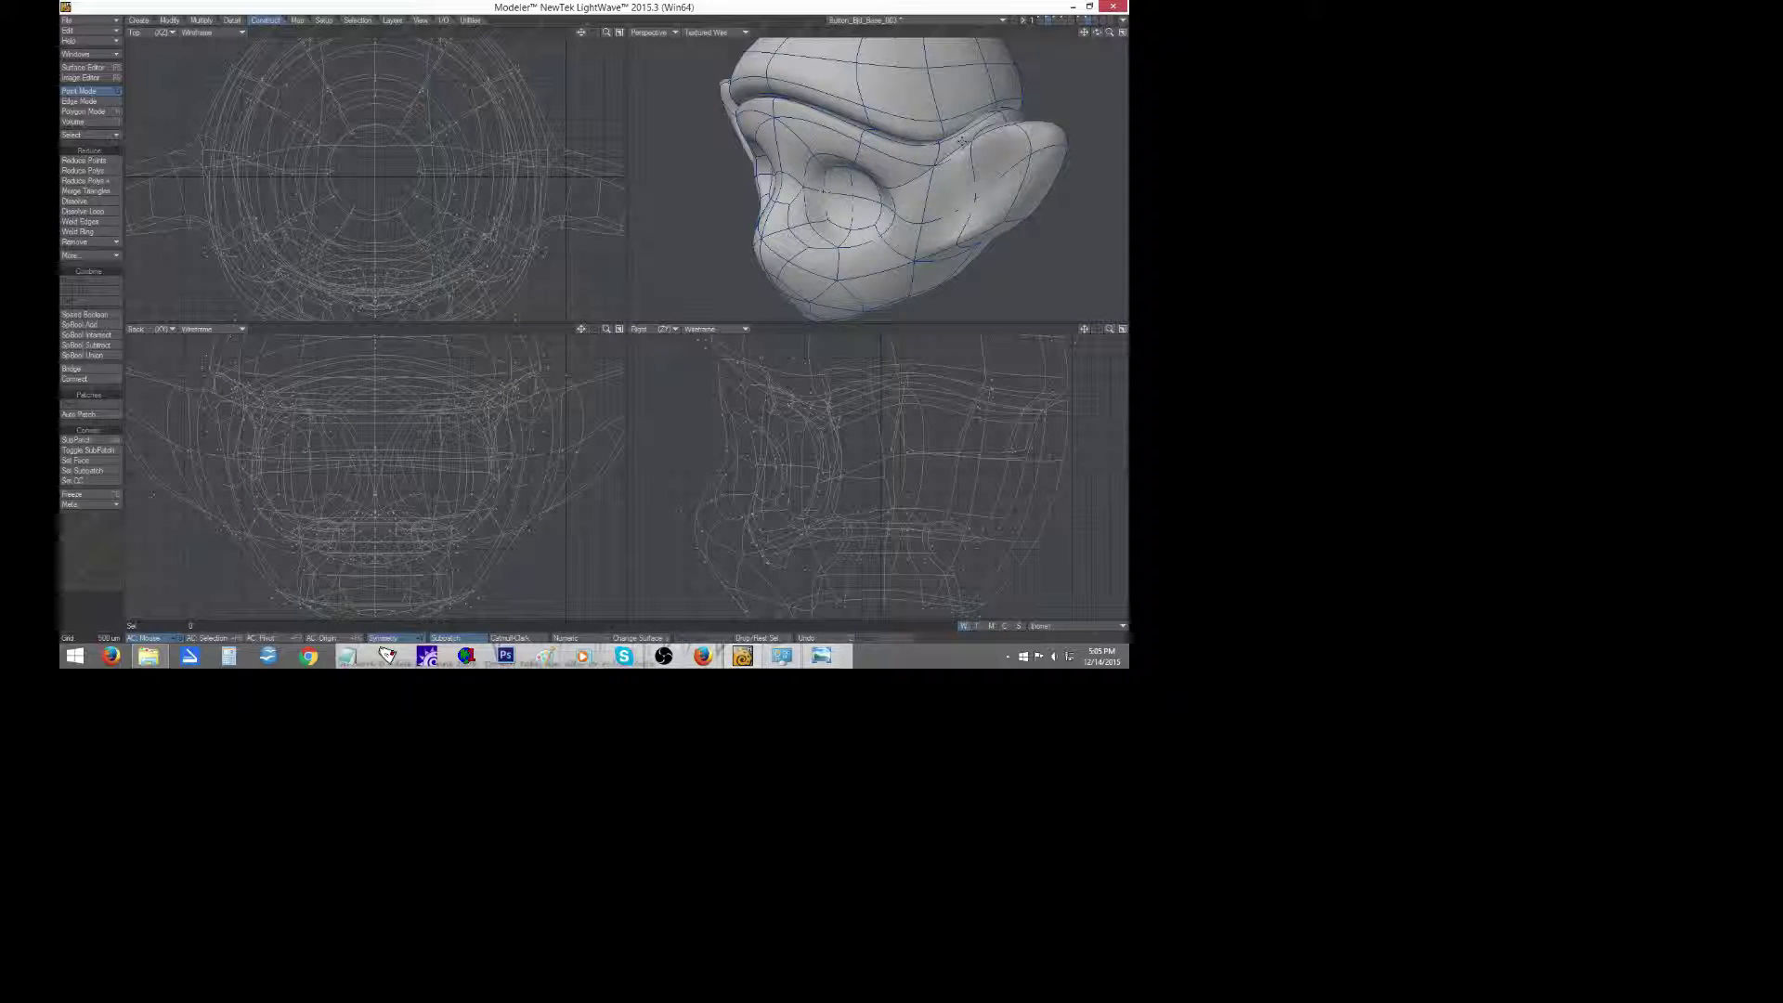
Select the centre point of the cap's rim at the back and adjust its height slightly.
left_click_drag(1096, 32, 902, 126)
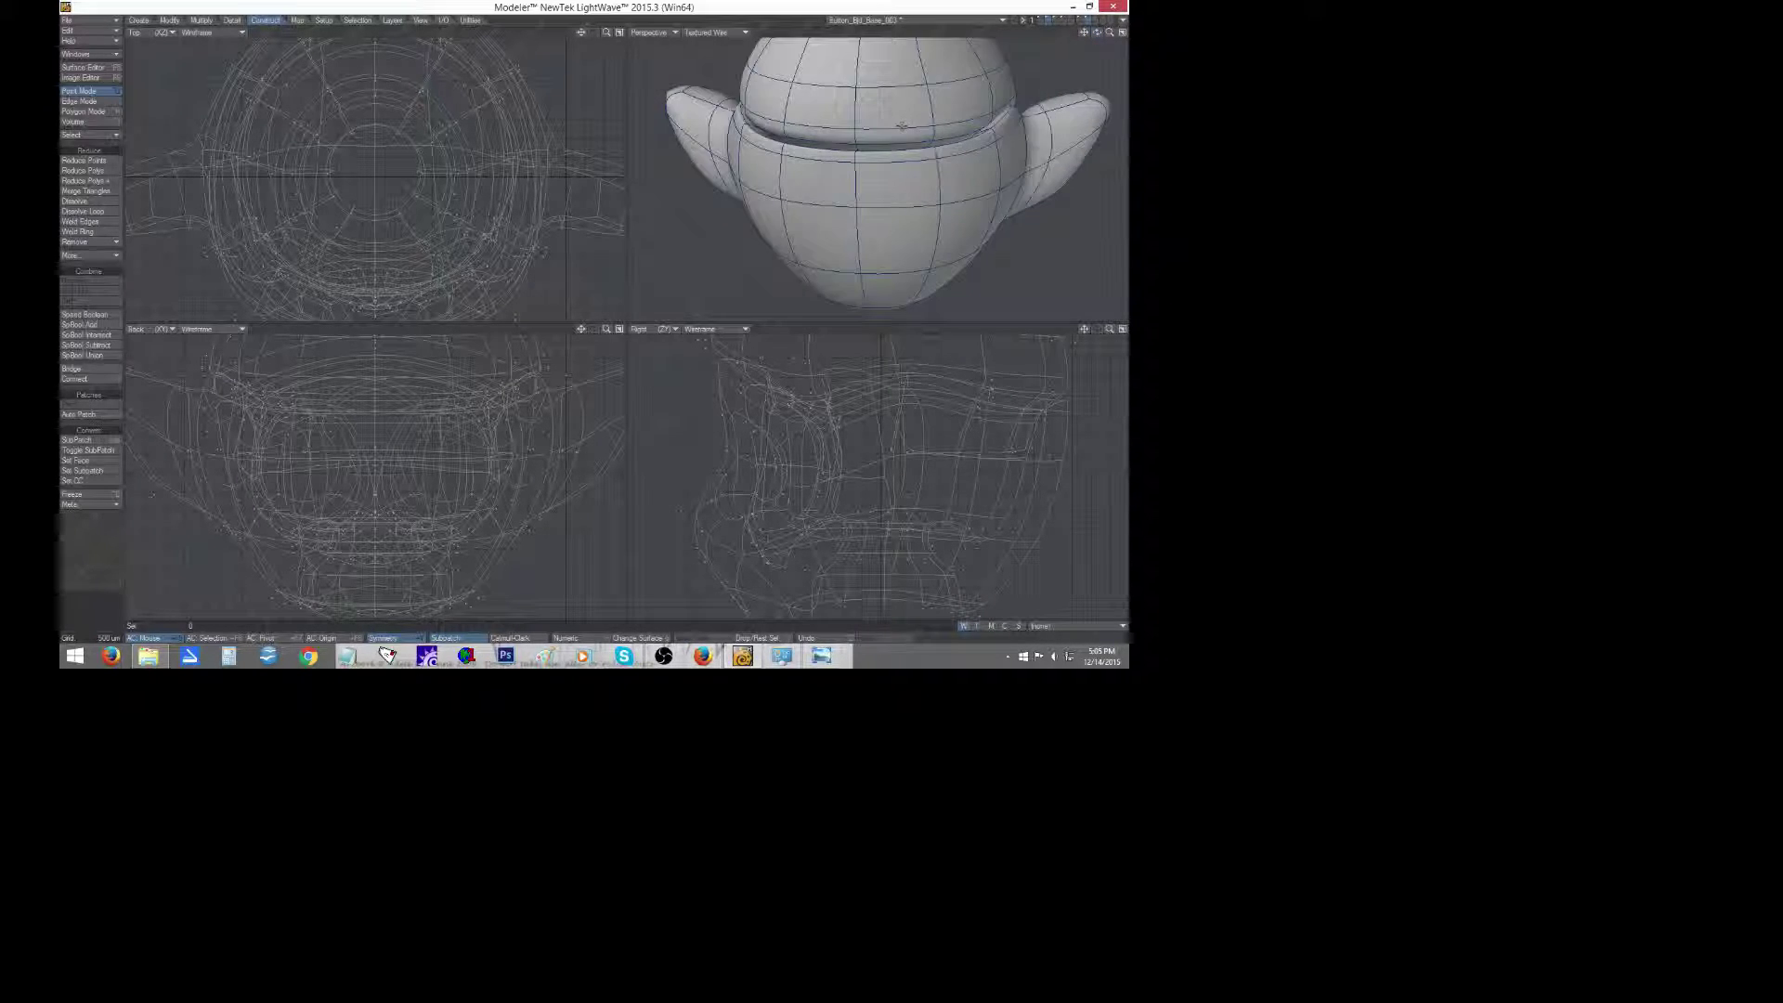
left_click(855, 133)
key("t")
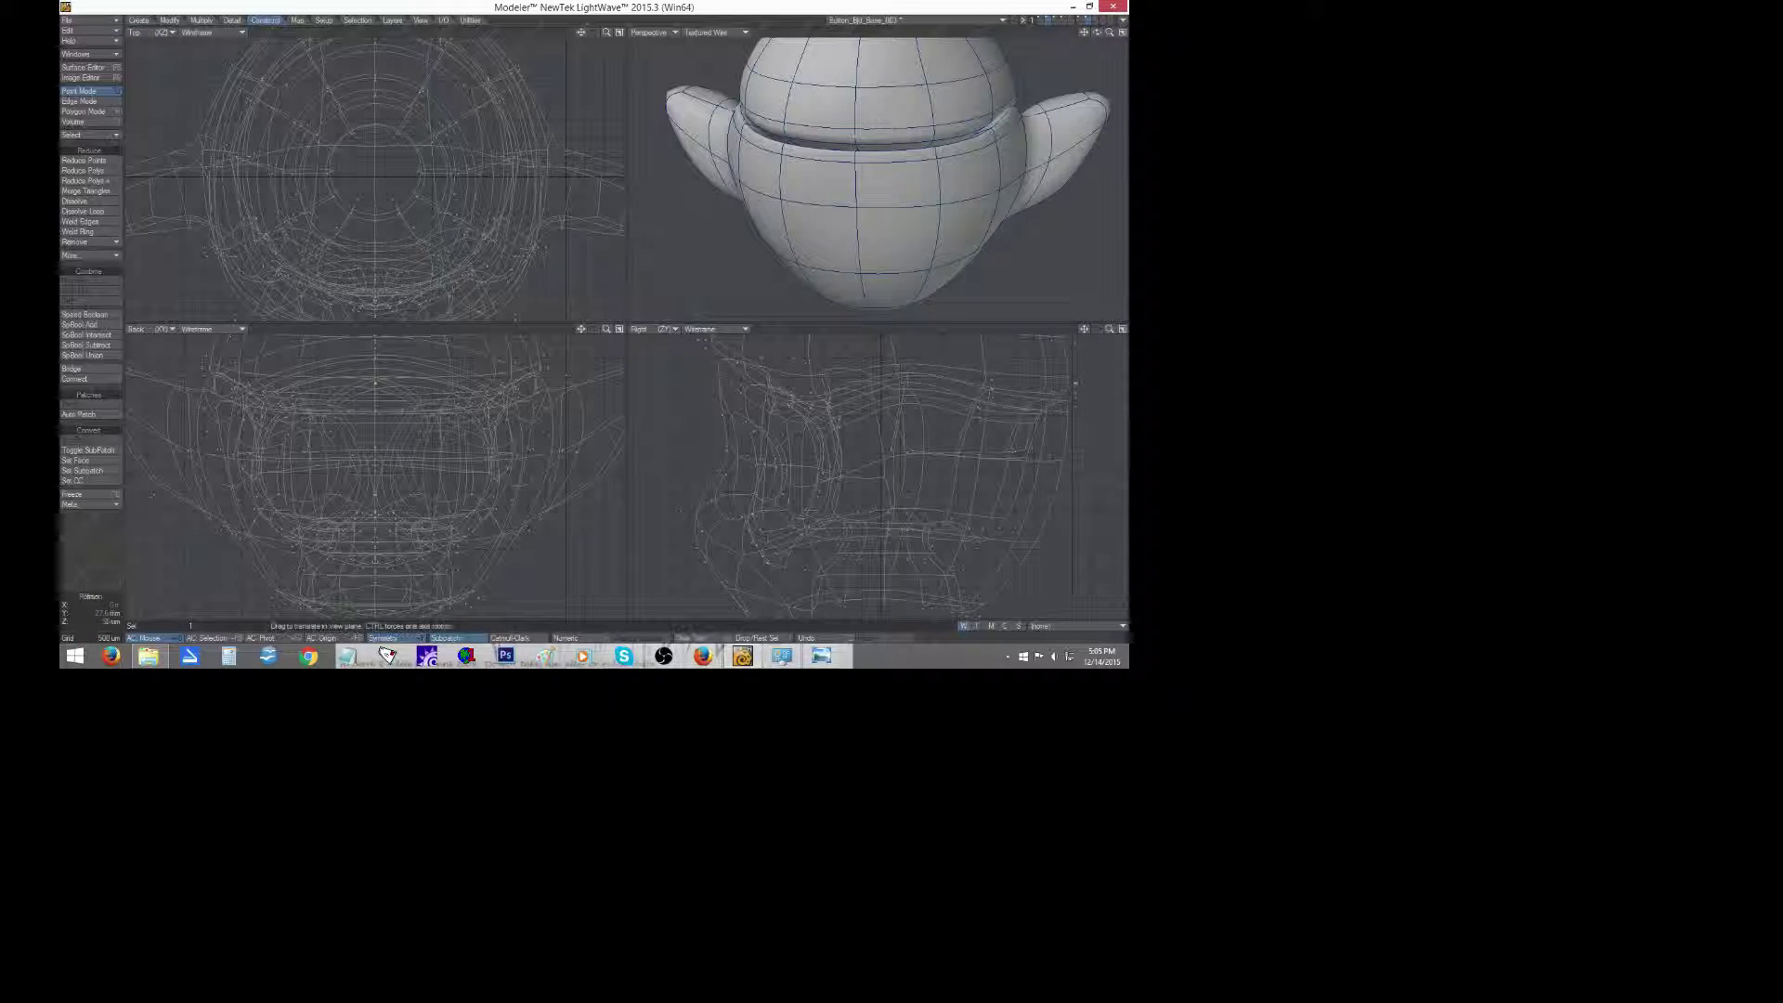
left_click_drag(854, 142, 854, 140)
key("space")
key("slash")
Select the centre point of the head's rim at the back and move it slightly downward and forward.
left_click(853, 141)
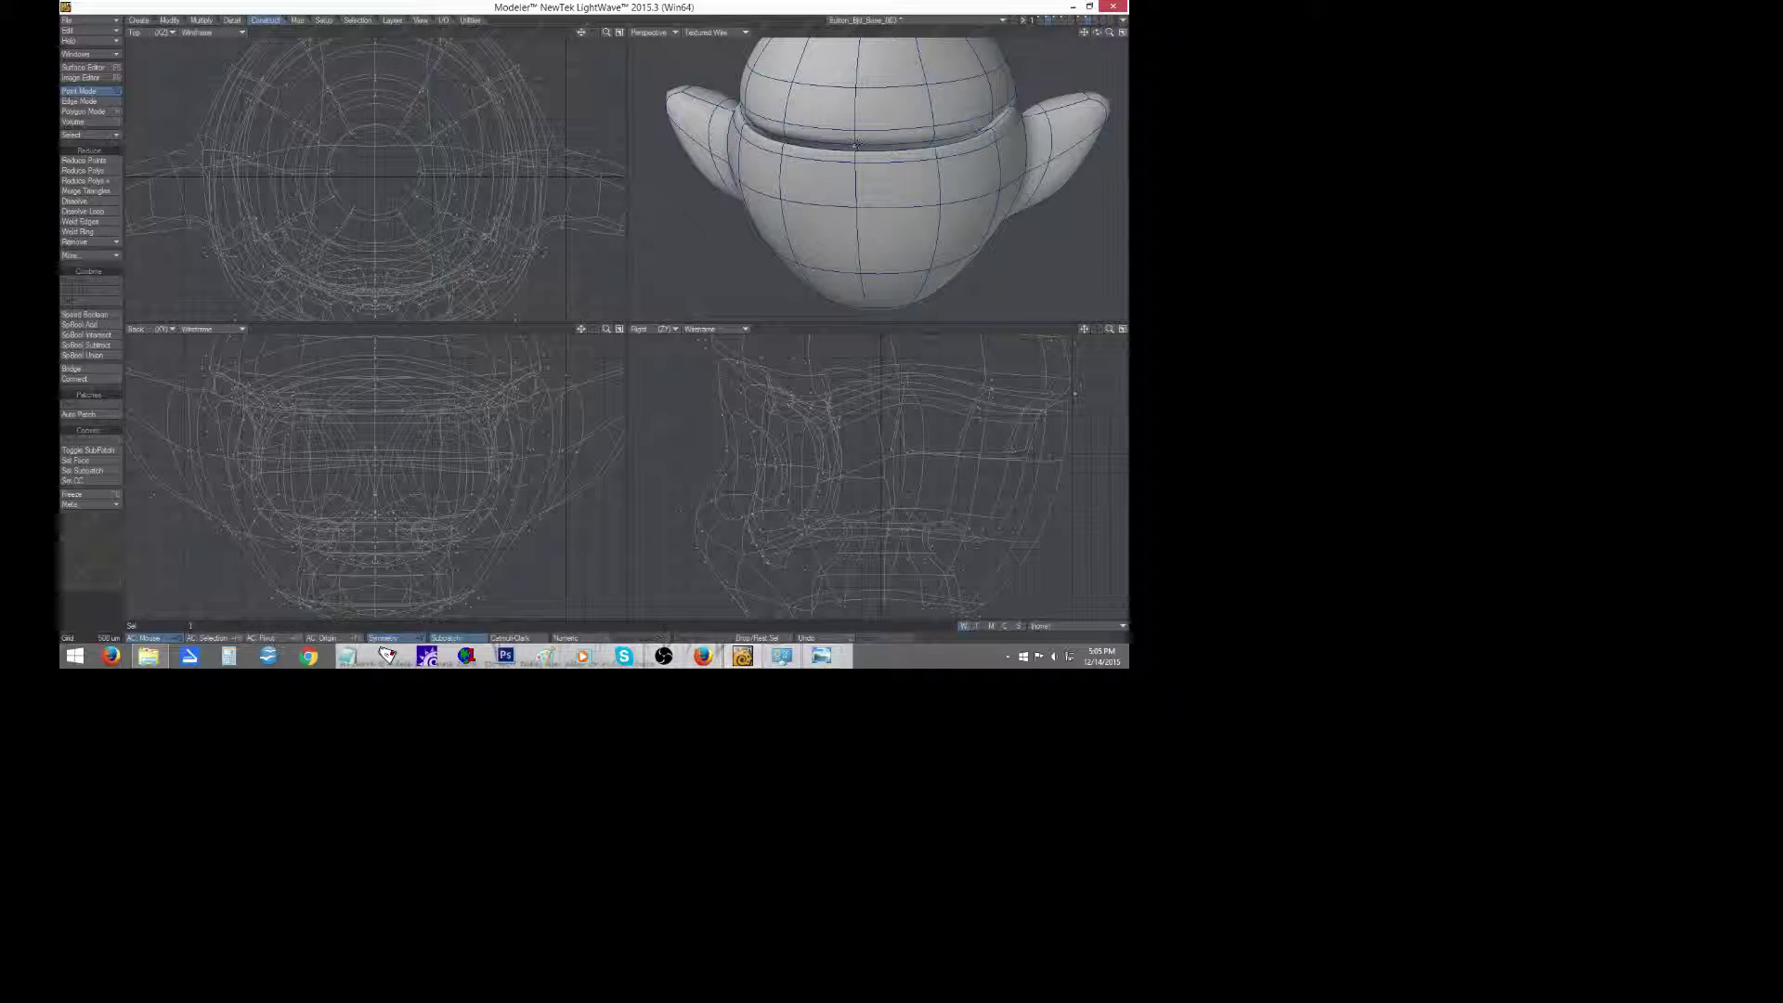
key("t")
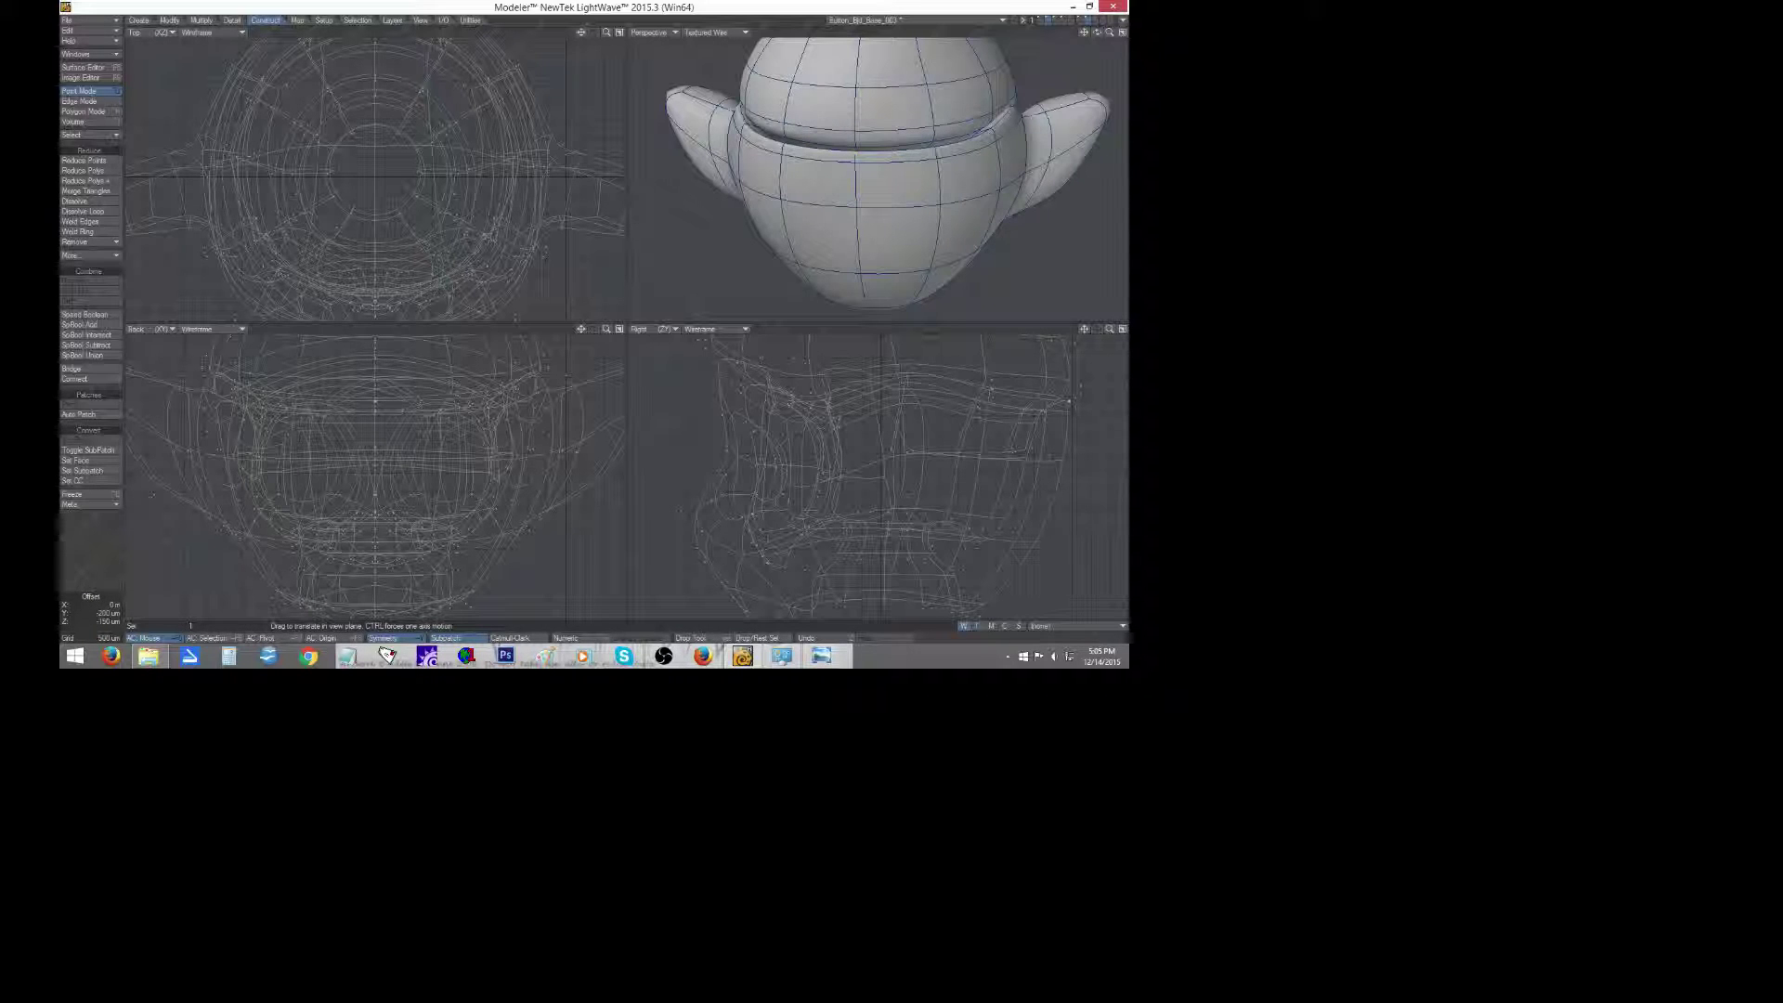
key("space")
key("slash")
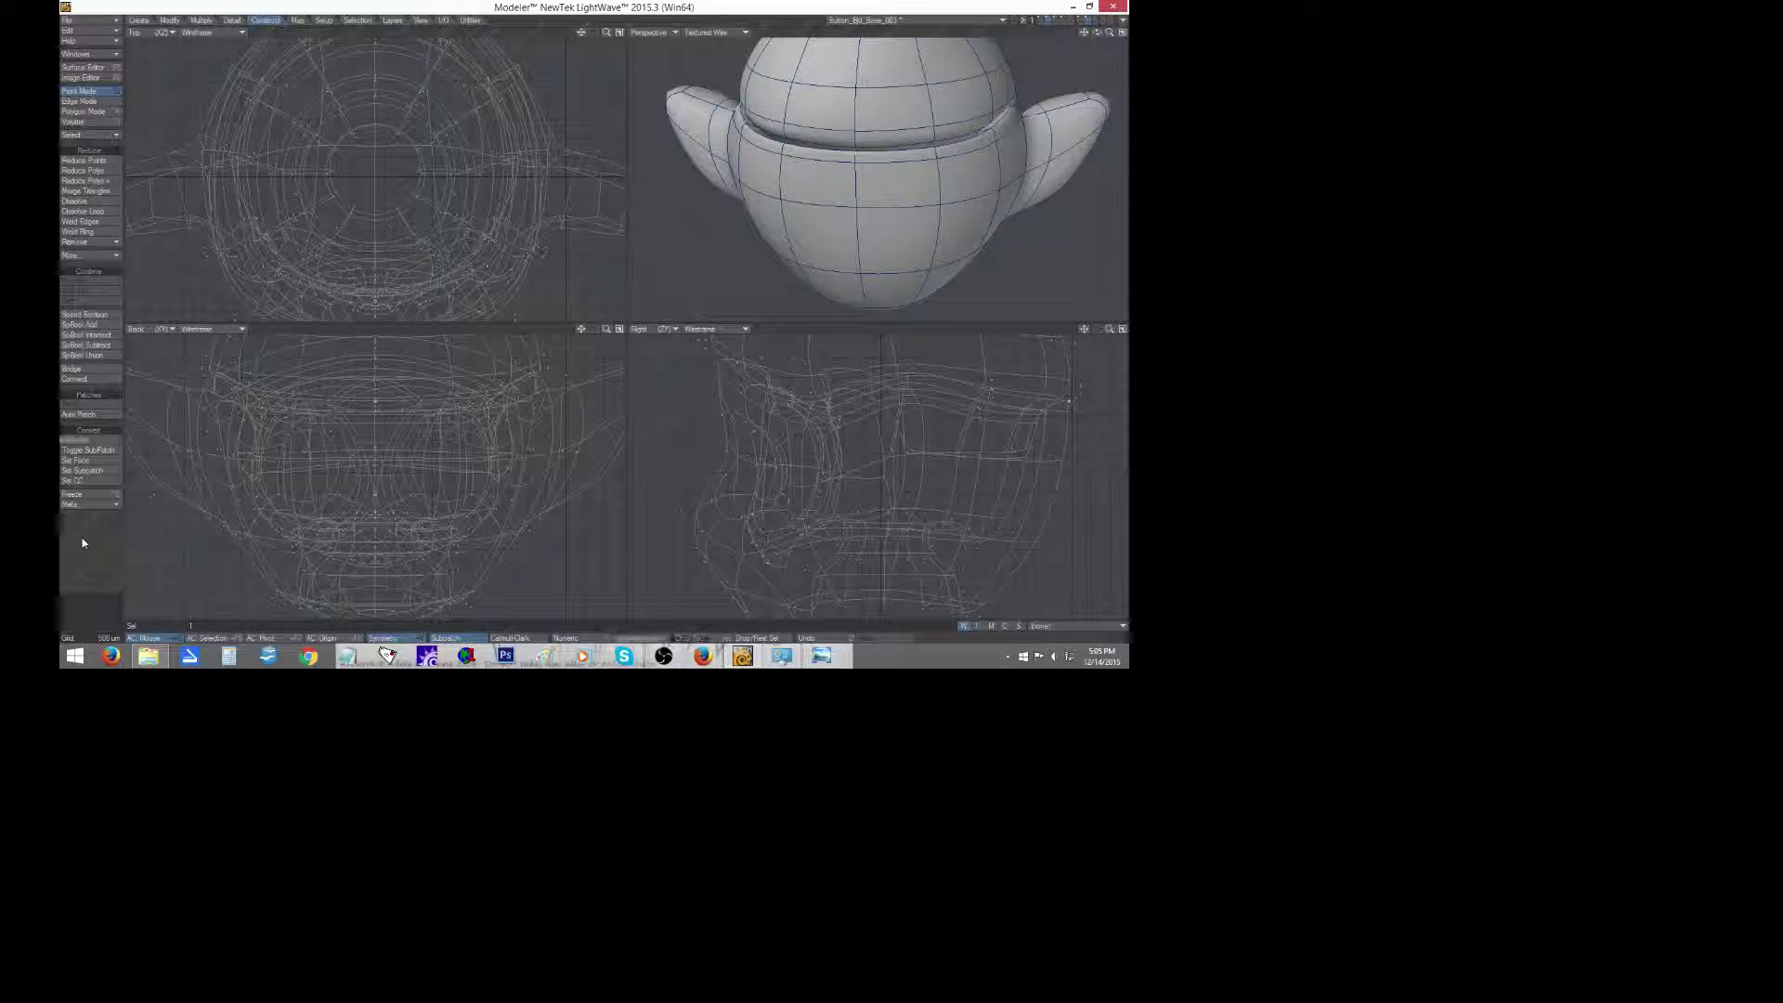
Select the symmetrical pair of points on the rim beside the back centre and move them slightly to even the seam.
left_click(931, 142)
key("t")
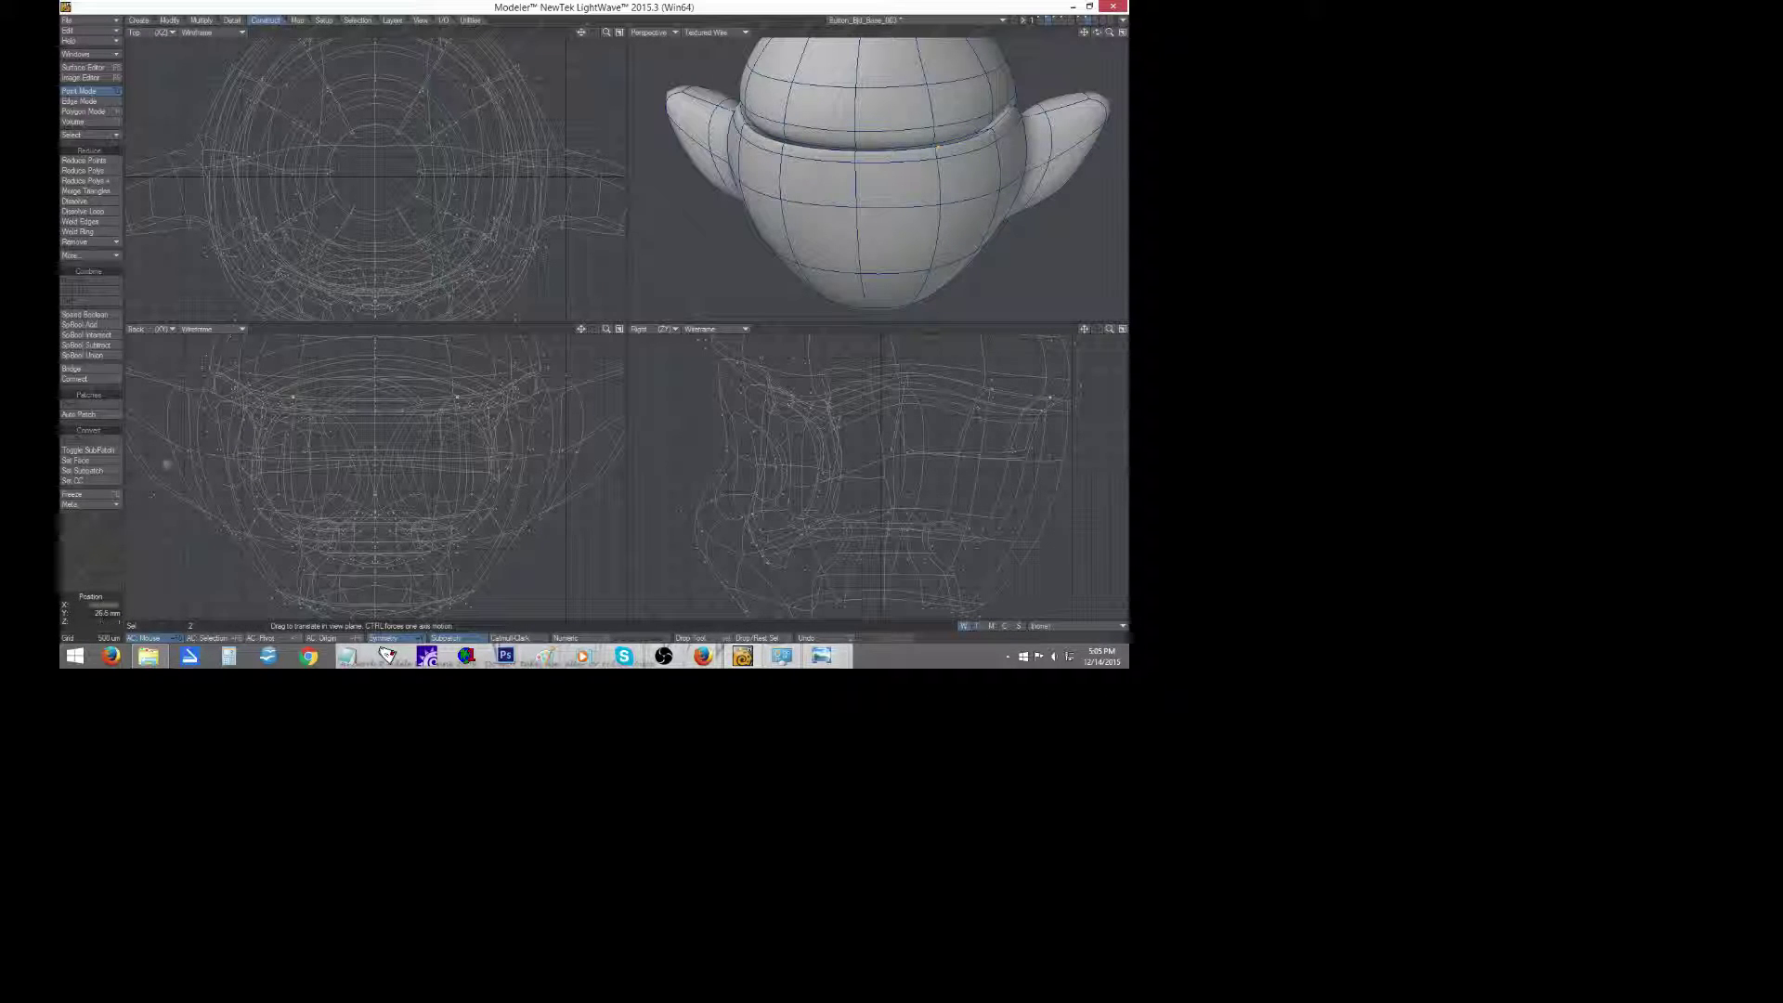
key("space")
mouse_move(1097, 33)
left_mouse_down()
mouse_move(1127, 34)
mouse_move(1098, 34)
left_mouse_up()
Select all points of the head cap's dome above the rim and move them slightly upward.
key("a")
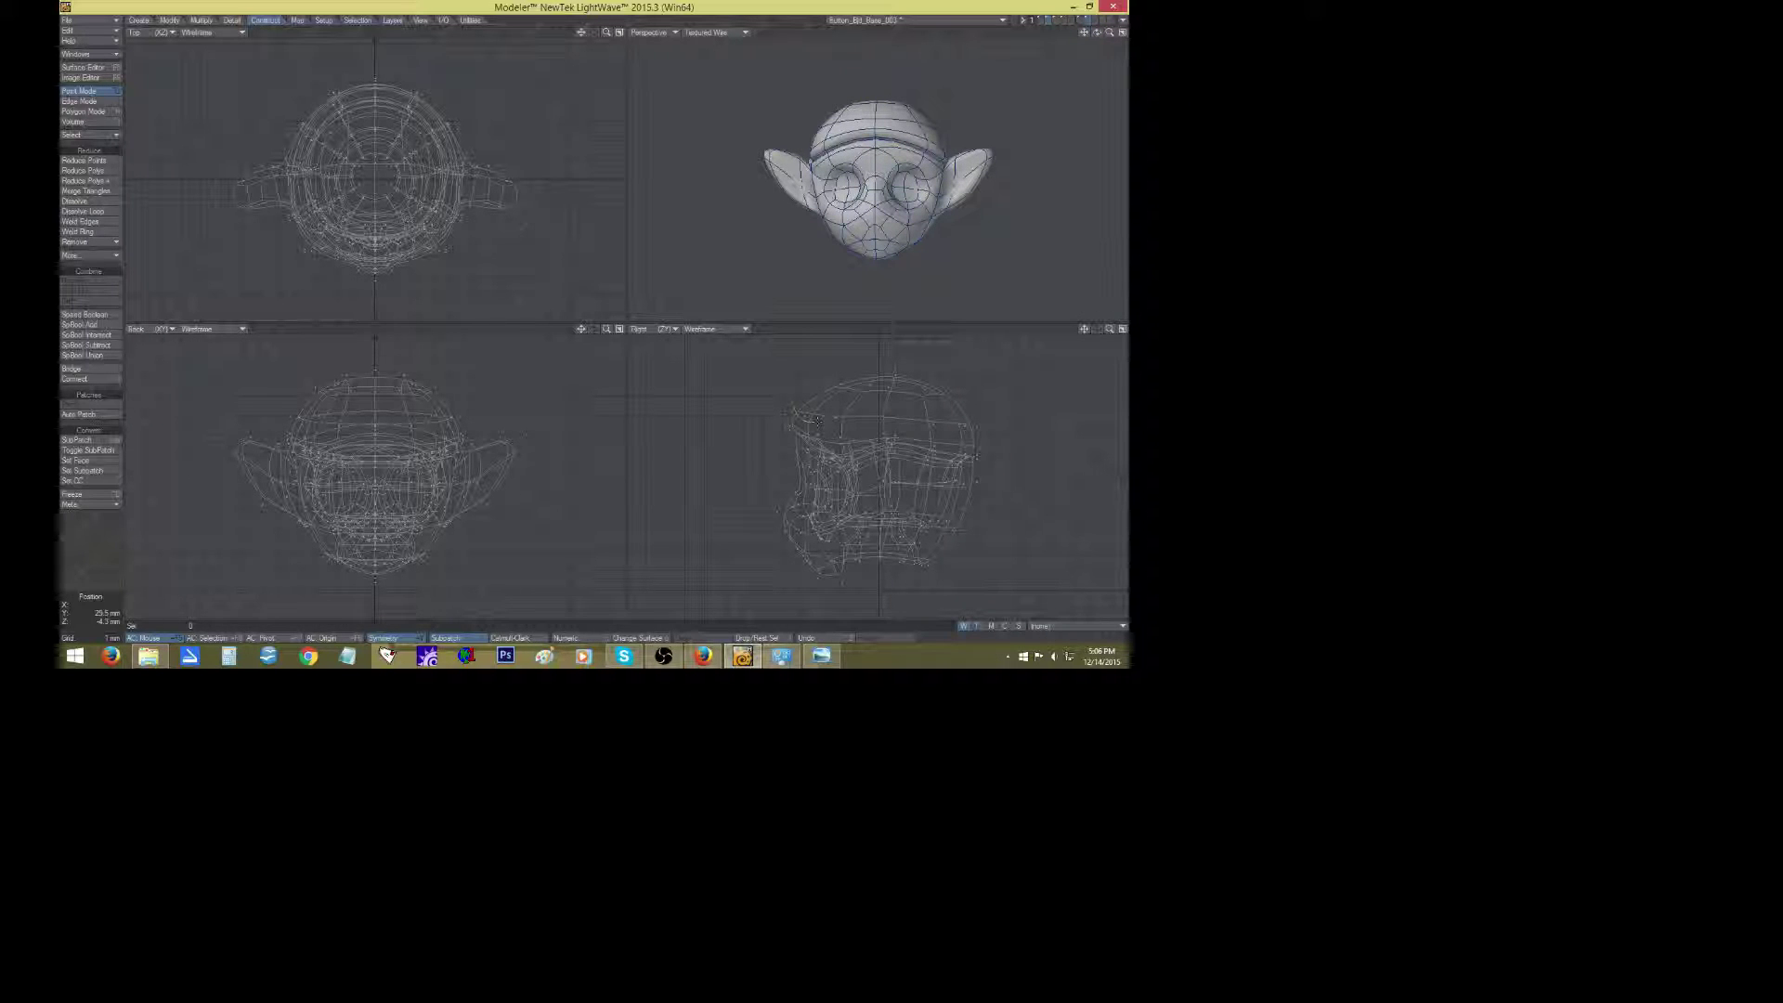
mouse_move(924, 432)
right_mouse_down()
mouse_move(832, 355)
mouse_move(790, 395)
right_mouse_up()
key("t")
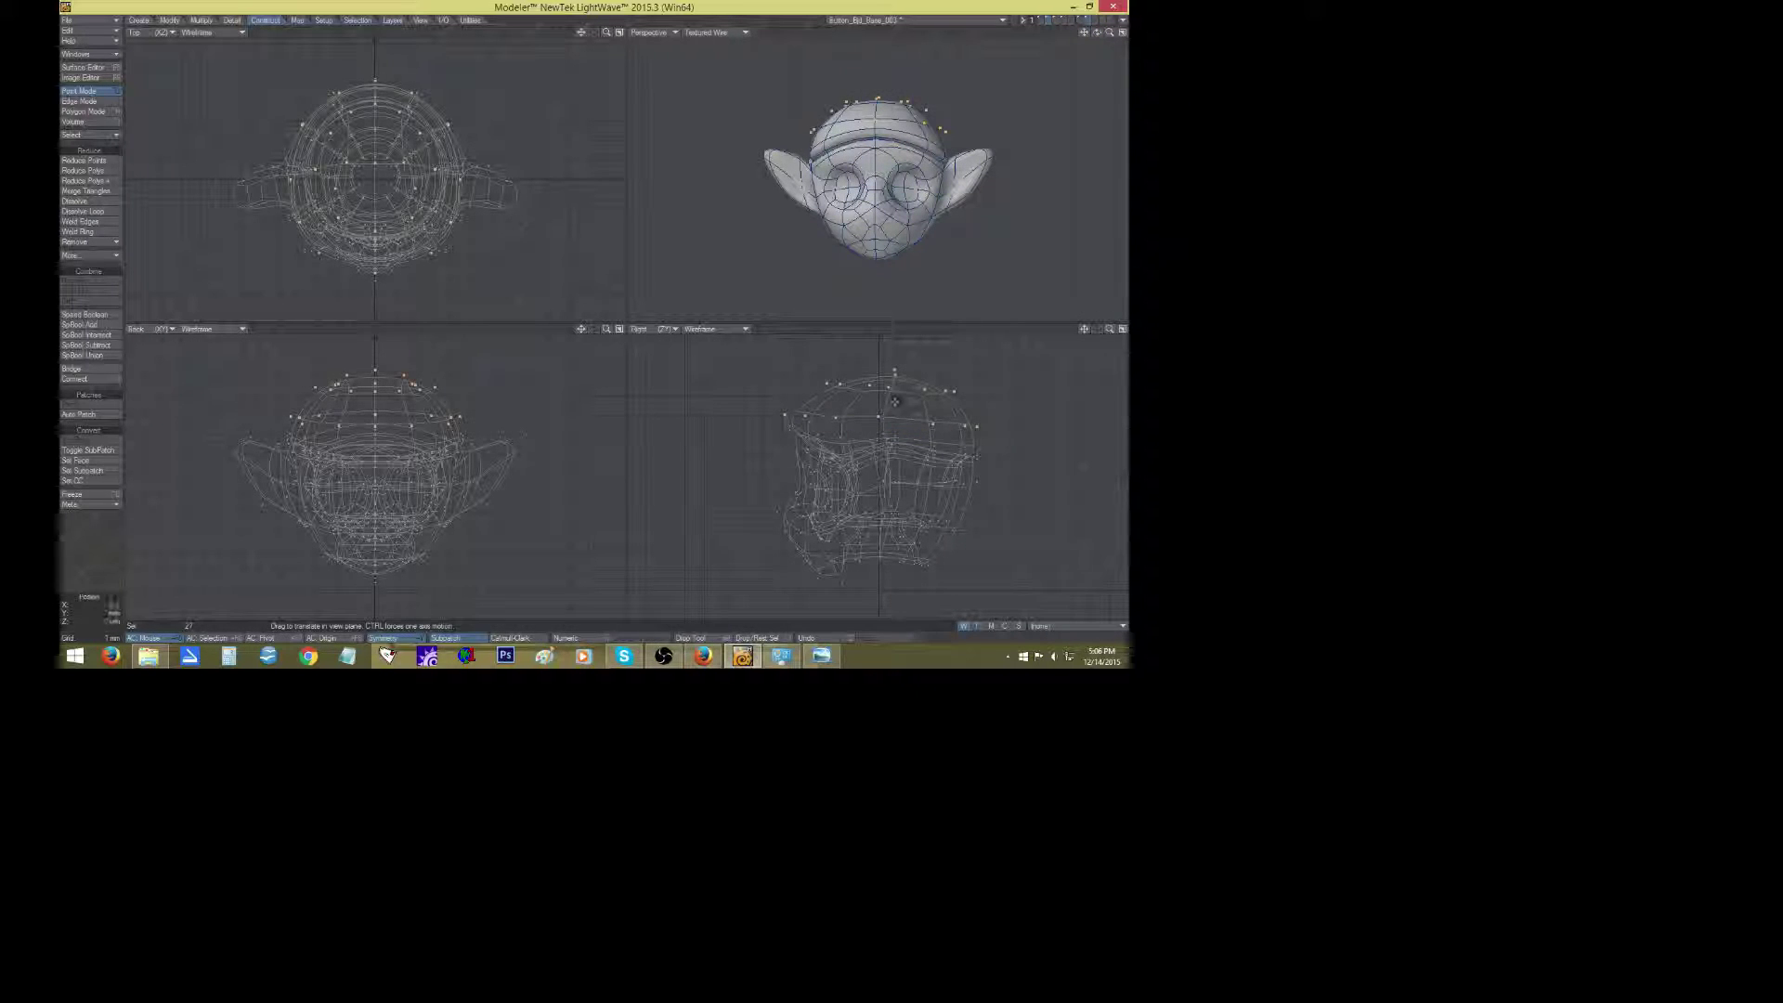
left_click_drag(808, 393, 807, 387)
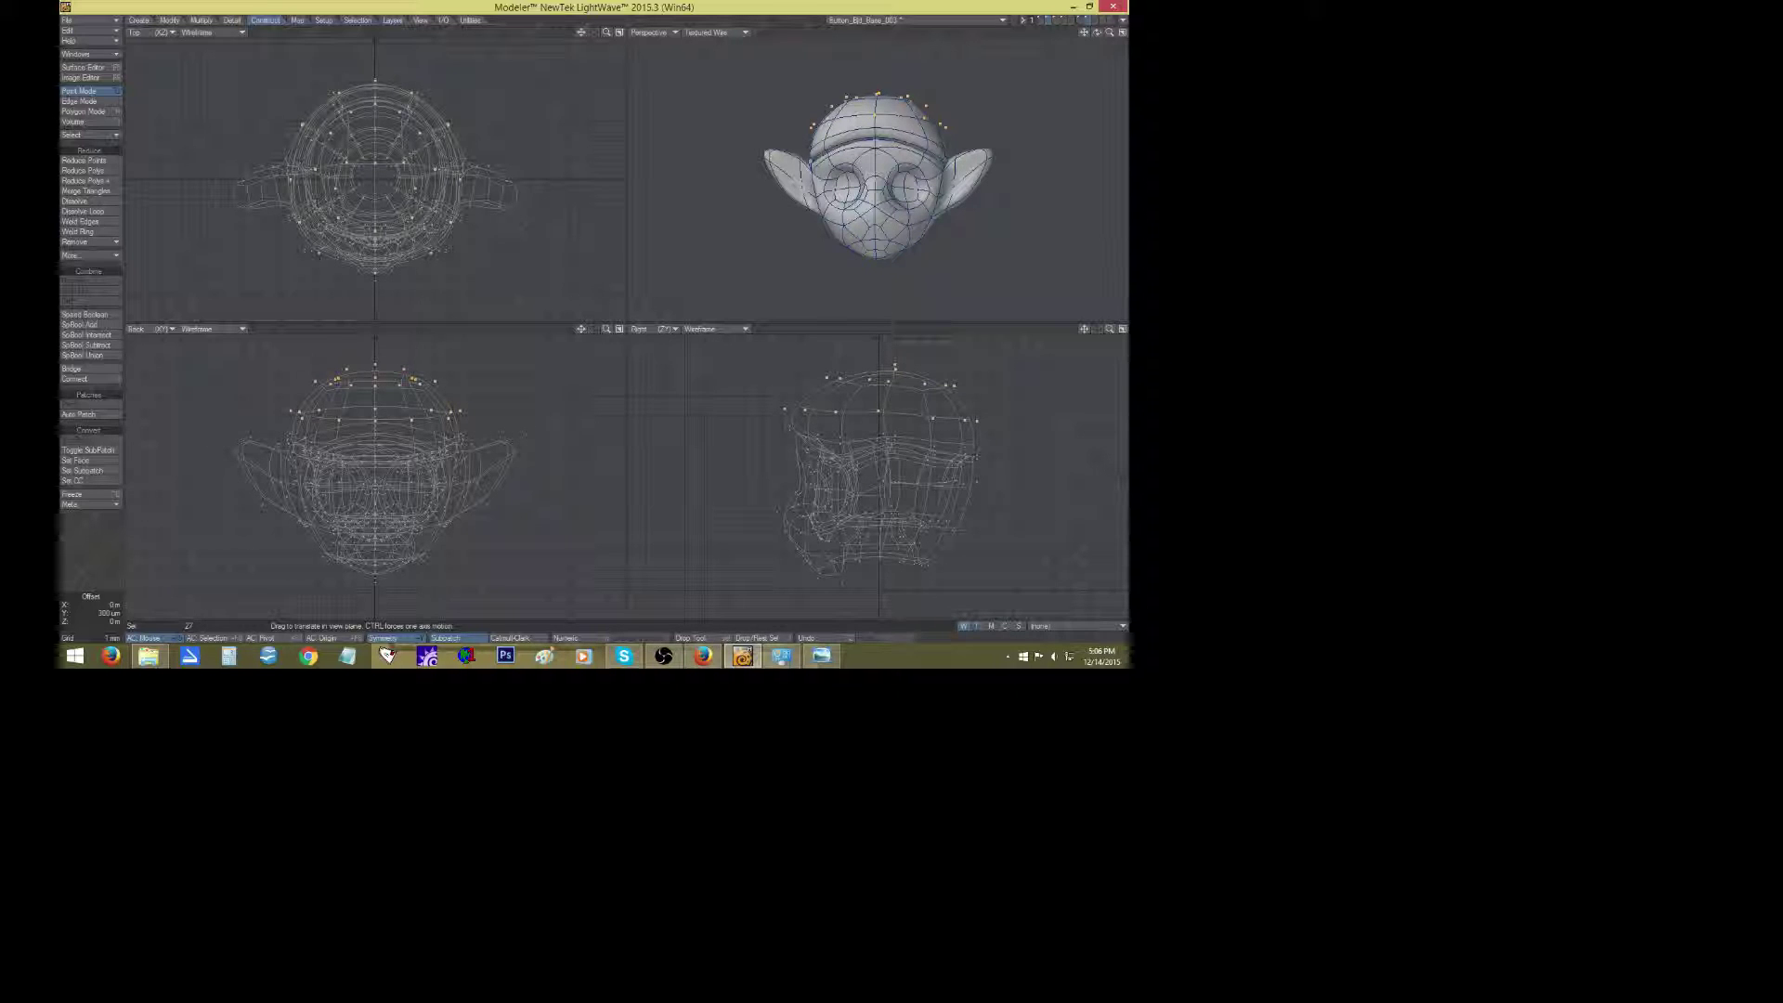
left_click(85, 555)
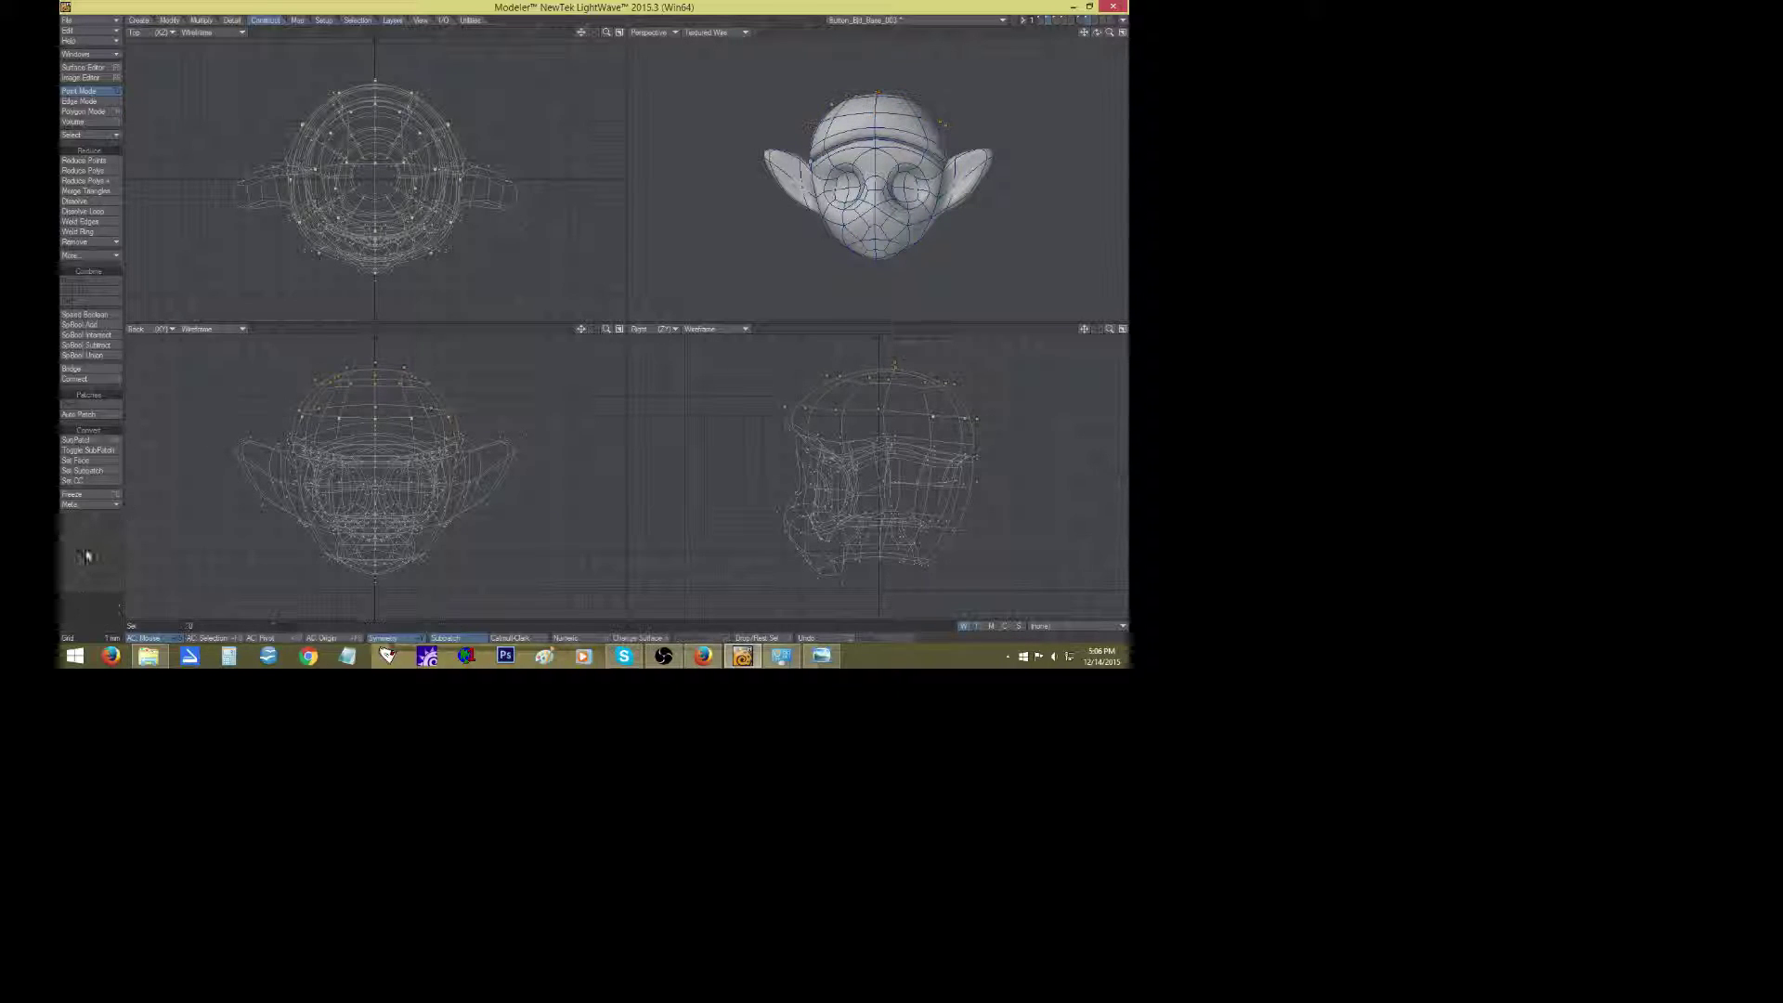
Select only the uppermost points of the cap's dome, raise them slightly, and adjust their width with Stretch.
mouse_move(977, 396)
right_mouse_down()
mouse_move(791, 390)
mouse_move(982, 372)
right_mouse_up()
key("t")
left_click_drag(982, 375, 899, 381)
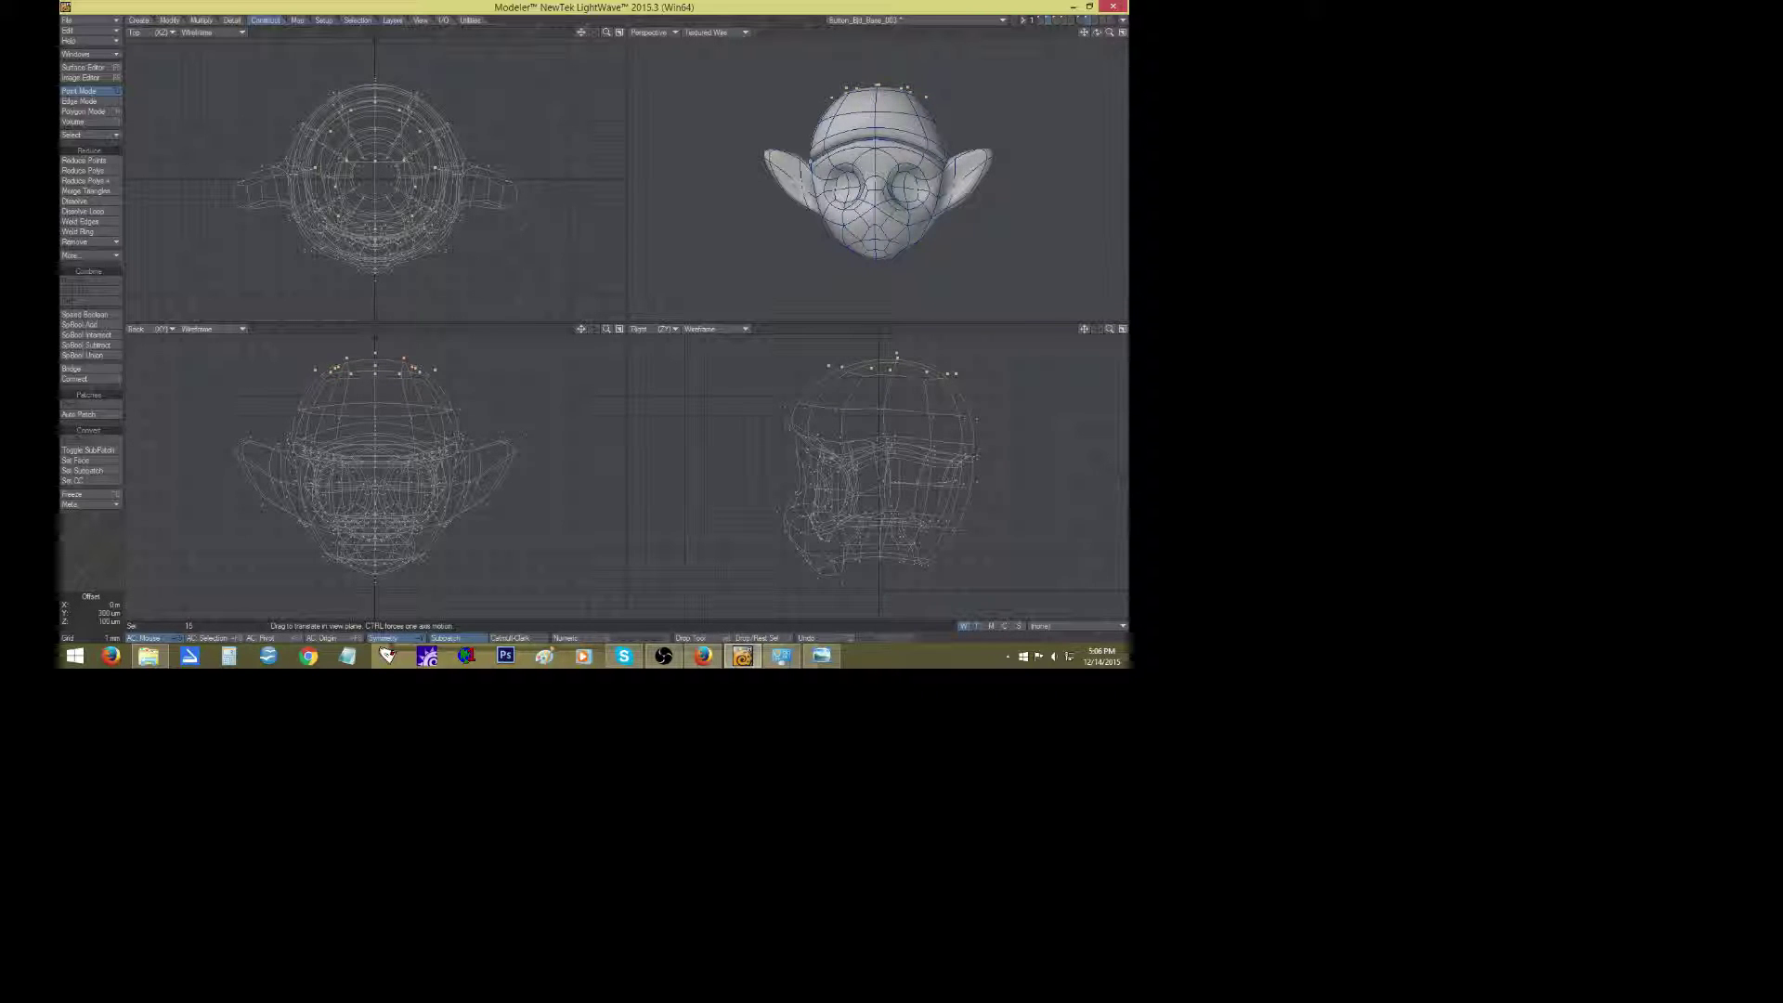
left_click_drag(885, 358, 885, 360)
key("shift+h")
left_click_drag(379, 374, 373, 374)
left_click(89, 565)
left_click(89, 565)
Select the crown of the head cap and fine-tune its shape with Move and Stretch.
mouse_move(893, 352)
left_mouse_down()
mouse_move(873, 358)
mouse_move(893, 350)
left_mouse_up()
key("t")
key("shift+h")
key("t")
left_click(116, 541)
left_click(115, 541)
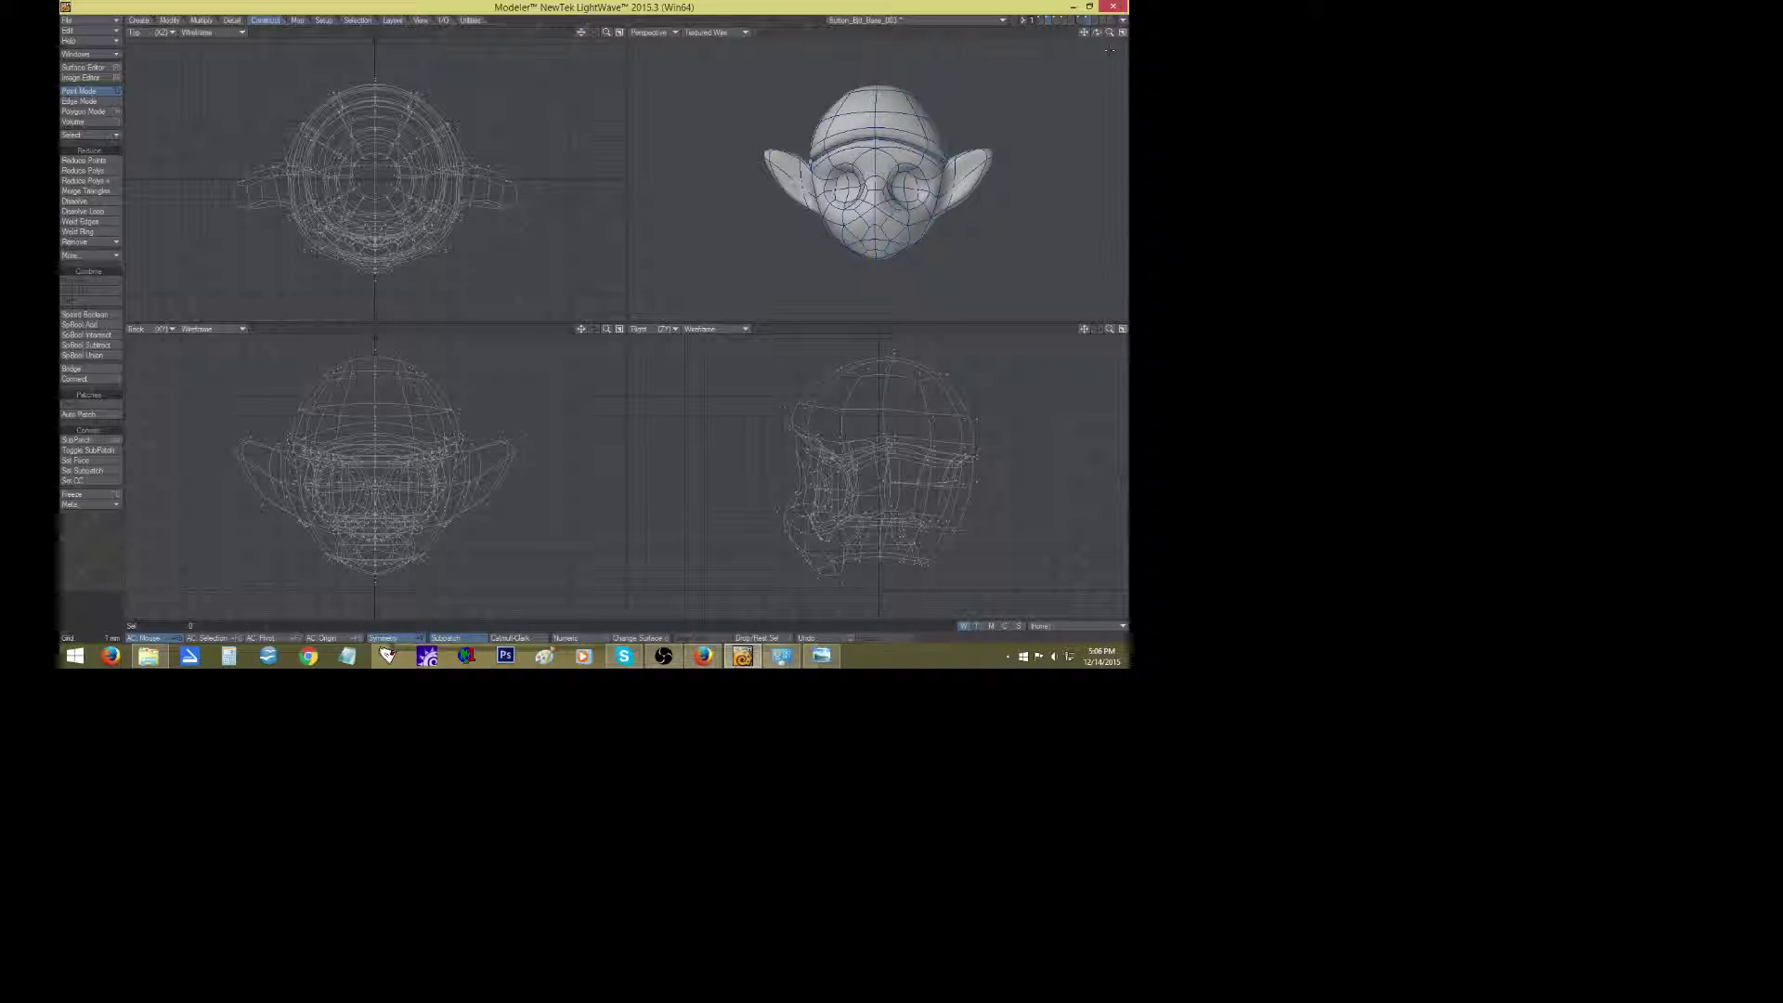
Turn the head to a front view and save the doll object.
left_click_drag(1097, 32, 1021, 35)
mouse_move(1084, 32)
left_mouse_down()
mouse_move(1119, 43)
mouse_move(1095, 39)
left_mouse_up()
left_click(91, 23)
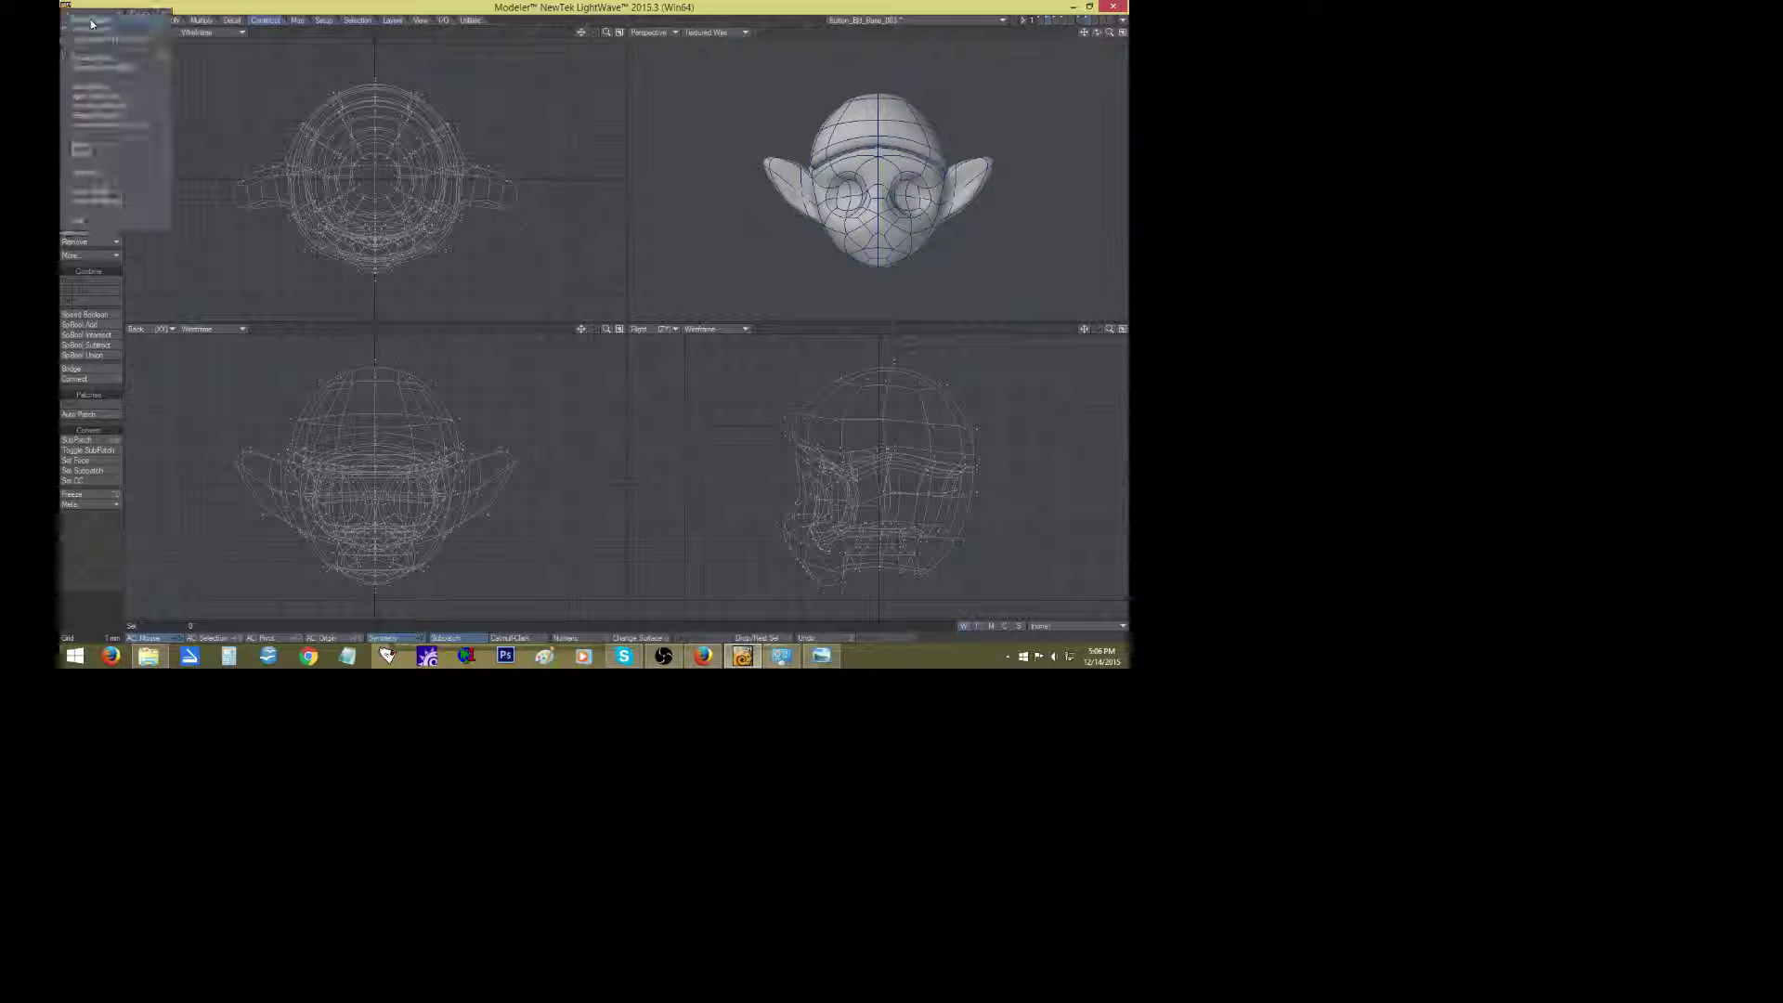
left_click(93, 86)
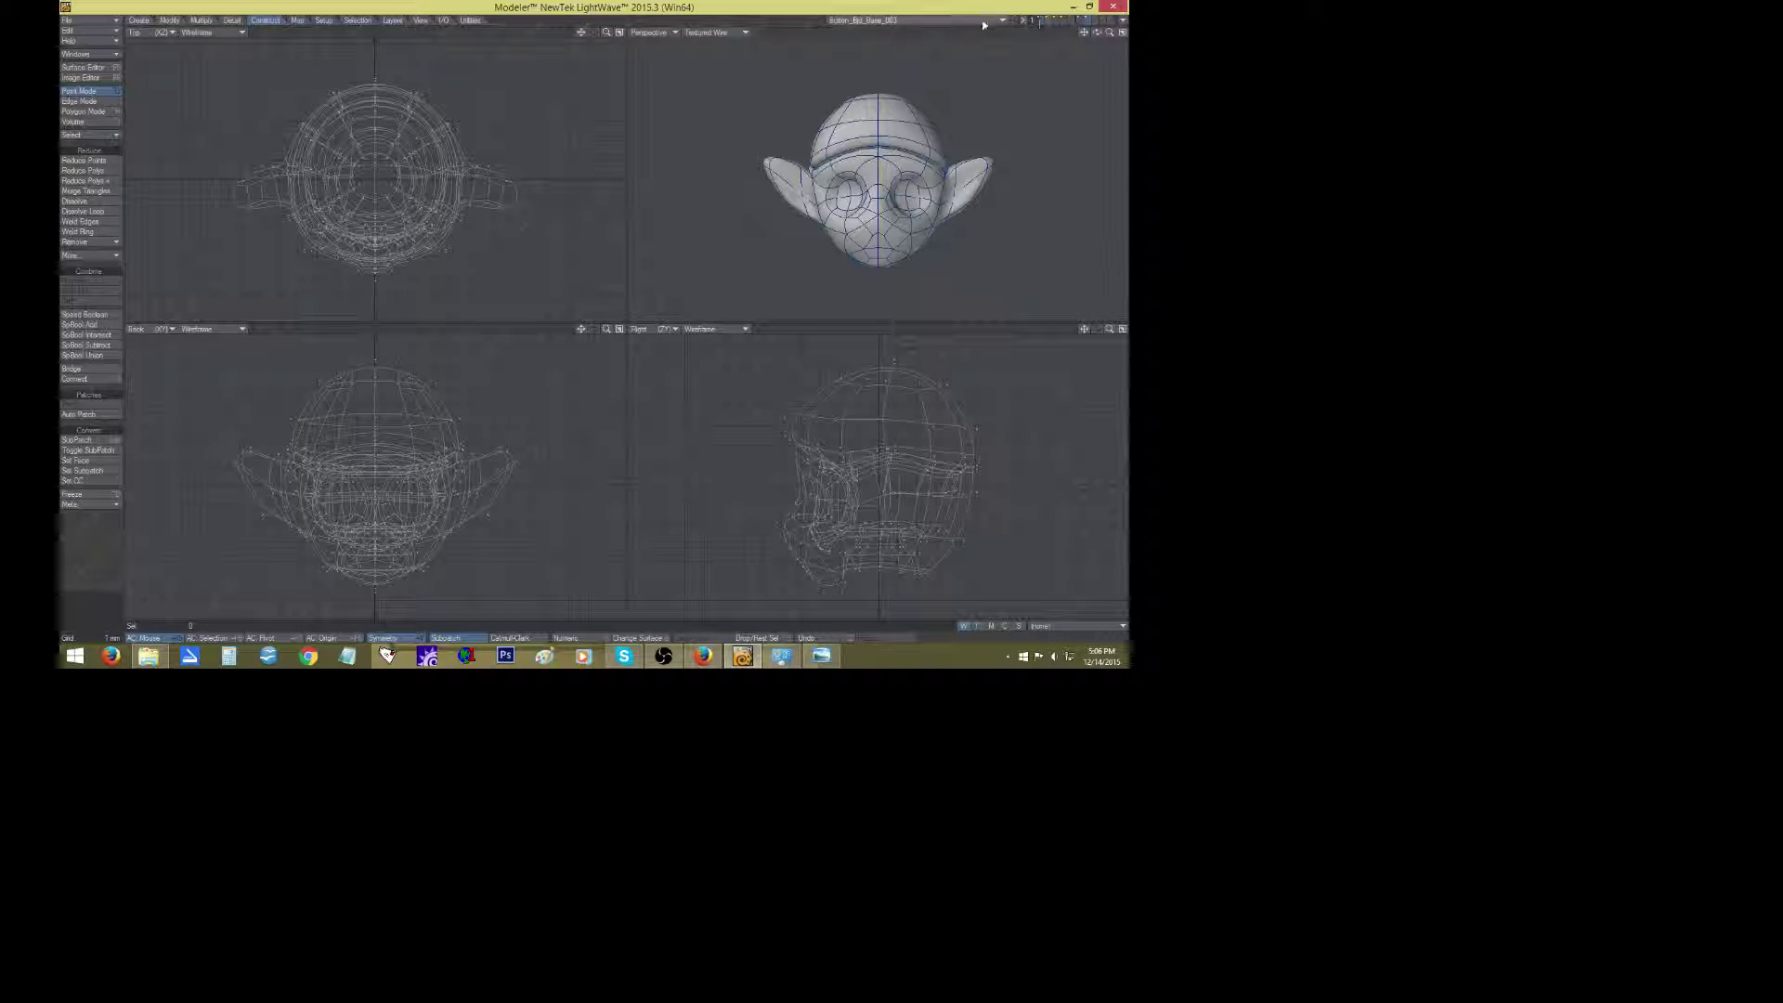
Set the perspective view to Texture shading and display the doll's remaining body-part layers together with the head, fitted to view.
left_click(742, 34)
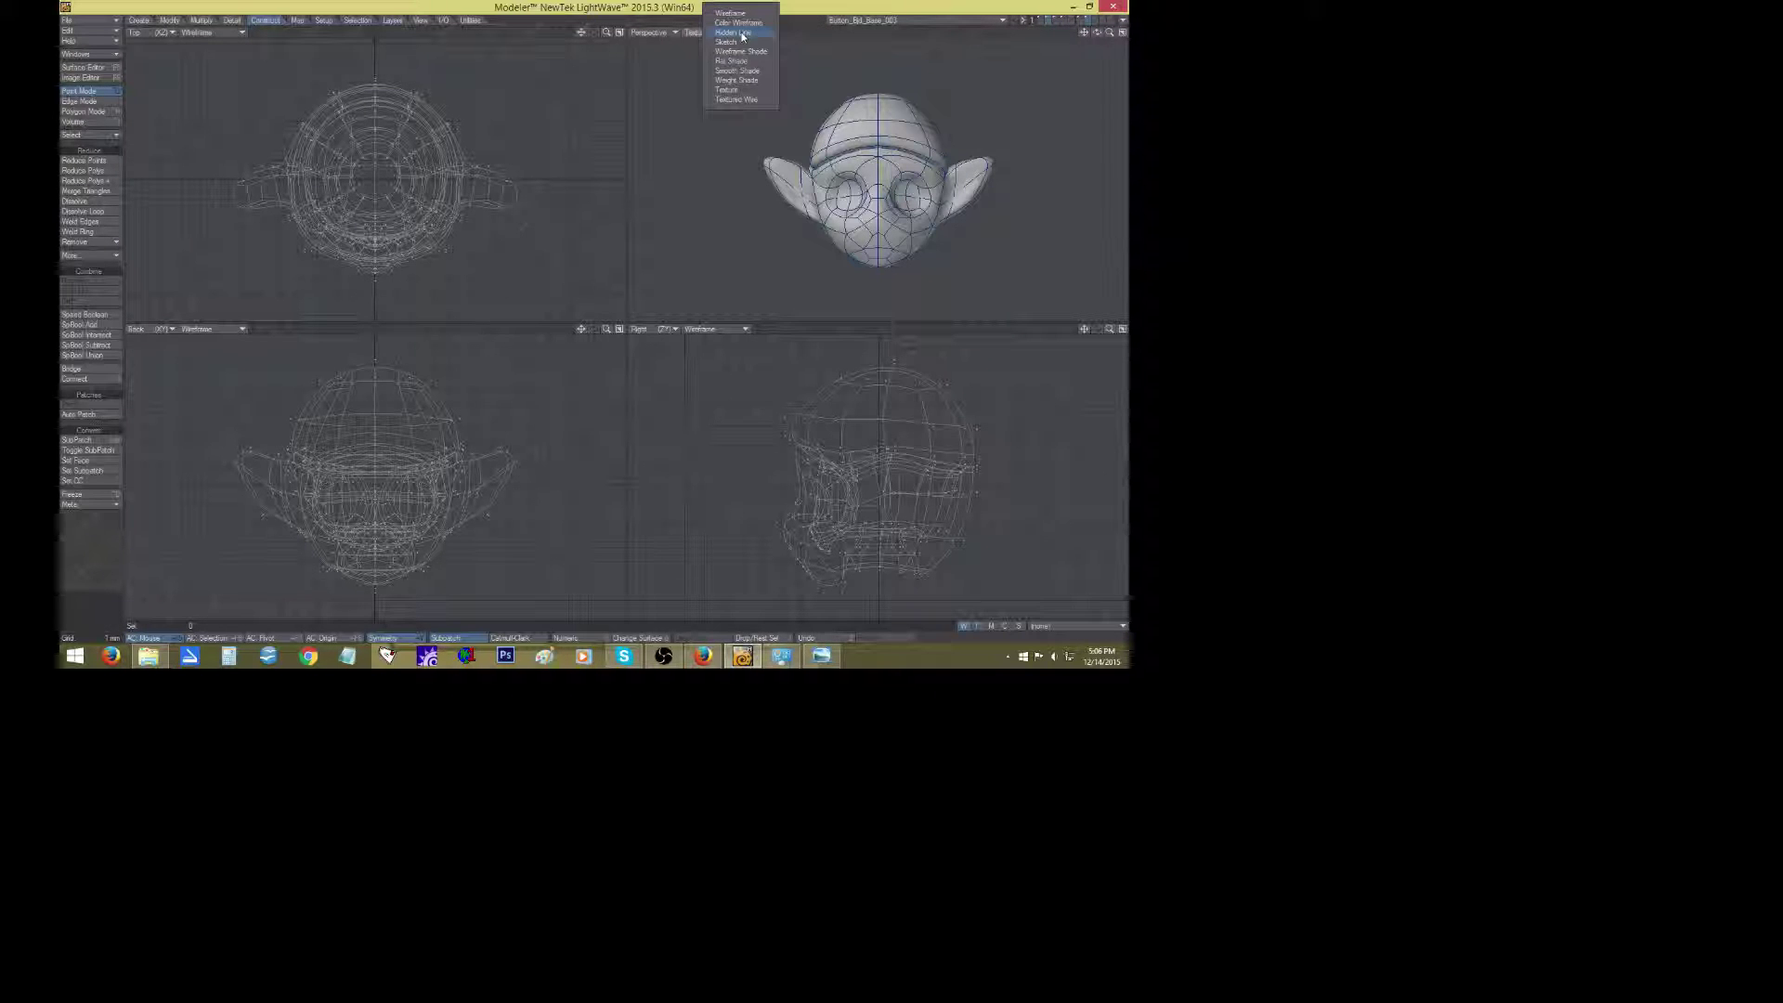
left_click(733, 74)
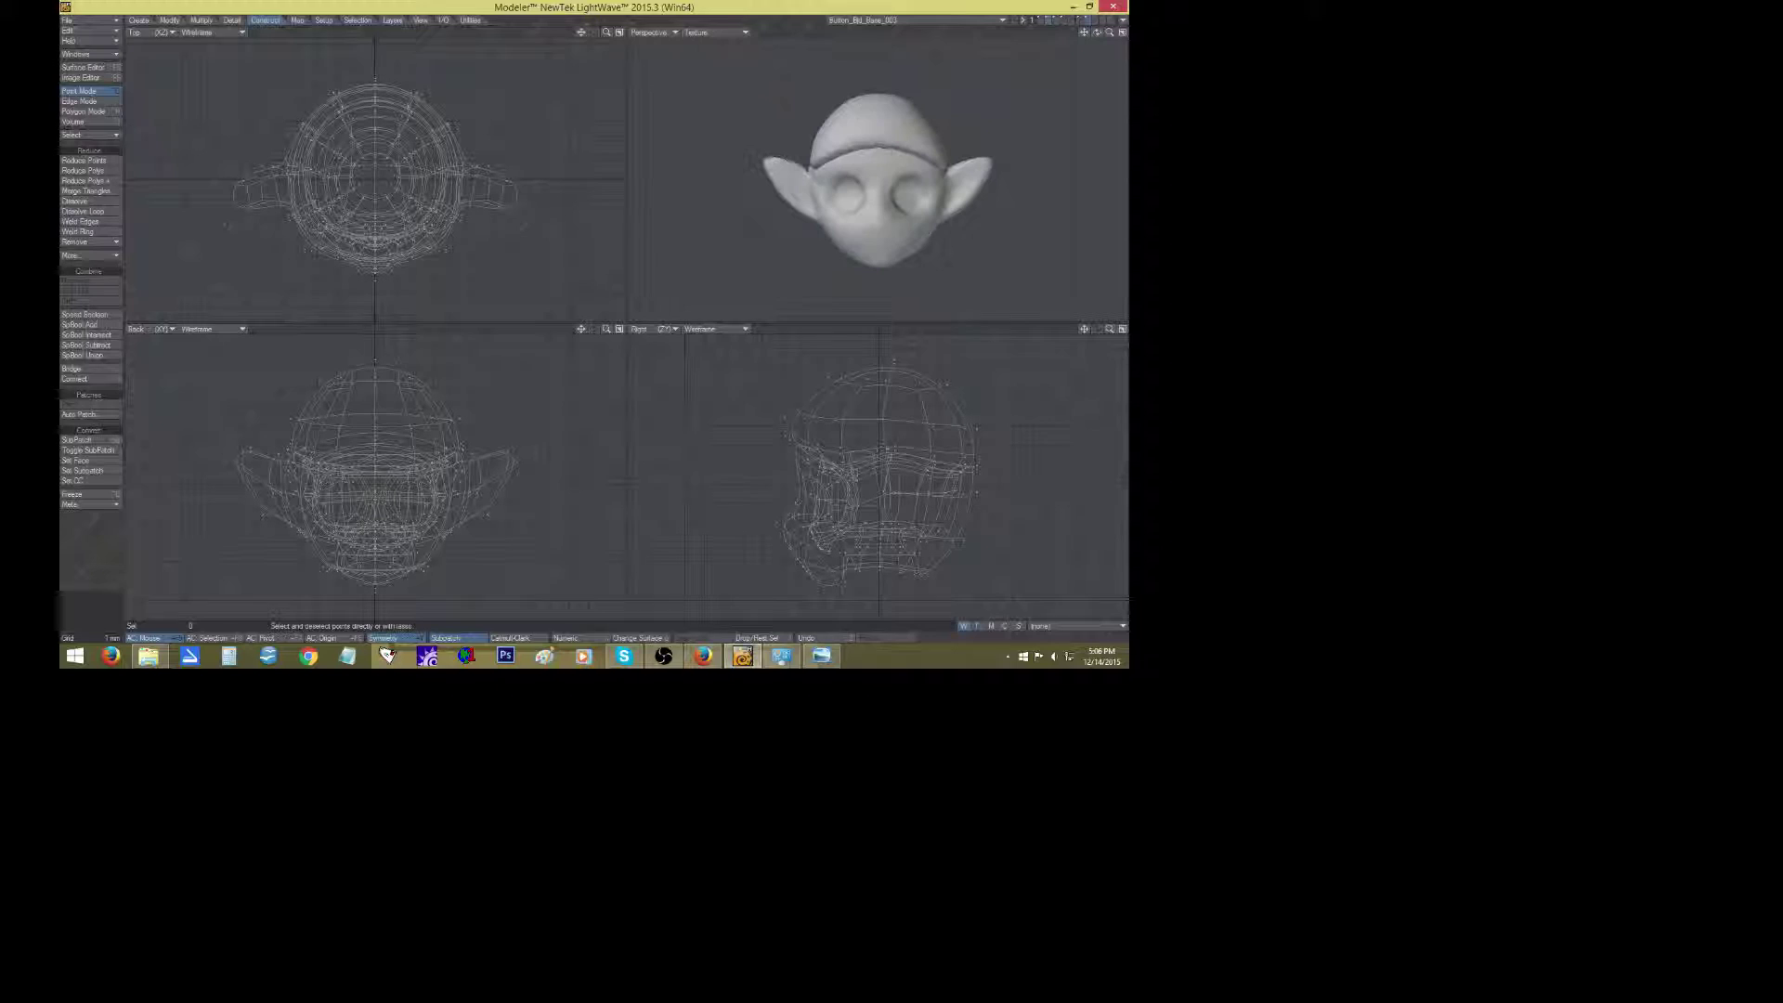
left_click(1040, 21)
left_click(1039, 21, "shift")
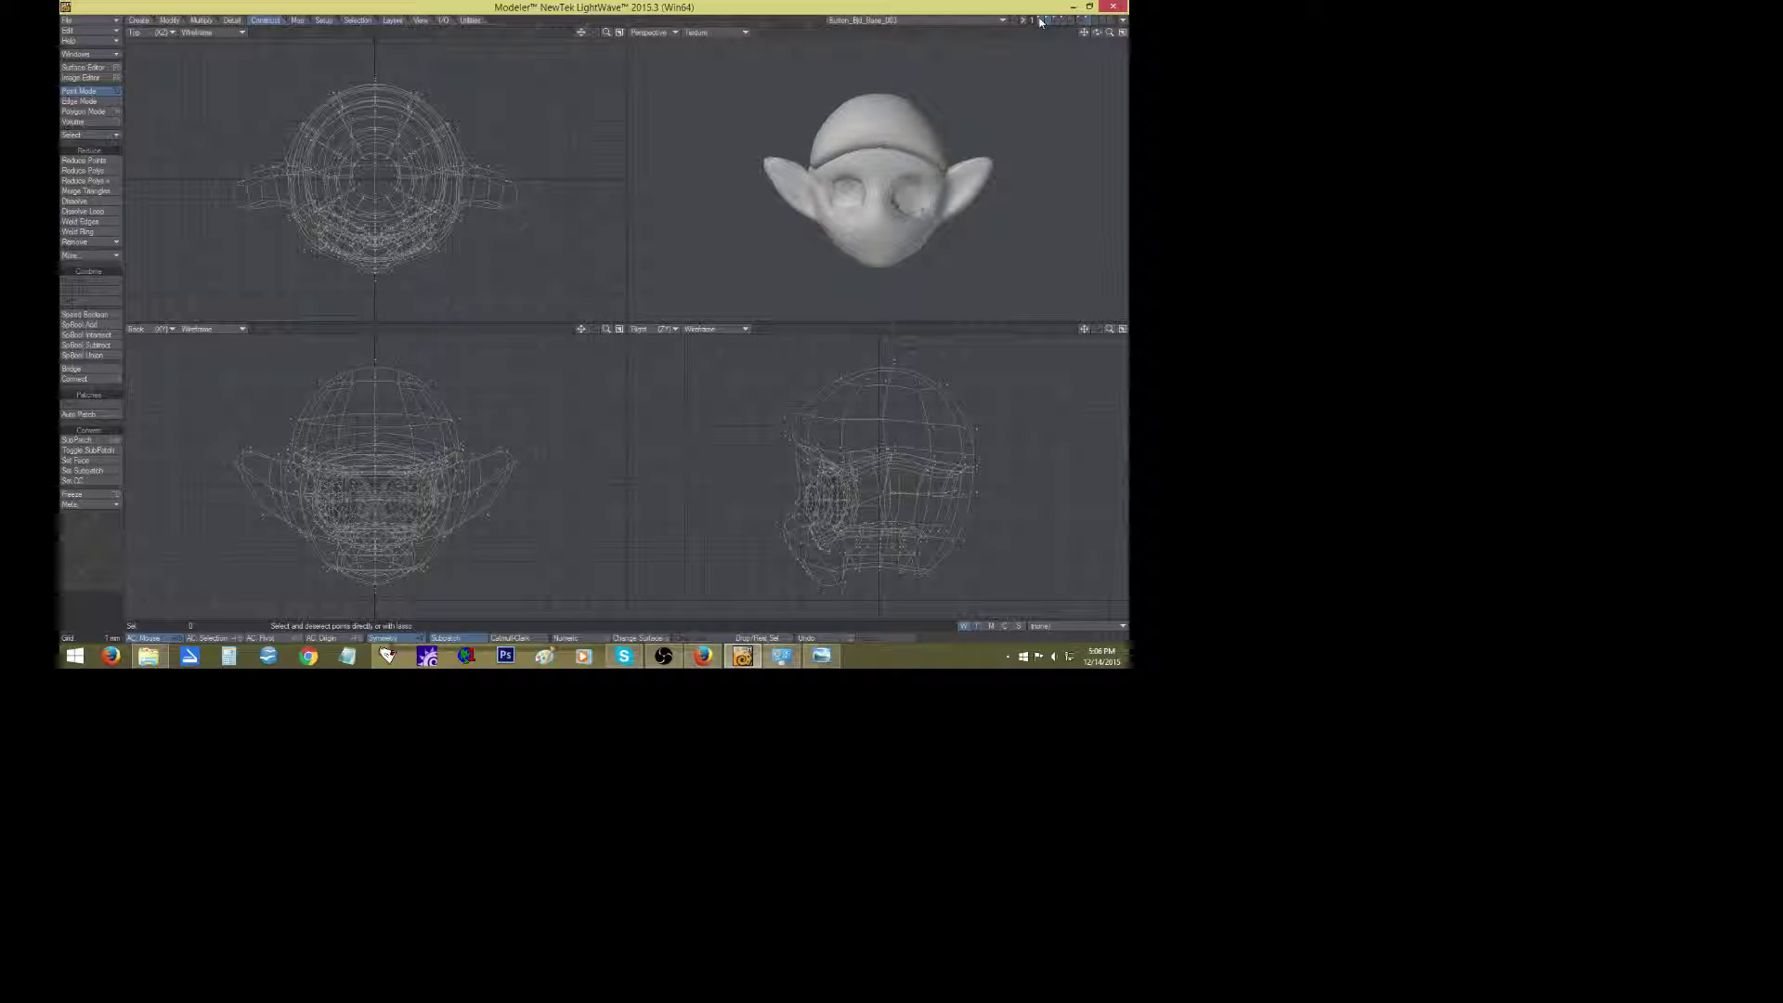
left_click(1056, 22, "shift")
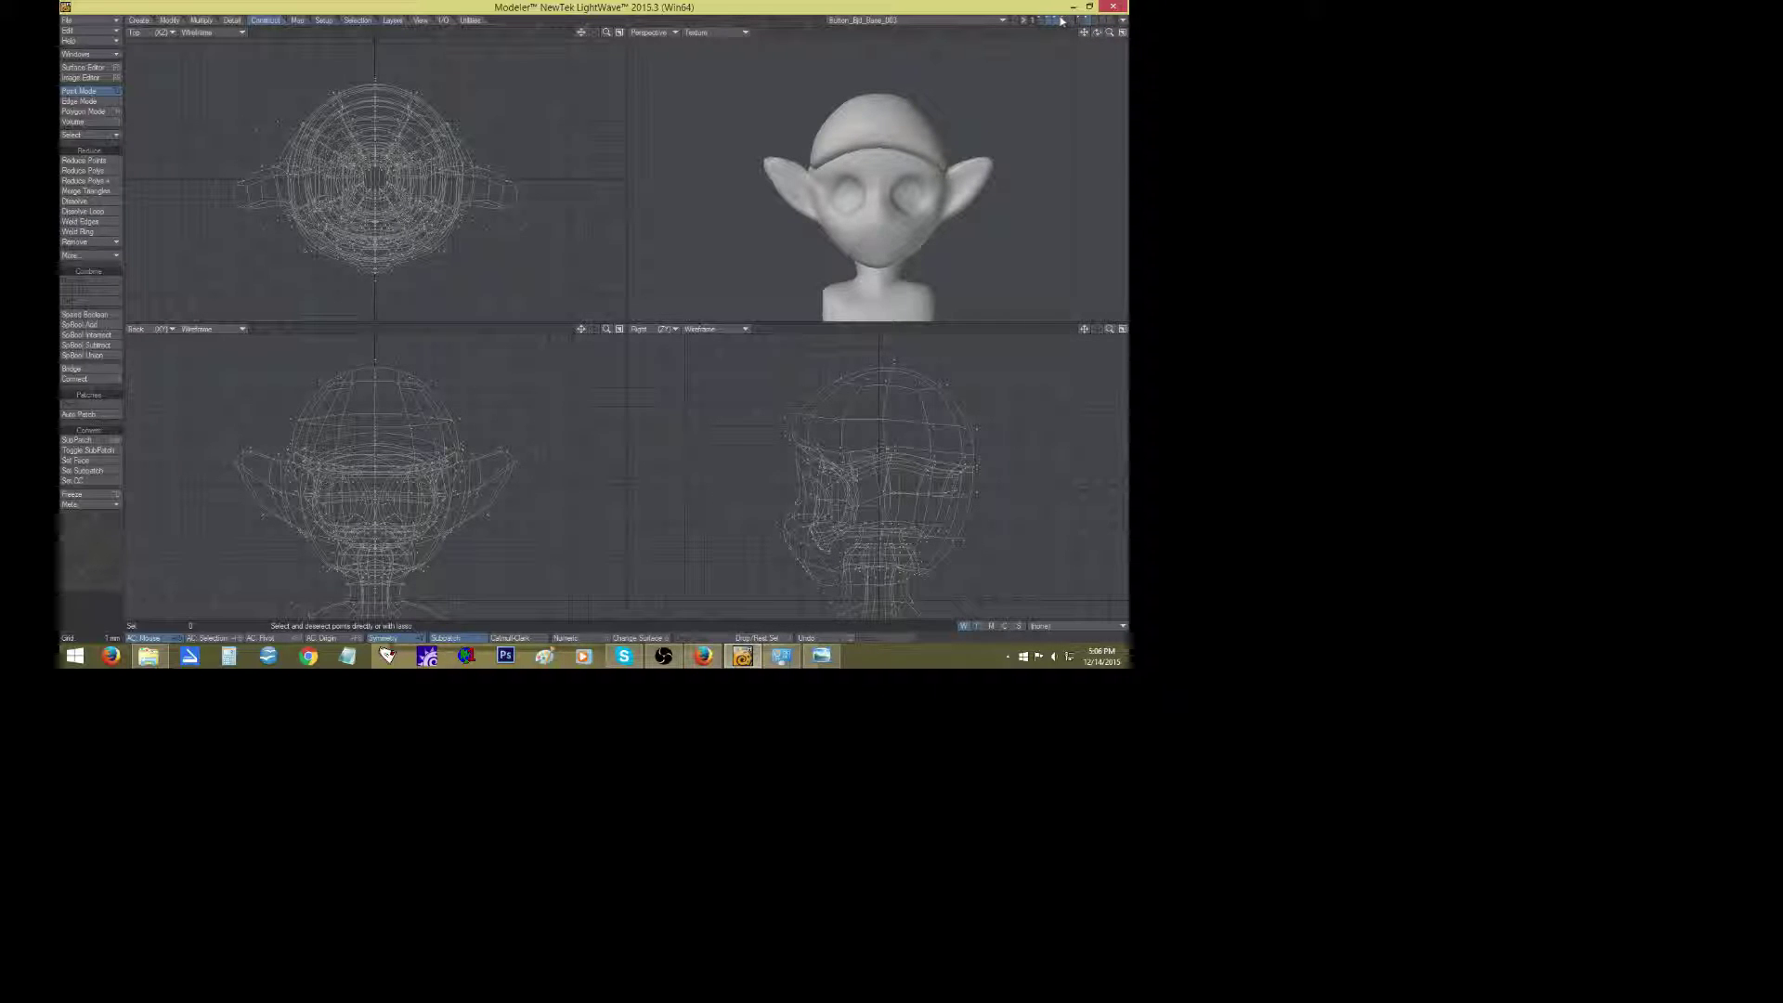
left_click(1064, 20, "shift")
left_click(1079, 20, "shift")
key("a")
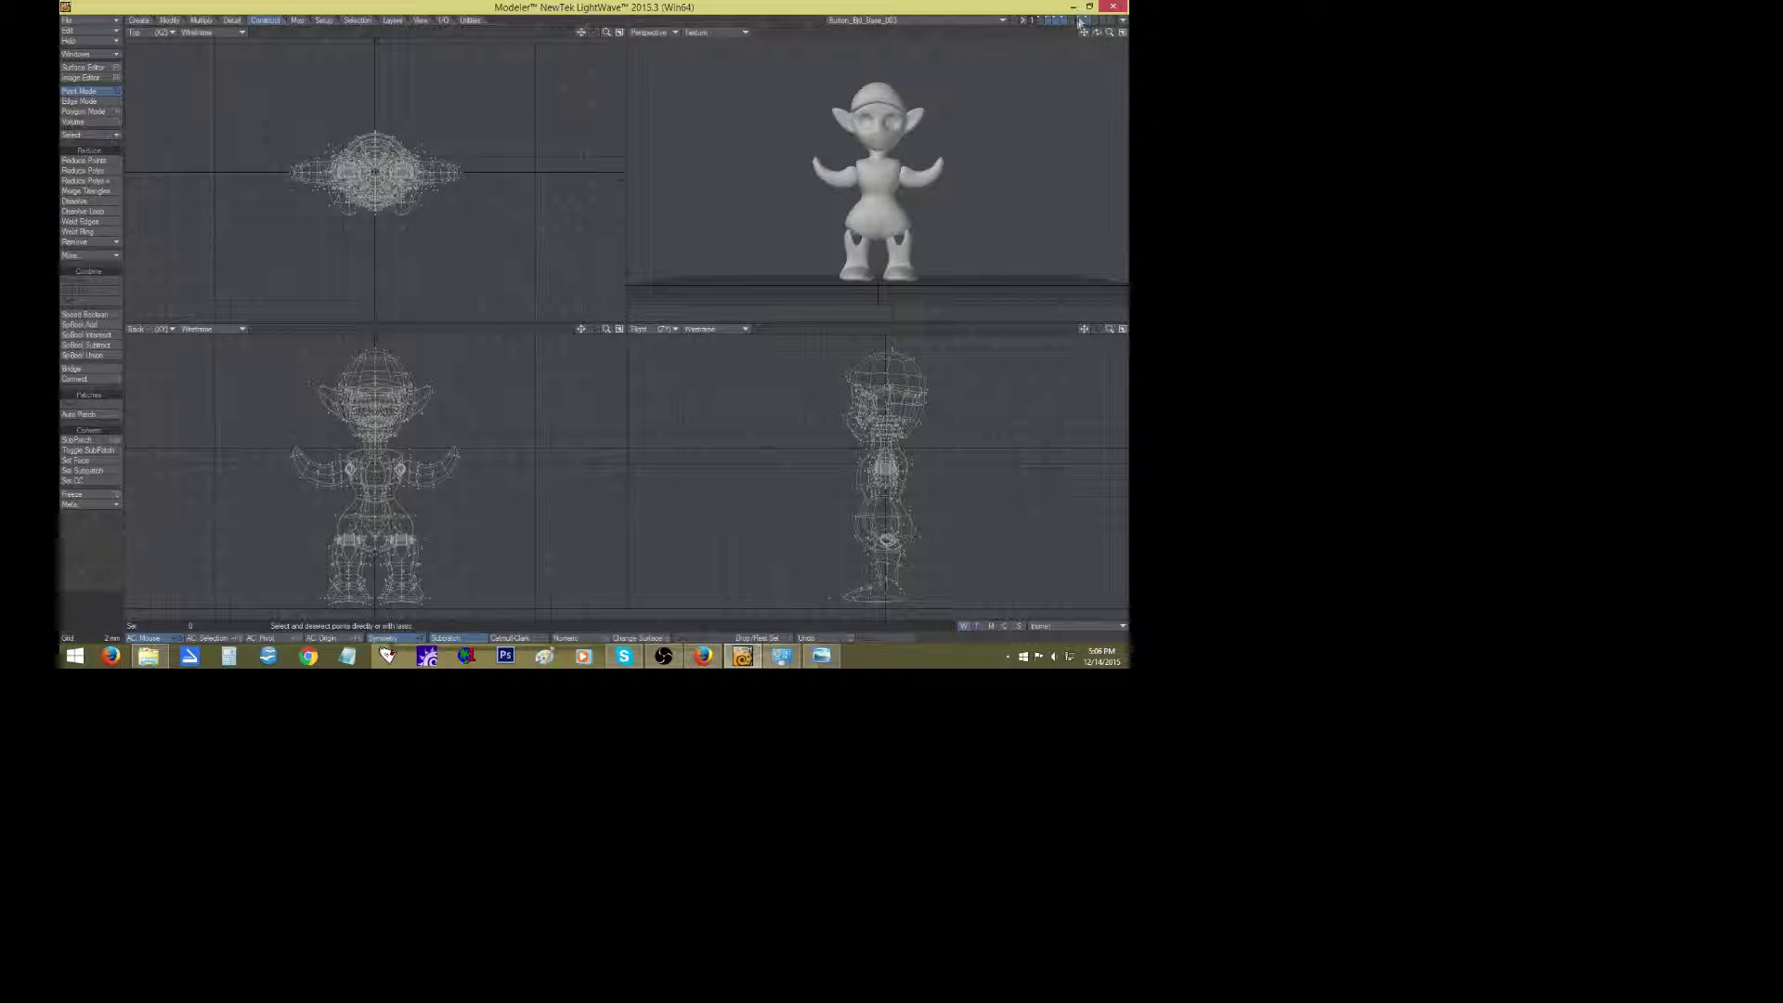
Examine the assembled doll from several angles to judge the head's fit and proportions against the body.
mouse_move(1097, 32)
left_mouse_down()
mouse_move(1179, 34)
mouse_move(1094, 34)
left_mouse_up()
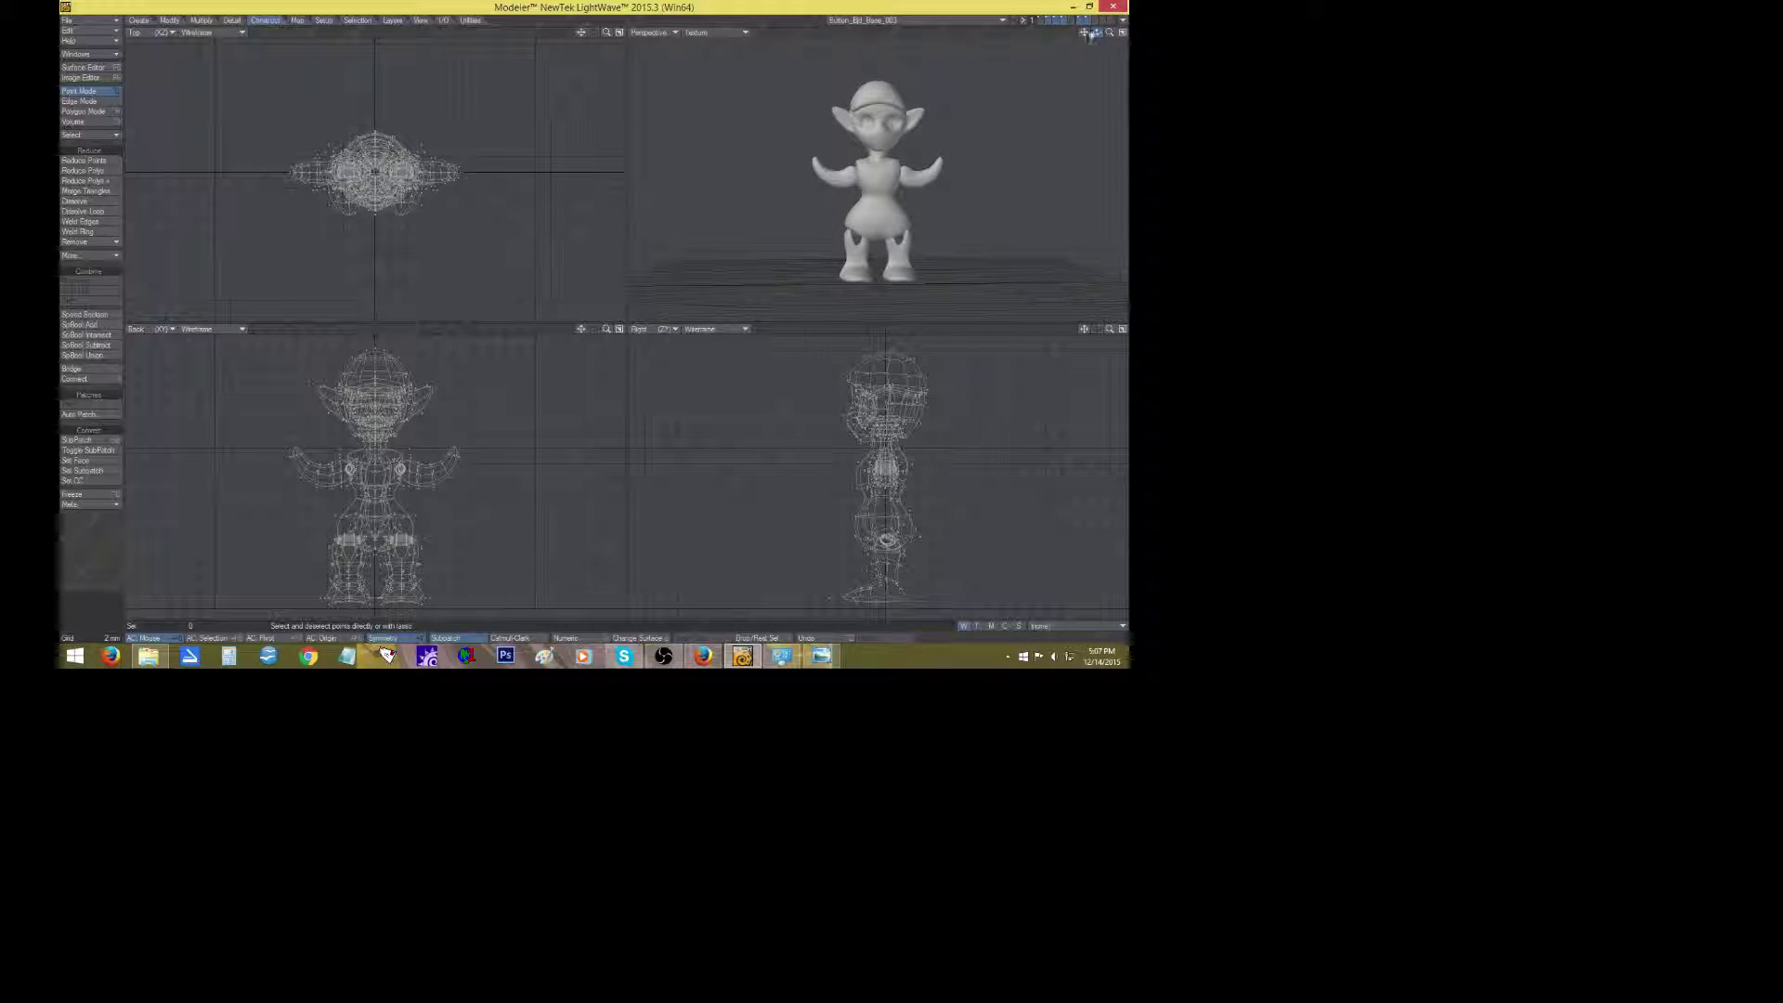
left_click(1040, 21, "shift")
left_click(1039, 21, "shift")
left_click_drag(1098, 31, 1235, 35)
mouse_move(1097, 31)
left_mouse_down()
mouse_move(1202, 34)
mouse_move(1059, 34)
mouse_move(1060, 69)
mouse_move(1156, 31)
mouse_move(1088, 32)
left_mouse_up()
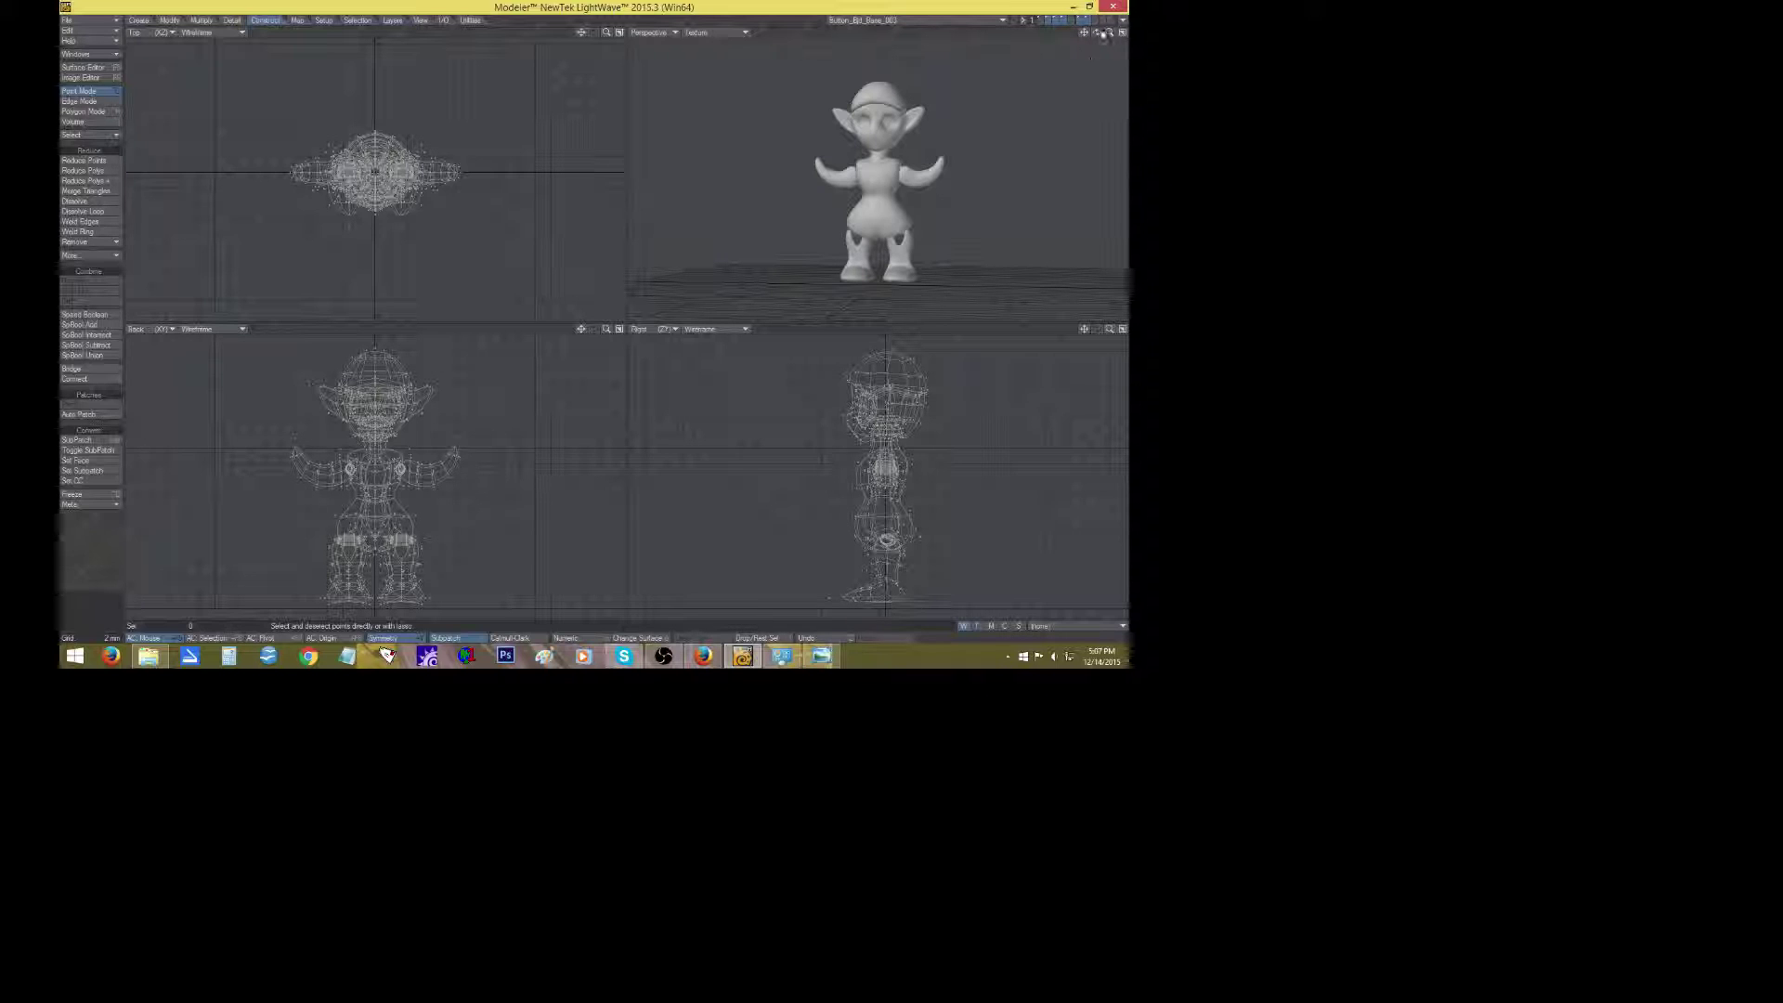
left_click_drag(1097, 33, 1097, 33)
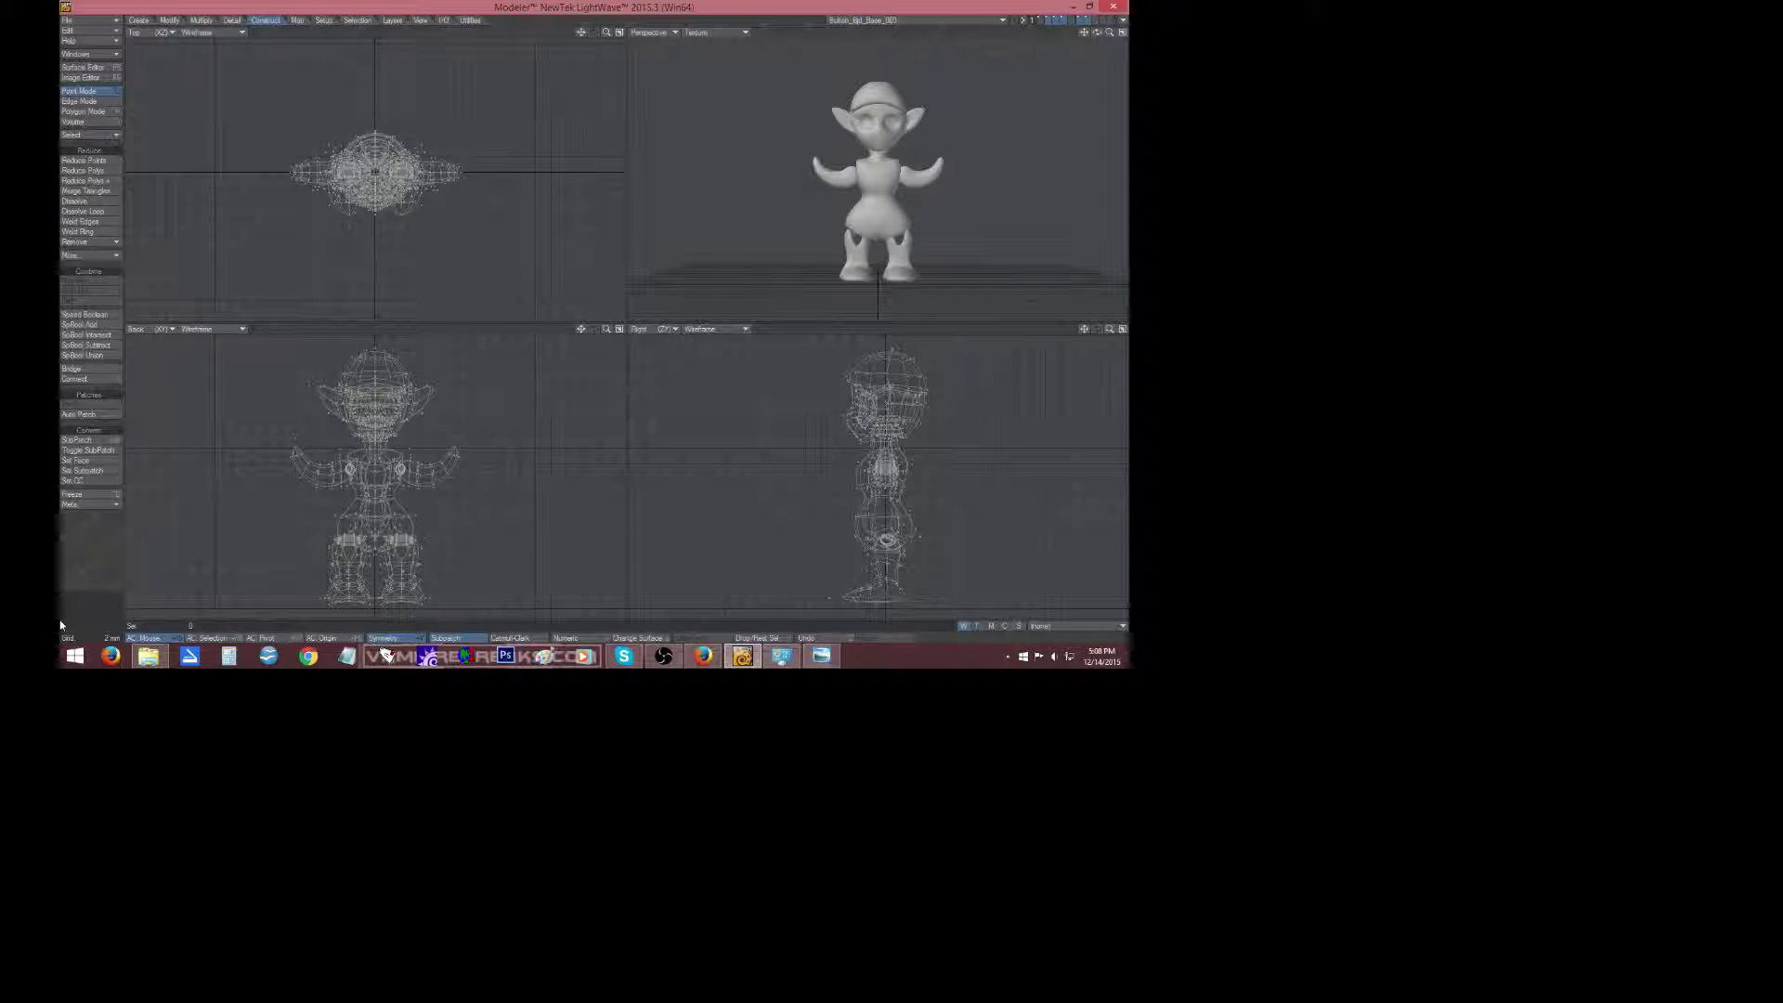
left_click(663, 655)
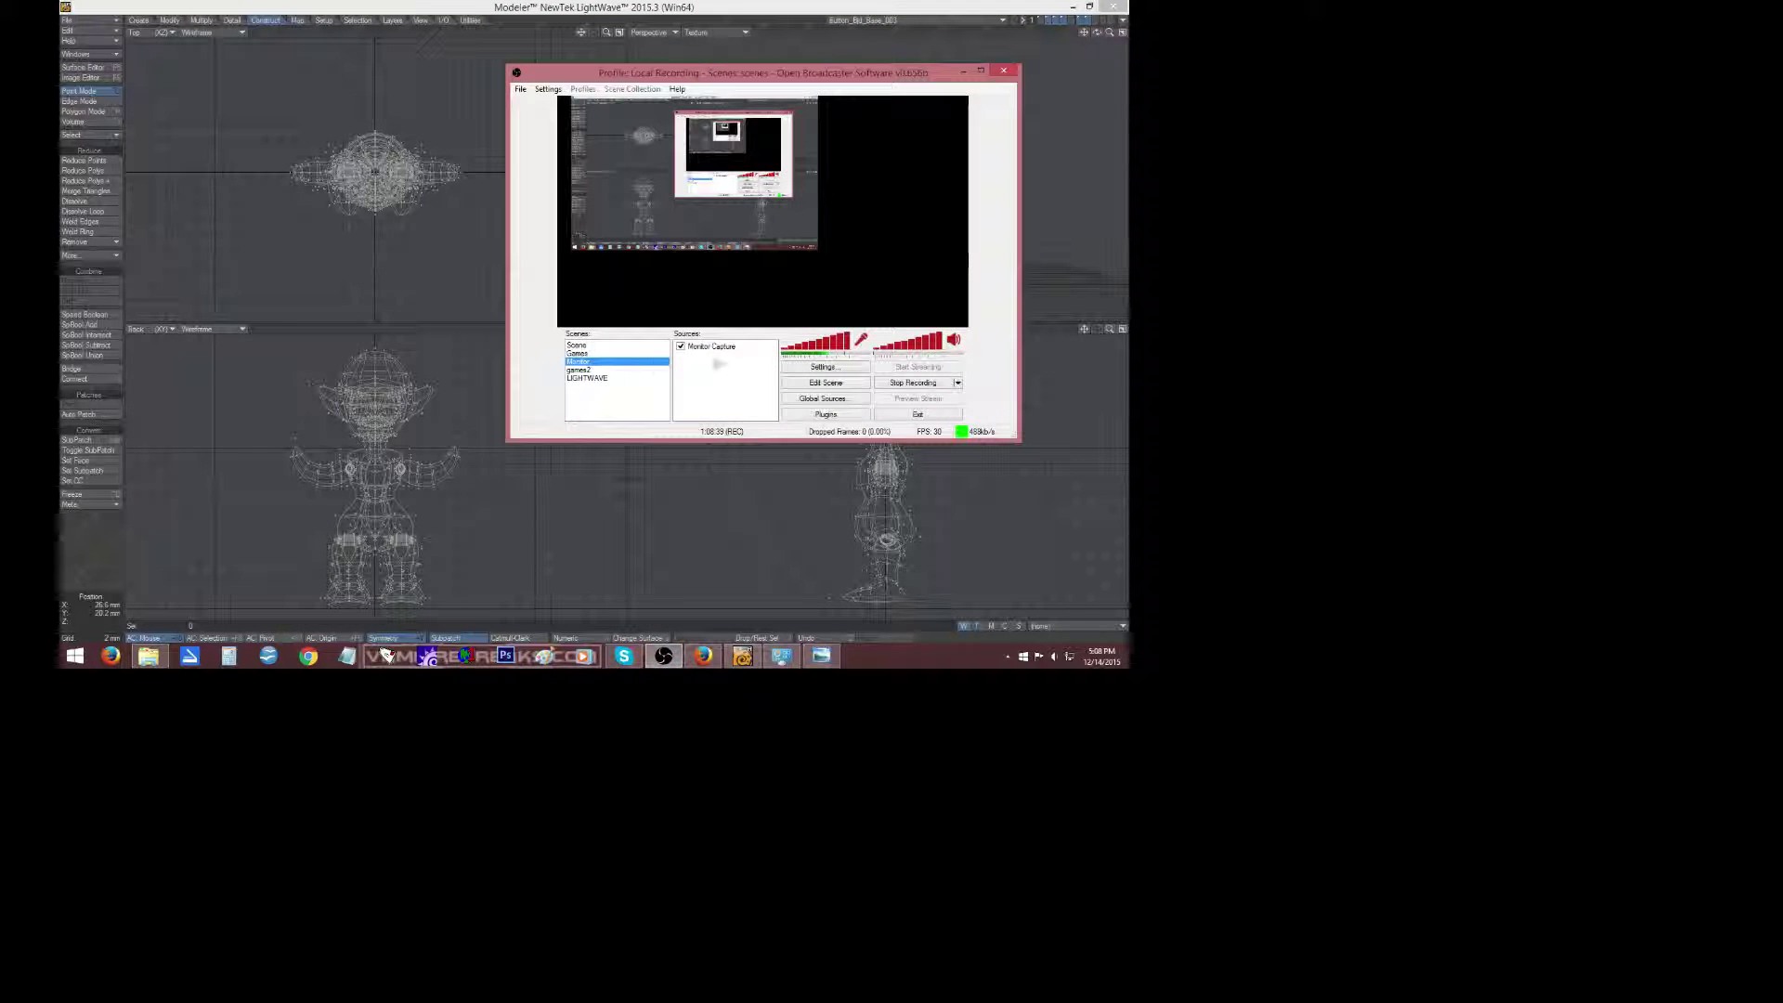